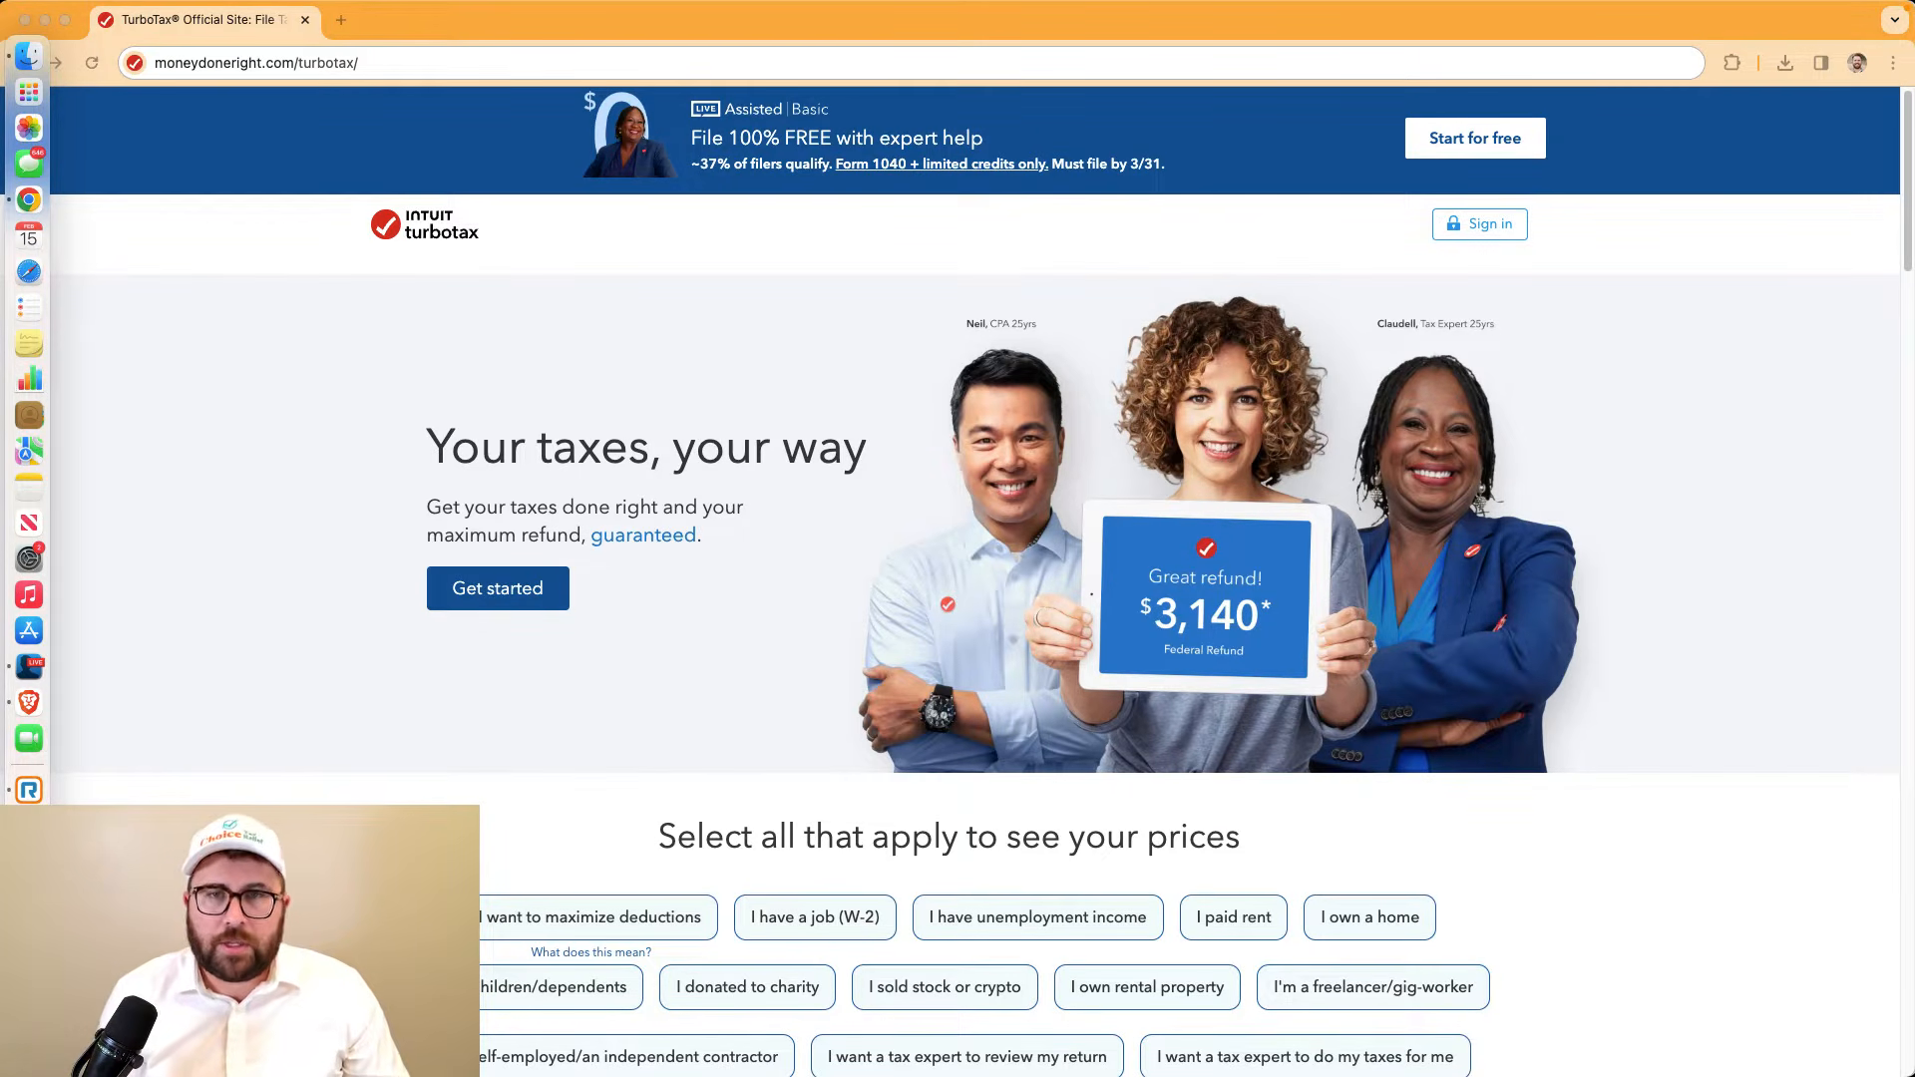
Open Form W-2.pdf from the TurboTax Review 2024 folder to show the Gusto 2023 W-2
{"action": "left_click", "coordinate": [28, 56]}
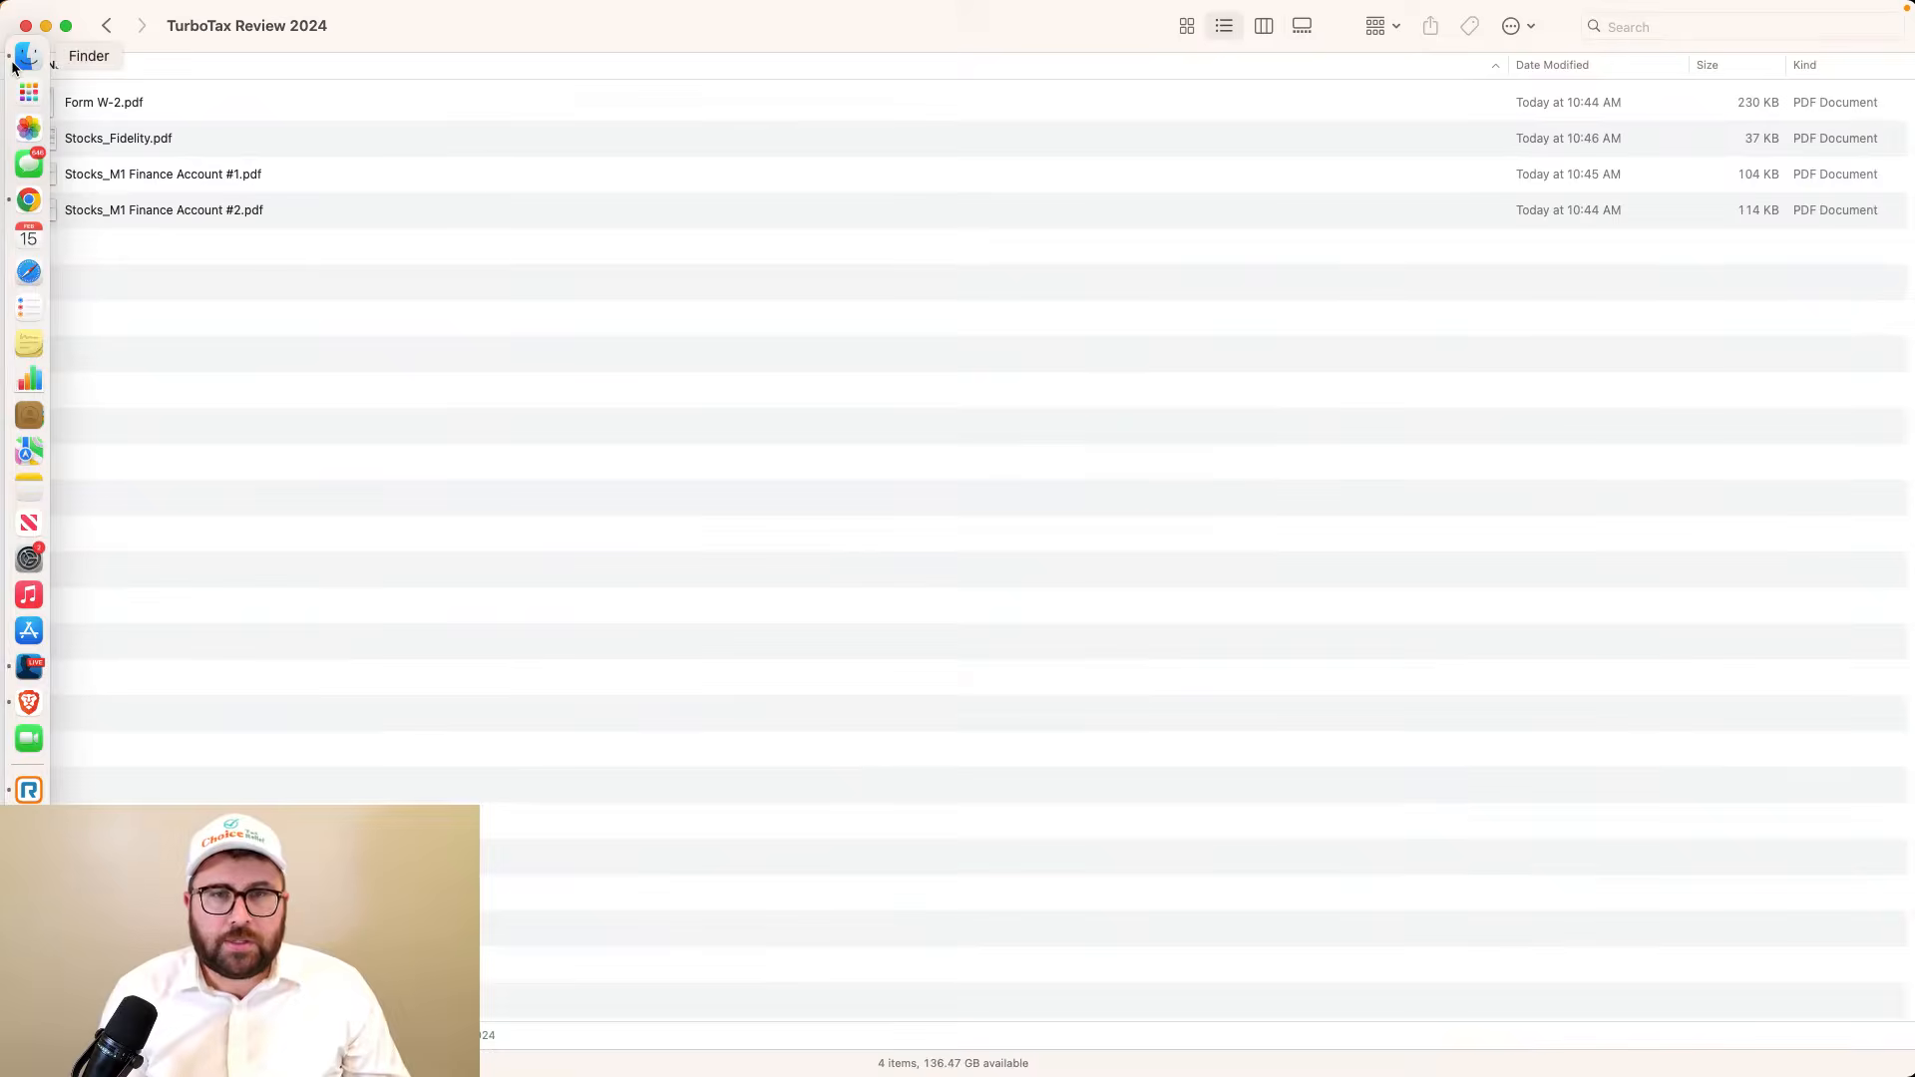
{"action": "left_click", "coordinate": [105, 103]}
{"action": "left_click", "coordinate": [105, 104]}
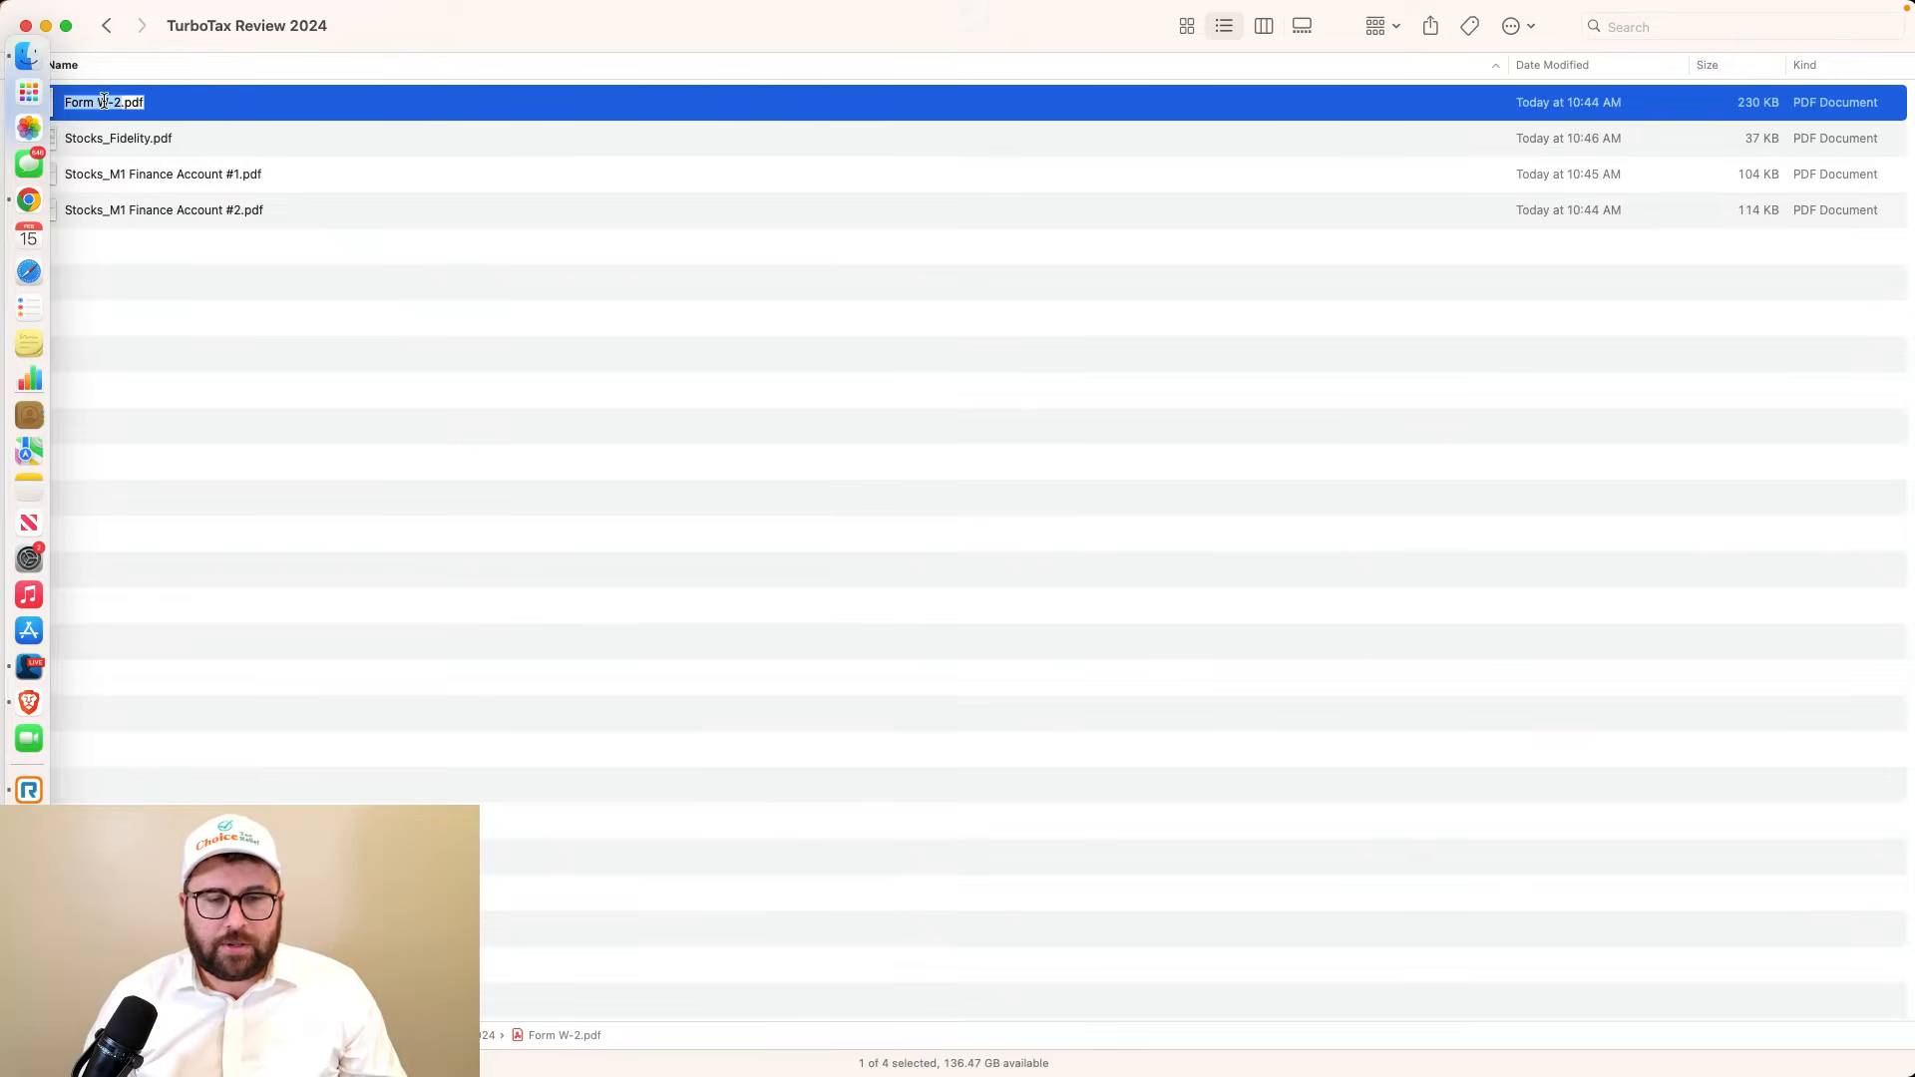
{"action": "key", "text": "Escape"}
{"action": "double_click", "coordinate": [168, 112]}
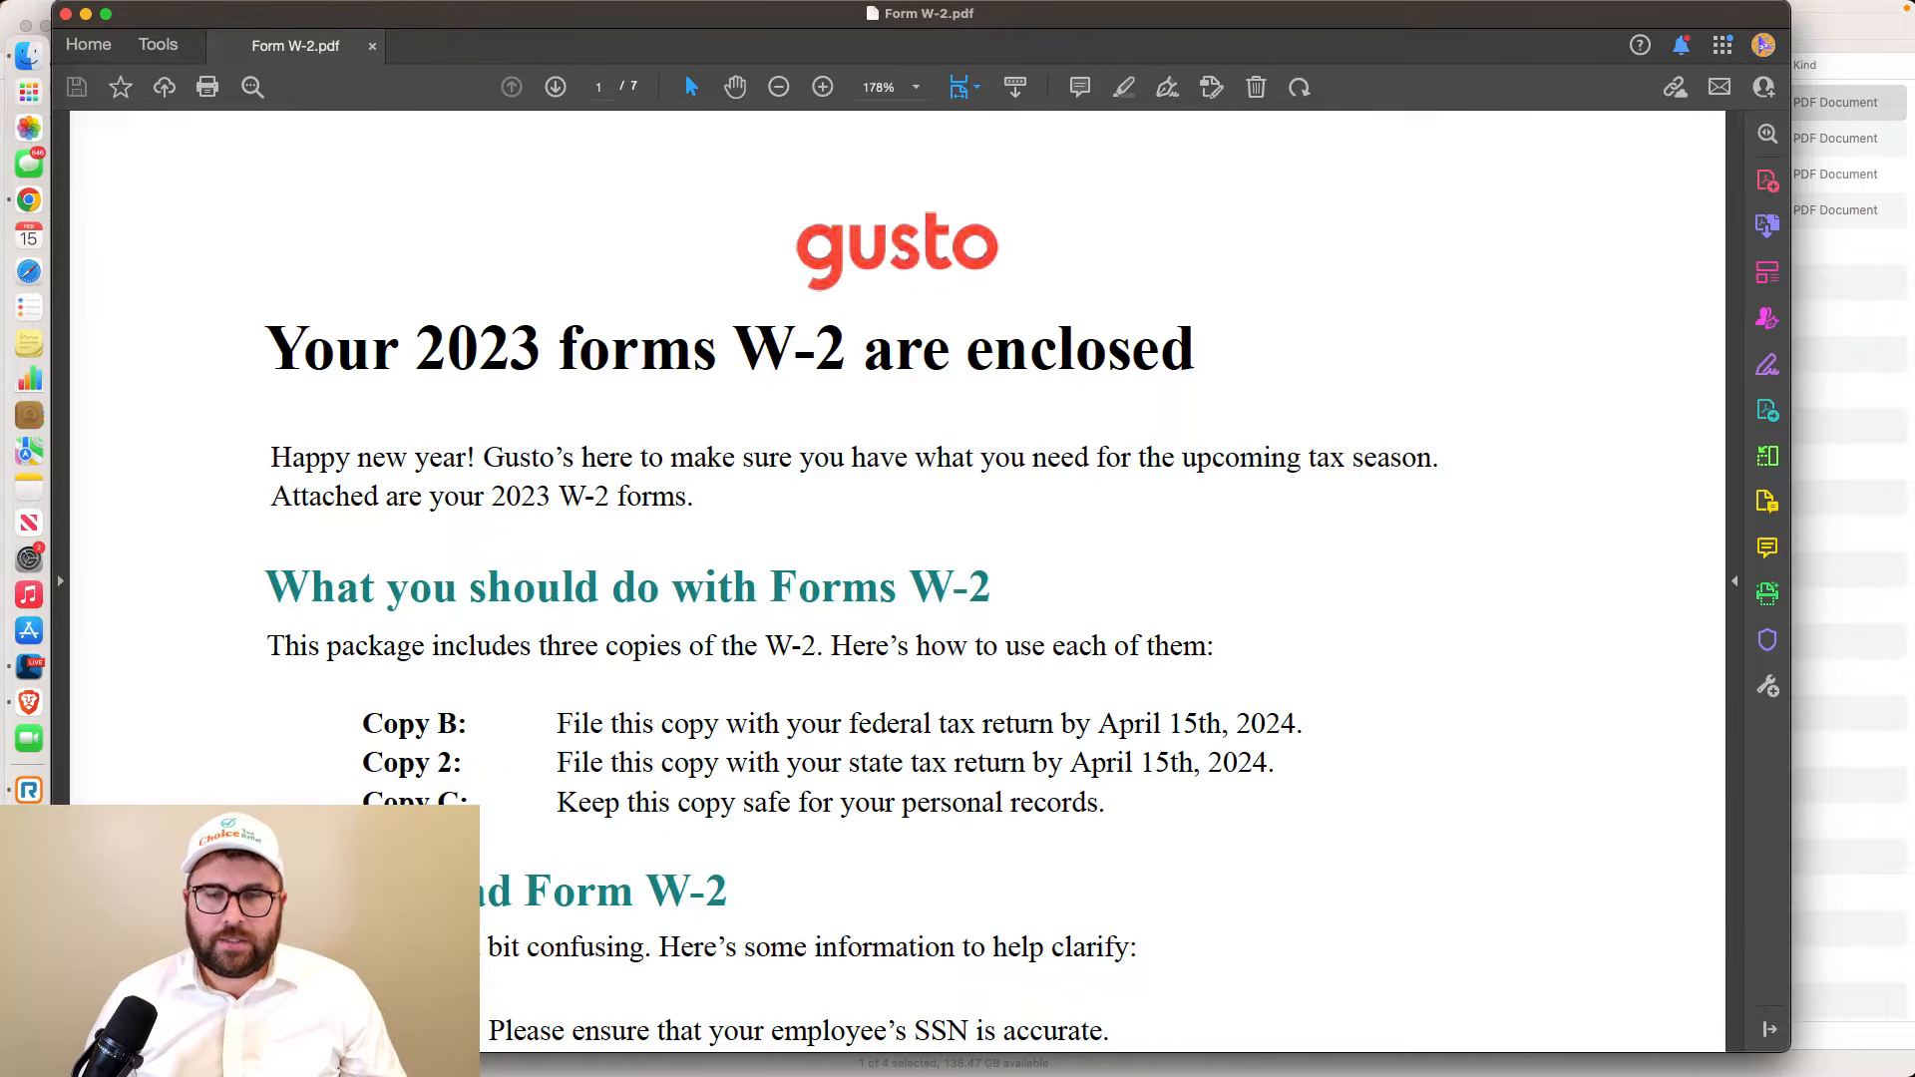
Page to the 2023 W-2 form on page 2, then go back to the TurboTax Review 2024 folder
{"action": "scroll", "coordinate": [1060, 342], "scroll_direction": "down", "scroll_amount": 20}
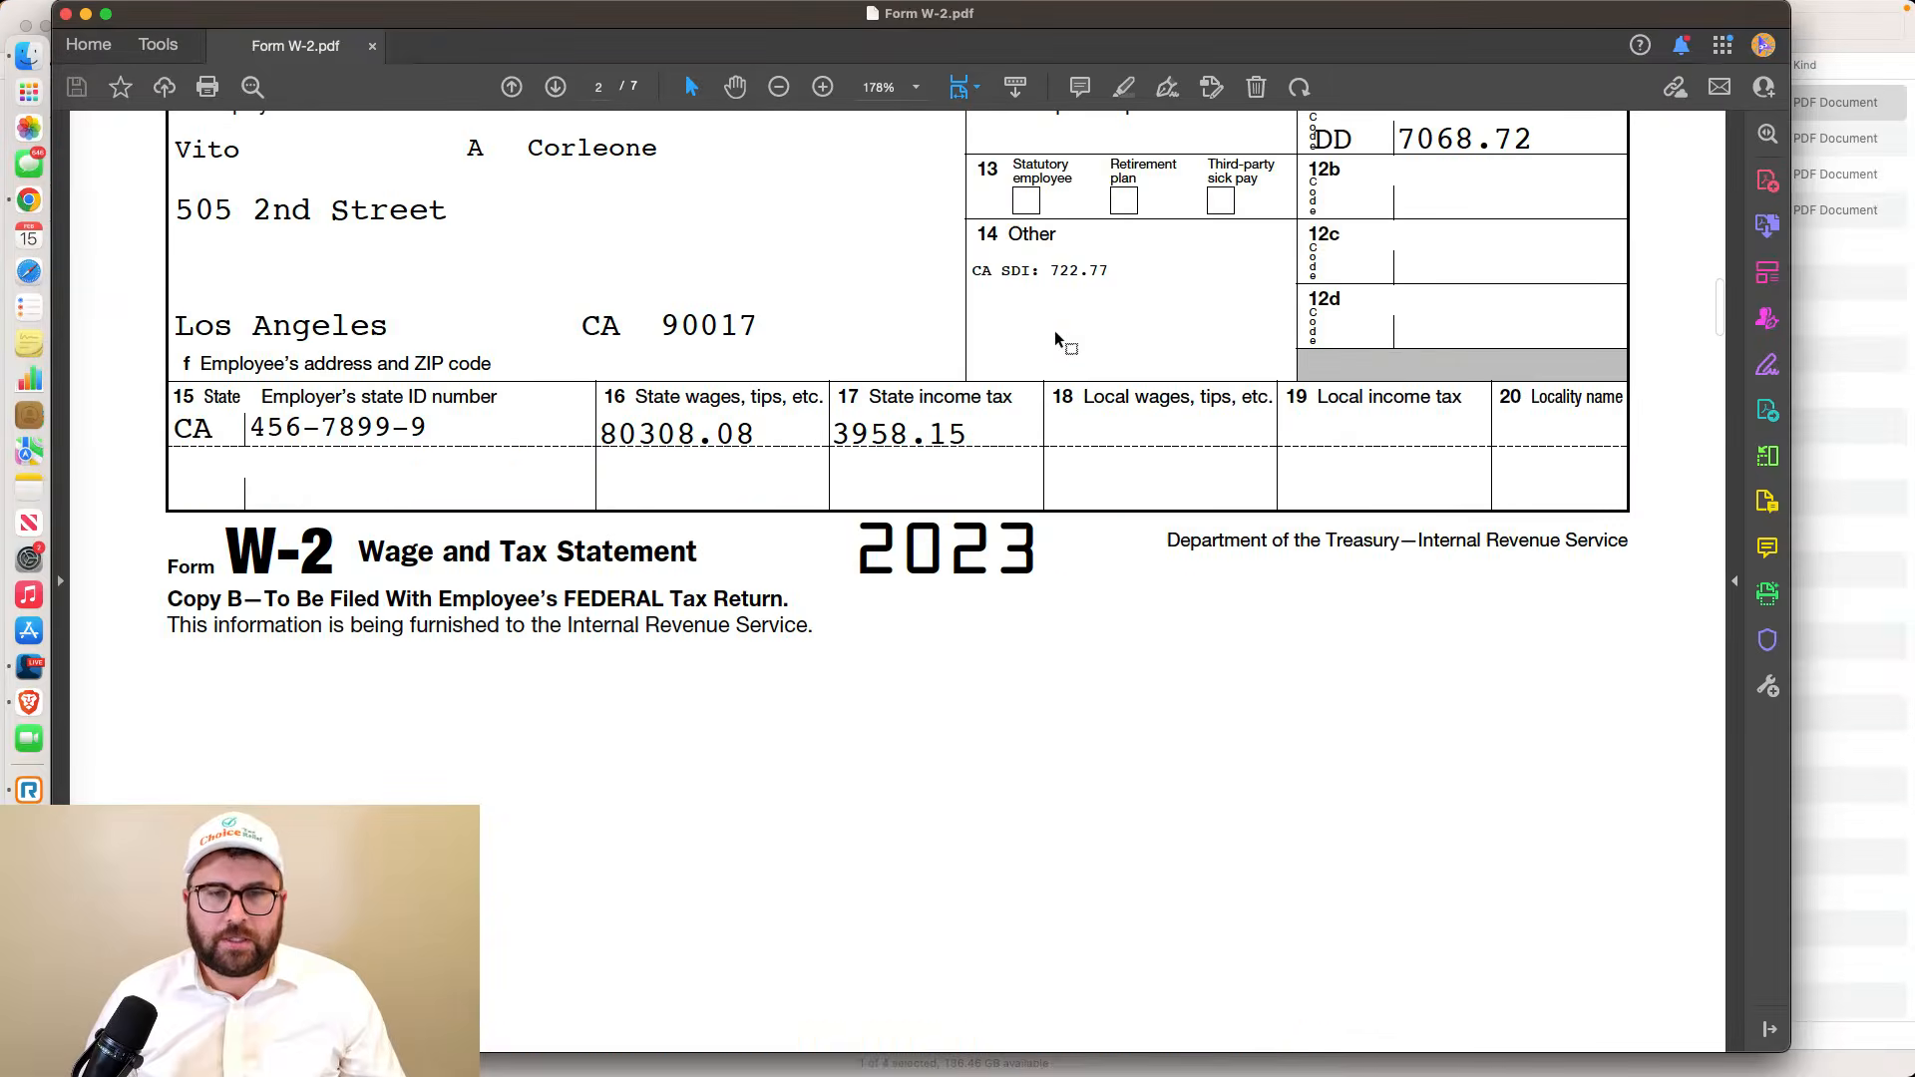
{"action": "scroll", "coordinate": [1059, 342], "scroll_direction": "up", "scroll_amount": 3}
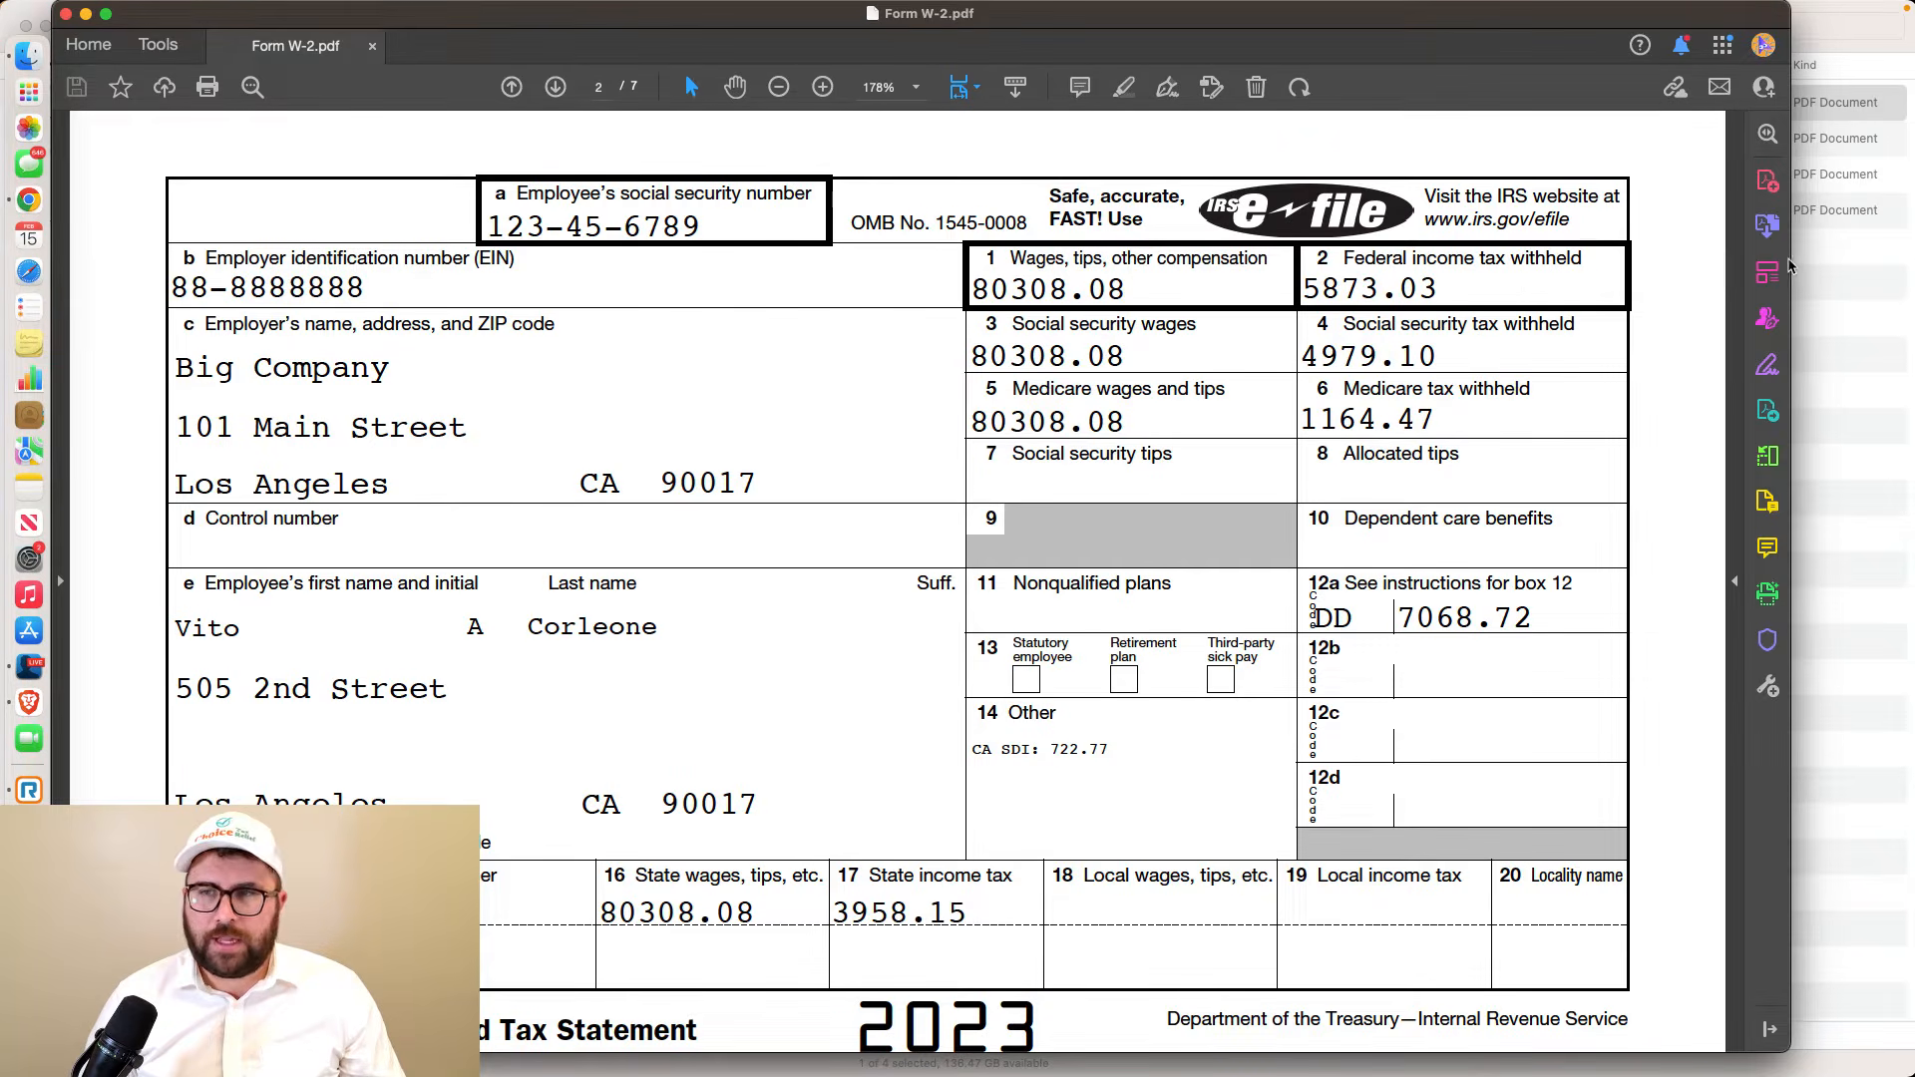
{"action": "left_click_drag", "start_coordinate": [1792, 276], "coordinate": [1804, 277]}
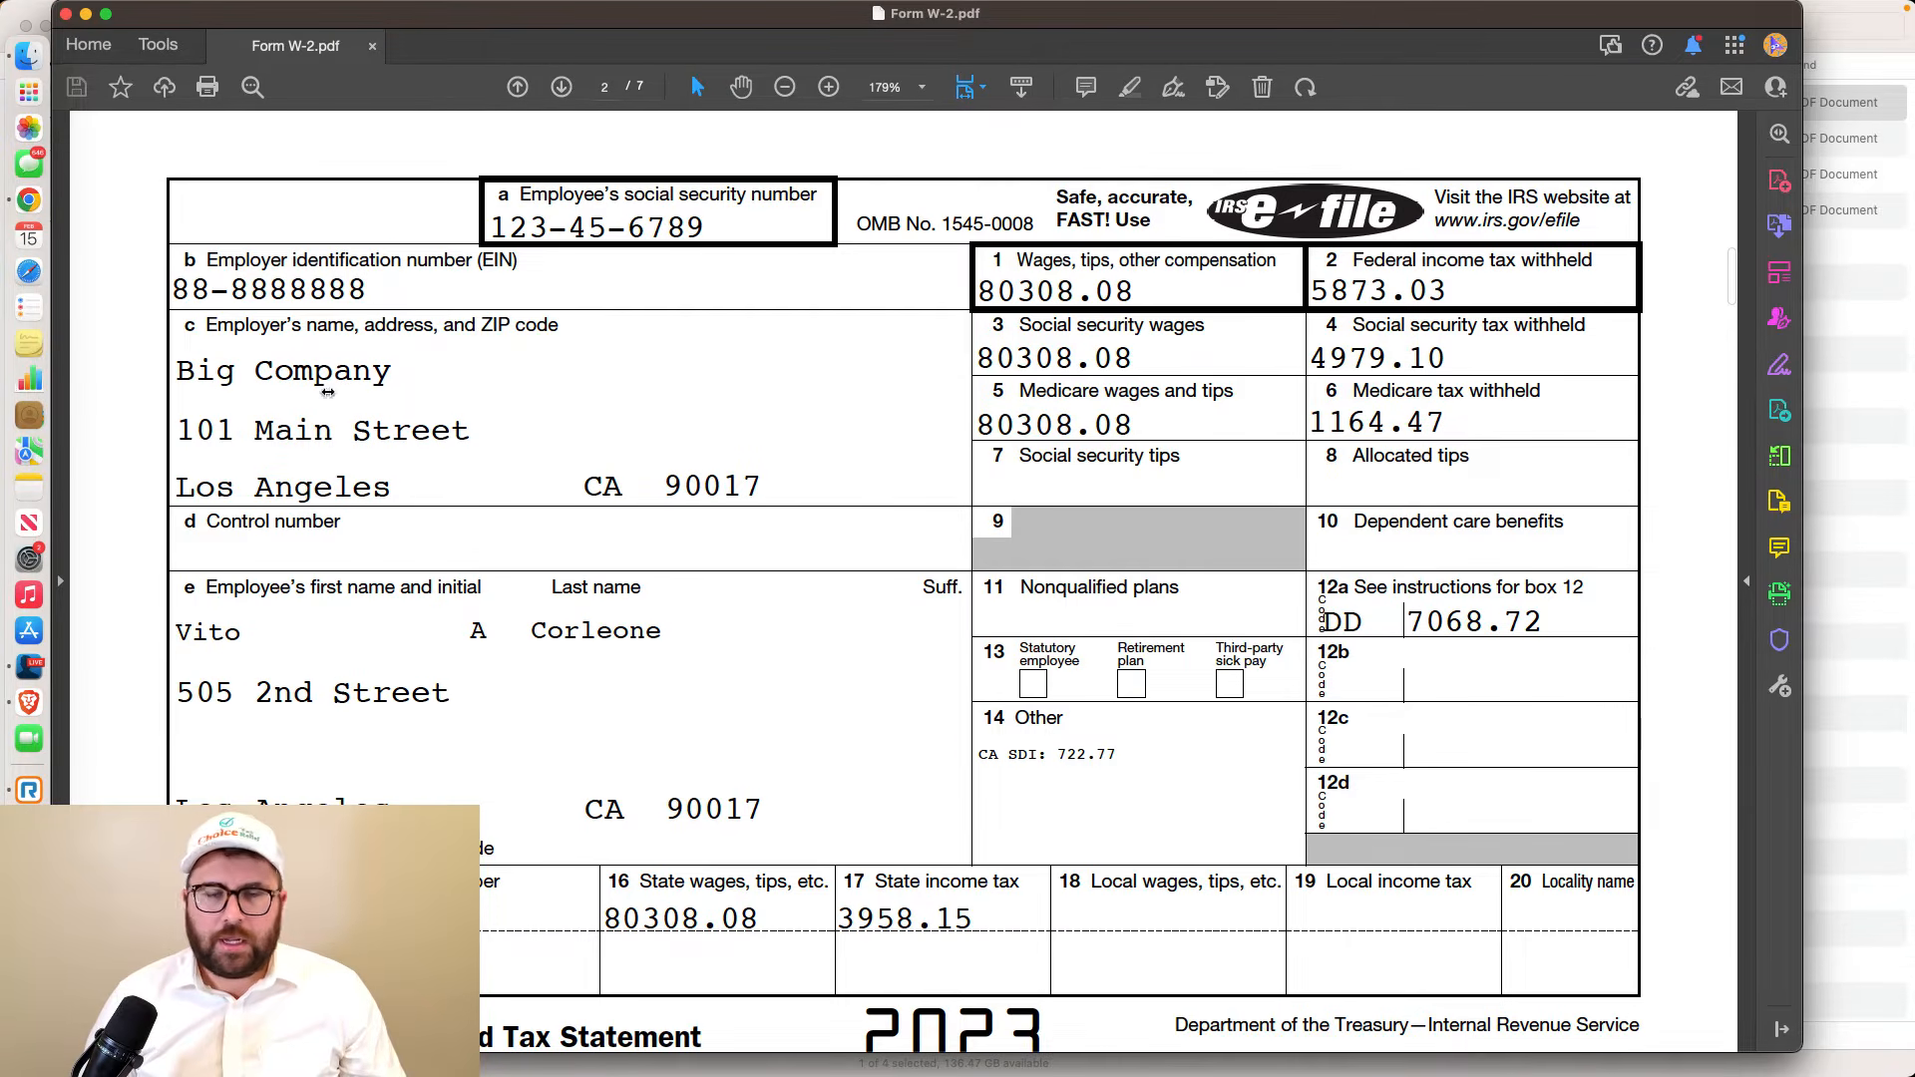
{"action": "left_click", "coordinate": [18, 61]}
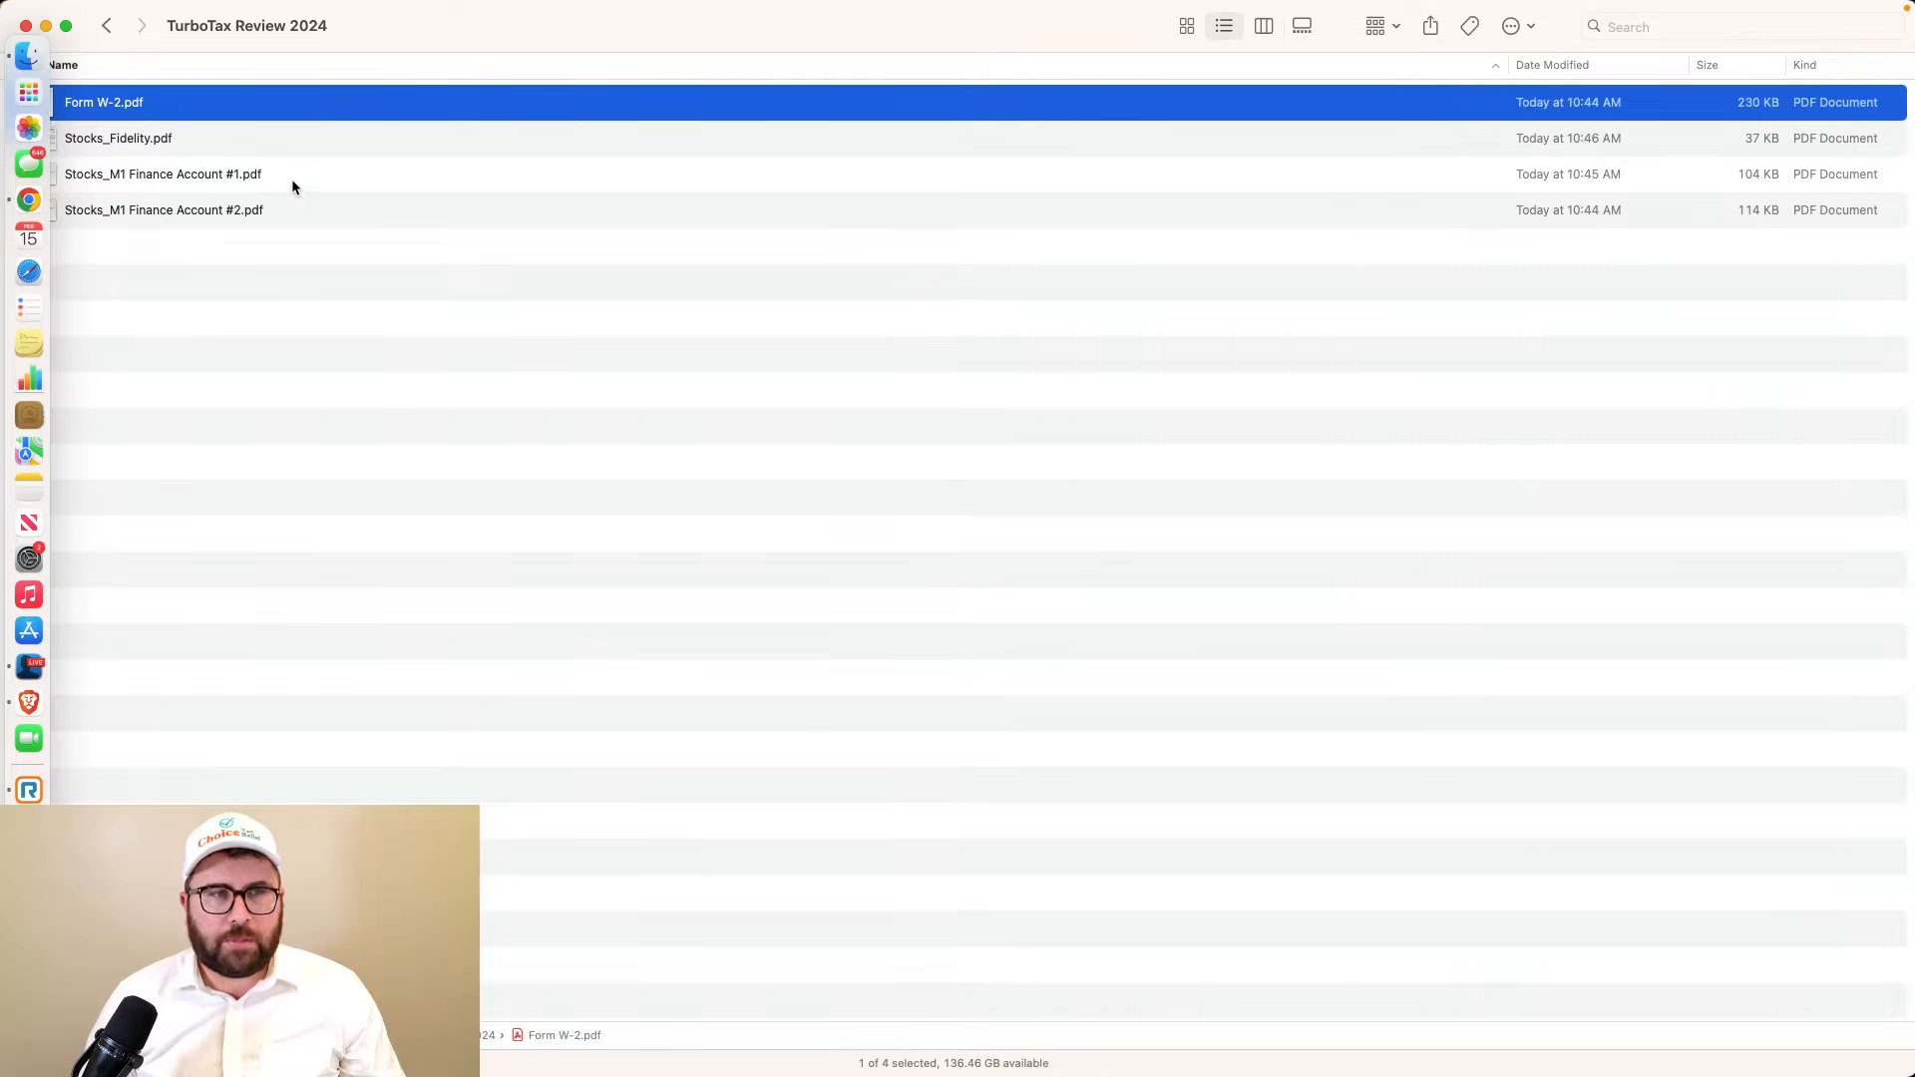
Preview Stocks_Fidelity.pdf and the Stocks_M1 Finance Account #1 and #2 PDFs in turn
{"action": "left_click", "coordinate": [253, 142]}
{"action": "left_click", "coordinate": [265, 175]}
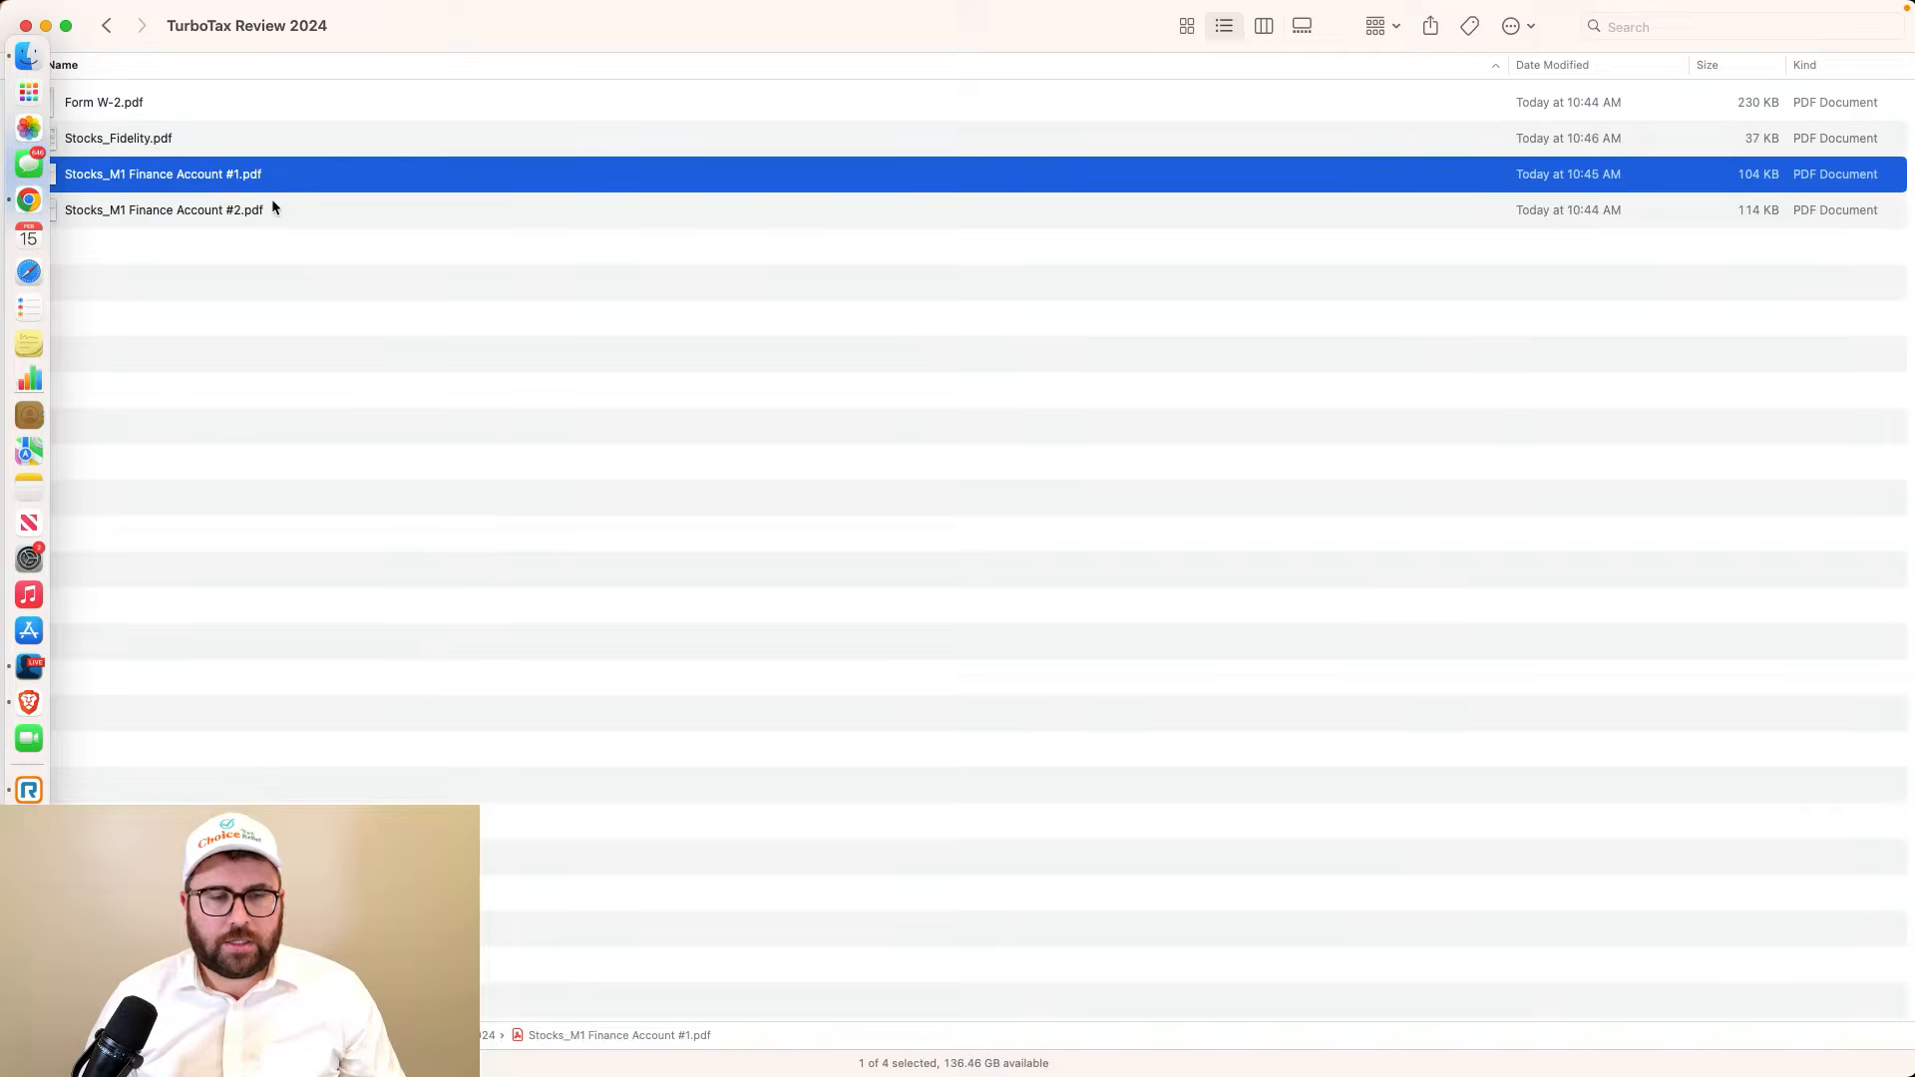
{"action": "left_click", "coordinate": [275, 205]}
{"action": "left_click", "coordinate": [265, 177]}
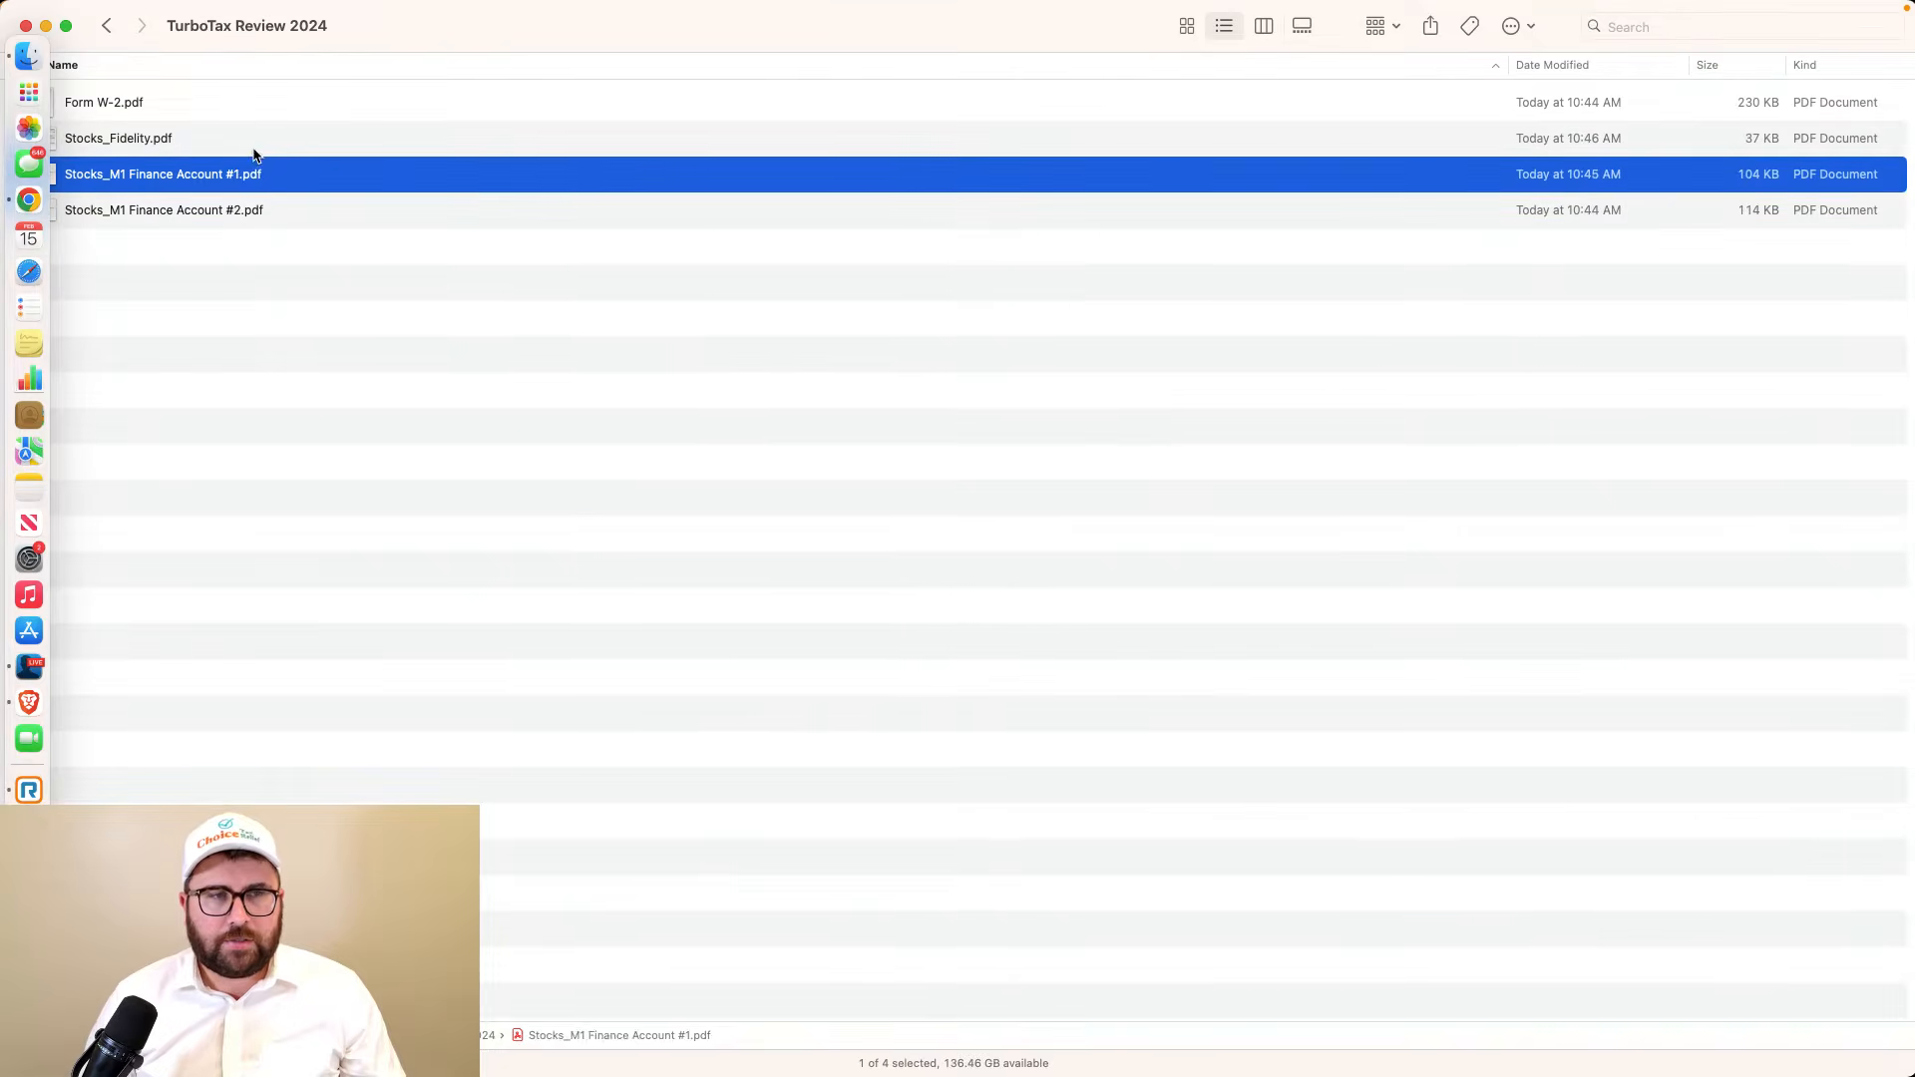
{"action": "left_click", "coordinate": [255, 149]}
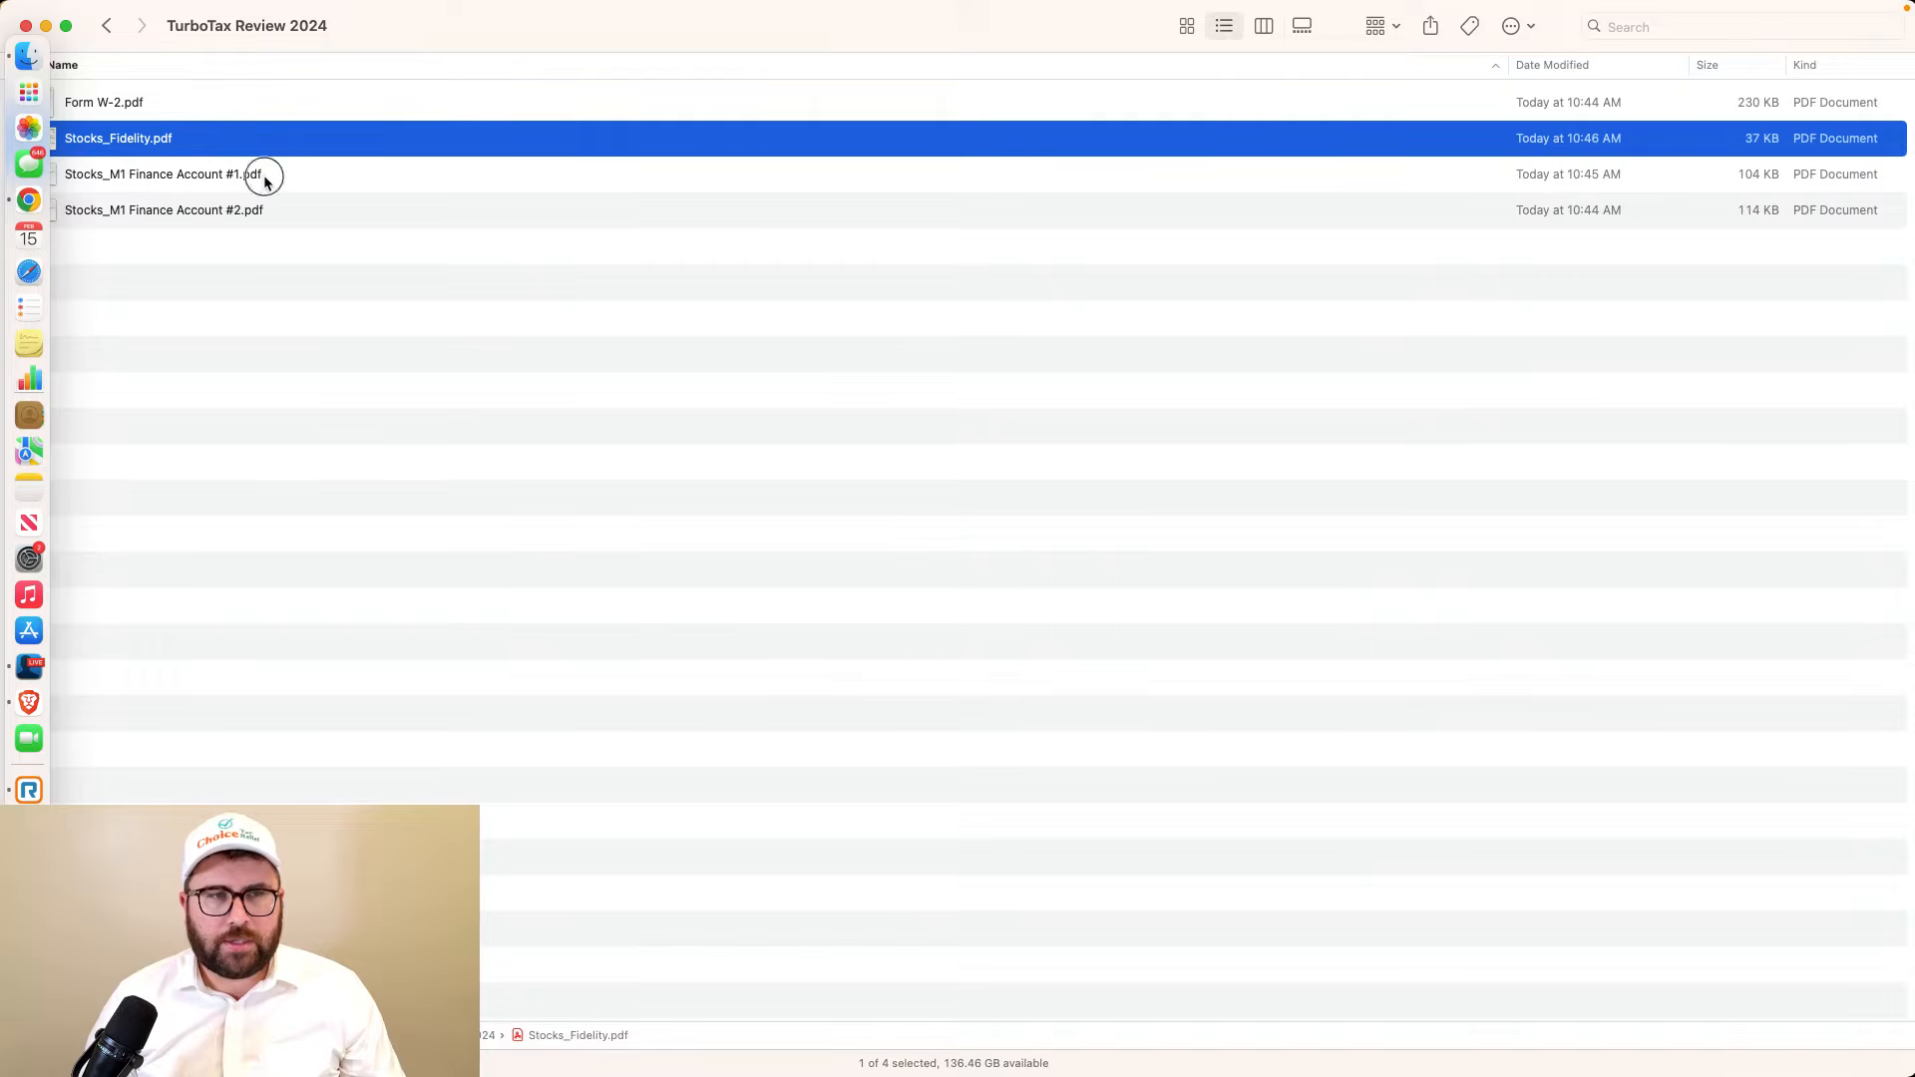
{"action": "left_click", "coordinate": [269, 205]}
{"action": "left_click", "coordinate": [272, 184]}
{"action": "left_click", "coordinate": [243, 142]}
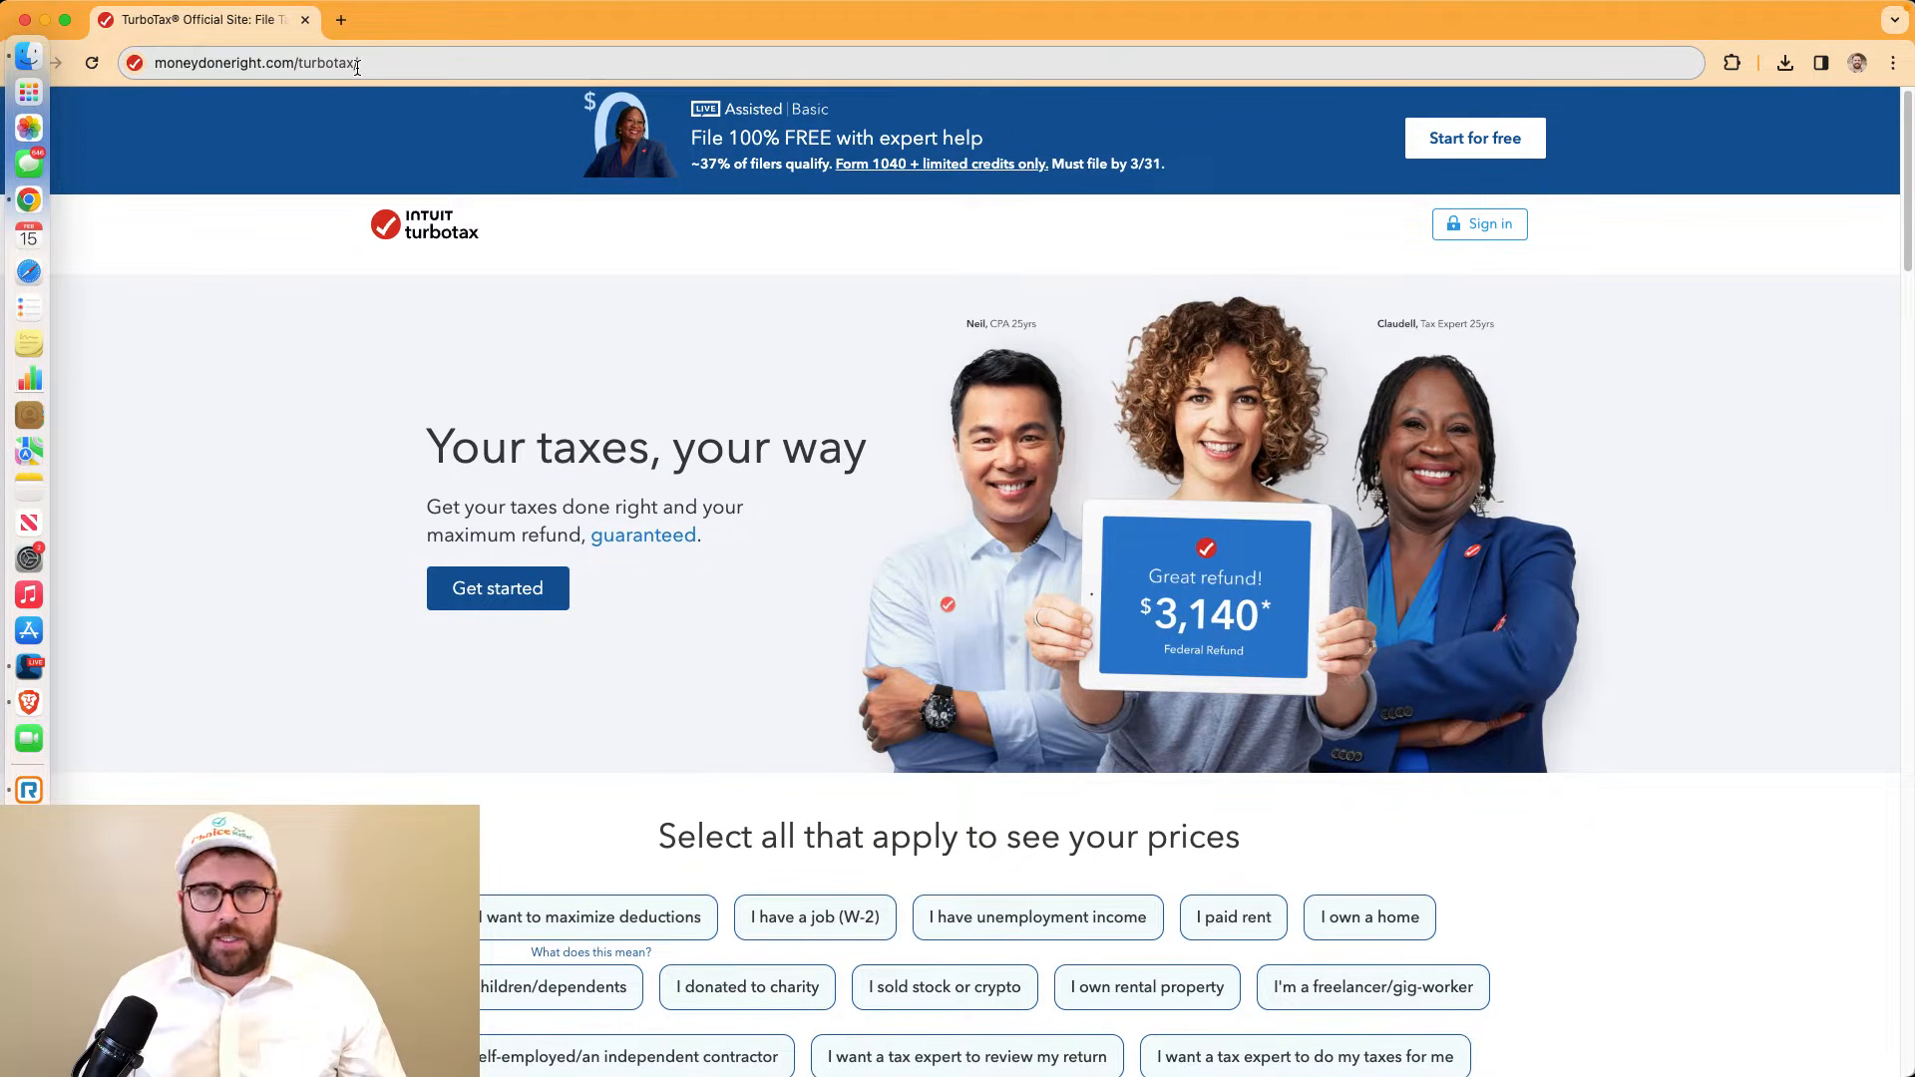
Scroll through the TurboTax pricing cards comparing the do-it-yourself, Assisted and Full Service plans
{"action": "left_click", "coordinate": [357, 63]}
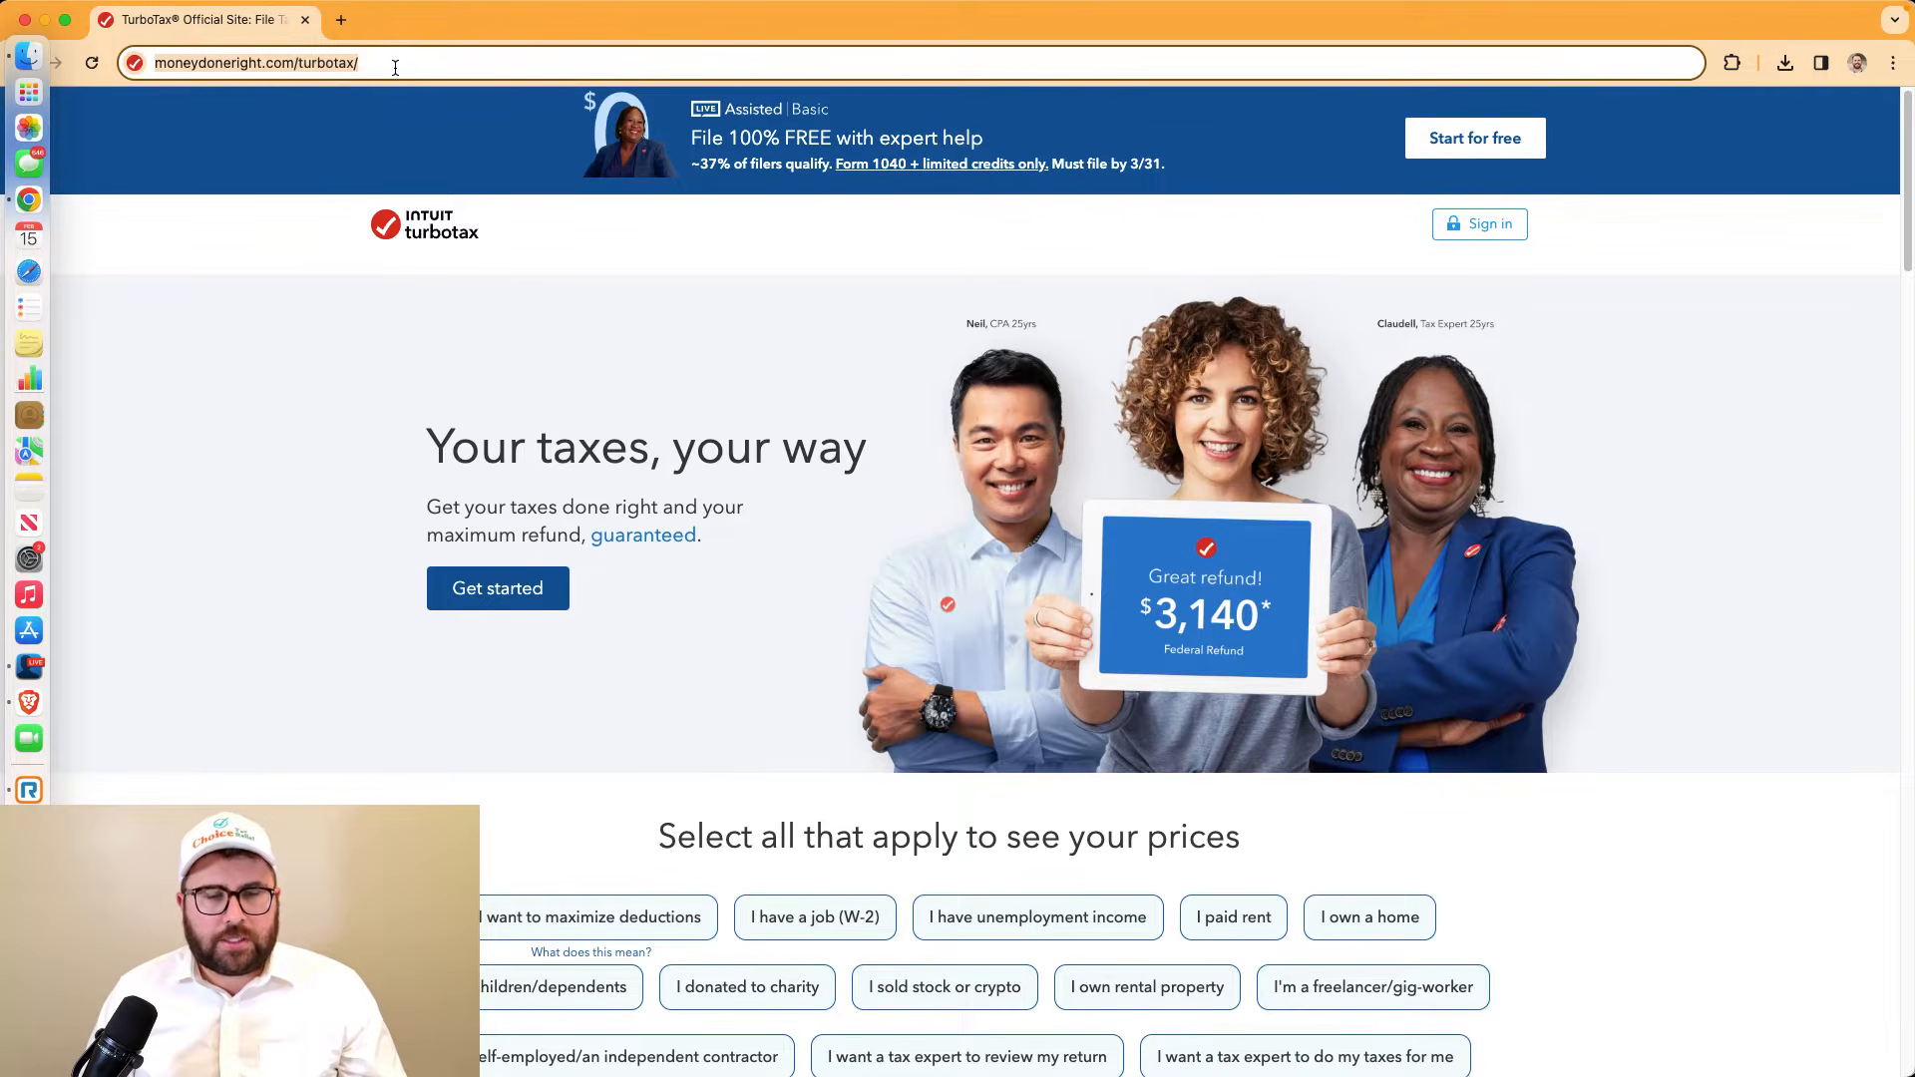
{"action": "scroll", "coordinate": [530, 113], "scroll_direction": "down", "scroll_amount": 1}
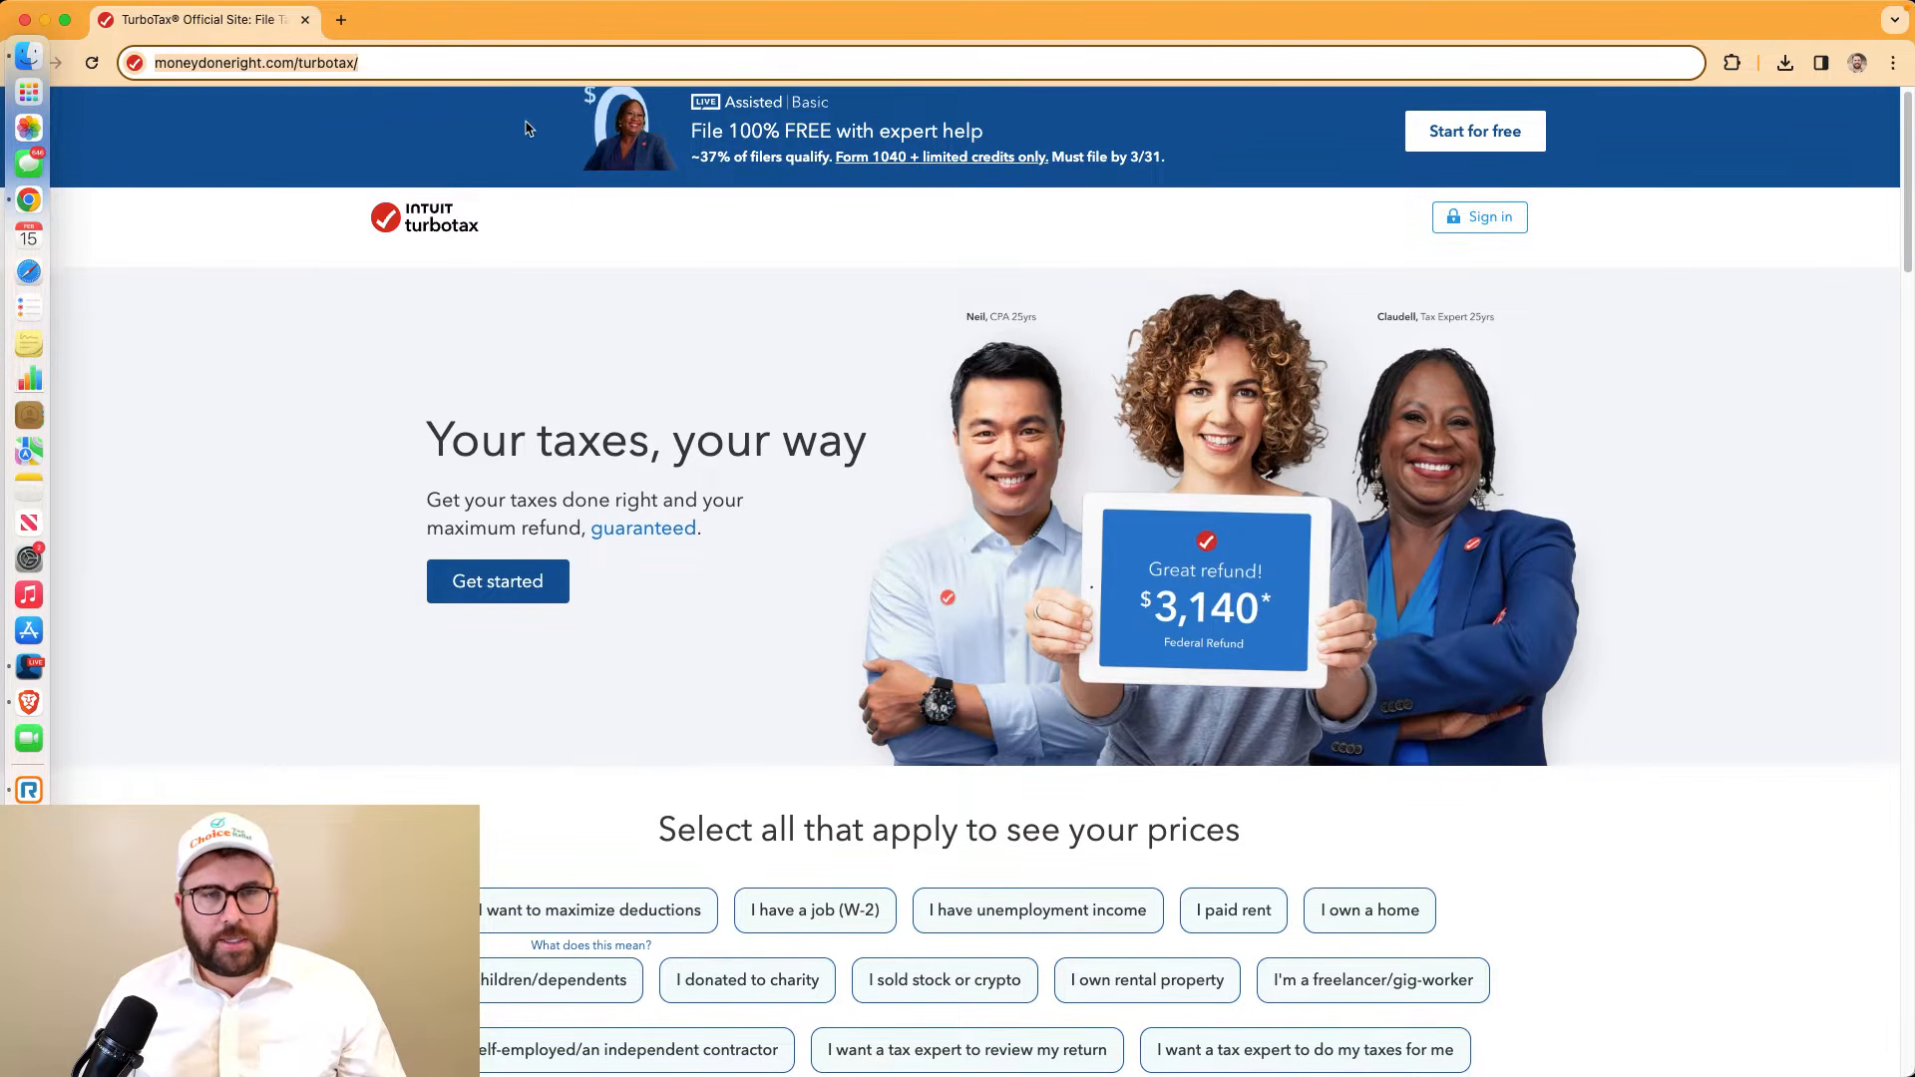
{"action": "left_click", "coordinate": [596, 225]}
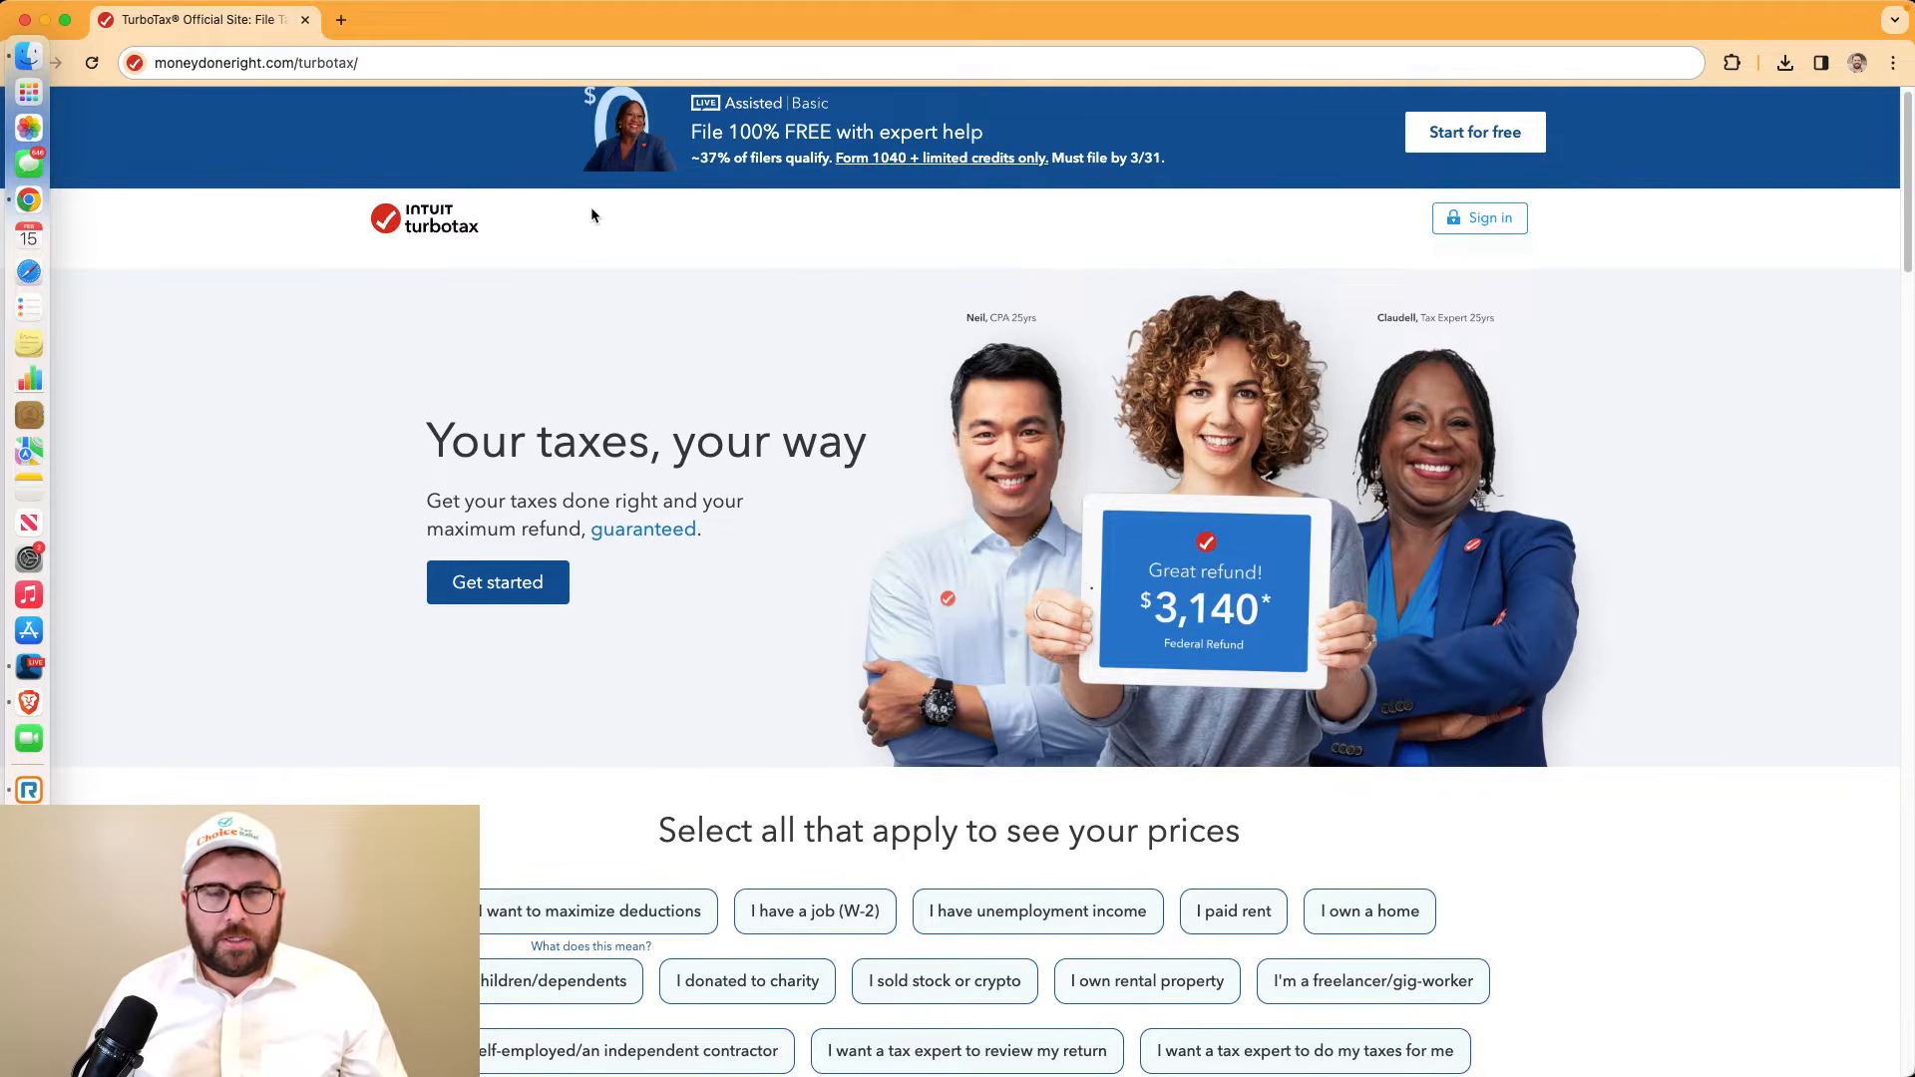
{"action": "scroll", "coordinate": [639, 479], "scroll_direction": "down", "scroll_amount": 1}
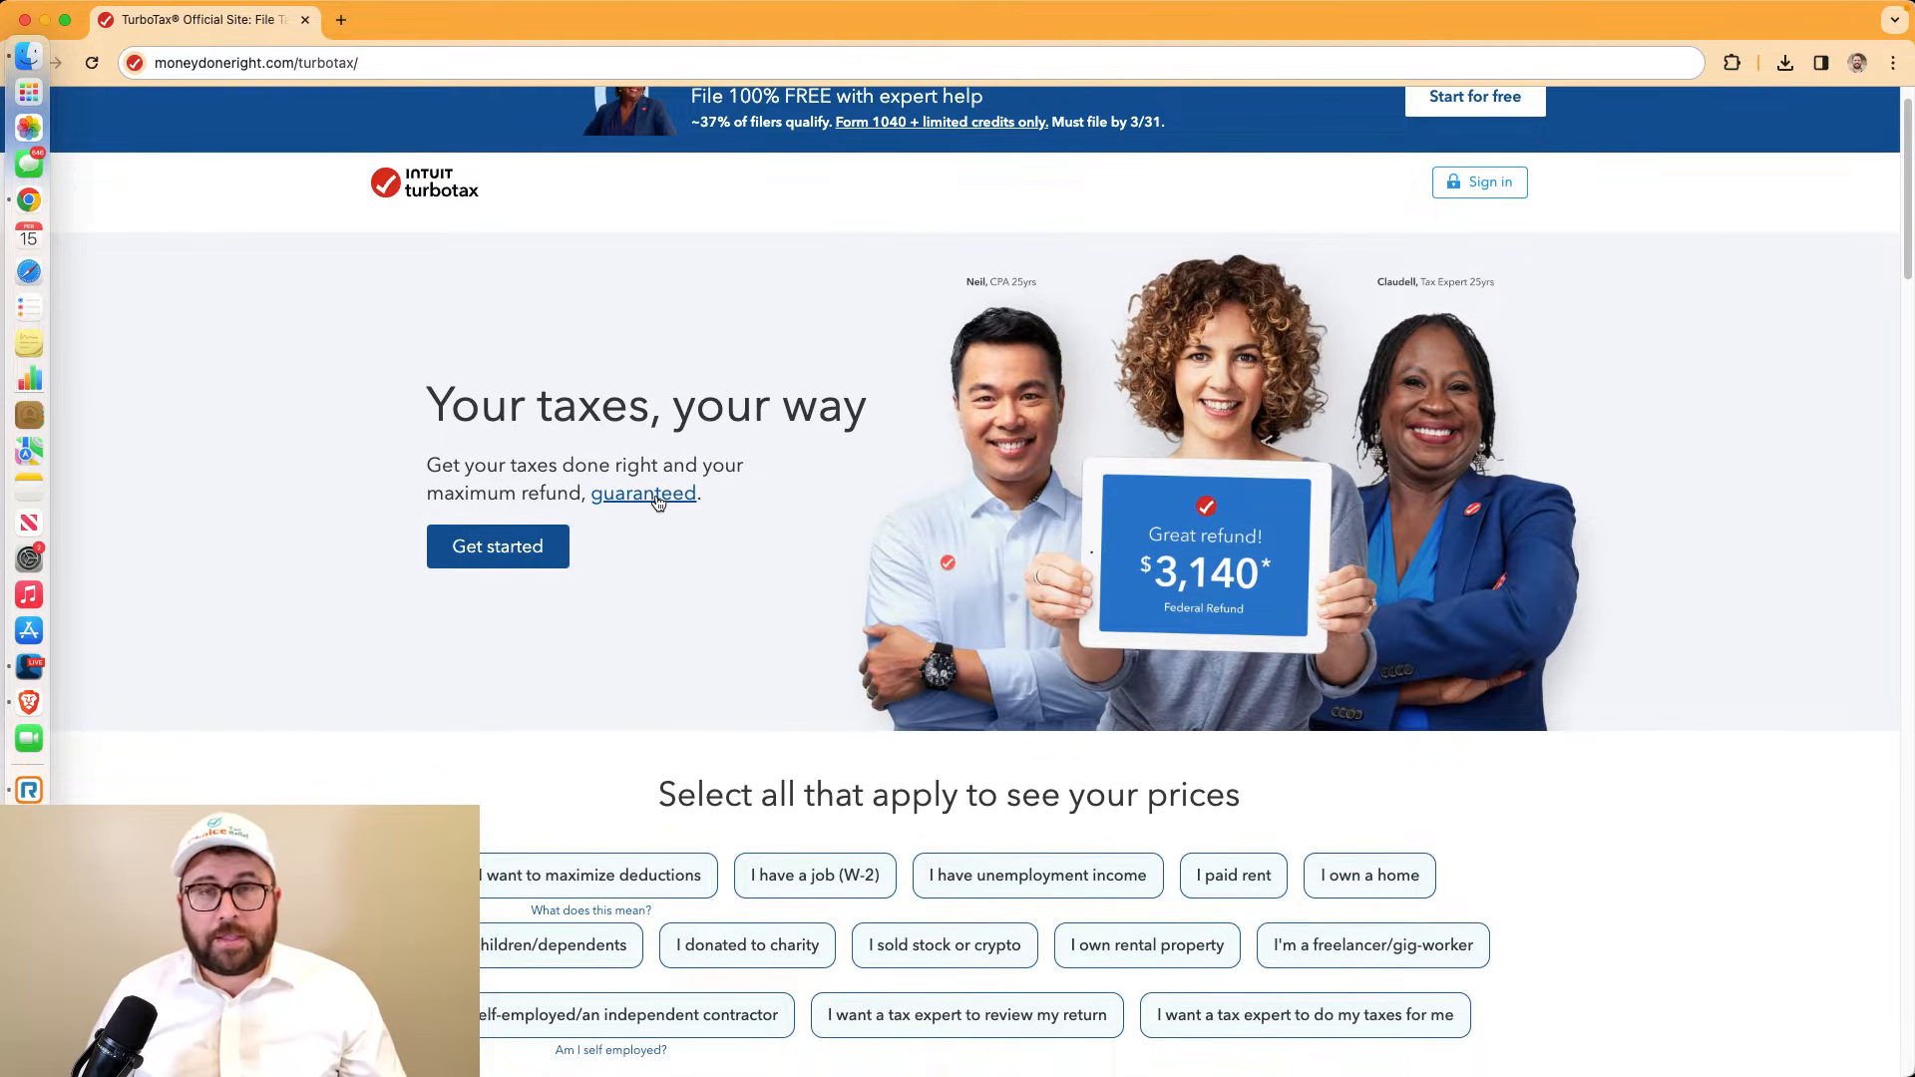
{"action": "scroll", "coordinate": [658, 501], "scroll_direction": "up", "scroll_amount": 1}
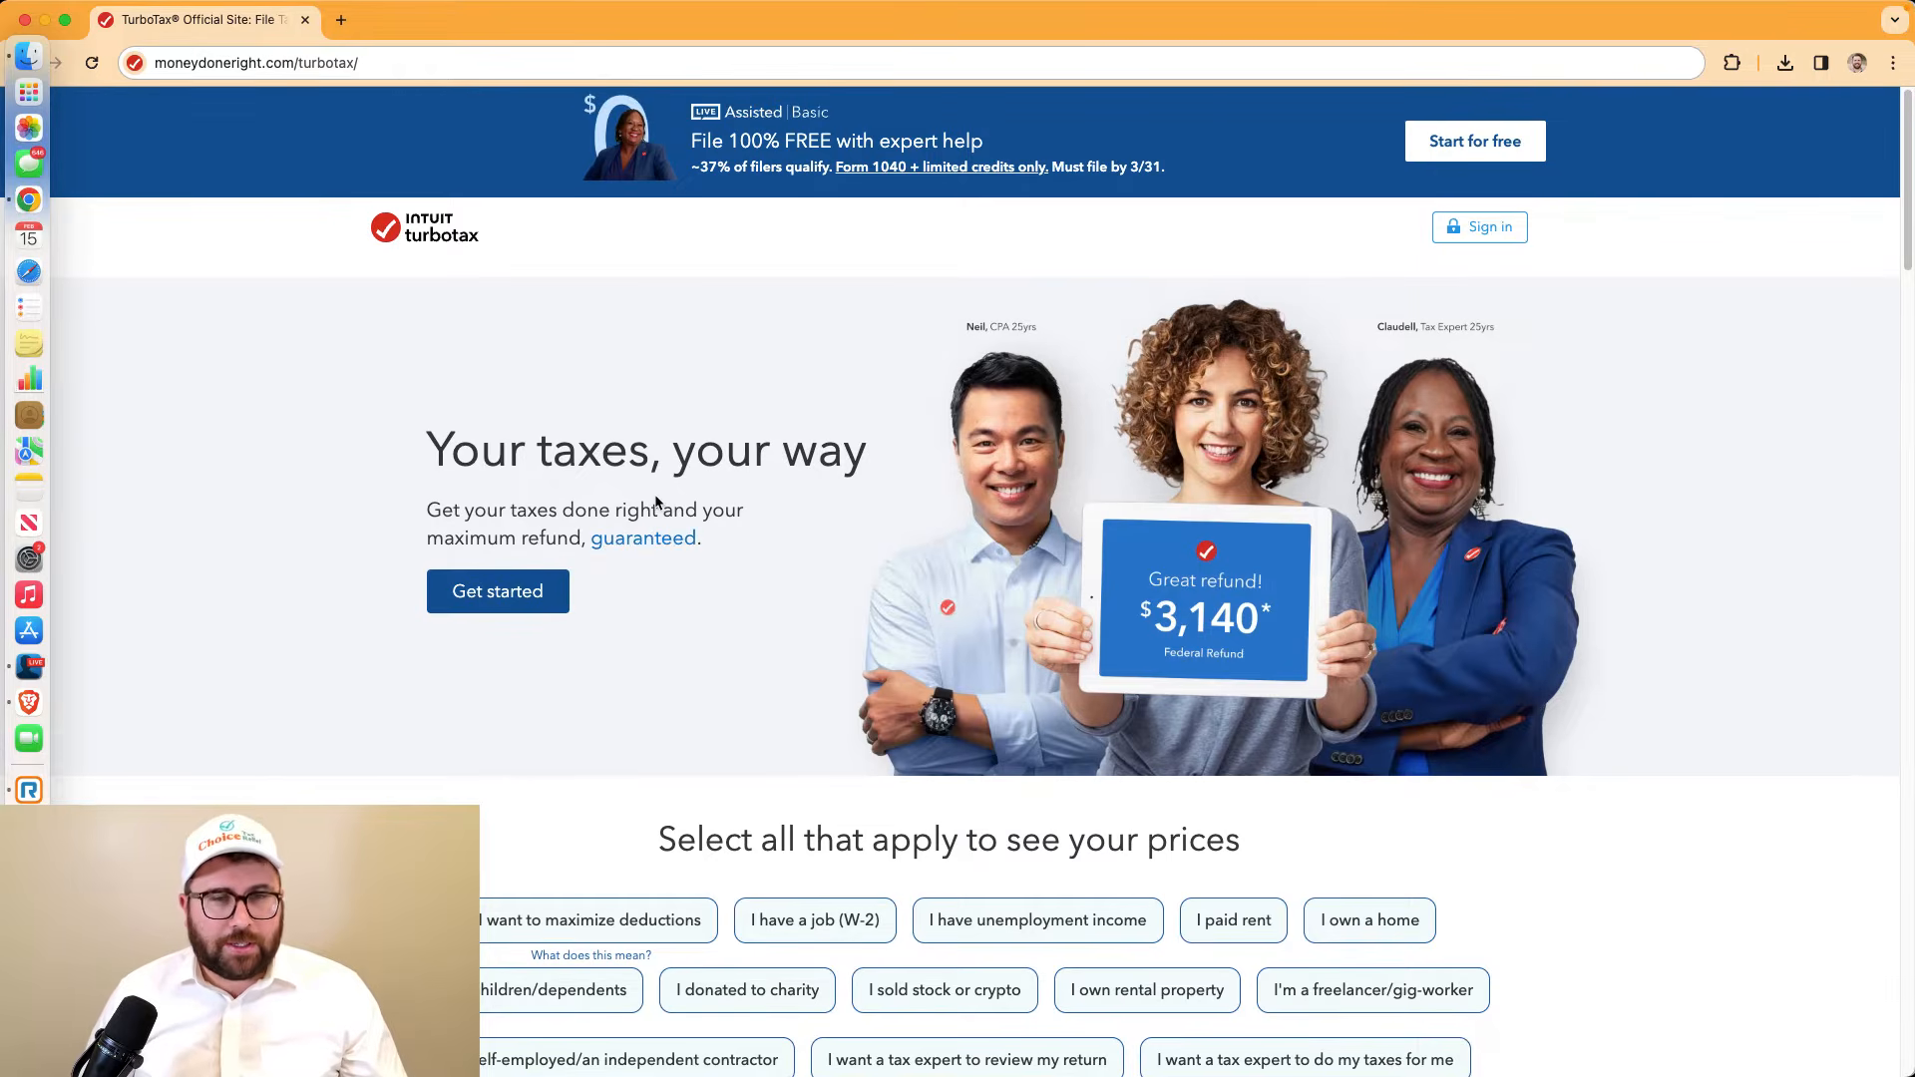
{"action": "scroll", "coordinate": [656, 502], "scroll_direction": "down", "scroll_amount": 10}
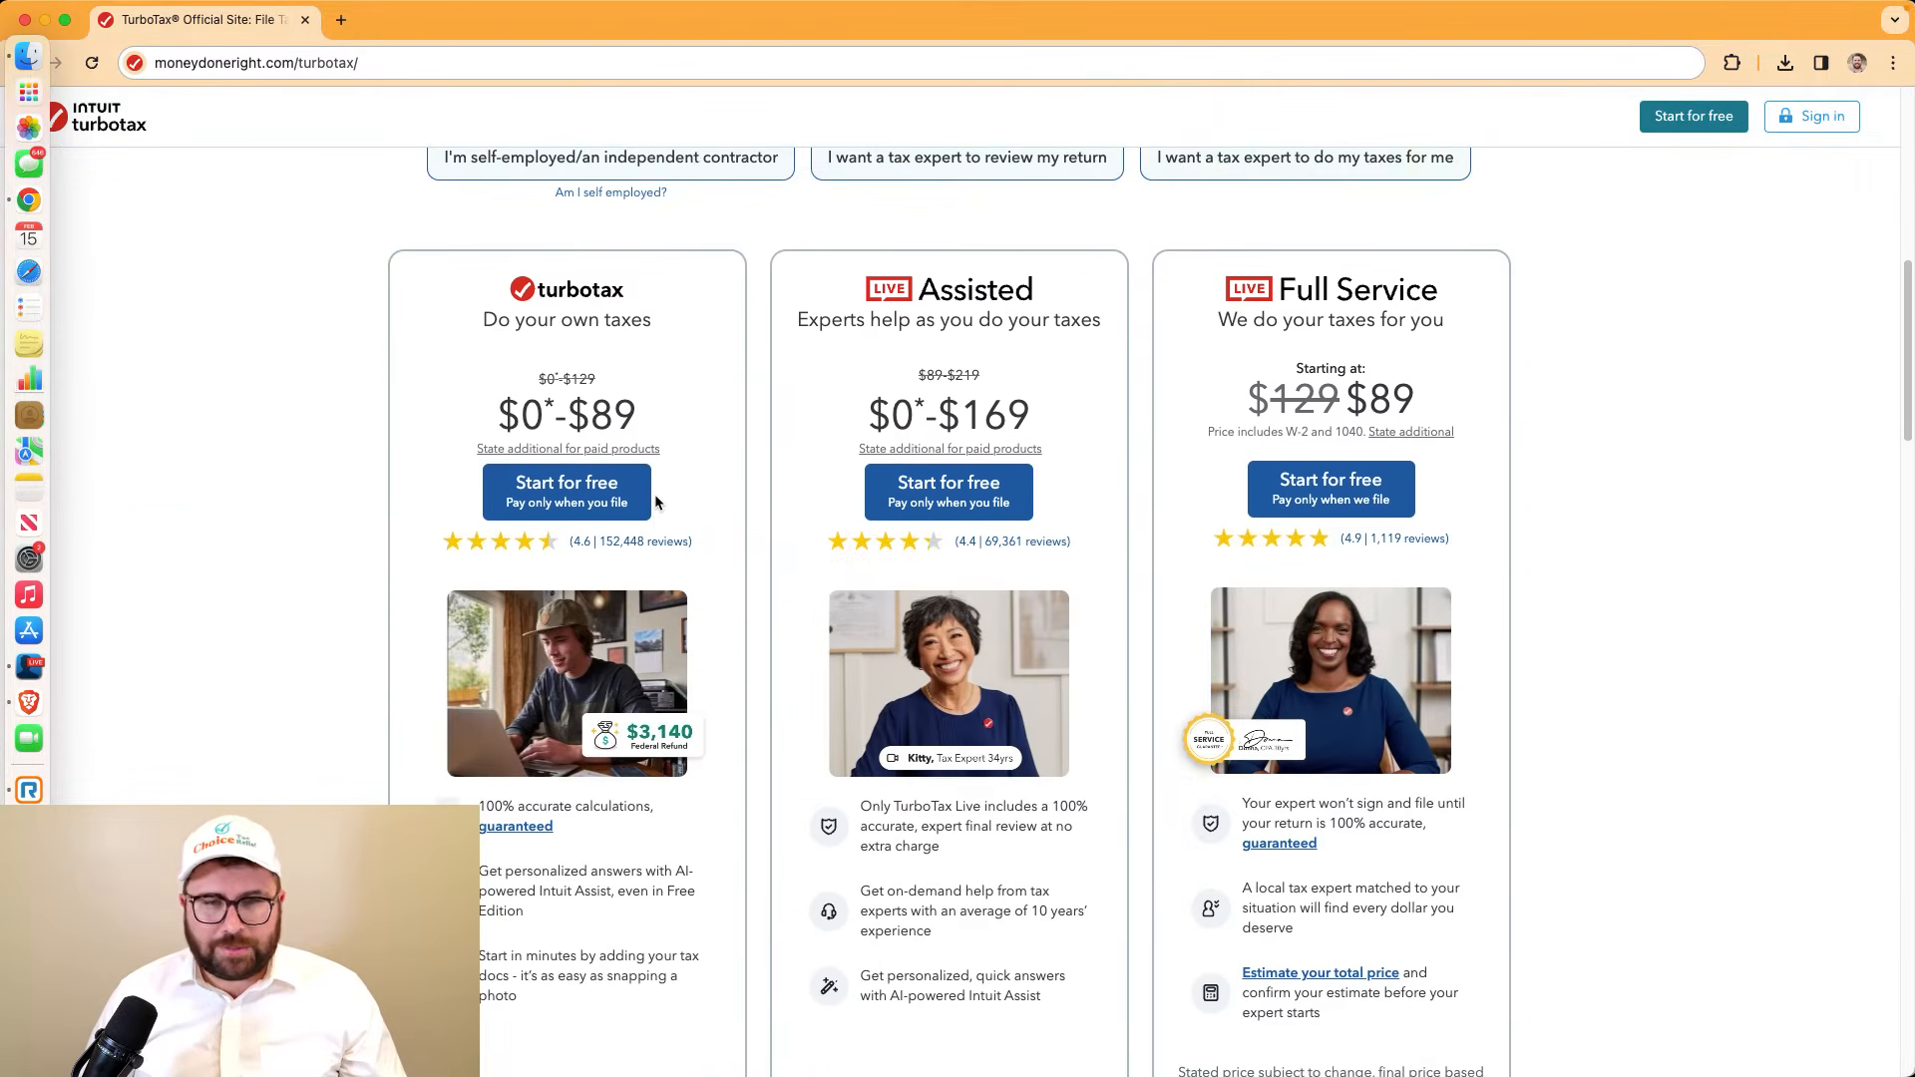
{"action": "scroll", "coordinate": [656, 502], "scroll_direction": "down", "scroll_amount": 2}
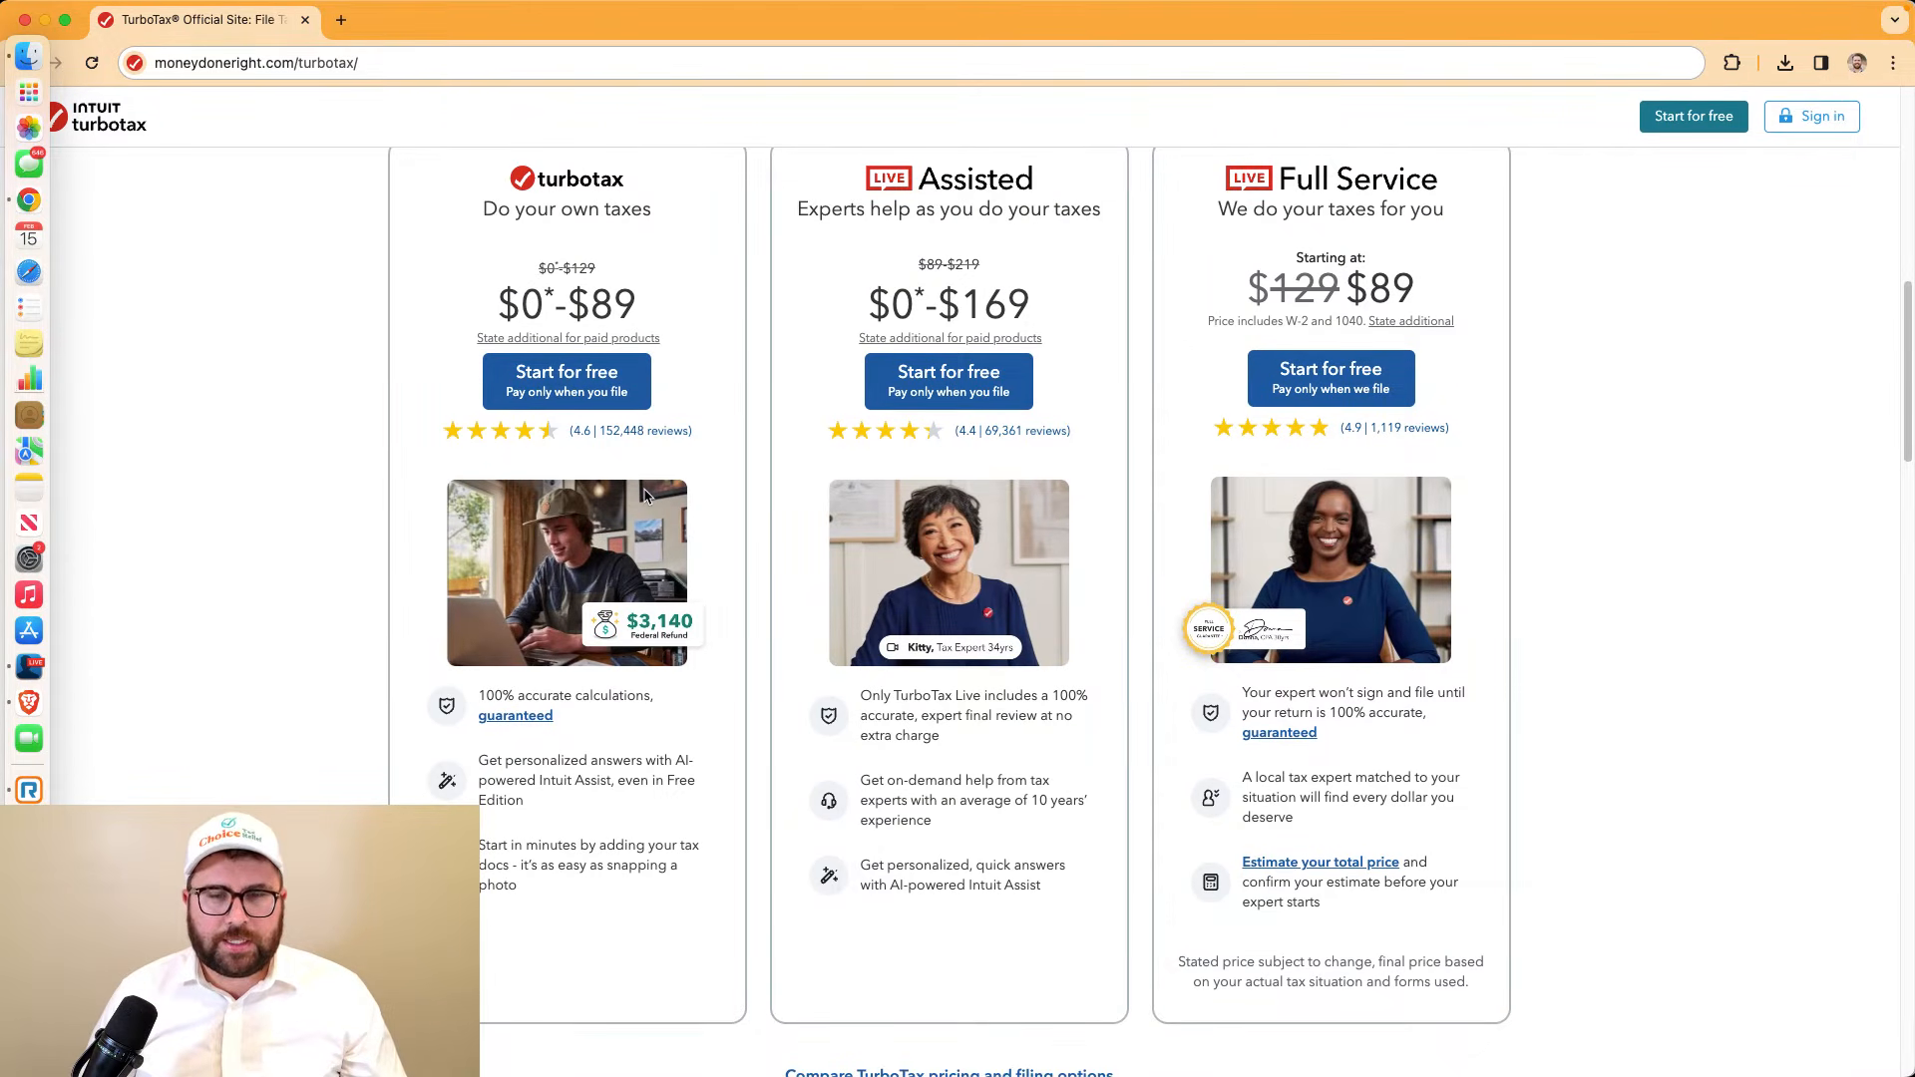
{"action": "scroll", "coordinate": [644, 496], "scroll_direction": "up", "scroll_amount": 12}
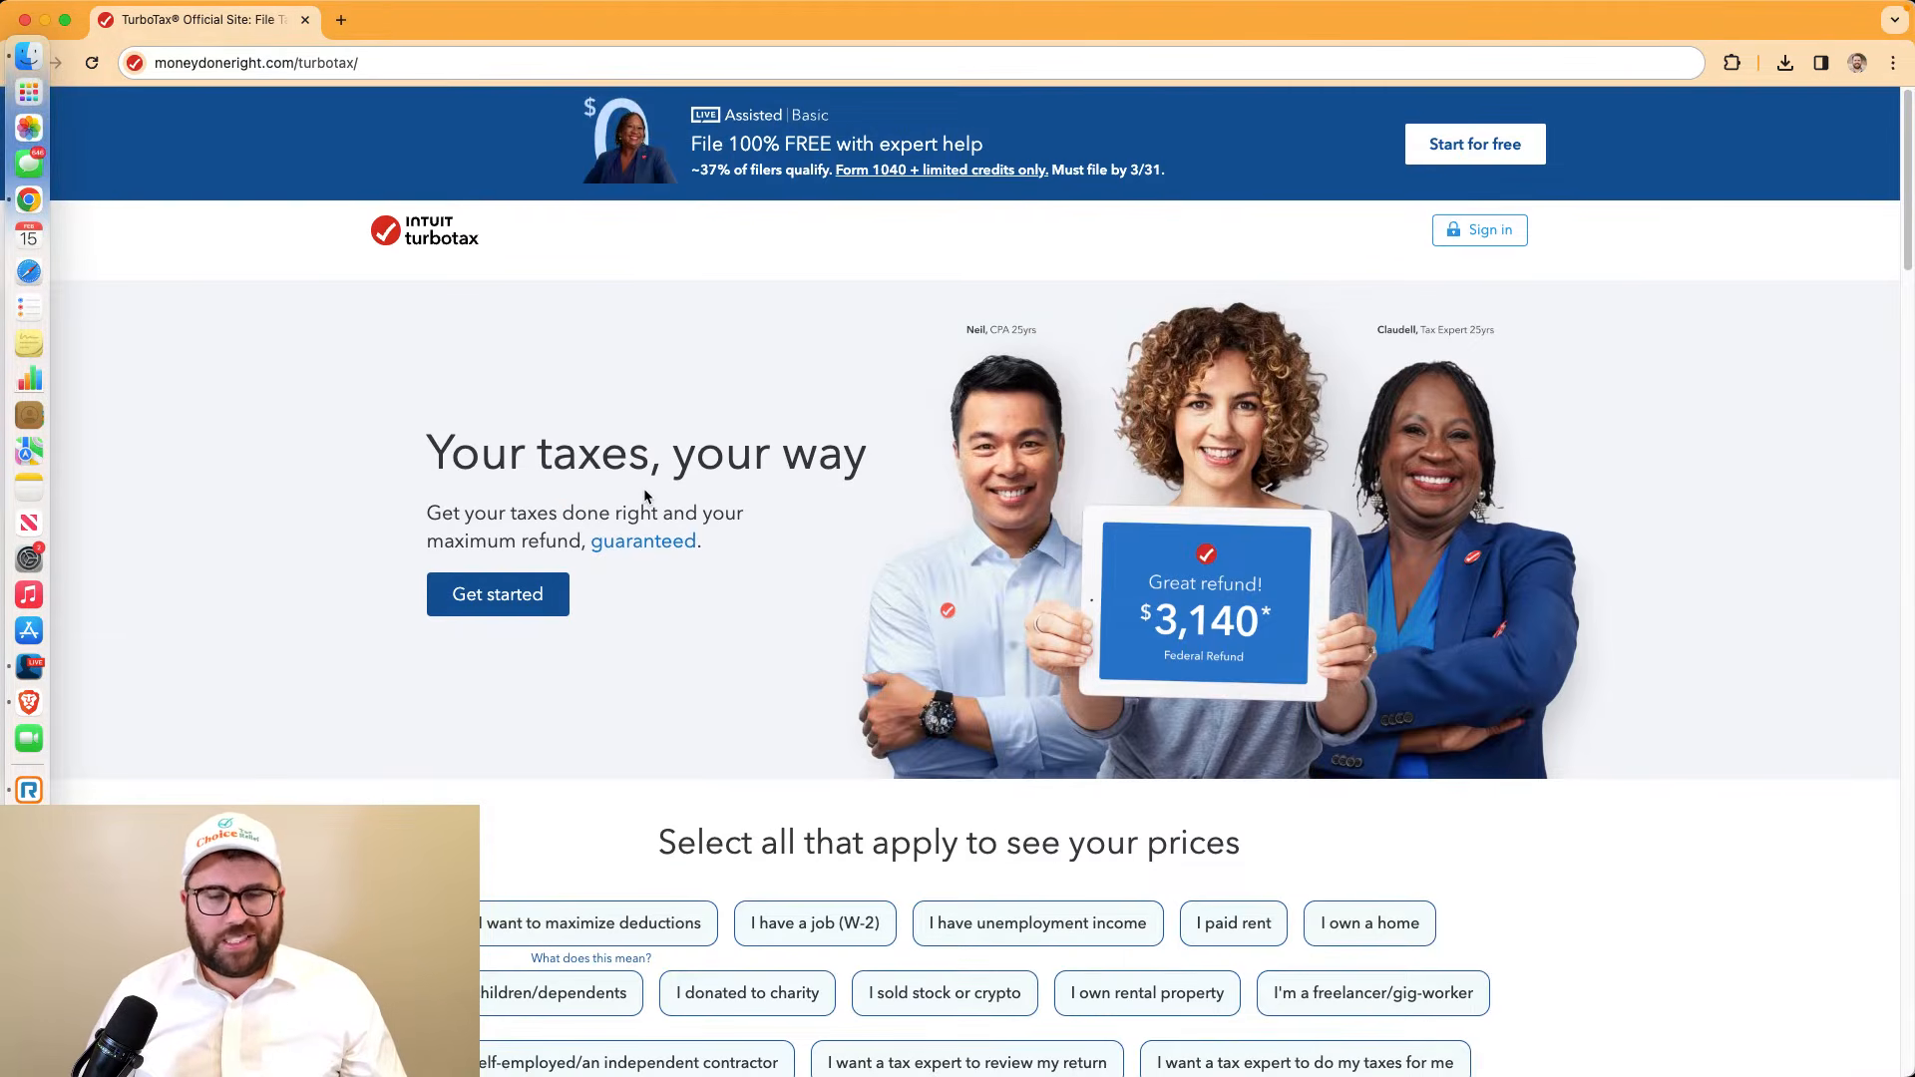
{"action": "scroll", "coordinate": [643, 496], "scroll_direction": "down", "scroll_amount": 10}
{"action": "scroll", "coordinate": [644, 495], "scroll_direction": "down", "scroll_amount": 3}
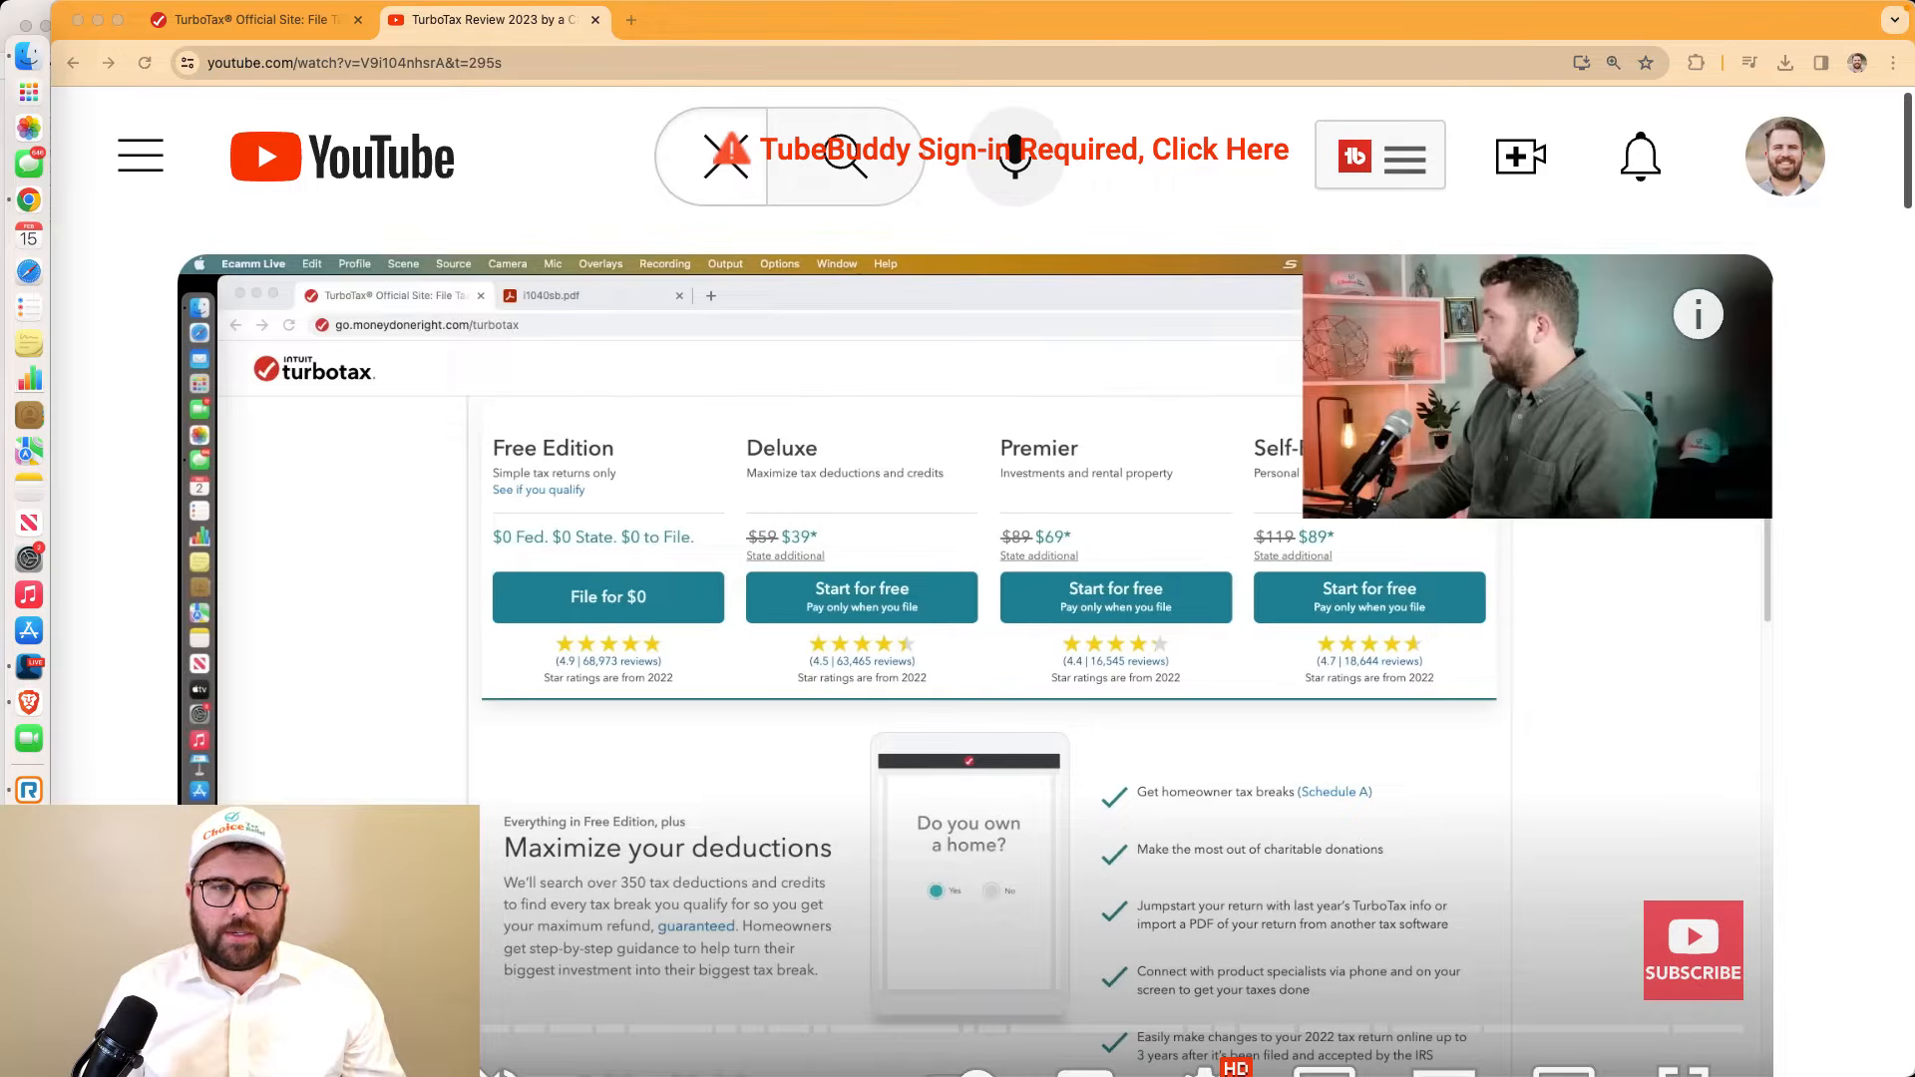
Switch from the YouTube review video back to the TurboTax pricing tab
{"action": "left_click", "coordinate": [568, 471]}
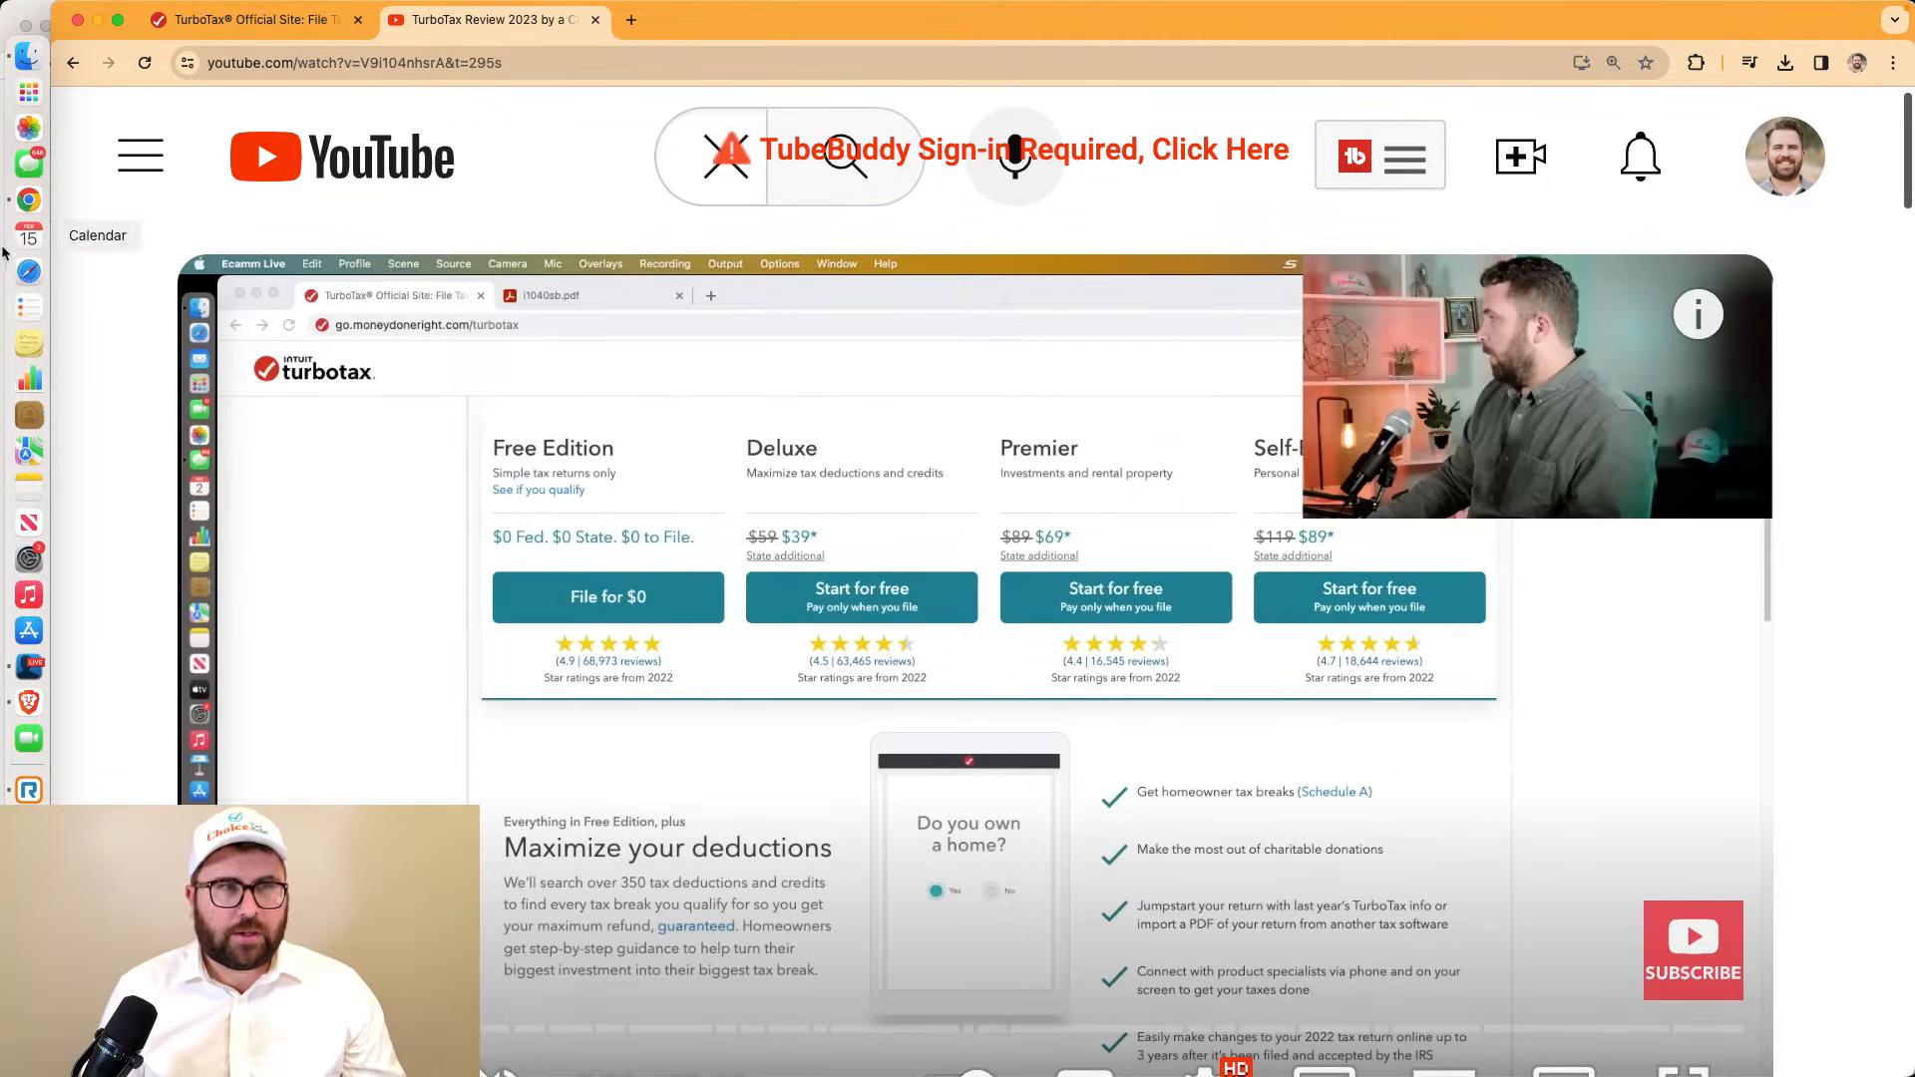
{"action": "left_click", "coordinate": [30, 671]}
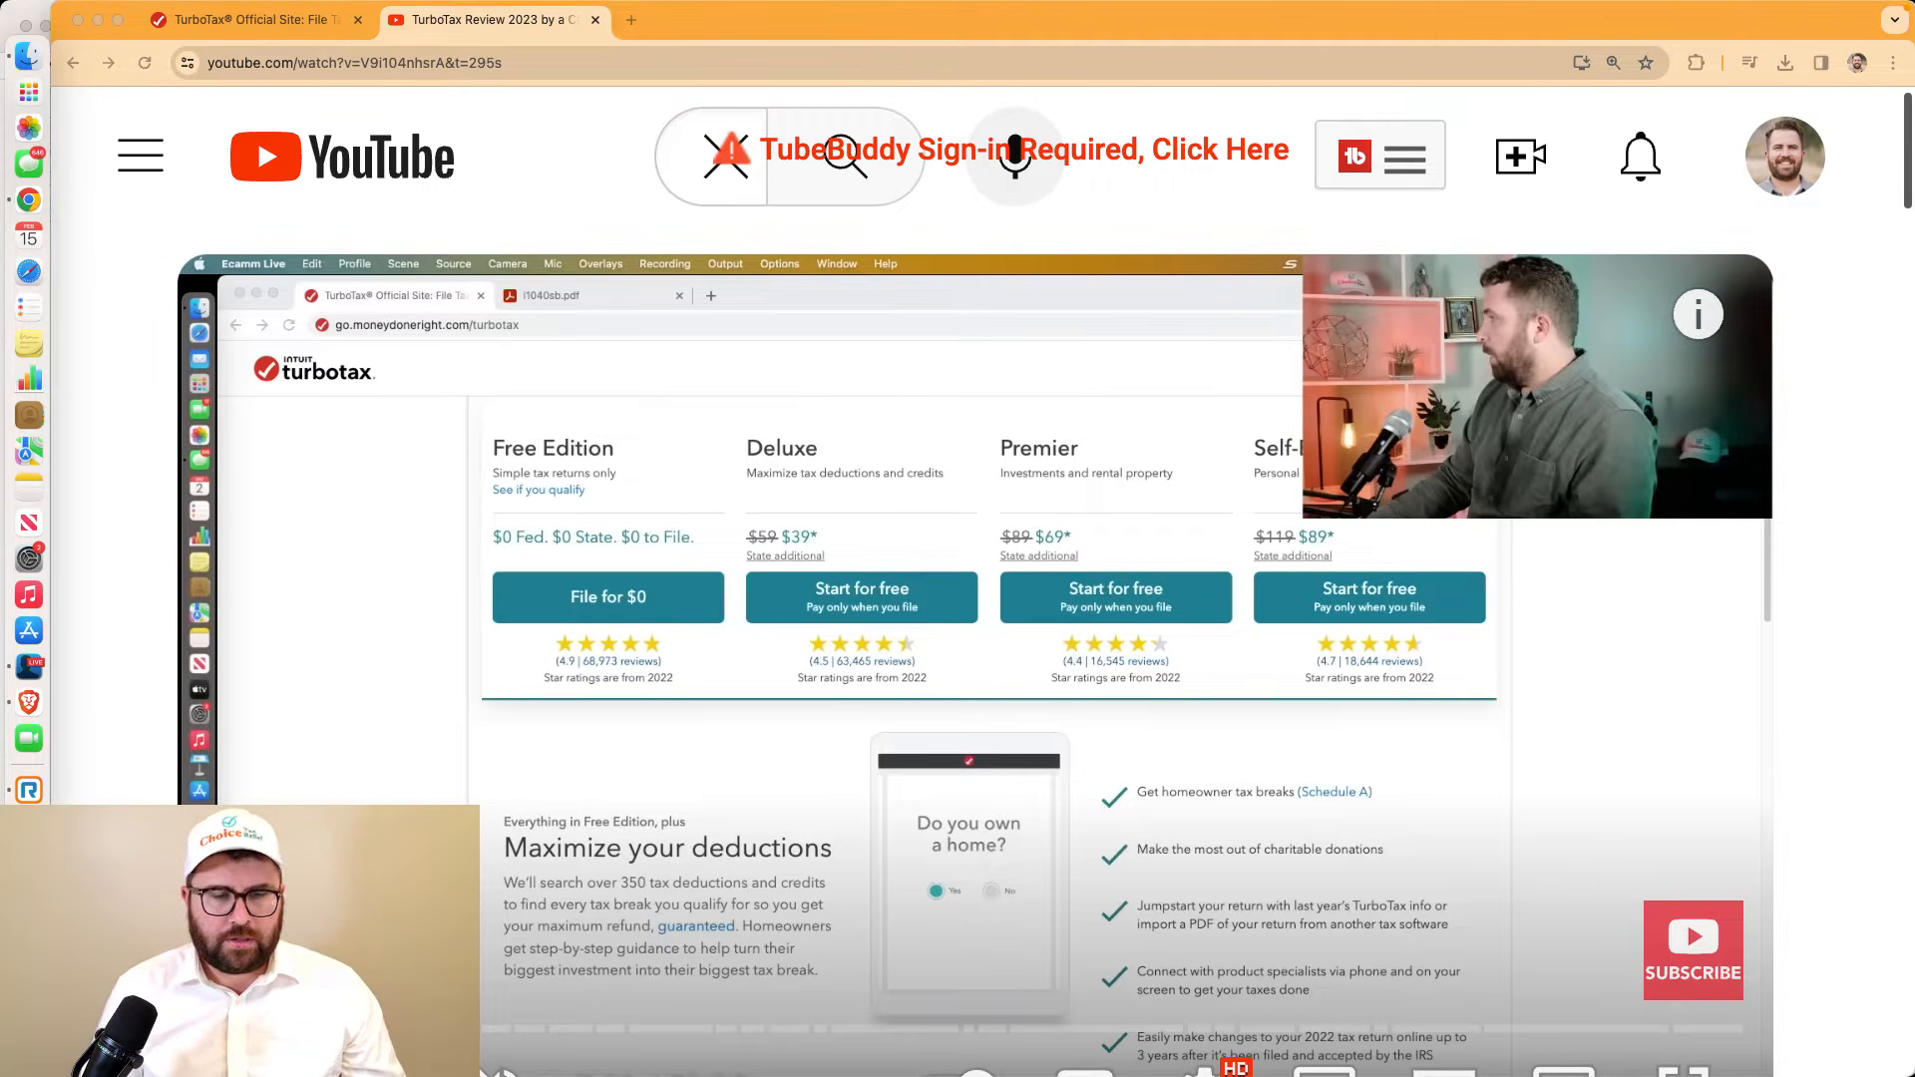
{"action": "left_click", "coordinate": [257, 20]}
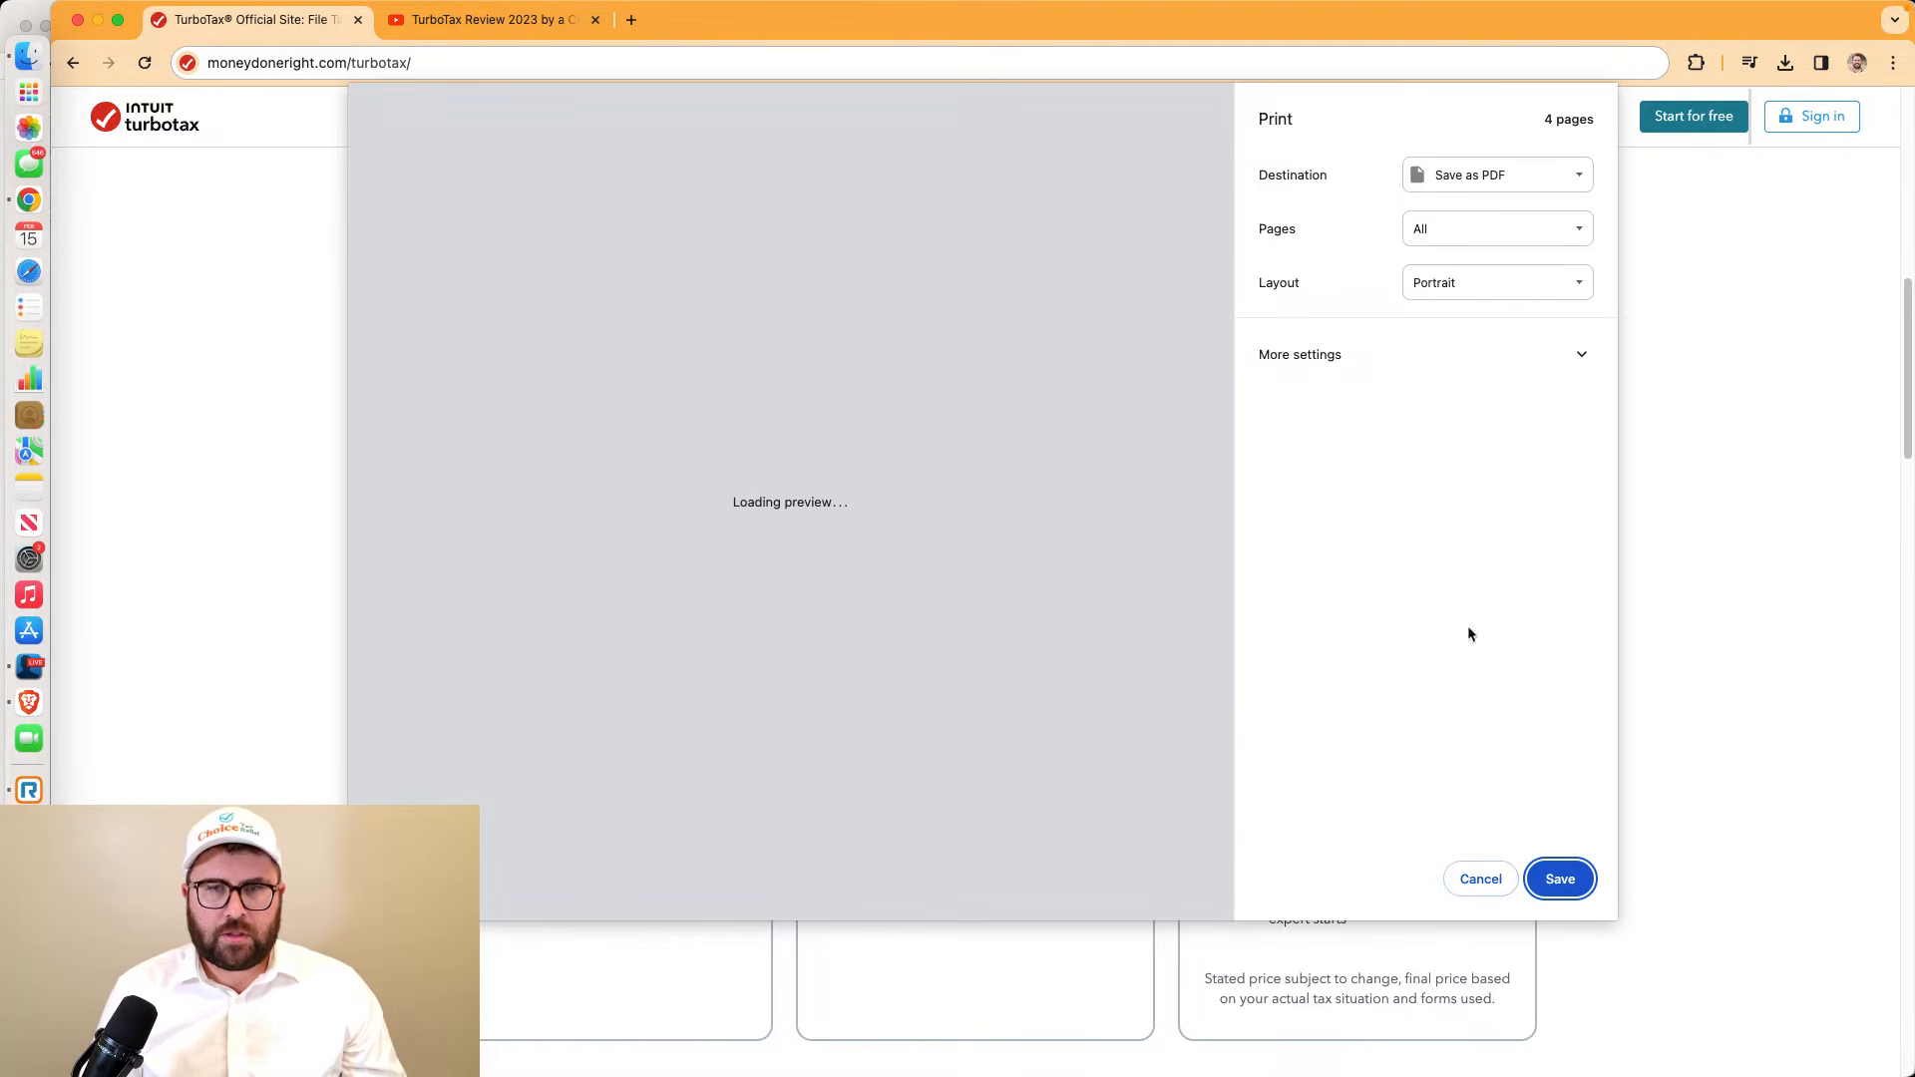
Cancel the Print dialog and highlight the do-it-yourself plan details and its $0–$89 price
{"action": "left_click", "coordinate": [1478, 876]}
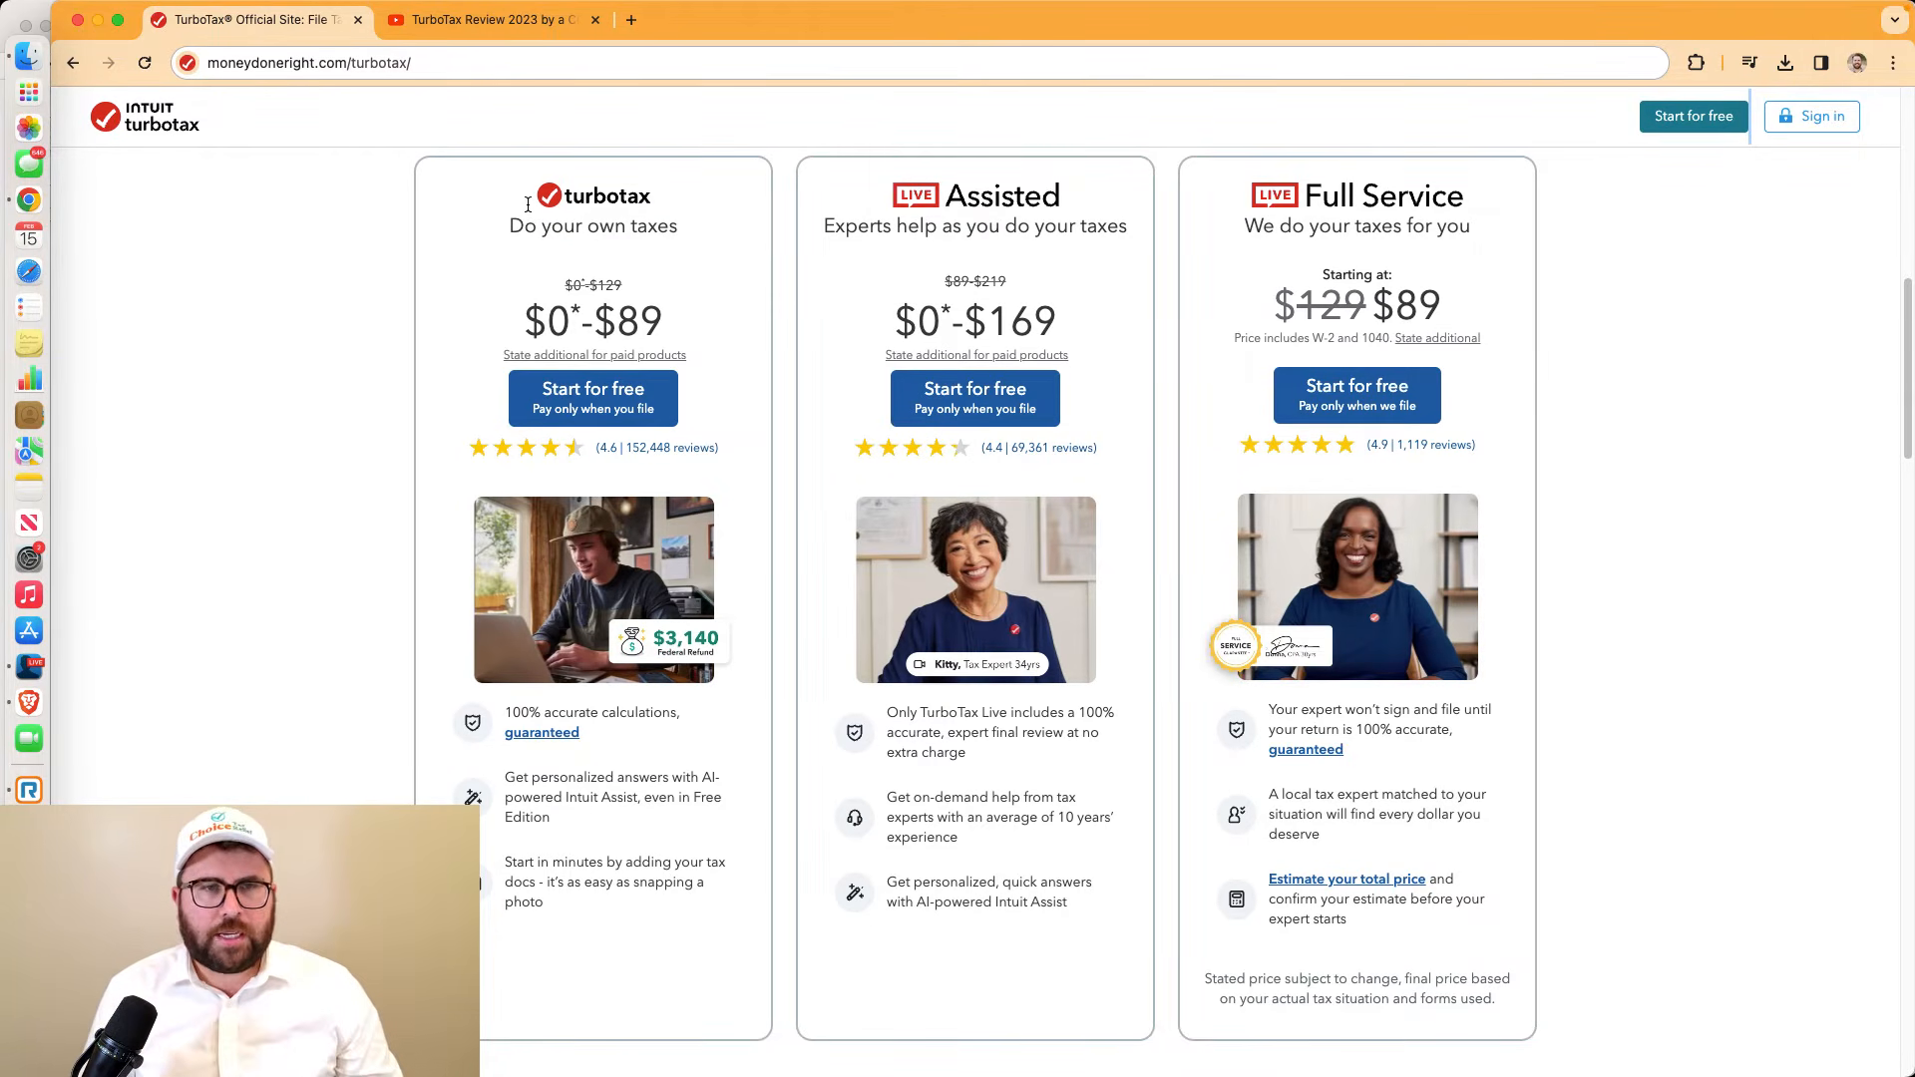
{"action": "left_click_drag", "start_coordinate": [511, 223], "coordinate": [719, 915]}
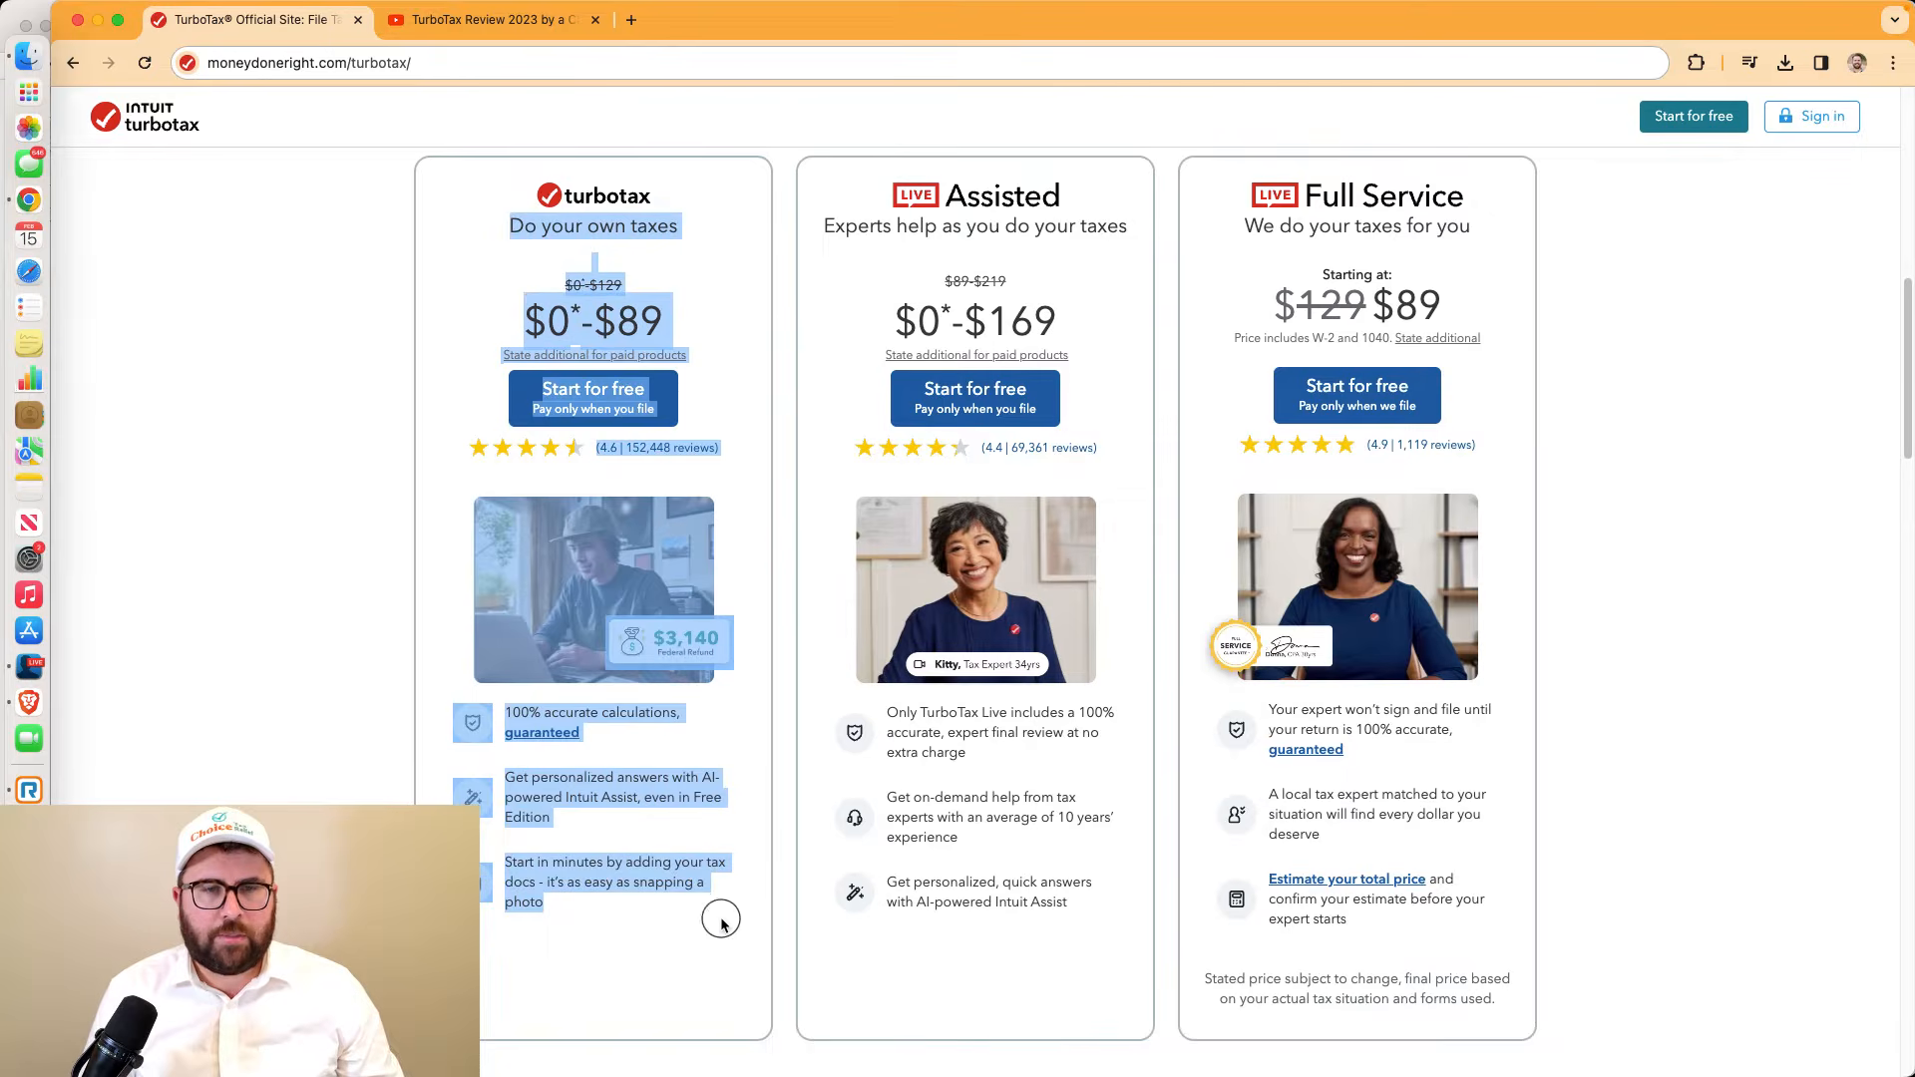
{"action": "left_click", "coordinate": [685, 307]}
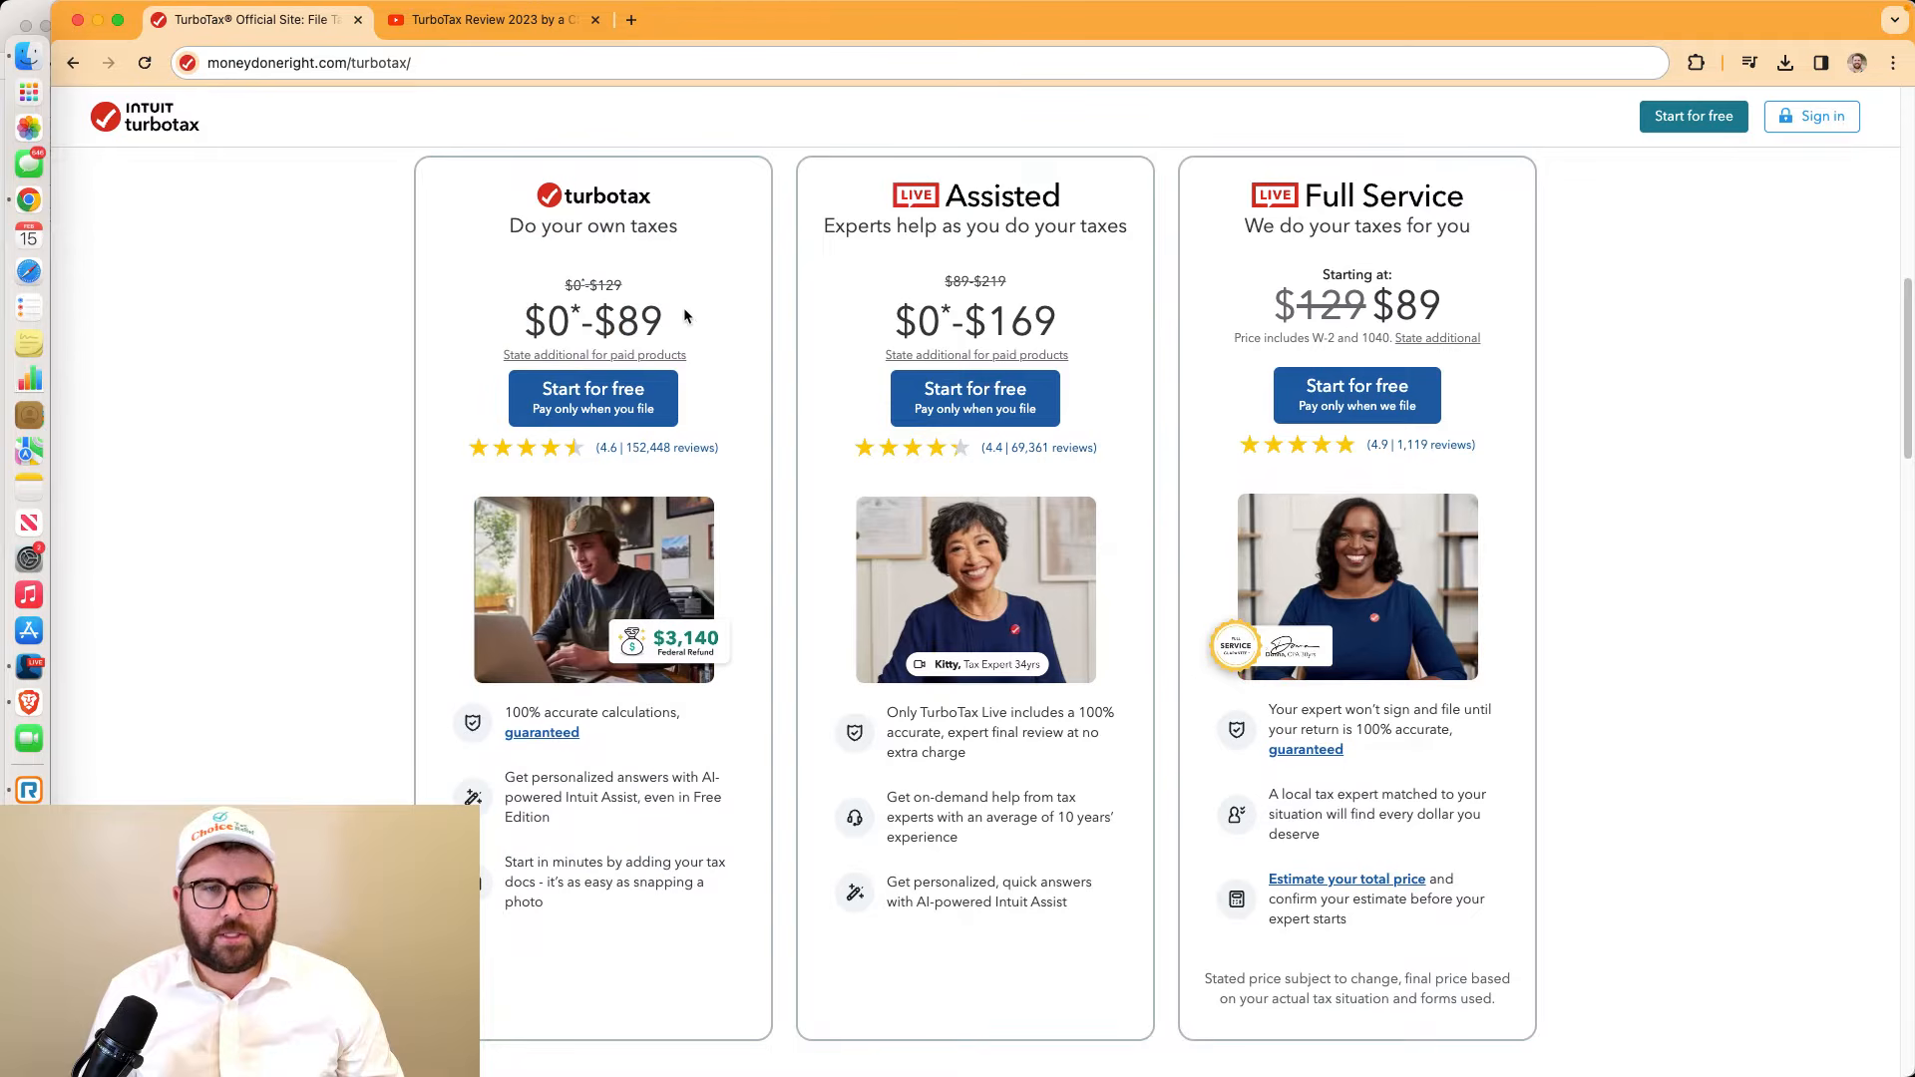
{"action": "triple_click", "coordinate": [505, 325]}
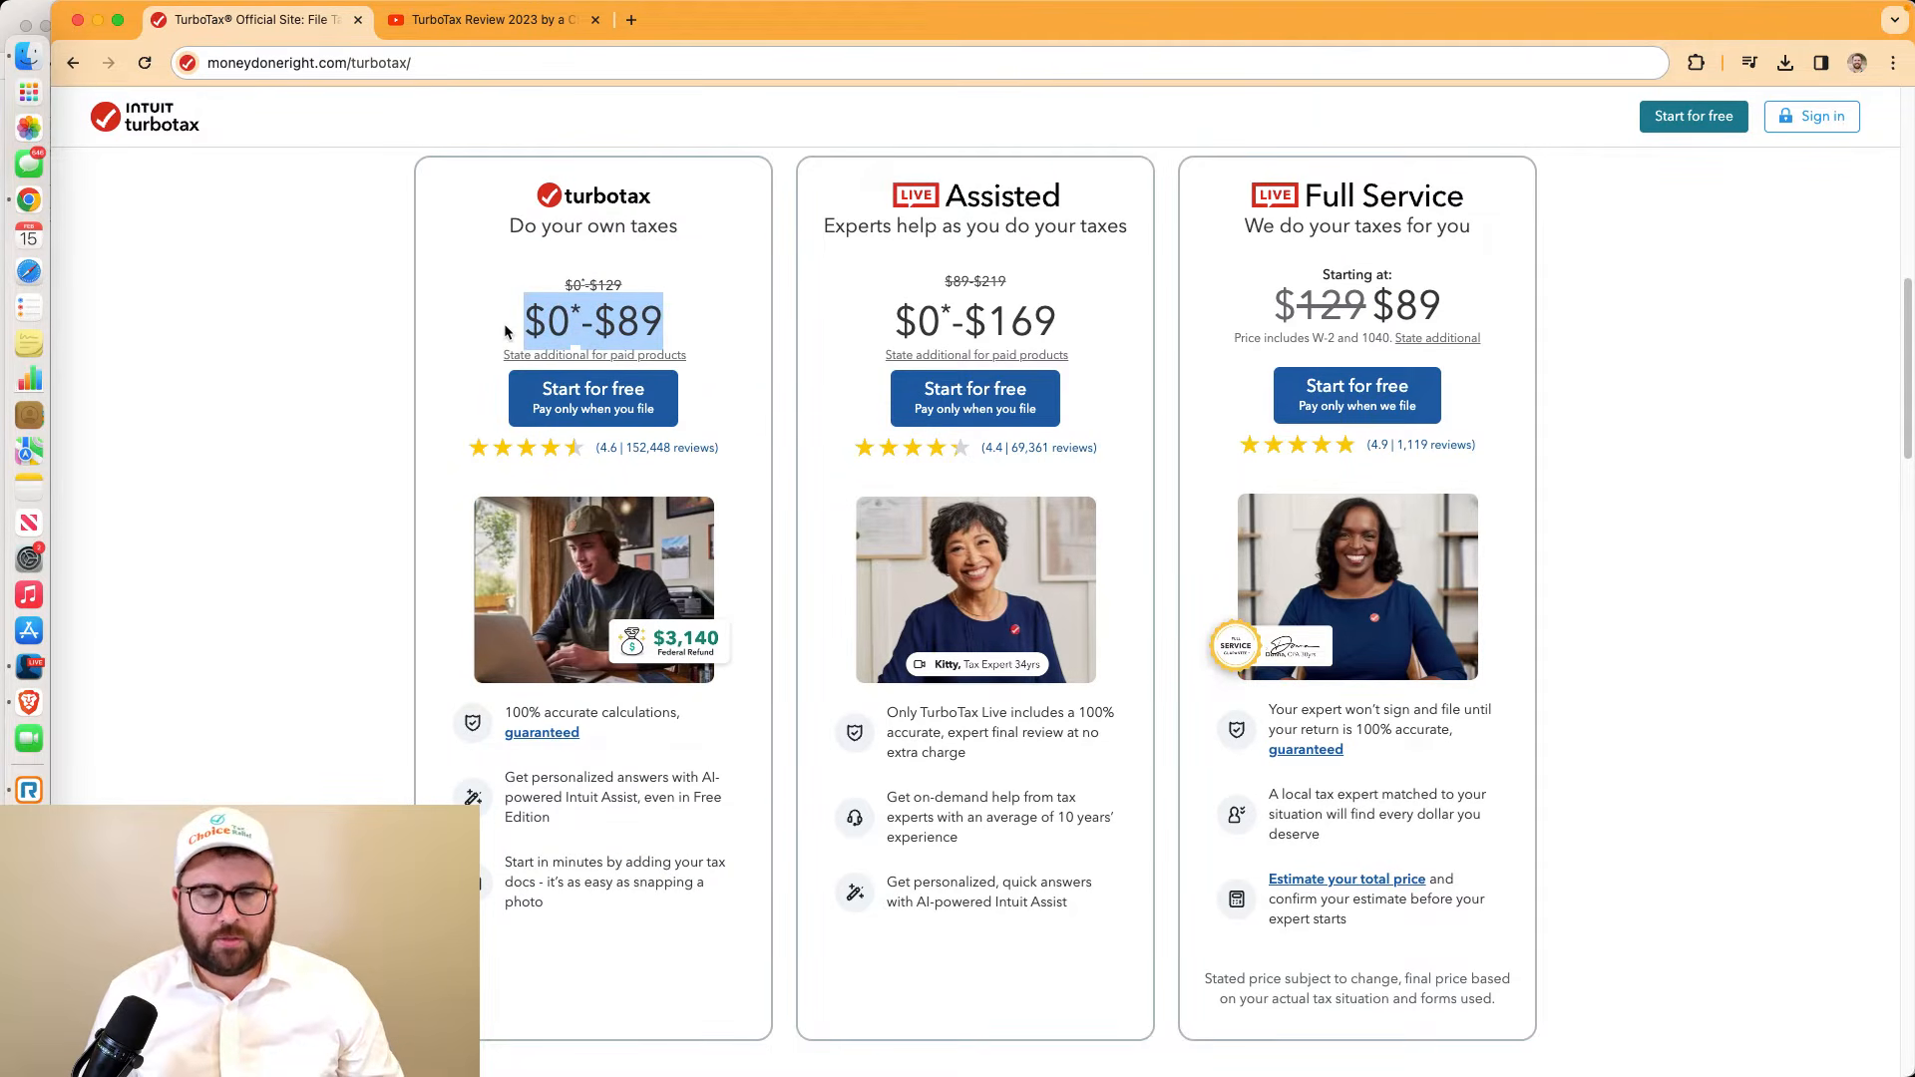
Highlight the Assisted, Full Service and do-your-own-taxes taglines, then start the do-it-yourself plan for free
{"action": "left_click_drag", "start_coordinate": [875, 185], "coordinate": [1349, 910]}
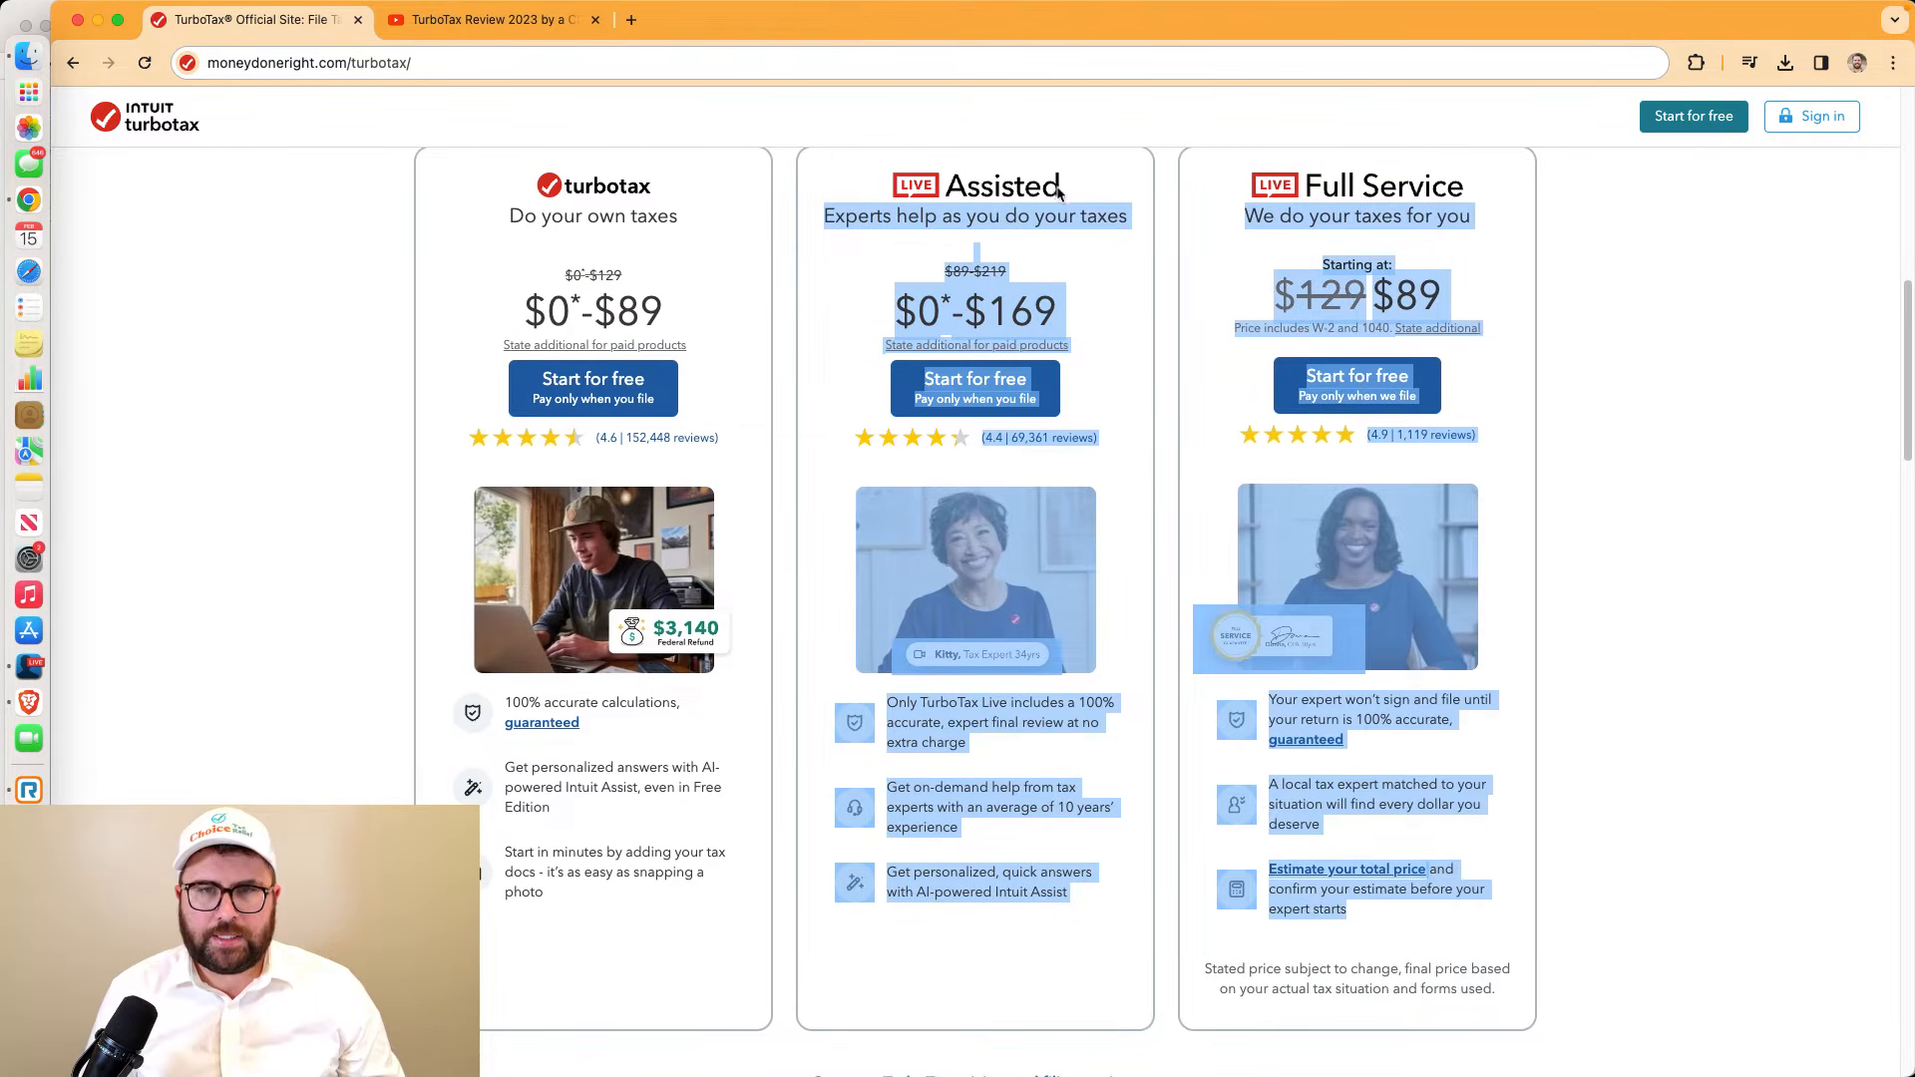
{"action": "left_click", "coordinate": [1057, 193]}
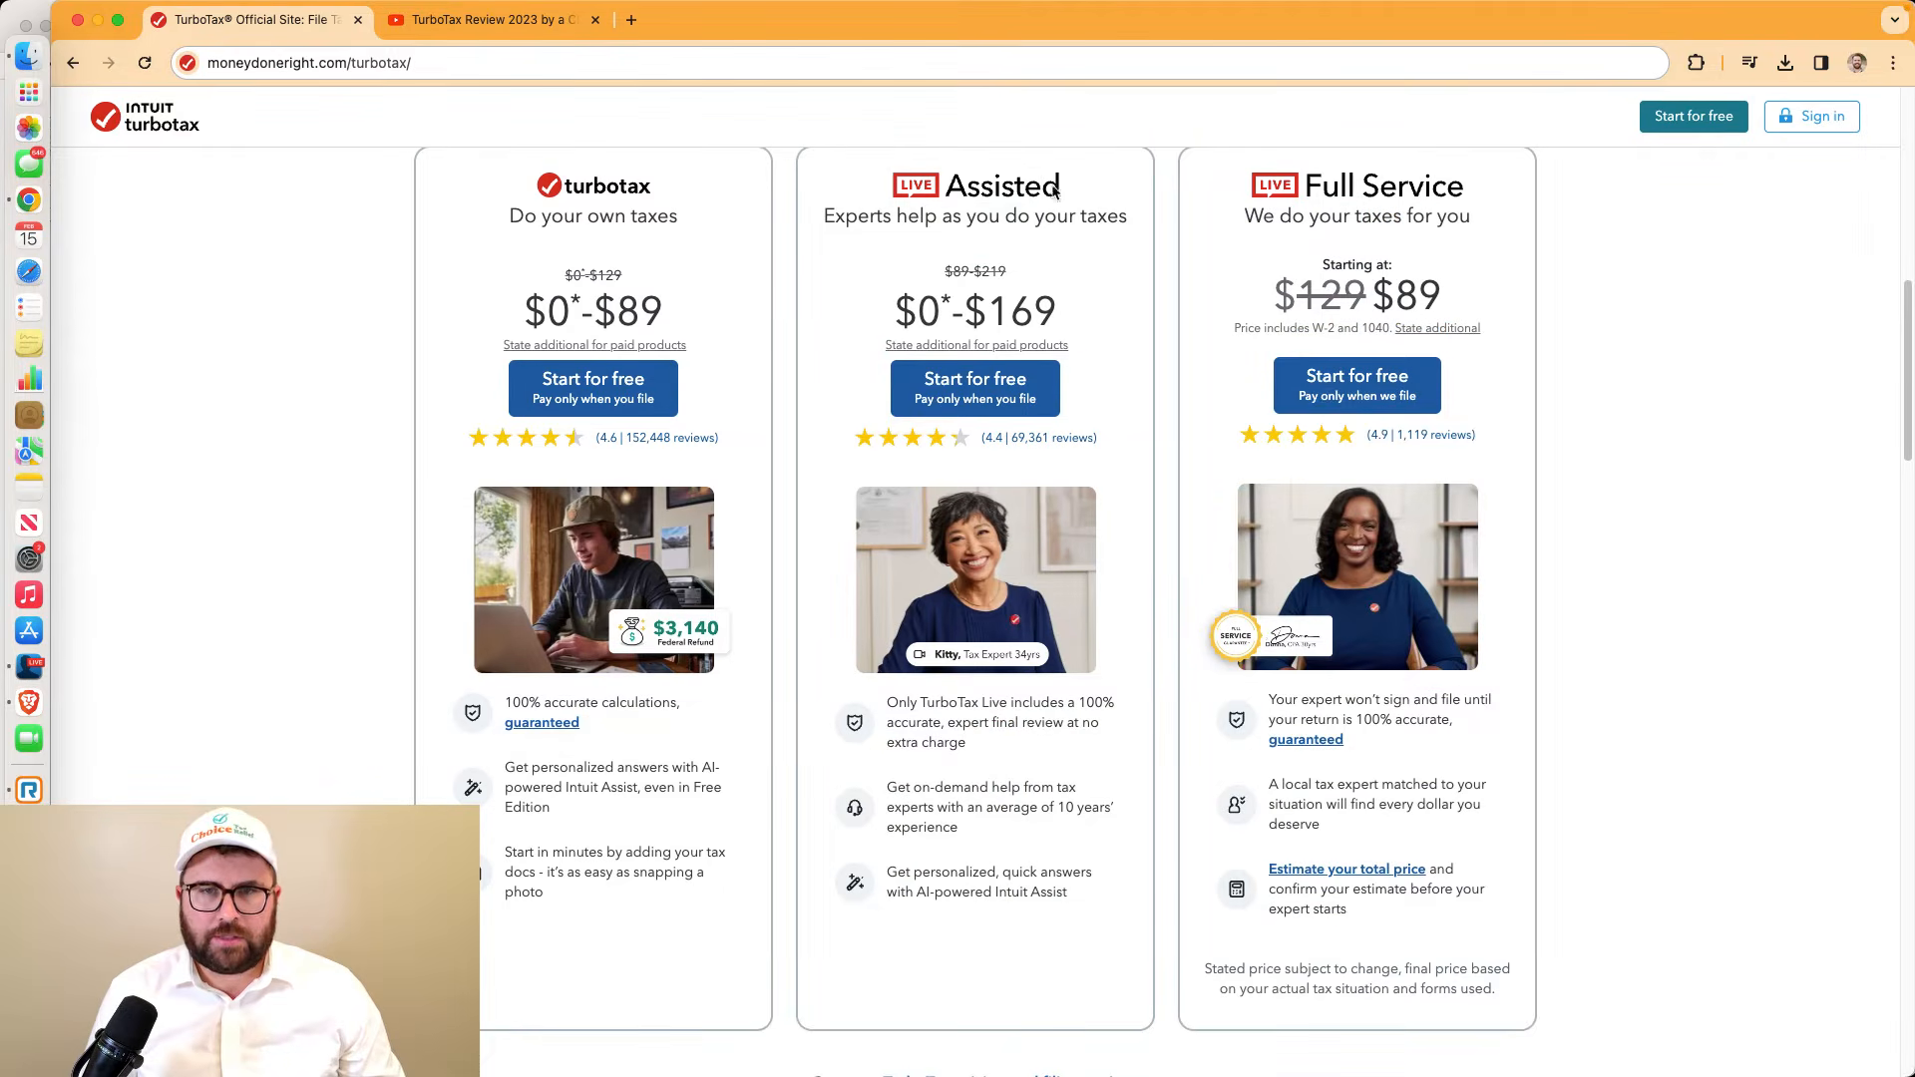
{"action": "left_click_drag", "start_coordinate": [827, 215], "coordinate": [1106, 213]}
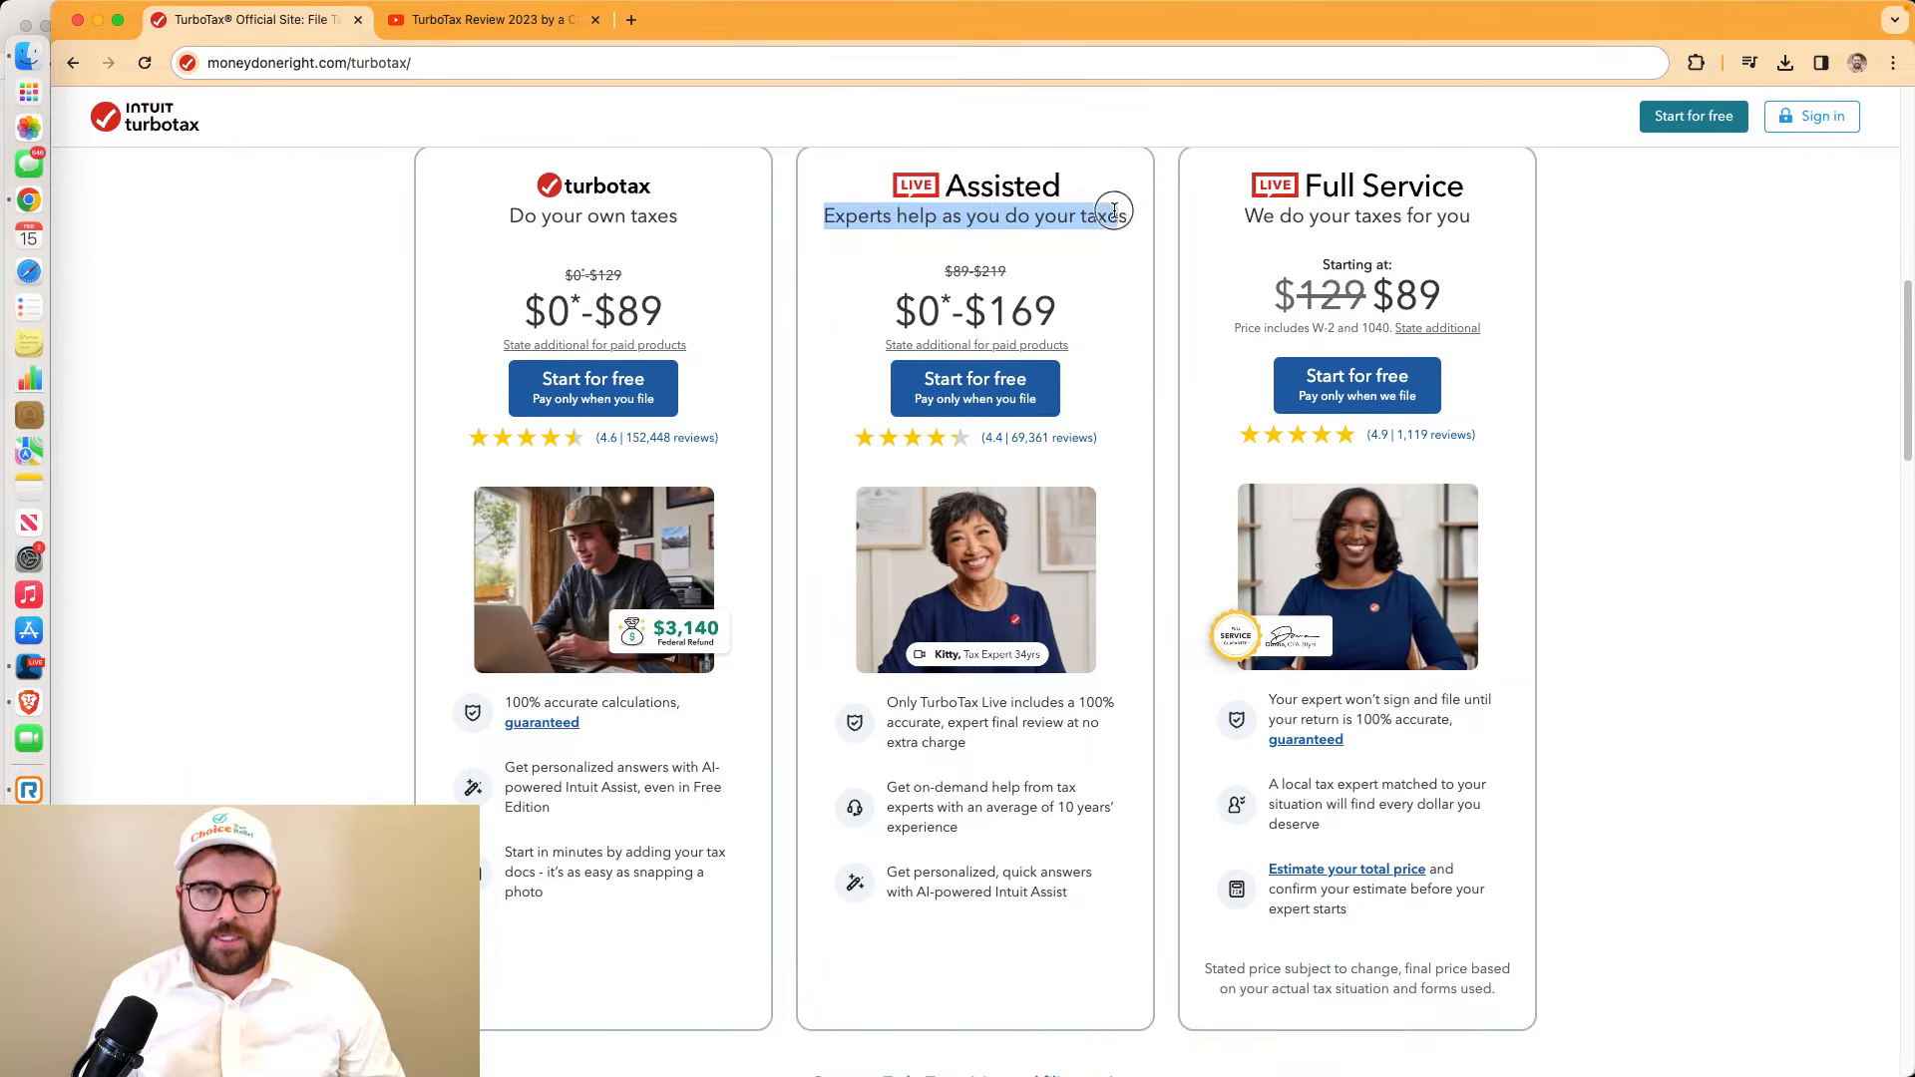
{"action": "left_click", "coordinate": [1321, 186]}
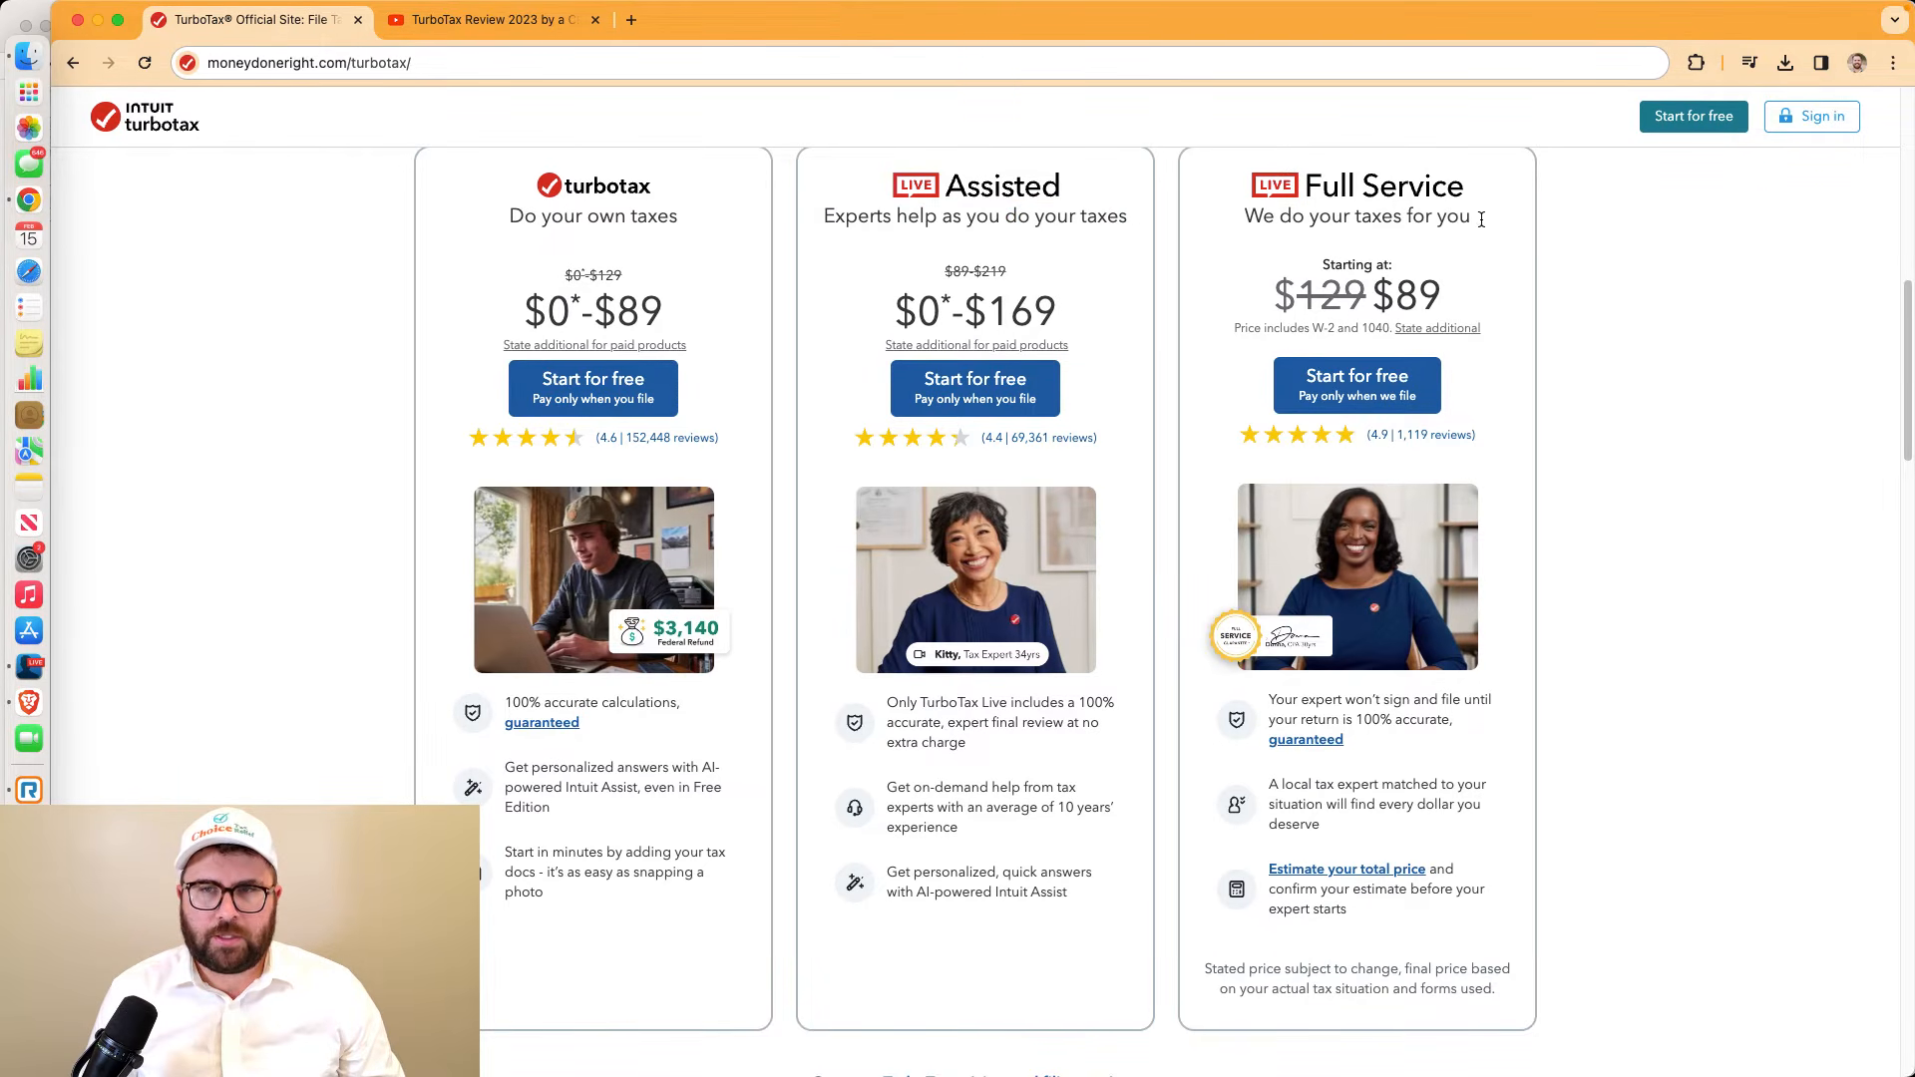
{"action": "left_click_drag", "start_coordinate": [1480, 215], "coordinate": [1245, 217]}
{"action": "scroll", "coordinate": [1462, 419], "scroll_direction": "up", "scroll_amount": 1}
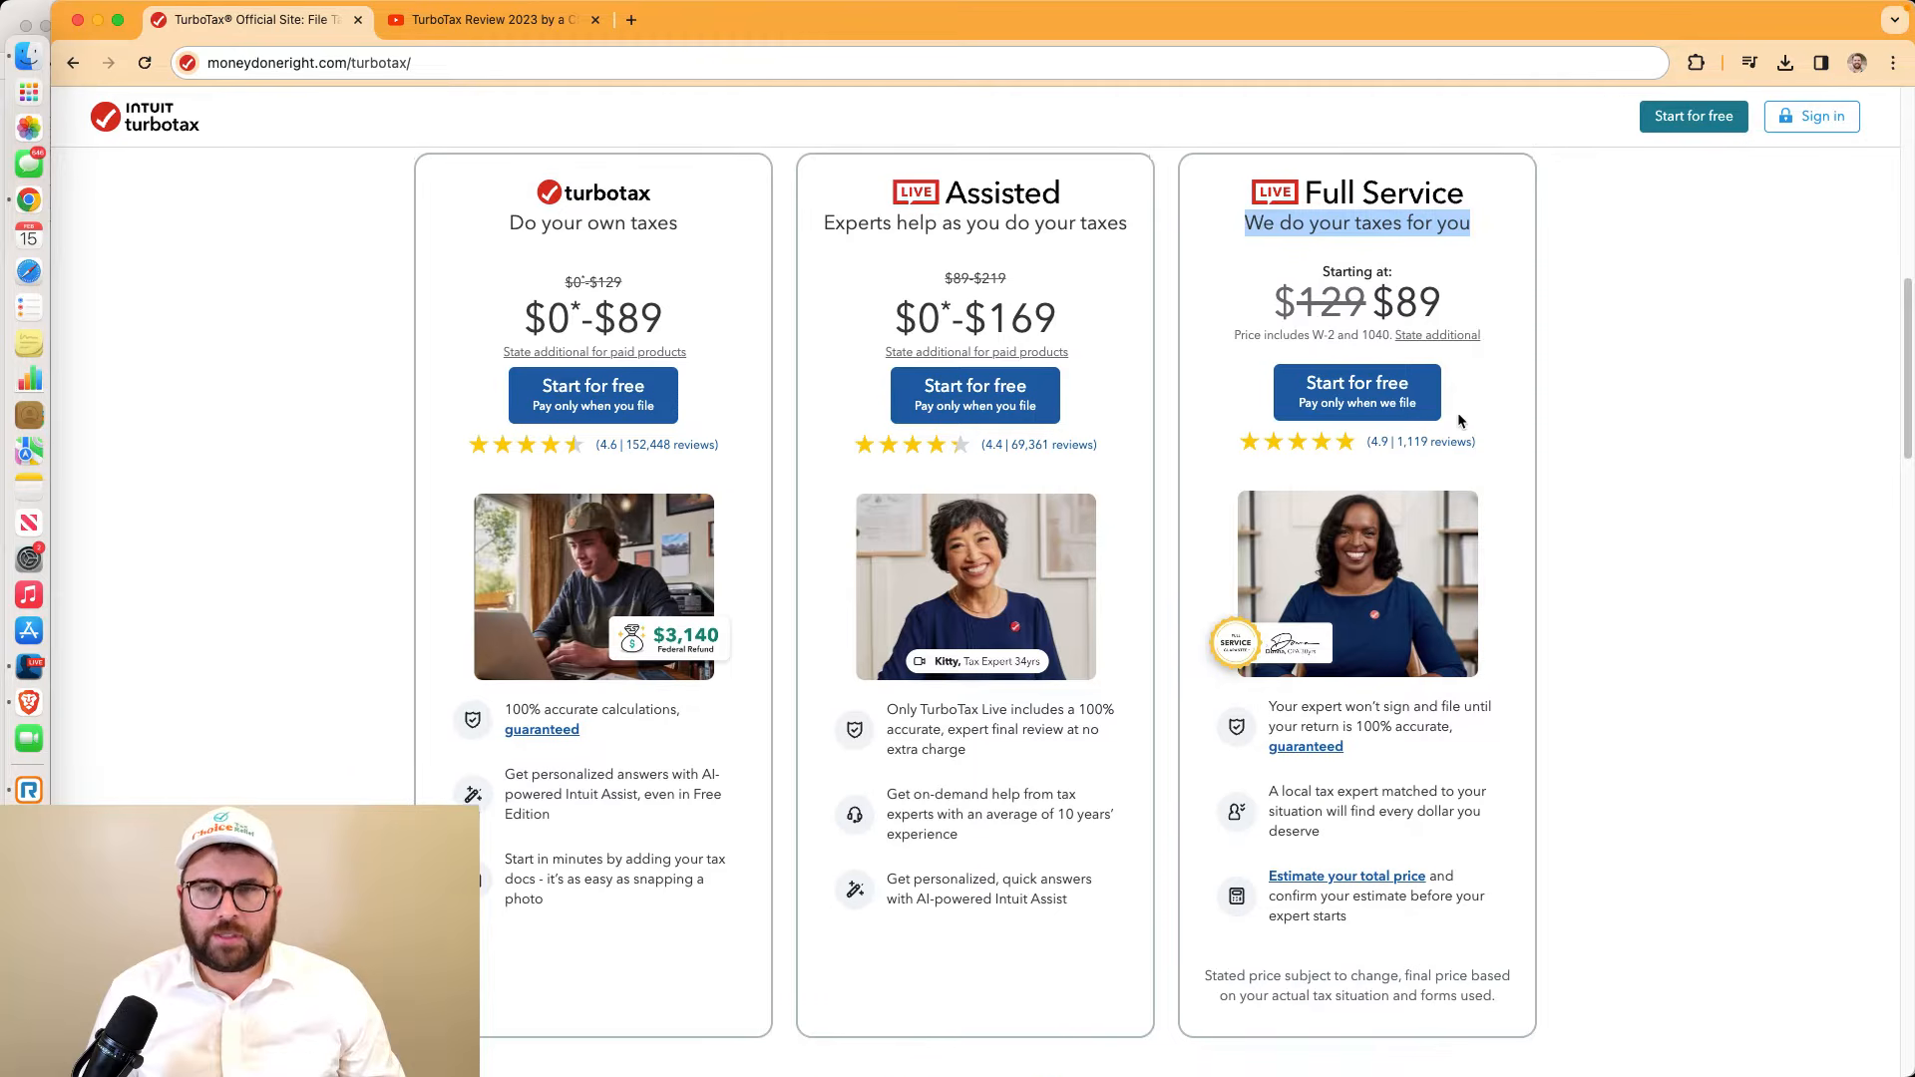
{"action": "scroll", "coordinate": [1463, 419], "scroll_direction": "down", "scroll_amount": 1}
{"action": "left_click_drag", "start_coordinate": [689, 240], "coordinate": [541, 202]}
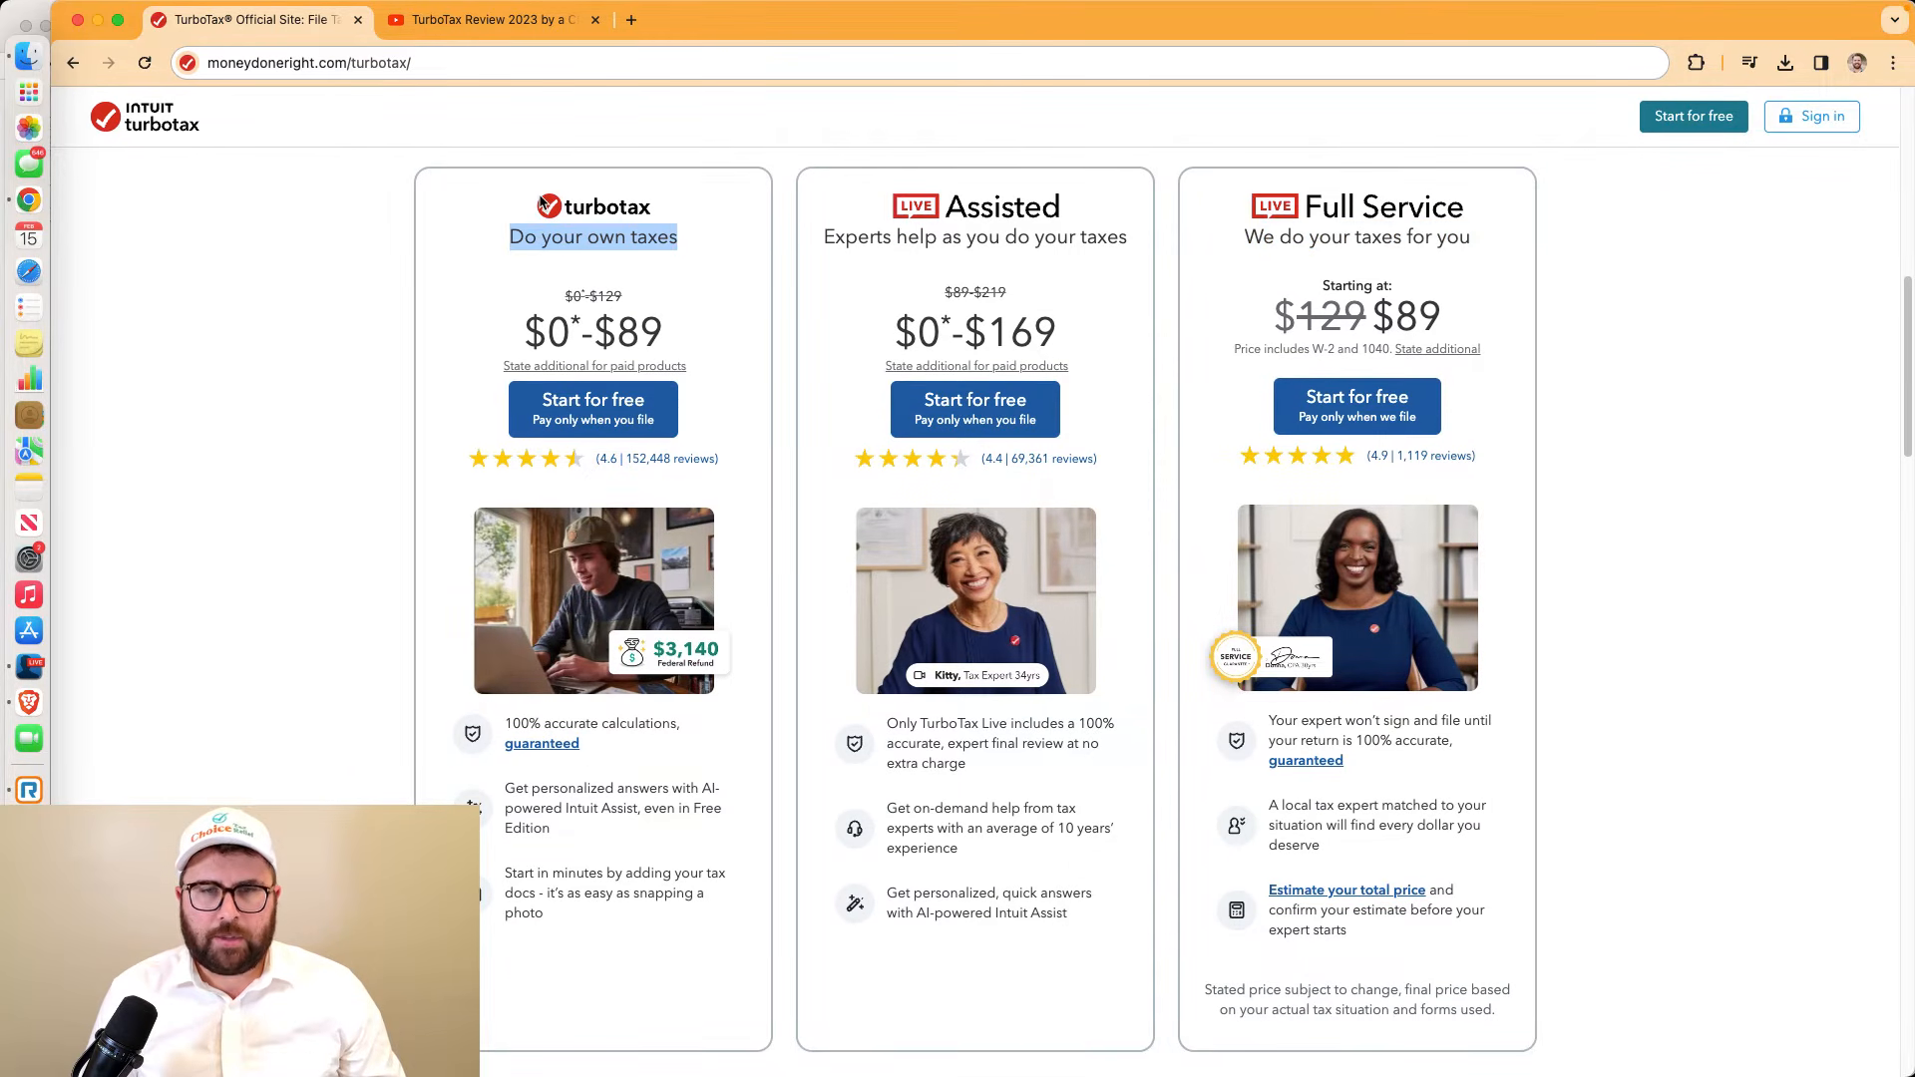
{"action": "left_click", "coordinate": [28, 667]}
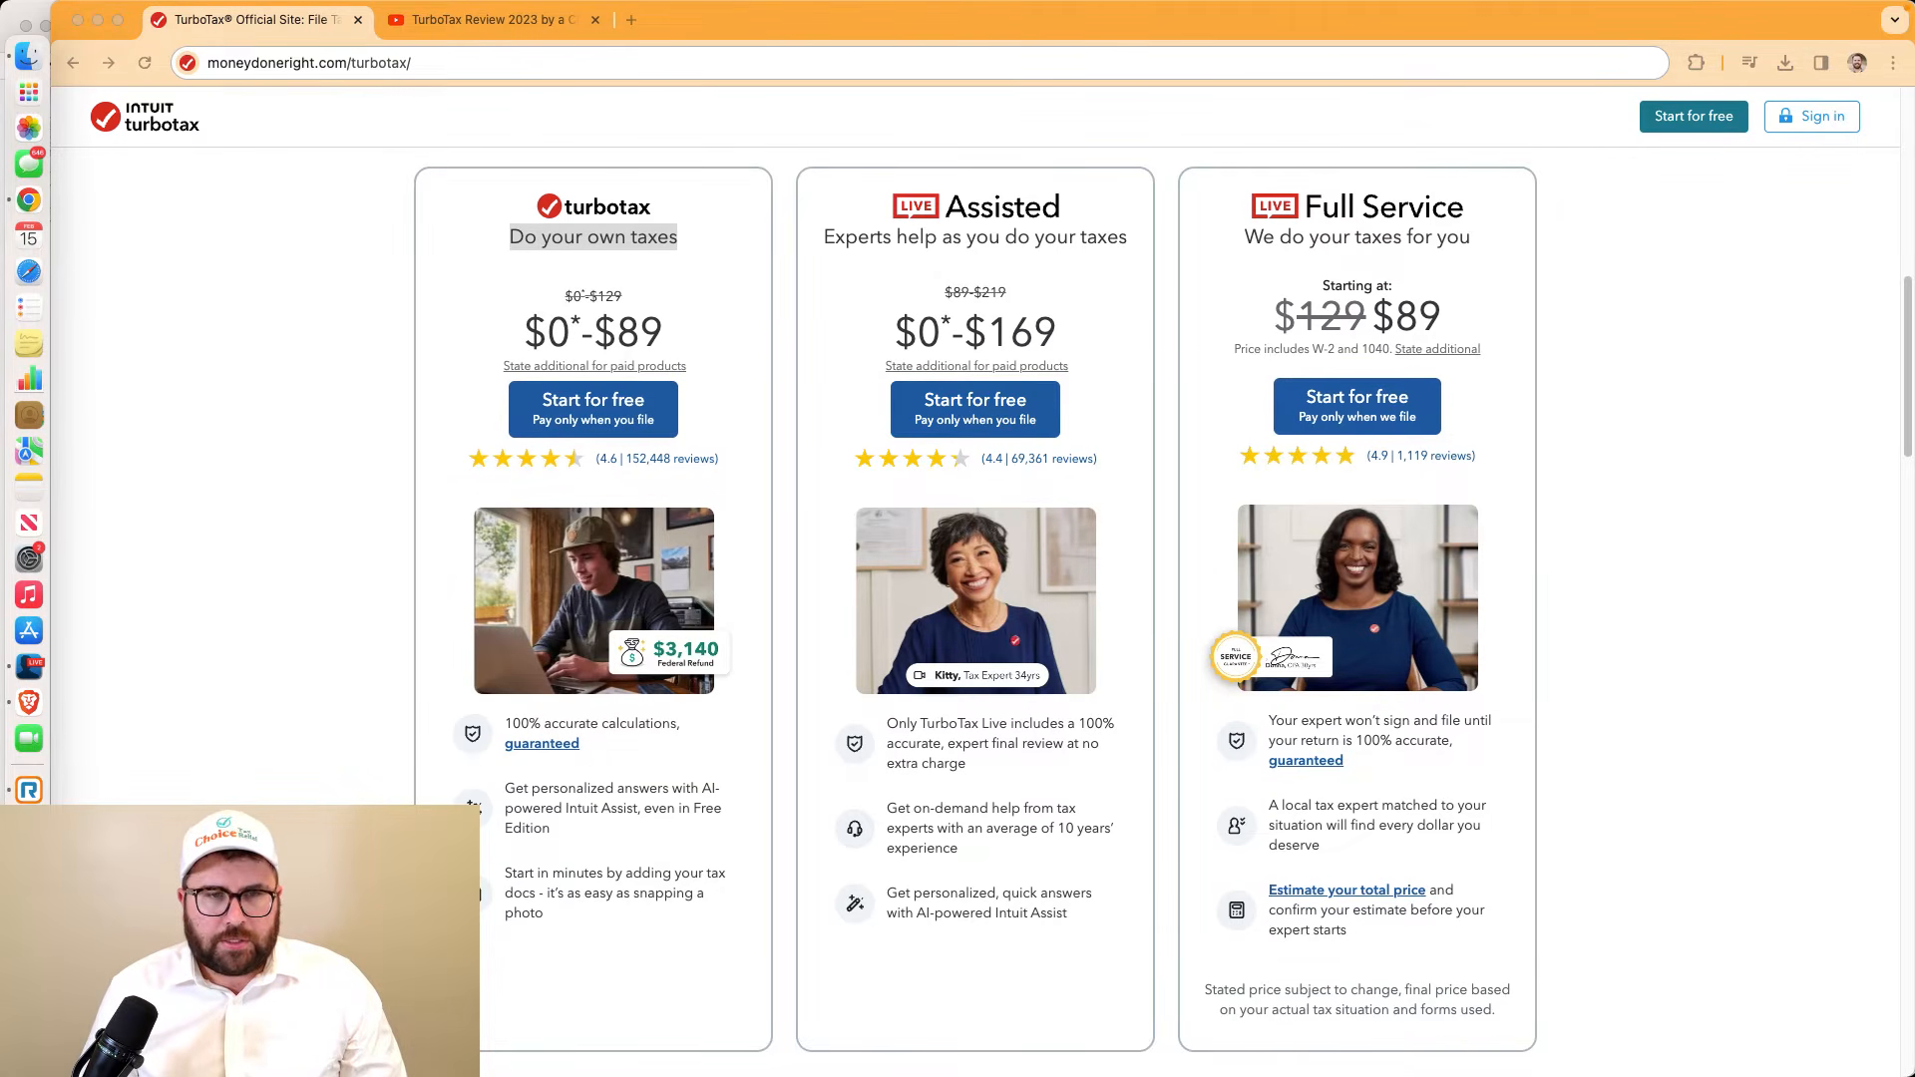
{"action": "left_click", "coordinate": [624, 419]}
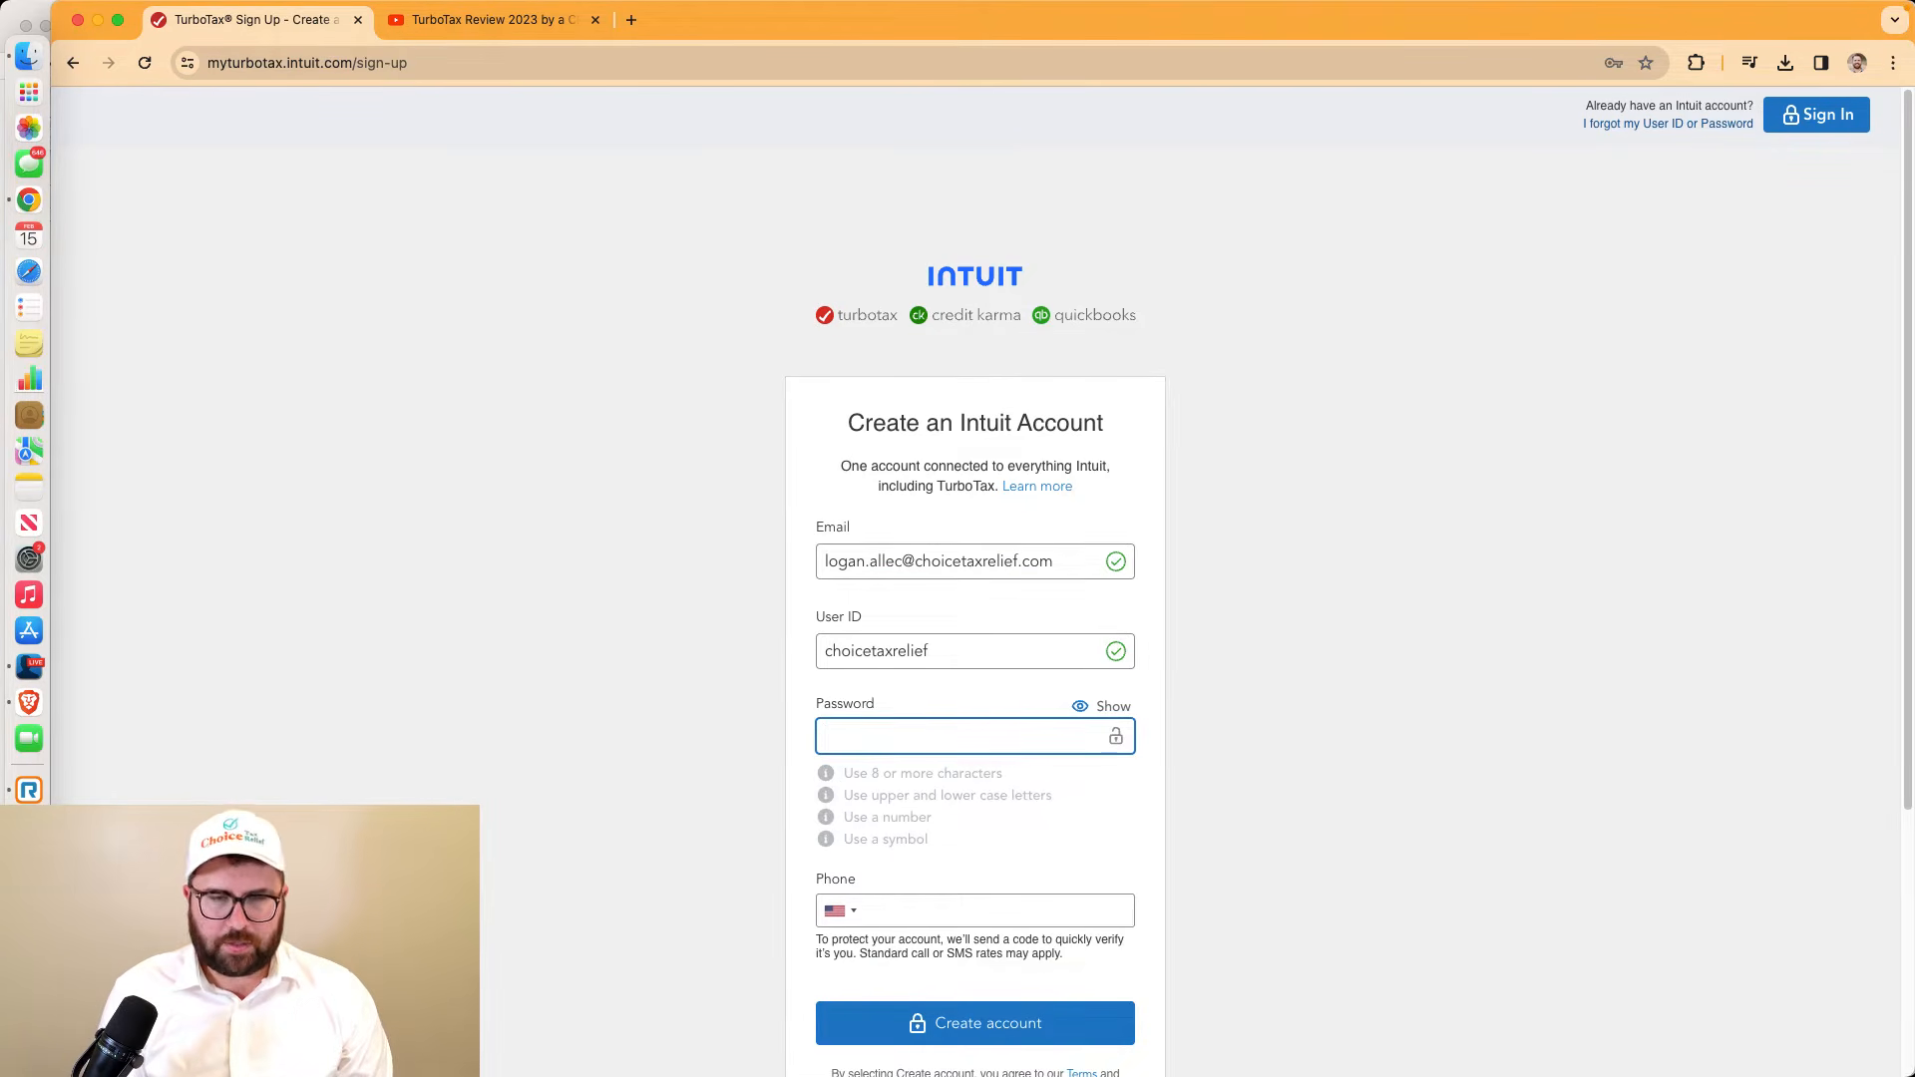
Enter a strong account password and submit the Create an Intuit Account form
{"action": "type", "text": "a"}
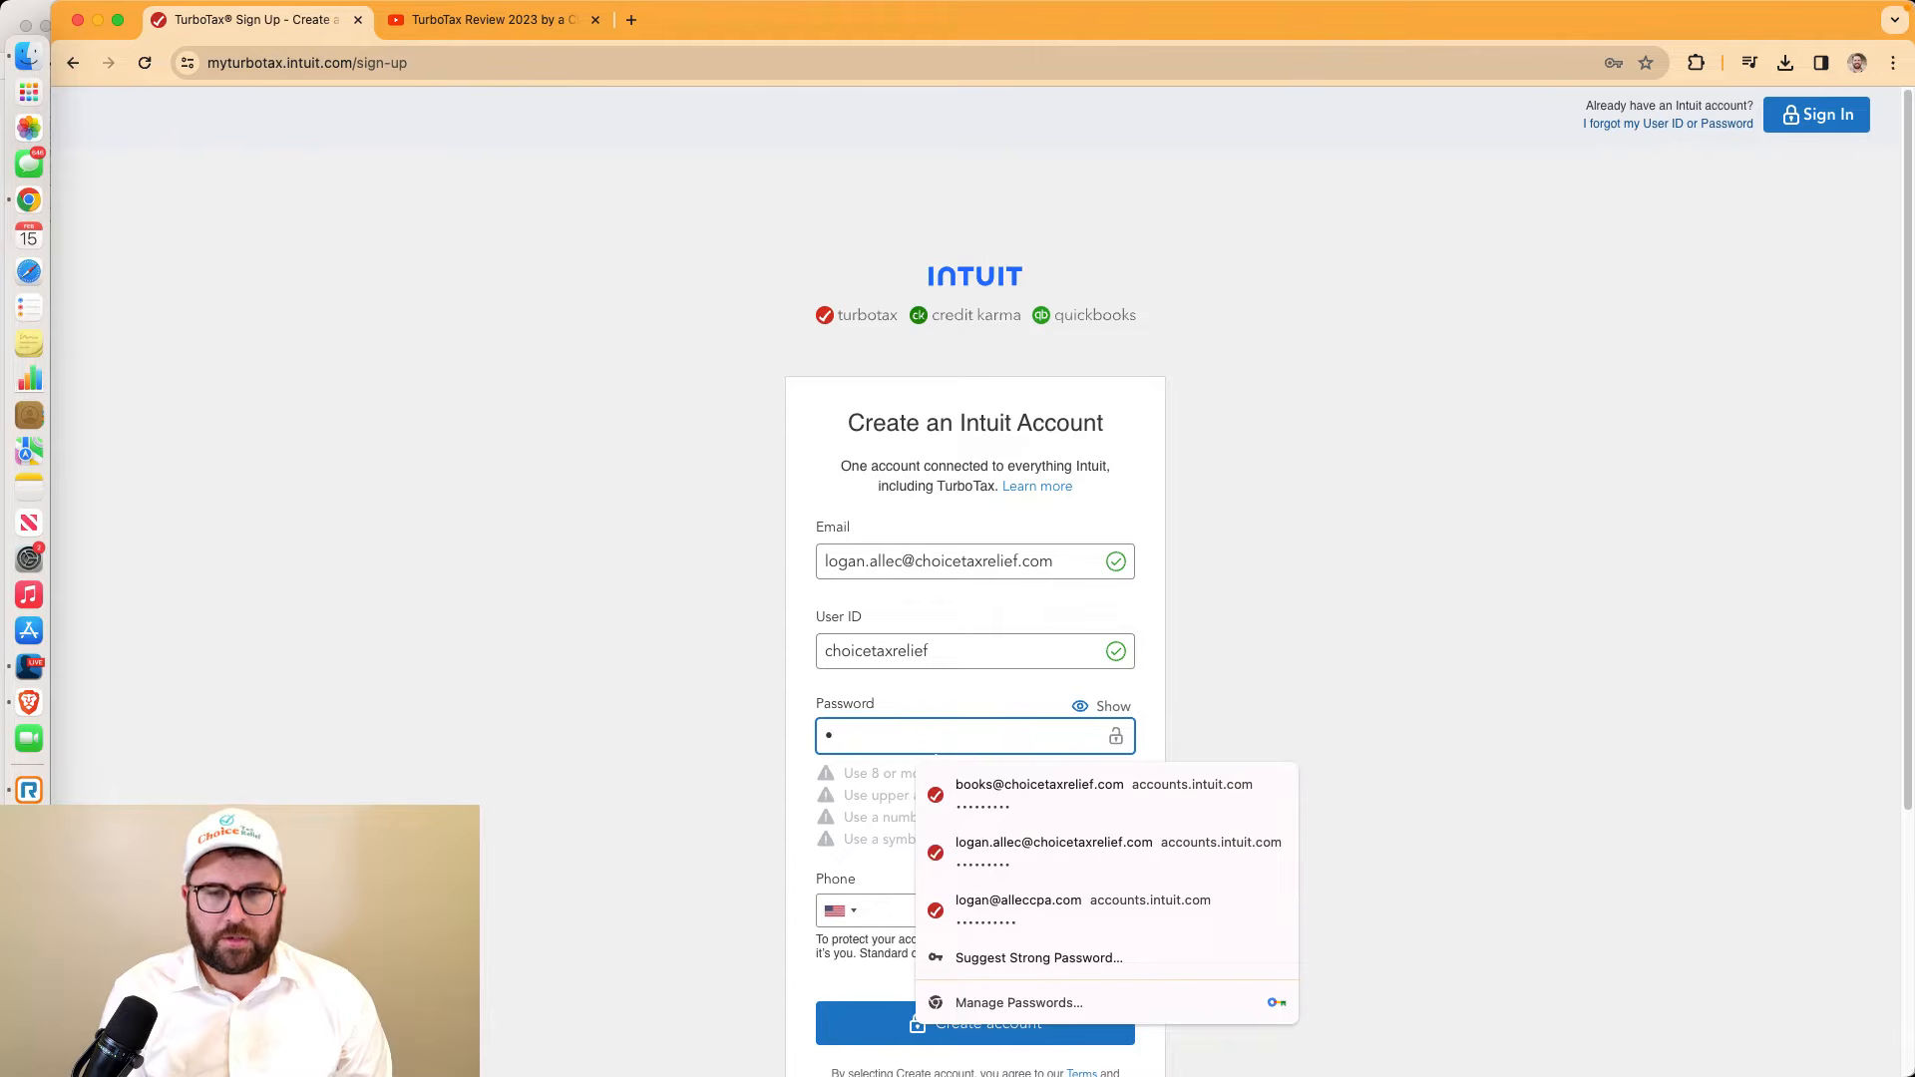
{"action": "type", "text": "Abc1234!"}
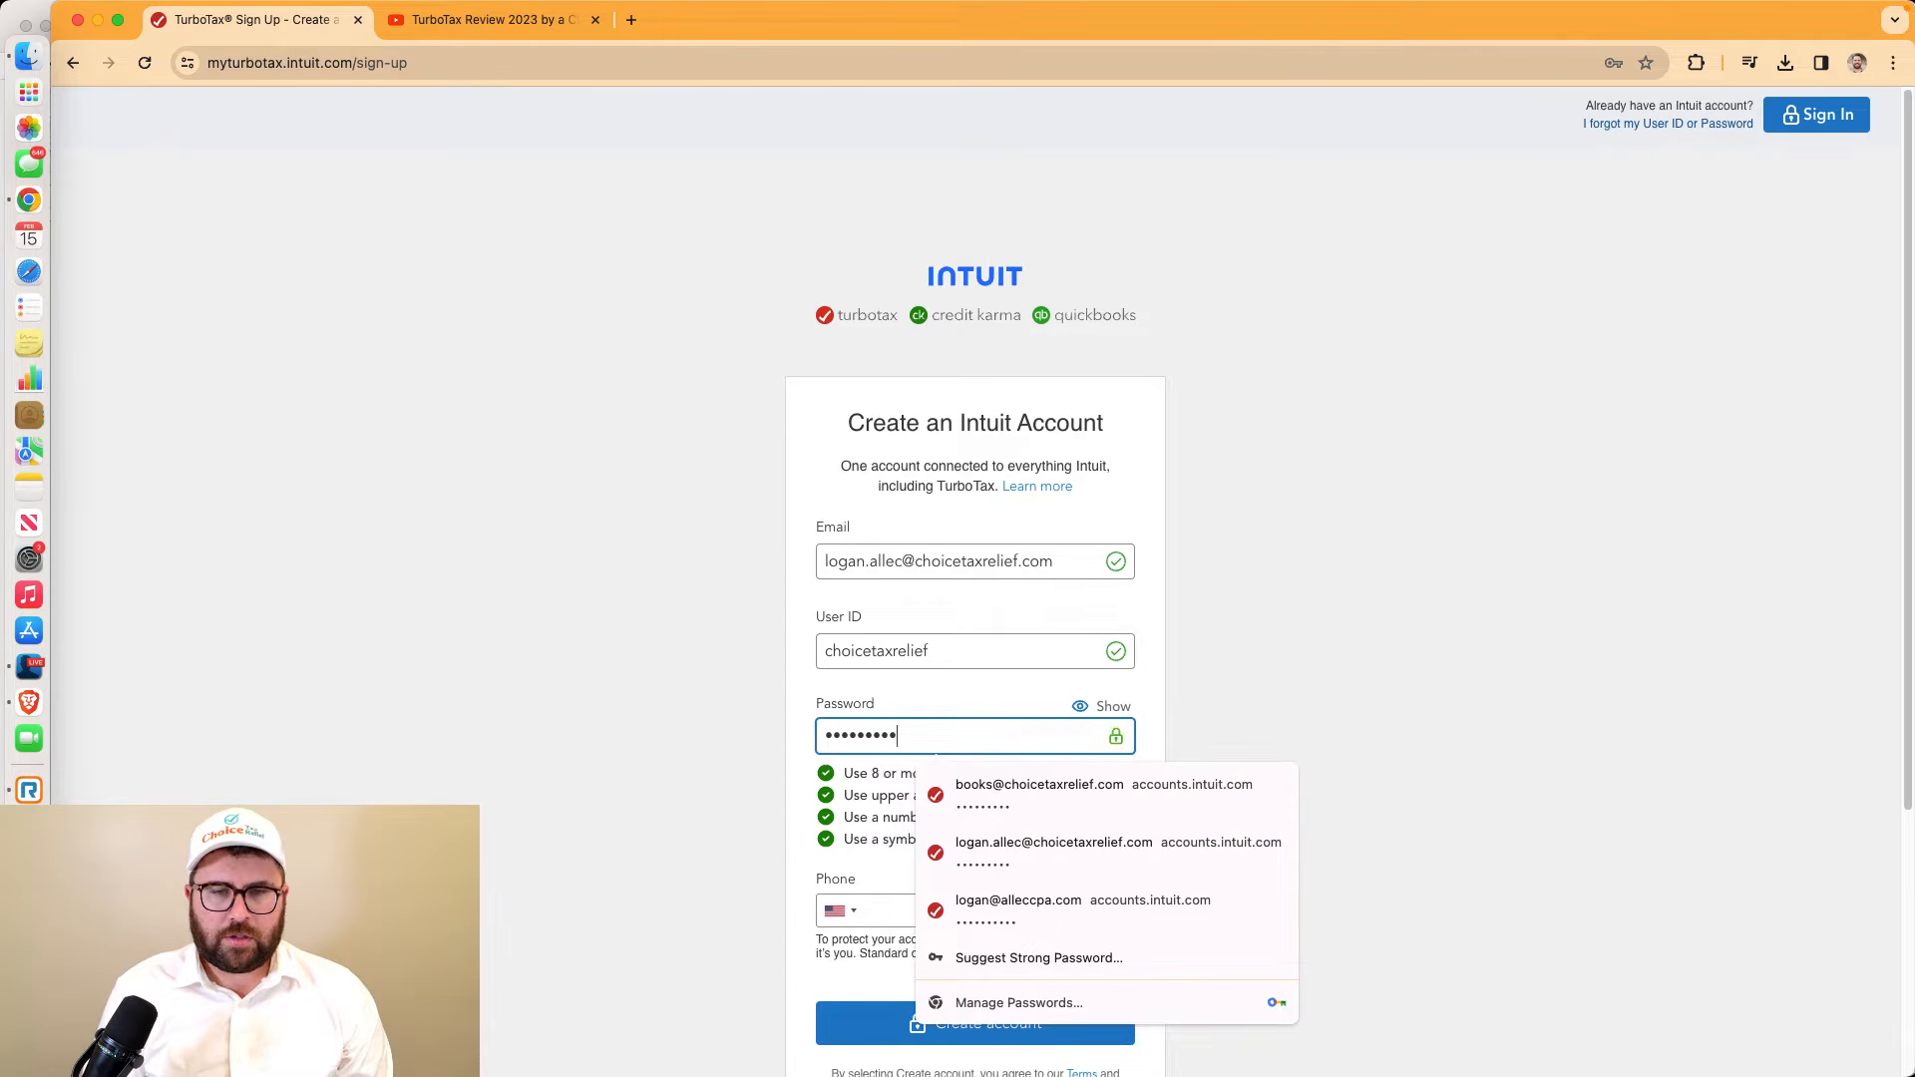
{"action": "key", "text": "Escape"}
{"action": "key", "text": "Tab"}
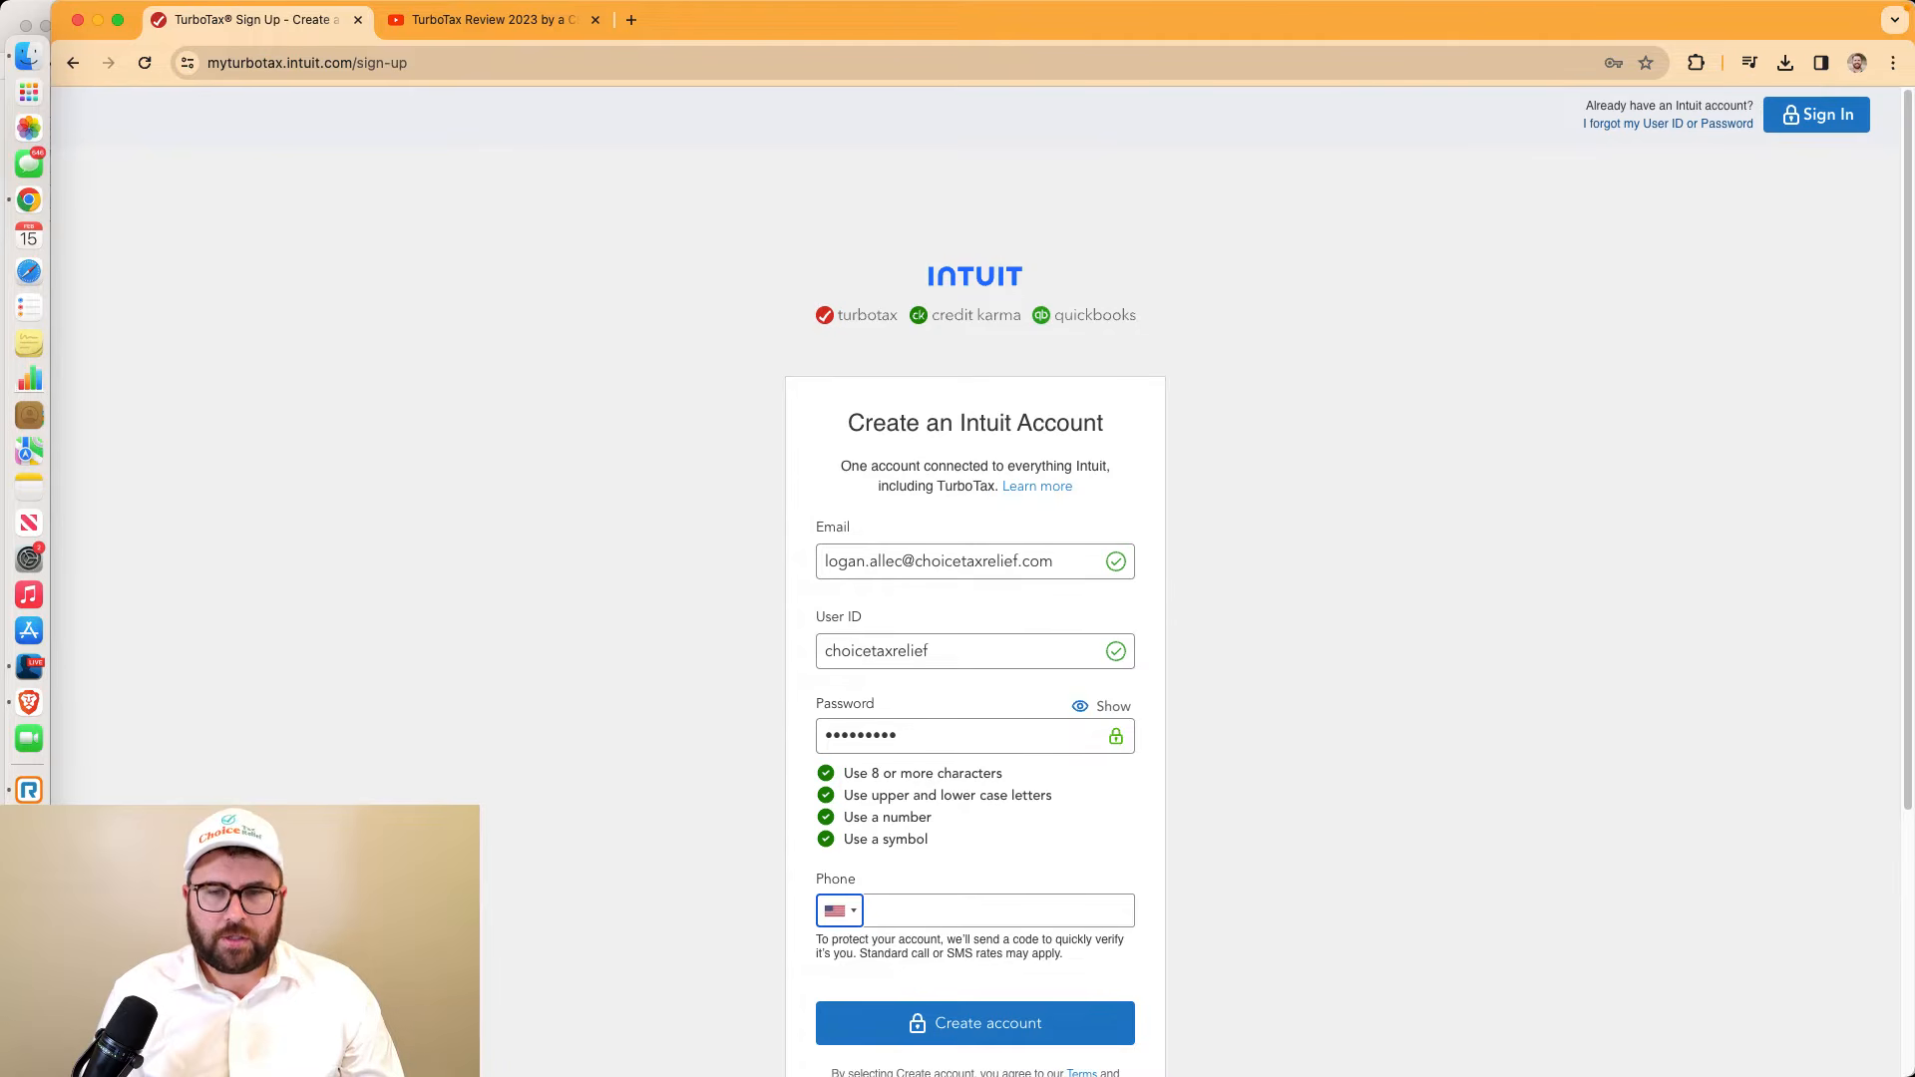
{"action": "left_click", "coordinate": [927, 1022]}
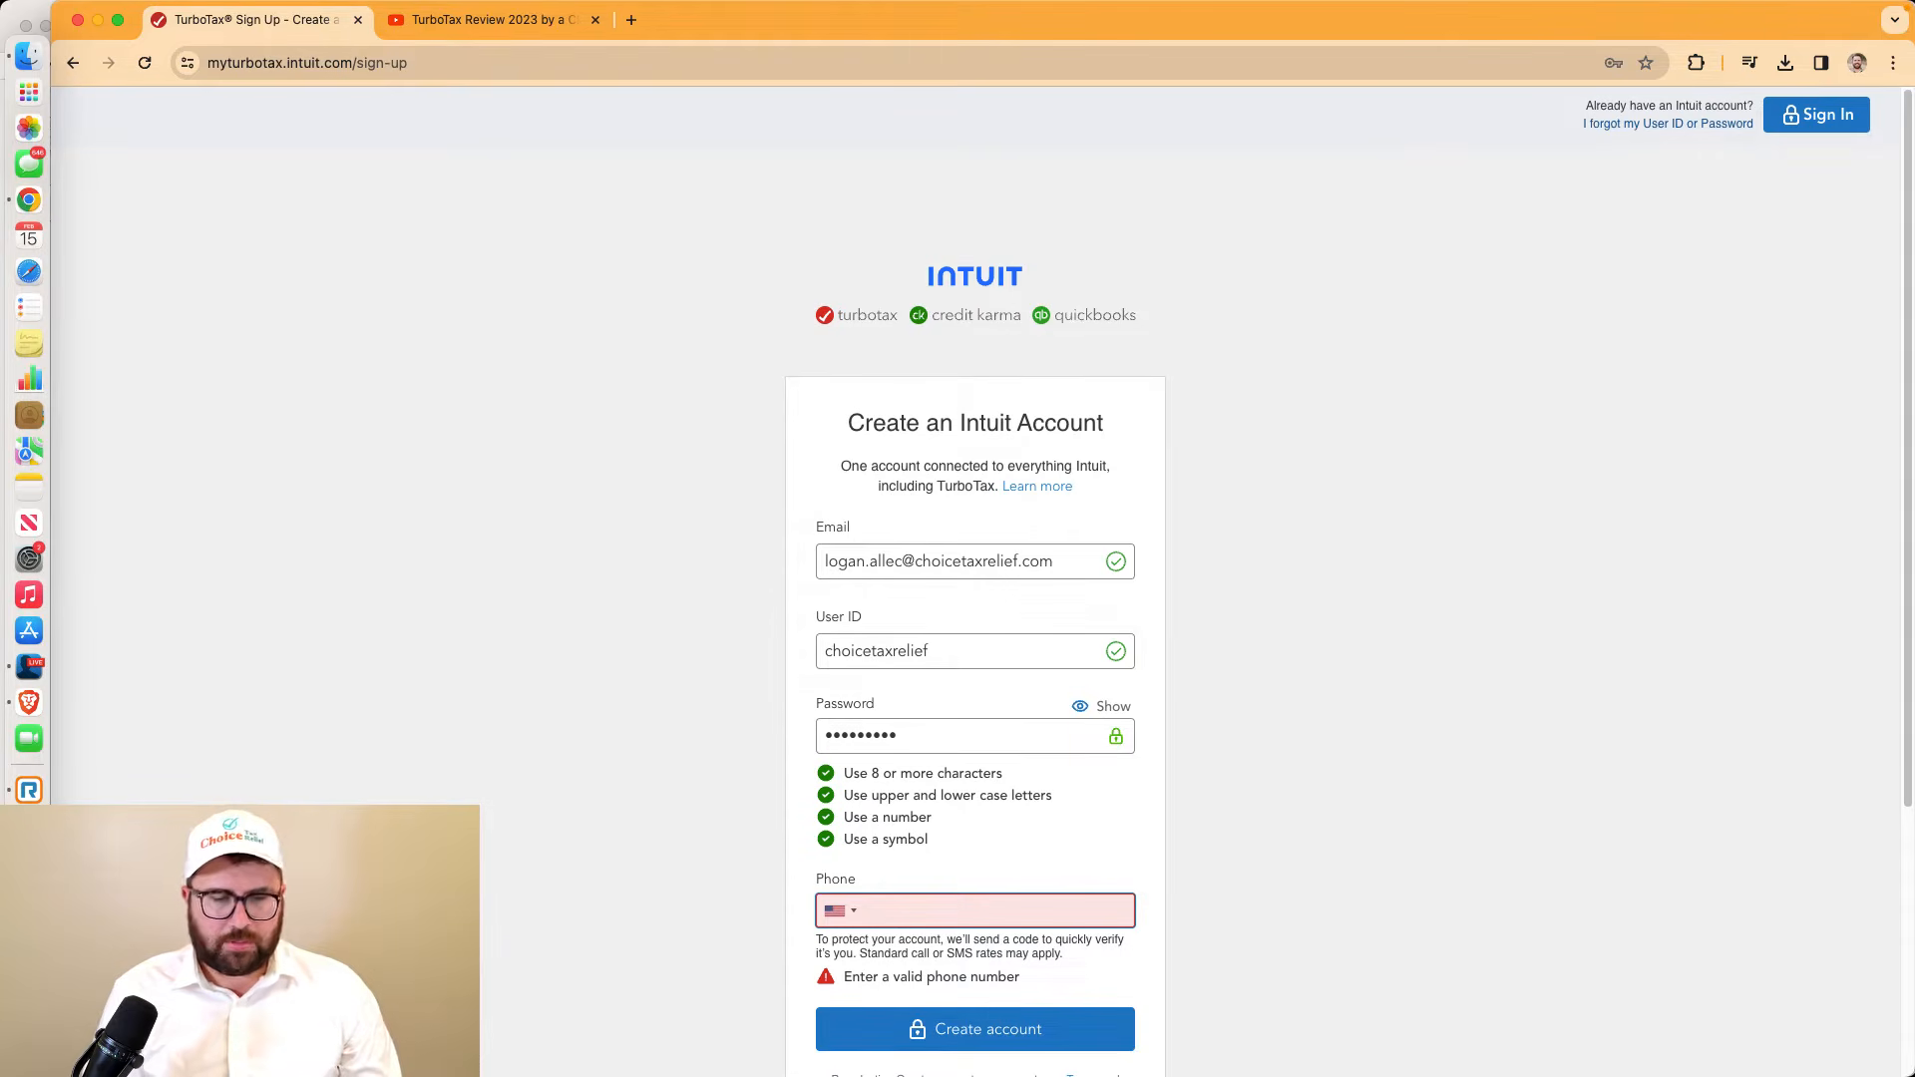
{"action": "left_click", "coordinate": [30, 667]}
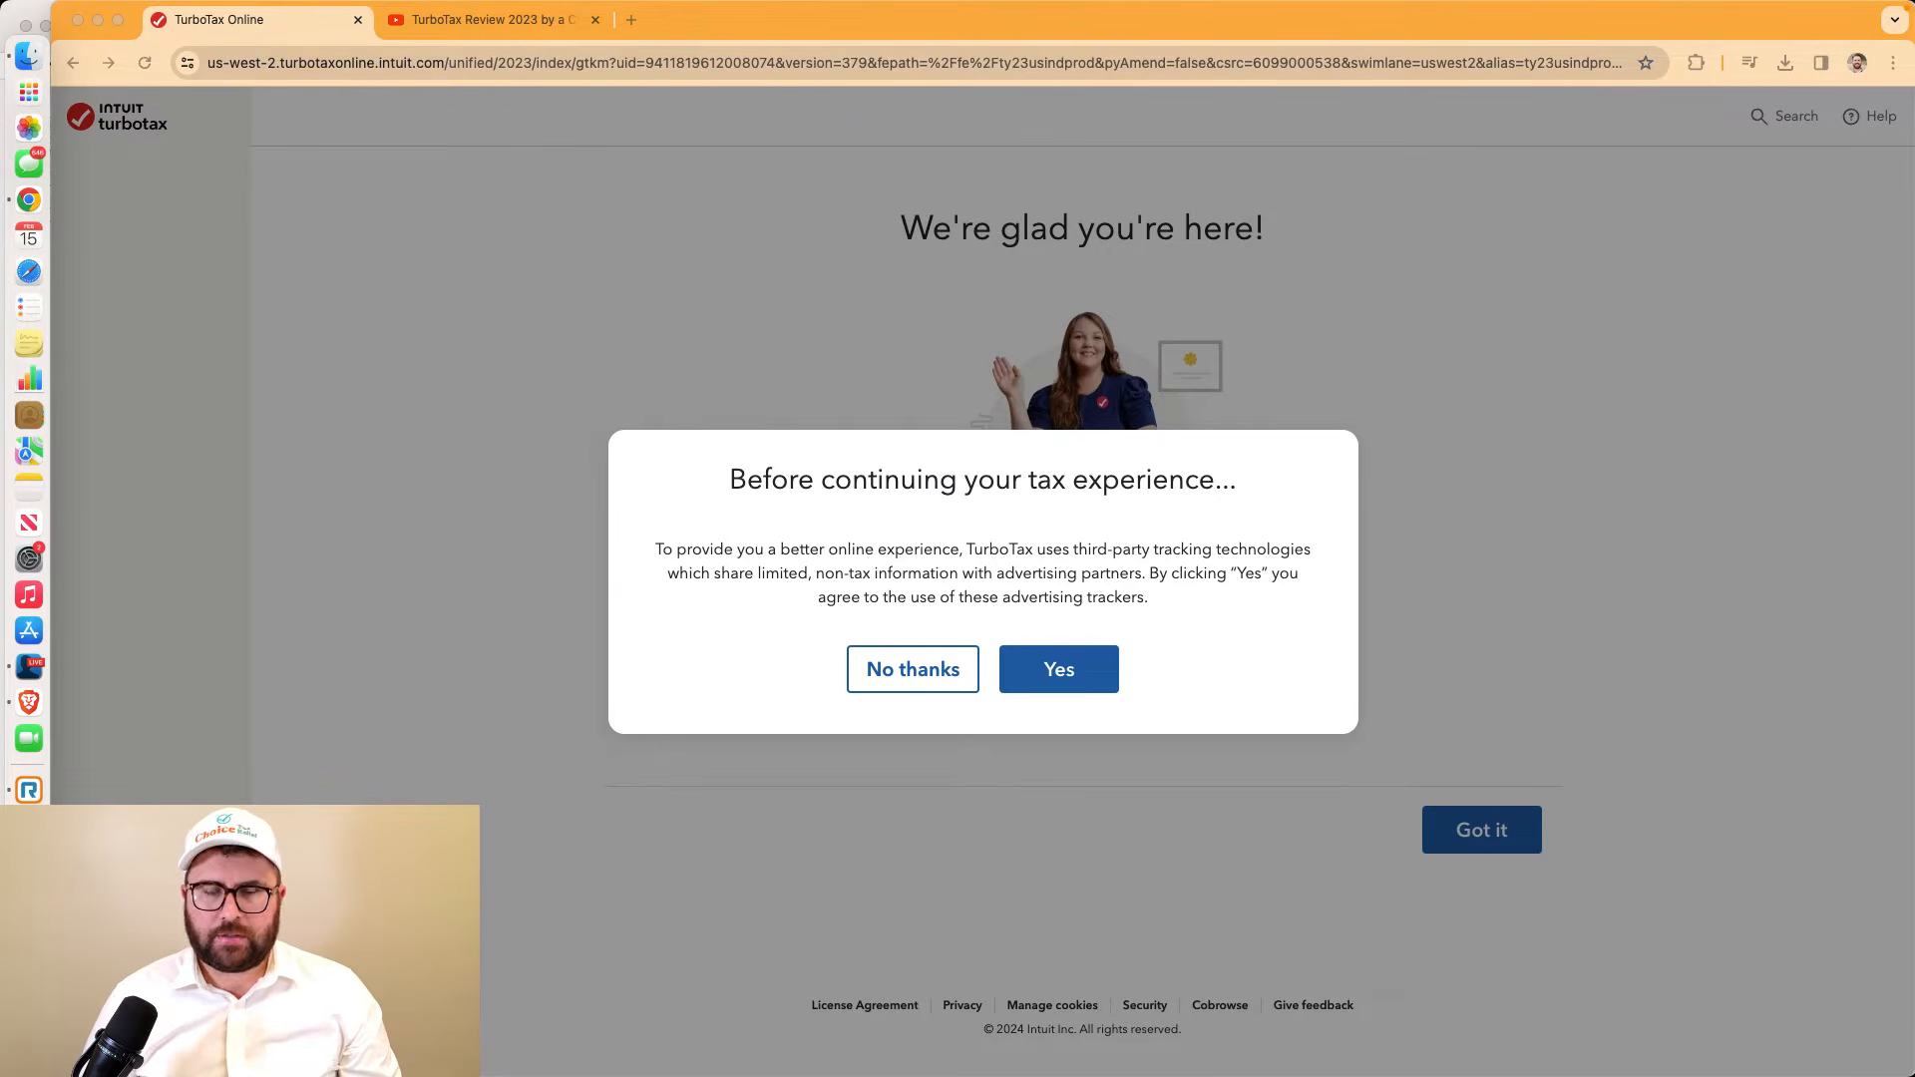
Decline advertising trackers, zoom in, dismiss the welcome page, and choose 'Somebody filed for me'
{"action": "left_click", "coordinate": [889, 676]}
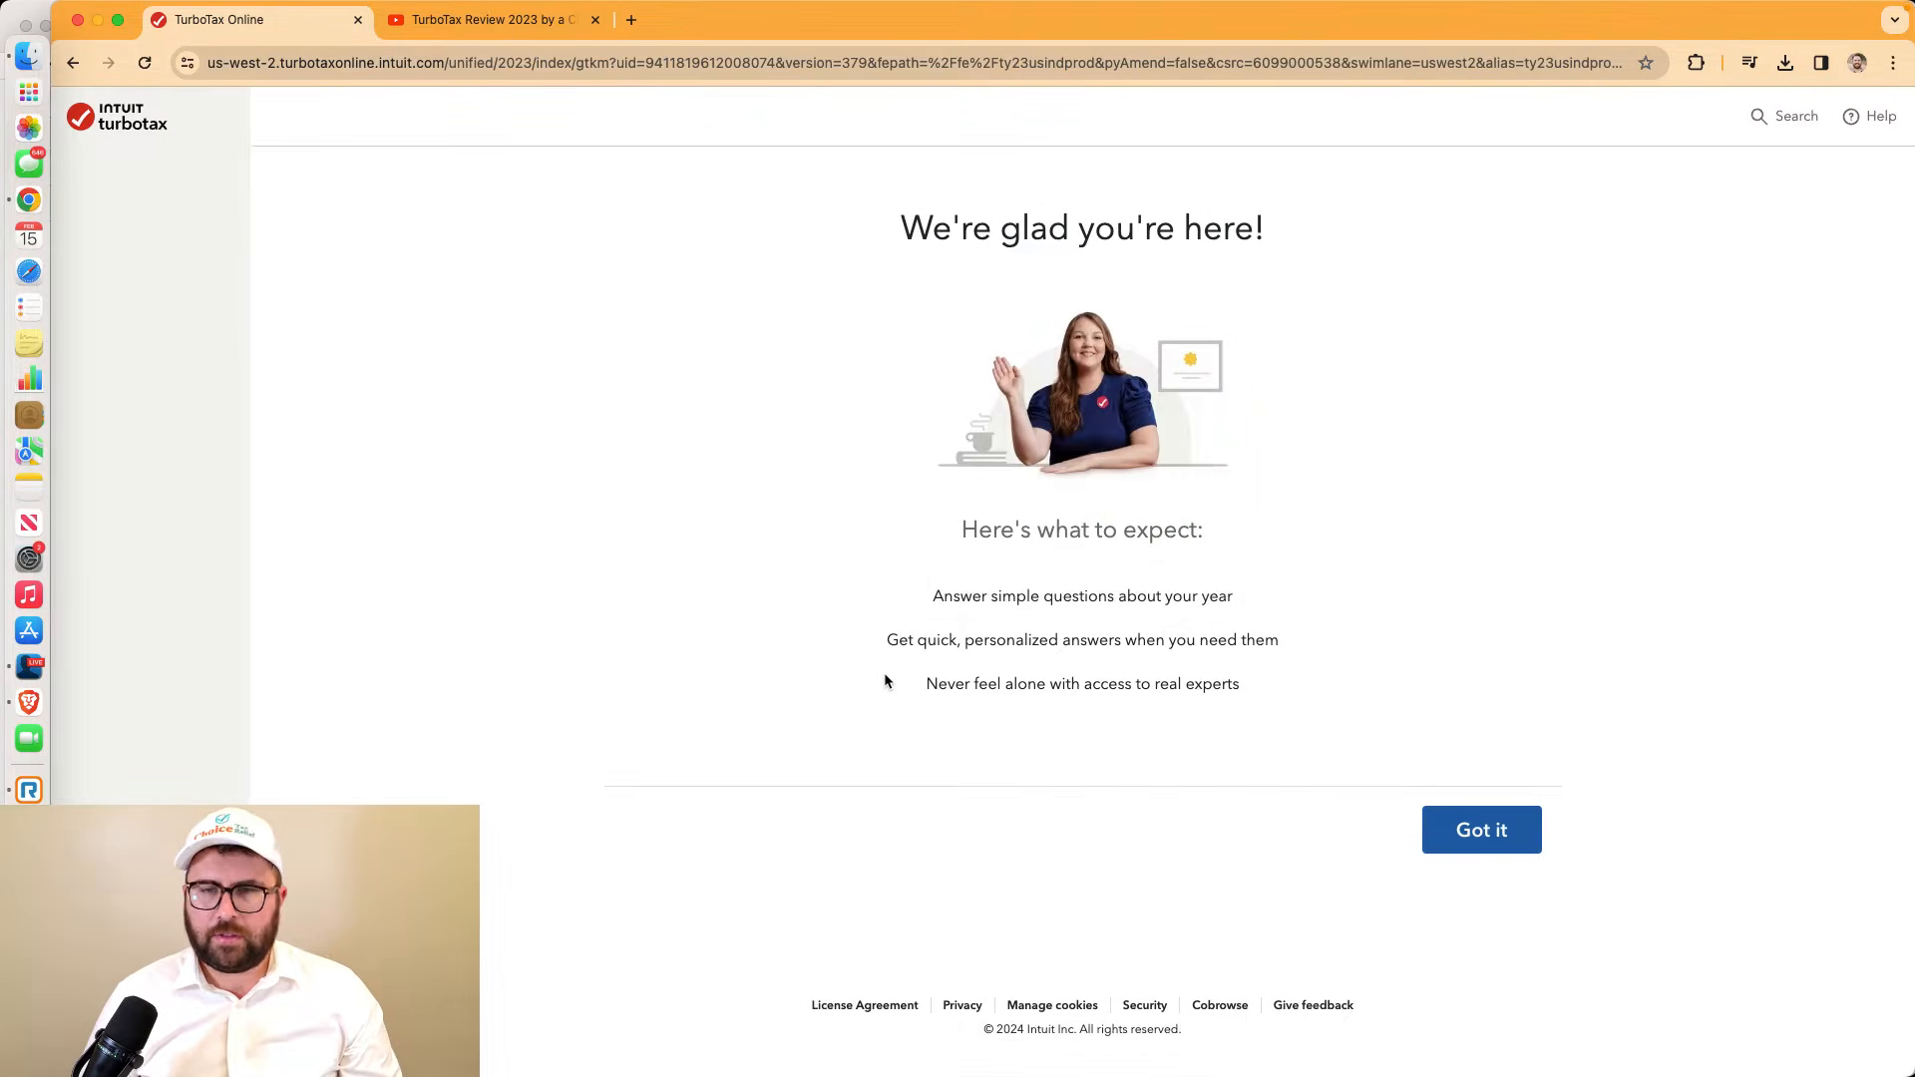
{"action": "key", "text": "super+equal"}
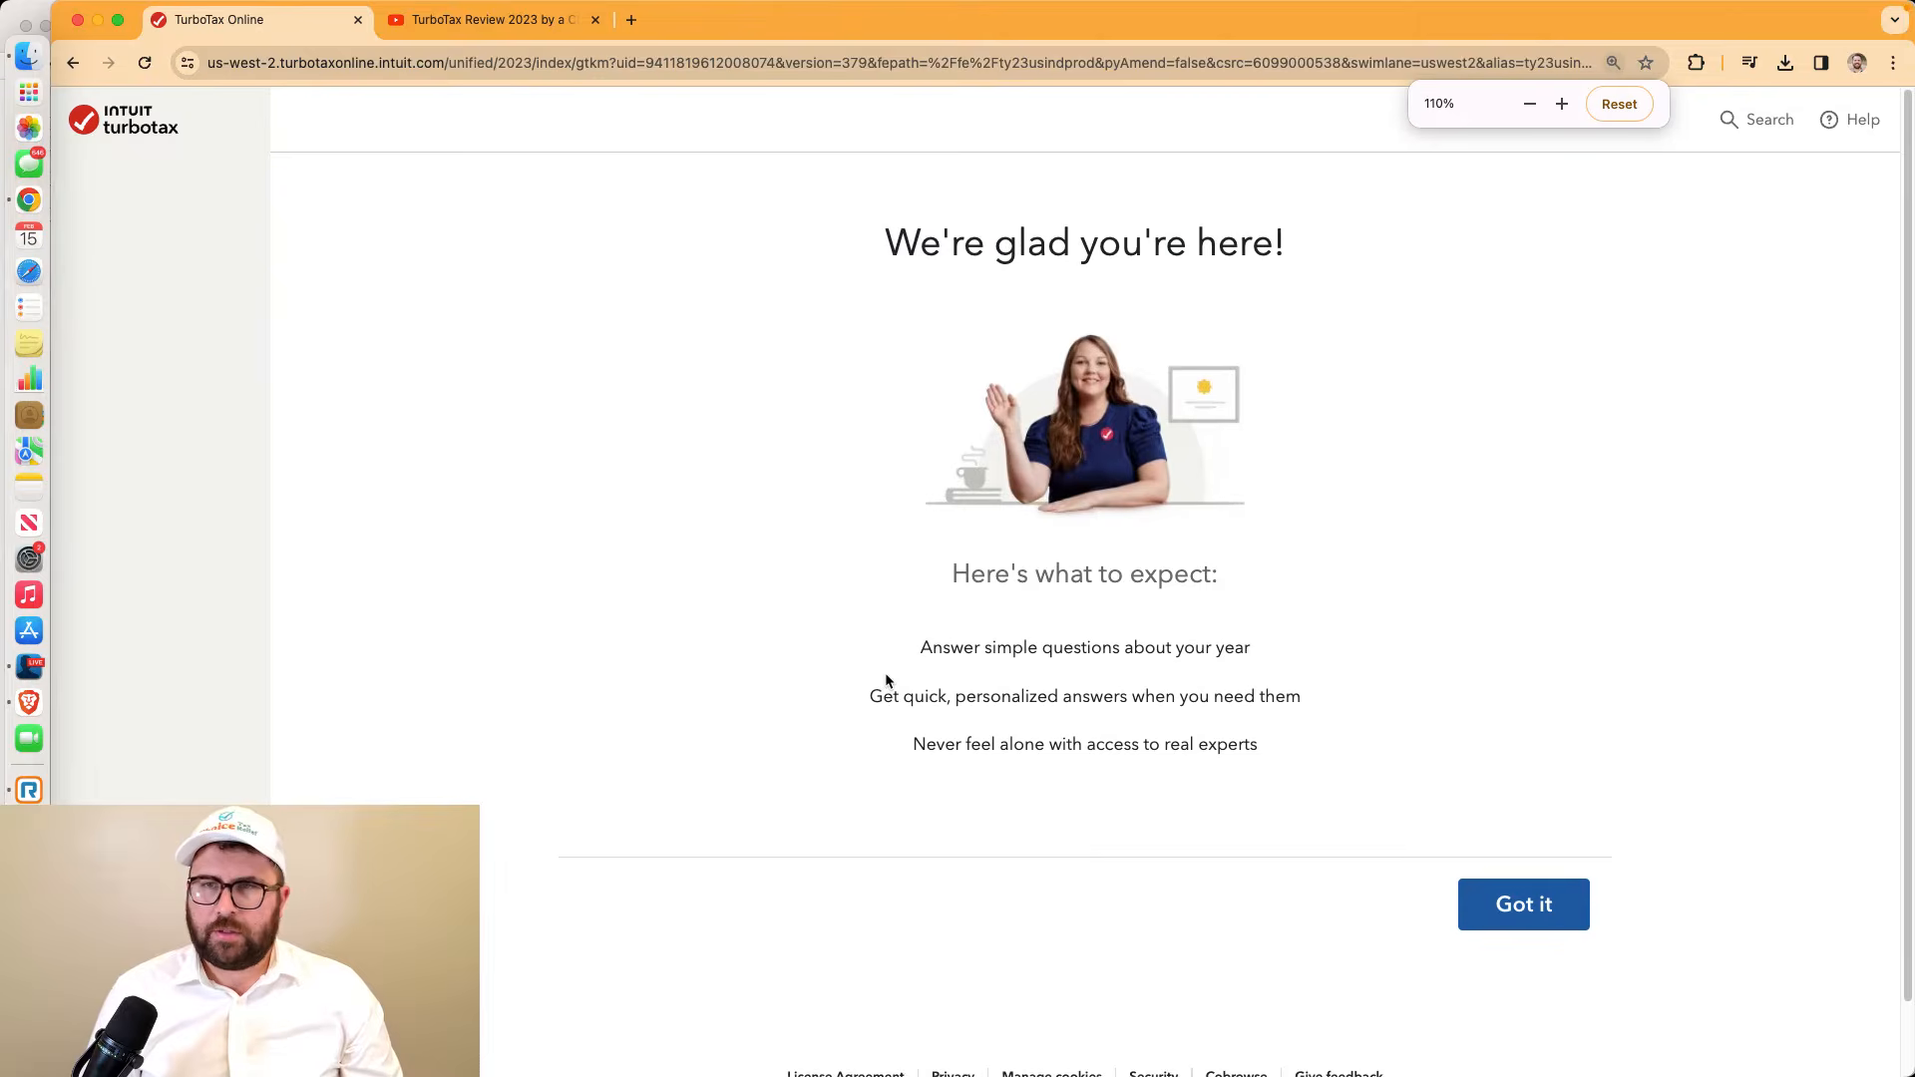
{"action": "key", "text": "super+equal"}
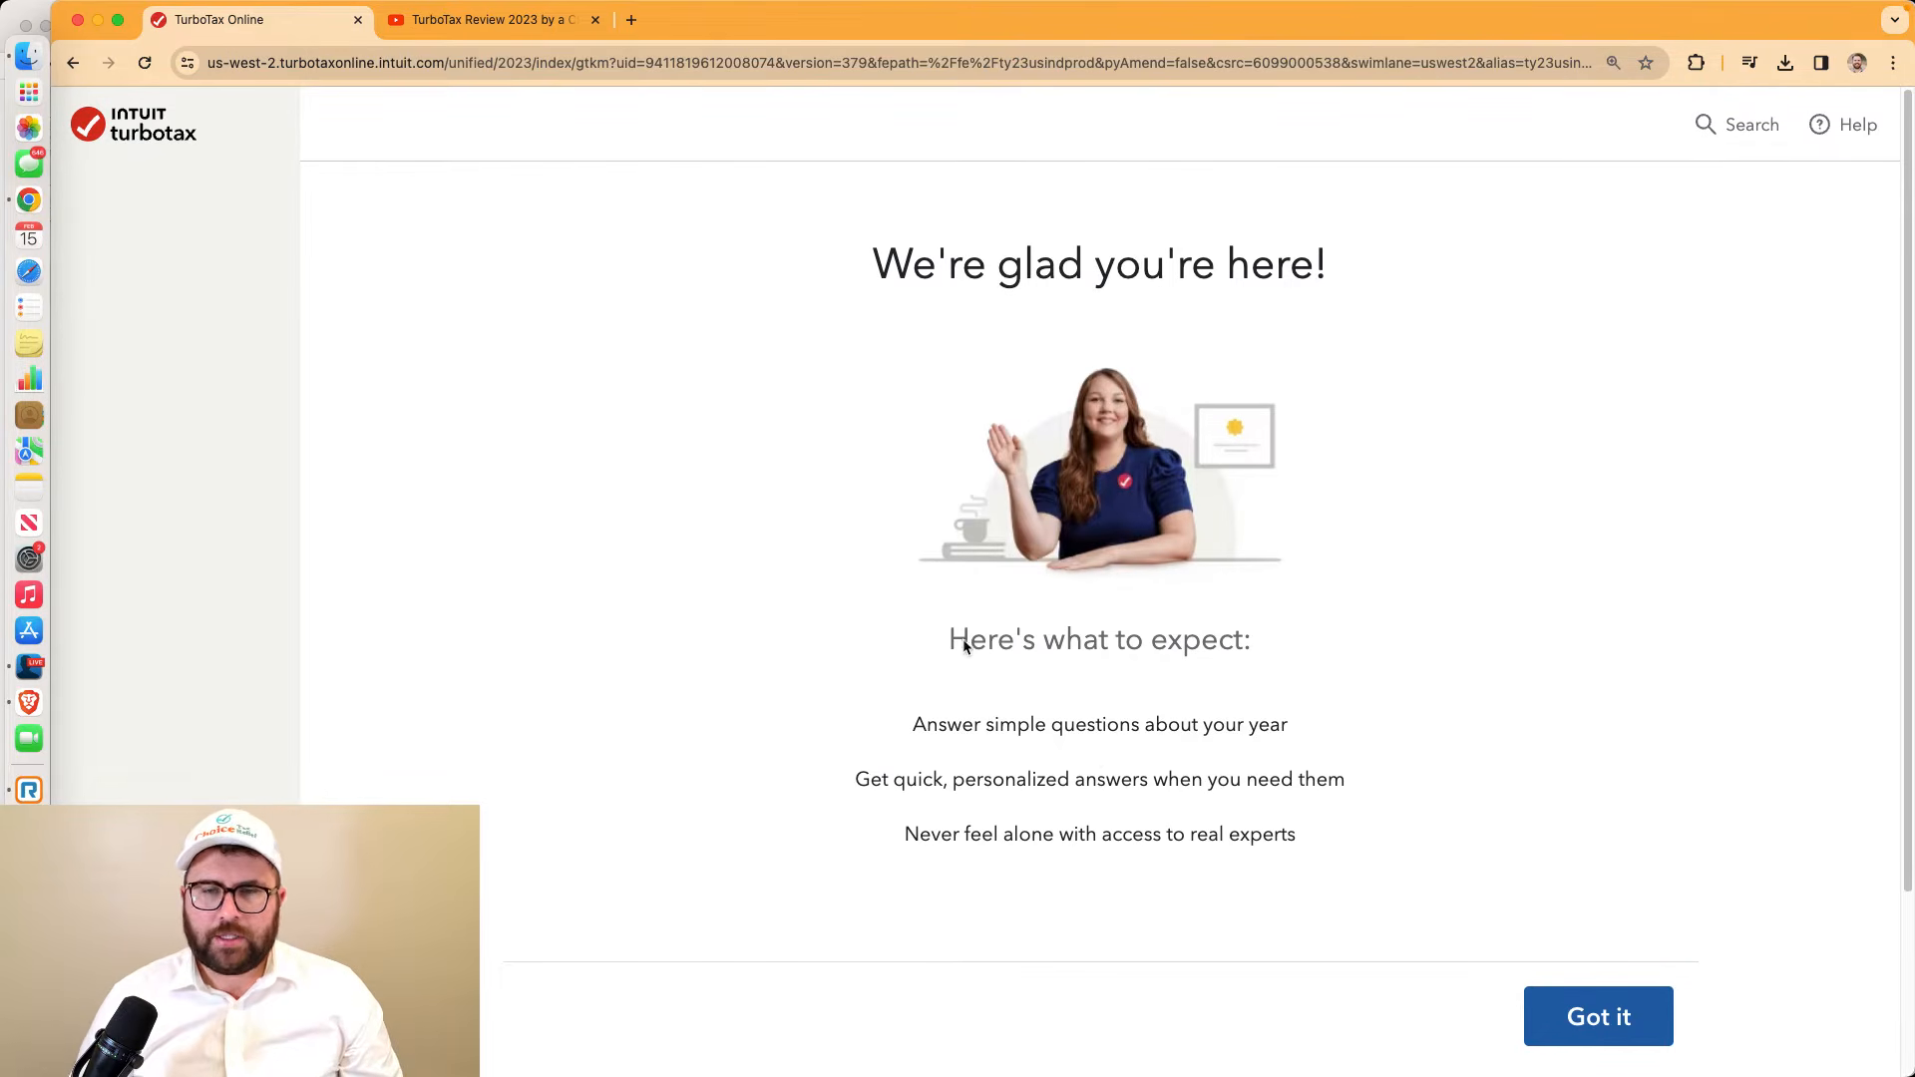
{"action": "left_click_drag", "start_coordinate": [941, 635], "coordinate": [1354, 846]}
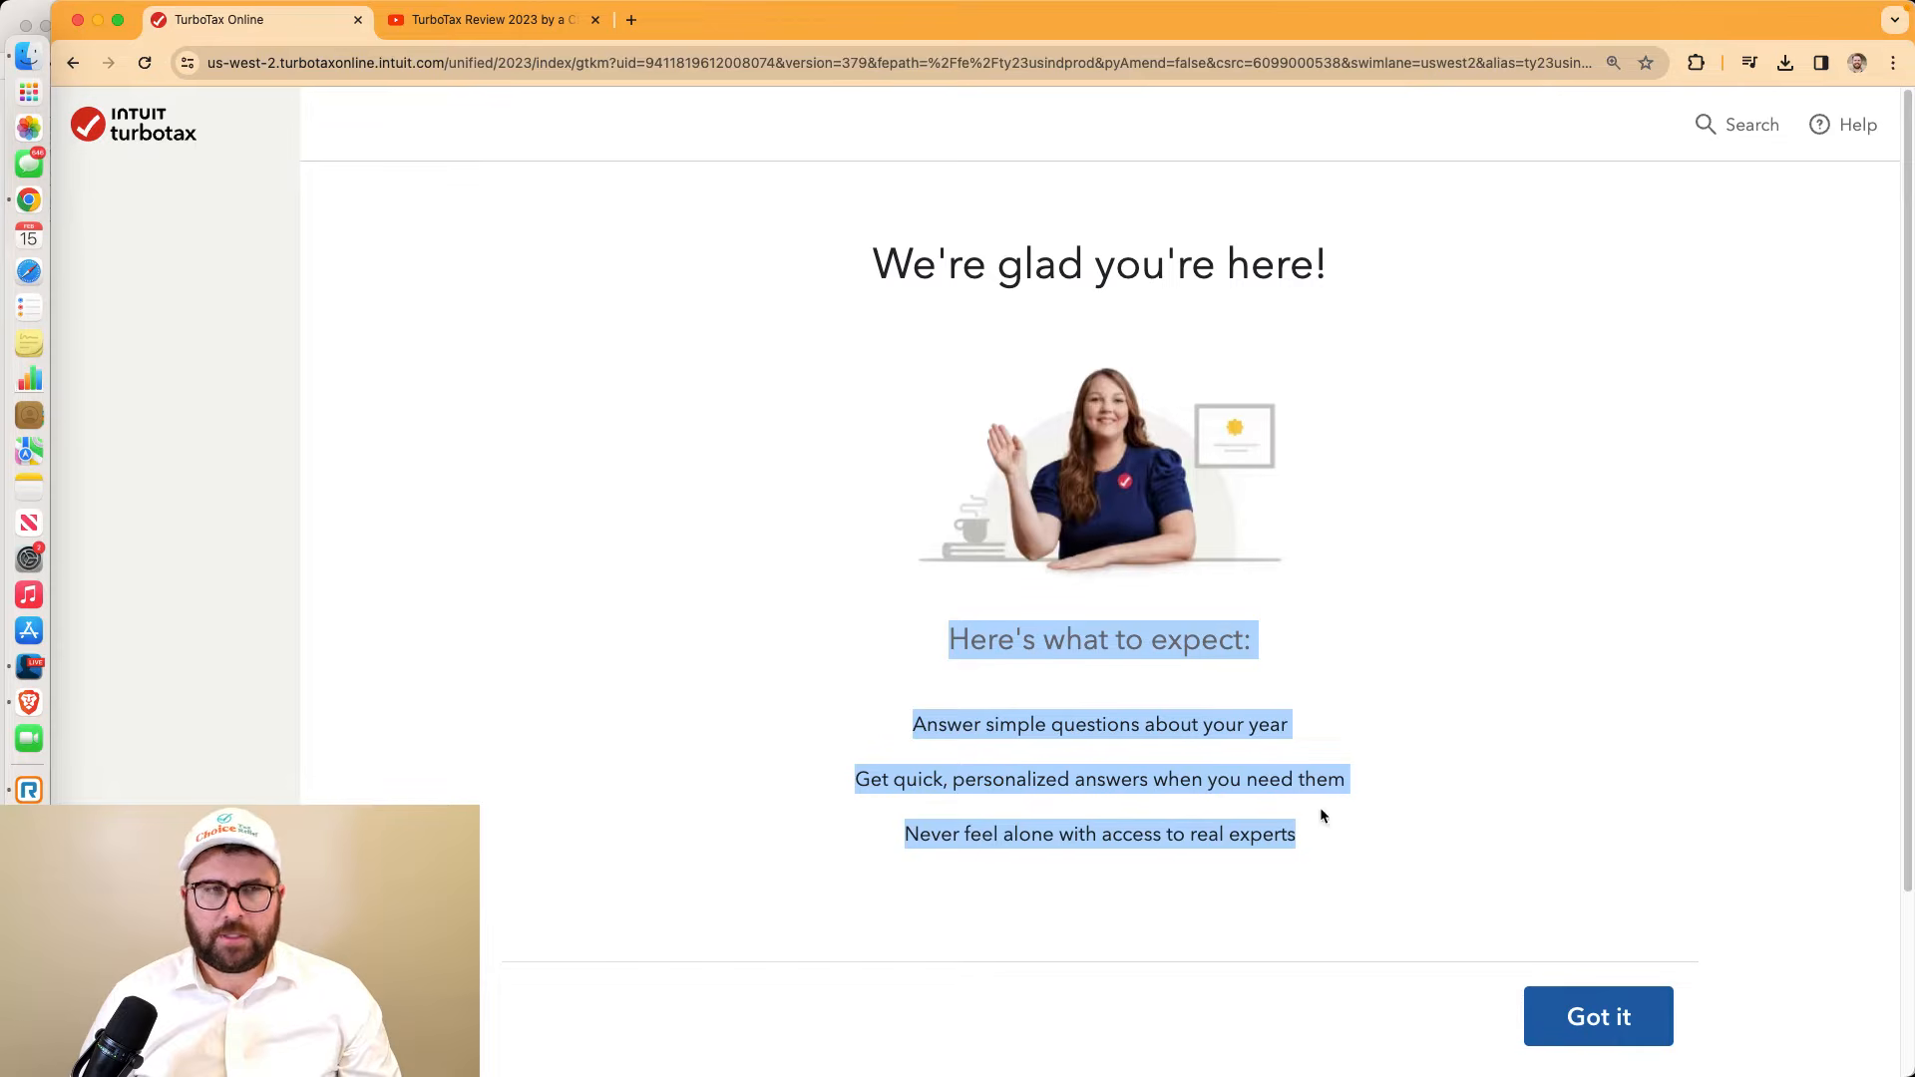
{"action": "left_click", "coordinate": [1599, 1017]}
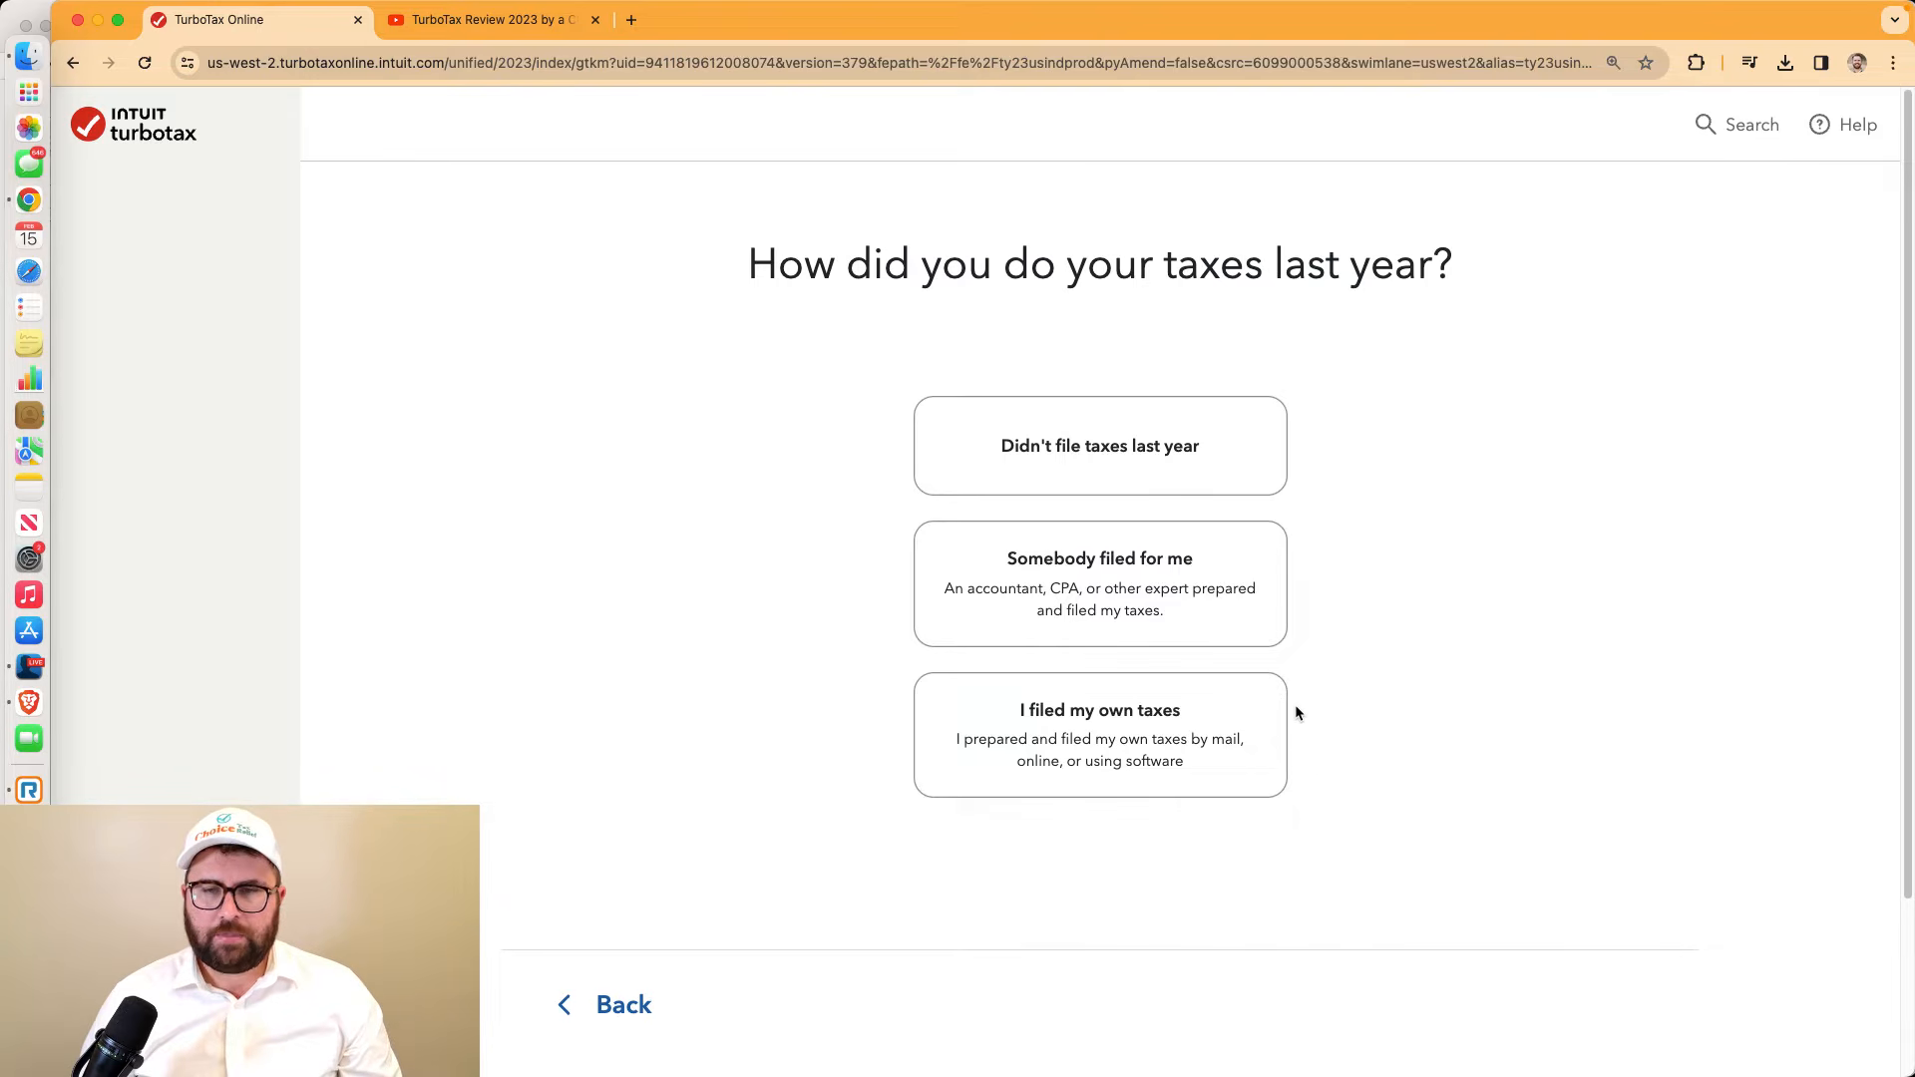
{"action": "left_click", "coordinate": [1175, 597]}
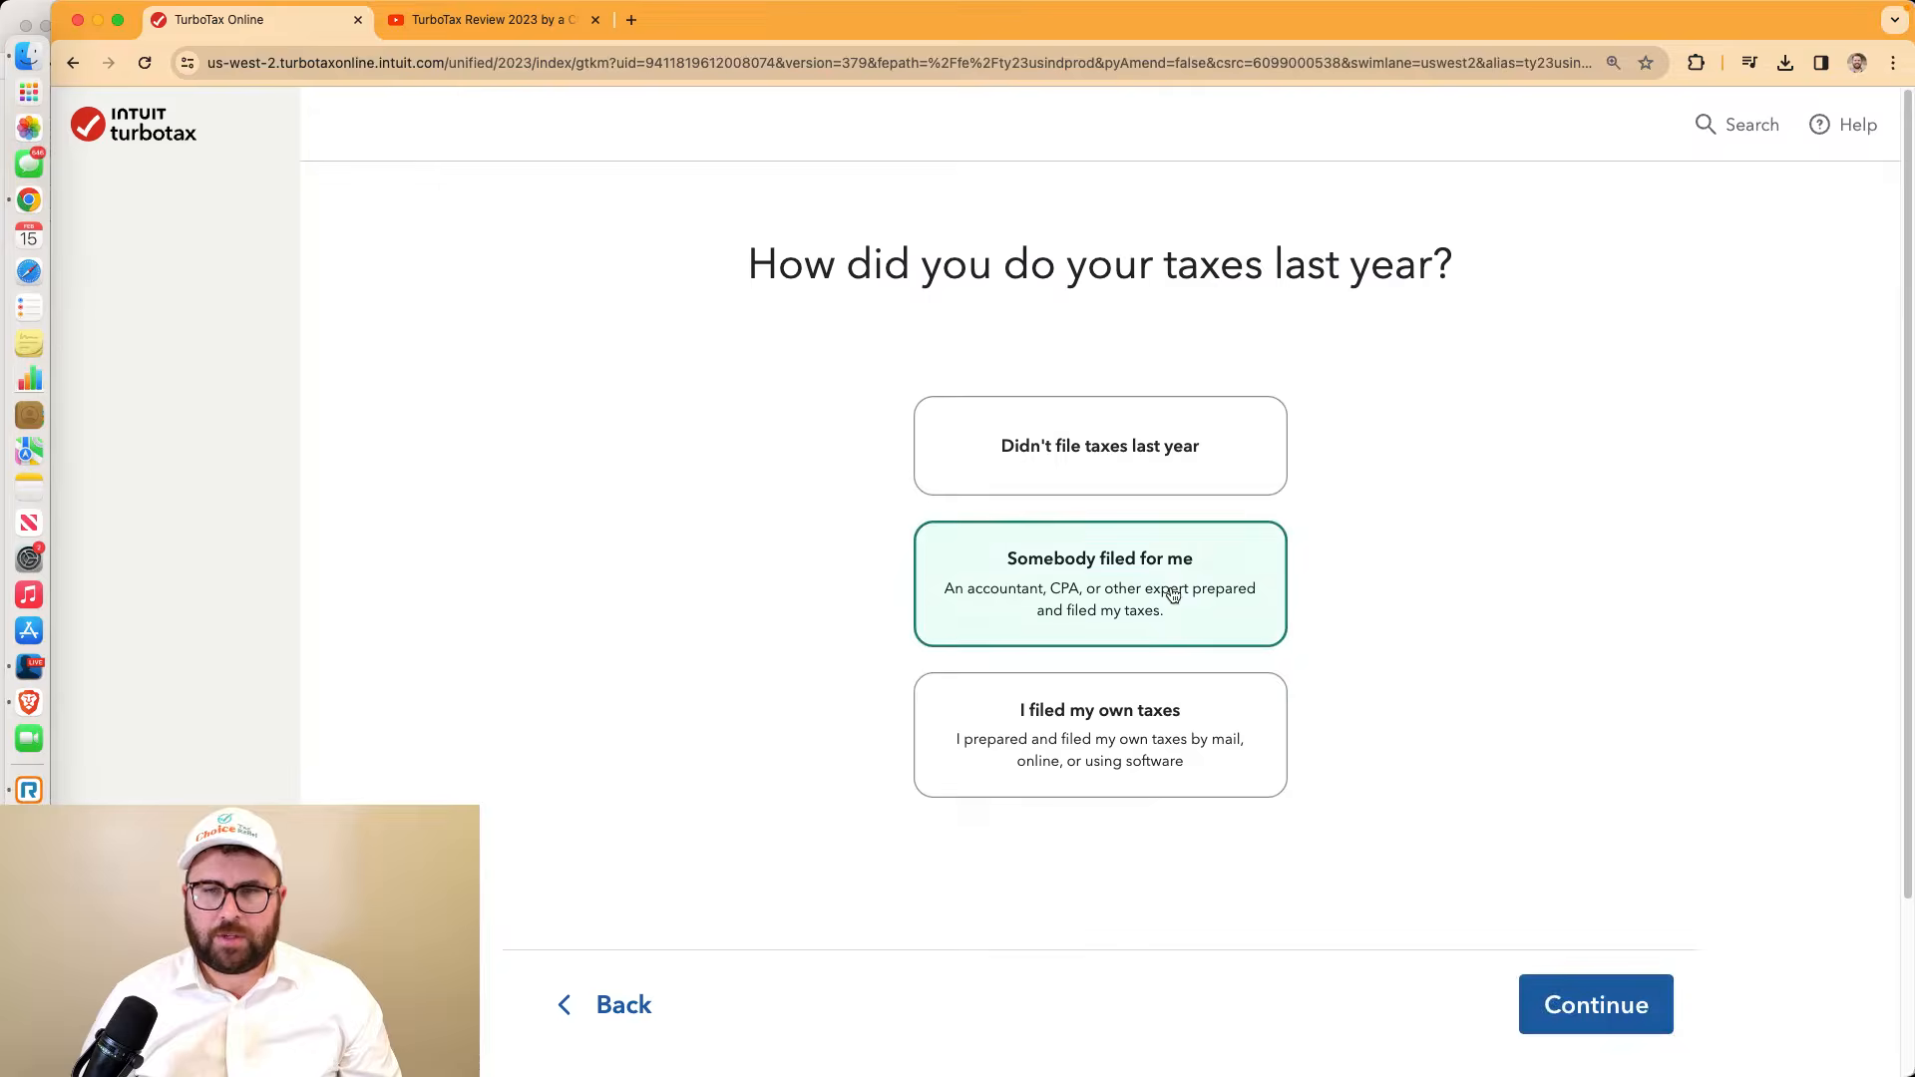
{"action": "left_click", "coordinate": [1596, 1003]}
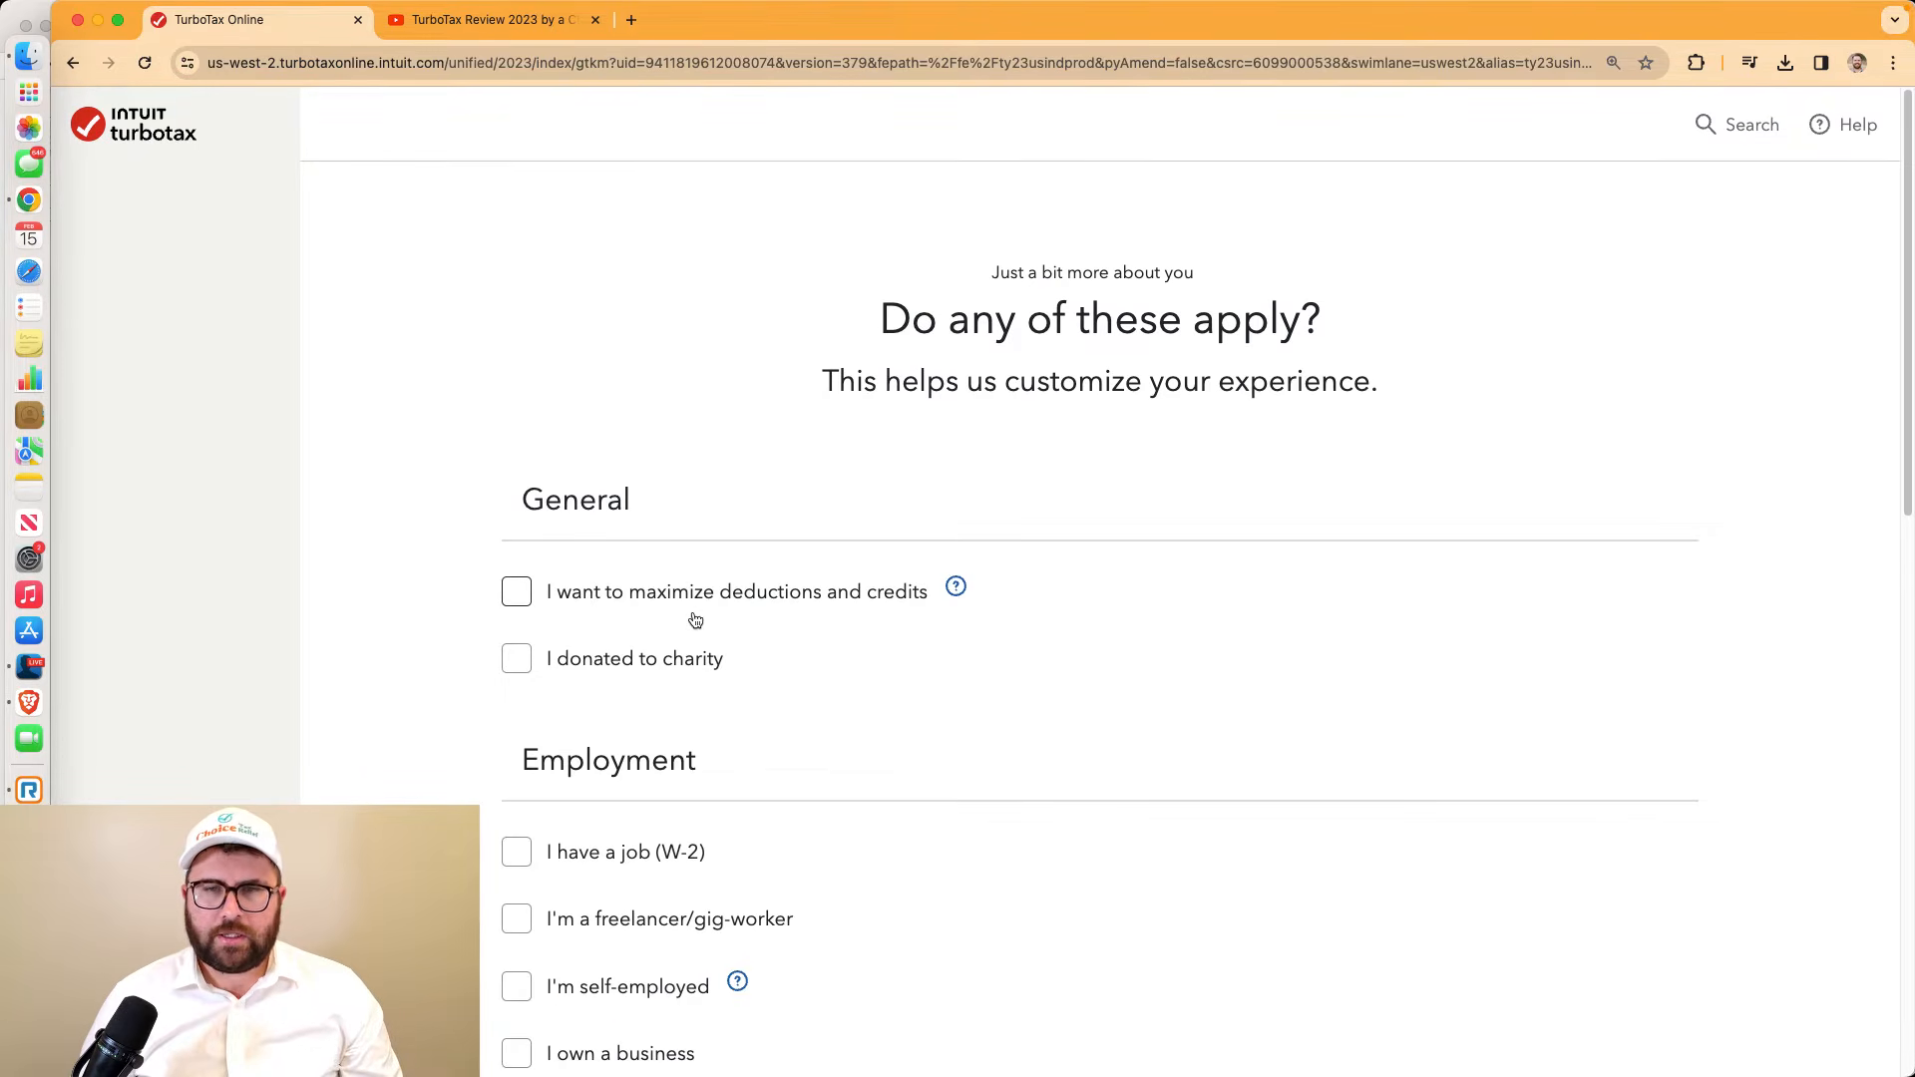
Tick 'maximize deductions and credits' and 'donated to charity' on the checklist
{"action": "scroll", "coordinate": [695, 621], "scroll_direction": "down", "scroll_amount": 2}
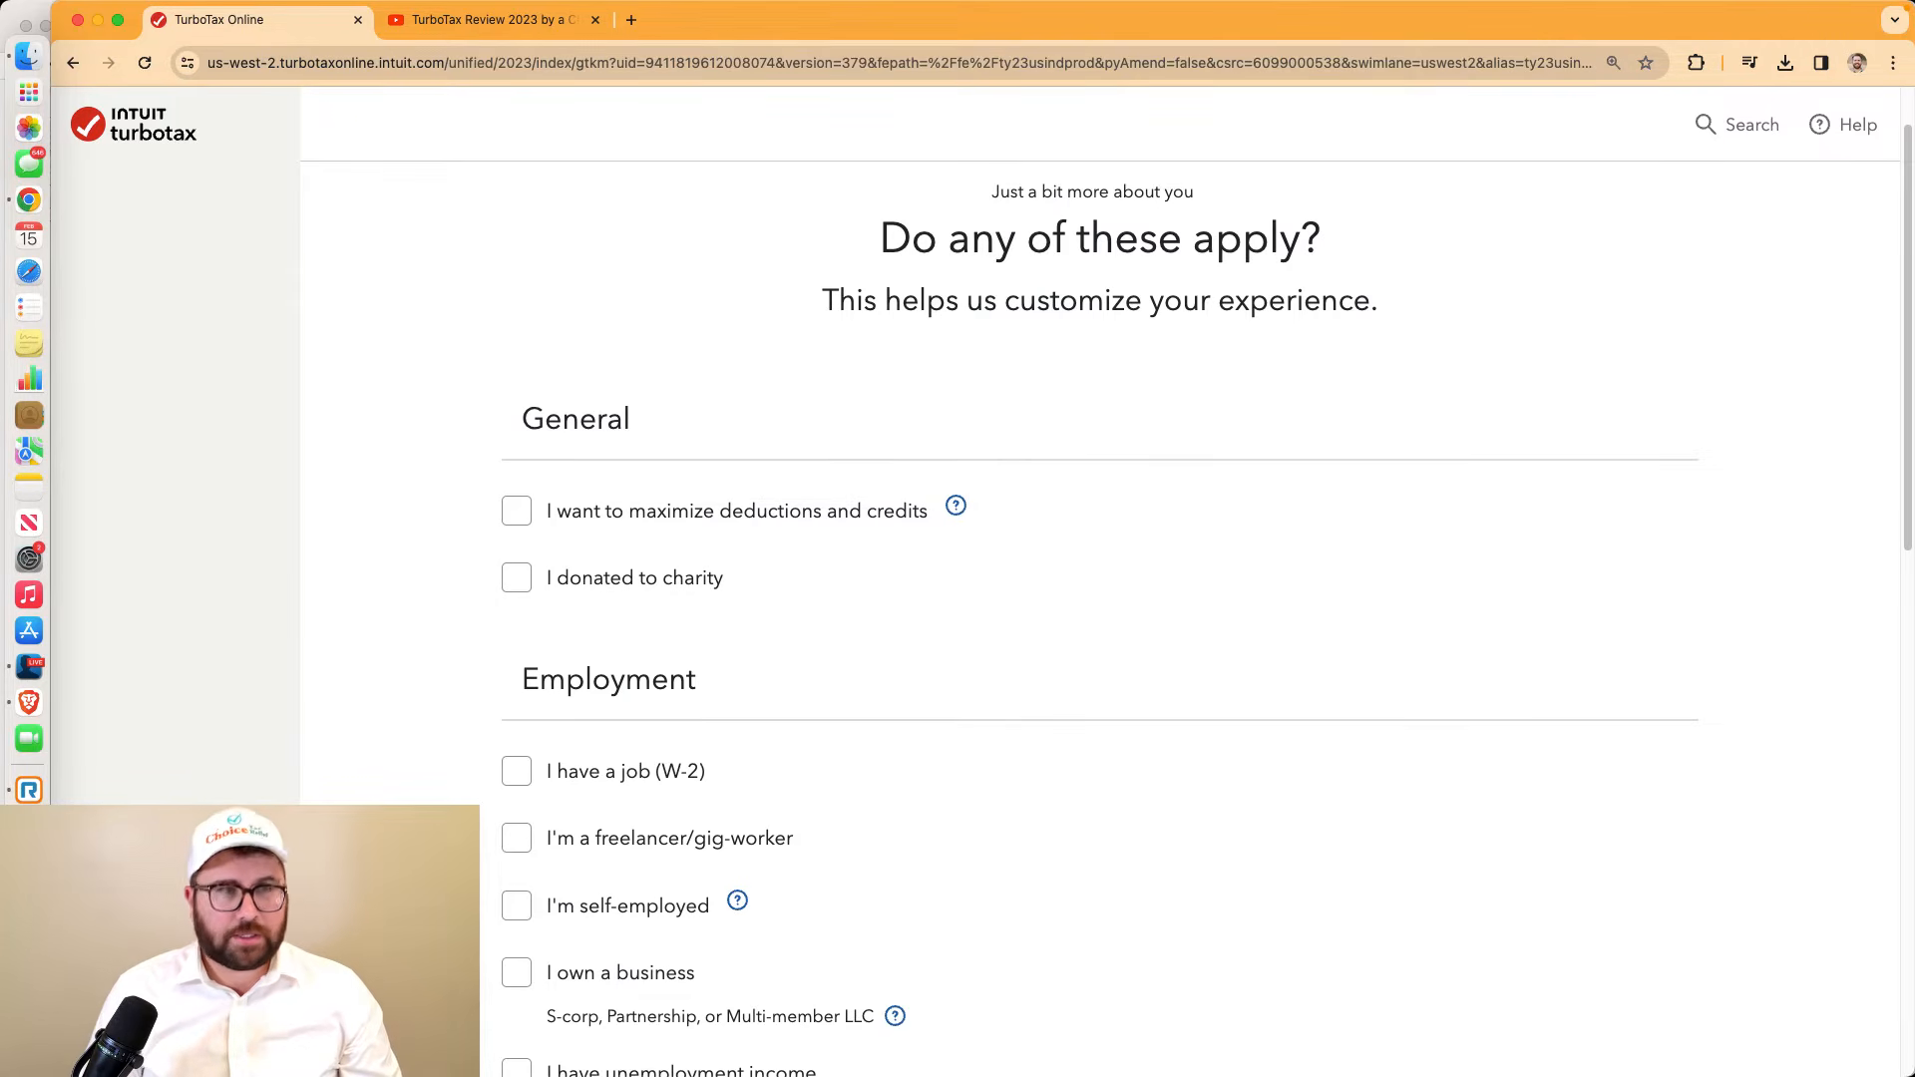
{"action": "left_click", "coordinate": [28, 667]}
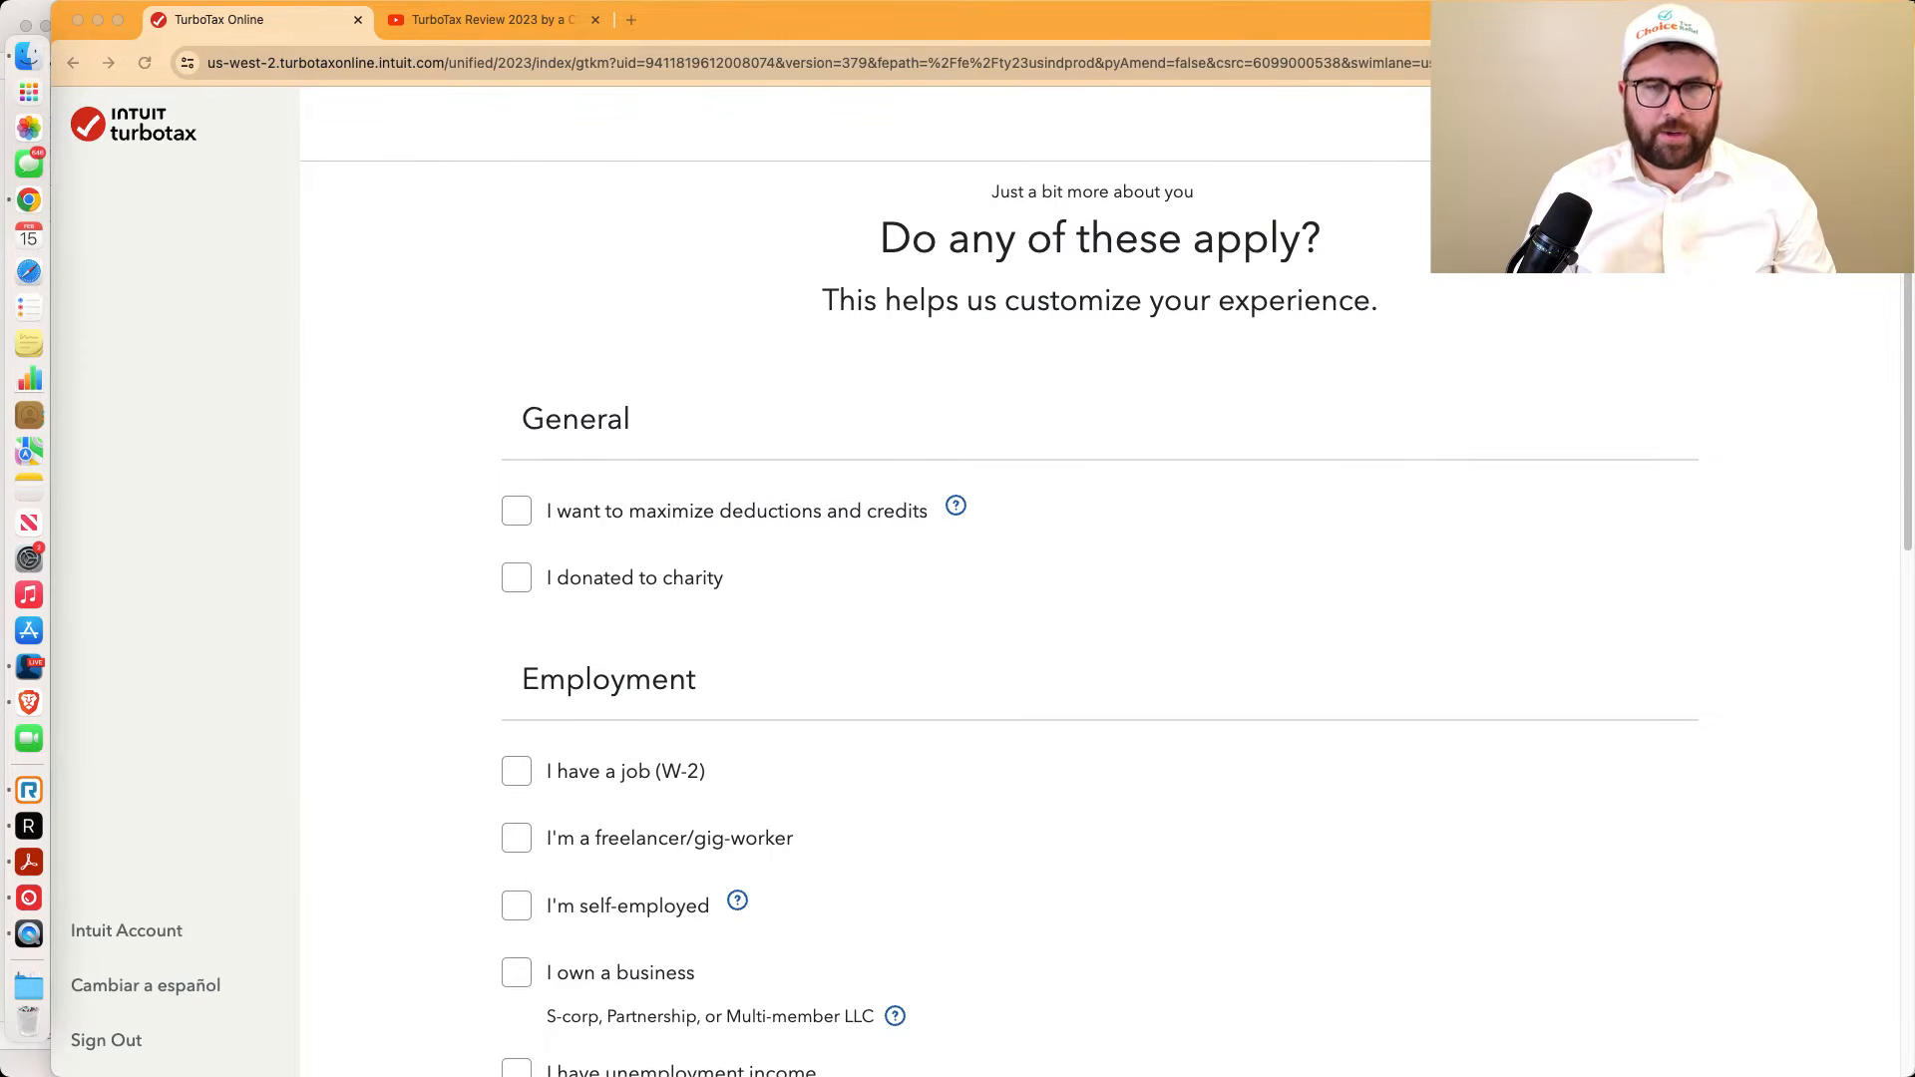
{"action": "left_click", "coordinate": [513, 525]}
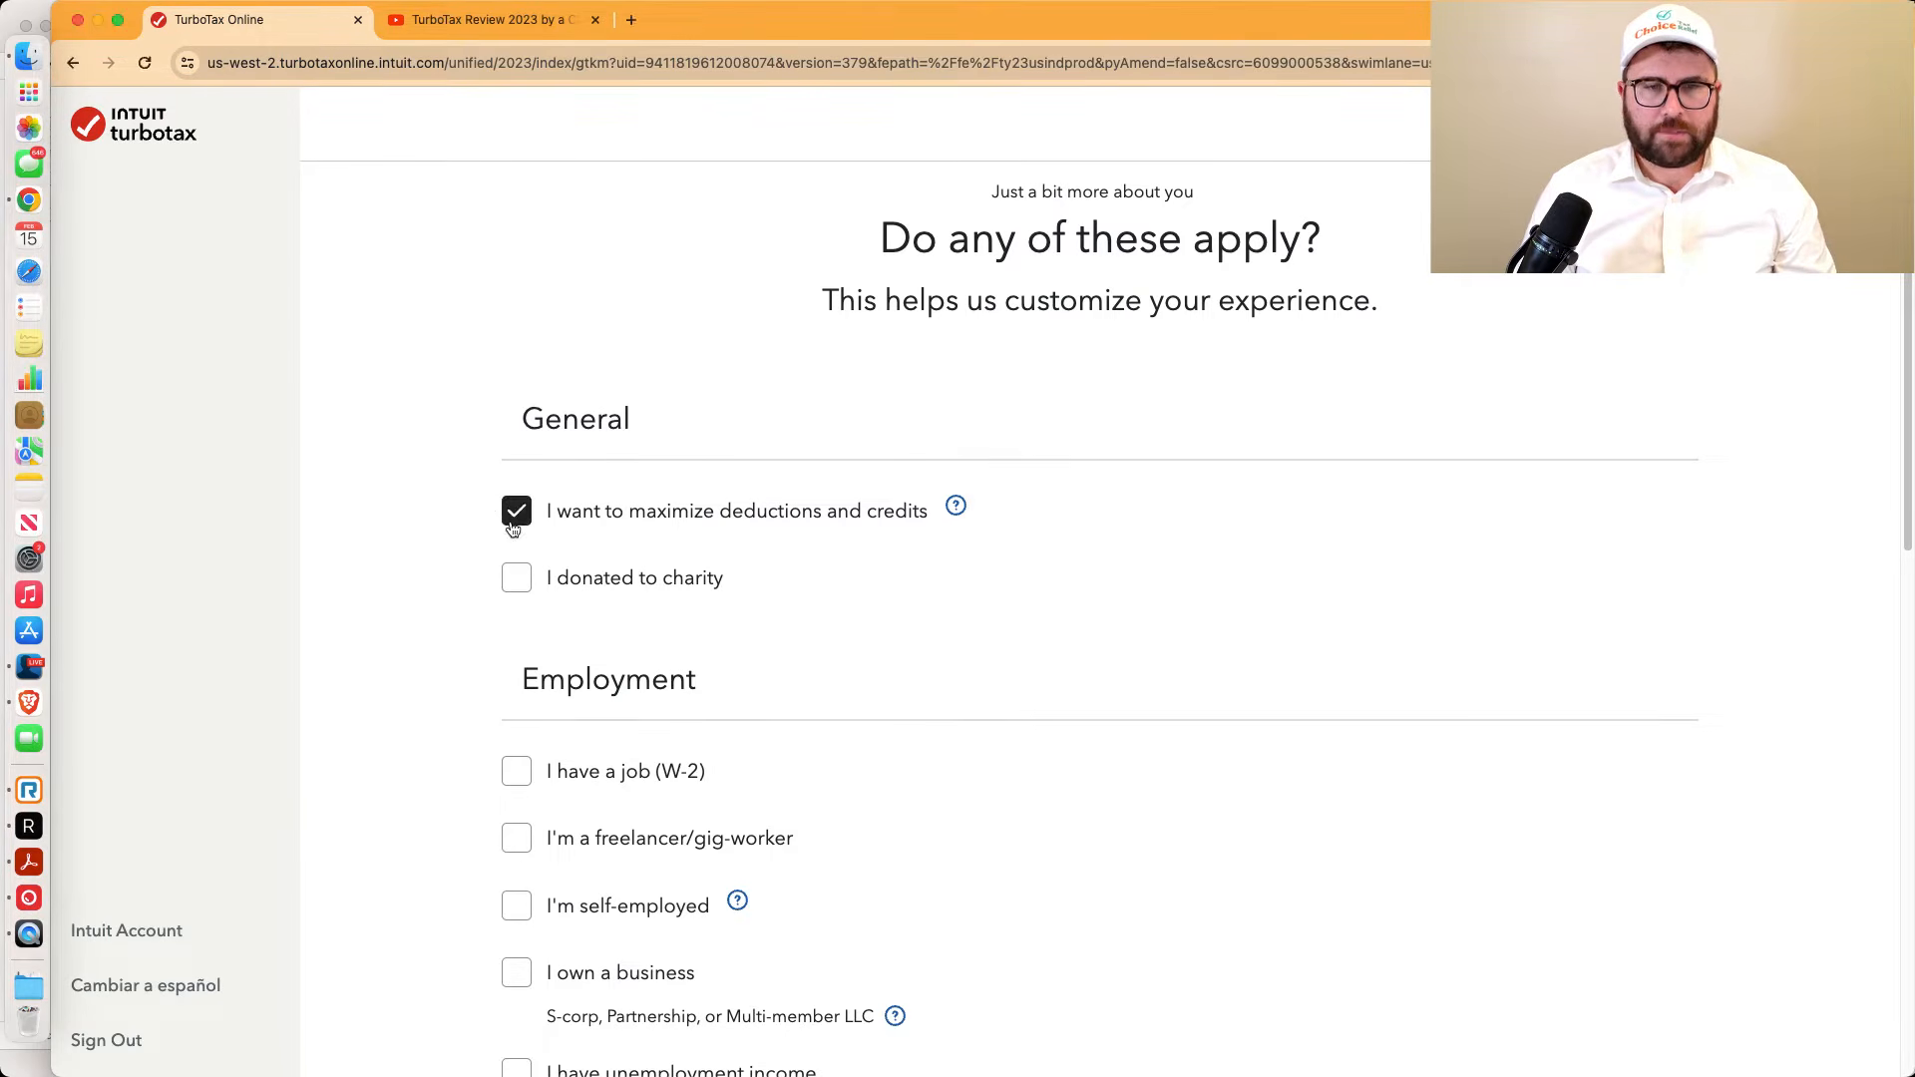
{"action": "left_click", "coordinate": [517, 576]}
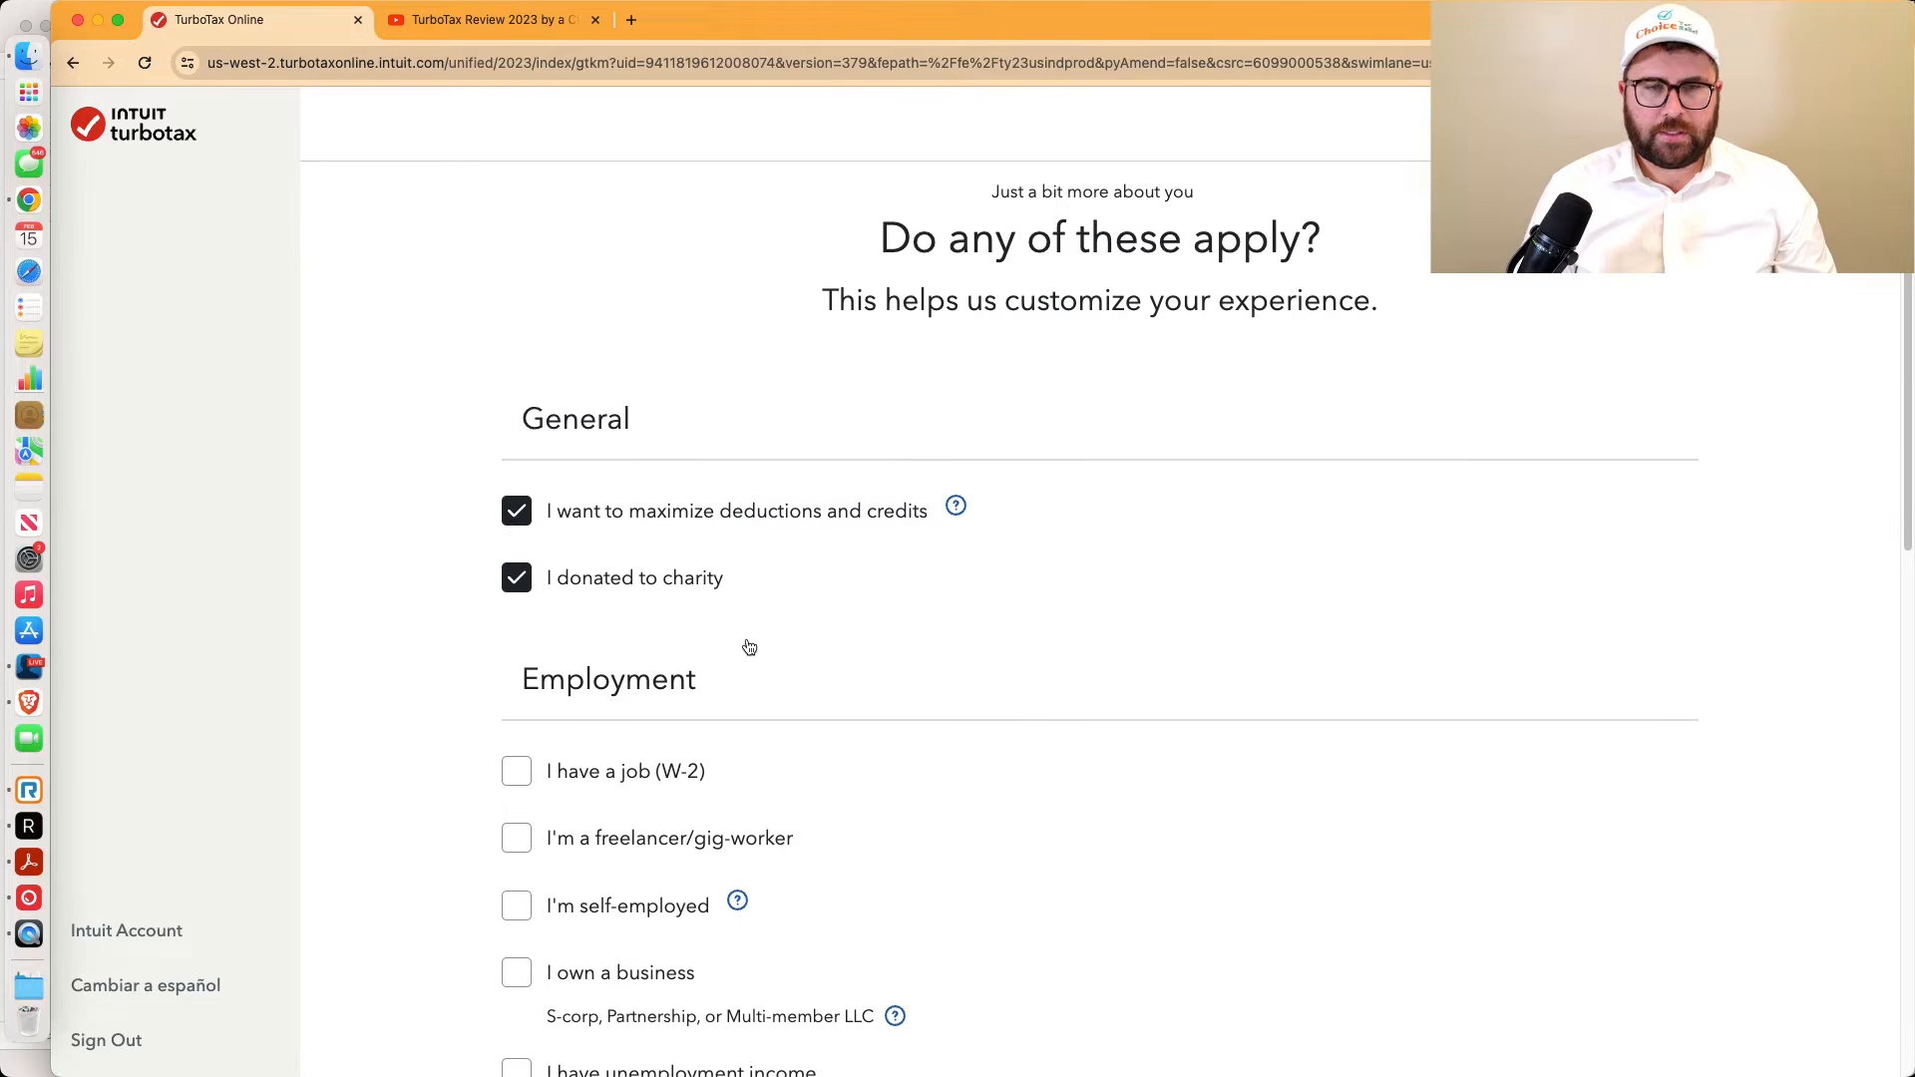
{"action": "scroll", "coordinate": [775, 653], "scroll_direction": "down", "scroll_amount": 1}
{"action": "scroll", "coordinate": [779, 656], "scroll_direction": "down", "scroll_amount": 5}
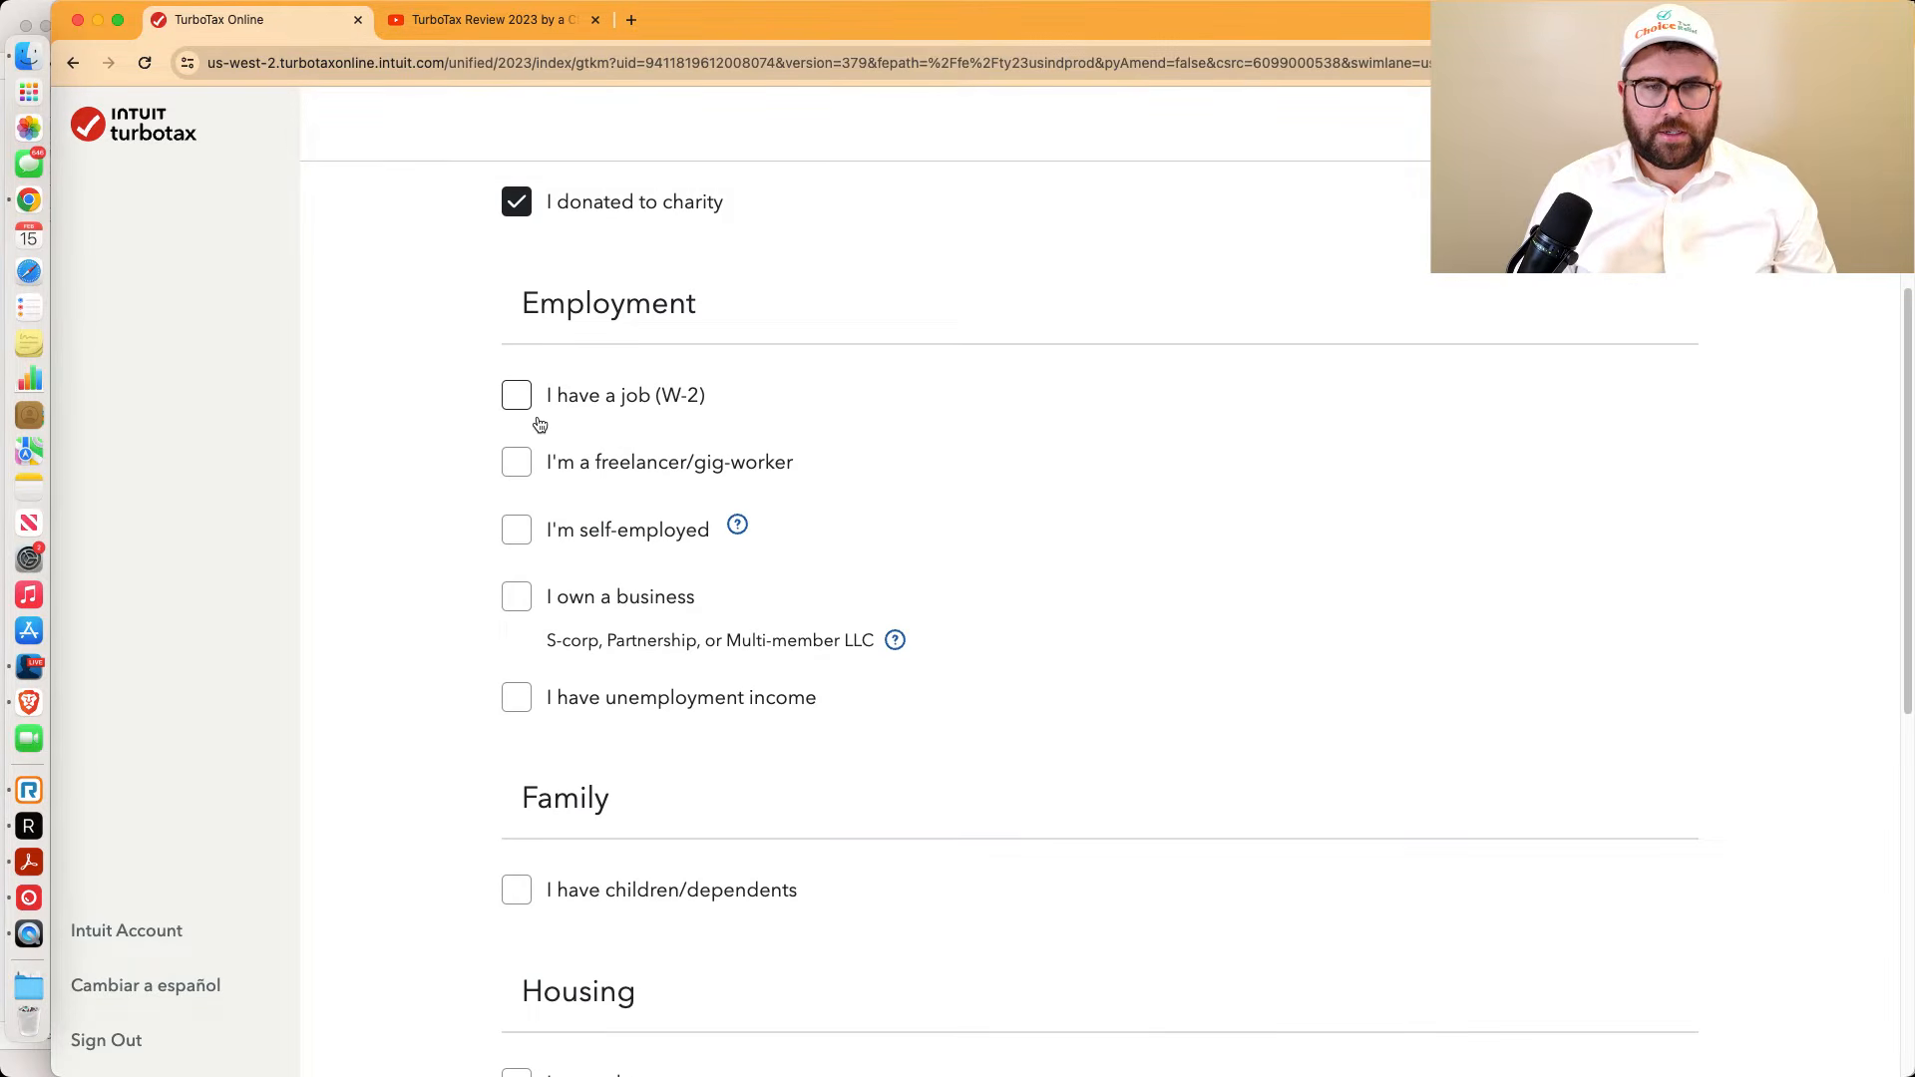
{"action": "scroll", "coordinate": [517, 411], "scroll_direction": "down", "scroll_amount": 1}
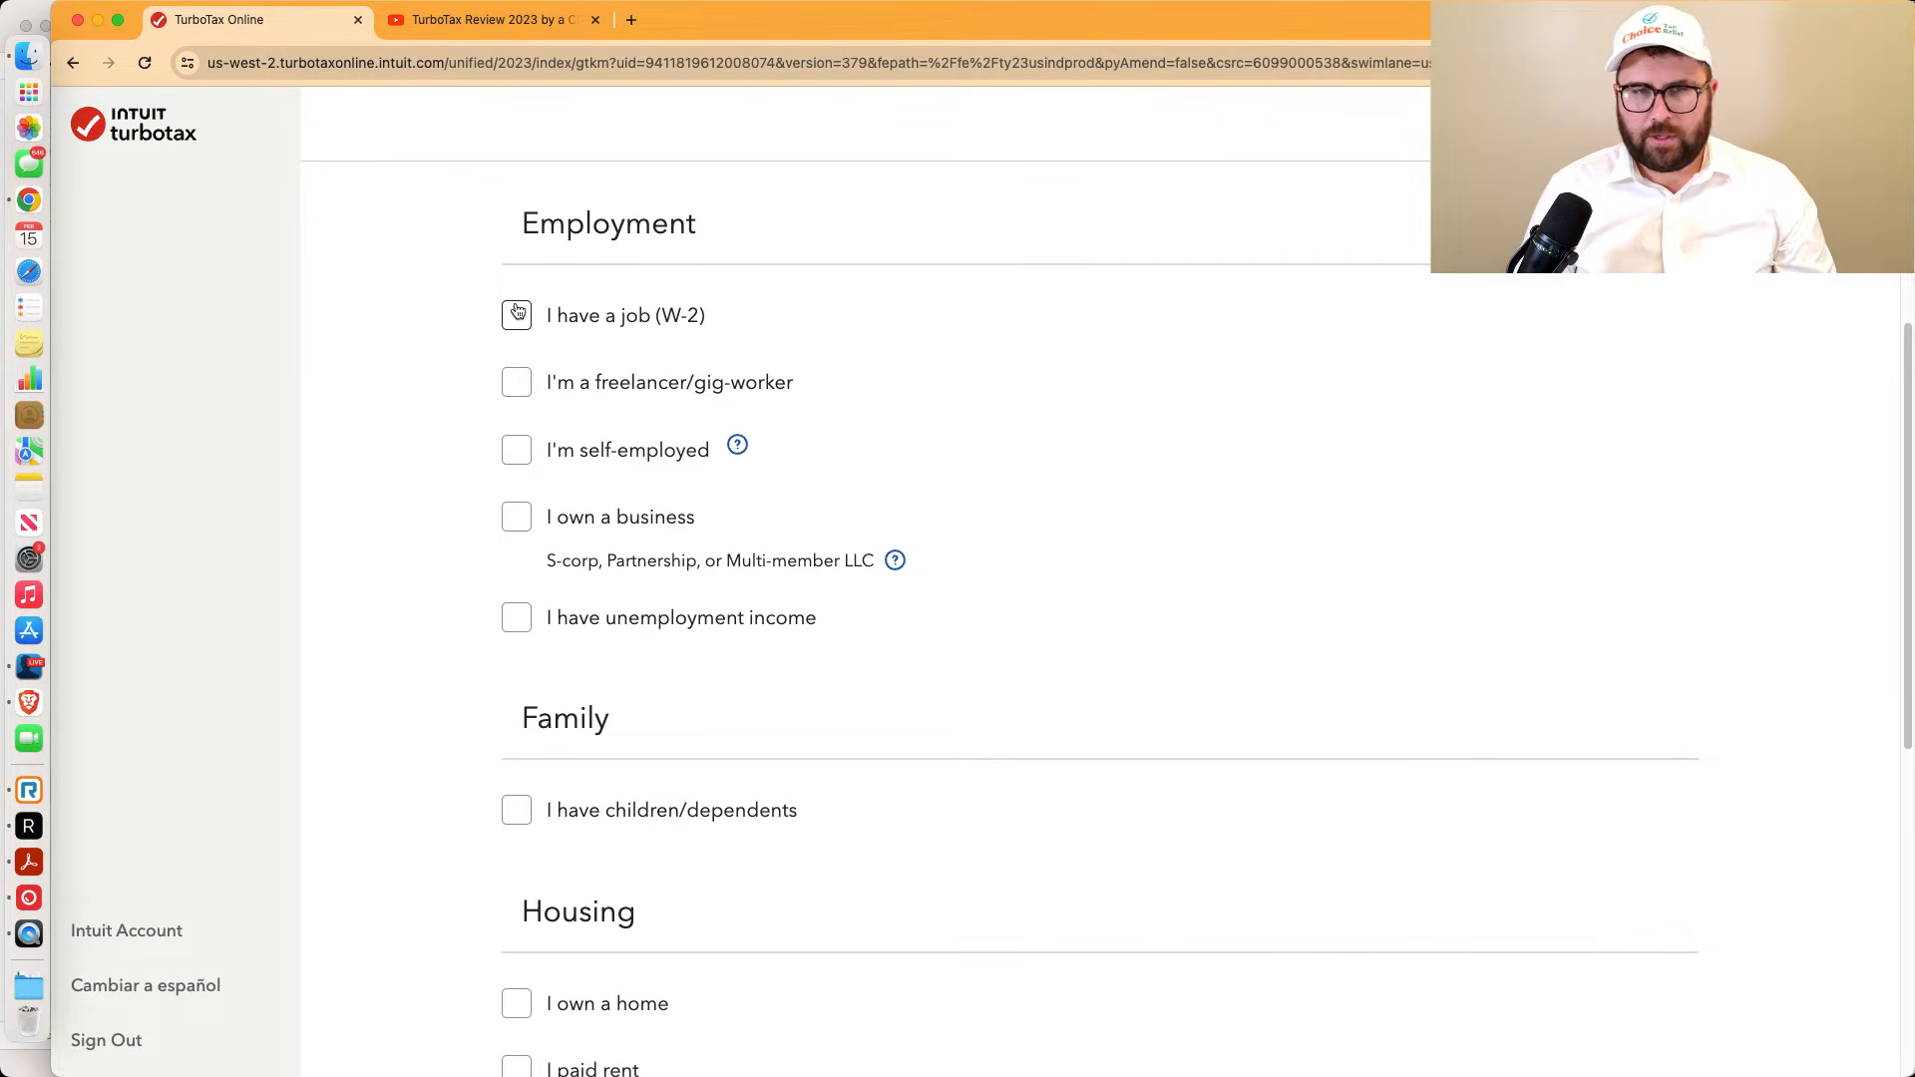
Tick W-2 job, children/dependents, paid rent and sold stock or crypto, then continue
{"action": "left_click", "coordinate": [513, 321]}
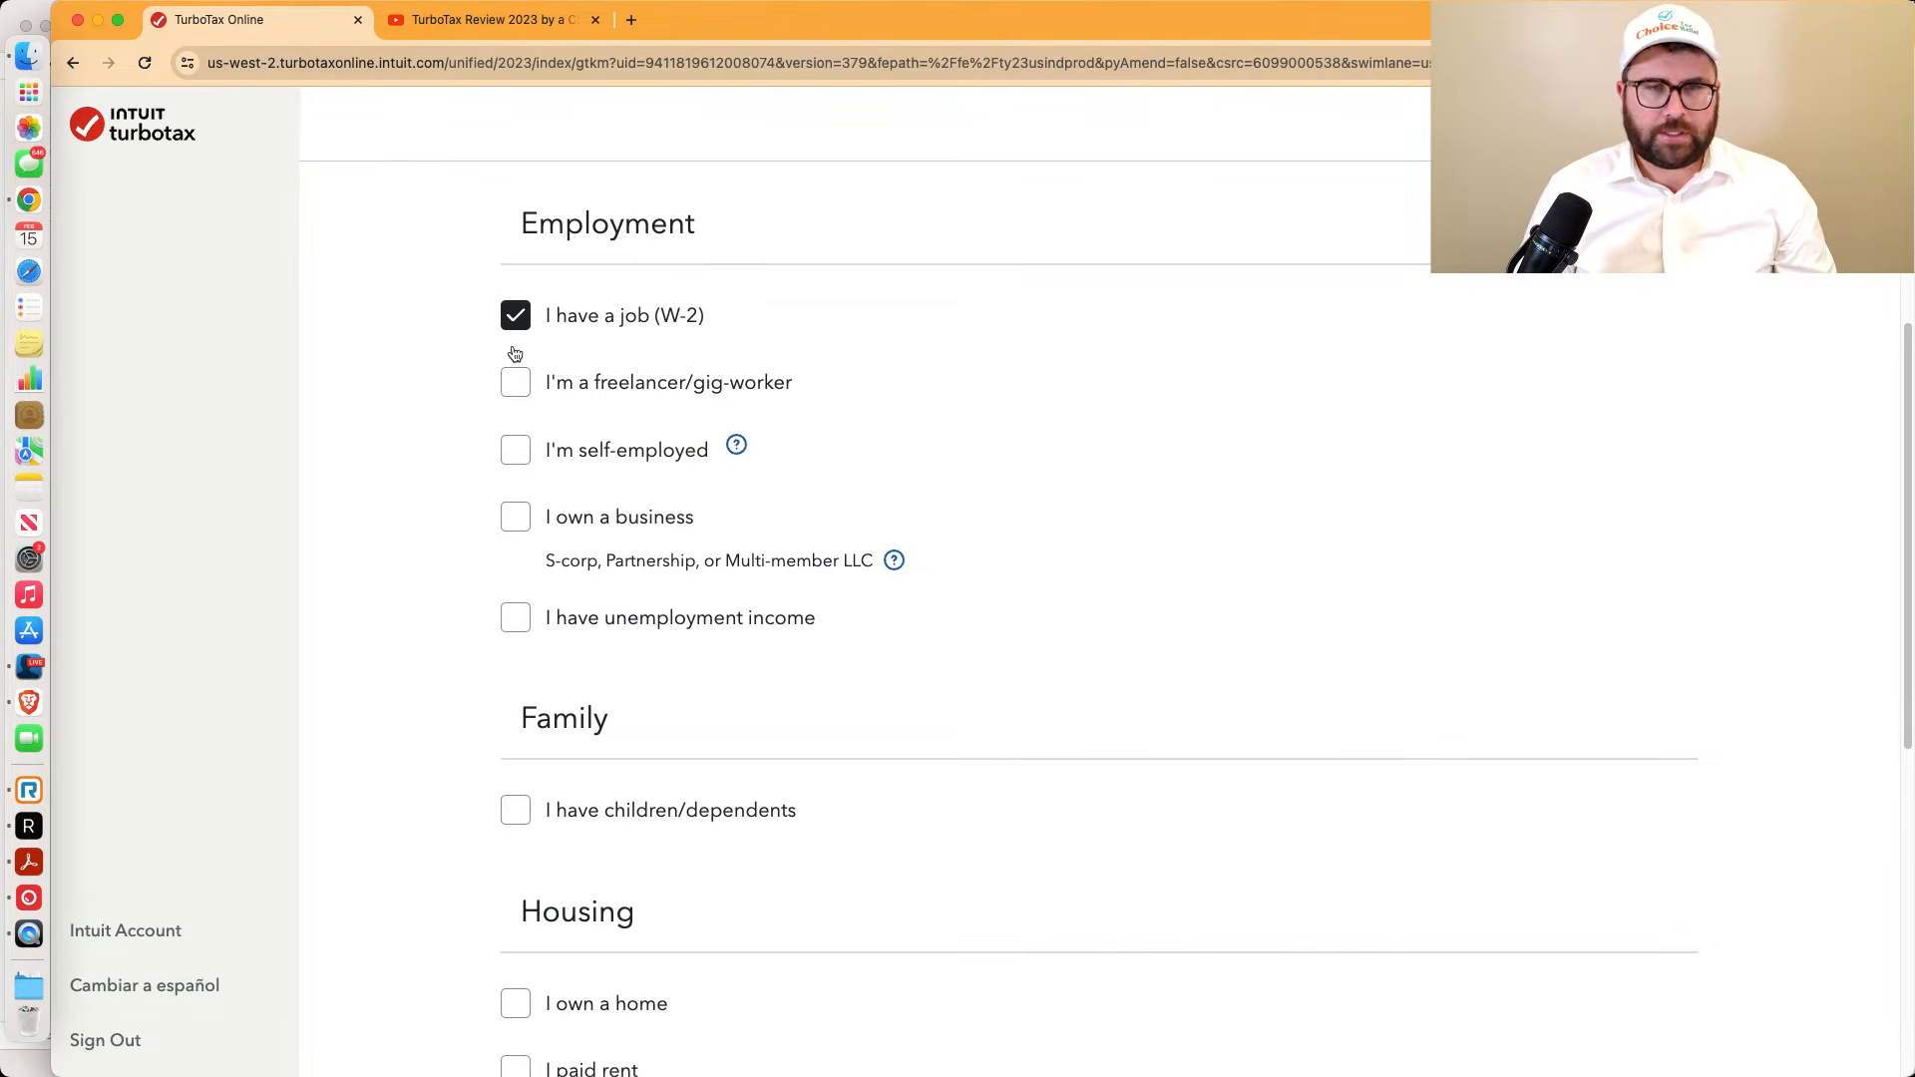
{"action": "scroll", "coordinate": [534, 444], "scroll_direction": "up", "scroll_amount": 1}
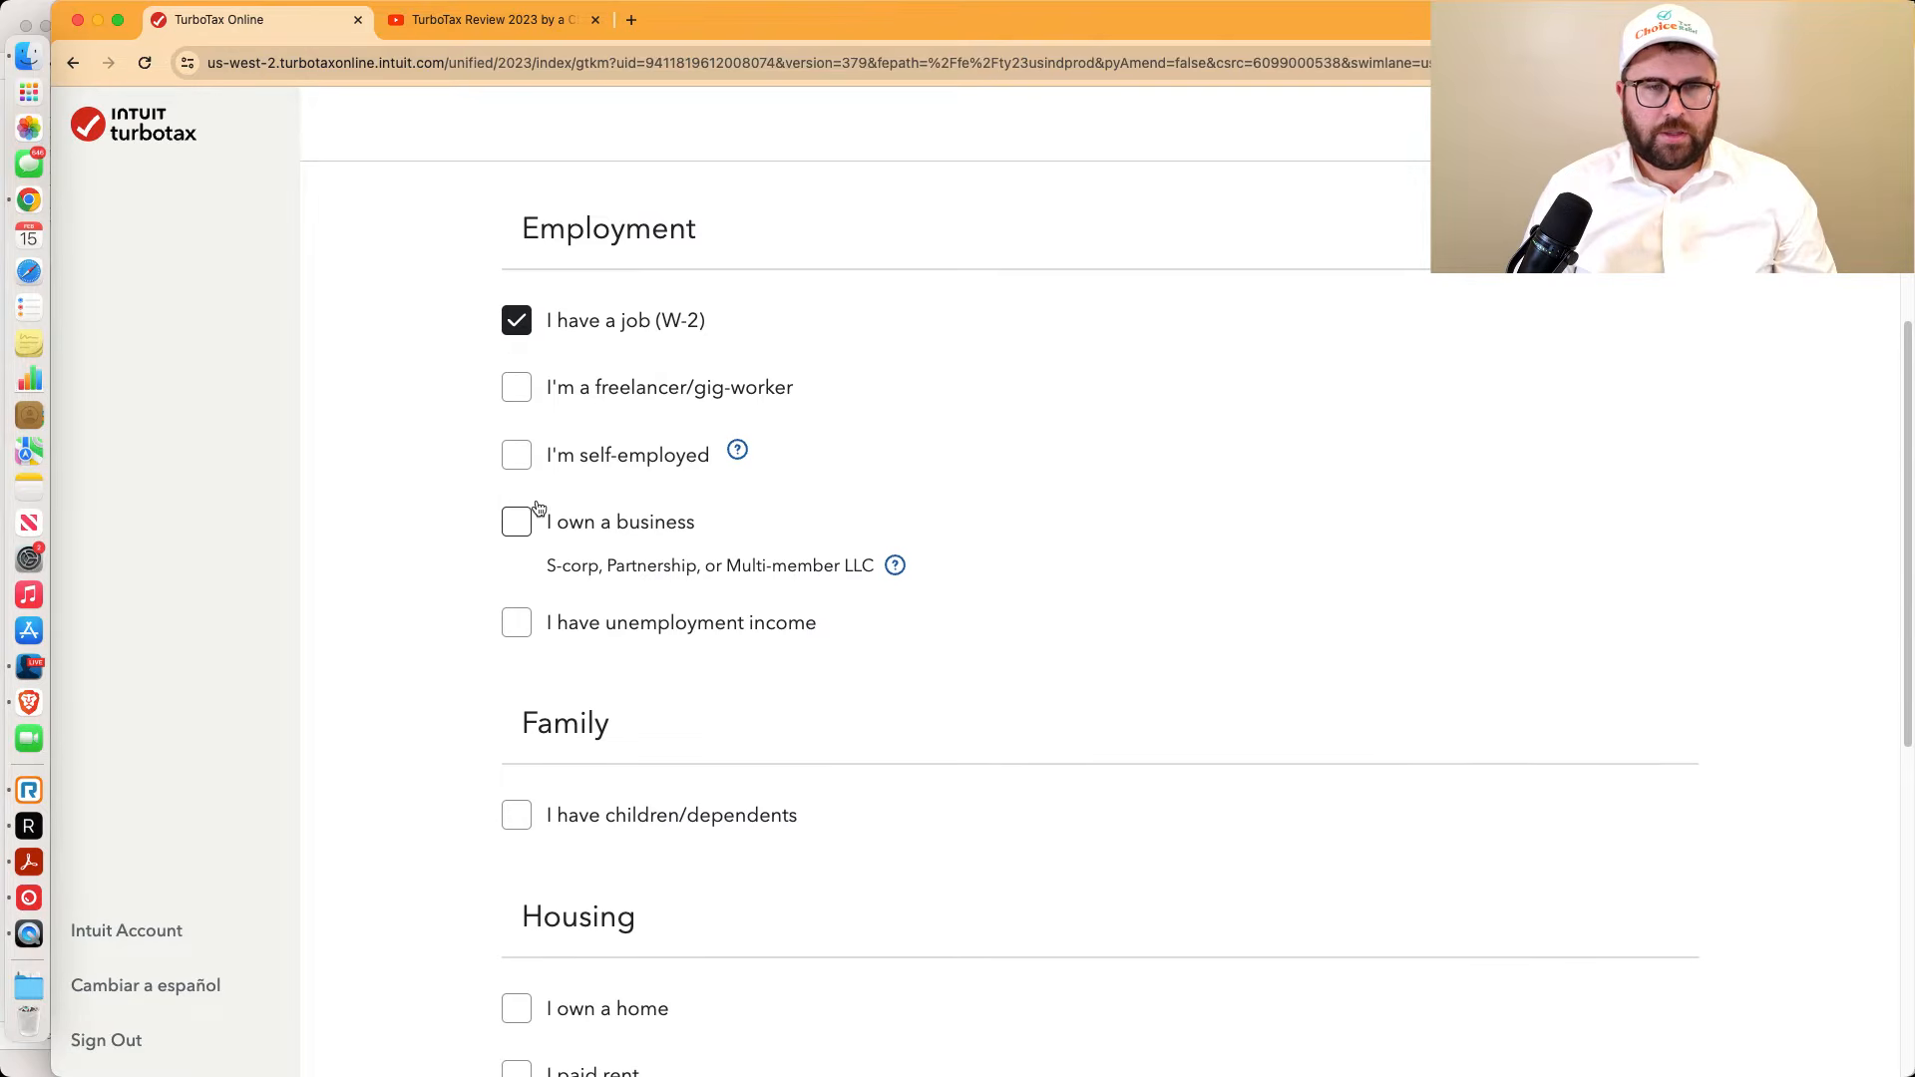
{"action": "scroll", "coordinate": [556, 661], "scroll_direction": "down", "scroll_amount": 5}
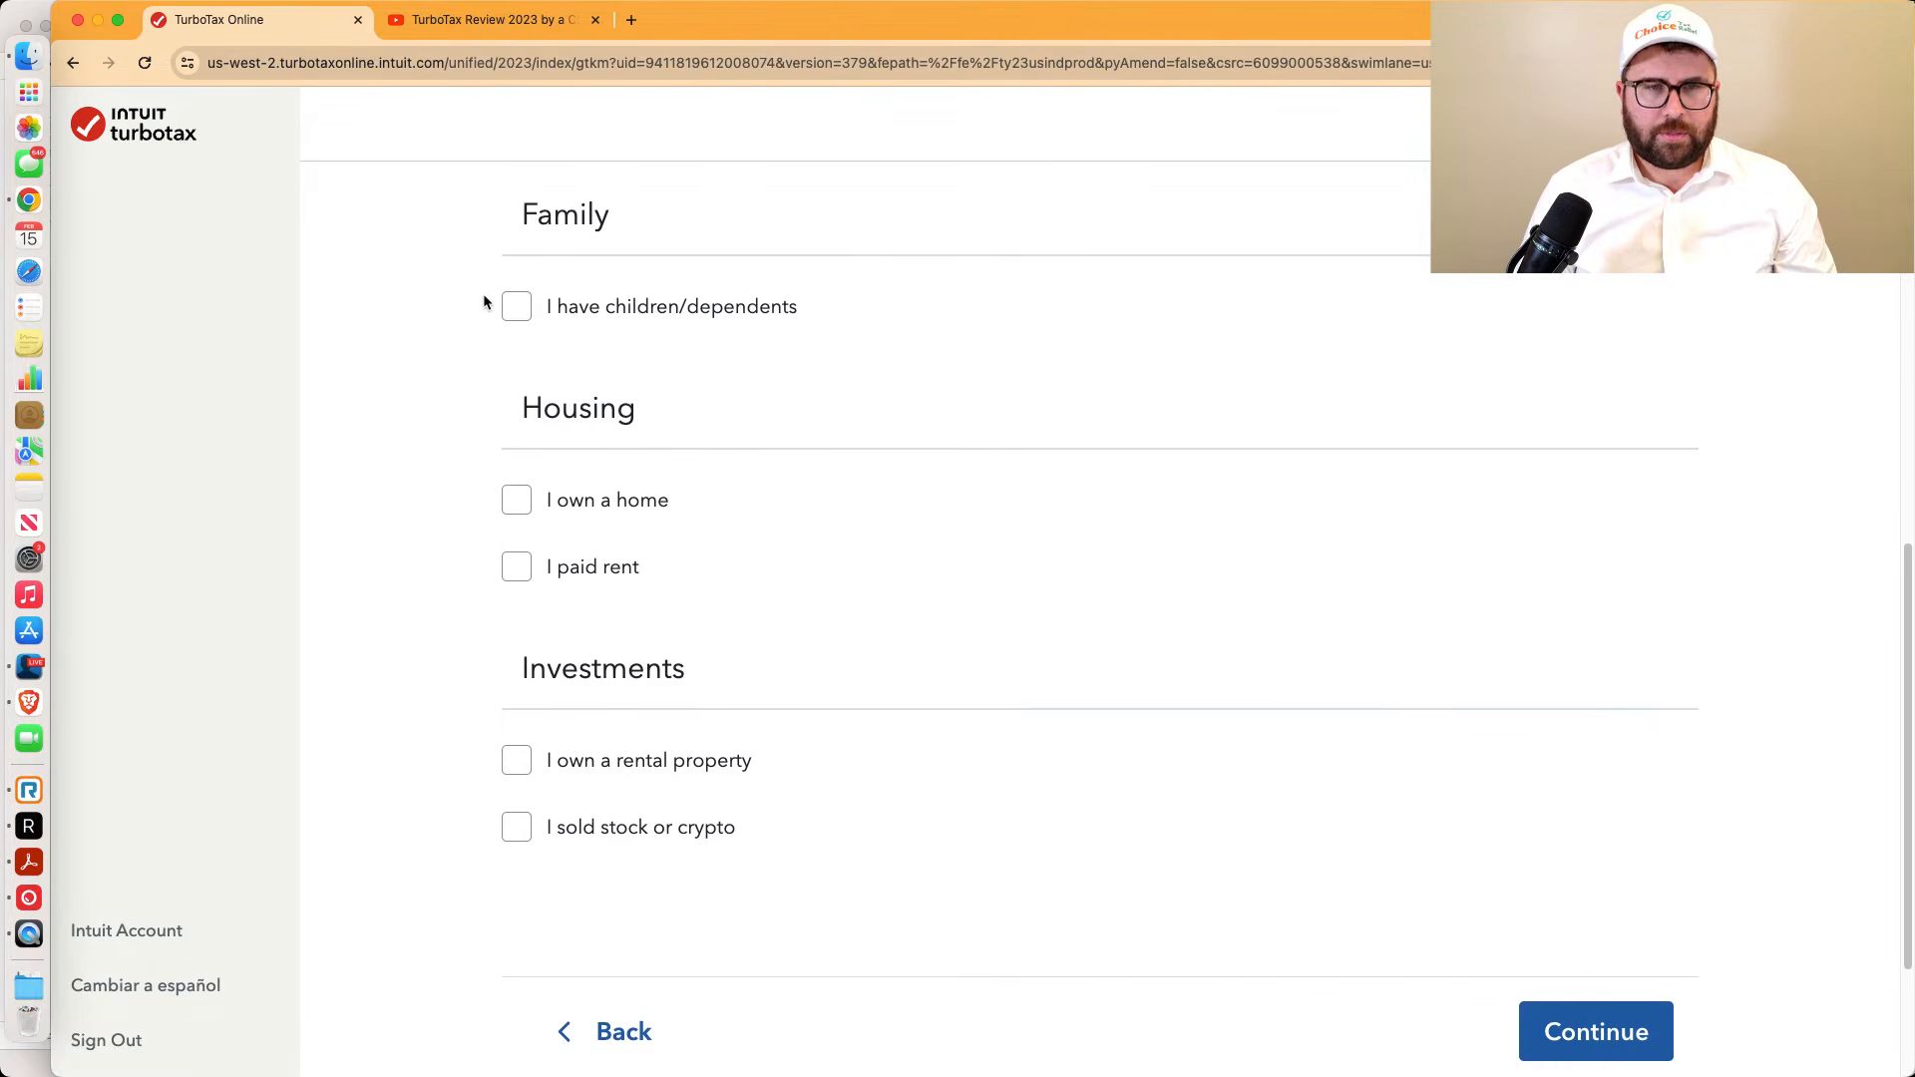
{"action": "left_click", "coordinate": [513, 310]}
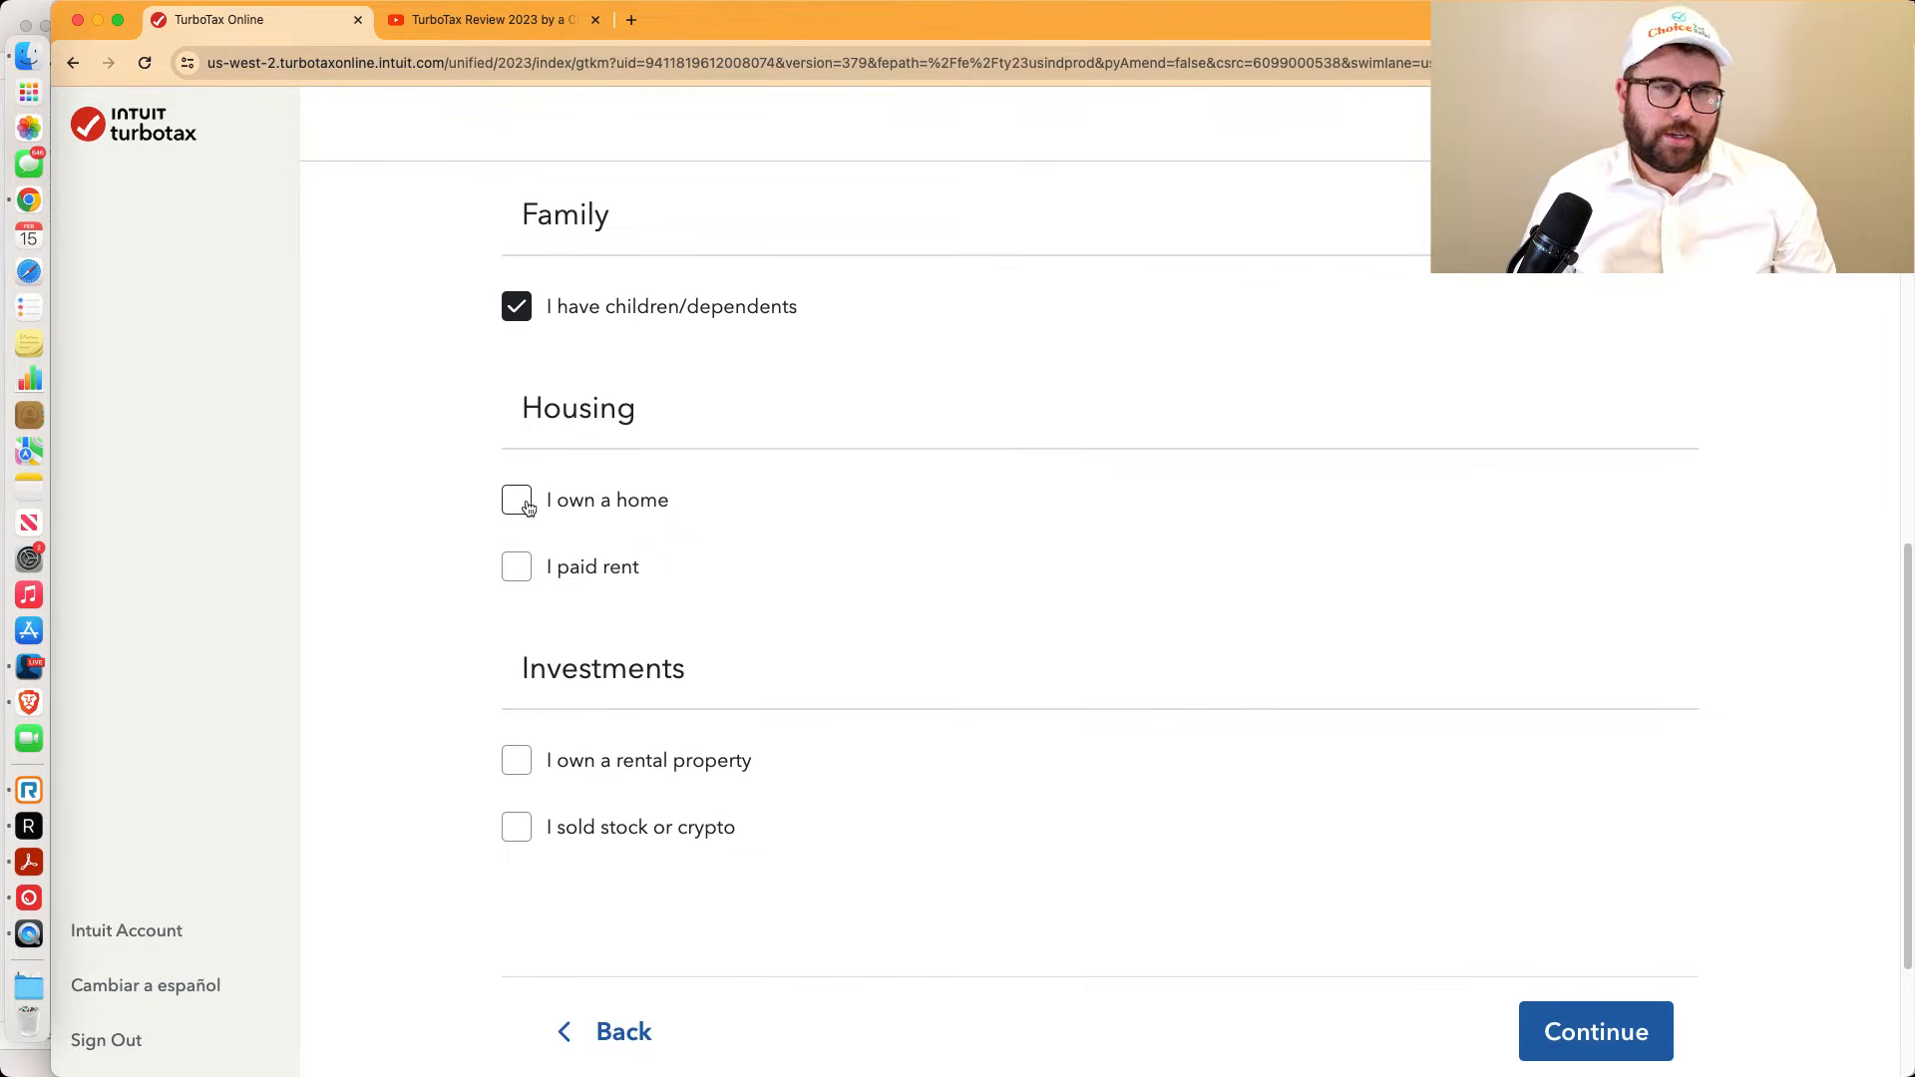
{"action": "left_click", "coordinate": [517, 566]}
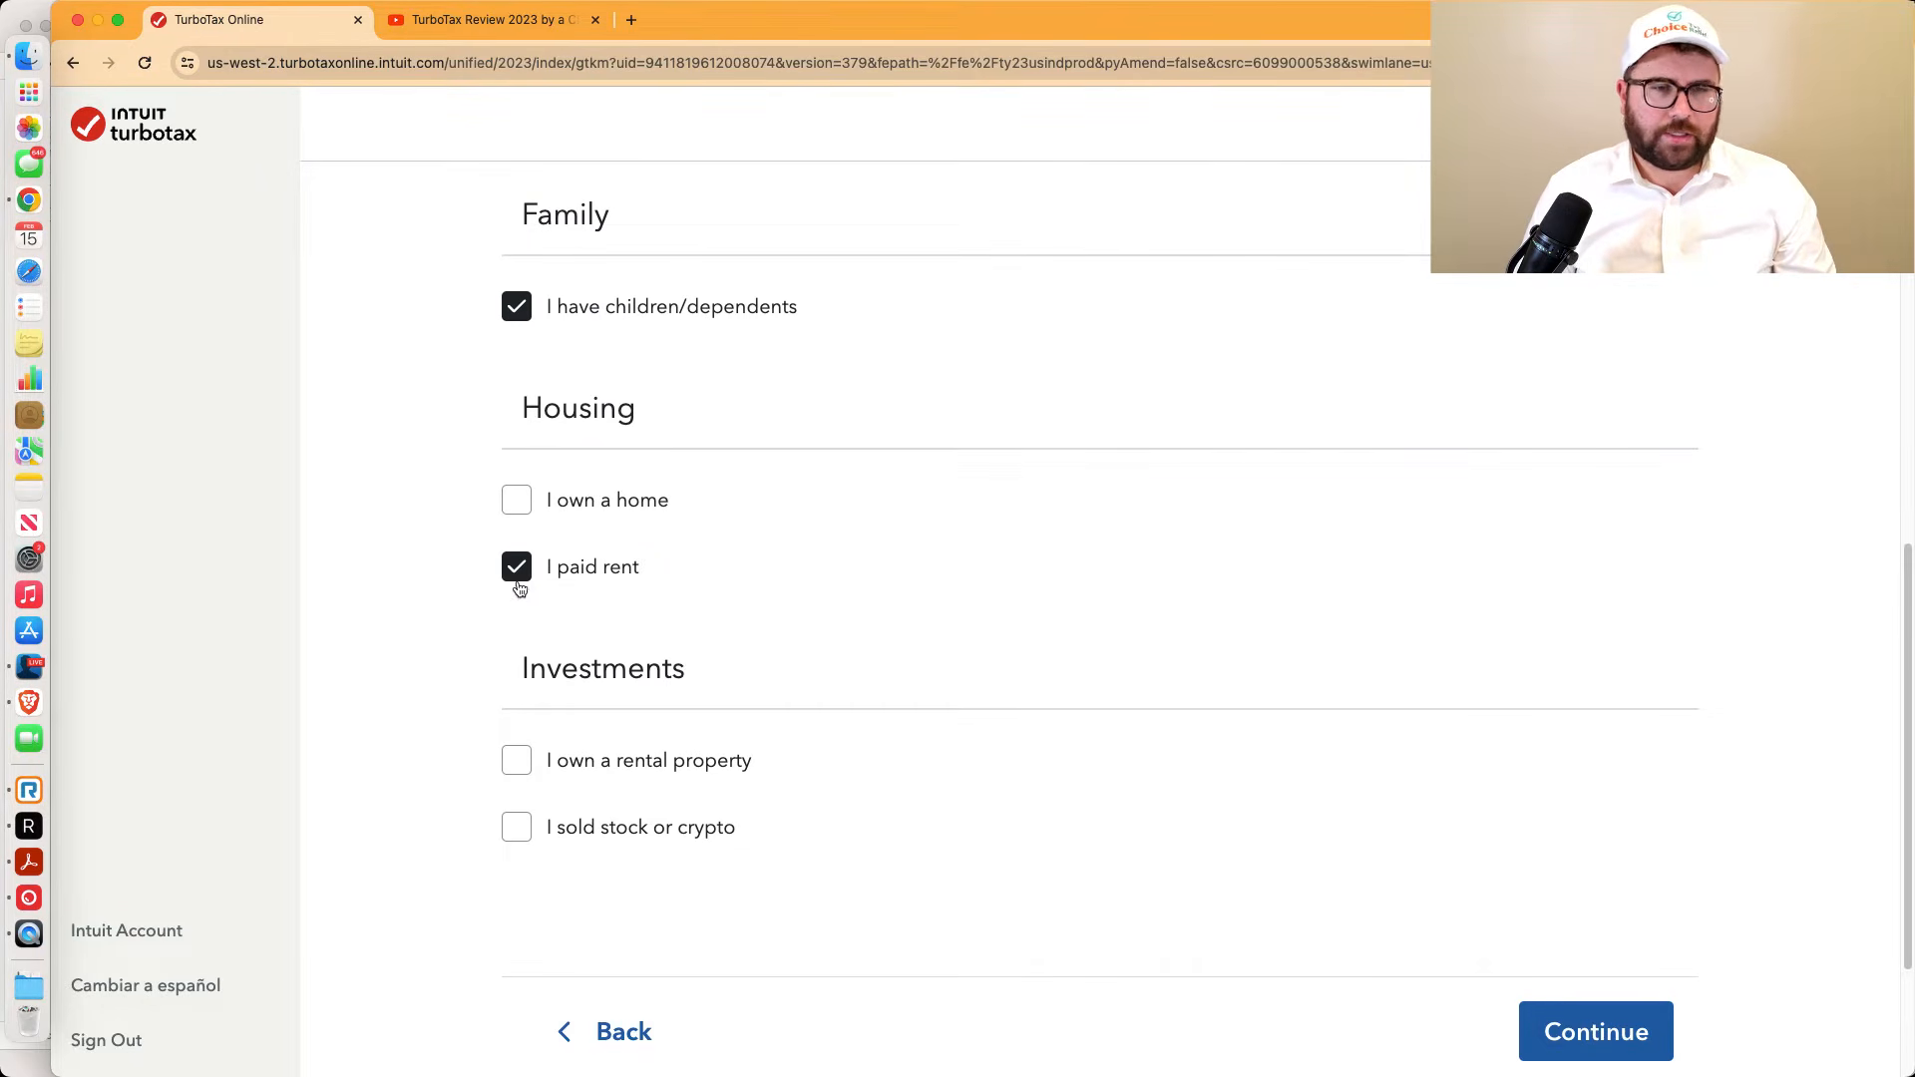
{"action": "left_click", "coordinate": [517, 828]}
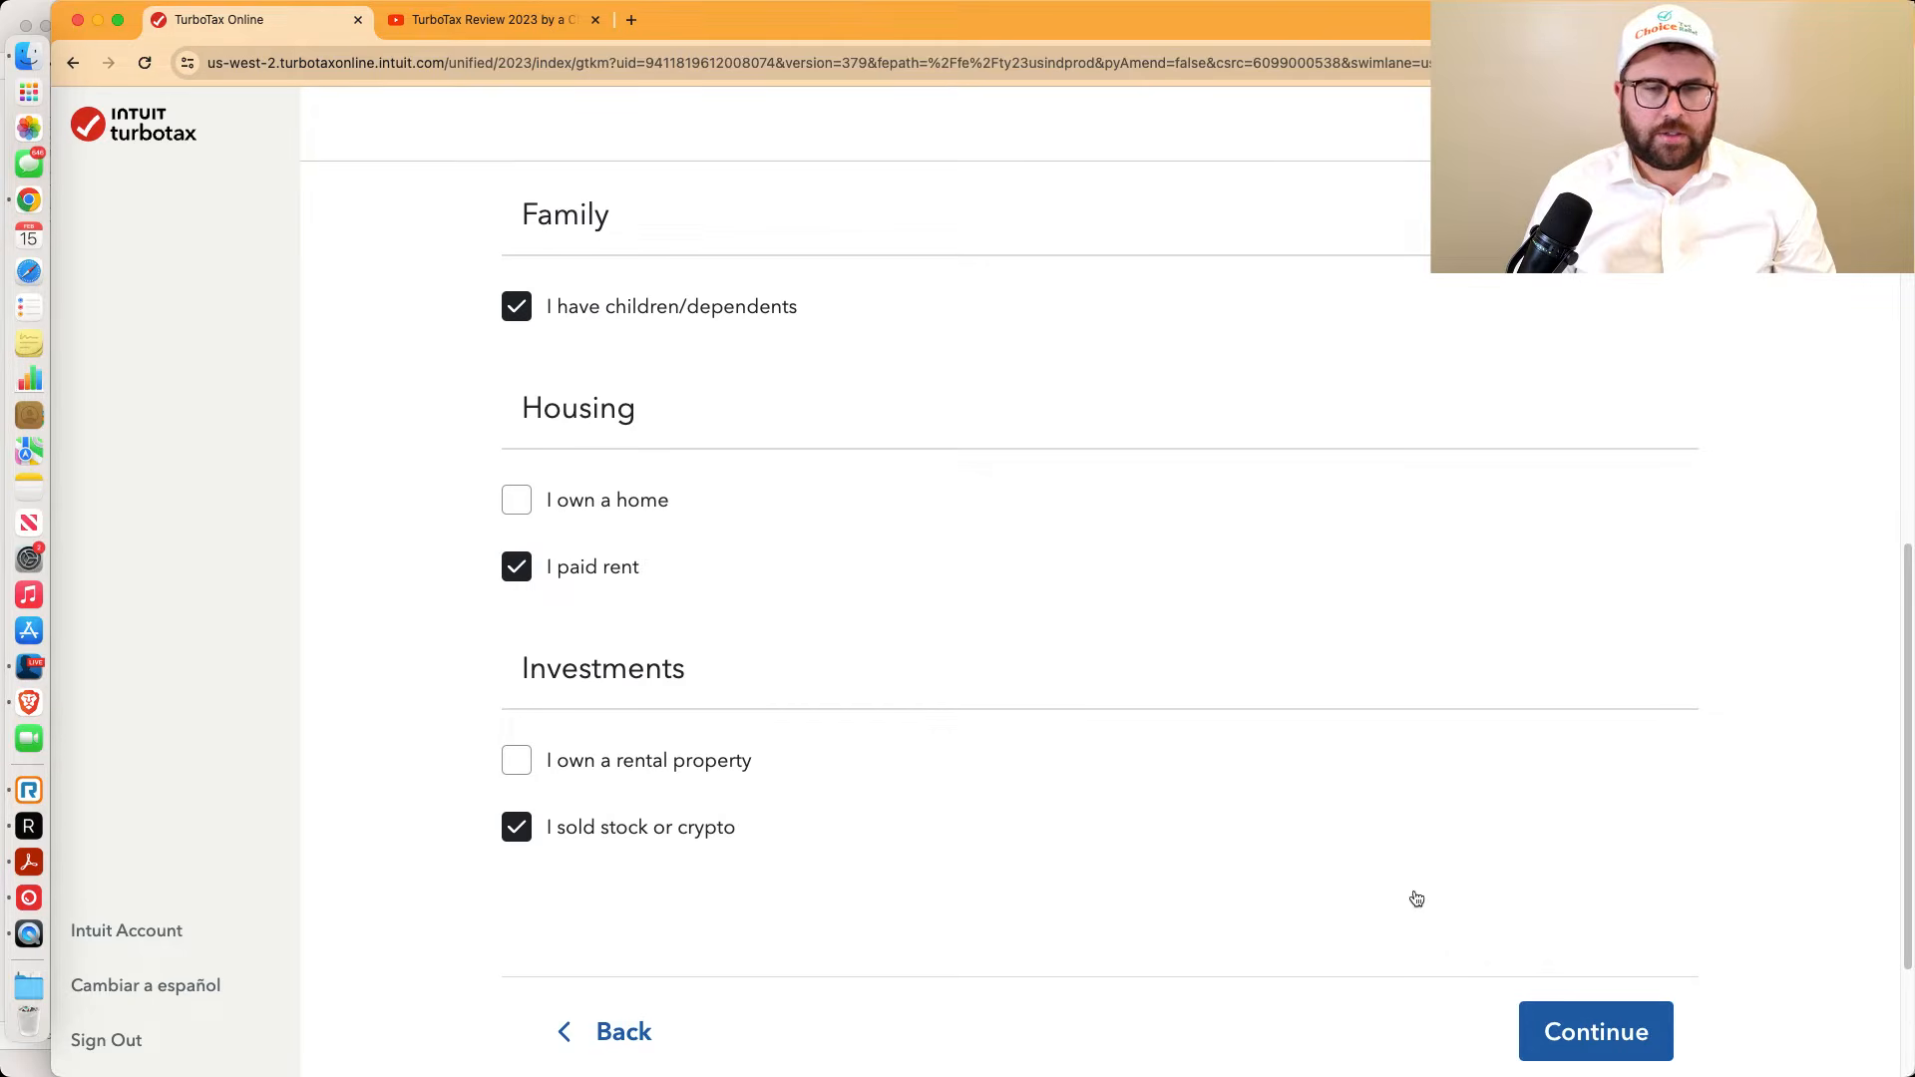
{"action": "left_click", "coordinate": [1591, 1042]}
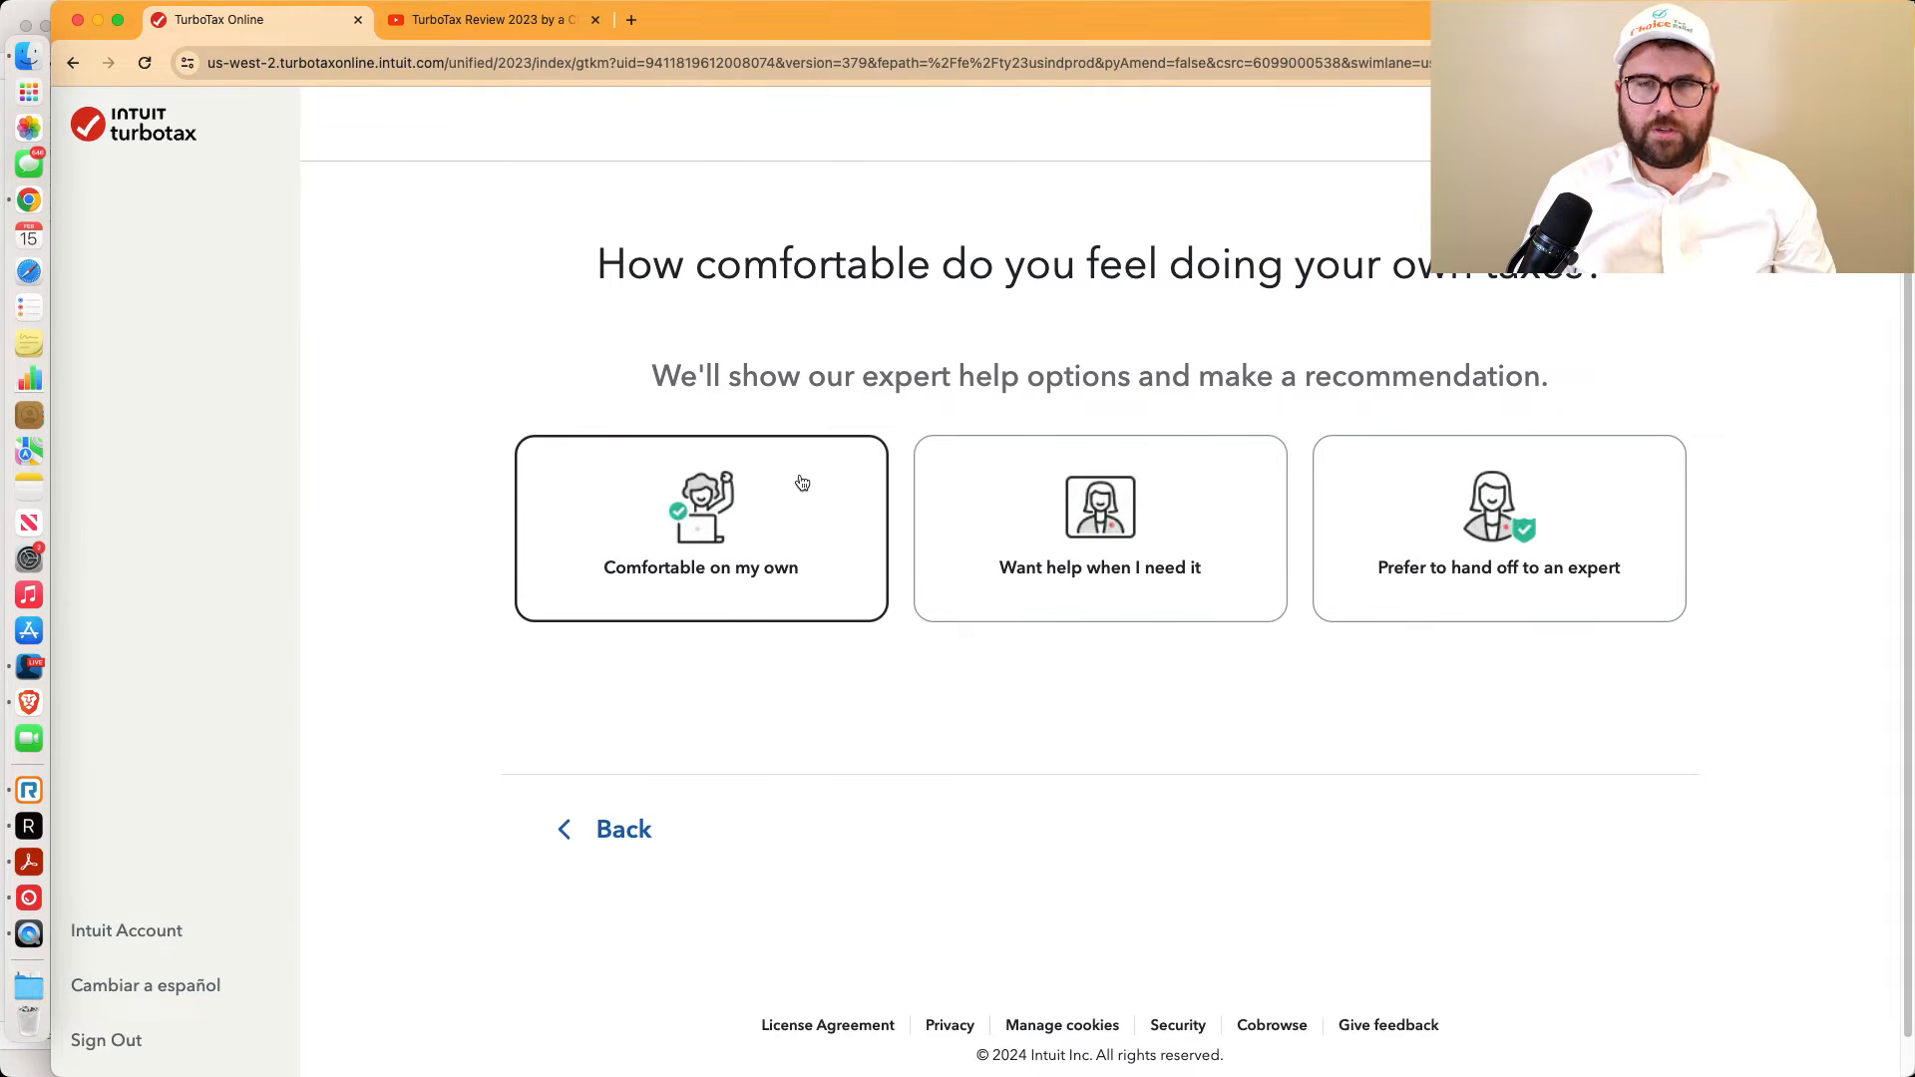
Close the YouTube review tab and answer 'Want help when I need it' to get the $169 Assisted recommendation
{"action": "left_click_drag", "start_coordinate": [610, 372], "coordinate": [1563, 386]}
{"action": "left_click", "coordinate": [1587, 382]}
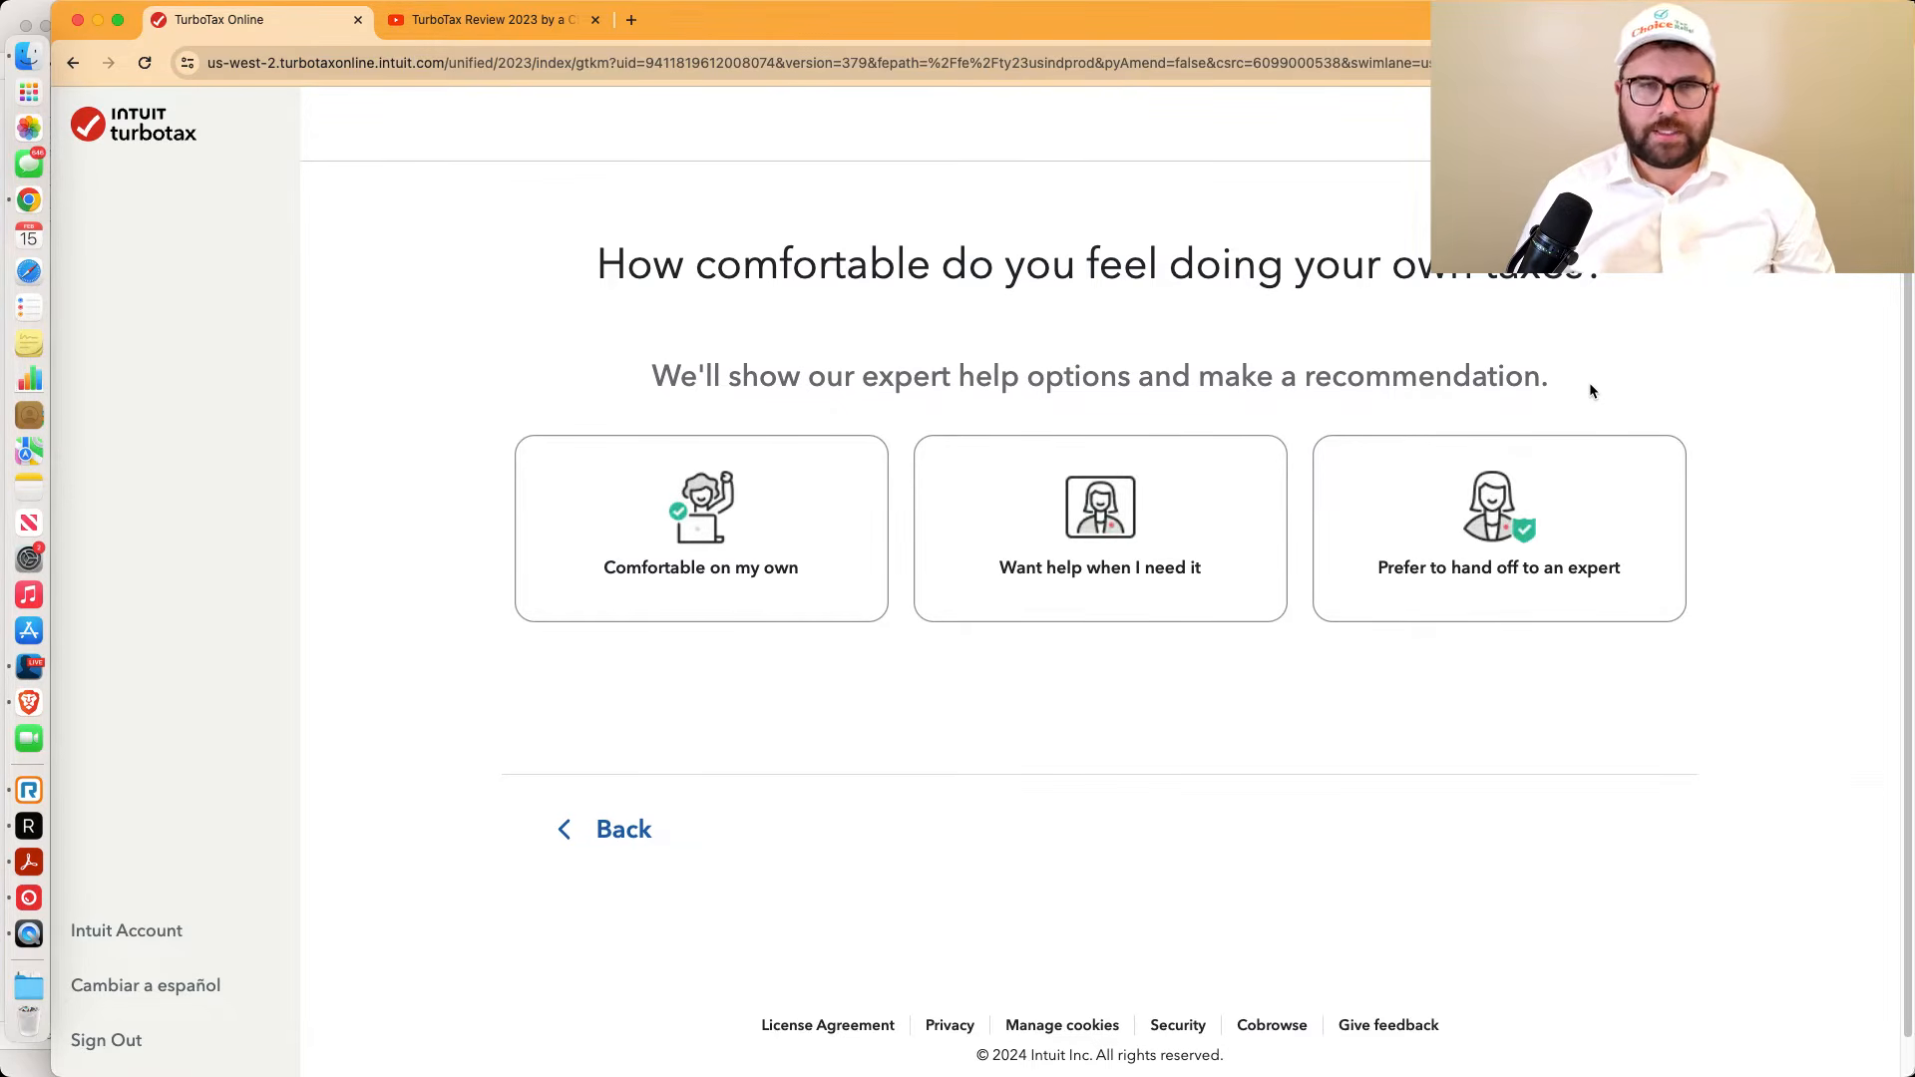
{"action": "left_click", "coordinate": [596, 20]}
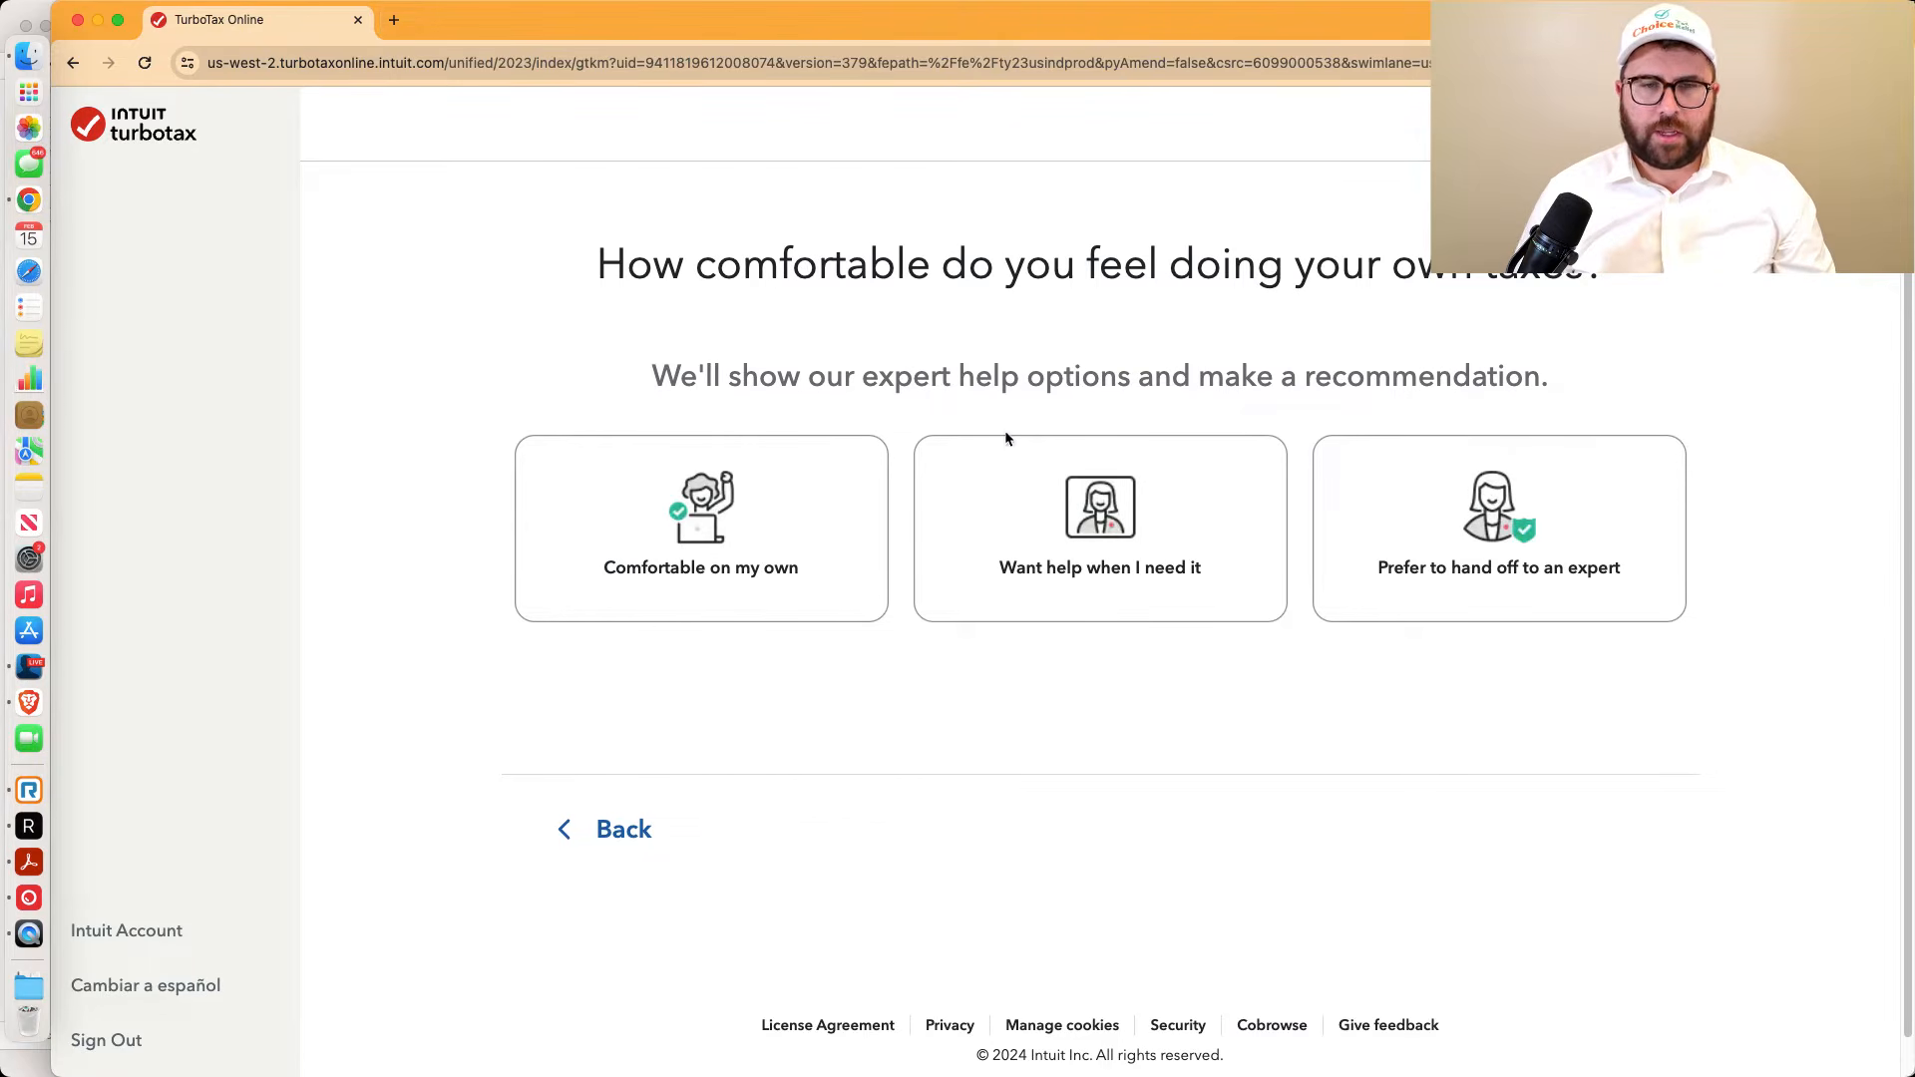
{"action": "left_click", "coordinate": [1082, 500]}
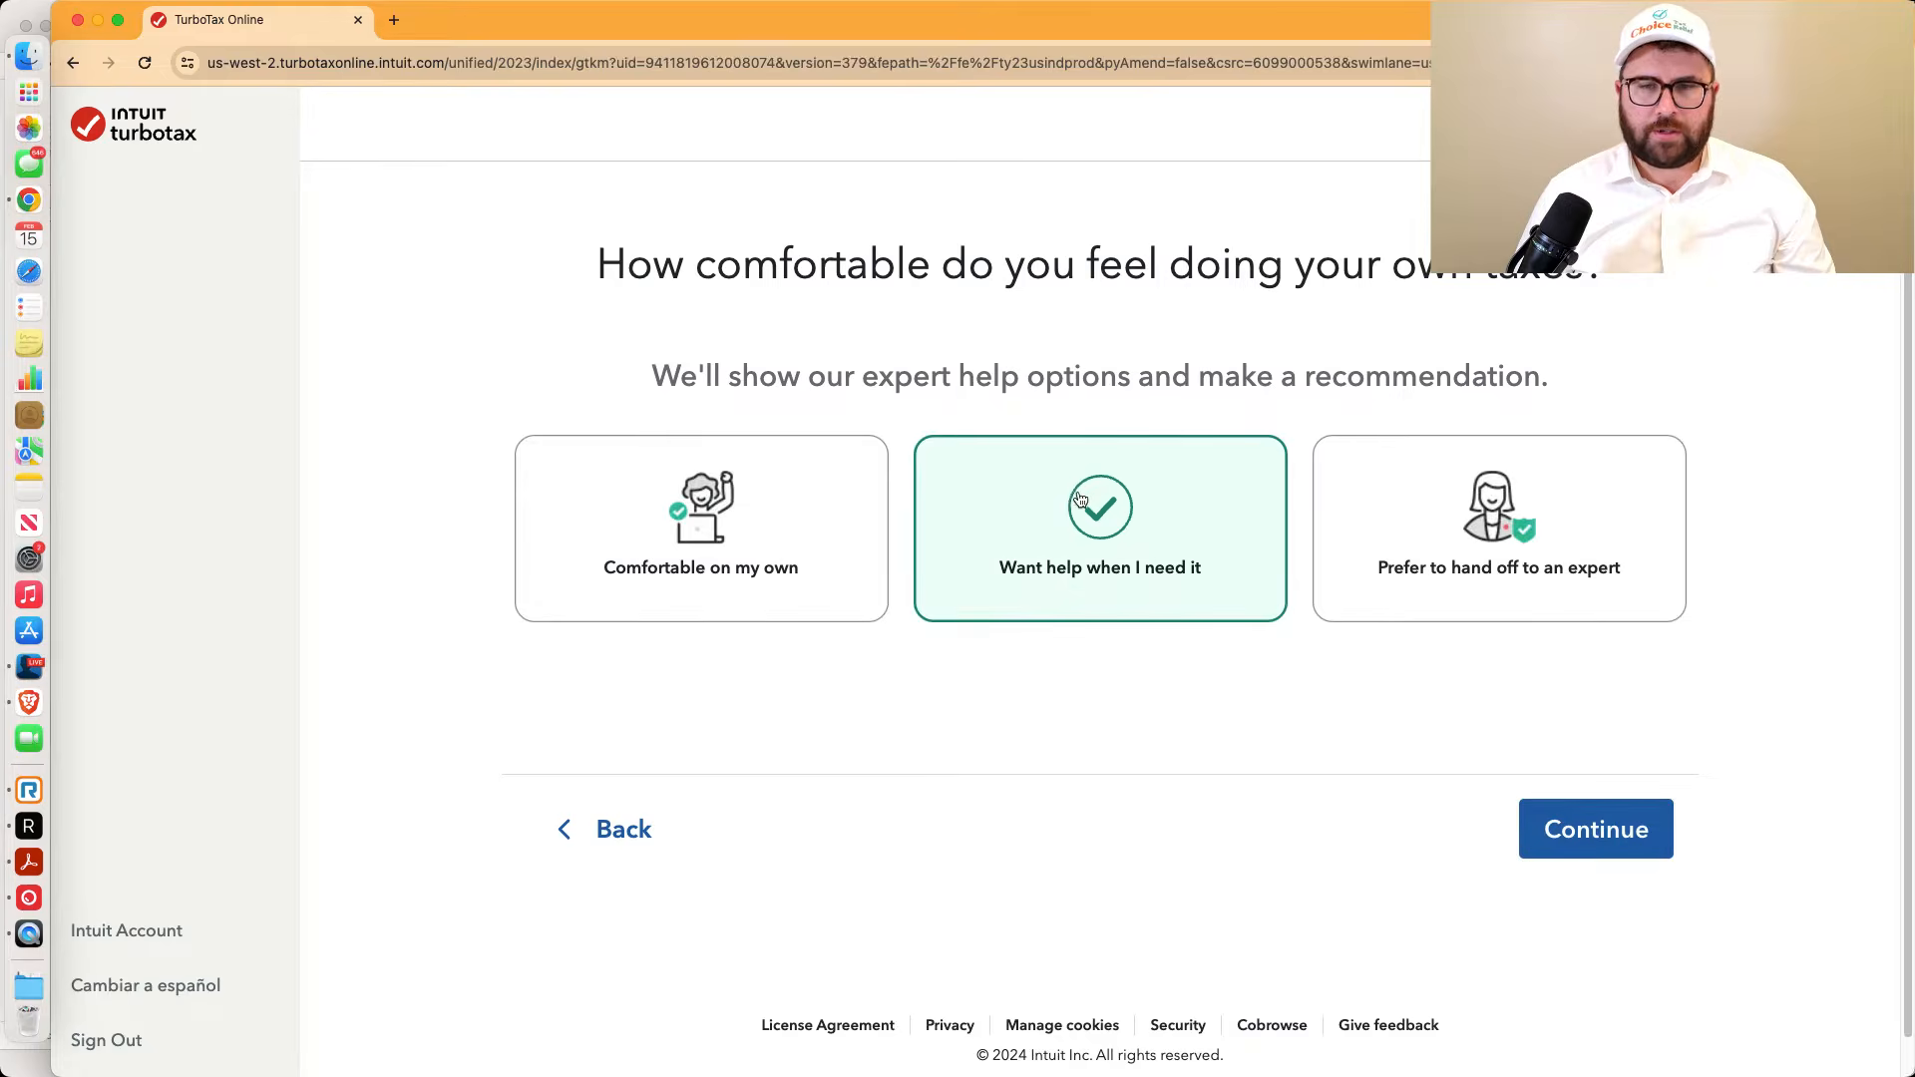
{"action": "left_click", "coordinate": [1570, 834]}
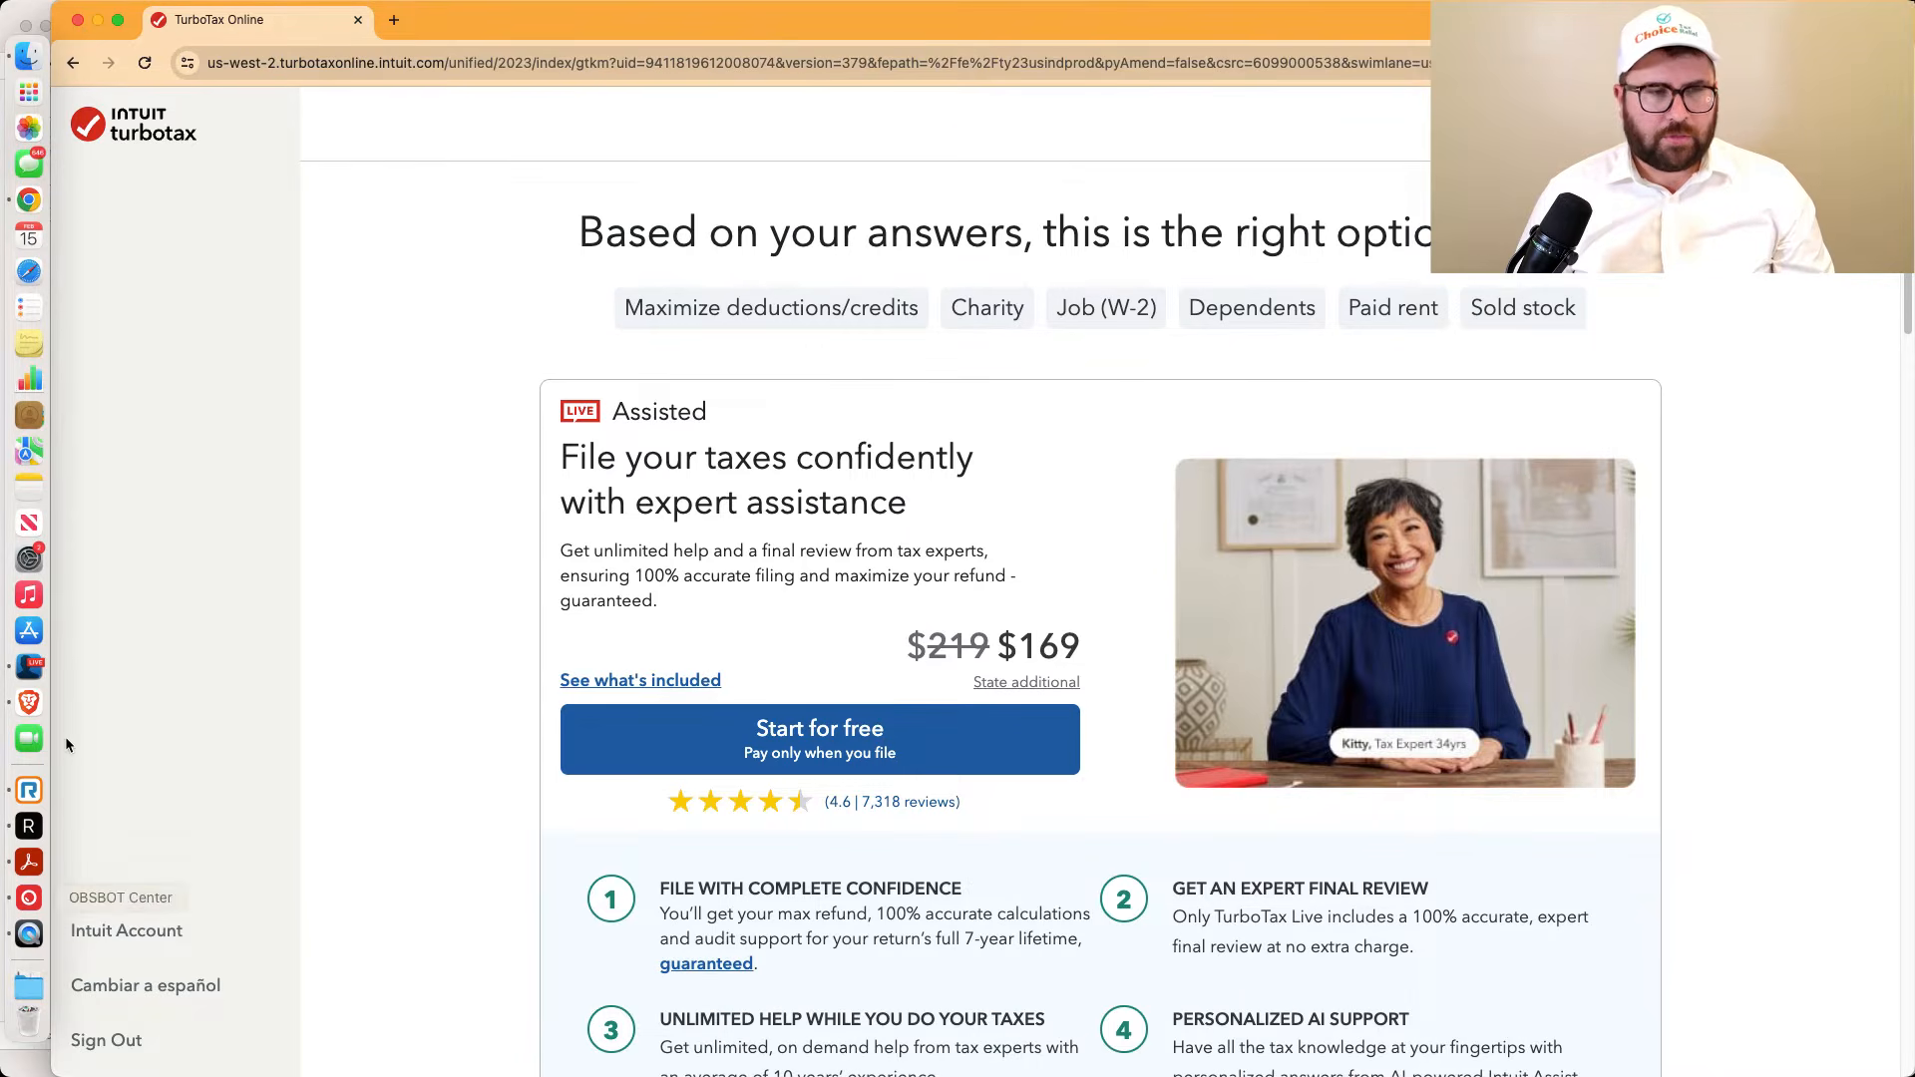
Highlight the Assisted plan description and its $169 price, then view the TurboTax State pricing details
{"action": "left_click", "coordinate": [29, 667]}
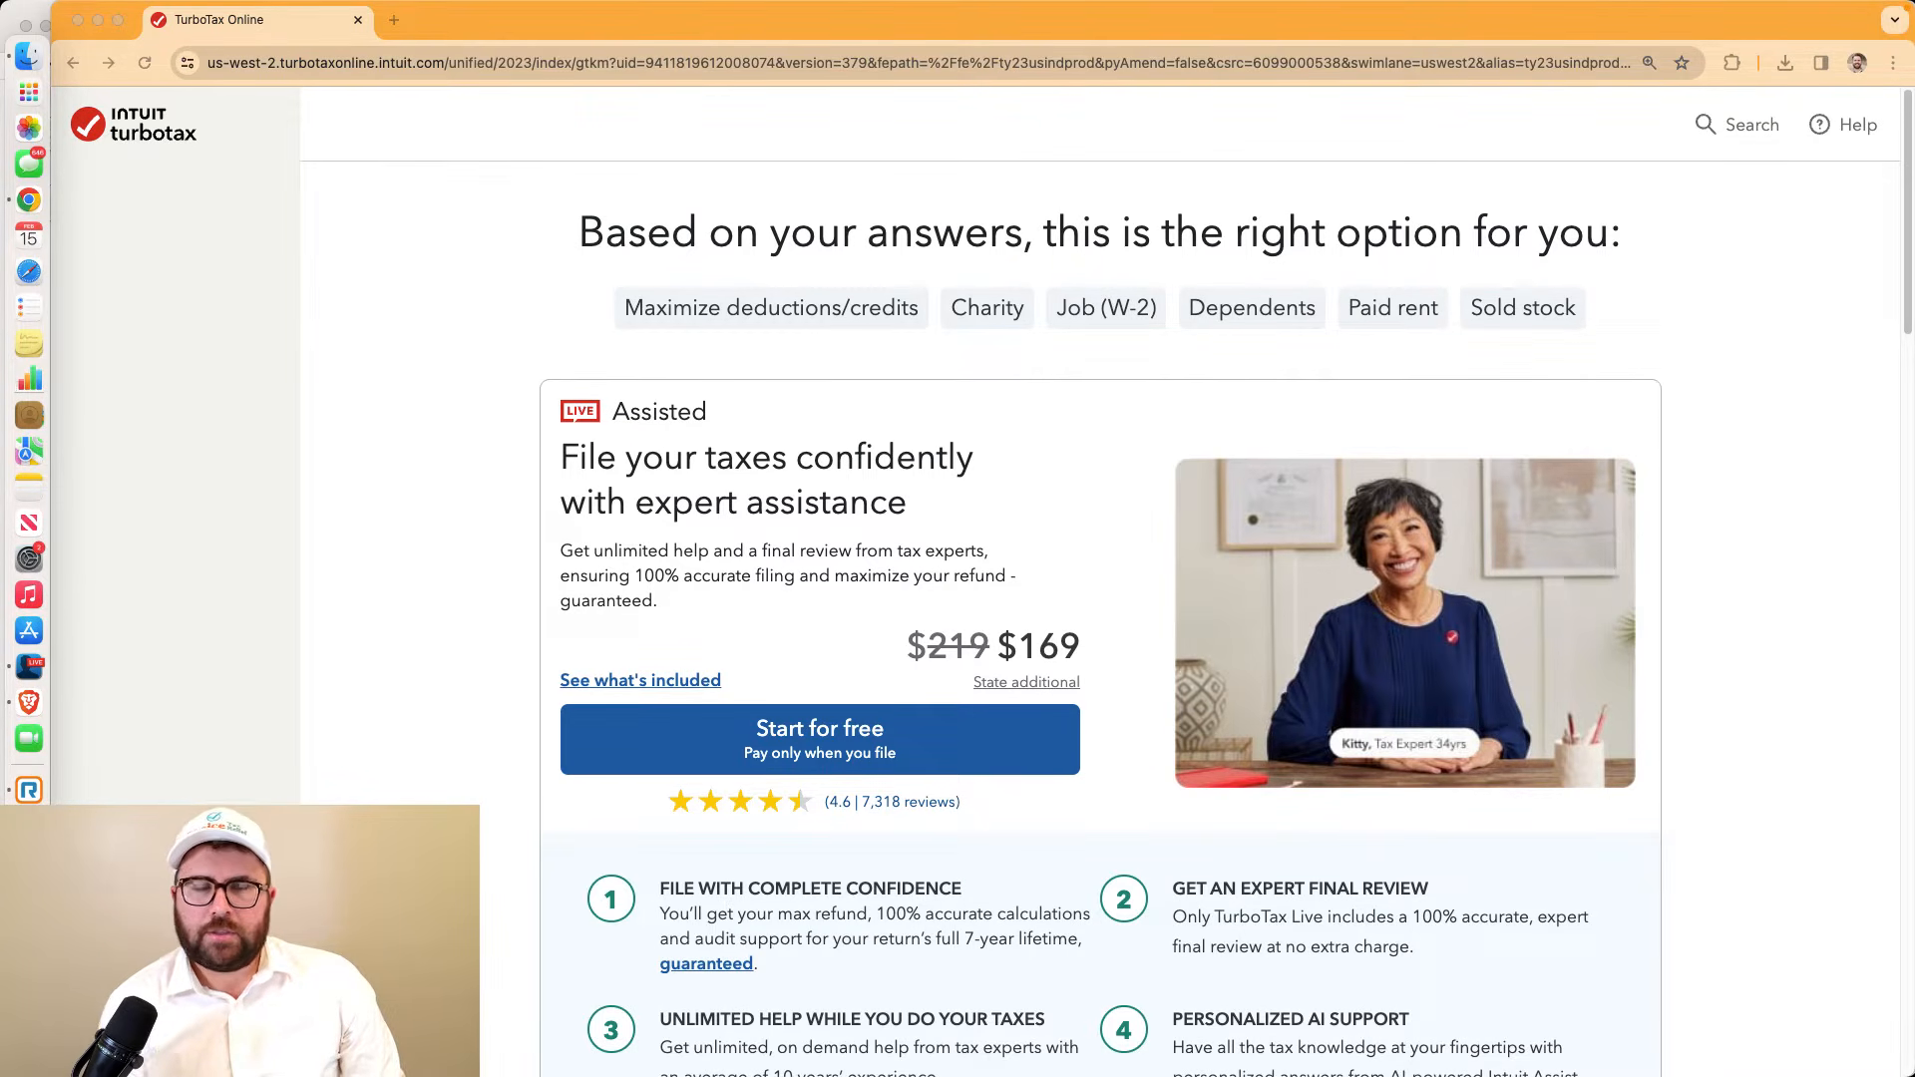
{"action": "scroll", "coordinate": [1101, 629], "scroll_direction": "down", "scroll_amount": 1}
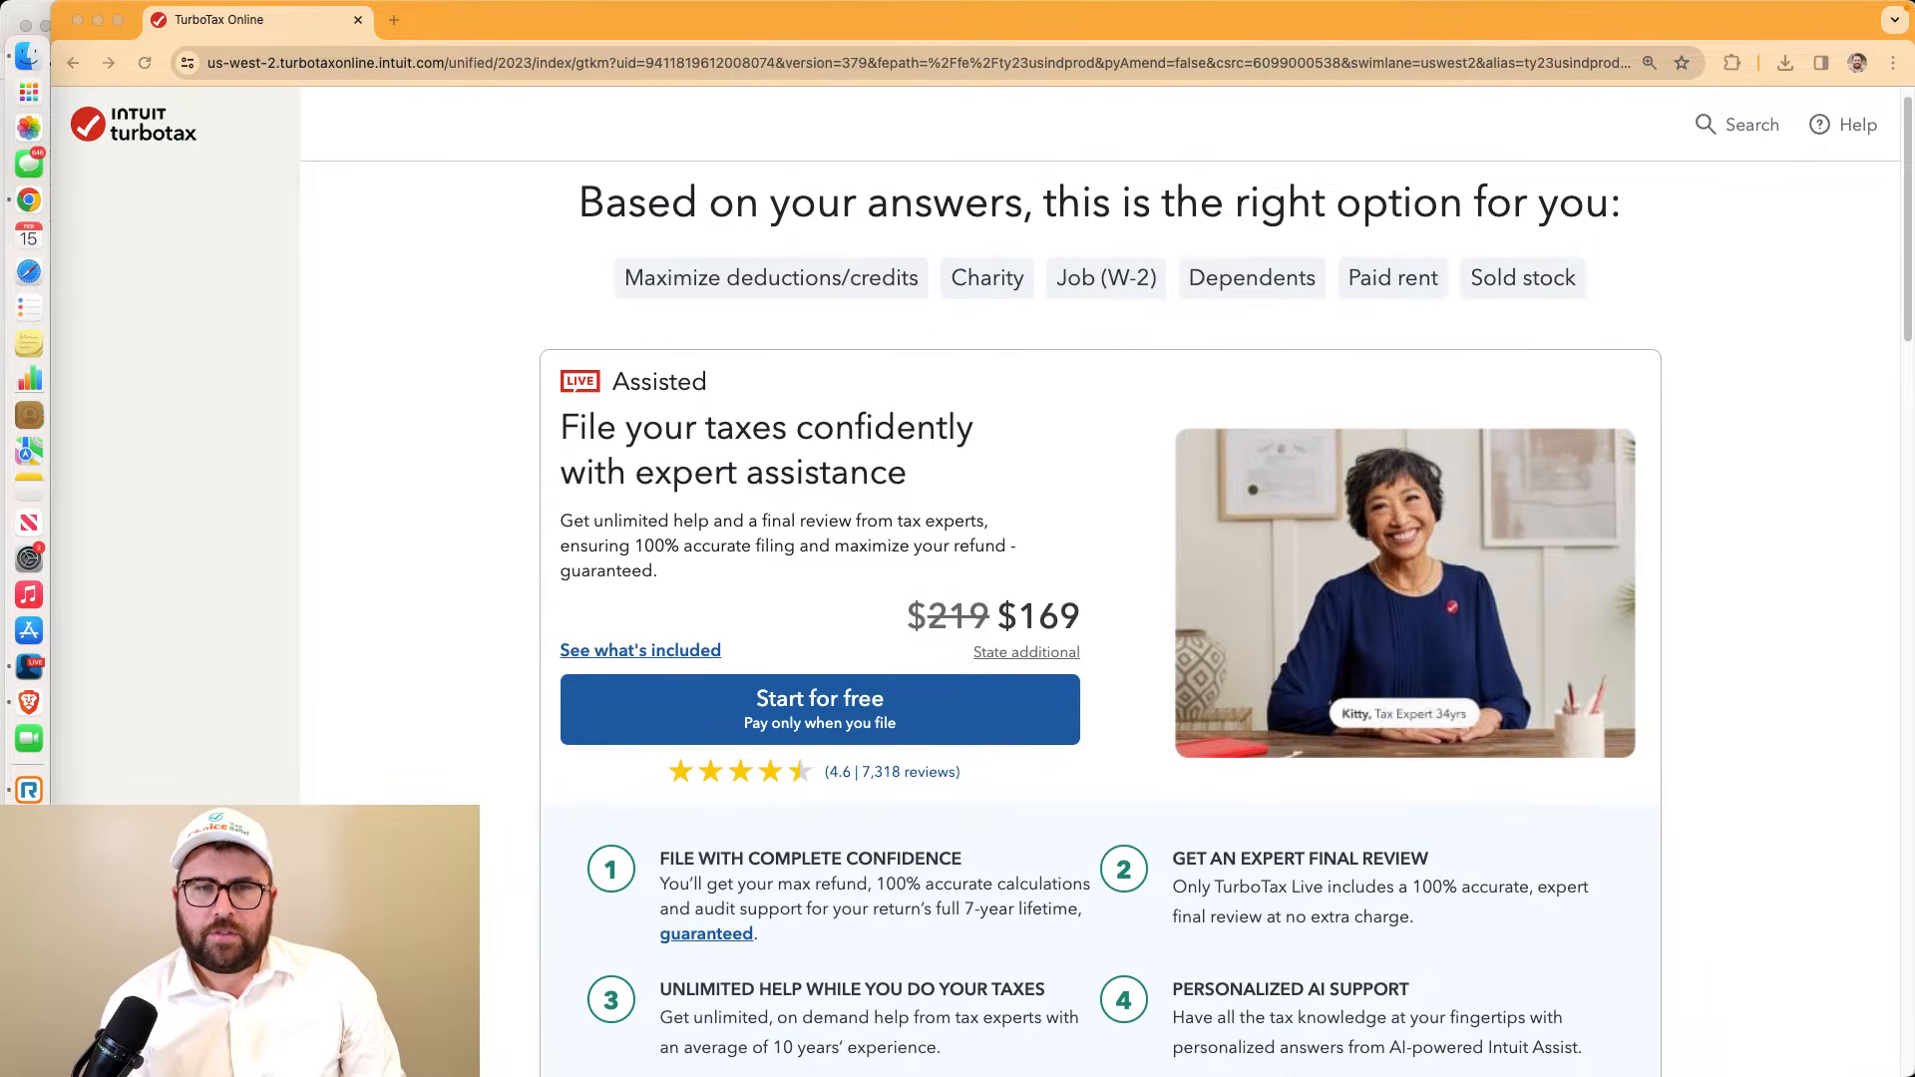
{"action": "left_click", "coordinate": [828, 437]}
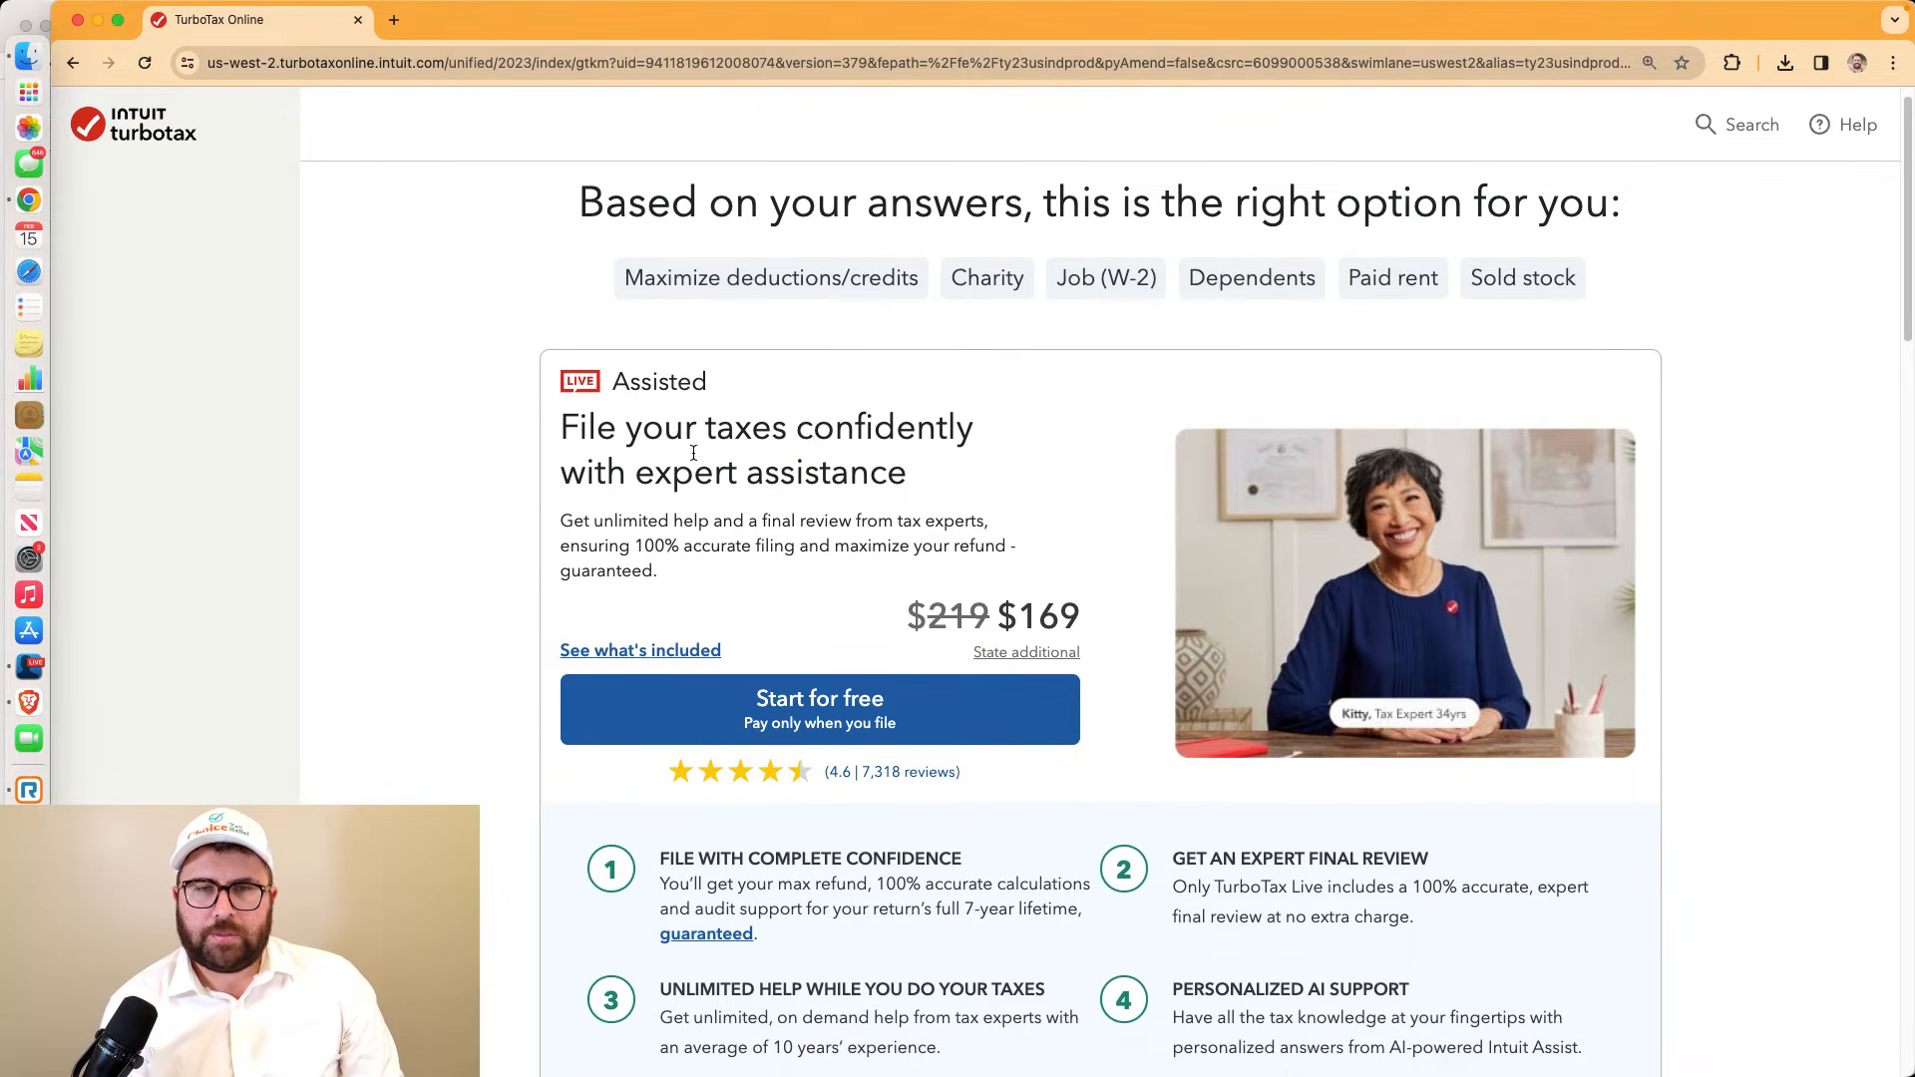
{"action": "left_click_drag", "start_coordinate": [570, 526], "coordinate": [691, 572]}
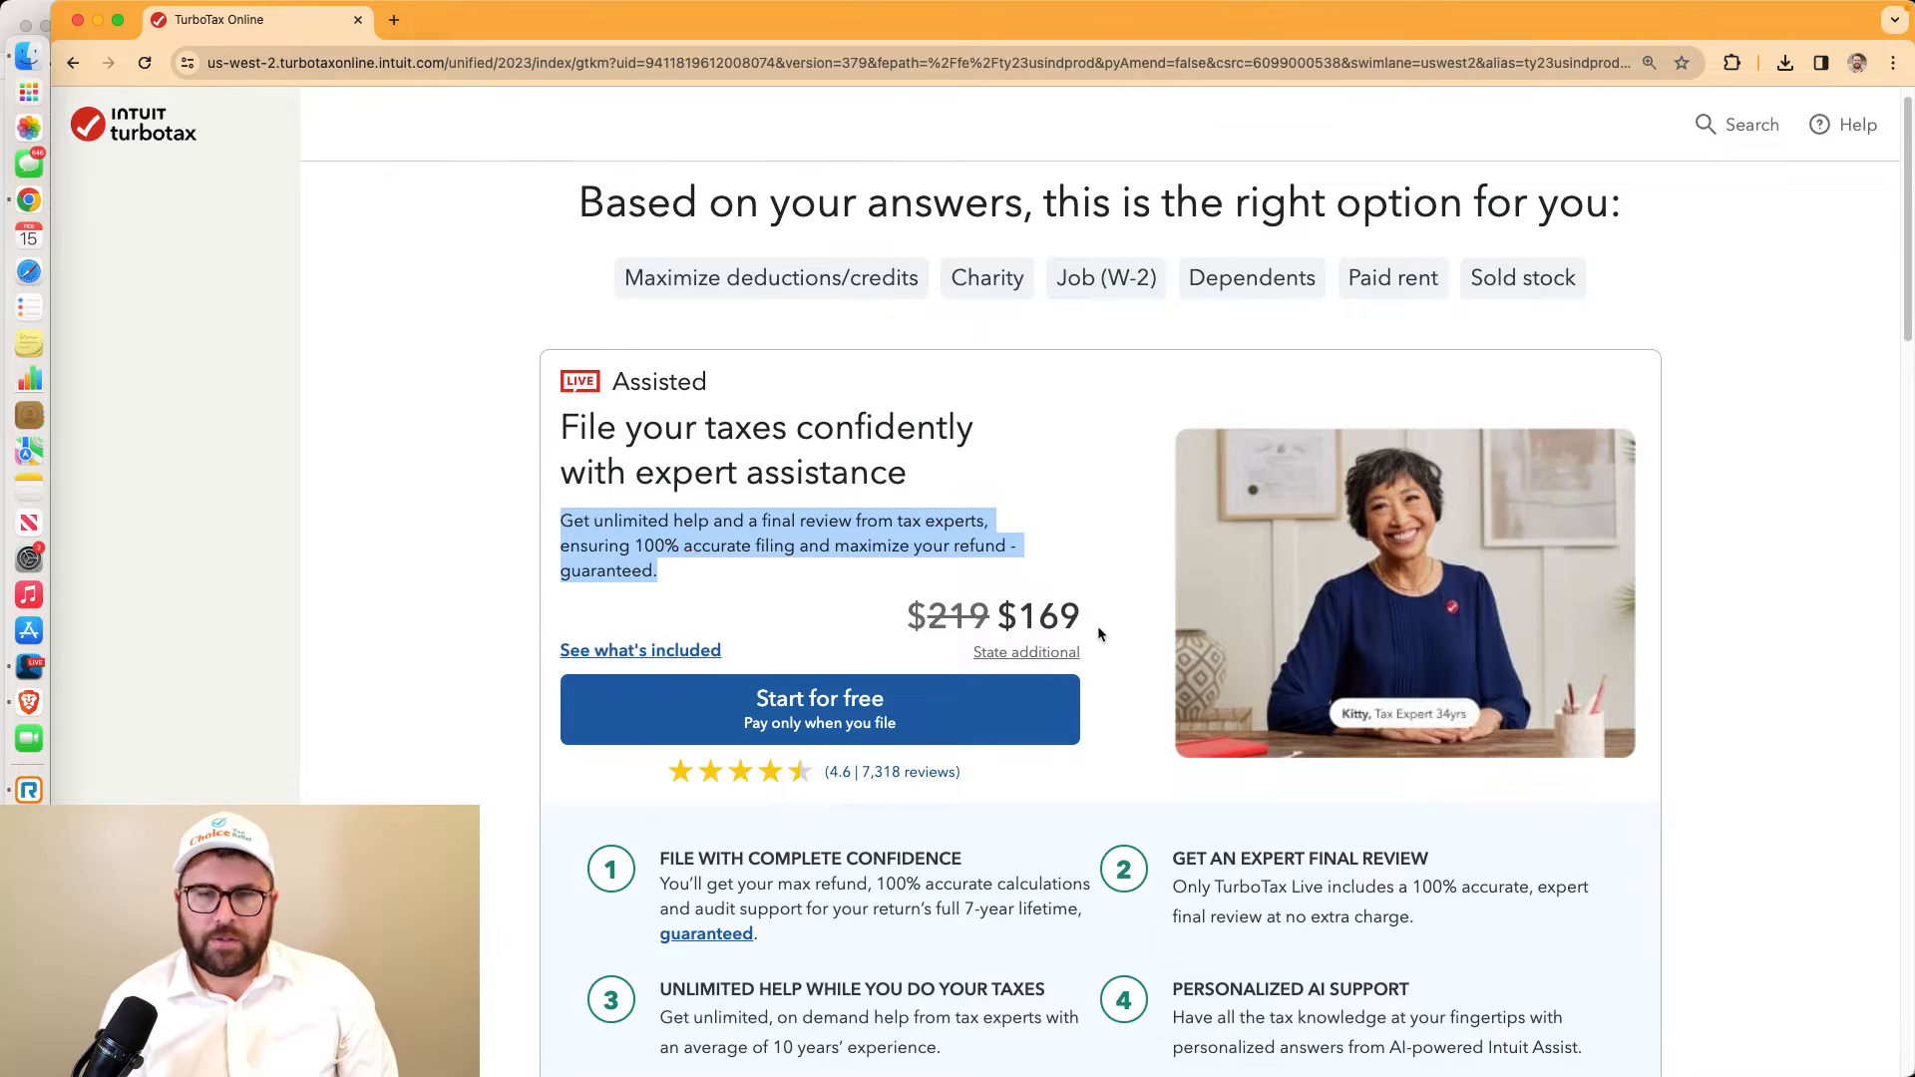
{"action": "left_click_drag", "start_coordinate": [1098, 633], "coordinate": [1011, 646]}
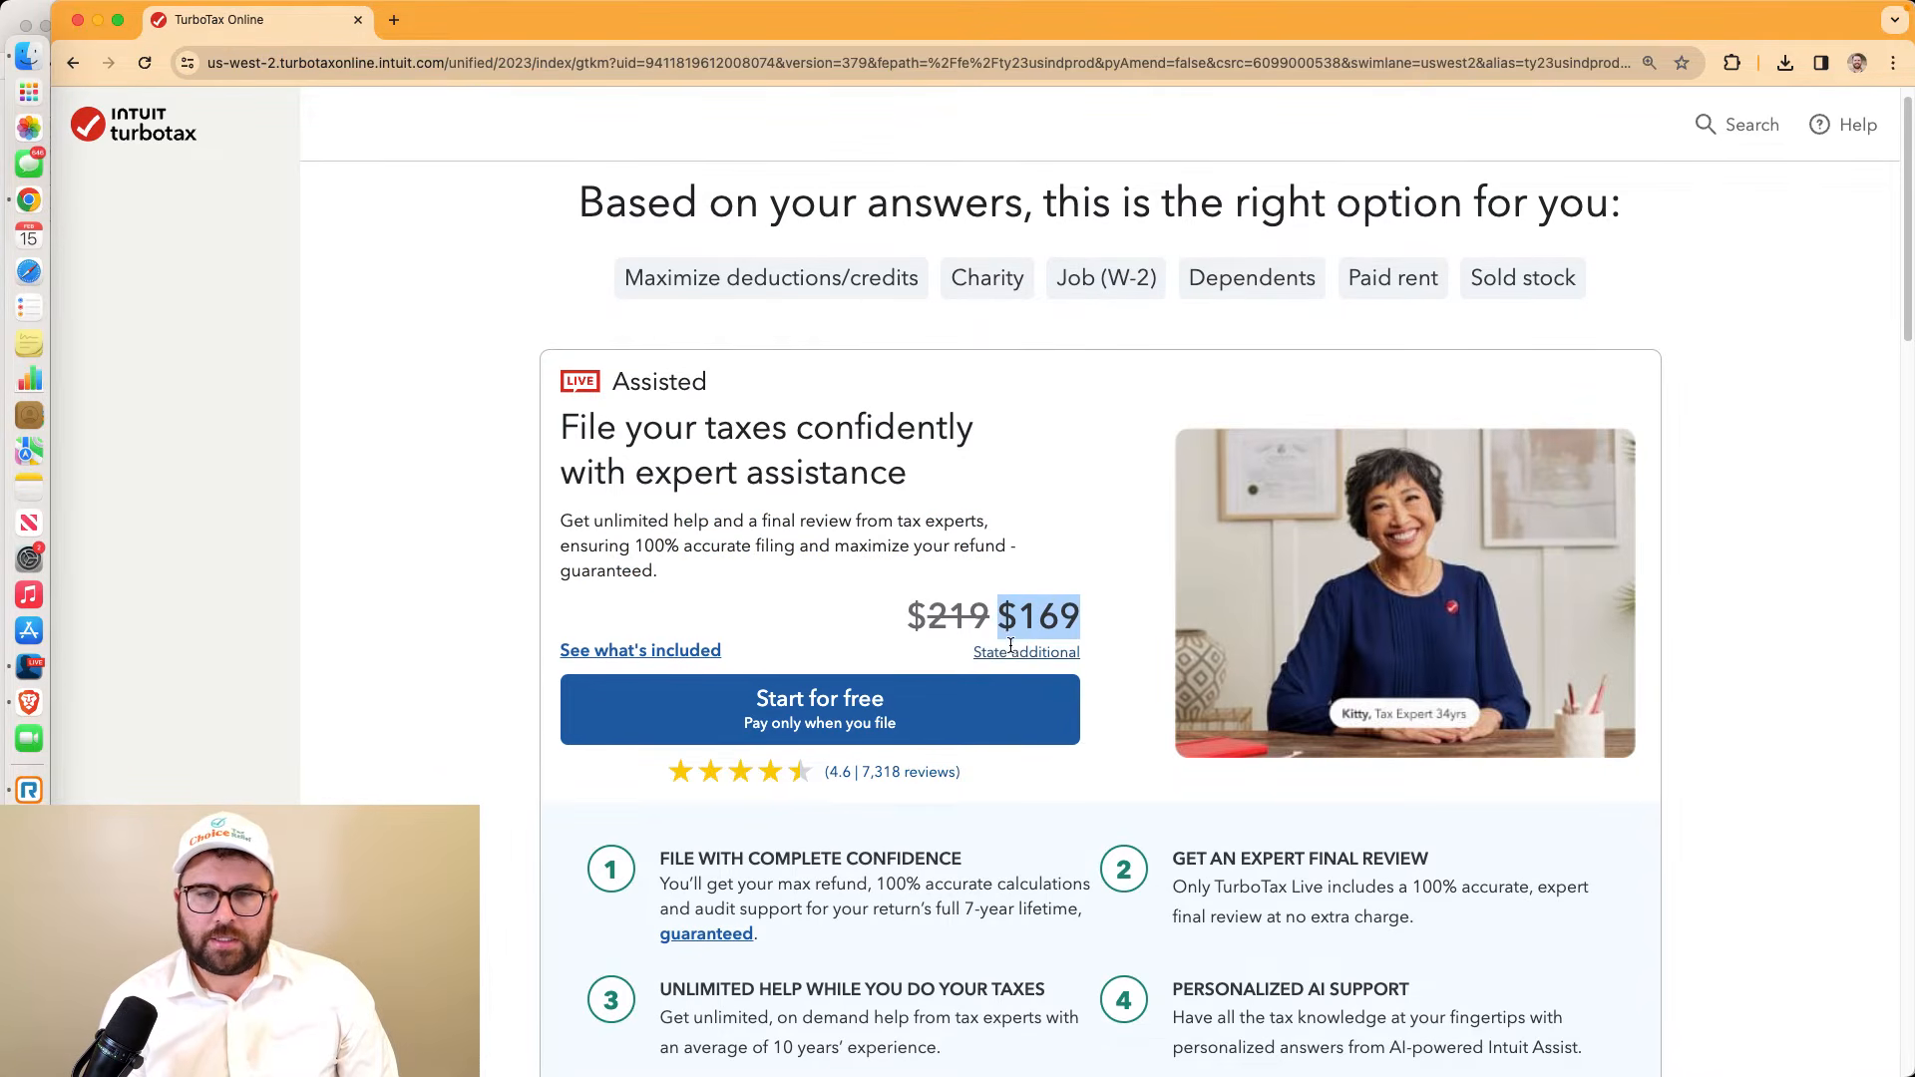
{"action": "left_click", "coordinate": [1011, 654]}
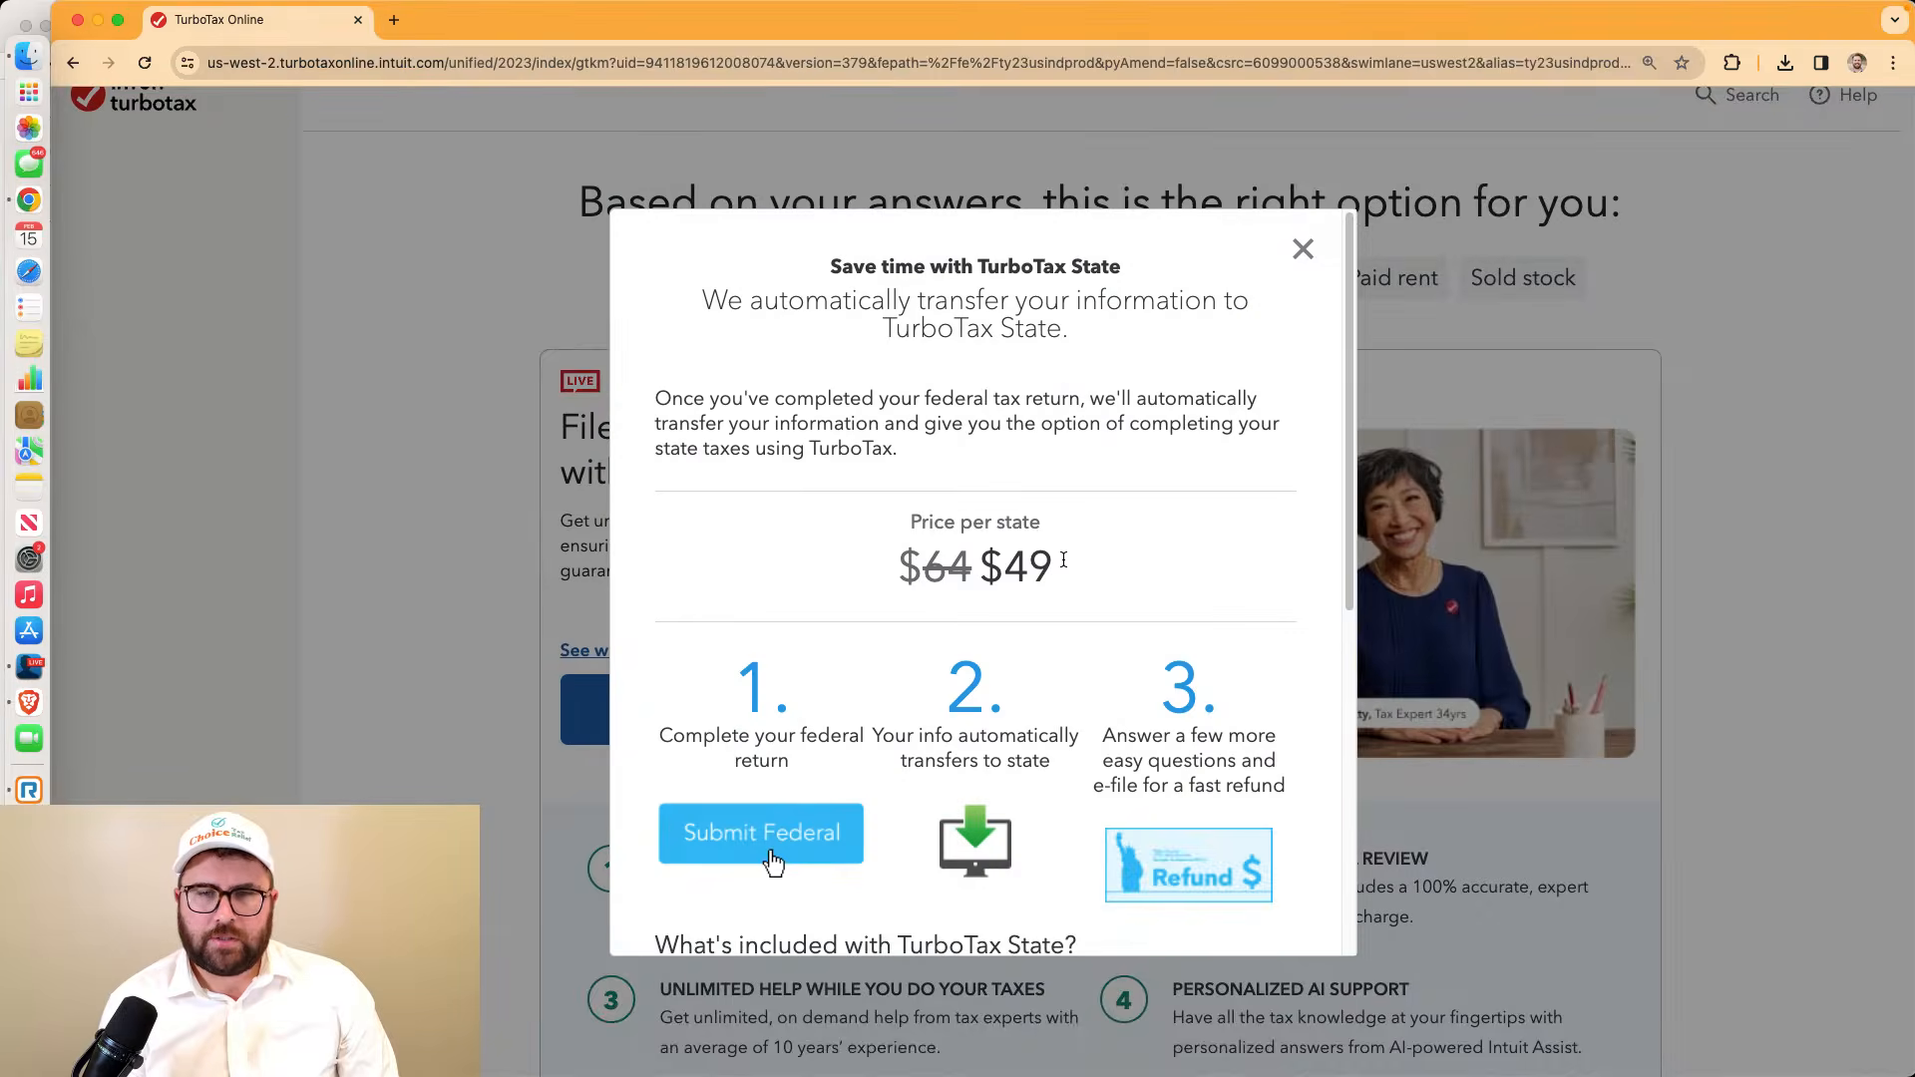
Note the $49 per-state price, close the State details, then reopen and close them again
{"action": "left_click_drag", "start_coordinate": [1047, 561], "coordinate": [1014, 563]}
{"action": "left_click", "coordinate": [1299, 262]}
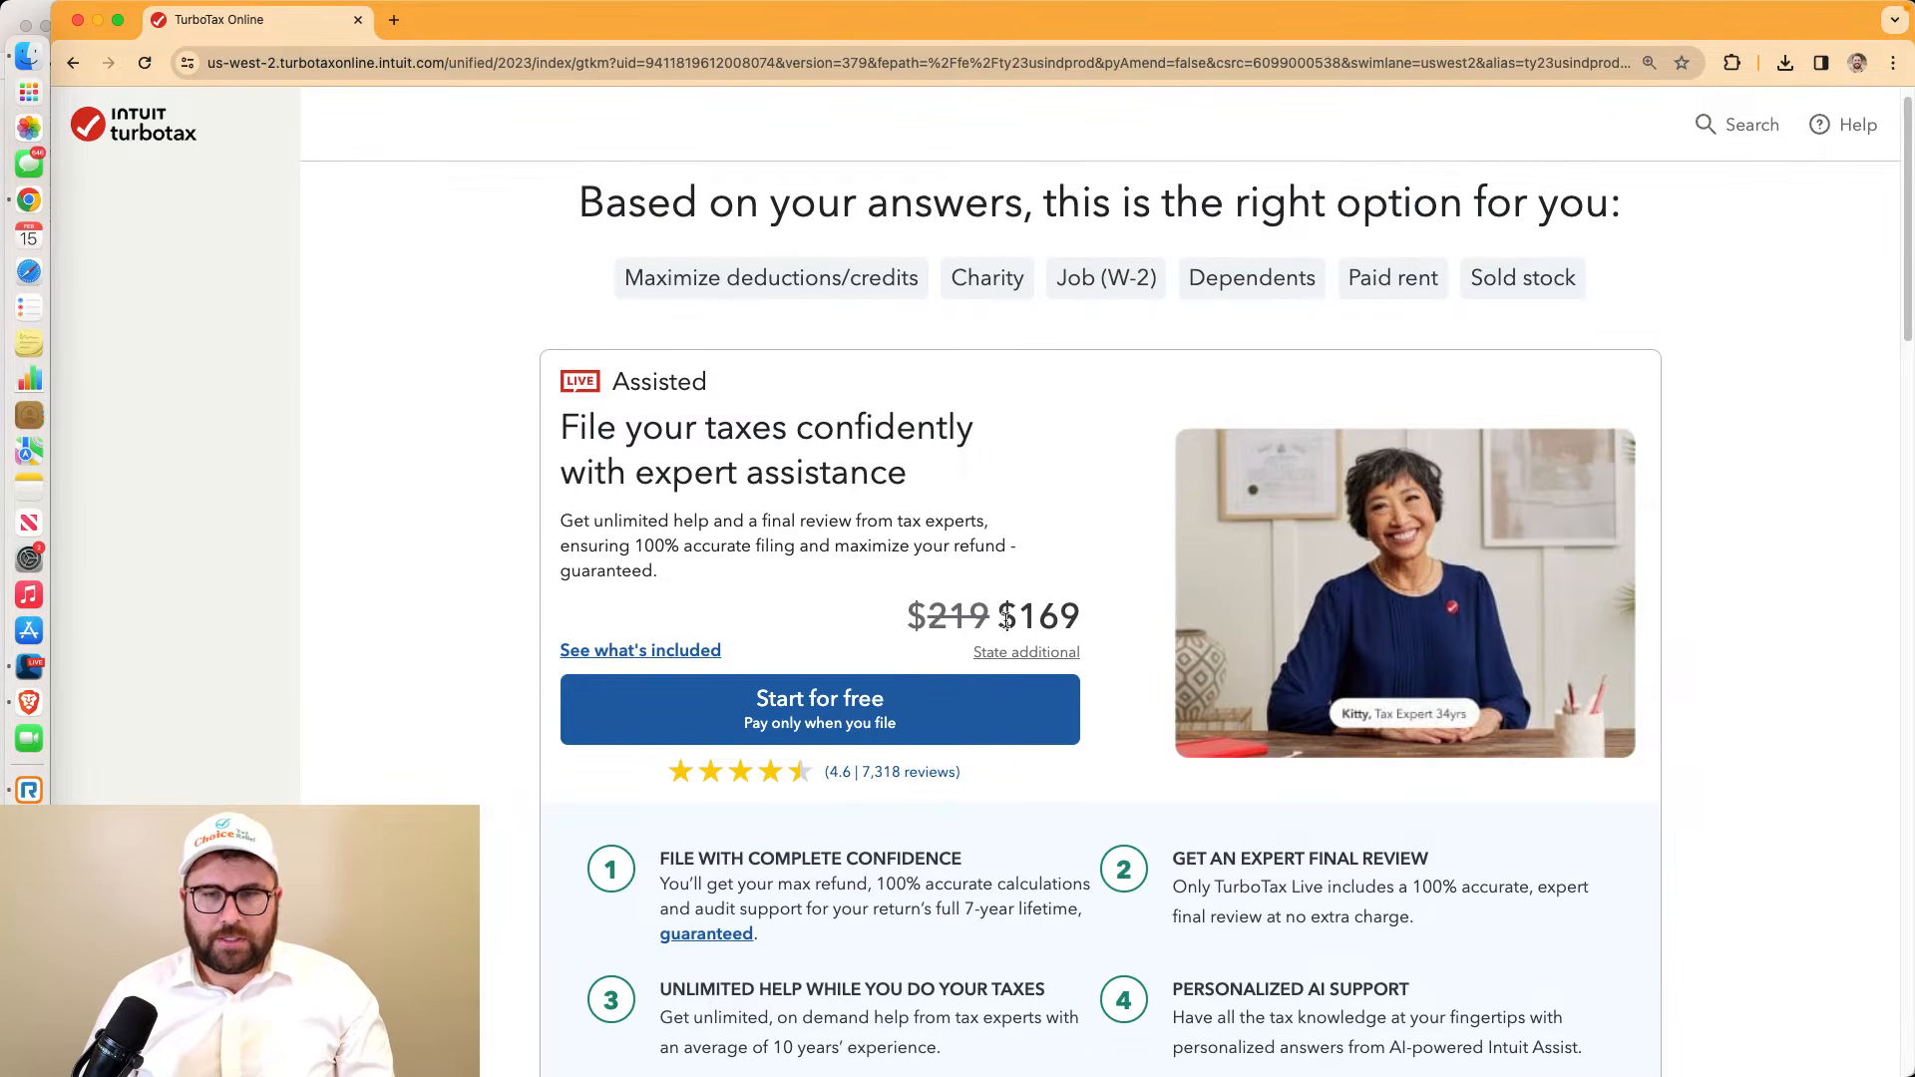
{"action": "left_click_drag", "start_coordinate": [1000, 616], "coordinate": [1061, 649]}
{"action": "left_click", "coordinate": [1060, 650]}
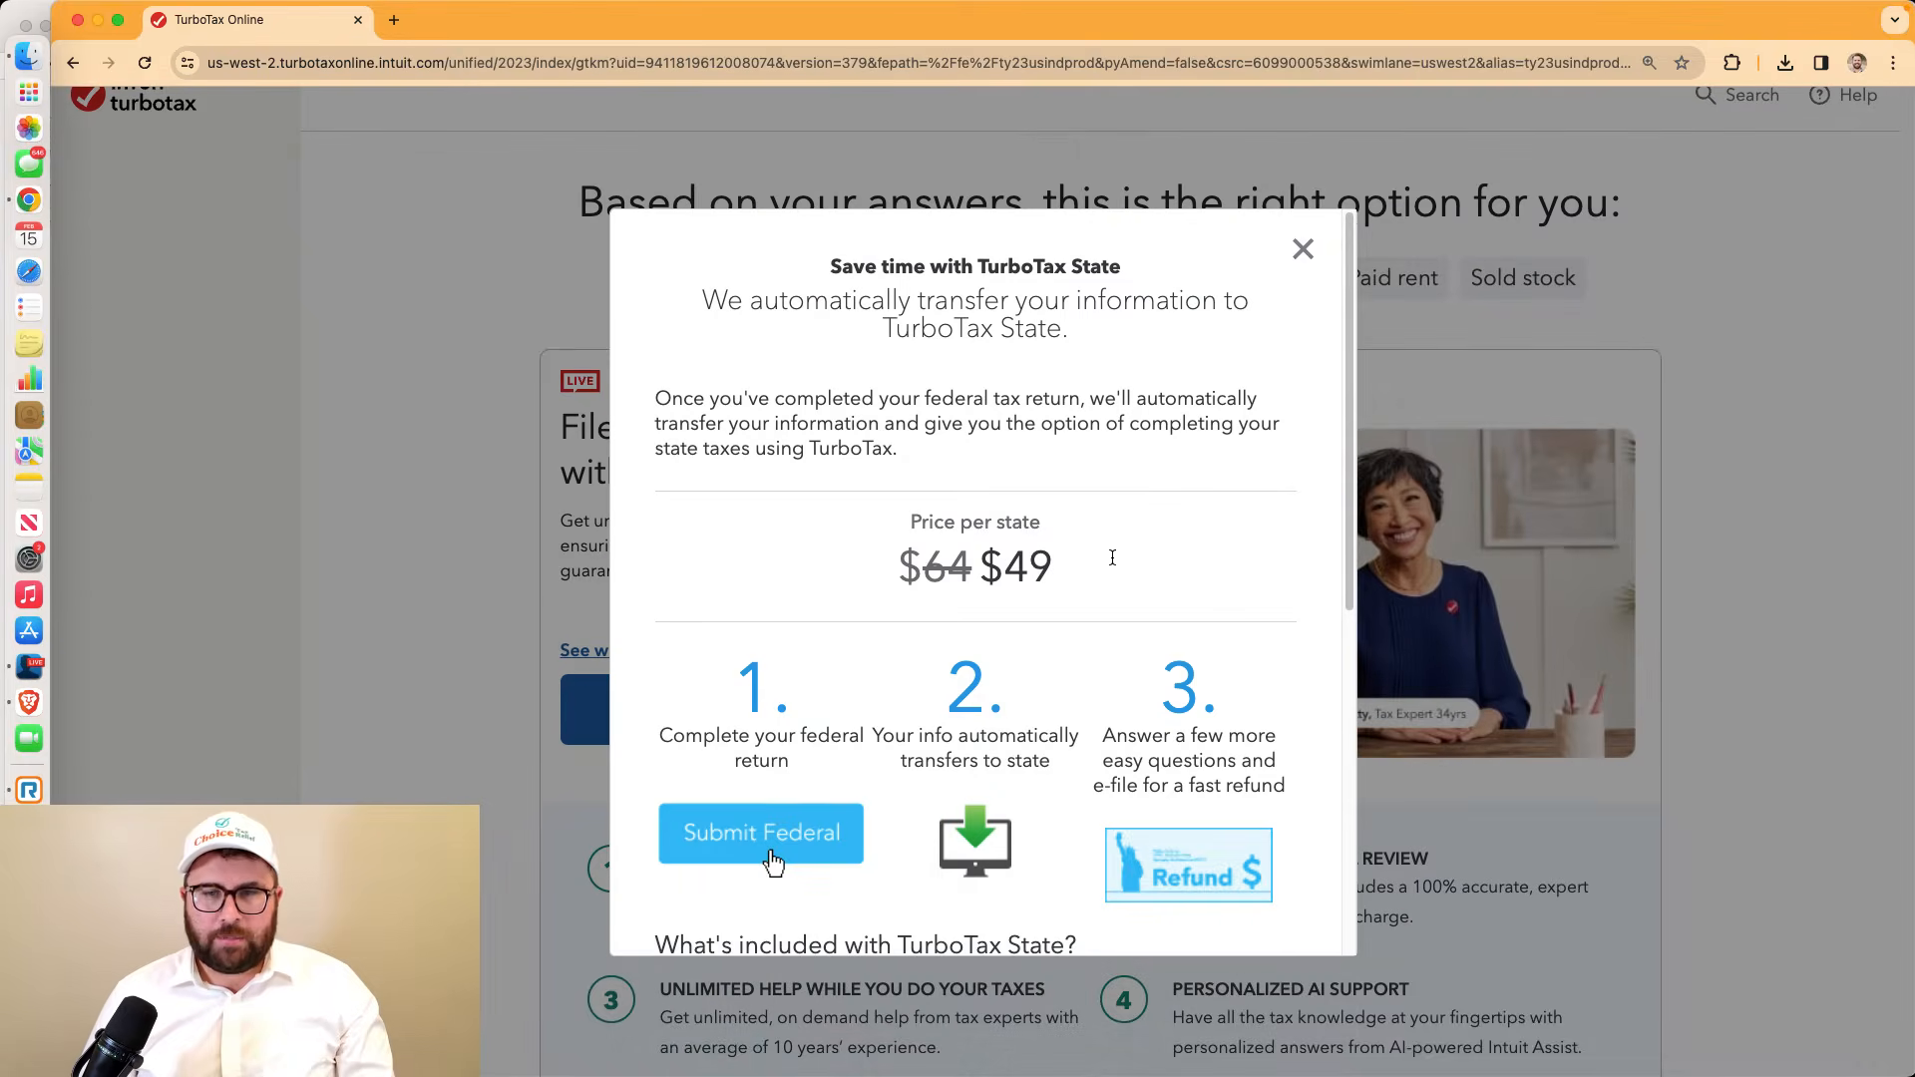
{"action": "left_click", "coordinate": [1309, 247]}
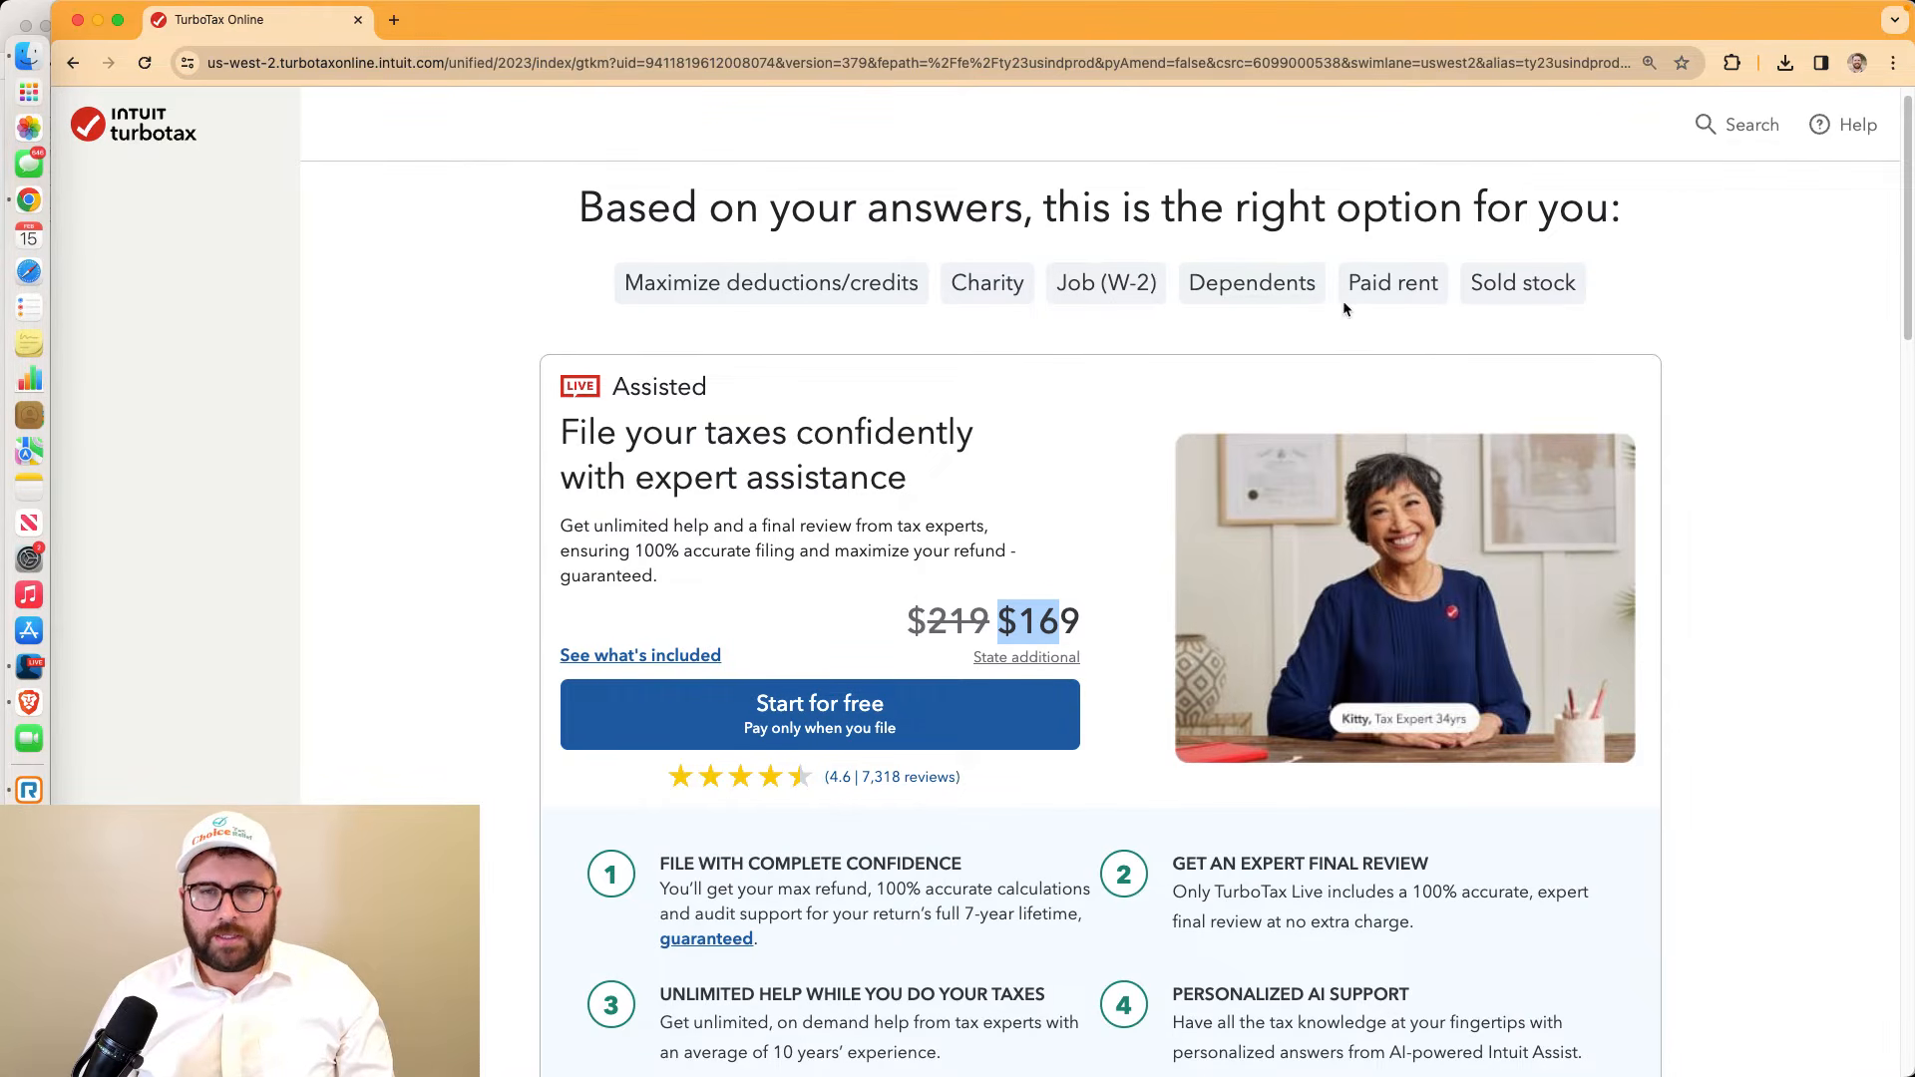
{"action": "left_click_drag", "start_coordinate": [1591, 288], "coordinate": [450, 298]}
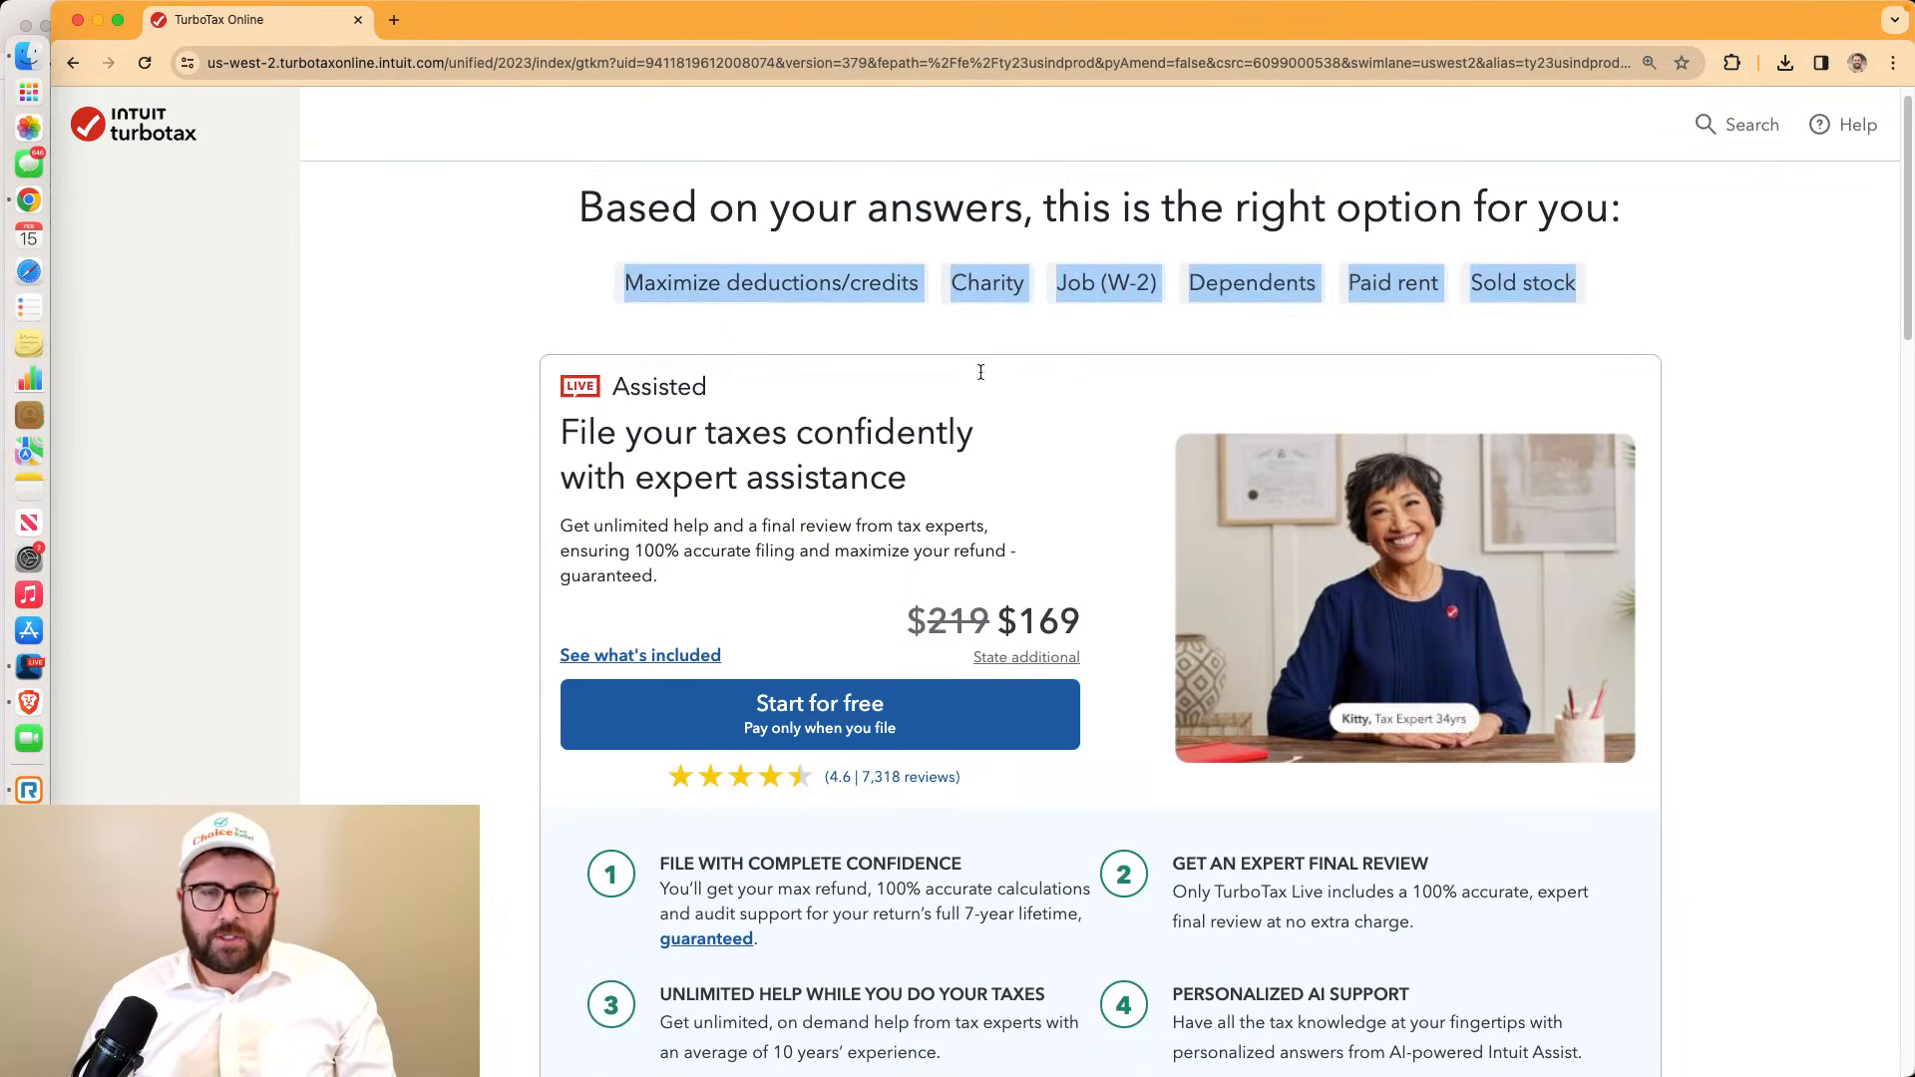
{"action": "left_click", "coordinate": [1064, 251]}
{"action": "left_click_drag", "start_coordinate": [955, 264], "coordinate": [1022, 304]}
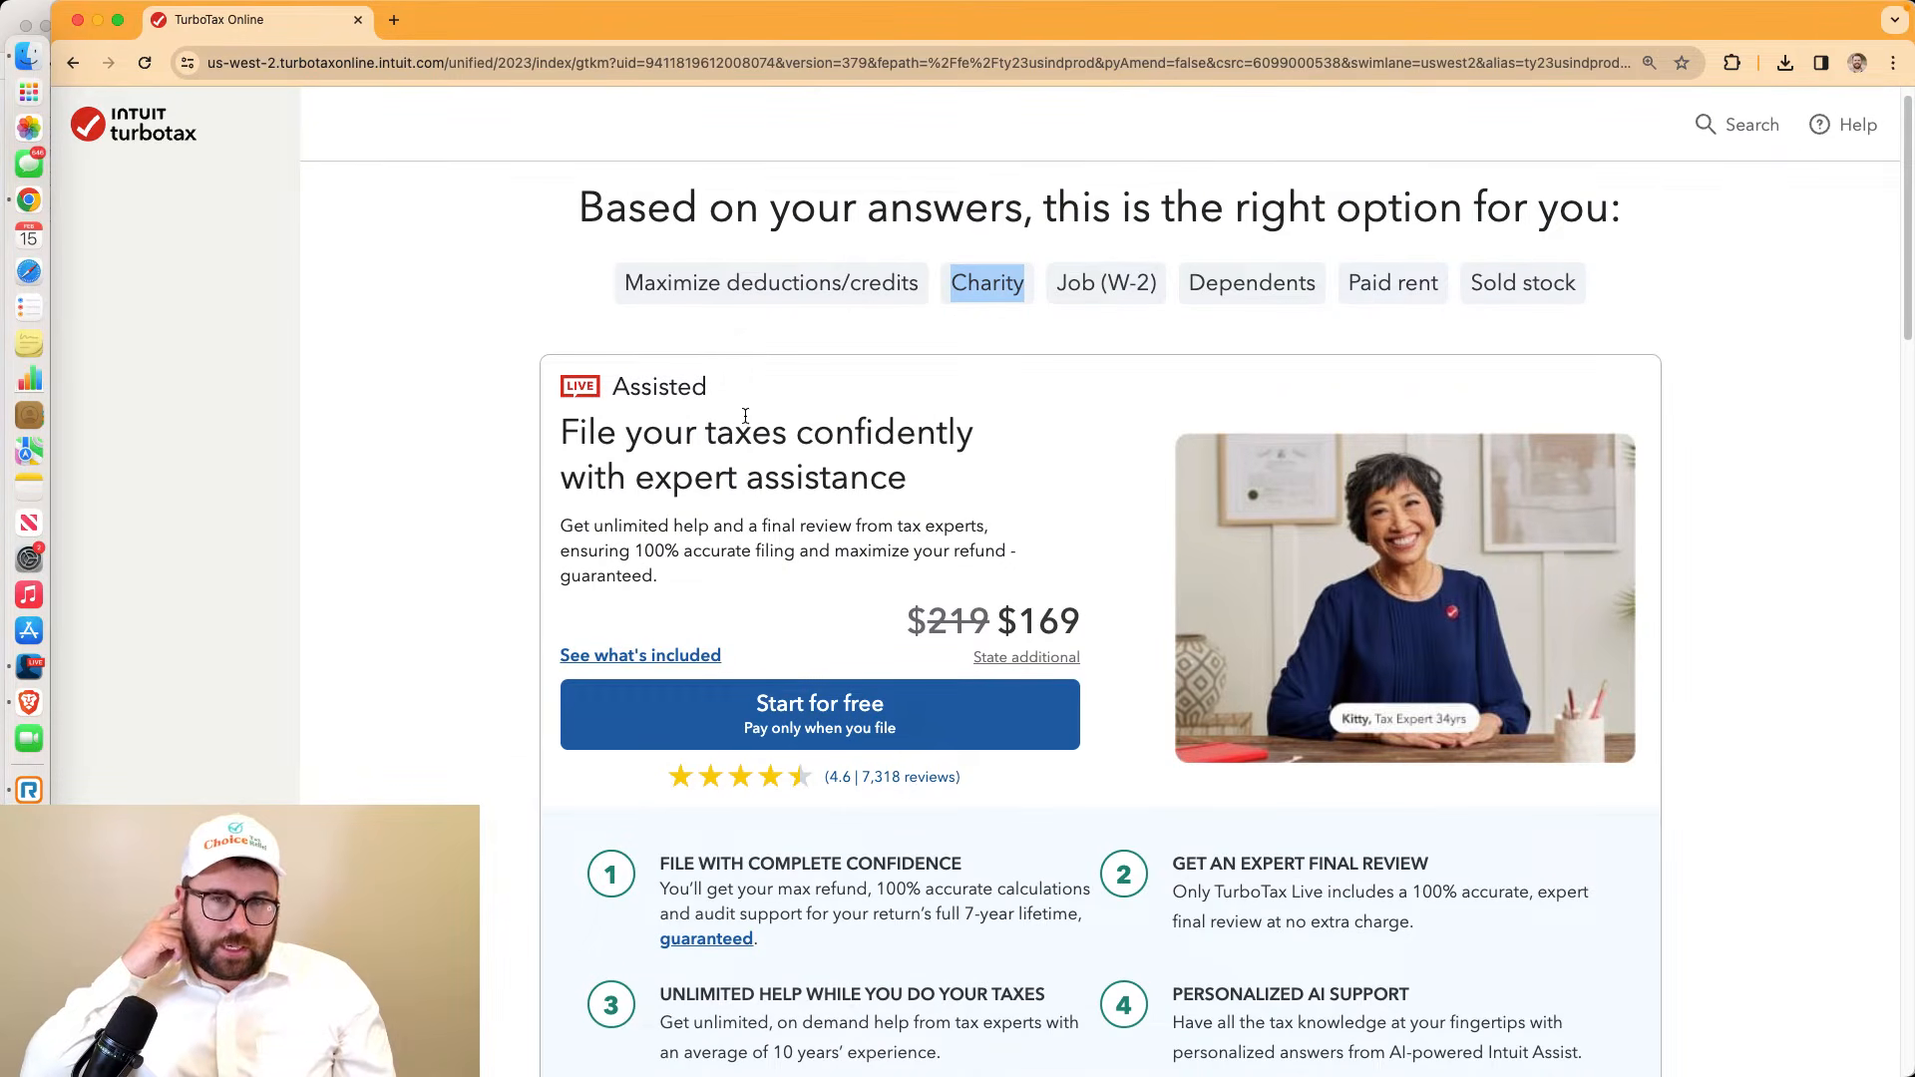
{"action": "left_click_drag", "start_coordinate": [561, 427], "coordinate": [1100, 636]}
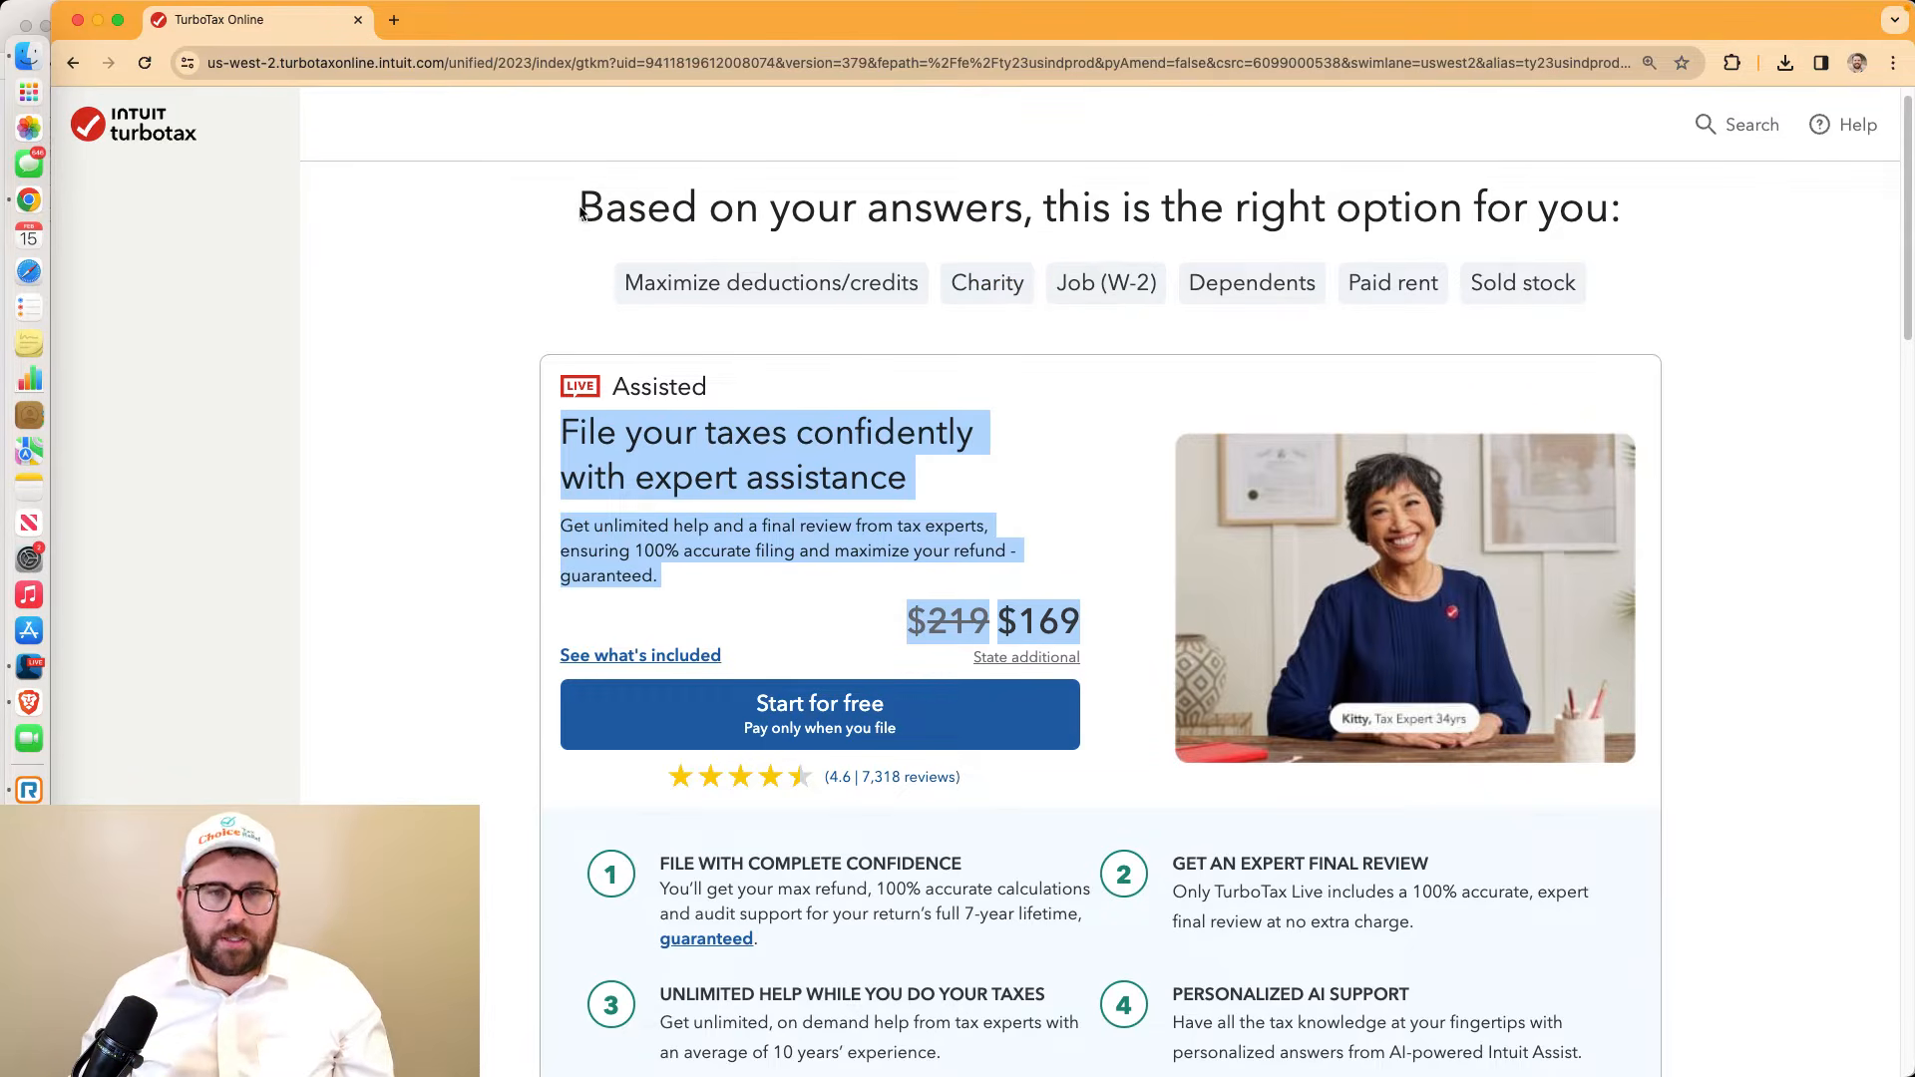
{"action": "left_click_drag", "start_coordinate": [582, 212], "coordinate": [1624, 210]}
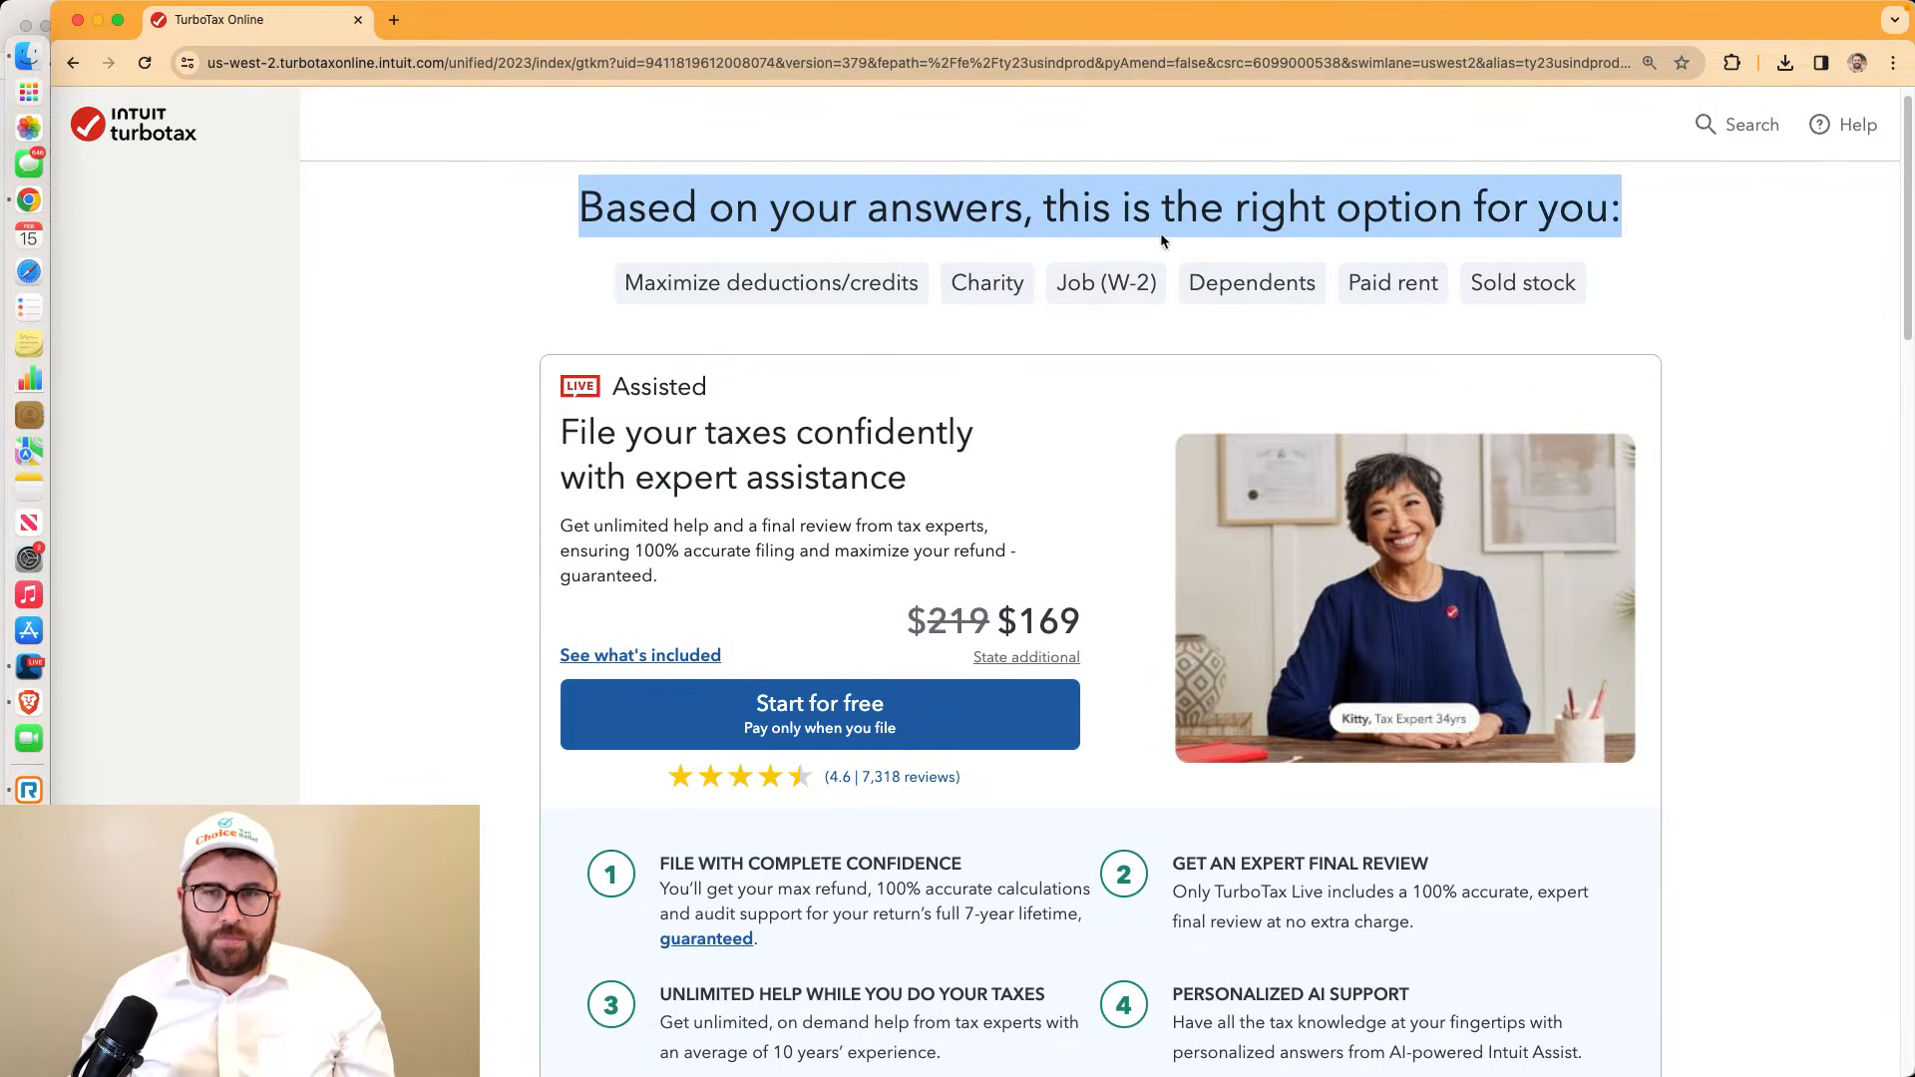
{"action": "left_click_drag", "start_coordinate": [1043, 206], "coordinate": [1610, 217]}
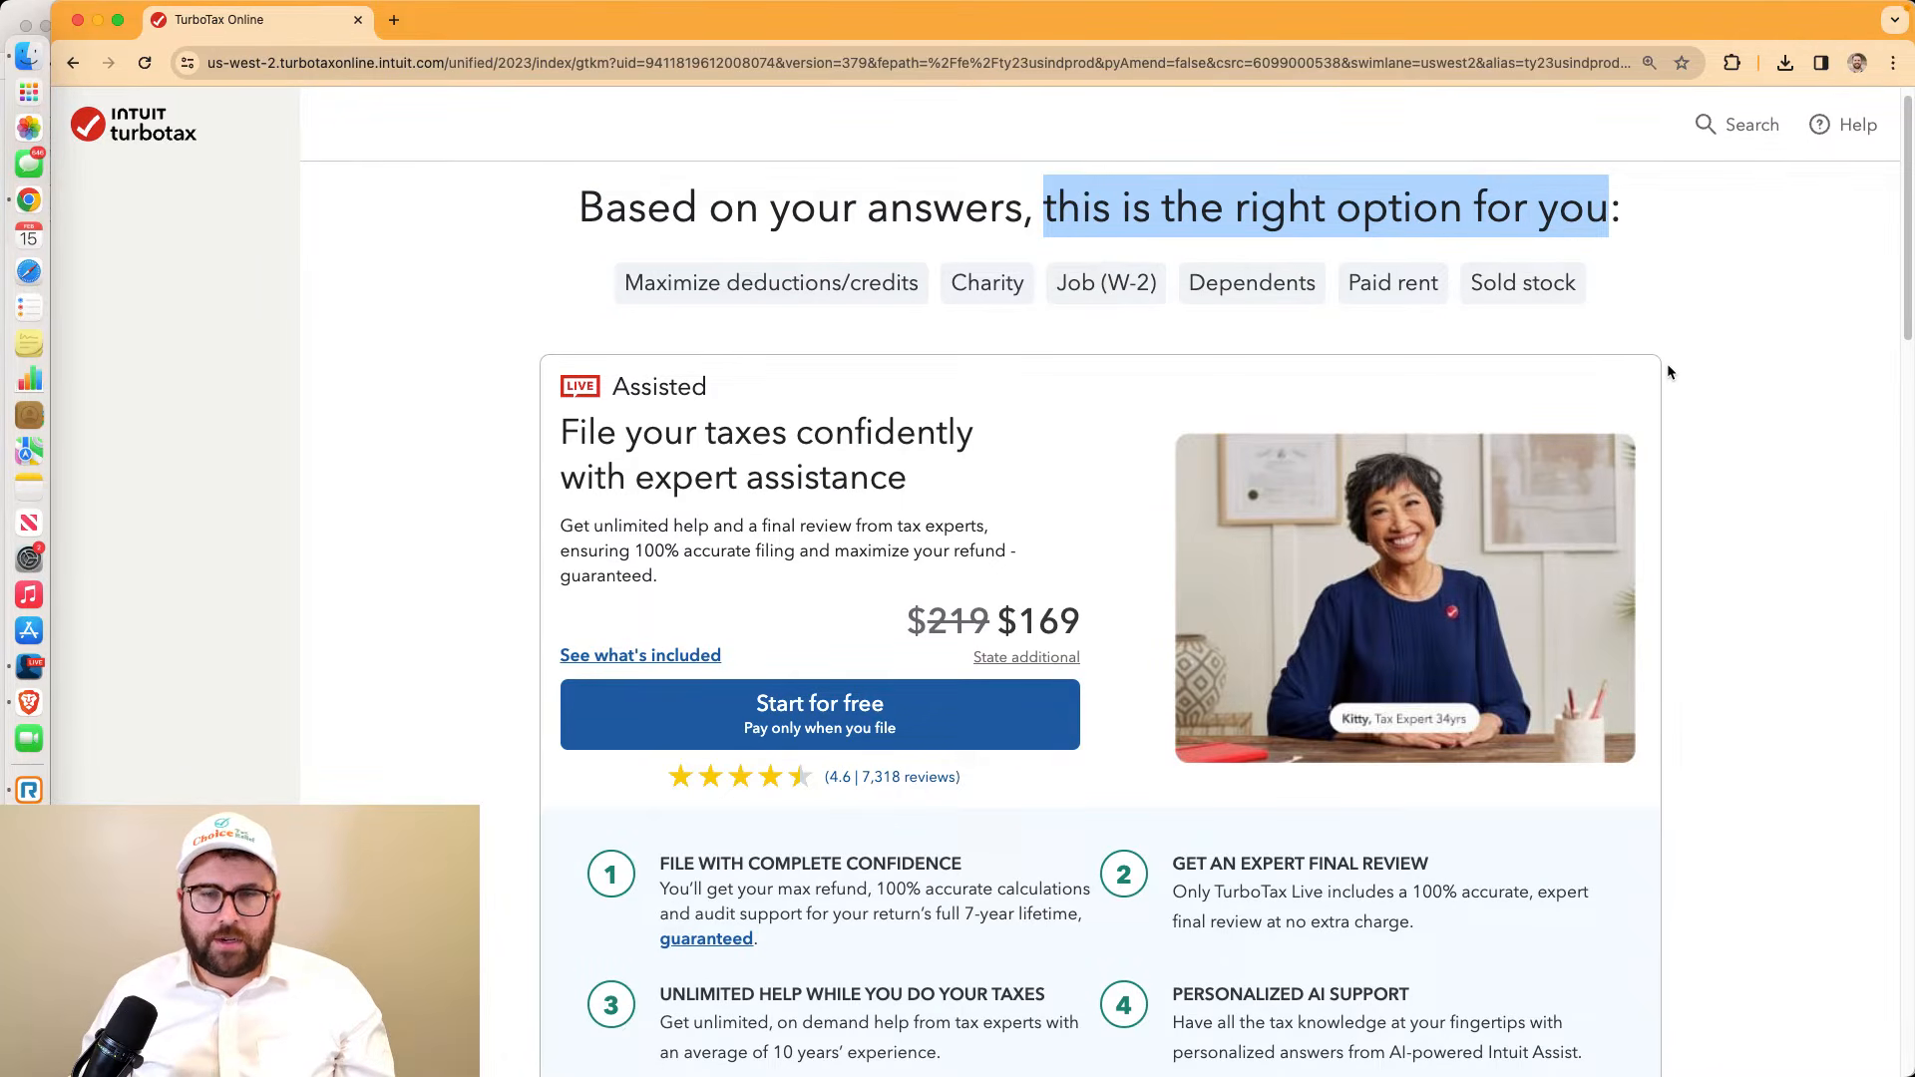
{"action": "scroll", "coordinate": [1668, 371], "scroll_direction": "down", "scroll_amount": 5}
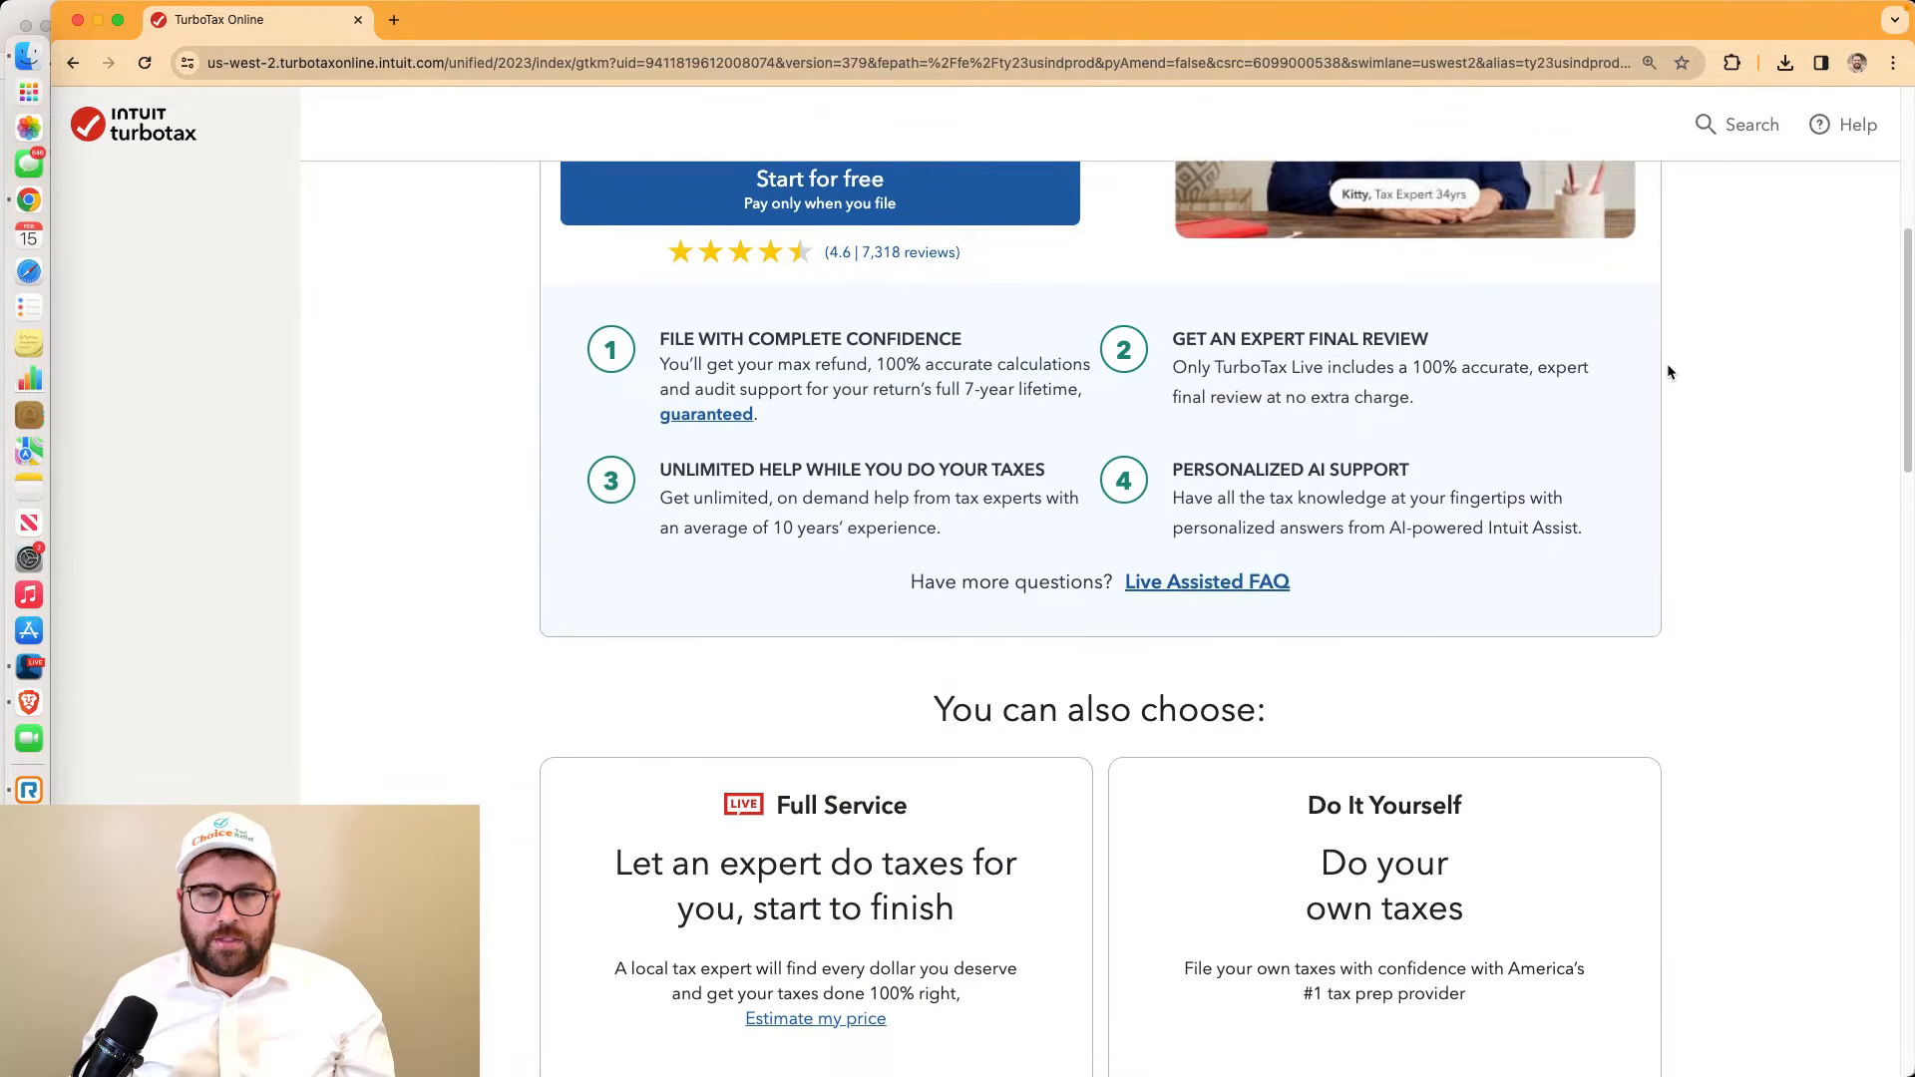
{"action": "scroll", "coordinate": [1668, 371], "scroll_direction": "down", "scroll_amount": 5}
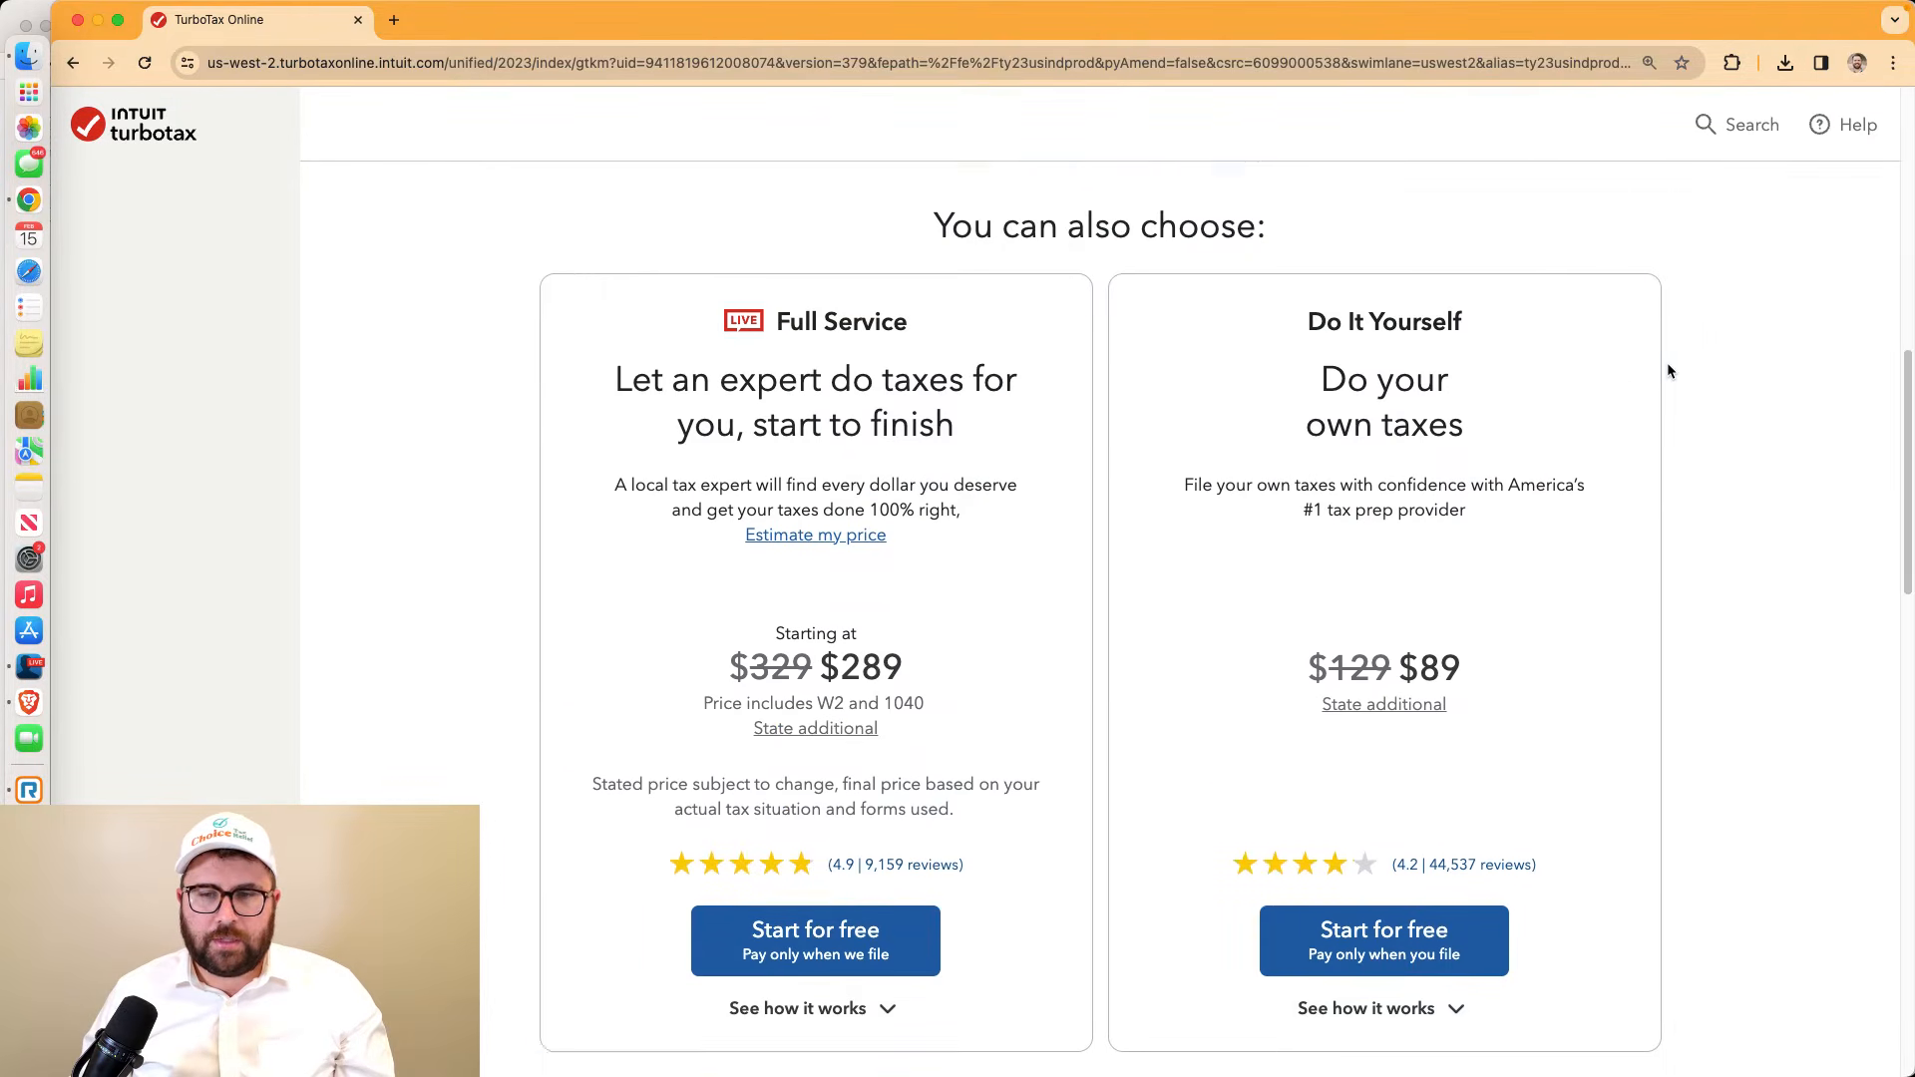
{"action": "scroll", "coordinate": [1667, 362], "scroll_direction": "down", "scroll_amount": 1}
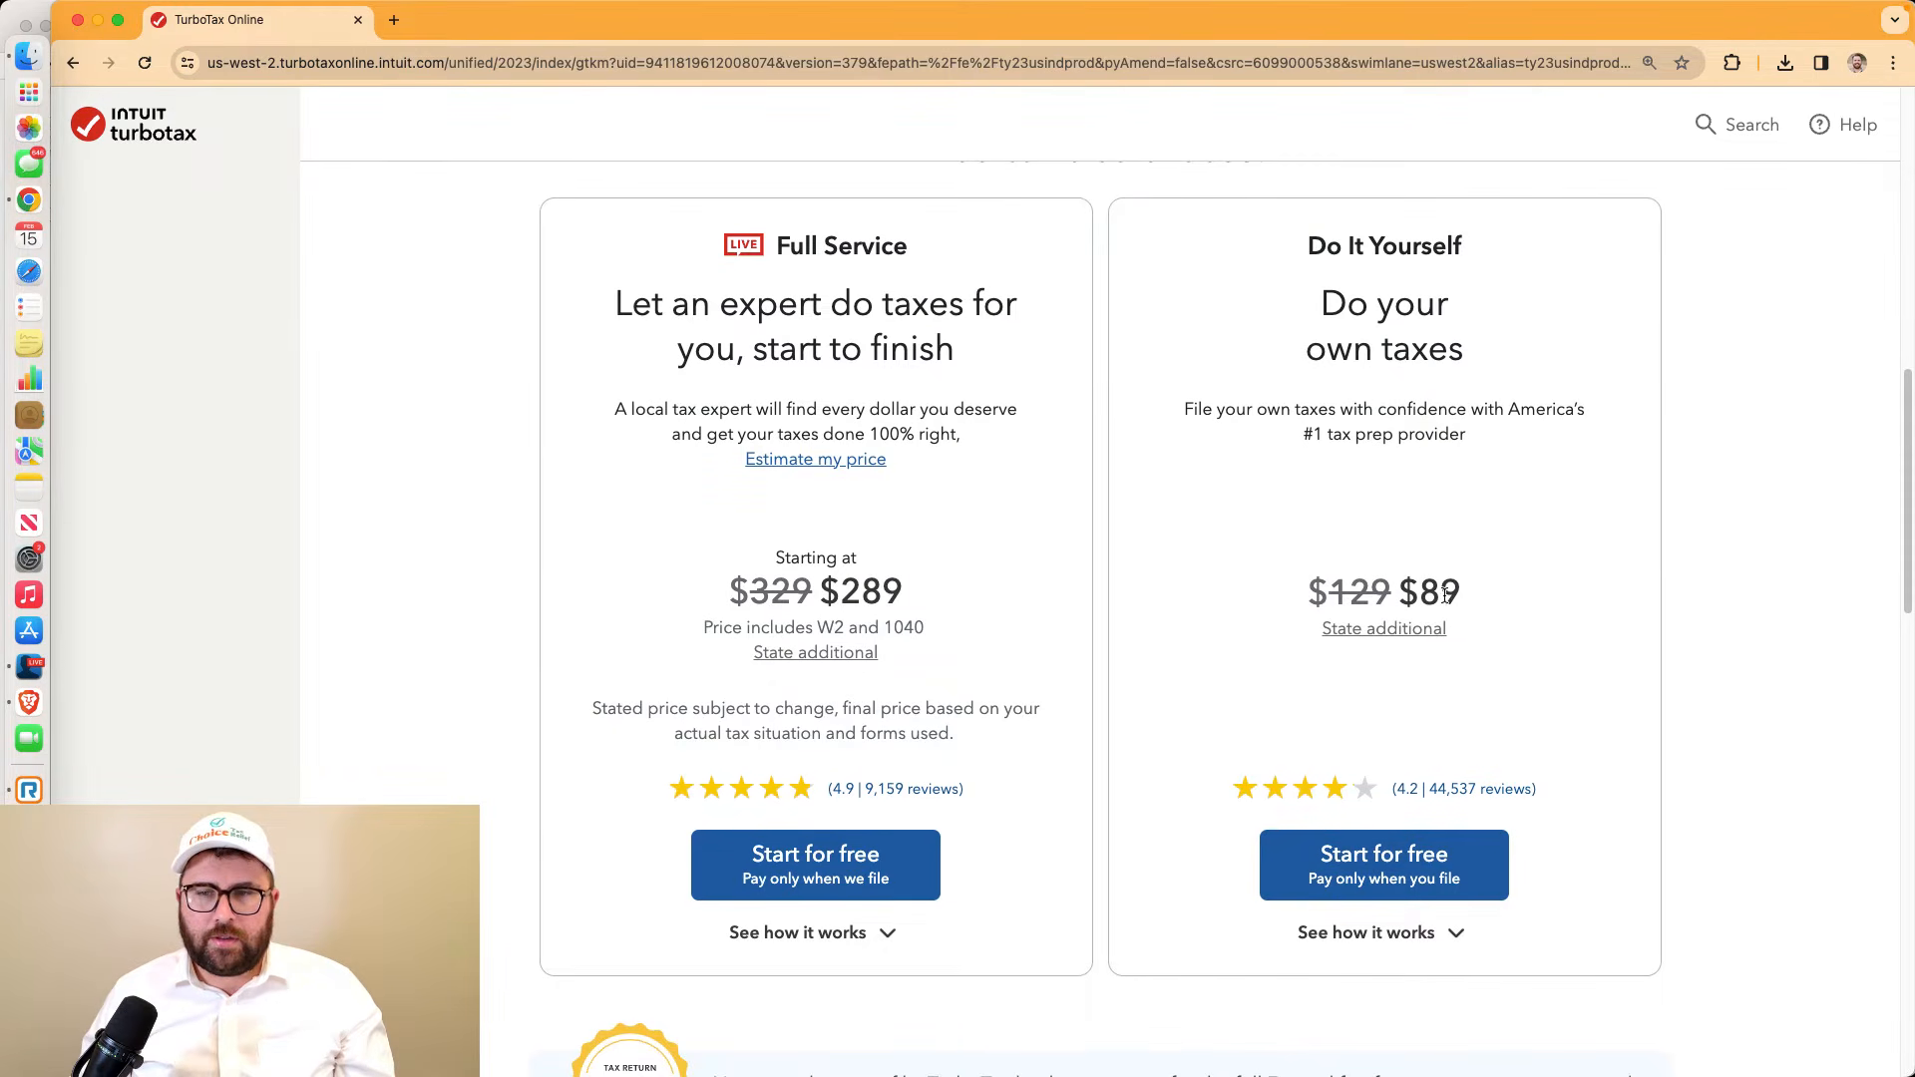
{"action": "left_click_drag", "start_coordinate": [1458, 596], "coordinate": [1408, 592]}
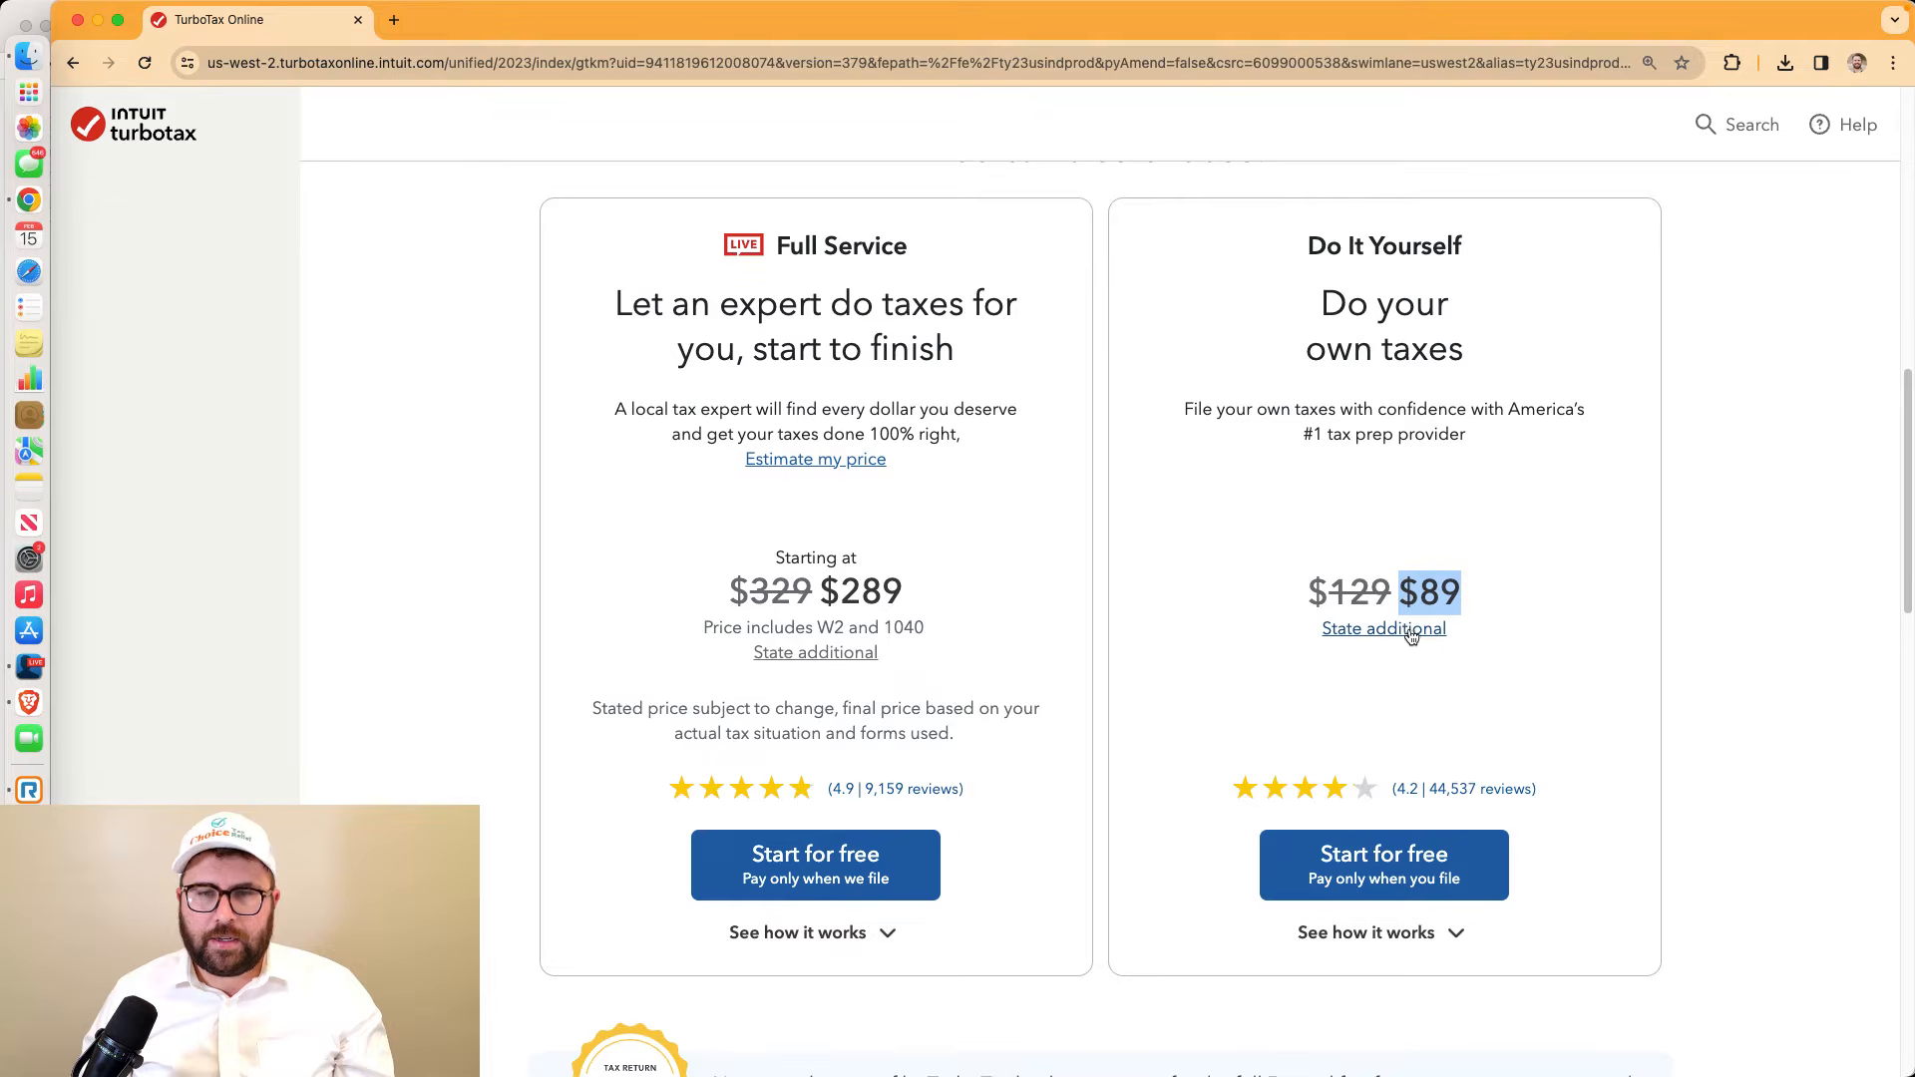
{"action": "left_click", "coordinate": [1411, 635]}
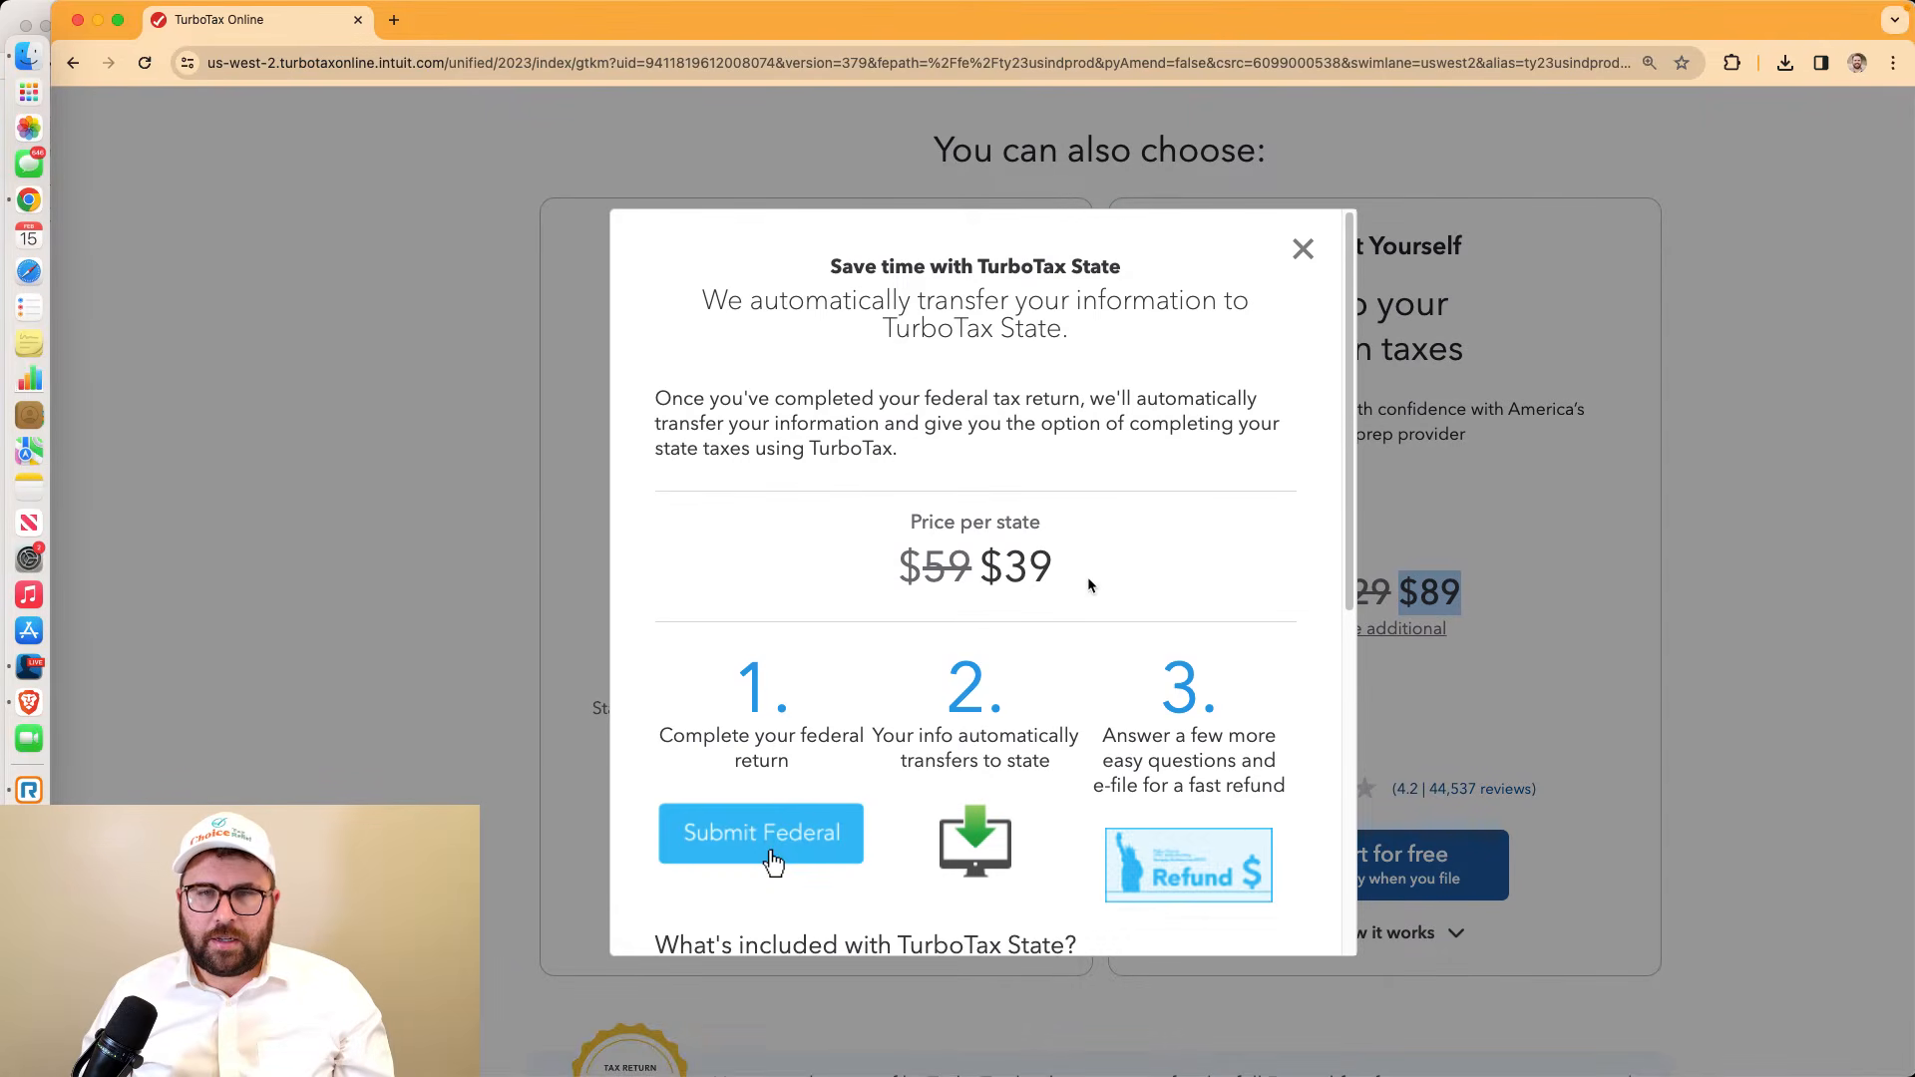
{"action": "scroll", "coordinate": [1074, 525], "scroll_direction": "down", "scroll_amount": 6}
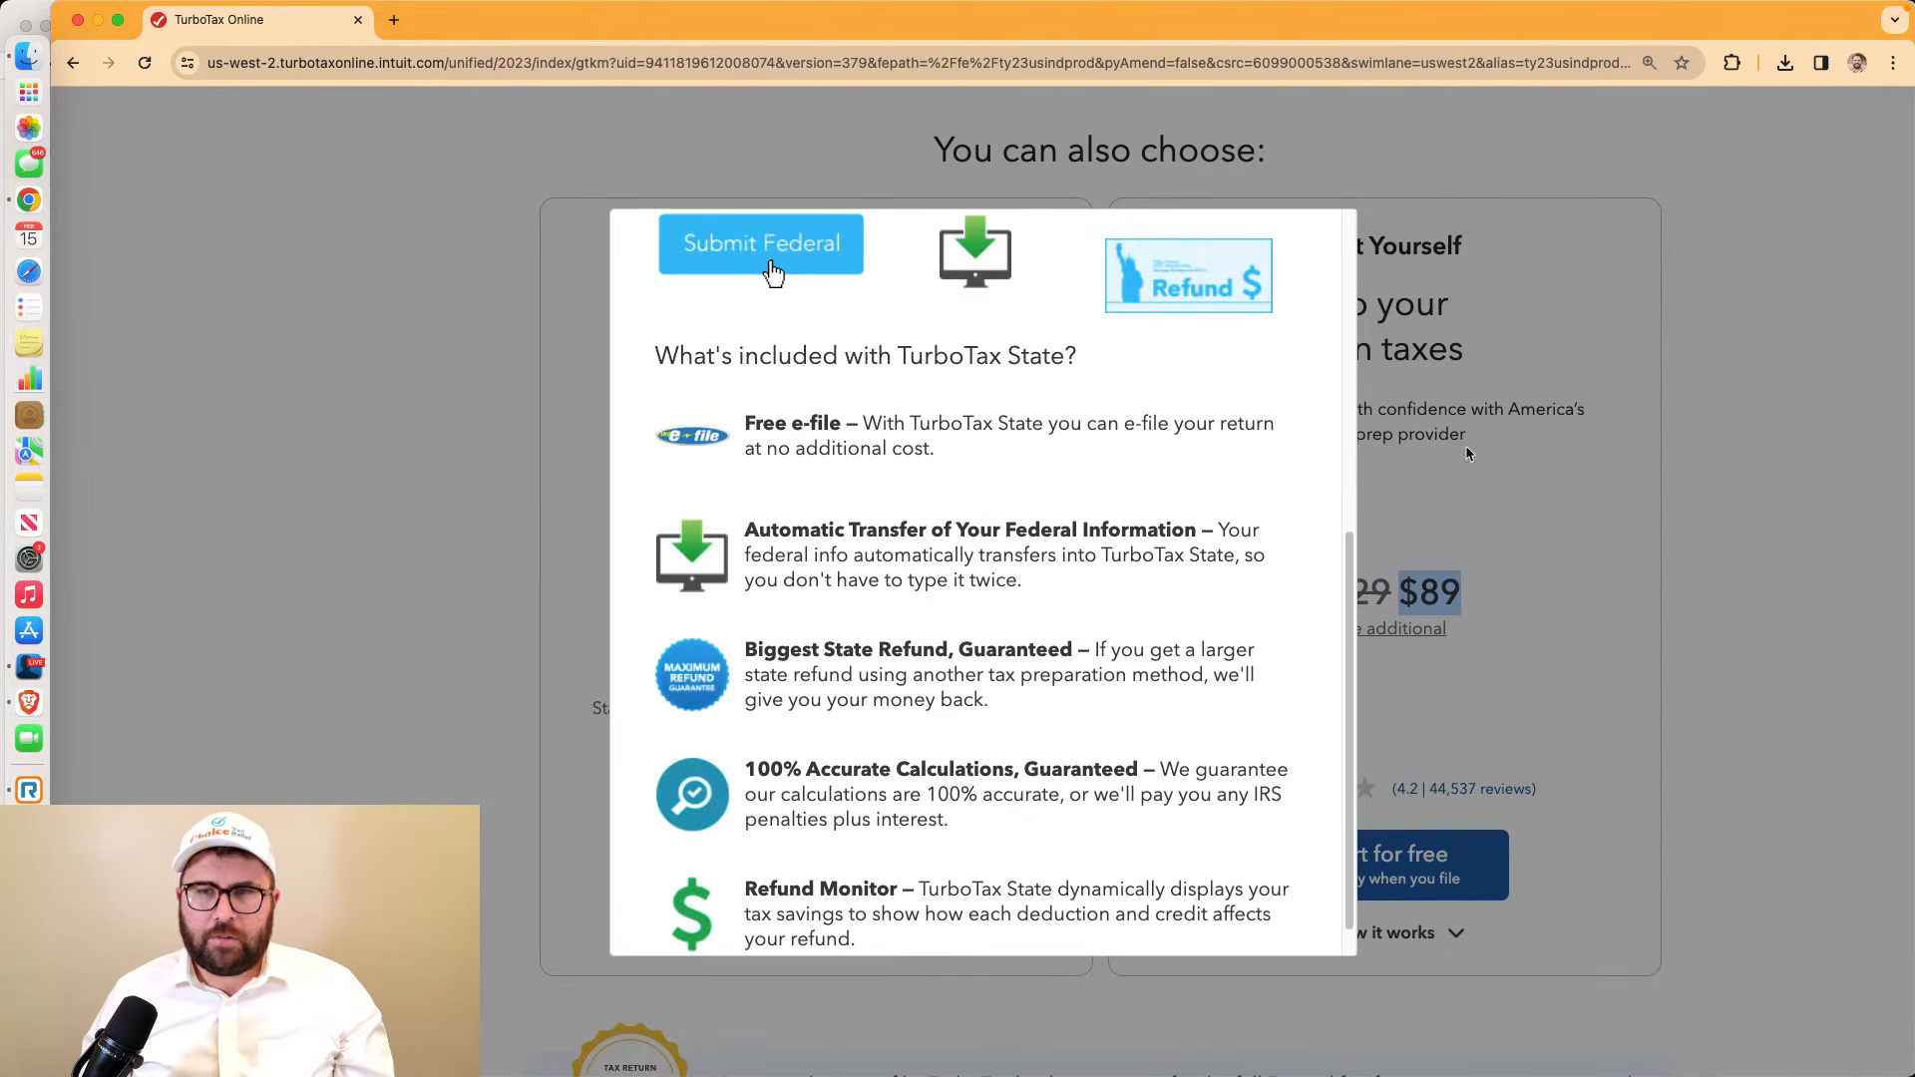
{"action": "scroll", "coordinate": [1467, 454], "scroll_direction": "up", "scroll_amount": 6}
{"action": "left_click", "coordinate": [1630, 488]}
{"action": "scroll", "coordinate": [1487, 546], "scroll_direction": "up", "scroll_amount": 10}
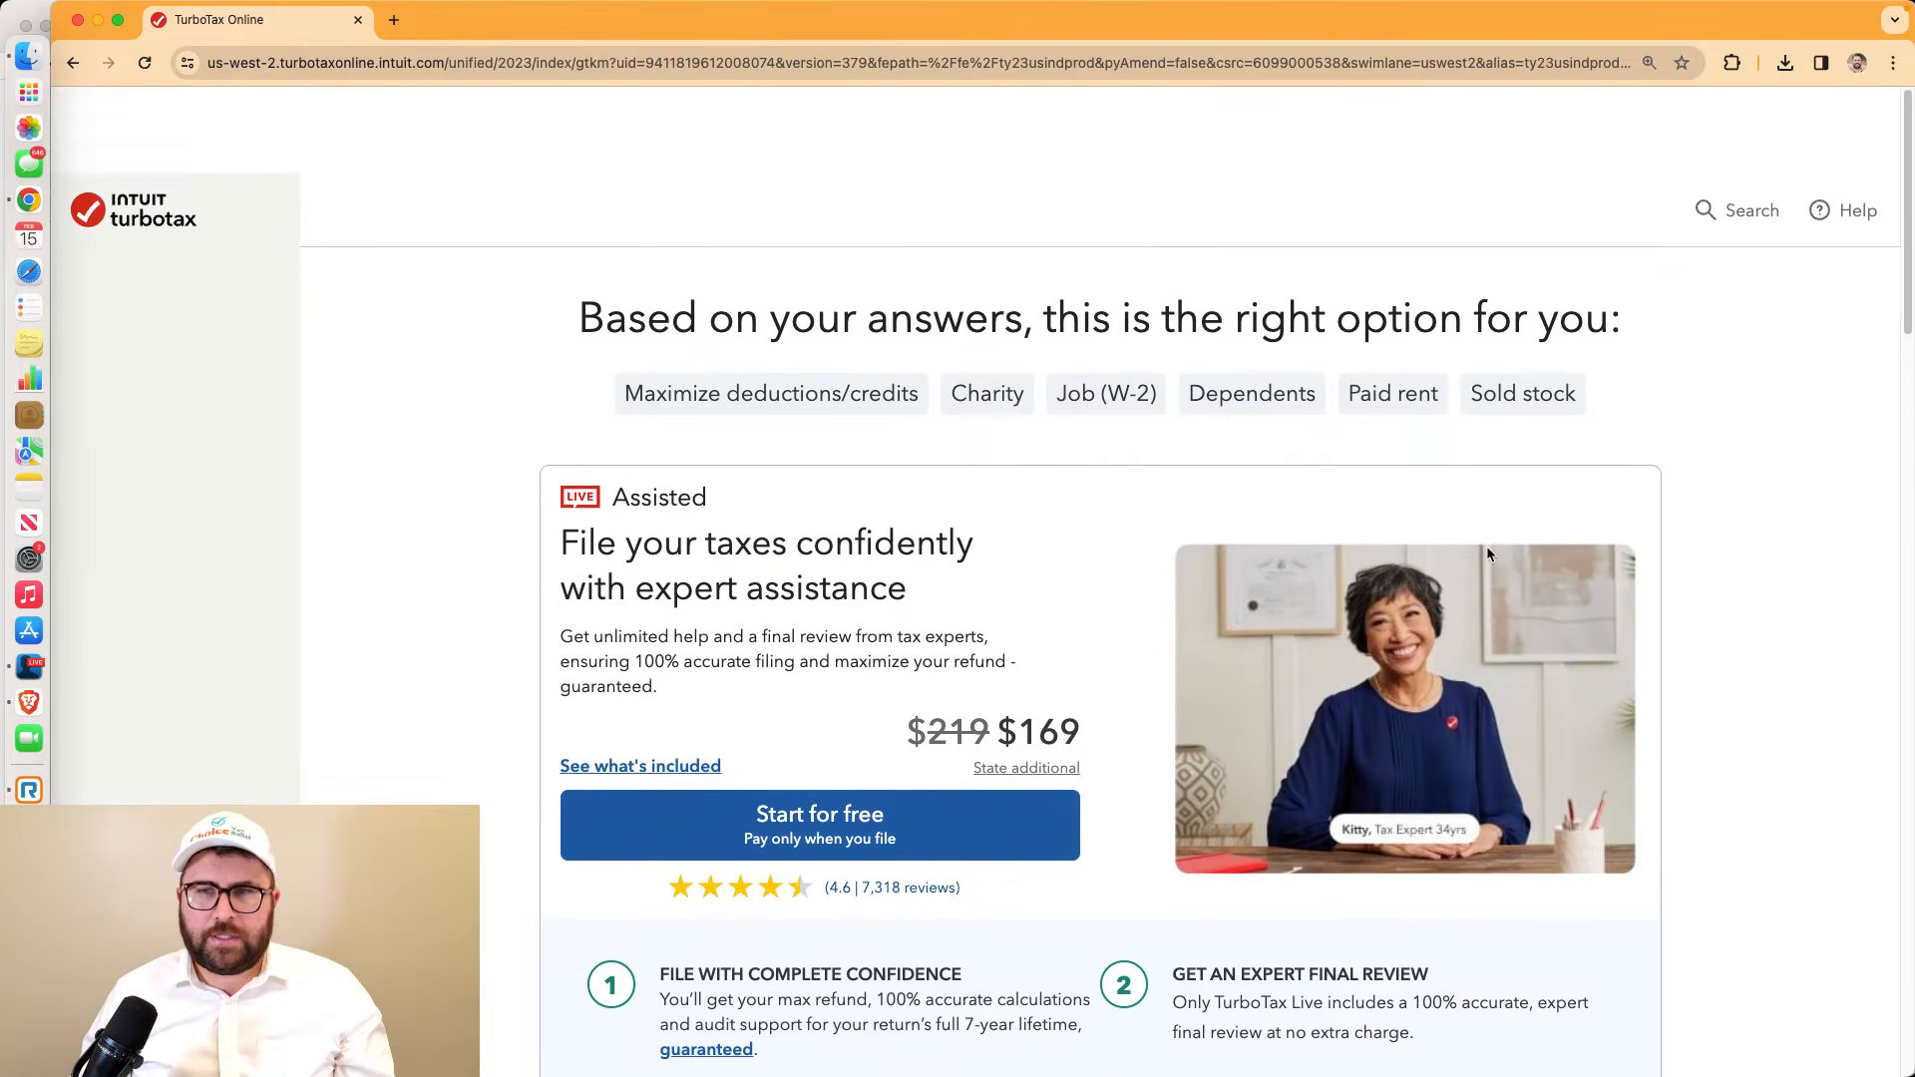
{"action": "scroll", "coordinate": [1486, 546], "scroll_direction": "down", "scroll_amount": 2}
{"action": "left_click_drag", "start_coordinate": [1658, 294], "coordinate": [1586, 286]}
Highlight the headline and situation tags, then expand how the Do It Yourself option works
{"action": "left_click", "coordinate": [529, 333]}
{"action": "left_click_drag", "start_coordinate": [529, 333], "coordinate": [504, 201]}
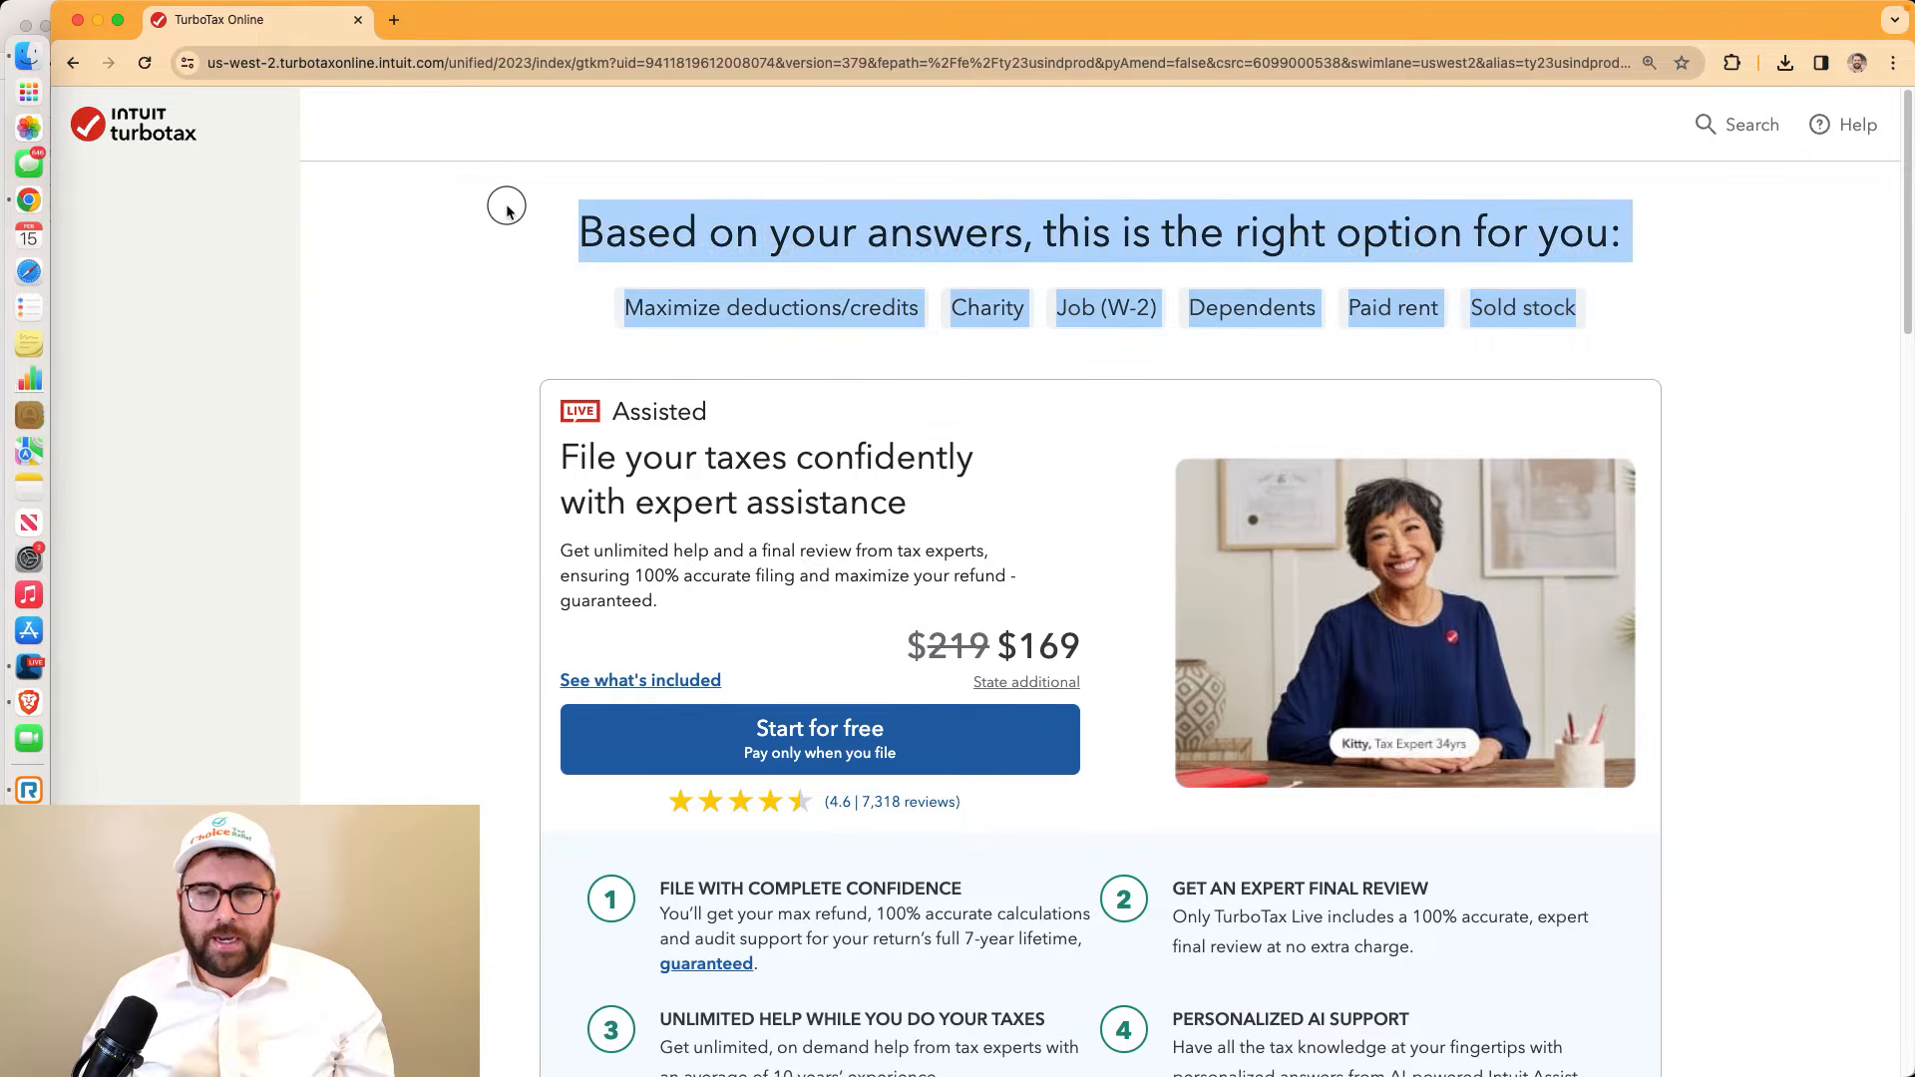
{"action": "scroll", "coordinate": [1384, 626], "scroll_direction": "down", "scroll_amount": 9}
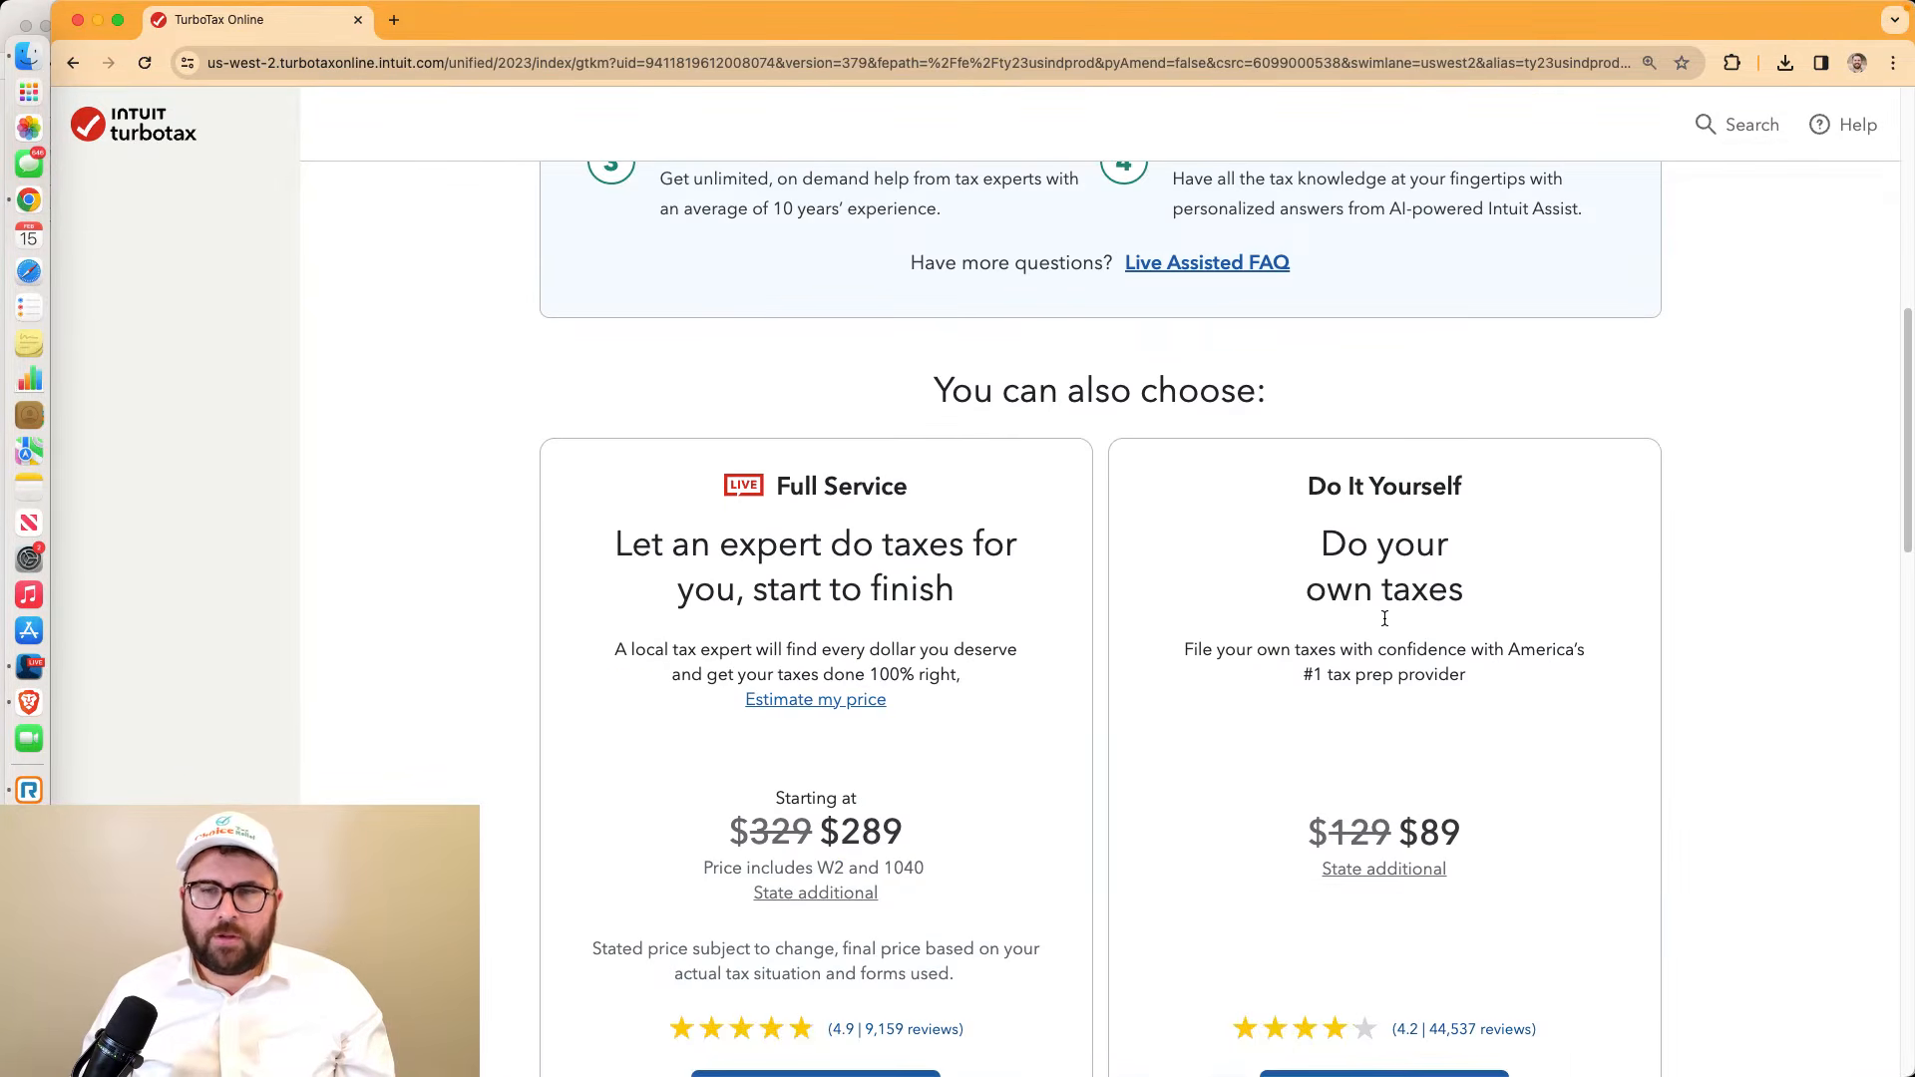
{"action": "scroll", "coordinate": [1385, 625], "scroll_direction": "down", "scroll_amount": 2}
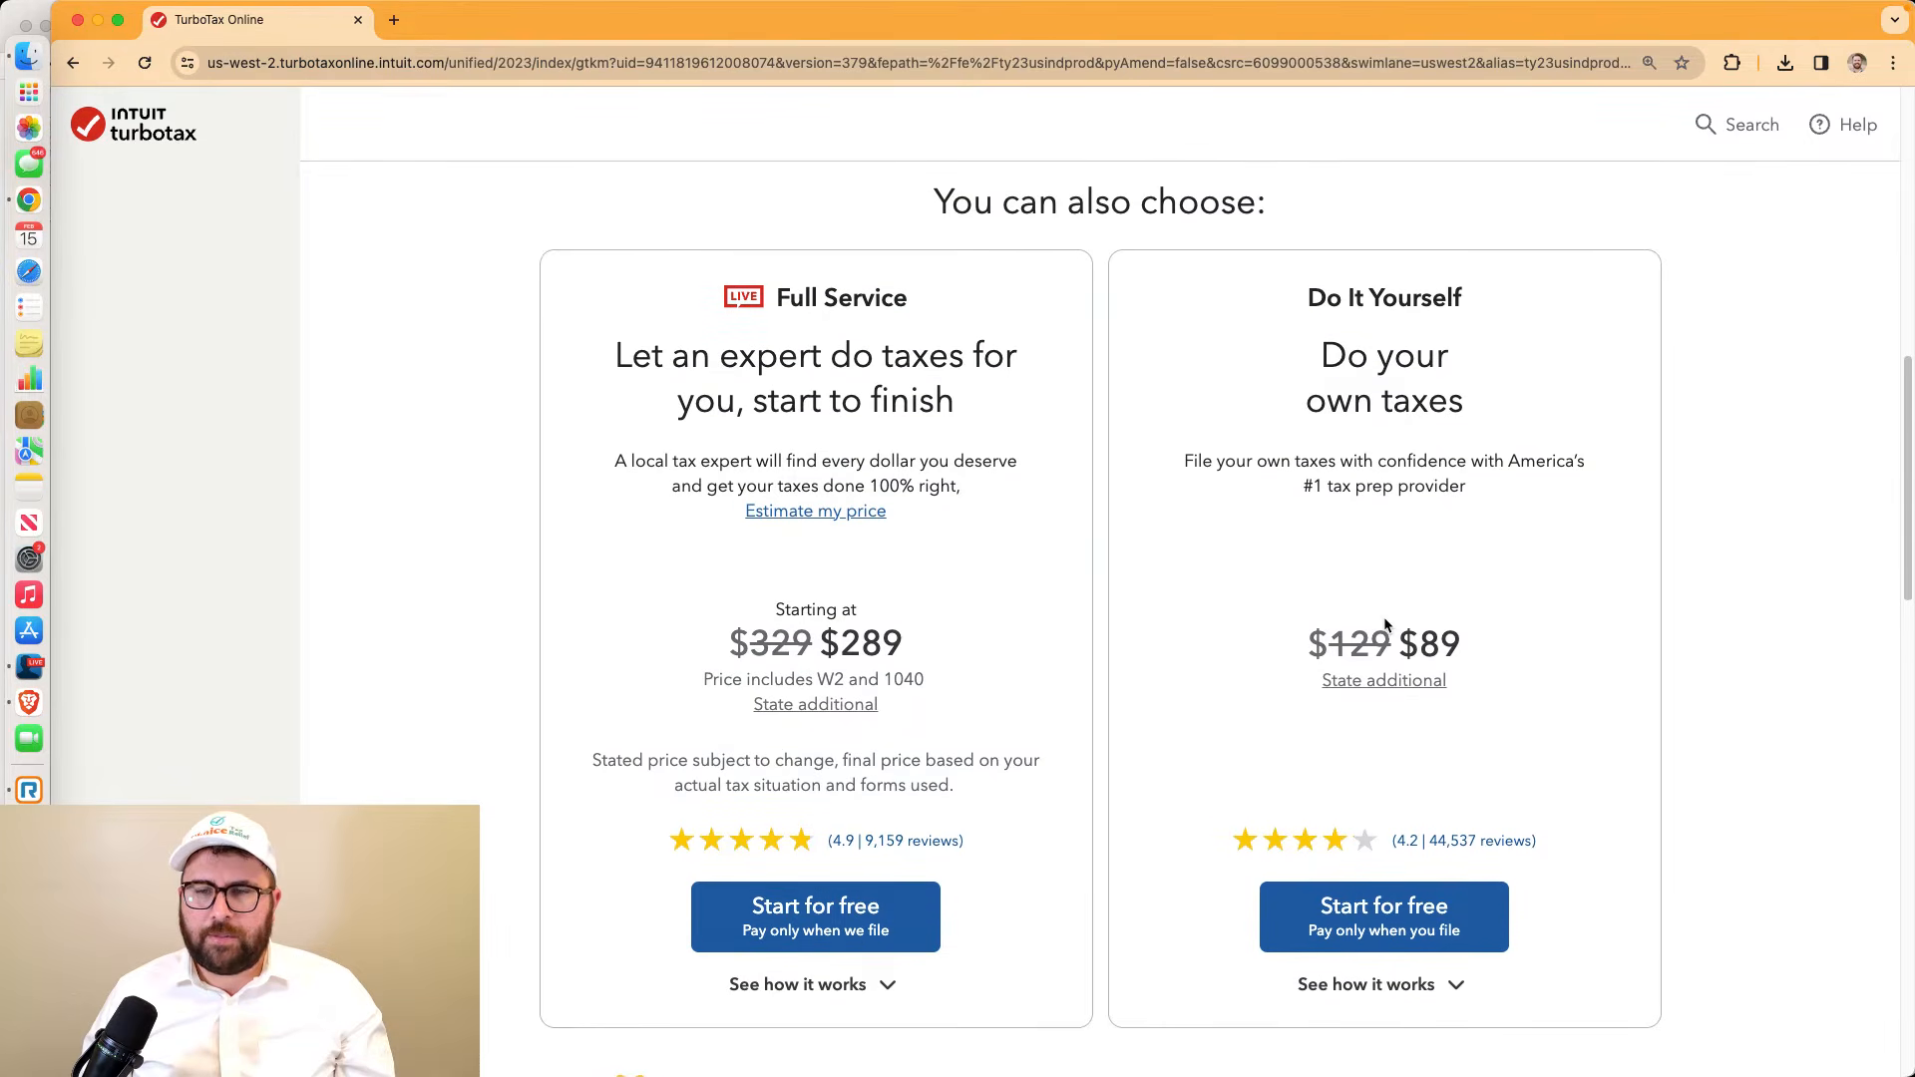
{"action": "scroll", "coordinate": [1385, 625], "scroll_direction": "down", "scroll_amount": 1}
{"action": "left_click", "coordinate": [1449, 888]}
{"action": "scroll", "coordinate": [1498, 855], "scroll_direction": "down", "scroll_amount": 11}
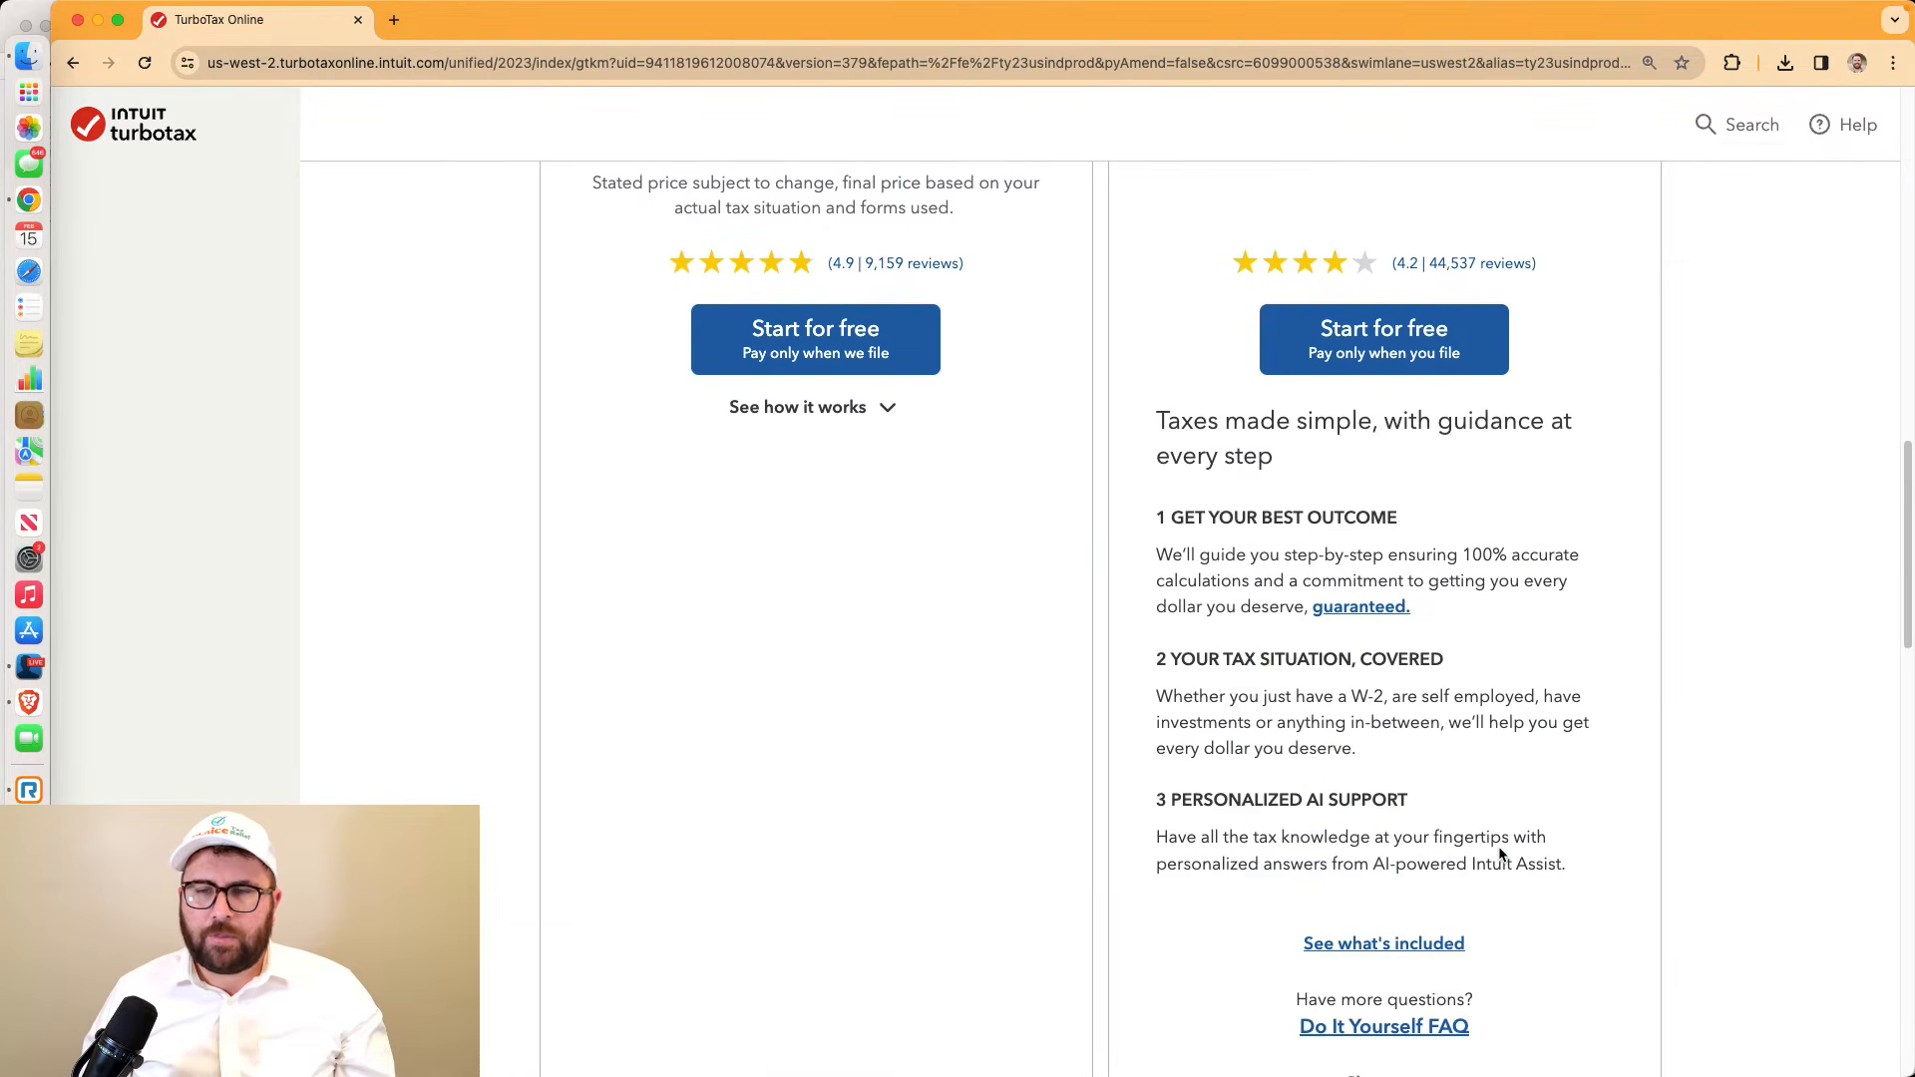
{"action": "scroll", "coordinate": [1498, 855], "scroll_direction": "down", "scroll_amount": 2}
{"action": "scroll", "coordinate": [1498, 855], "scroll_direction": "down", "scroll_amount": 6}
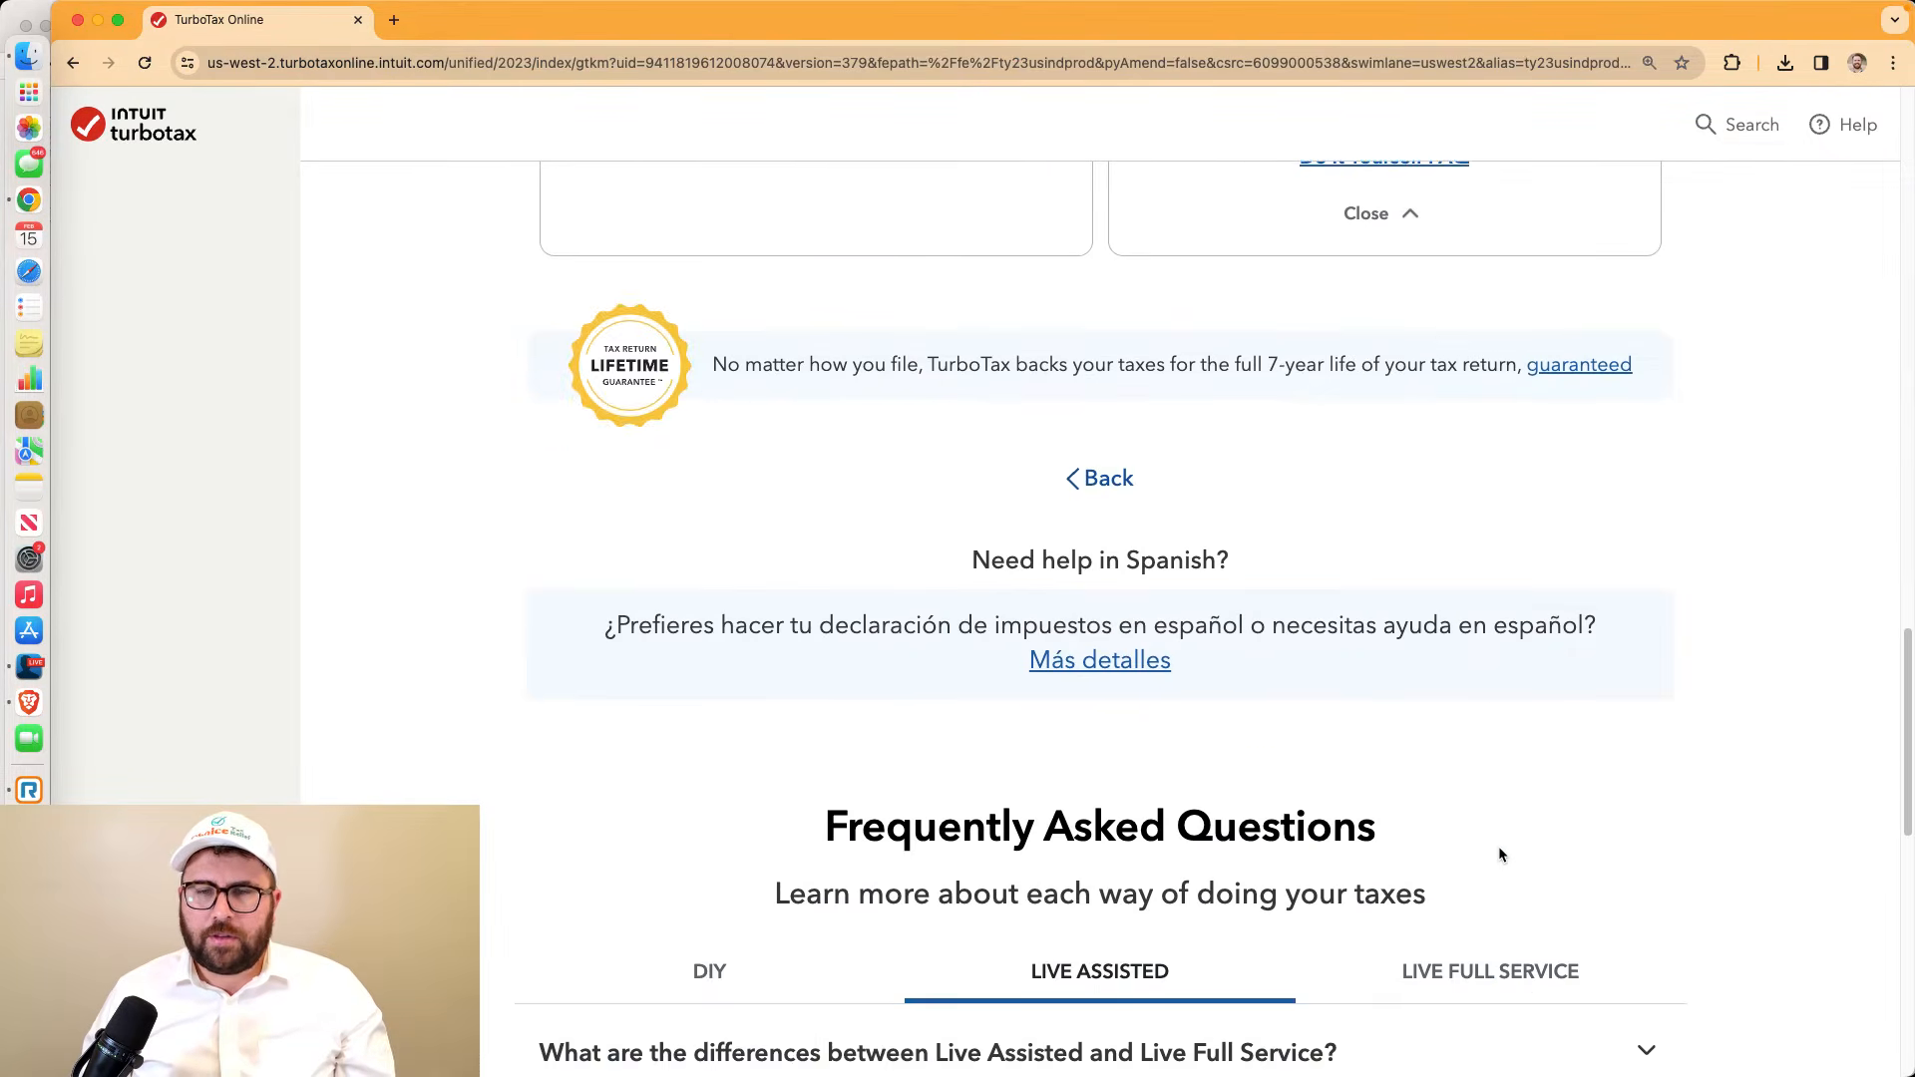
{"action": "scroll", "coordinate": [1499, 855], "scroll_direction": "up", "scroll_amount": 20}
{"action": "scroll", "coordinate": [1499, 855], "scroll_direction": "up", "scroll_amount": 2}
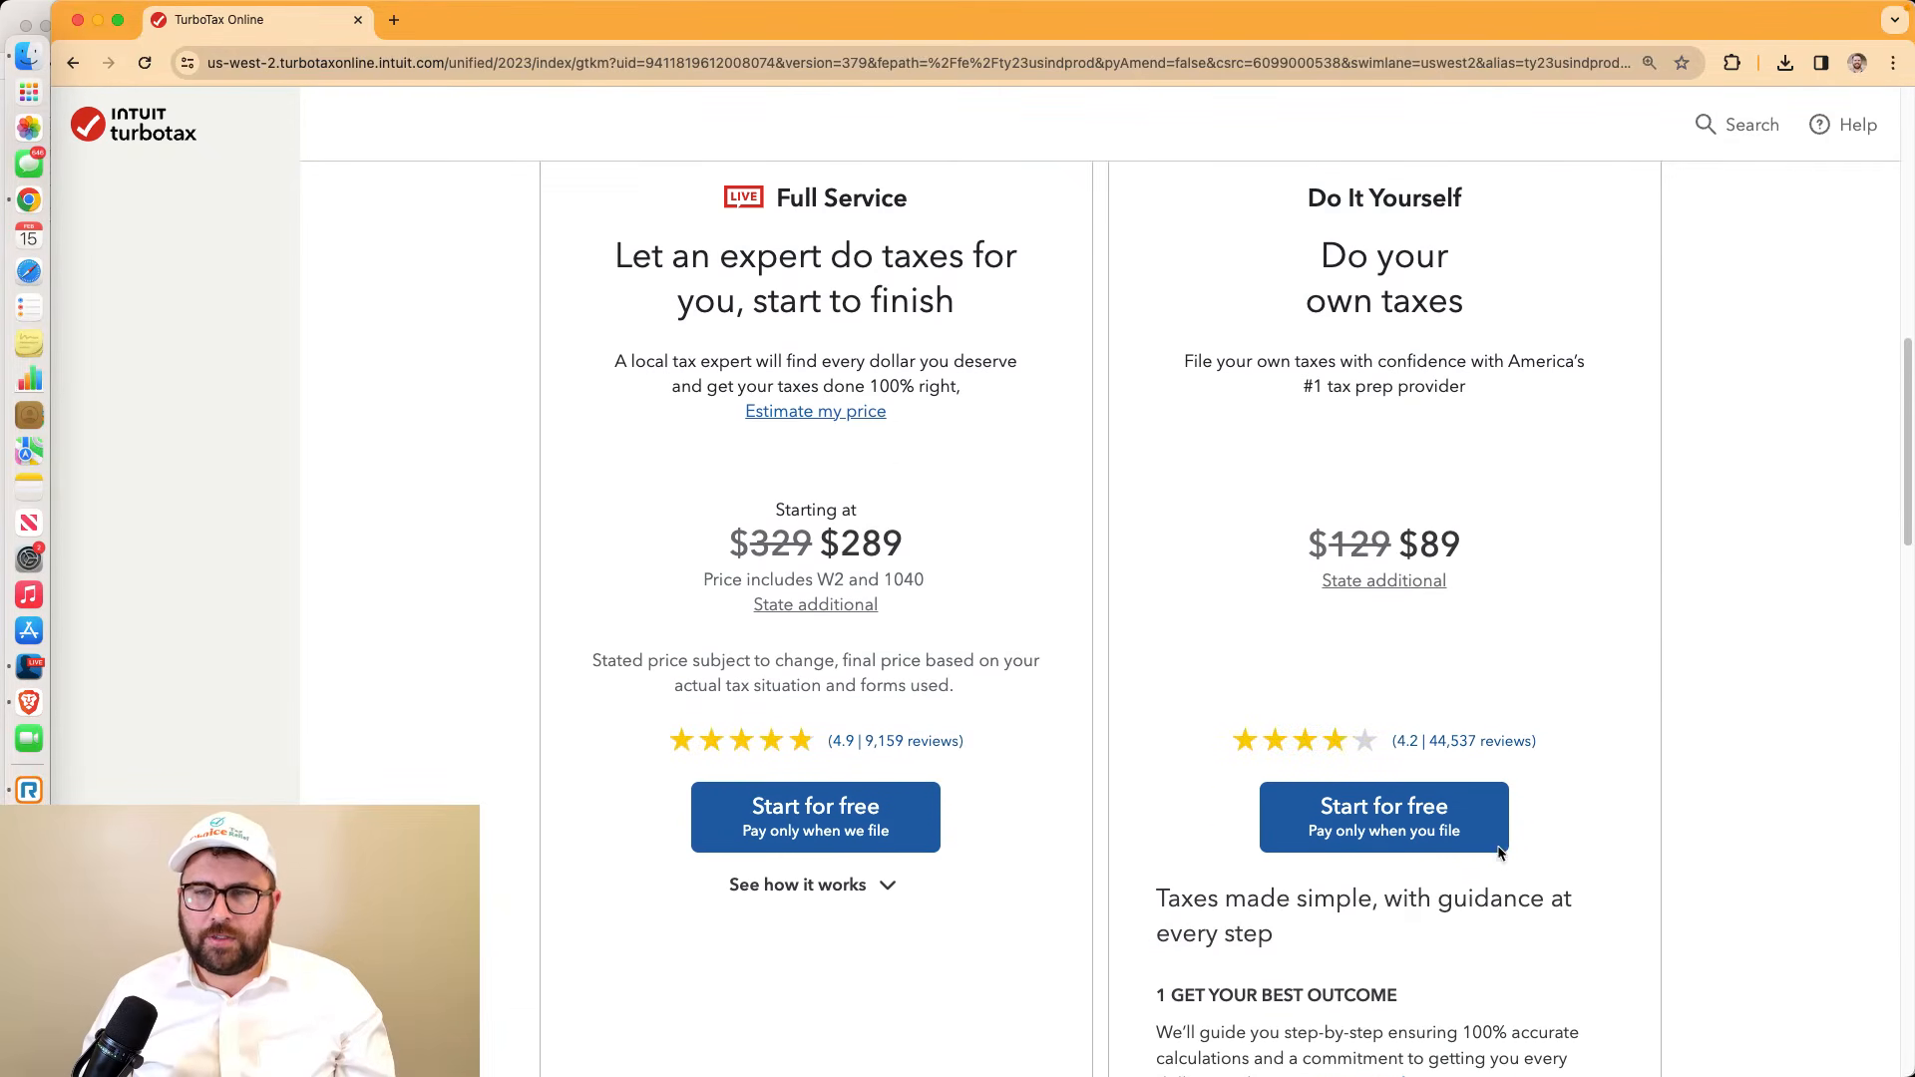
Compare the $89 Do It Yourself and $169 Assisted prices, check state cost, and start Do It Yourself free
{"action": "left_click_drag", "start_coordinate": [1473, 589], "coordinate": [1400, 577]}
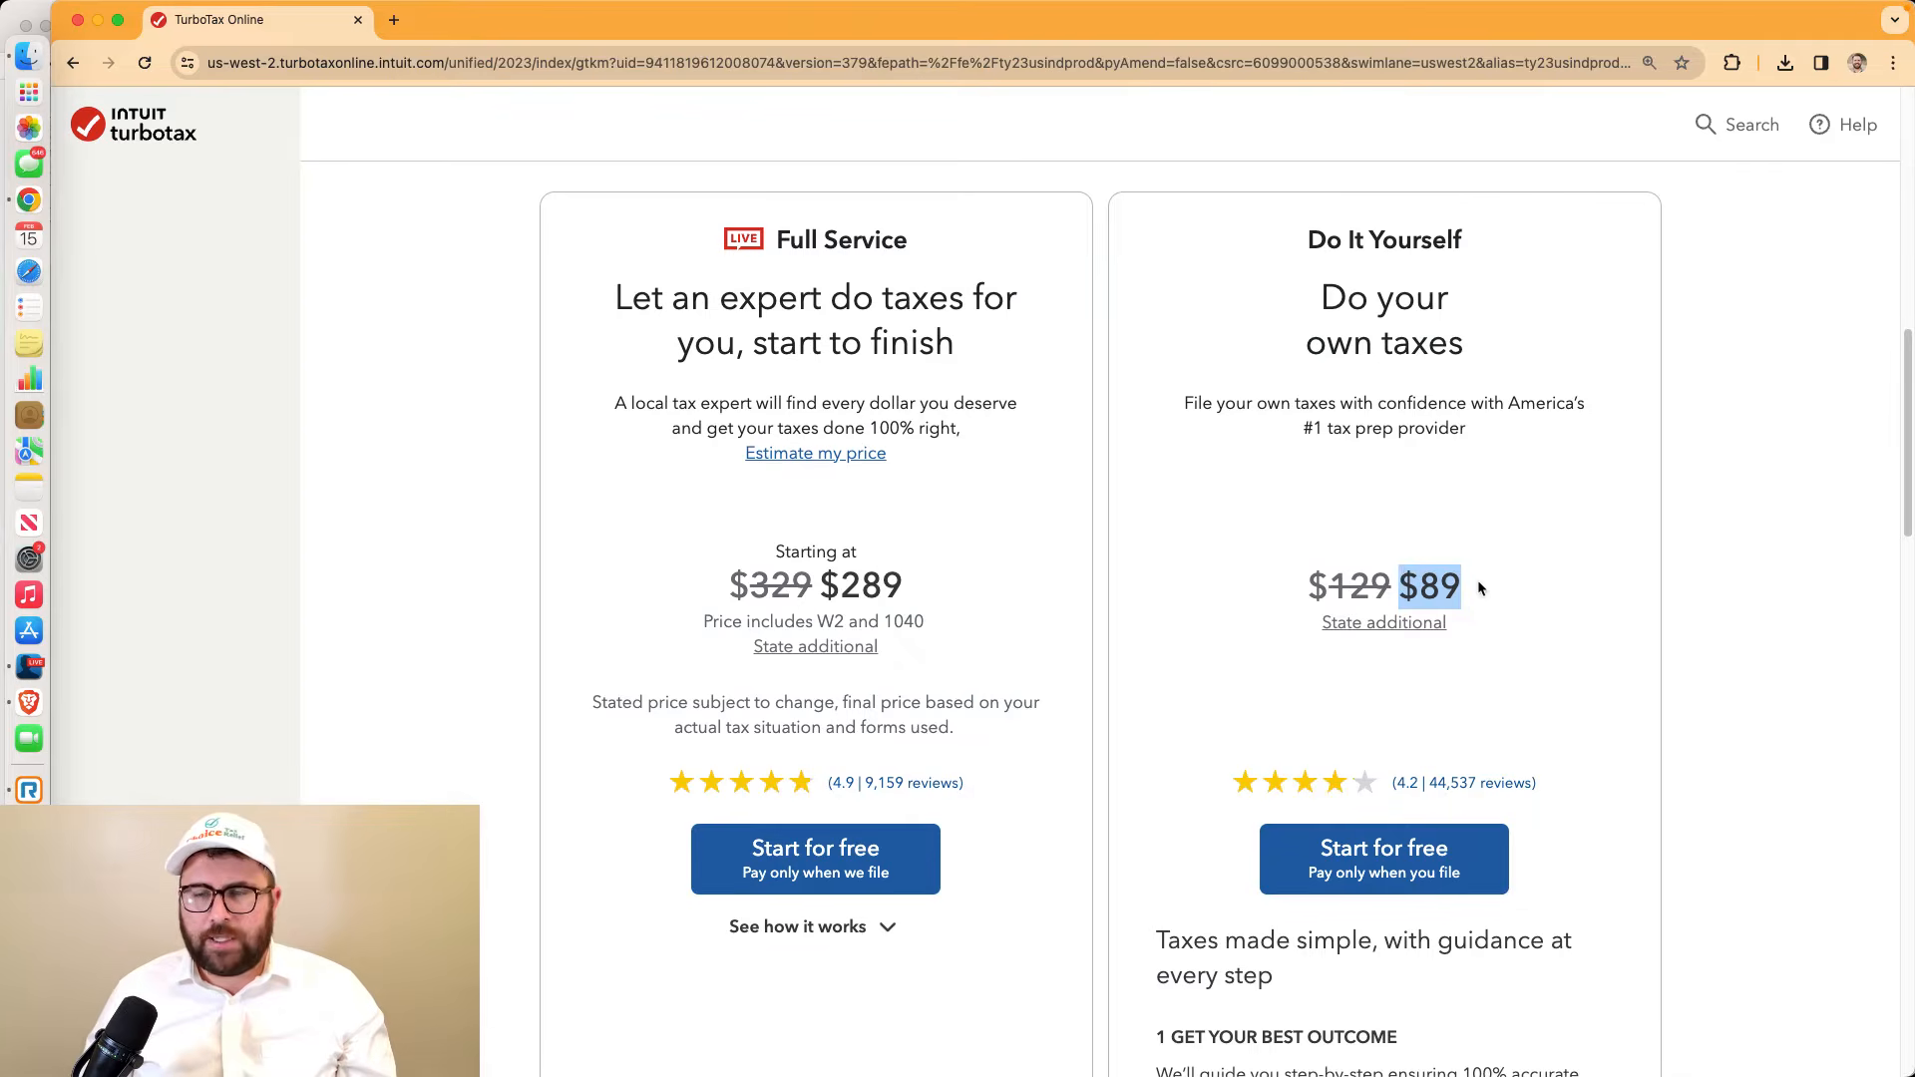
{"action": "left_click_drag", "start_coordinate": [1480, 589], "coordinate": [1406, 577]}
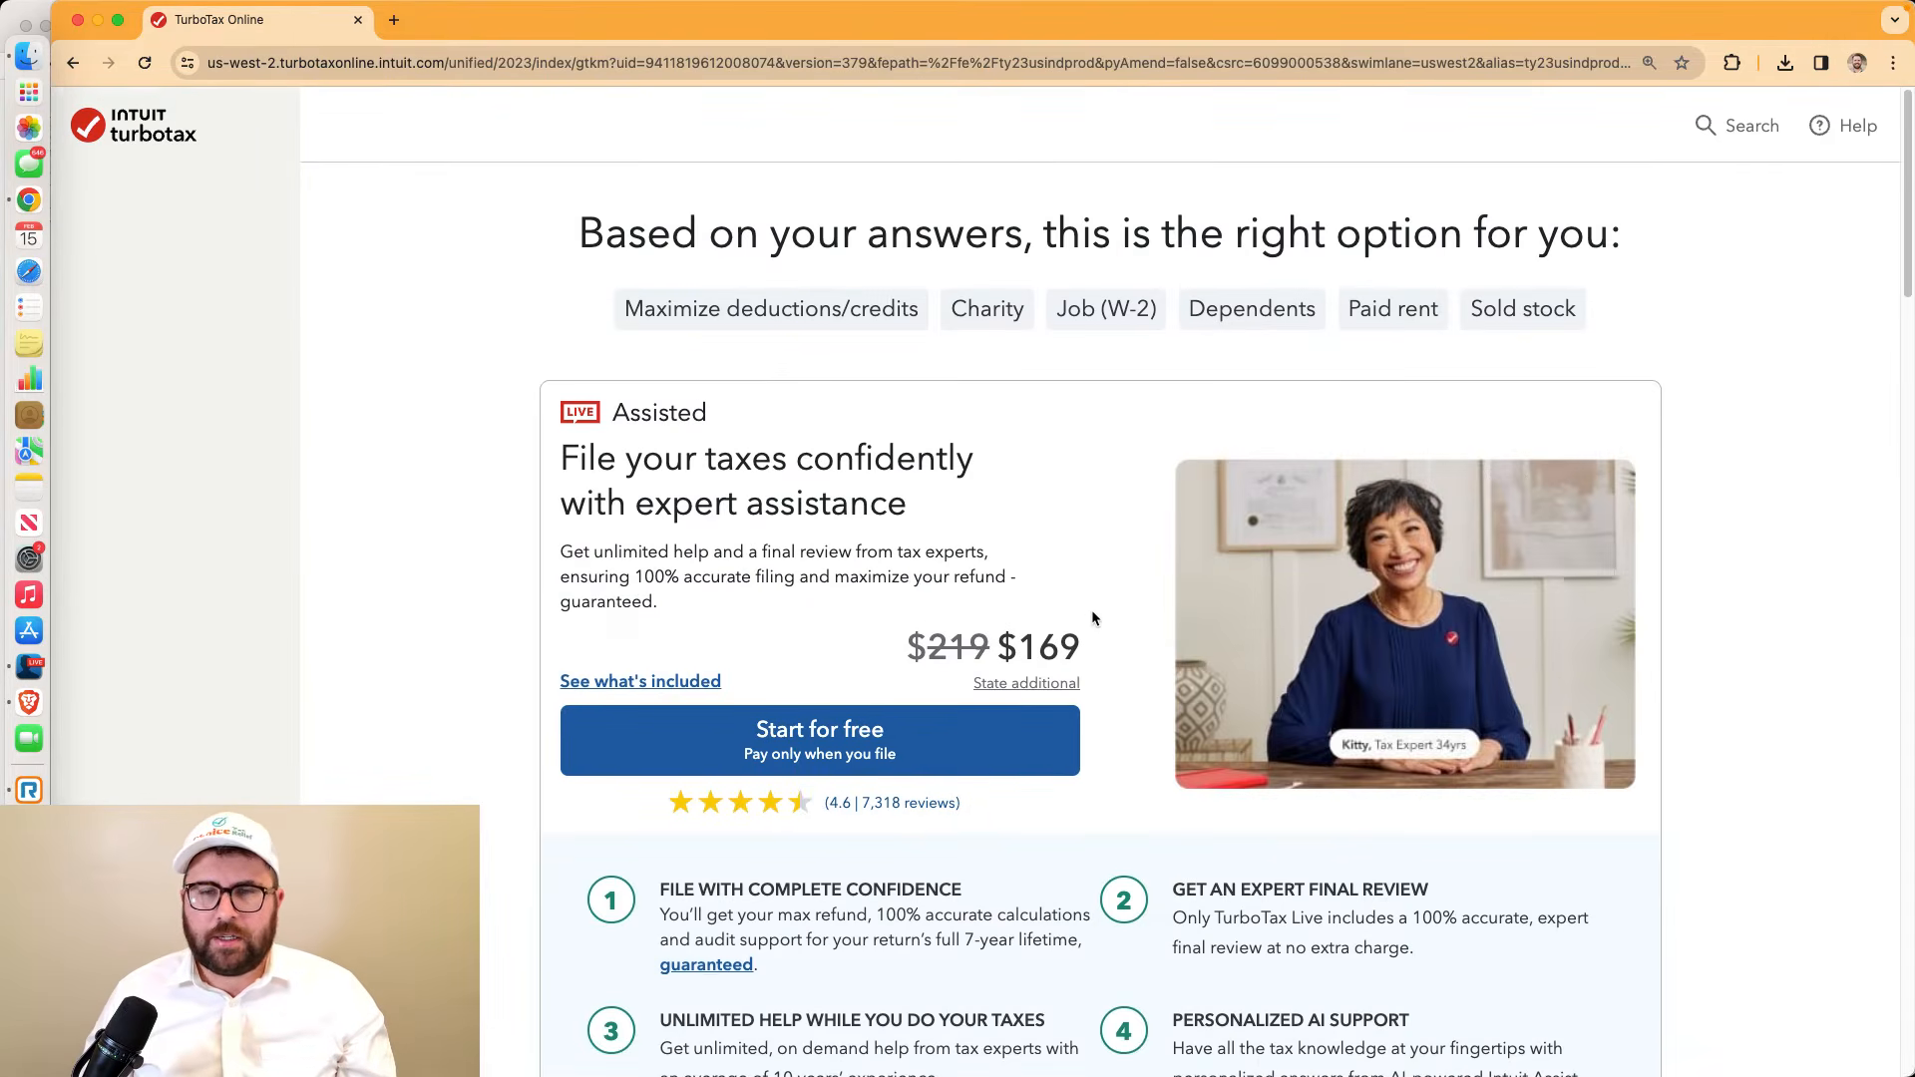
{"action": "left_click_drag", "start_coordinate": [1081, 646], "coordinate": [987, 639]}
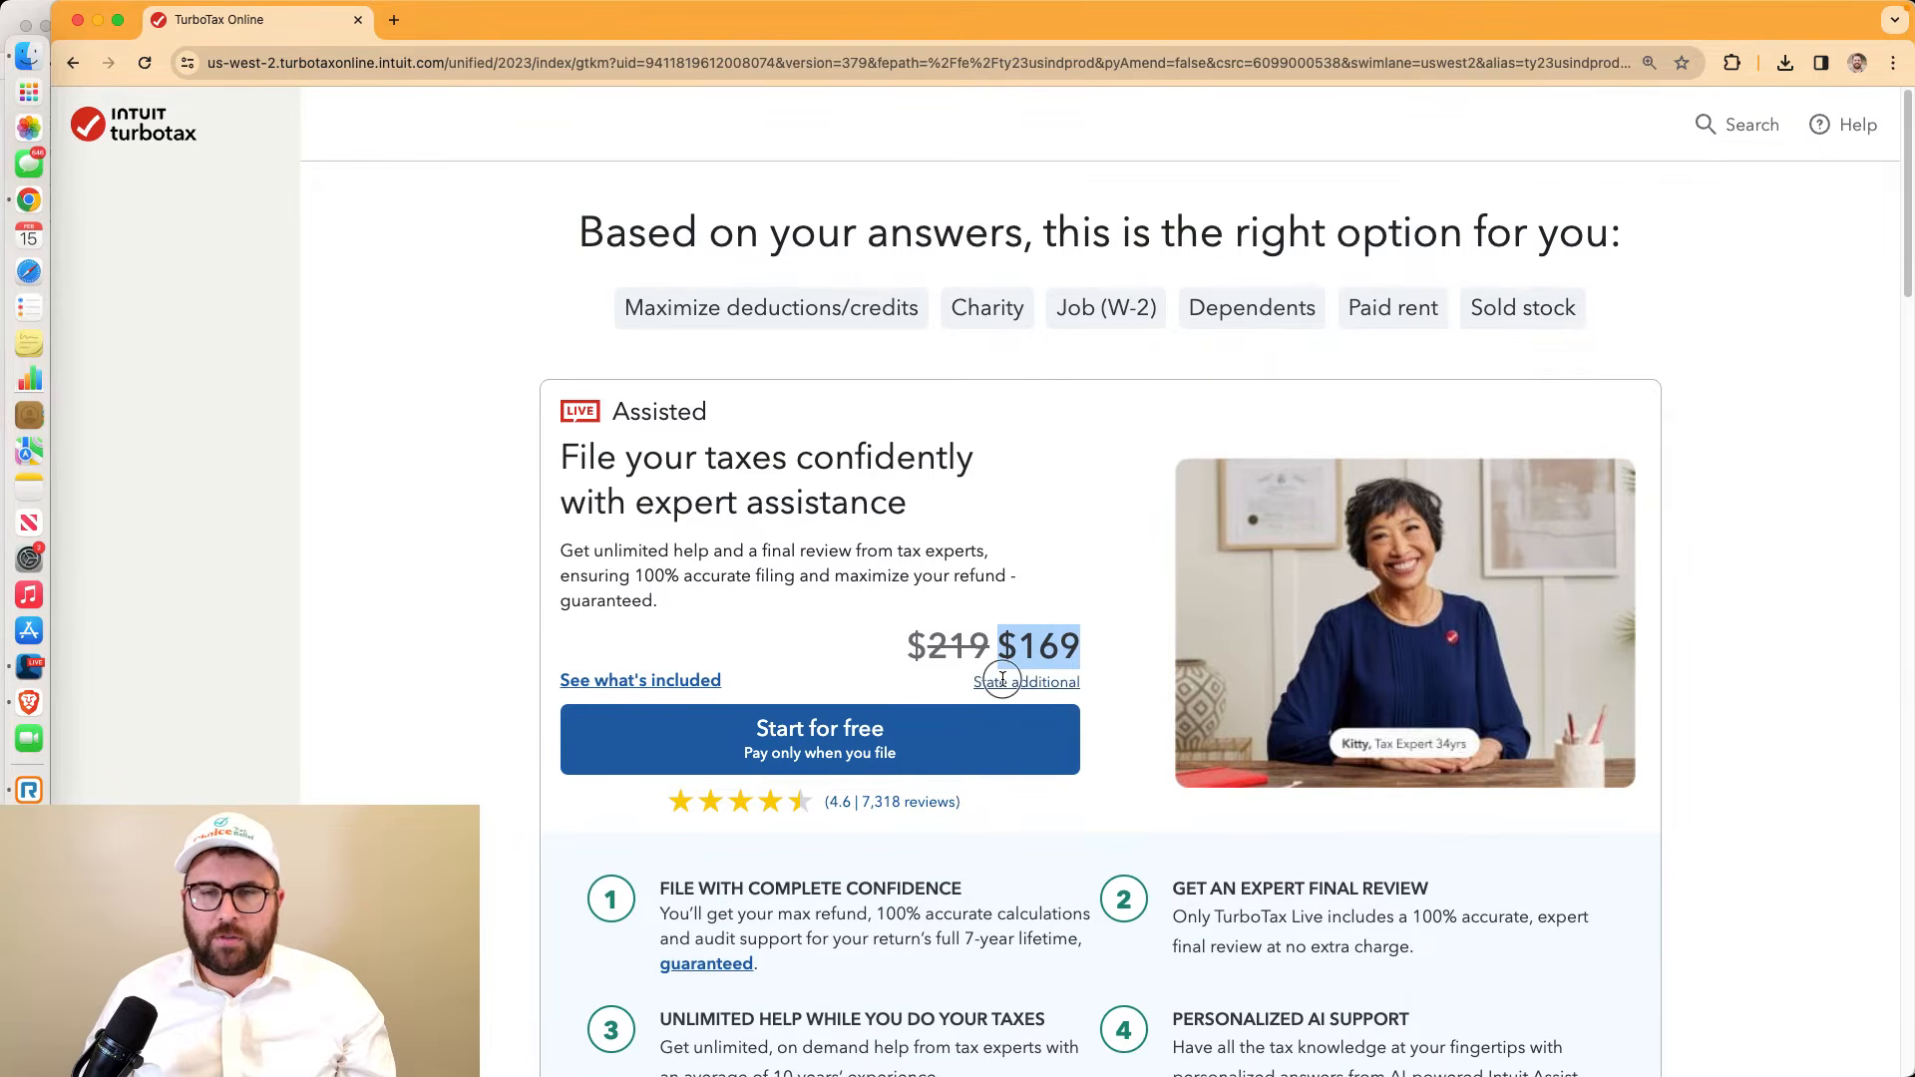
{"action": "left_click", "coordinate": [1001, 681]}
{"action": "left_click", "coordinate": [1304, 250]}
{"action": "scroll", "coordinate": [1721, 588], "scroll_direction": "down", "scroll_amount": 10}
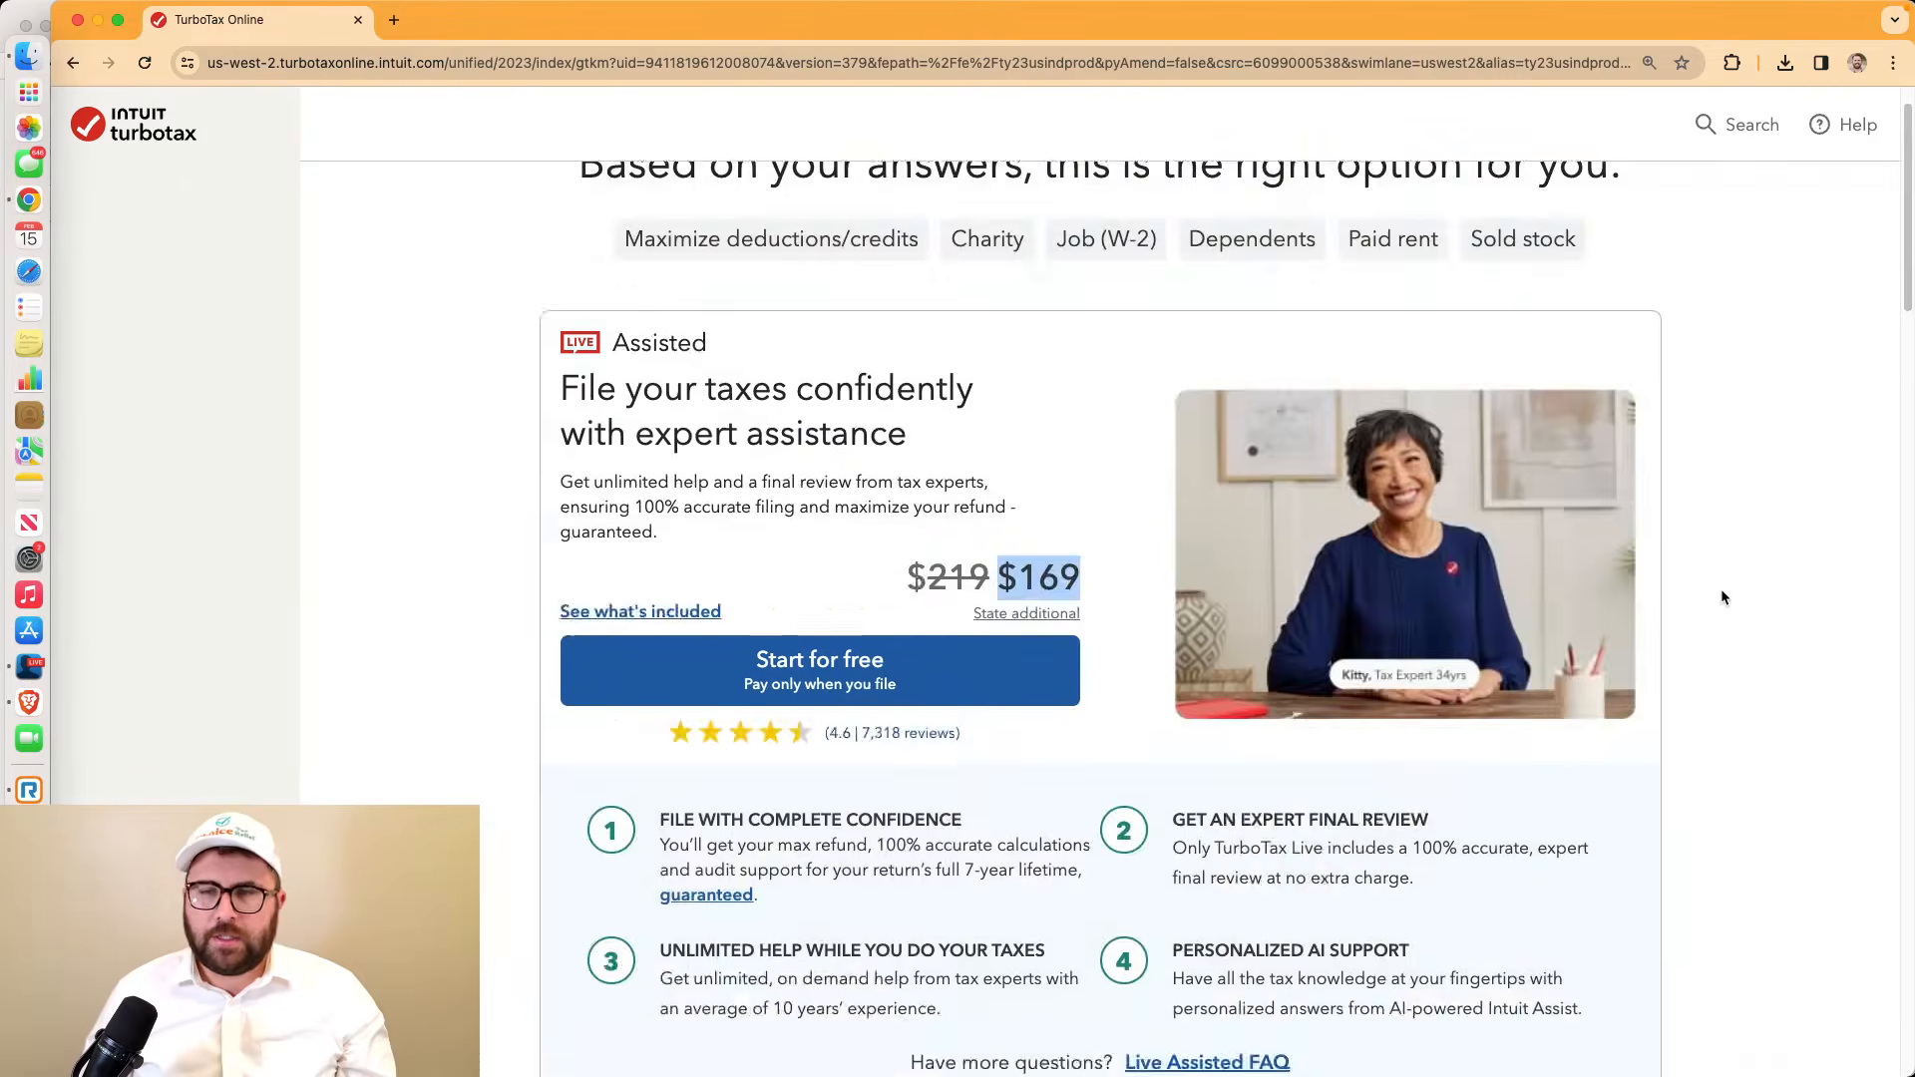
{"action": "scroll", "coordinate": [1432, 515], "scroll_direction": "up", "scroll_amount": 4}
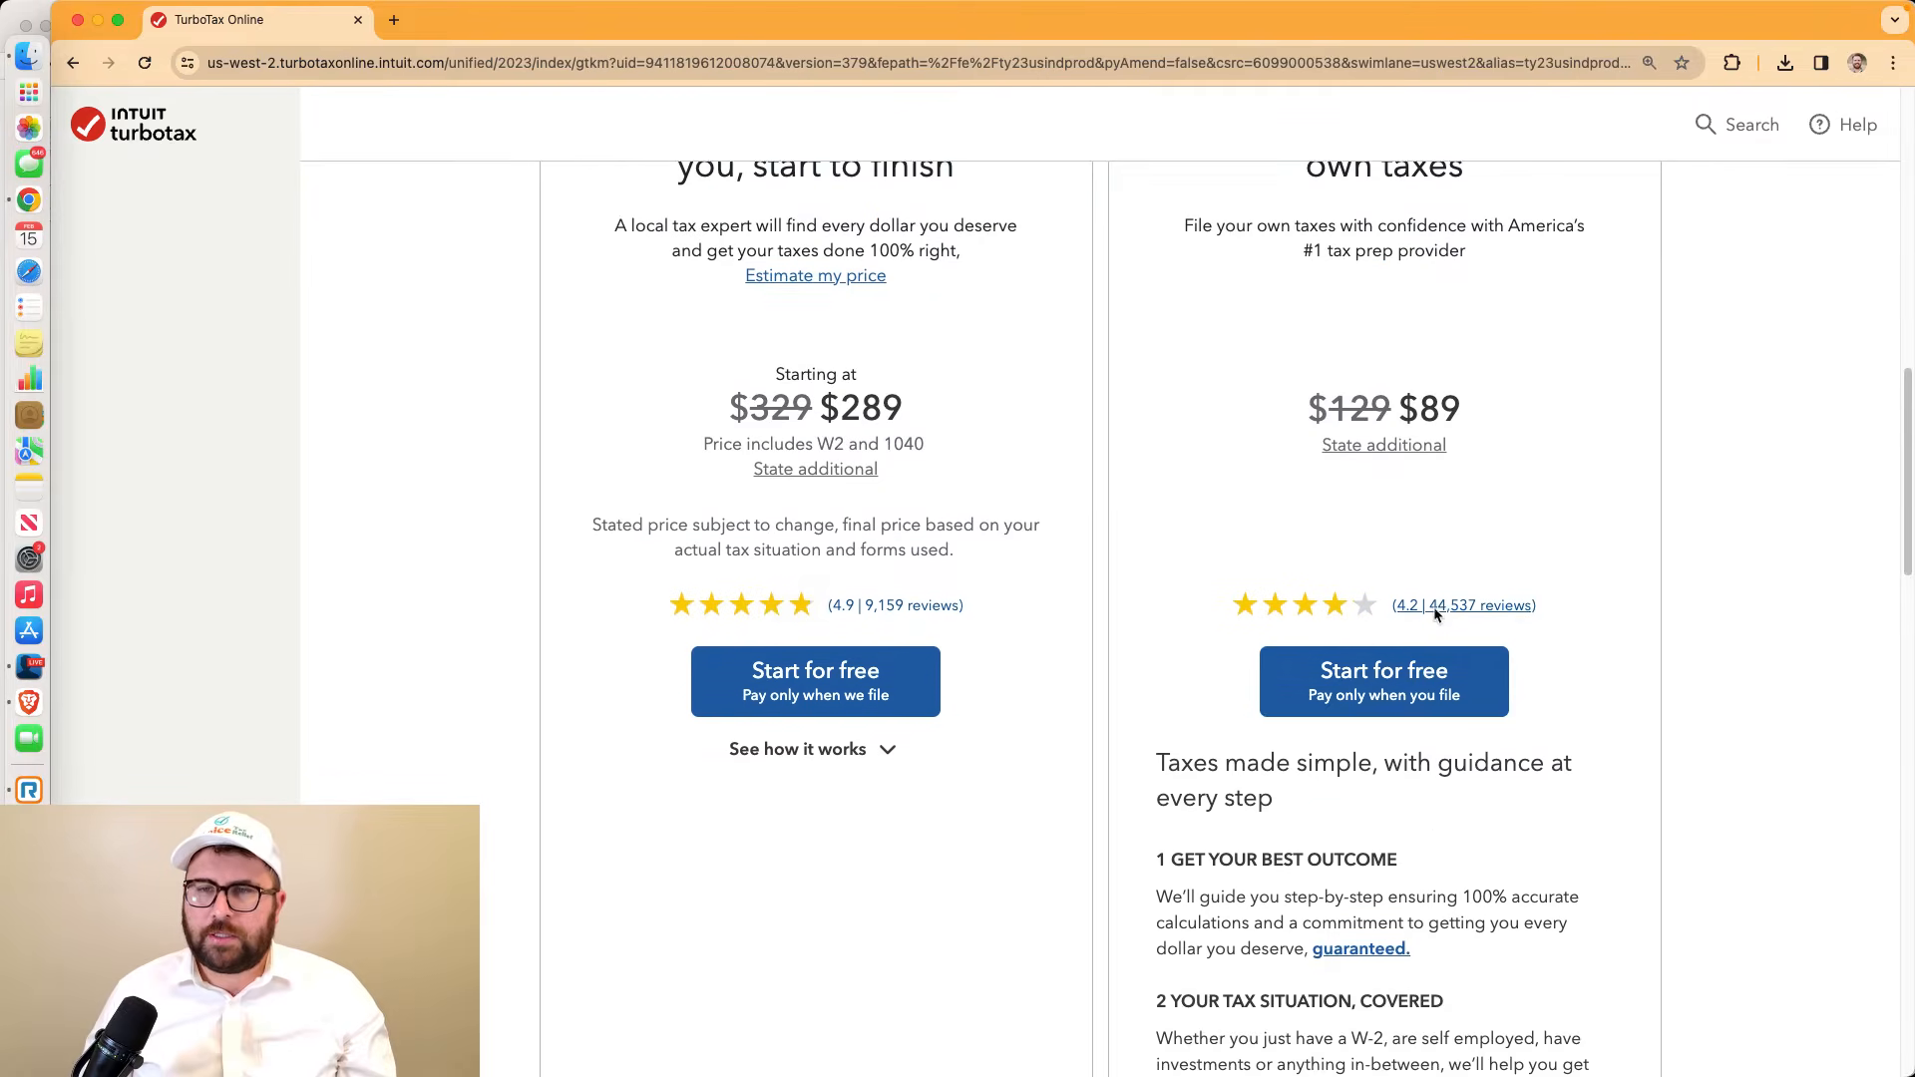
{"action": "left_click", "coordinate": [1417, 763]}
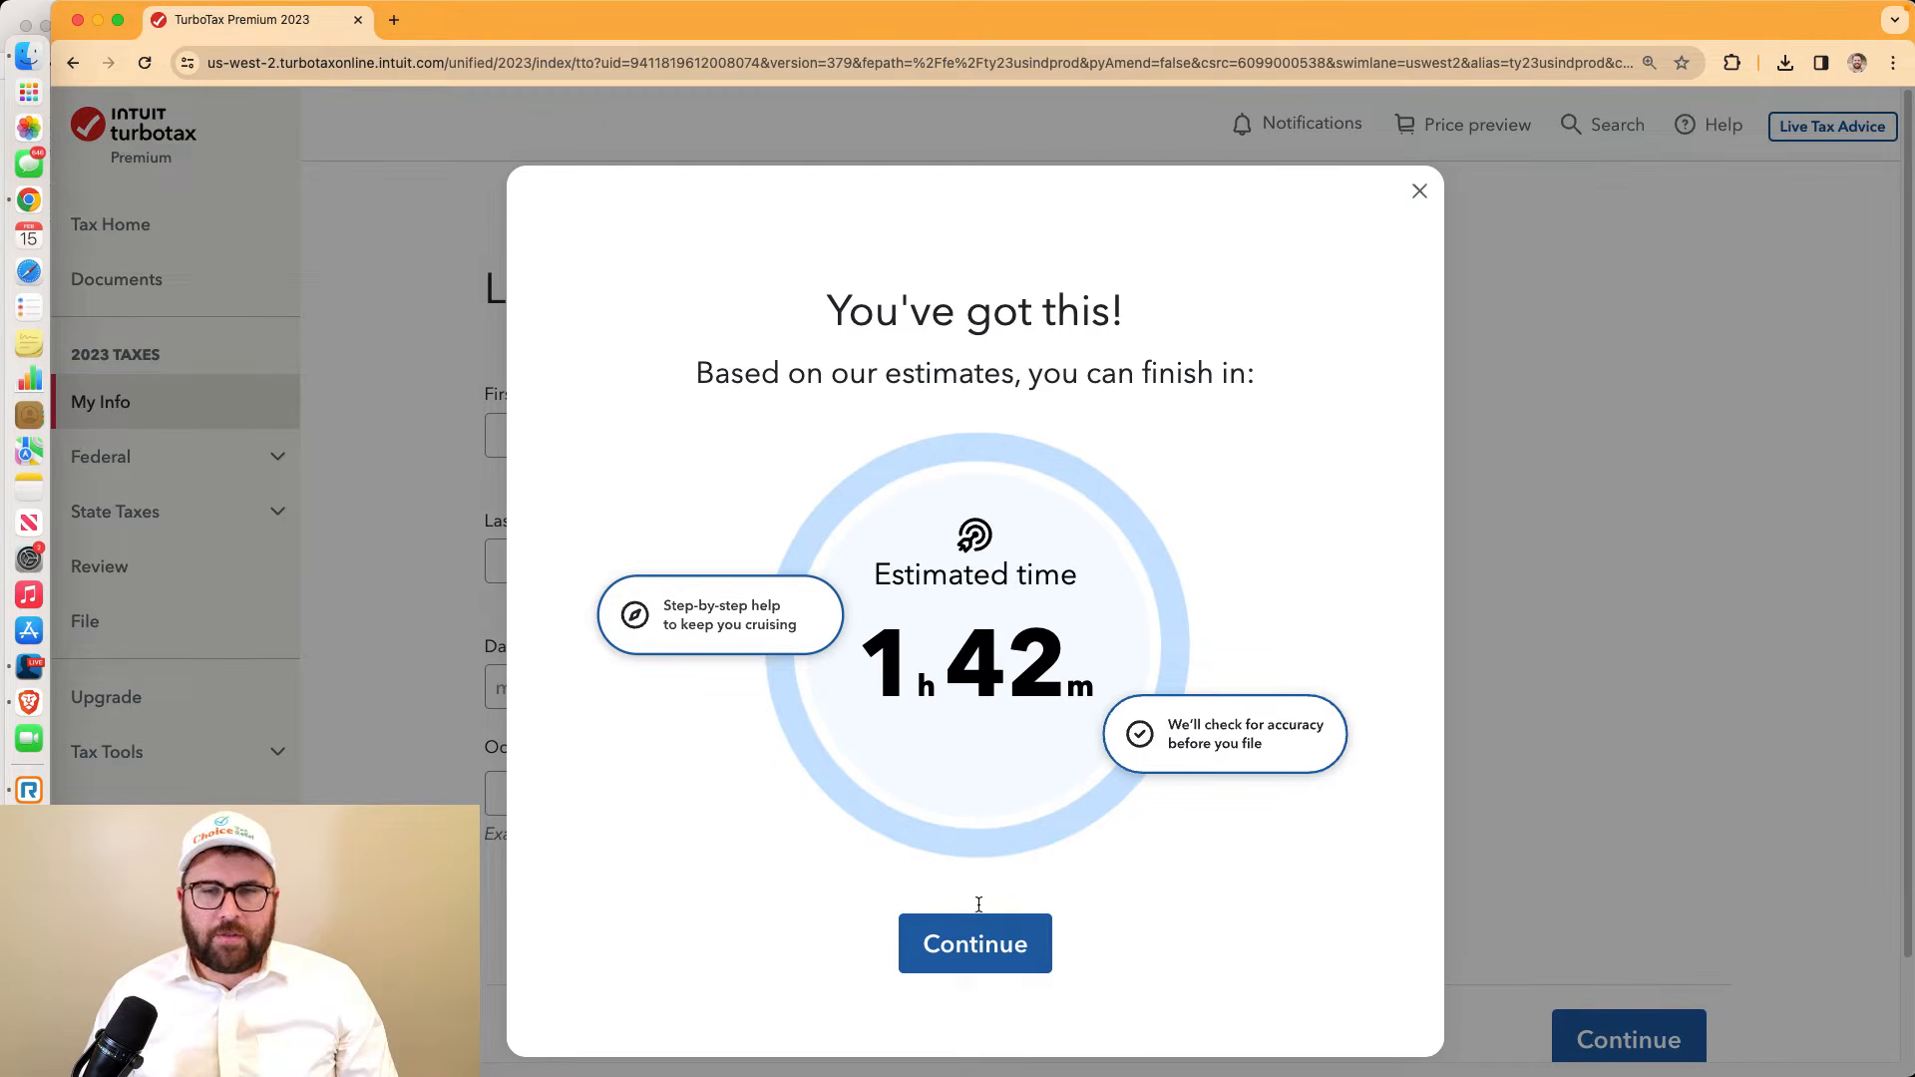
Dismiss the time estimate and enter the taxpayer's first and last name
{"action": "left_click", "coordinate": [976, 942]}
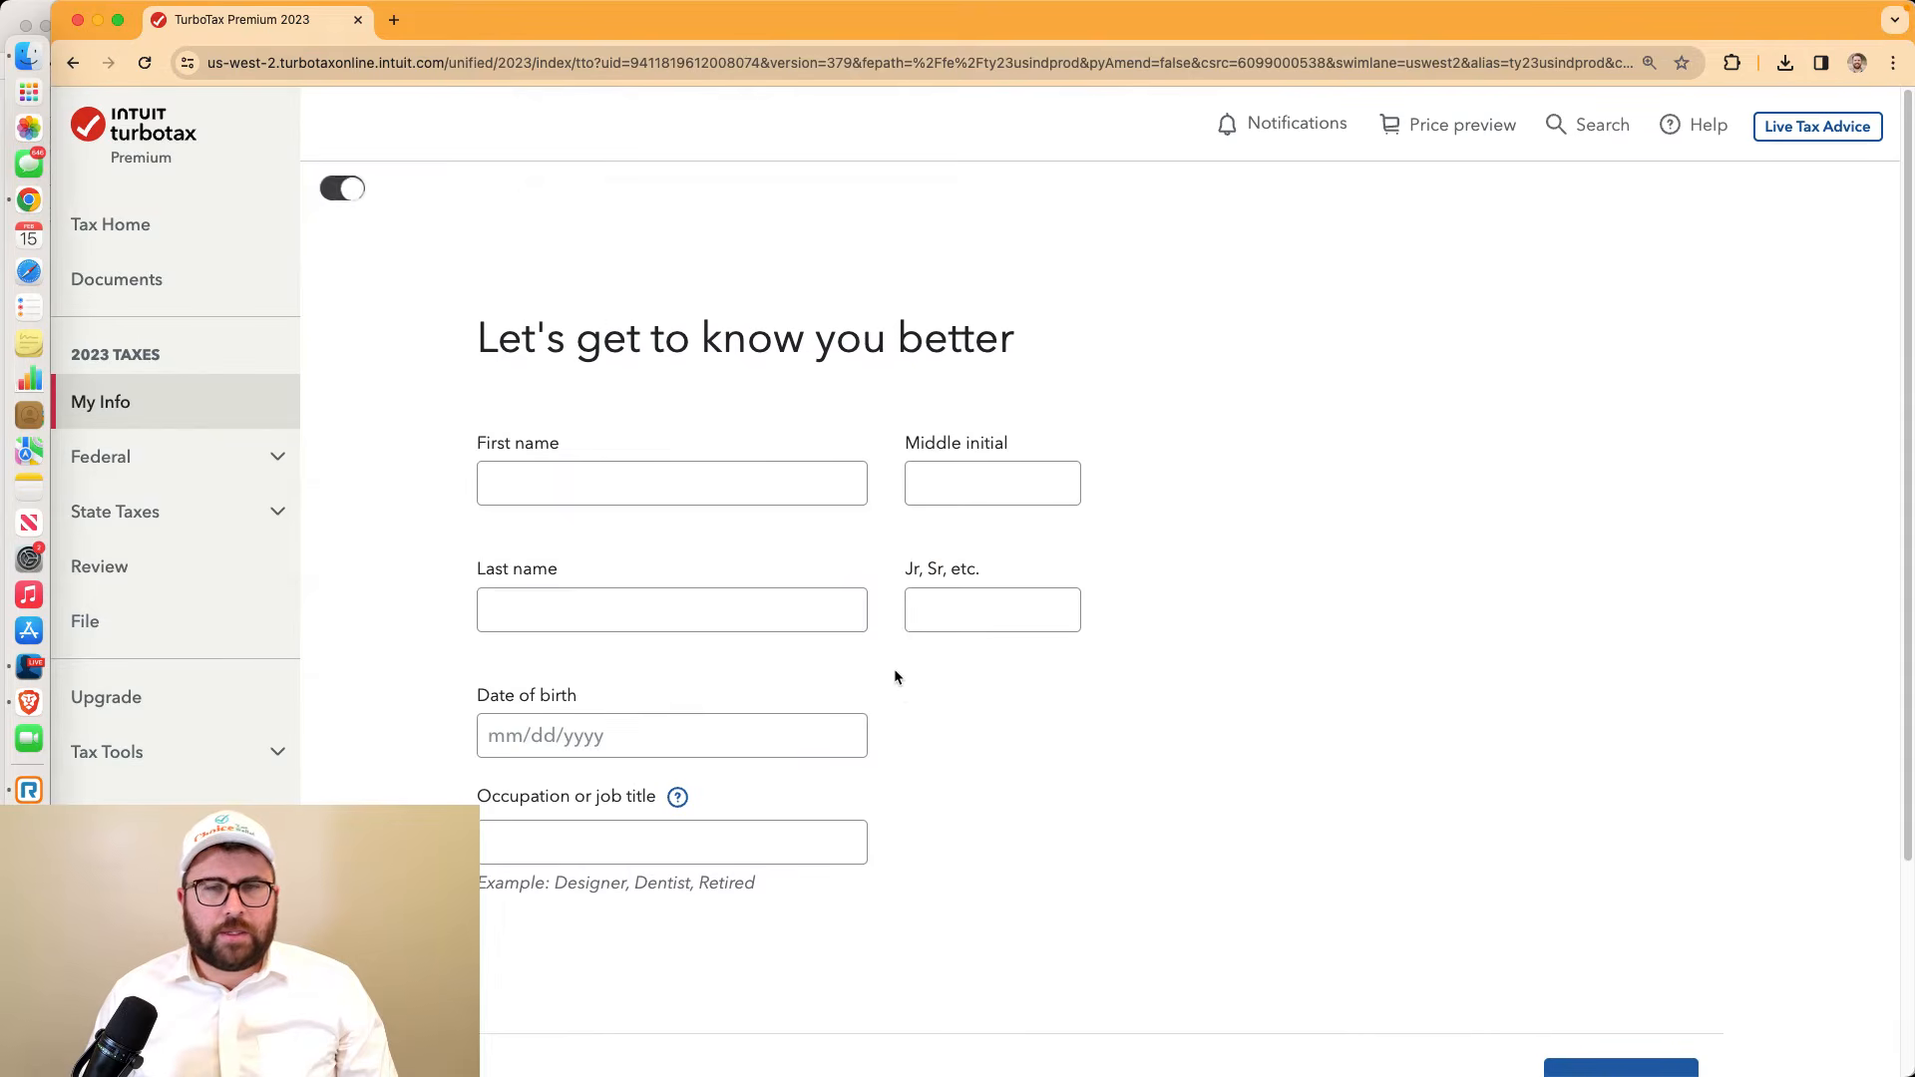
{"action": "left_click", "coordinate": [682, 489]}
{"action": "type", "text": "Vito"}
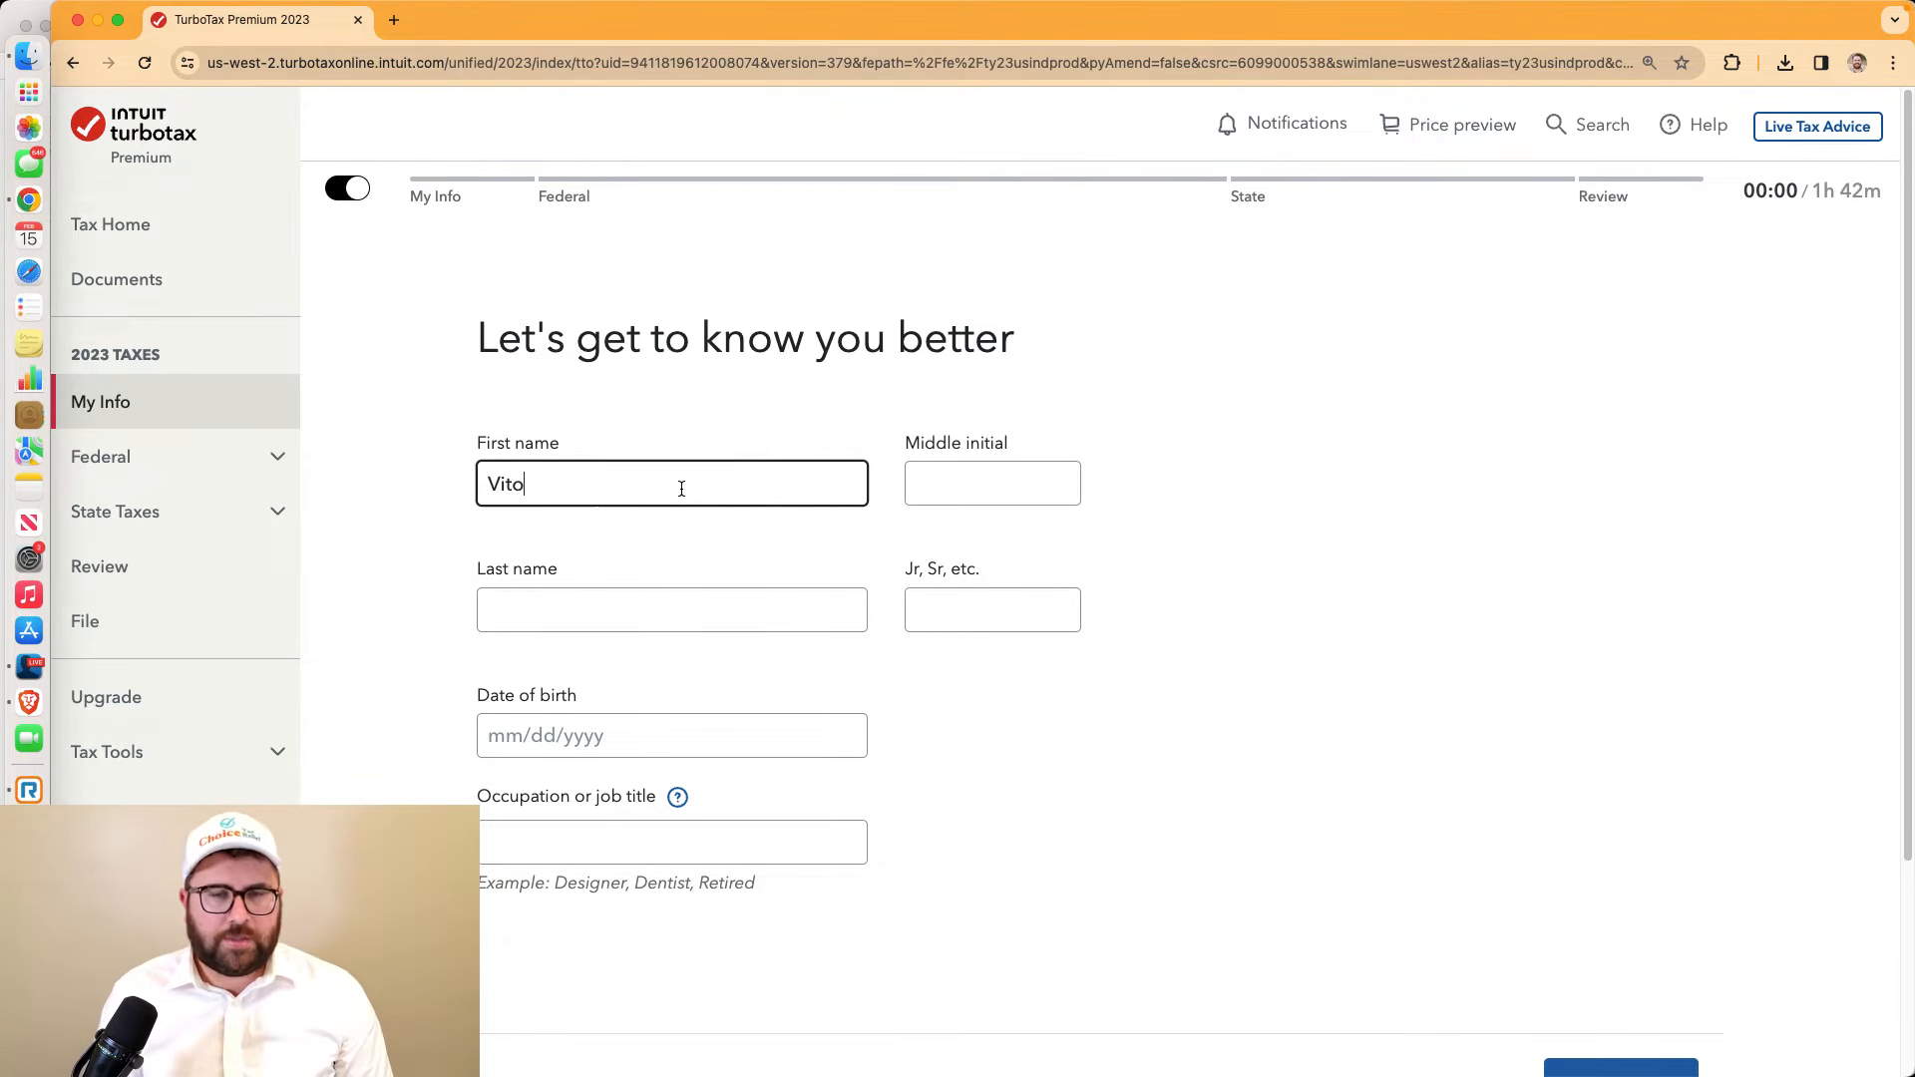
{"action": "key", "text": "Tab"}
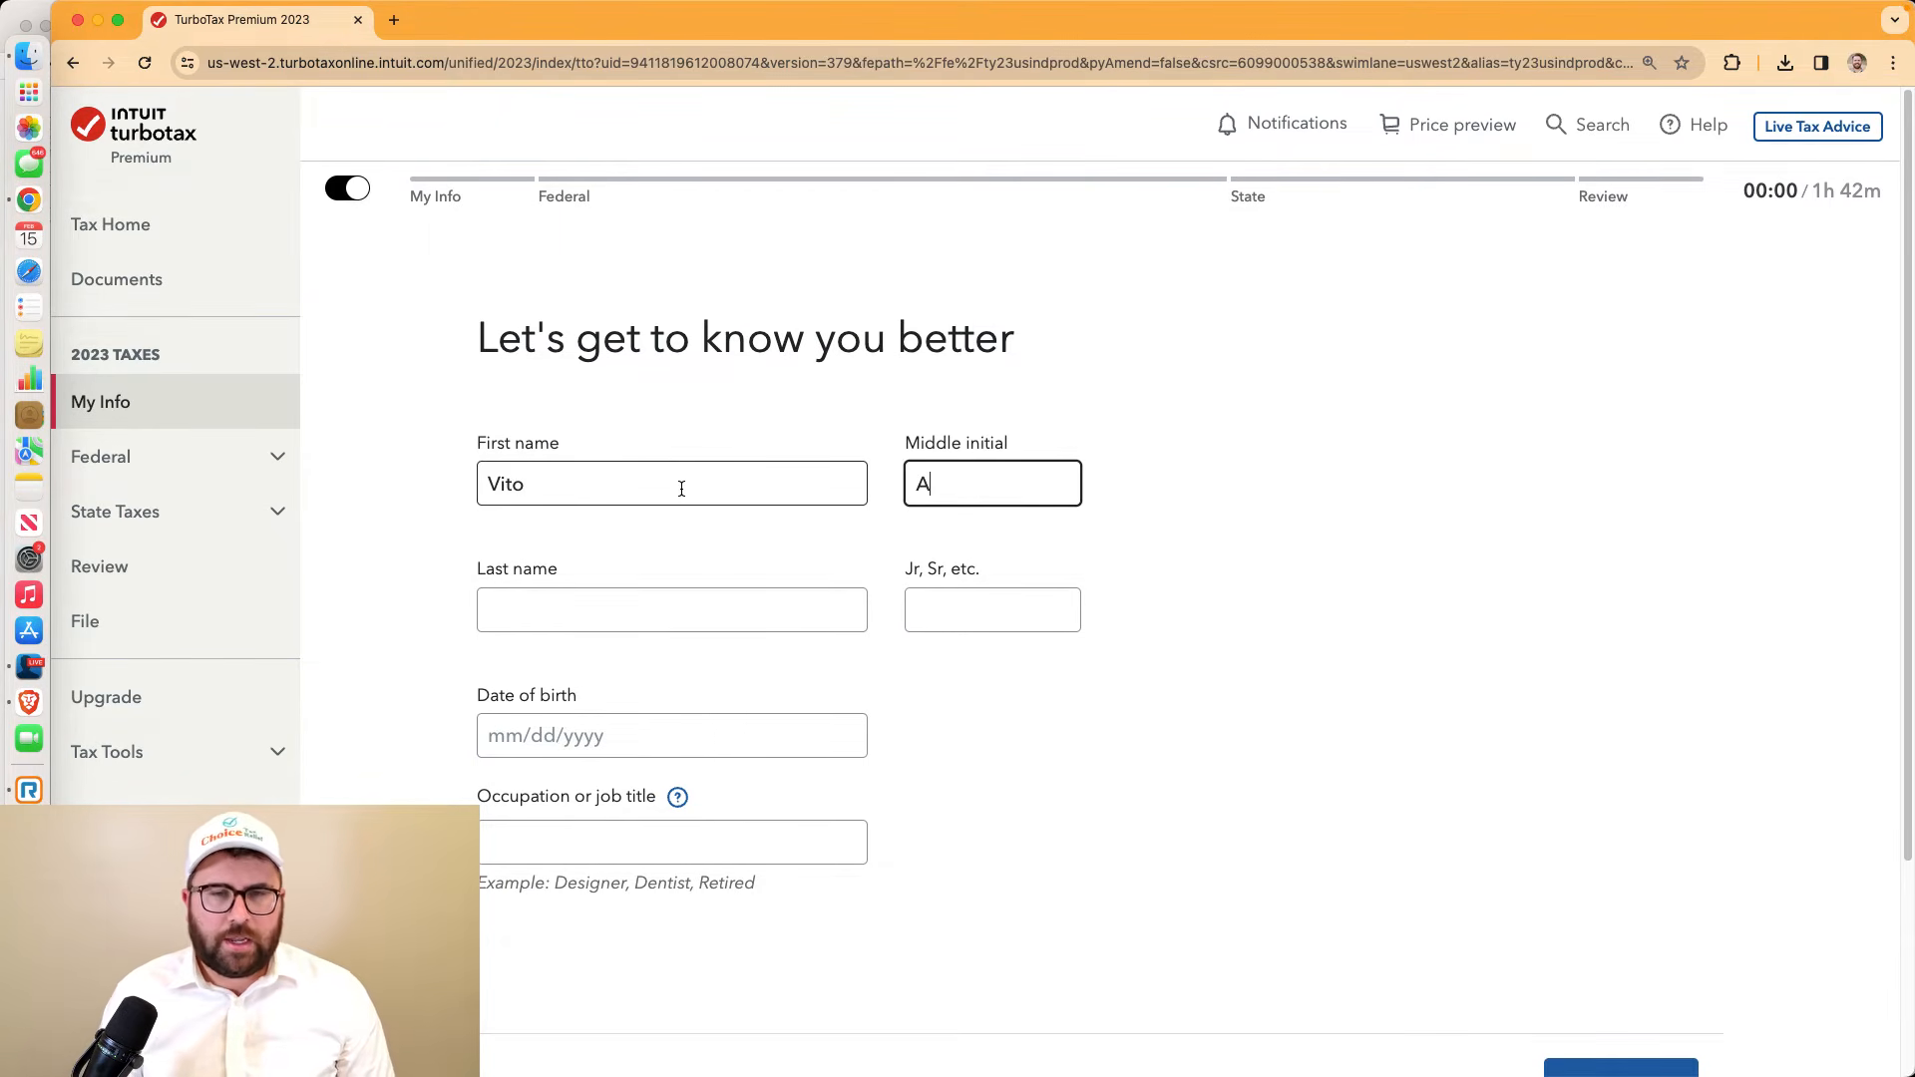
{"action": "key", "text": "Tab"}
{"action": "type", "text": "Co"}
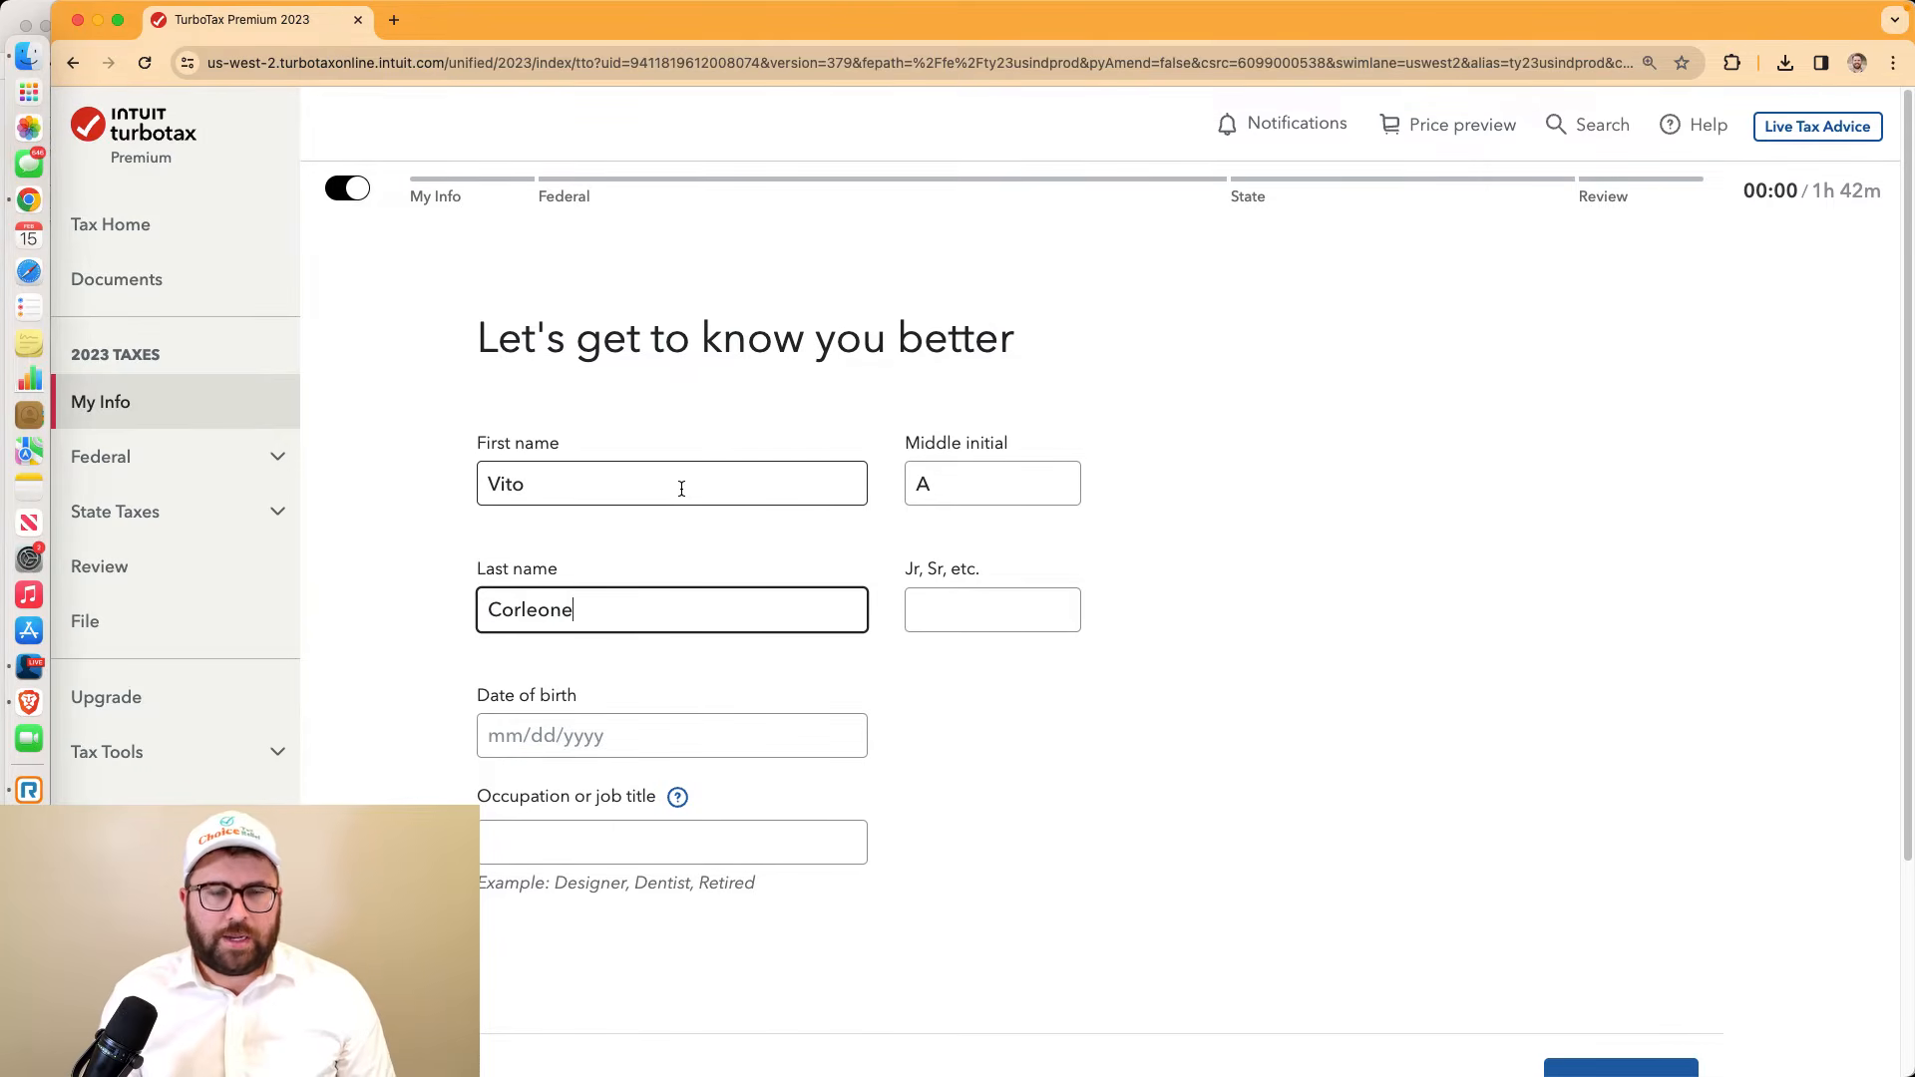
{"action": "type", "text": "rleone"}
{"action": "key", "text": "Tab"}
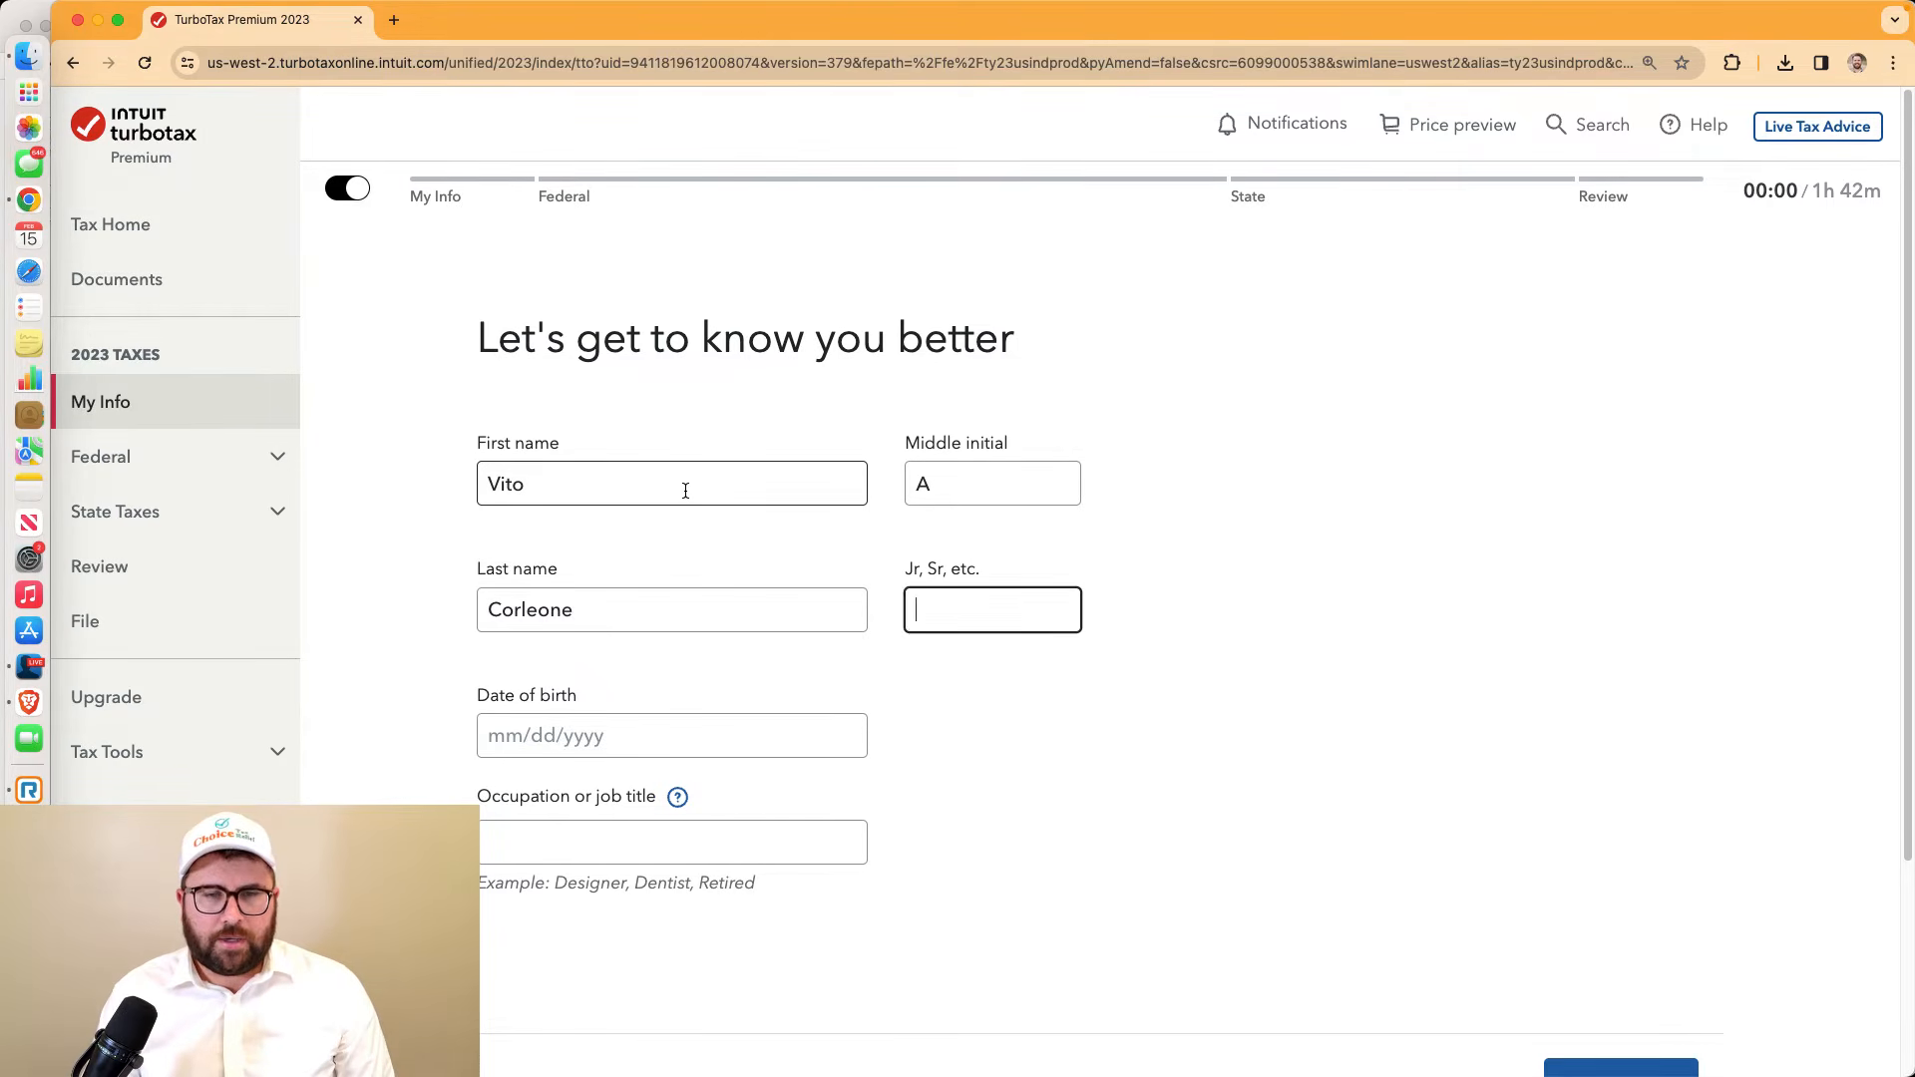
{"action": "key", "text": "Tab"}
Enter and correct the taxpayer's date of birth, set occupation to 'Godfather', and continue
{"action": "type", "text": "01/"}
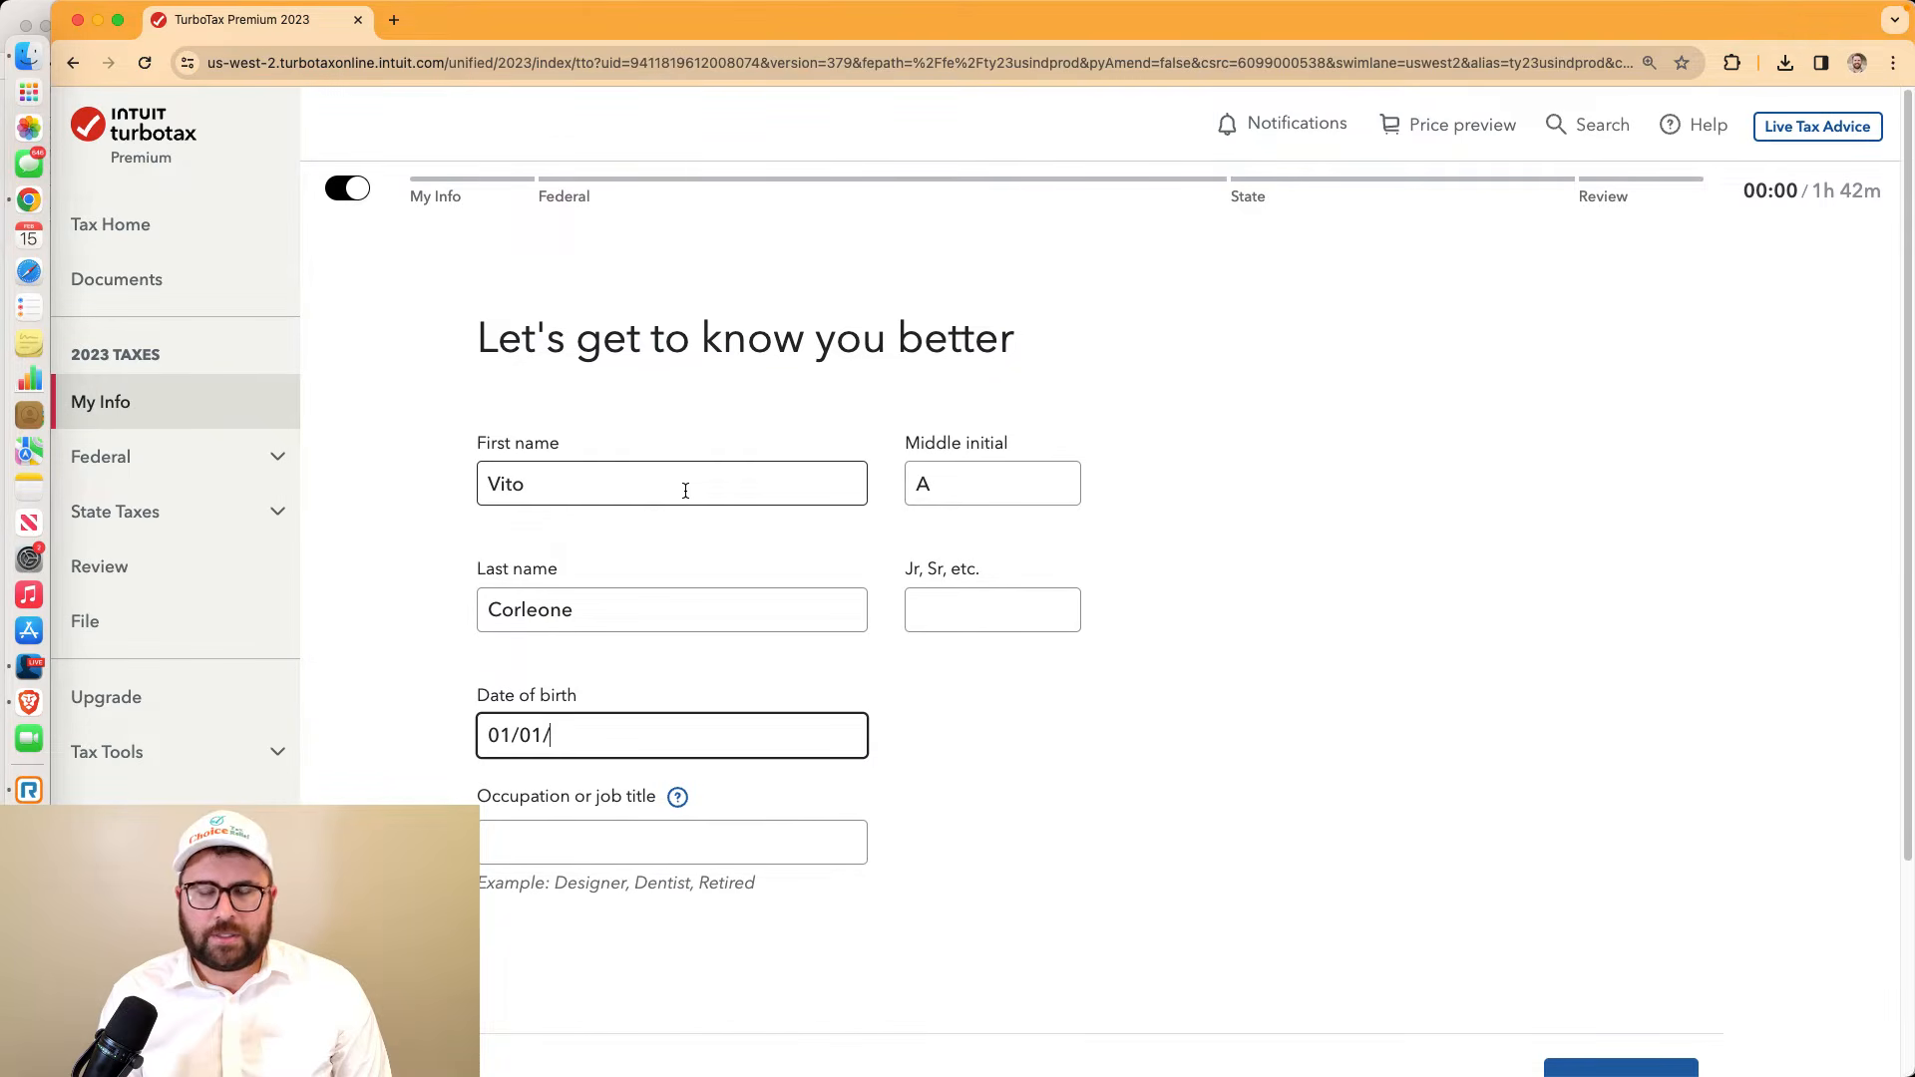
{"action": "type", "text": "01/20"}
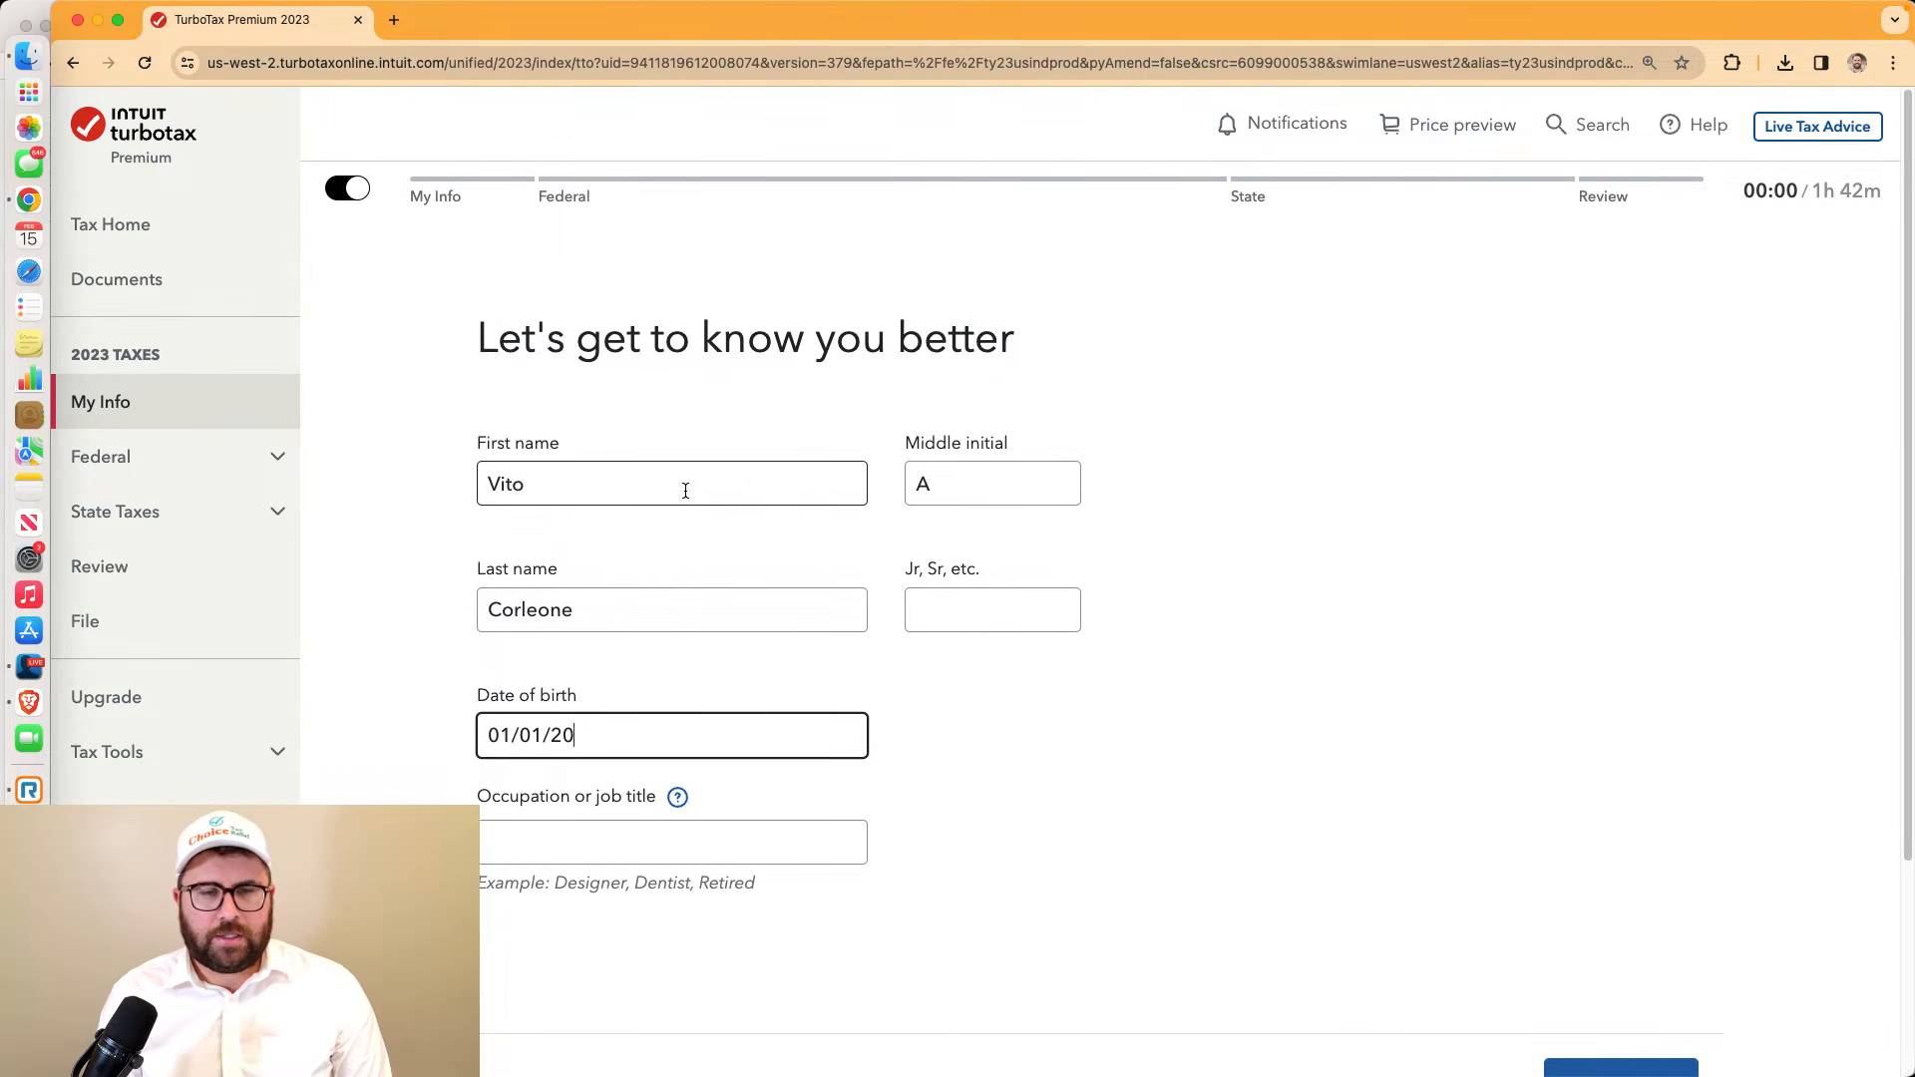
{"action": "type", "text": "18189"}
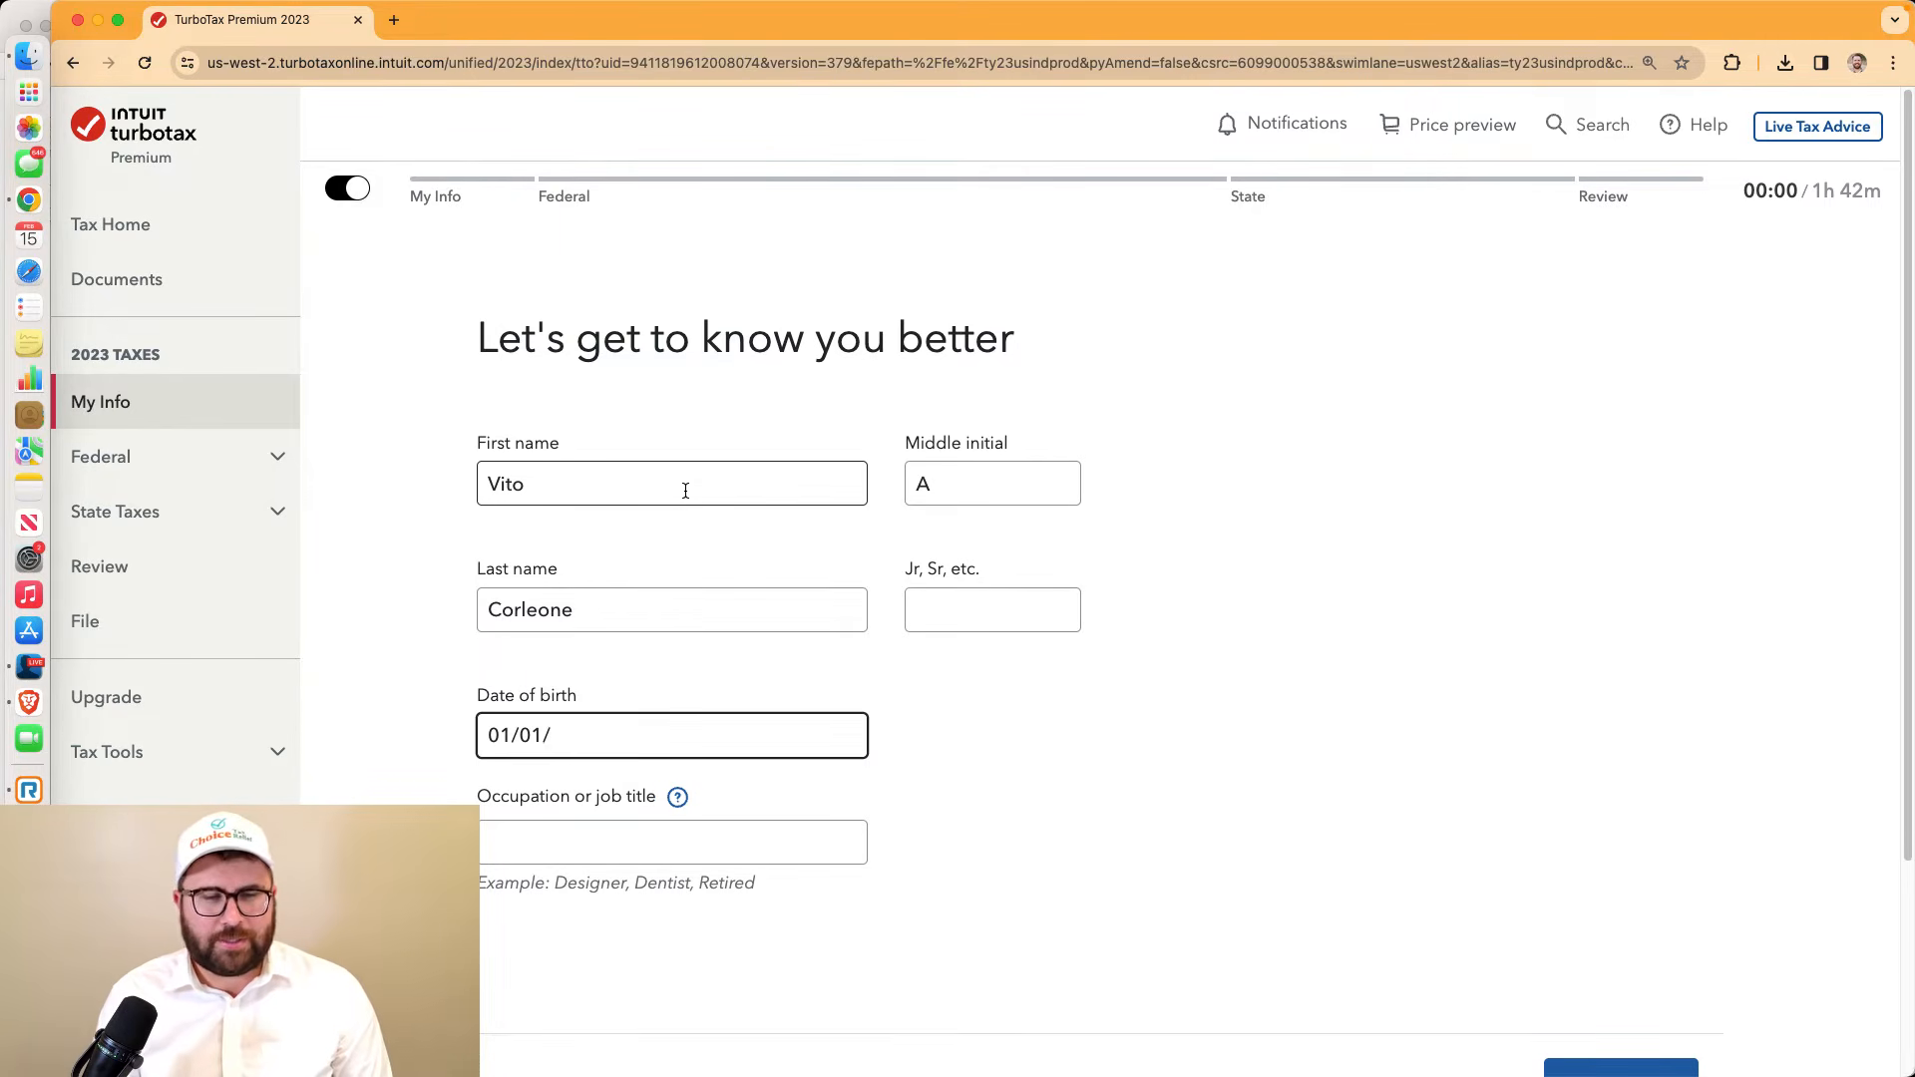
{"action": "type", "text": "1970"}
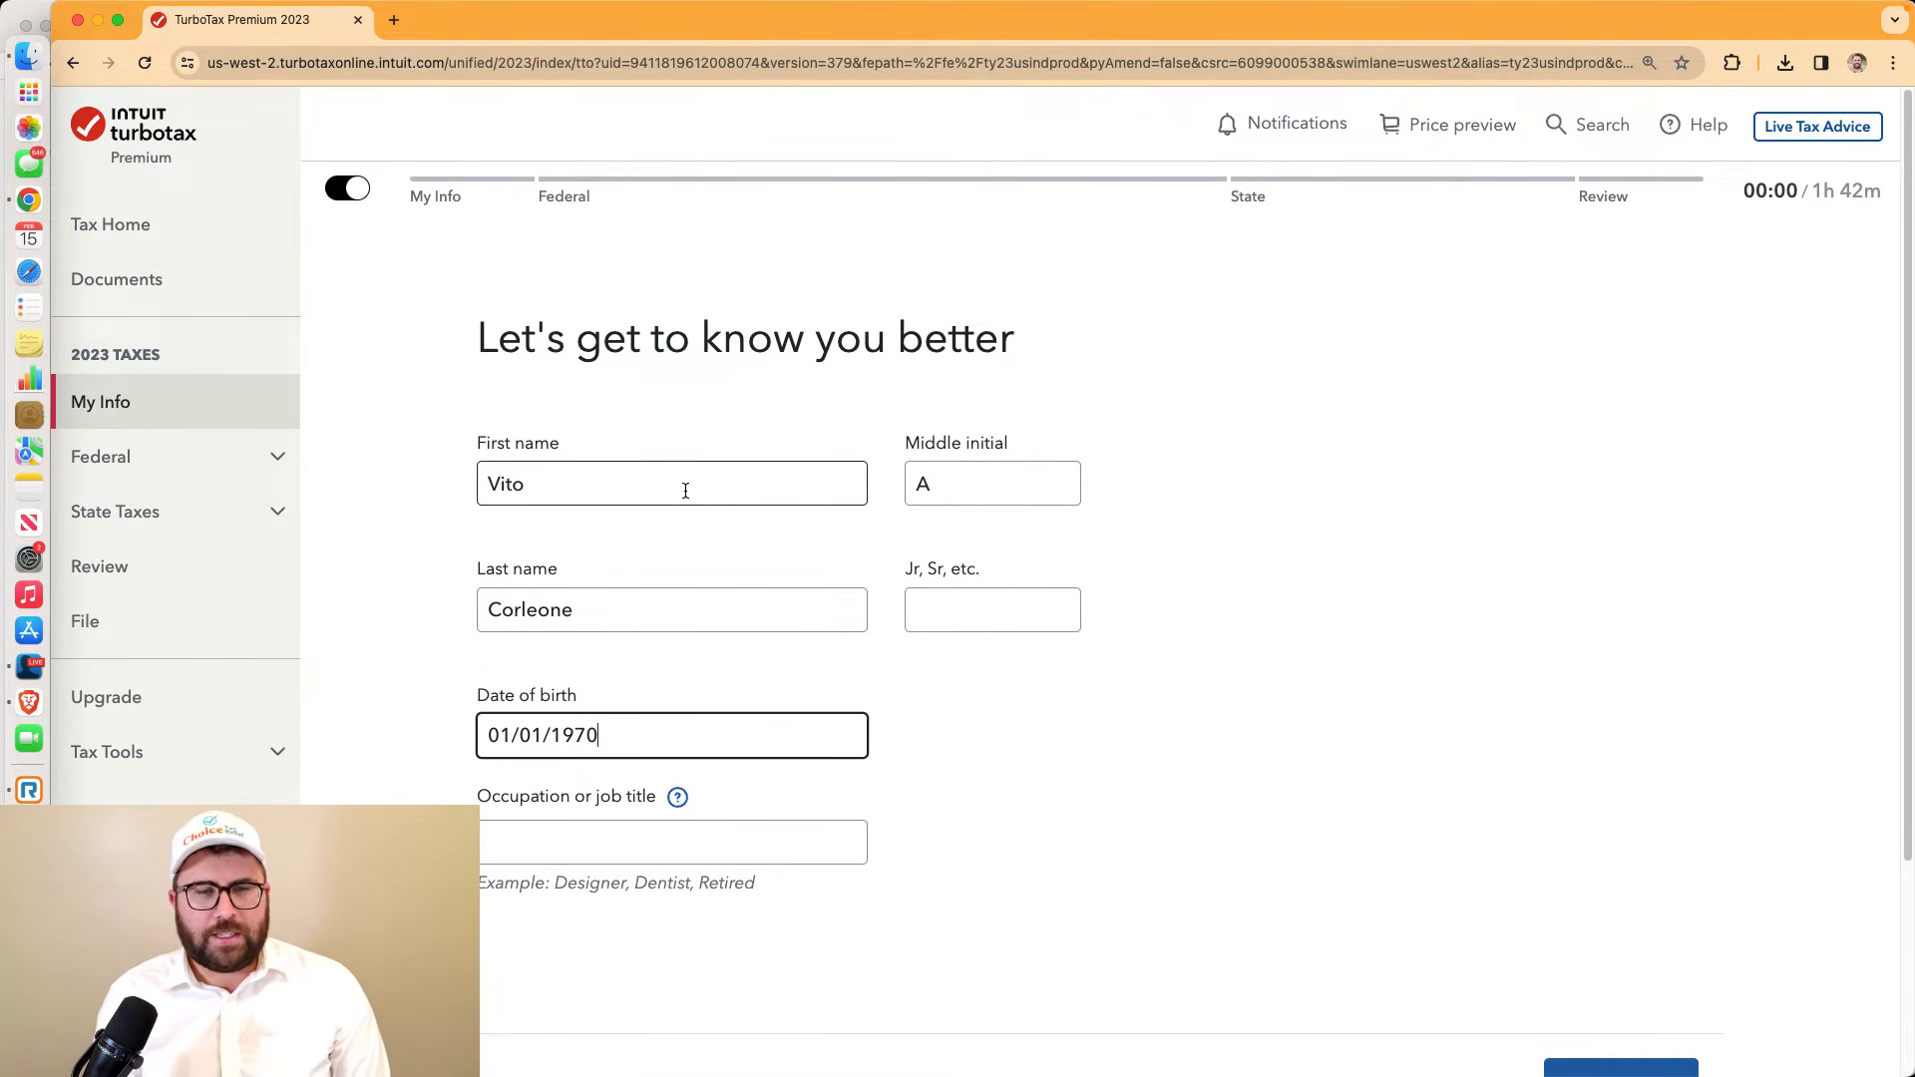
{"action": "key", "text": "BackSpace"}
{"action": "type", "text": "2"}
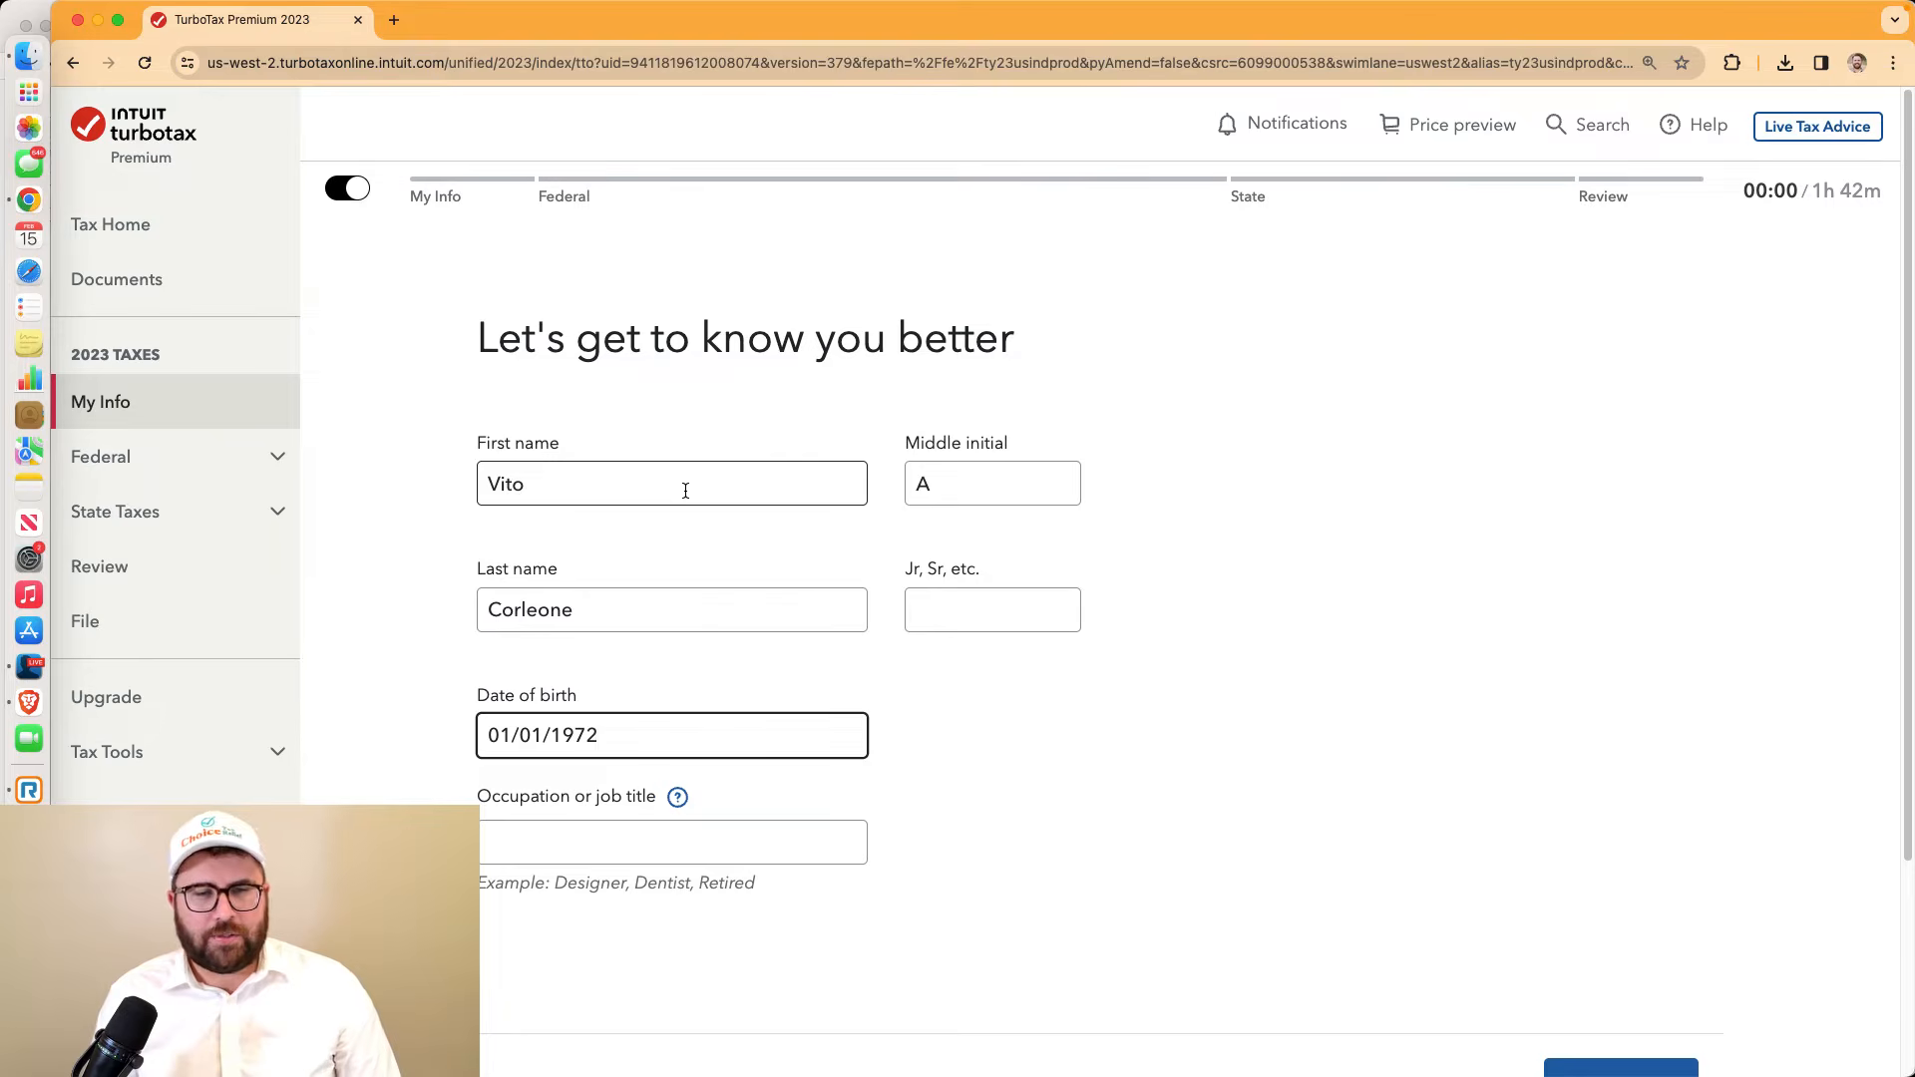
{"action": "left_click", "coordinate": [528, 843]}
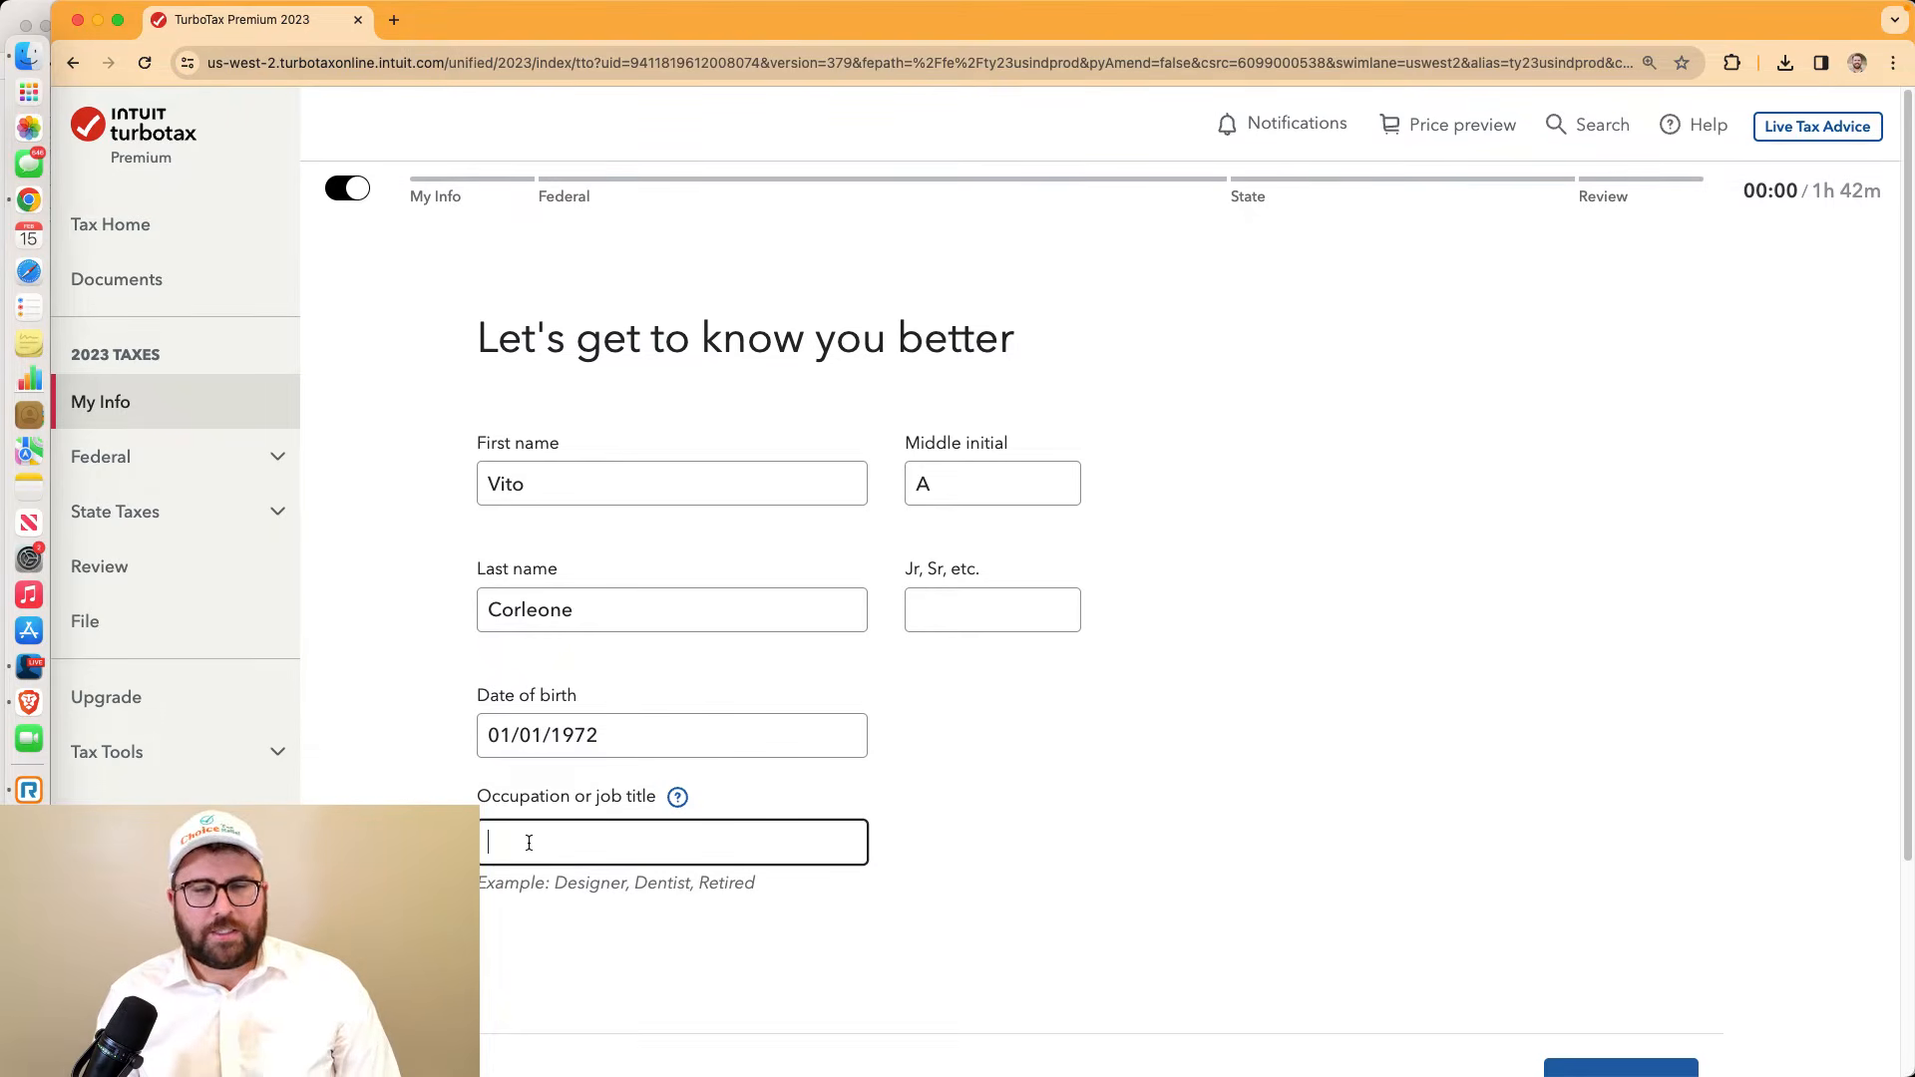
{"action": "type", "text": "Godfather"}
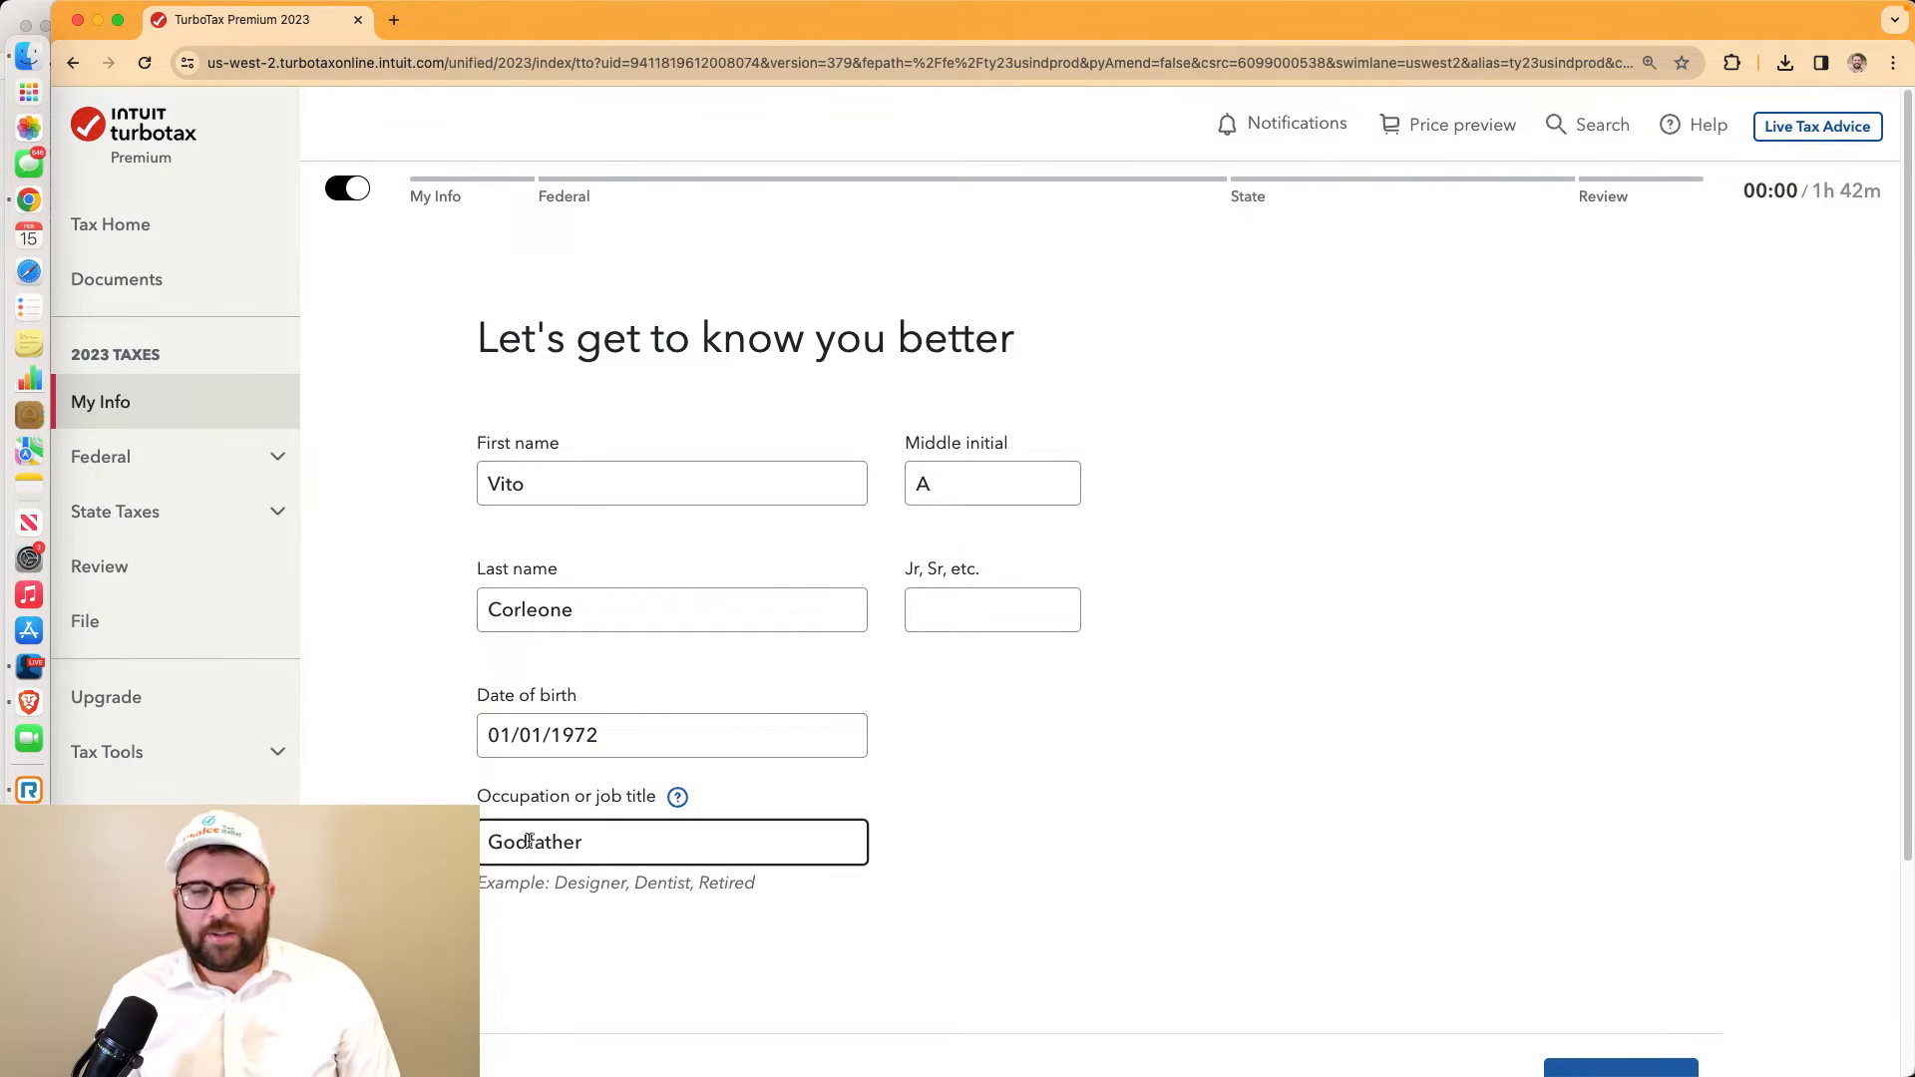
{"action": "scroll", "coordinate": [1277, 860], "scroll_direction": "down", "scroll_amount": 2}
{"action": "left_click", "coordinate": [1648, 973]}
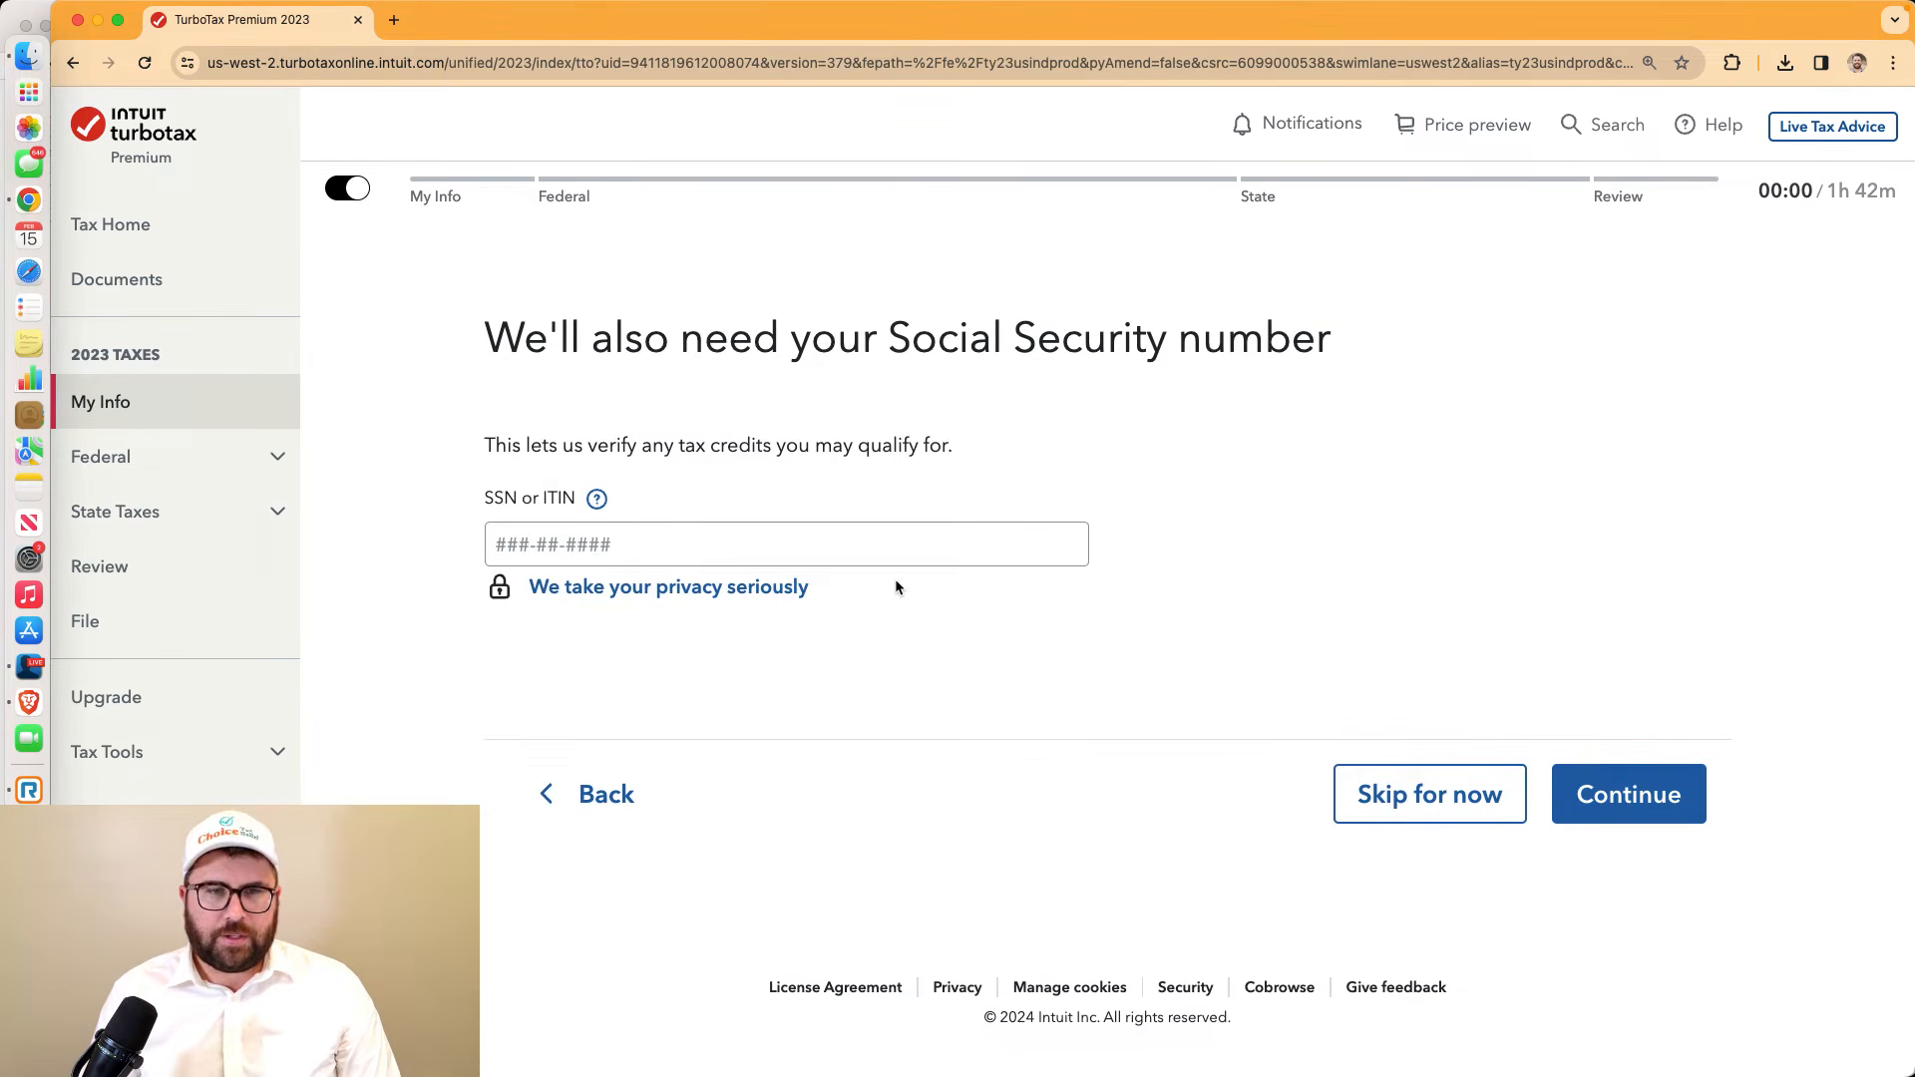
Enter the taxpayer's Social Security number, replacing the rejected one with a valid number
{"action": "left_click", "coordinate": [878, 552]}
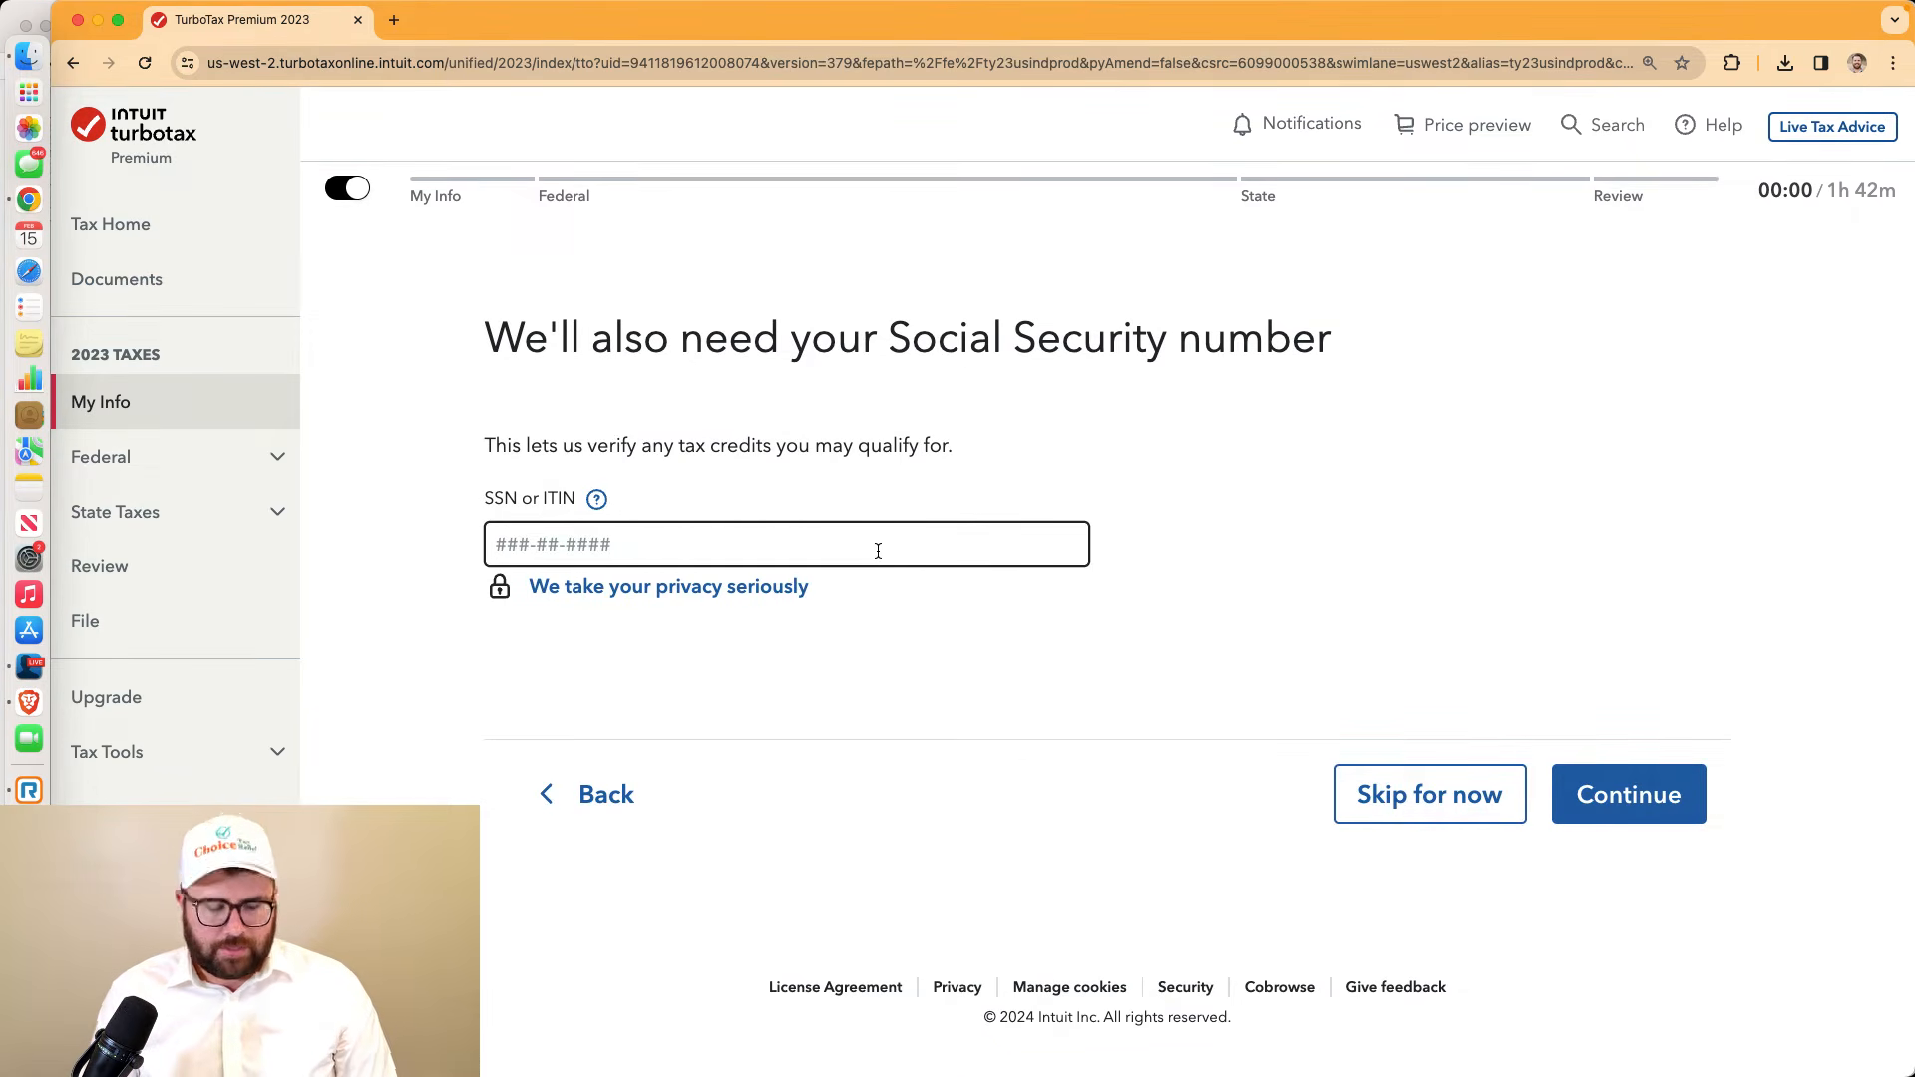
{"action": "type", "text": "123-45-6789"}
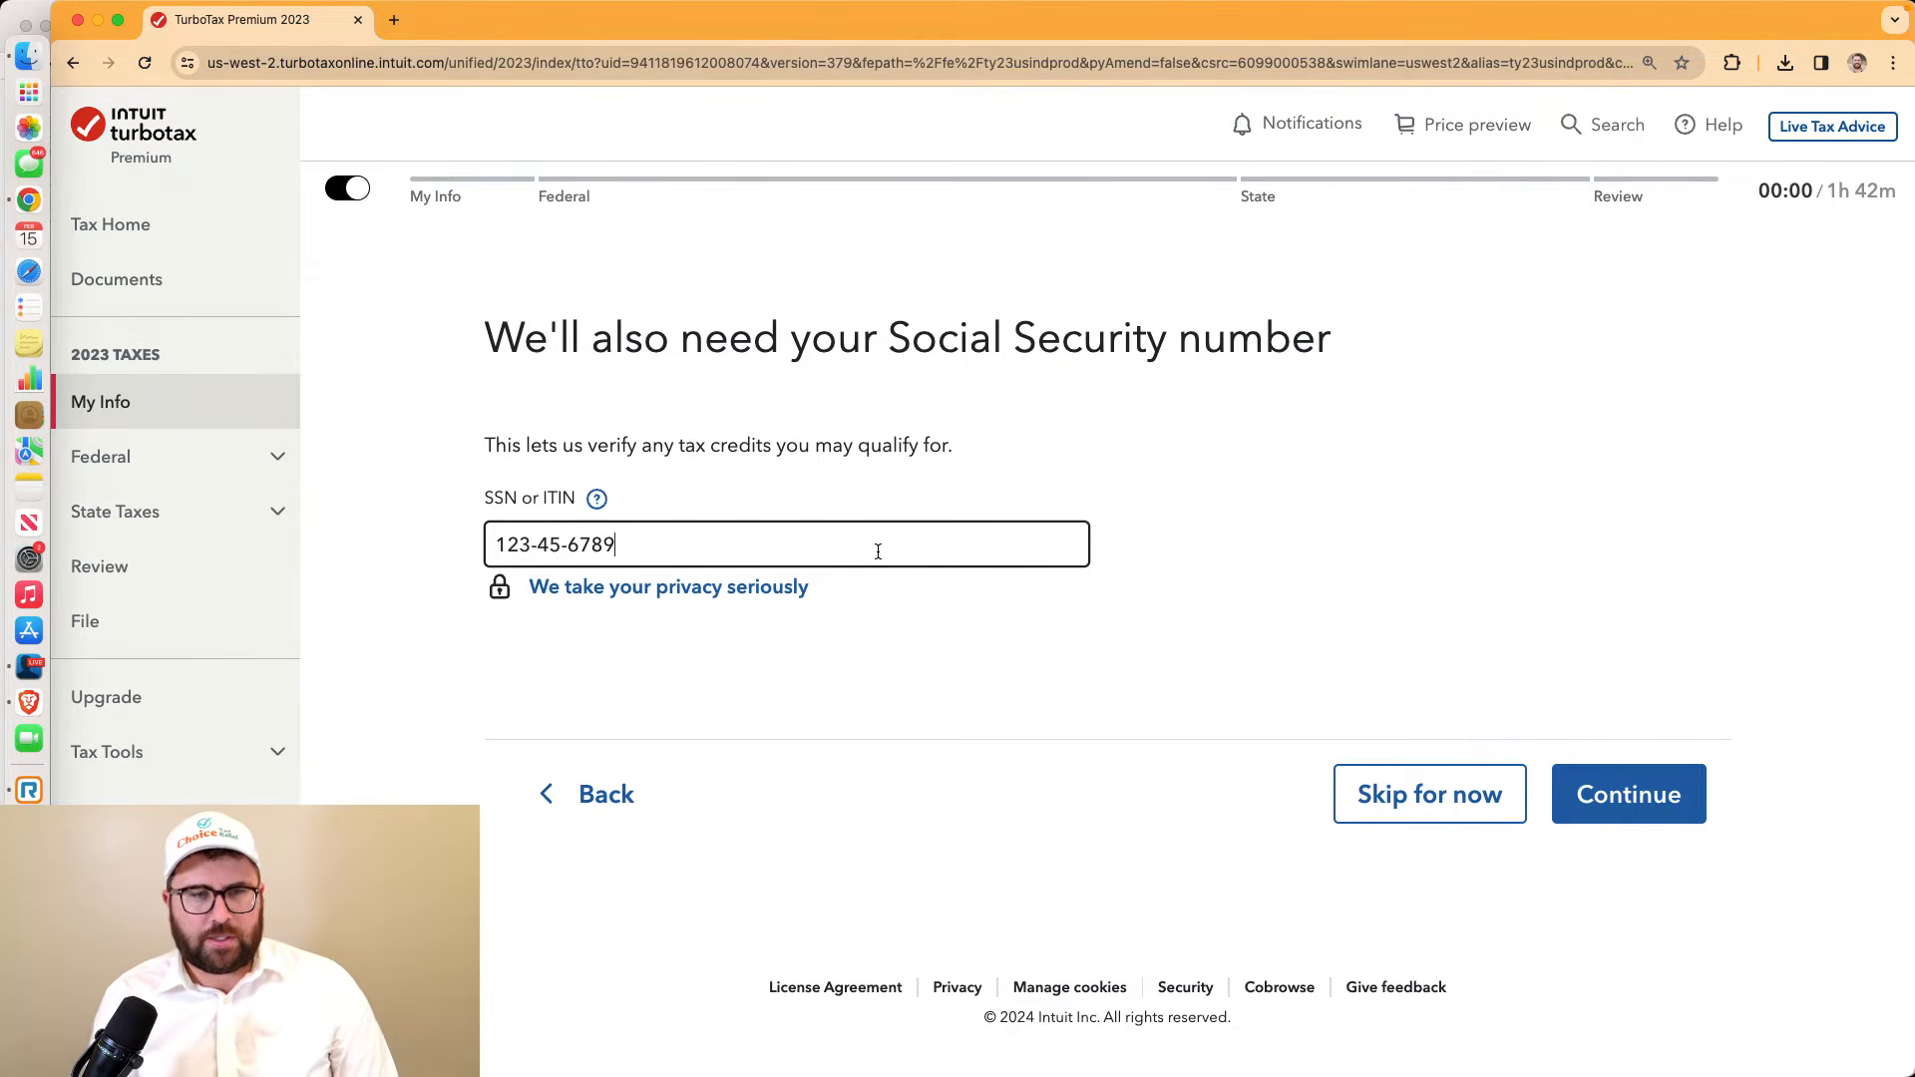
{"action": "left_click", "coordinate": [1592, 802]}
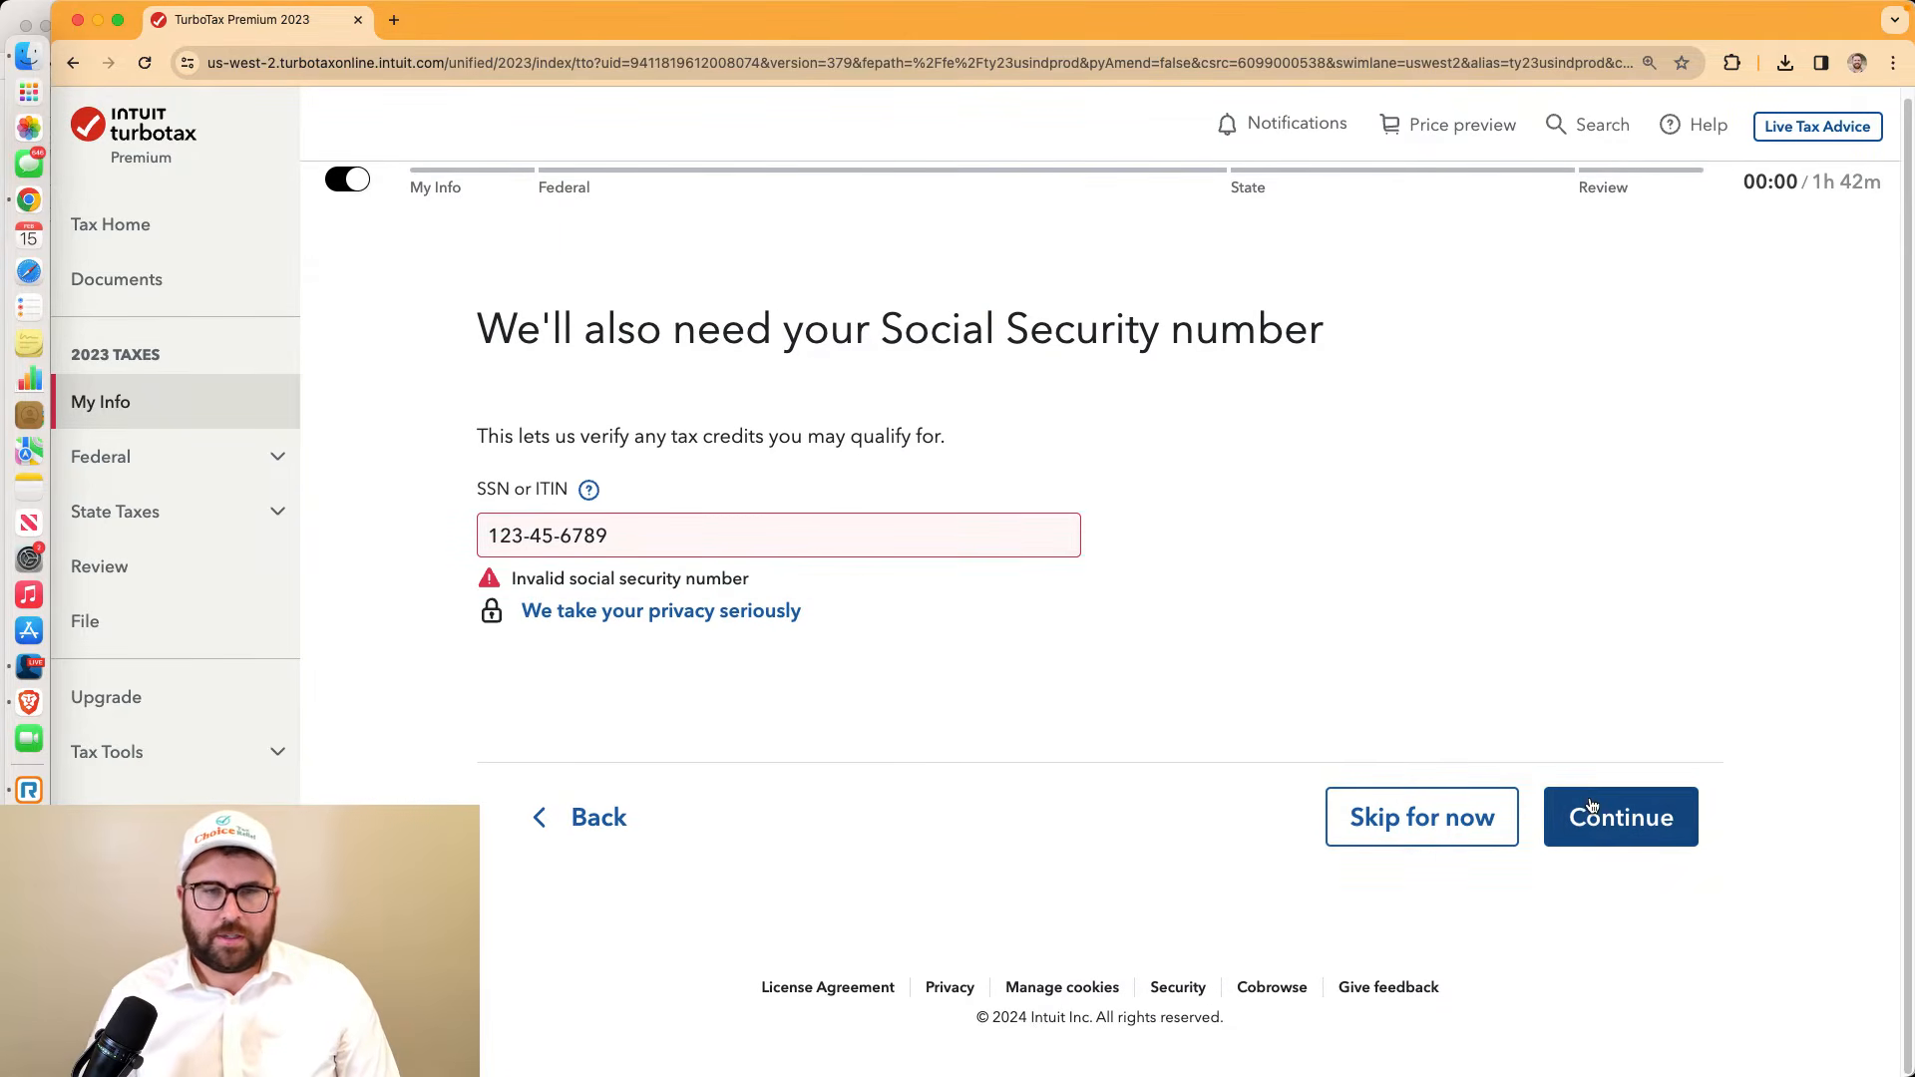
{"action": "triple_click", "coordinate": [613, 542]}
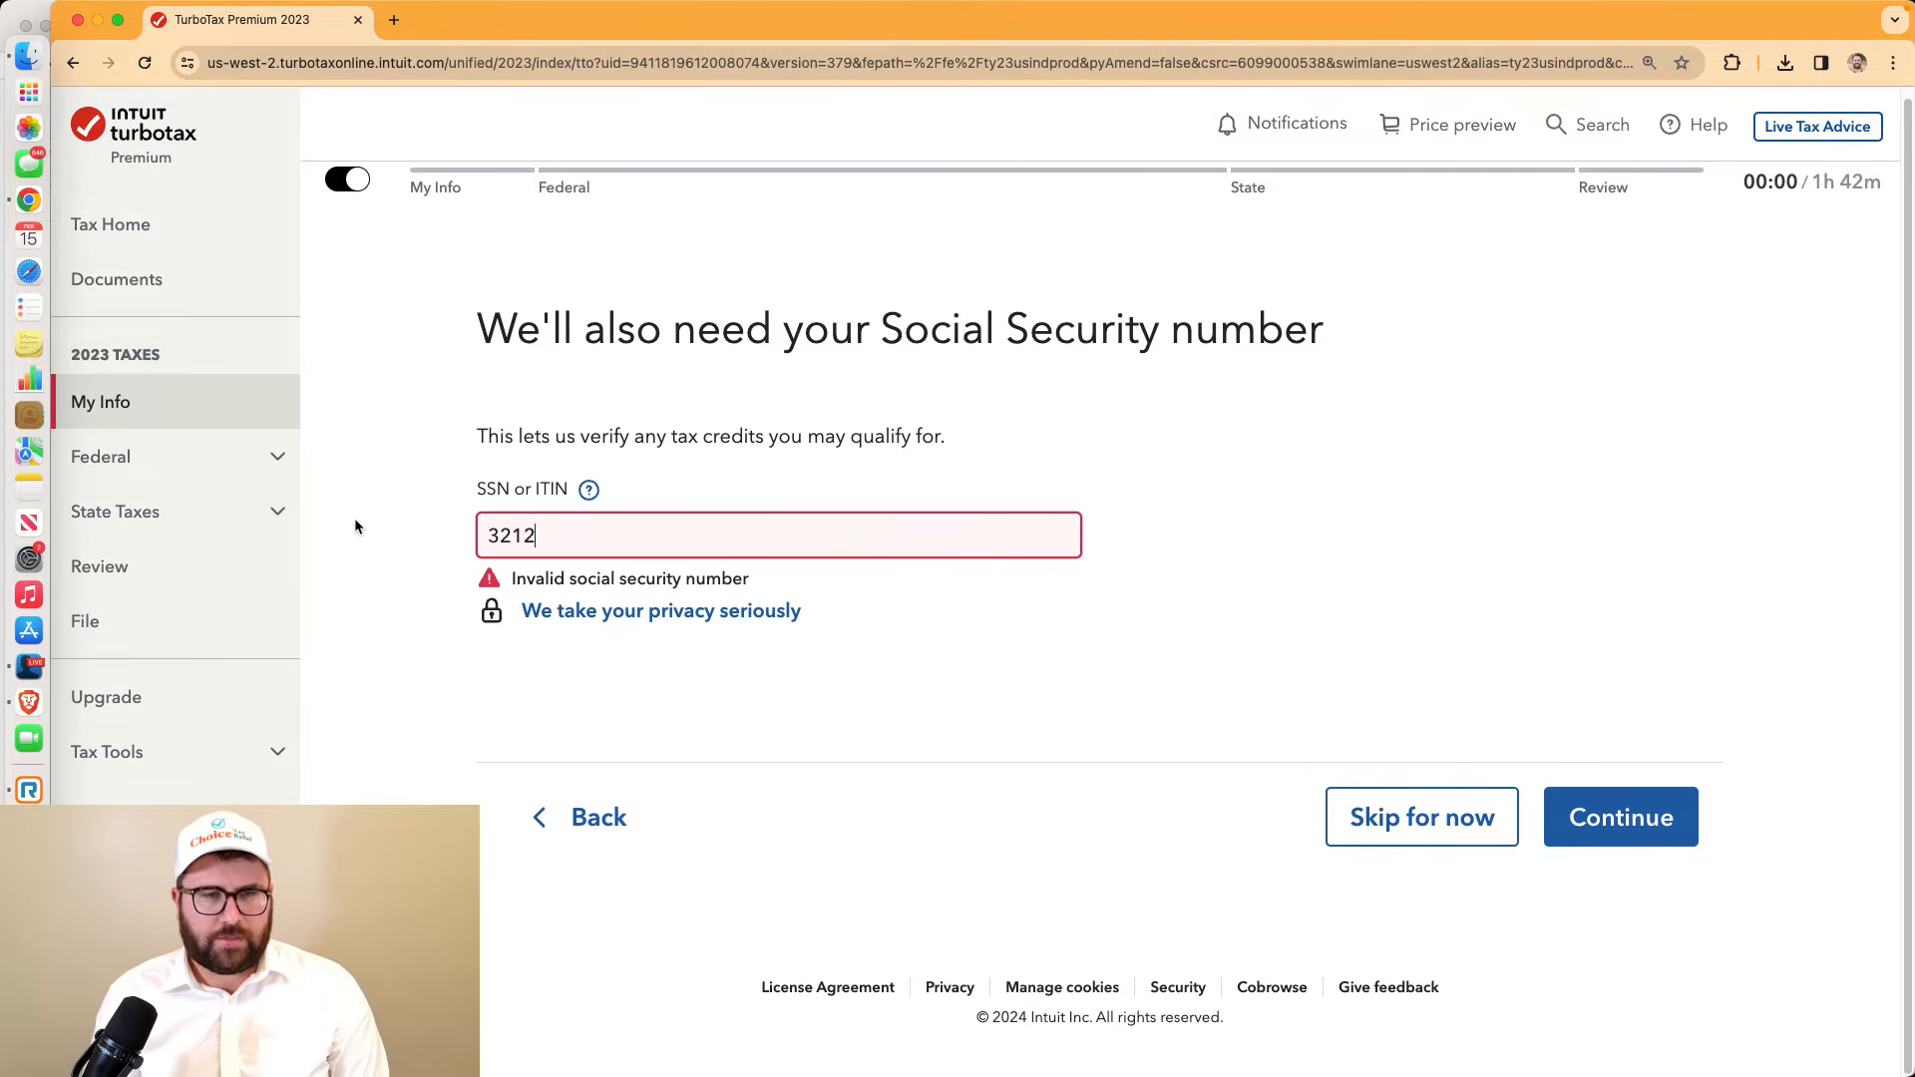
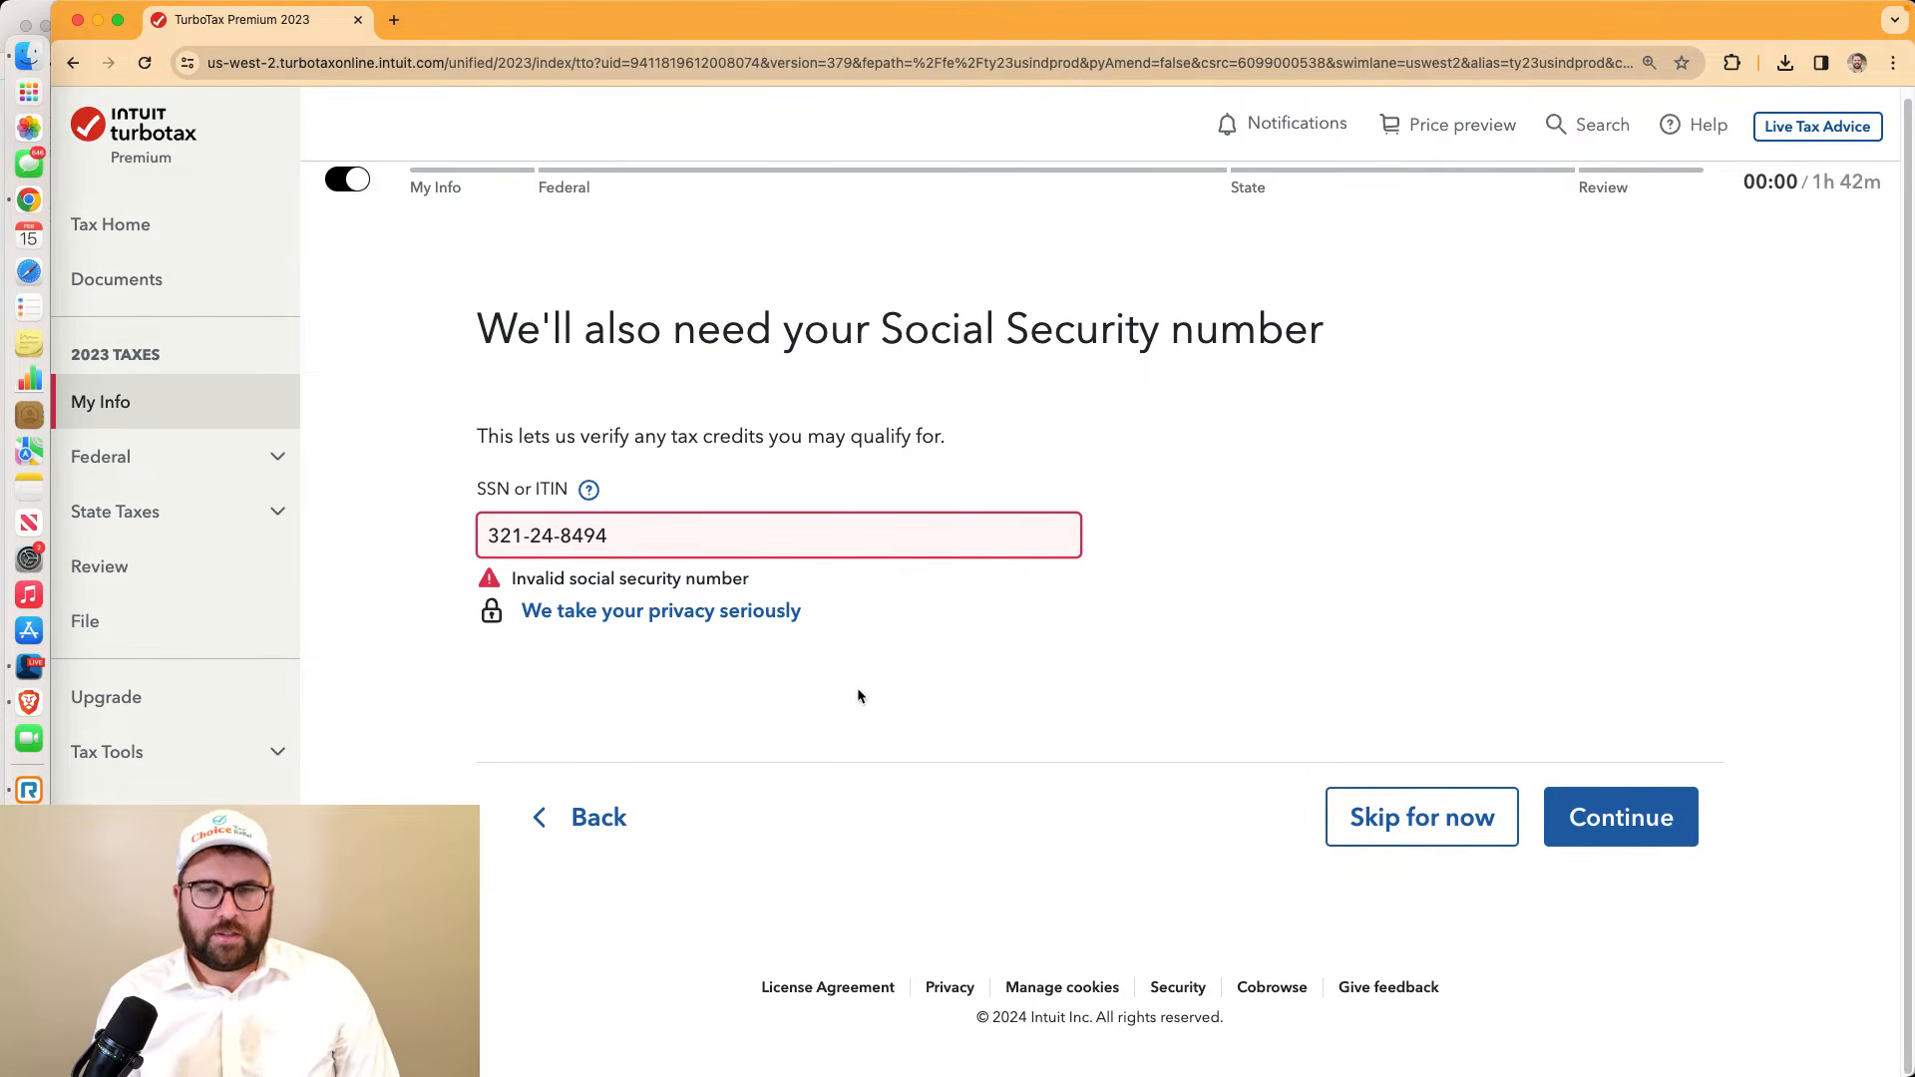
{"action": "left_click", "coordinate": [1658, 820]}
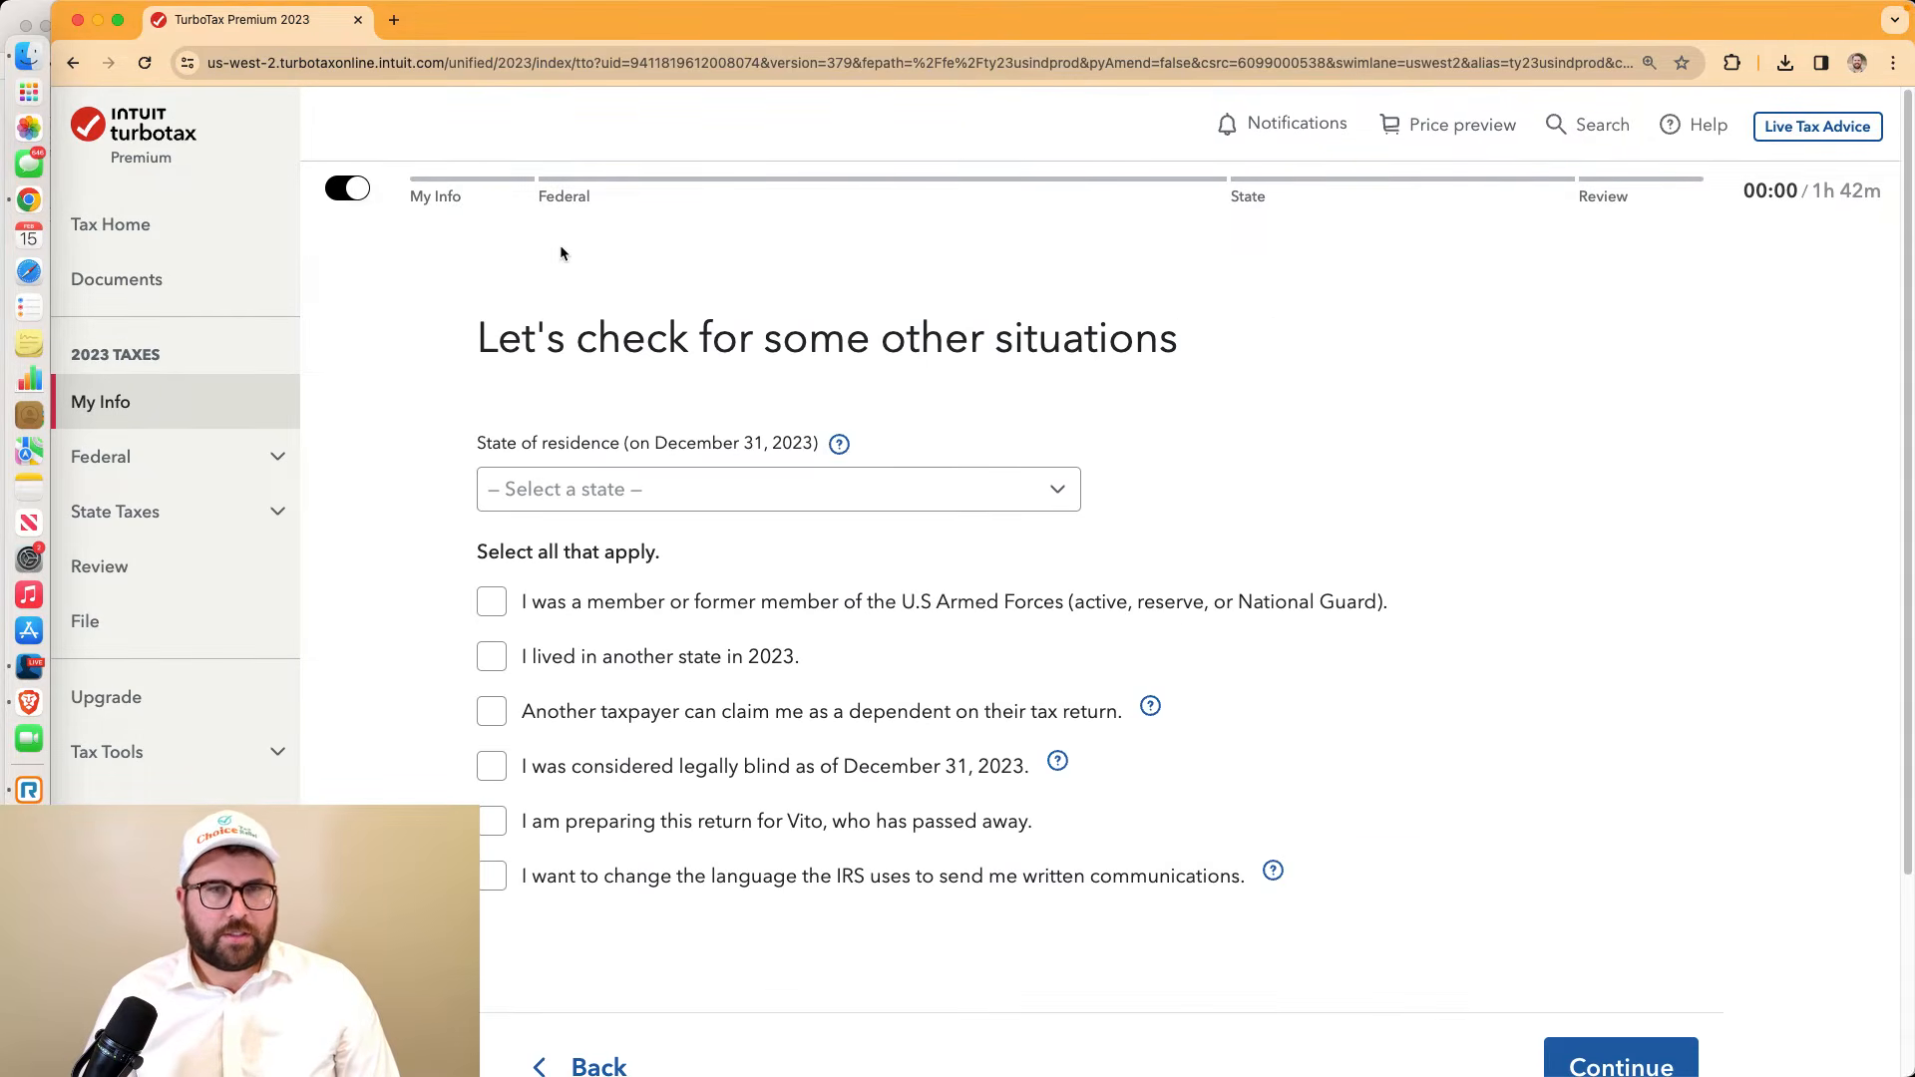
Choose California as state of residence, zoom the page to 175%, and continue with no situations ticked
{"action": "left_click", "coordinate": [612, 489]}
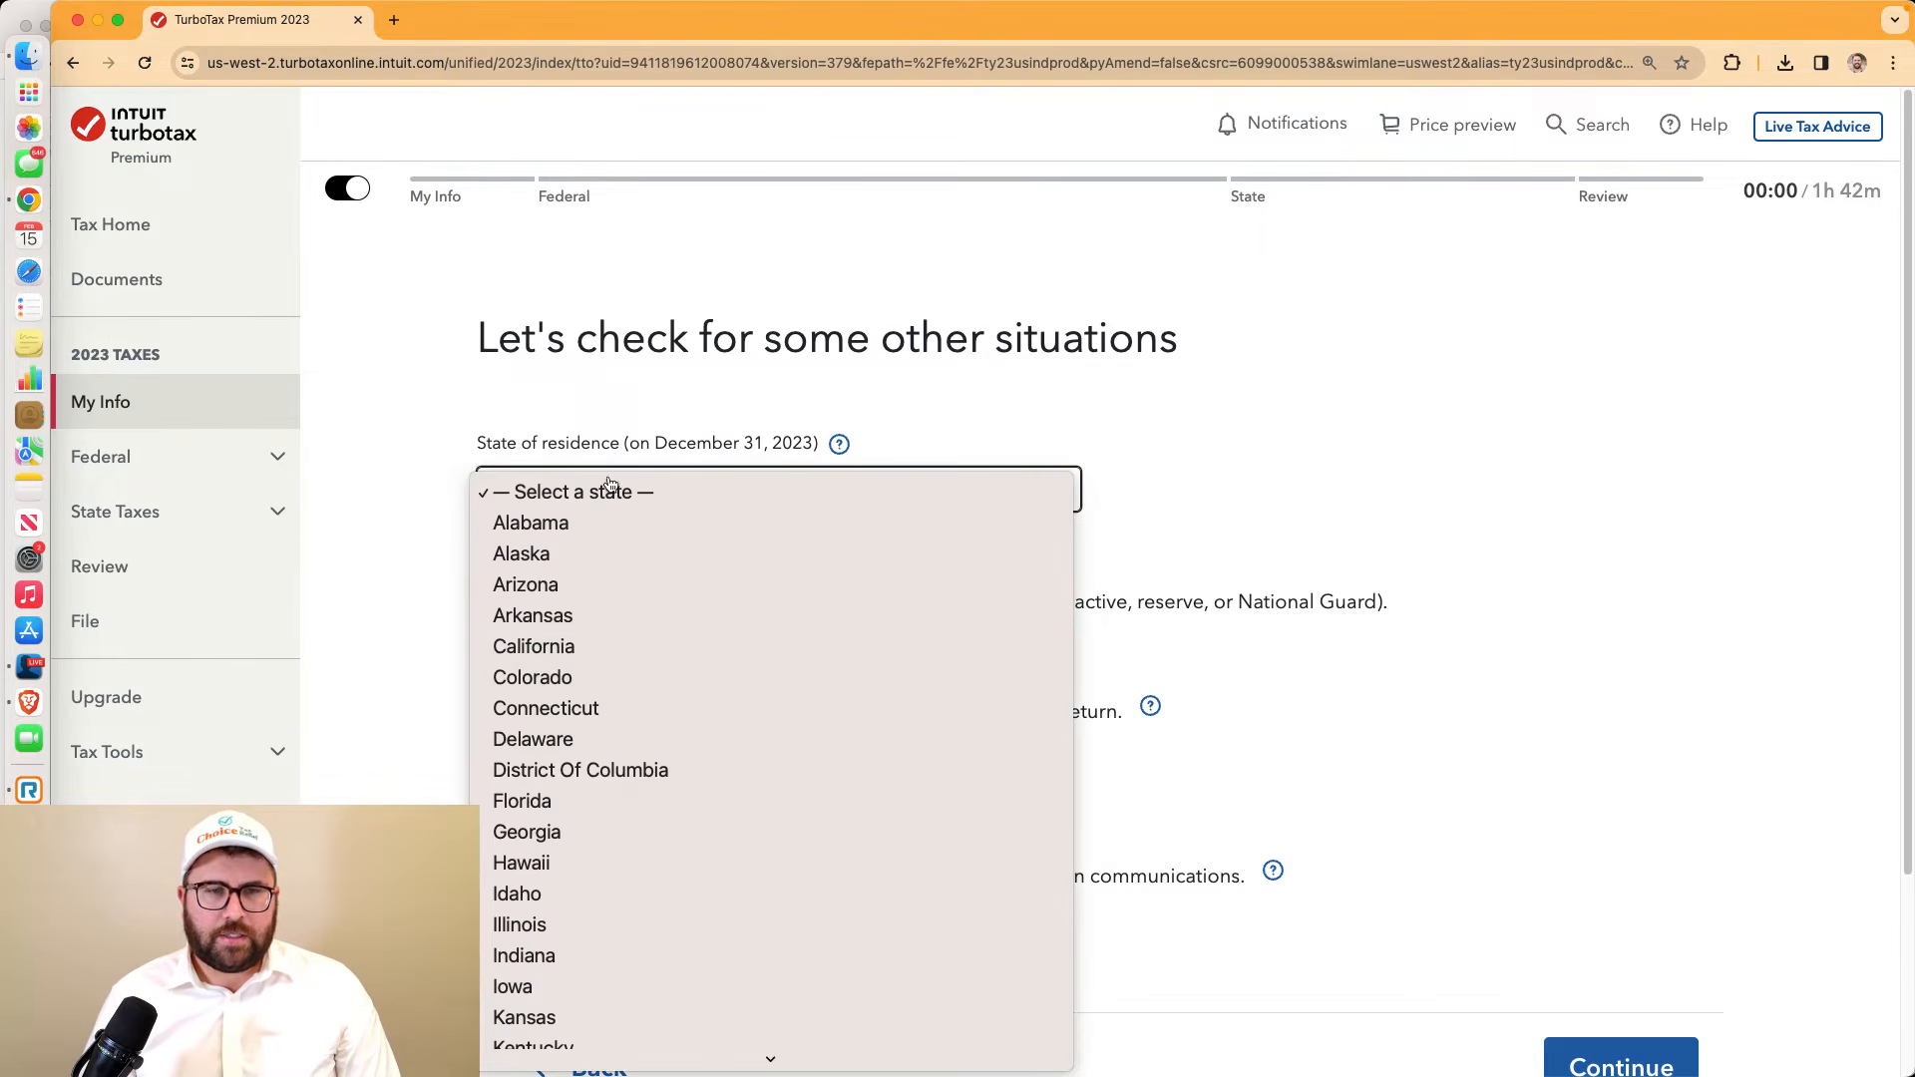
{"action": "left_click", "coordinate": [612, 648]}
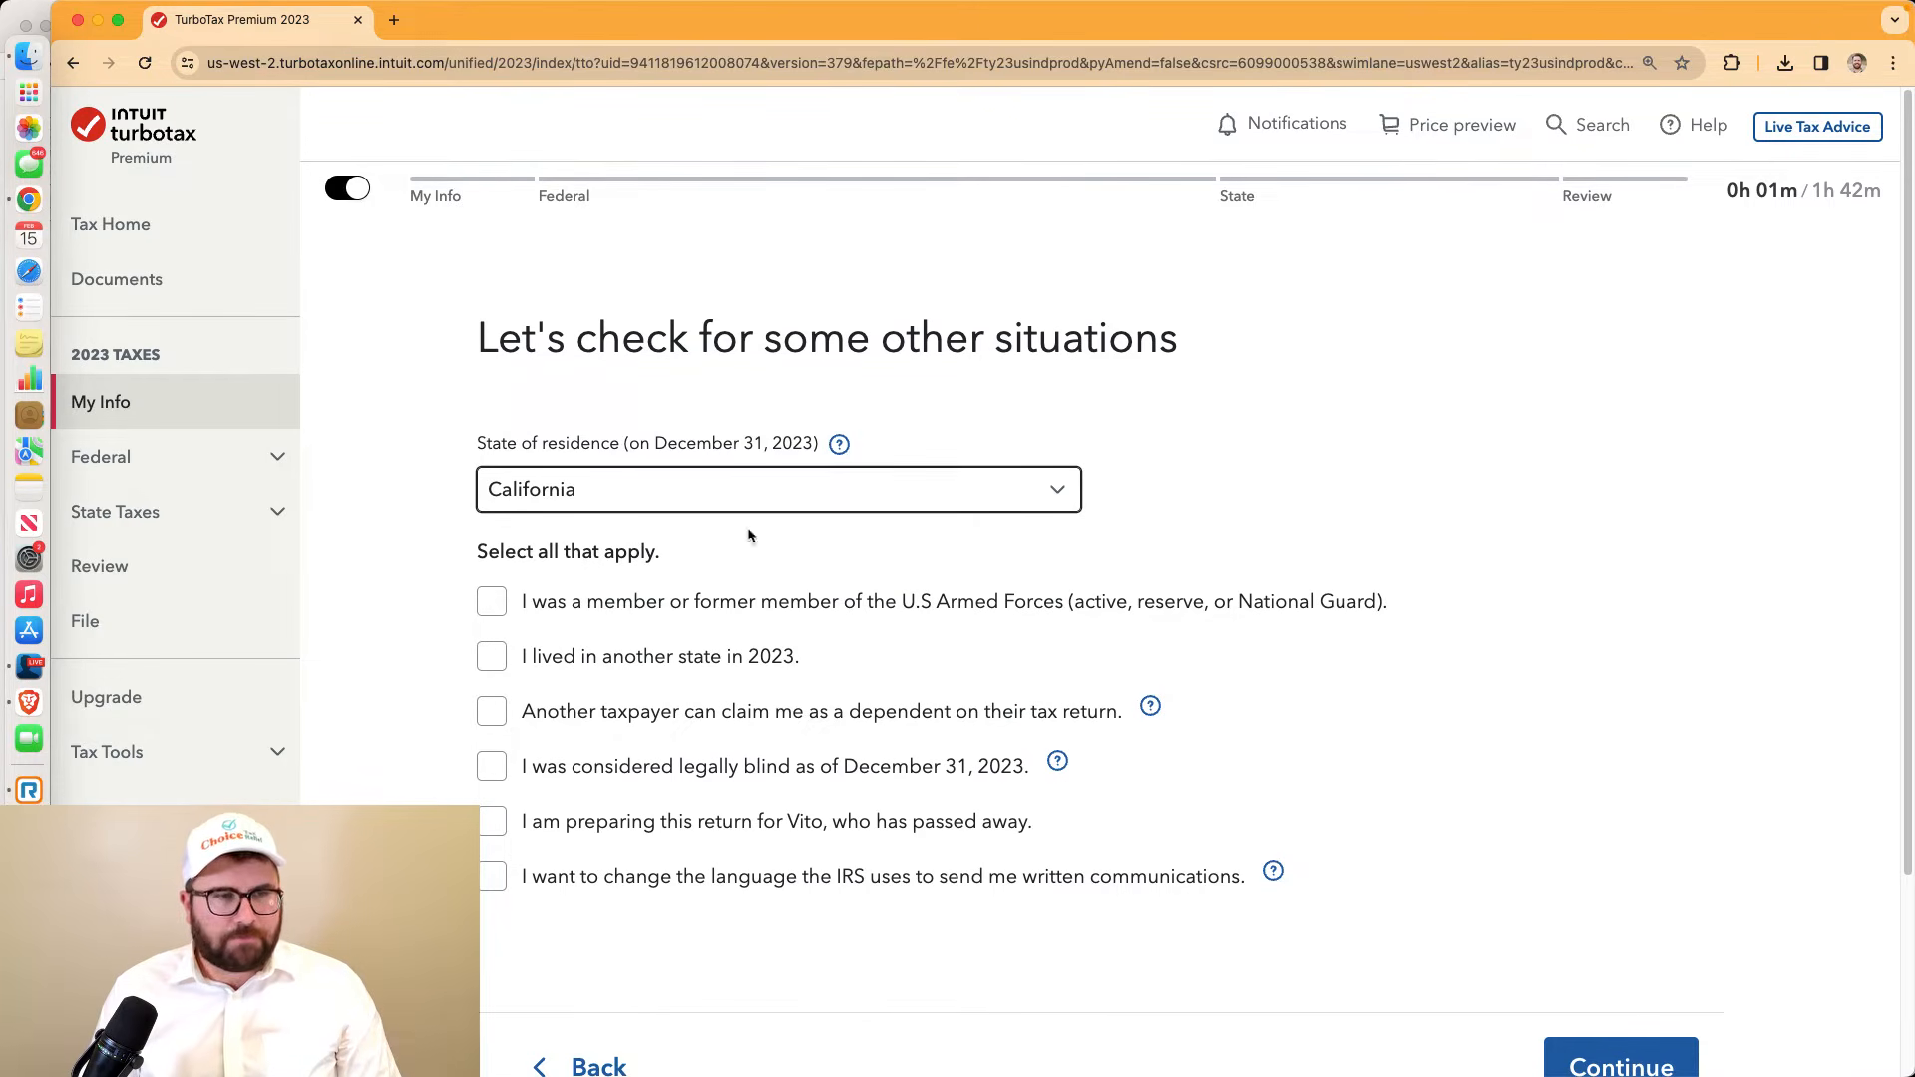
{"action": "left_click", "coordinate": [29, 666]}
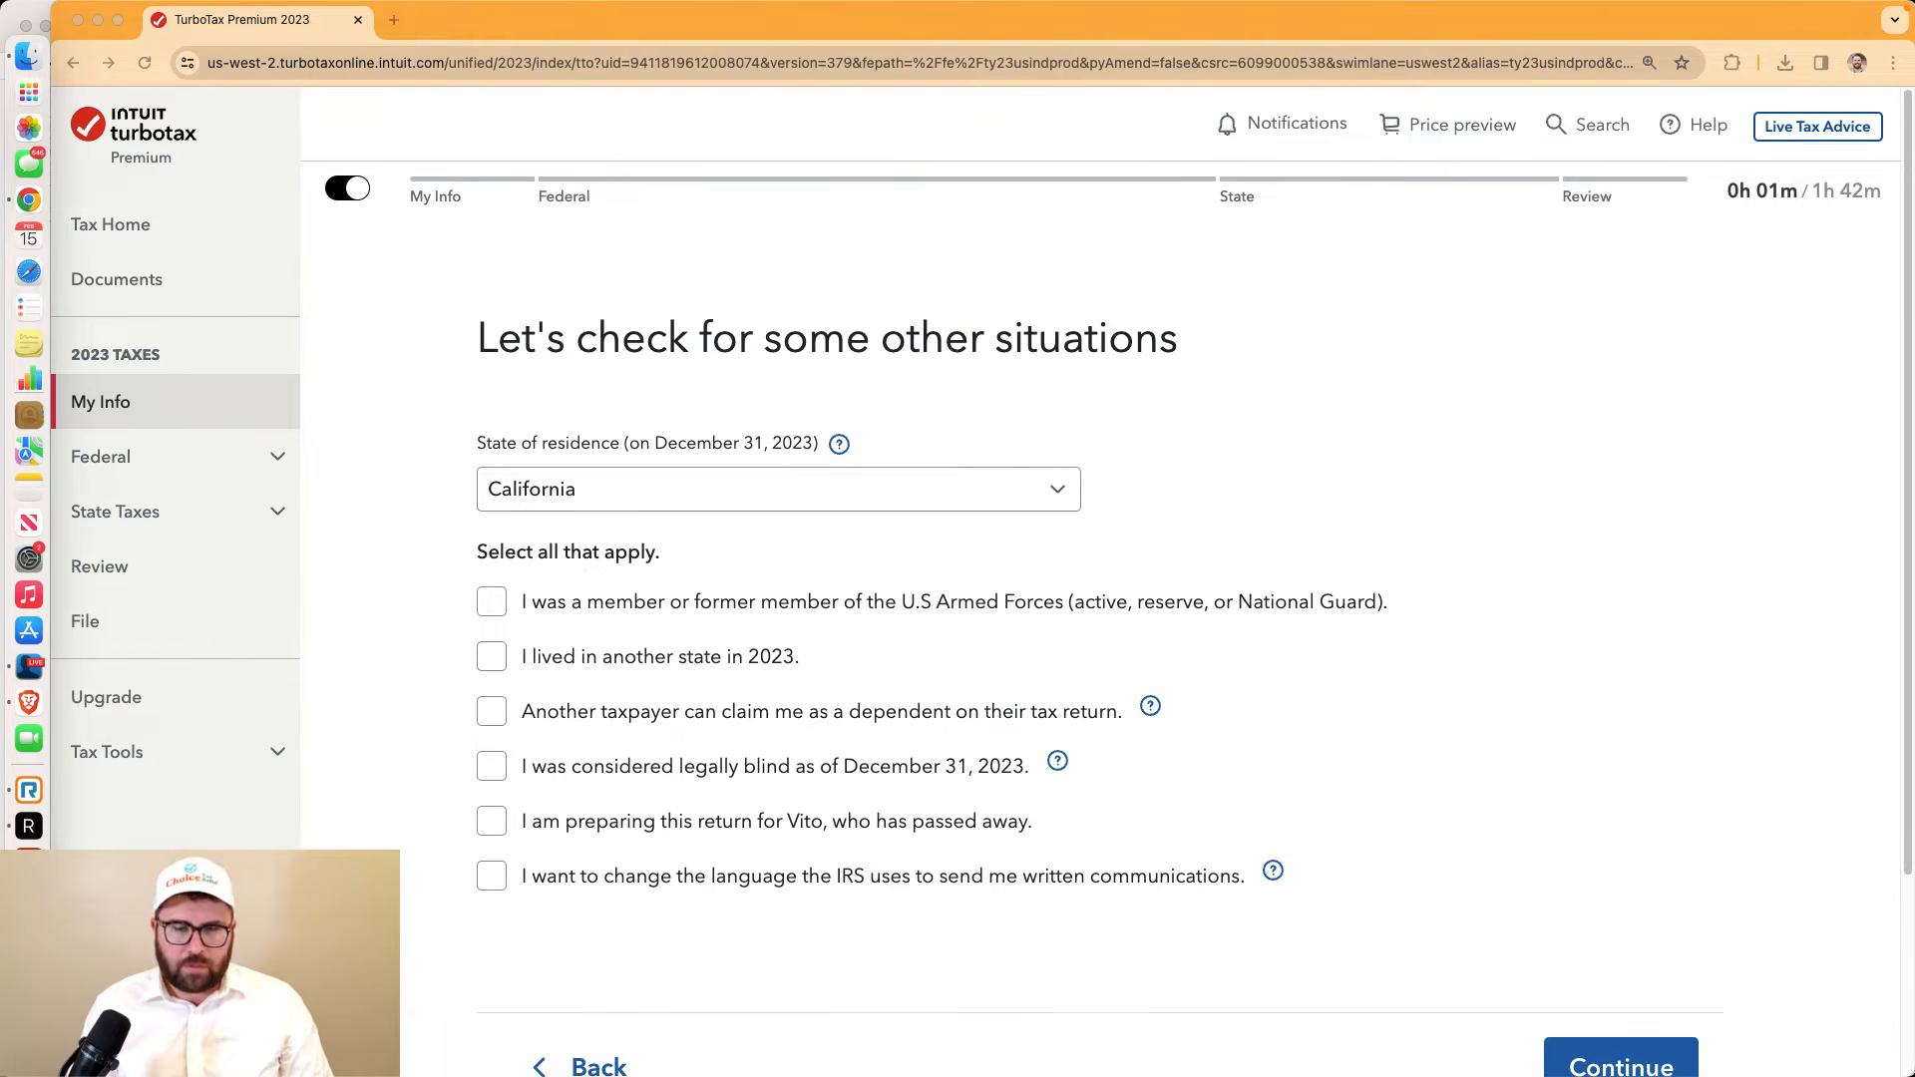
{"action": "left_click", "coordinate": [1304, 449]}
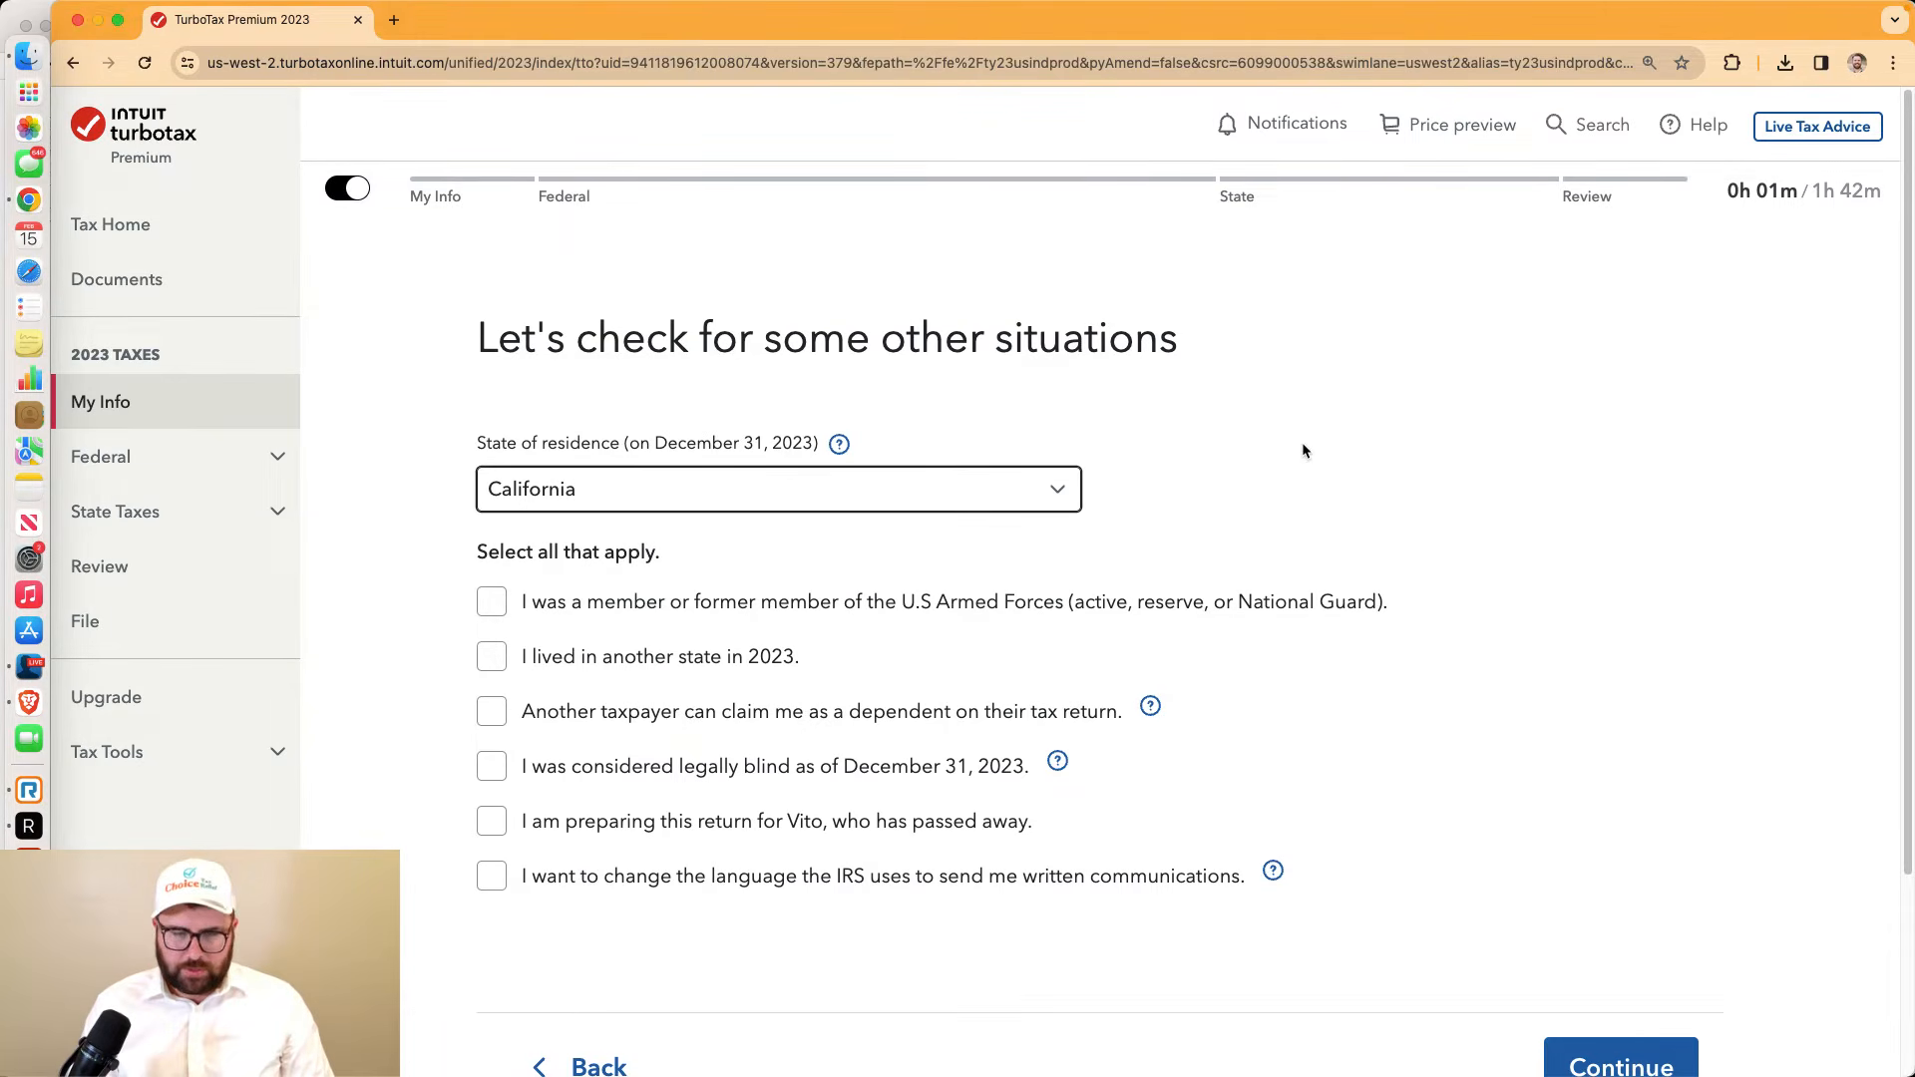
{"action": "key", "text": "super+equal"}
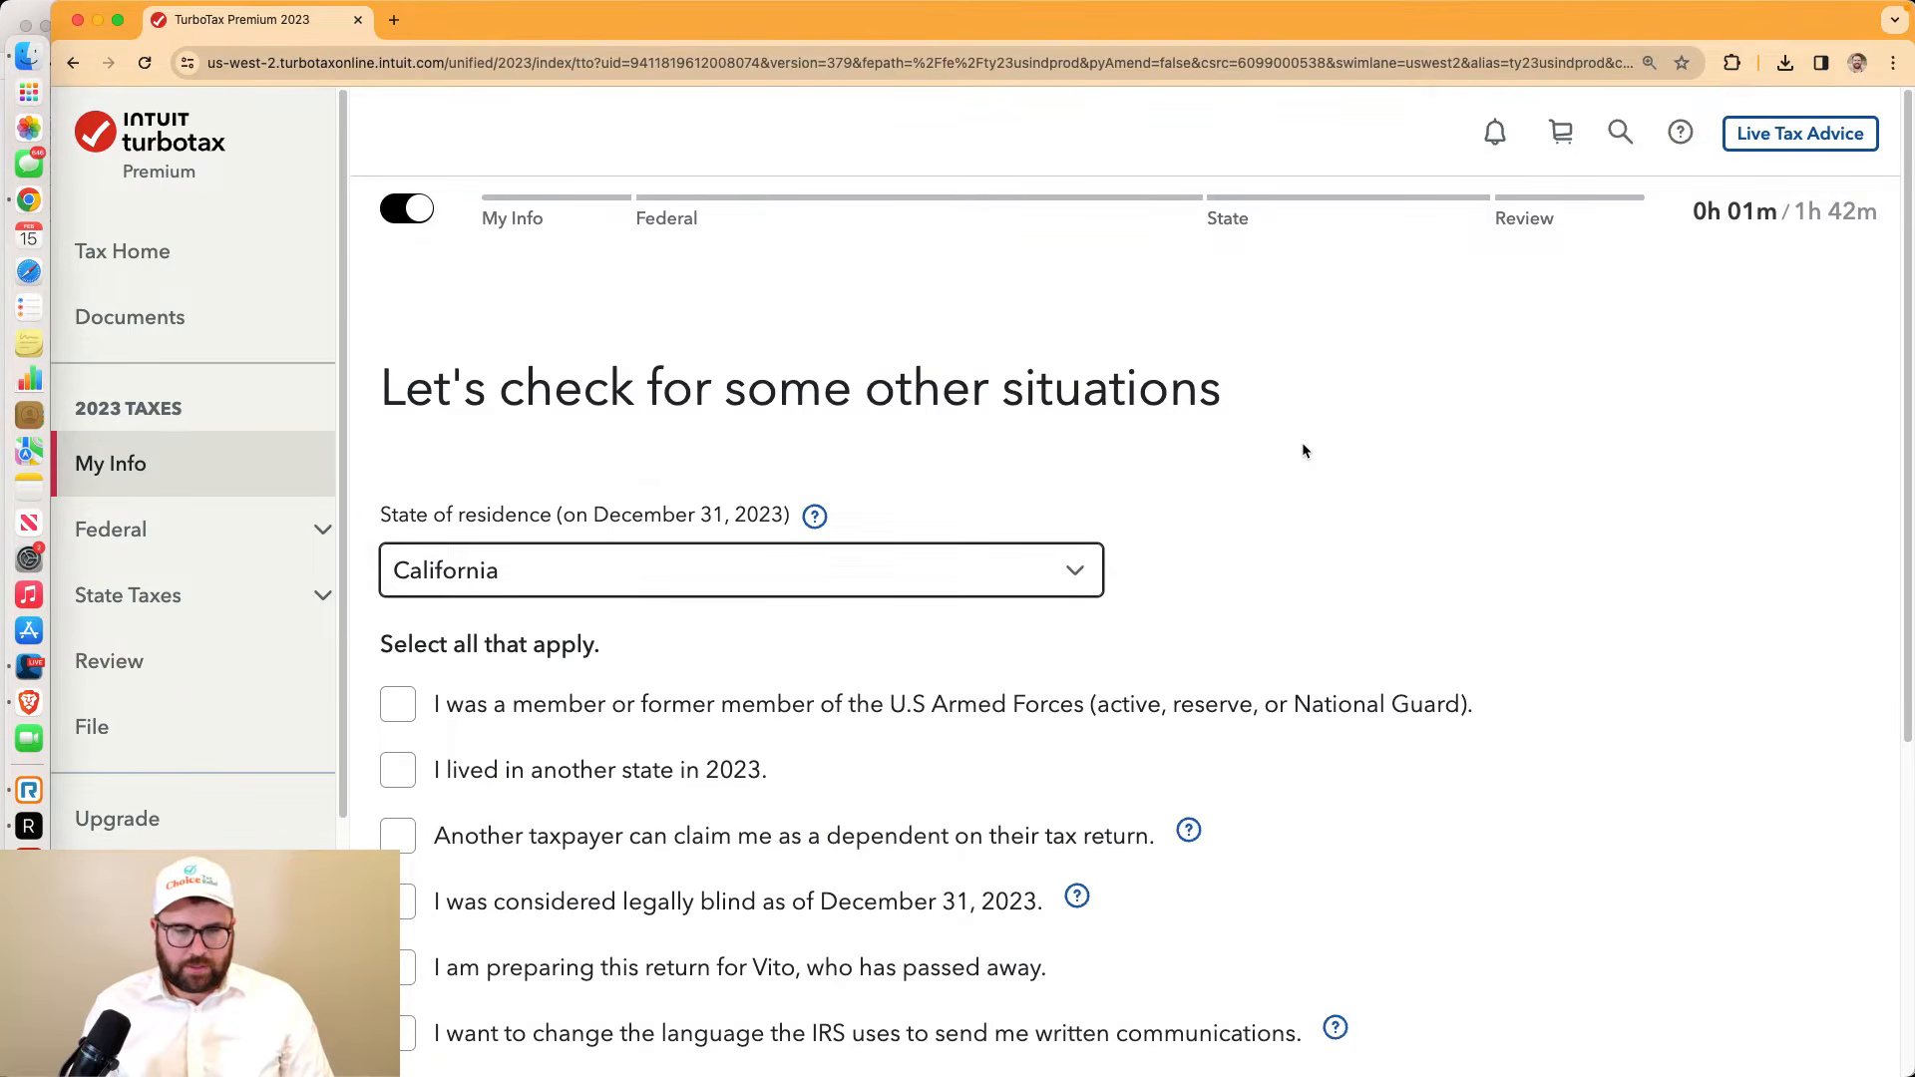
{"action": "key", "text": "super+equal"}
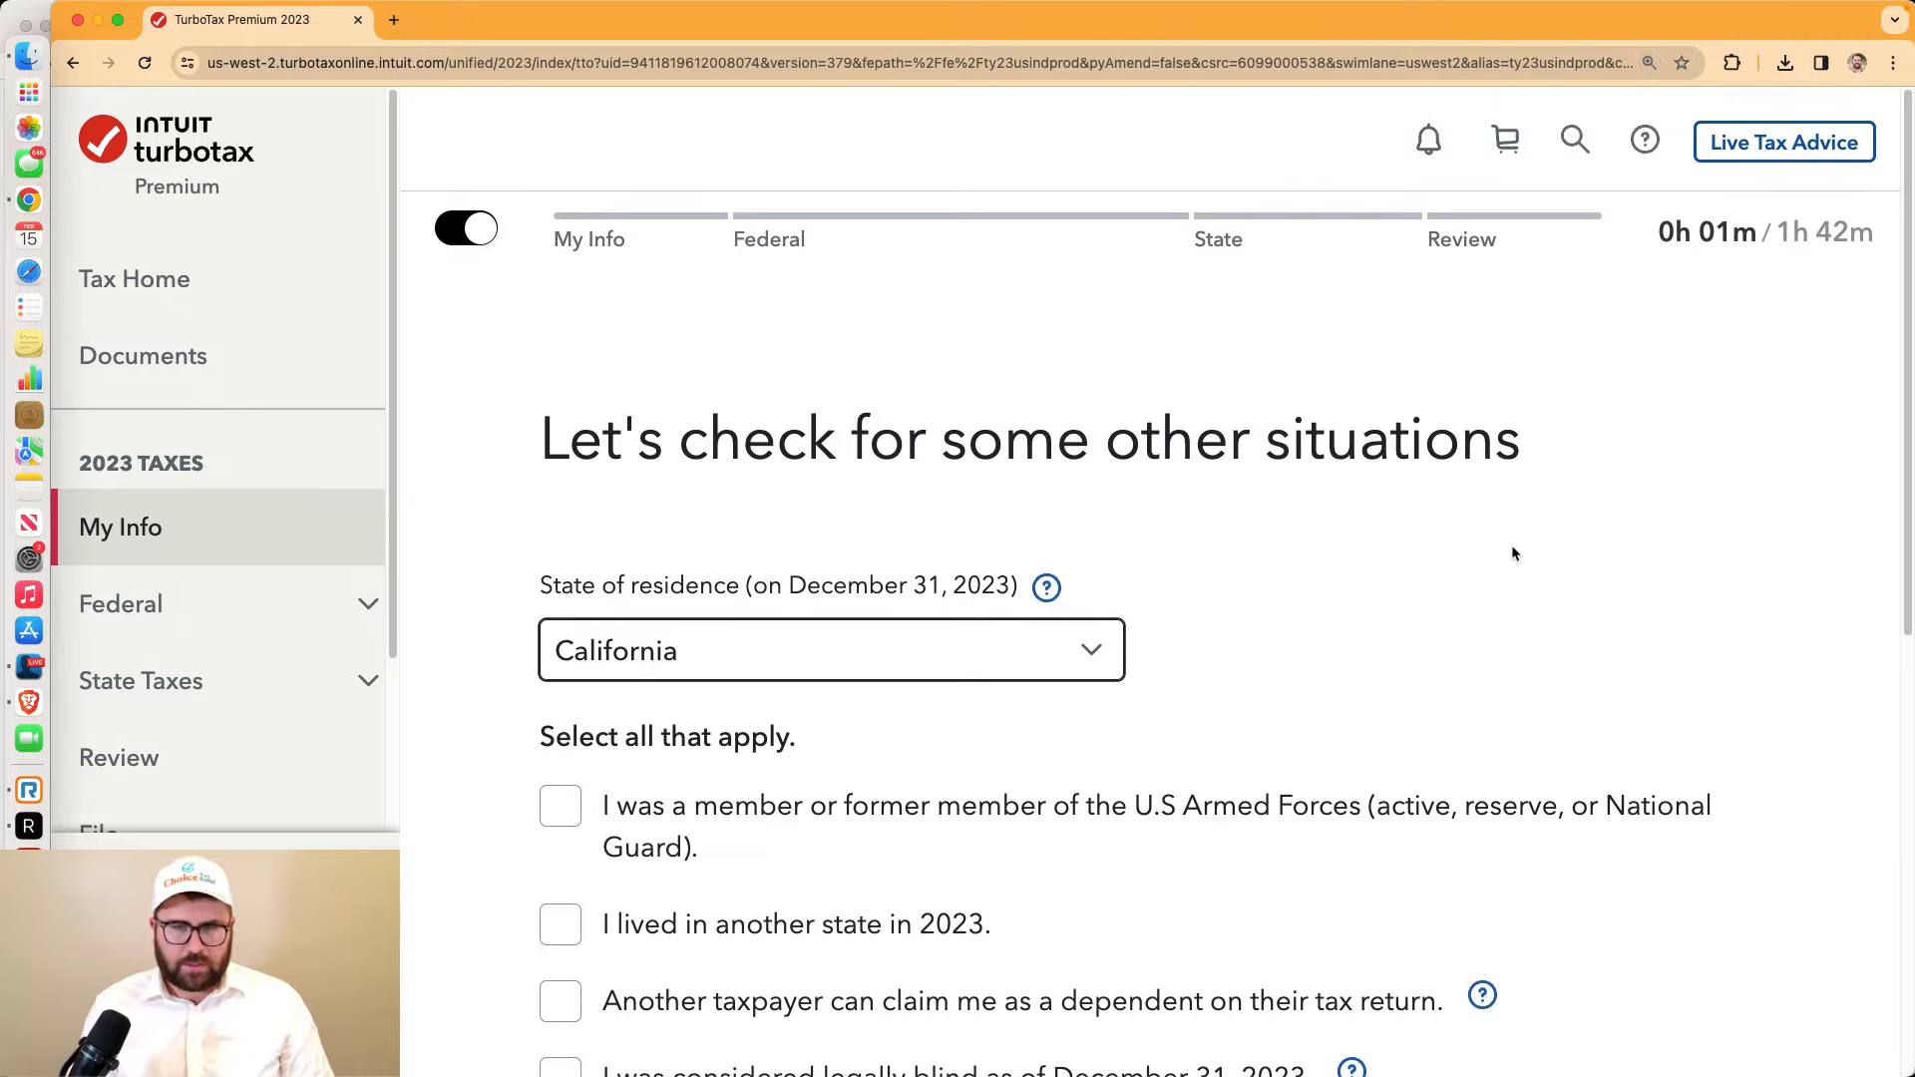
{"action": "scroll", "coordinate": [1510, 547], "scroll_direction": "down", "scroll_amount": 3}
{"action": "scroll", "coordinate": [1511, 540], "scroll_direction": "down", "scroll_amount": 5}
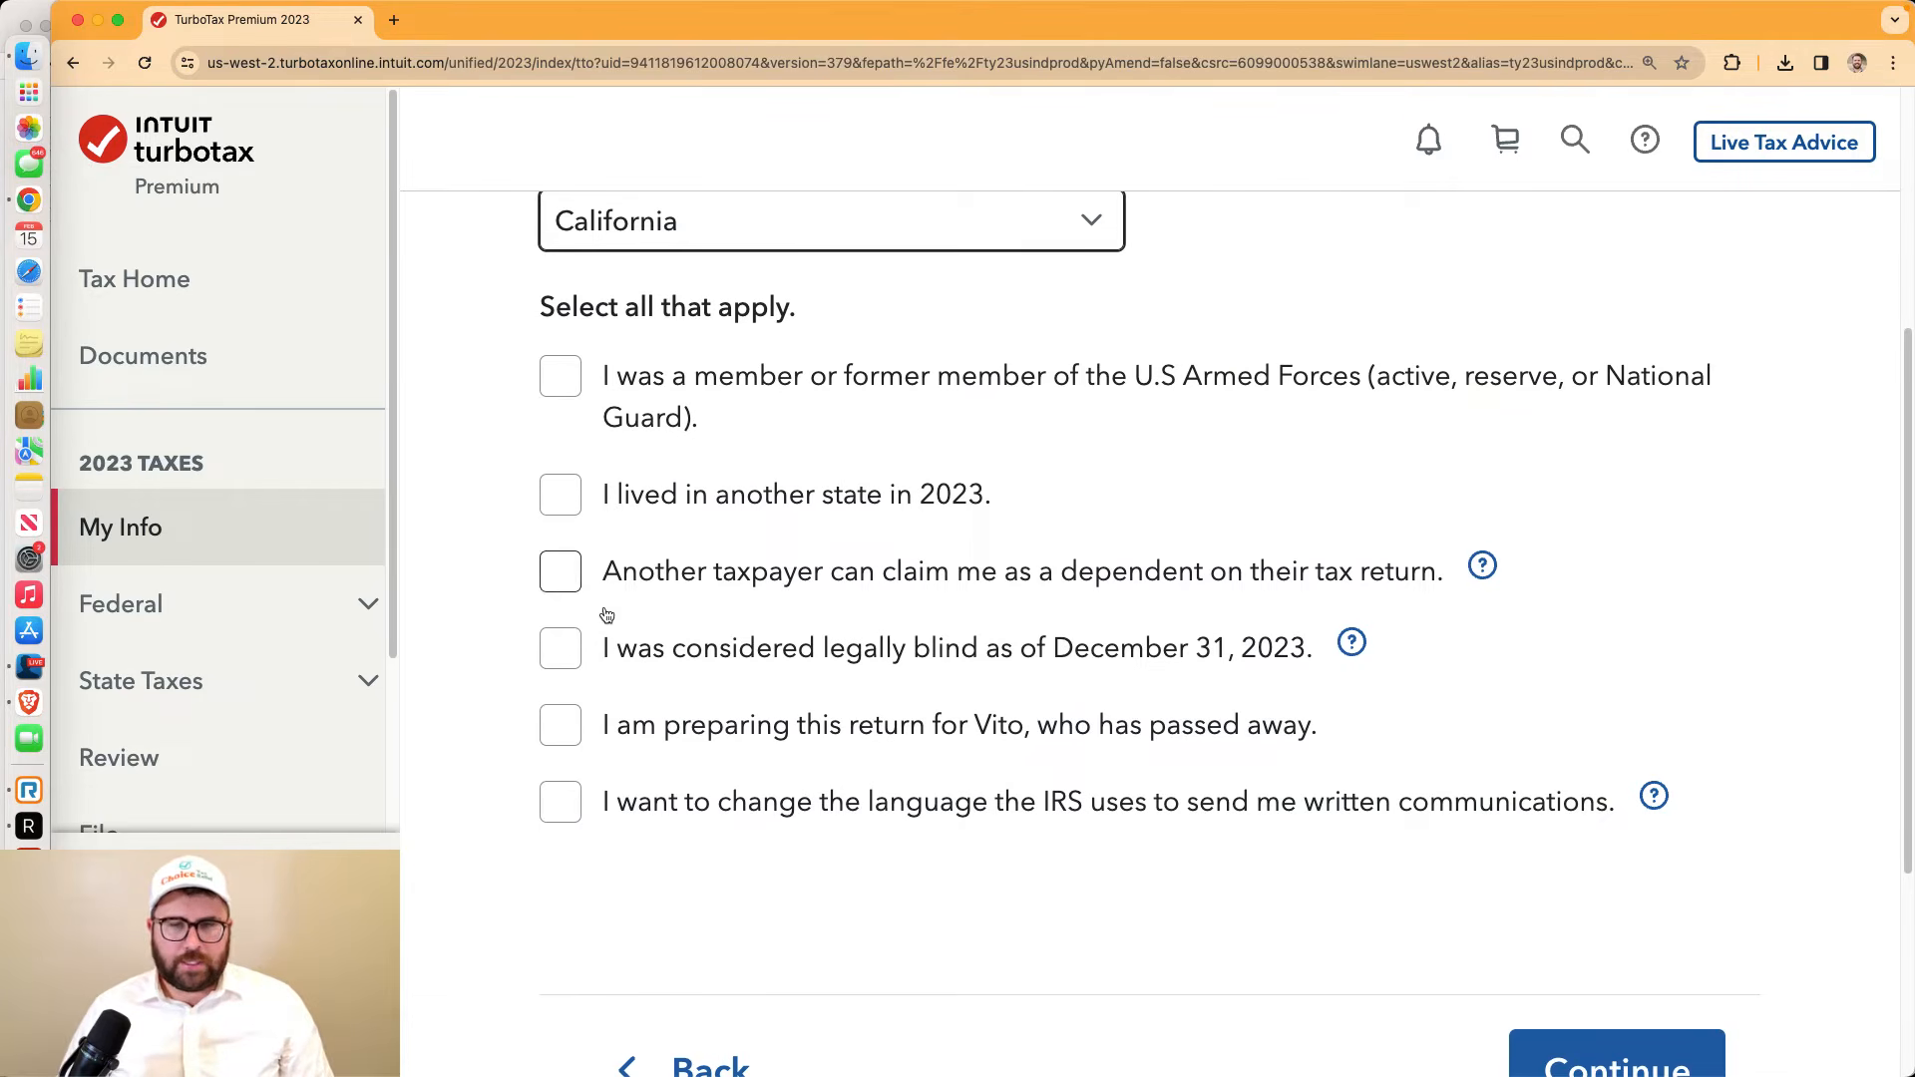
{"action": "scroll", "coordinate": [605, 437], "scroll_direction": "up", "scroll_amount": 1}
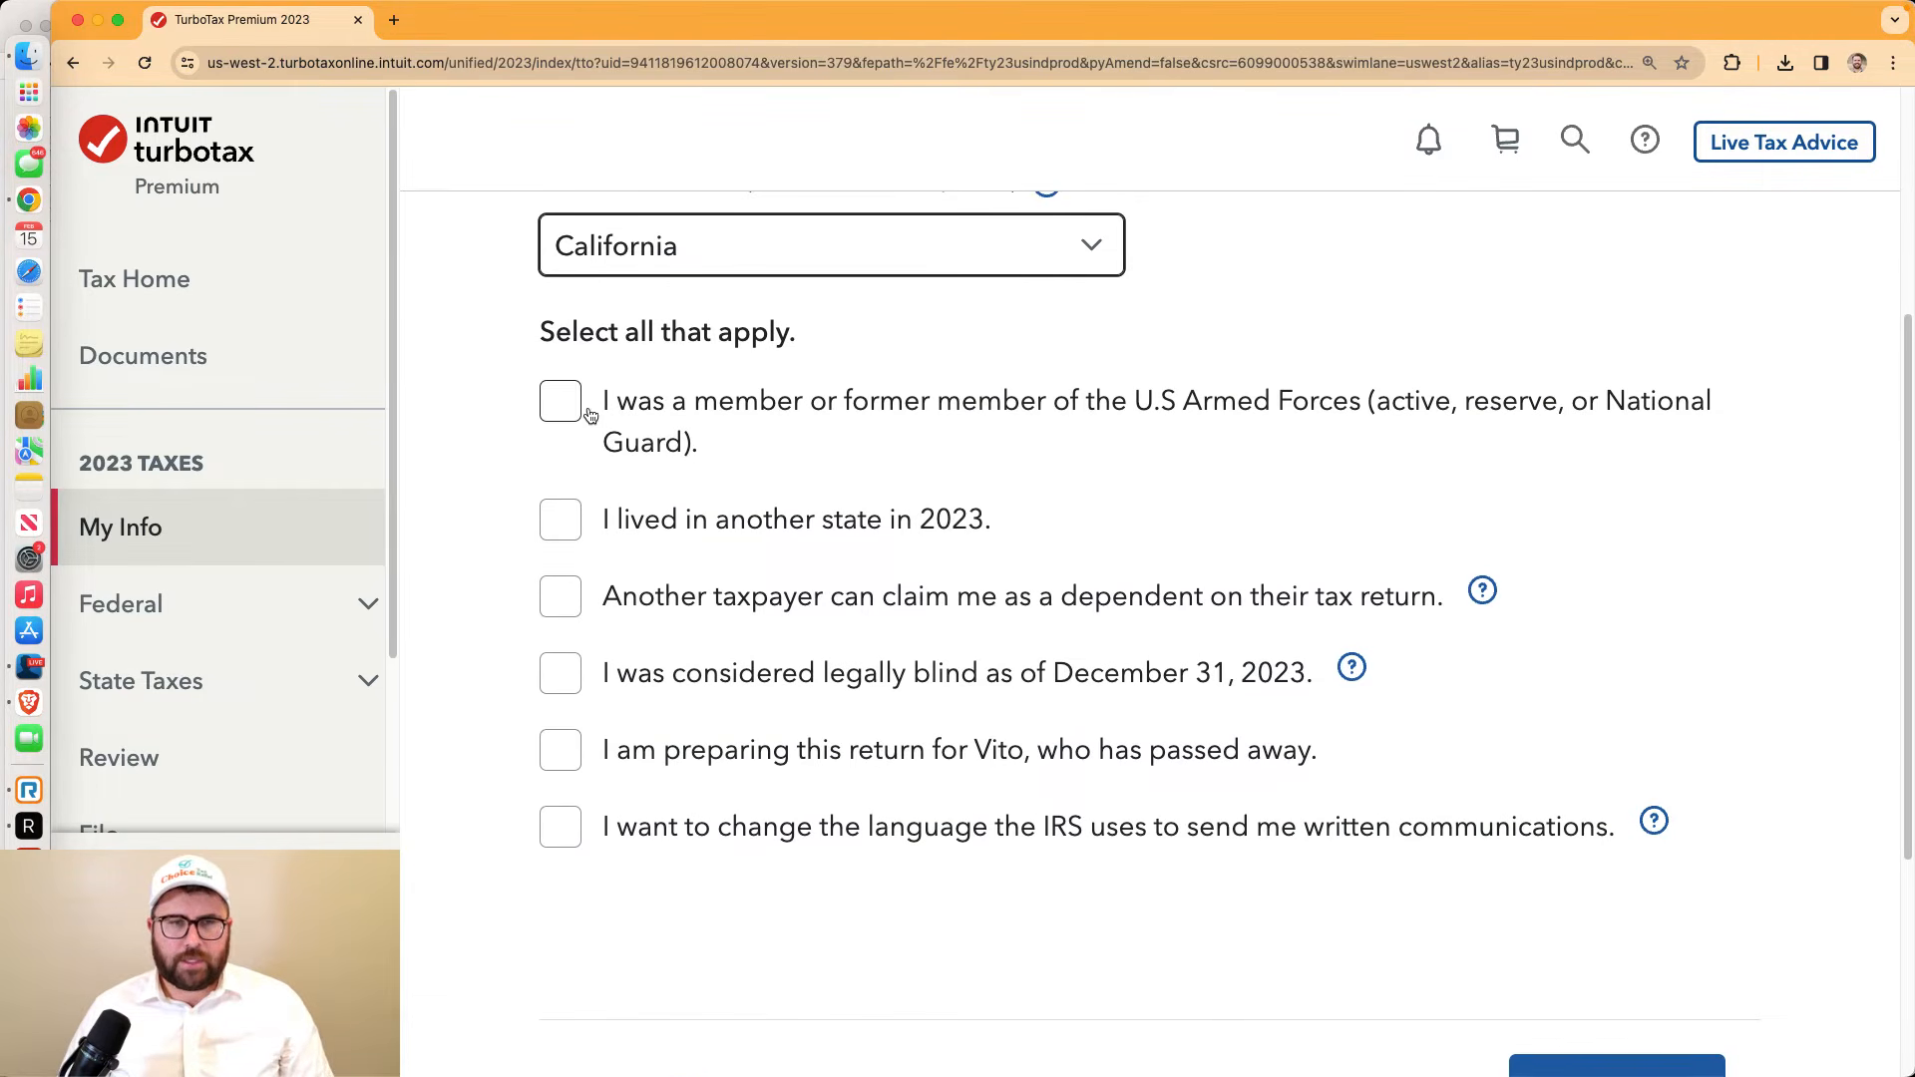
{"action": "scroll", "coordinate": [1367, 788], "scroll_direction": "down", "scroll_amount": 2}
{"action": "left_click", "coordinate": [1679, 988]}
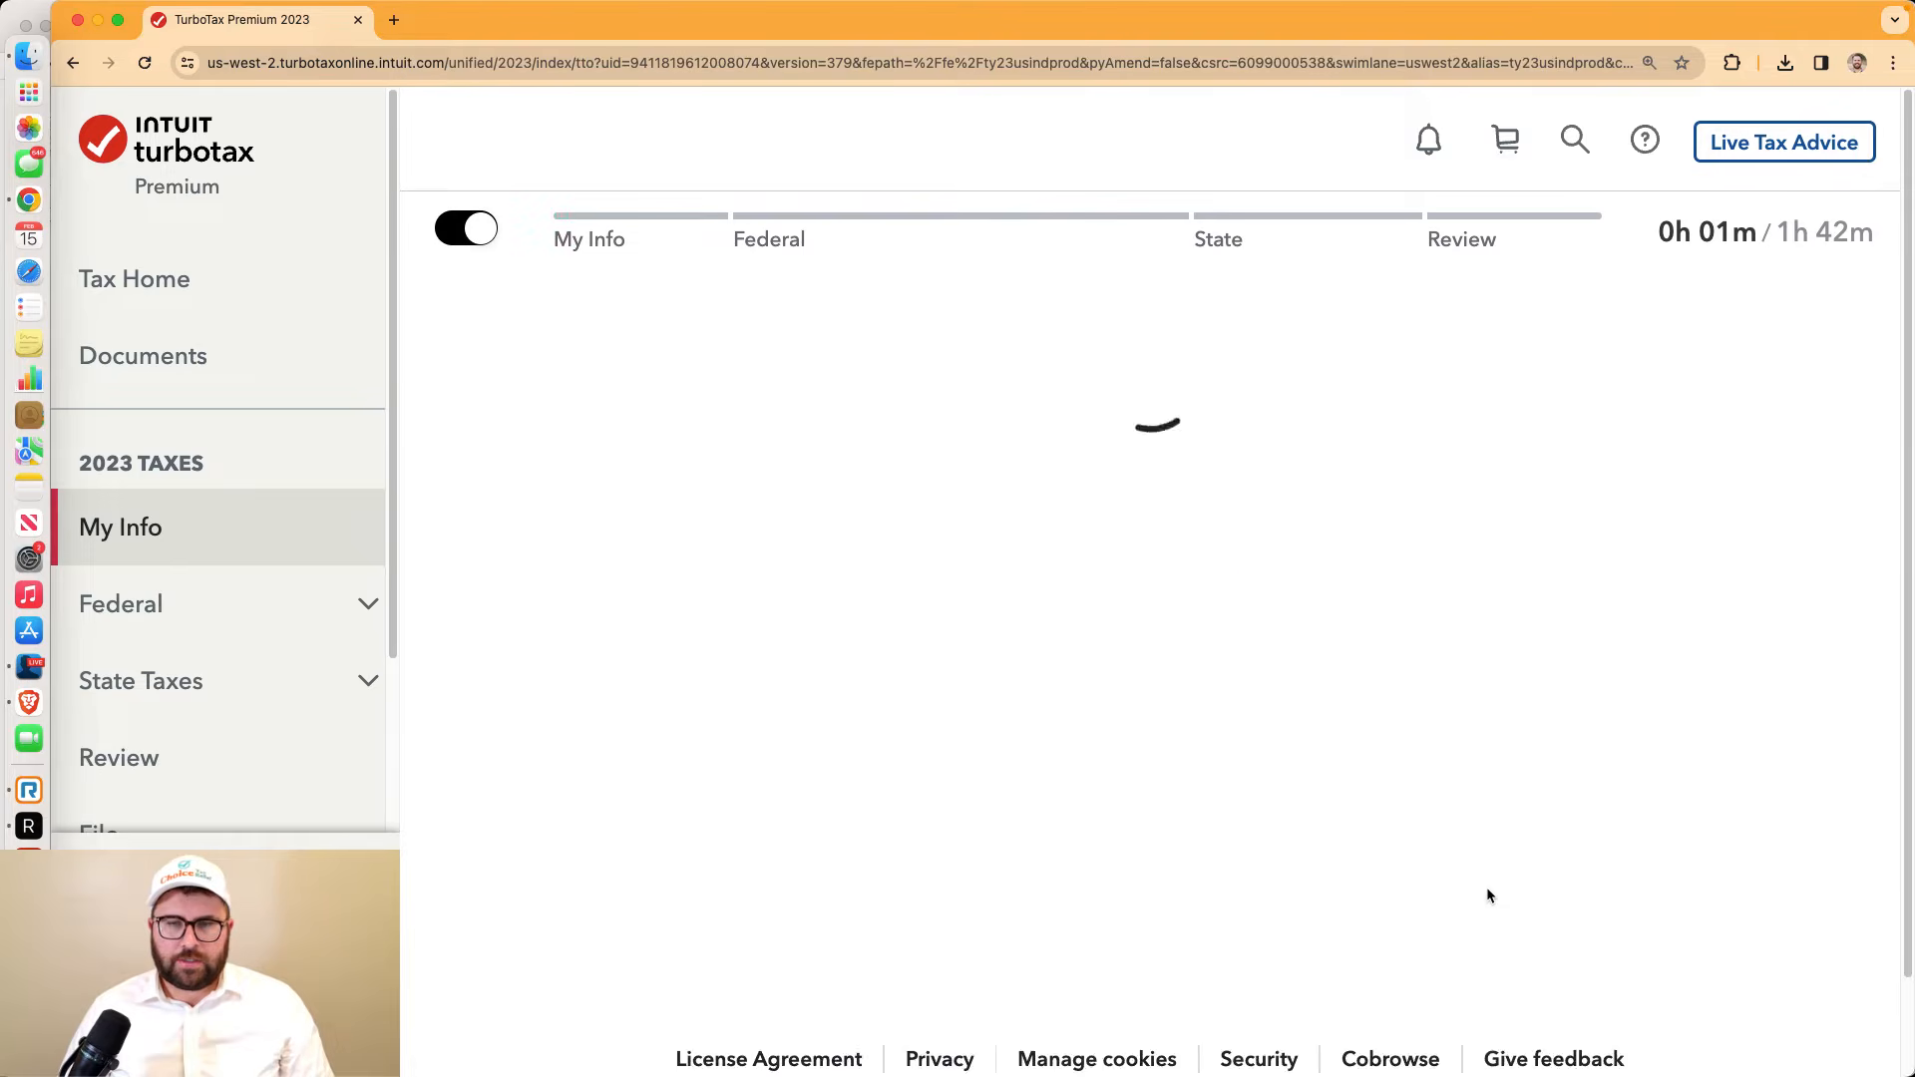
Set marital status to Single with Yes to dependents and 1 dependent
{"action": "scroll", "coordinate": [1116, 870], "scroll_direction": "down", "scroll_amount": 3}
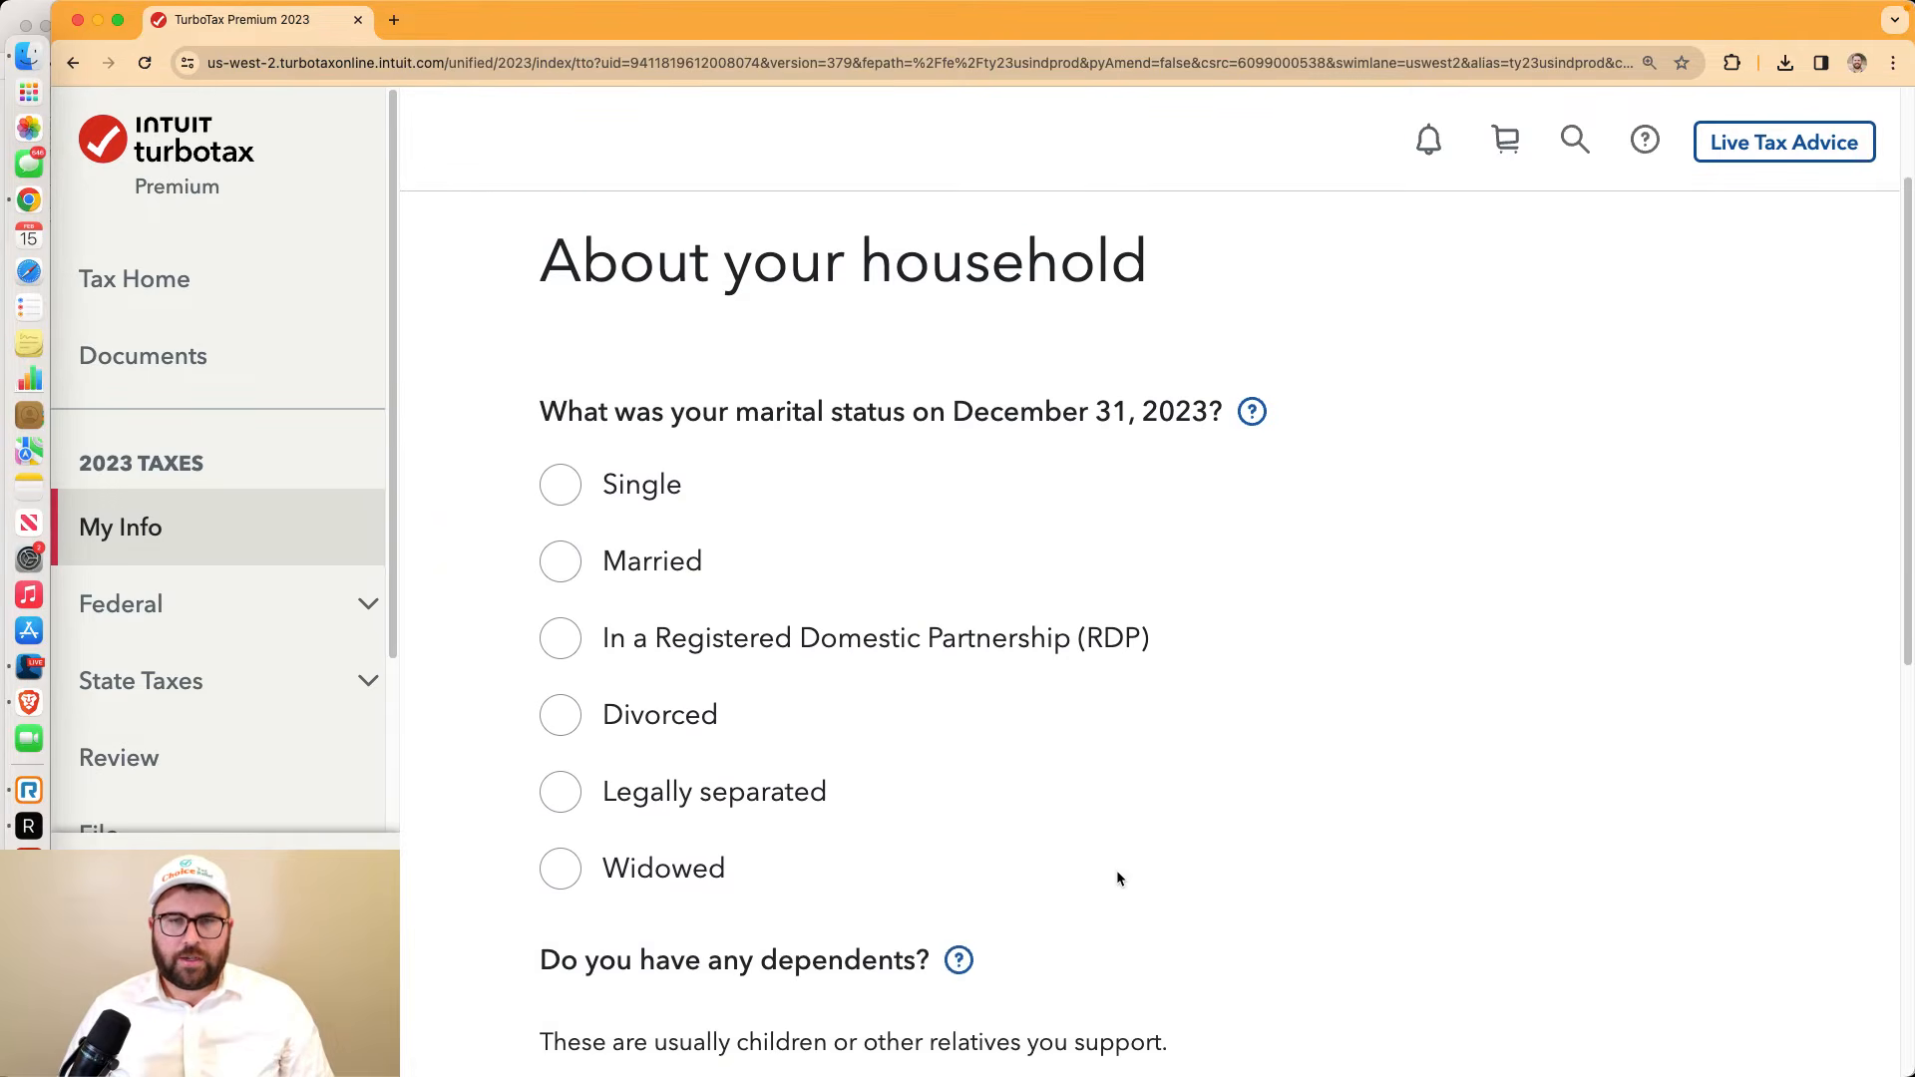
{"action": "left_click", "coordinate": [562, 475]}
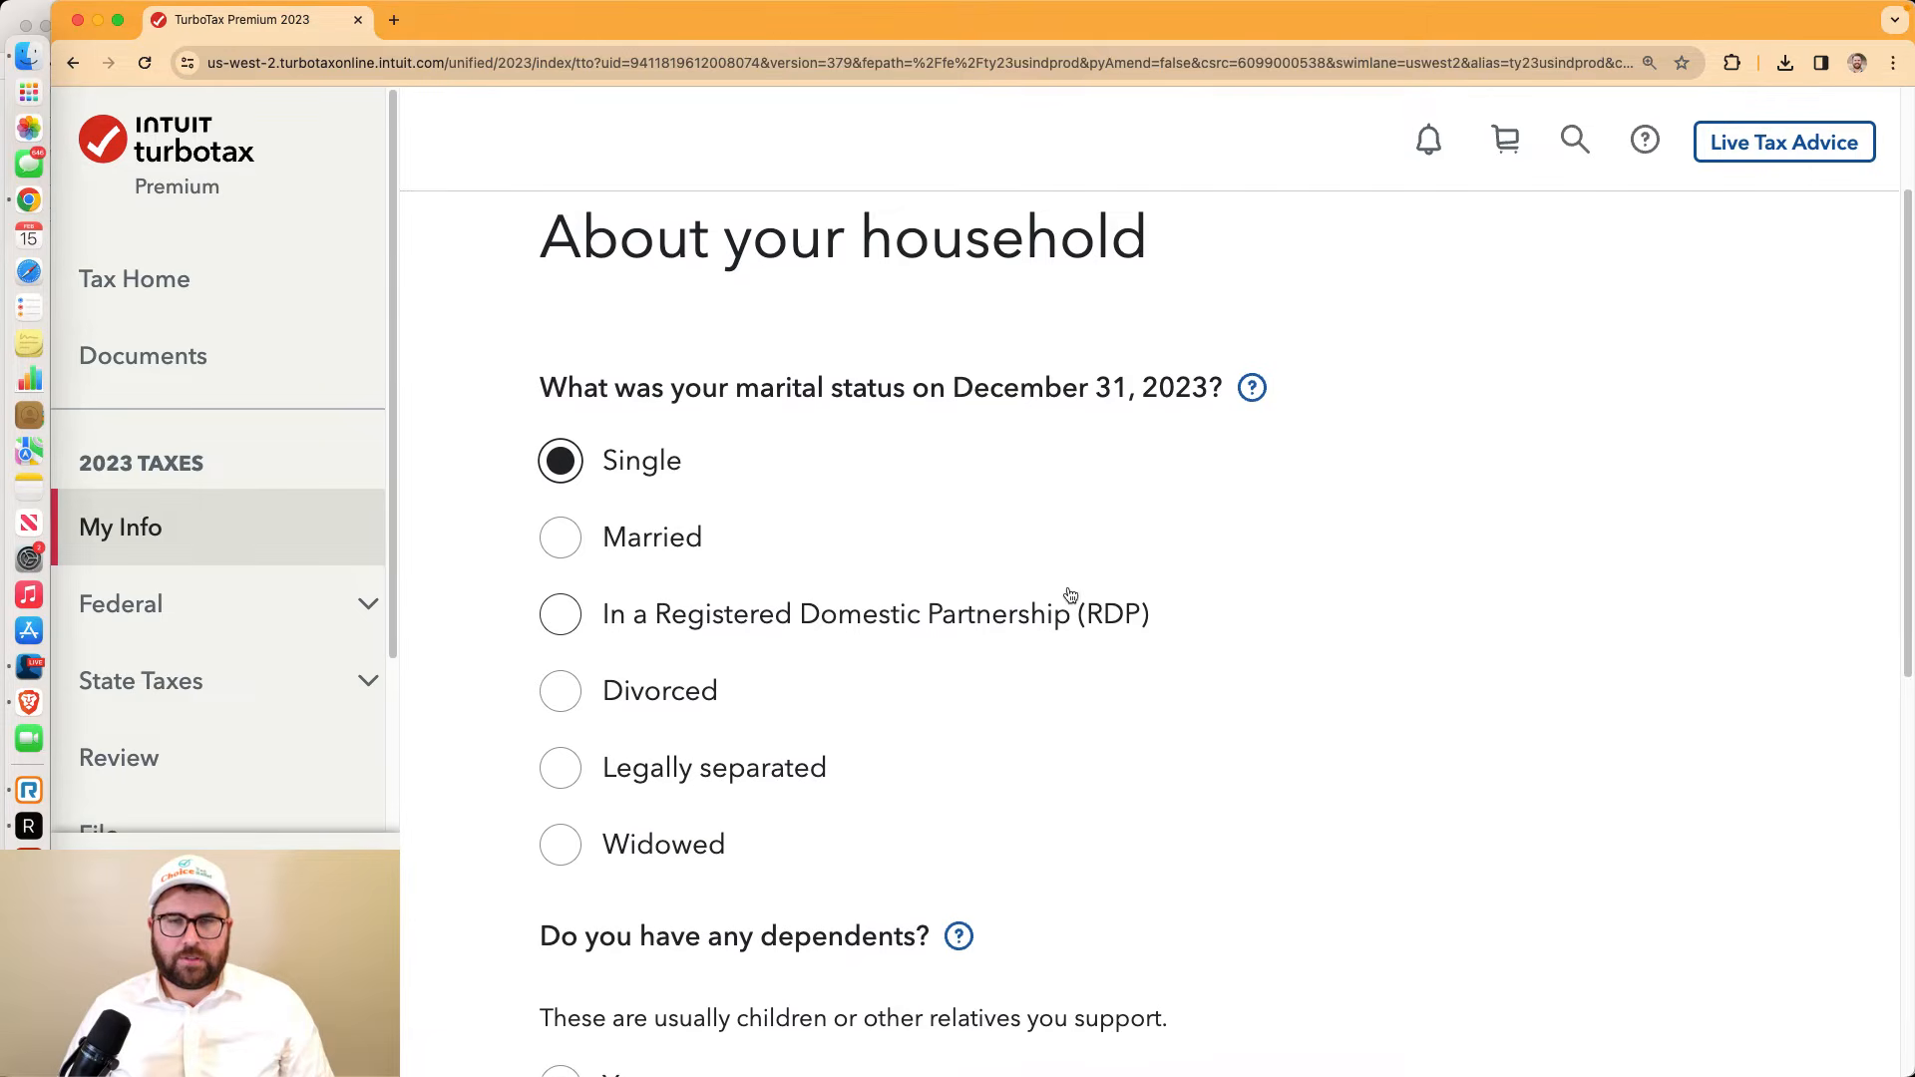
{"action": "scroll", "coordinate": [1068, 598], "scroll_direction": "down", "scroll_amount": 2}
{"action": "scroll", "coordinate": [1068, 596], "scroll_direction": "down", "scroll_amount": 8}
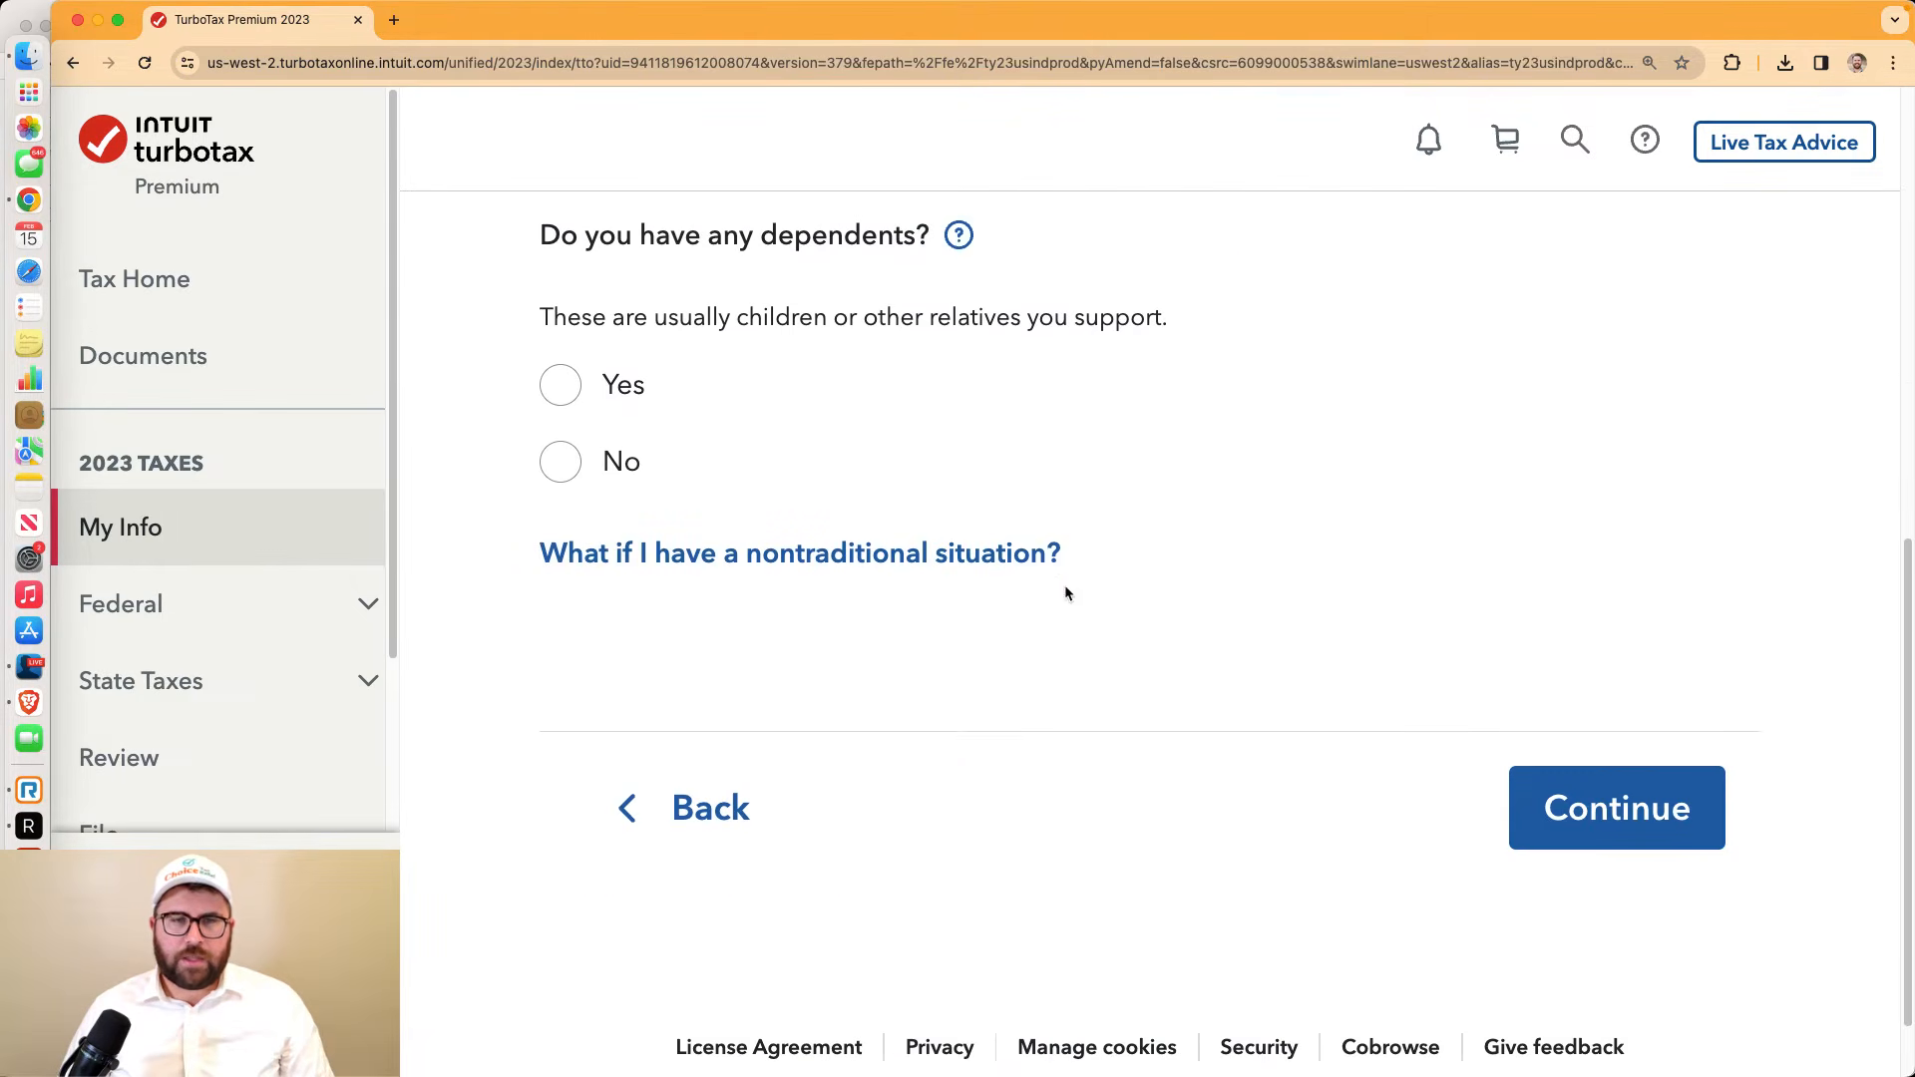
{"action": "left_click", "coordinate": [564, 391]}
{"action": "left_click", "coordinate": [688, 504]}
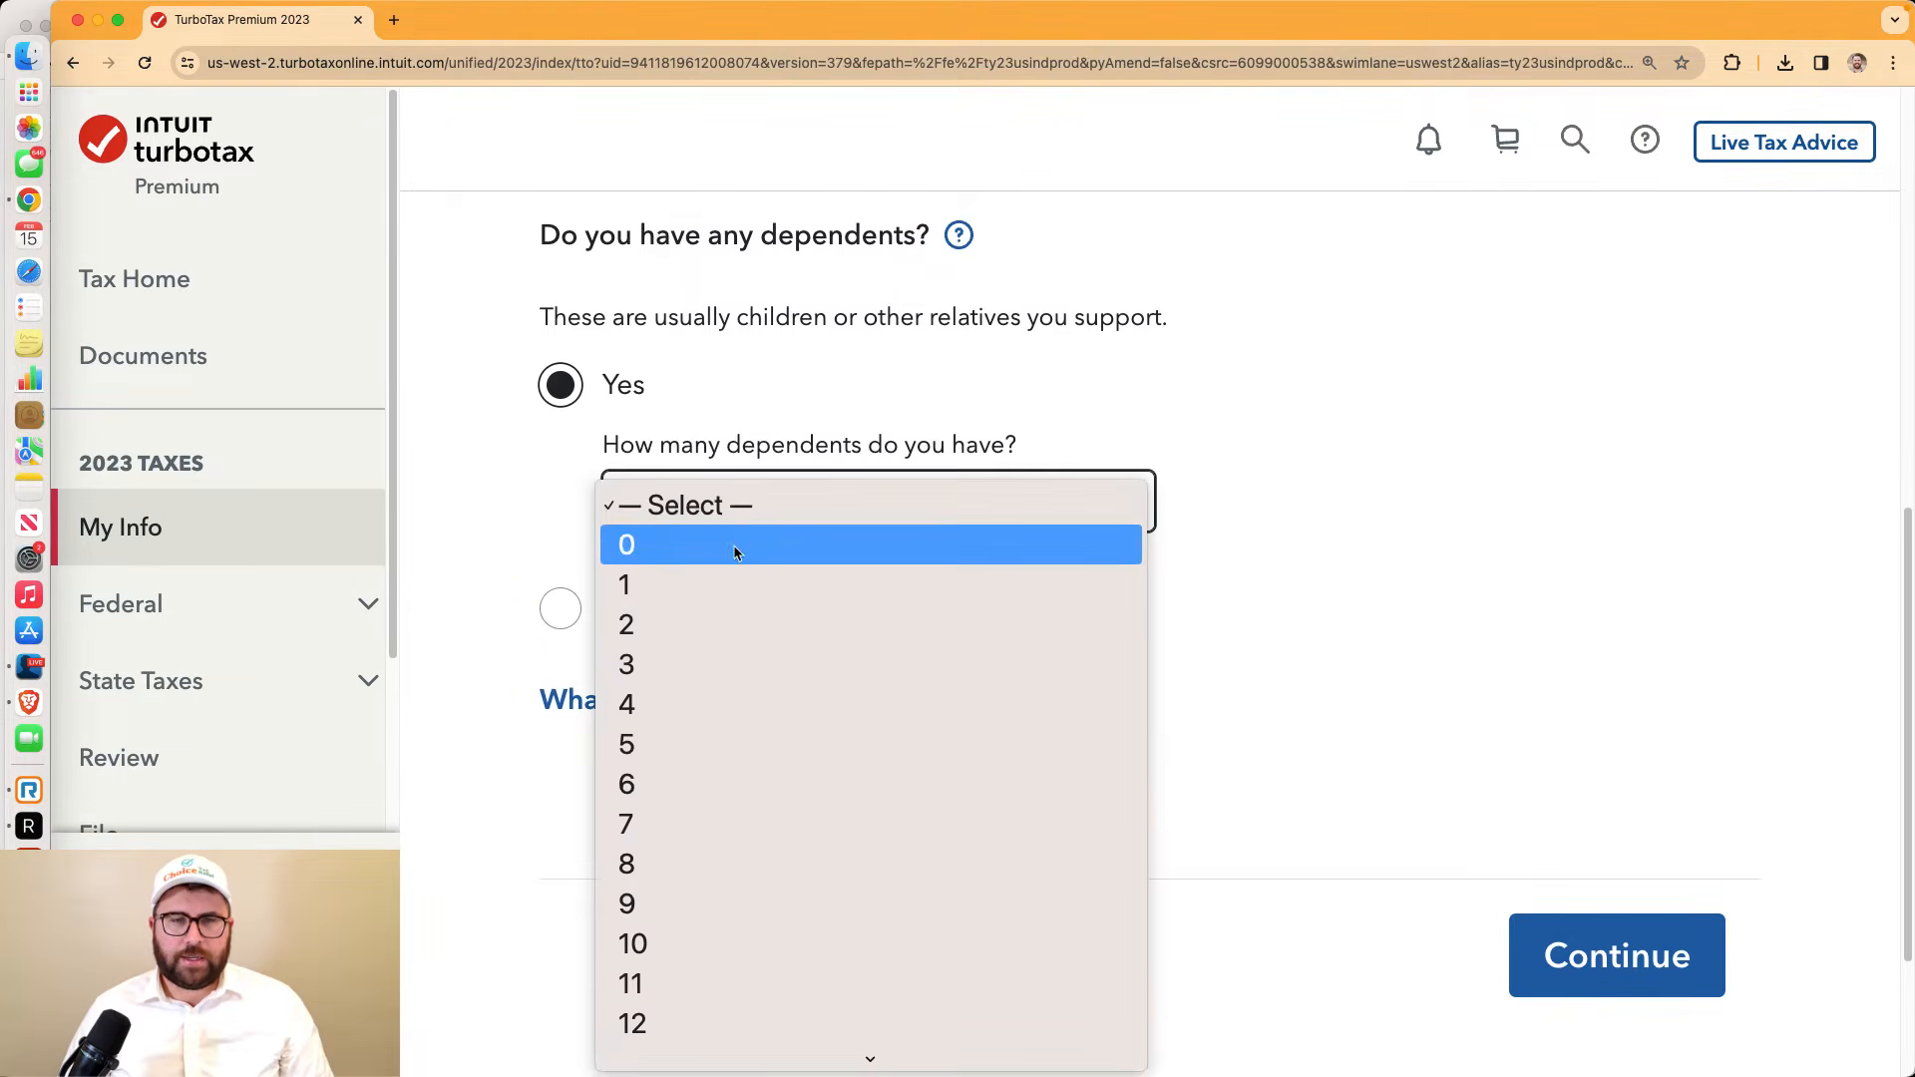
{"action": "left_click", "coordinate": [714, 582]}
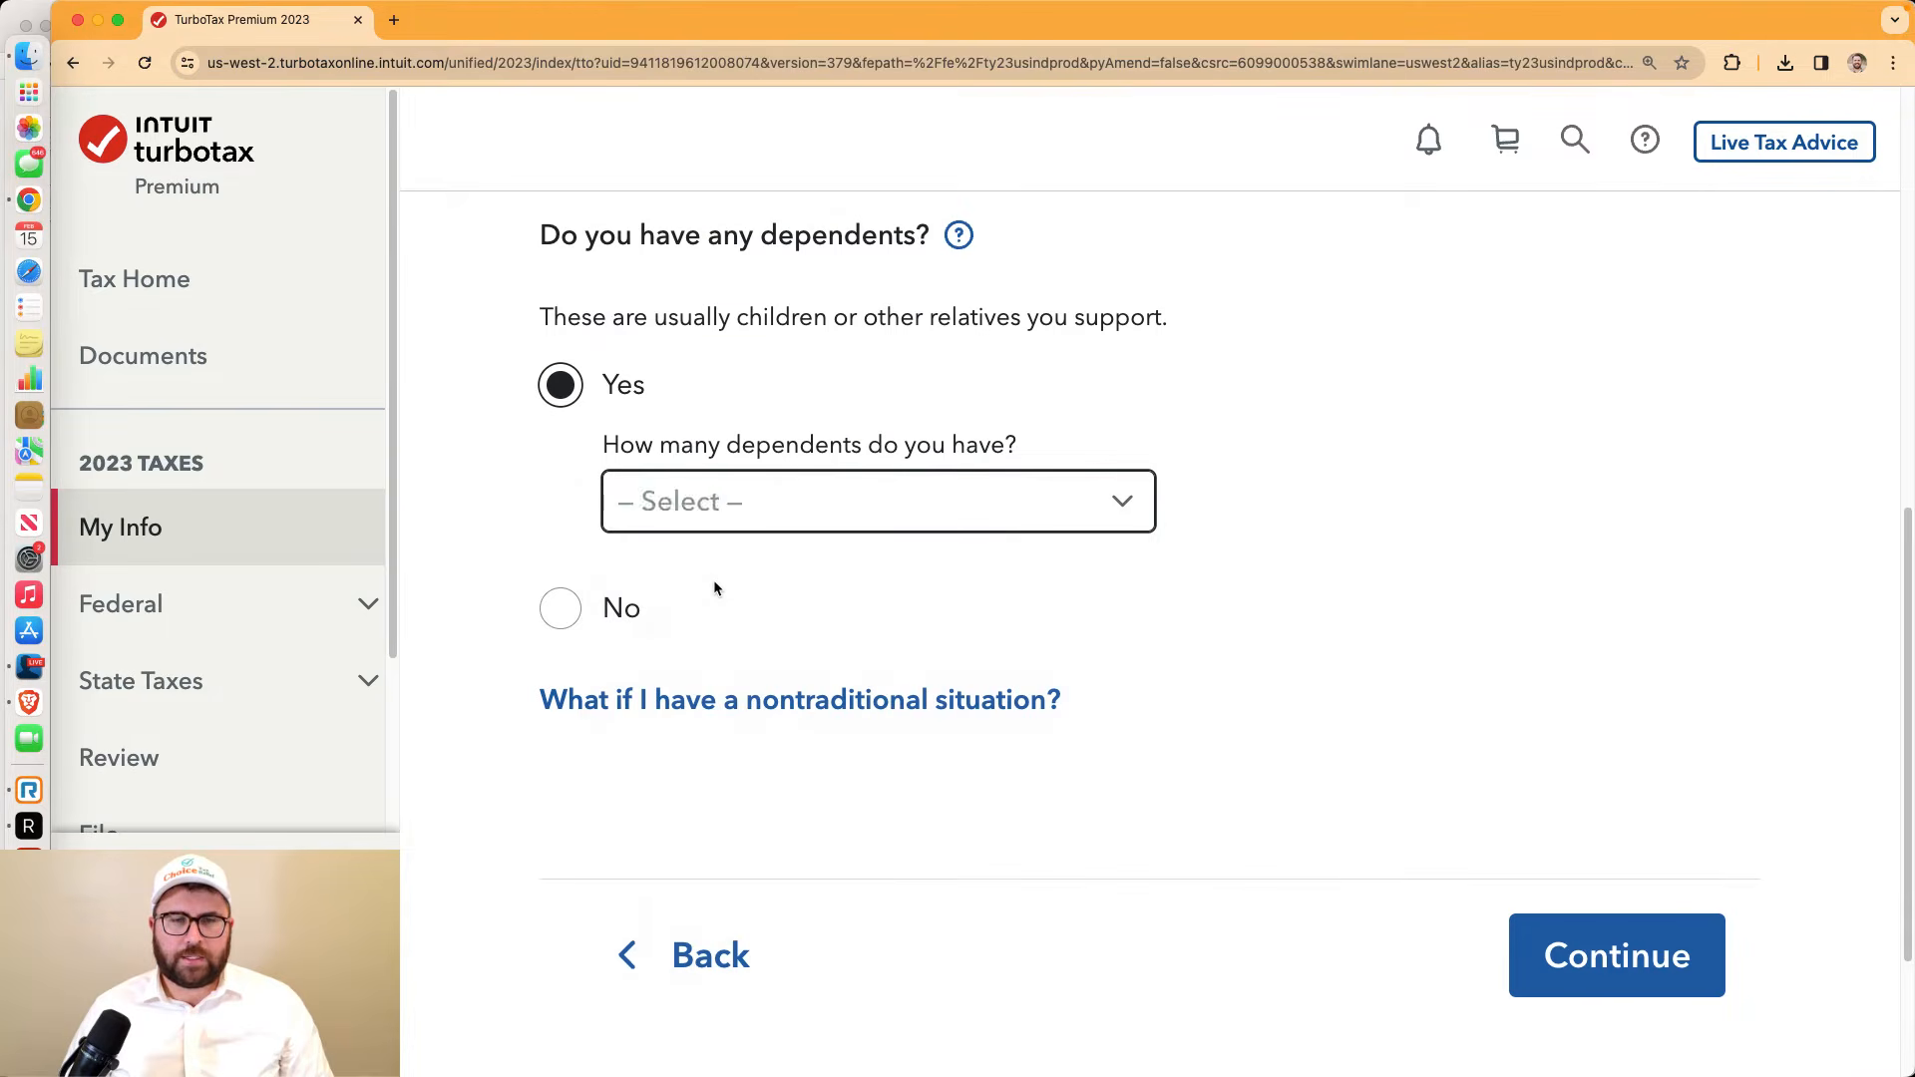
{"action": "left_click", "coordinate": [1656, 950]}
Accept the address as shown and scroll down to the Dependent 1 entry
{"action": "scroll", "coordinate": [1688, 721], "scroll_direction": "down", "scroll_amount": 2}
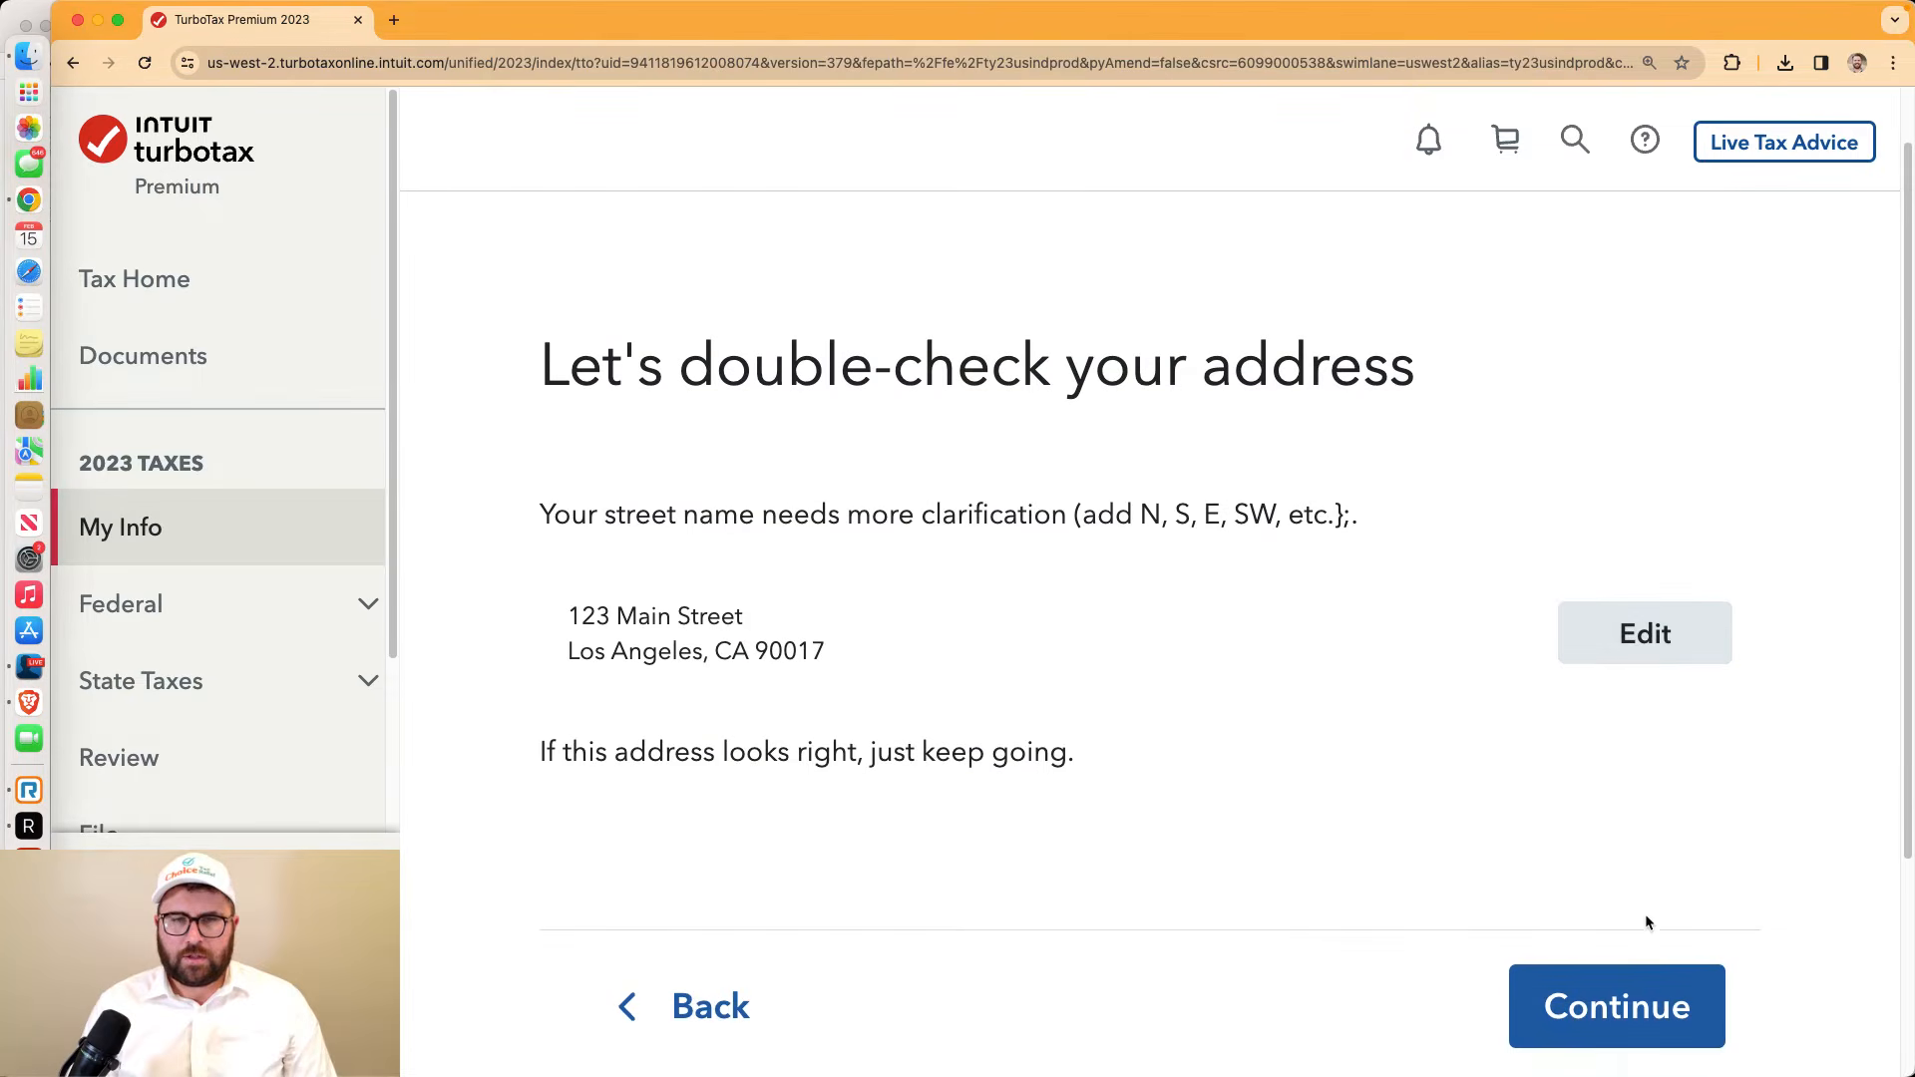
{"action": "left_click", "coordinate": [1657, 1009]}
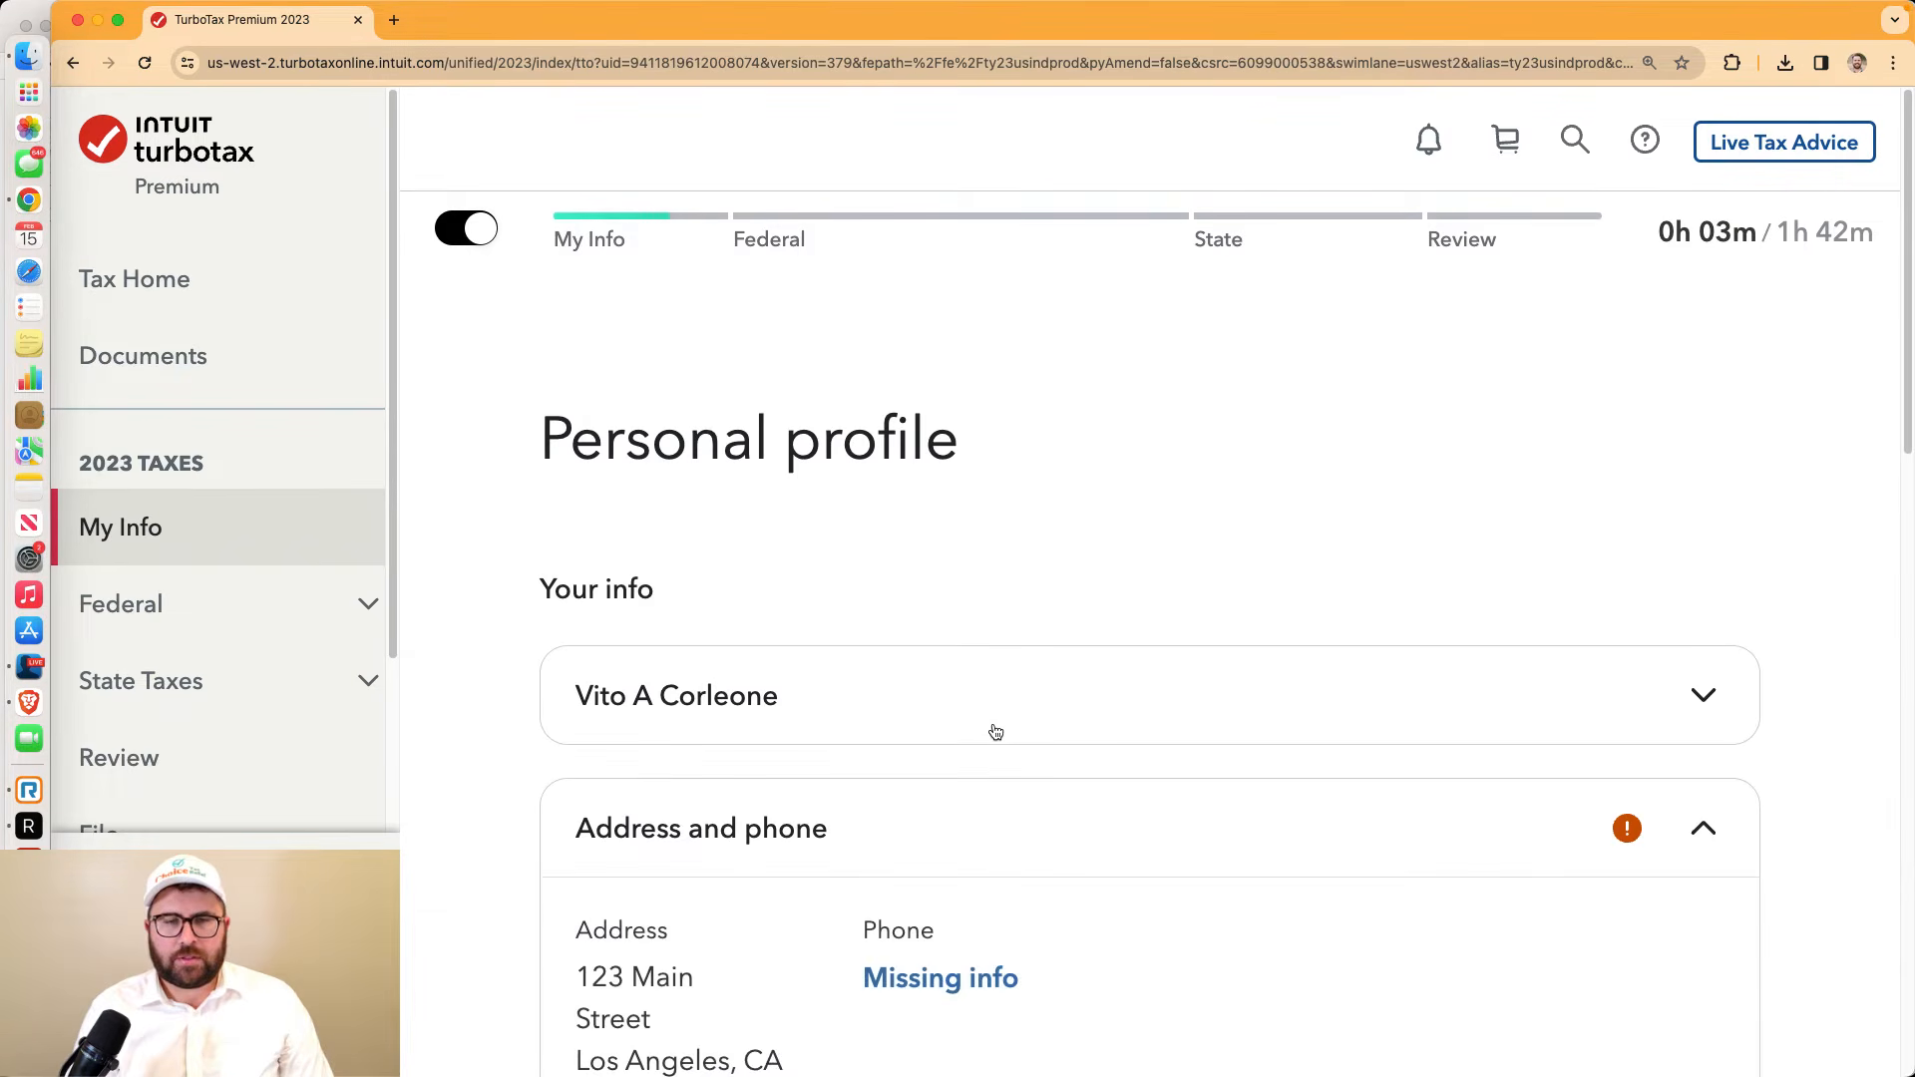
{"action": "scroll", "coordinate": [996, 731], "scroll_direction": "down", "scroll_amount": 2}
{"action": "scroll", "coordinate": [996, 732], "scroll_direction": "down", "scroll_amount": 1}
{"action": "scroll", "coordinate": [991, 722], "scroll_direction": "down", "scroll_amount": 1}
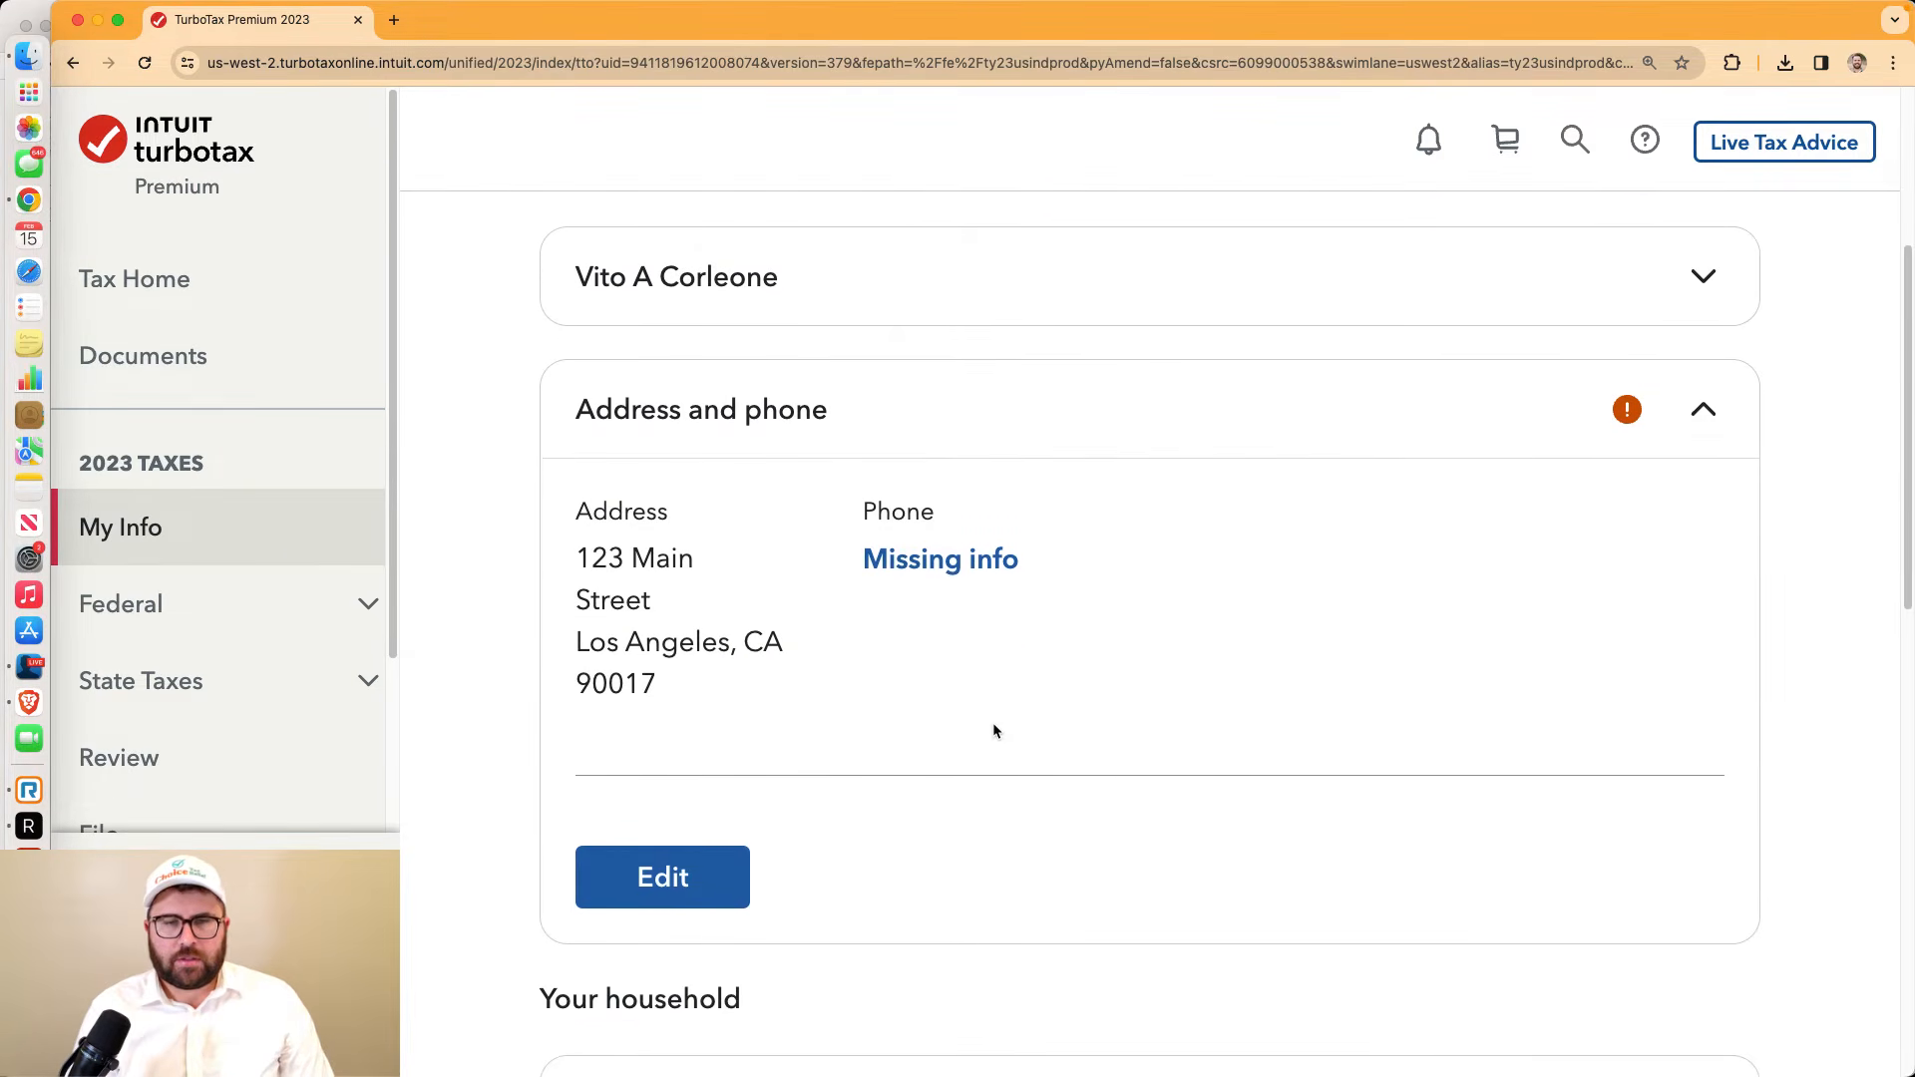
{"action": "scroll", "coordinate": [794, 814], "scroll_direction": "down", "scroll_amount": 6}
{"action": "scroll", "coordinate": [682, 860], "scroll_direction": "down", "scroll_amount": 1}
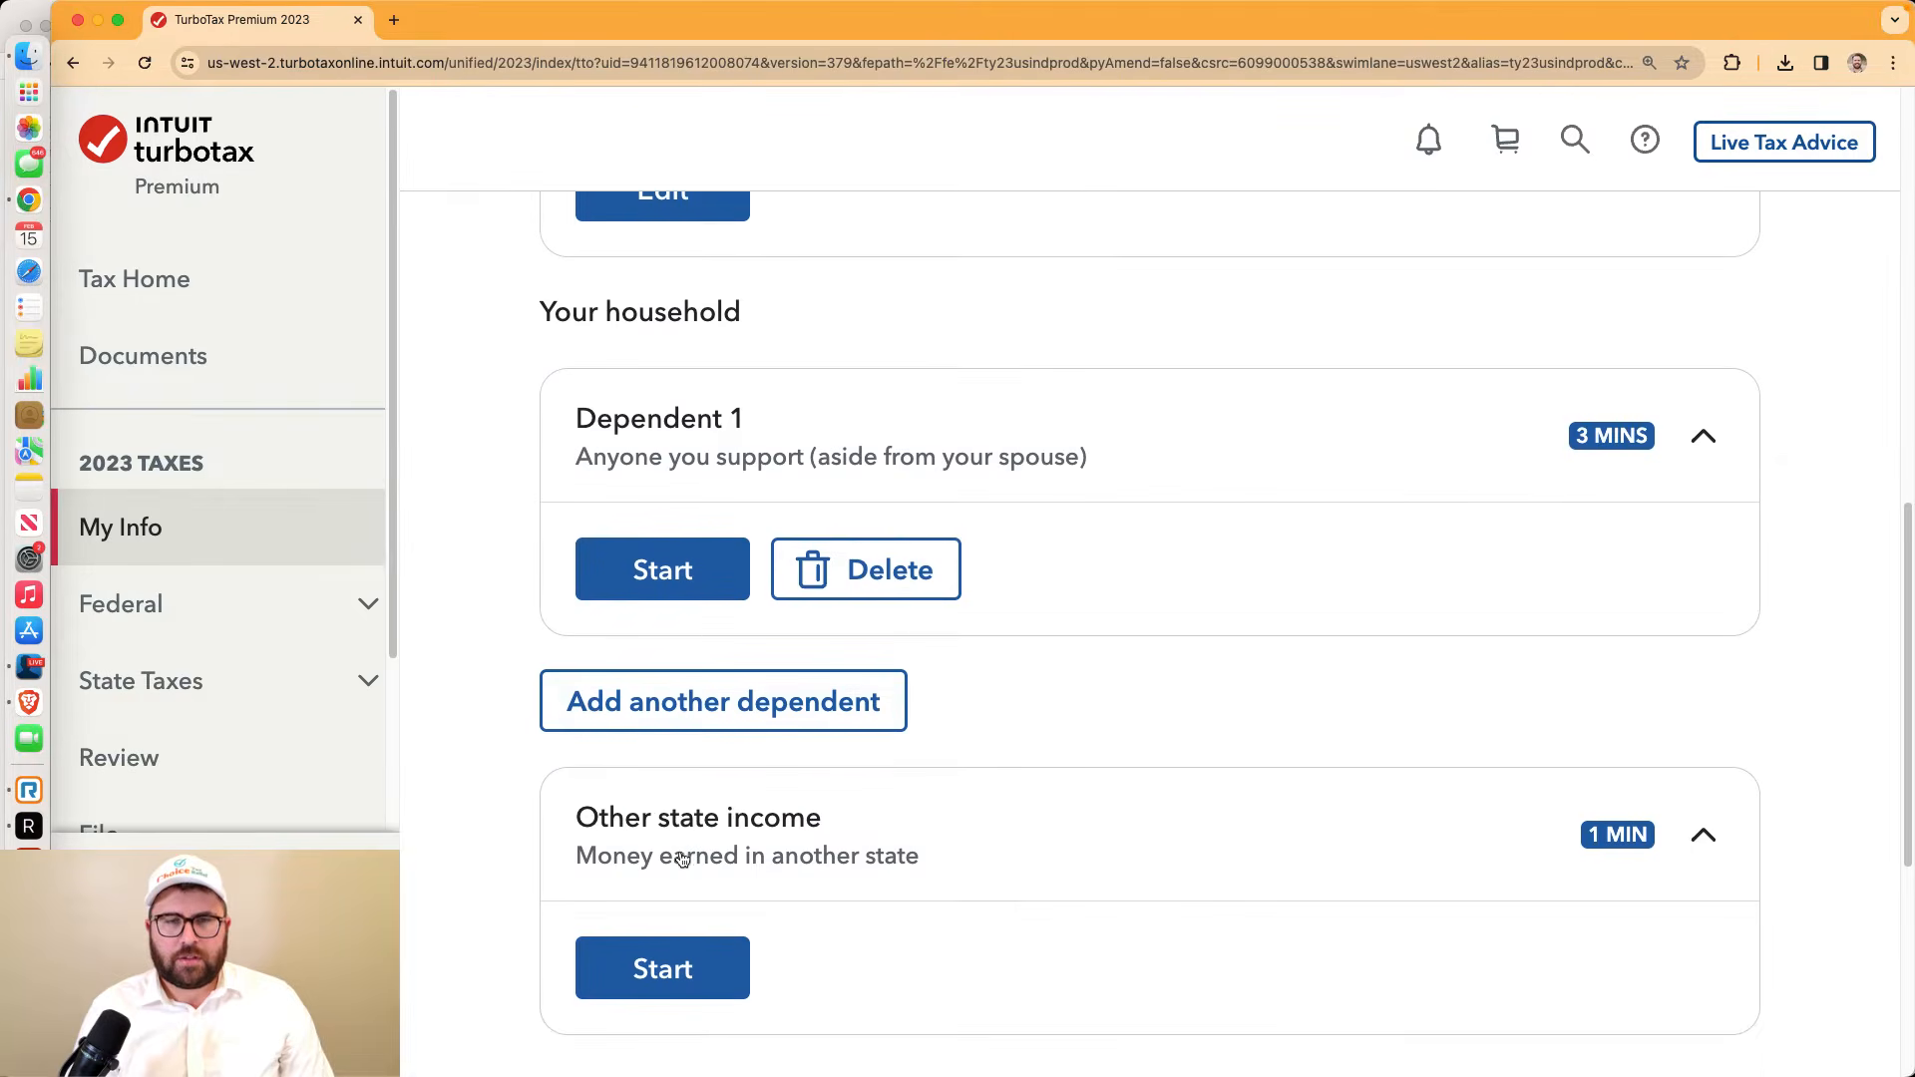
{"action": "scroll", "coordinate": [703, 544], "scroll_direction": "down", "scroll_amount": 2}
Start Dependent 1 and identify the dependent as My child
{"action": "left_click", "coordinate": [682, 514]}
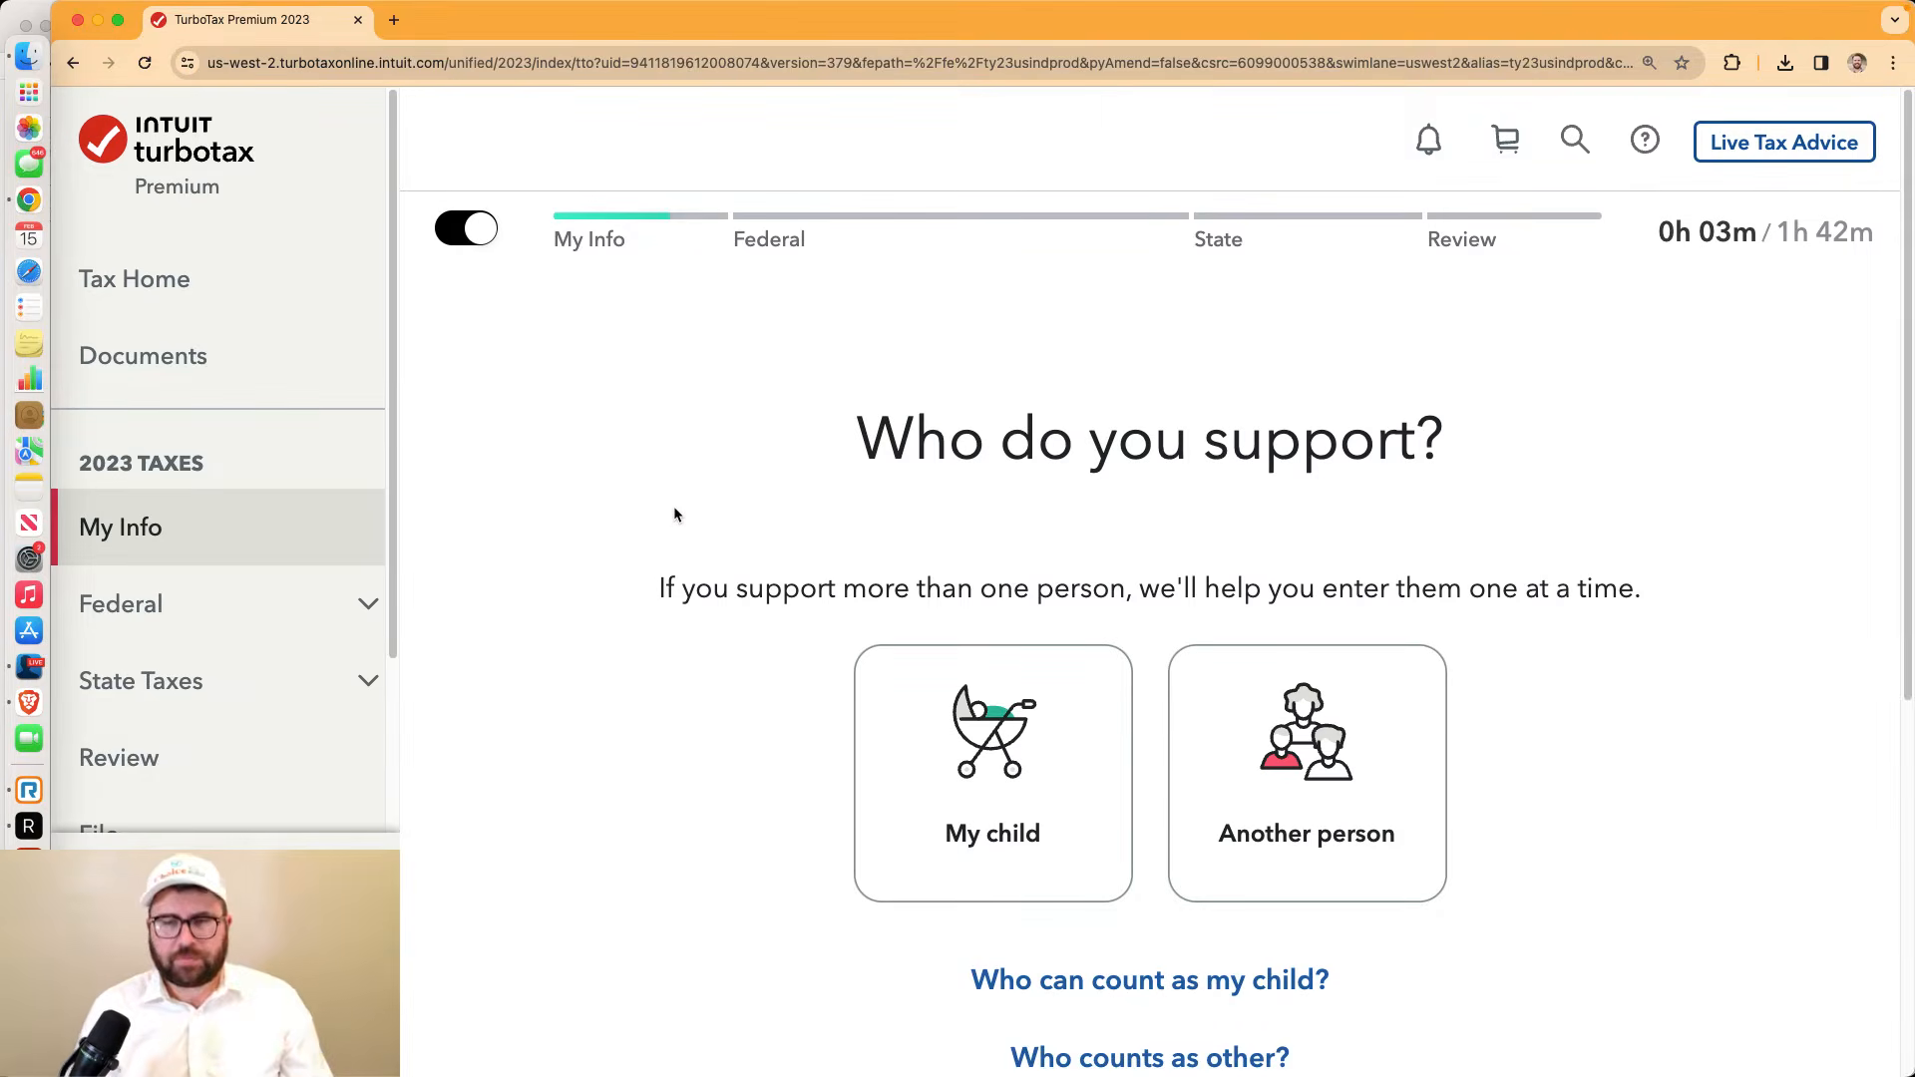
{"action": "left_click", "coordinate": [940, 732]}
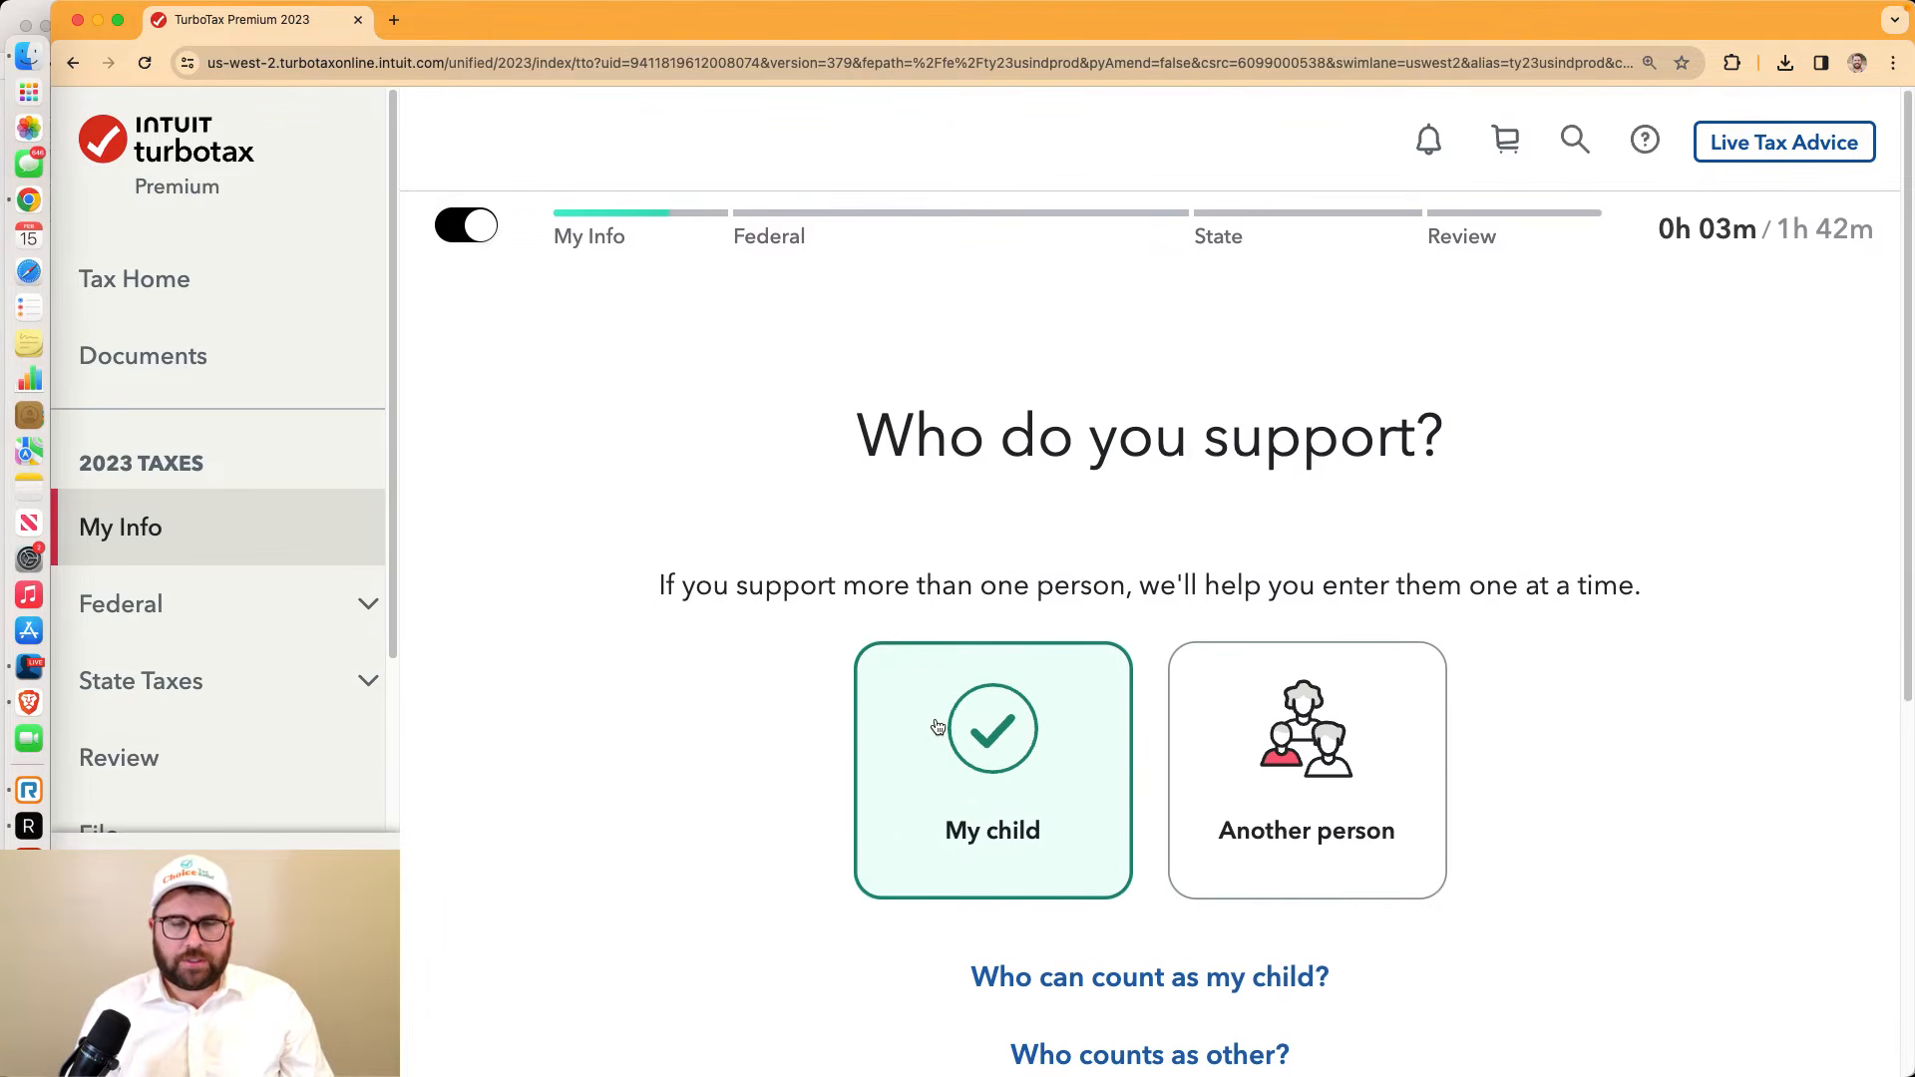
{"action": "scroll", "coordinate": [933, 616], "scroll_direction": "down", "scroll_amount": 5}
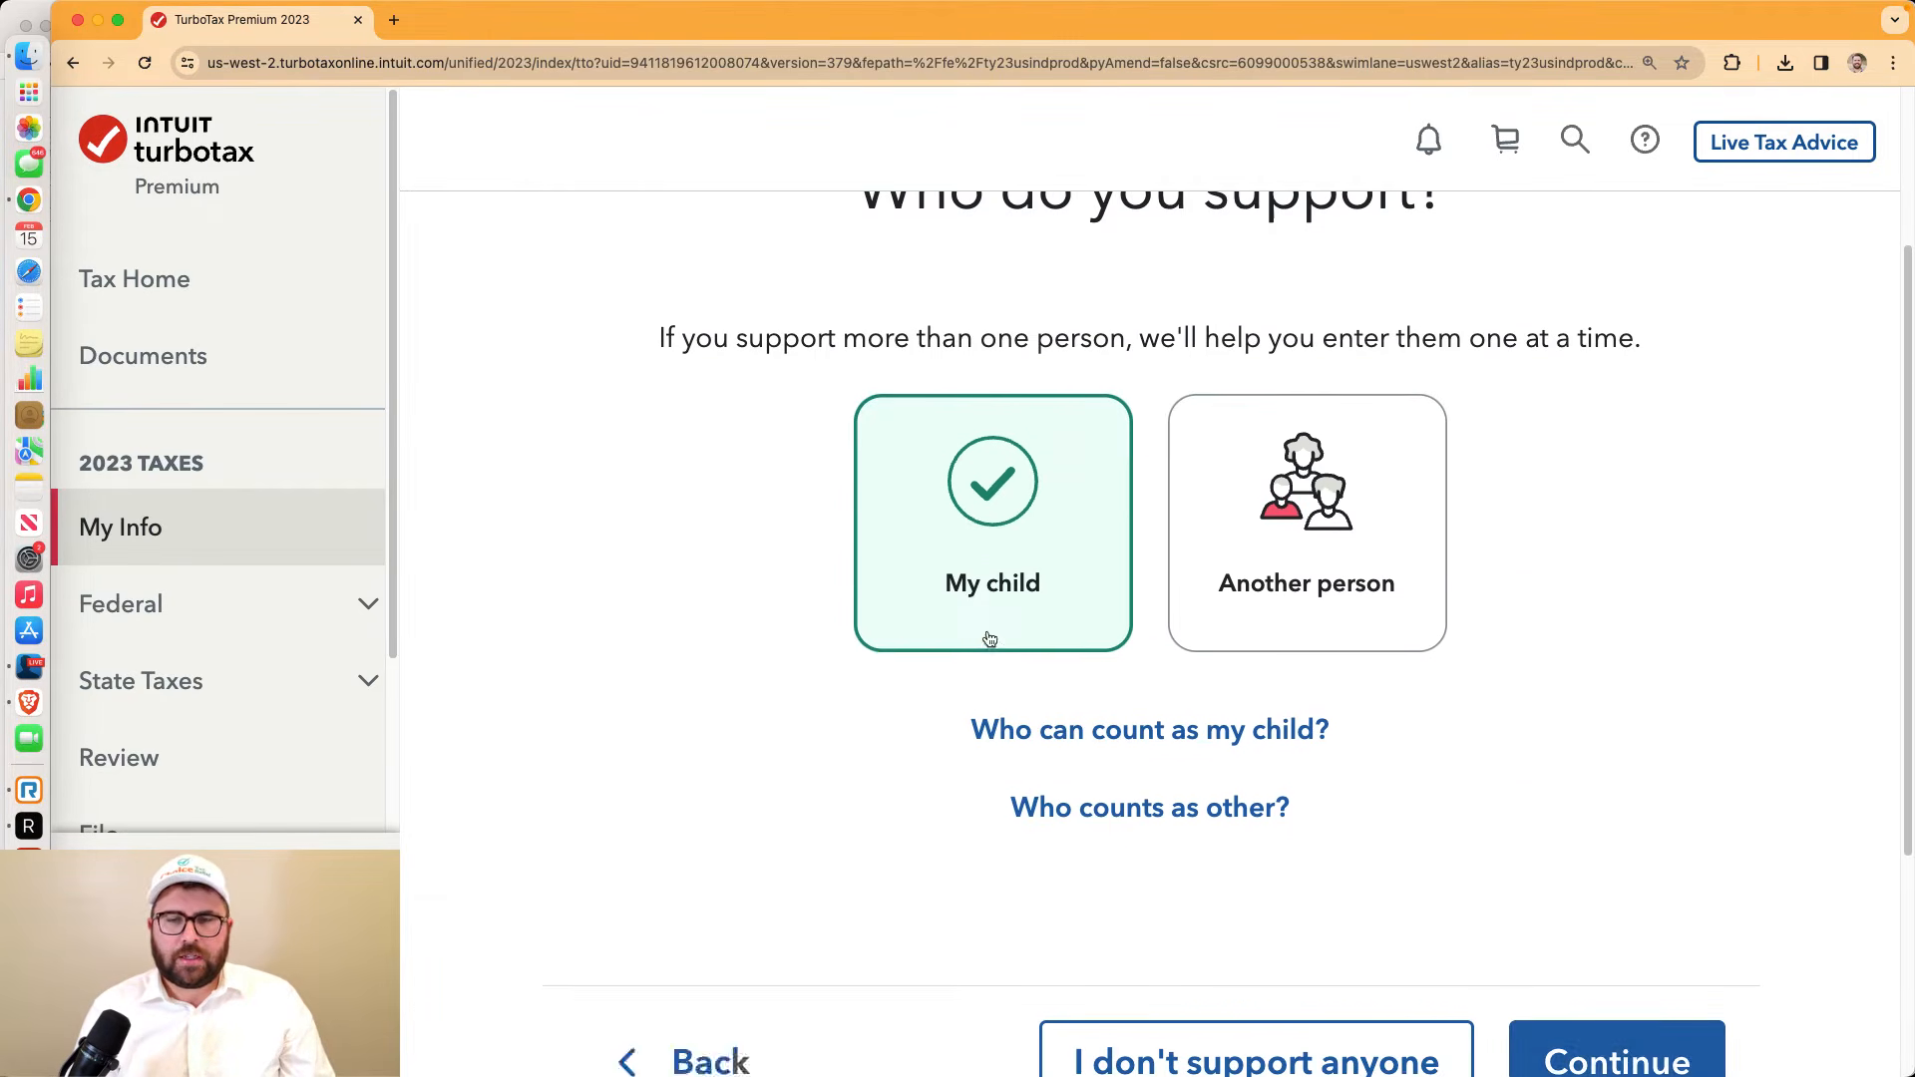
{"action": "left_click", "coordinate": [1641, 851]}
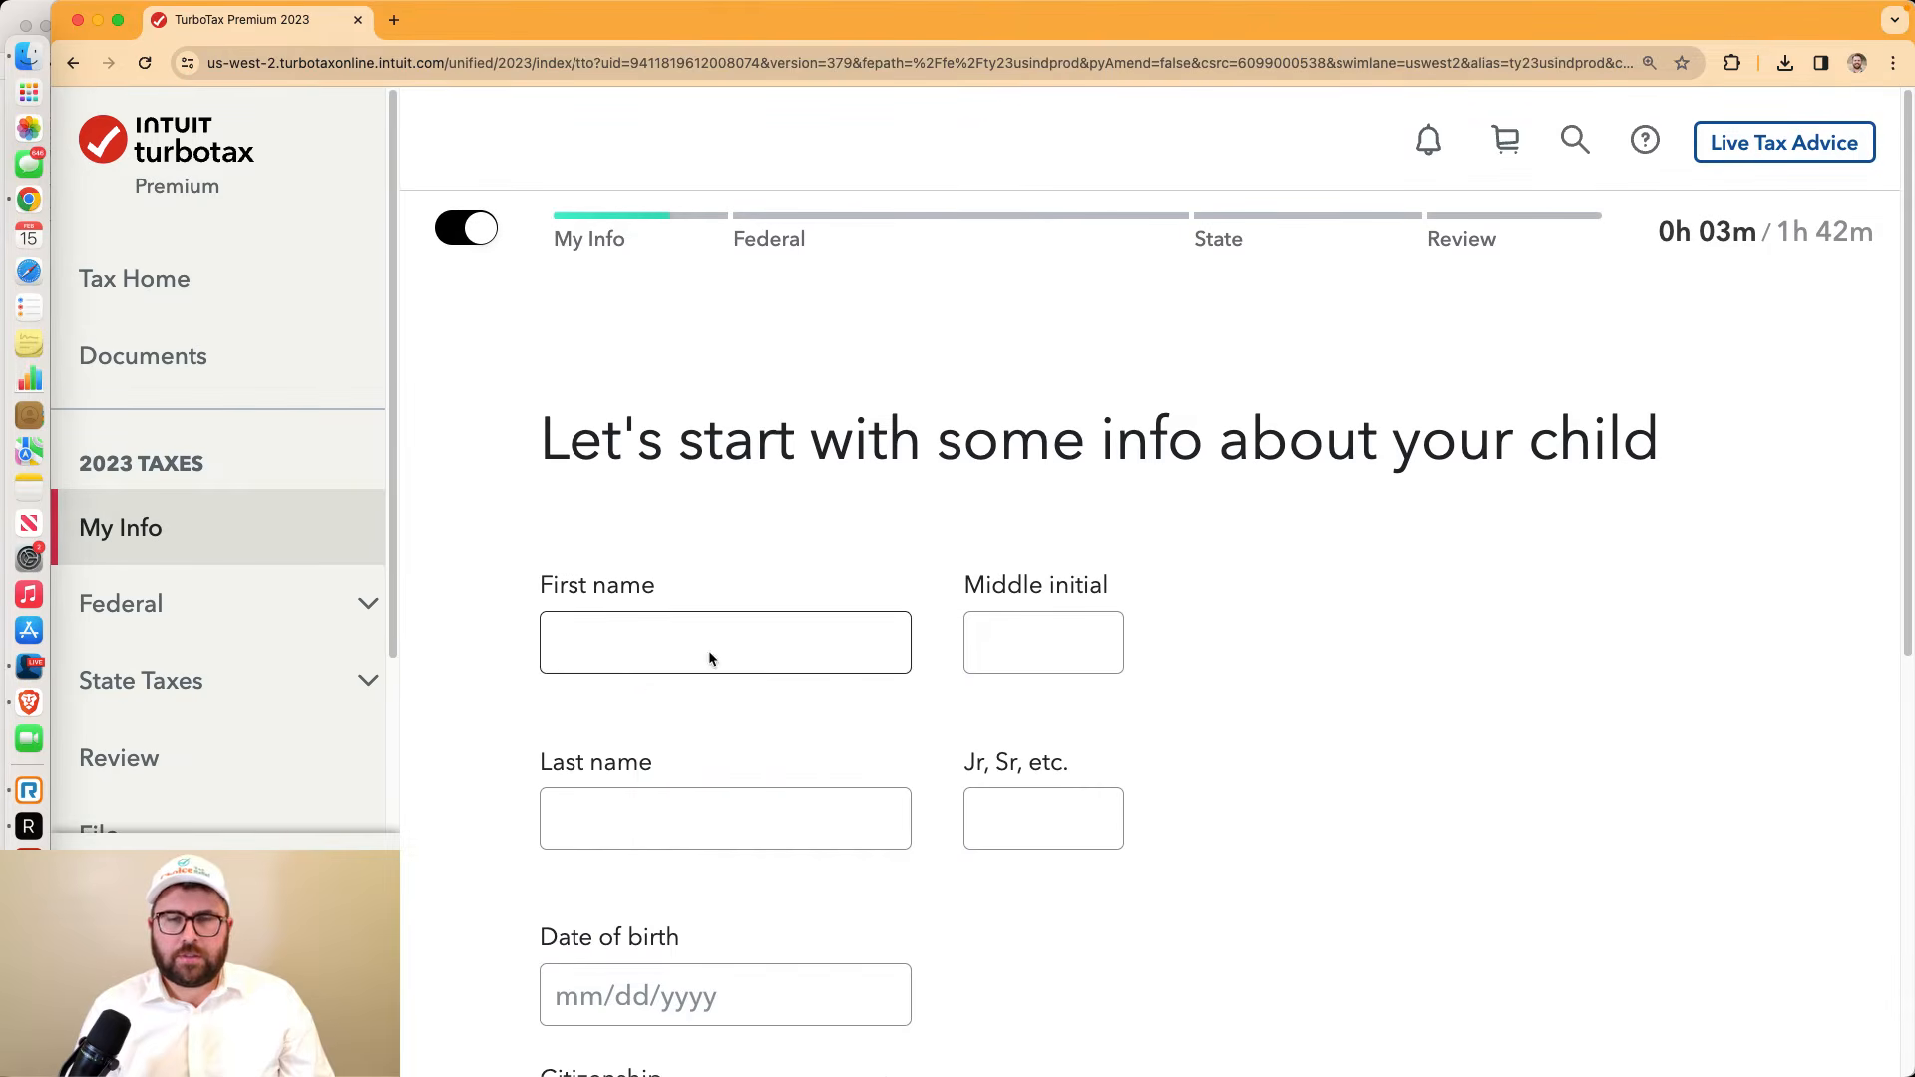
Enter the child's first and last name and the 01/01/2010 birth date, then submit
{"action": "left_click", "coordinate": [703, 651]}
{"action": "type", "text": "Connie"}
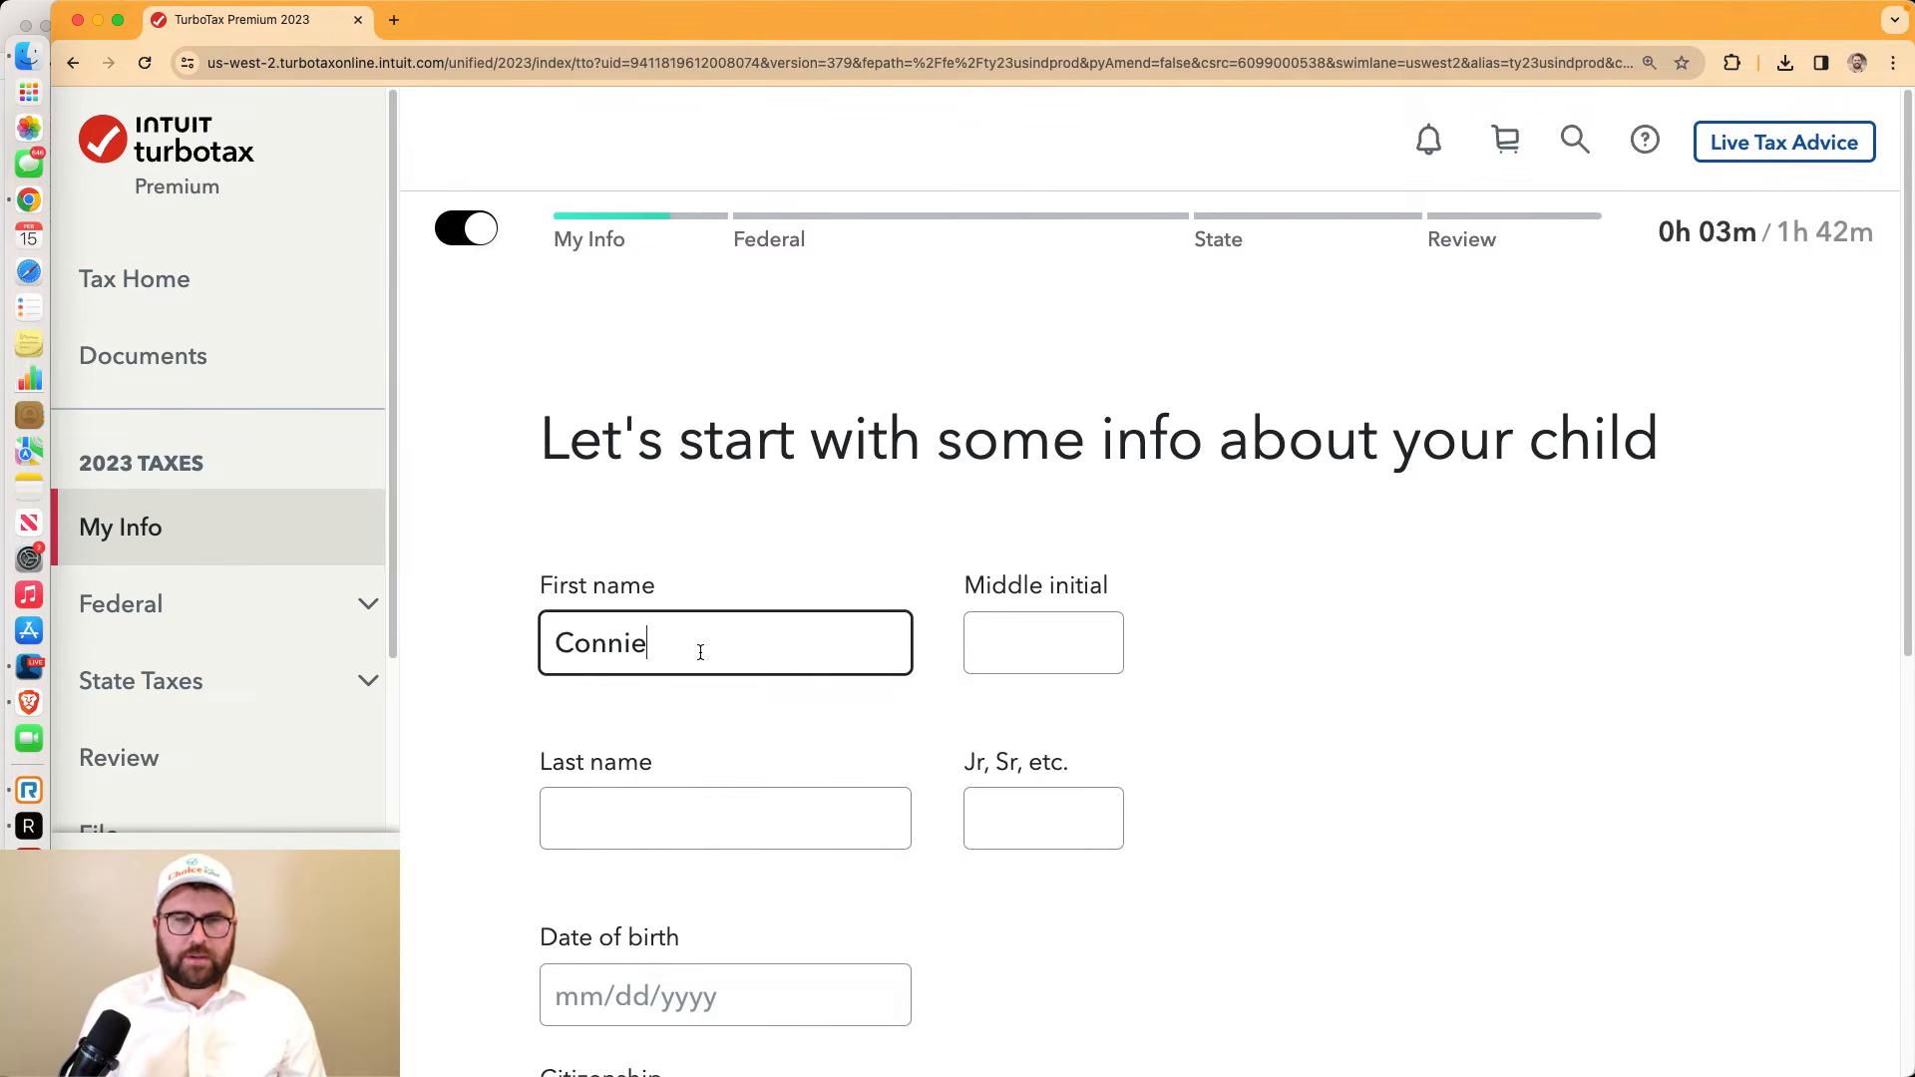
{"action": "key", "text": "Tab"}
{"action": "key", "text": "Tab"}
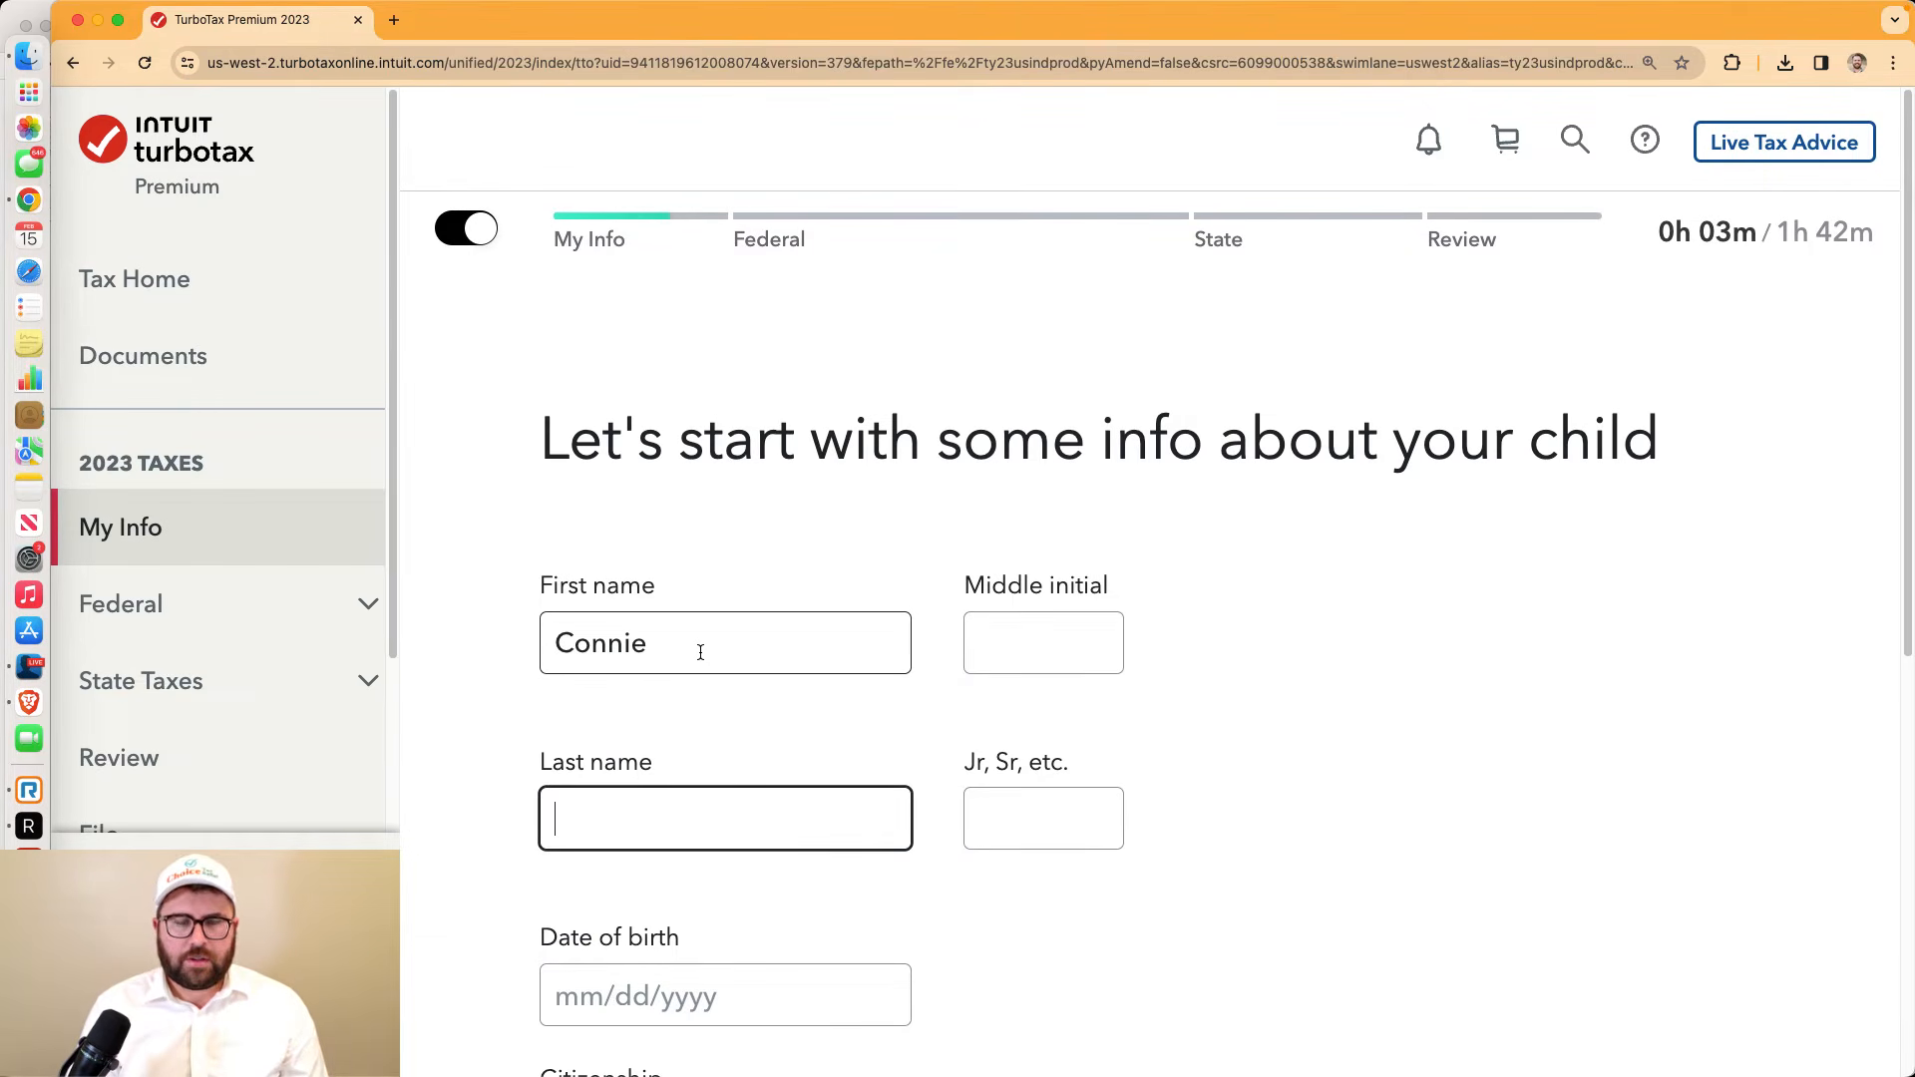
{"action": "type", "text": "Corleone"}
{"action": "scroll", "coordinate": [700, 652], "scroll_direction": "down", "scroll_amount": 4}
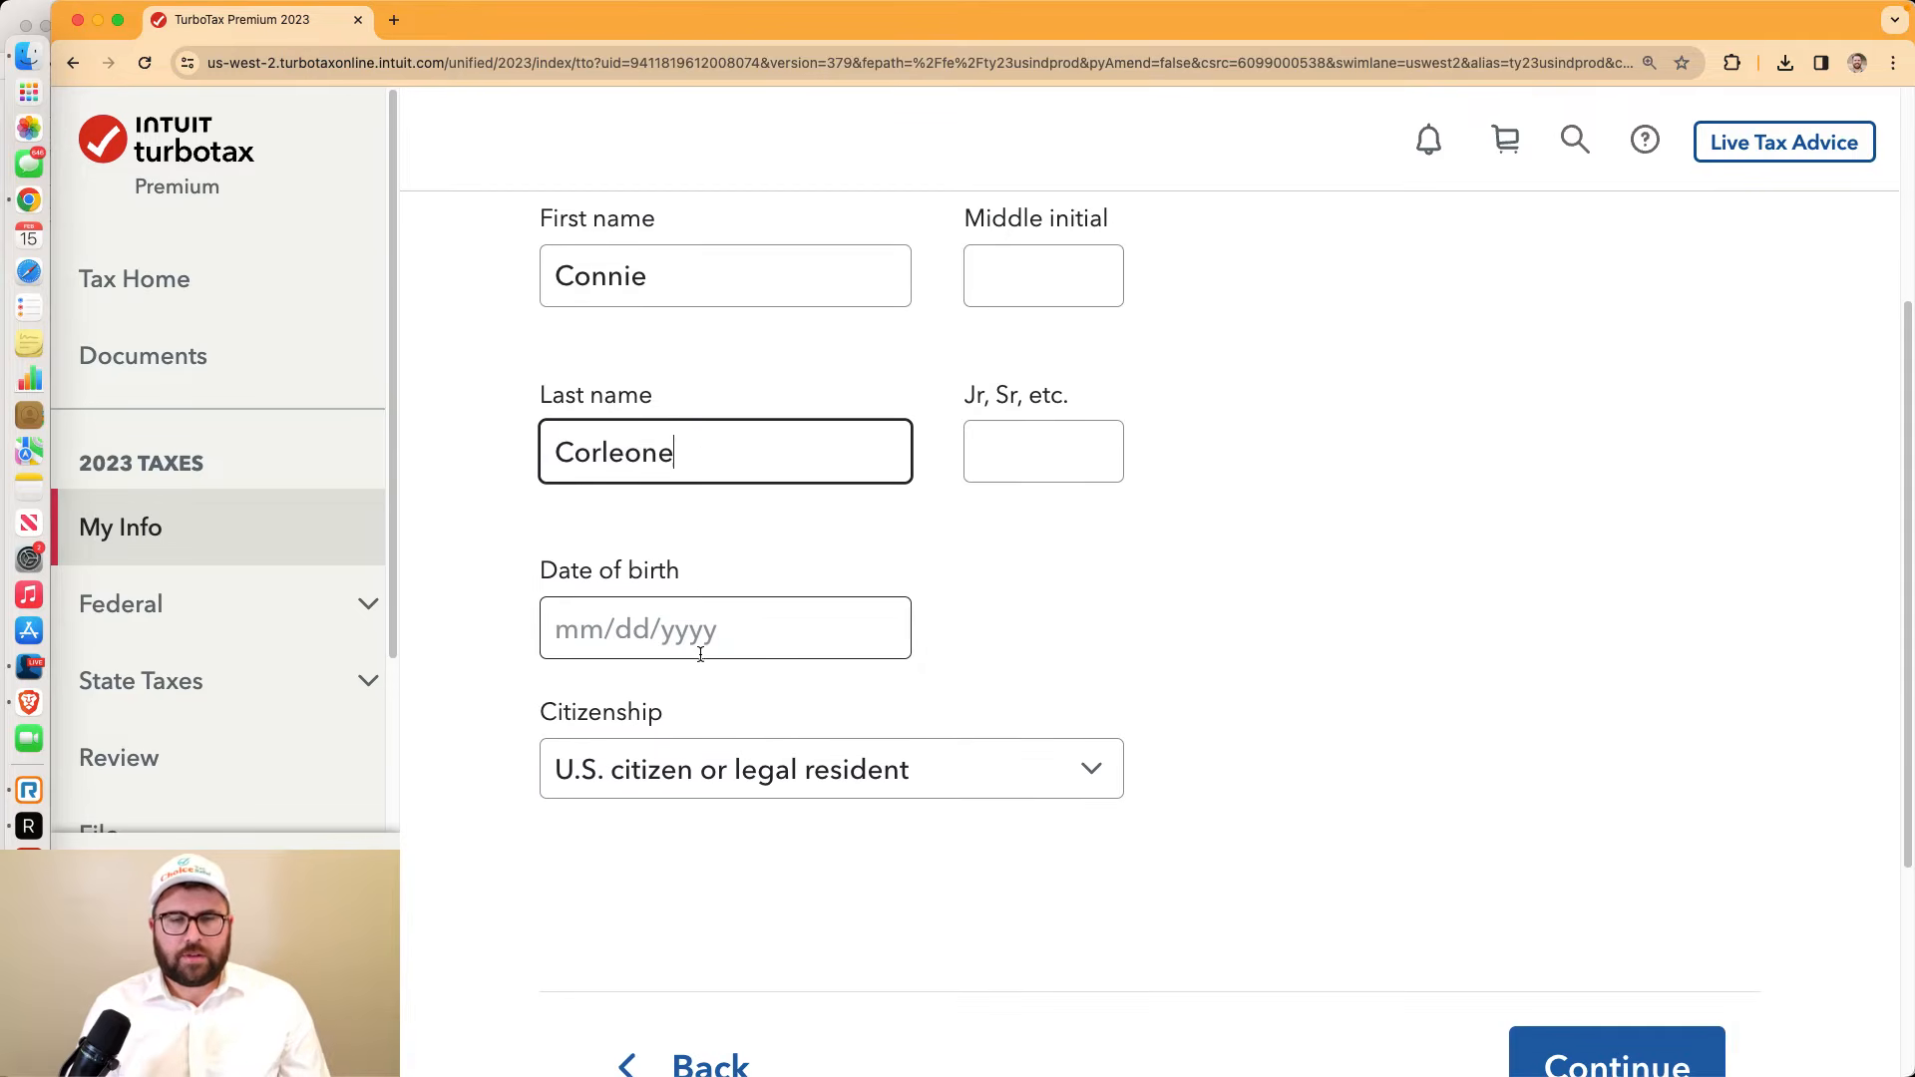
{"action": "left_click", "coordinate": [659, 641]}
{"action": "type", "text": "01/01/2010"}
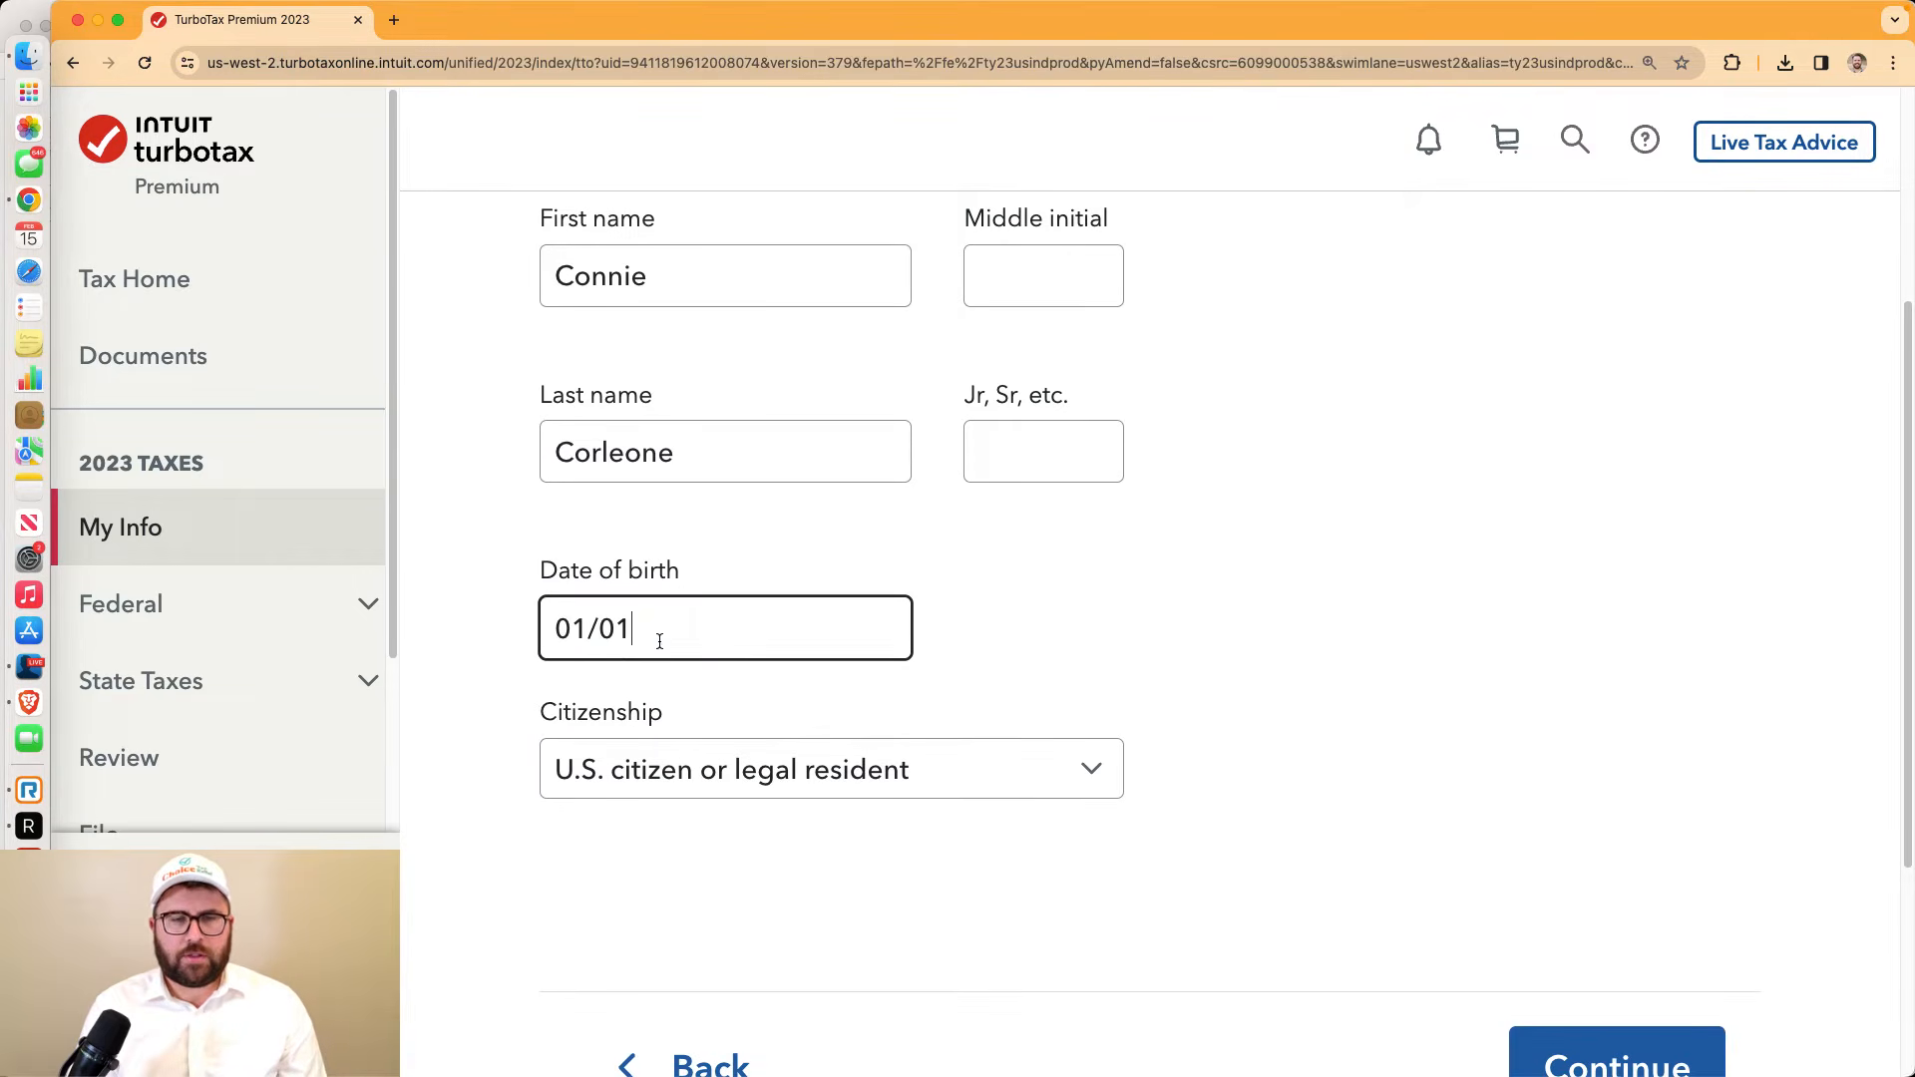
{"action": "left_click", "coordinate": [1558, 1028]}
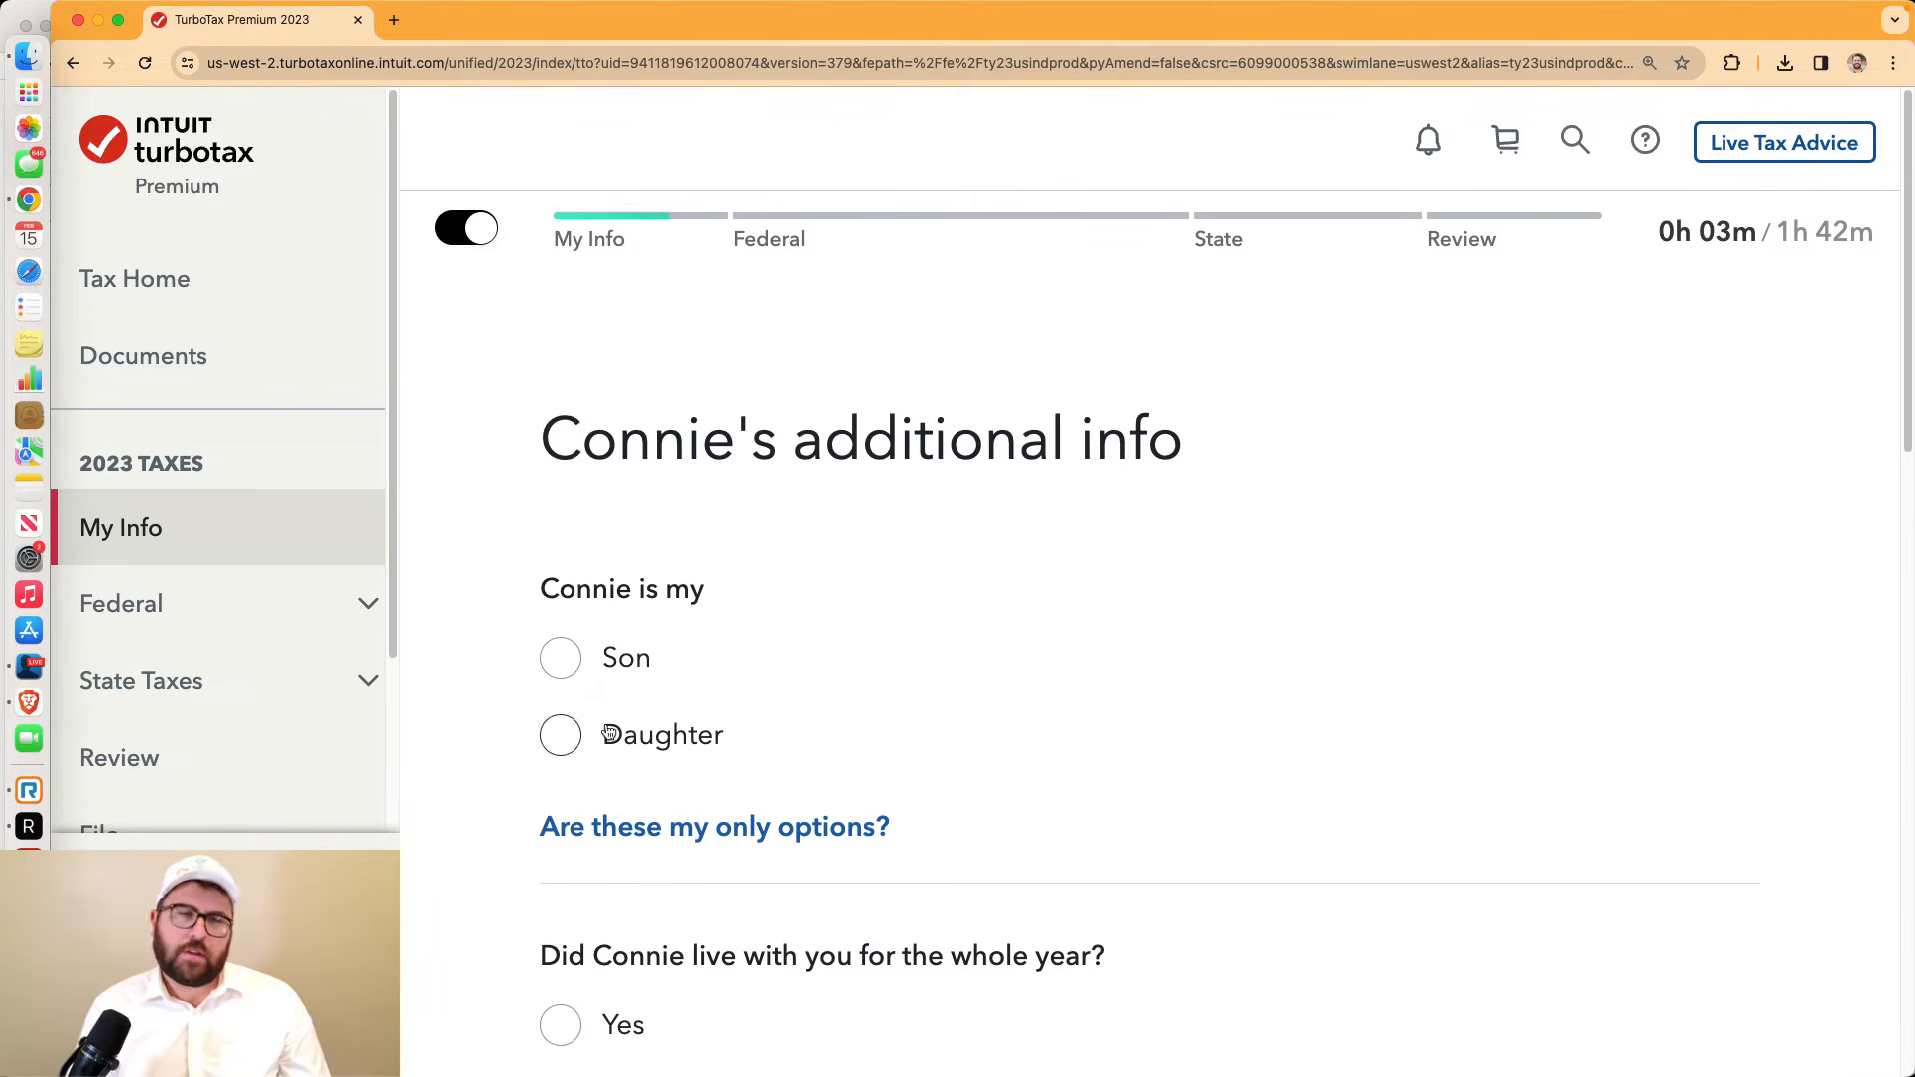
Mark the child as a daughter who lived with me all year in the U.S
{"action": "left_click", "coordinate": [565, 735]}
{"action": "scroll", "coordinate": [830, 739], "scroll_direction": "down", "scroll_amount": 5}
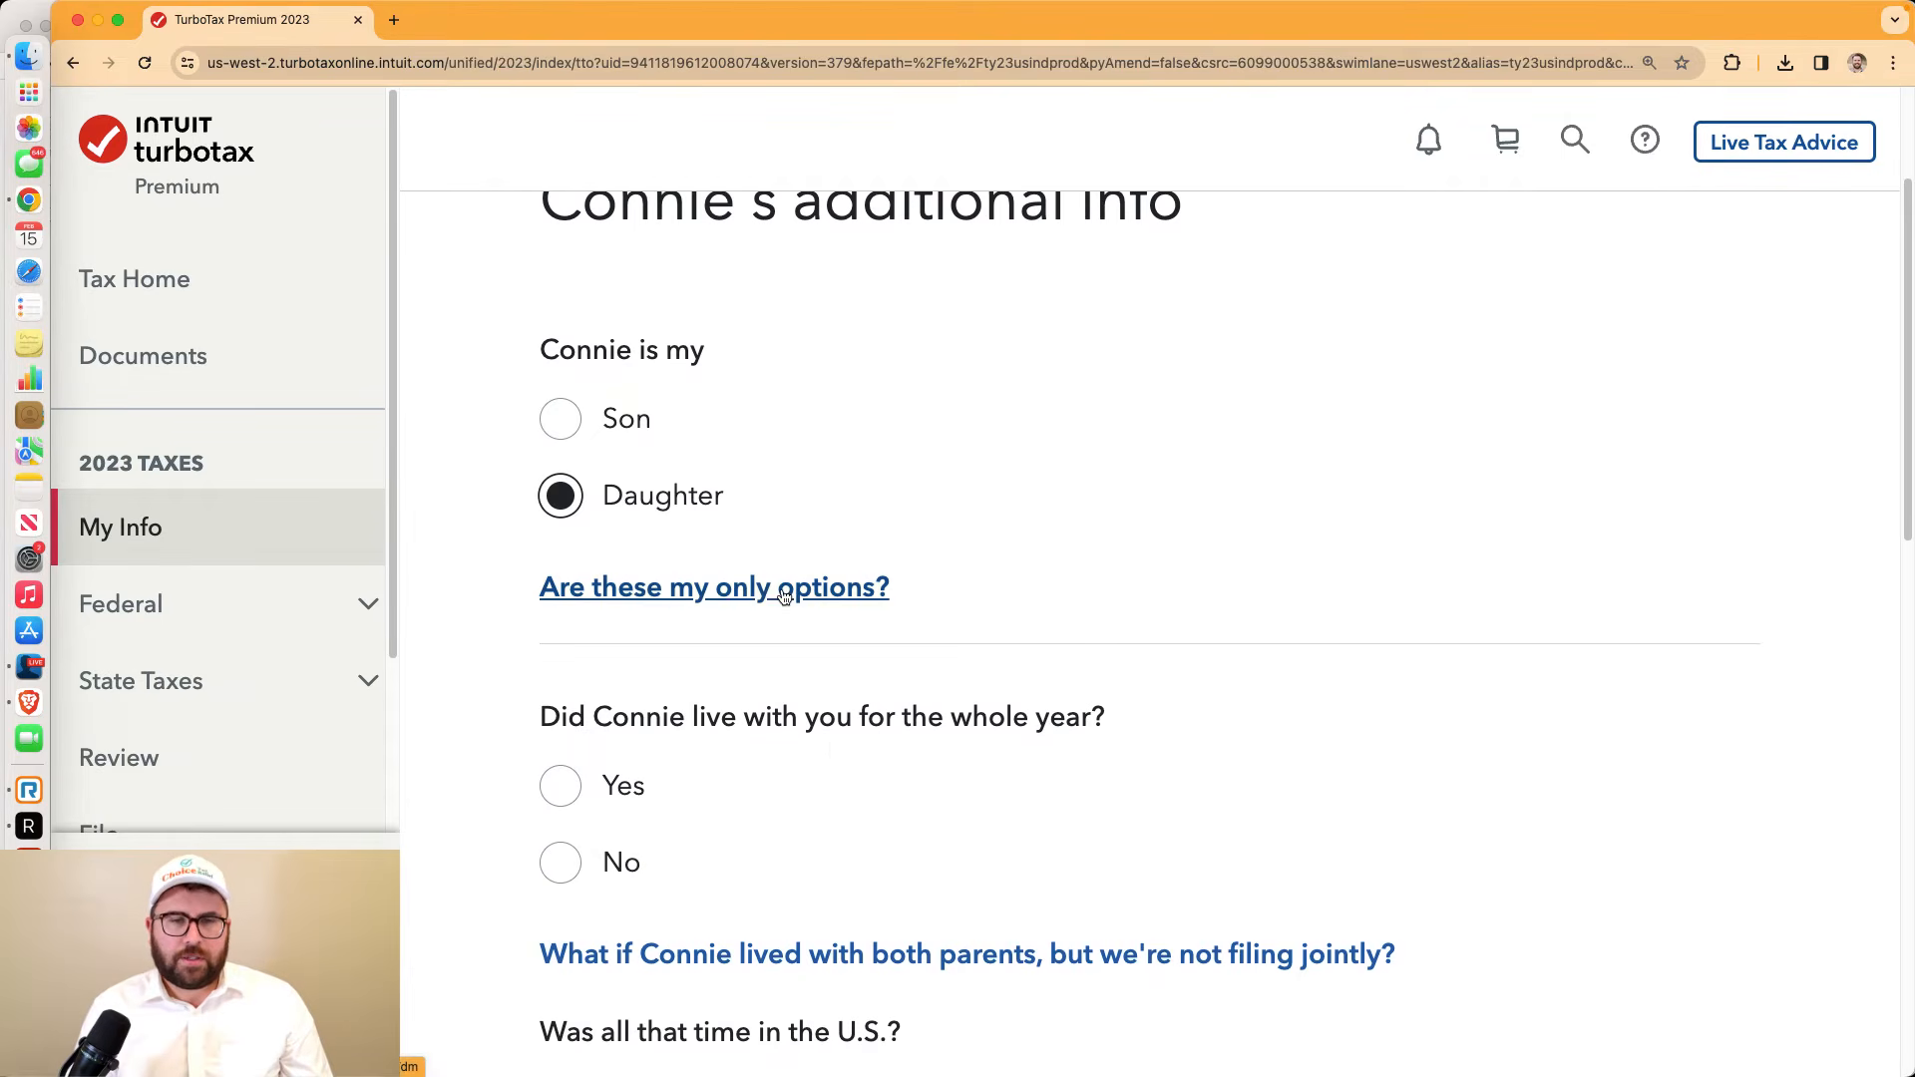
{"action": "left_click", "coordinate": [780, 589]}
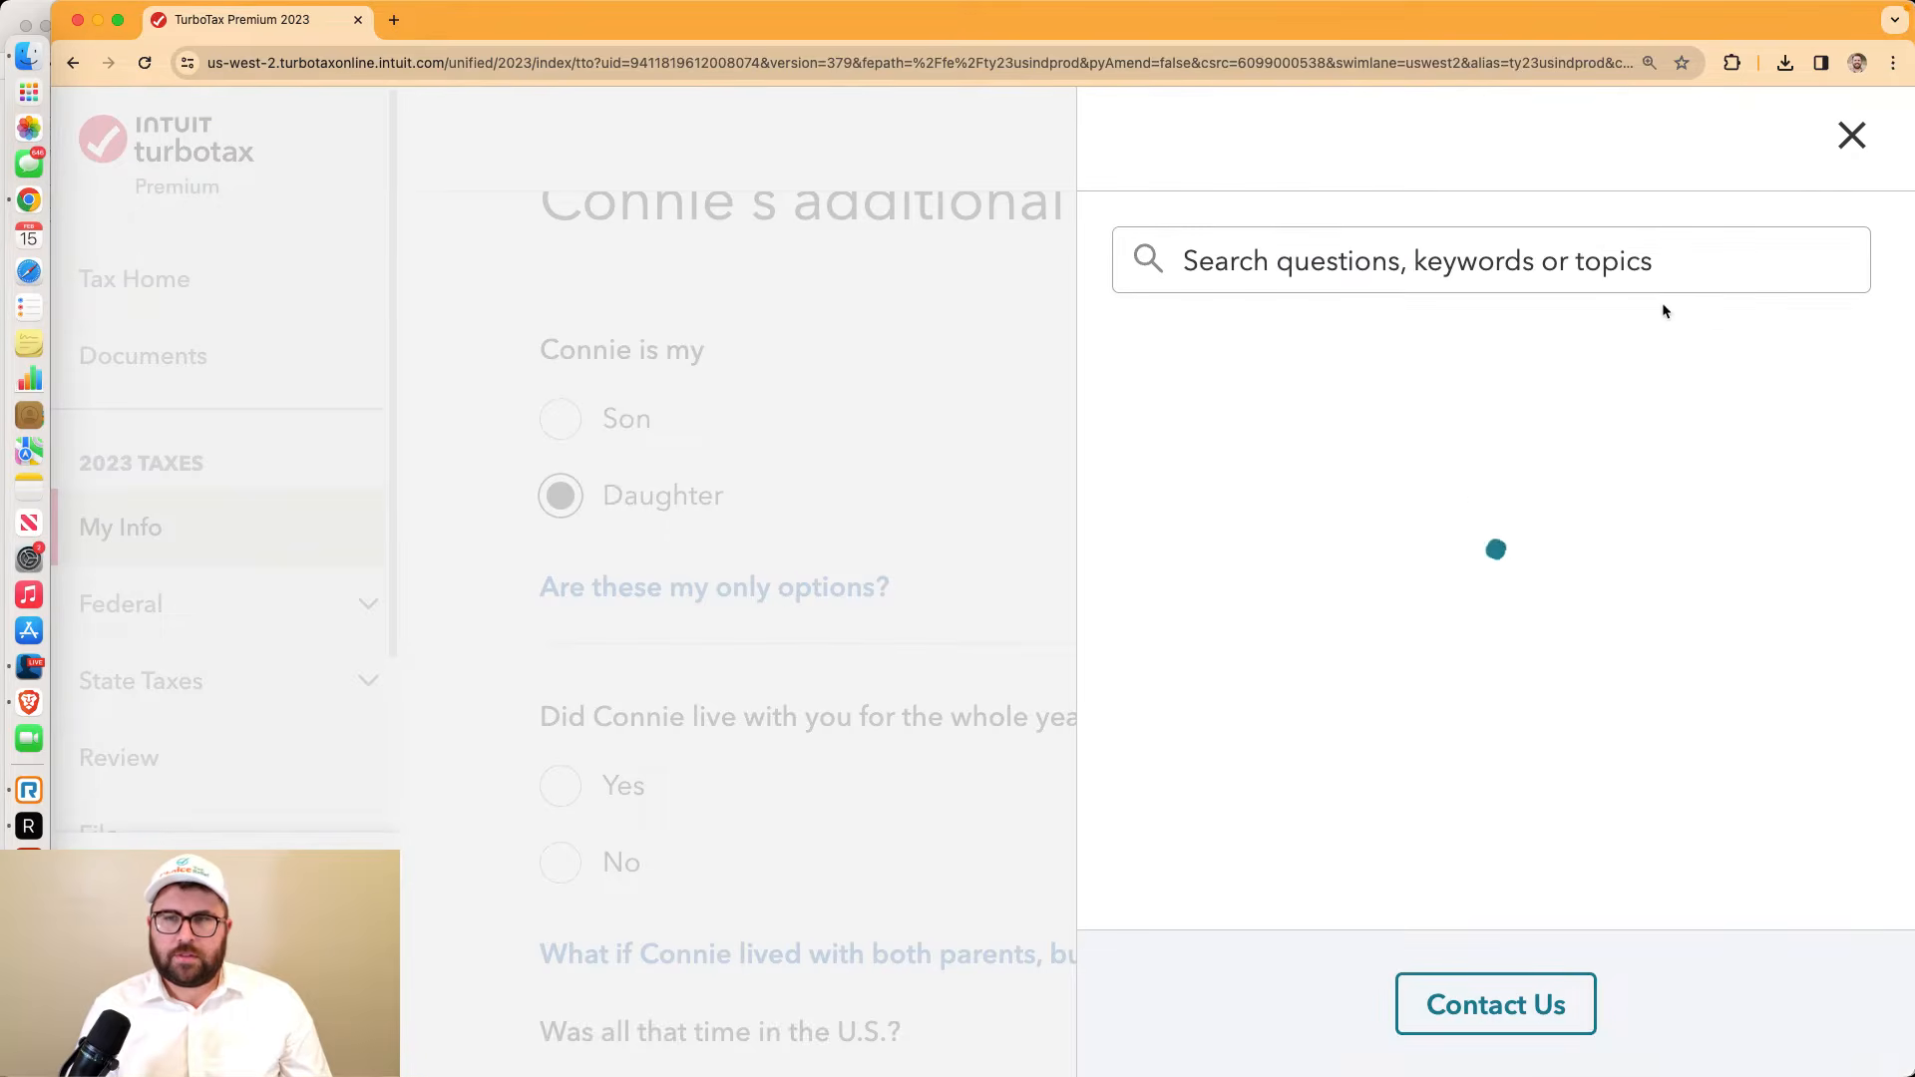
{"action": "scroll", "coordinate": [1724, 476], "scroll_direction": "down", "scroll_amount": 5}
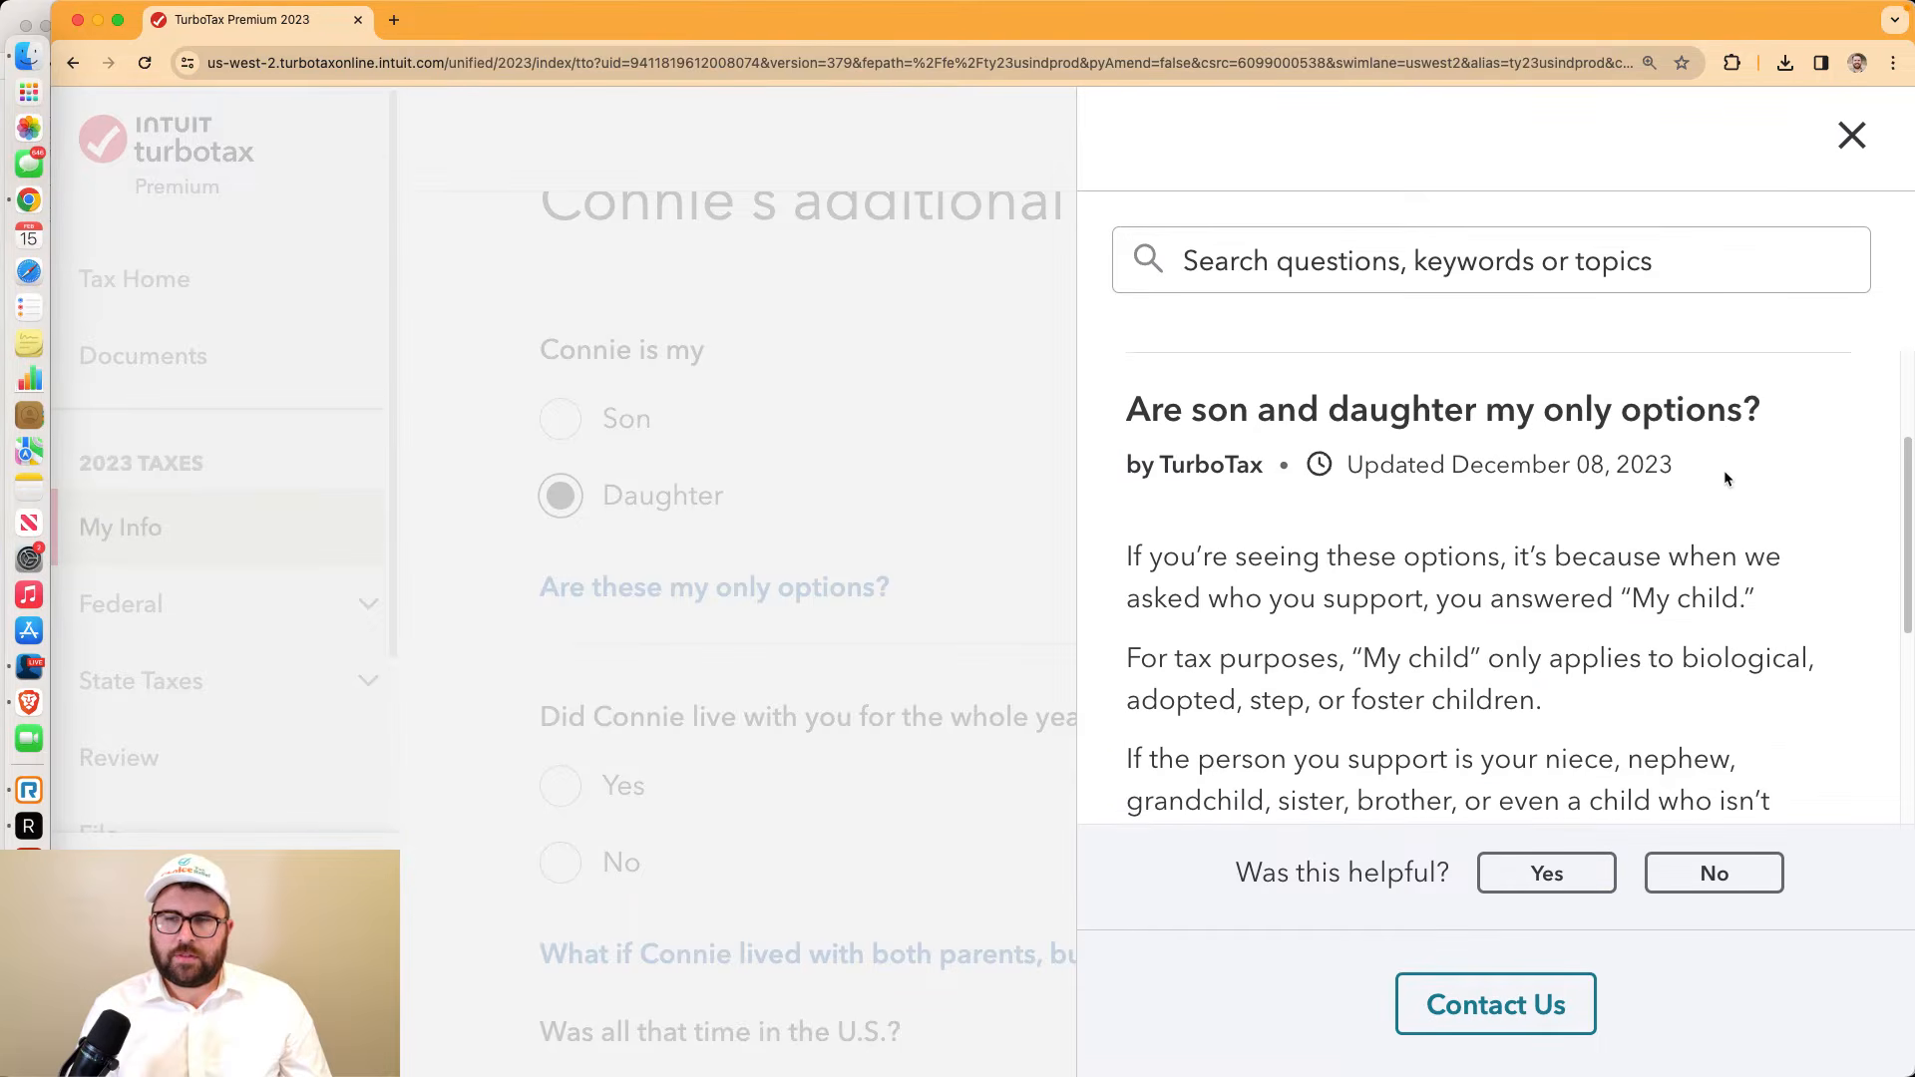
{"action": "left_click", "coordinate": [1833, 157]}
{"action": "scroll", "coordinate": [832, 677], "scroll_direction": "down", "scroll_amount": 5}
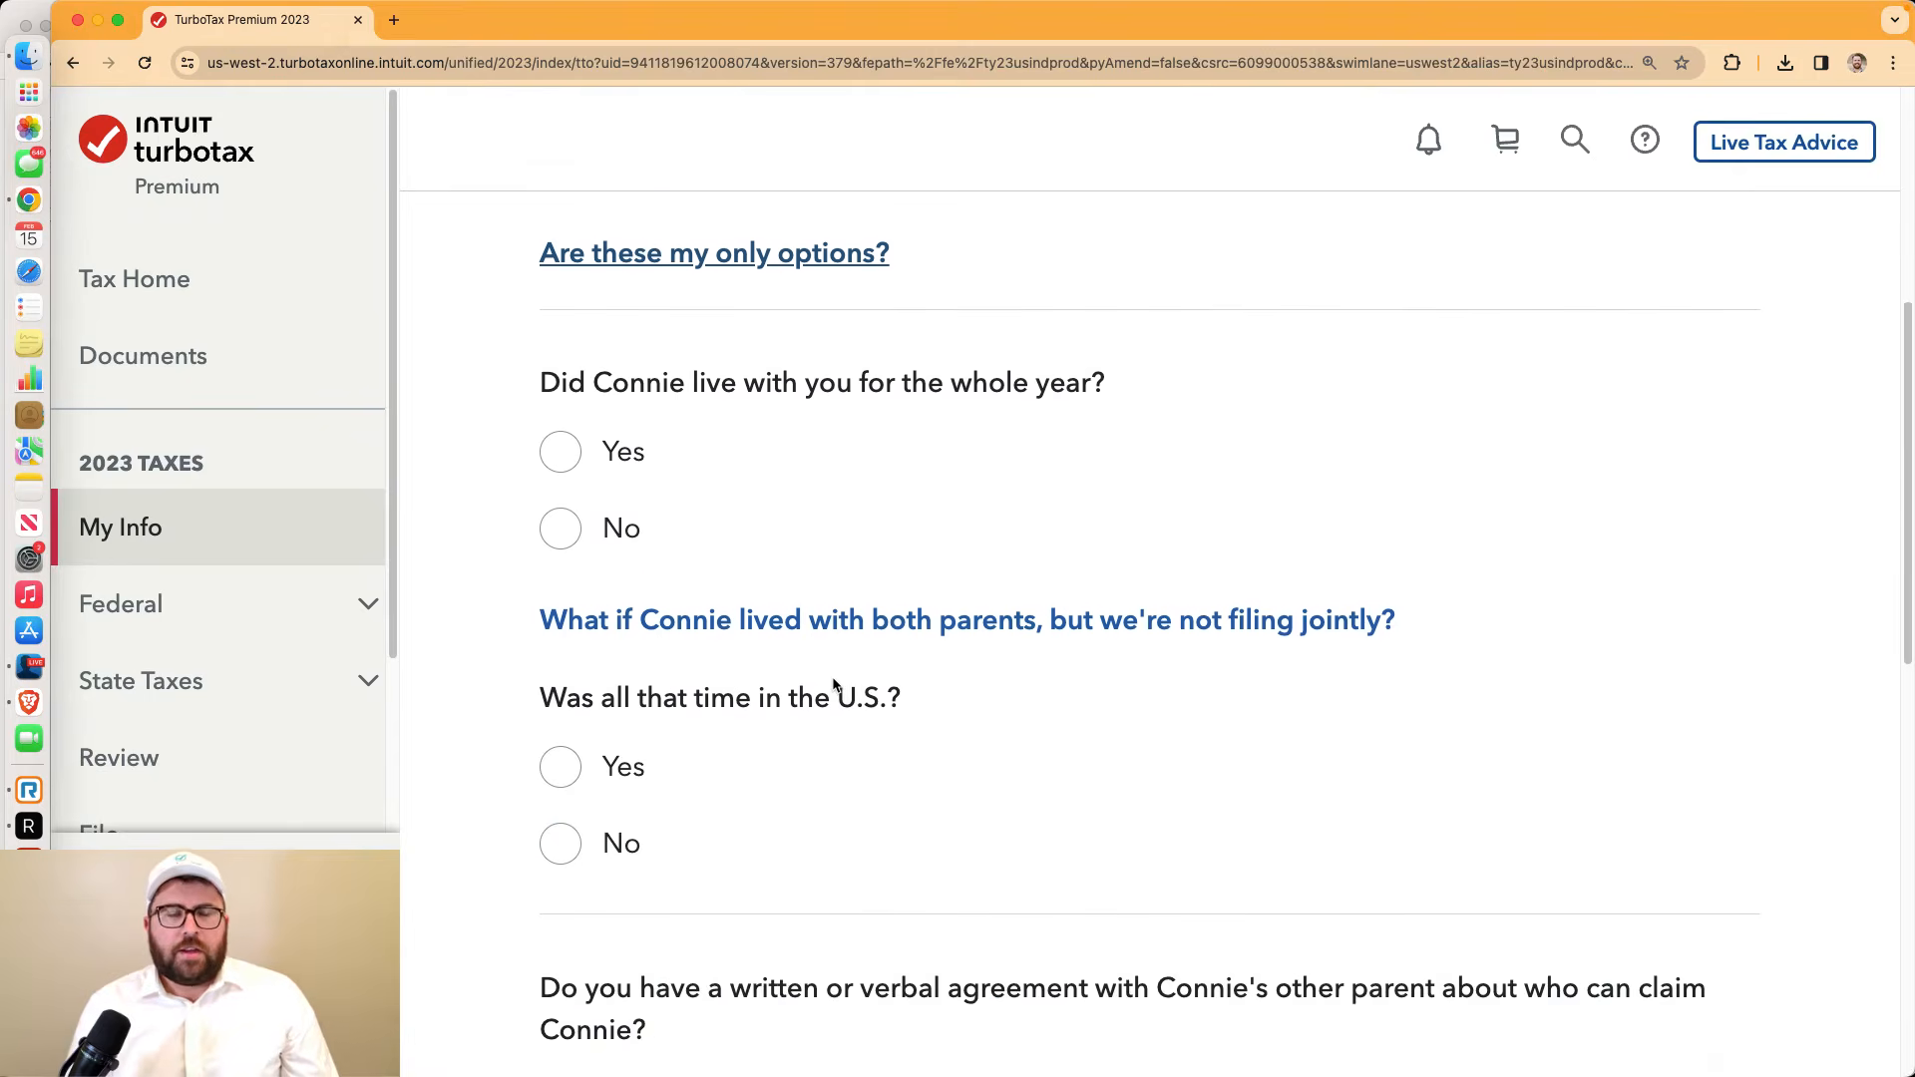
{"action": "left_click", "coordinate": [560, 452]}
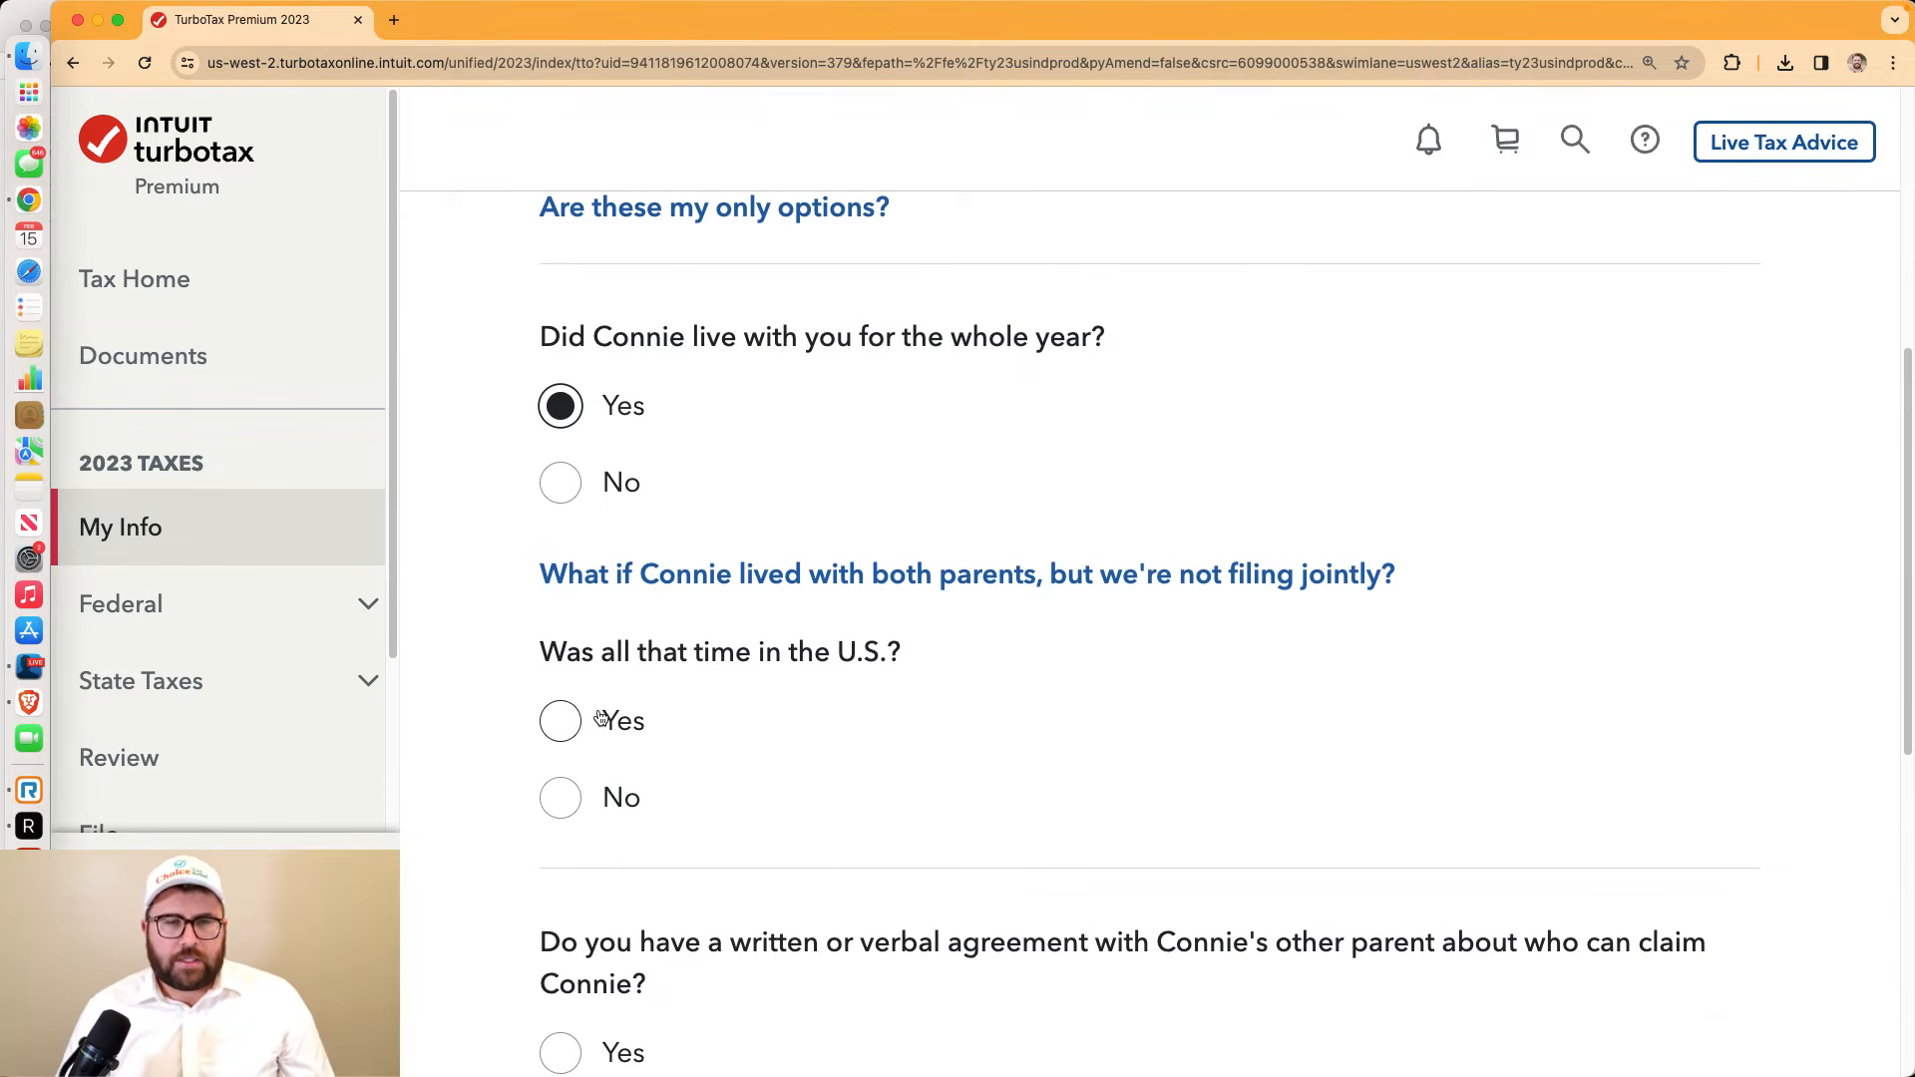
{"action": "left_click", "coordinate": [565, 723]}
Answer No to an agreement, My home for most nights, and I am claiming the child
{"action": "scroll", "coordinate": [811, 734], "scroll_direction": "down", "scroll_amount": 7}
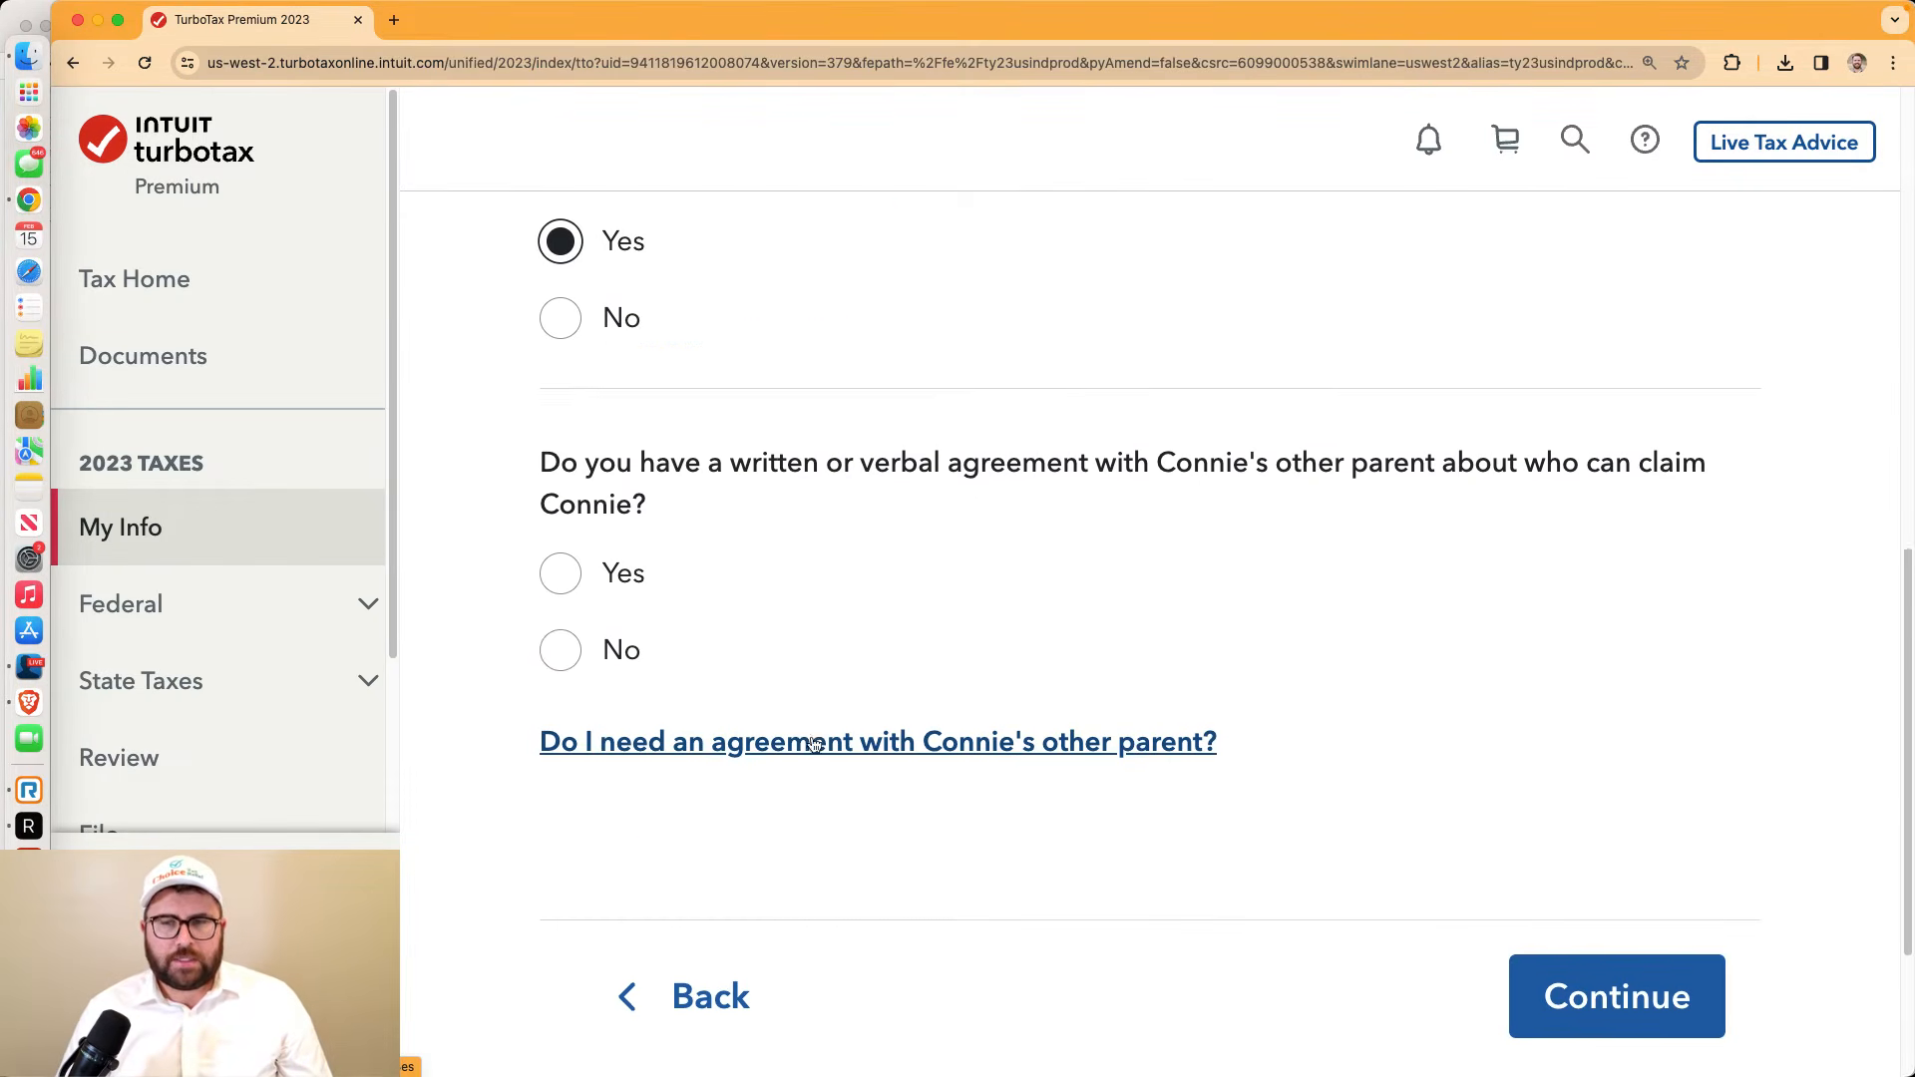
{"action": "scroll", "coordinate": [813, 740], "scroll_direction": "down", "scroll_amount": 3}
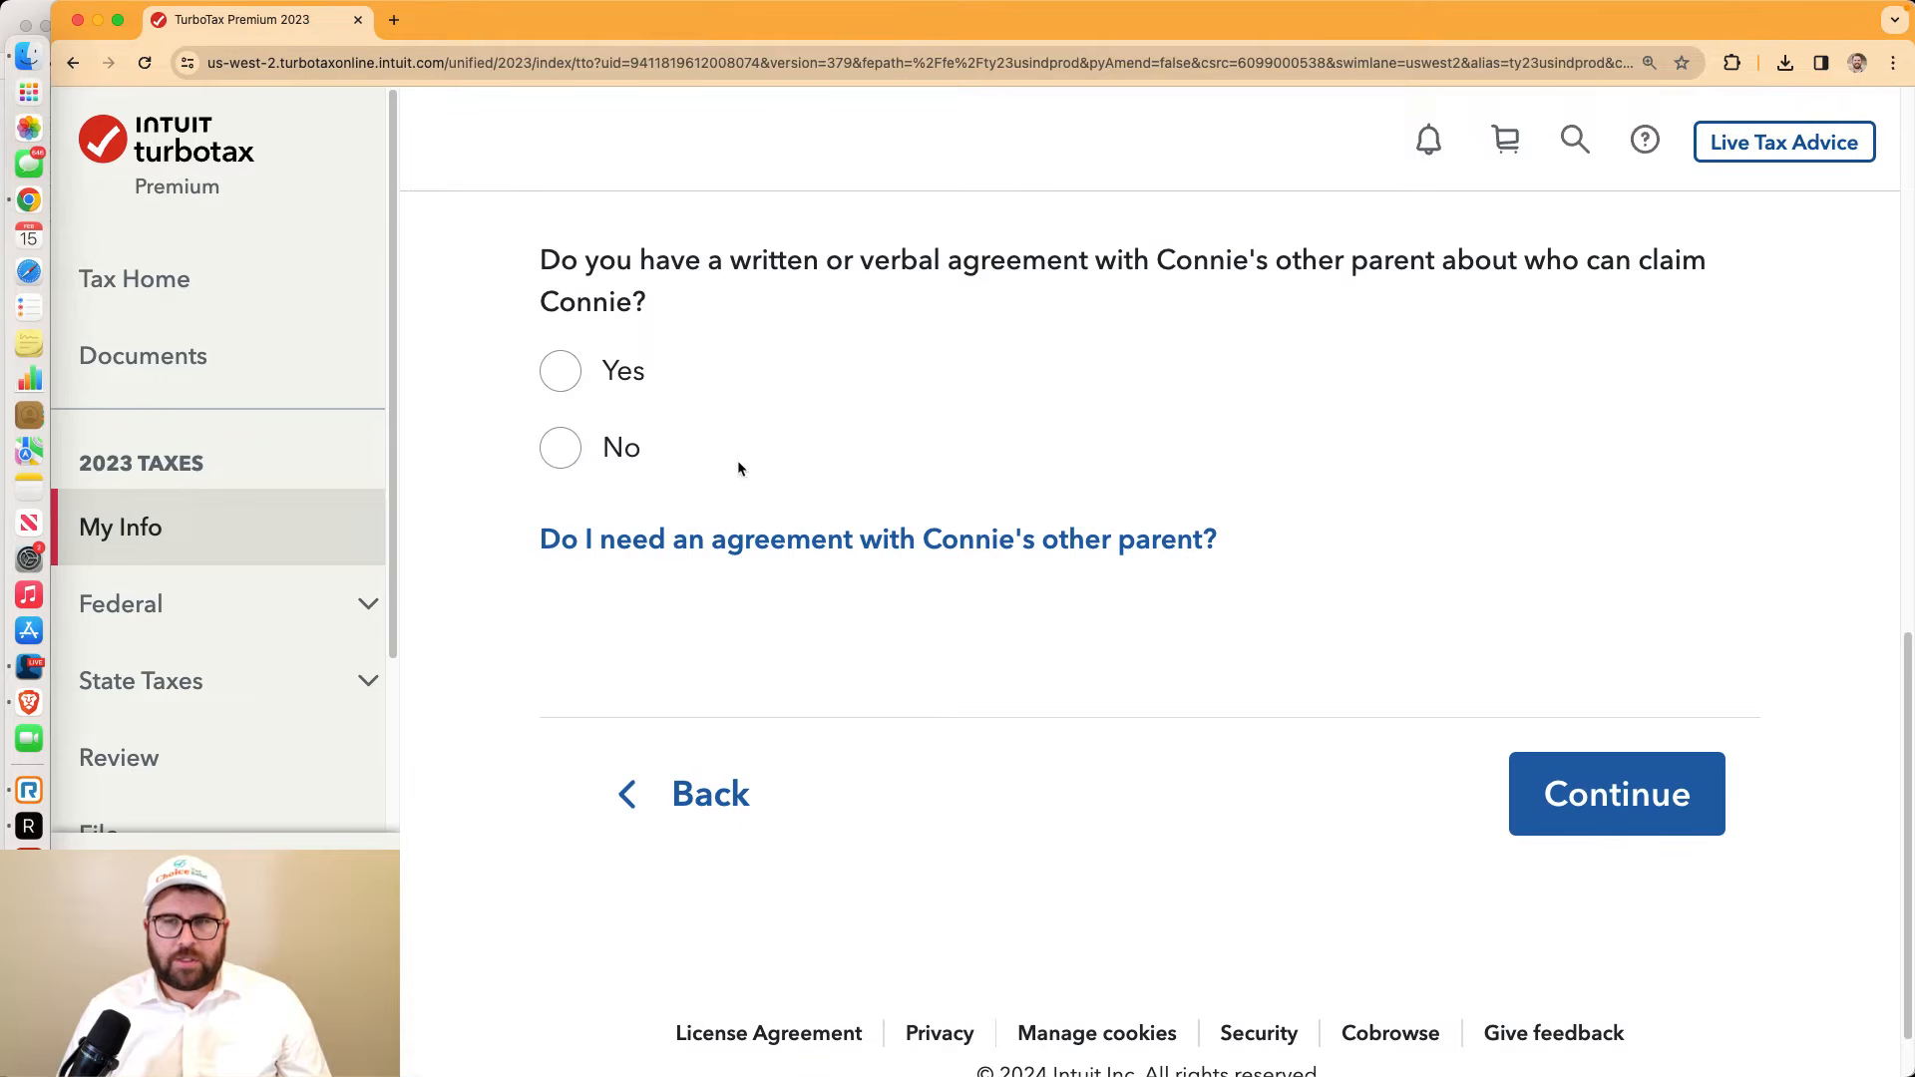
{"action": "left_click", "coordinate": [559, 447]}
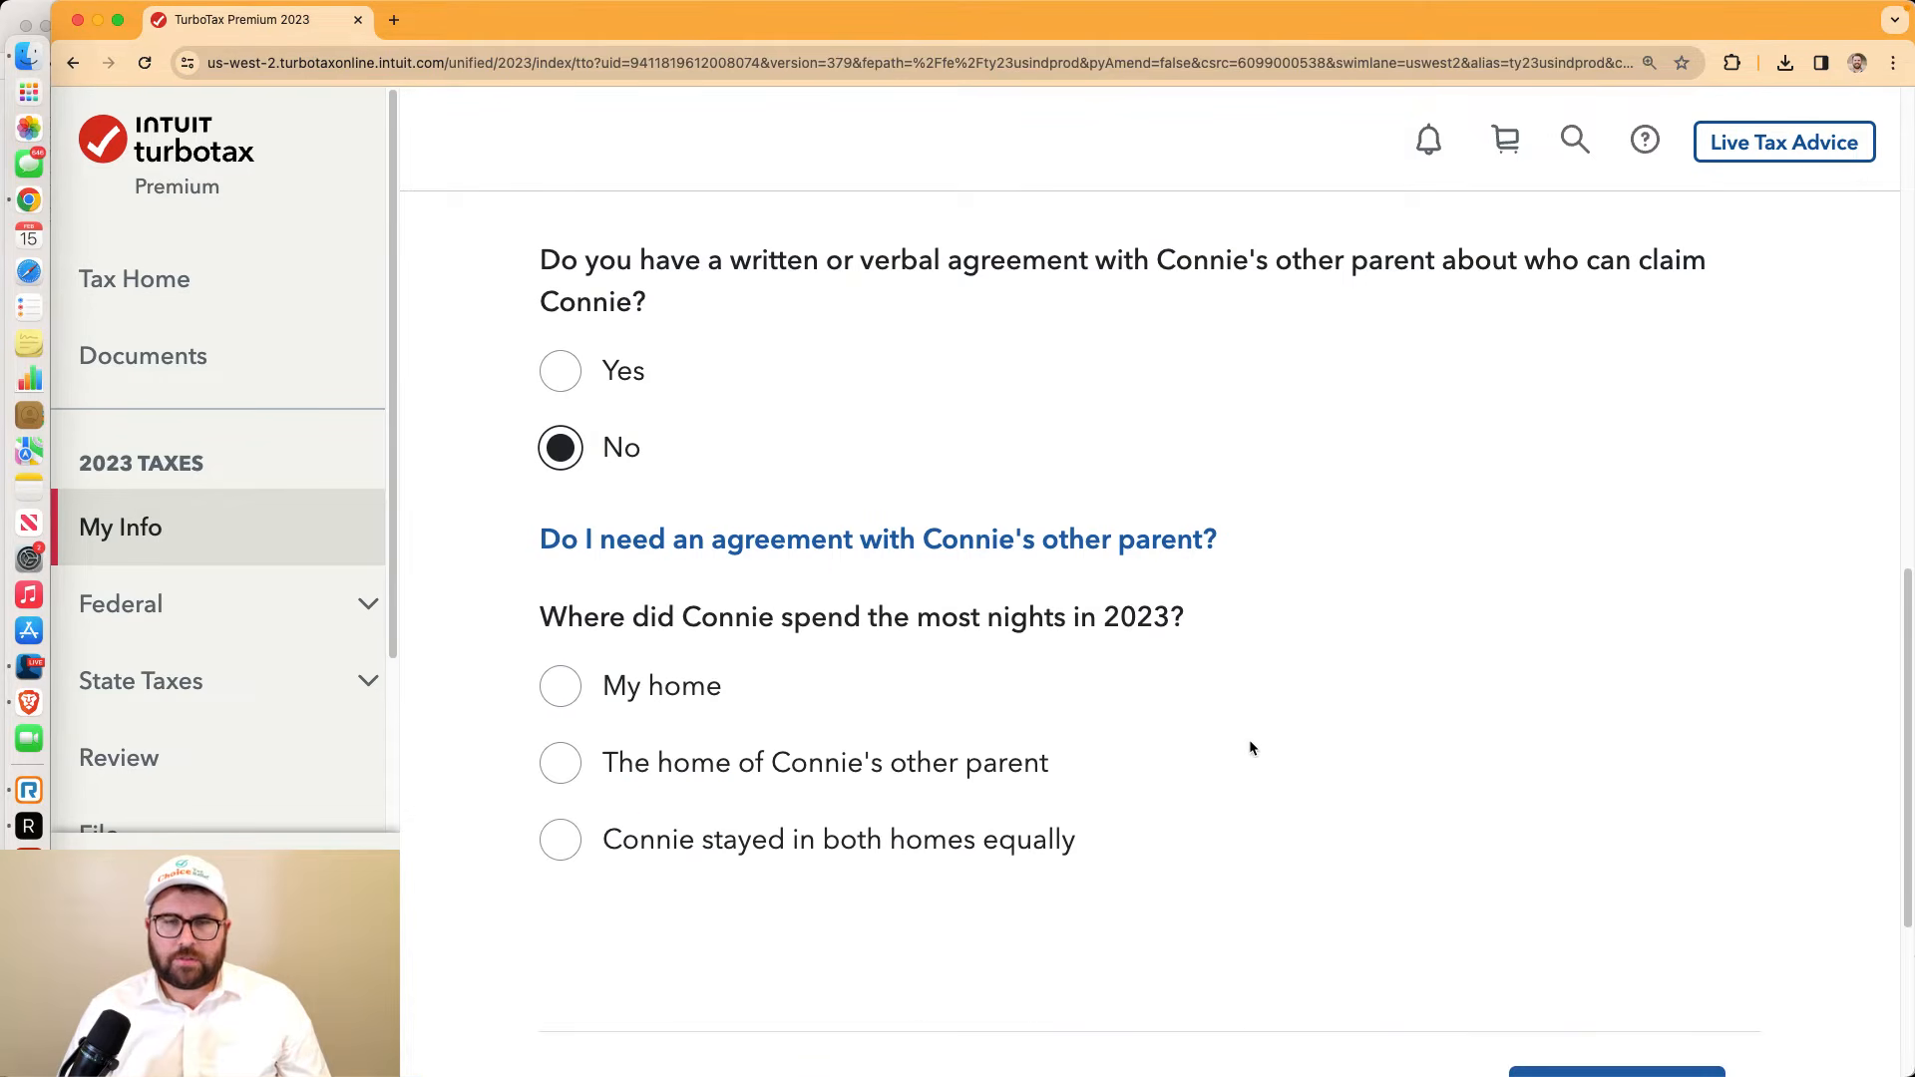
{"action": "scroll", "coordinate": [1249, 740], "scroll_direction": "down", "scroll_amount": 3}
{"action": "left_click", "coordinate": [561, 496]}
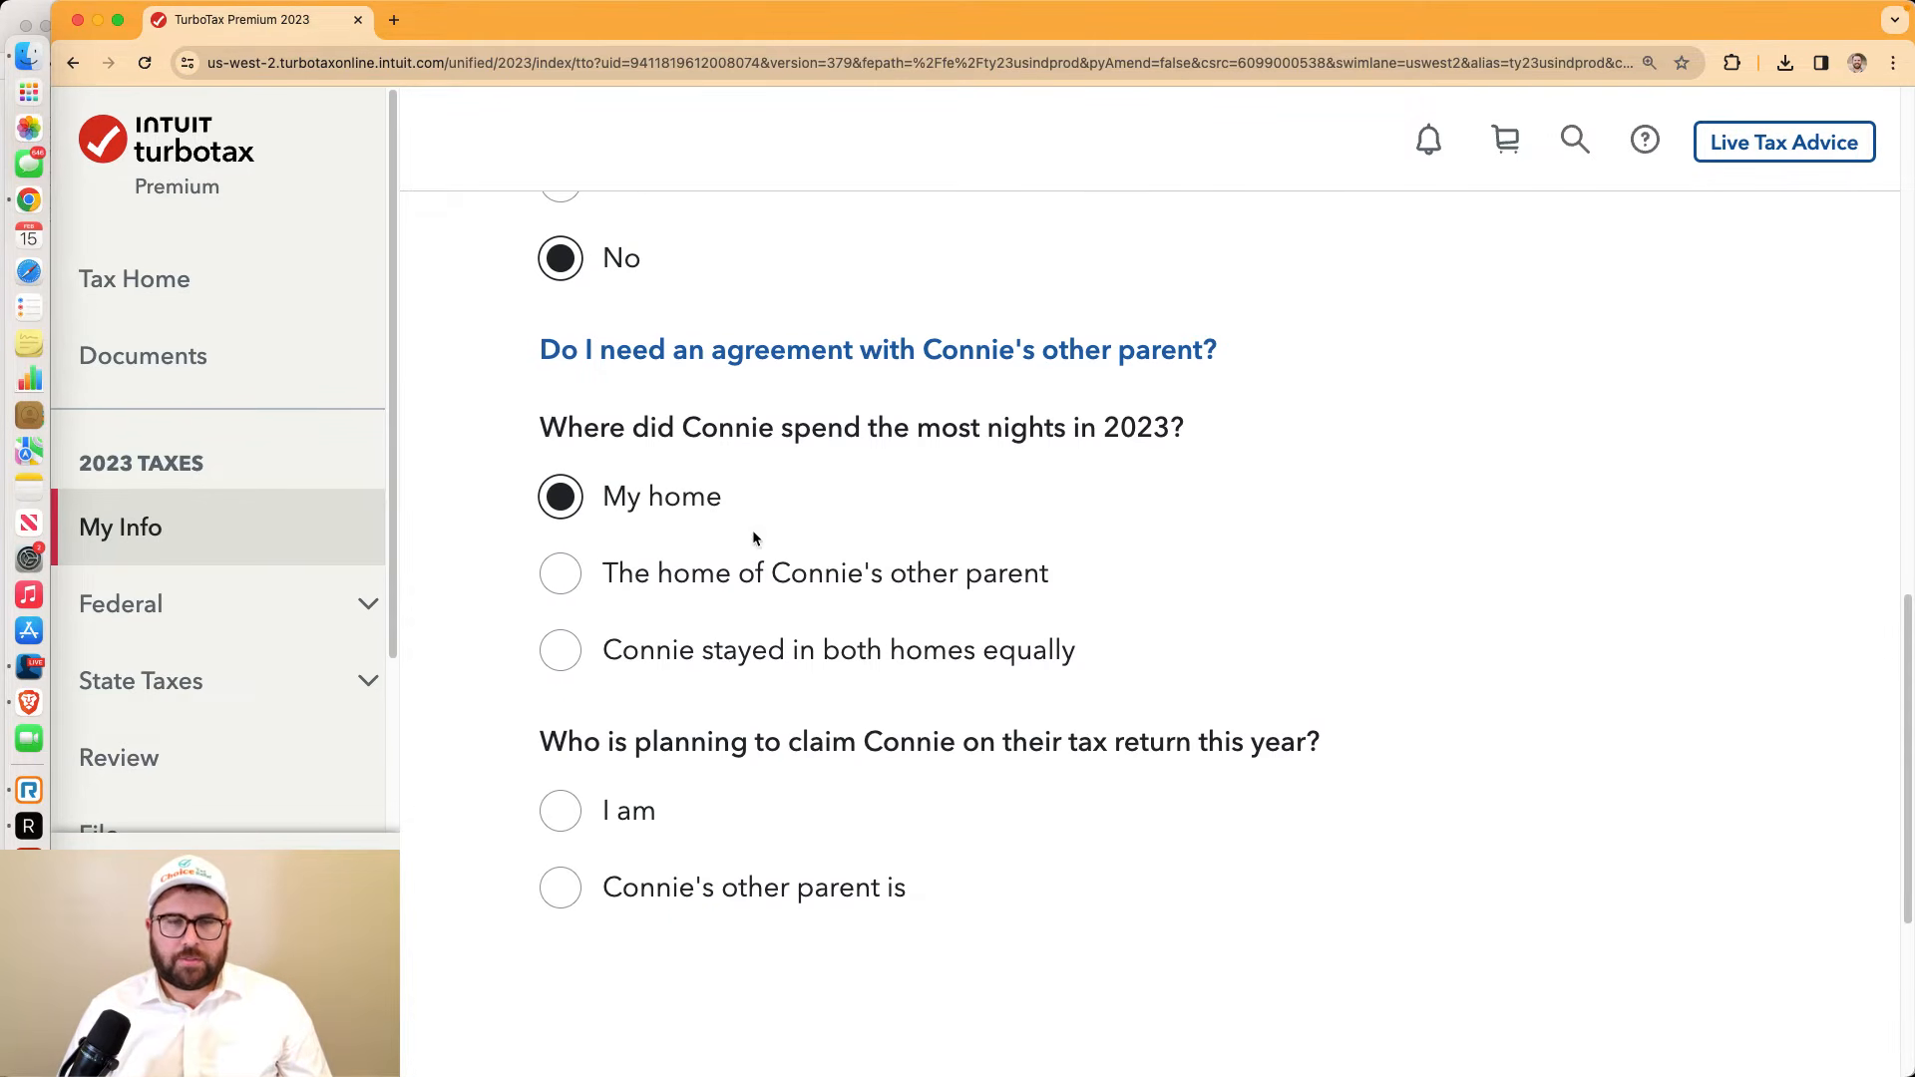
{"action": "scroll", "coordinate": [798, 638], "scroll_direction": "down", "scroll_amount": 5}
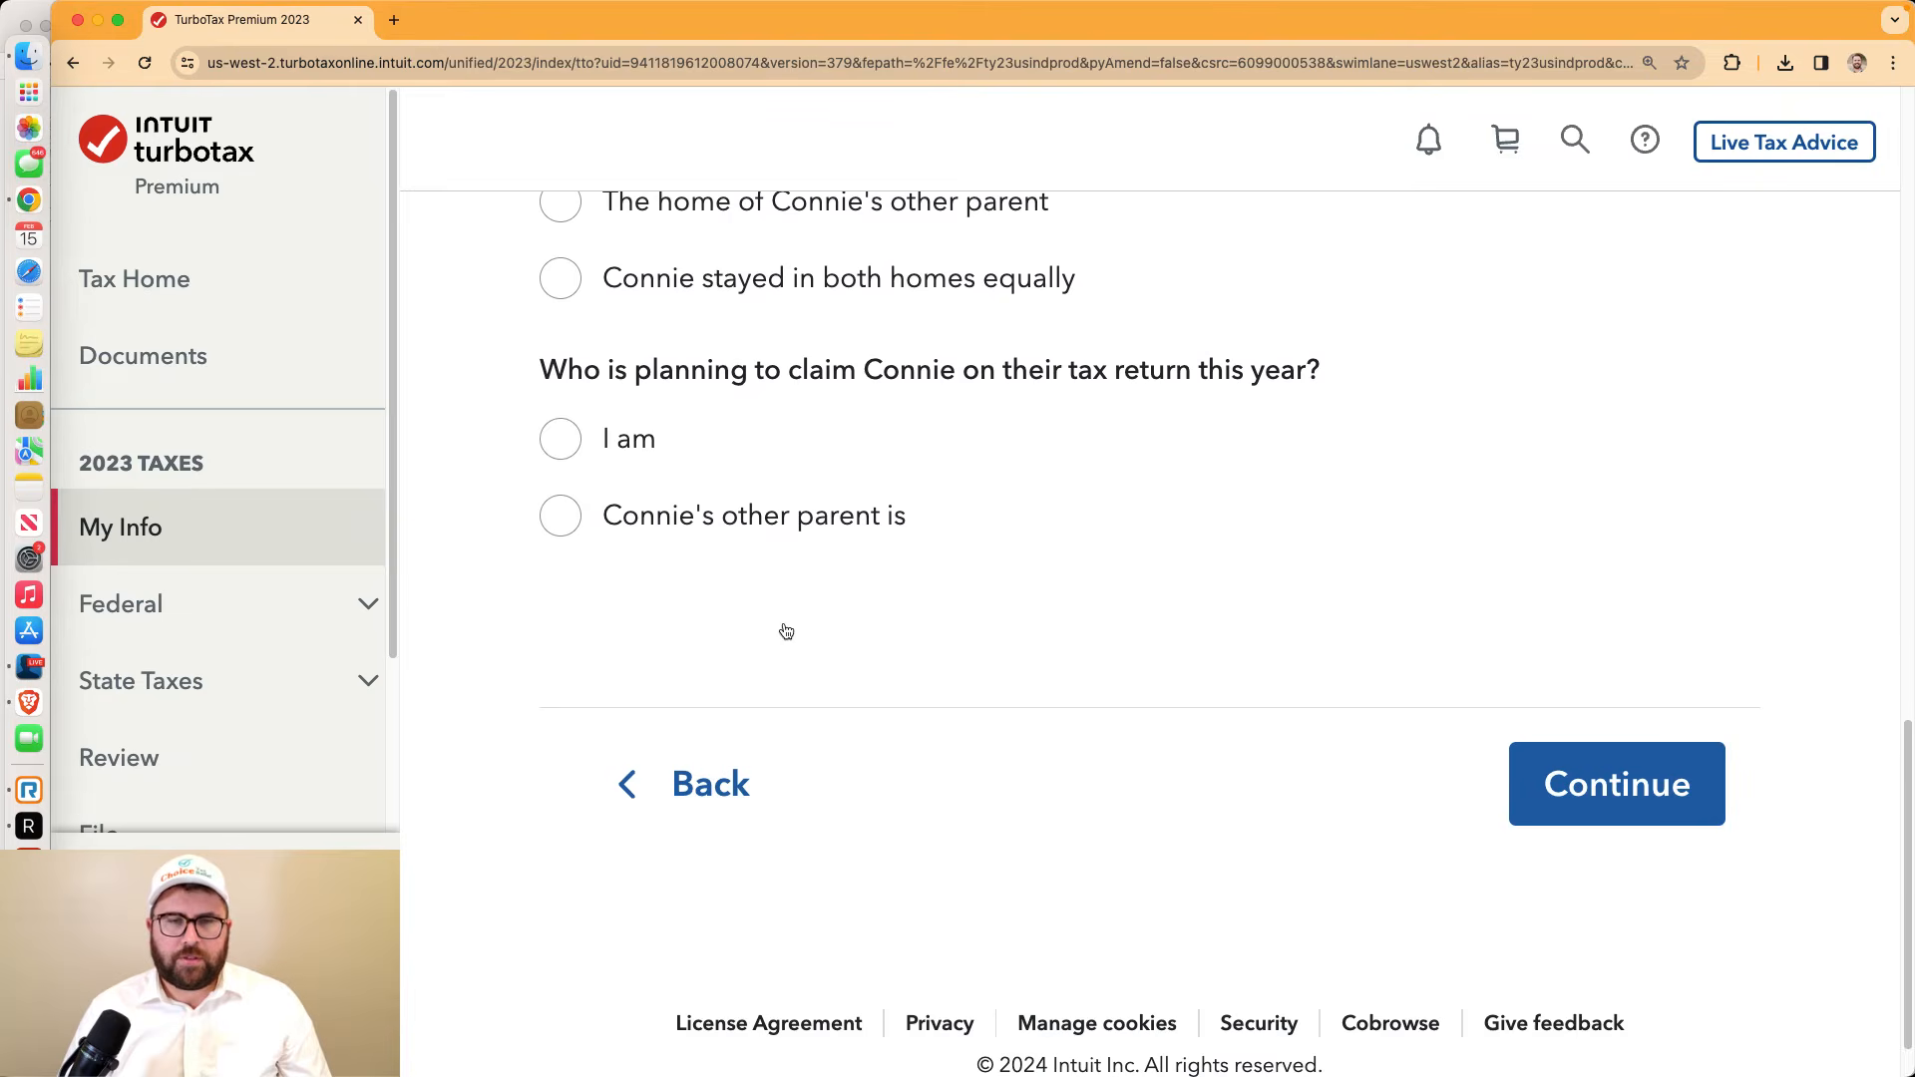
{"action": "left_click", "coordinate": [559, 445]}
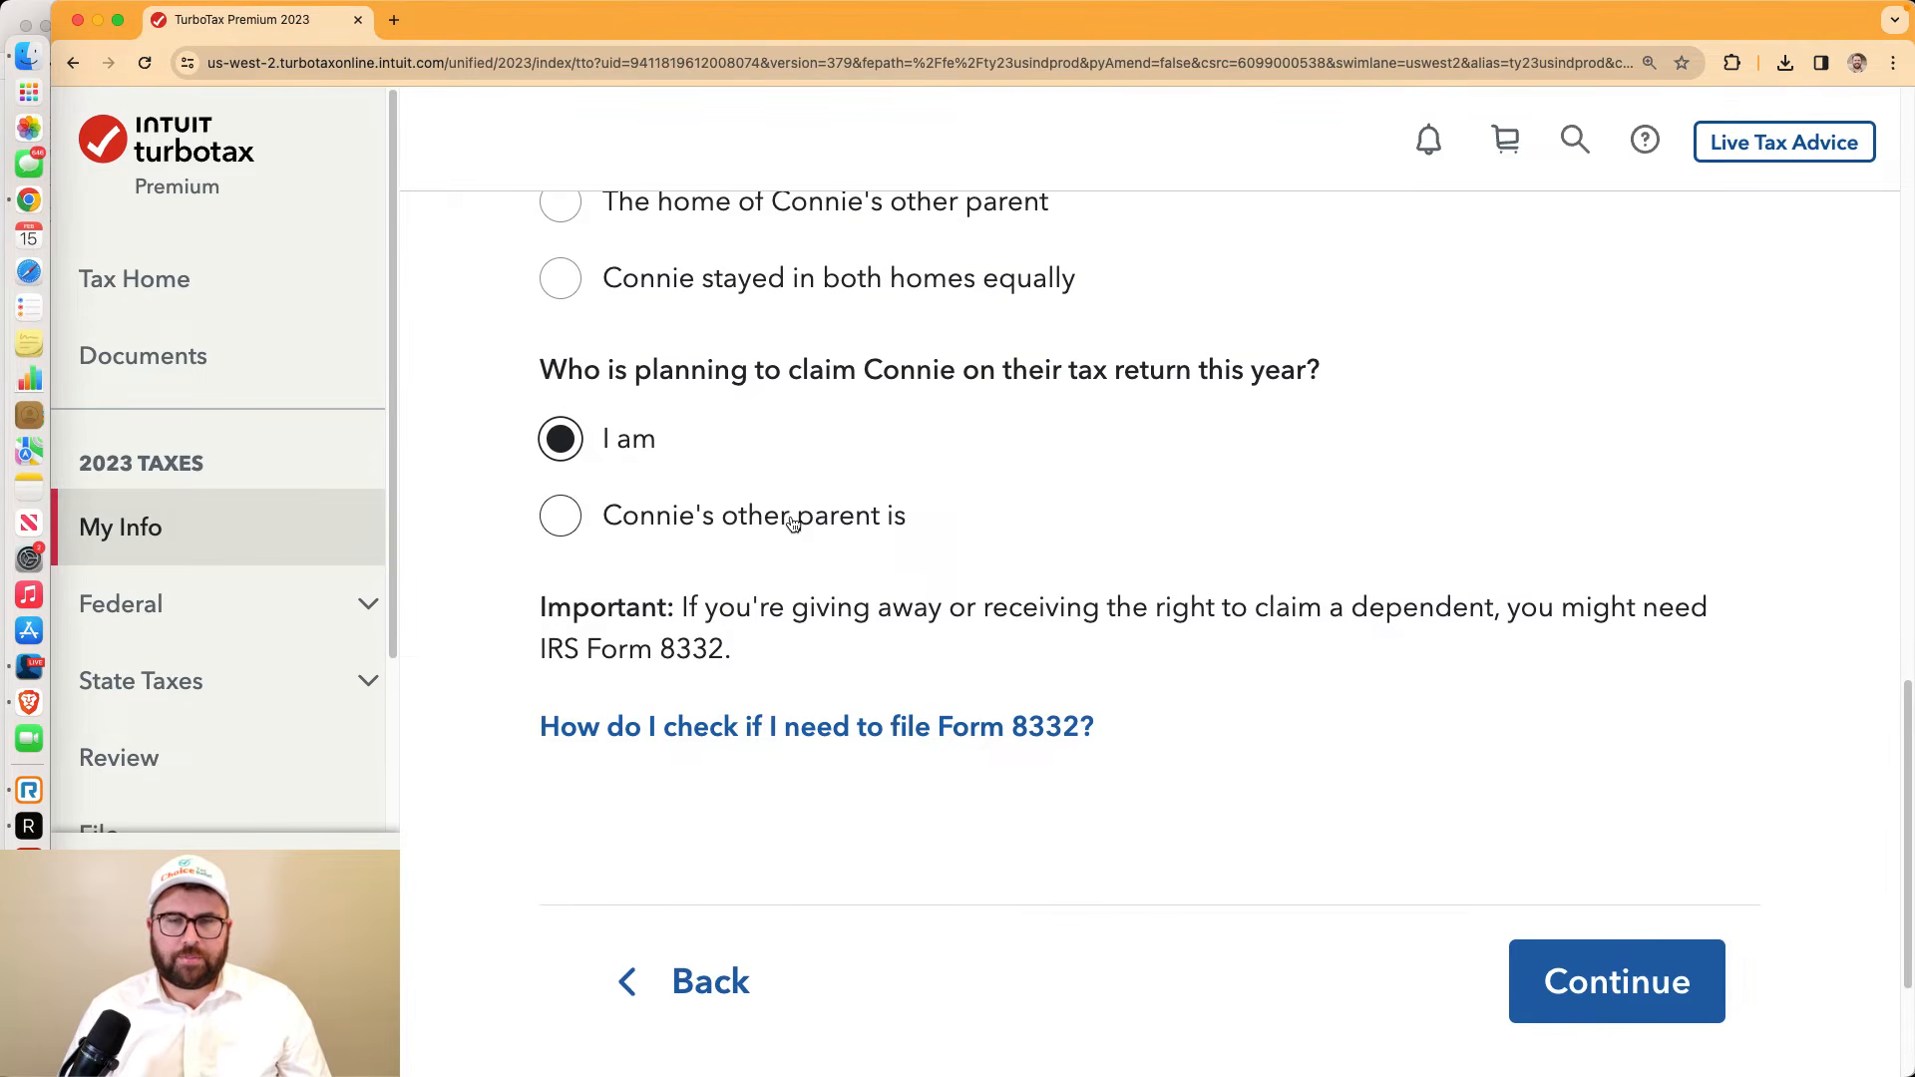
{"action": "left_click", "coordinate": [1582, 970]}
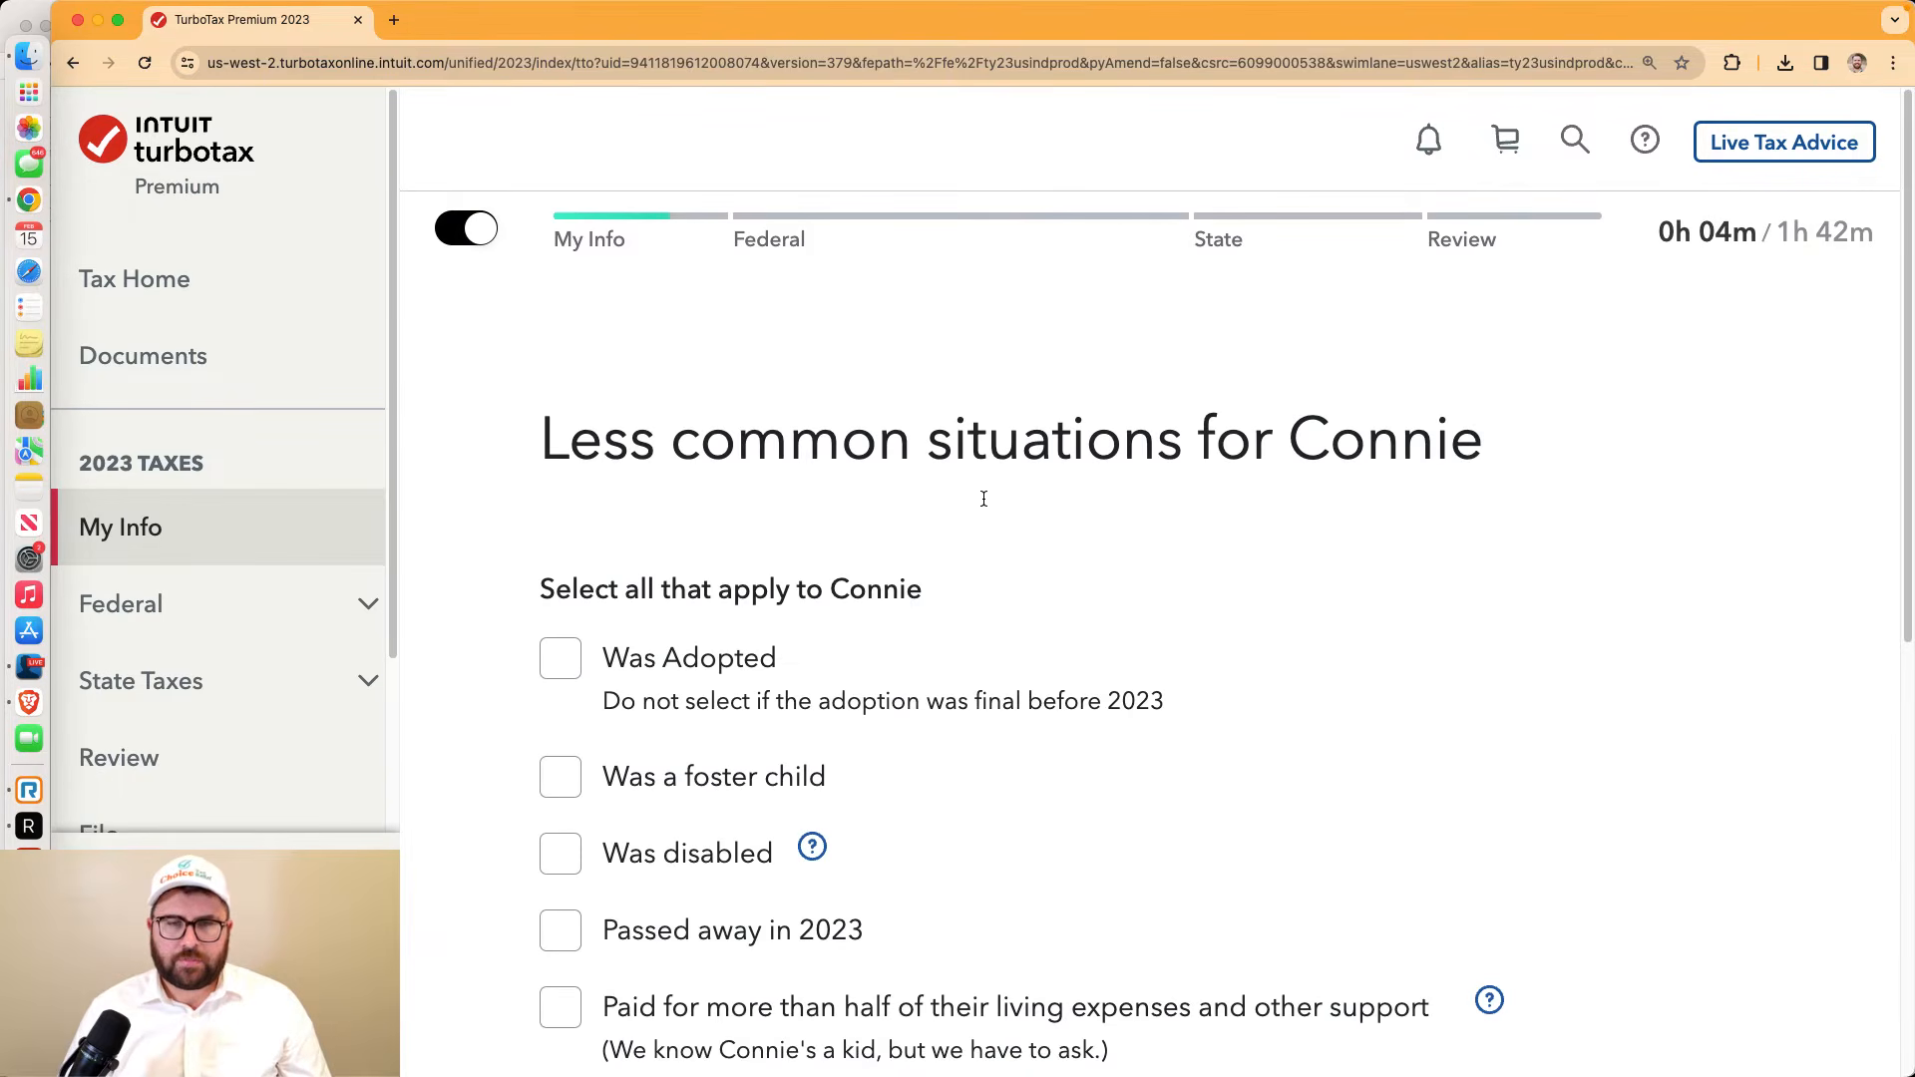
Continue past the less common situations with none checked
{"action": "scroll", "coordinate": [982, 494], "scroll_direction": "down", "scroll_amount": 3}
{"action": "scroll", "coordinate": [984, 509], "scroll_direction": "down", "scroll_amount": 2}
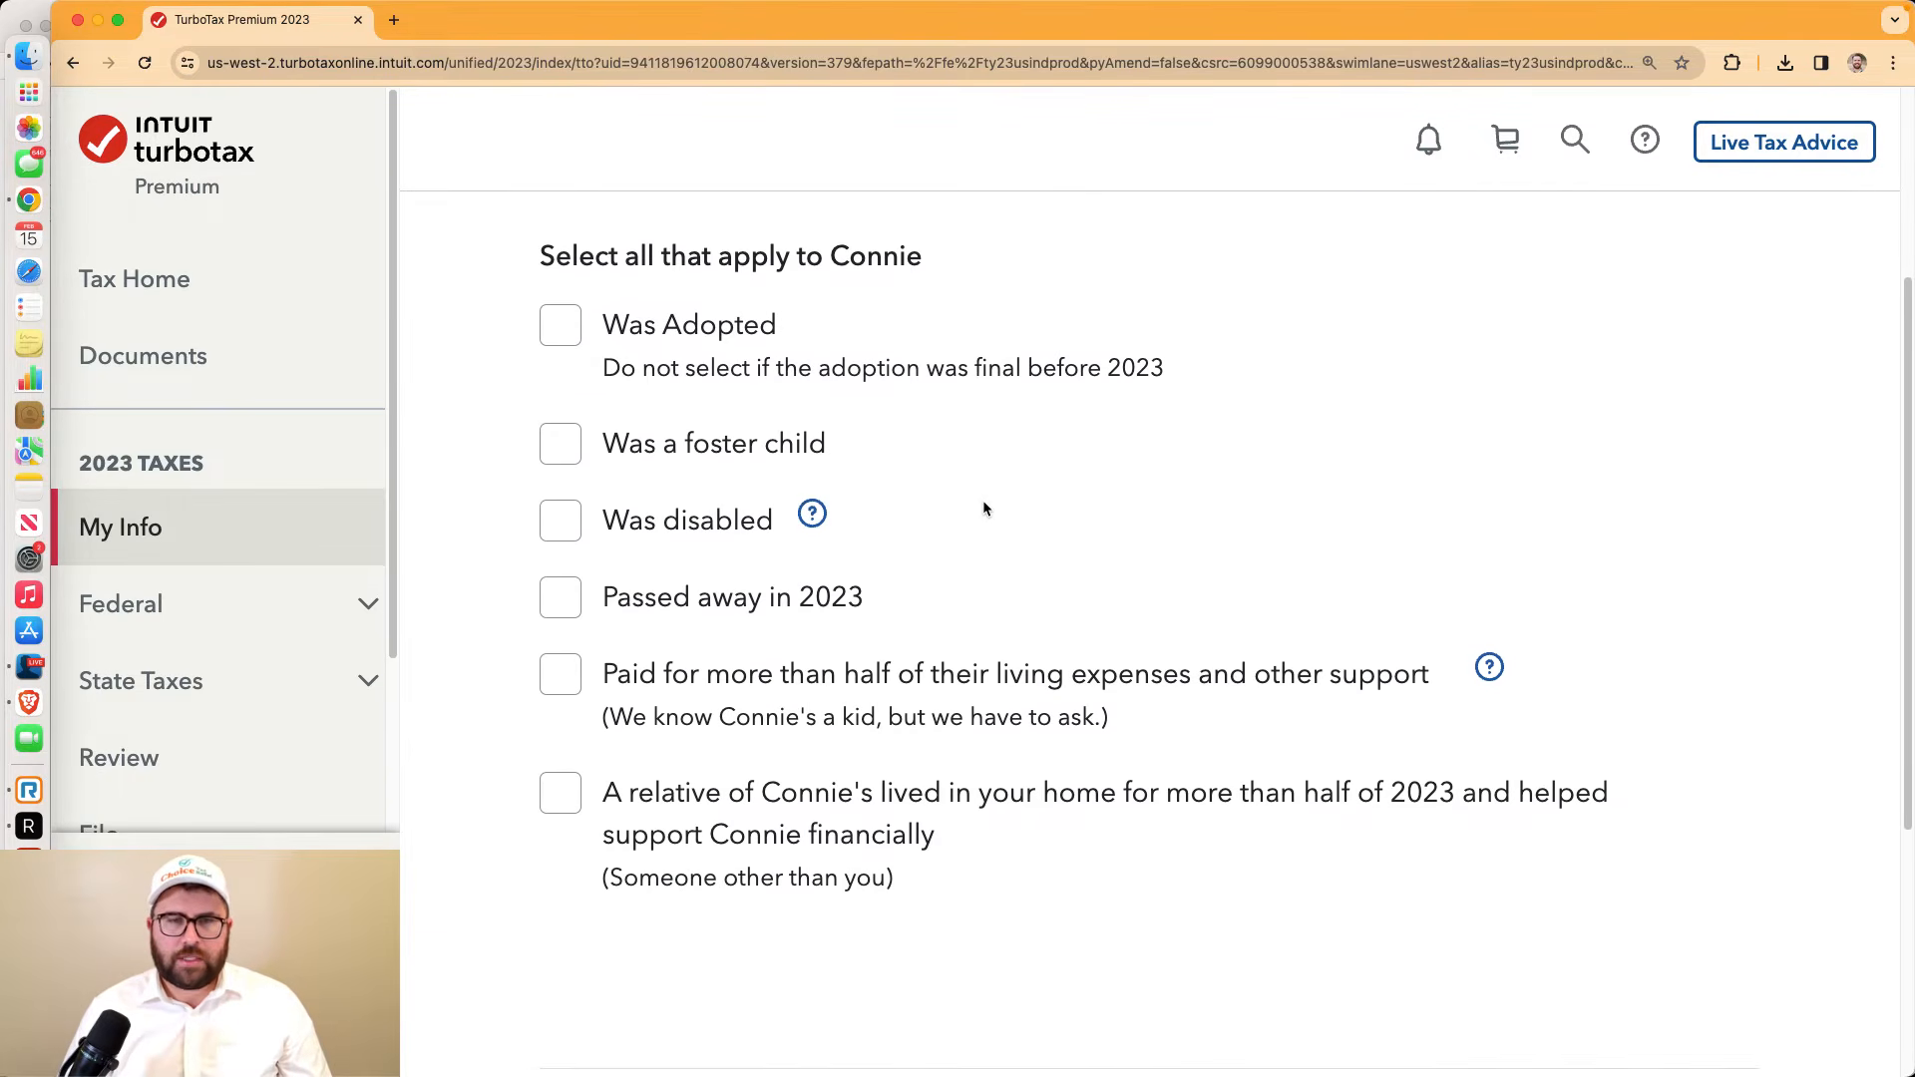
{"action": "scroll", "coordinate": [983, 508], "scroll_direction": "down", "scroll_amount": 5}
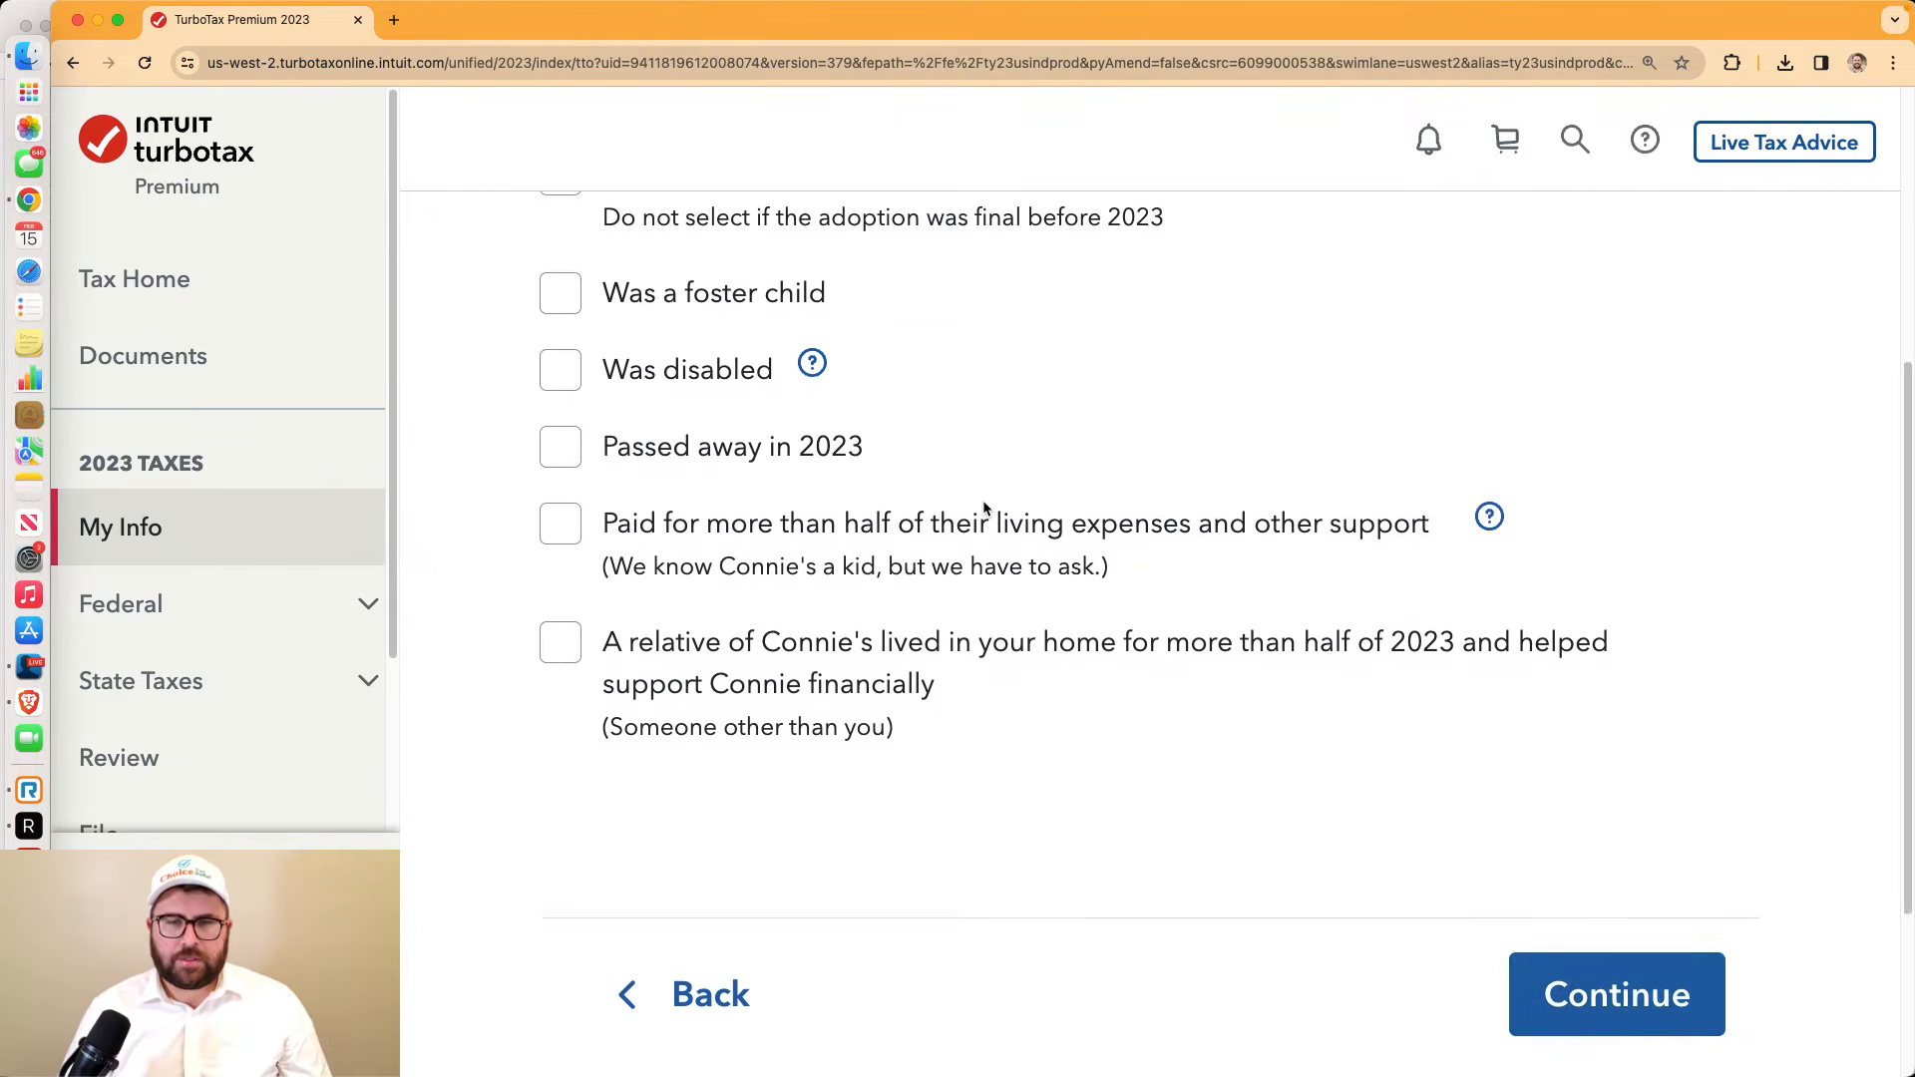
{"action": "left_click", "coordinate": [1676, 714]}
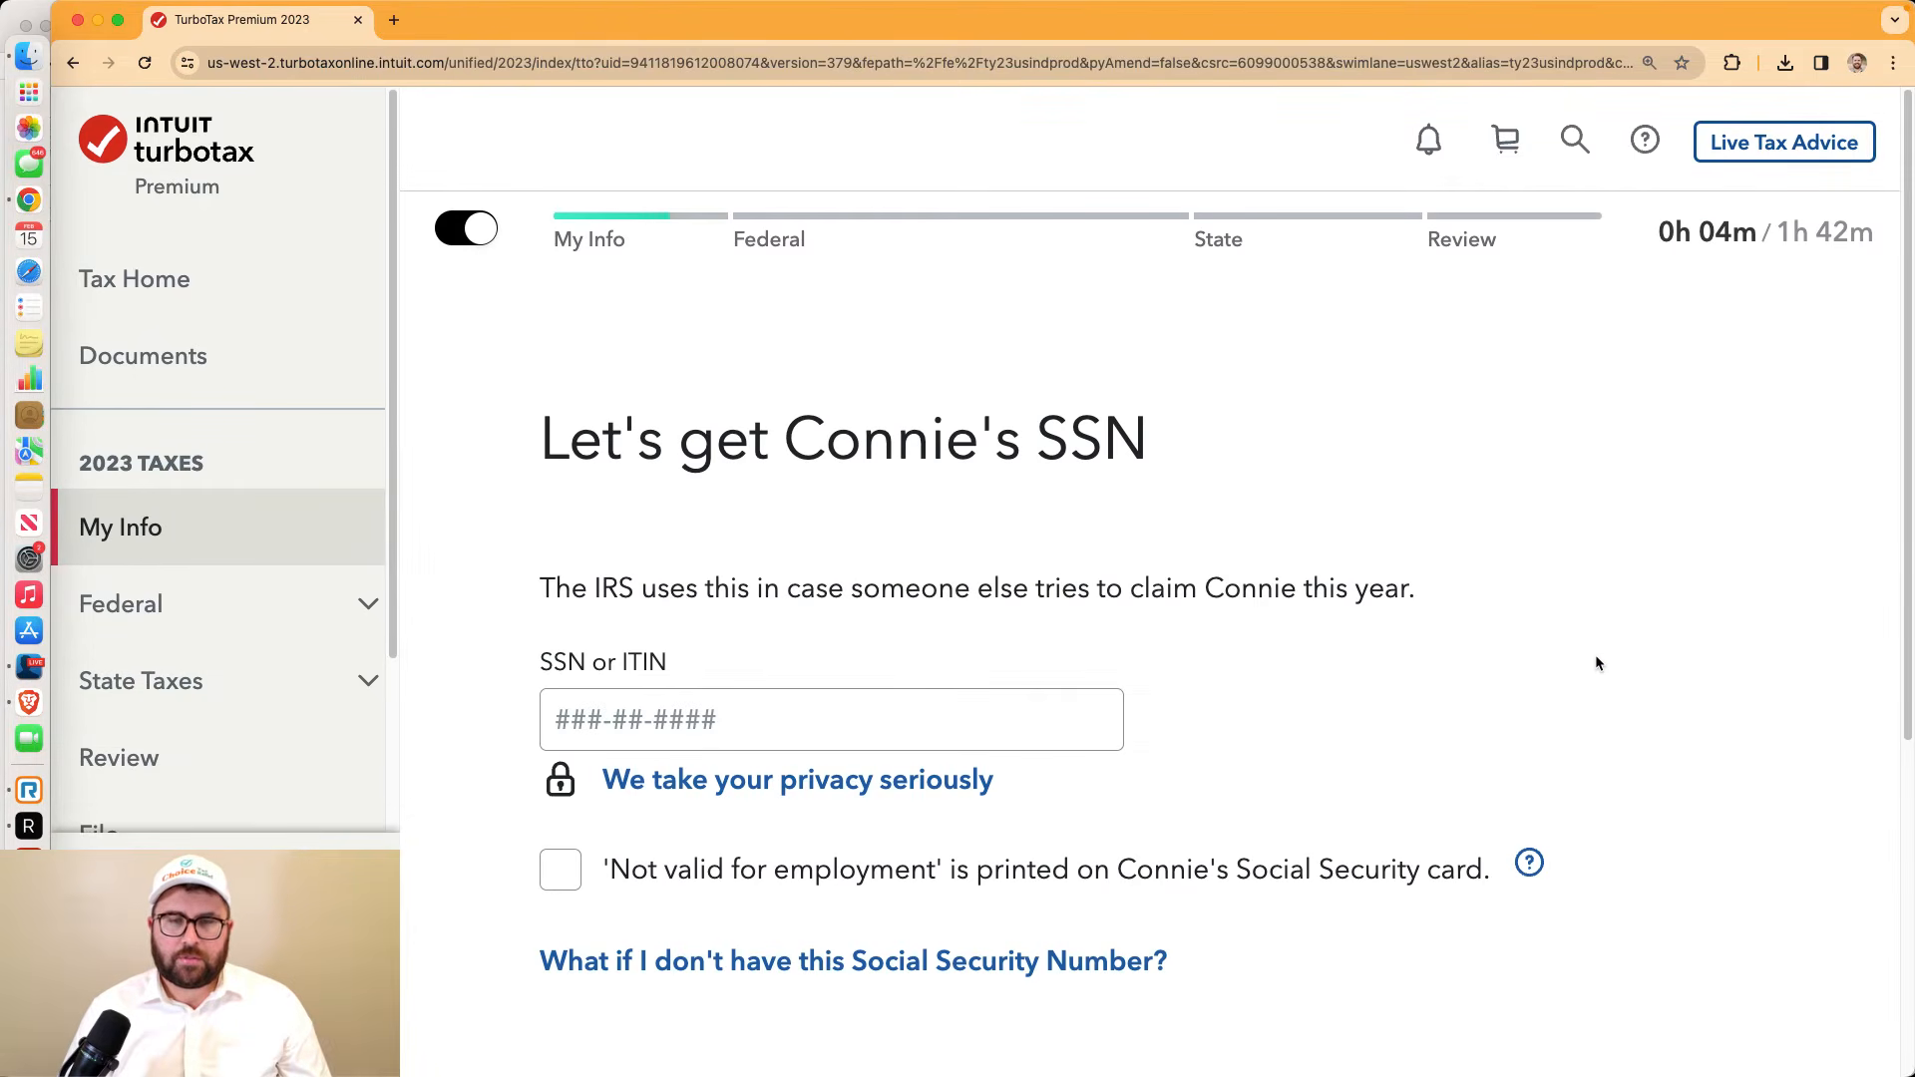
Enter the child's Social Security number, replacing the invalid entry, and submit
{"action": "scroll", "coordinate": [1591, 653], "scroll_direction": "down", "scroll_amount": 3}
{"action": "left_click", "coordinate": [776, 567]}
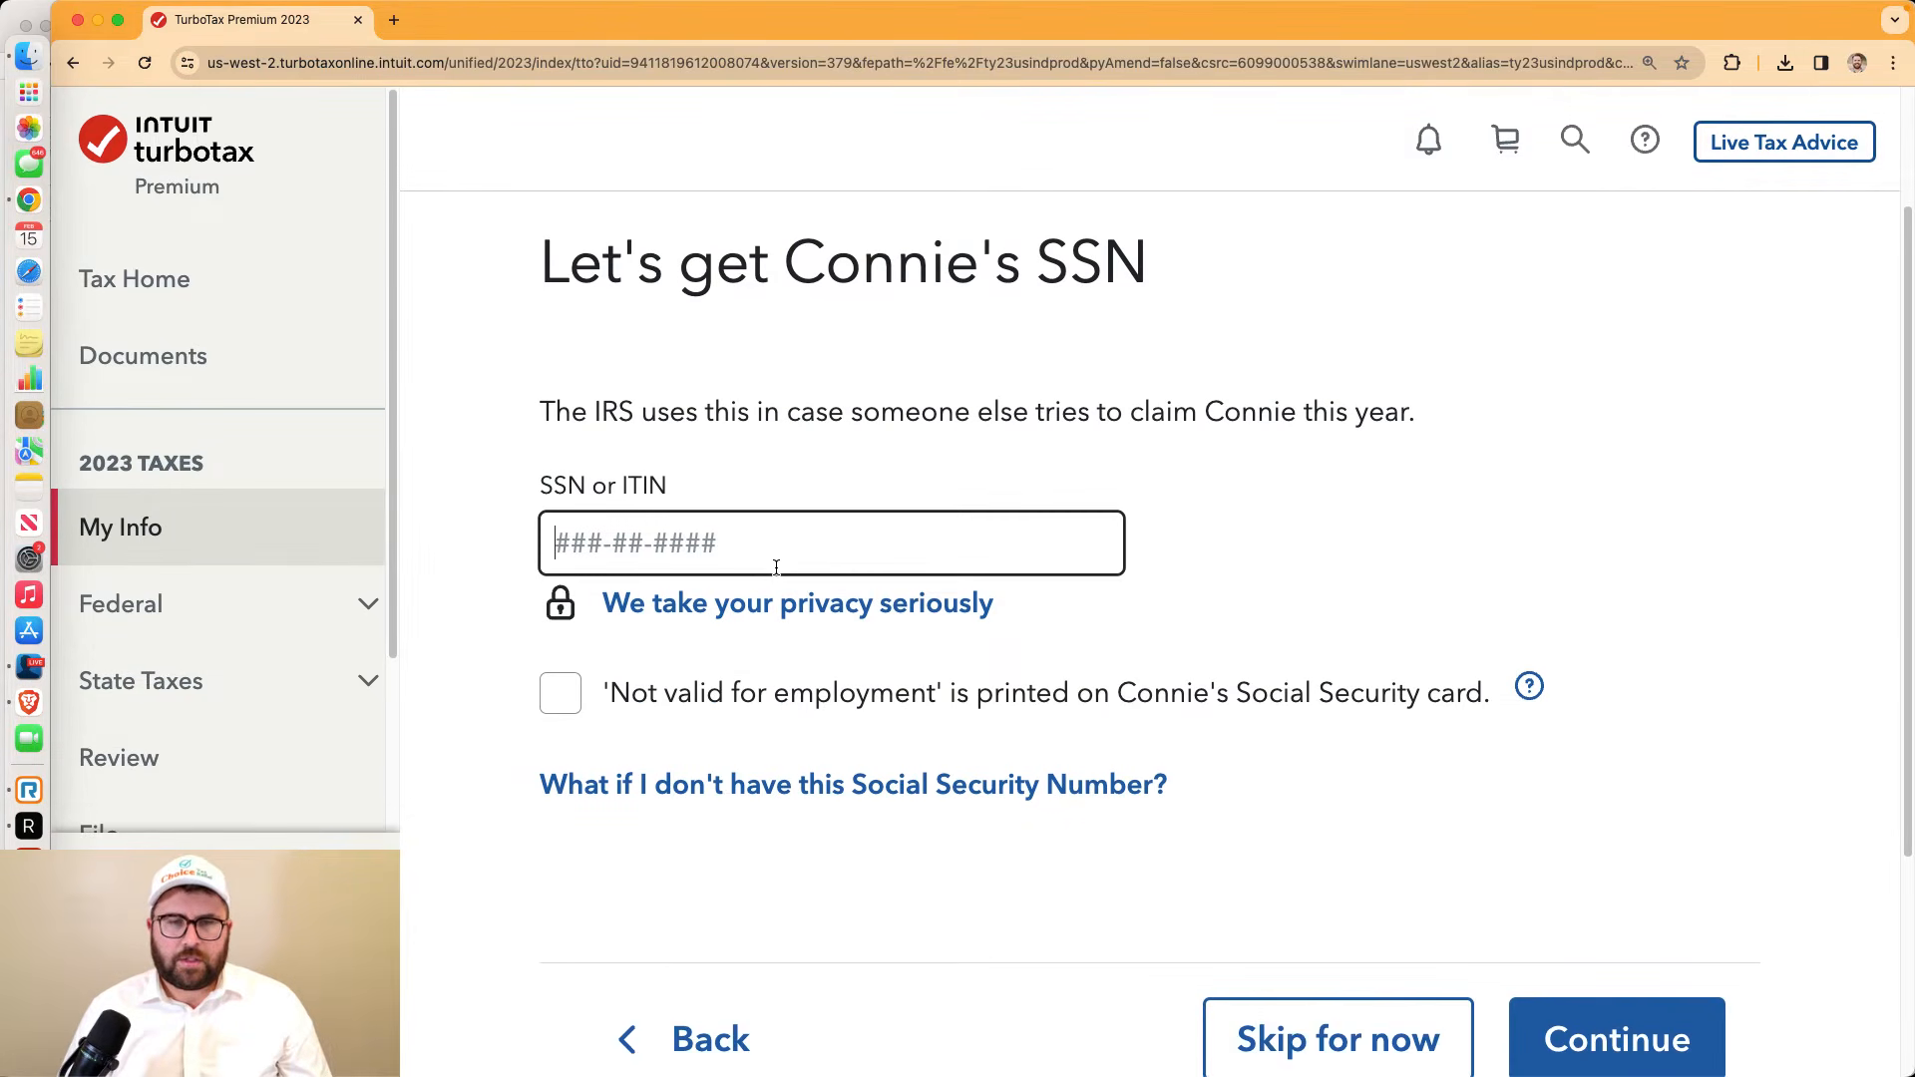
{"action": "type", "text": "948"}
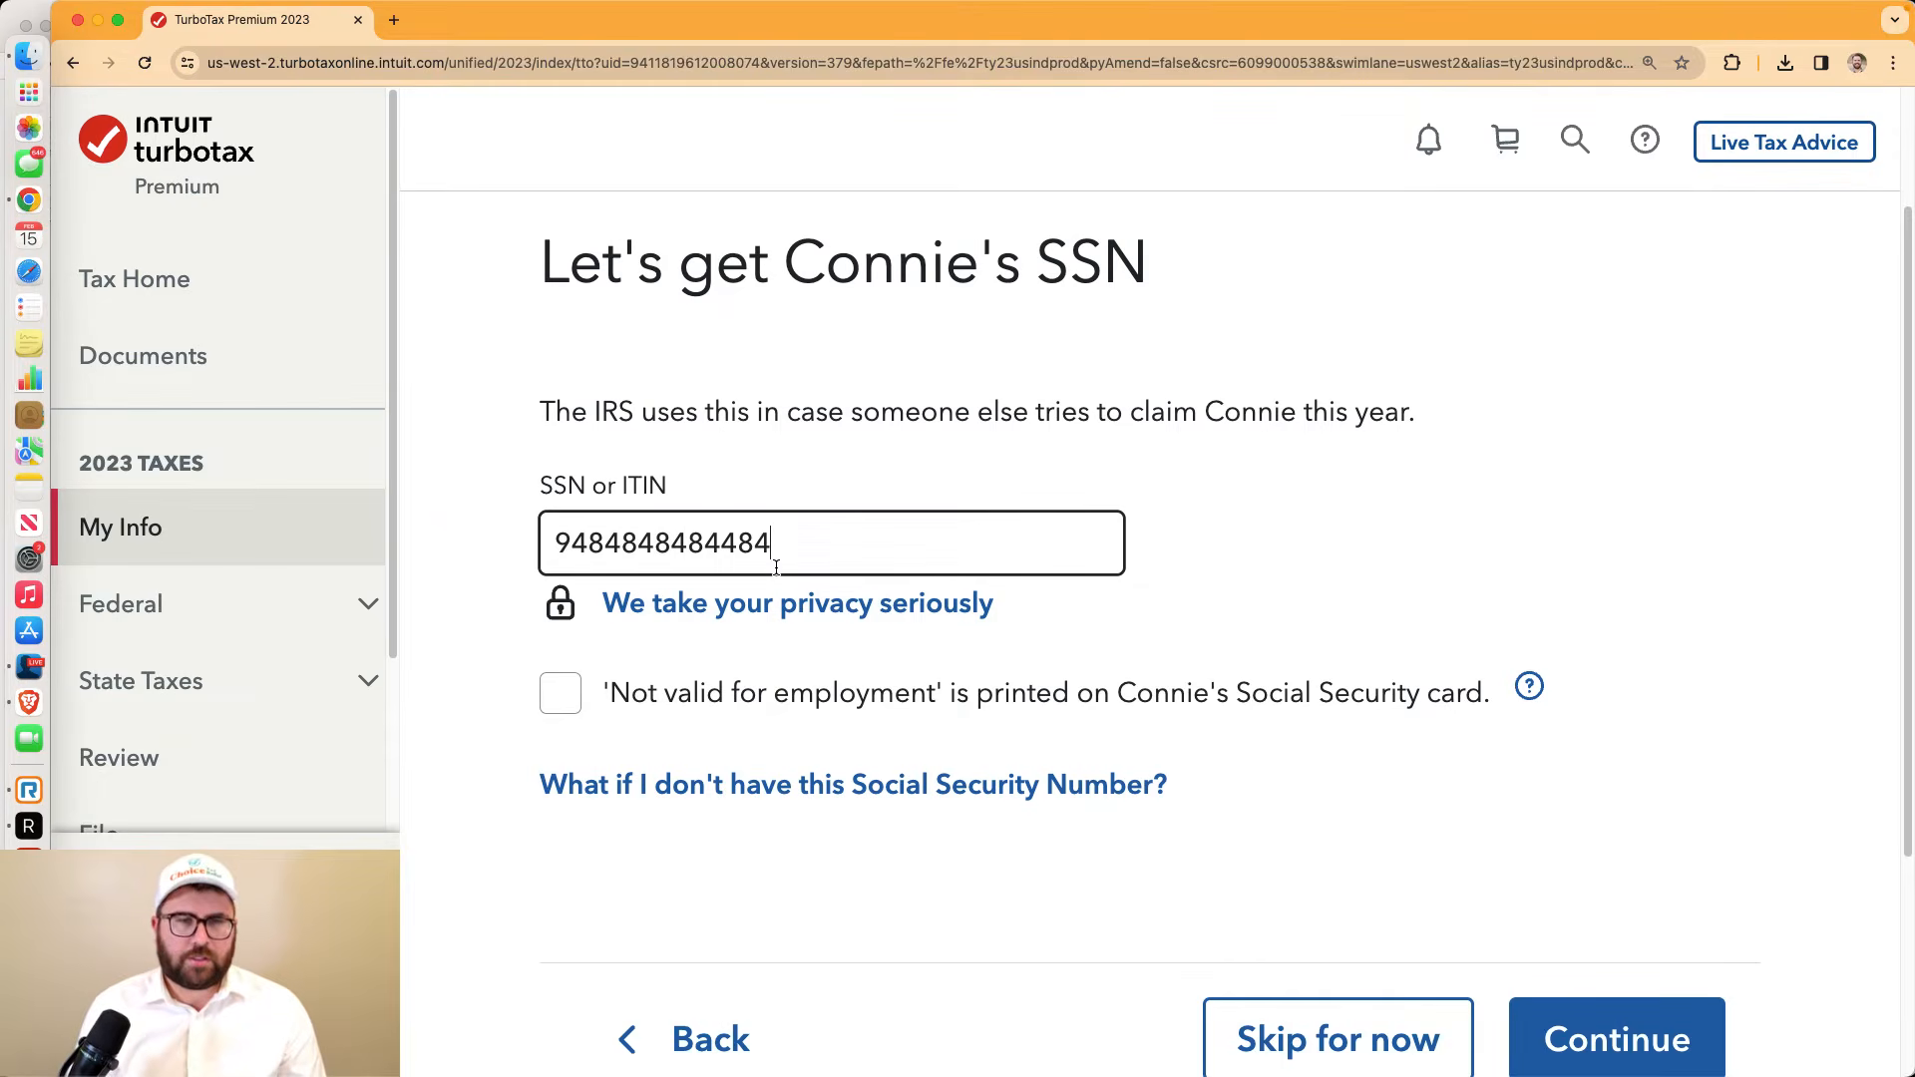
{"action": "type", "text": "4848484484"}
{"action": "key", "text": "Tab"}
{"action": "left_click_drag", "start_coordinate": [769, 548], "coordinate": [511, 525]}
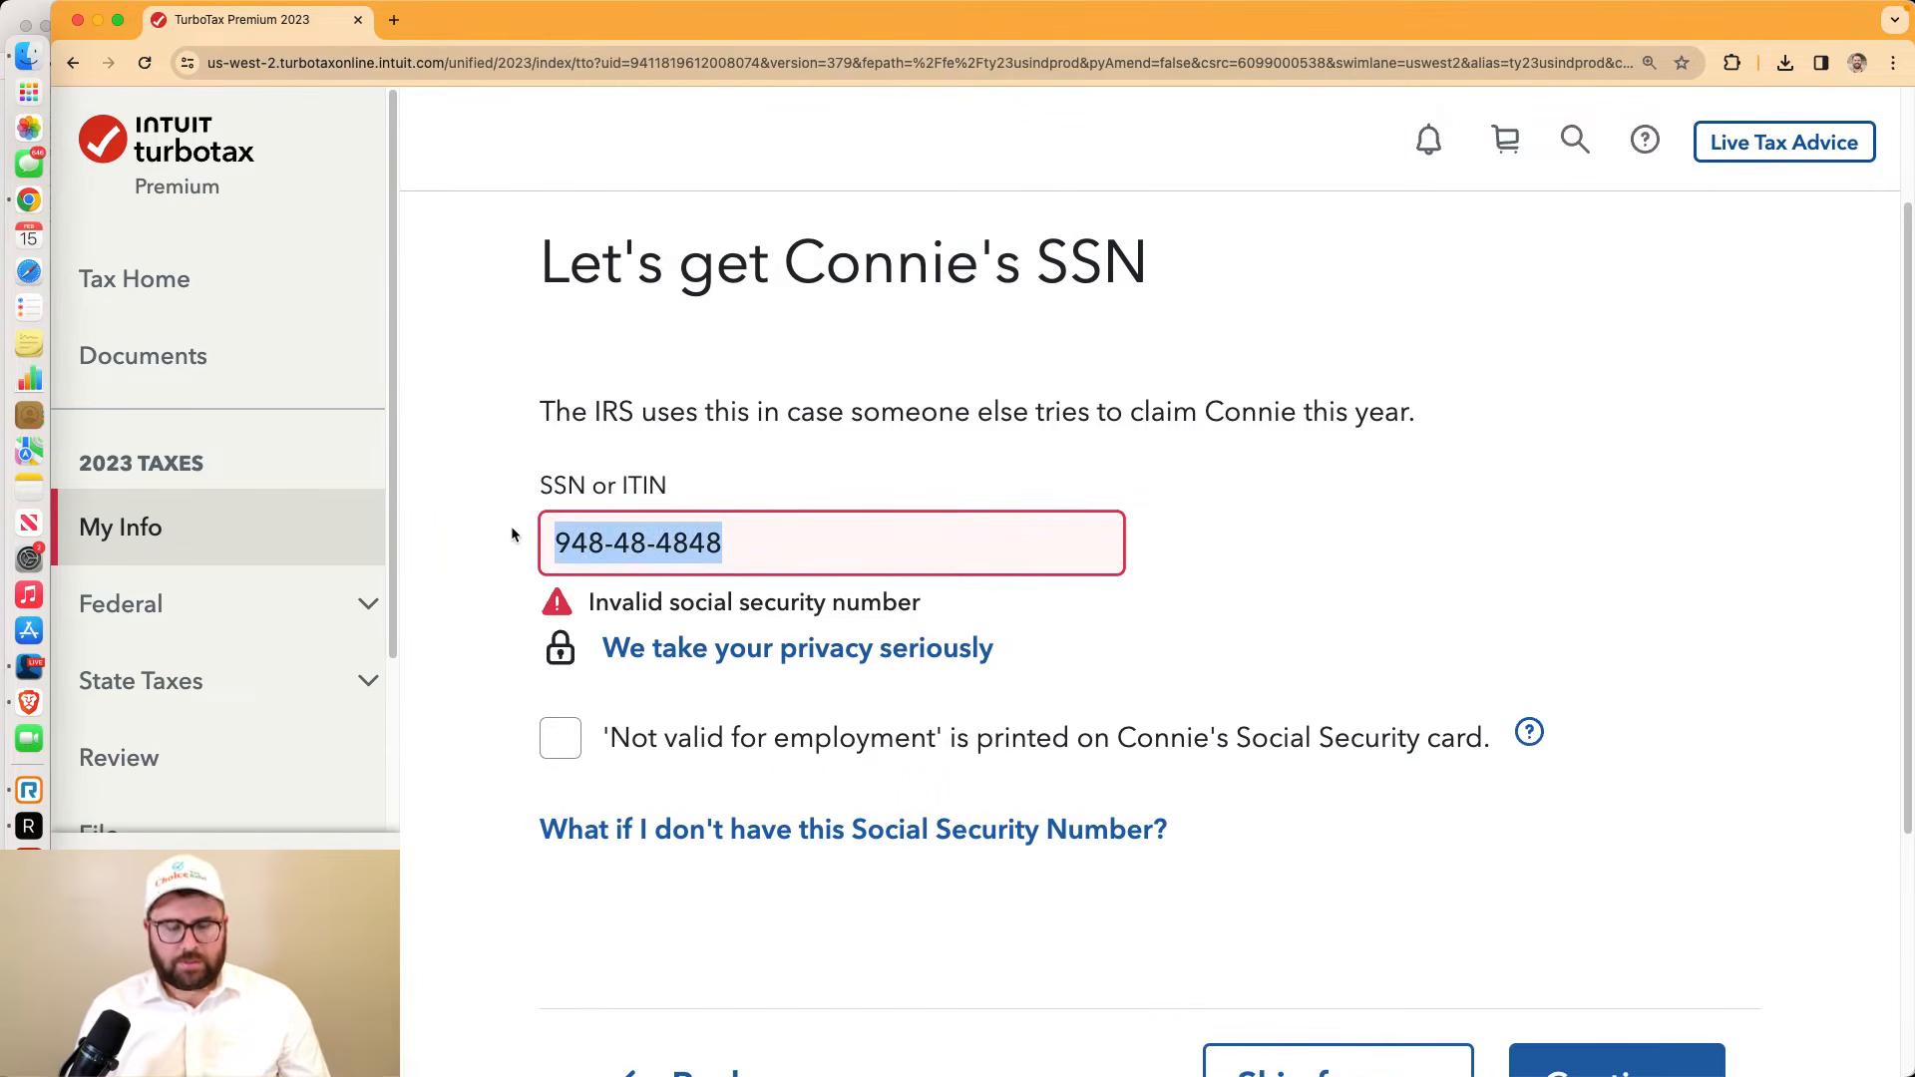
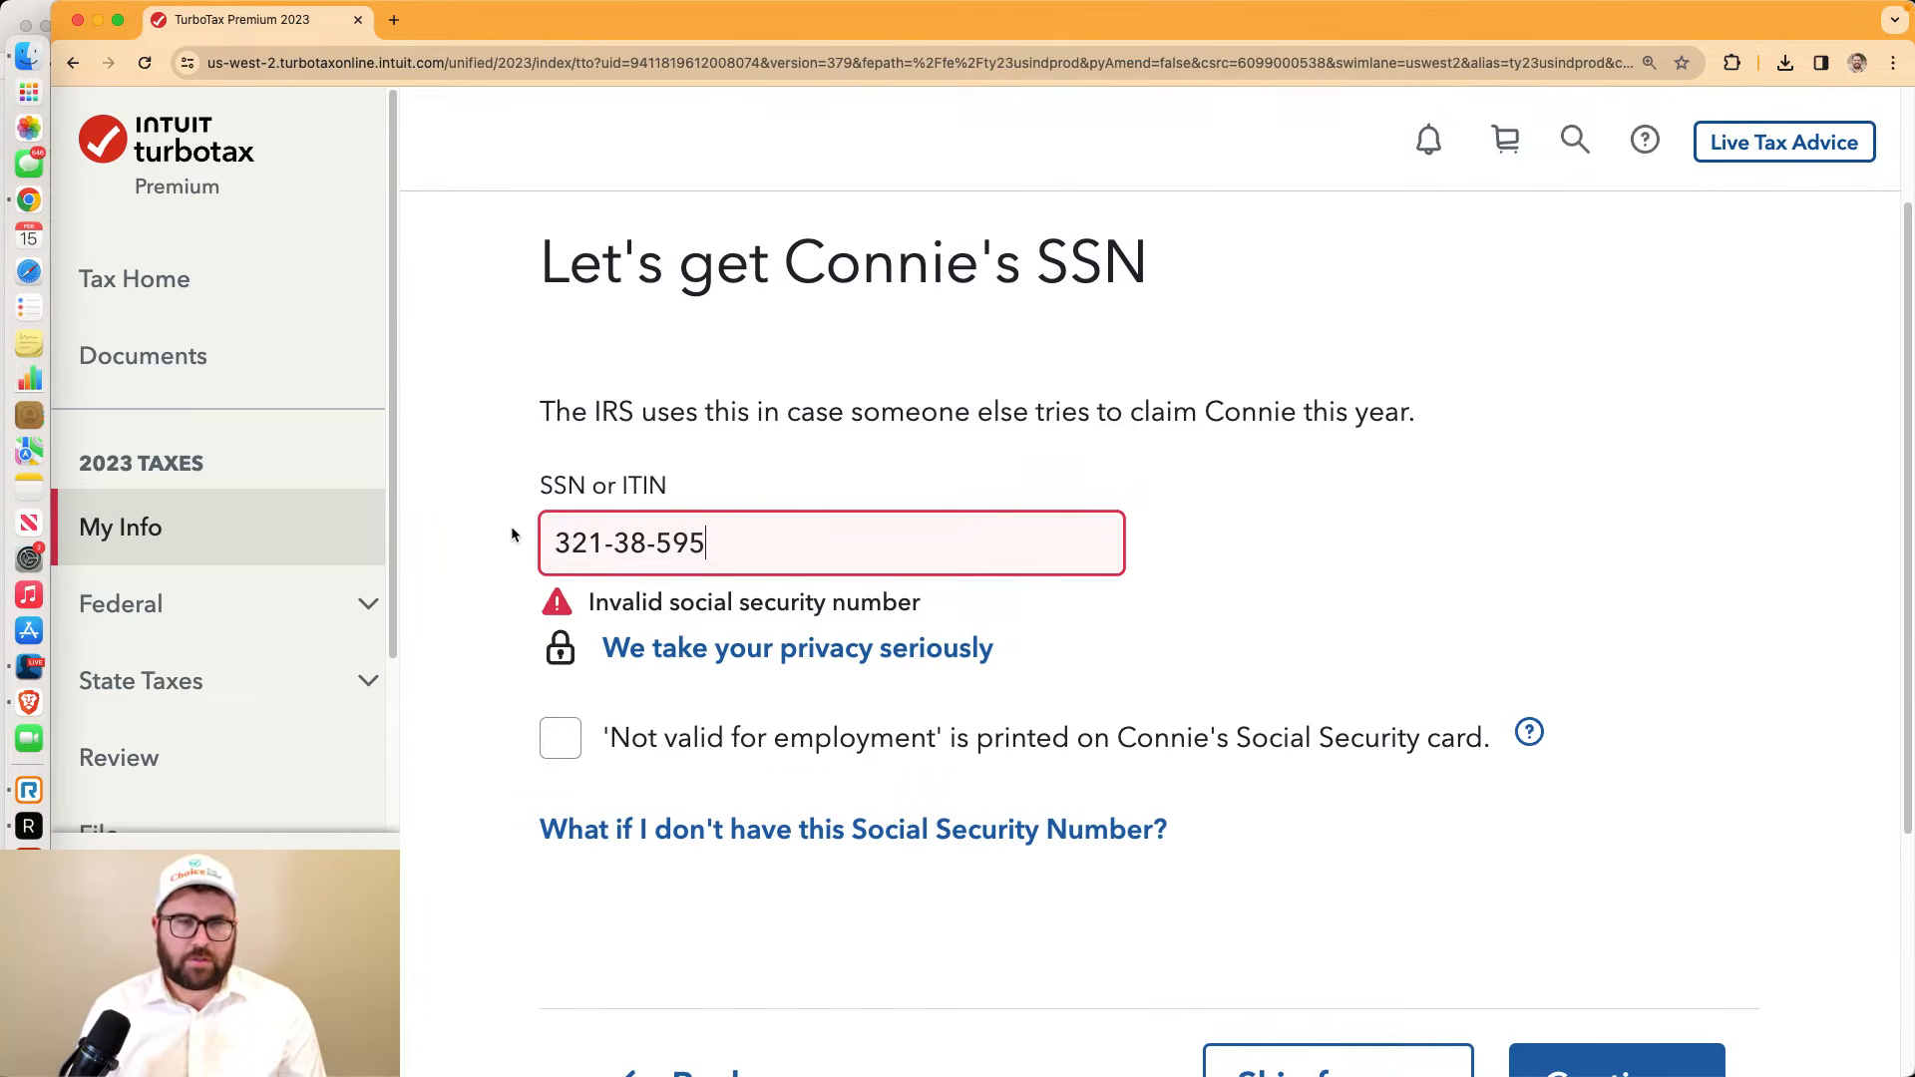
{"action": "left_click", "coordinate": [1198, 603]}
{"action": "left_click", "coordinate": [1562, 1031]}
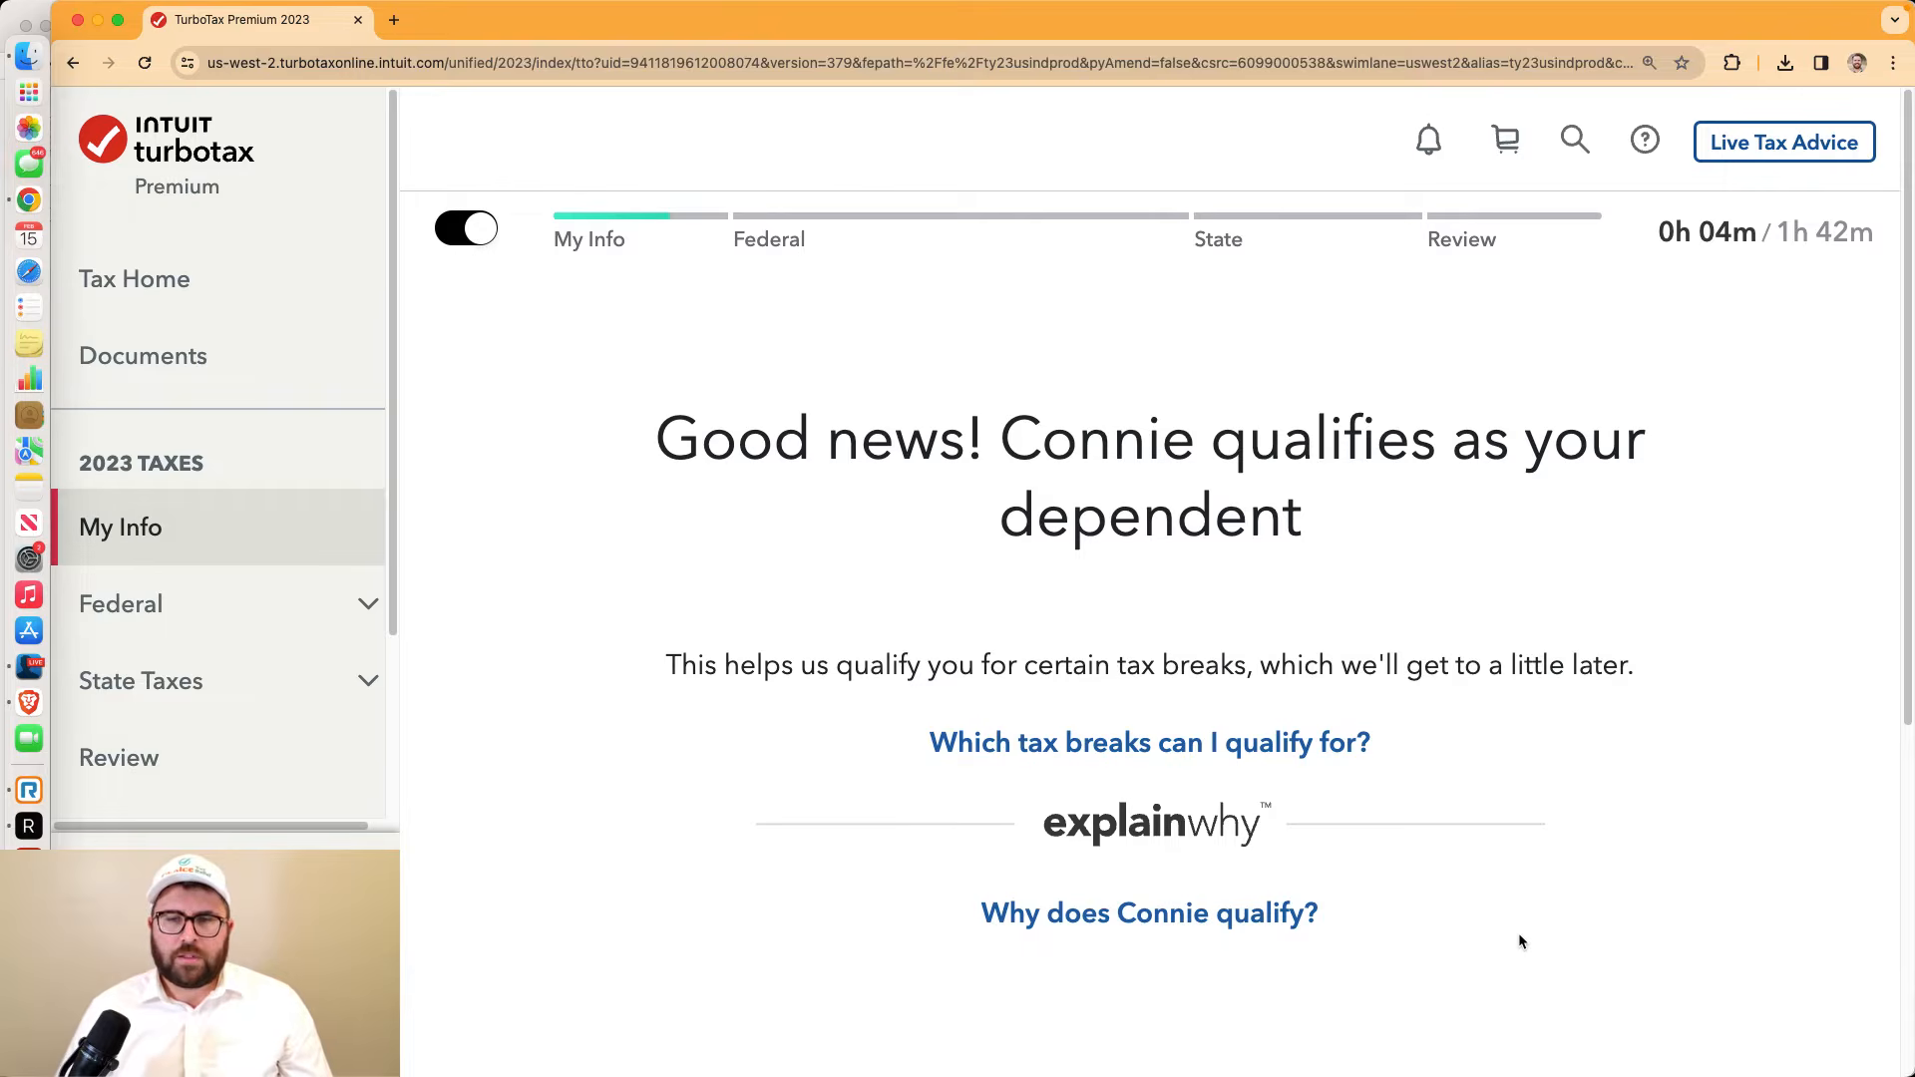
Confirm paying more than half the home upkeep and accept Head of Household filing status
{"action": "scroll", "coordinate": [1518, 941], "scroll_direction": "down", "scroll_amount": 5}
{"action": "left_click", "coordinate": [1582, 837]}
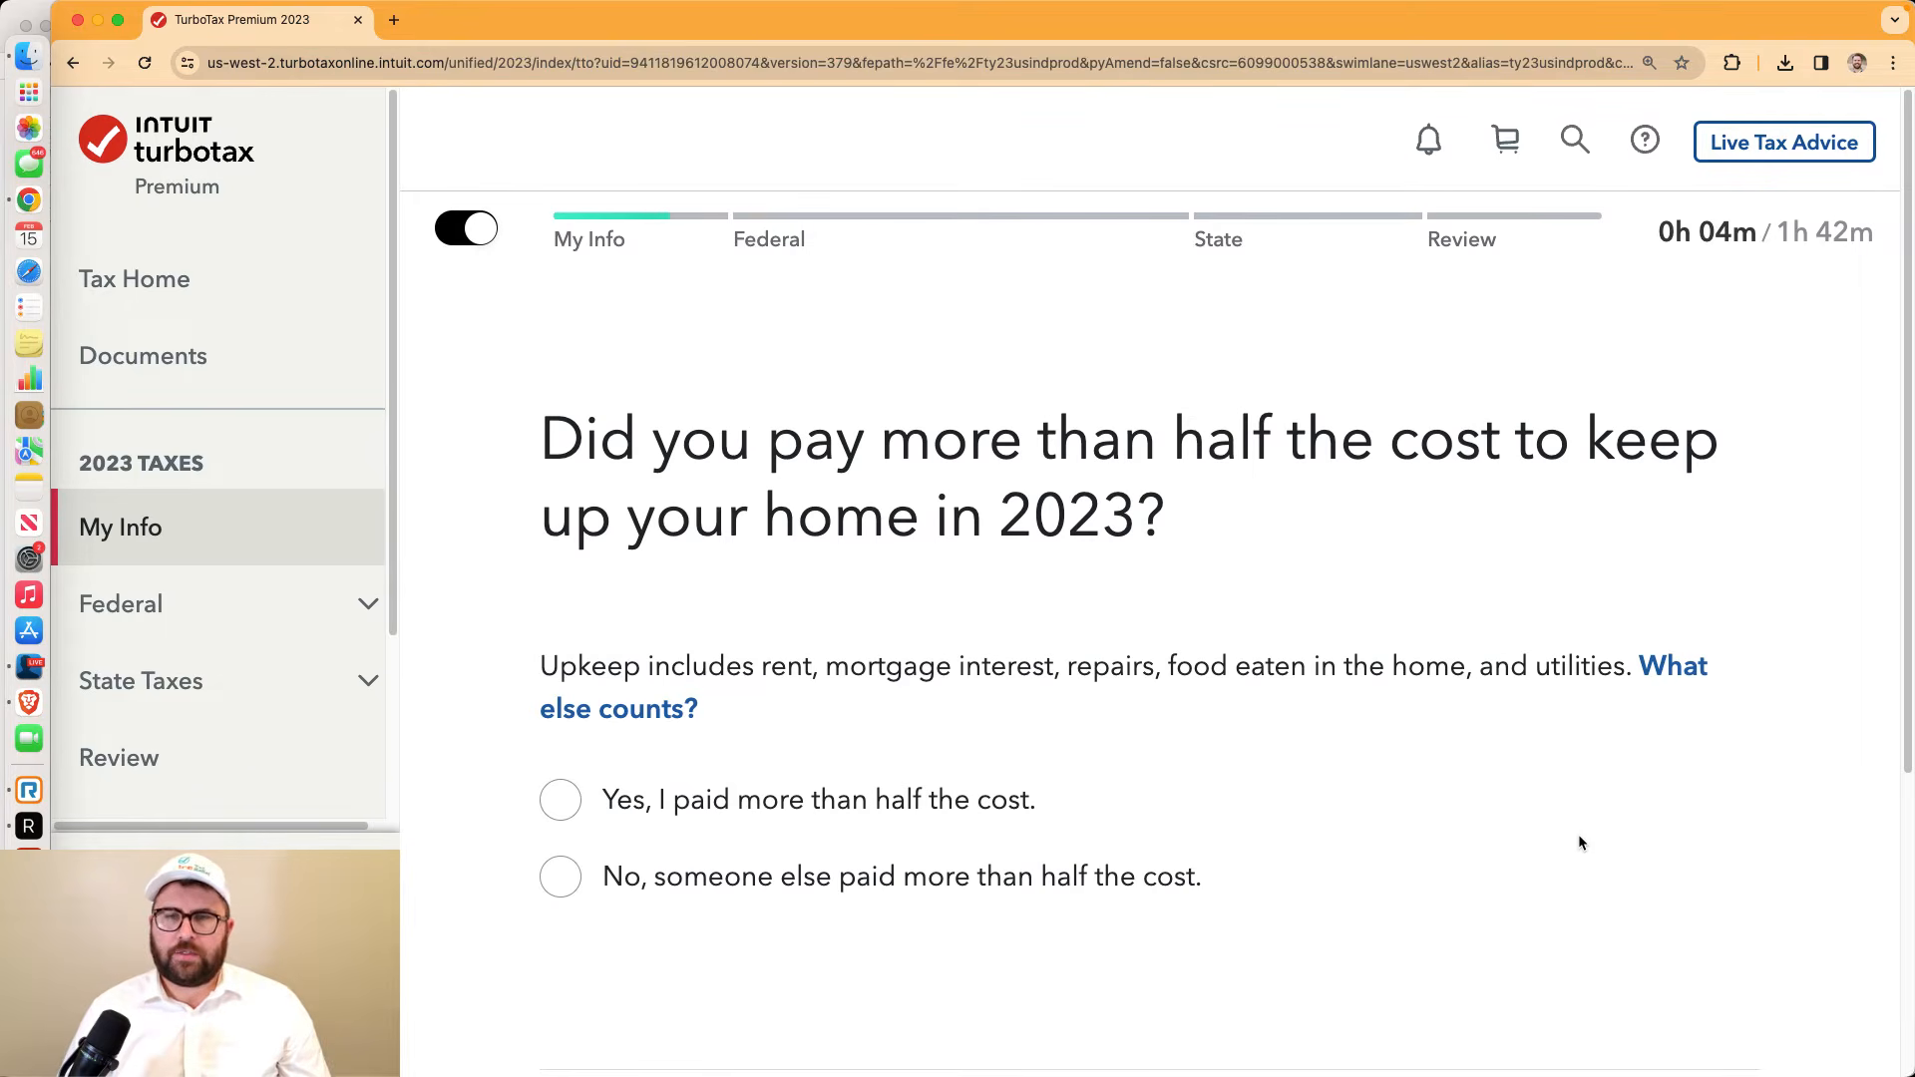
{"action": "left_click", "coordinate": [560, 799]}
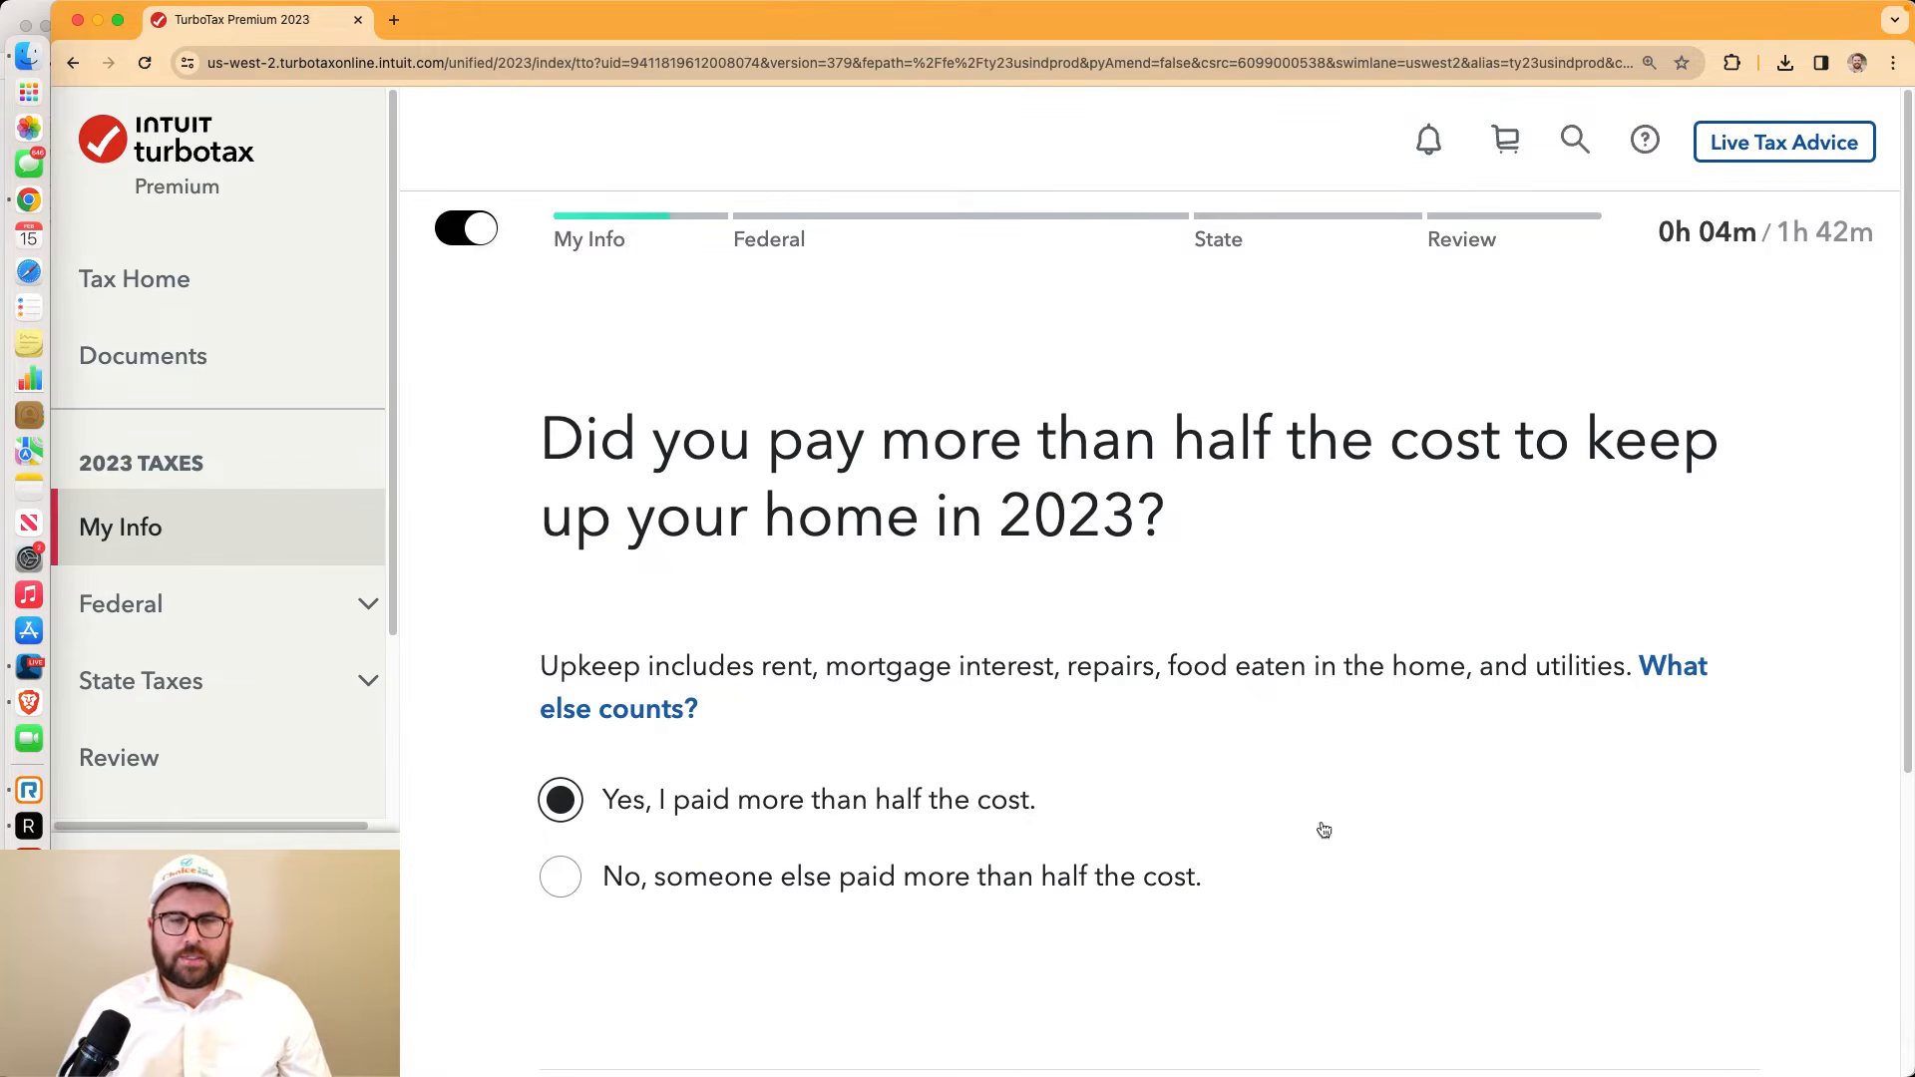
{"action": "scroll", "coordinate": [1450, 828], "scroll_direction": "down", "scroll_amount": 2}
{"action": "left_click", "coordinate": [1569, 1008]}
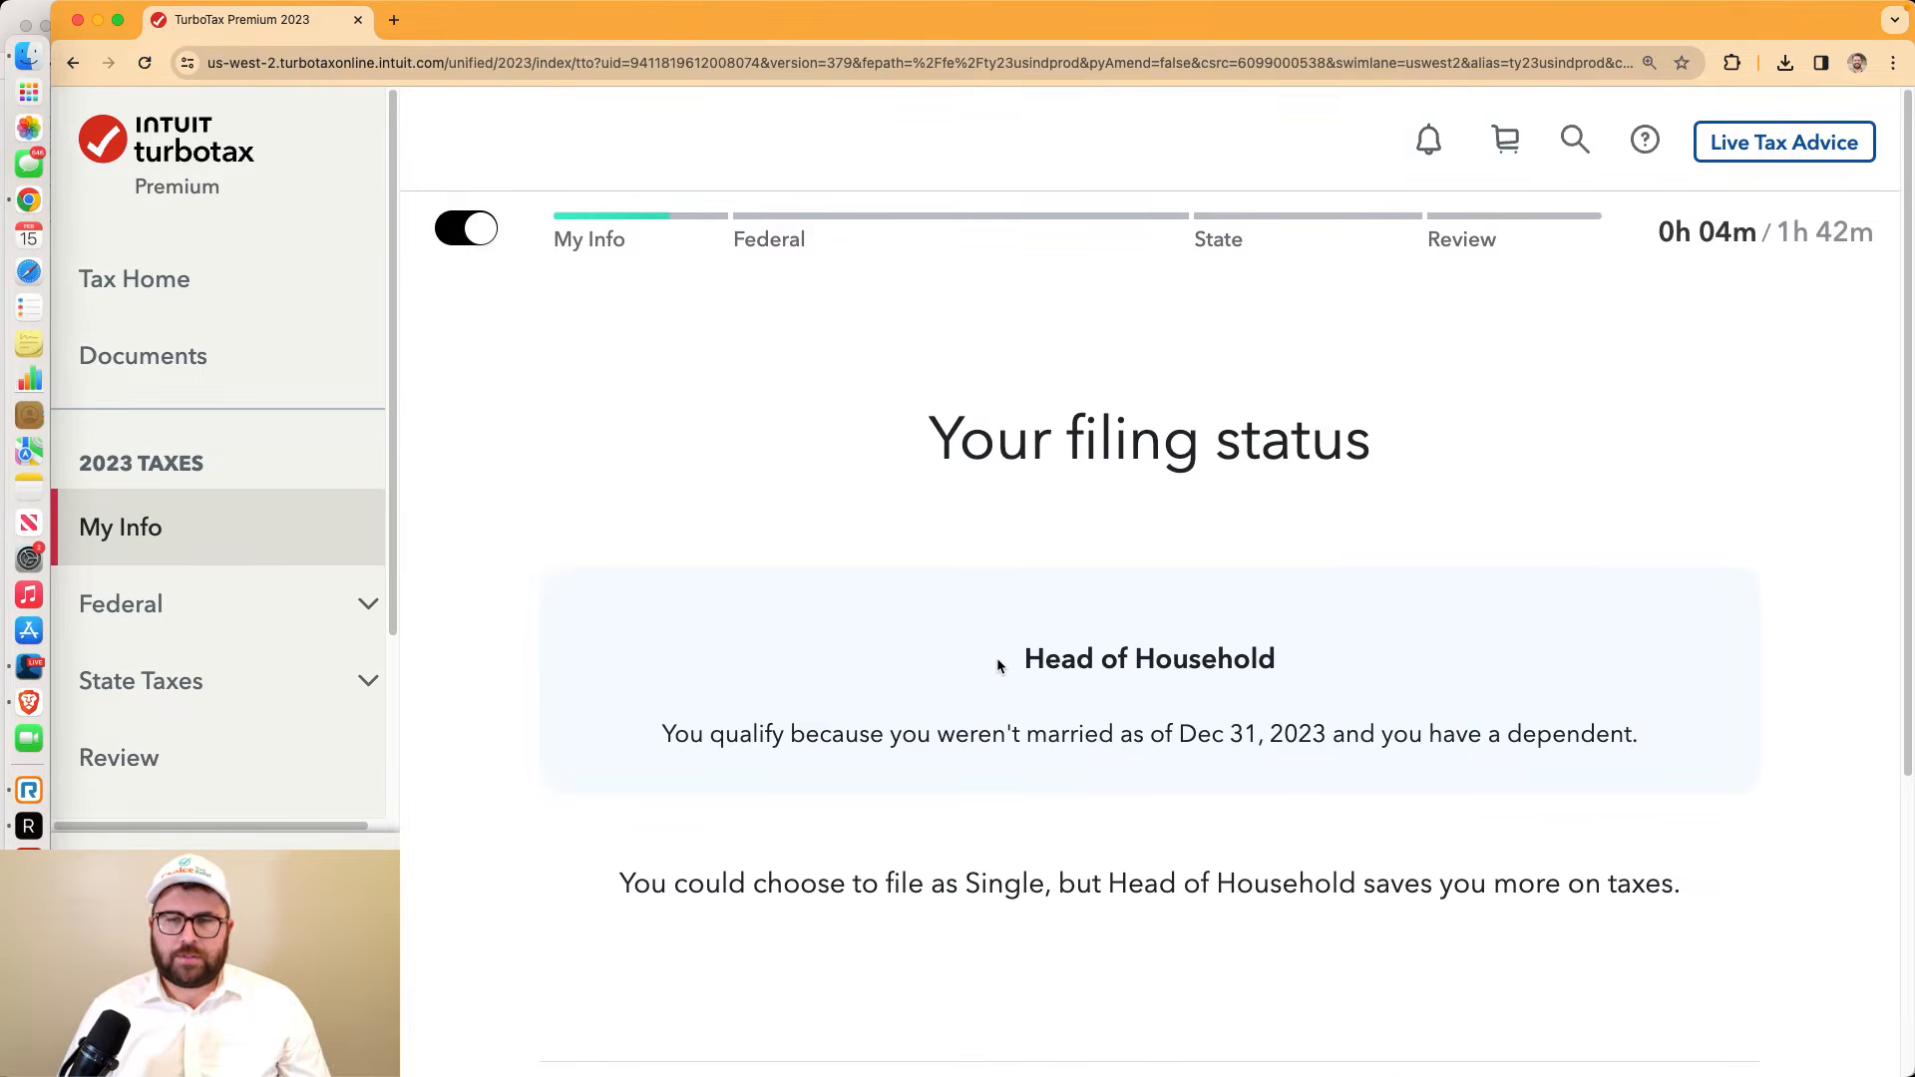
{"action": "scroll", "coordinate": [997, 668], "scroll_direction": "down", "scroll_amount": 3}
{"action": "left_click", "coordinate": [1561, 864]}
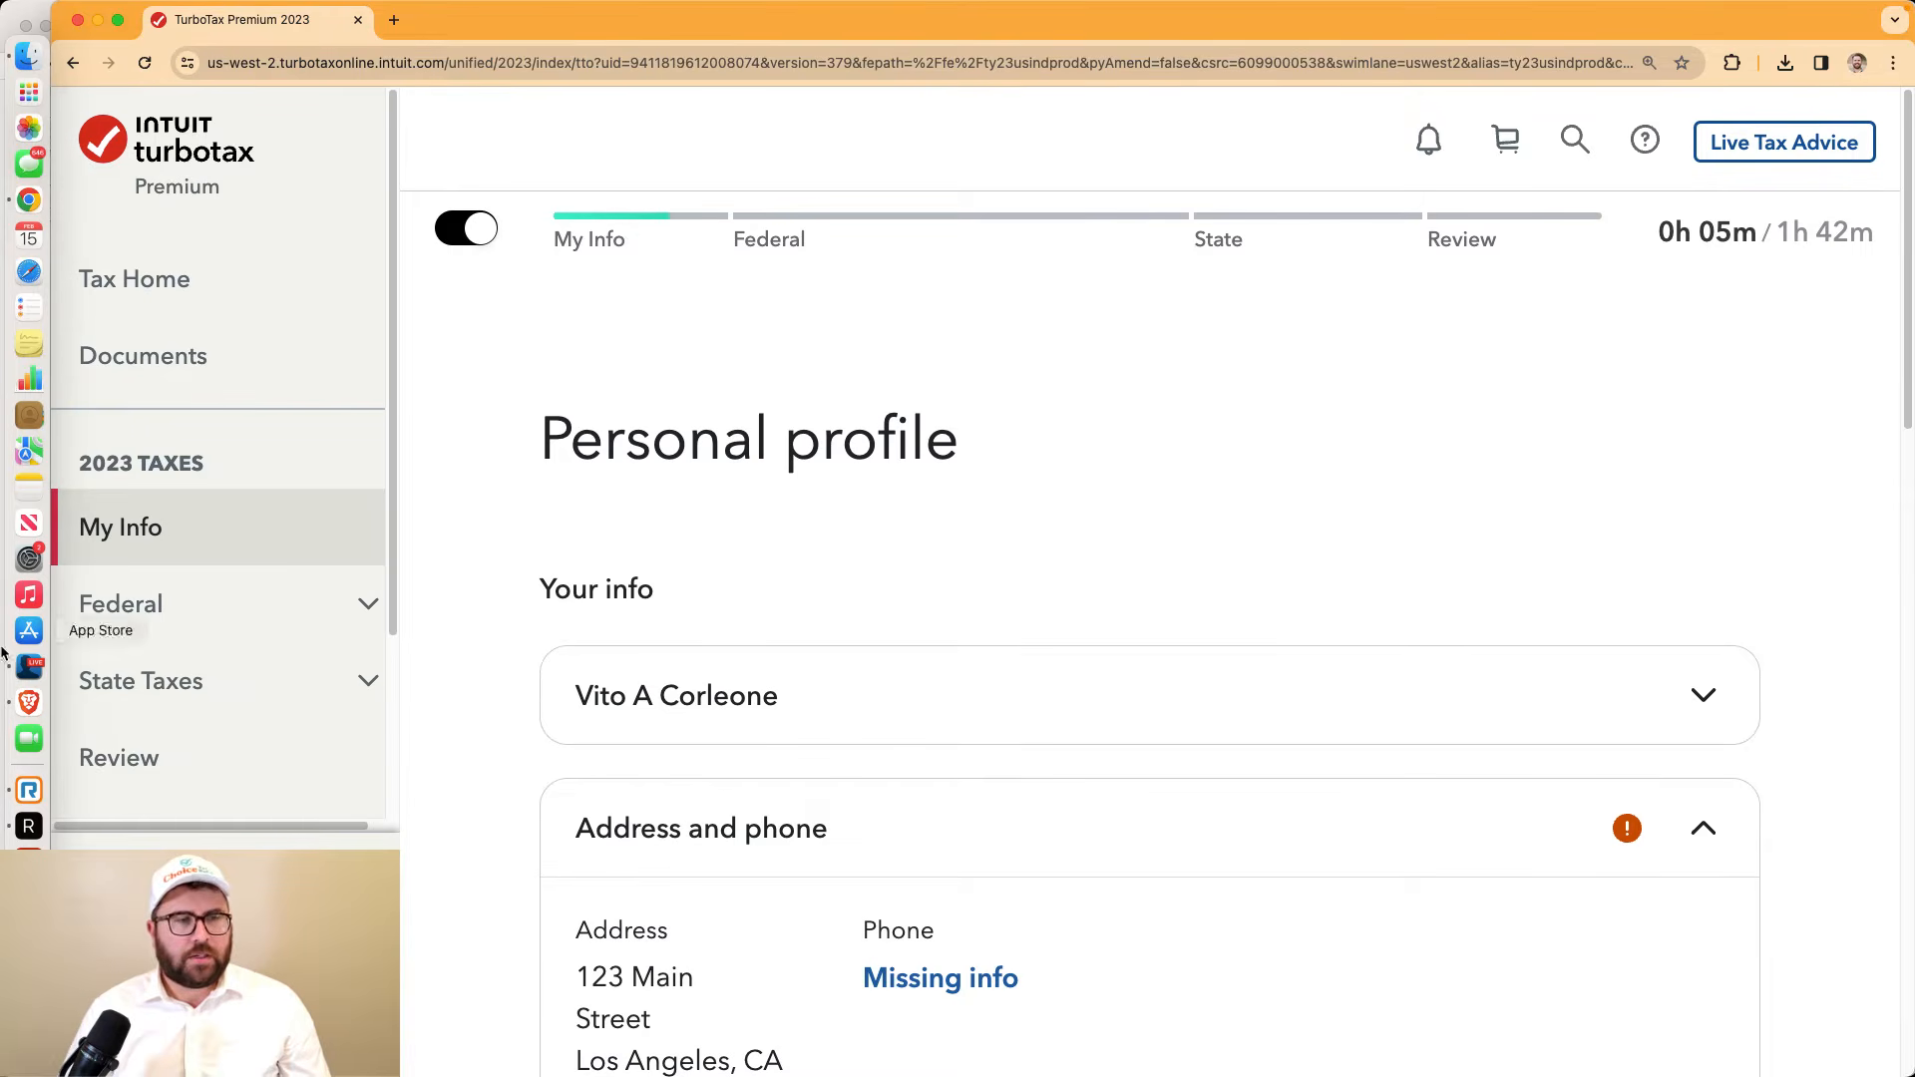
Scroll to the end of the personal profile and continue to Wages & income
{"action": "left_click", "coordinate": [29, 666]}
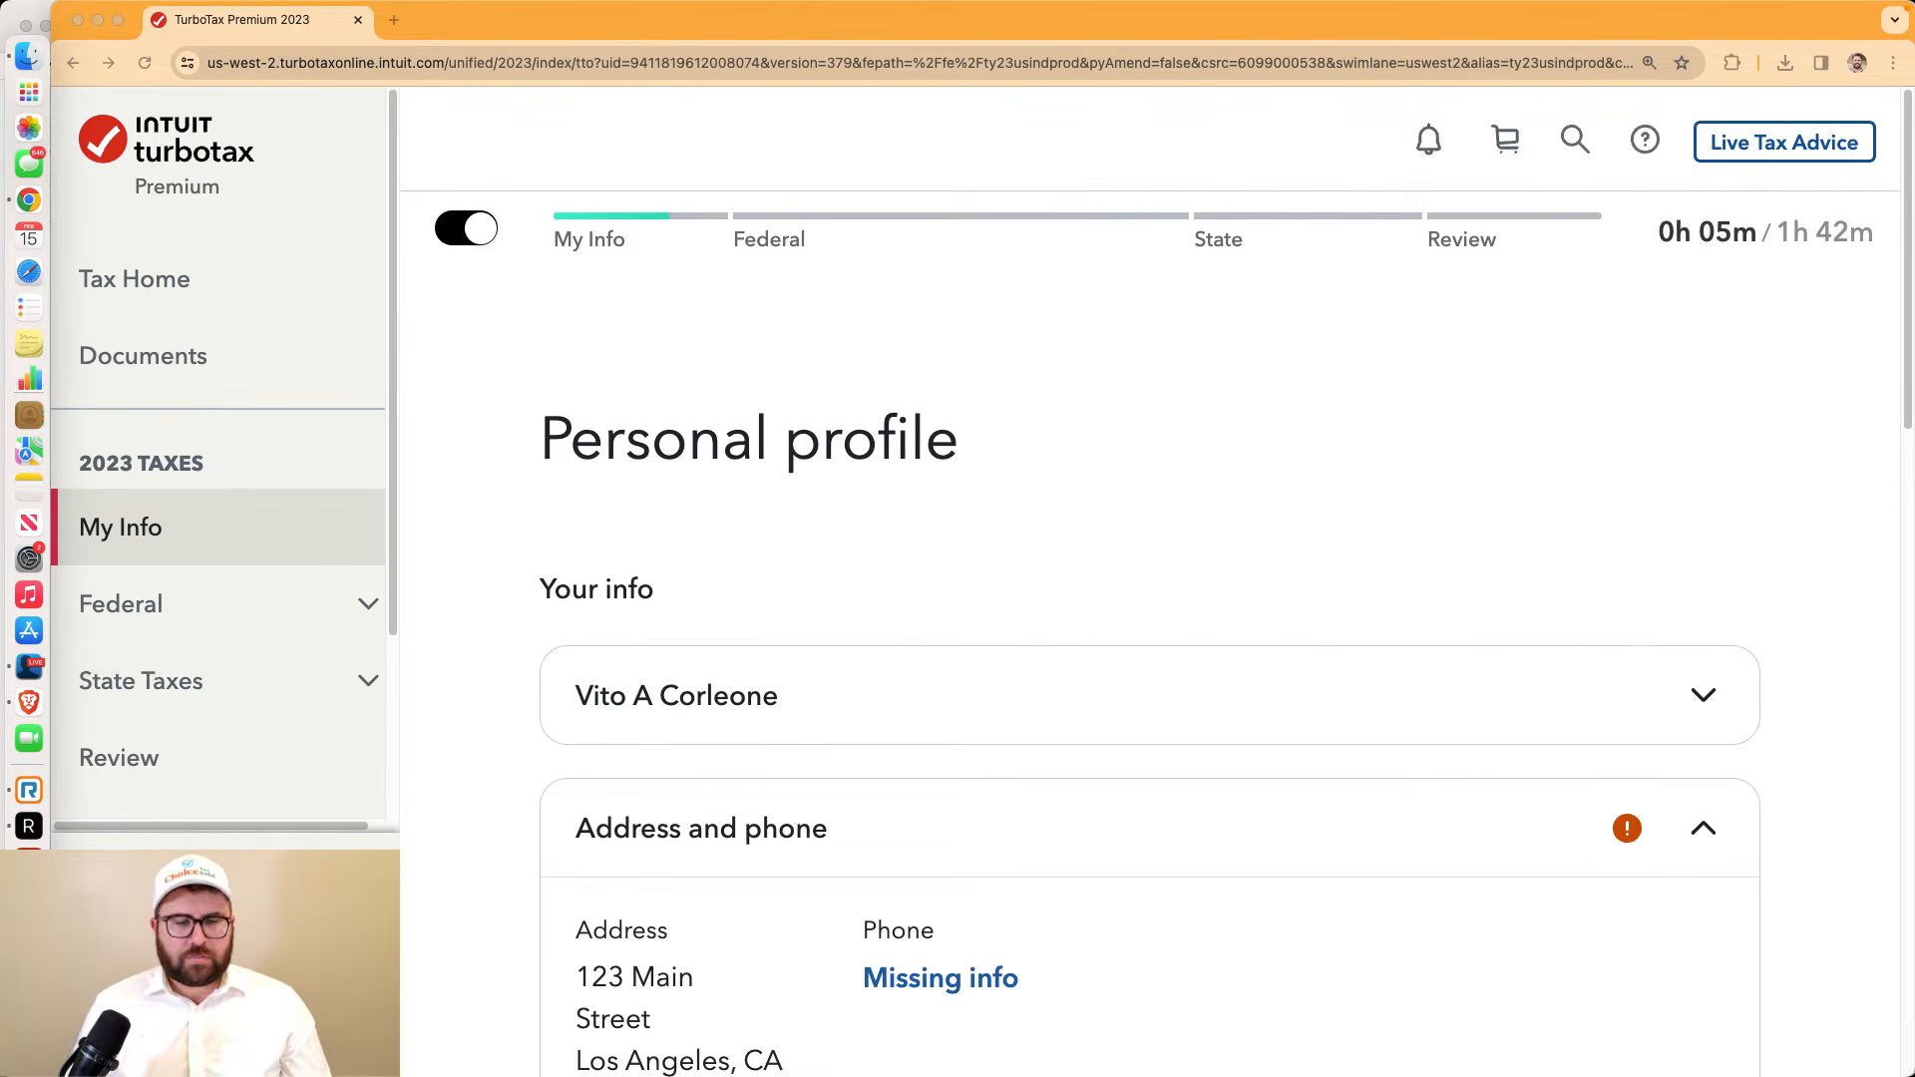
{"action": "left_click", "coordinate": [1046, 521]}
{"action": "scroll", "coordinate": [1045, 521], "scroll_direction": "down", "scroll_amount": 4}
{"action": "scroll", "coordinate": [1046, 529], "scroll_direction": "down", "scroll_amount": 10}
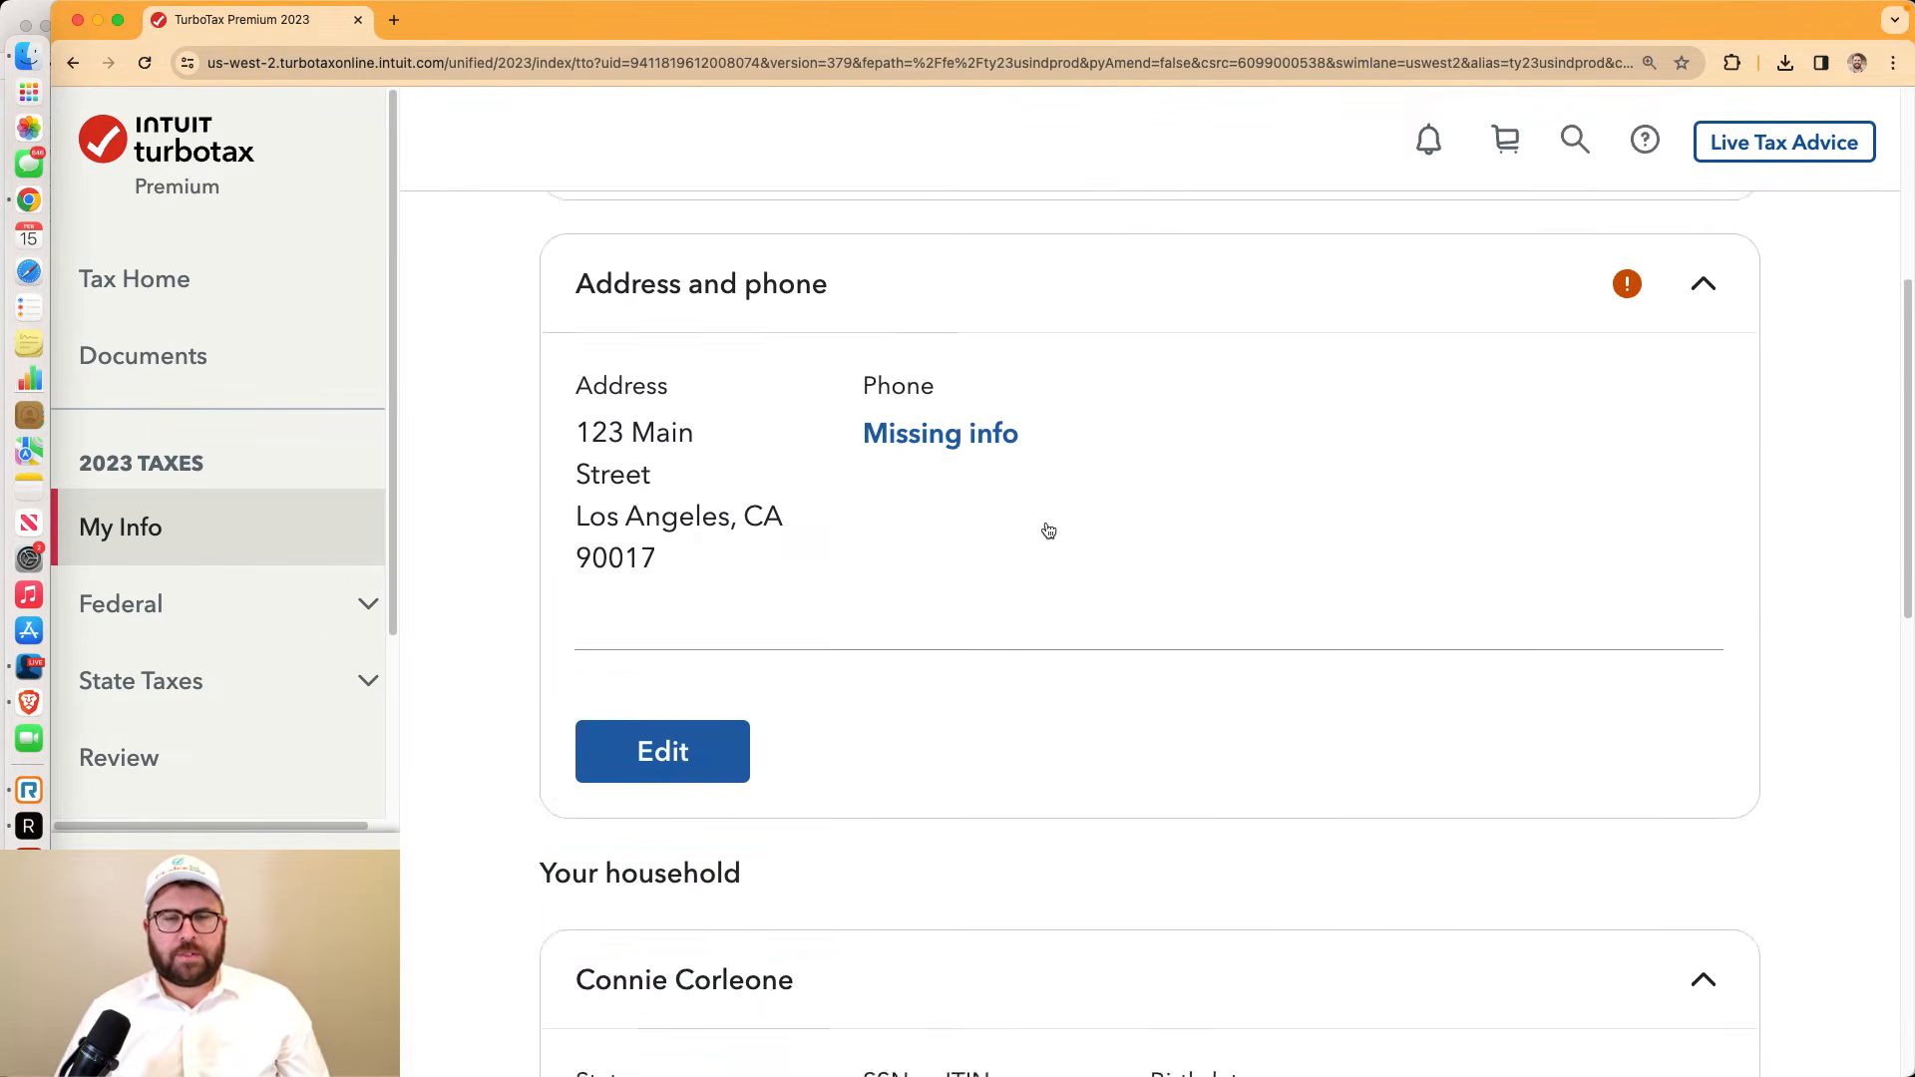
{"action": "scroll", "coordinate": [1047, 530], "scroll_direction": "down", "scroll_amount": 3}
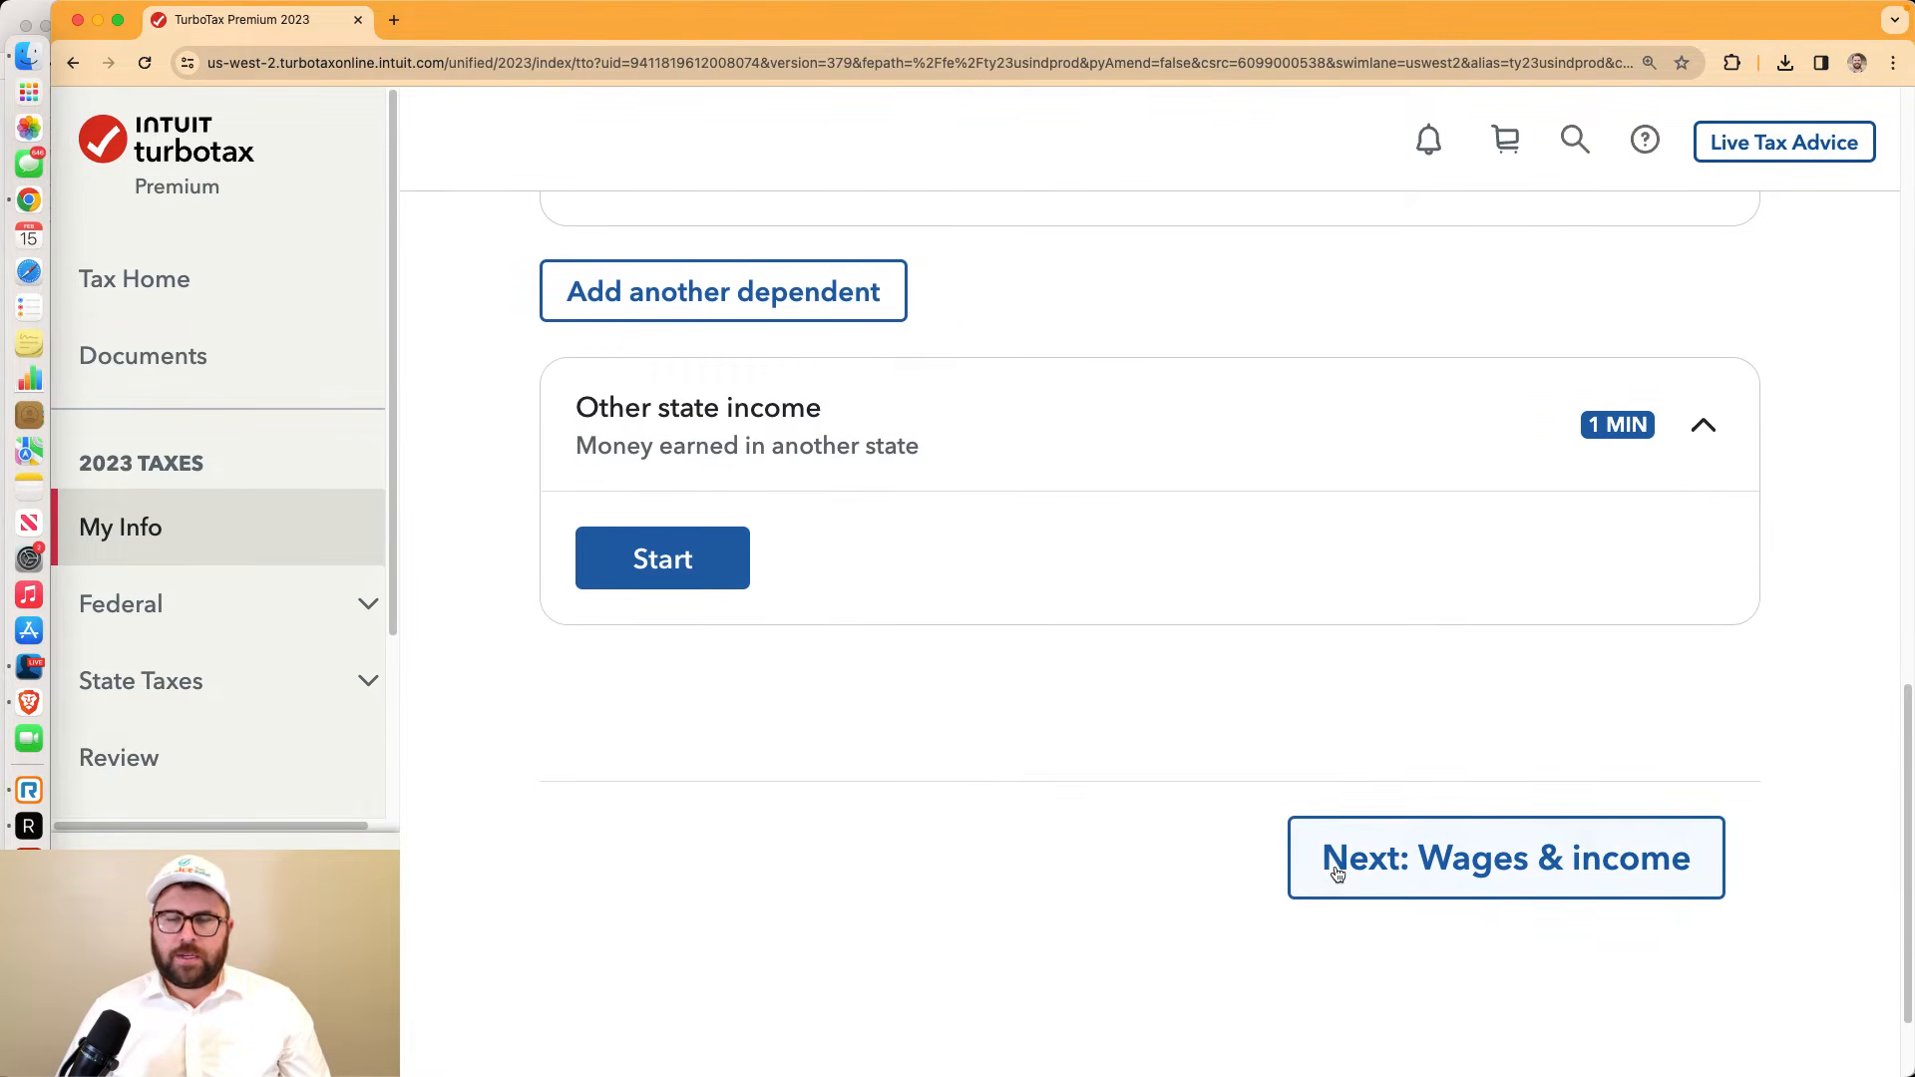
{"action": "left_click", "coordinate": [1337, 872]}
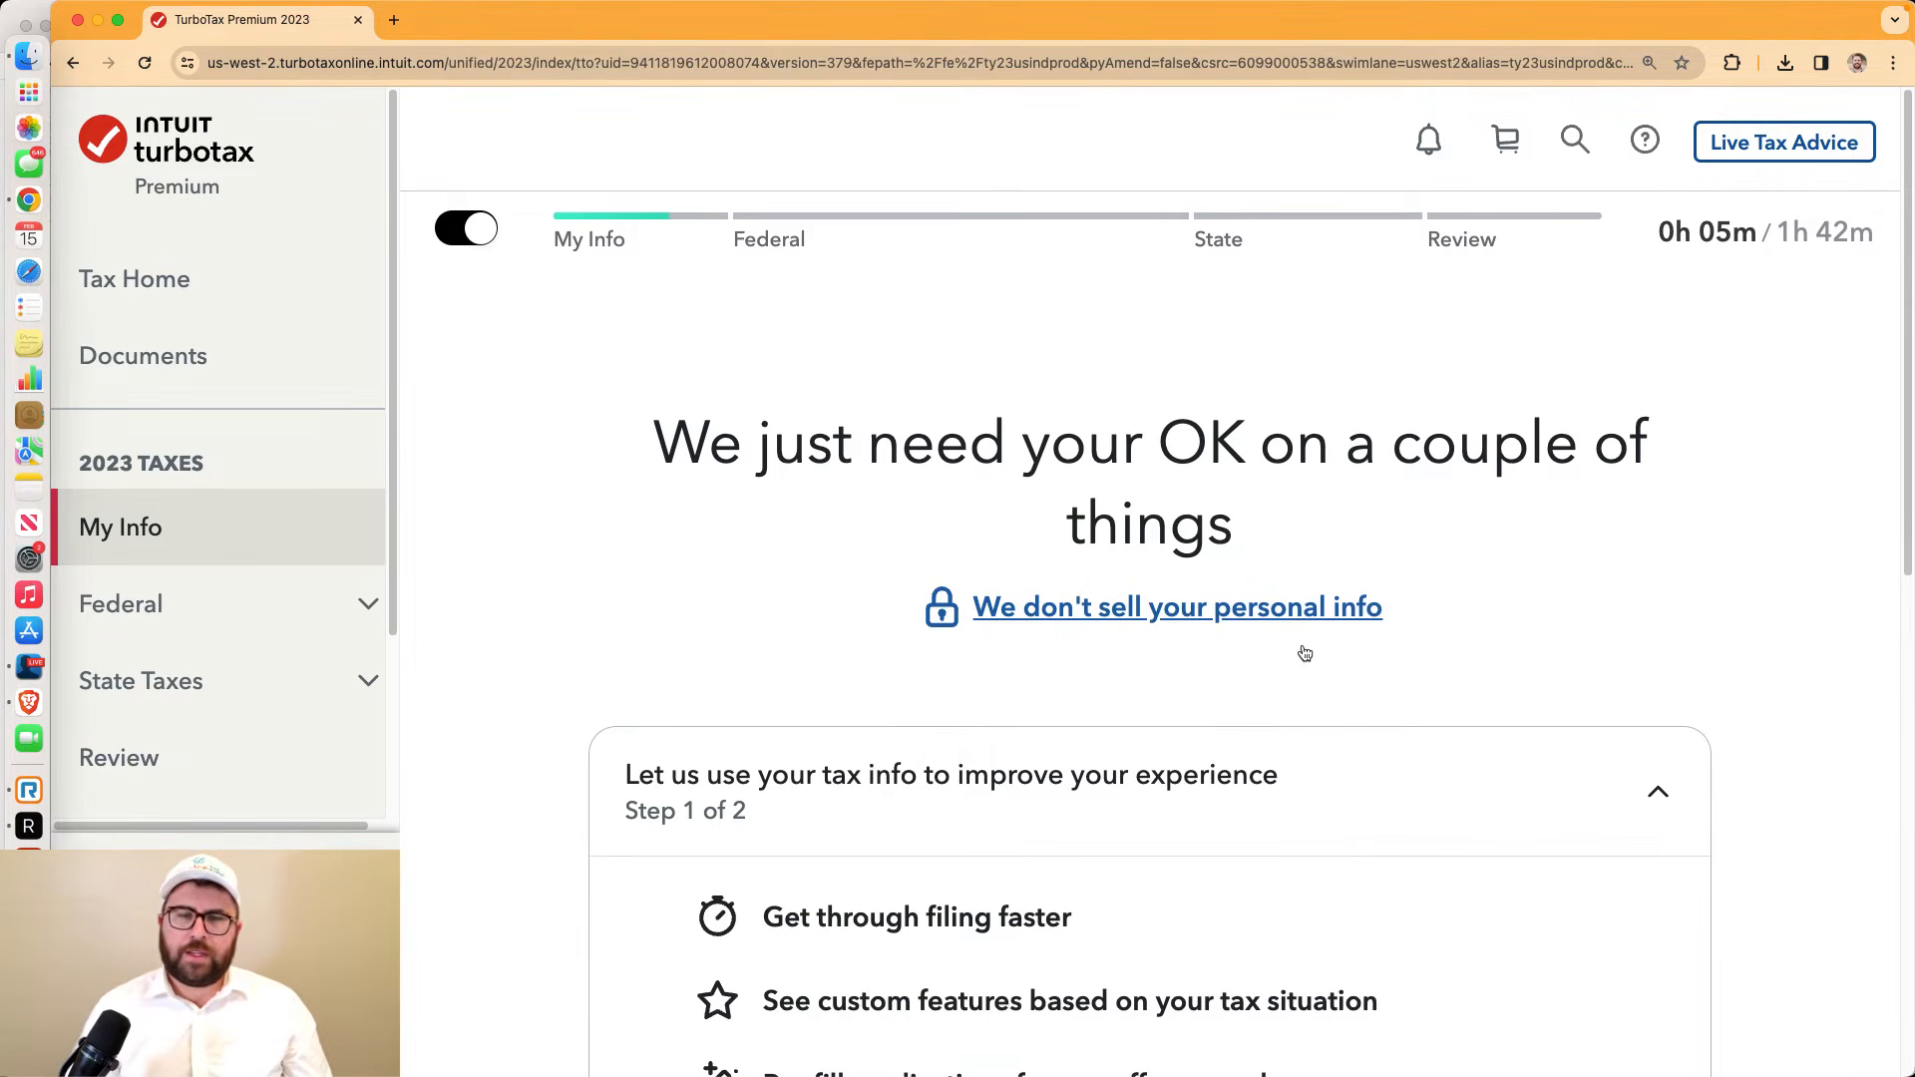
{"action": "scroll", "coordinate": [1302, 649], "scroll_direction": "down", "scroll_amount": 5}
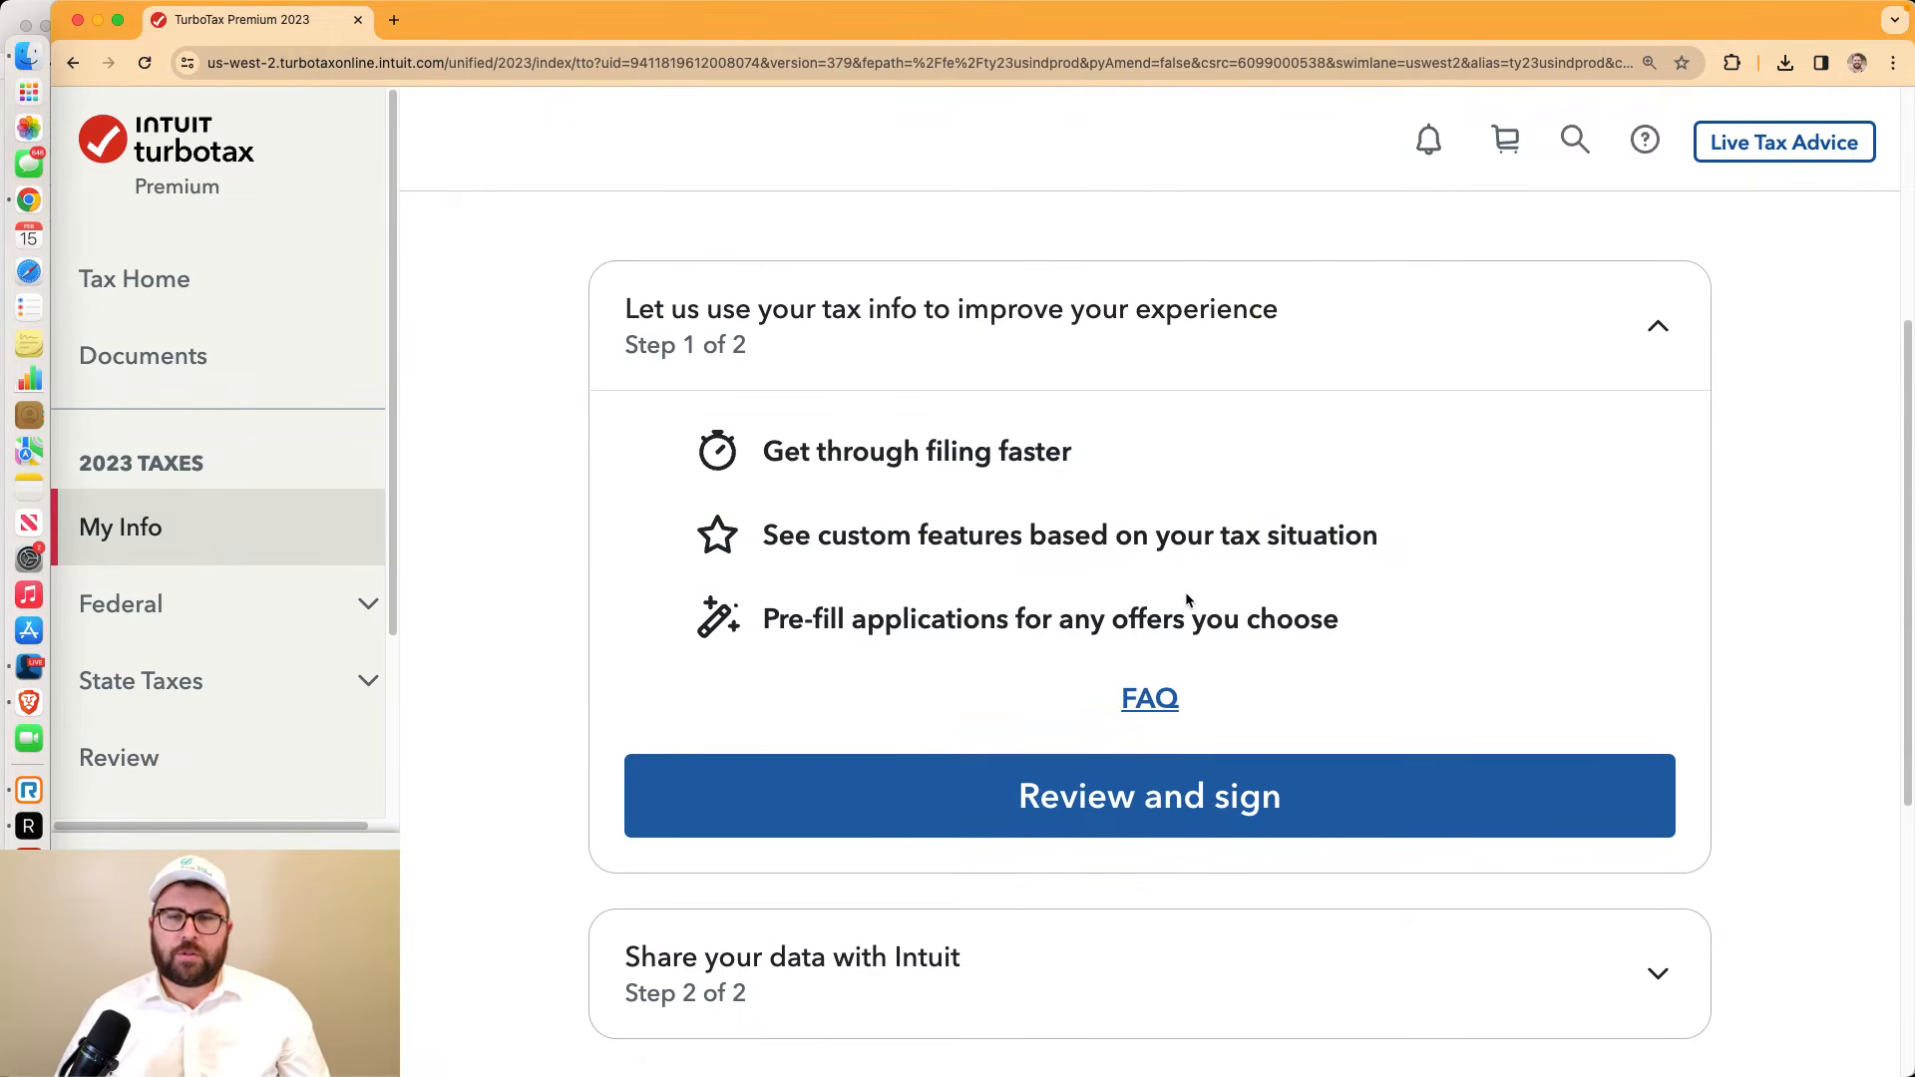
{"action": "left_click", "coordinate": [1209, 802]}
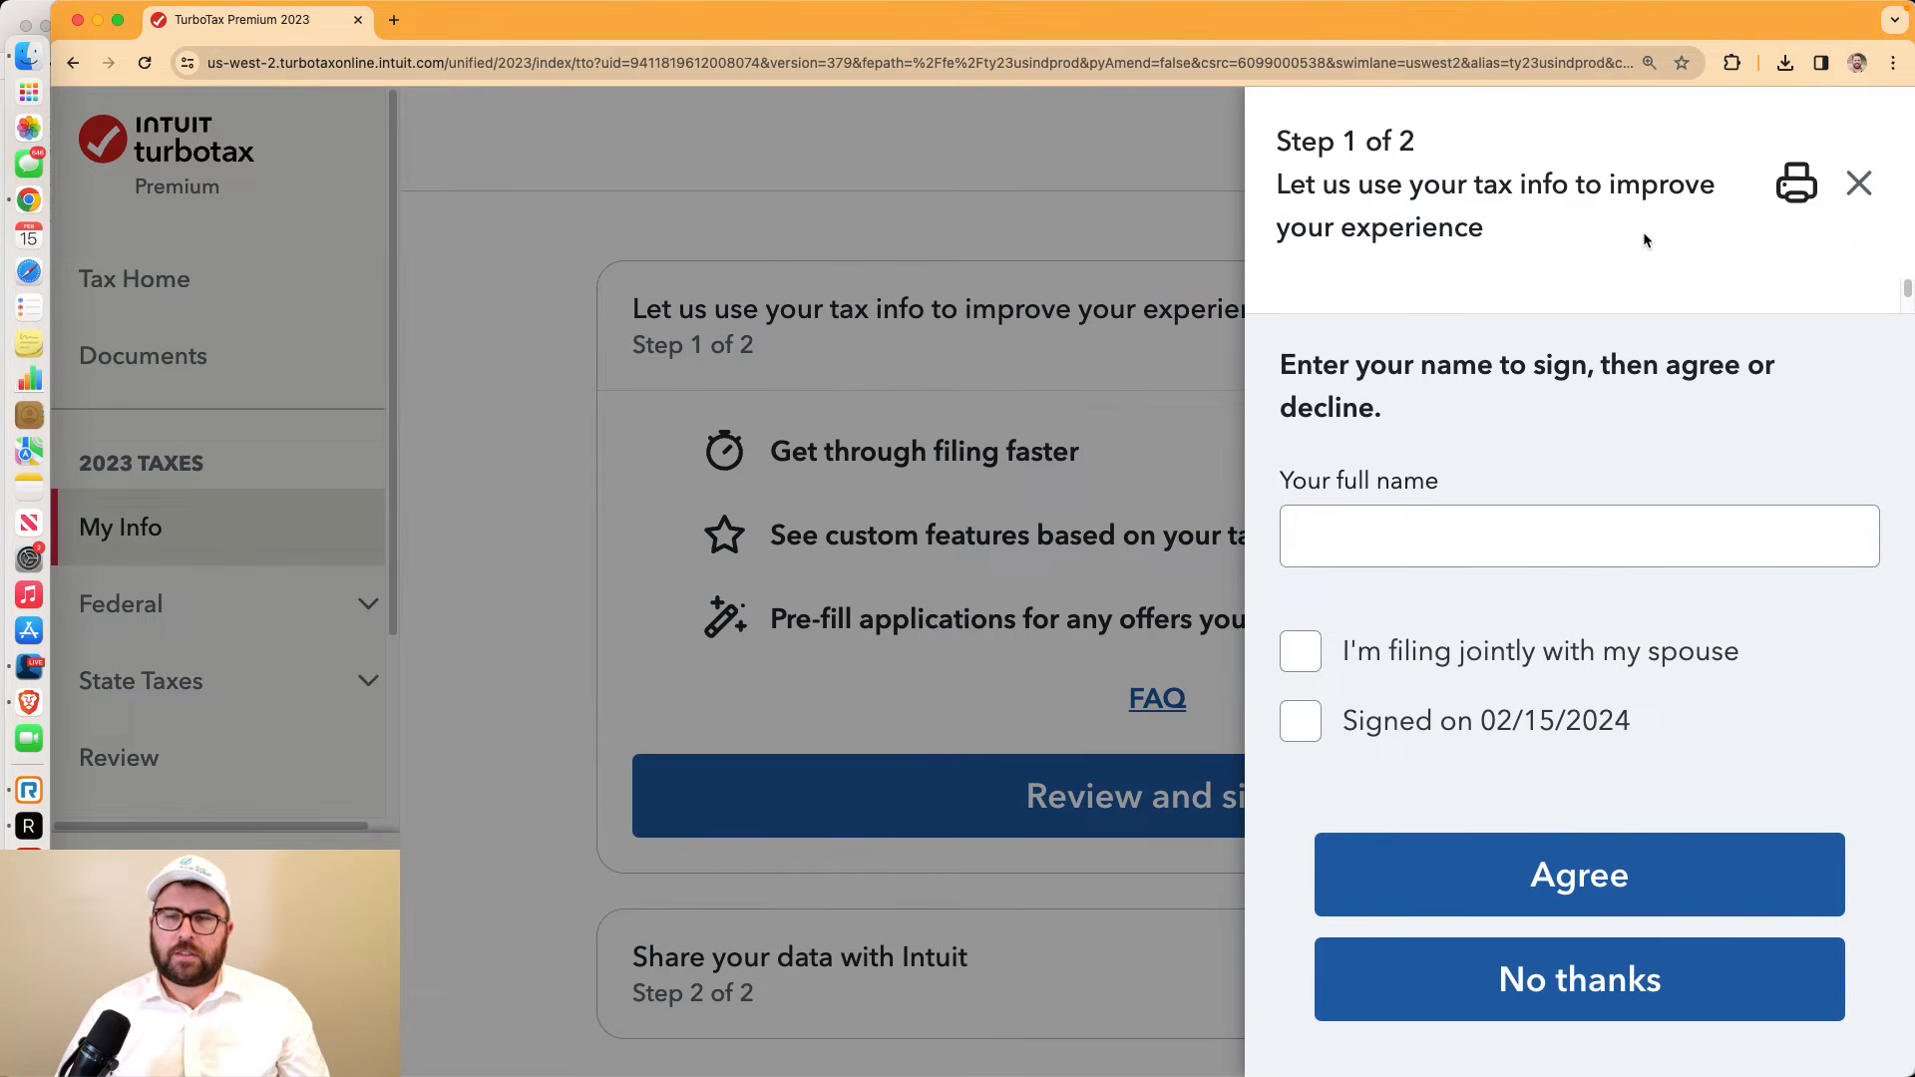
{"action": "left_click", "coordinate": [1859, 183]}
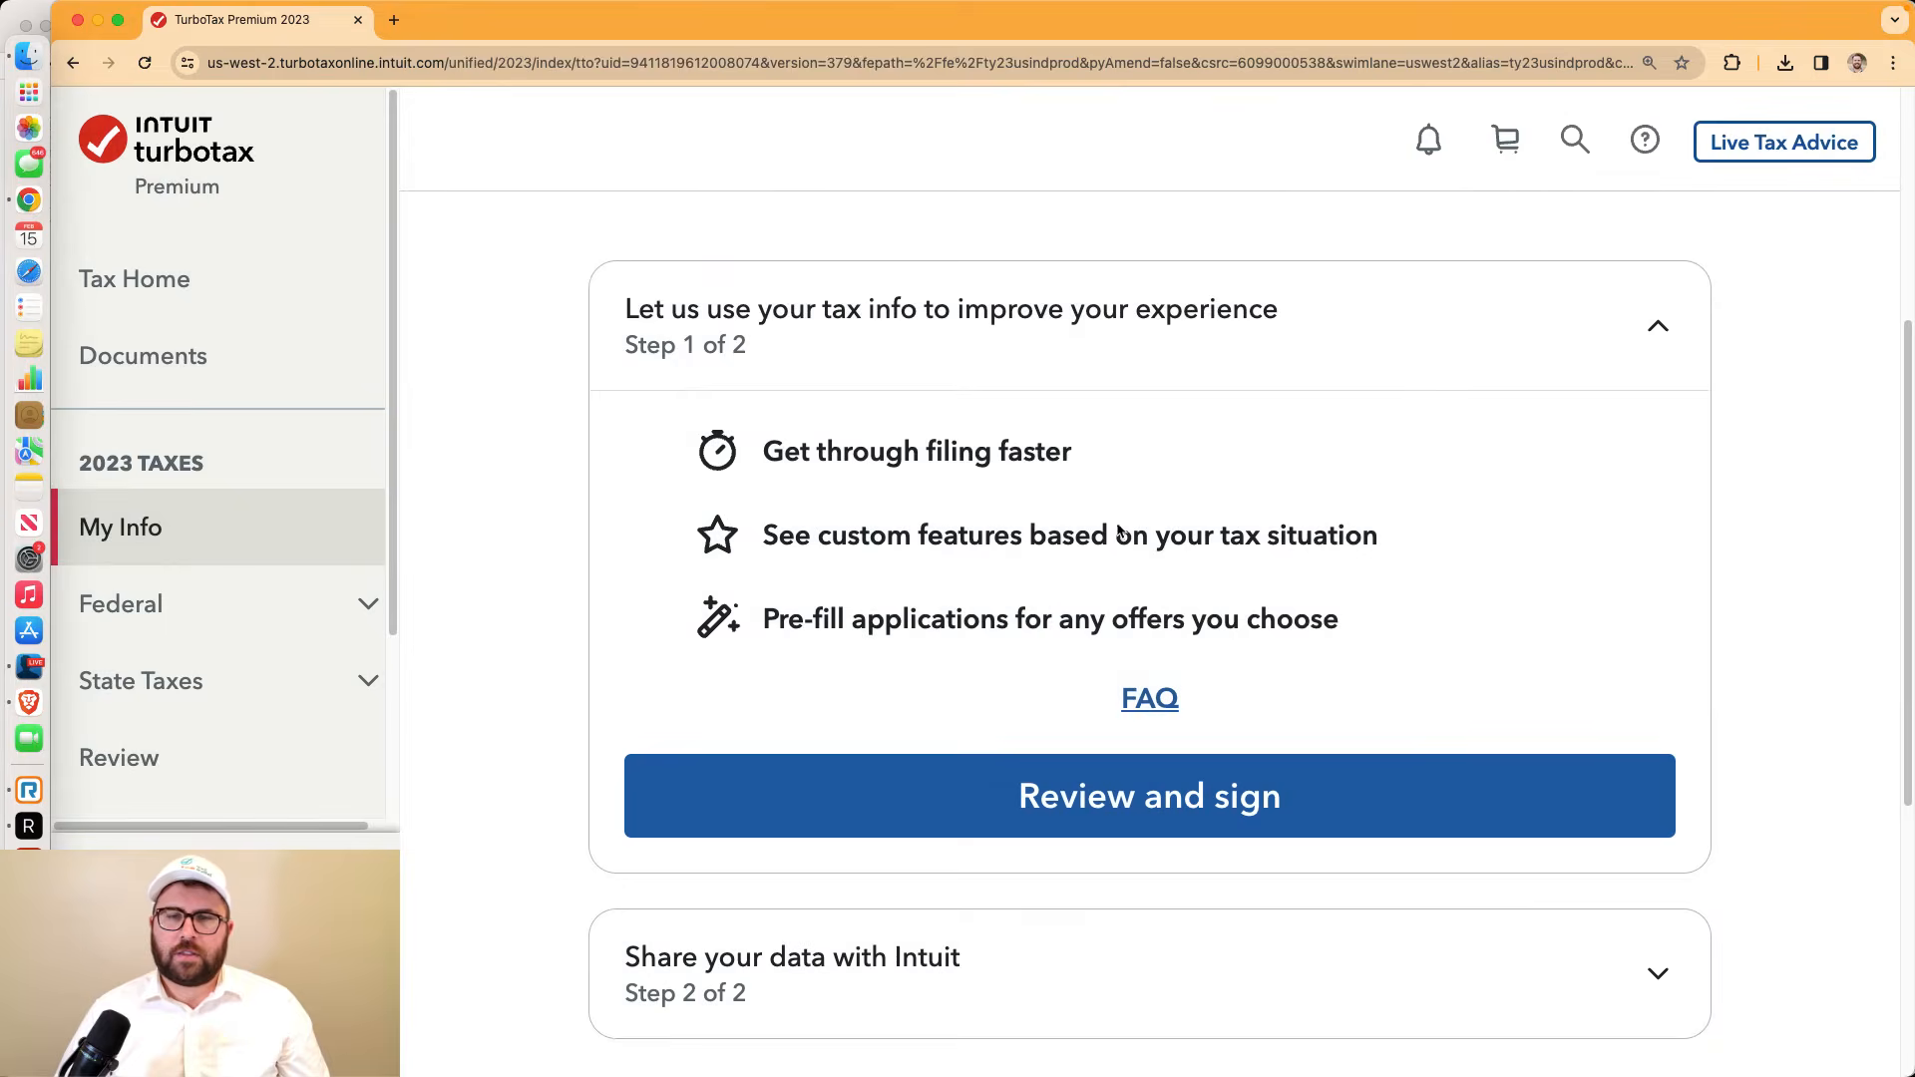
{"action": "left_click", "coordinate": [1156, 706]}
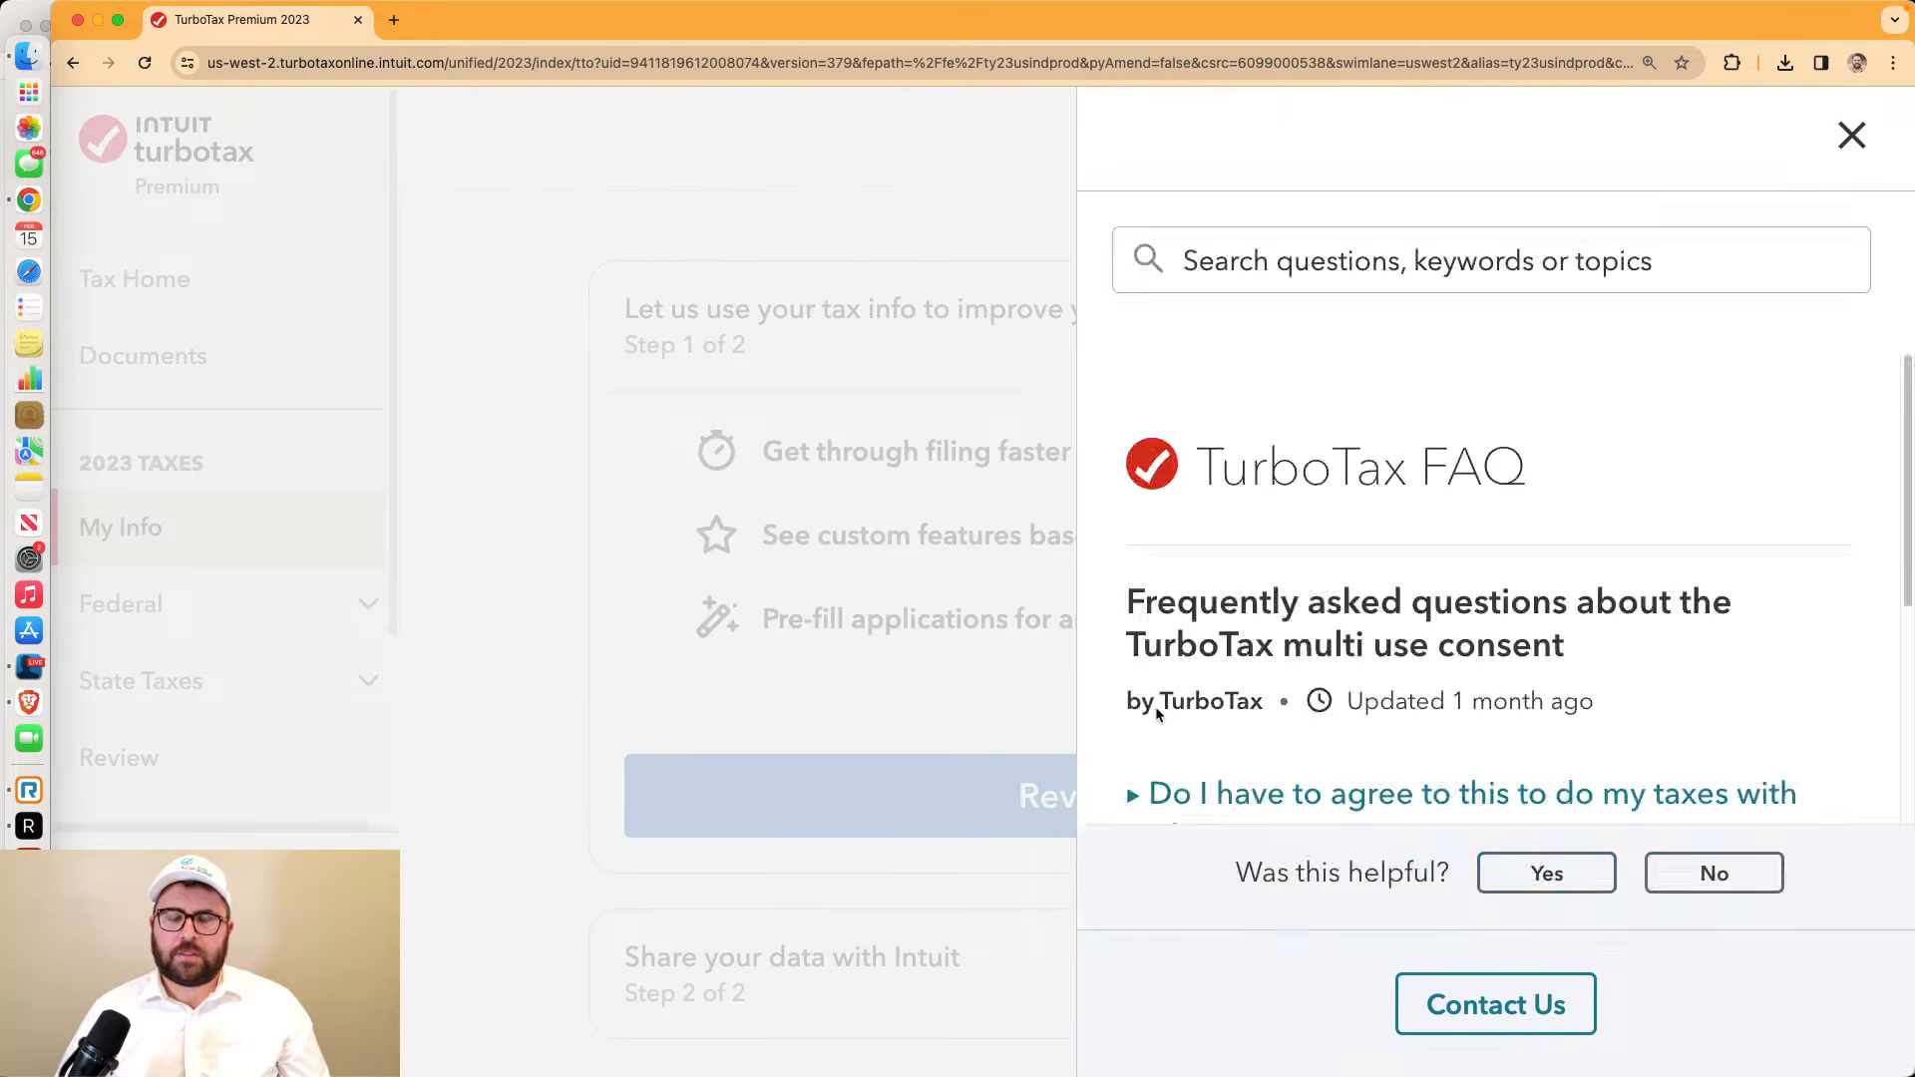
{"action": "scroll", "coordinate": [1189, 670], "scroll_direction": "down", "scroll_amount": 3}
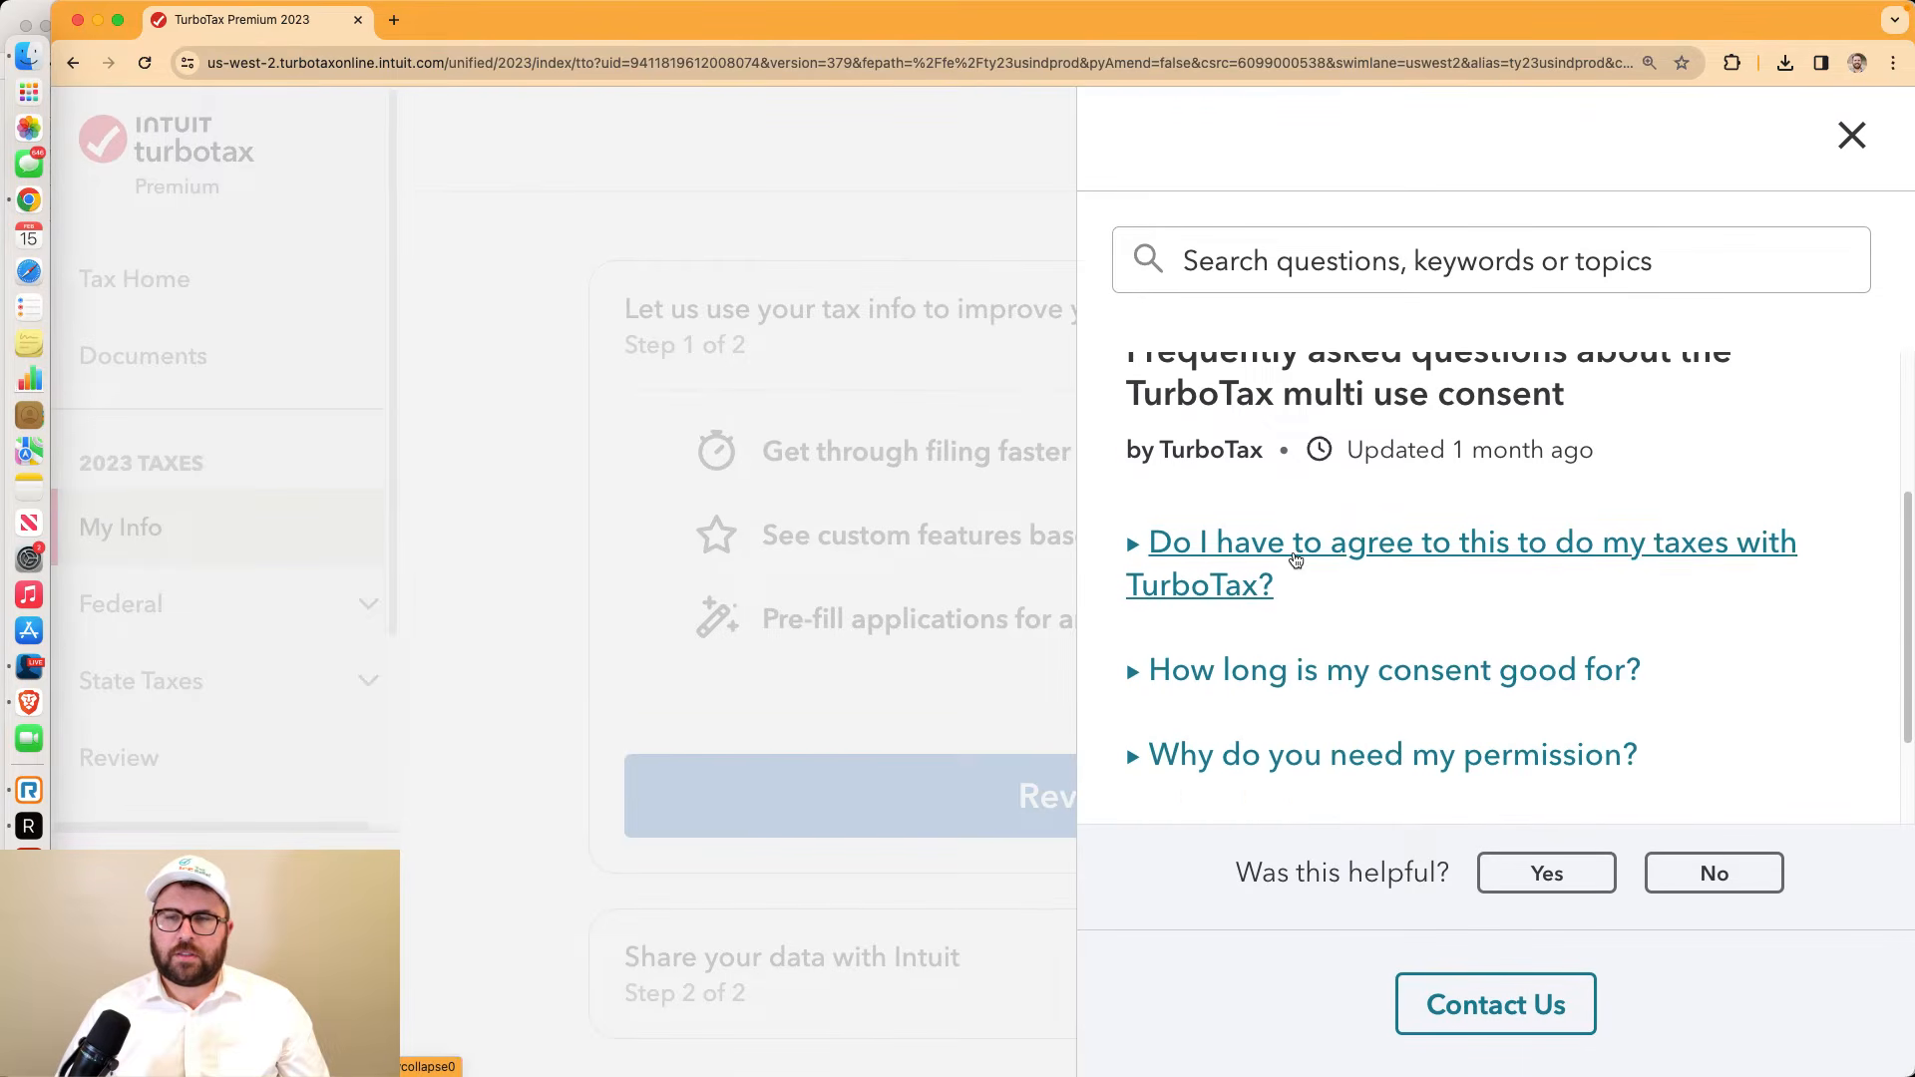
{"action": "left_click", "coordinate": [1296, 559]}
{"action": "scroll", "coordinate": [1296, 560], "scroll_direction": "down", "scroll_amount": 3}
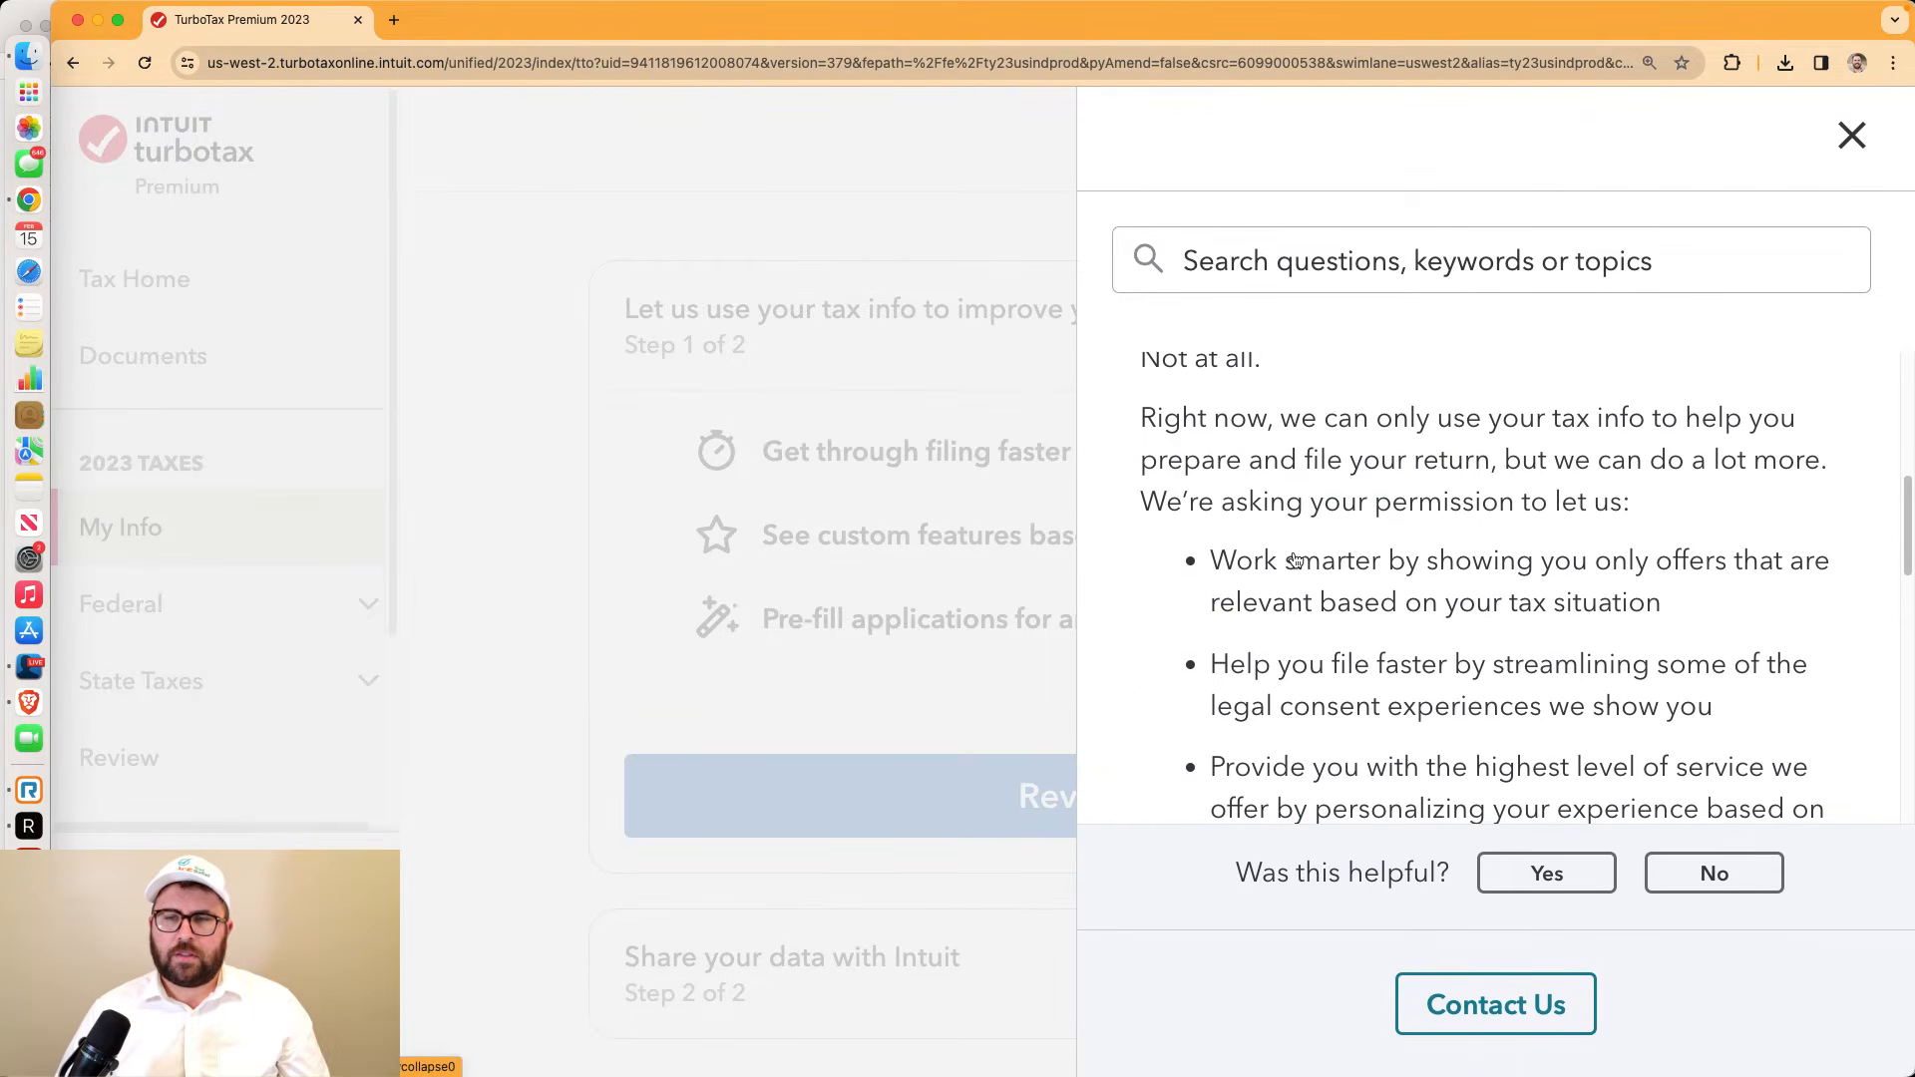
{"action": "scroll", "coordinate": [1294, 551], "scroll_direction": "down", "scroll_amount": 1}
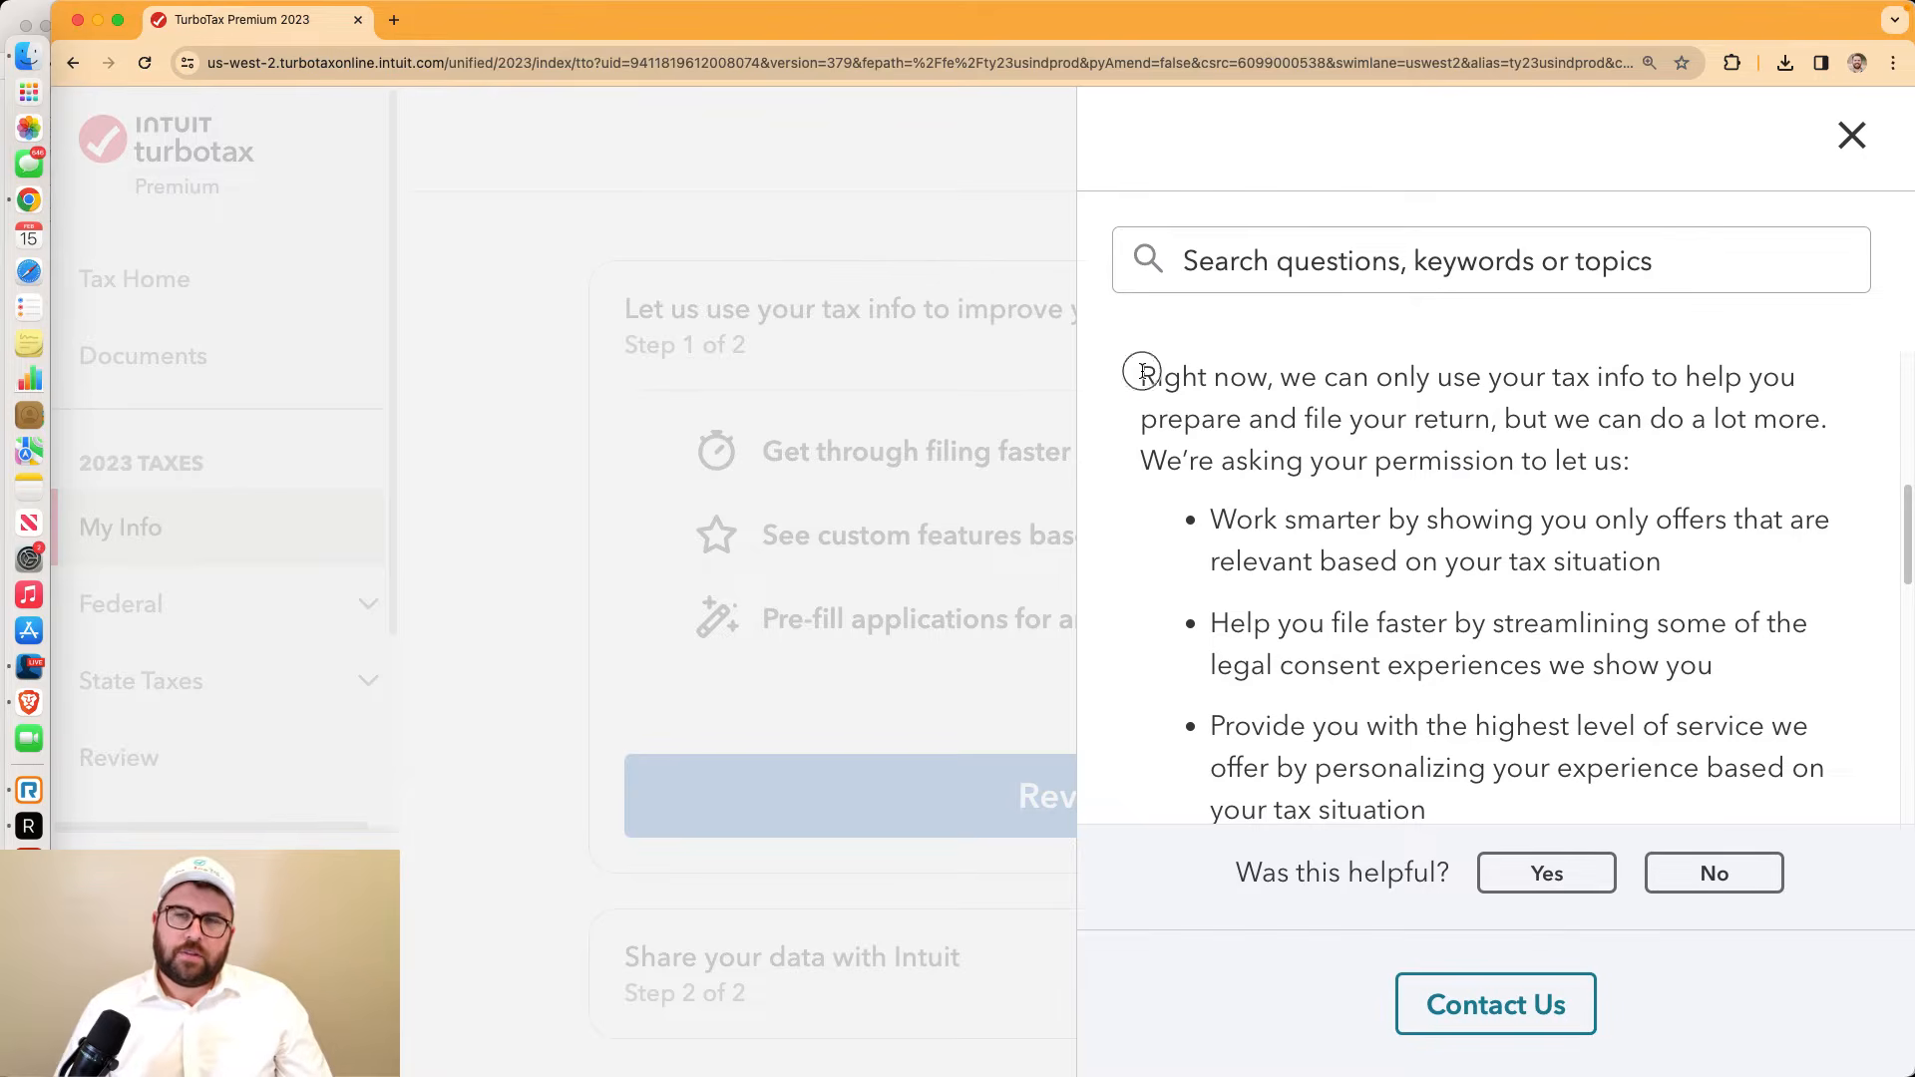
{"action": "left_click_drag", "start_coordinate": [1142, 372], "coordinate": [1729, 544]}
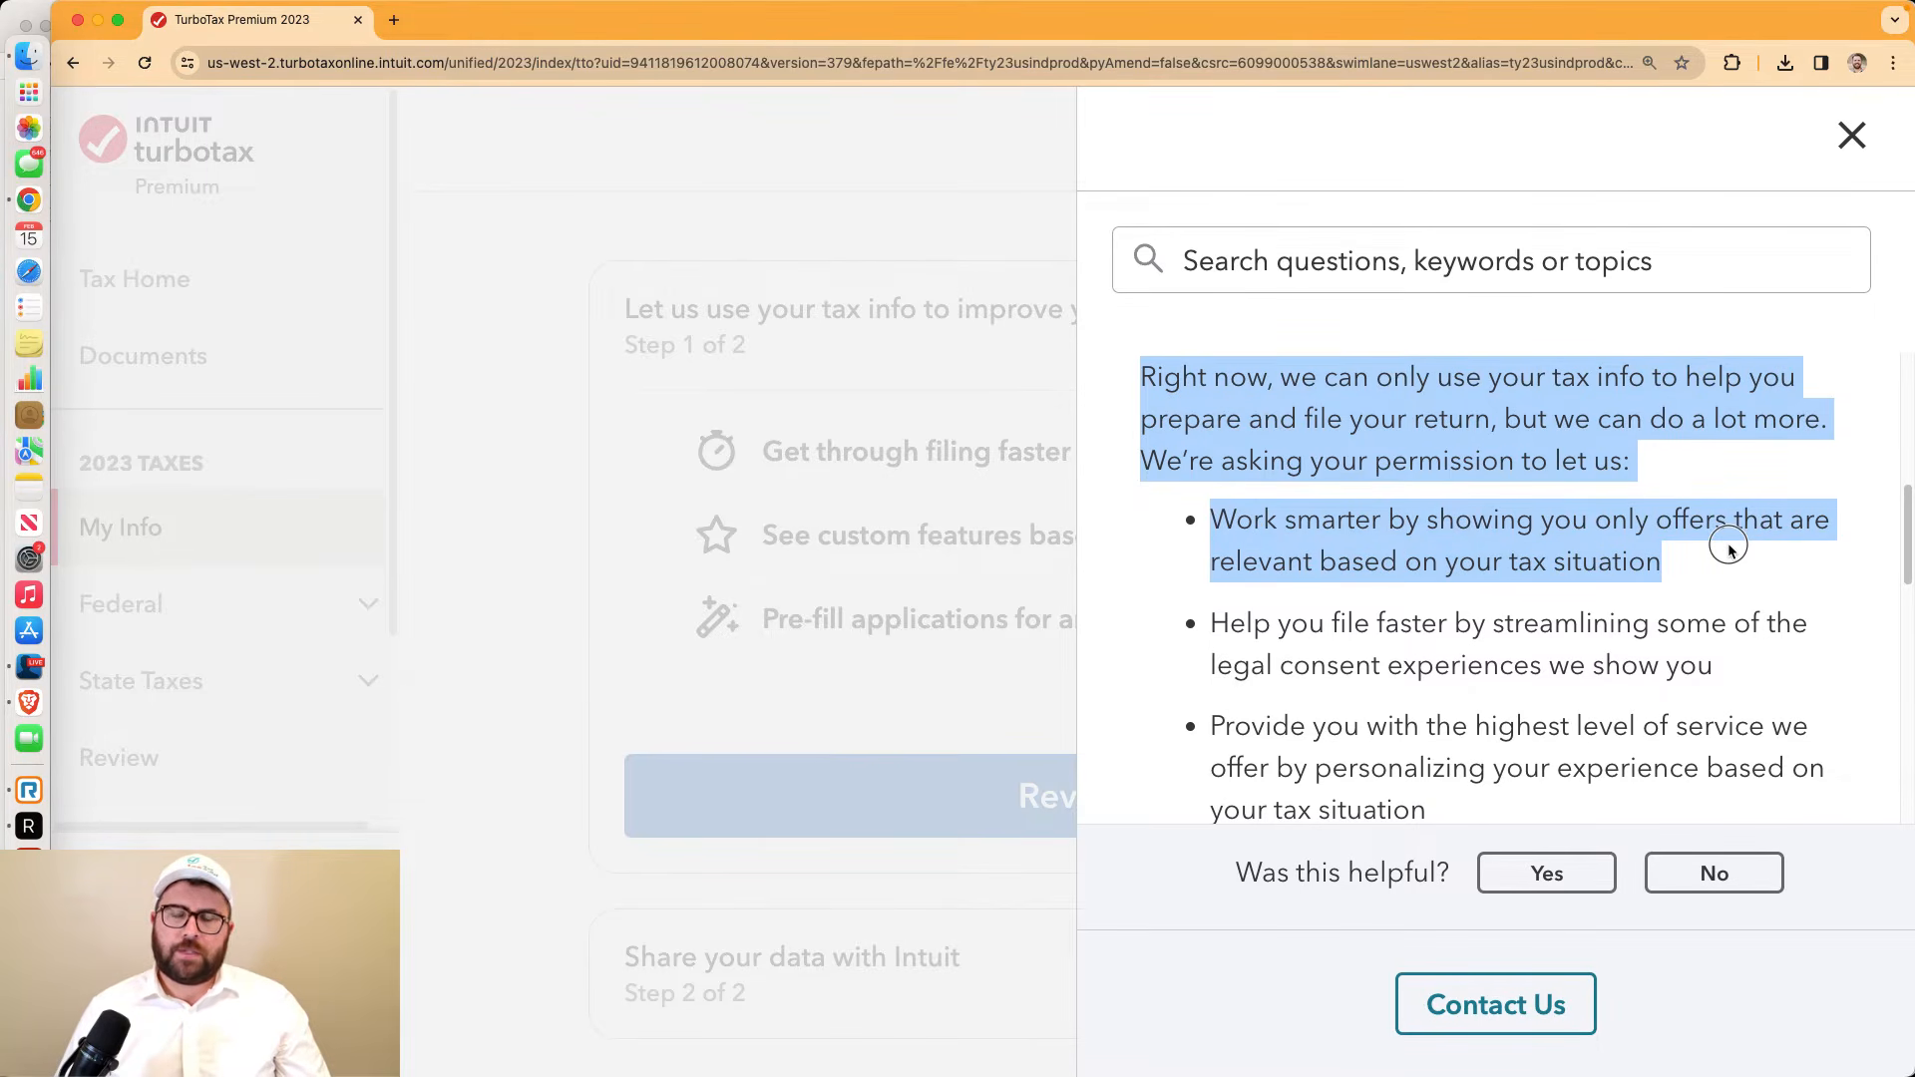
{"action": "left_click_drag", "start_coordinate": [1726, 544], "coordinate": [1764, 713]}
{"action": "left_click", "coordinate": [1830, 147]}
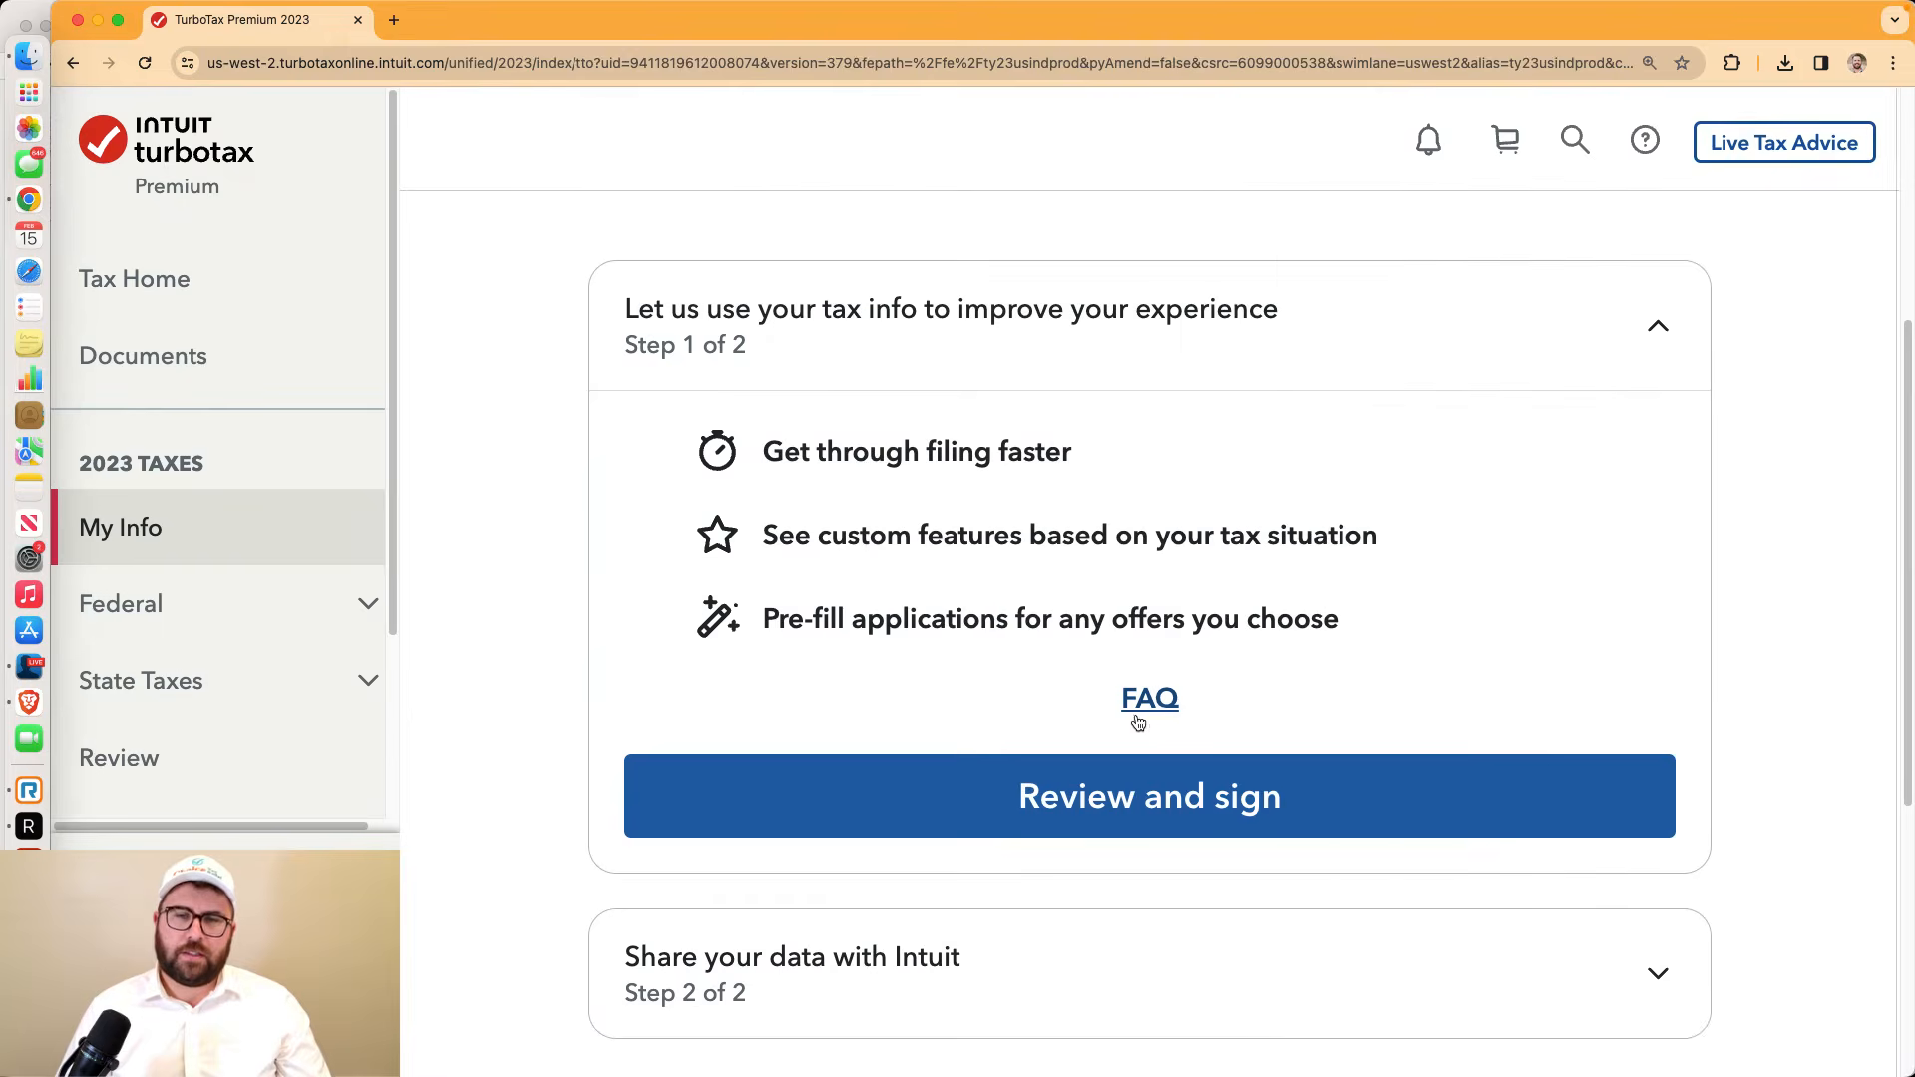
Decline the consent letting Intuit use your tax info
{"action": "scroll", "coordinate": [1272, 670], "scroll_direction": "down", "scroll_amount": 3}
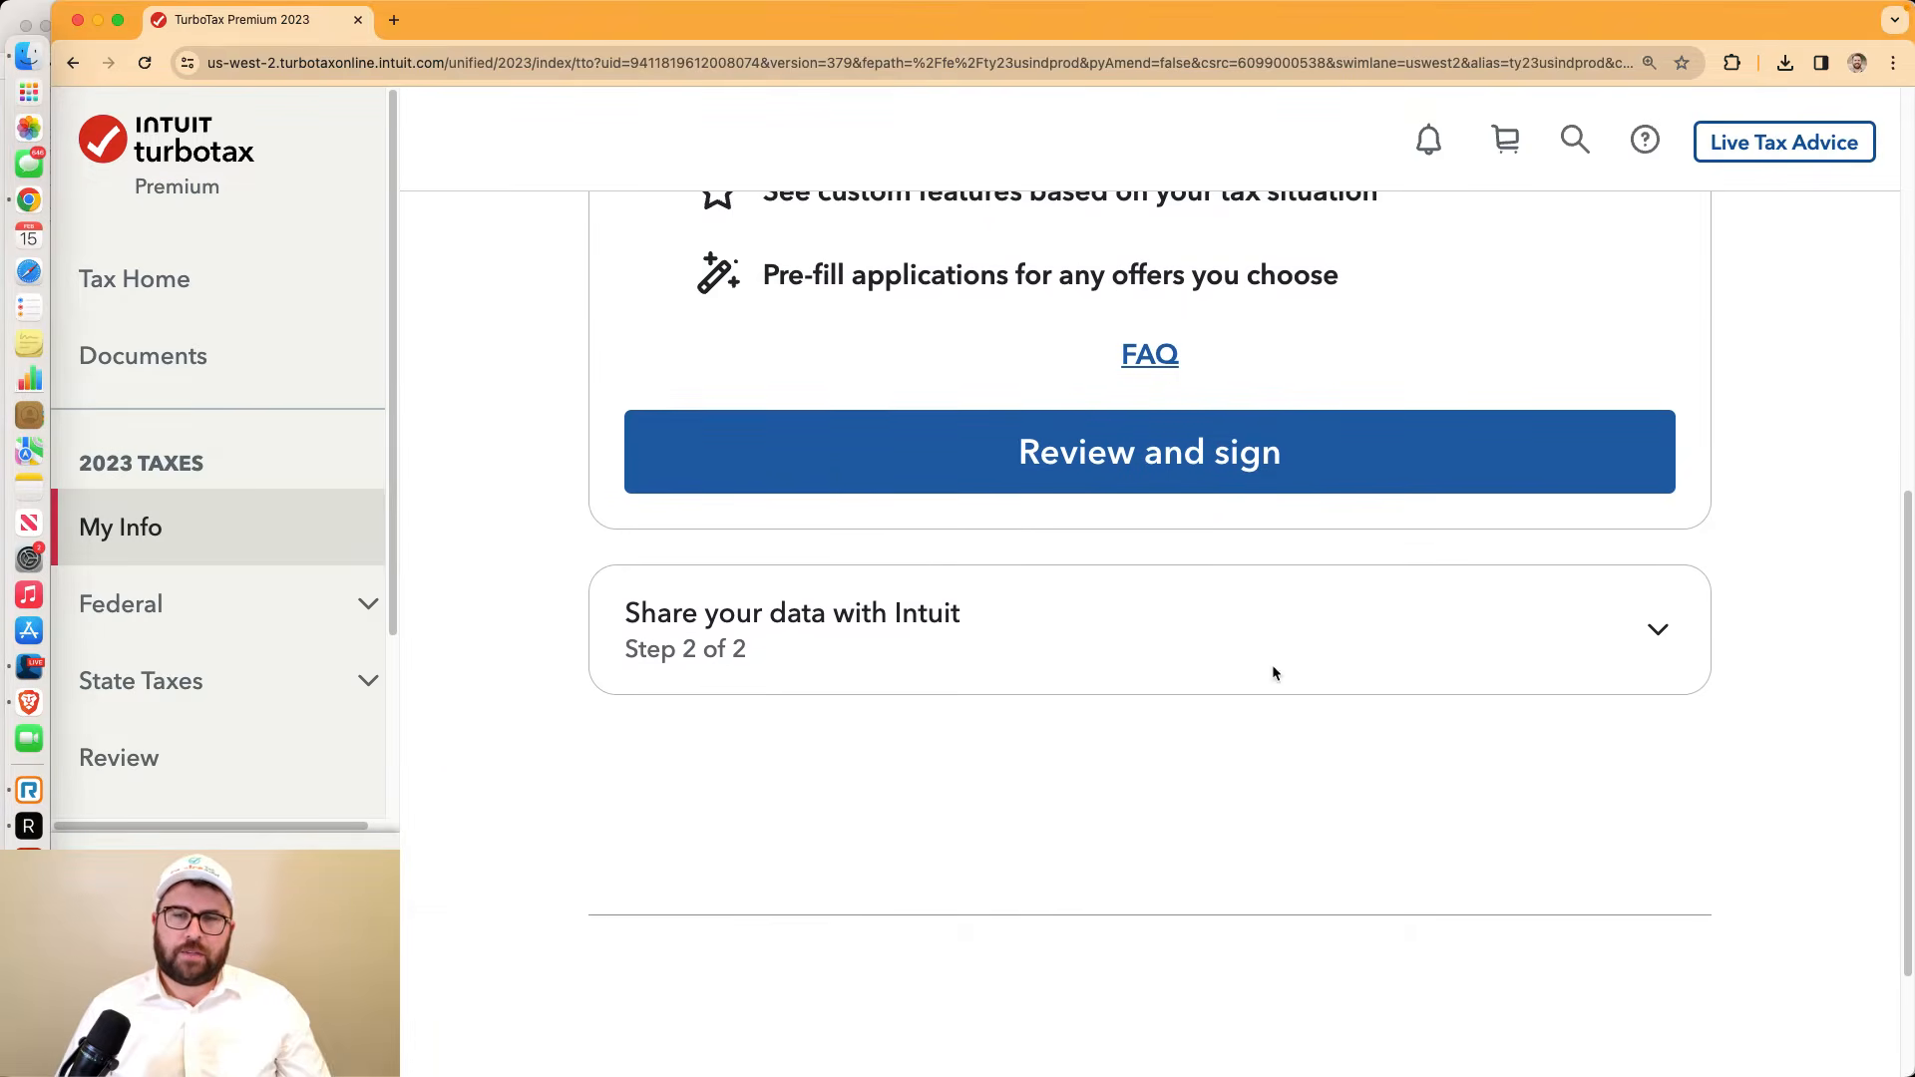
{"action": "left_click", "coordinate": [1265, 656]}
{"action": "scroll", "coordinate": [1240, 628], "scroll_direction": "down", "scroll_amount": 3}
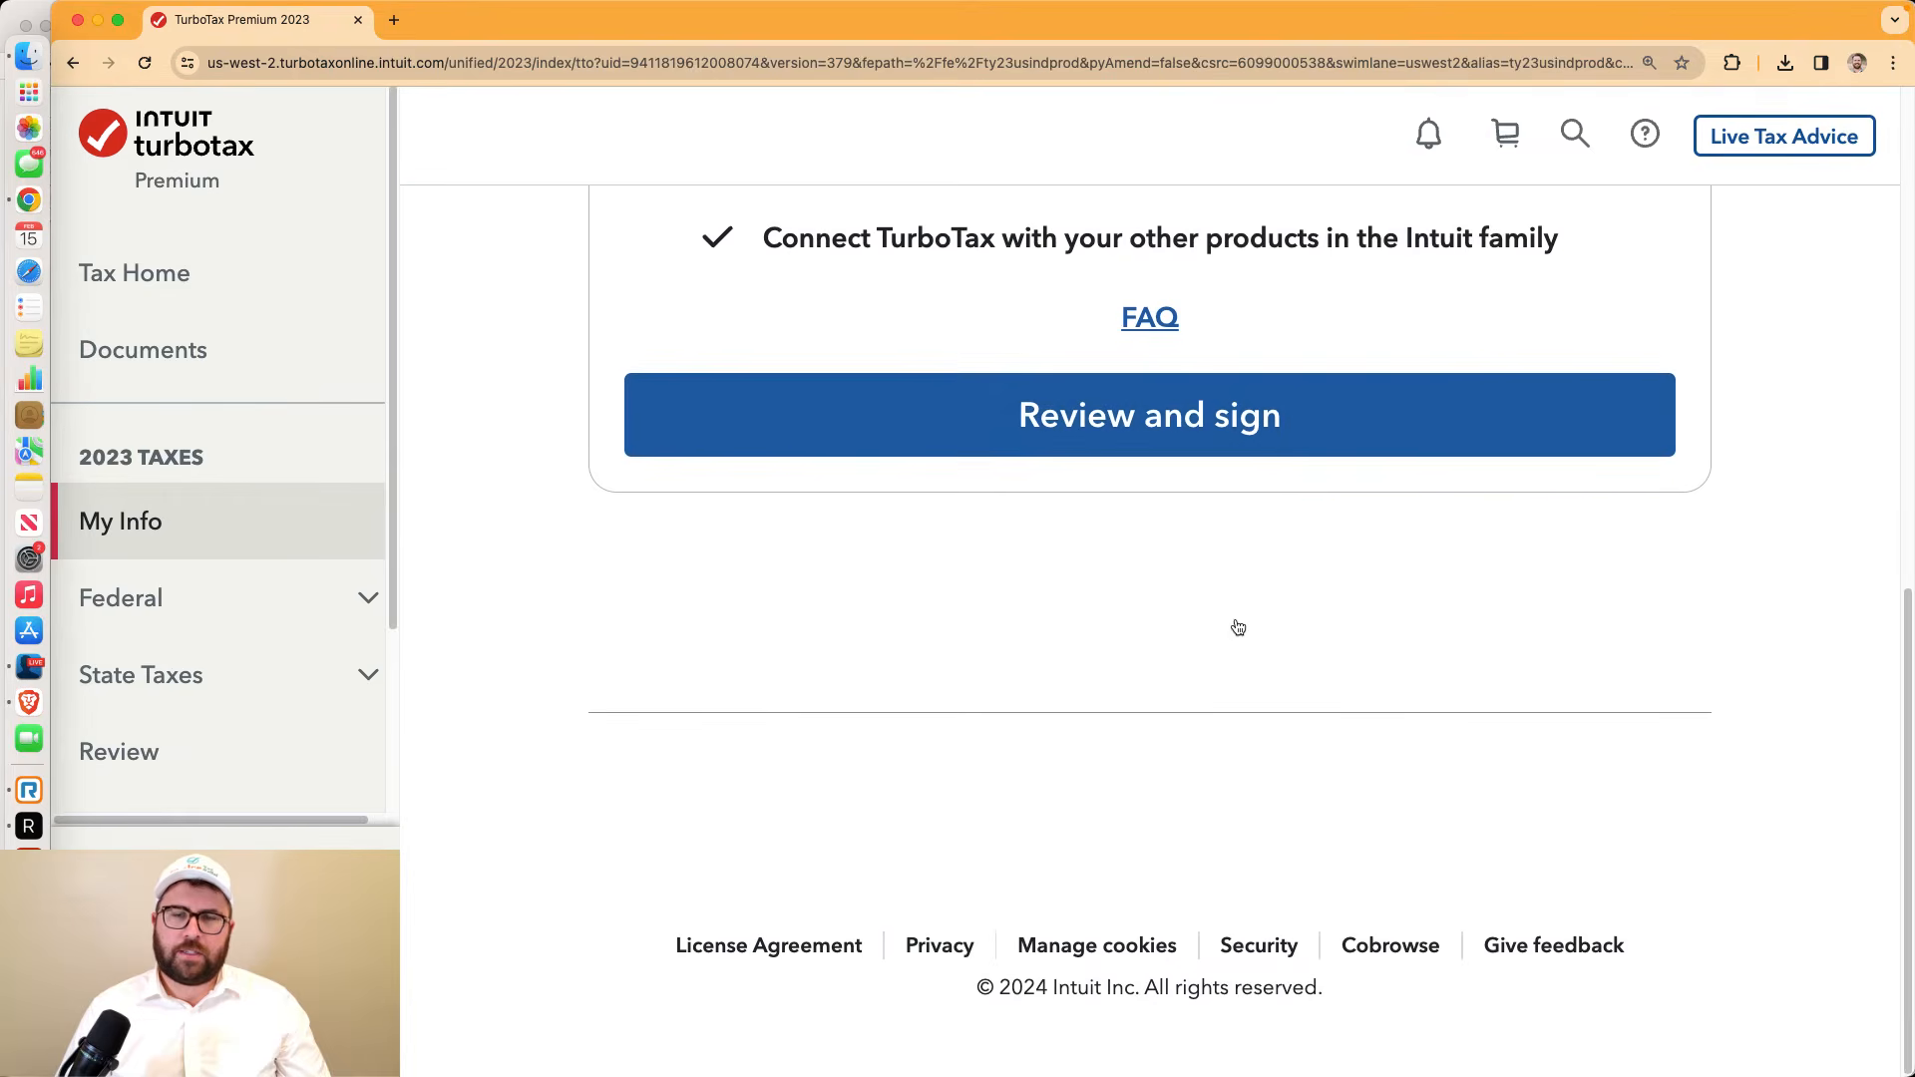
{"action": "scroll", "coordinate": [1238, 630], "scroll_direction": "up", "scroll_amount": 9}
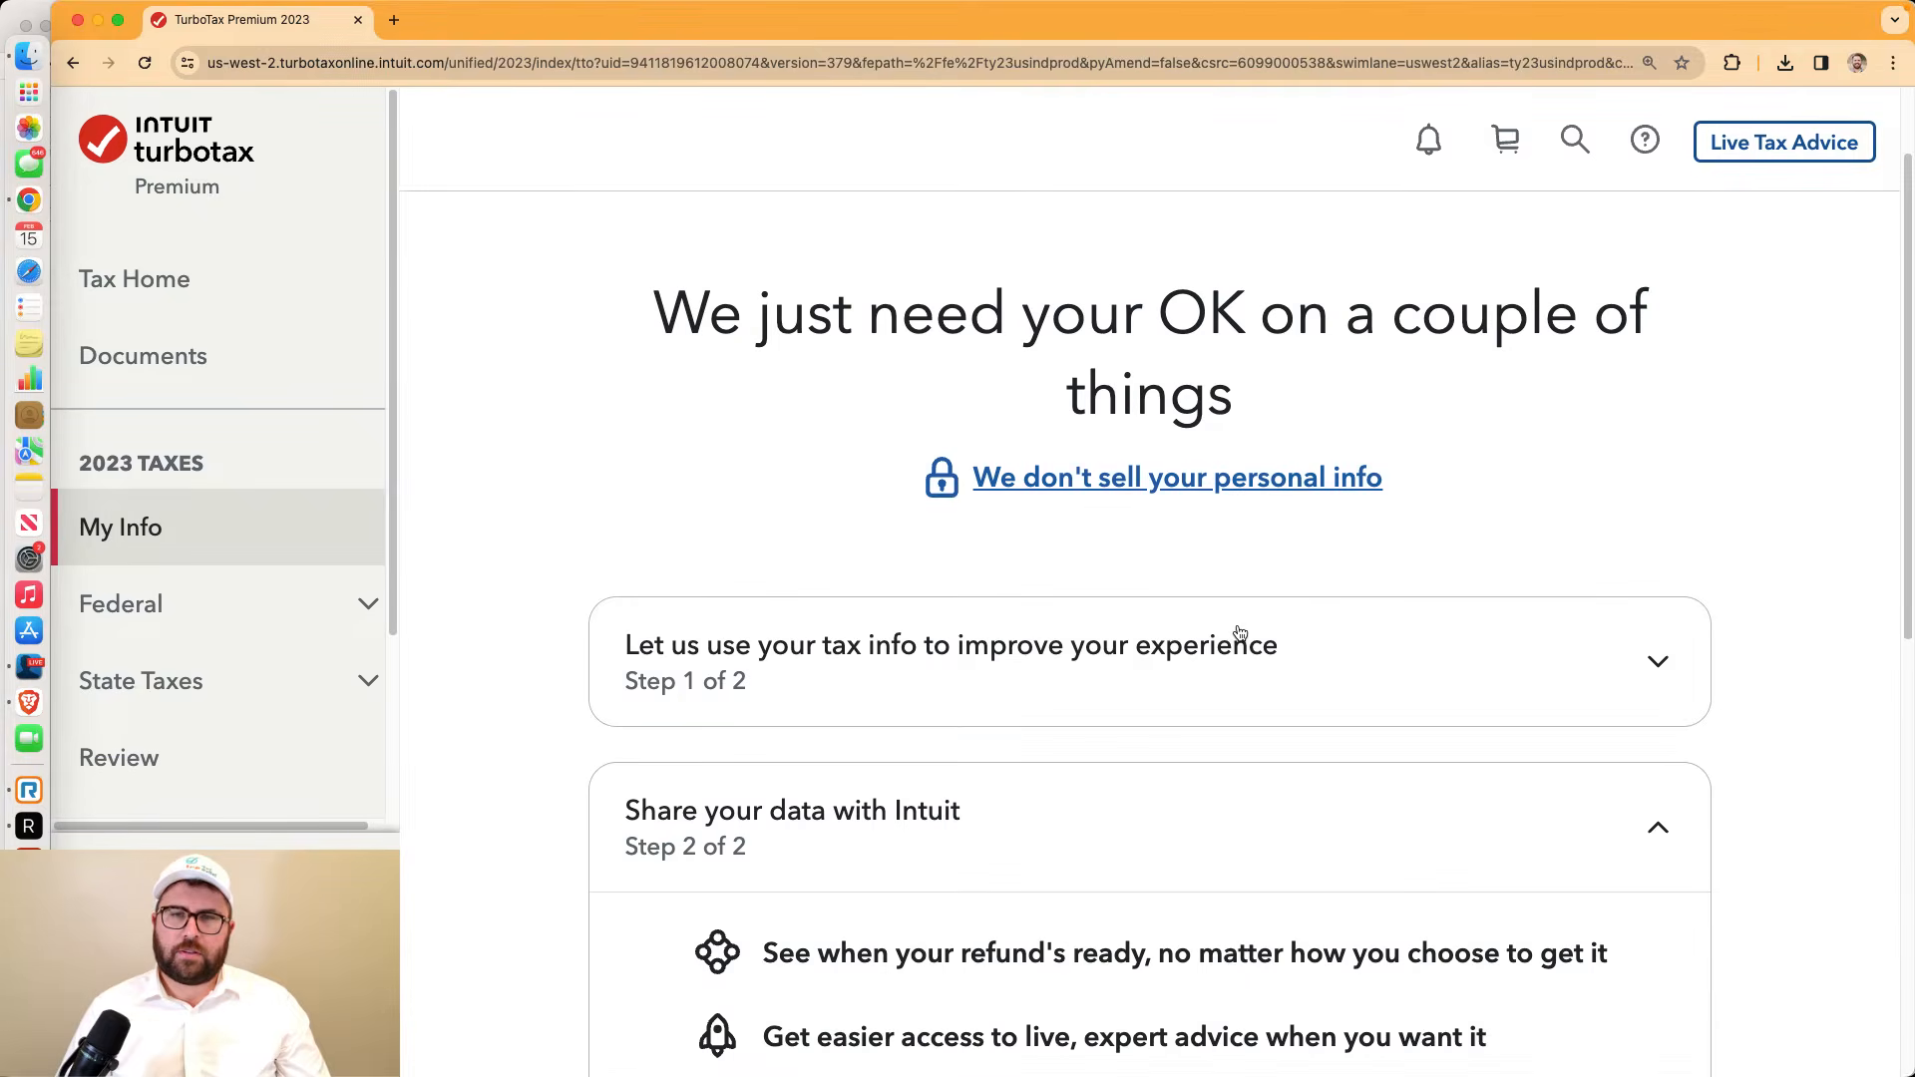
{"action": "left_click", "coordinate": [1240, 633]}
{"action": "scroll", "coordinate": [1238, 633], "scroll_direction": "down", "scroll_amount": 5}
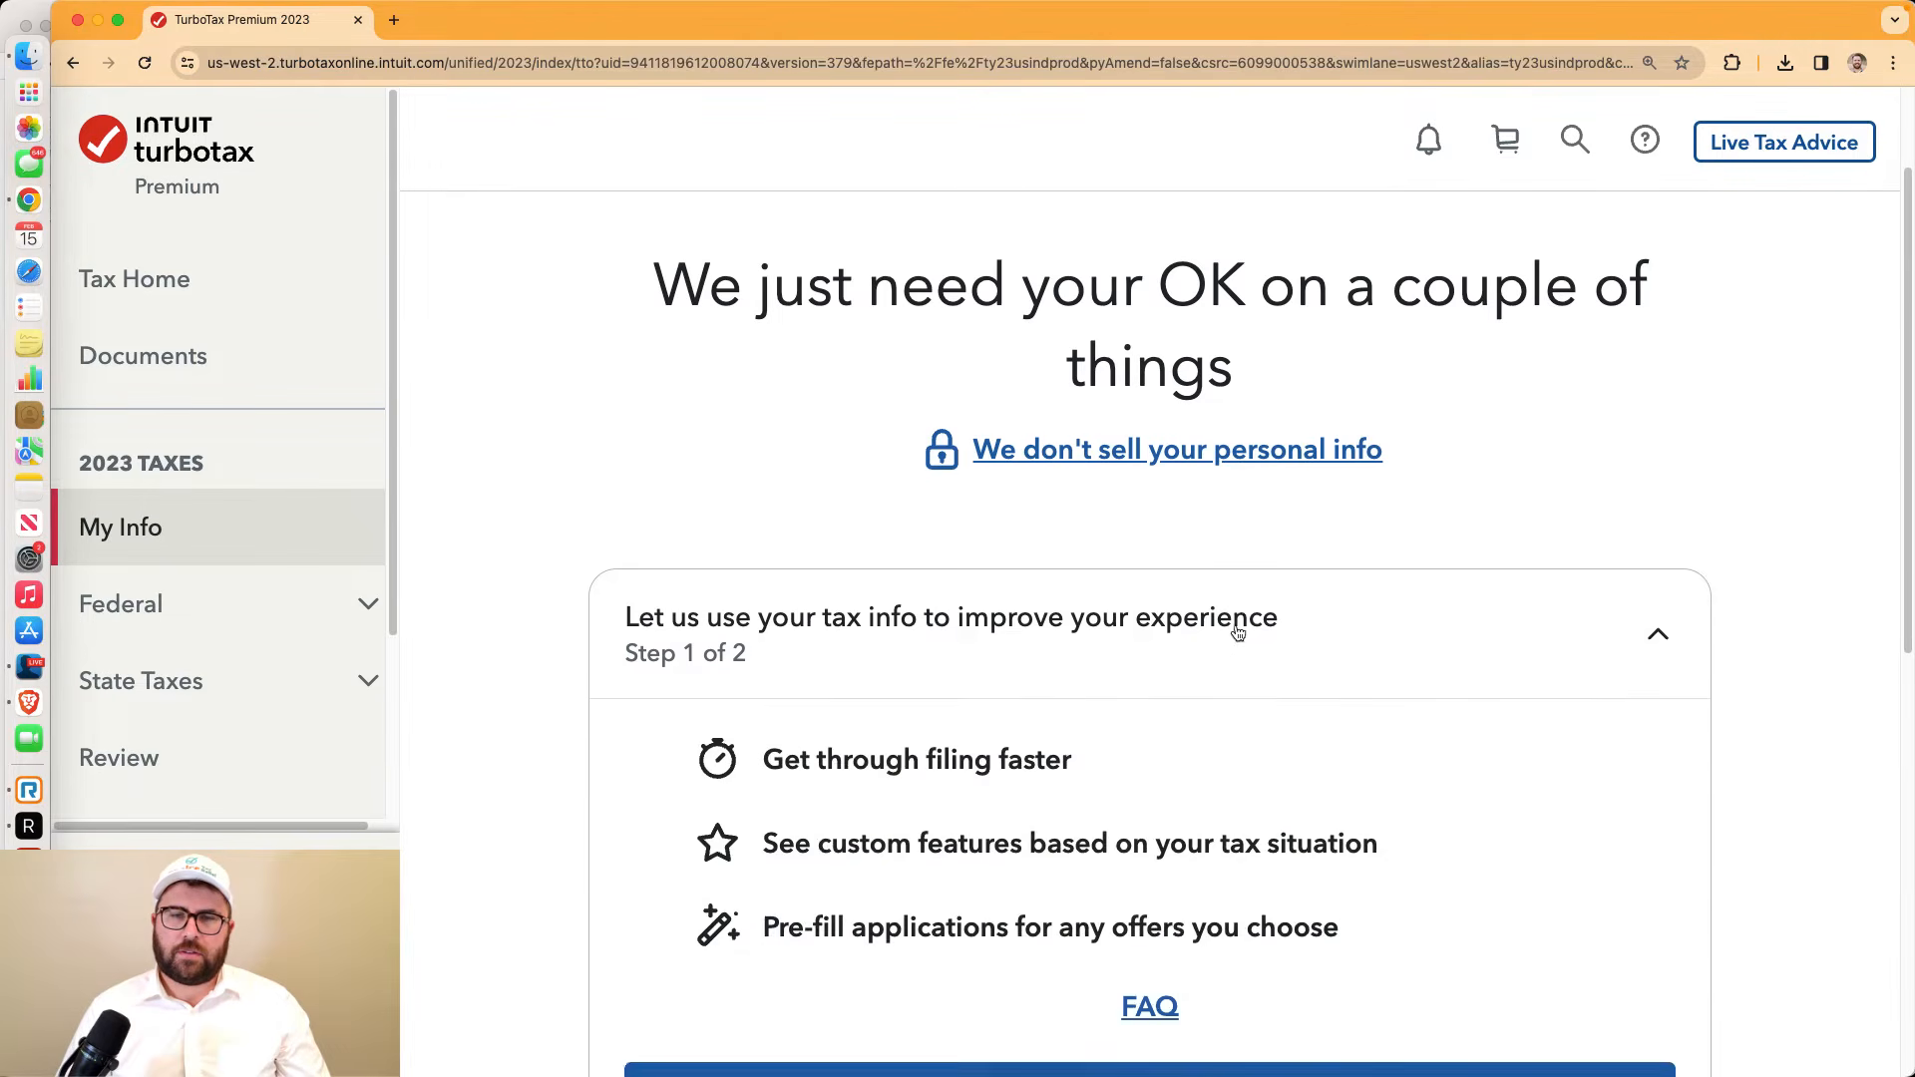
{"action": "left_click", "coordinate": [1237, 634]}
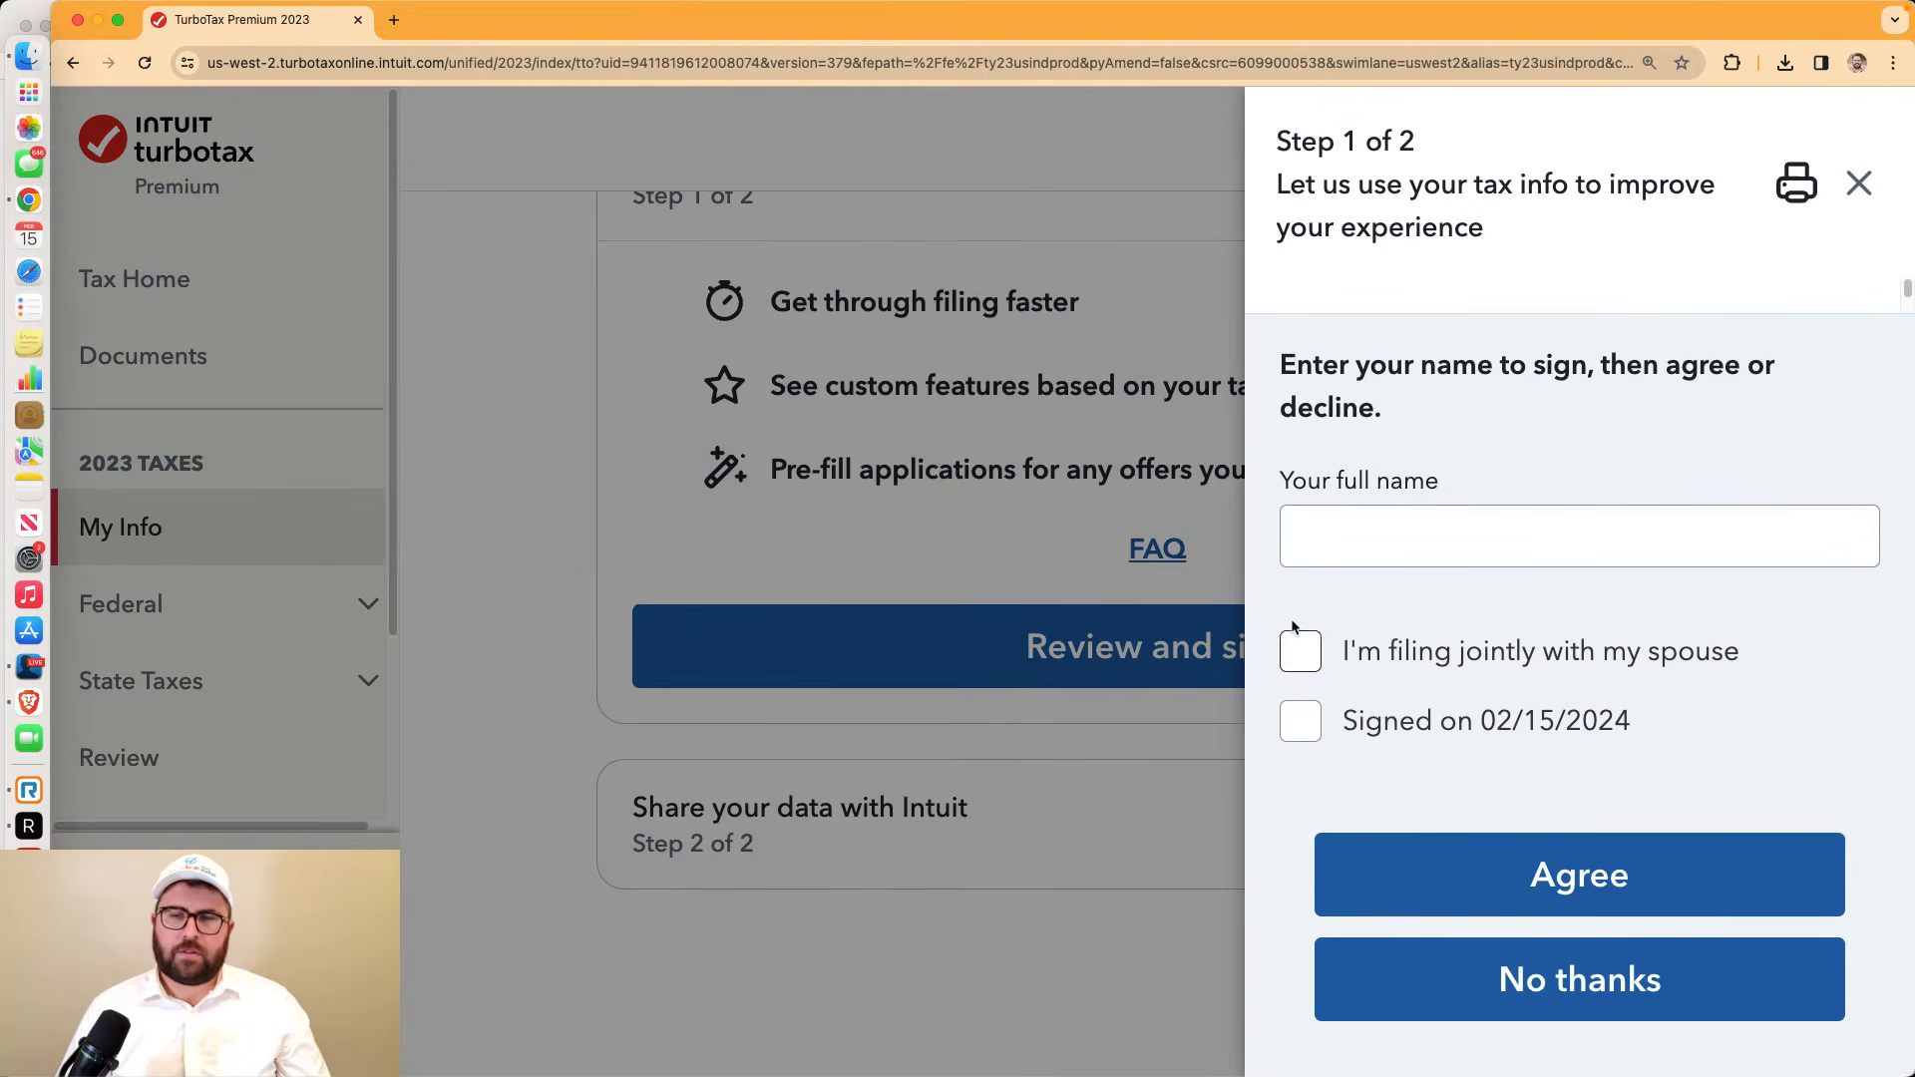
{"action": "left_click", "coordinate": [1574, 982]}
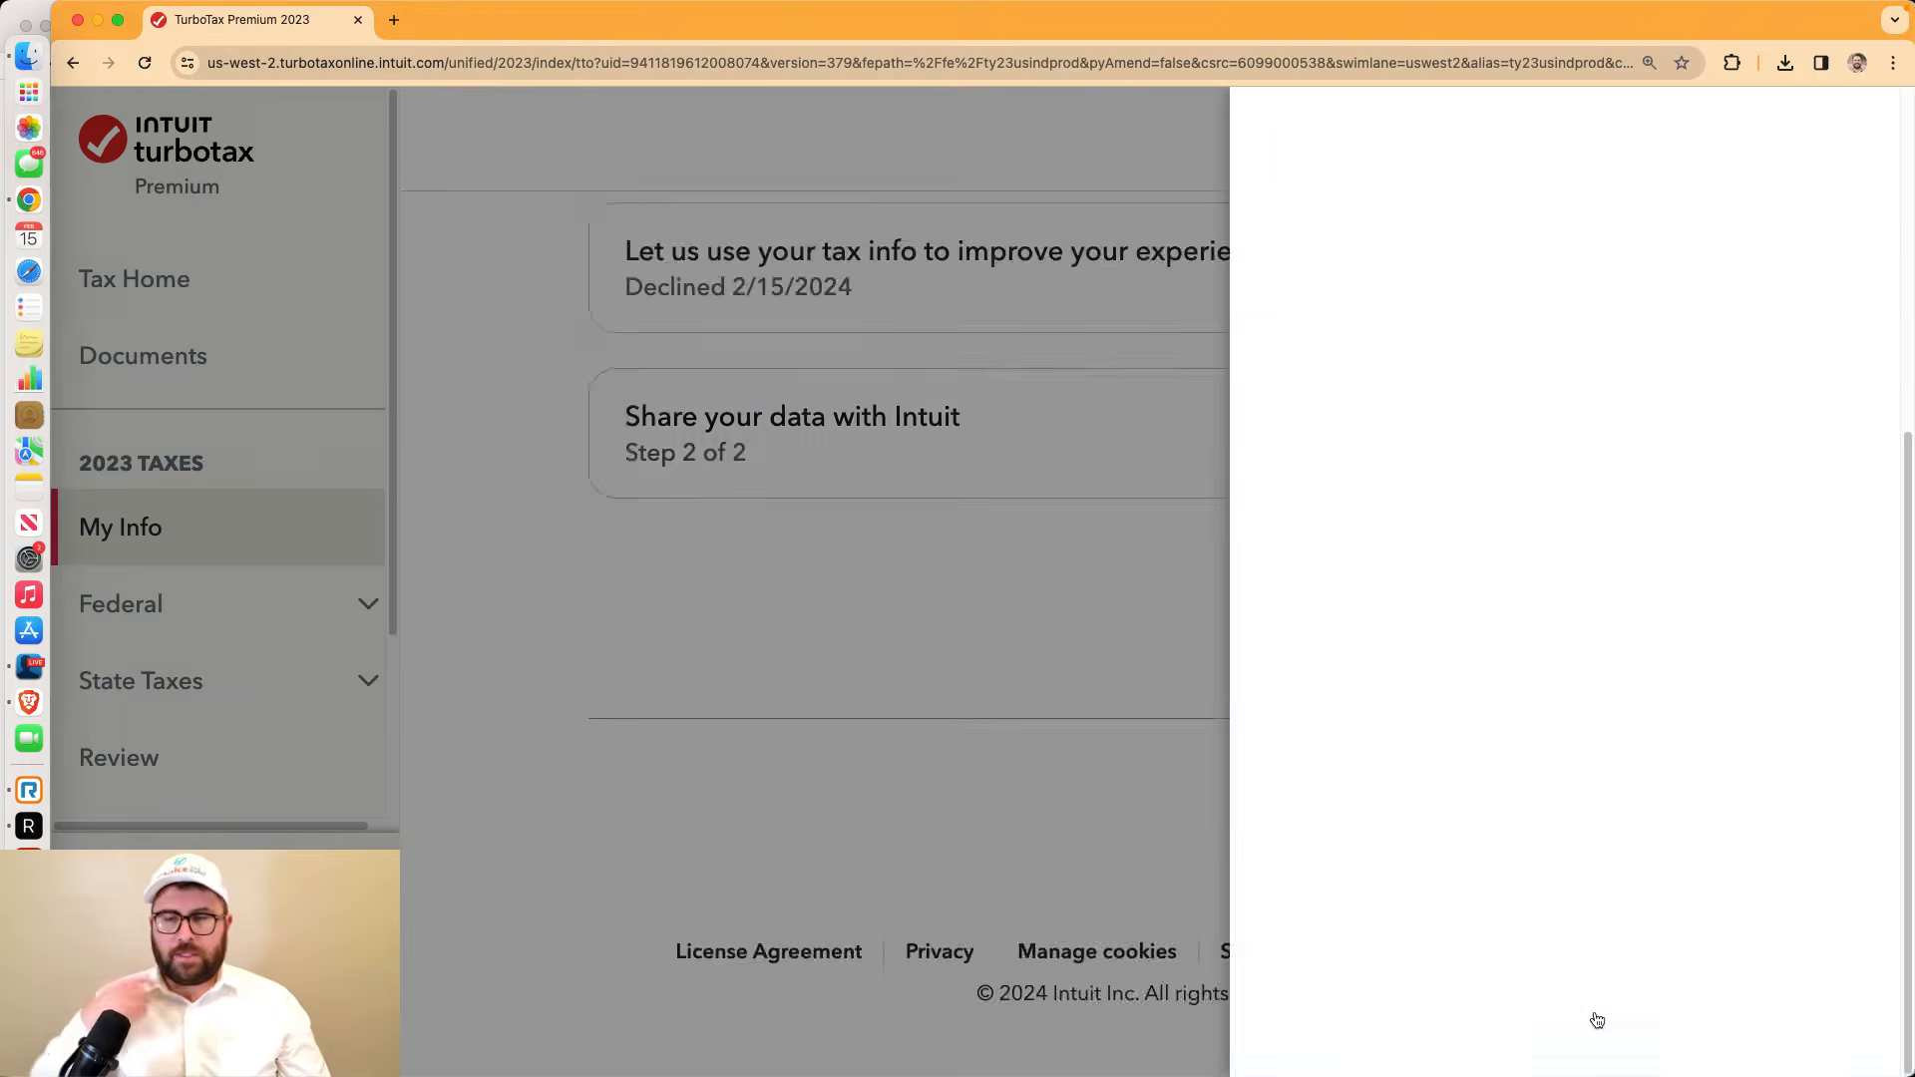
Decline sharing data with Intuit and continue past the permissions page
{"action": "left_click", "coordinate": [1389, 820]}
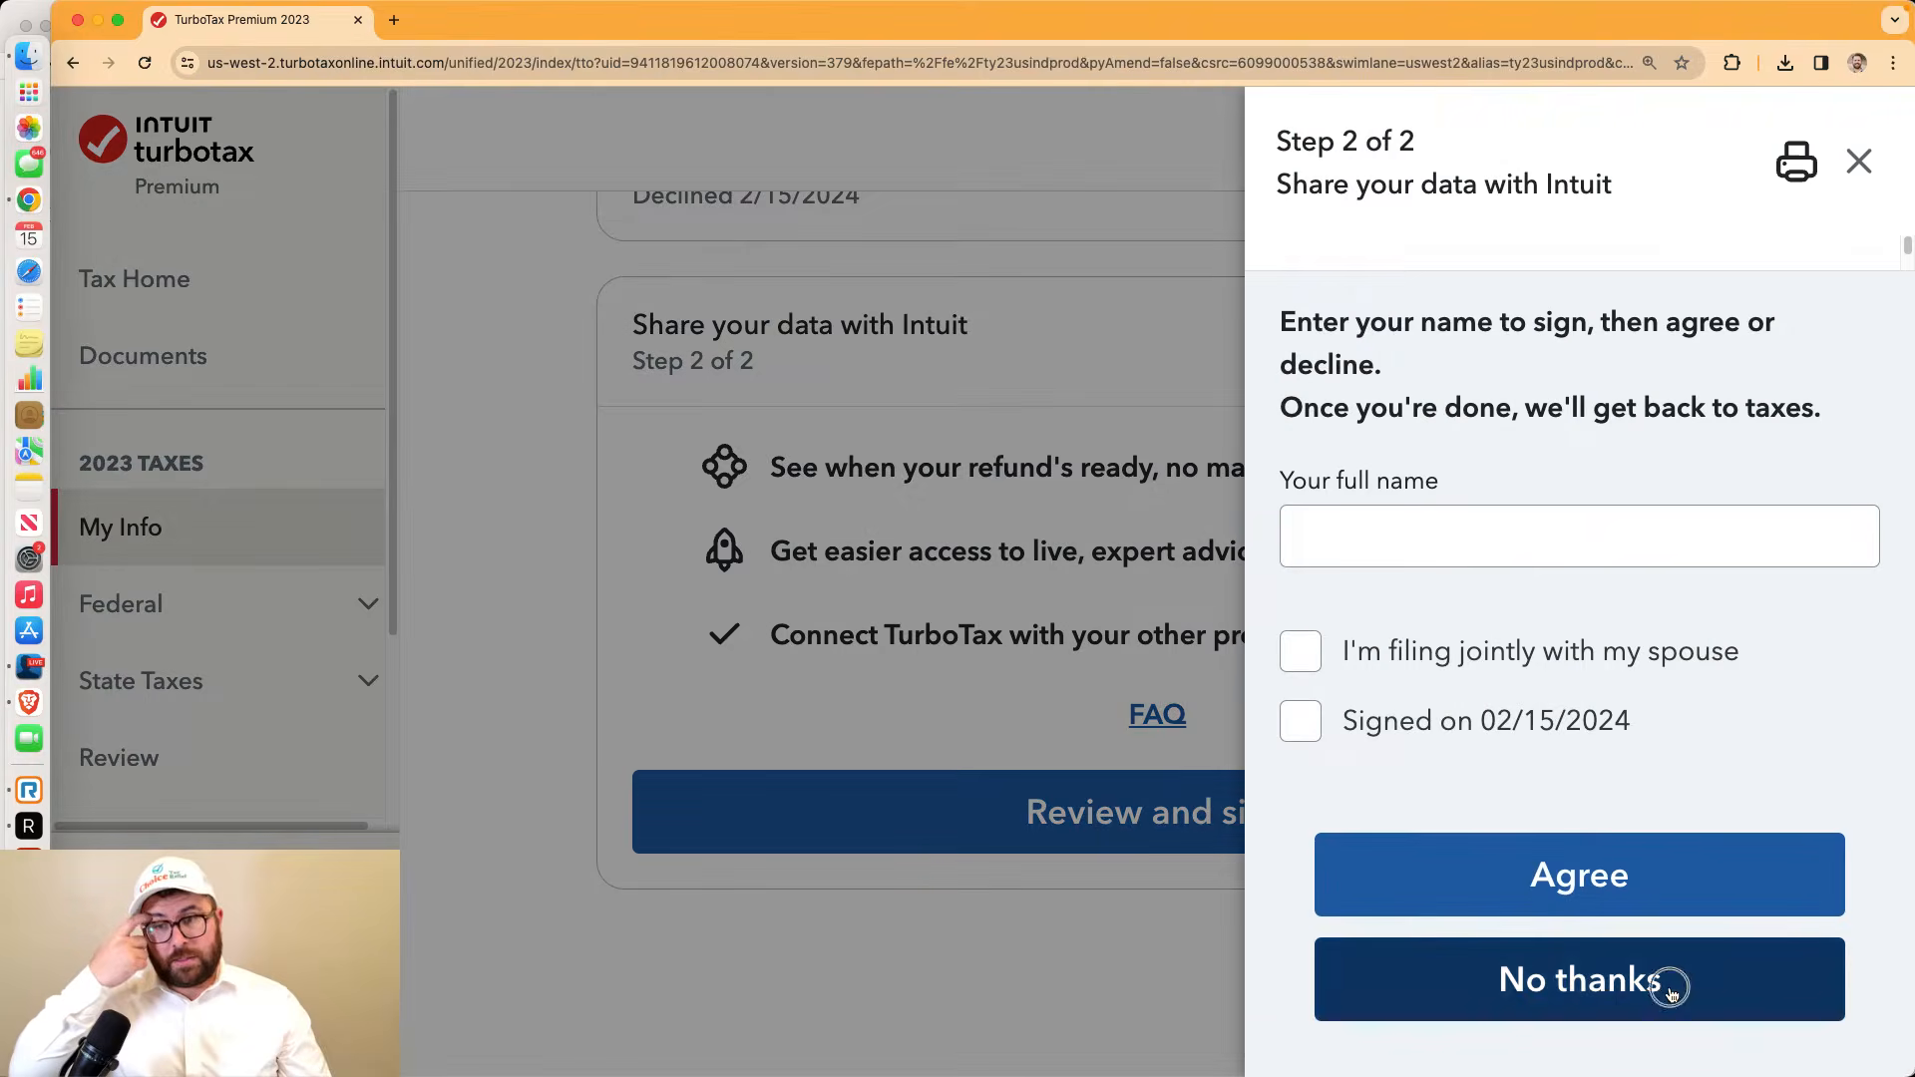
{"action": "left_click", "coordinate": [1671, 988]}
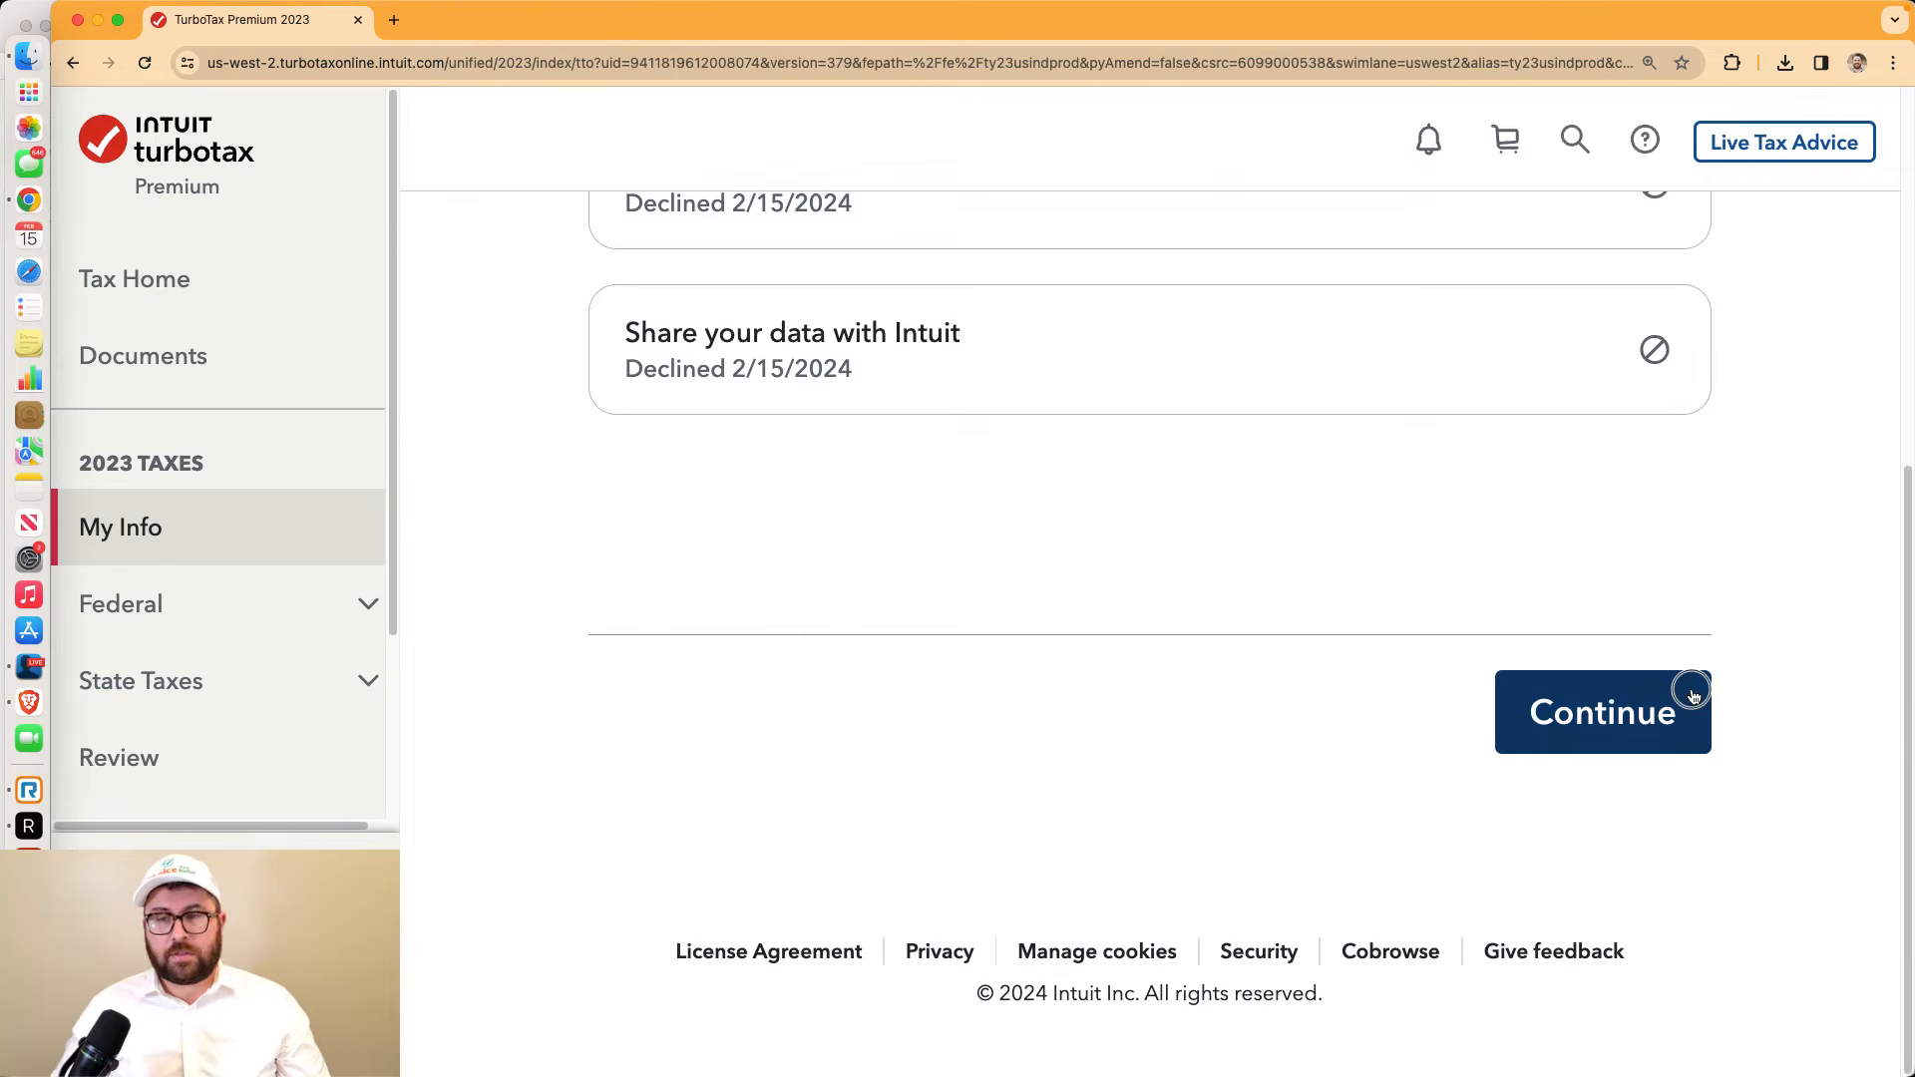
{"action": "left_click", "coordinate": [1689, 694]}
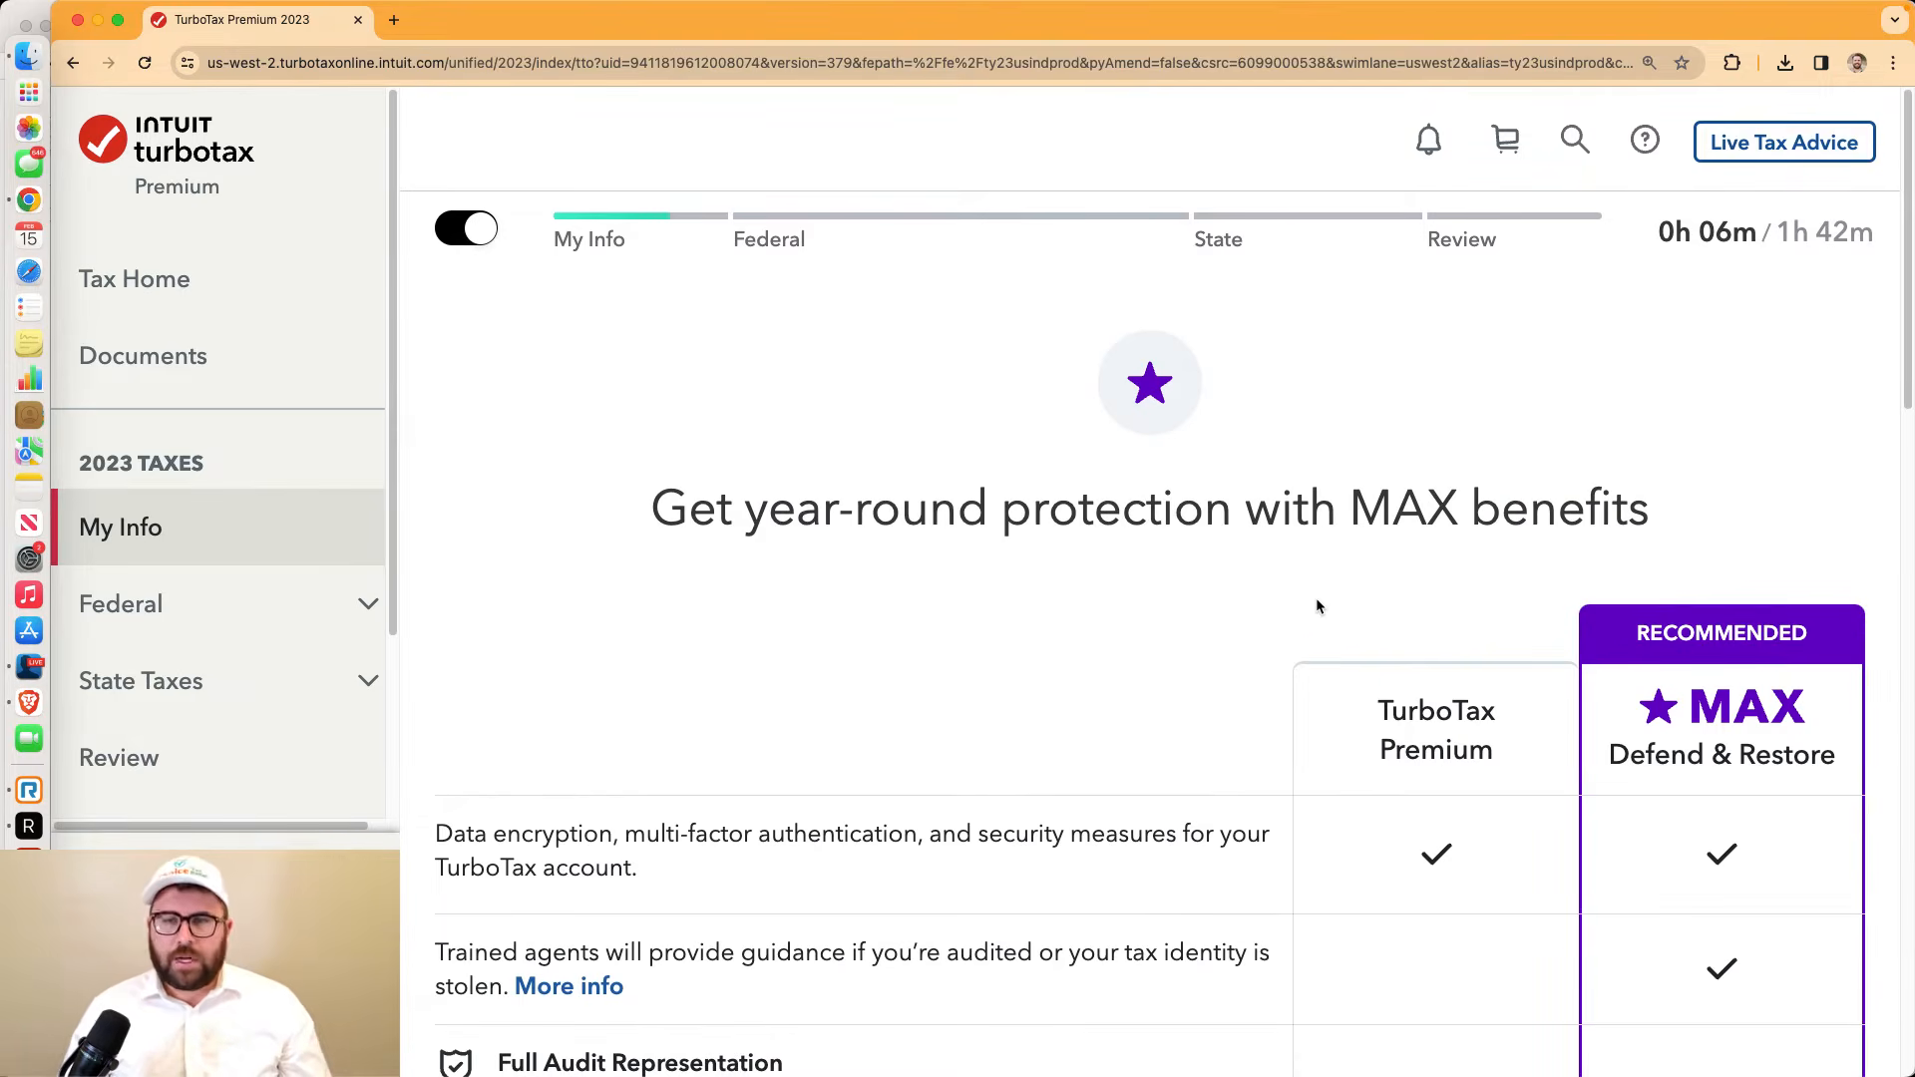
Review the MAX Defend & Restore comparison and decline the $59 add-on with Don't add MAX
{"action": "scroll", "coordinate": [1319, 601], "scroll_direction": "down", "scroll_amount": 5}
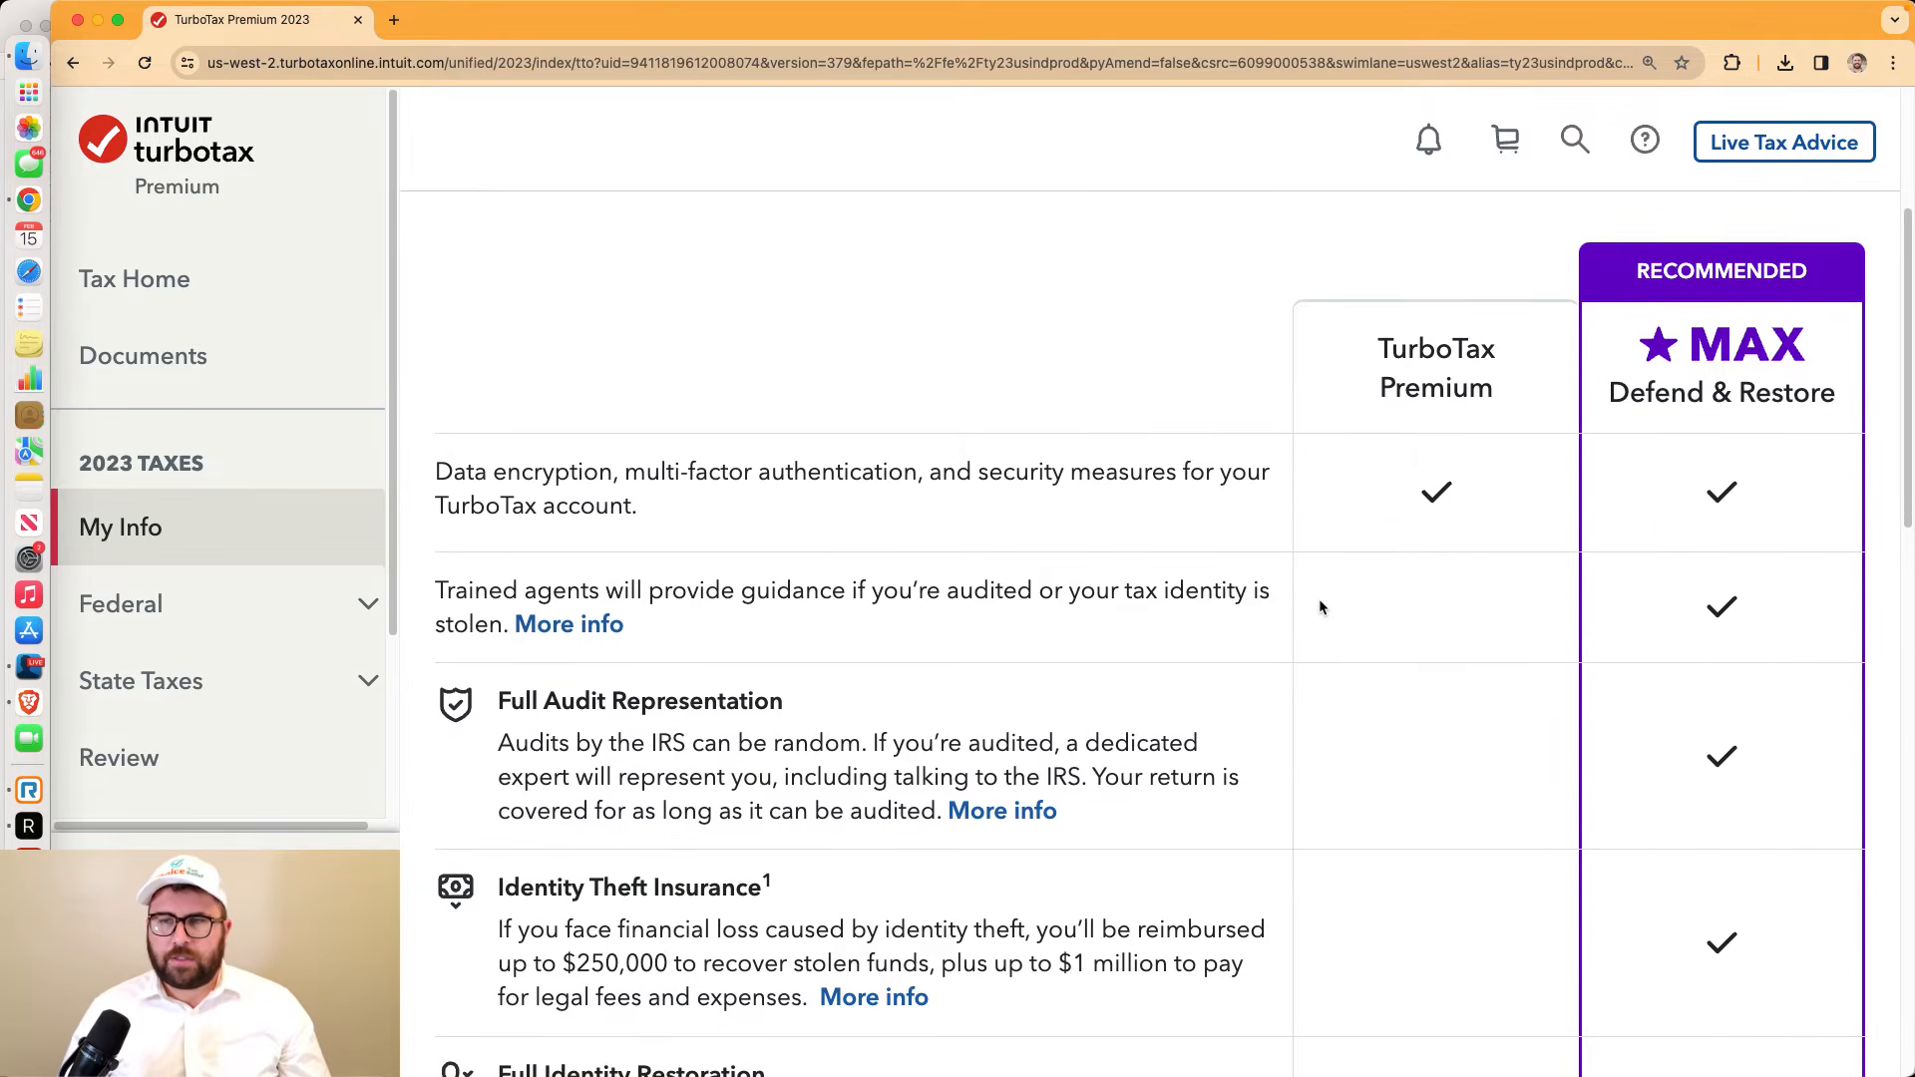
{"action": "scroll", "coordinate": [1319, 602], "scroll_direction": "down", "scroll_amount": 1}
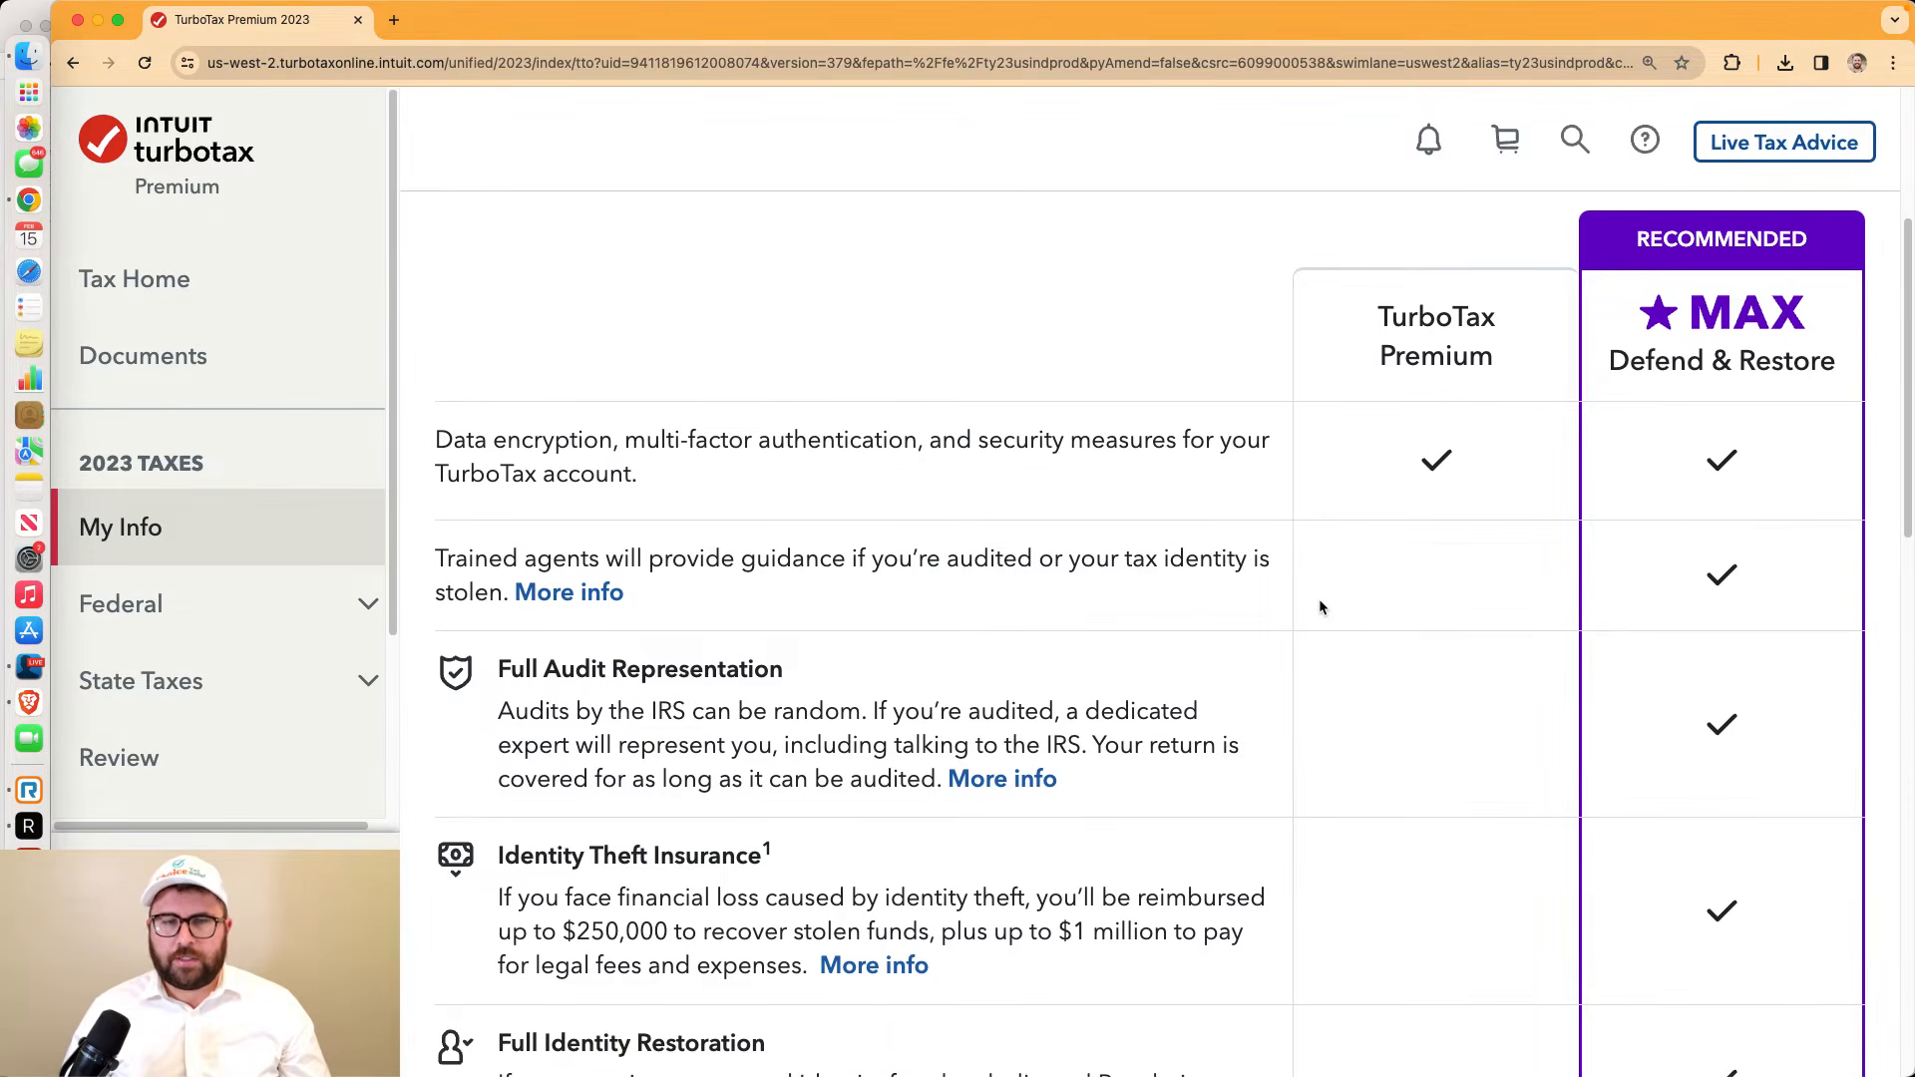
{"action": "left_click_drag", "start_coordinate": [503, 669], "coordinate": [871, 671]}
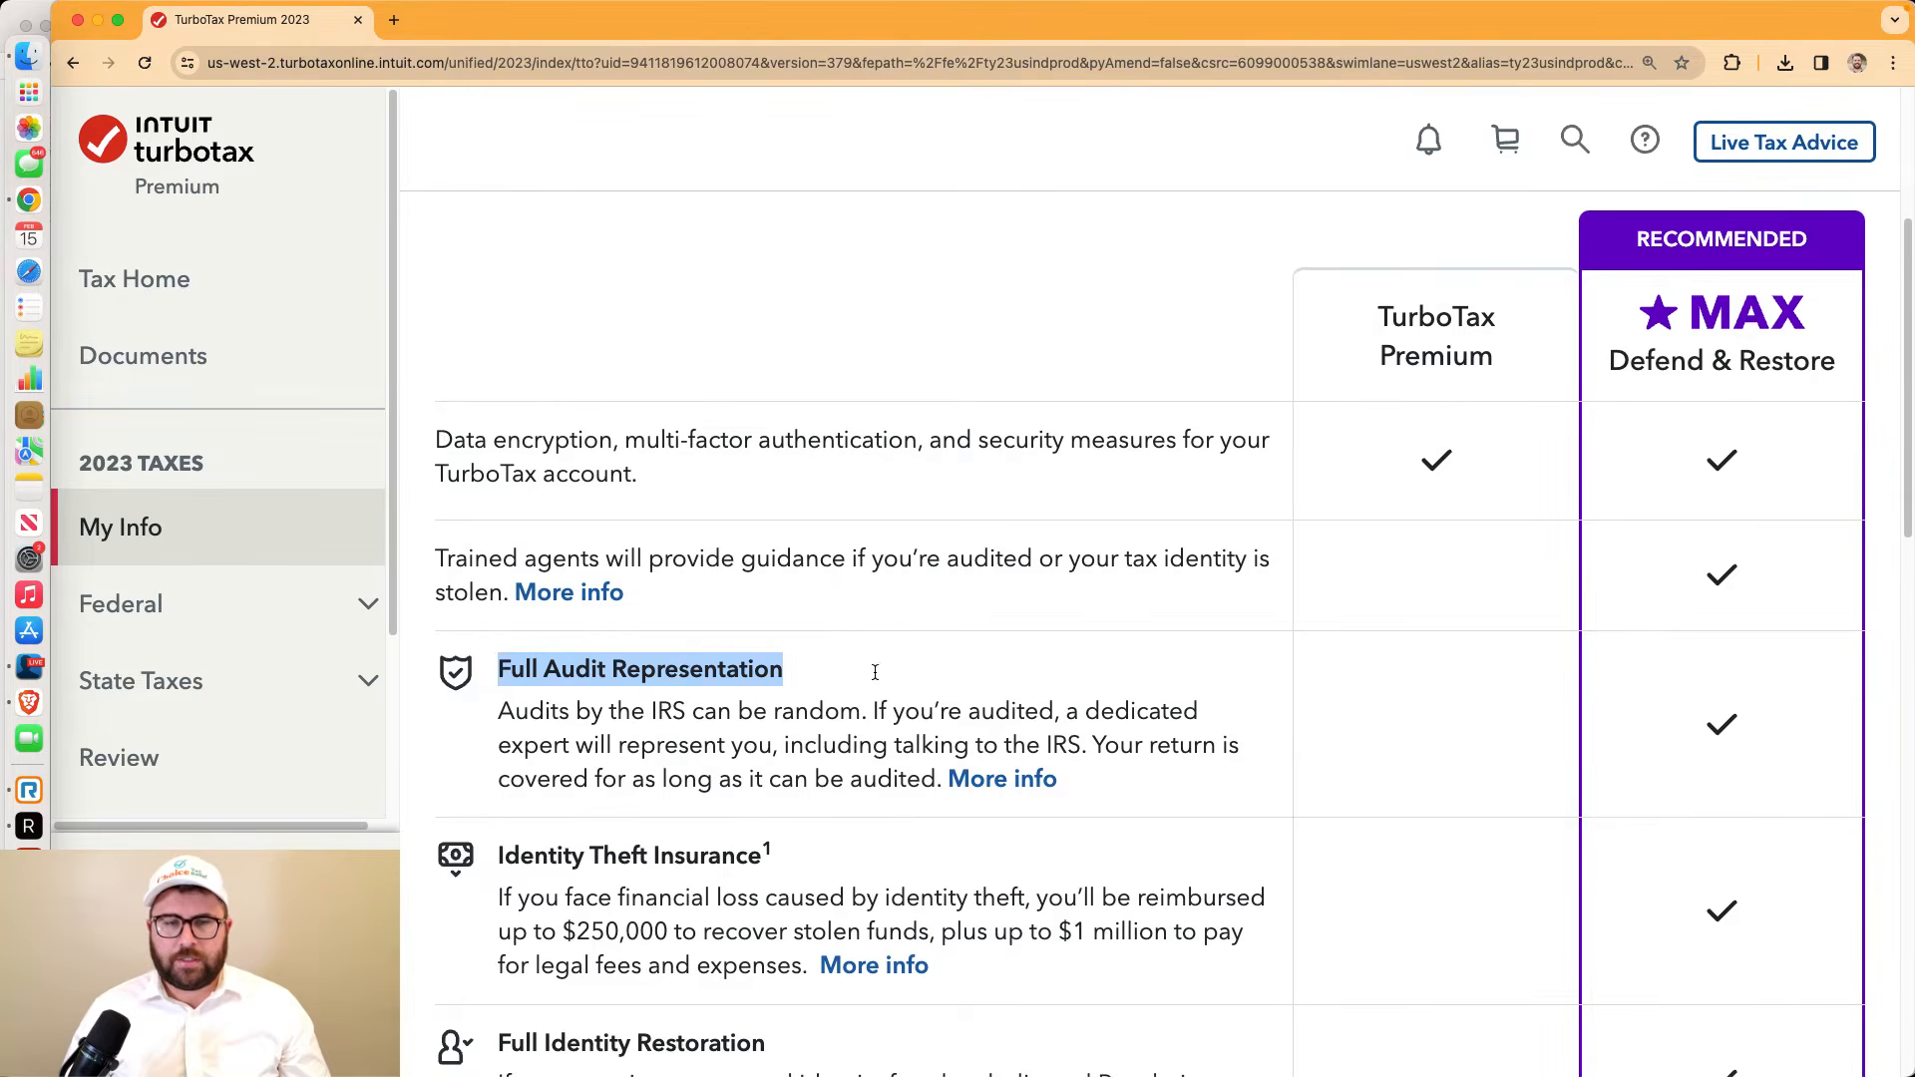
{"action": "scroll", "coordinate": [886, 676], "scroll_direction": "down", "scroll_amount": 5}
{"action": "scroll", "coordinate": [826, 554], "scroll_direction": "down", "scroll_amount": 5}
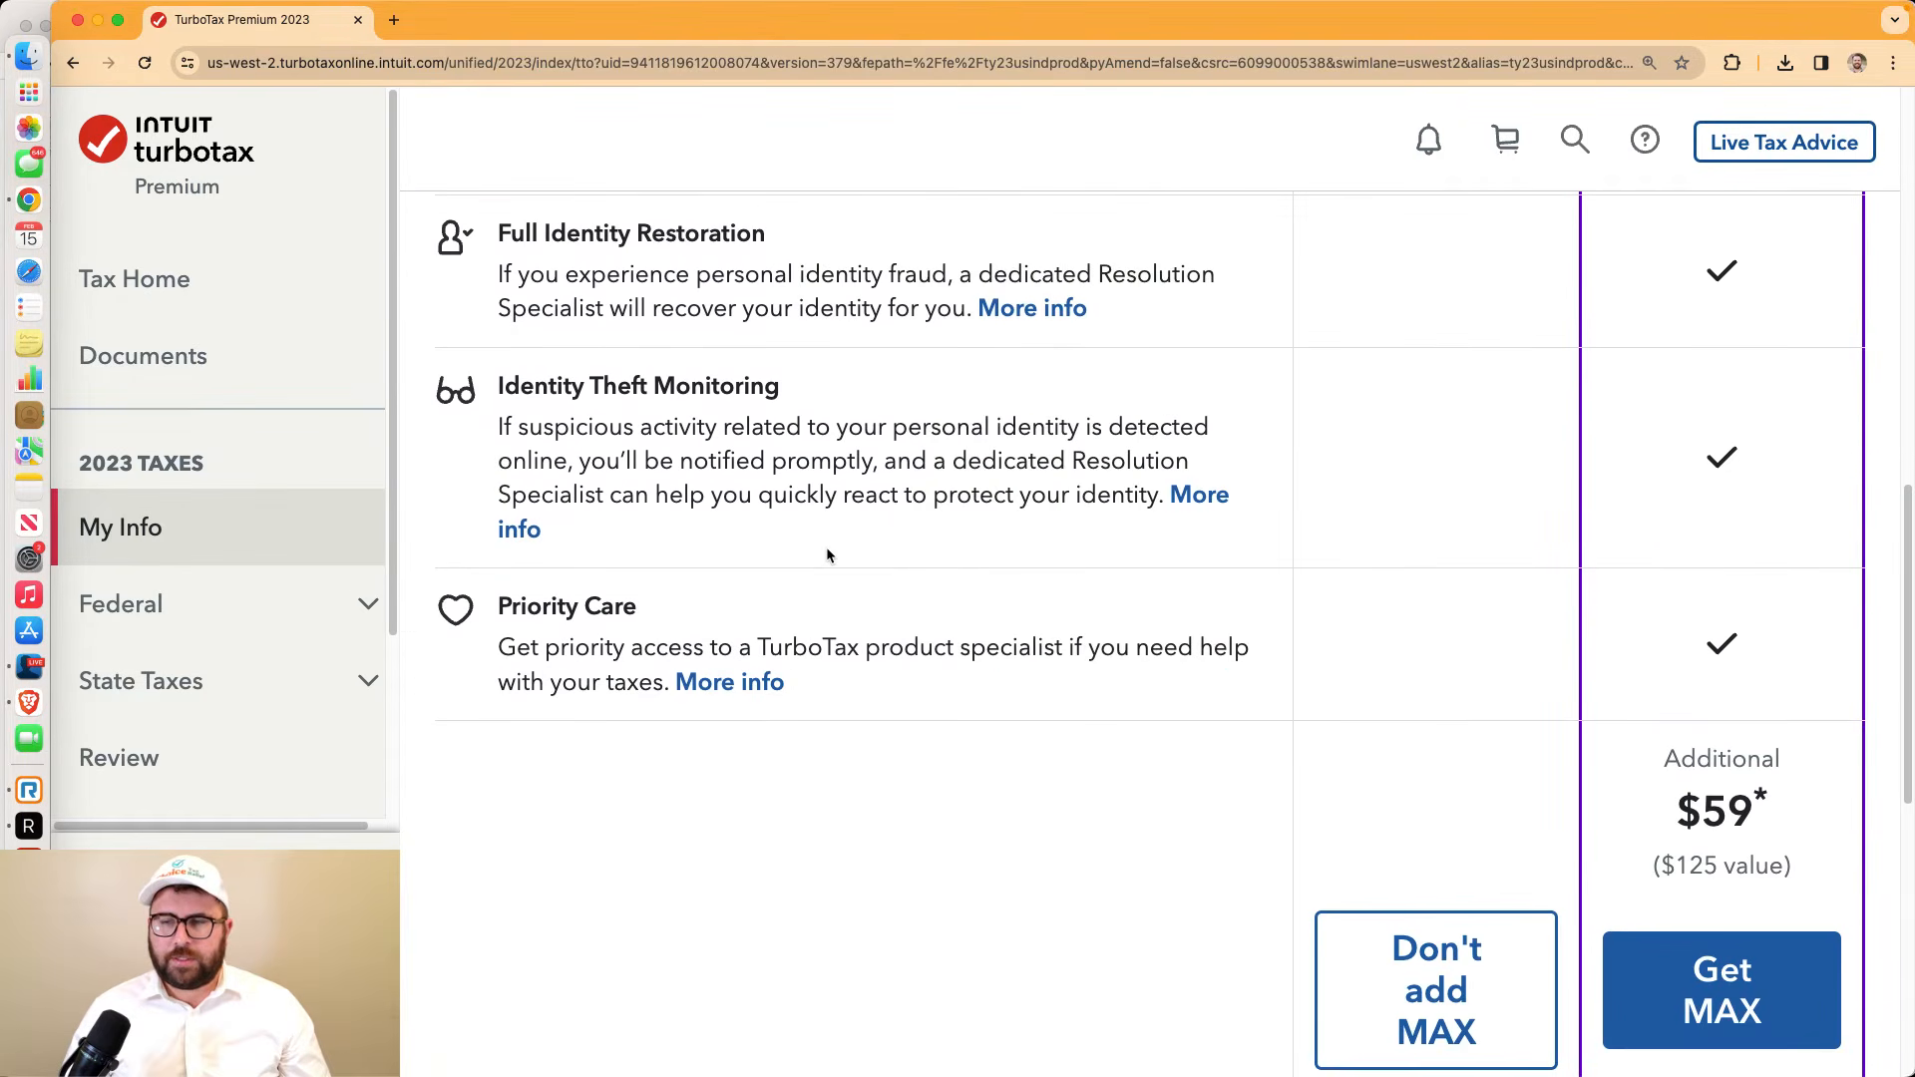
{"action": "left_click_drag", "start_coordinate": [1711, 801], "coordinate": [1748, 810]}
{"action": "scroll", "coordinate": [1747, 810], "scroll_direction": "down", "scroll_amount": 2}
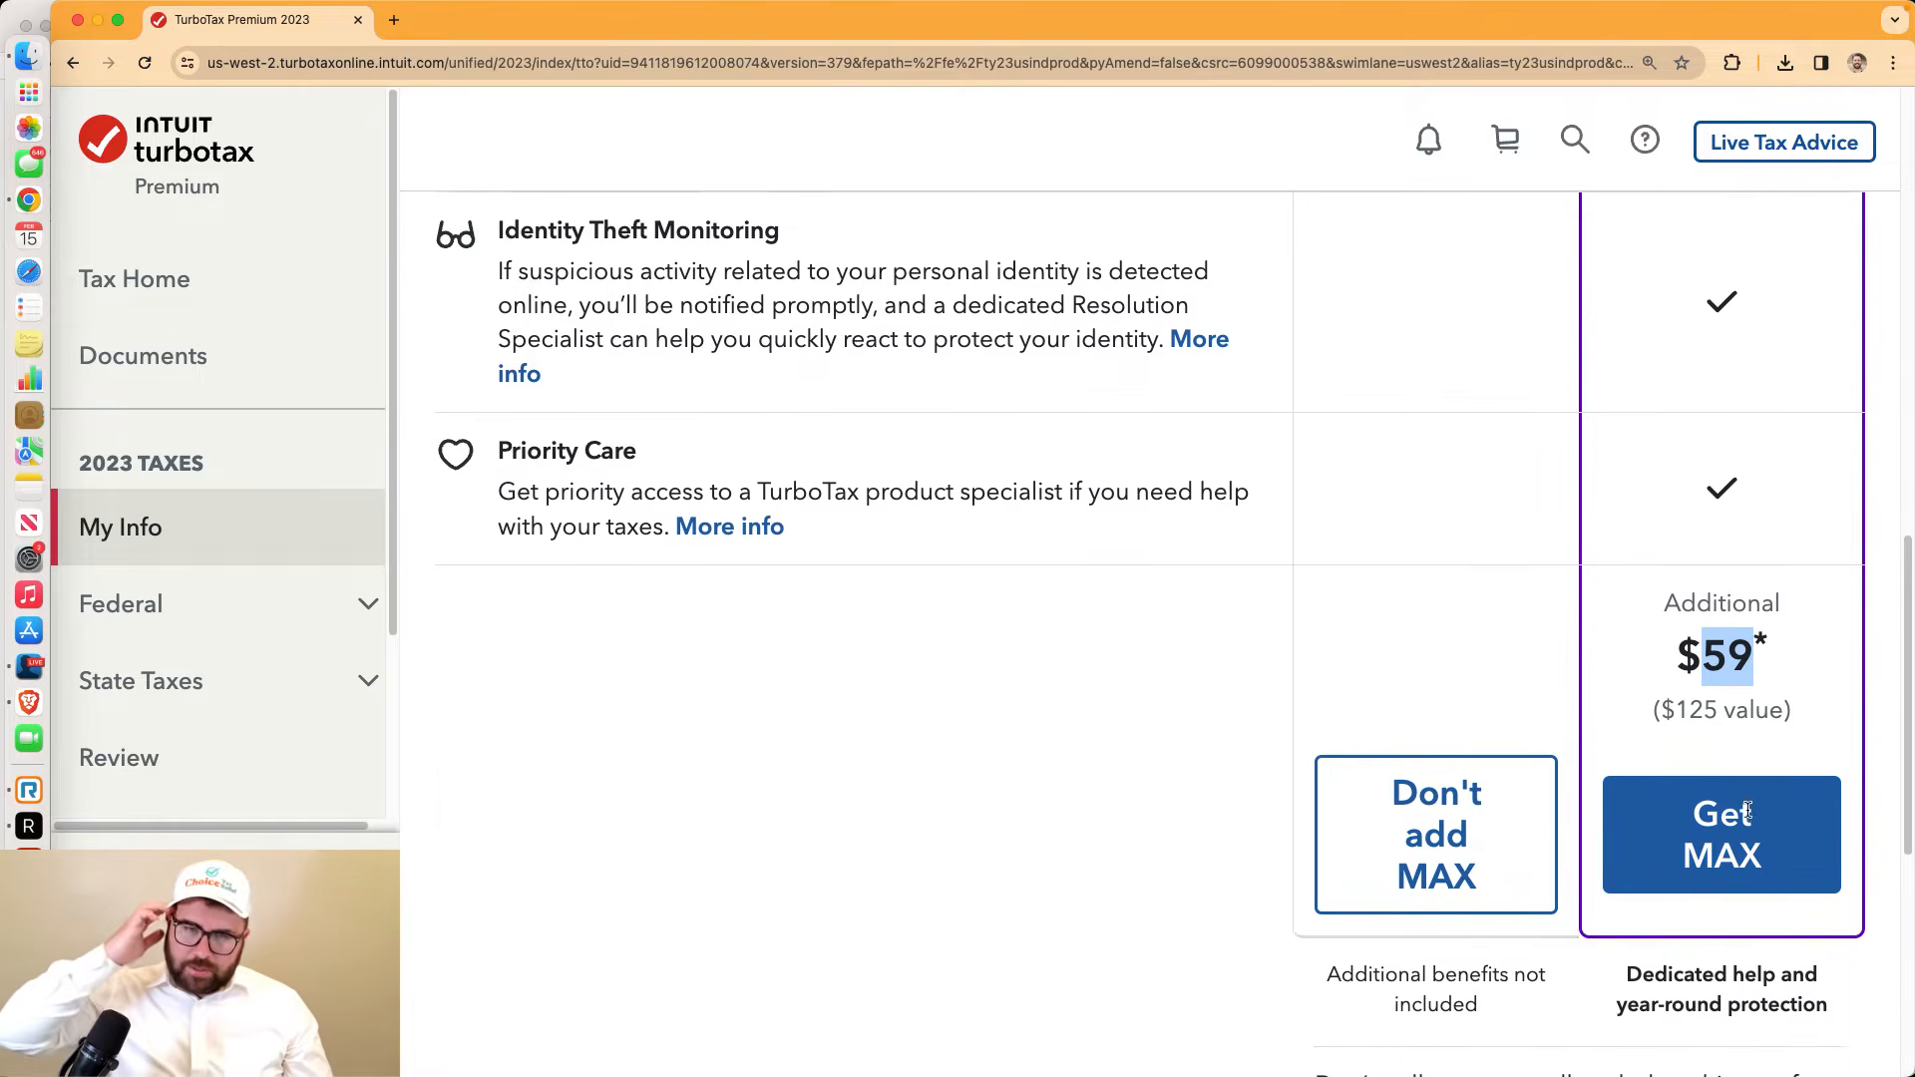
{"action": "left_click", "coordinate": [1430, 818]}
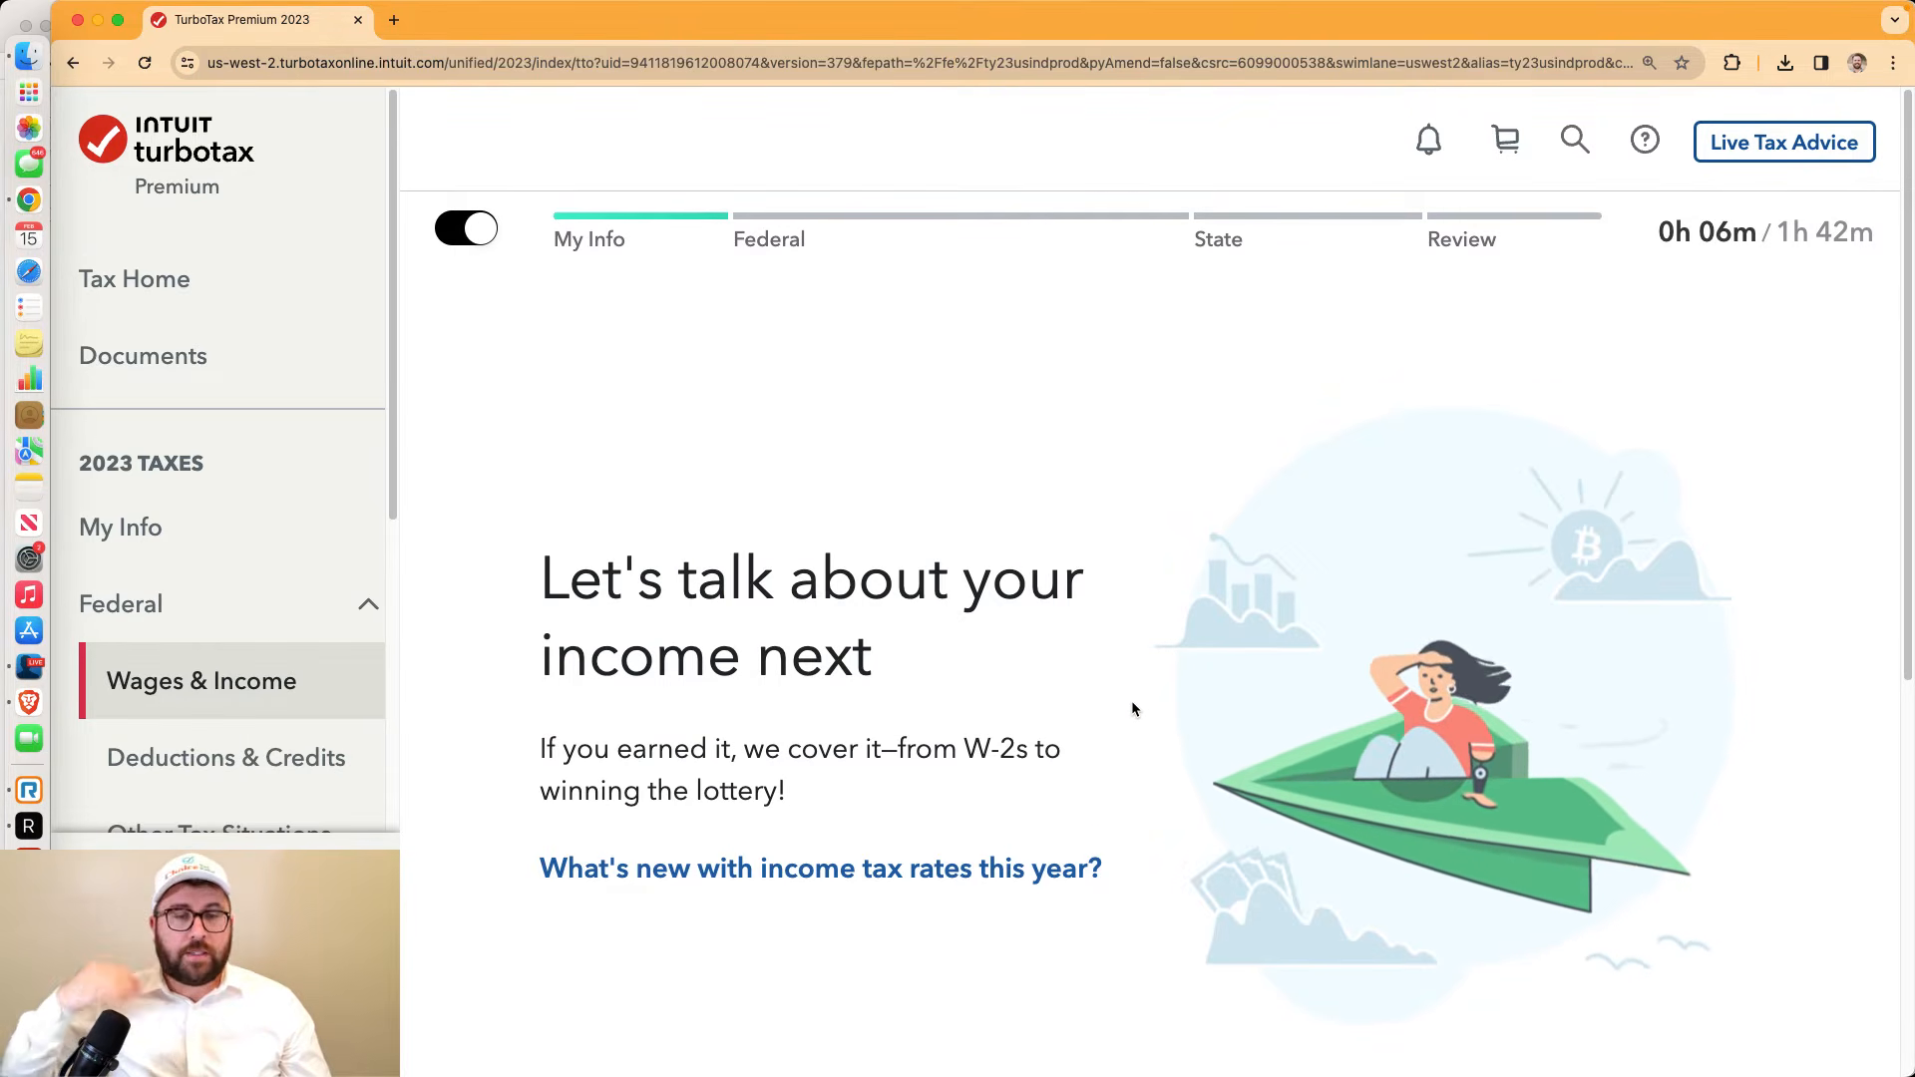
Start the income questions, answering No to retirement withdrawals, the dividends question, and No to interest
{"action": "scroll", "coordinate": [1131, 706], "scroll_direction": "down", "scroll_amount": 3}
{"action": "scroll", "coordinate": [1119, 696], "scroll_direction": "down", "scroll_amount": 2}
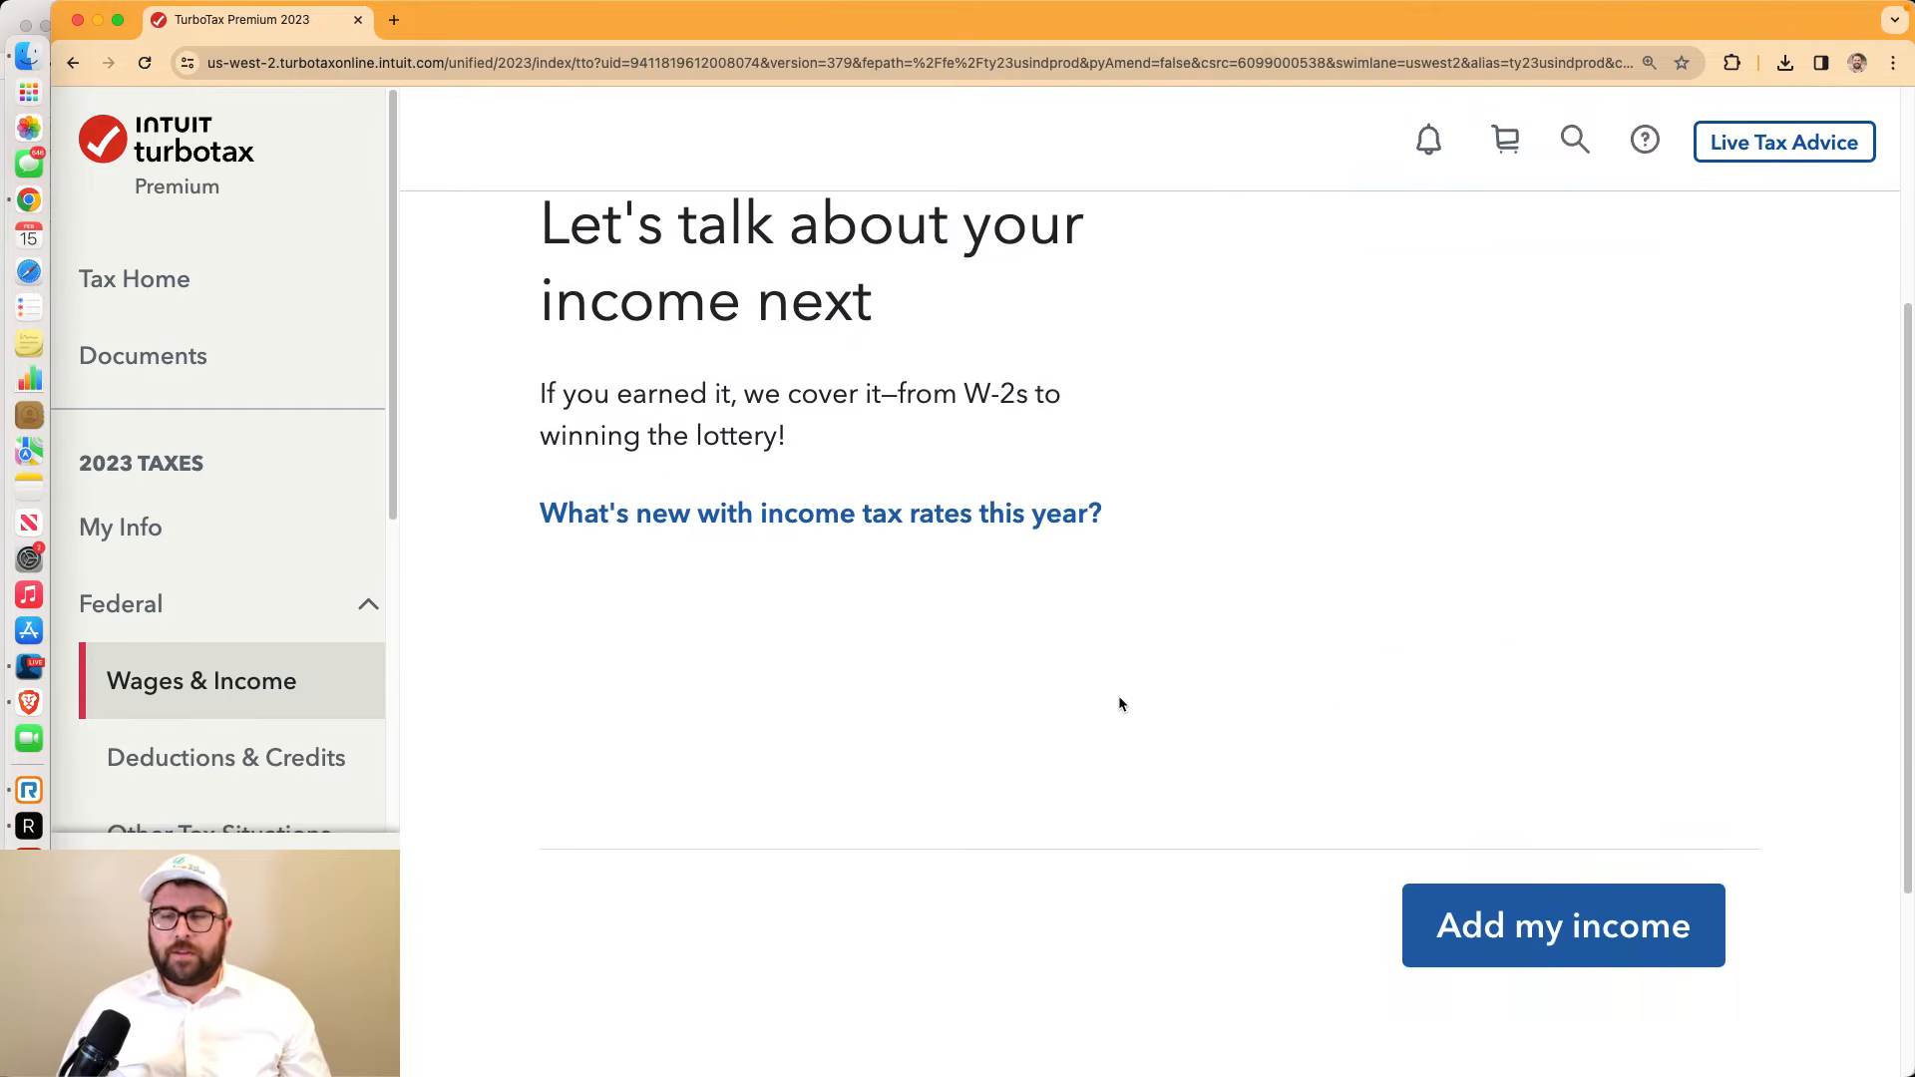
{"action": "left_click", "coordinate": [1585, 942]}
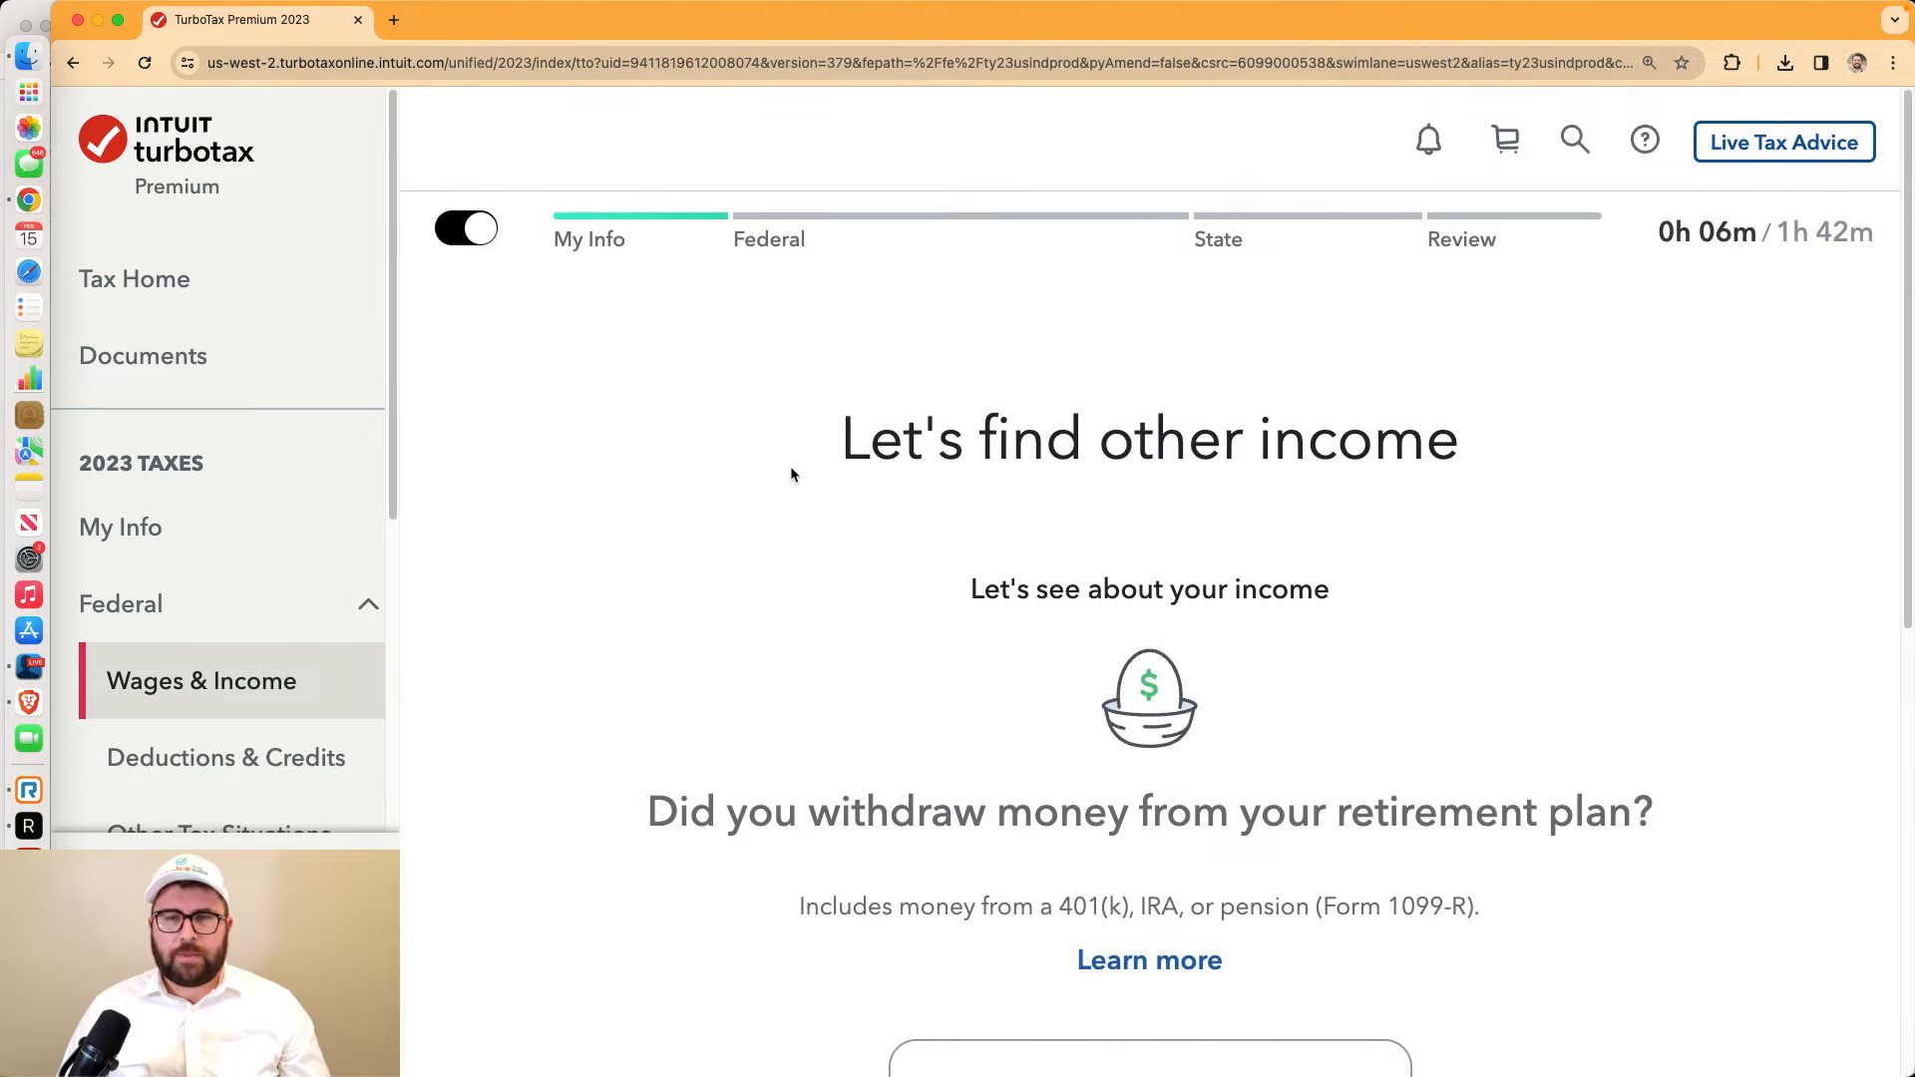
{"action": "scroll", "coordinate": [1548, 604], "scroll_direction": "down", "scroll_amount": 5}
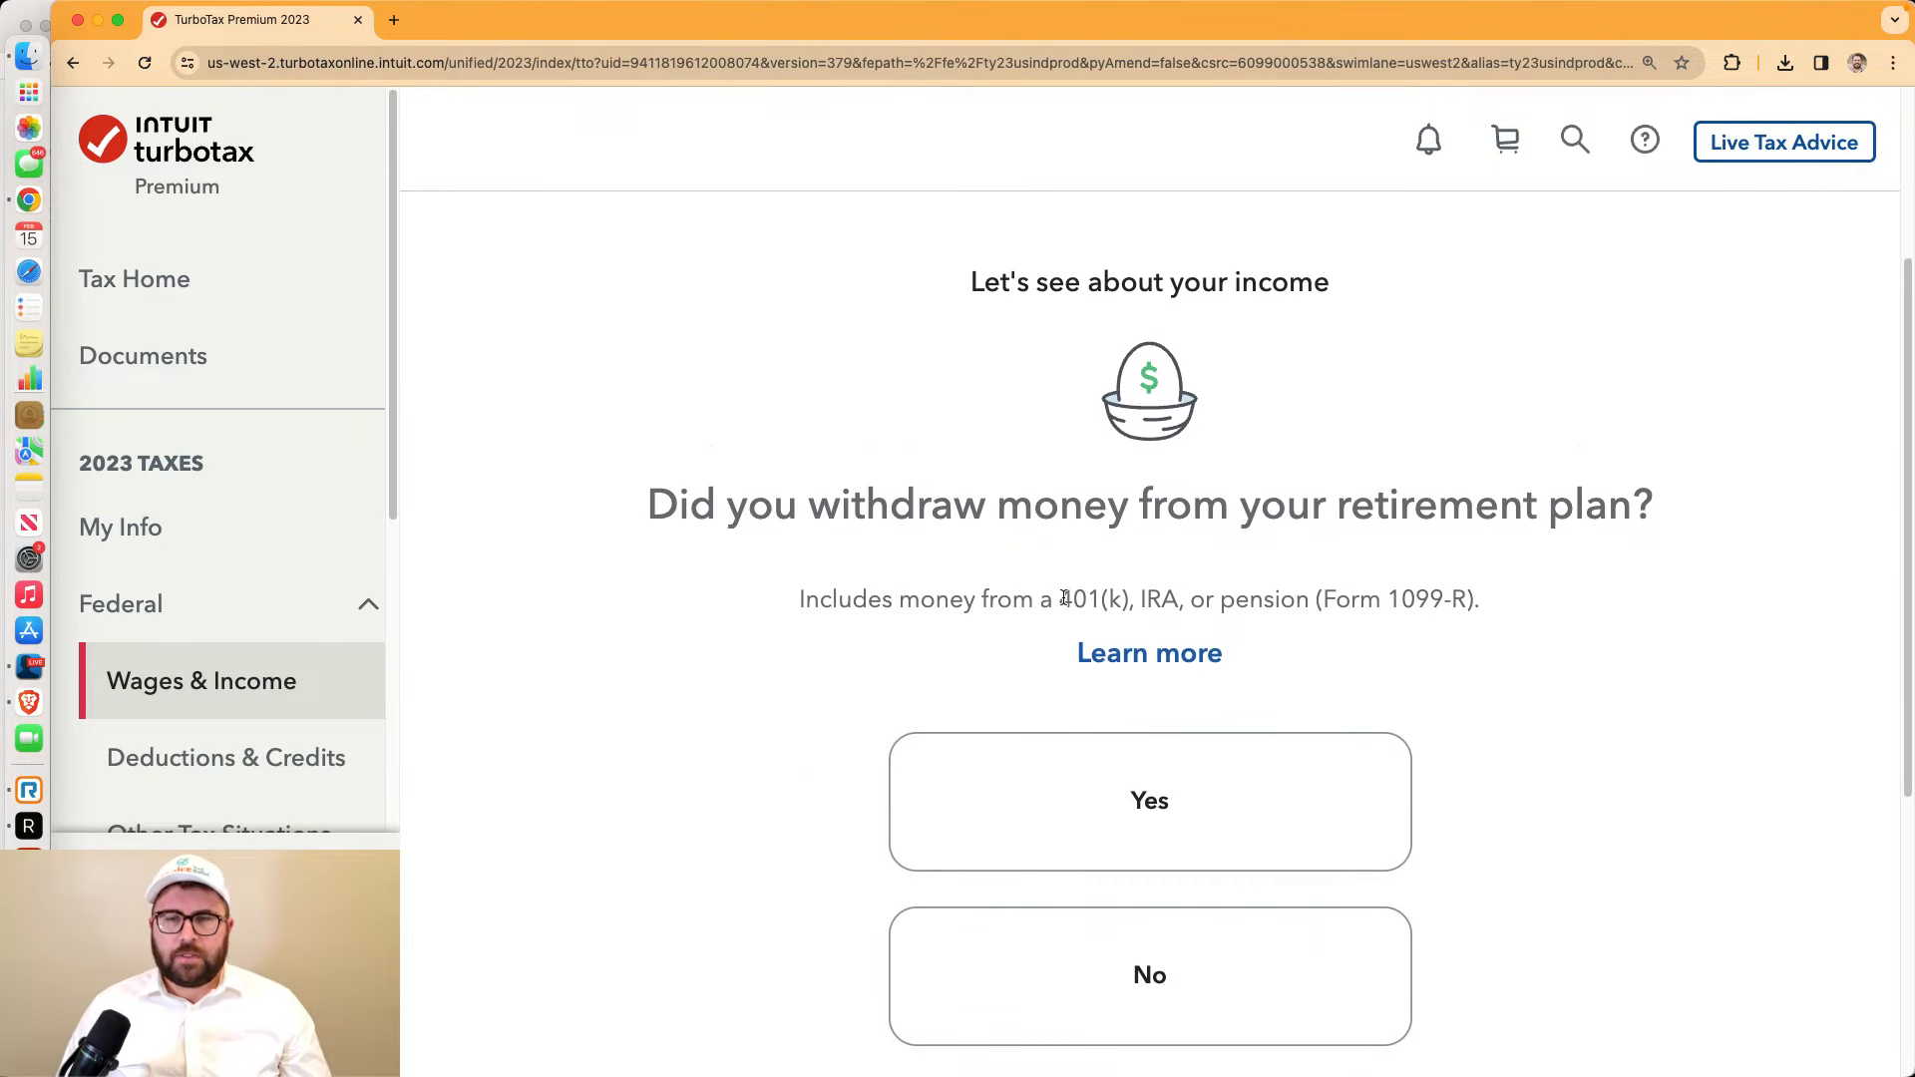
{"action": "left_click", "coordinate": [1295, 816]}
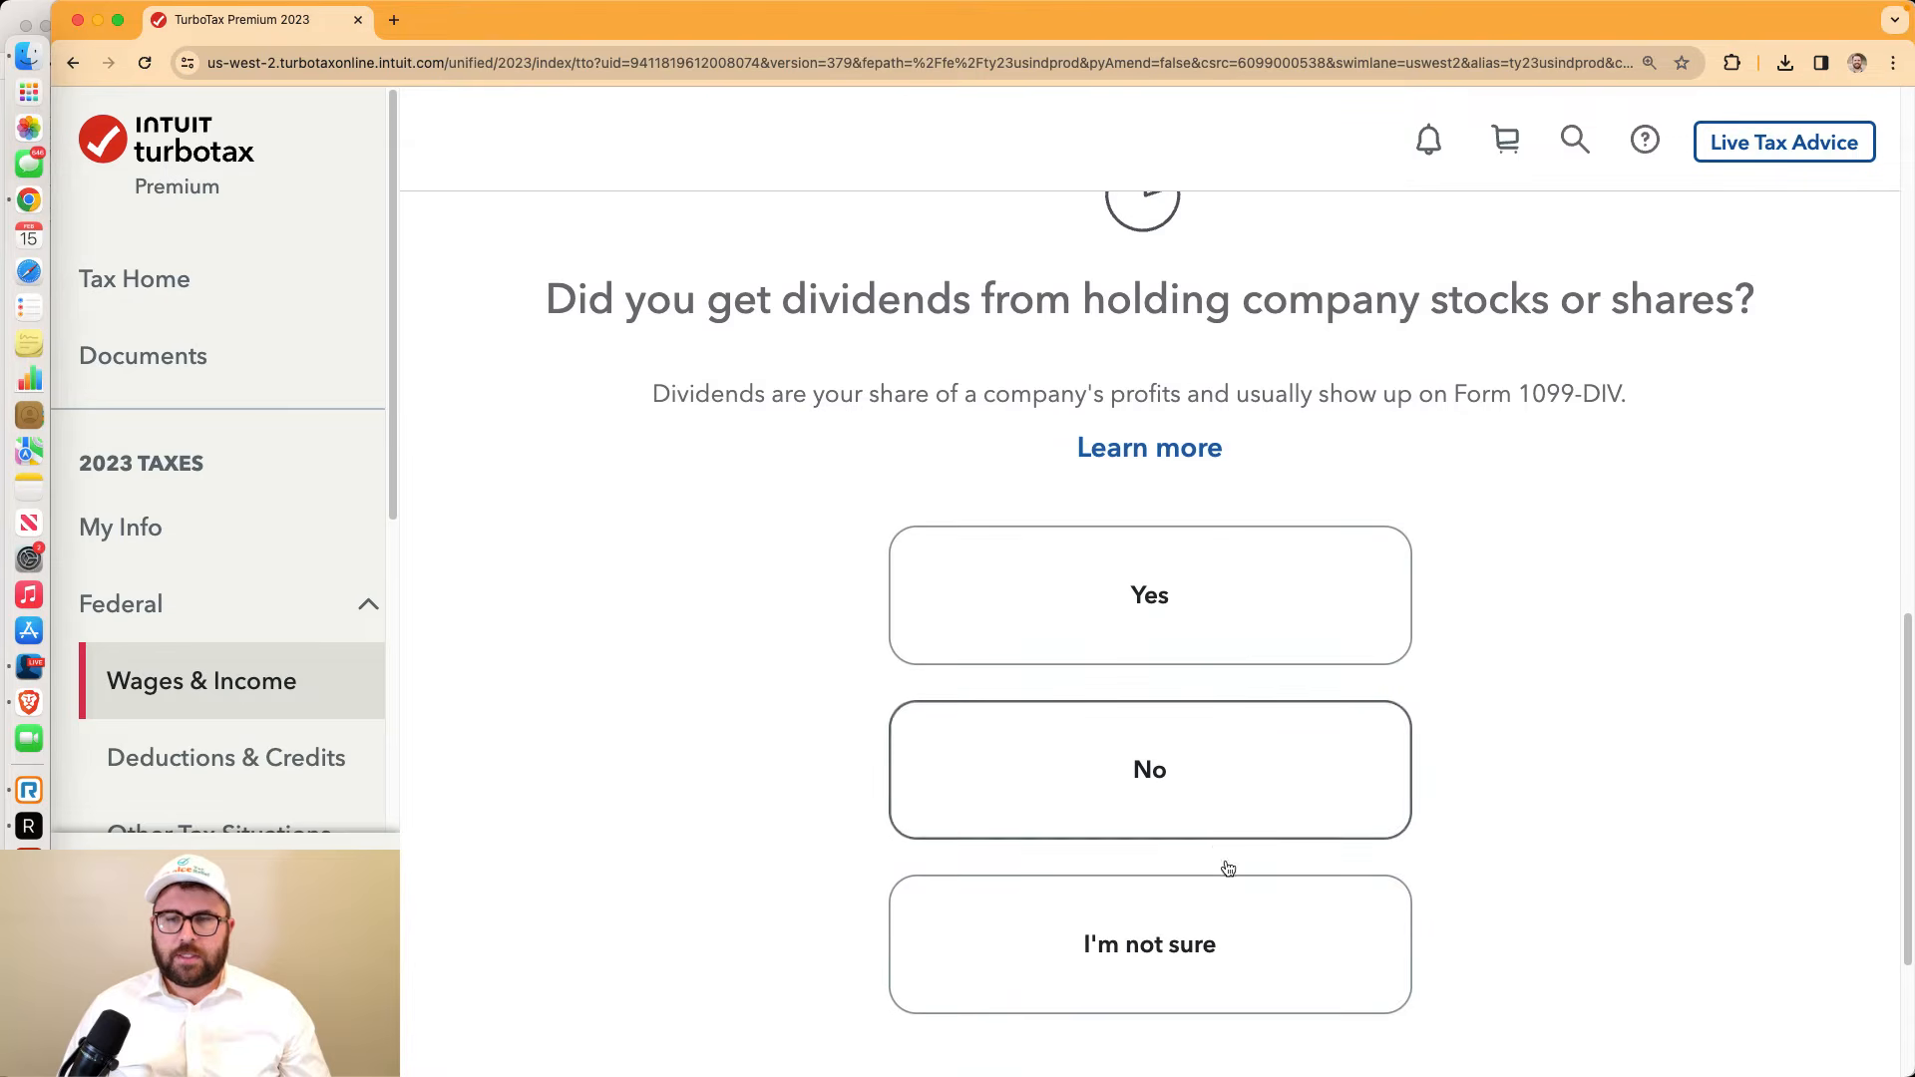
{"action": "left_click", "coordinate": [1197, 632]}
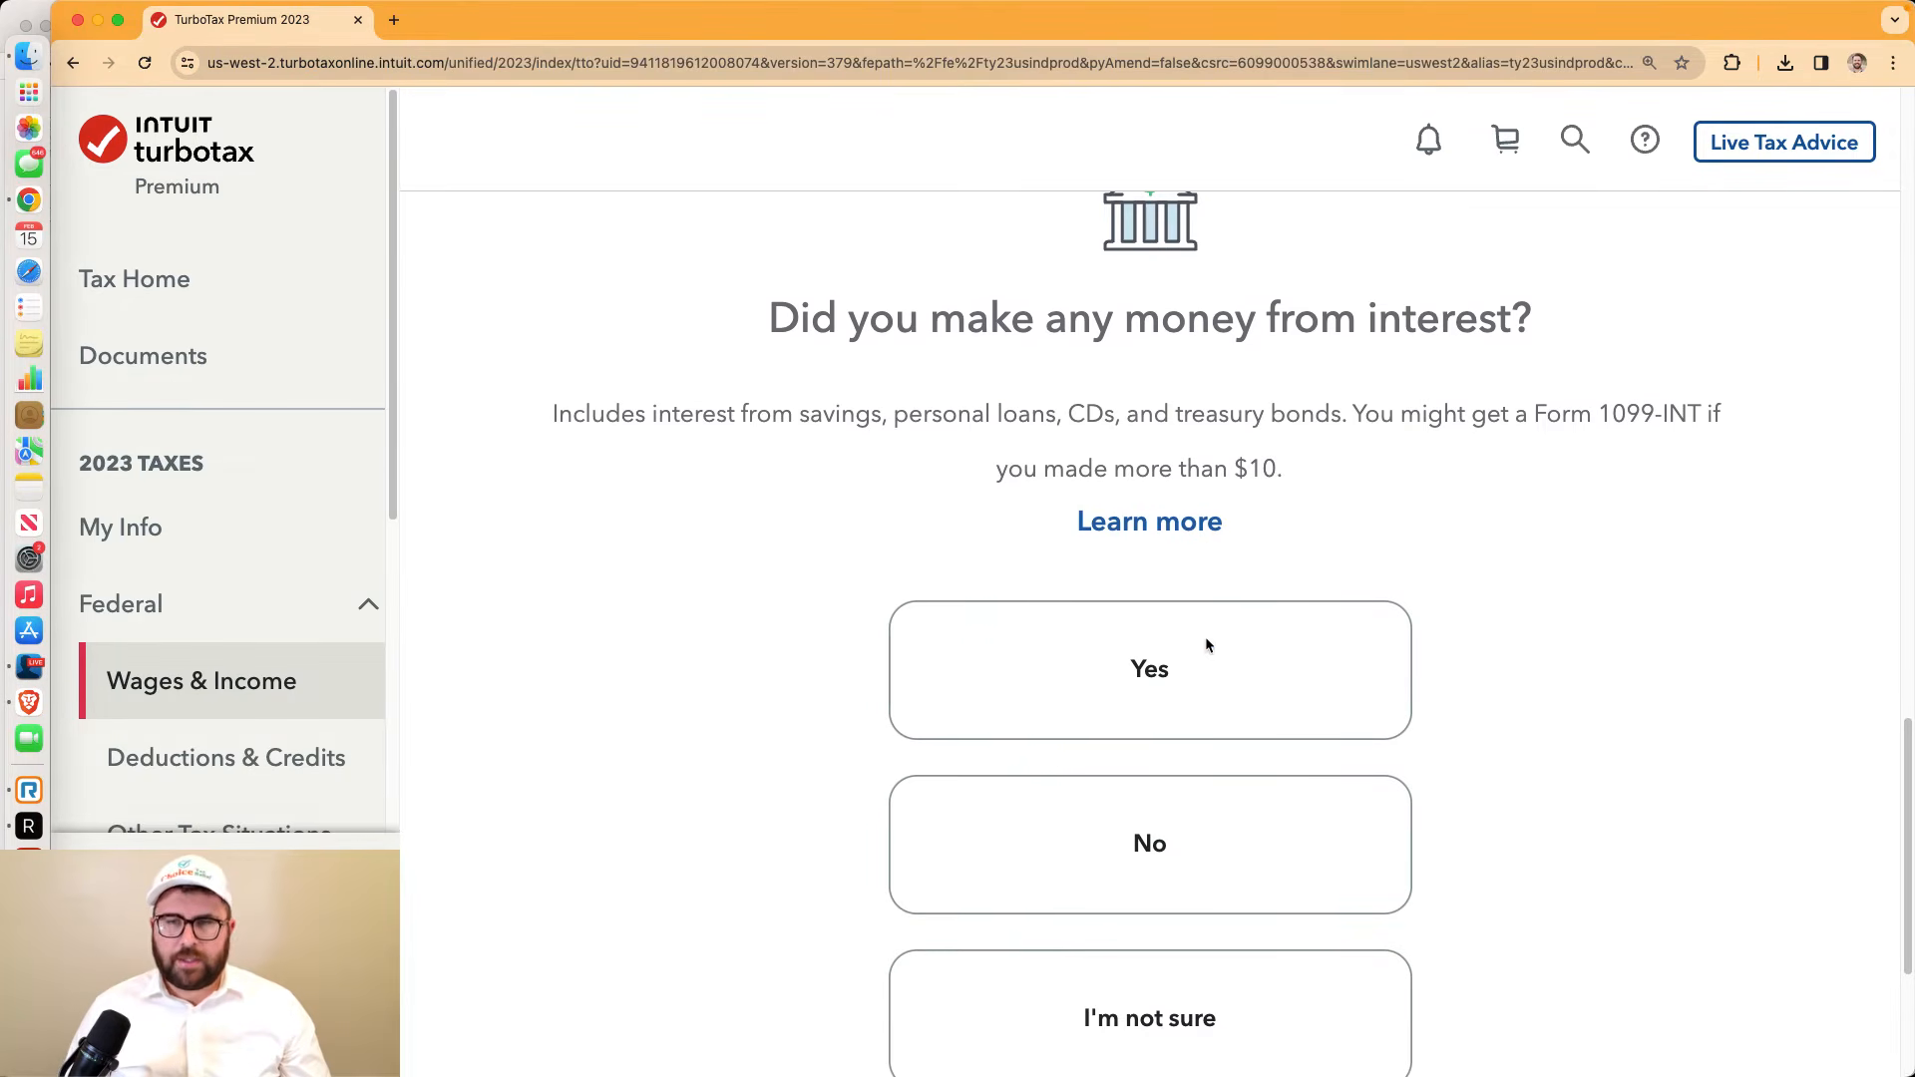
{"action": "left_click", "coordinate": [1112, 876]}
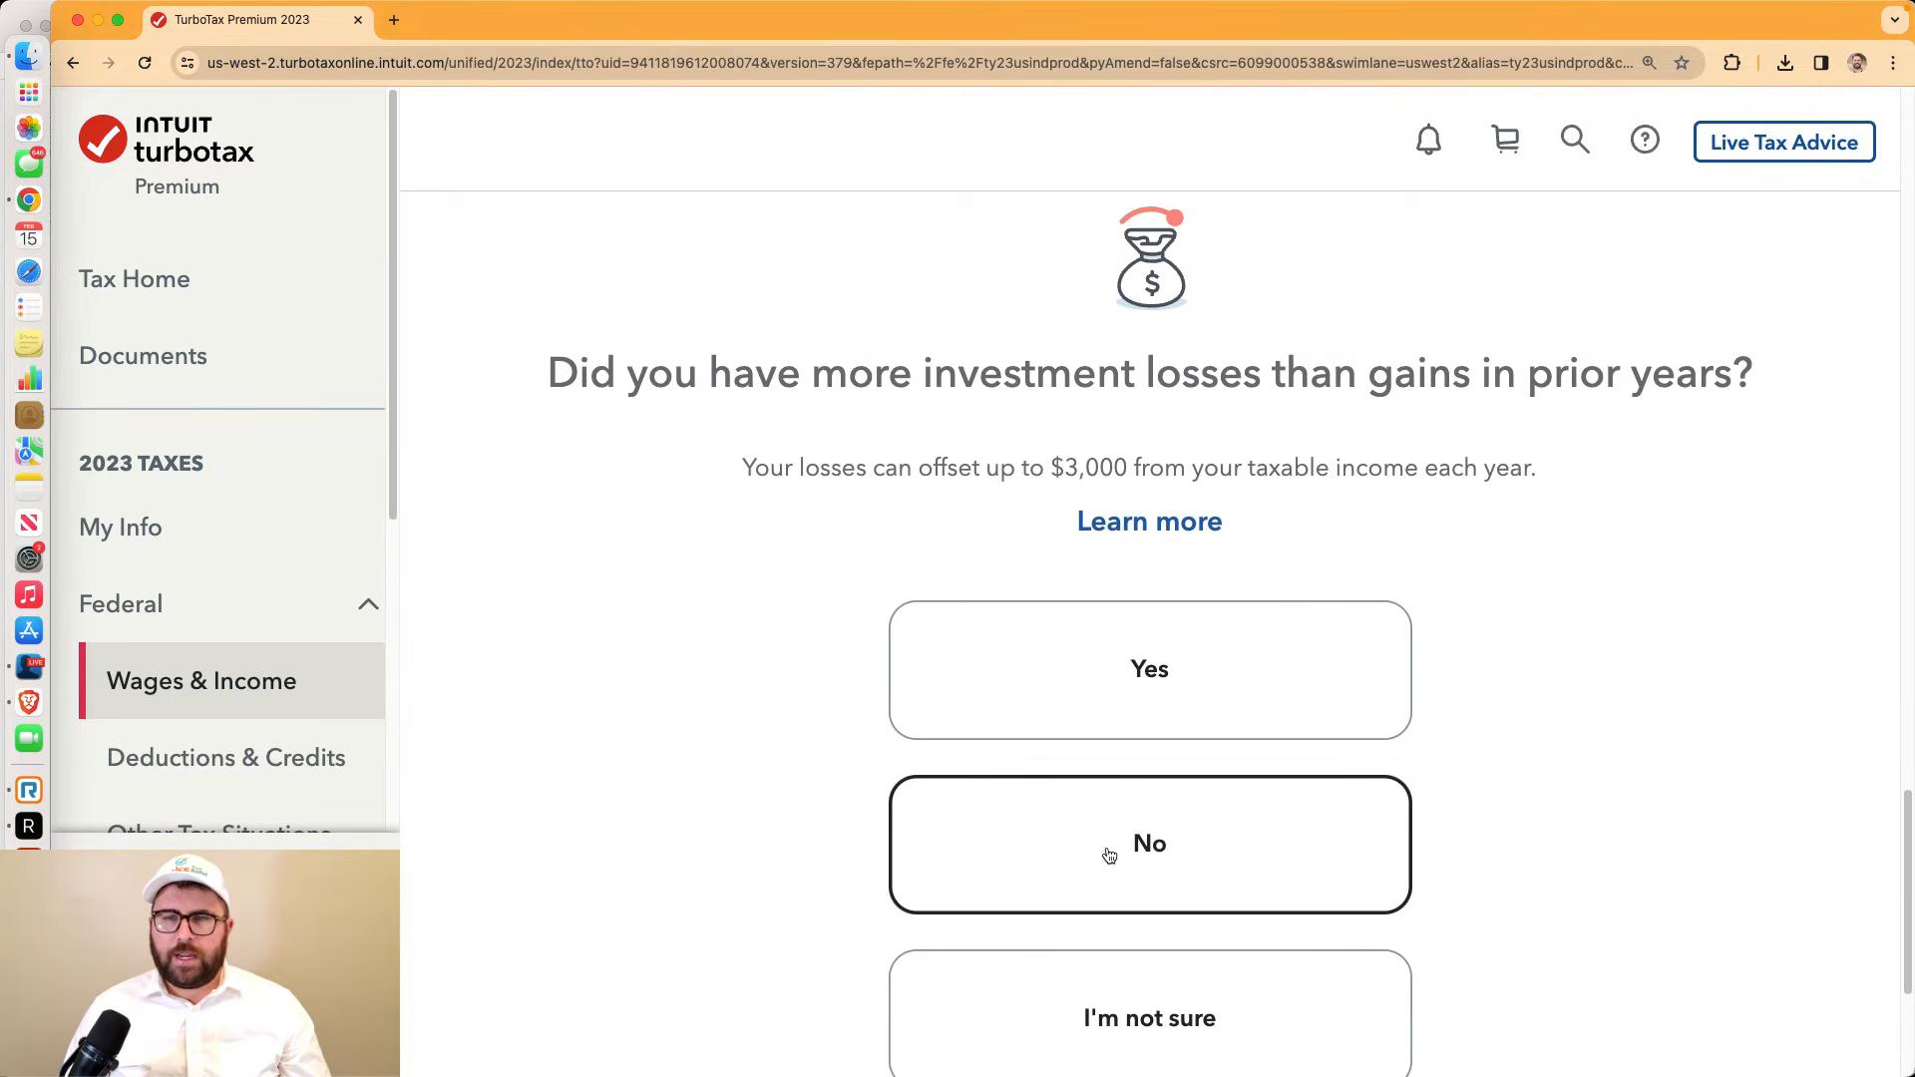
Answer No to prior-year investment losses, after briefly trying Yes
{"action": "left_click", "coordinate": [1109, 855]}
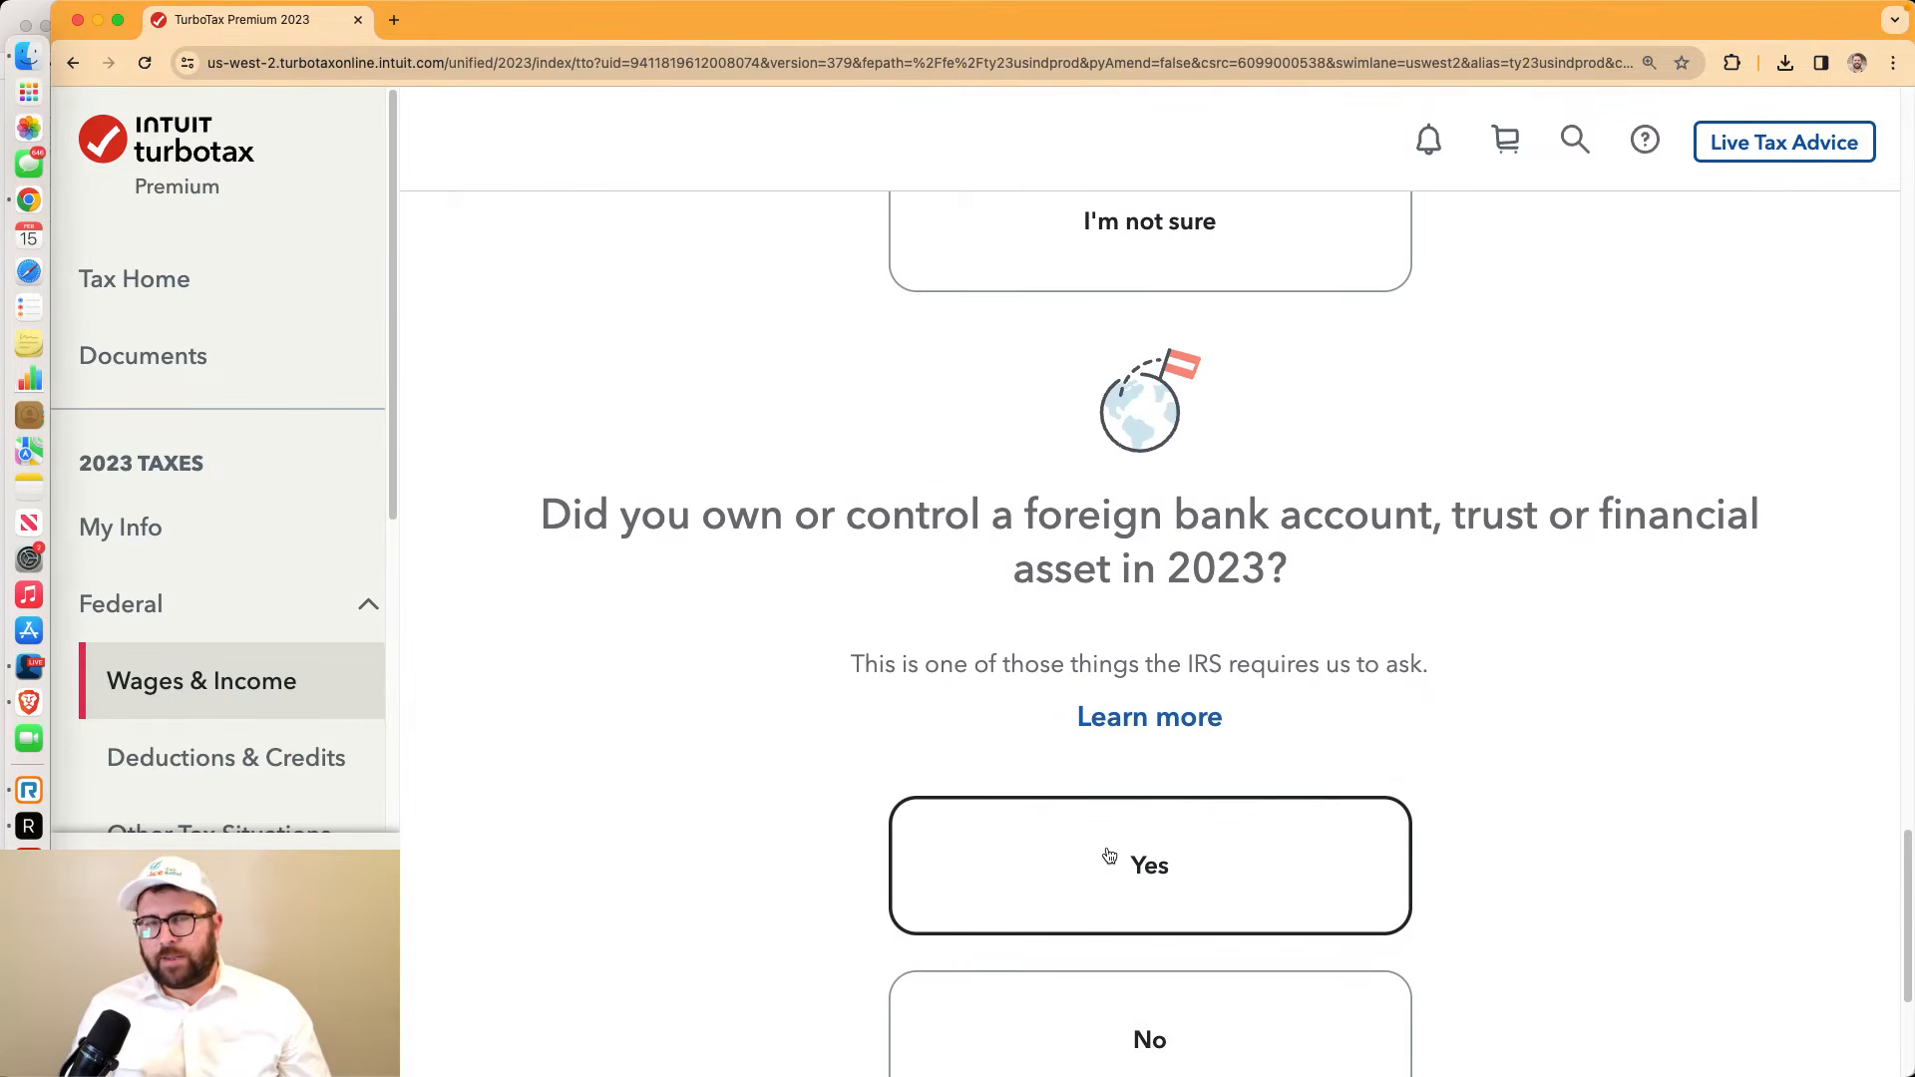
{"action": "scroll", "coordinate": [1117, 835], "scroll_direction": "down", "scroll_amount": 1}
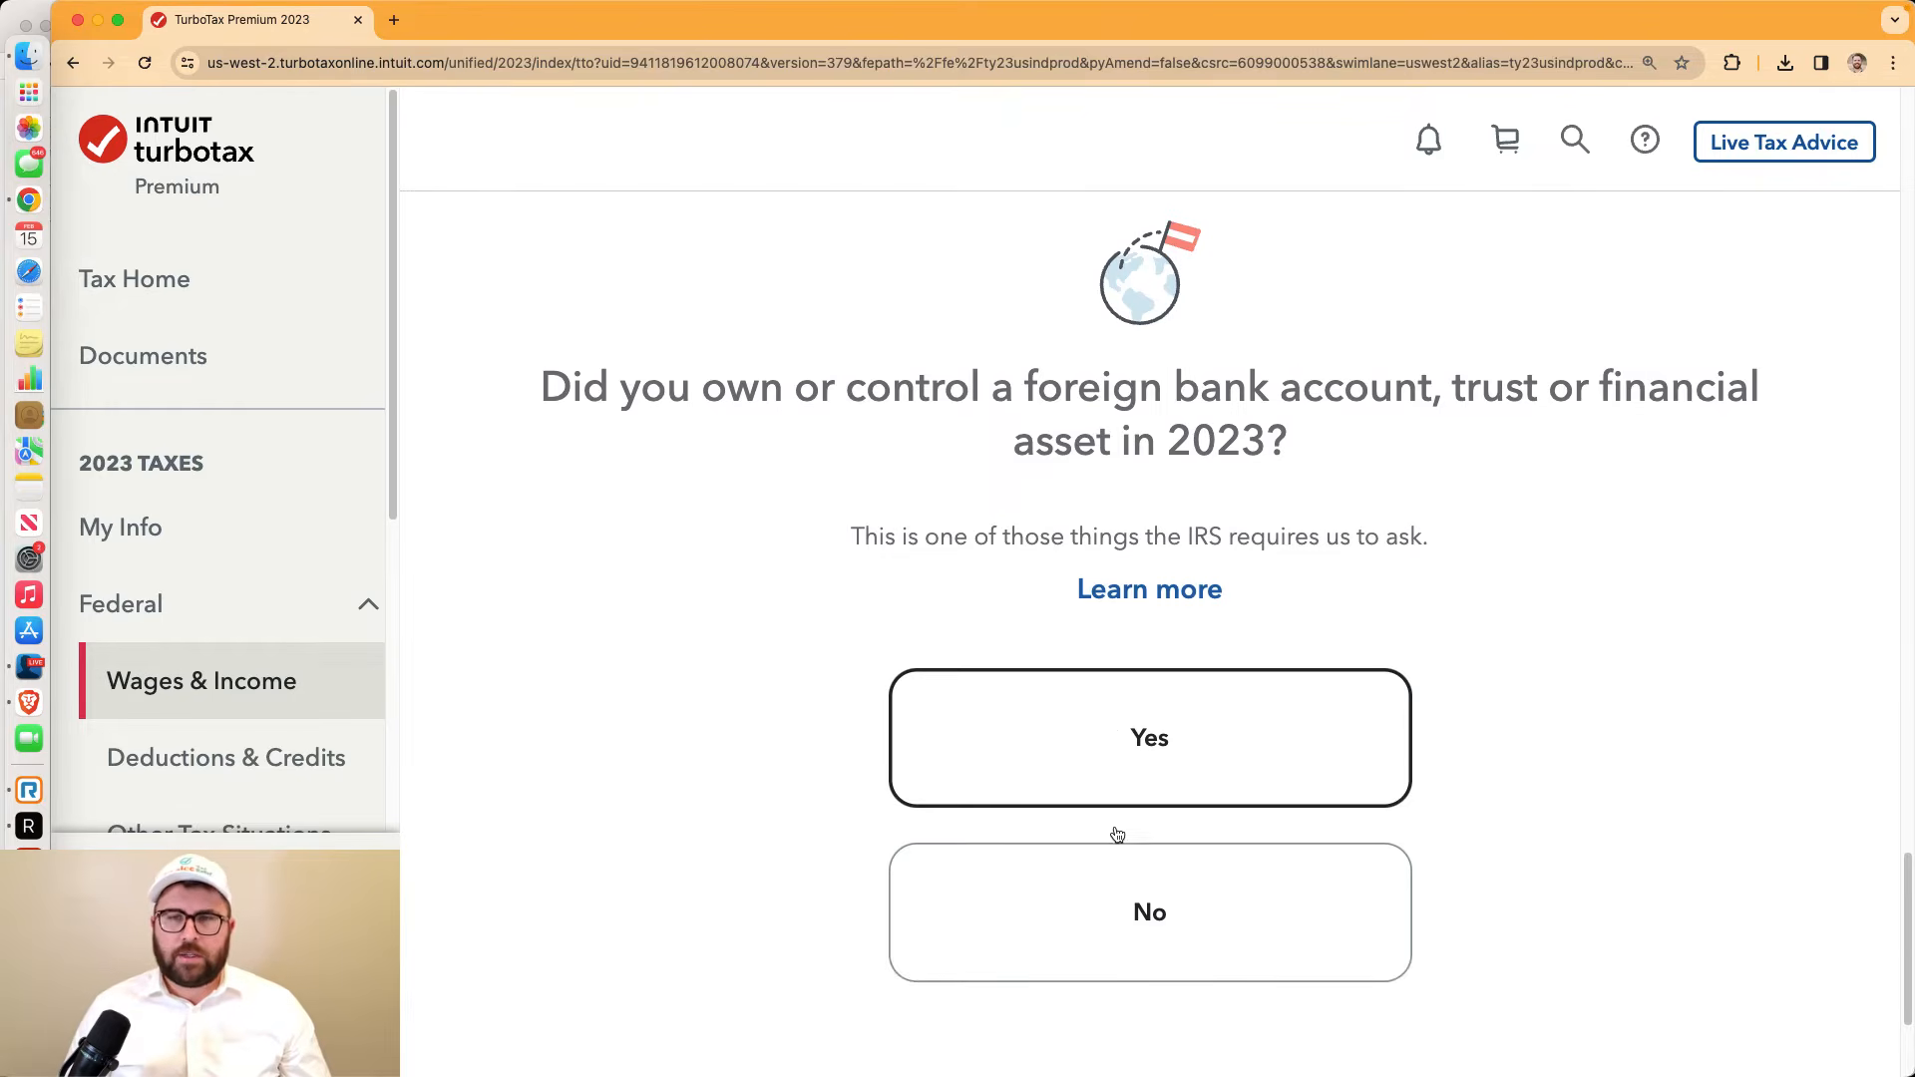
{"action": "scroll", "coordinate": [1117, 836], "scroll_direction": "up", "scroll_amount": 5}
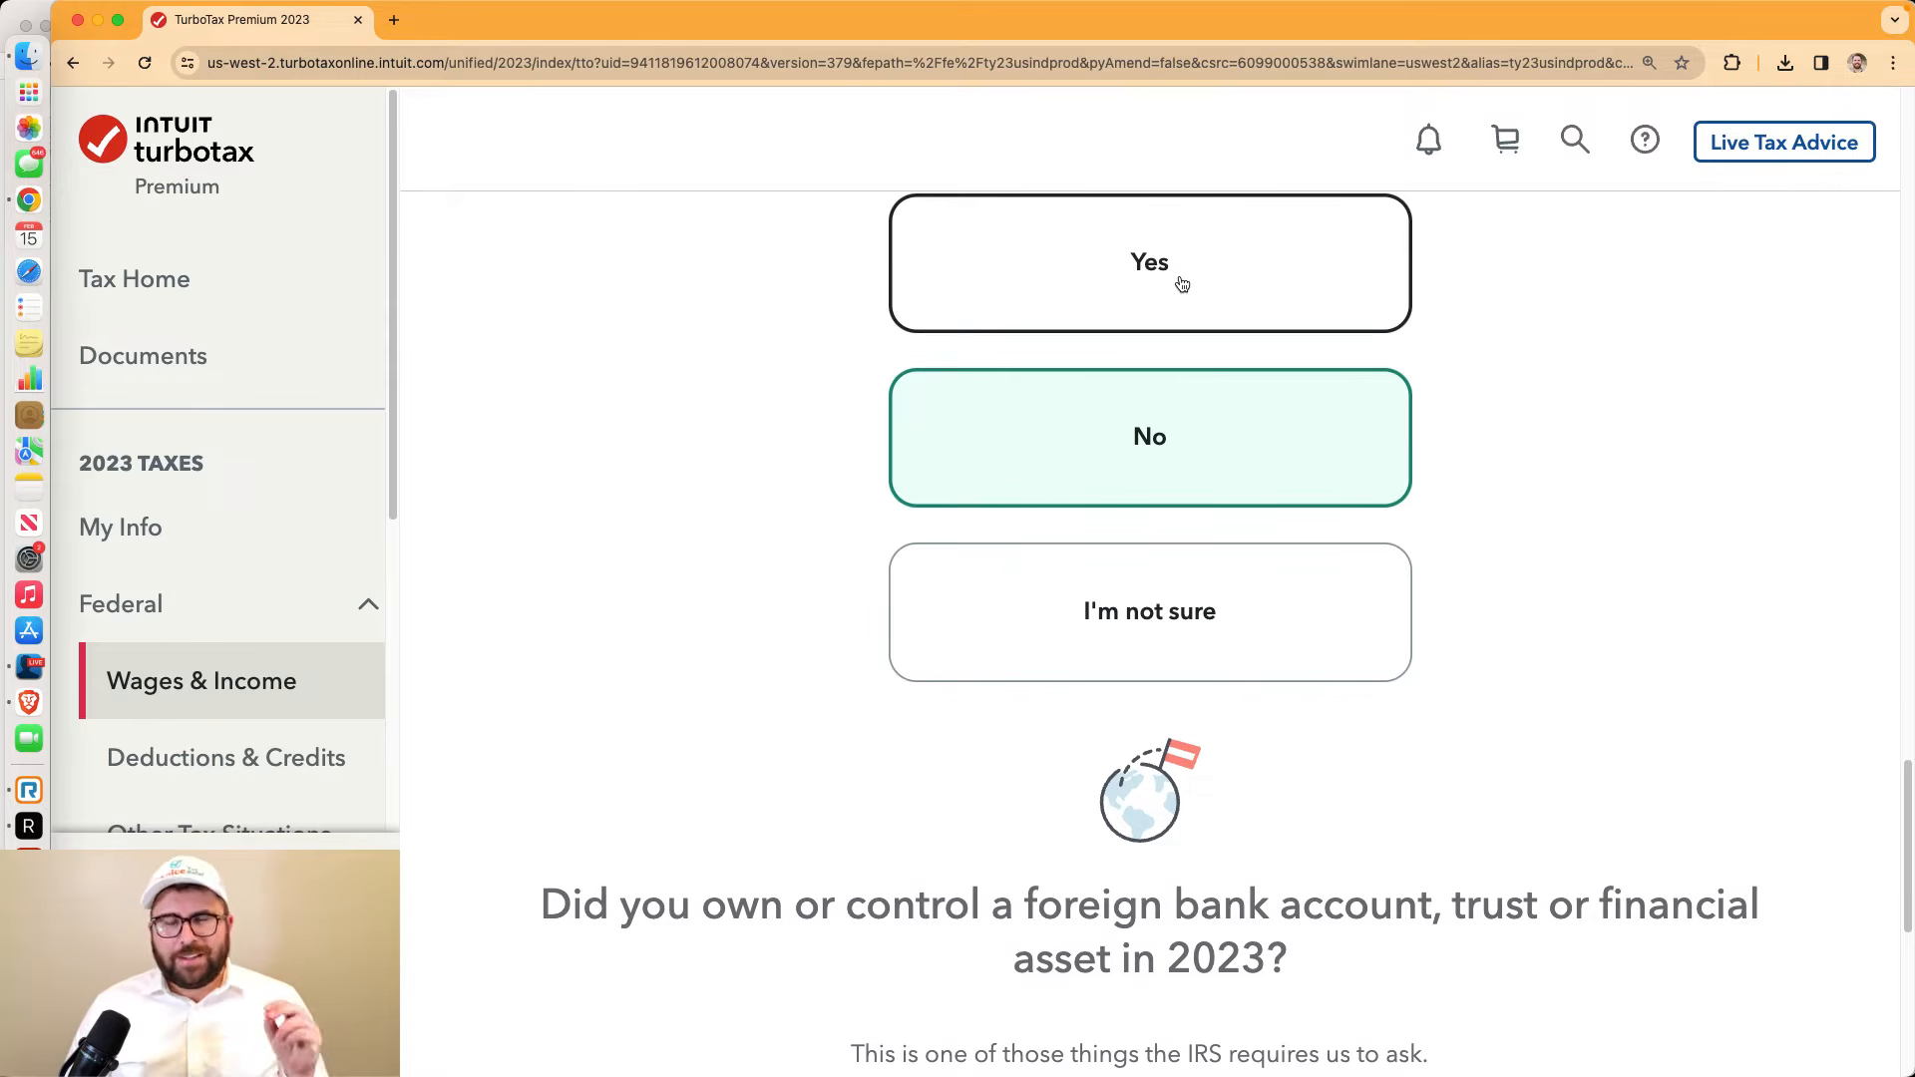
{"action": "scroll", "coordinate": [1183, 285], "scroll_direction": "up", "scroll_amount": 3}
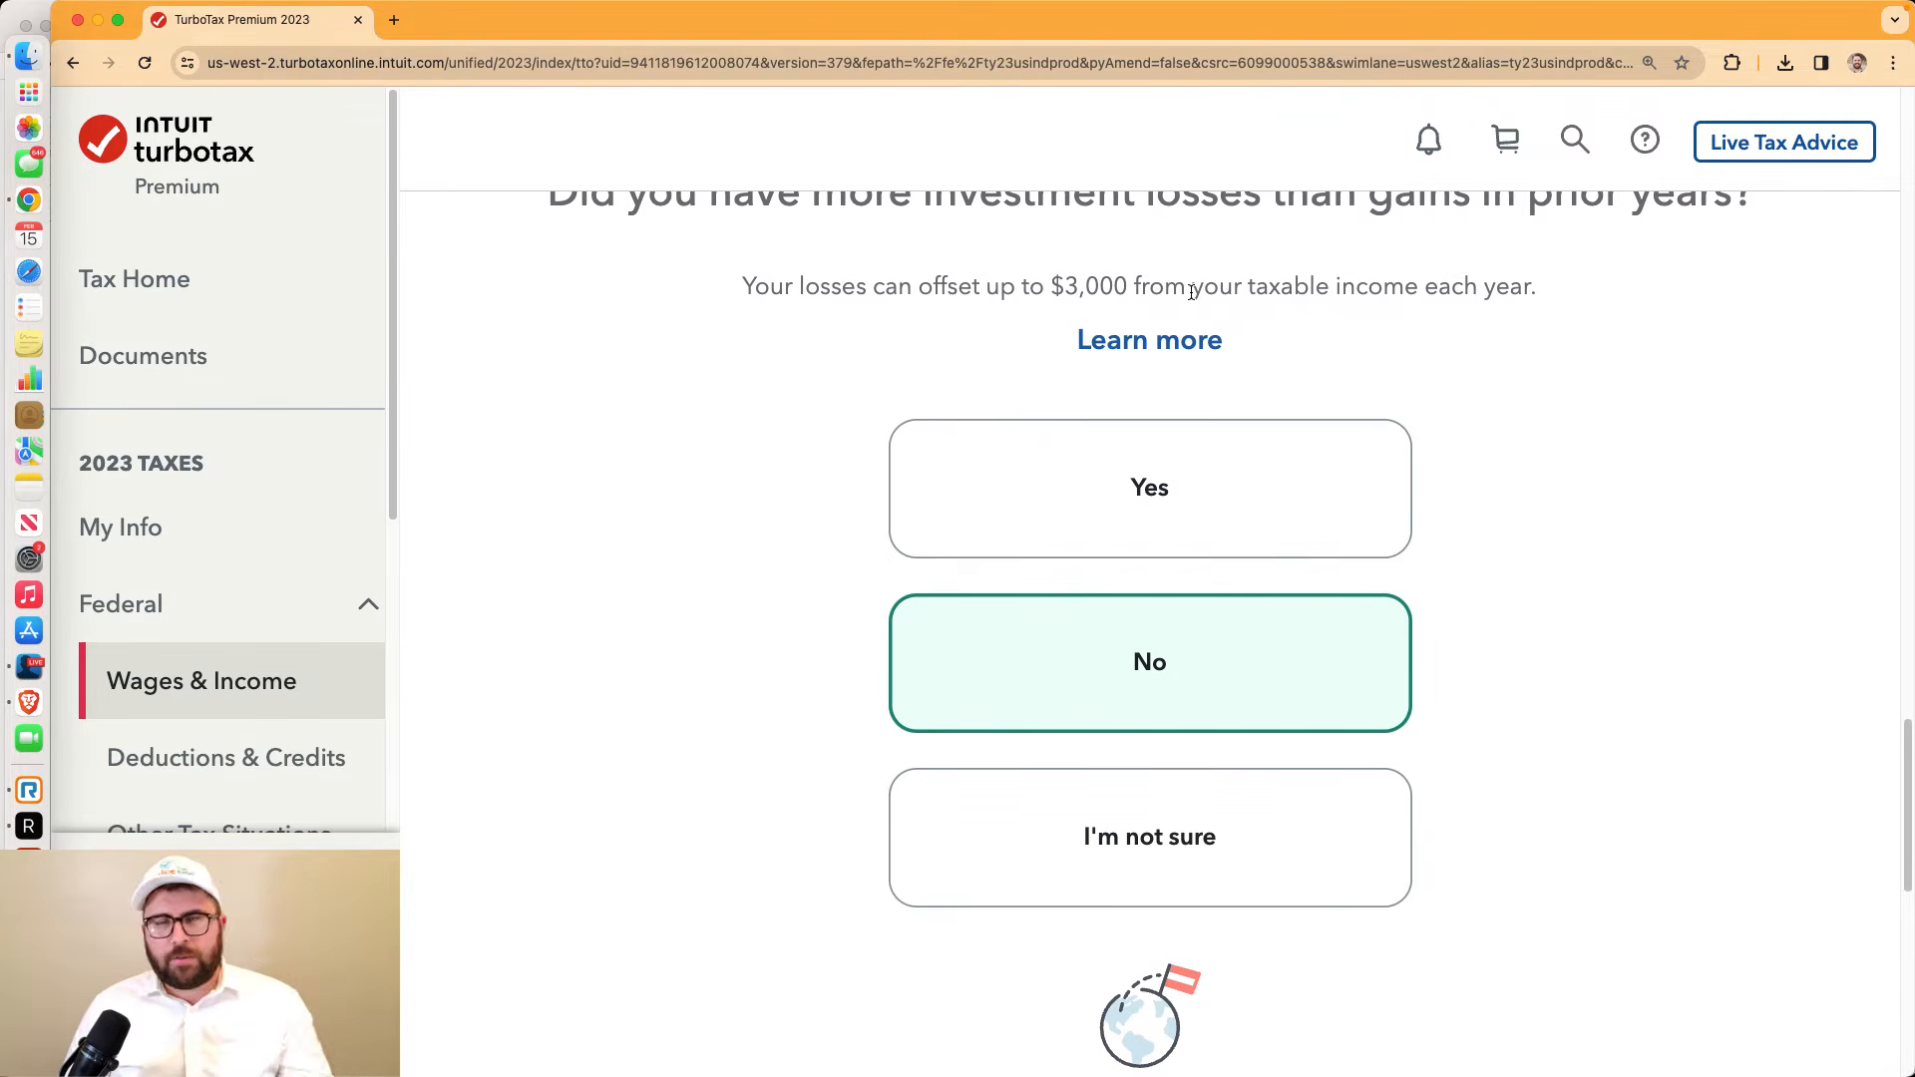
{"action": "scroll", "coordinate": [1242, 477], "scroll_direction": "up", "scroll_amount": 1}
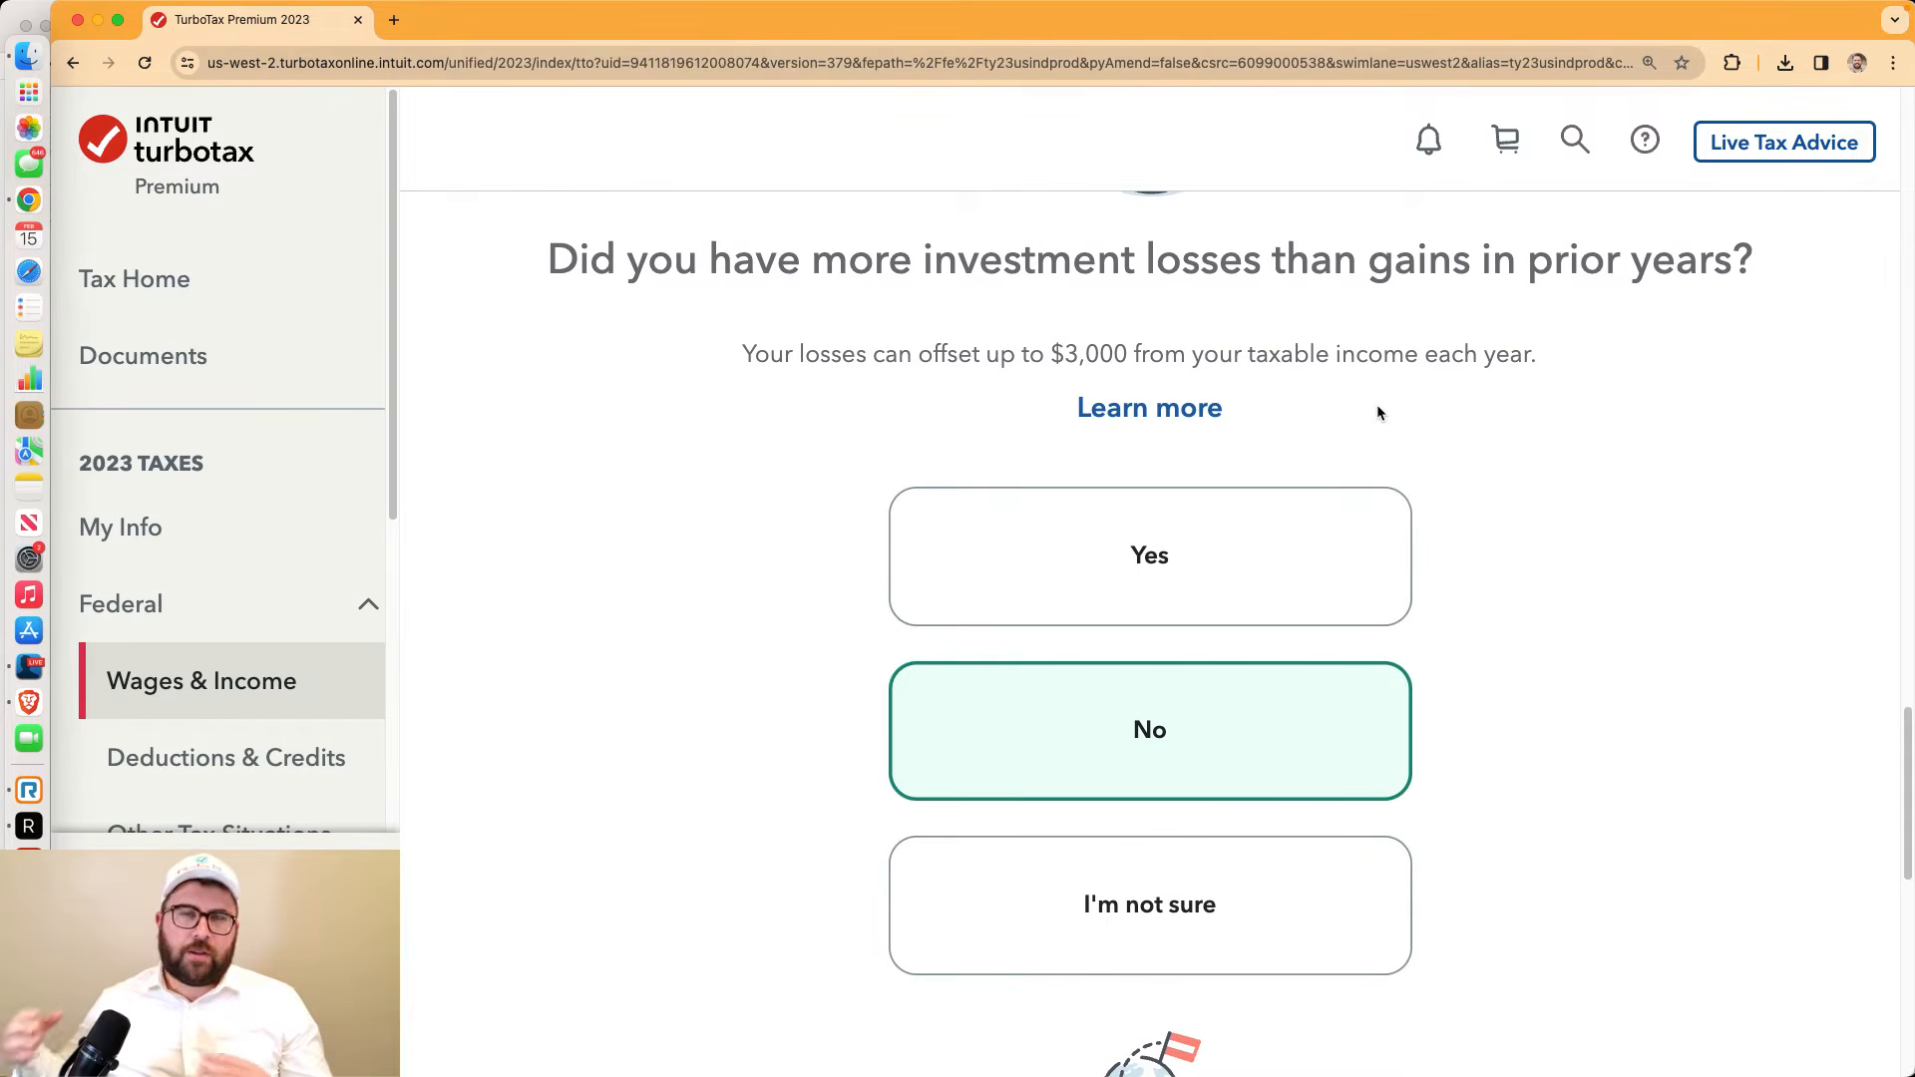
{"action": "left_click", "coordinate": [1292, 534]}
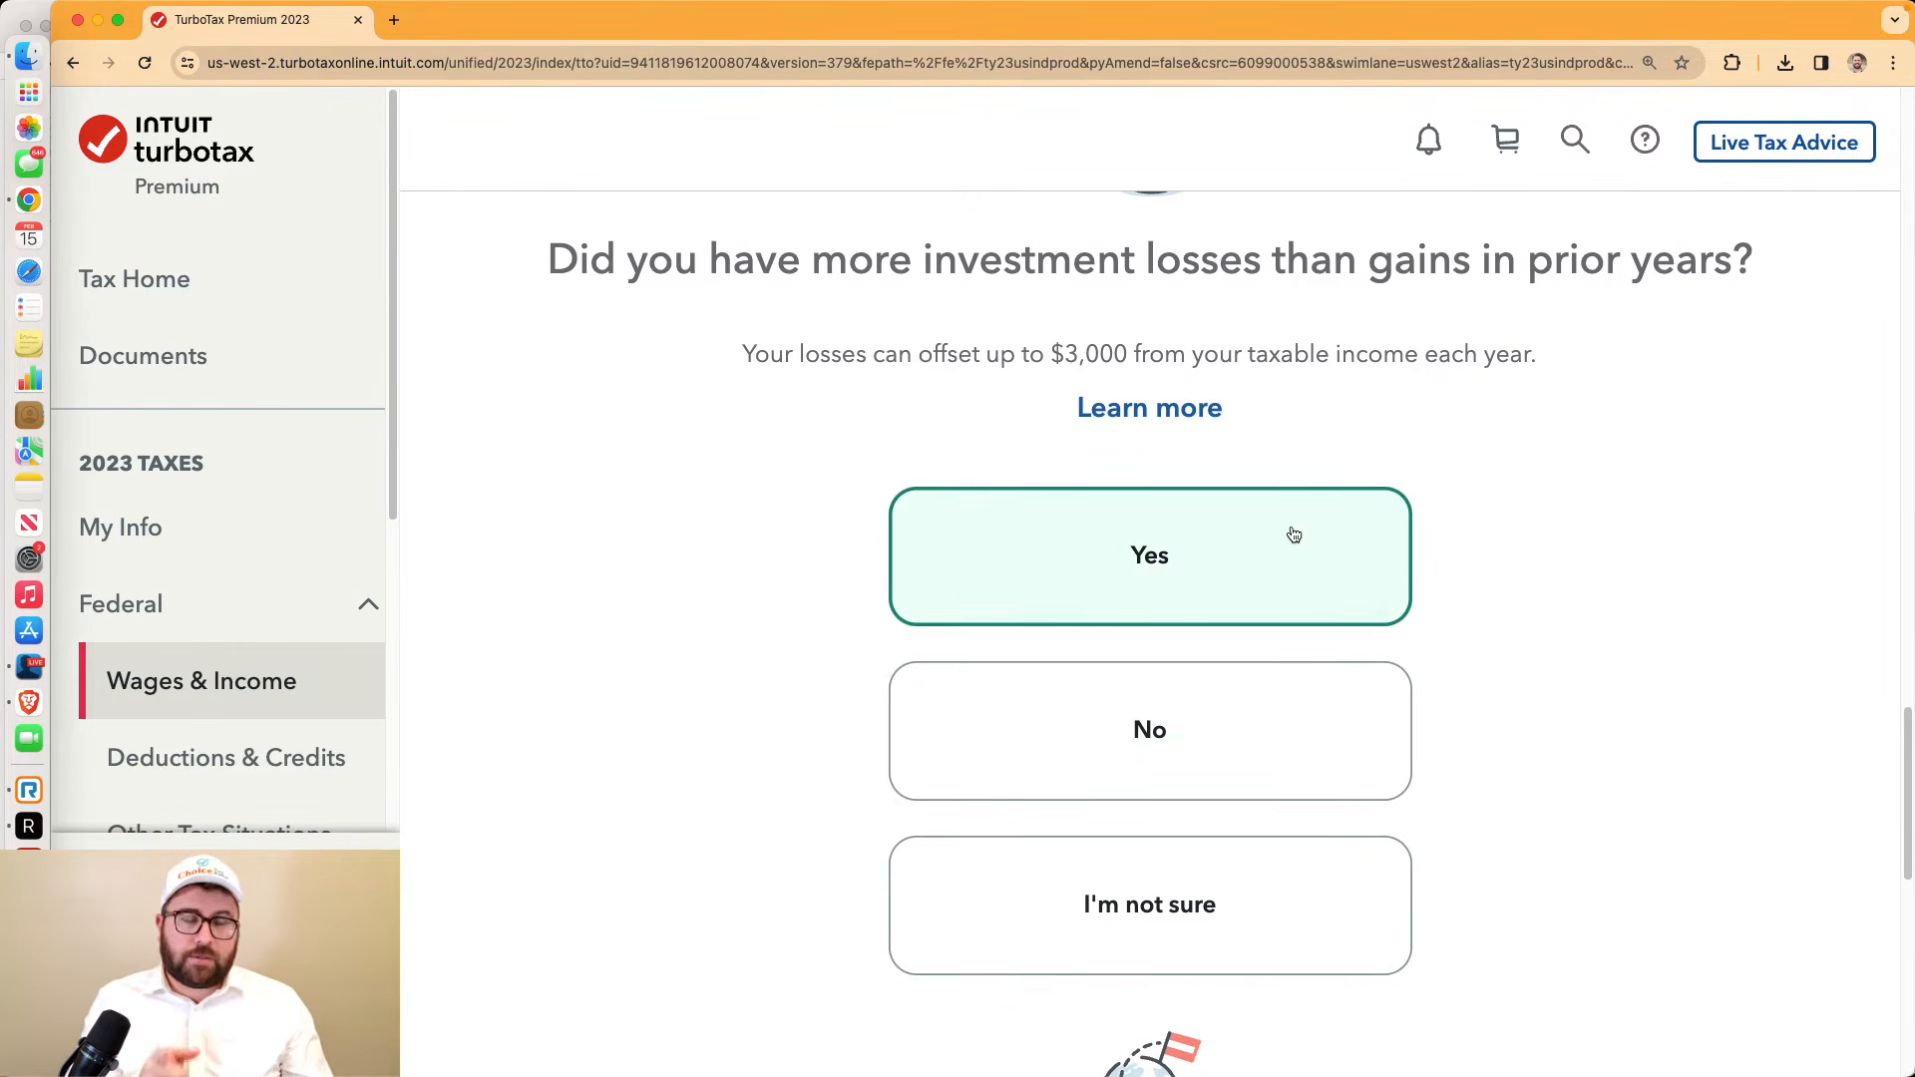
{"action": "left_click", "coordinate": [1245, 698]}
Answer No to foreign accounts and continue to Your income and expenses
{"action": "scroll", "coordinate": [1243, 686], "scroll_direction": "down", "scroll_amount": 2}
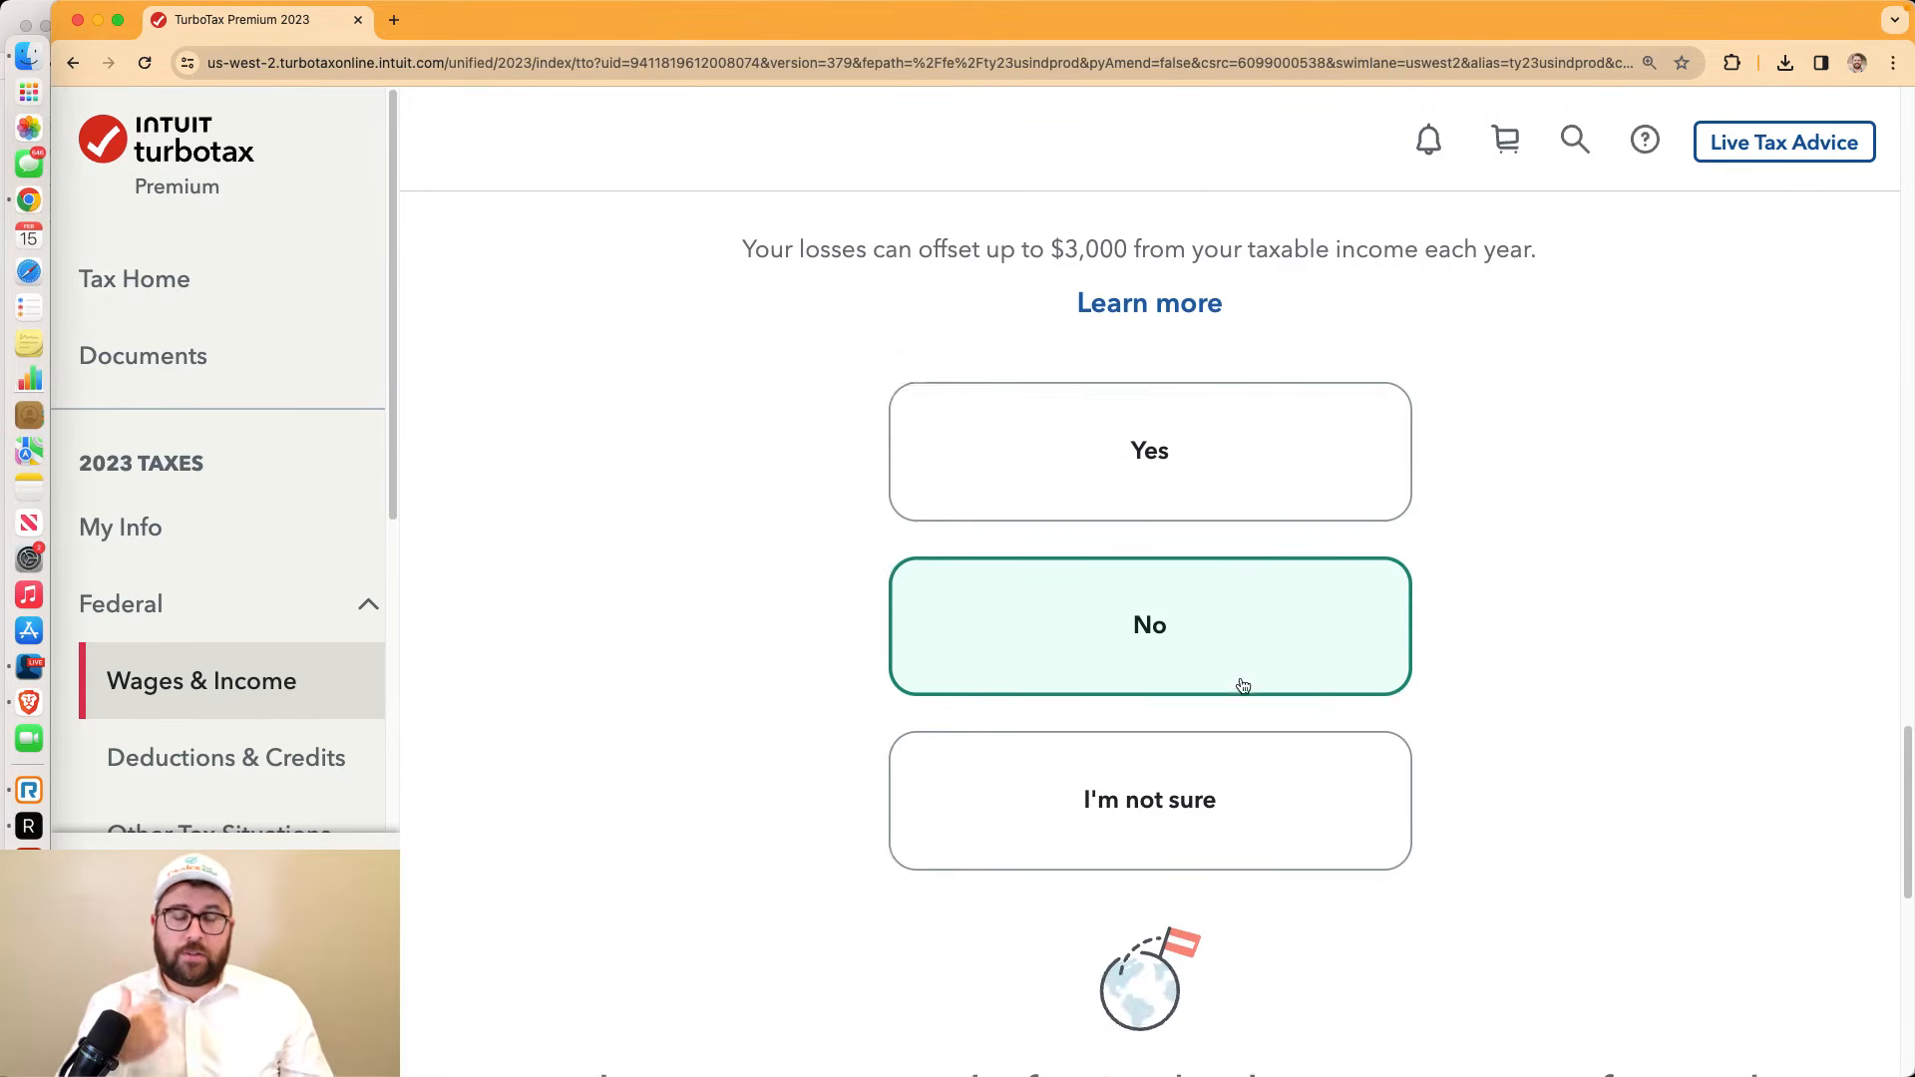
{"action": "scroll", "coordinate": [1243, 686], "scroll_direction": "down", "scroll_amount": 8}
{"action": "scroll", "coordinate": [1243, 686], "scroll_direction": "up", "scroll_amount": 1}
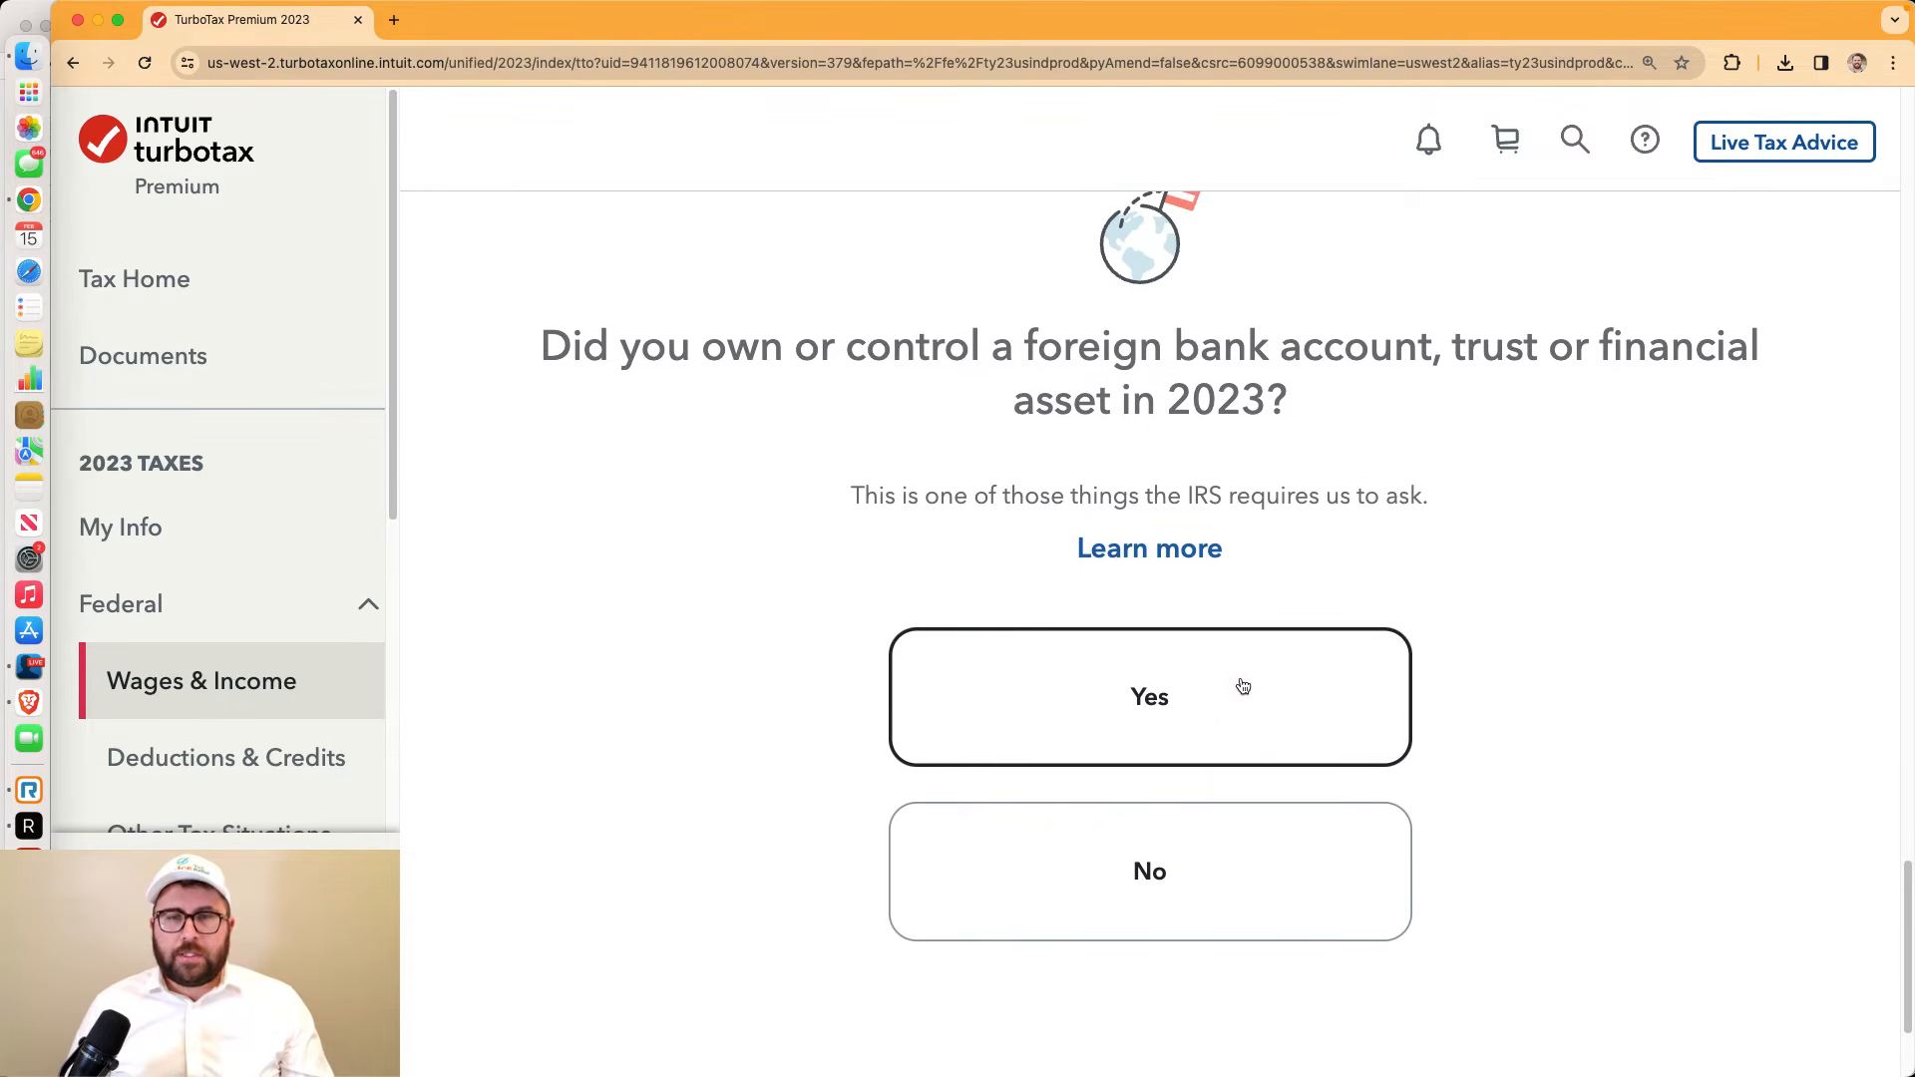
{"action": "left_click", "coordinate": [1210, 924]}
{"action": "scroll", "coordinate": [1407, 877], "scroll_direction": "down", "scroll_amount": 5}
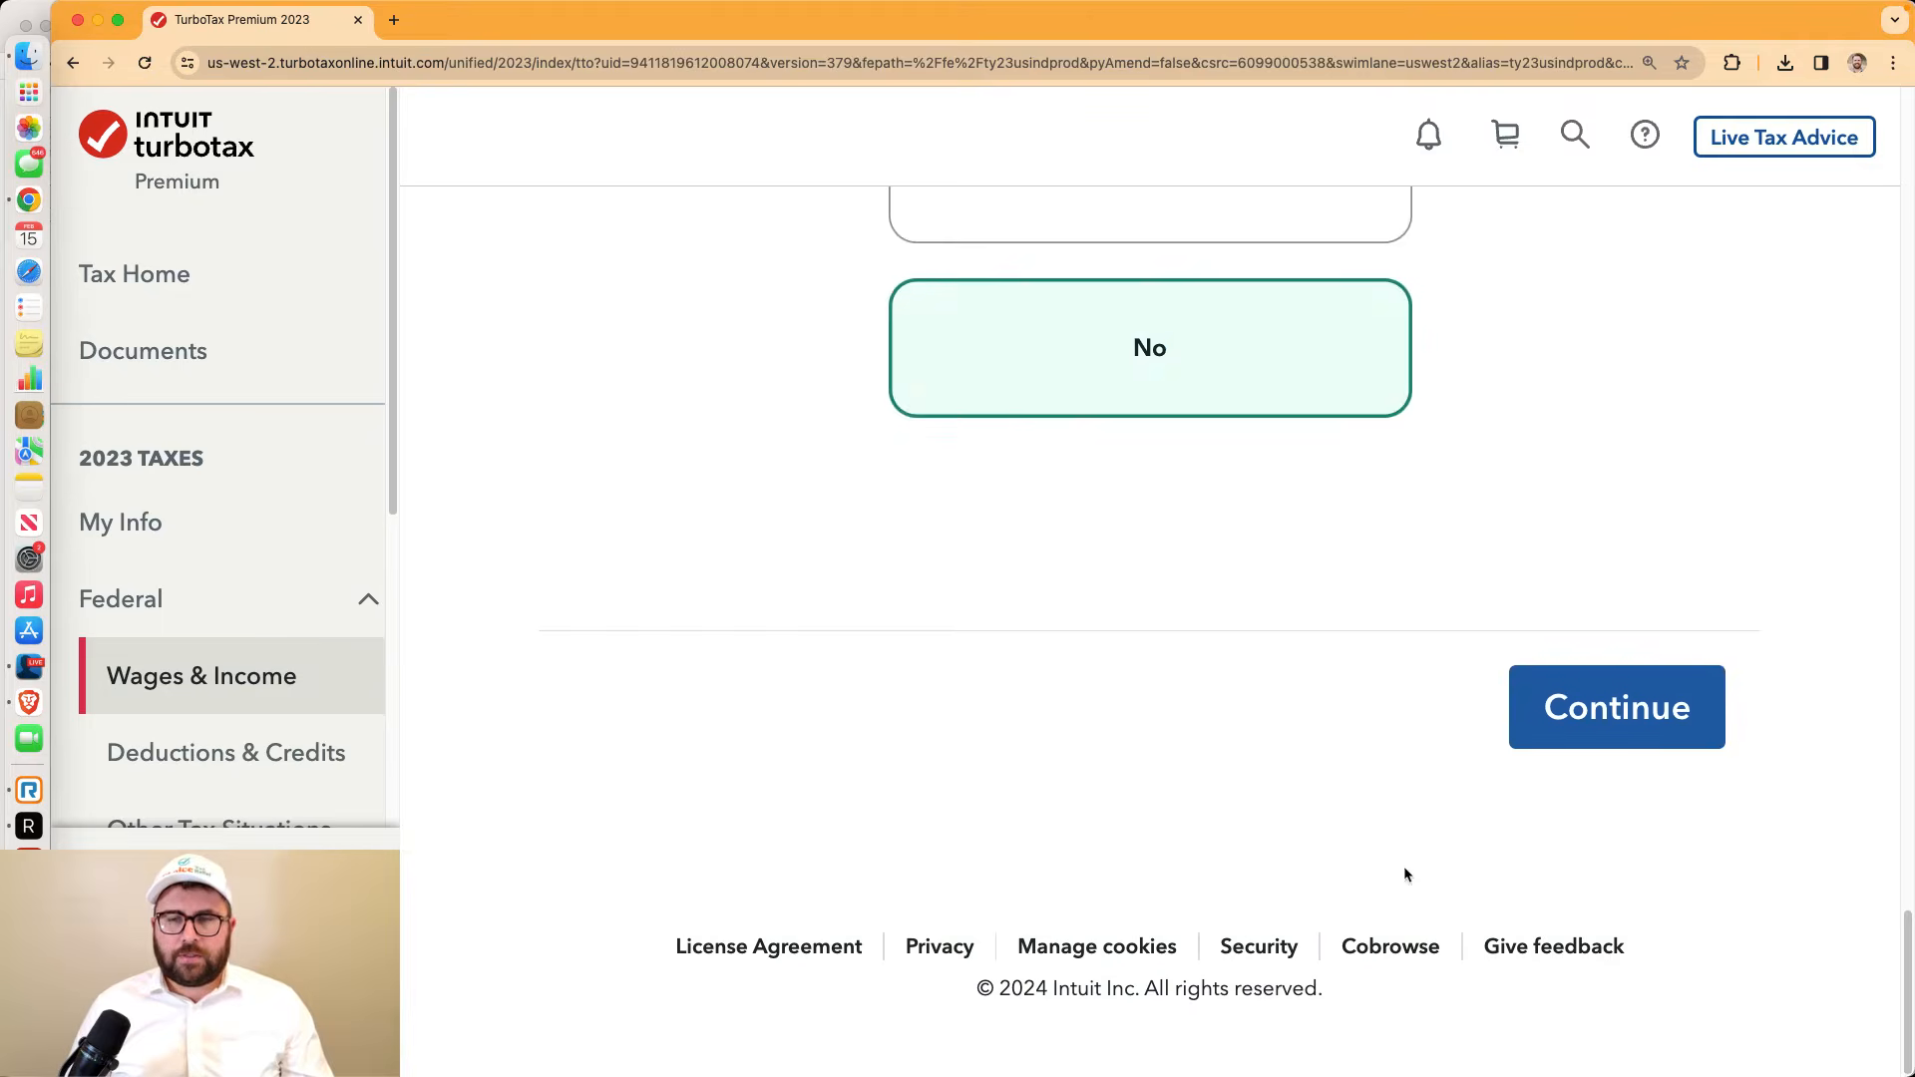
{"action": "left_click", "coordinate": [1547, 727]}
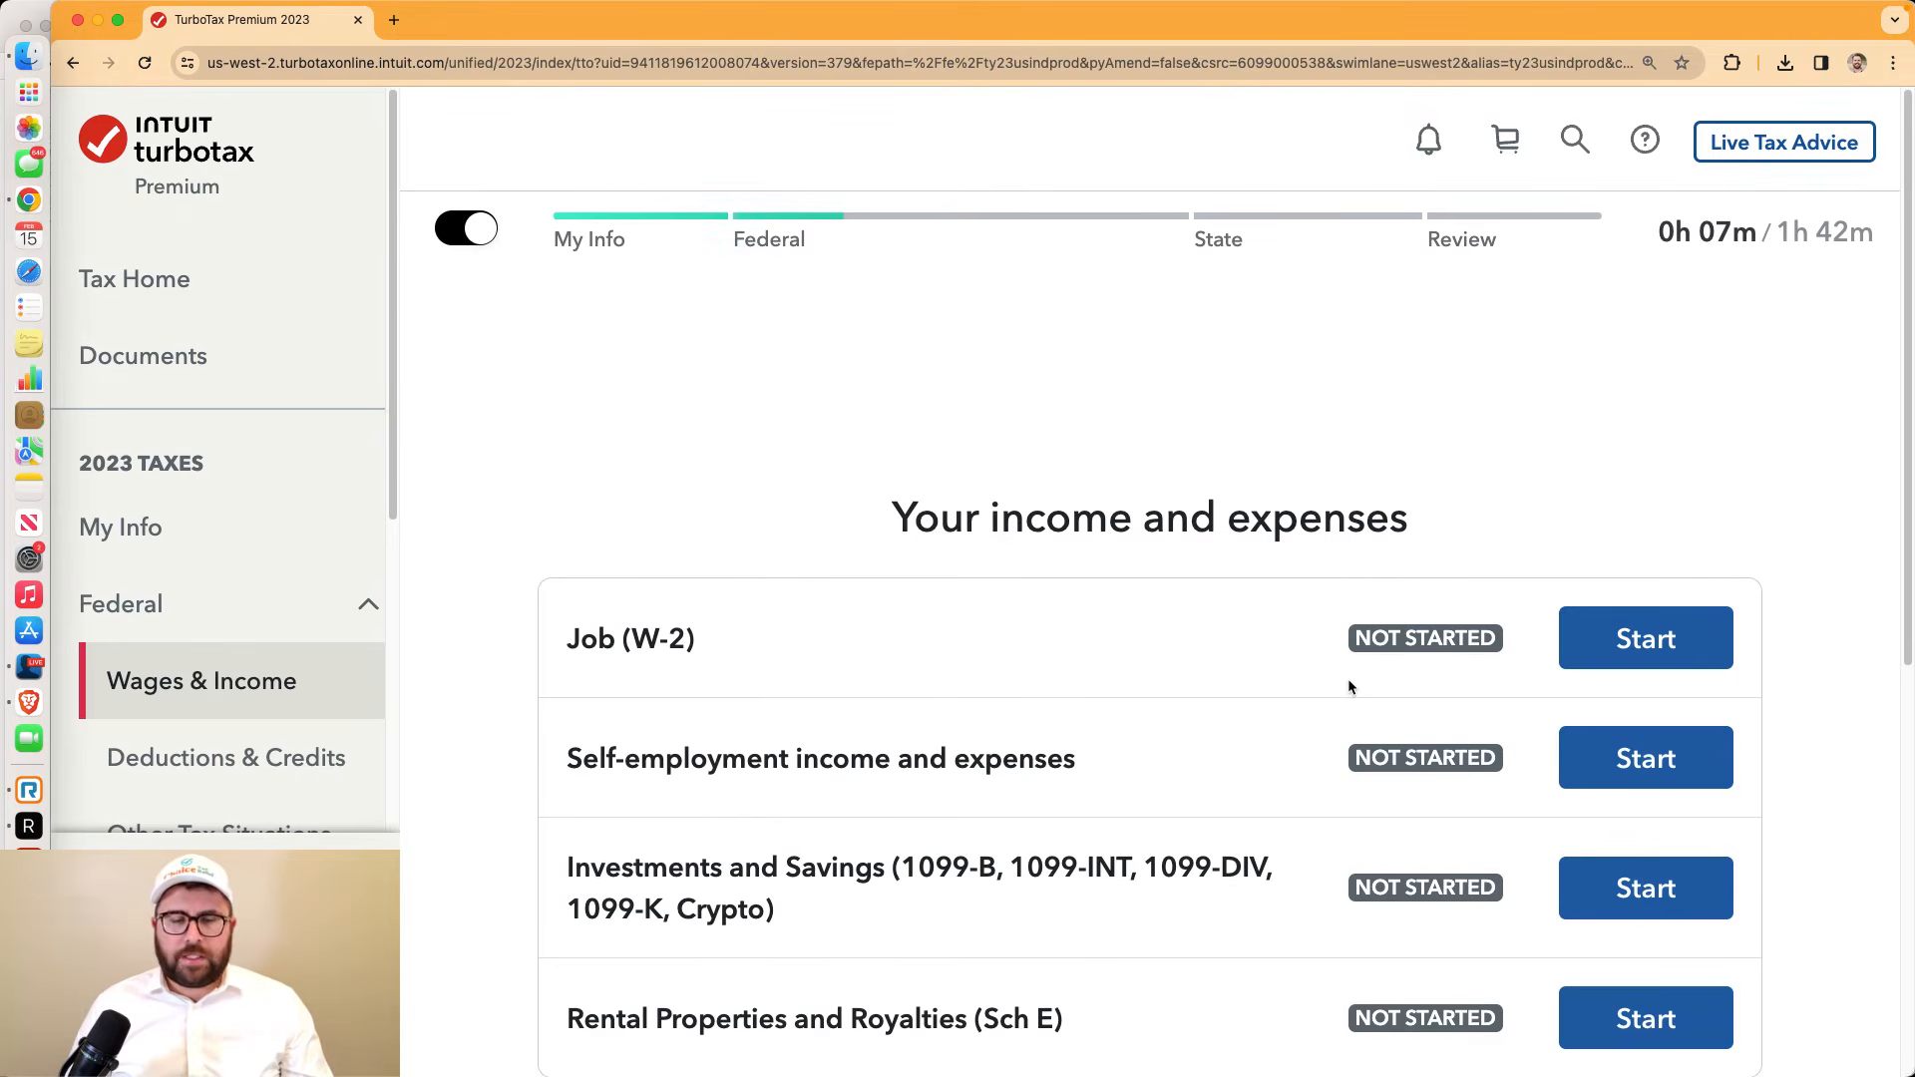
Point out the Self-employment and Rental Properties and Royalties (Sch E) income categories
{"action": "scroll", "coordinate": [1263, 661], "scroll_direction": "down", "scroll_amount": 3}
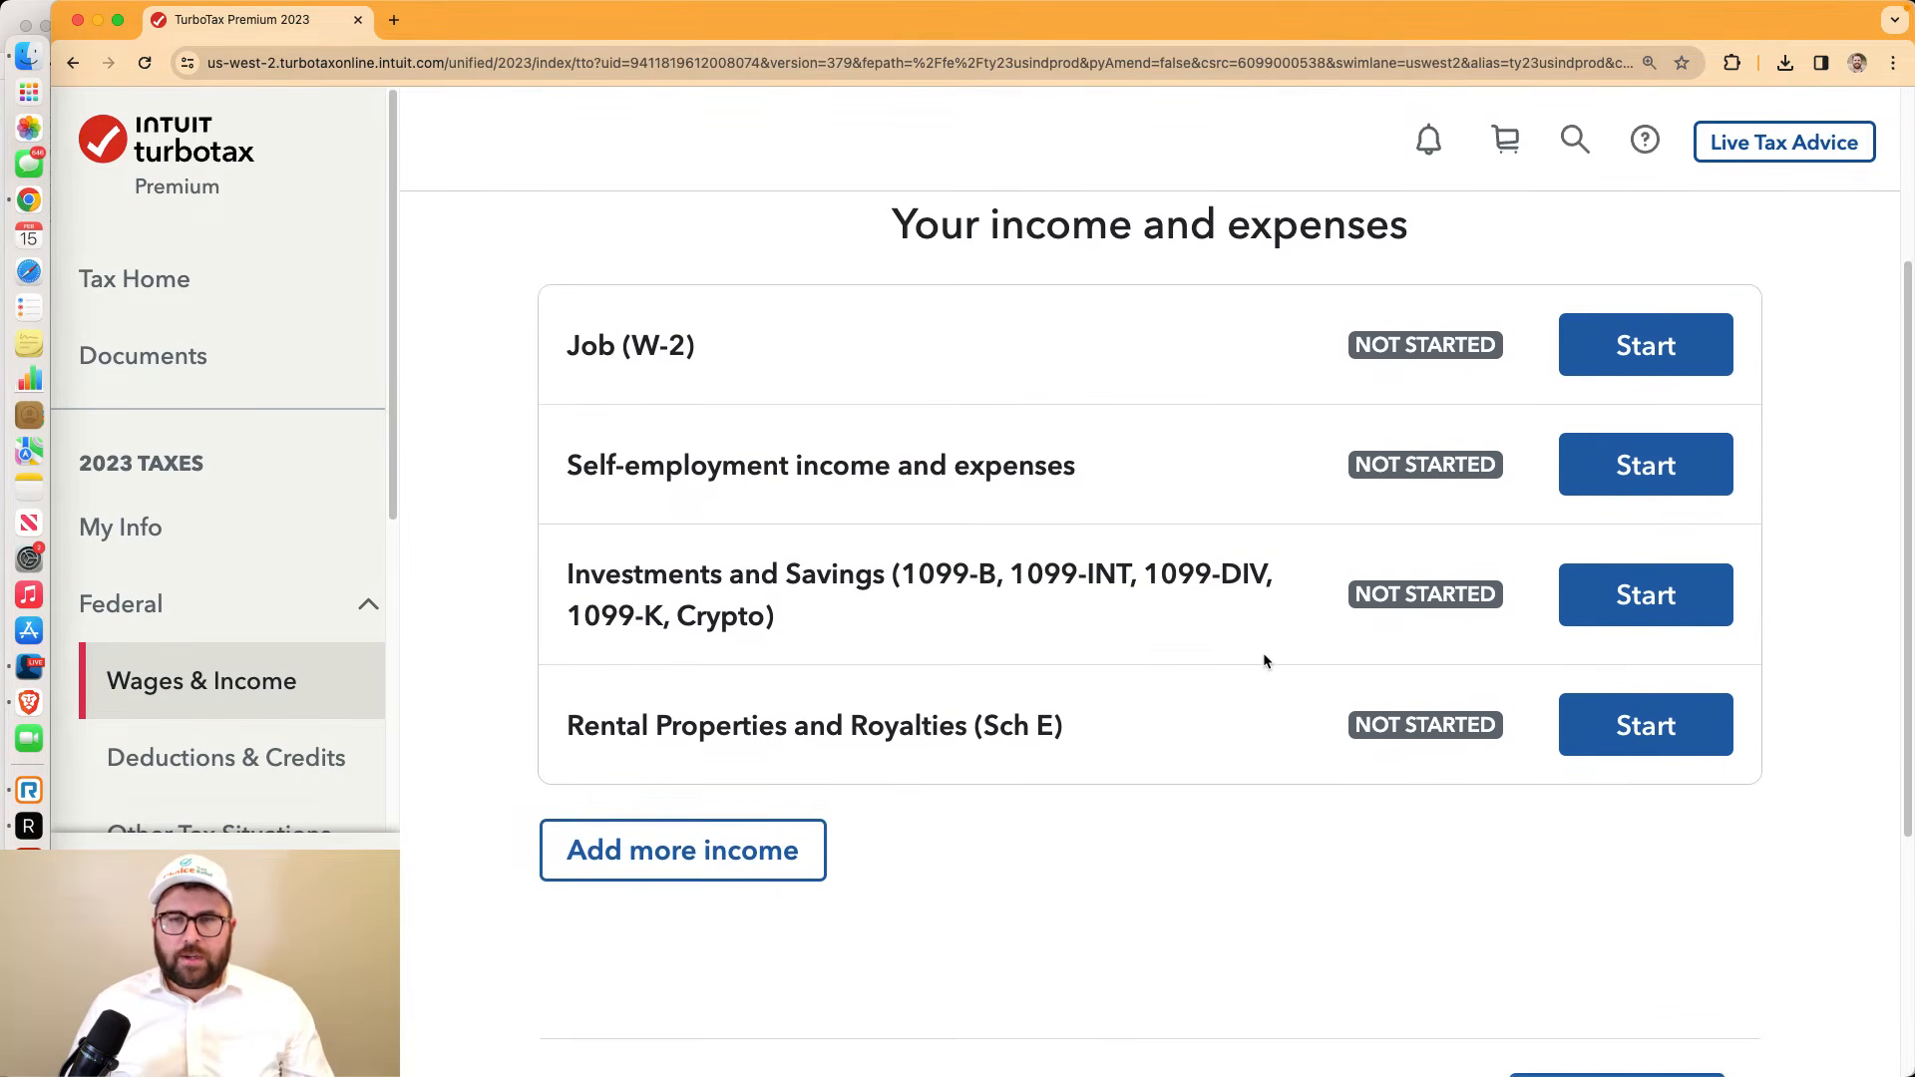
{"action": "scroll", "coordinate": [1262, 660], "scroll_direction": "up", "scroll_amount": 1}
{"action": "left_click_drag", "start_coordinate": [1090, 546], "coordinate": [571, 495]}
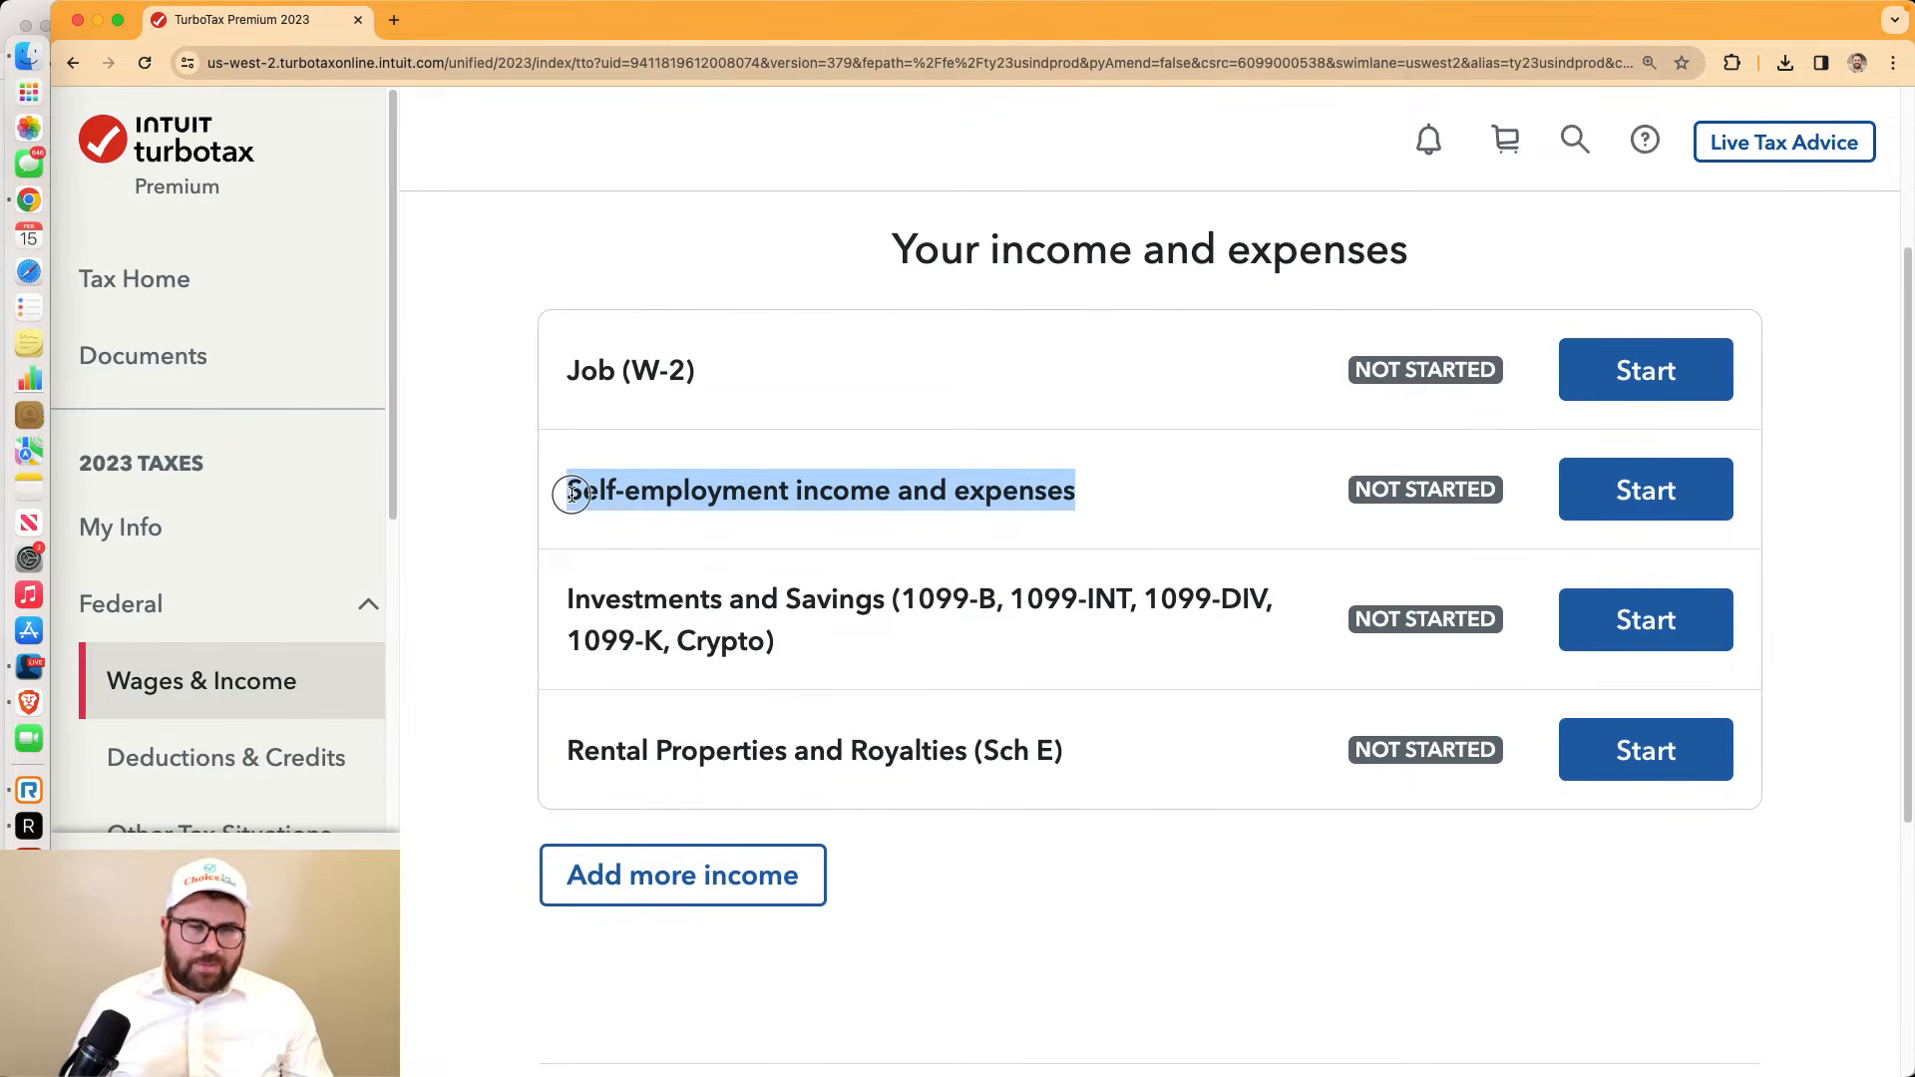
{"action": "left_click_drag", "start_coordinate": [1083, 768], "coordinate": [554, 766]}
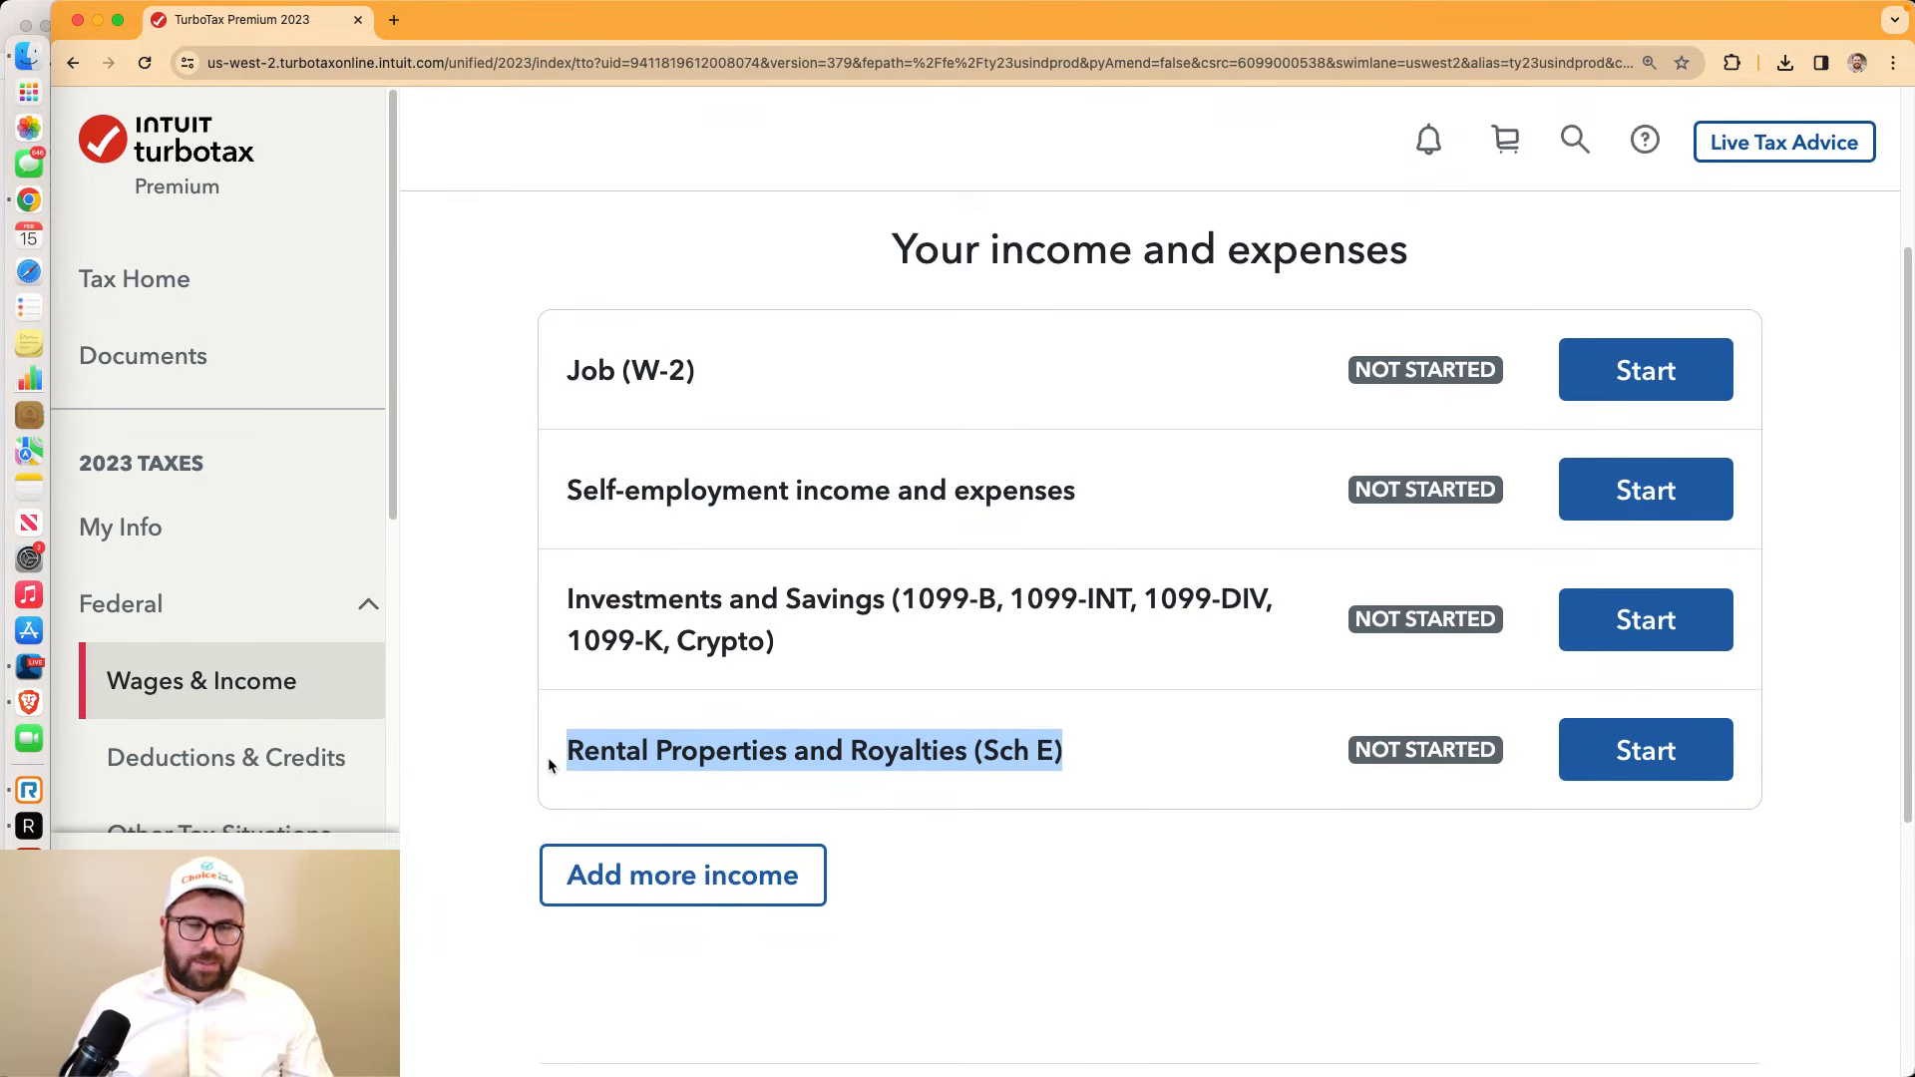
Start Job (W-2) income, choose Work on my W-2, and reach the employer ID page
{"action": "left_click", "coordinate": [1667, 355]}
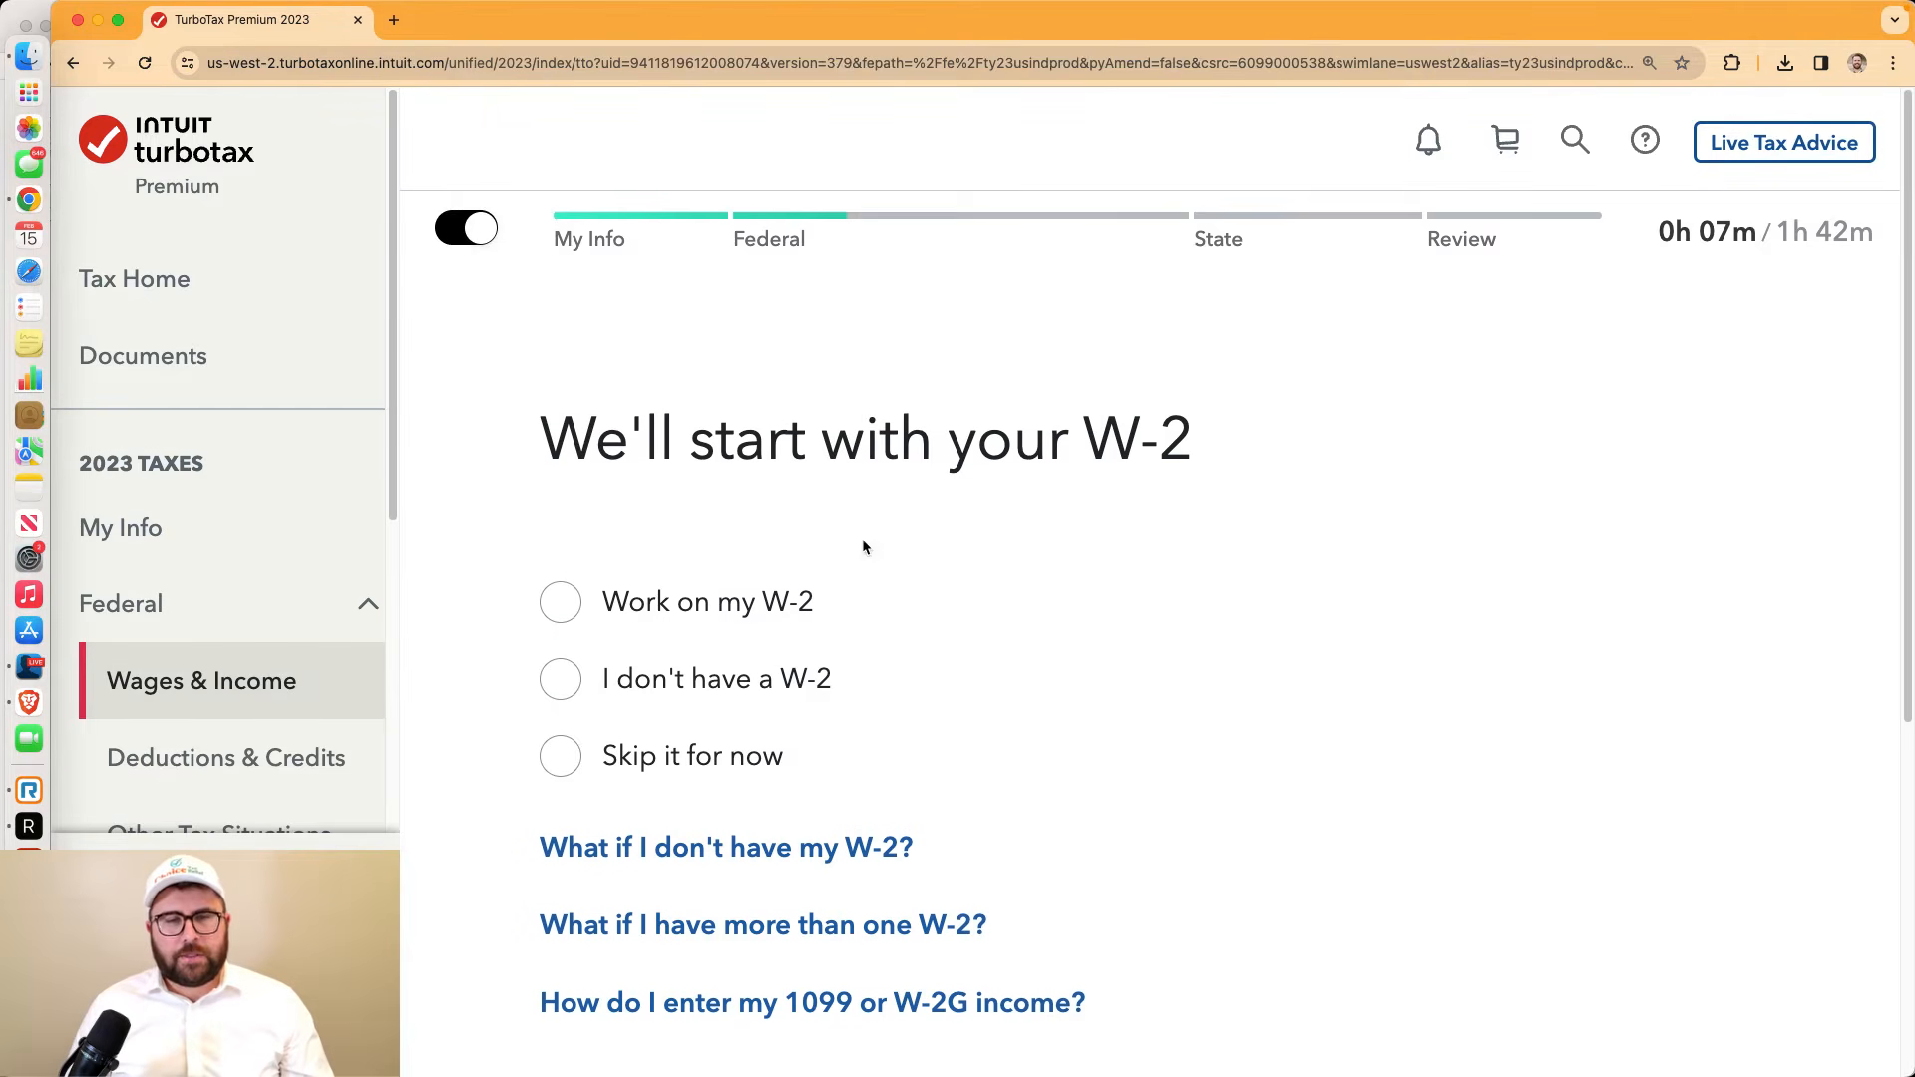
{"action": "scroll", "coordinate": [859, 539], "scroll_direction": "down", "scroll_amount": 3}
{"action": "left_click", "coordinate": [571, 433]}
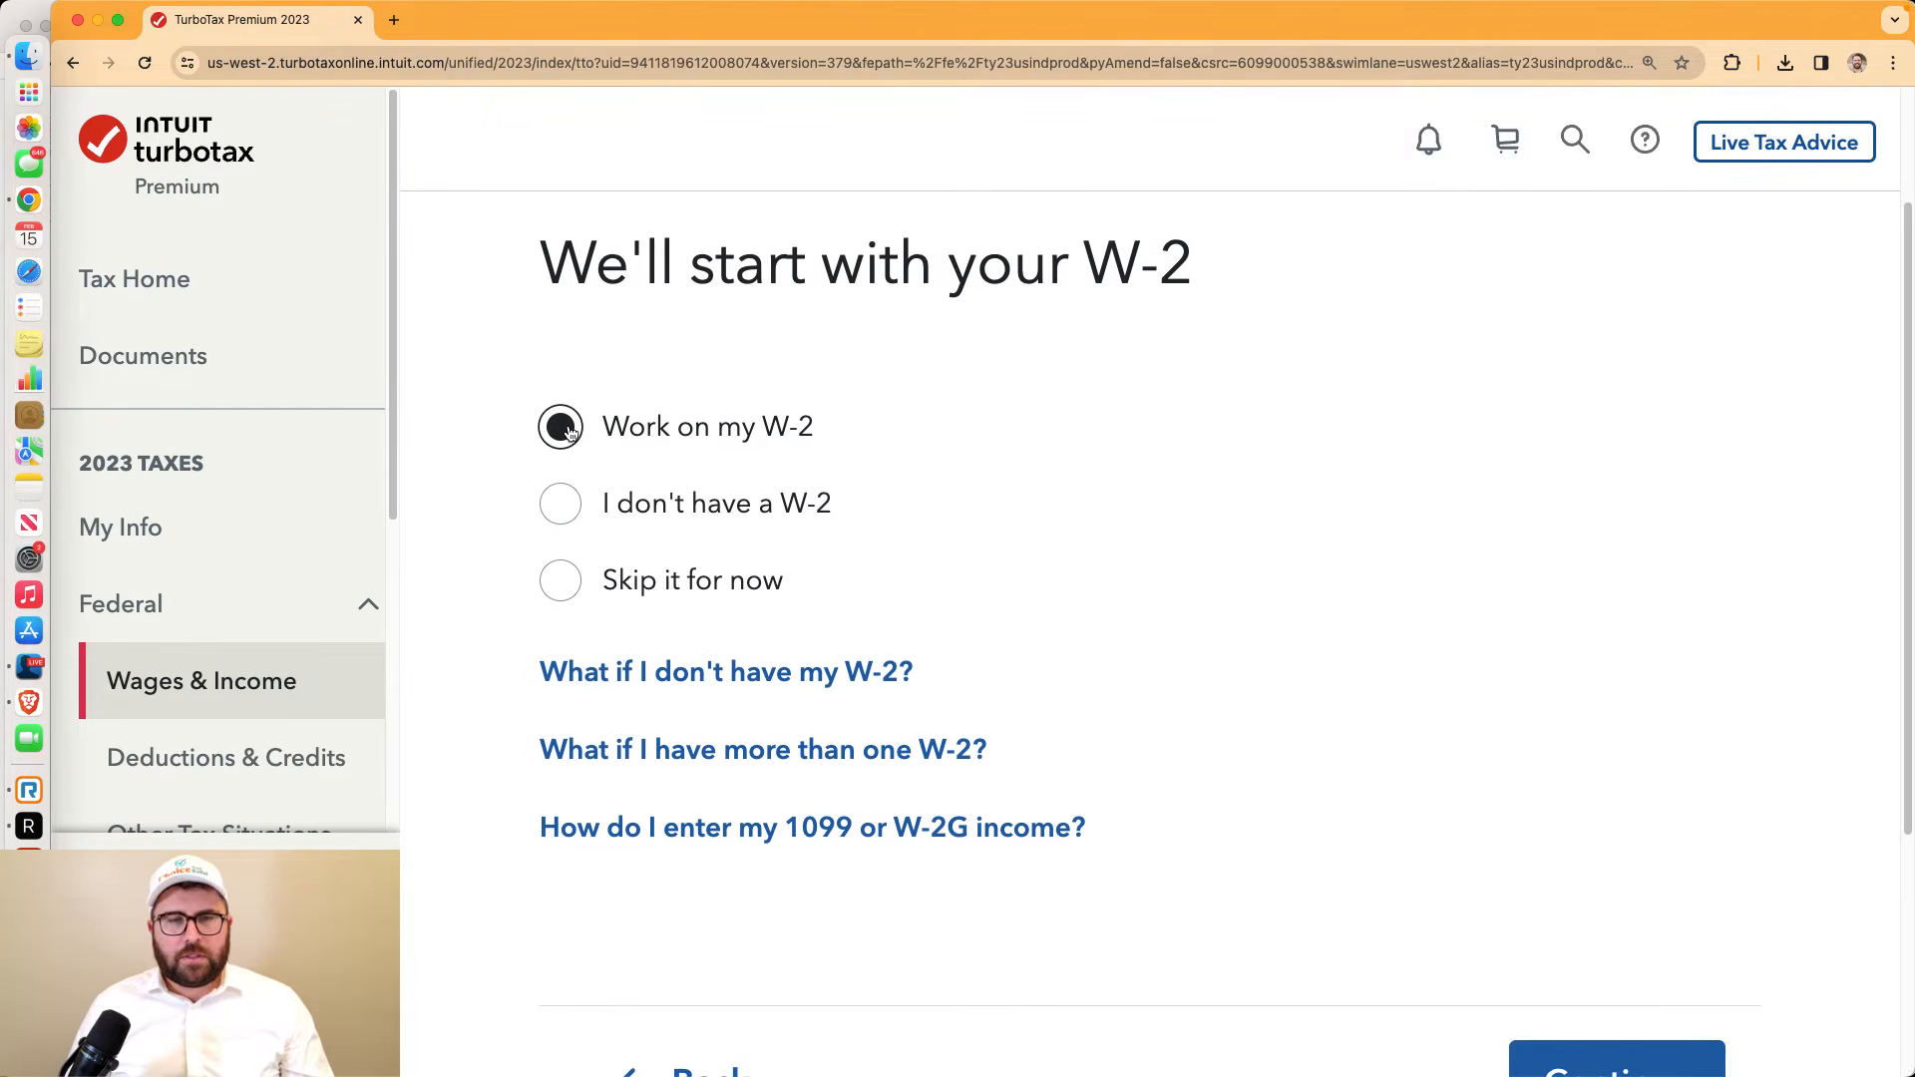
{"action": "left_click", "coordinate": [1634, 1048]}
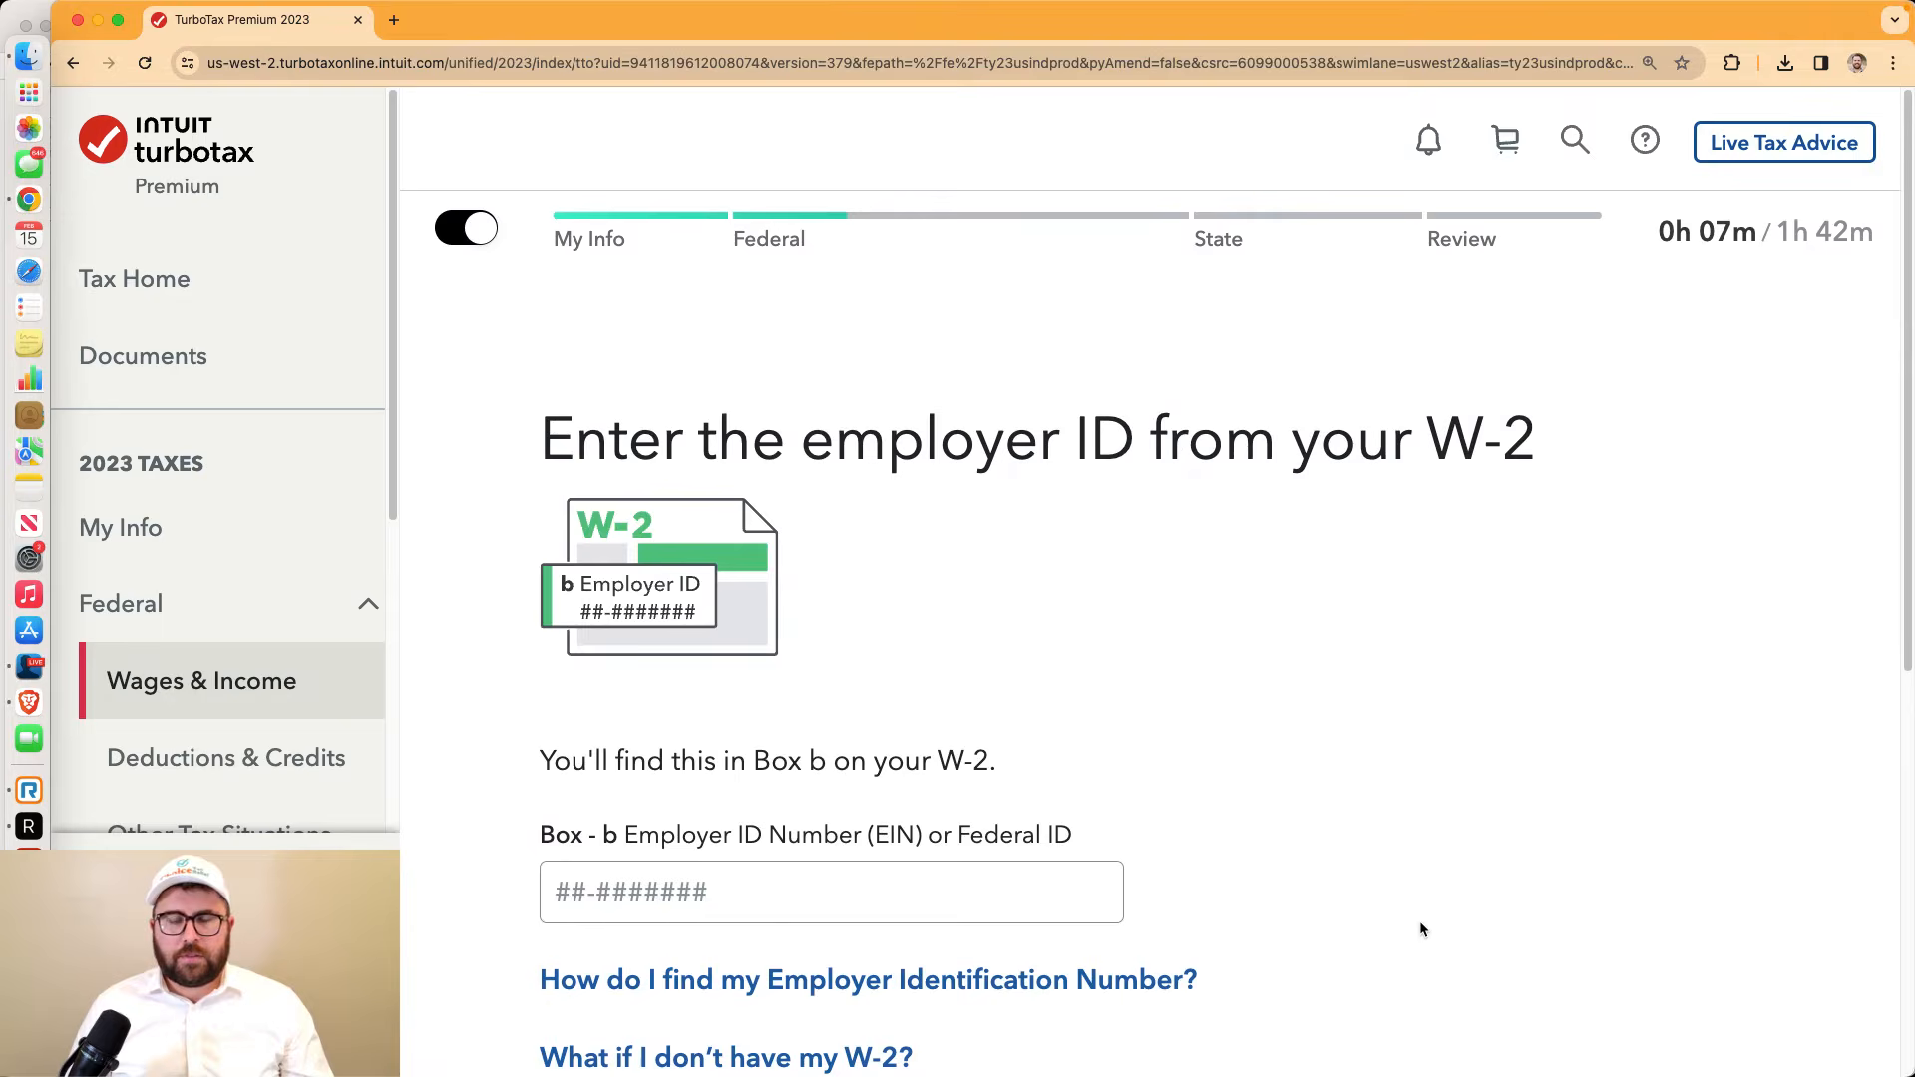
{"action": "scroll", "coordinate": [1307, 834], "scroll_direction": "down", "scroll_amount": 3}
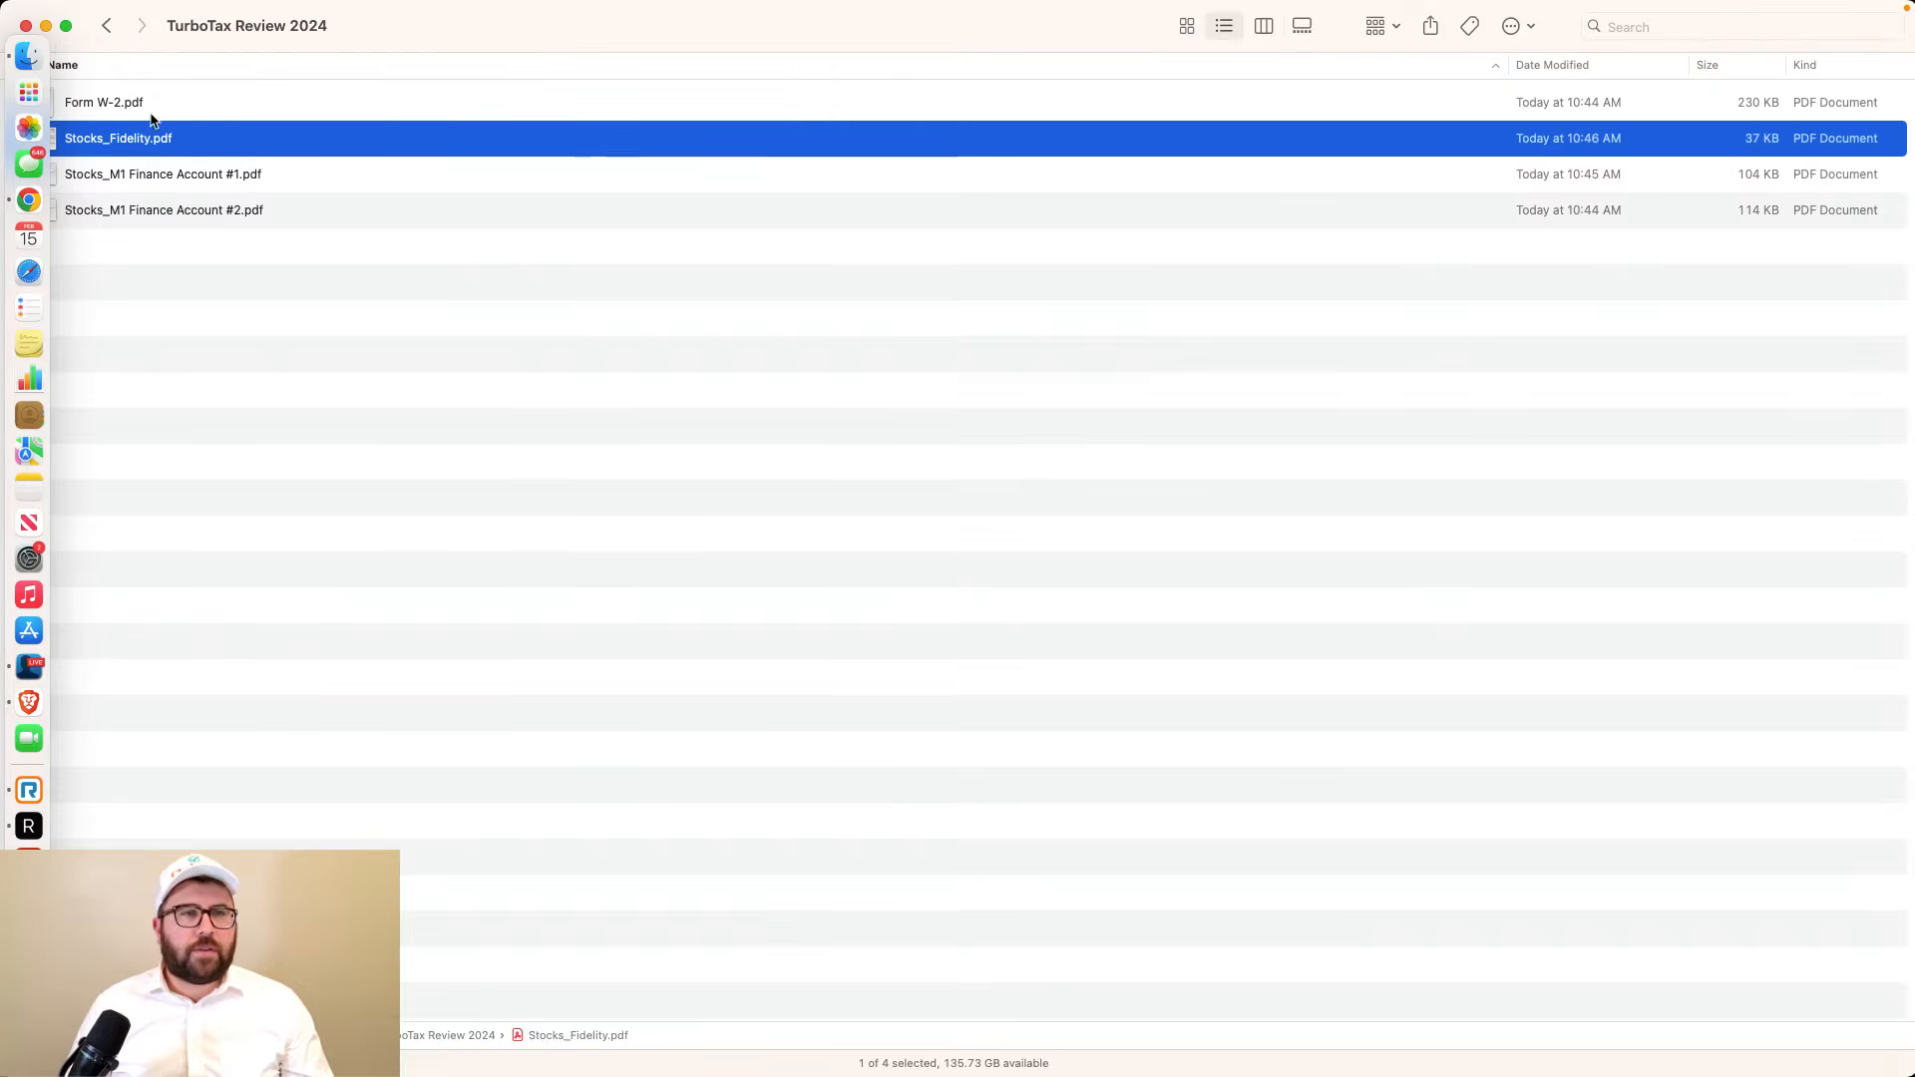
Open Form W-2.pdf from the TurboTax Review 2024 folder in Acrobat beside Chrome
{"action": "left_click", "coordinate": [148, 113]}
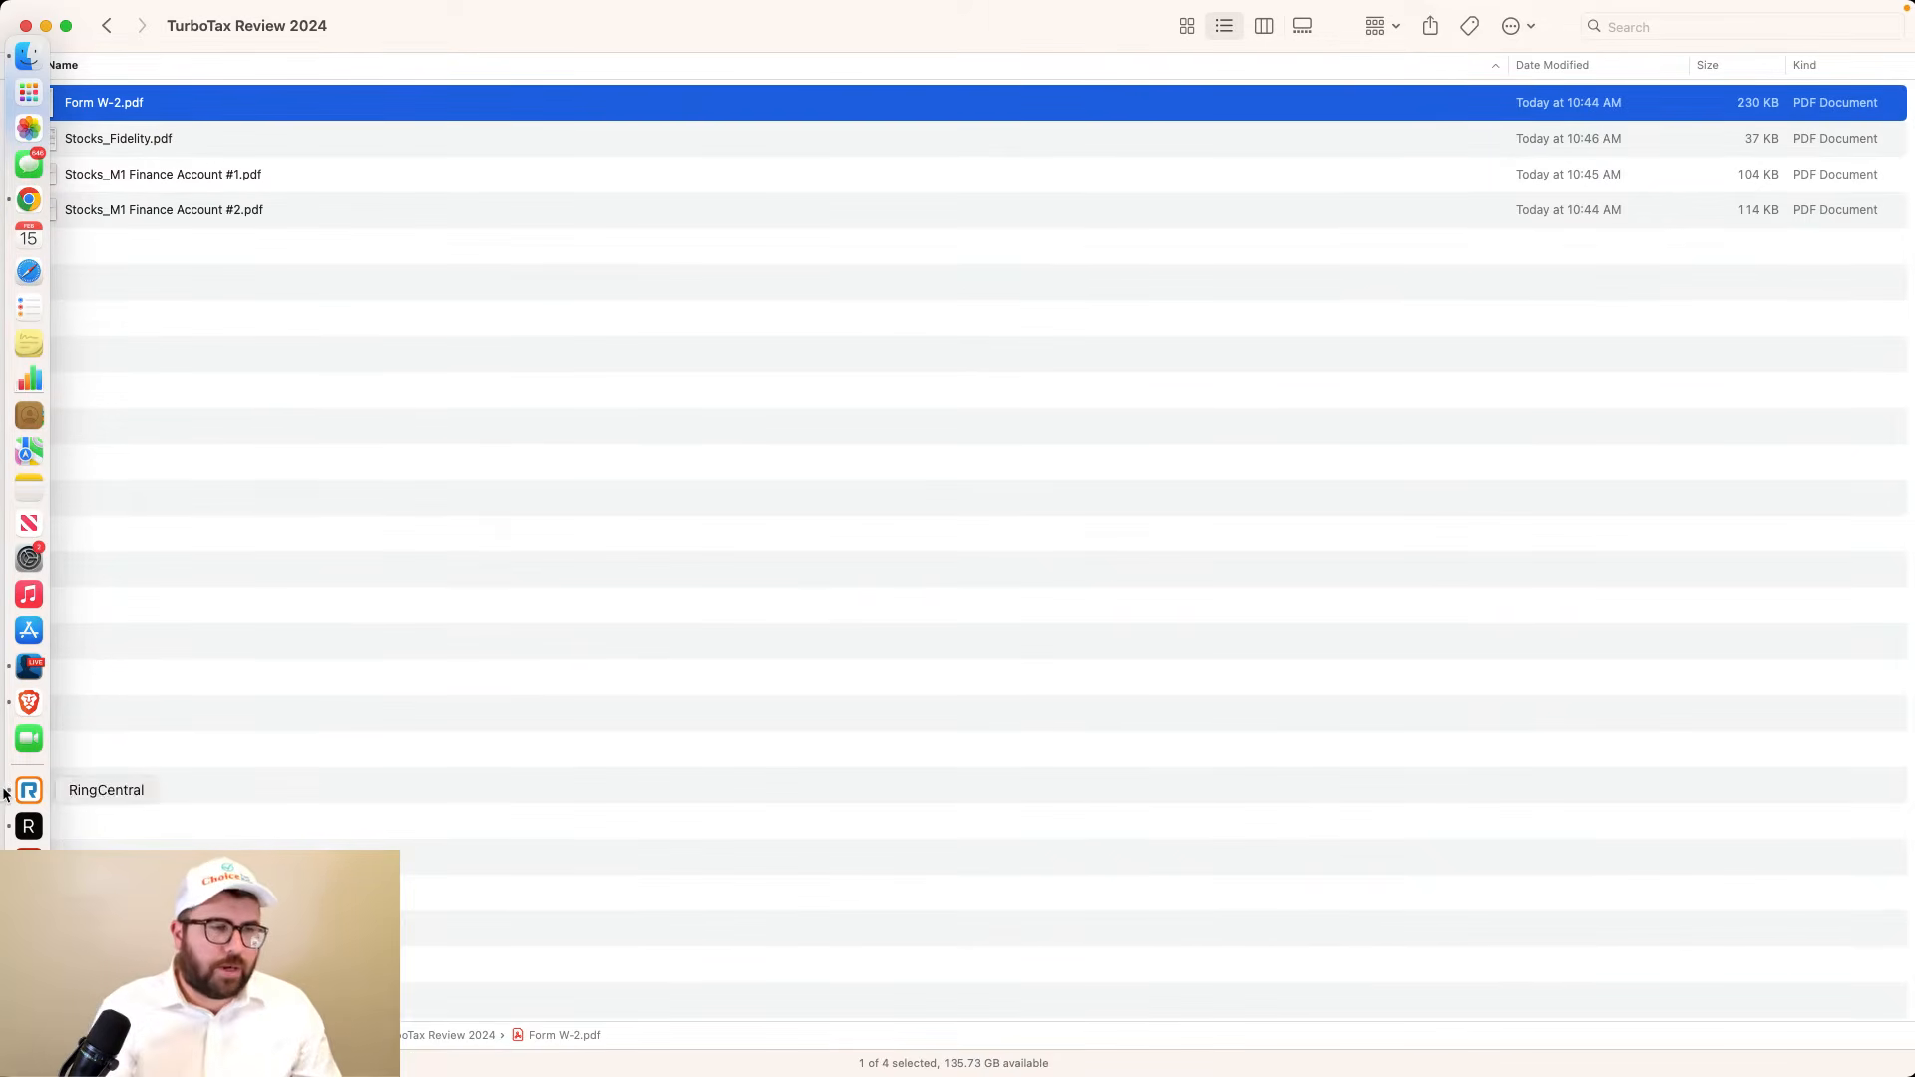
{"action": "left_click", "coordinate": [29, 862]}
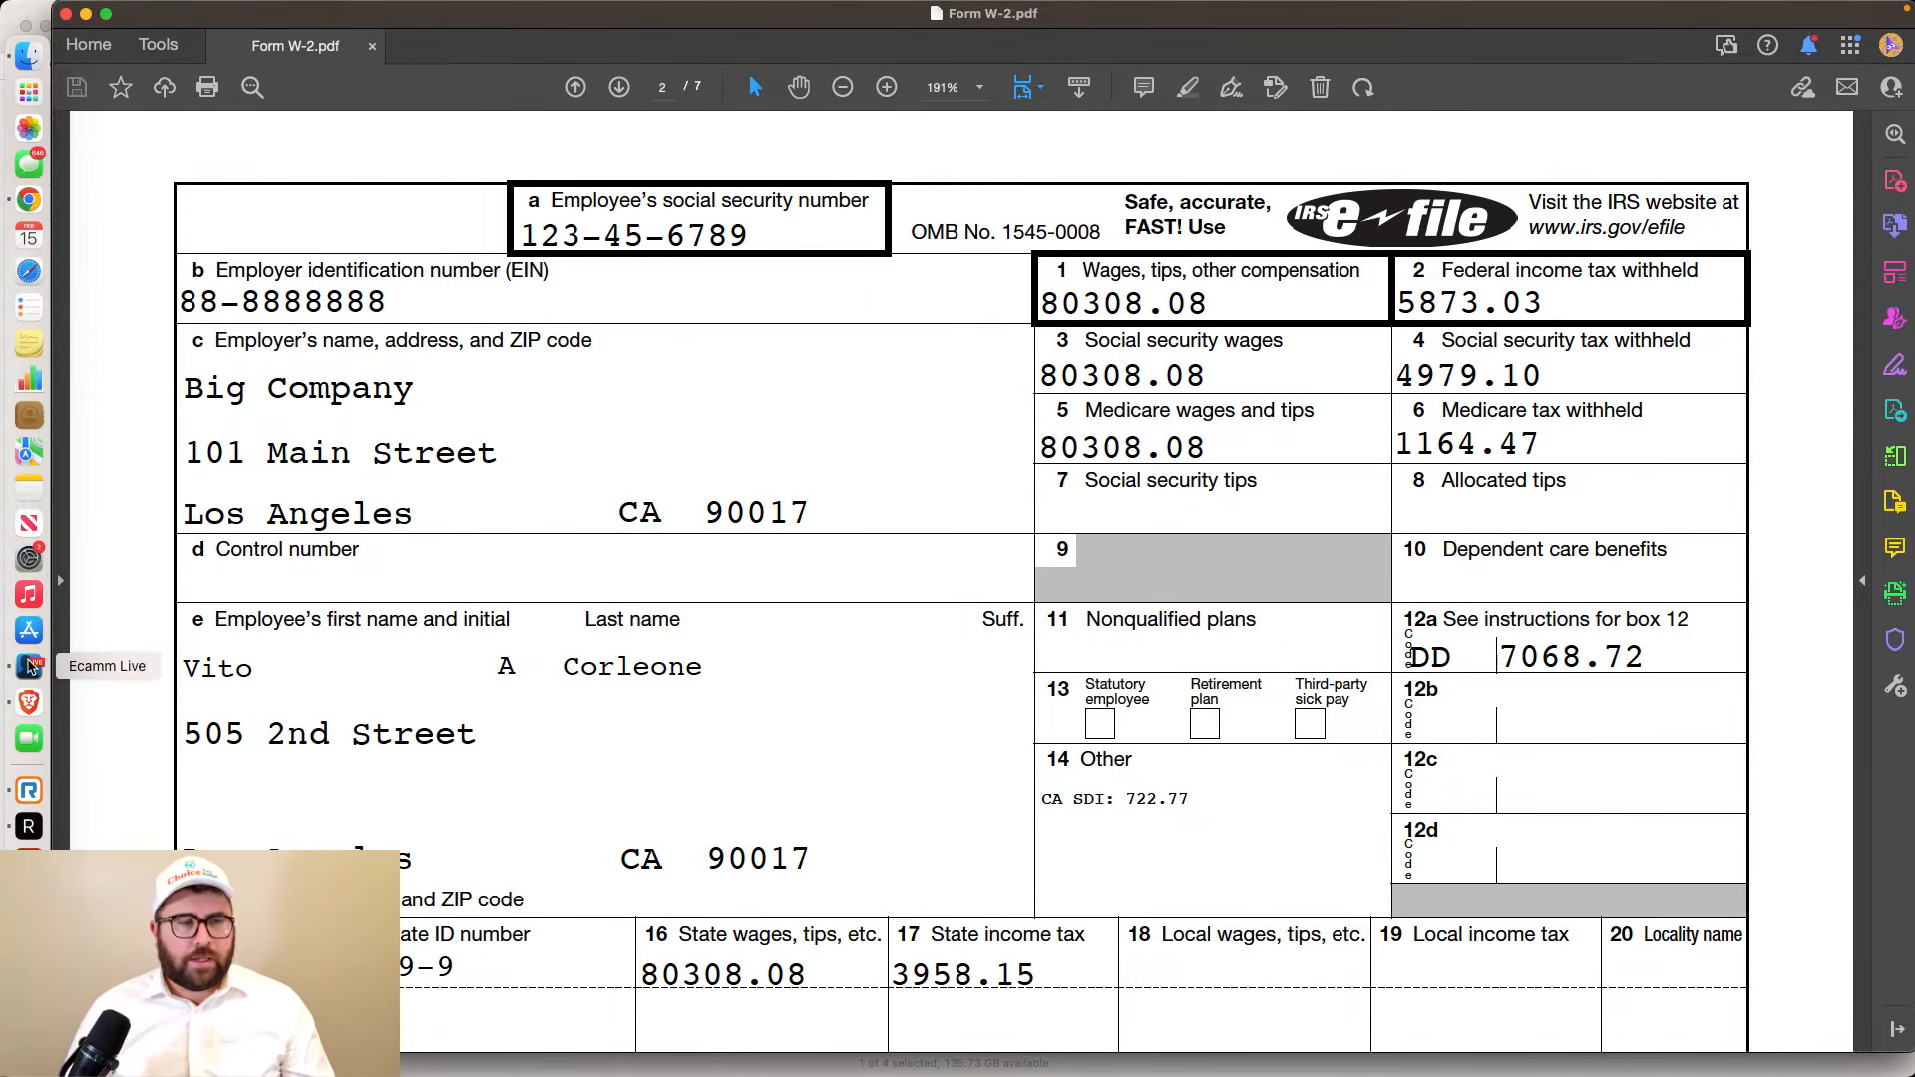
{"action": "left_click", "coordinate": [32, 667]}
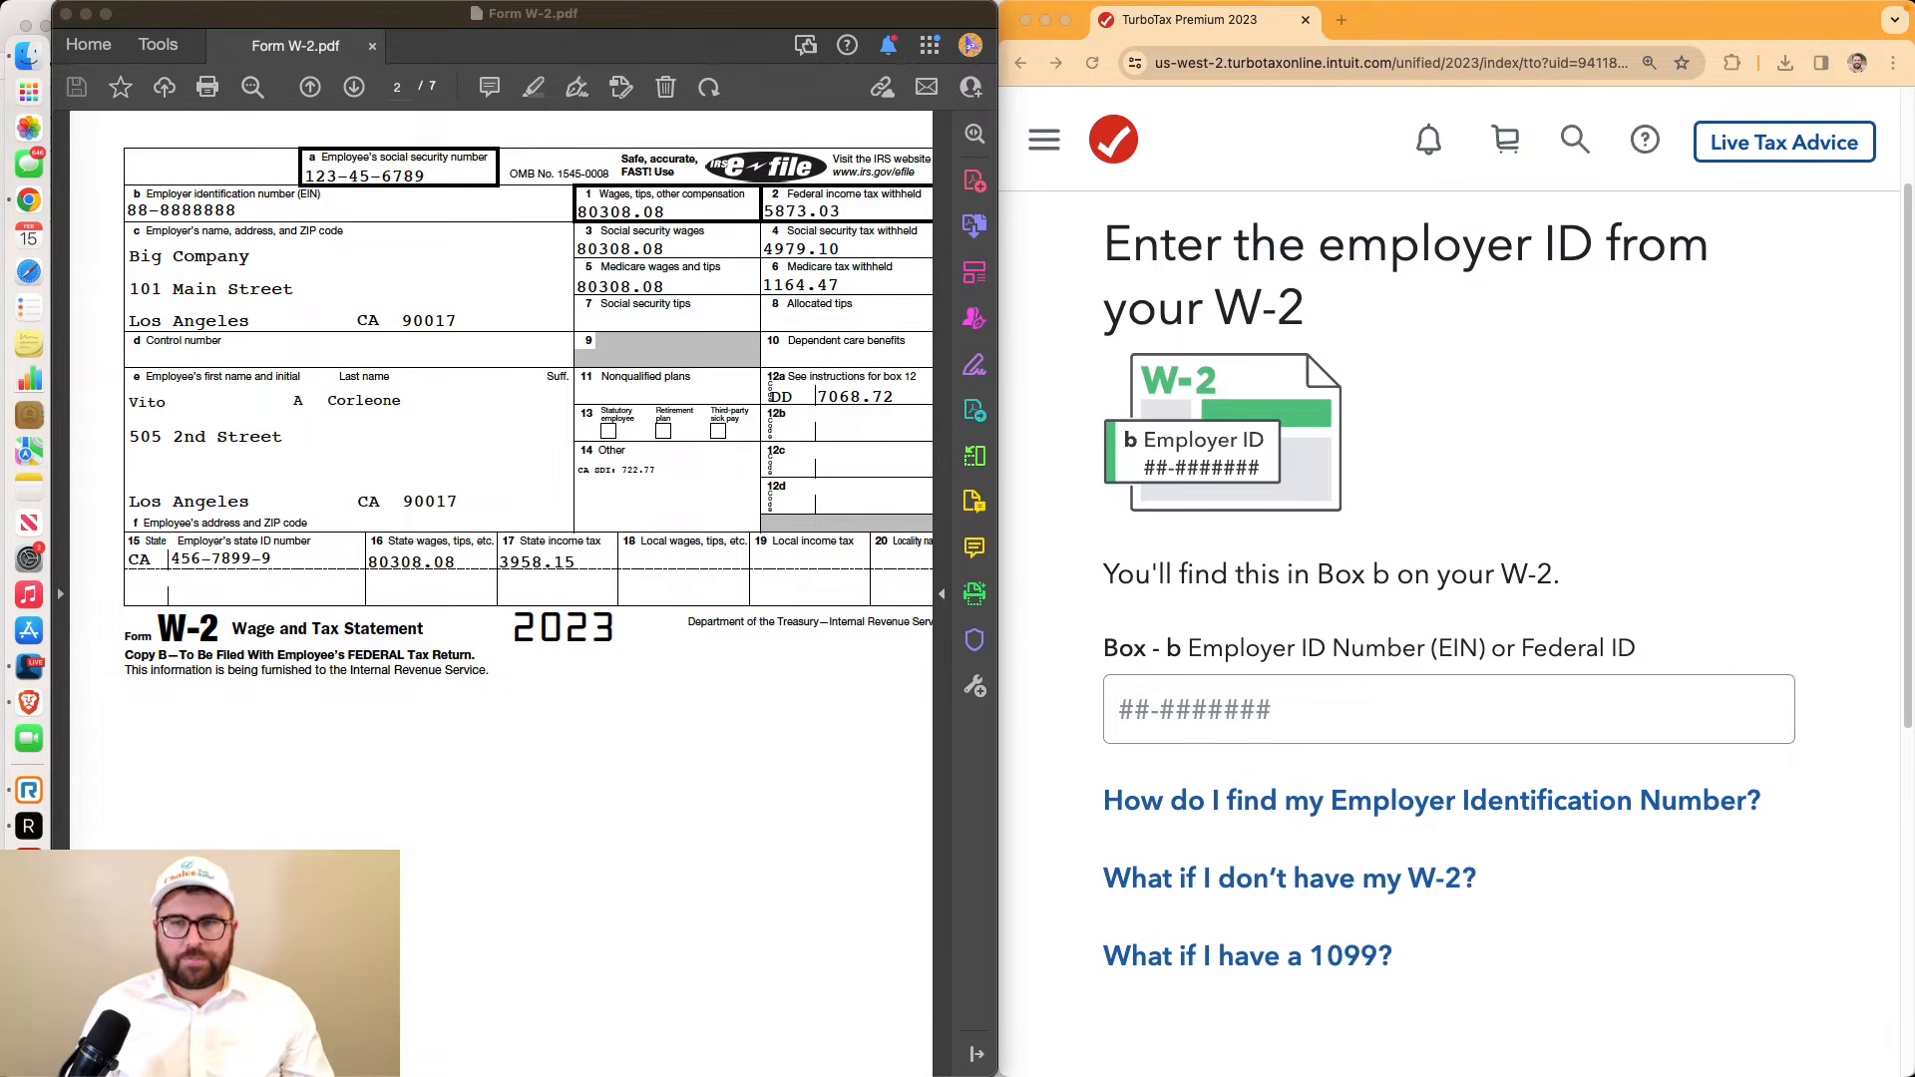
Copy the employer ID number from the W-2 PDF into TurboTax's Box b field and submit
{"action": "left_click", "coordinate": [1516, 237]}
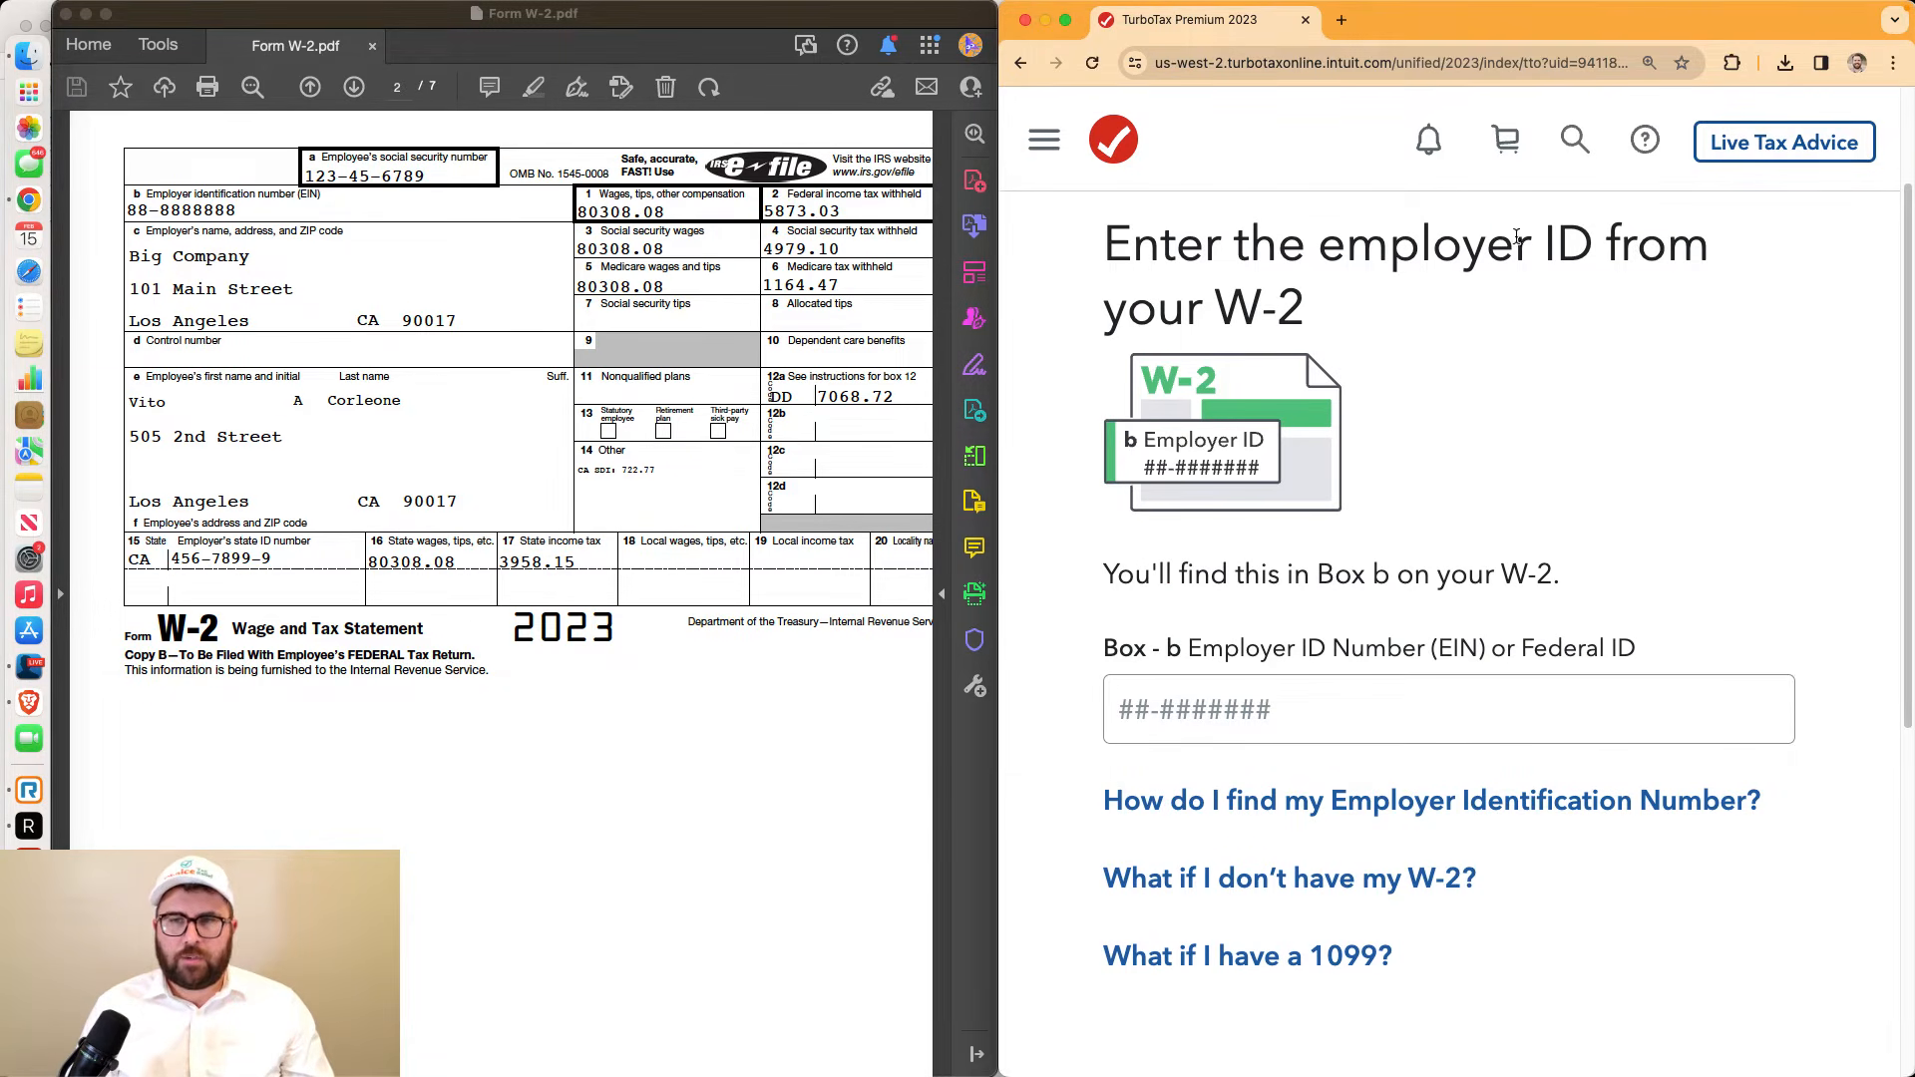
{"action": "left_click", "coordinate": [250, 214]}
{"action": "left_click_drag", "start_coordinate": [242, 212], "coordinate": [127, 226]}
{"action": "left_click", "coordinate": [242, 213]}
{"action": "left_click", "coordinate": [1278, 719]}
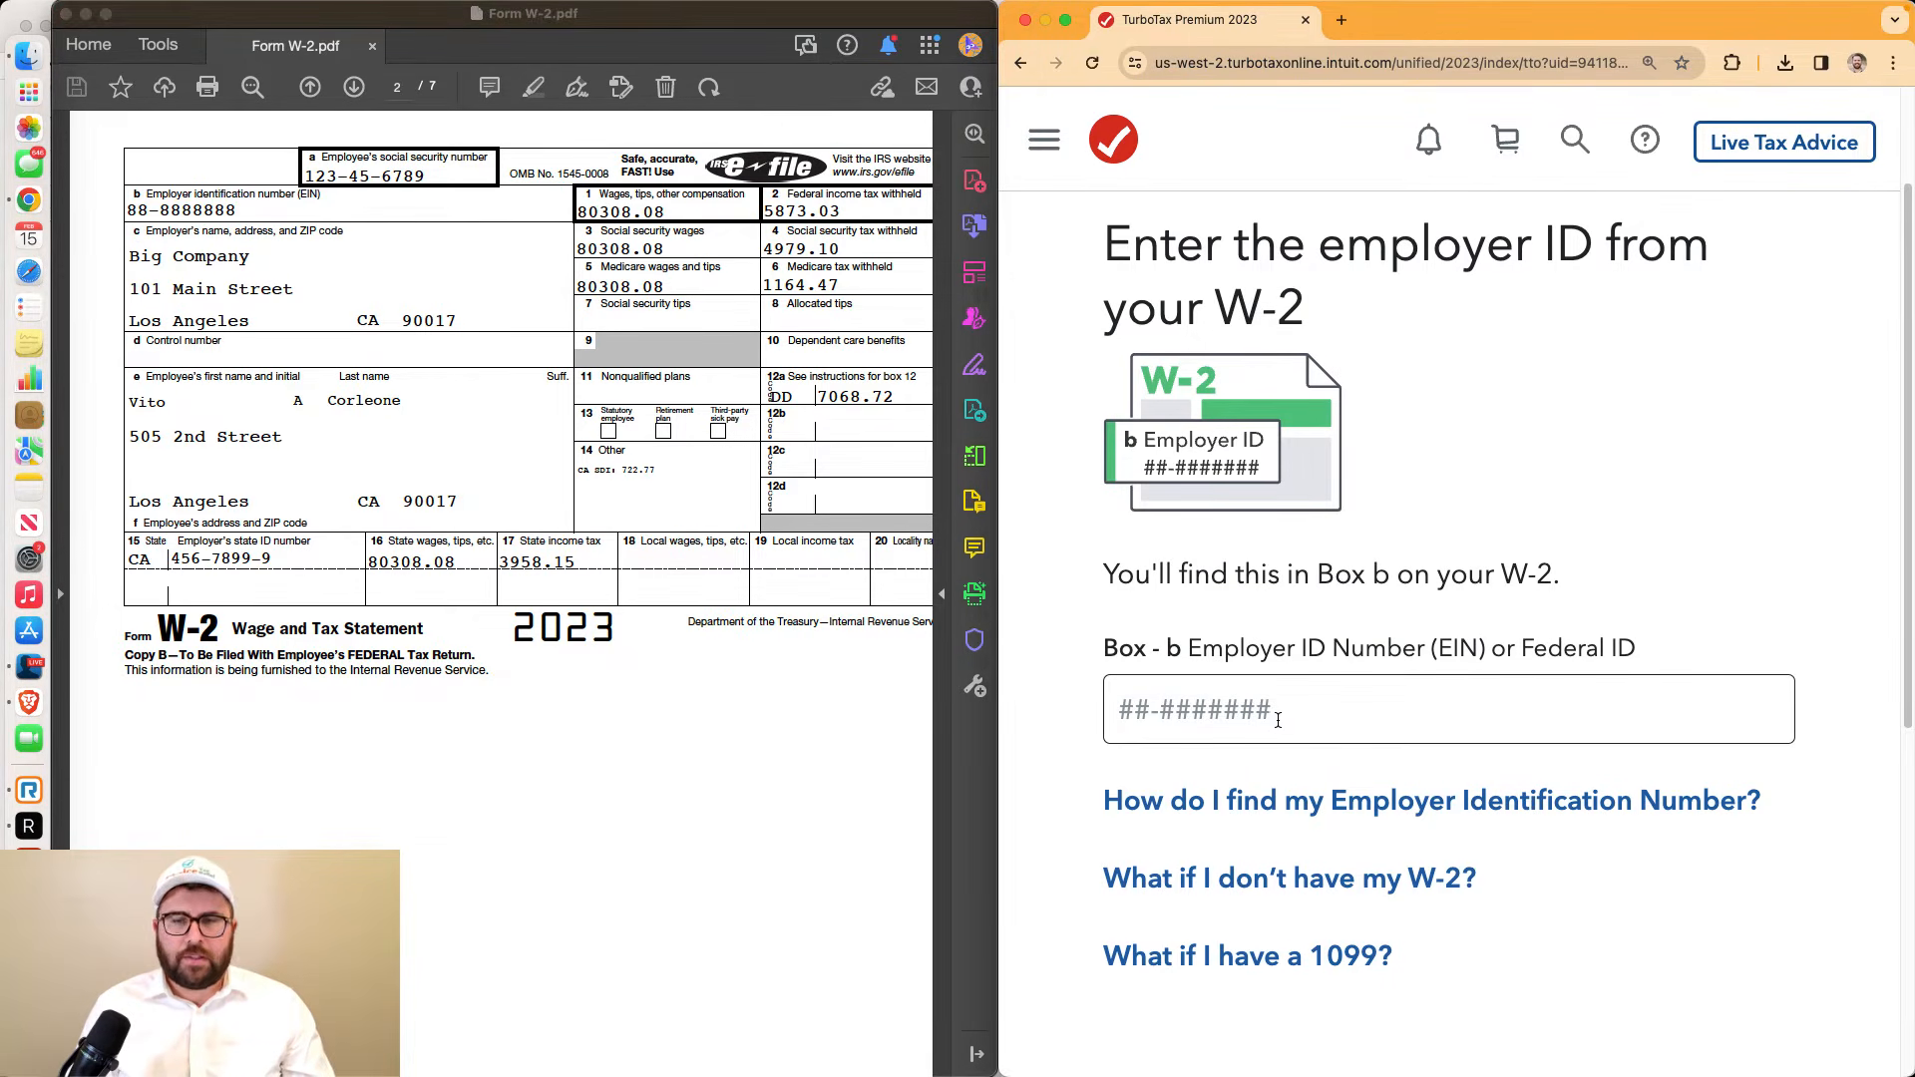
{"action": "left_click", "coordinate": [1277, 719]}
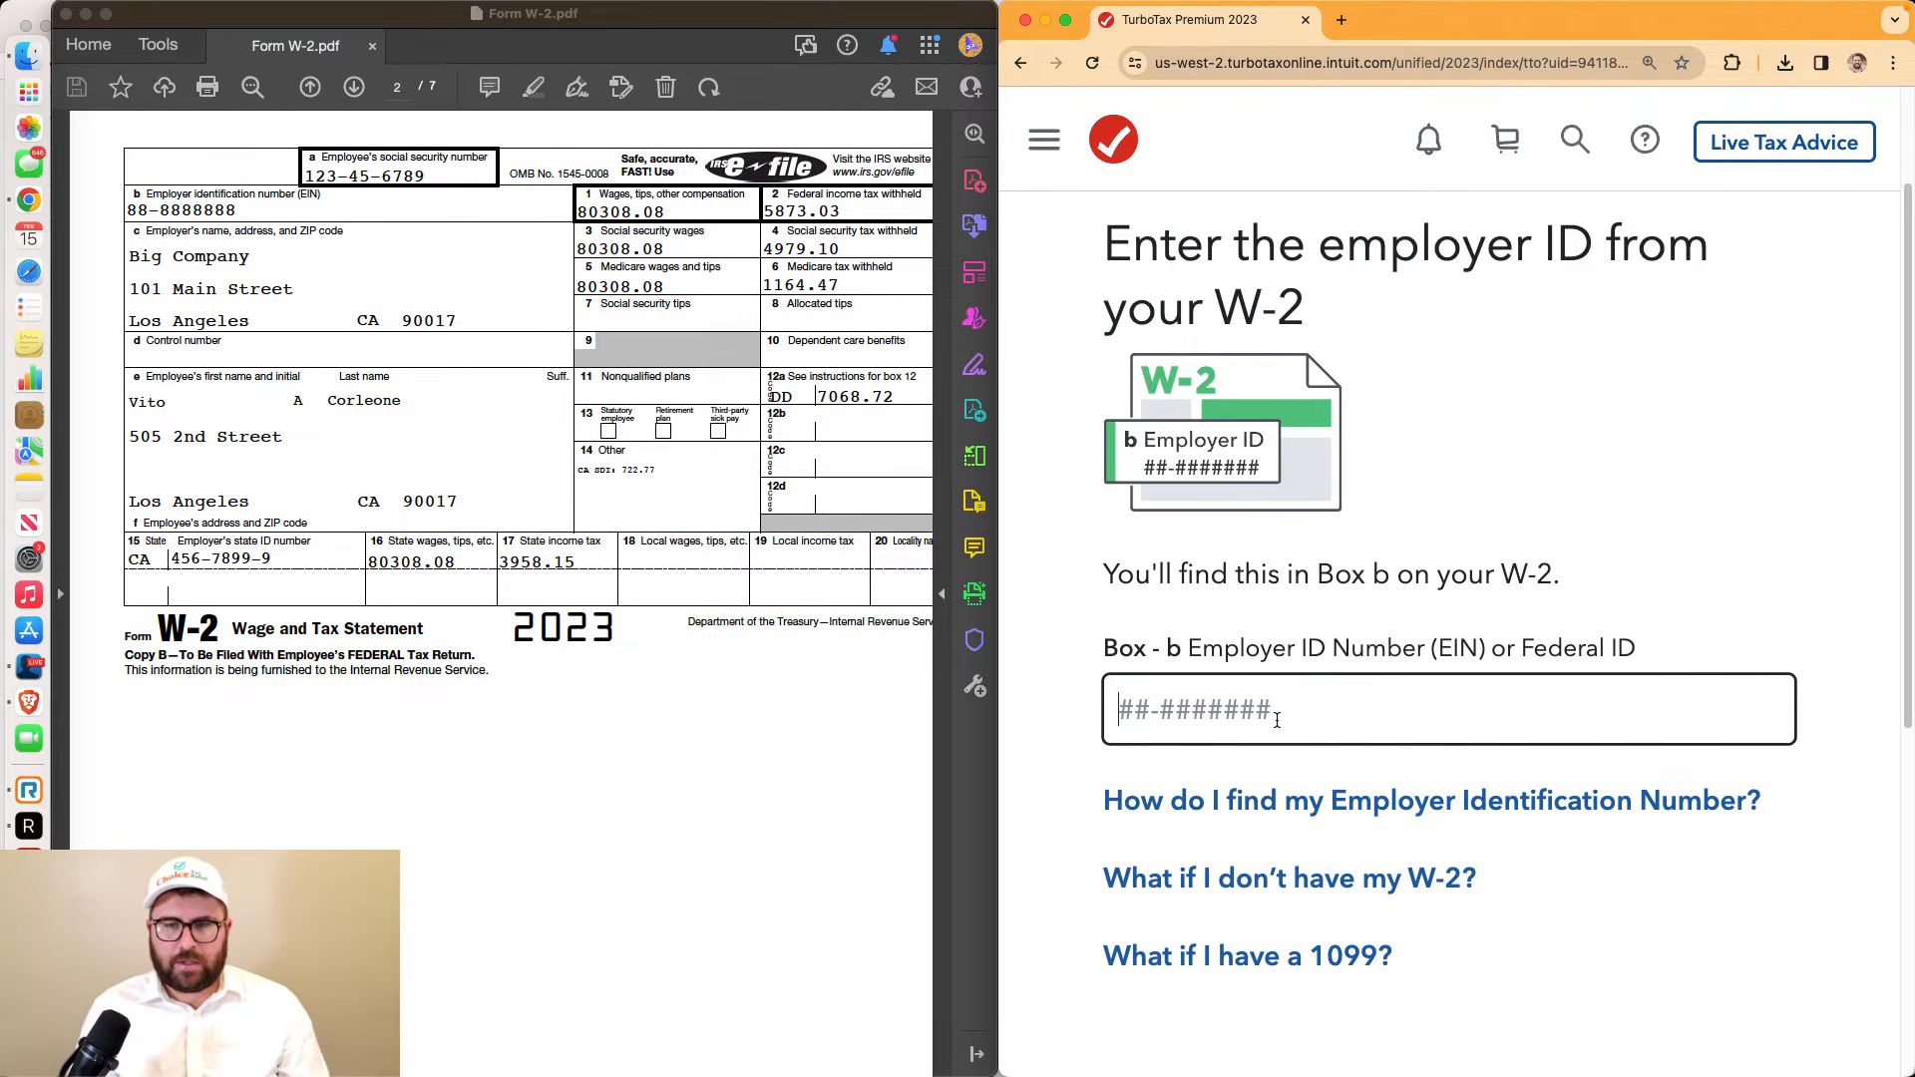
{"action": "type", "text": "8"}
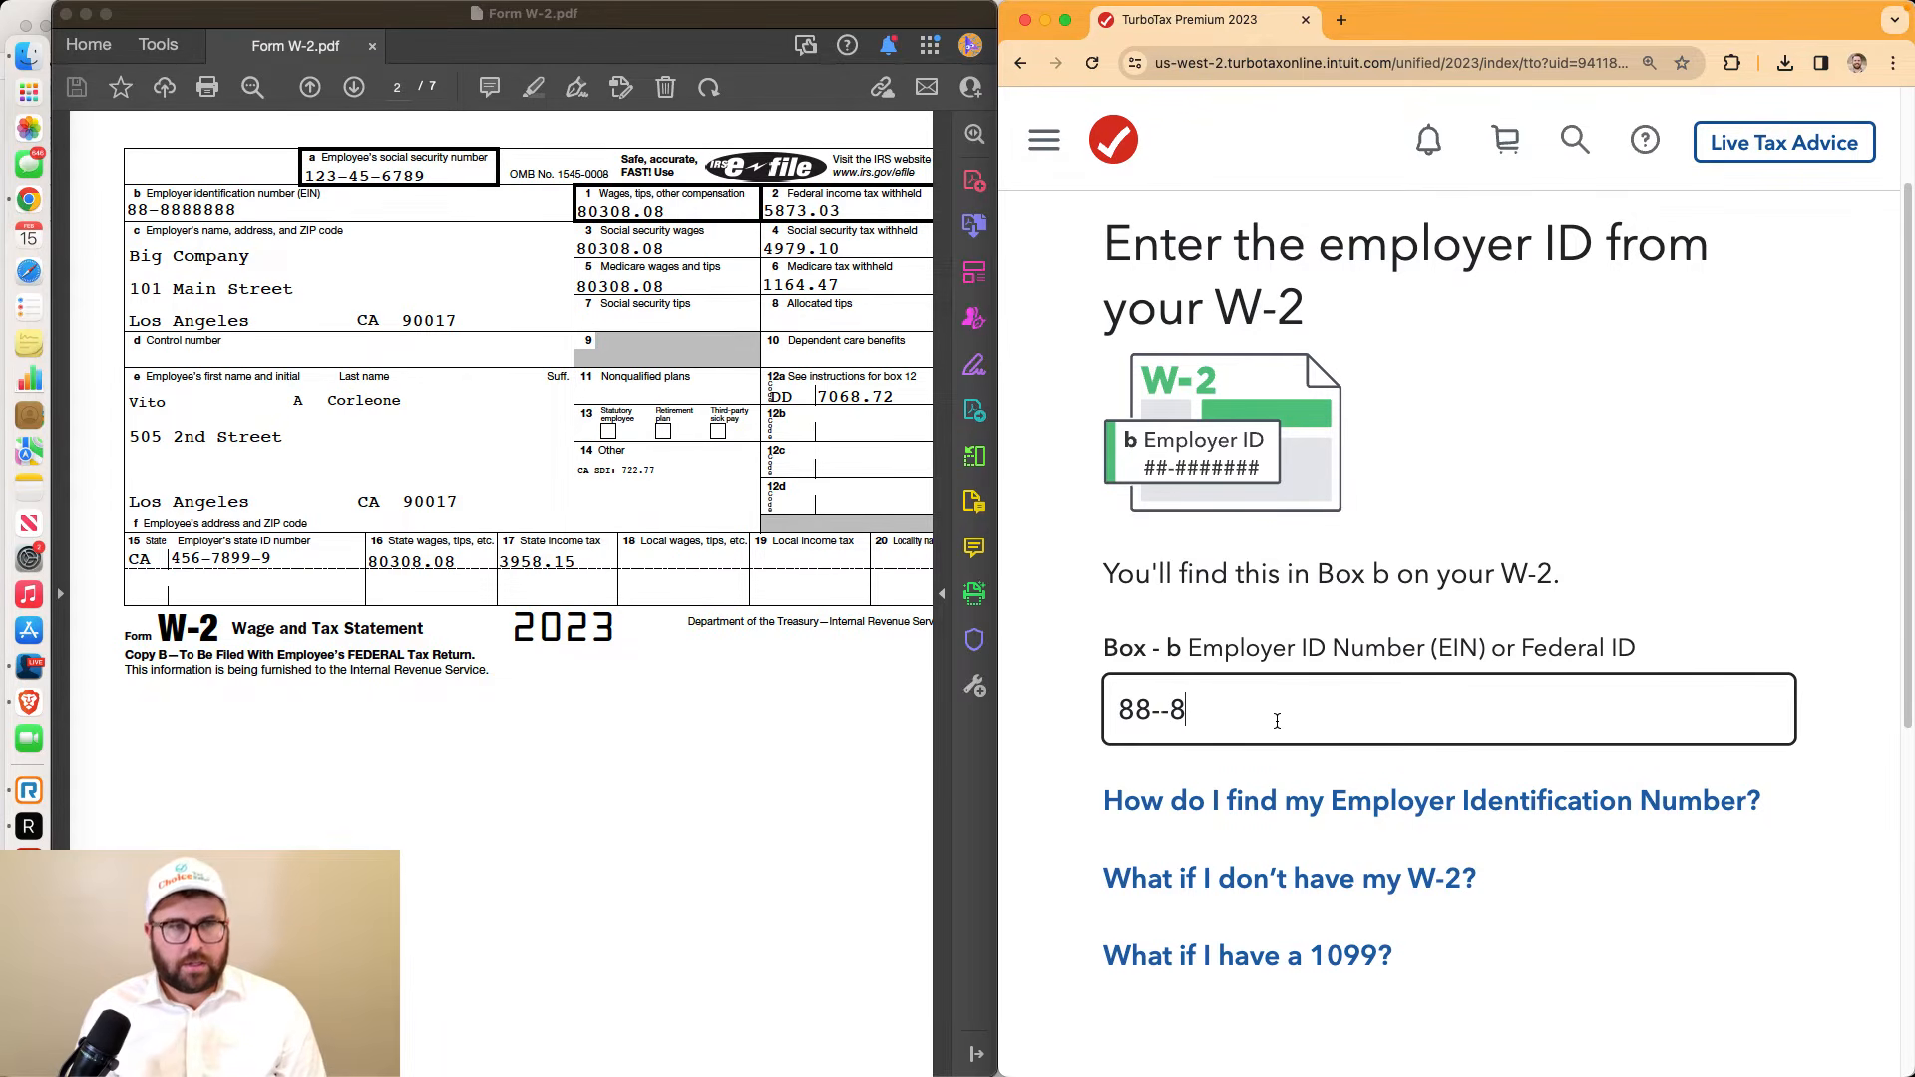
{"action": "type", "text": "8-8888888"}
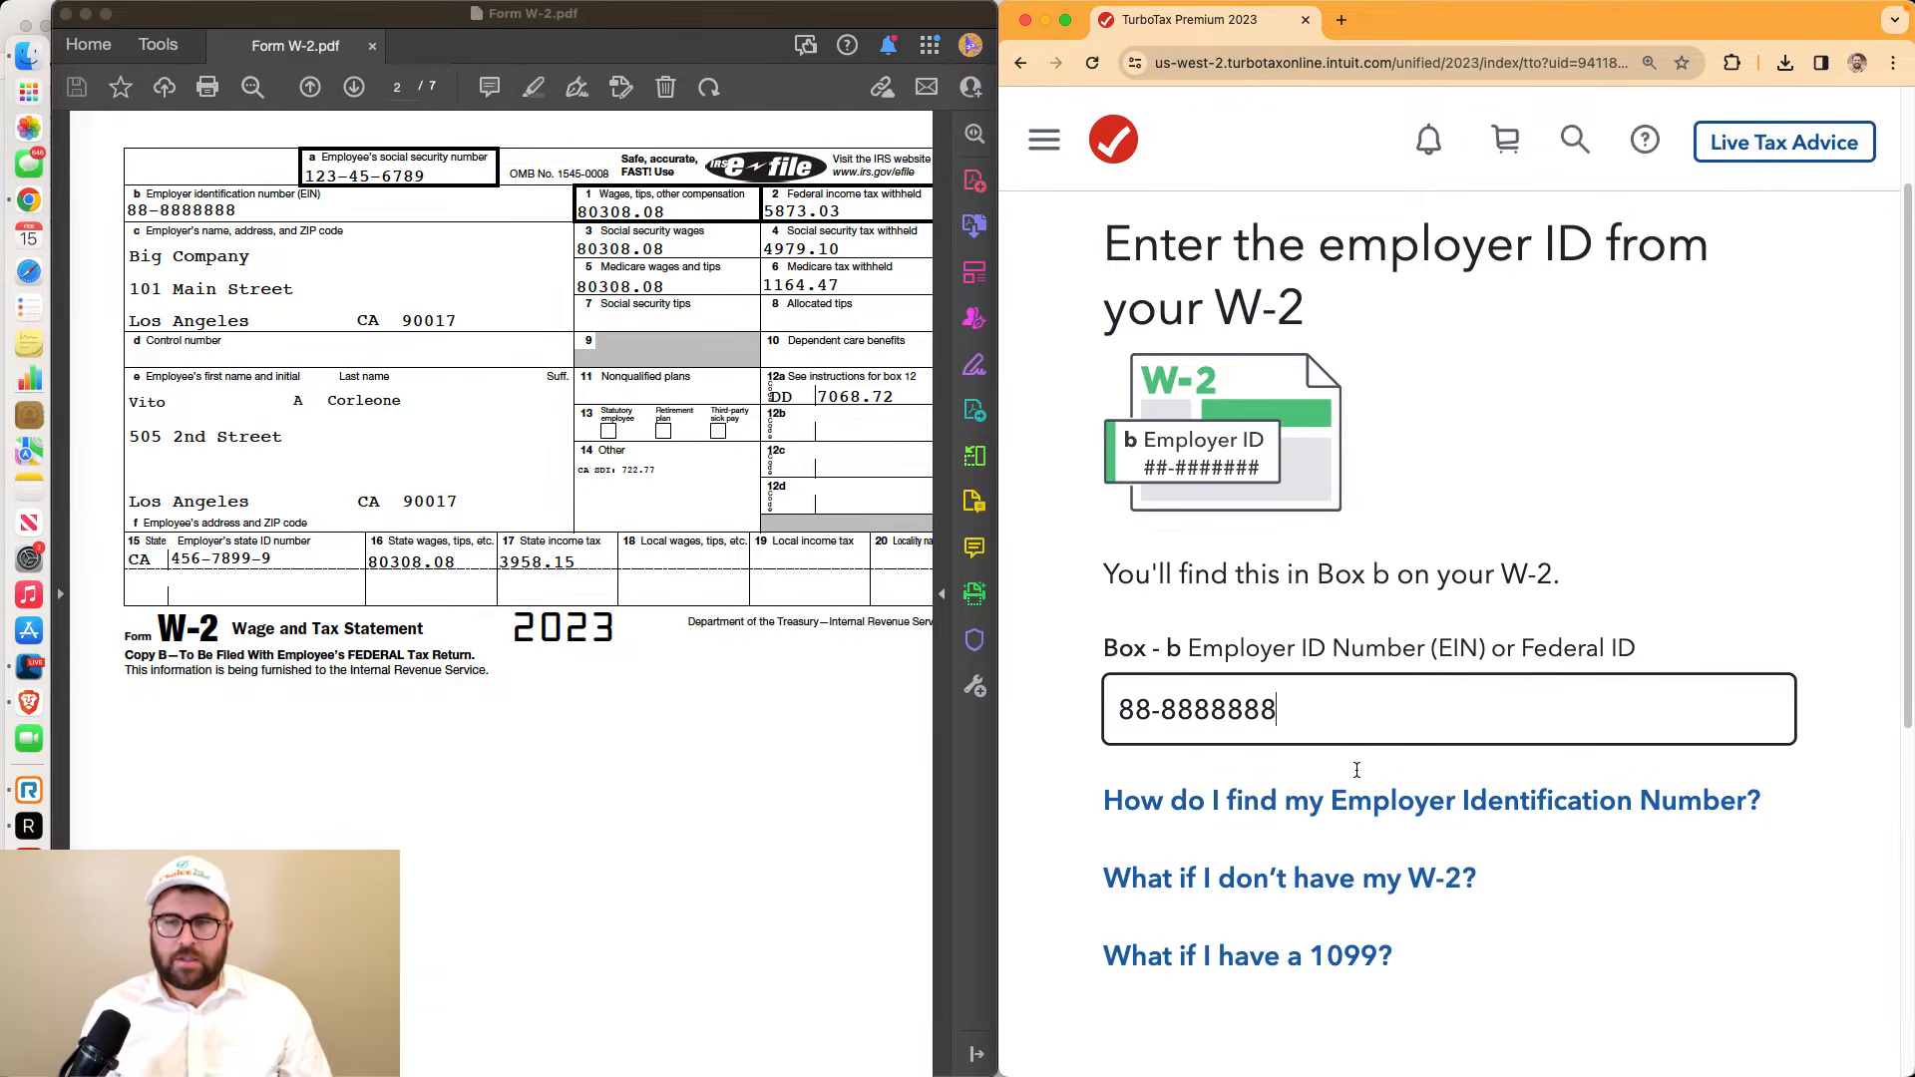
{"action": "scroll", "coordinate": [1357, 773], "scroll_direction": "down", "scroll_amount": 4}
{"action": "key", "text": "Return"}
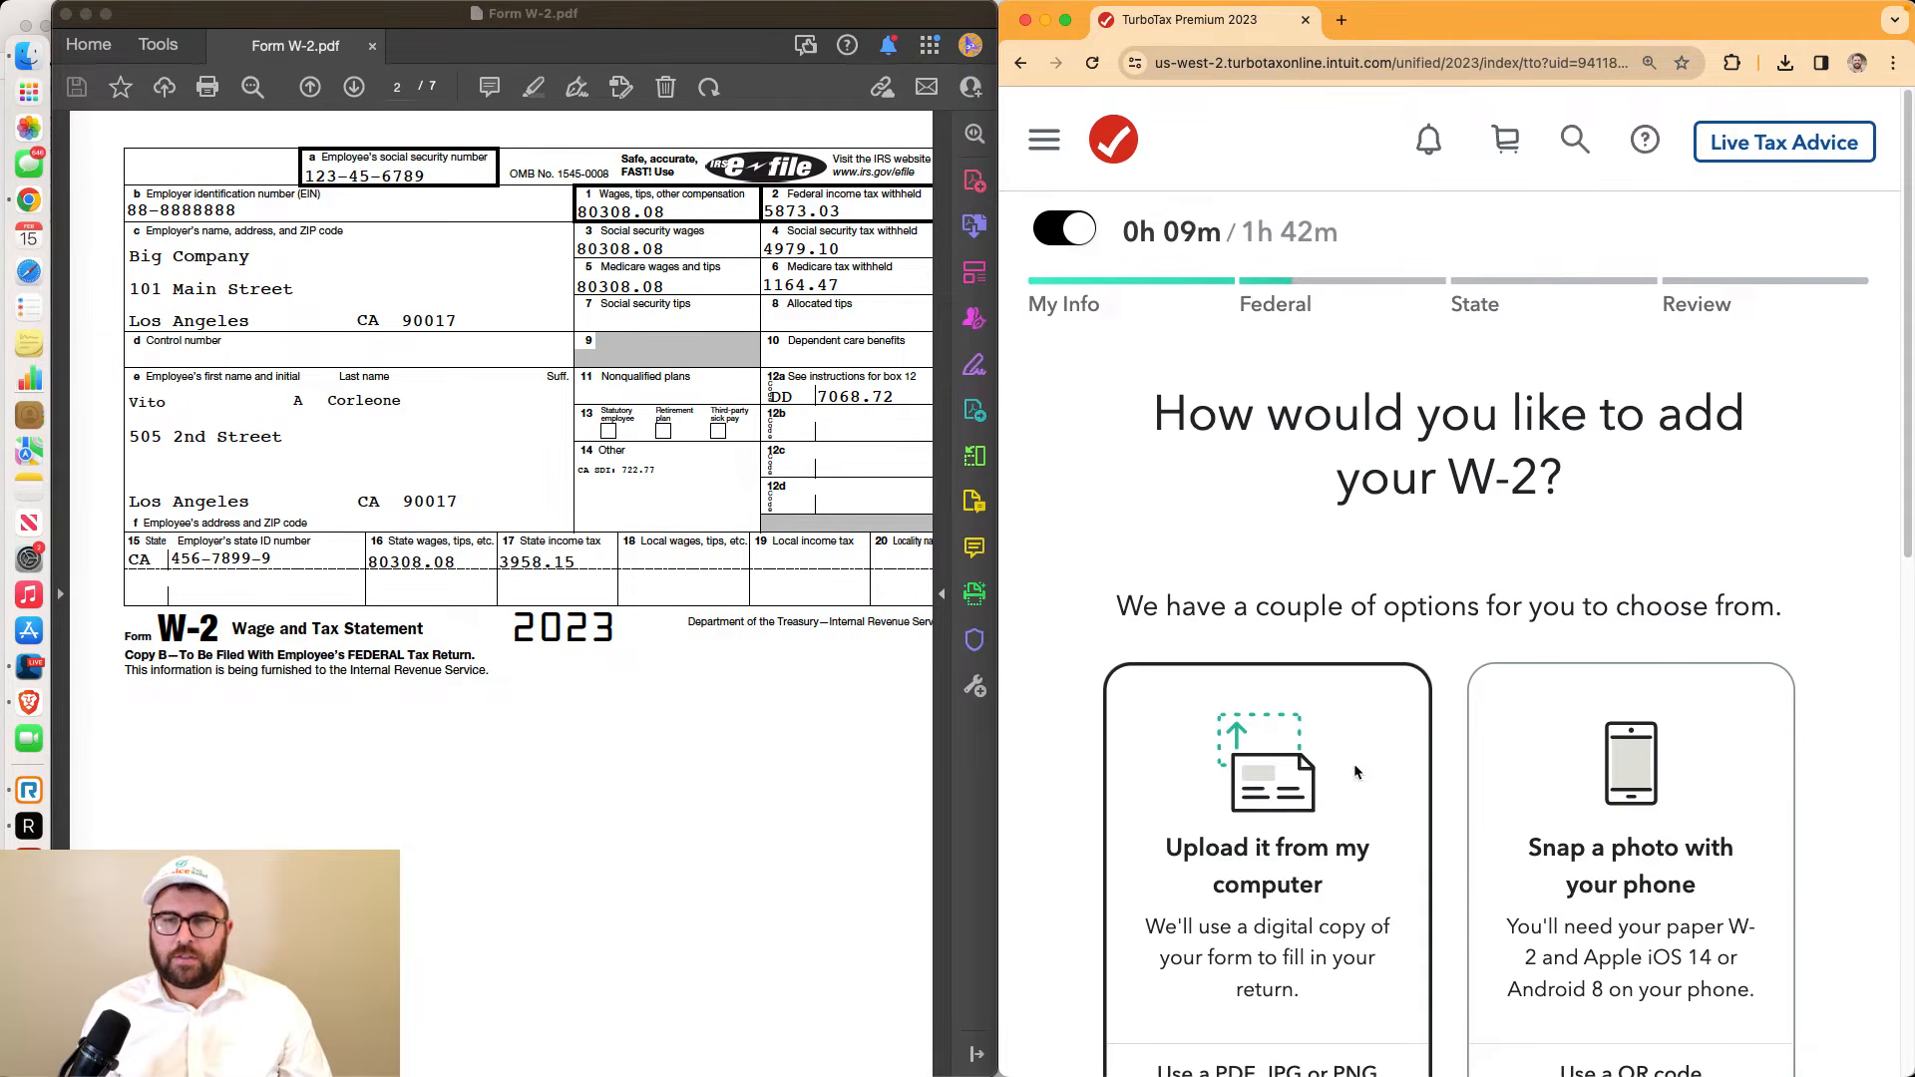
Choose to upload the W-2 from this computer and browse for the file
{"action": "scroll", "coordinate": [1354, 770], "scroll_direction": "down", "scroll_amount": 3}
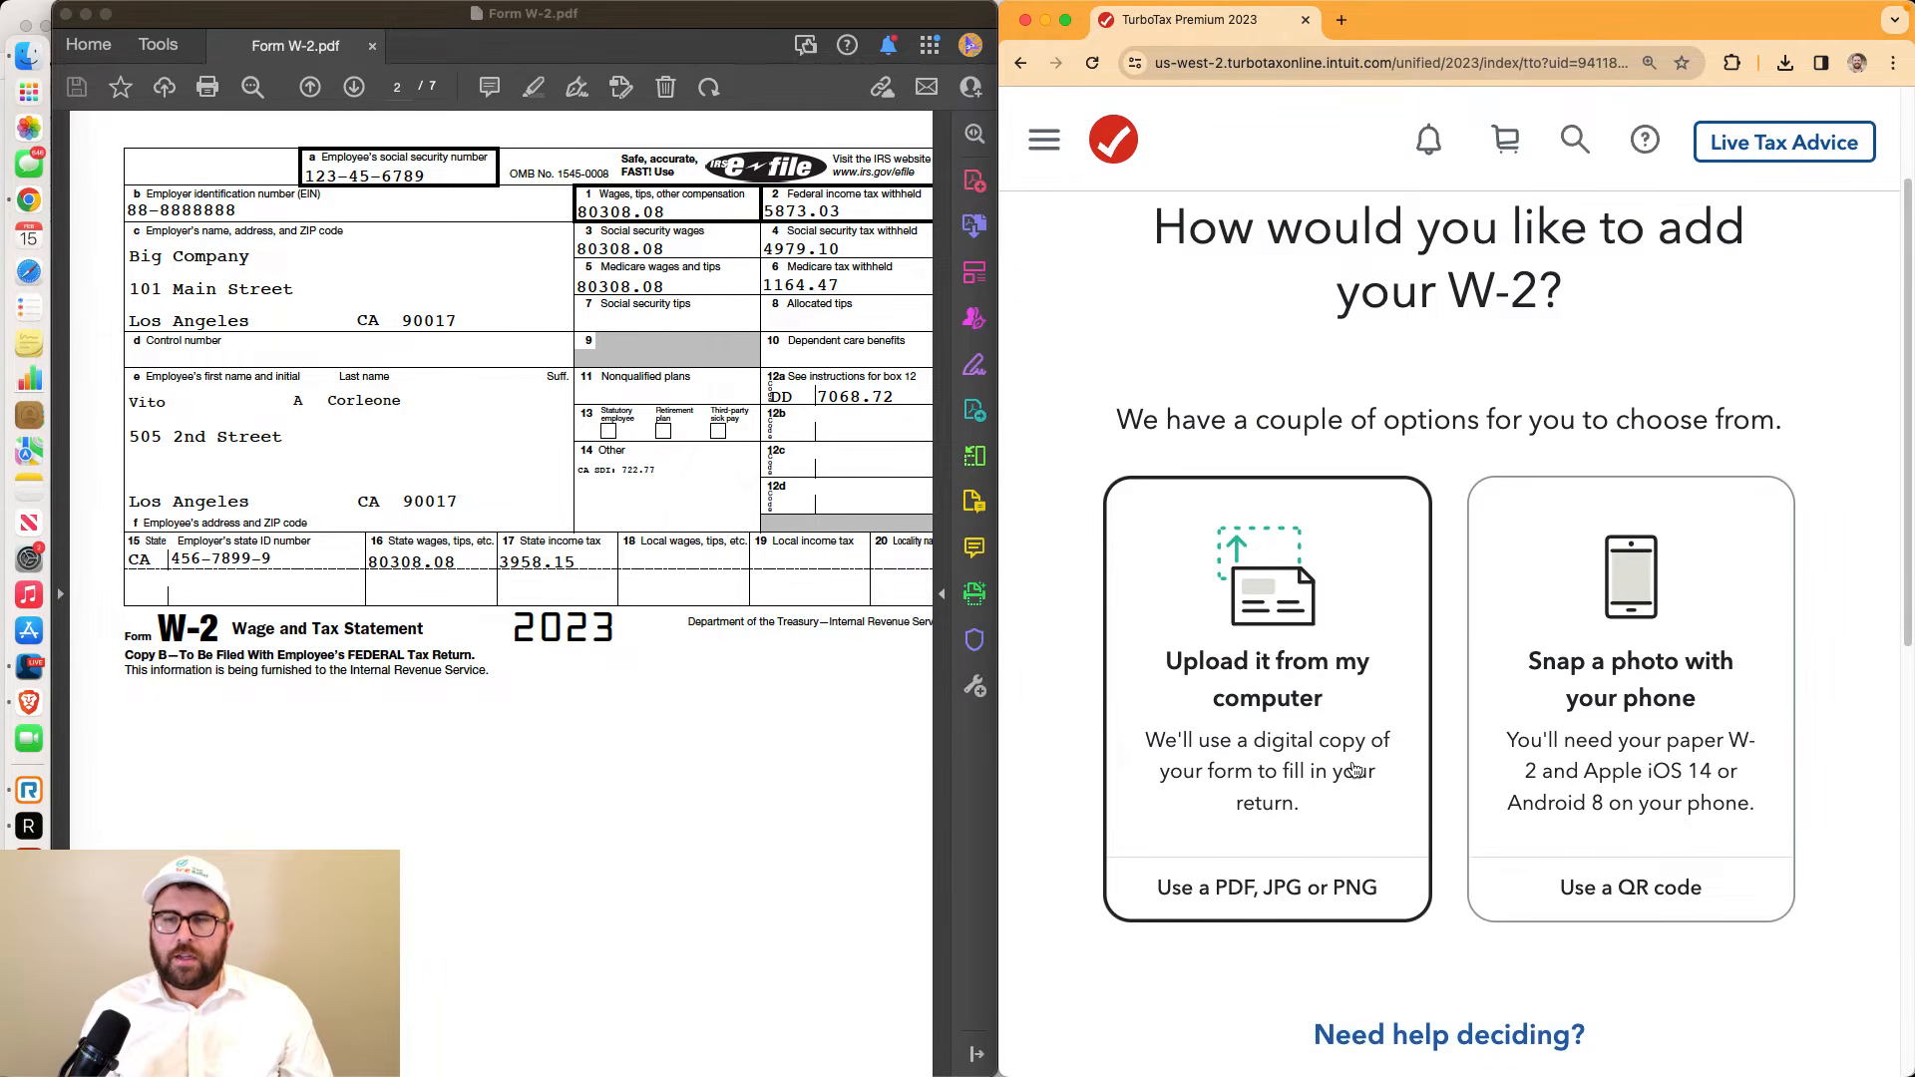
{"action": "left_click", "coordinate": [1311, 725]}
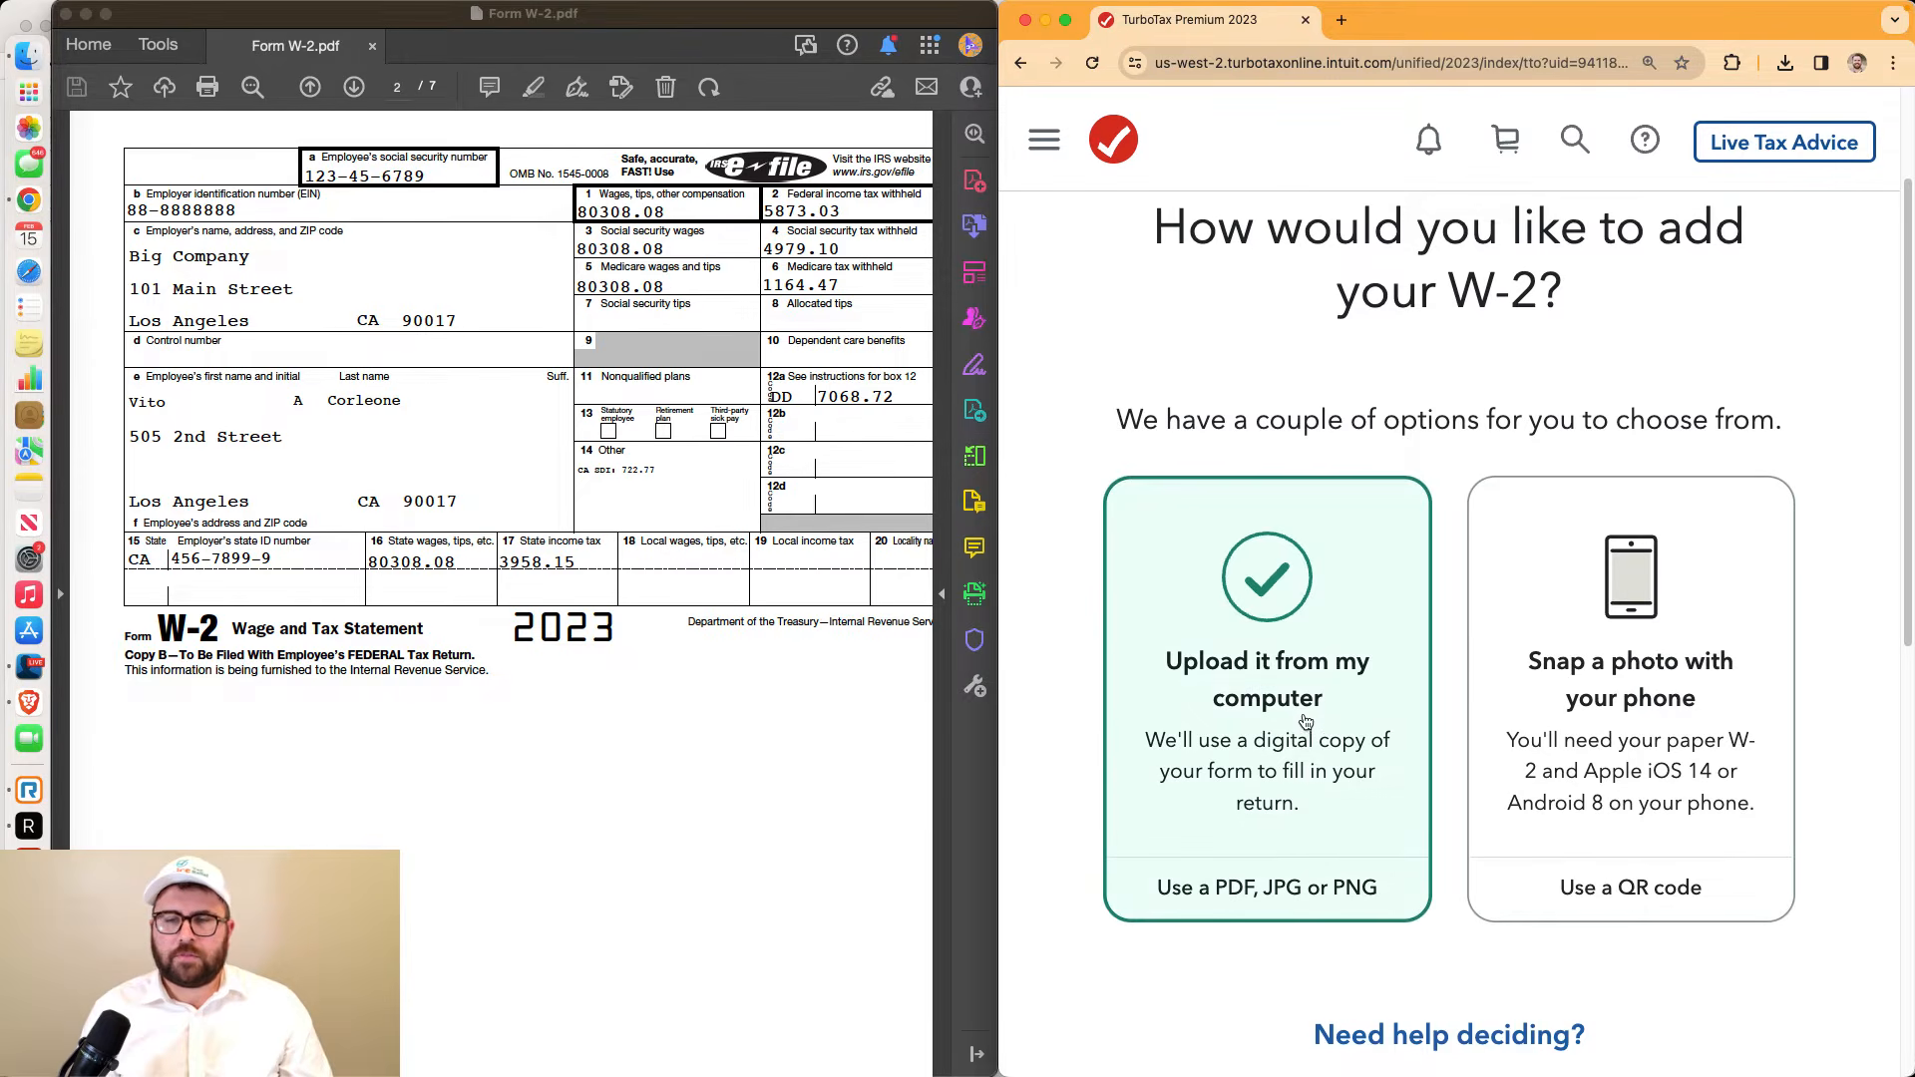
{"action": "scroll", "coordinate": [1305, 720], "scroll_direction": "down", "scroll_amount": 5}
{"action": "left_click", "coordinate": [1390, 844]}
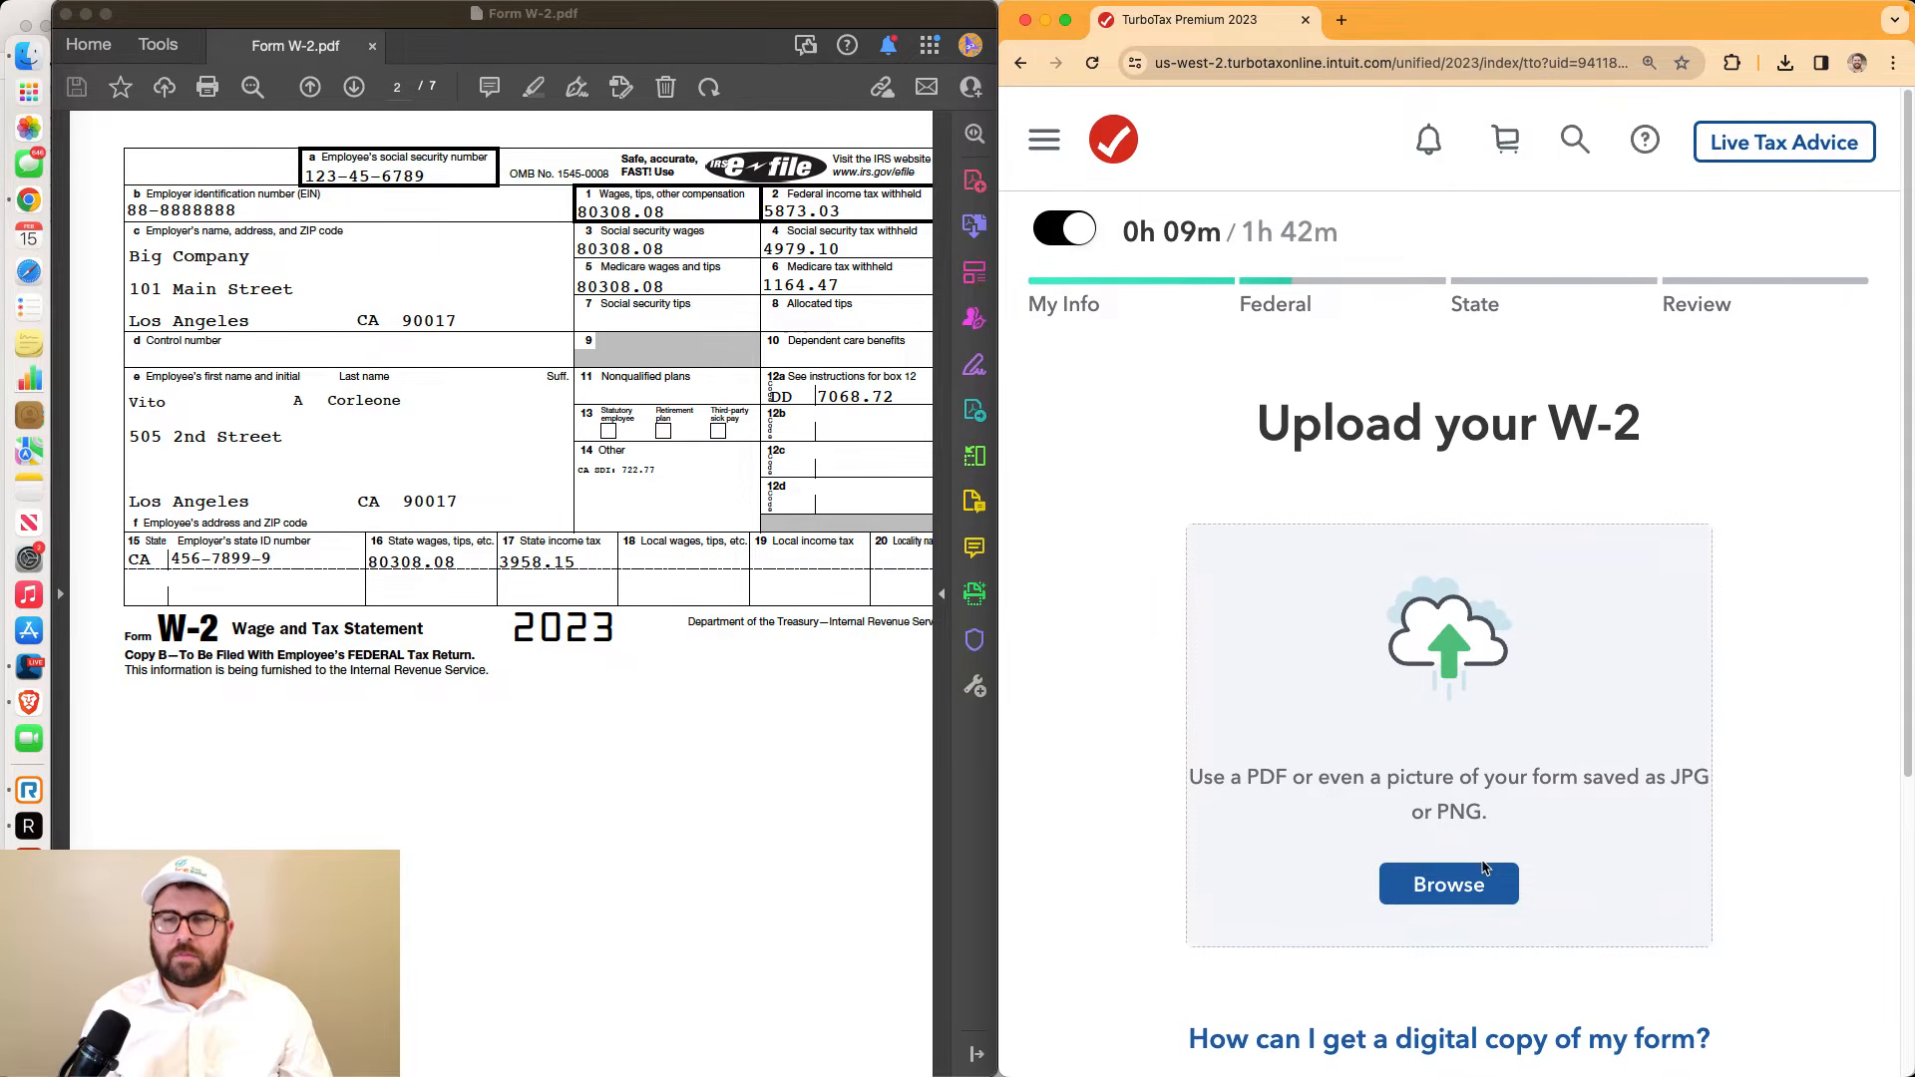
{"action": "left_click", "coordinate": [1485, 878]}
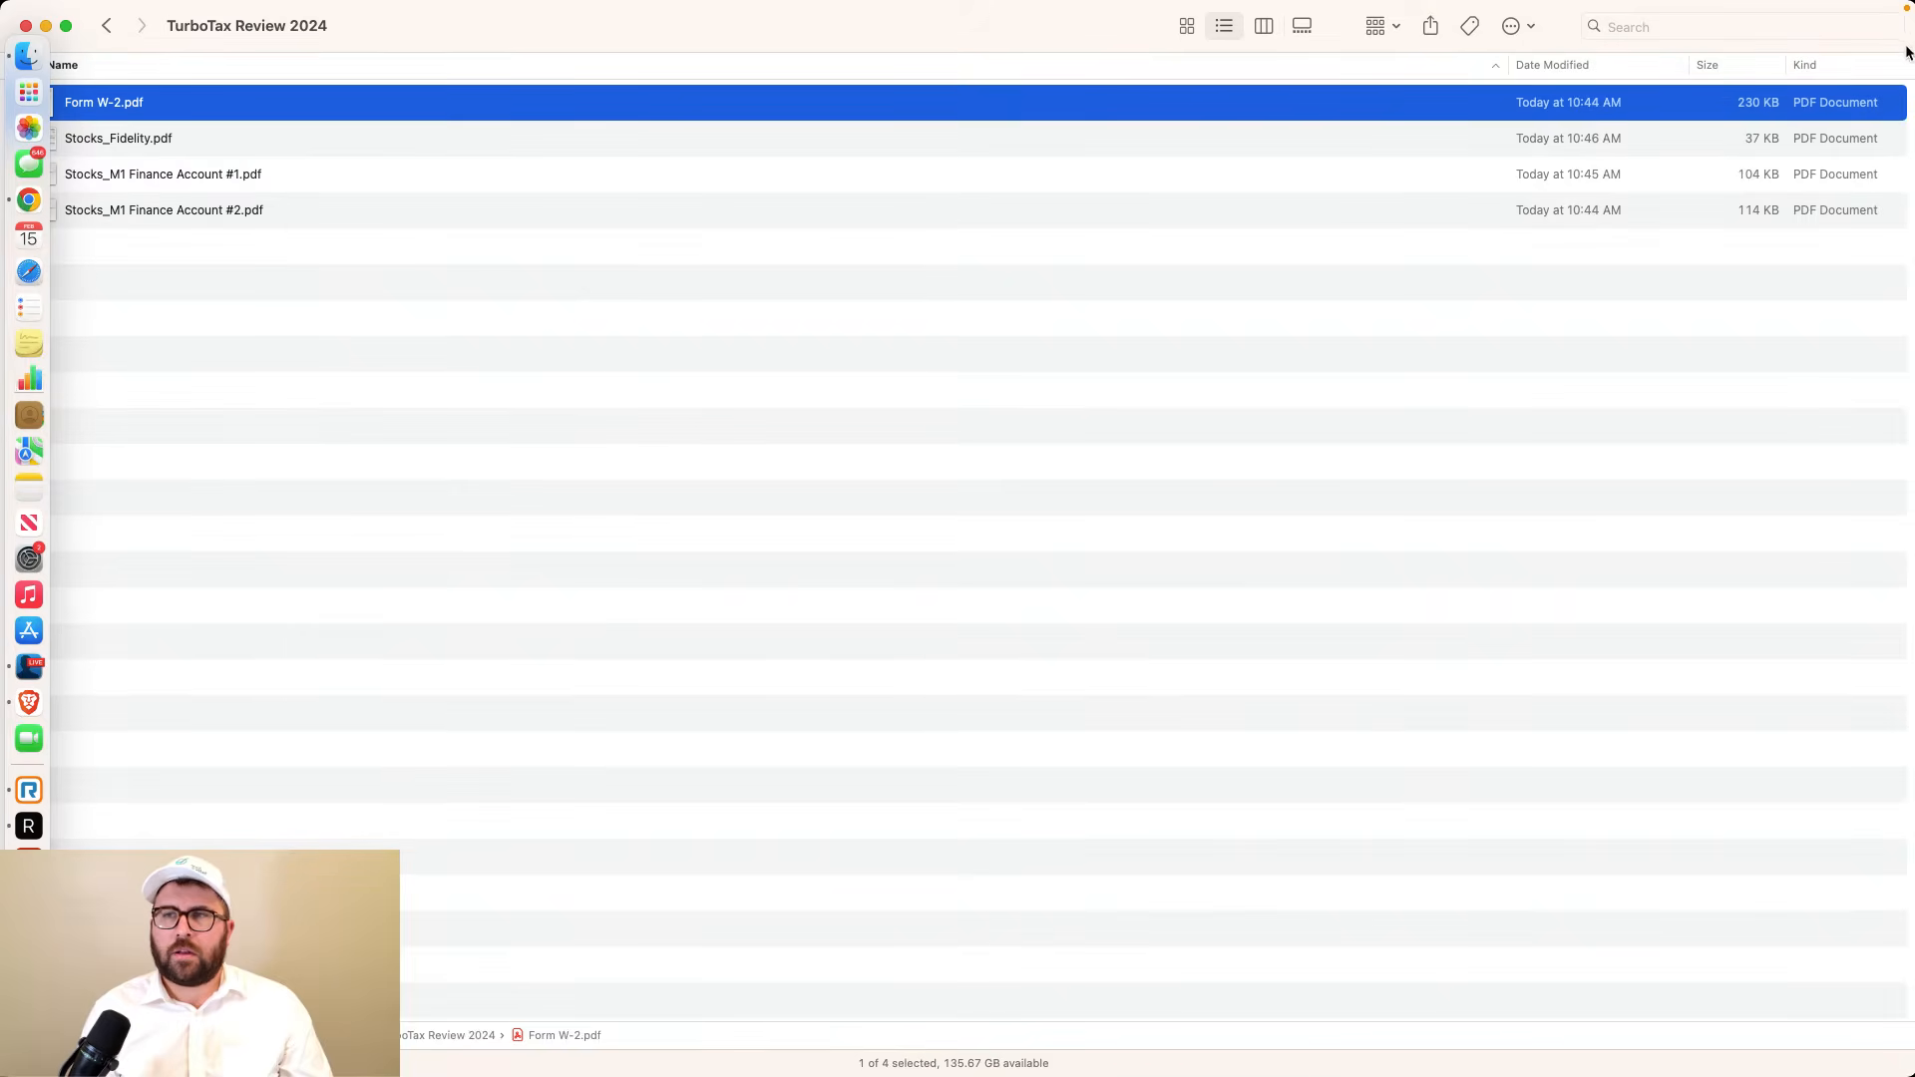
Narrow the Finder window and drop Form W-2.pdf onto the Upload your W-2 area
{"action": "left_click_drag", "start_coordinate": [1913, 55], "coordinate": [865, 164]}
{"action": "left_click_drag", "start_coordinate": [181, 124], "coordinate": [1441, 658]}
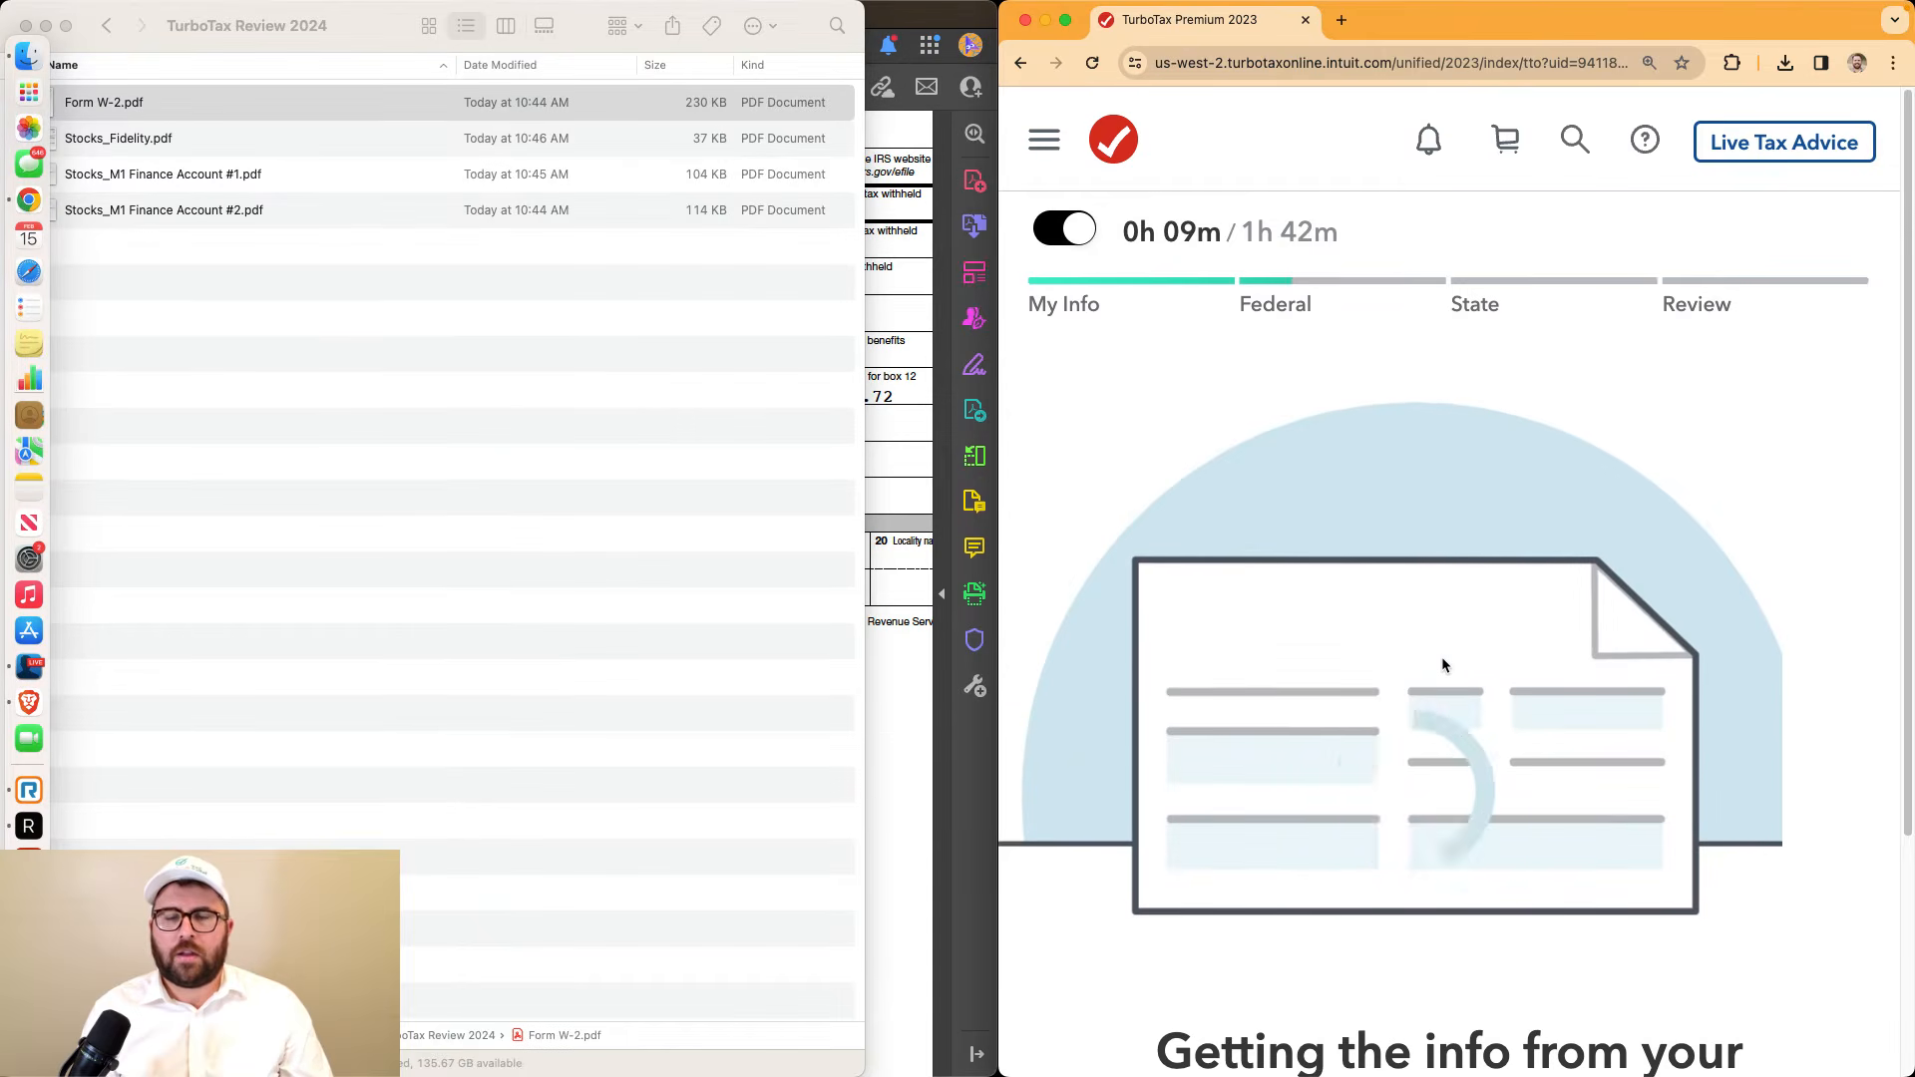
{"action": "scroll", "coordinate": [1441, 656], "scroll_direction": "down", "scroll_amount": 3}
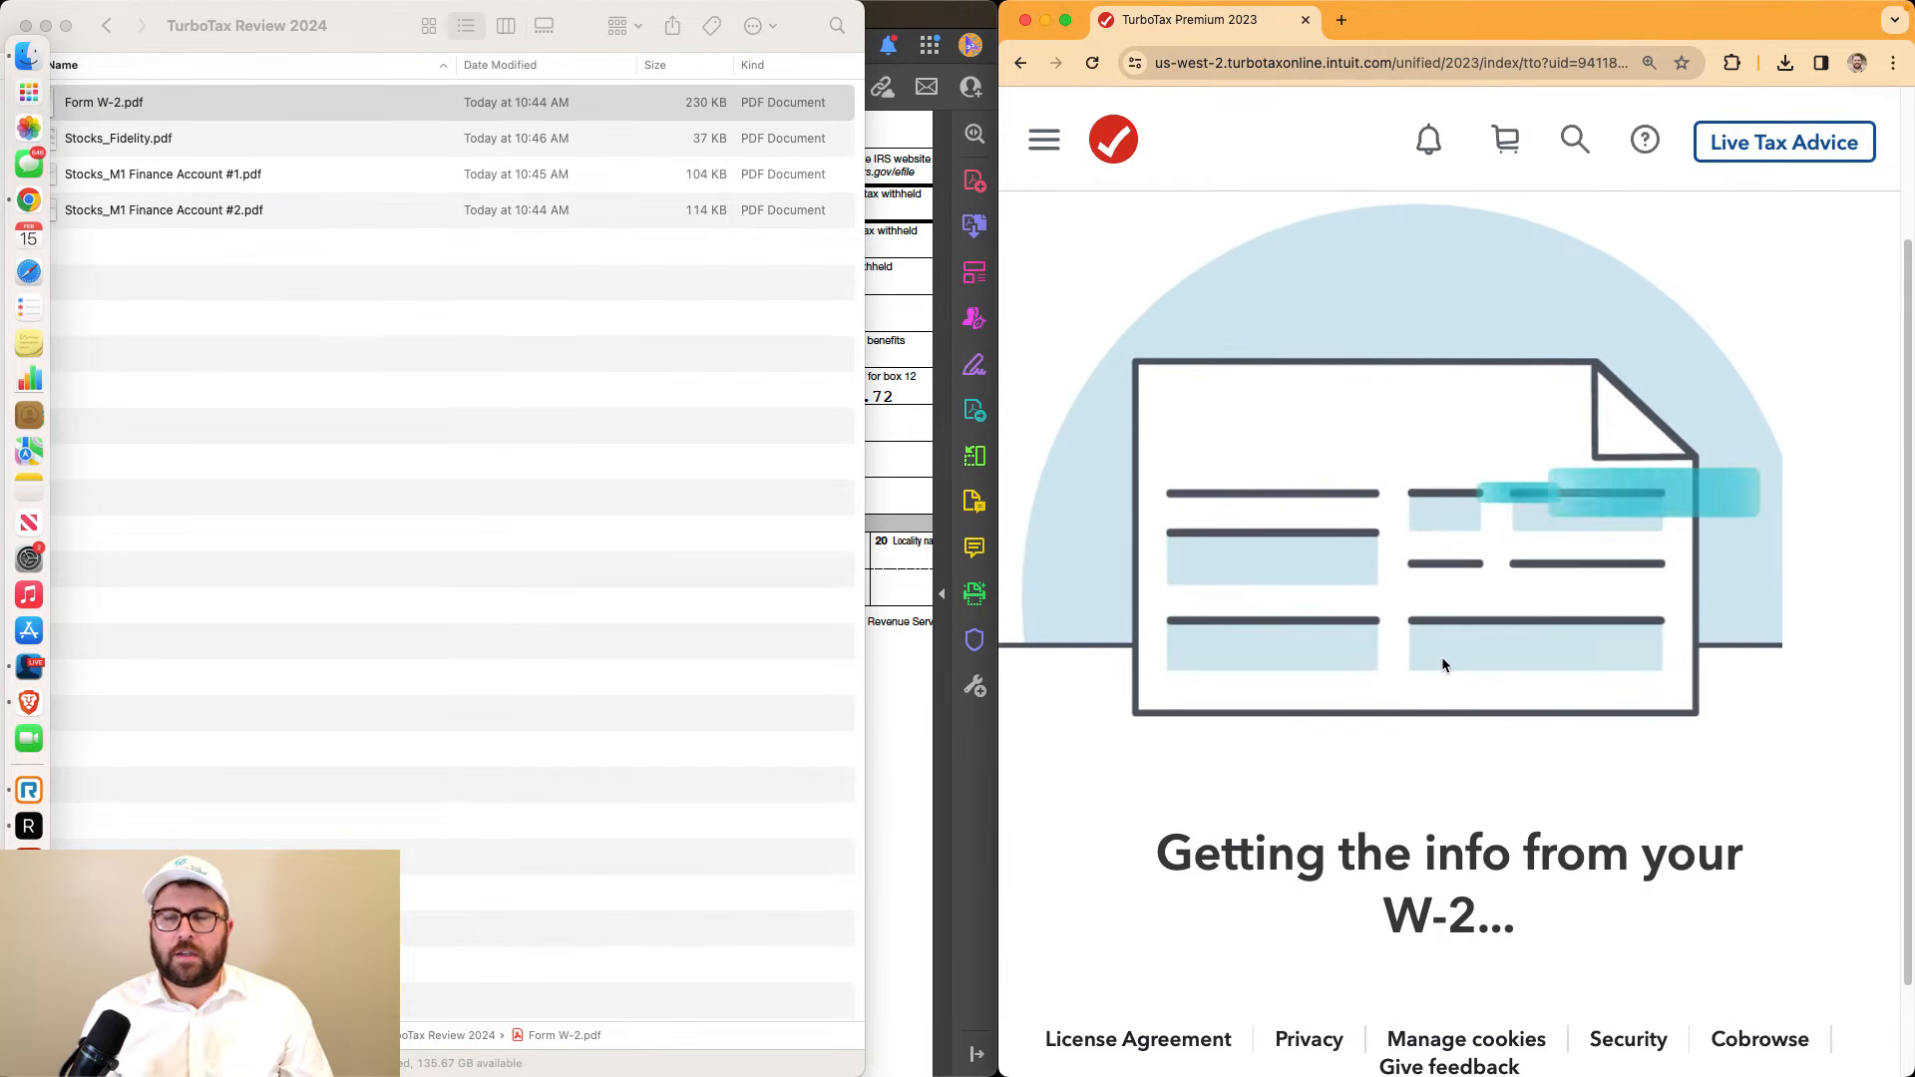
{"action": "scroll", "coordinate": [1443, 659], "scroll_direction": "down", "scroll_amount": 1}
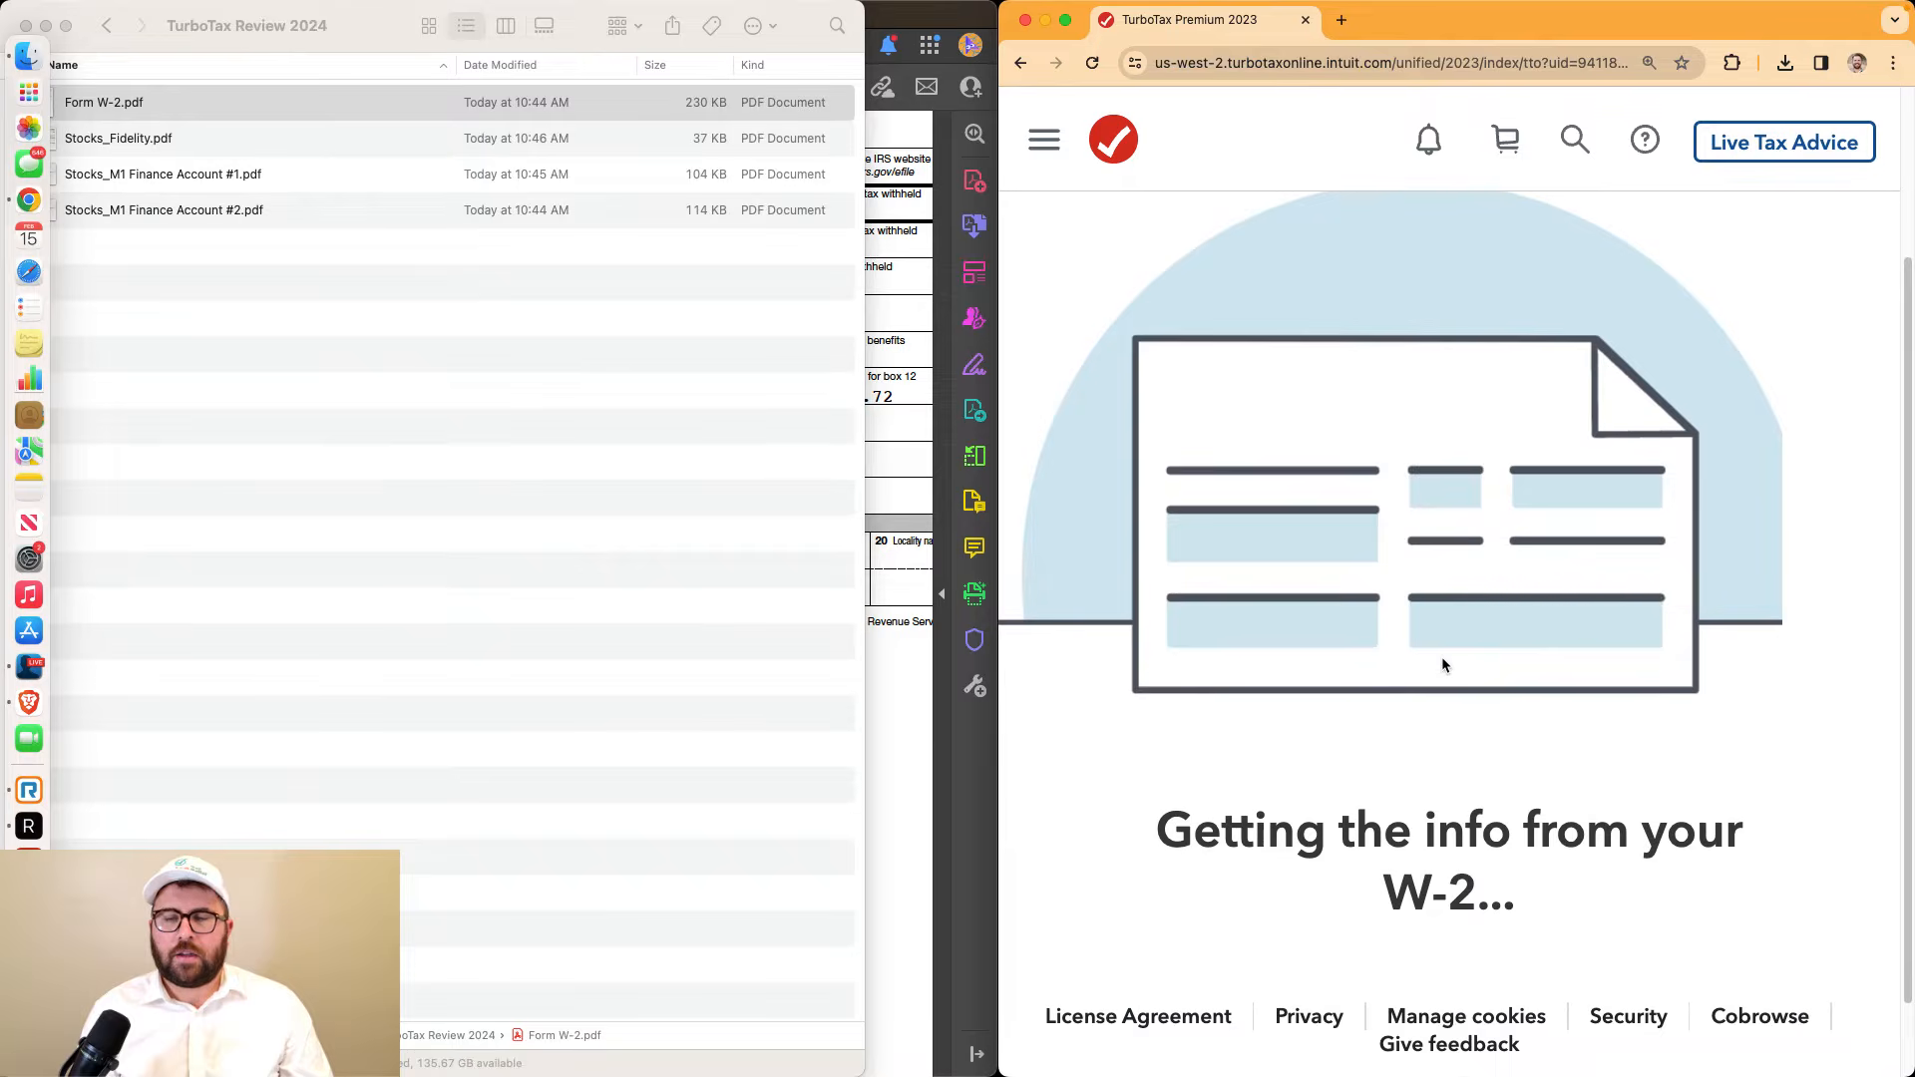
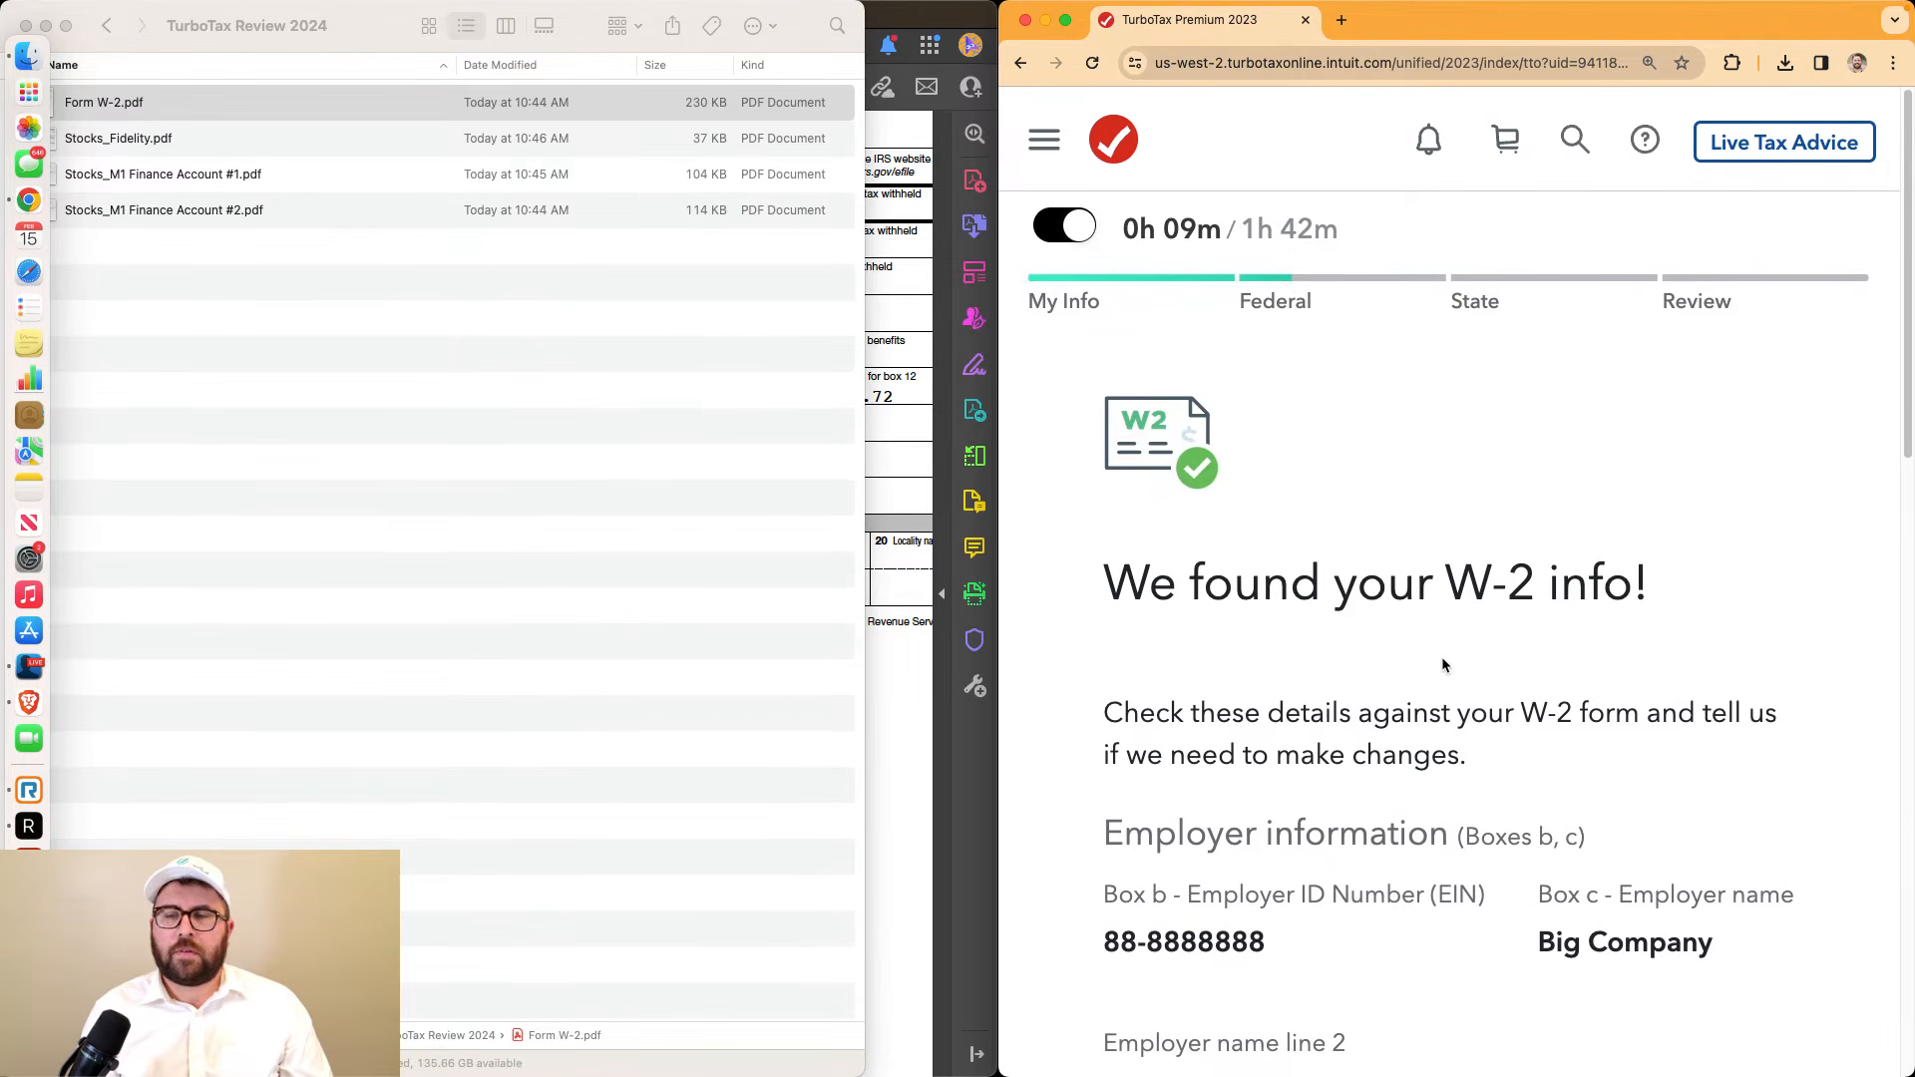
Compare the imported employer name and address with the W-2 PDF
{"action": "scroll", "coordinate": [1440, 658], "scroll_direction": "down", "scroll_amount": 3}
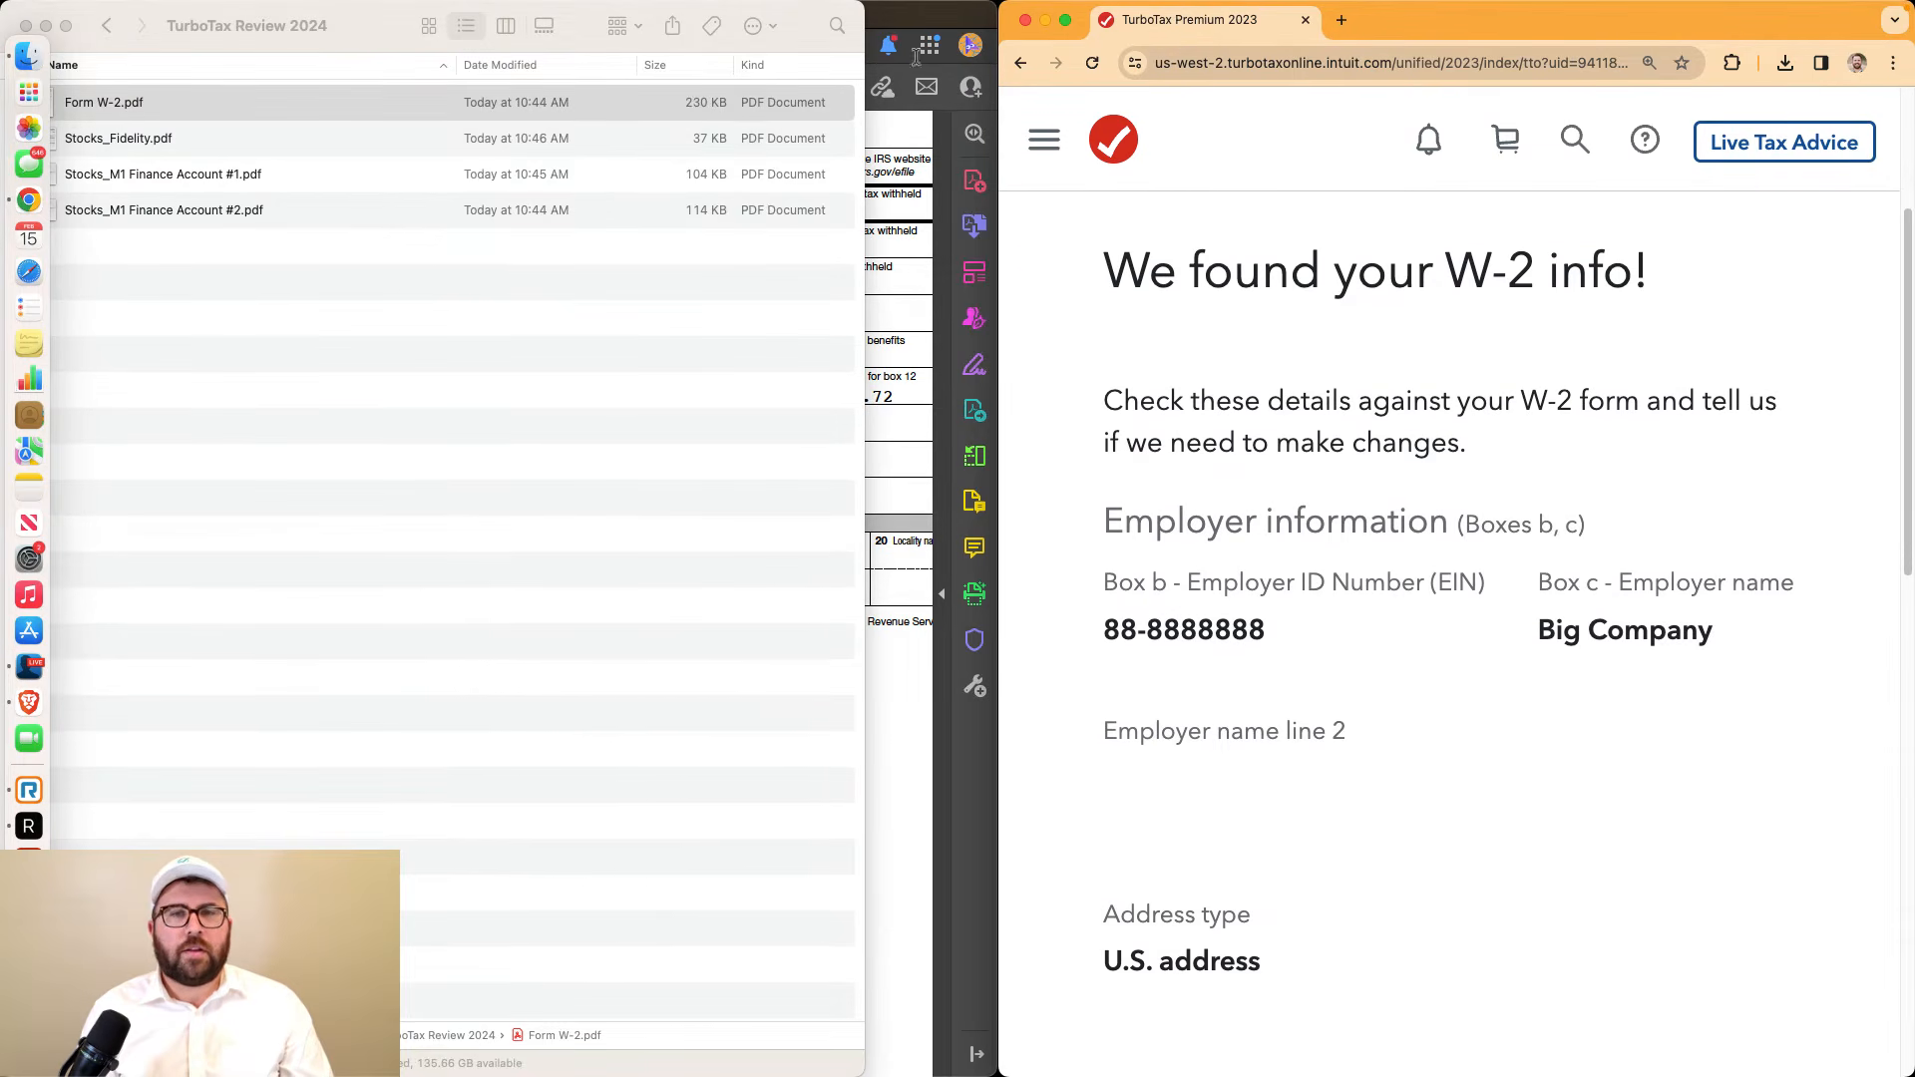
{"action": "left_click", "coordinate": [914, 18]}
{"action": "scroll", "coordinate": [464, 187], "scroll_direction": "up", "scroll_amount": 1}
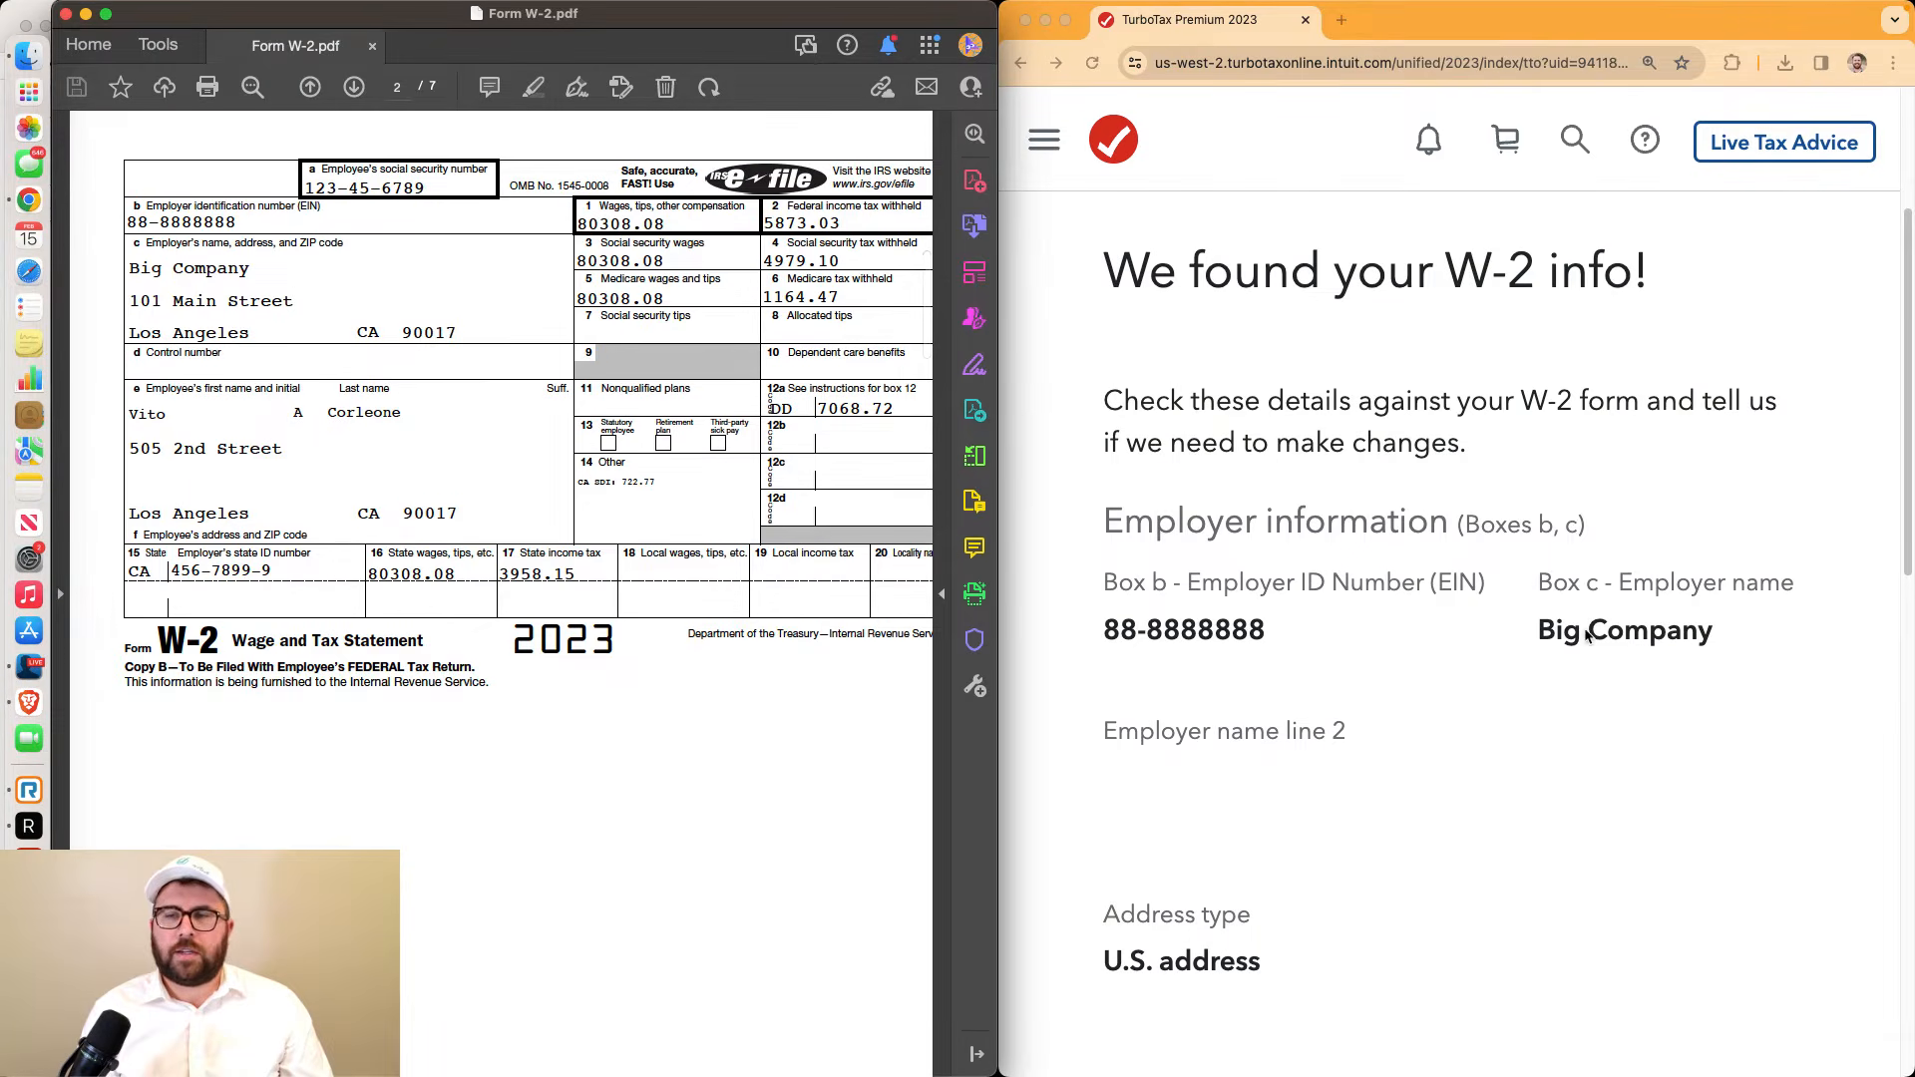
{"action": "left_click", "coordinate": [1588, 635]}
{"action": "left_click_drag", "start_coordinate": [1536, 630], "coordinate": [1715, 632]}
{"action": "scroll", "coordinate": [1421, 598], "scroll_direction": "down", "scroll_amount": 4}
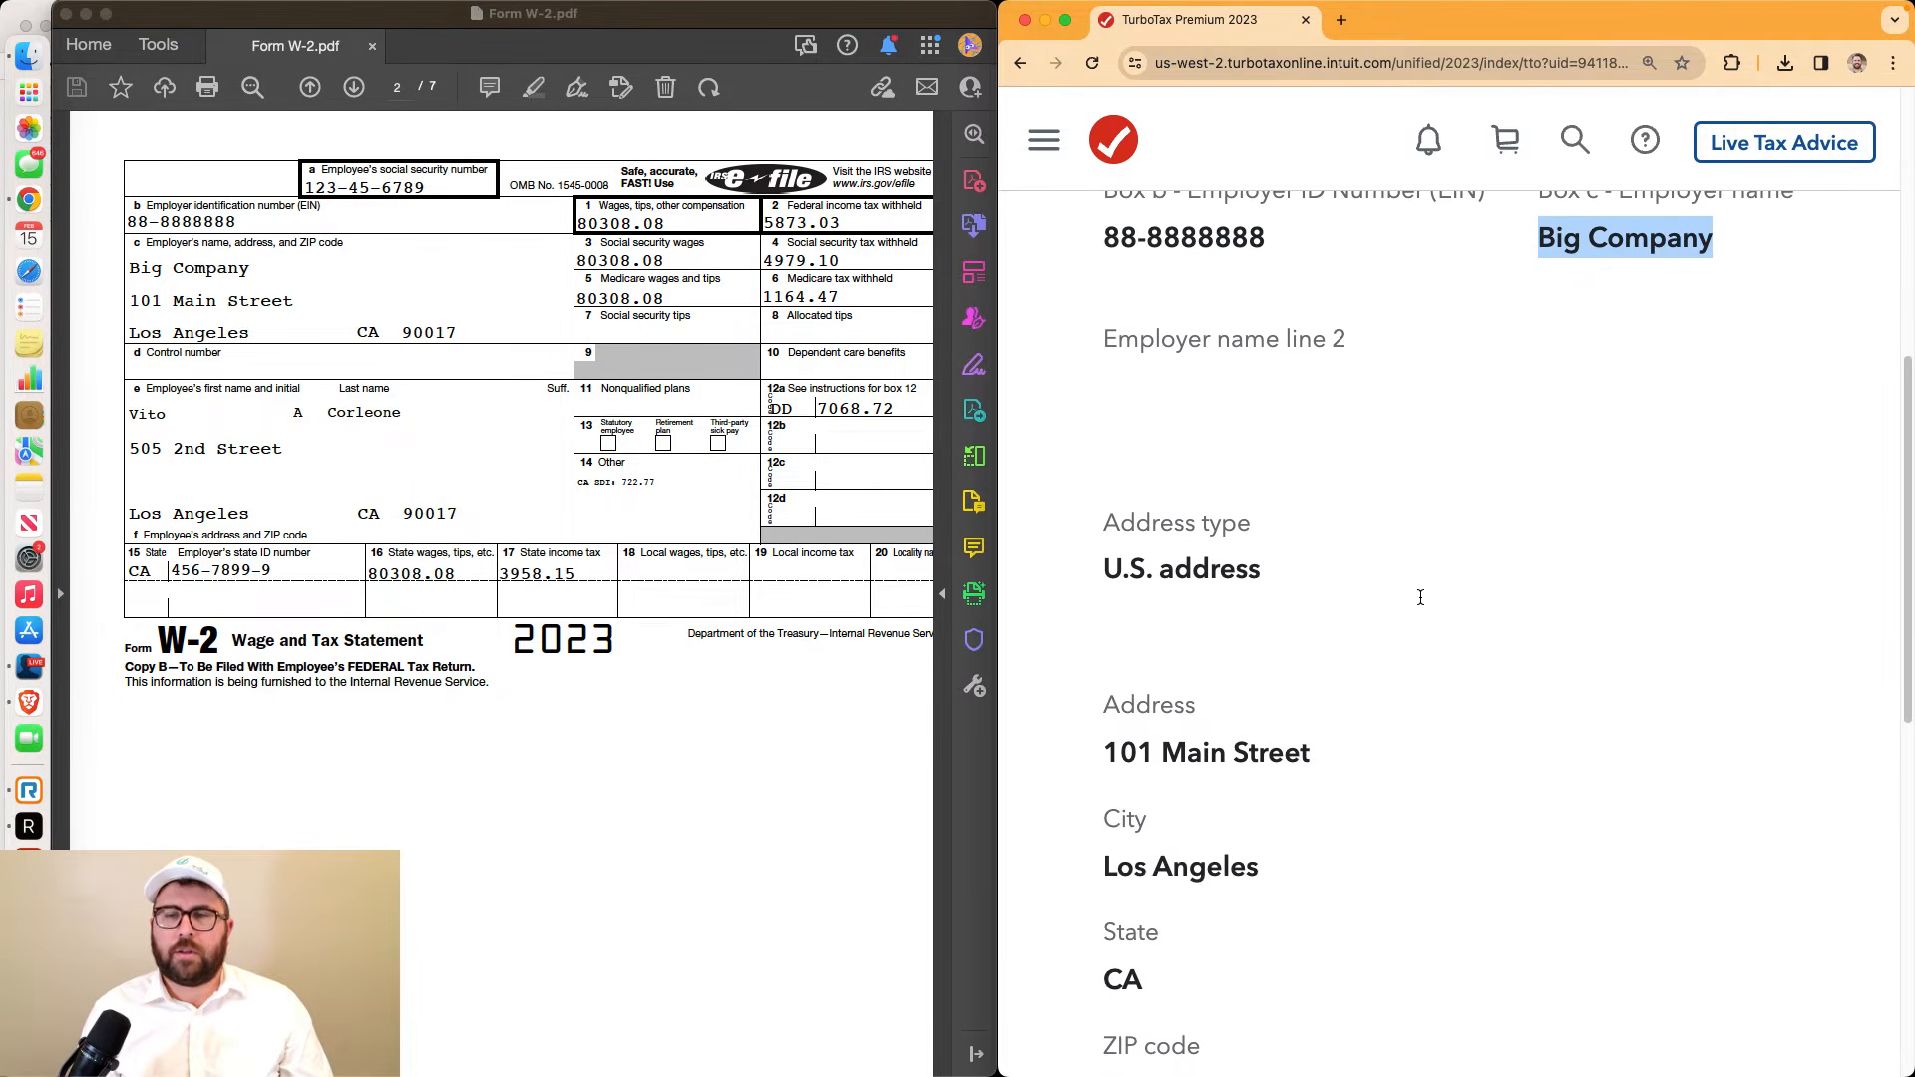
{"action": "scroll", "coordinate": [1421, 598], "scroll_direction": "down", "scroll_amount": 3}
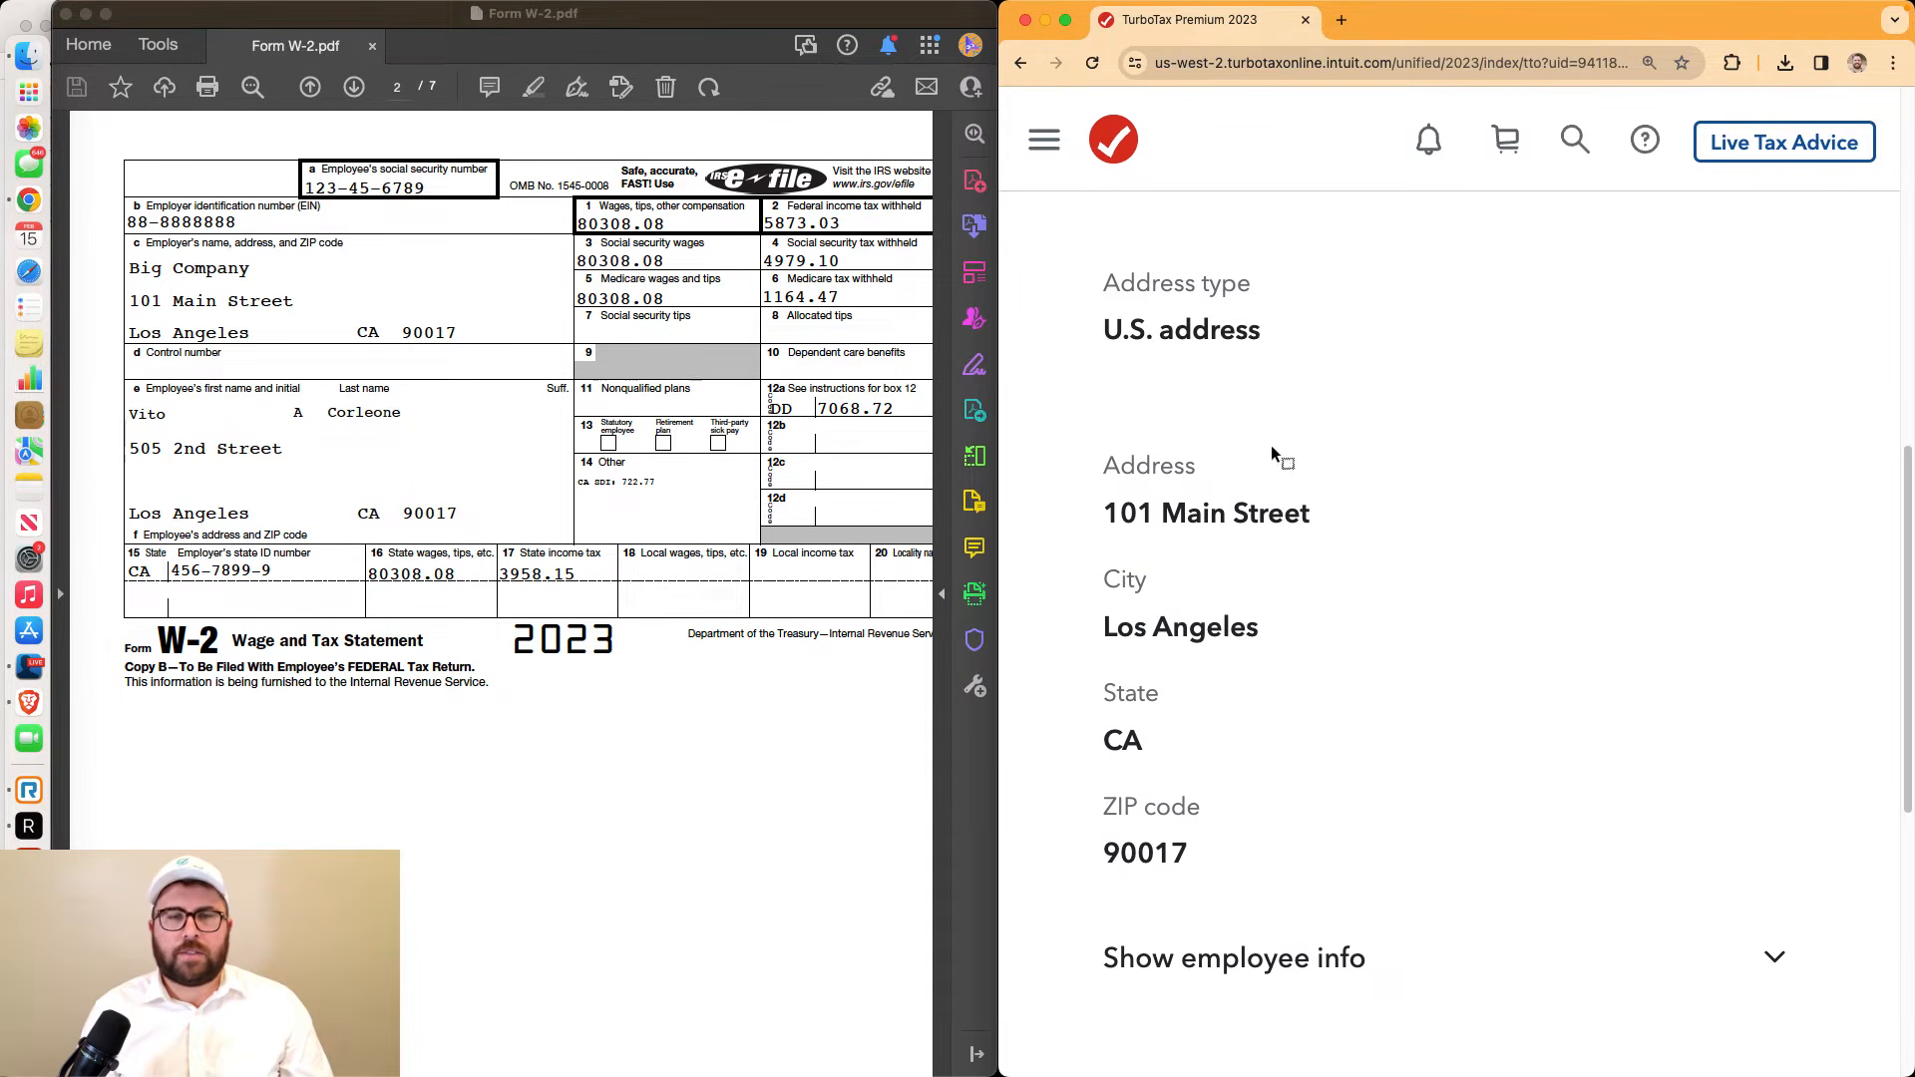
{"action": "scroll", "coordinate": [1291, 493], "scroll_direction": "down", "scroll_amount": 3}
{"action": "left_click_drag", "start_coordinate": [1092, 227], "coordinate": [1215, 628]}
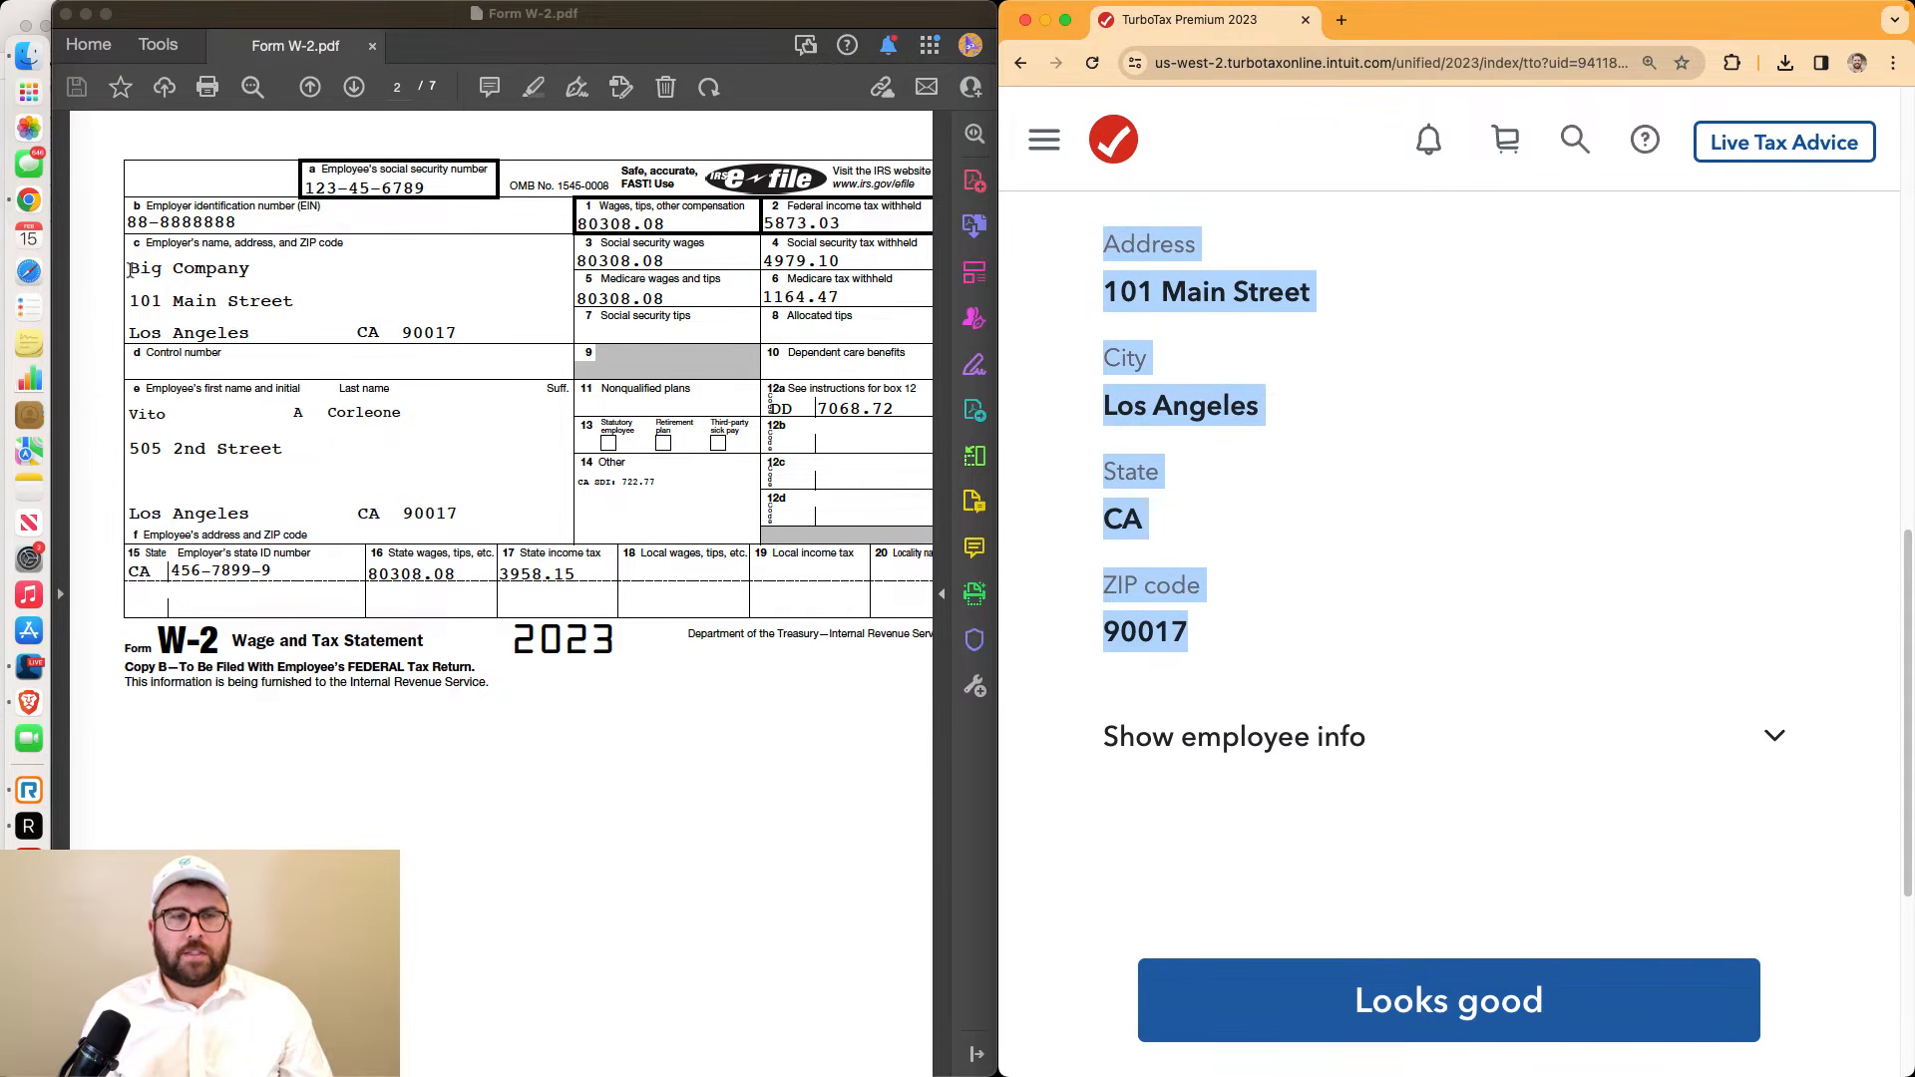
{"action": "left_click_drag", "start_coordinate": [129, 270], "coordinate": [458, 337]}
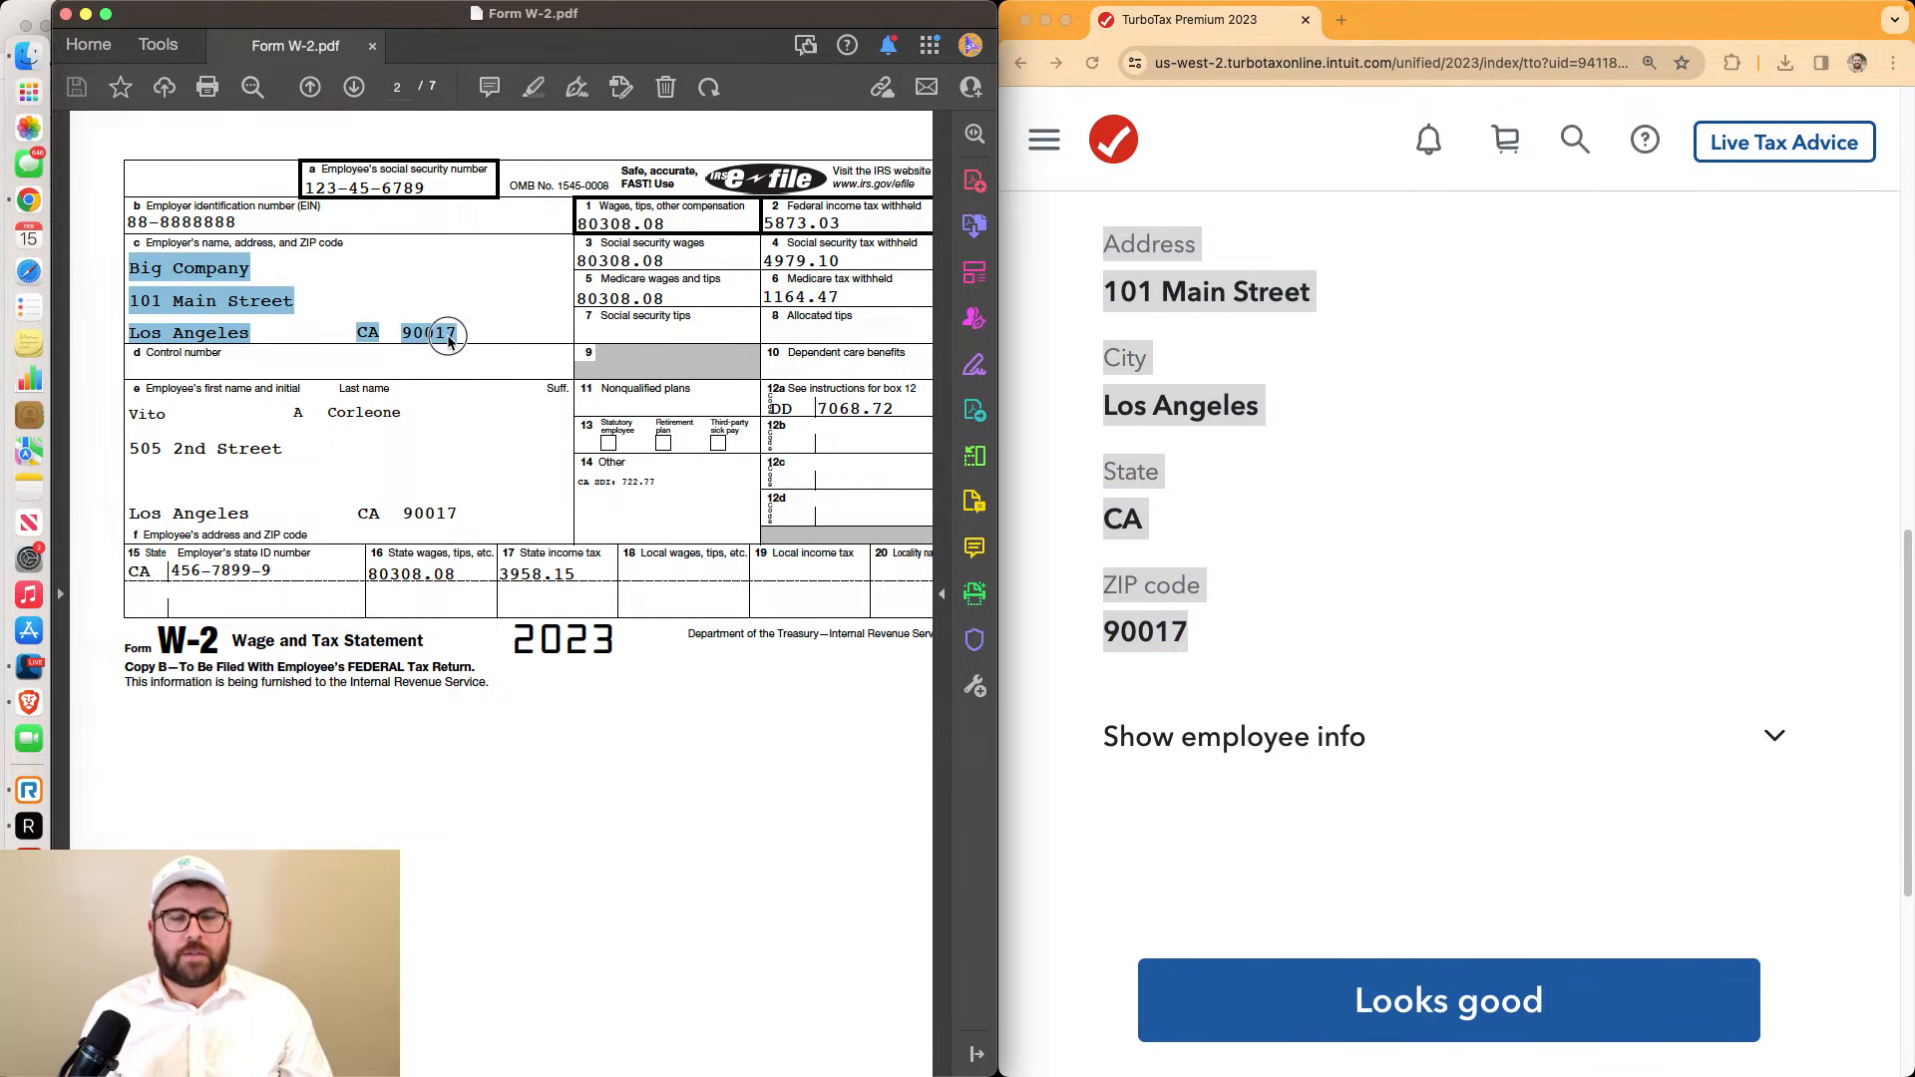
Show the employee info and compare the imported first name, middle initial and last name with the PDF
{"action": "left_click", "coordinate": [1349, 733]}
{"action": "scroll", "coordinate": [1349, 727], "scroll_direction": "down", "scroll_amount": 5}
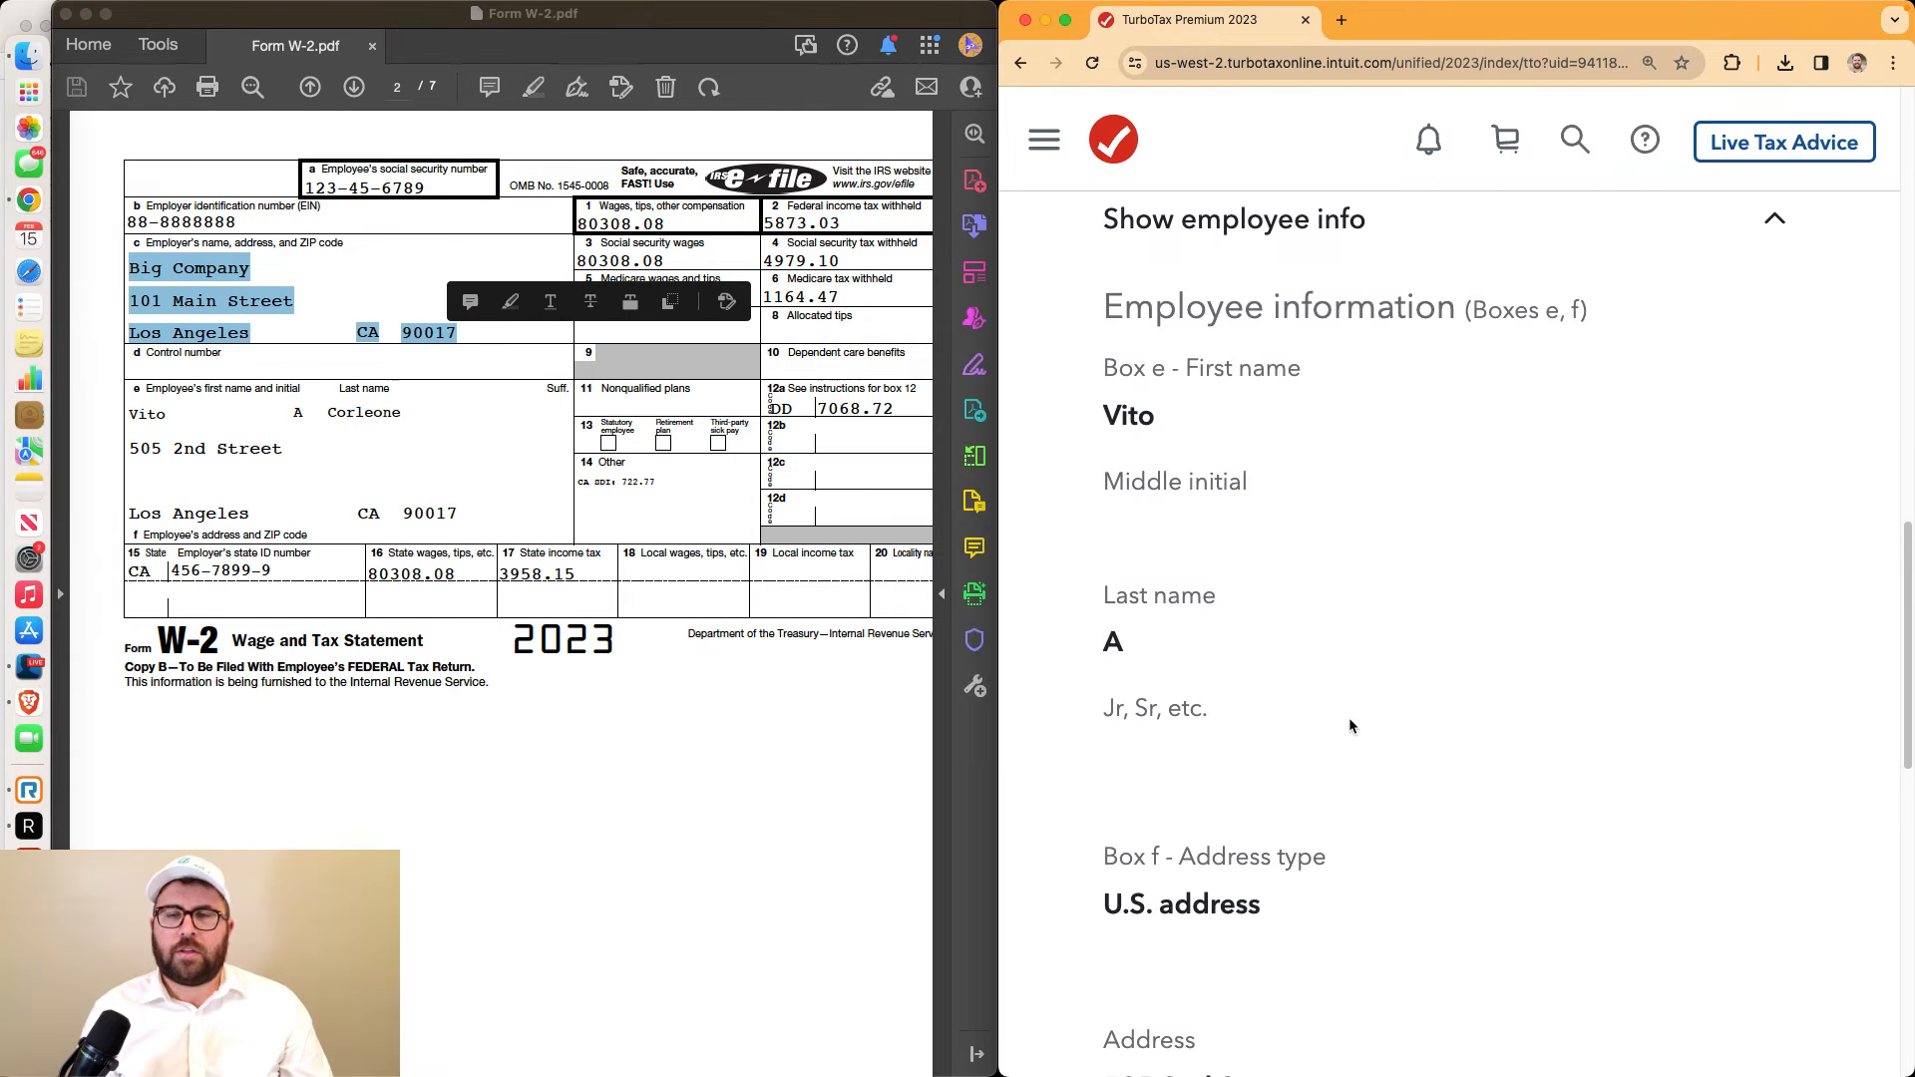
{"action": "scroll", "coordinate": [1348, 726], "scroll_direction": "down", "scroll_amount": 1}
{"action": "left_click_drag", "start_coordinate": [1106, 375], "coordinate": [1137, 598]}
{"action": "scroll", "coordinate": [1137, 599], "scroll_direction": "down", "scroll_amount": 5}
{"action": "scroll", "coordinate": [1135, 599], "scroll_direction": "up", "scroll_amount": 2}
{"action": "scroll", "coordinate": [1163, 432], "scroll_direction": "up", "scroll_amount": 4}
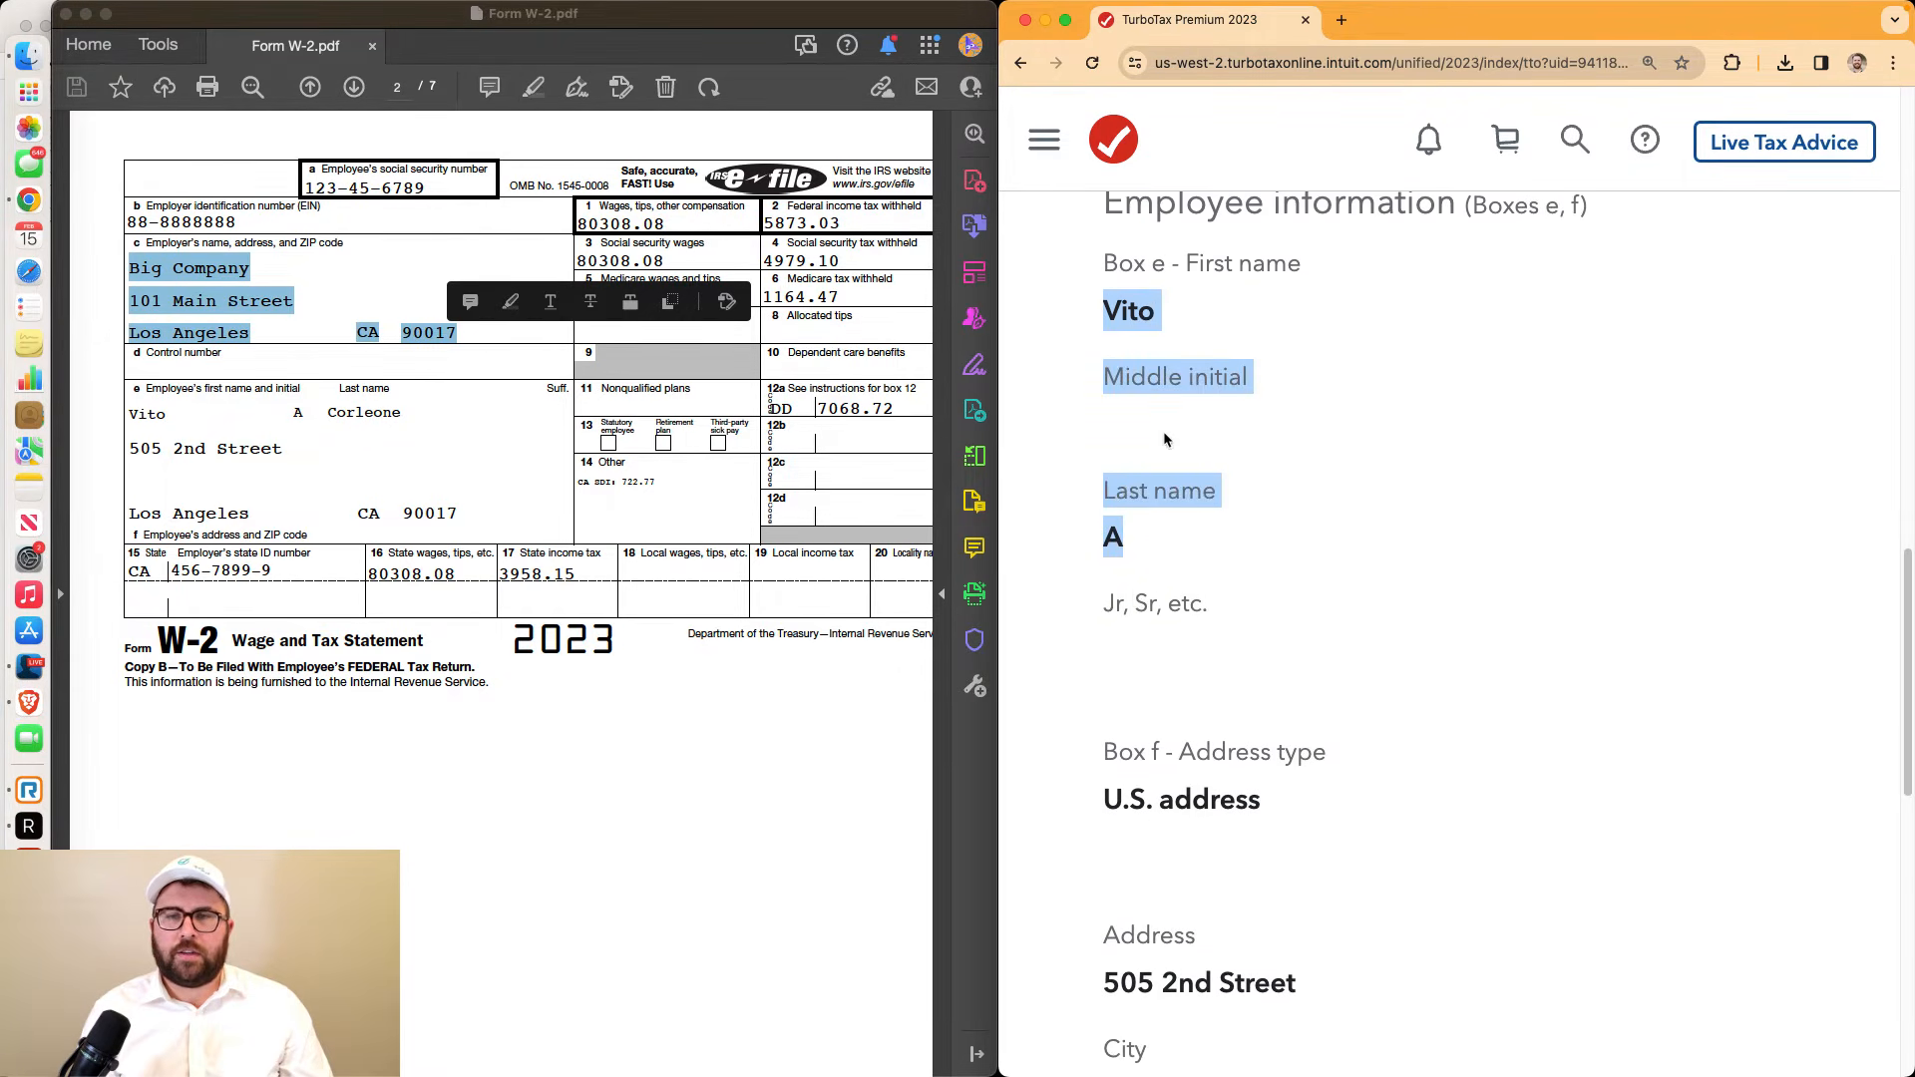
{"action": "left_click", "coordinate": [1166, 440]}
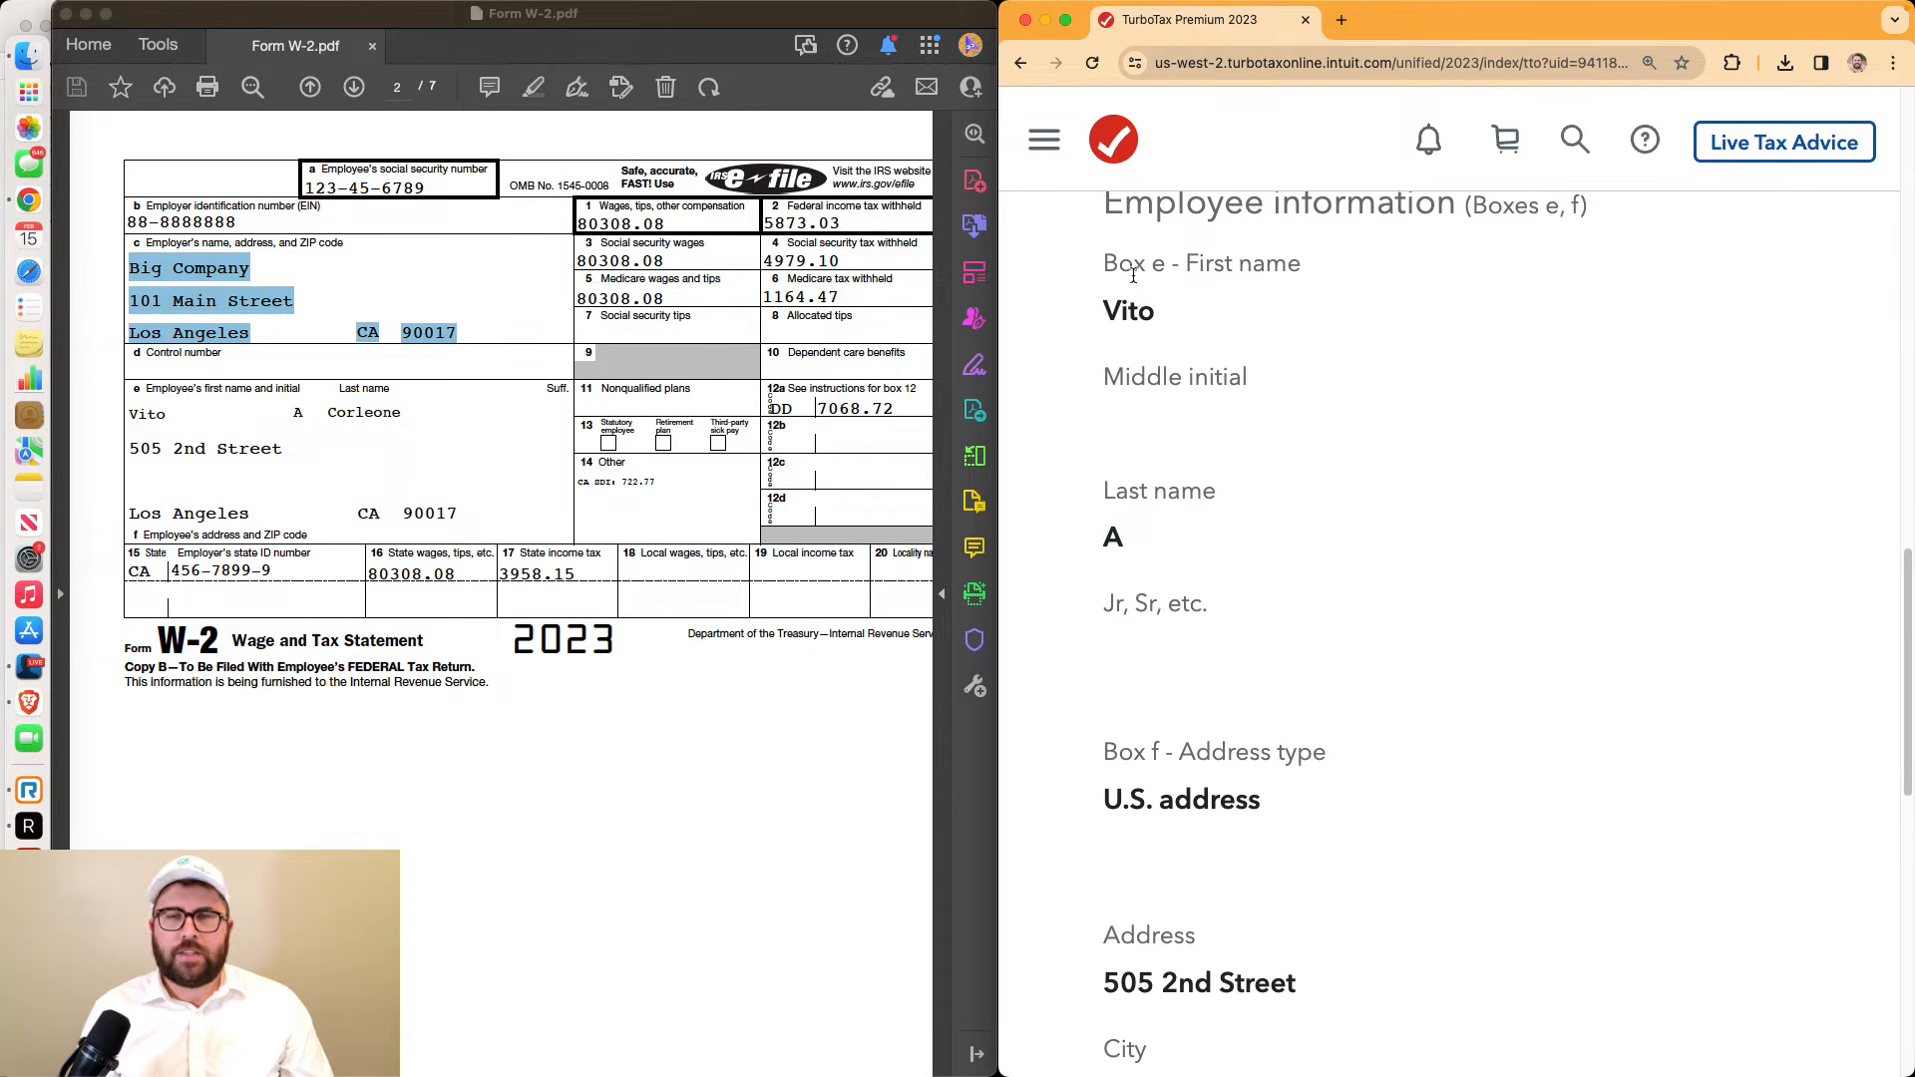
{"action": "left_click_drag", "start_coordinate": [1194, 262], "coordinate": [1300, 264]}
{"action": "left_click_drag", "start_coordinate": [1103, 311], "coordinate": [1143, 312]}
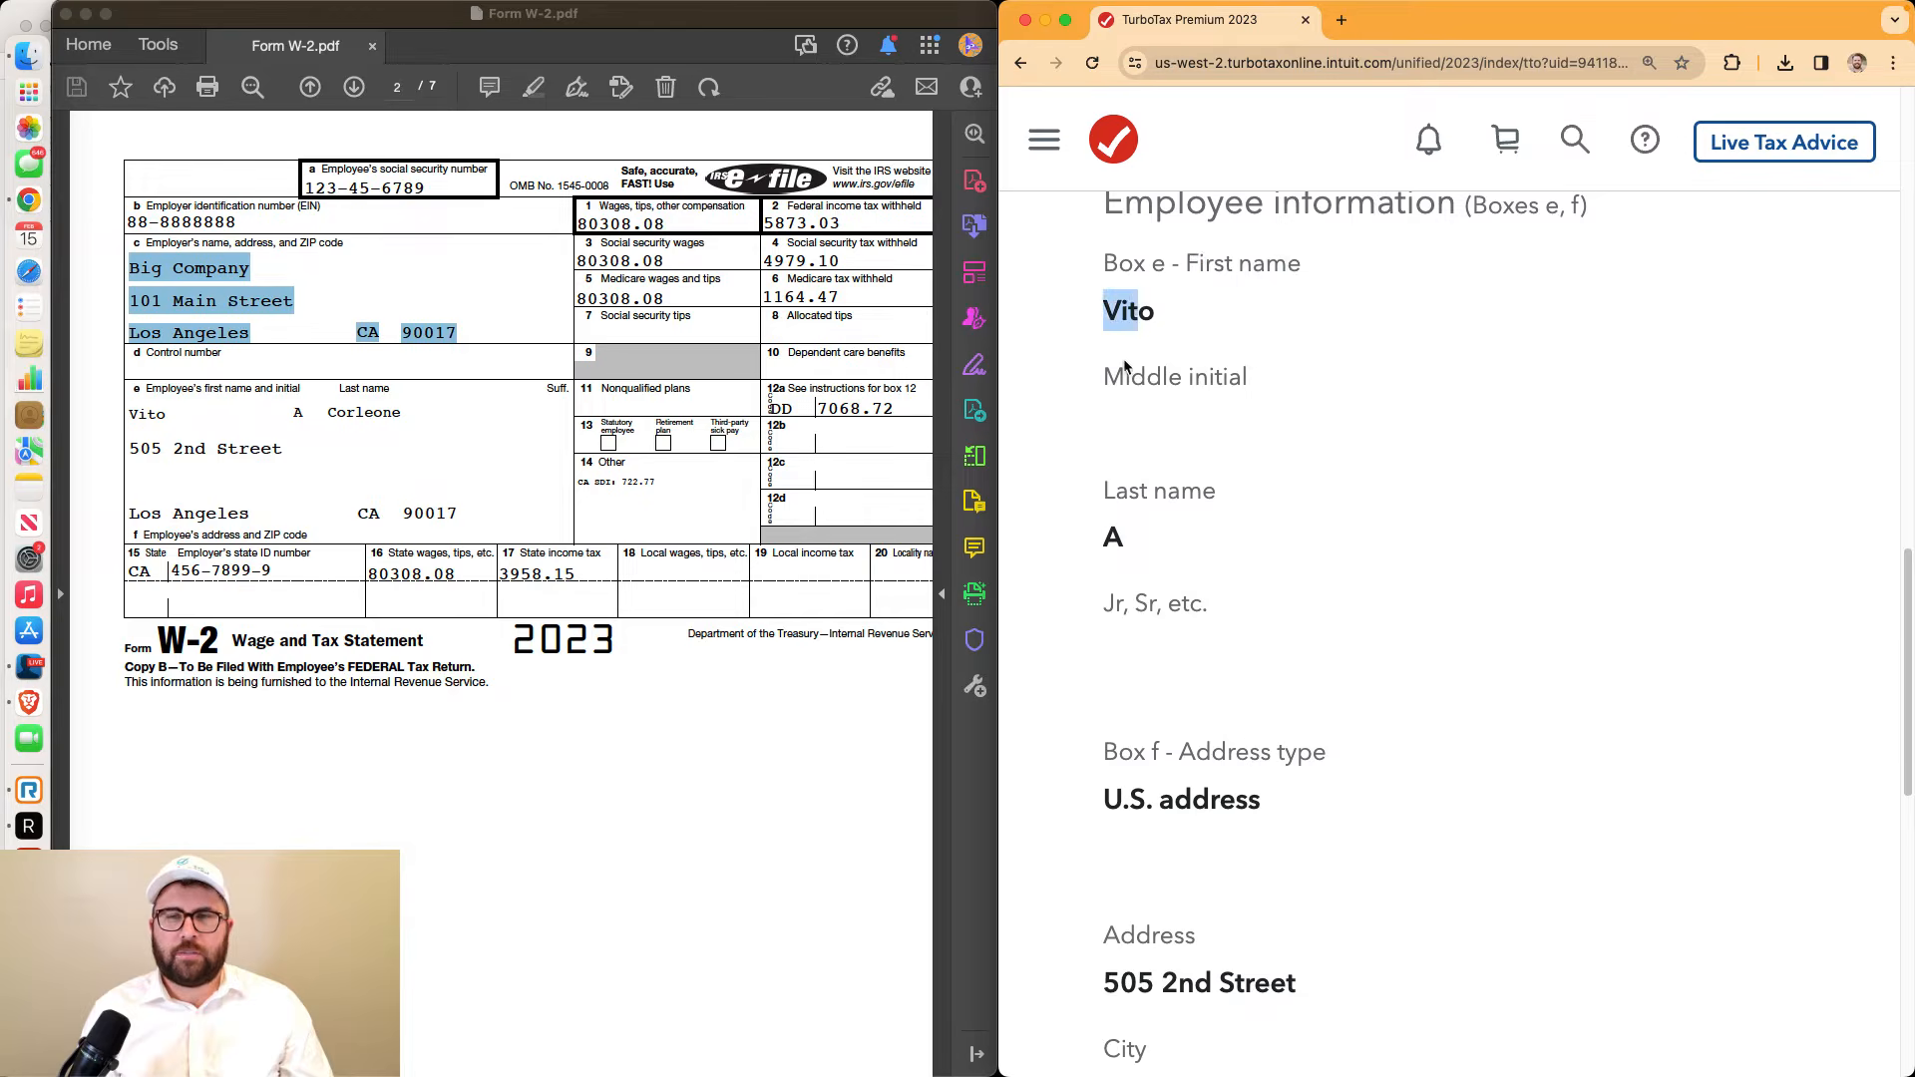
{"action": "left_click_drag", "start_coordinate": [1105, 375], "coordinate": [1265, 380]}
{"action": "left_click", "coordinate": [1174, 423]}
{"action": "left_click_drag", "start_coordinate": [1094, 491], "coordinate": [1219, 507]}
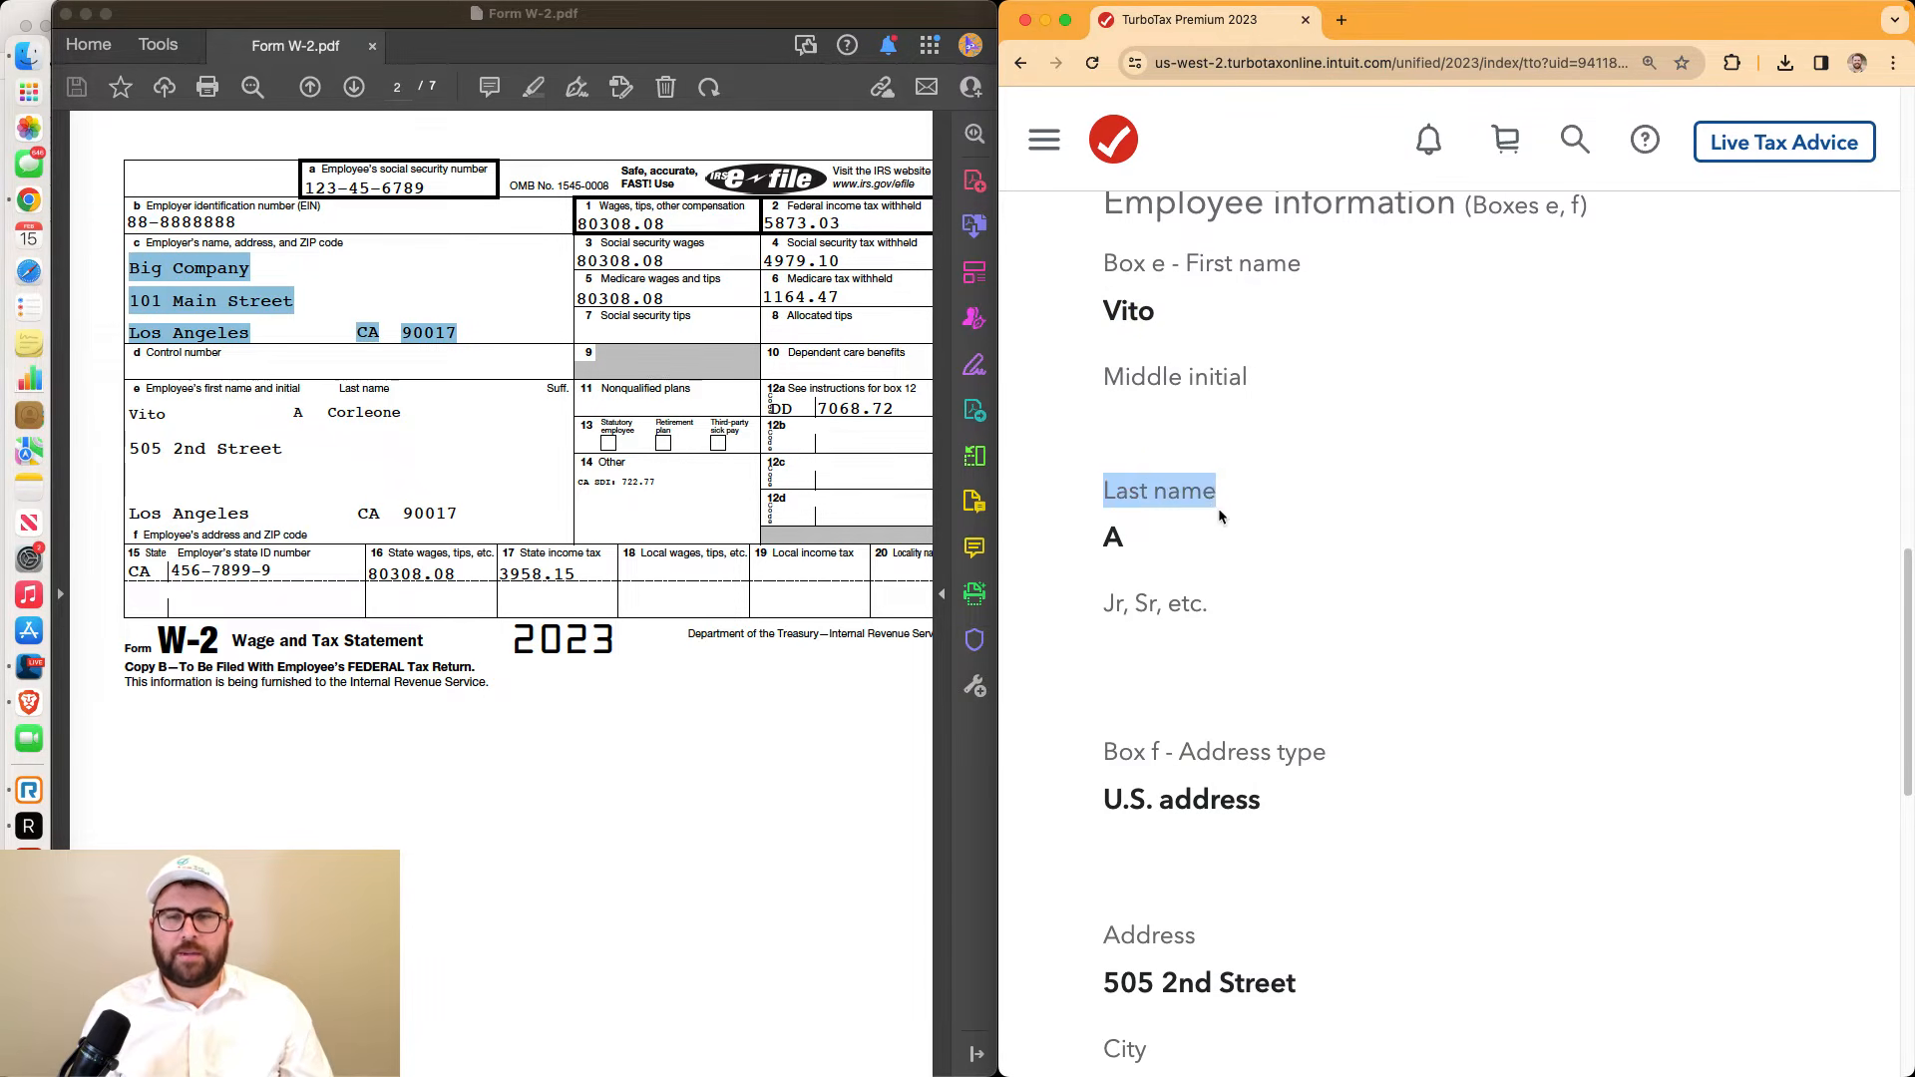
{"action": "left_click_drag", "start_coordinate": [1102, 537], "coordinate": [1125, 538]}
{"action": "left_click_drag", "start_coordinate": [131, 419], "coordinate": [402, 414]}
Check the imported employee address against the PDF, then choose Make changes on the W-2
{"action": "scroll", "coordinate": [1360, 656], "scroll_direction": "down", "scroll_amount": 5}
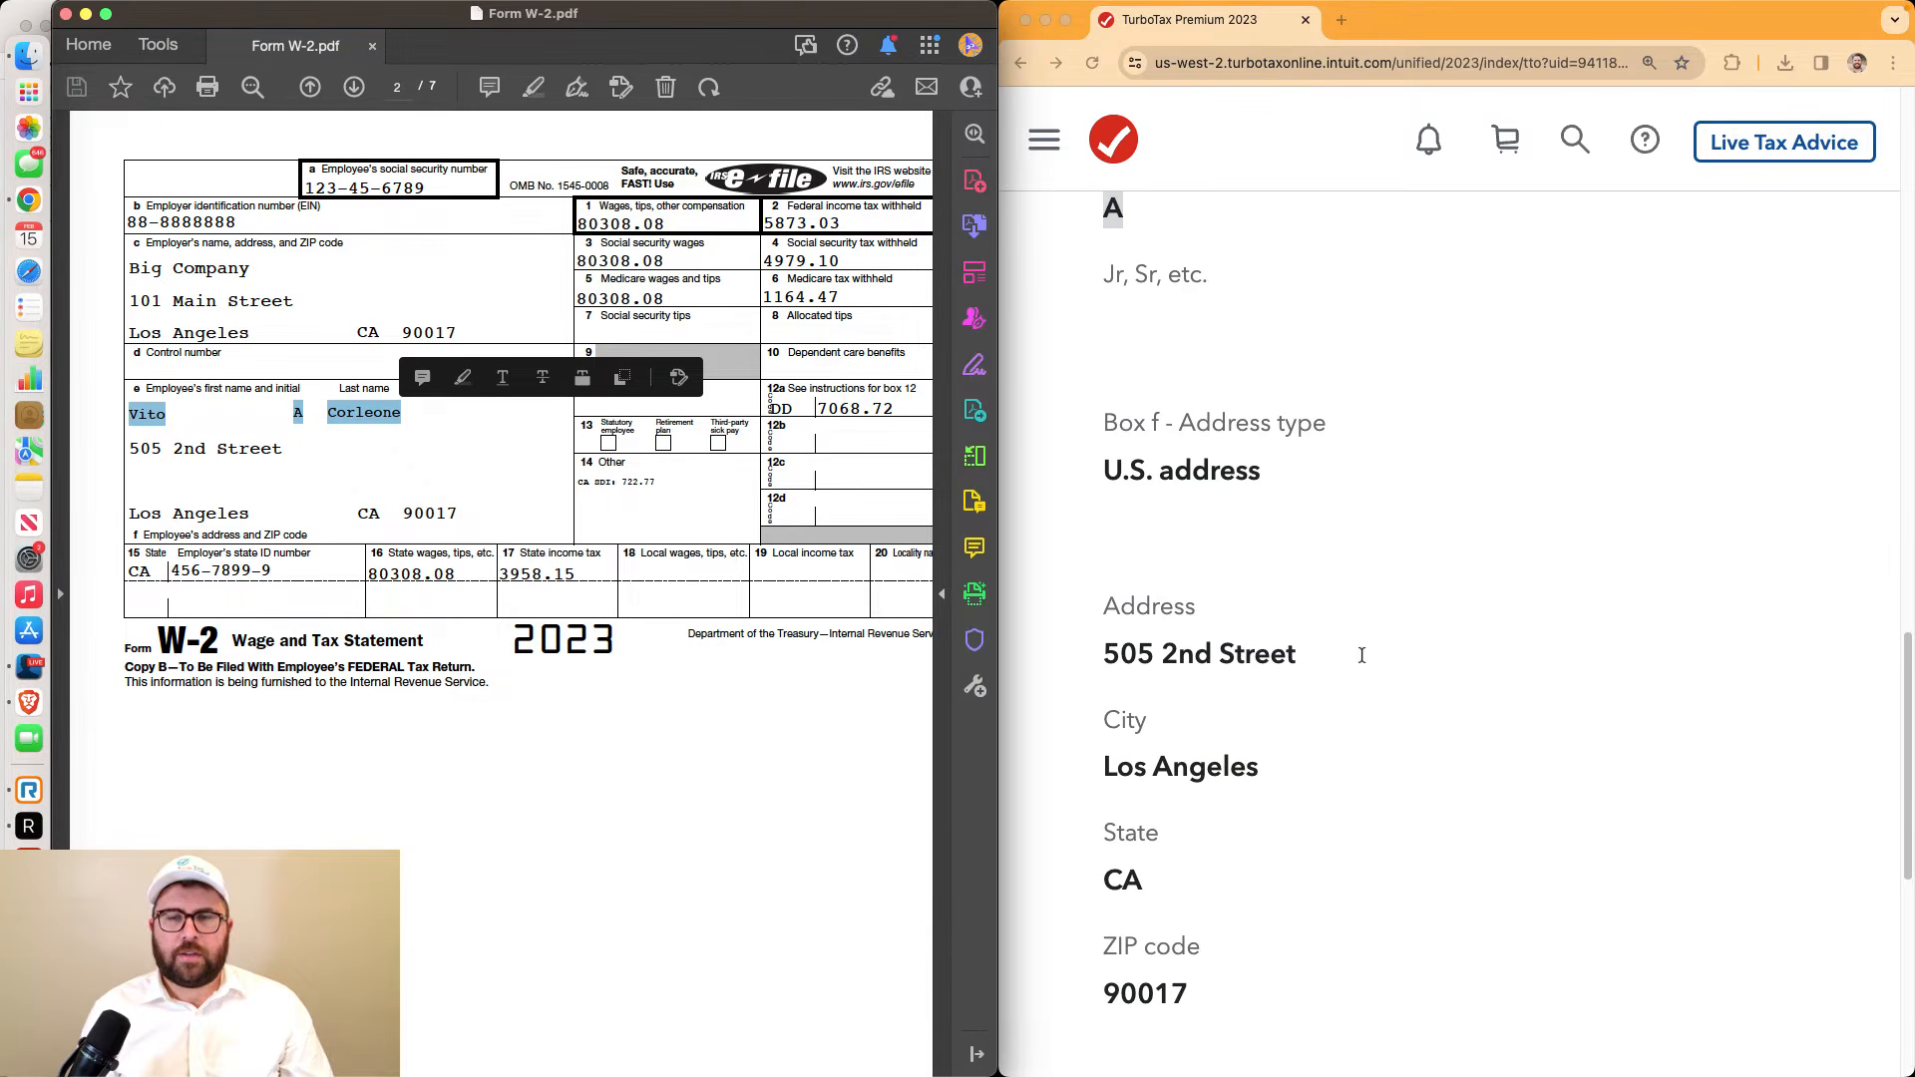
{"action": "left_click", "coordinate": [1237, 506]}
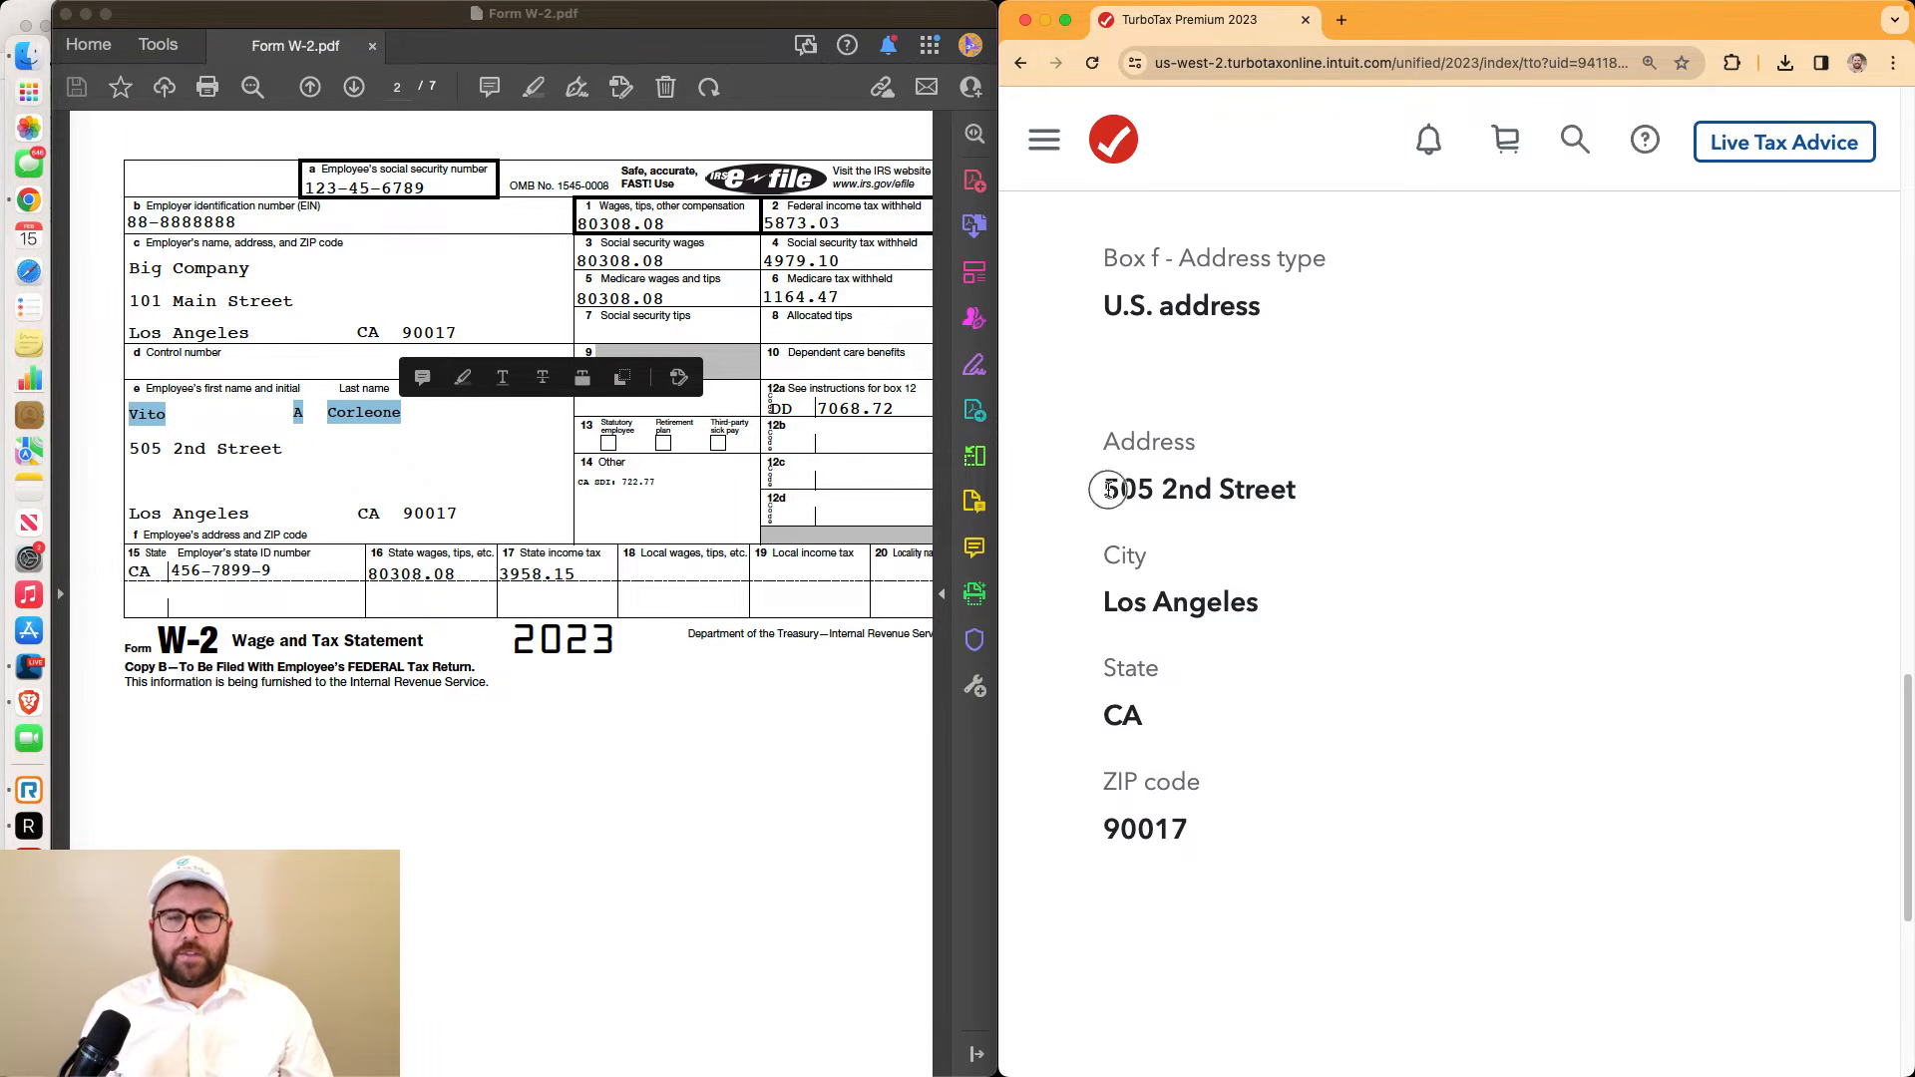
{"action": "left_click_drag", "start_coordinate": [1107, 490], "coordinate": [1240, 825]}
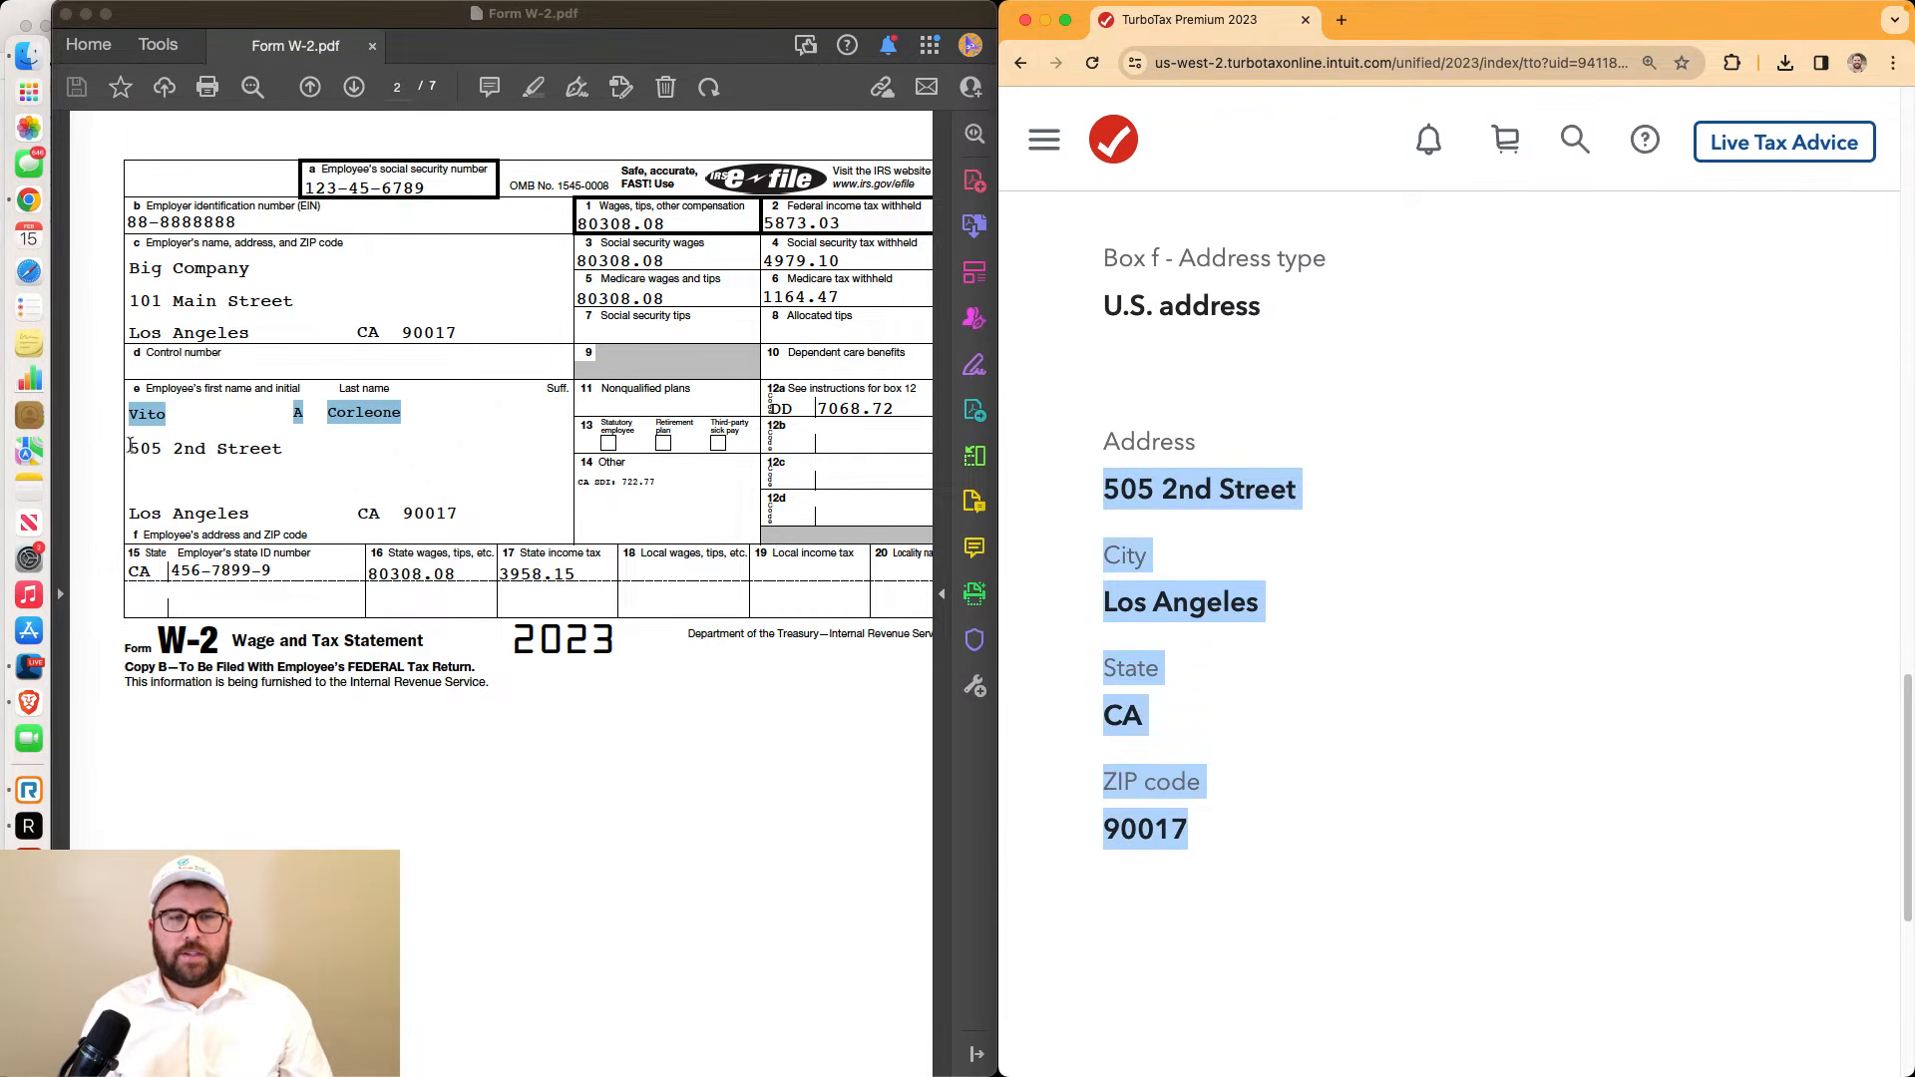
{"action": "left_click_drag", "start_coordinate": [130, 445], "coordinate": [458, 515]}
{"action": "scroll", "coordinate": [1377, 589], "scroll_direction": "down", "scroll_amount": 5}
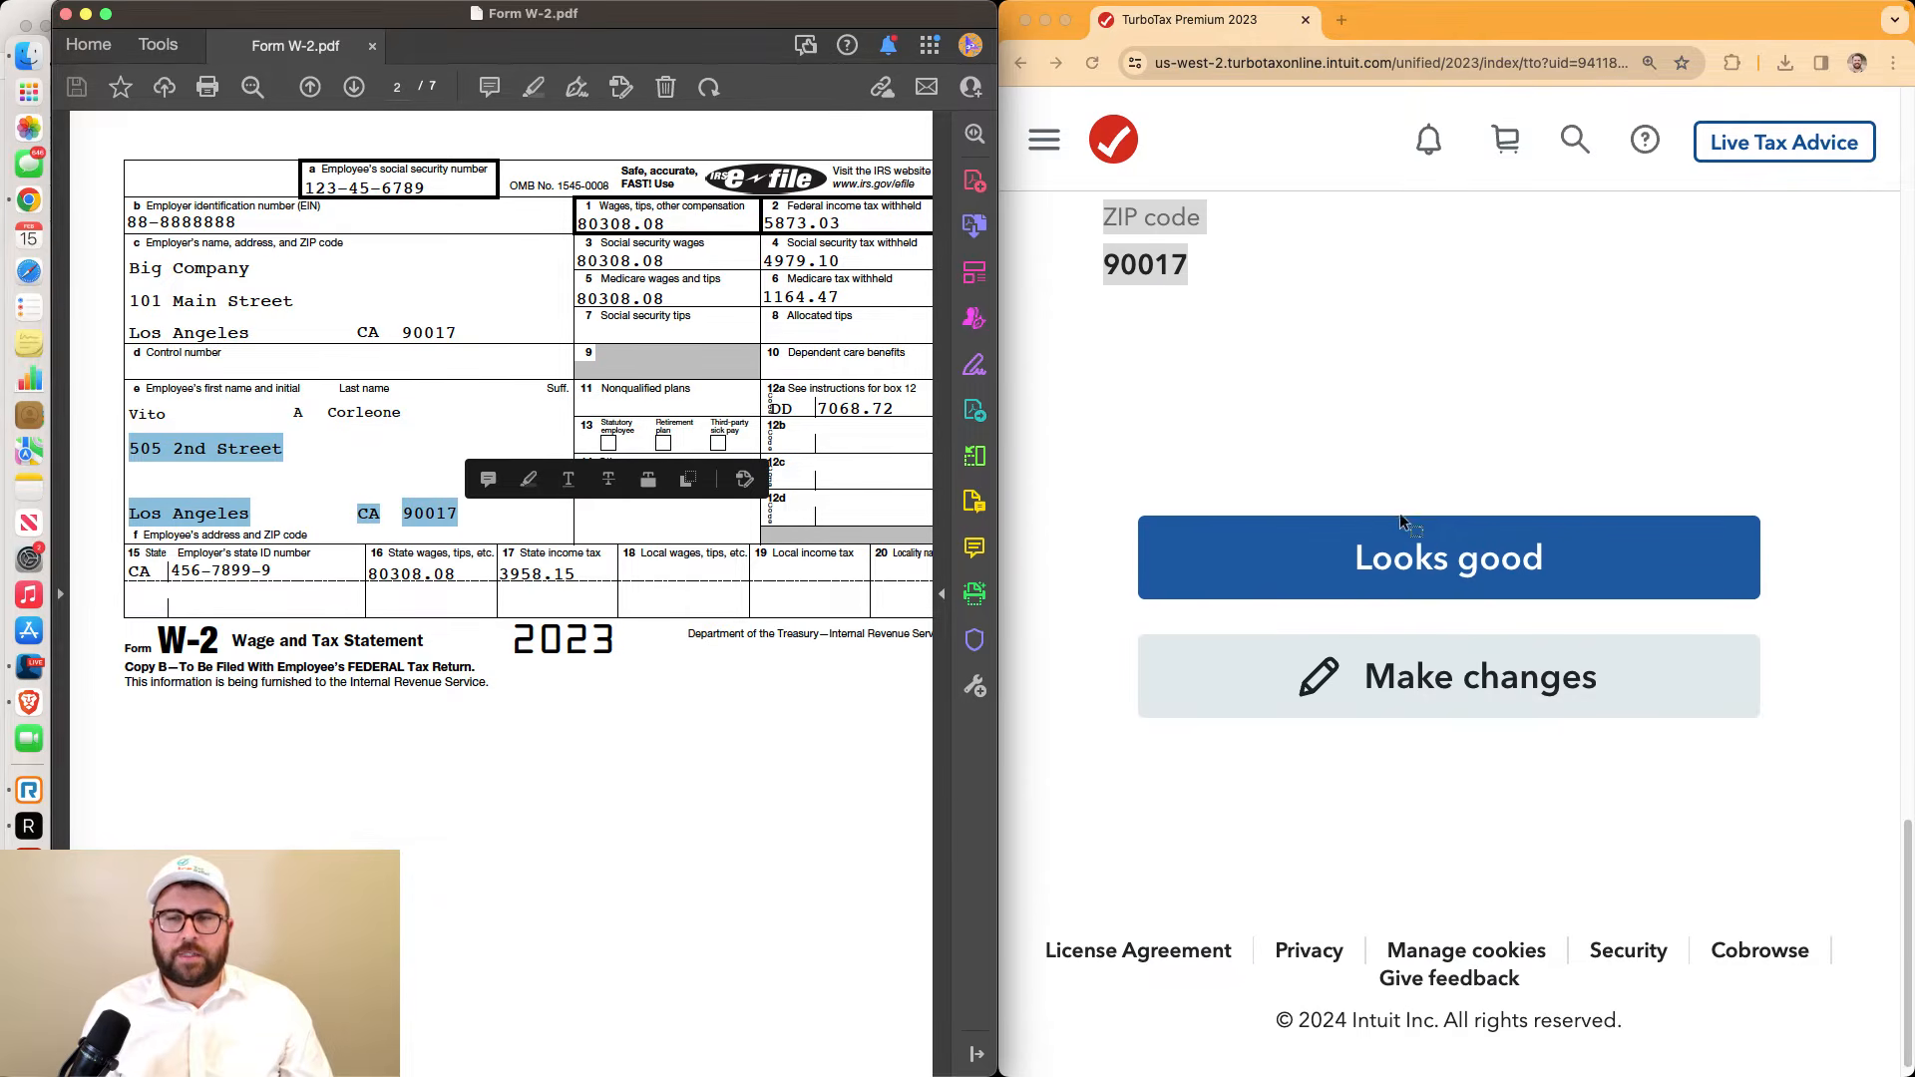
{"action": "left_click", "coordinate": [1469, 671]}
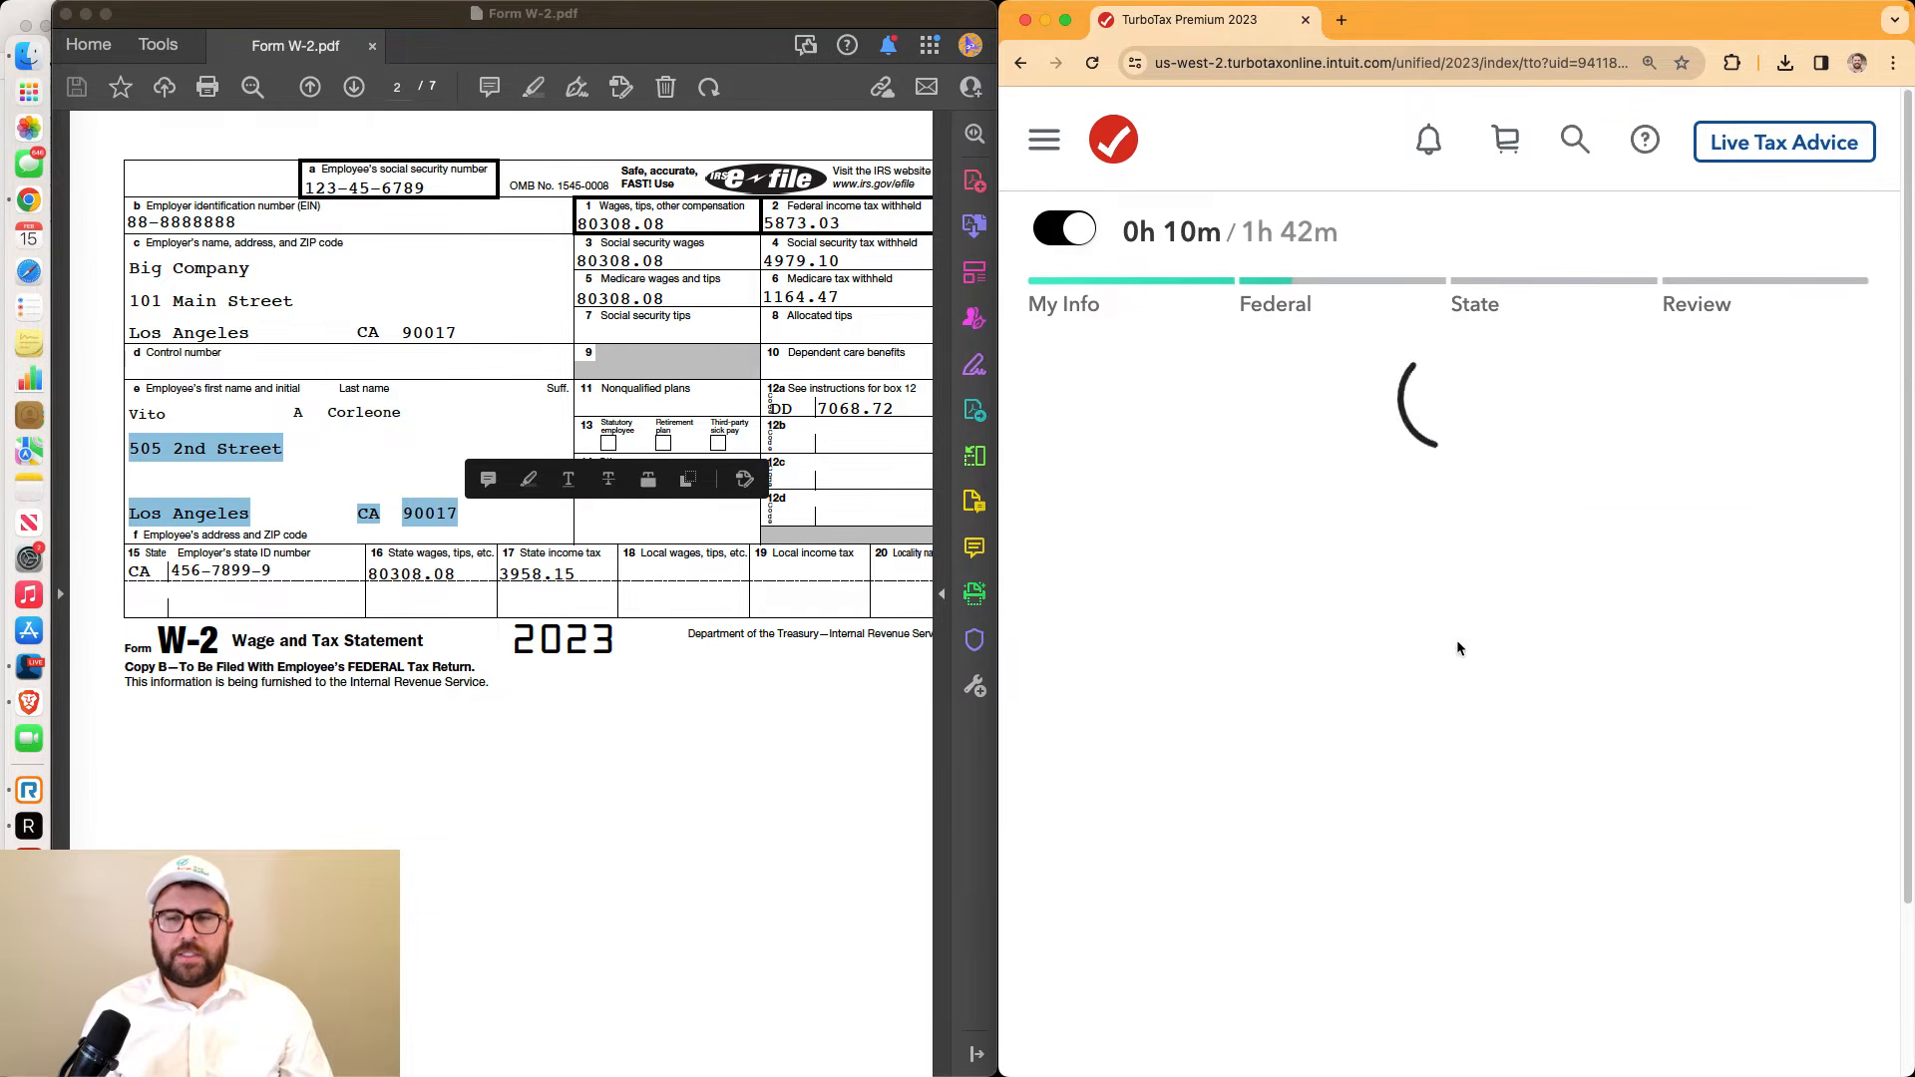
Add the employee's middle initial and correct the last name to match the W-2, then continue
{"action": "scroll", "coordinate": [1457, 641], "scroll_direction": "down", "scroll_amount": 20}
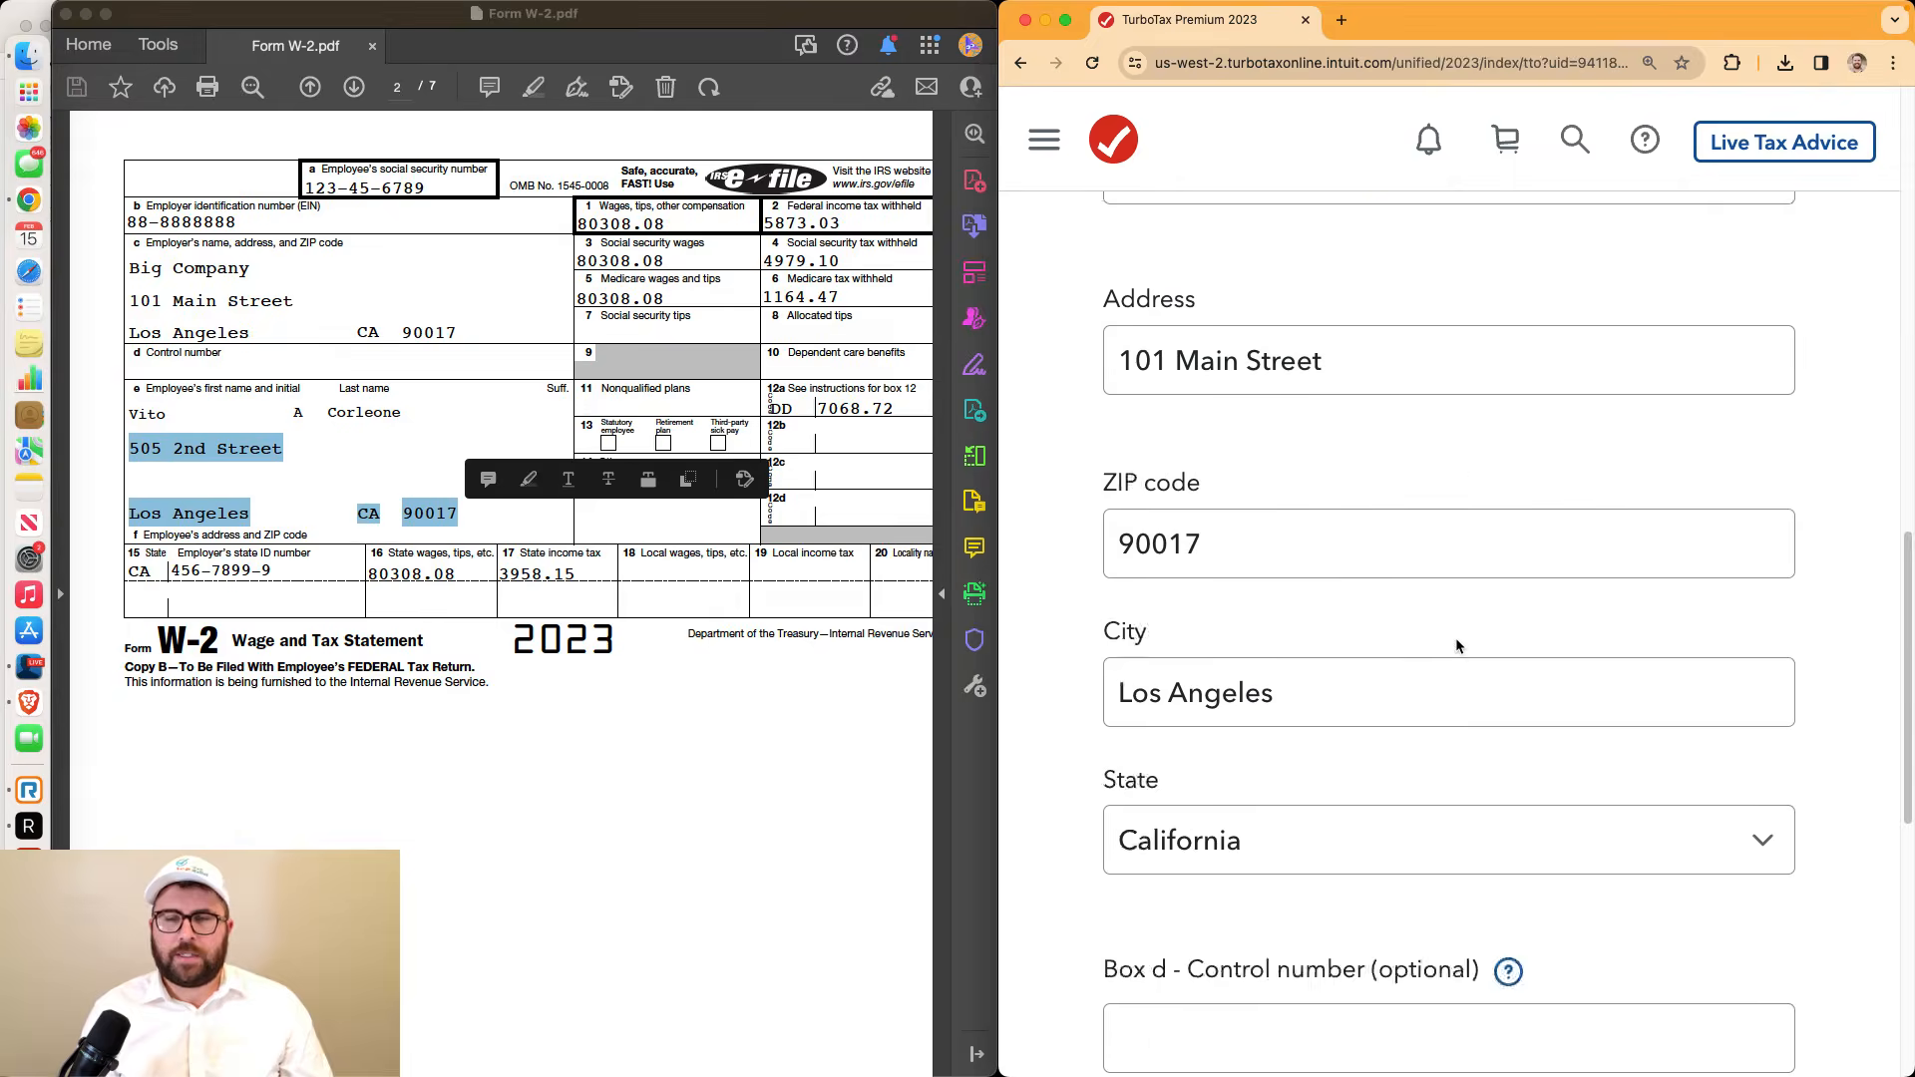
{"action": "left_click", "coordinate": [1304, 356]}
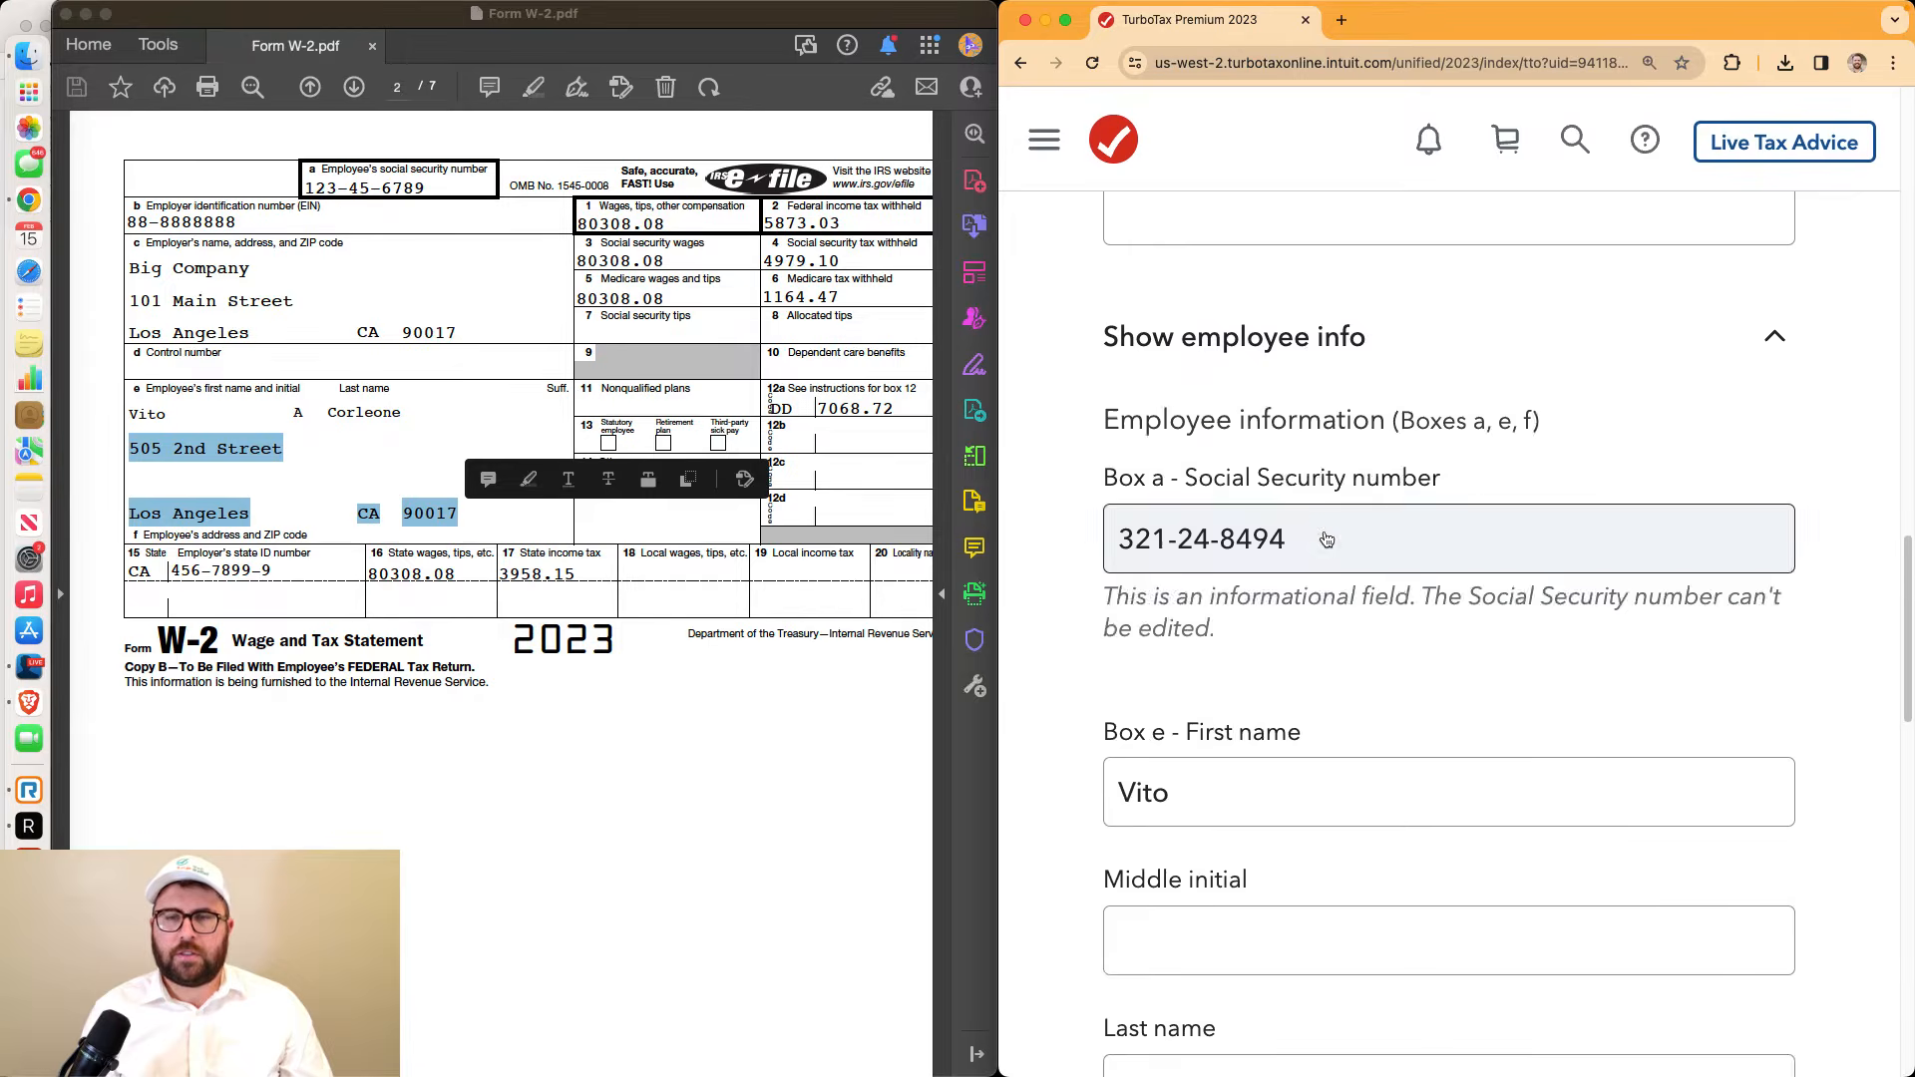
{"action": "scroll", "coordinate": [1221, 545], "scroll_direction": "down", "scroll_amount": 5}
{"action": "left_click", "coordinate": [1229, 575]}
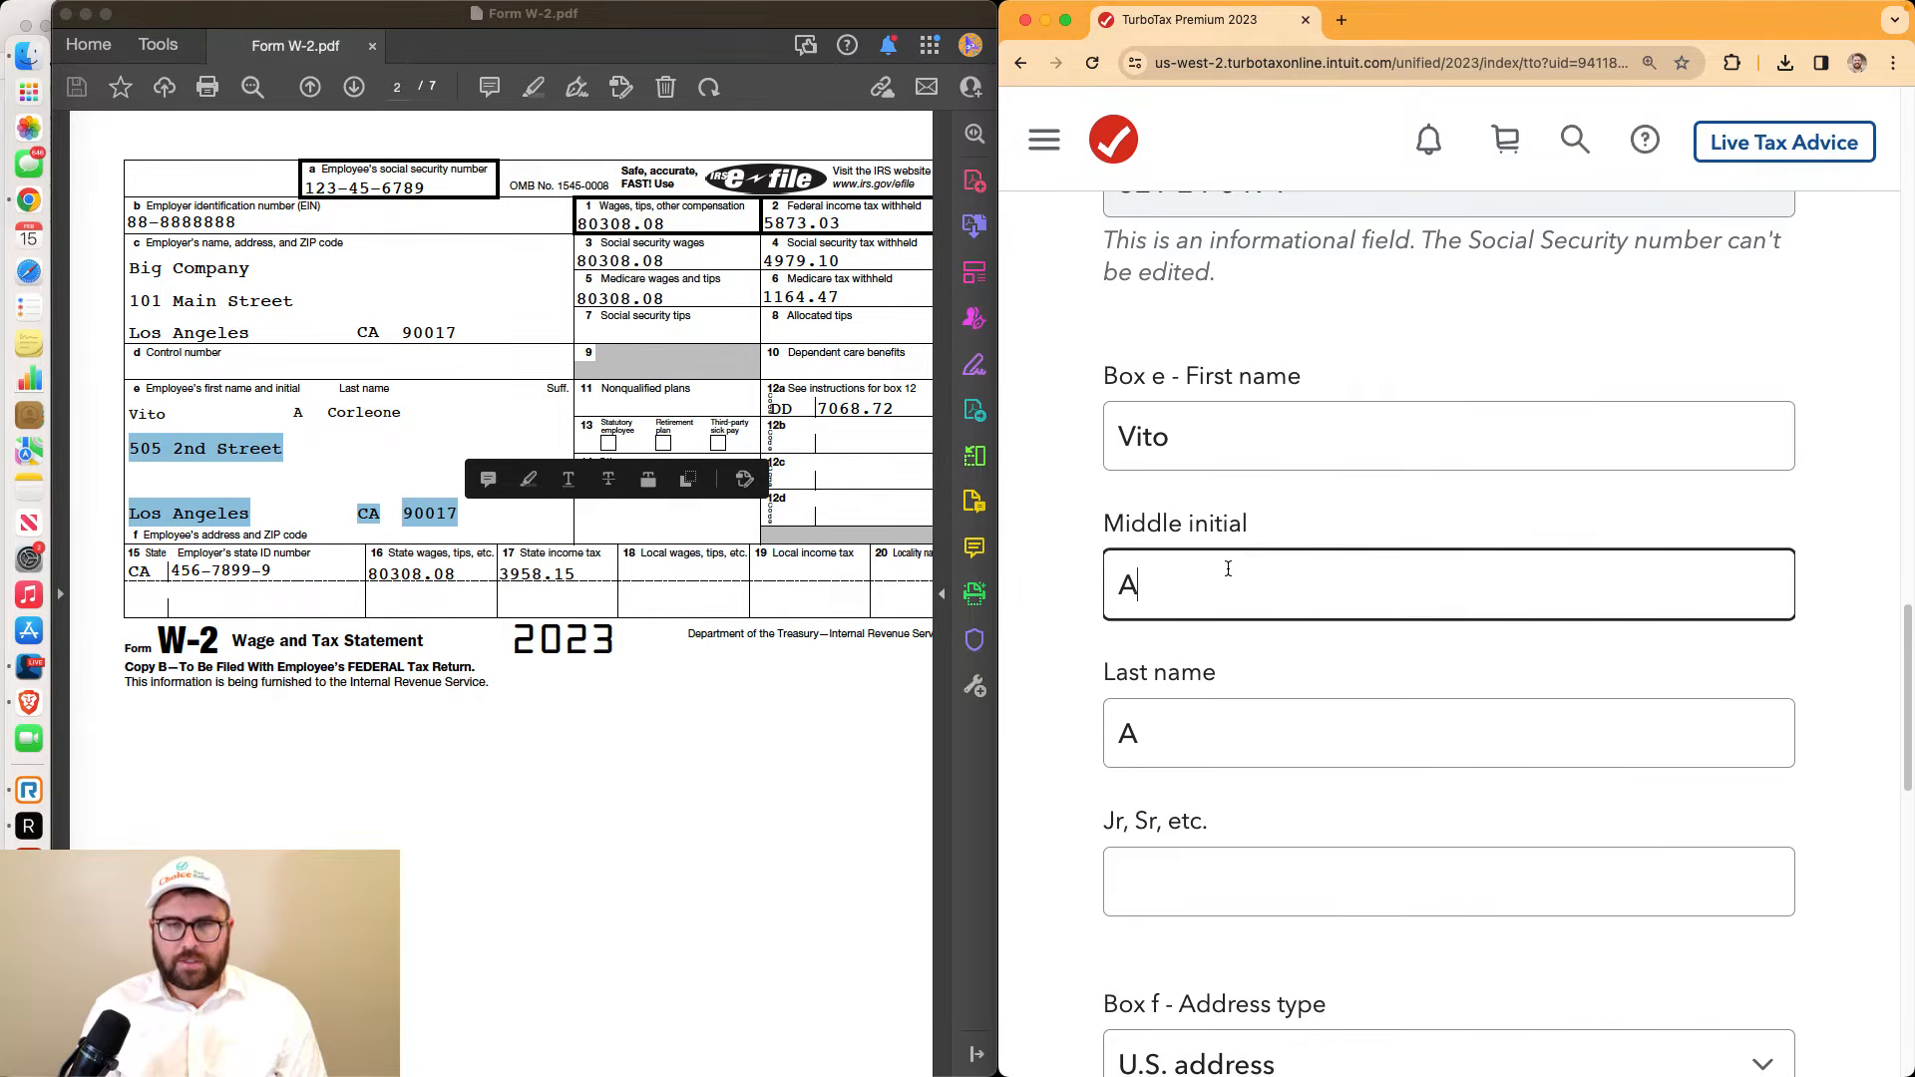
{"action": "key", "text": "Tab"}
{"action": "type", "text": "Corl"}
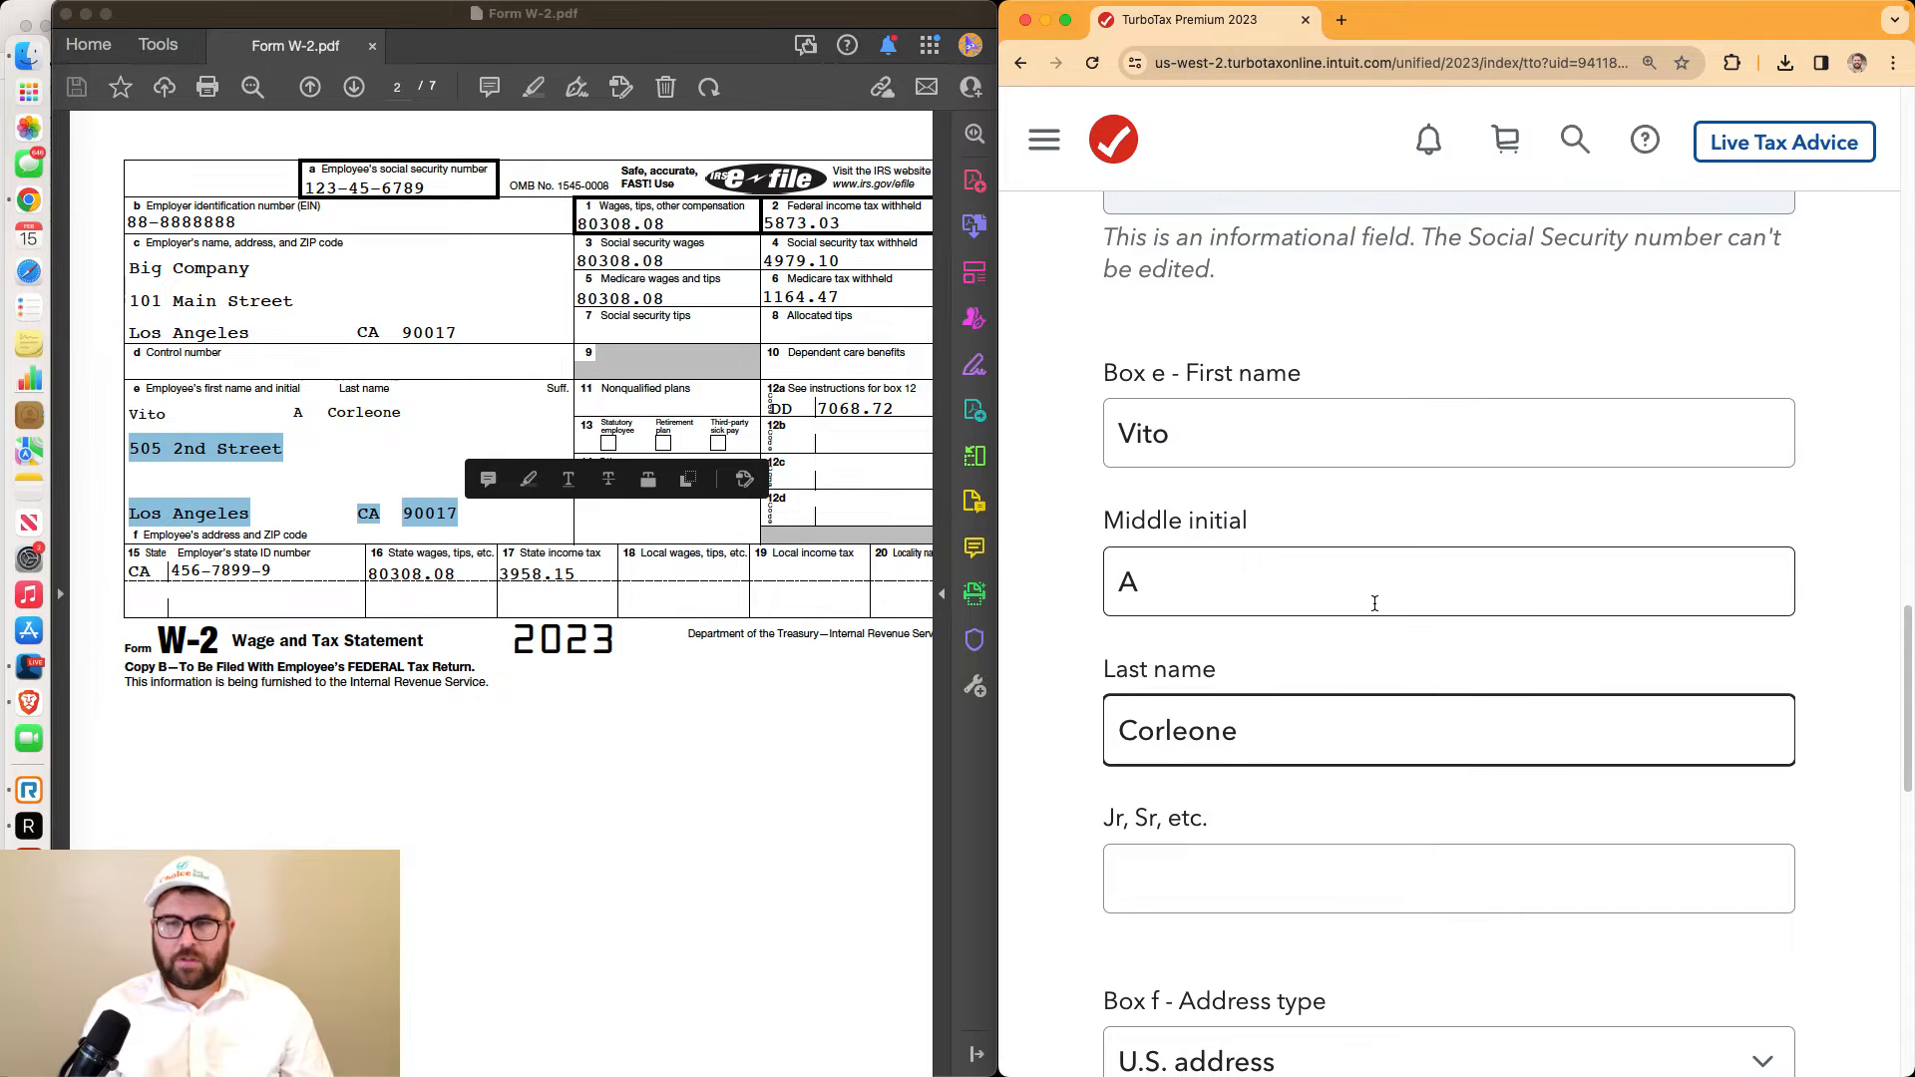
{"action": "scroll", "coordinate": [1379, 611], "scroll_direction": "down", "scroll_amount": 10}
{"action": "left_click", "coordinate": [1499, 780]}
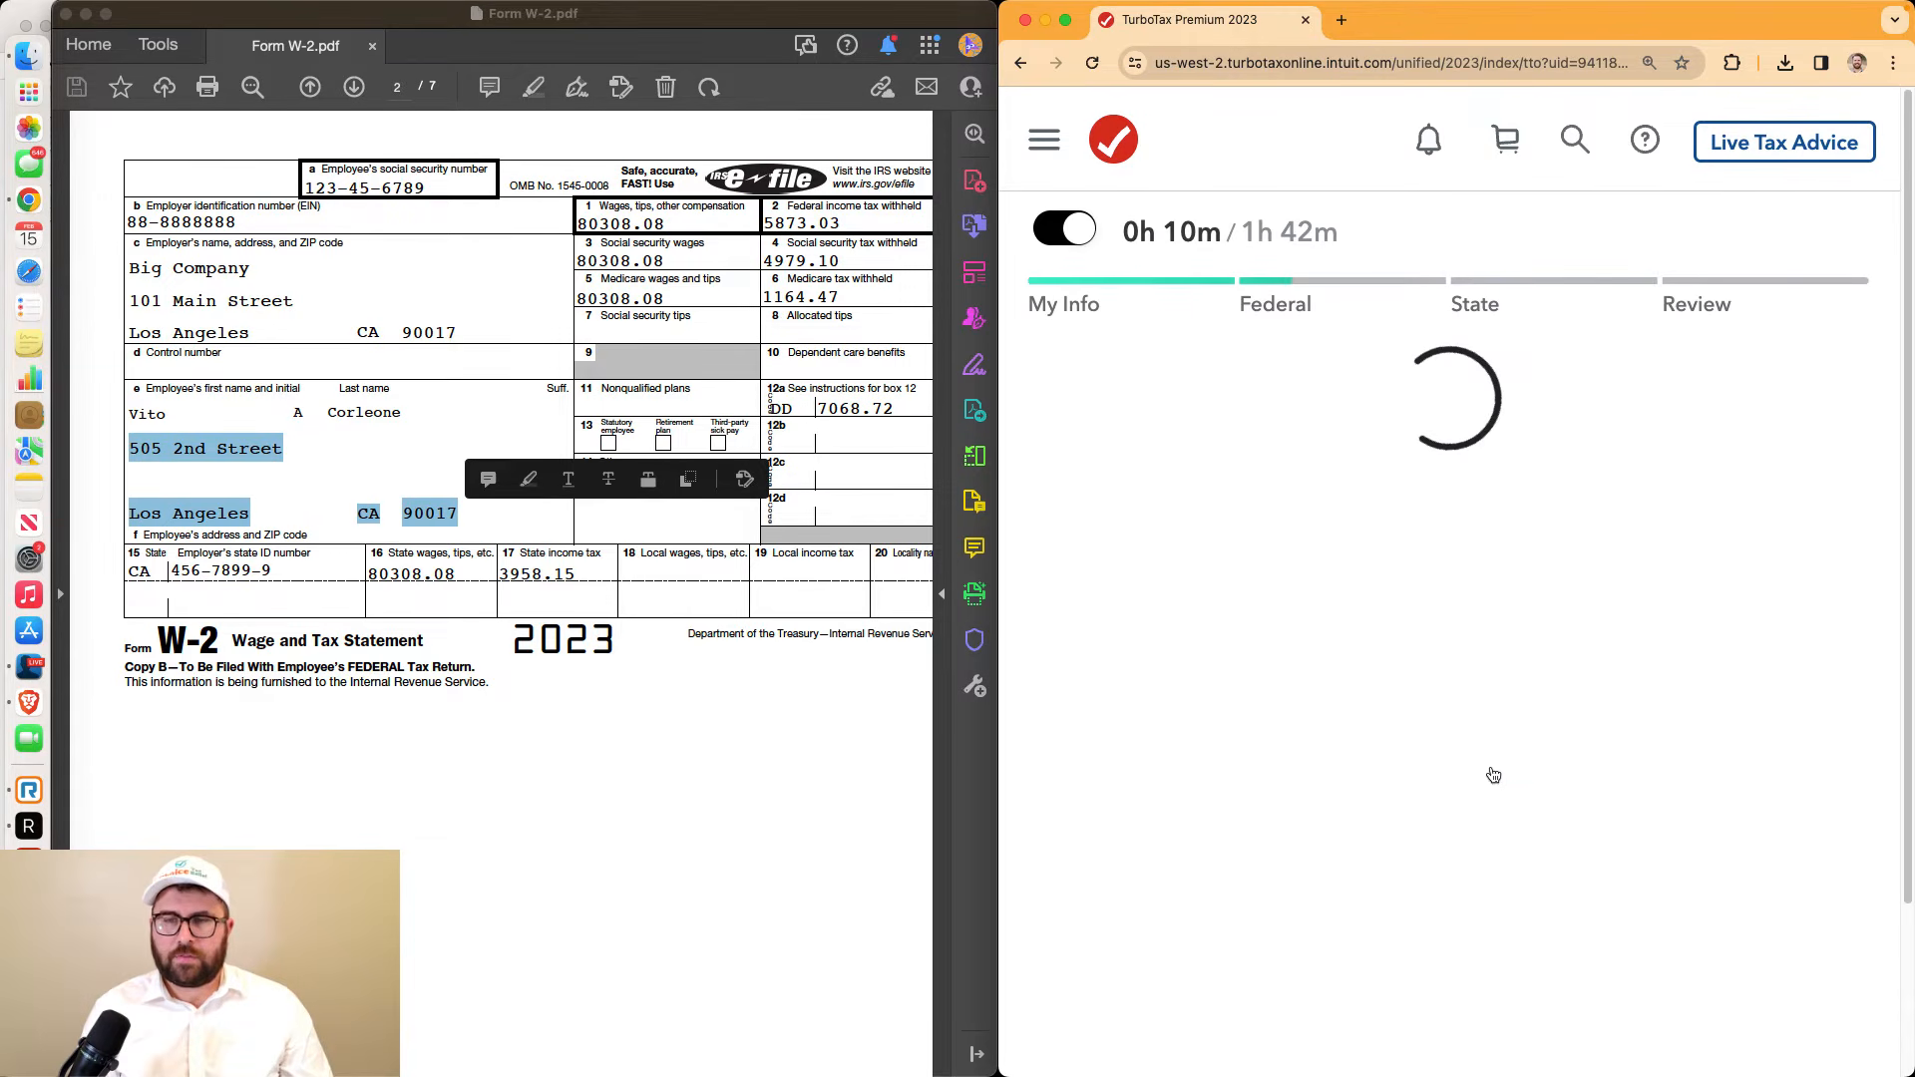
{"action": "scroll", "coordinate": [1493, 769], "scroll_direction": "down", "scroll_amount": 5}
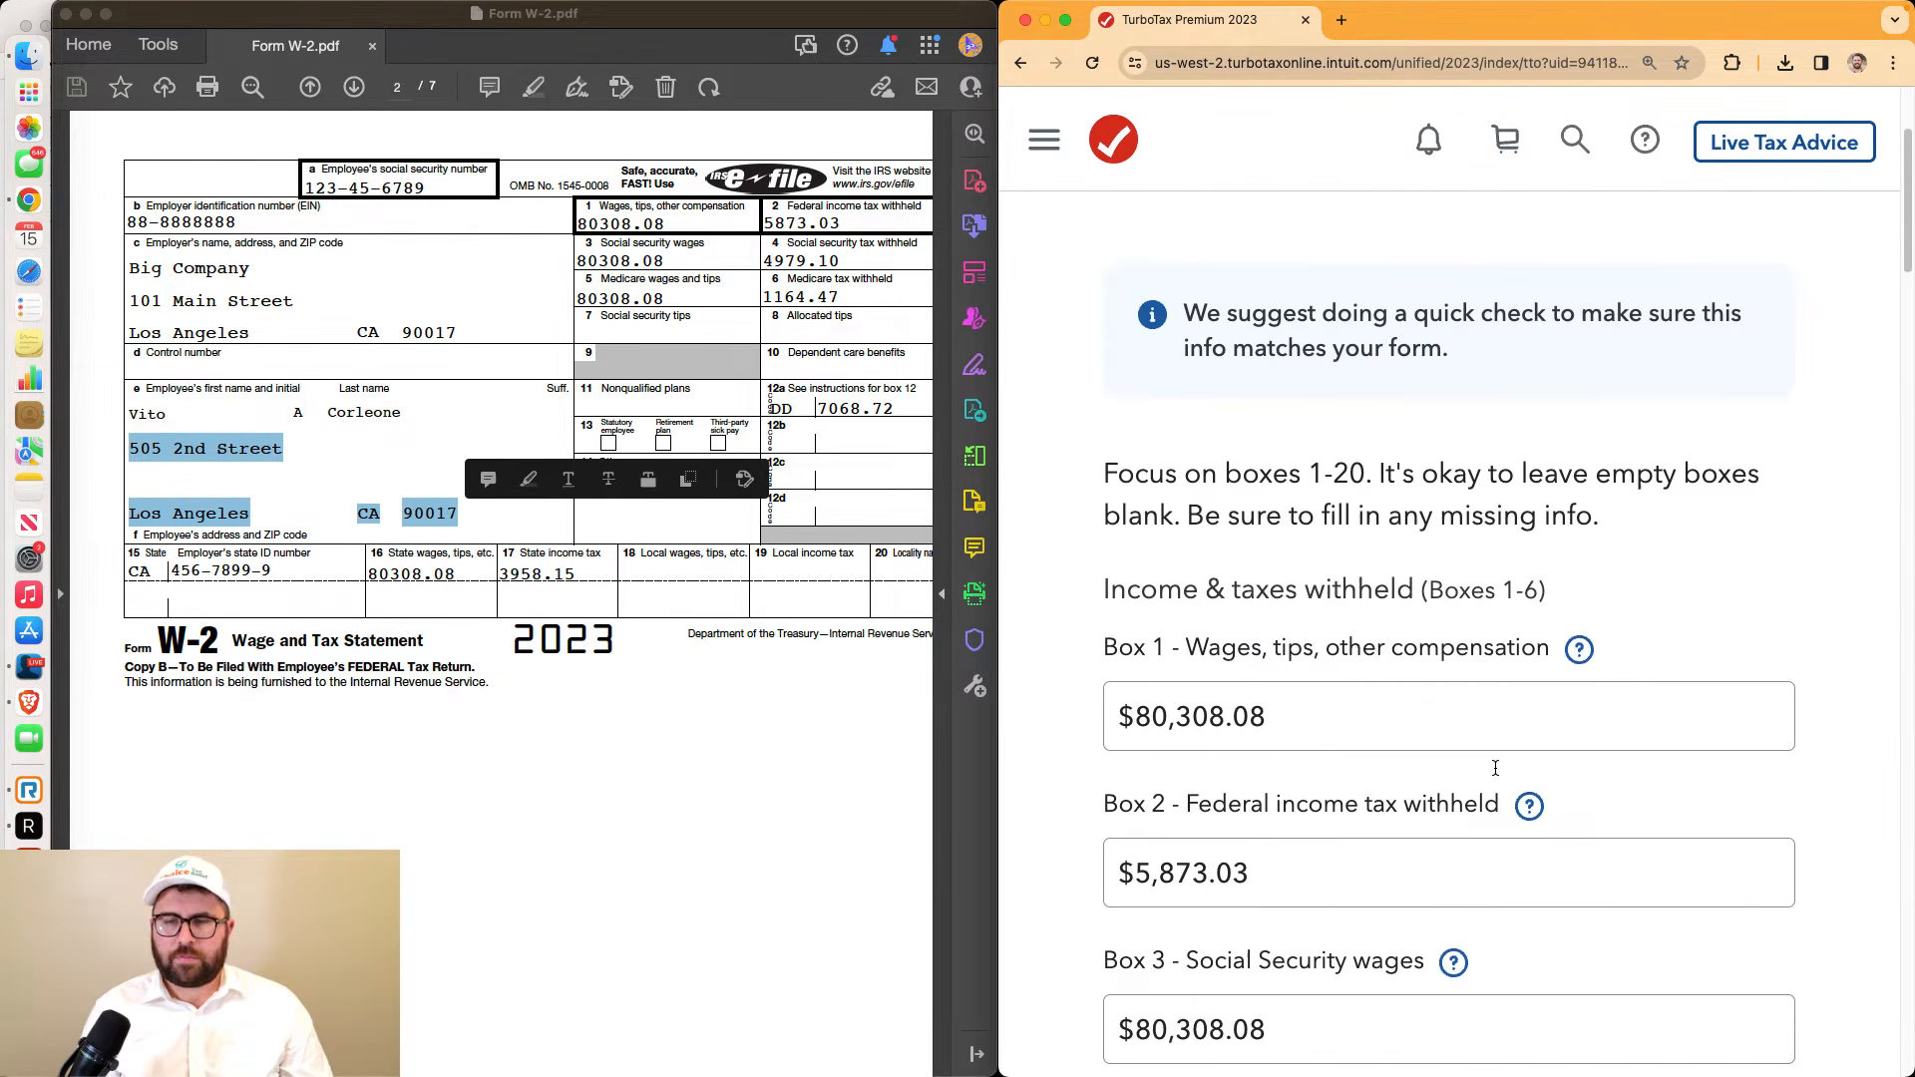
Verify Box 1 wages and the 5873.03 Box 2 federal withholding against the PDF
{"action": "left_click", "coordinate": [644, 761]}
{"action": "scroll", "coordinate": [1270, 556], "scroll_direction": "down", "scroll_amount": 2}
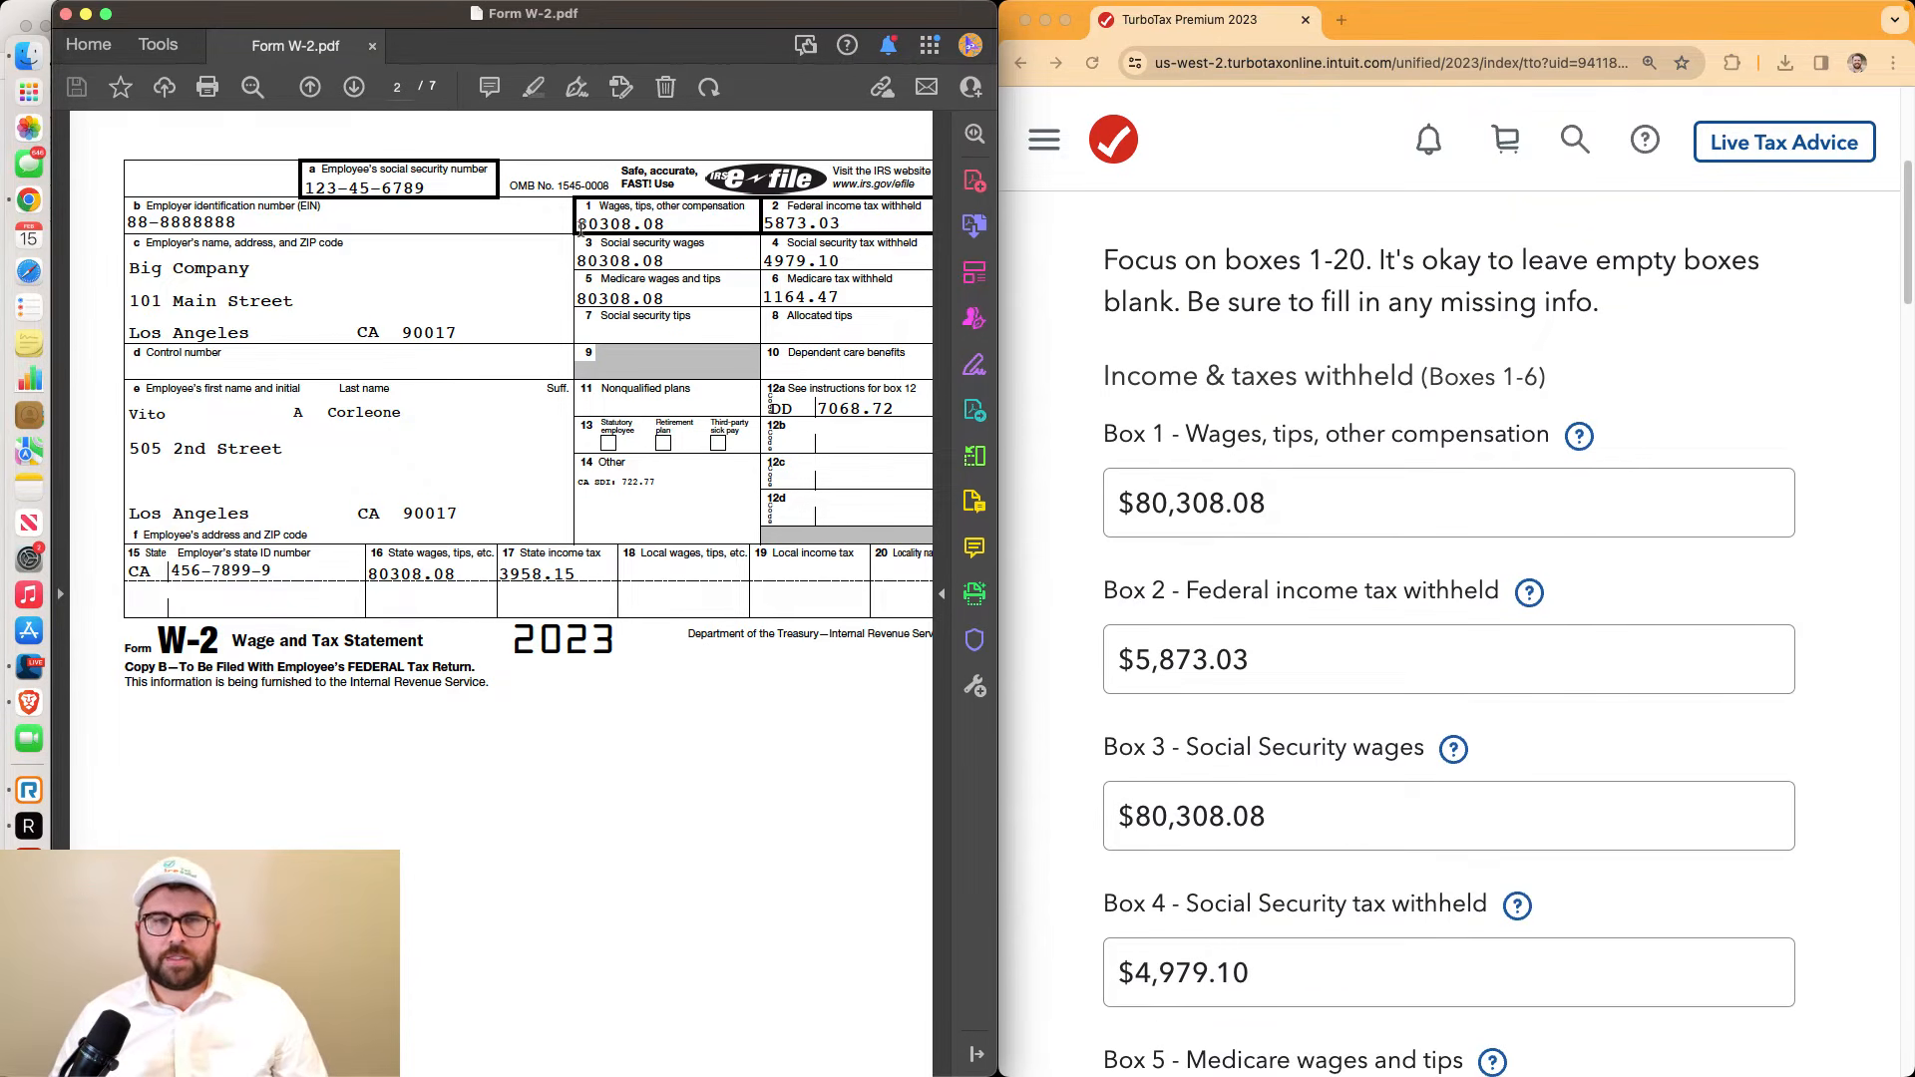
{"action": "left_click_drag", "start_coordinate": [579, 226], "coordinate": [666, 225]}
{"action": "left_click", "coordinate": [1300, 502]}
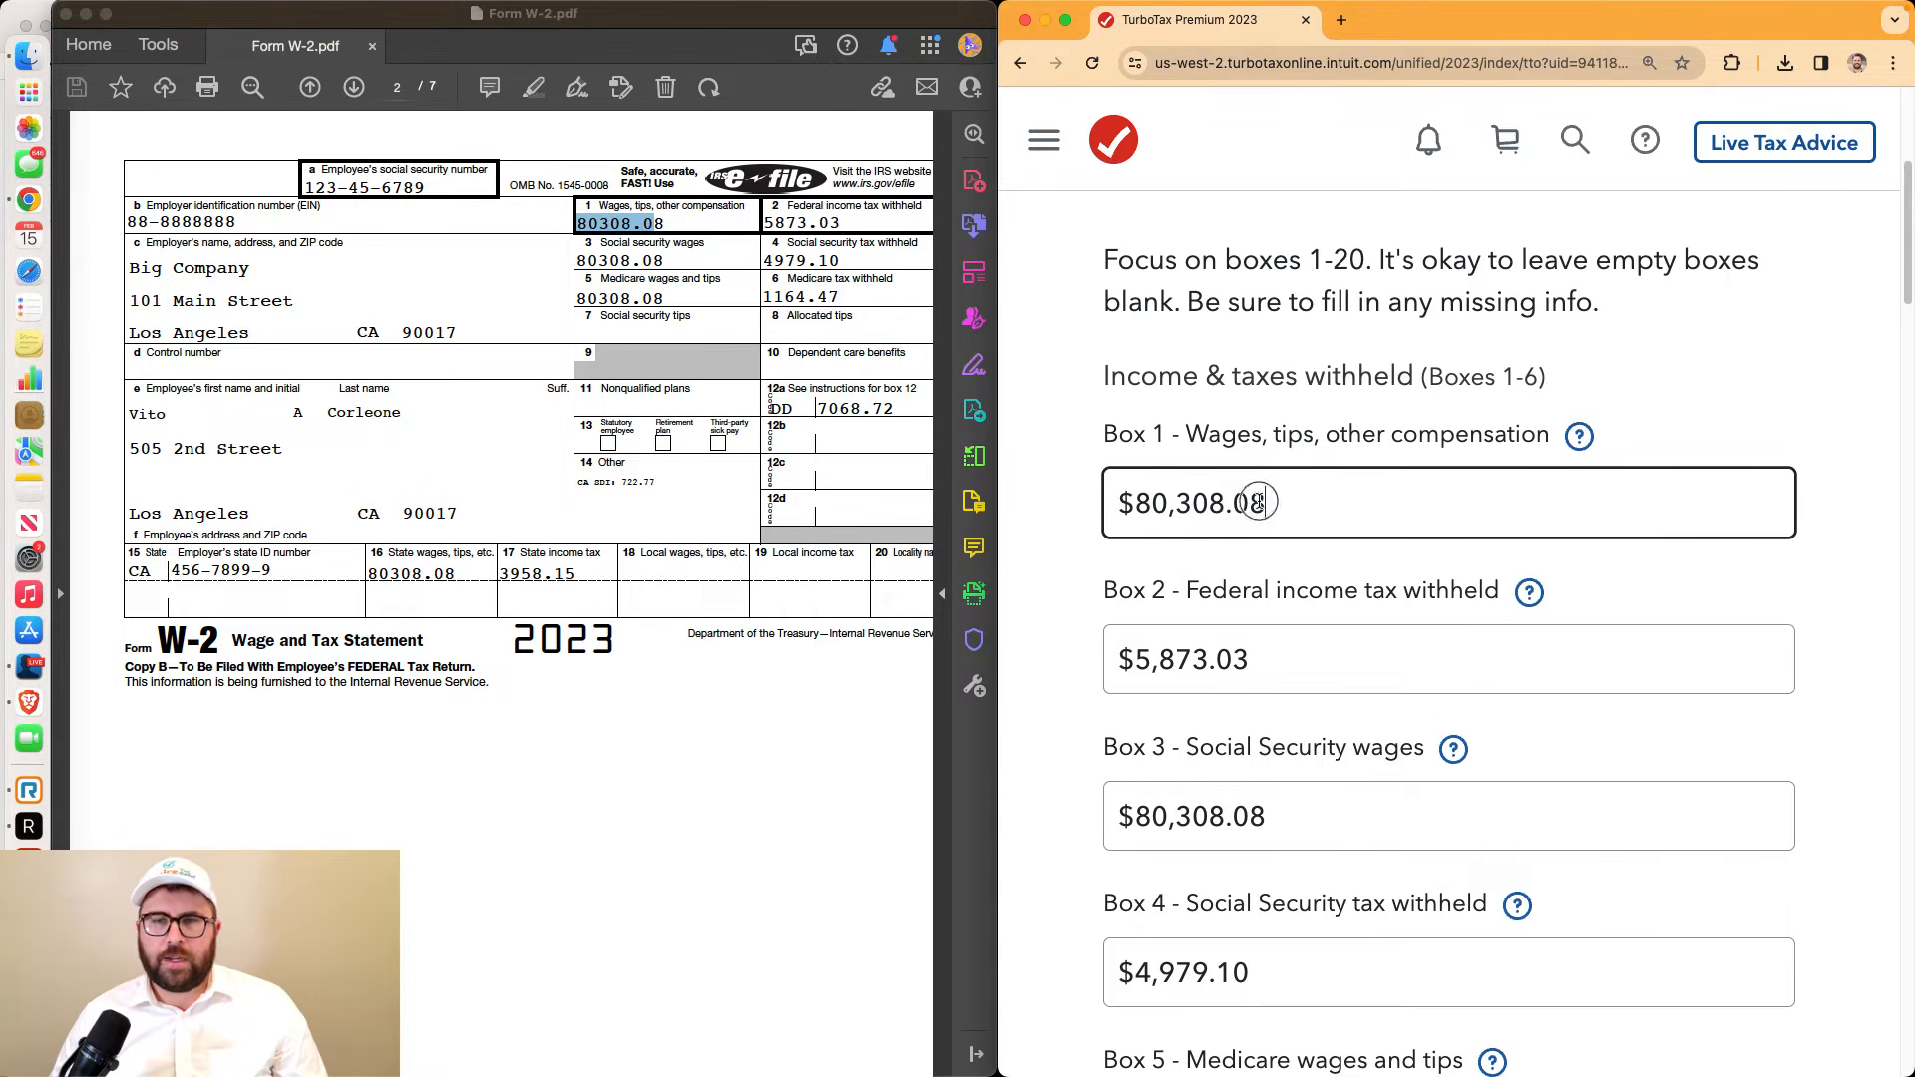
{"action": "left_click_drag", "start_coordinate": [1260, 502], "coordinate": [1110, 501]}
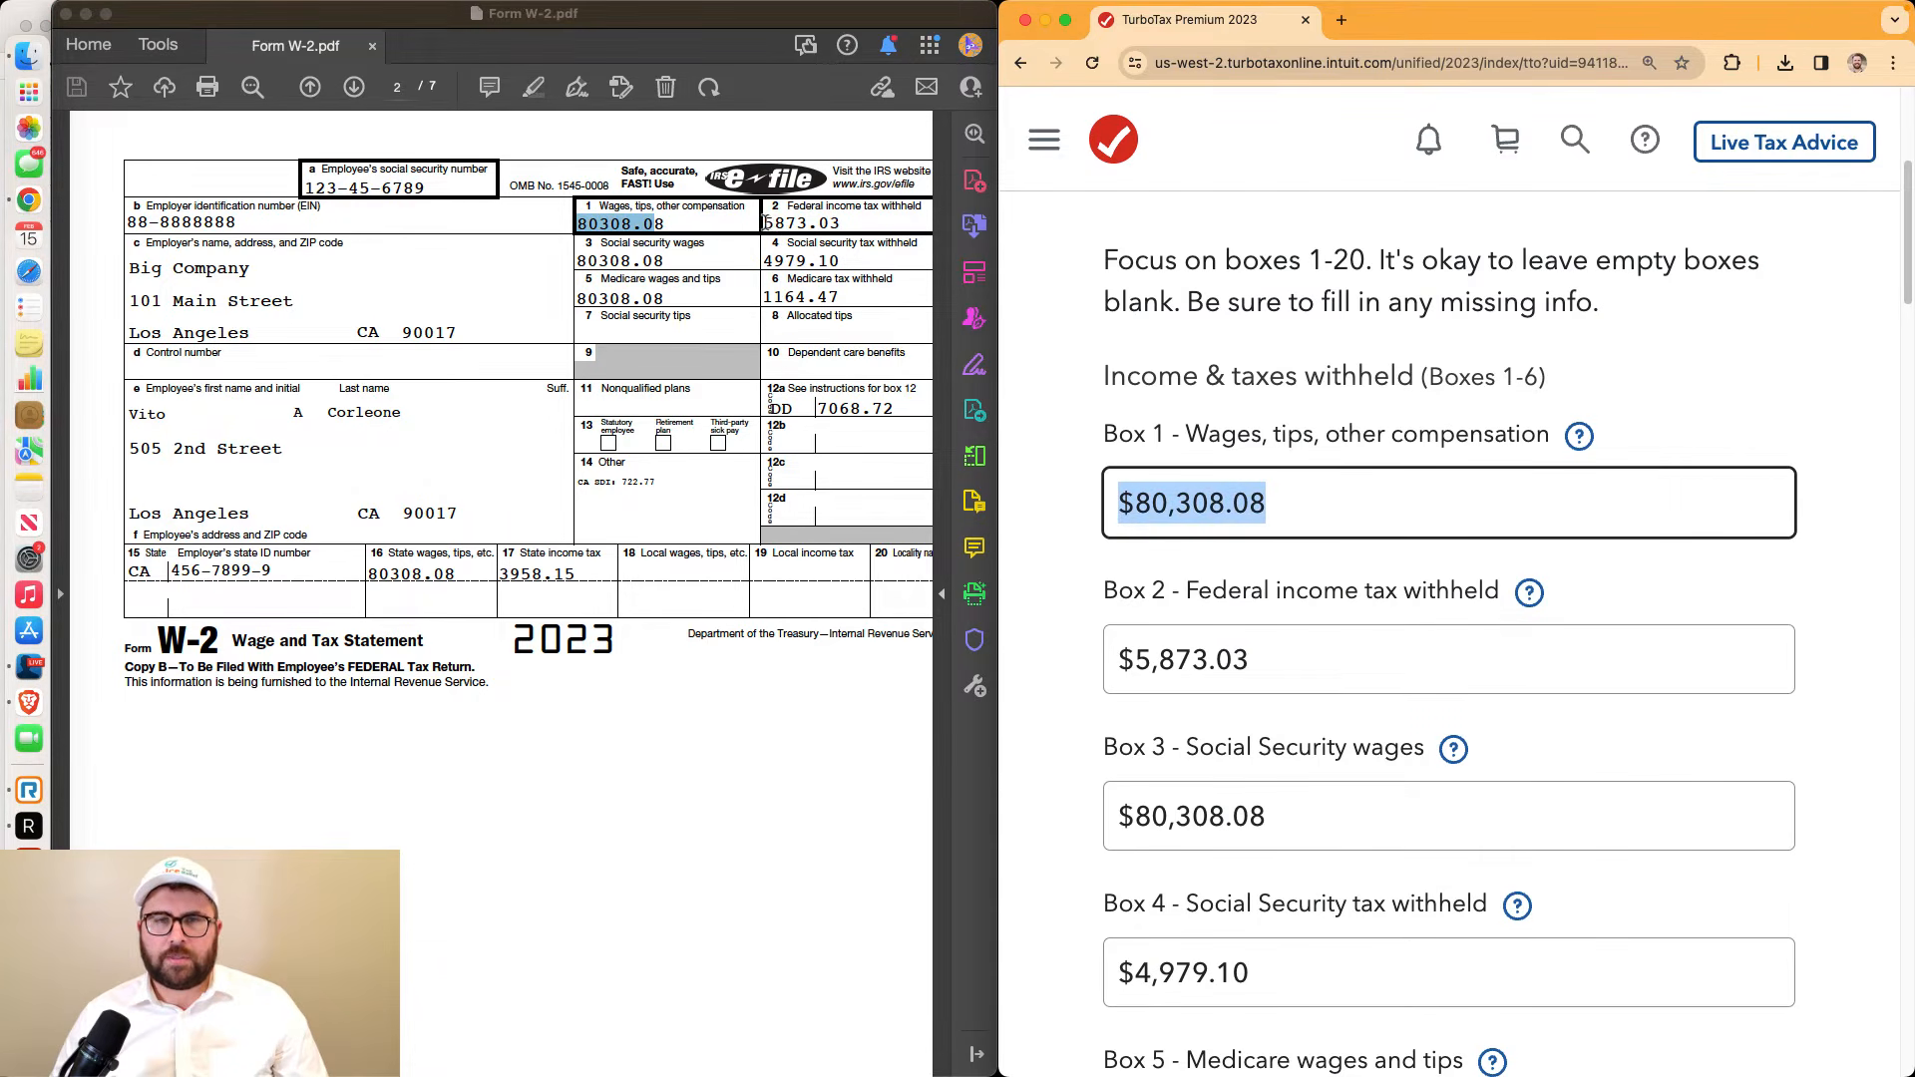
{"action": "left_click_drag", "start_coordinate": [765, 221], "coordinate": [843, 223]}
{"action": "left_click", "coordinate": [1297, 660]}
{"action": "left_click_drag", "start_coordinate": [1257, 660], "coordinate": [1134, 704]}
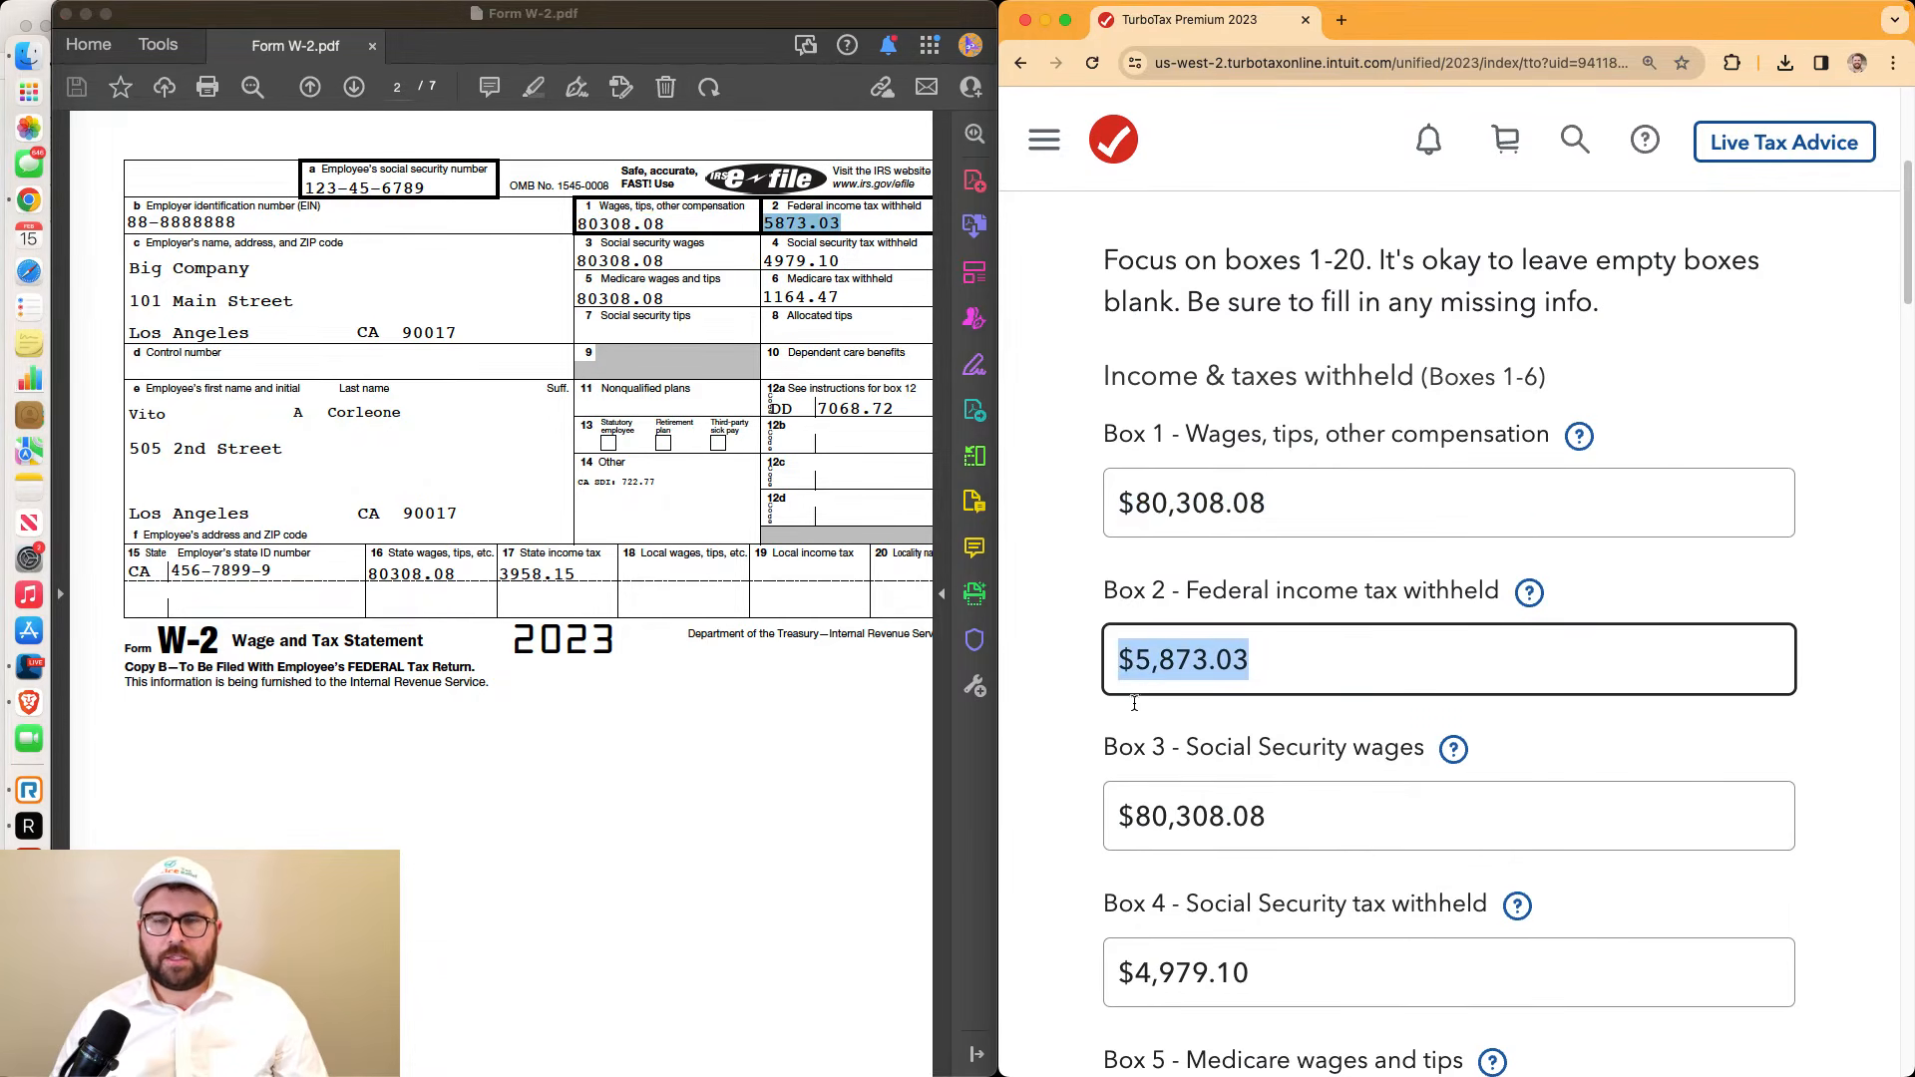
Verify Boxes 3–6: $80,308.08 Social Security wages, $4,979.10 Social Security tax, Medicare wages and tax
{"action": "scroll", "coordinate": [1134, 704], "scroll_direction": "down", "scroll_amount": 3}
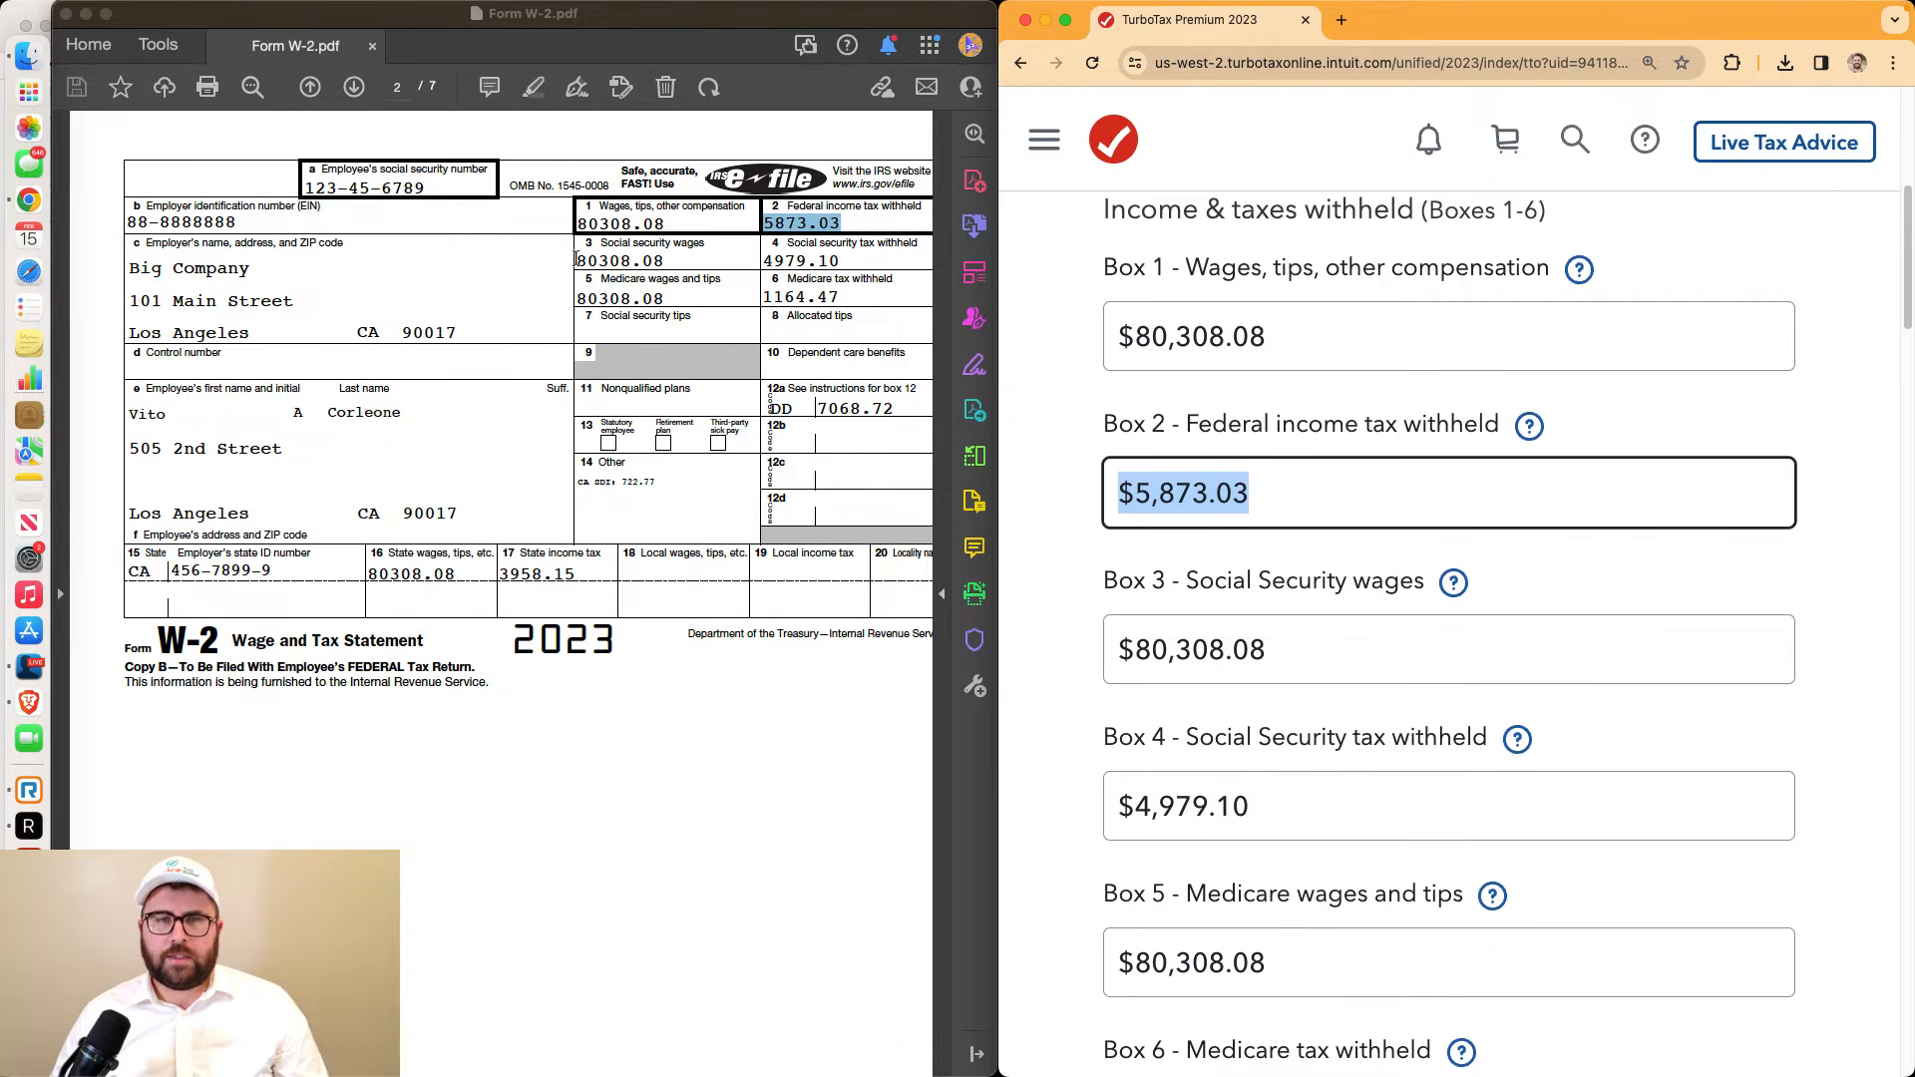
{"action": "left_click_drag", "start_coordinate": [575, 259], "coordinate": [683, 259]}
{"action": "left_click", "coordinate": [1144, 648]}
{"action": "left_click_drag", "start_coordinate": [1123, 650], "coordinate": [1326, 647]}
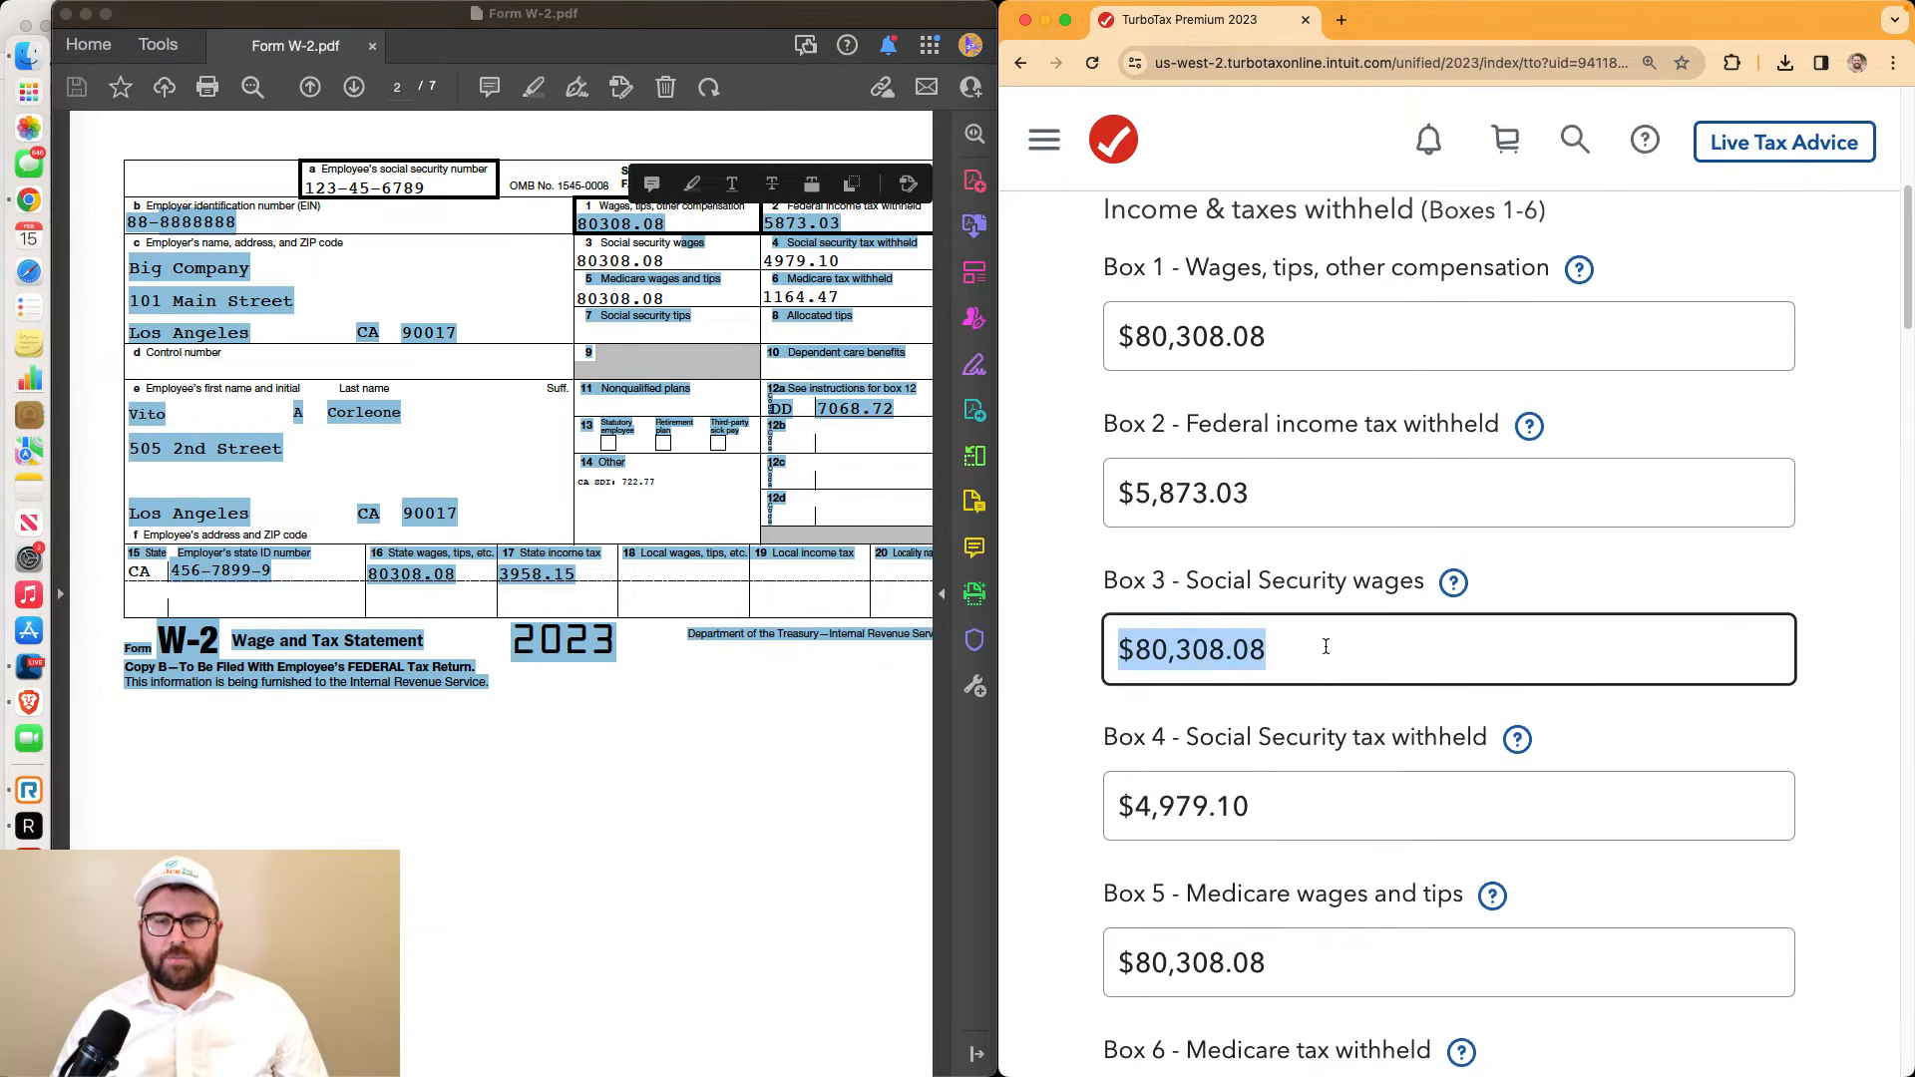
{"action": "left_click", "coordinate": [804, 284]}
{"action": "left_click_drag", "start_coordinate": [766, 257], "coordinate": [846, 262]}
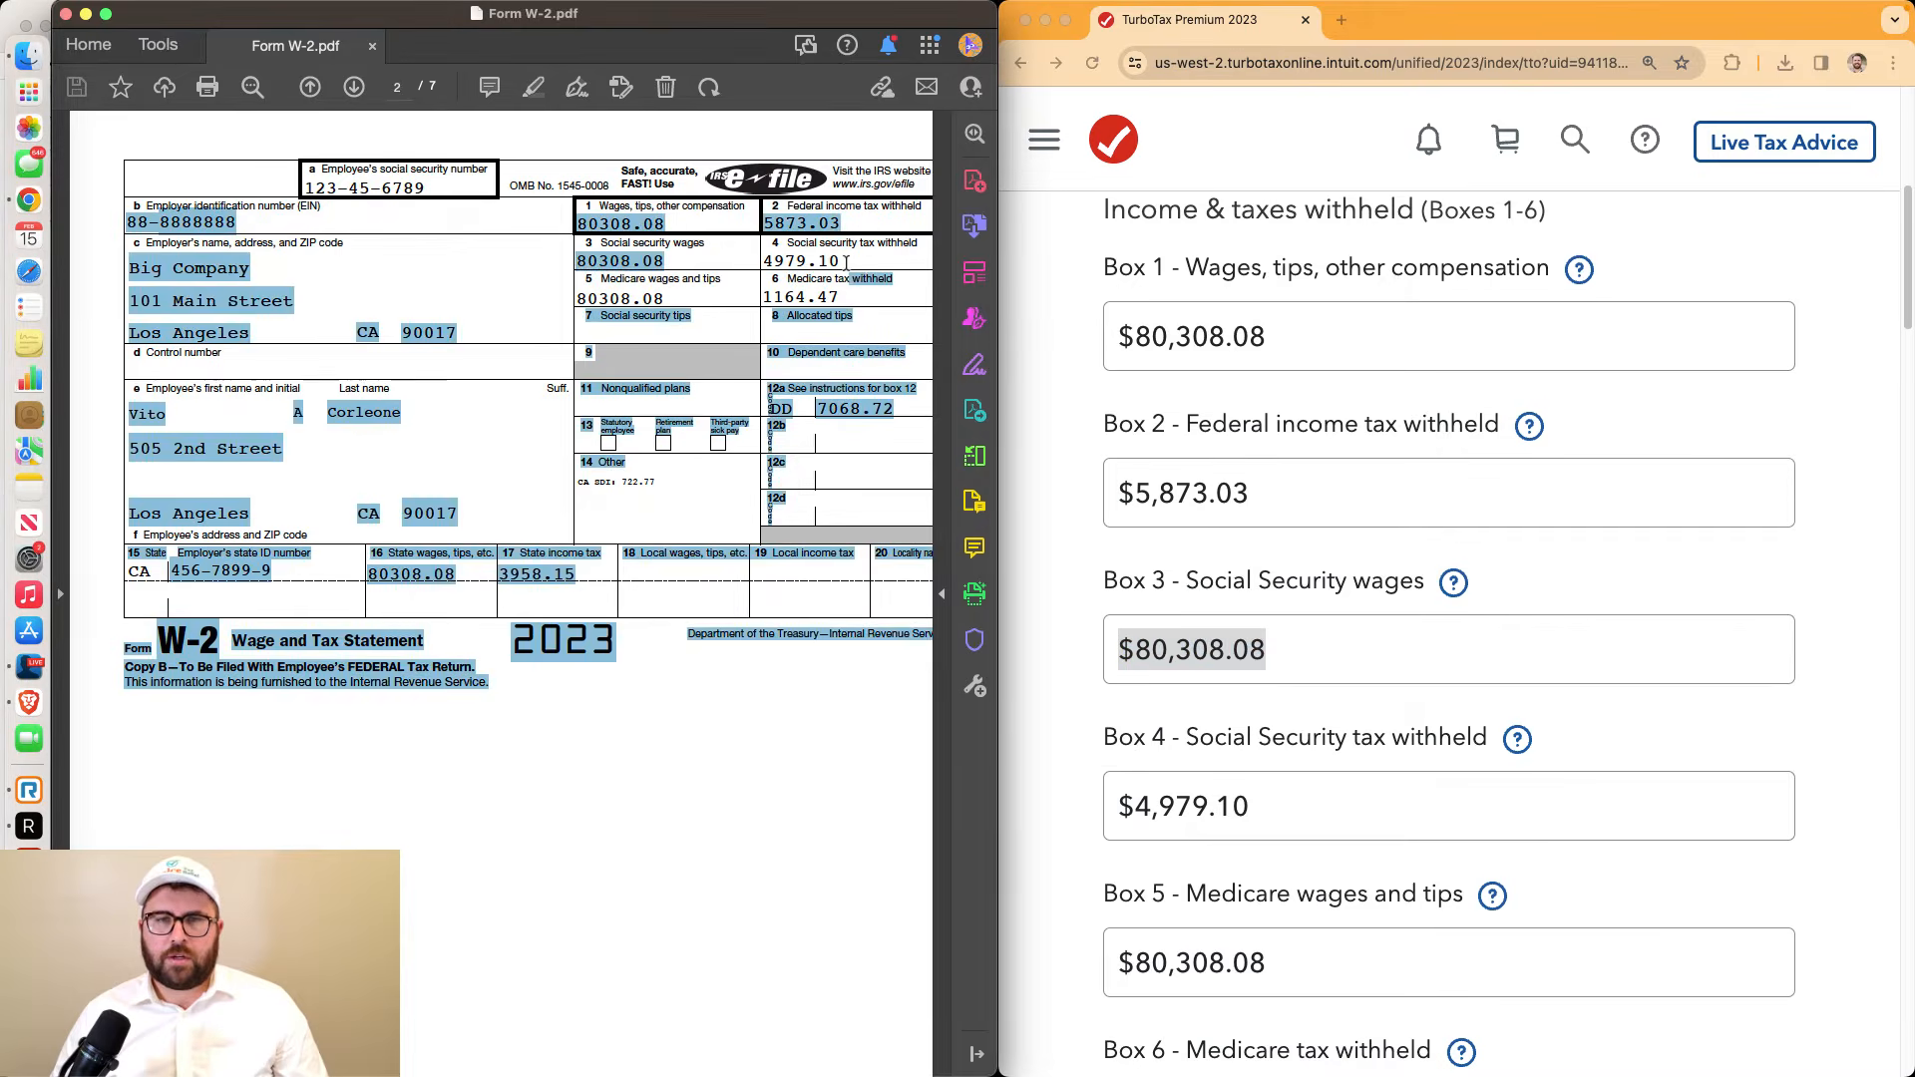
{"action": "left_click", "coordinate": [1142, 830]}
{"action": "left_click_drag", "start_coordinate": [1122, 806], "coordinate": [1300, 808]}
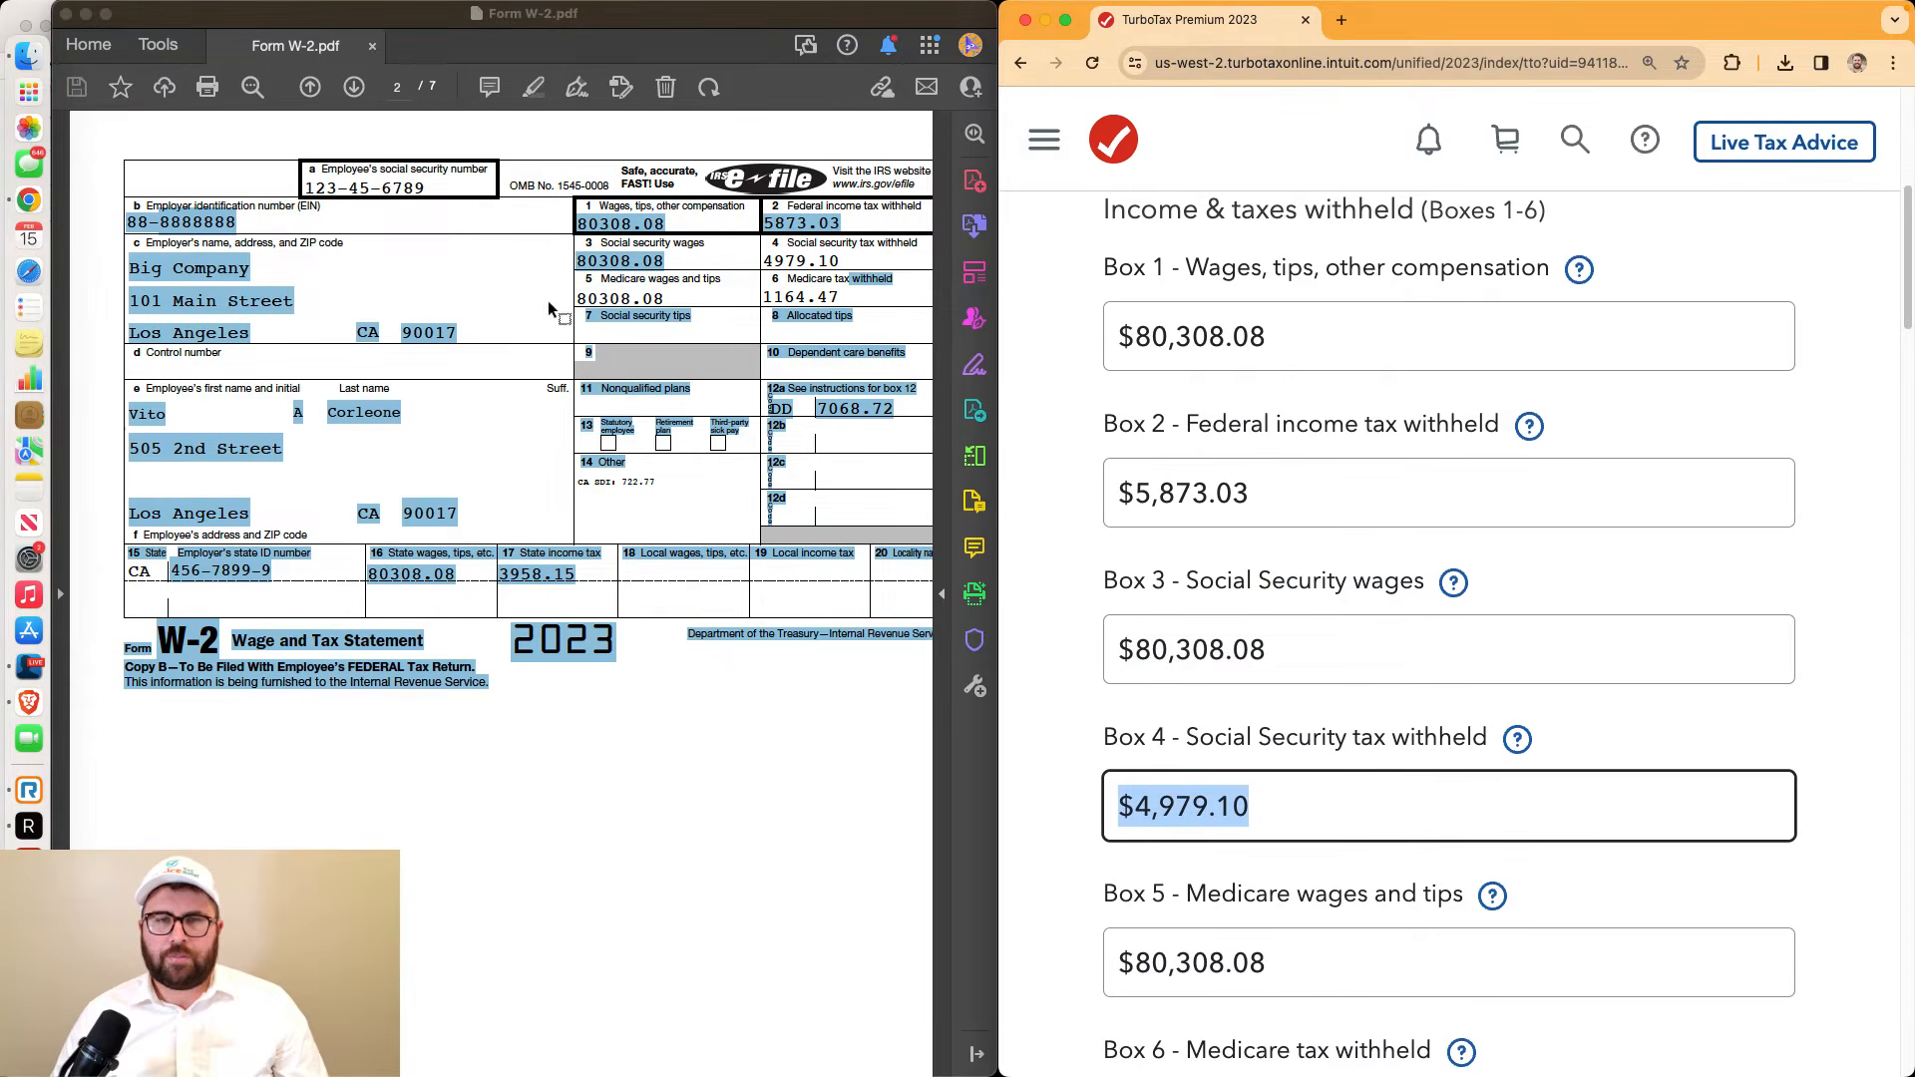
{"action": "left_click", "coordinate": [552, 306]}
{"action": "left_click_drag", "start_coordinate": [577, 300], "coordinate": [672, 300]}
{"action": "left_click", "coordinate": [673, 300]}
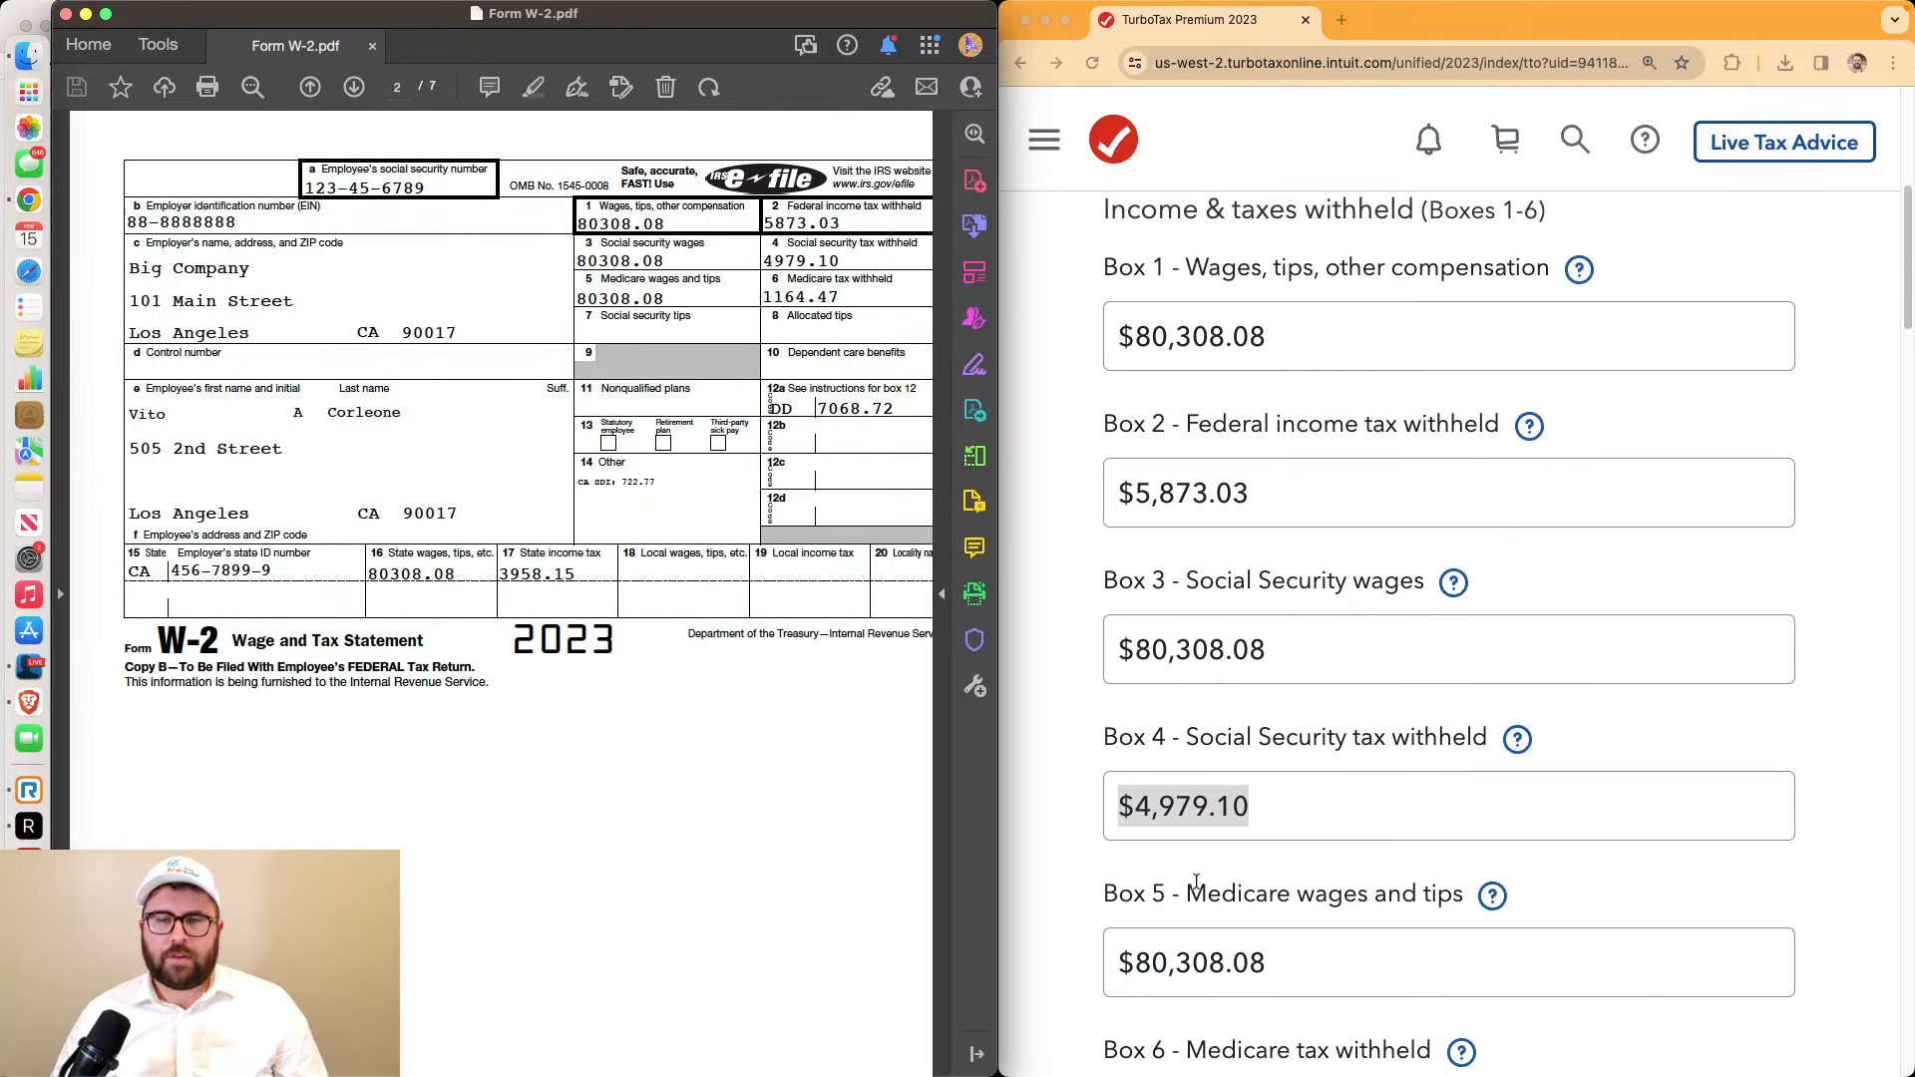
{"action": "scroll", "coordinate": [1197, 882], "scroll_direction": "down", "scroll_amount": 3}
{"action": "left_click", "coordinate": [1285, 684]}
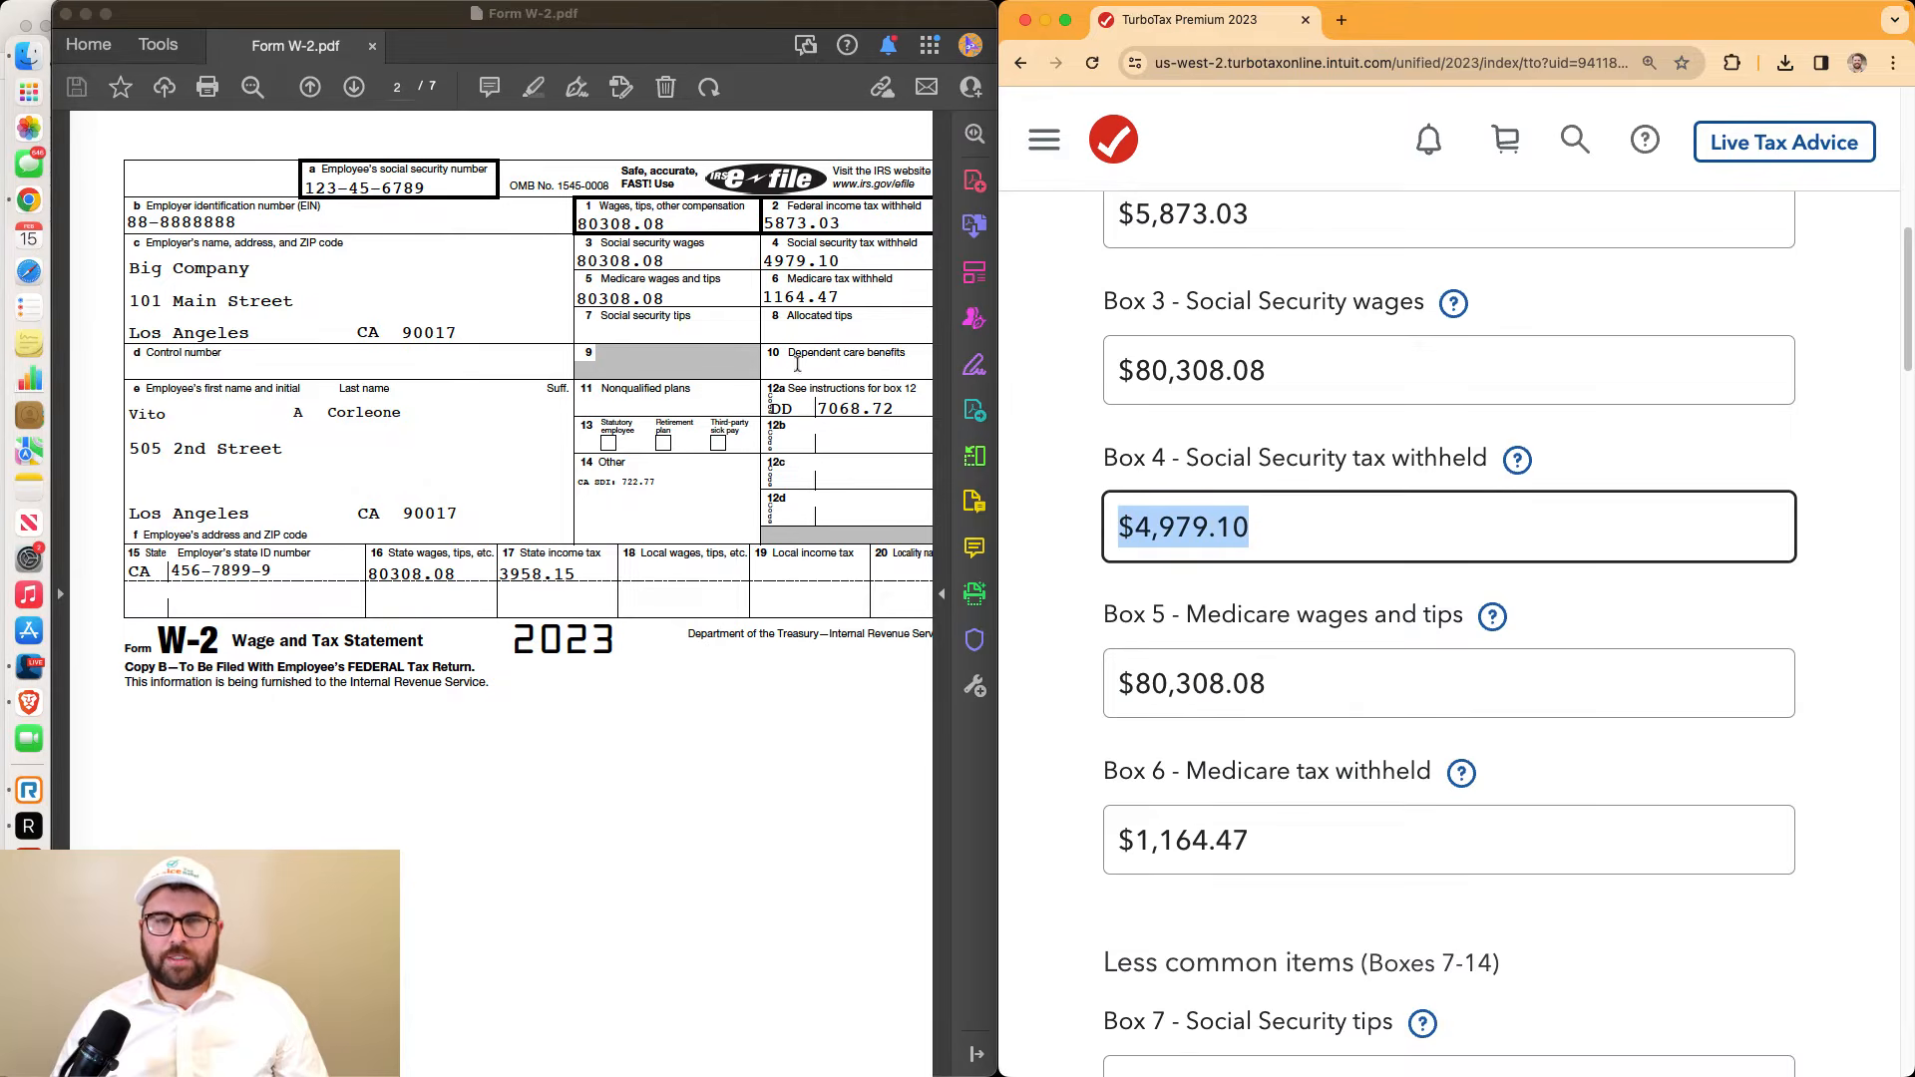
{"action": "left_click", "coordinate": [767, 291]}
{"action": "left_click_drag", "start_coordinate": [768, 297], "coordinate": [832, 297]}
{"action": "left_click", "coordinate": [1150, 846]}
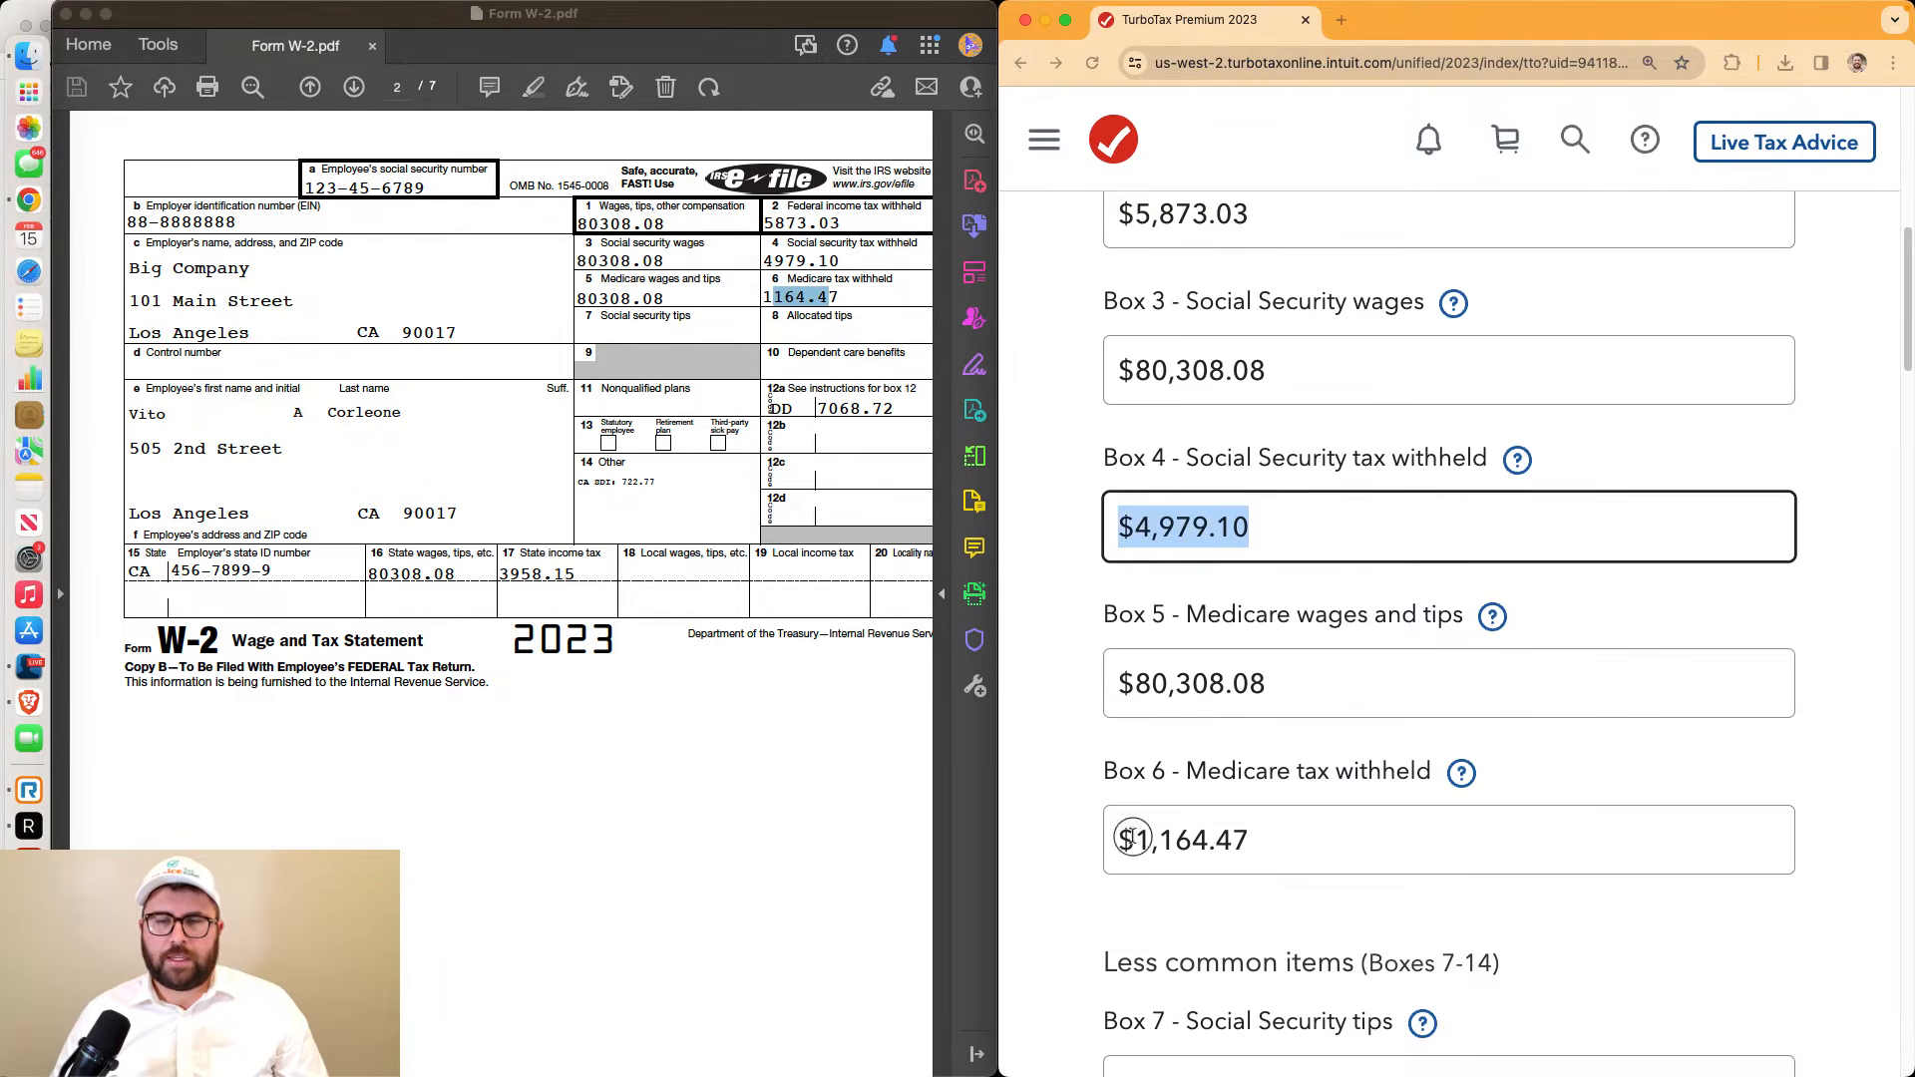
{"action": "left_click", "coordinate": [1149, 846]}
{"action": "scroll", "coordinate": [1197, 828], "scroll_direction": "down", "scroll_amount": 6}
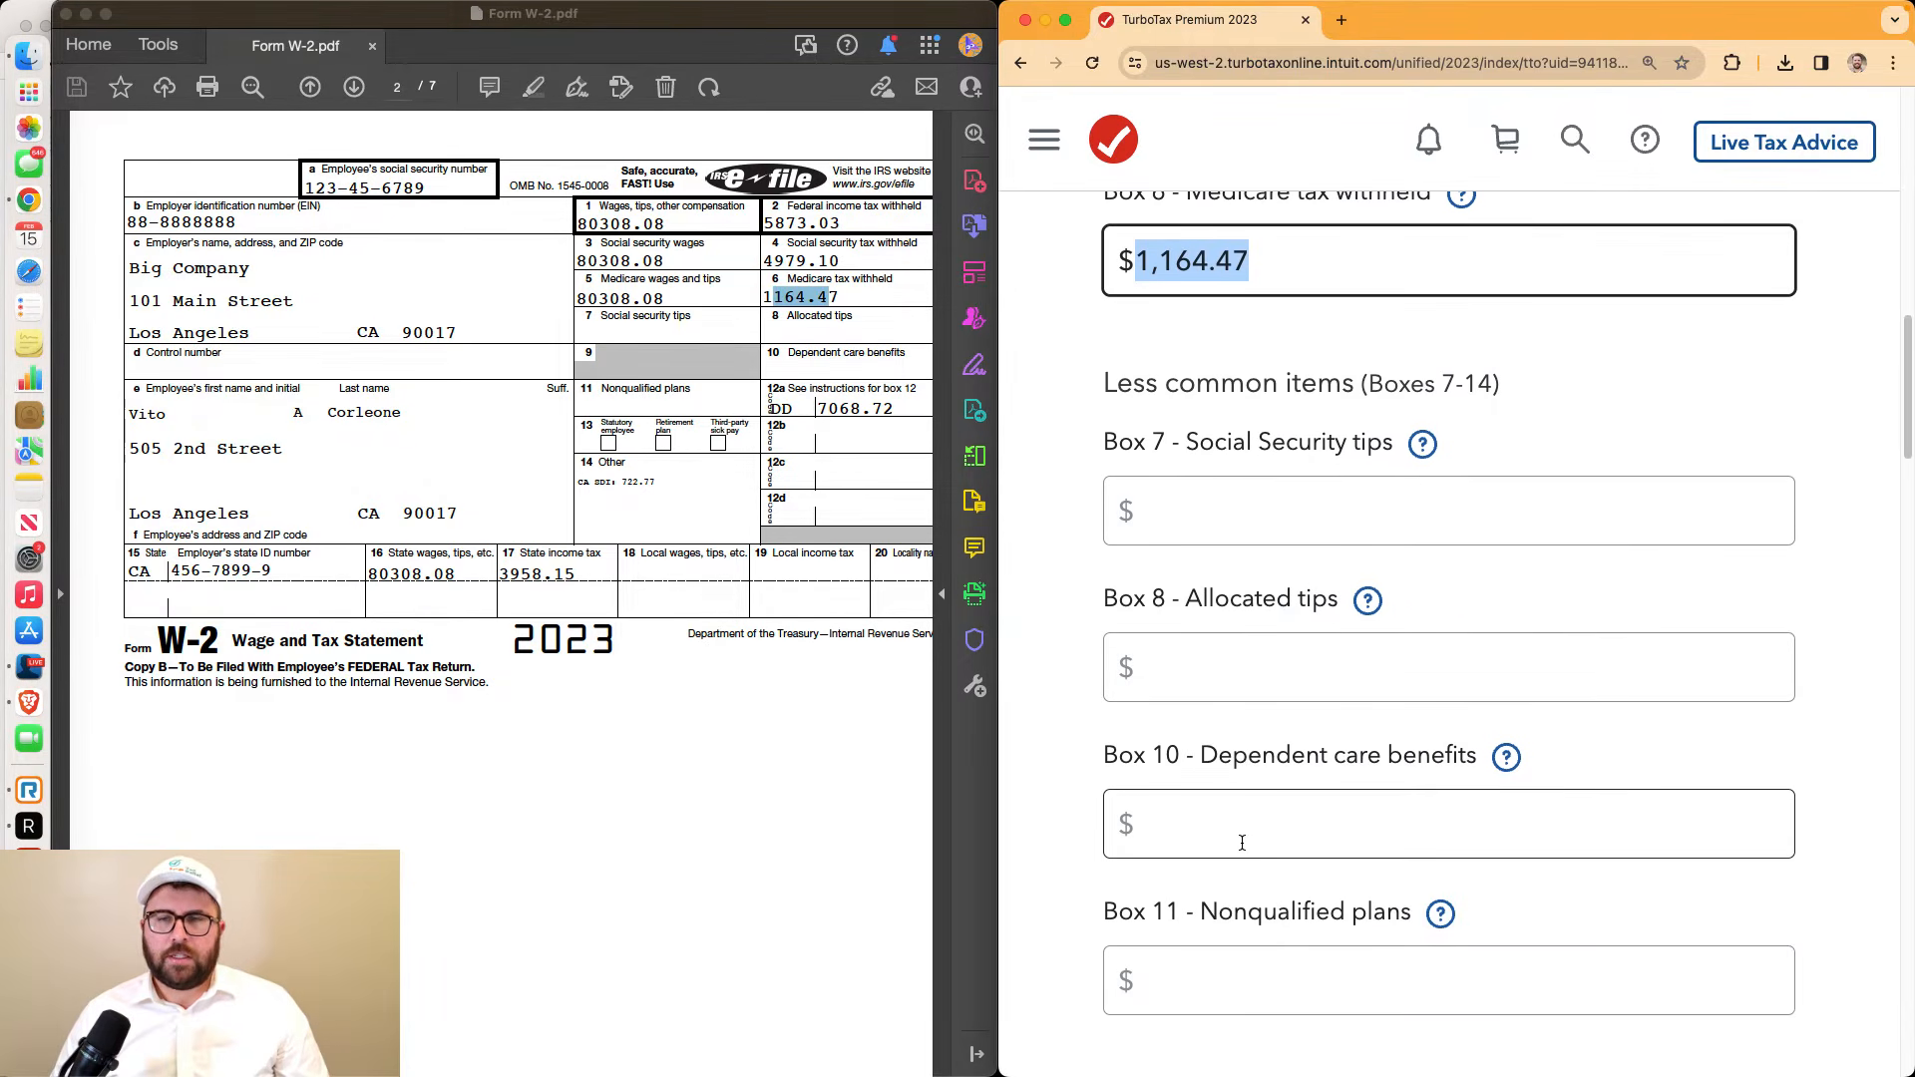
{"action": "scroll", "coordinate": [1217, 818], "scroll_direction": "down", "scroll_amount": 1}
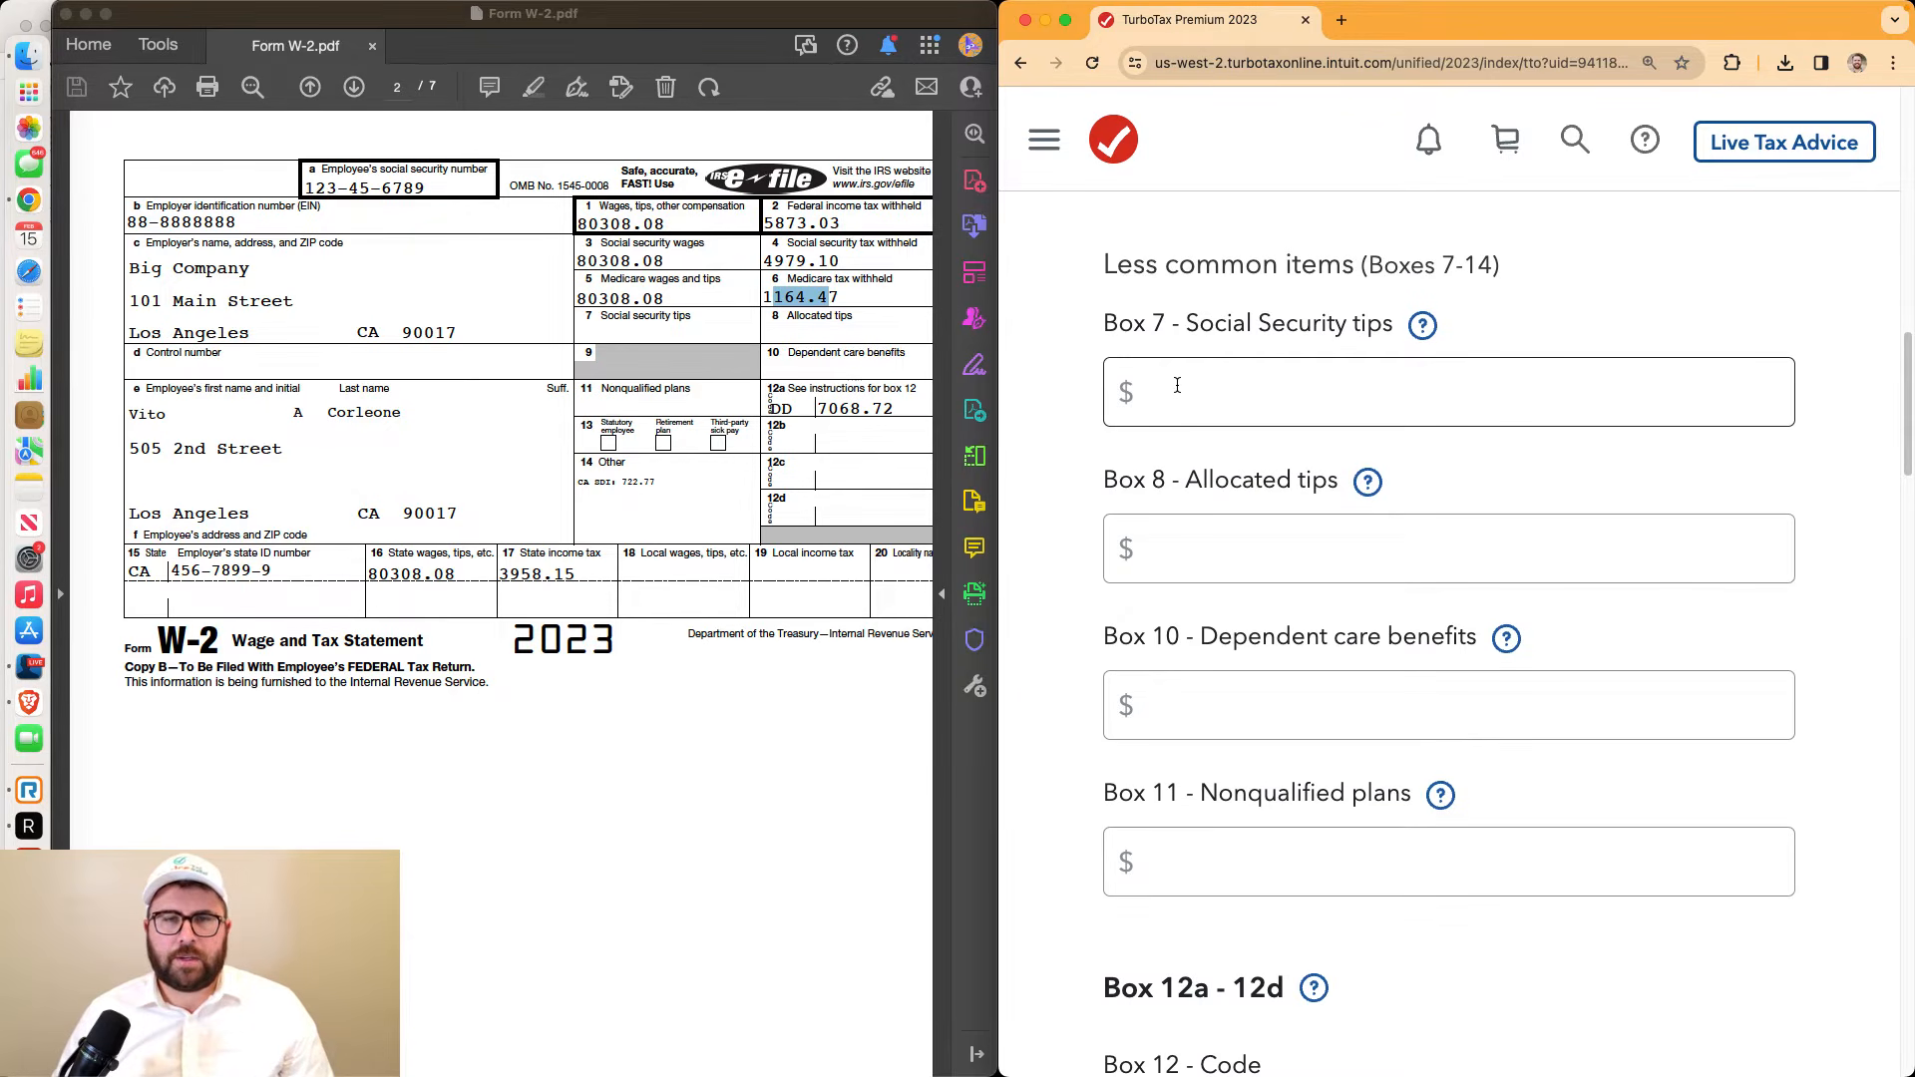
Enter Box 12 code DD with an amount of 7068.72
{"action": "left_click", "coordinate": [722, 346]}
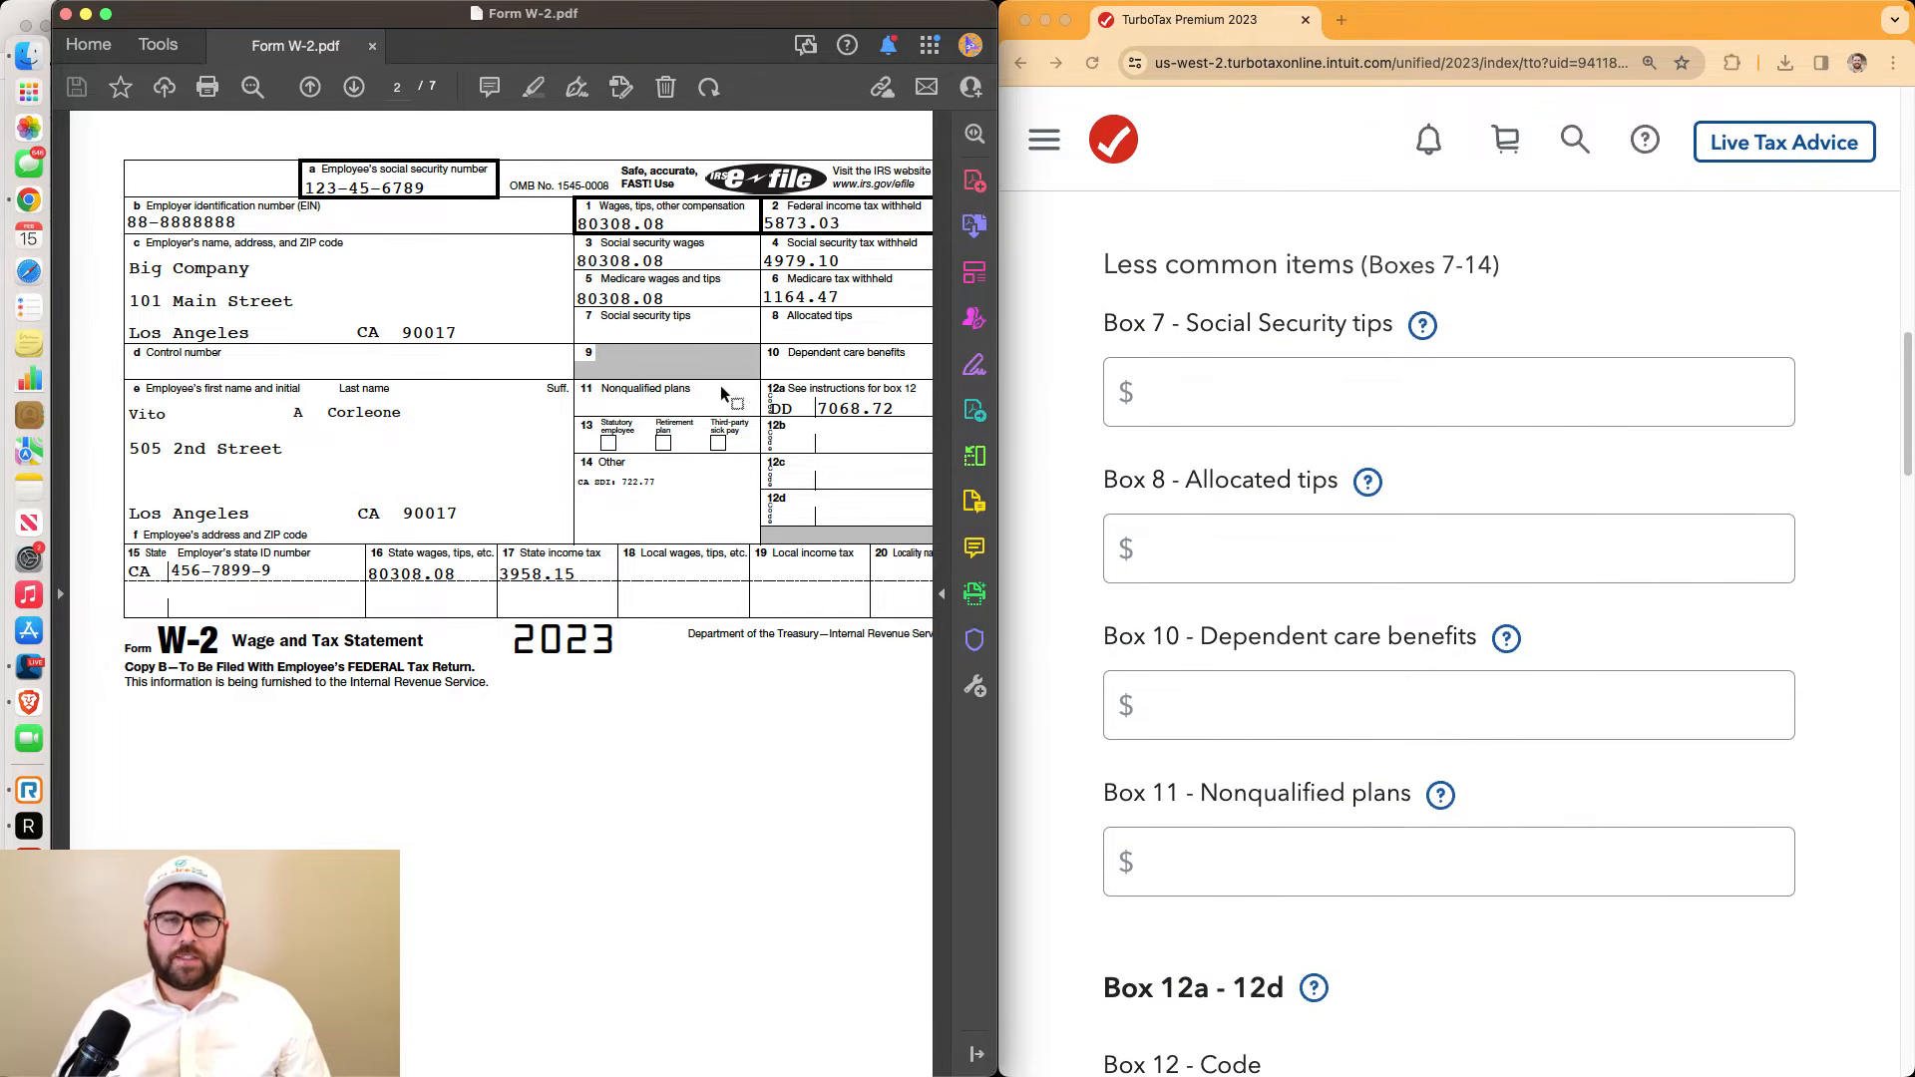
{"action": "scroll", "coordinate": [1609, 585], "scroll_direction": "down", "scroll_amount": 6}
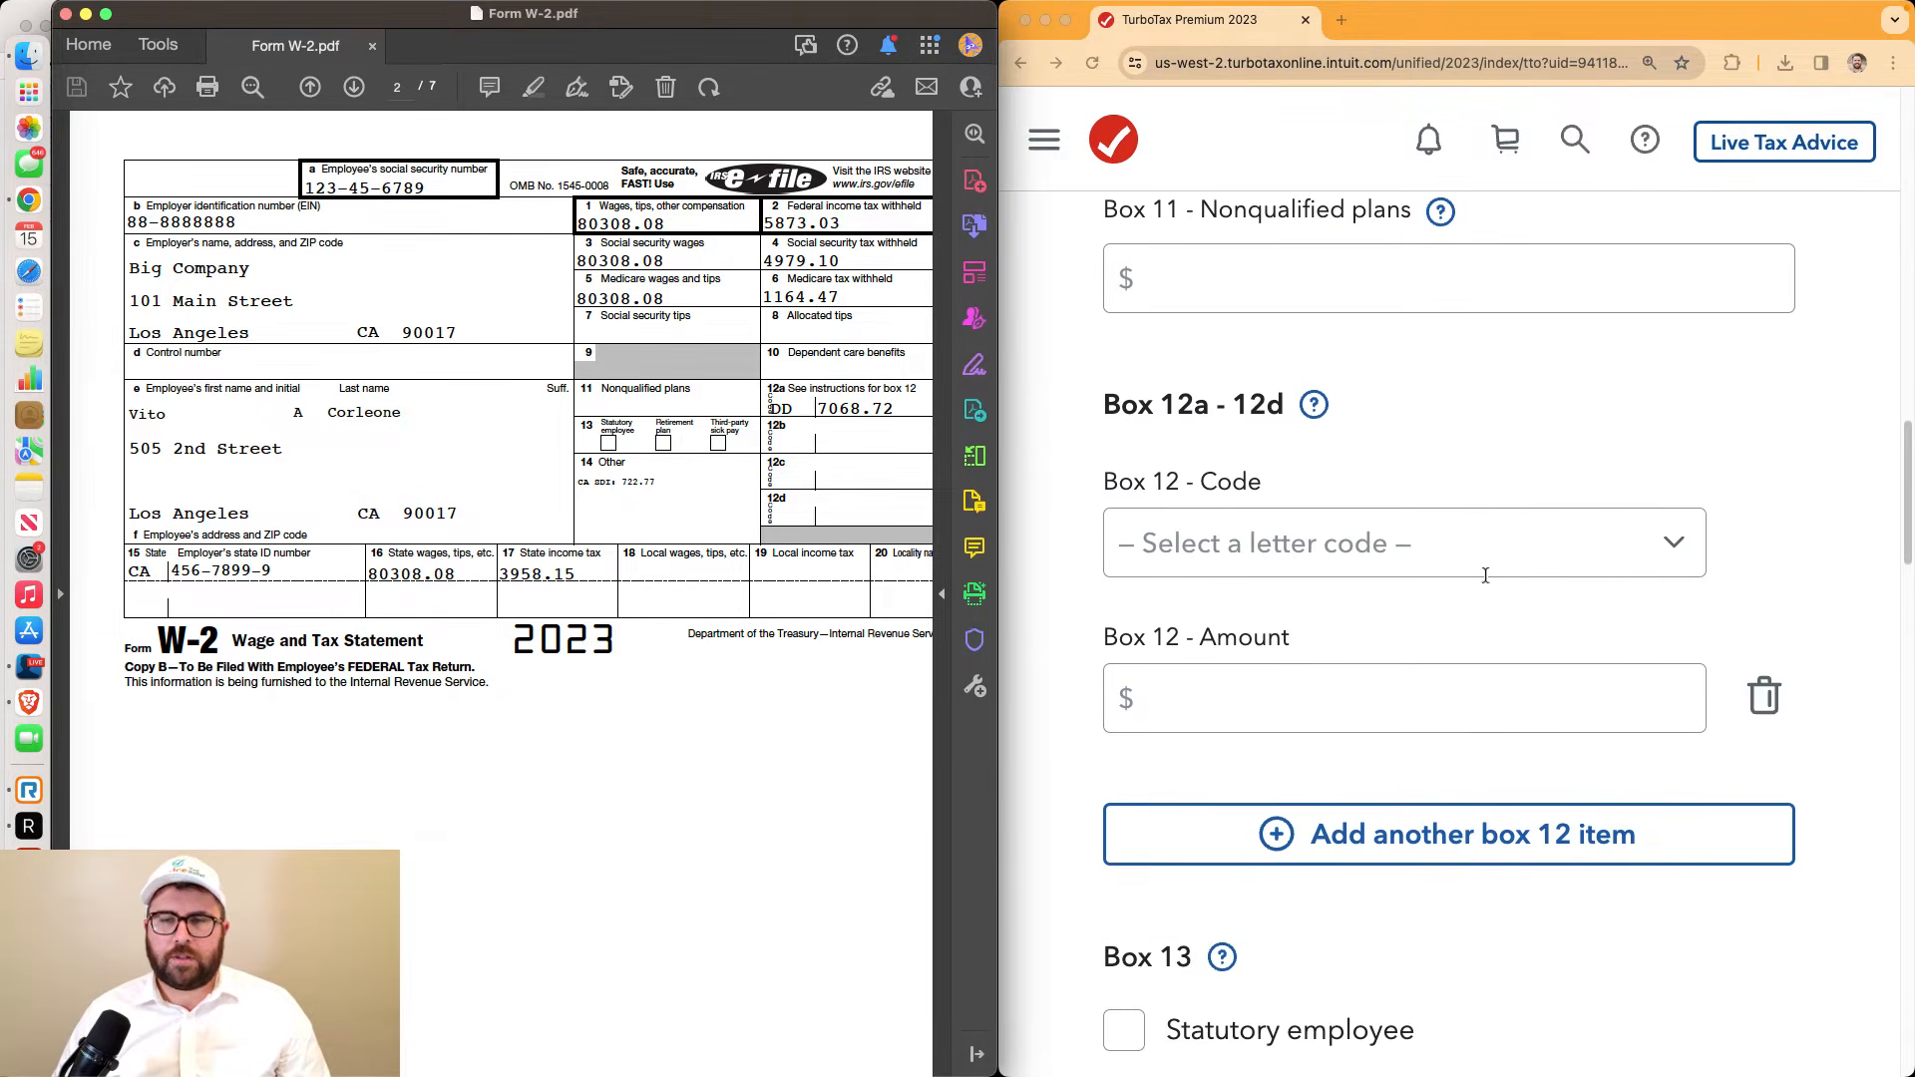
{"action": "left_click", "coordinate": [1674, 511]}
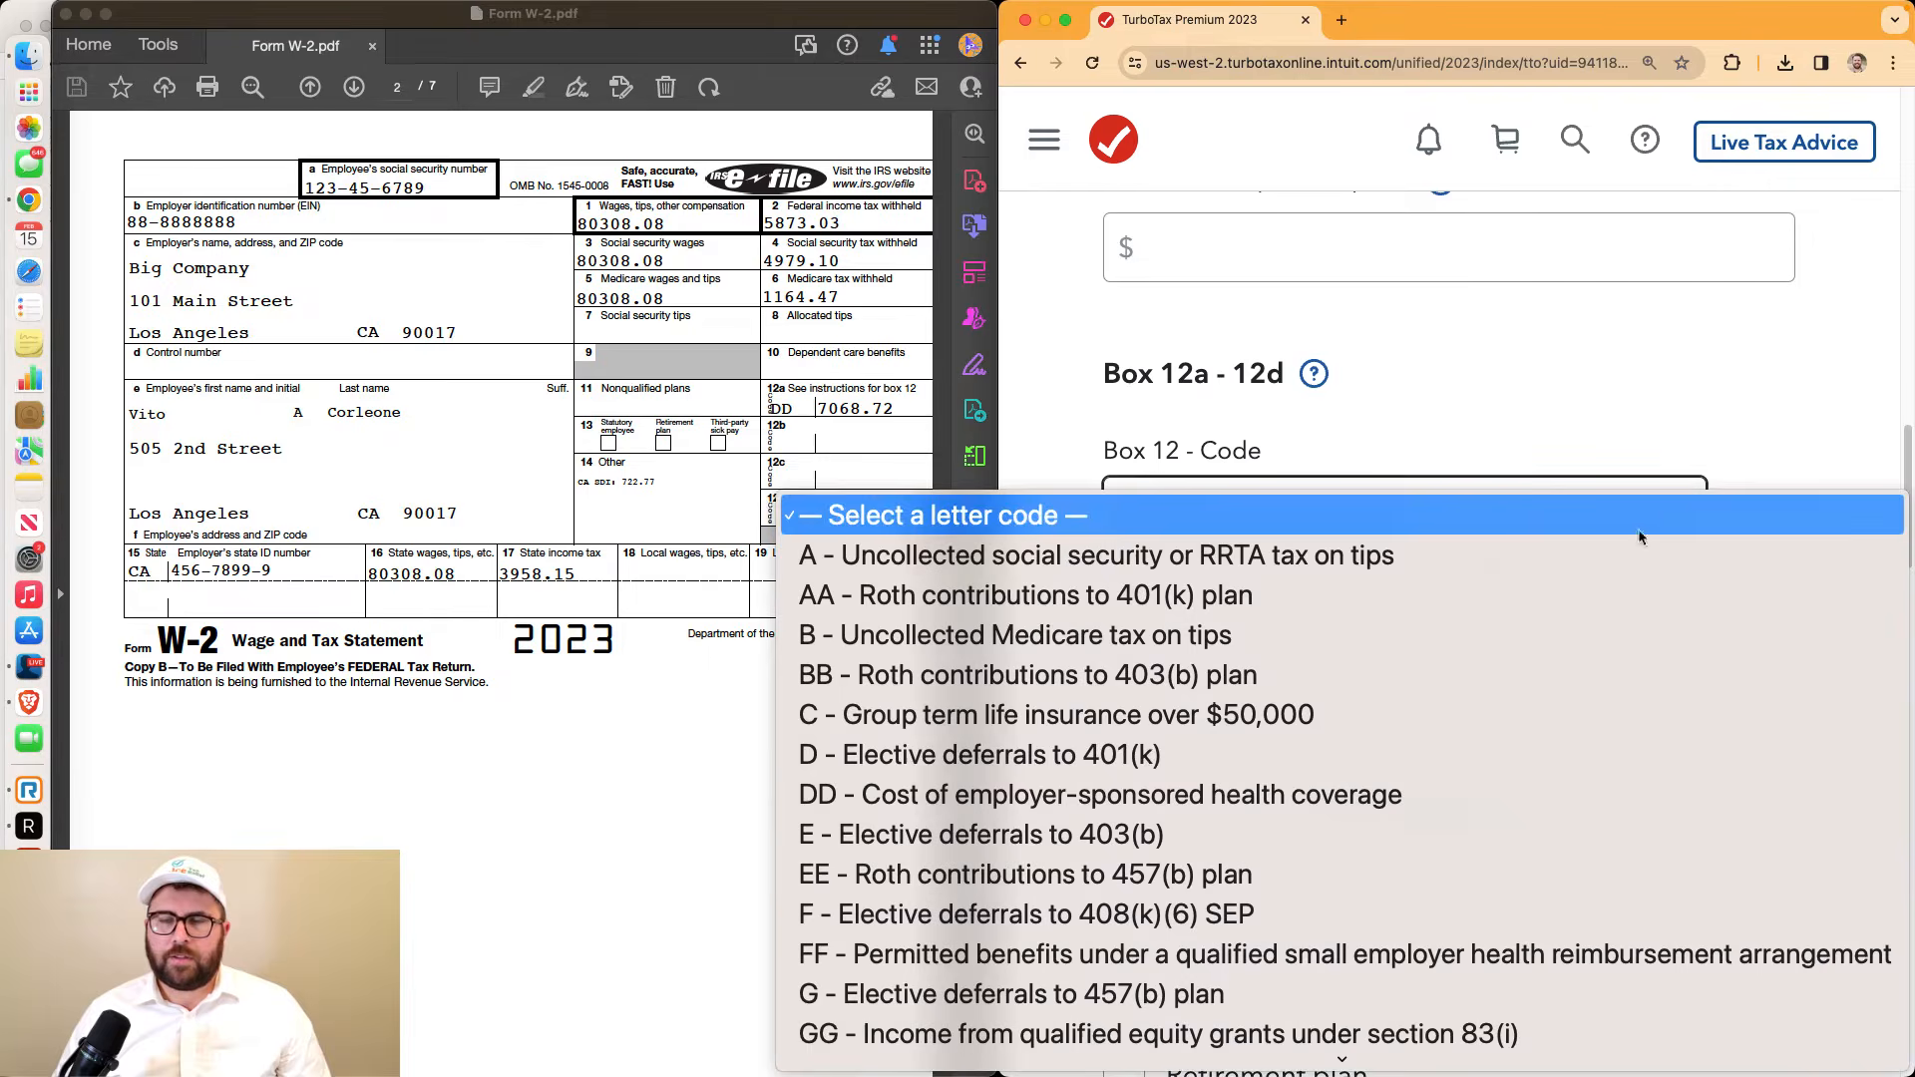
{"action": "left_click", "coordinate": [1067, 790]}
{"action": "left_click", "coordinate": [1255, 665]}
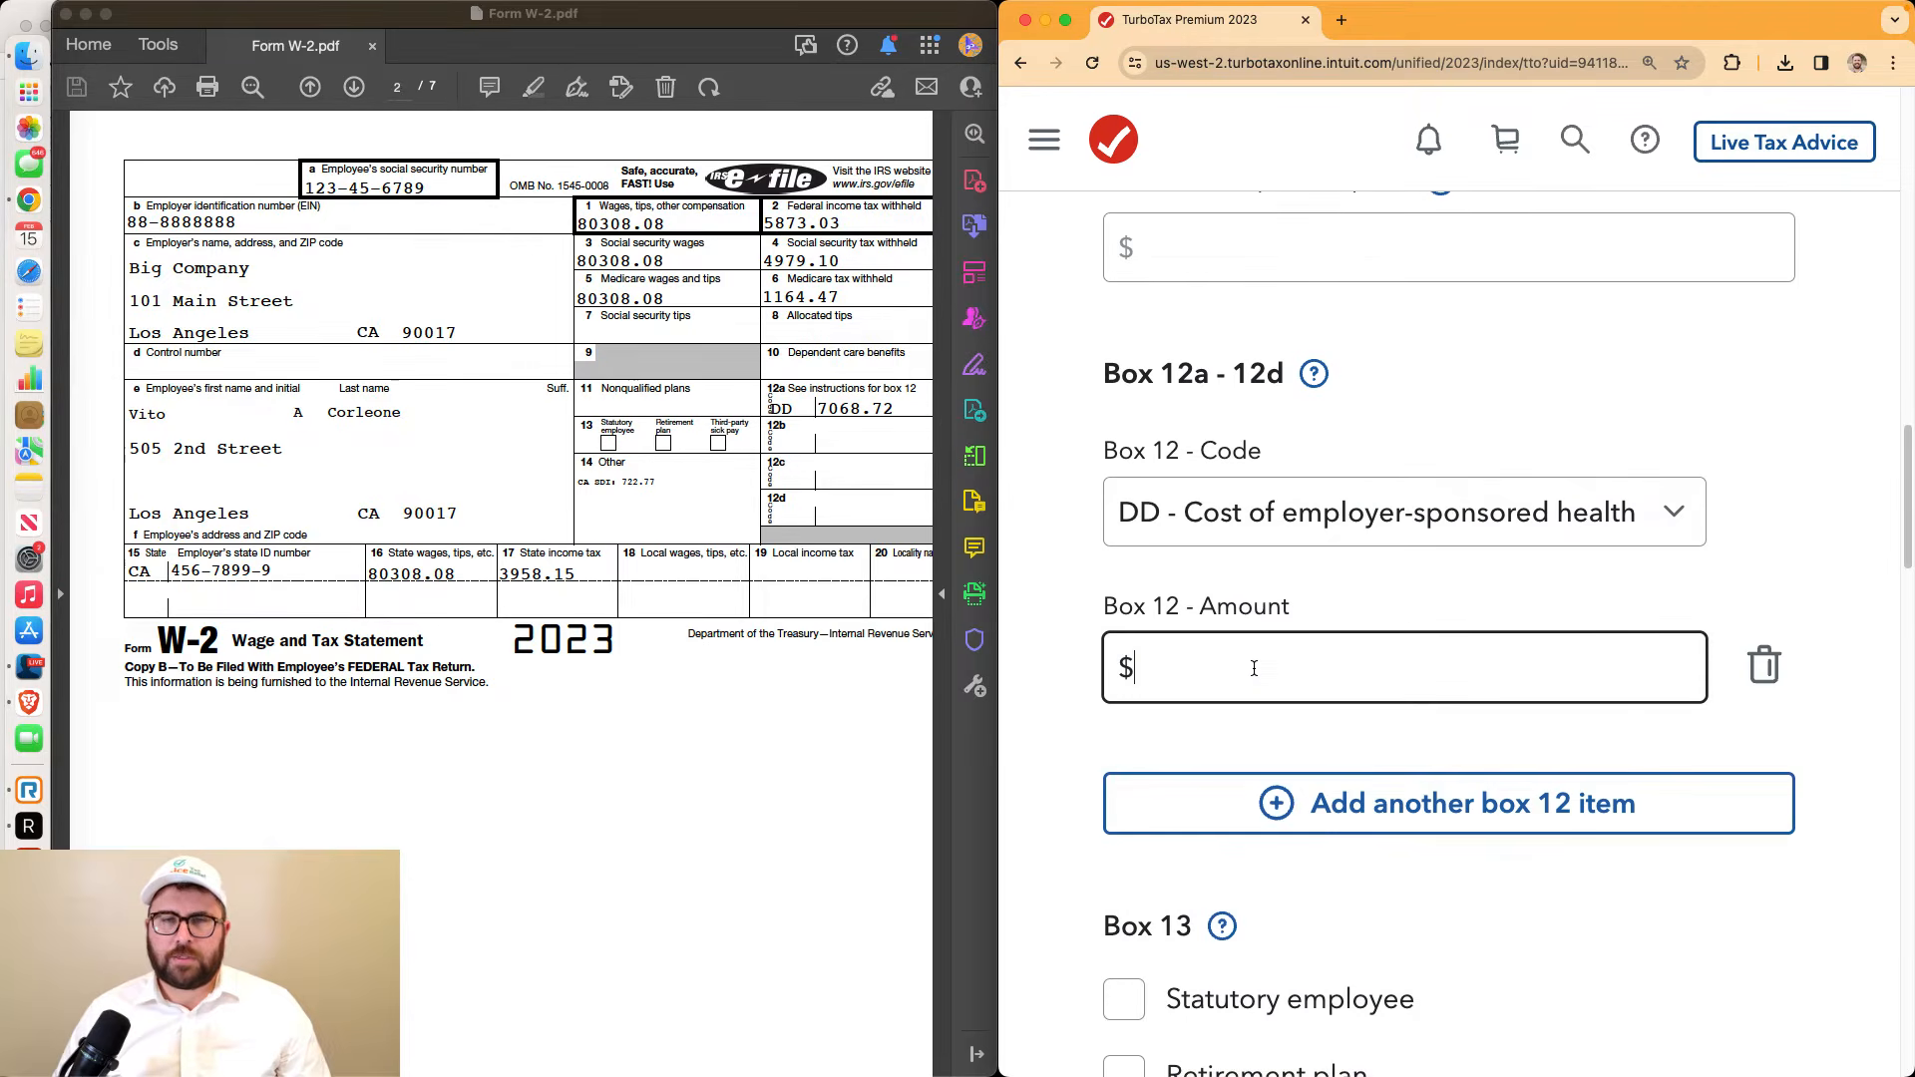
{"action": "type", "text": "7068.72"}
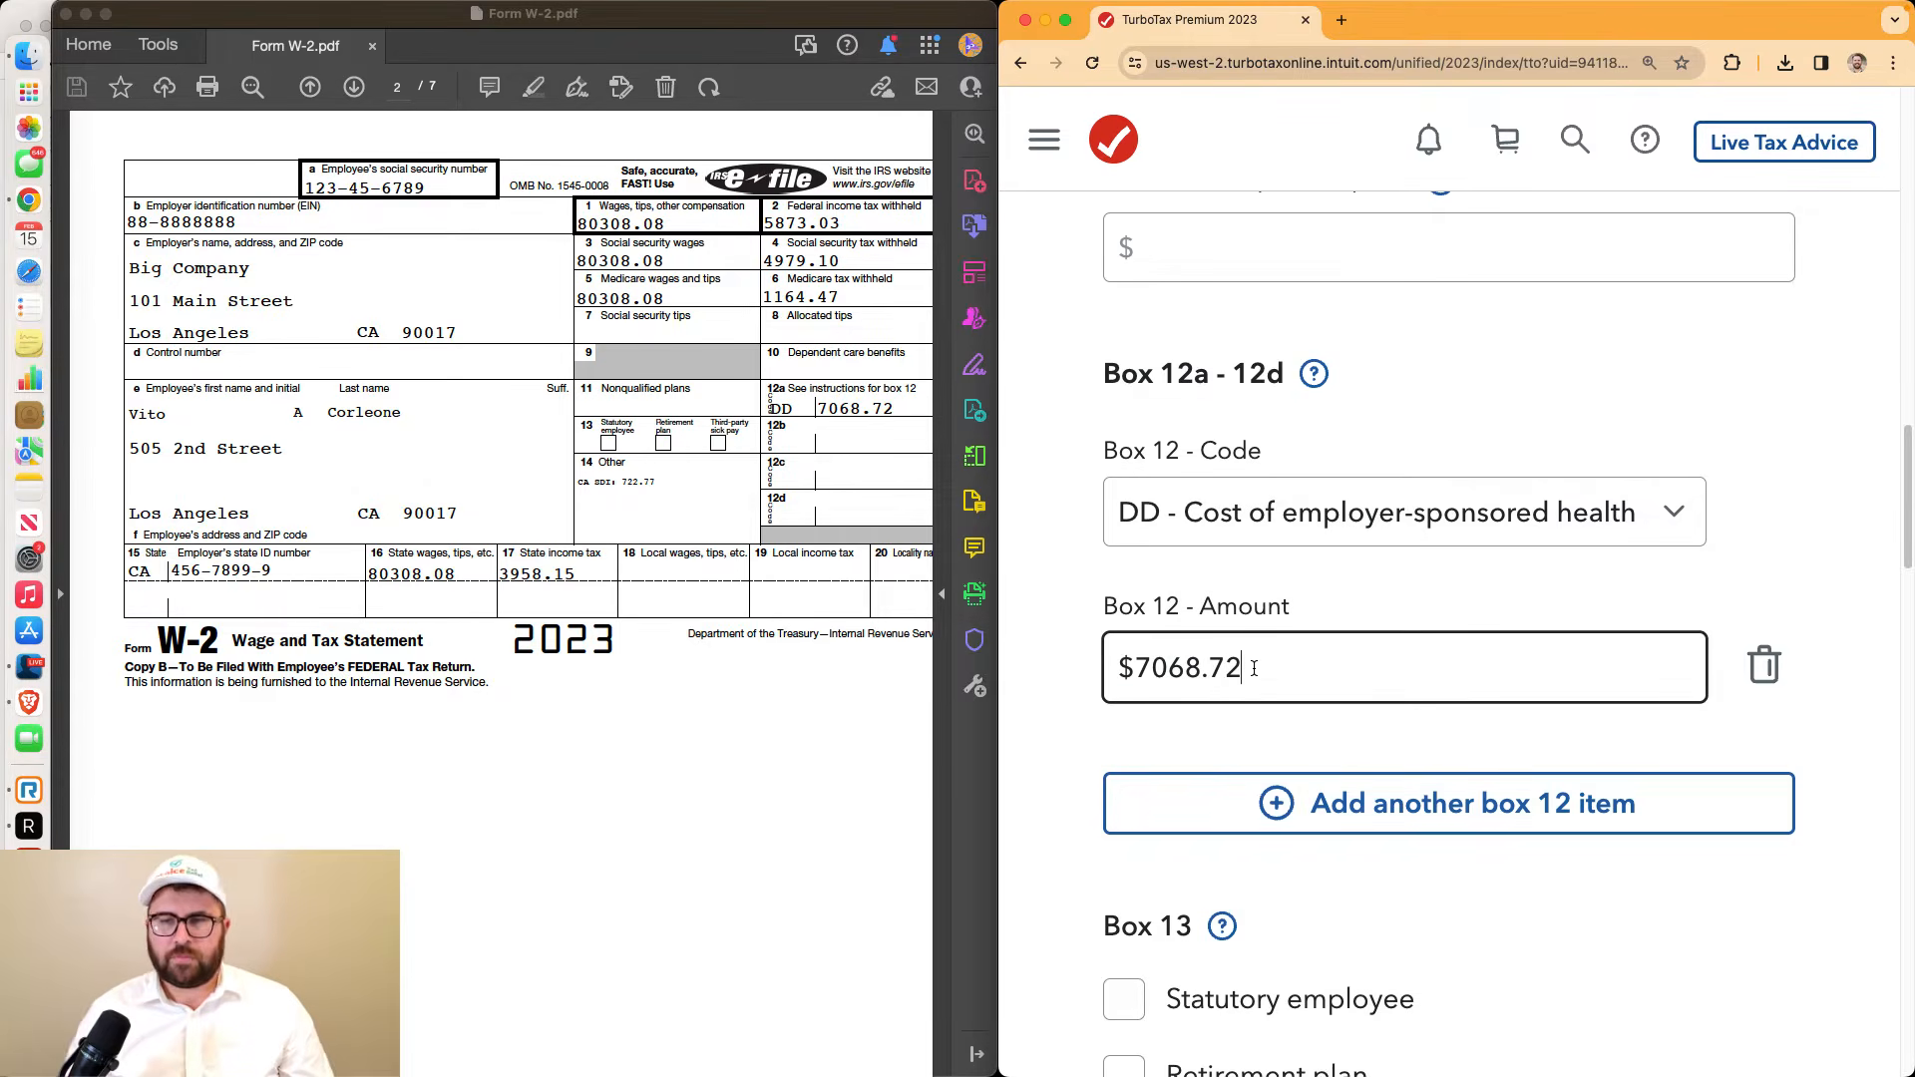
Check Box 13 and categorize the 722.77 Box 14 amount as California SDI tax
{"action": "scroll", "coordinate": [1319, 771], "scroll_direction": "down", "scroll_amount": 4}
{"action": "scroll", "coordinate": [1320, 771], "scroll_direction": "down", "scroll_amount": 2}
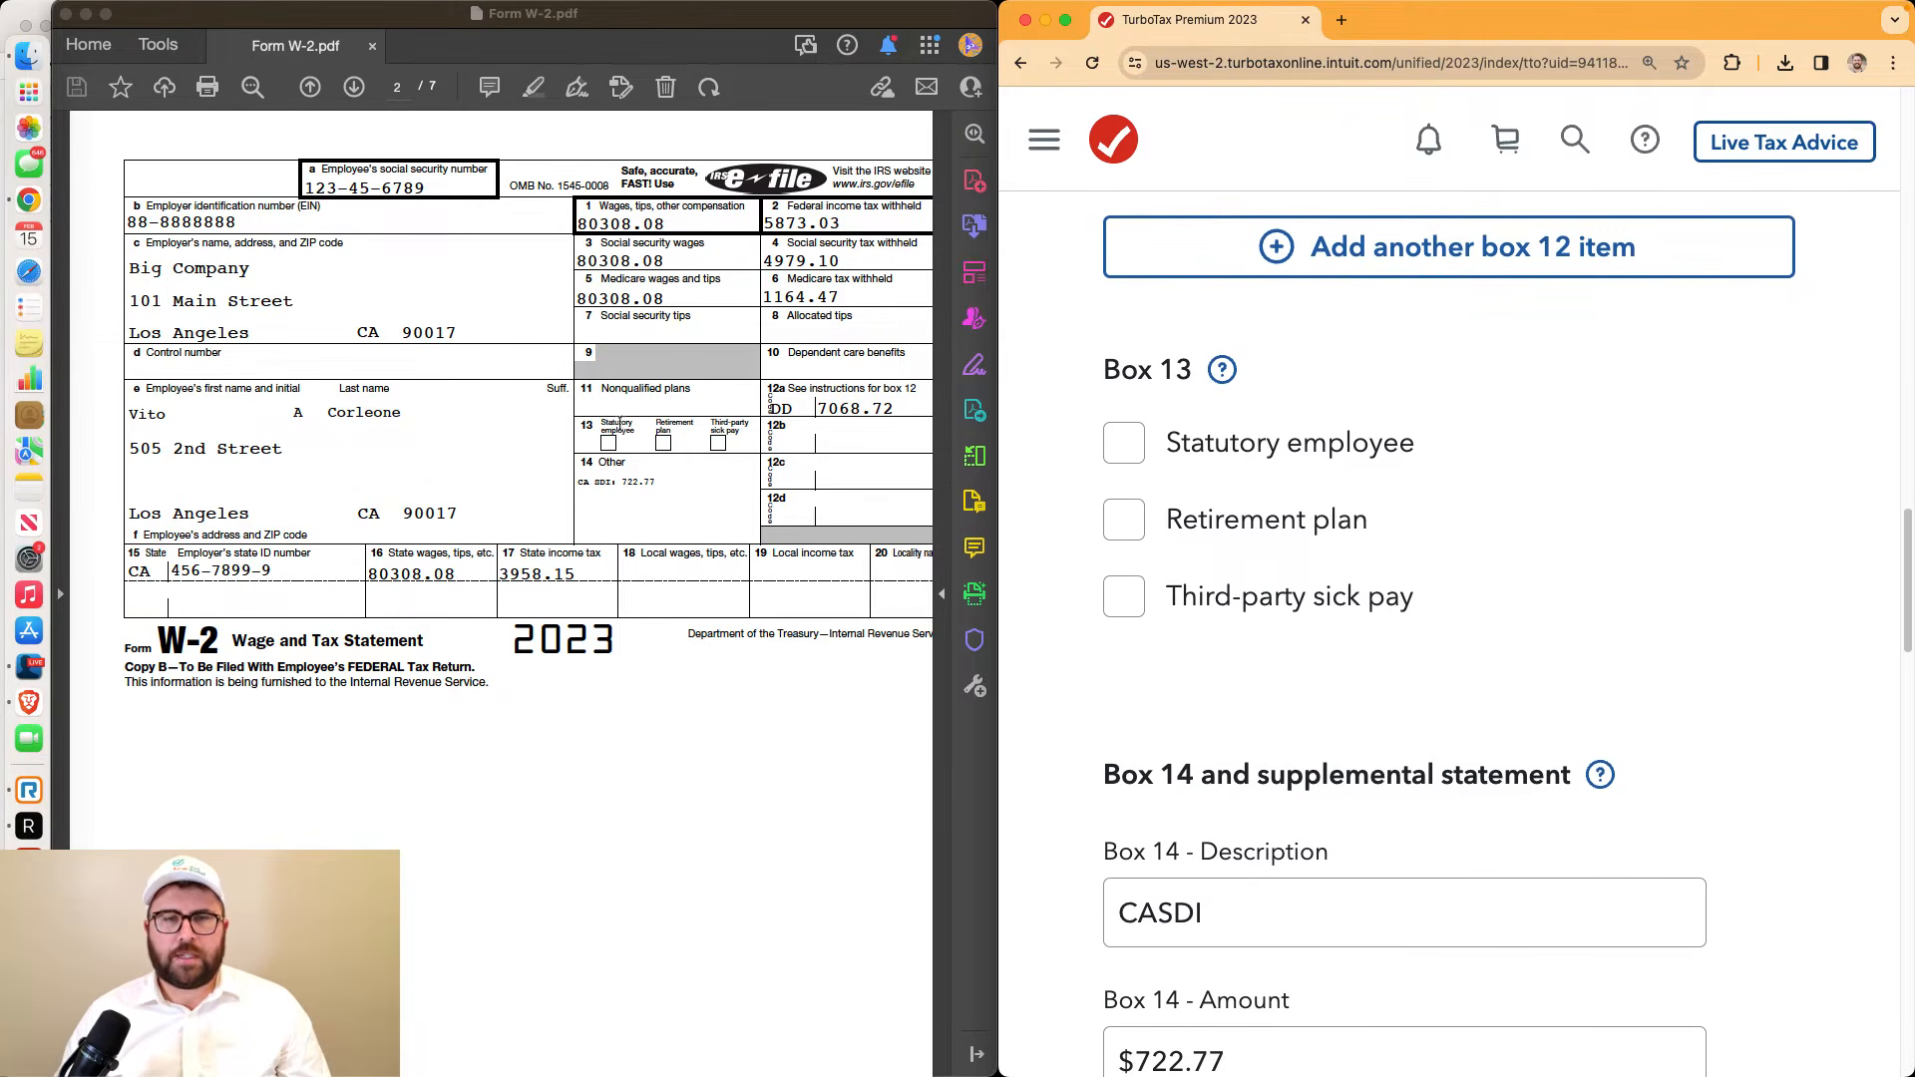
{"action": "left_click_drag", "start_coordinate": [598, 429], "coordinate": [696, 450]}
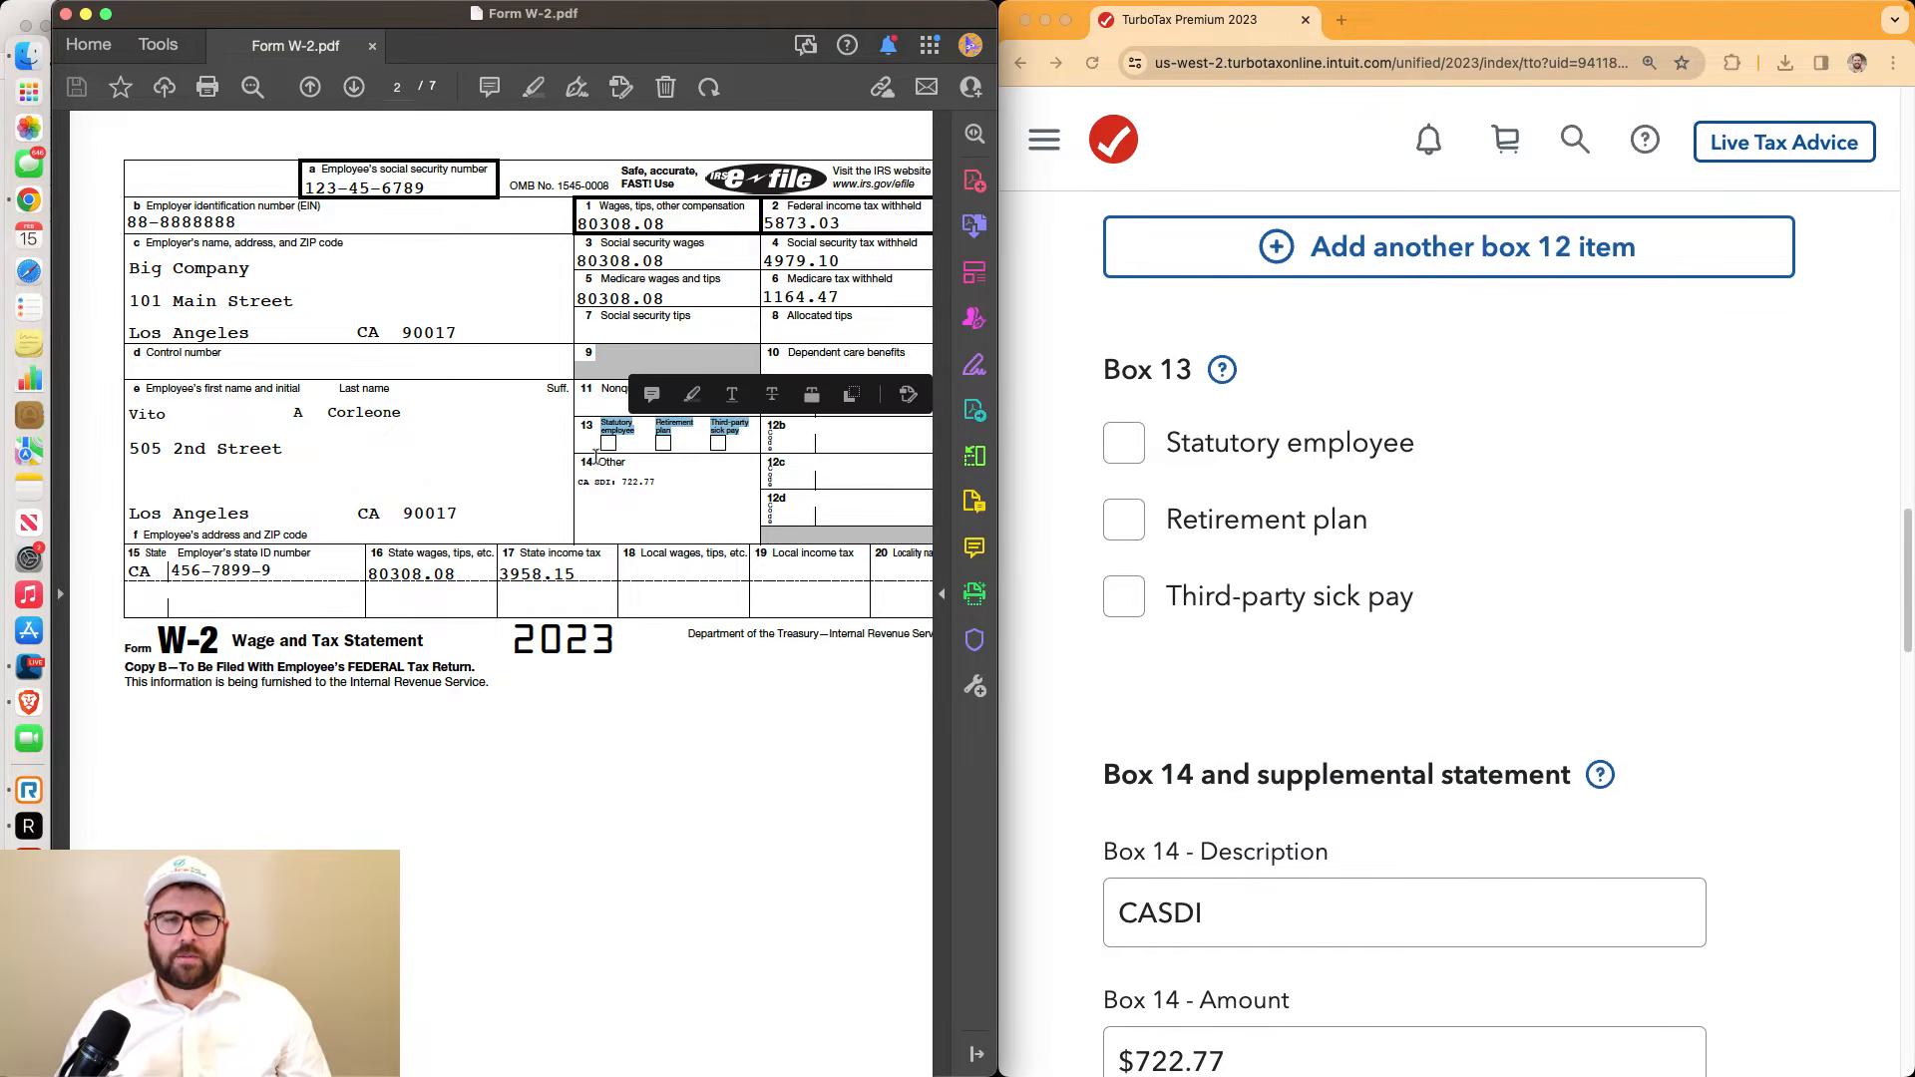
{"action": "left_click_drag", "start_coordinate": [578, 466], "coordinate": [670, 484]}
{"action": "left_click", "coordinate": [669, 485]}
{"action": "scroll", "coordinate": [1450, 602], "scroll_direction": "down", "scroll_amount": 4}
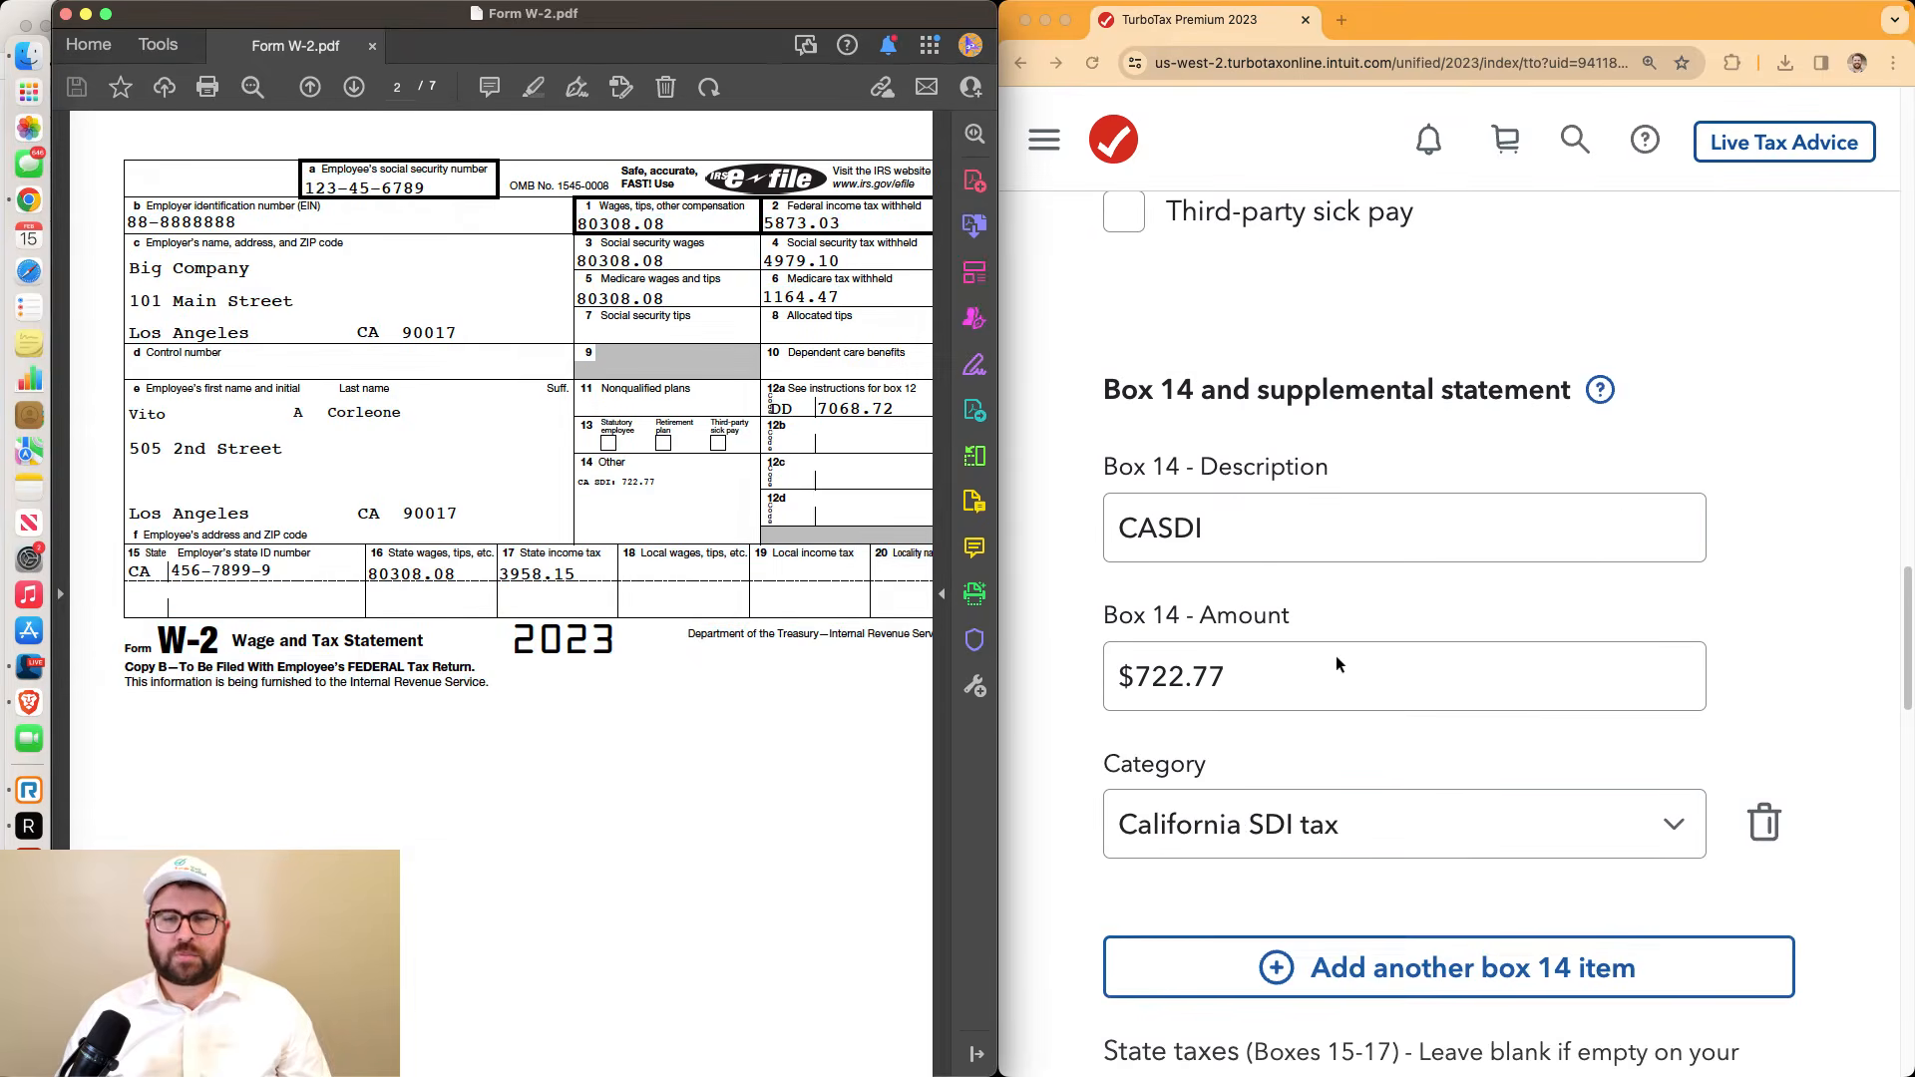
{"action": "left_click_drag", "start_coordinate": [622, 485], "coordinate": [667, 484]}
{"action": "left_click", "coordinate": [1397, 806]}
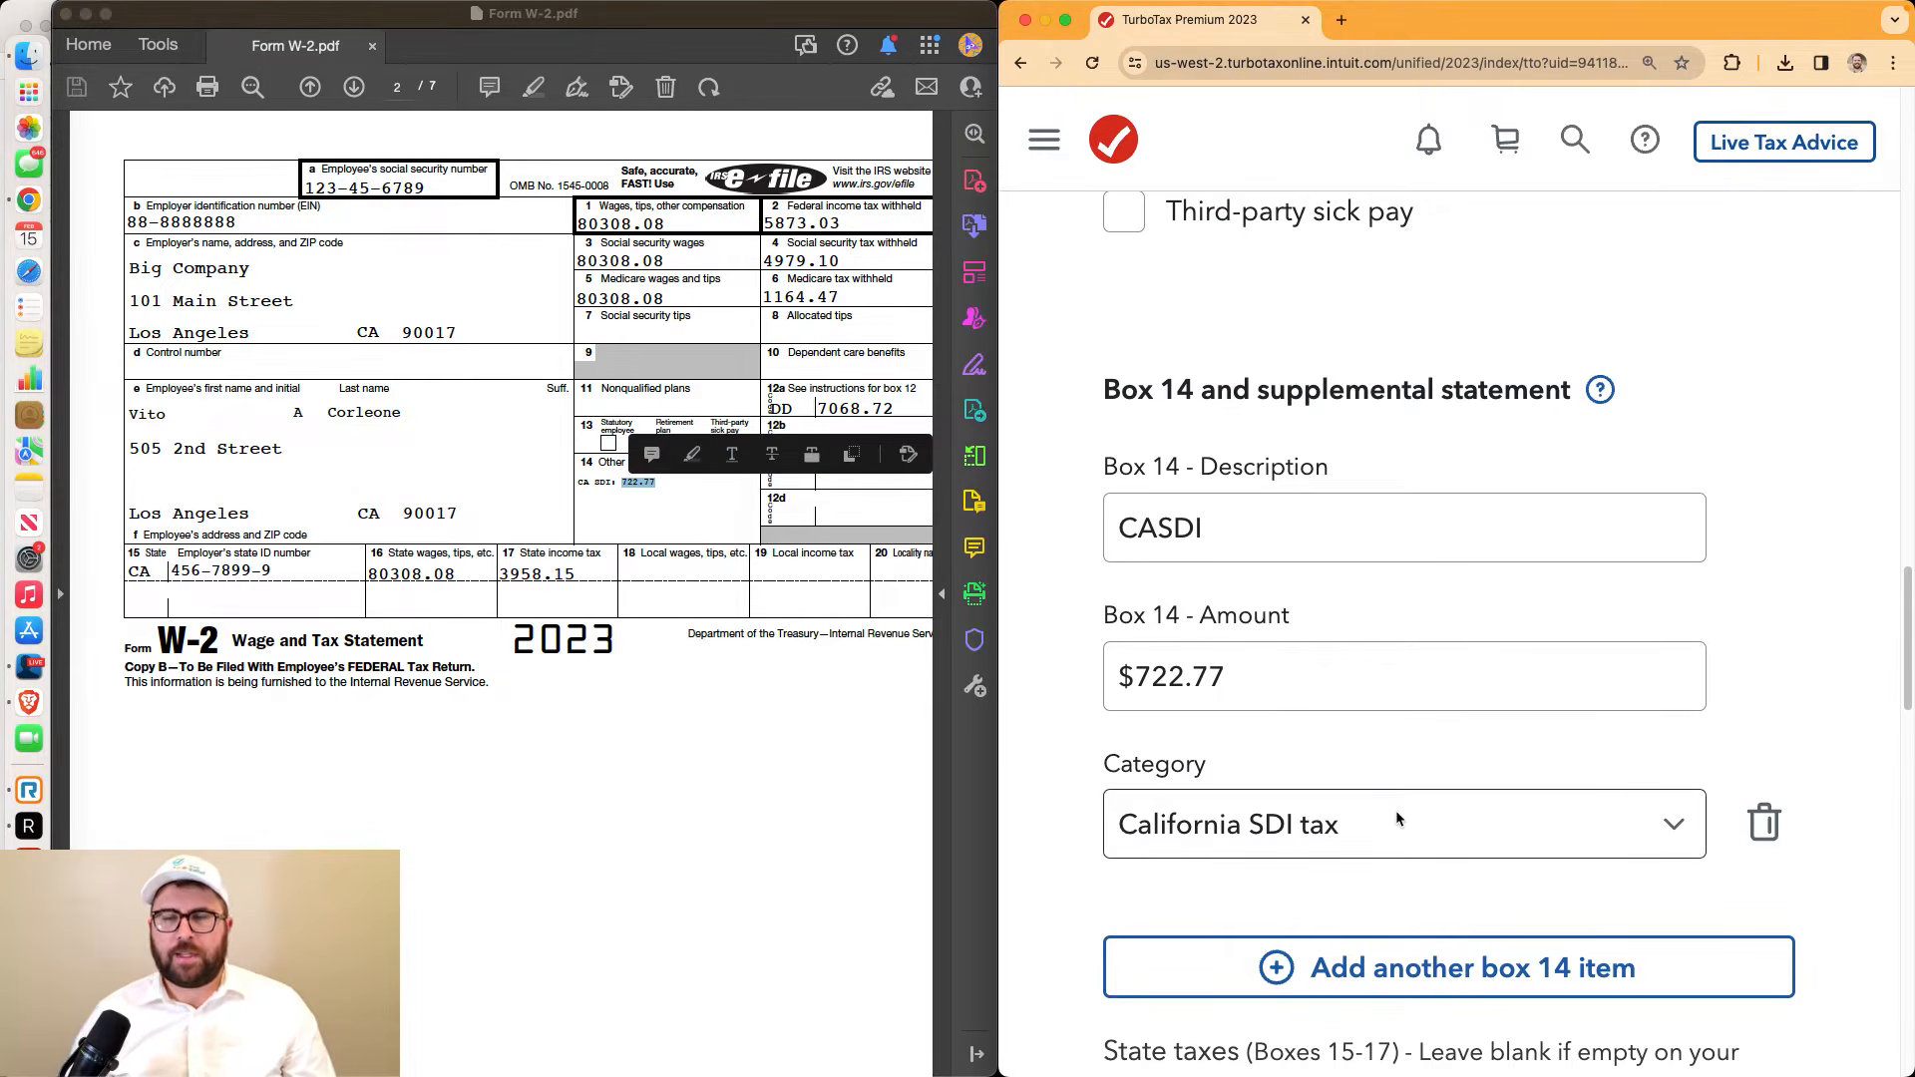
{"action": "left_click", "coordinate": [1327, 833]}
{"action": "scroll", "coordinate": [1359, 804], "scroll_direction": "down", "scroll_amount": 5}
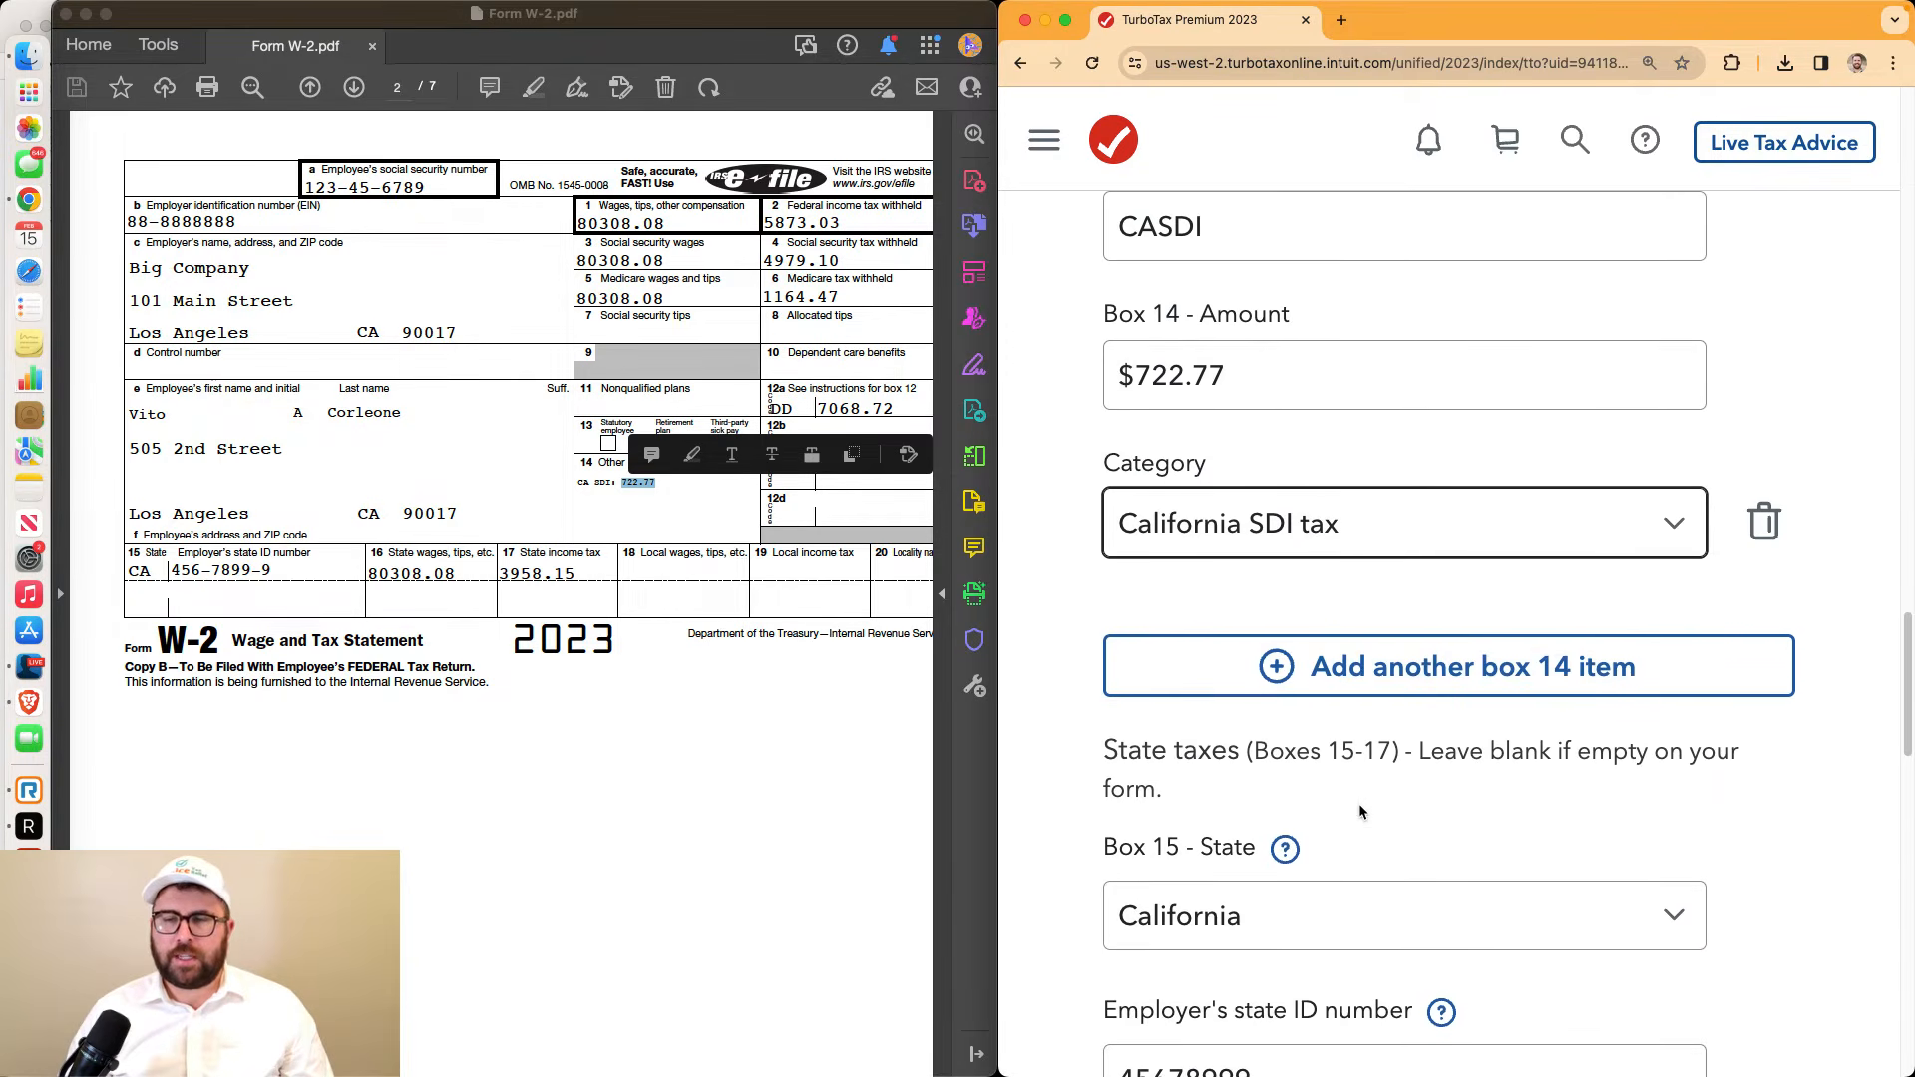
{"action": "scroll", "coordinate": [1359, 810], "scroll_direction": "down", "scroll_amount": 3}
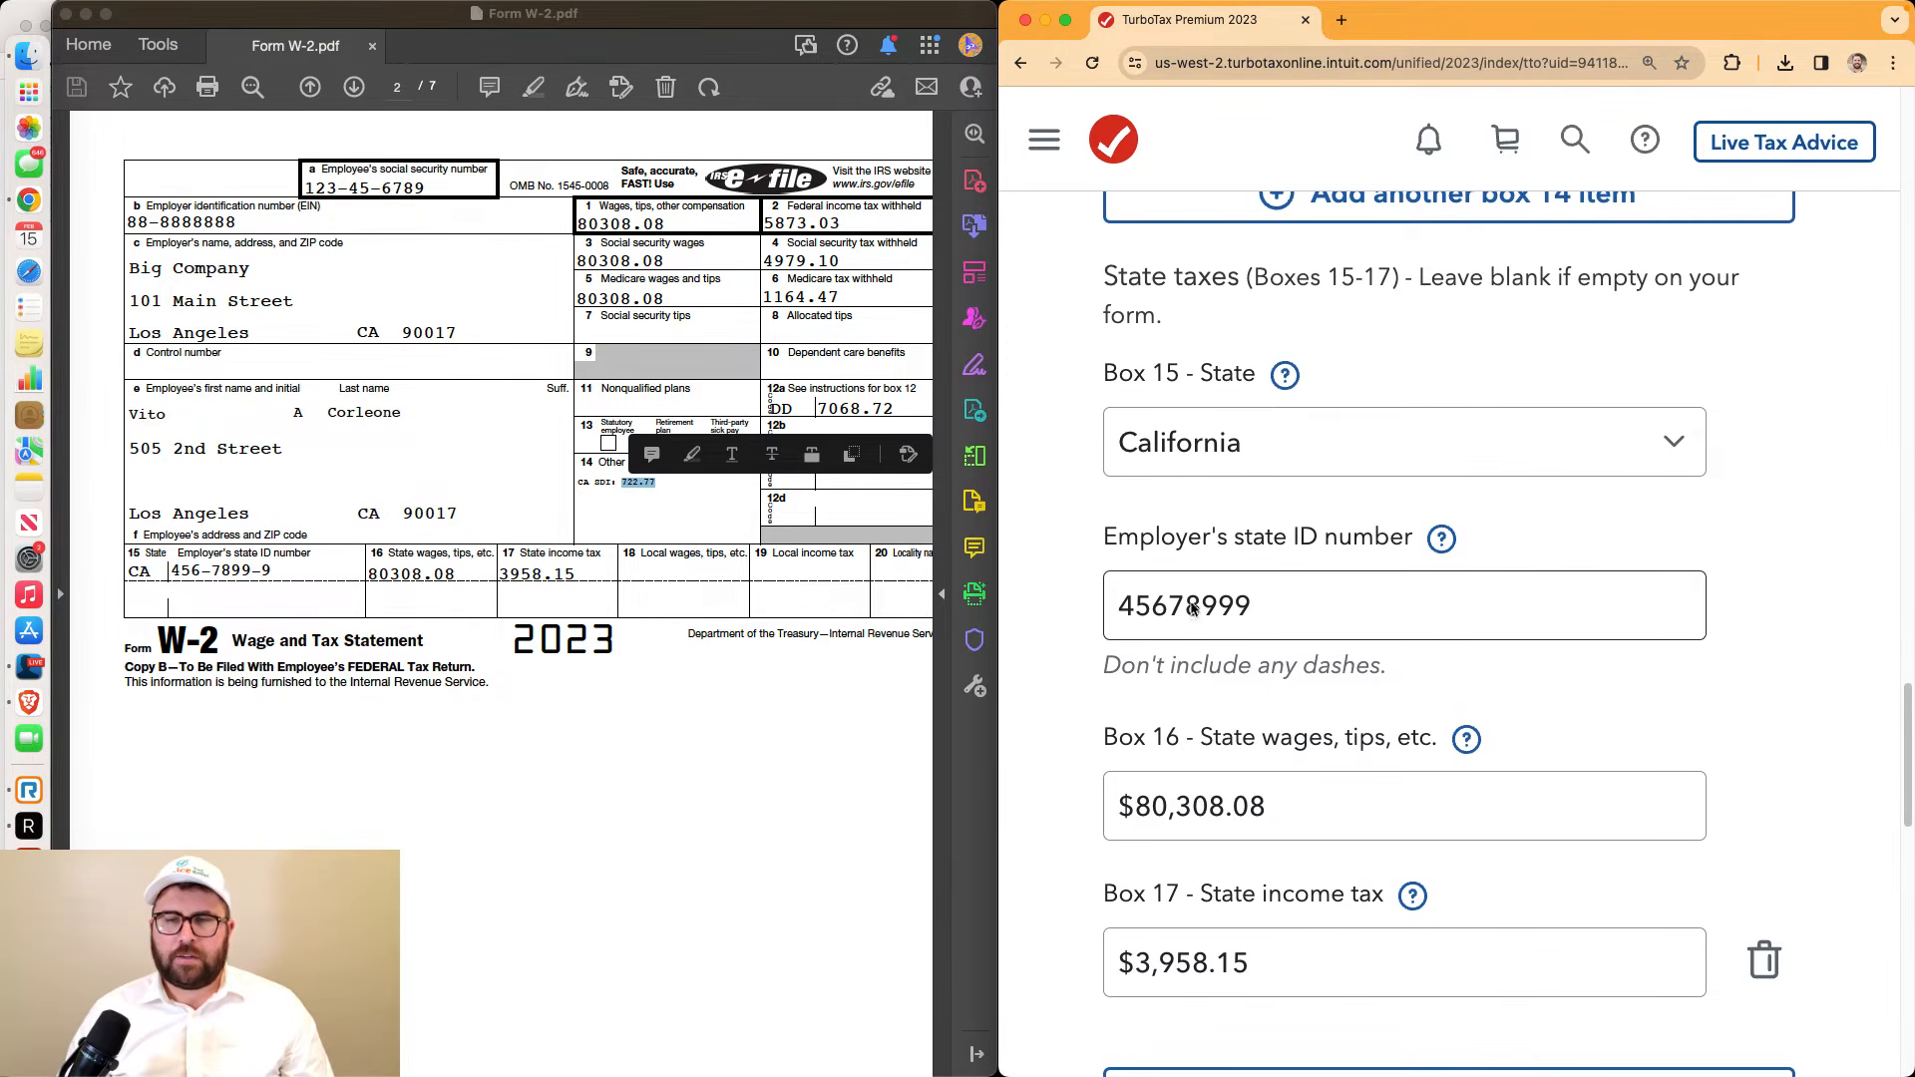
Verify the employer state ID, $80,308.08 state wages and $3,958.15 state tax, then continue
{"action": "double_click", "coordinate": [1122, 603]}
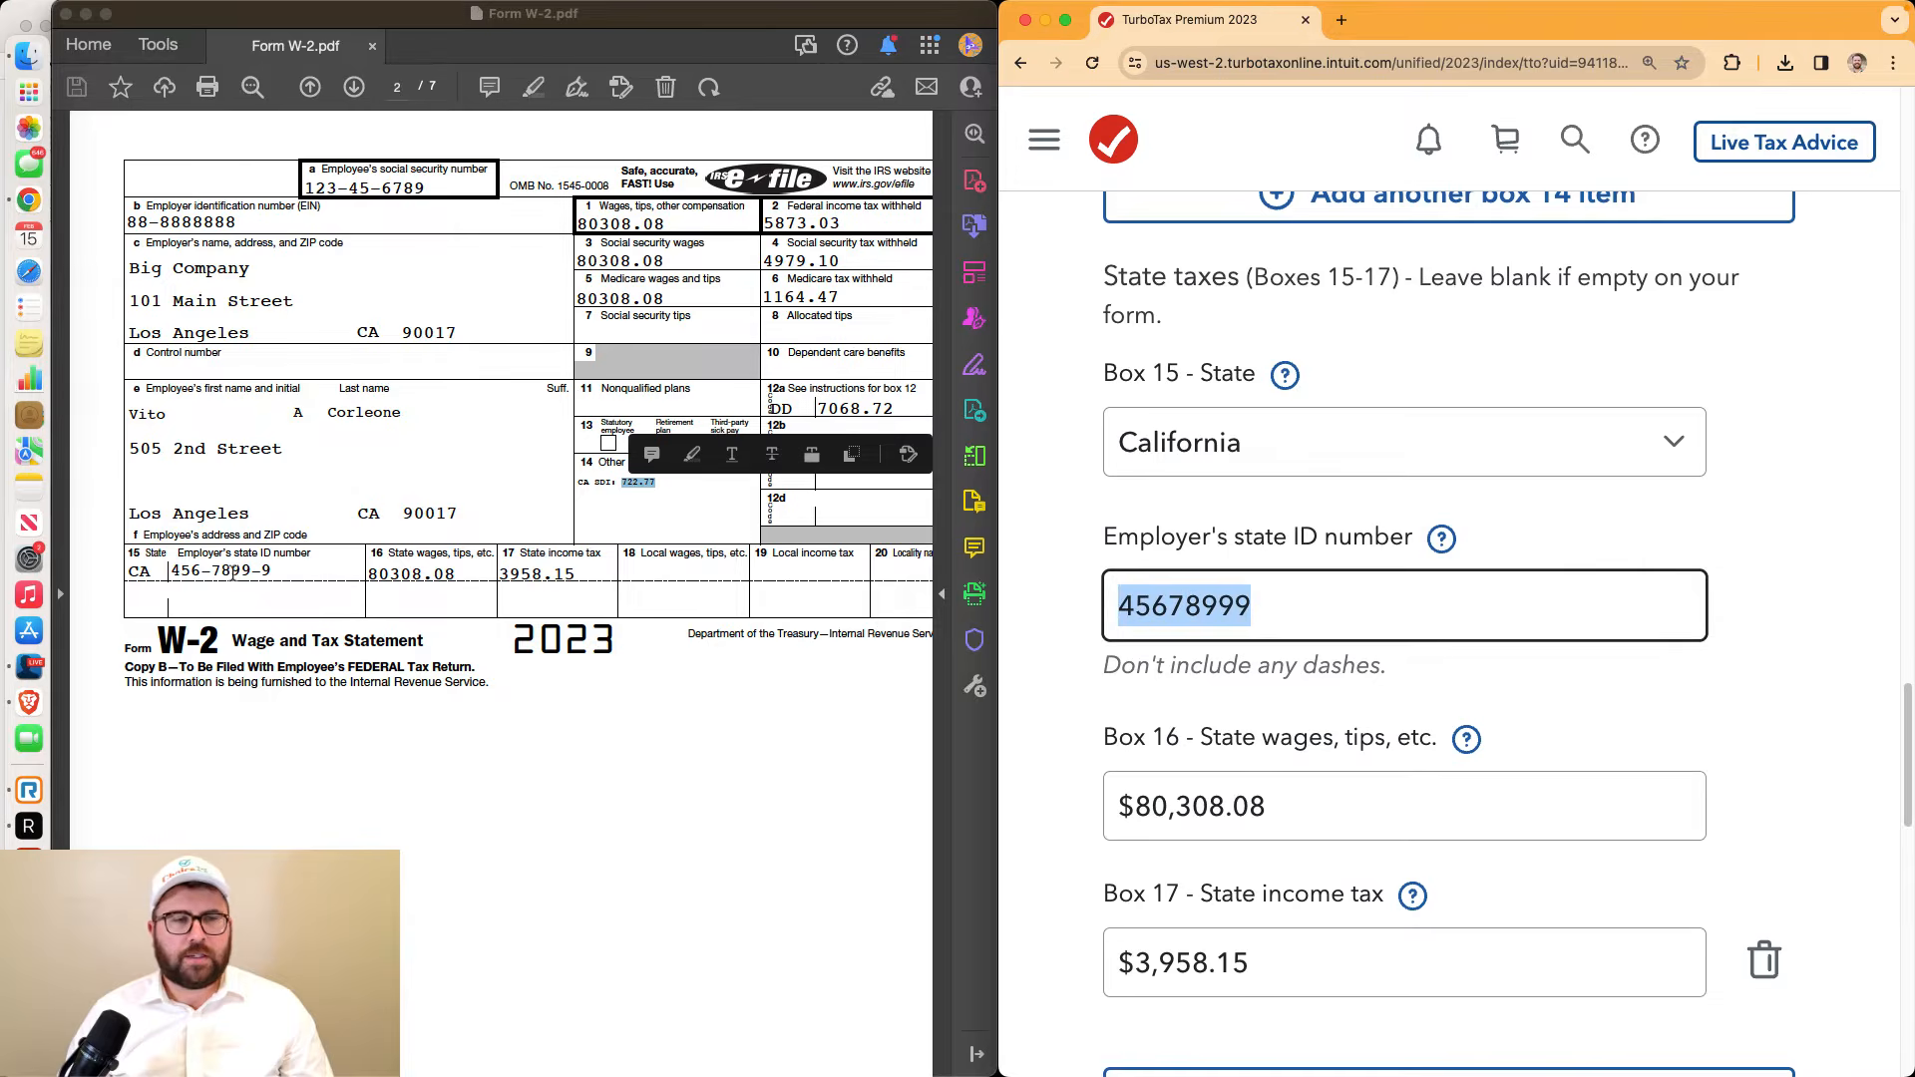
{"action": "left_click_drag", "start_coordinate": [168, 571], "coordinate": [274, 576]}
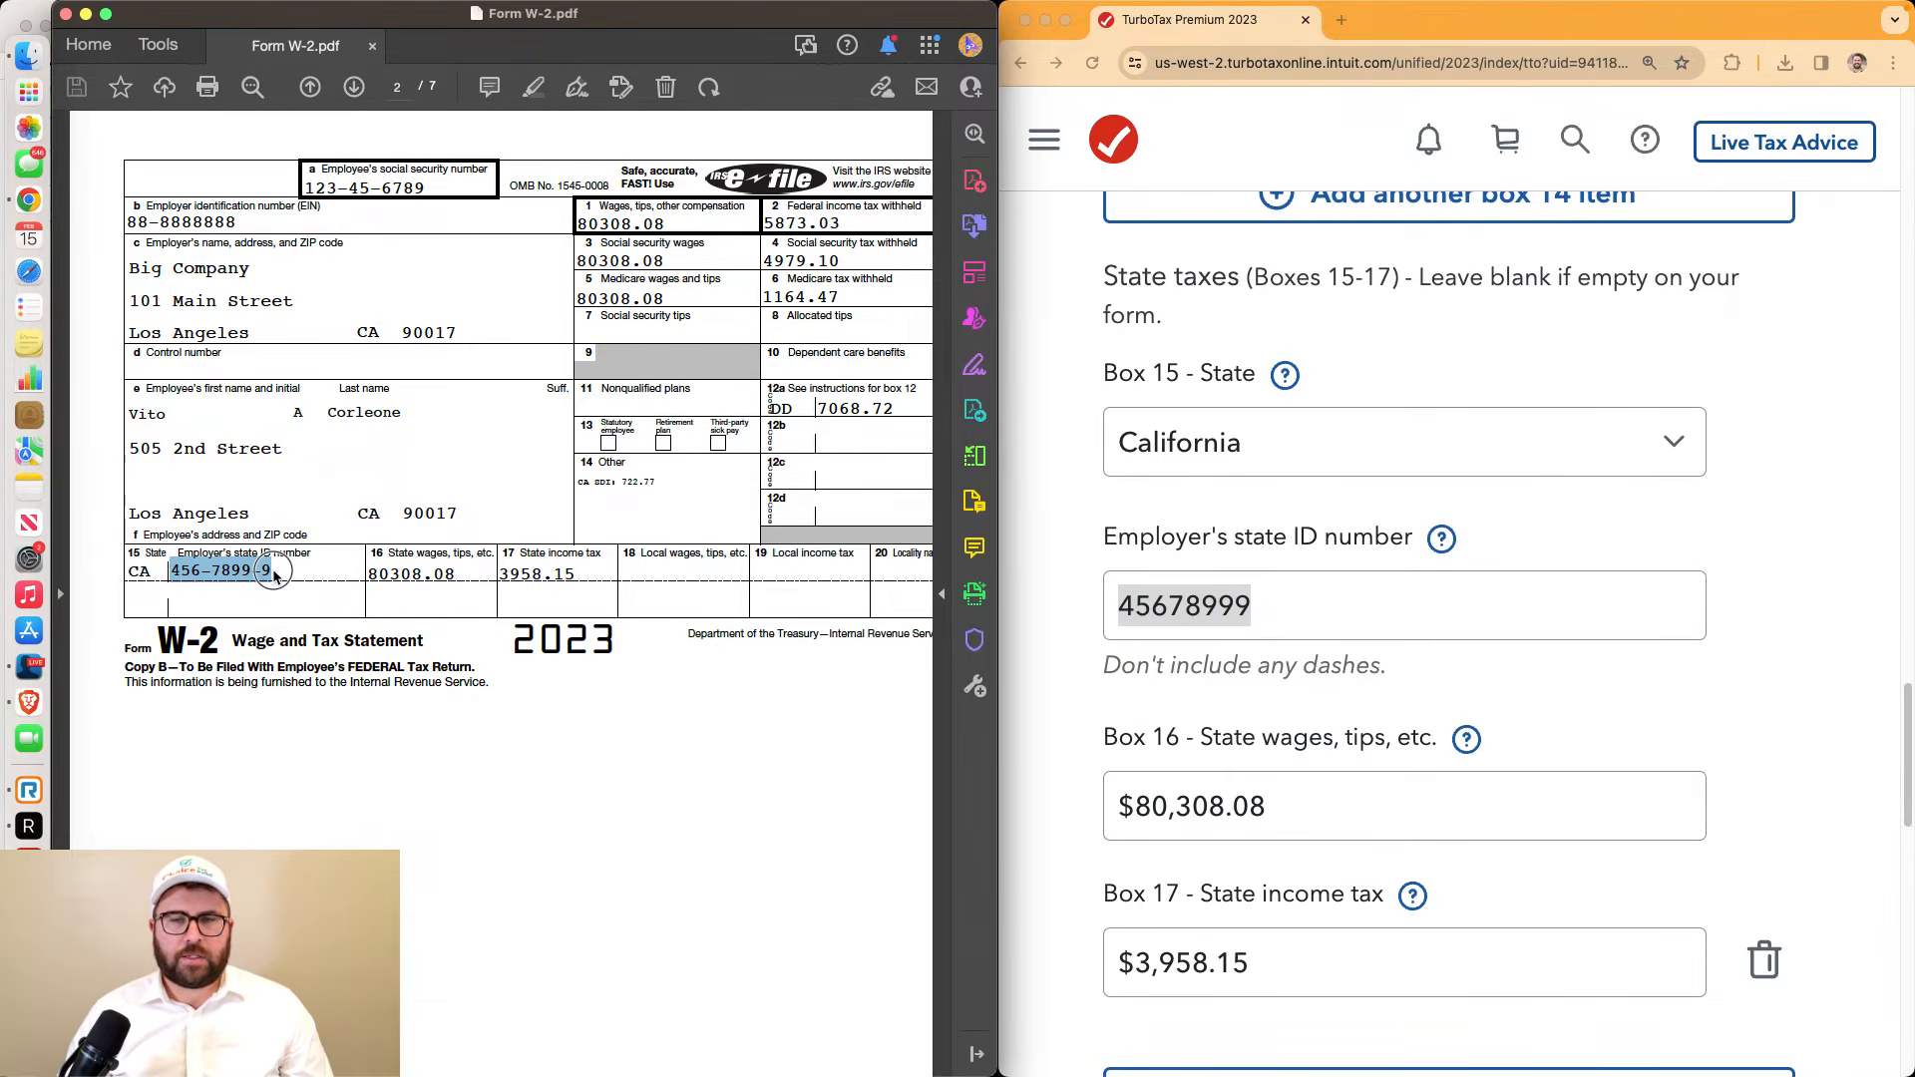
{"action": "scroll", "coordinate": [1095, 624], "scroll_direction": "down", "scroll_amount": 4}
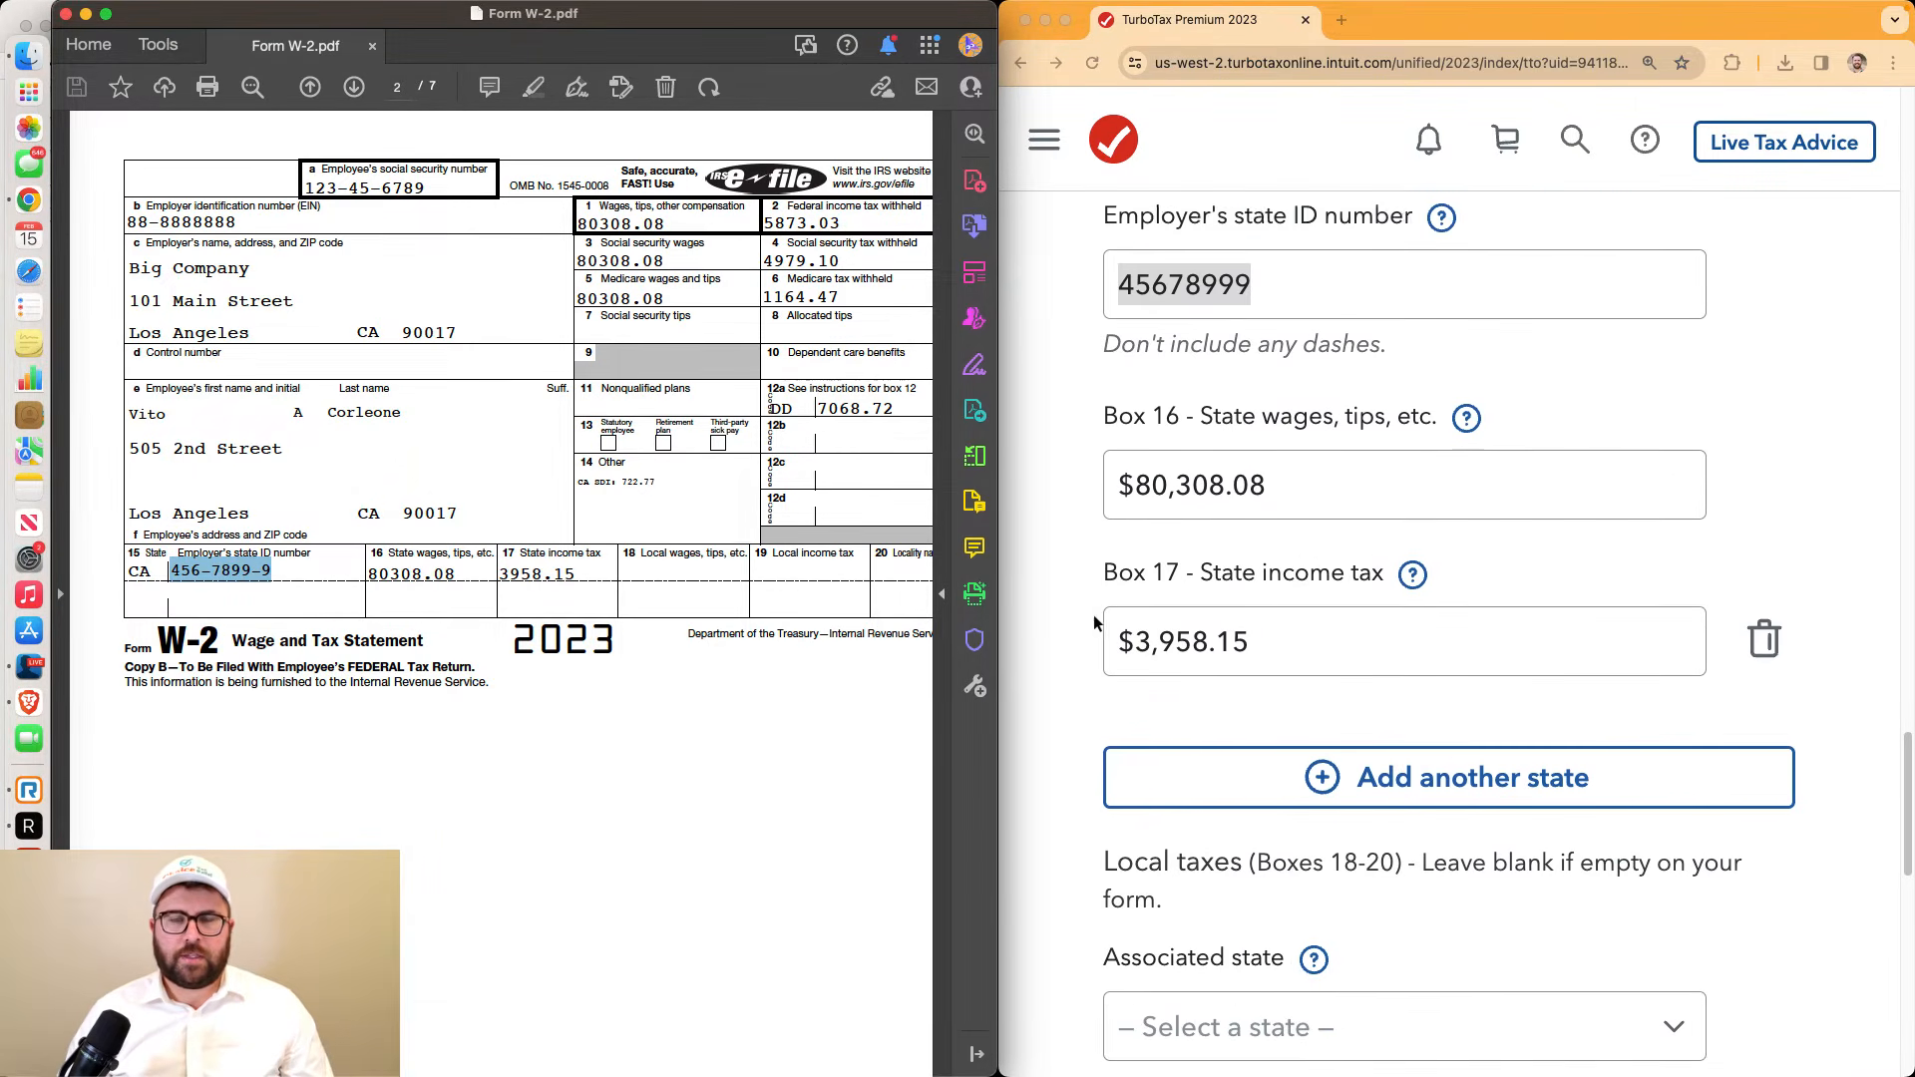
{"action": "left_click", "coordinate": [1124, 452]}
{"action": "left_click_drag", "start_coordinate": [1125, 452], "coordinate": [1262, 451]}
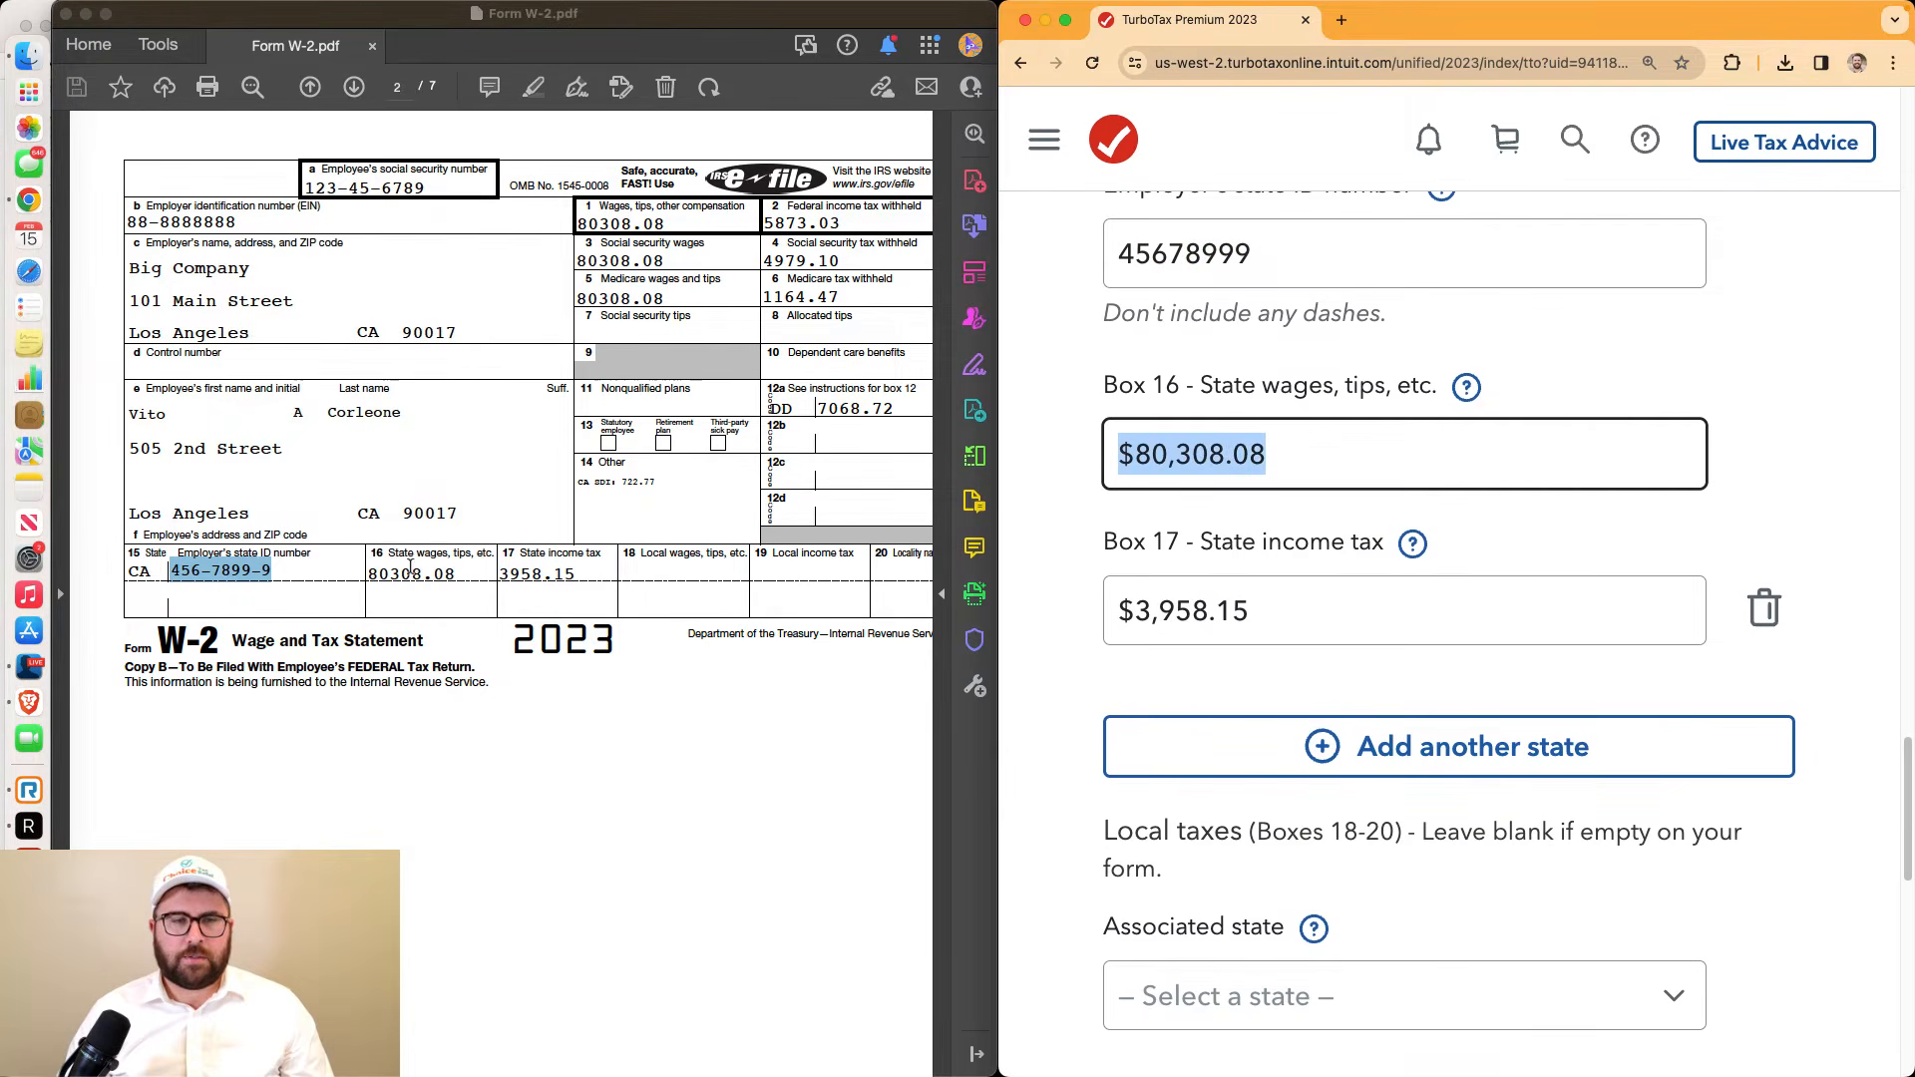
{"action": "left_click_drag", "start_coordinate": [368, 573], "coordinate": [433, 576]}
{"action": "left_click", "coordinate": [1132, 607]}
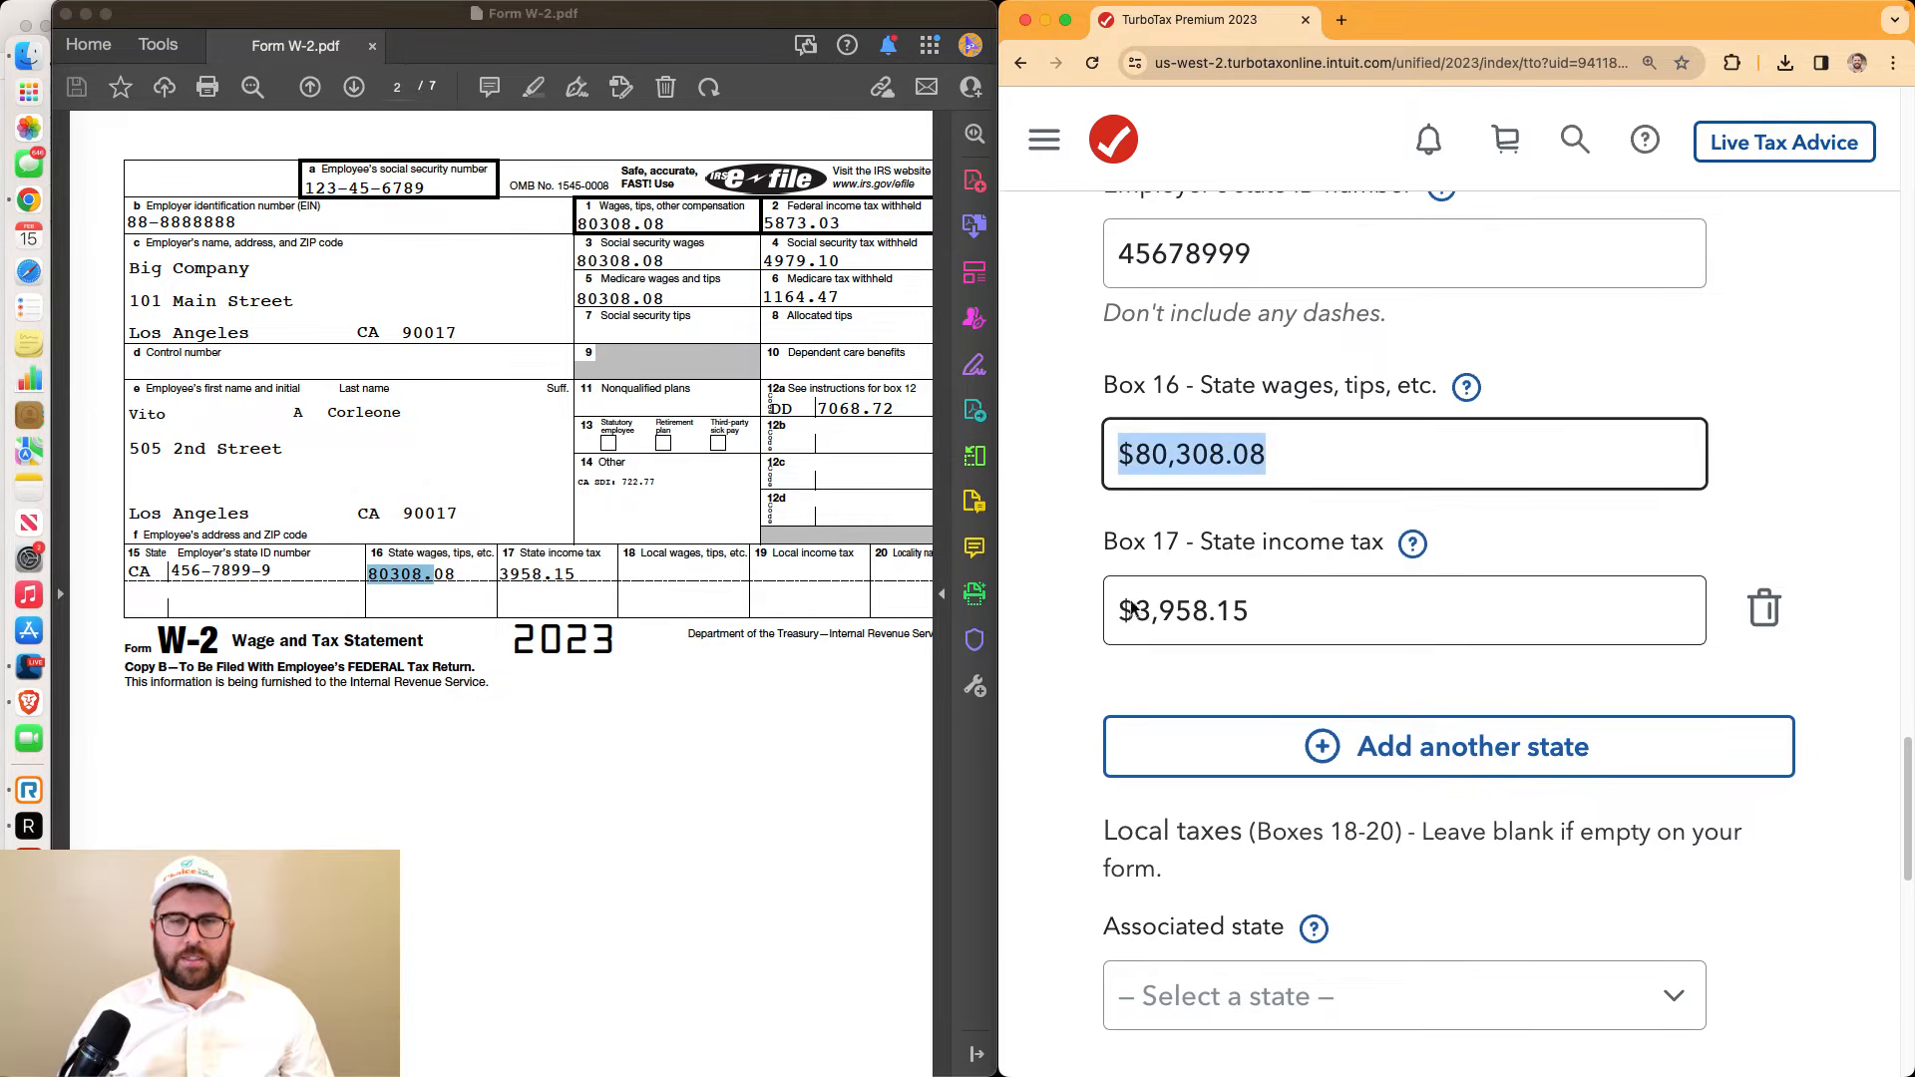
{"action": "left_click_drag", "start_coordinate": [1132, 607], "coordinate": [1252, 611]}
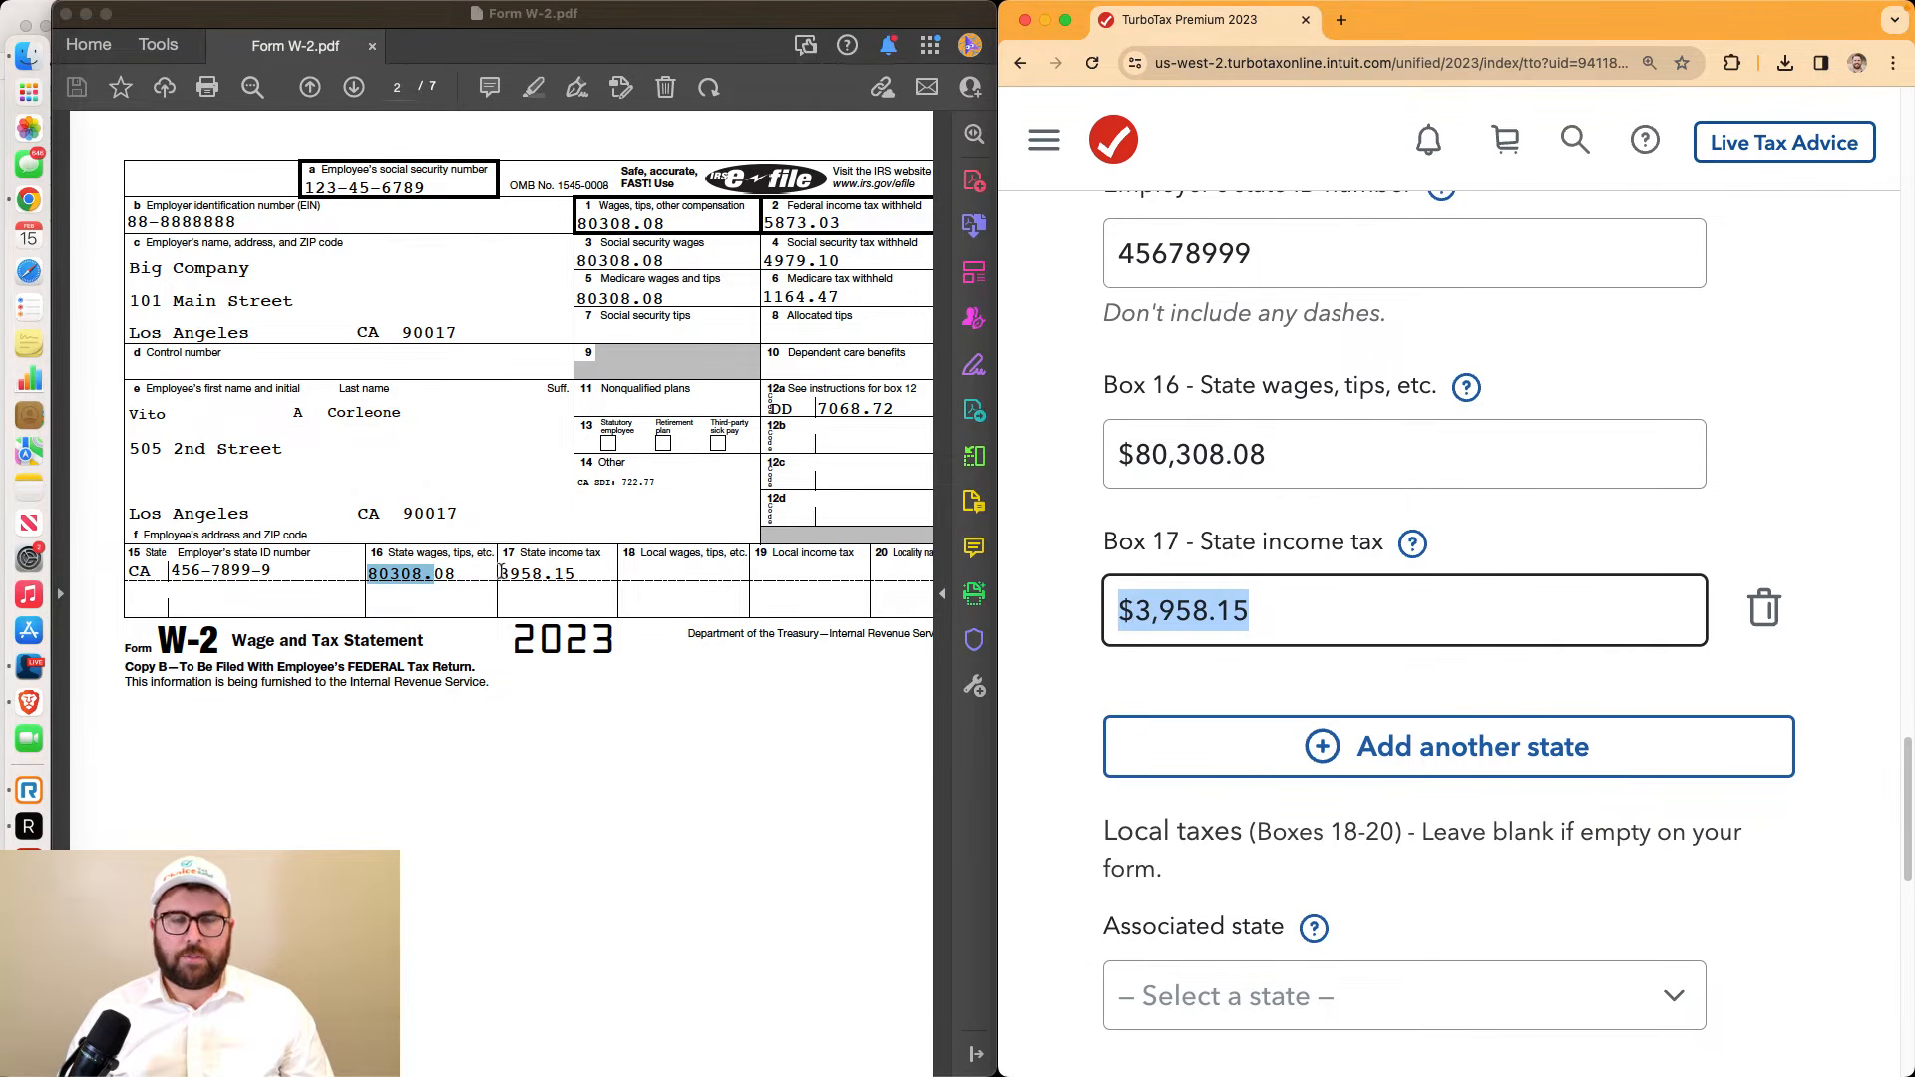
{"action": "left_click_drag", "start_coordinate": [502, 573], "coordinate": [576, 576]}
{"action": "key", "text": "super+Tab"}
{"action": "scroll", "coordinate": [1273, 461], "scroll_direction": "down", "scroll_amount": 1}
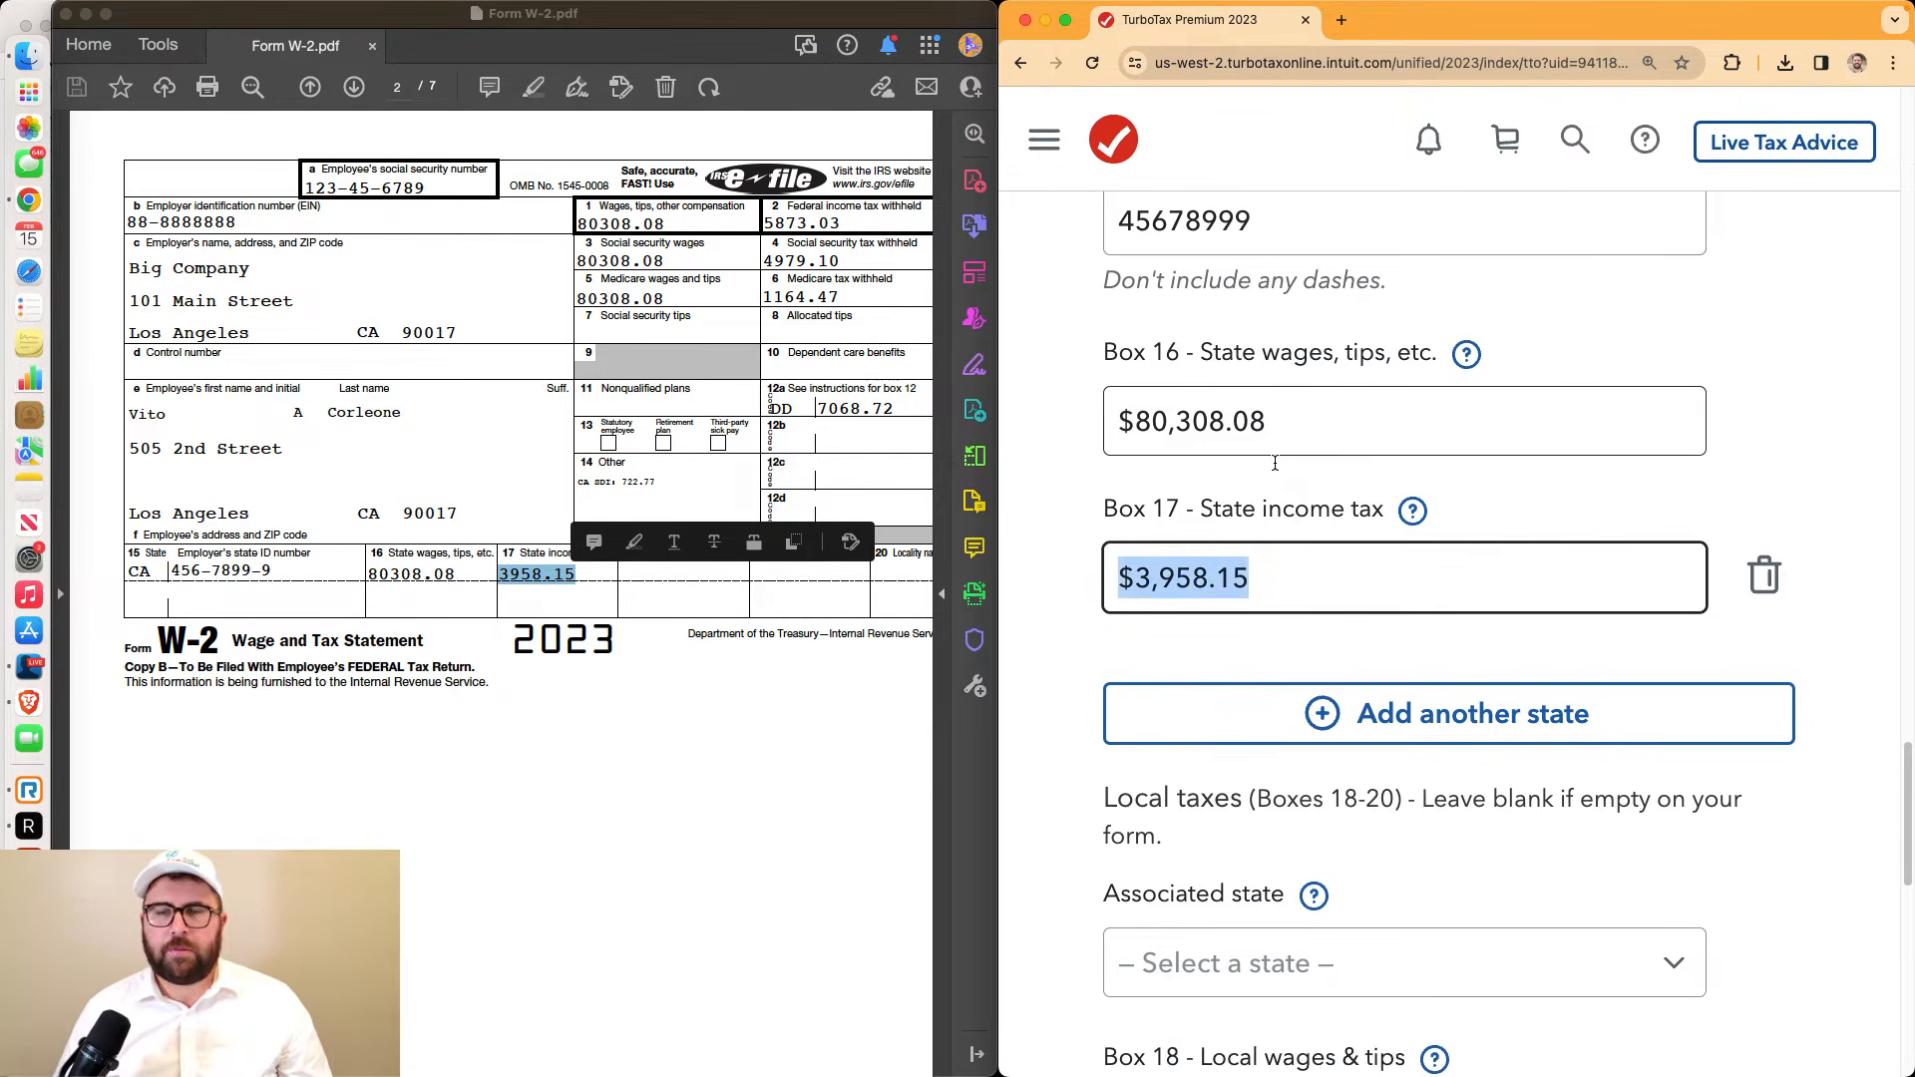
{"action": "scroll", "coordinate": [1273, 461], "scroll_direction": "down", "scroll_amount": 5}
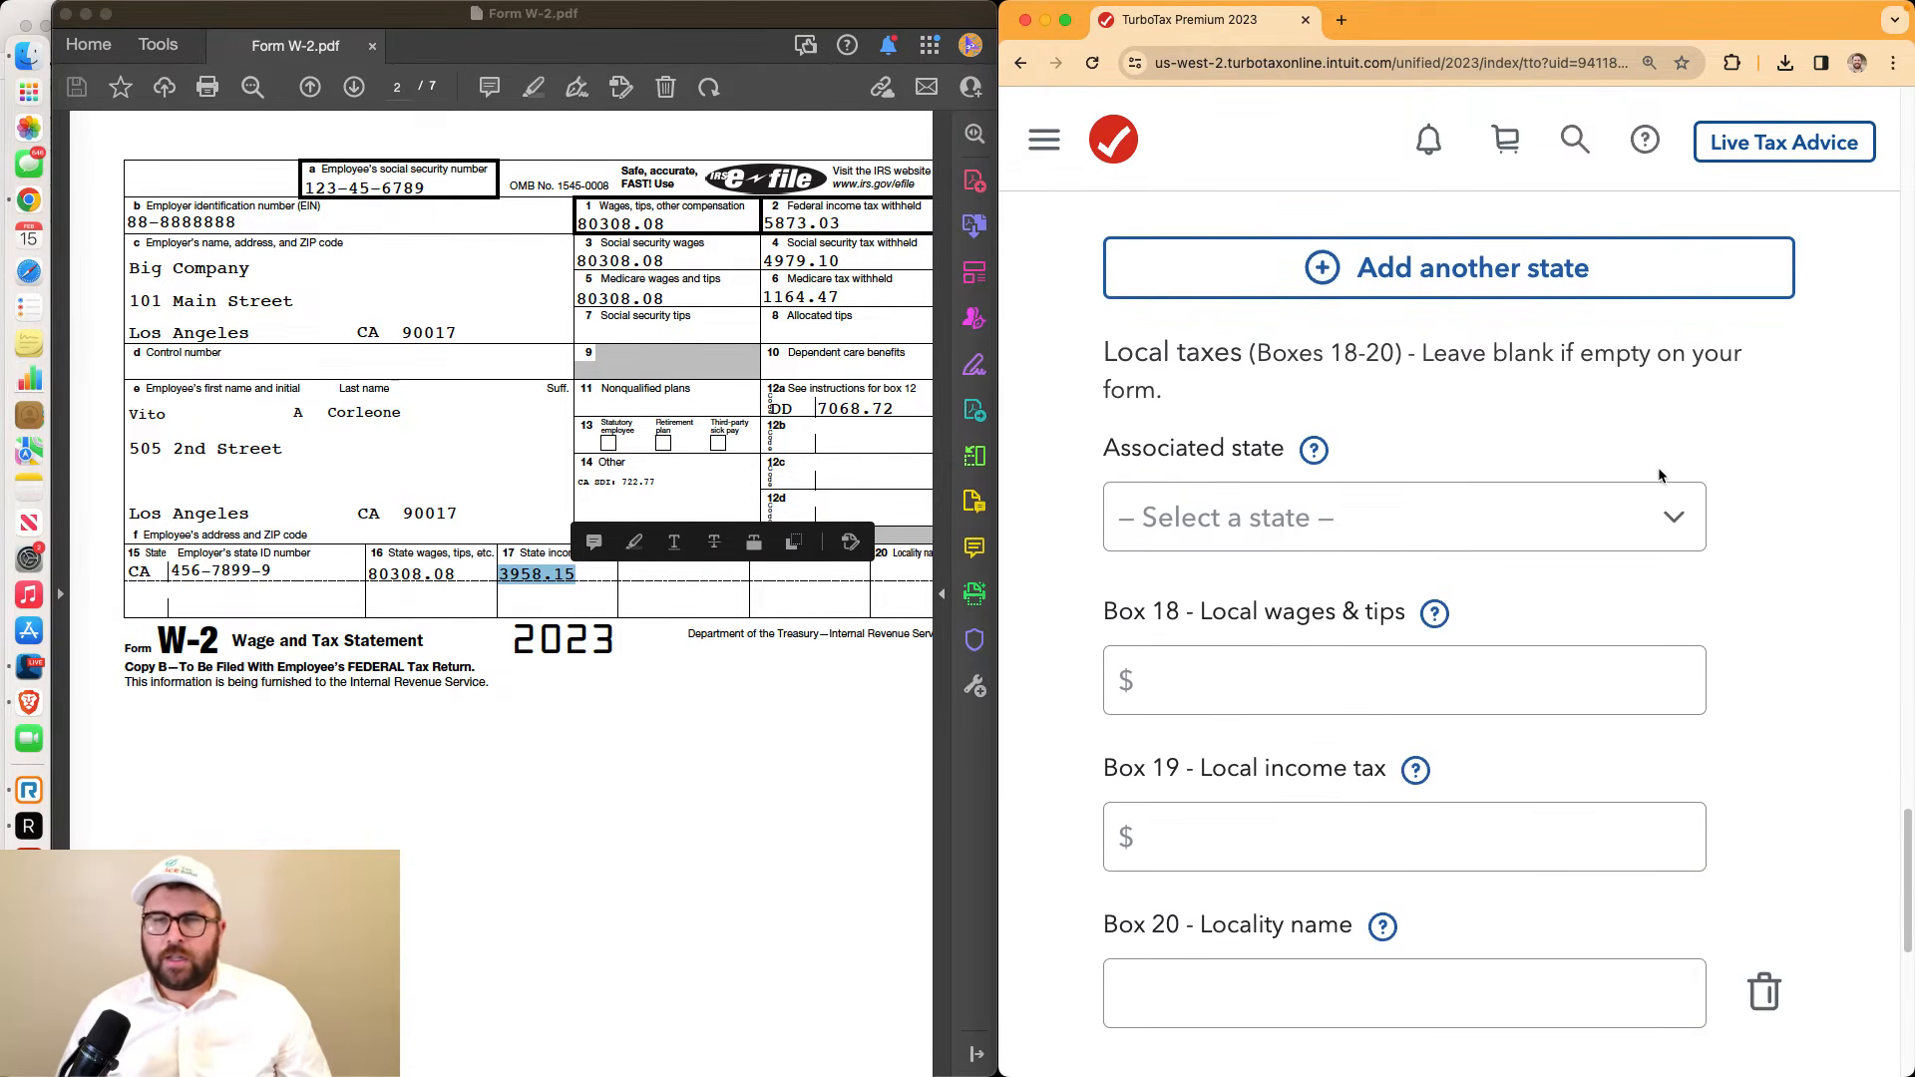
{"action": "scroll", "coordinate": [1662, 471], "scroll_direction": "down", "scroll_amount": 8}
{"action": "left_click", "coordinate": [1563, 639]}
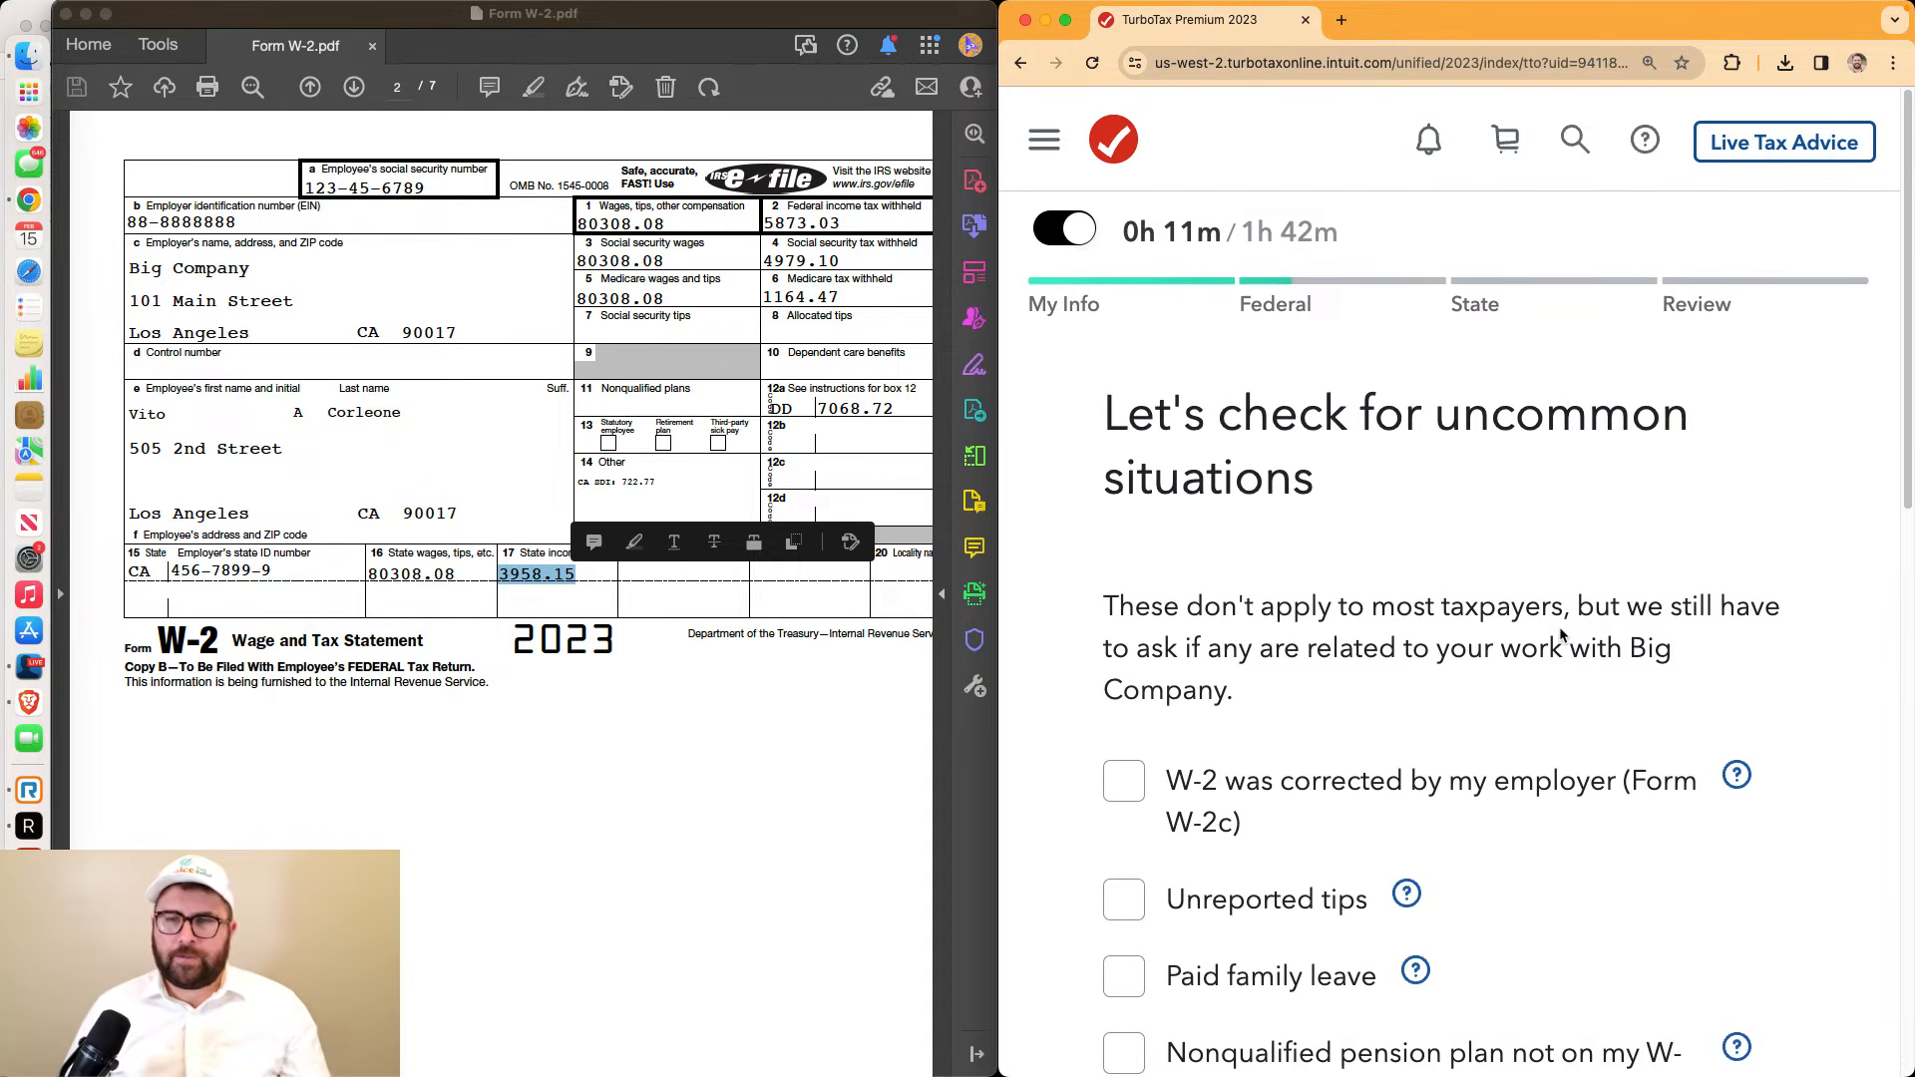
Answer 'None of these apply' and finish the Big Company W-2 with 'Done for now'
{"action": "scroll", "coordinate": [1562, 635], "scroll_direction": "down", "scroll_amount": 3}
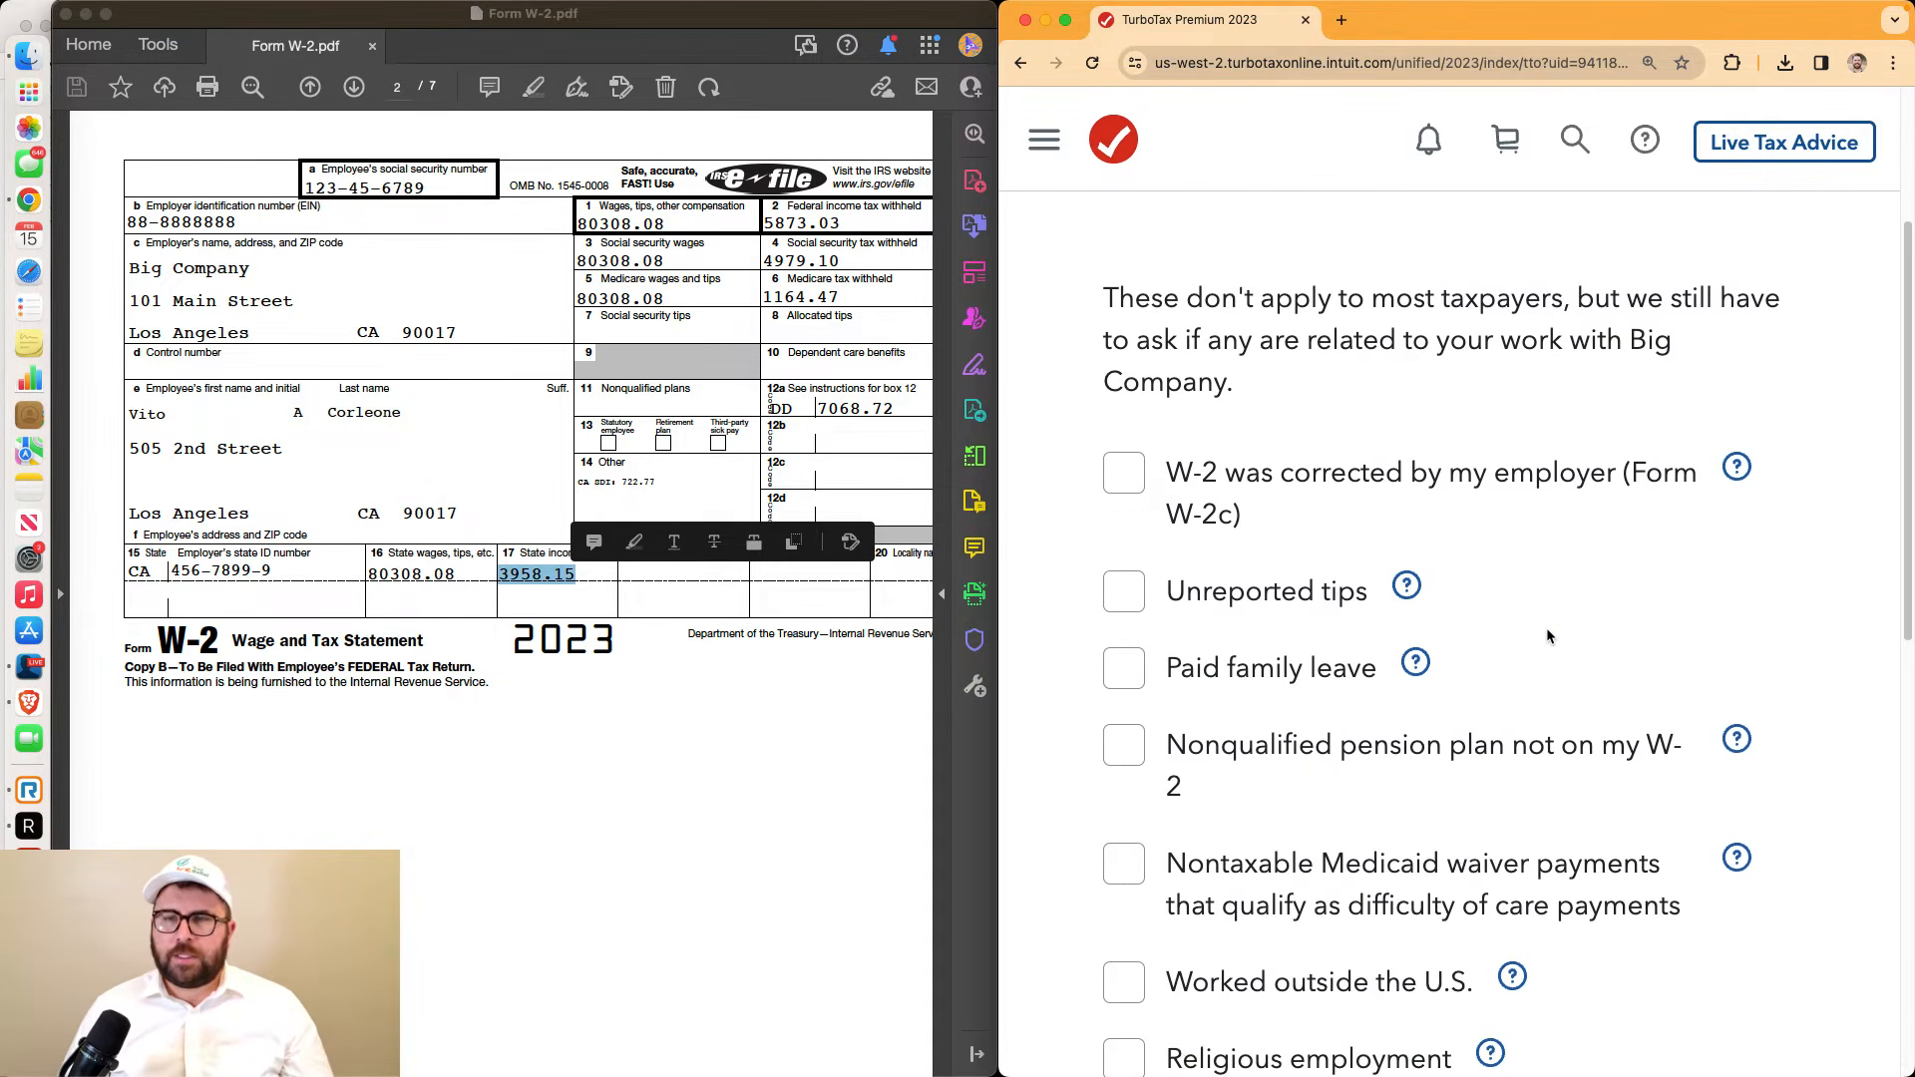
{"action": "scroll", "coordinate": [1546, 635], "scroll_direction": "down", "scroll_amount": 6}
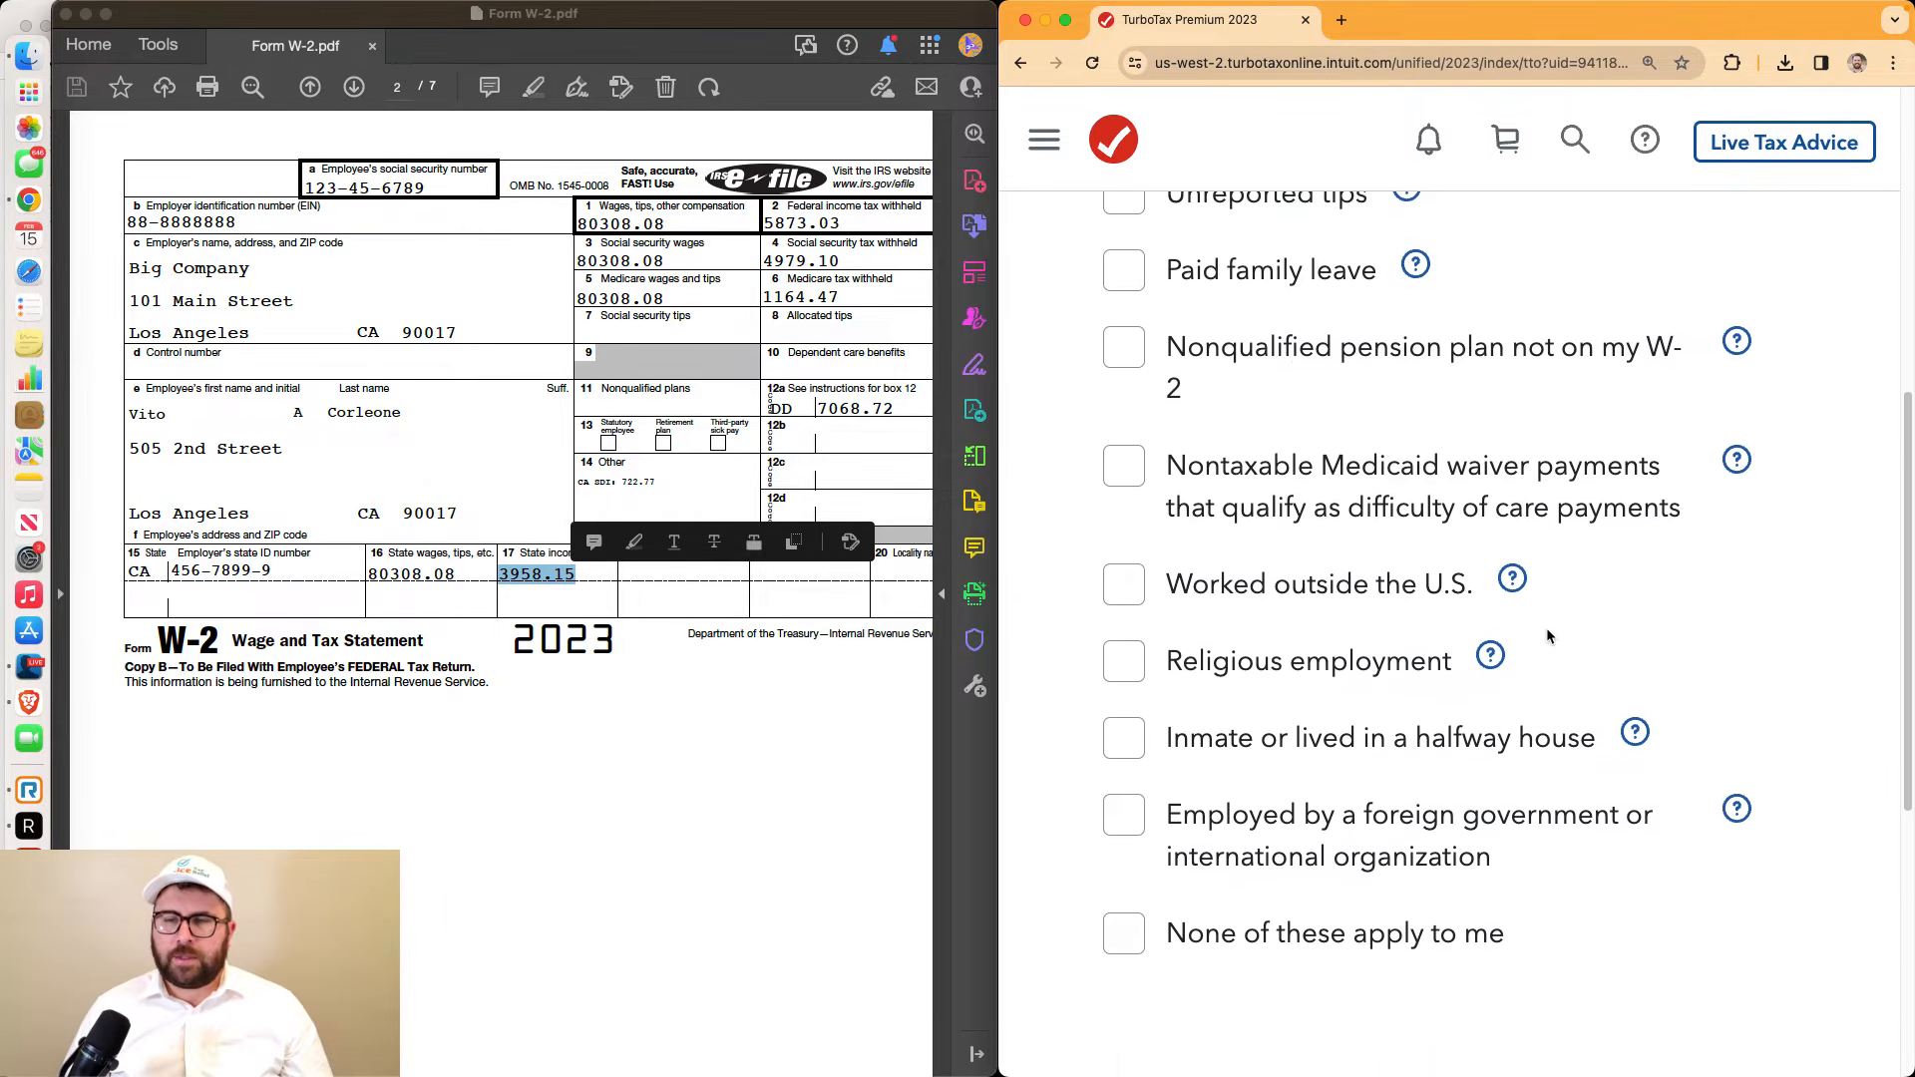
{"action": "left_click", "coordinate": [1202, 642]}
{"action": "left_click", "coordinate": [1300, 905]}
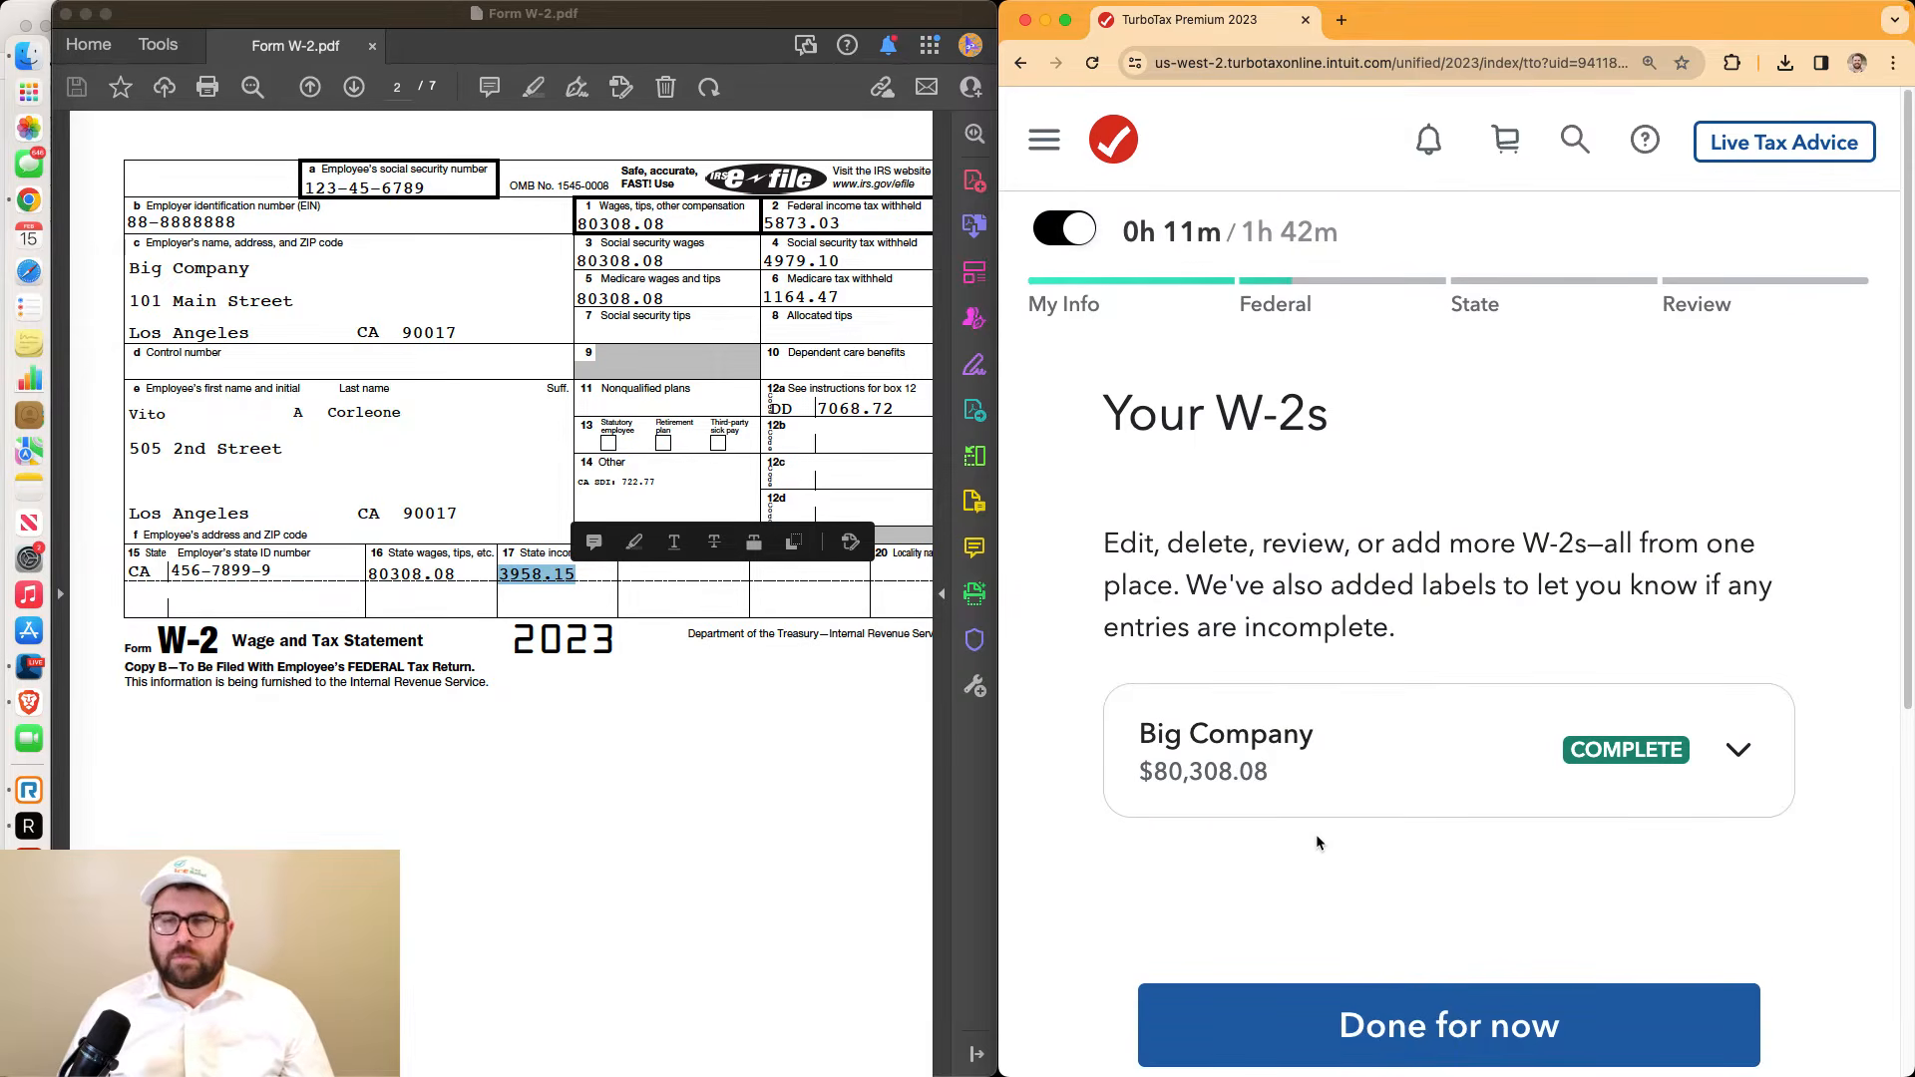
{"action": "scroll", "coordinate": [1315, 834], "scroll_direction": "down", "scroll_amount": 2}
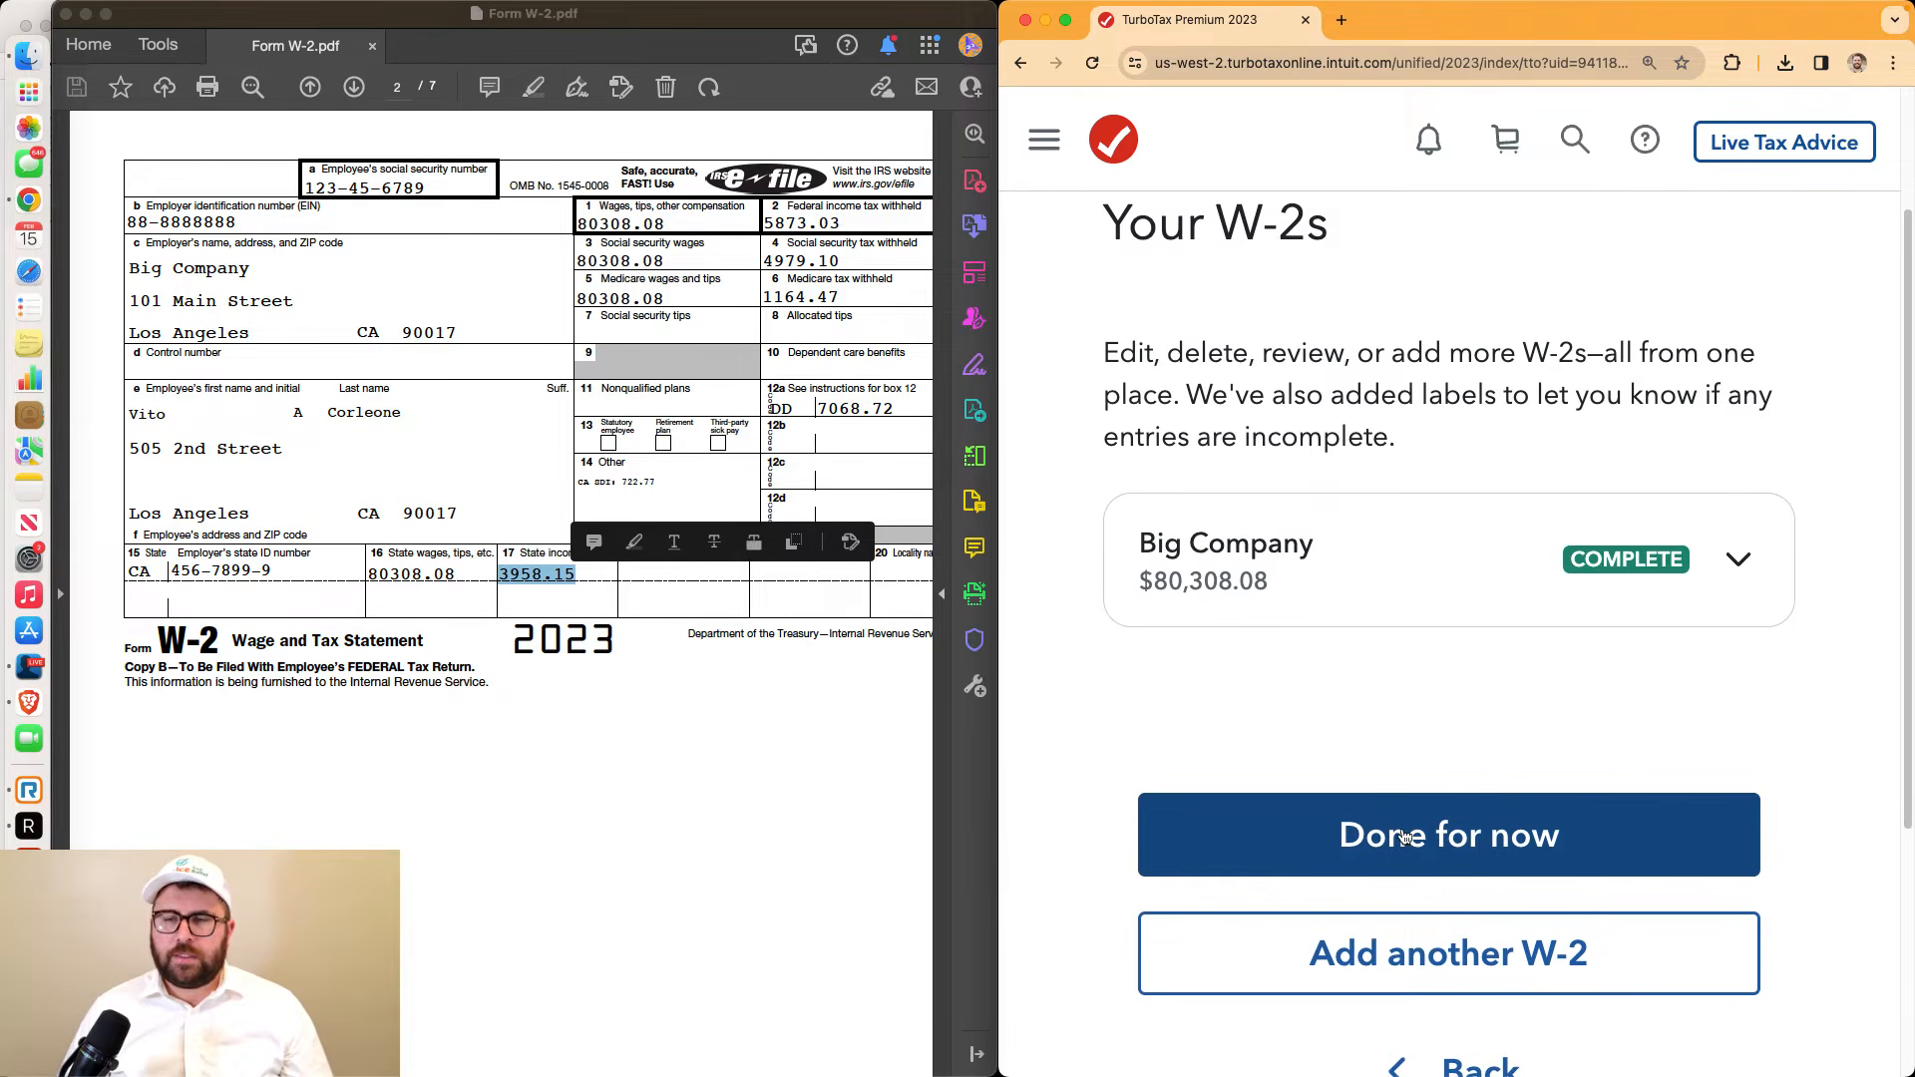
{"action": "scroll", "coordinate": [1405, 836], "scroll_direction": "down", "scroll_amount": 1}
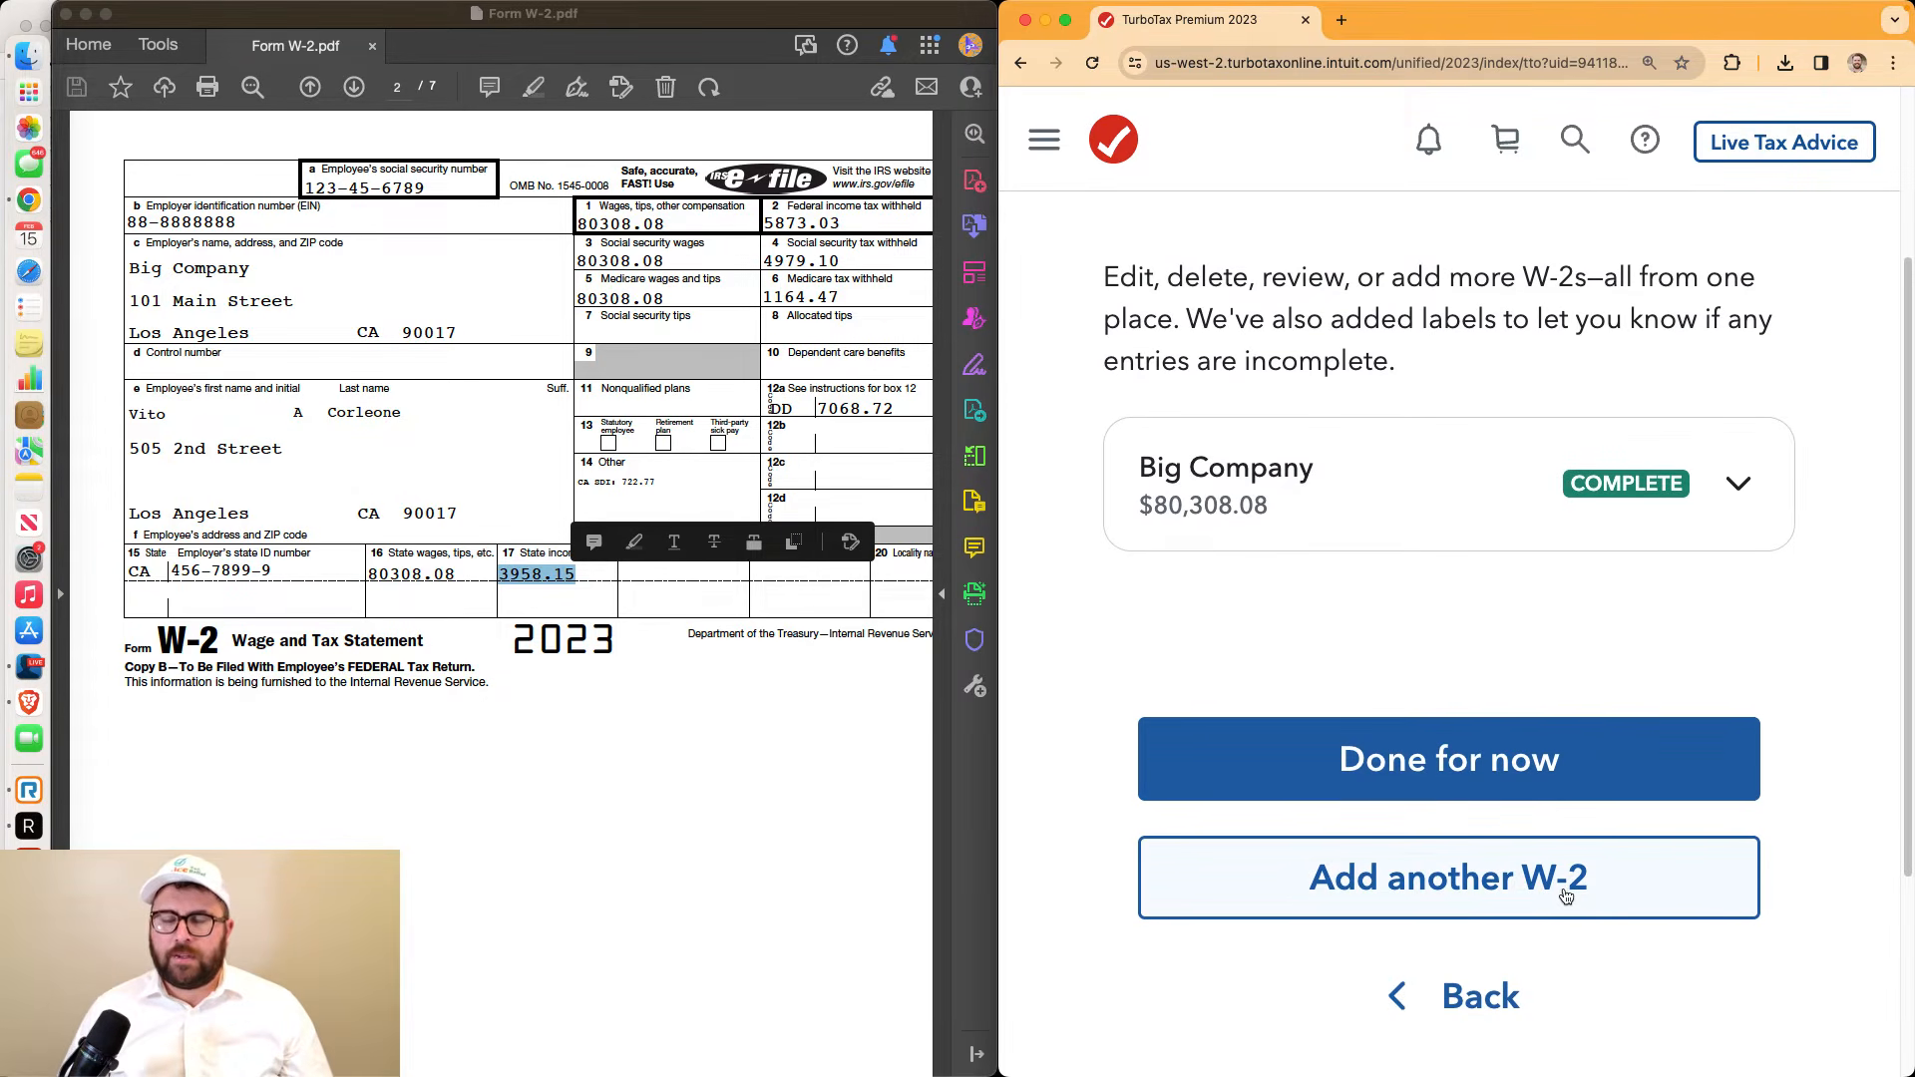
{"action": "left_click", "coordinate": [1572, 770]}
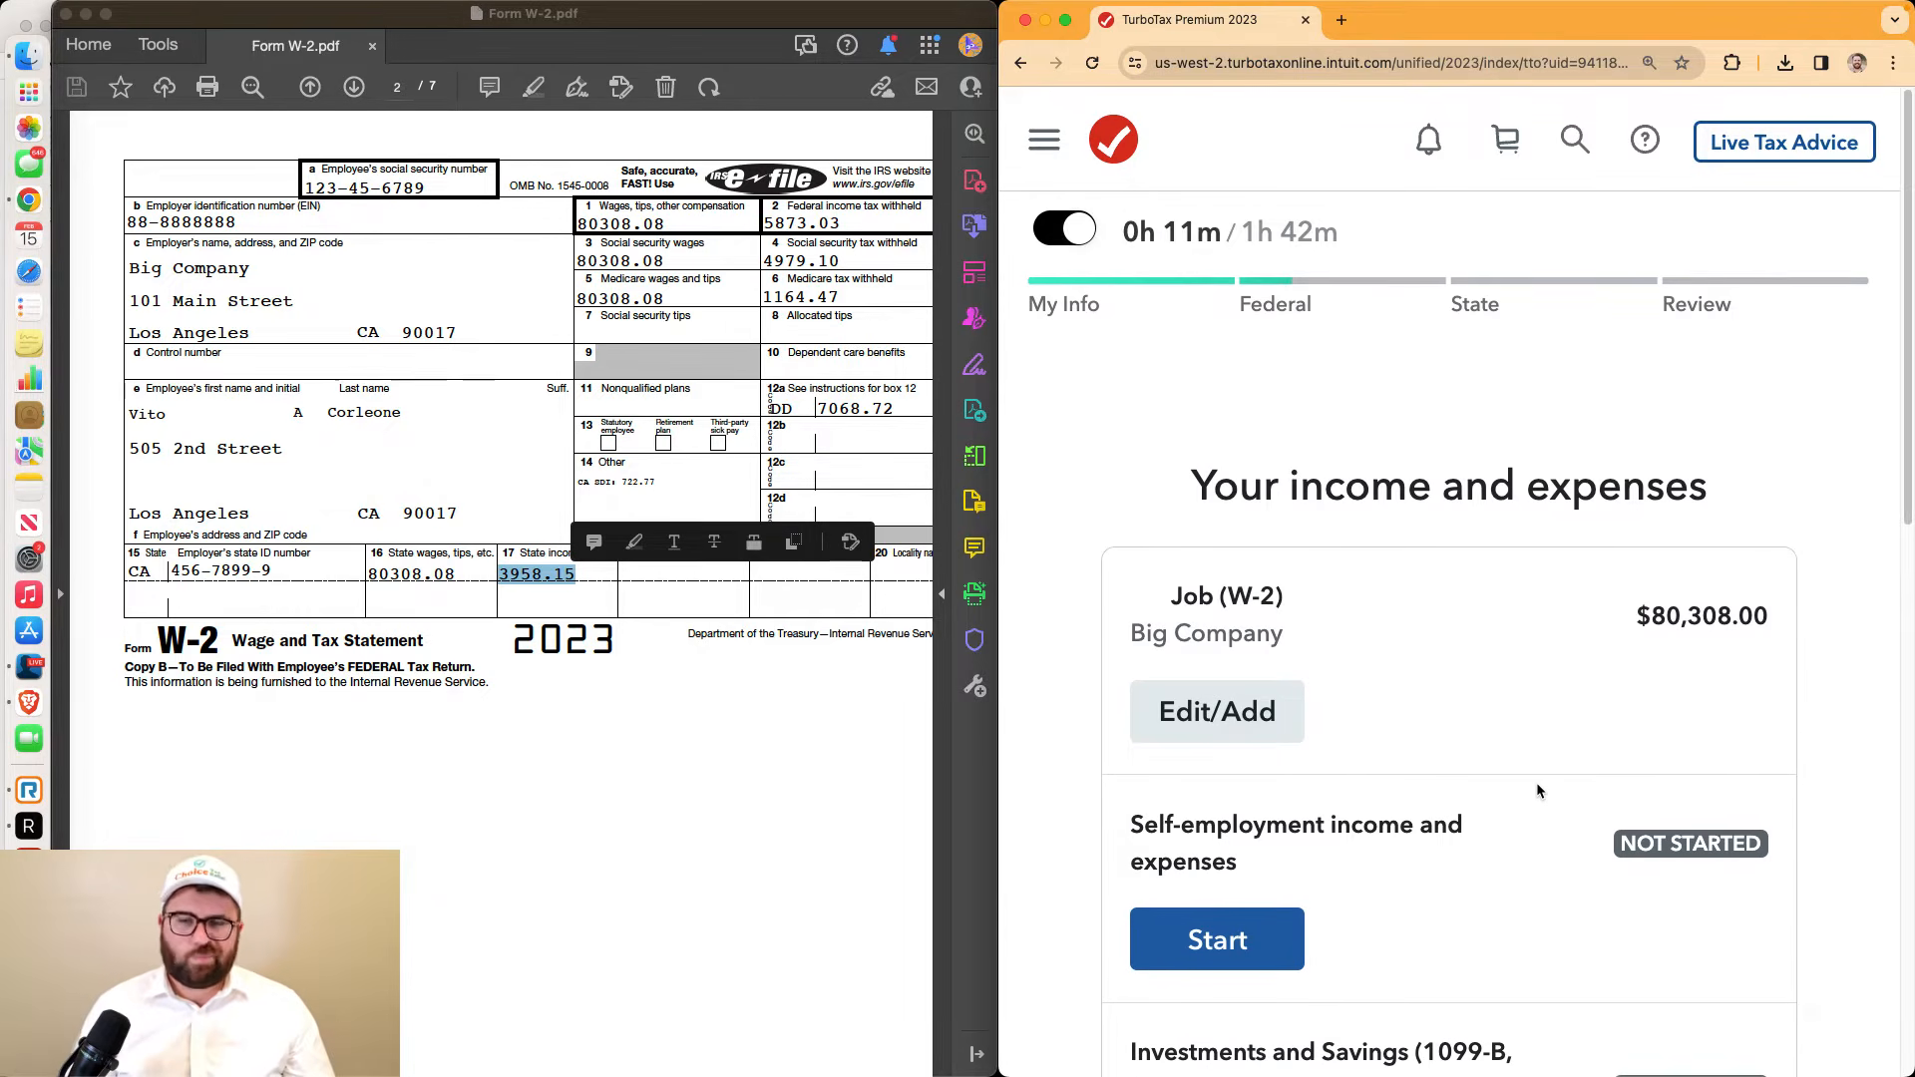
Start the Investments and Savings section
{"action": "scroll", "coordinate": [1537, 790], "scroll_direction": "down", "scroll_amount": 5}
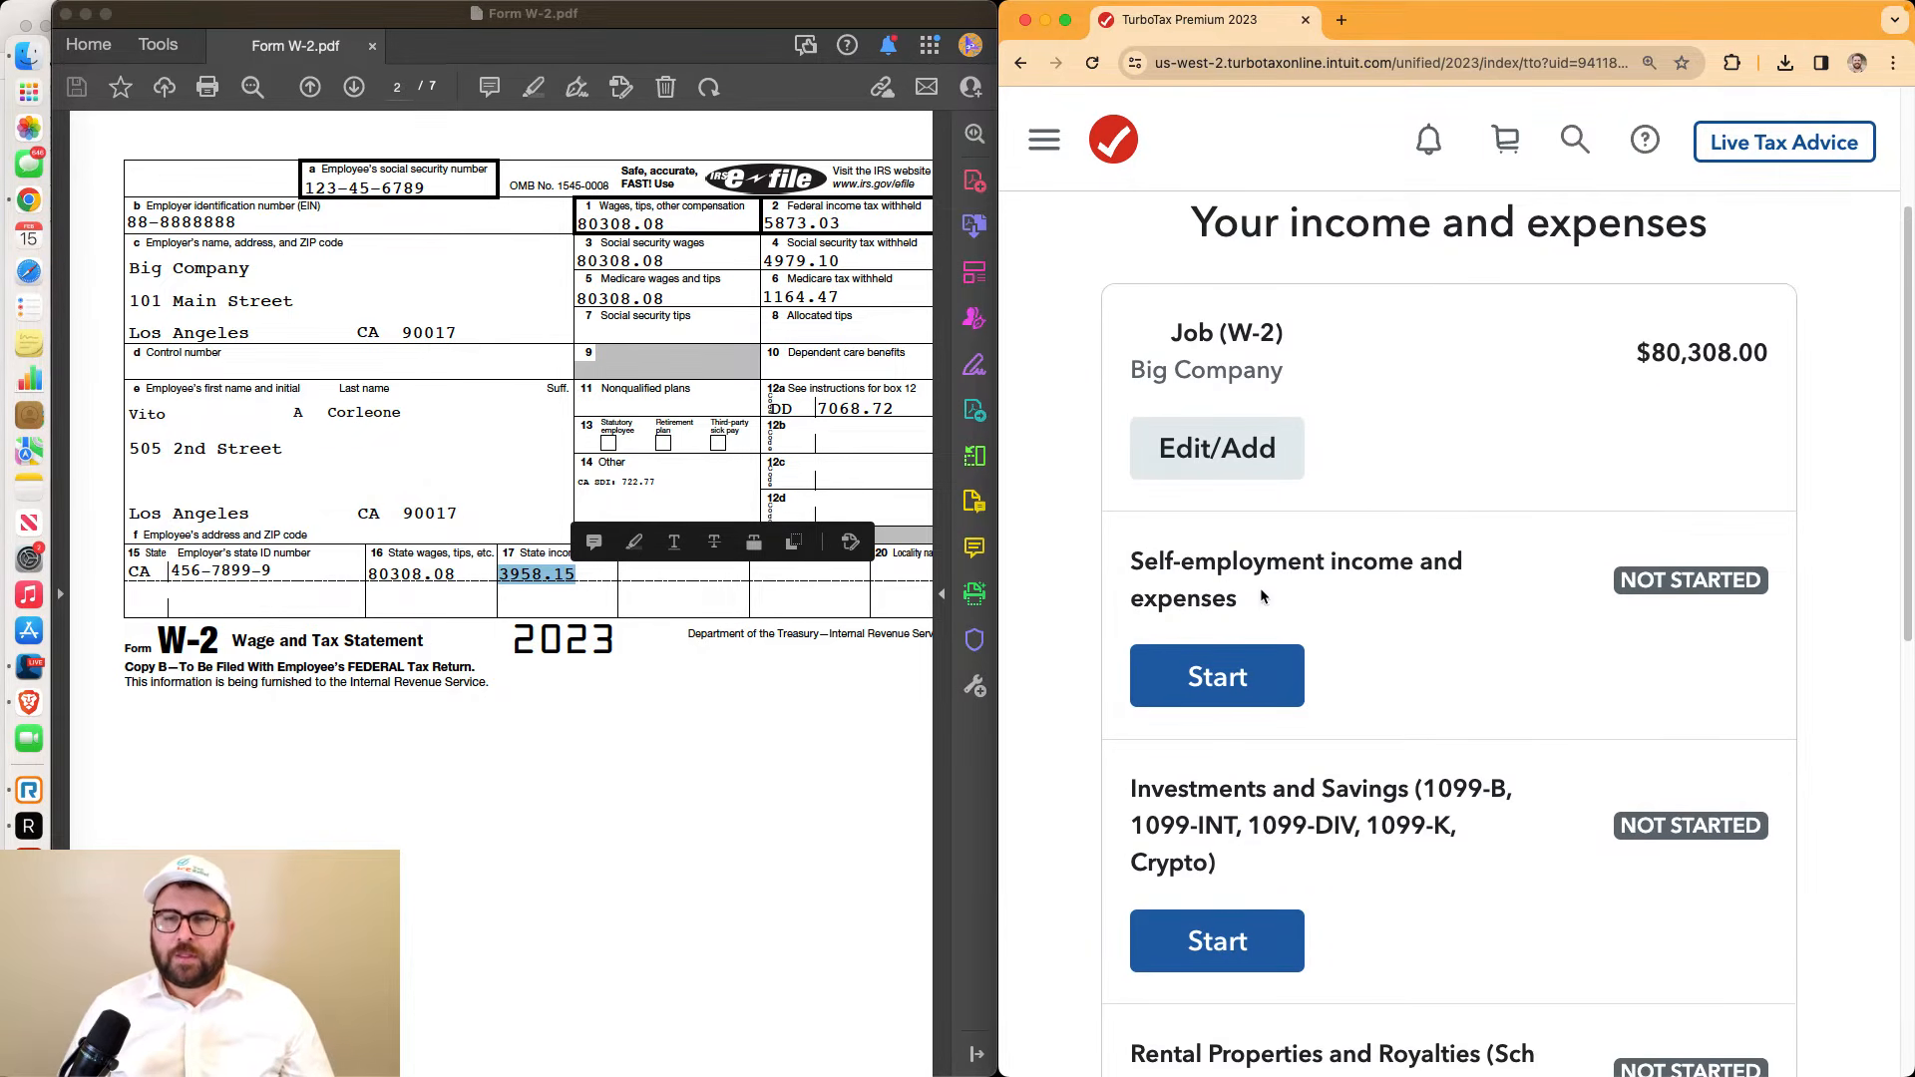
{"action": "left_click_drag", "start_coordinate": [1137, 561], "coordinate": [1241, 618]}
{"action": "scroll", "coordinate": [1241, 618], "scroll_direction": "down", "scroll_amount": 6}
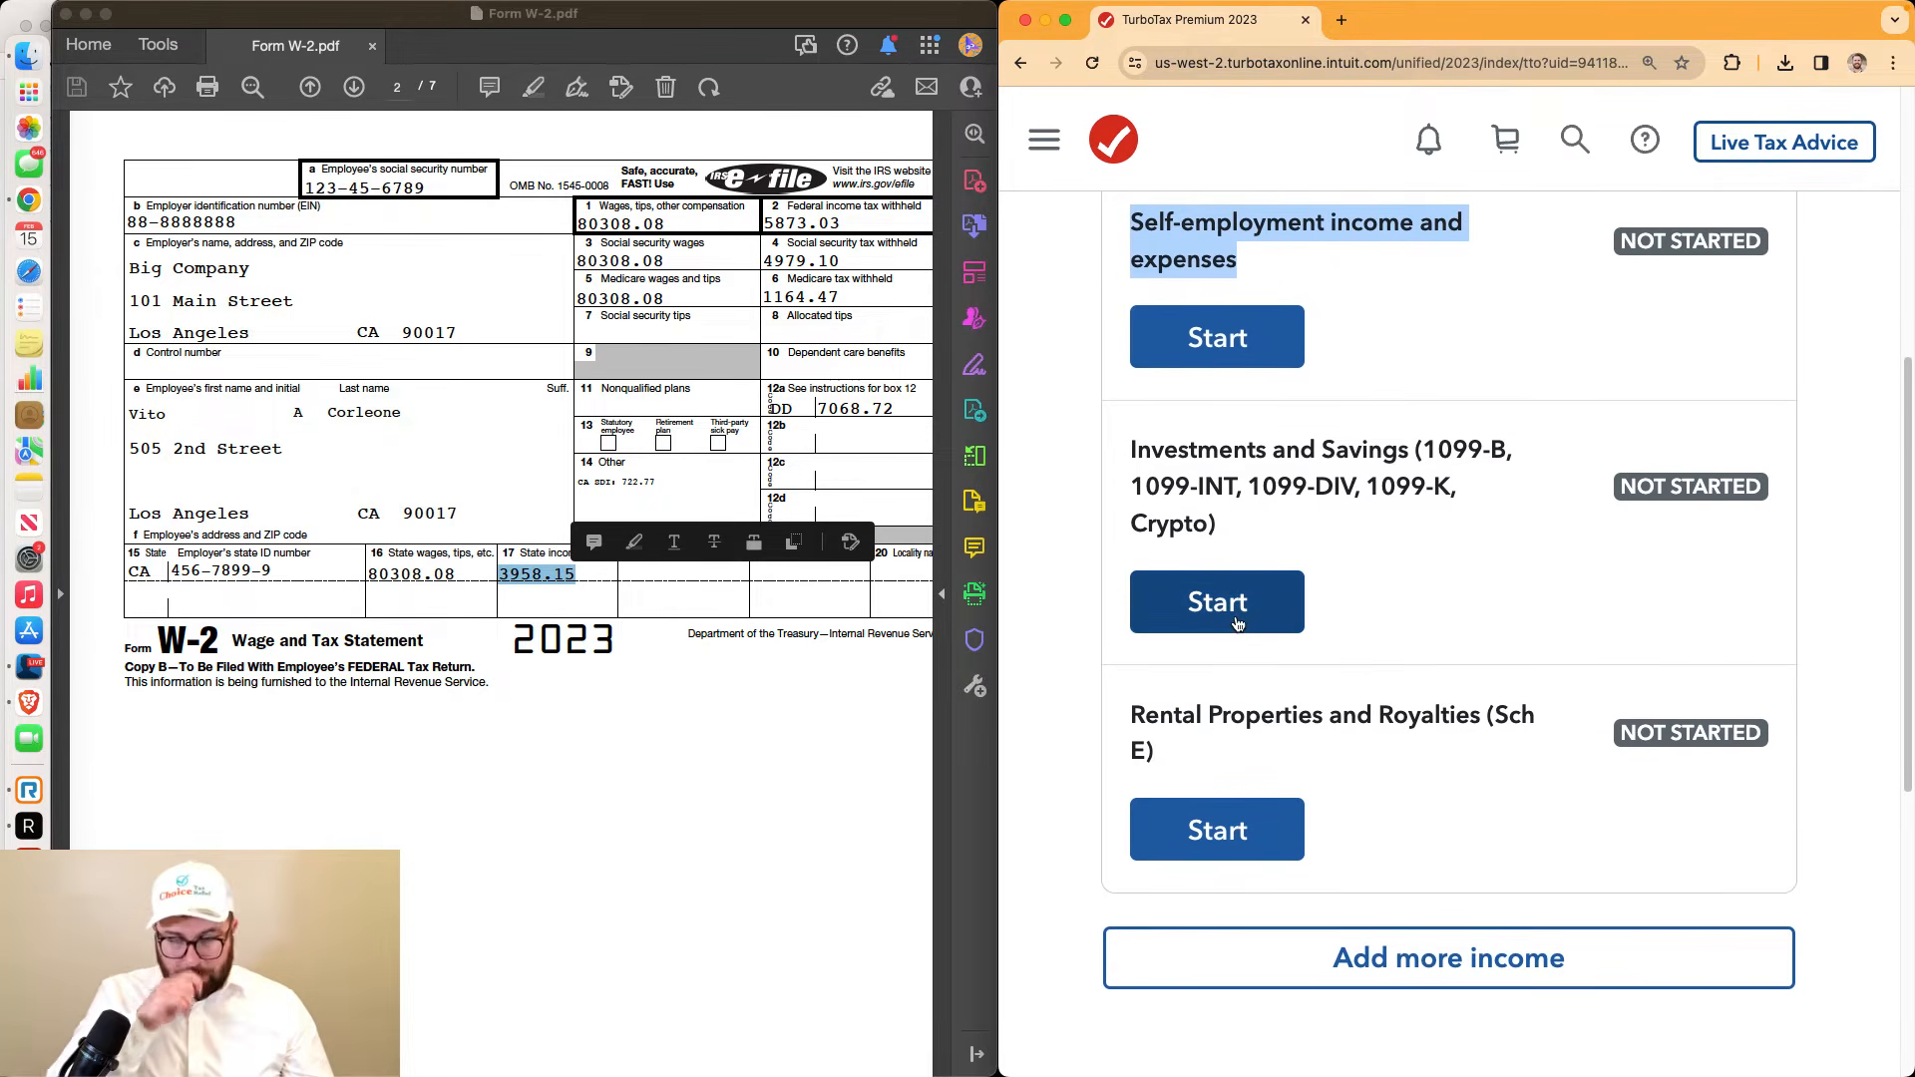
{"action": "left_click", "coordinate": [1237, 623]}
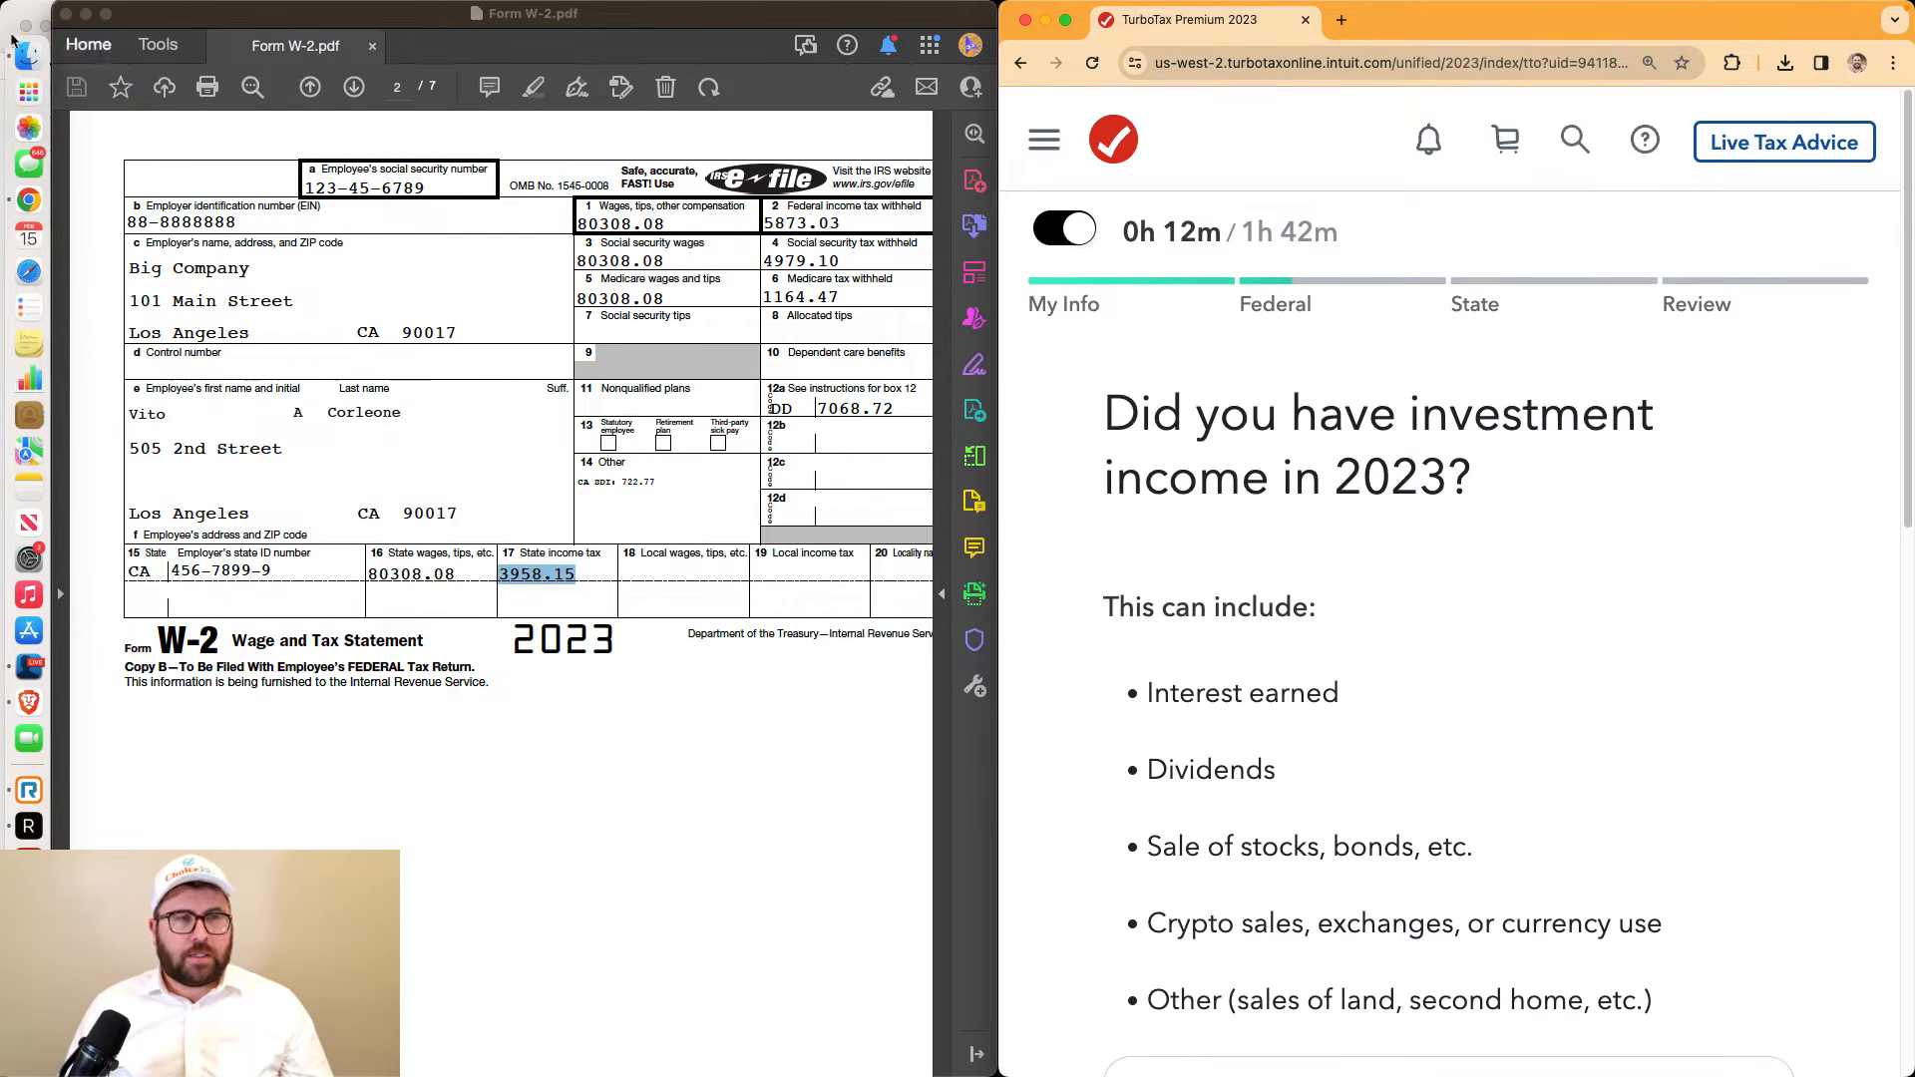
Answer Yes to having 2023 investment income and No to crypto income or losses
{"action": "scroll", "coordinate": [1284, 494], "scroll_direction": "down", "scroll_amount": 6}
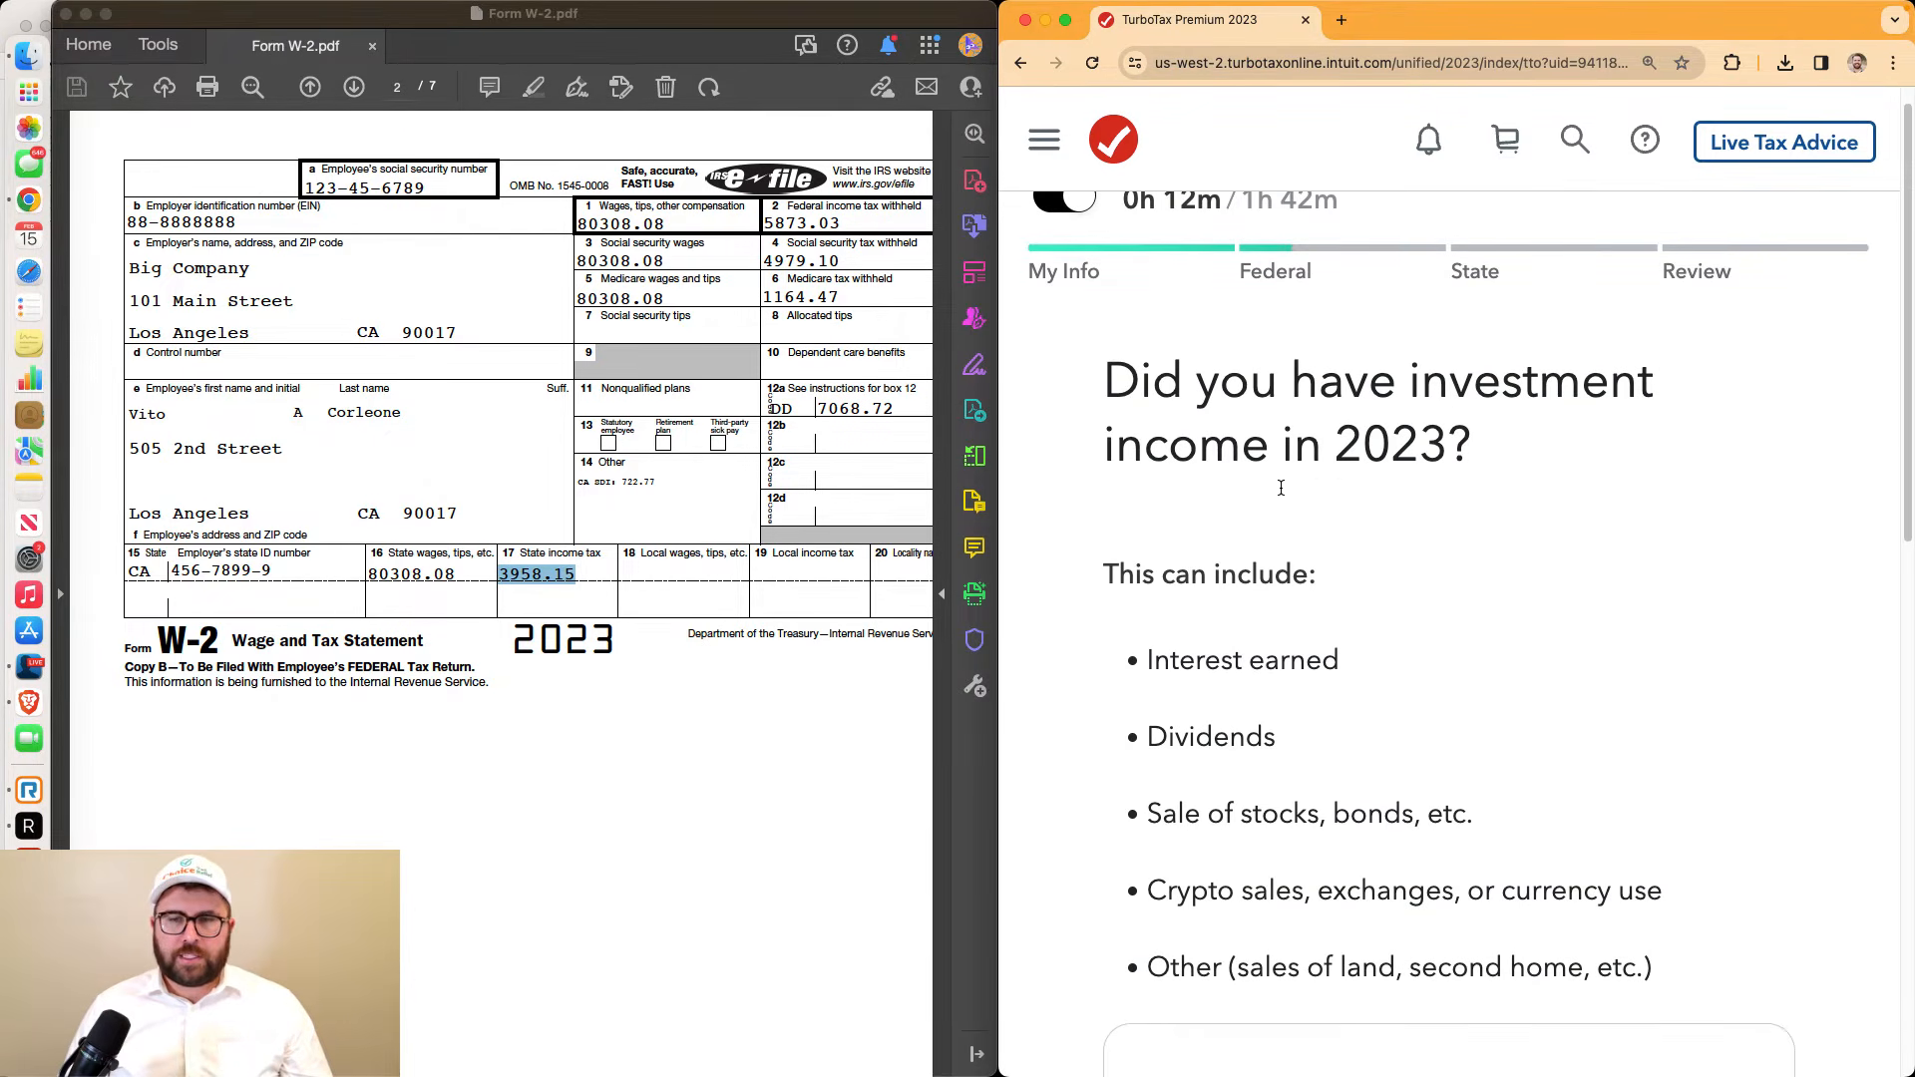
{"action": "scroll", "coordinate": [1449, 719], "scroll_direction": "down", "scroll_amount": 4}
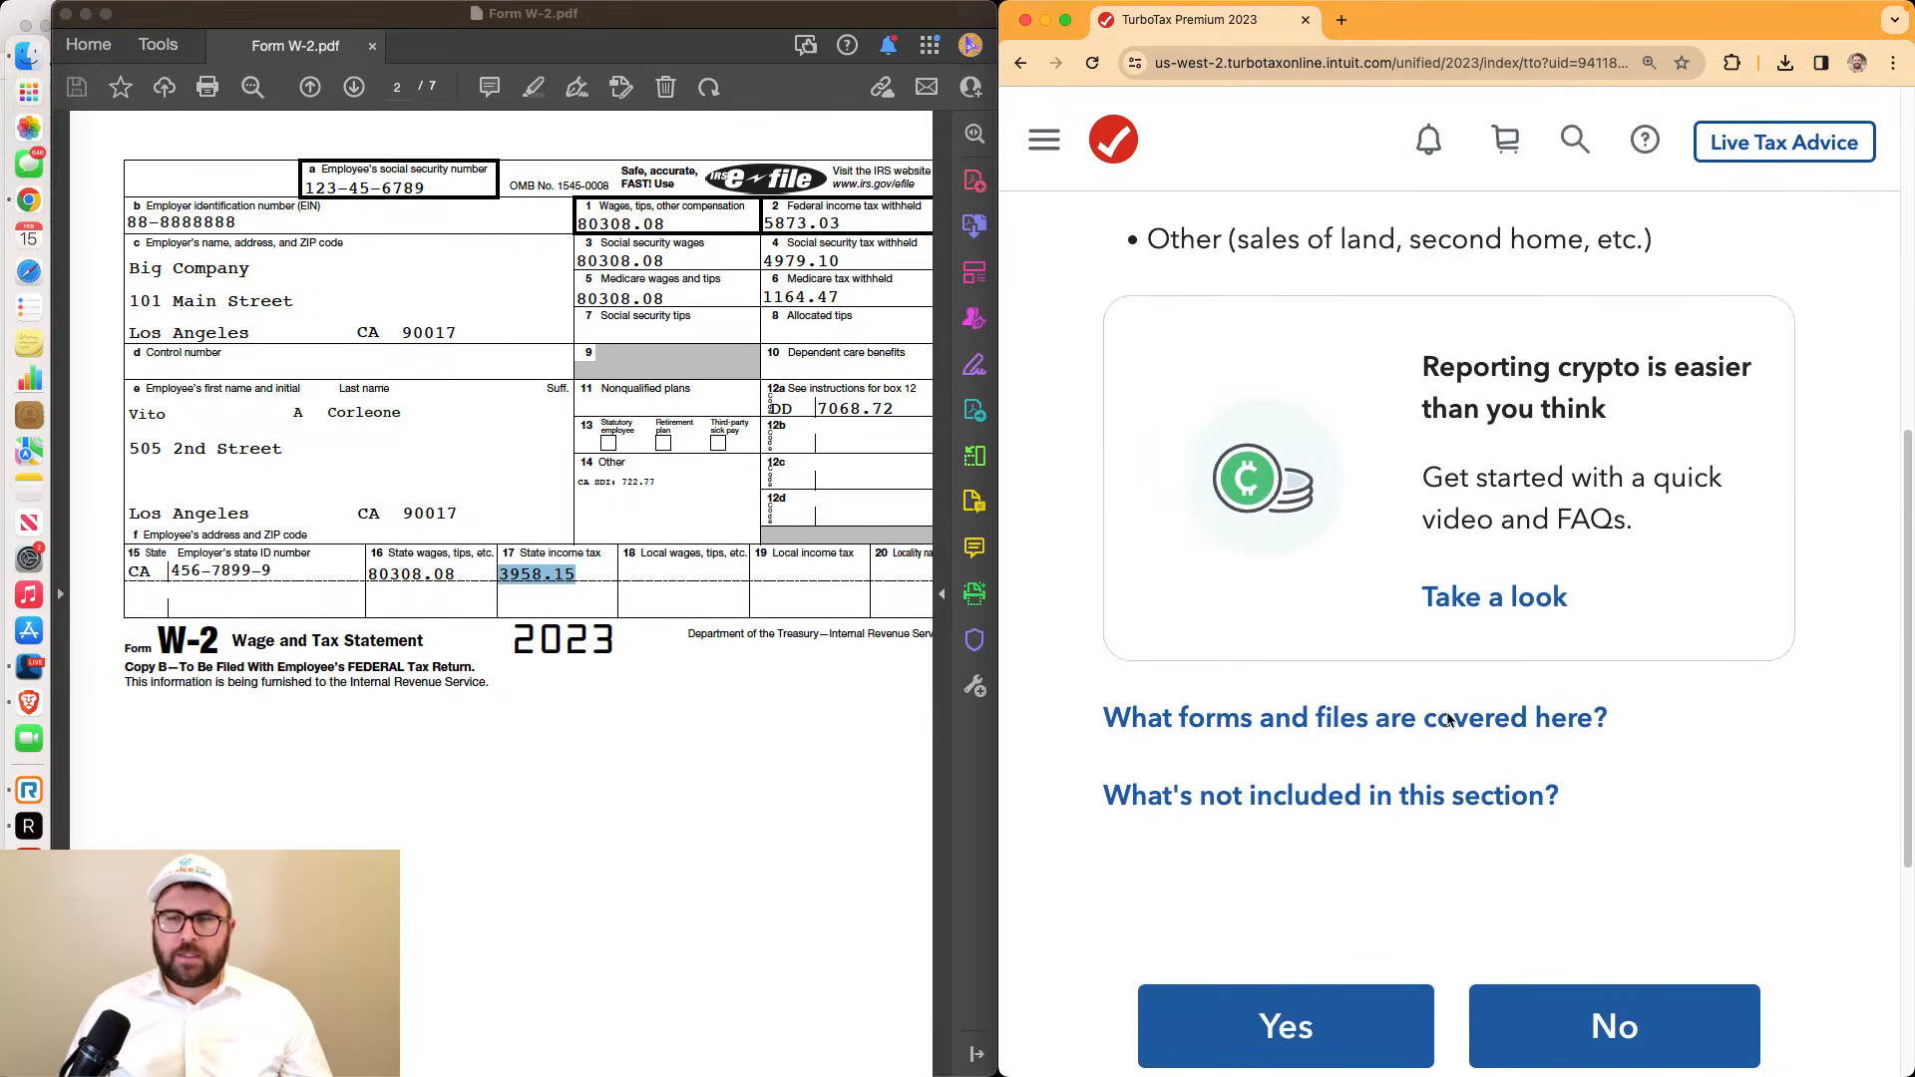
{"action": "left_click", "coordinate": [1405, 771]}
{"action": "scroll", "coordinate": [1409, 740], "scroll_direction": "down", "scroll_amount": 2}
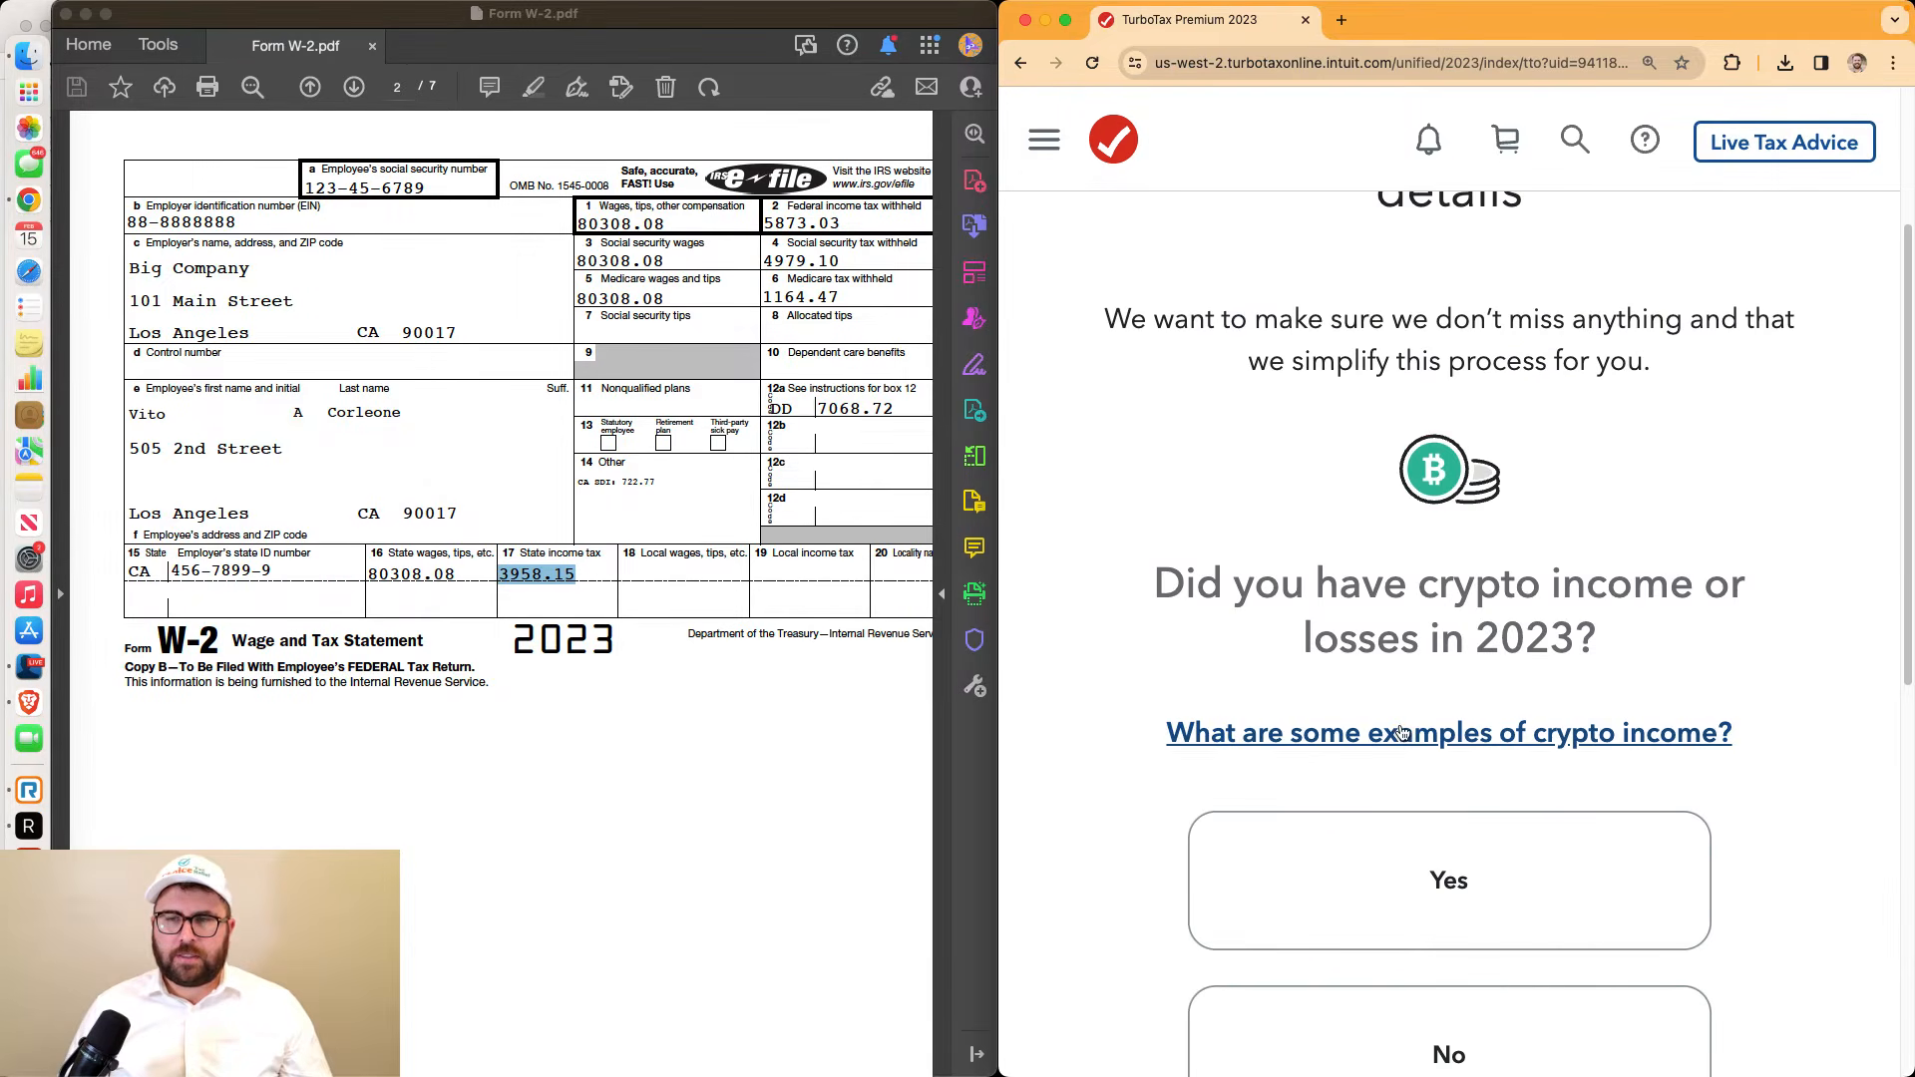
{"action": "scroll", "coordinate": [1384, 693], "scroll_direction": "down", "scroll_amount": 3}
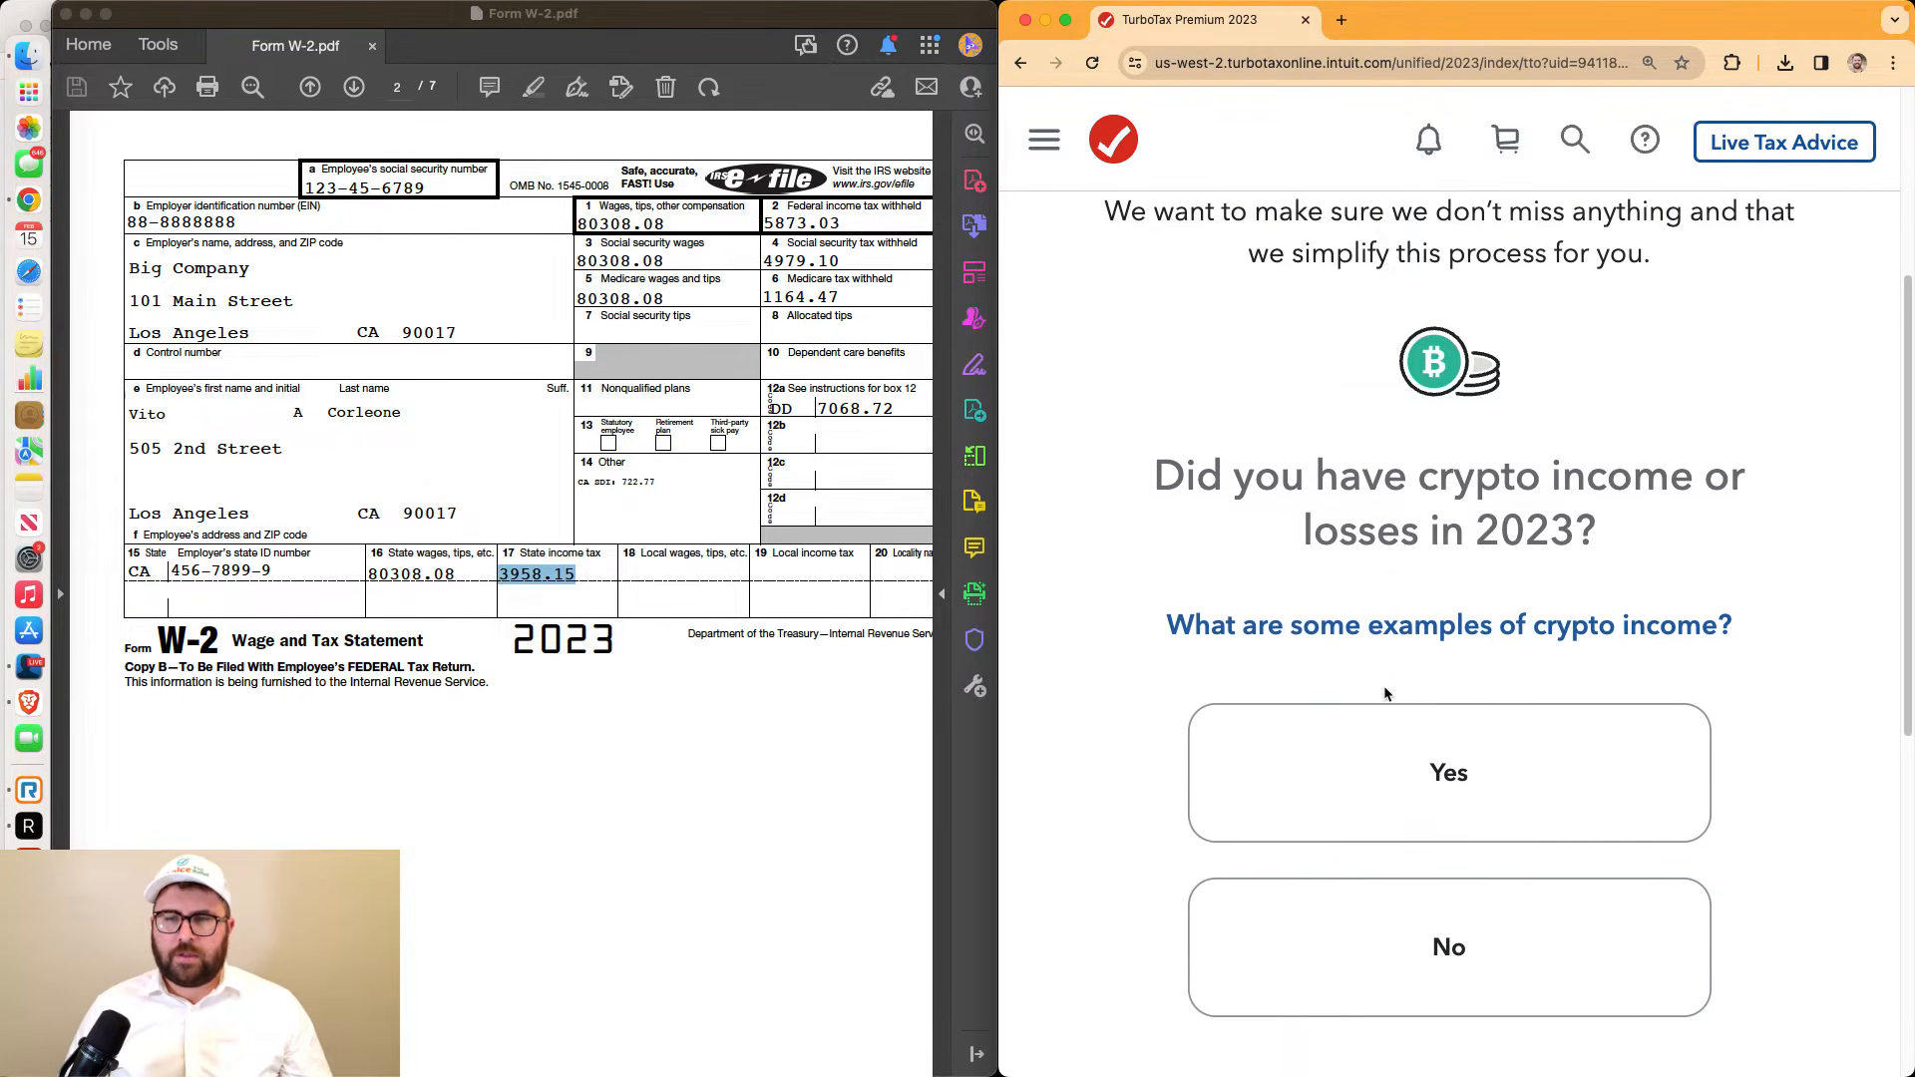
{"action": "left_click", "coordinate": [1504, 799]}
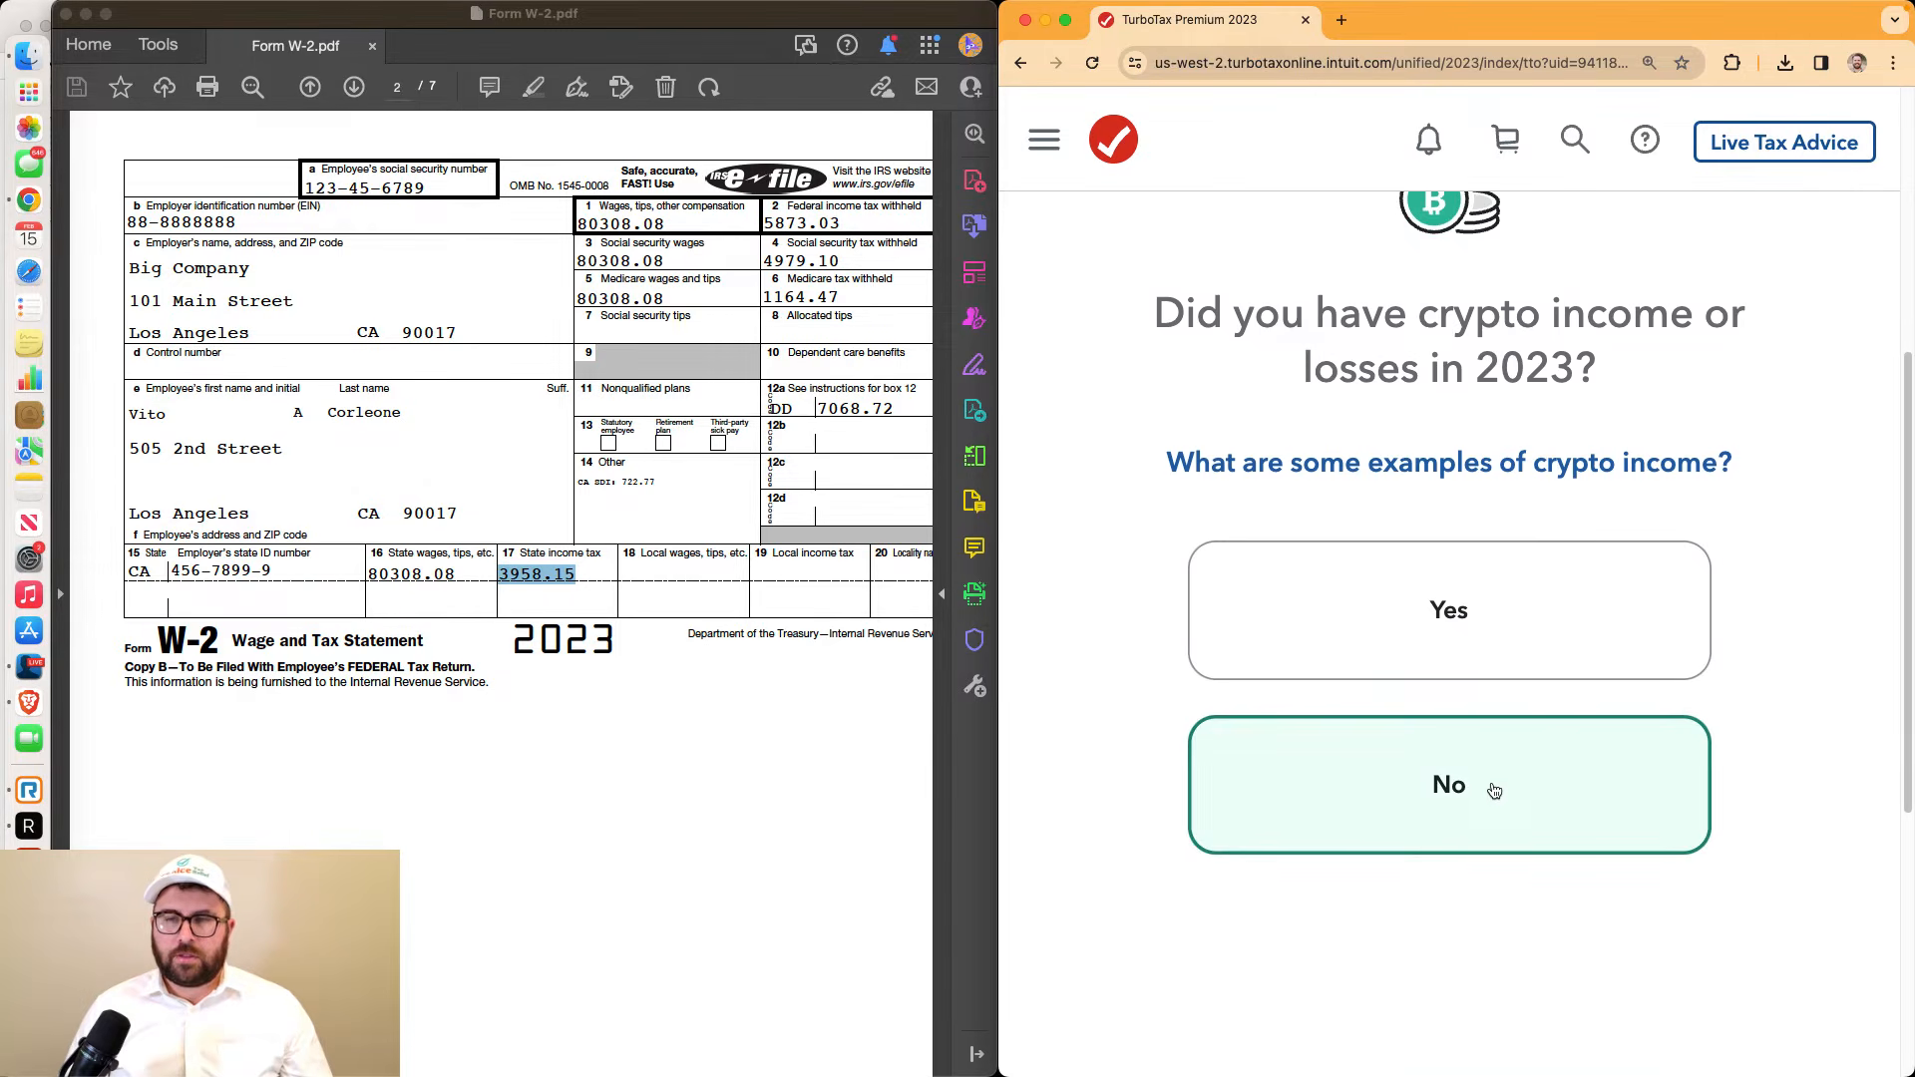
{"action": "scroll", "coordinate": [1493, 788], "scroll_direction": "down", "scroll_amount": 4}
{"action": "left_click", "coordinate": [1487, 763]}
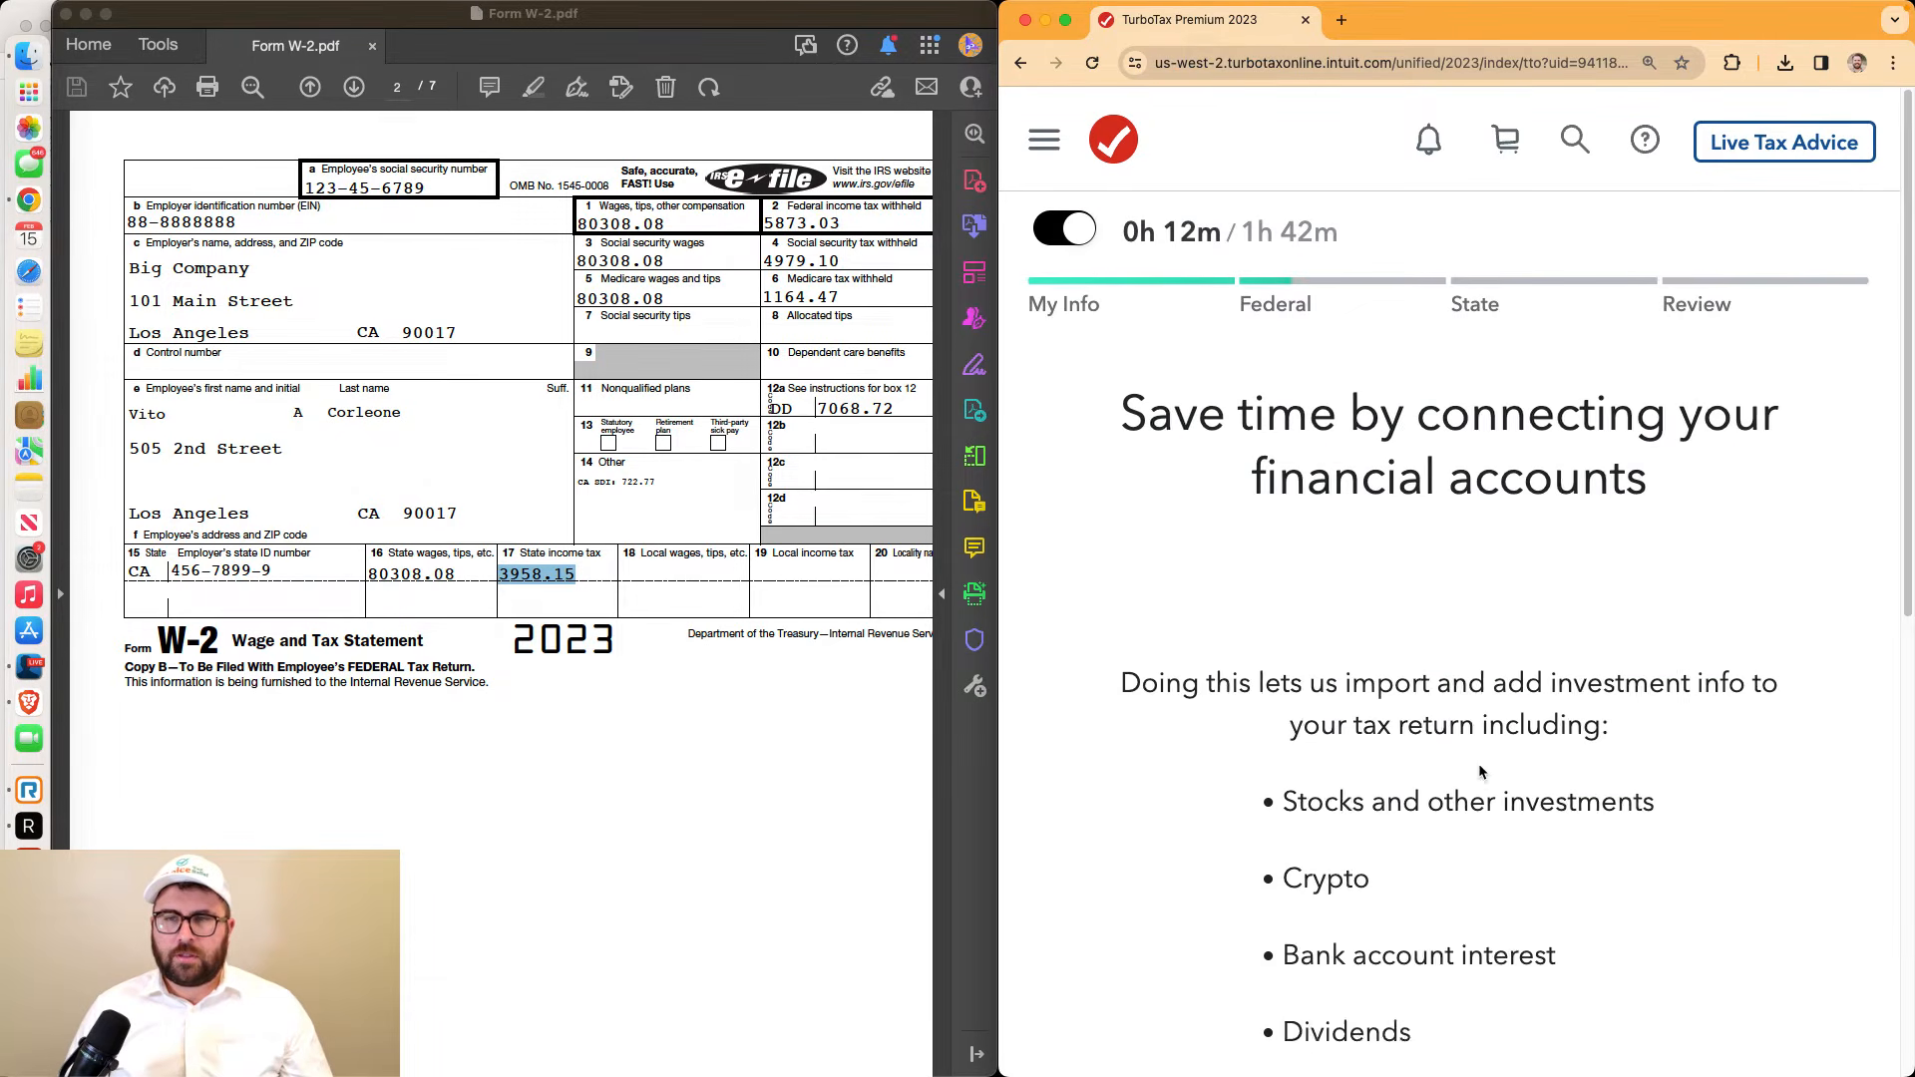
Skip connecting financial accounts and answer 'No, thanks' to next year's automatic form import
{"action": "scroll", "coordinate": [1480, 771], "scroll_direction": "down", "scroll_amount": 3}
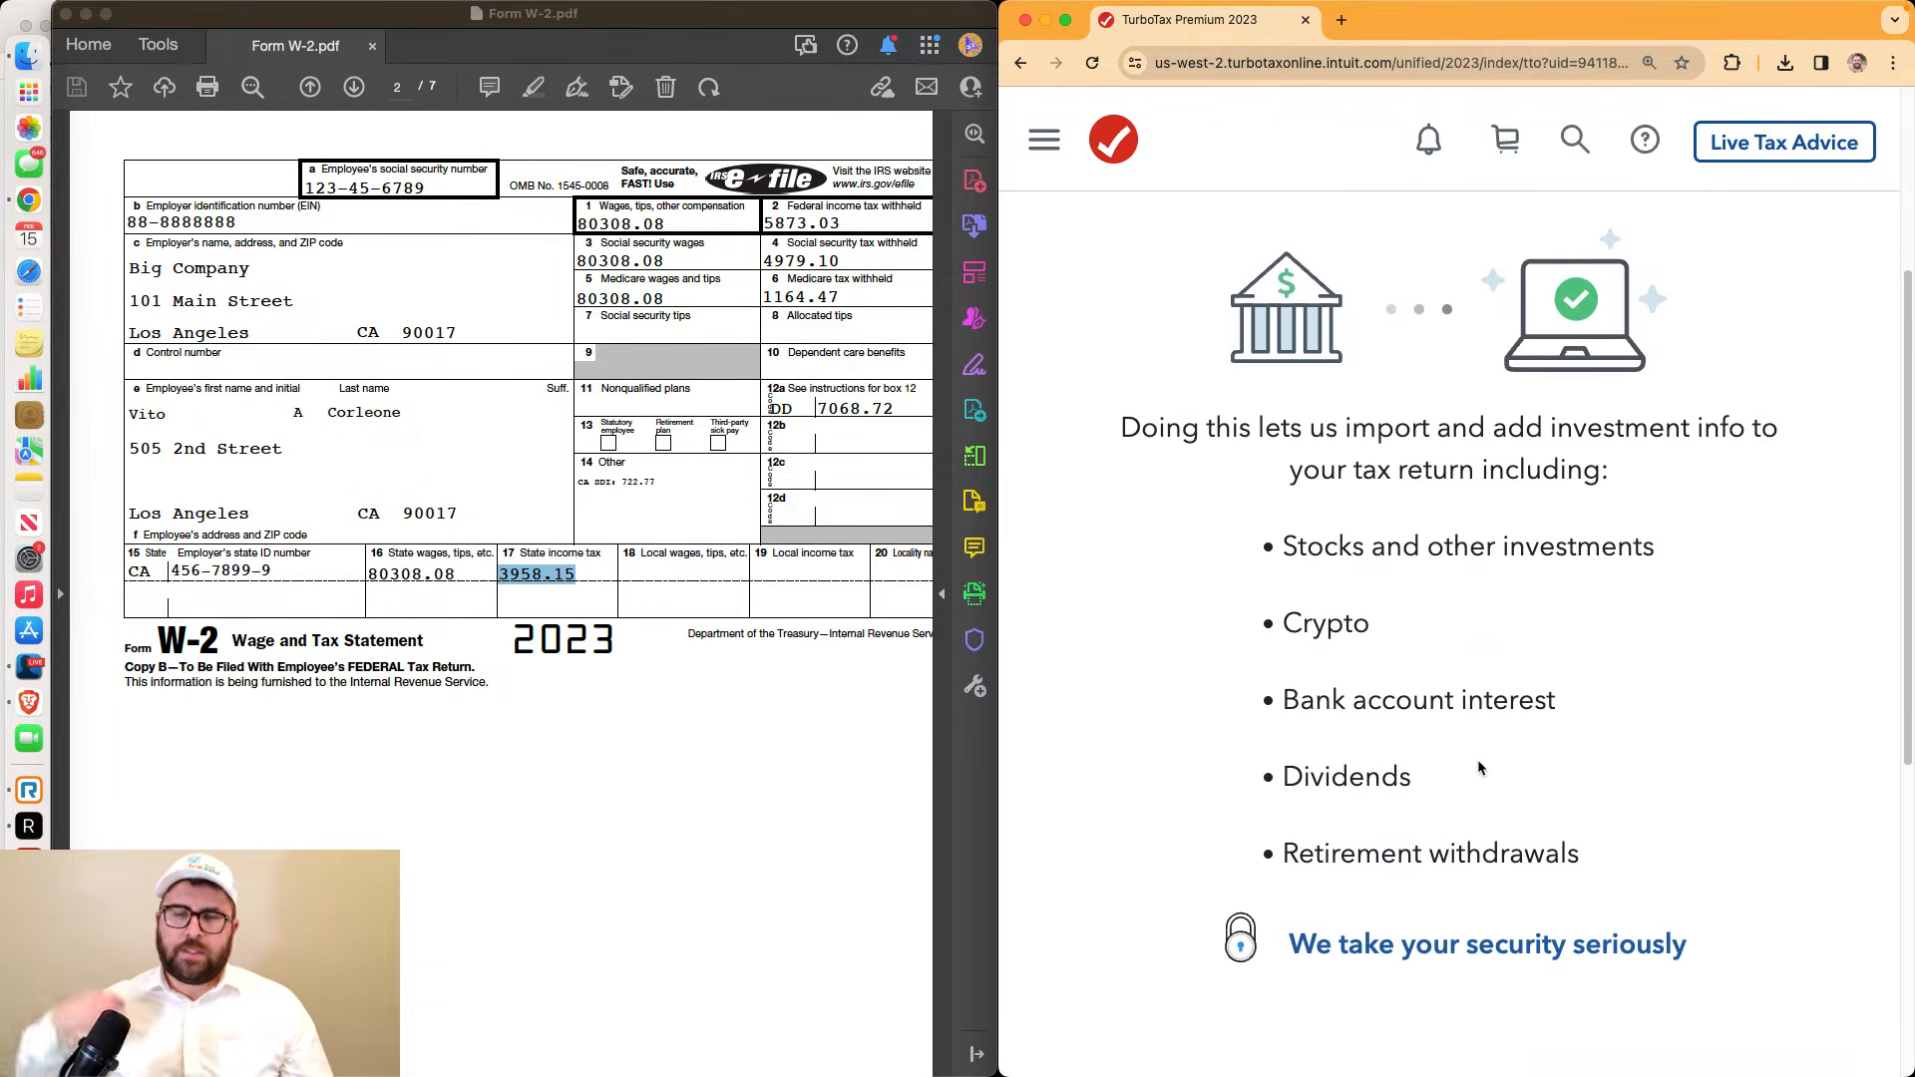
{"action": "scroll", "coordinate": [1479, 763], "scroll_direction": "down", "scroll_amount": 4}
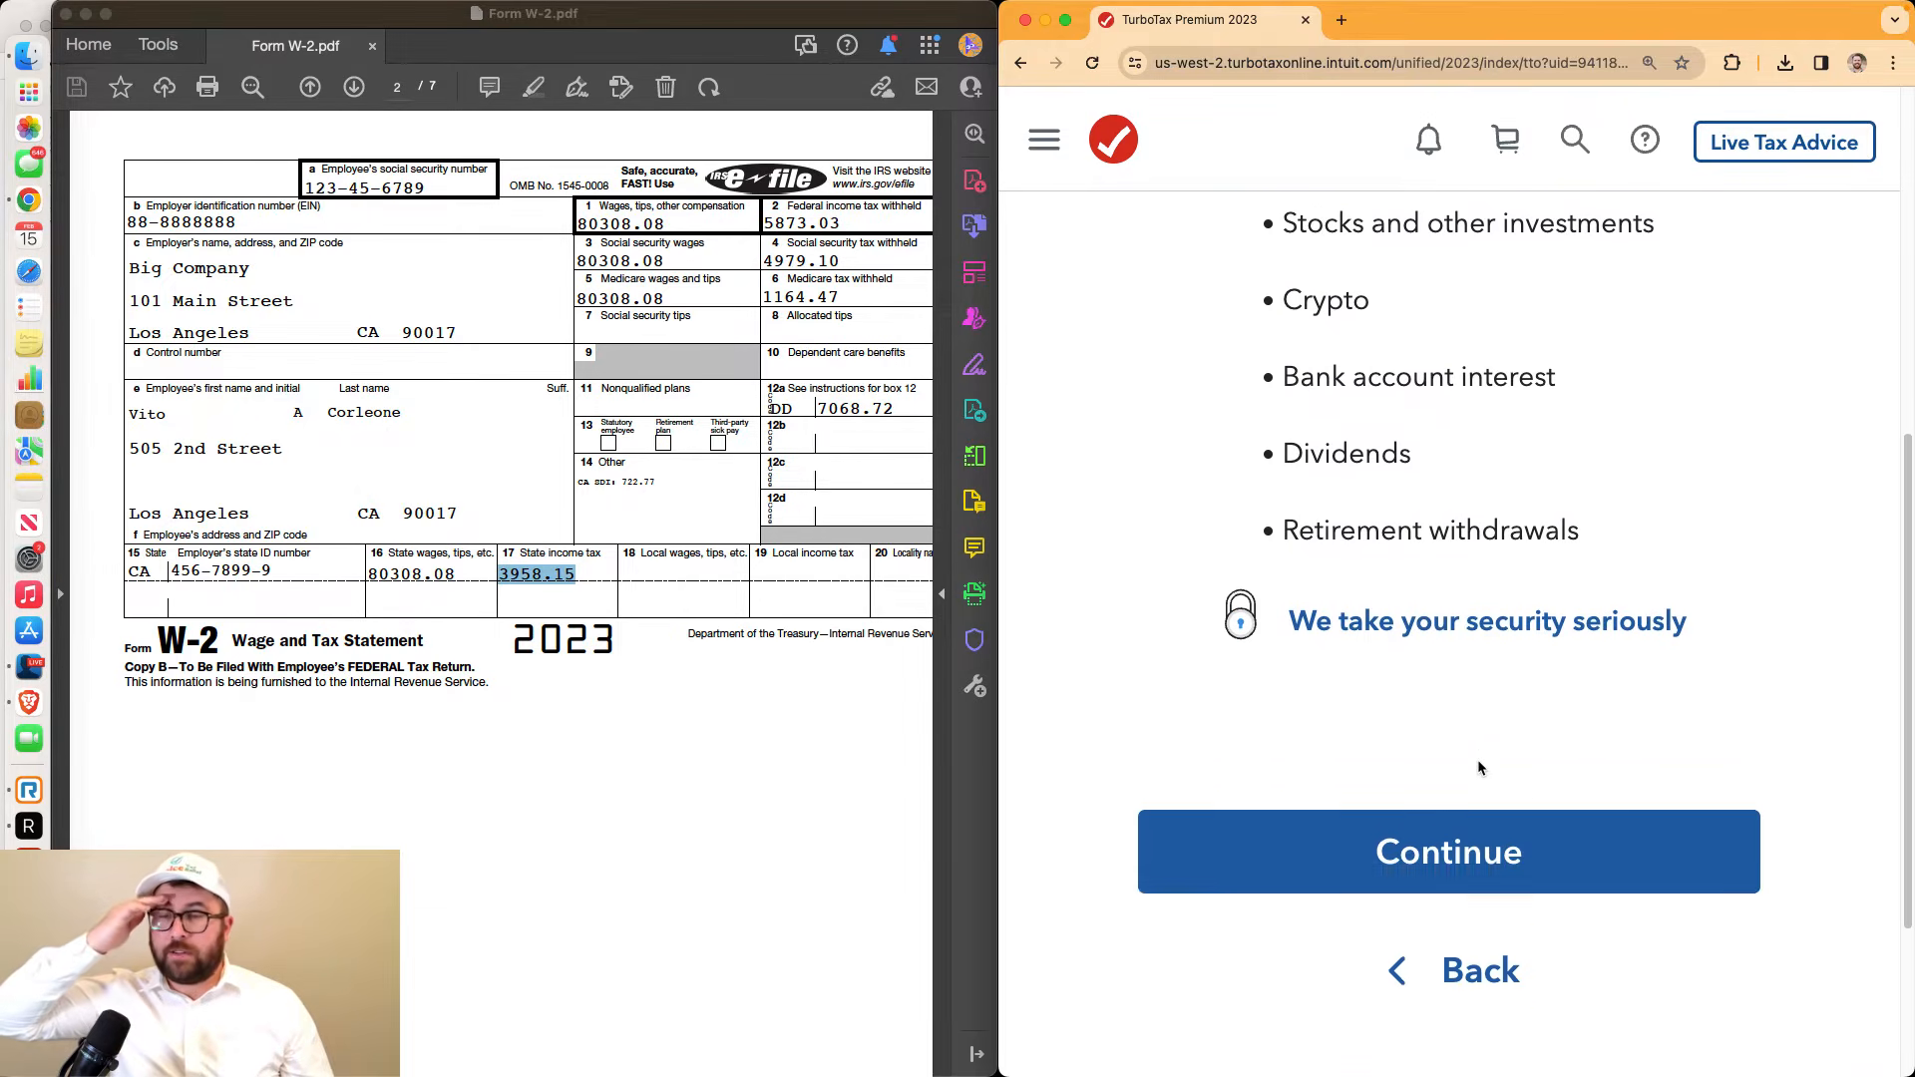
{"action": "left_click", "coordinate": [1484, 788]}
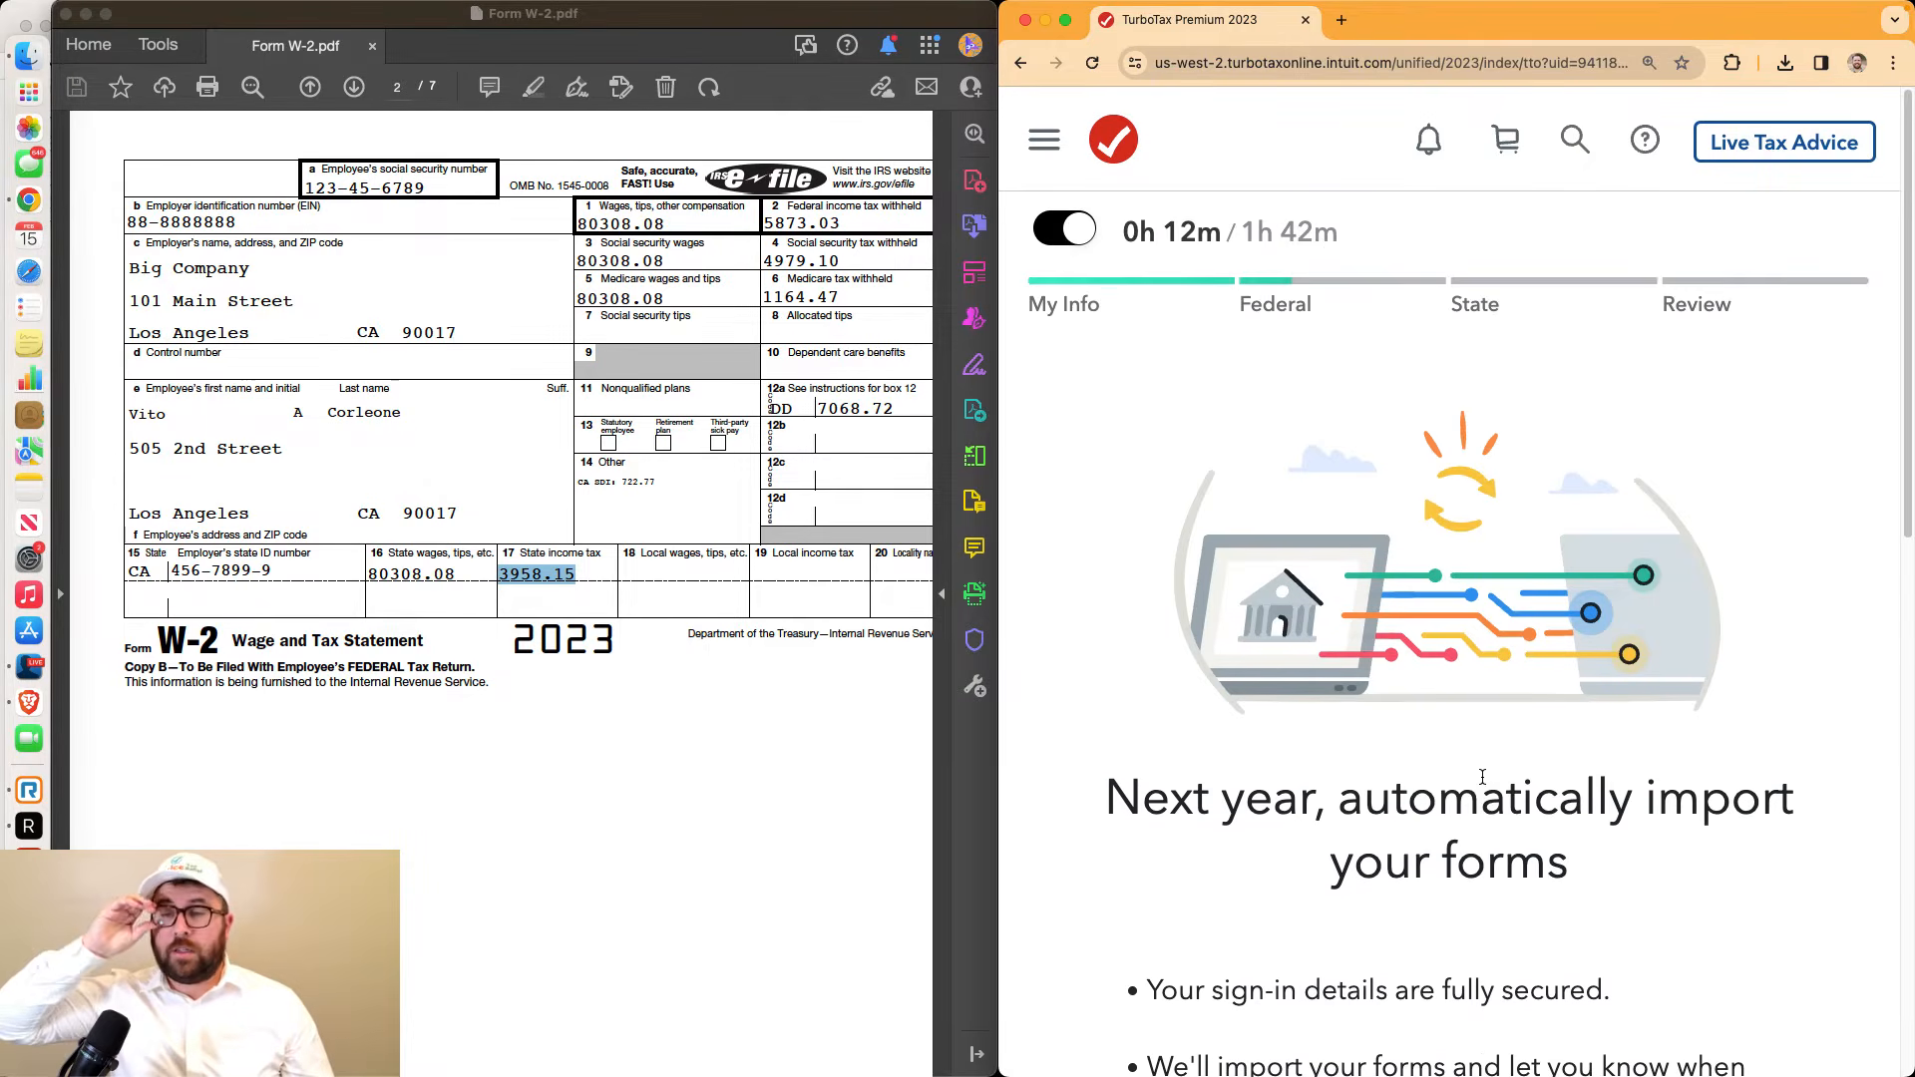
{"action": "scroll", "coordinate": [1482, 777], "scroll_direction": "down", "scroll_amount": 9}
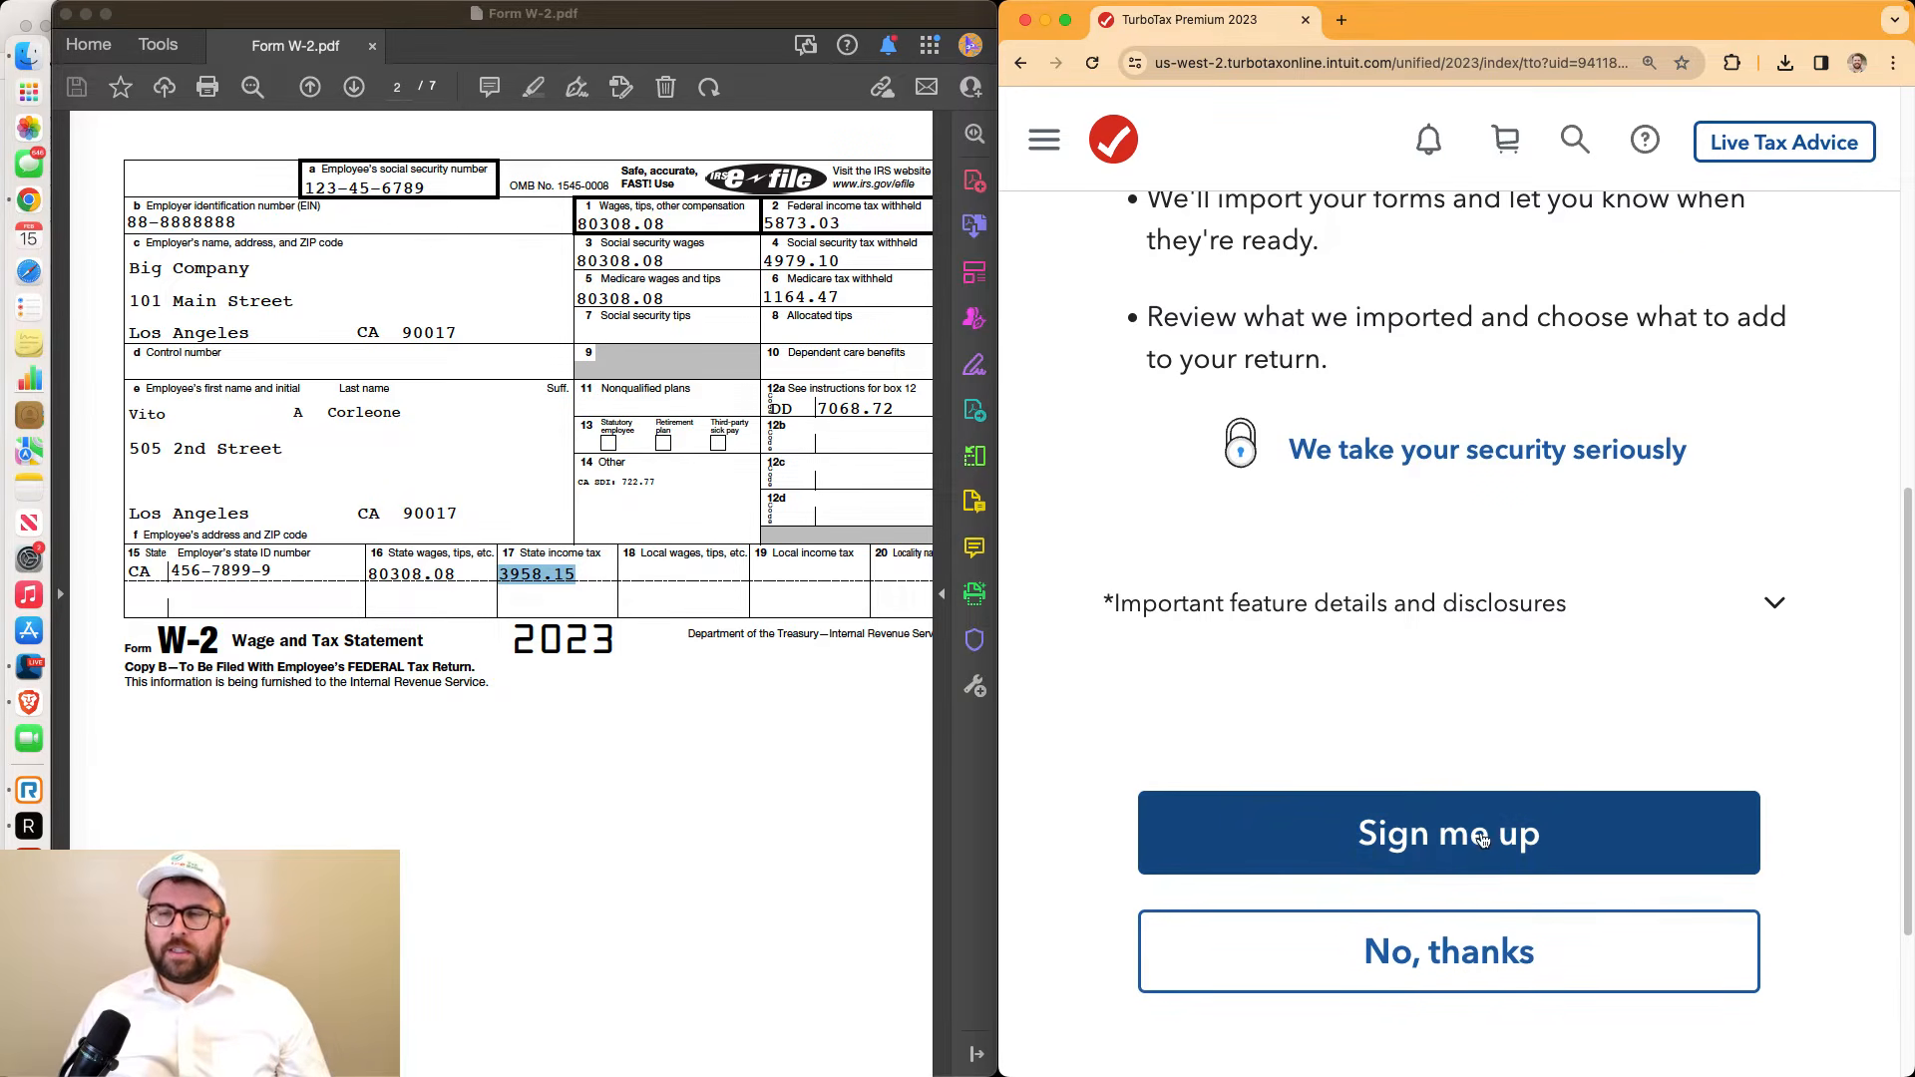
{"action": "scroll", "coordinate": [1482, 840], "scroll_direction": "up", "scroll_amount": 1}
{"action": "scroll", "coordinate": [1484, 848], "scroll_direction": "down", "scroll_amount": 2}
{"action": "left_click", "coordinate": [1477, 841]}
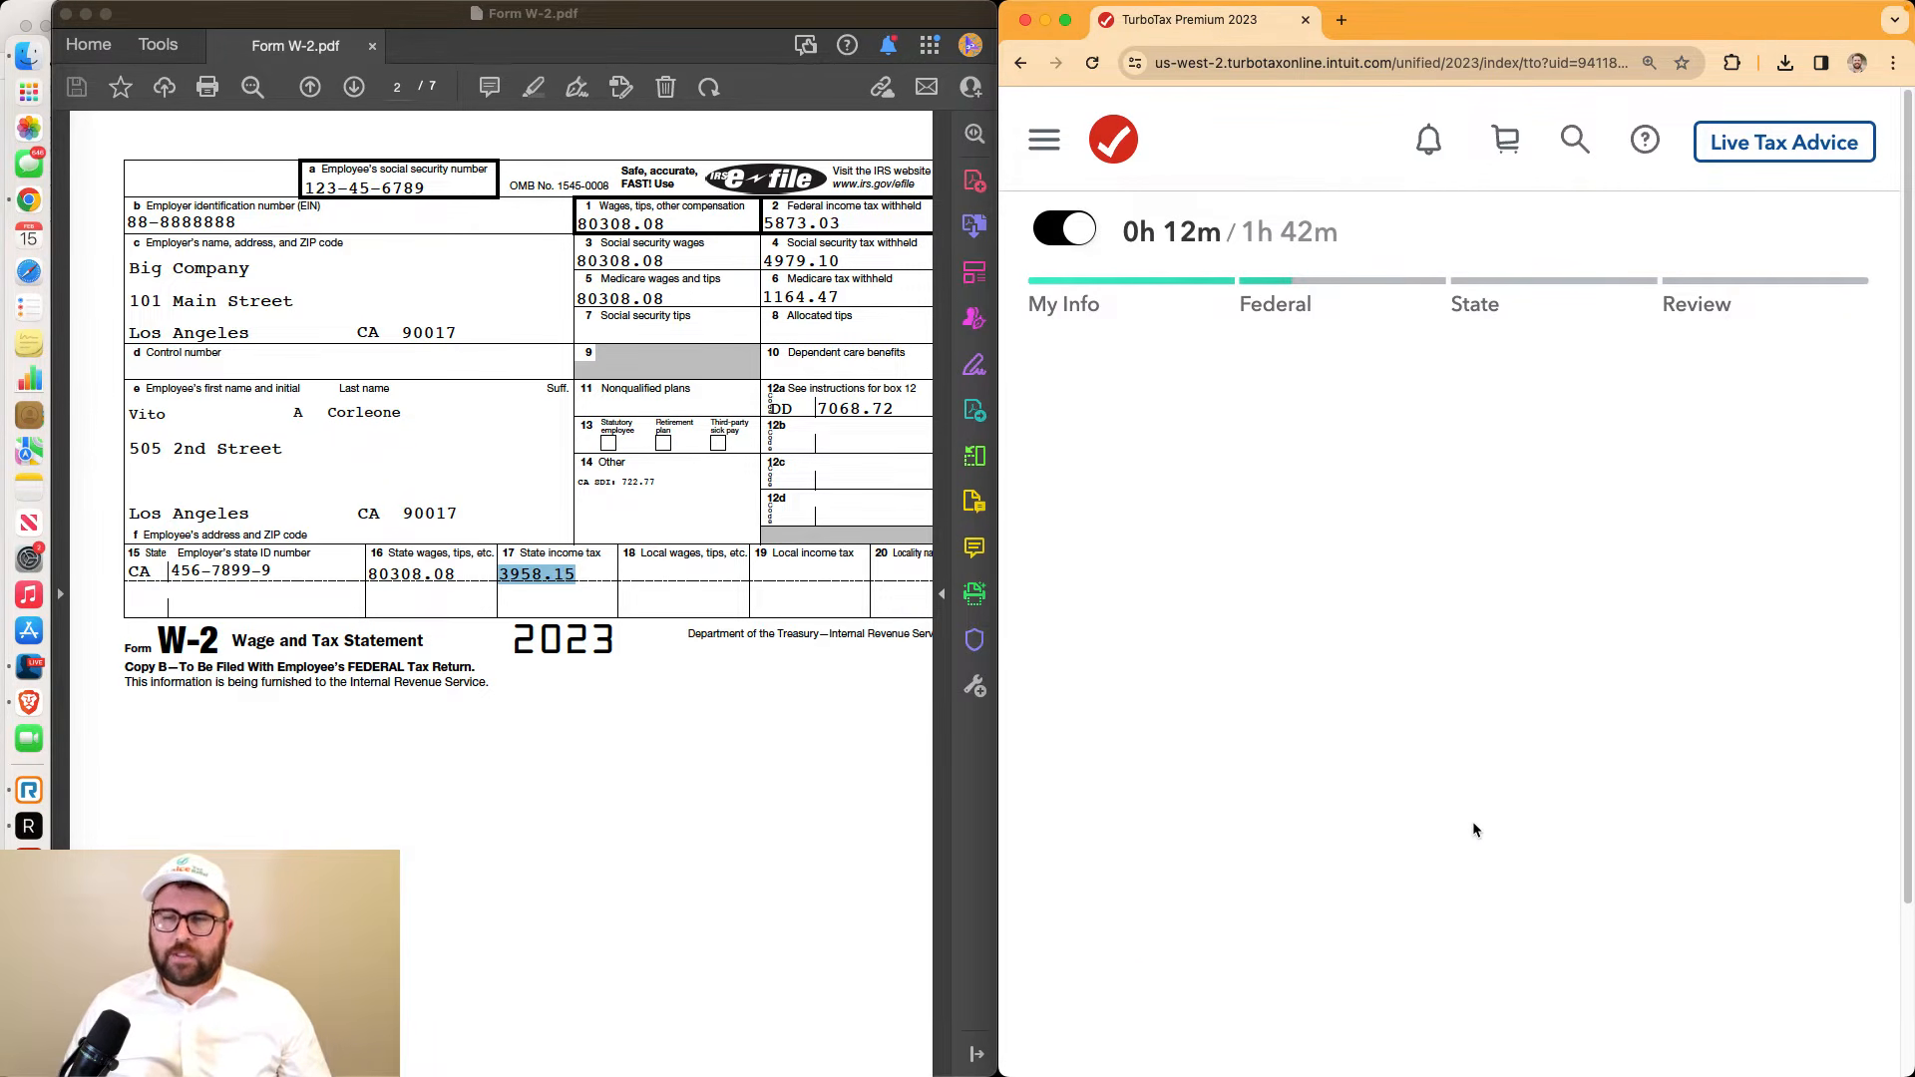
Look at the Robinhood sign-in, go back, and choose 'Enter a different way' for investments
{"action": "scroll", "coordinate": [1472, 822], "scroll_direction": "down", "scroll_amount": 2}
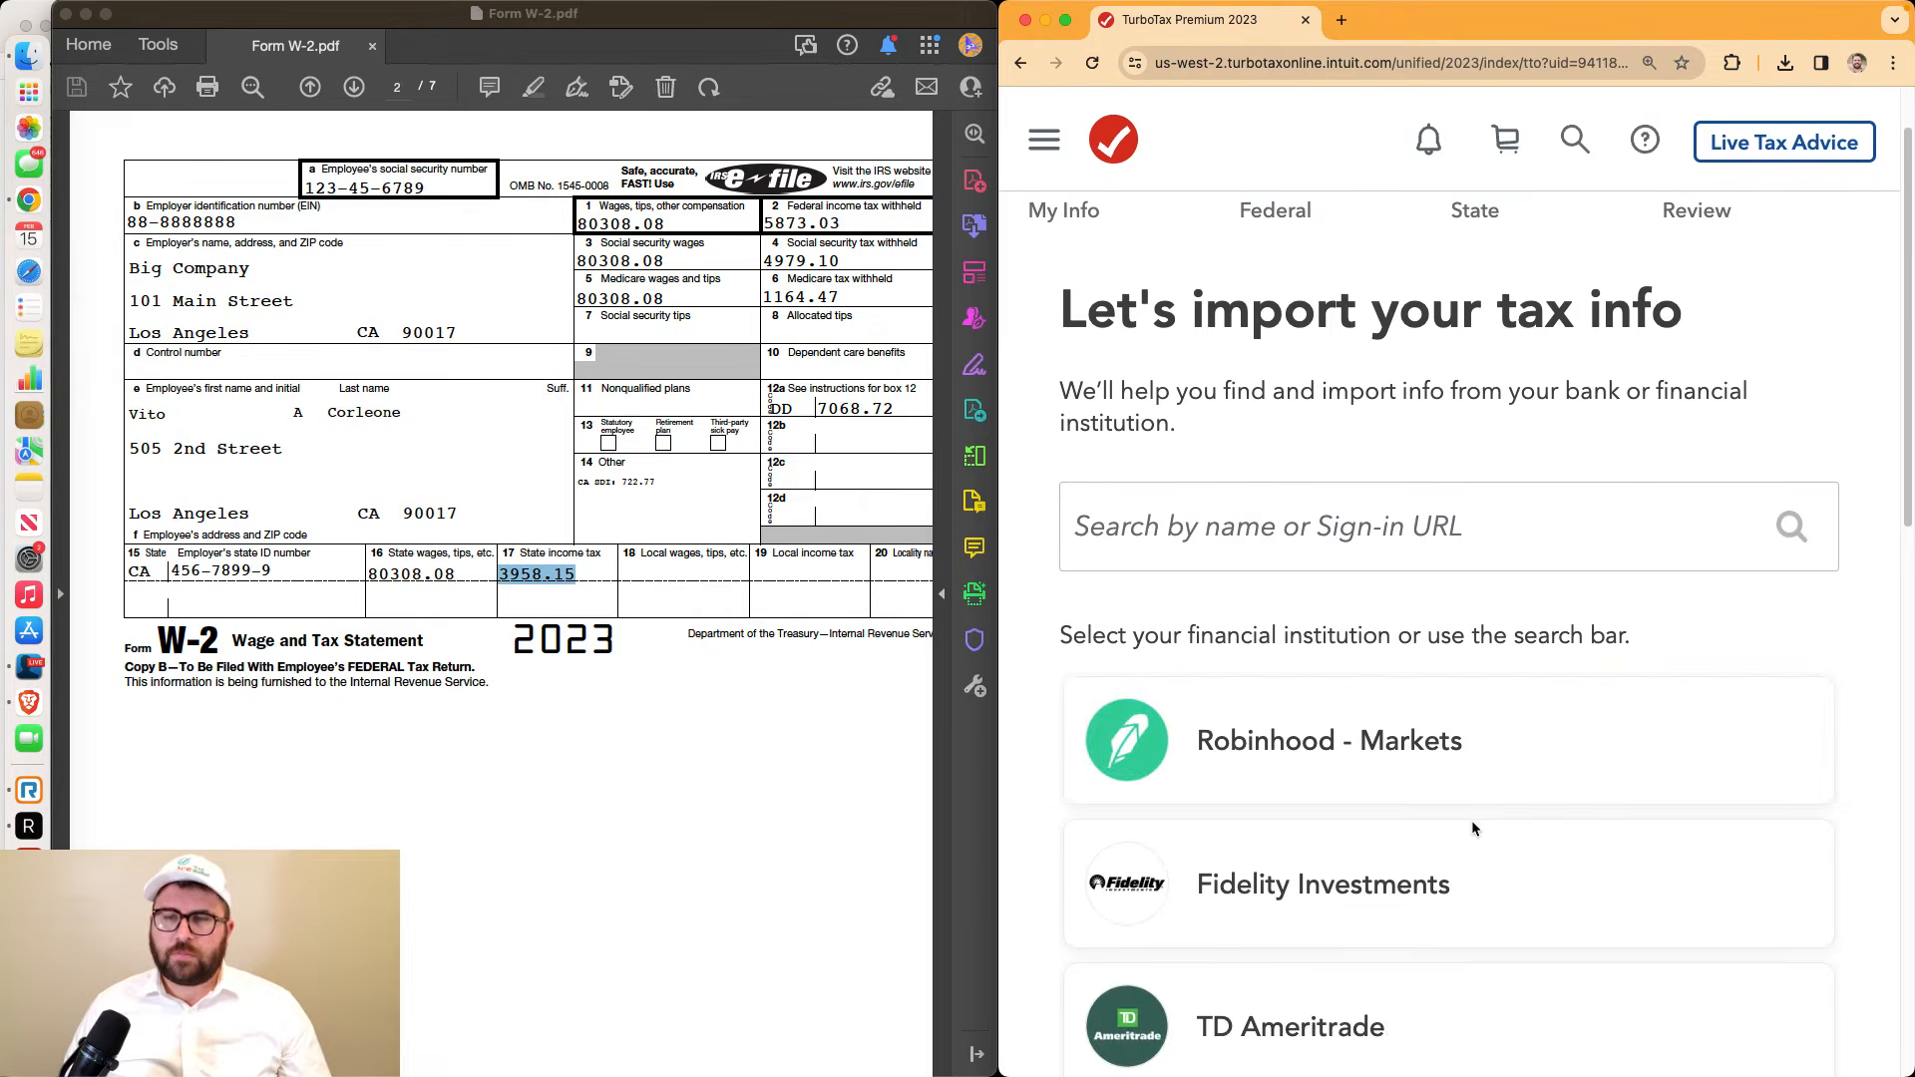
{"action": "scroll", "coordinate": [1471, 820], "scroll_direction": "down", "scroll_amount": 5}
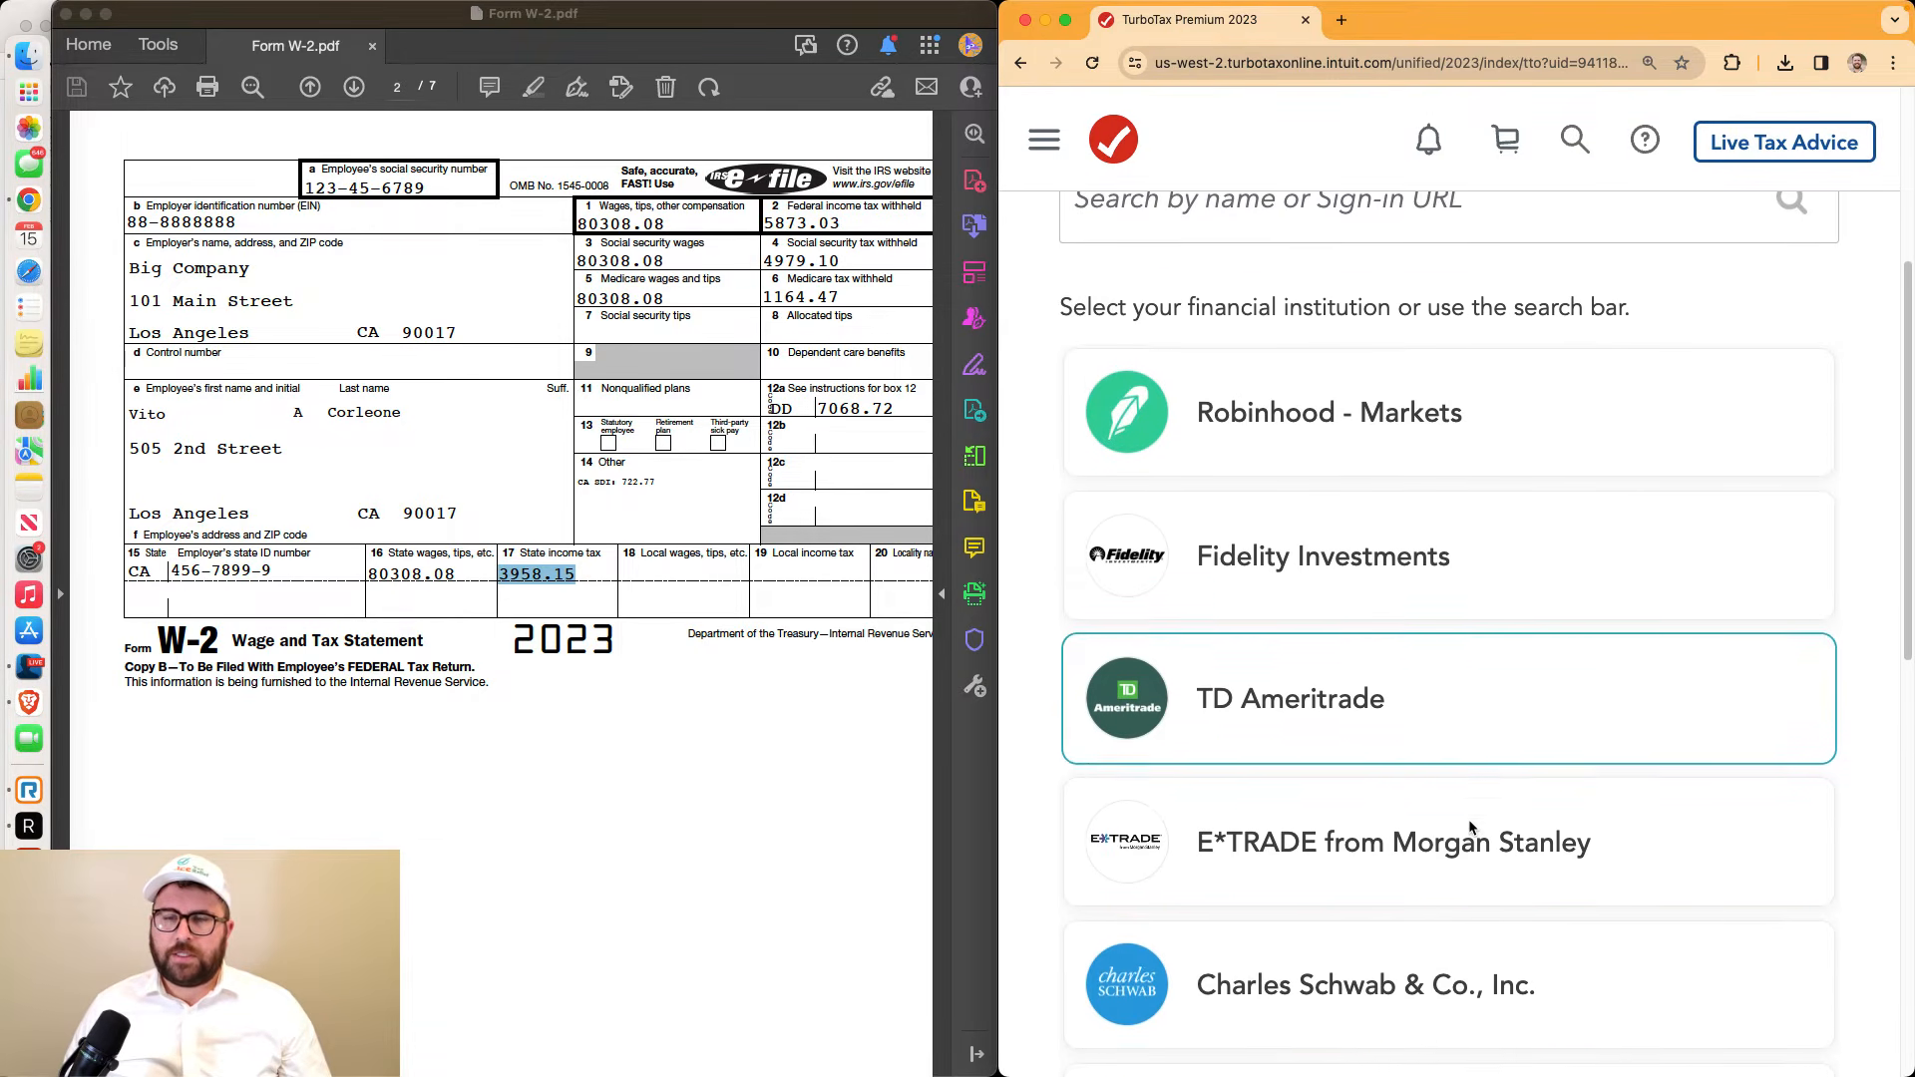
{"action": "scroll", "coordinate": [1470, 821], "scroll_direction": "down", "scroll_amount": 10}
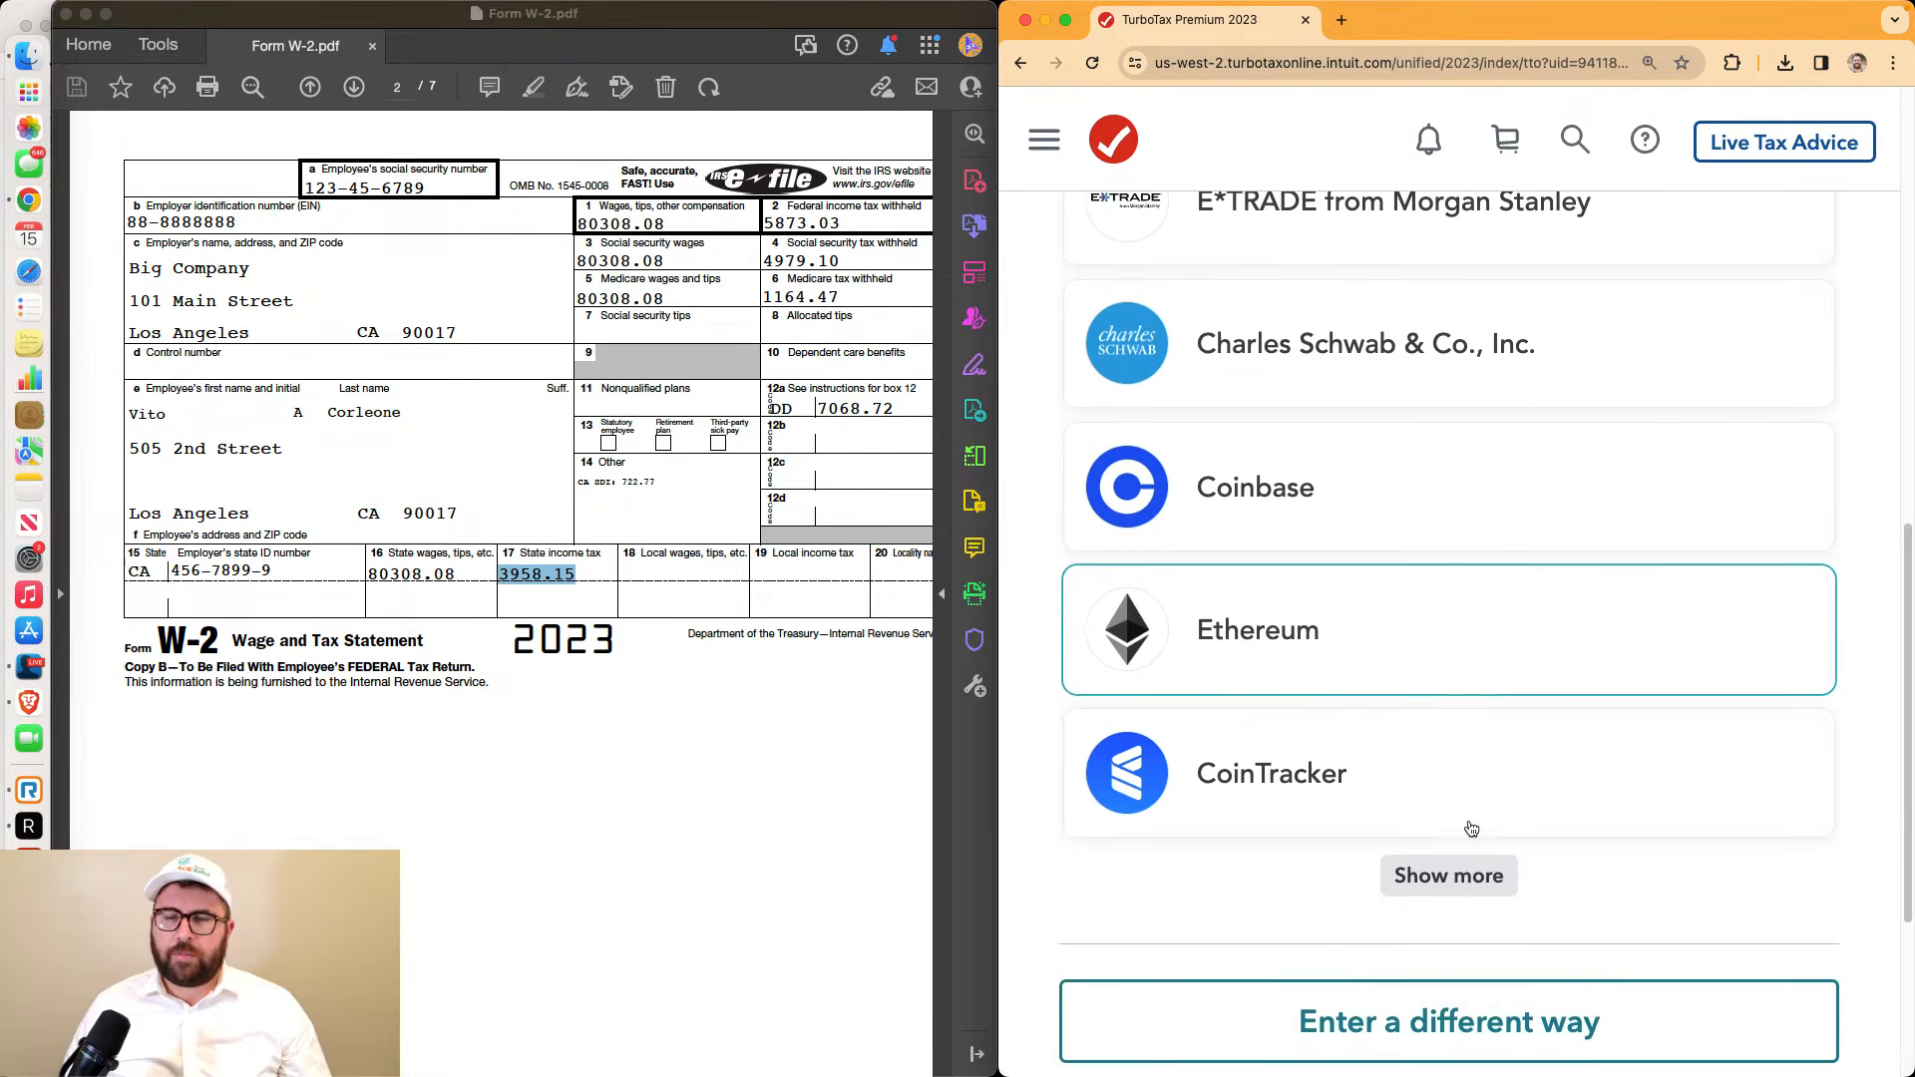
{"action": "scroll", "coordinate": [1471, 828], "scroll_direction": "down", "scroll_amount": 4}
{"action": "scroll", "coordinate": [1471, 828], "scroll_direction": "up", "scroll_amount": 12}
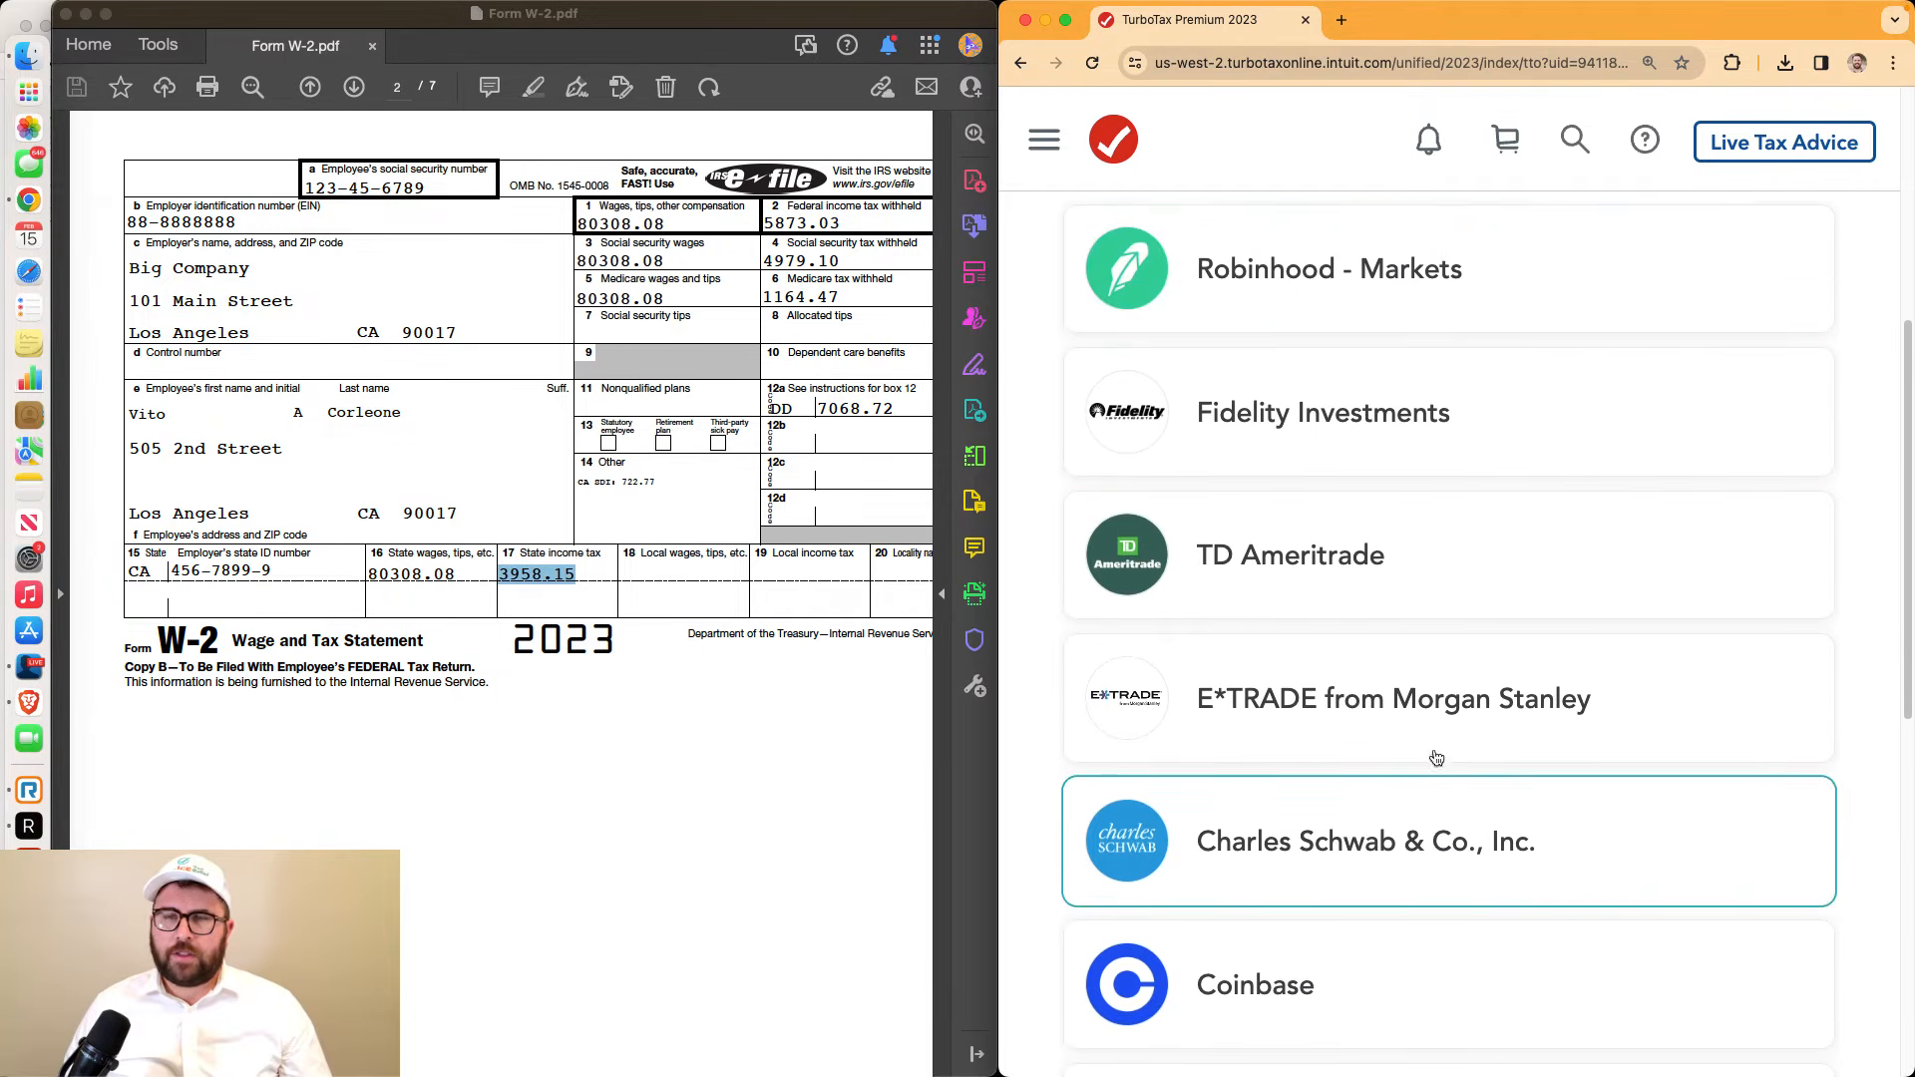
{"action": "left_click", "coordinate": [1345, 372]}
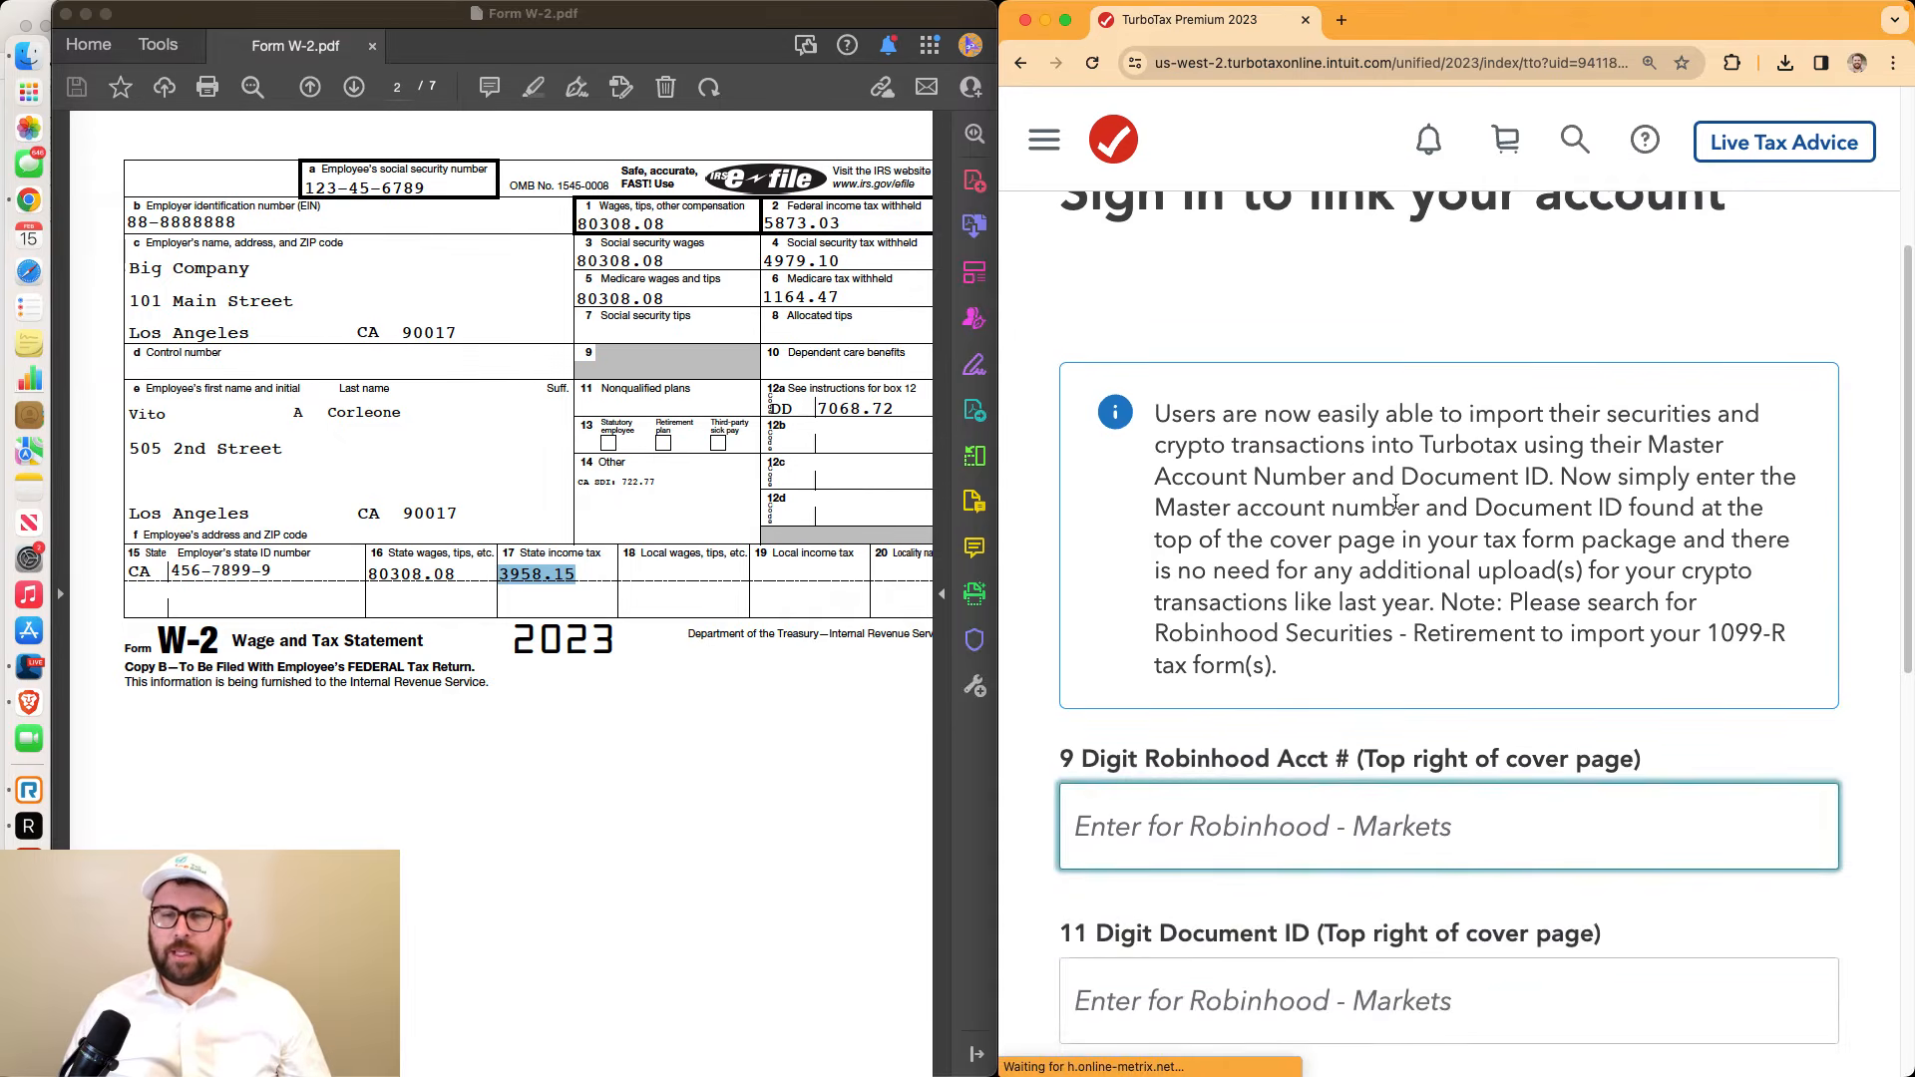
{"action": "scroll", "coordinate": [1399, 507], "scroll_direction": "down", "scroll_amount": 5}
{"action": "scroll", "coordinate": [1396, 504], "scroll_direction": "down", "scroll_amount": 7}
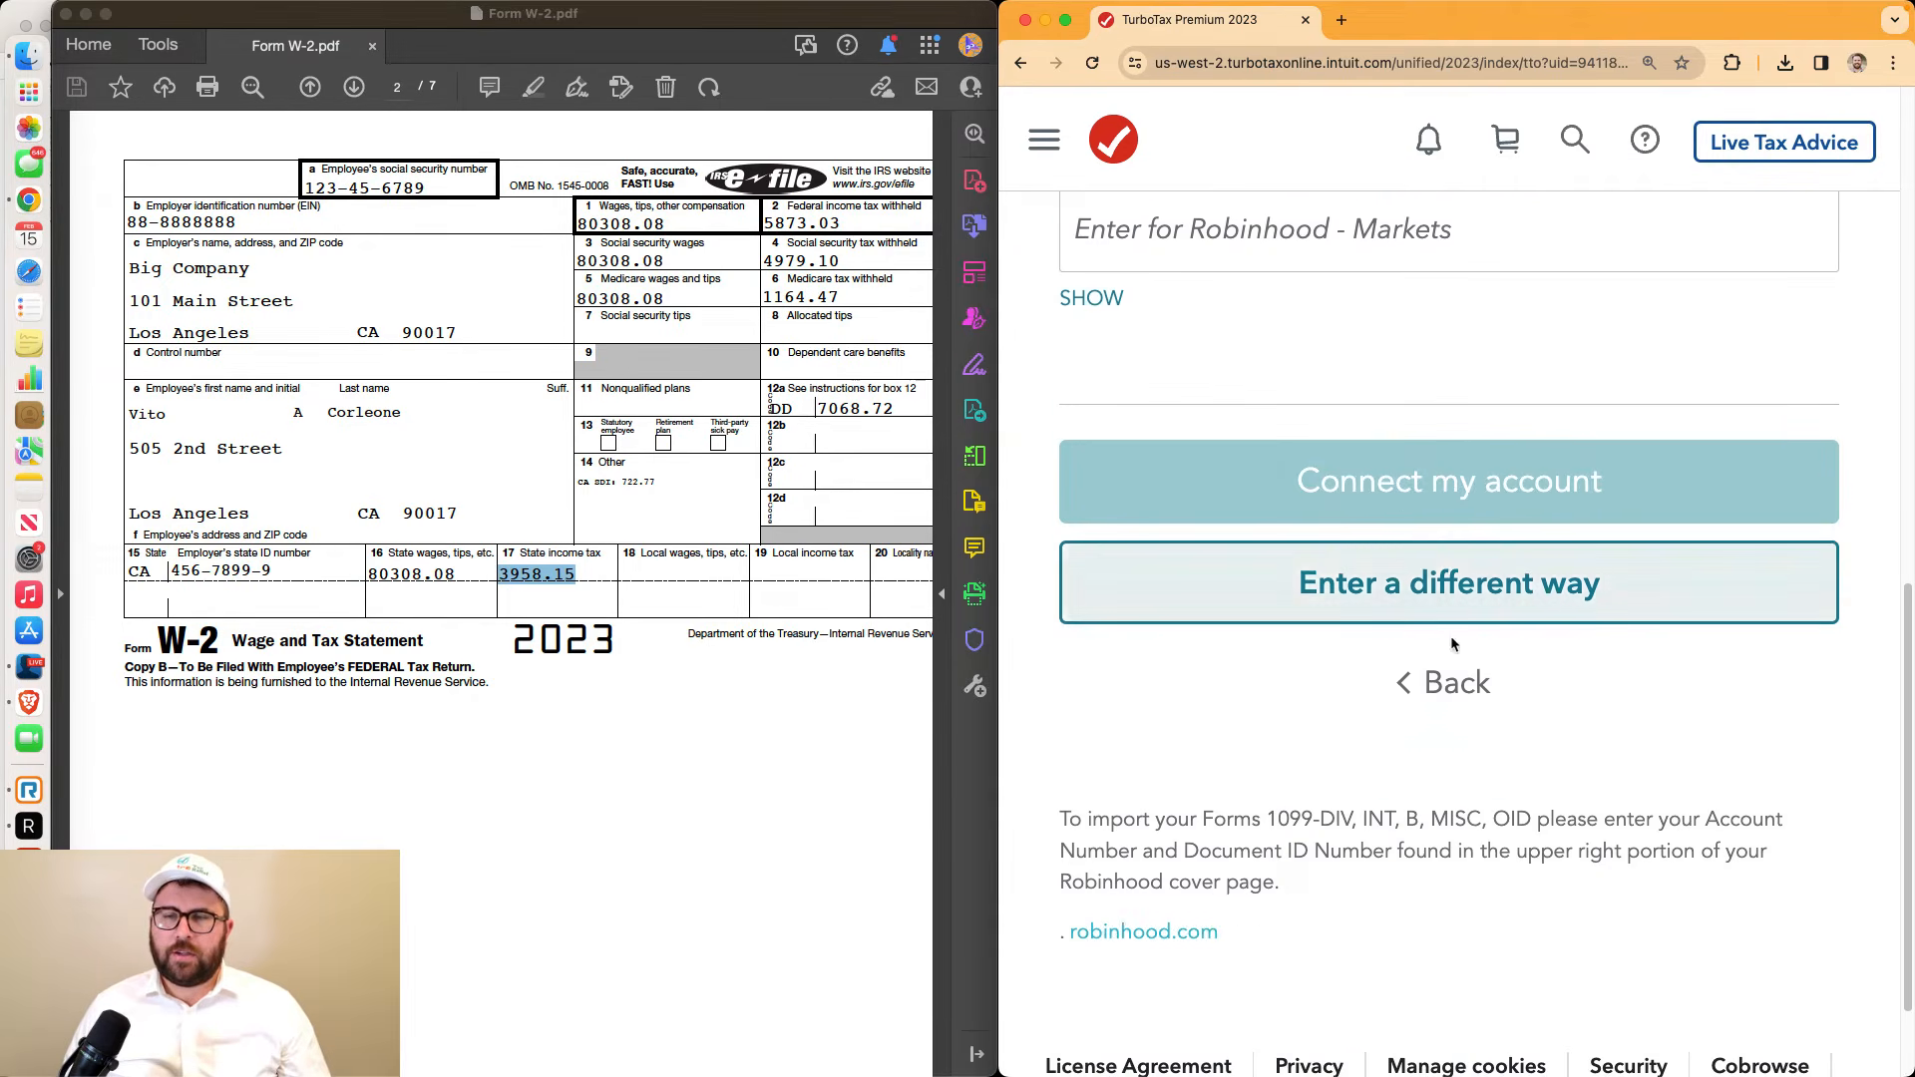
{"action": "scroll", "coordinate": [1397, 589], "scroll_direction": "up", "scroll_amount": 7}
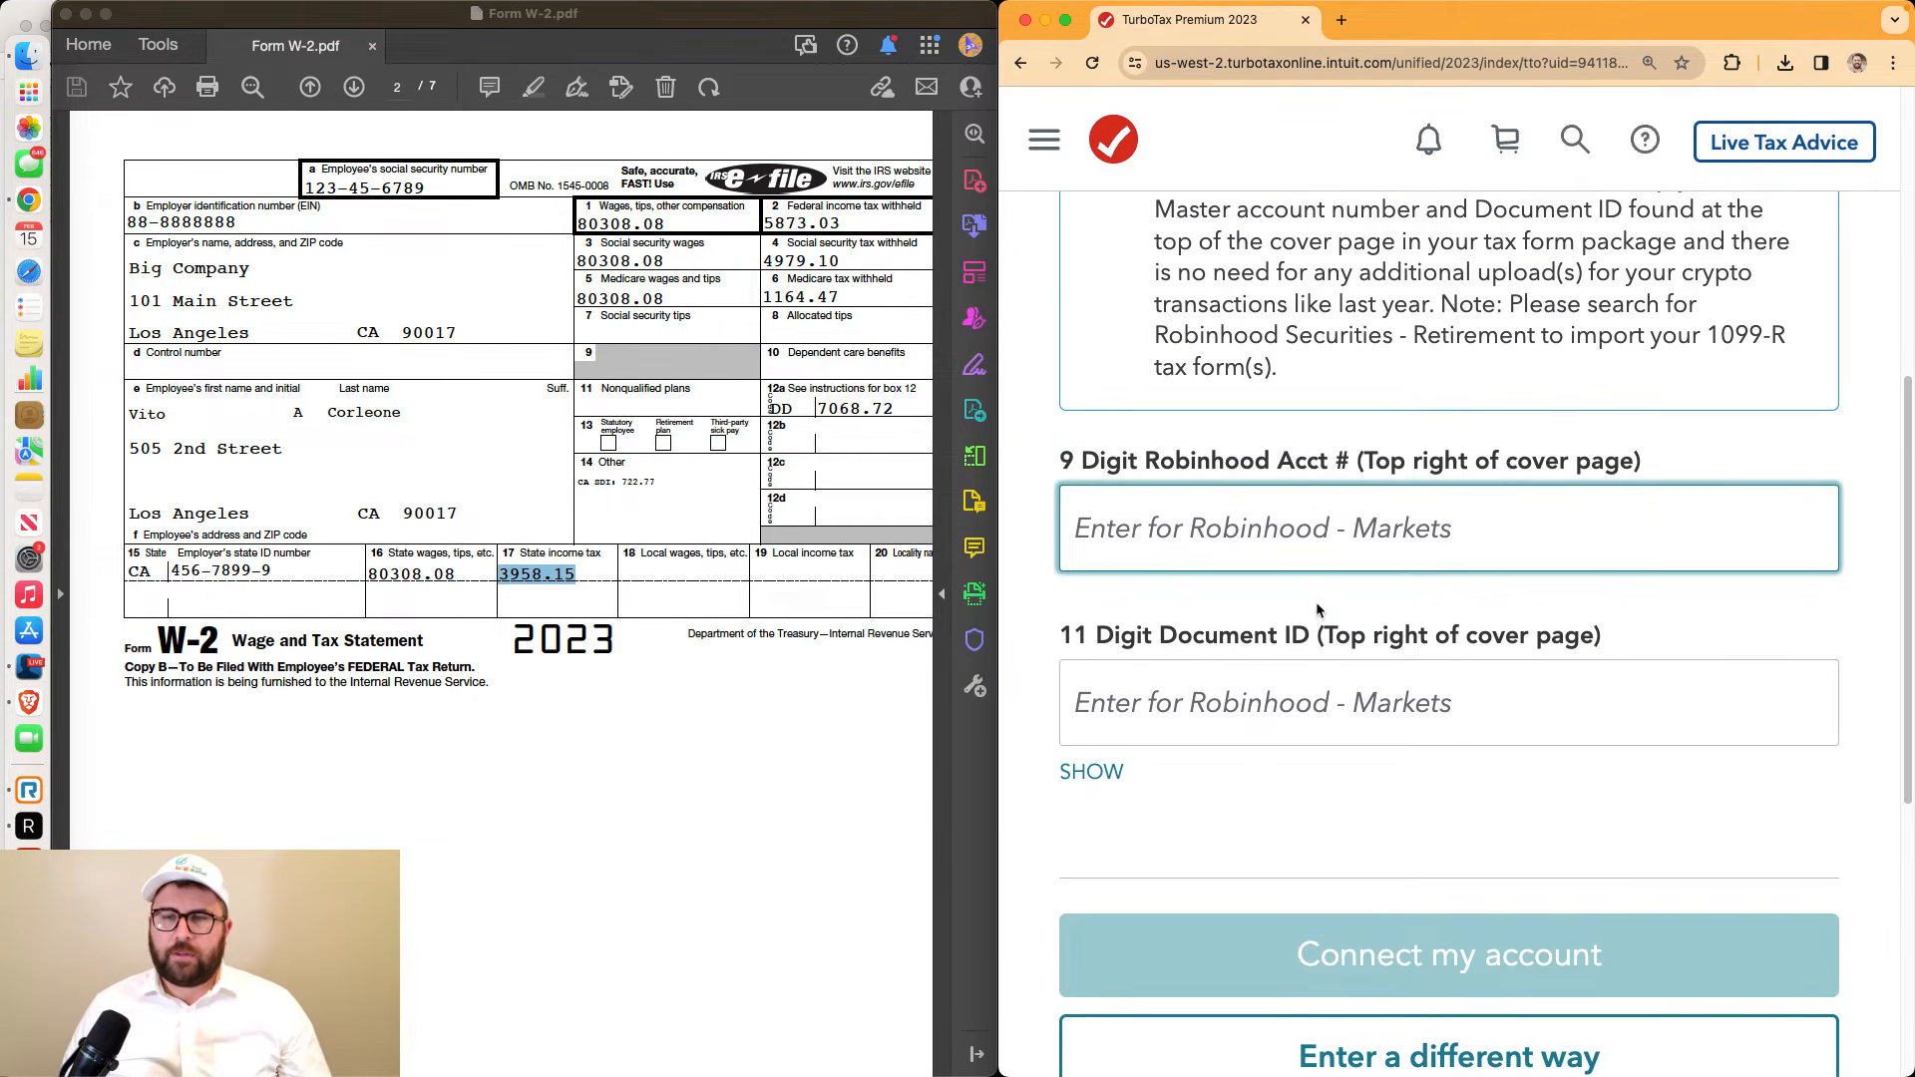
{"action": "scroll", "coordinate": [1313, 639], "scroll_direction": "up", "scroll_amount": 2}
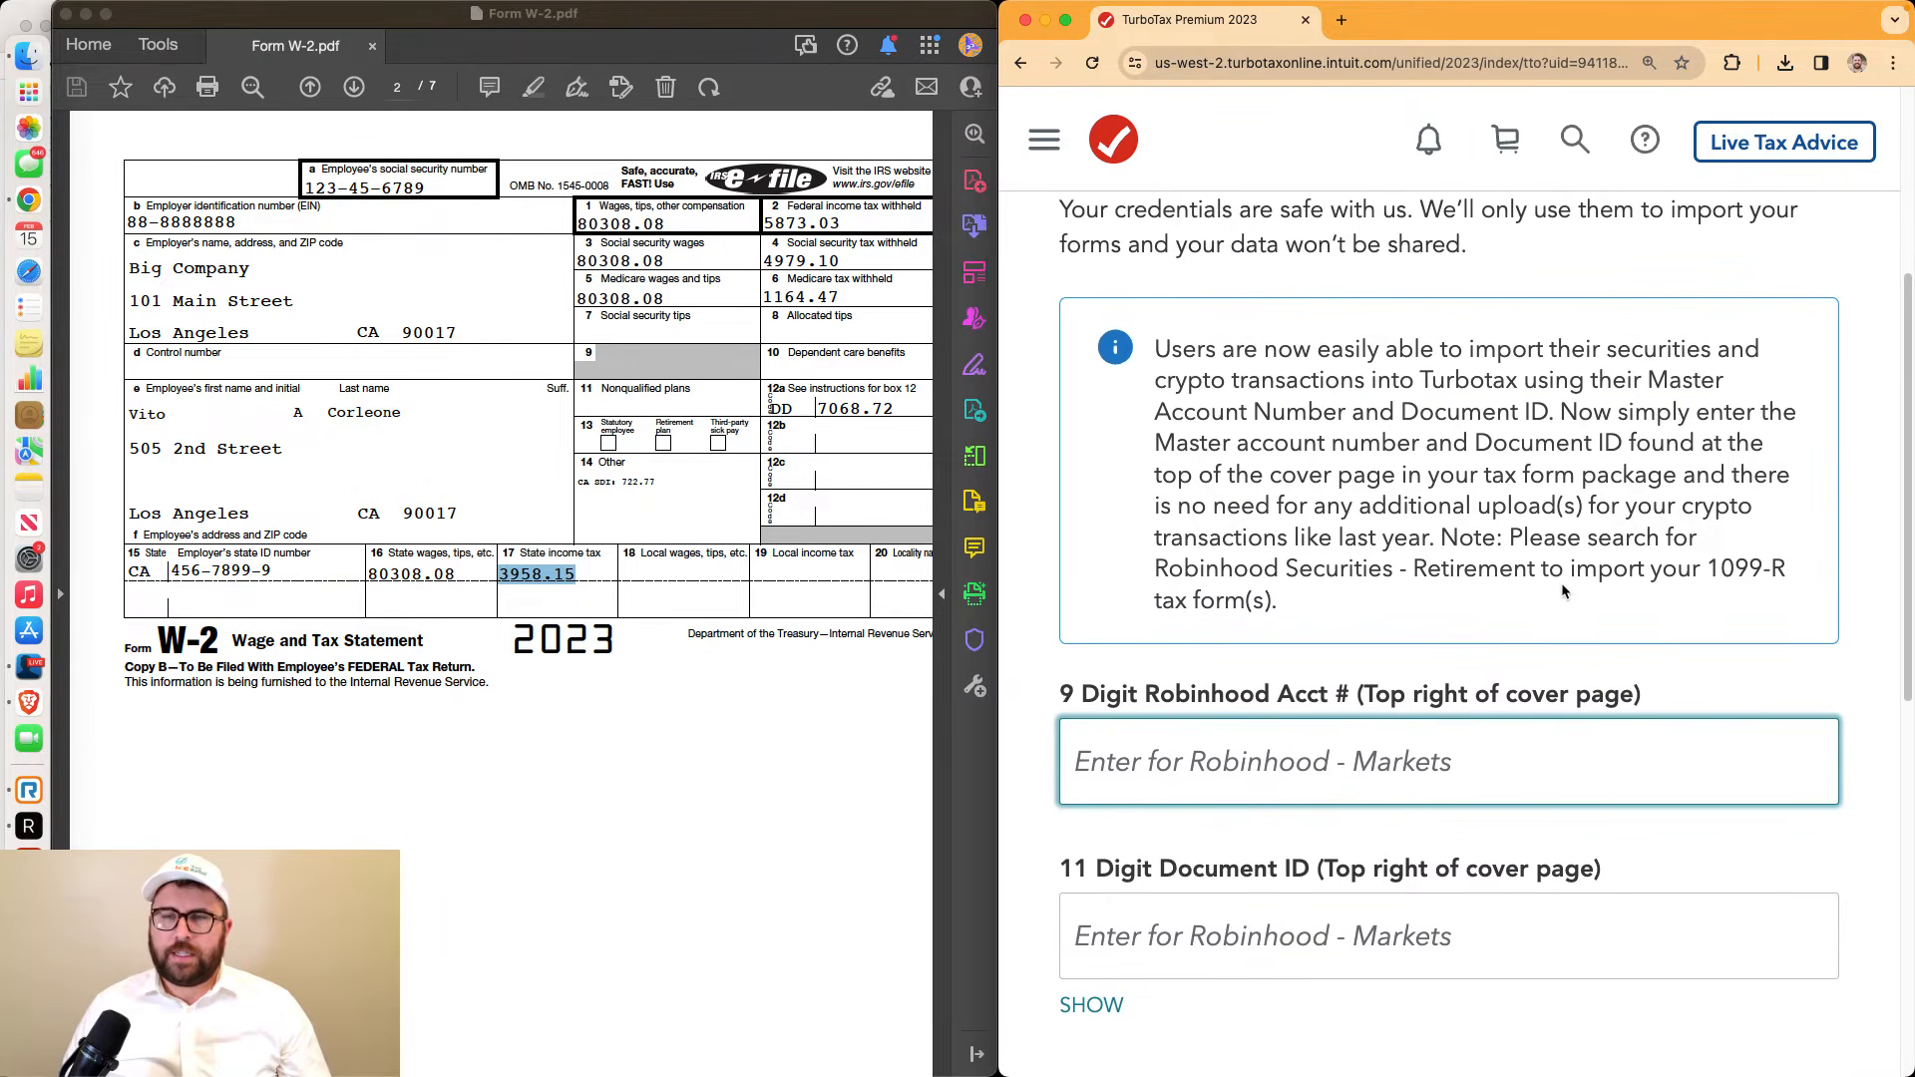
{"action": "scroll", "coordinate": [1541, 588], "scroll_direction": "up", "scroll_amount": 5}
{"action": "scroll", "coordinate": [1506, 689], "scroll_direction": "down", "scroll_amount": 13}
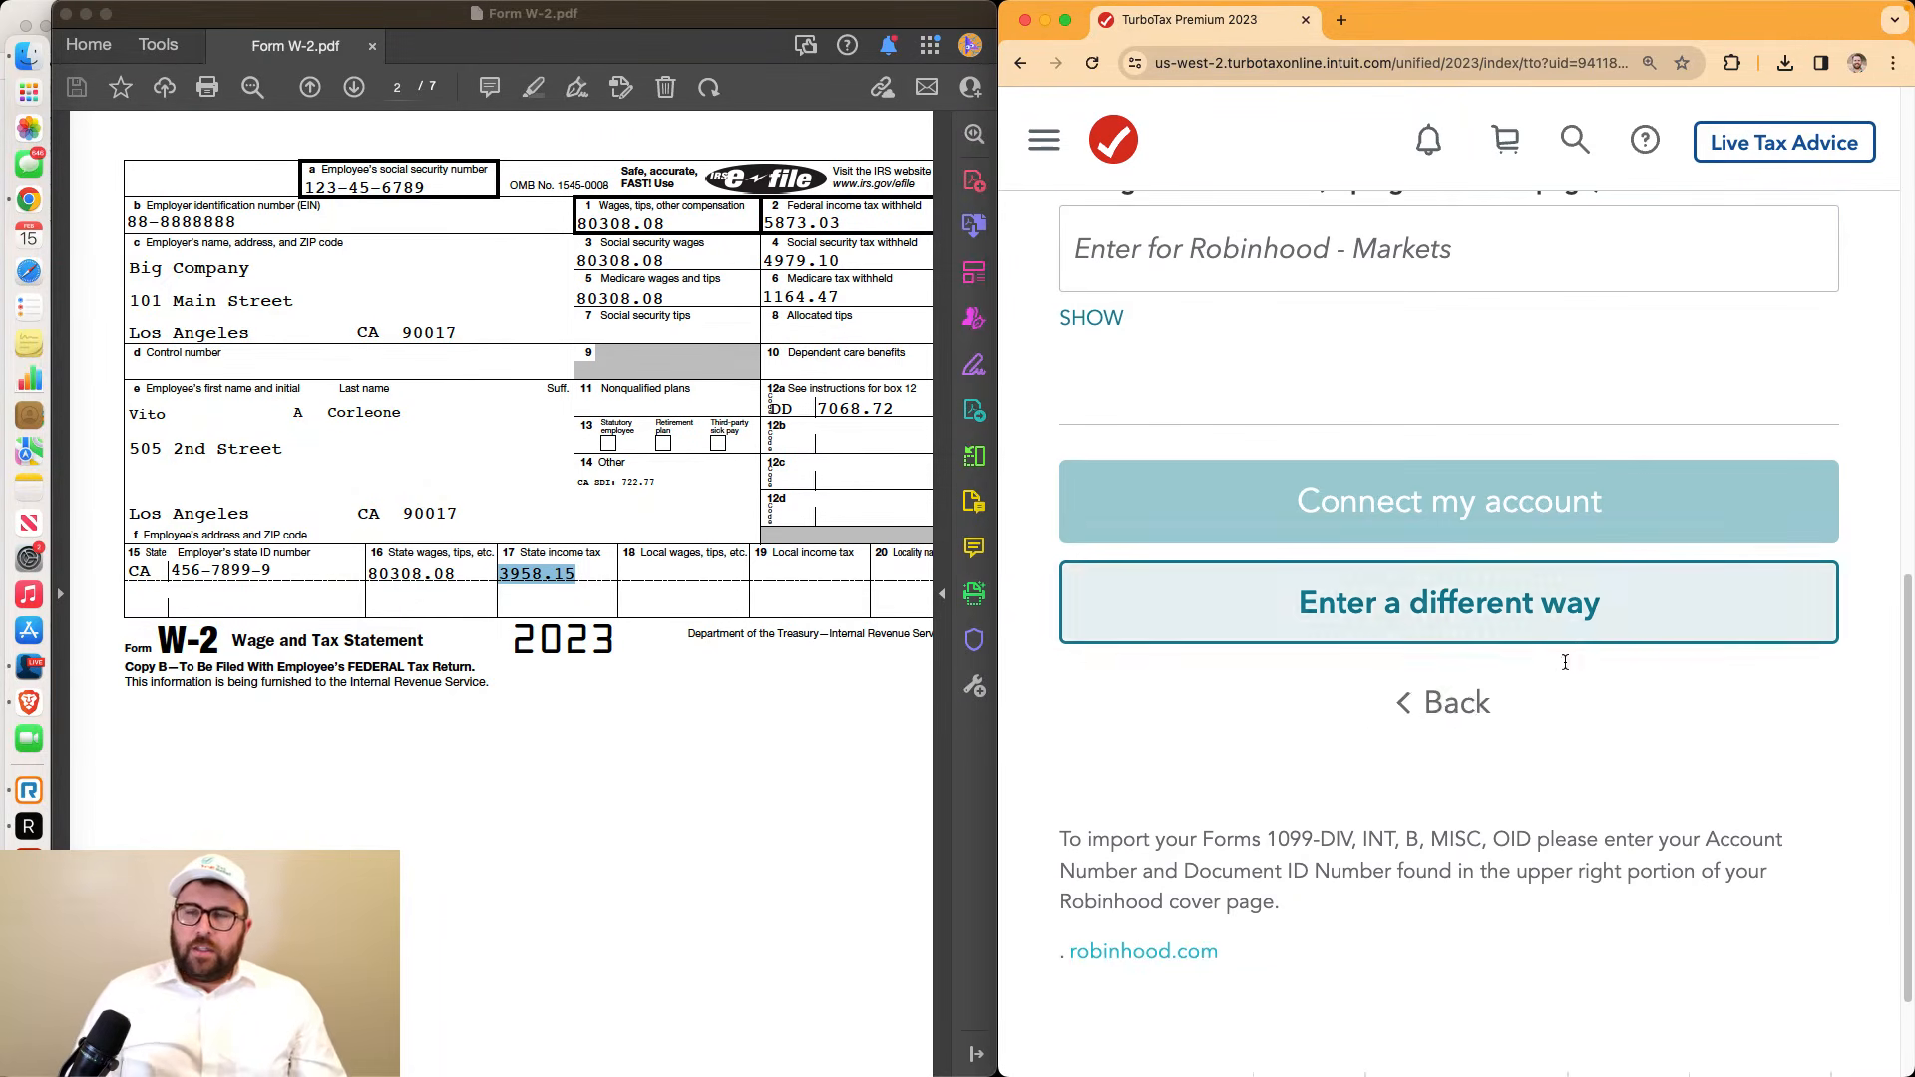
{"action": "left_click", "coordinate": [1506, 691]}
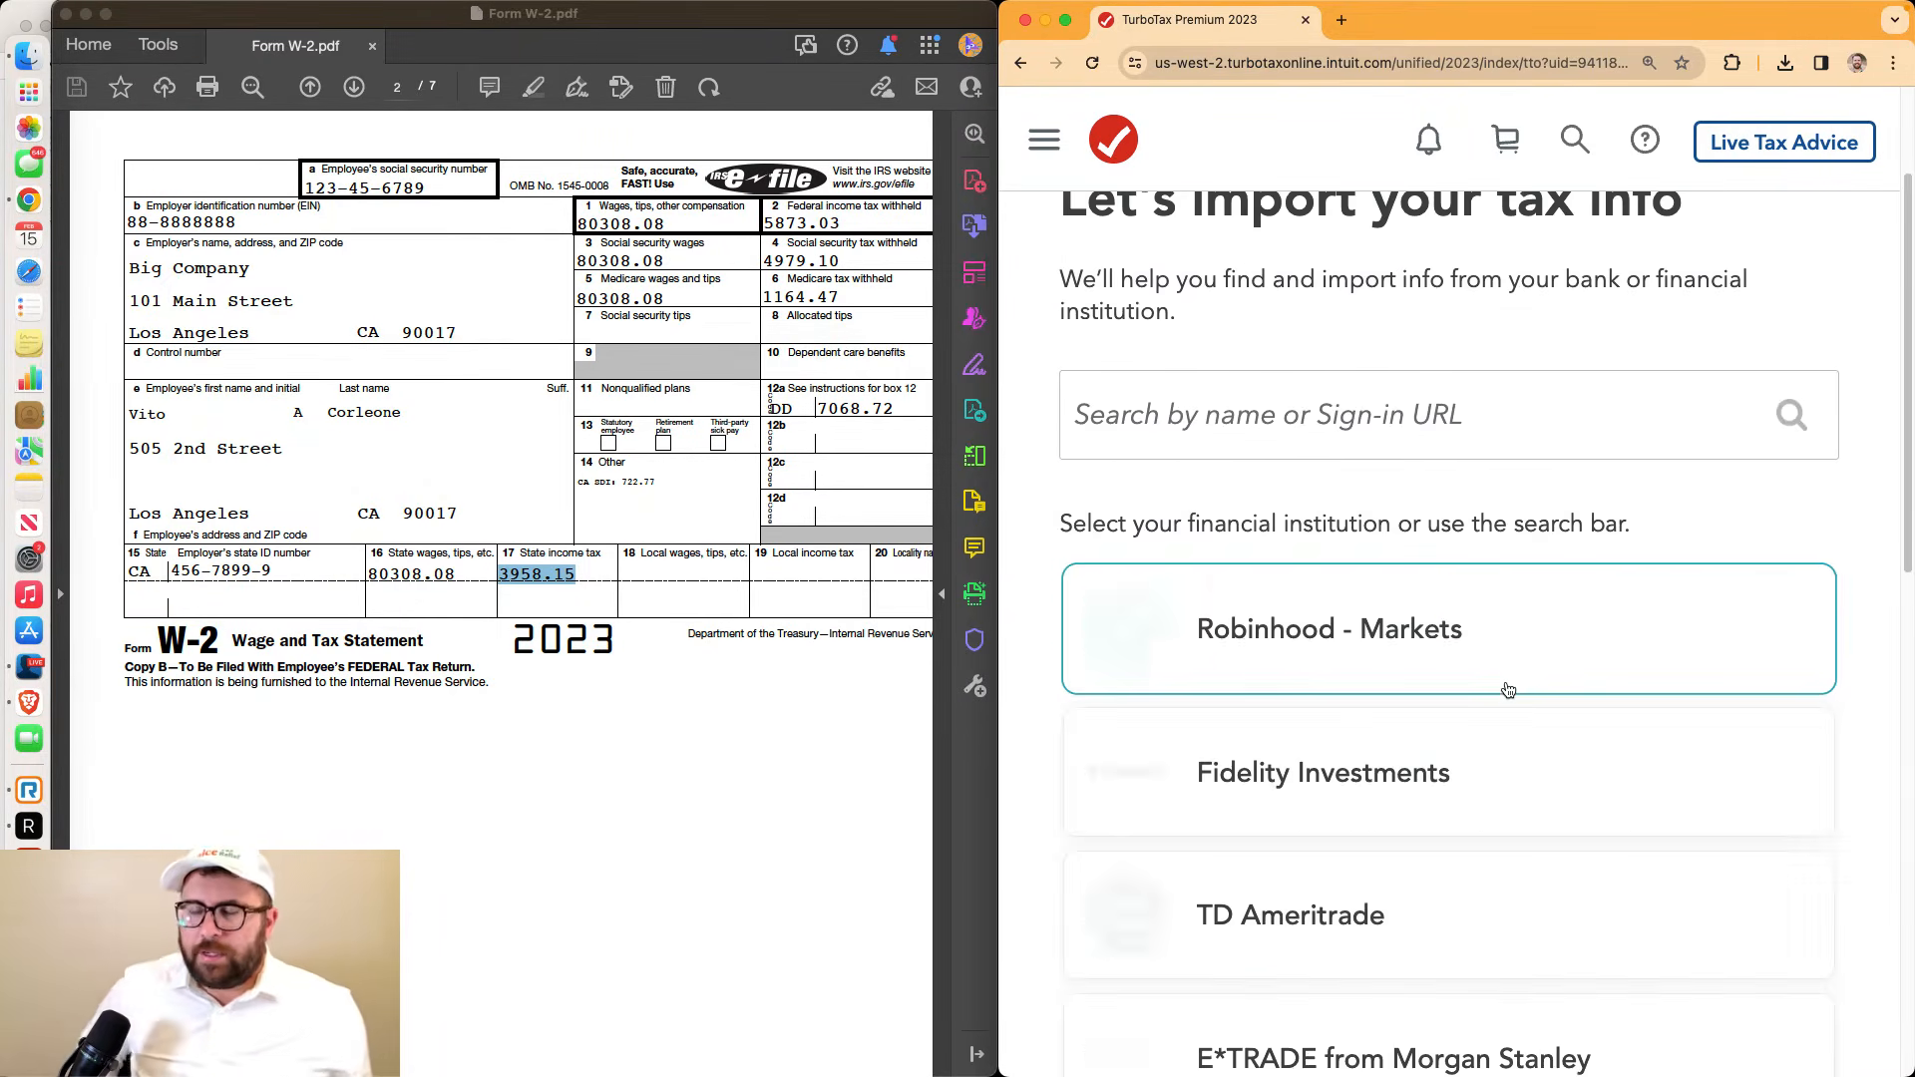
{"action": "scroll", "coordinate": [1508, 690], "scroll_direction": "down", "scroll_amount": 12}
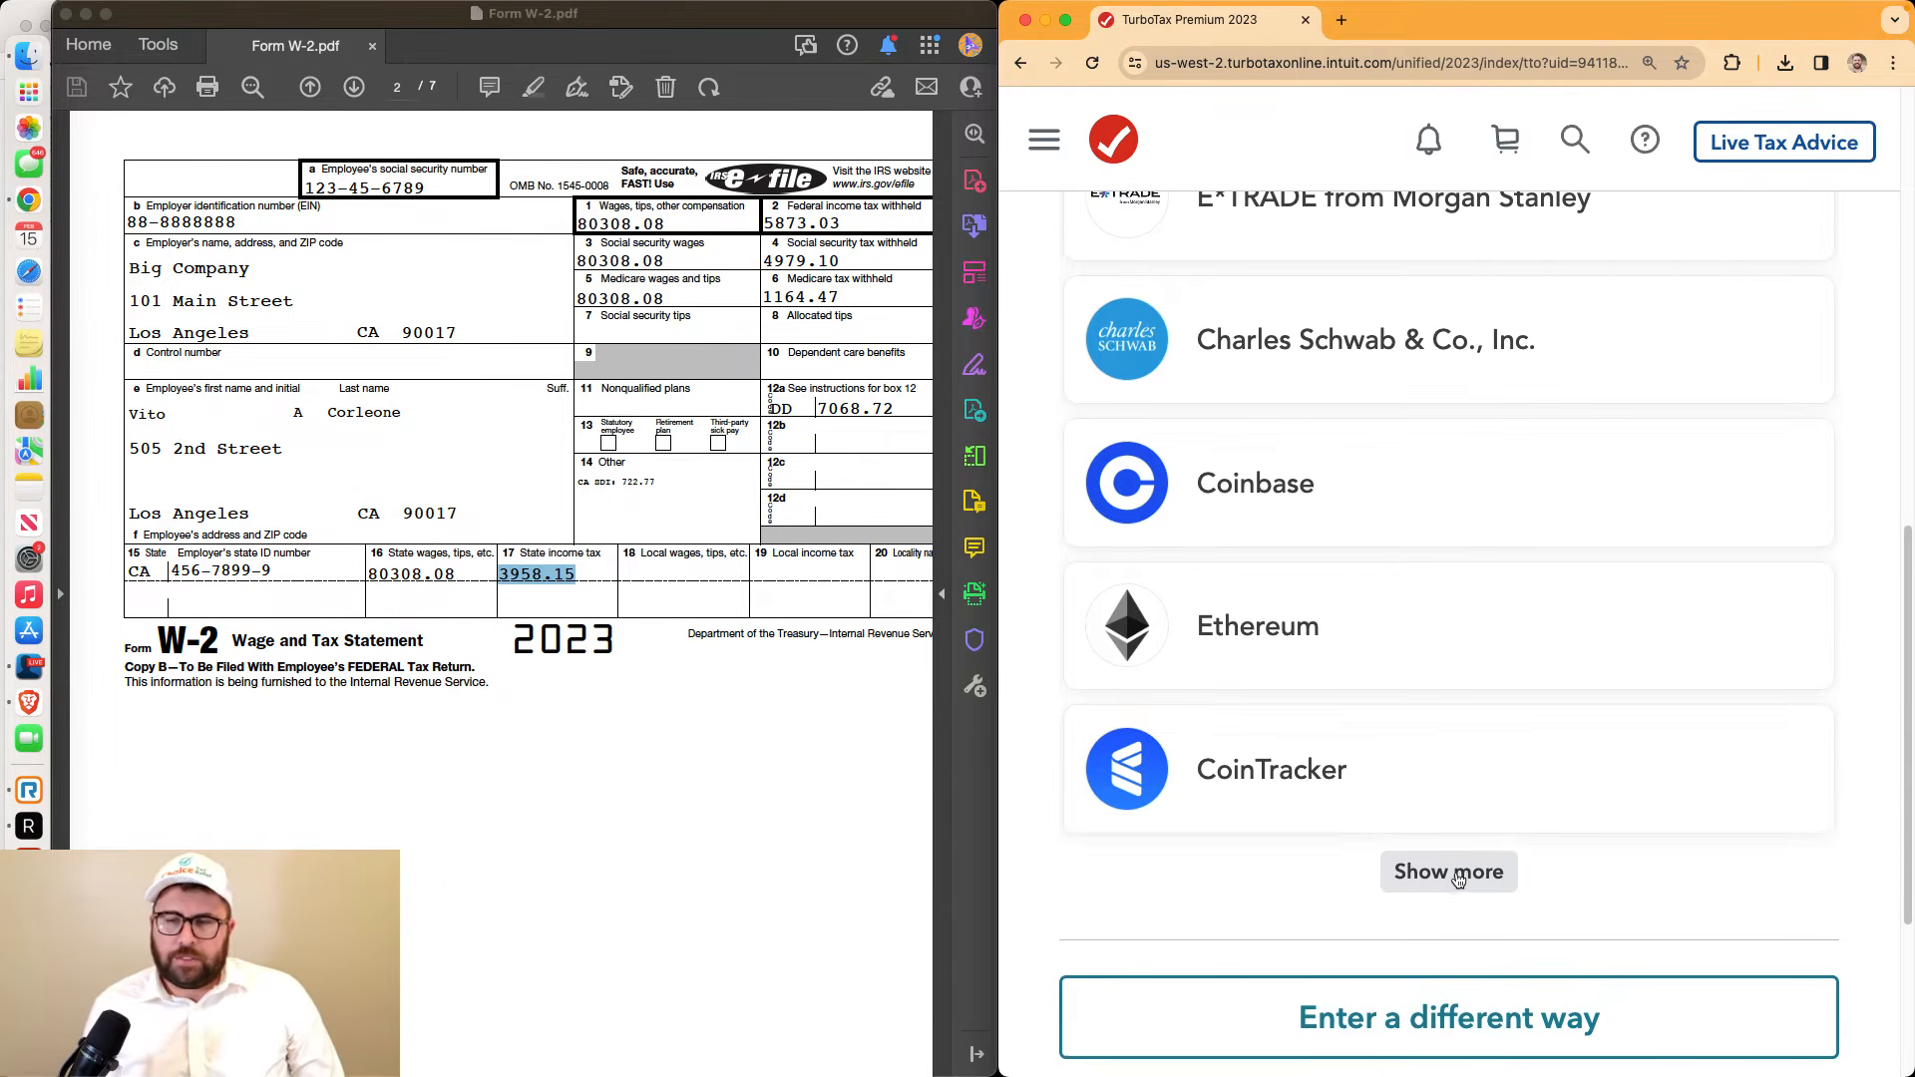
{"action": "left_click", "coordinate": [1420, 696]}
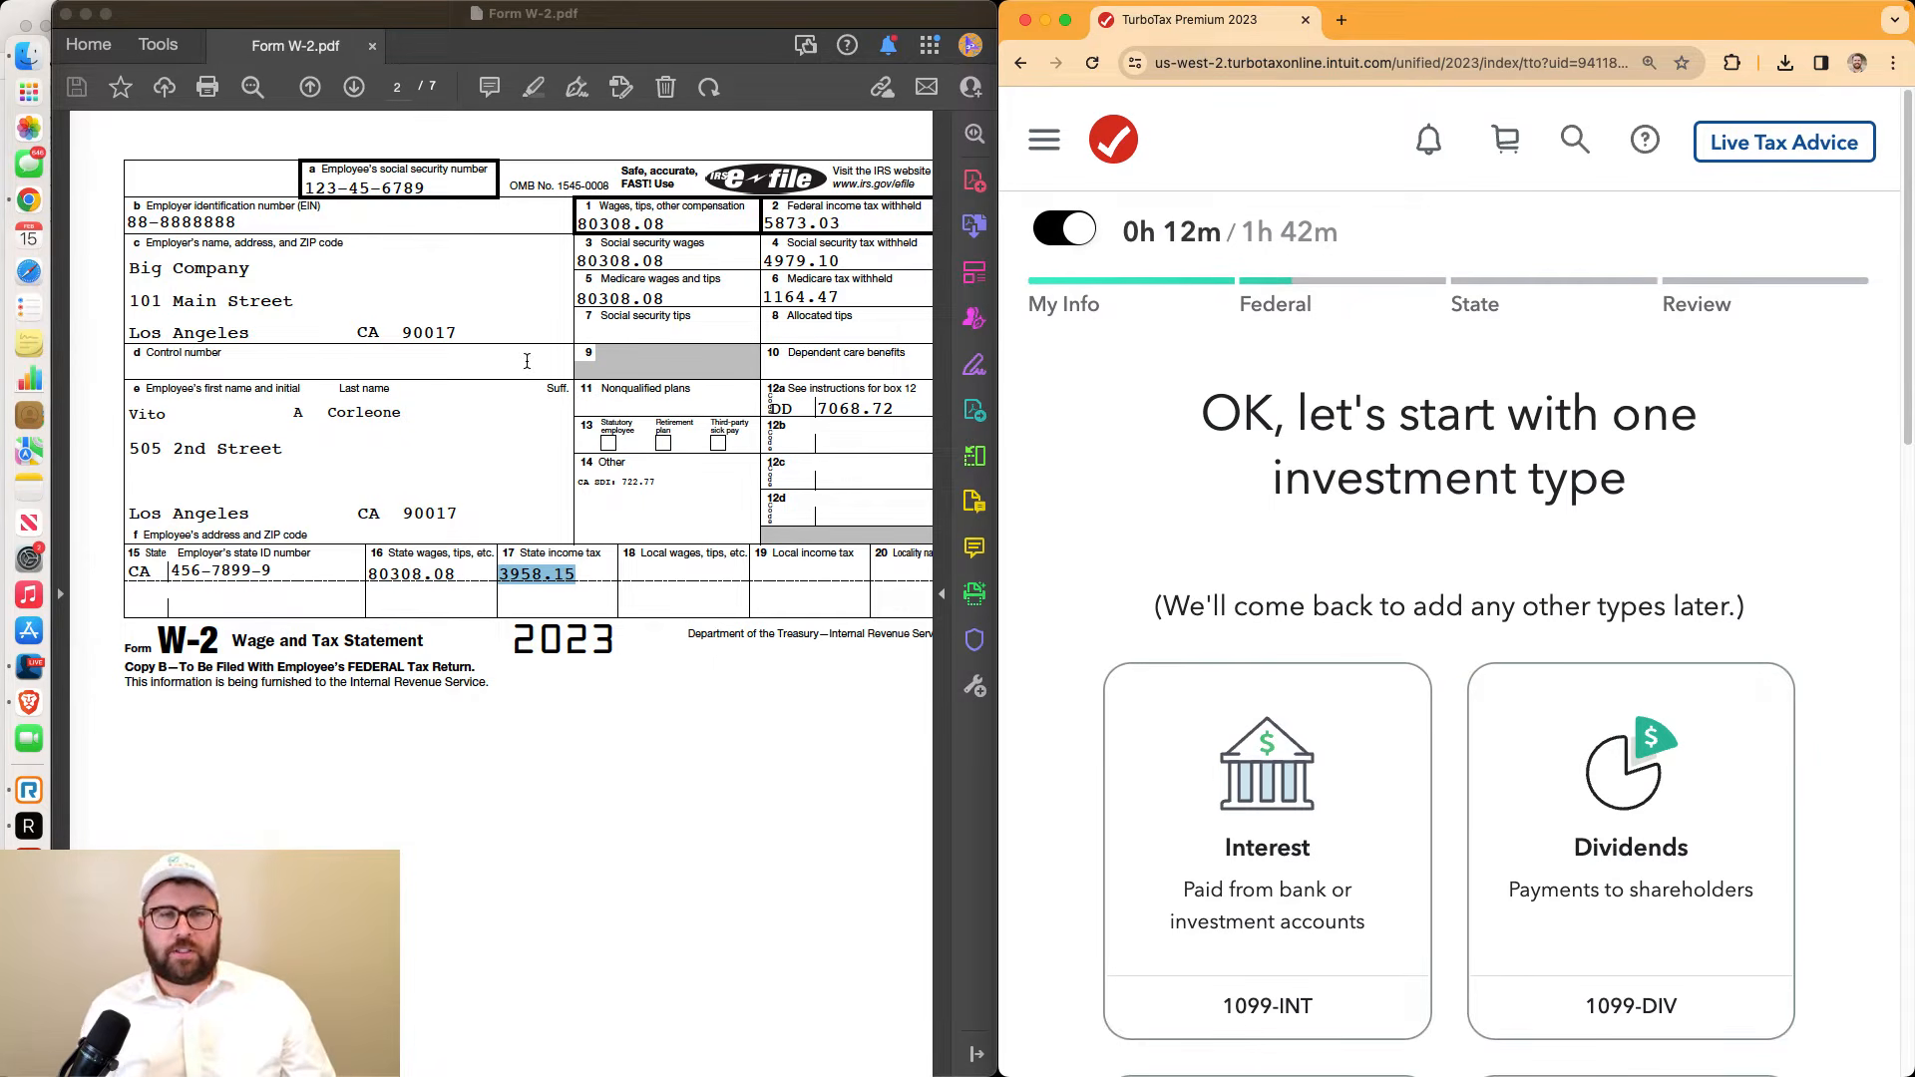
Open Stocks_M1 Finance Account #1.pdf in Acrobat, showing the Apex Clearing consolidated 1099 cover page
{"action": "left_click", "coordinate": [29, 56]}
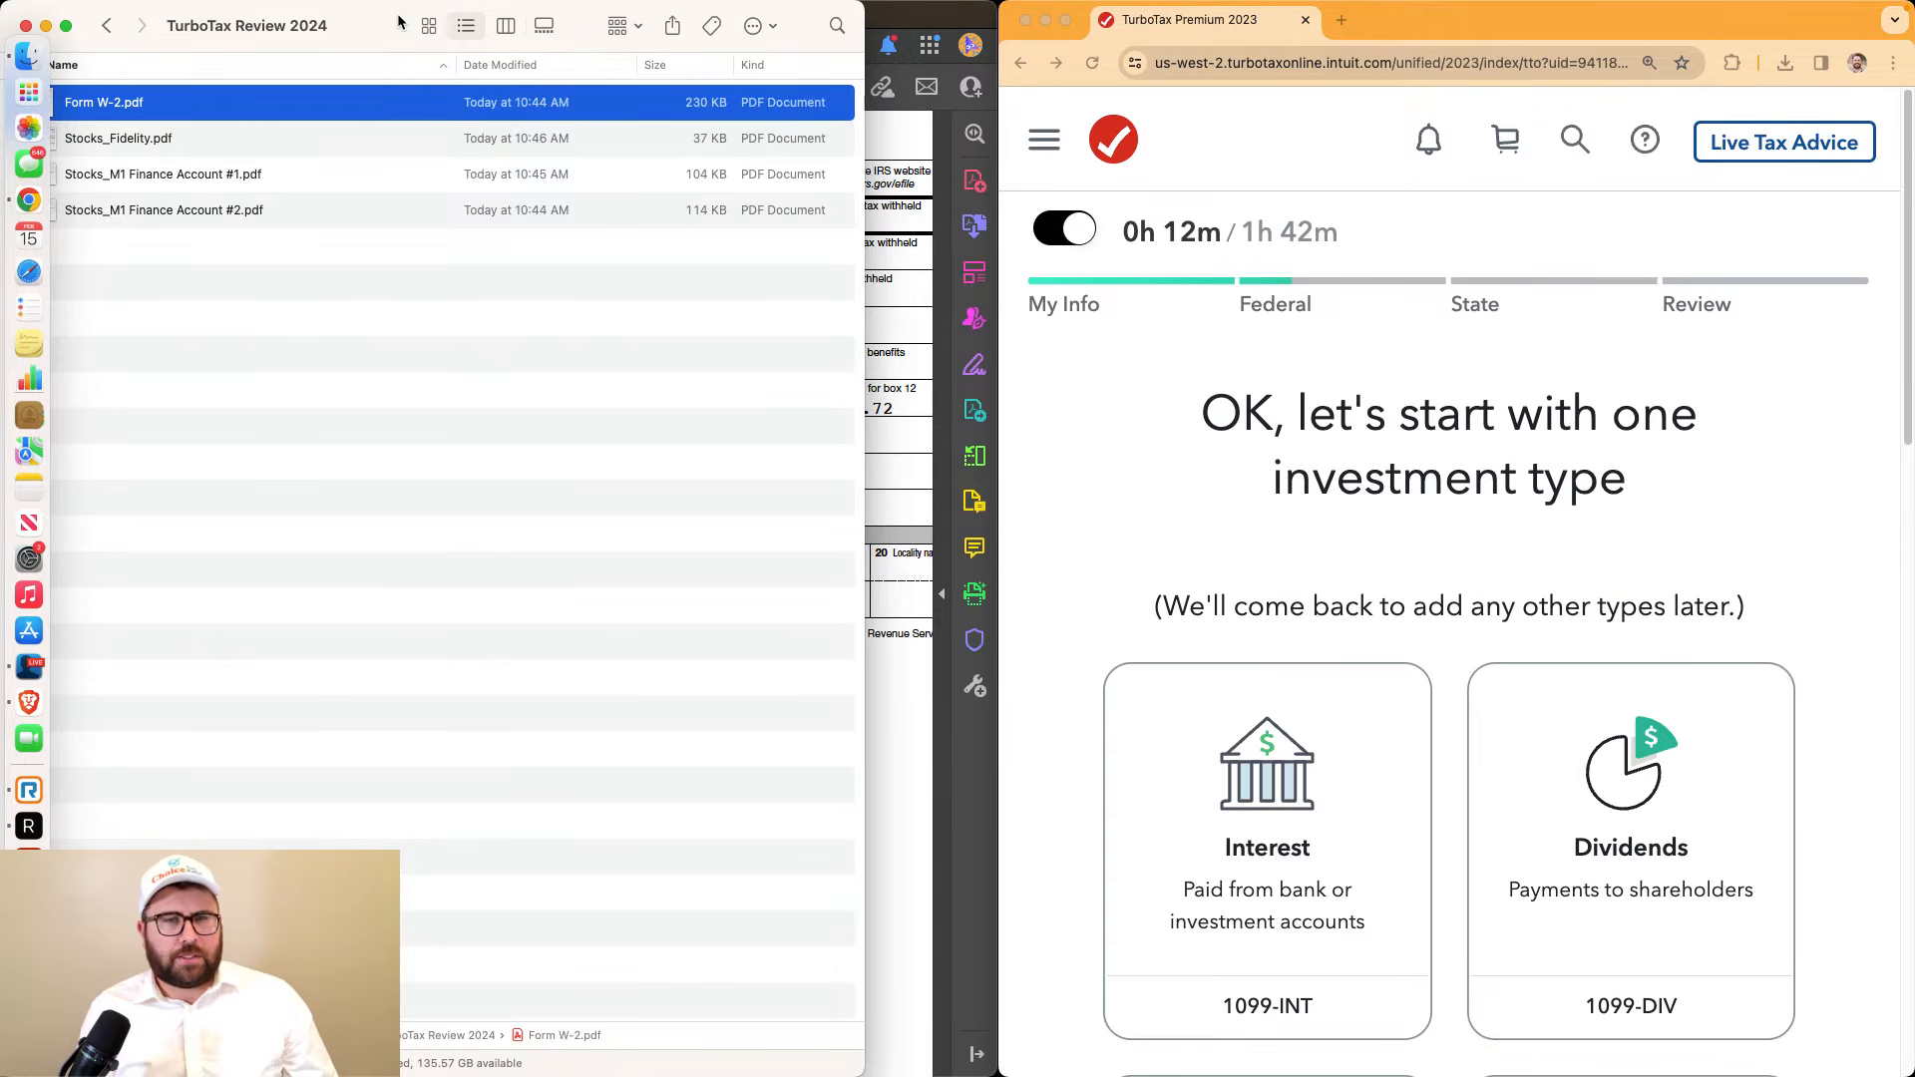
{"action": "left_click_drag", "start_coordinate": [399, 20], "coordinate": [461, 20]}
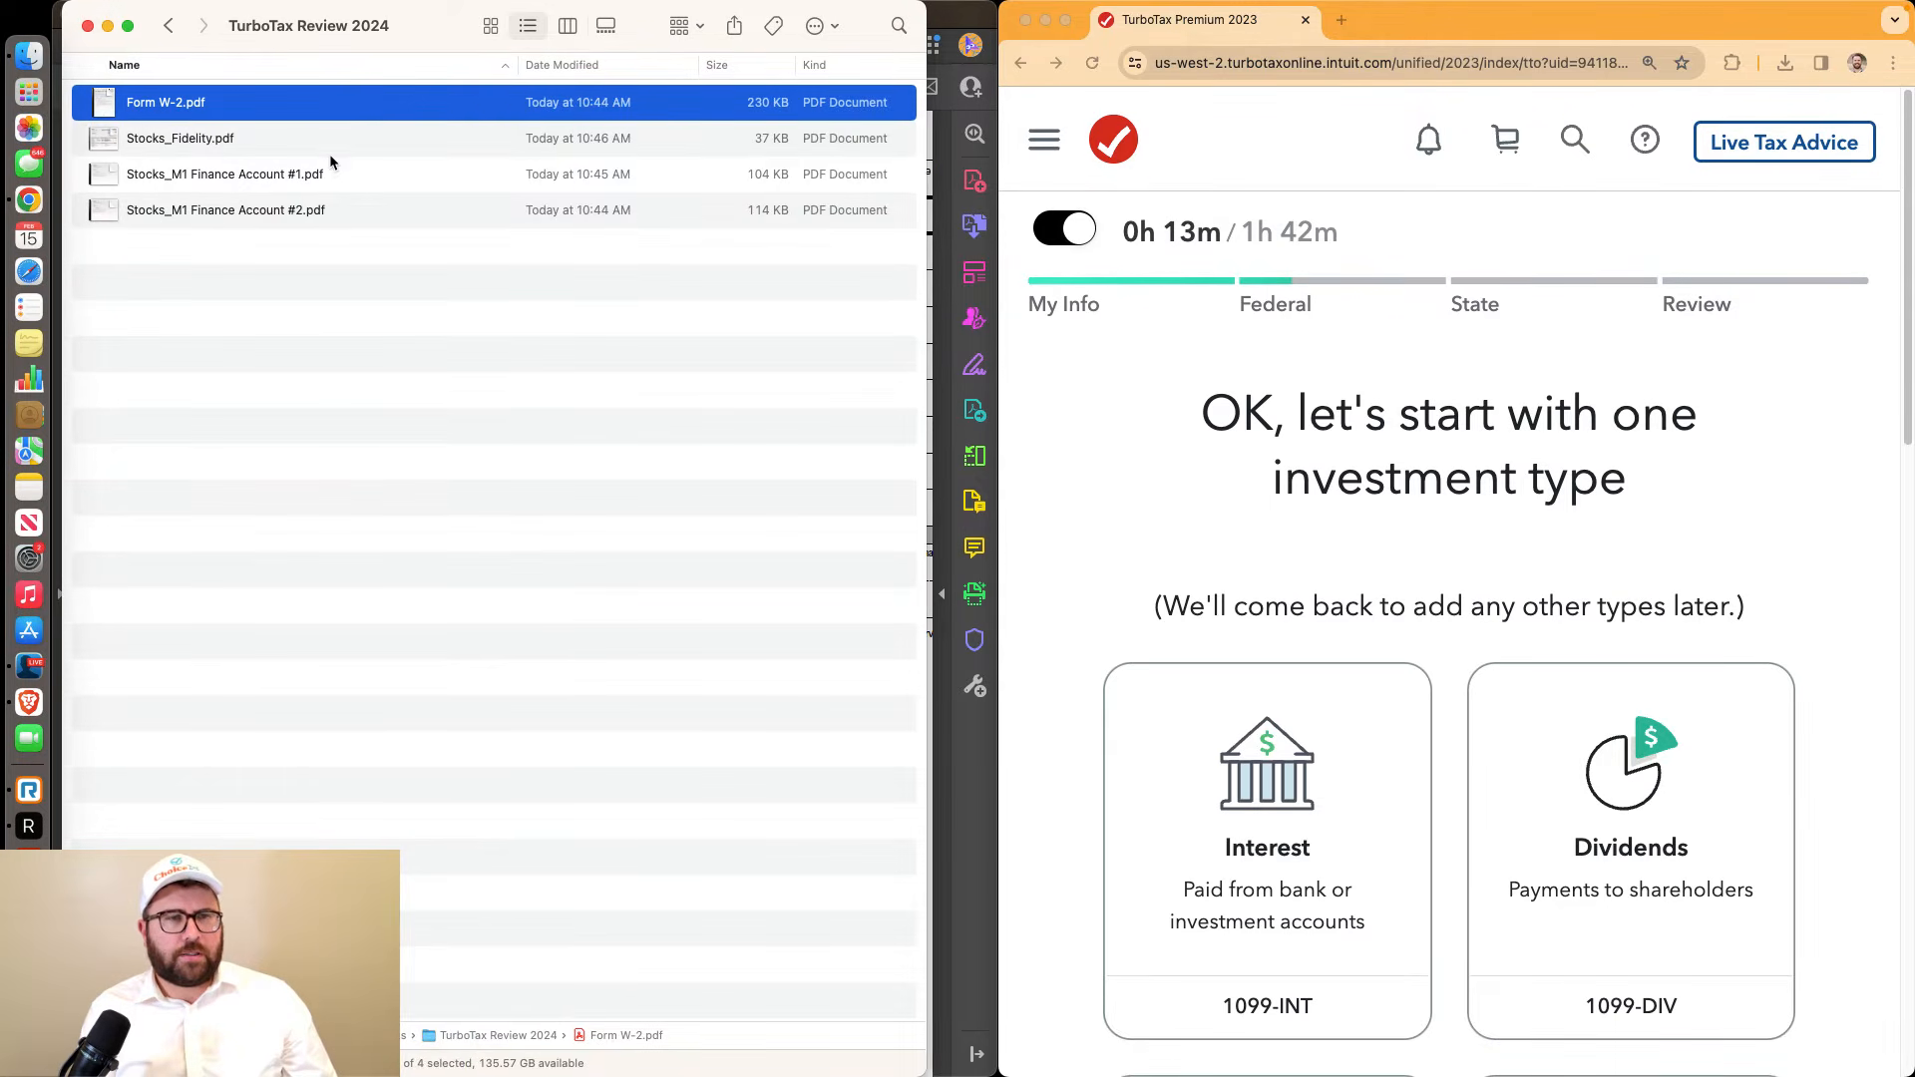
{"action": "left_click", "coordinate": [331, 170]}
{"action": "double_click", "coordinate": [332, 171]}
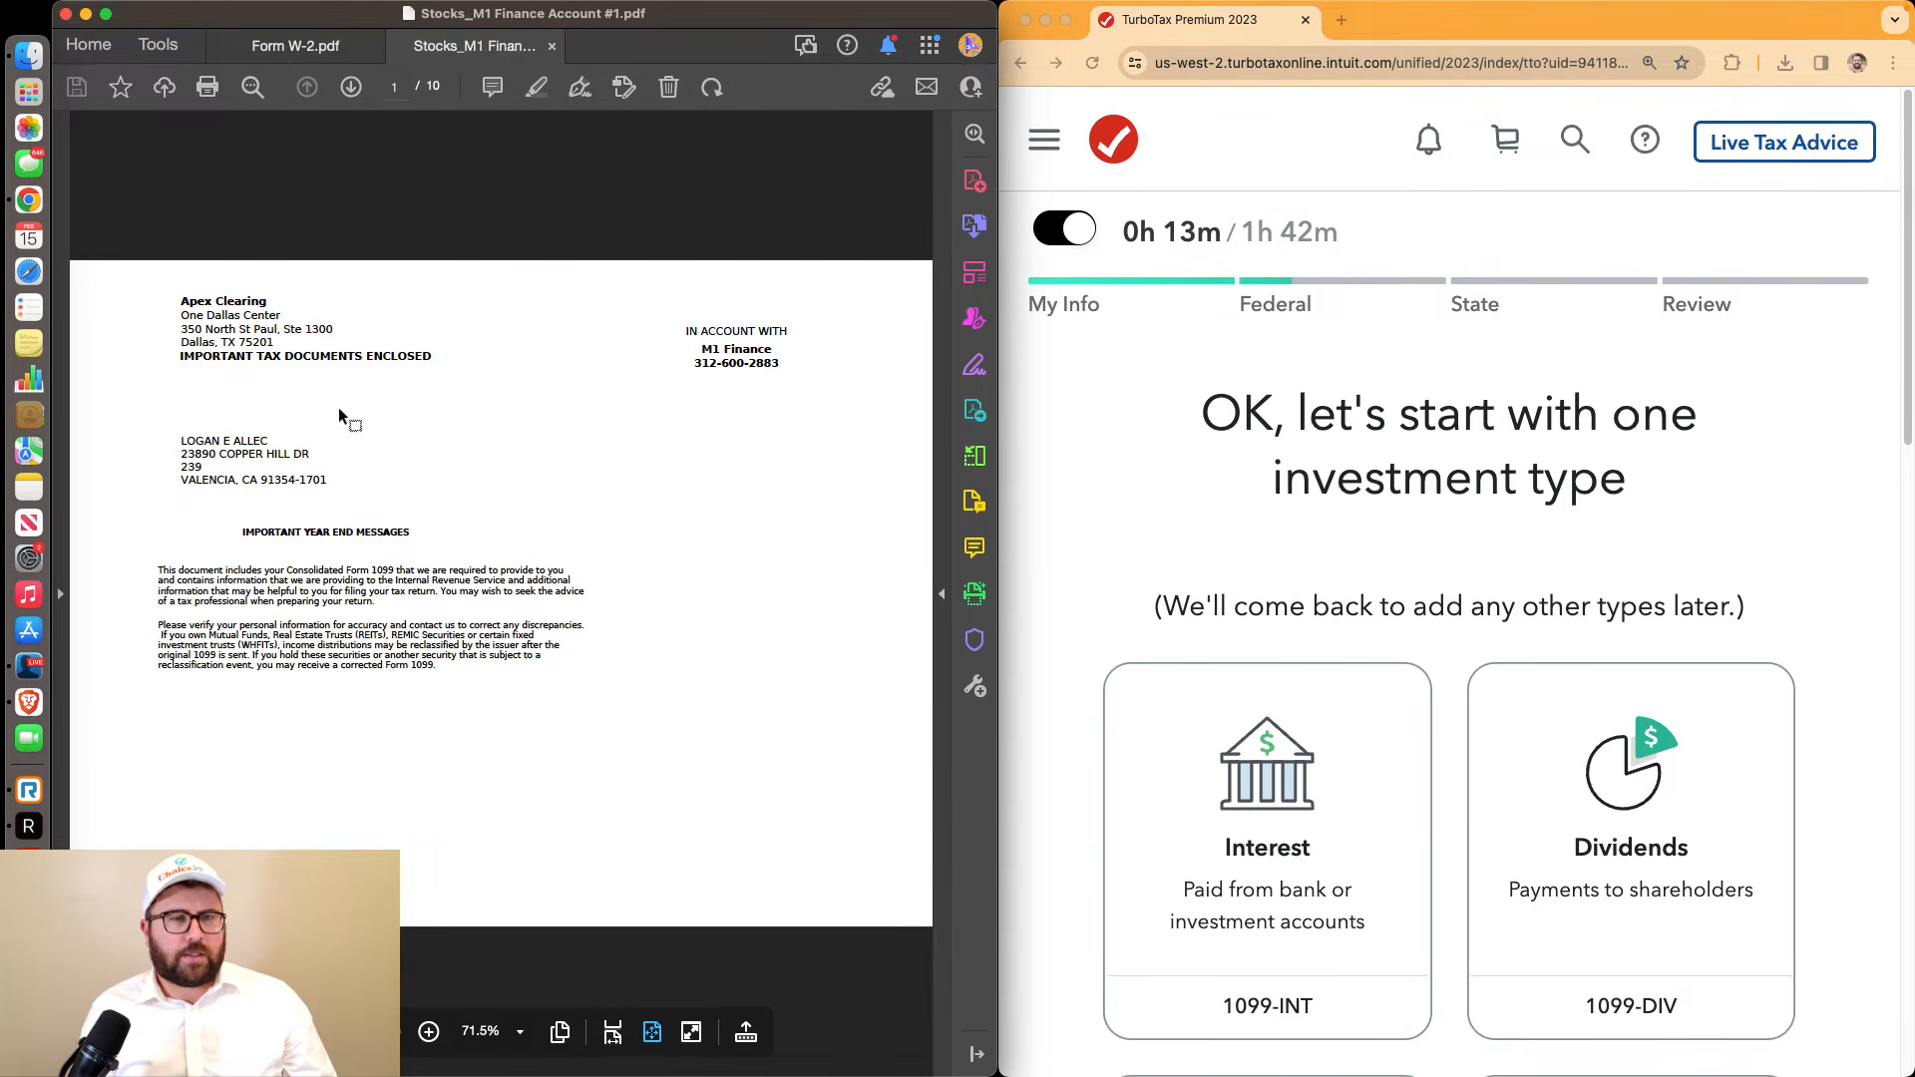
{"action": "left_click_drag", "start_coordinate": [180, 454], "coordinate": [309, 468]}
{"action": "left_click_drag", "start_coordinate": [187, 465], "coordinate": [263, 481]}
{"action": "left_click", "coordinate": [237, 457]}
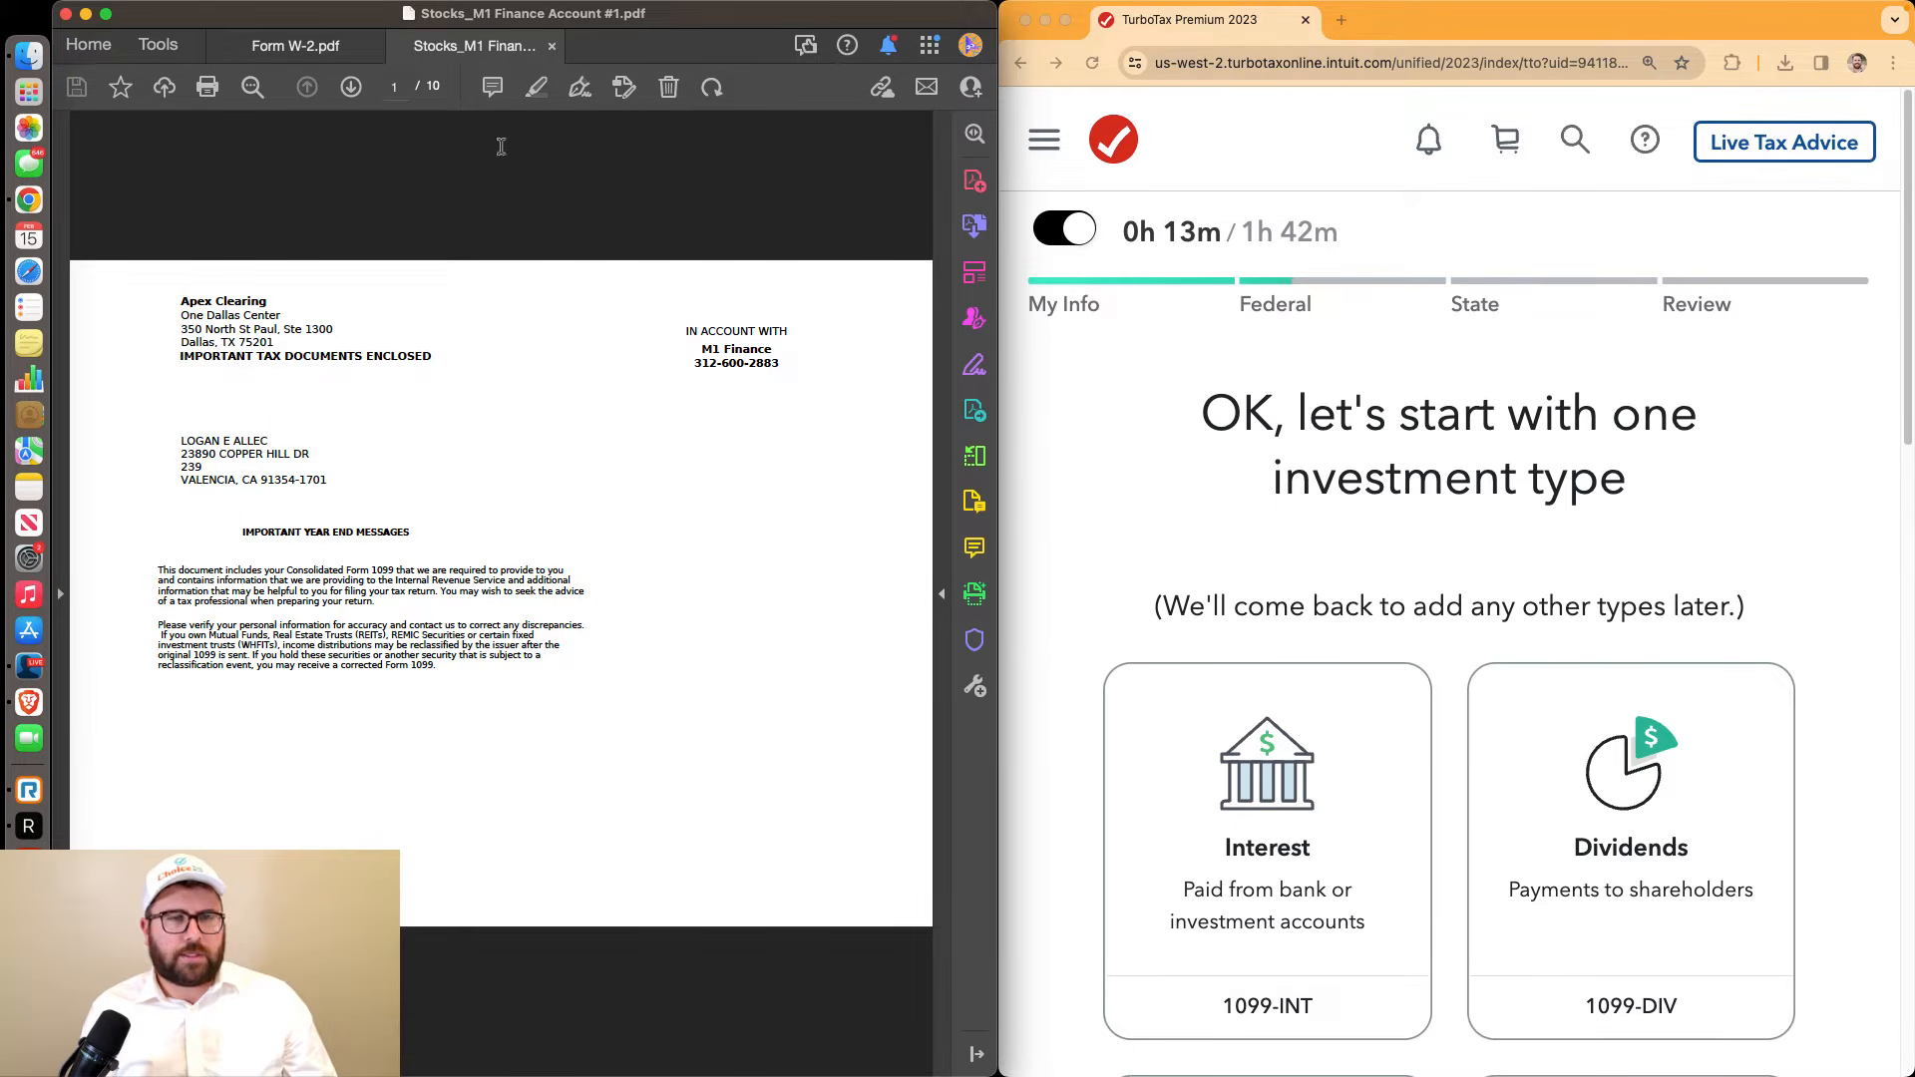
Page forward through the Account #1 statement to its later pages
{"action": "left_click", "coordinate": [355, 89]}
{"action": "left_click", "coordinate": [354, 92]}
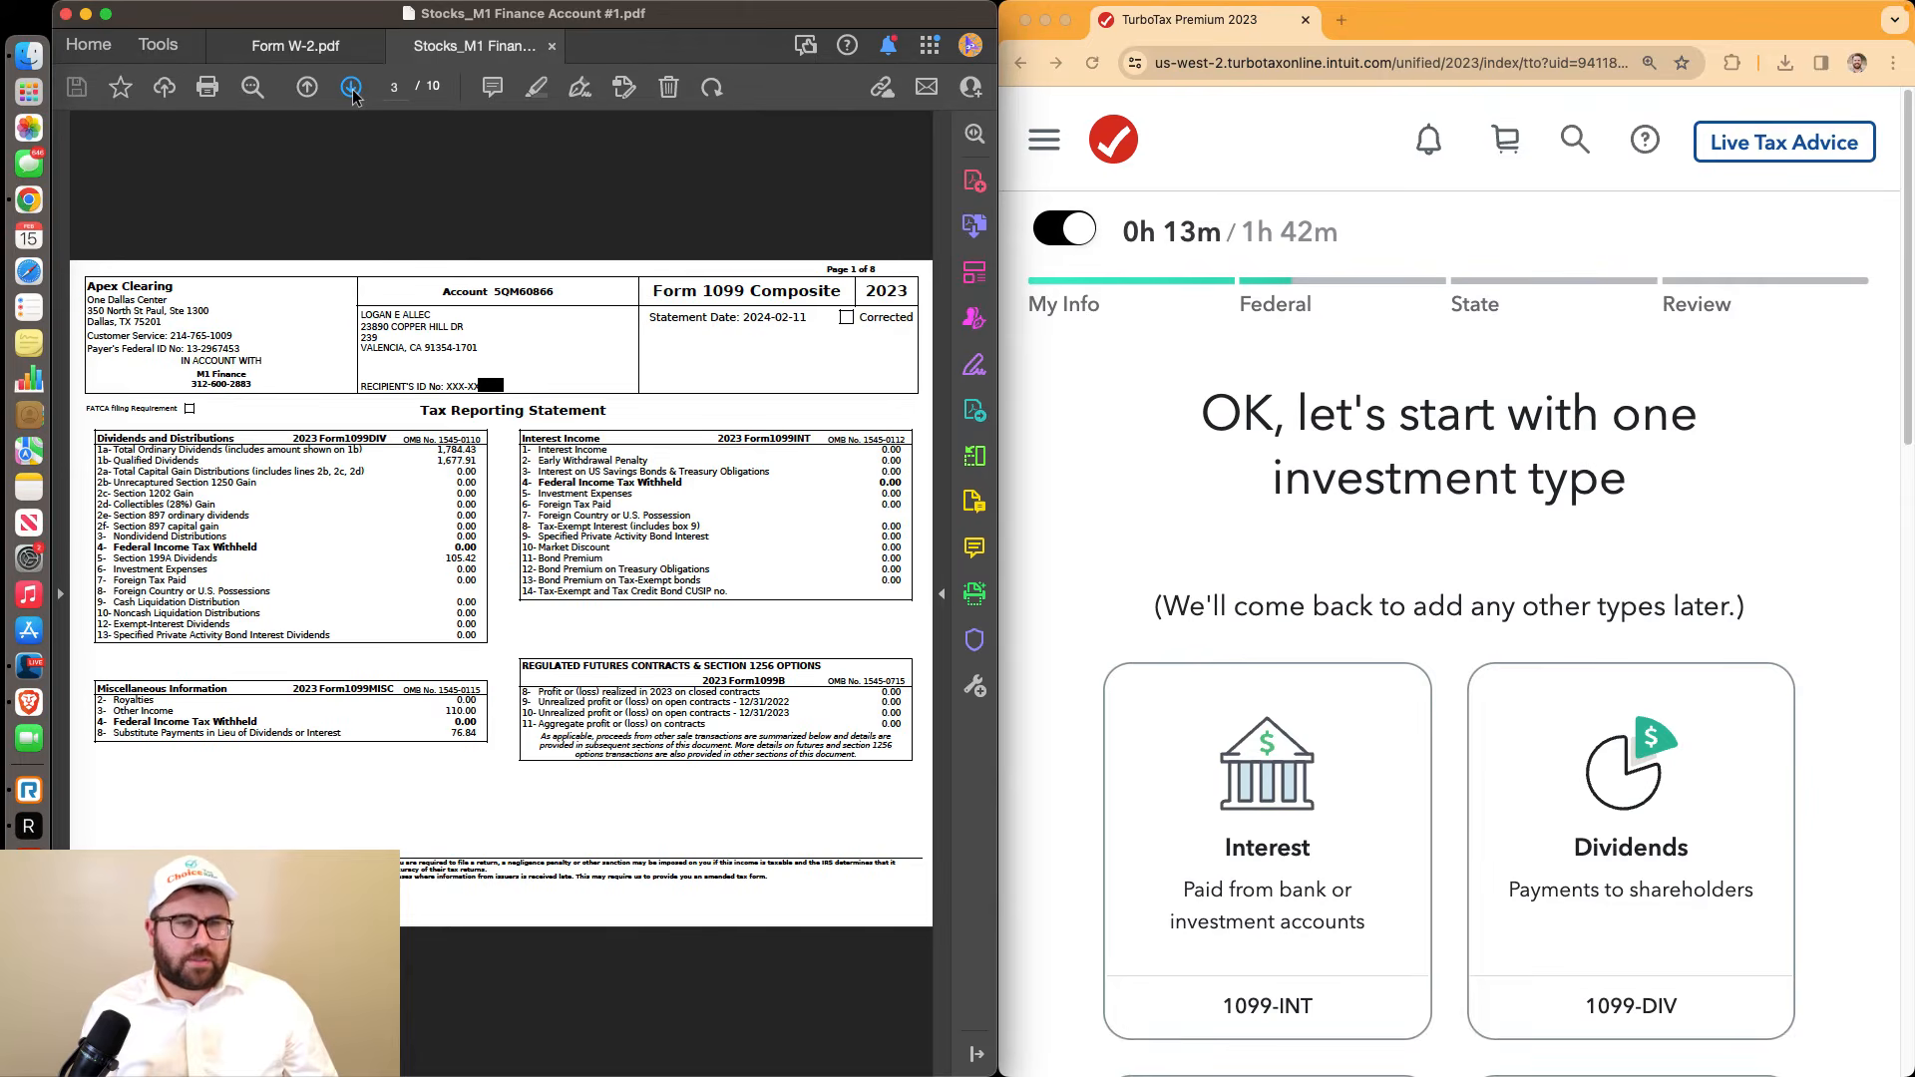
{"action": "left_click", "coordinate": [354, 92]}
{"action": "left_click", "coordinate": [353, 91]}
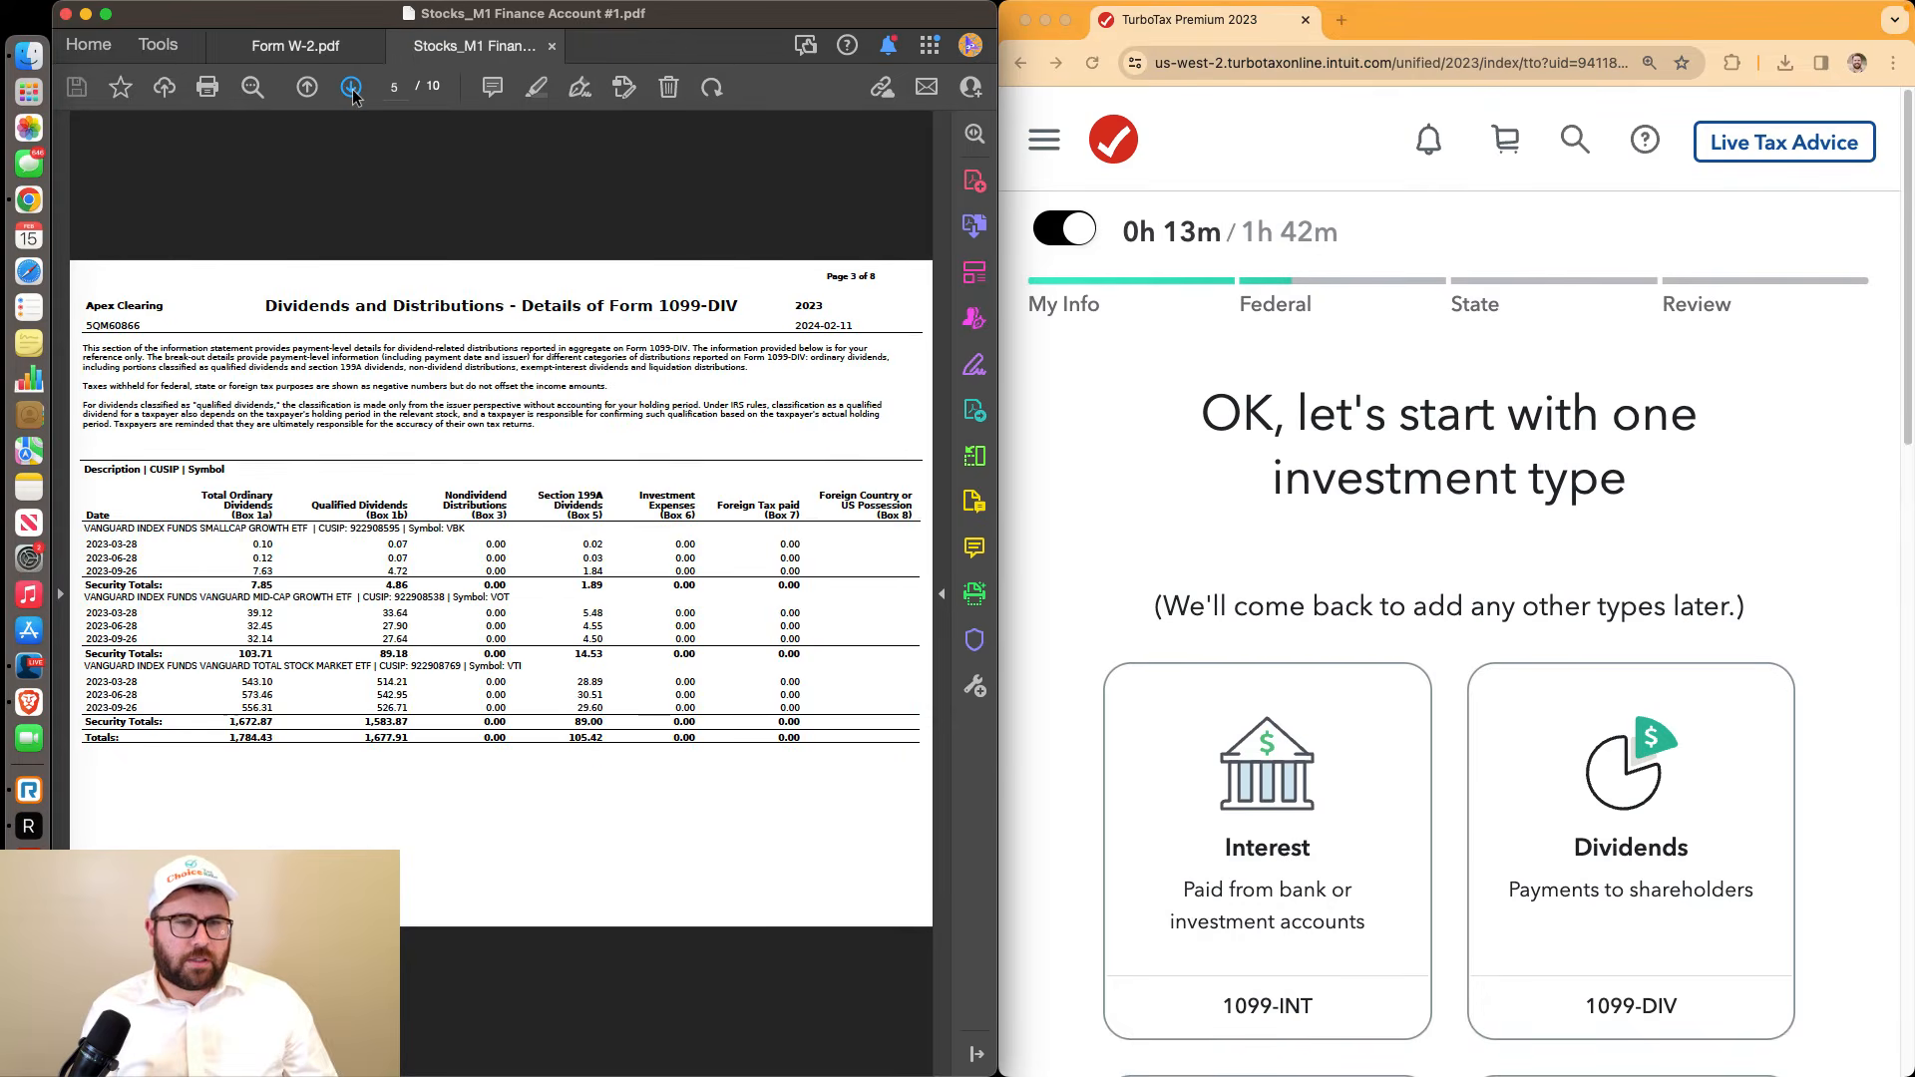
{"action": "left_click", "coordinate": [352, 92]}
{"action": "left_click", "coordinate": [351, 92]}
{"action": "left_click", "coordinate": [351, 91]}
Open Stocks_M1 Finance Account #2.pdf and go to its Form 1099 Composite page
{"action": "left_click", "coordinate": [28, 55]}
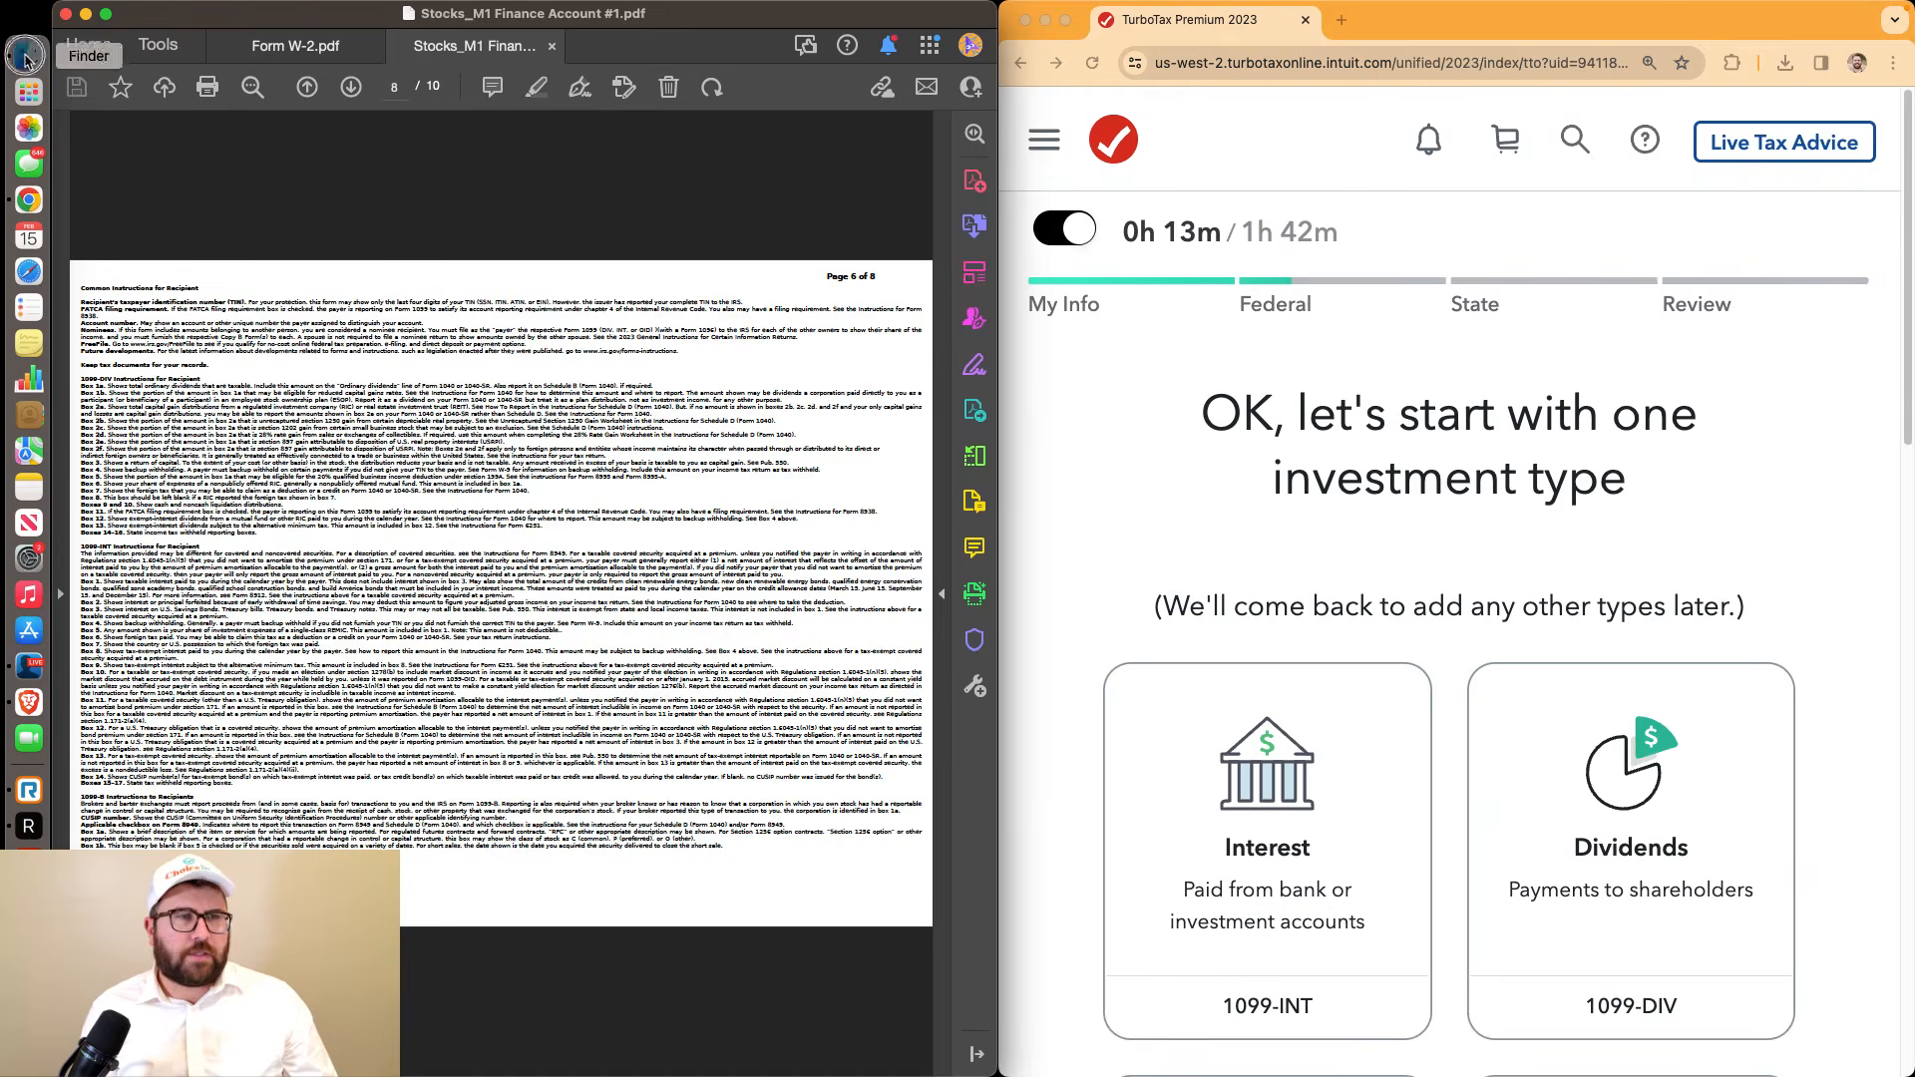
{"action": "left_click", "coordinate": [206, 211]}
{"action": "double_click", "coordinate": [206, 212]}
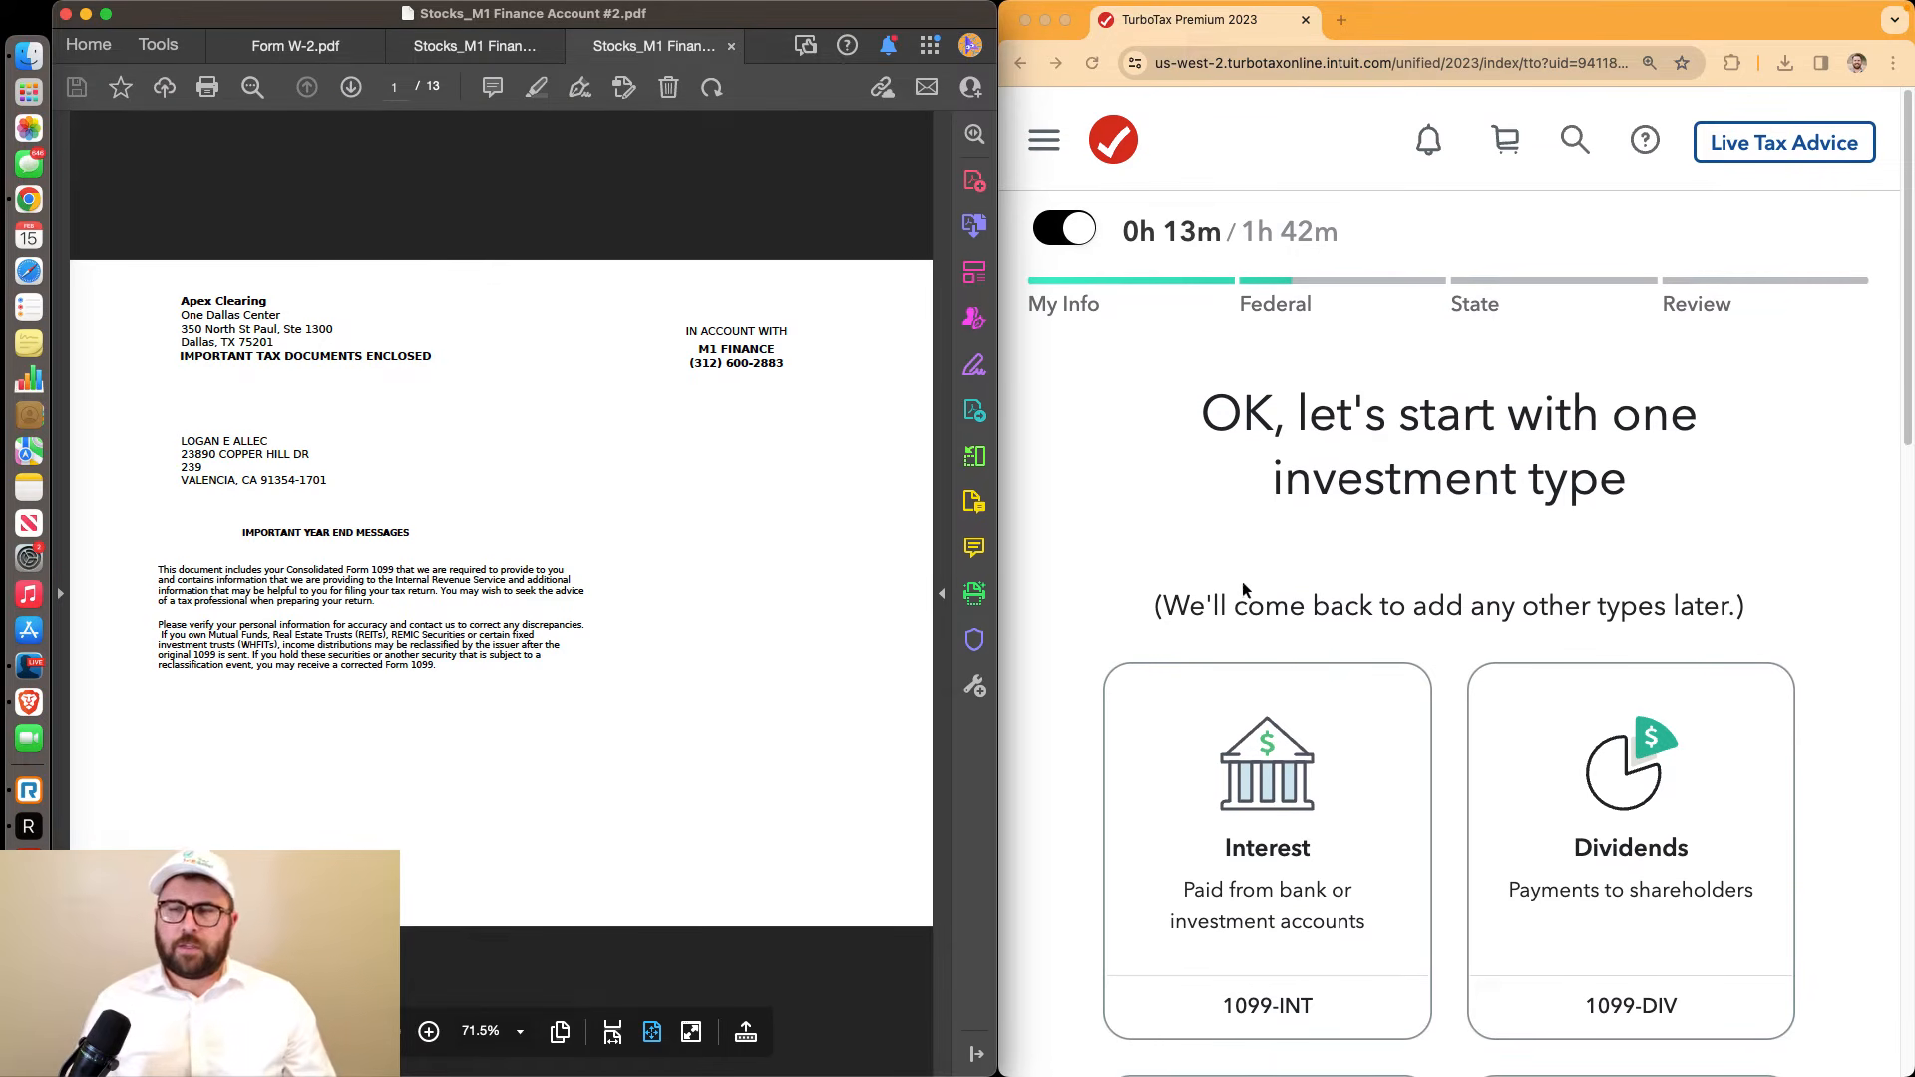
{"action": "scroll", "coordinate": [1284, 579], "scroll_direction": "down", "scroll_amount": 2}
{"action": "scroll", "coordinate": [1310, 573], "scroll_direction": "down", "scroll_amount": 3}
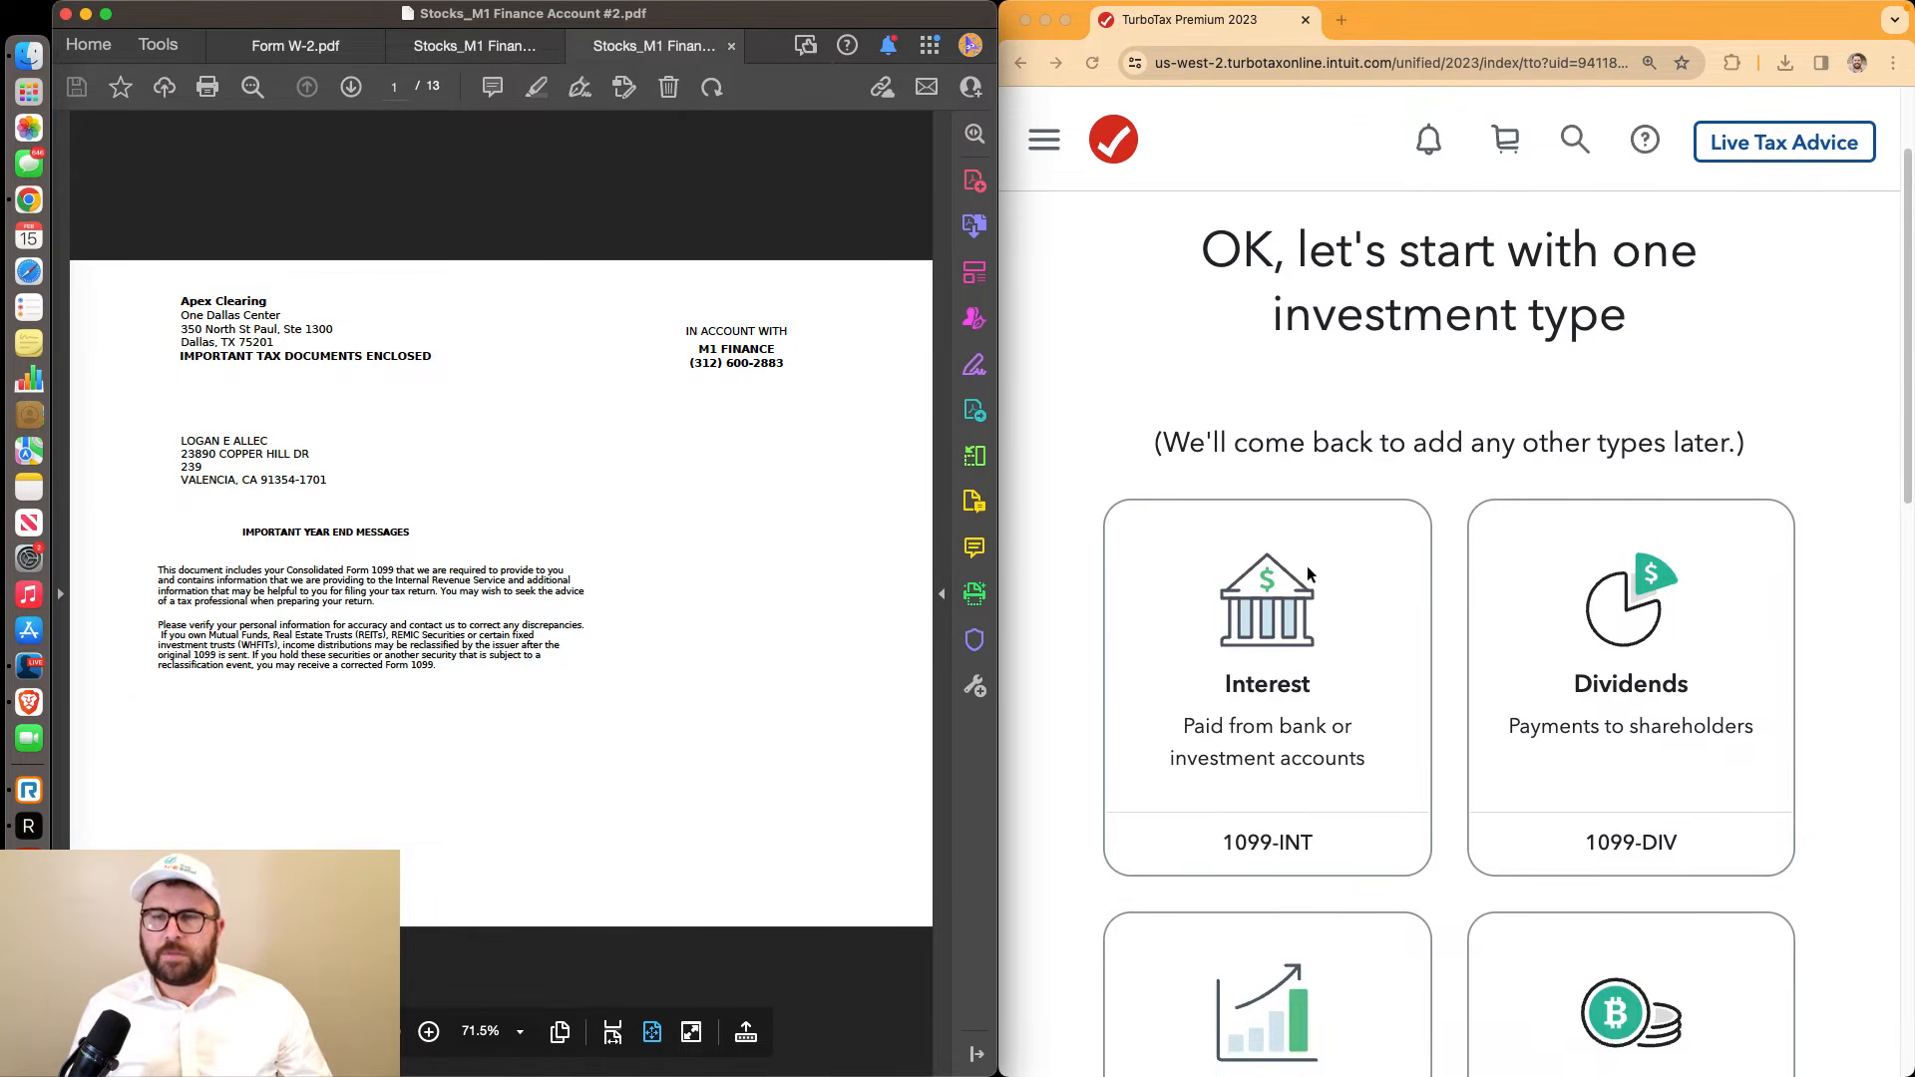
{"action": "scroll", "coordinate": [1307, 574], "scroll_direction": "up", "scroll_amount": 1}
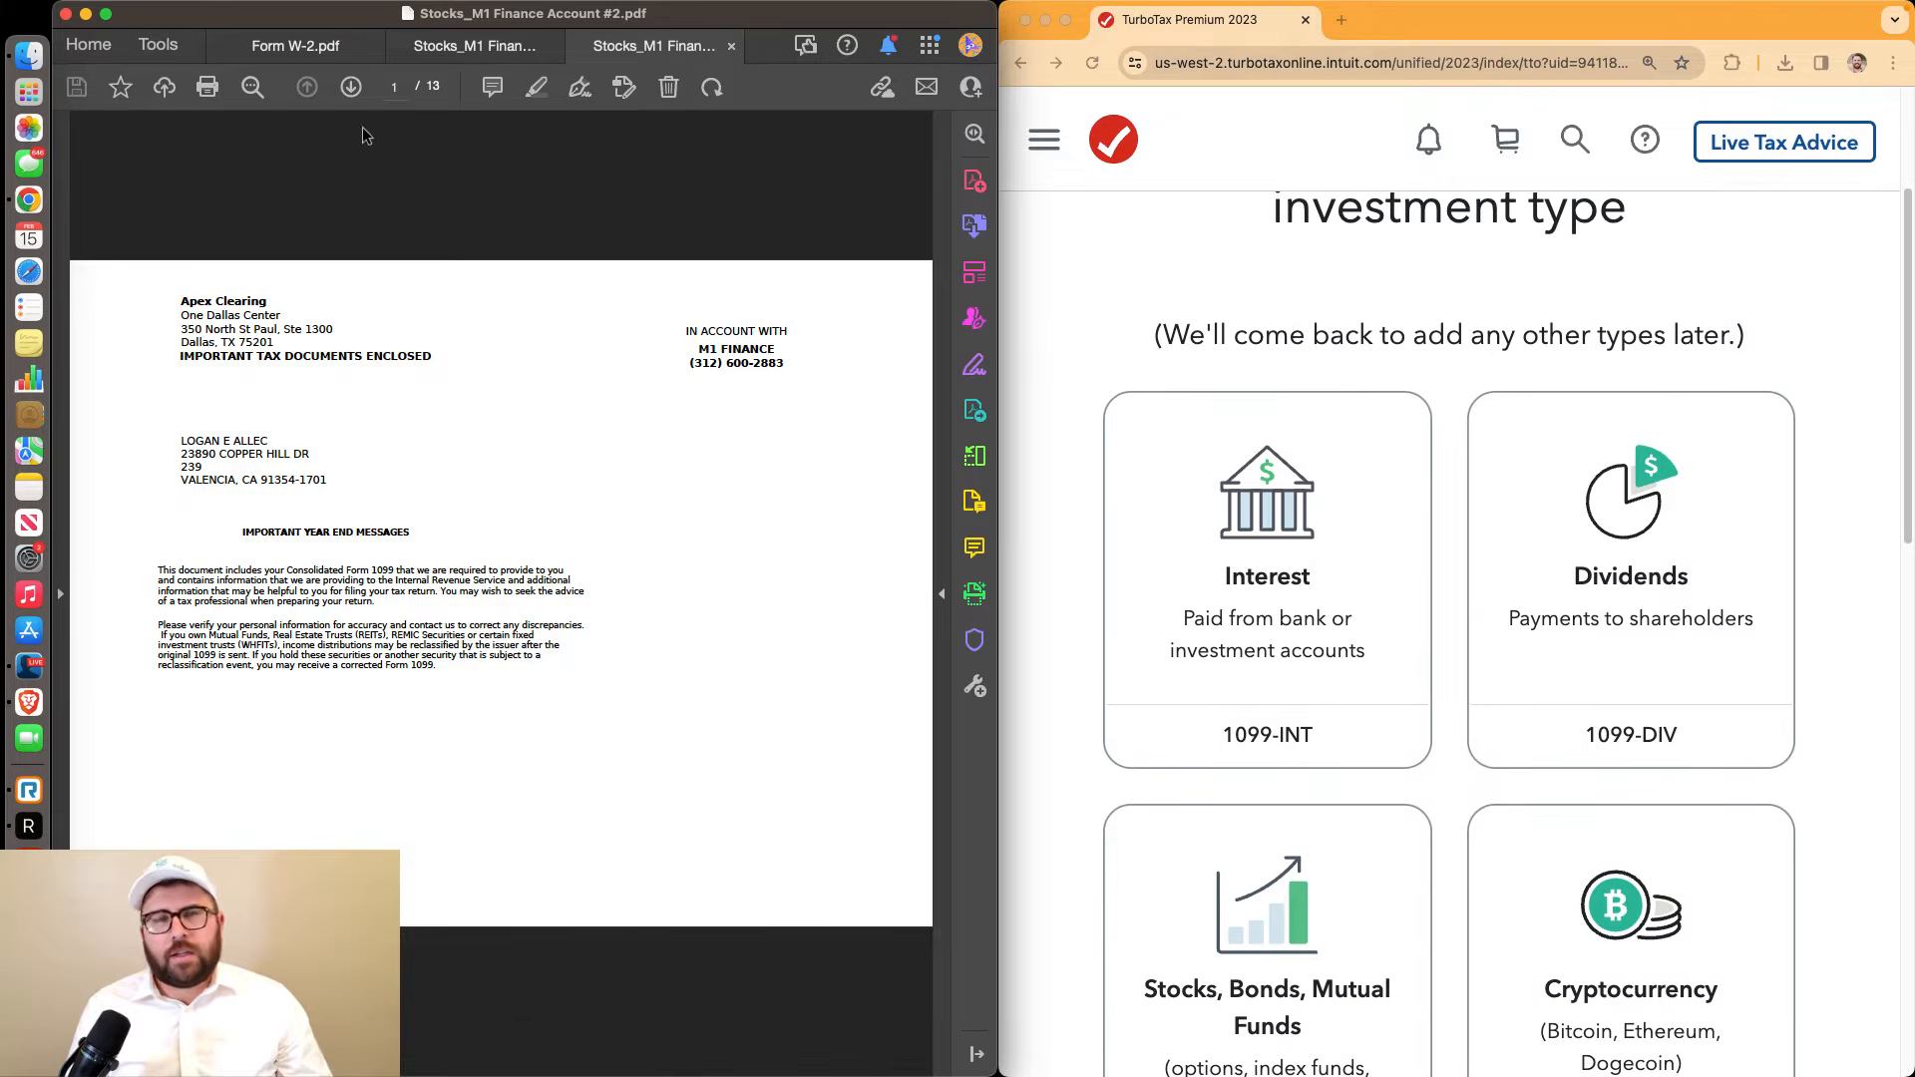
{"action": "left_click", "coordinate": [352, 90]}
{"action": "left_click", "coordinate": [352, 89]}
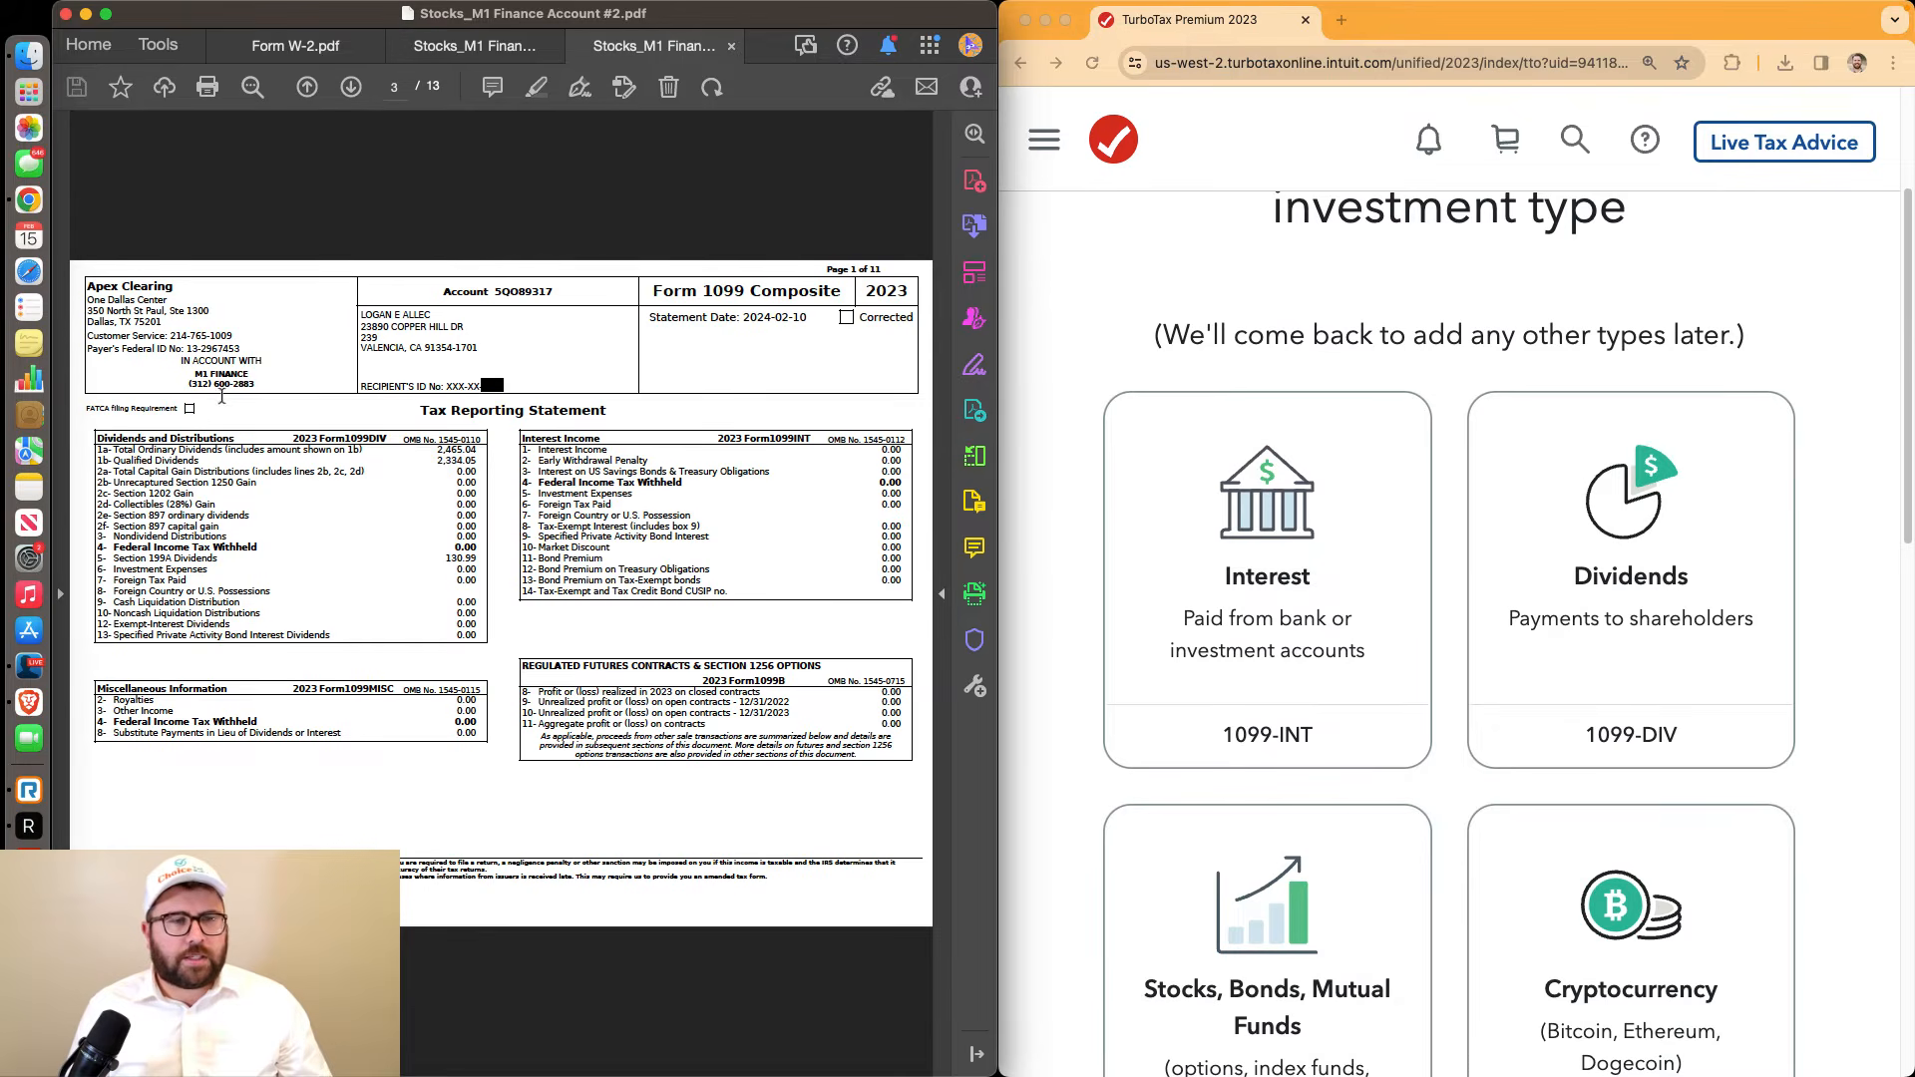
Zoom in on the 1099-DIV box (ordinary 2,465.04, qualified 2,334.05) and choose Dividends in TurboTax
{"action": "left_click_drag", "start_coordinate": [95, 436], "coordinate": [482, 587]}
{"action": "left_click", "coordinate": [414, 492]}
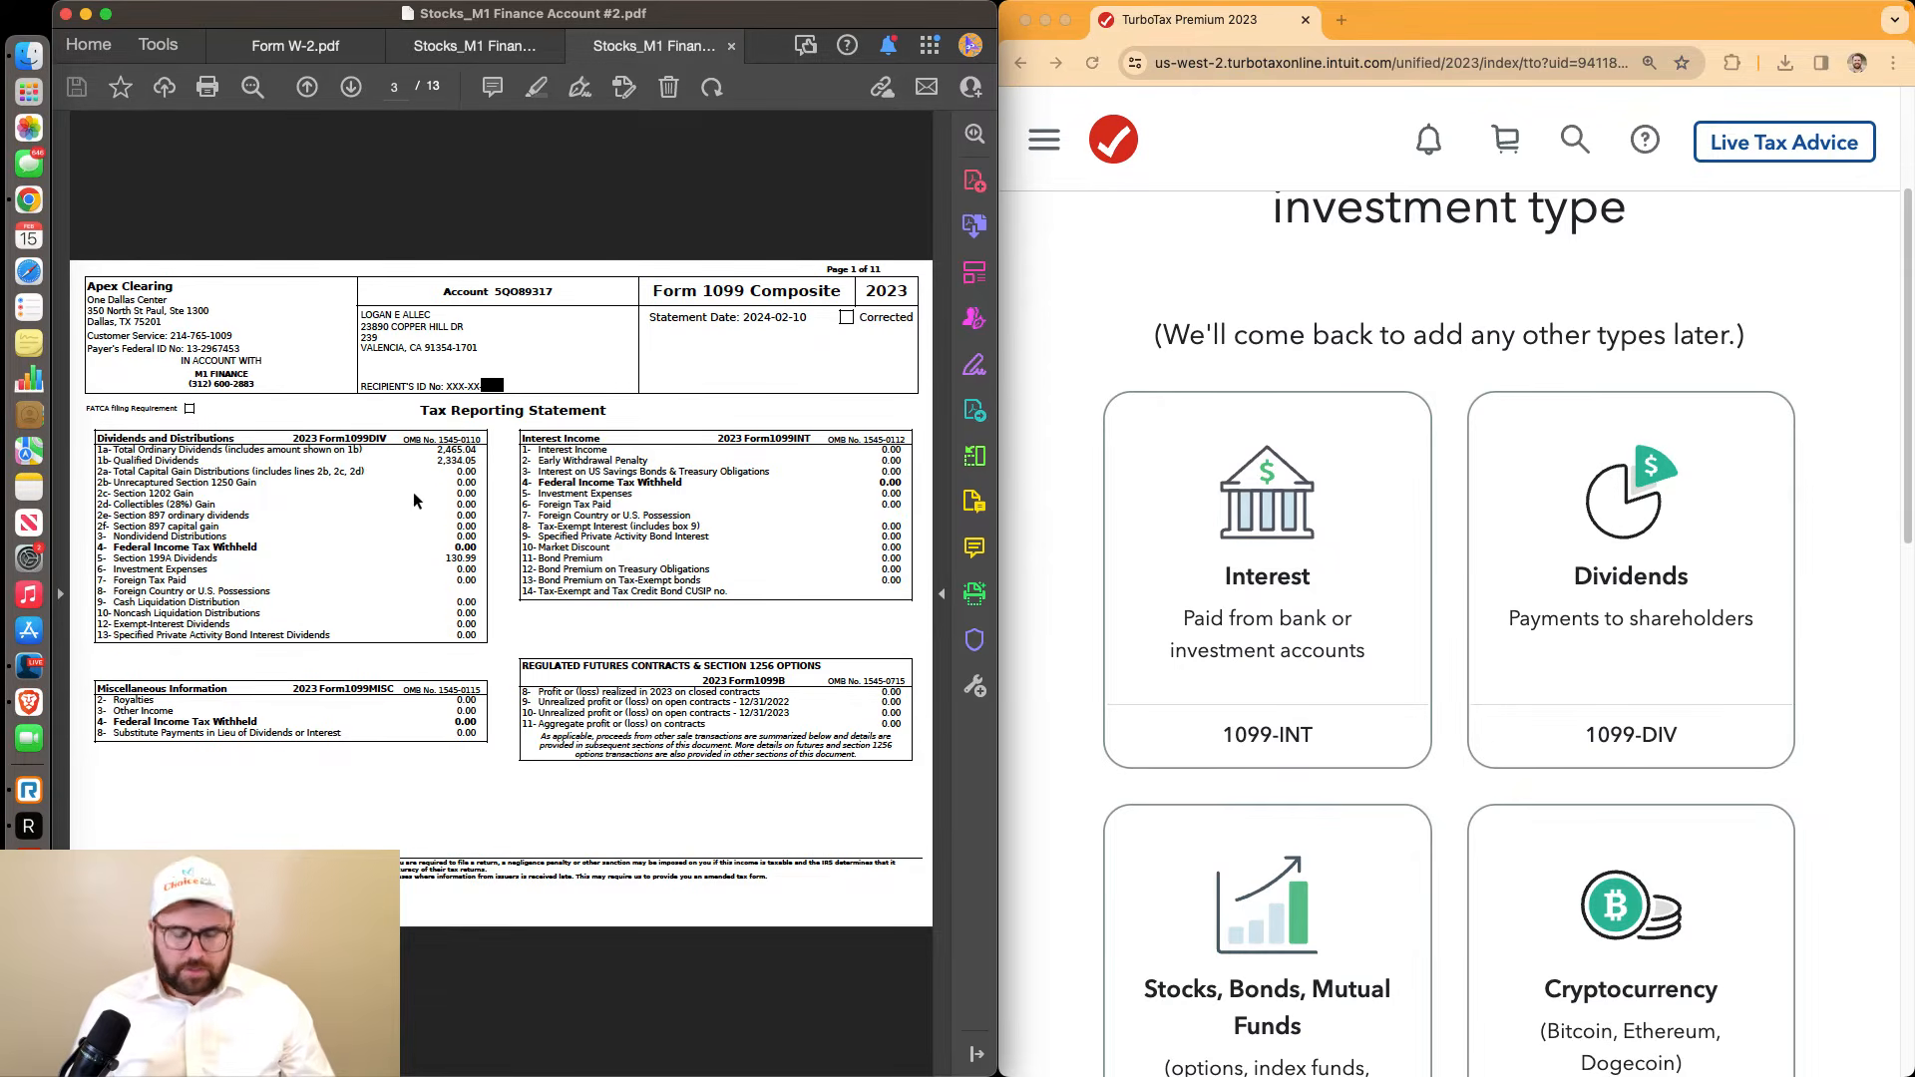
{"action": "key", "text": "super+equal"}
{"action": "key", "text": "super+equal"}
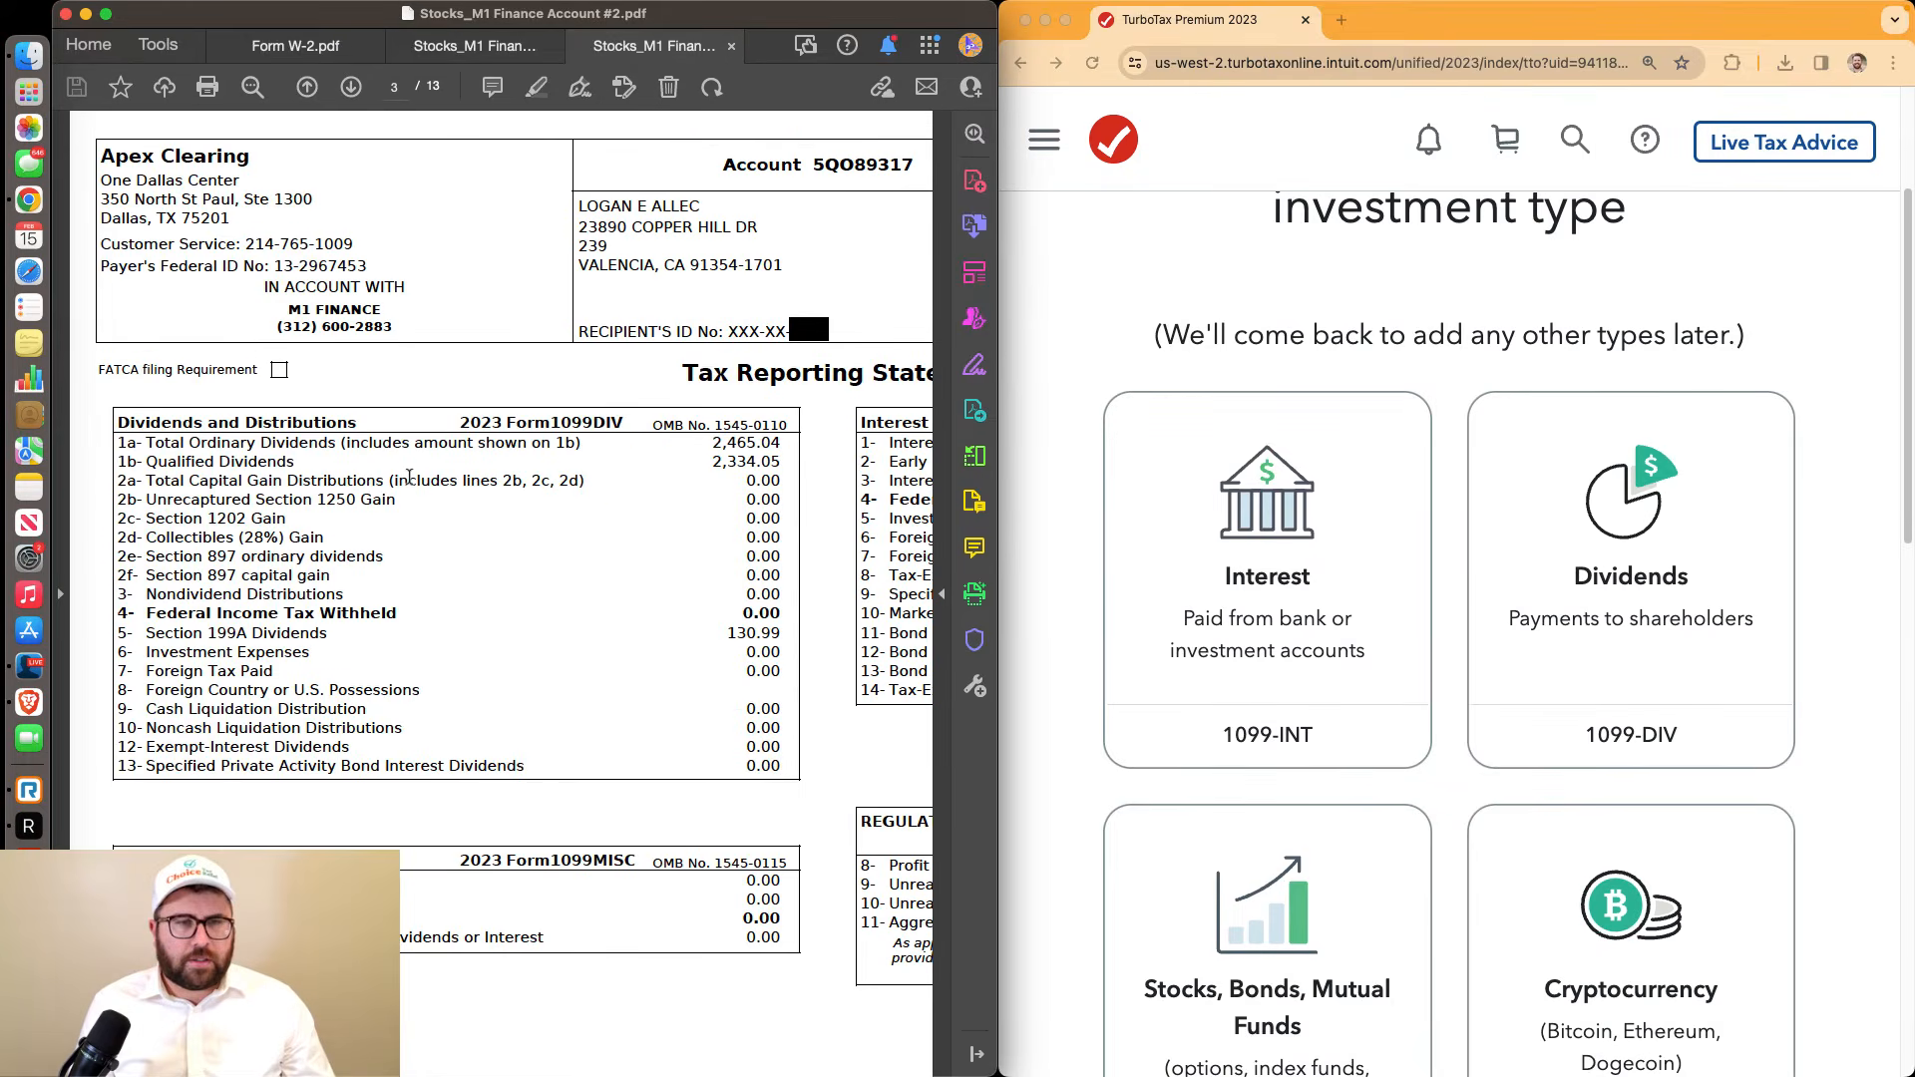
{"action": "key", "text": "super+equal"}
{"action": "scroll", "coordinate": [409, 476], "scroll_direction": "down", "scroll_amount": 2}
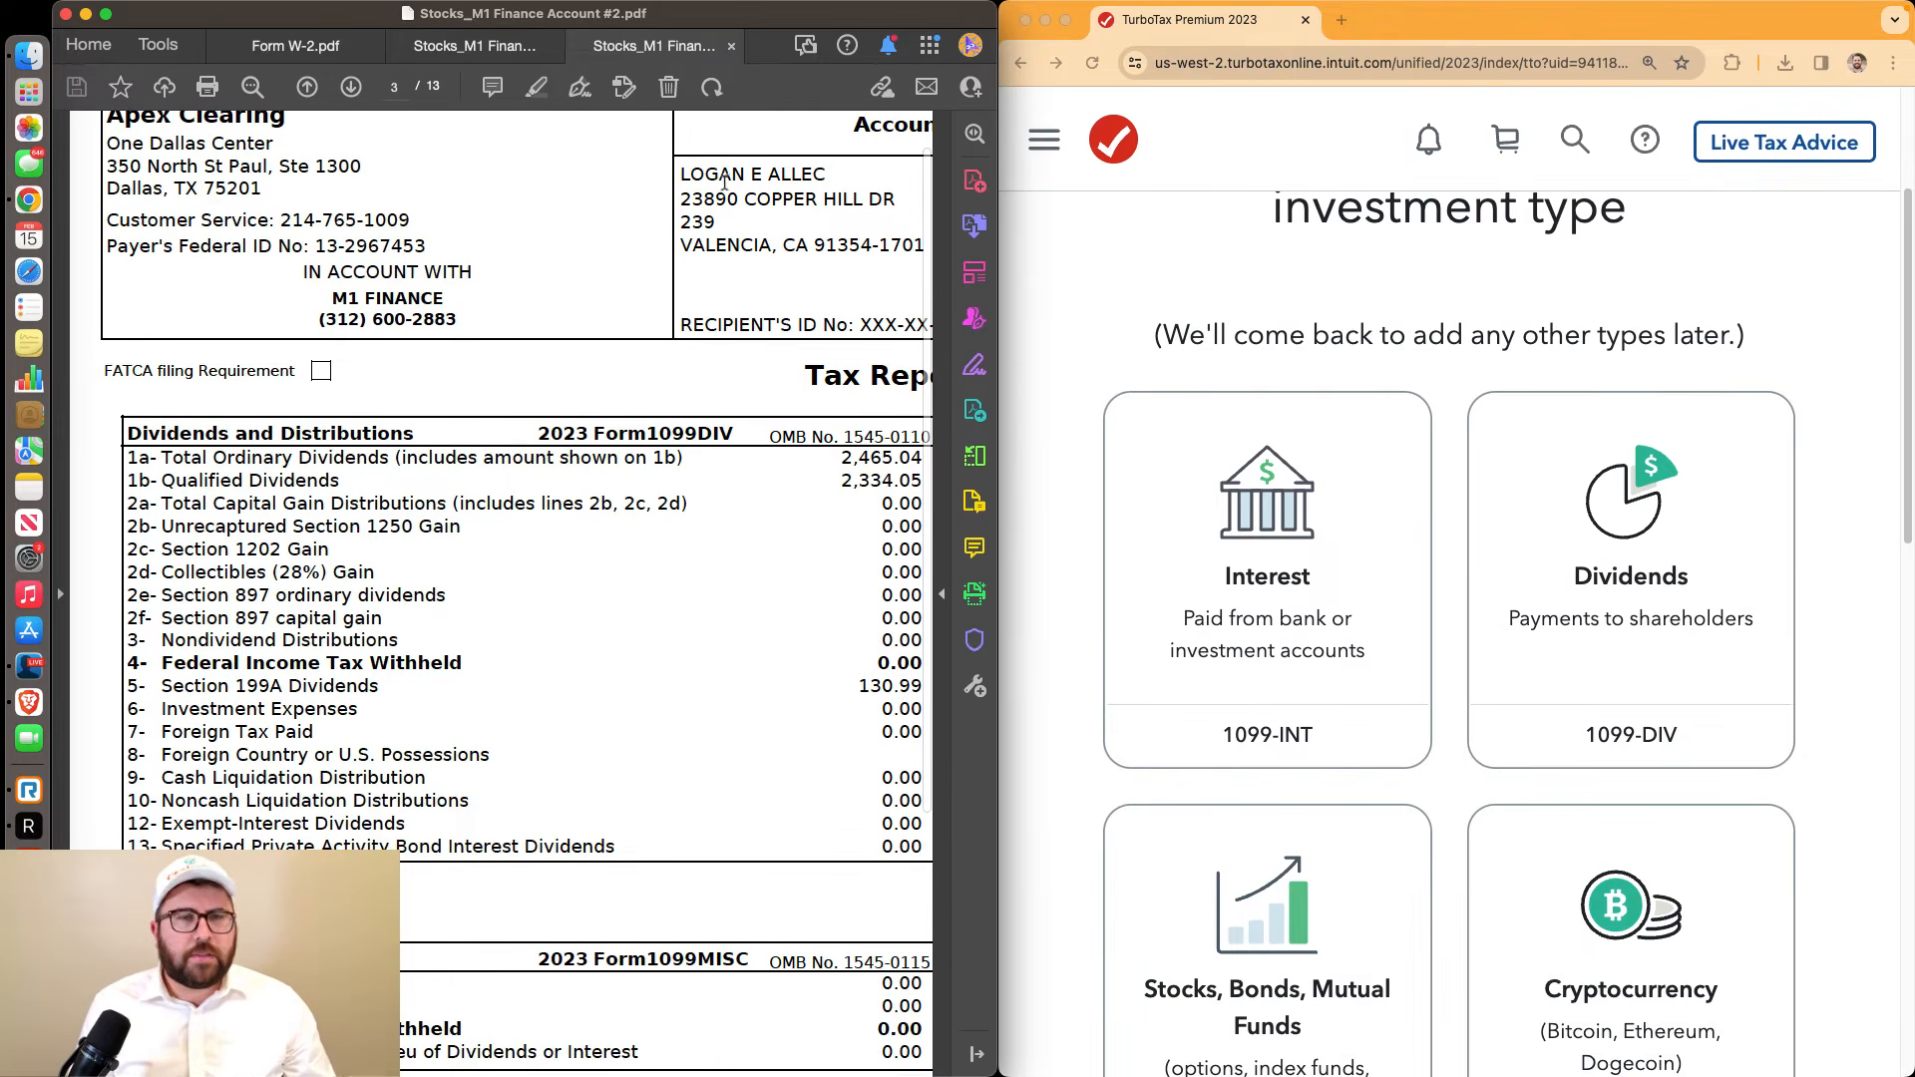
{"action": "scroll", "coordinate": [668, 300], "scroll_direction": "down", "scroll_amount": 1}
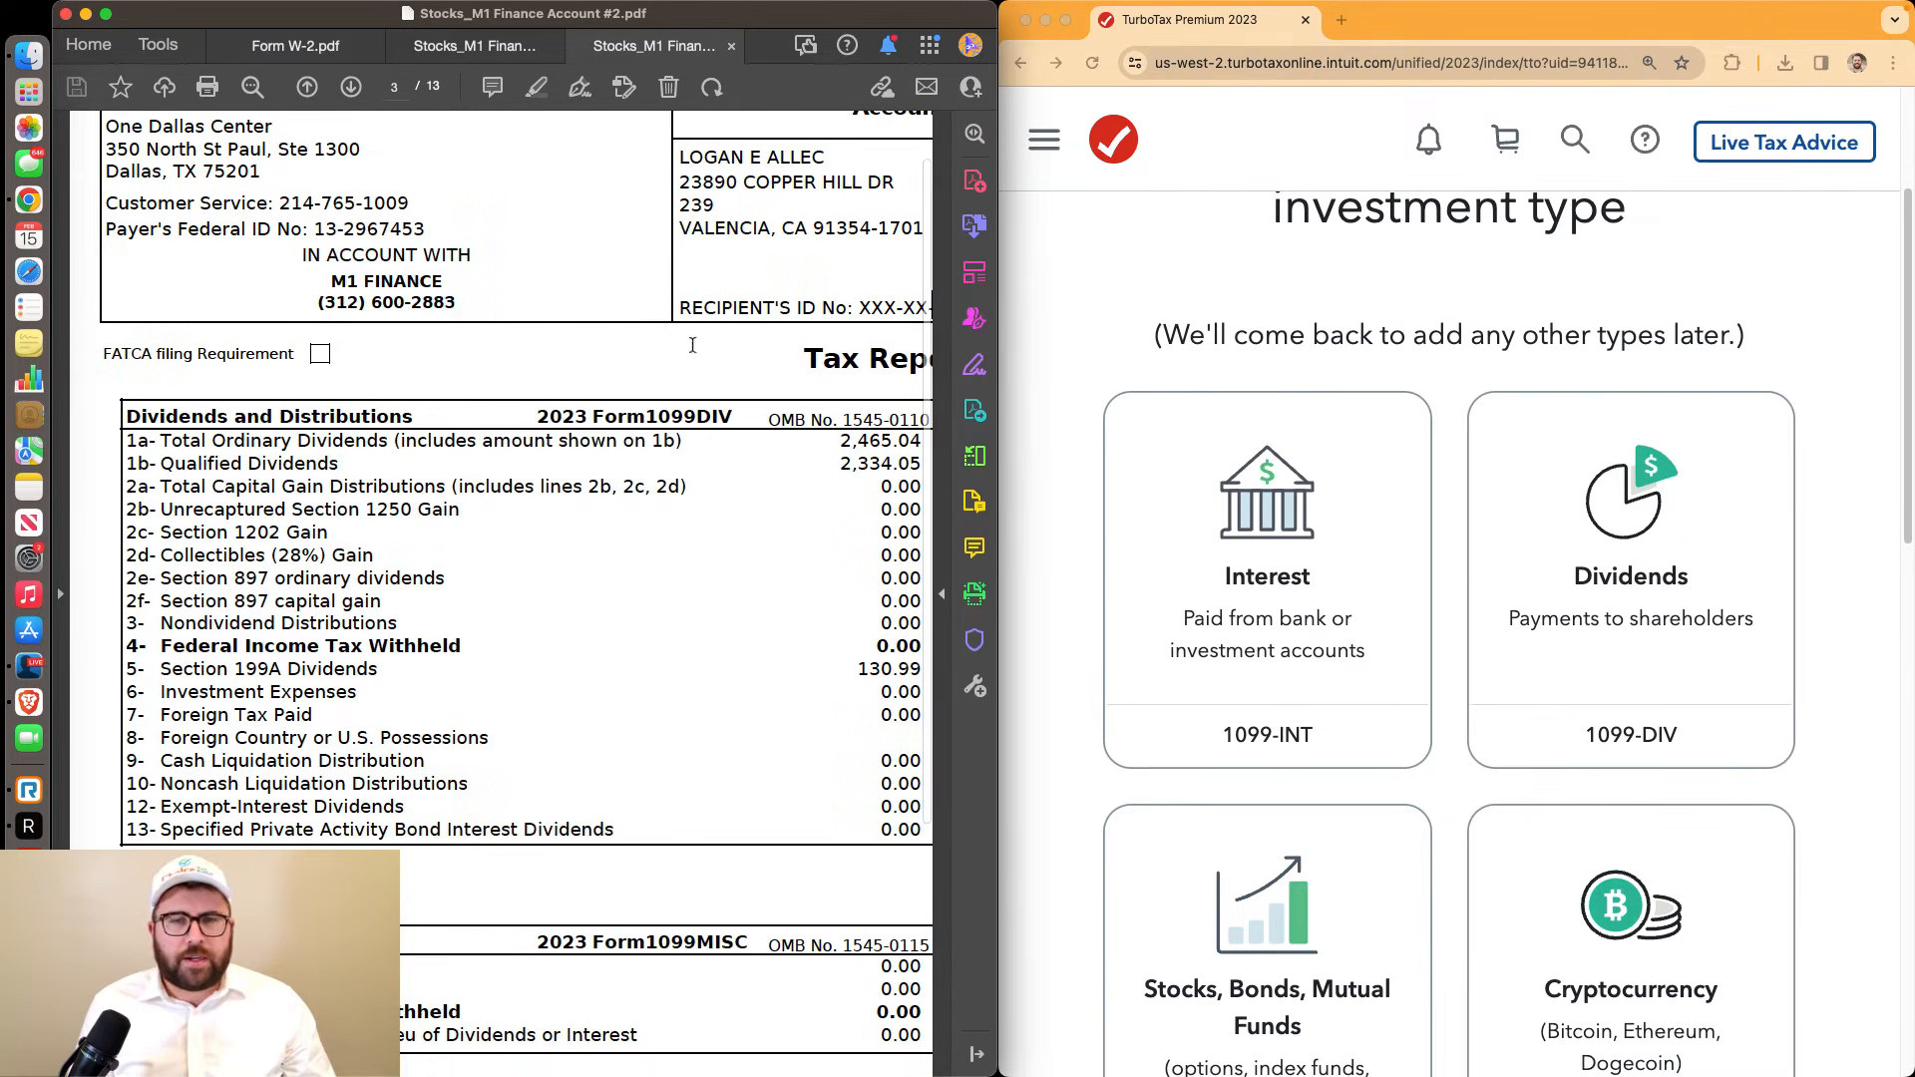
{"action": "left_click", "coordinate": [1611, 557]}
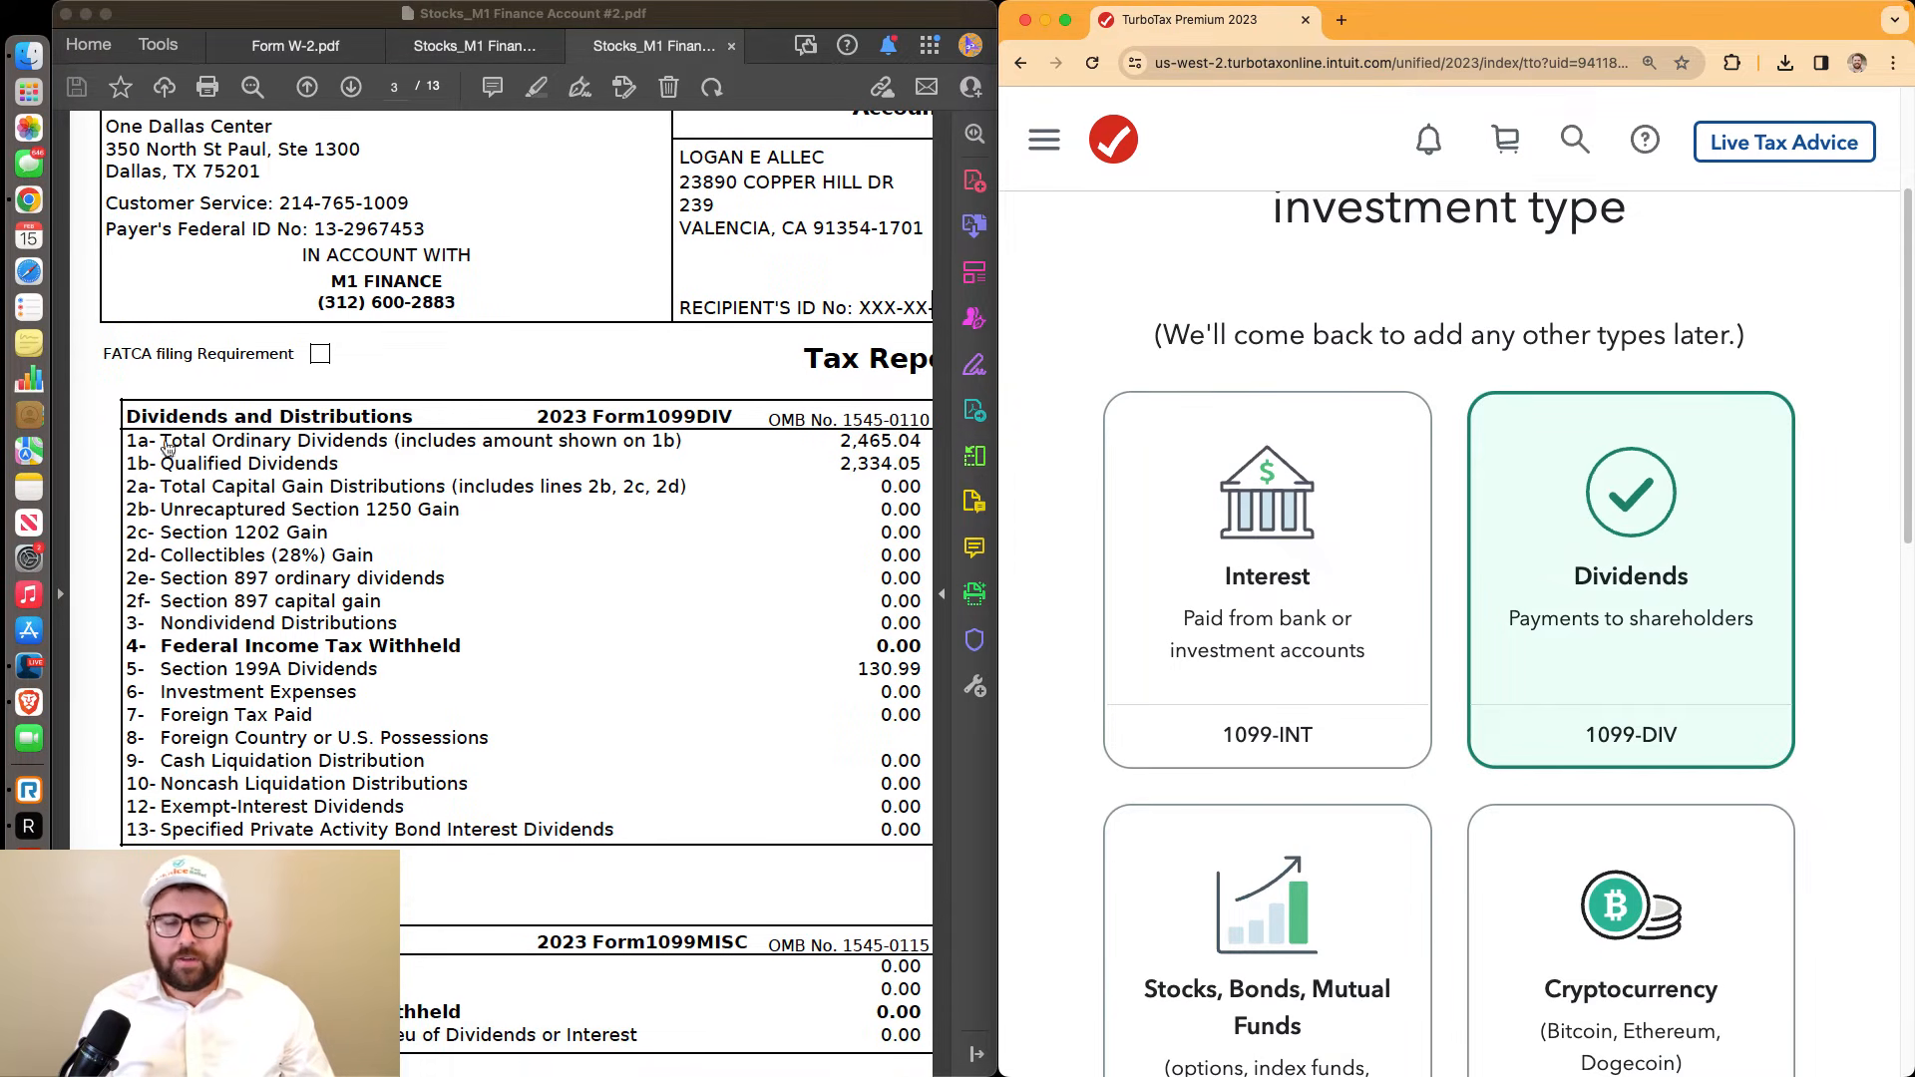
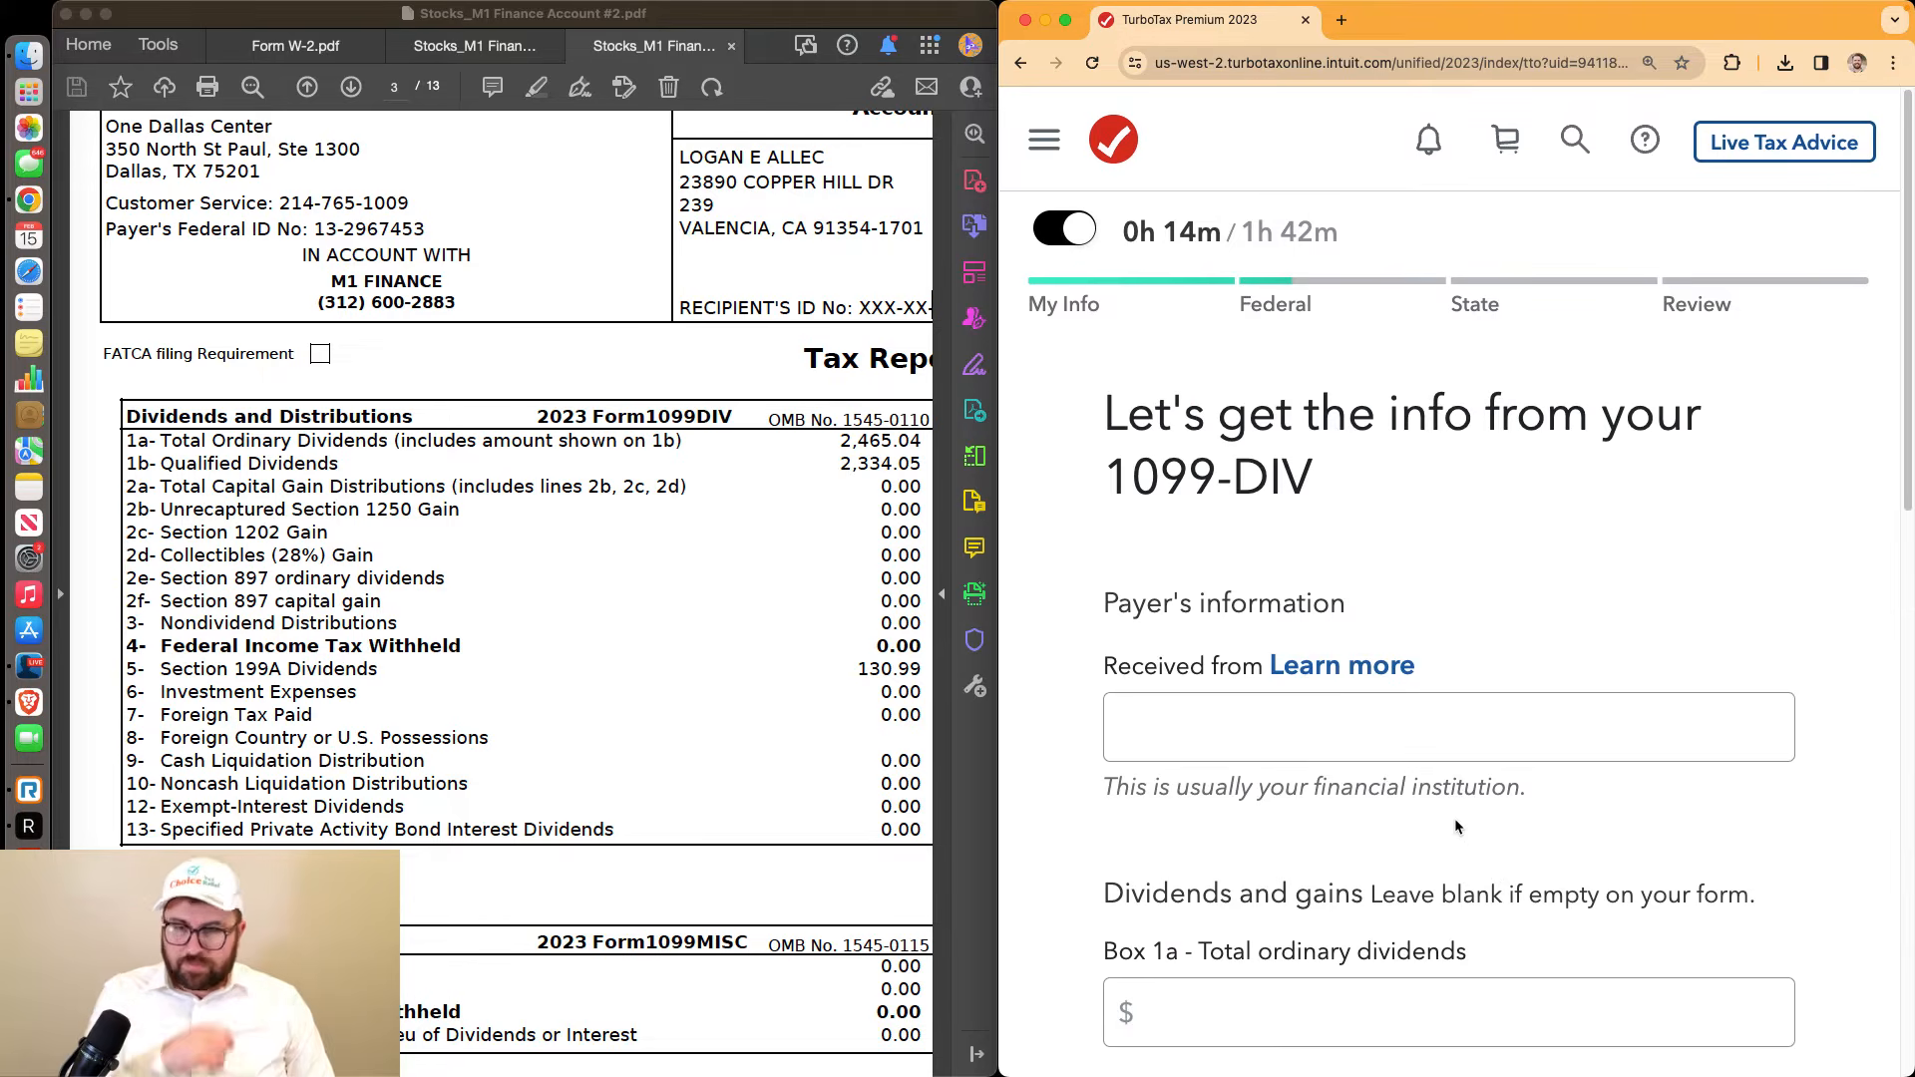
Enter Apex Clearing as the payer on the 1099-DIV
{"action": "left_click", "coordinate": [1371, 716]}
{"action": "scroll", "coordinate": [683, 421], "scroll_direction": "up", "scroll_amount": 2}
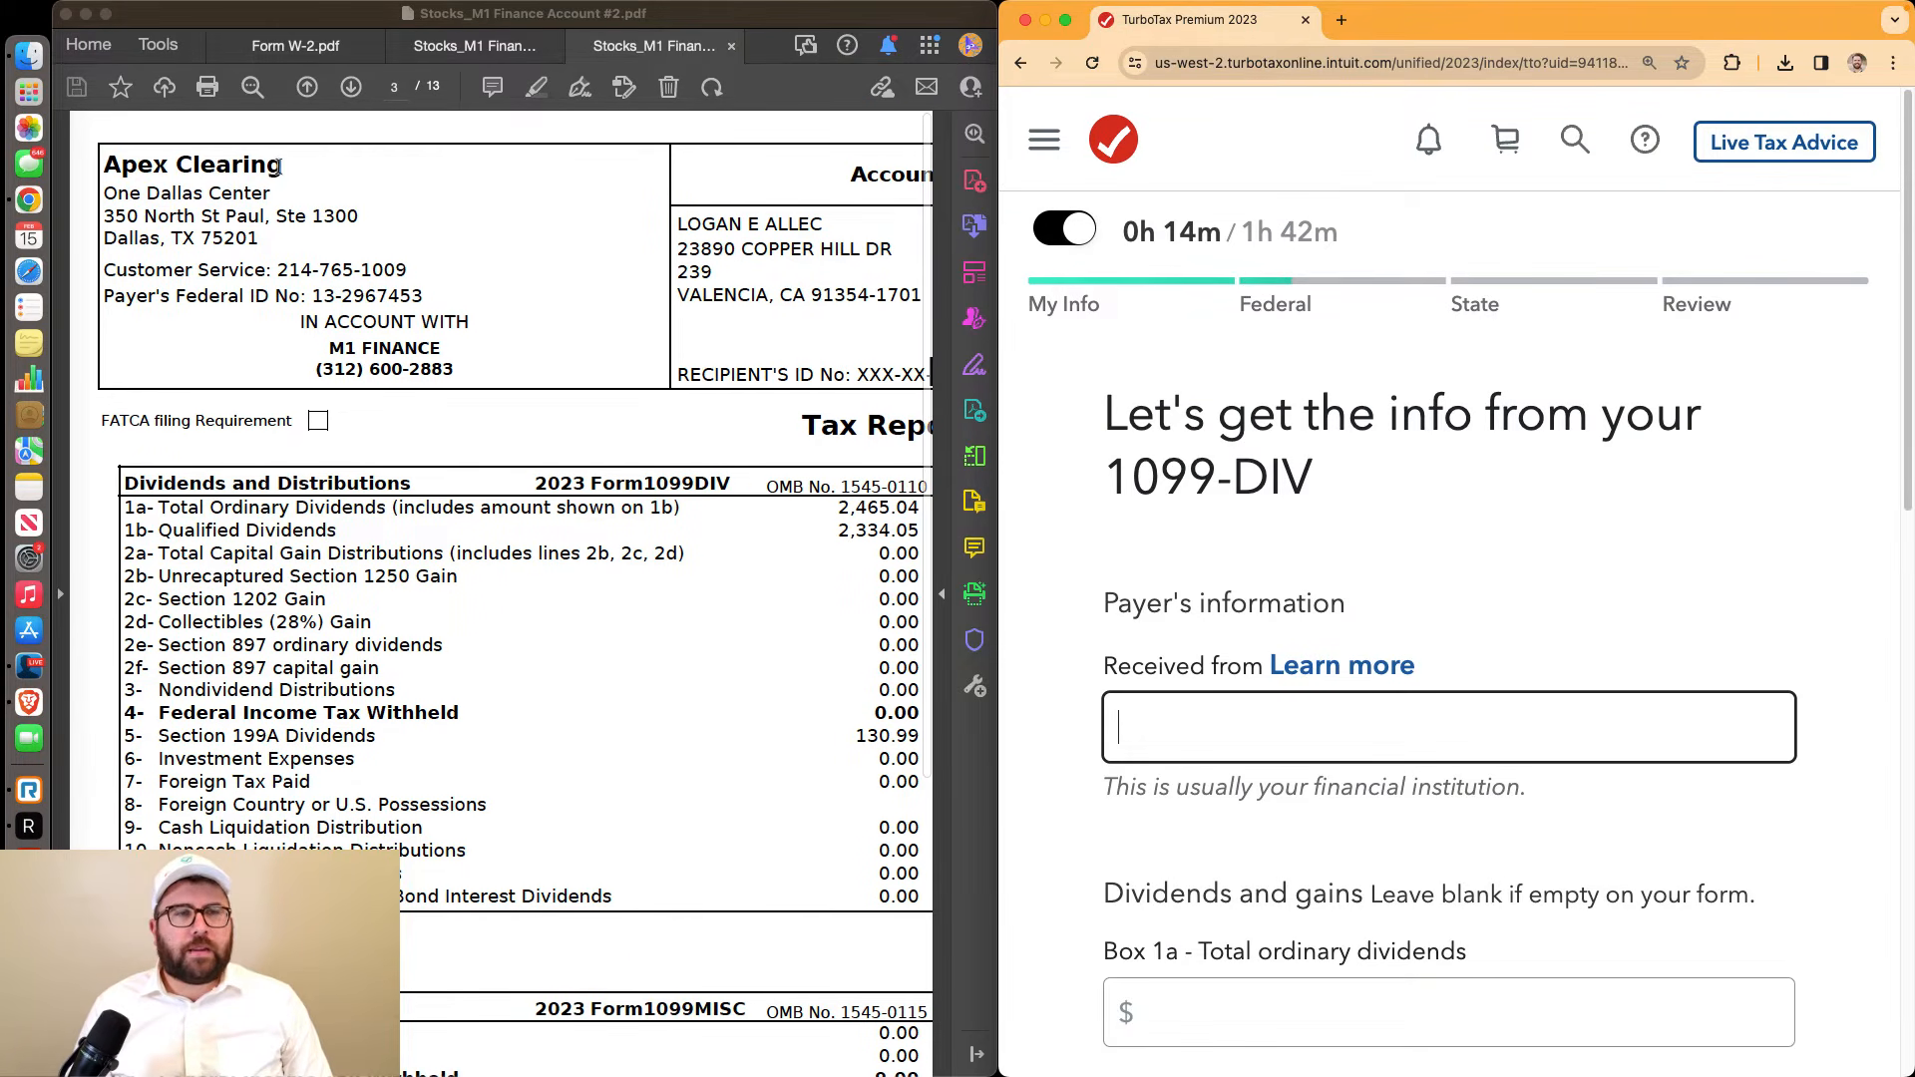
{"action": "type", "text": "Apex "}
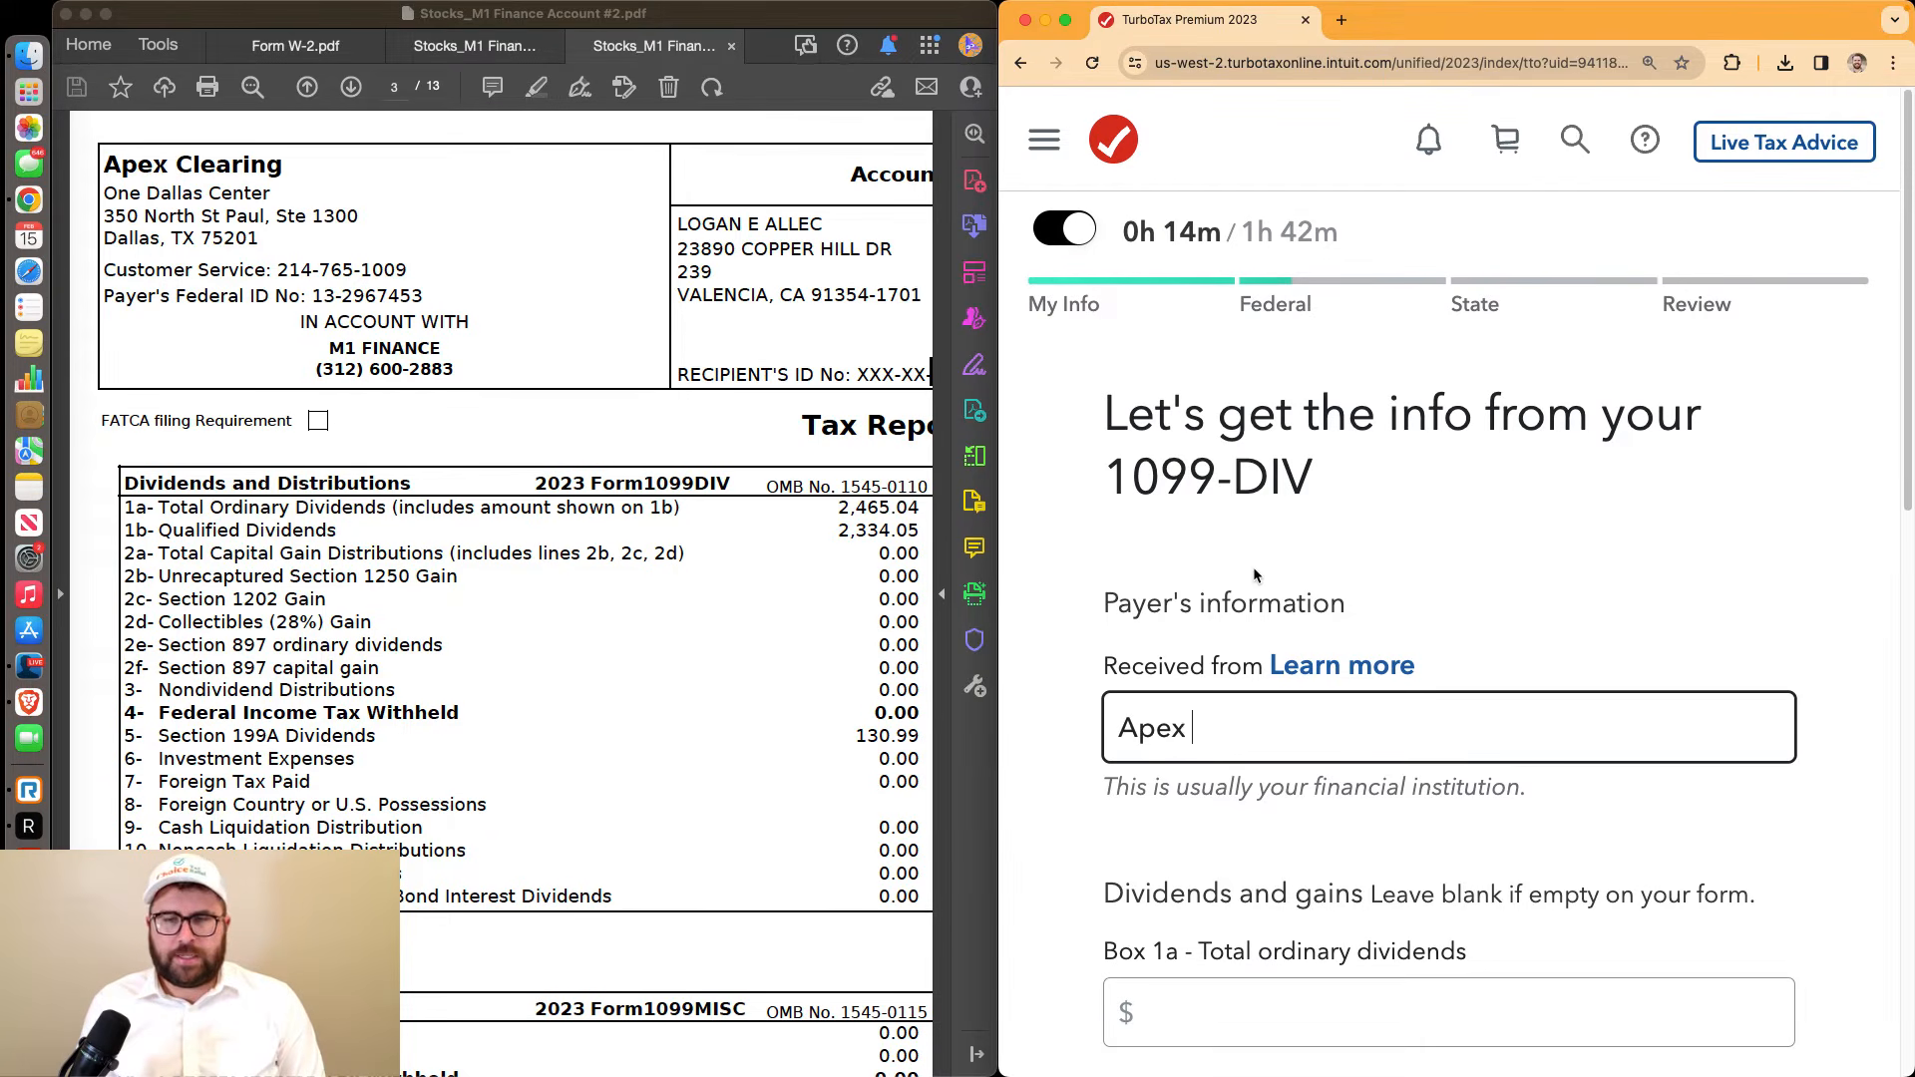
{"action": "type", "text": "Clearing"}
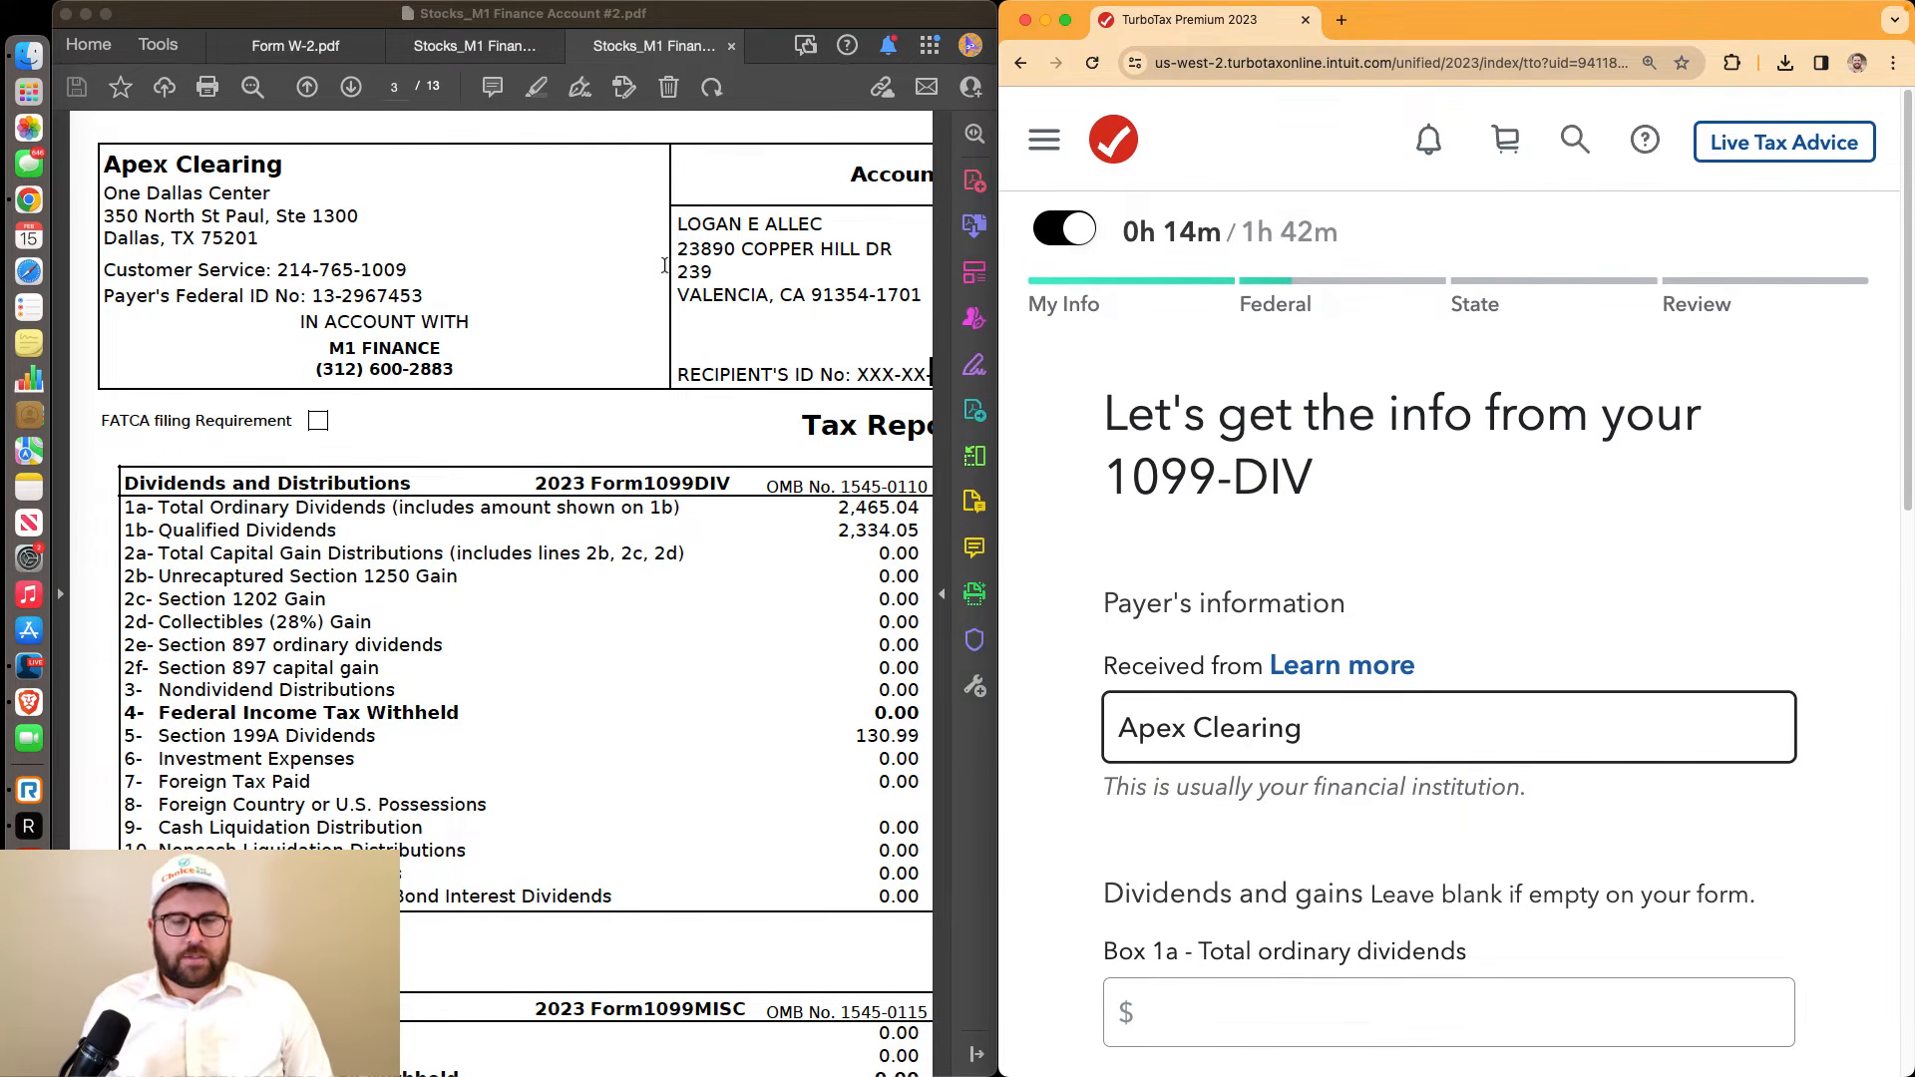
{"action": "left_click_drag", "start_coordinate": [104, 161], "coordinate": [289, 166]}
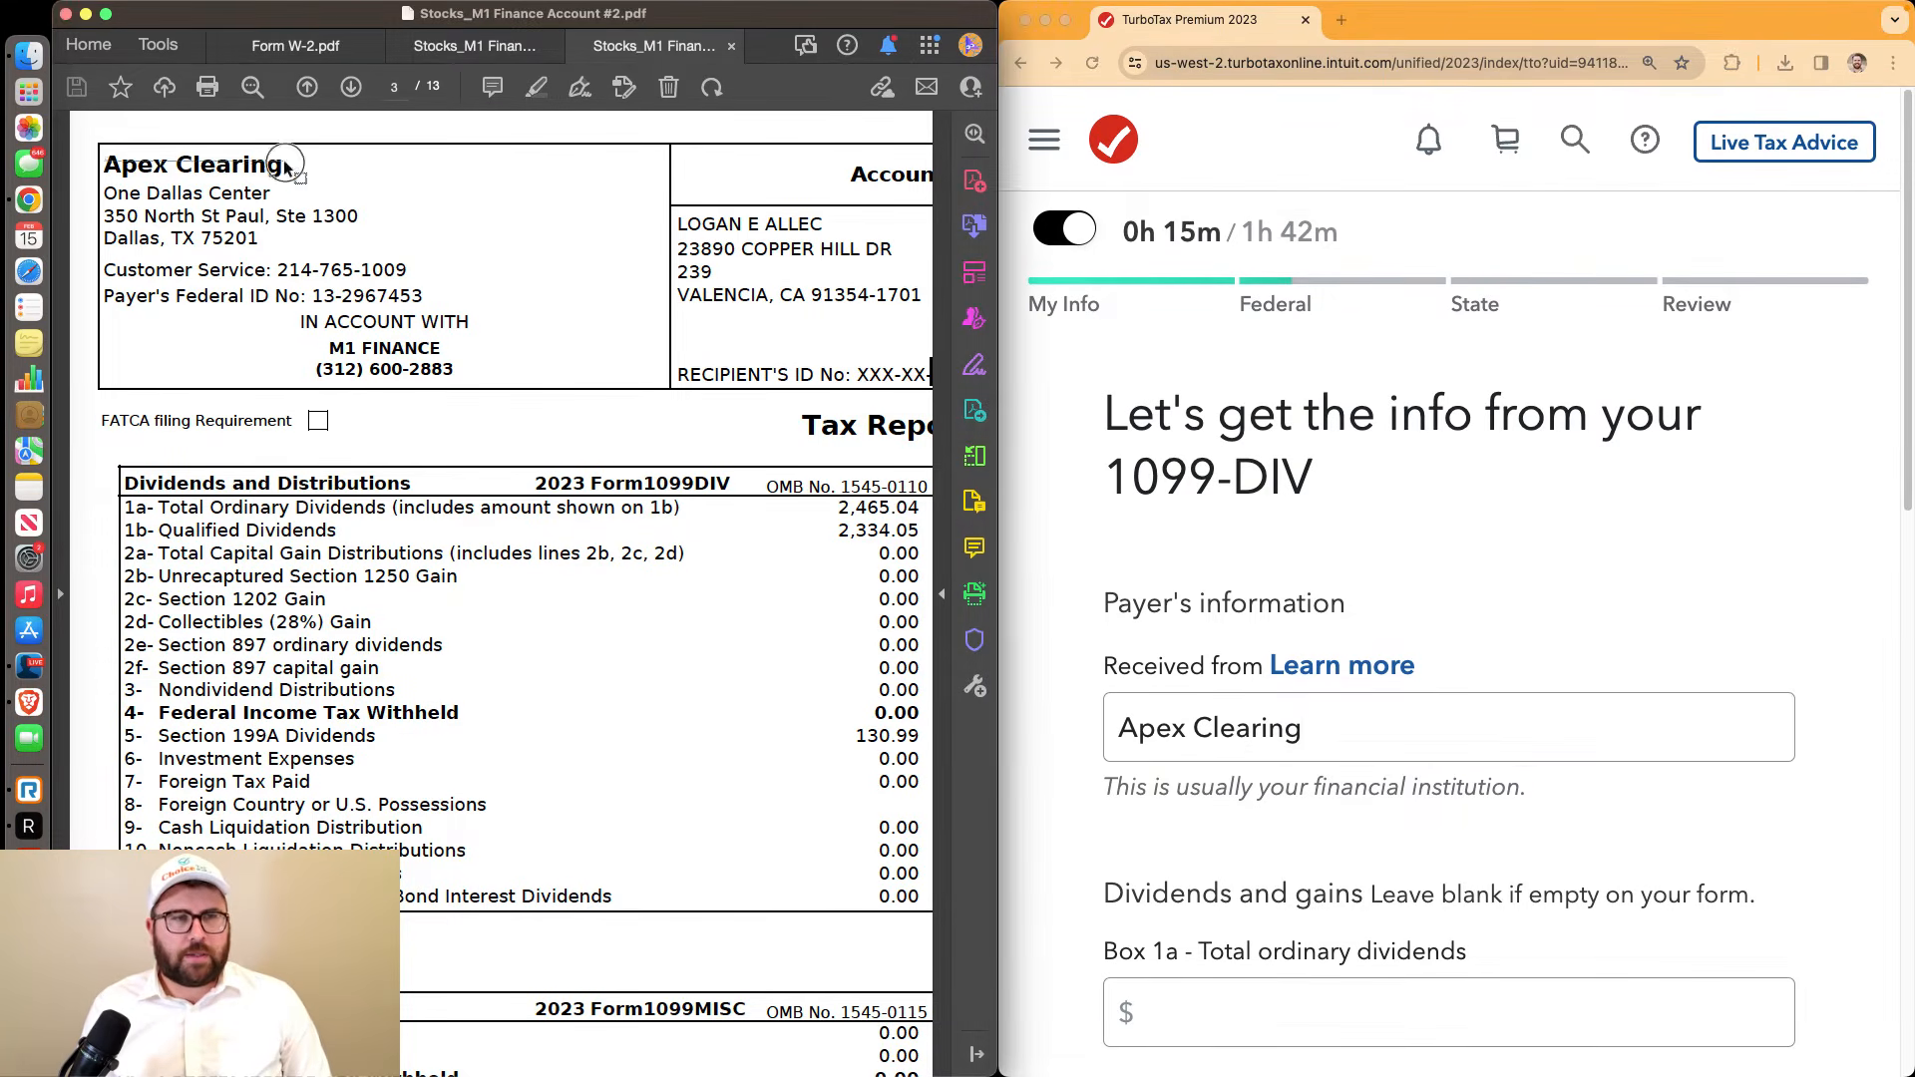
{"action": "left_click", "coordinate": [1294, 621]}
{"action": "scroll", "coordinate": [1294, 620], "scroll_direction": "down", "scroll_amount": 6}
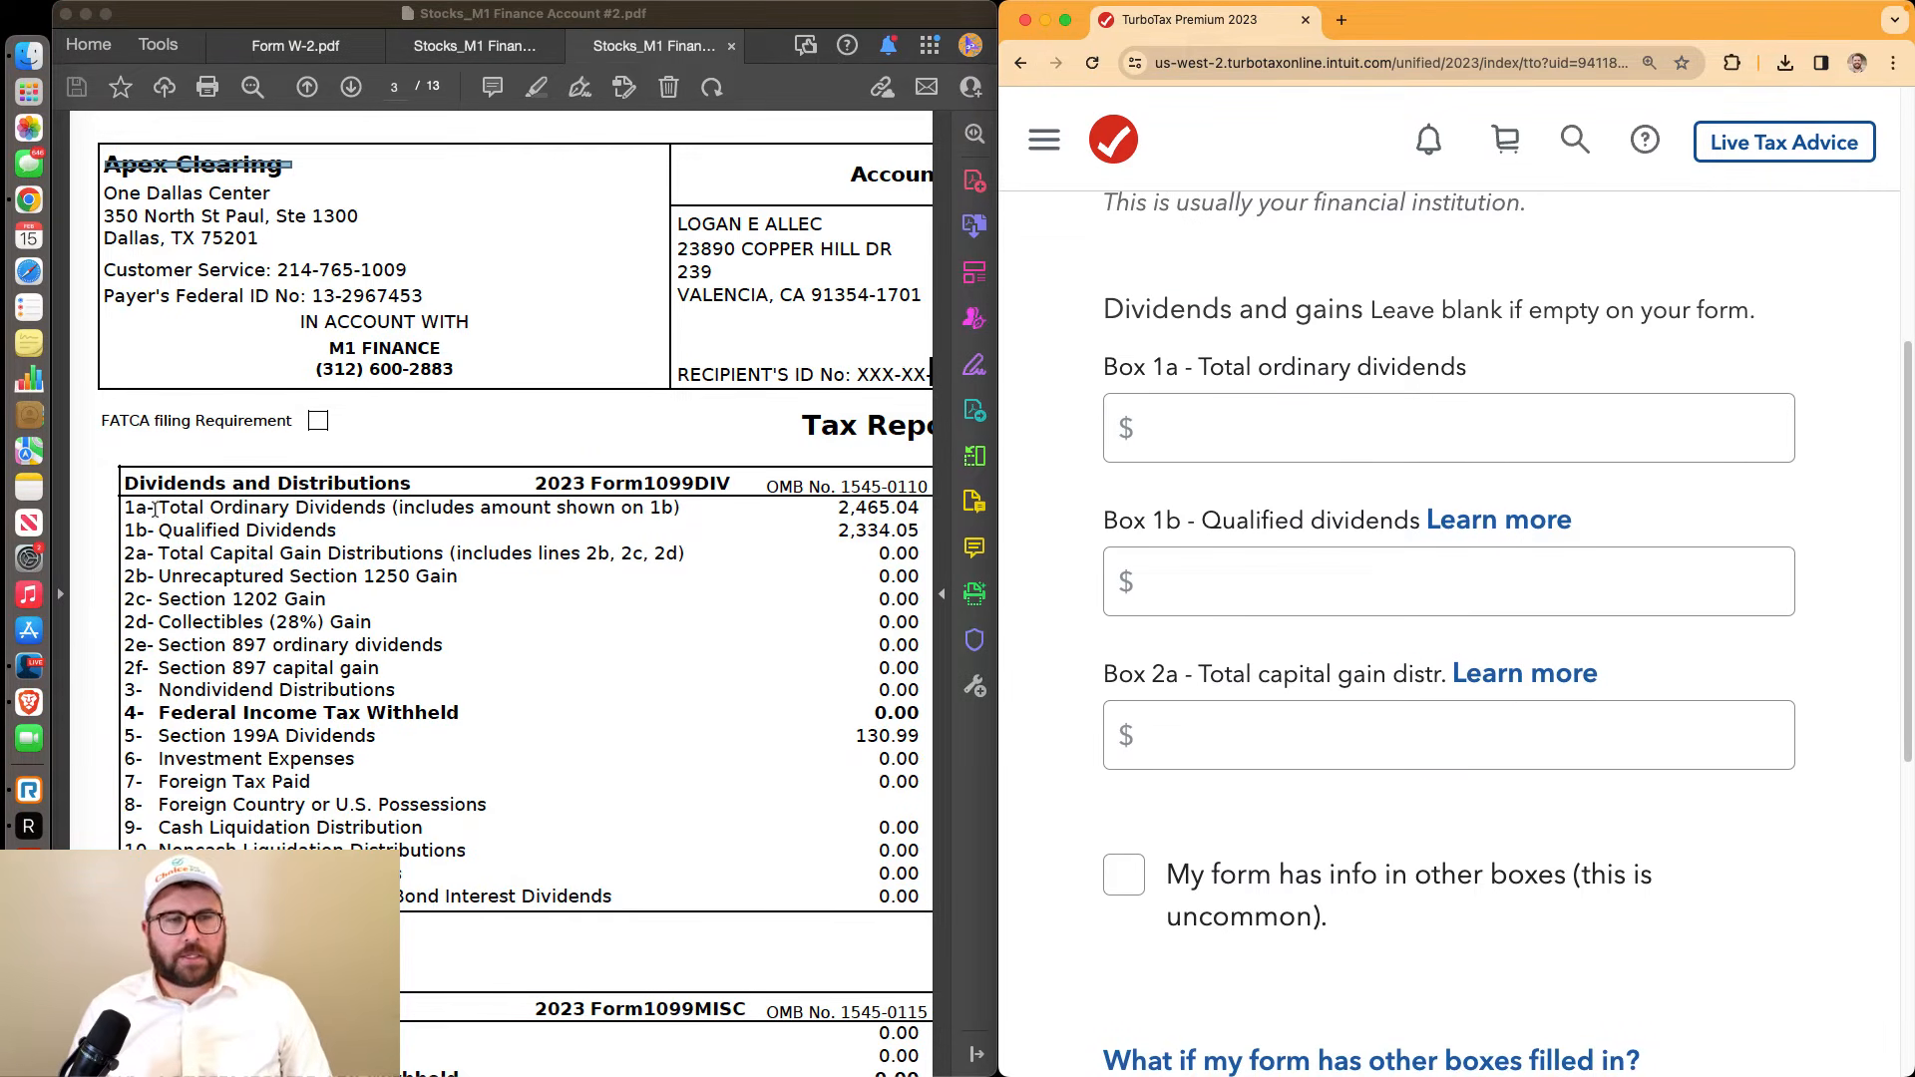
Enter $2,465.04 ordinary dividends in Box 1a and $2,334.05 qualified dividends in Box 1b
{"action": "left_click_drag", "start_coordinate": [125, 509], "coordinate": [908, 510]}
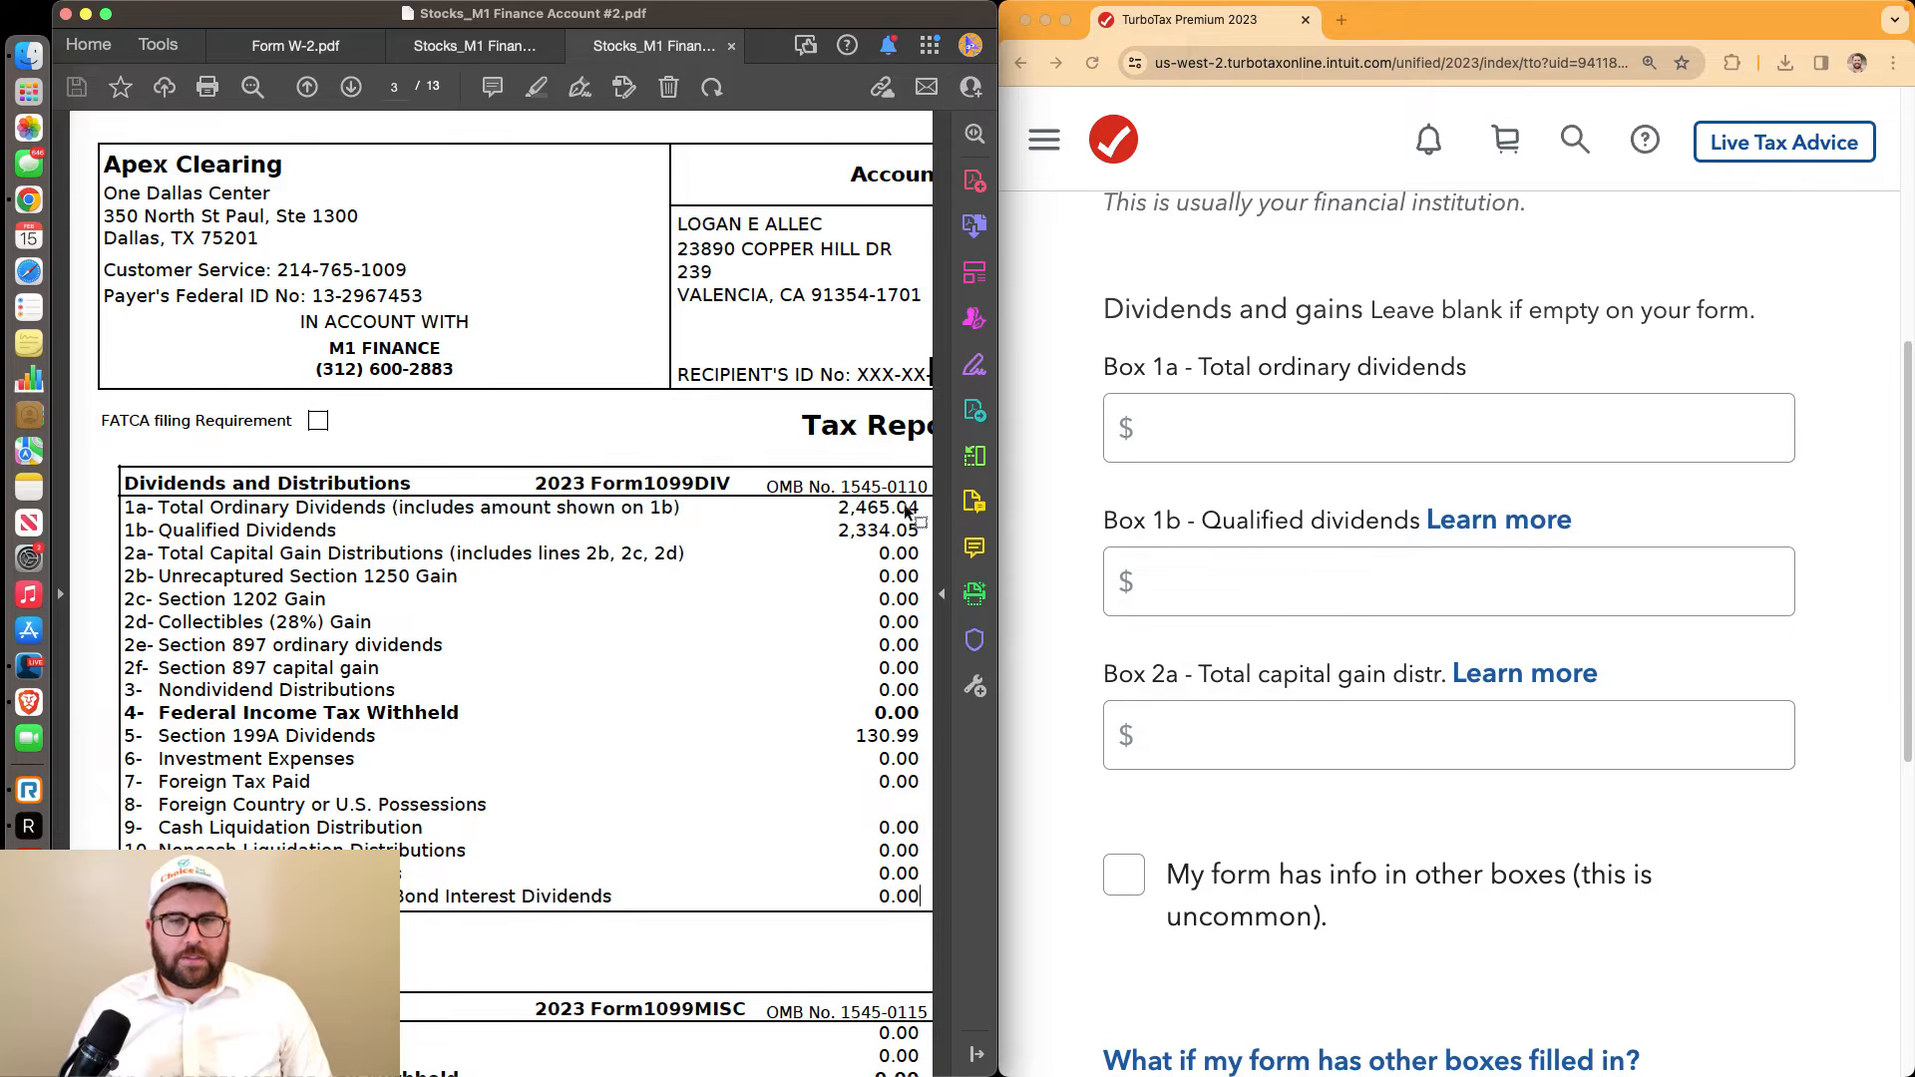
{"action": "left_click", "coordinate": [1200, 415]}
{"action": "type", "text": "2465.04"}
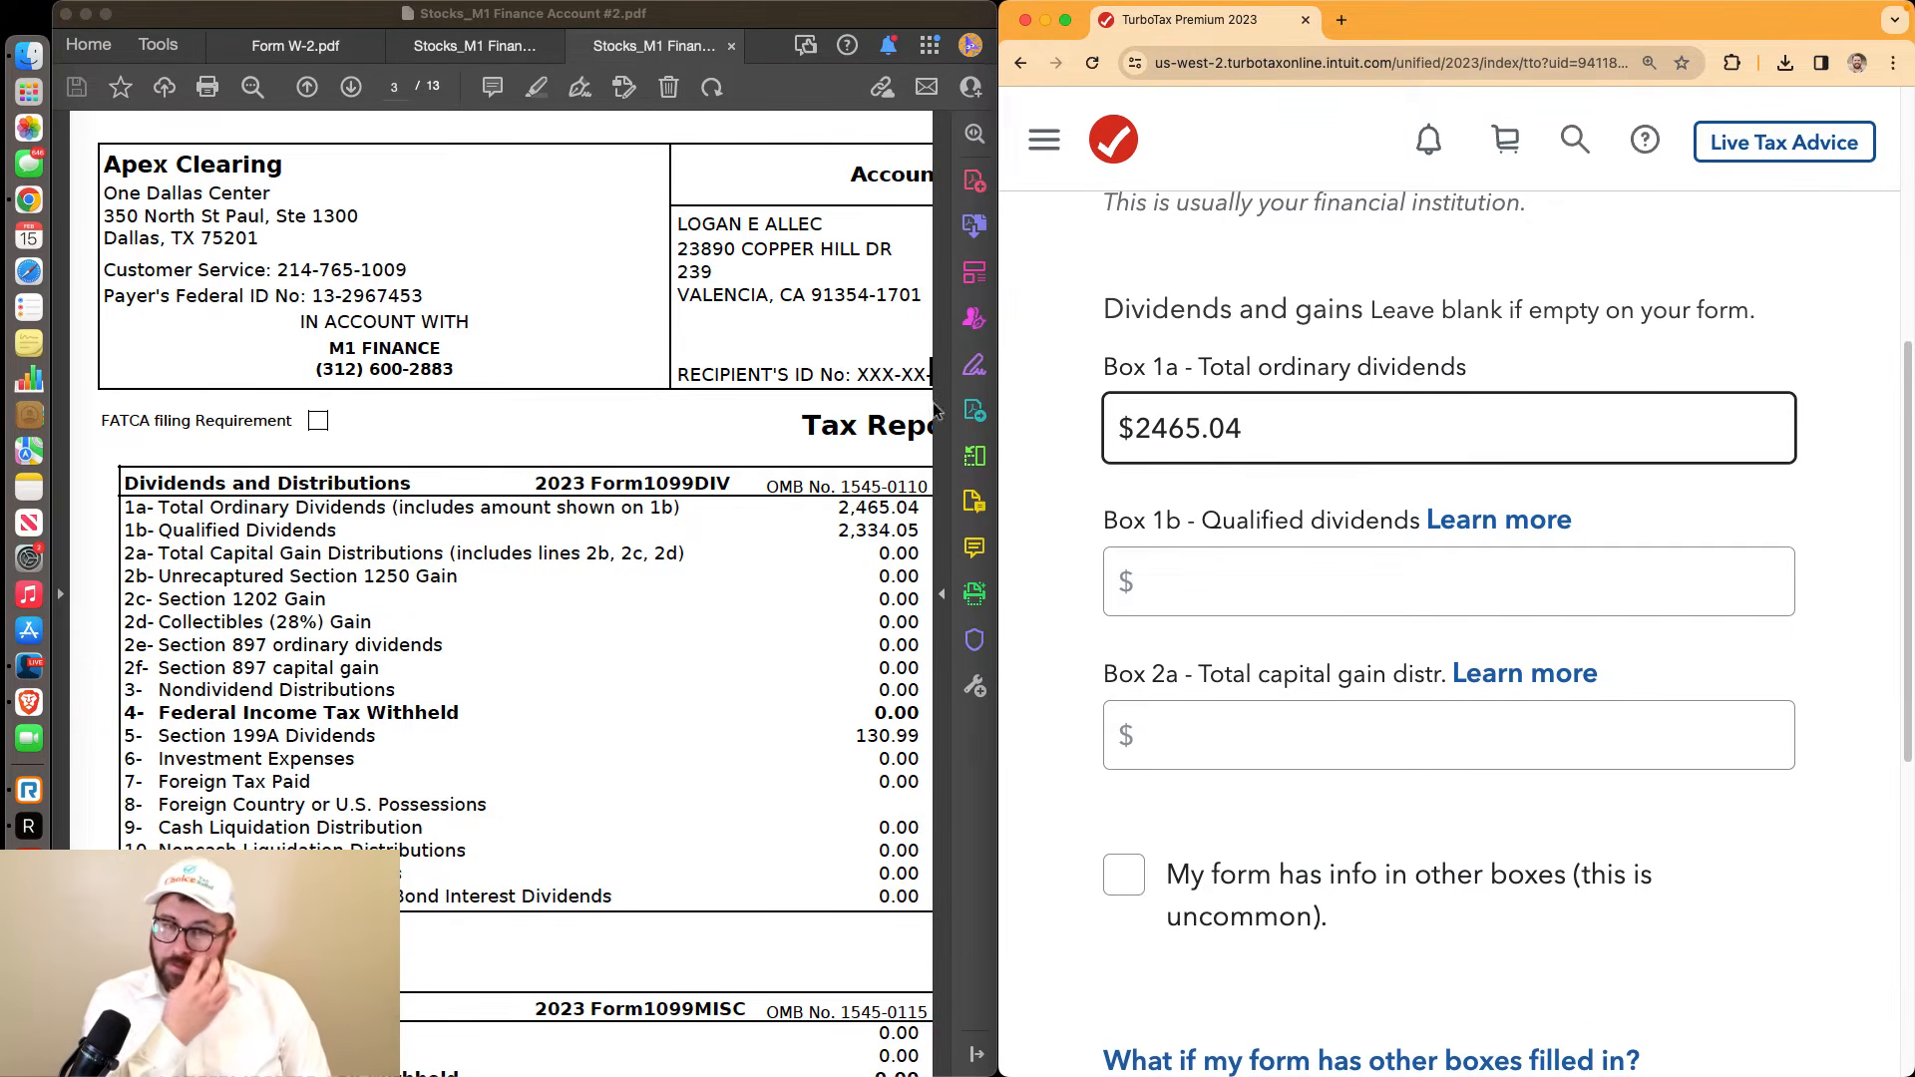
{"action": "left_click_drag", "start_coordinate": [128, 532], "coordinate": [919, 530]}
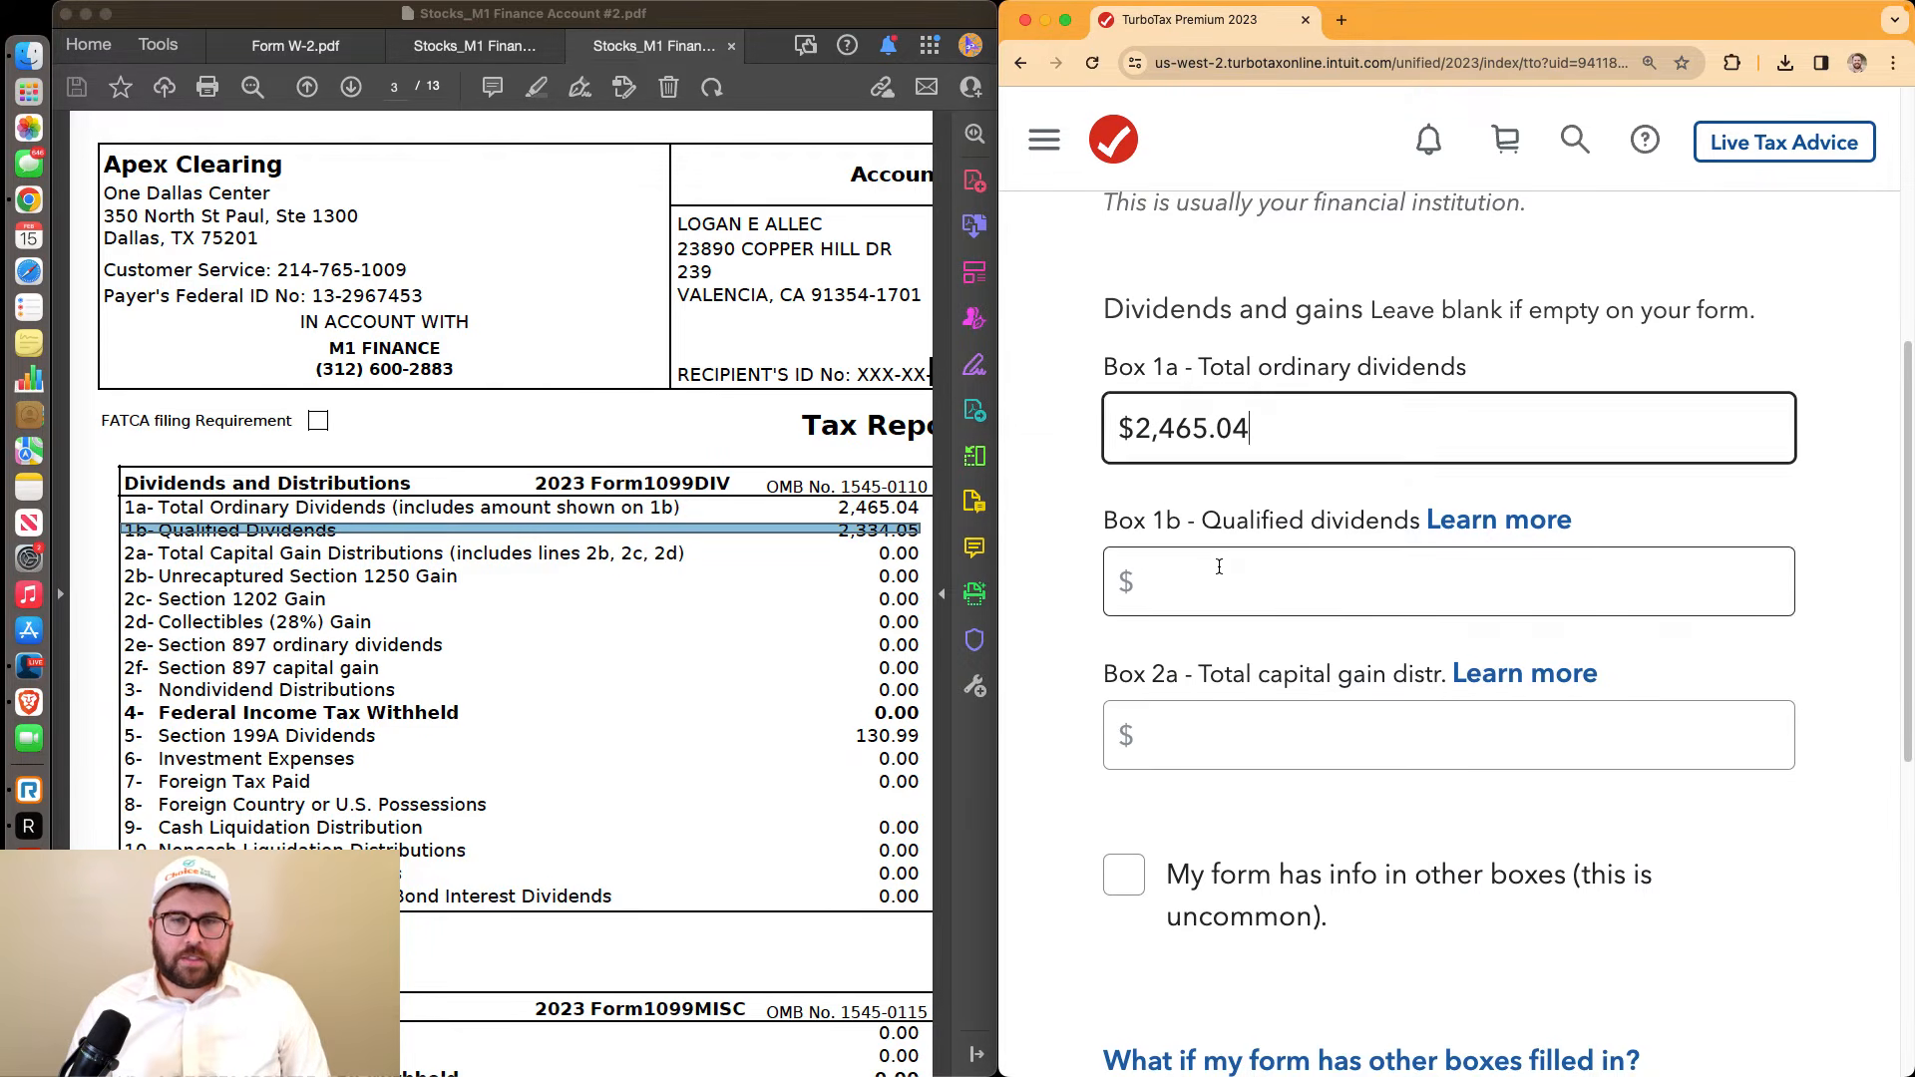
{"action": "left_click", "coordinate": [1145, 584]}
{"action": "left_click", "coordinate": [1145, 583]}
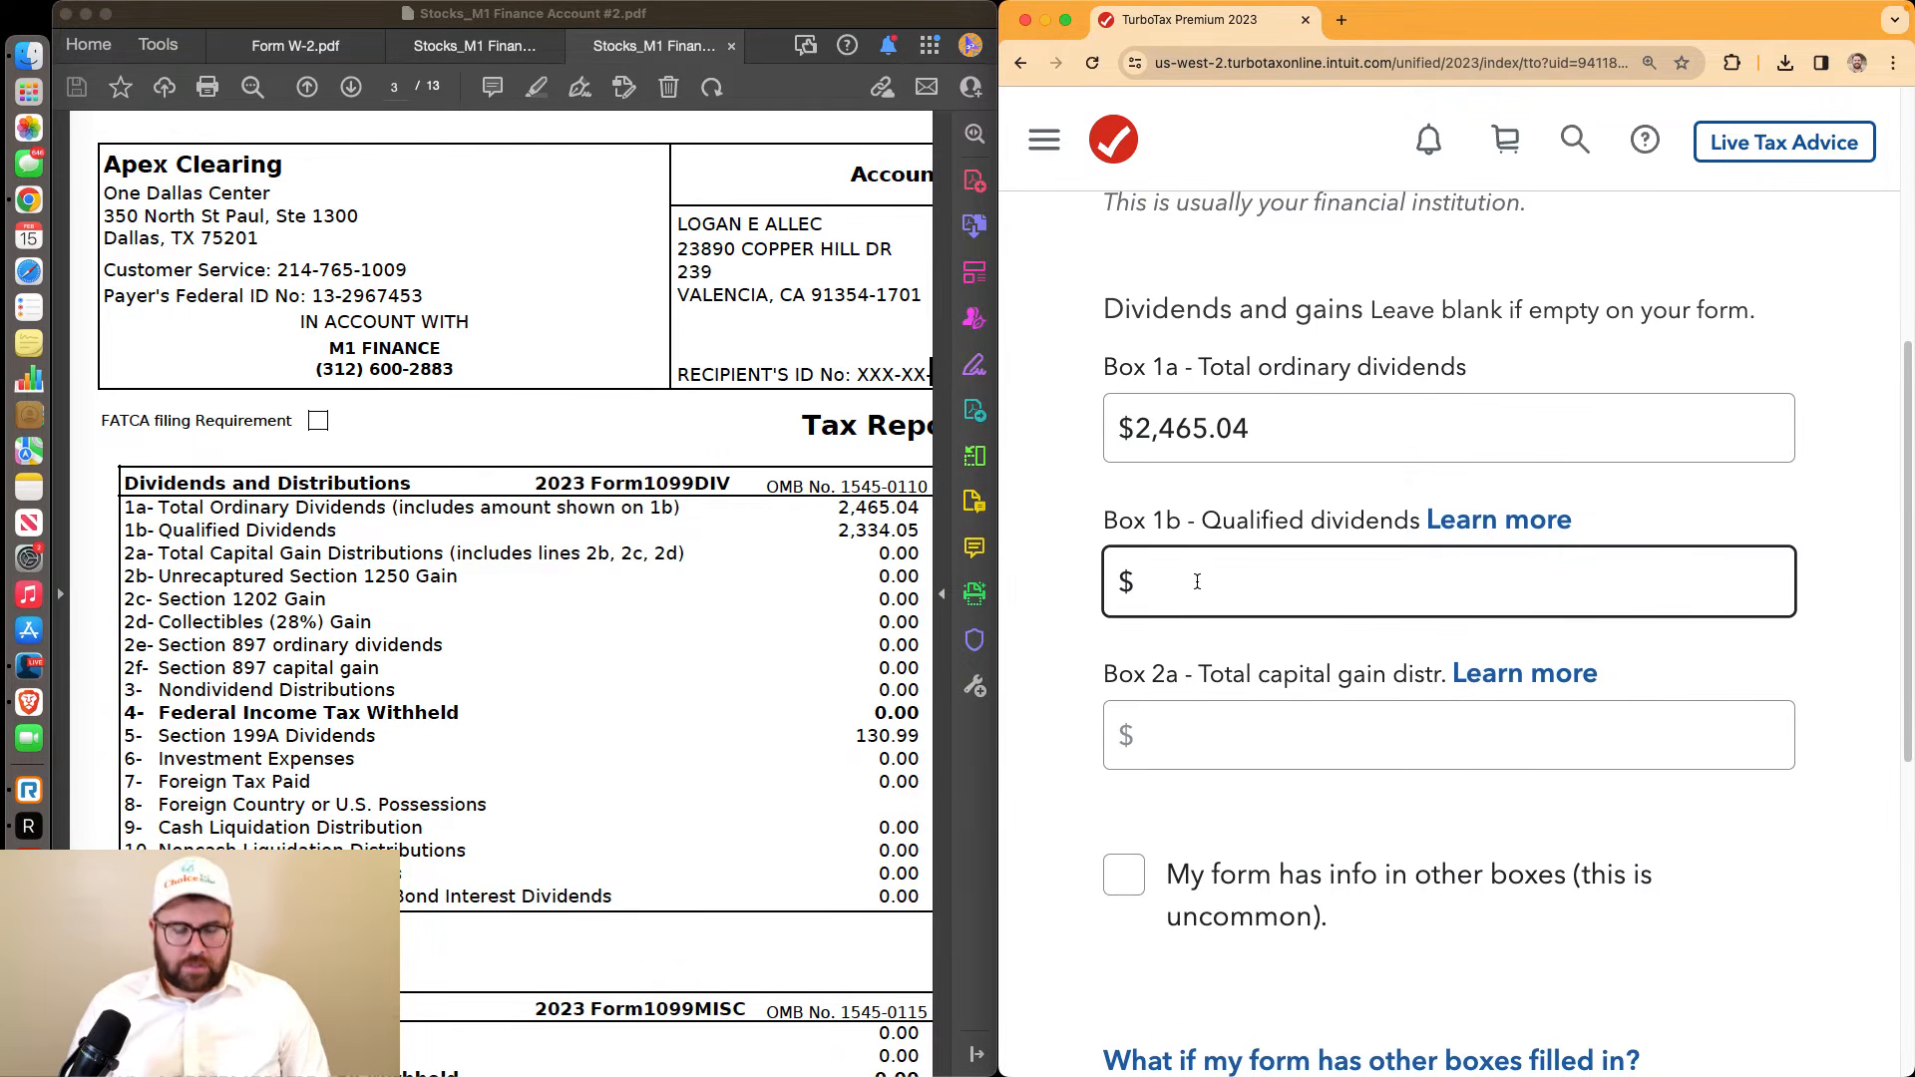
{"action": "type", "text": "2334.05"}
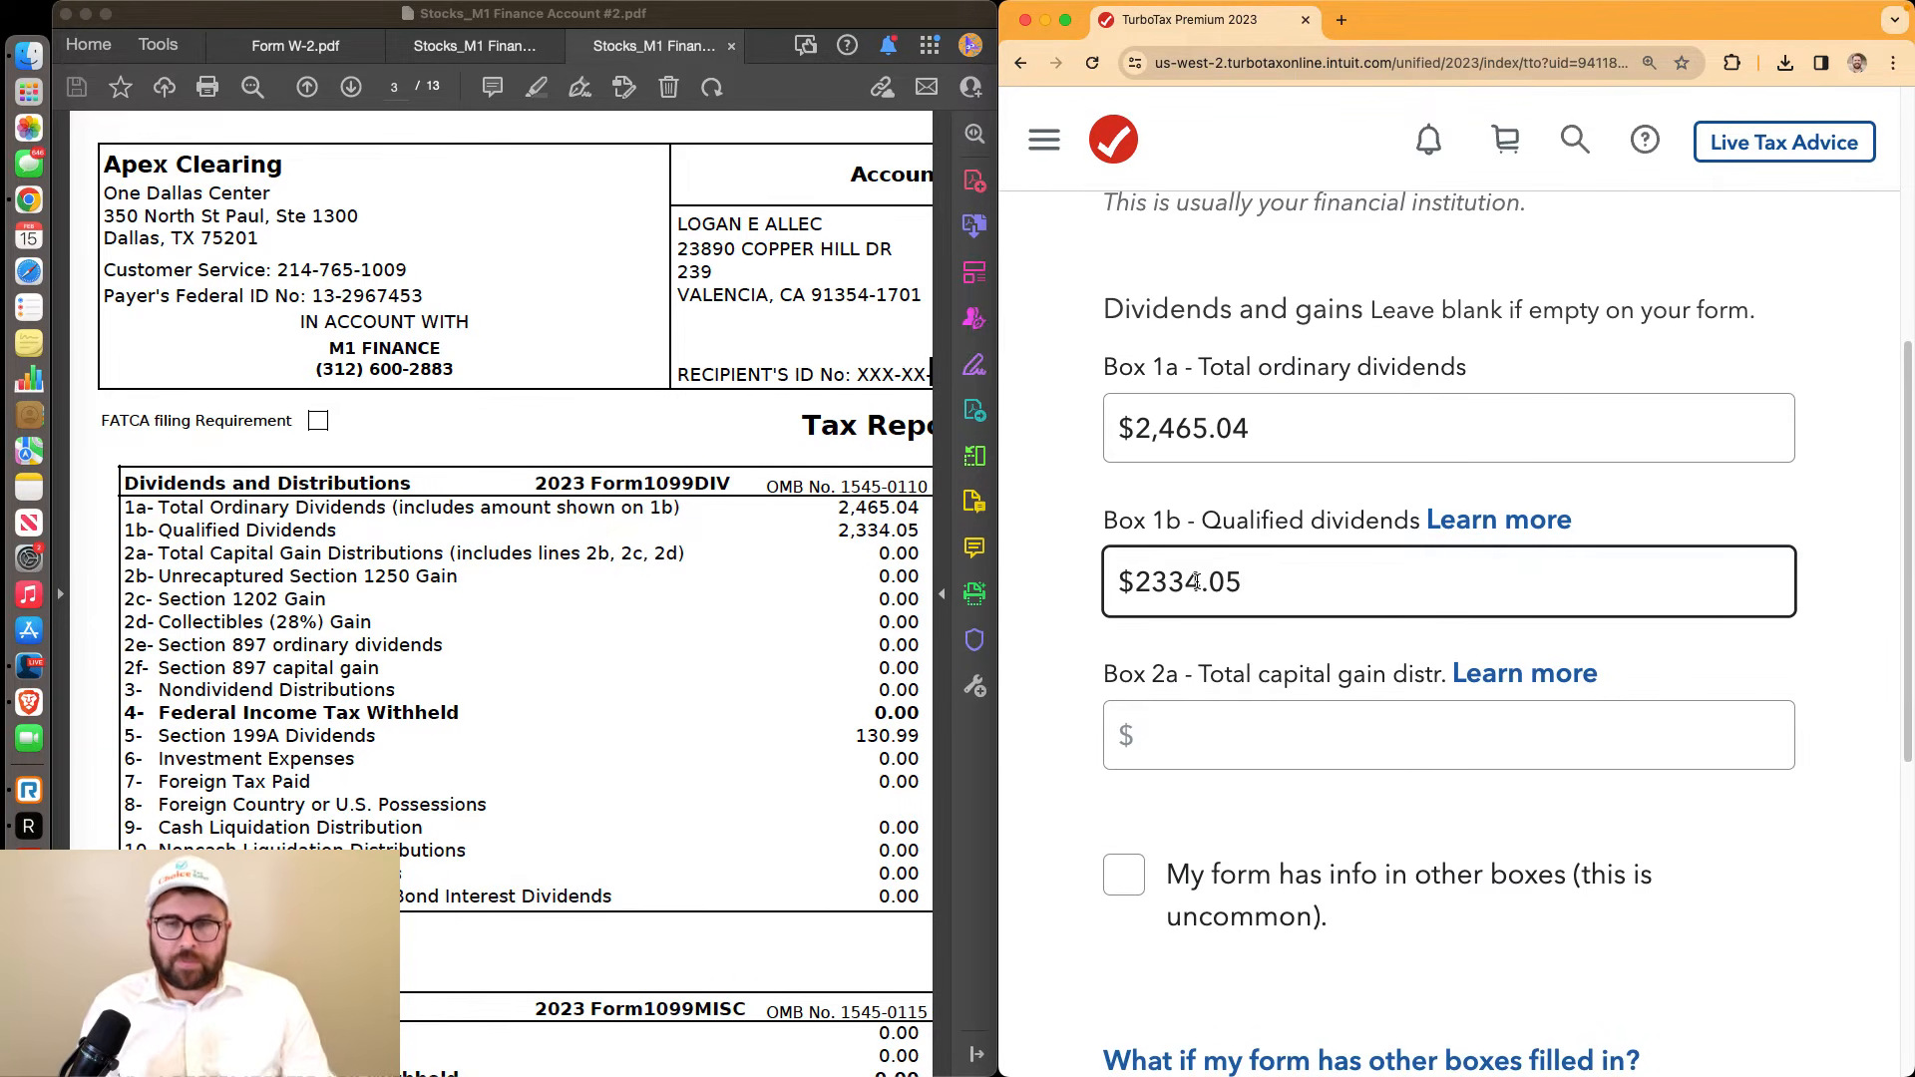
{"action": "left_click_drag", "start_coordinate": [131, 734], "coordinate": [923, 740]}
{"action": "left_click", "coordinate": [923, 739]}
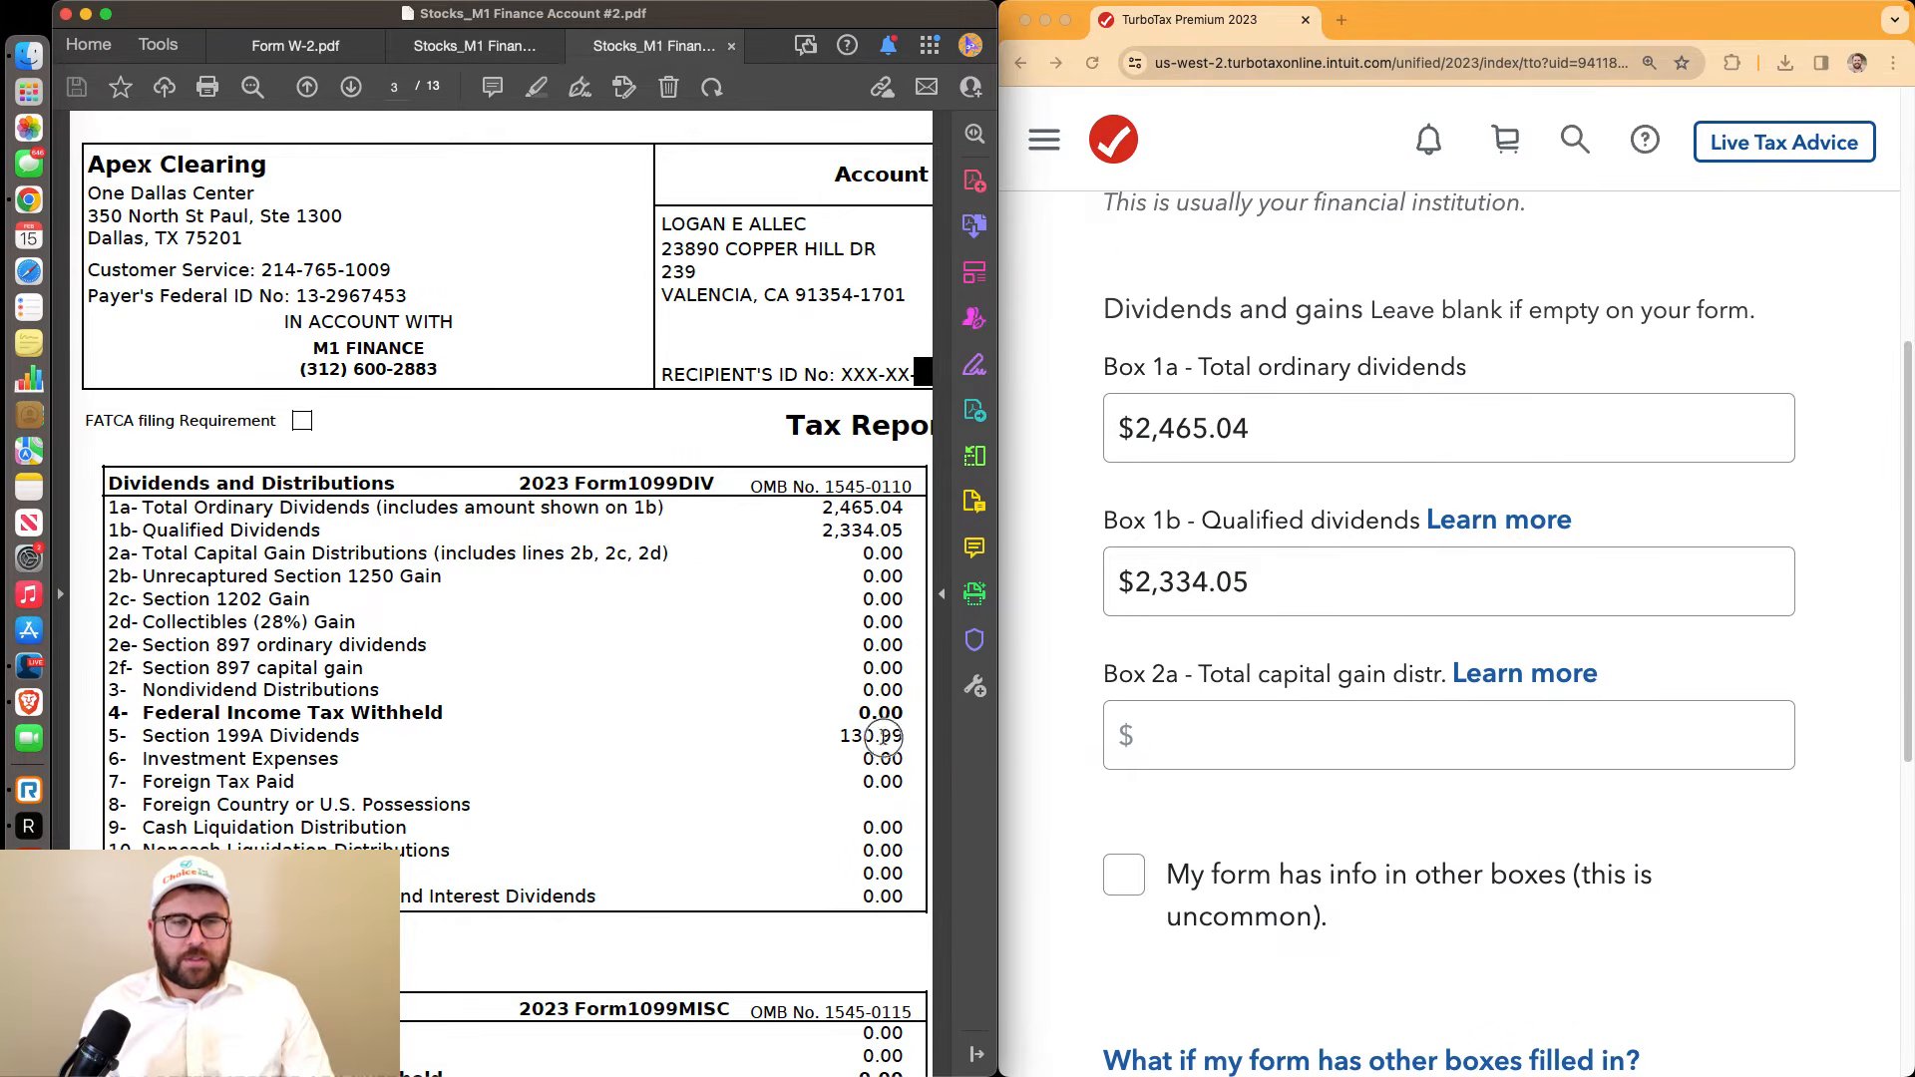
{"action": "scroll", "coordinate": [1338, 701], "scroll_direction": "down", "scroll_amount": 5}
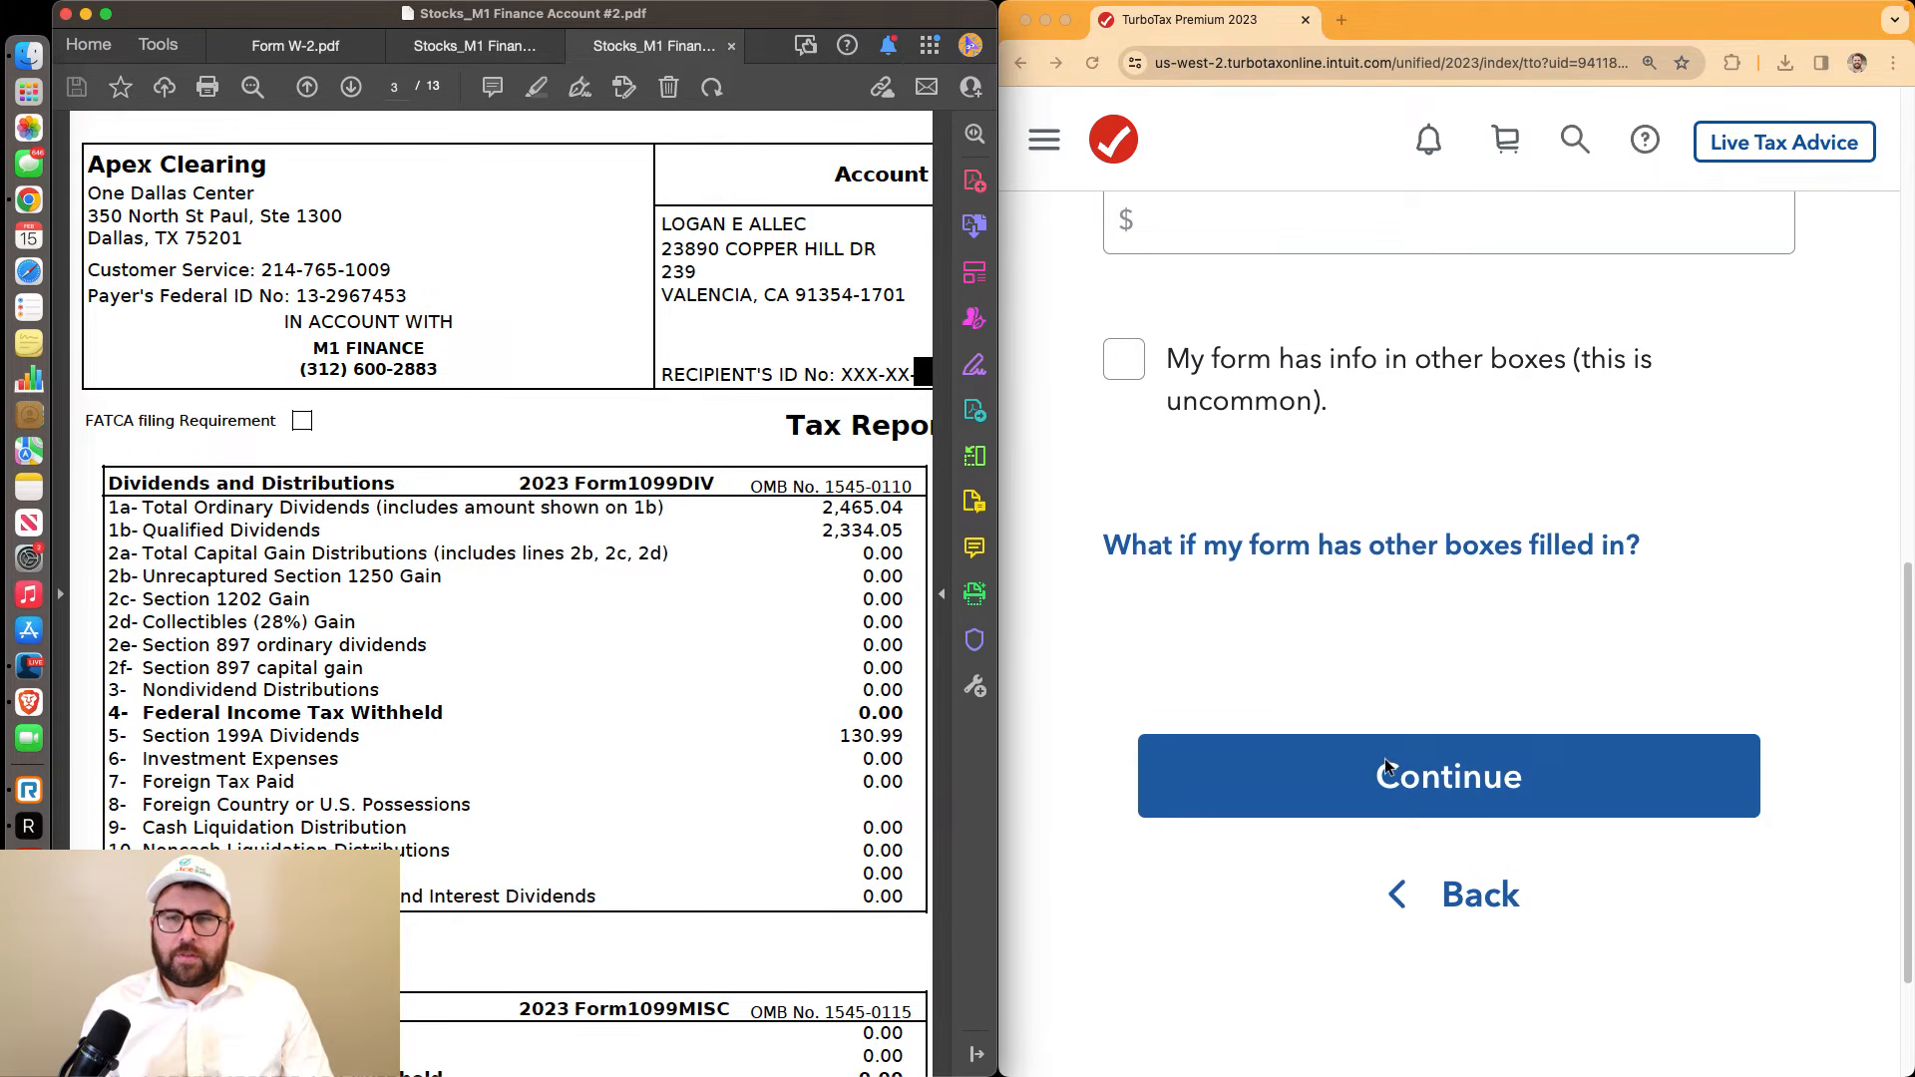
Submit the 1099-DIV amounts and answer None of these apply to uncommon situations
{"action": "left_click", "coordinate": [1386, 768]}
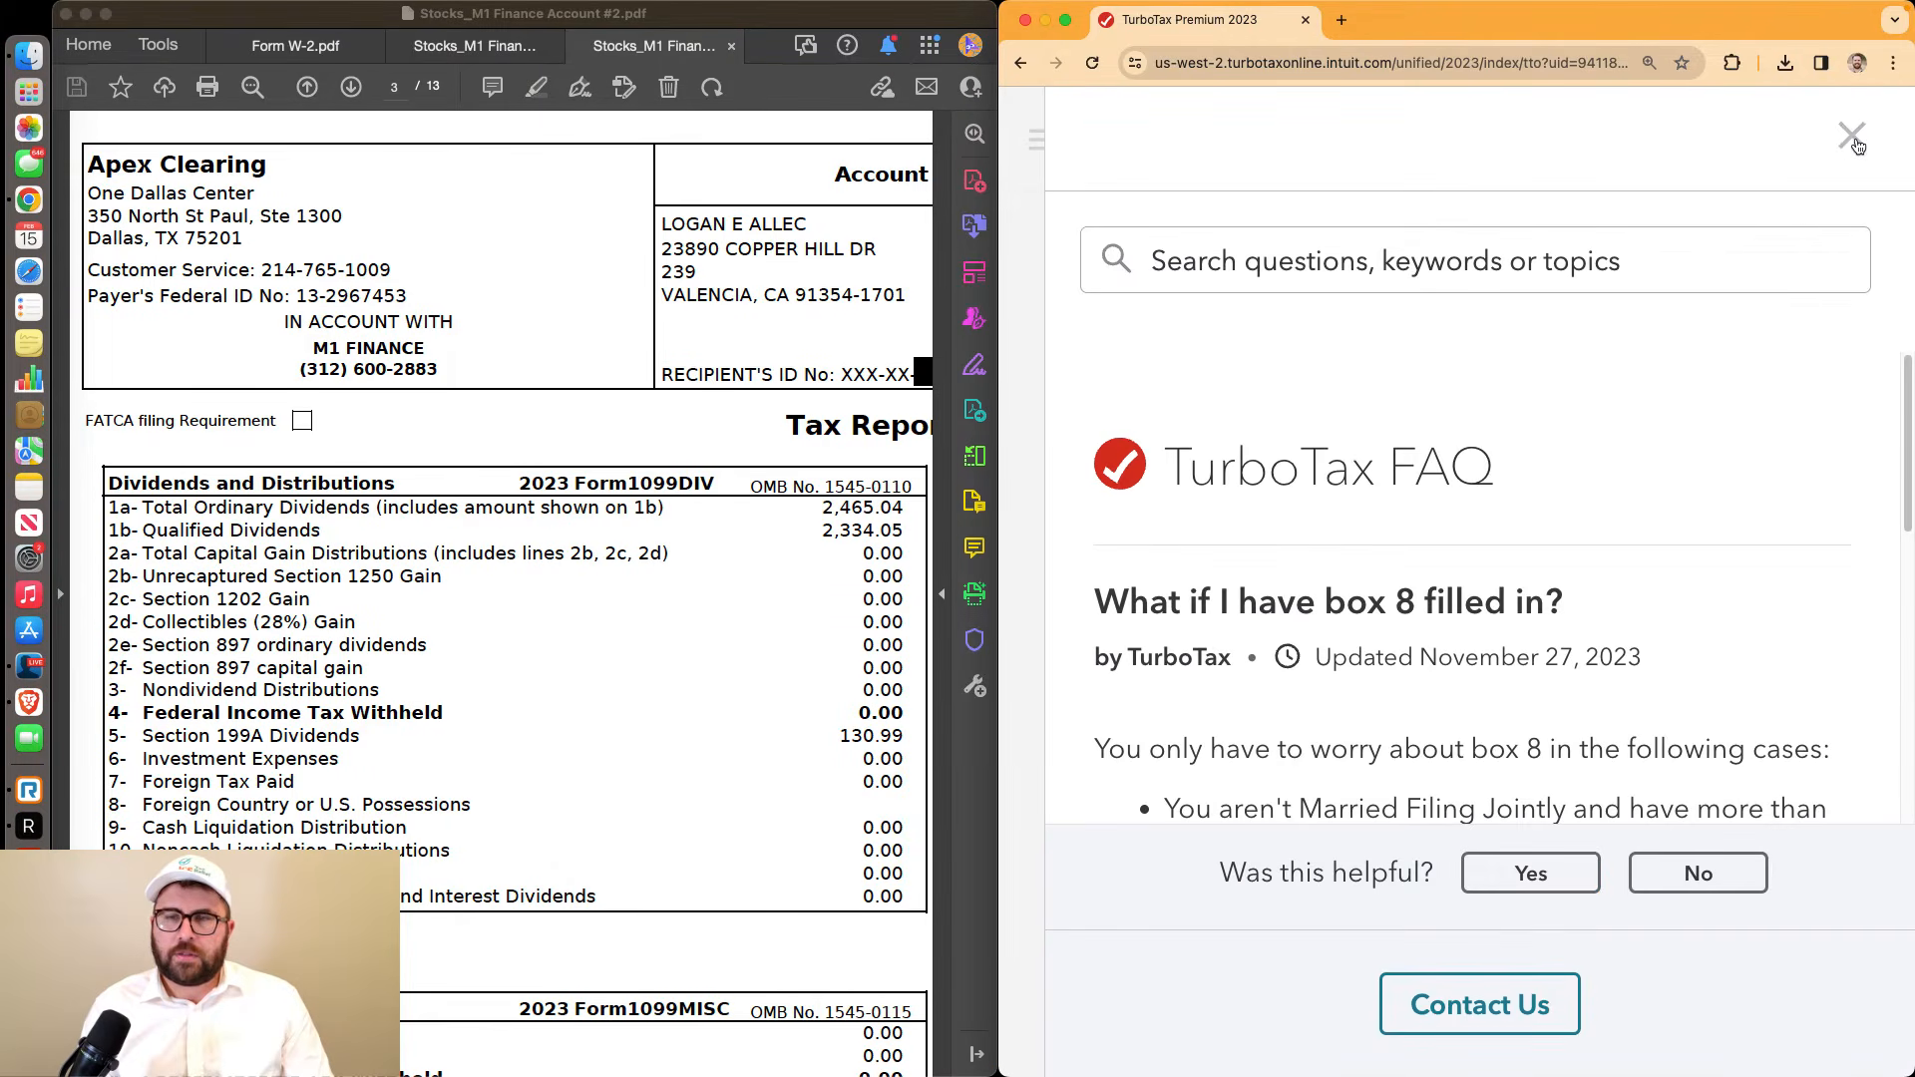
{"action": "left_click", "coordinate": [1853, 139]}
{"action": "left_click", "coordinate": [1464, 771]}
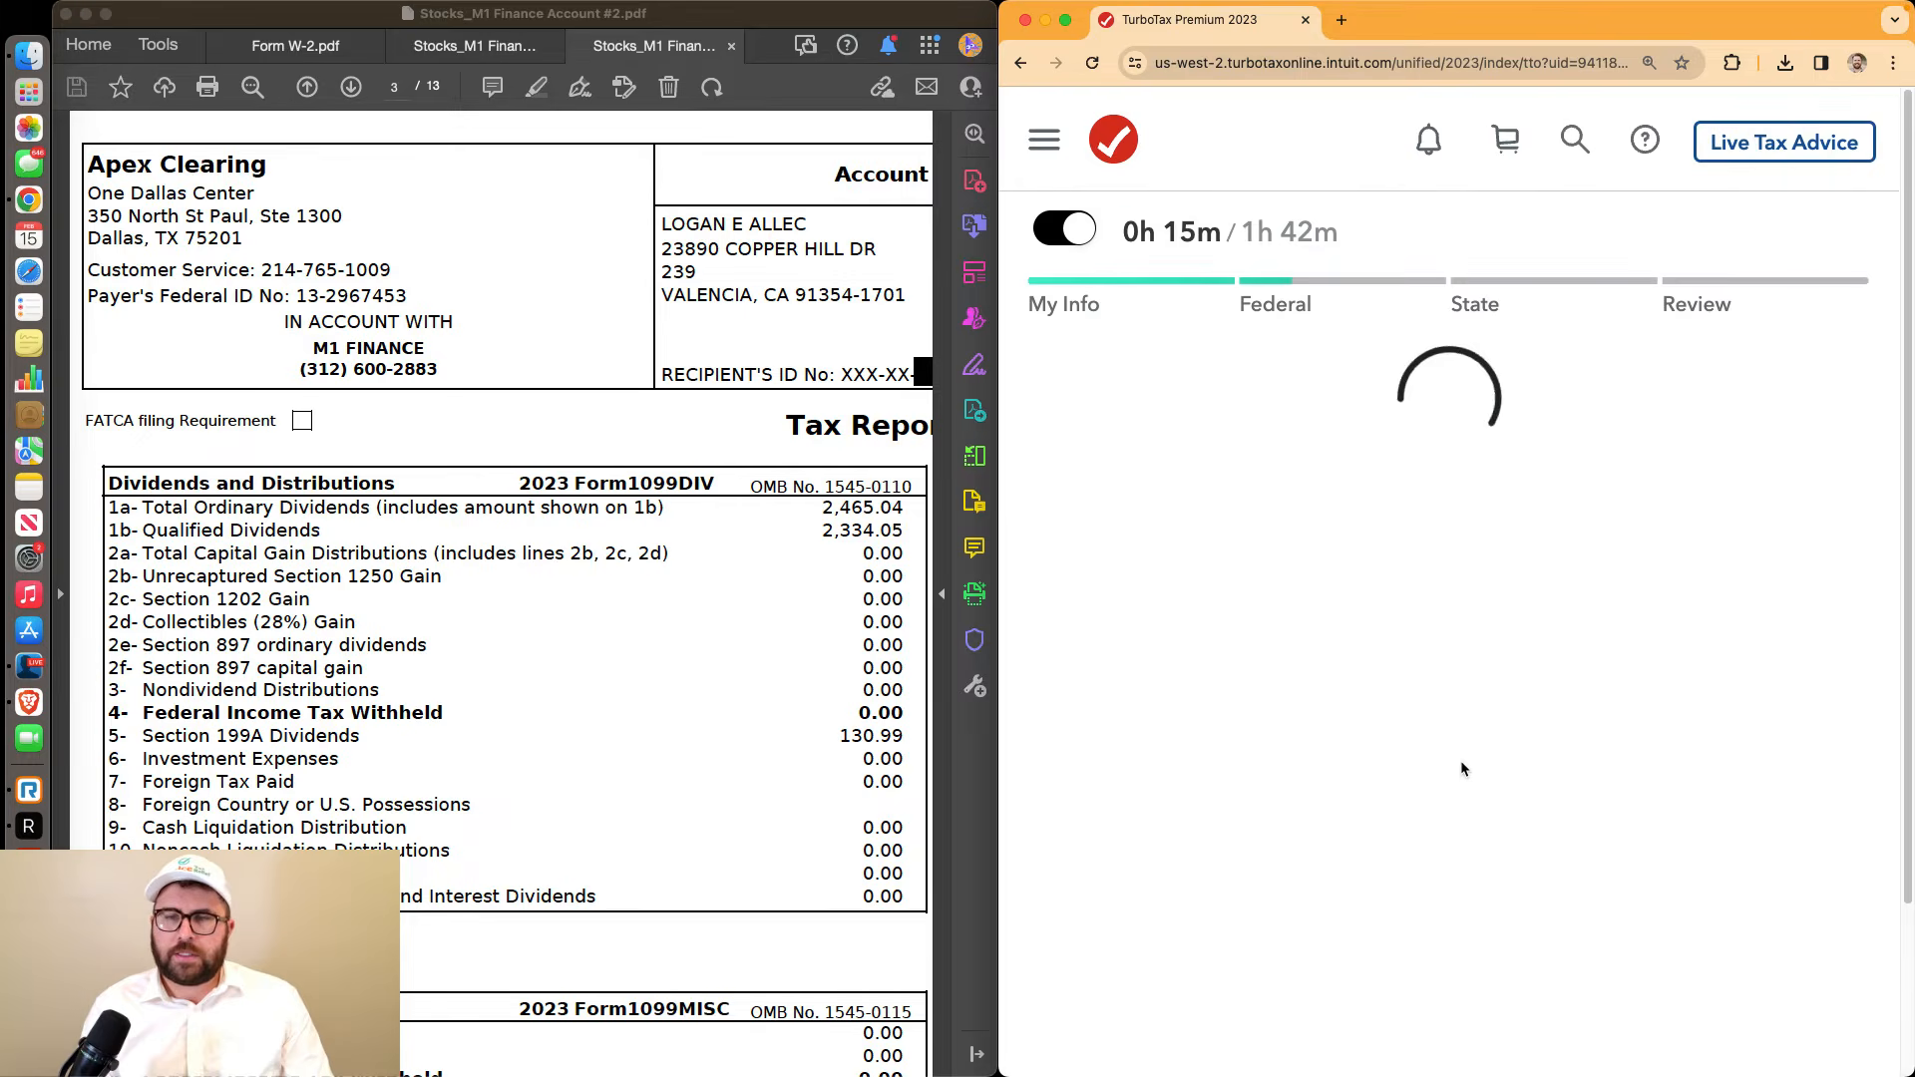
{"action": "scroll", "coordinate": [1463, 755], "scroll_direction": "down", "scroll_amount": 6}
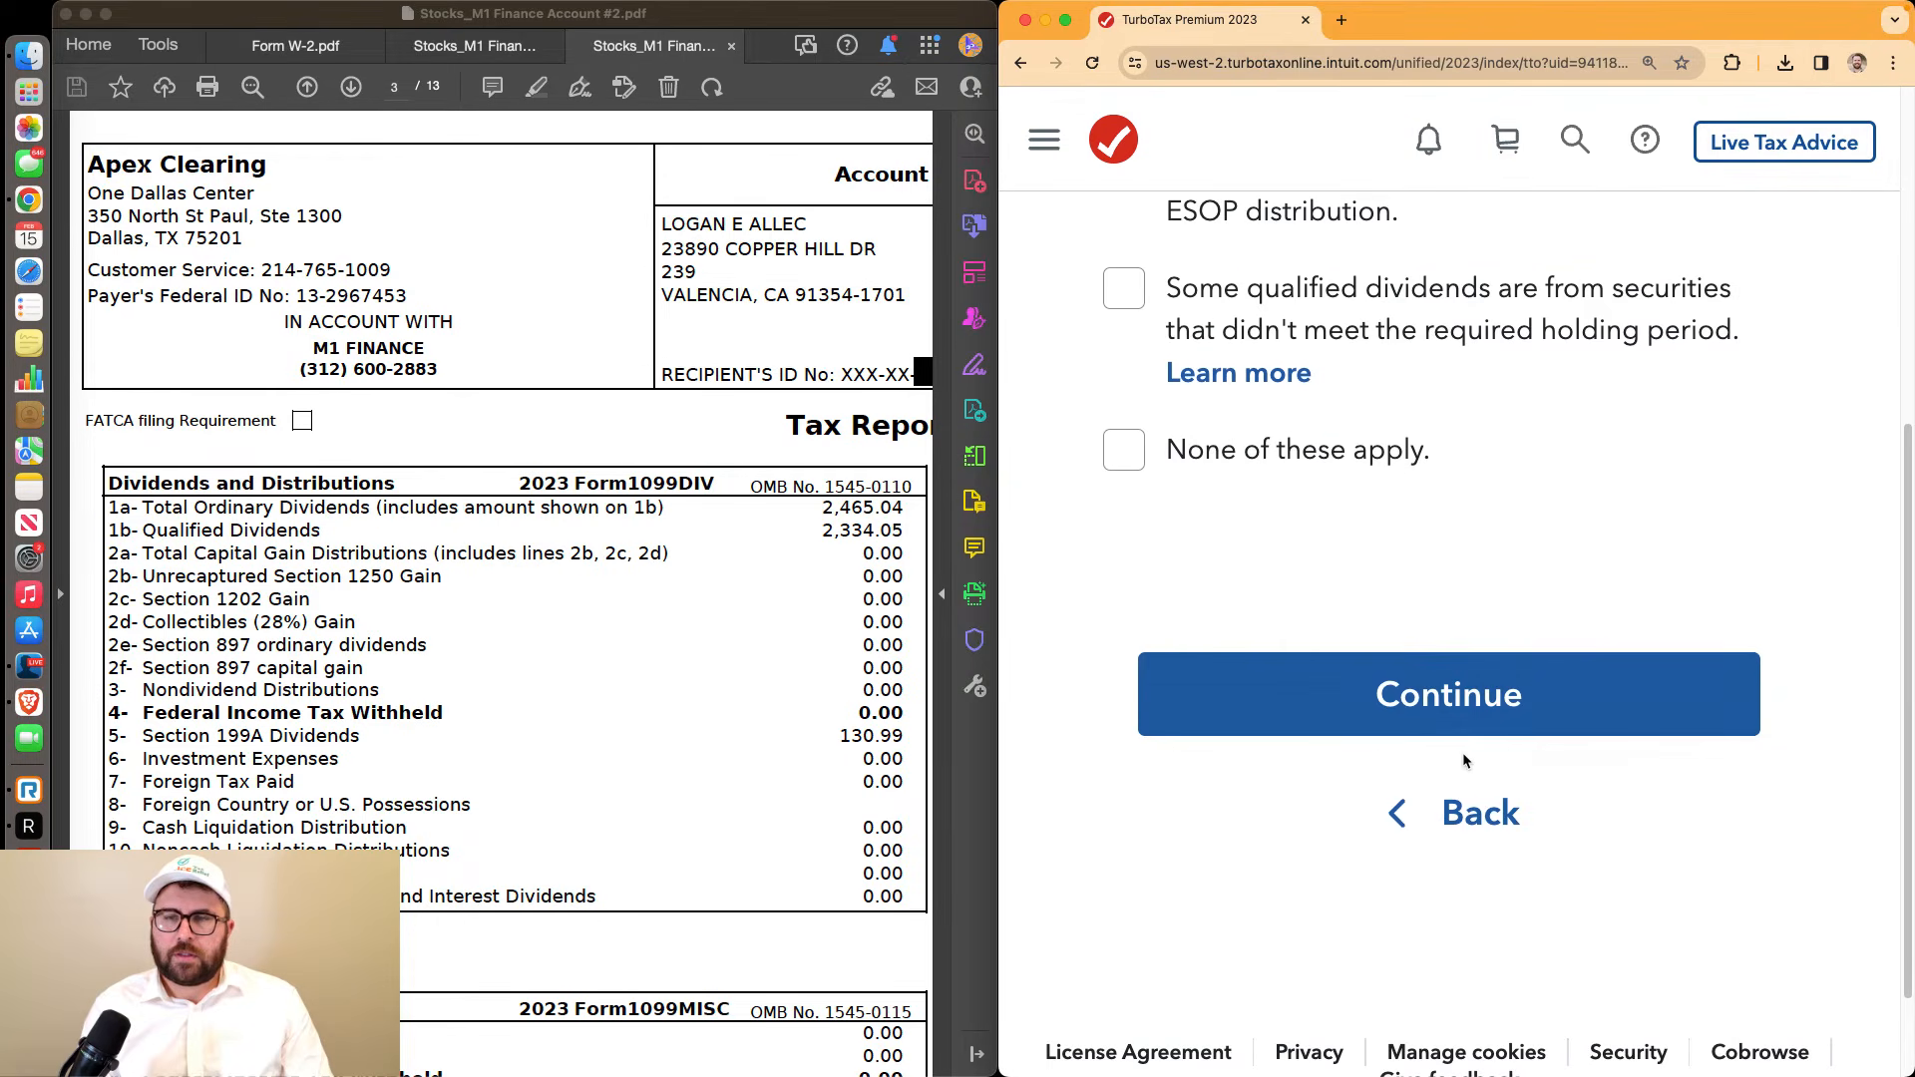
{"action": "left_click", "coordinate": [1124, 450]}
{"action": "left_click", "coordinate": [1346, 689]}
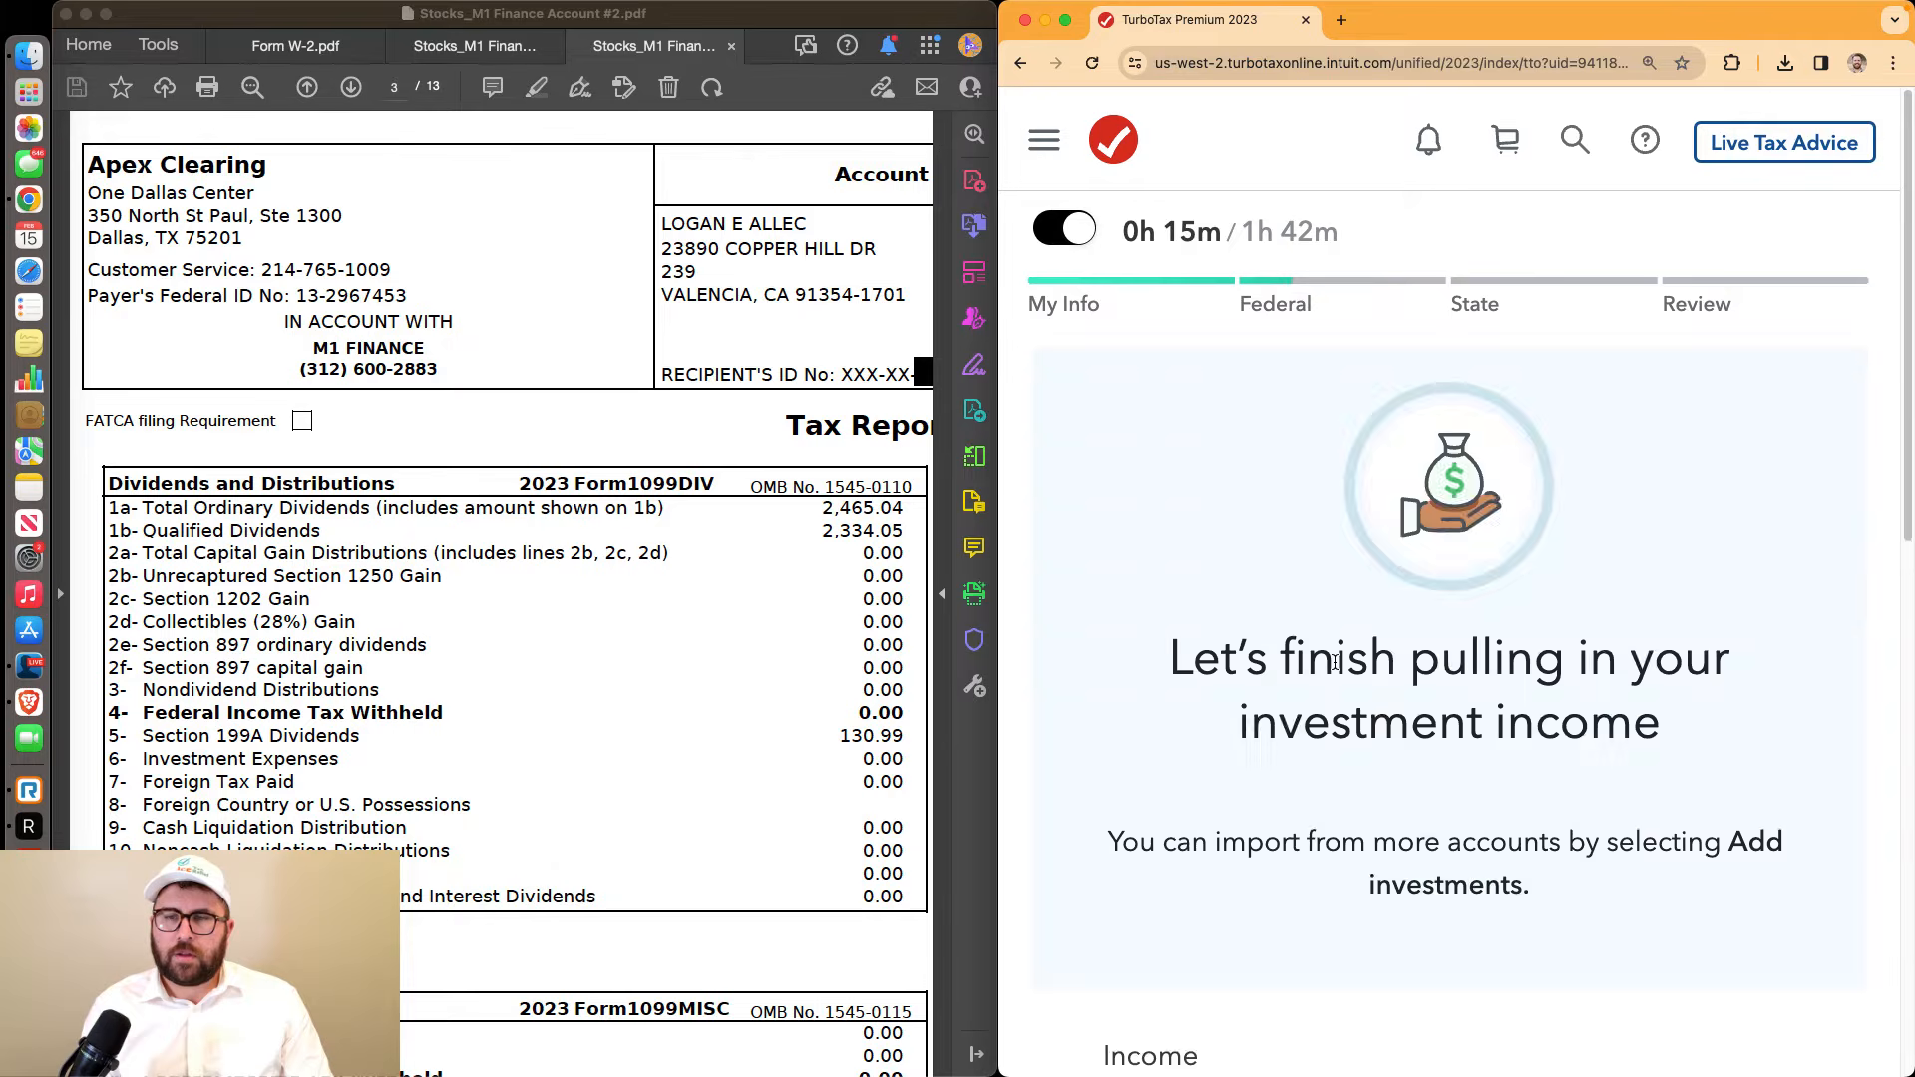
{"action": "scroll", "coordinate": [1335, 662], "scroll_direction": "down", "scroll_amount": 6}
Reopen the Apex Clearing 1099-DIV for editing and reveal its less common boxes
{"action": "left_click", "coordinate": [1337, 669]}
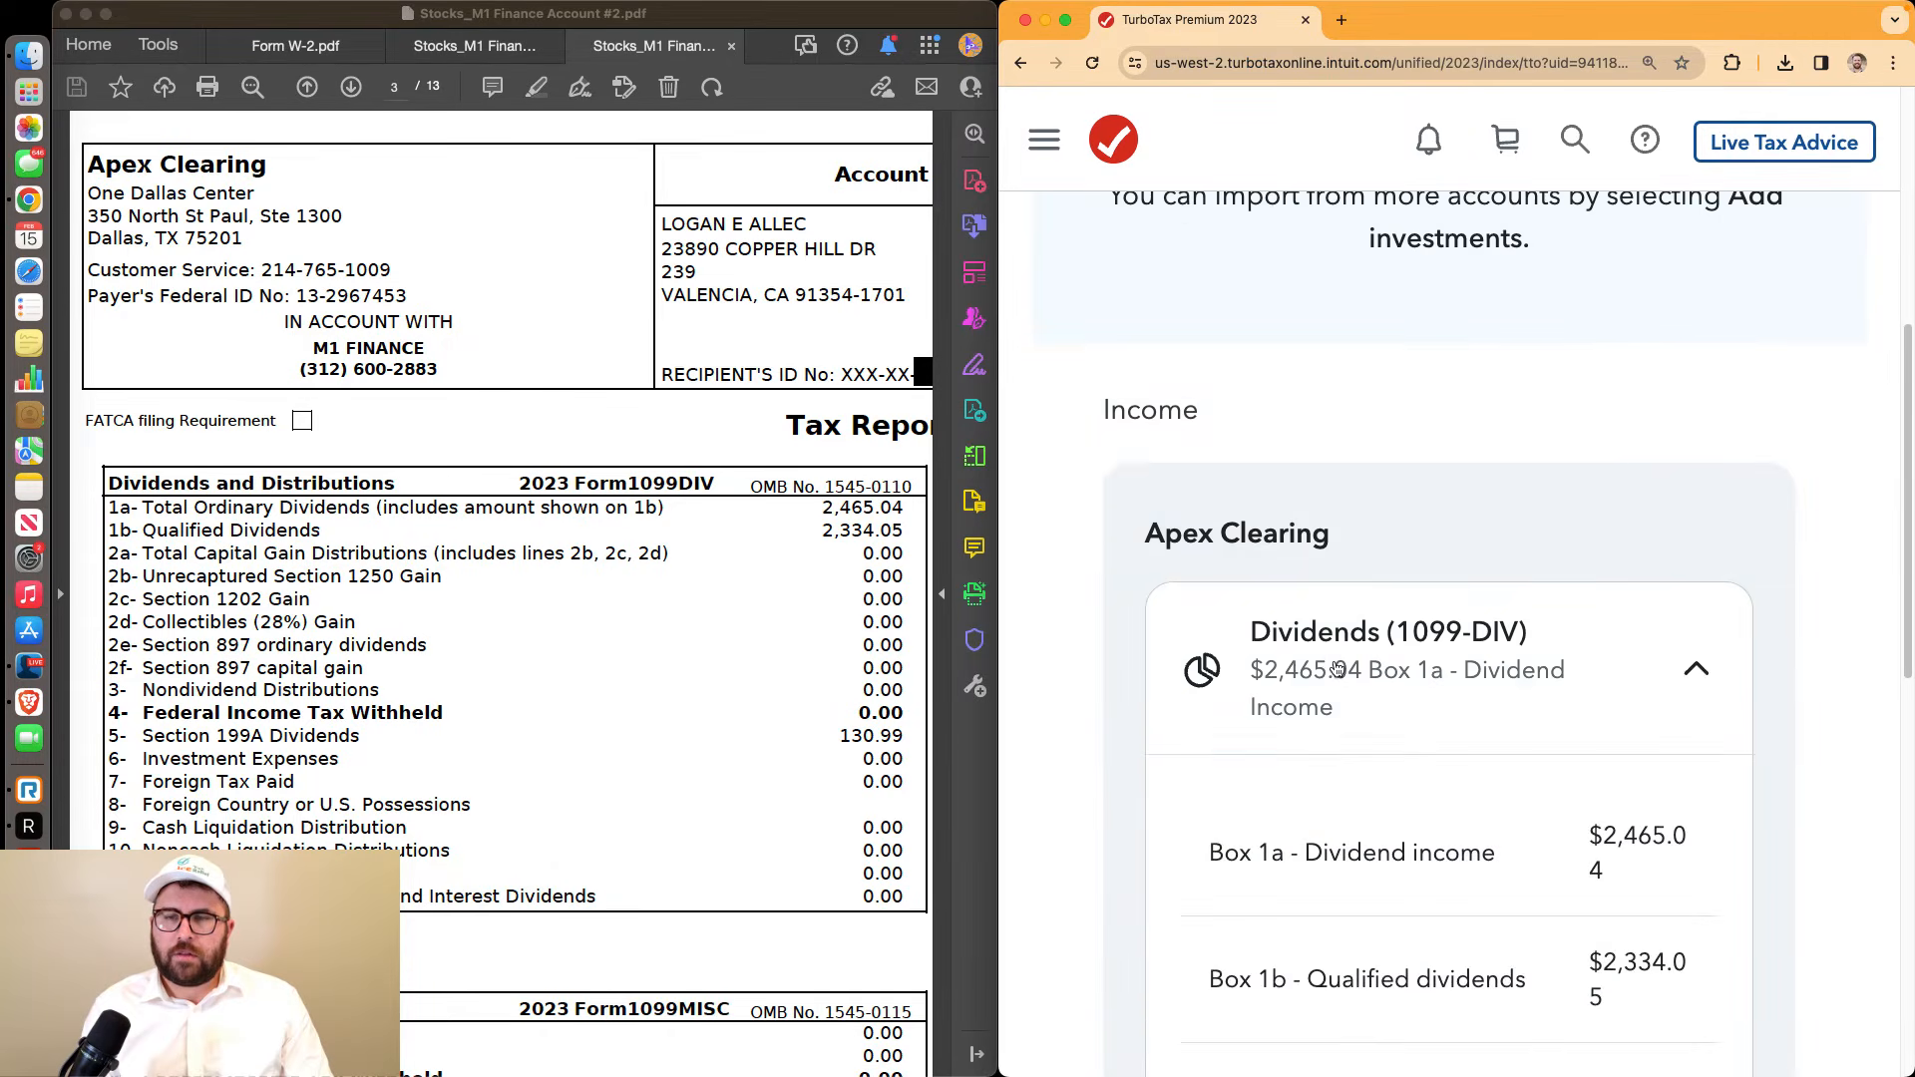
{"action": "scroll", "coordinate": [1317, 619], "scroll_direction": "down", "scroll_amount": 7}
{"action": "left_click", "coordinate": [1299, 549]}
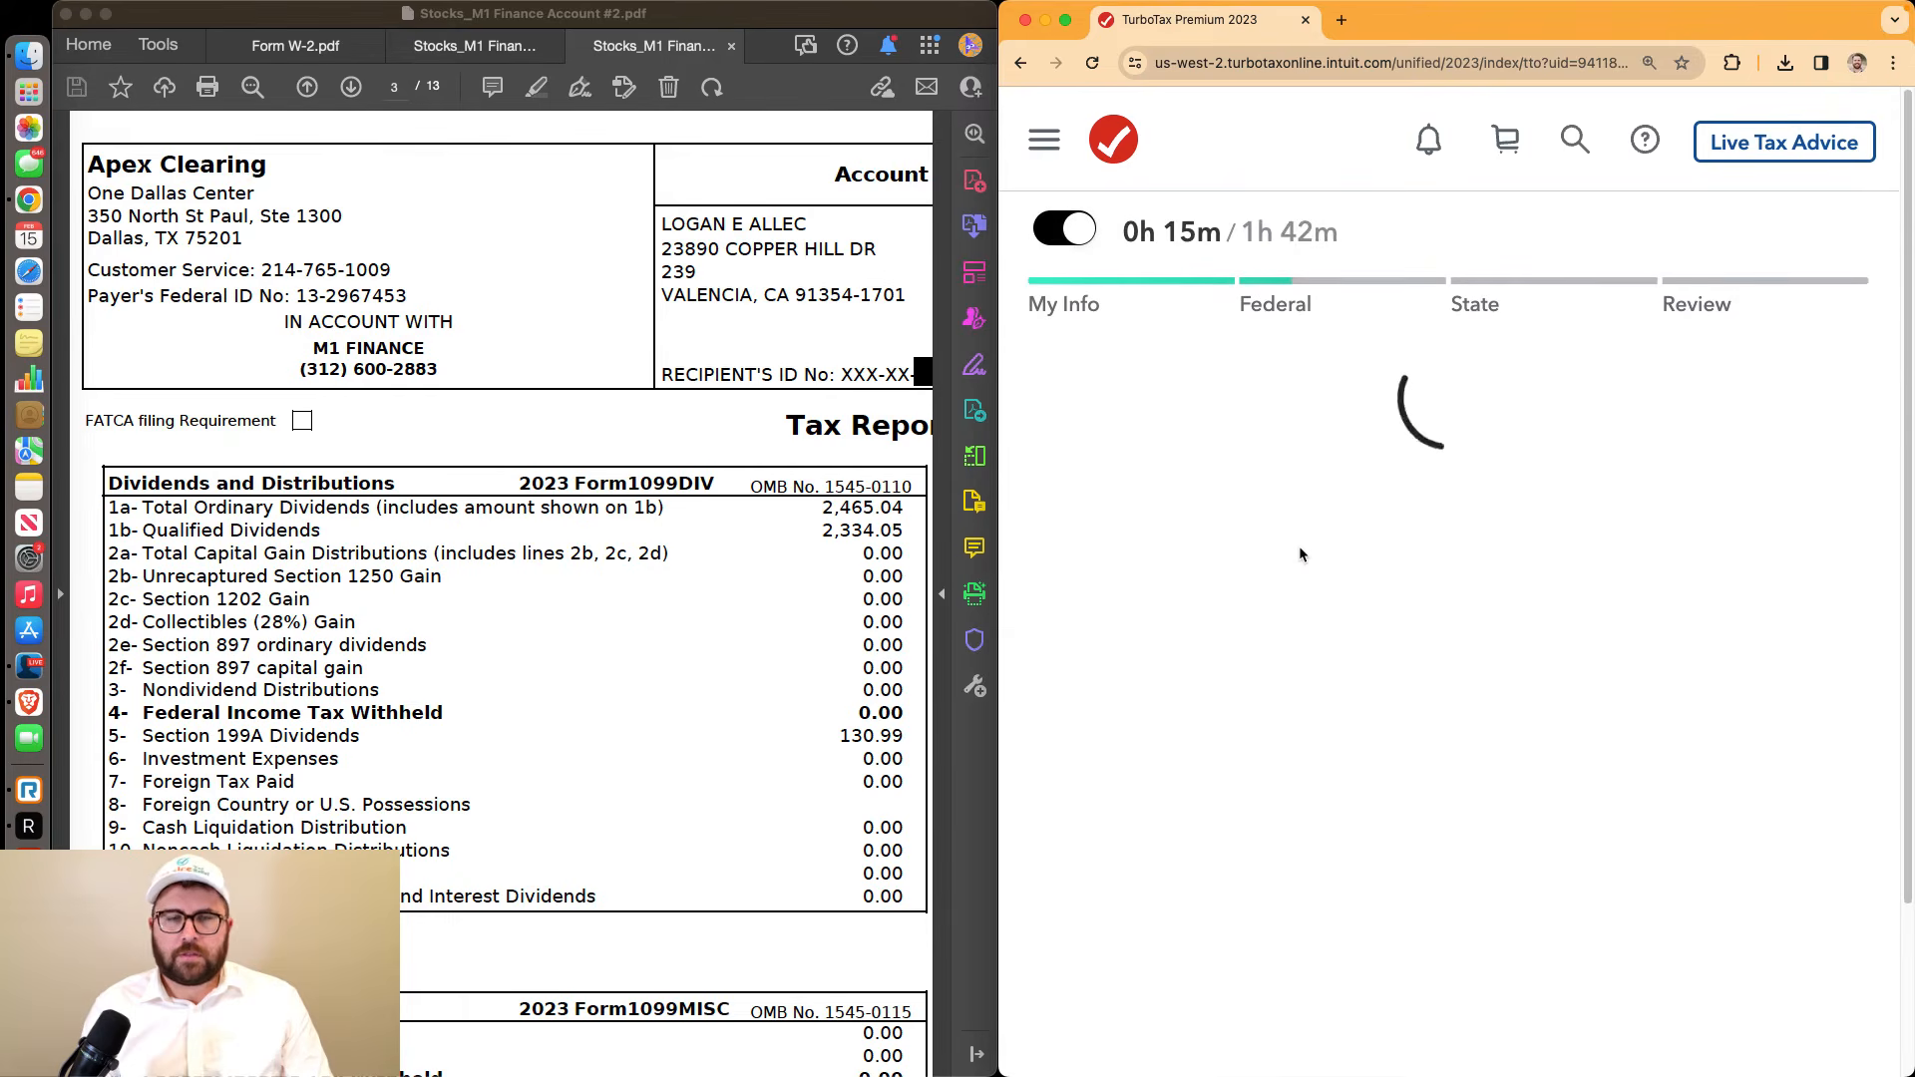
{"action": "scroll", "coordinate": [1301, 554], "scroll_direction": "down", "scroll_amount": 8}
{"action": "scroll", "coordinate": [1301, 553], "scroll_direction": "down", "scroll_amount": 4}
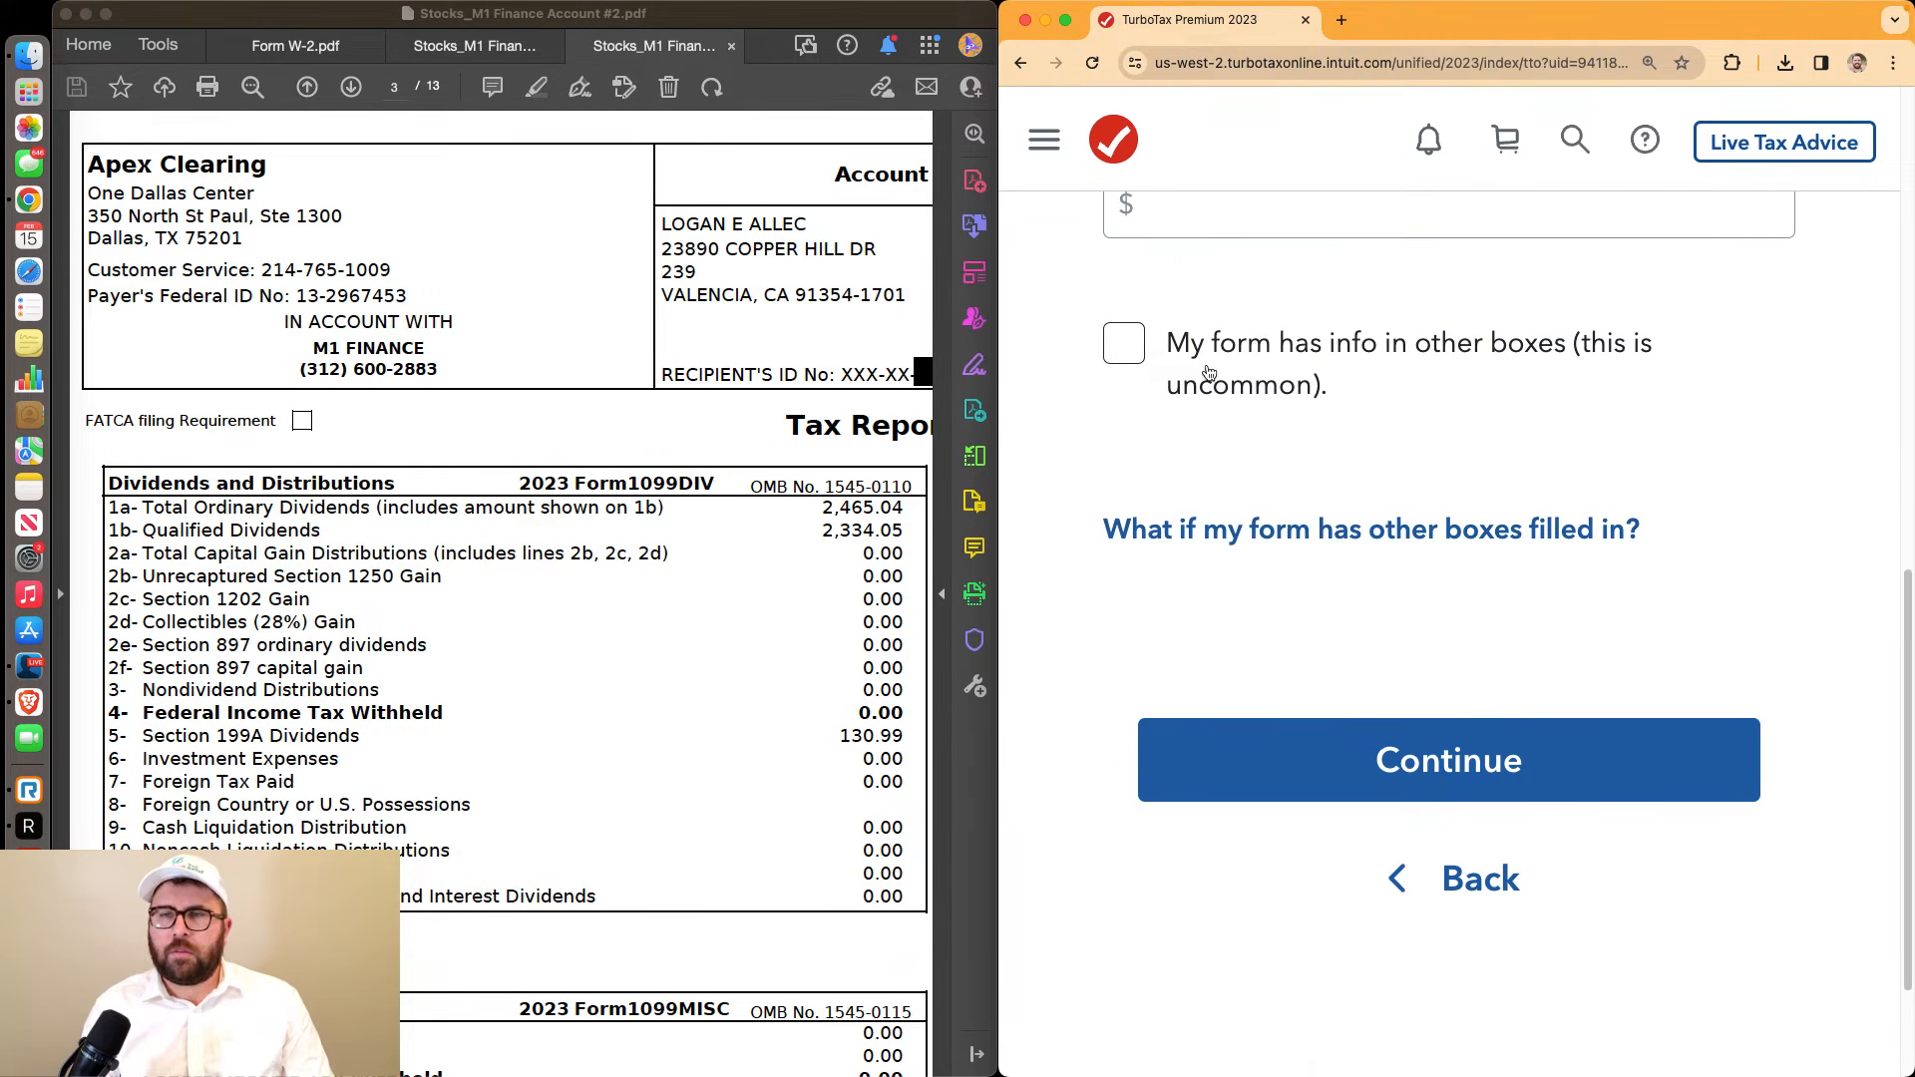
{"action": "left_click", "coordinate": [1109, 349]}
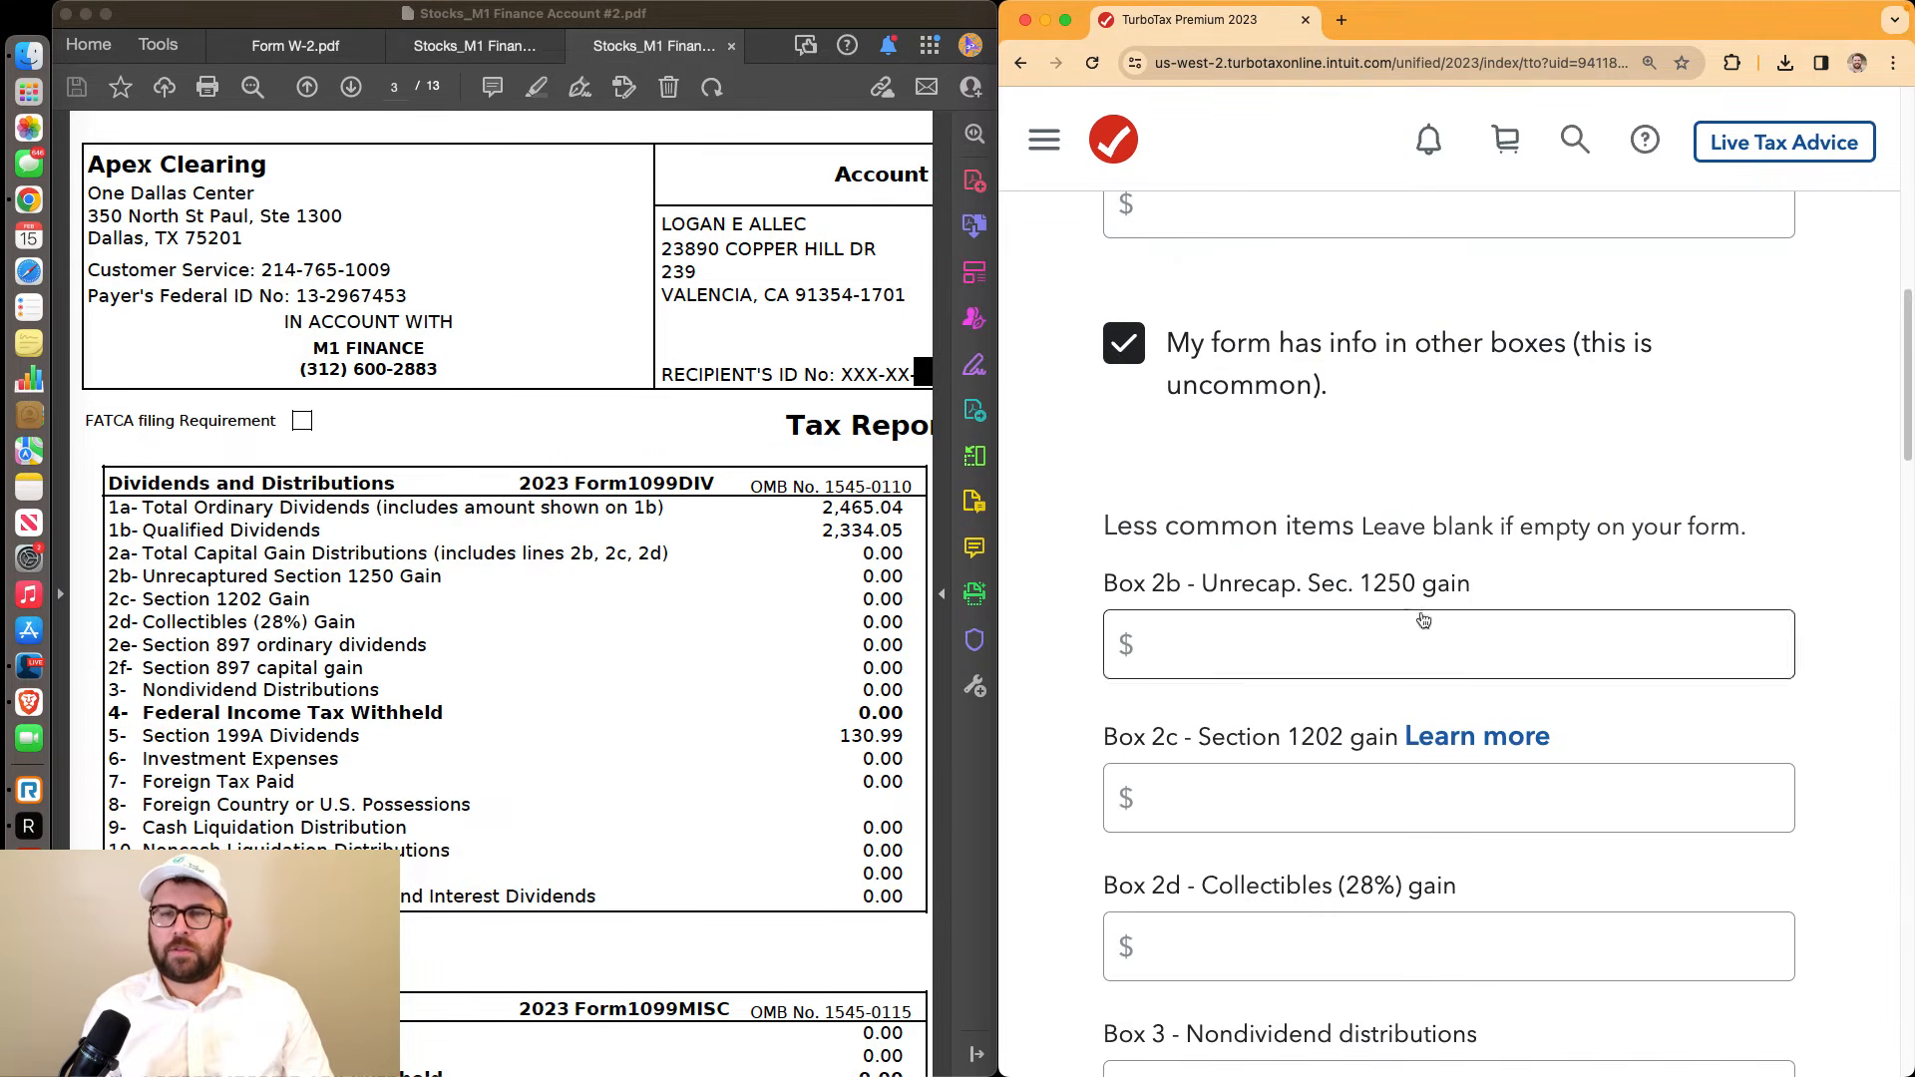
{"action": "scroll", "coordinate": [1421, 608], "scroll_direction": "down", "scroll_amount": 12}
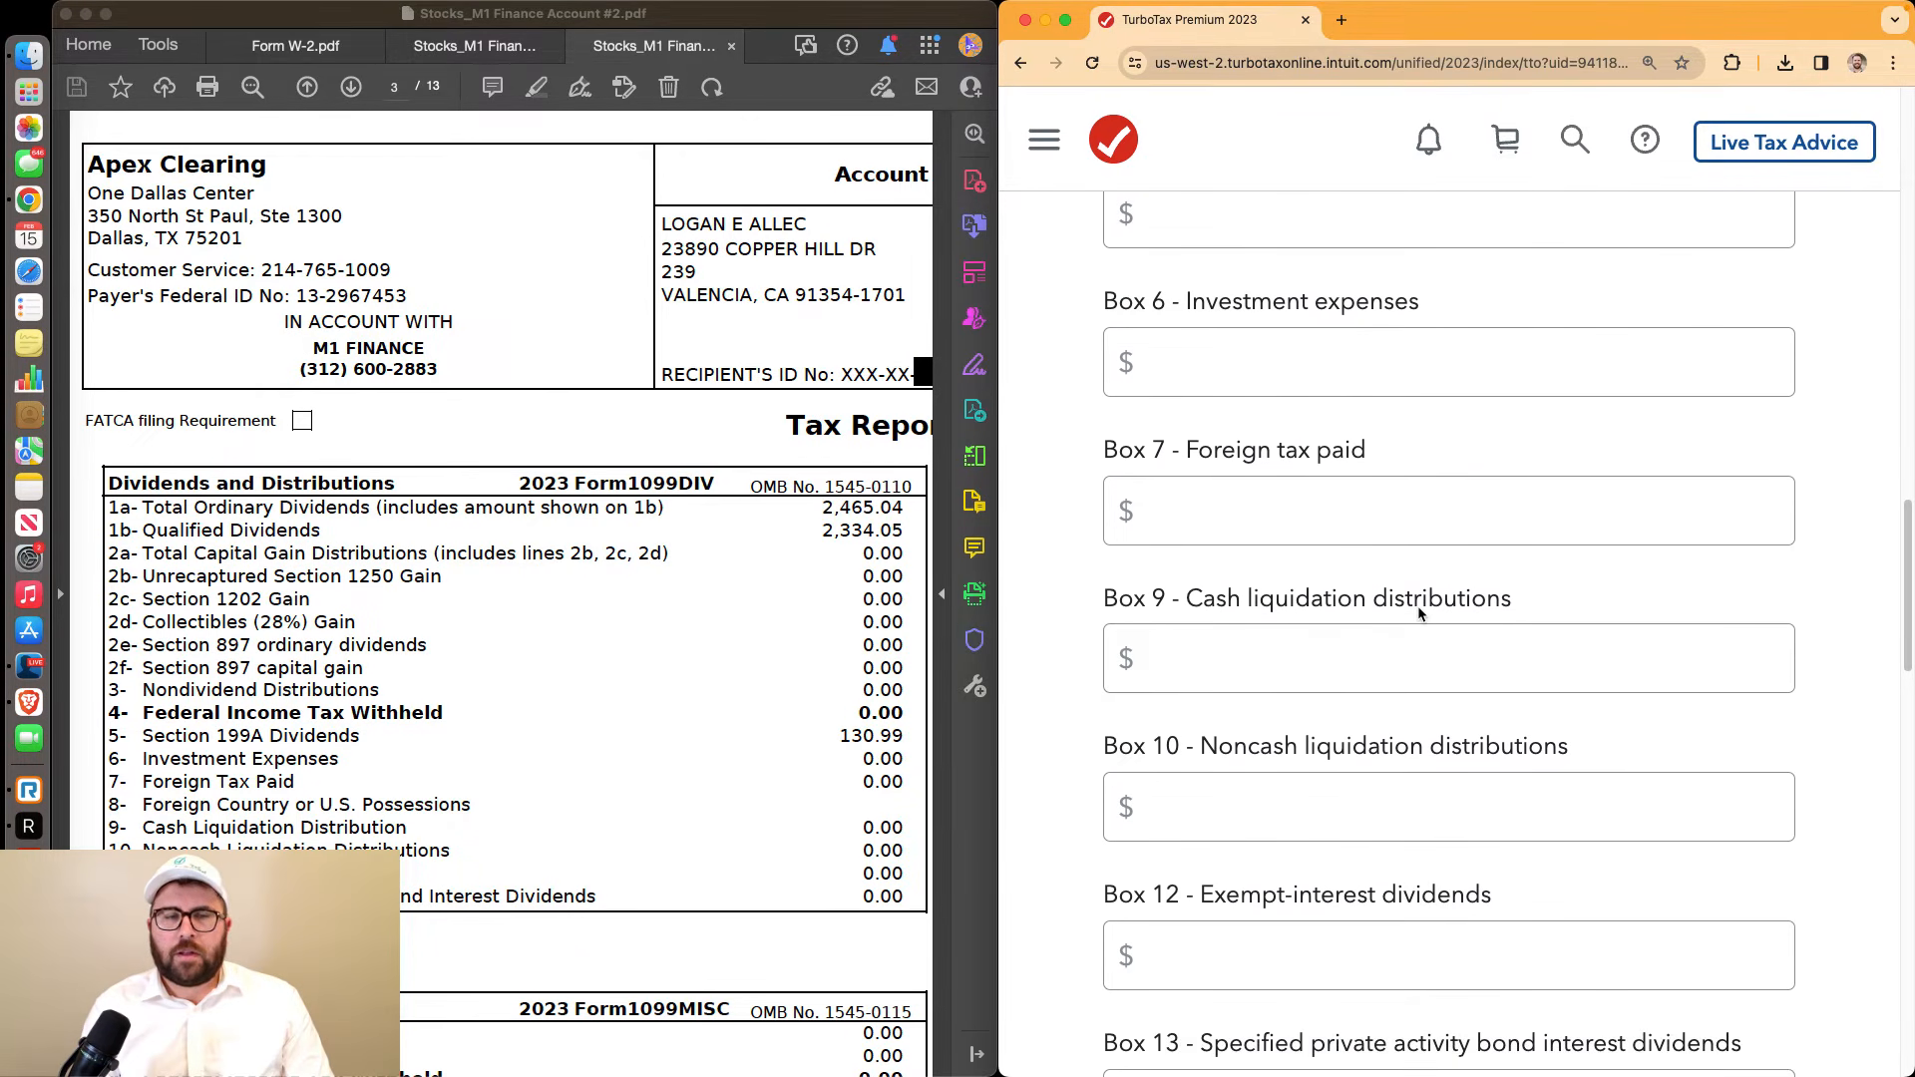
{"action": "scroll", "coordinate": [1417, 606], "scroll_direction": "up", "scroll_amount": 1}
Enter $130.99 Section 199A dividends in Box 5 and save the 1099-DIV
{"action": "left_click", "coordinate": [1321, 355]}
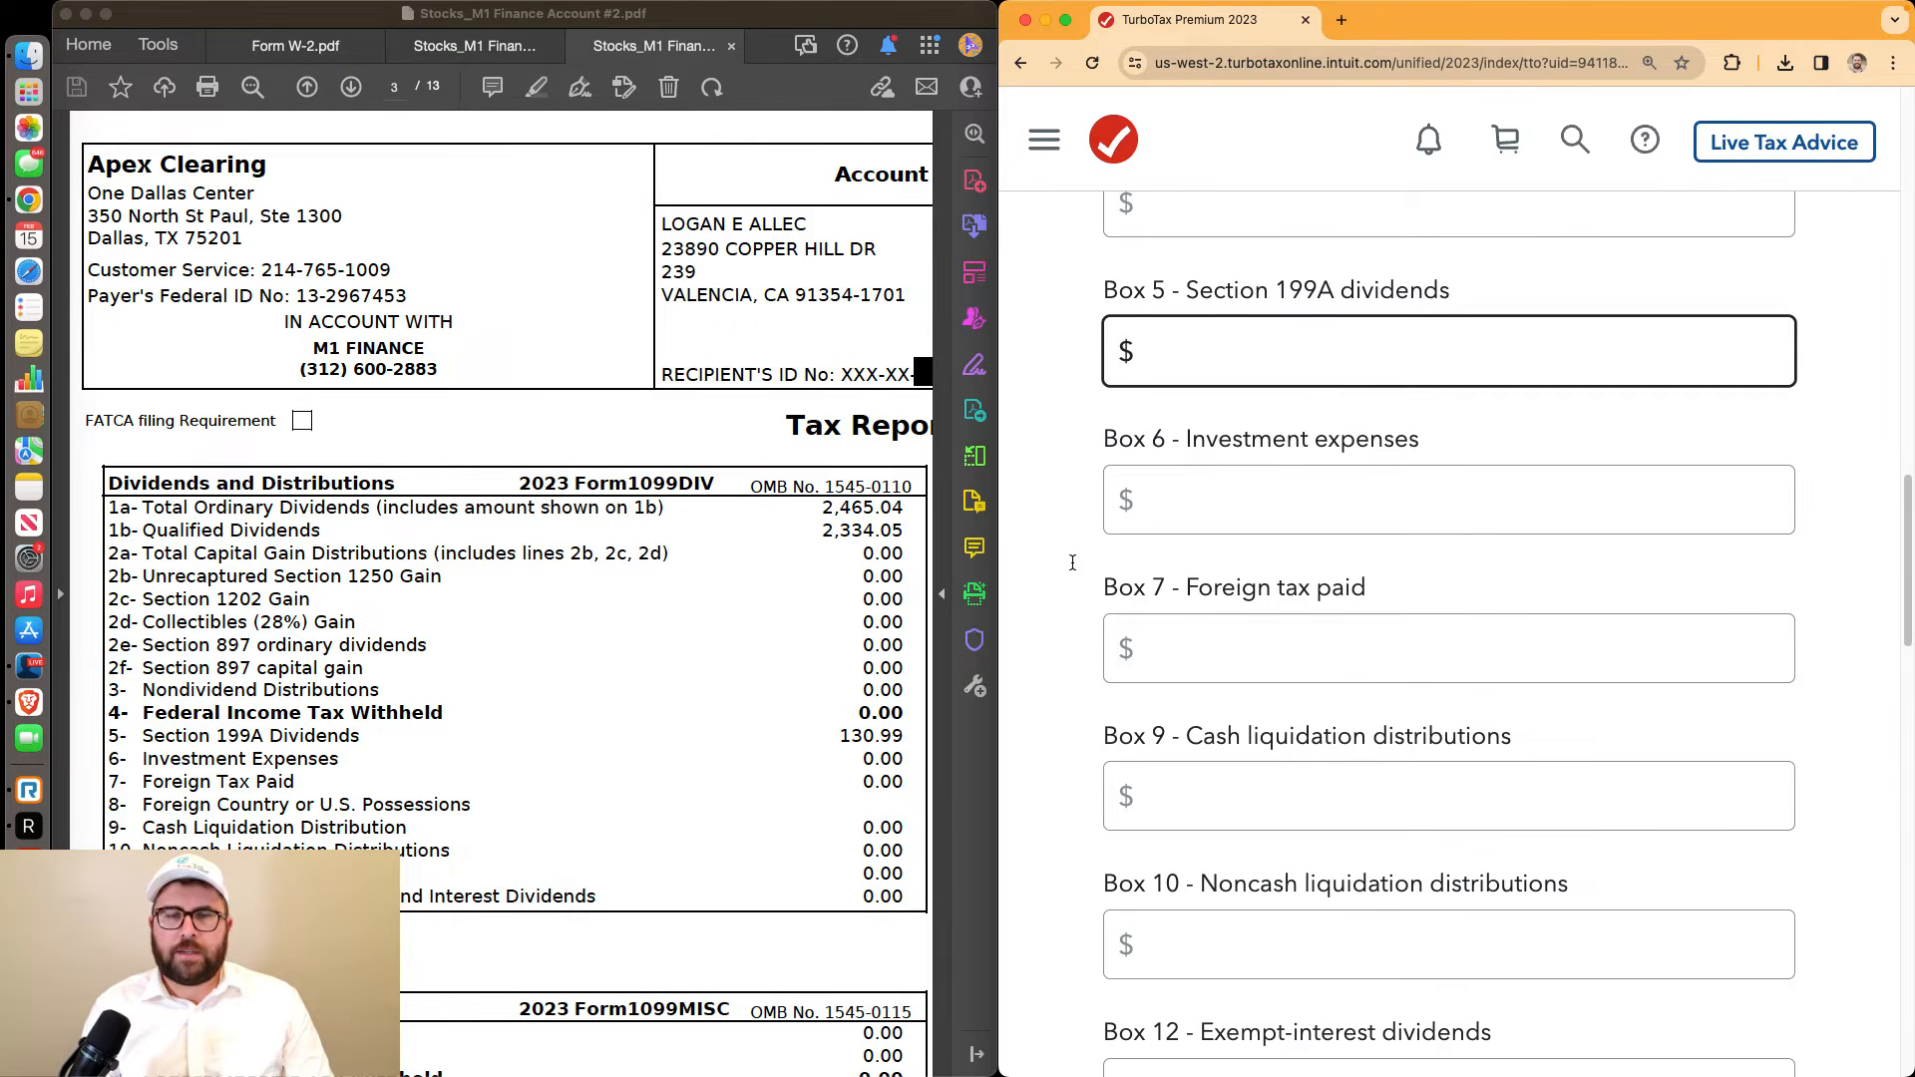
{"action": "left_click_drag", "start_coordinate": [143, 738], "coordinate": [360, 740]}
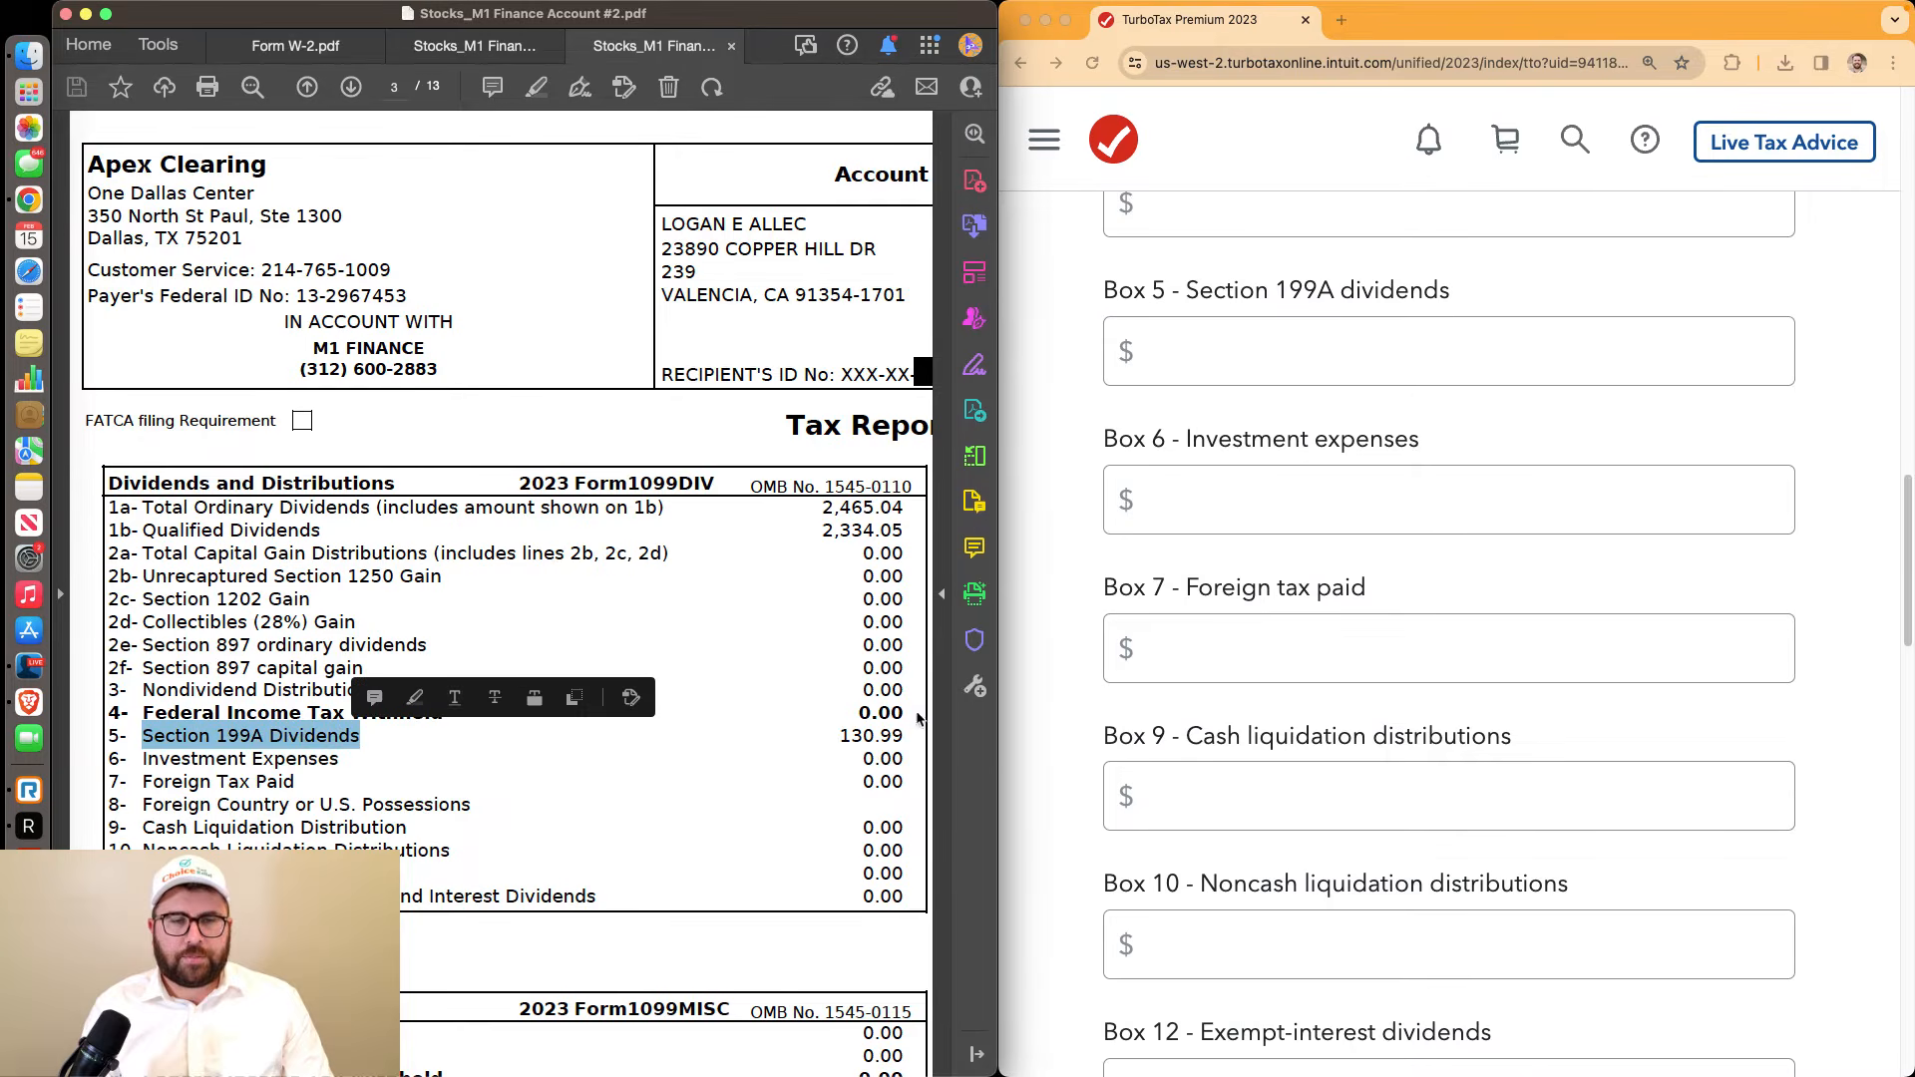
{"action": "left_click_drag", "start_coordinate": [841, 740], "coordinate": [894, 739]}
{"action": "left_click", "coordinate": [1269, 370]}
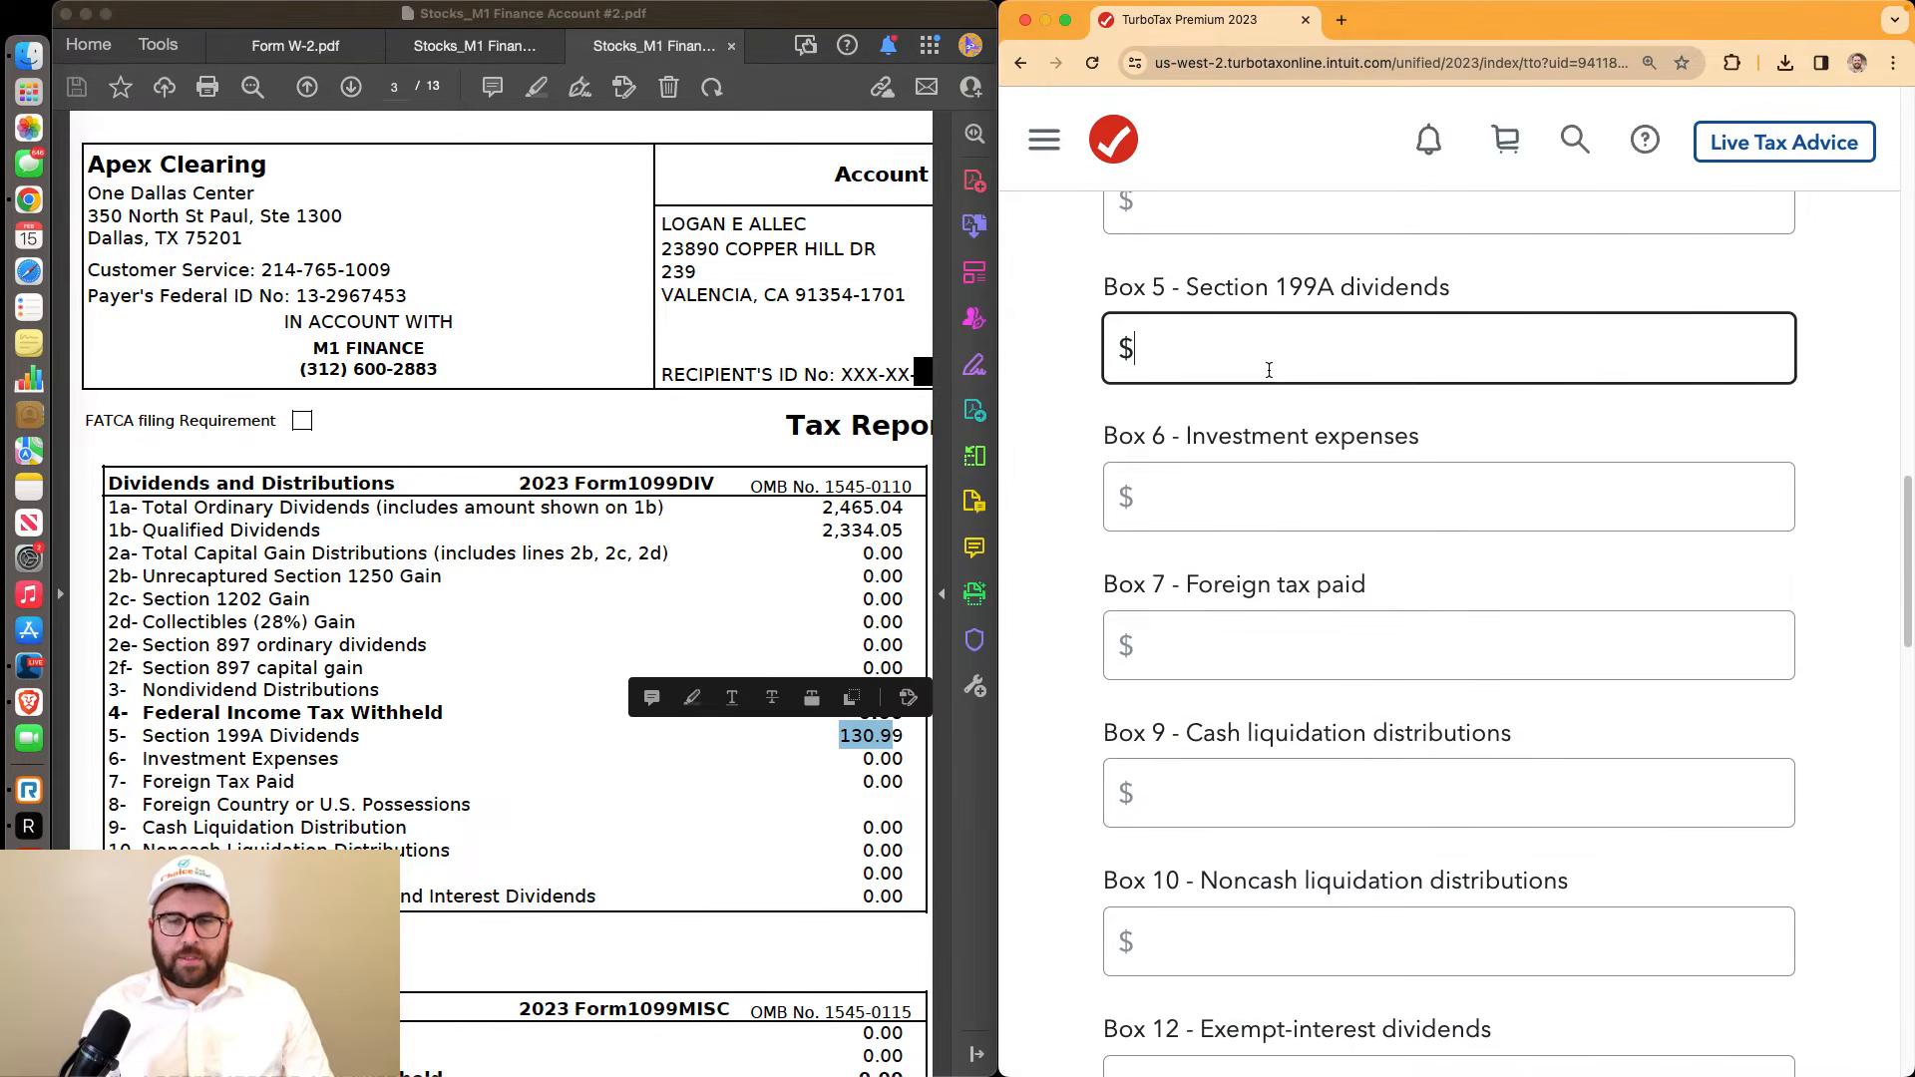
{"action": "type", "text": "130.99"}
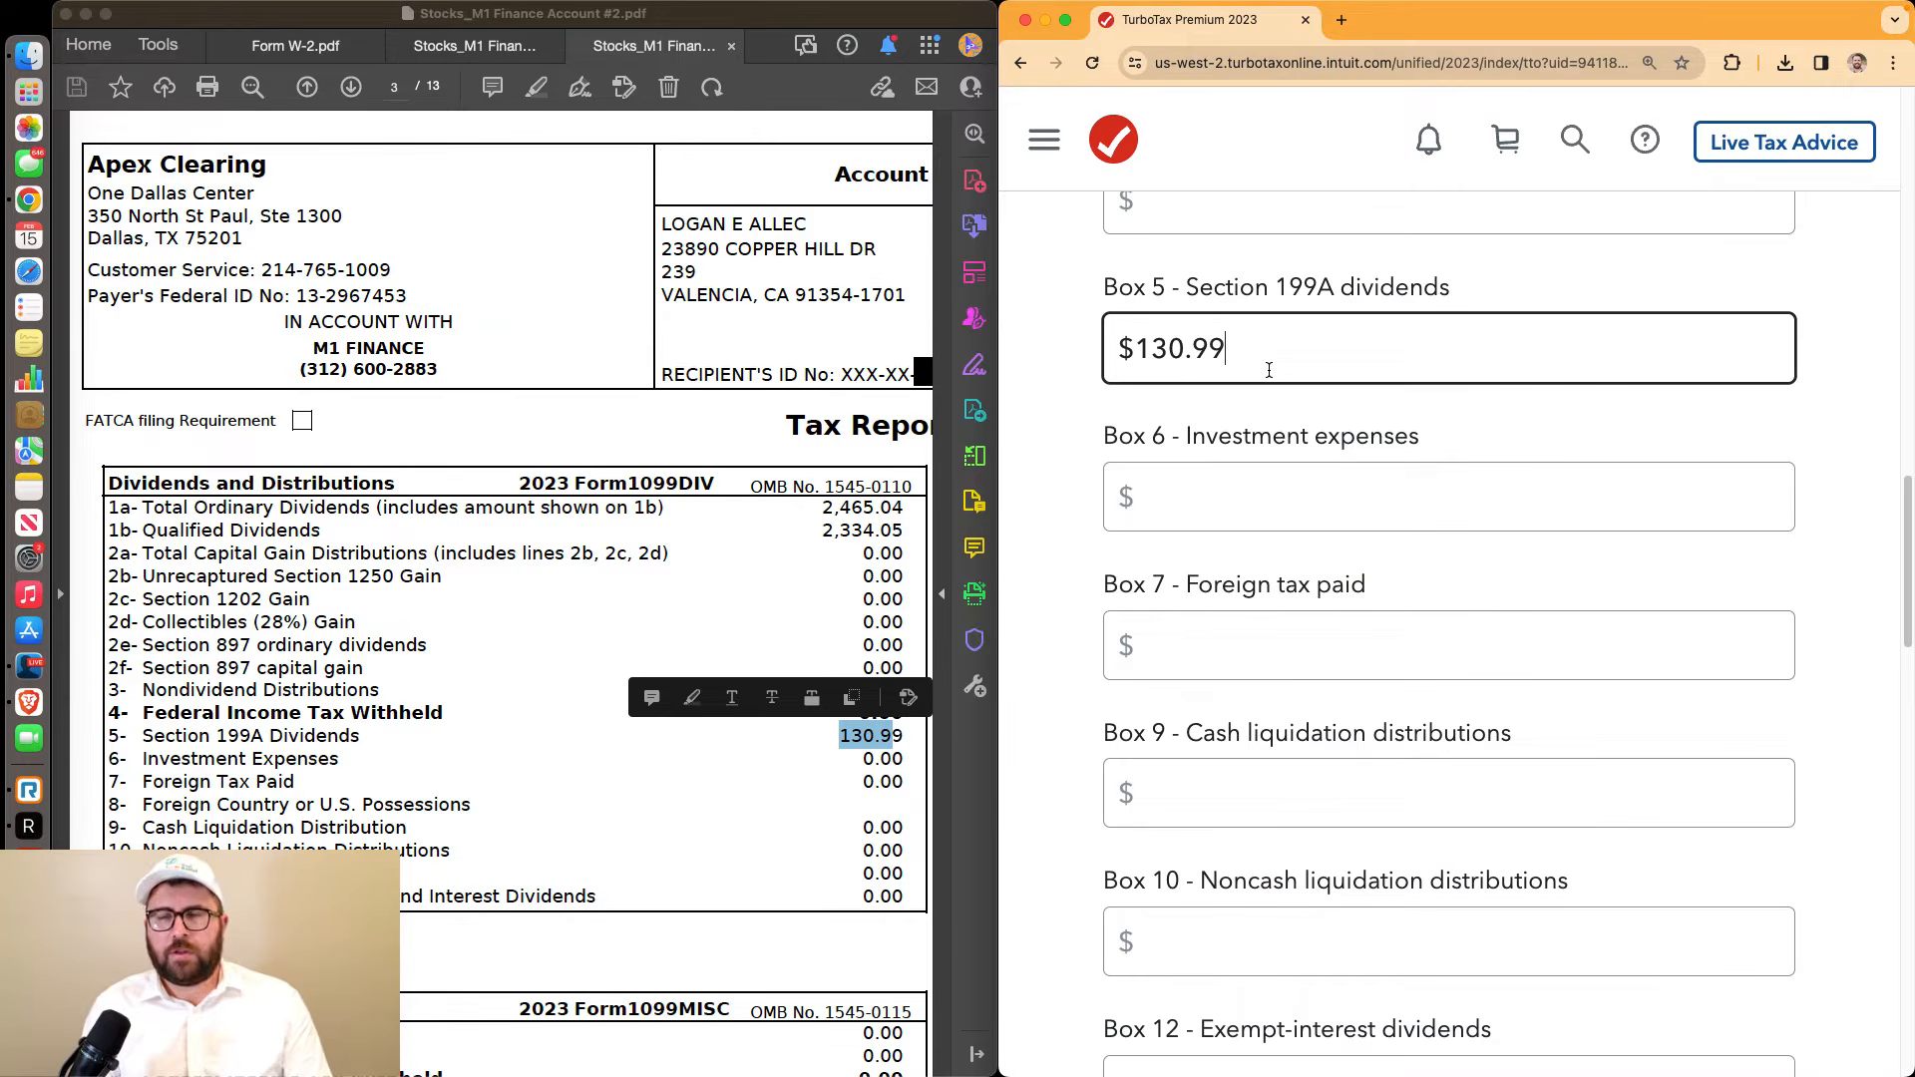
{"action": "left_click", "coordinate": [1089, 404]}
{"action": "scroll", "coordinate": [1147, 479], "scroll_direction": "down", "scroll_amount": 6}
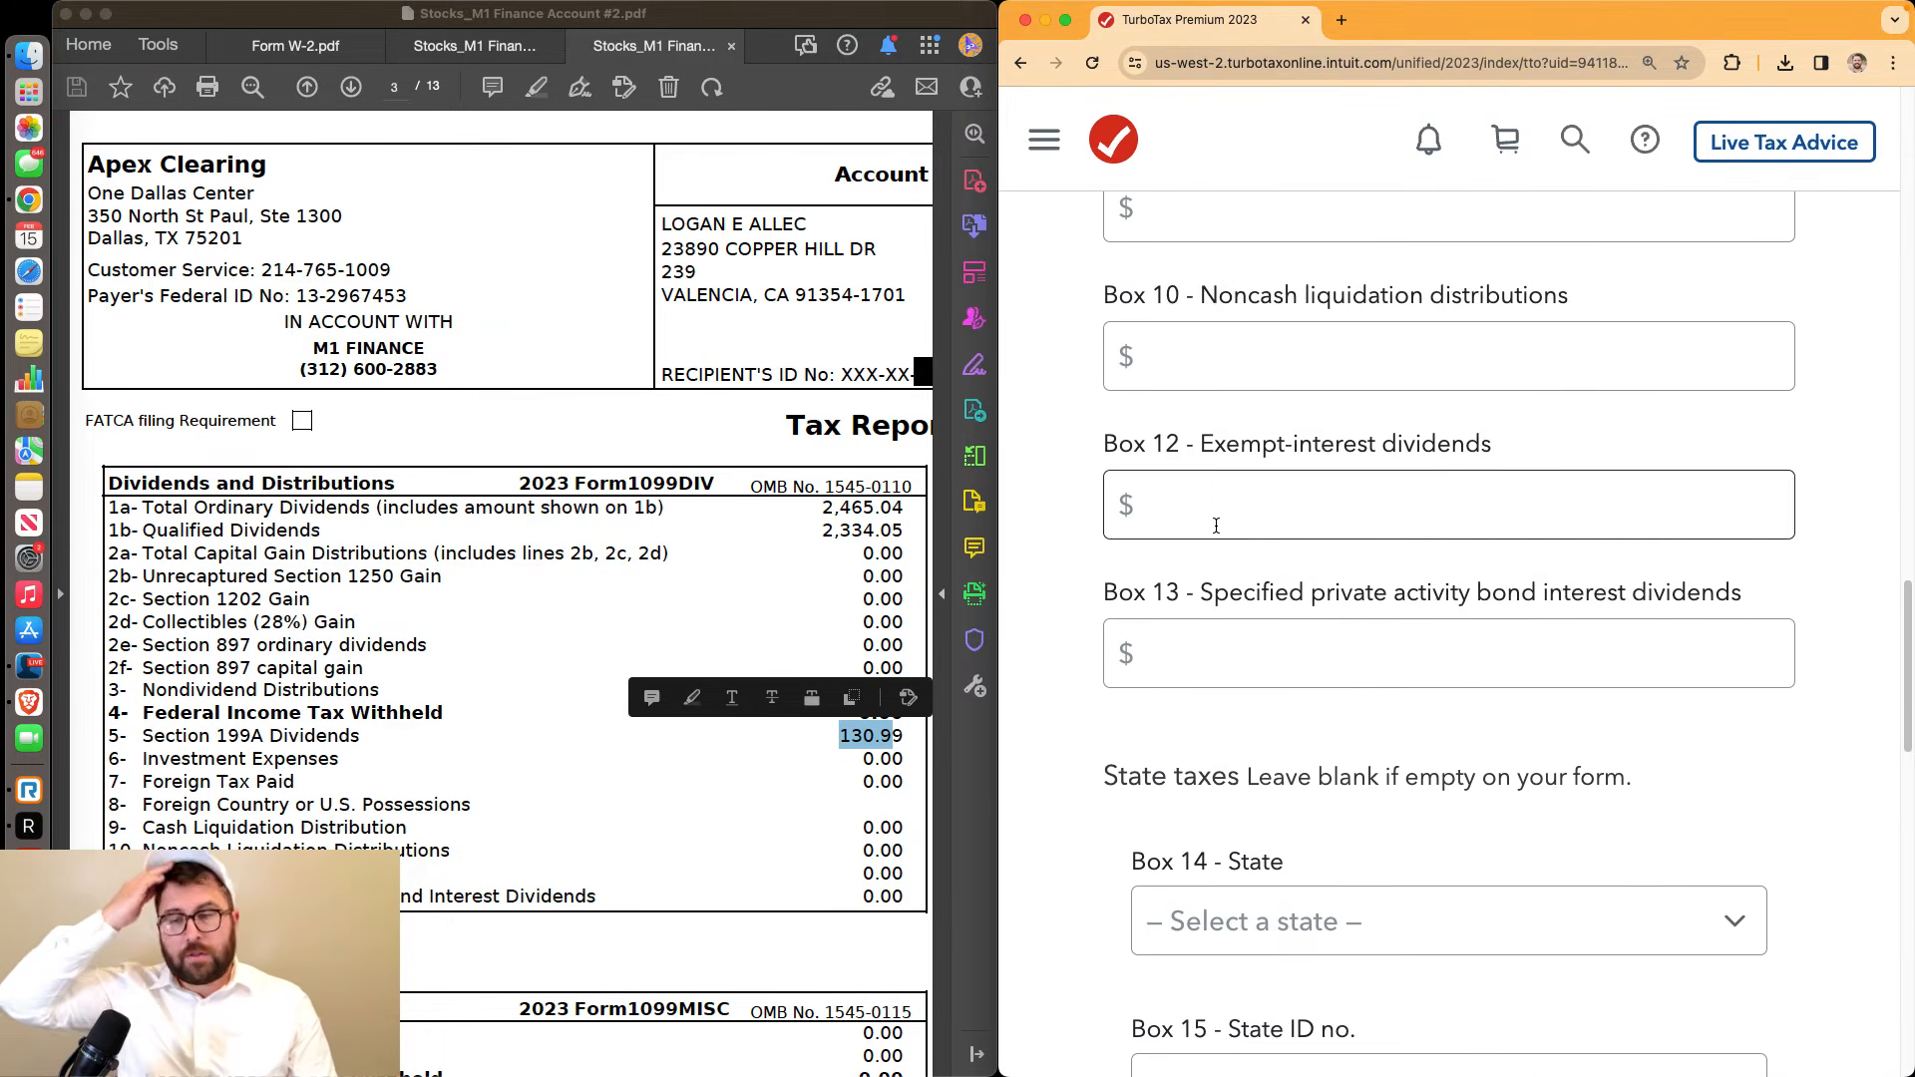
{"action": "scroll", "coordinate": [1216, 525], "scroll_direction": "down", "scroll_amount": 10}
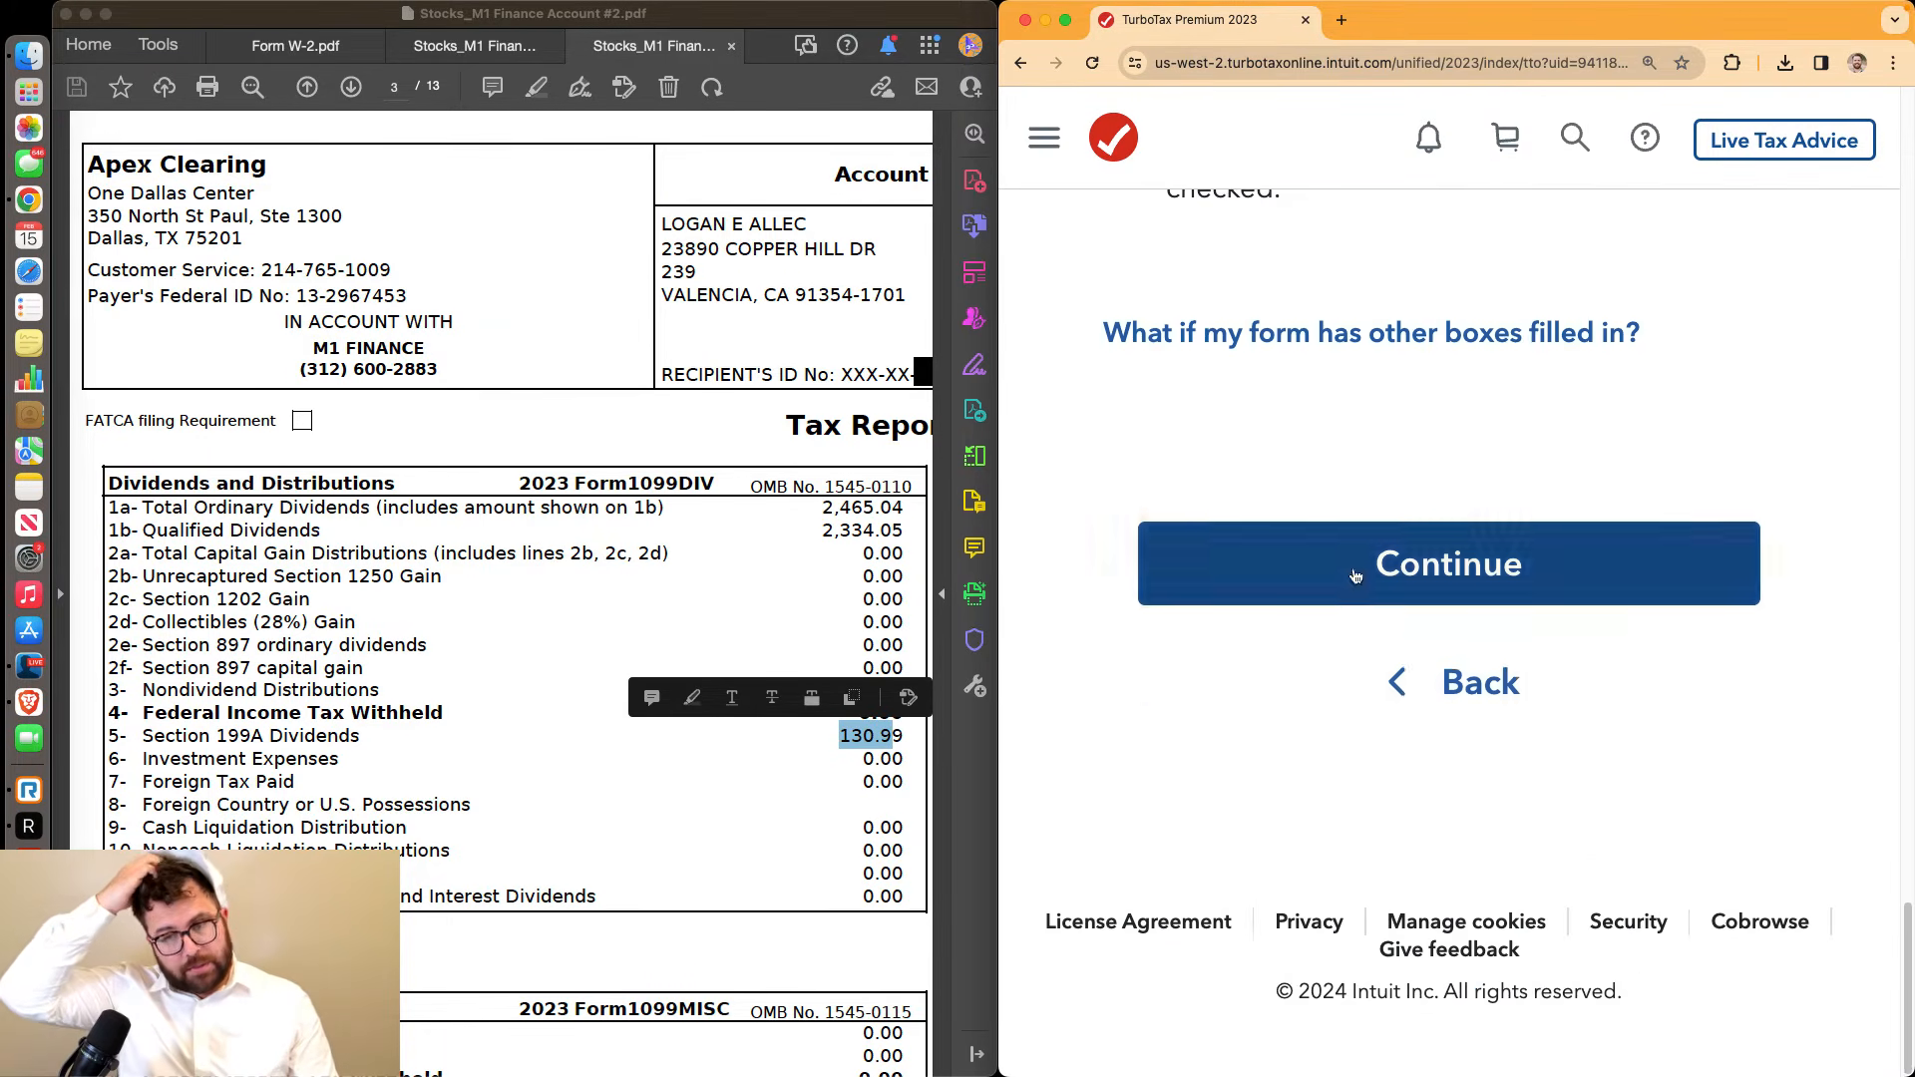
{"action": "left_click", "coordinate": [1355, 575]}
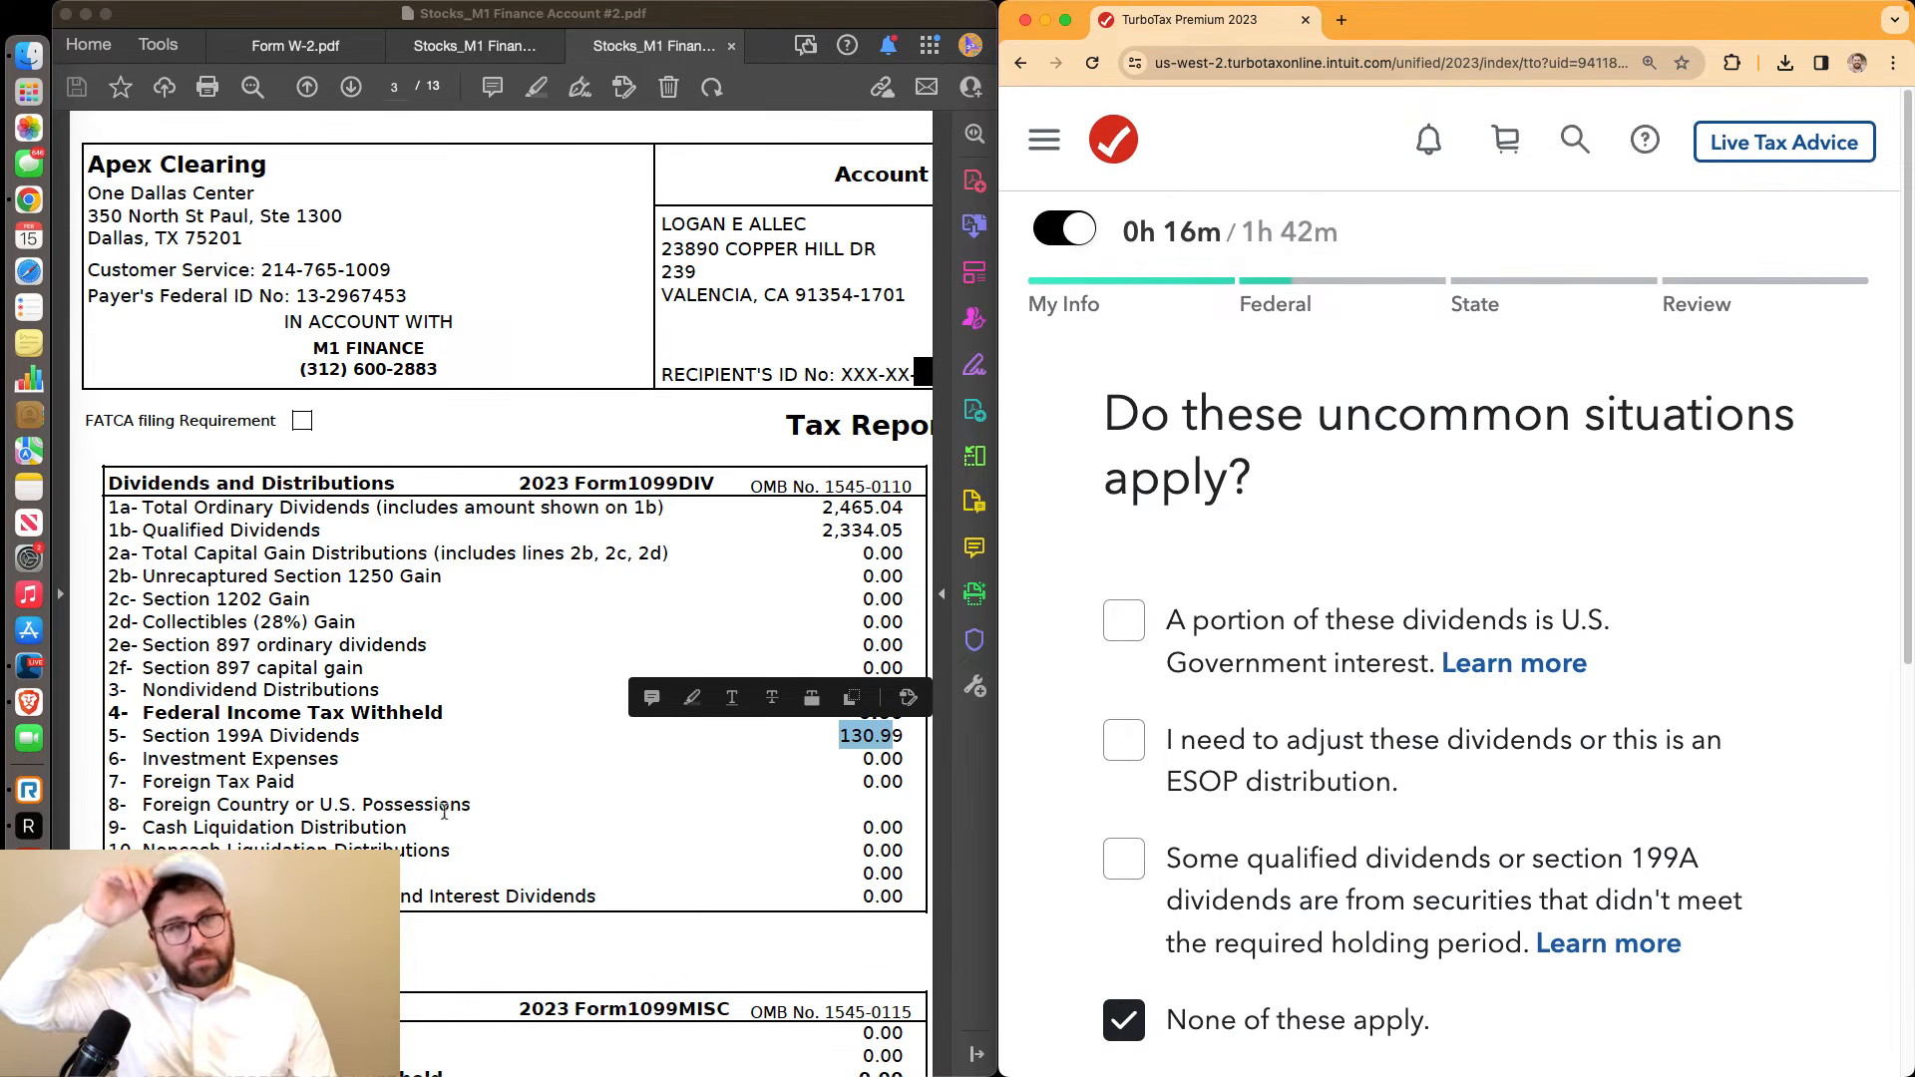
Review the interest income rows on the 1099 statement, zooming out and back in
{"action": "scroll", "coordinate": [459, 530], "scroll_direction": "down", "scroll_amount": 1}
{"action": "left_click_drag", "start_coordinate": [620, 671], "coordinate": [415, 670]}
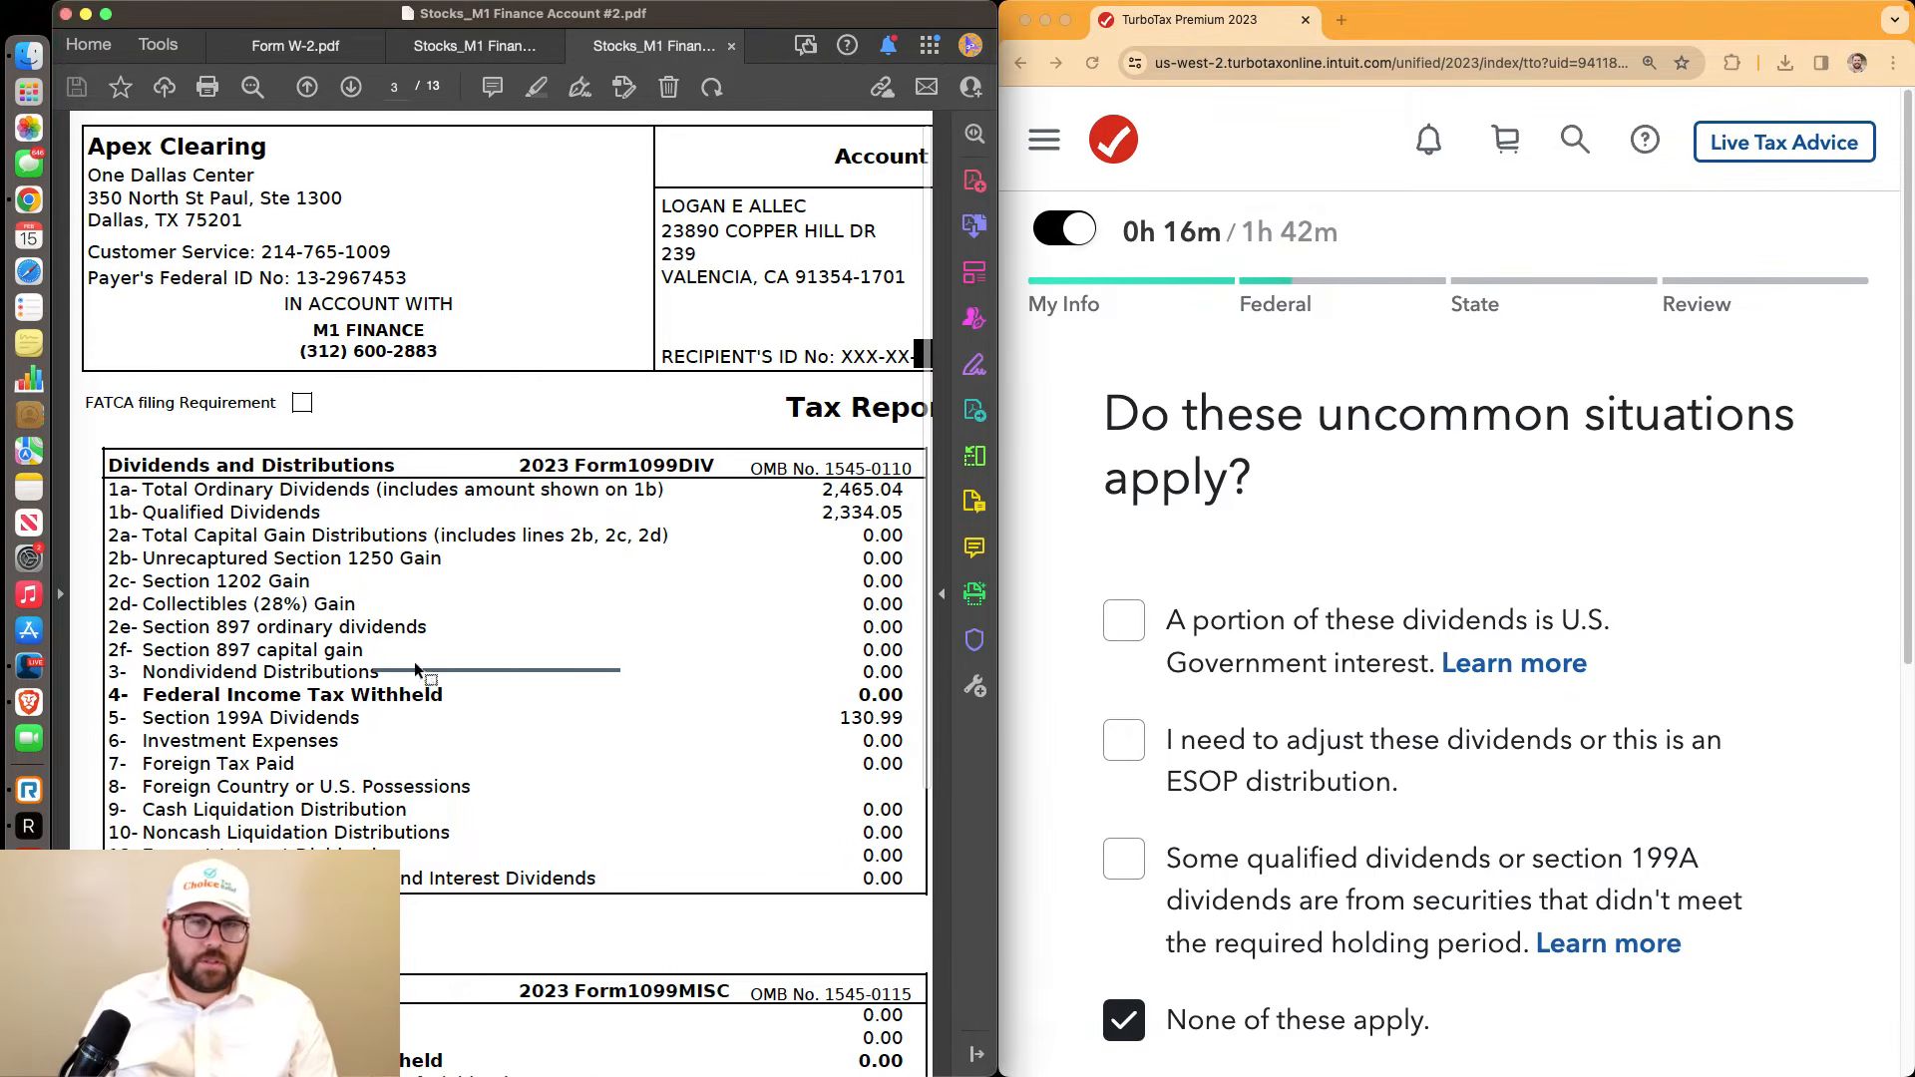
{"action": "scroll", "coordinate": [573, 790], "scroll_direction": "up", "scroll_amount": 10}
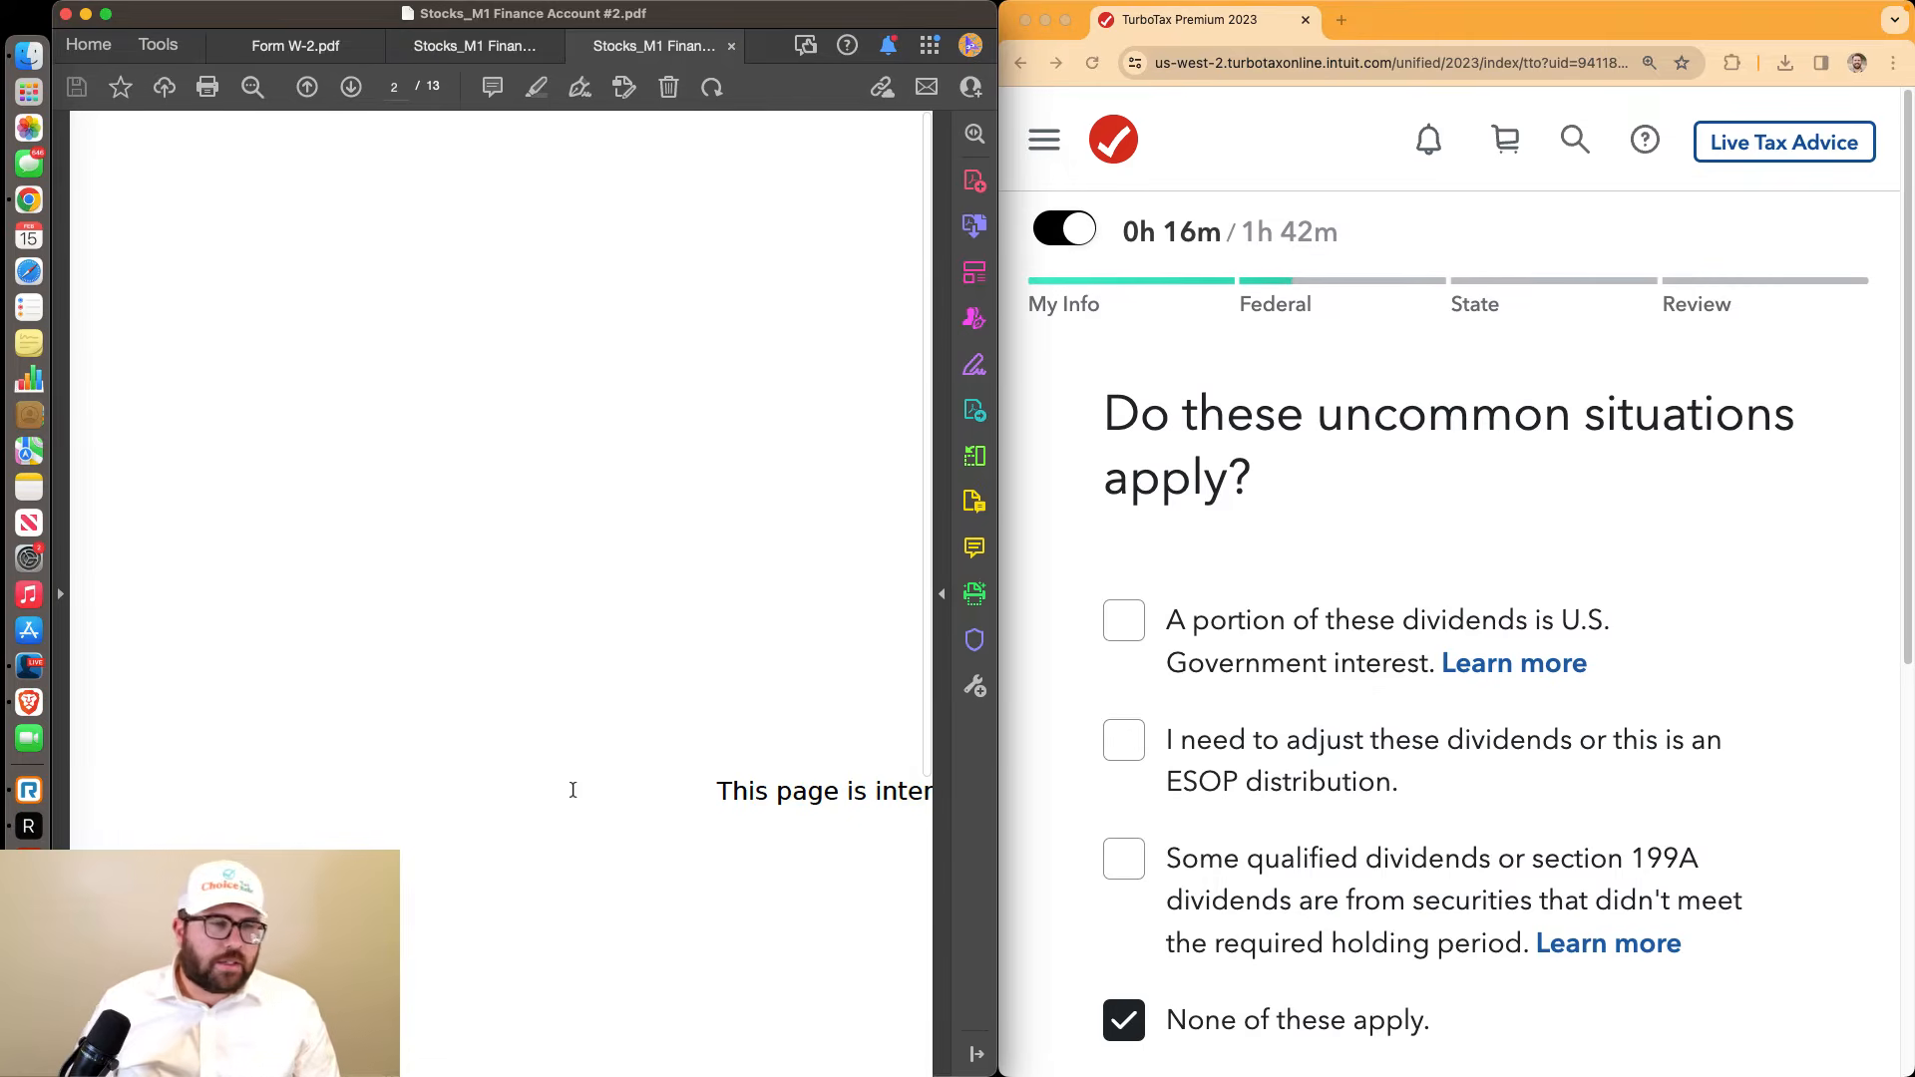
{"action": "scroll", "coordinate": [573, 790], "scroll_direction": "down", "scroll_amount": 10}
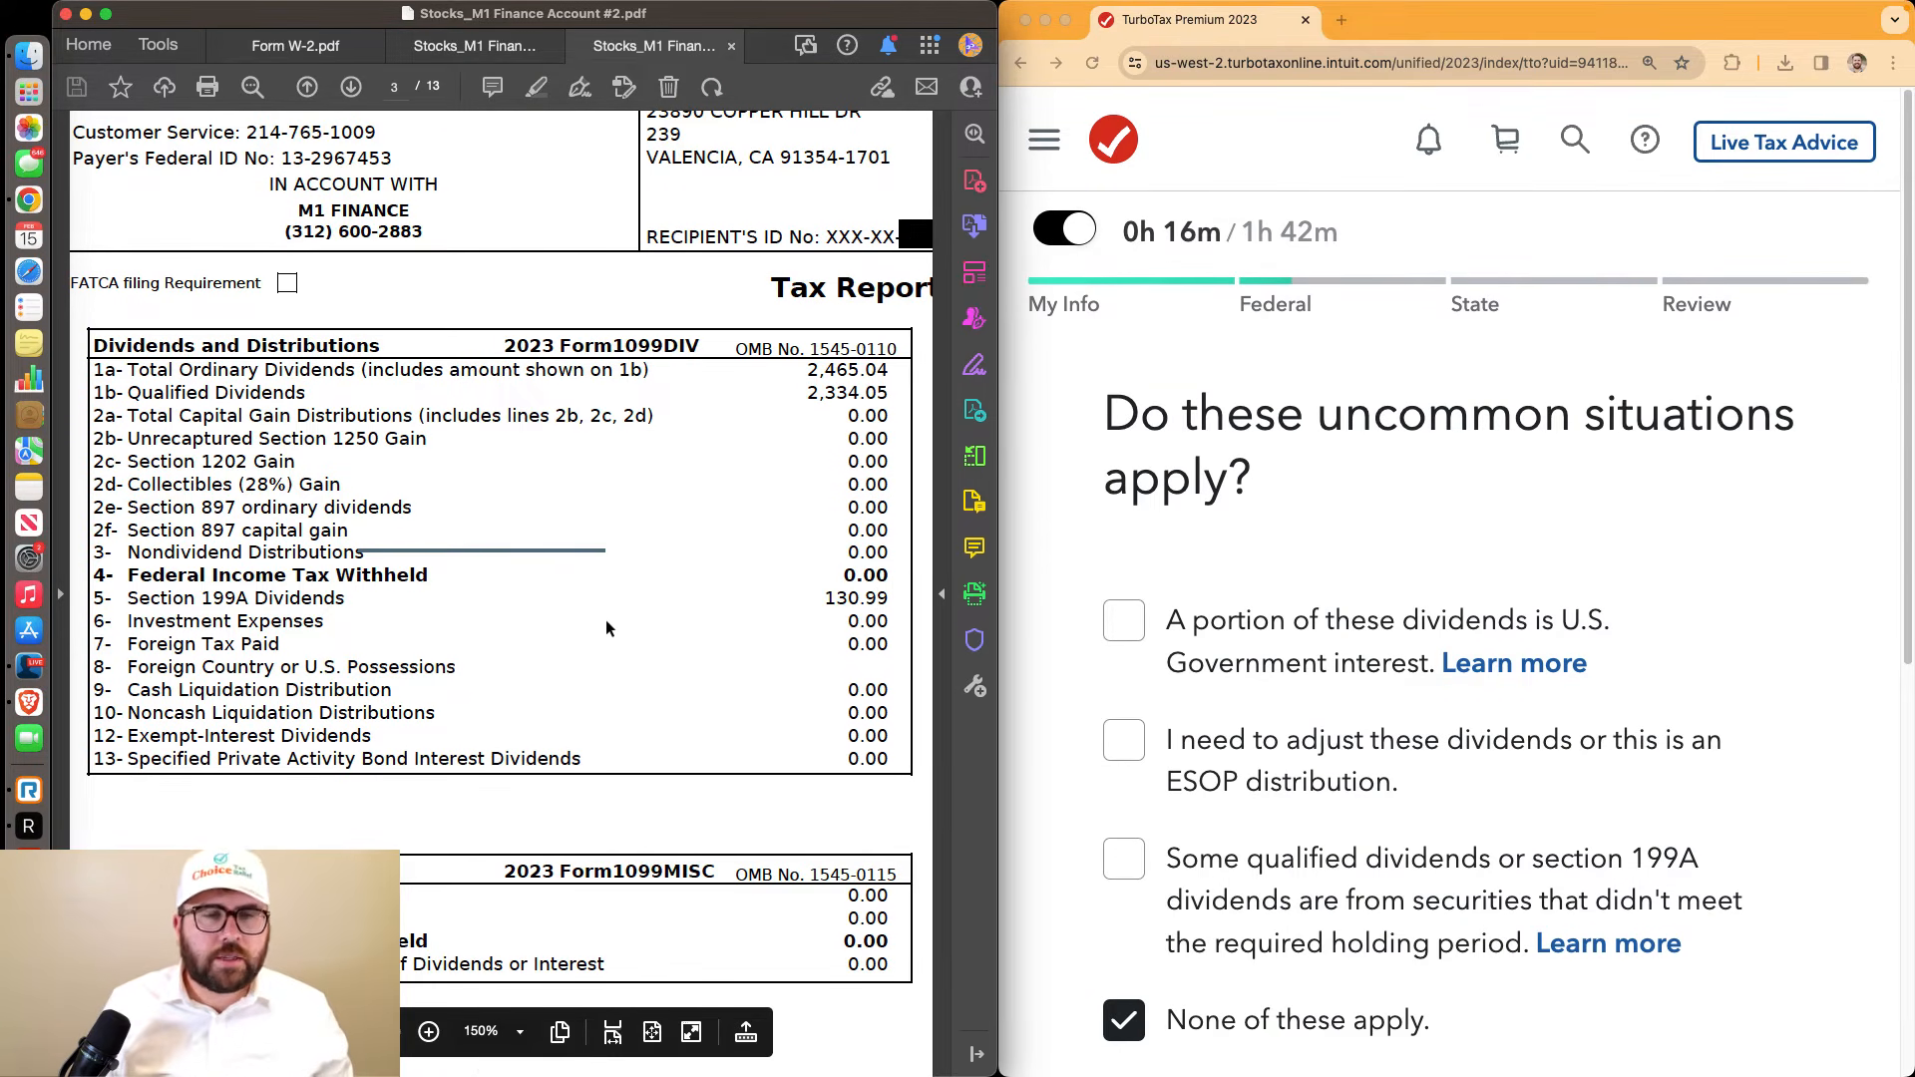
{"action": "key", "text": "super+minus"}
{"action": "key", "text": "super+minus"}
{"action": "key", "text": "super+minus"}
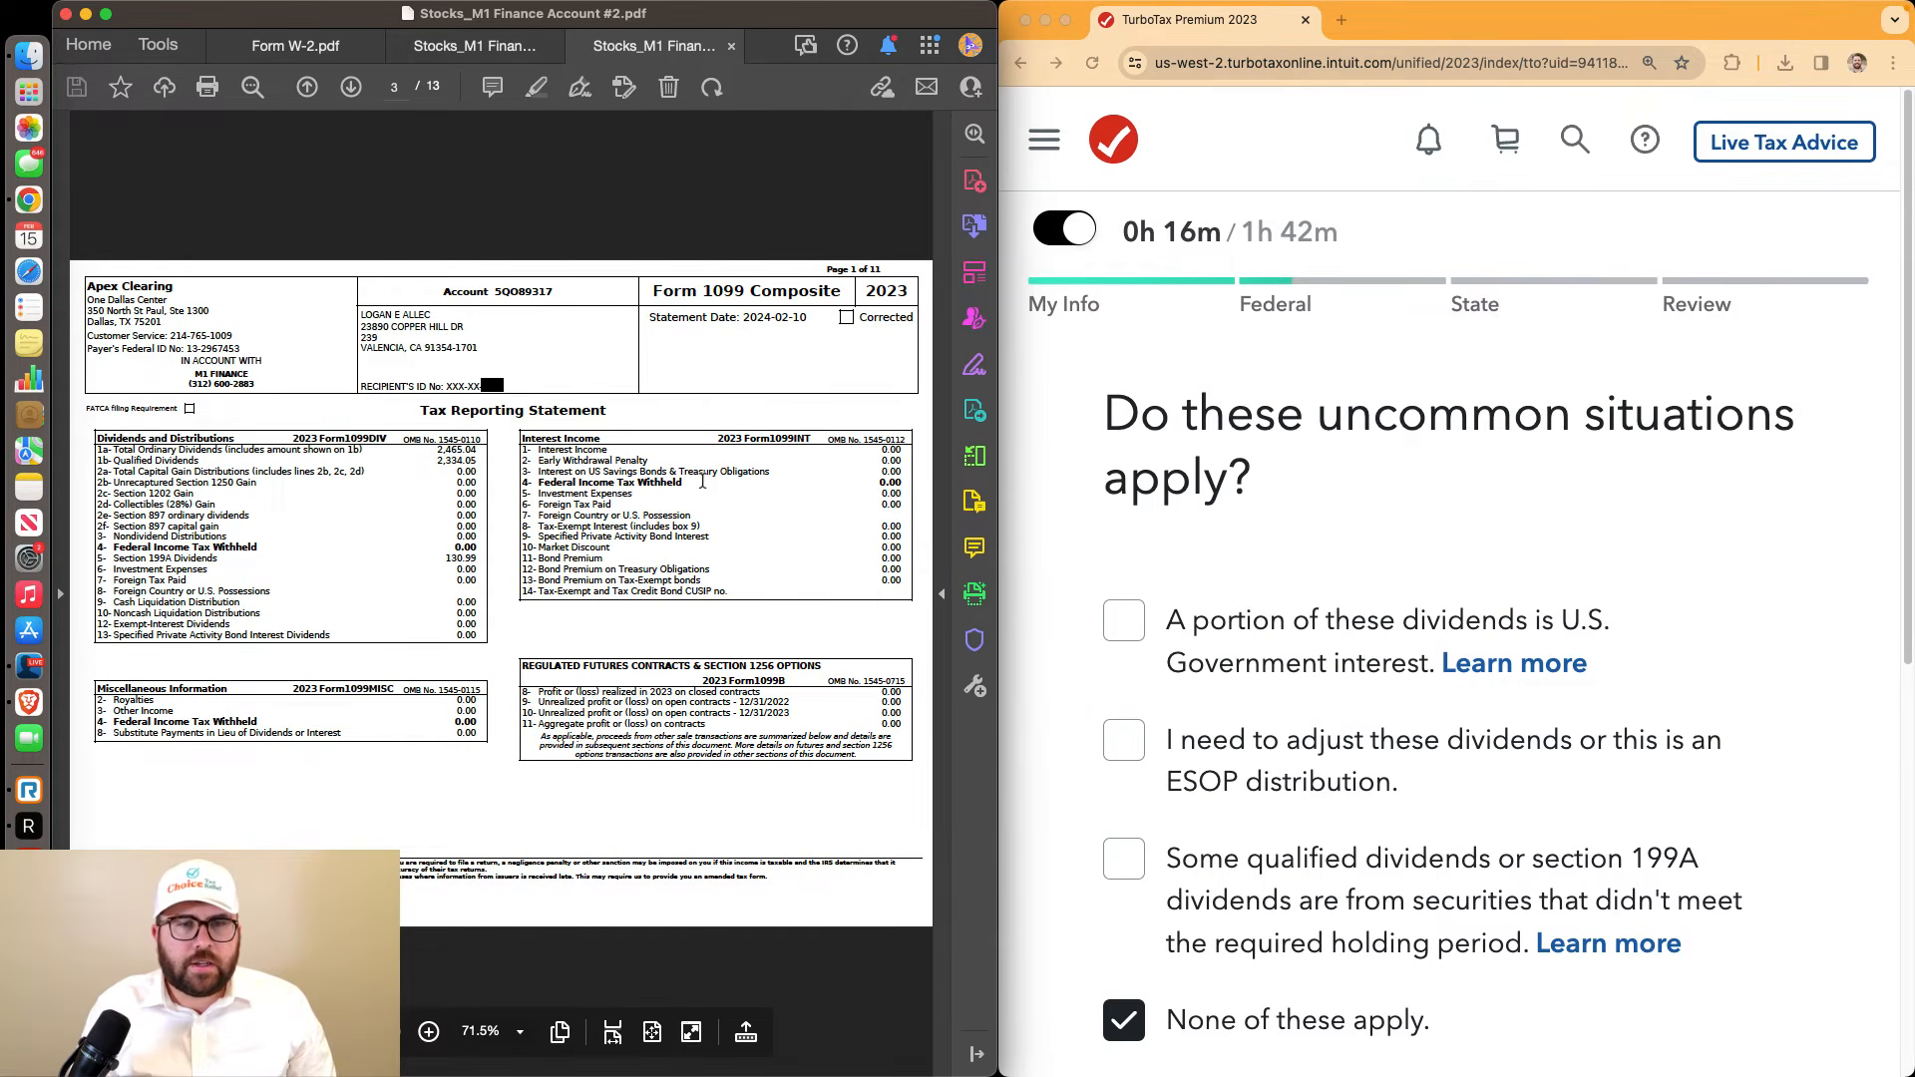
{"action": "left_click_drag", "start_coordinate": [552, 459], "coordinate": [883, 571]}
{"action": "key", "text": "super+plus"}
{"action": "key", "text": "super+plus"}
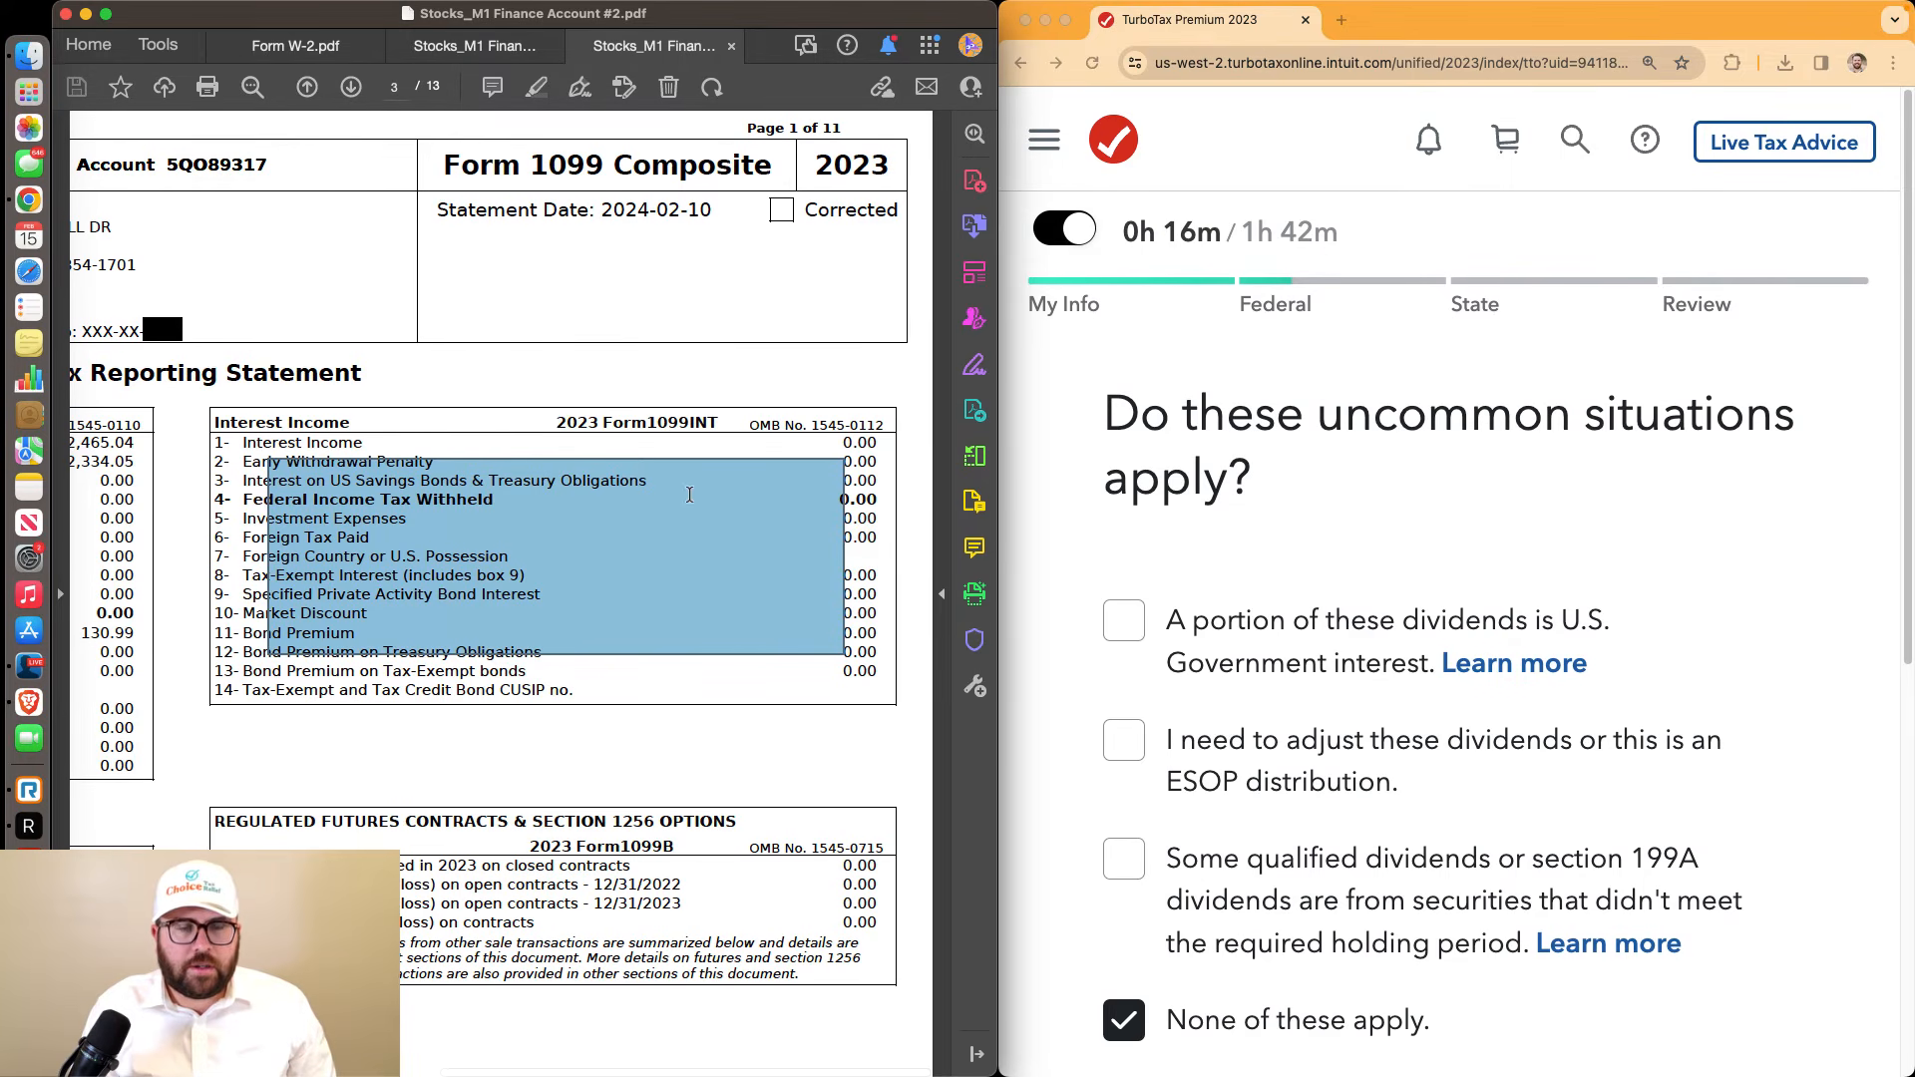
{"action": "left_click_drag", "start_coordinate": [836, 440], "coordinate": [910, 653]}
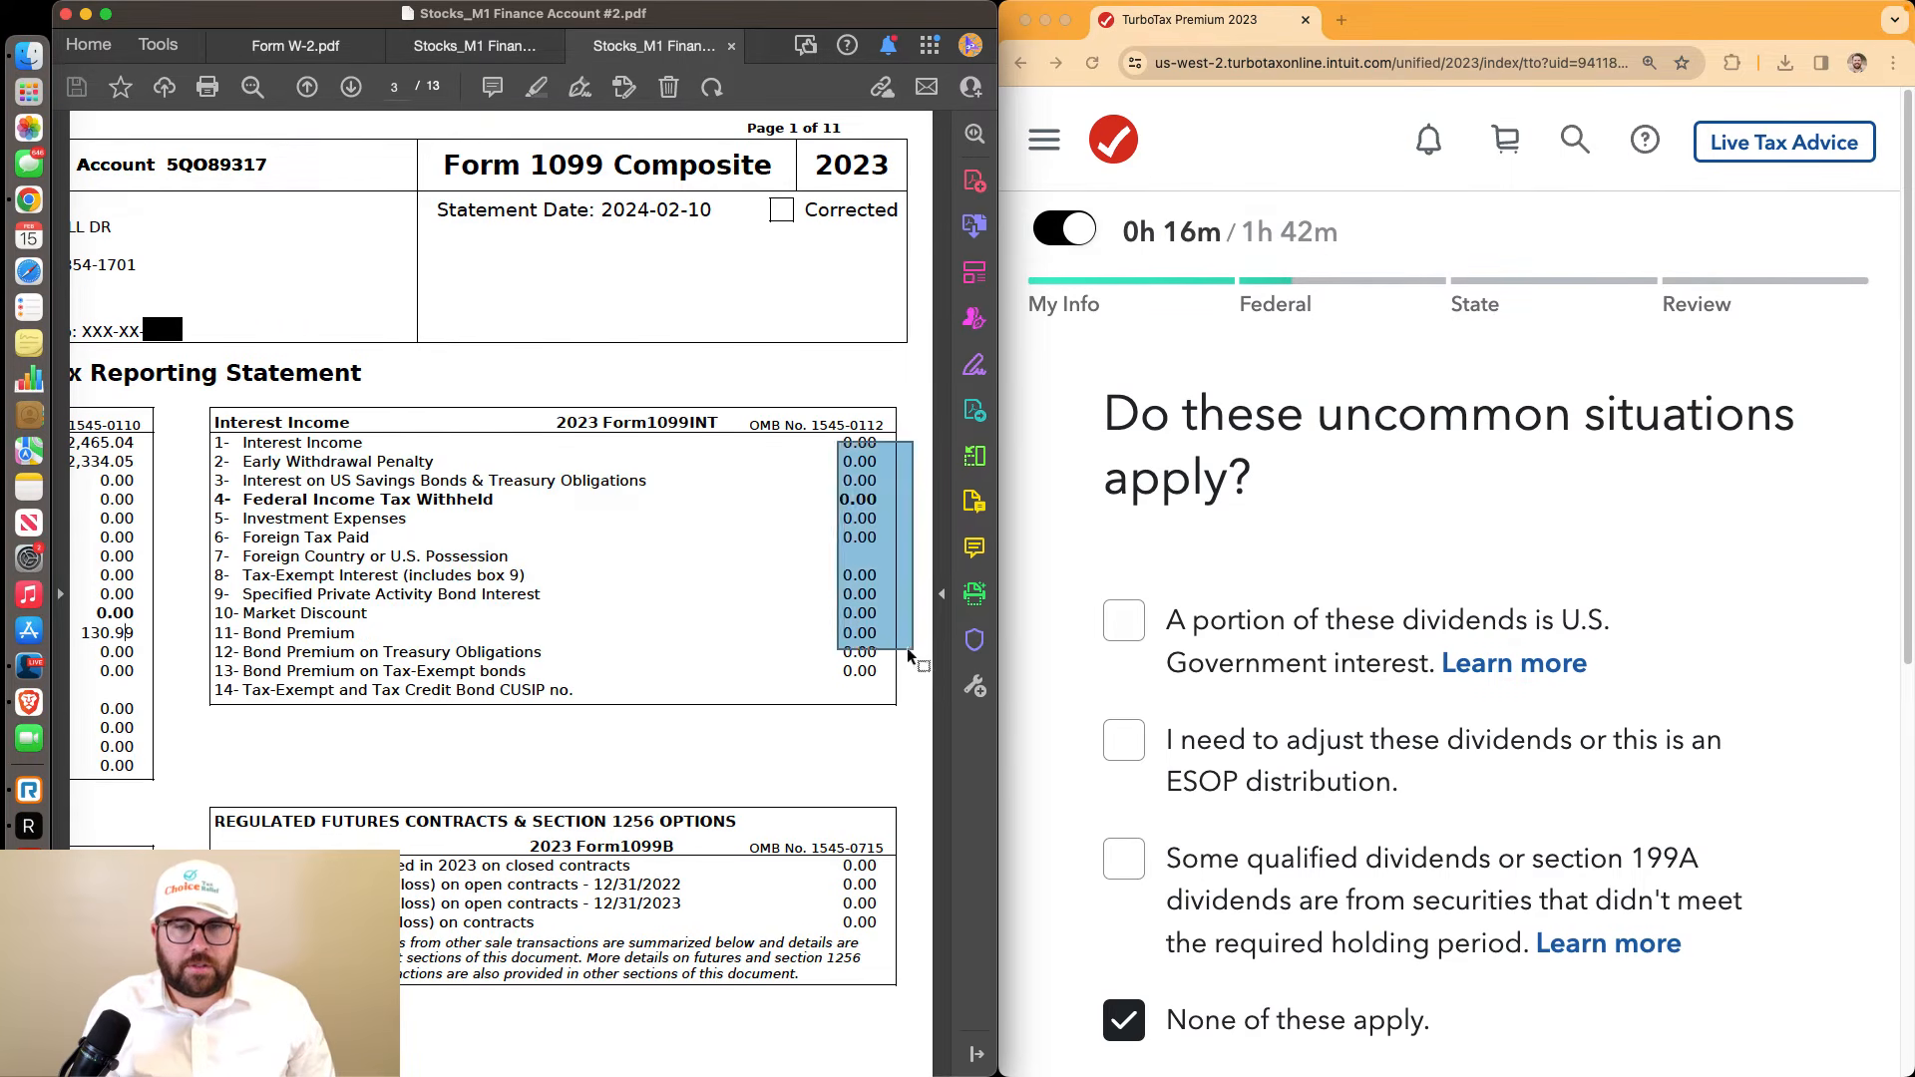
{"action": "left_click", "coordinate": [852, 717]}
{"action": "scroll", "coordinate": [1208, 598], "scroll_direction": "down", "scroll_amount": 1}
{"action": "scroll", "coordinate": [1209, 596], "scroll_direction": "down", "scroll_amount": 3}
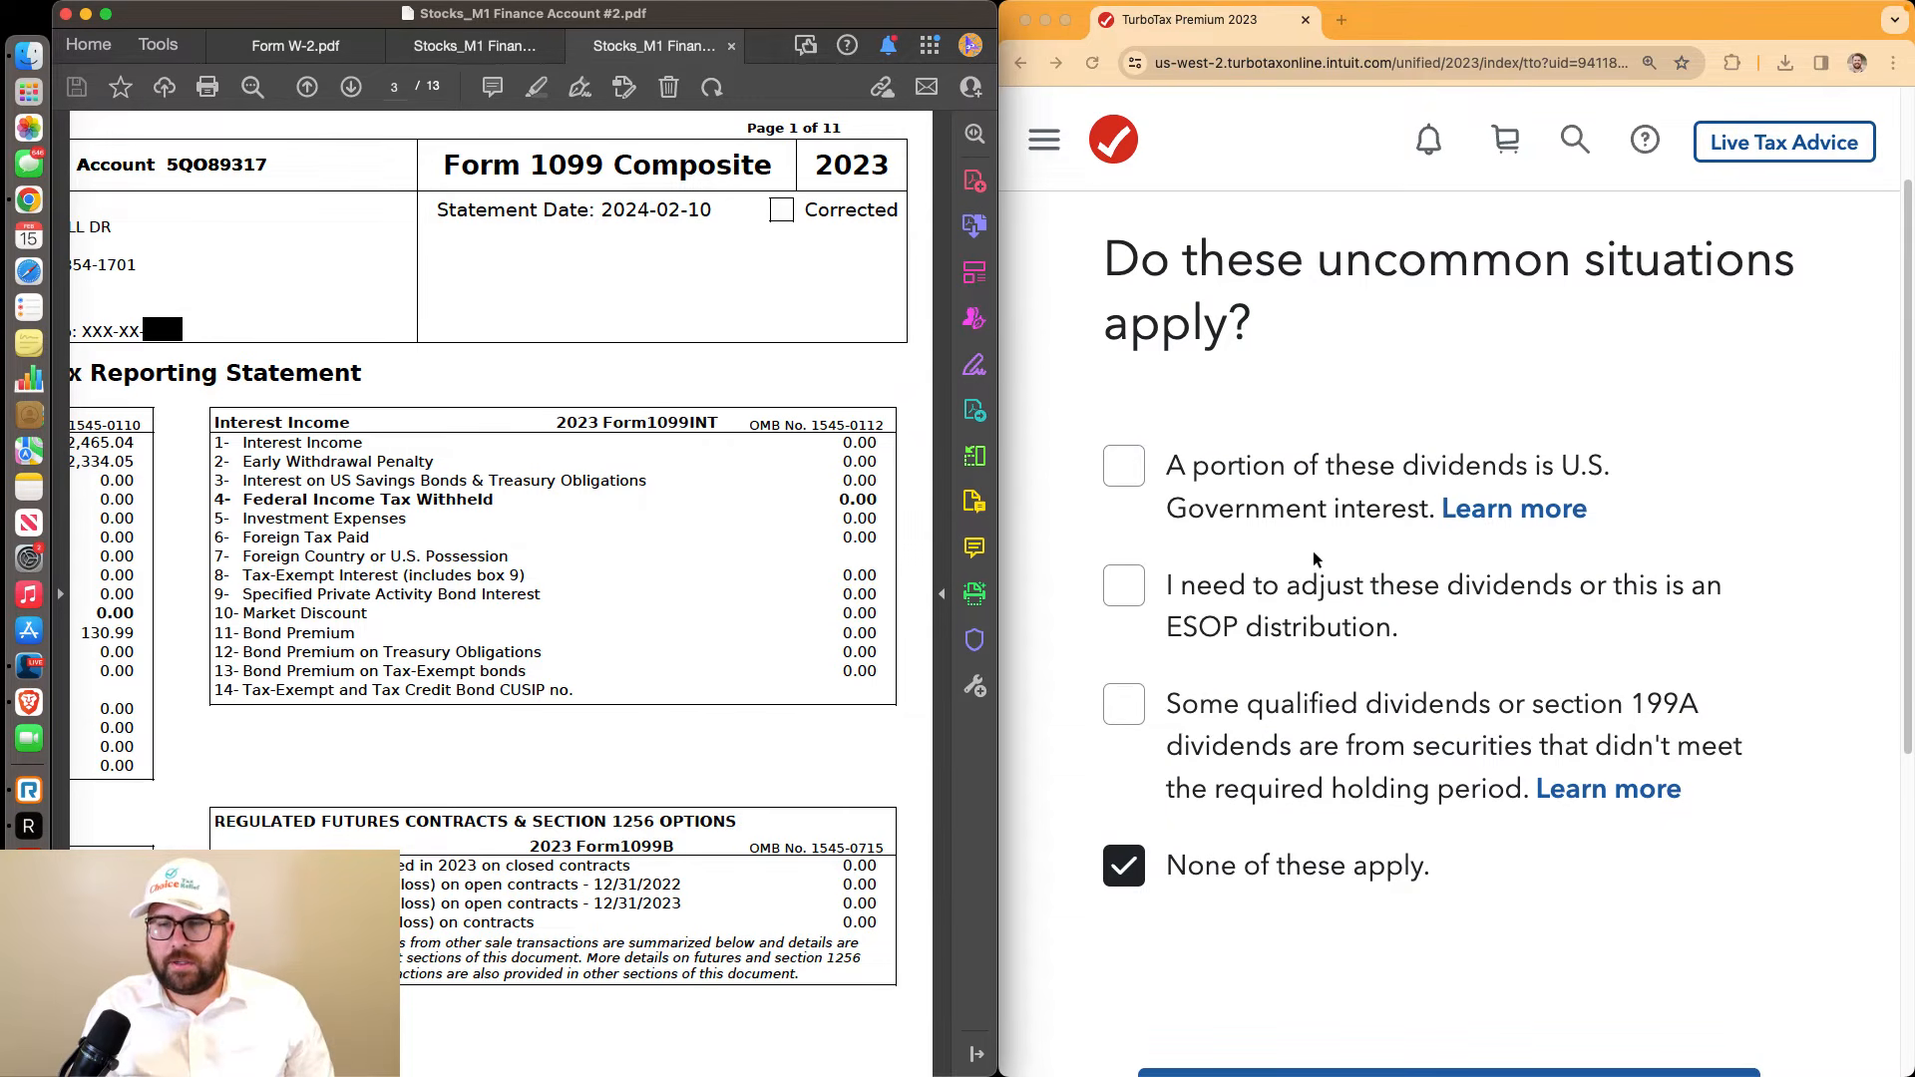
{"action": "scroll", "coordinate": [1315, 561], "scroll_direction": "down", "scroll_amount": 3}
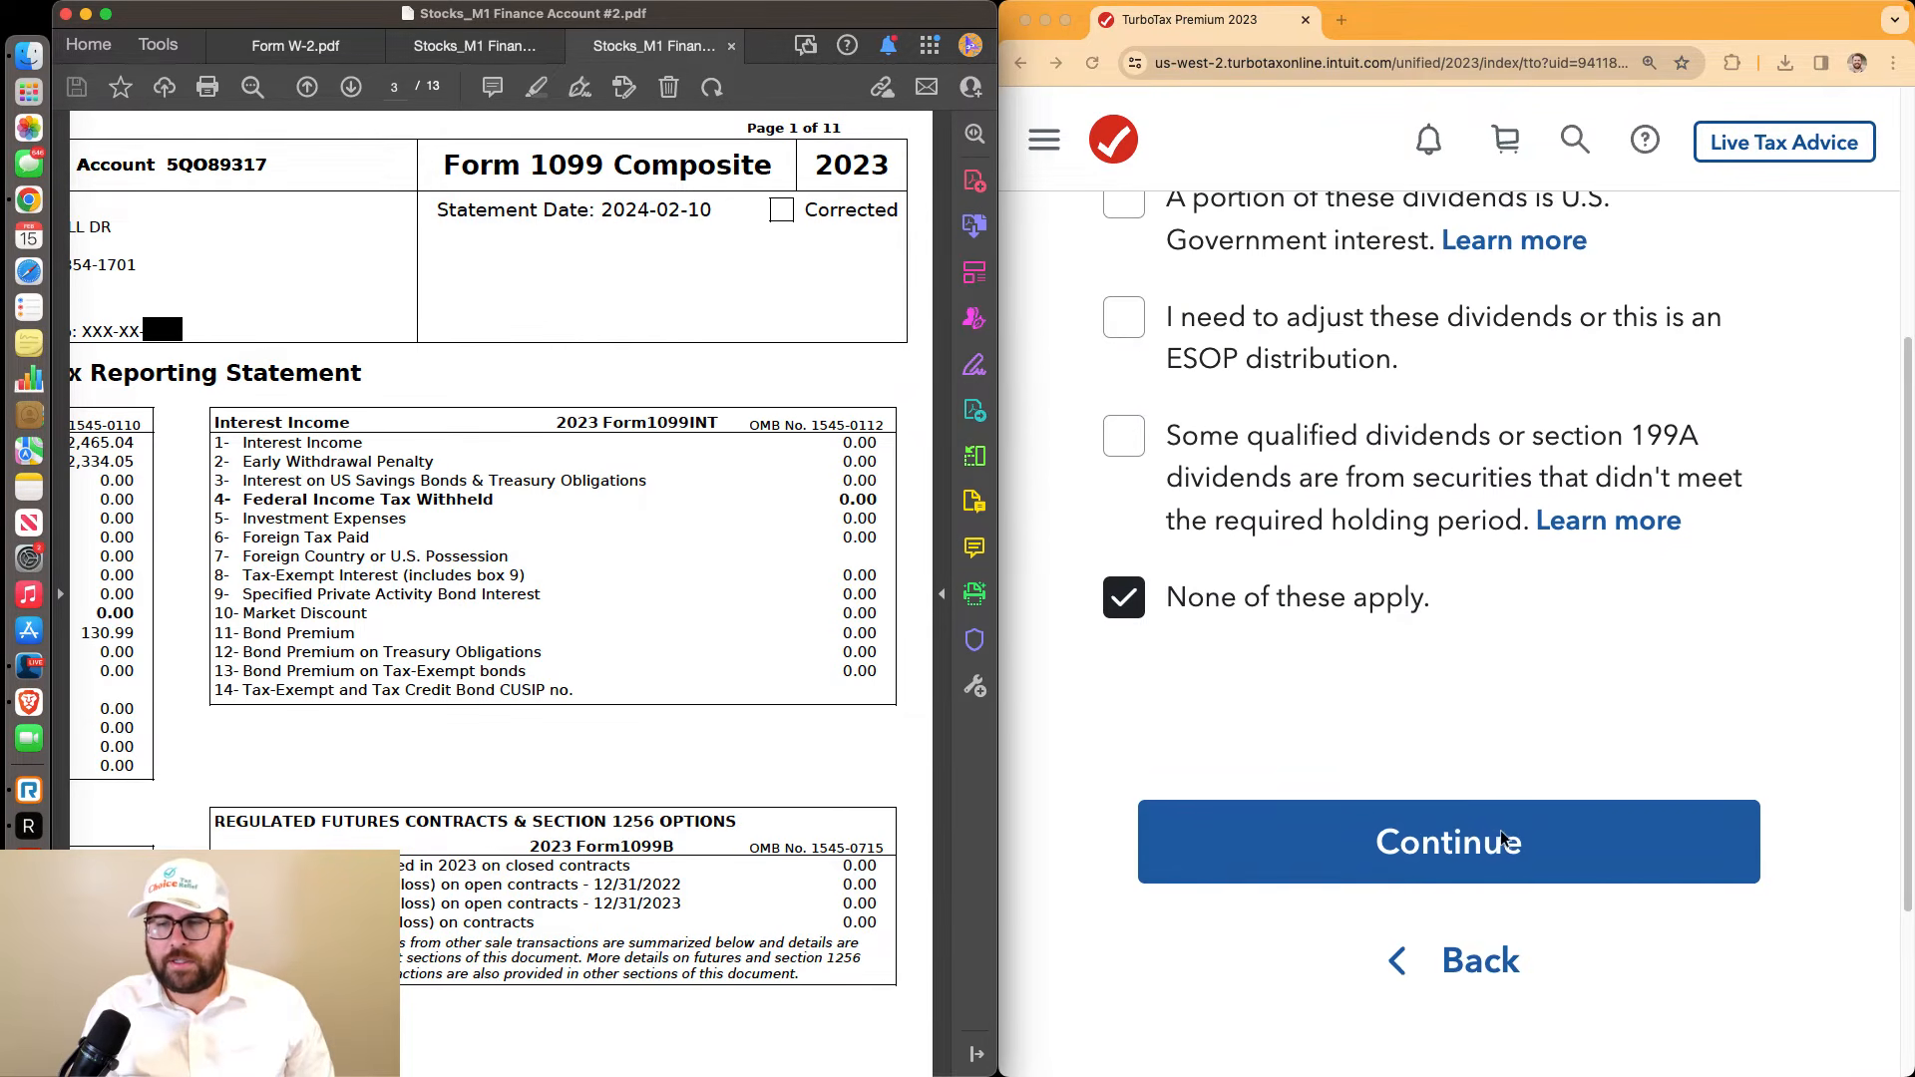
Confirm no uncommon dividend situations apply and choose to add another investment
{"action": "left_click", "coordinate": [1496, 838]}
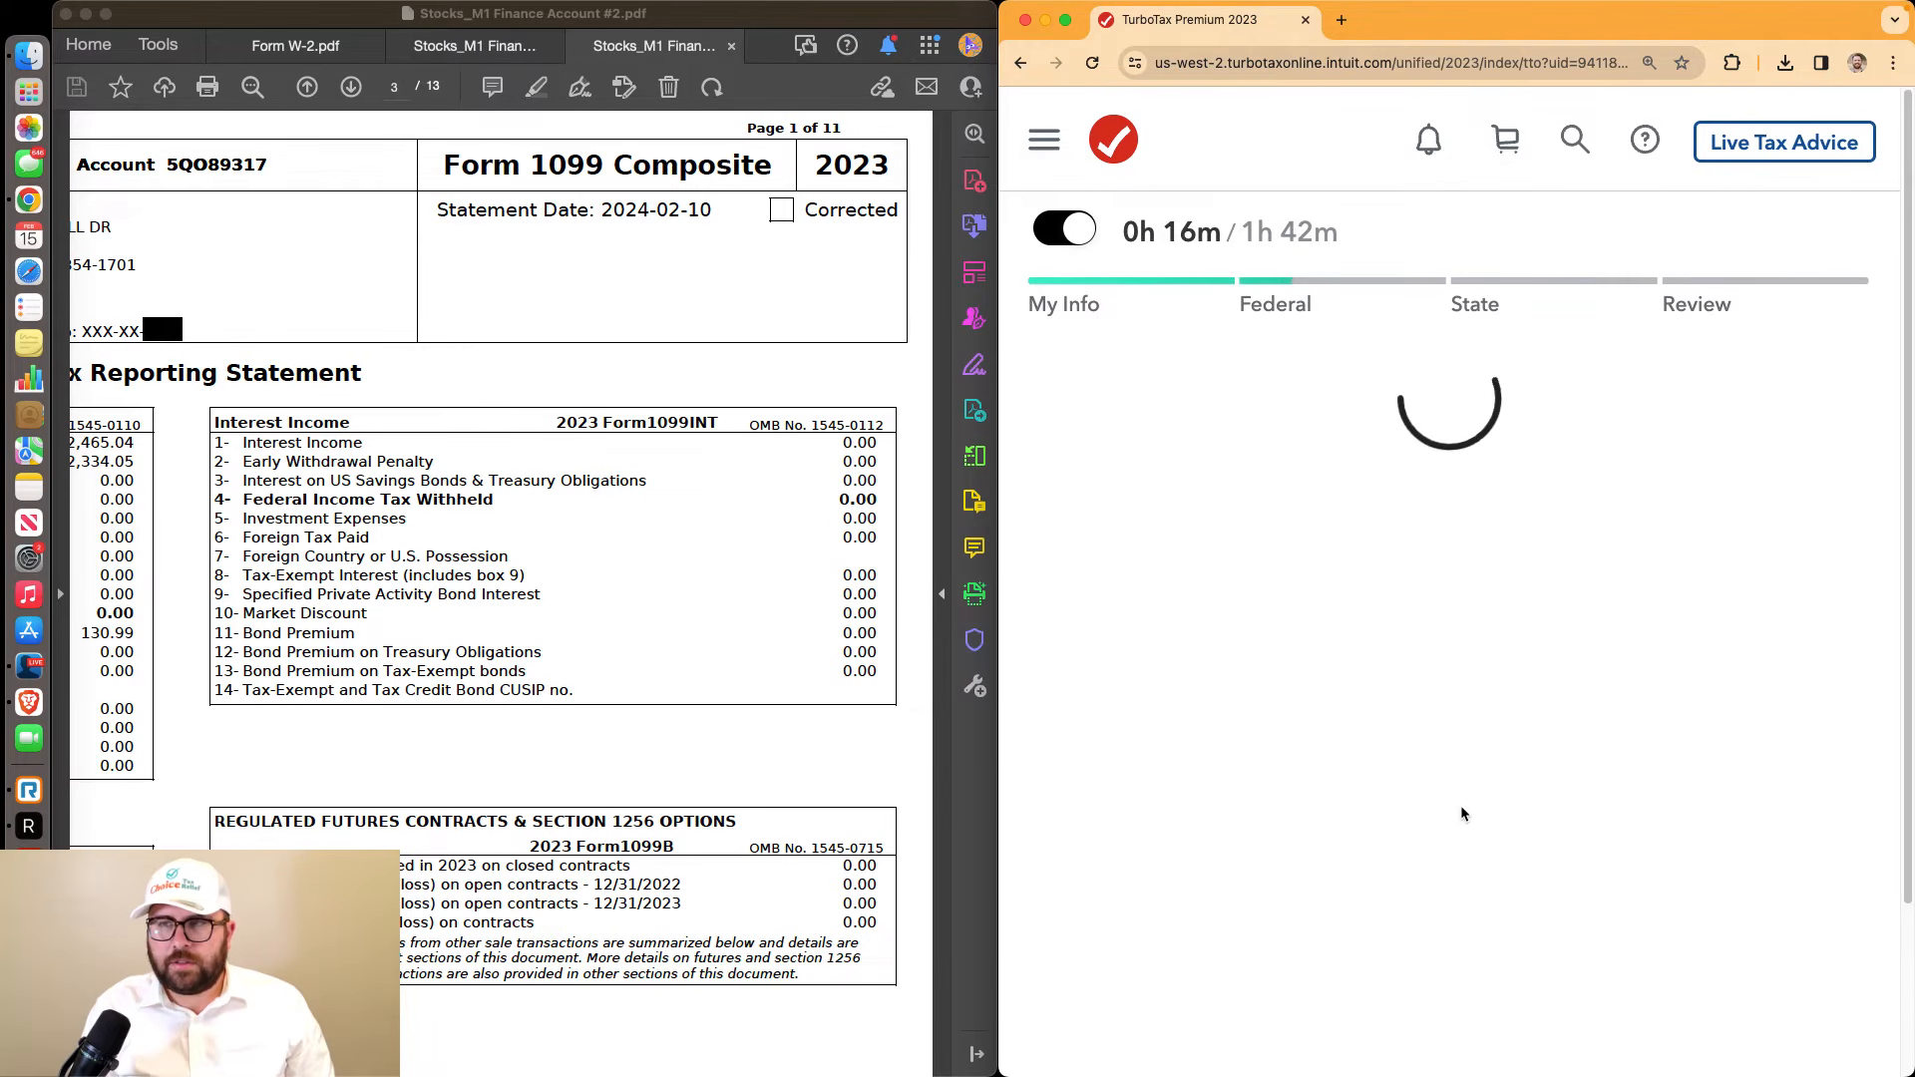
{"action": "scroll", "coordinate": [1461, 806], "scroll_direction": "down", "scroll_amount": 5}
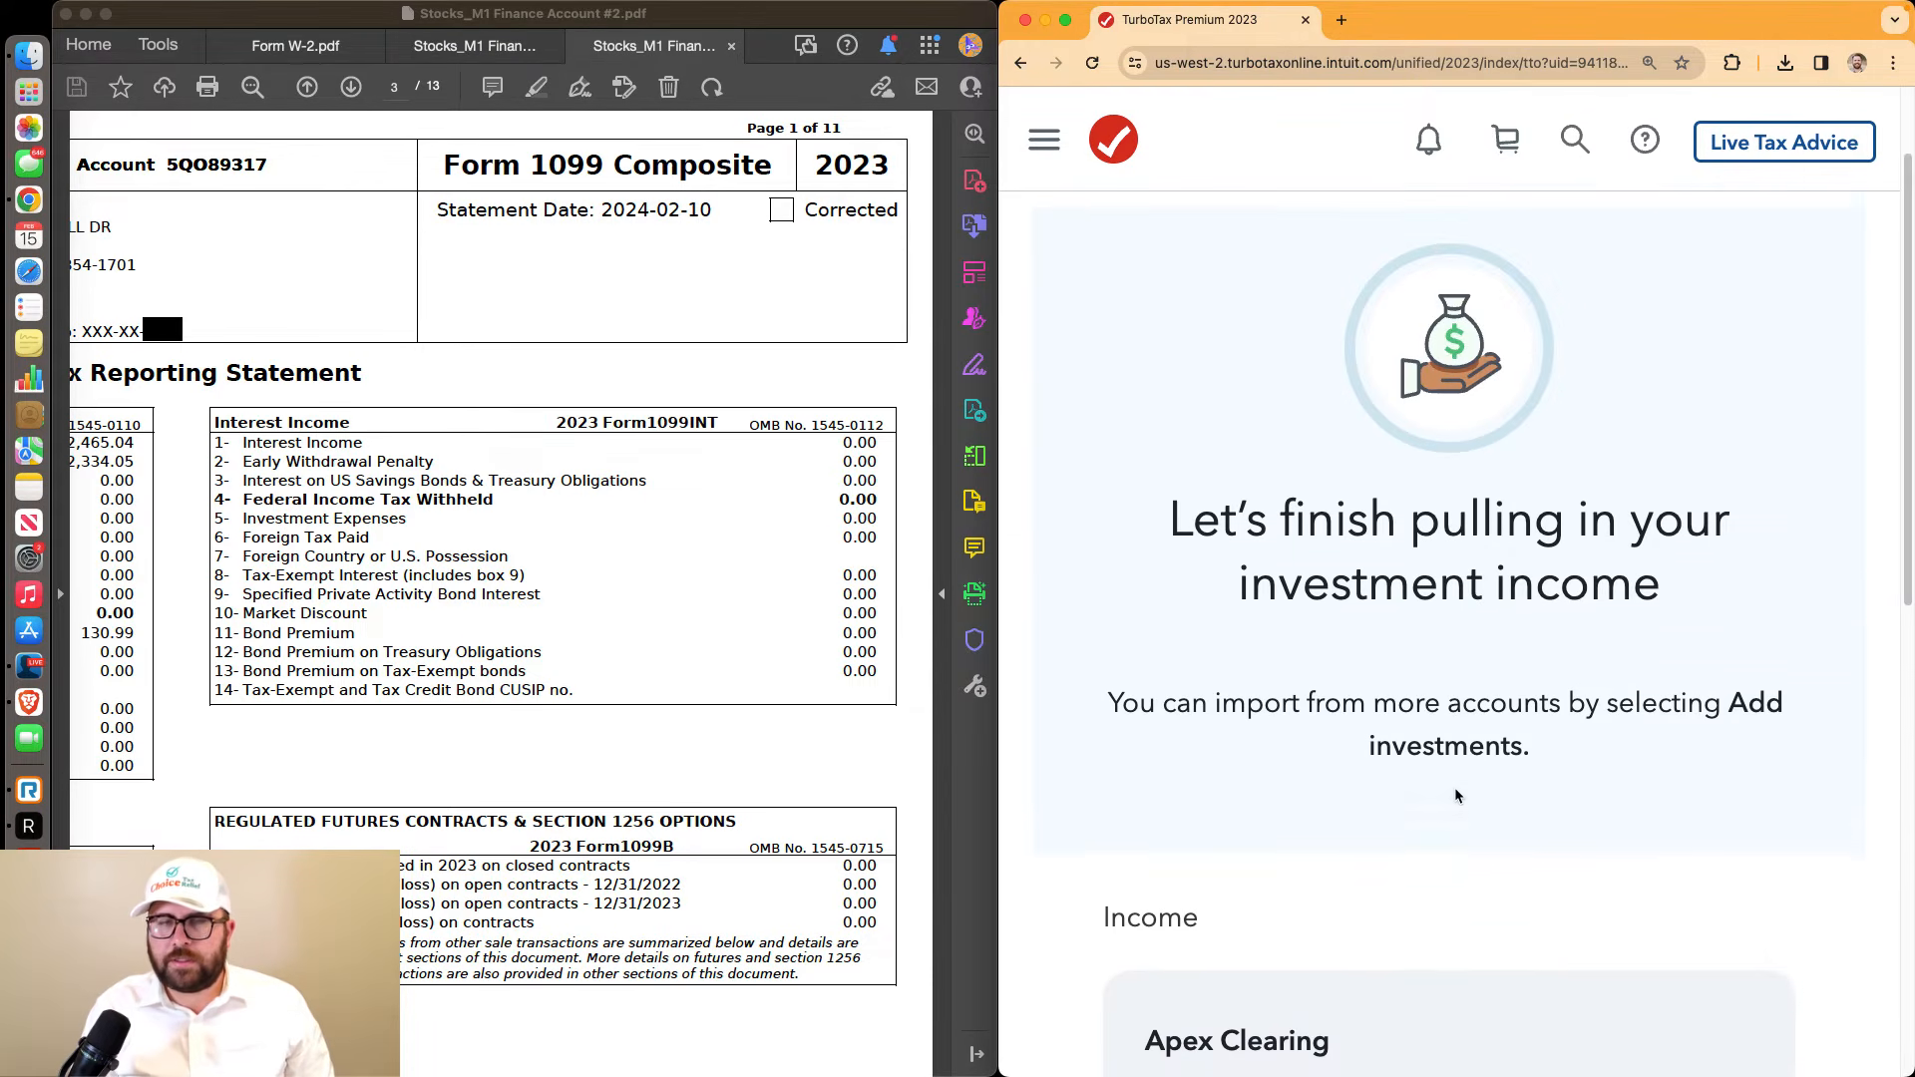
{"action": "scroll", "coordinate": [1456, 795], "scroll_direction": "down", "scroll_amount": 5}
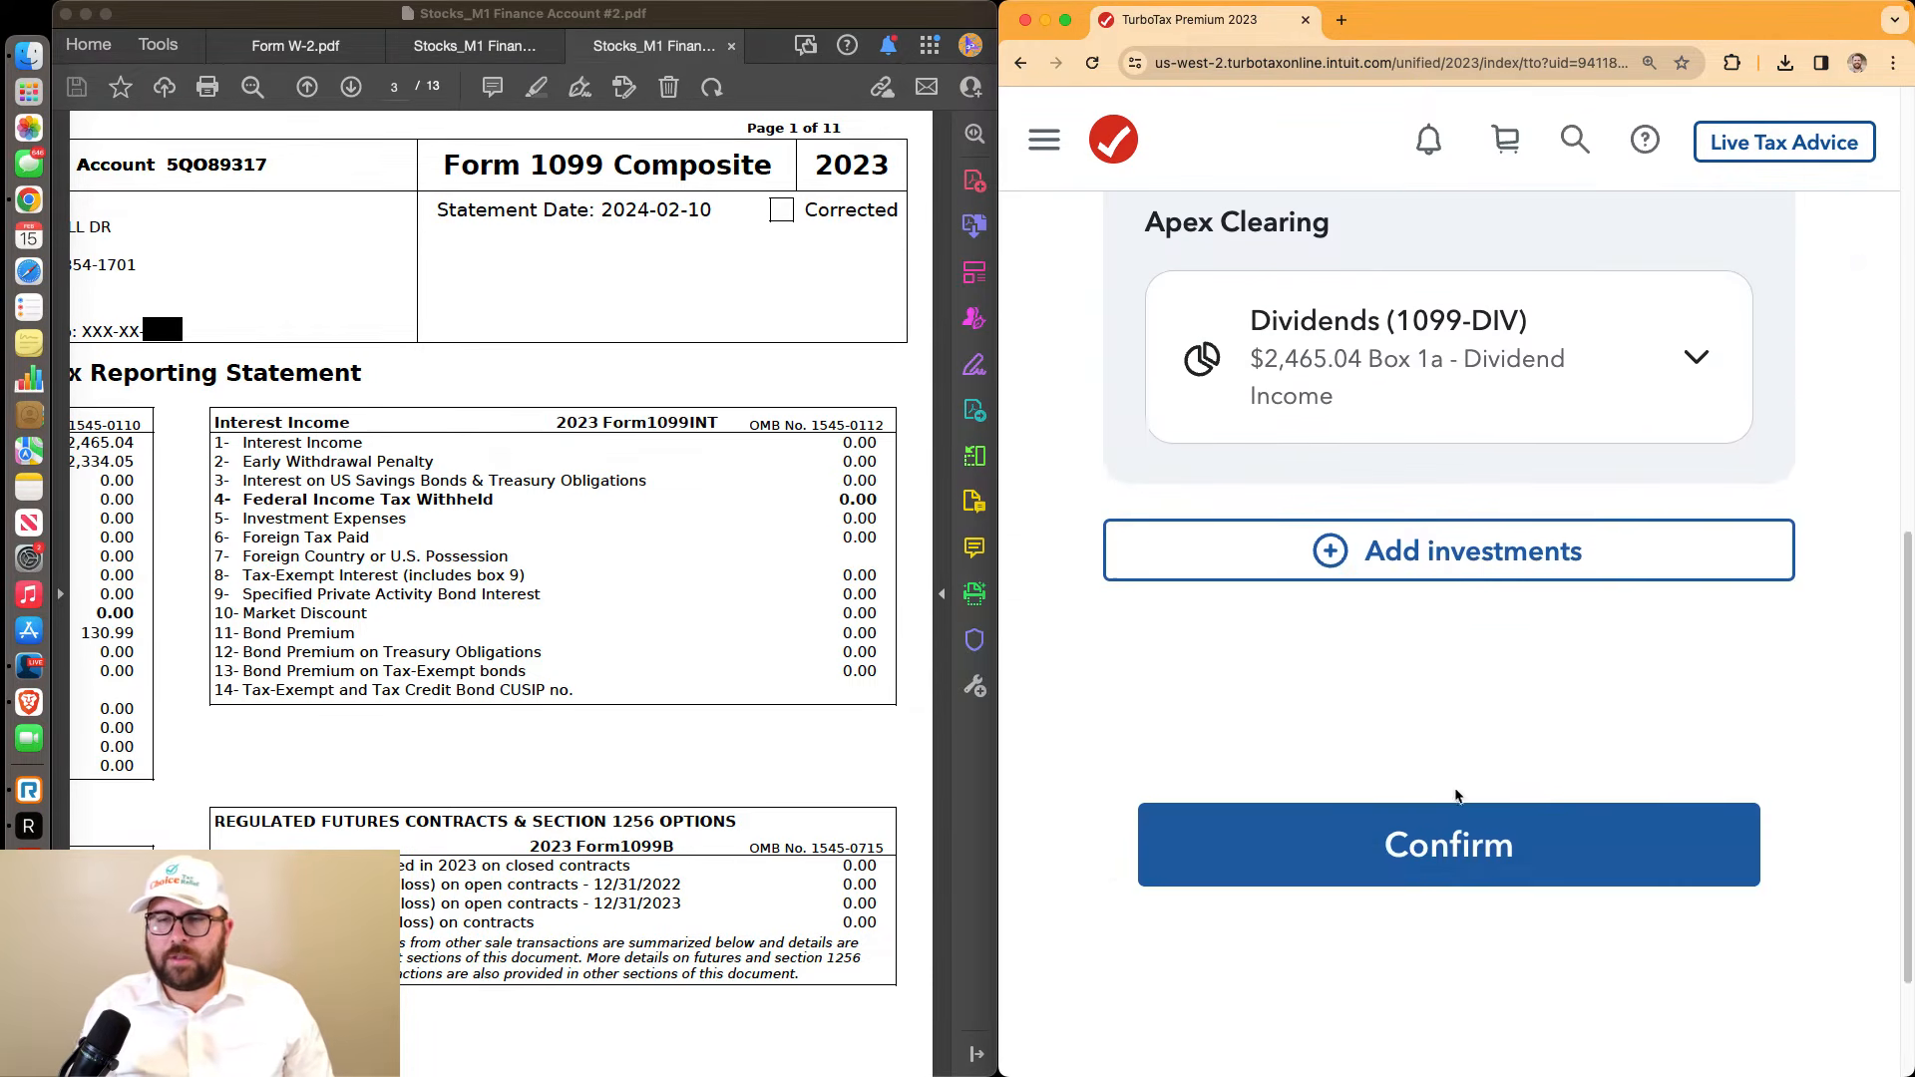
{"action": "left_click", "coordinate": [1457, 539]}
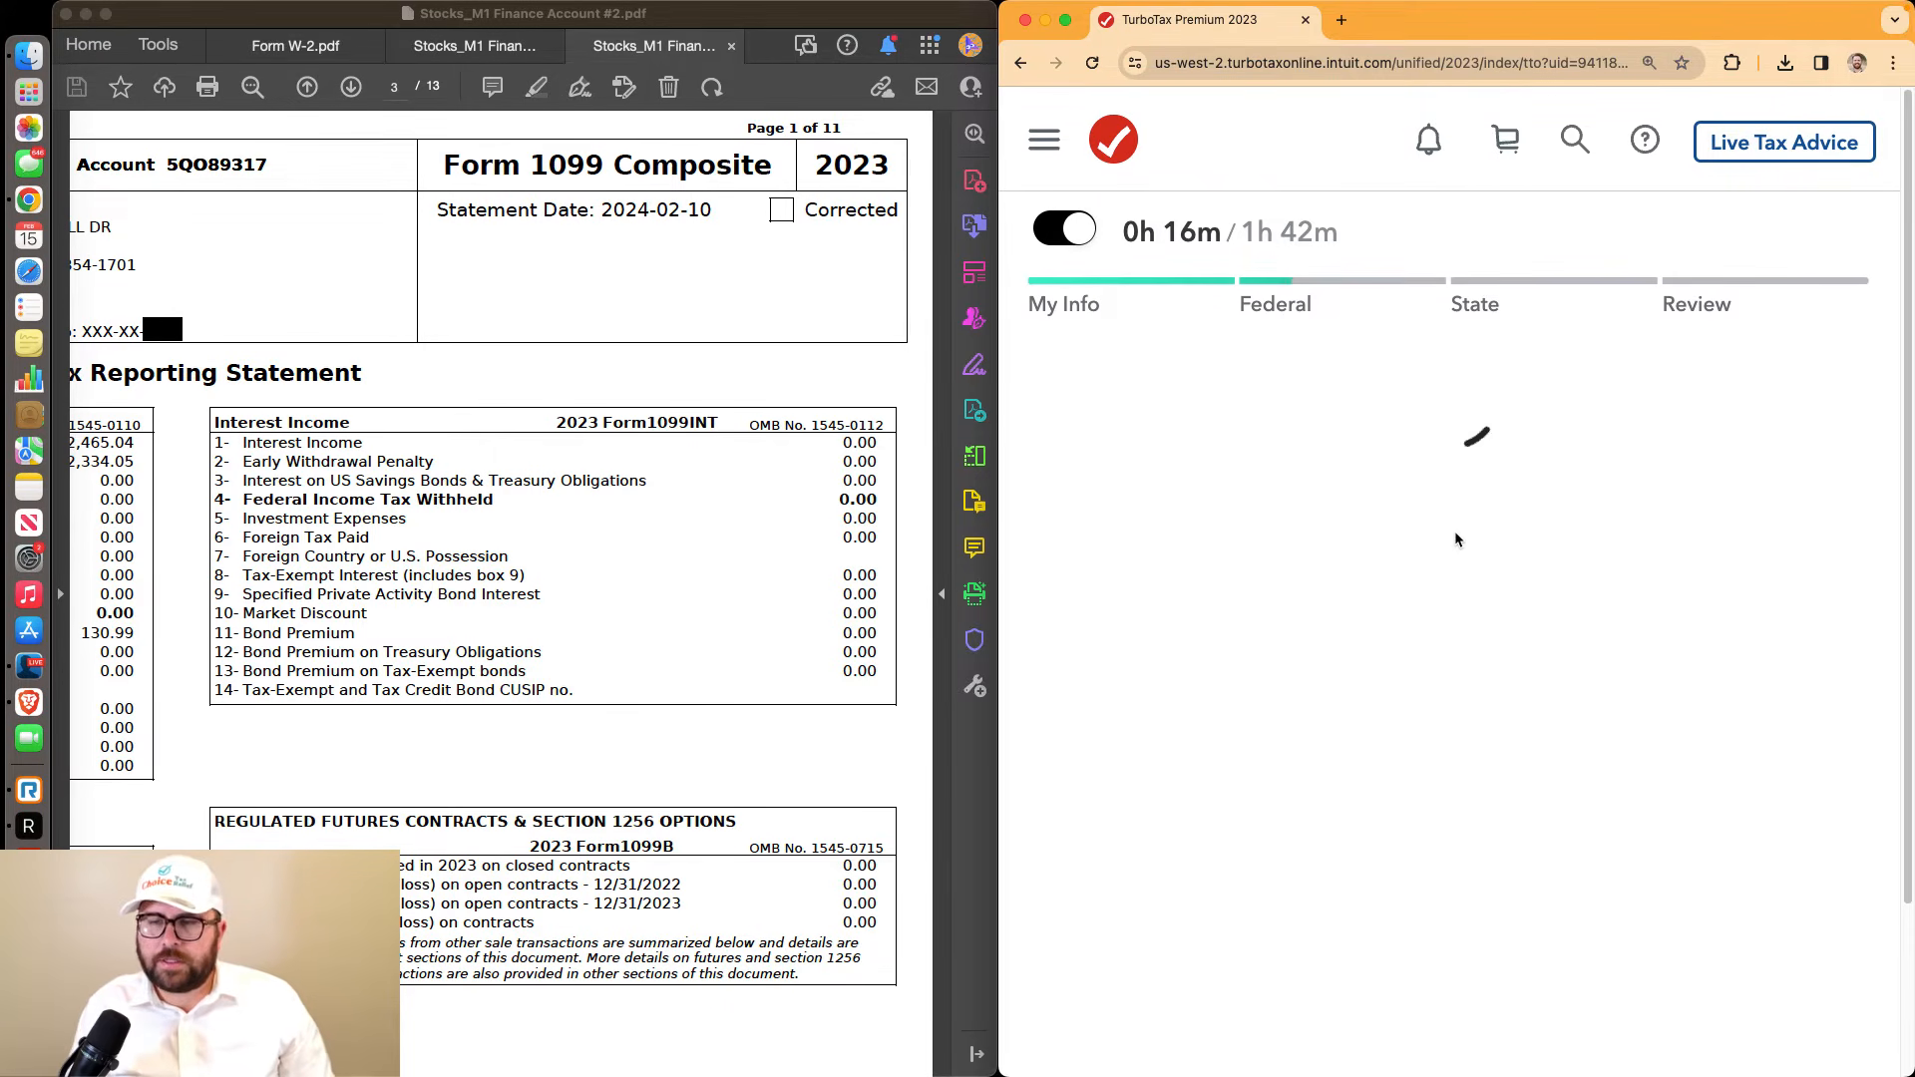
Choose manual investment entry, then check the statement's Miscellaneous Information values
{"action": "scroll", "coordinate": [1458, 559], "scroll_direction": "down", "scroll_amount": 15}
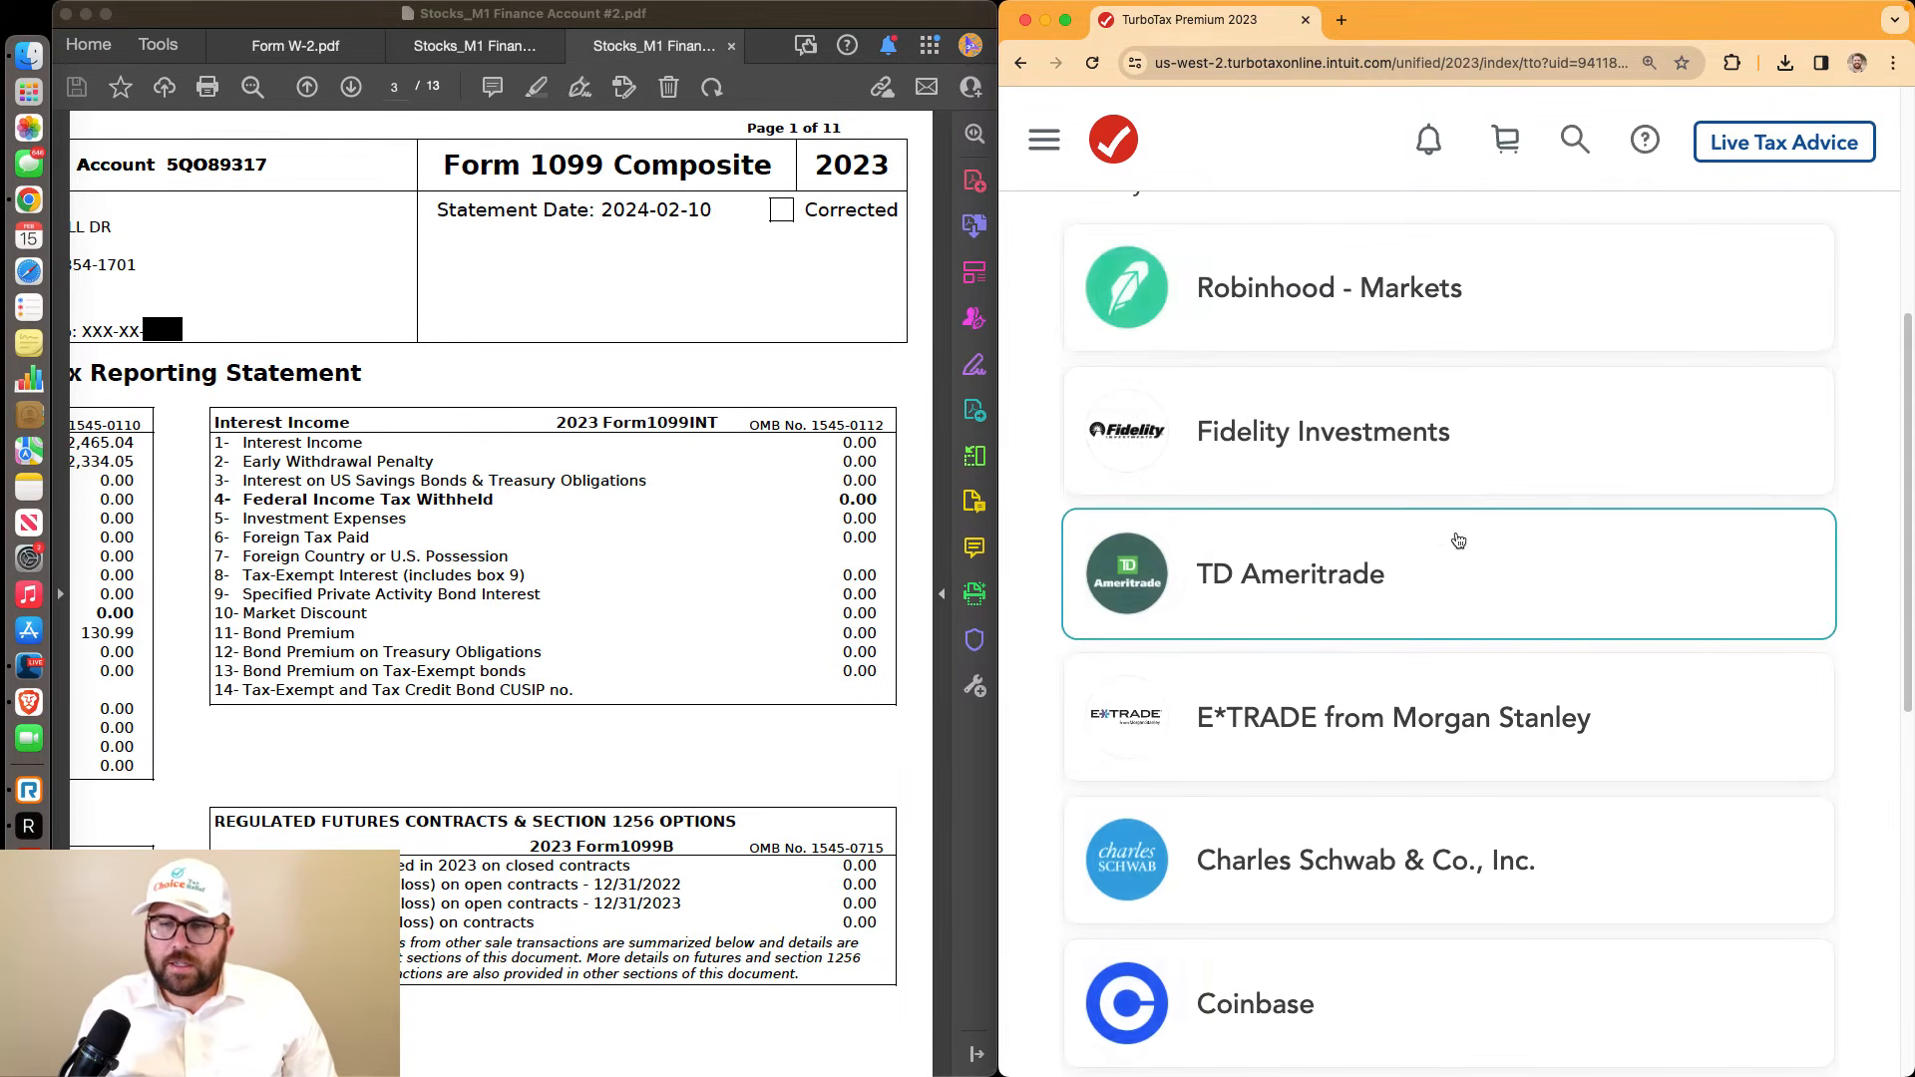
{"action": "left_click", "coordinate": [1479, 612]}
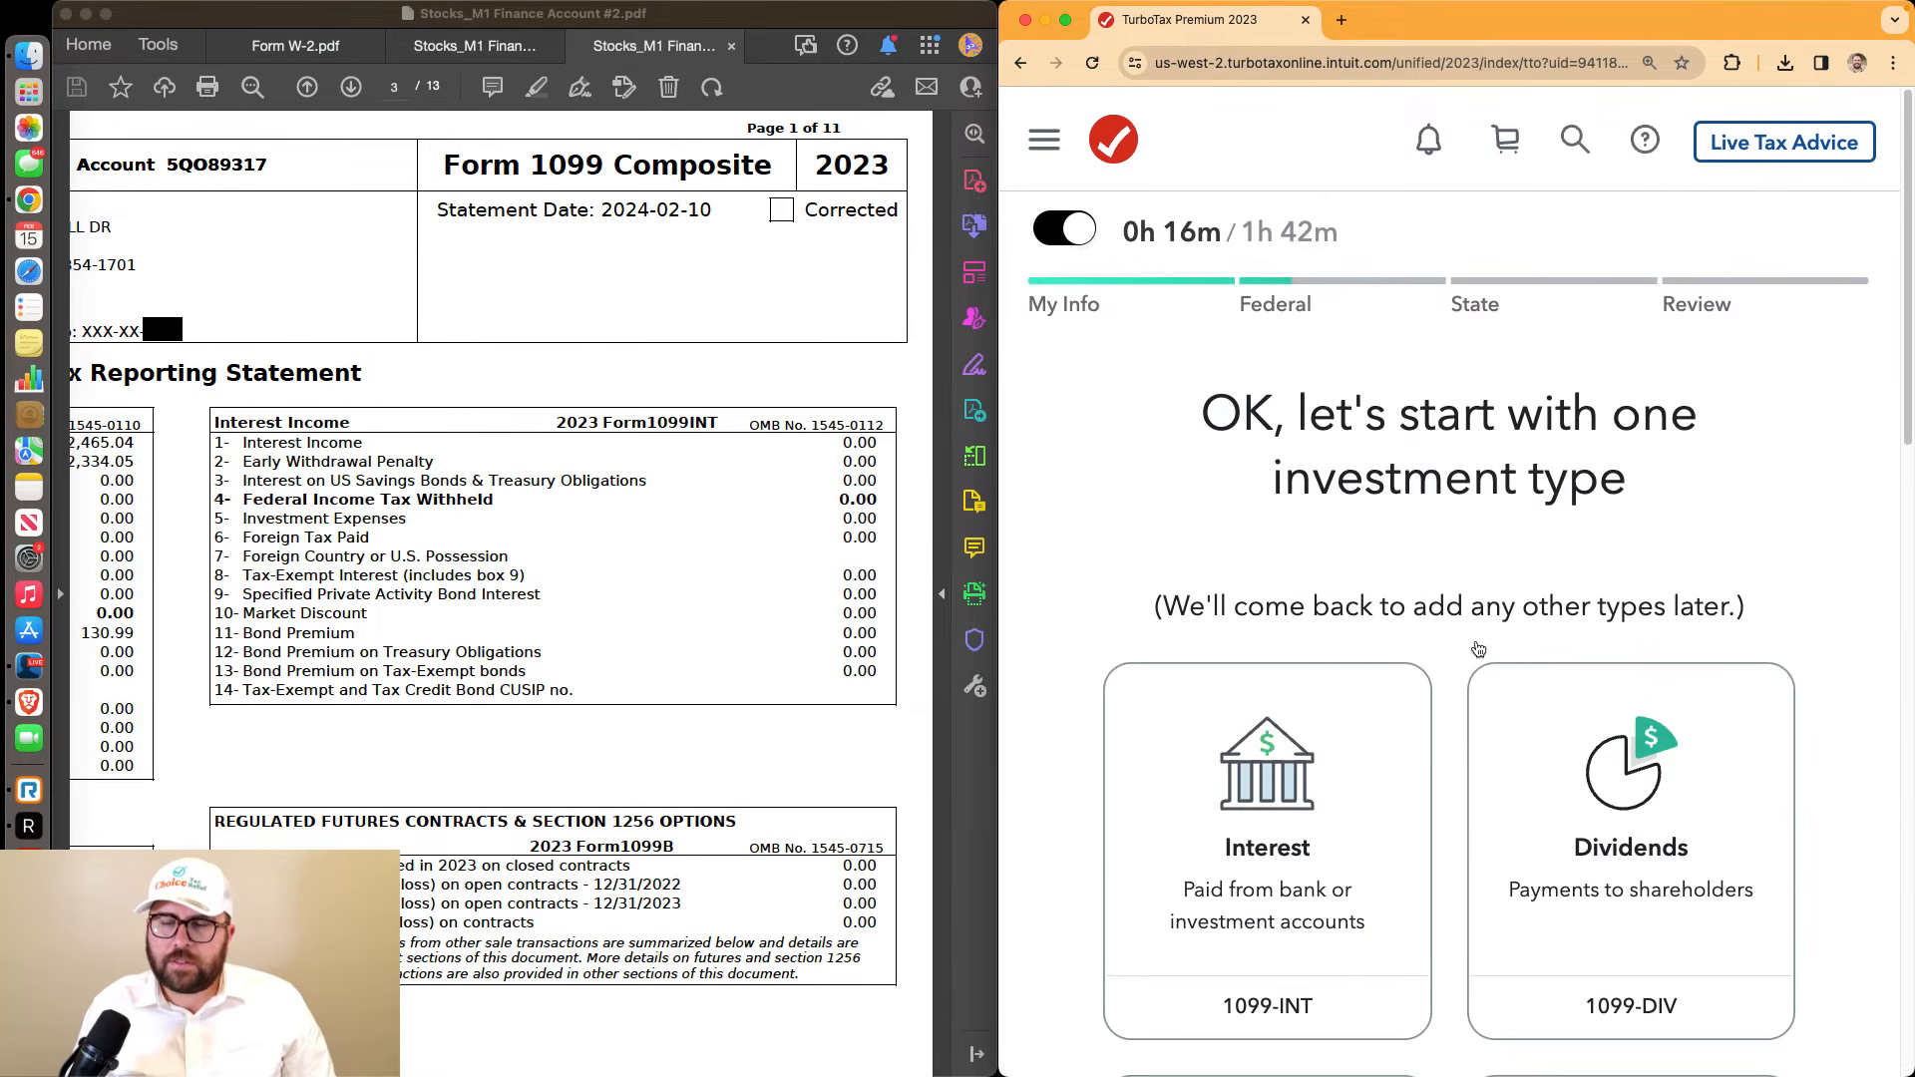
{"action": "scroll", "coordinate": [1476, 647], "scroll_direction": "down", "scroll_amount": 6}
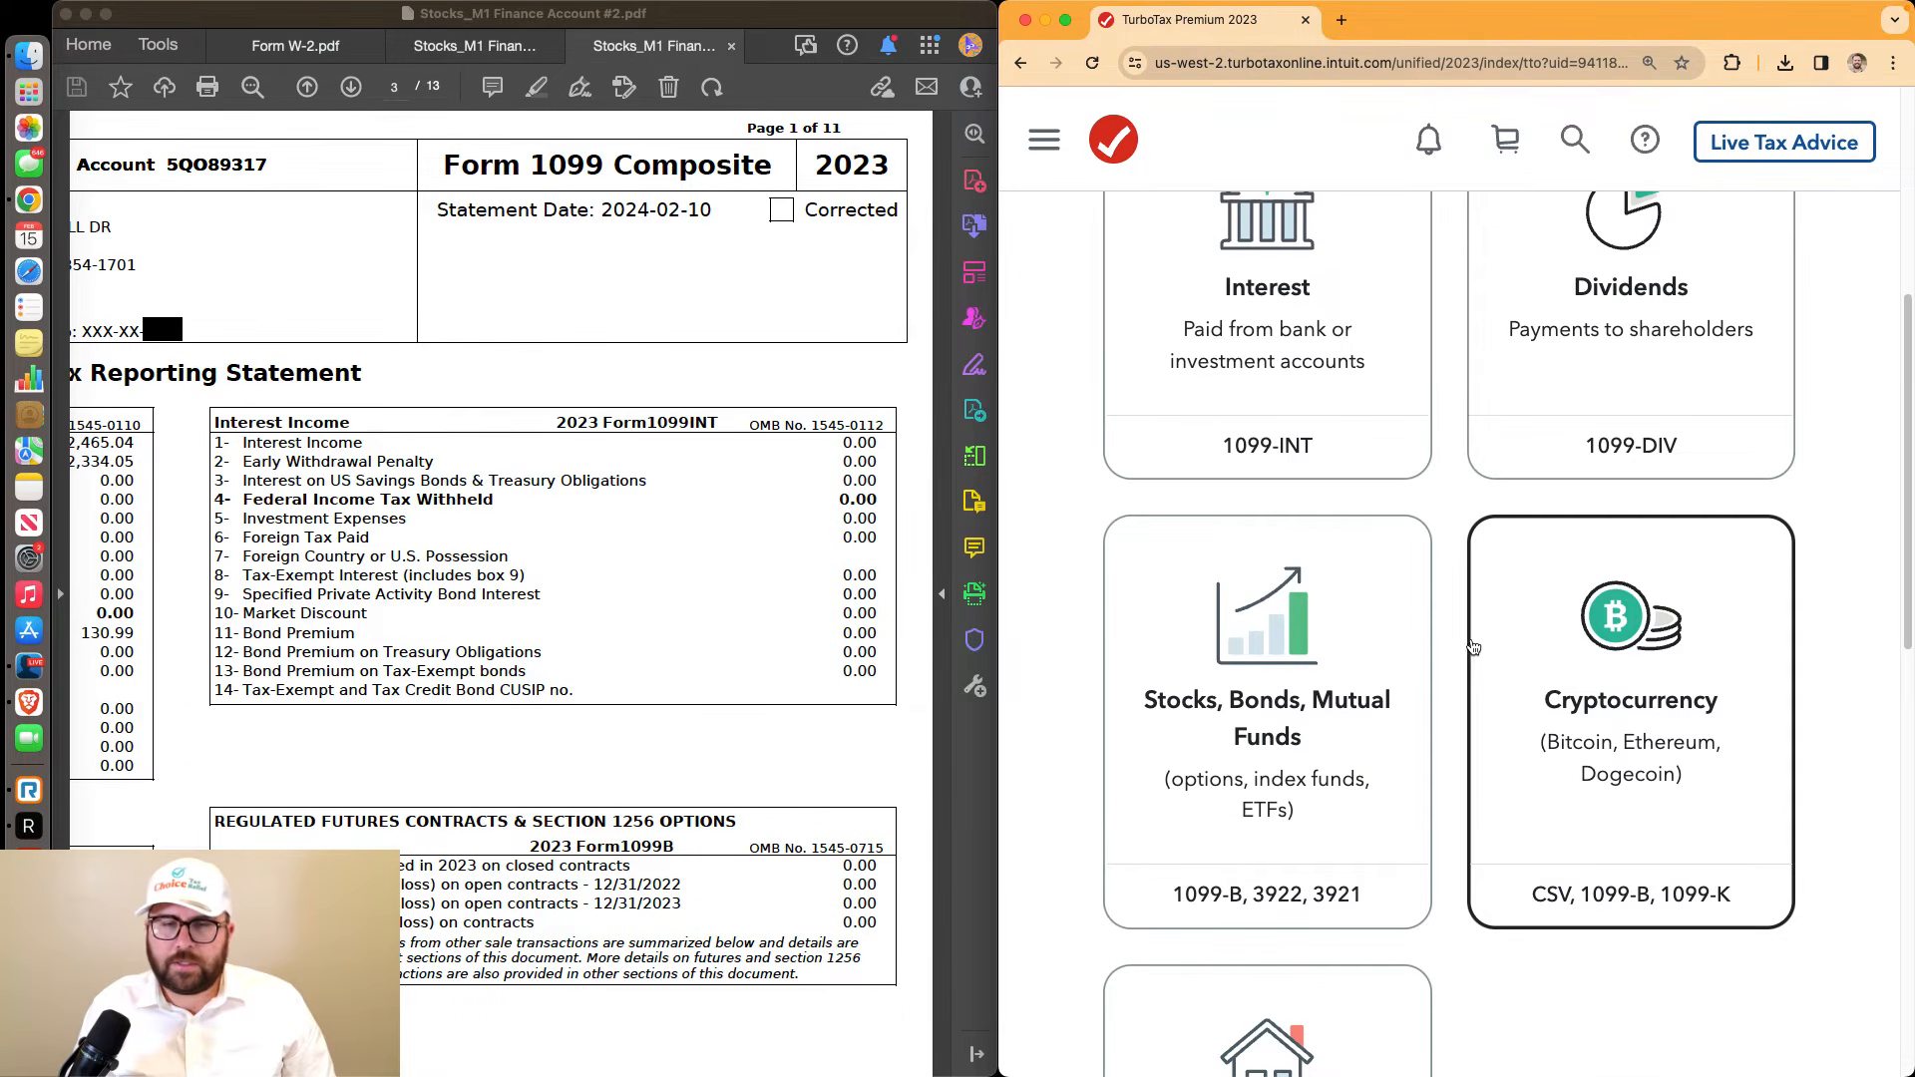
{"action": "left_click", "coordinate": [511, 824]}
{"action": "left_click_drag", "start_coordinate": [510, 824], "coordinate": [28, 826]}
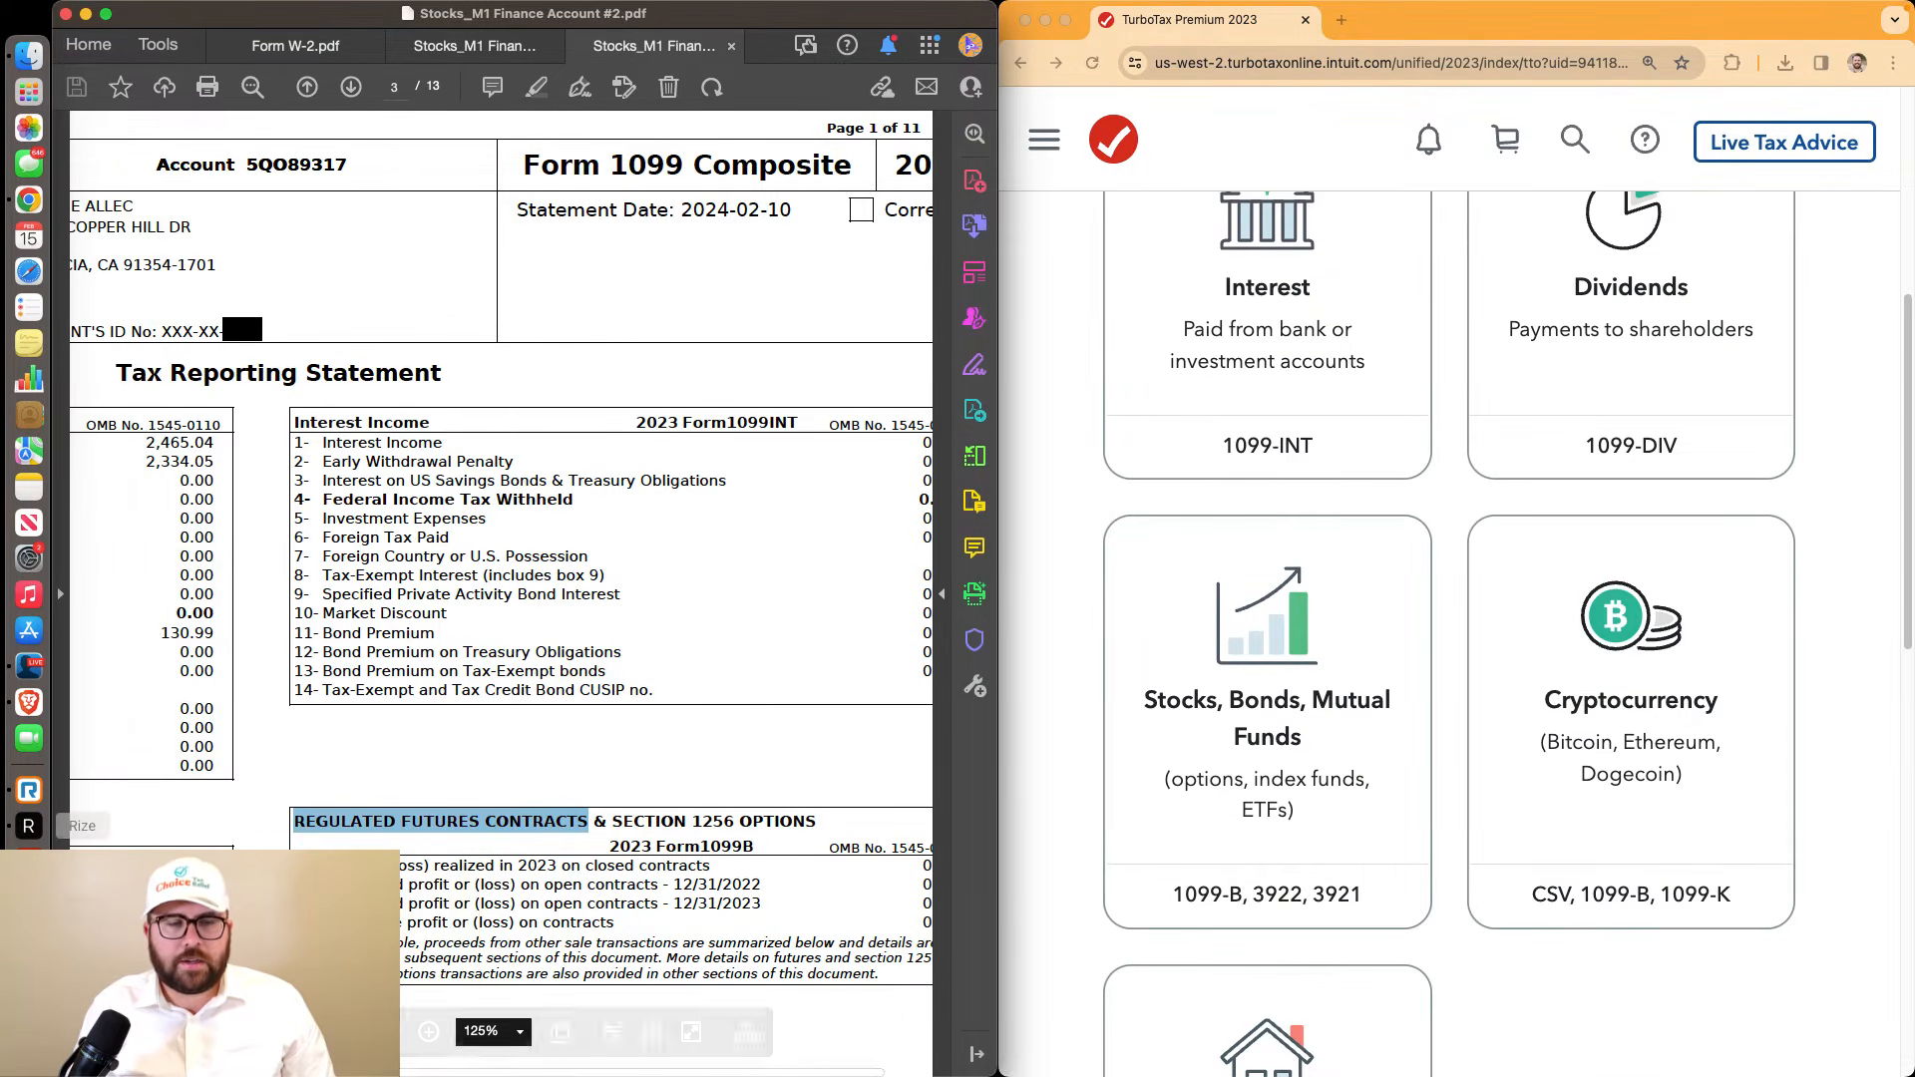
{"action": "left_click", "coordinate": [142, 858]}
{"action": "scroll", "coordinate": [192, 804], "scroll_direction": "down", "scroll_amount": 5}
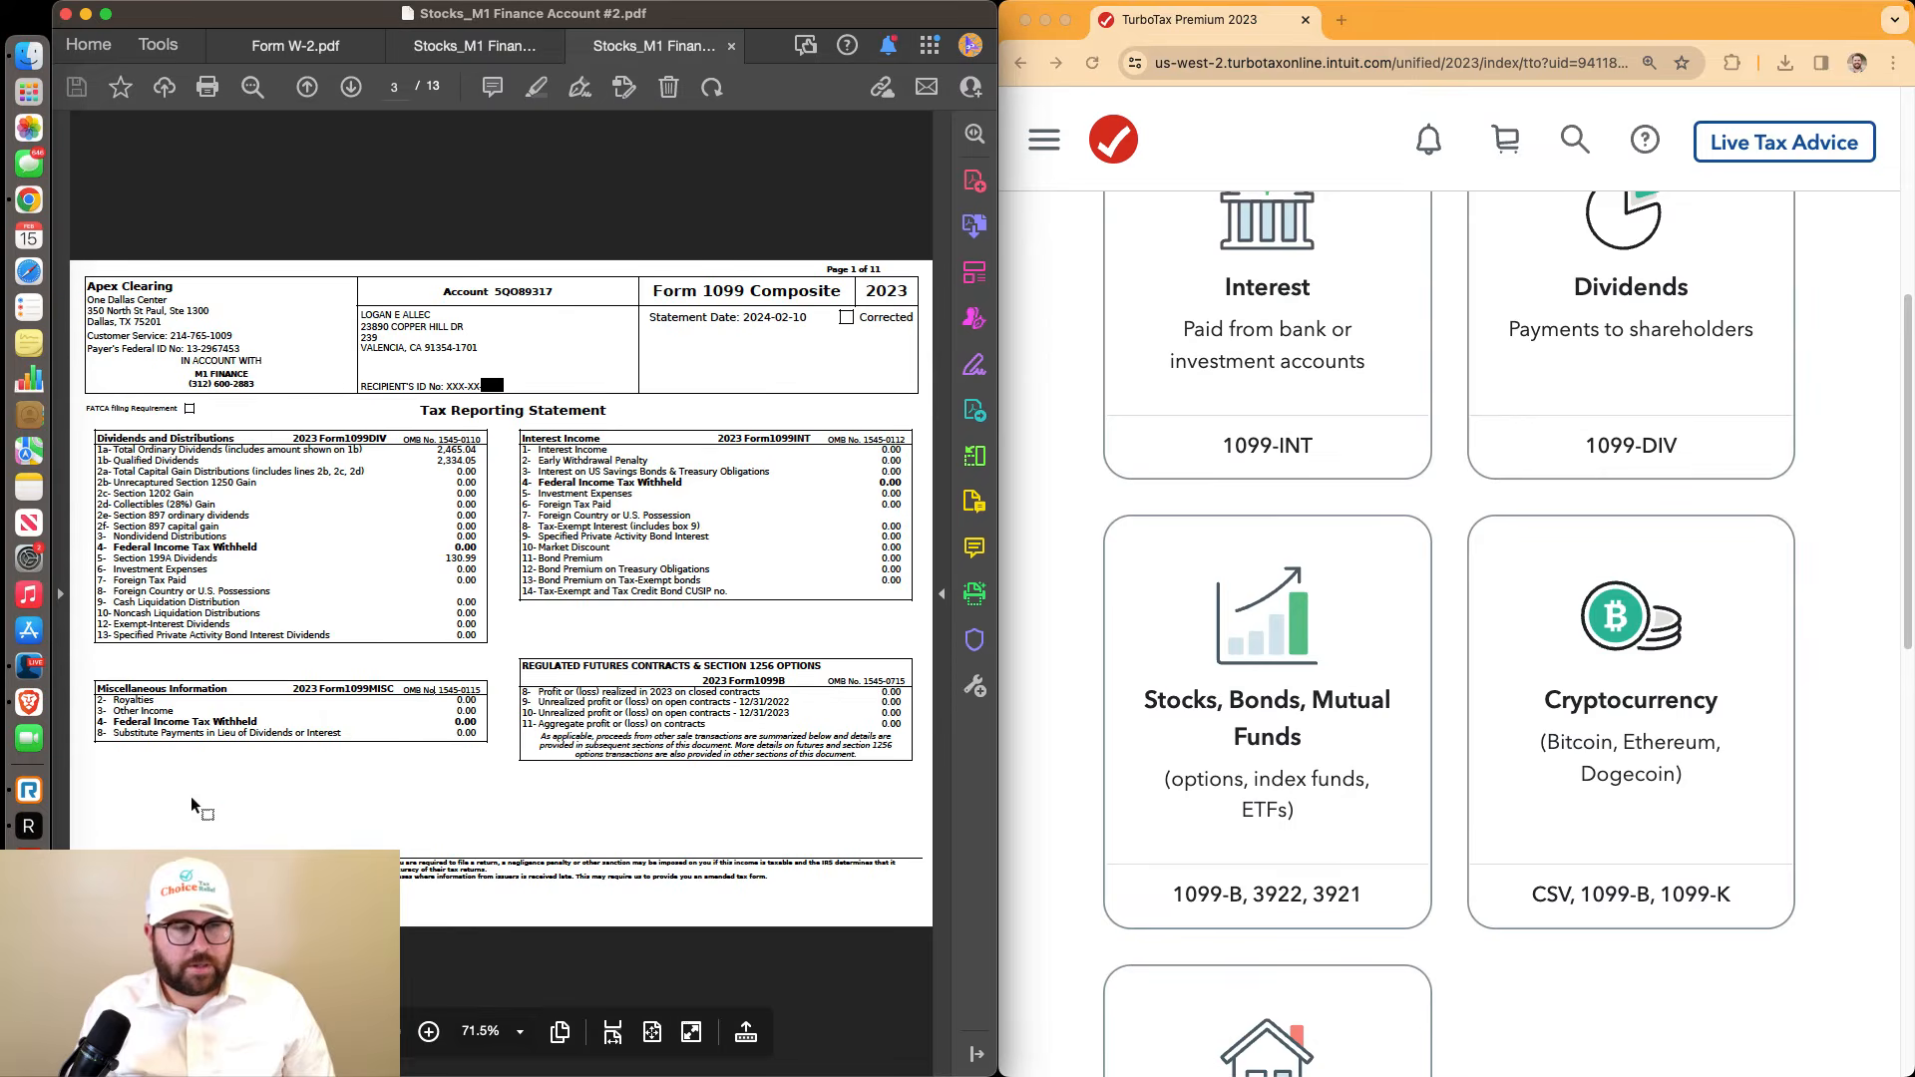
{"action": "left_click_drag", "start_coordinate": [98, 689], "coordinate": [470, 742]}
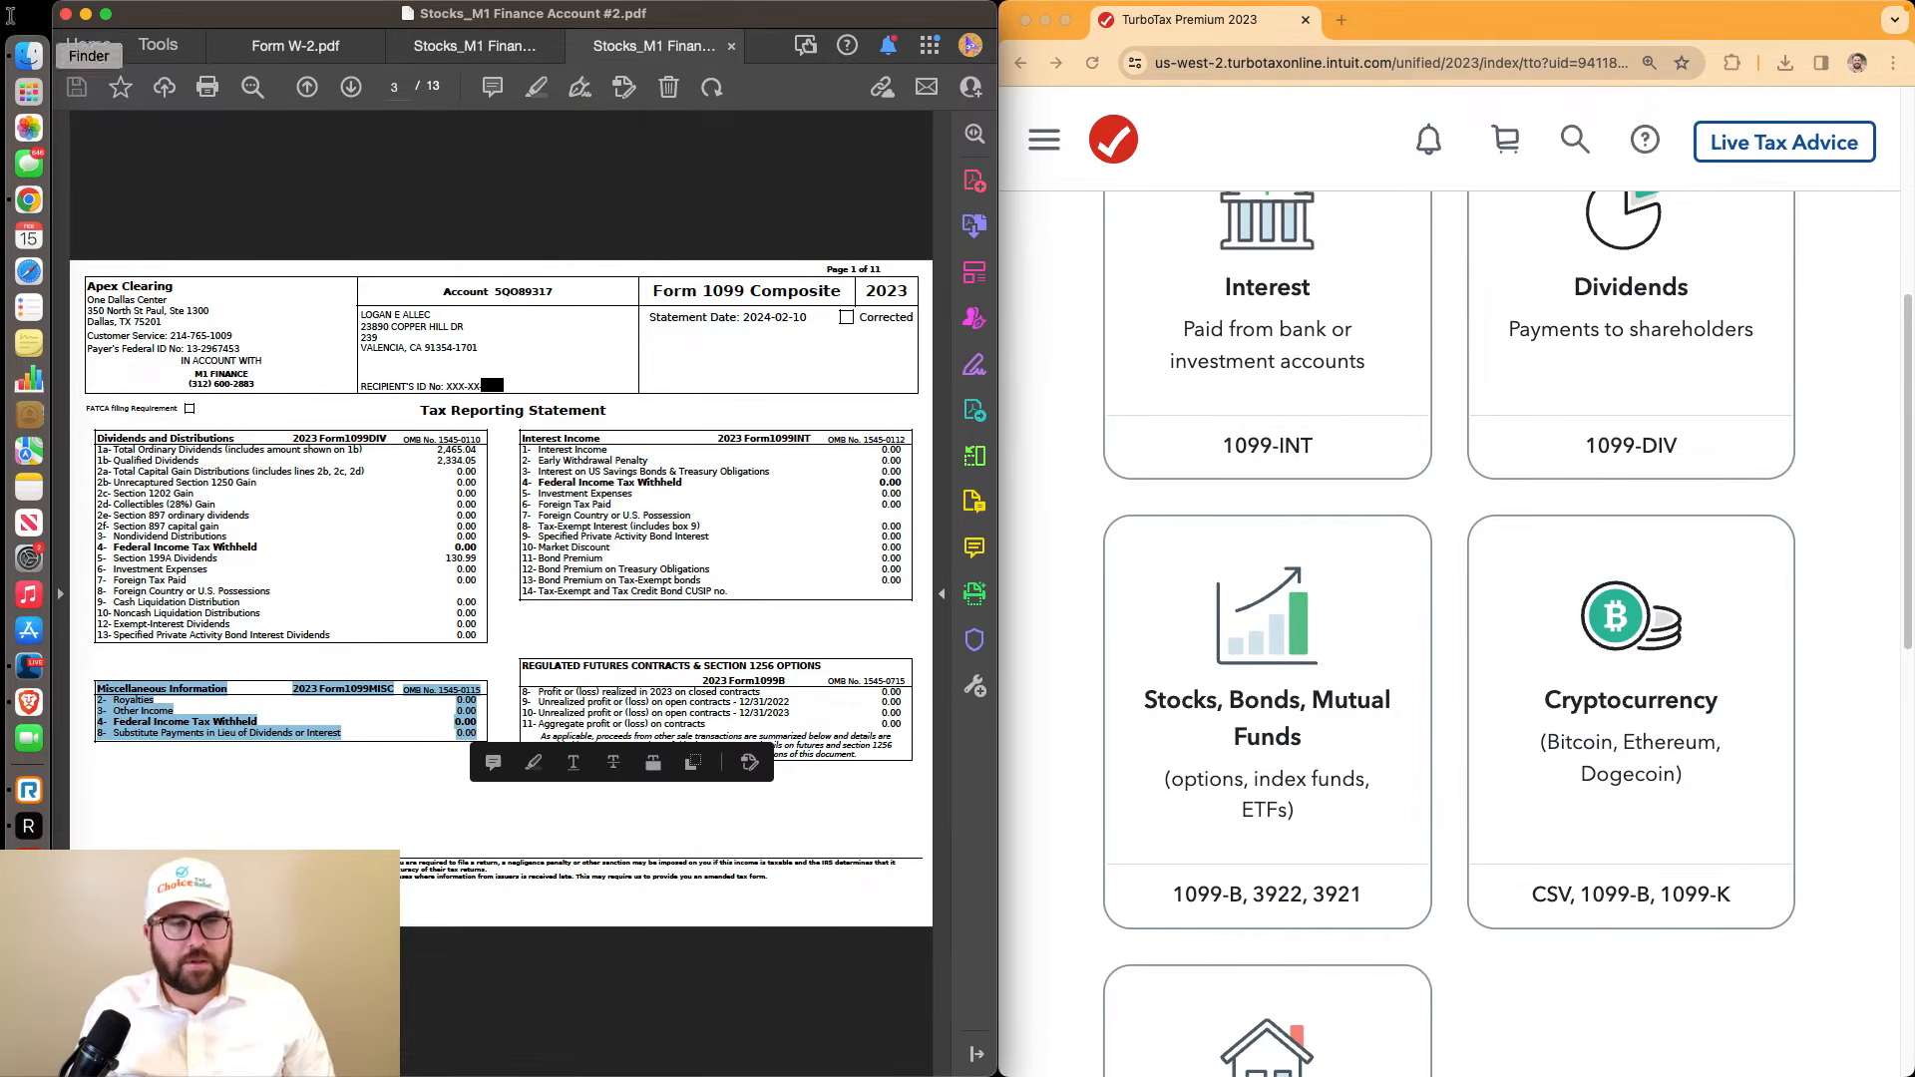
Compare the other income and box 8 values on the first M1 Finance statement
{"action": "left_click", "coordinate": [439, 46]}
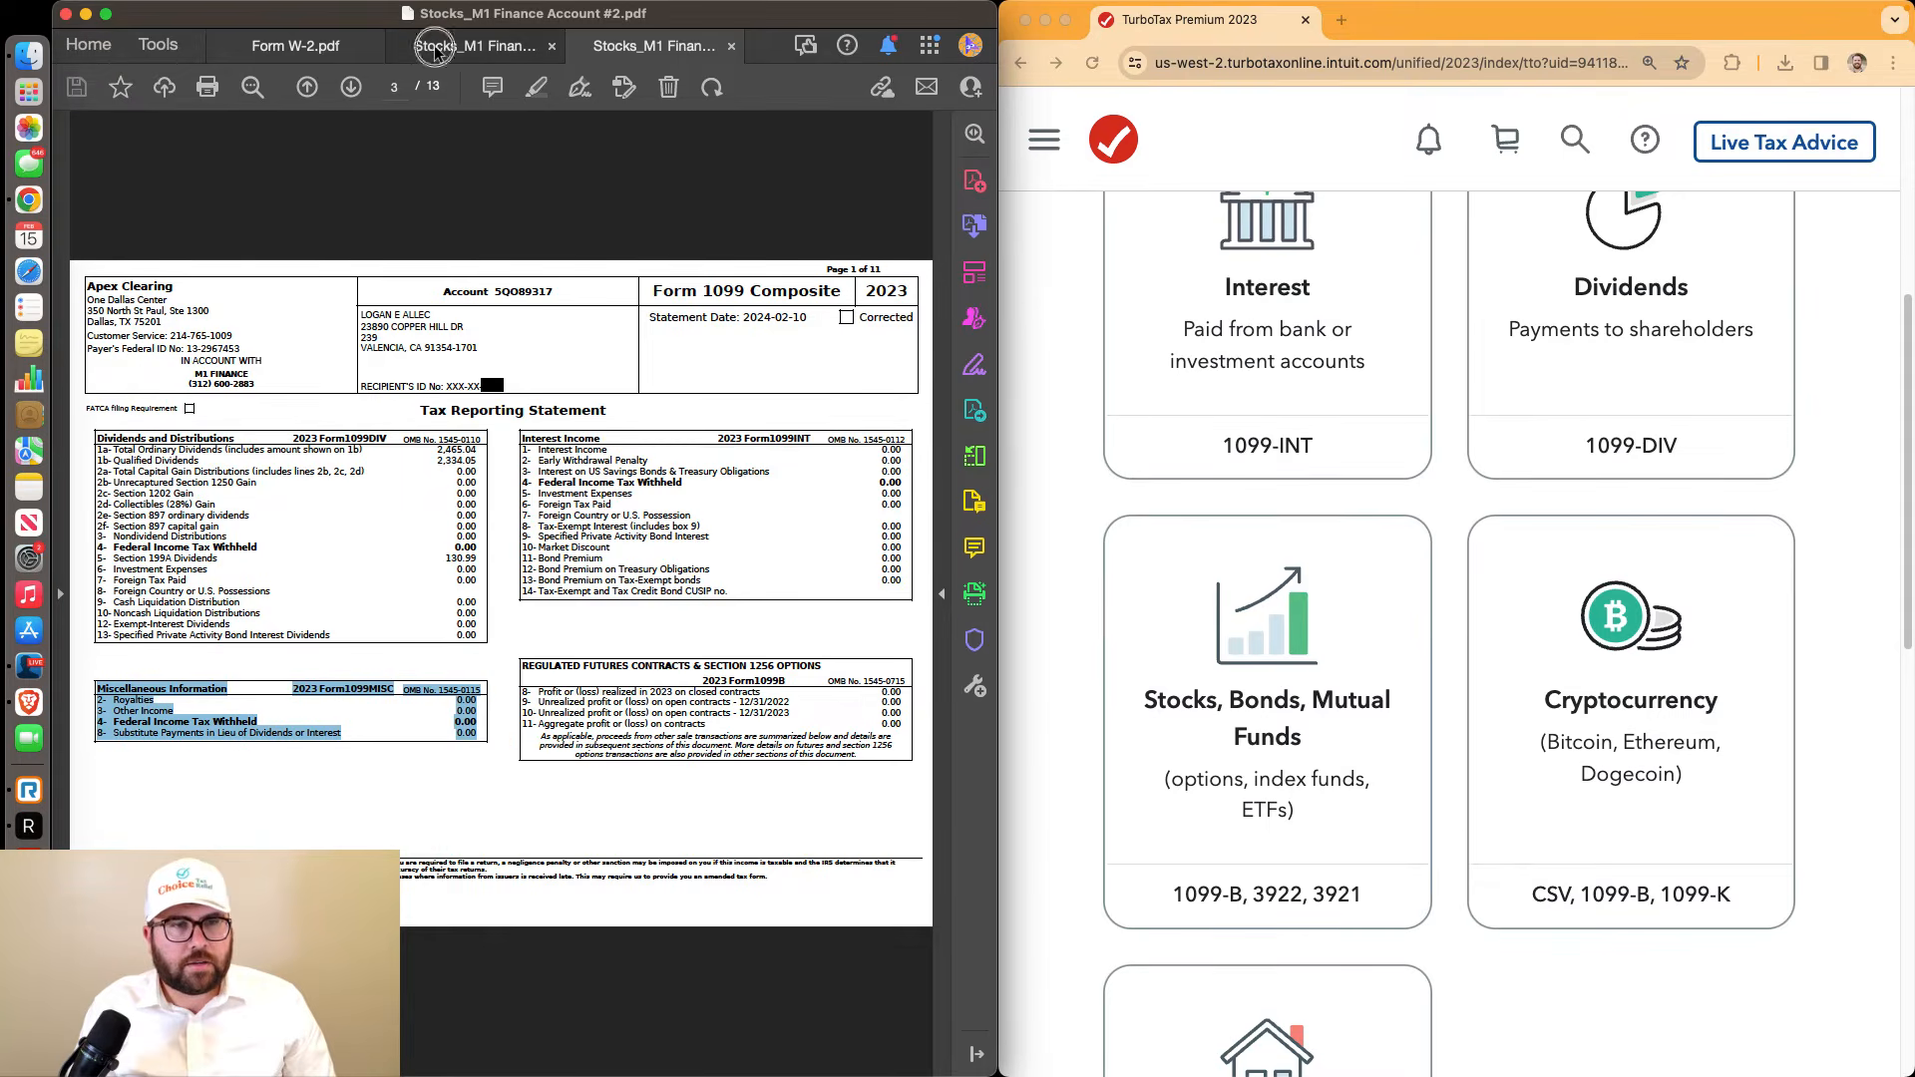
{"action": "scroll", "coordinate": [482, 404], "scroll_direction": "up", "scroll_amount": 4}
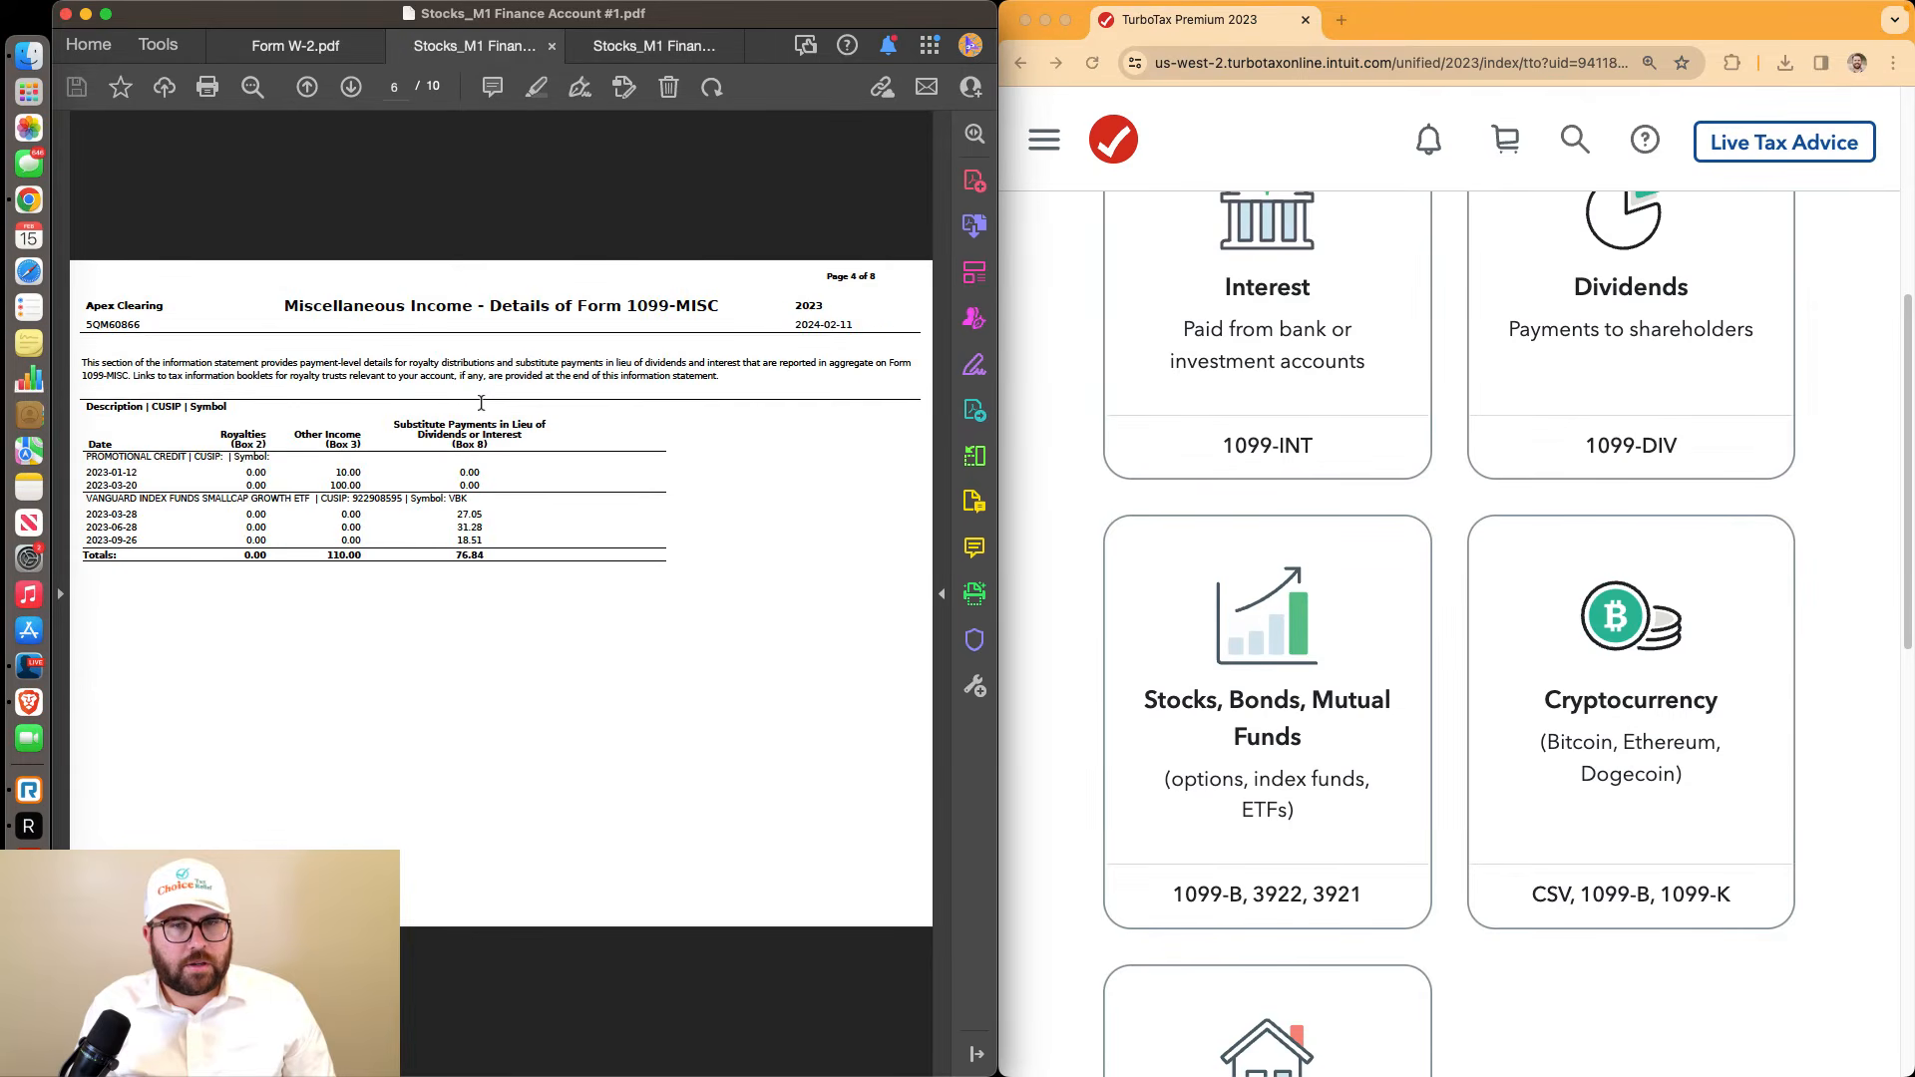
{"action": "scroll", "coordinate": [478, 402], "scroll_direction": "up", "scroll_amount": 1}
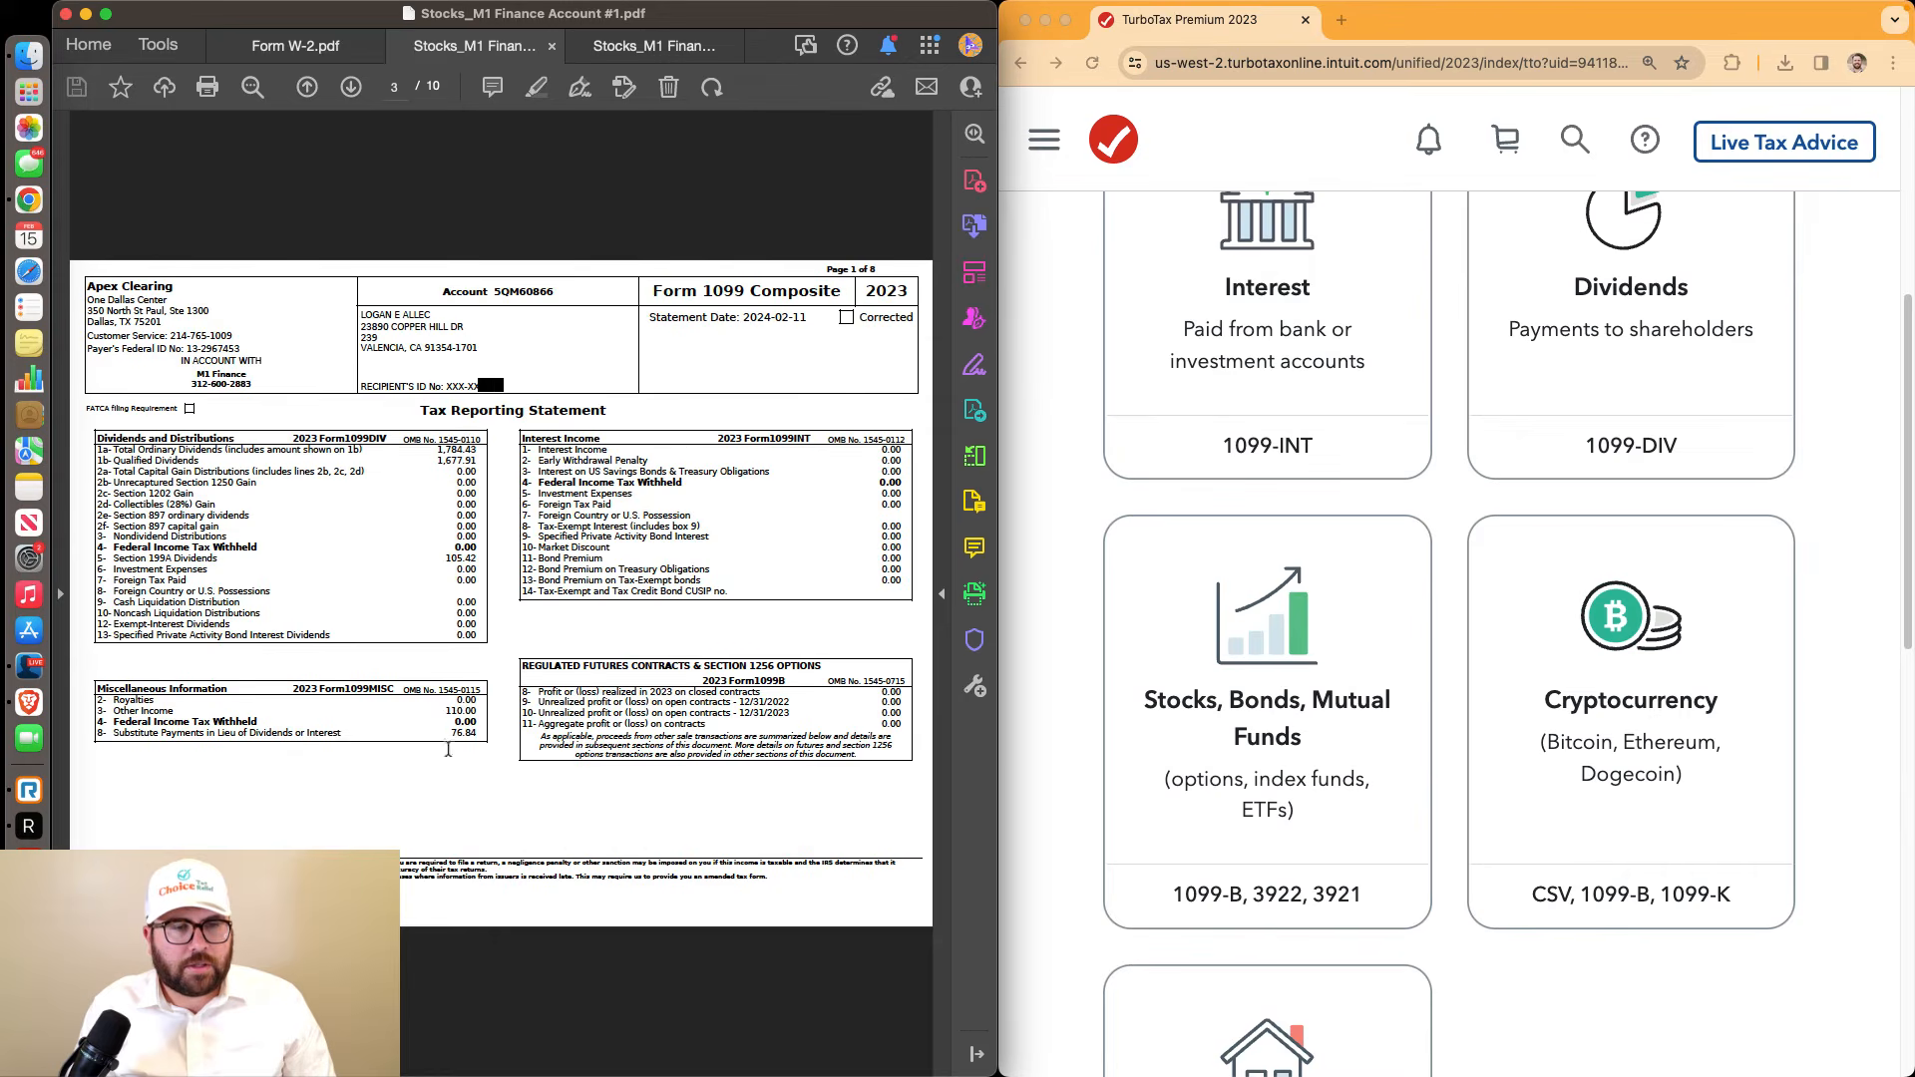
{"action": "left_click_drag", "start_coordinate": [450, 707], "coordinate": [477, 740]}
Show the second statement's Tax Summary at 100%, widened to reveal $146,621.18 long-term proceeds
{"action": "left_click", "coordinate": [664, 46]}
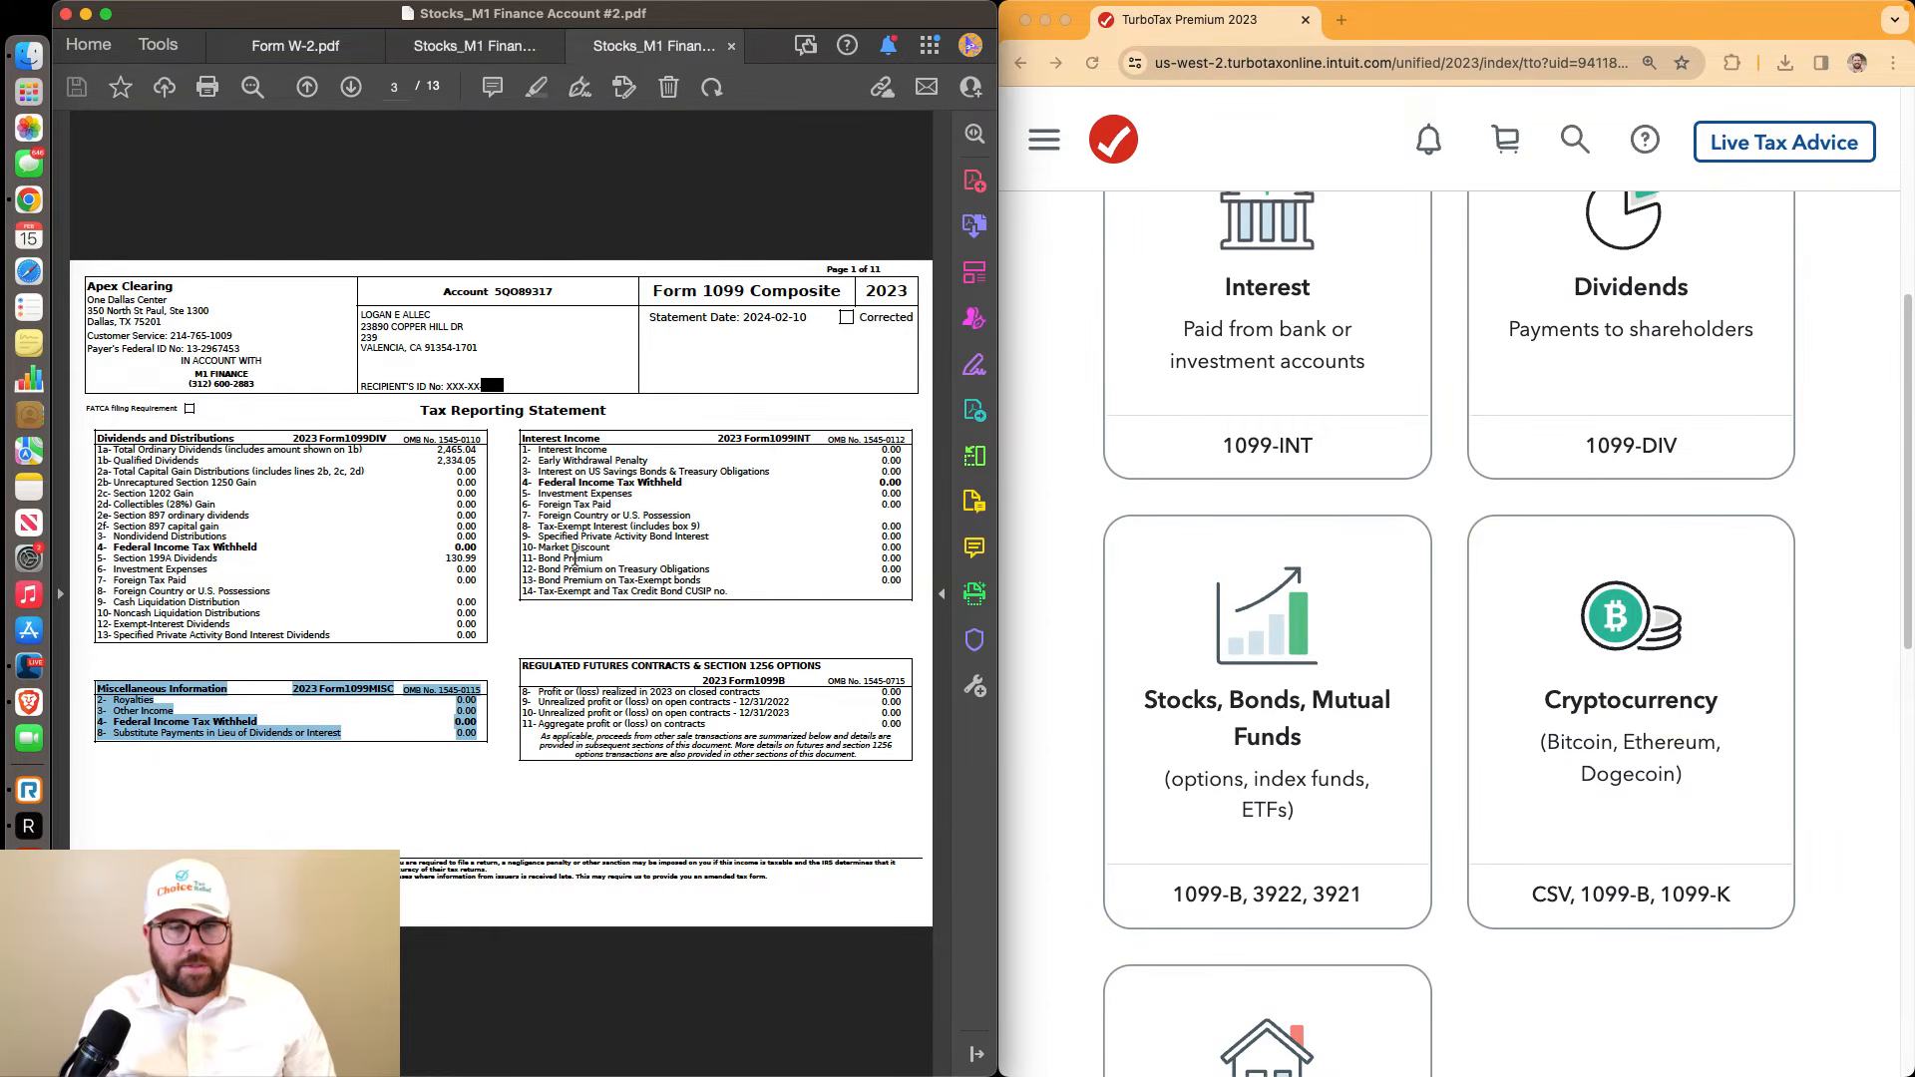
{"action": "scroll", "coordinate": [569, 548], "scroll_direction": "down", "scroll_amount": 1}
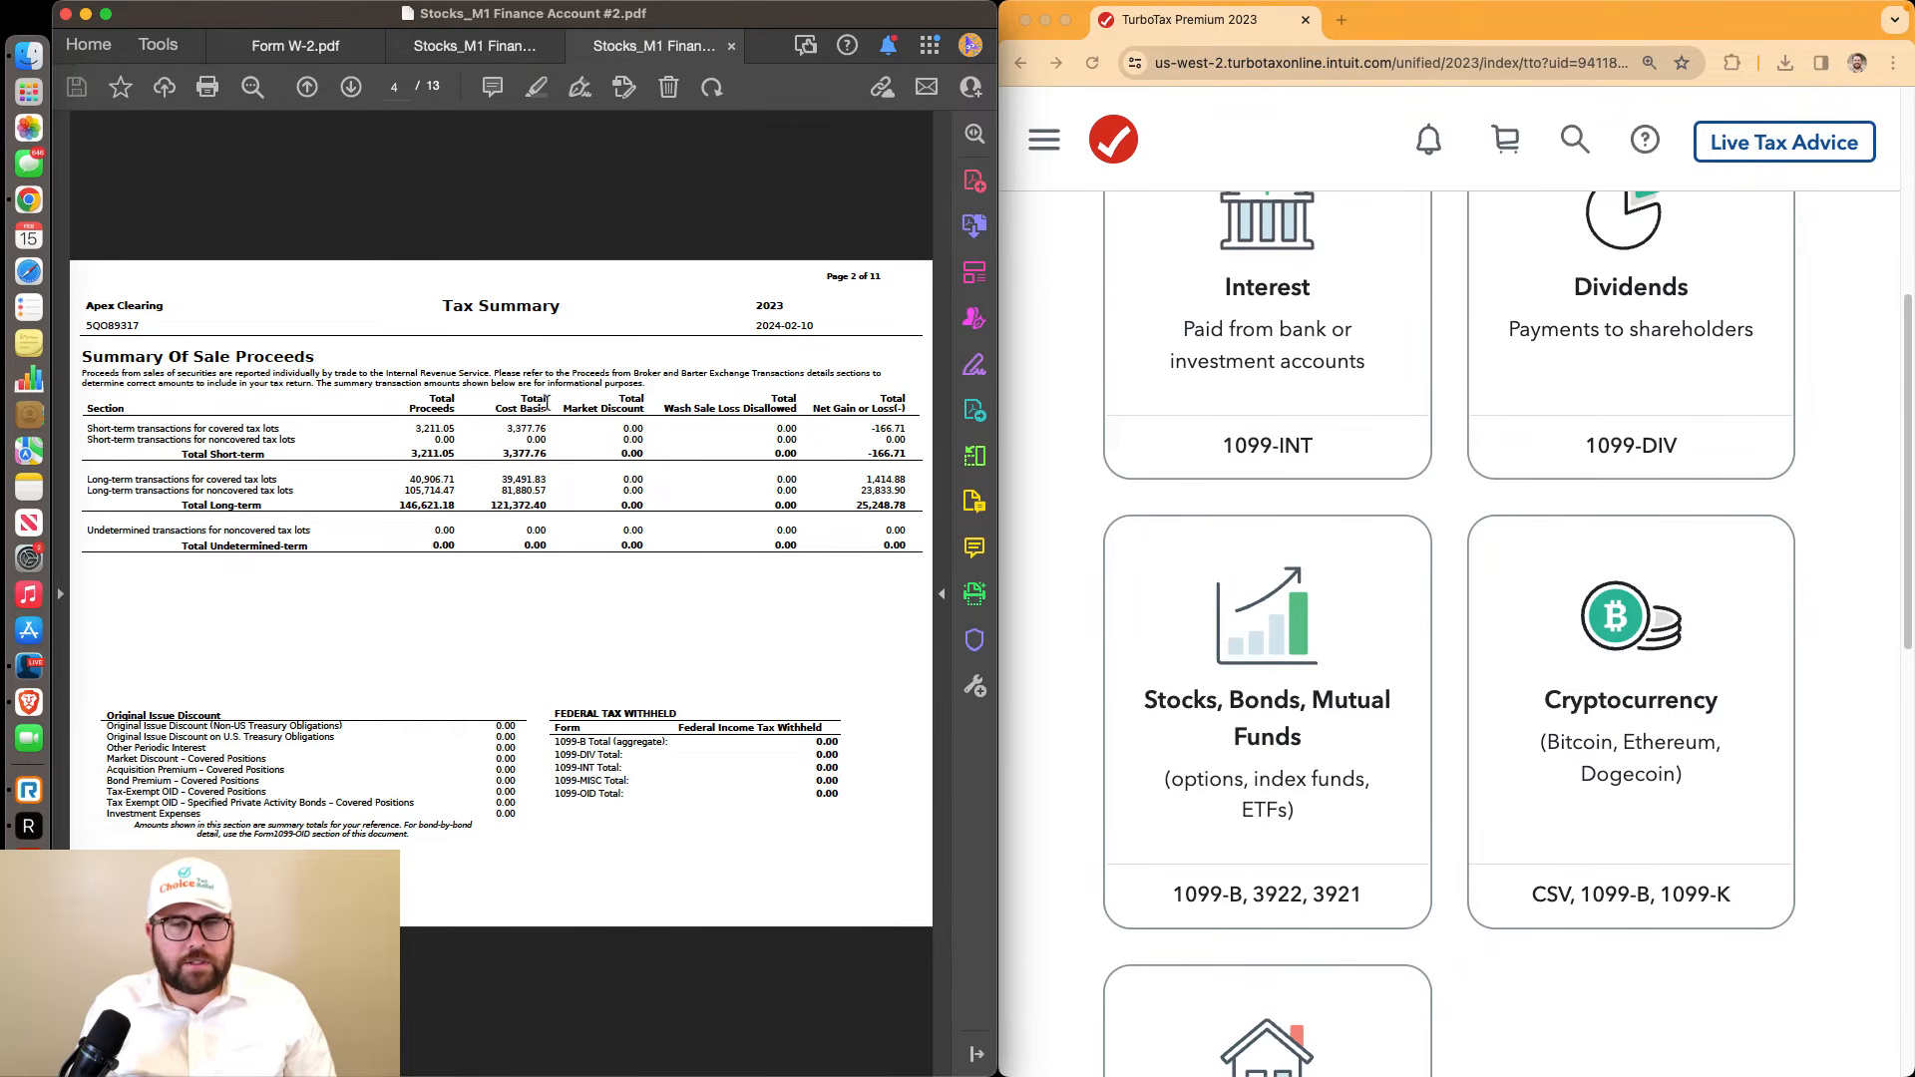
{"action": "left_click_drag", "start_coordinate": [149, 394], "coordinate": [148, 392]}
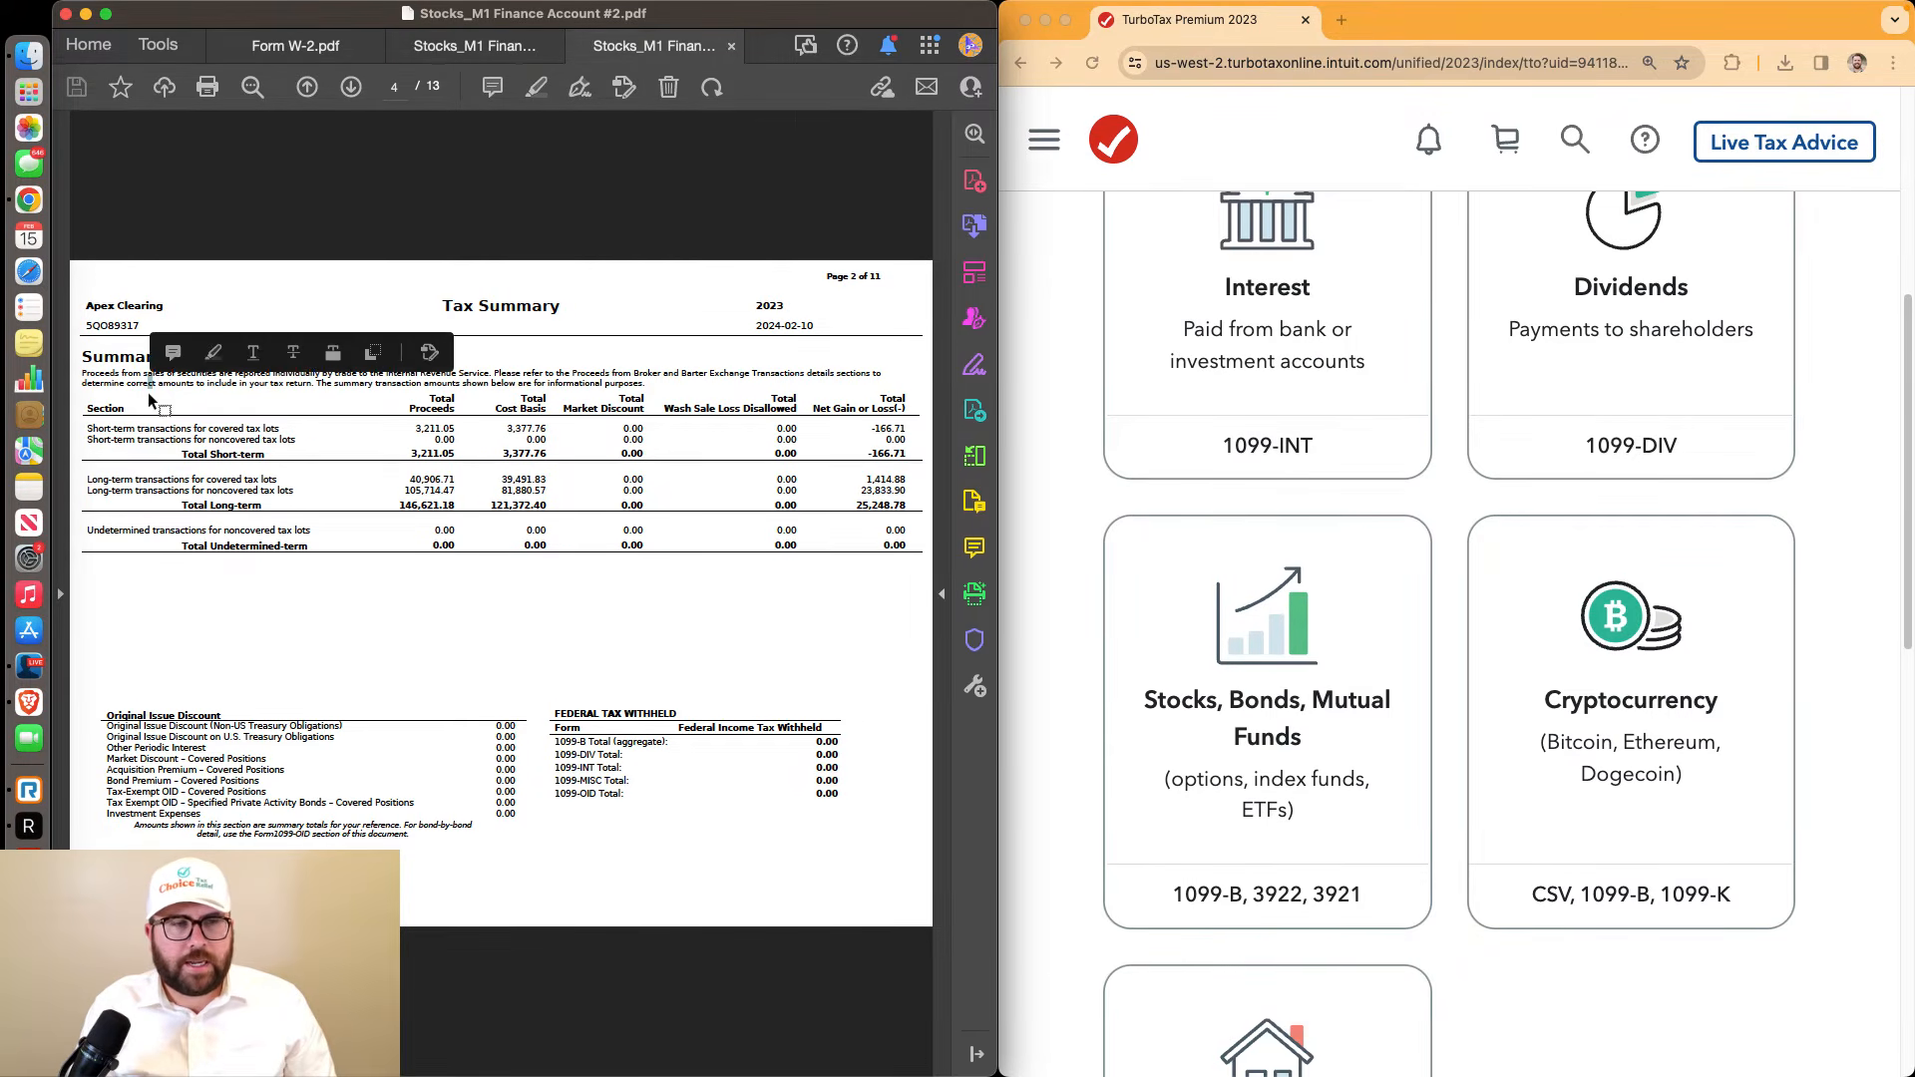
{"action": "key", "text": "super+equal"}
{"action": "mouse_move", "coordinate": [564, 1027]}
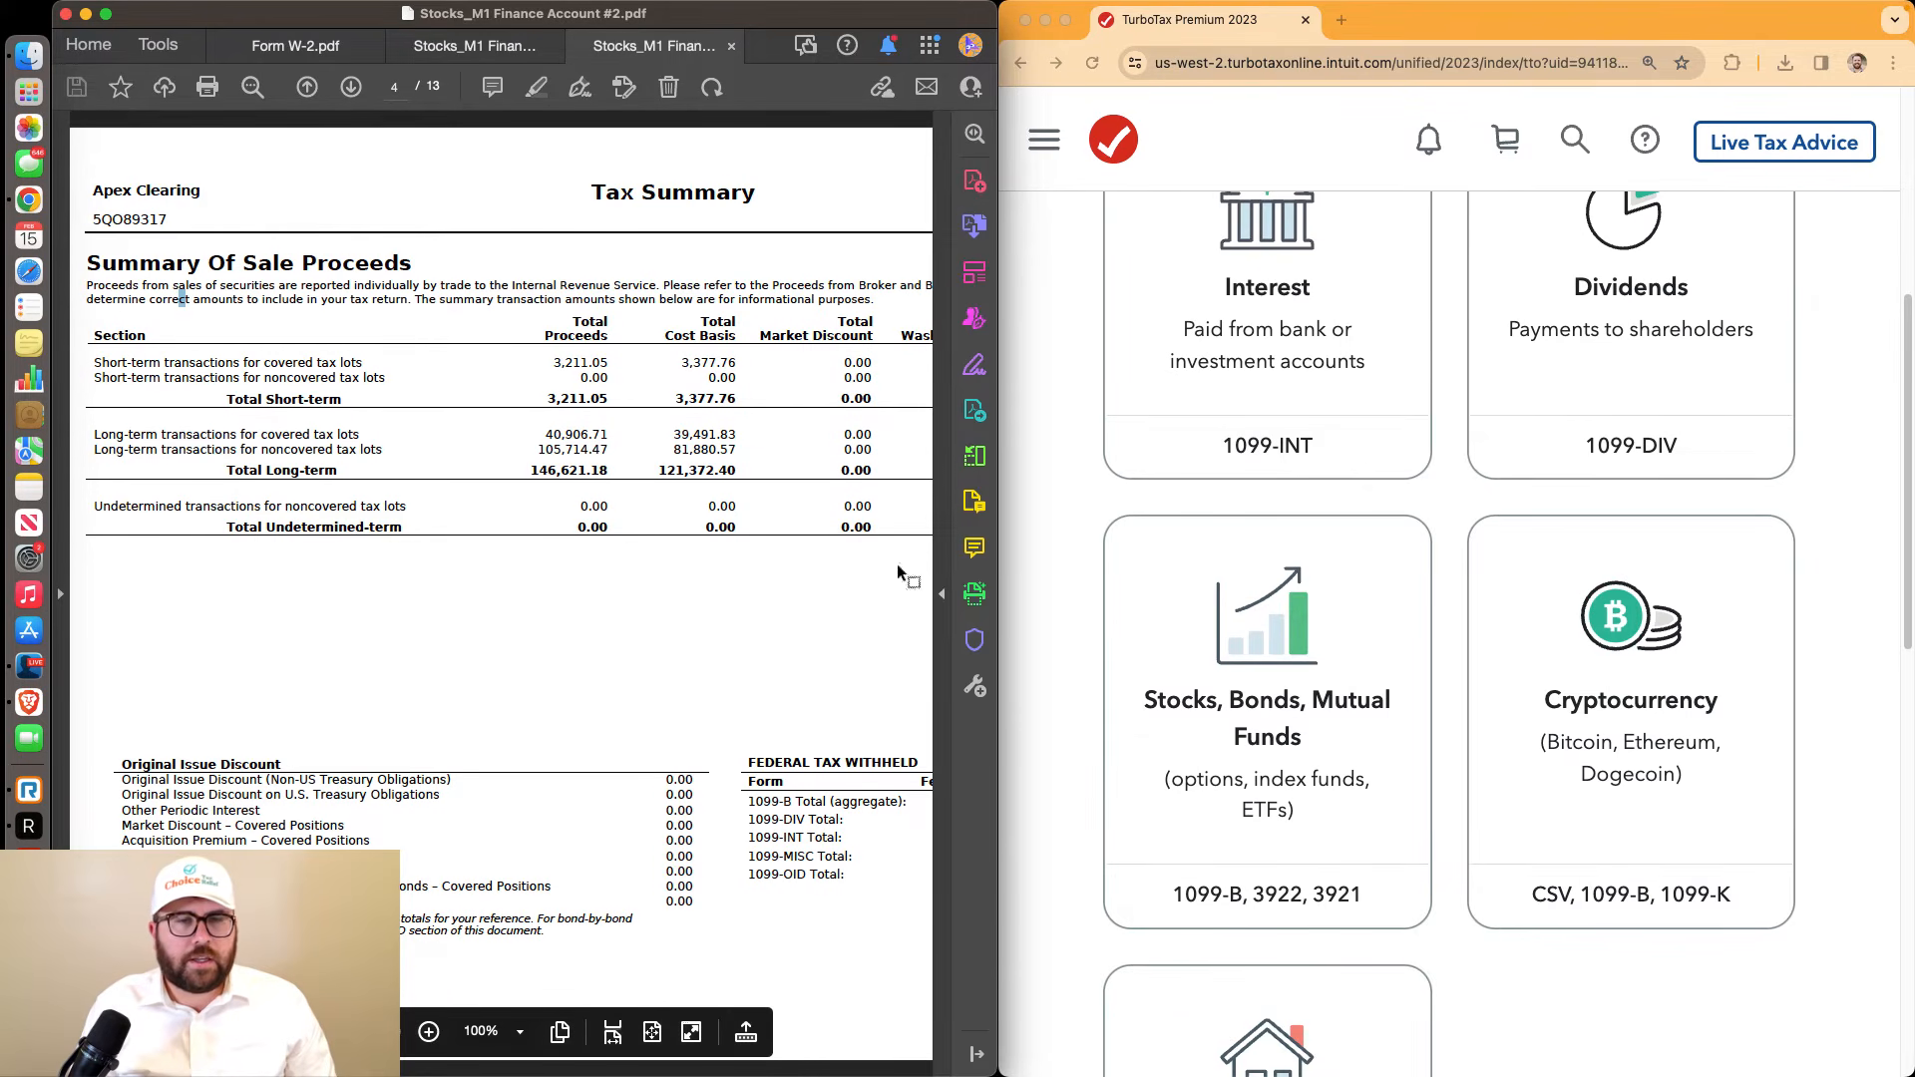
{"action": "left_click_drag", "start_coordinate": [998, 523], "coordinate": [1191, 556]}
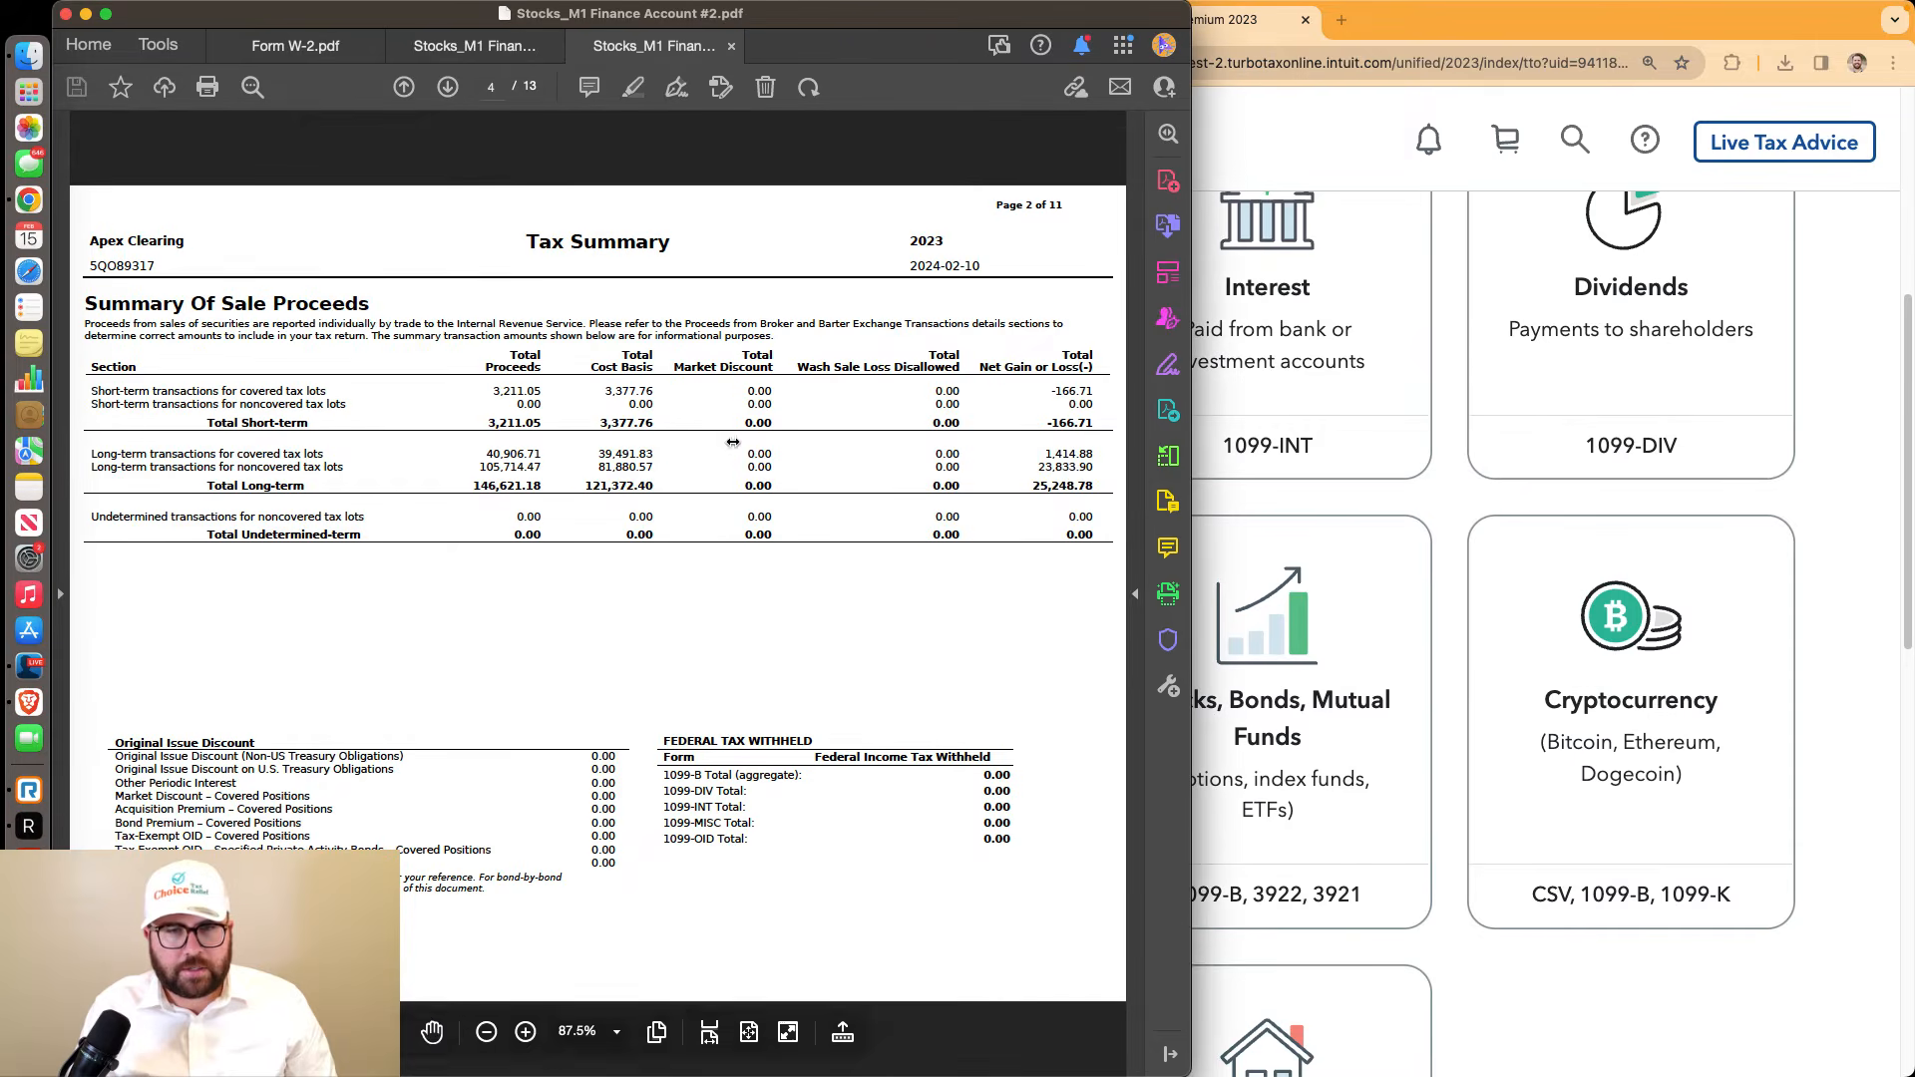
{"action": "left_click_drag", "start_coordinate": [1094, 486], "coordinate": [97, 456]}
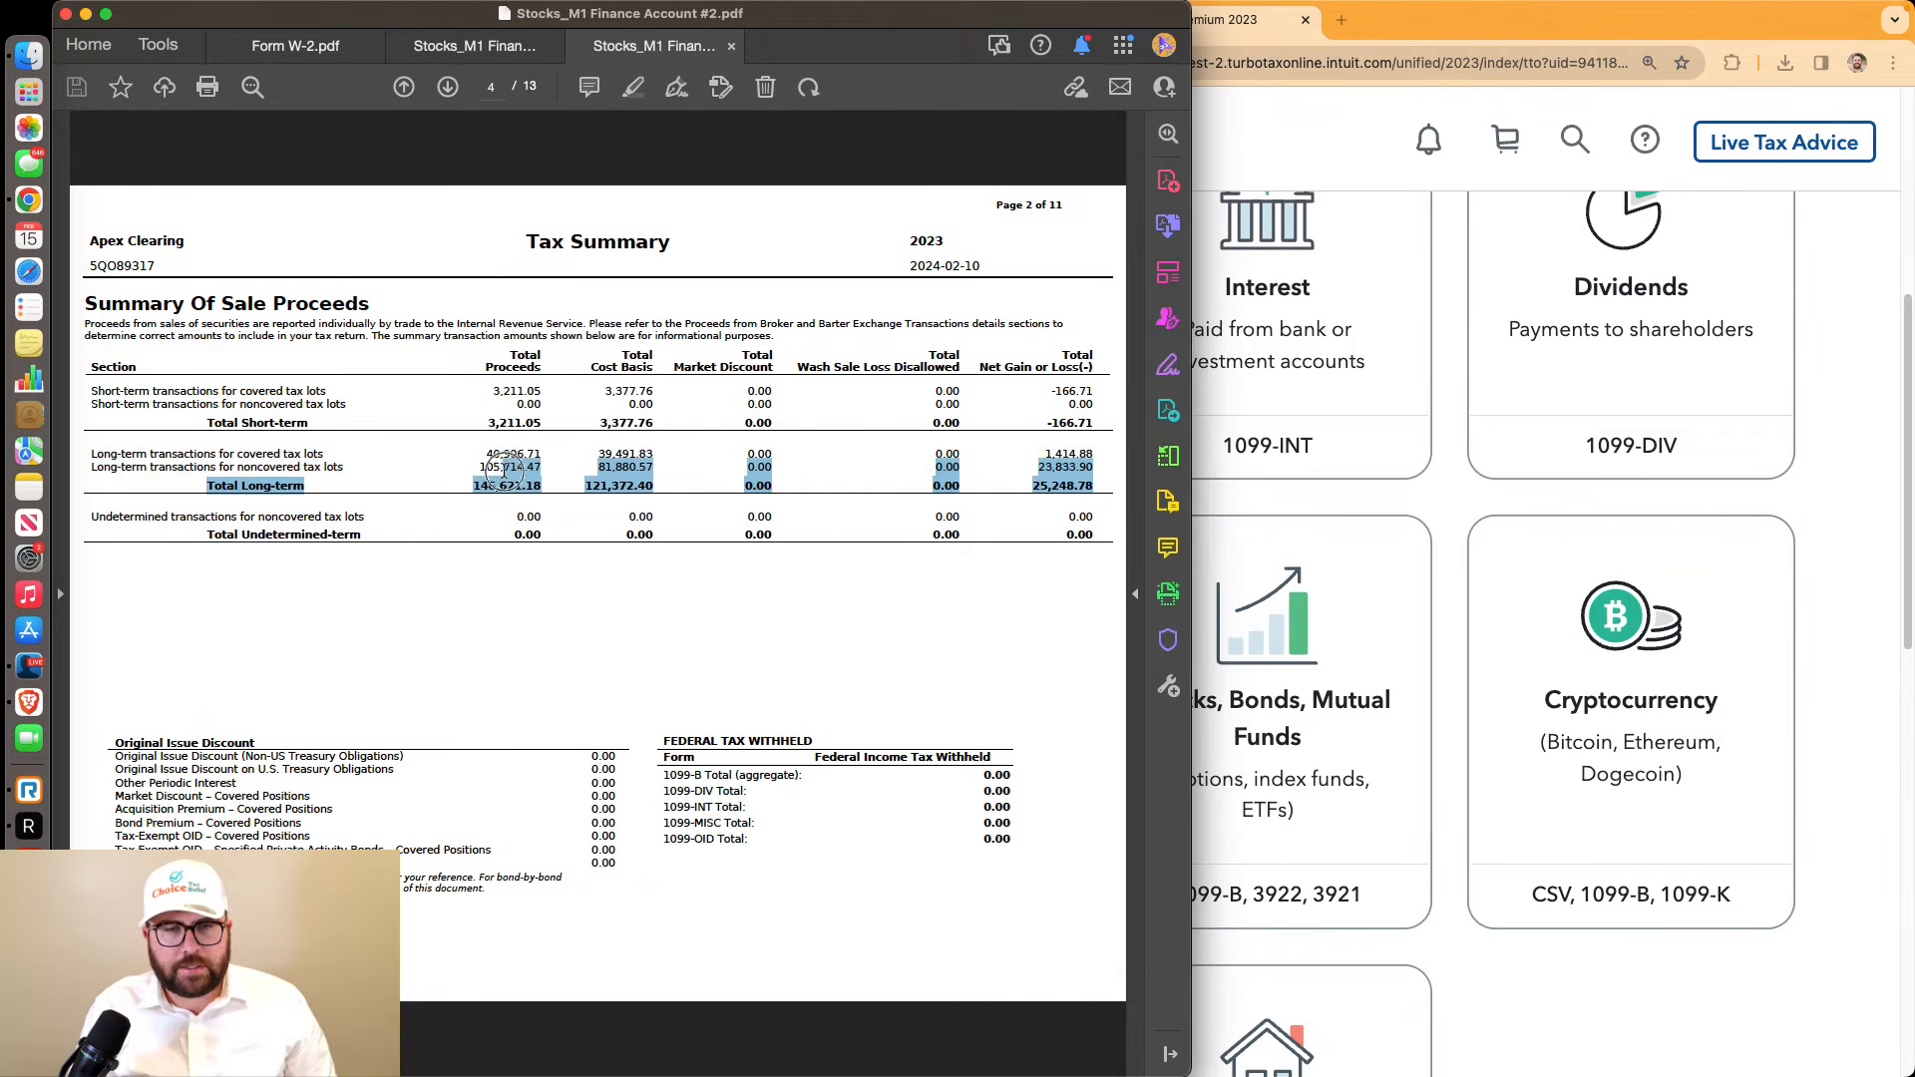
{"action": "left_click", "coordinate": [504, 460]}
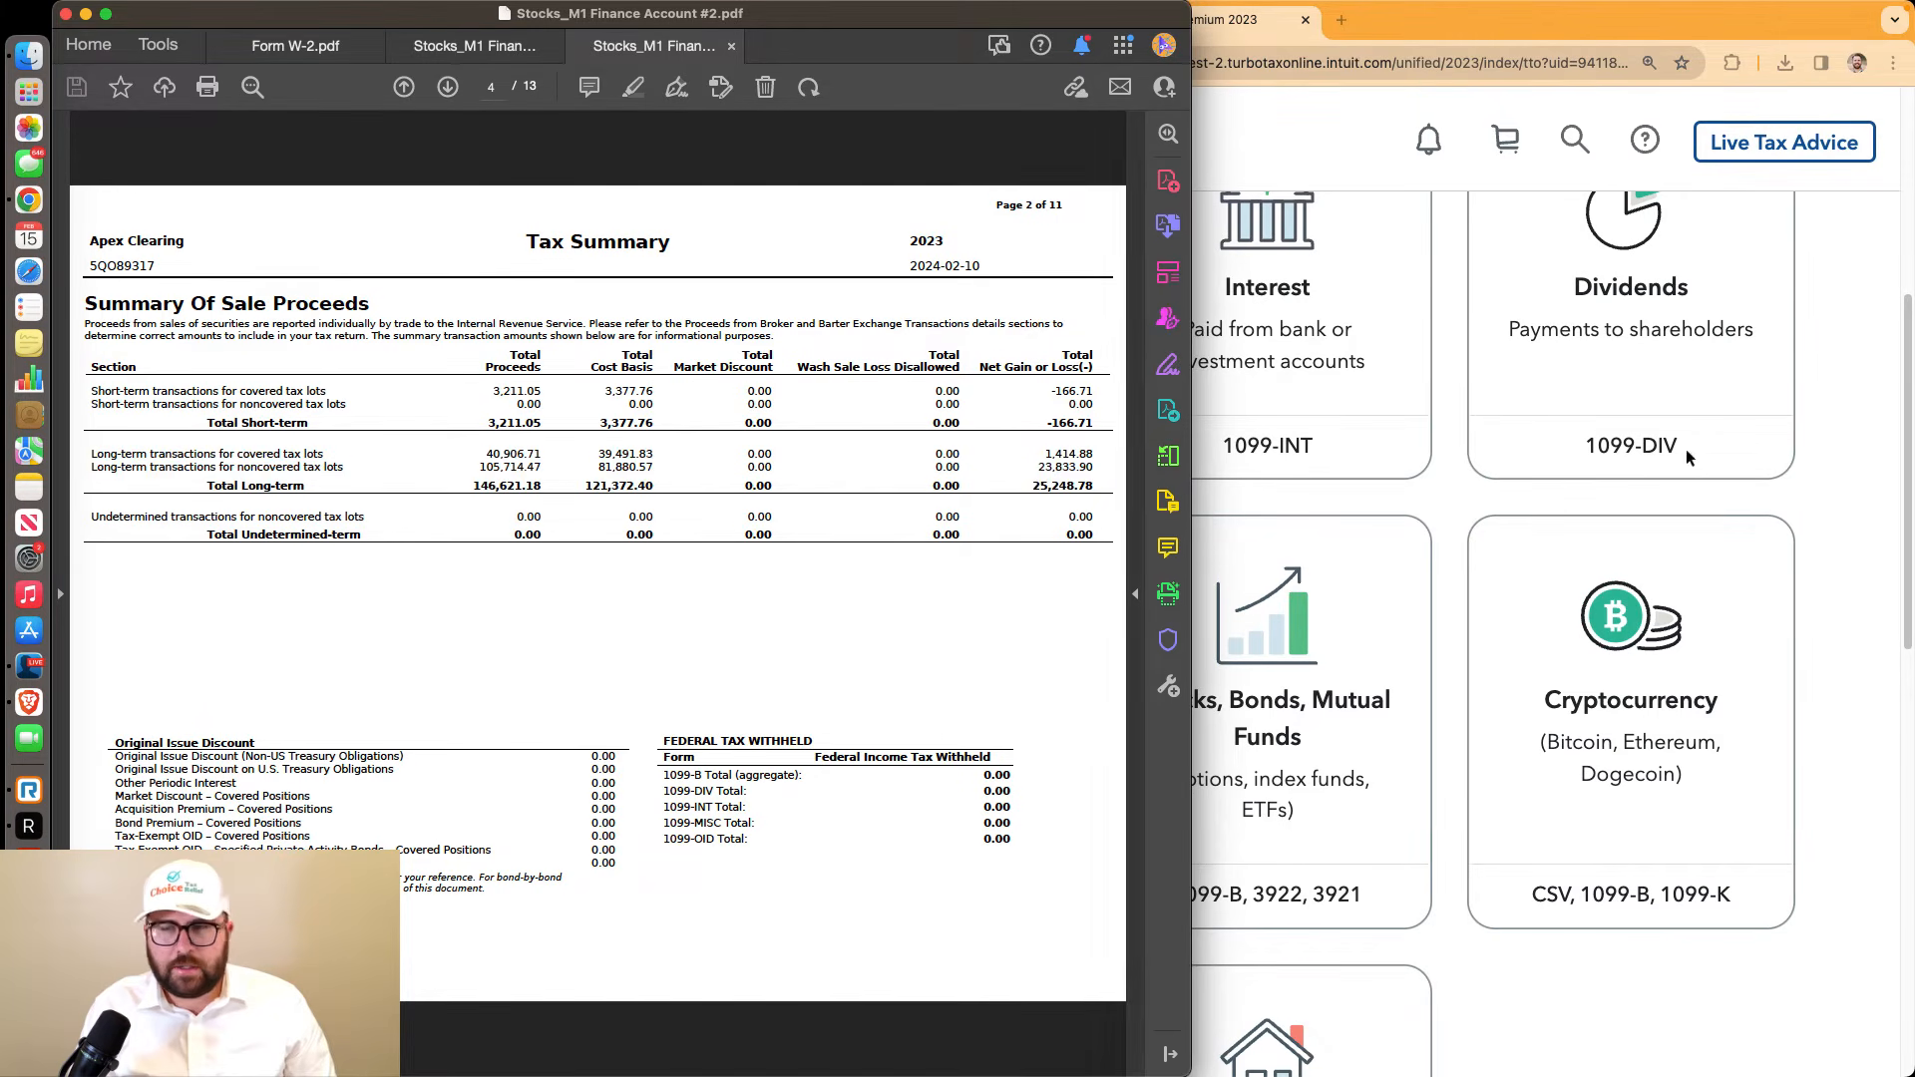
Pick Stocks, Bonds, Mutual Funds as the investment type and continue to the 1099-B brokerage details
{"action": "left_click", "coordinate": [1886, 451]}
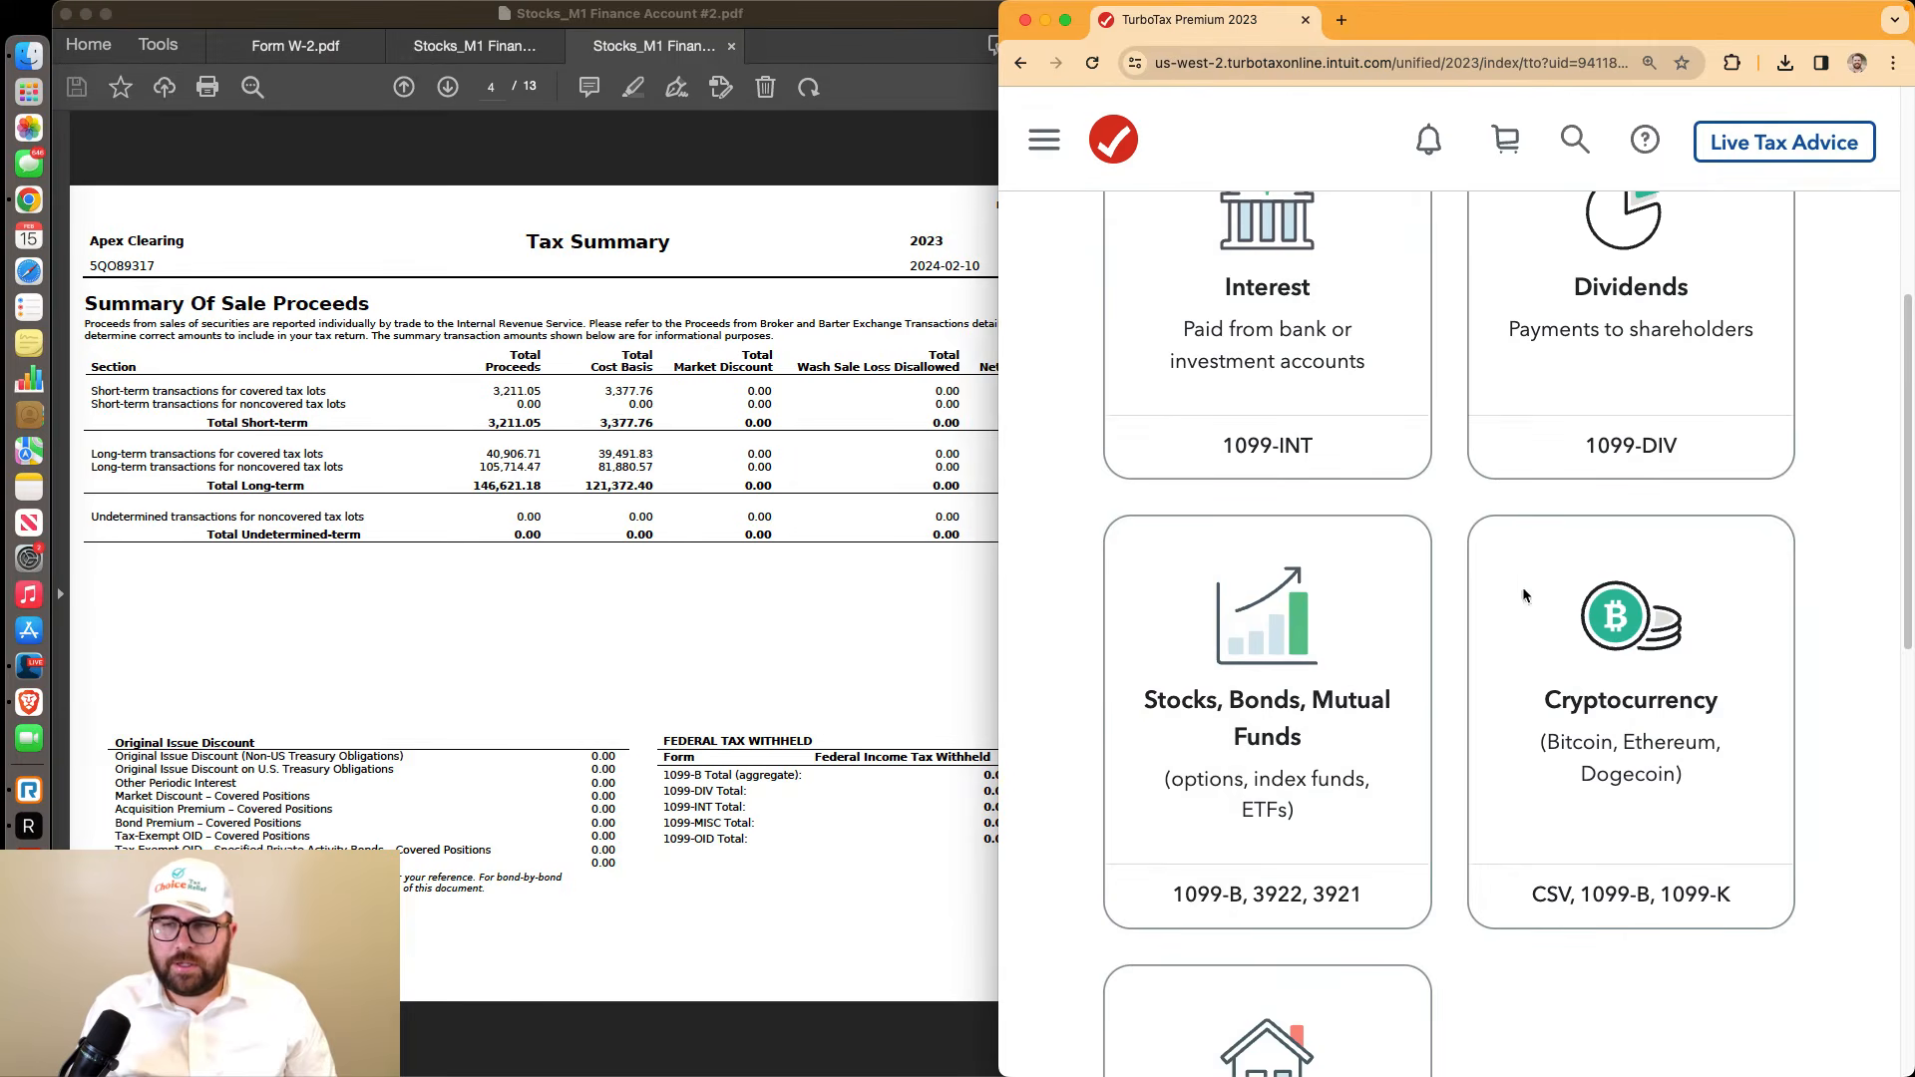
{"action": "left_click", "coordinate": [1387, 661]}
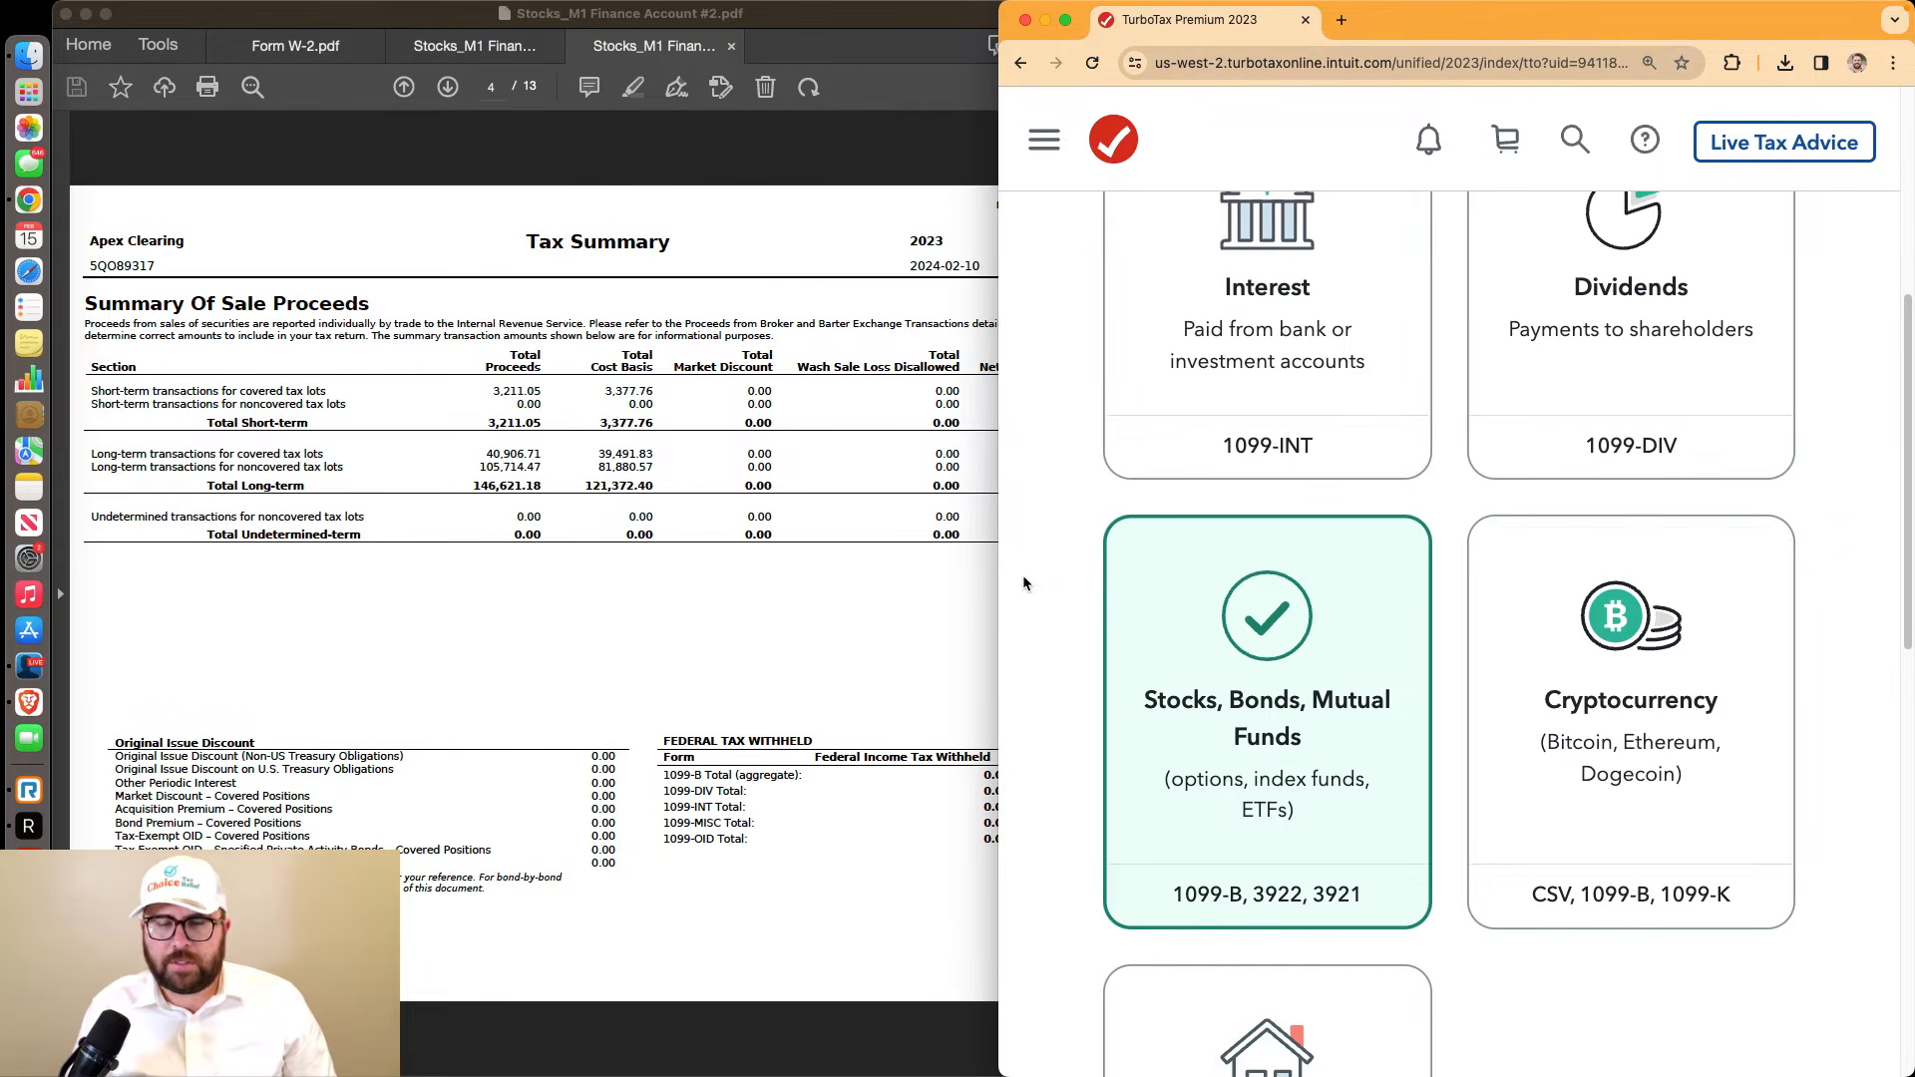
{"action": "scroll", "coordinate": [1018, 558], "scroll_direction": "down", "scroll_amount": 10}
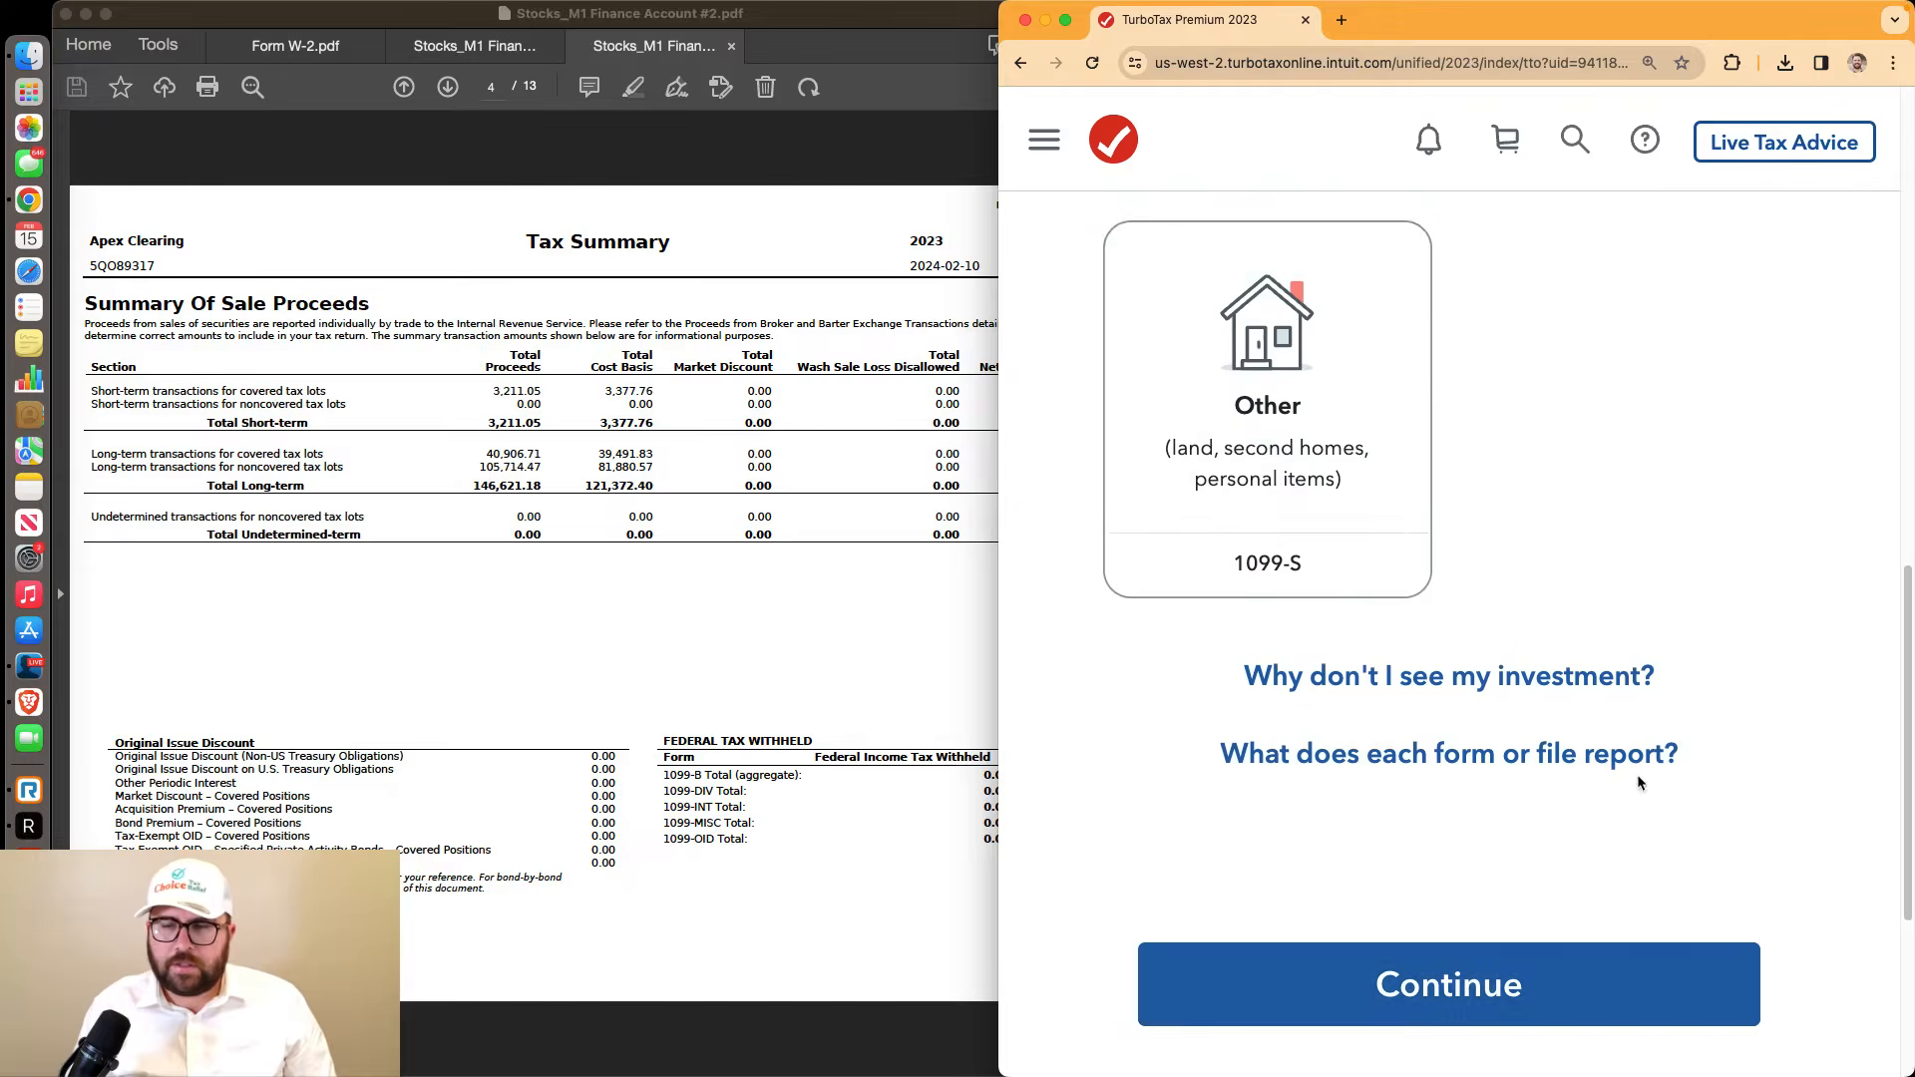
{"action": "left_click", "coordinate": [1539, 804]}
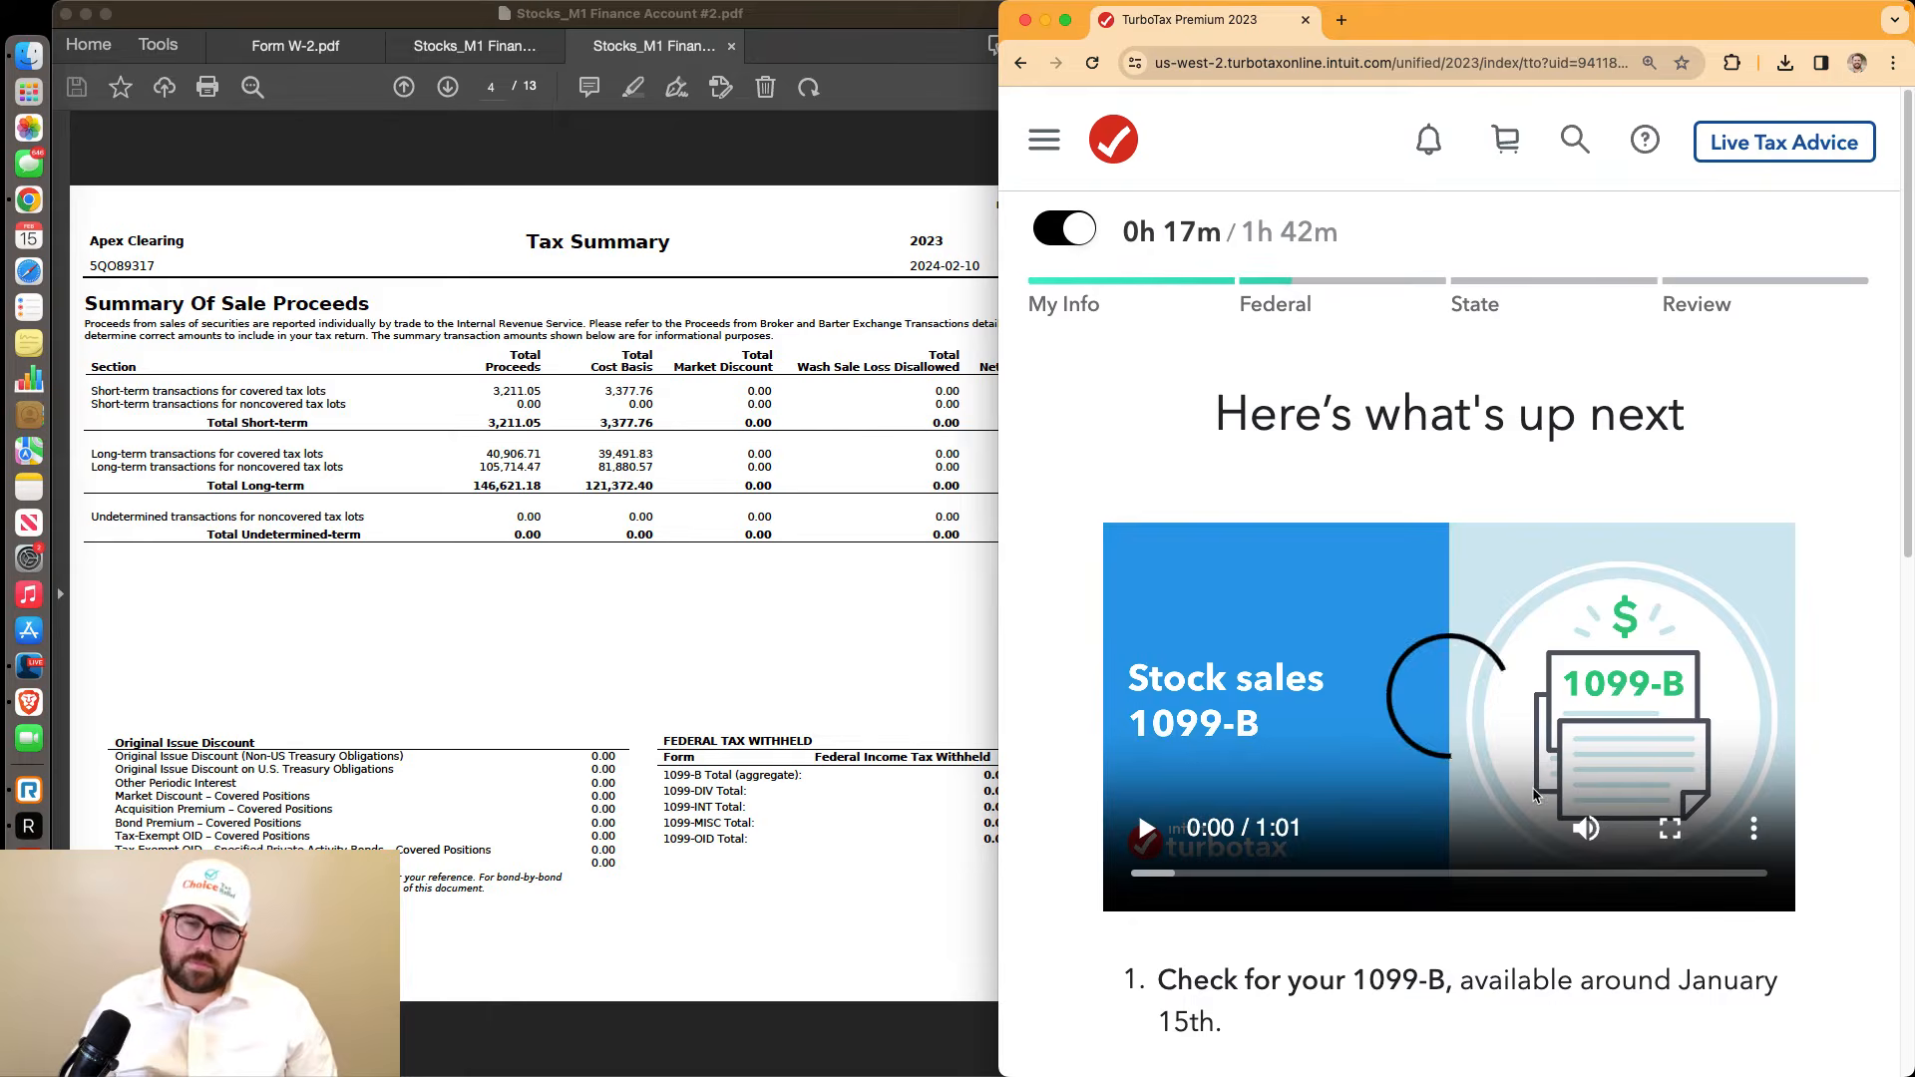
{"action": "scroll", "coordinate": [1678, 843], "scroll_direction": "down", "scroll_amount": 3}
{"action": "scroll", "coordinate": [1677, 841], "scroll_direction": "down", "scroll_amount": 5}
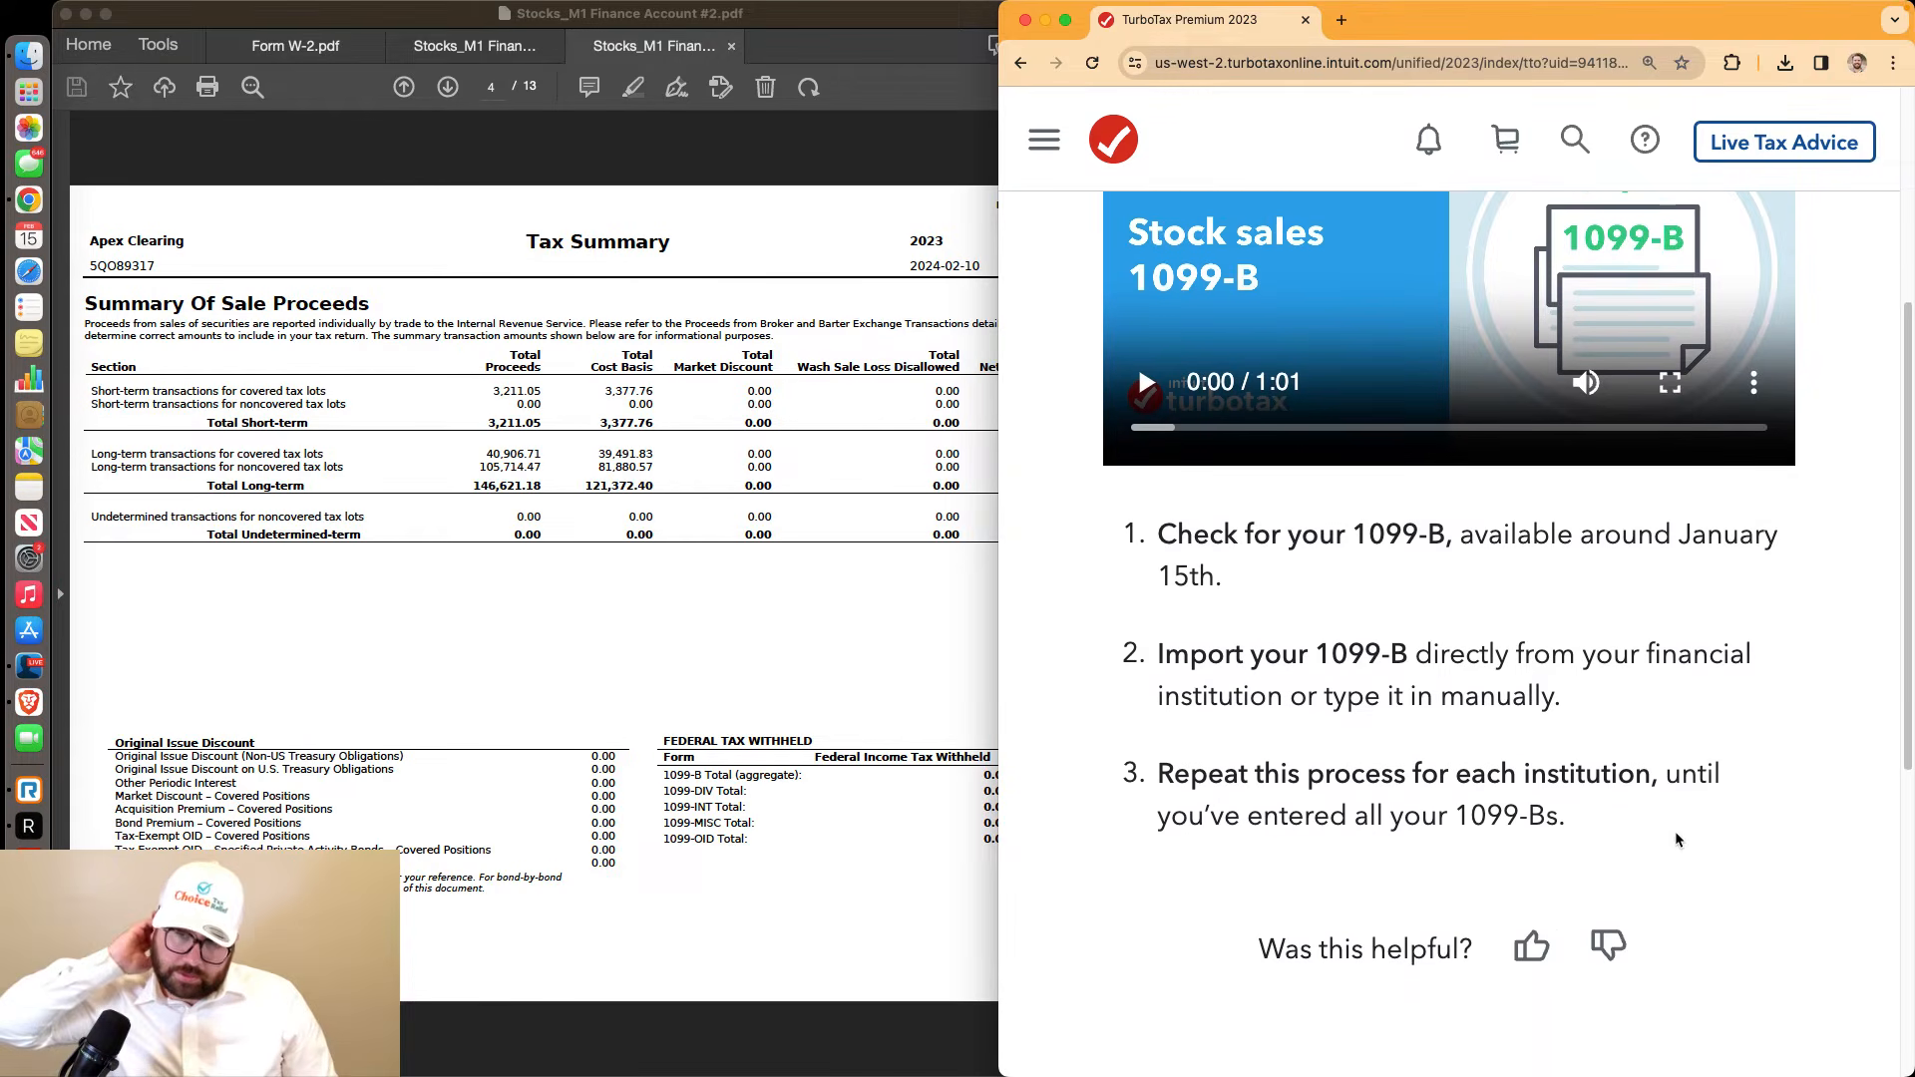
{"action": "left_click", "coordinate": [1602, 904]}
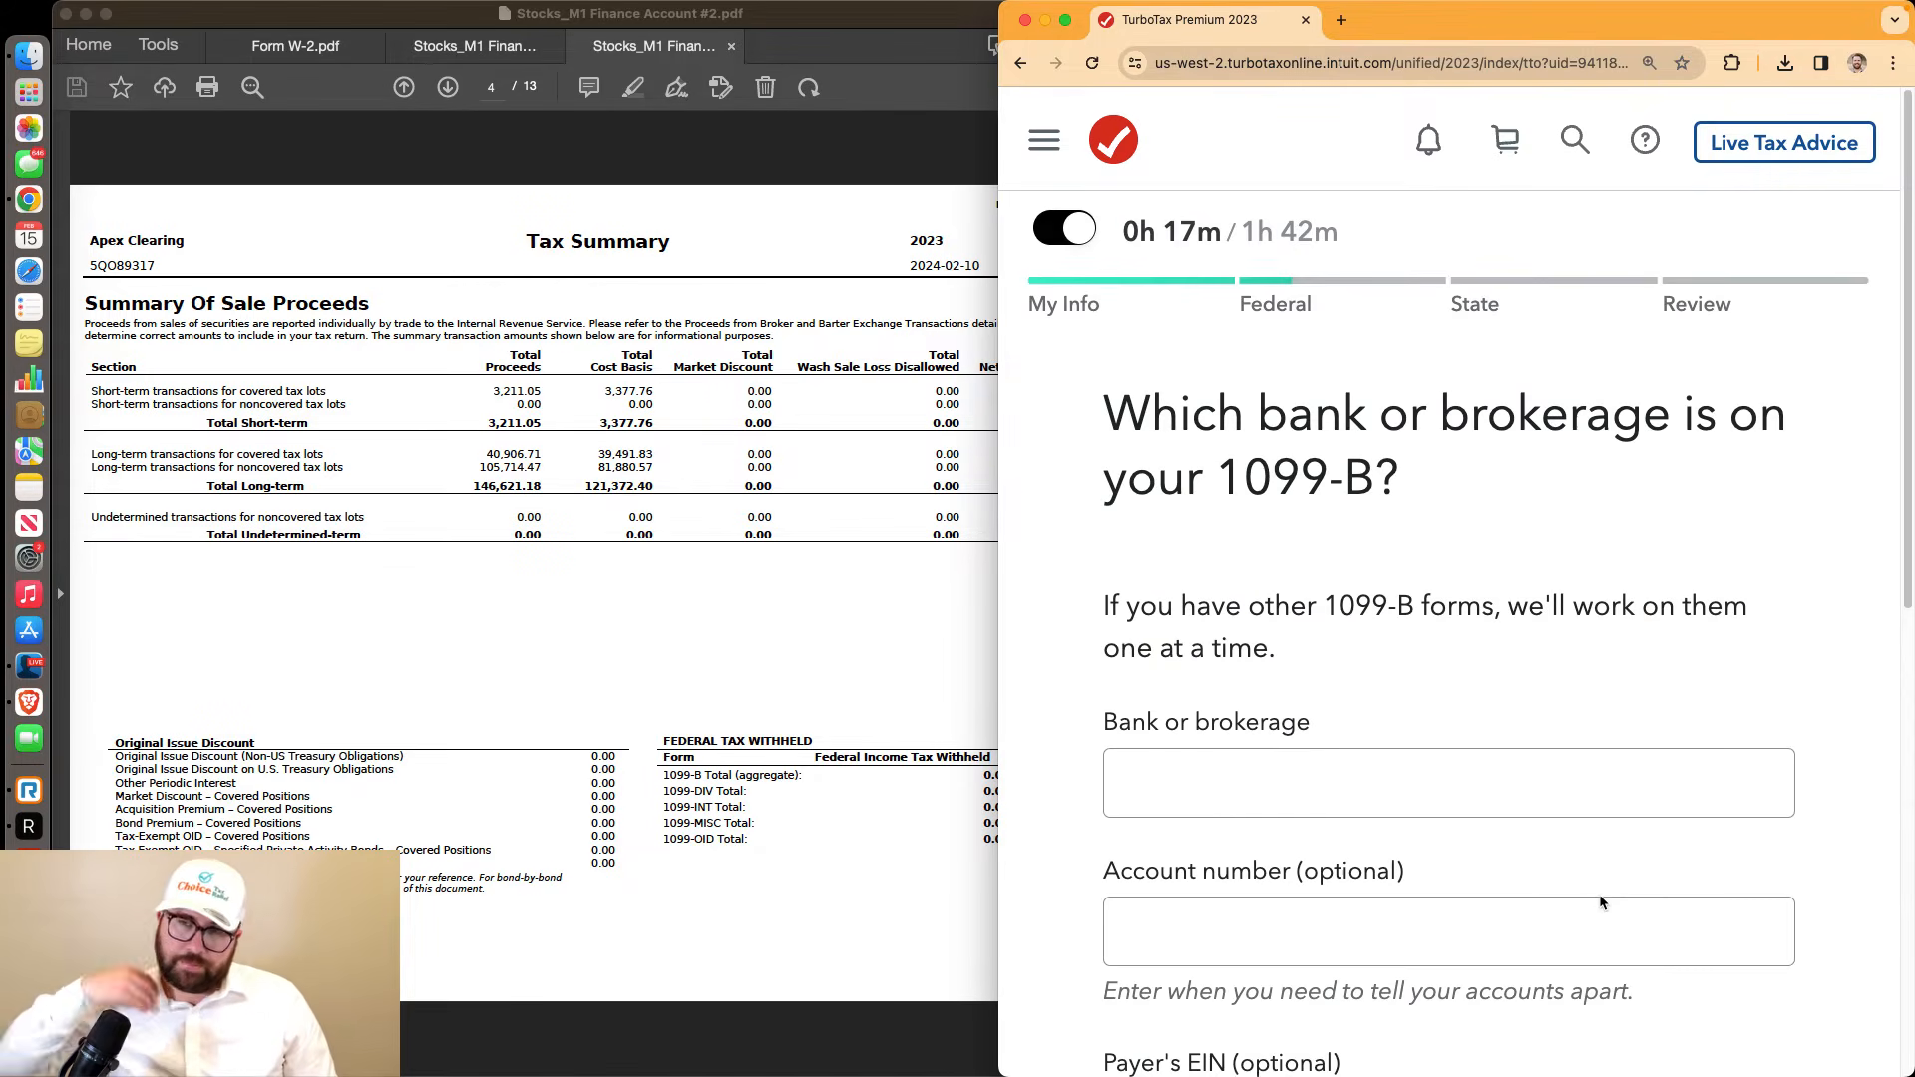
Enter Apex Clearing as the 1099-B brokerage with the payer's EIN from the statement
{"action": "scroll", "coordinate": [1596, 890], "scroll_direction": "down", "scroll_amount": 4}
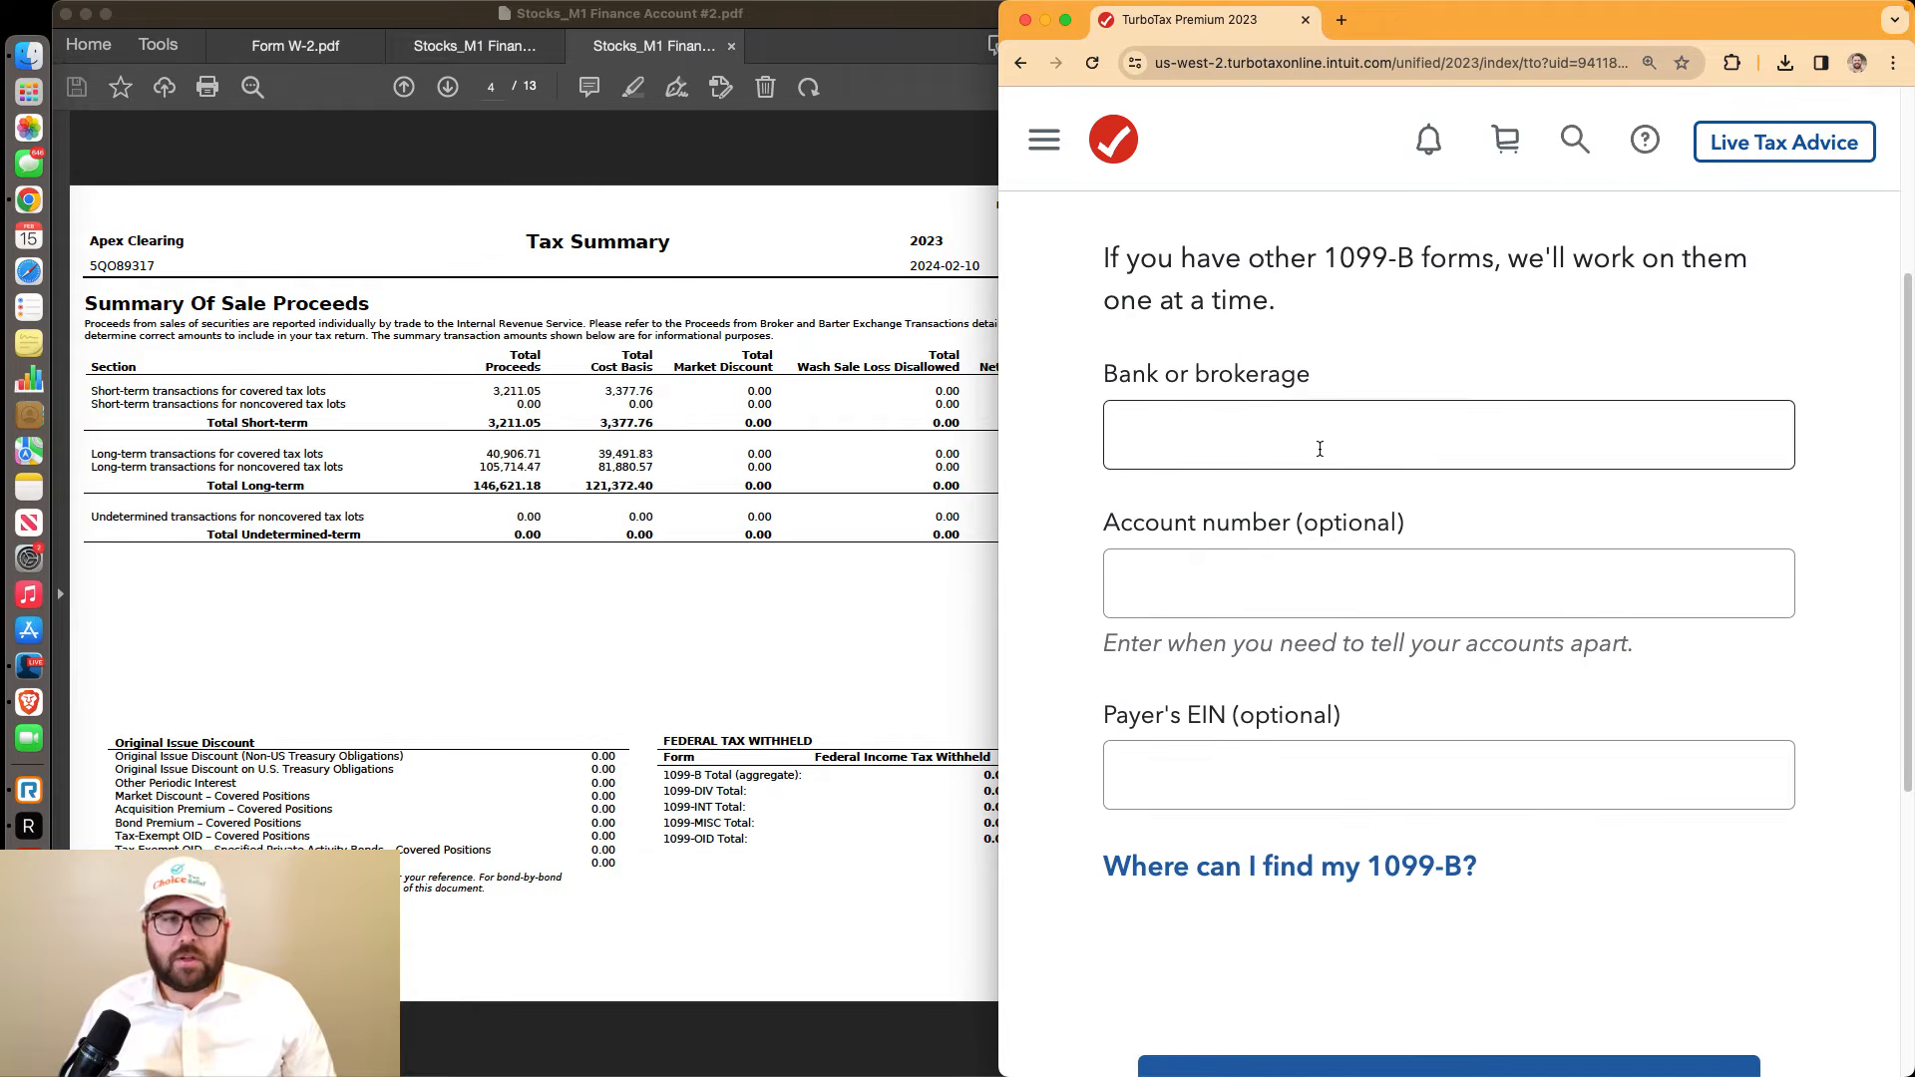
{"action": "left_click", "coordinate": [1320, 449]}
{"action": "left_click_drag", "start_coordinate": [184, 240], "coordinate": [88, 241]}
{"action": "left_click", "coordinate": [1400, 428]}
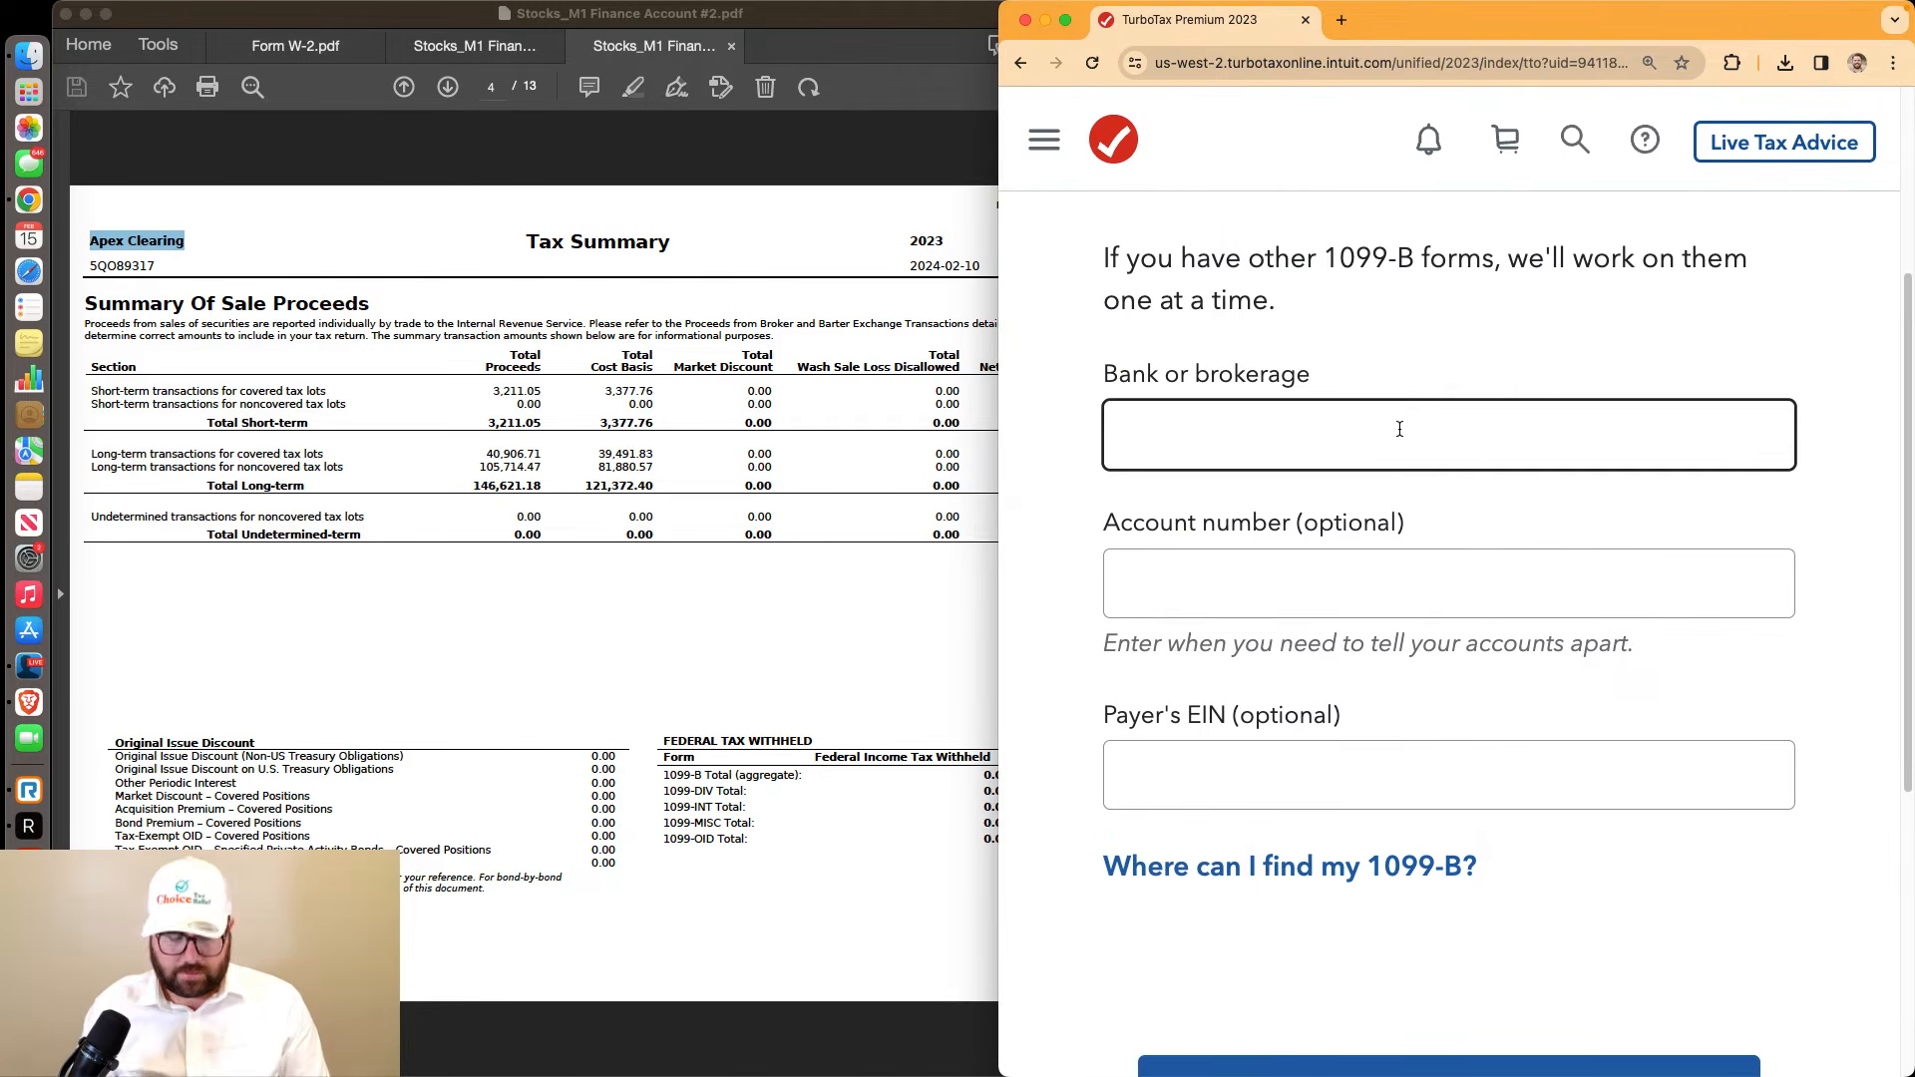
{"action": "type", "text": "Apex Clearing"}
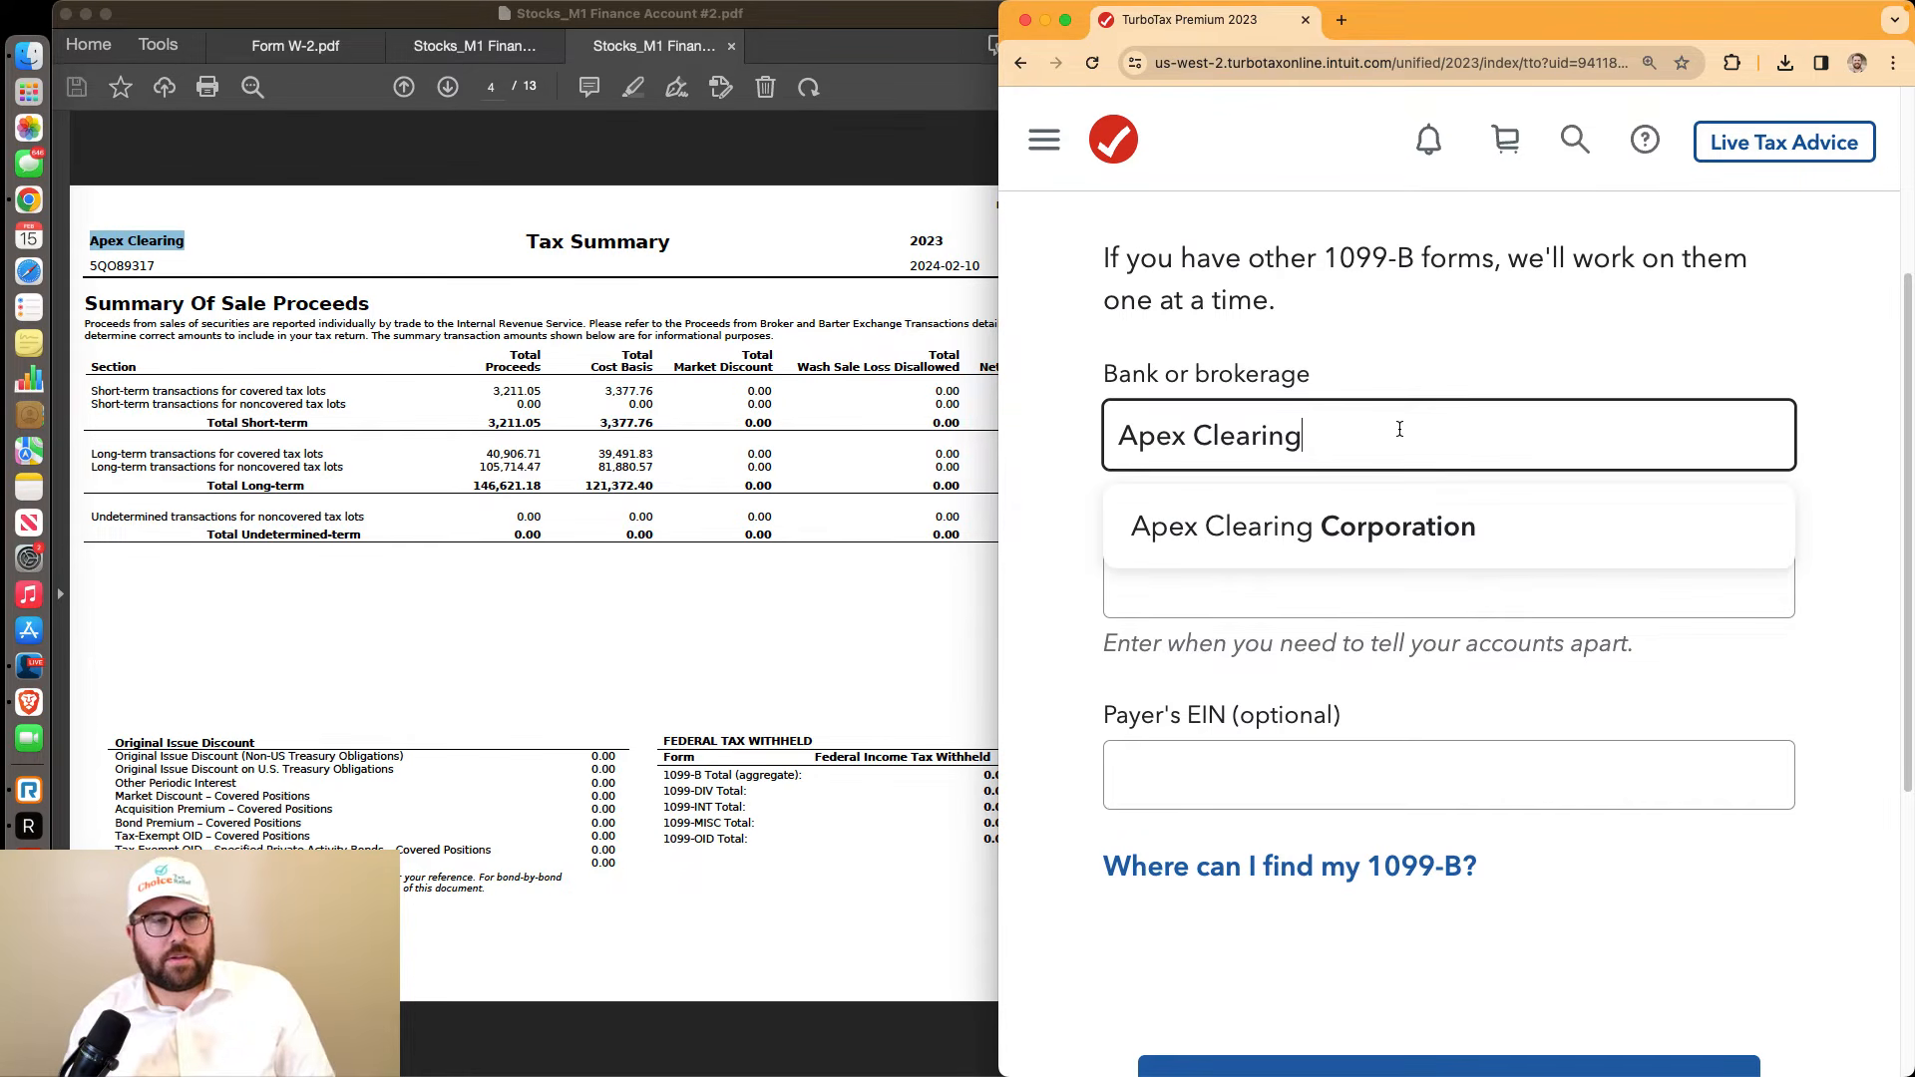
{"action": "left_click", "coordinate": [1439, 377]}
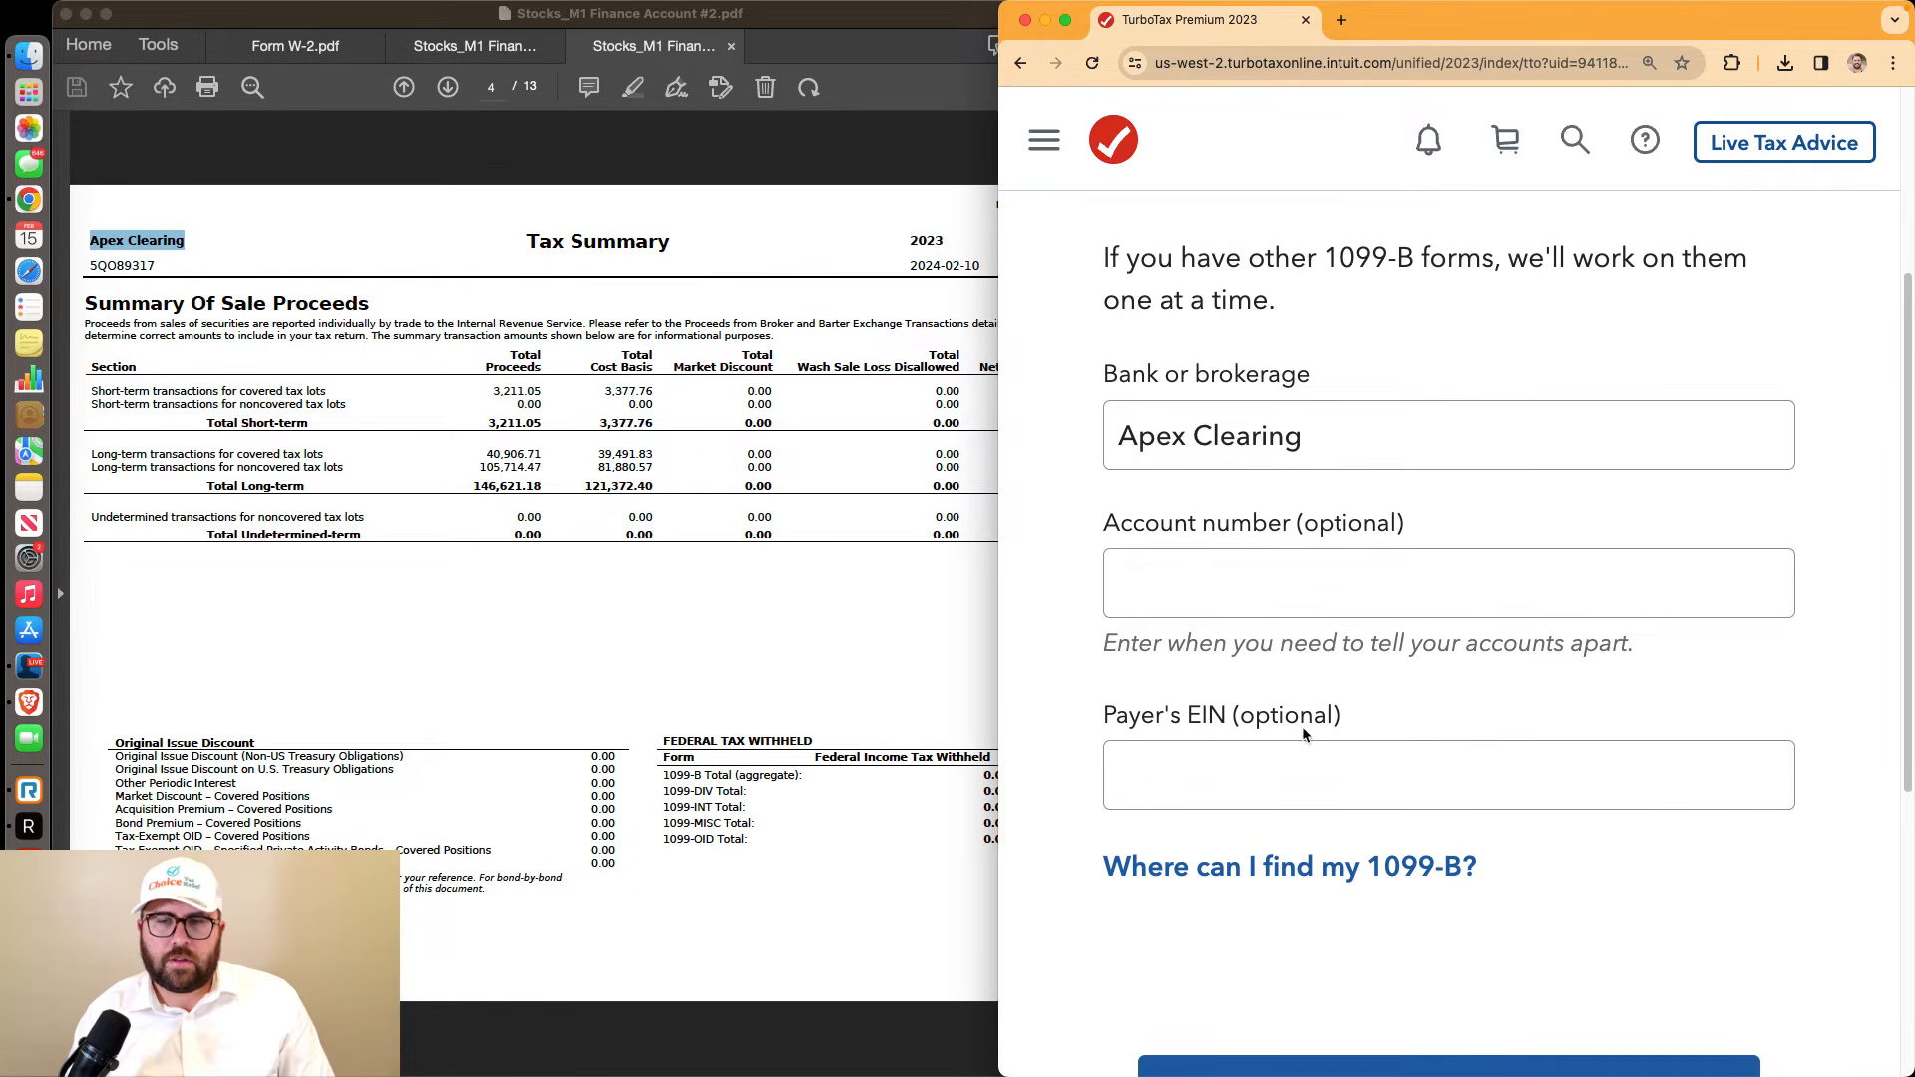
{"action": "left_click", "coordinate": [1301, 788]}
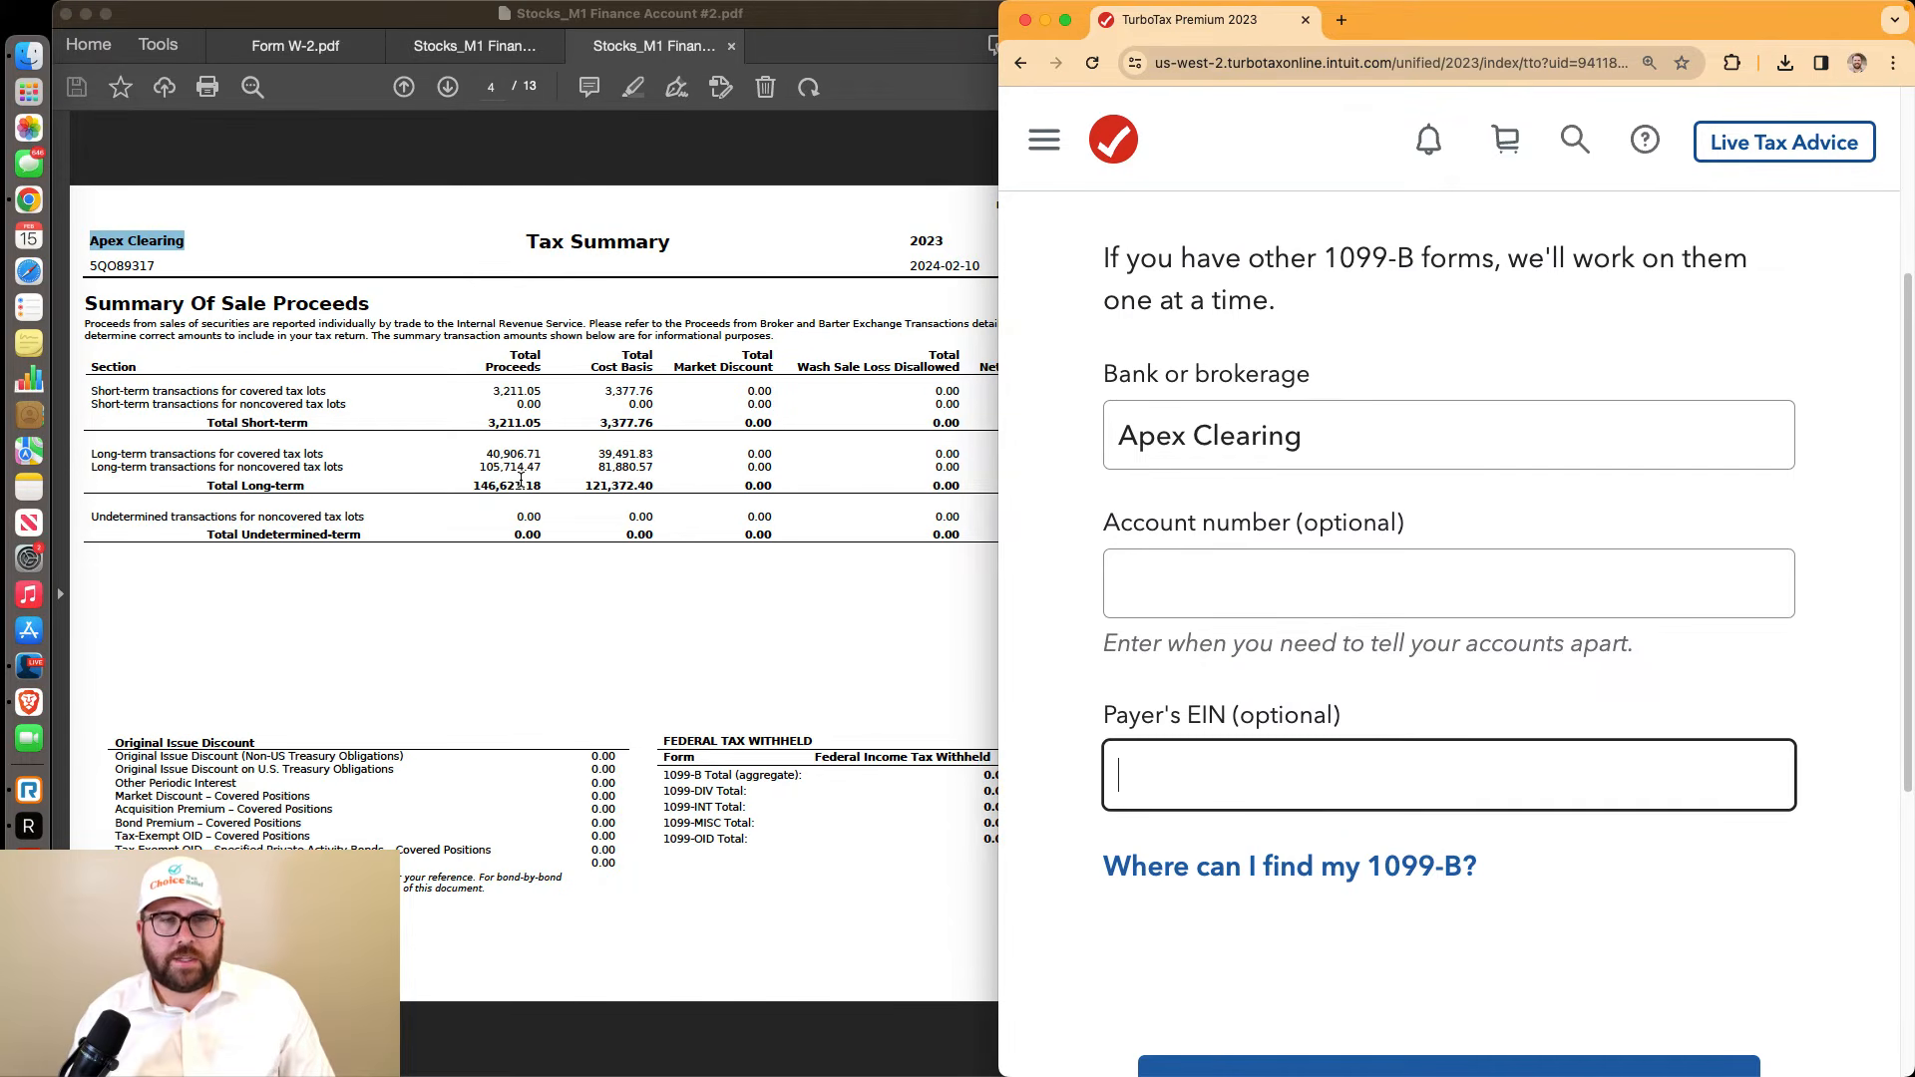
{"action": "scroll", "coordinate": [520, 479], "scroll_direction": "up", "scroll_amount": 3}
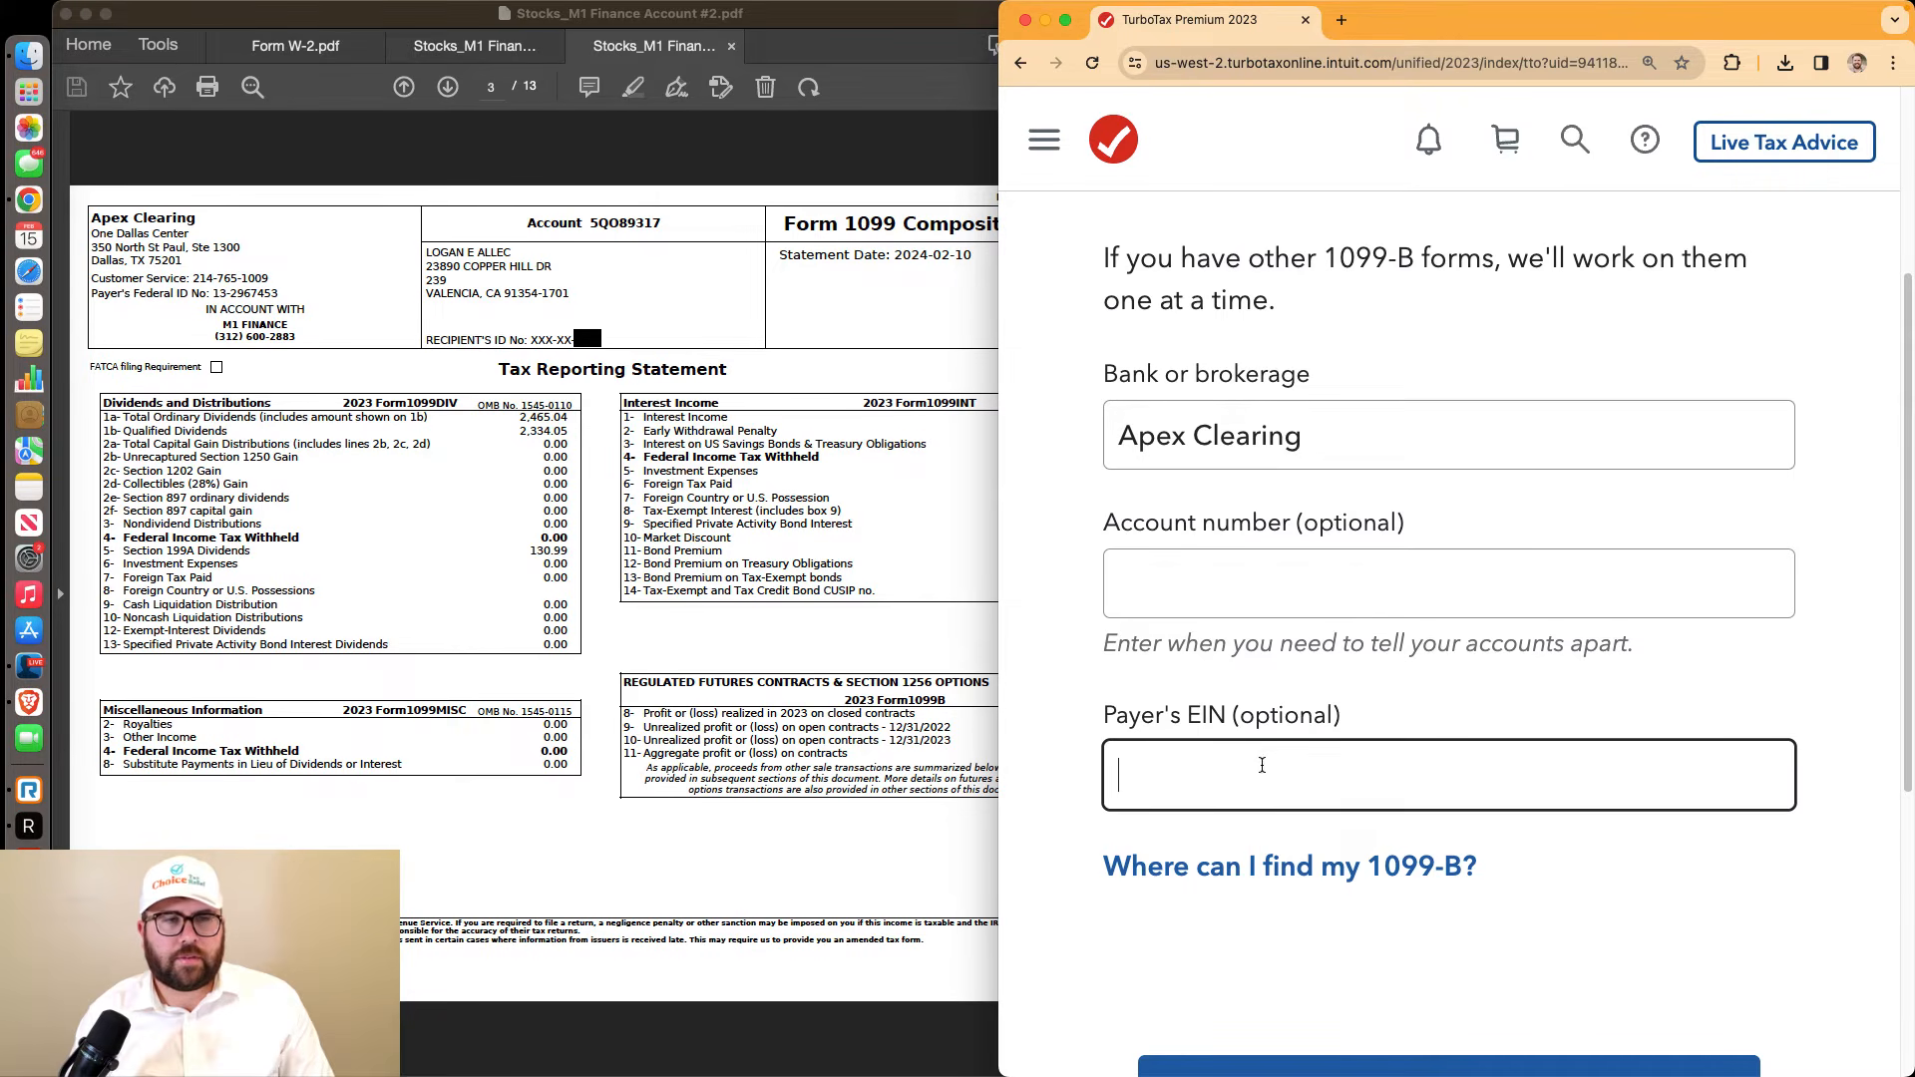
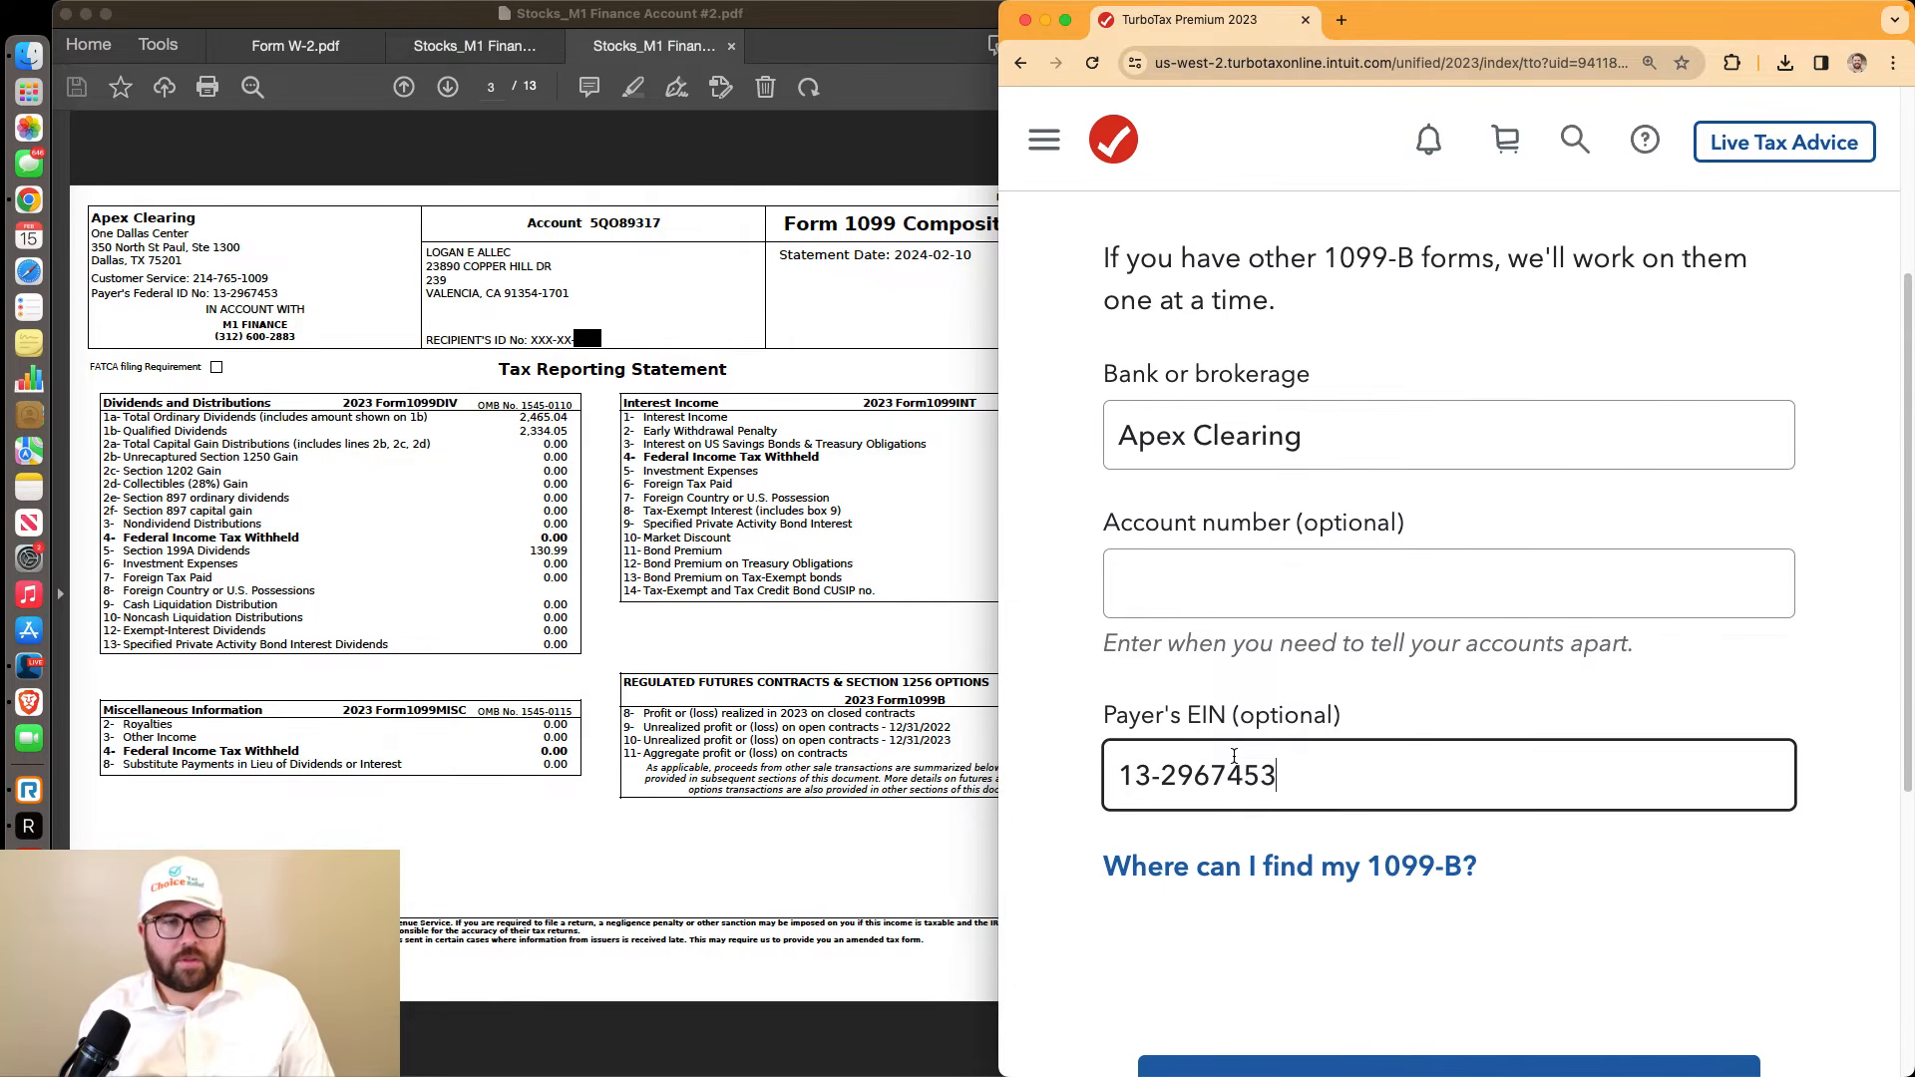
{"action": "scroll", "coordinate": [1473, 846], "scroll_direction": "down", "scroll_amount": 2}
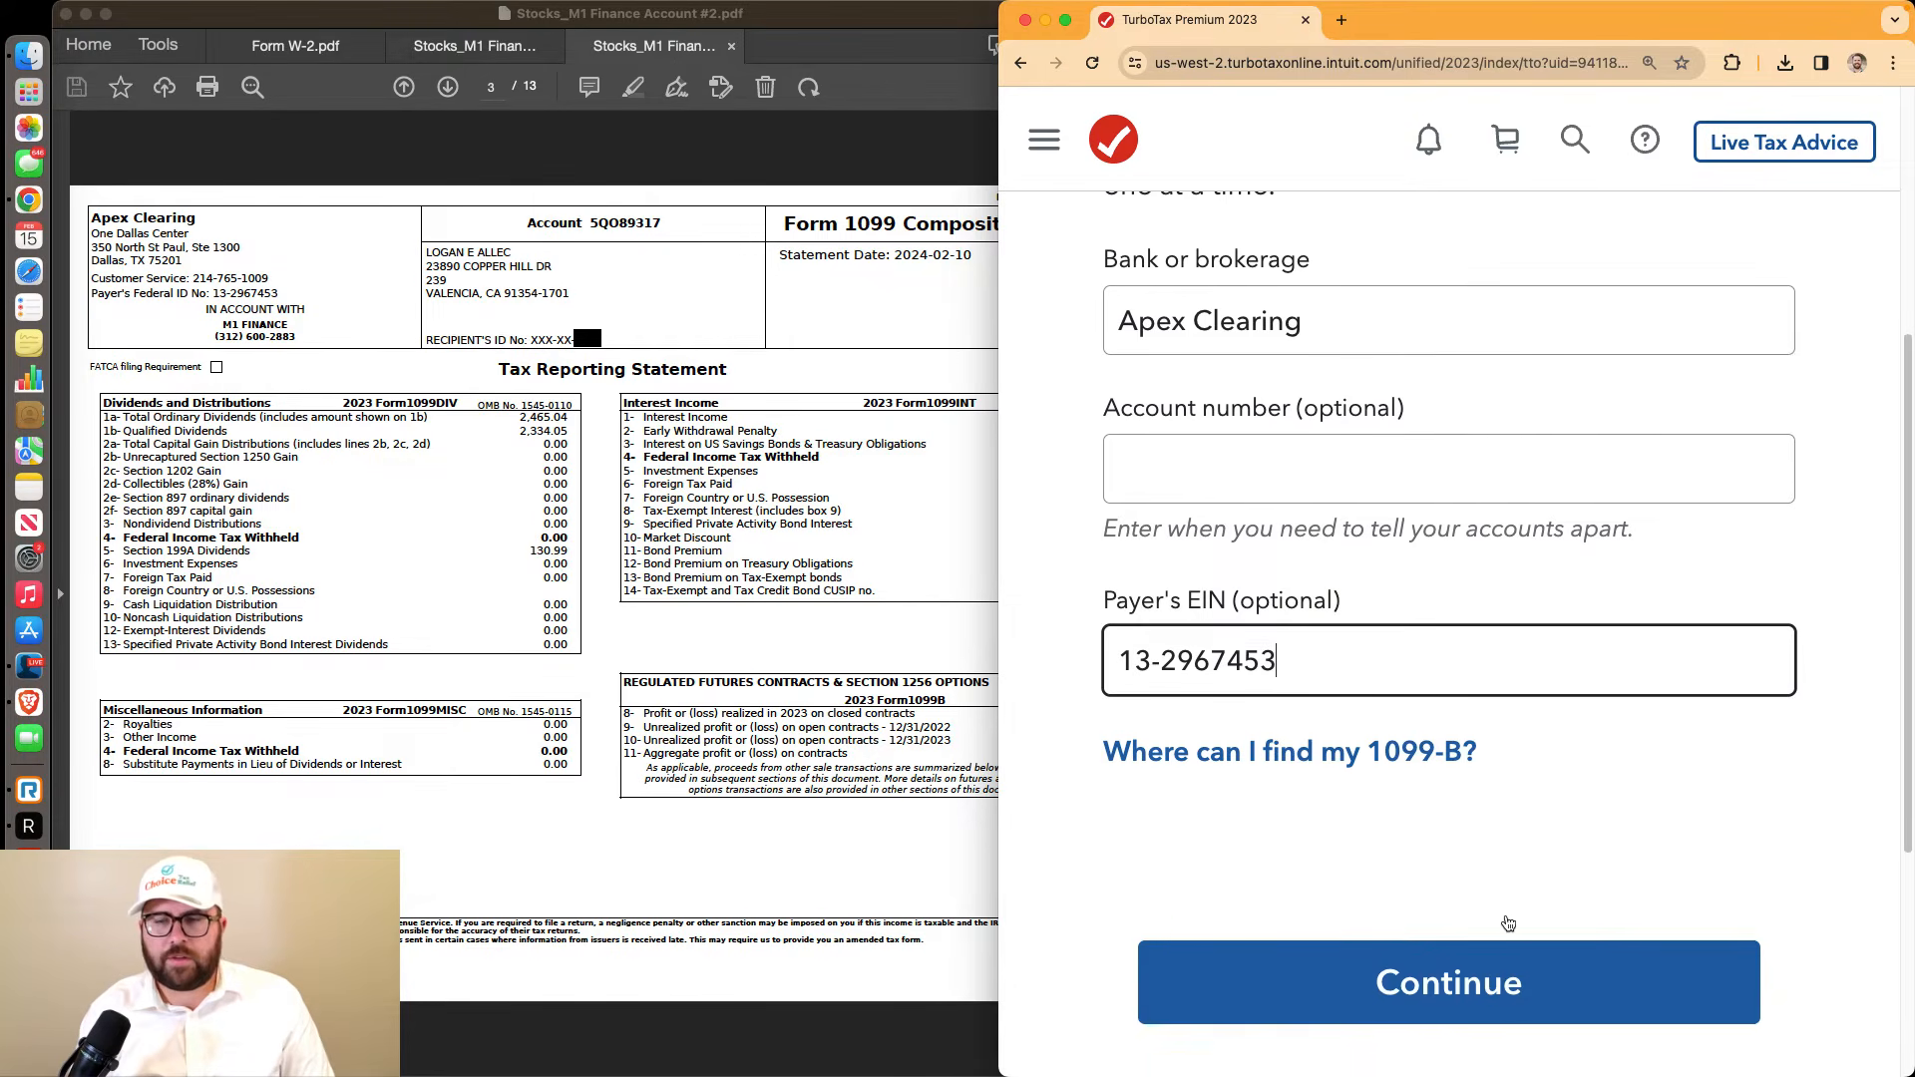
{"action": "left_click", "coordinate": [1397, 975]}
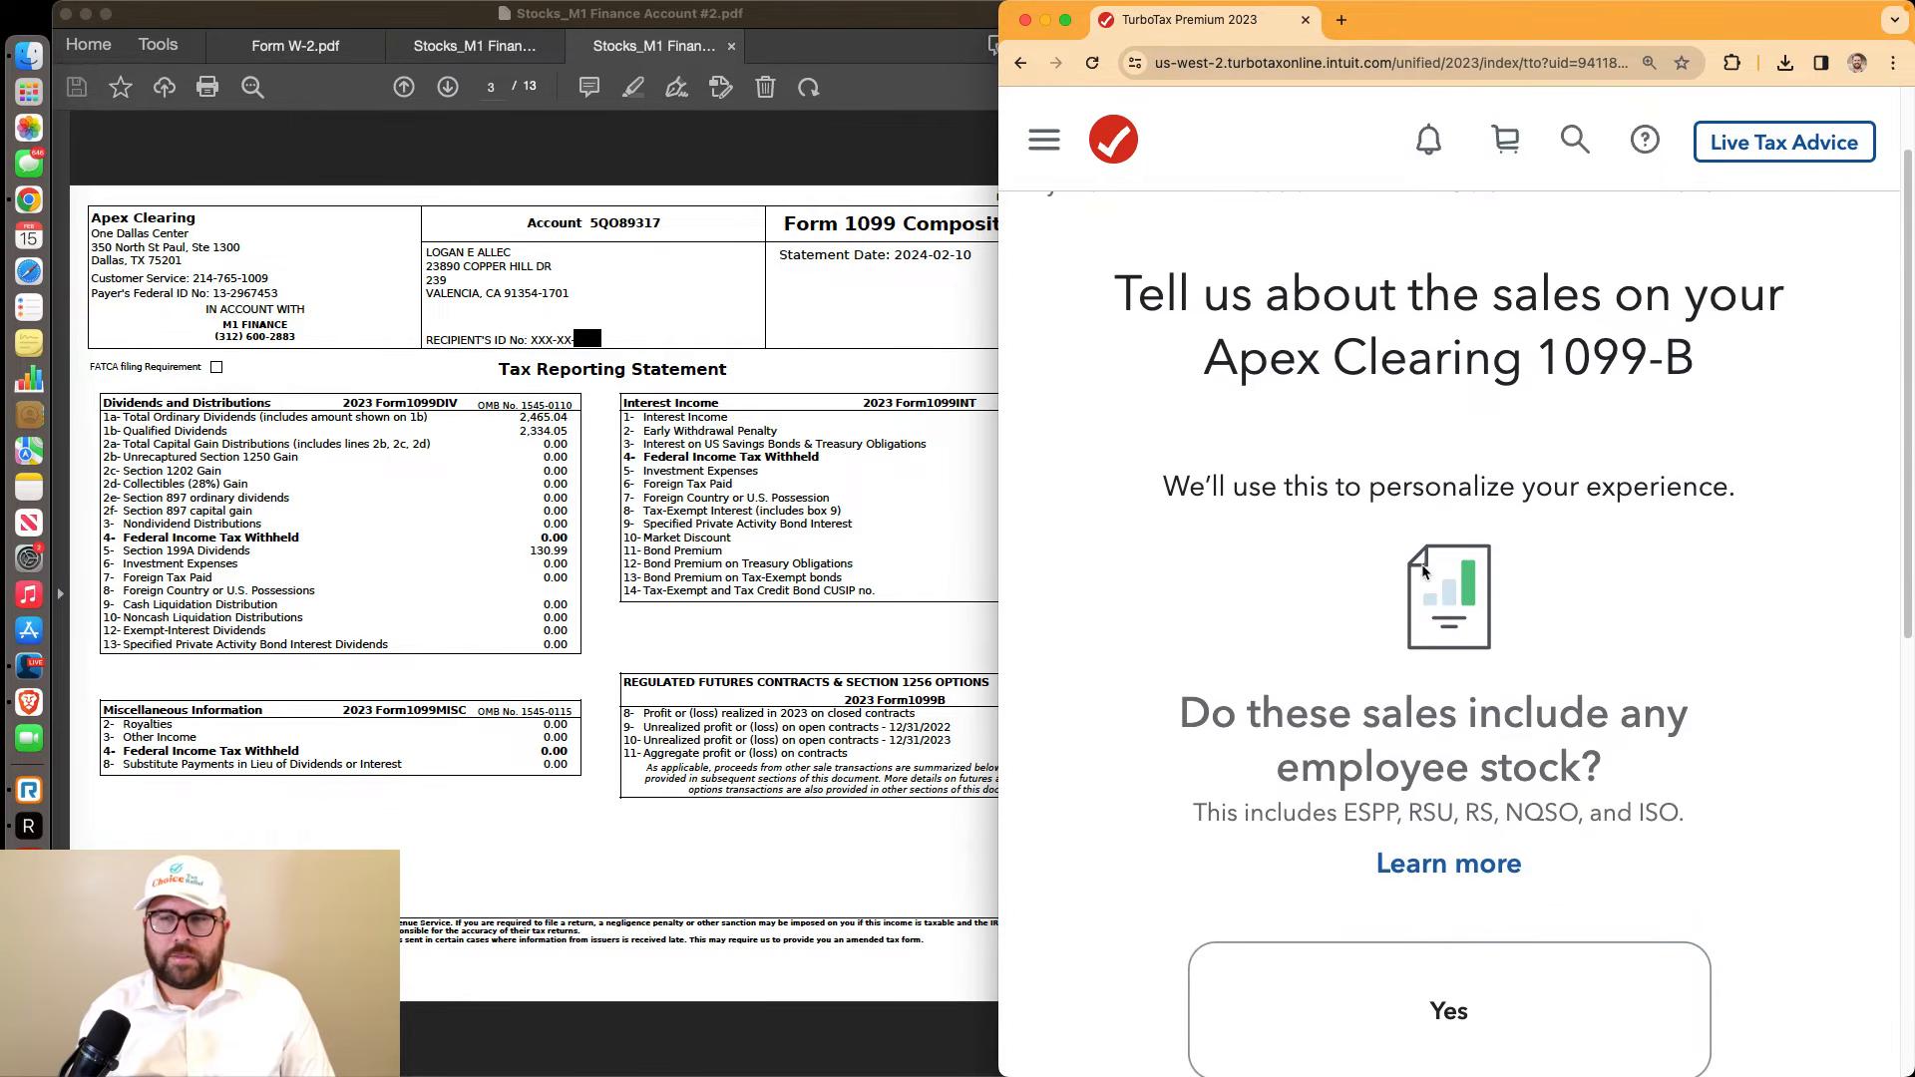
Answer No to employee stock, Yes to 4+ sales, No to other types, Yes to bought every investment
{"action": "scroll", "coordinate": [1425, 572], "scroll_direction": "down", "scroll_amount": 5}
{"action": "scroll", "coordinate": [1425, 571], "scroll_direction": "down", "scroll_amount": 3}
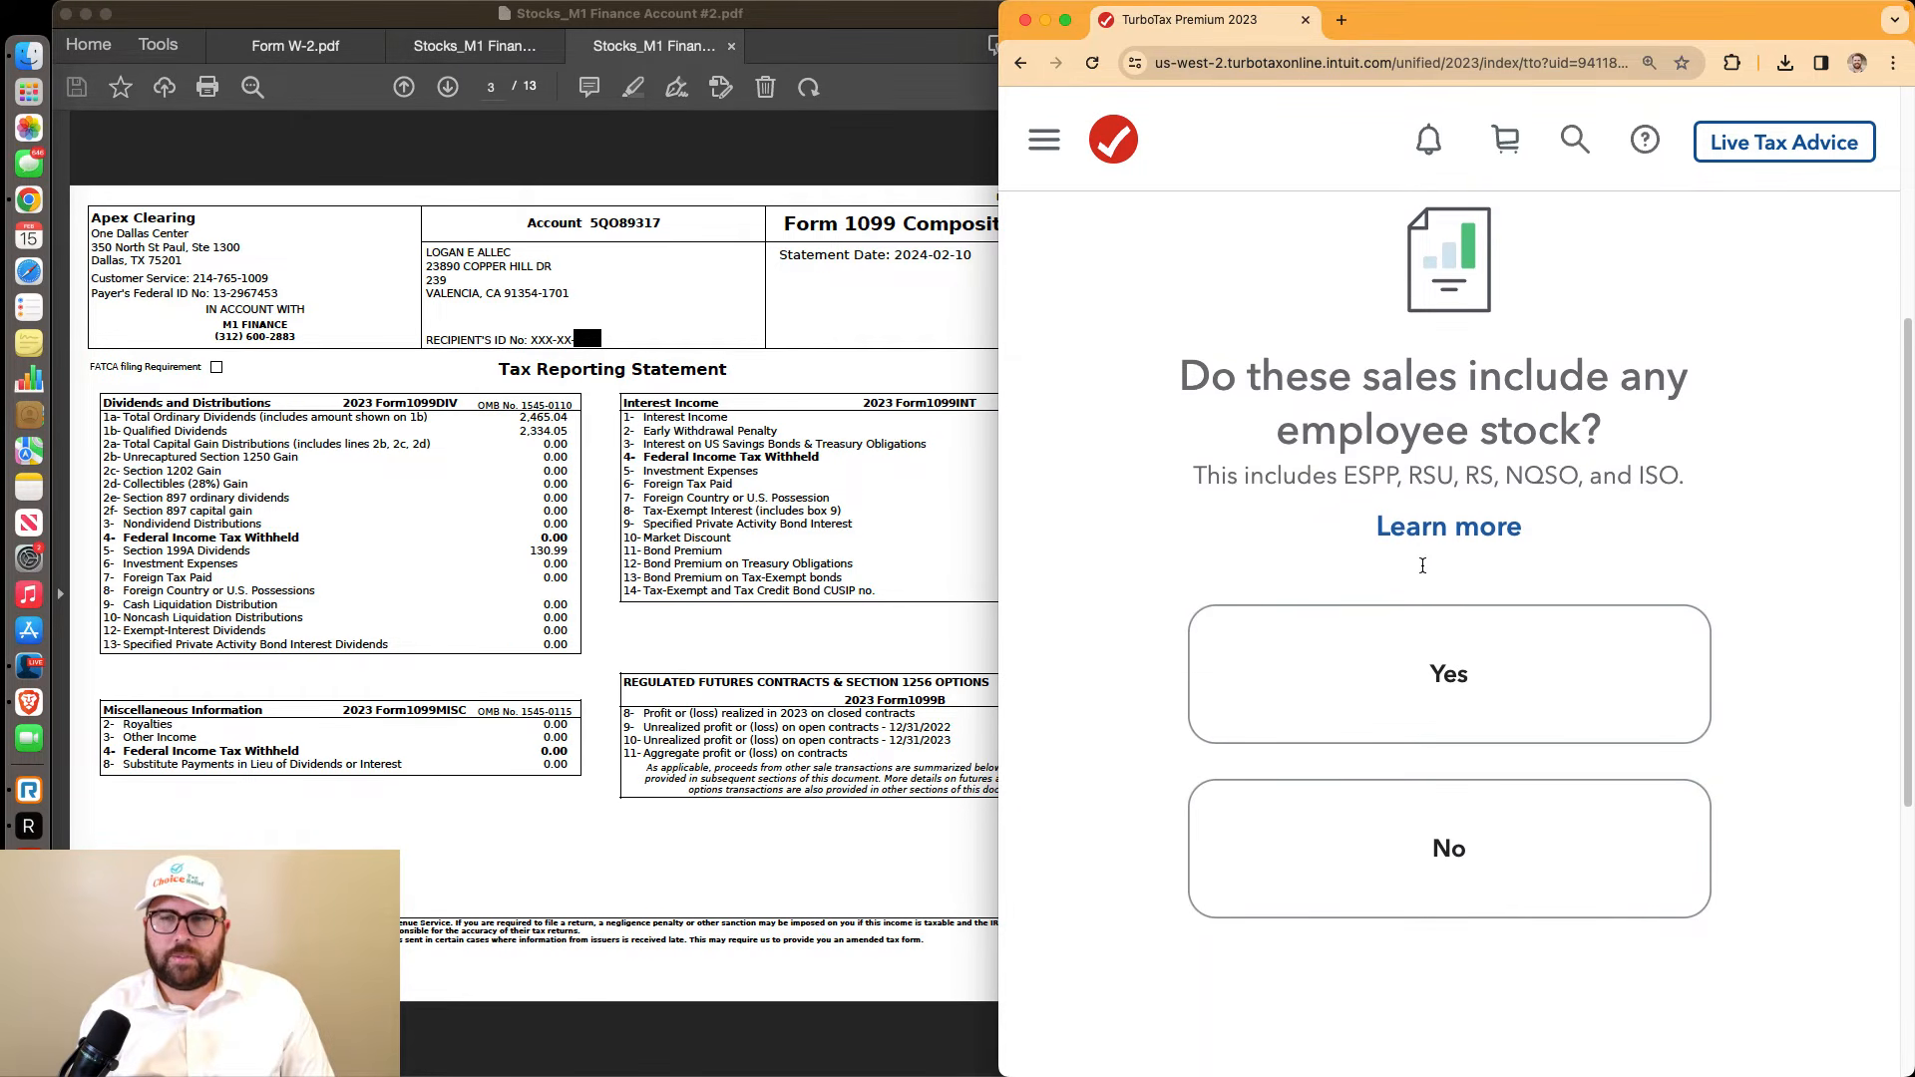
{"action": "left_click", "coordinate": [1451, 760]}
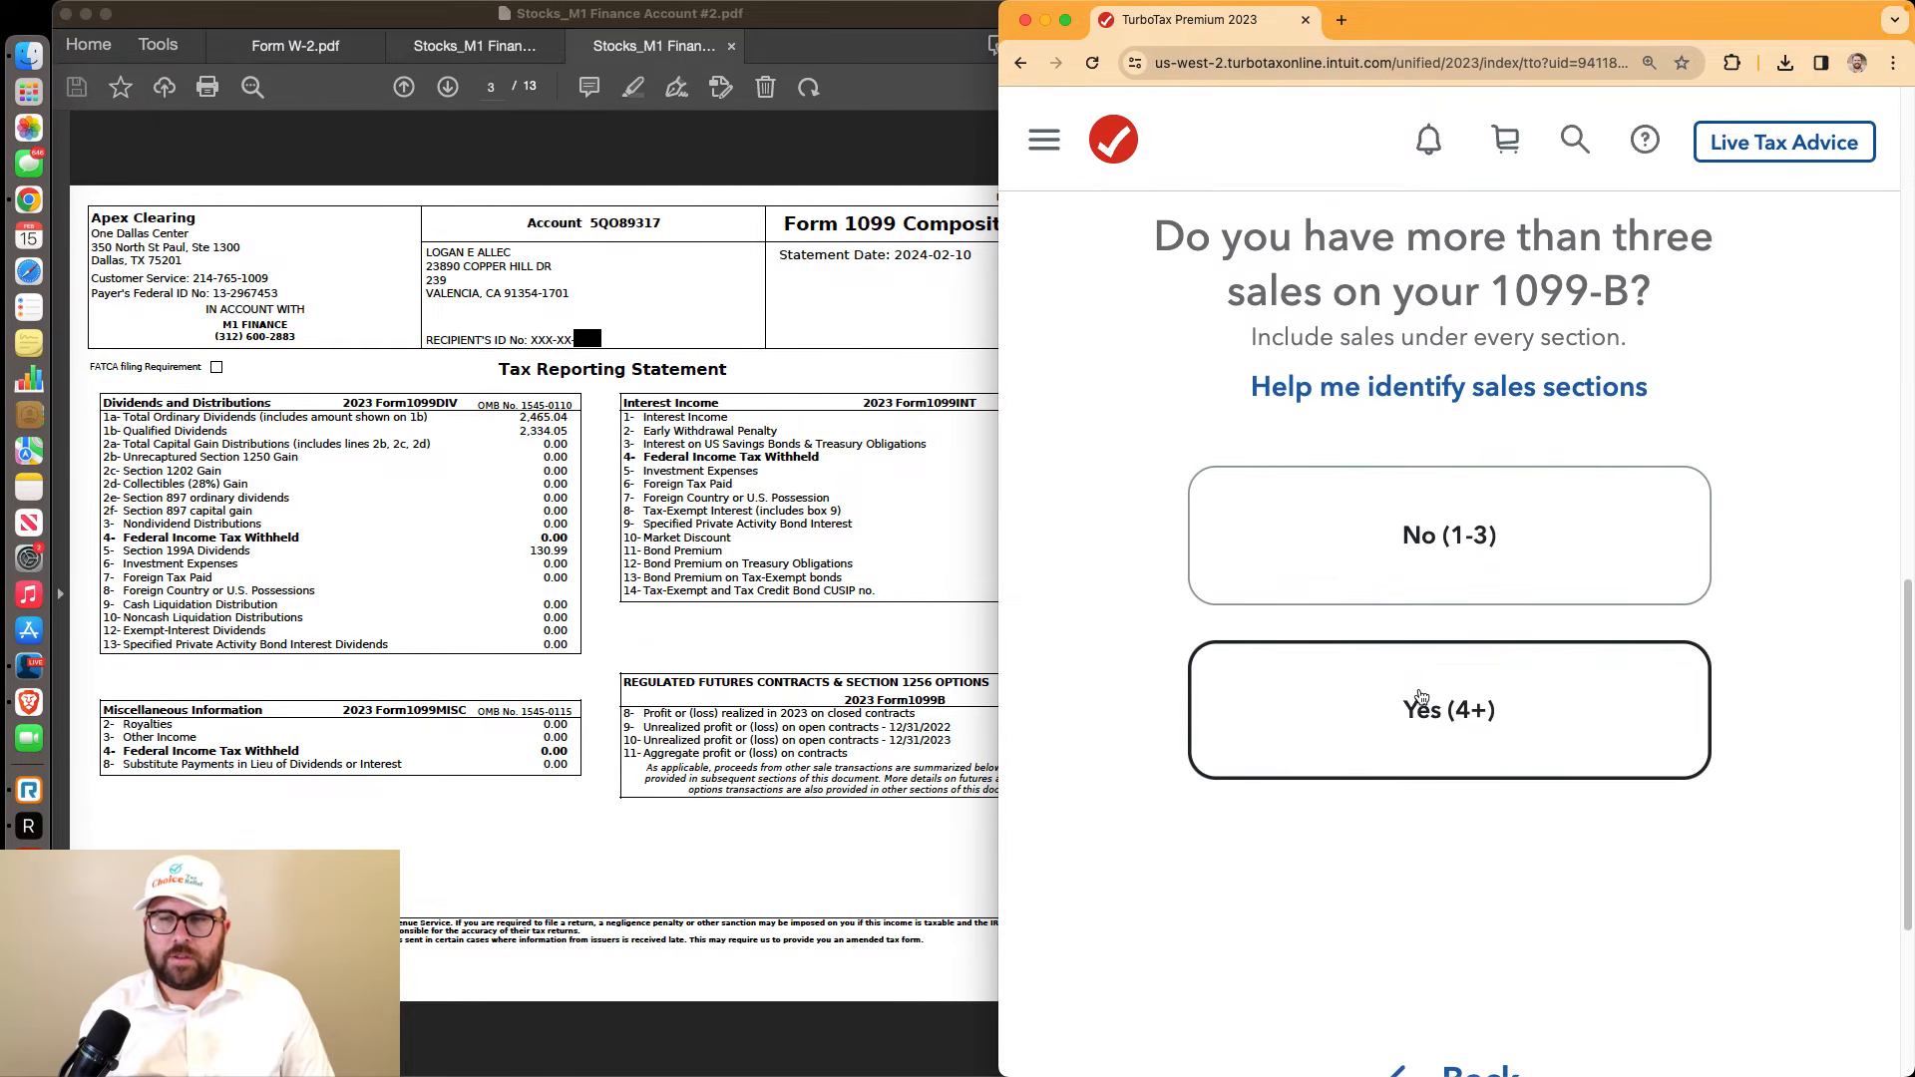
{"action": "scroll", "coordinate": [321, 616], "scroll_direction": "down", "scroll_amount": 2}
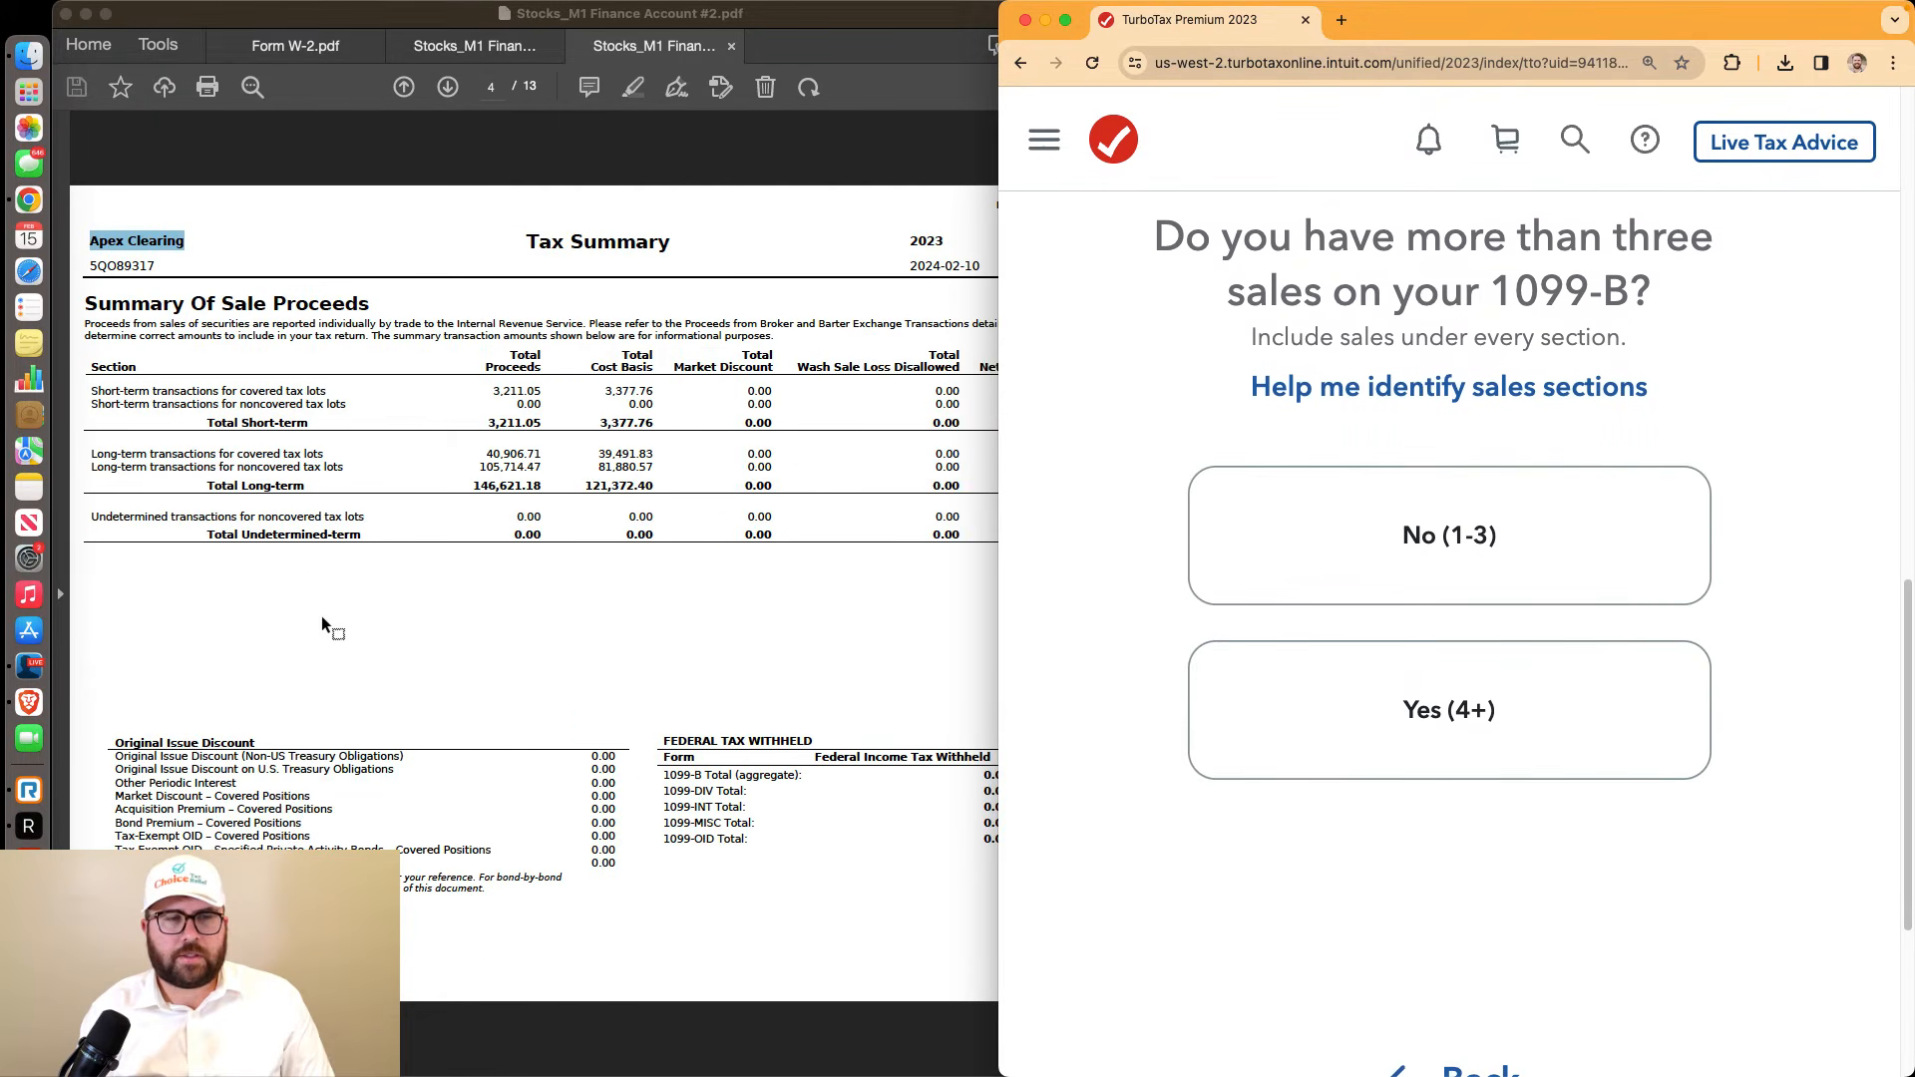
{"action": "scroll", "coordinate": [322, 617], "scroll_direction": "down", "scroll_amount": 2}
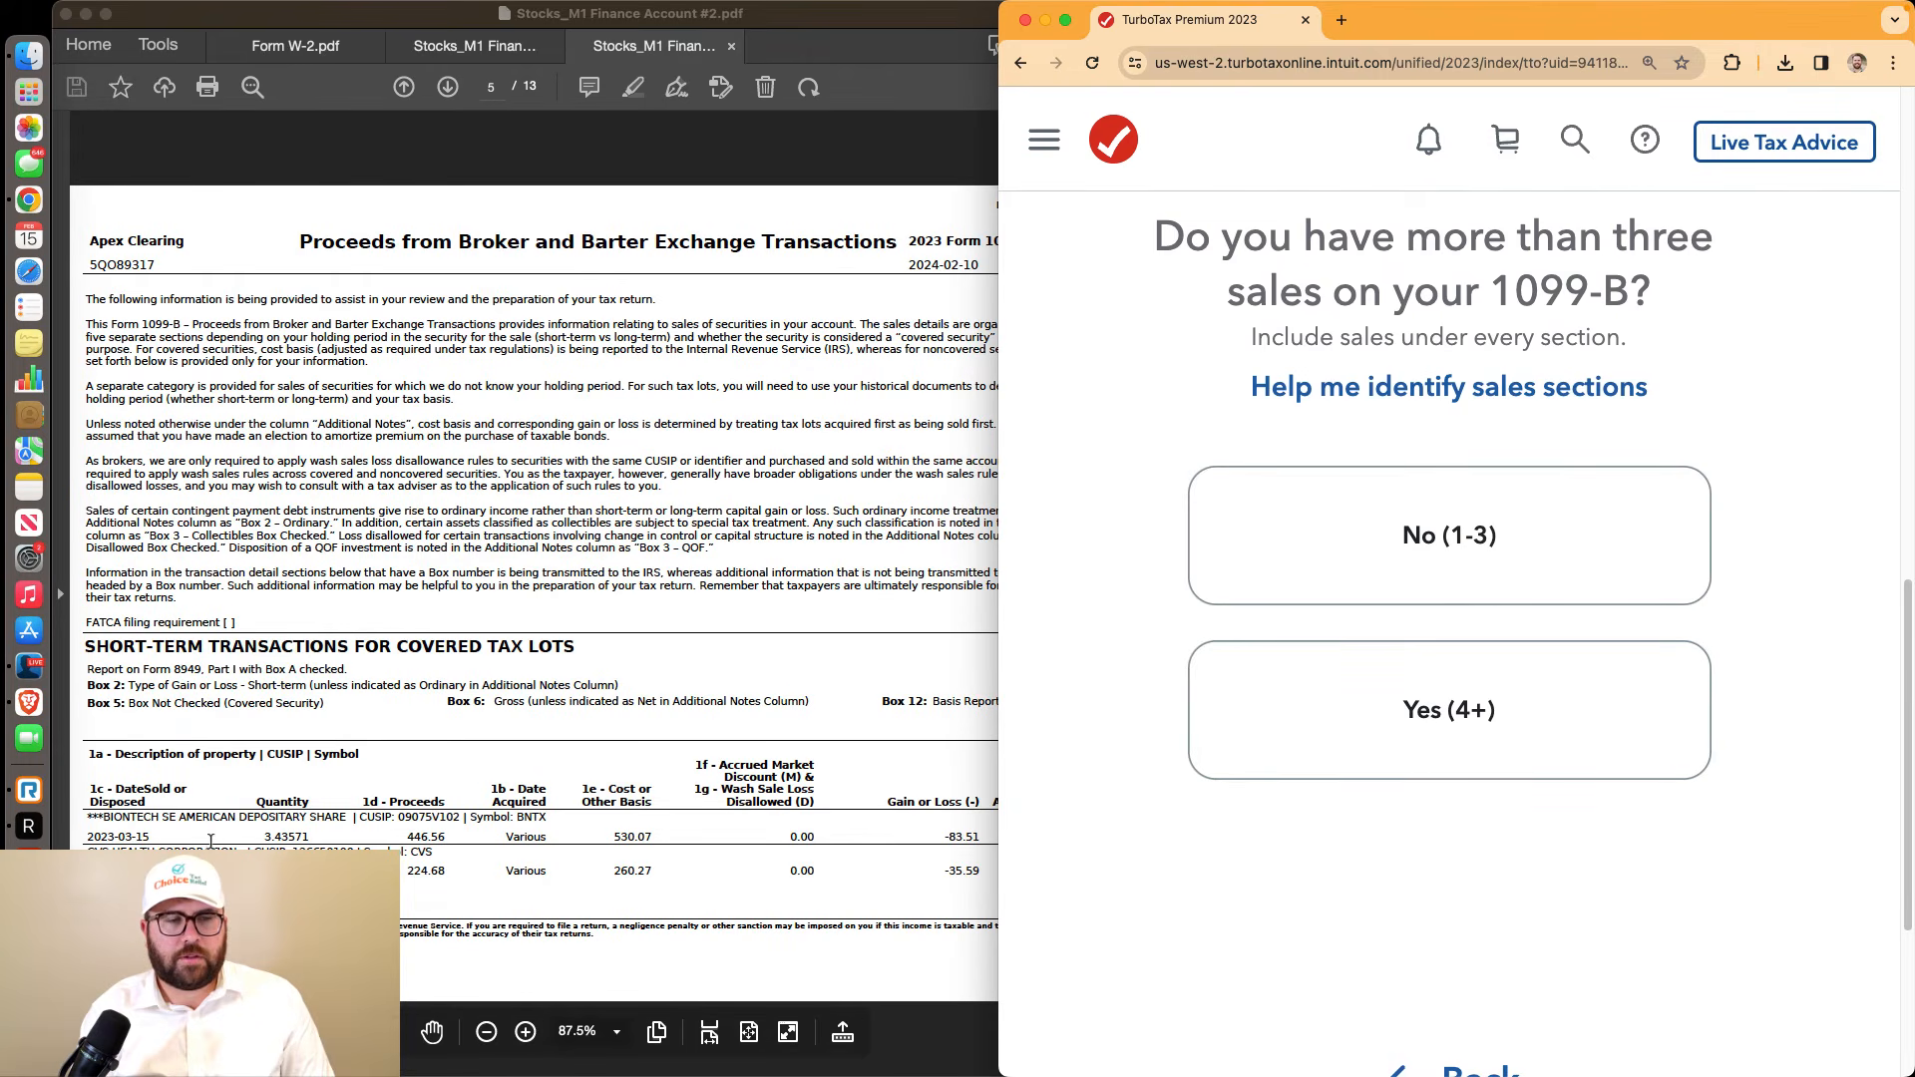
{"action": "scroll", "coordinate": [225, 834], "scroll_direction": "down", "scroll_amount": 2}
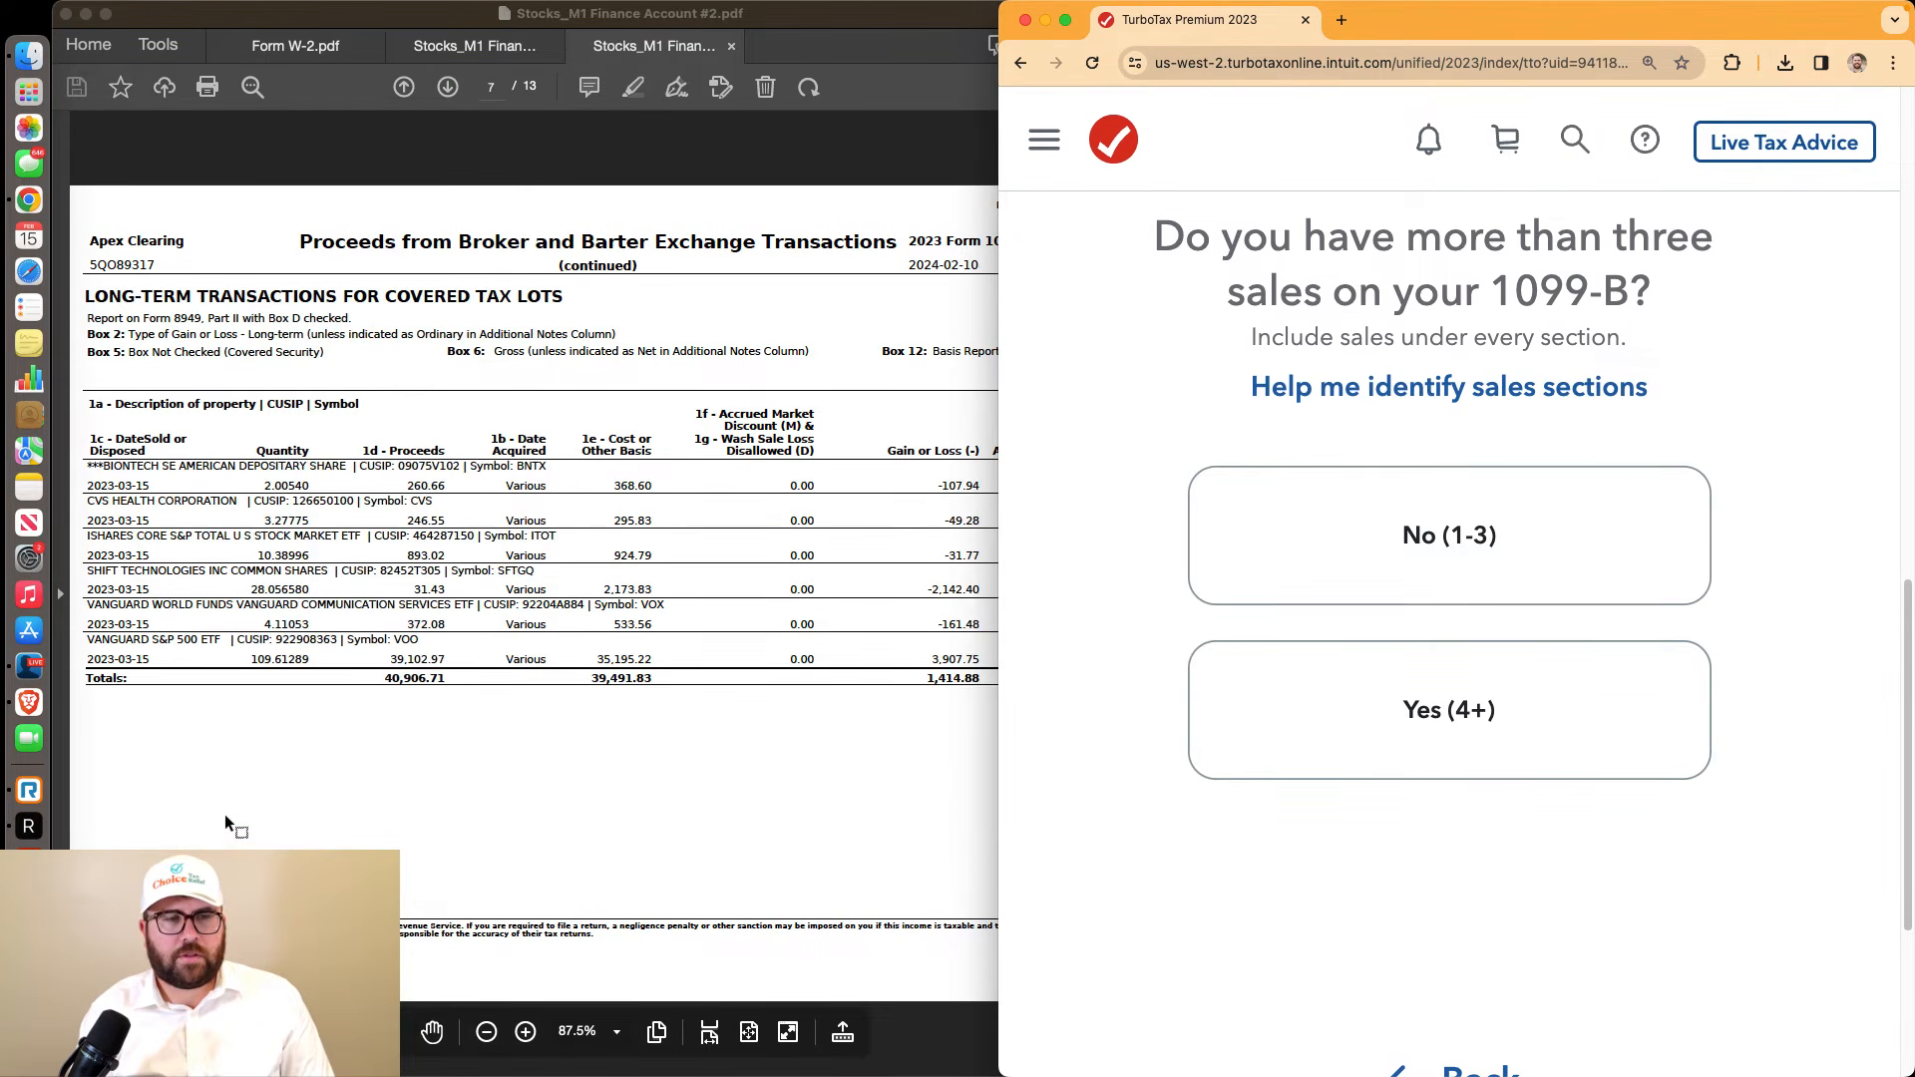
{"action": "scroll", "coordinate": [224, 815], "scroll_direction": "up", "scroll_amount": 5}
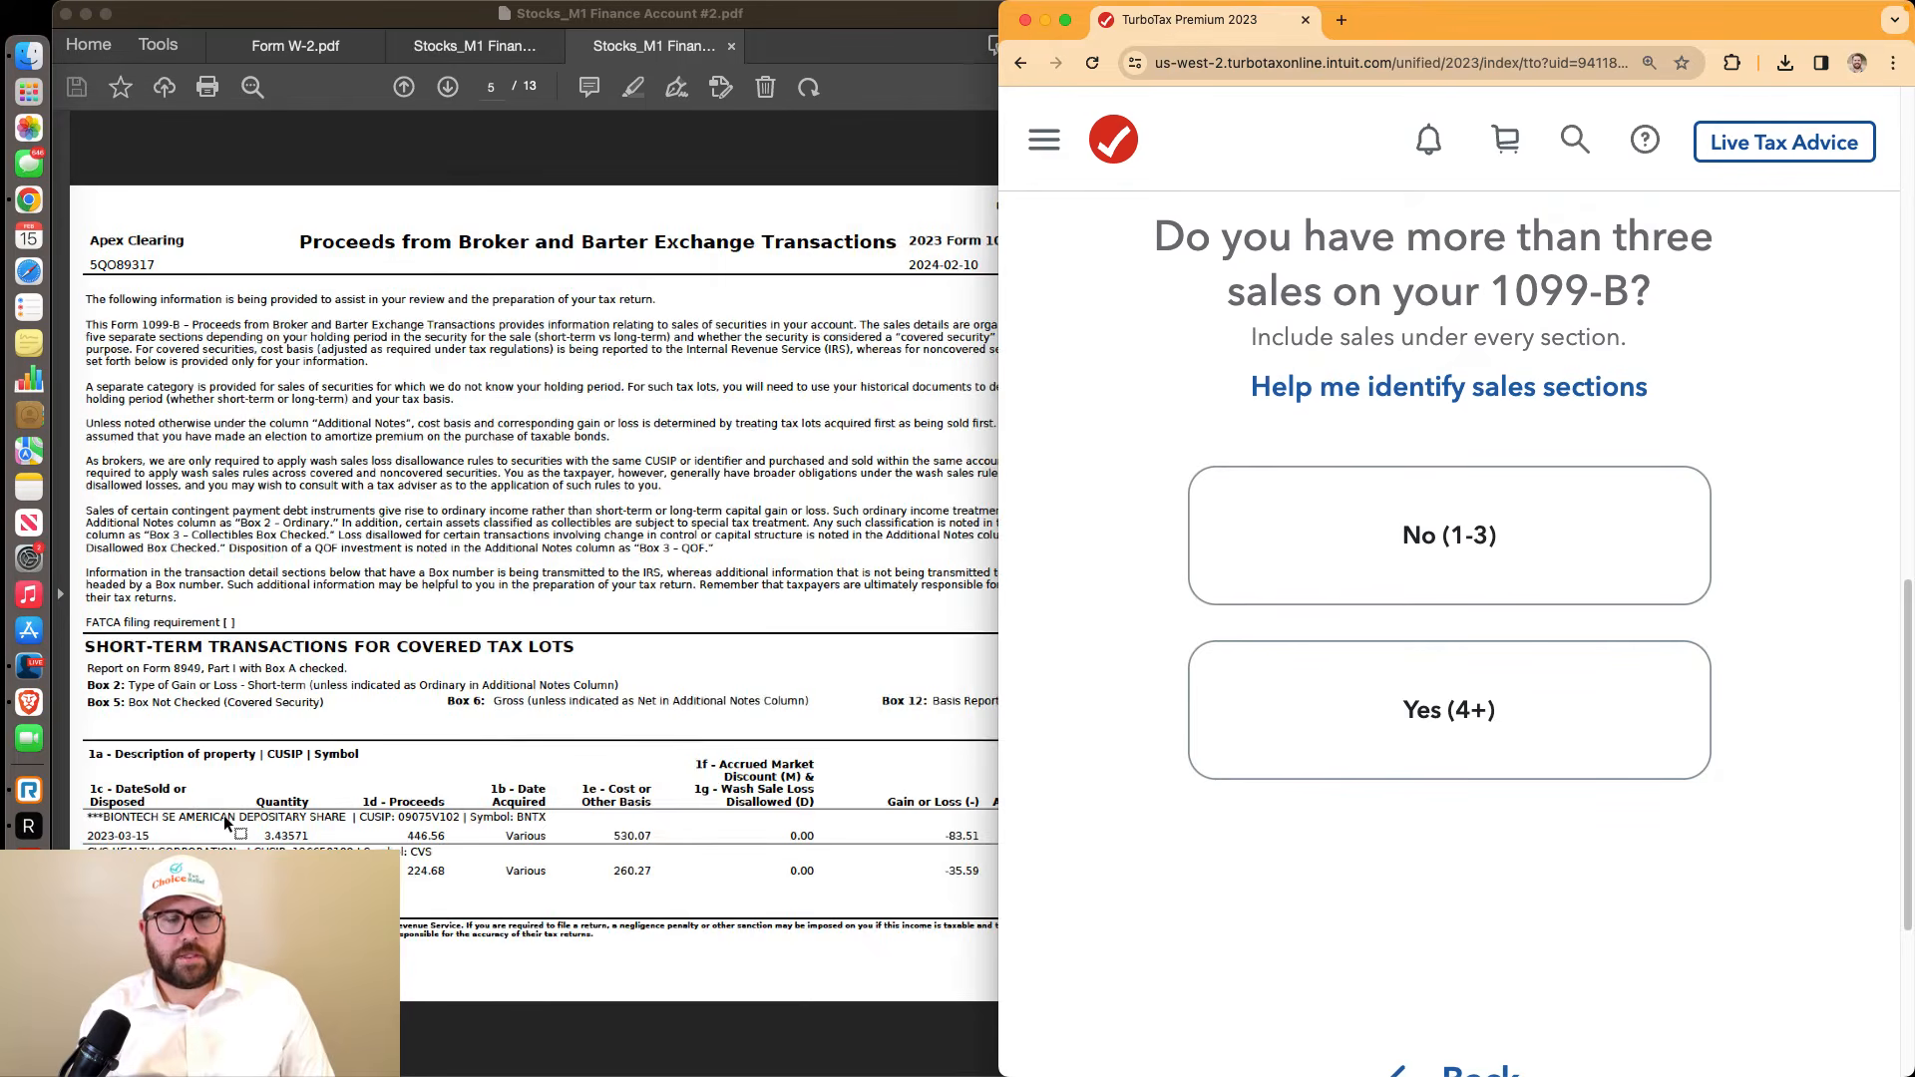
{"action": "left_click", "coordinate": [1442, 706]}
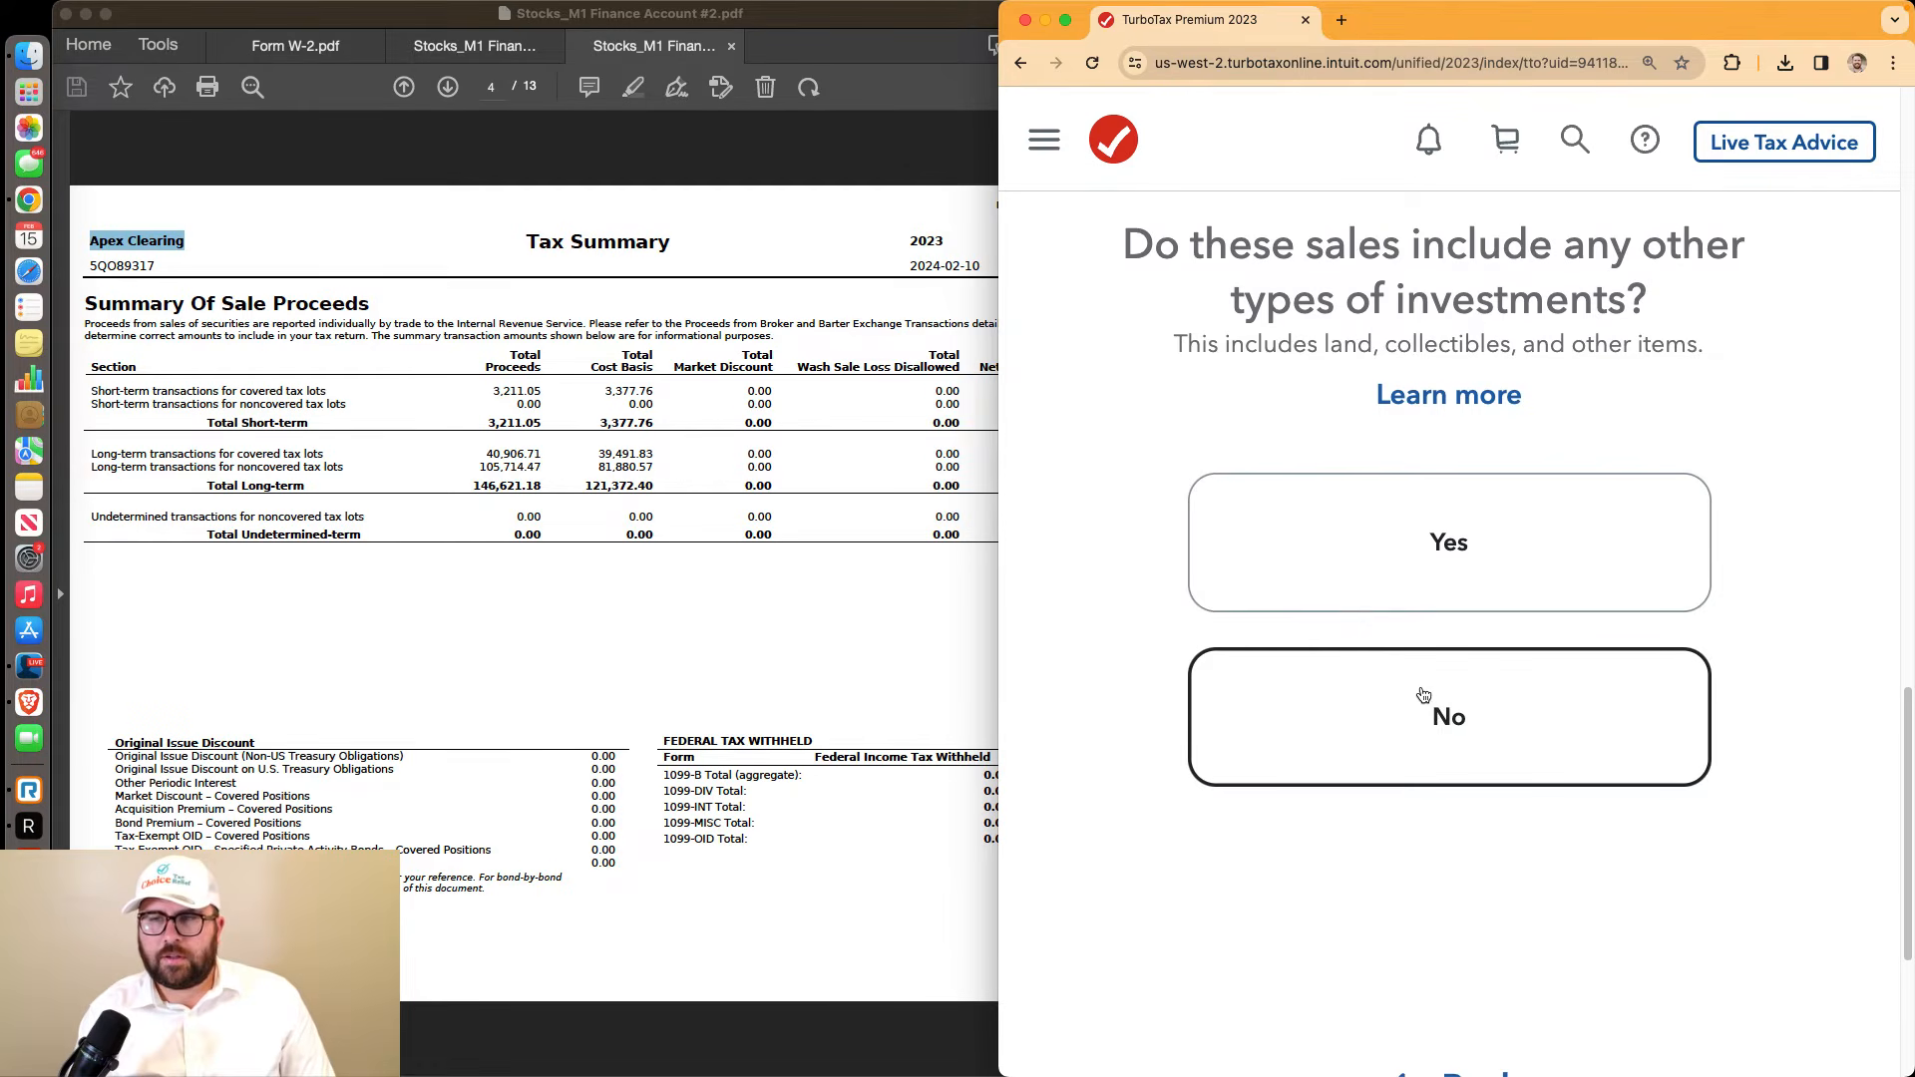
{"action": "left_click", "coordinate": [1425, 695]}
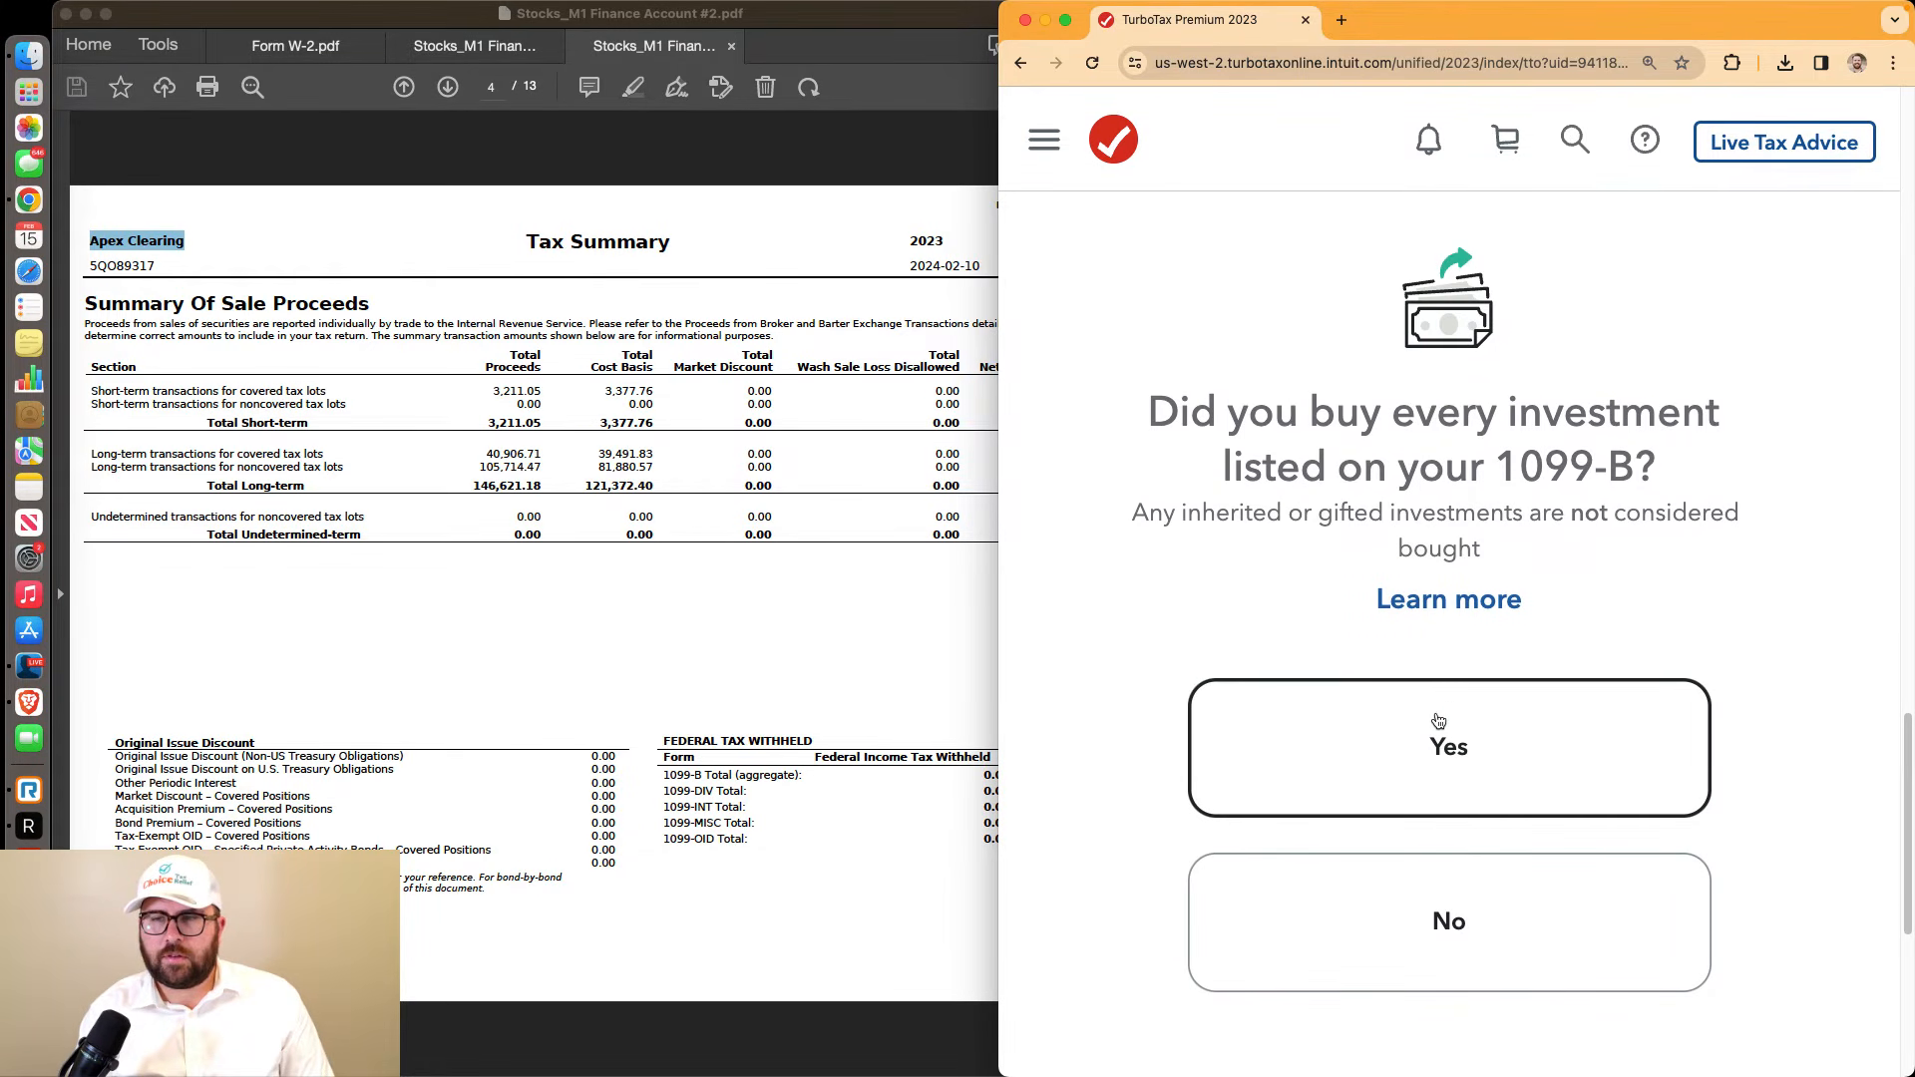
{"action": "left_click", "coordinate": [1440, 732]}
Keep Sales section totals as the entry method and move past the Look for your sales guidance
{"action": "left_click", "coordinate": [1387, 589]}
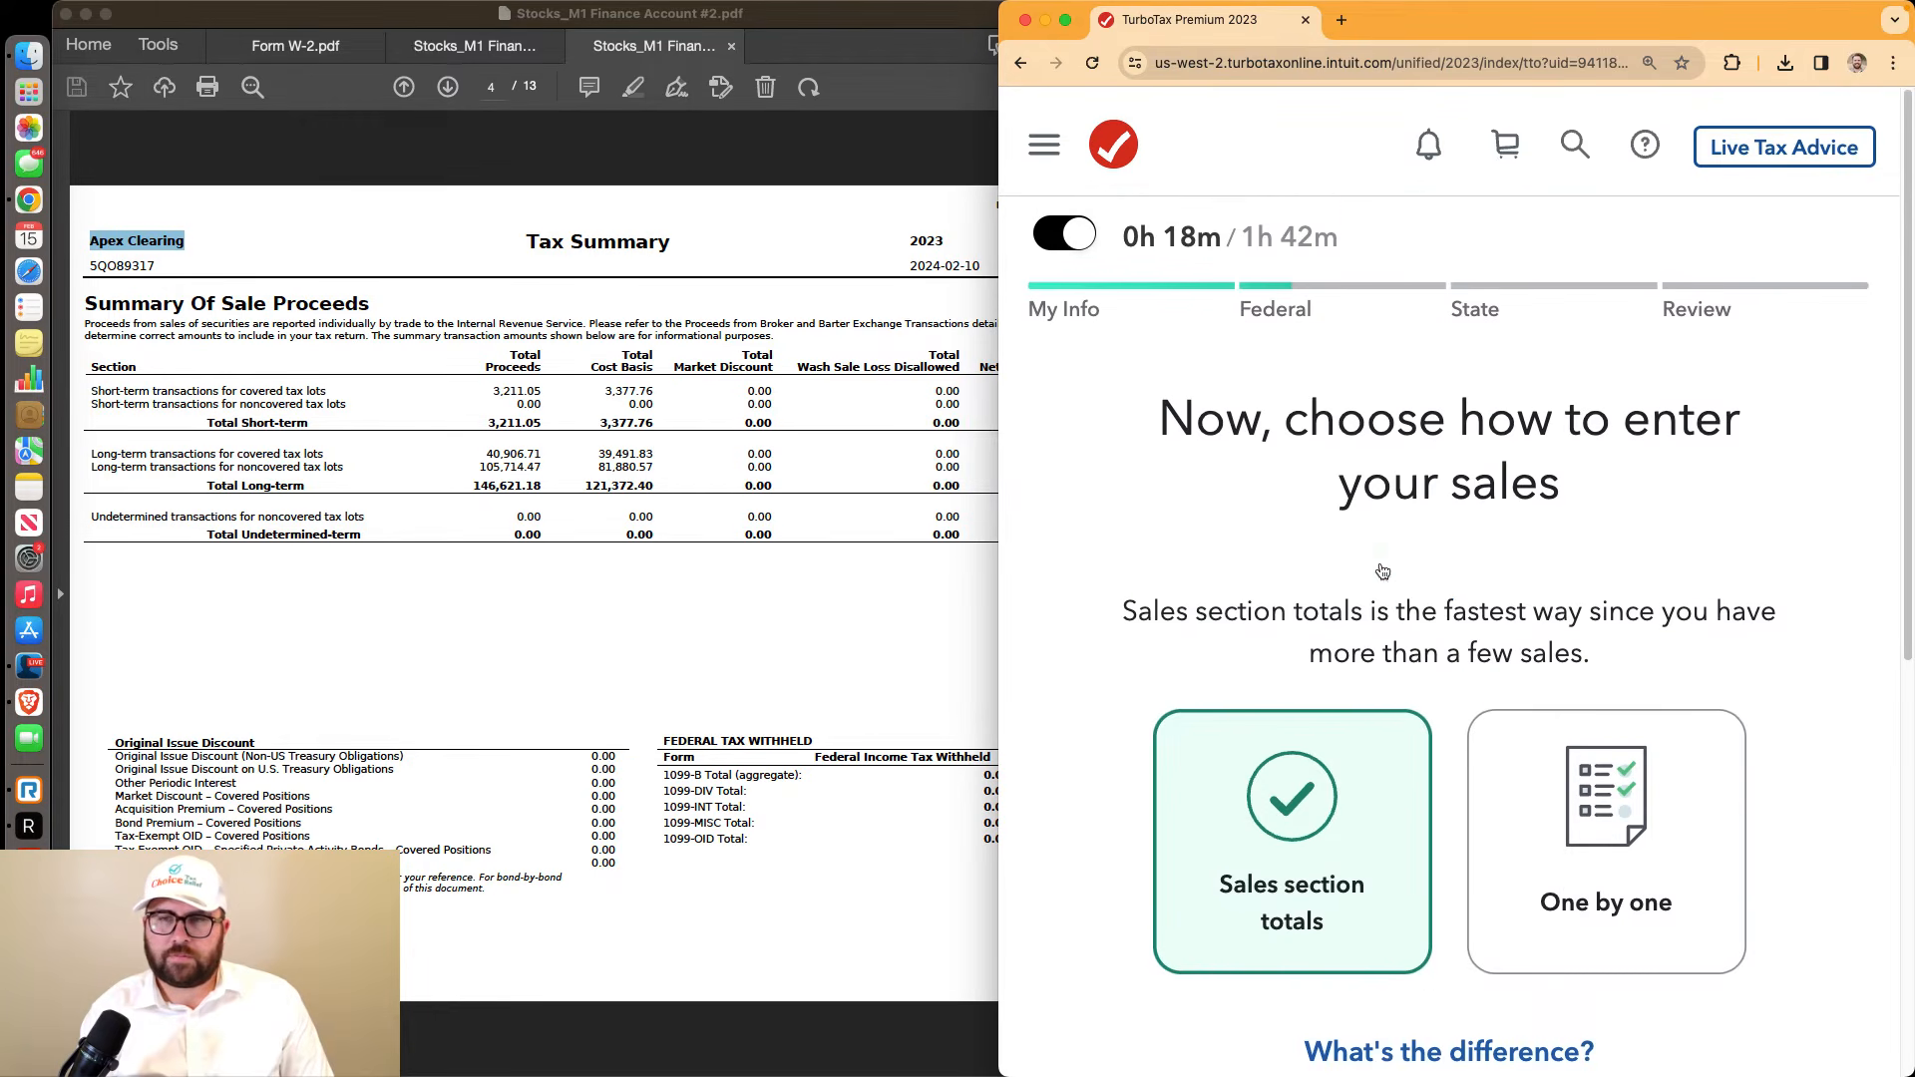
{"action": "scroll", "coordinate": [1380, 561], "scroll_direction": "down", "scroll_amount": 3}
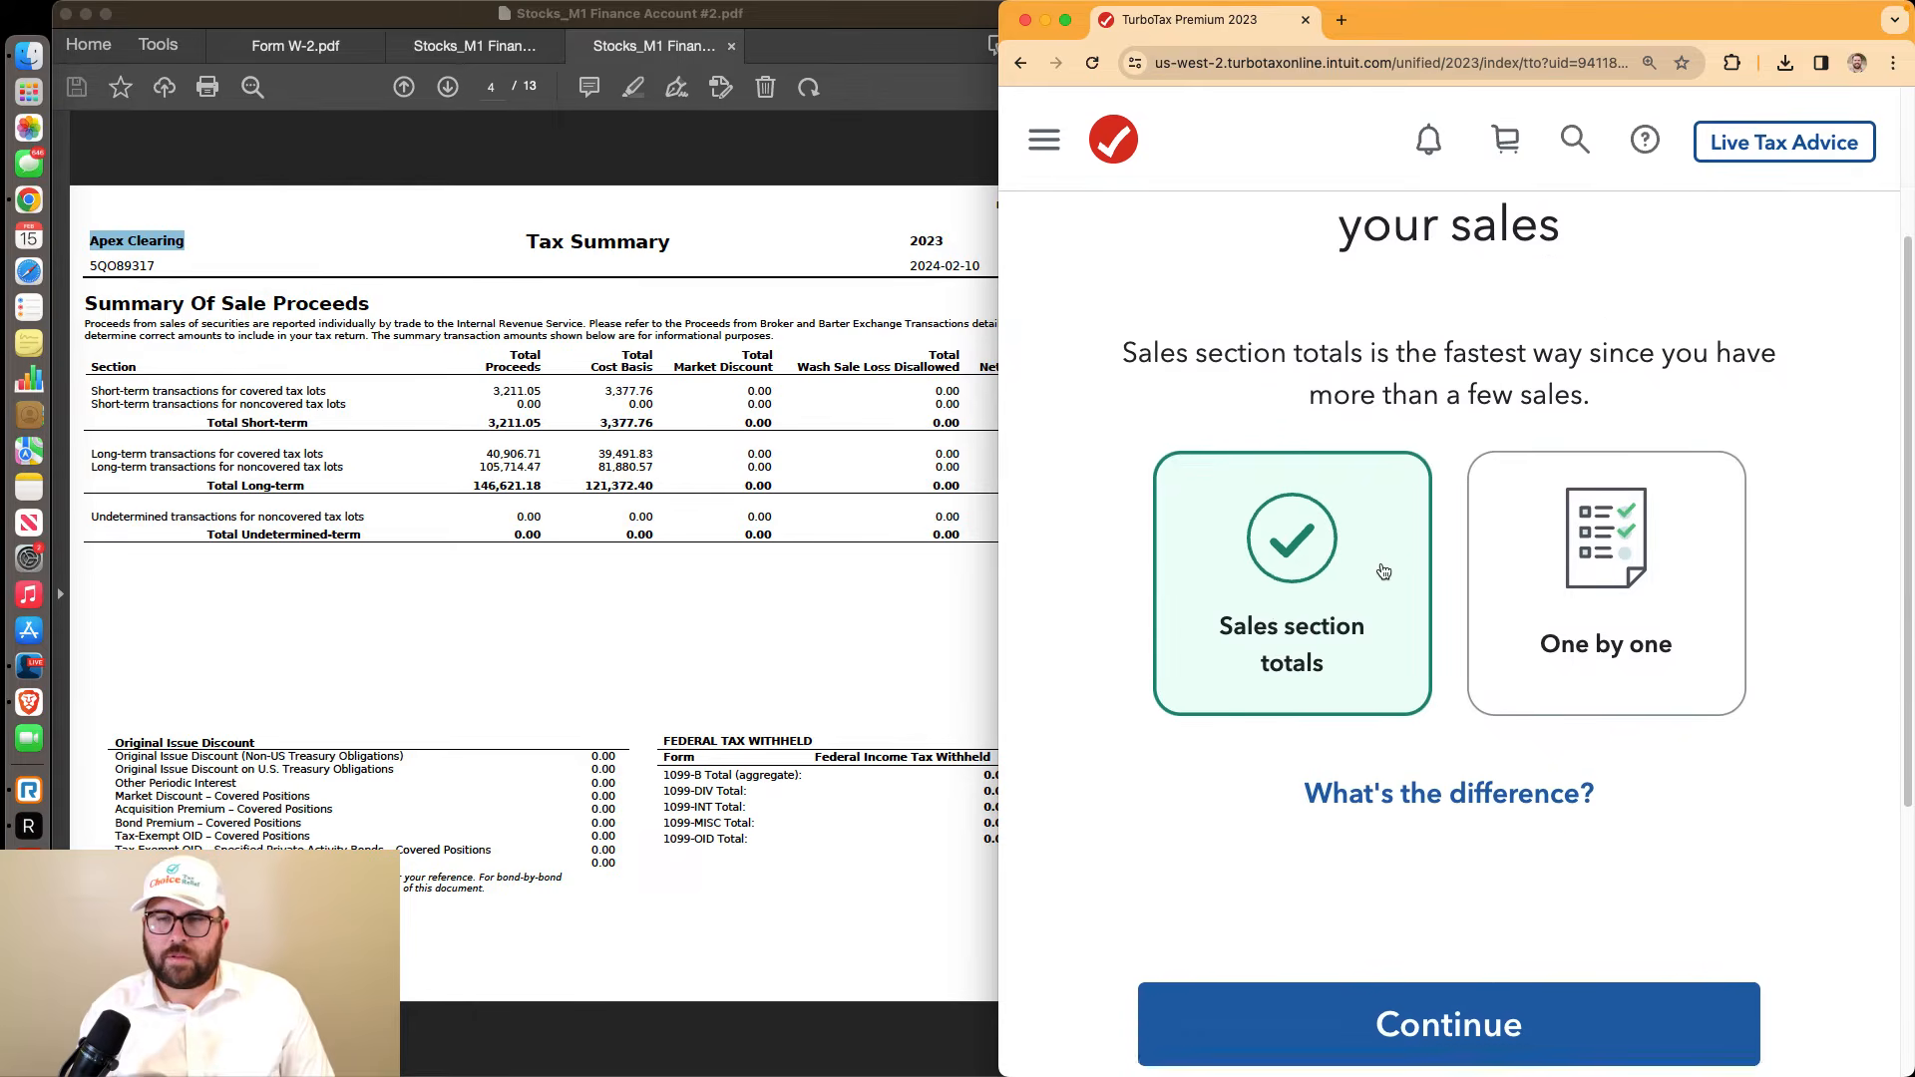
{"action": "scroll", "coordinate": [1383, 571], "scroll_direction": "up", "scroll_amount": 2}
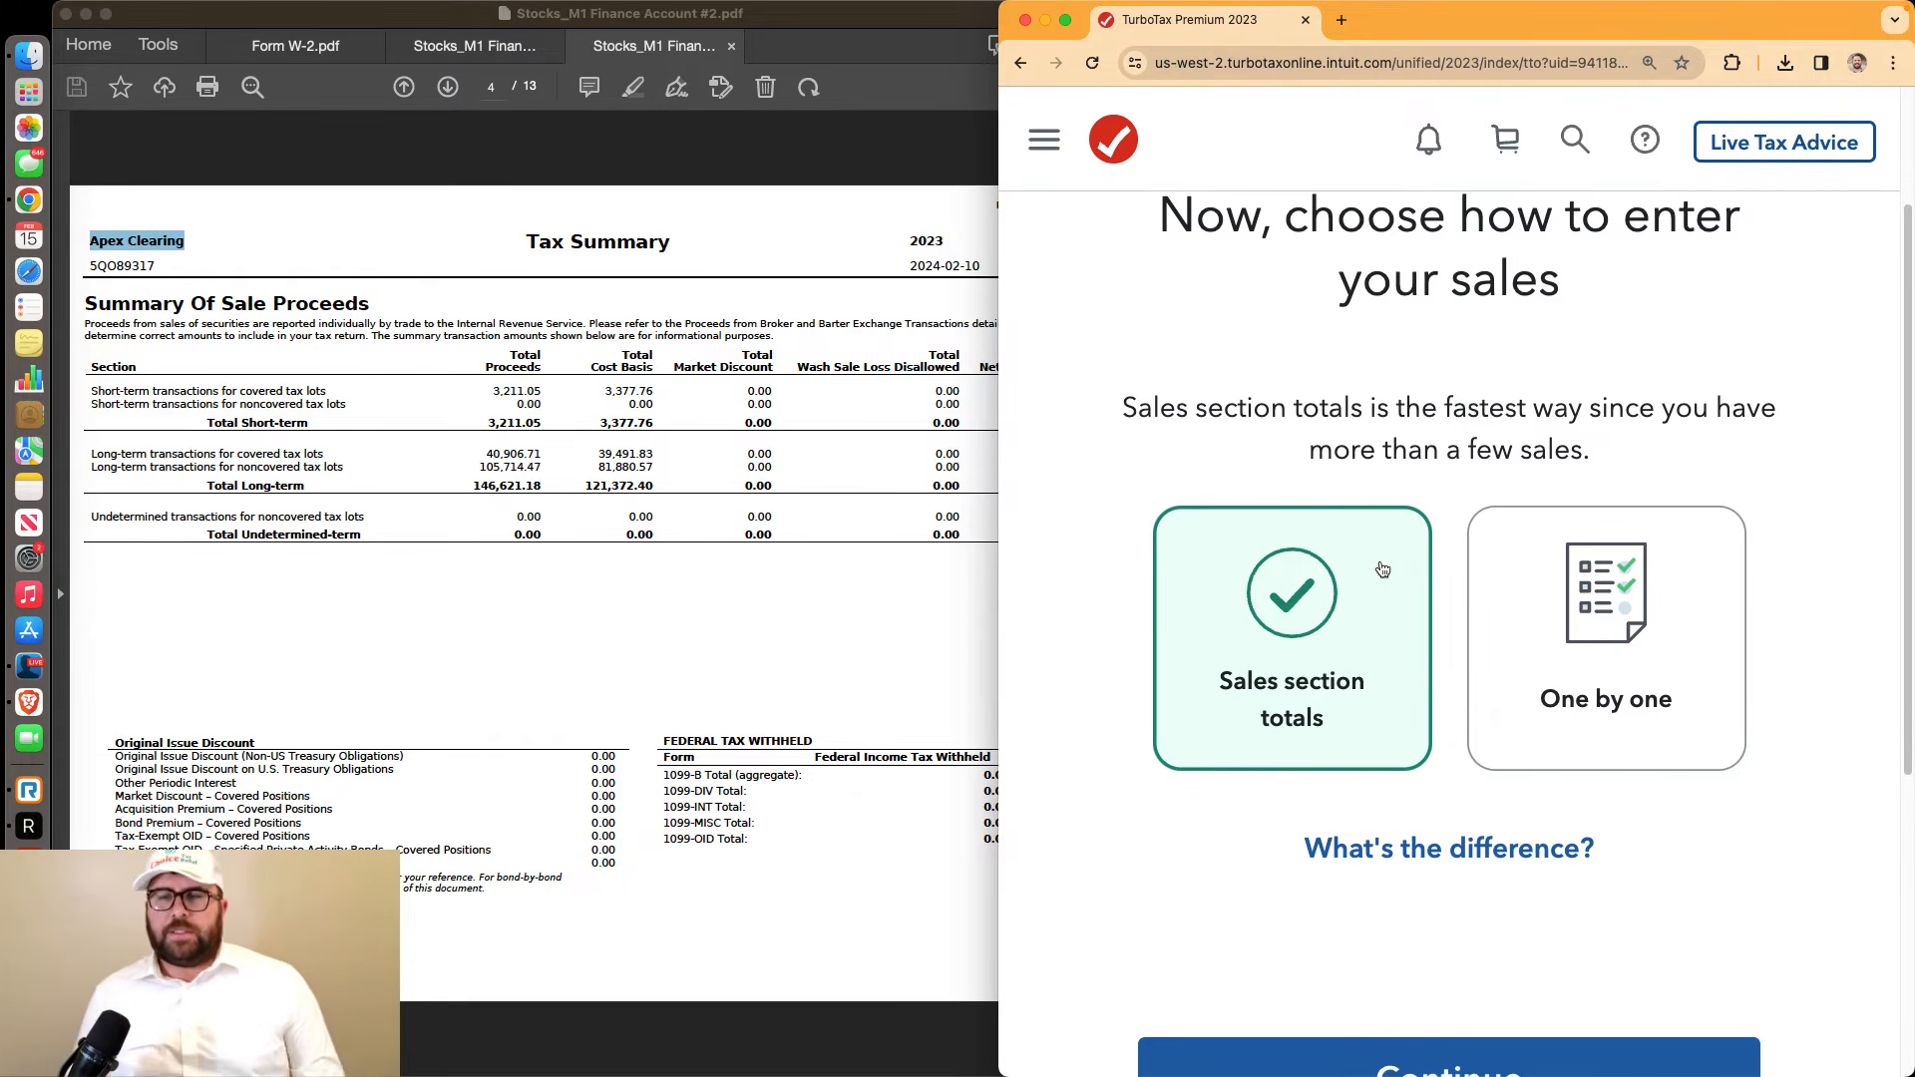
{"action": "scroll", "coordinate": [1386, 620], "scroll_direction": "down", "scroll_amount": 1}
{"action": "left_click", "coordinate": [1387, 988]}
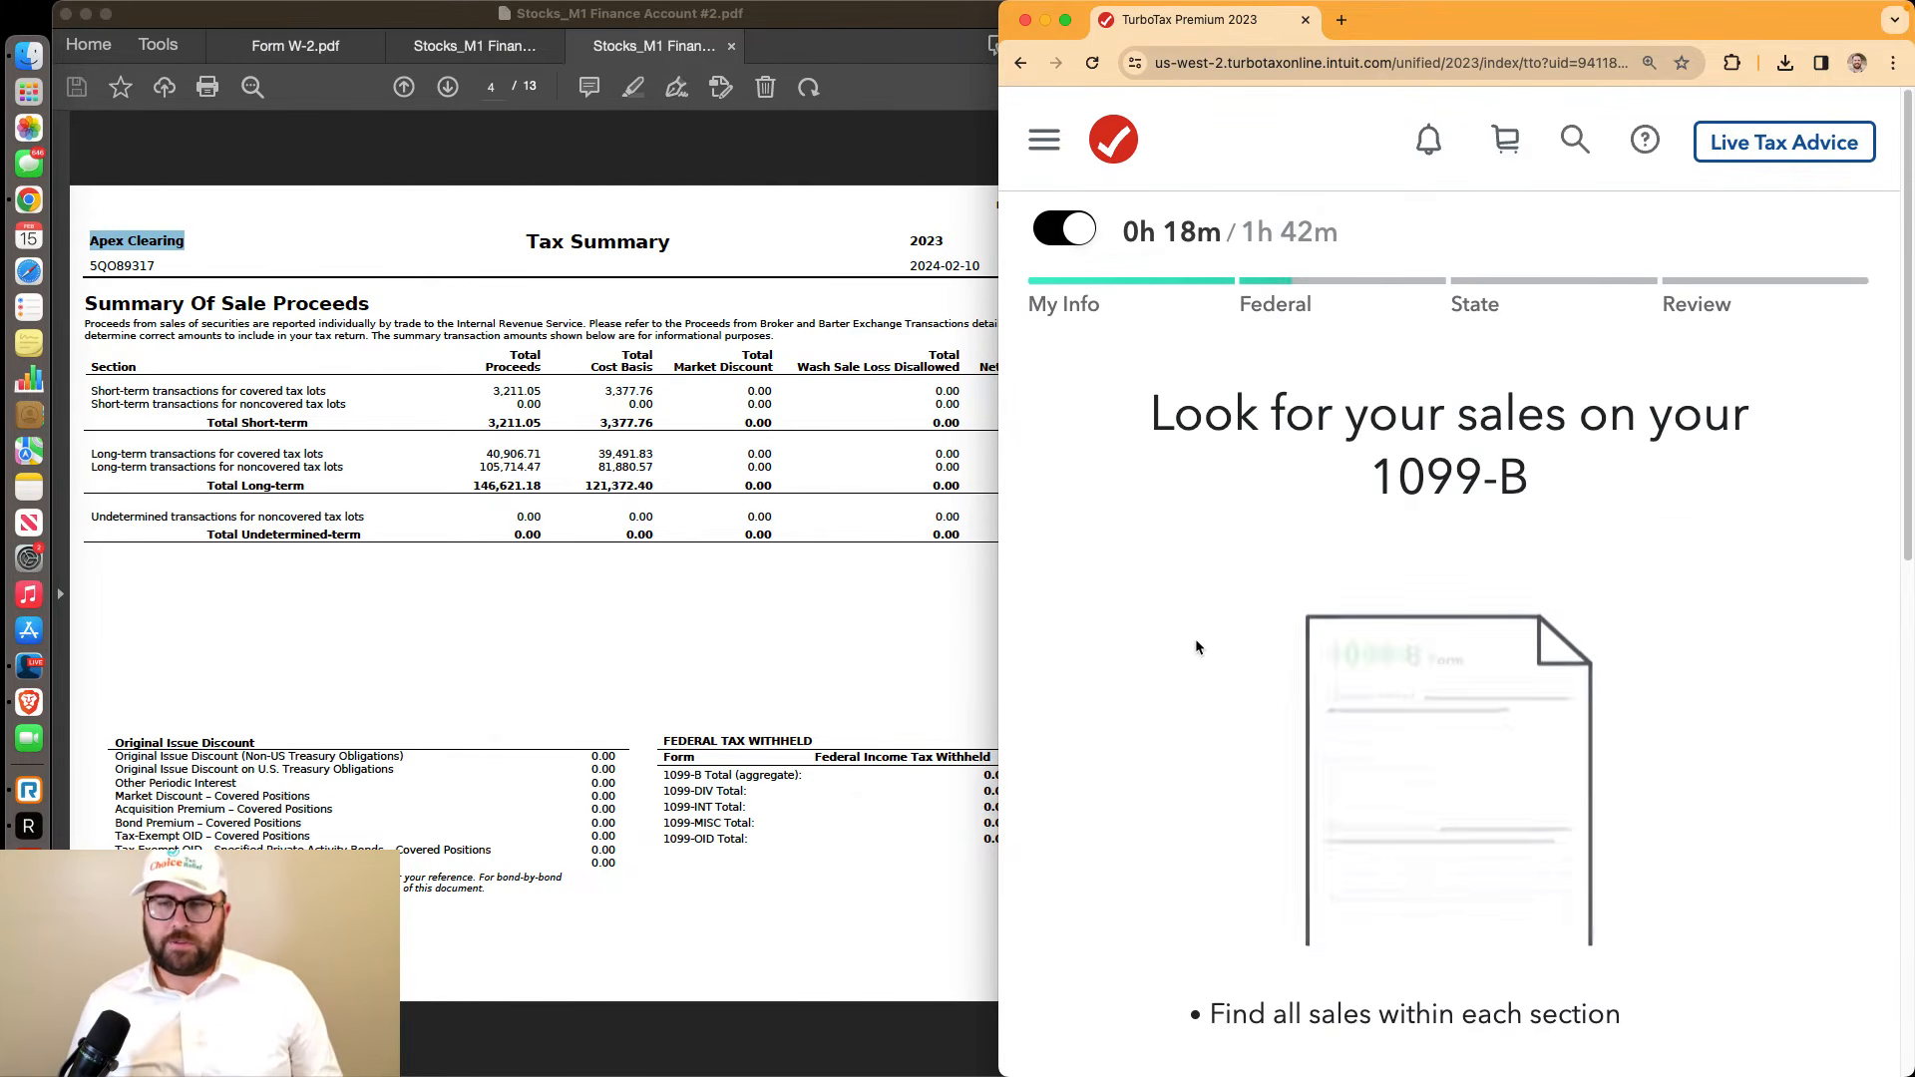
{"action": "scroll", "coordinate": [1196, 649], "scroll_direction": "down", "scroll_amount": 10}
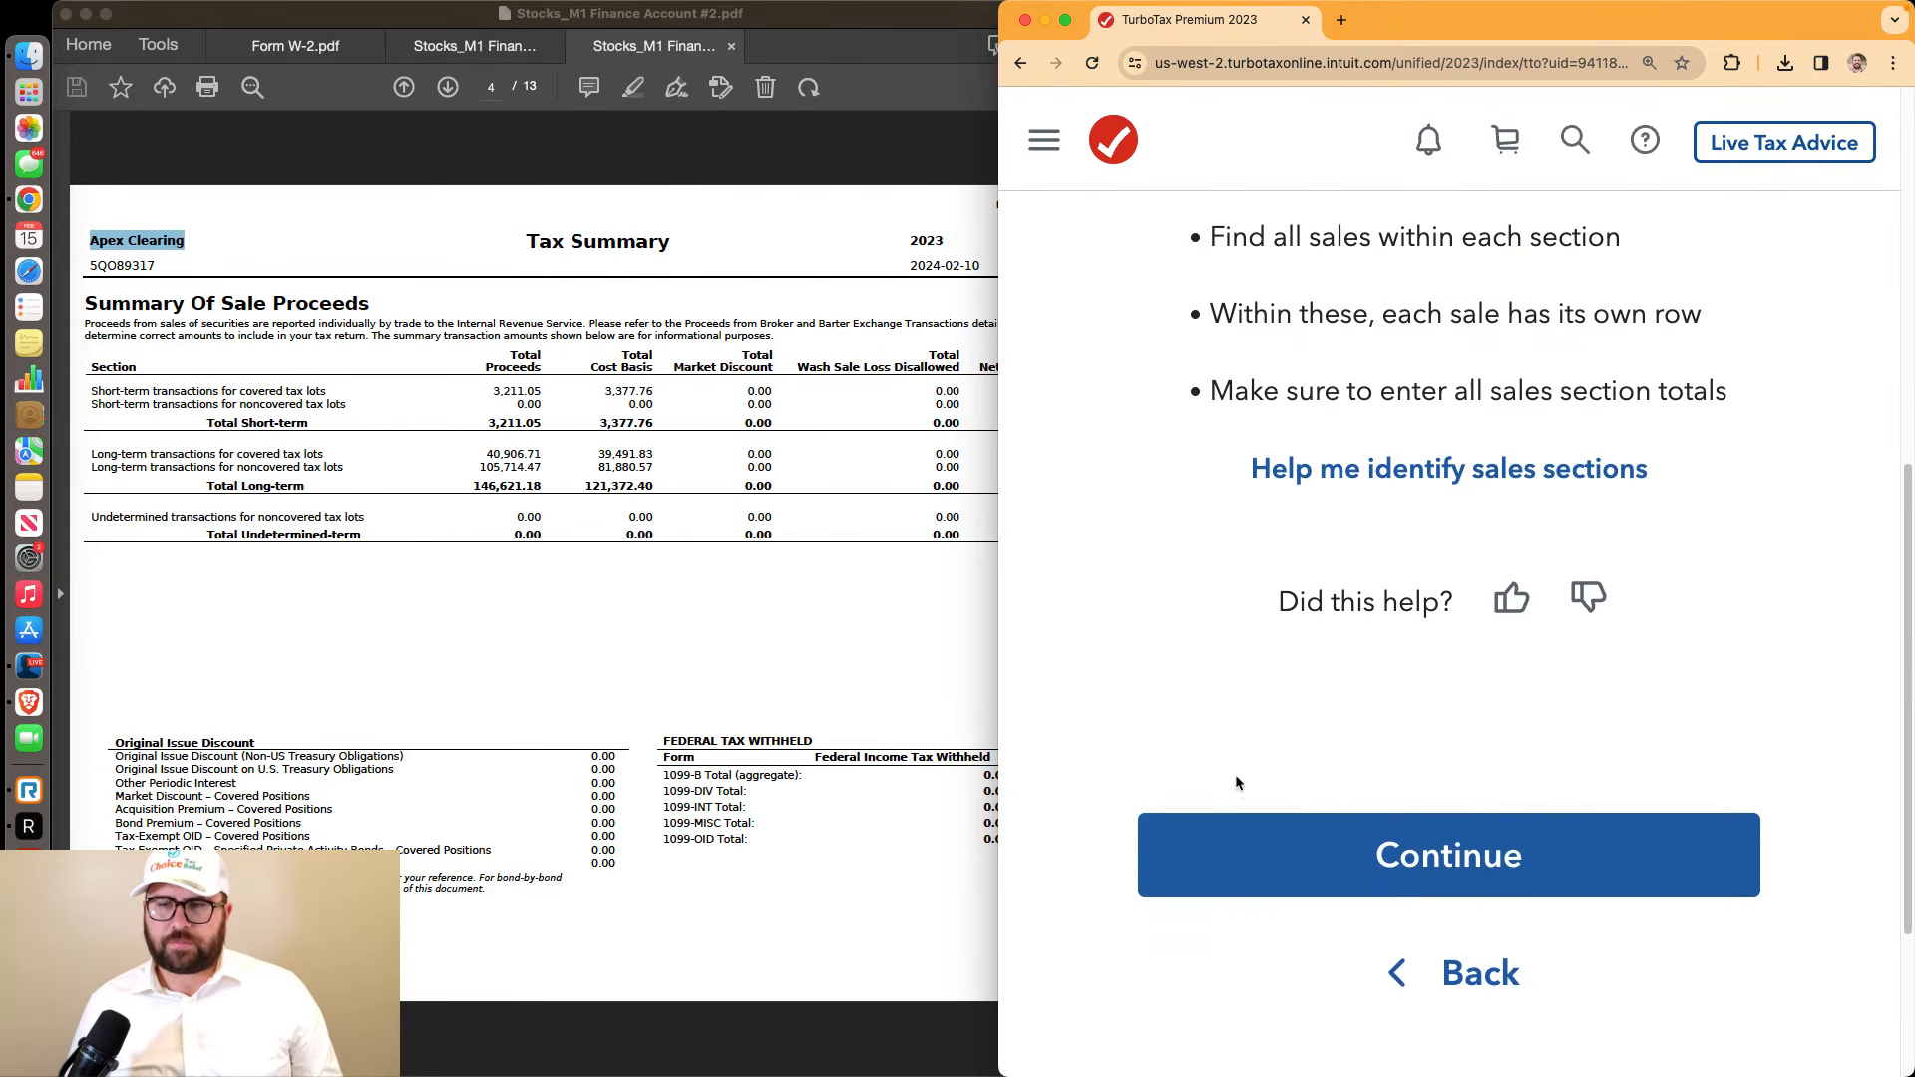
{"action": "left_click", "coordinate": [1297, 891]}
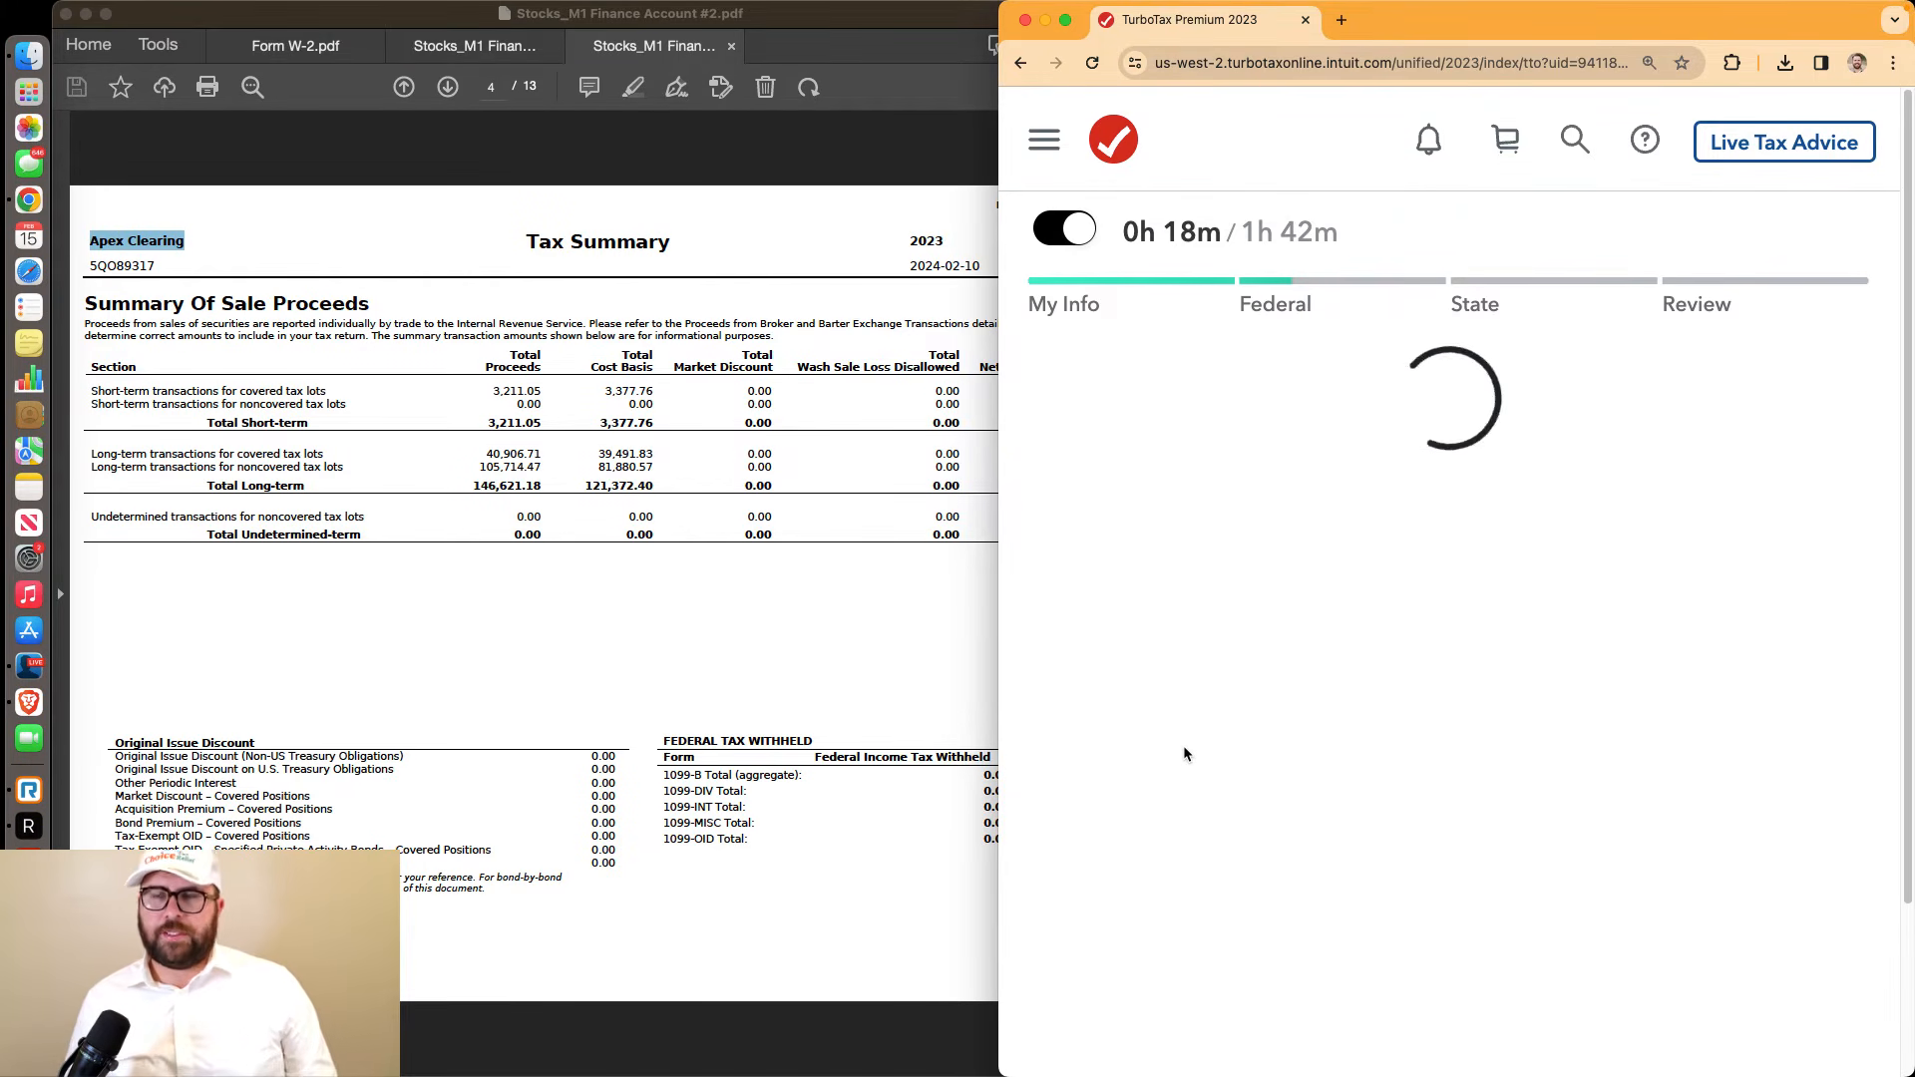
Choose Short-term basis reported to IRS (covered) as the sales section type
{"action": "scroll", "coordinate": [1146, 704], "scroll_direction": "down", "scroll_amount": 3}
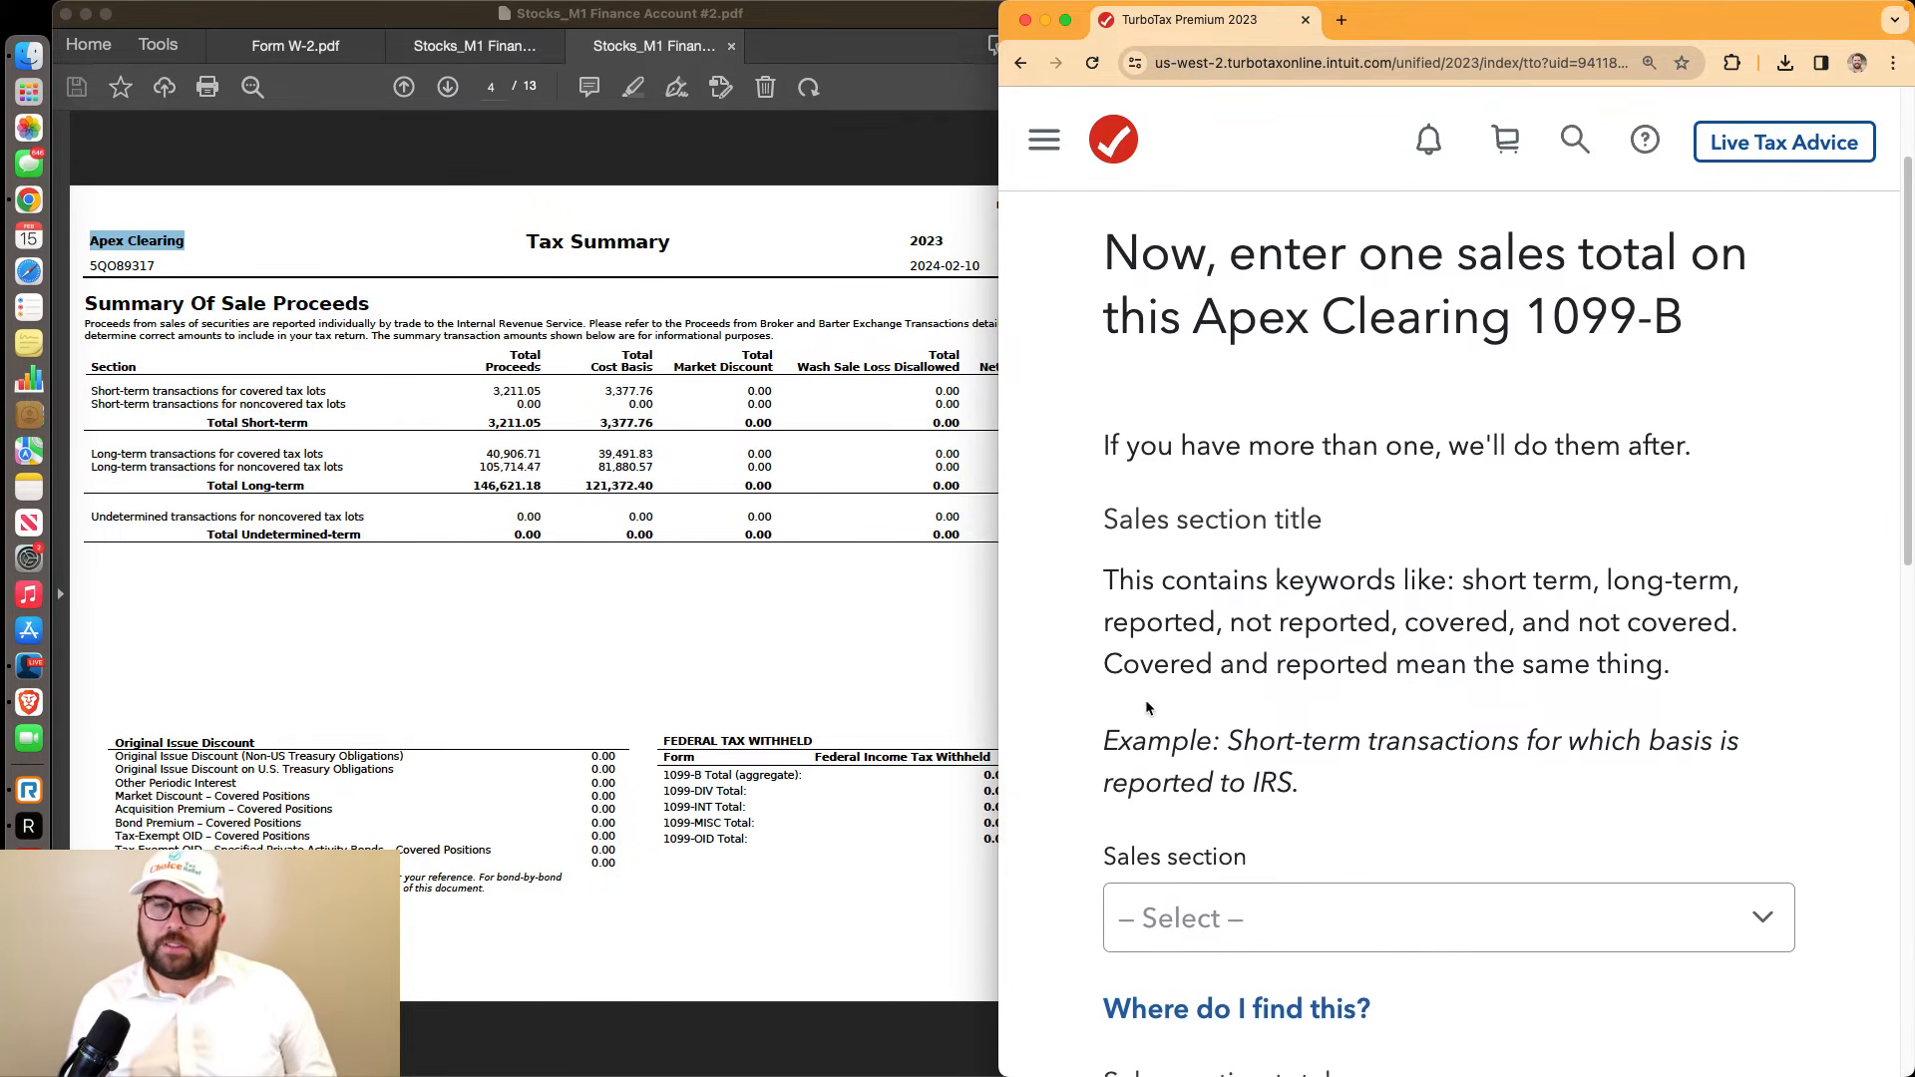
{"action": "scroll", "coordinate": [1147, 705], "scroll_direction": "down", "scroll_amount": 2}
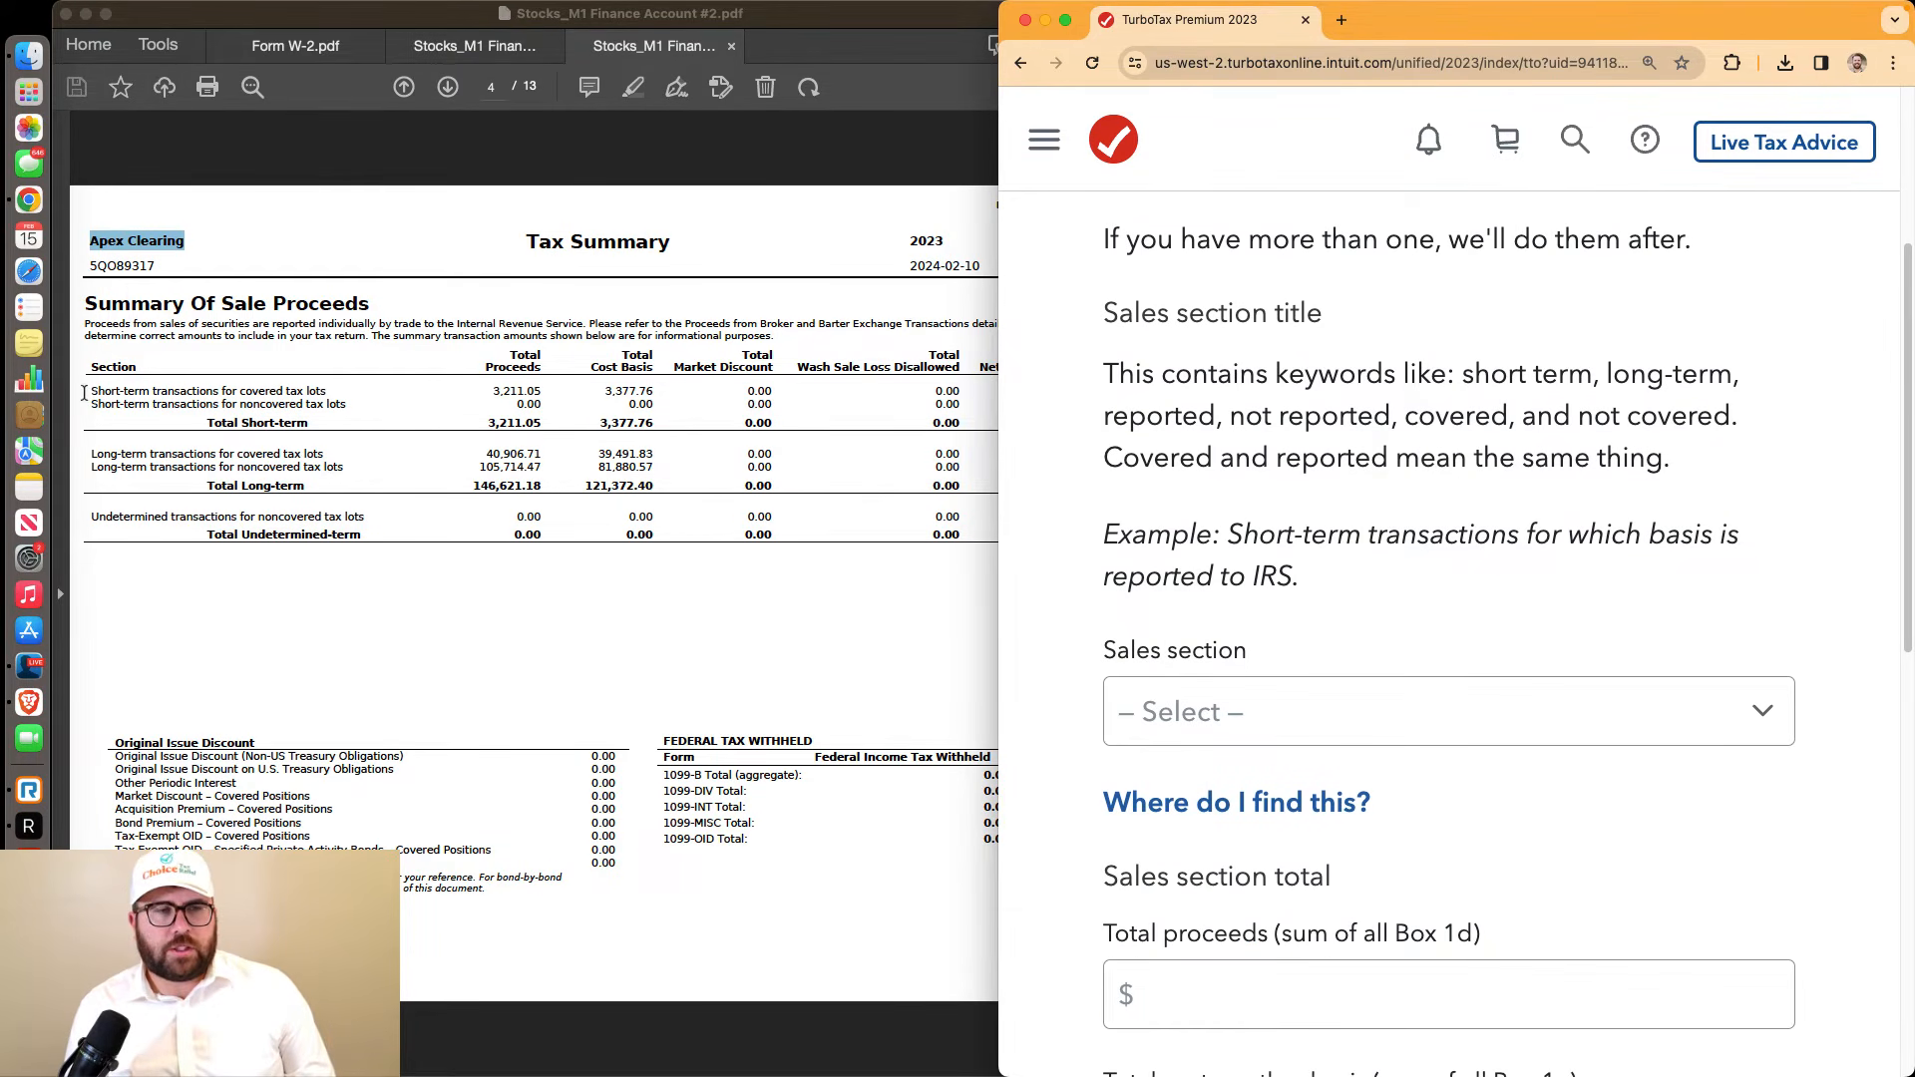
{"action": "left_click_drag", "start_coordinate": [338, 387], "coordinate": [95, 394]}
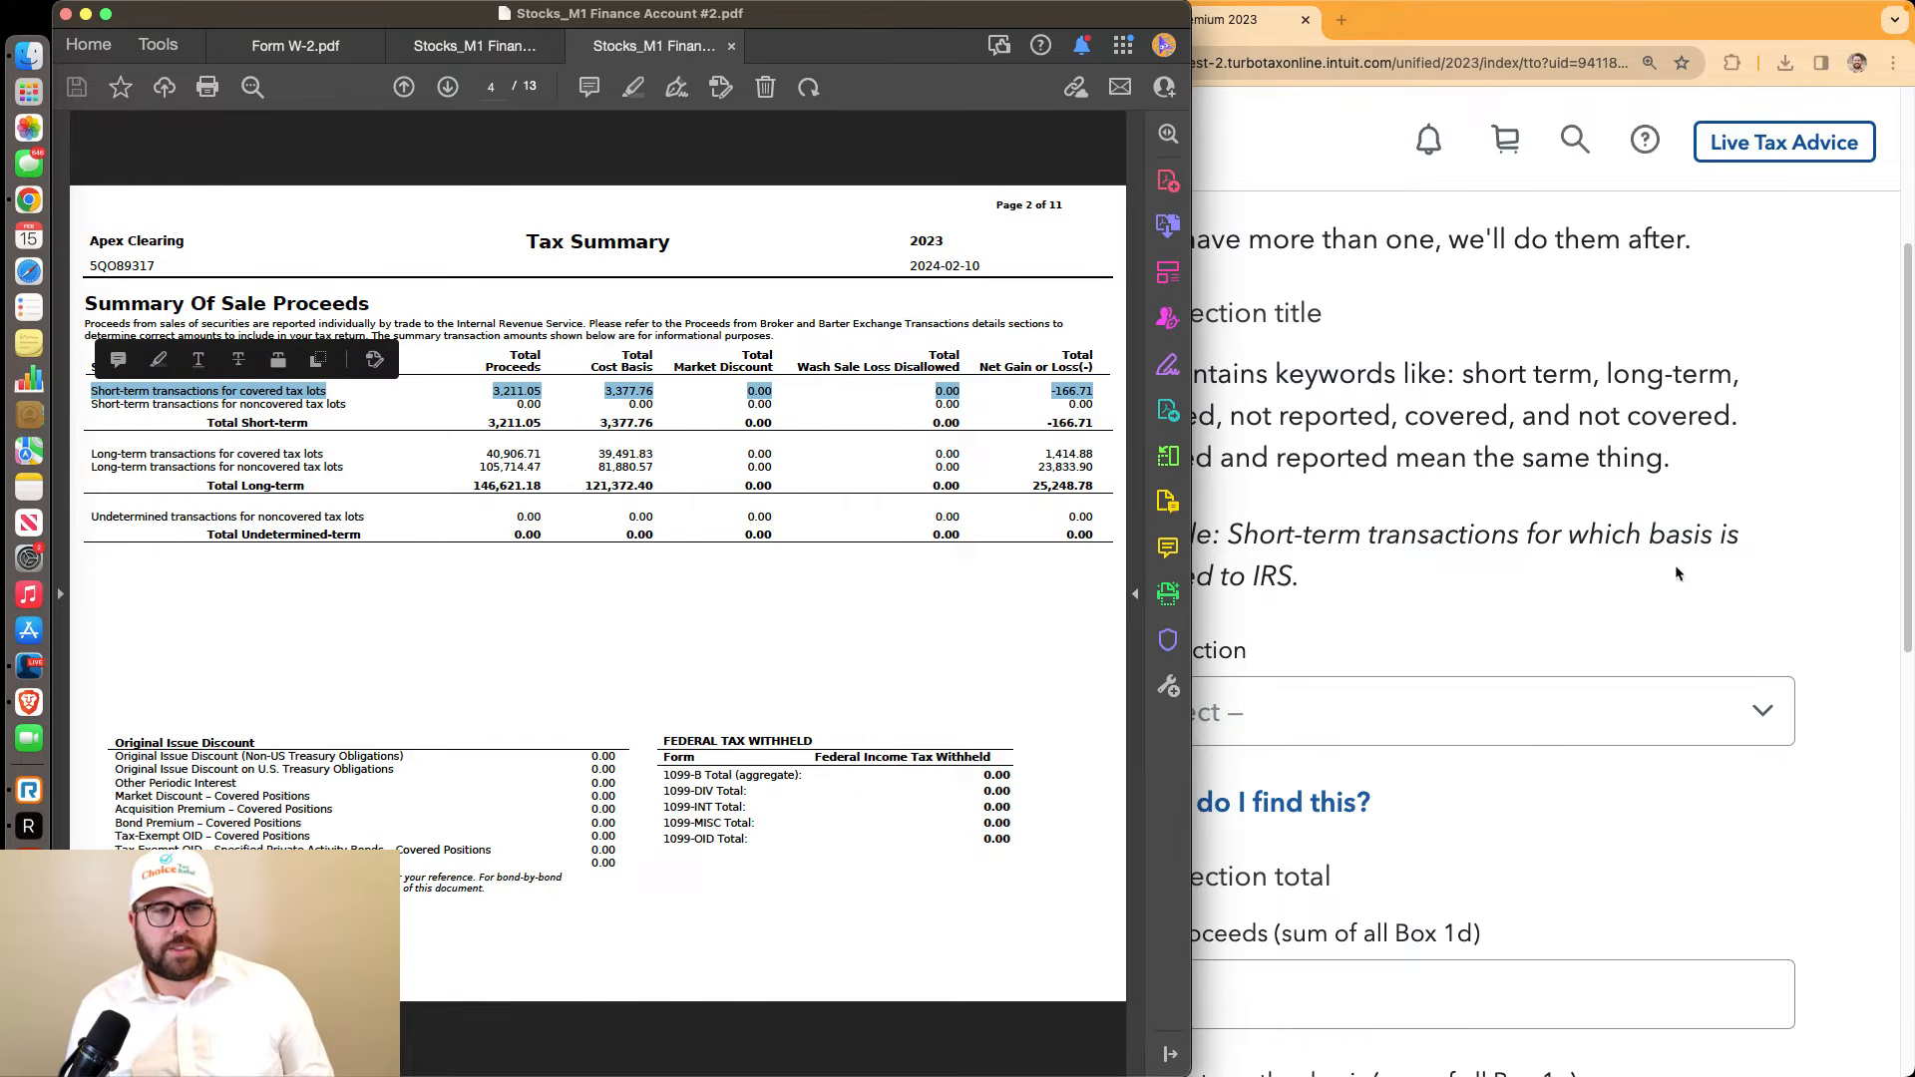
{"action": "left_click", "coordinate": [1434, 642]}
{"action": "left_click", "coordinate": [973, 596]}
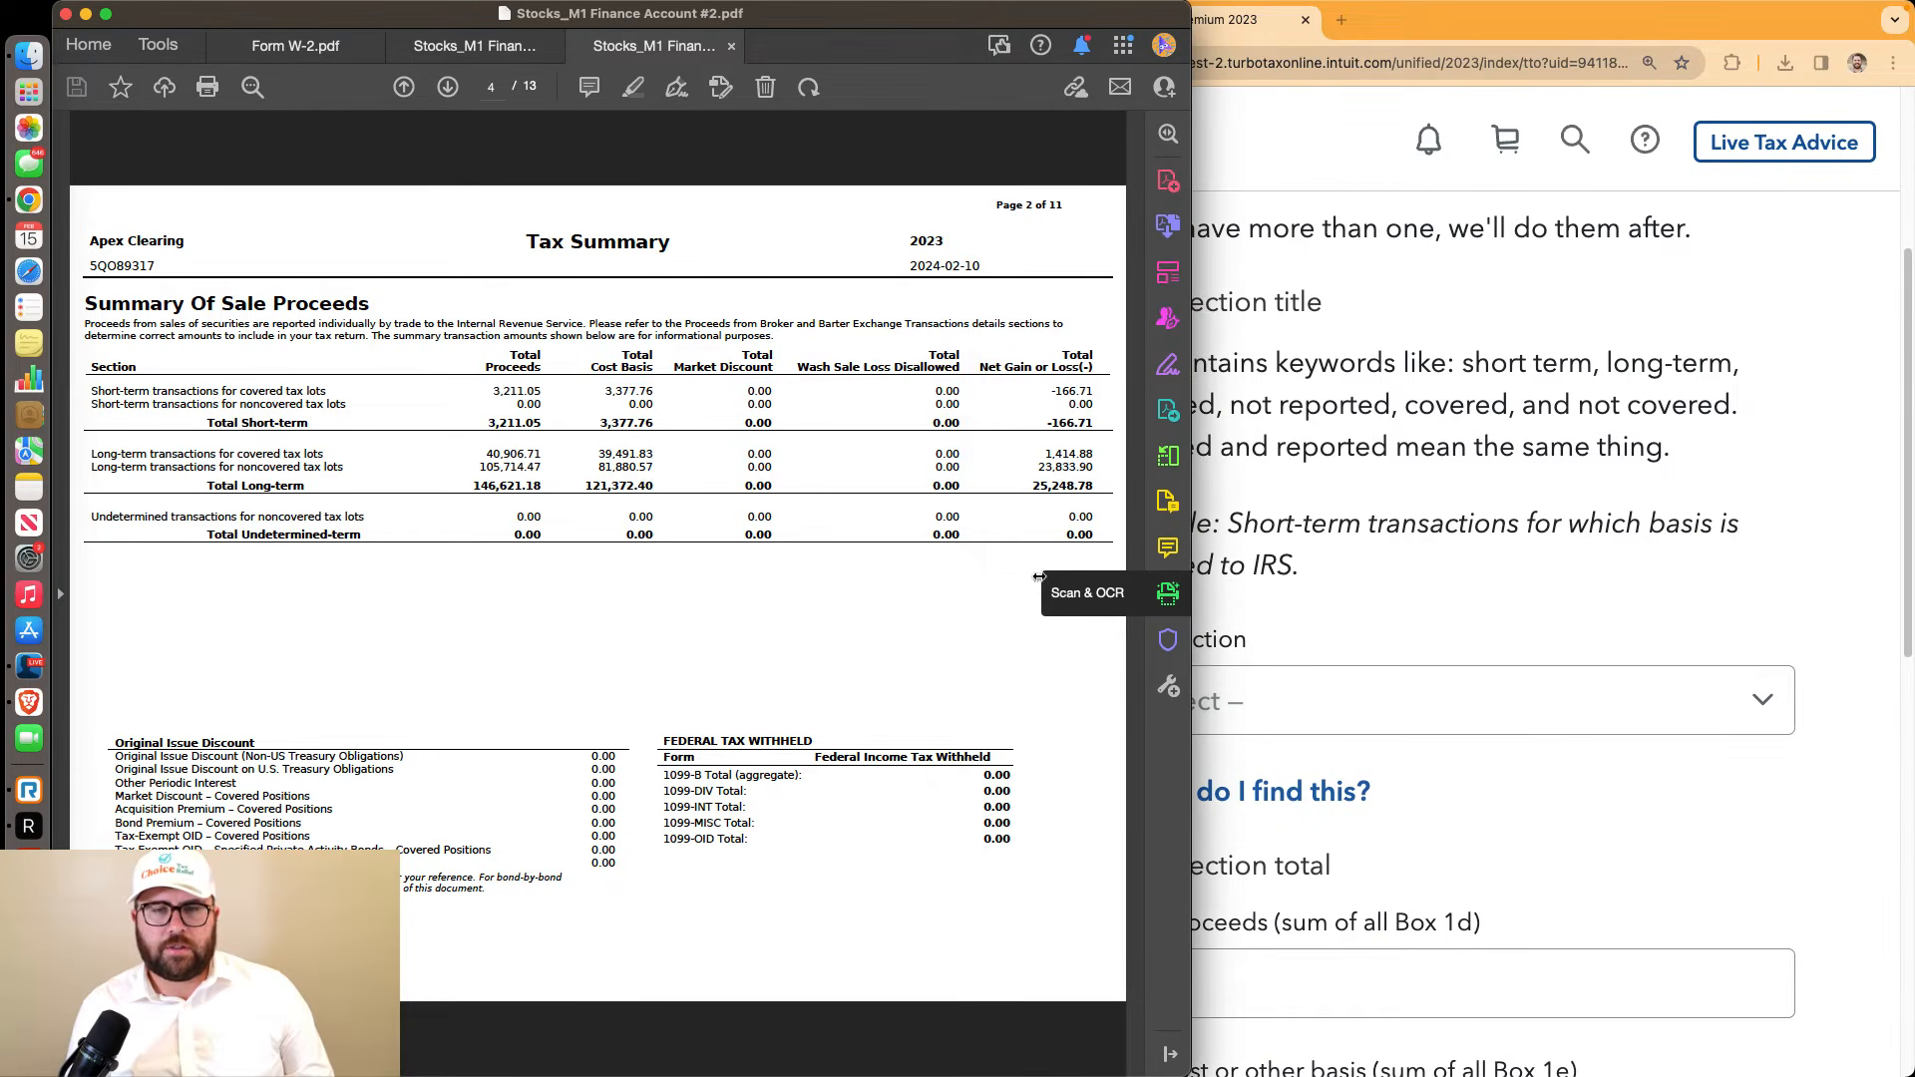
{"action": "left_click", "coordinate": [1381, 688]}
{"action": "left_click", "coordinate": [1373, 697]}
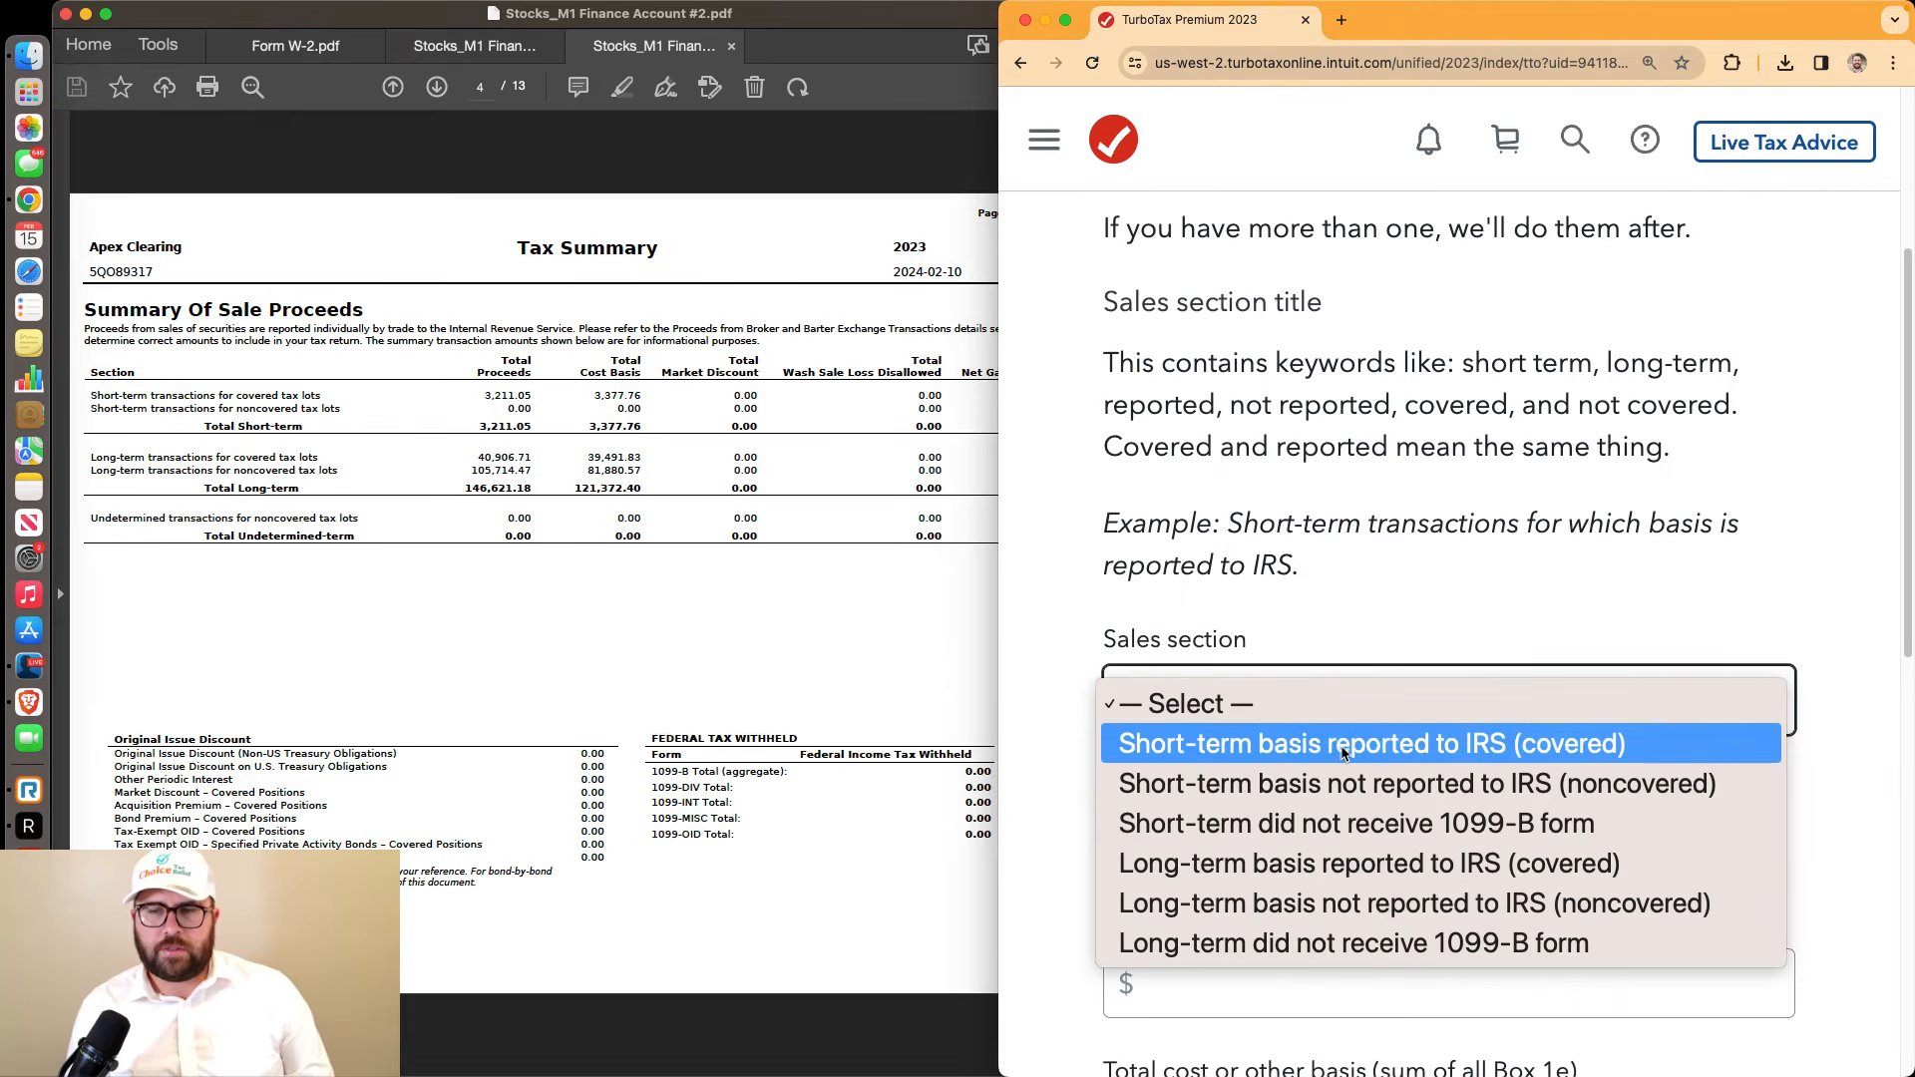
{"action": "left_click", "coordinate": [1341, 747]}
Enter $3,211.05 total proceeds and $3,377.76 cost basis, then review the totals
{"action": "scroll", "coordinate": [1334, 735], "scroll_direction": "down", "scroll_amount": 5}
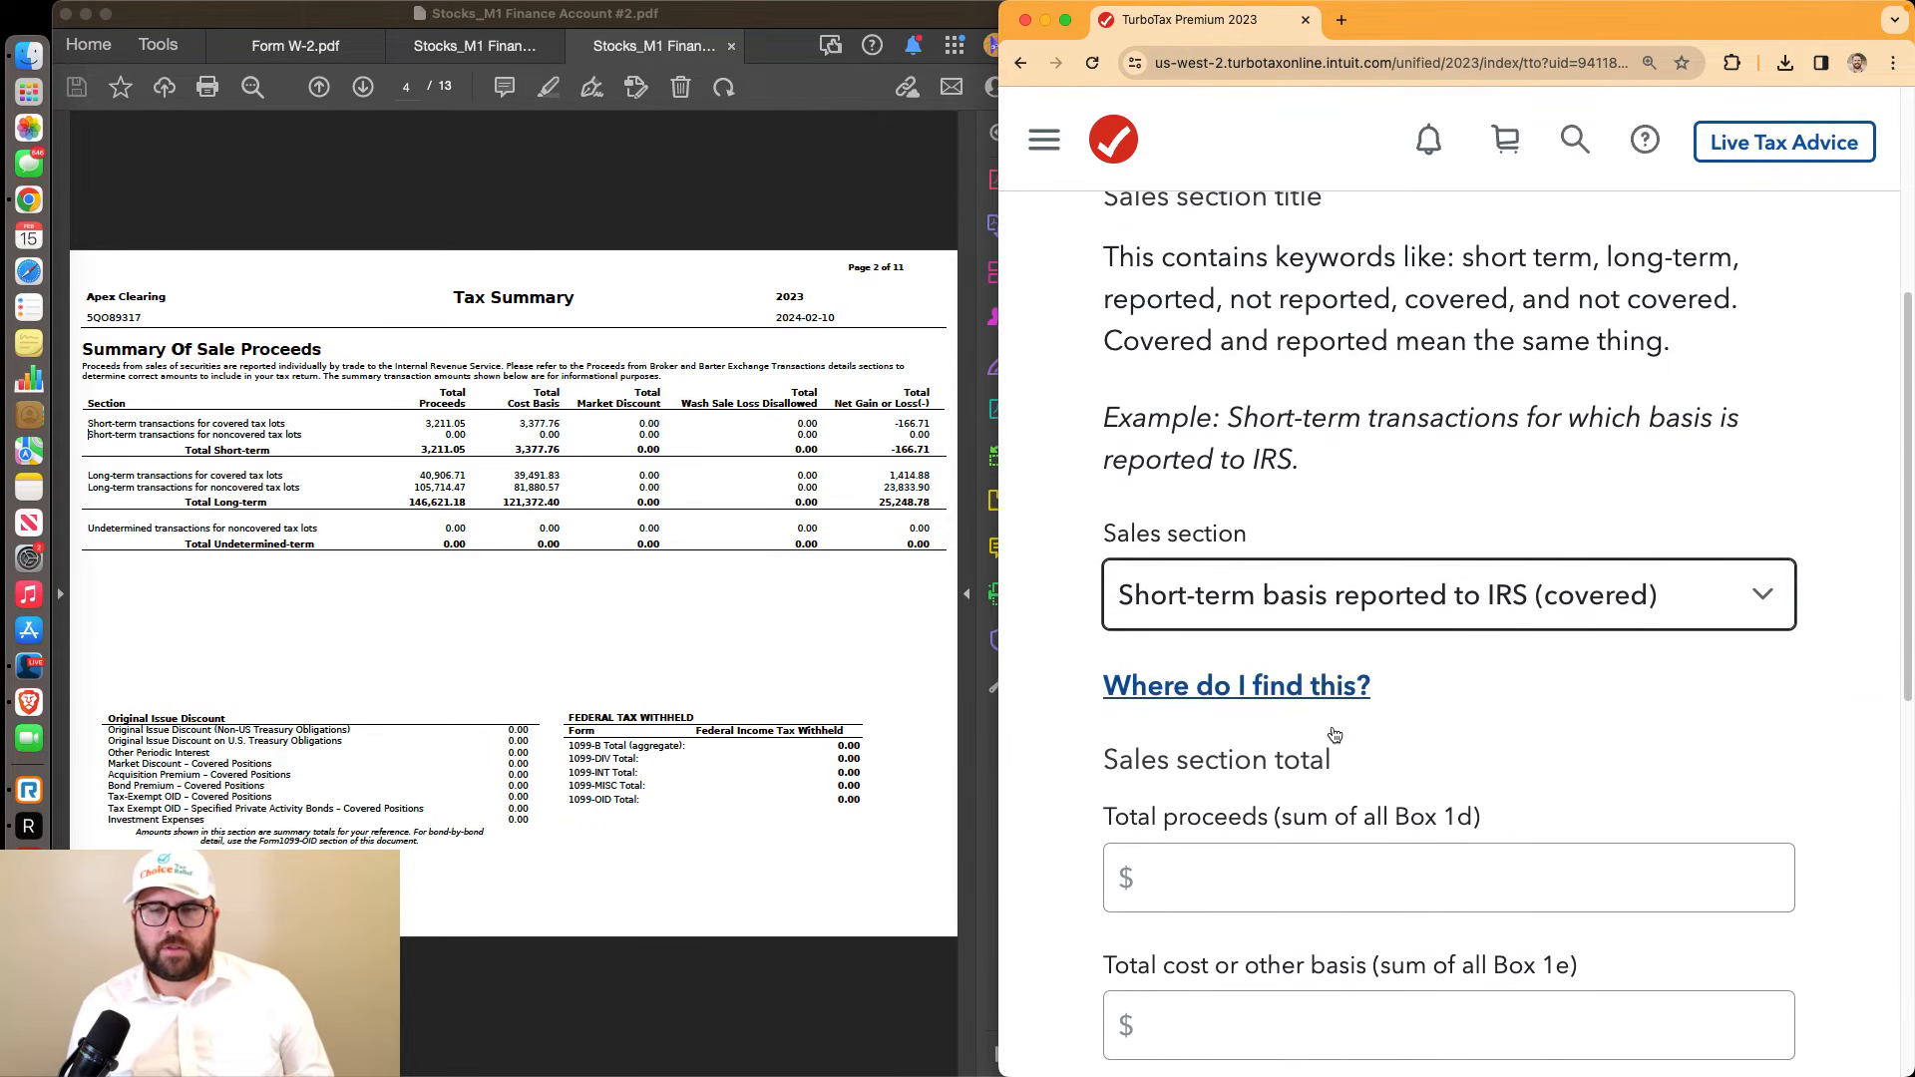
{"action": "left_click", "coordinate": [1222, 669]}
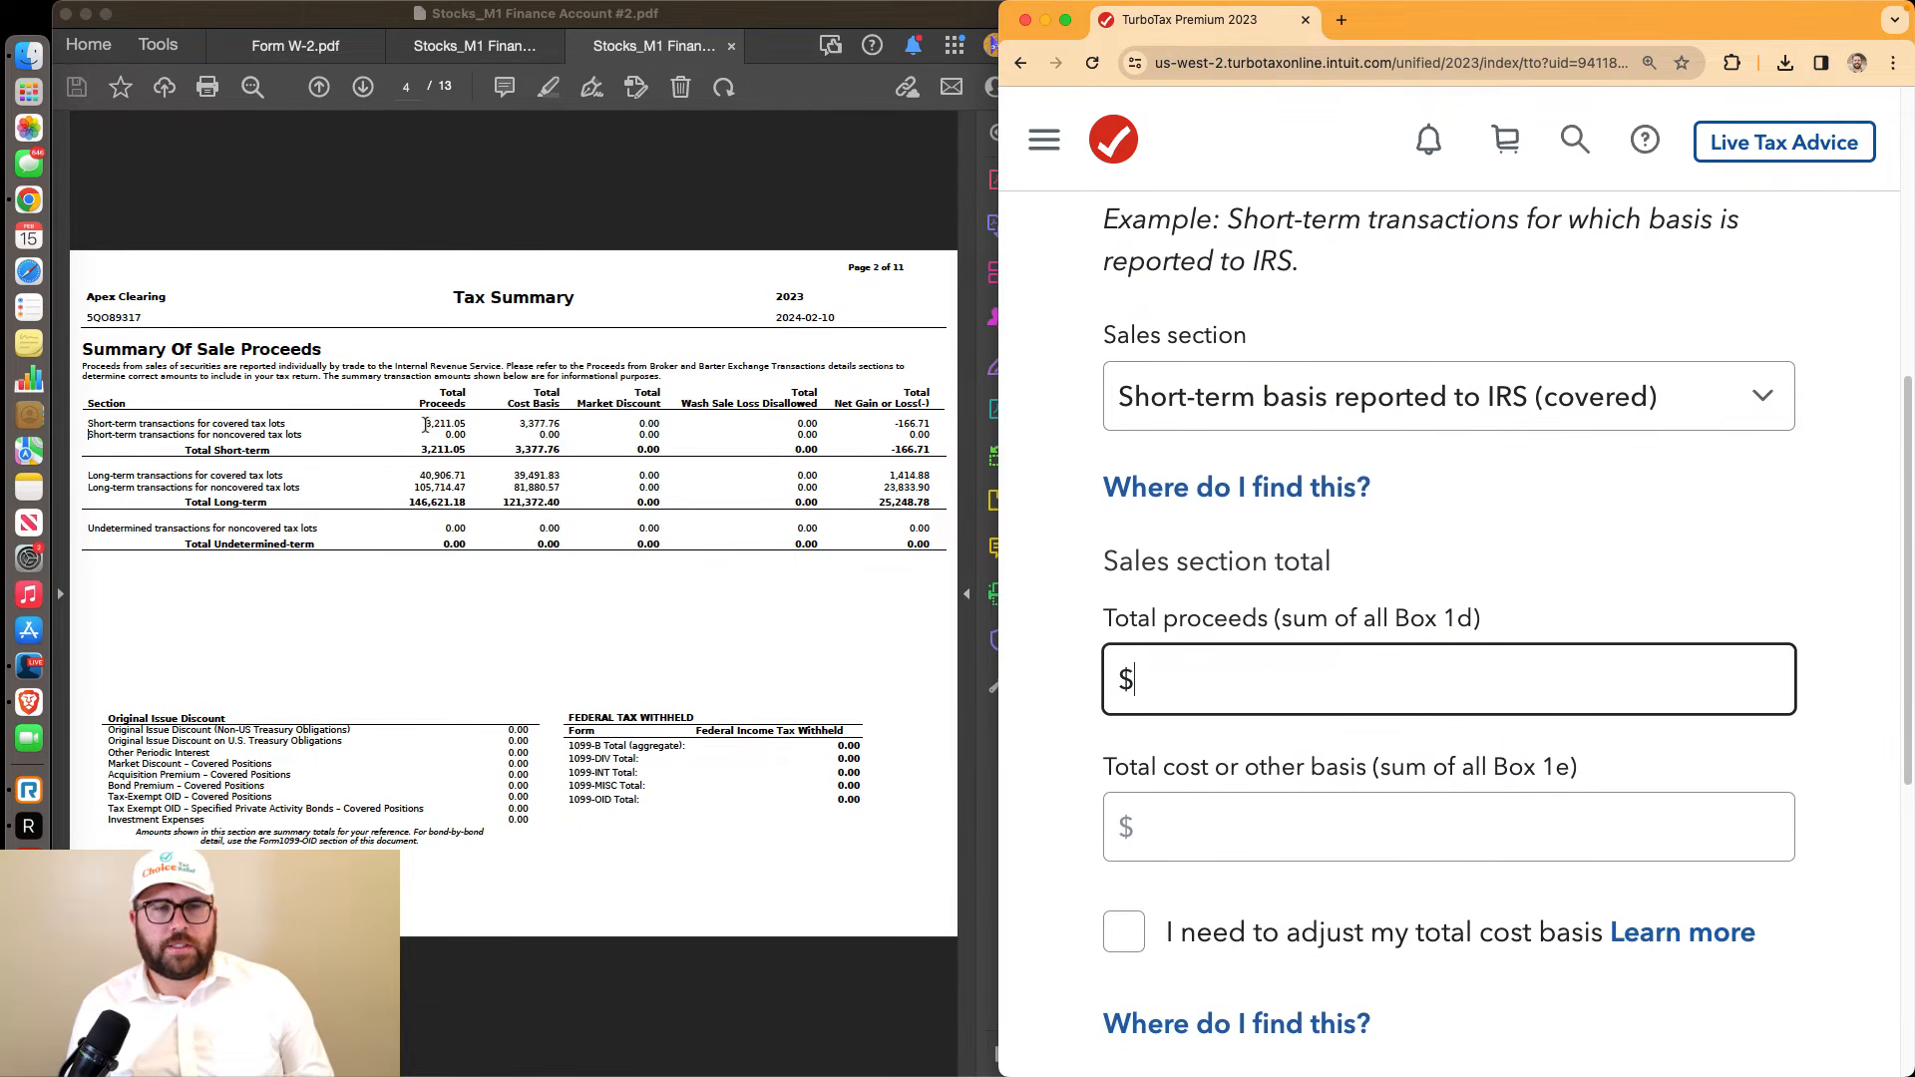
{"action": "left_click_drag", "start_coordinate": [426, 425], "coordinate": [460, 431]}
{"action": "left_click", "coordinate": [1209, 682]}
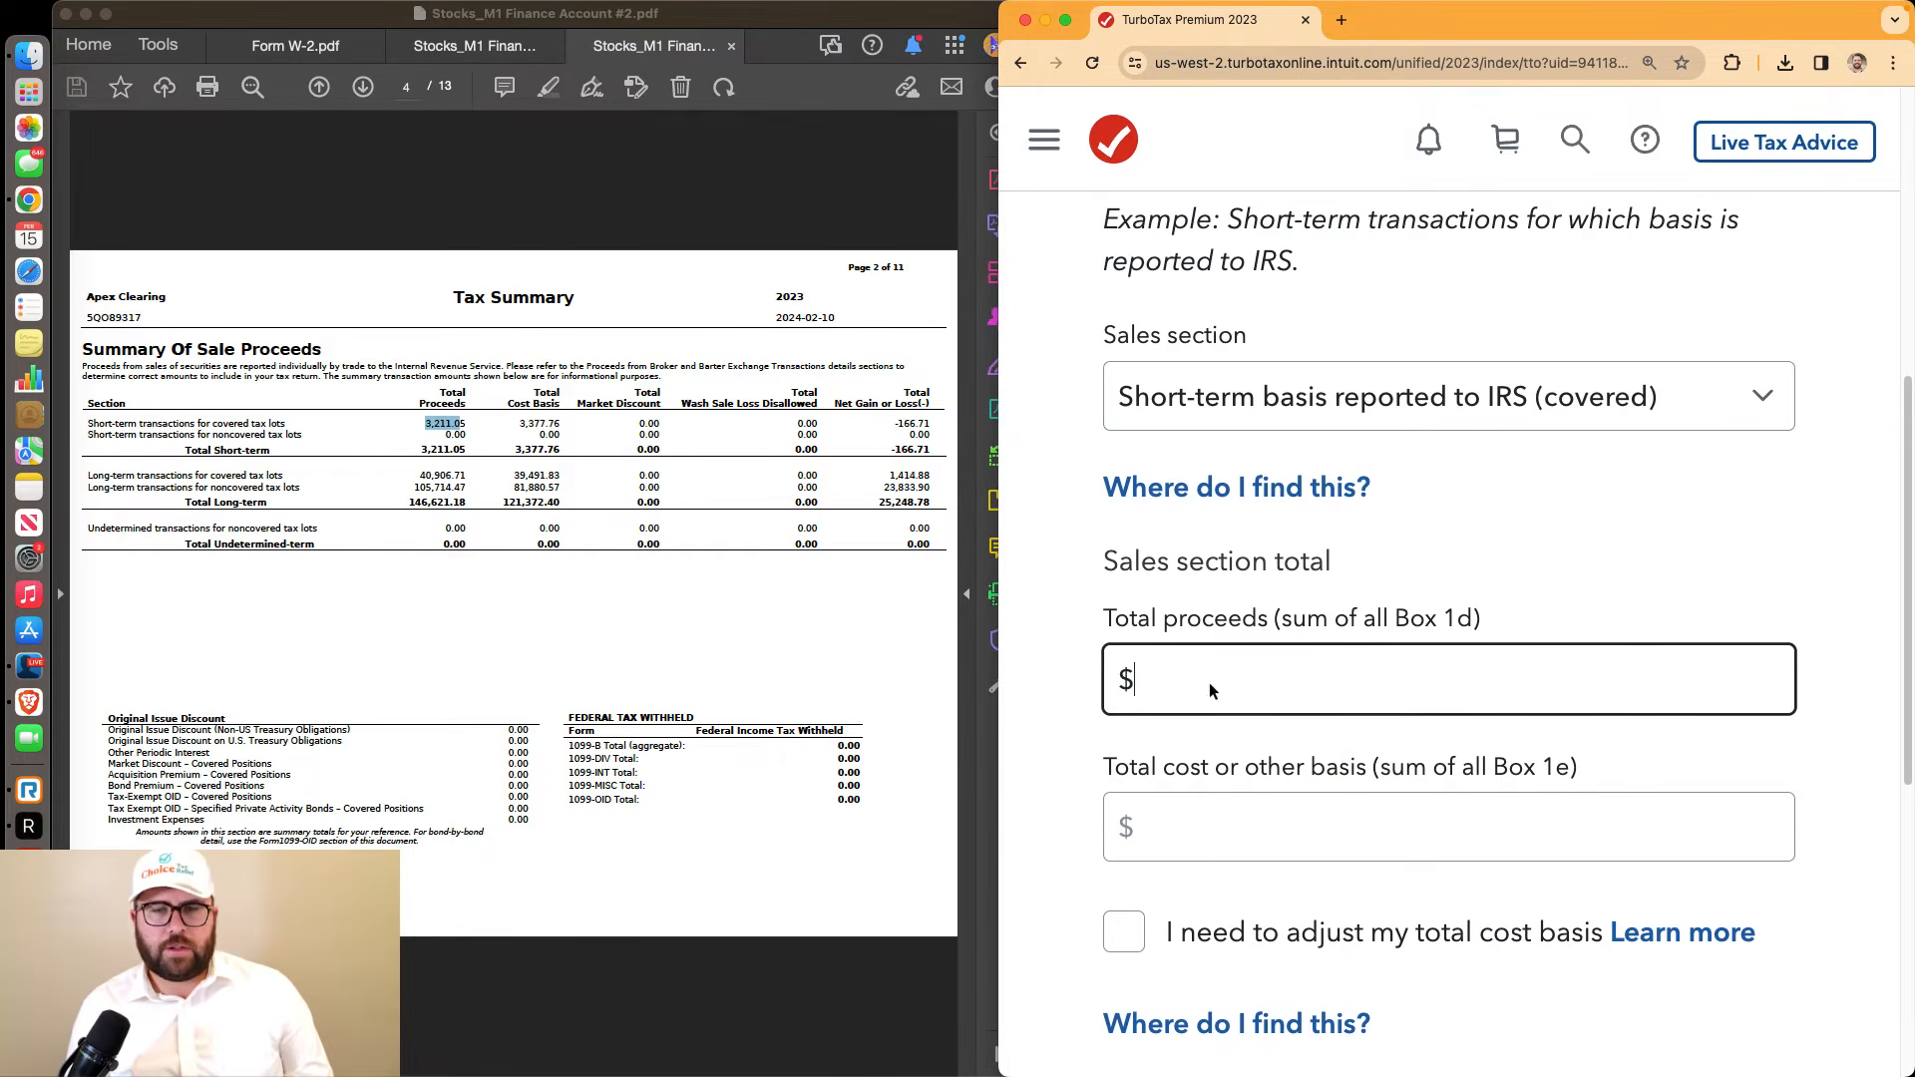
{"action": "type", "text": "3,2"}
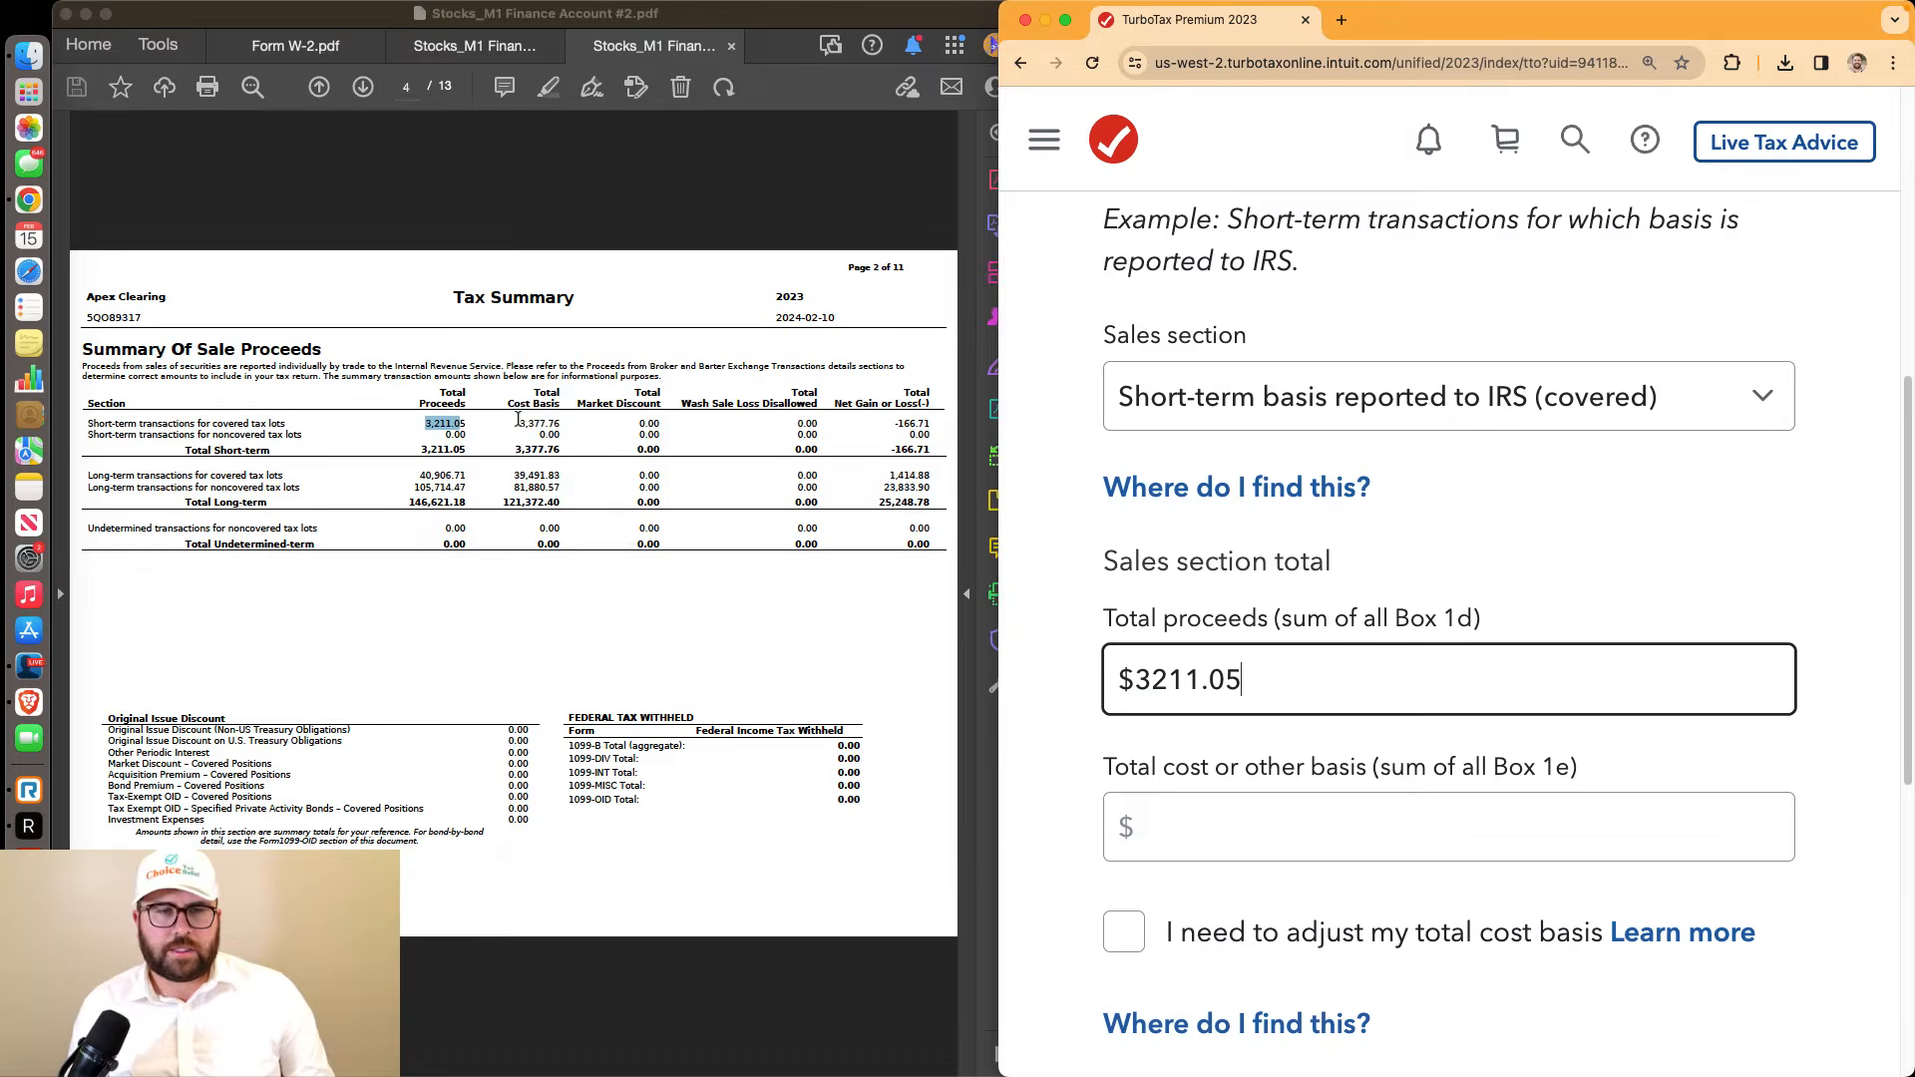
{"action": "type", "text": "11.05"}
{"action": "left_click_drag", "start_coordinate": [518, 423], "coordinate": [561, 425]}
{"action": "left_click", "coordinate": [1162, 827]}
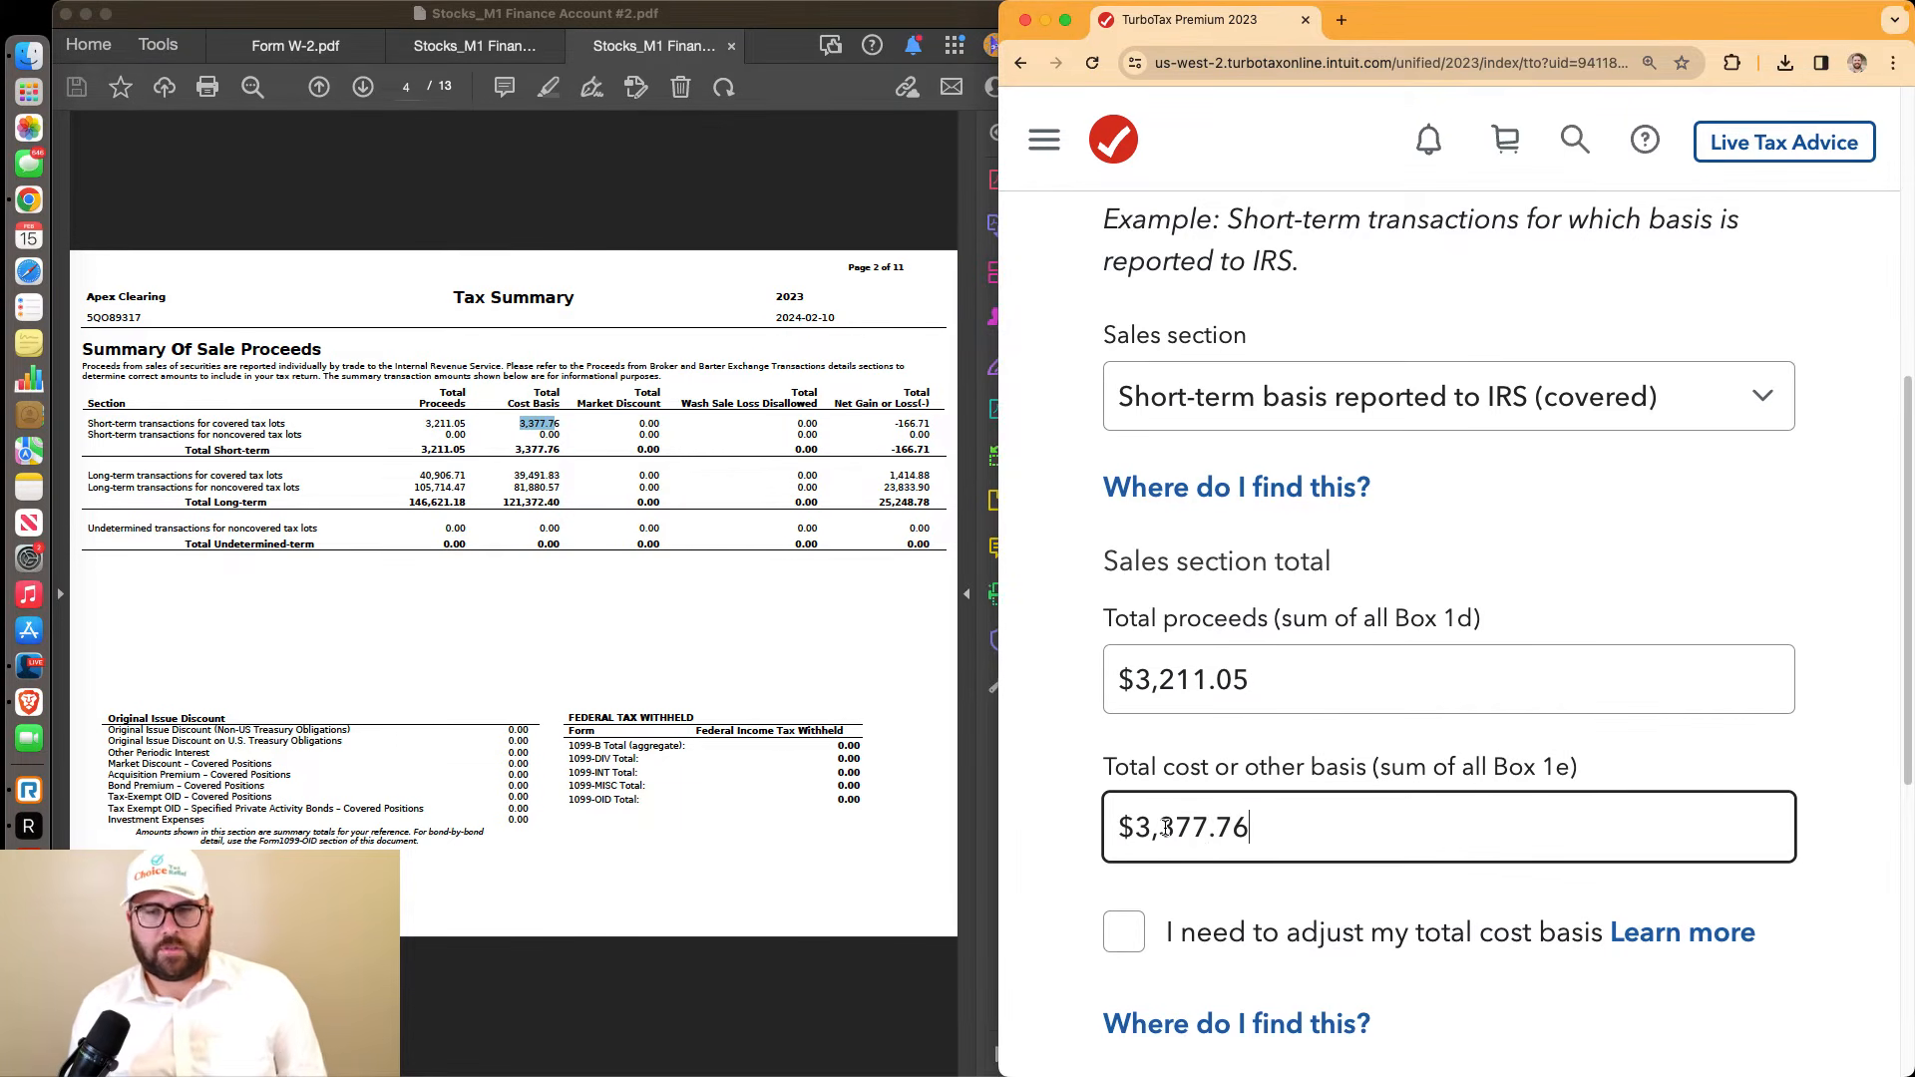
{"action": "scroll", "coordinate": [1162, 813], "scroll_direction": "down", "scroll_amount": 5}
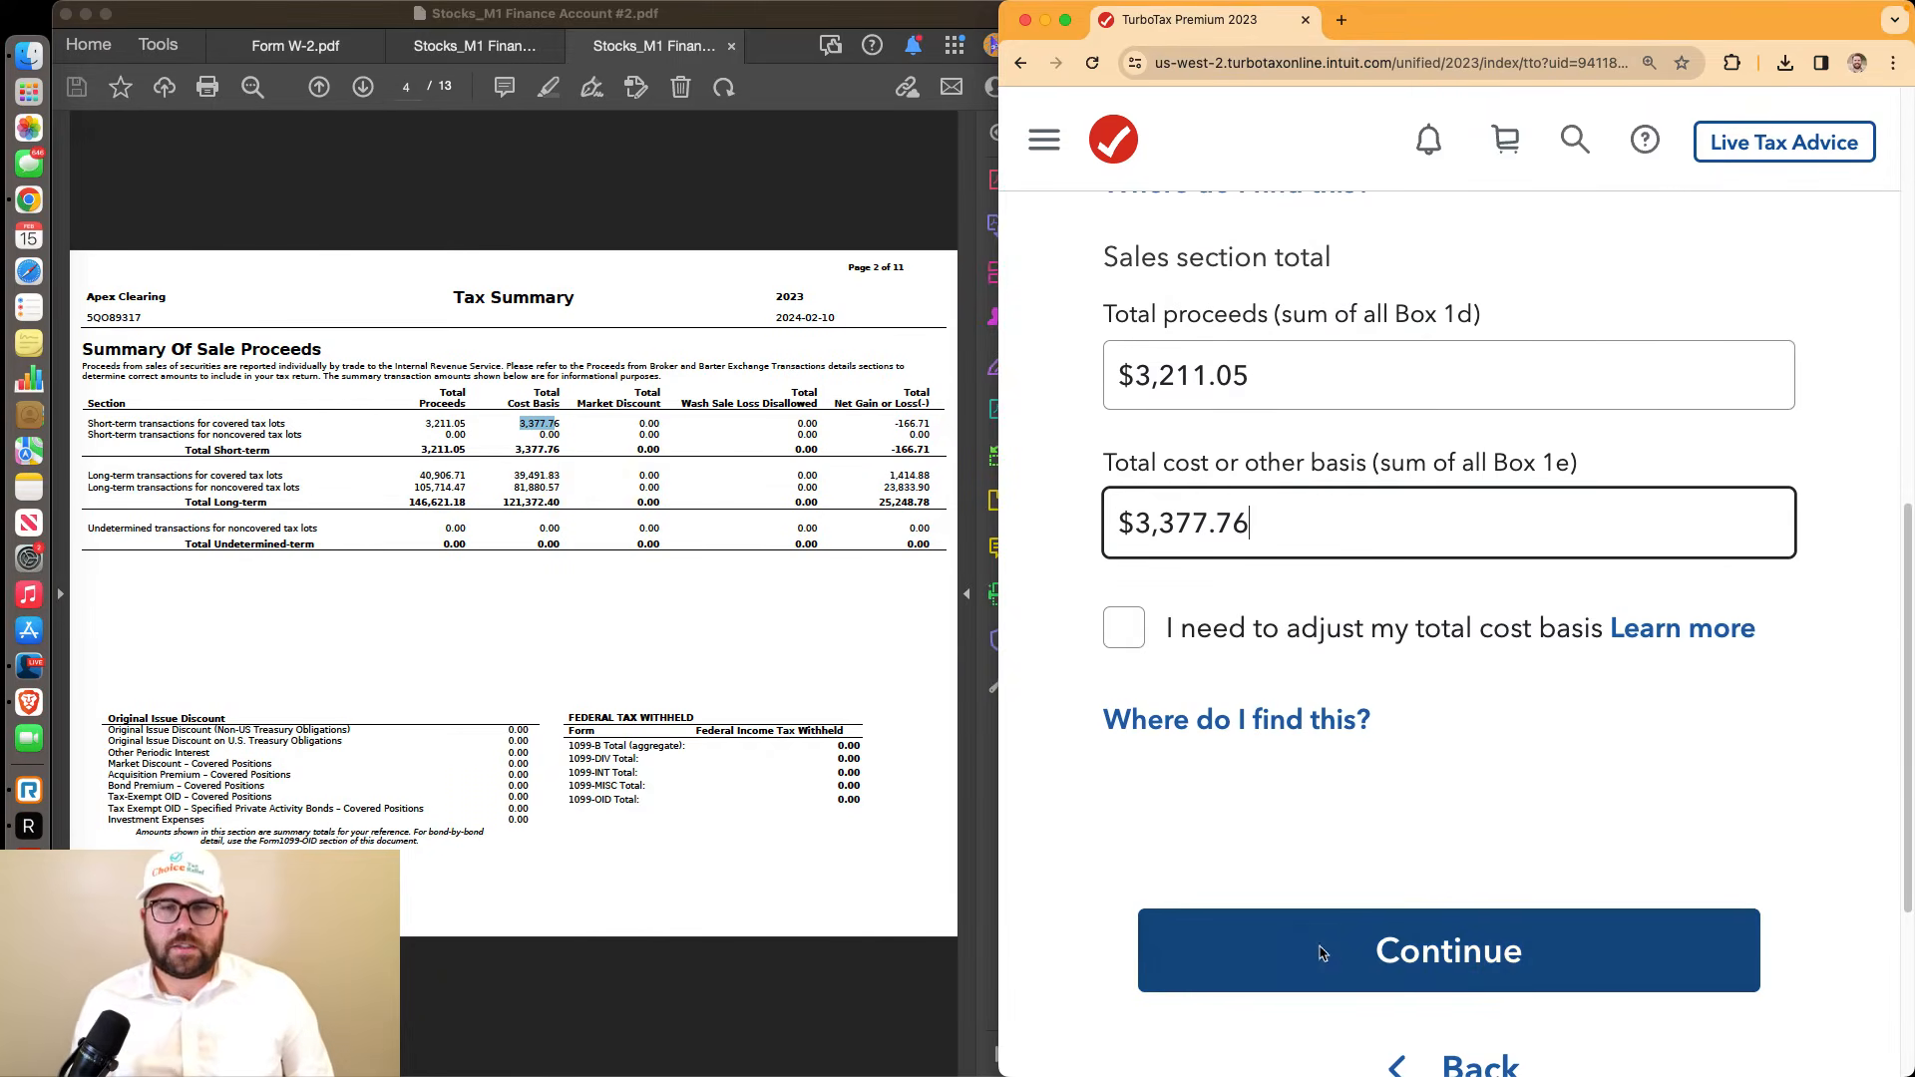
{"action": "left_click", "coordinate": [1322, 952]}
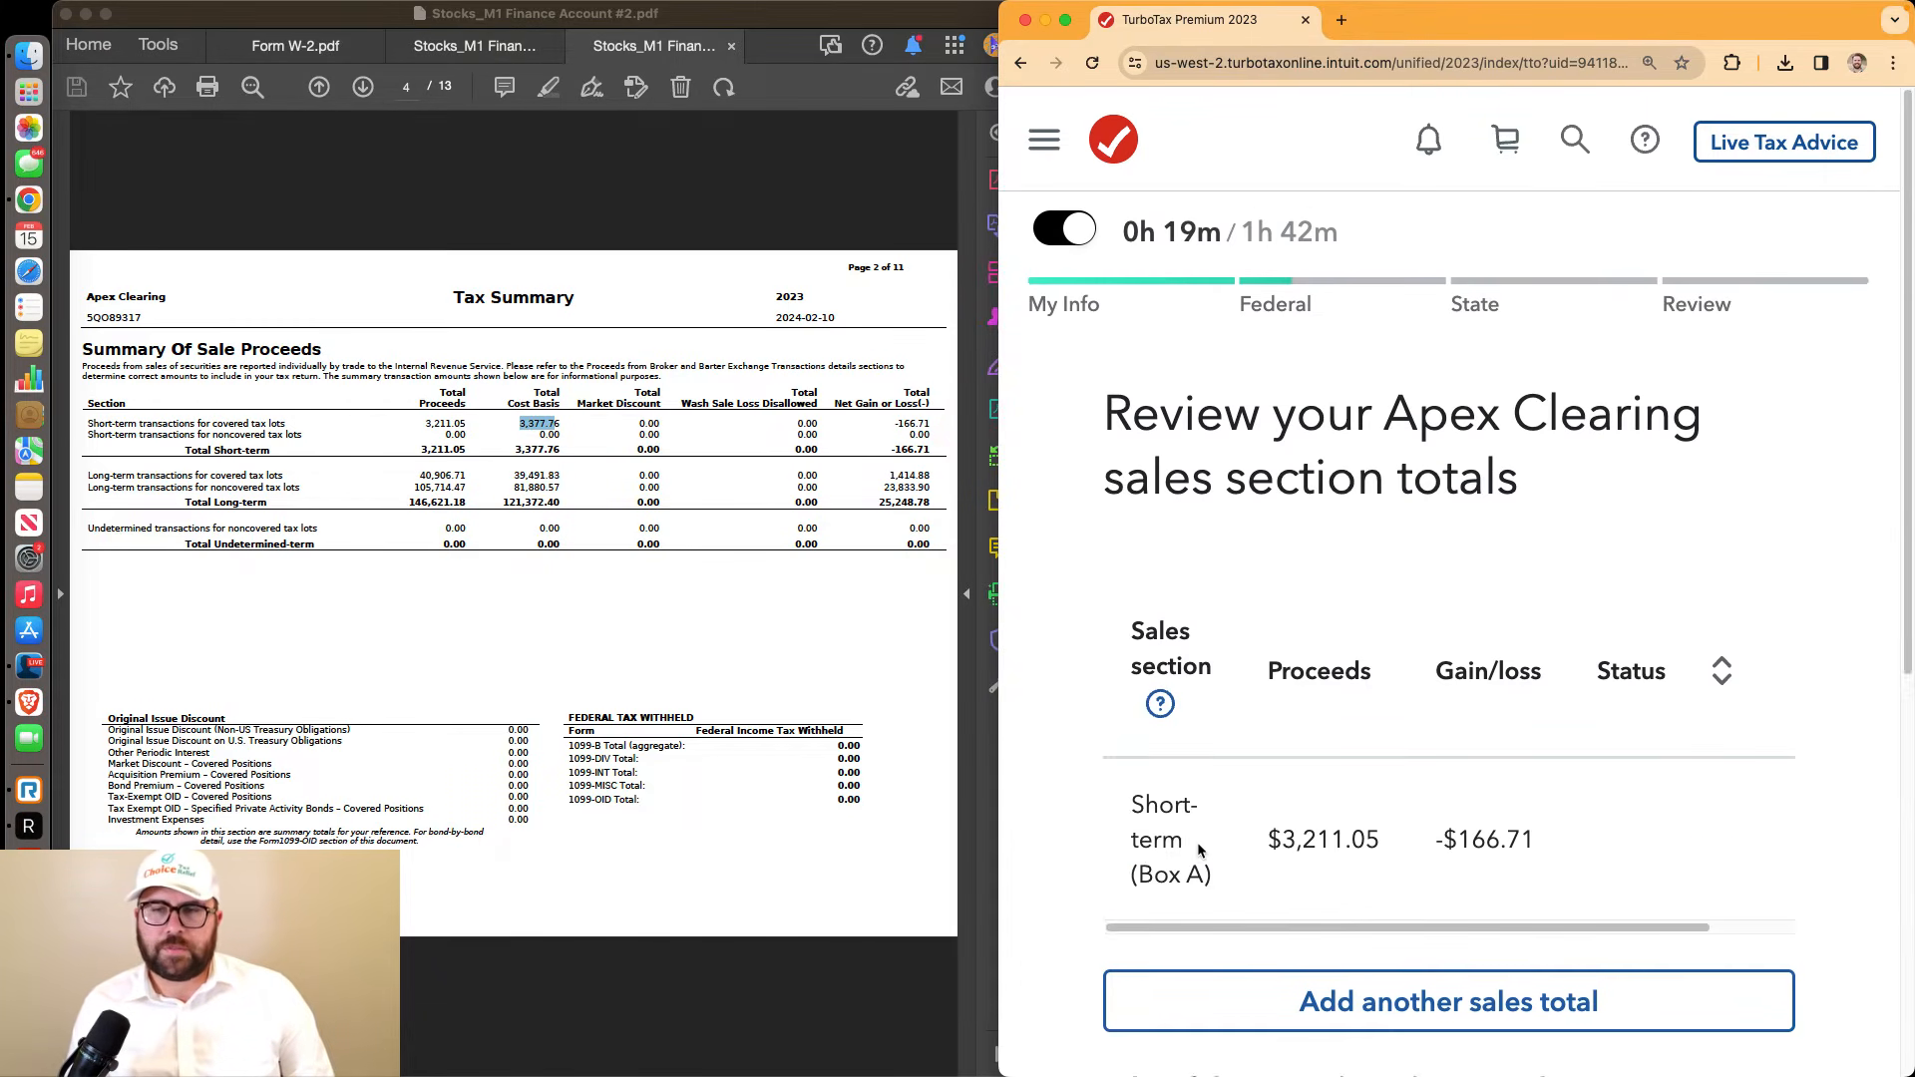
Verify the -$166.71 short-term loss against the statement and add another sales total
{"action": "scroll", "coordinate": [1454, 690], "scroll_direction": "down", "scroll_amount": 3}
{"action": "left_click_drag", "start_coordinate": [1439, 643], "coordinate": [1552, 650]}
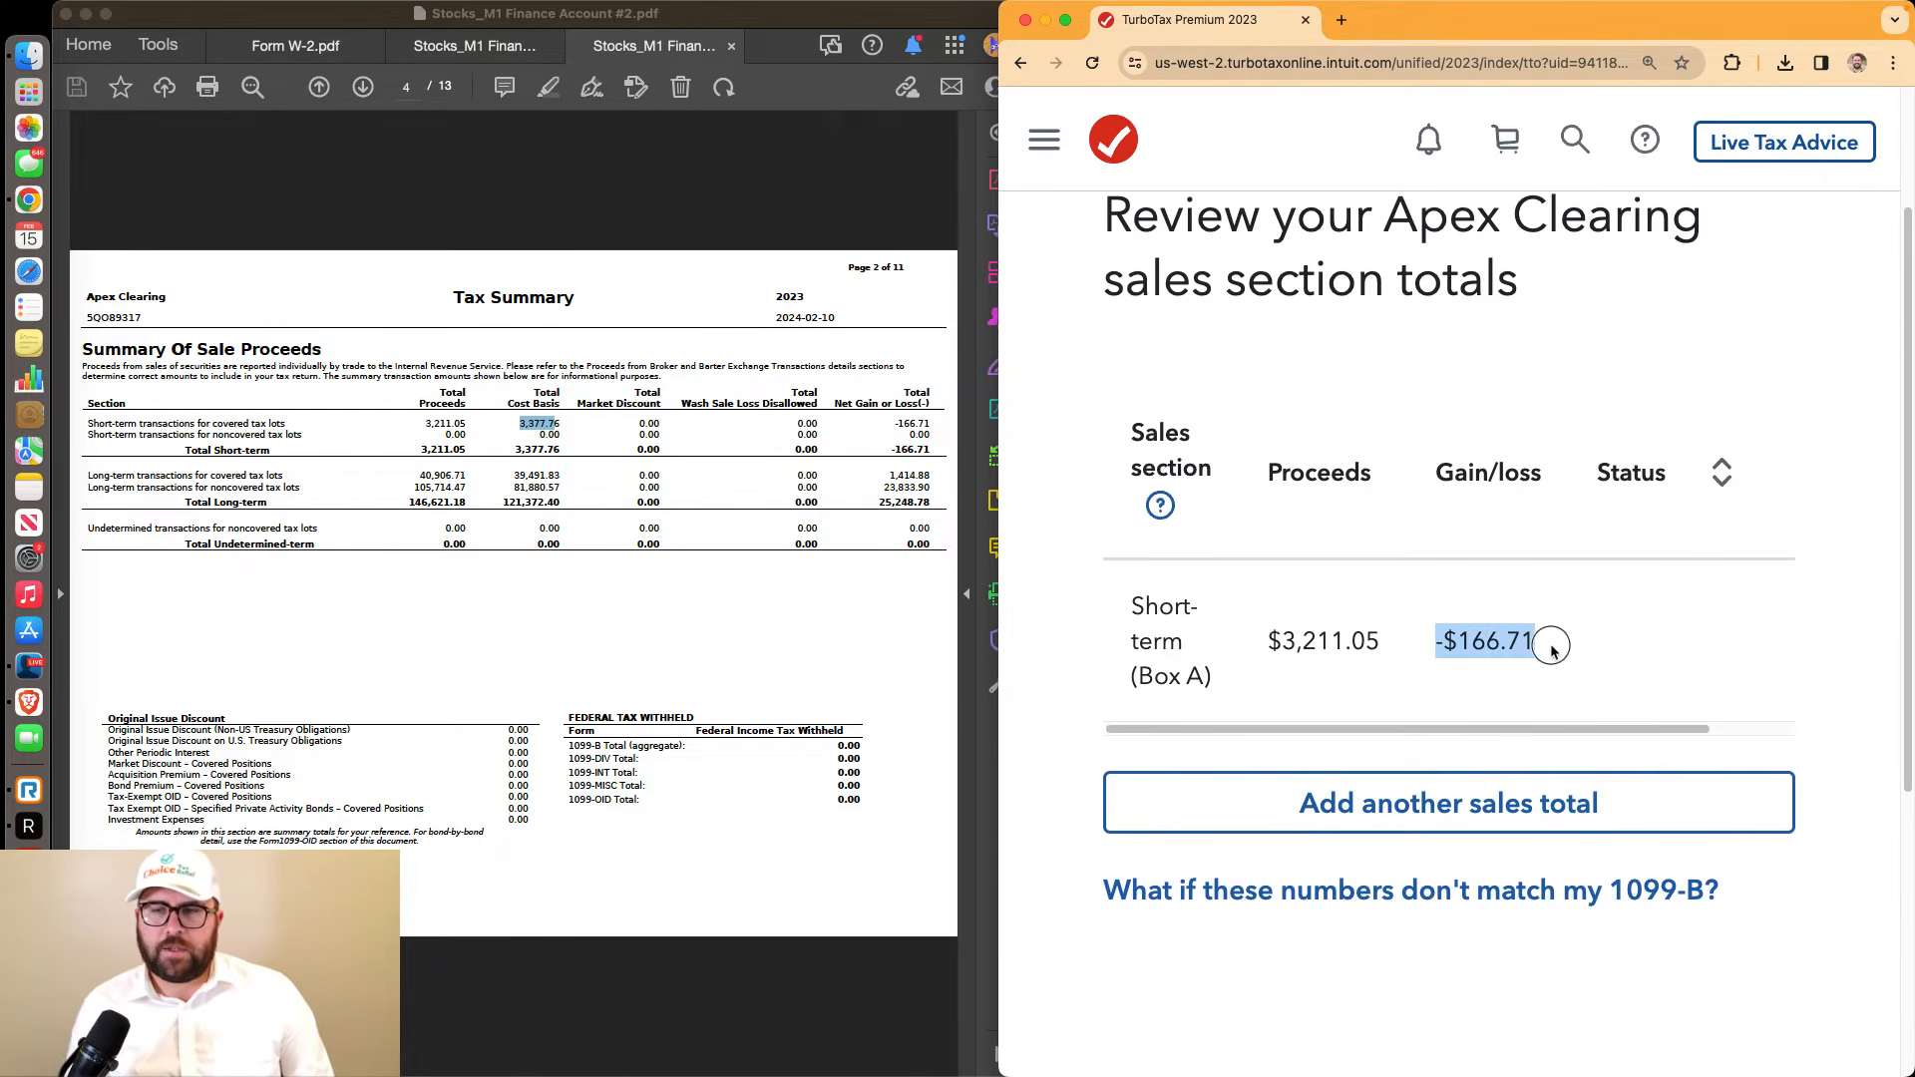
{"action": "left_click_drag", "start_coordinate": [891, 423], "coordinate": [922, 430]}
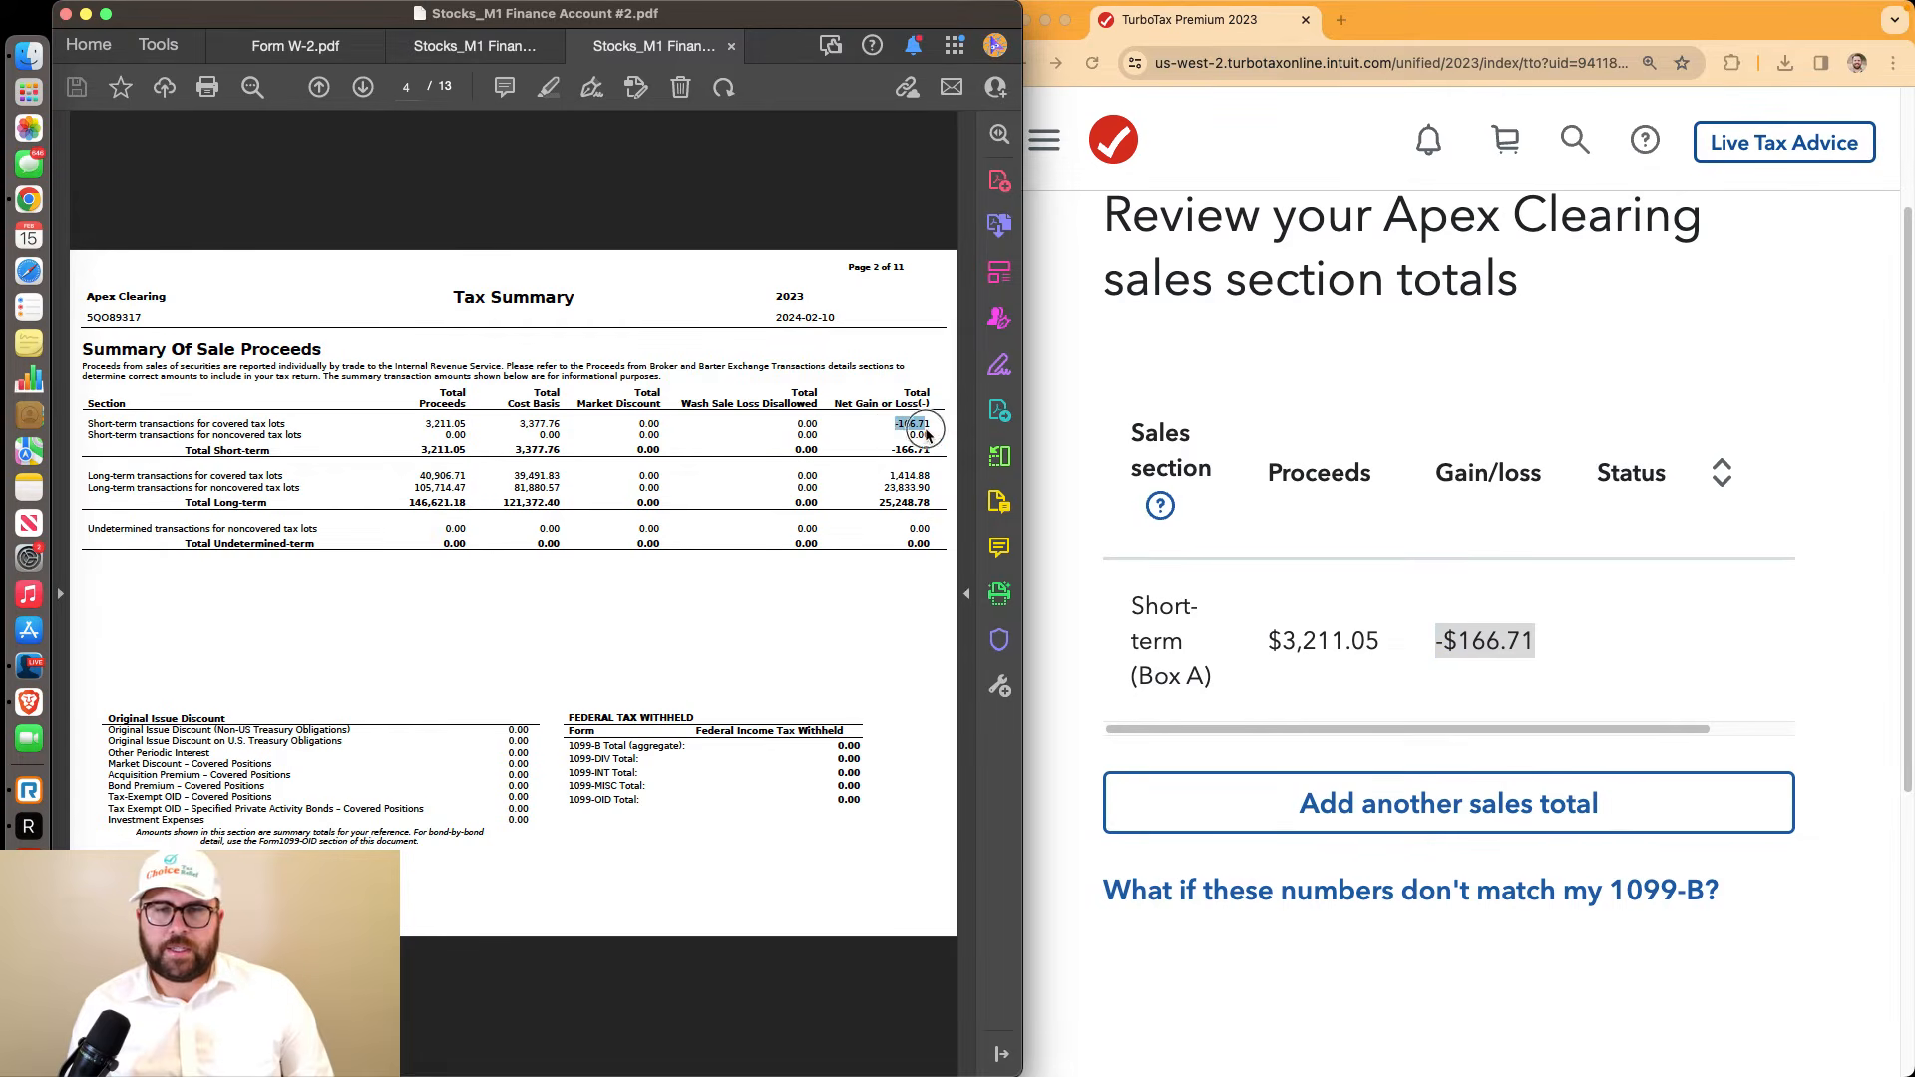
{"action": "left_click_drag", "start_coordinate": [86, 475], "coordinate": [290, 483]}
{"action": "left_click", "coordinate": [344, 489]}
{"action": "scroll", "coordinate": [1359, 568], "scroll_direction": "down", "scroll_amount": 2}
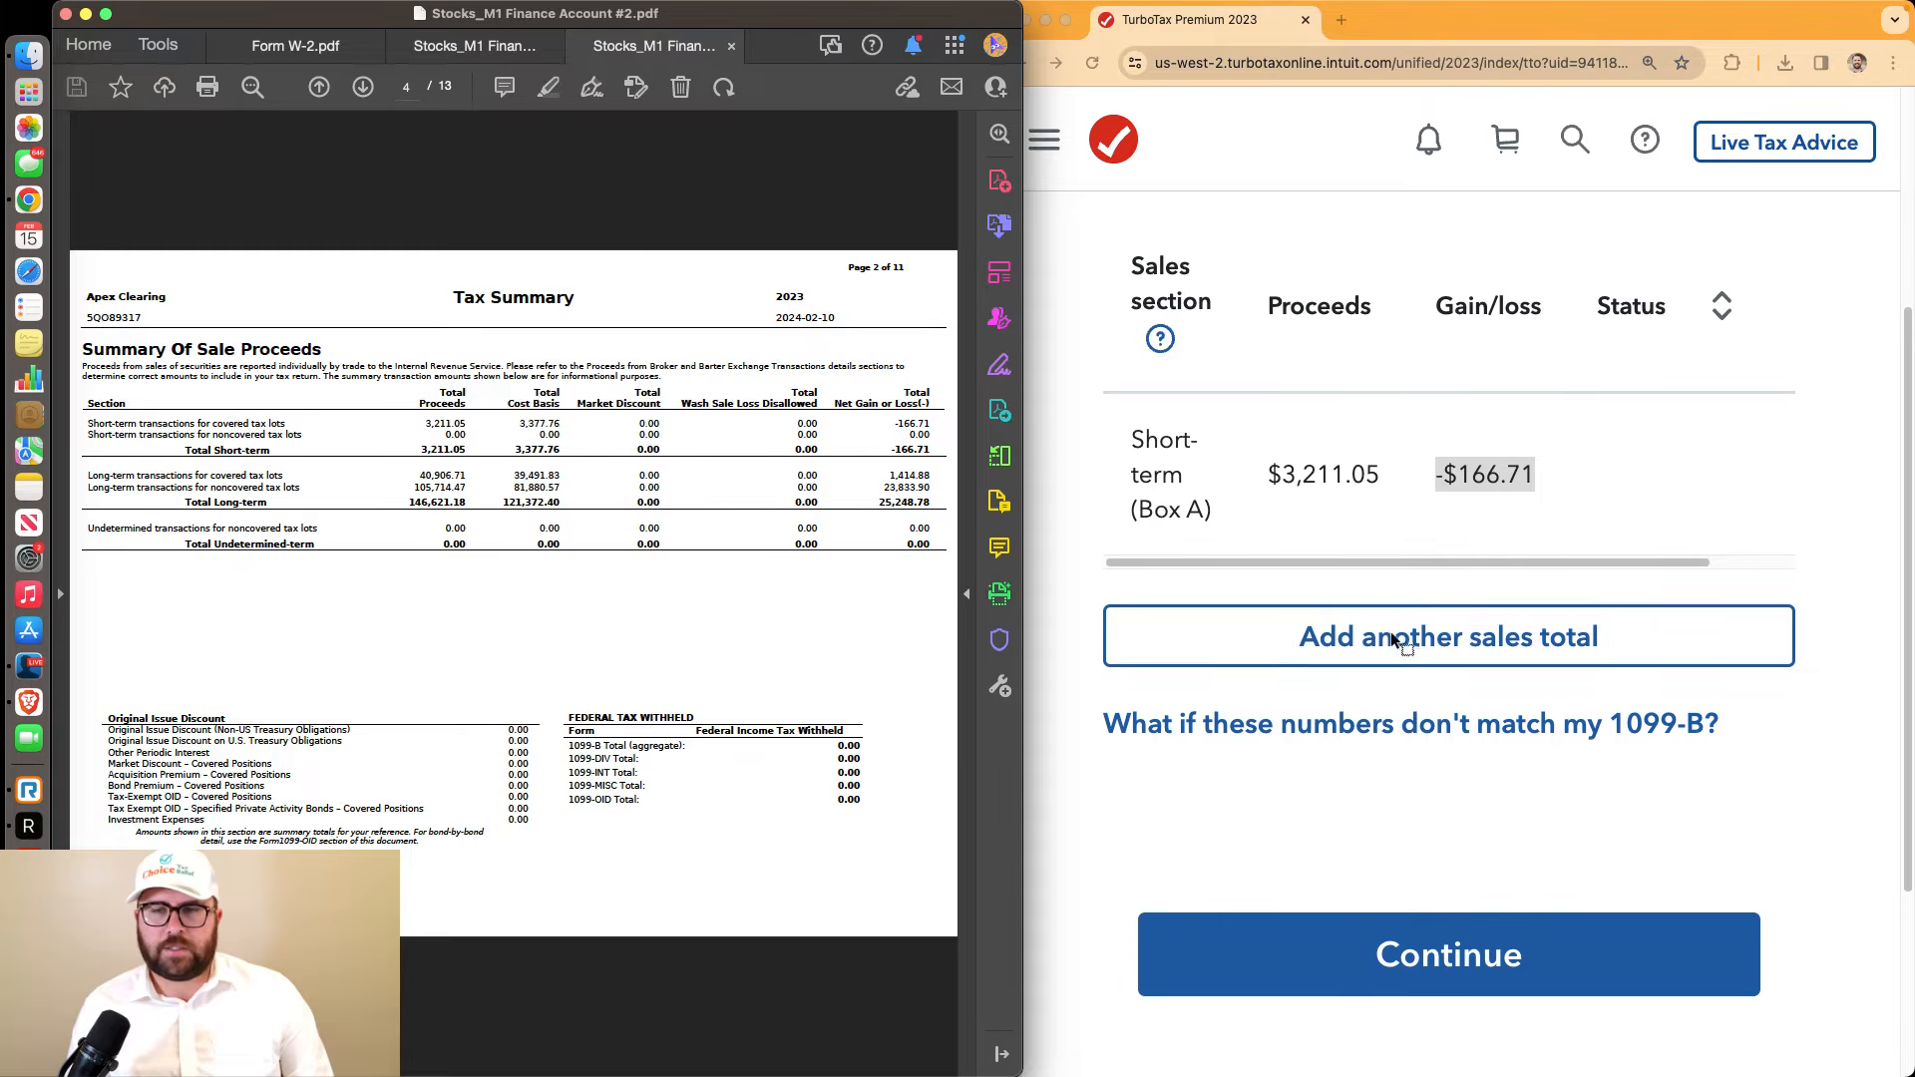
{"action": "left_click", "coordinate": [1391, 637]}
{"action": "left_click", "coordinate": [1391, 637]}
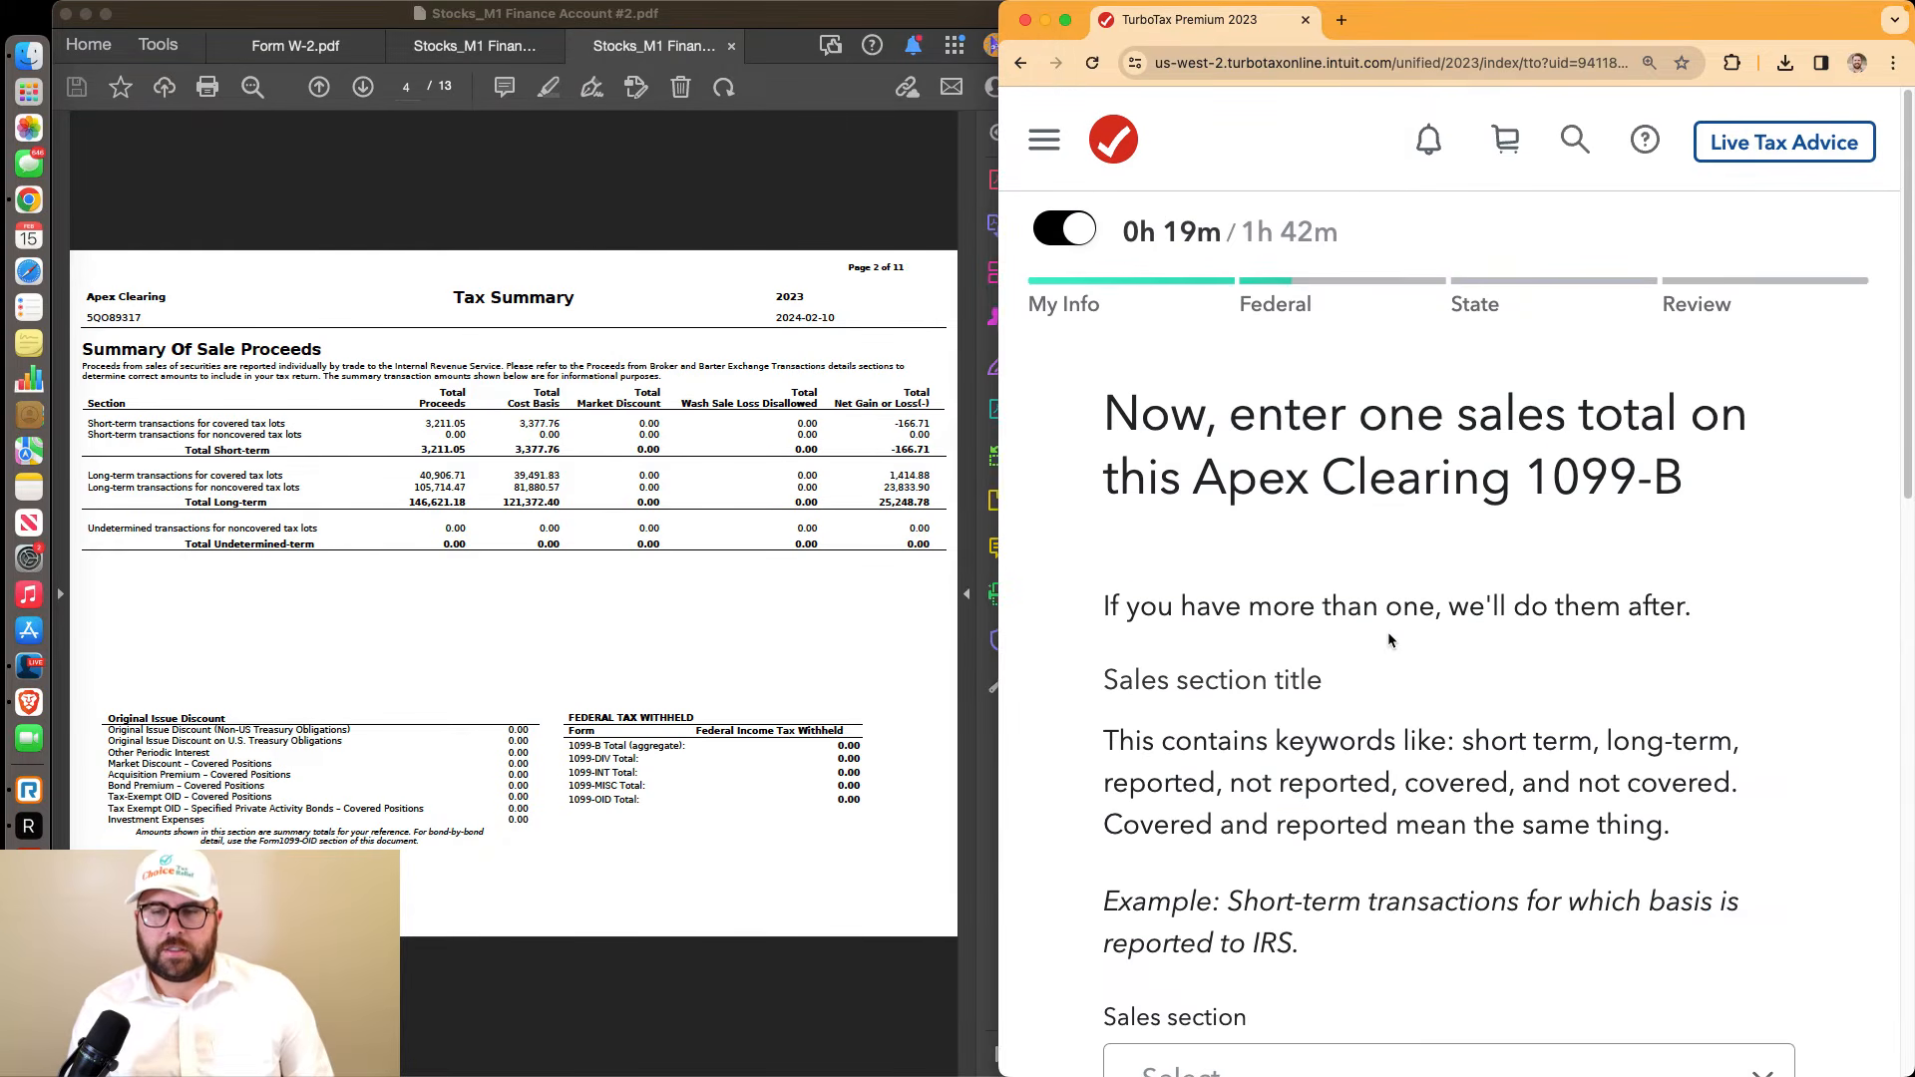
Choose long-term basis reported to IRS (covered) and enter $40,906.71 proceeds and $39,491.83 cost basis
{"action": "scroll", "coordinate": [1387, 599], "scroll_direction": "down", "scroll_amount": 5}
{"action": "left_click", "coordinate": [1307, 429]}
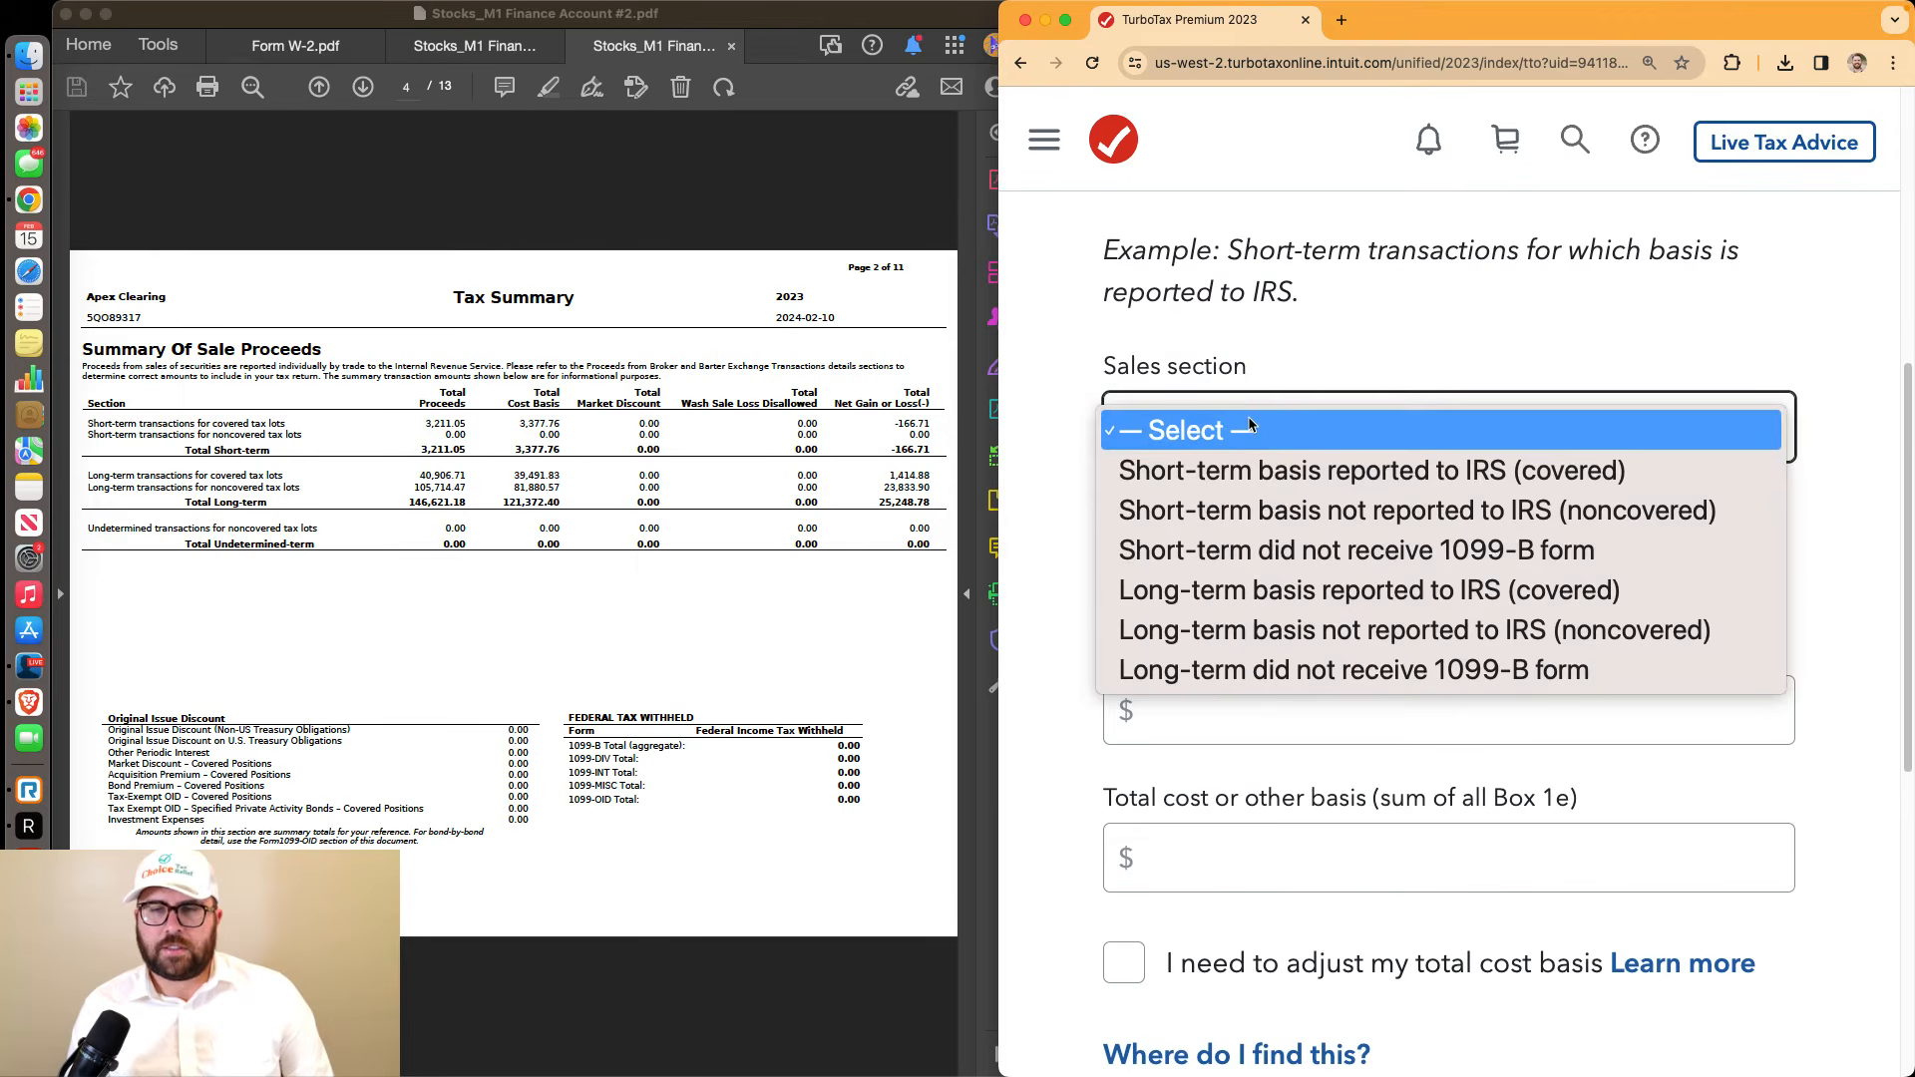
{"action": "left_click", "coordinate": [1337, 590]}
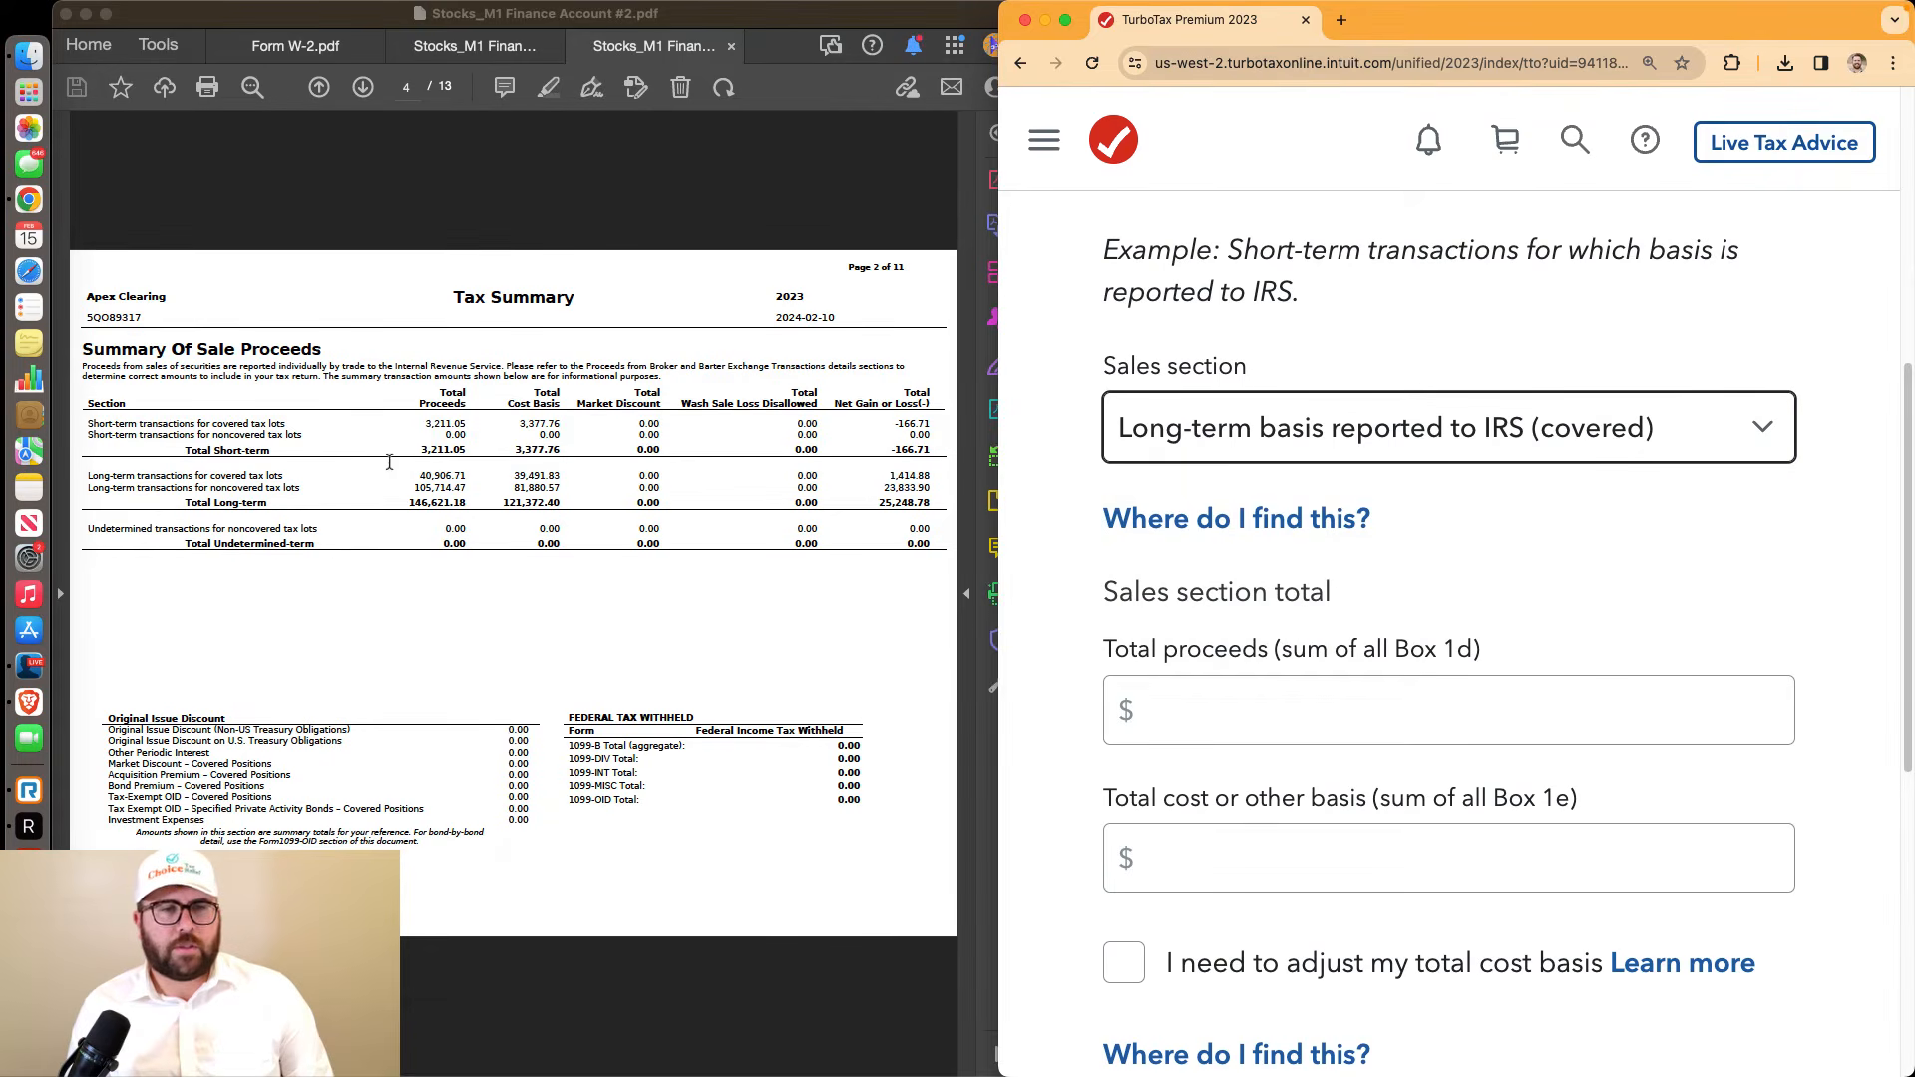
{"action": "left_click_drag", "start_coordinate": [416, 476], "coordinate": [461, 486]}
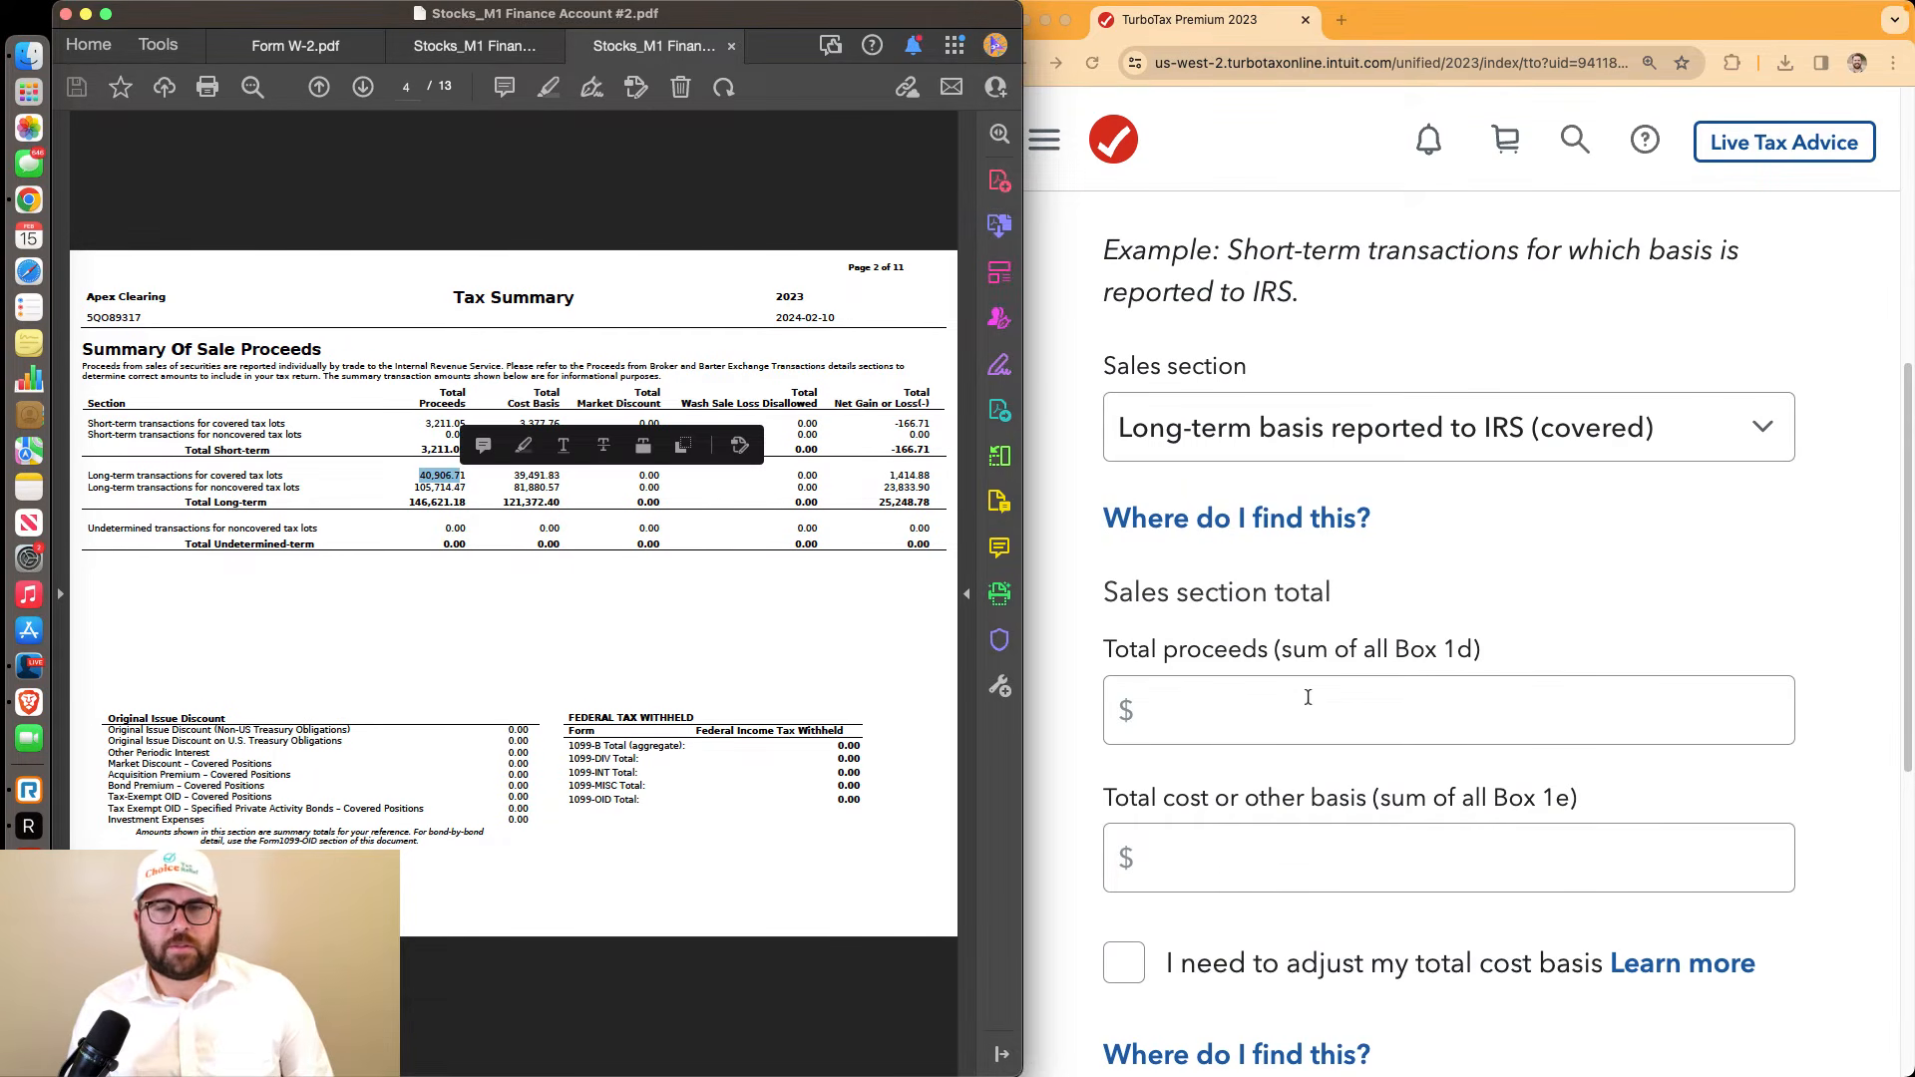
{"action": "left_click", "coordinate": [1270, 704]}
{"action": "type", "text": "40,906.71"}
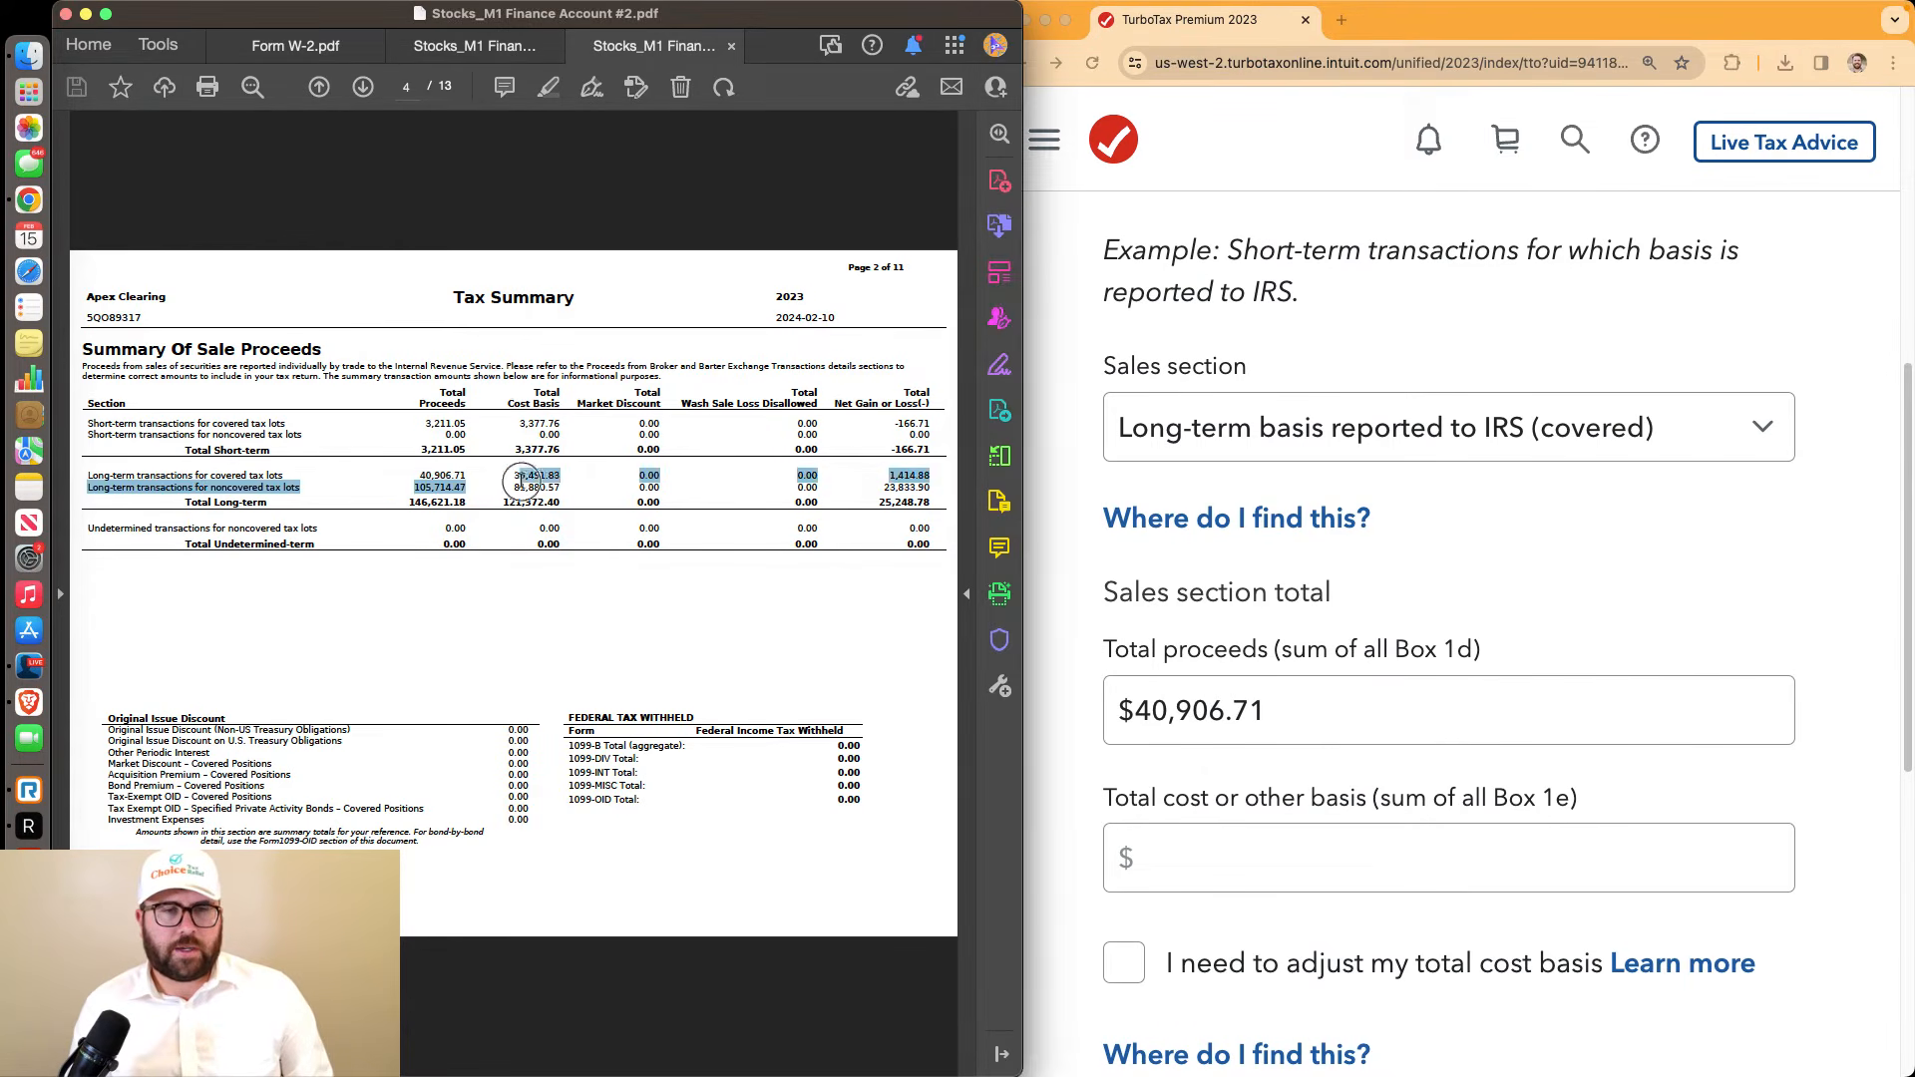
{"action": "left_click", "coordinate": [507, 482]}
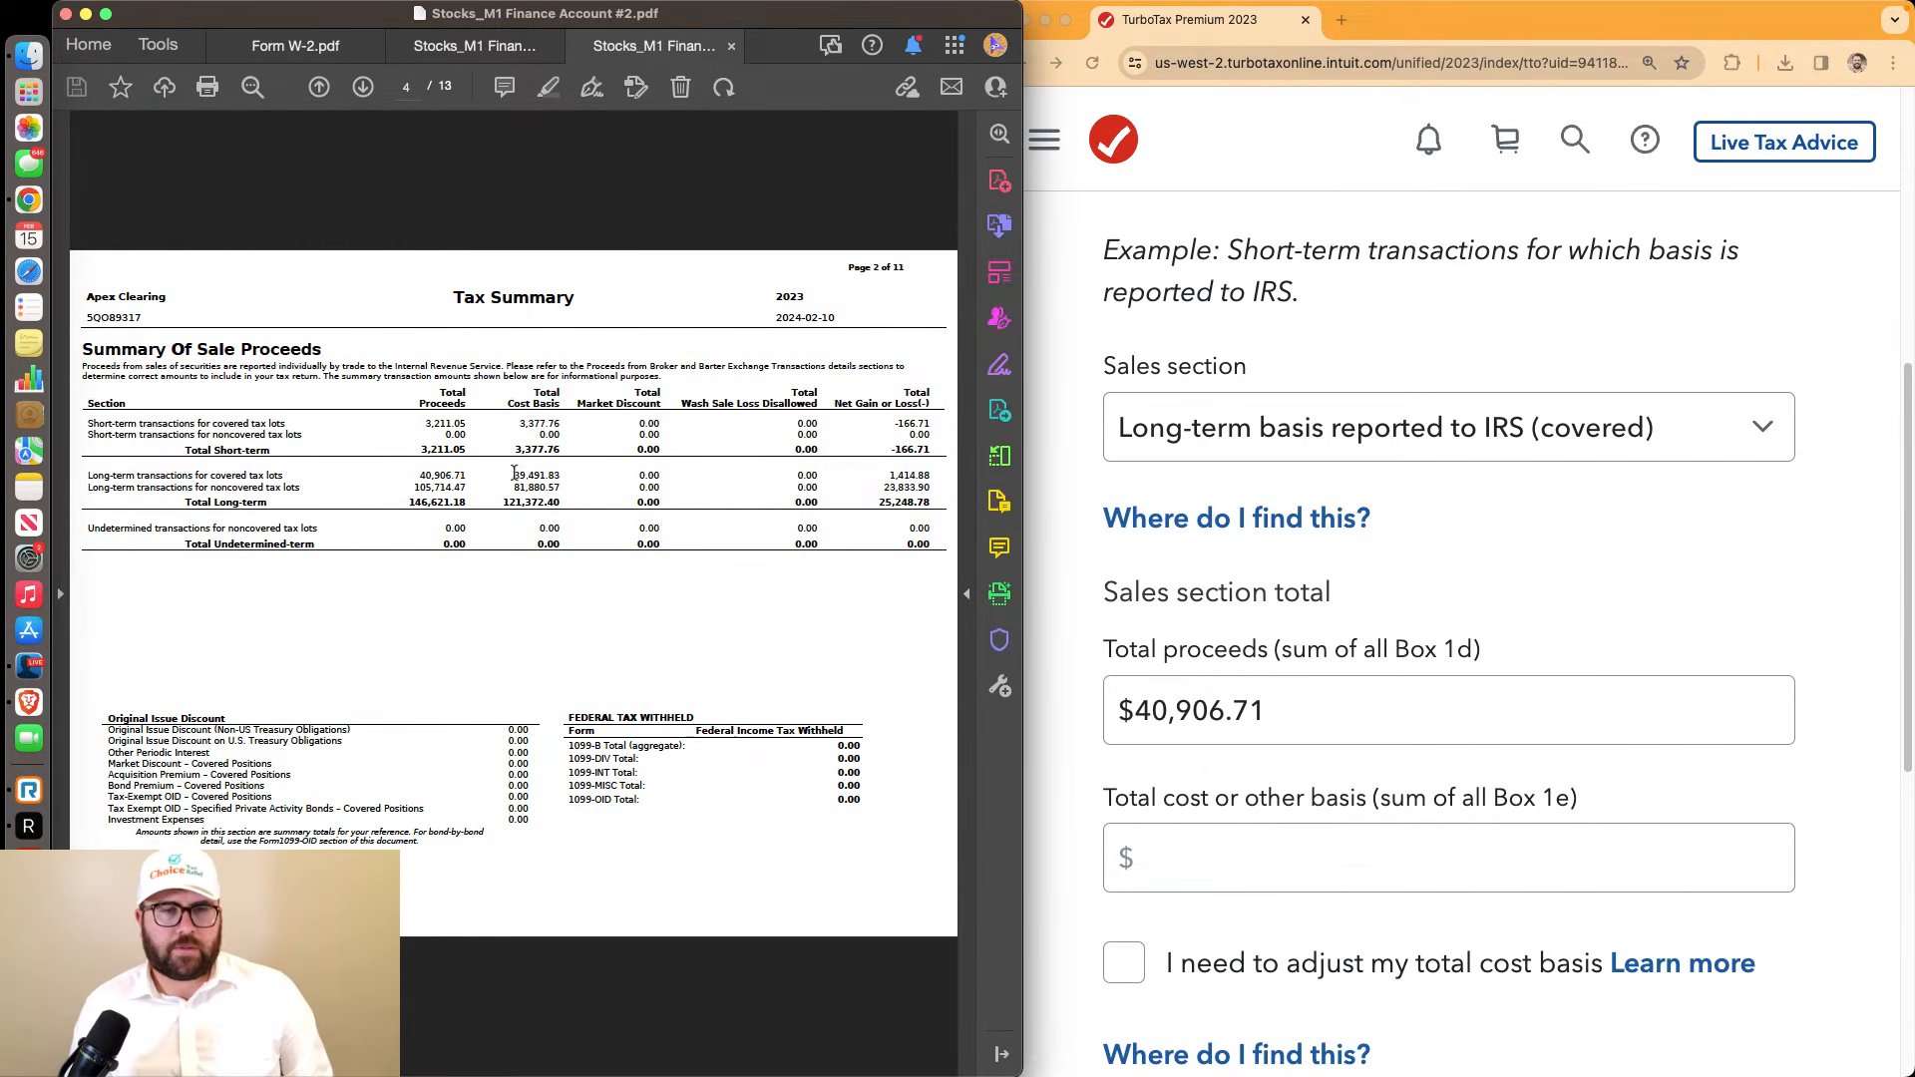
{"action": "left_click_drag", "start_coordinate": [514, 475], "coordinate": [554, 475]}
{"action": "left_click", "coordinate": [1225, 799]}
{"action": "left_click", "coordinate": [1241, 844]}
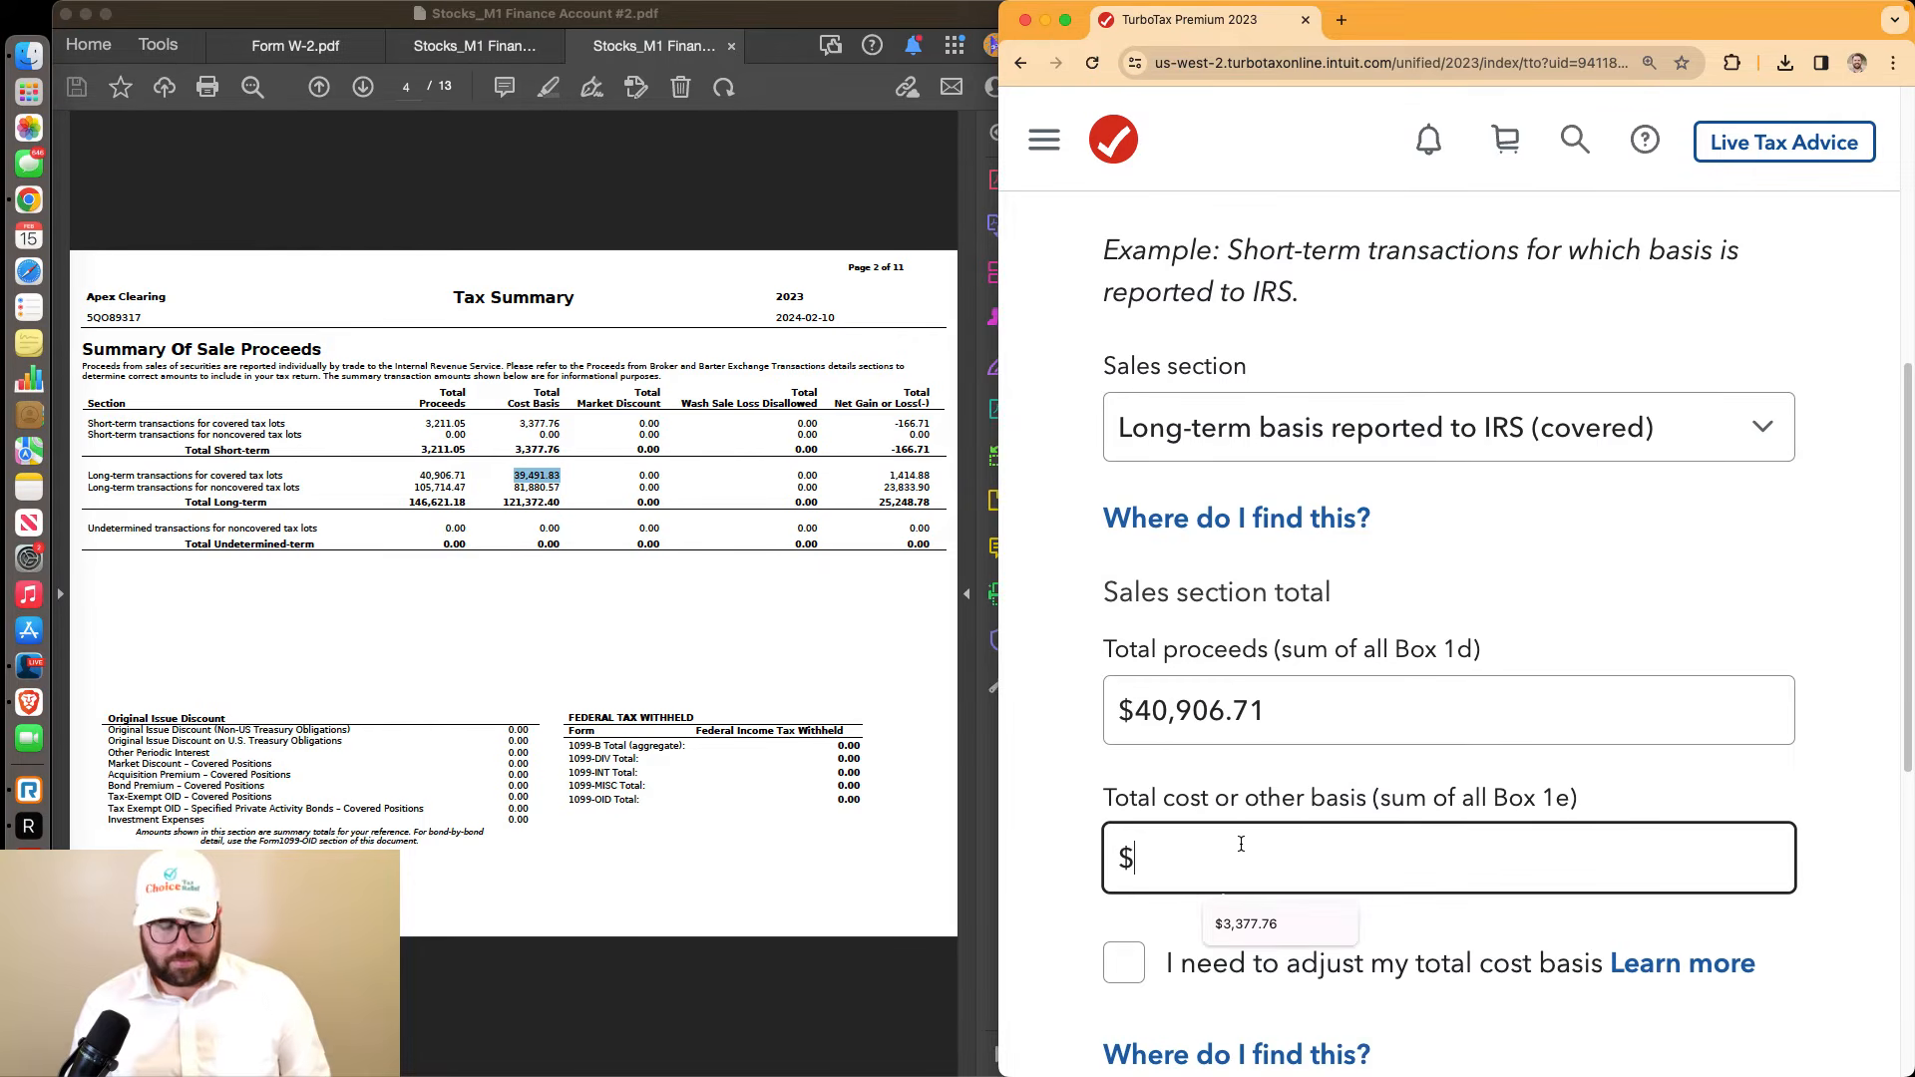
{"action": "type", "text": "39491.83"}
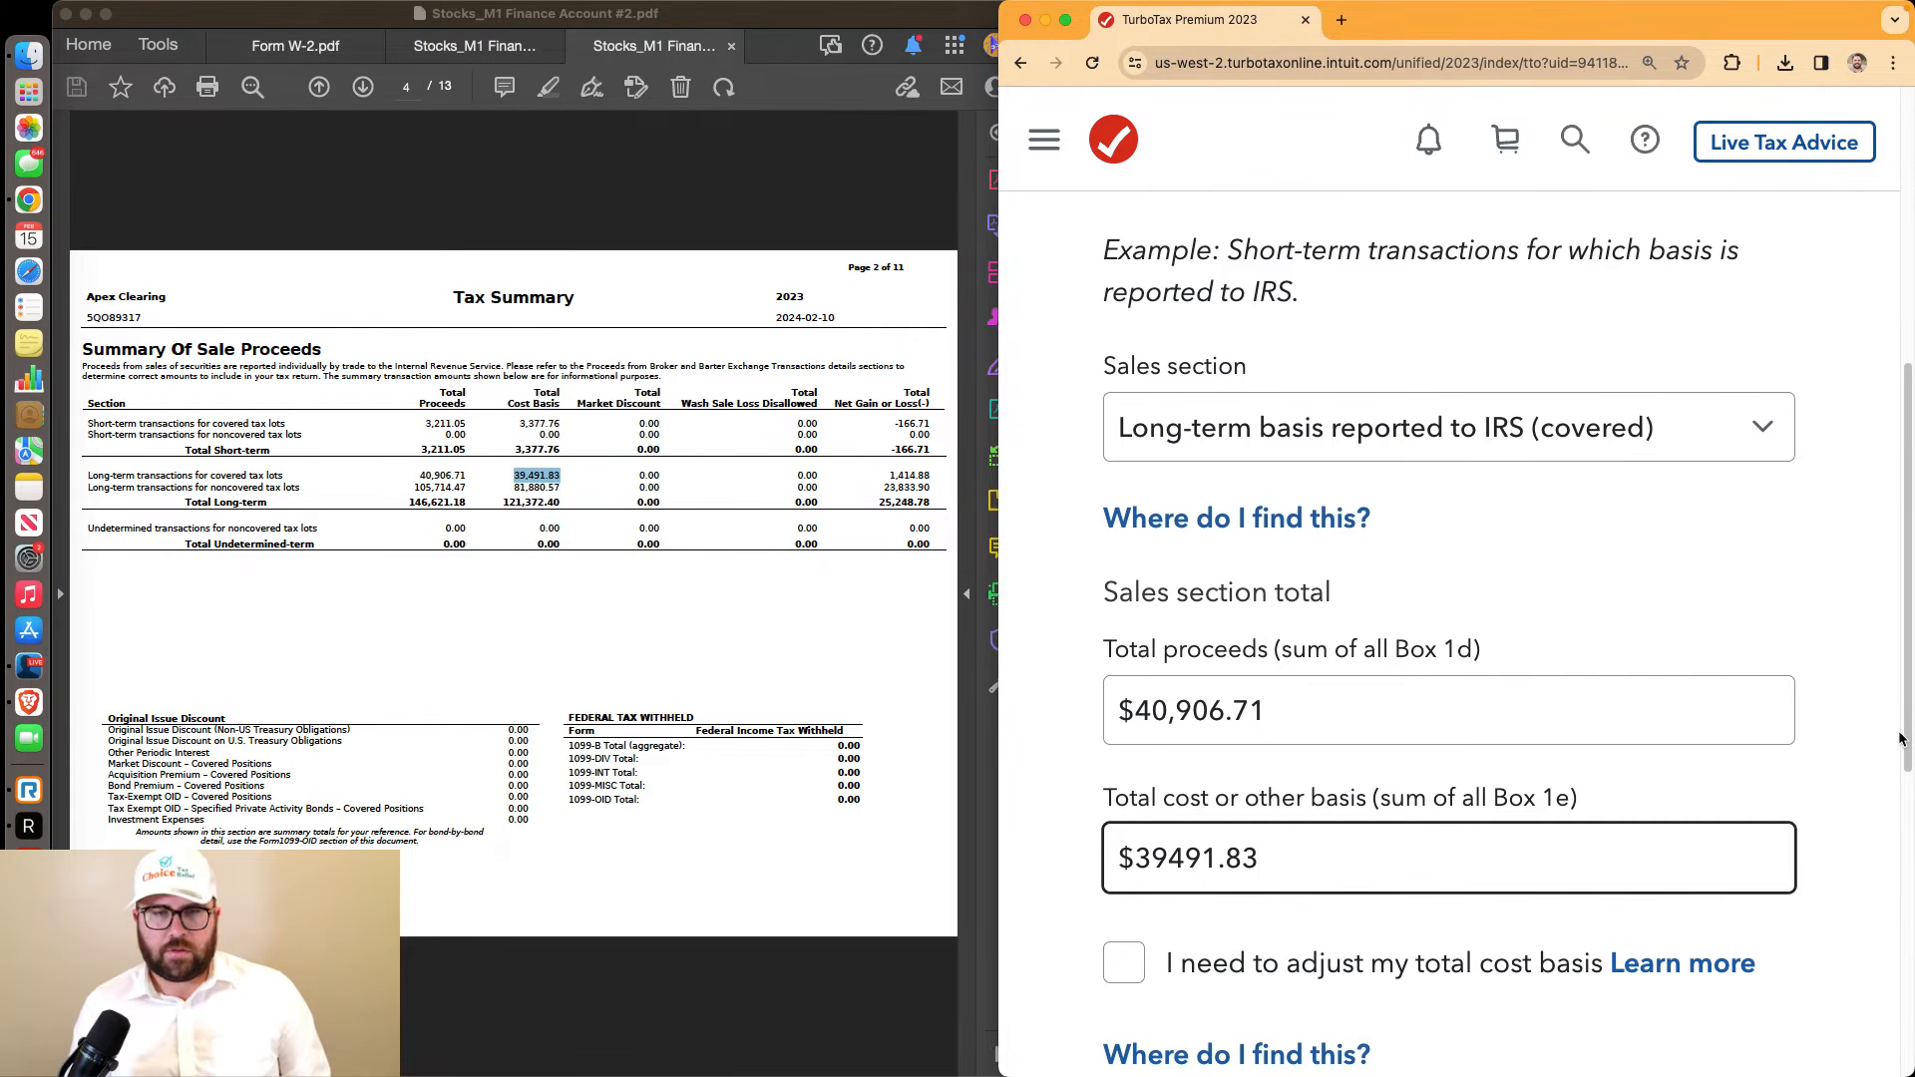
{"action": "scroll", "coordinate": [1558, 752], "scroll_direction": "down", "scroll_amount": 5}
{"action": "left_click", "coordinate": [1492, 886]}
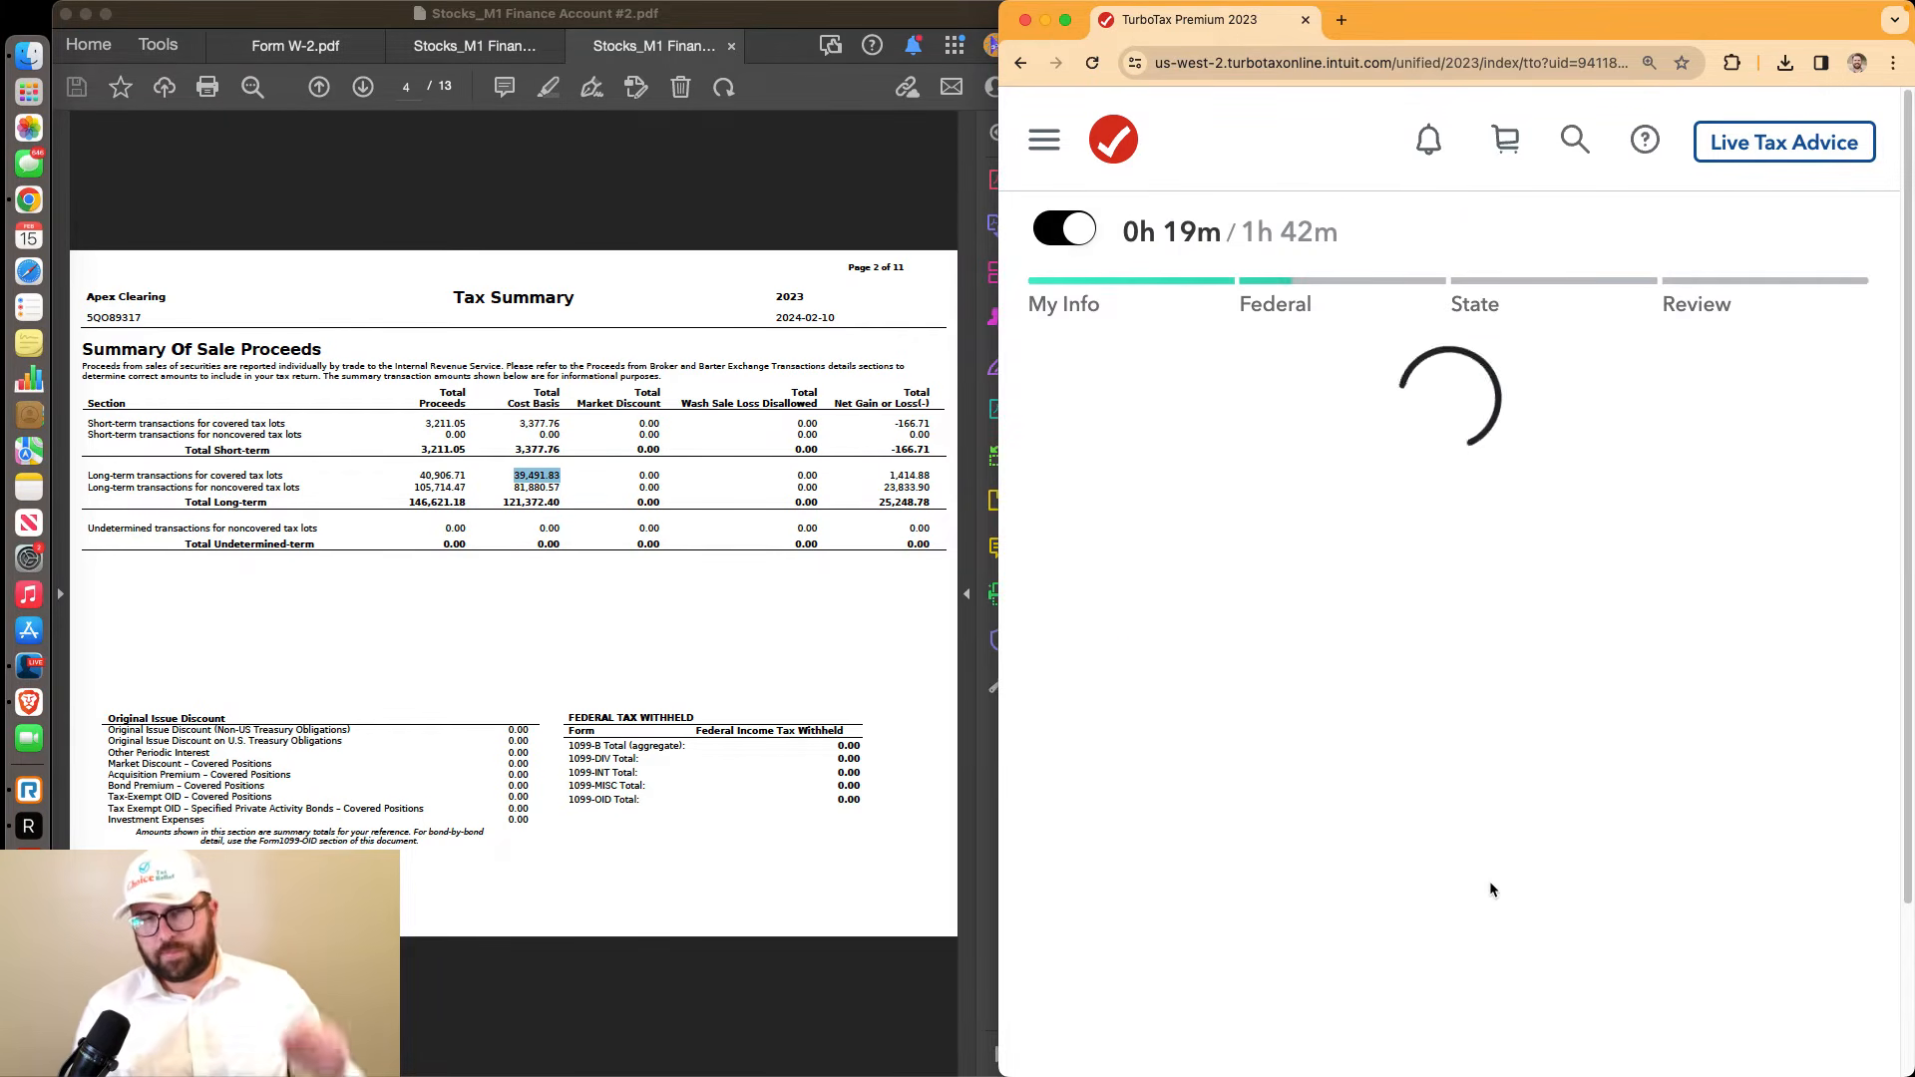
Check the $1,414.88 long-term gain against the statement and start another sales total
{"action": "scroll", "coordinate": [1462, 798], "scroll_direction": "down", "scroll_amount": 3}
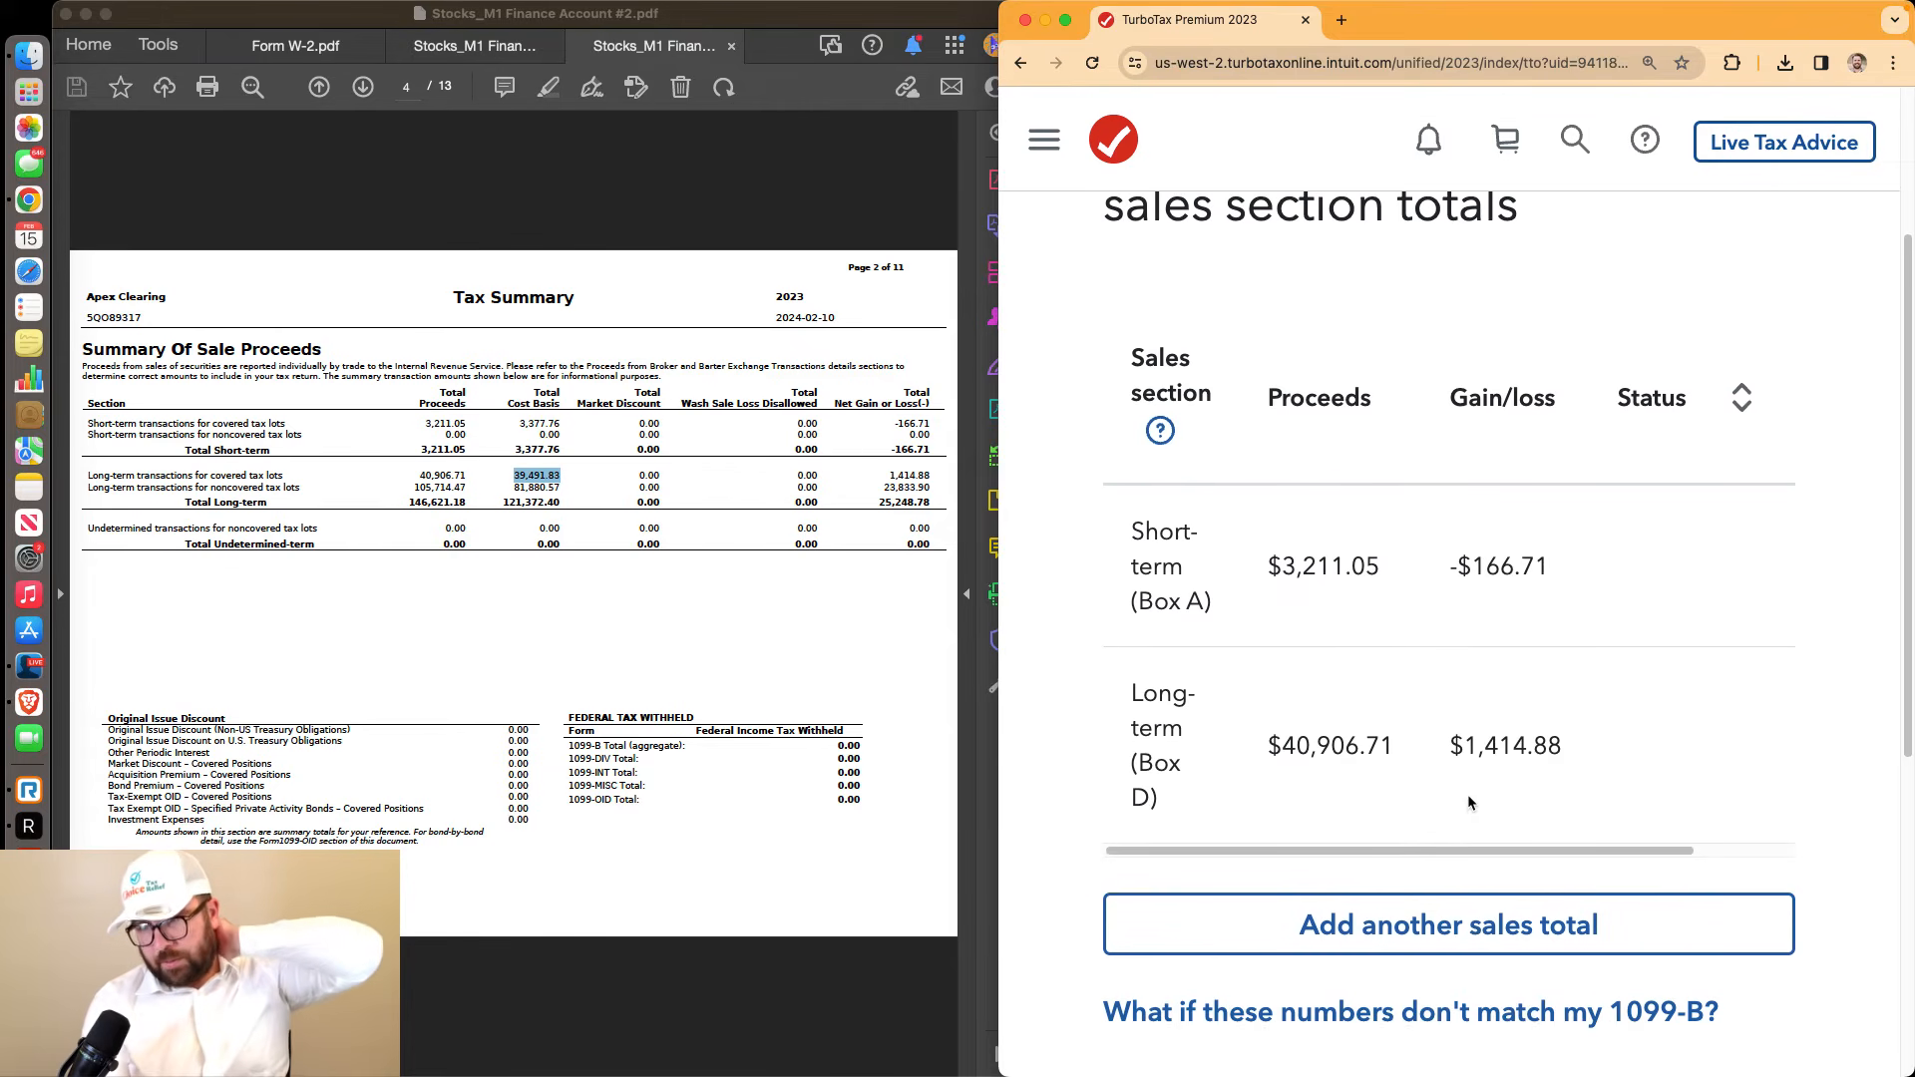
{"action": "left_click_drag", "start_coordinate": [1564, 745], "coordinate": [1434, 739]}
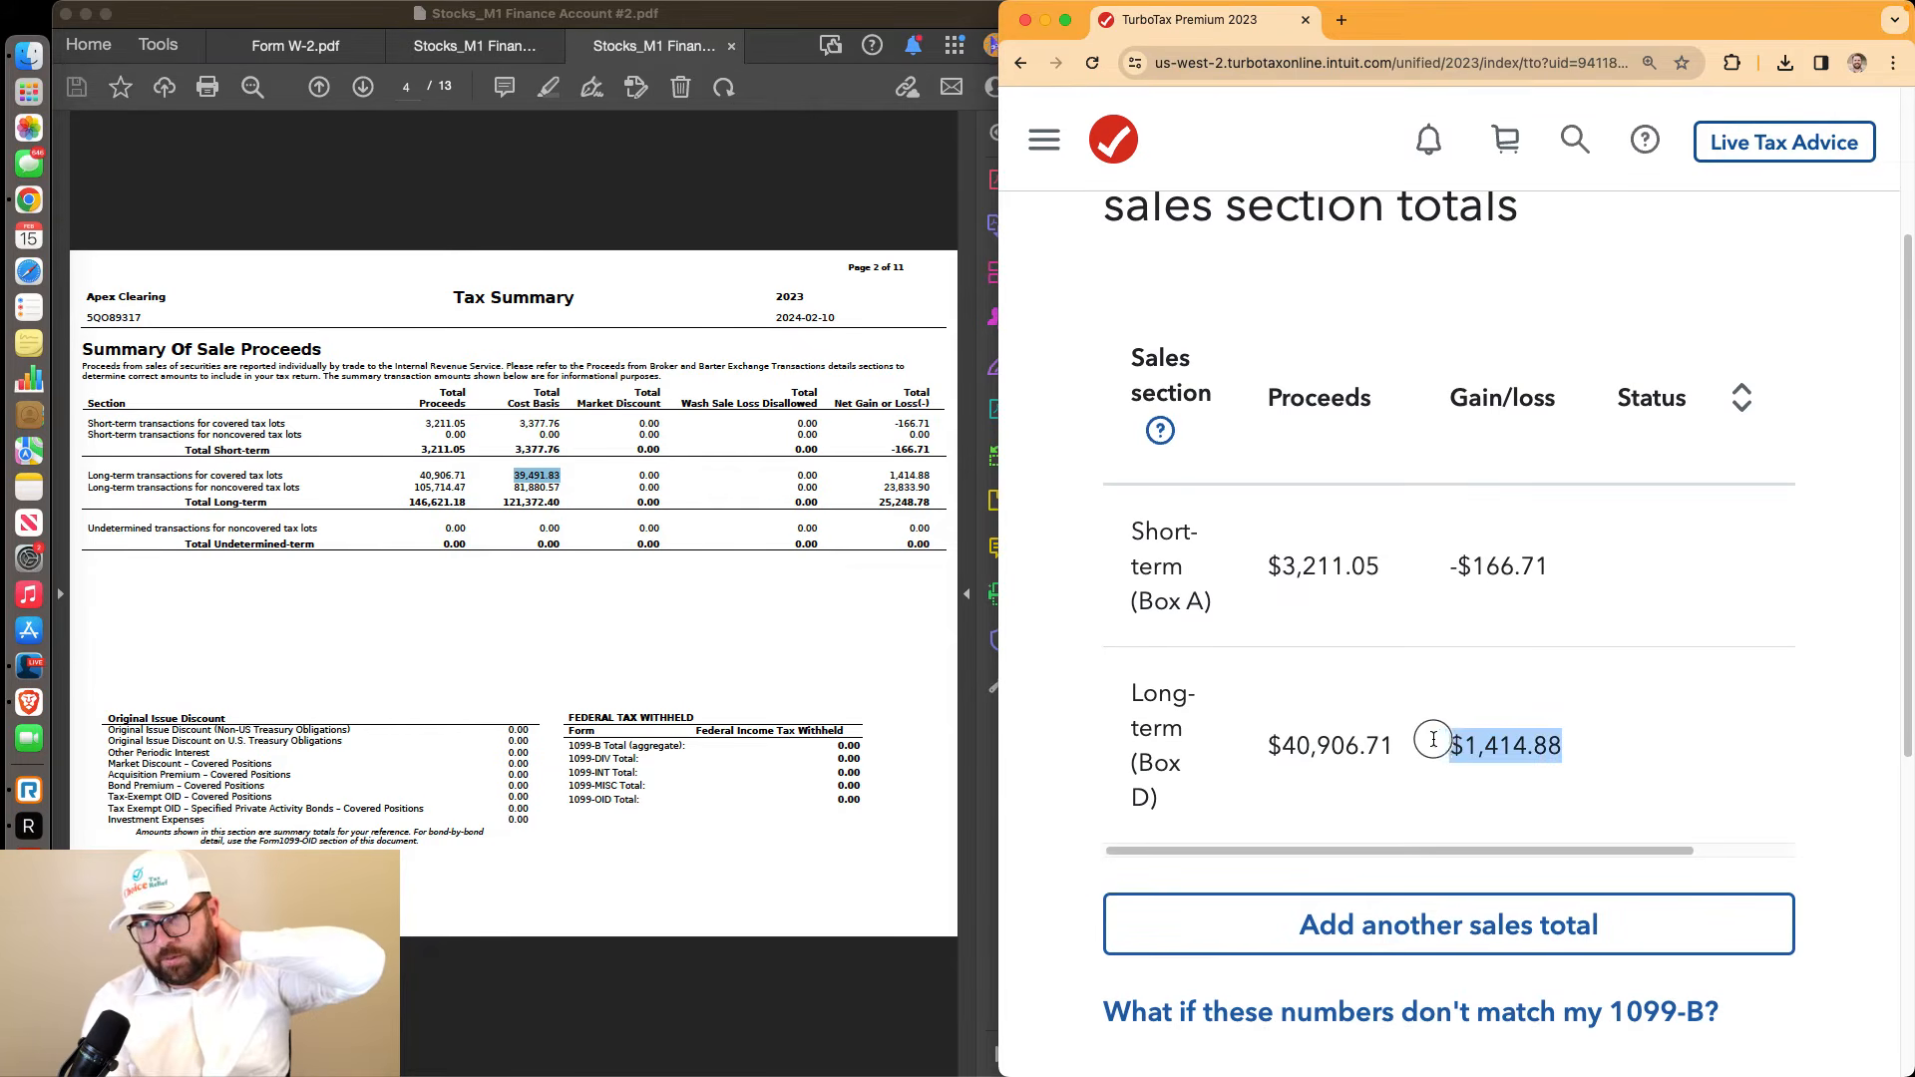
{"action": "left_click", "coordinate": [891, 471]}
{"action": "left_click", "coordinate": [1458, 932]}
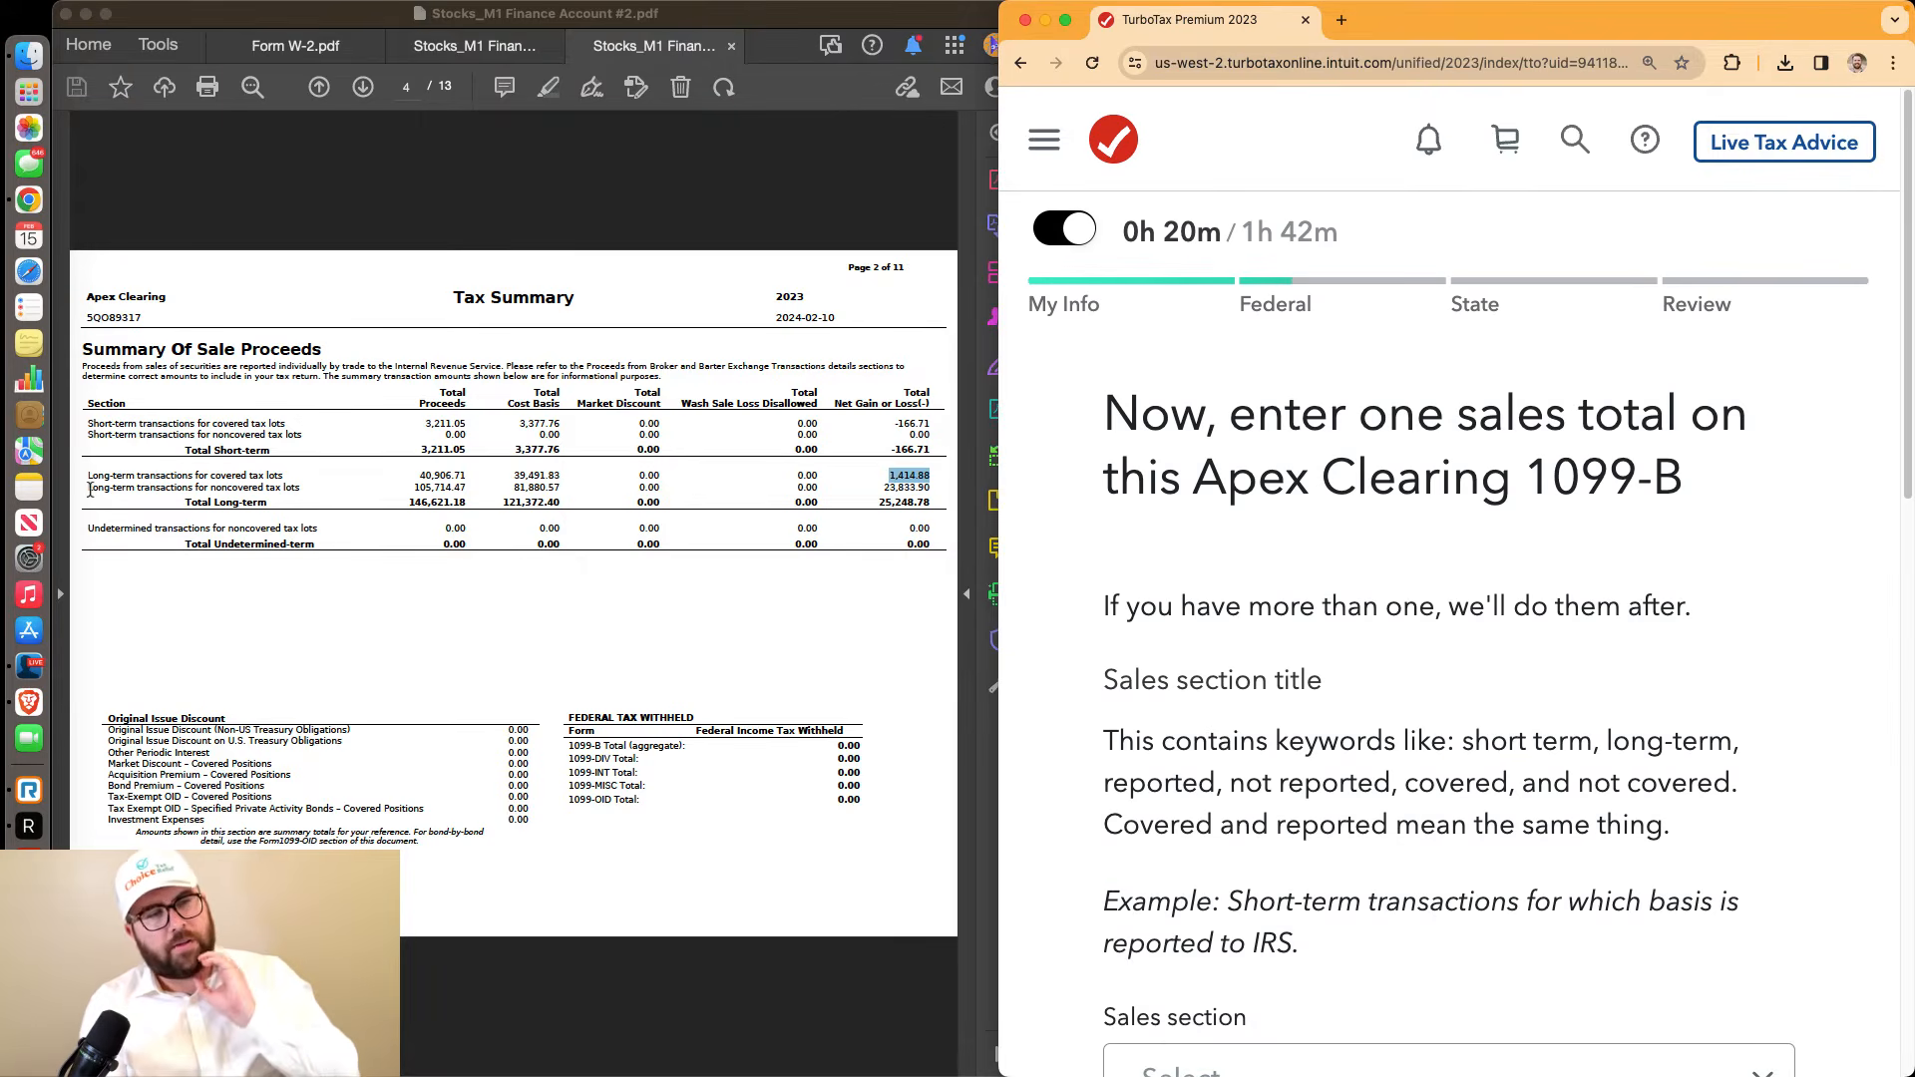
Choose the long-term basis not reported to IRS (noncovered) sales section
{"action": "left_click_drag", "start_coordinate": [90, 489], "coordinate": [301, 489]}
{"action": "scroll", "coordinate": [1314, 695], "scroll_direction": "down", "scroll_amount": 5}
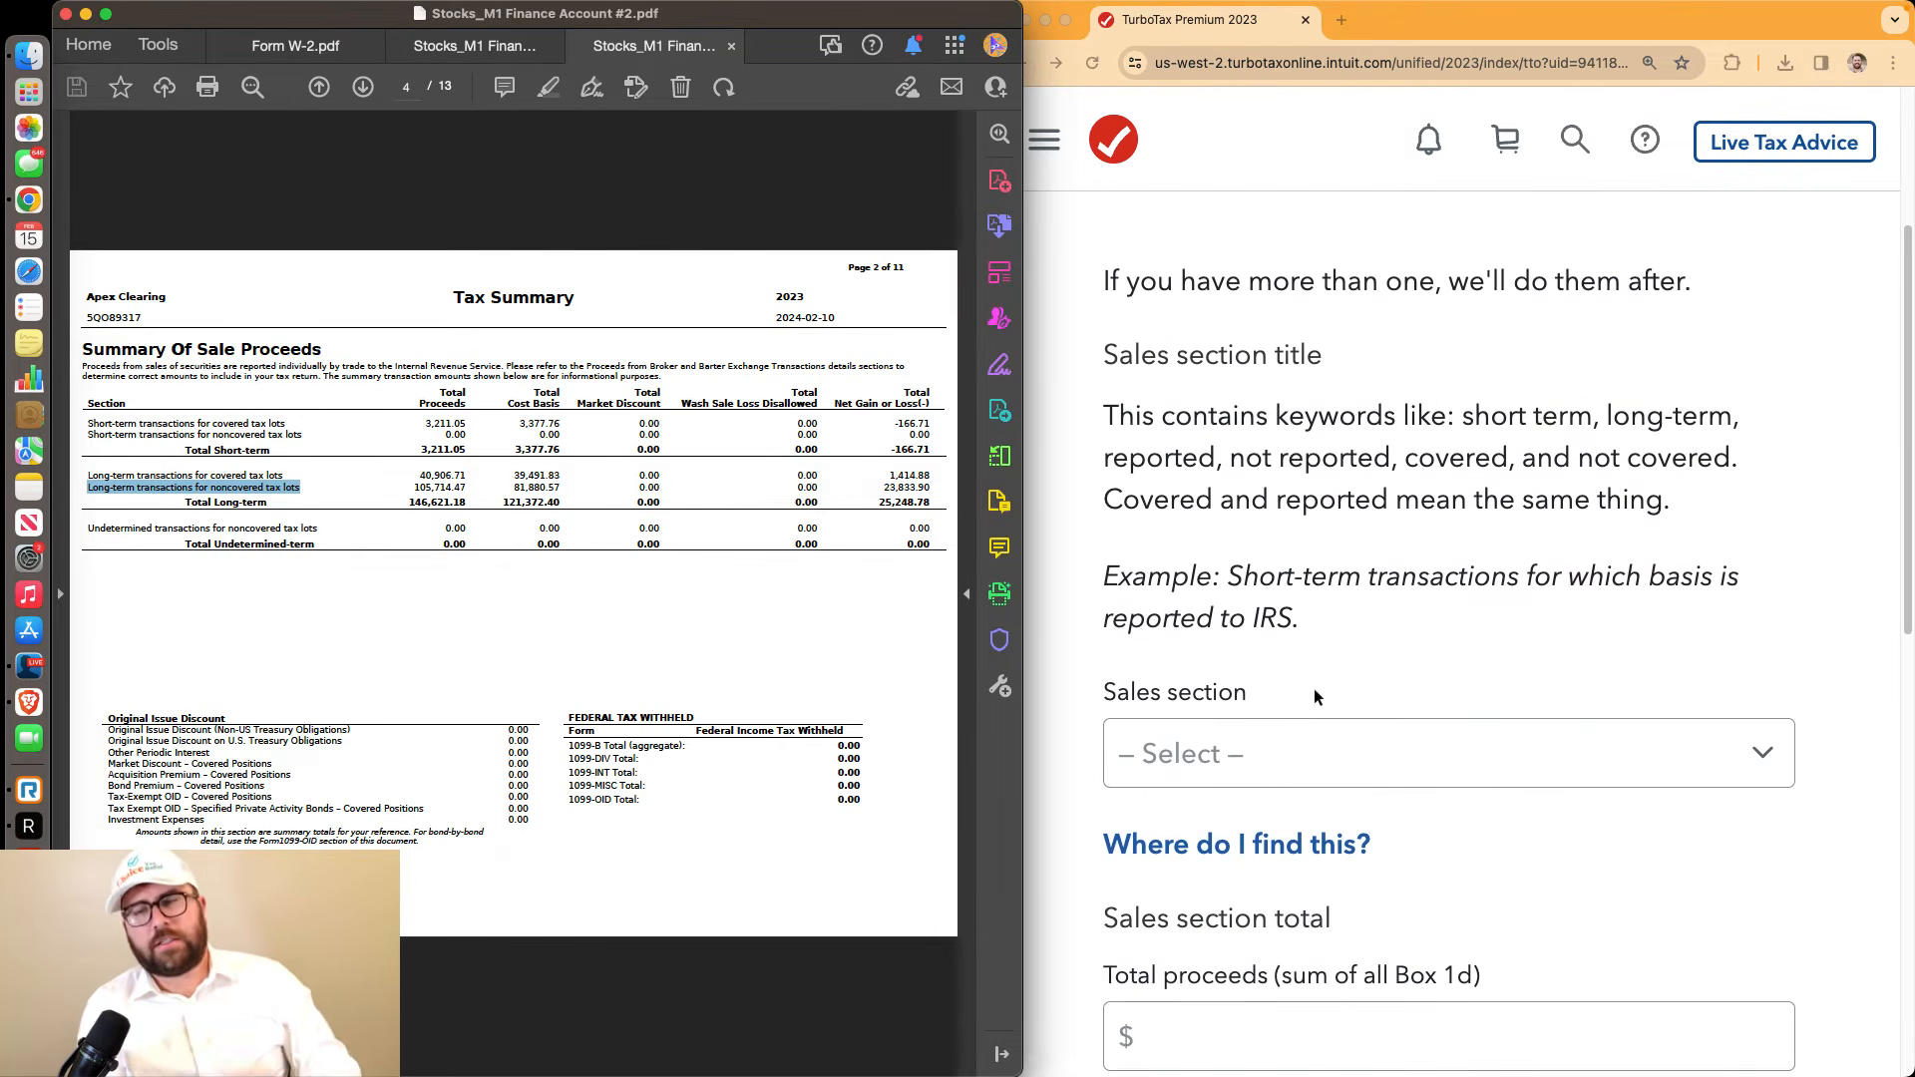
{"action": "left_click", "coordinate": [1261, 740]}
{"action": "left_click", "coordinate": [1255, 749]}
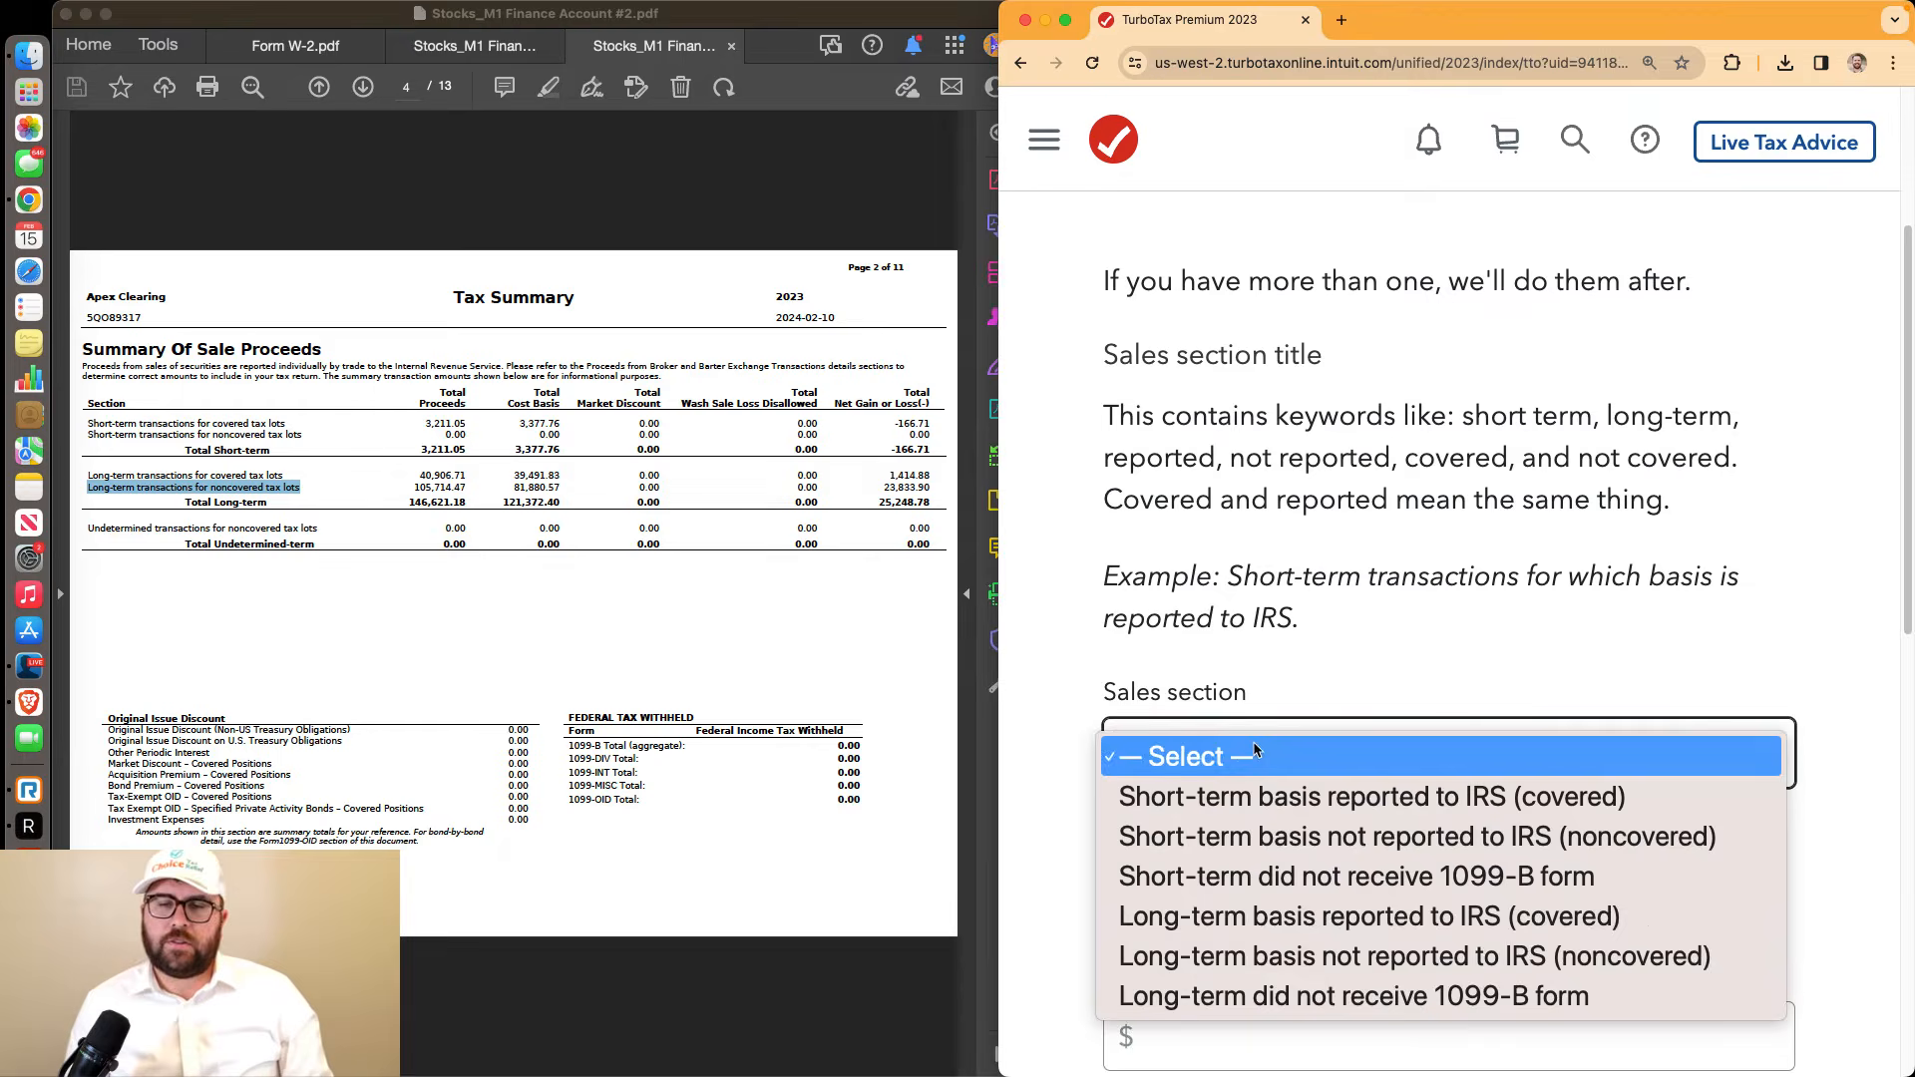
{"action": "left_click", "coordinate": [1324, 957]}
Enter $105,714.47 total proceeds and $81,880.57 total cost basis for the noncovered sales
{"action": "scroll", "coordinate": [1393, 810], "scroll_direction": "down", "scroll_amount": 4}
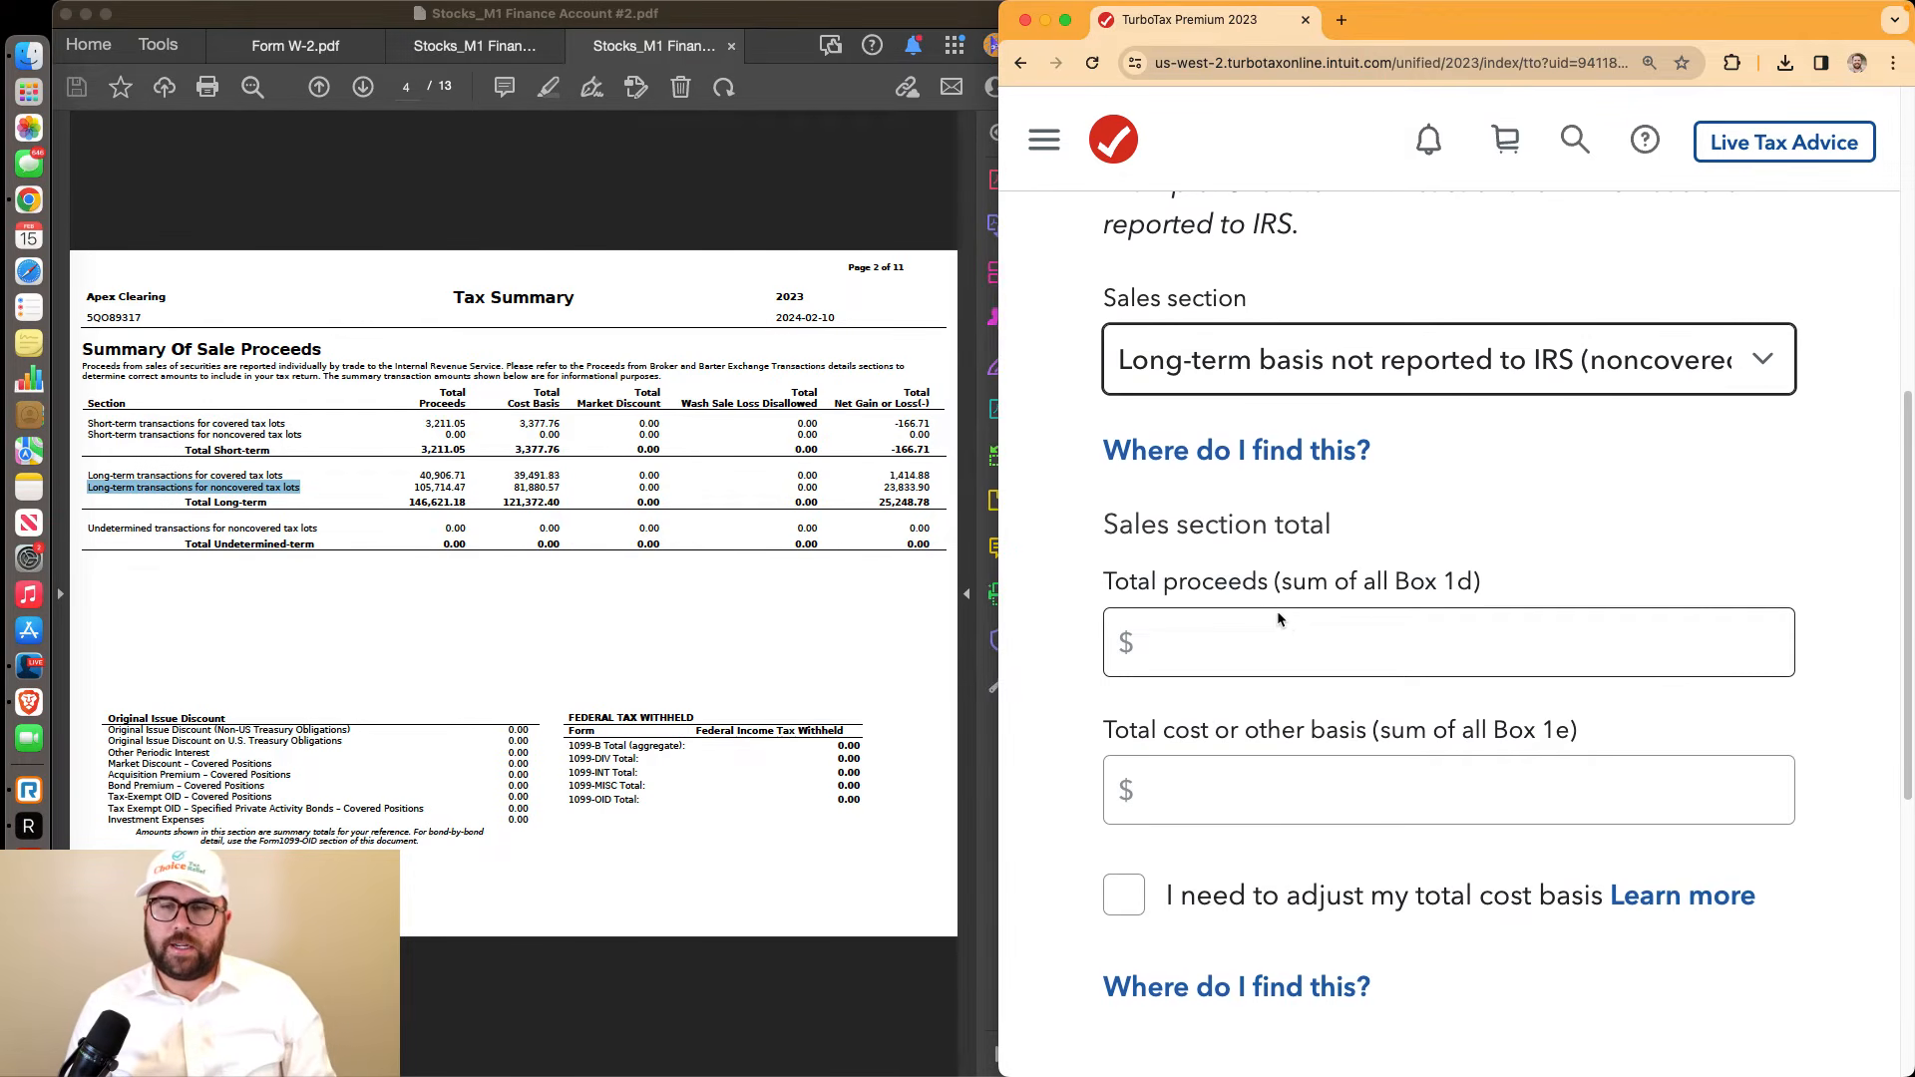
{"action": "left_click", "coordinate": [1377, 633]}
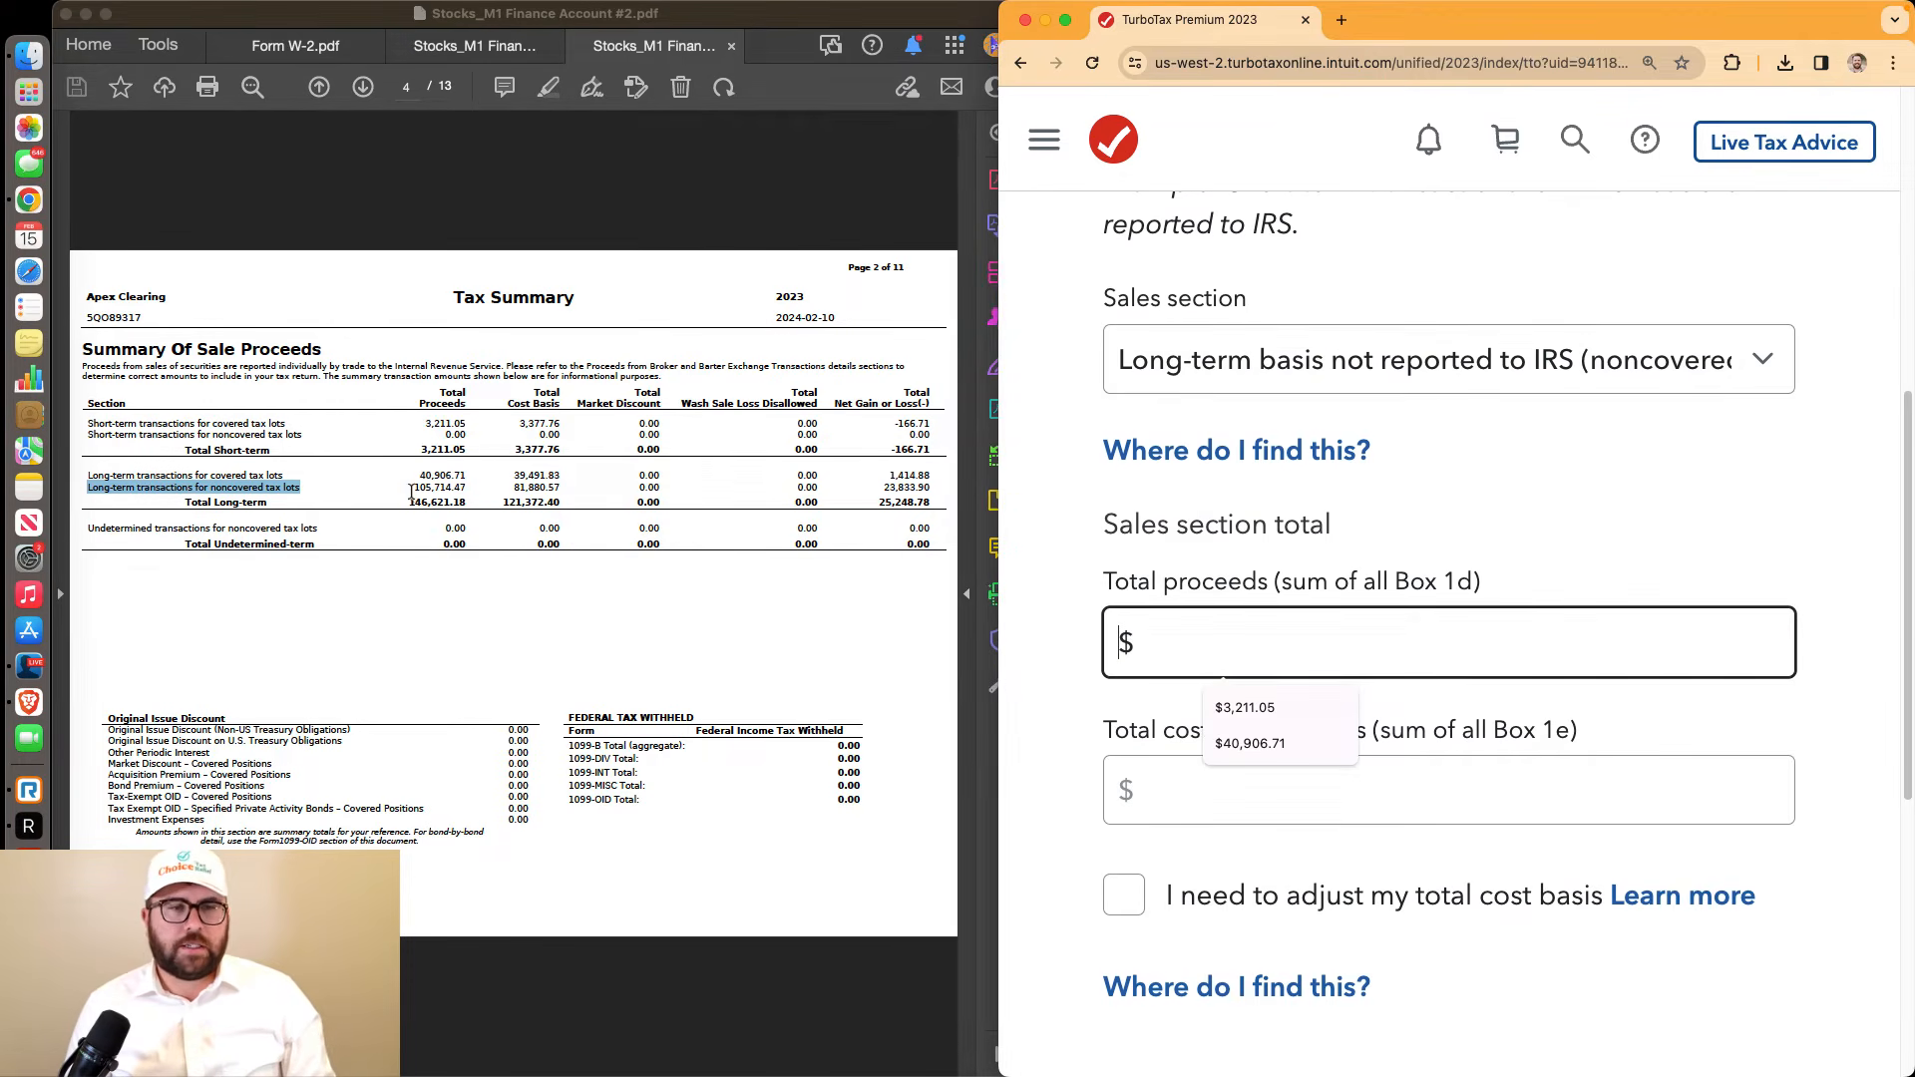
{"action": "left_click_drag", "start_coordinate": [410, 494], "coordinate": [460, 495]}
{"action": "left_click", "coordinate": [1277, 659]}
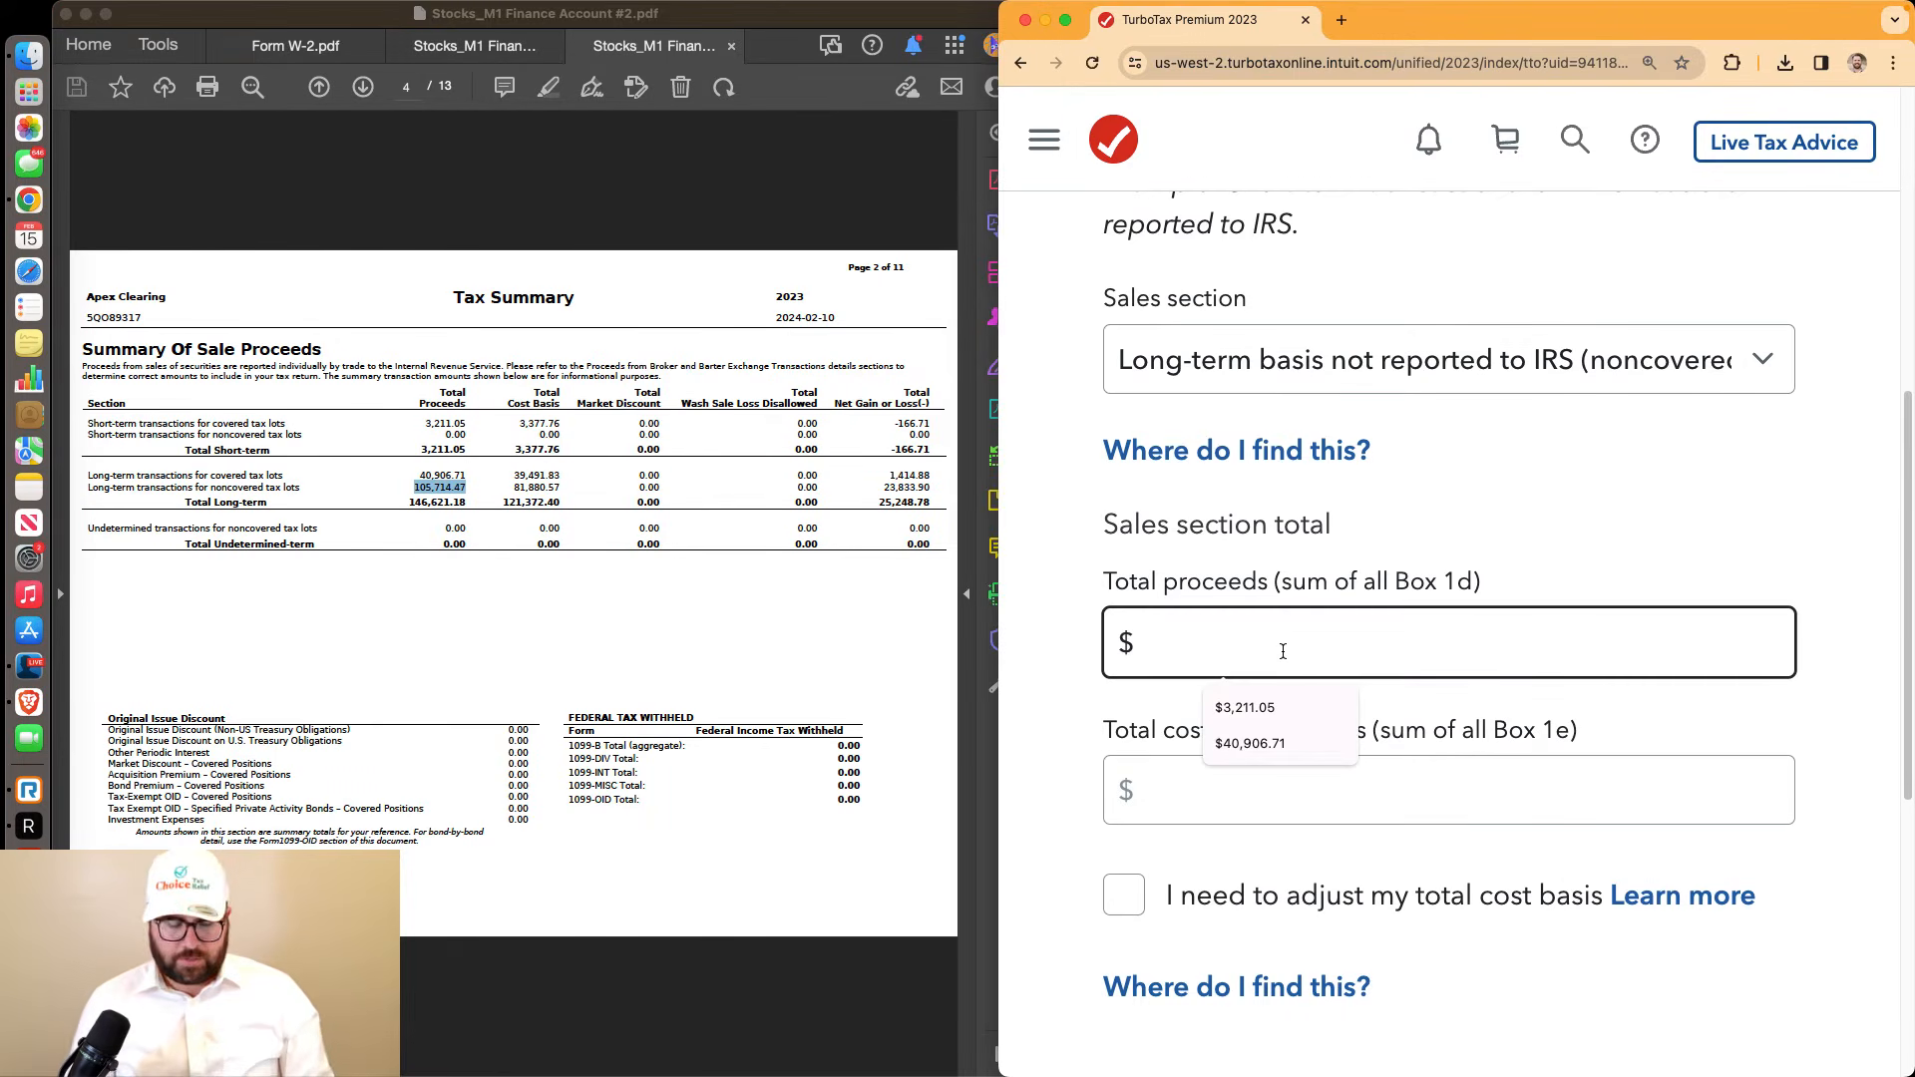
{"action": "type", "text": "105,"}
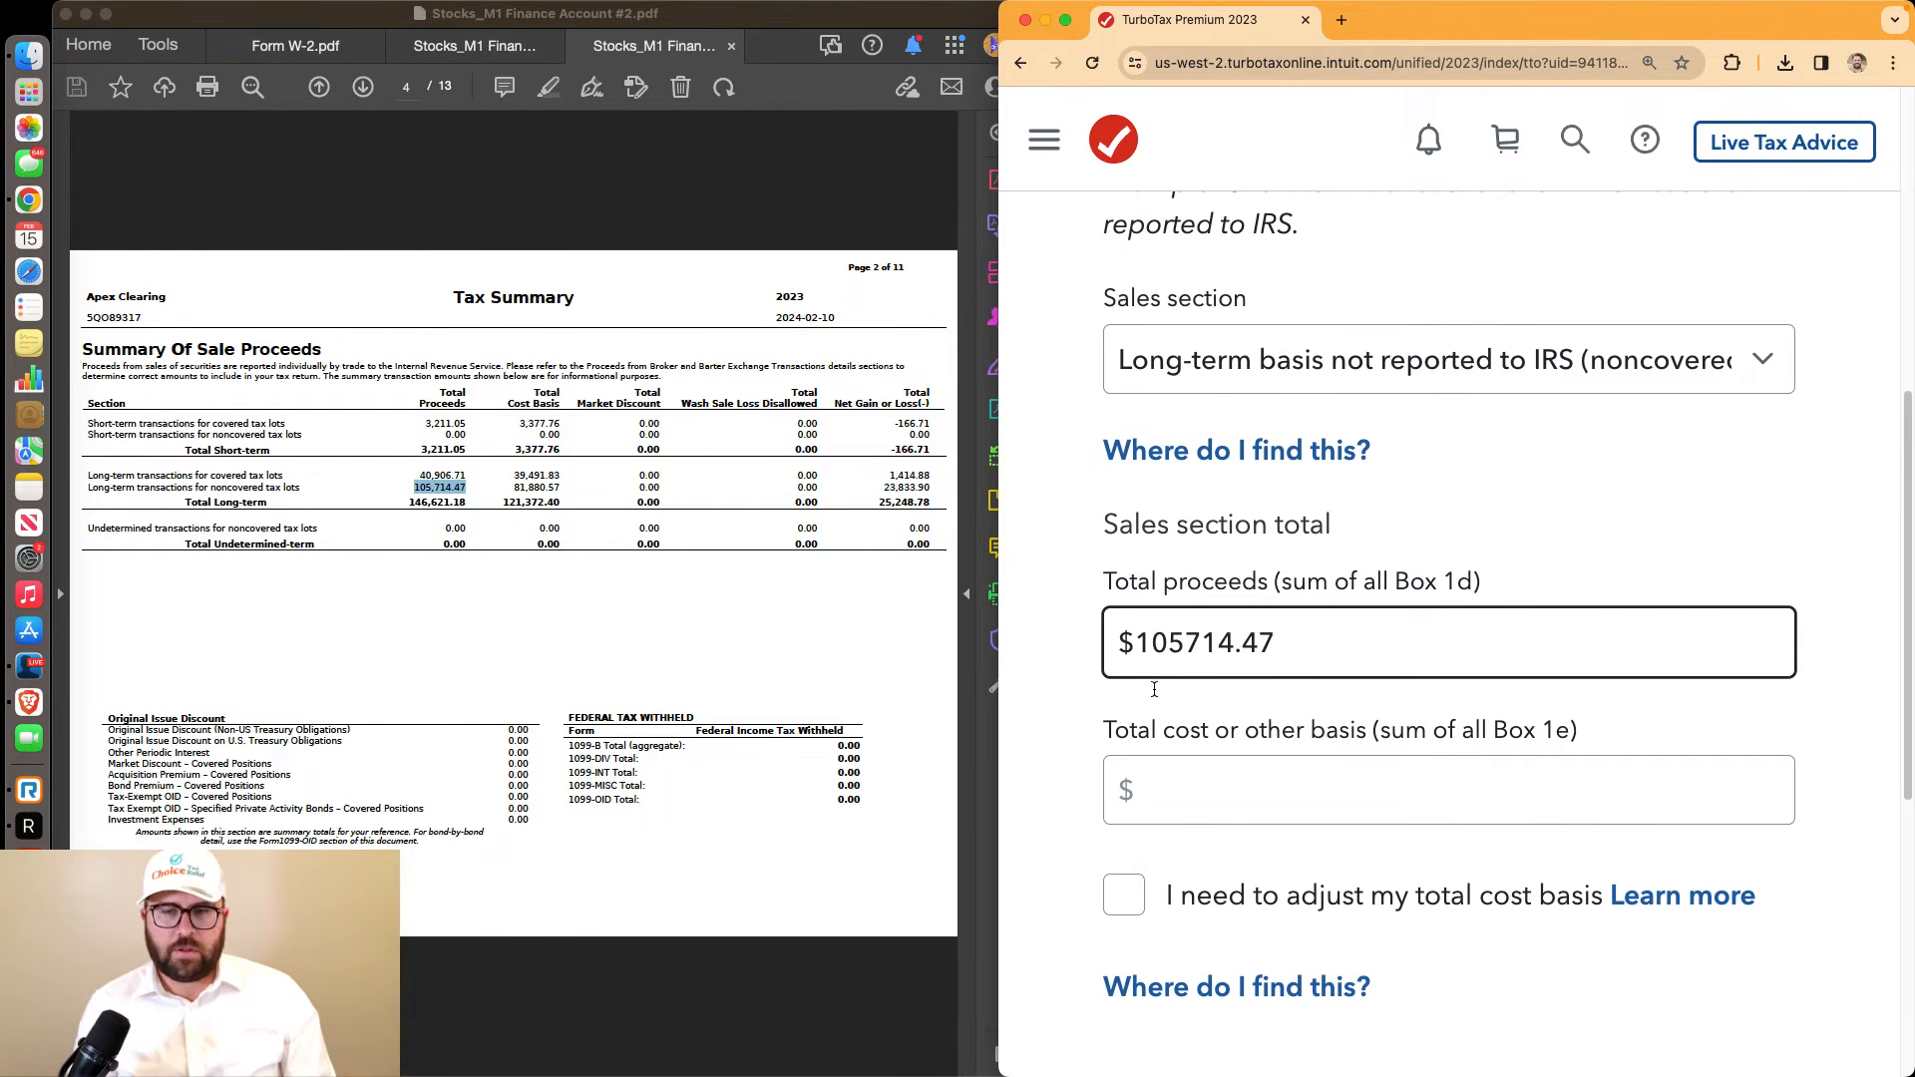
{"action": "type", "text": "714.47"}
{"action": "left_click_drag", "start_coordinate": [1113, 727], "coordinate": [1572, 729]}
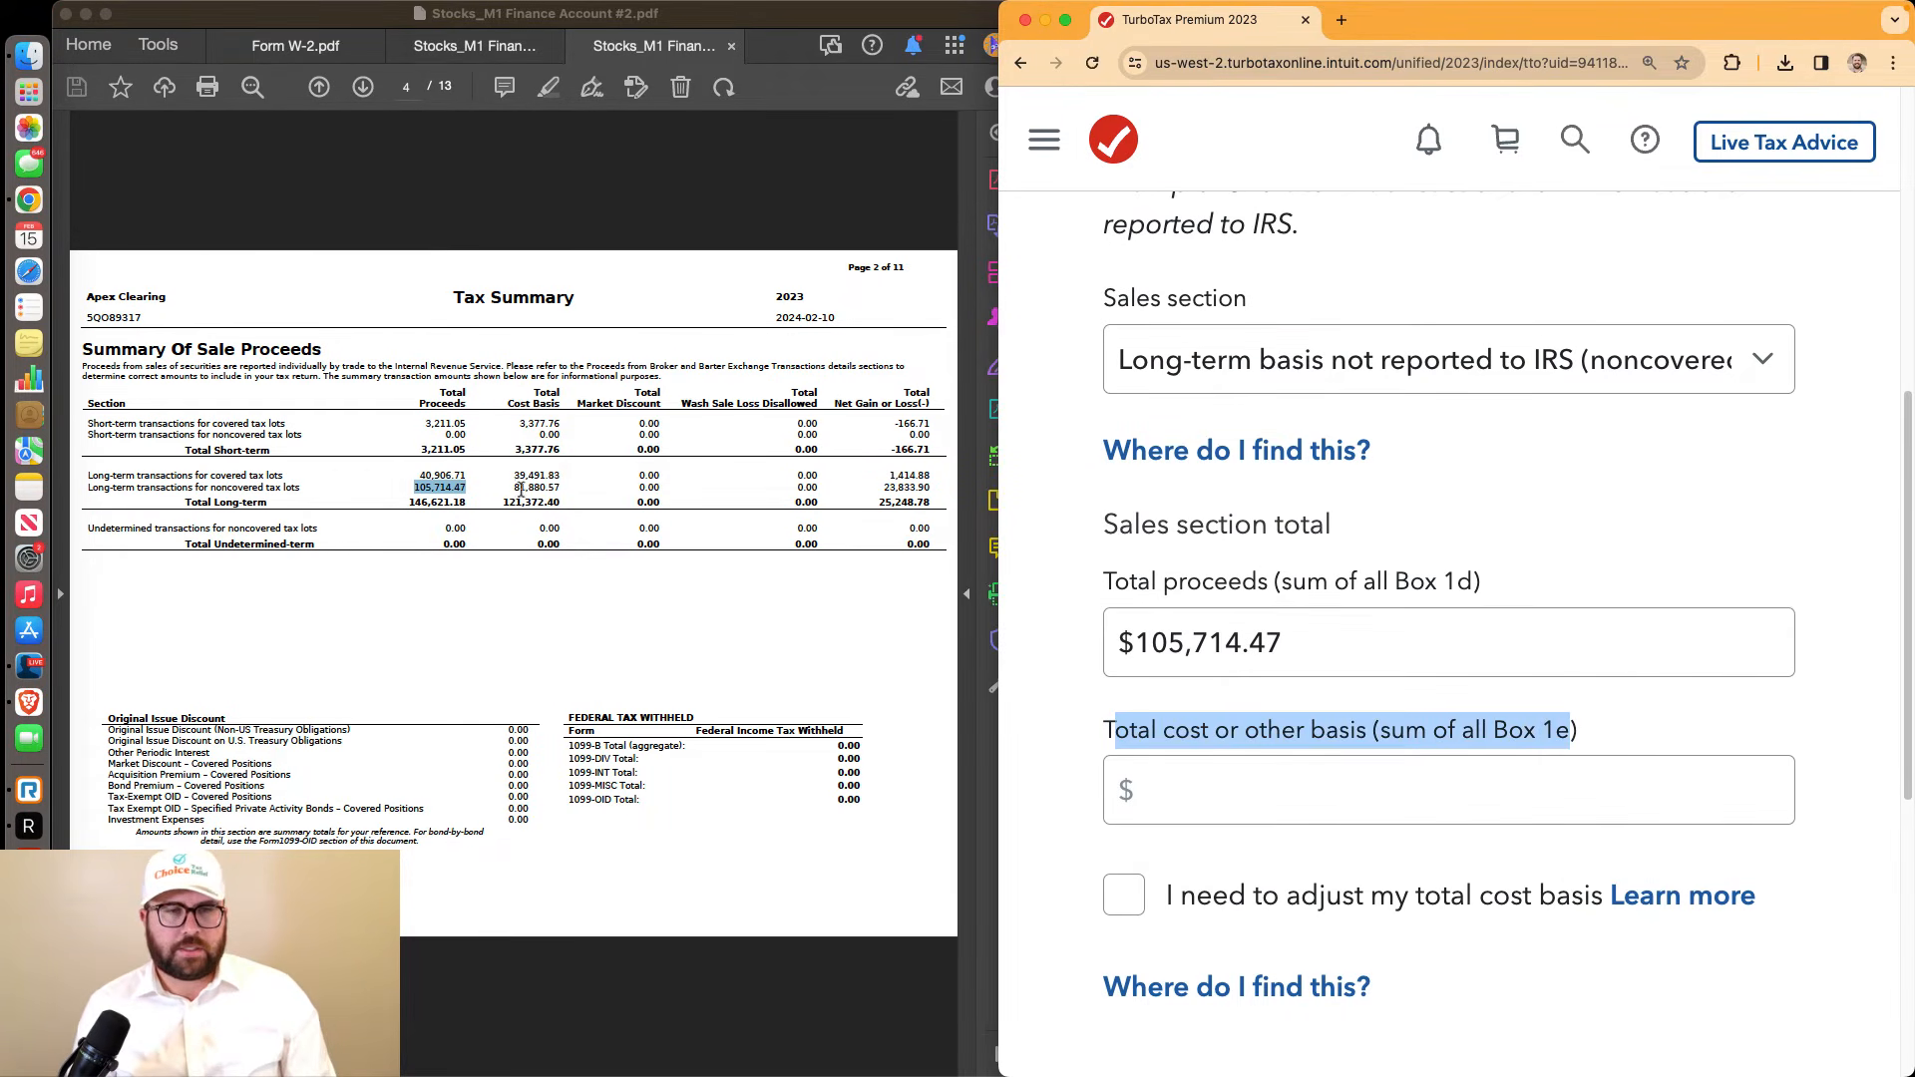
{"action": "left_click_drag", "start_coordinate": [516, 488], "coordinate": [561, 489]}
{"action": "left_click", "coordinate": [1262, 801]}
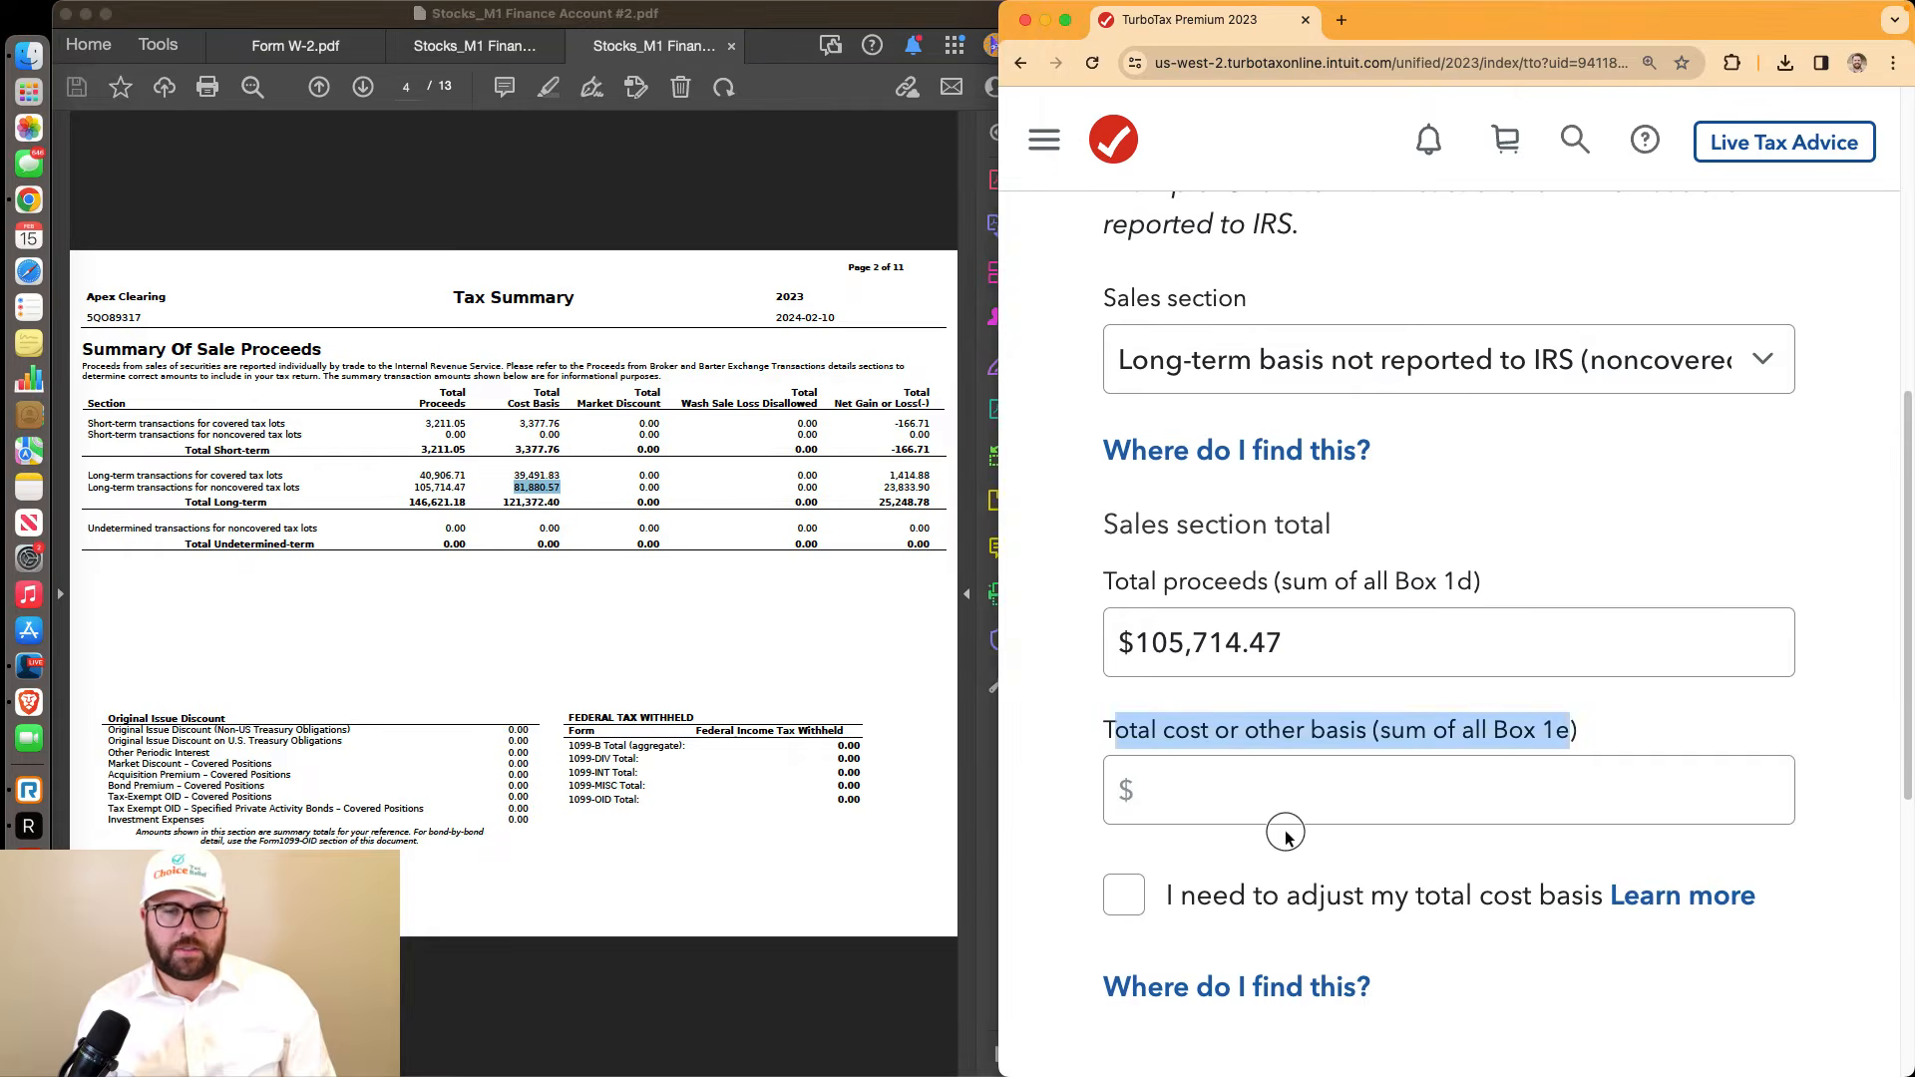
{"action": "type", "text": "81880.57"}
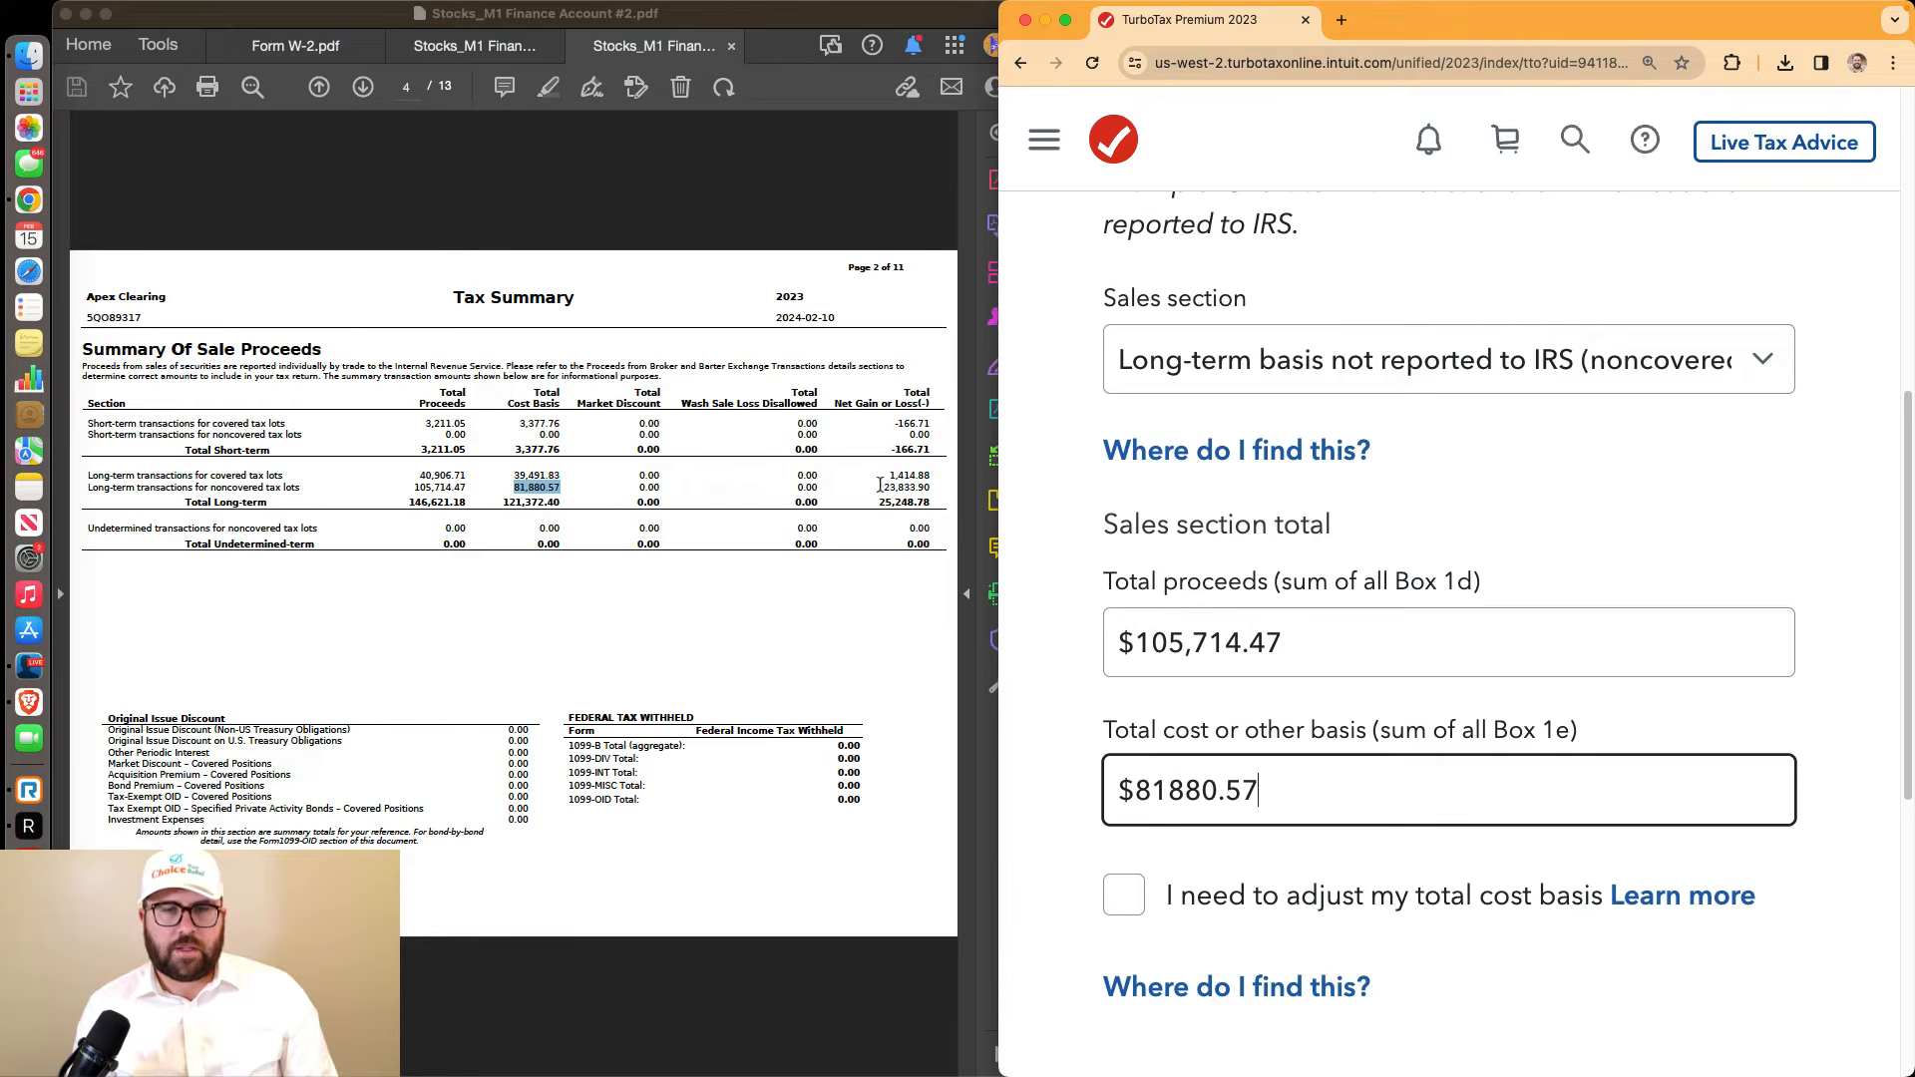
Submit the Box E total, check the $23,833.90 gain, and continue past the summary
{"action": "left_click_drag", "start_coordinate": [882, 488], "coordinate": [939, 496]}
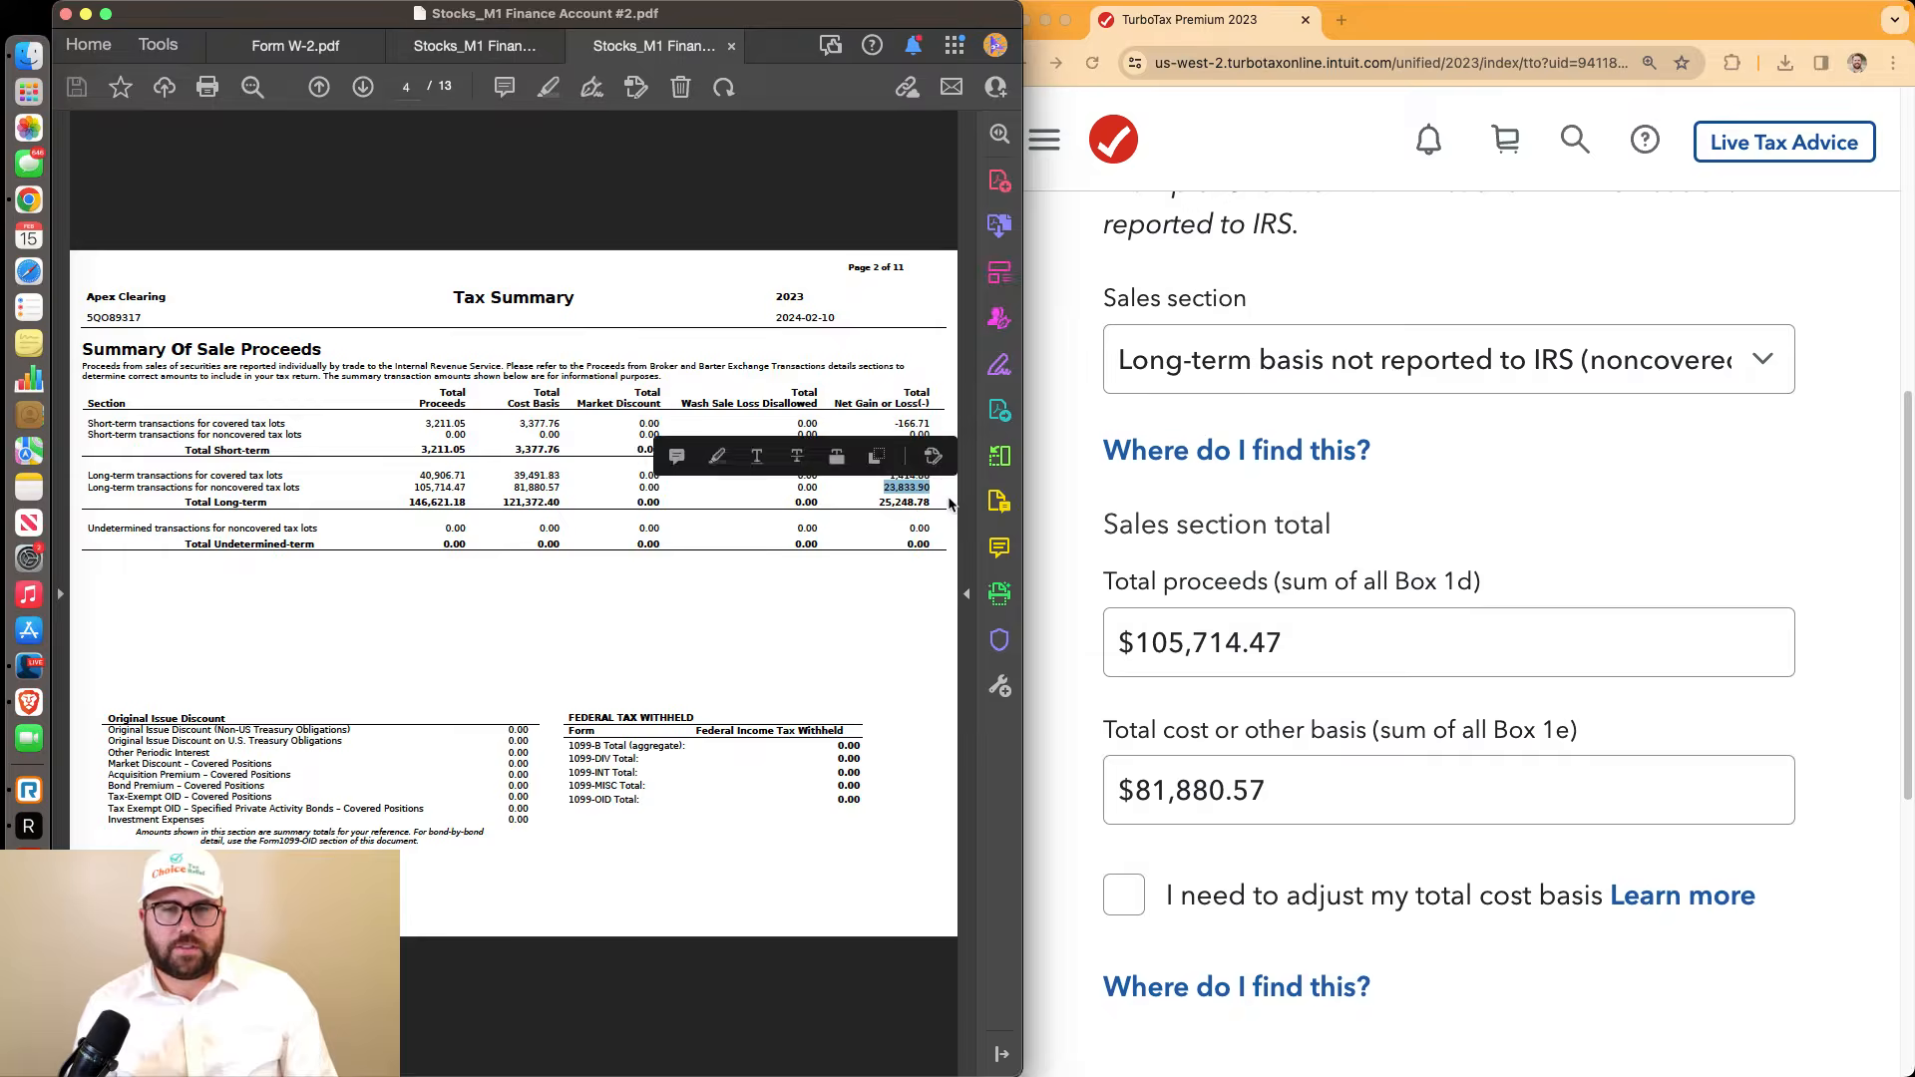
{"action": "scroll", "coordinate": [1493, 714], "scroll_direction": "down", "scroll_amount": 3}
{"action": "left_click", "coordinate": [1599, 912]}
{"action": "left_click", "coordinate": [1601, 931]}
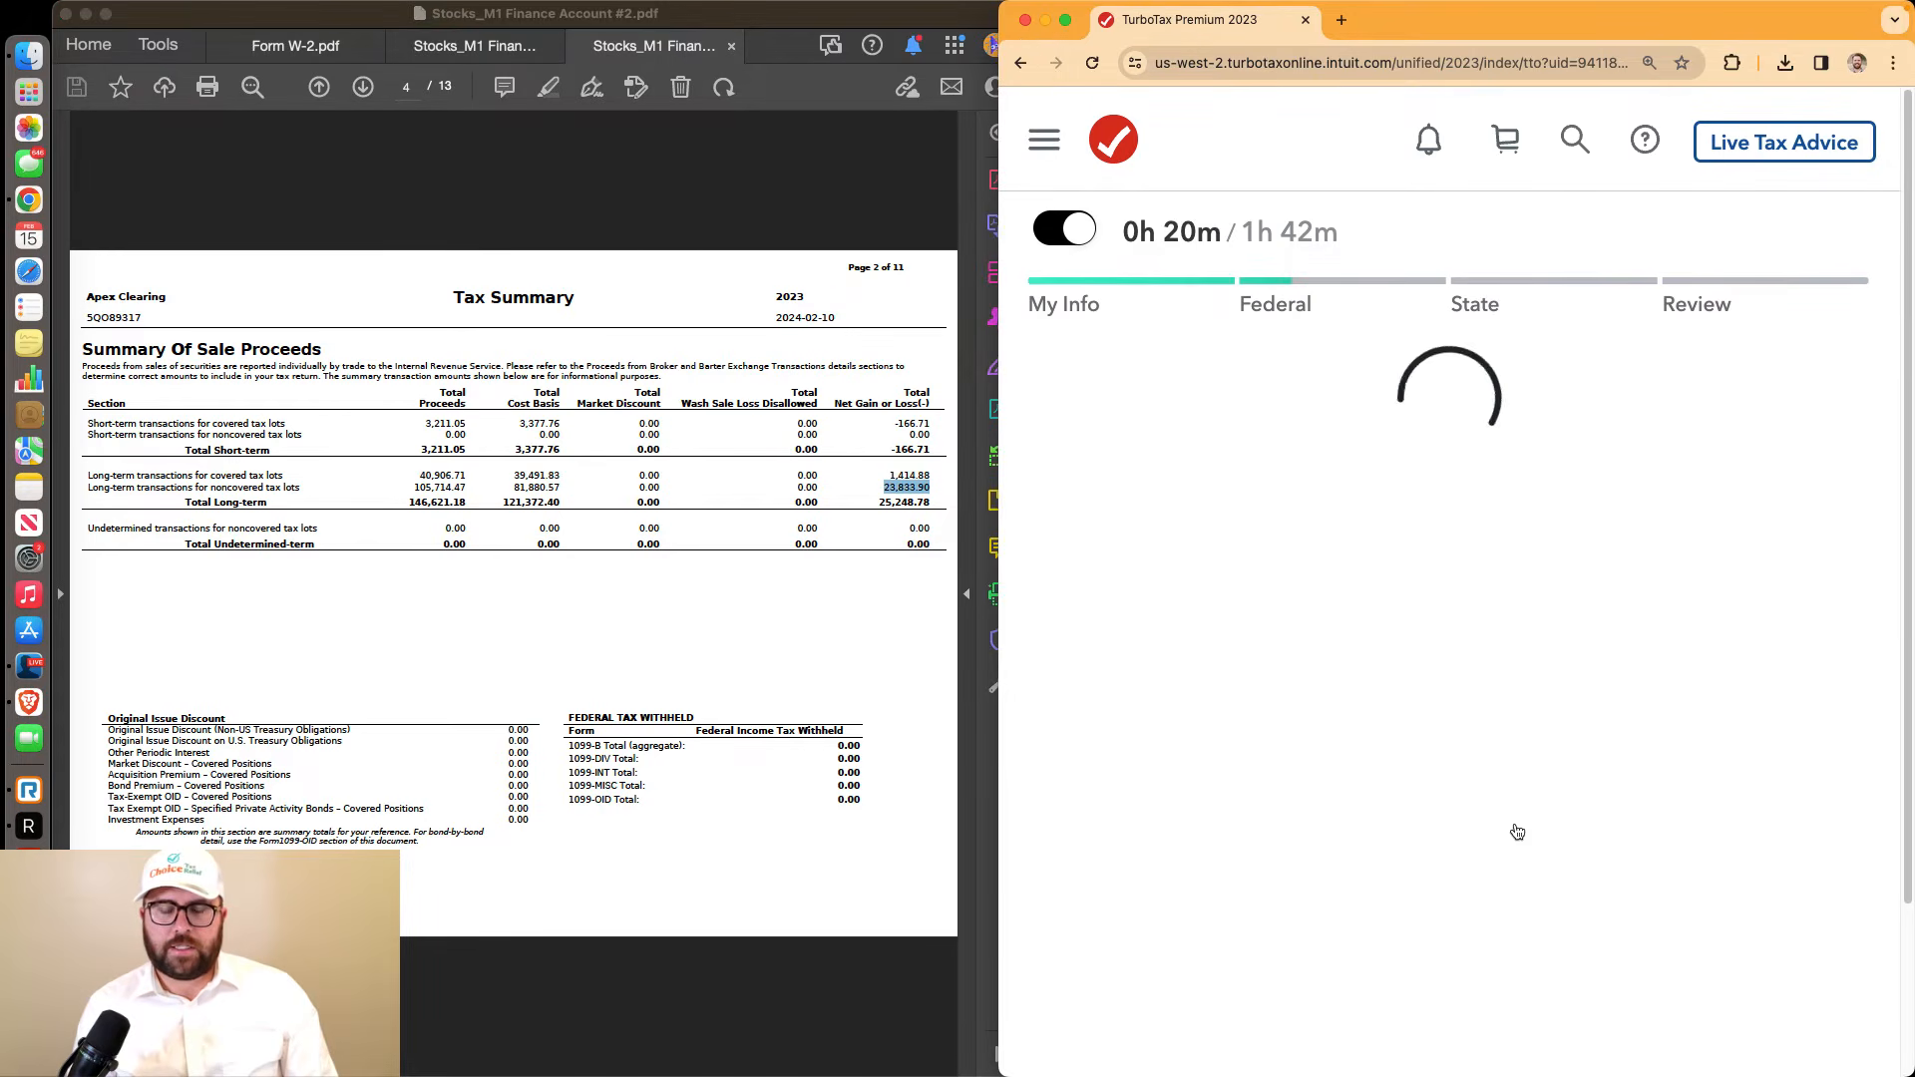
{"action": "scroll", "coordinate": [1500, 702], "scroll_direction": "down", "scroll_amount": 5}
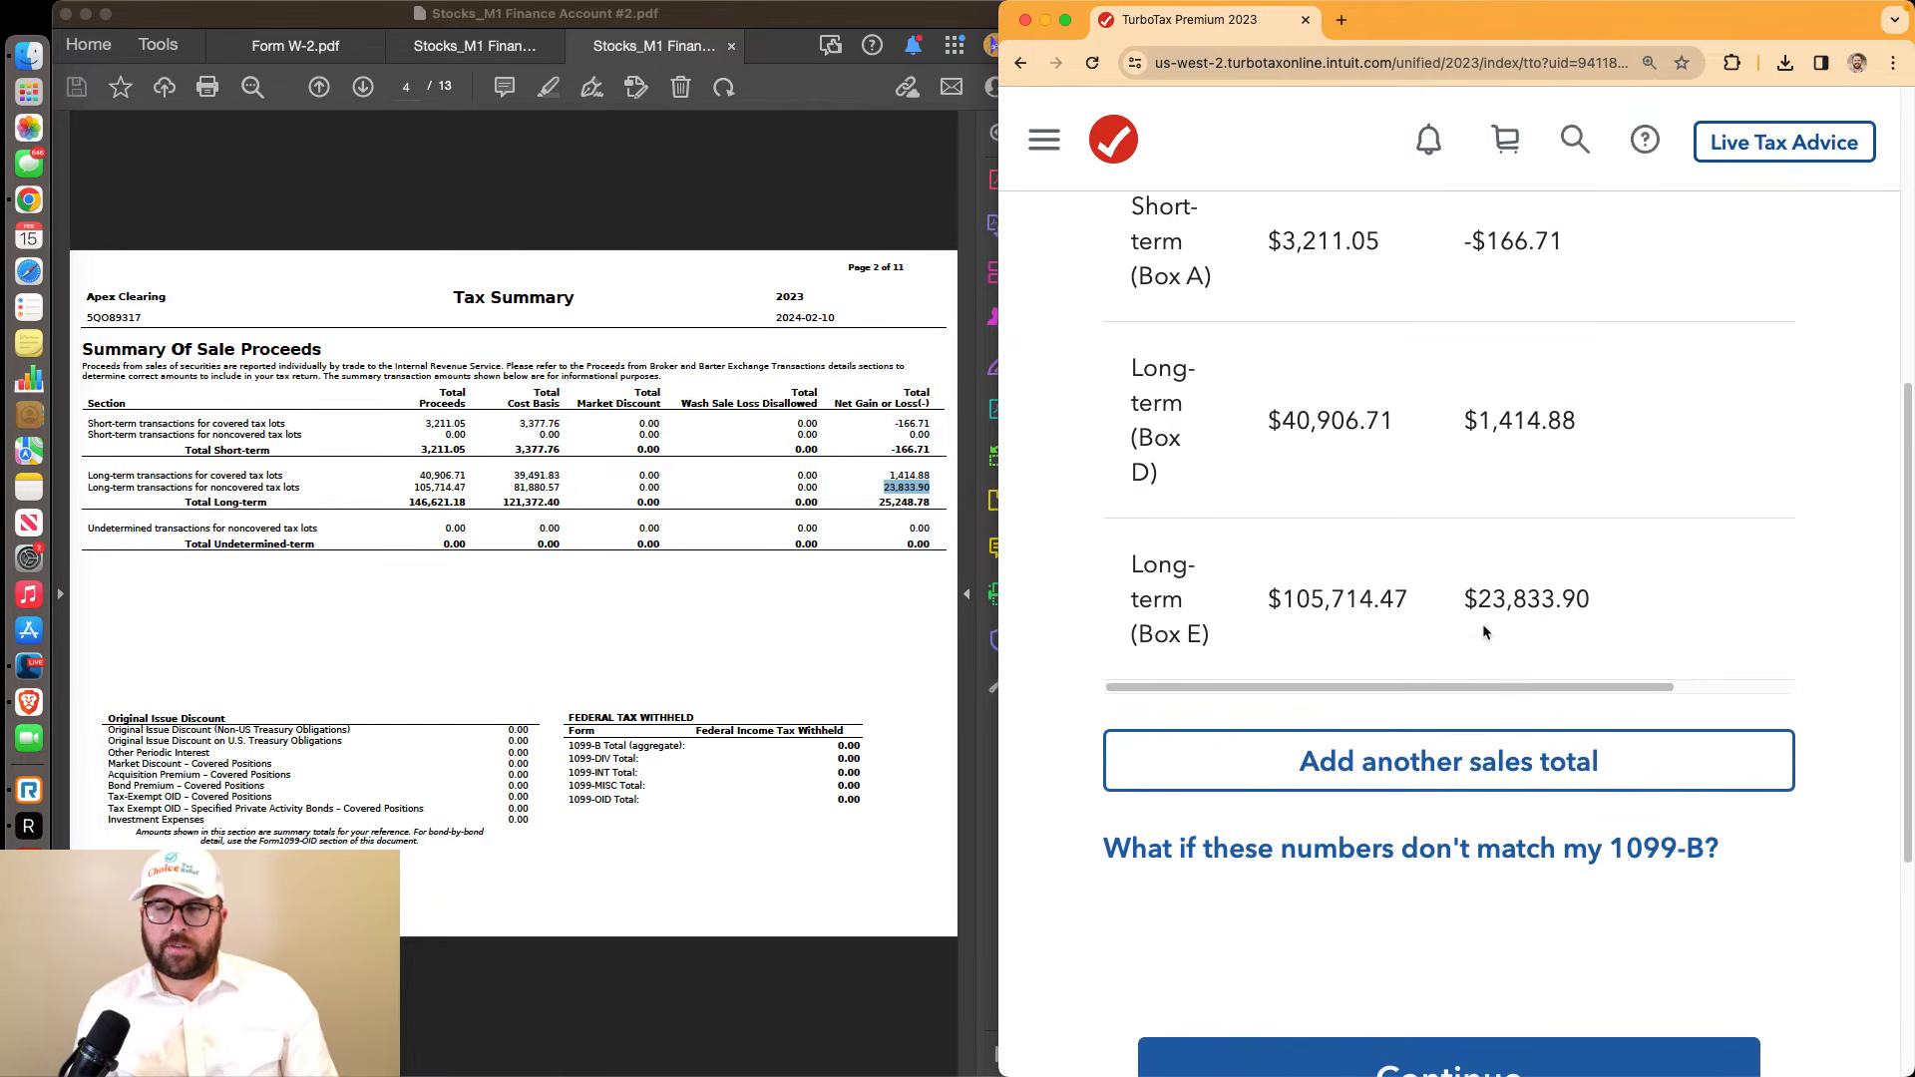
{"action": "left_click_drag", "start_coordinate": [1526, 603], "coordinate": [1603, 603]}
{"action": "left_click", "coordinate": [1620, 606]}
{"action": "scroll", "coordinate": [1620, 608], "scroll_direction": "down", "scroll_amount": 4}
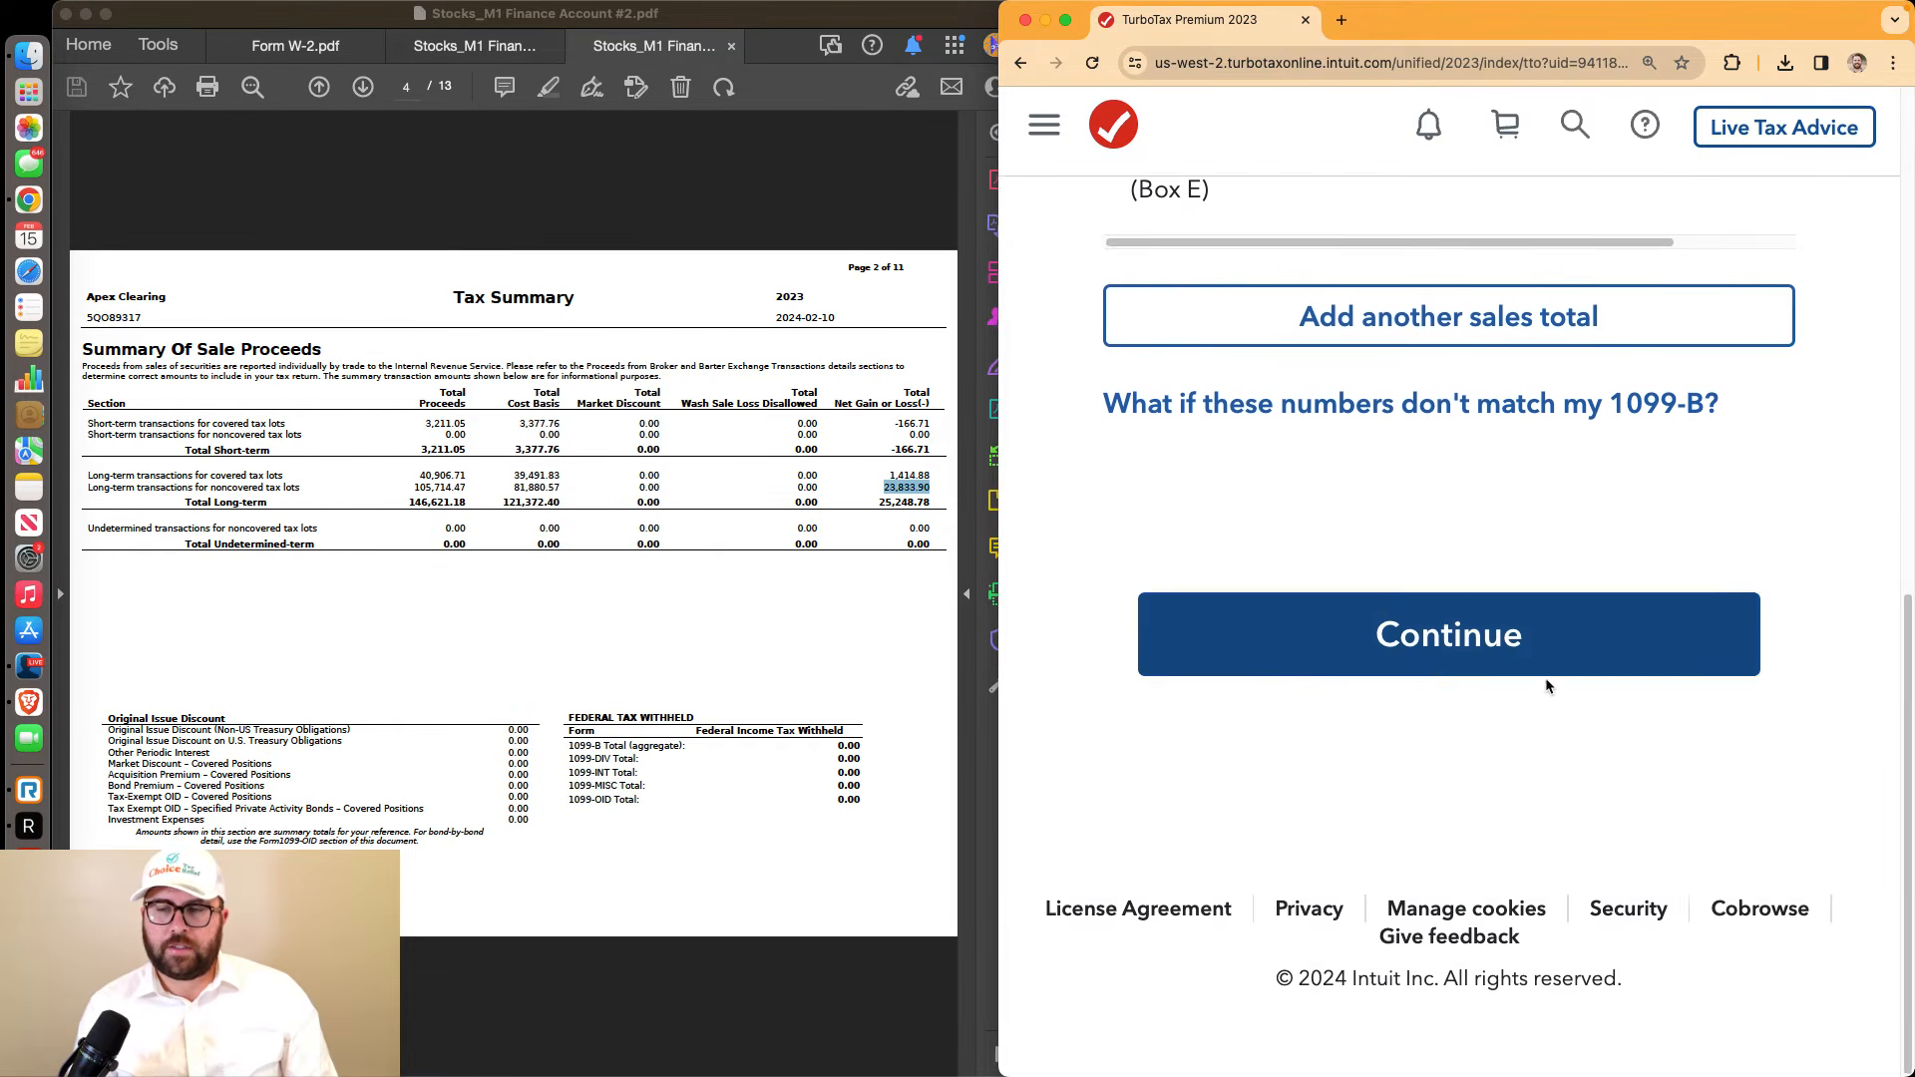
{"action": "left_click", "coordinate": [1427, 670]}
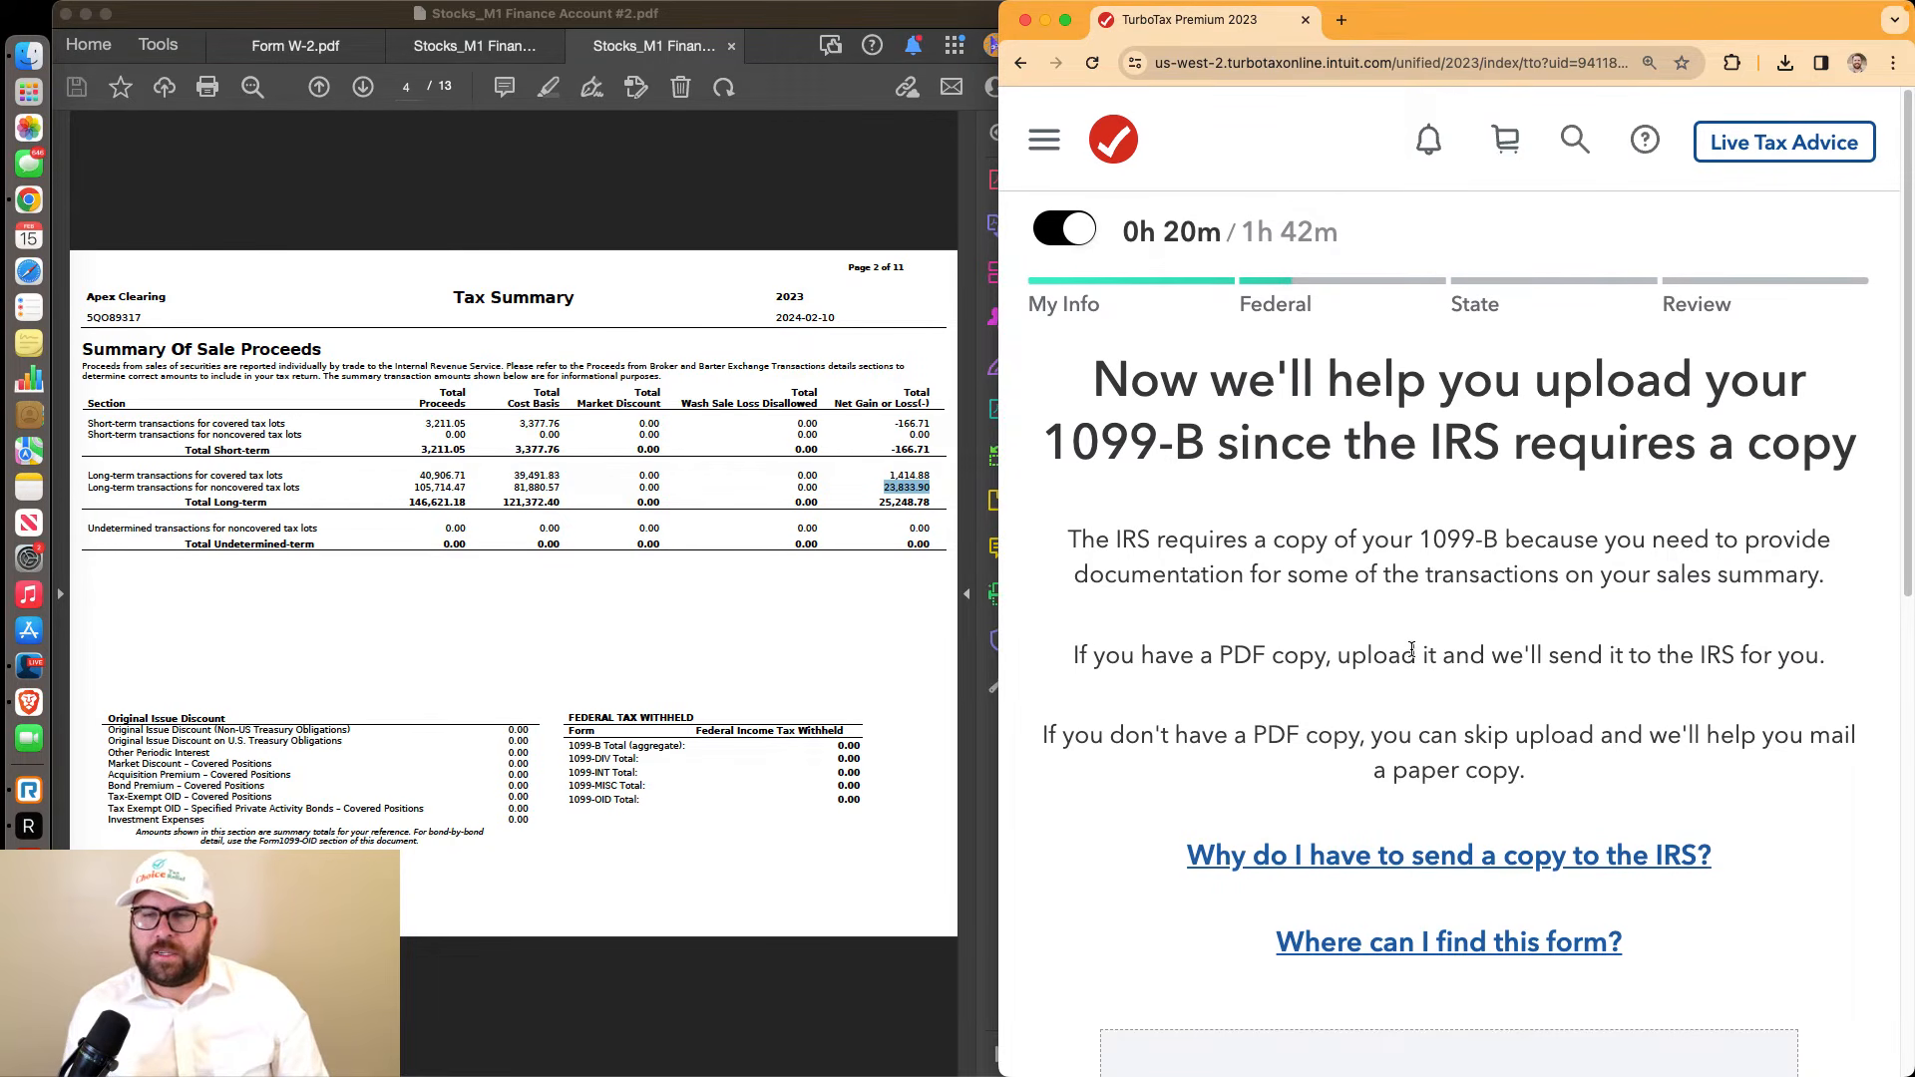
Replace the uploaded PDF with Stocks_M1 Finance Account #2.pdf as the 1099-B copy and continue
{"action": "scroll", "coordinate": [1412, 650], "scroll_direction": "down", "scroll_amount": 3}
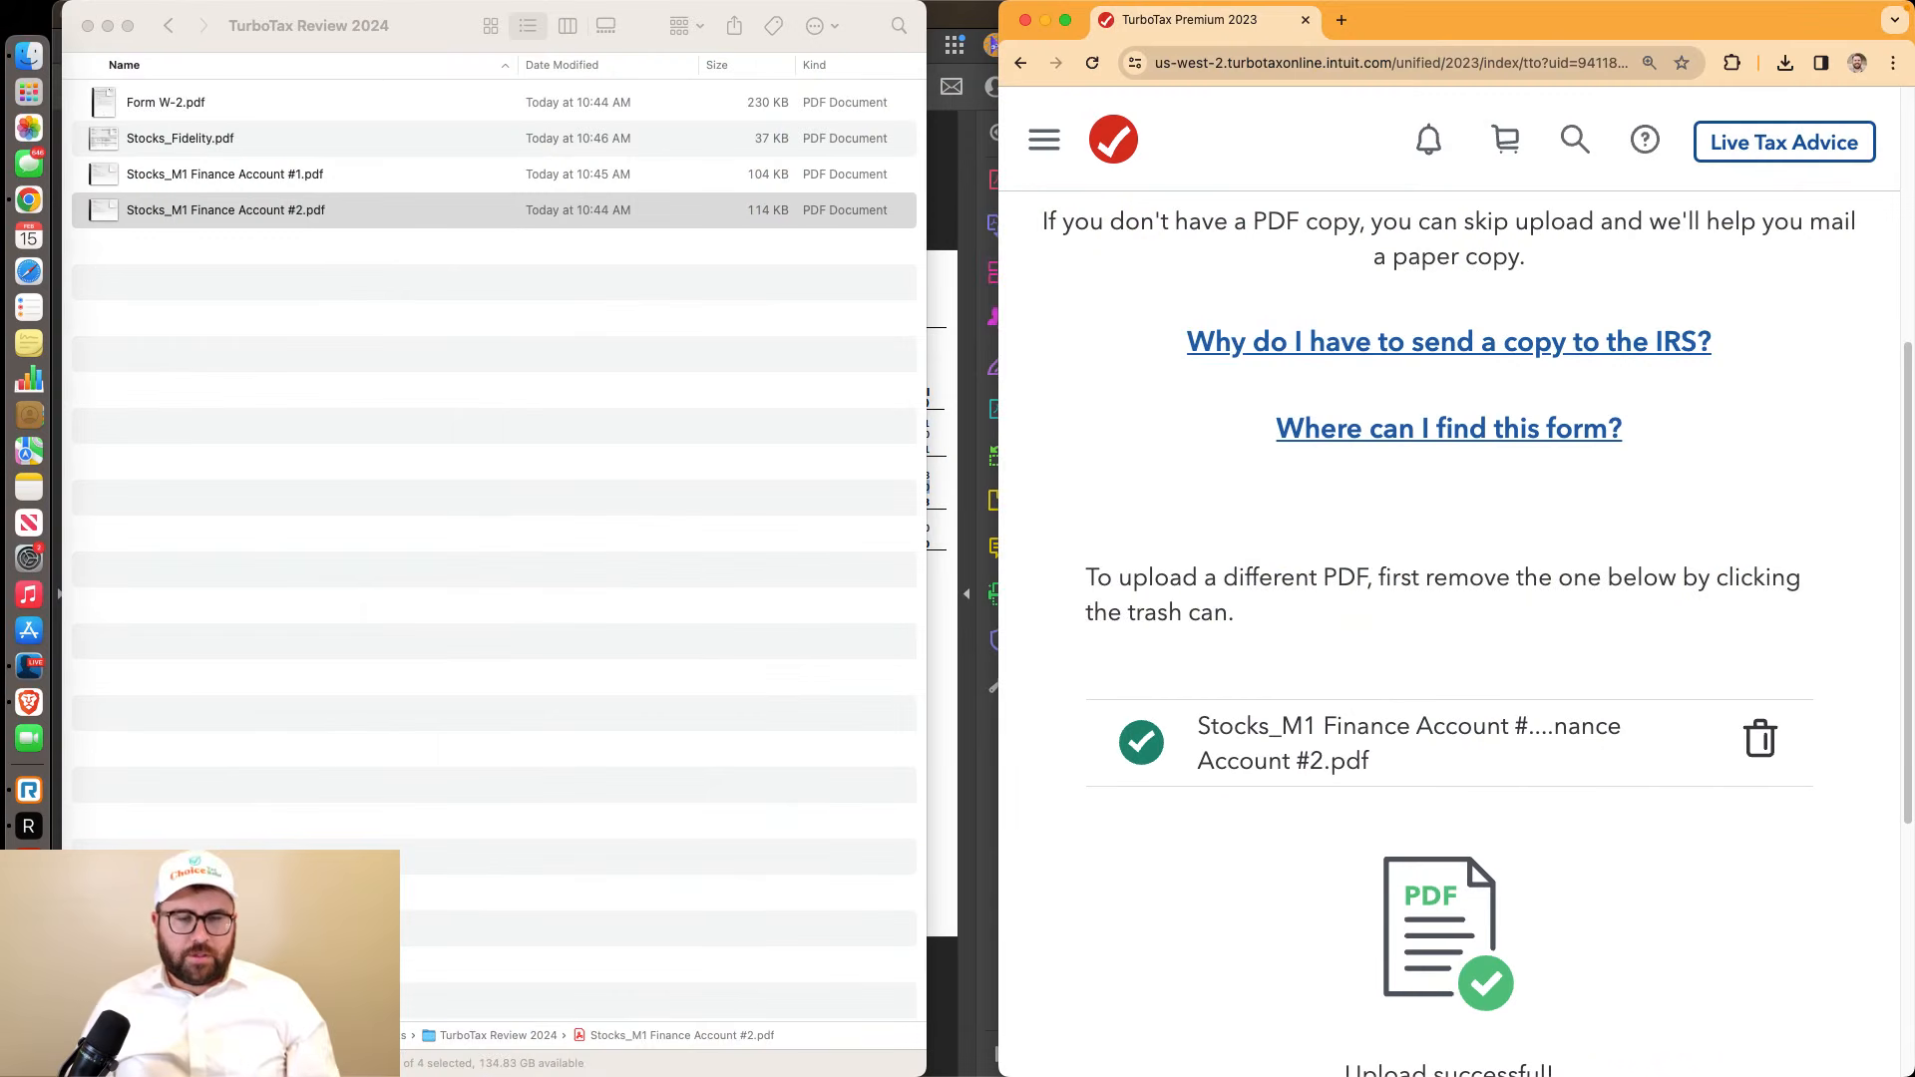
{"action": "left_click", "coordinate": [278, 208]}
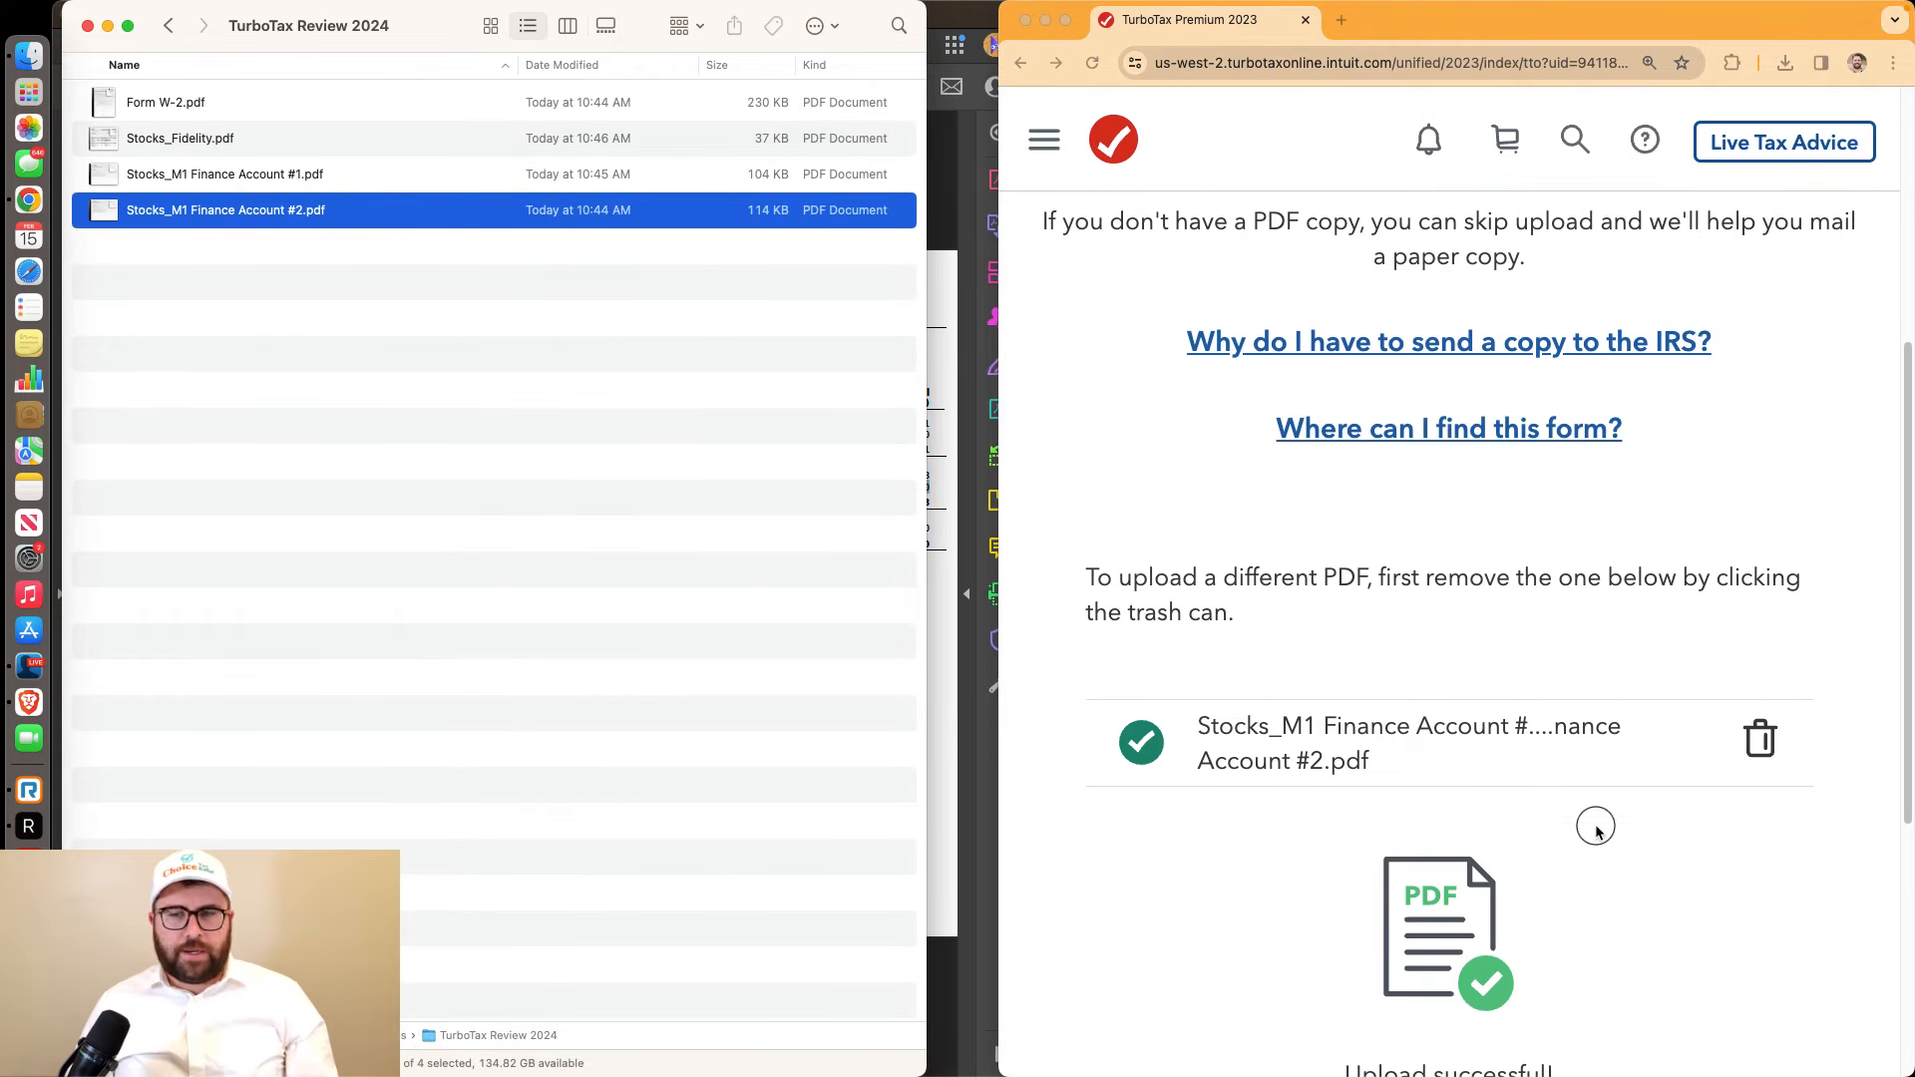
{"action": "left_click", "coordinate": [1759, 738]}
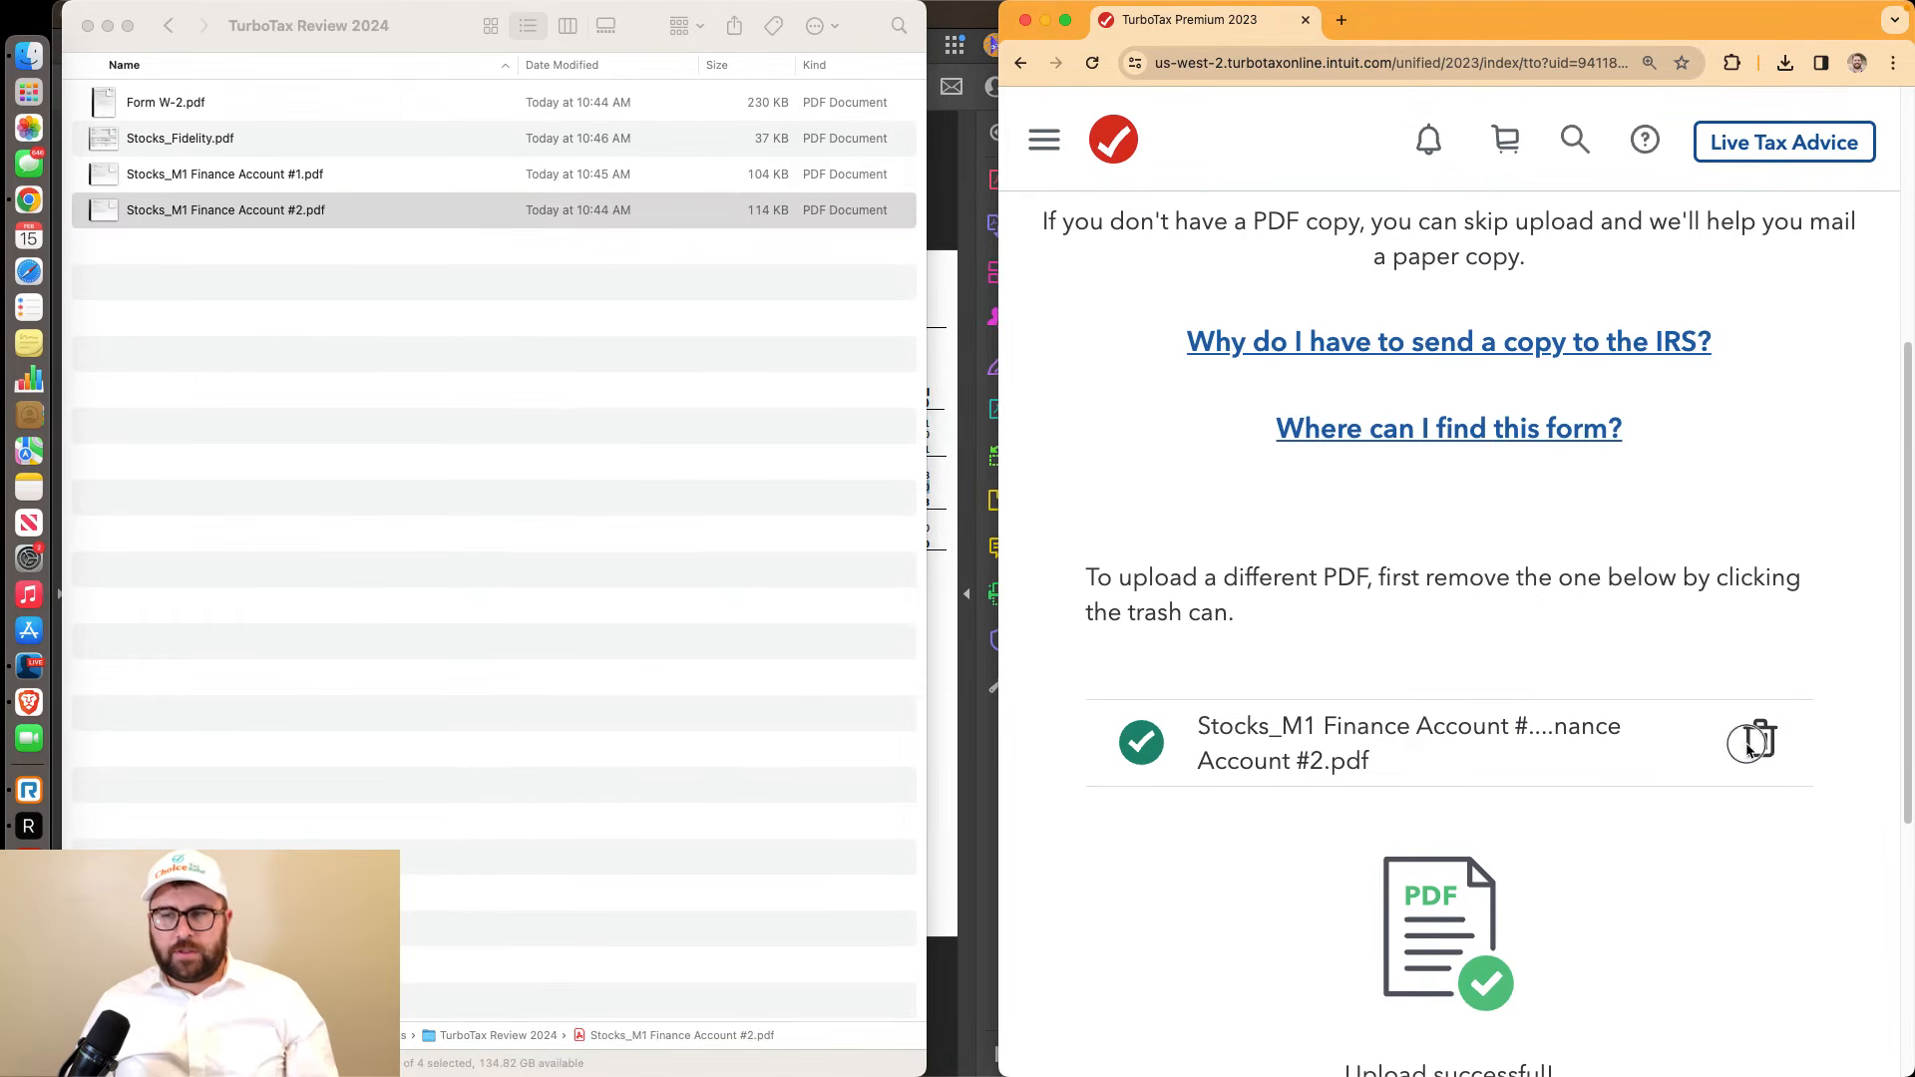
{"action": "left_click", "coordinate": [1616, 729]}
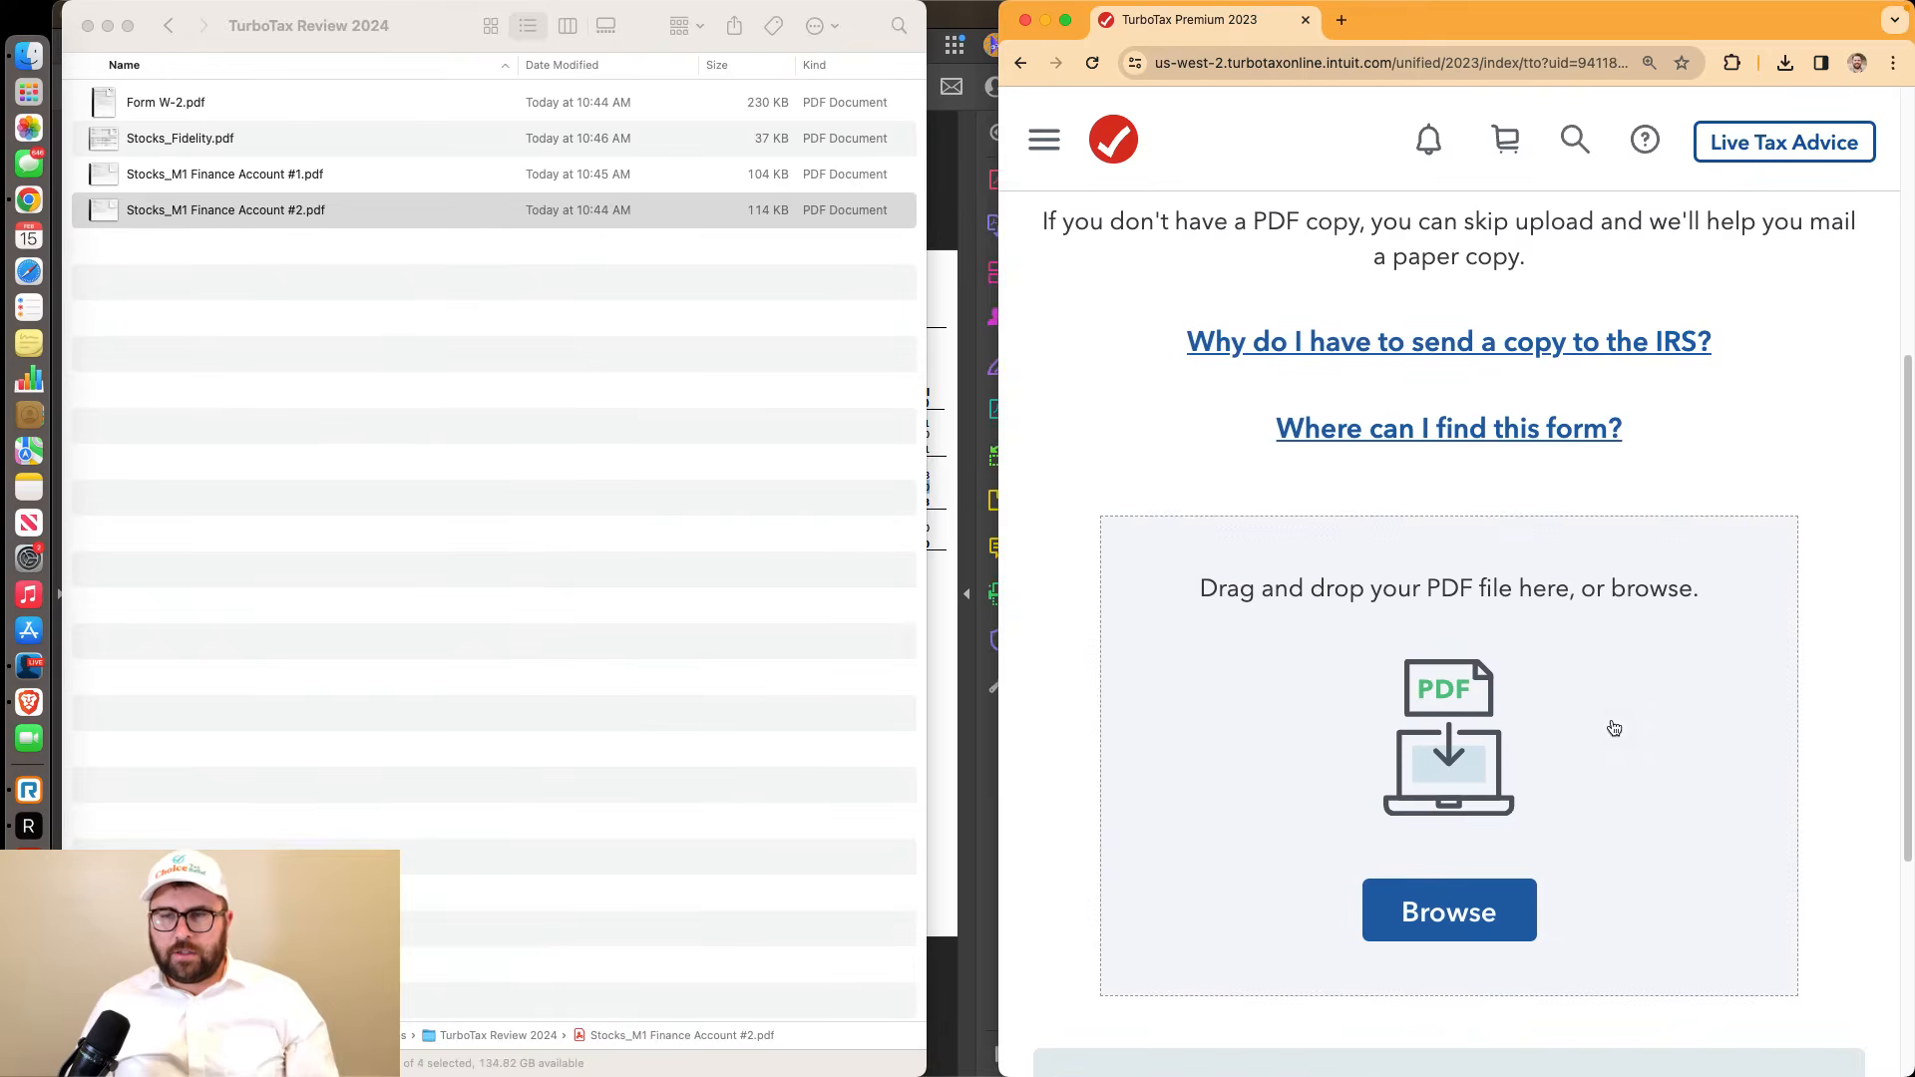
{"action": "left_click_drag", "start_coordinate": [359, 201], "coordinate": [1616, 745]}
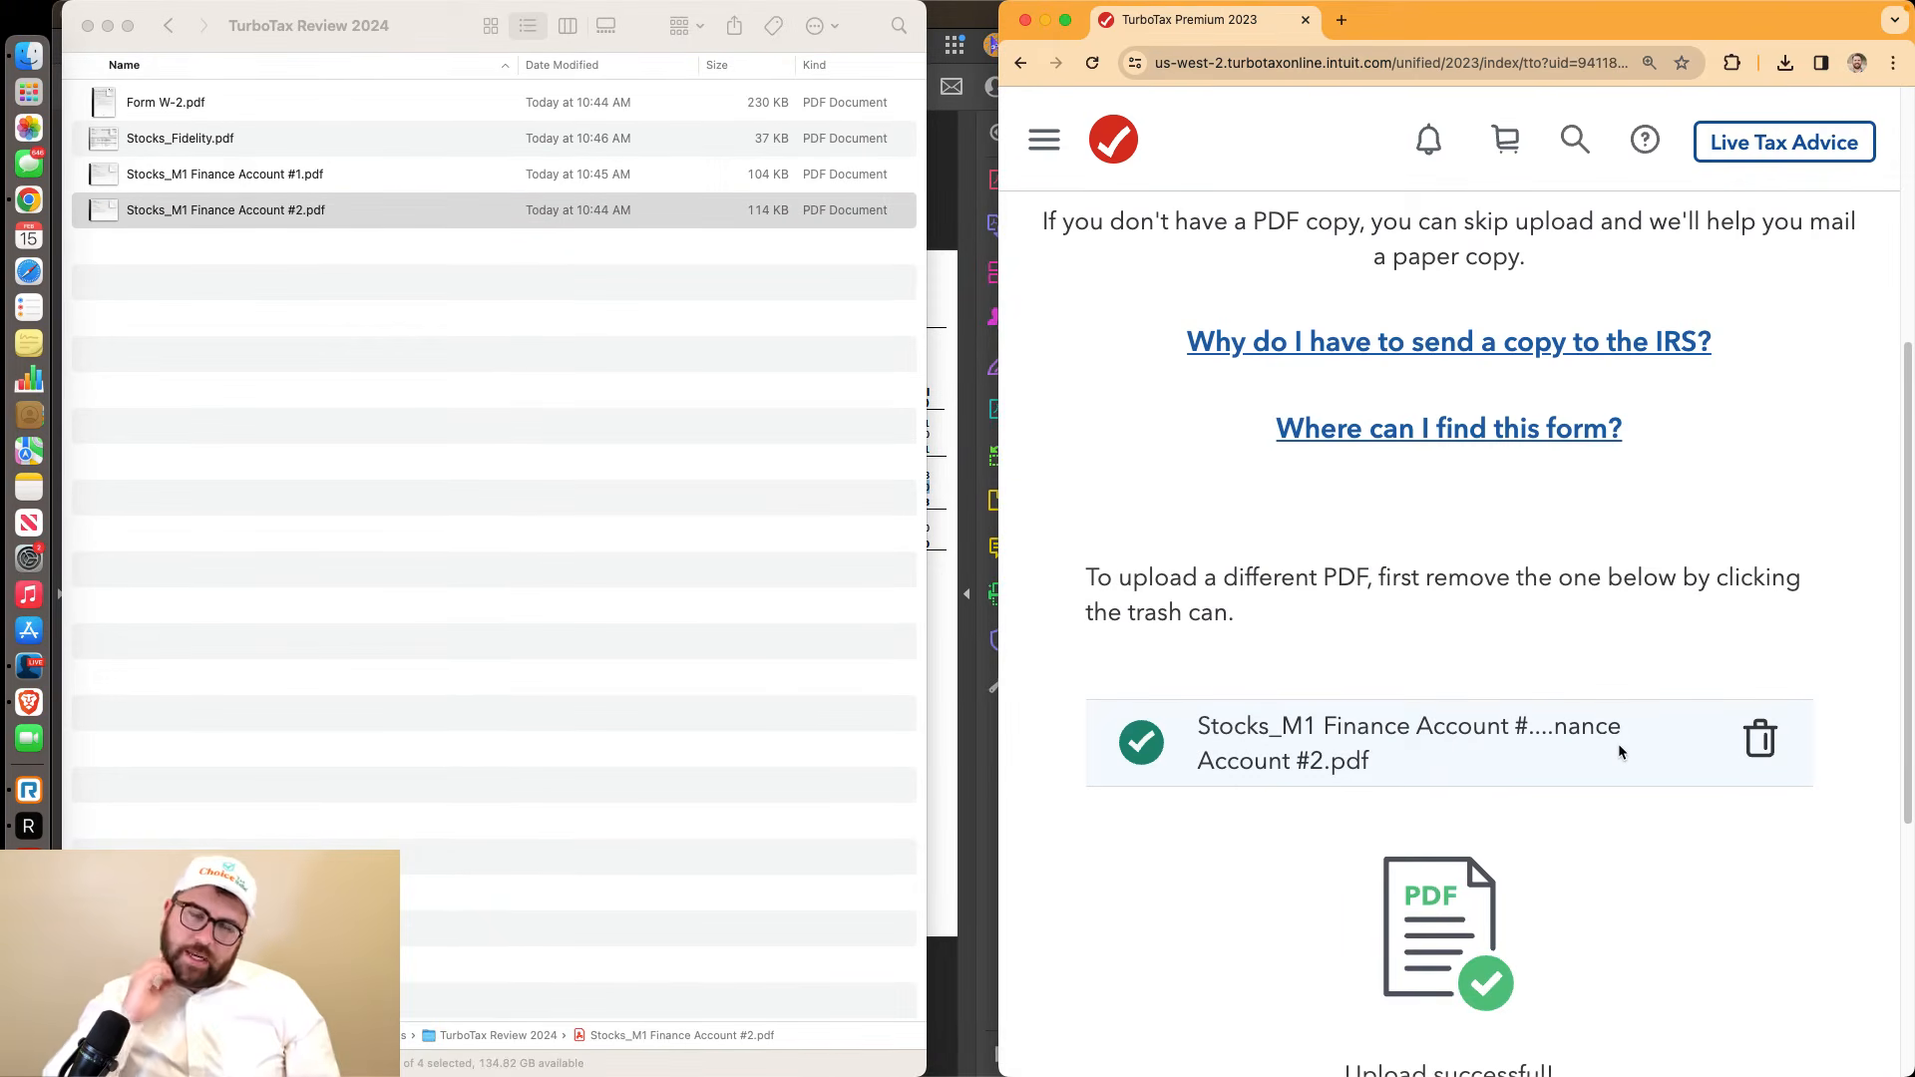
{"action": "scroll", "coordinate": [1620, 748], "scroll_direction": "down", "scroll_amount": 5}
{"action": "left_click", "coordinate": [1624, 773]}
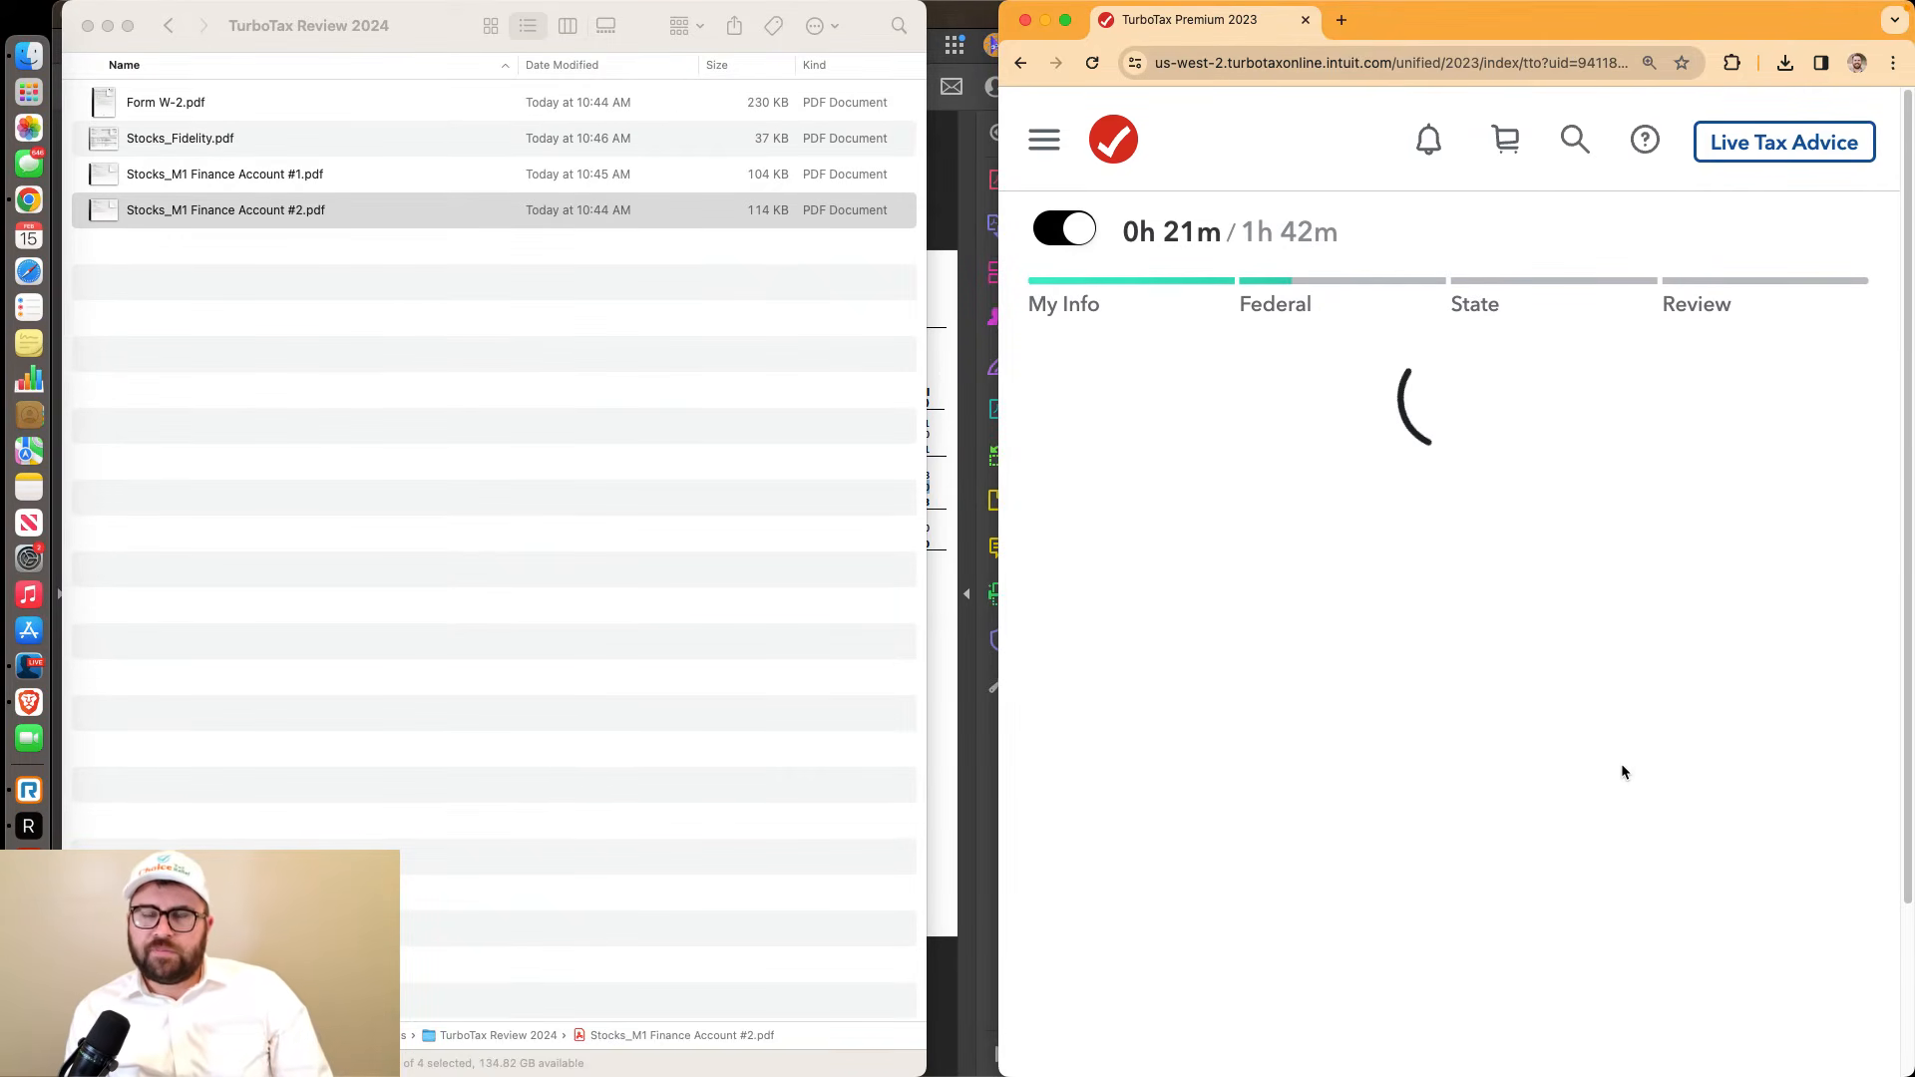
Page forward through the broker statement PDF to the Supplemental Information page, 10/13
{"action": "scroll", "coordinate": [1622, 772], "scroll_direction": "down", "scroll_amount": 10}
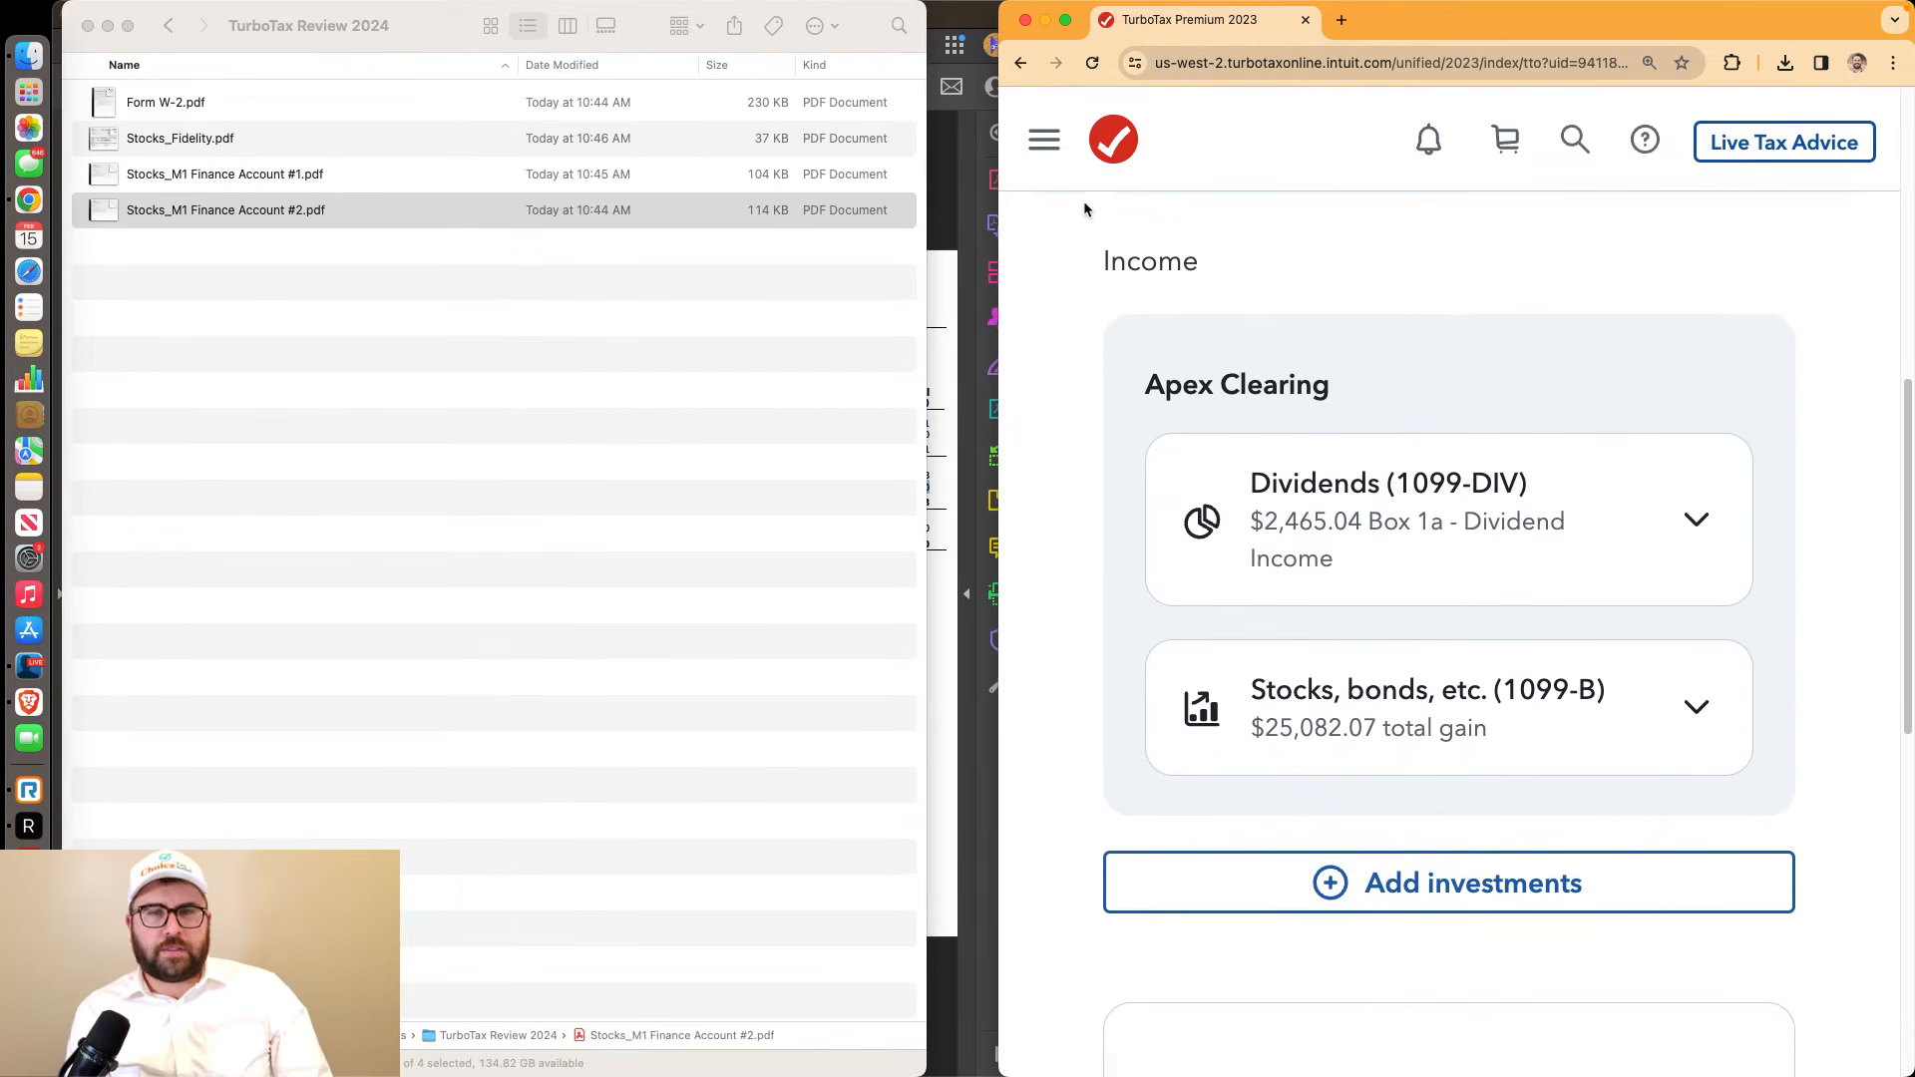
{"action": "left_click", "coordinate": [944, 194]}
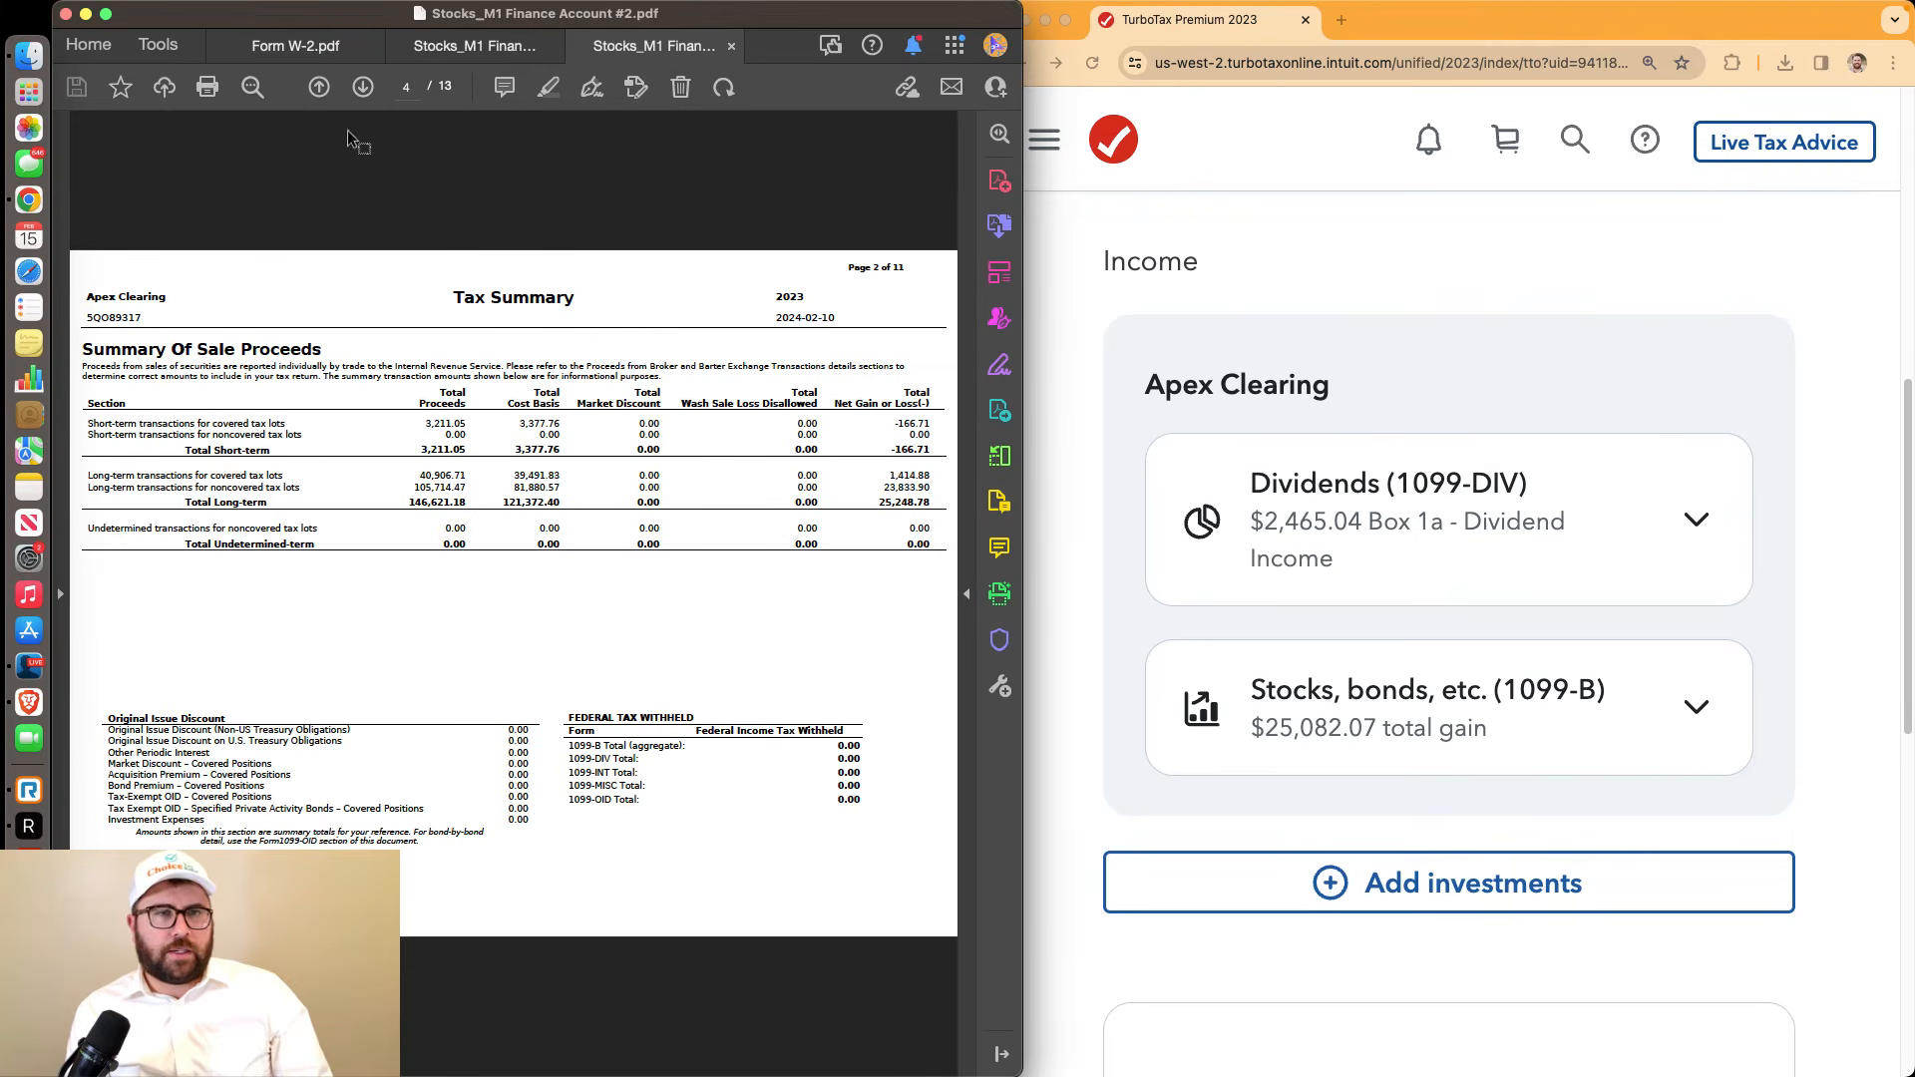
{"action": "left_click", "coordinate": [361, 87]}
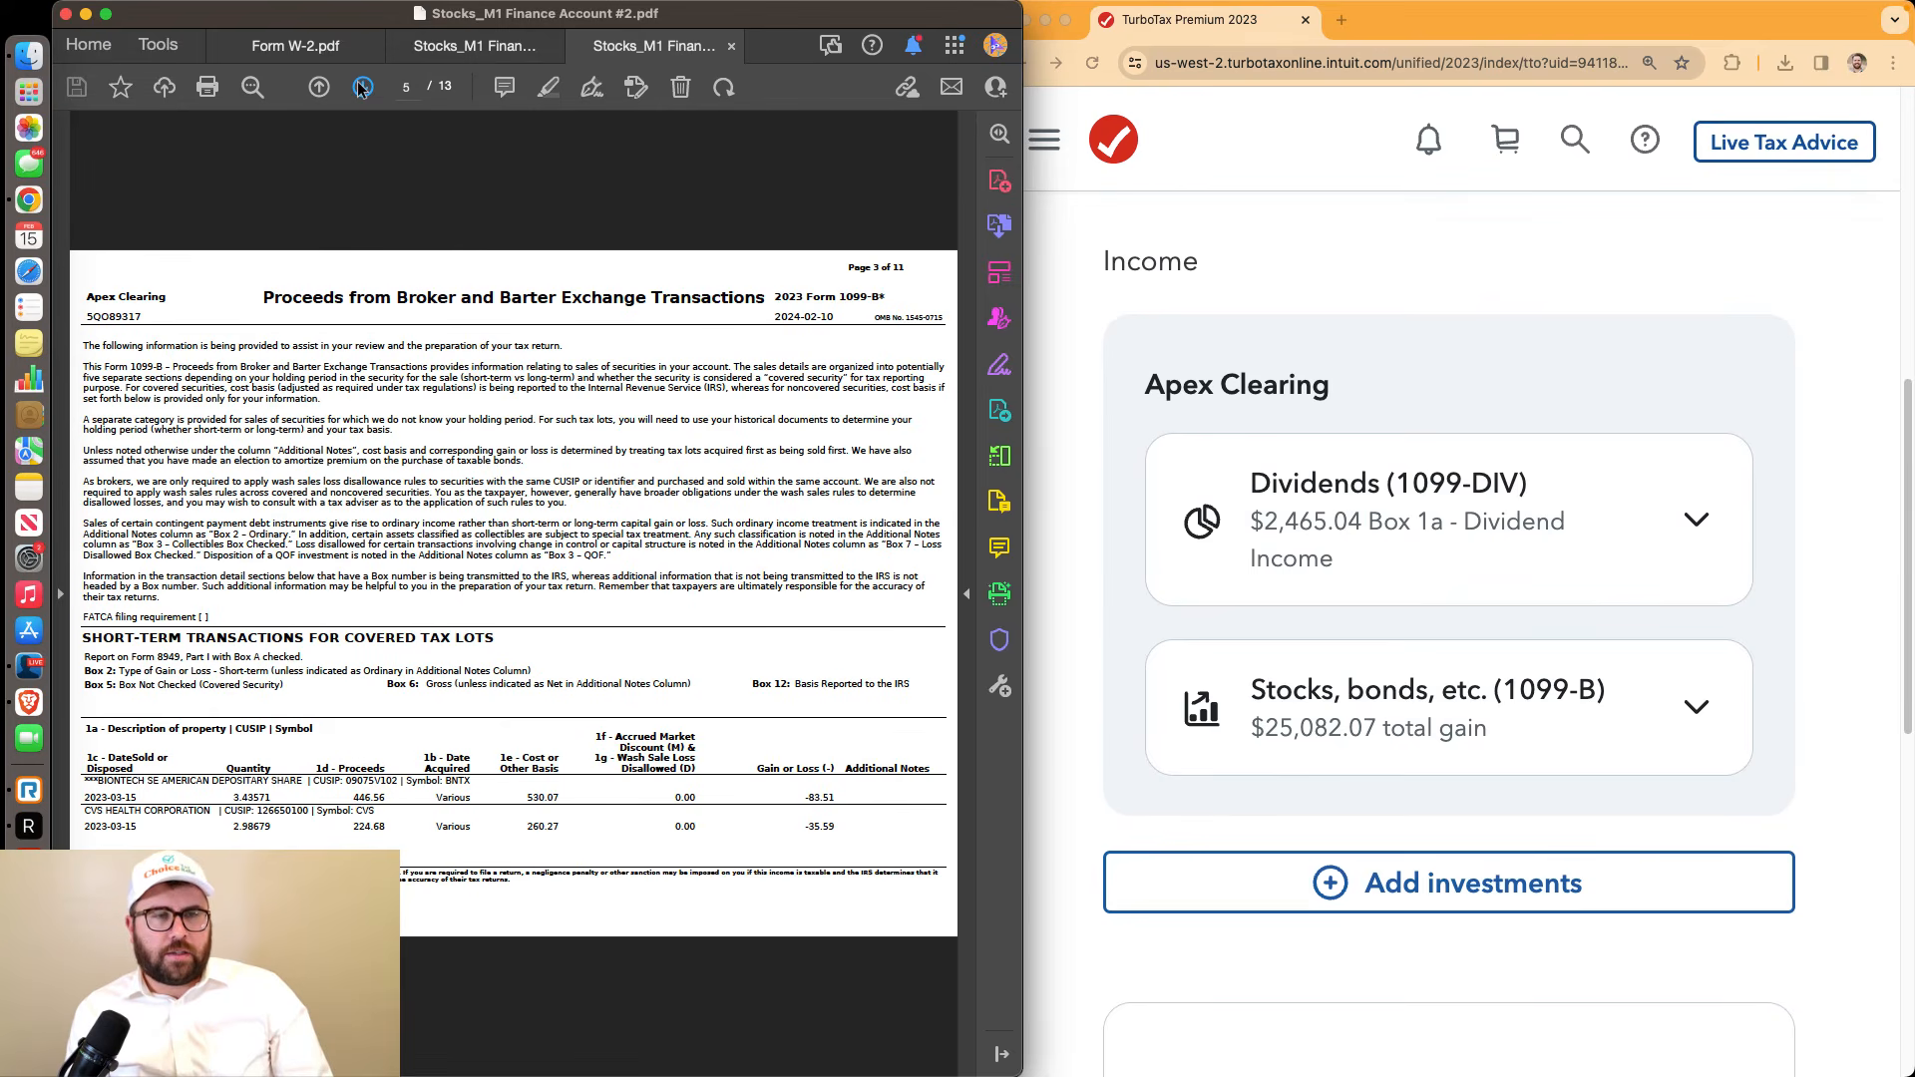
{"action": "left_click", "coordinate": [361, 88]}
{"action": "left_click", "coordinate": [361, 88]}
{"action": "left_click", "coordinate": [361, 88]}
{"action": "left_click", "coordinate": [360, 88]}
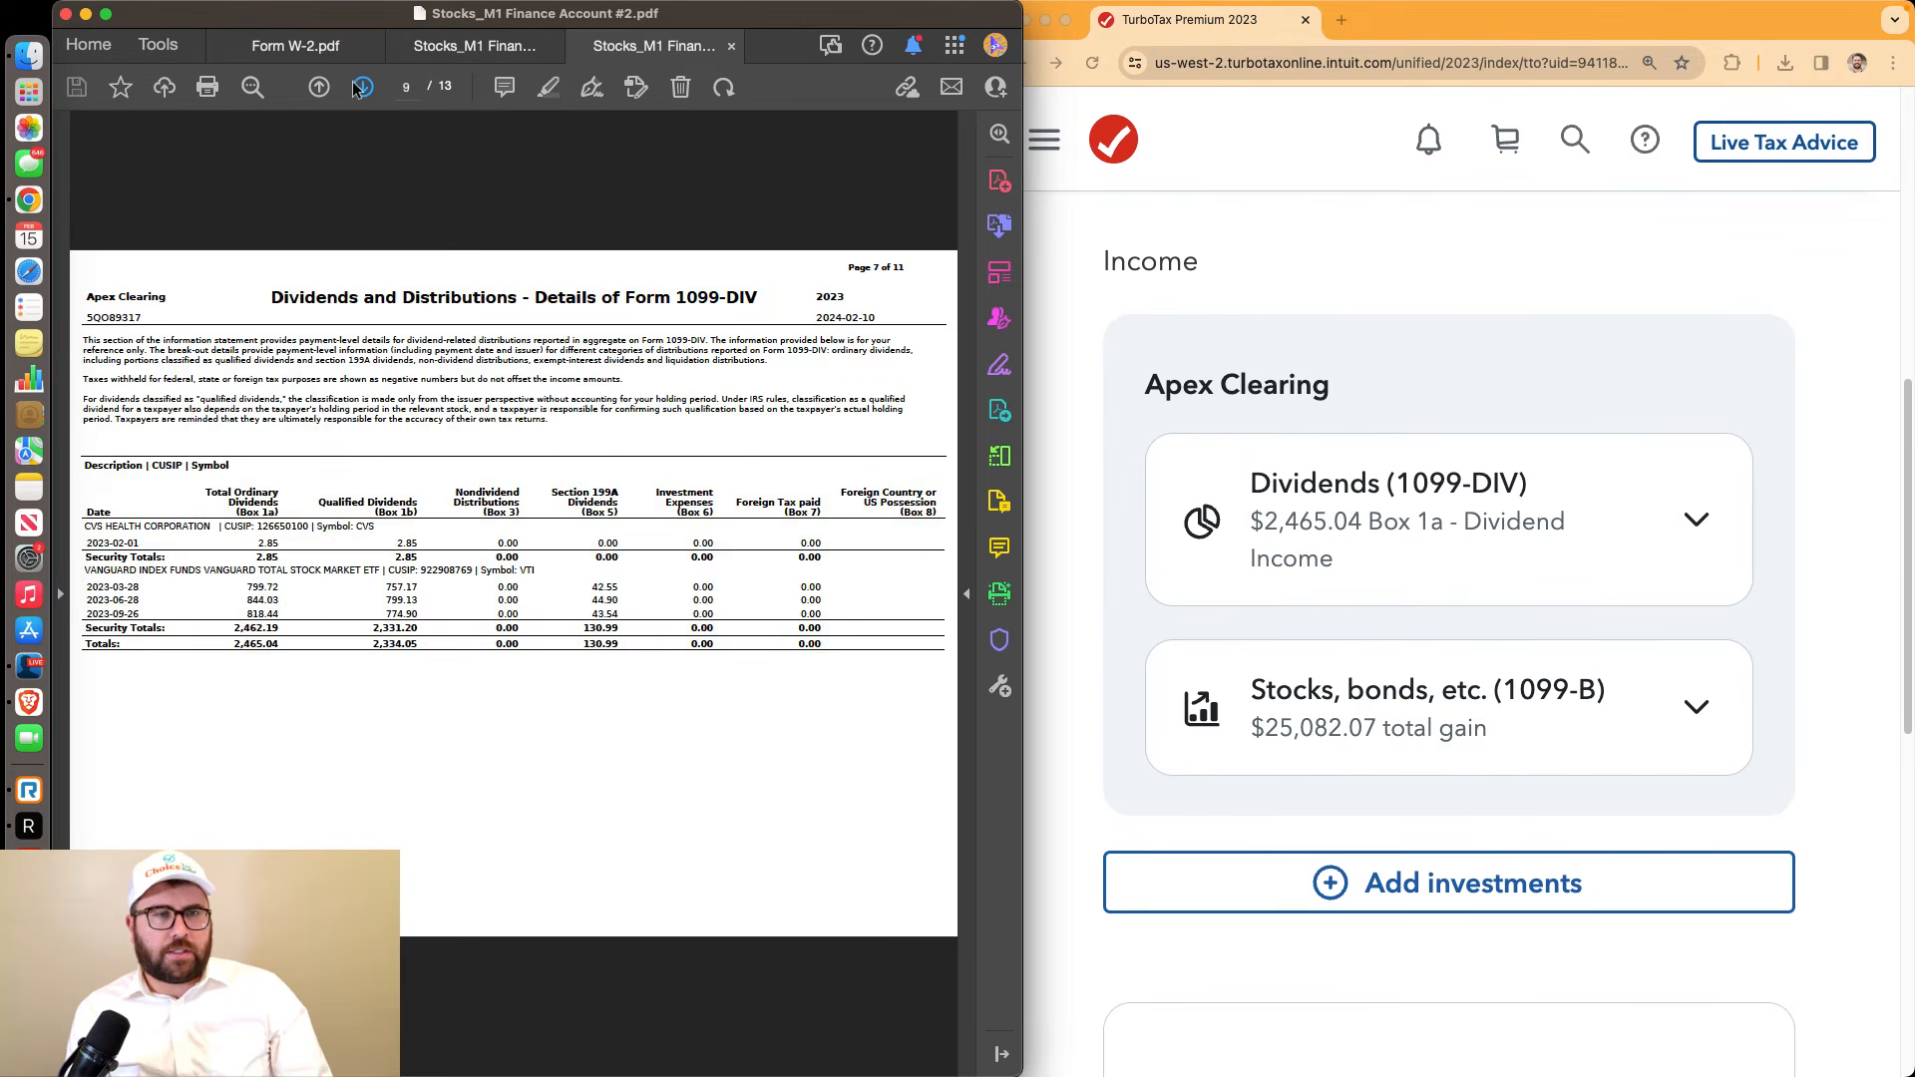
{"action": "left_click", "coordinate": [359, 88]}
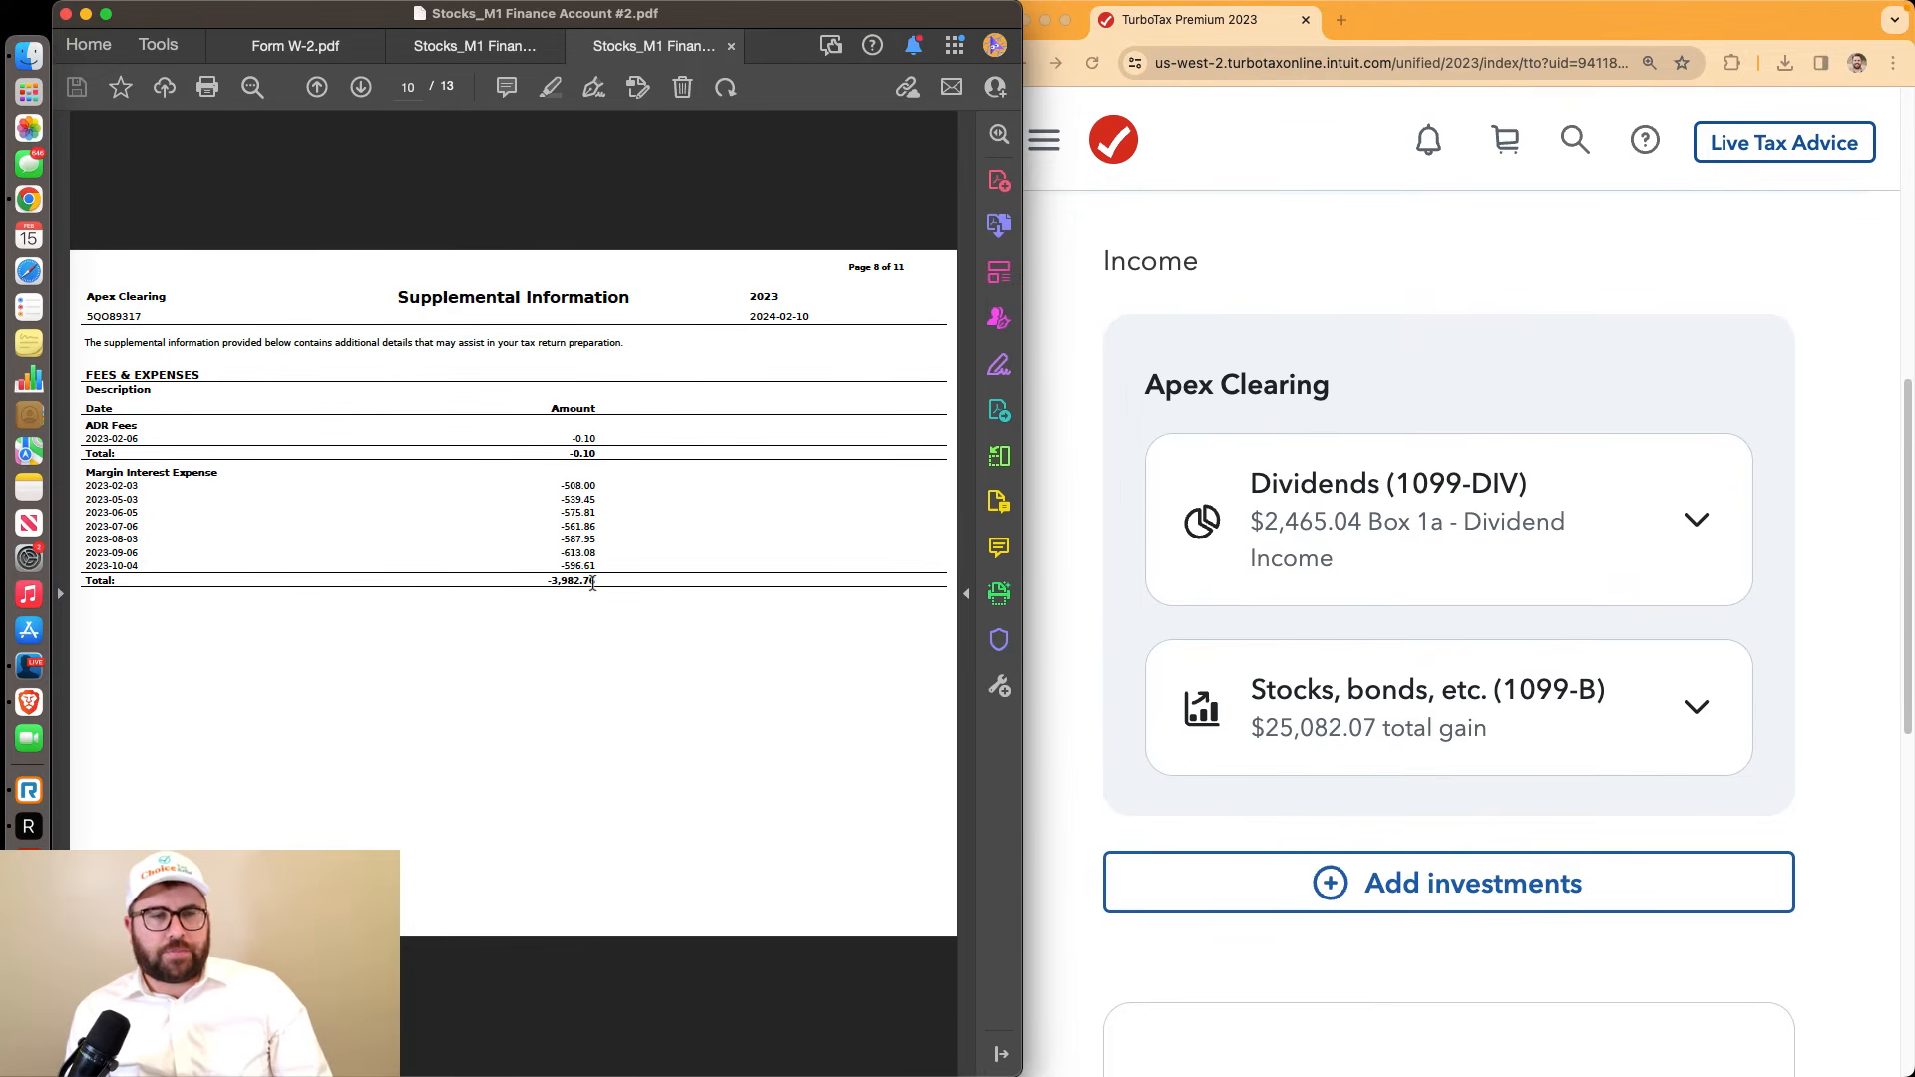
Highlight the margin interest expense rows and -3,982.76 total, then narrow the statement window
{"action": "left_click_drag", "start_coordinate": [596, 582], "coordinate": [104, 342]}
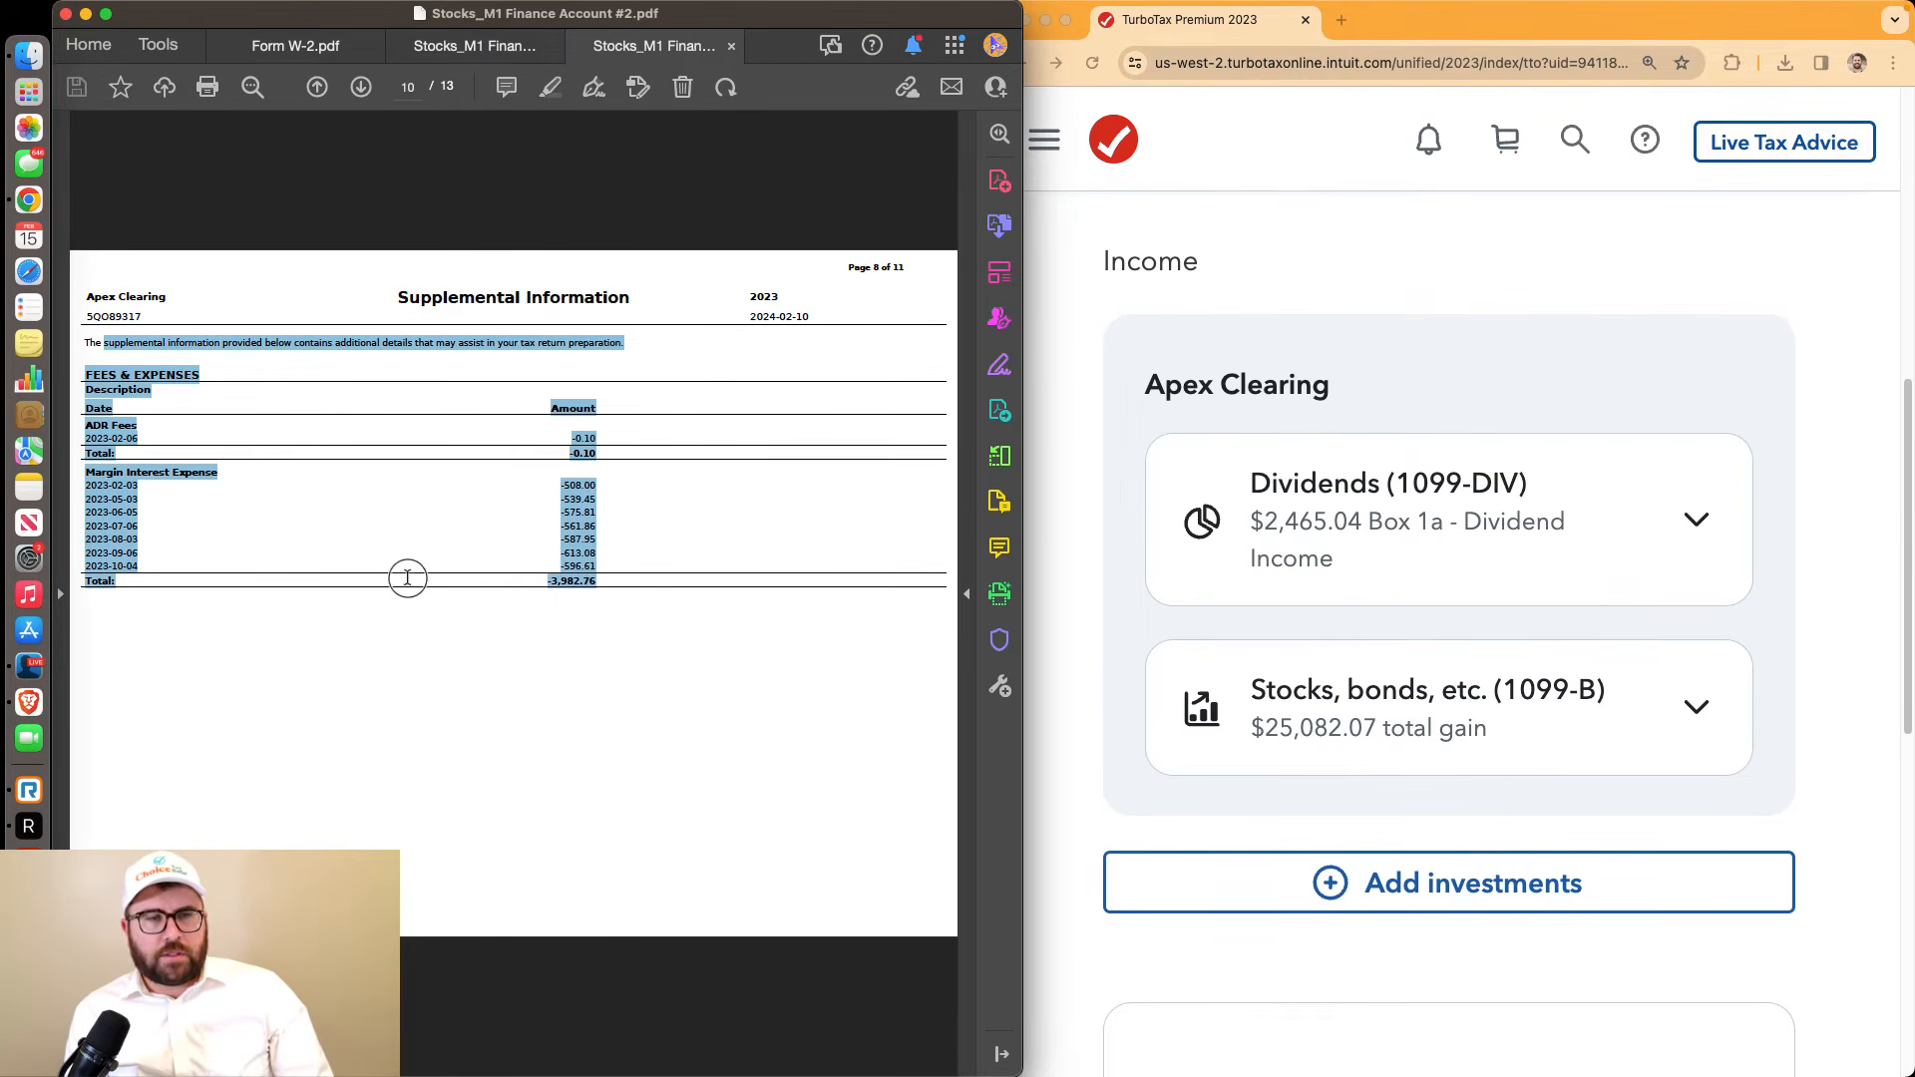
{"action": "left_click", "coordinate": [304, 516]}
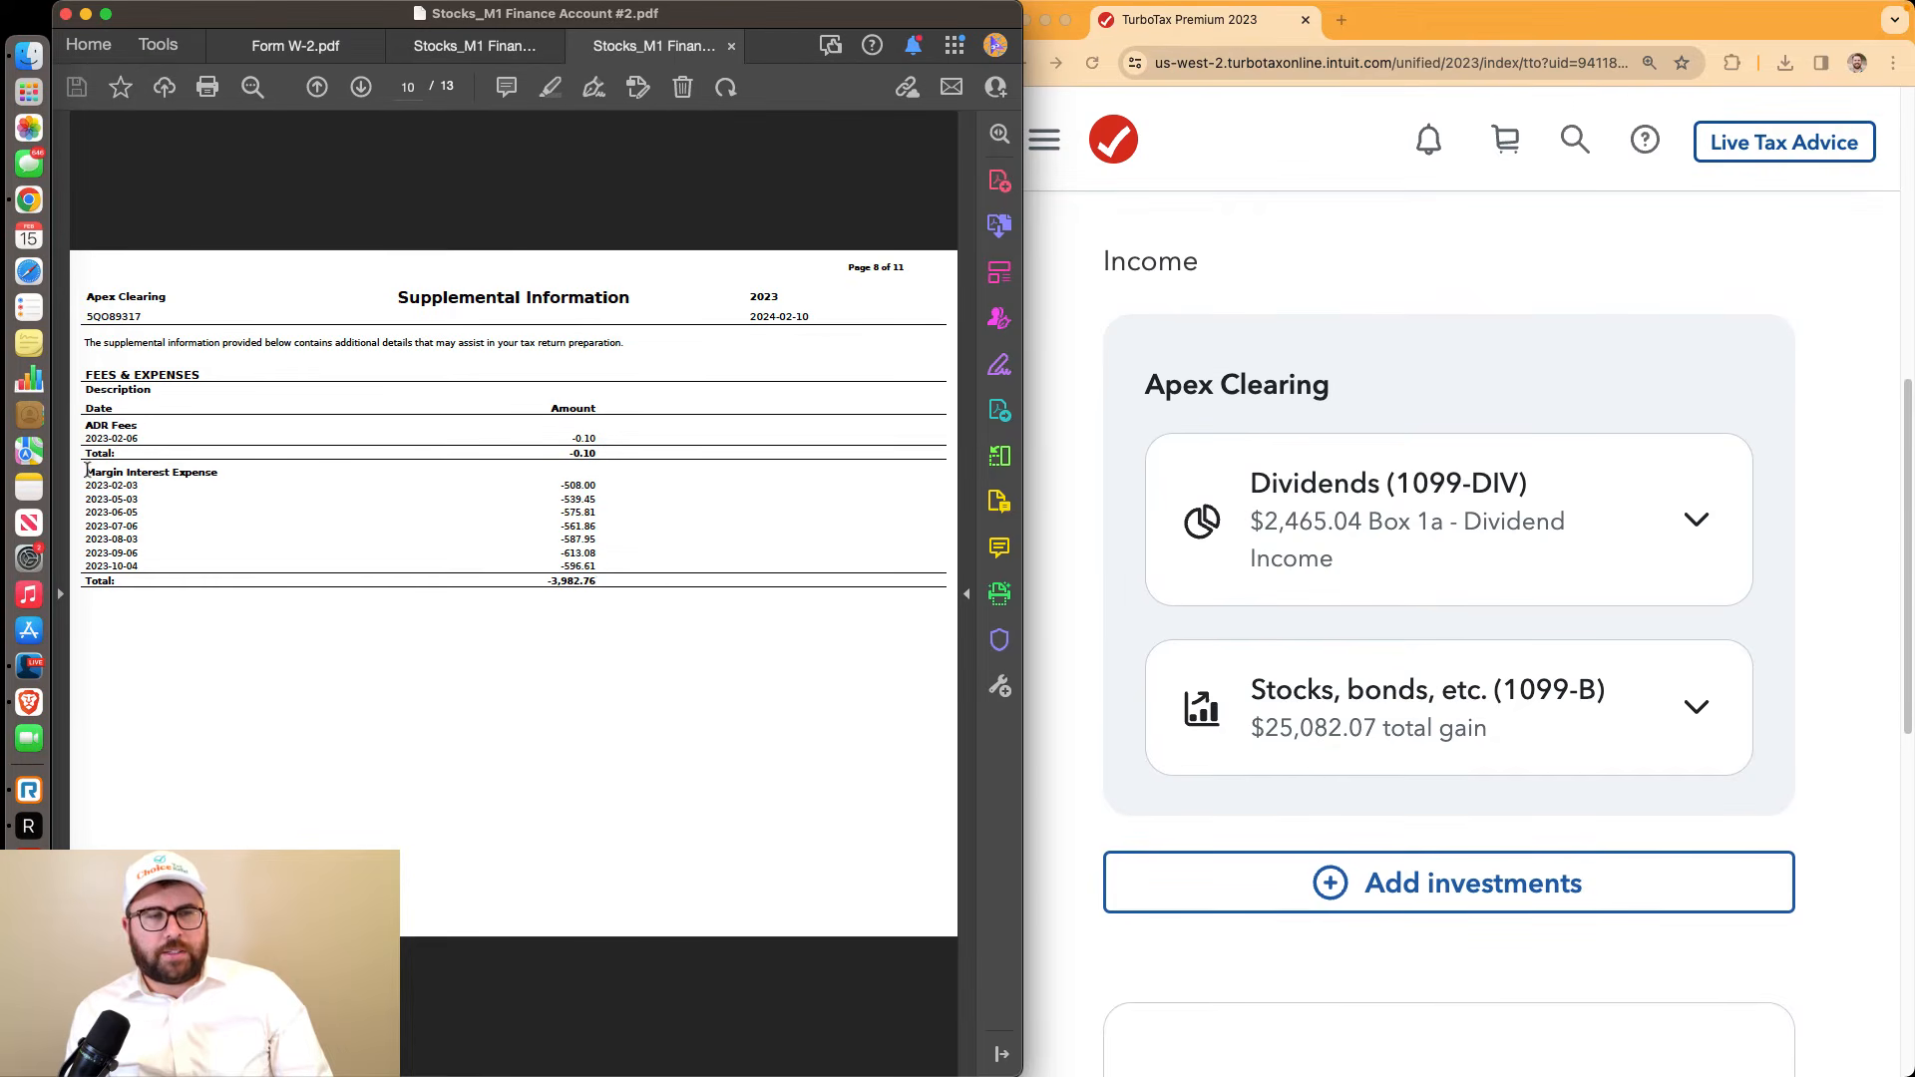
{"action": "left_click_drag", "start_coordinate": [87, 470], "coordinate": [598, 594]}
{"action": "left_click", "coordinate": [647, 595]}
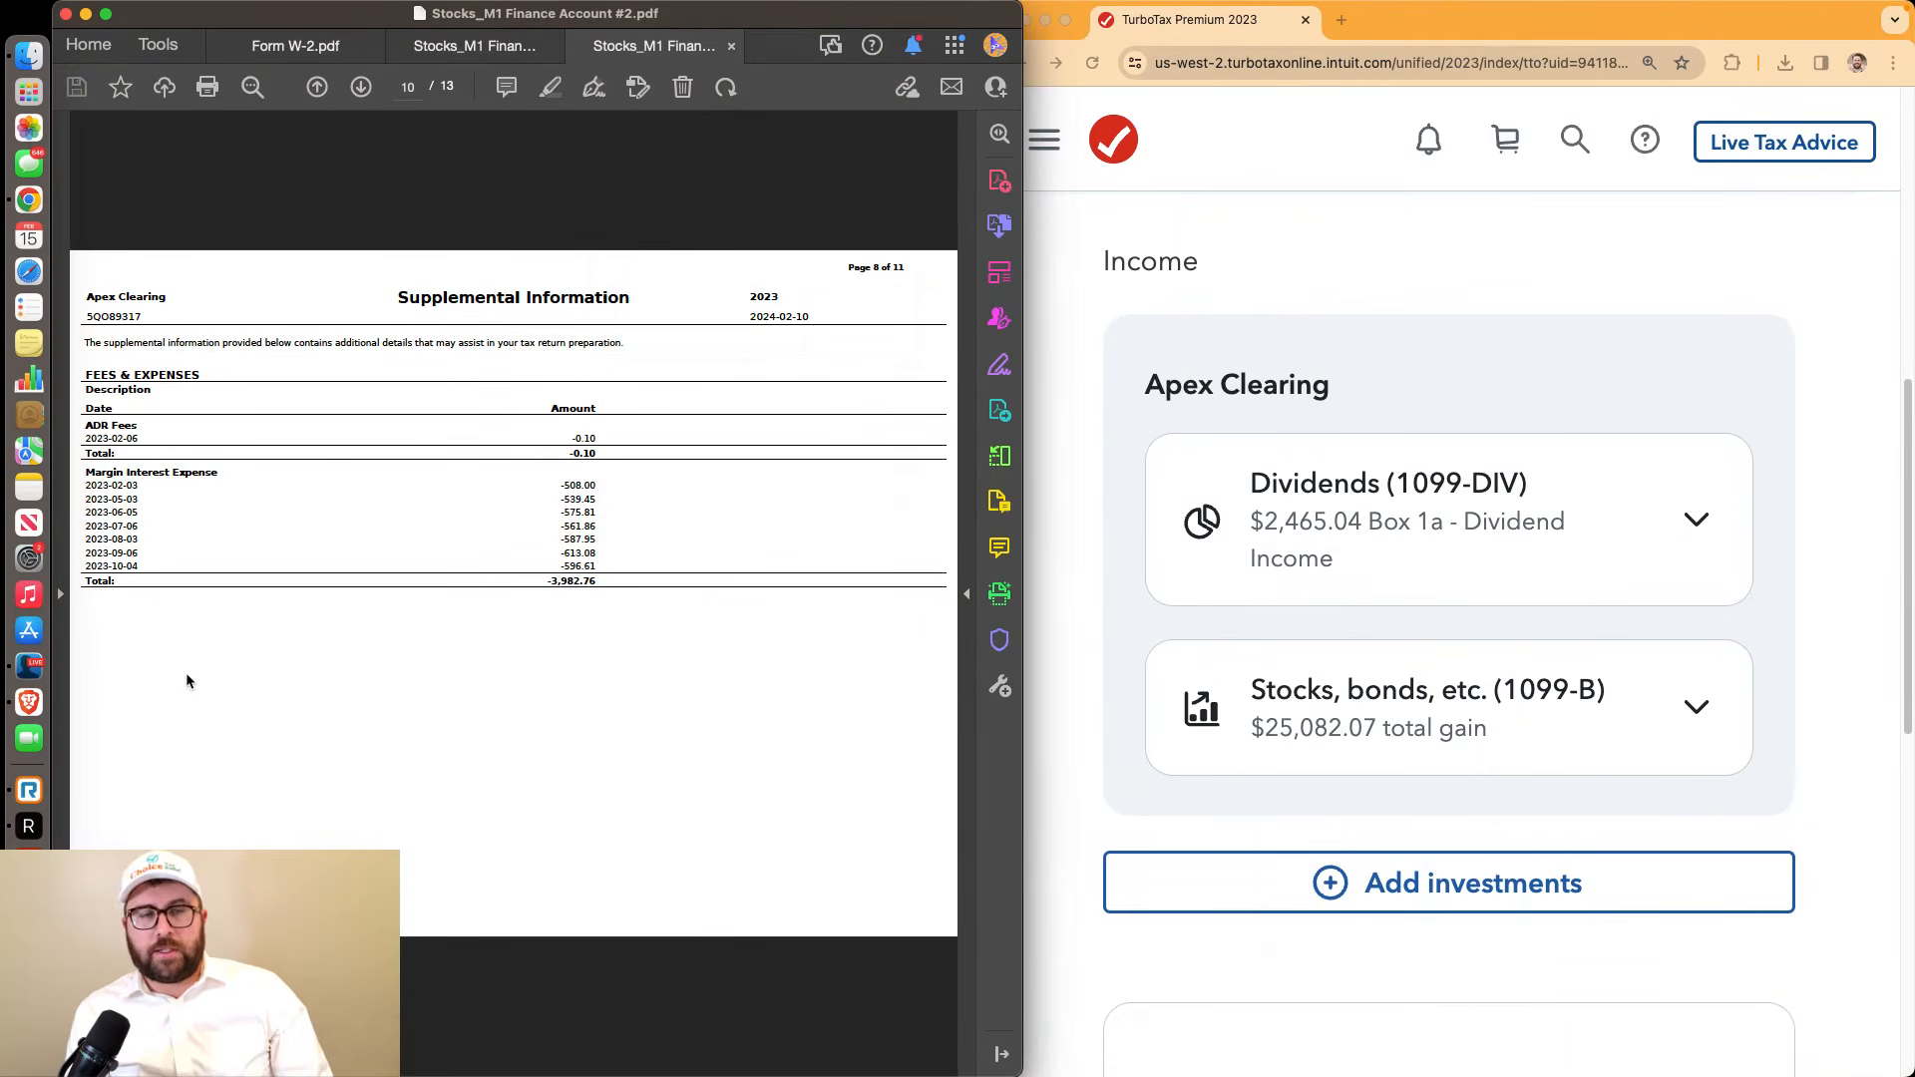
{"action": "left_click_drag", "start_coordinate": [87, 468], "coordinate": [621, 578]}
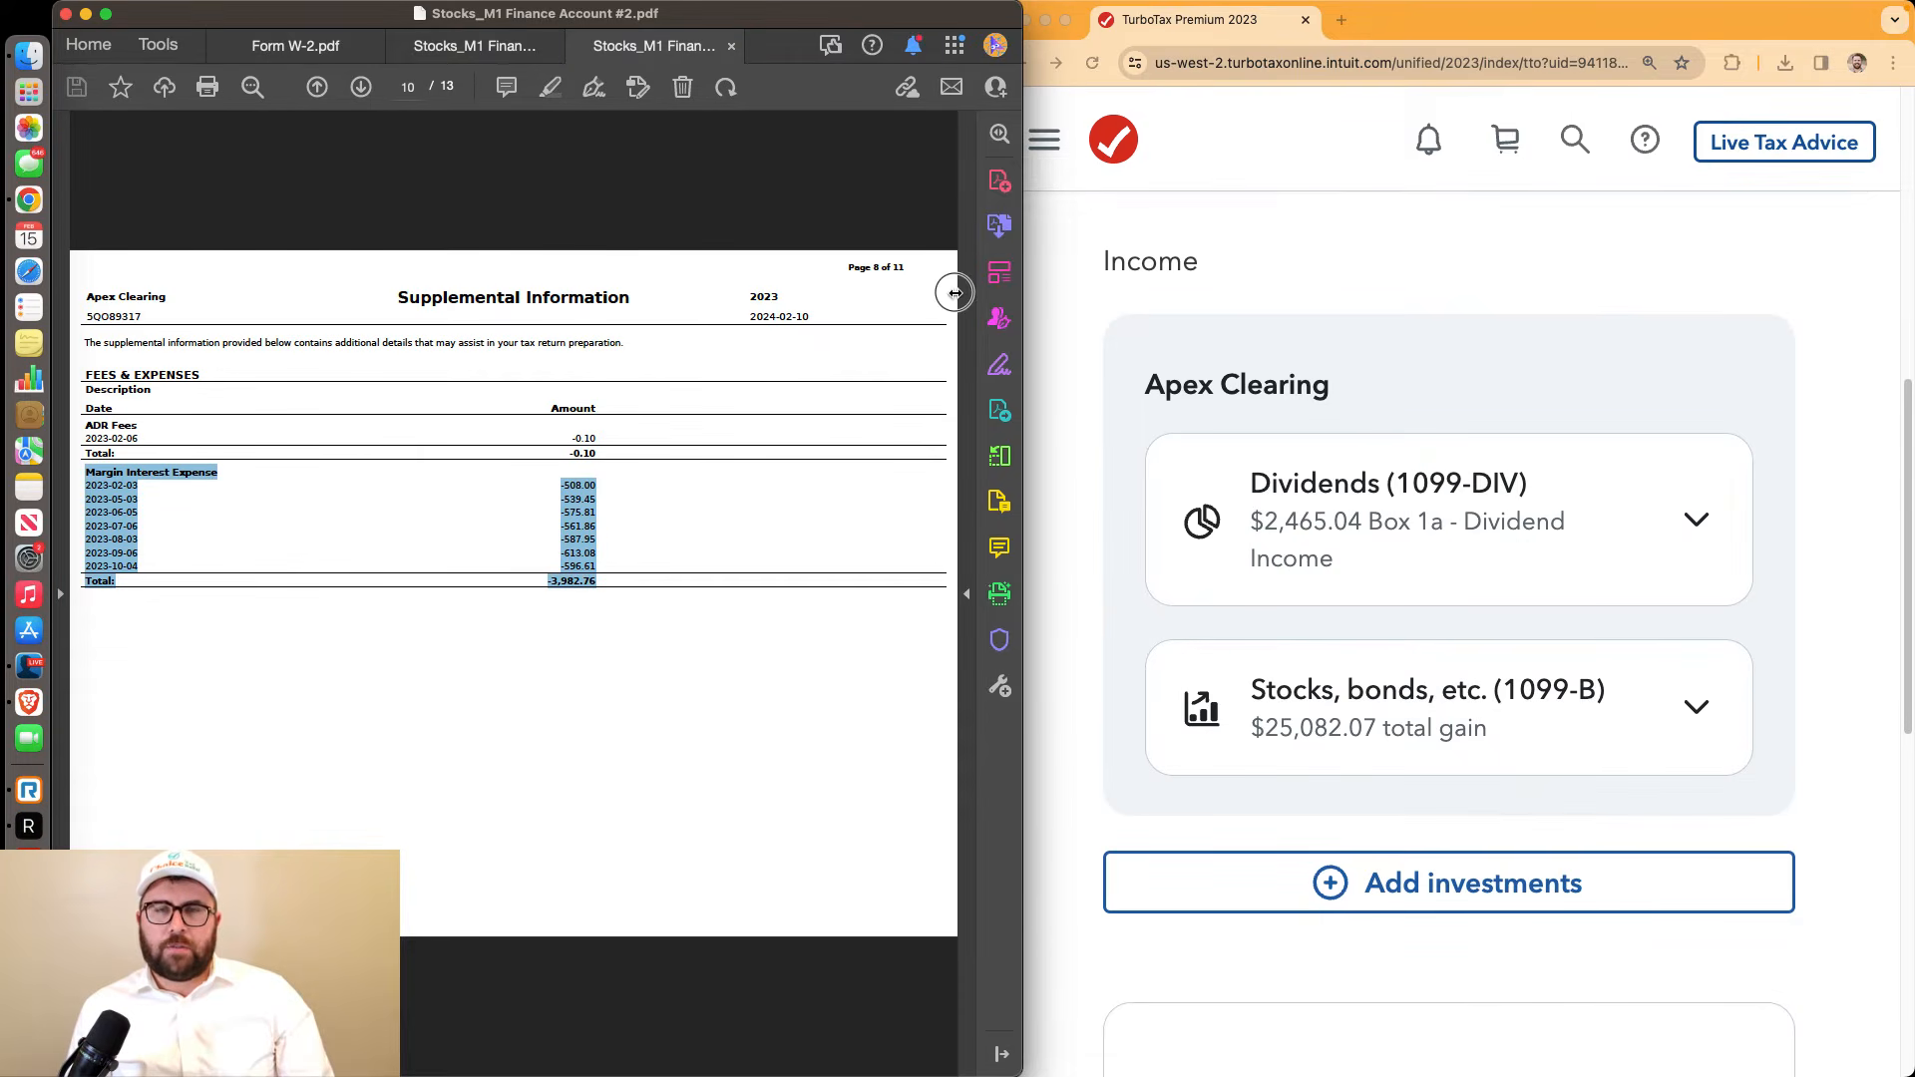
{"action": "left_click_drag", "start_coordinate": [954, 292], "coordinate": [958, 291]}
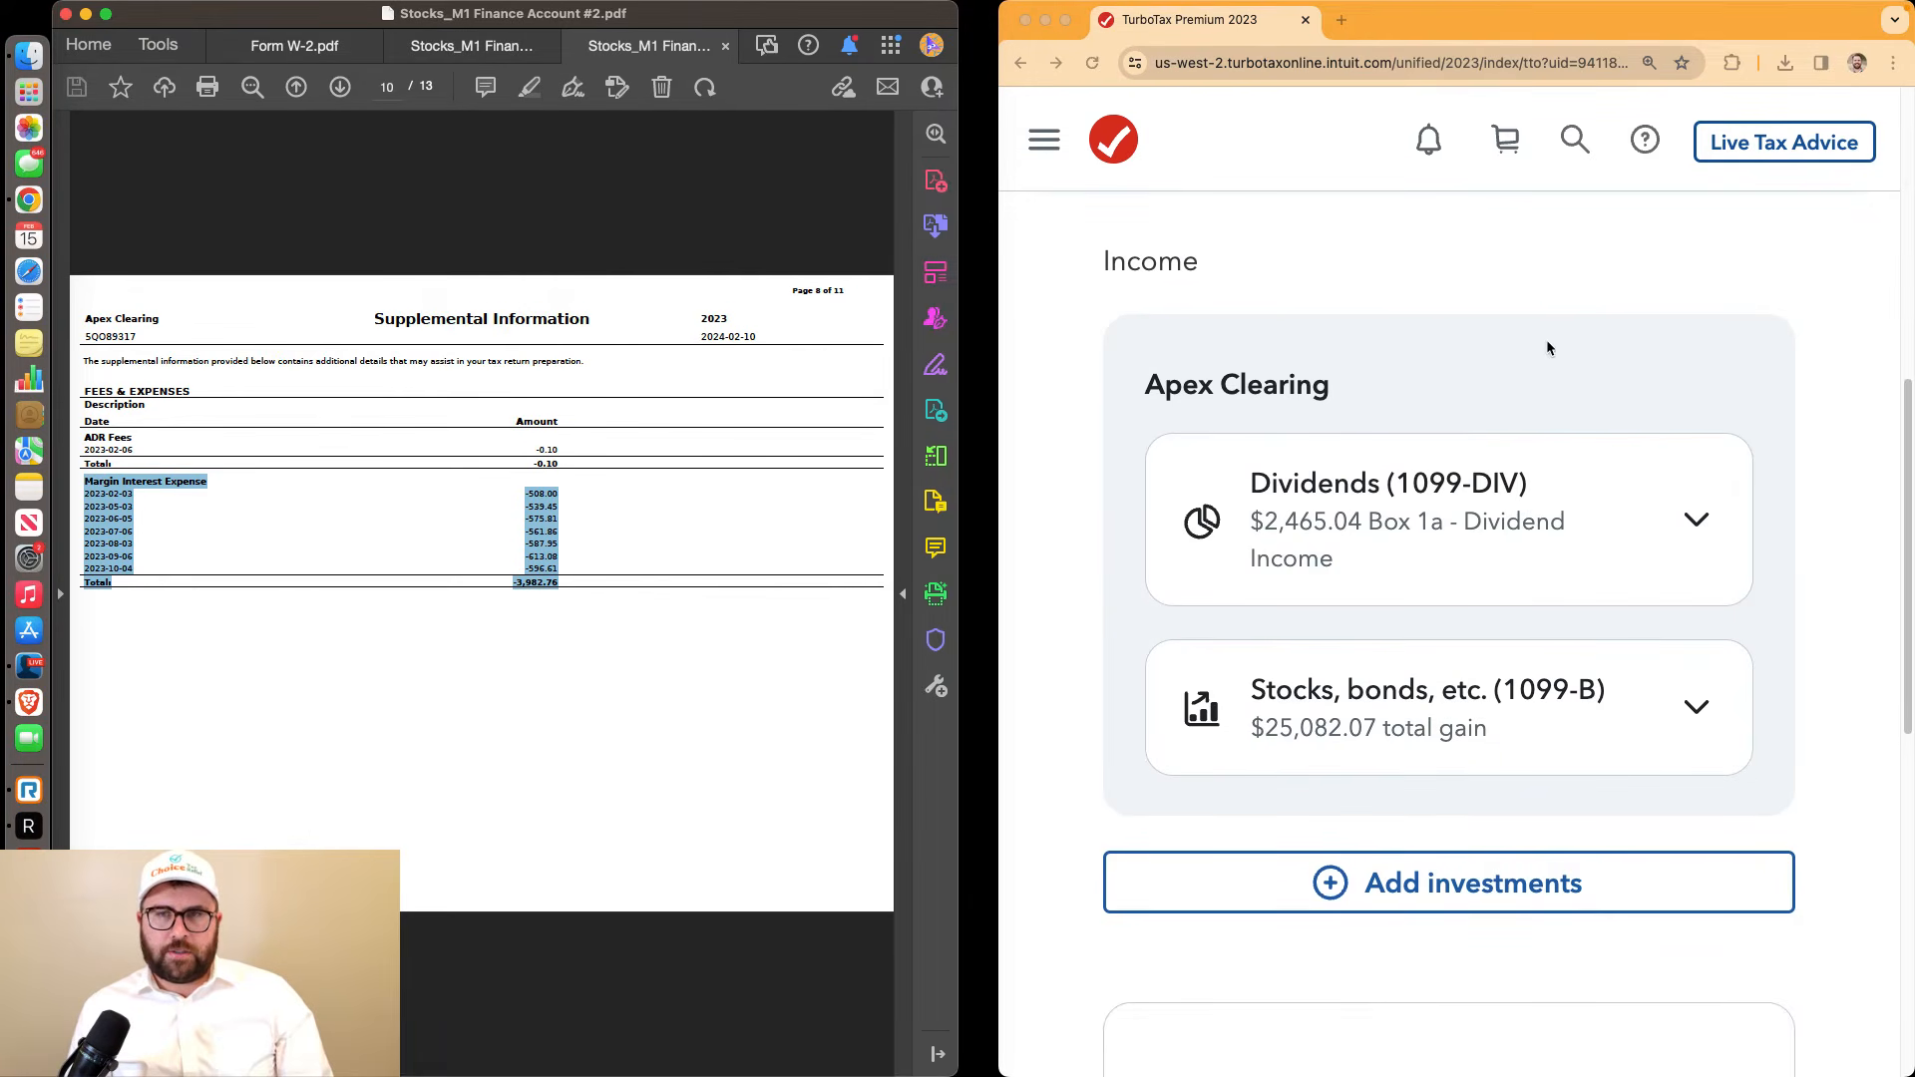
Search Google for 'form 4952', open the IRS About Form 4952 page, then return to TurboTax
{"action": "left_click", "coordinate": [1342, 24]}
{"action": "type", "text": "form 4952"}
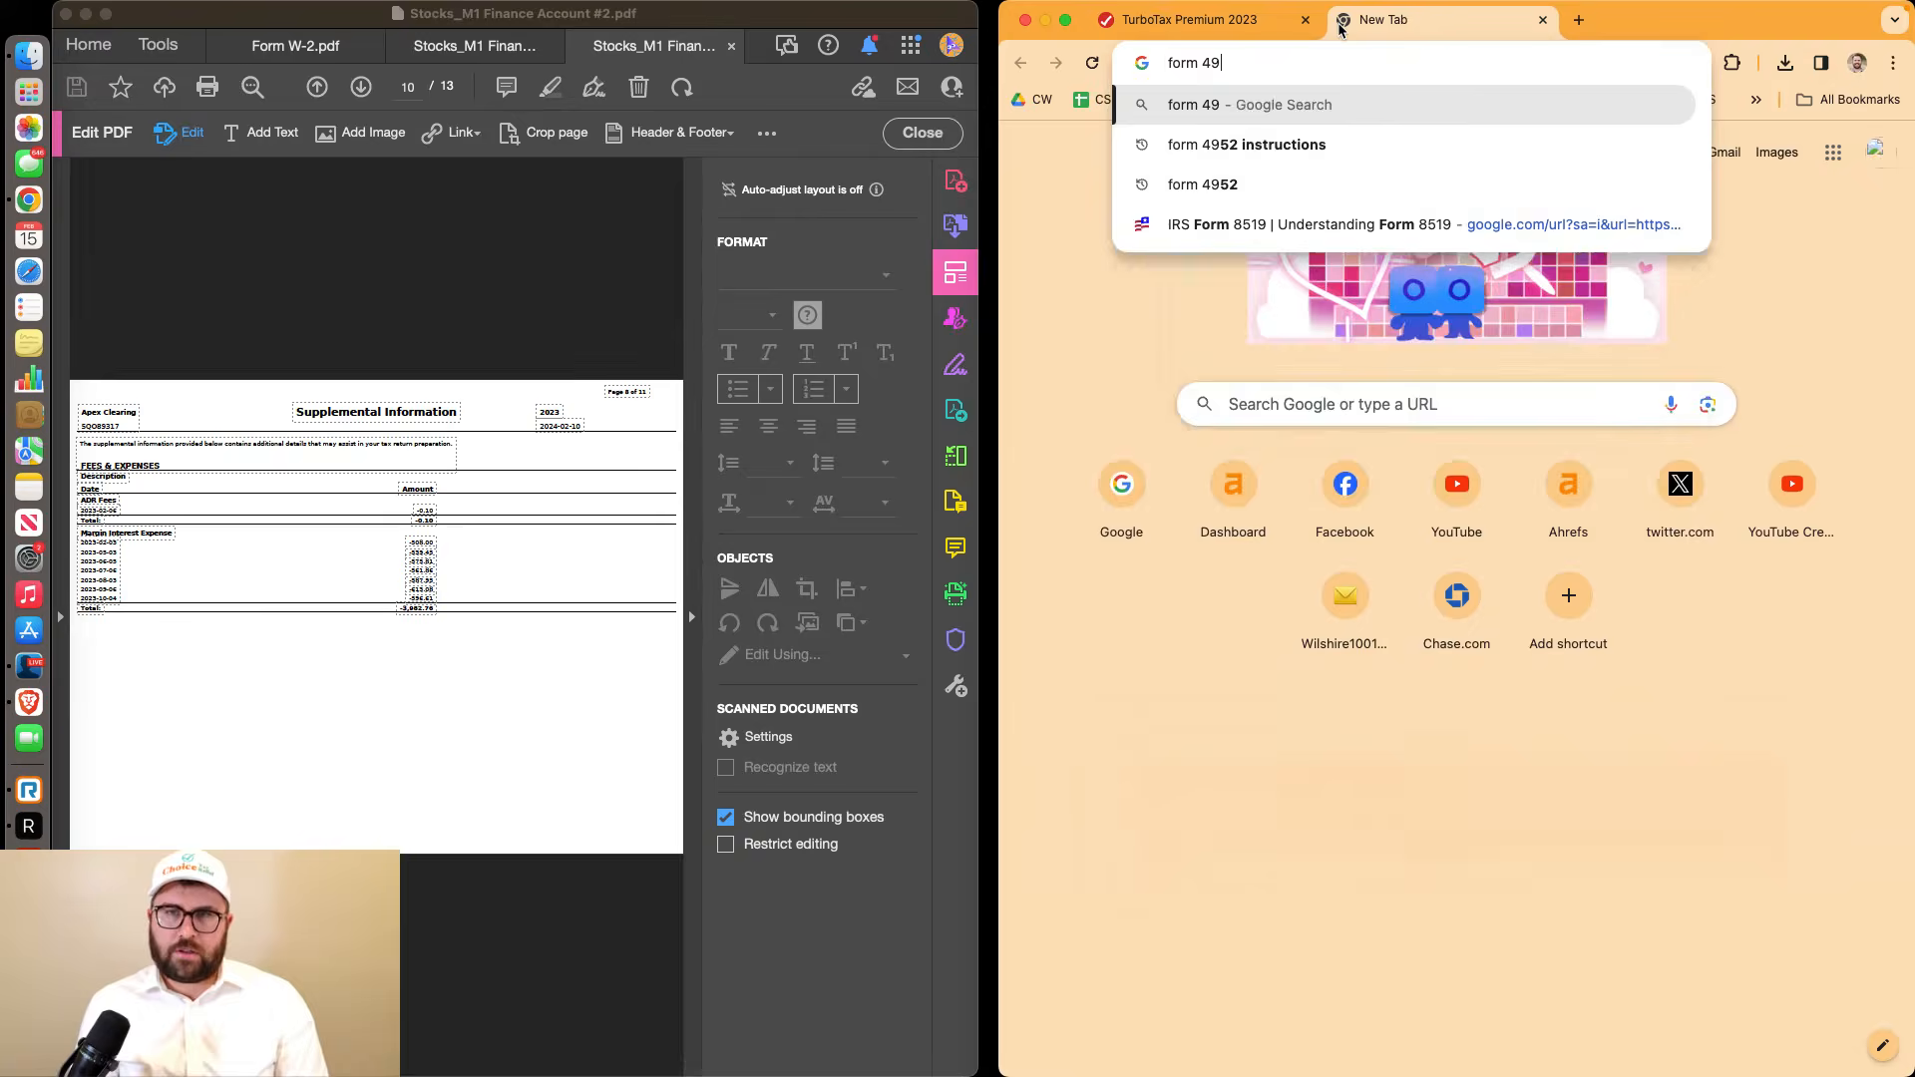
{"action": "key", "text": "Return"}
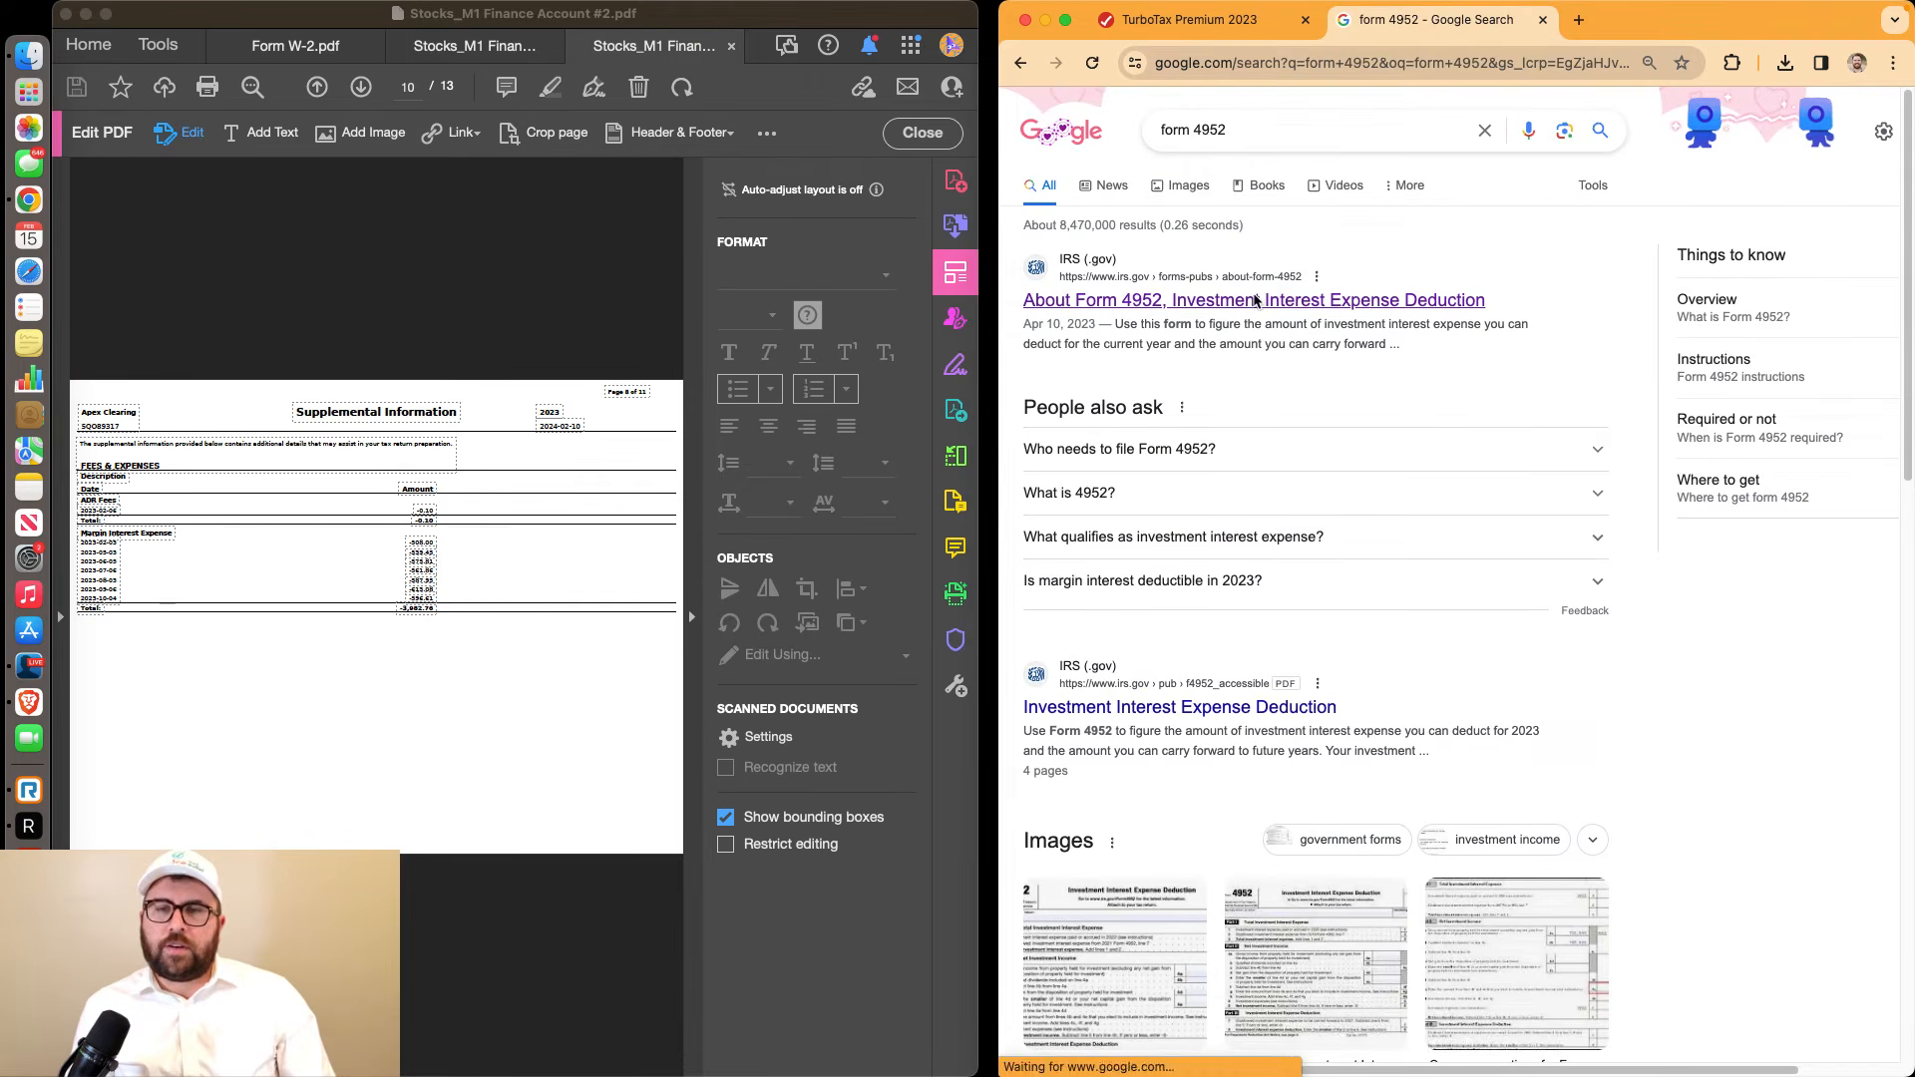
{"action": "left_click", "coordinate": [1184, 301]}
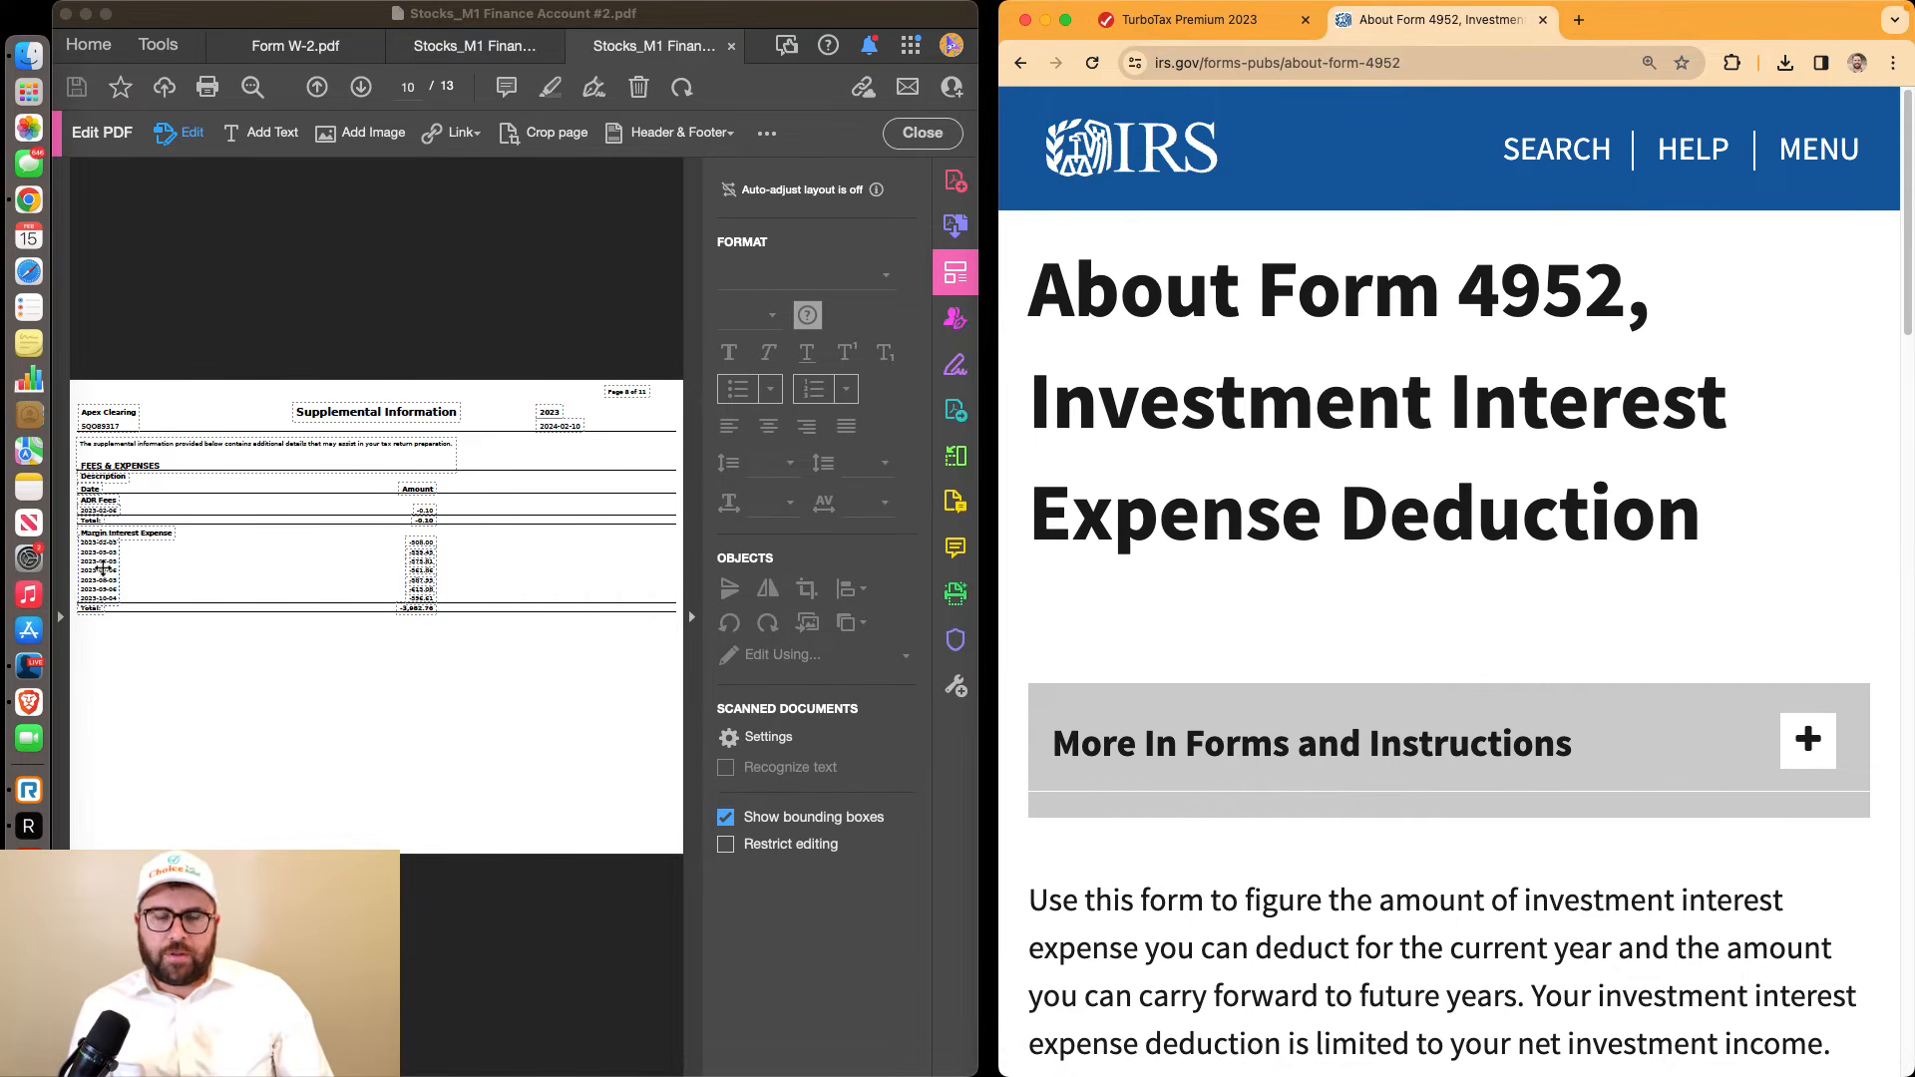
{"action": "left_click", "coordinate": [1192, 22]}
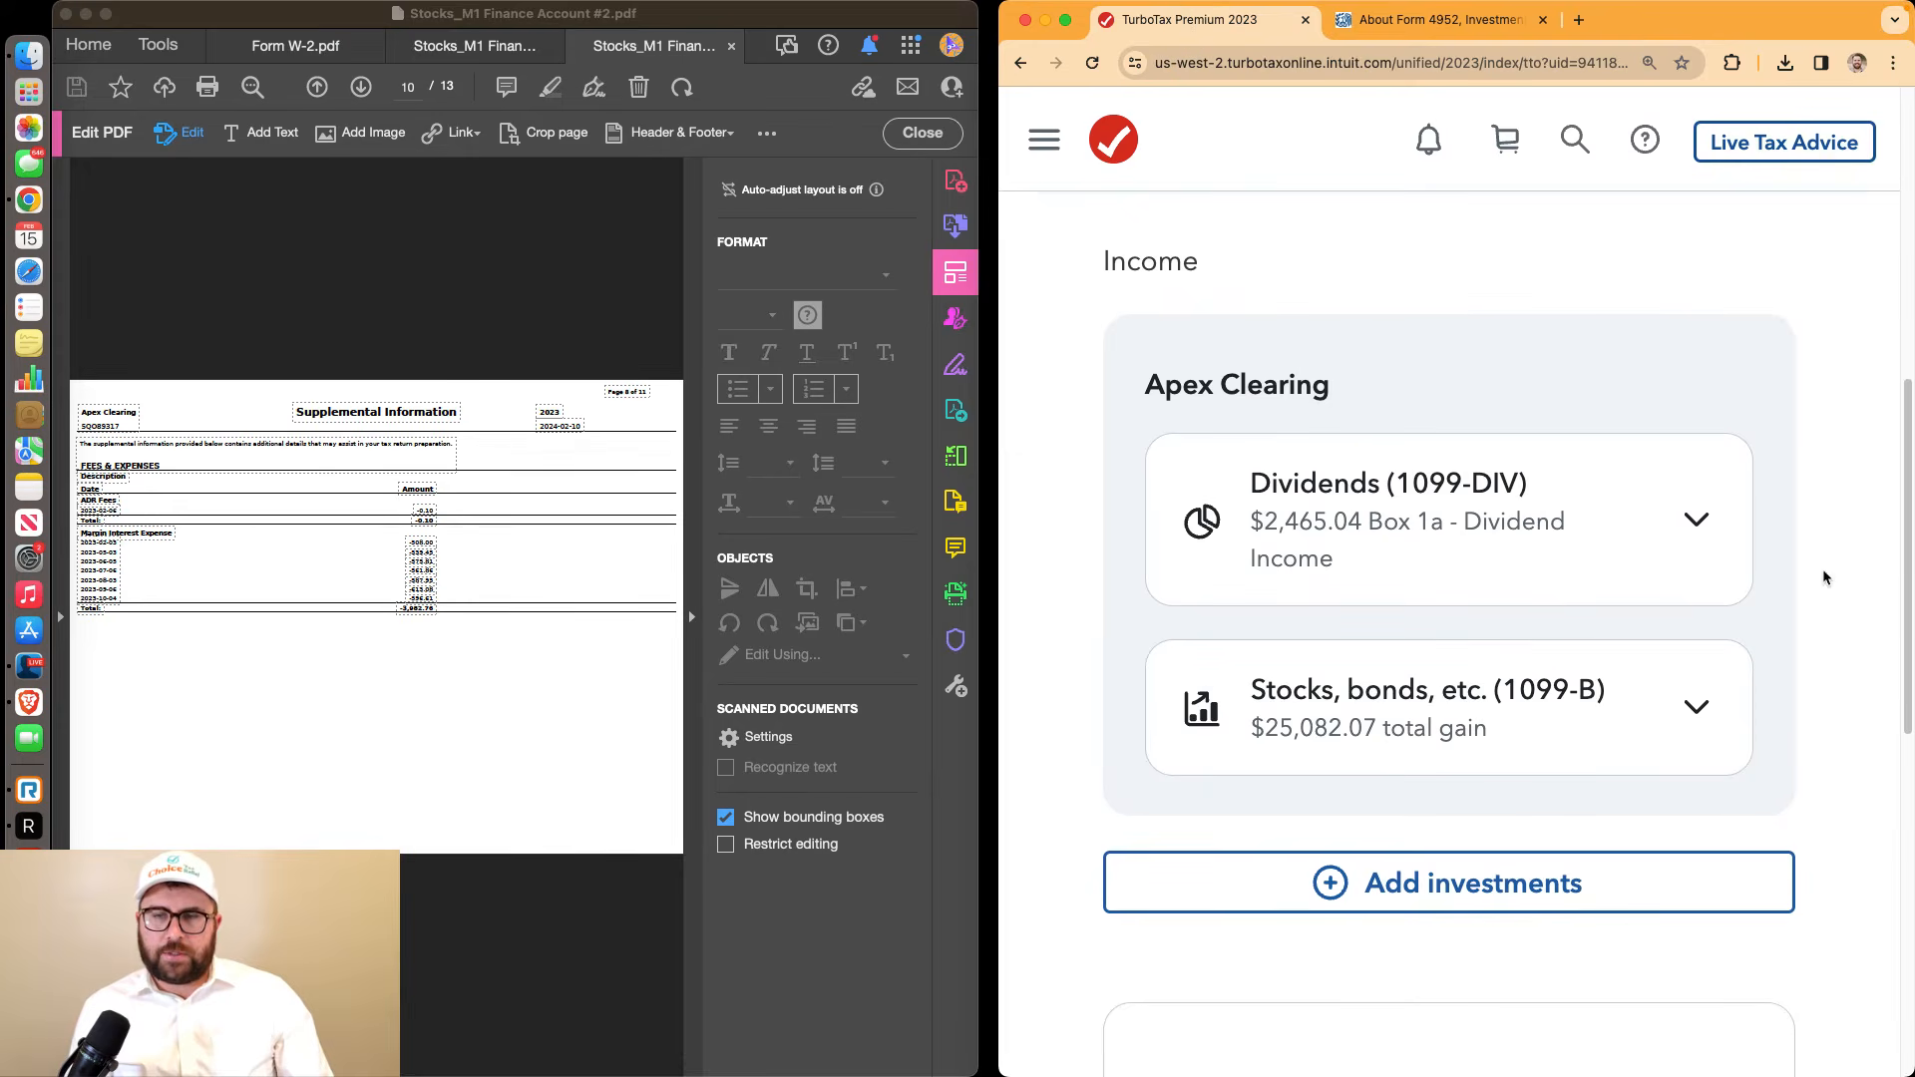
Confirm the Apex Clearing investment entries and move past the $25,081 capital gains summary
{"action": "scroll", "coordinate": [1519, 816], "scroll_direction": "down", "scroll_amount": 10}
{"action": "left_click", "coordinate": [1433, 662]}
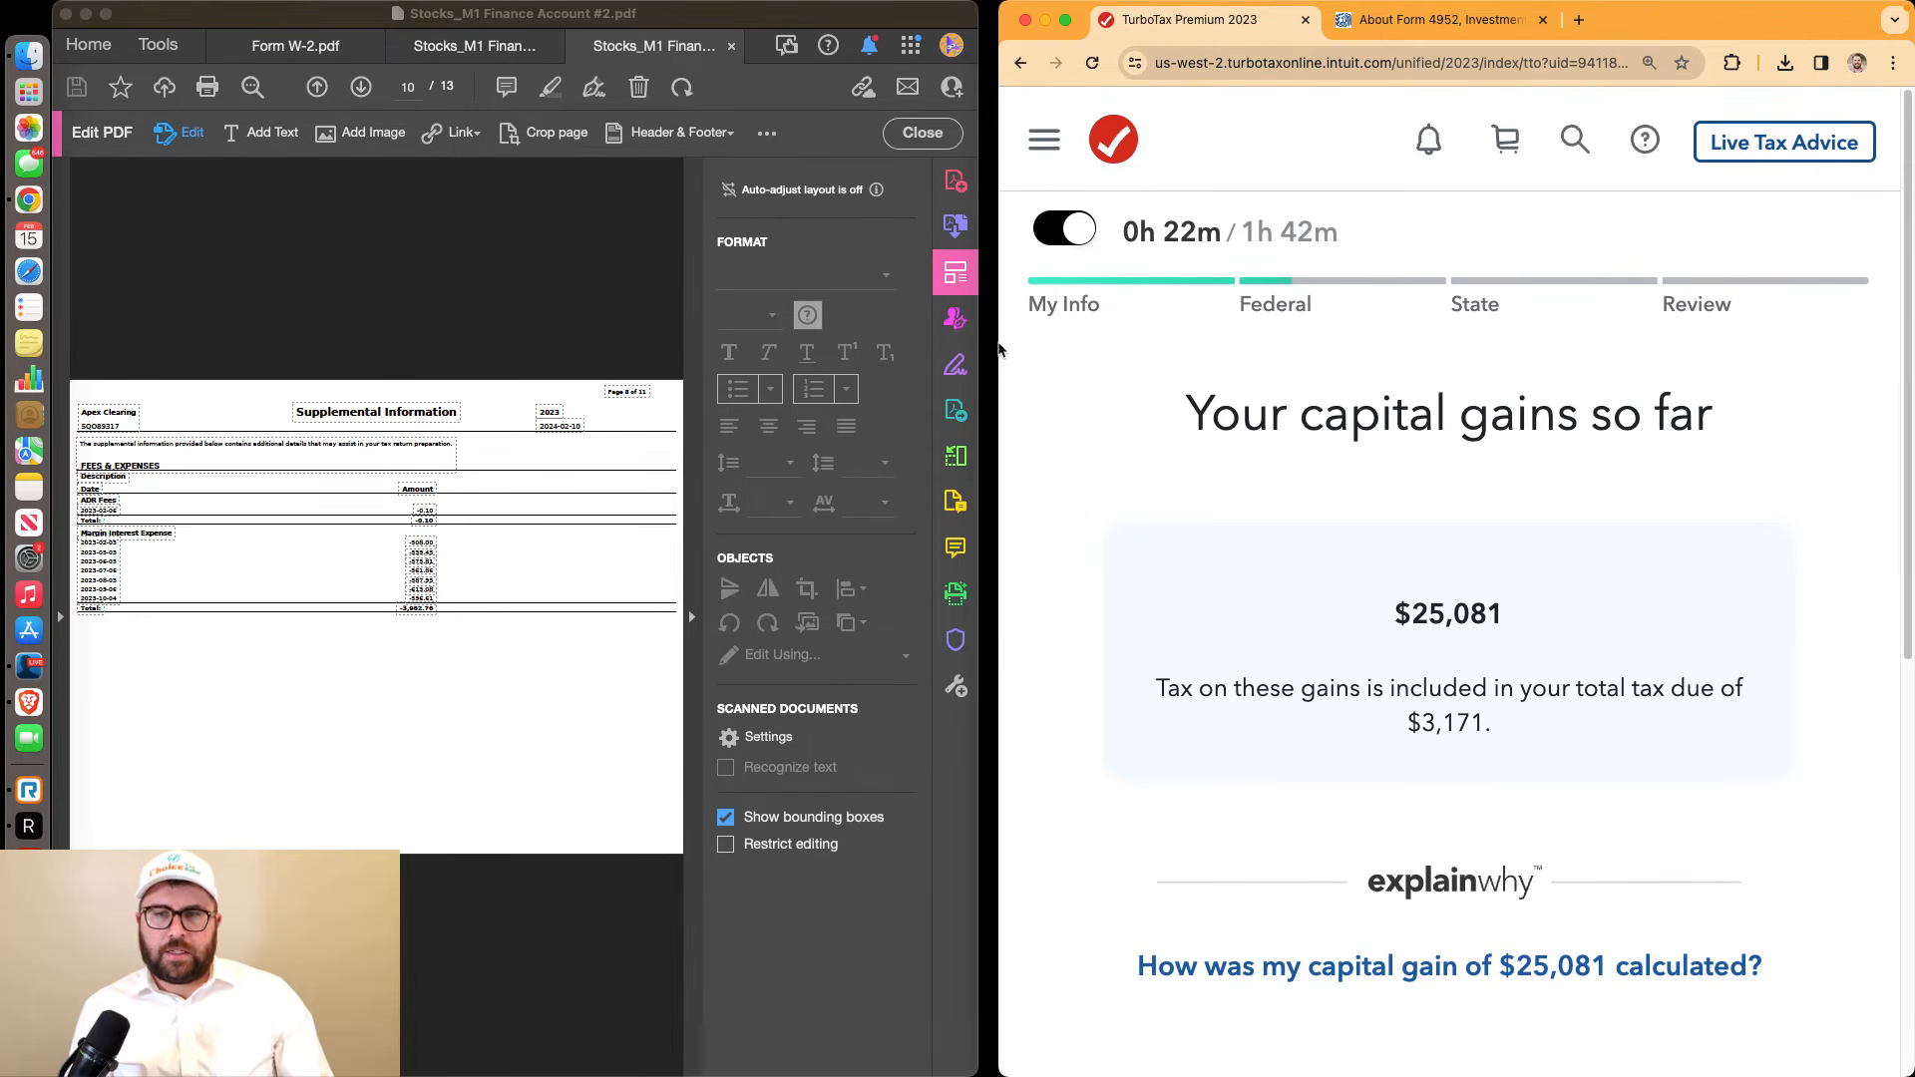
{"action": "left_click_drag", "start_coordinate": [1002, 343], "coordinate": [5, 359]}
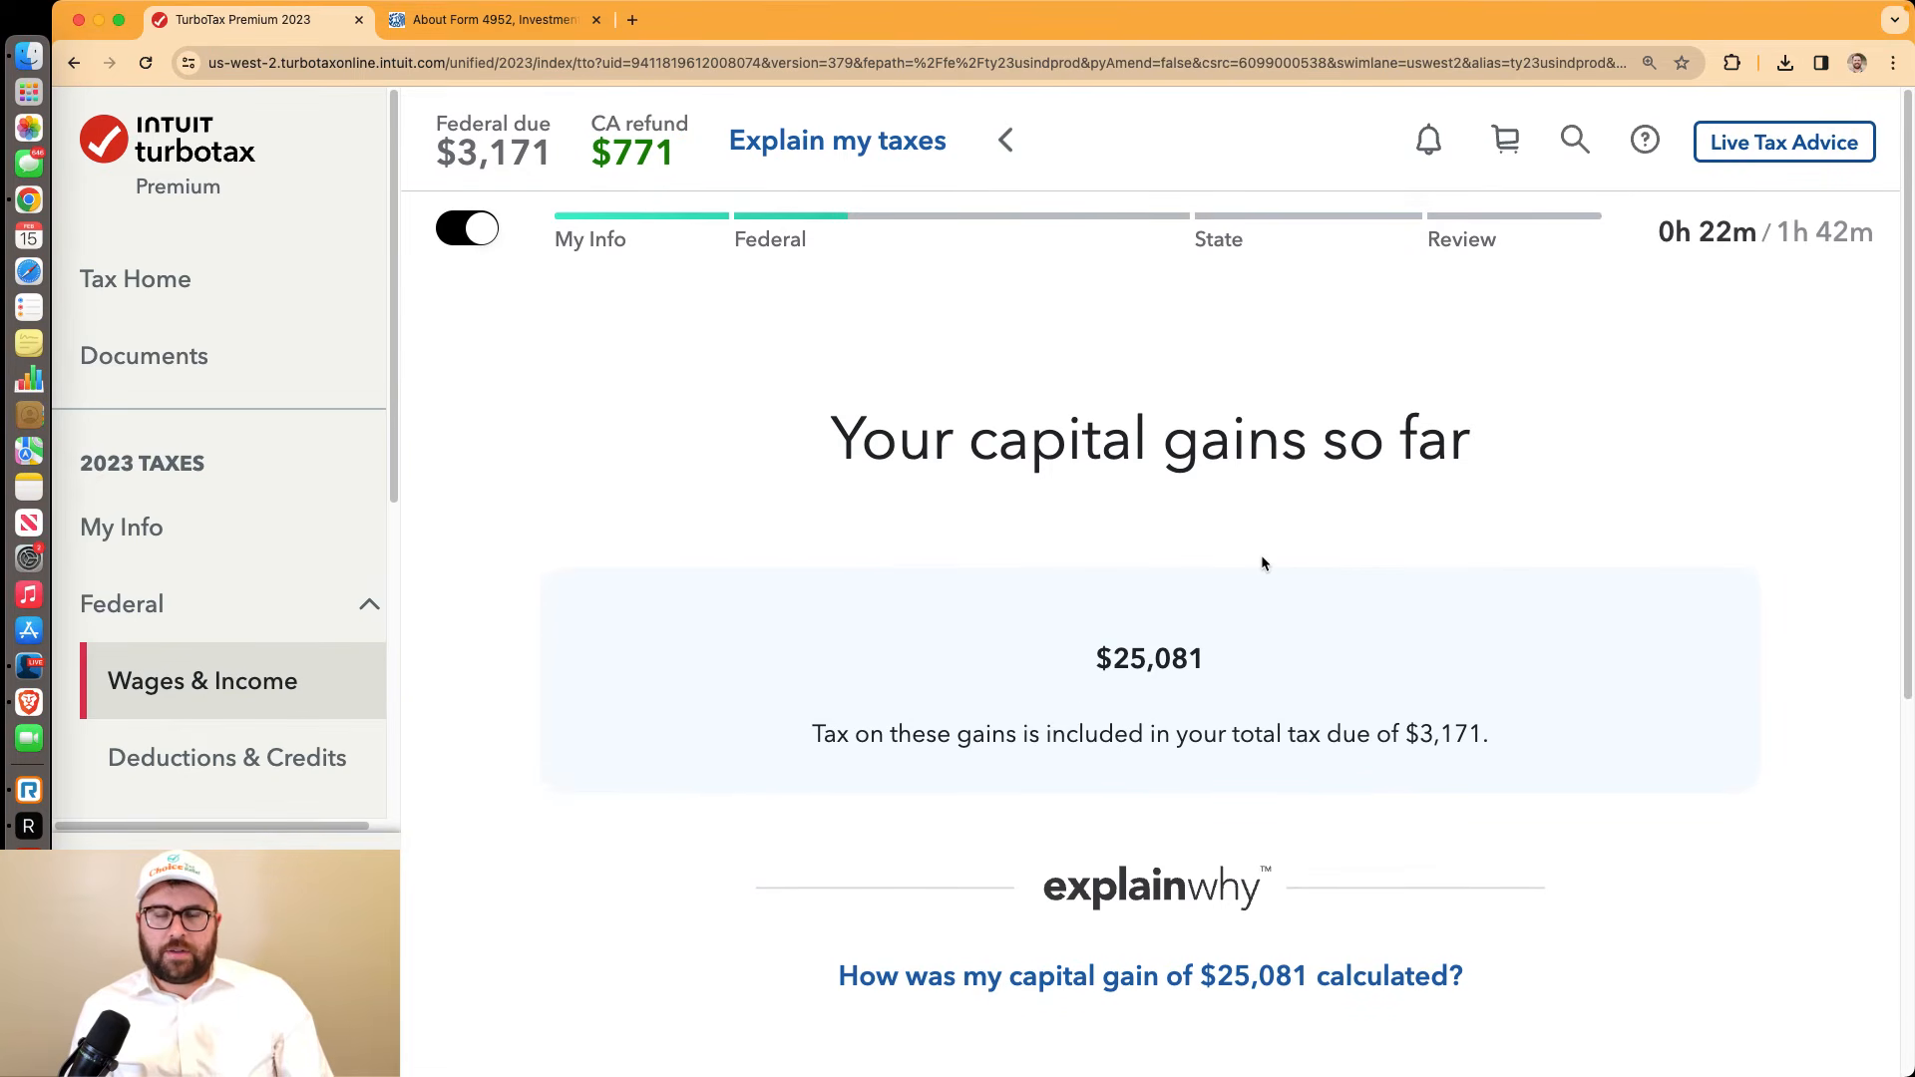
{"action": "scroll", "coordinate": [1261, 563], "scroll_direction": "down", "scroll_amount": 5}
{"action": "left_click", "coordinate": [1648, 821]}
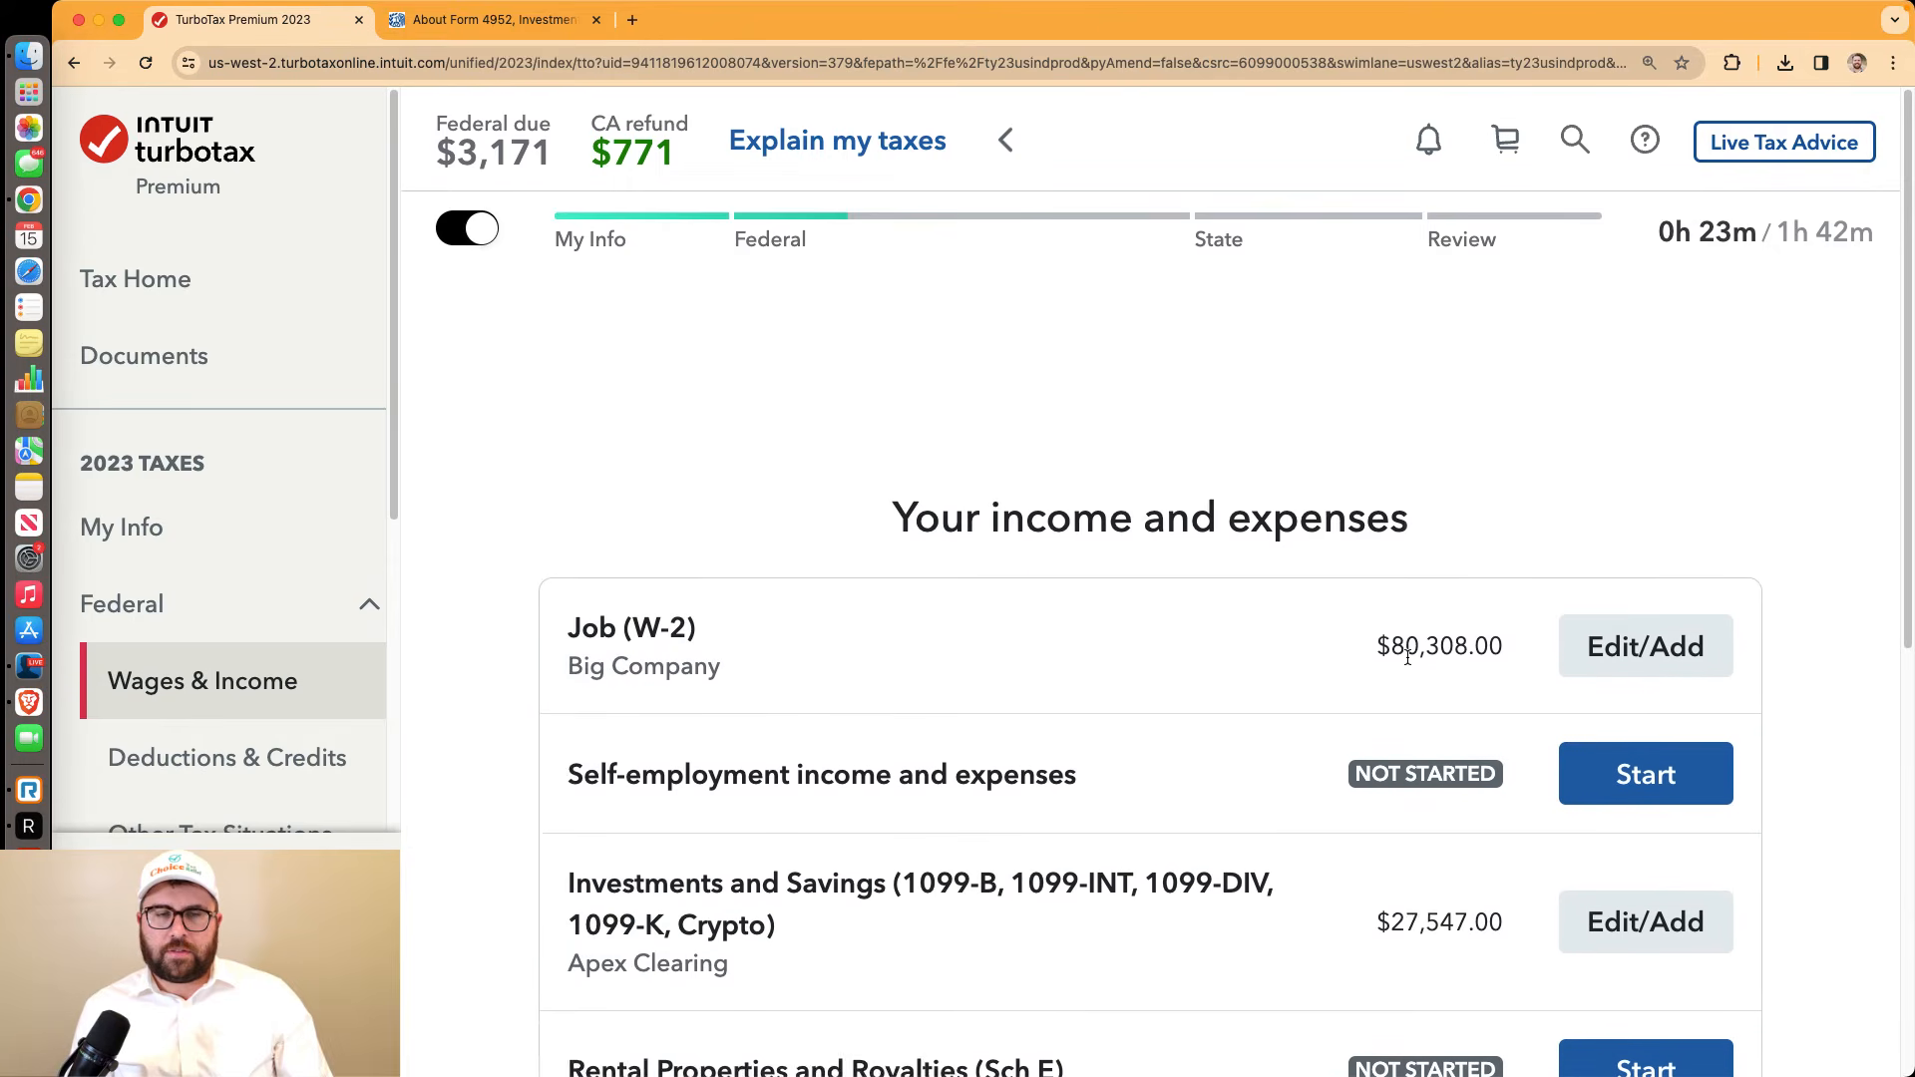
Check the $80,308 W-2 wages and $27,547 investment income, then continue past the income summary
{"action": "scroll", "coordinate": [1408, 658], "scroll_direction": "down", "scroll_amount": 3}
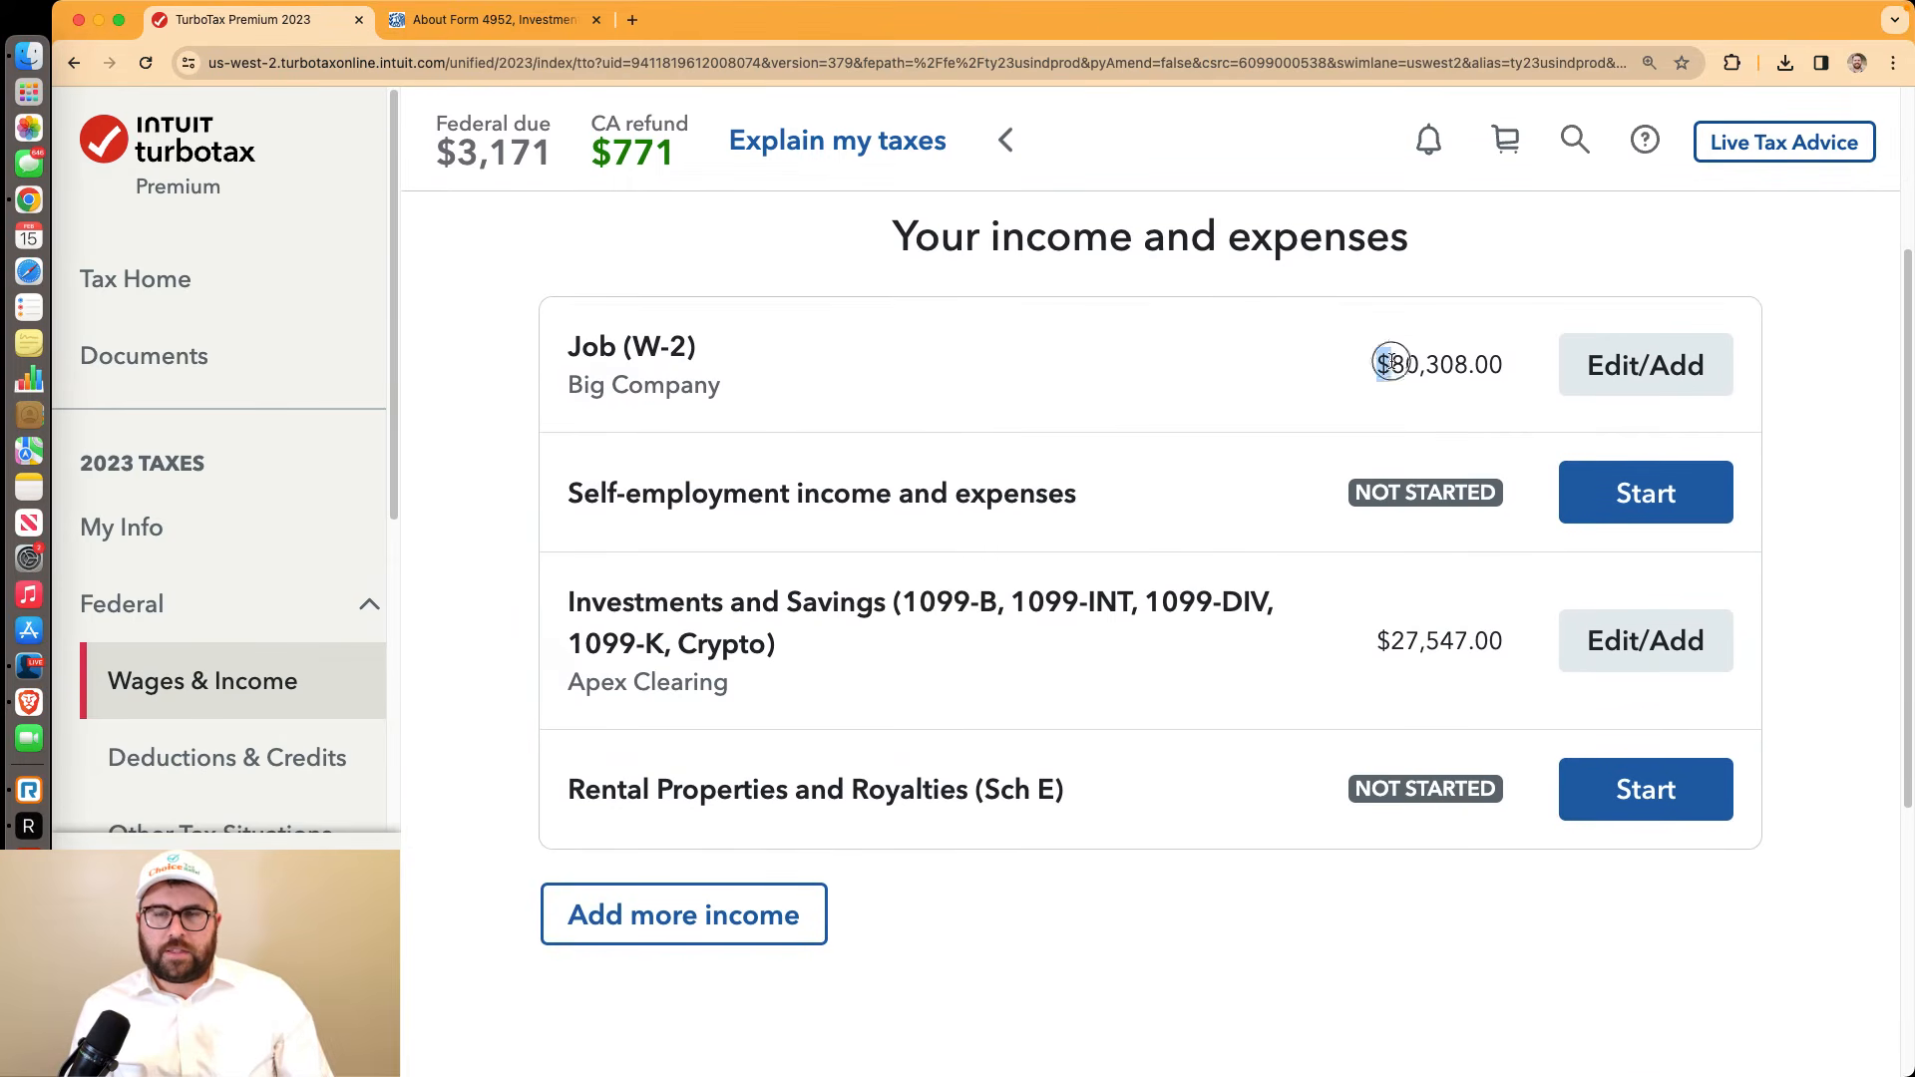
{"action": "left_click_drag", "start_coordinate": [1392, 361], "coordinate": [1503, 366]}
{"action": "left_click_drag", "start_coordinate": [1496, 640], "coordinate": [1363, 646]}
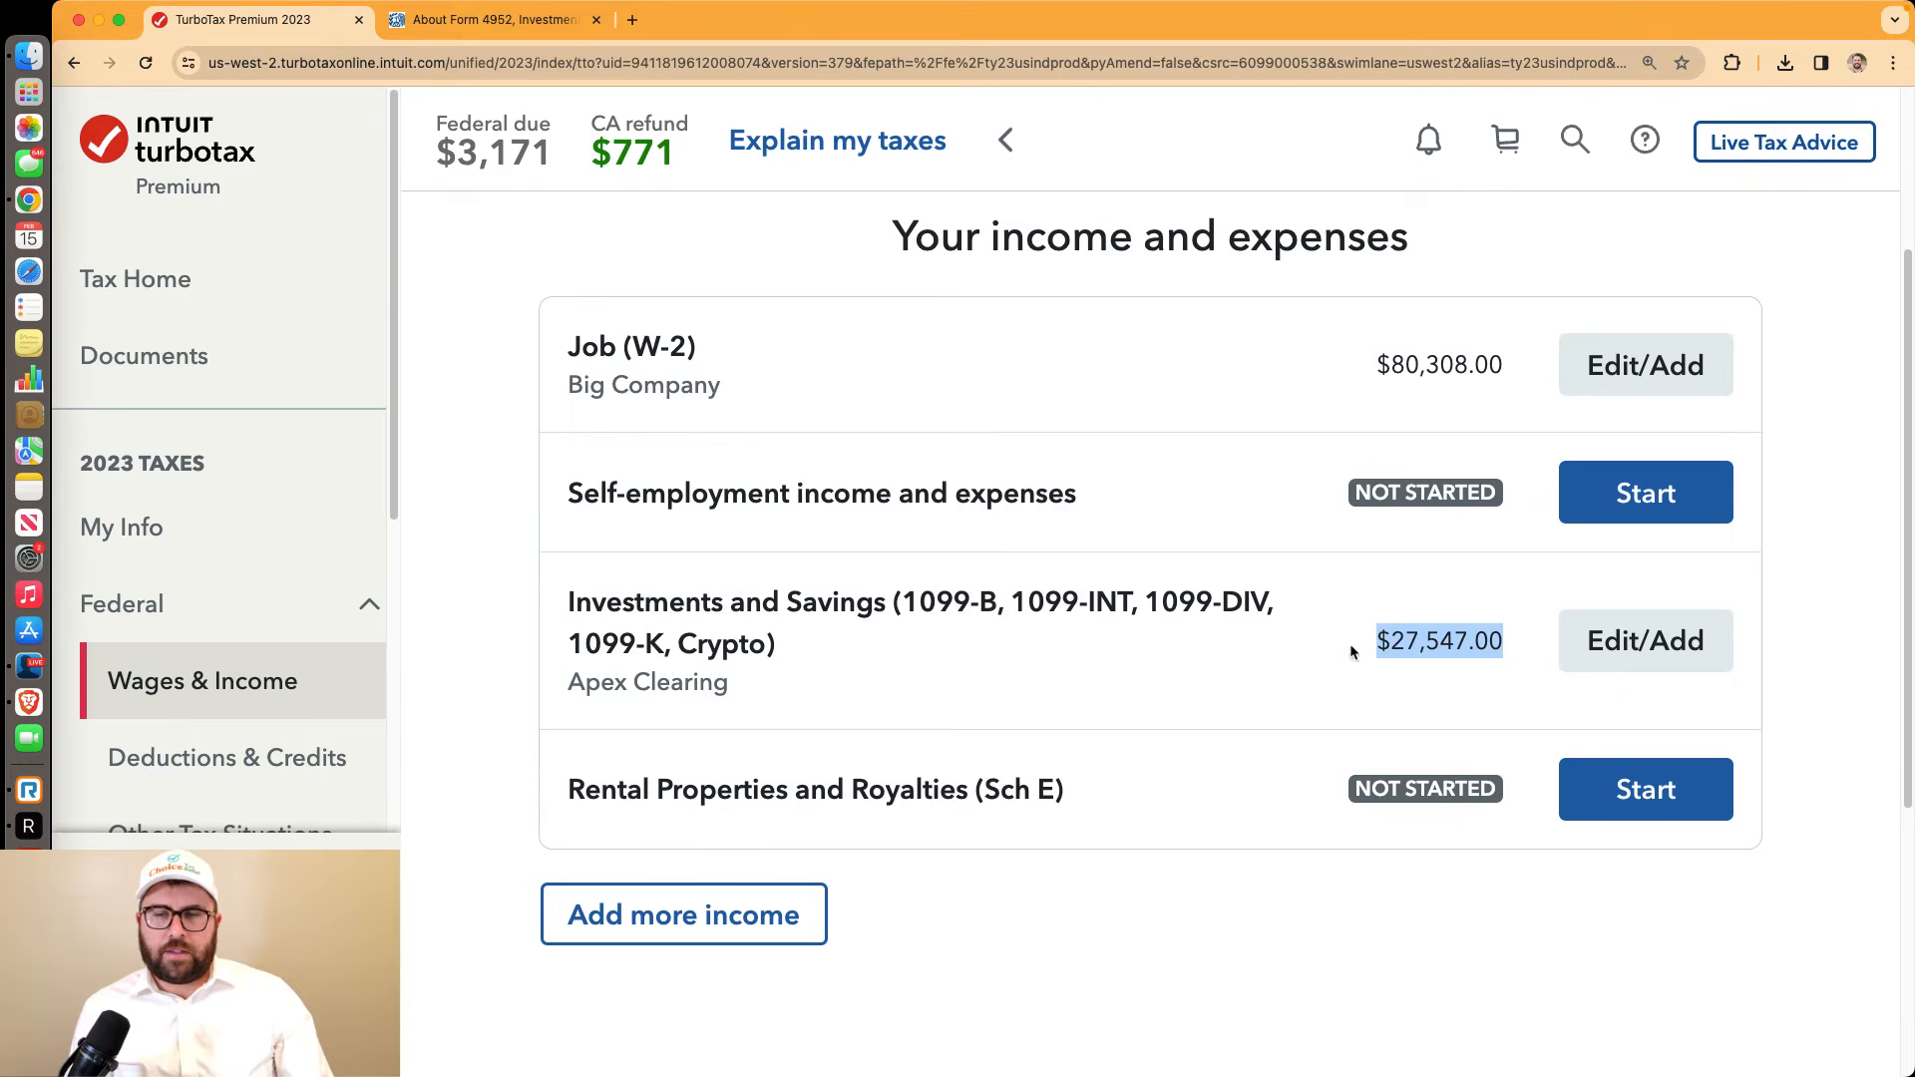
{"action": "scroll", "coordinate": [954, 804], "scroll_direction": "down", "scroll_amount": 3}
{"action": "left_click", "coordinate": [1616, 962]}
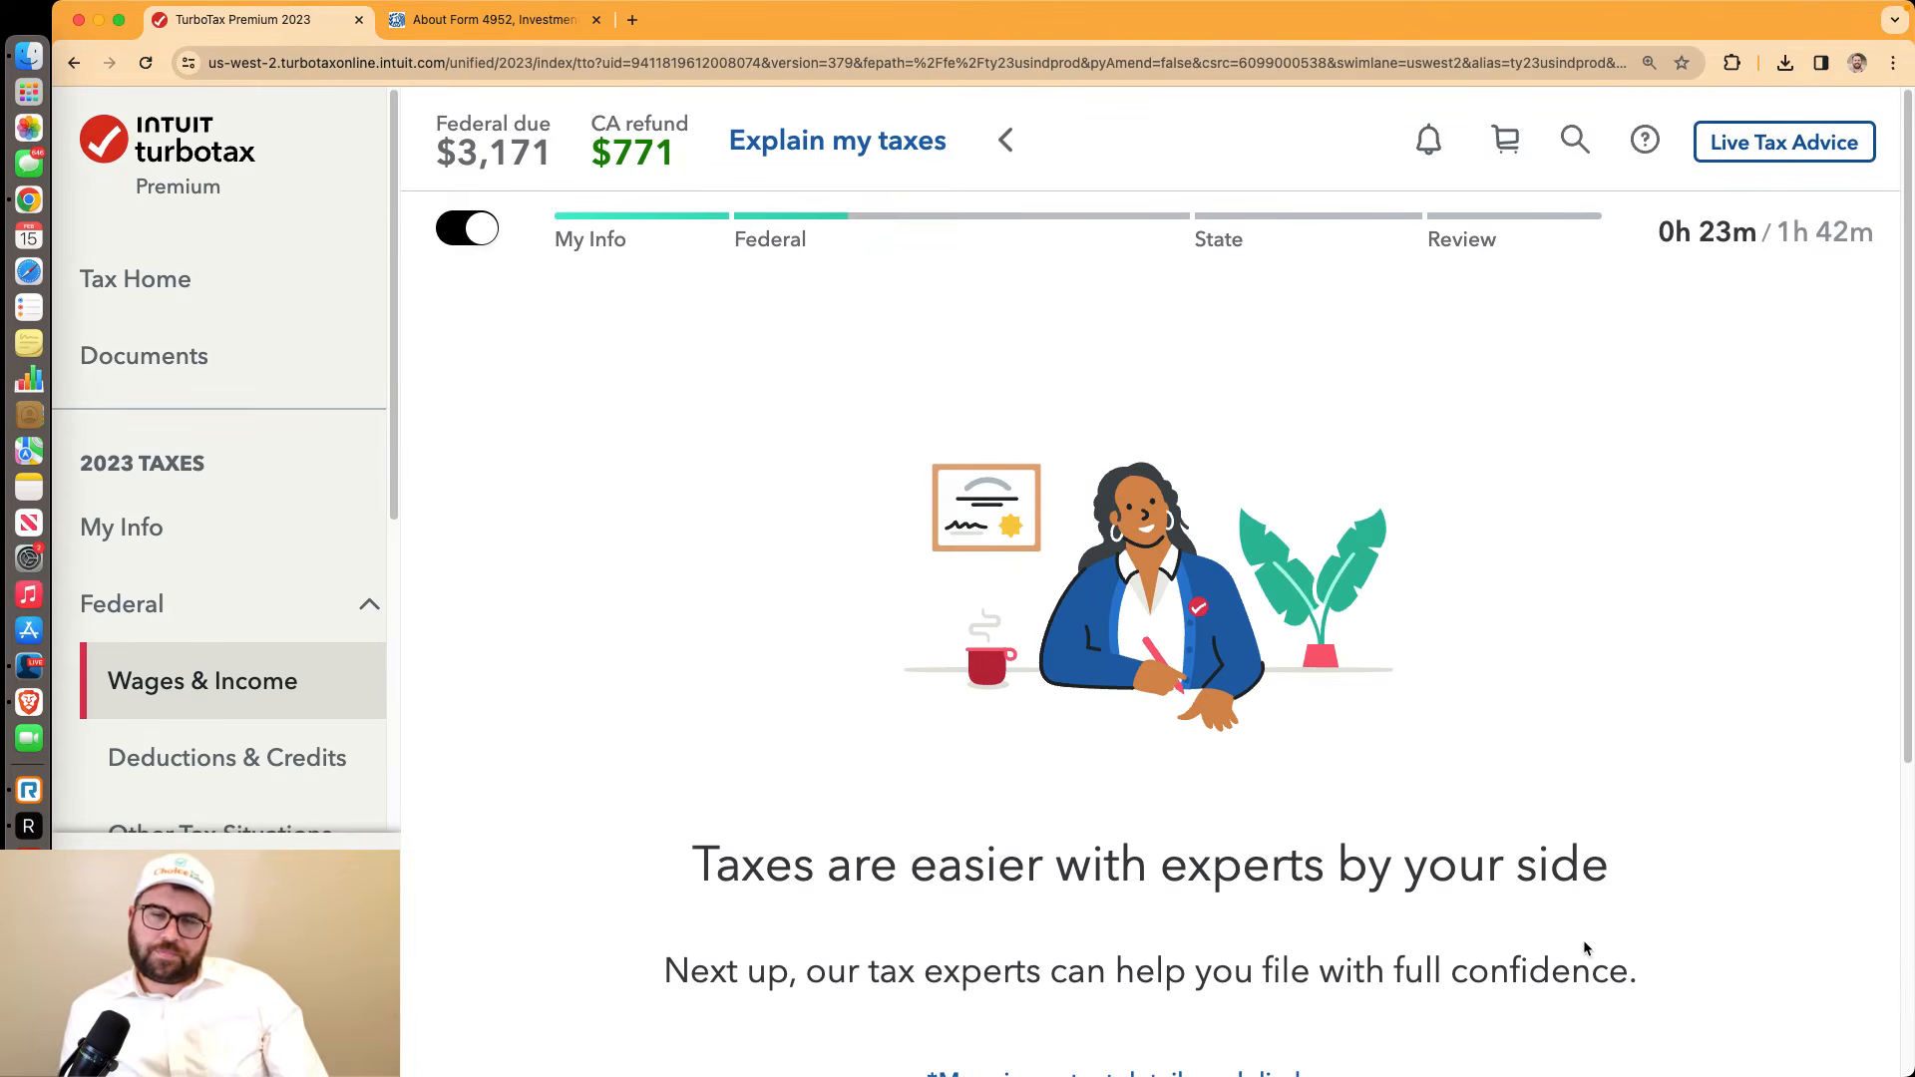
Read the 'Taxes are easier with experts' introduction and move past it
{"action": "scroll", "coordinate": [1471, 912], "scroll_direction": "down", "scroll_amount": 5}
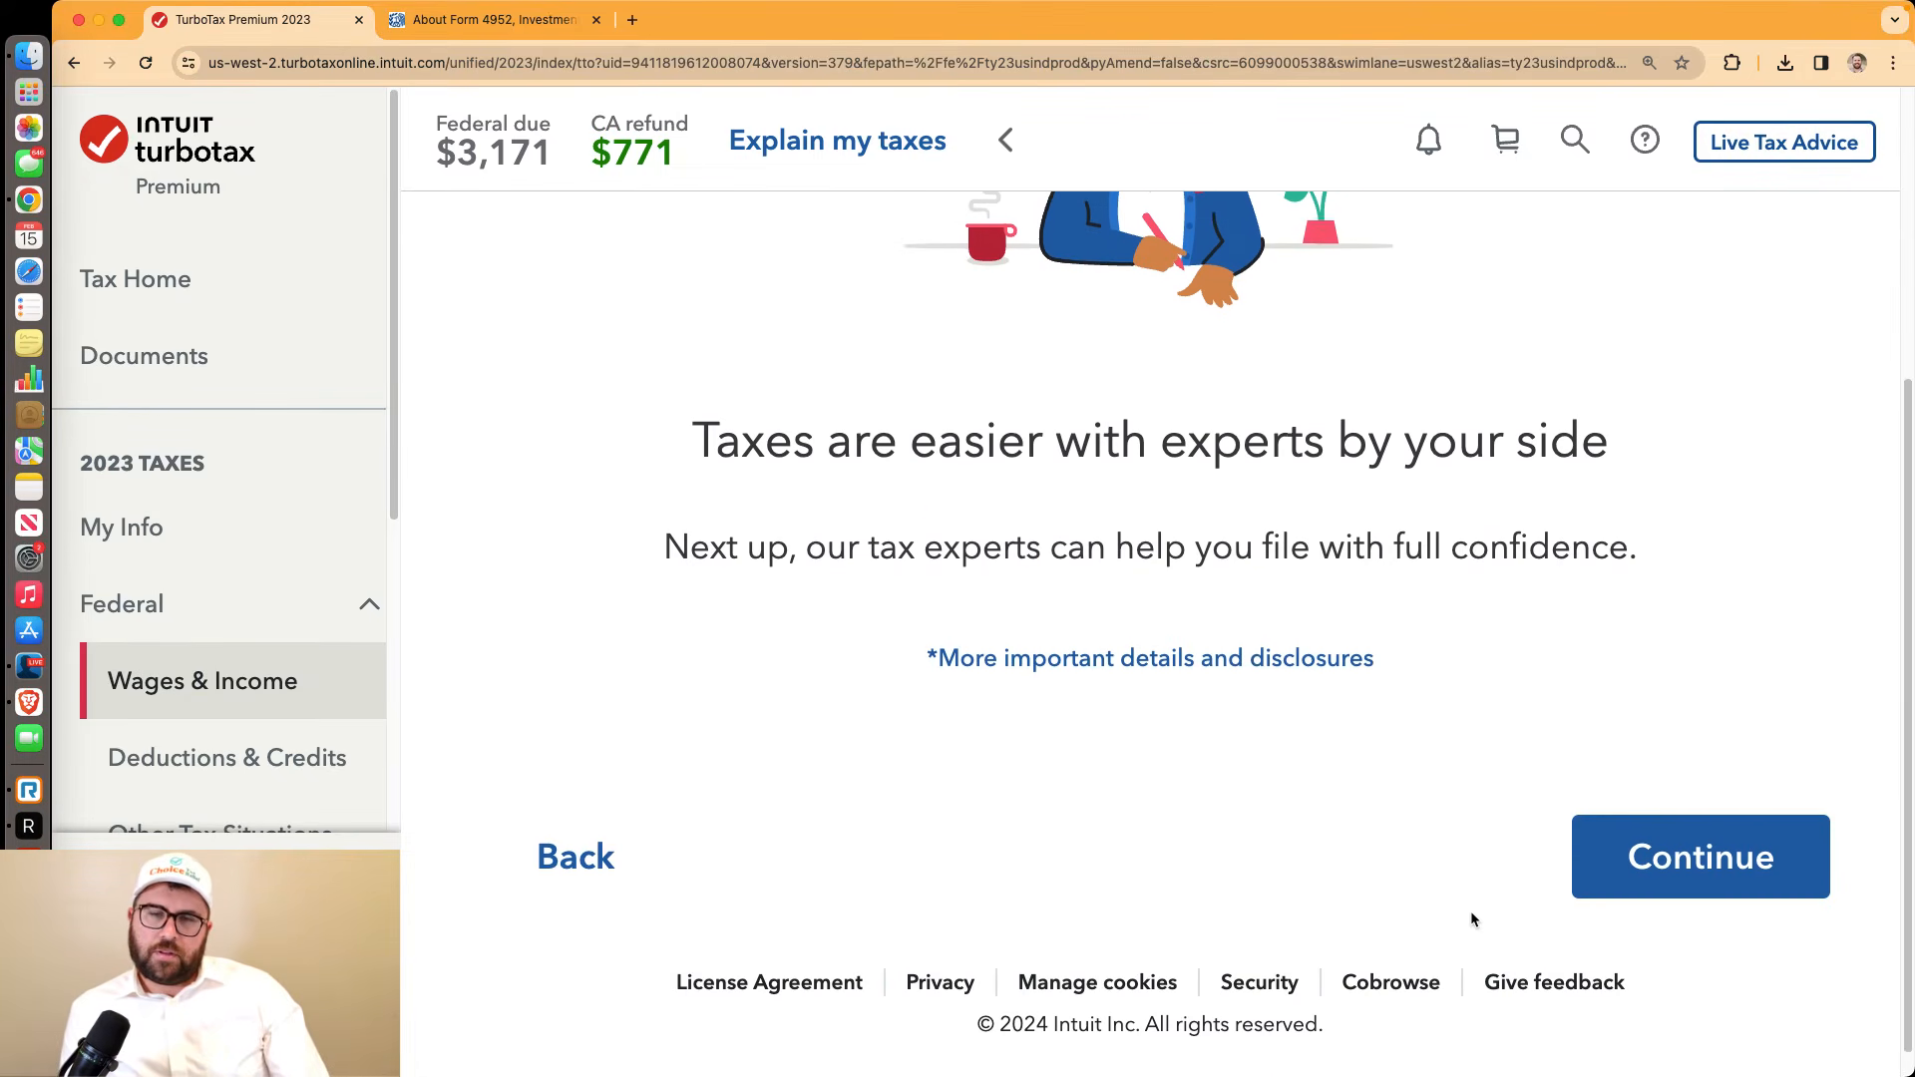
{"action": "scroll", "coordinate": [1470, 918], "scroll_direction": "up", "scroll_amount": 2}
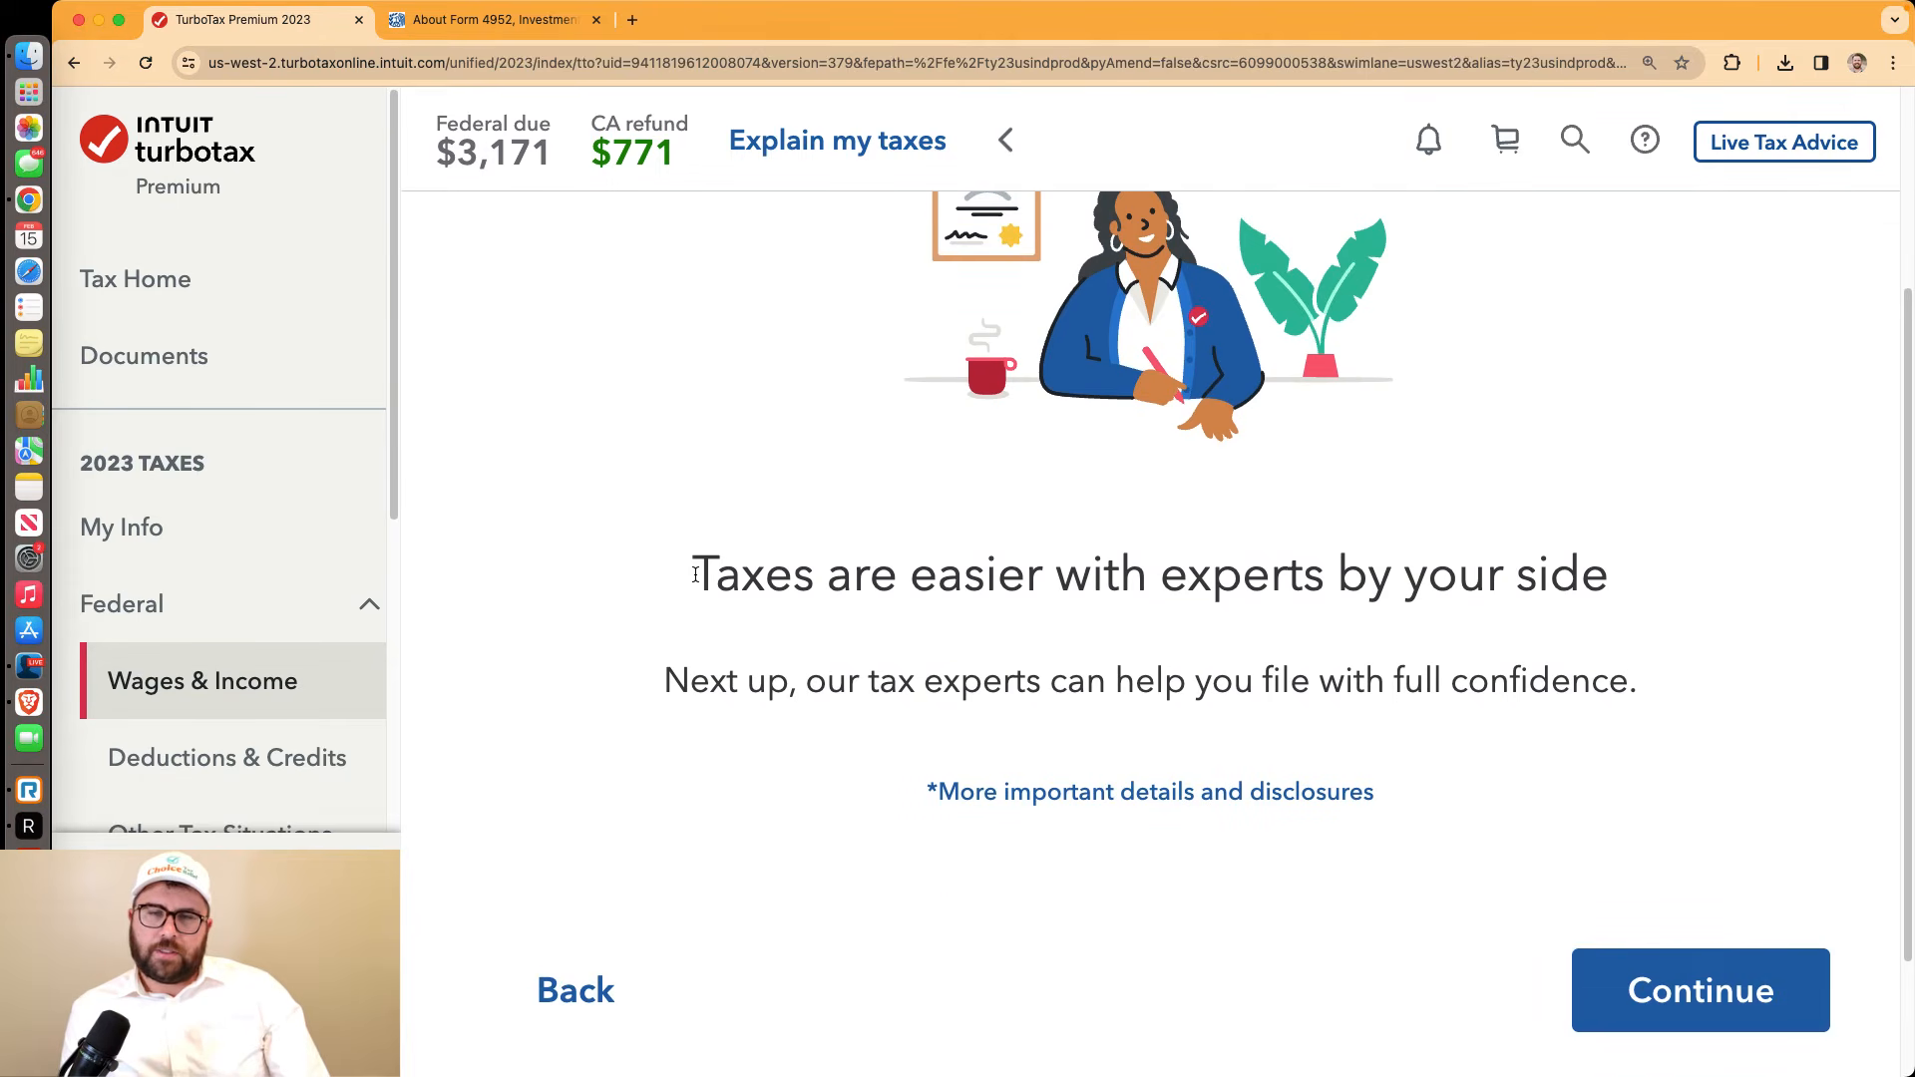
{"action": "left_click_drag", "start_coordinate": [696, 575], "coordinate": [1608, 568]}
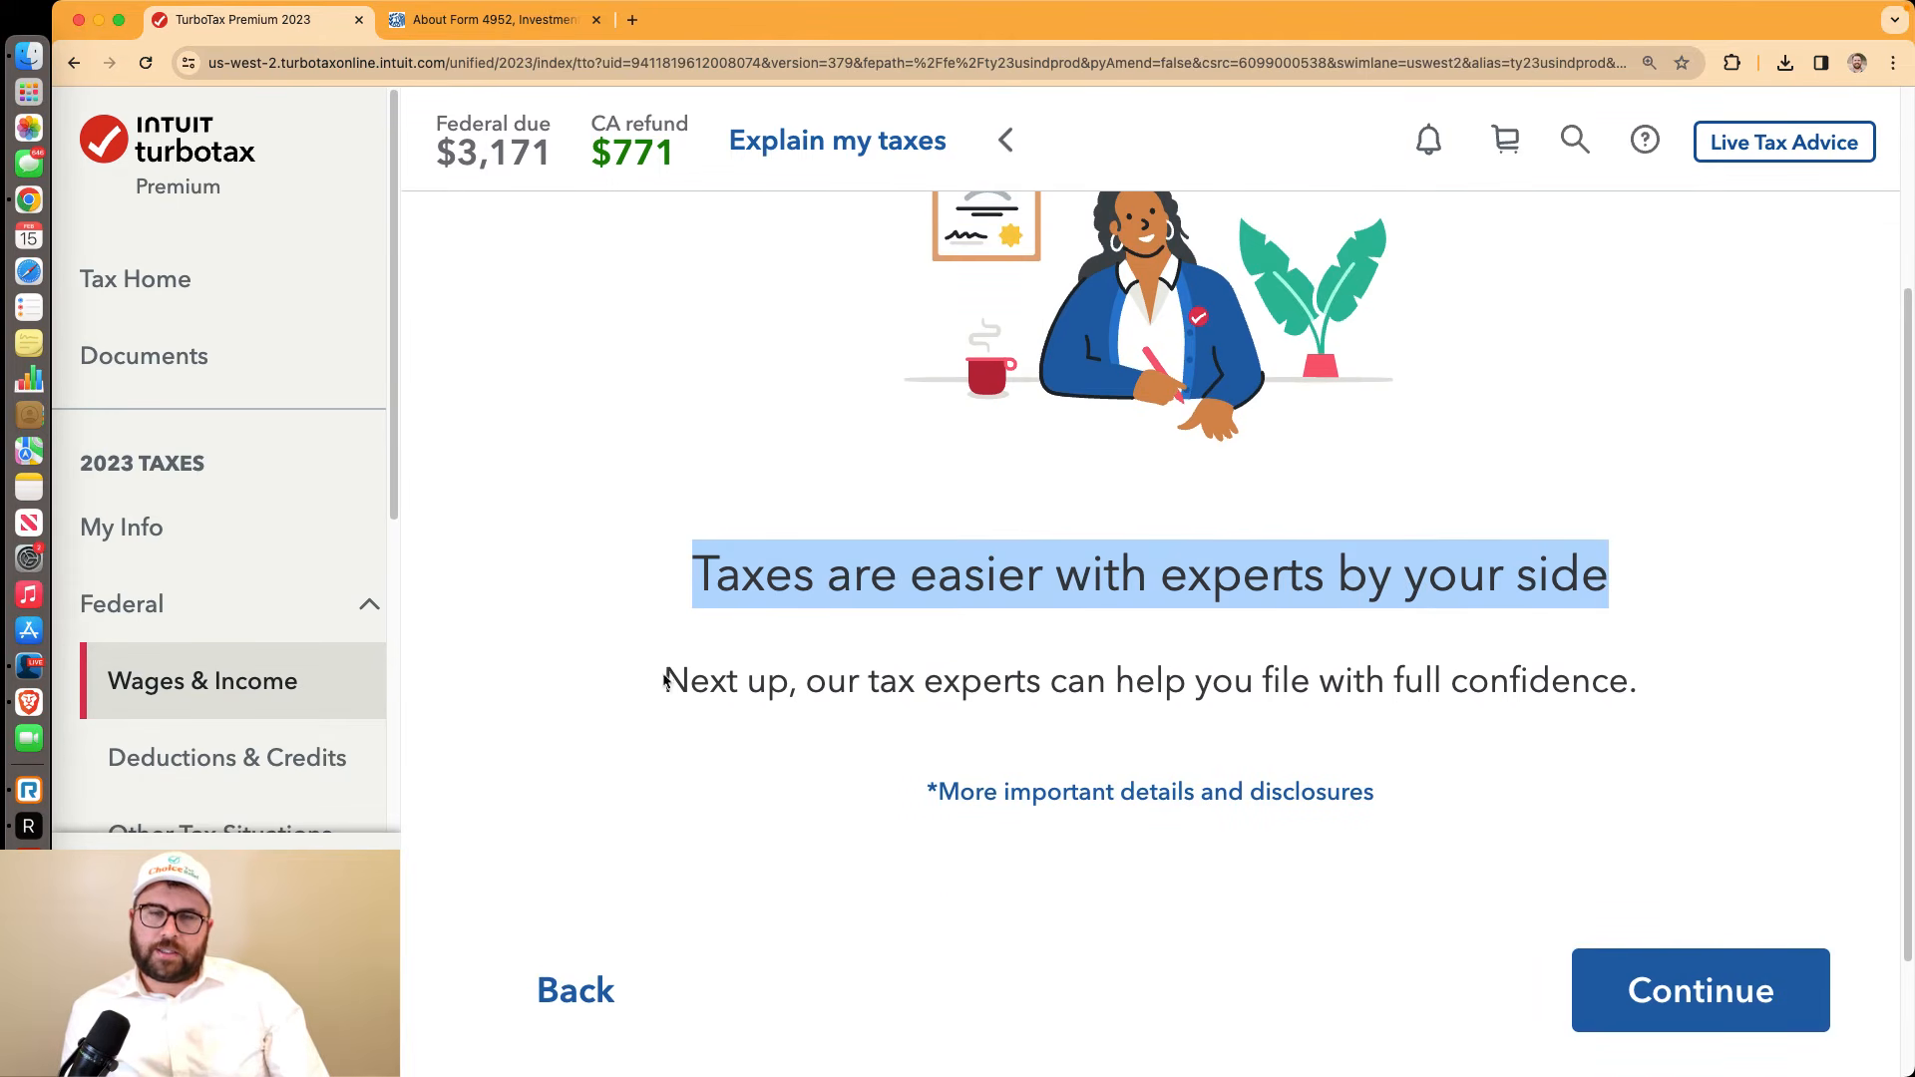
{"action": "left_click_drag", "start_coordinate": [663, 680], "coordinate": [1684, 684]}
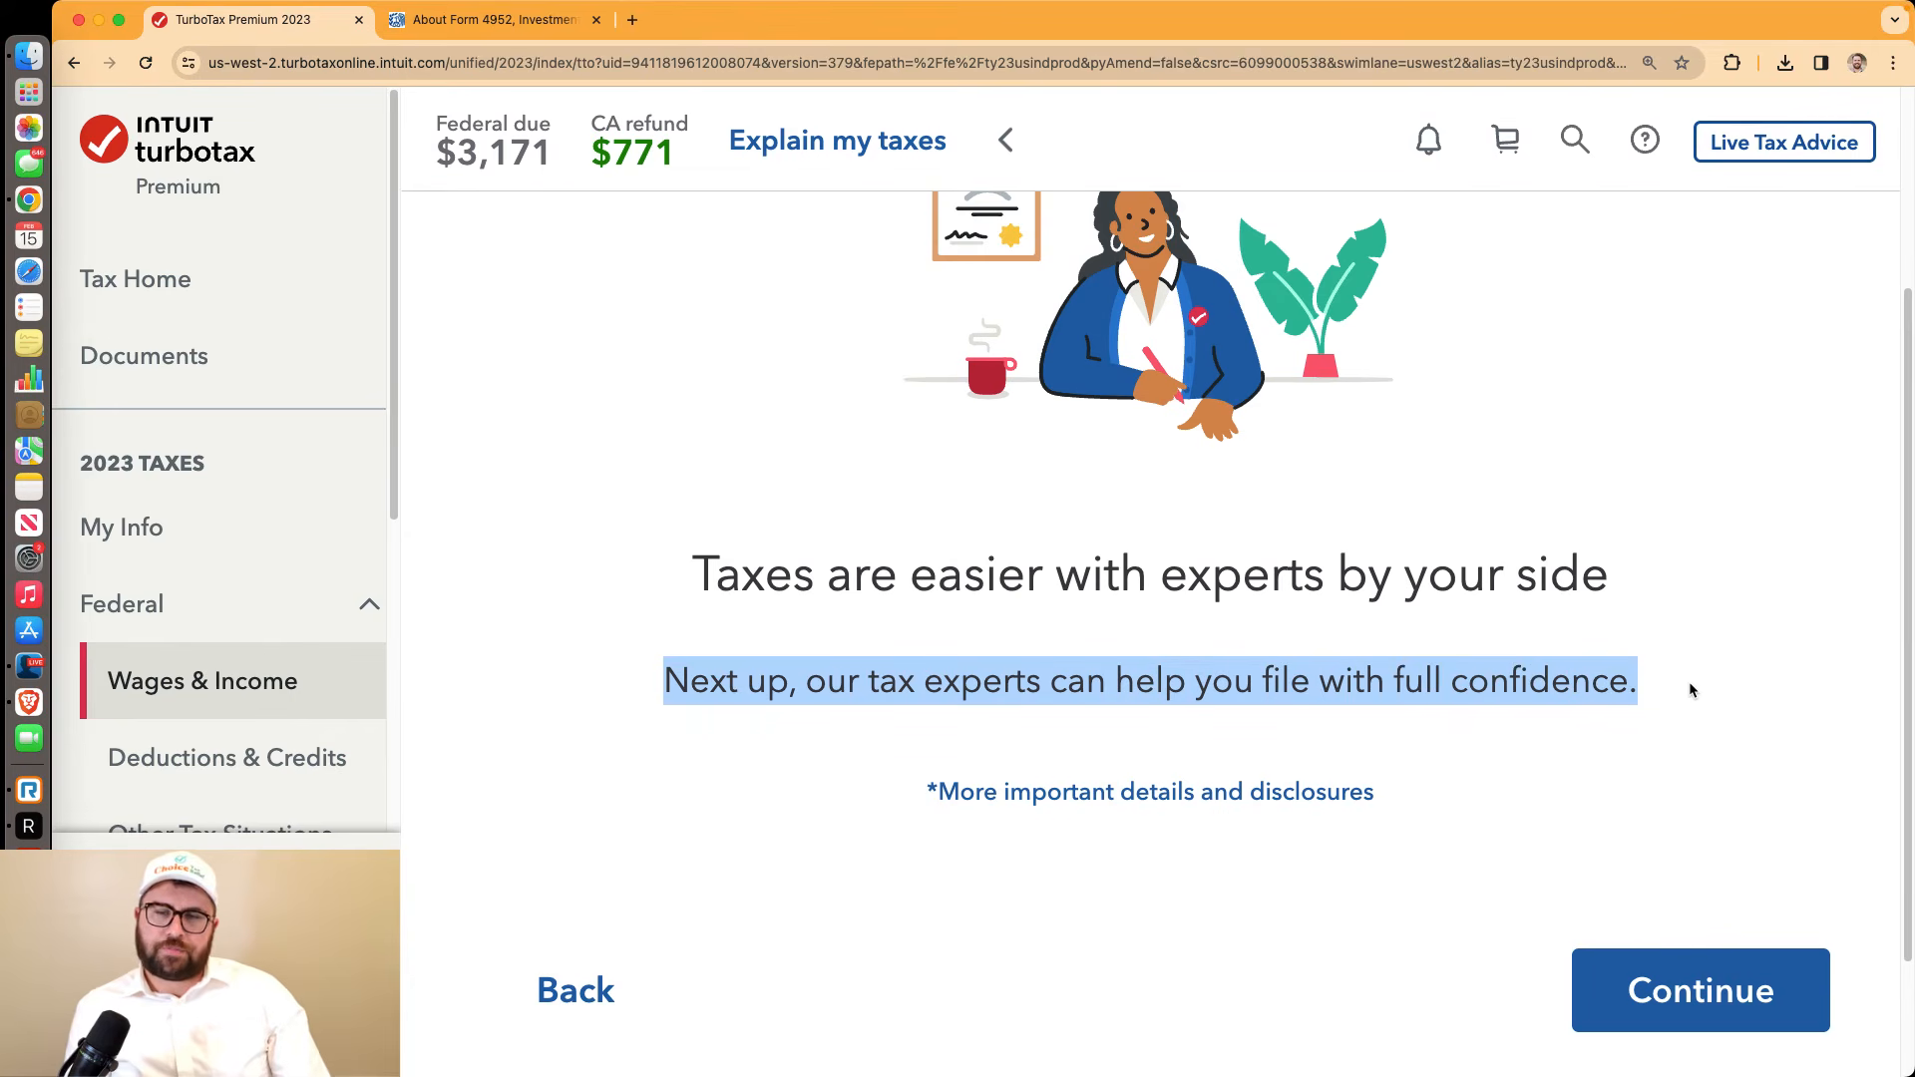
{"action": "scroll", "coordinate": [1688, 702], "scroll_direction": "up", "scroll_amount": 2}
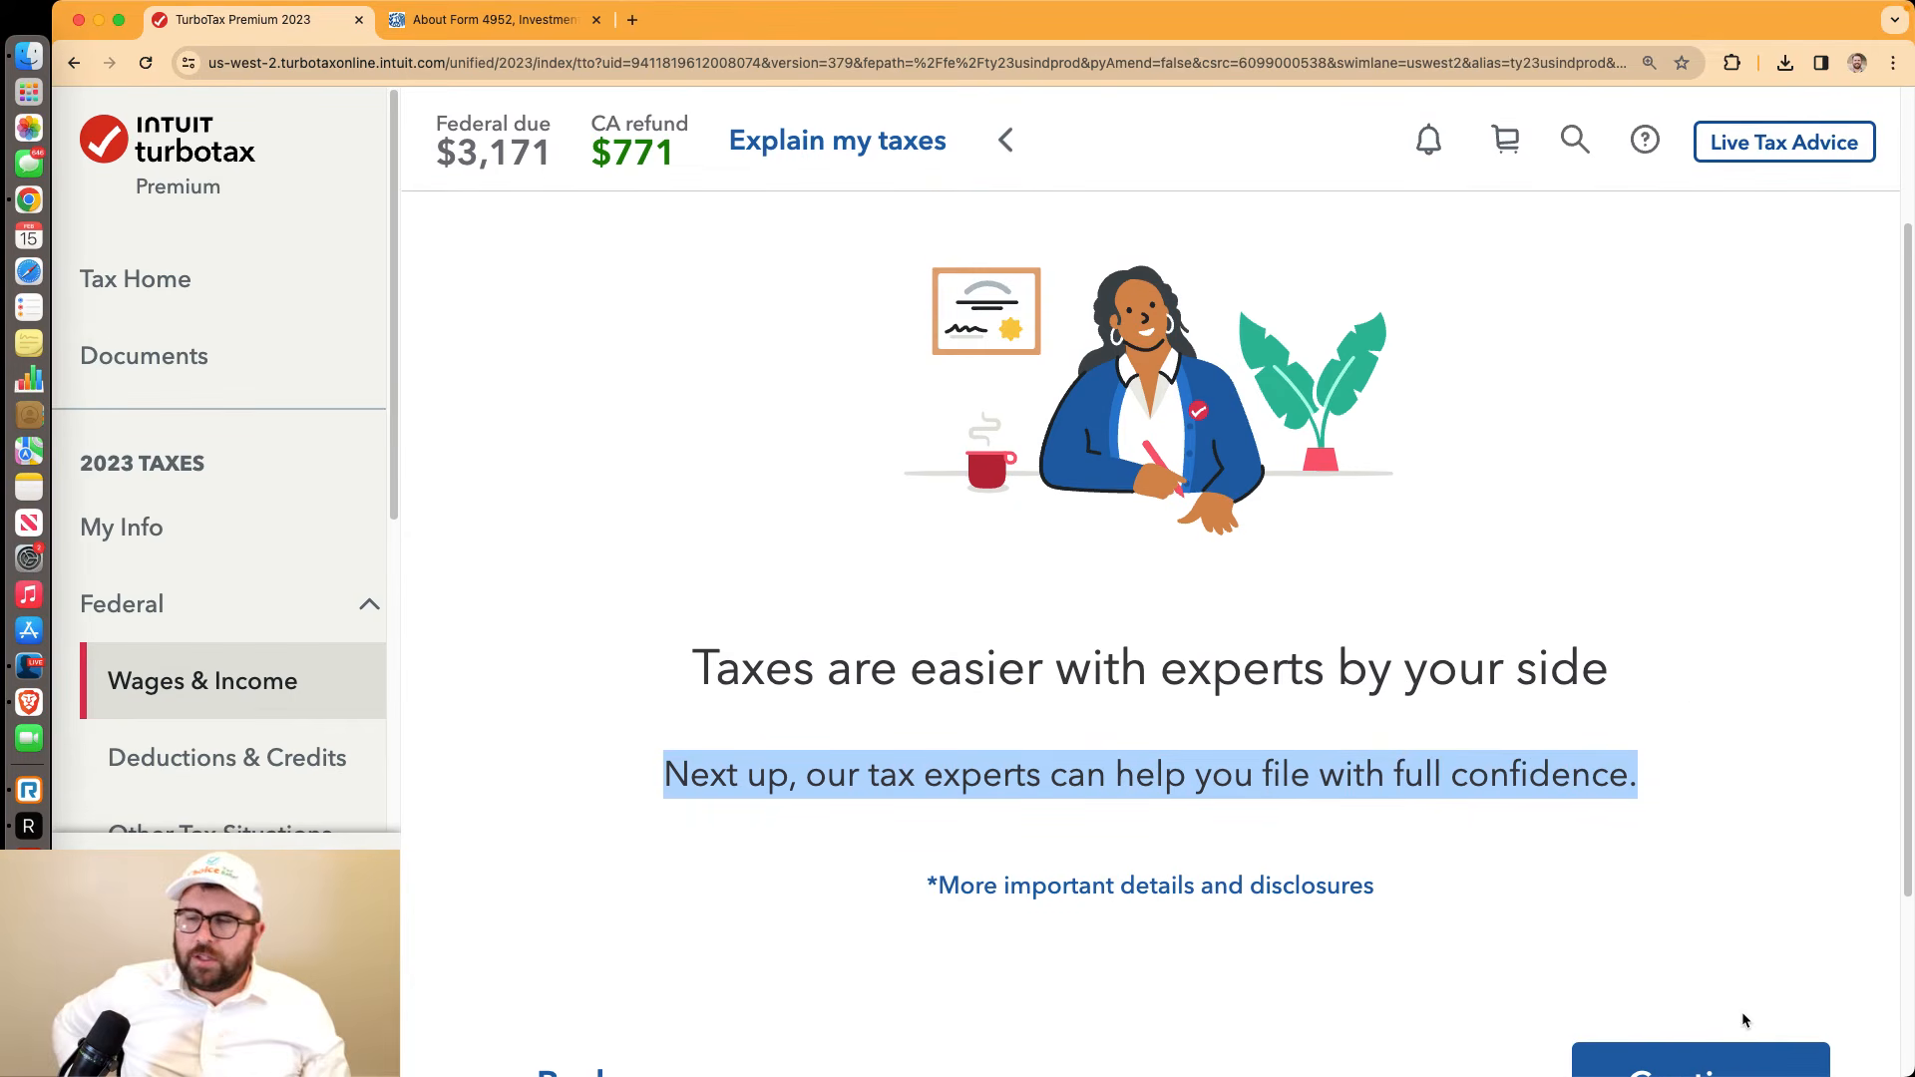
{"action": "scroll", "coordinate": [1742, 1014], "scroll_direction": "down", "scroll_amount": 3}
{"action": "left_click", "coordinate": [1708, 928]}
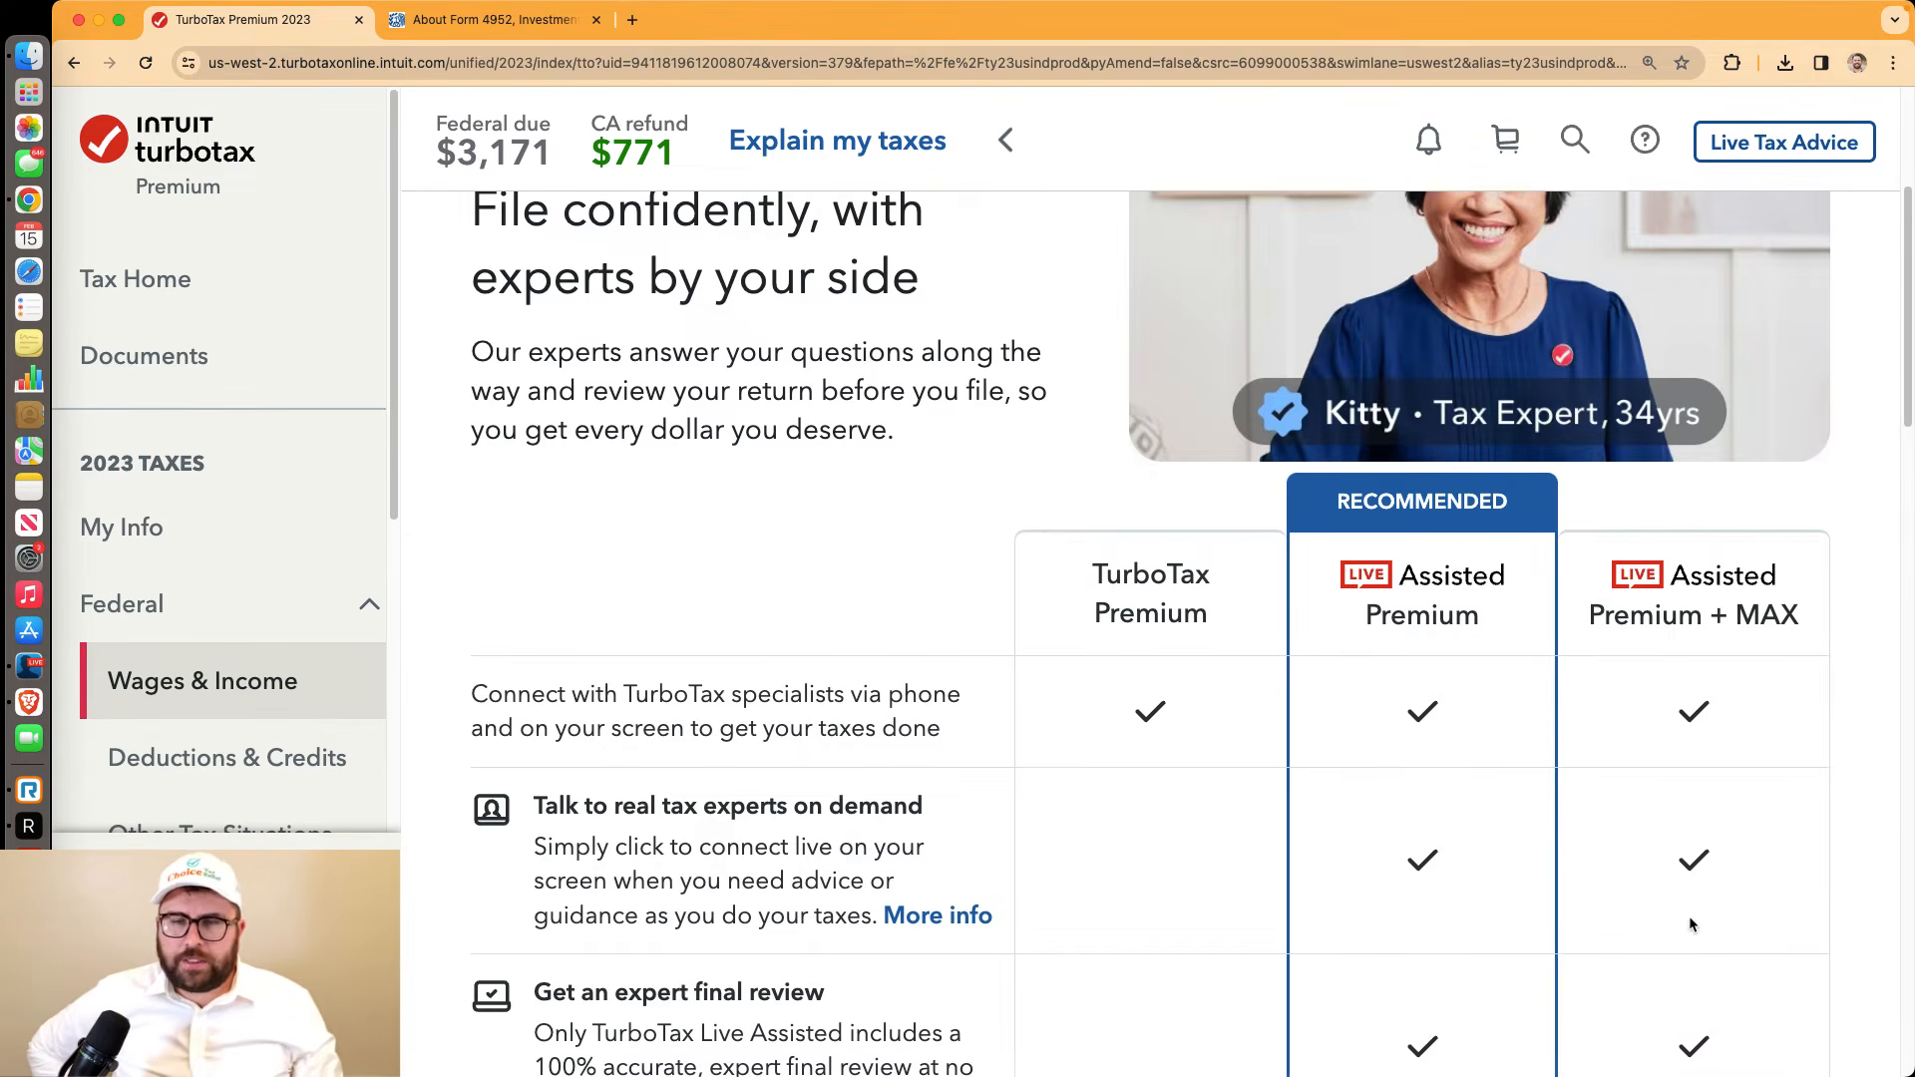
Review the Live Assisted comparison, noting the $169 Live Premium, +$59 Max add-on and $228 Max prices
{"action": "scroll", "coordinate": [730, 585], "scroll_direction": "up", "scroll_amount": 5}
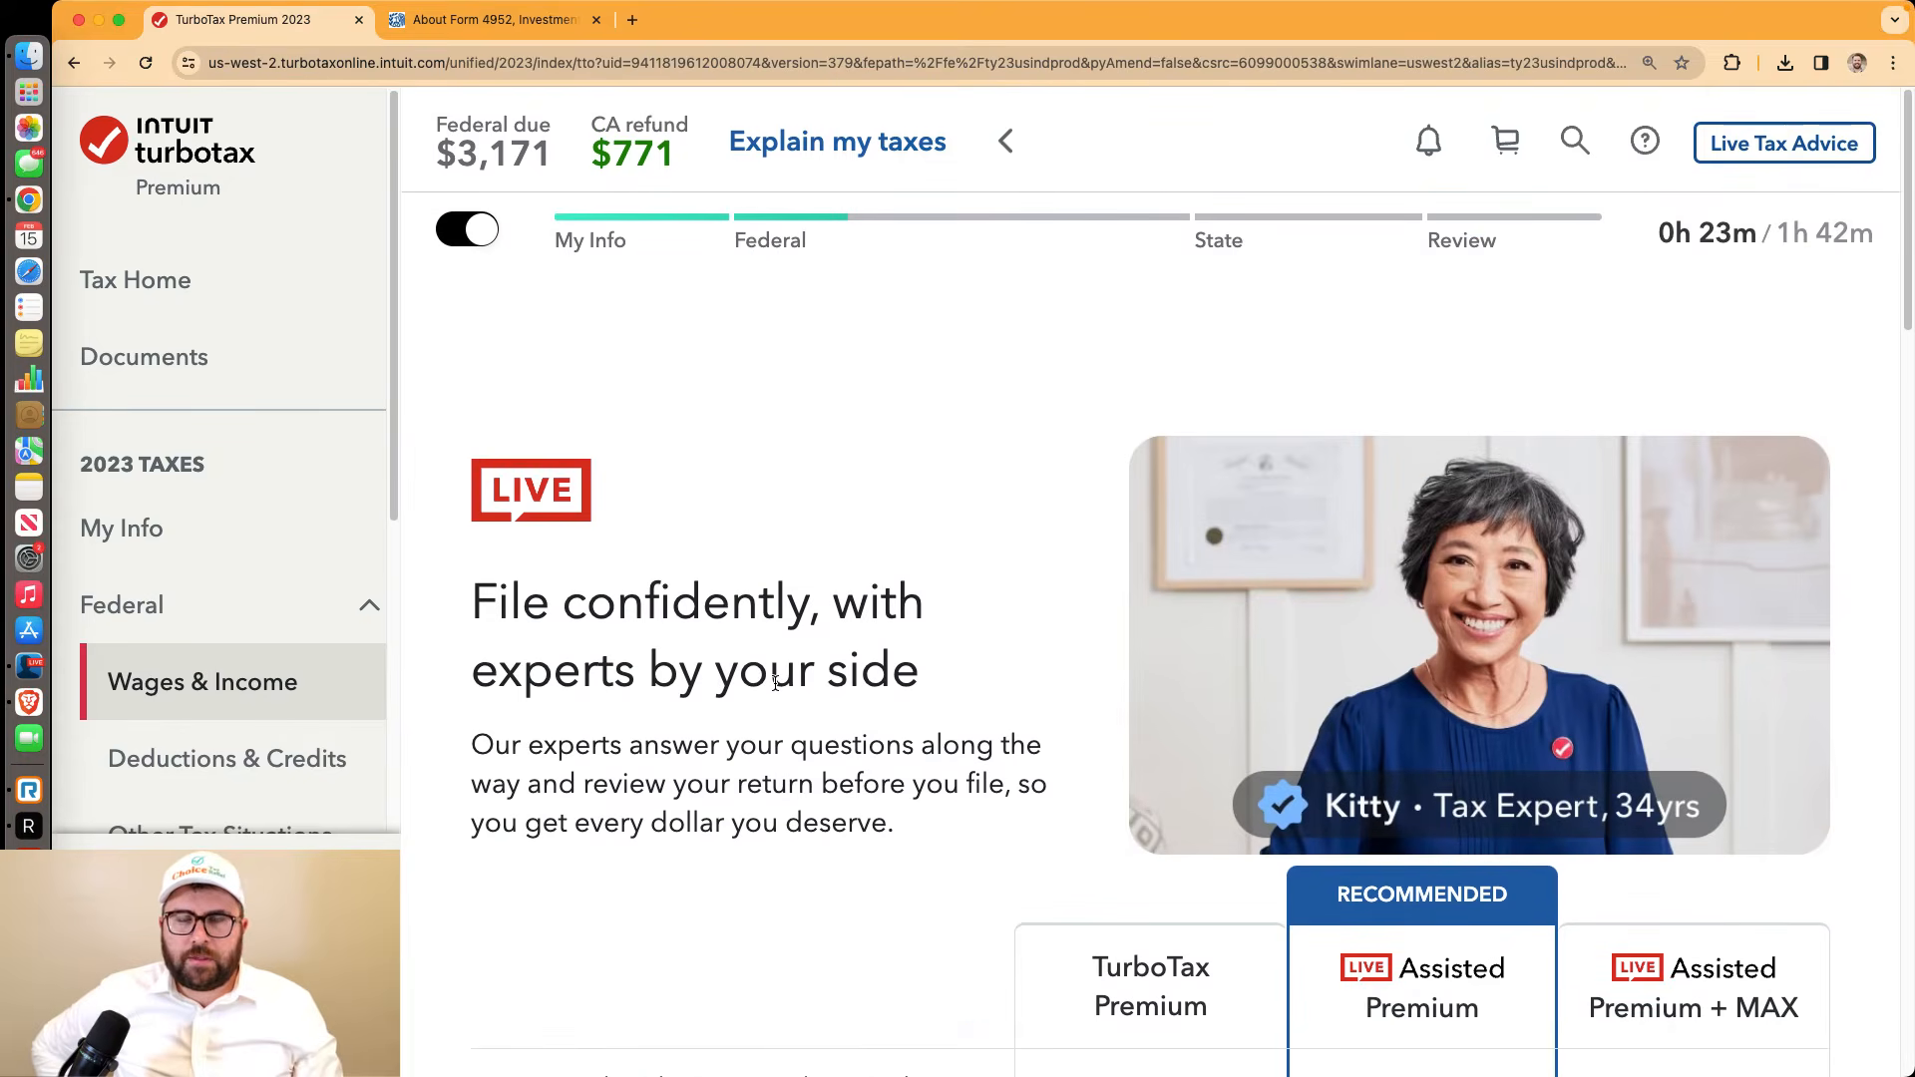
{"action": "scroll", "coordinate": [778, 684], "scroll_direction": "down", "scroll_amount": 2}
{"action": "scroll", "coordinate": [778, 683], "scroll_direction": "down", "scroll_amount": 2}
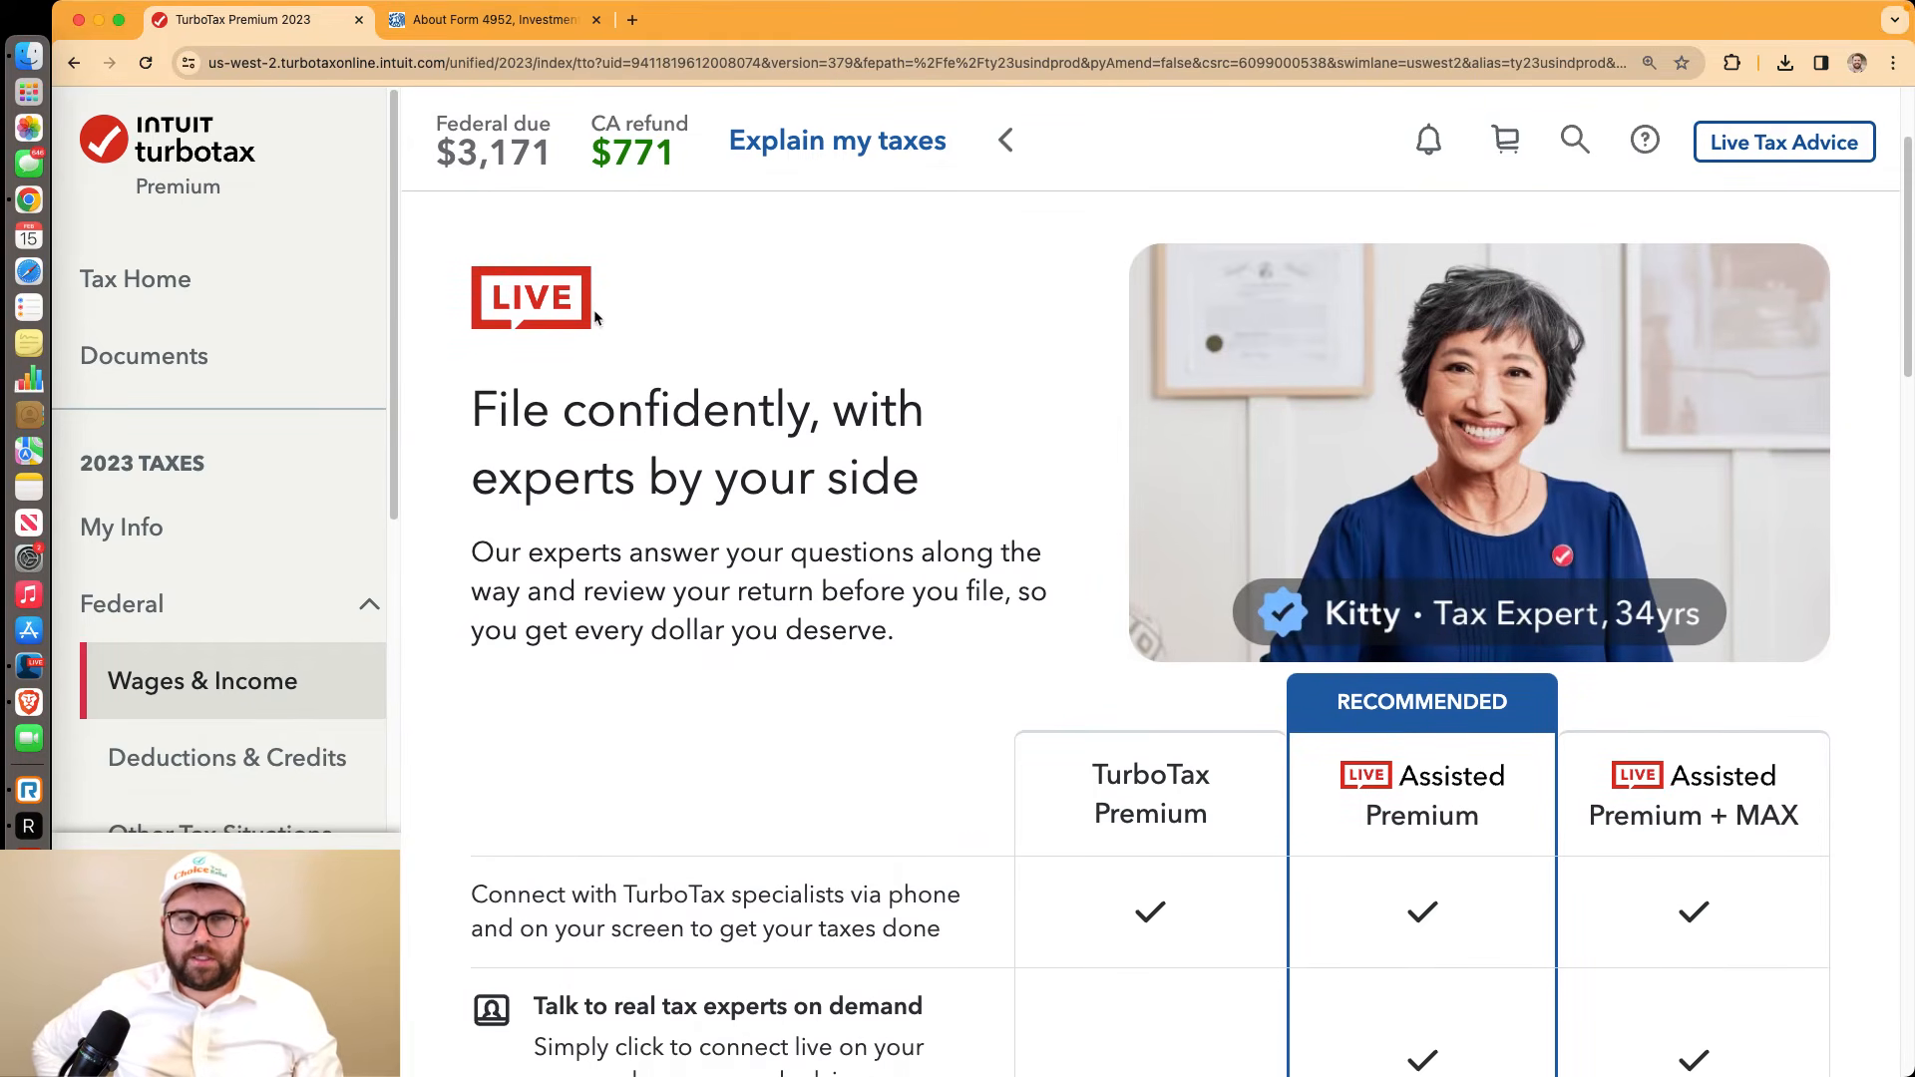
{"action": "left_click_drag", "start_coordinate": [594, 311], "coordinate": [500, 298]}
{"action": "left_click_drag", "start_coordinate": [458, 406], "coordinate": [952, 633]}
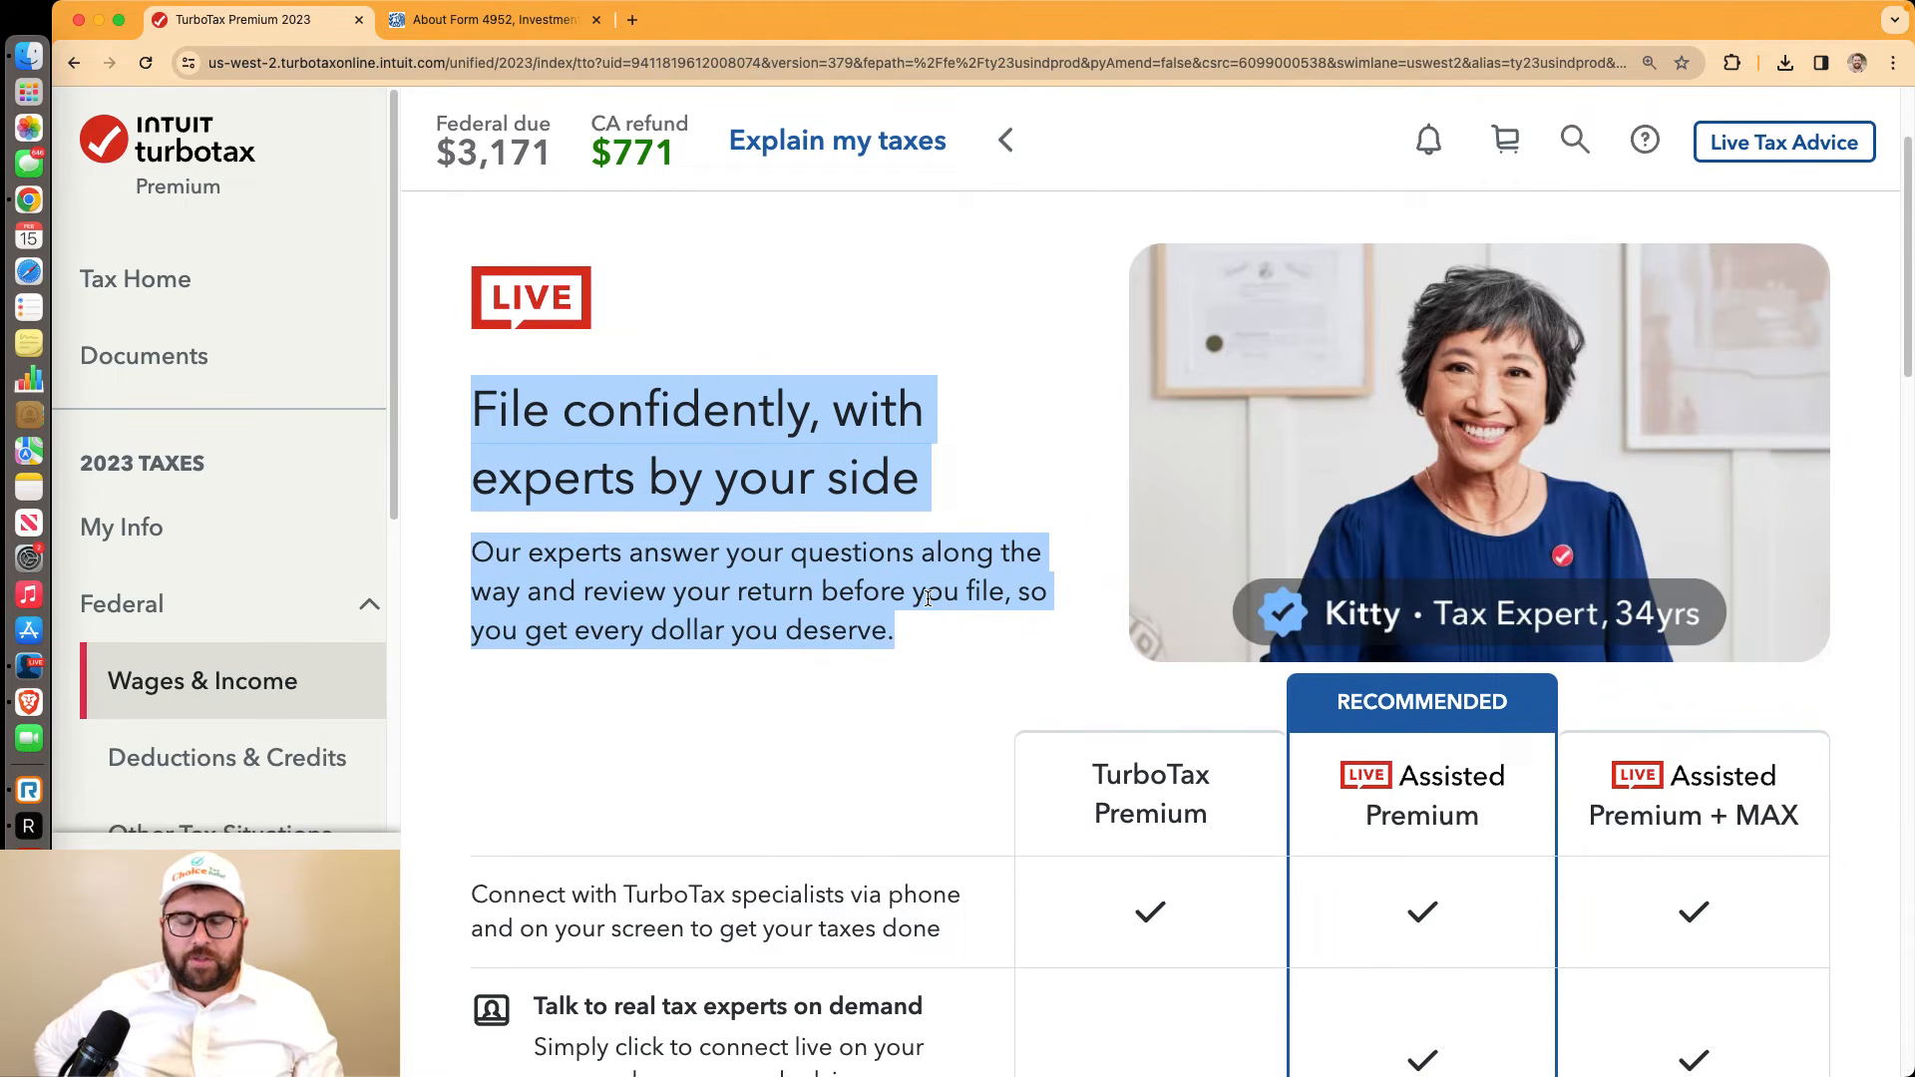
{"action": "scroll", "coordinate": [955, 620], "scroll_direction": "down", "scroll_amount": 10}
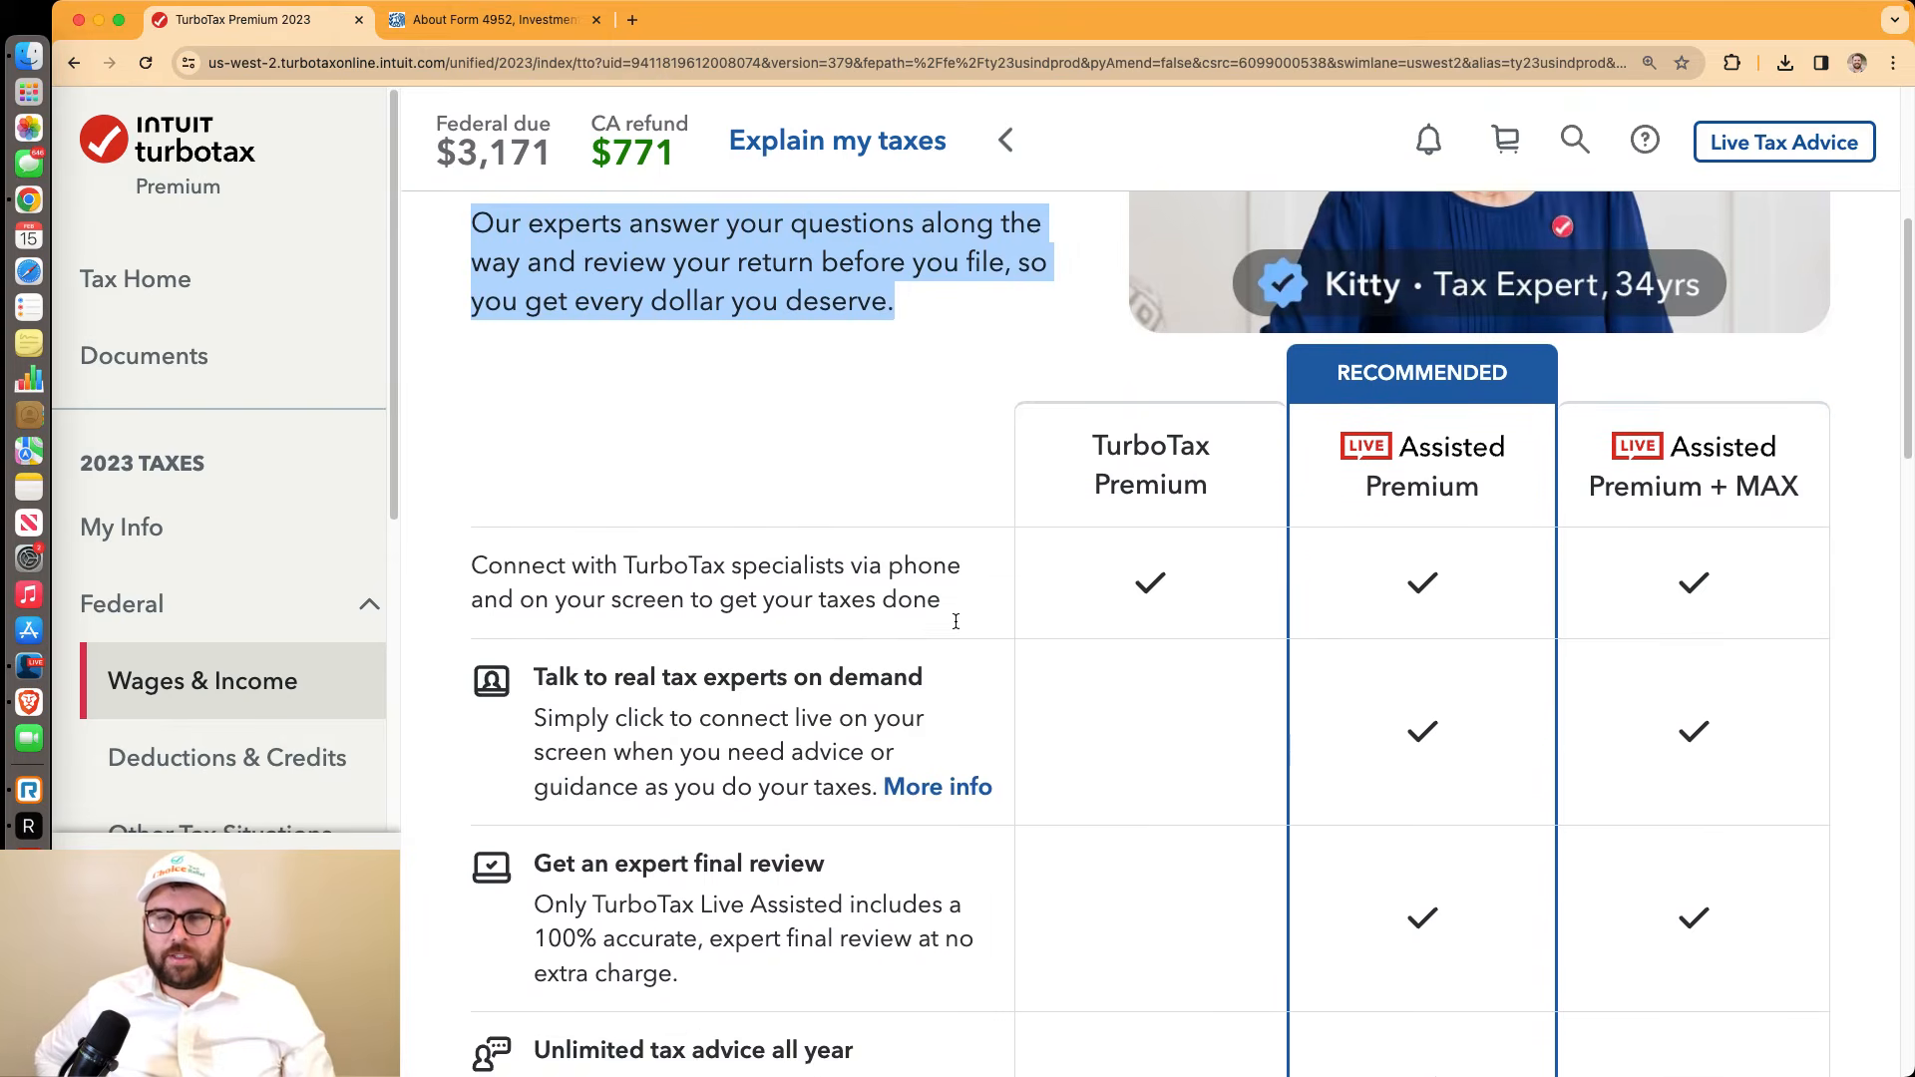
{"action": "scroll", "coordinate": [955, 629], "scroll_direction": "down", "scroll_amount": 3}
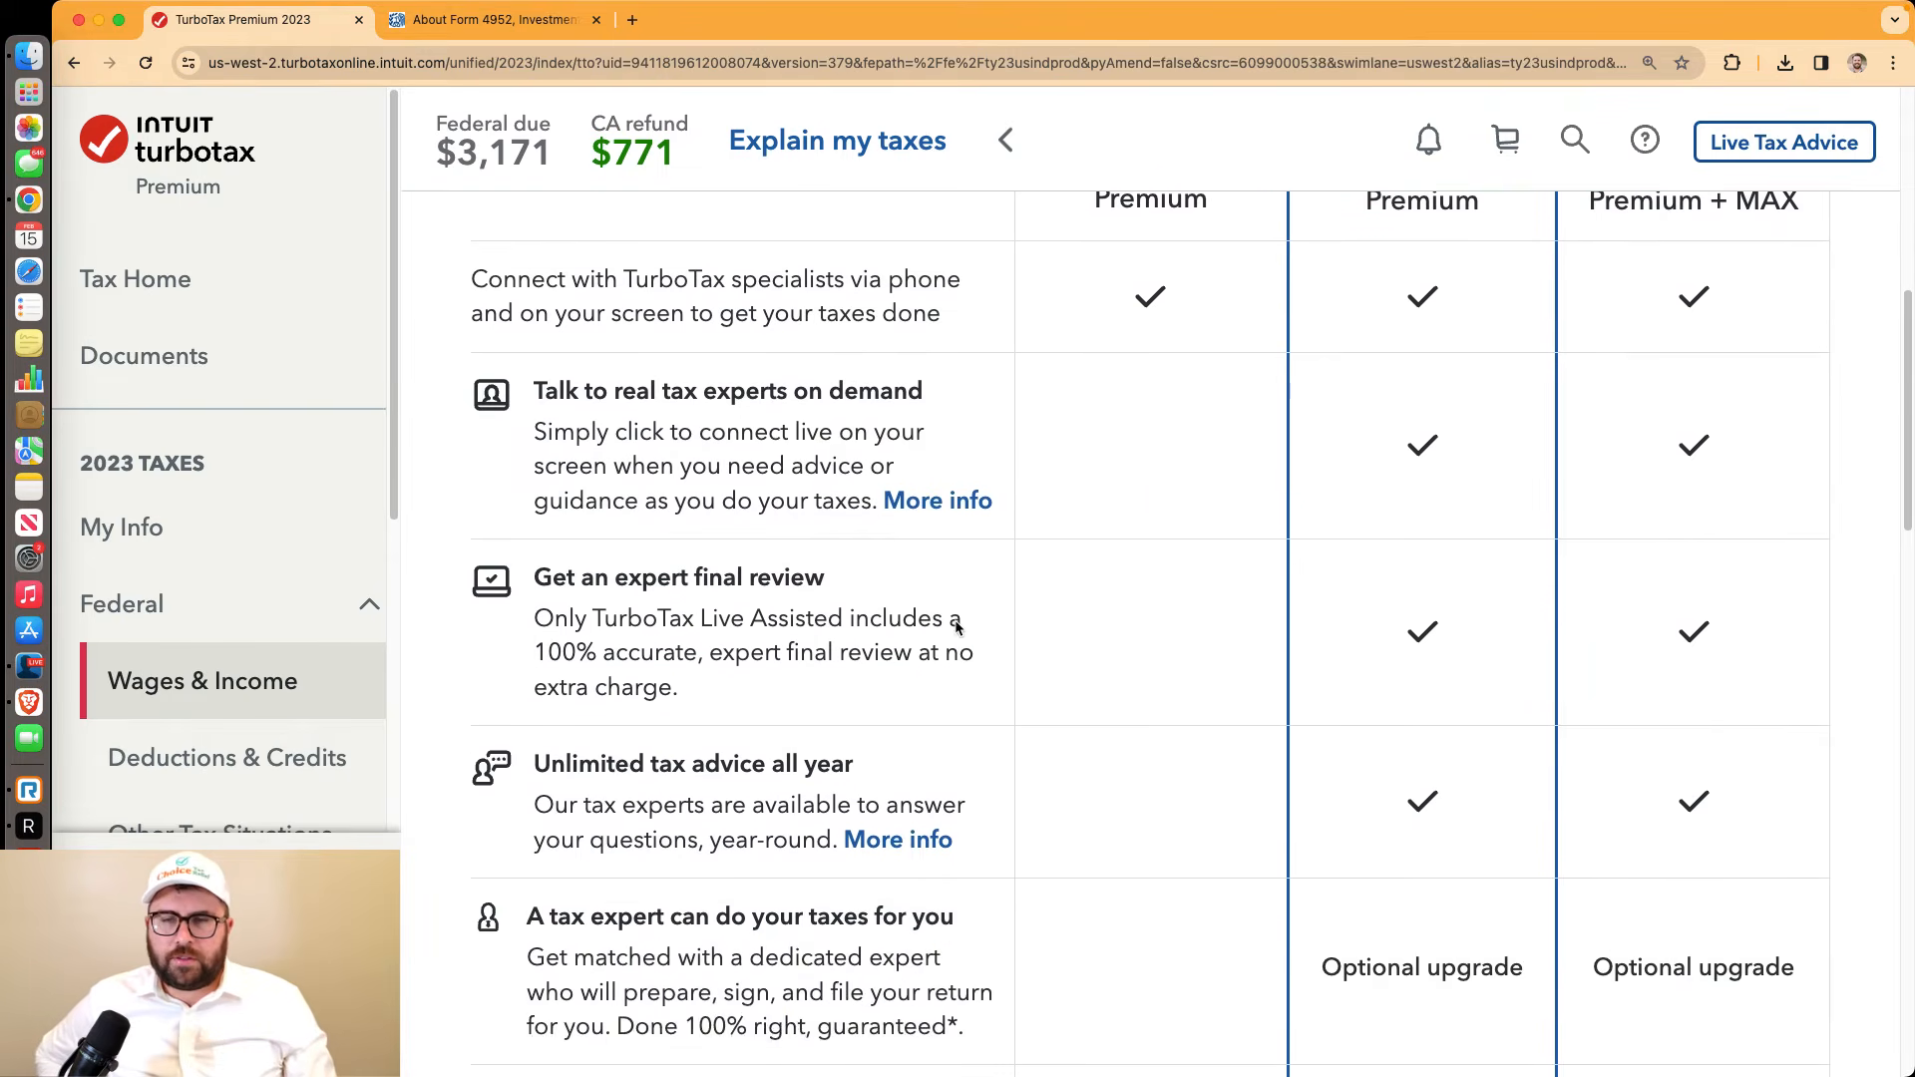
{"action": "scroll", "coordinate": [955, 628], "scroll_direction": "up", "scroll_amount": 2}
{"action": "scroll", "coordinate": [954, 628], "scroll_direction": "down", "scroll_amount": 14}
{"action": "scroll", "coordinate": [955, 628], "scroll_direction": "down", "scroll_amount": 15}
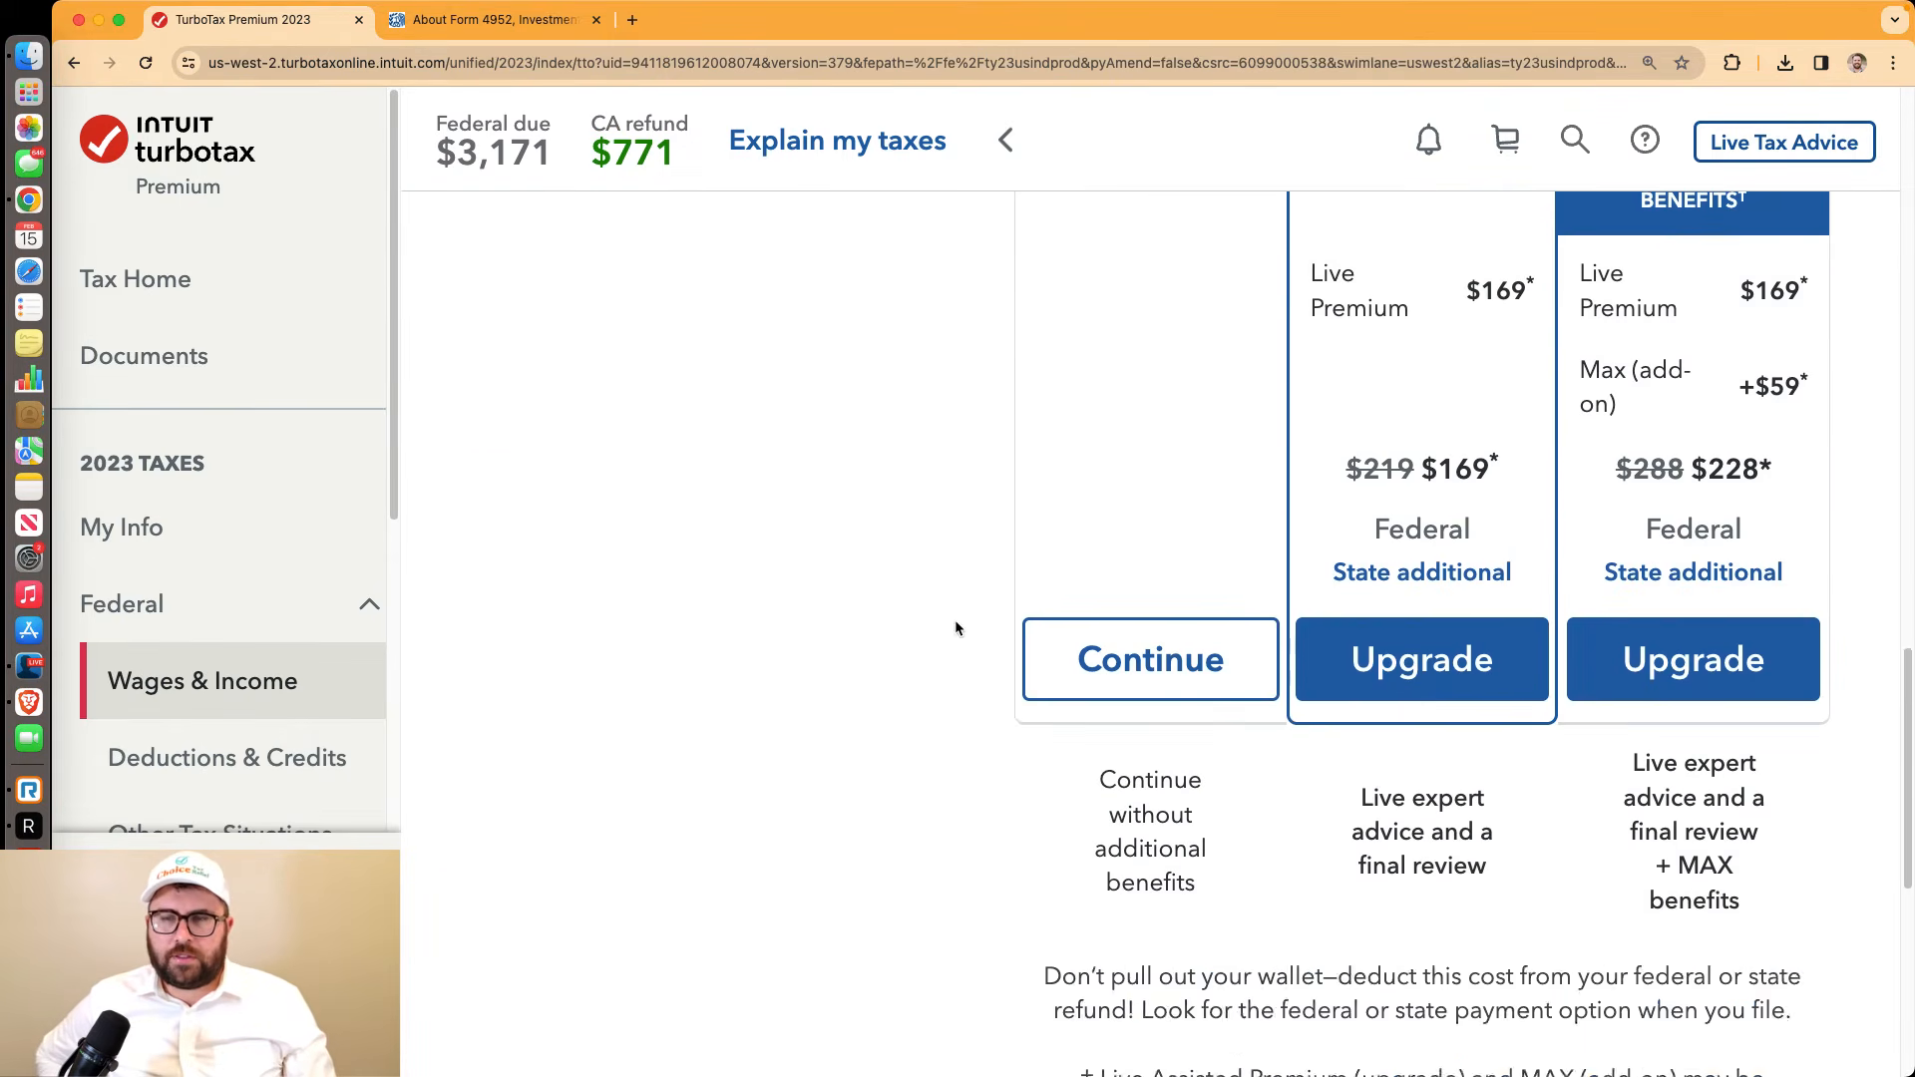
{"action": "scroll", "coordinate": [1017, 627], "scroll_direction": "up", "scroll_amount": 3}
{"action": "left_click_drag", "start_coordinate": [1506, 607], "coordinate": [1440, 599]}
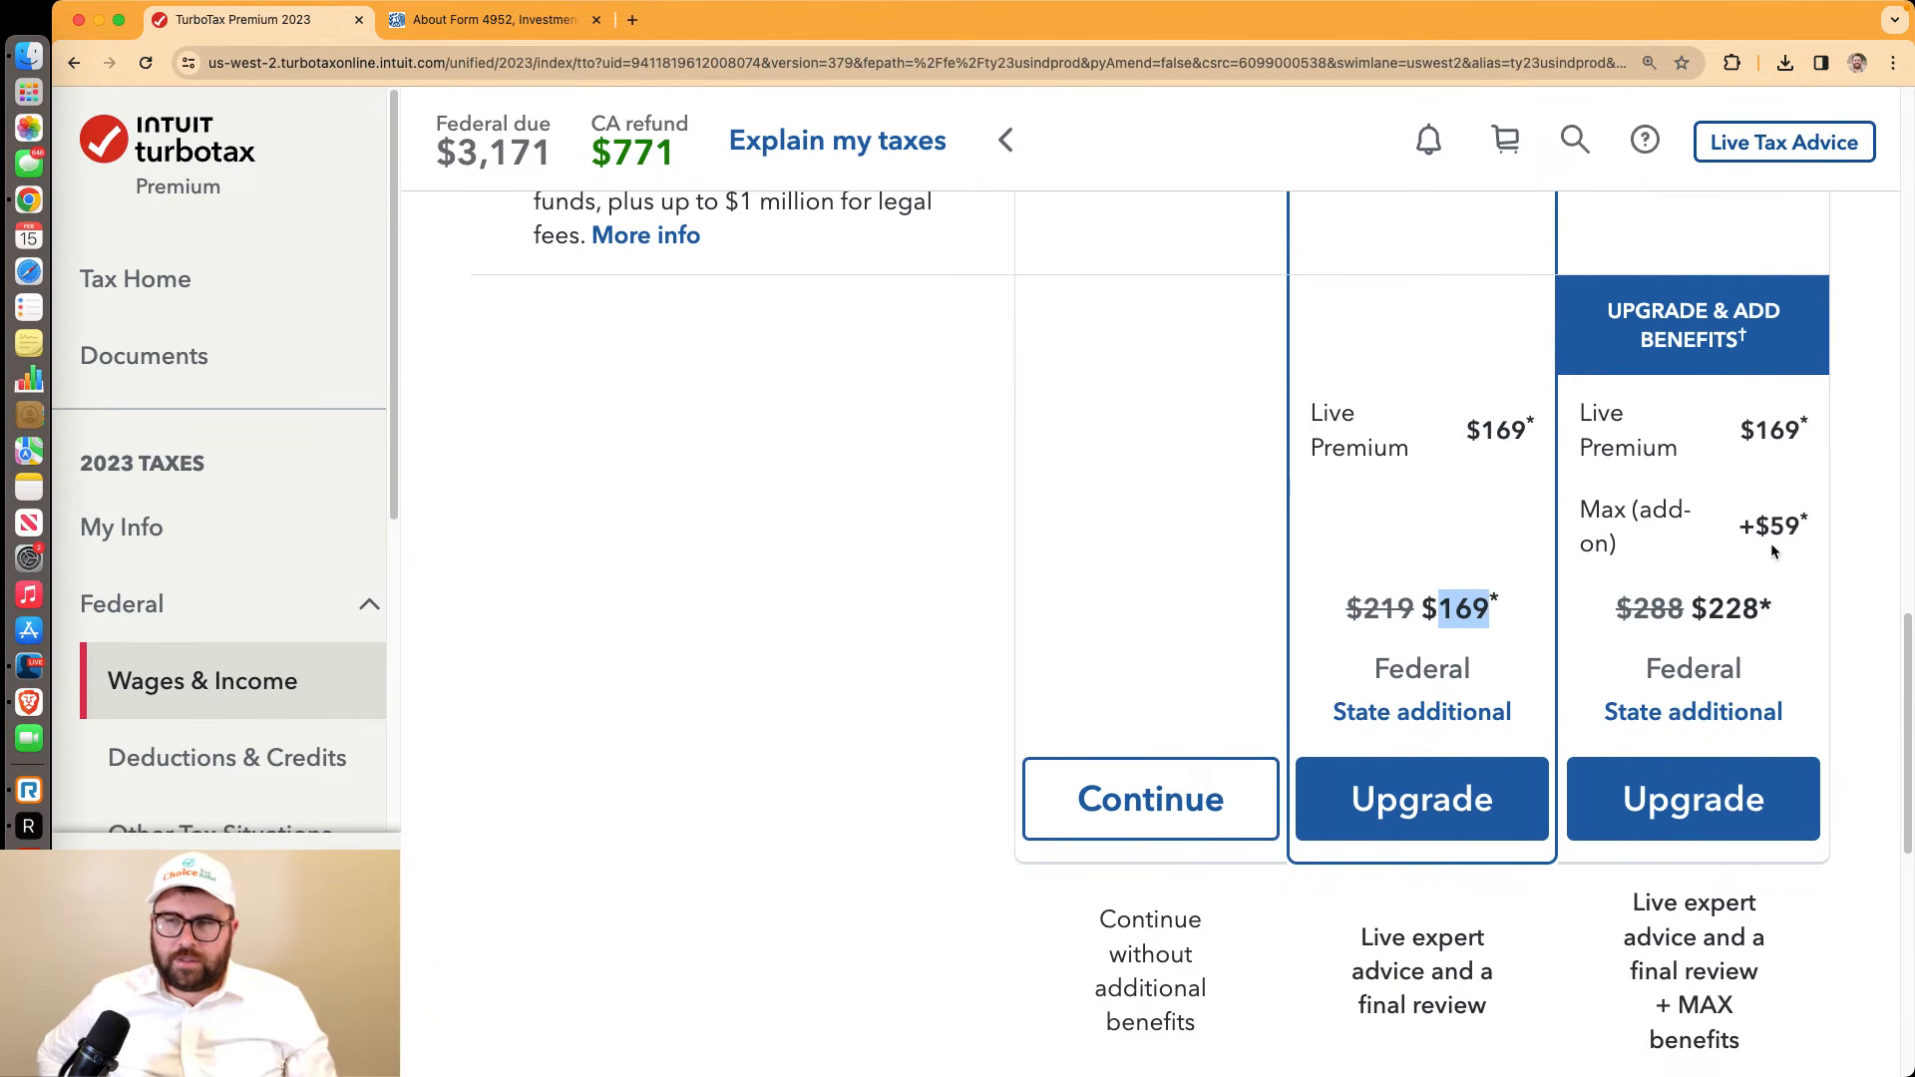
{"action": "left_click_drag", "start_coordinate": [1571, 512], "coordinate": [1801, 546]}
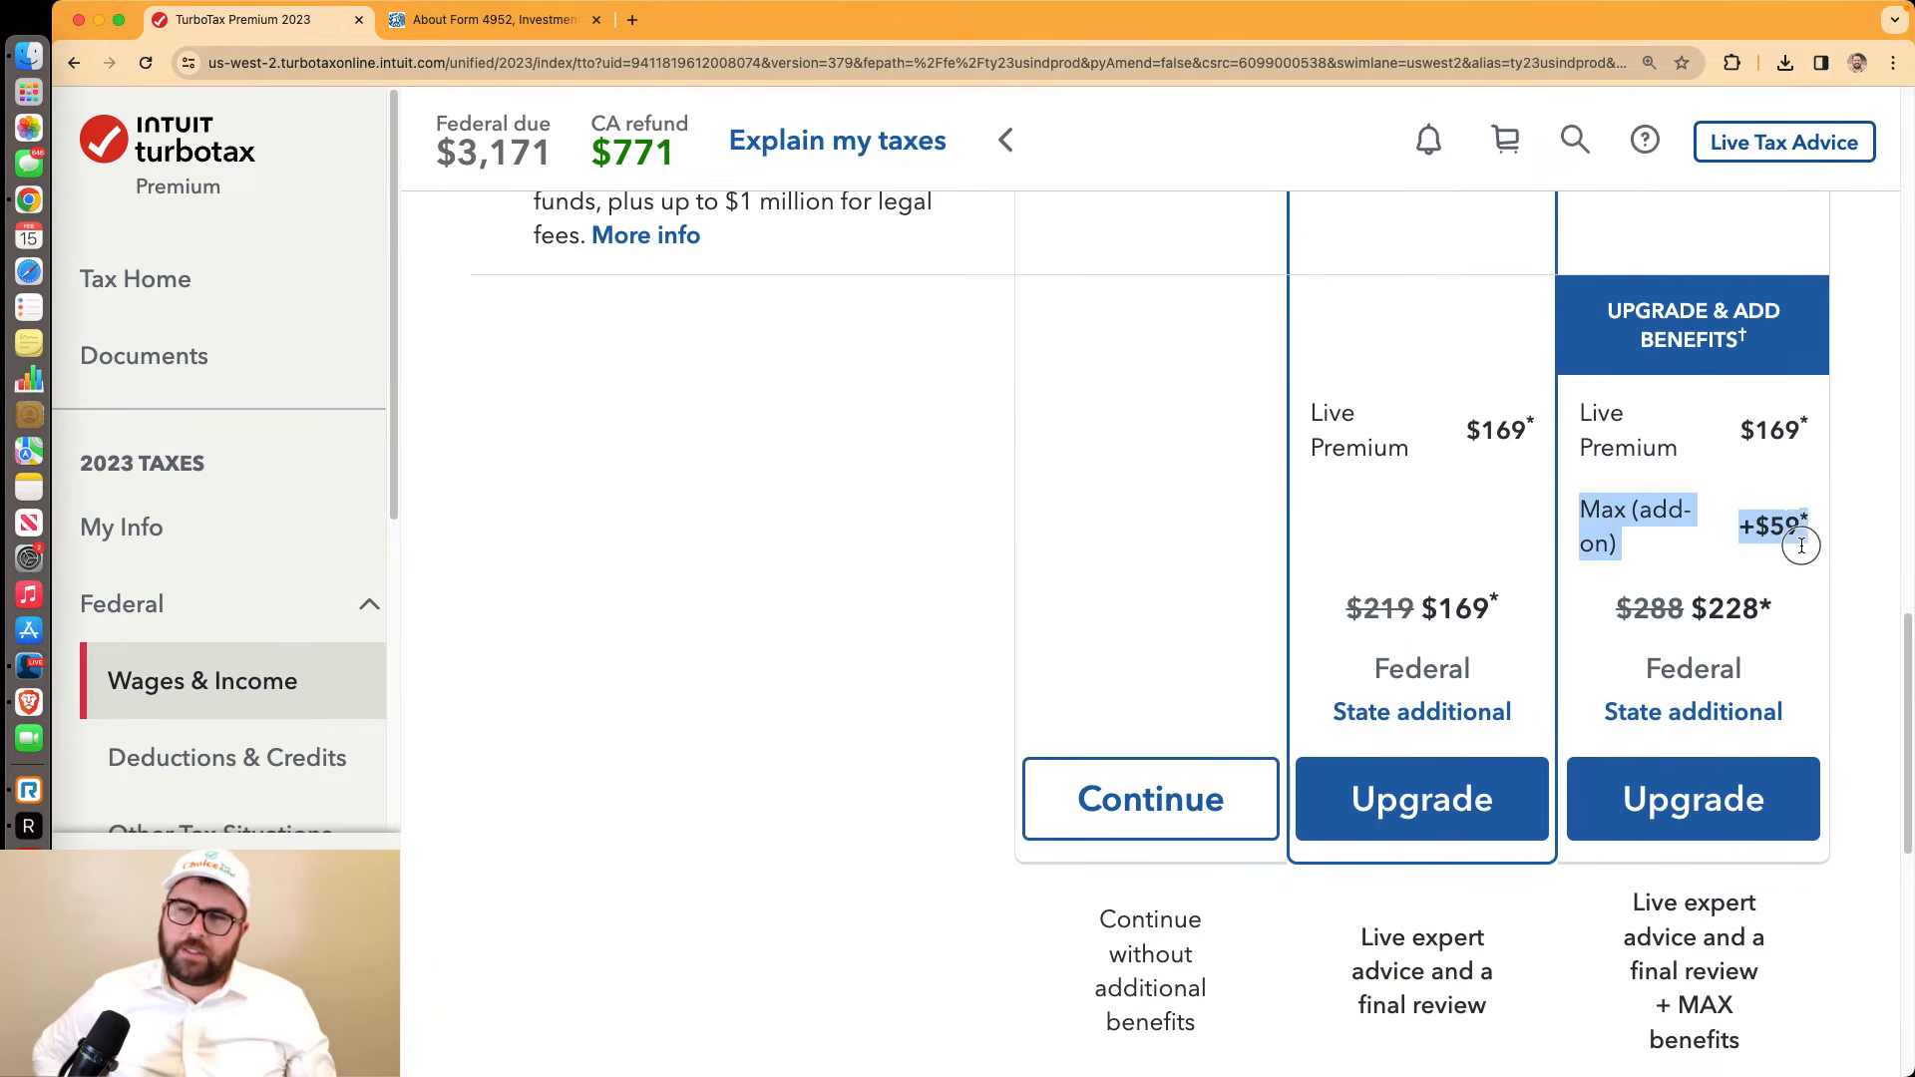
{"action": "left_click_drag", "start_coordinate": [1693, 607], "coordinate": [1769, 612]}
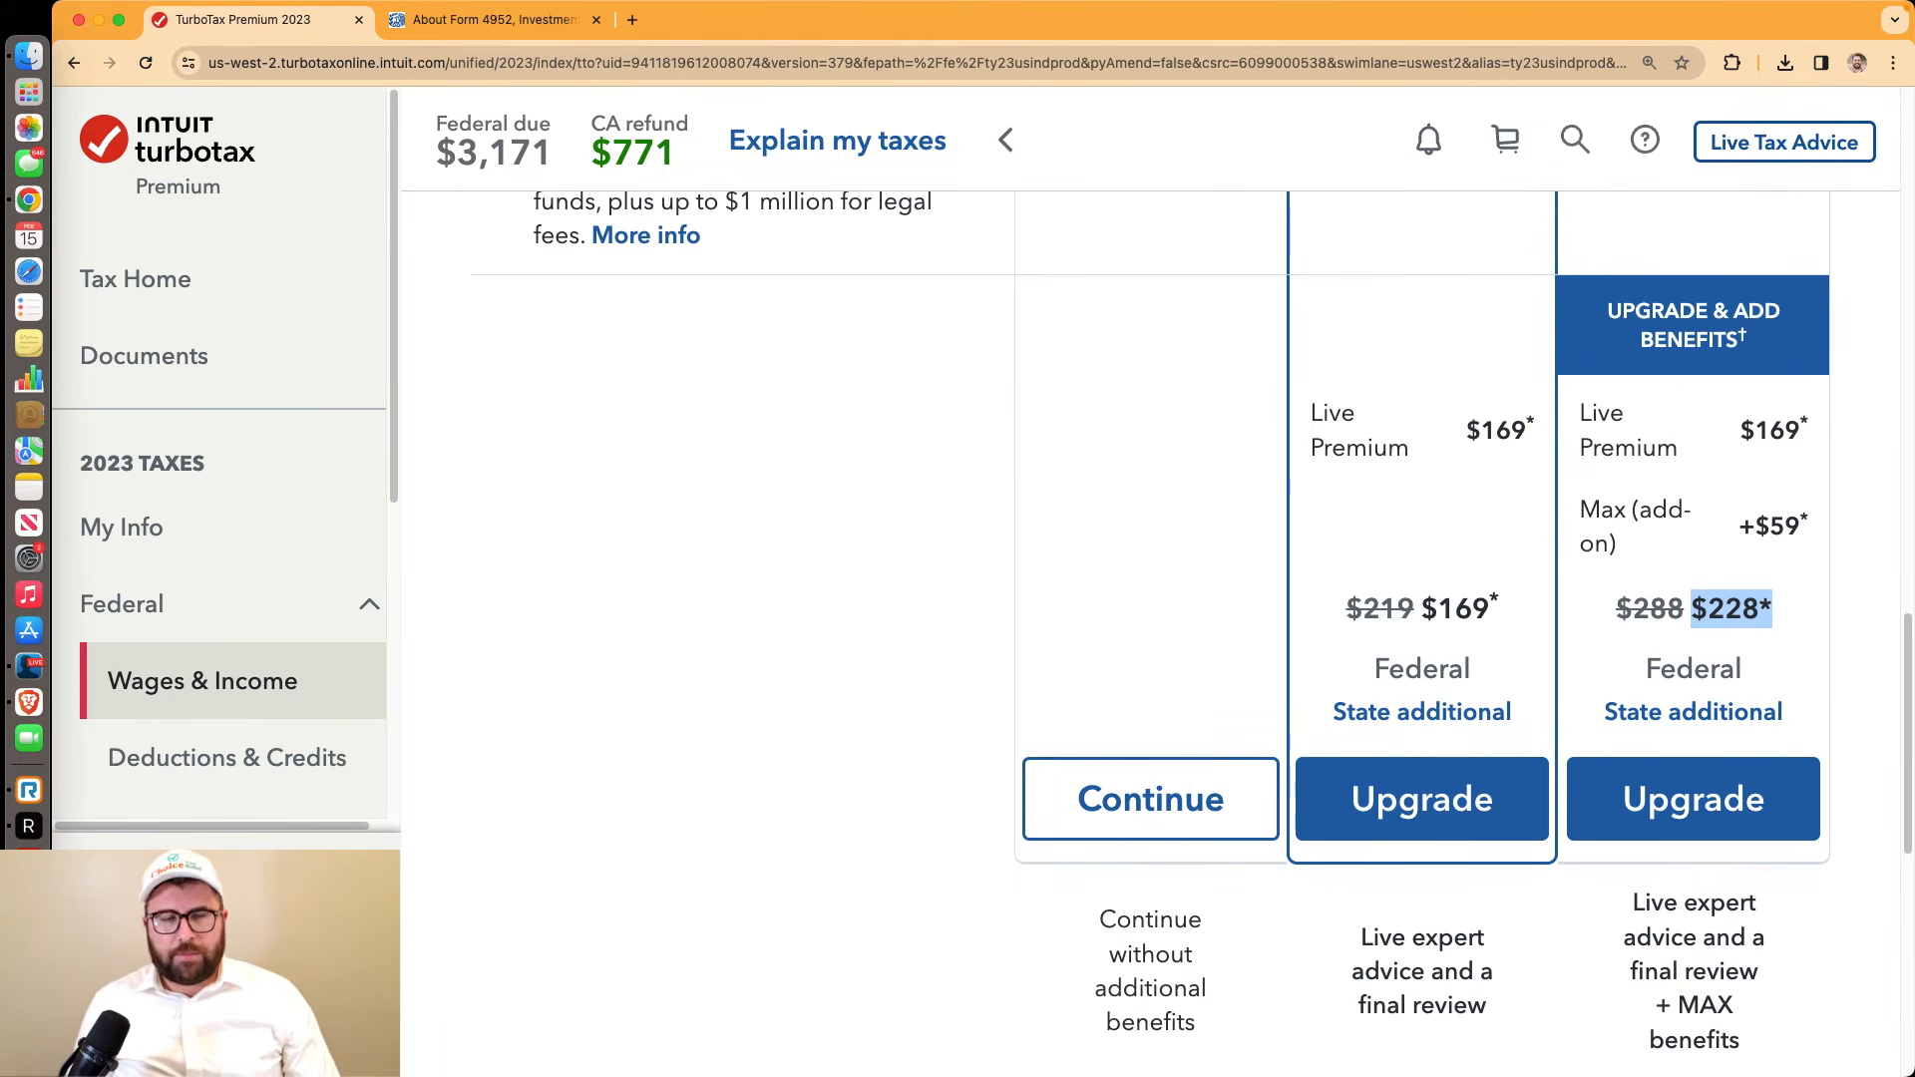
Scroll to the price cards and highlight the note about continuing without additional benefits
{"action": "left_click", "coordinate": [29, 666]}
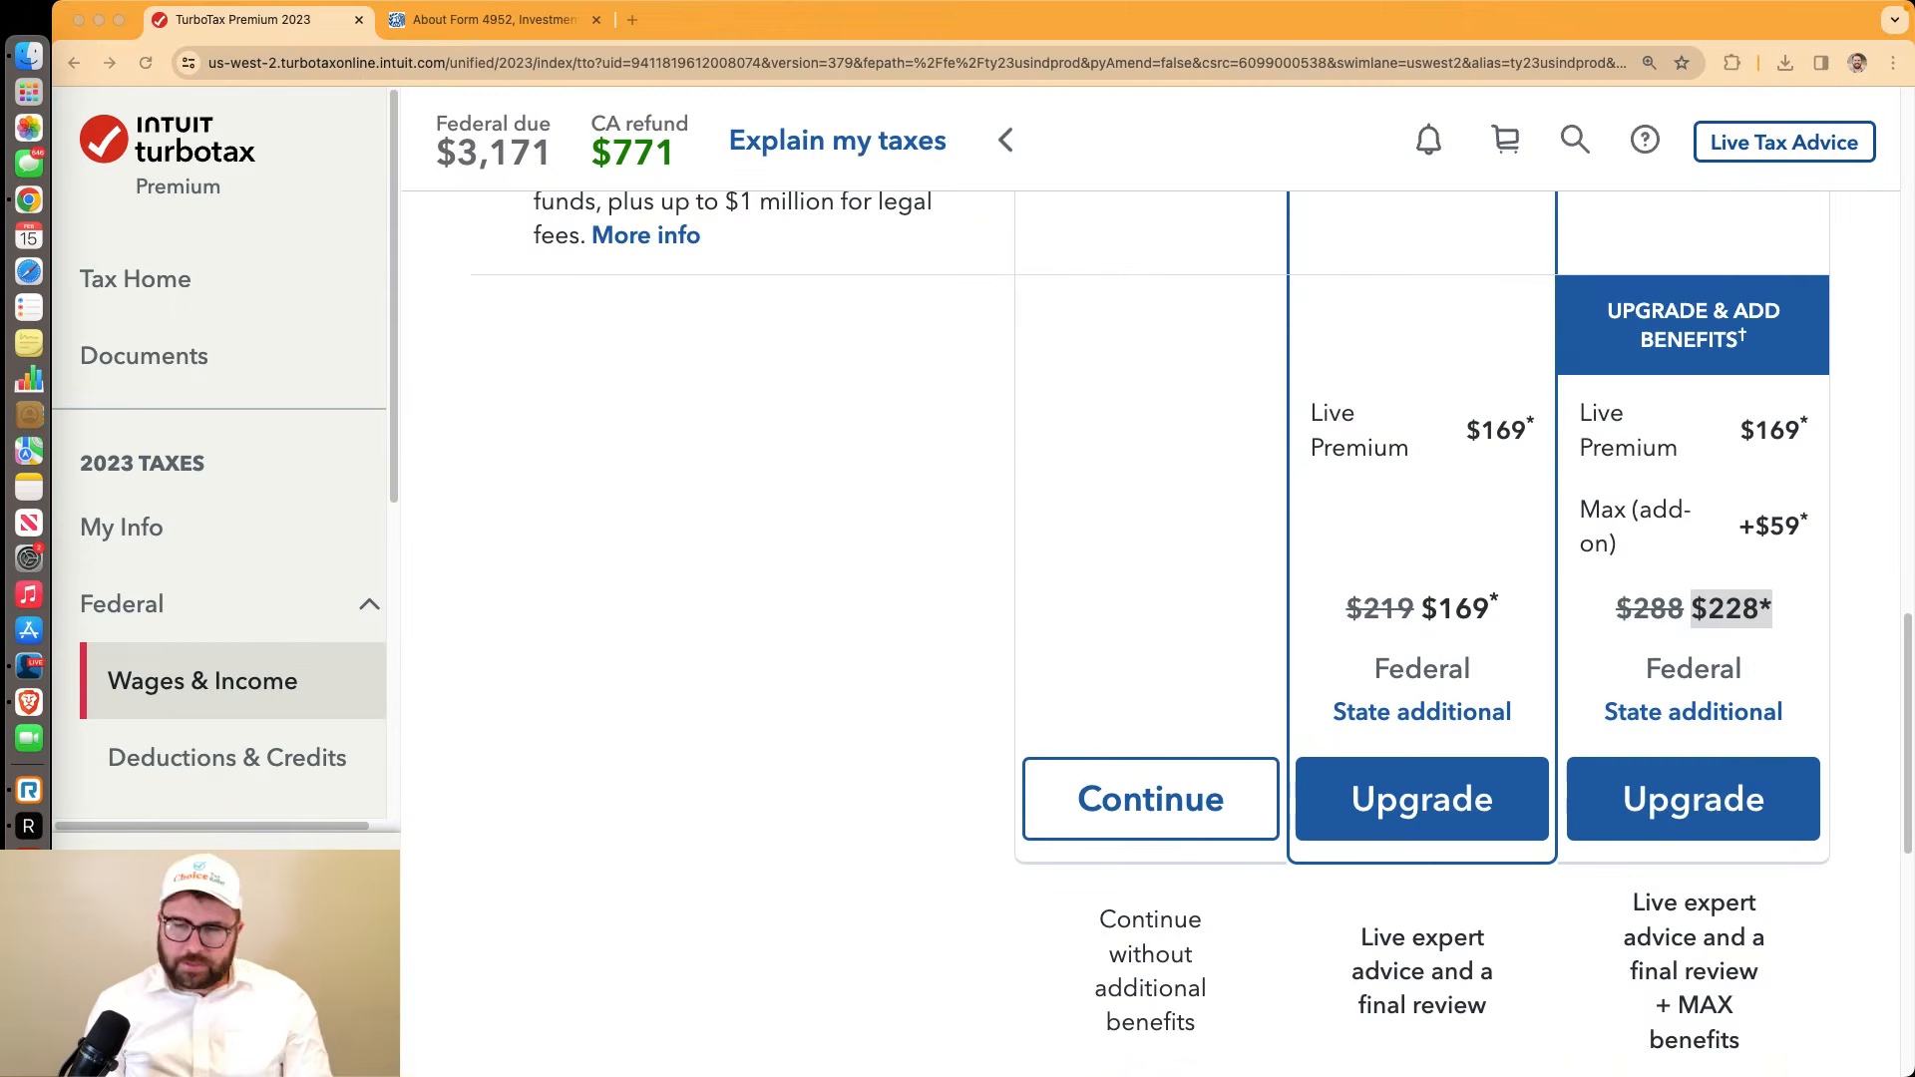
{"action": "scroll", "coordinate": [1147, 599], "scroll_direction": "down", "scroll_amount": 8}
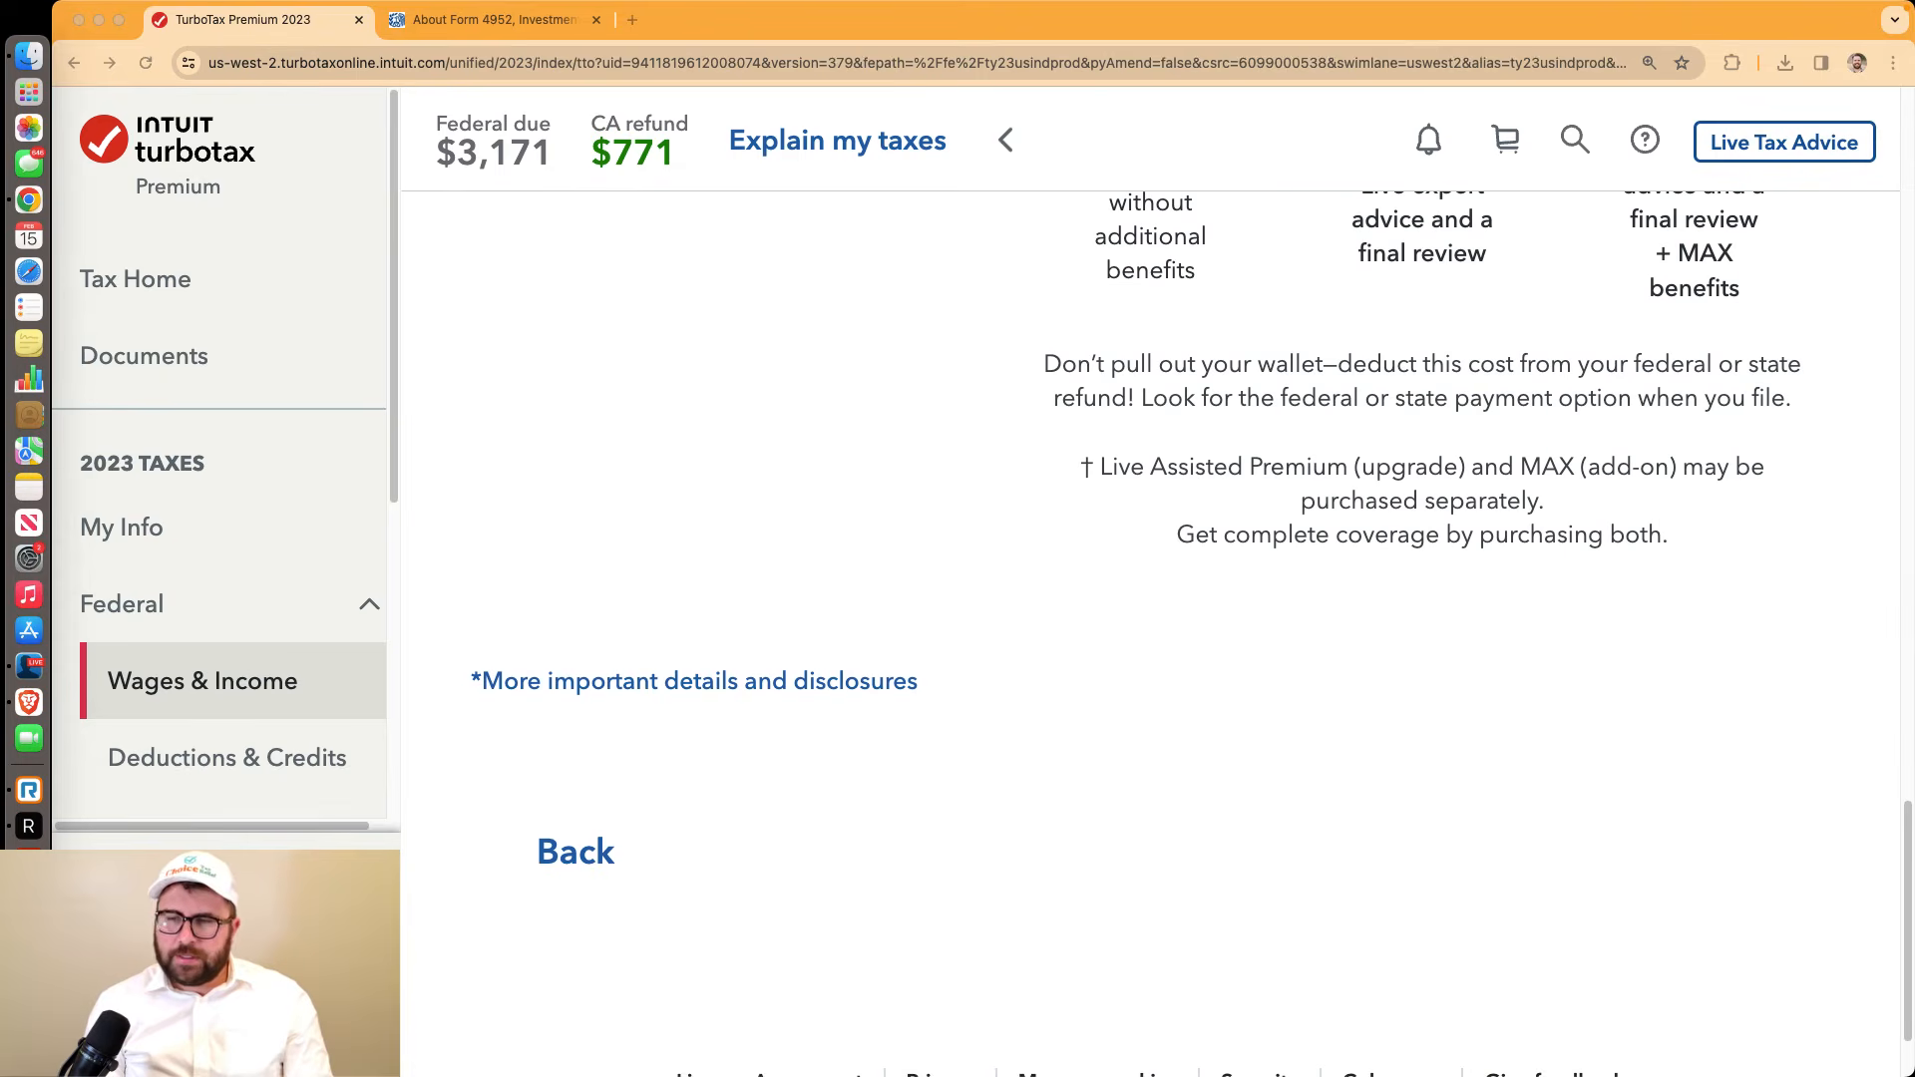
{"action": "scroll", "coordinate": [1147, 599], "scroll_direction": "up", "scroll_amount": 18}
{"action": "scroll", "coordinate": [1148, 598], "scroll_direction": "down", "scroll_amount": 14}
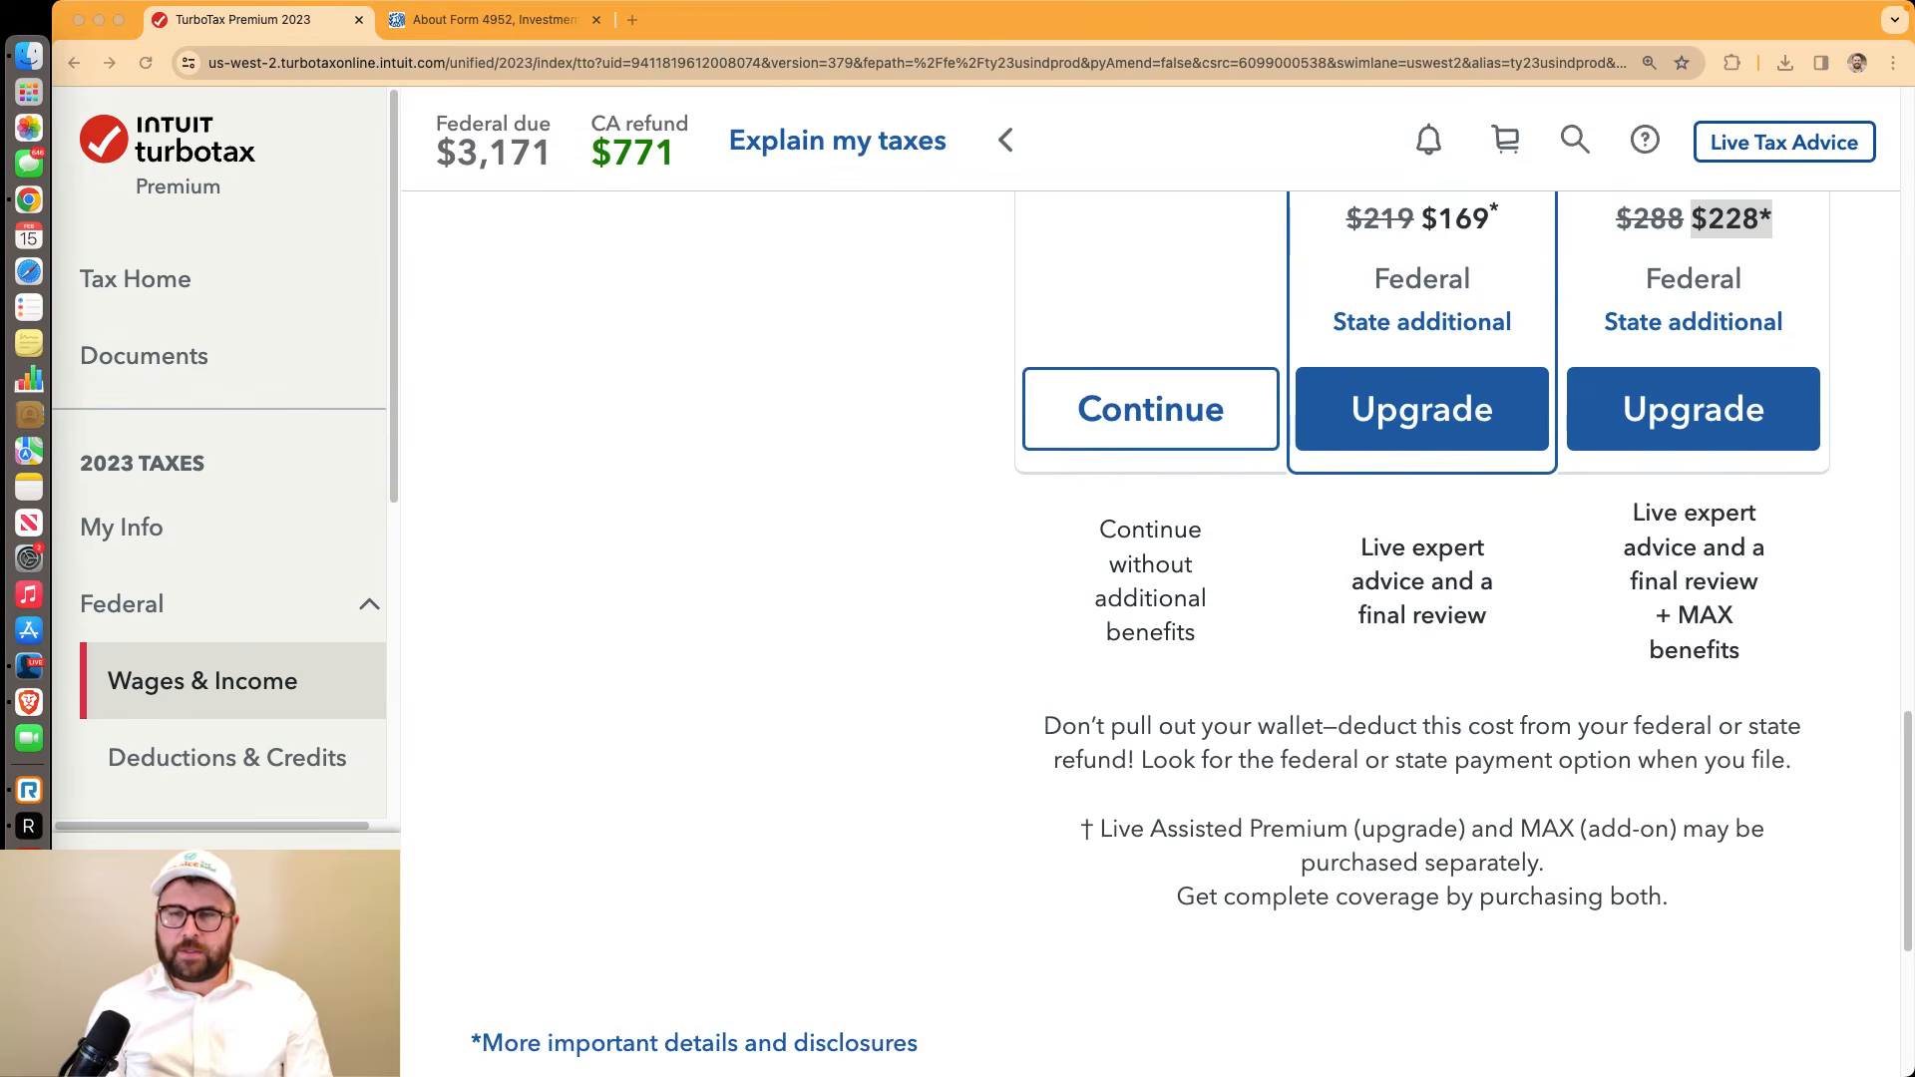
{"action": "scroll", "coordinate": [1113, 597], "scroll_direction": "up", "scroll_amount": 15}
{"action": "scroll", "coordinate": [1113, 596], "scroll_direction": "down", "scroll_amount": 14}
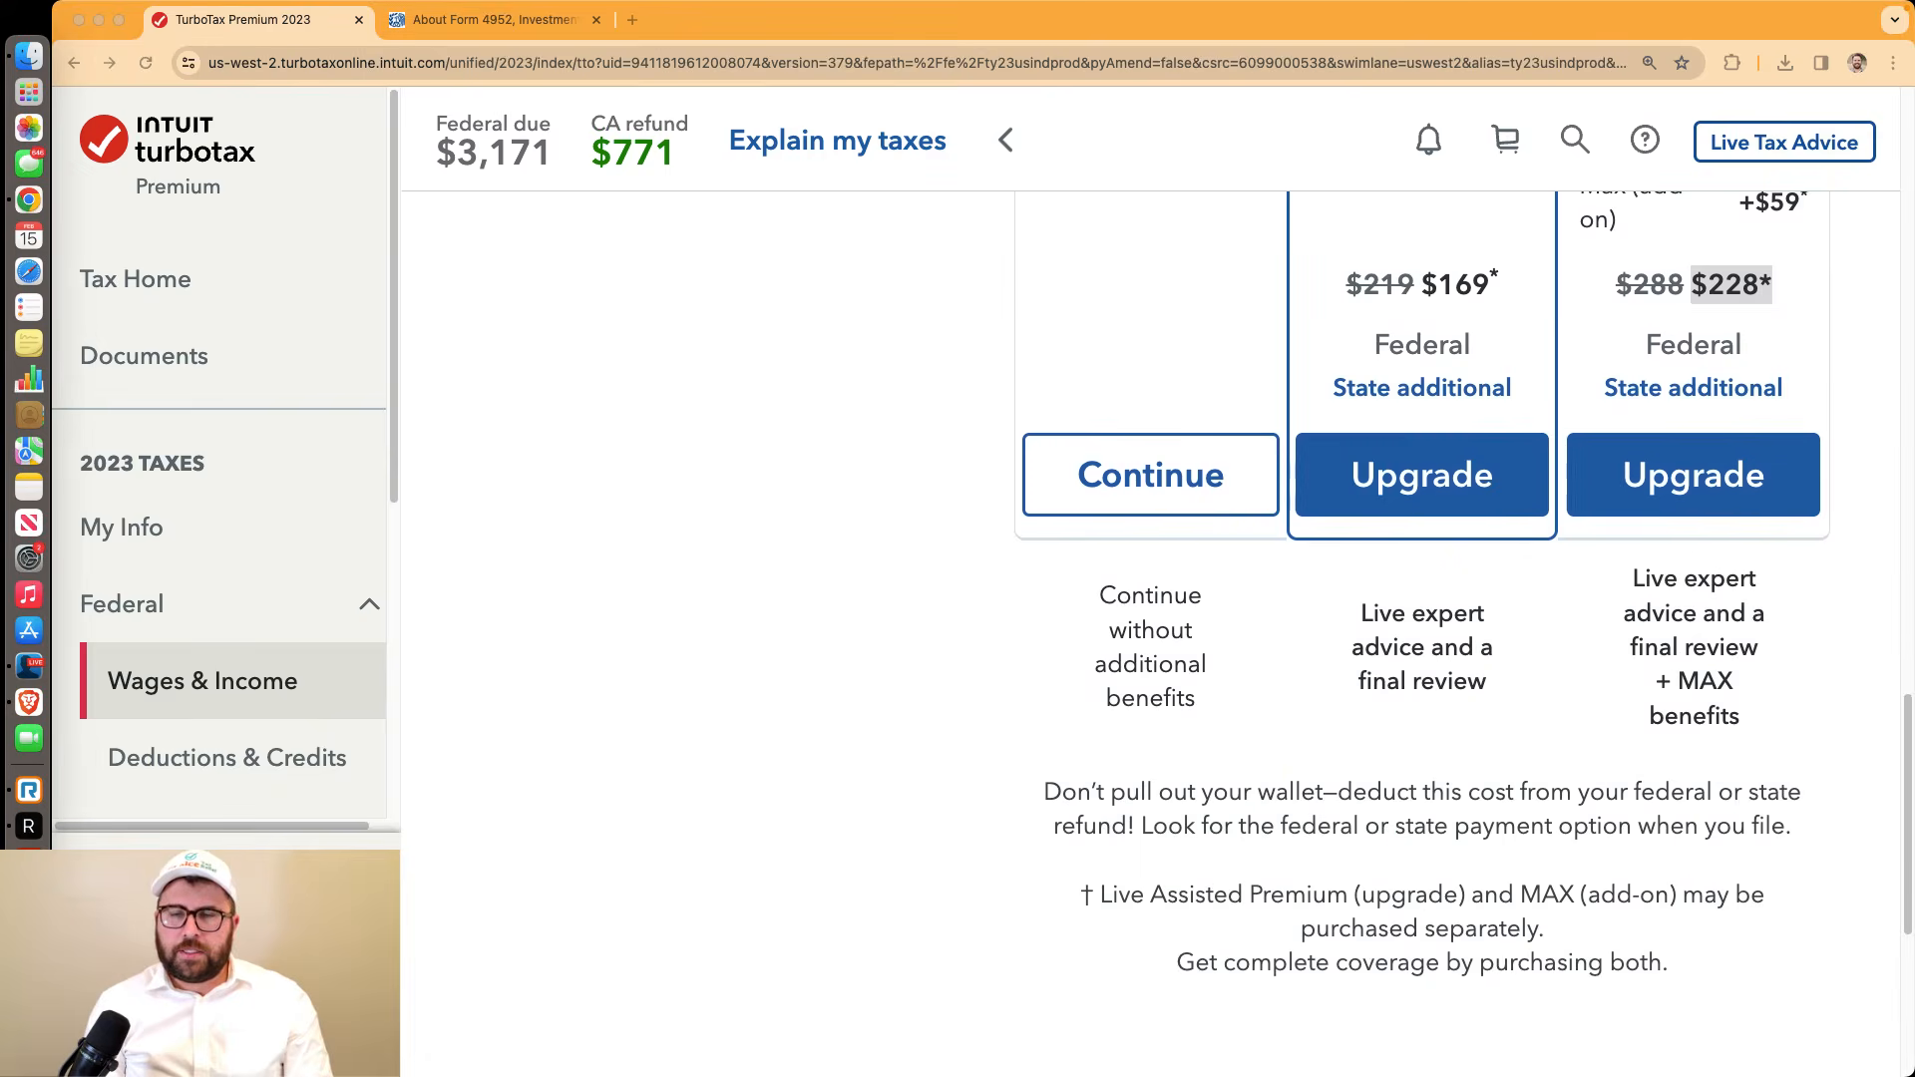
{"action": "left_click", "coordinate": [1112, 597]}
{"action": "left_click_drag", "start_coordinate": [1112, 596], "coordinate": [1202, 700]}
Stay on TurboTax Premium without upgrading and continue past the change-your-mind reminder
{"action": "left_click", "coordinate": [1165, 508]}
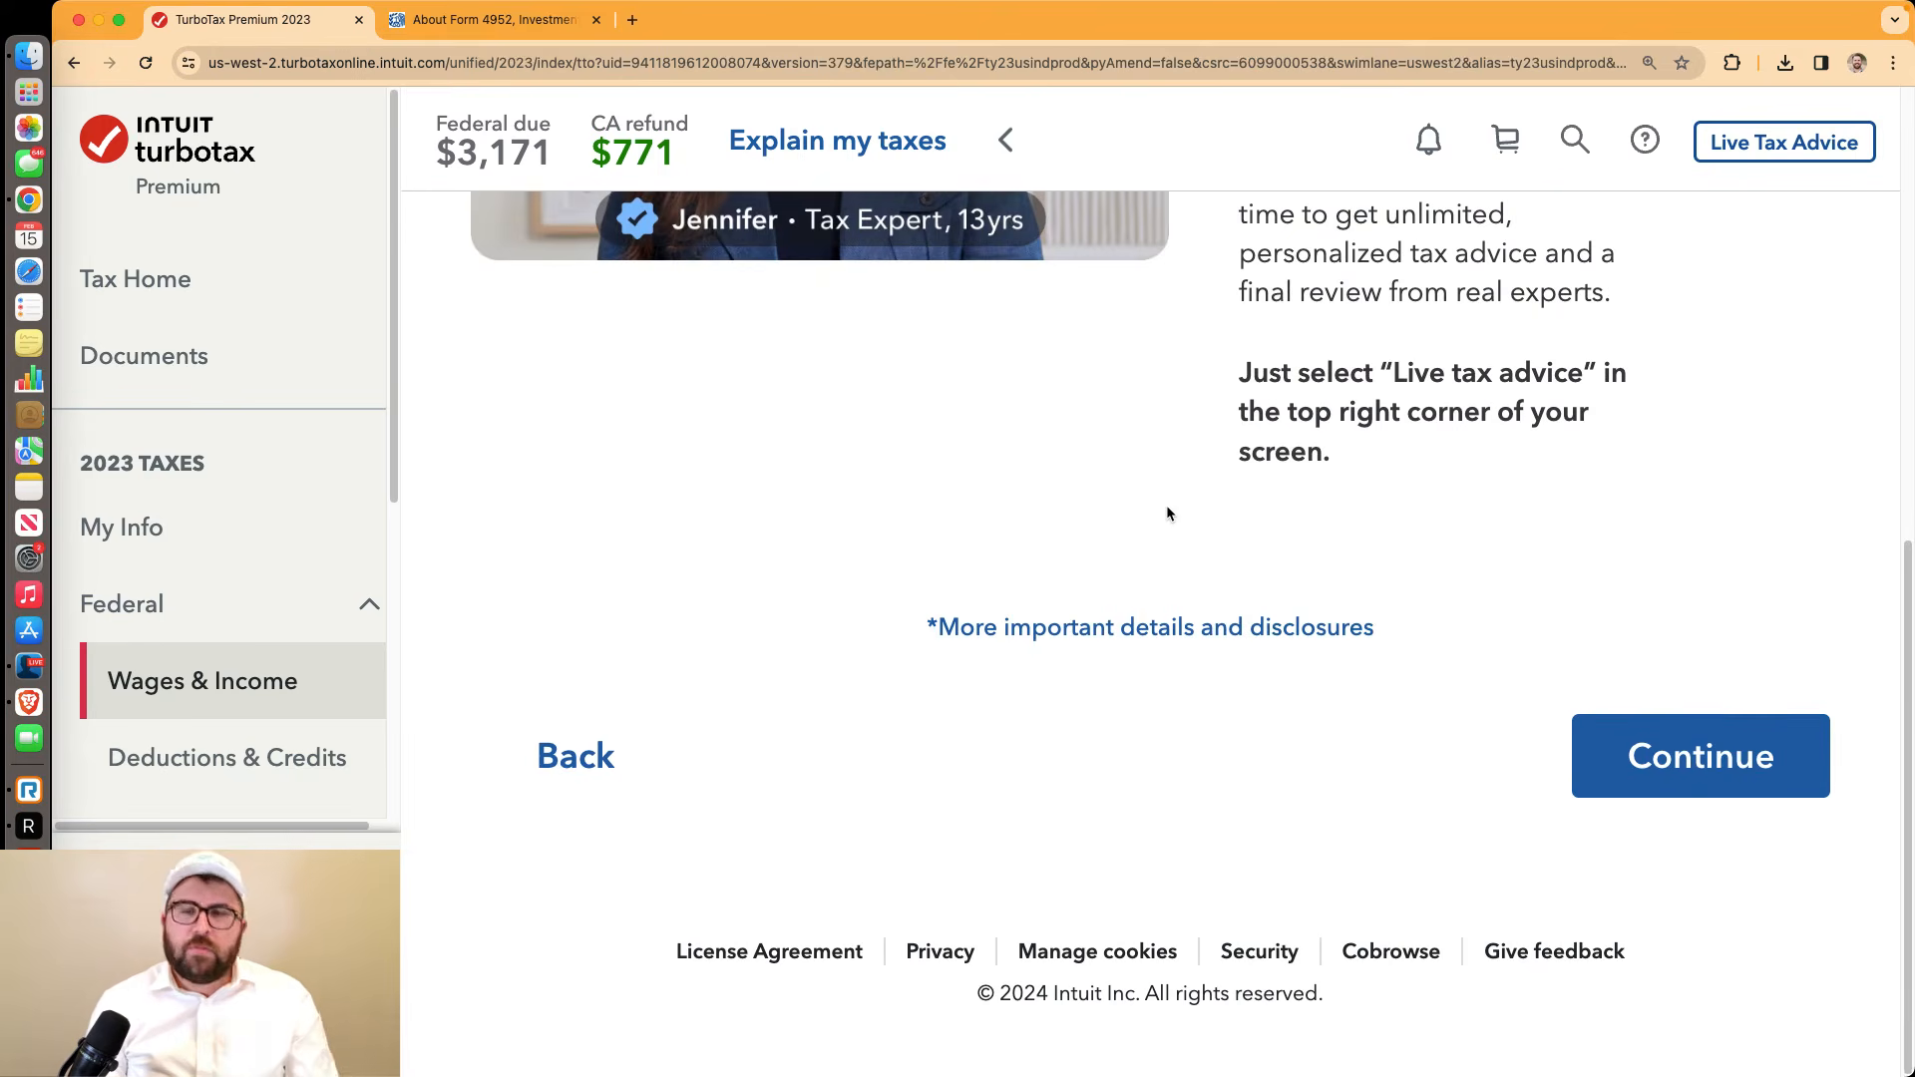
{"action": "scroll", "coordinate": [1167, 511], "scroll_direction": "down", "scroll_amount": 3}
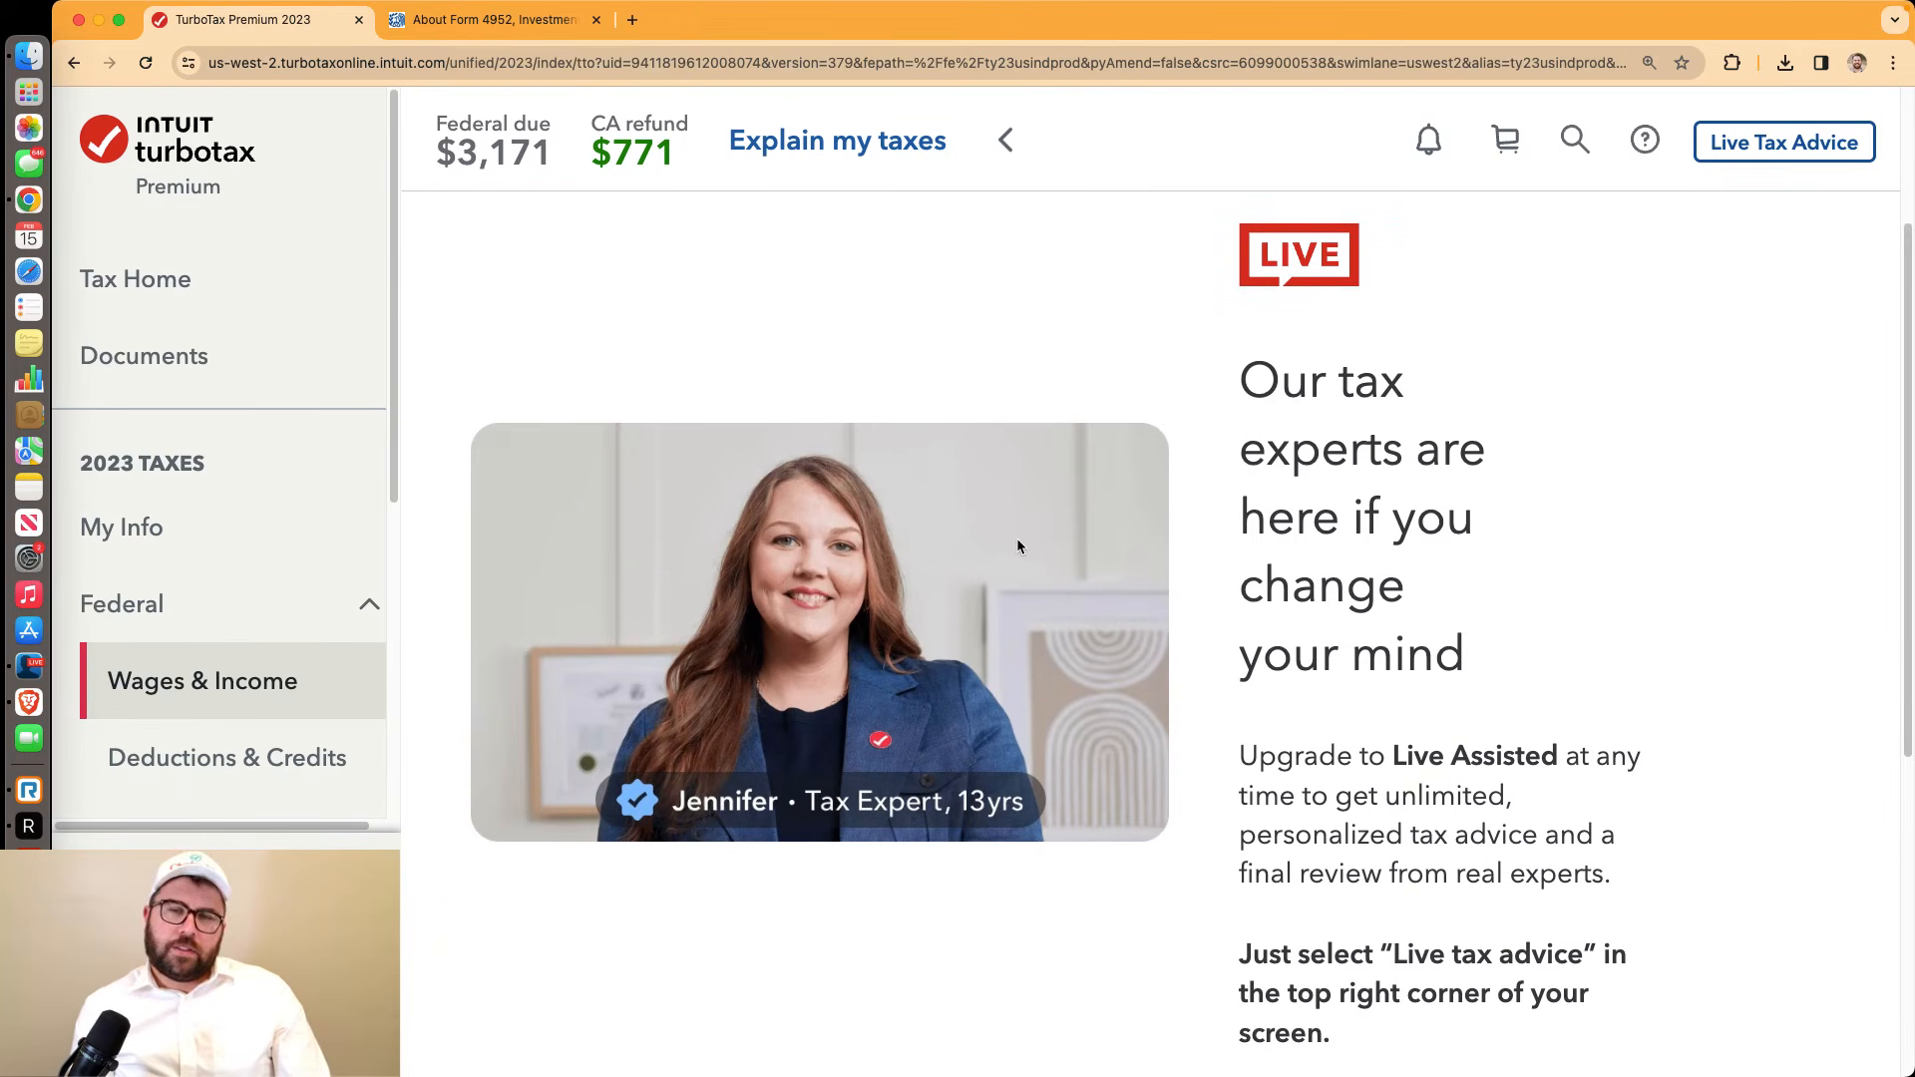
{"action": "scroll", "coordinate": [1017, 546], "scroll_direction": "down", "scroll_amount": 2}
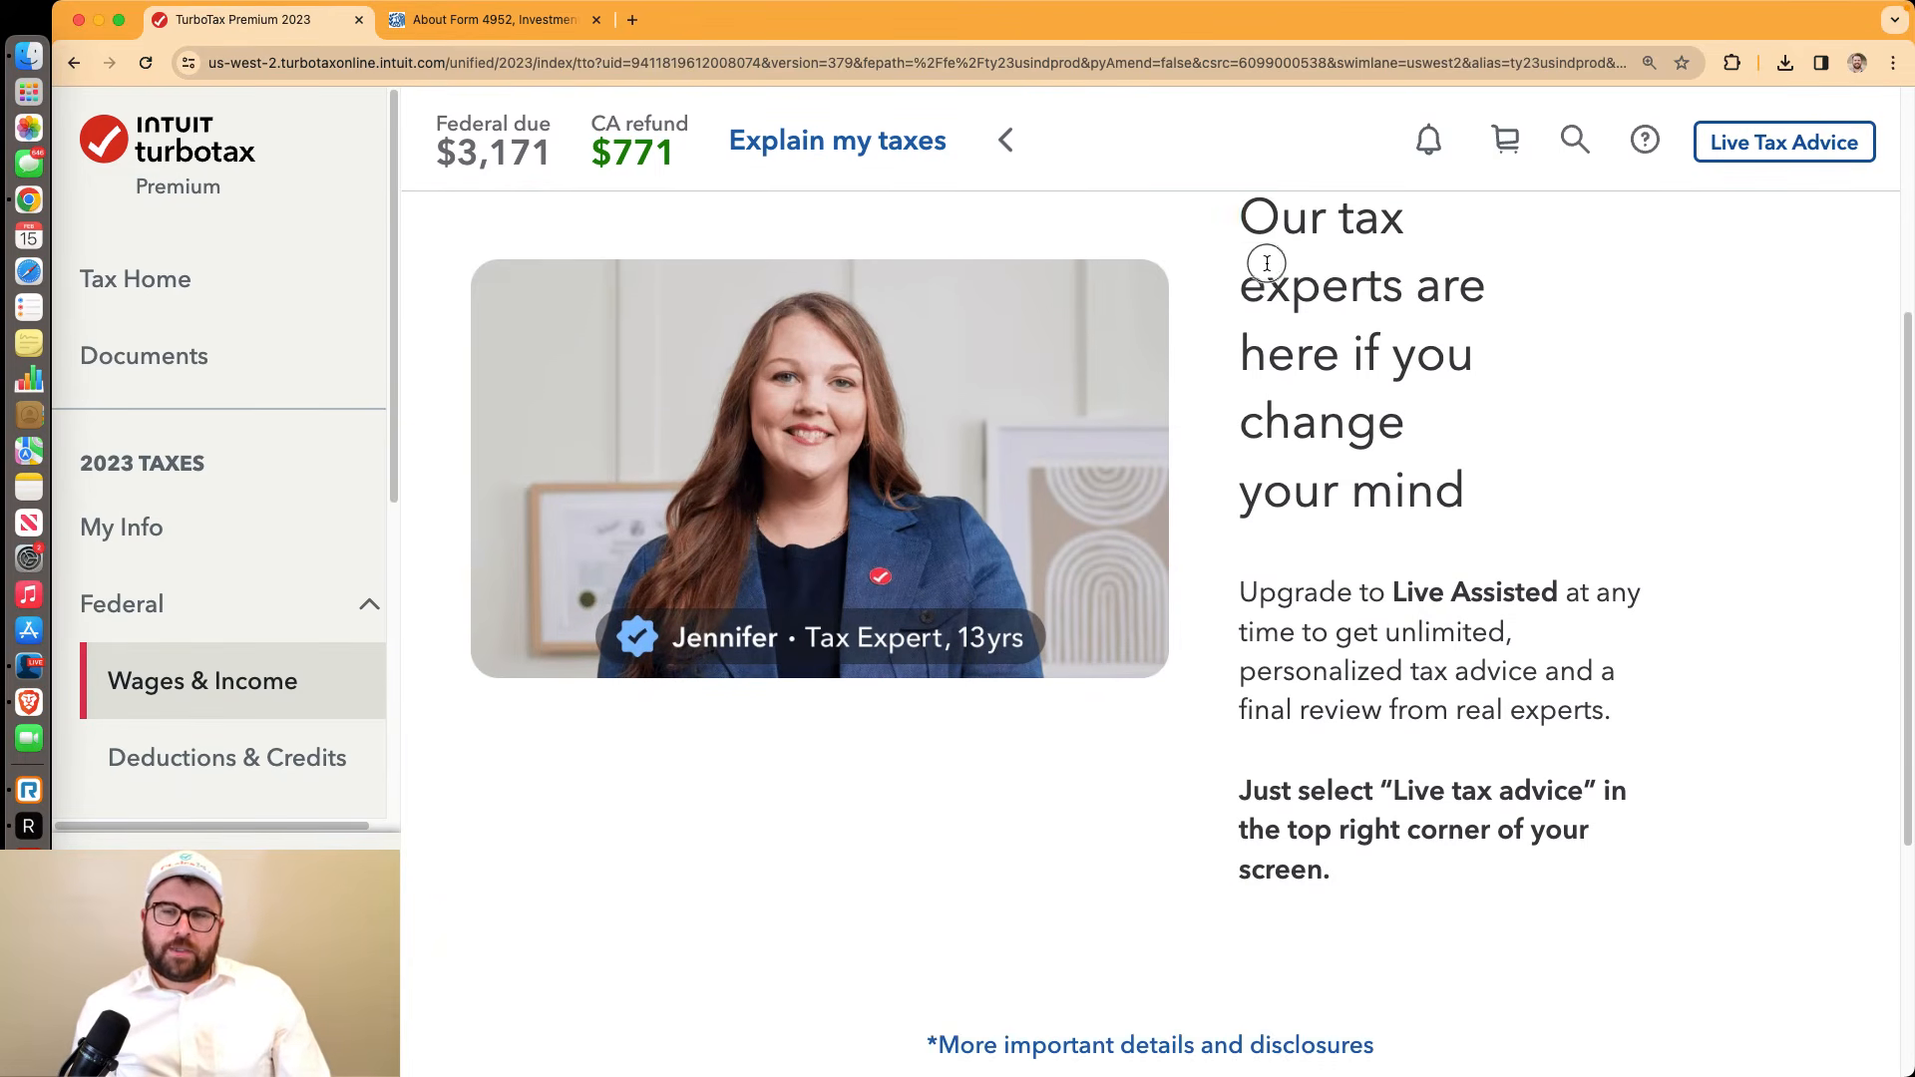
{"action": "left_click_drag", "start_coordinate": [1267, 263], "coordinate": [1425, 465]}
{"action": "scroll", "coordinate": [1469, 629], "scroll_direction": "down", "scroll_amount": 4}
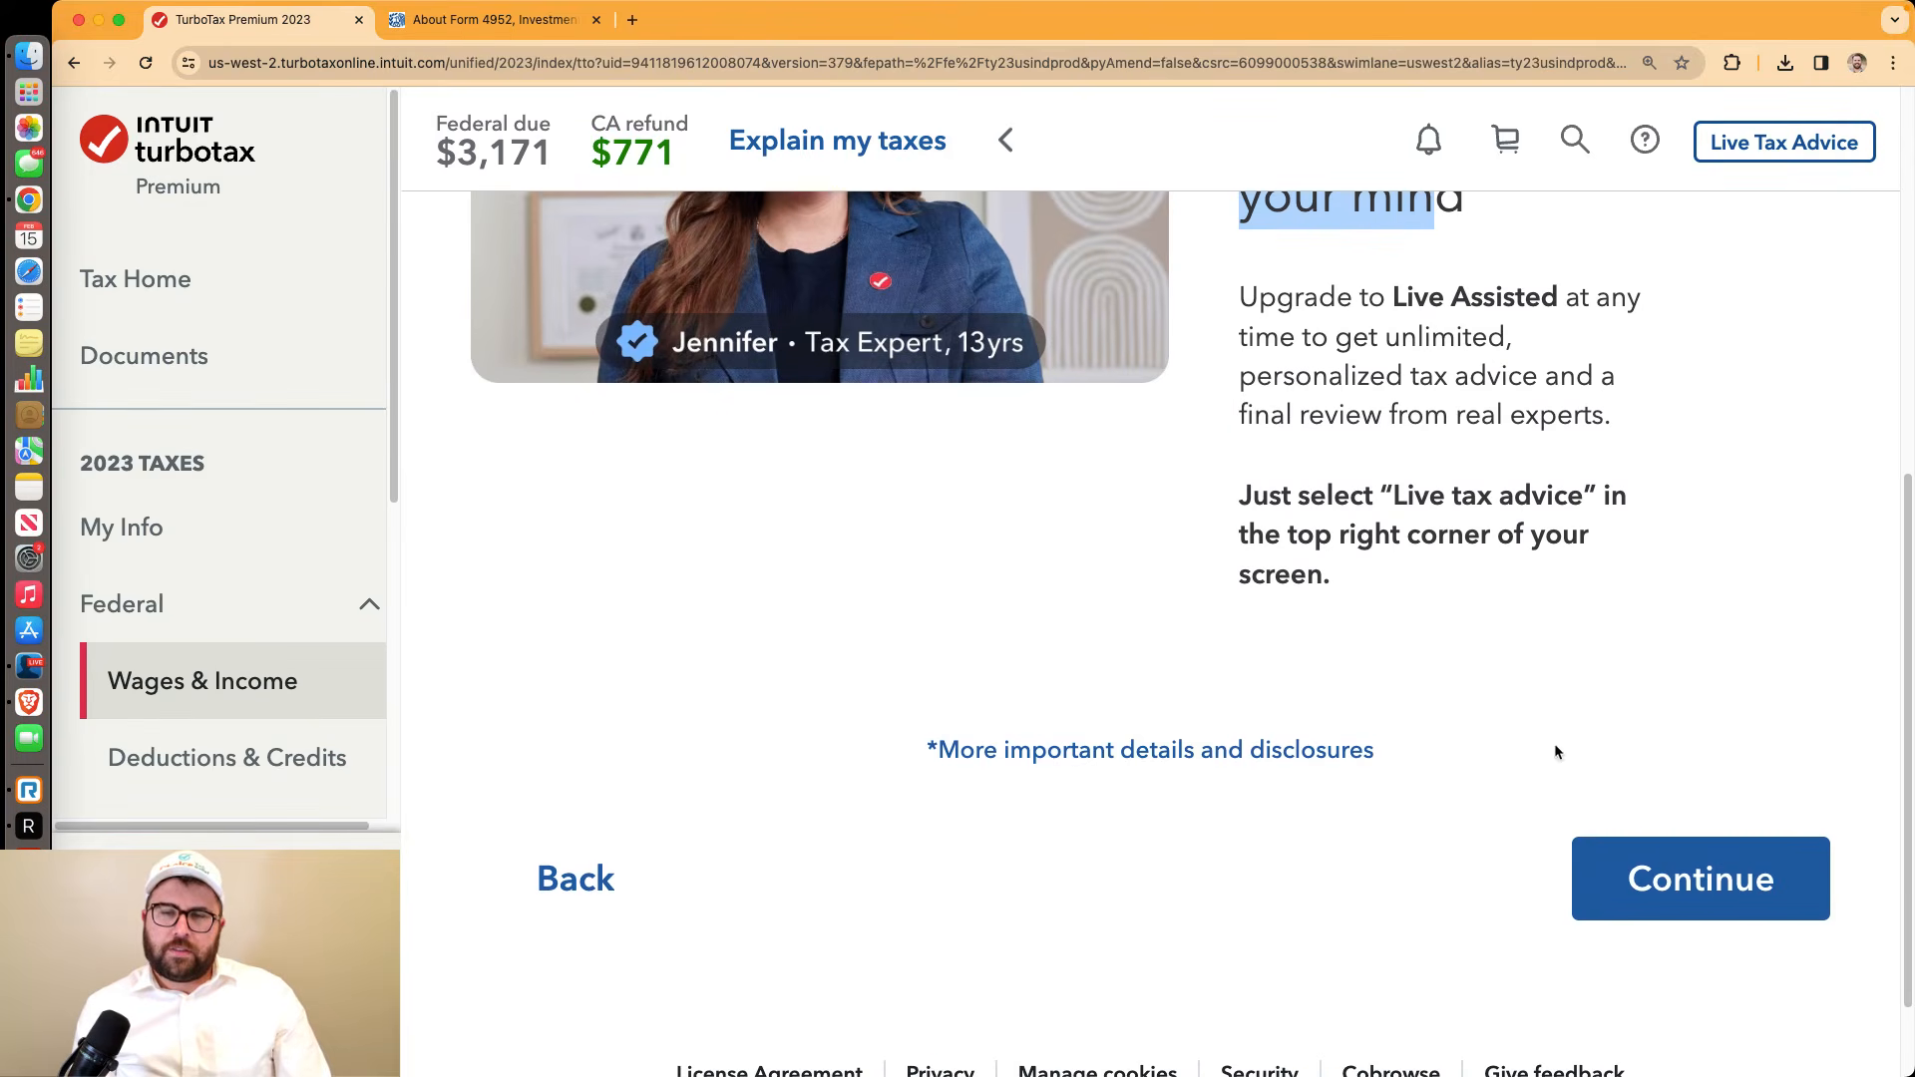
{"action": "left_click", "coordinate": [1644, 875]}
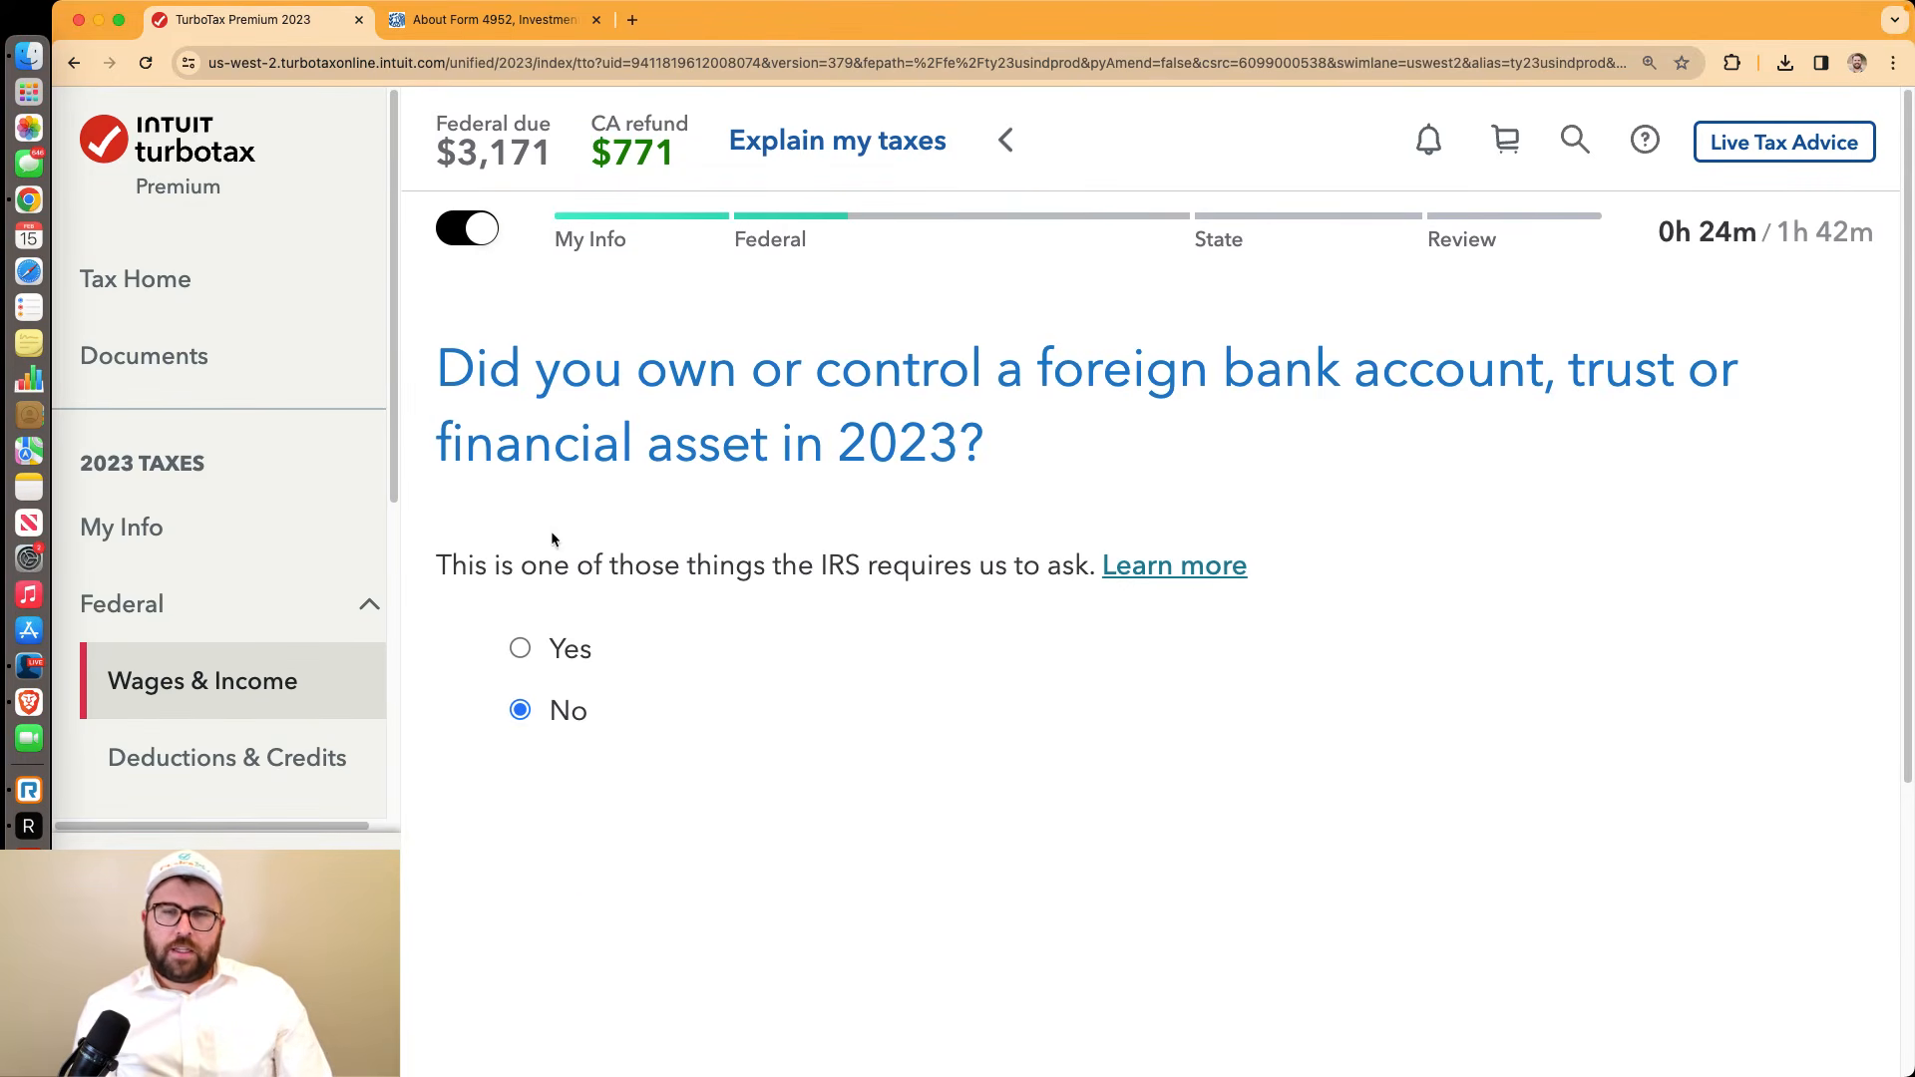
Answer No for foreign accounts, 'No, I didn't' for disaster distributions, and No for digital assets
{"action": "scroll", "coordinate": [1497, 483], "scroll_direction": "down", "scroll_amount": 5}
{"action": "left_click", "coordinate": [1723, 851]}
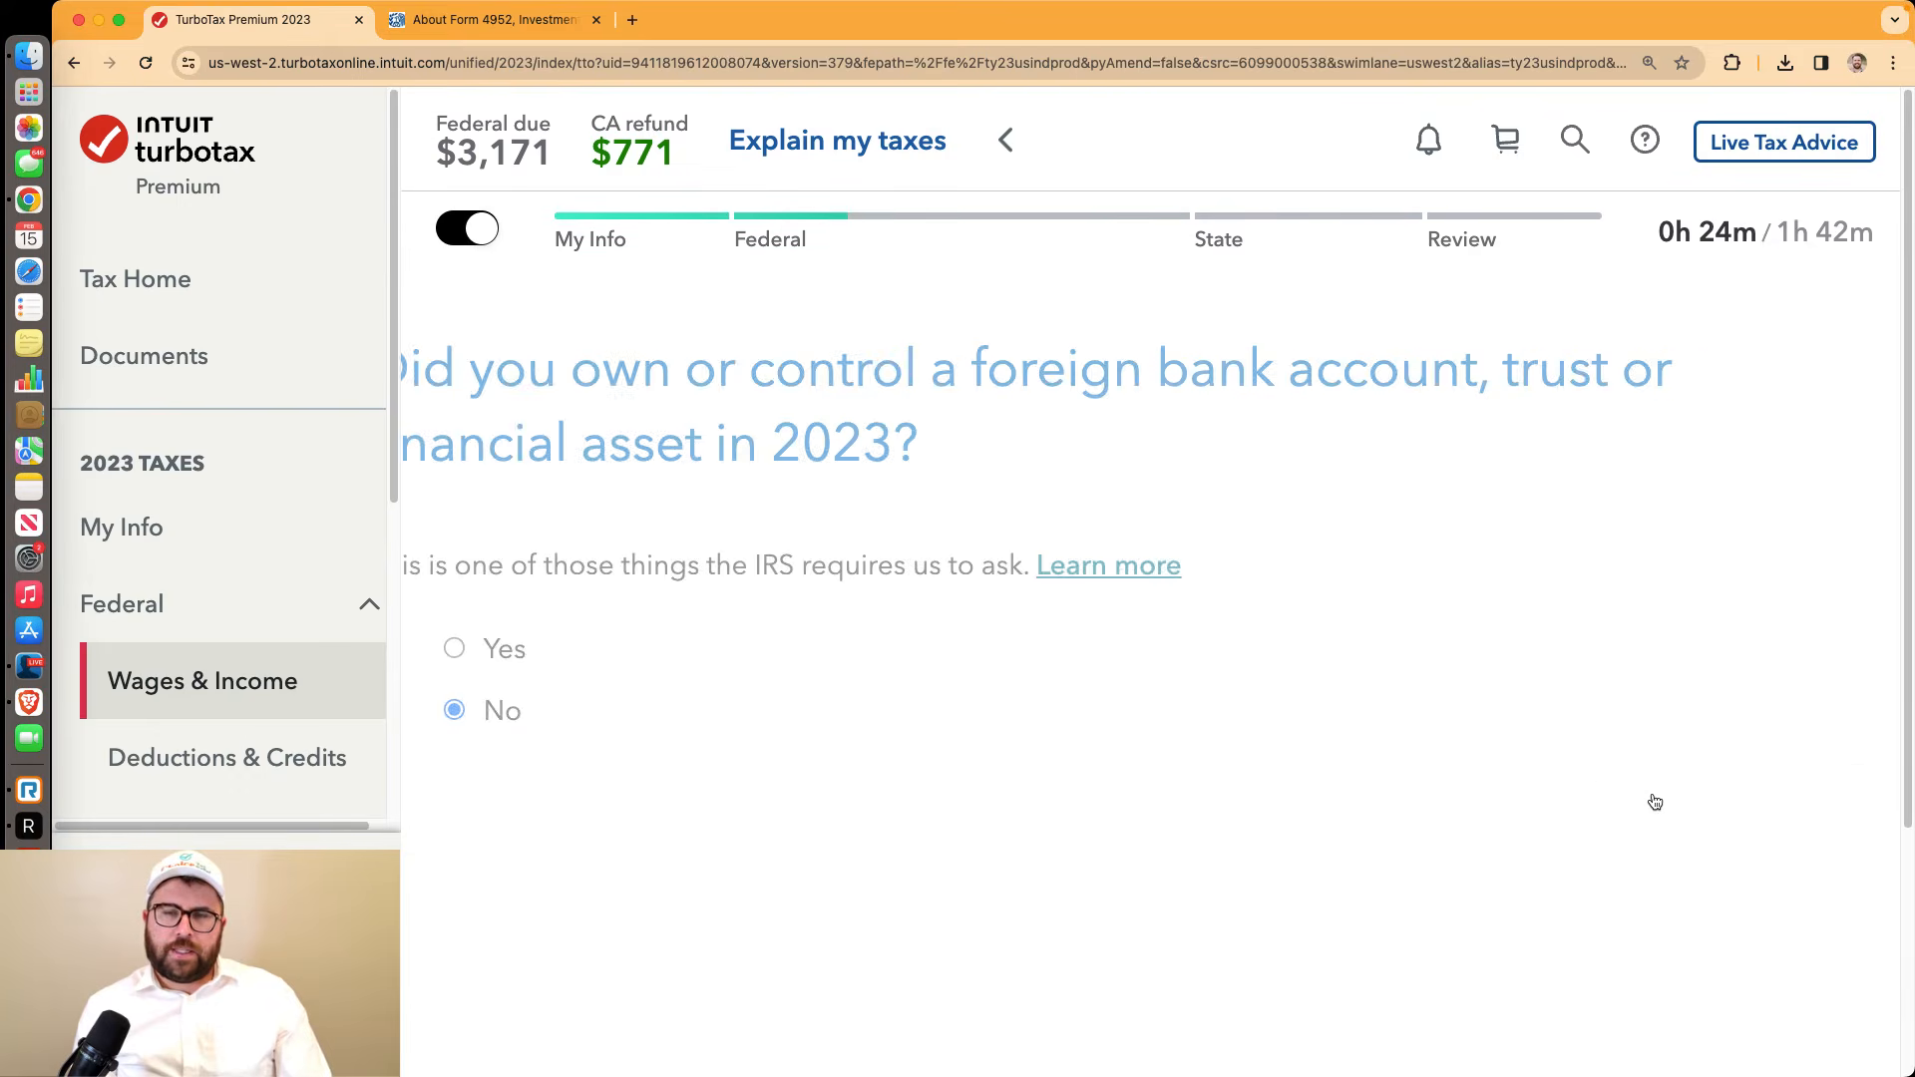
{"action": "scroll", "coordinate": [1577, 729], "scroll_direction": "down", "scroll_amount": 4}
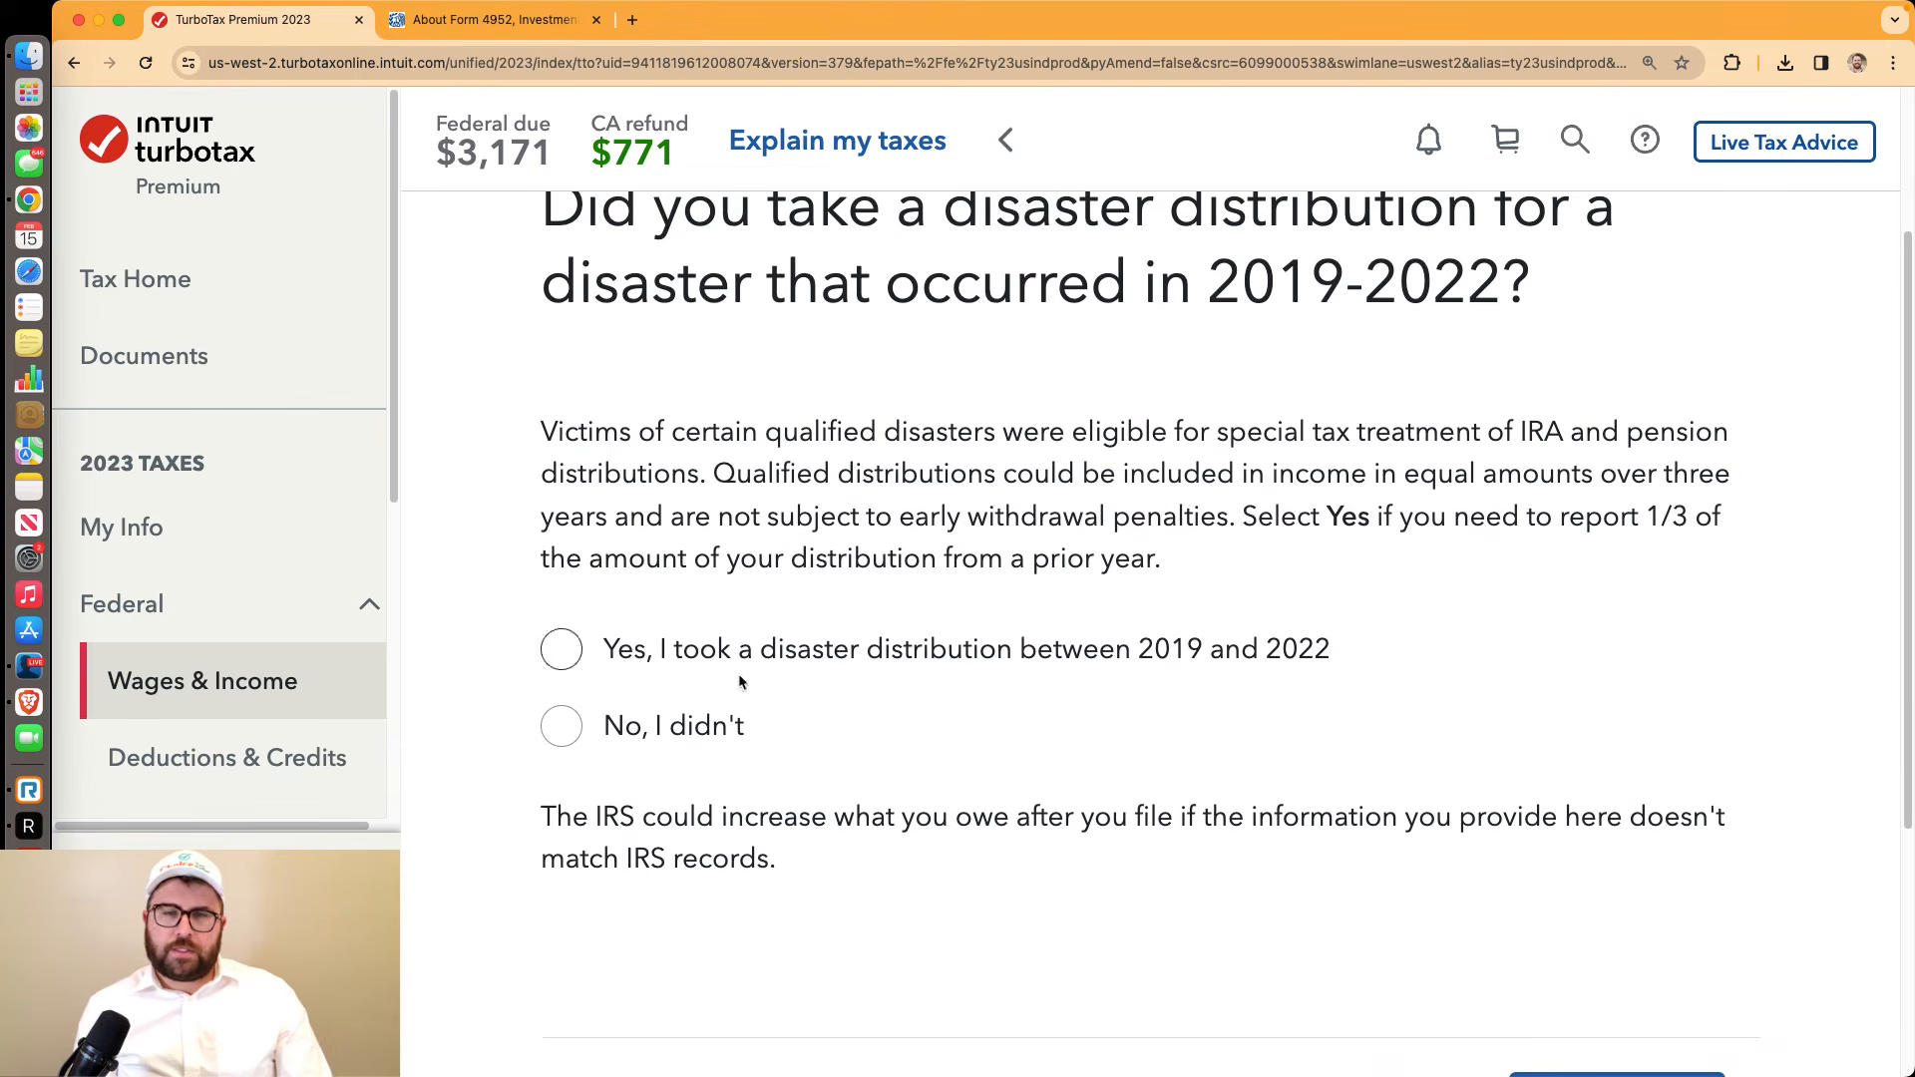
{"action": "scroll", "coordinate": [1864, 912], "scroll_direction": "down", "scroll_amount": 3}
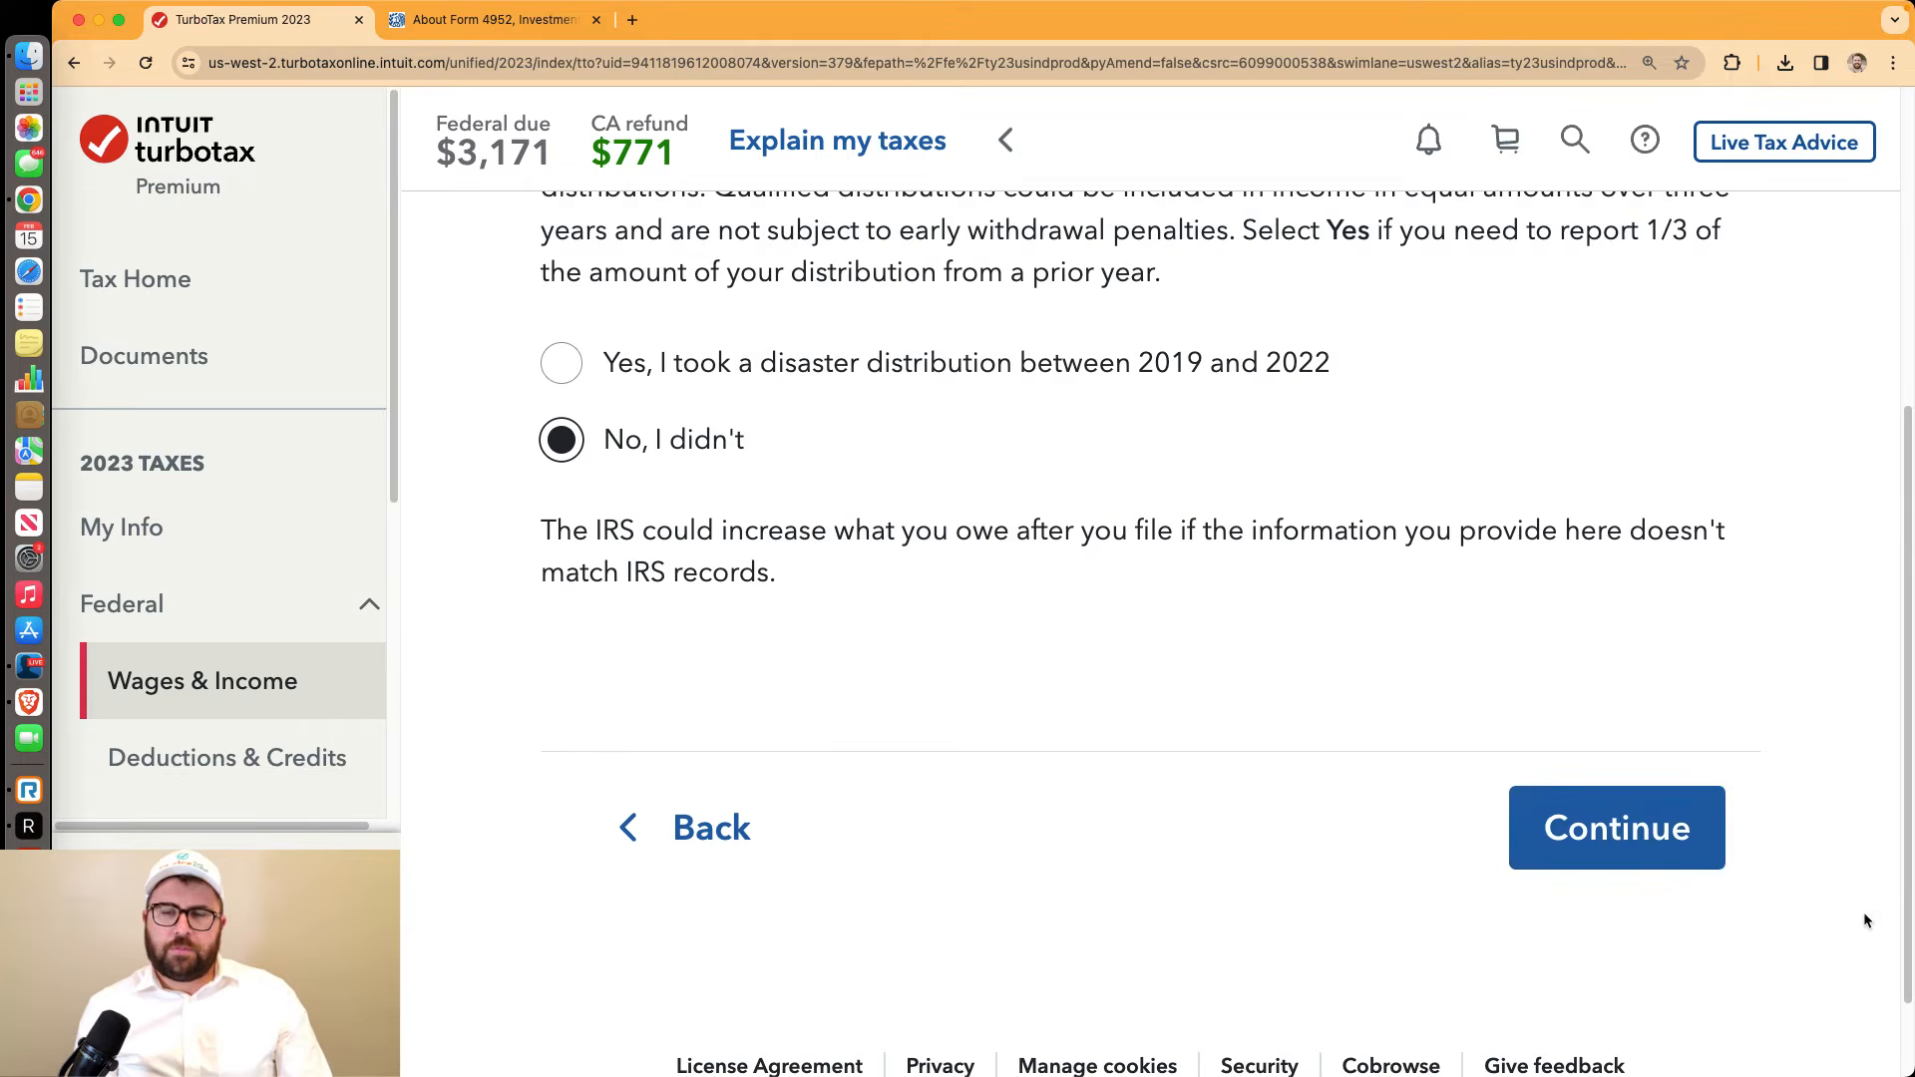
{"action": "left_click", "coordinate": [1634, 843]}
{"action": "scroll", "coordinate": [889, 616], "scroll_direction": "down", "scroll_amount": 3}
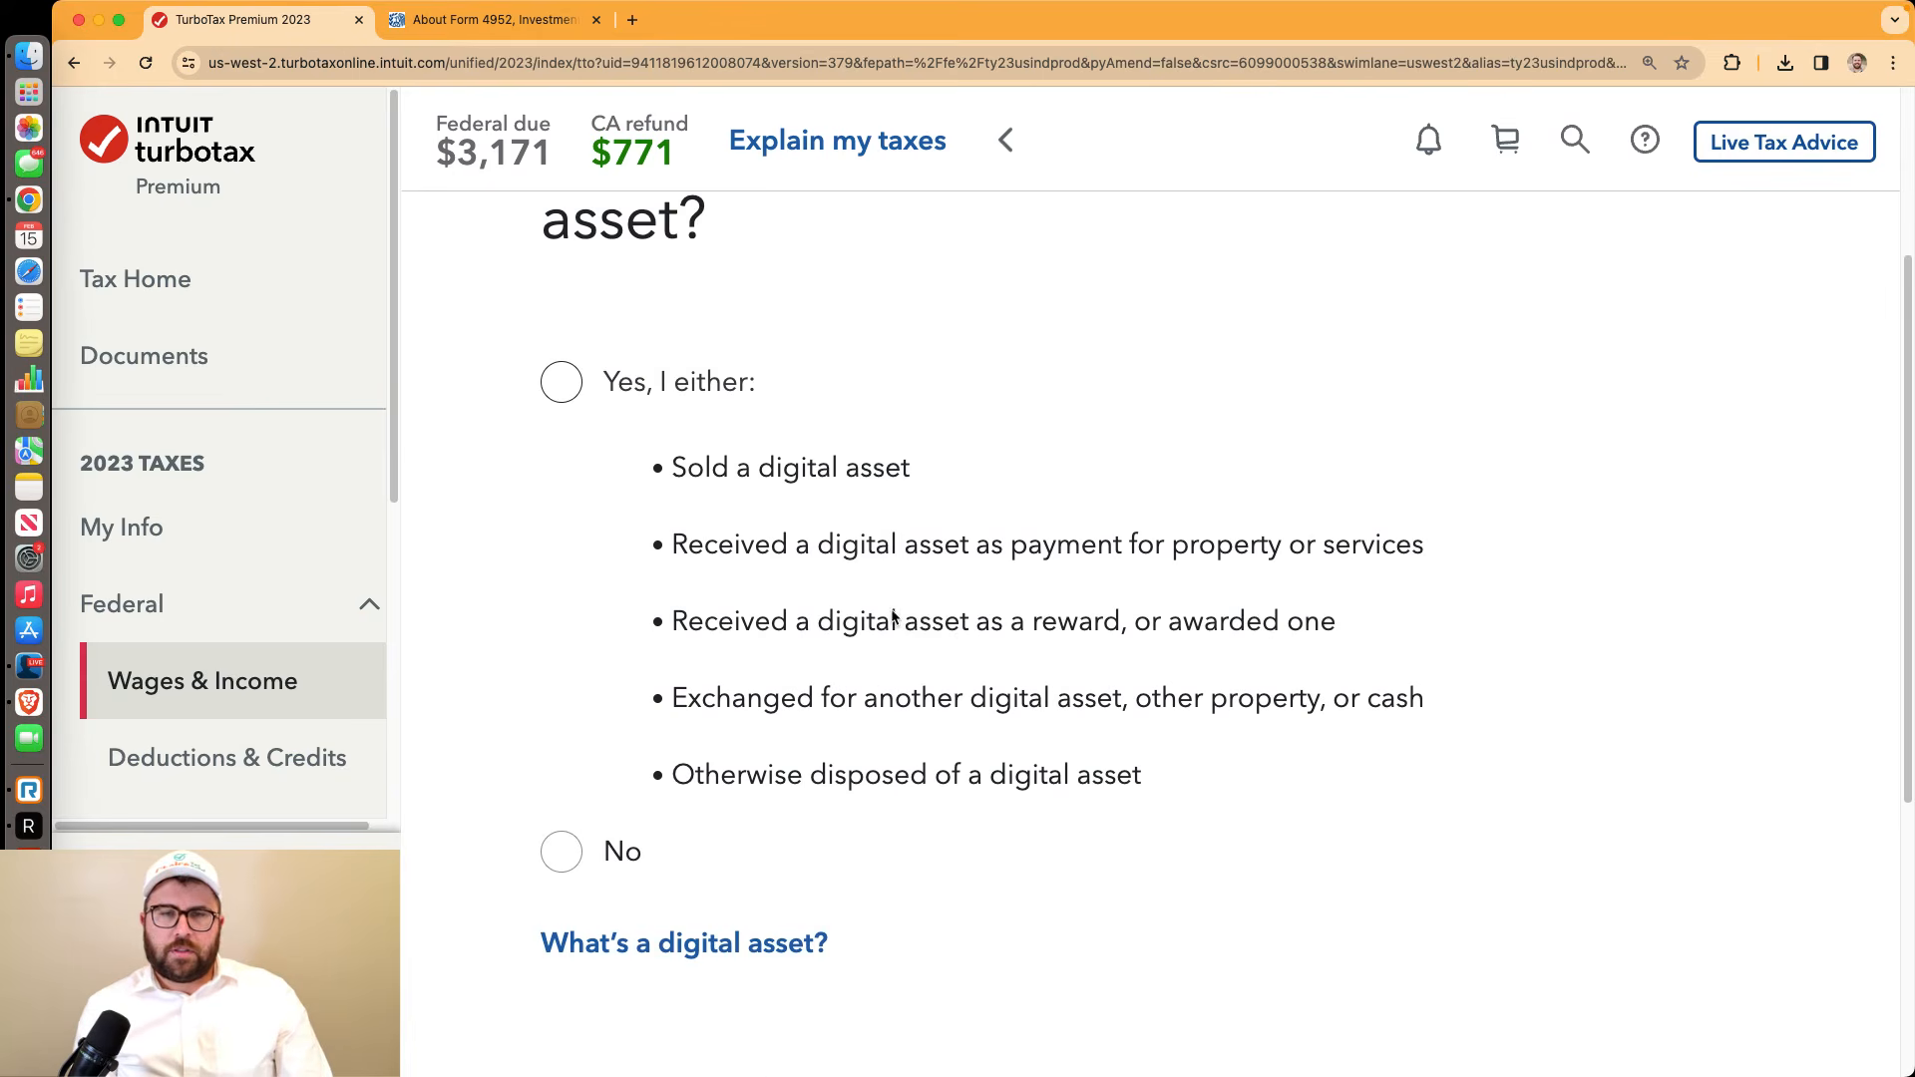
{"action": "scroll", "coordinate": [698, 649], "scroll_direction": "down", "scroll_amount": 1}
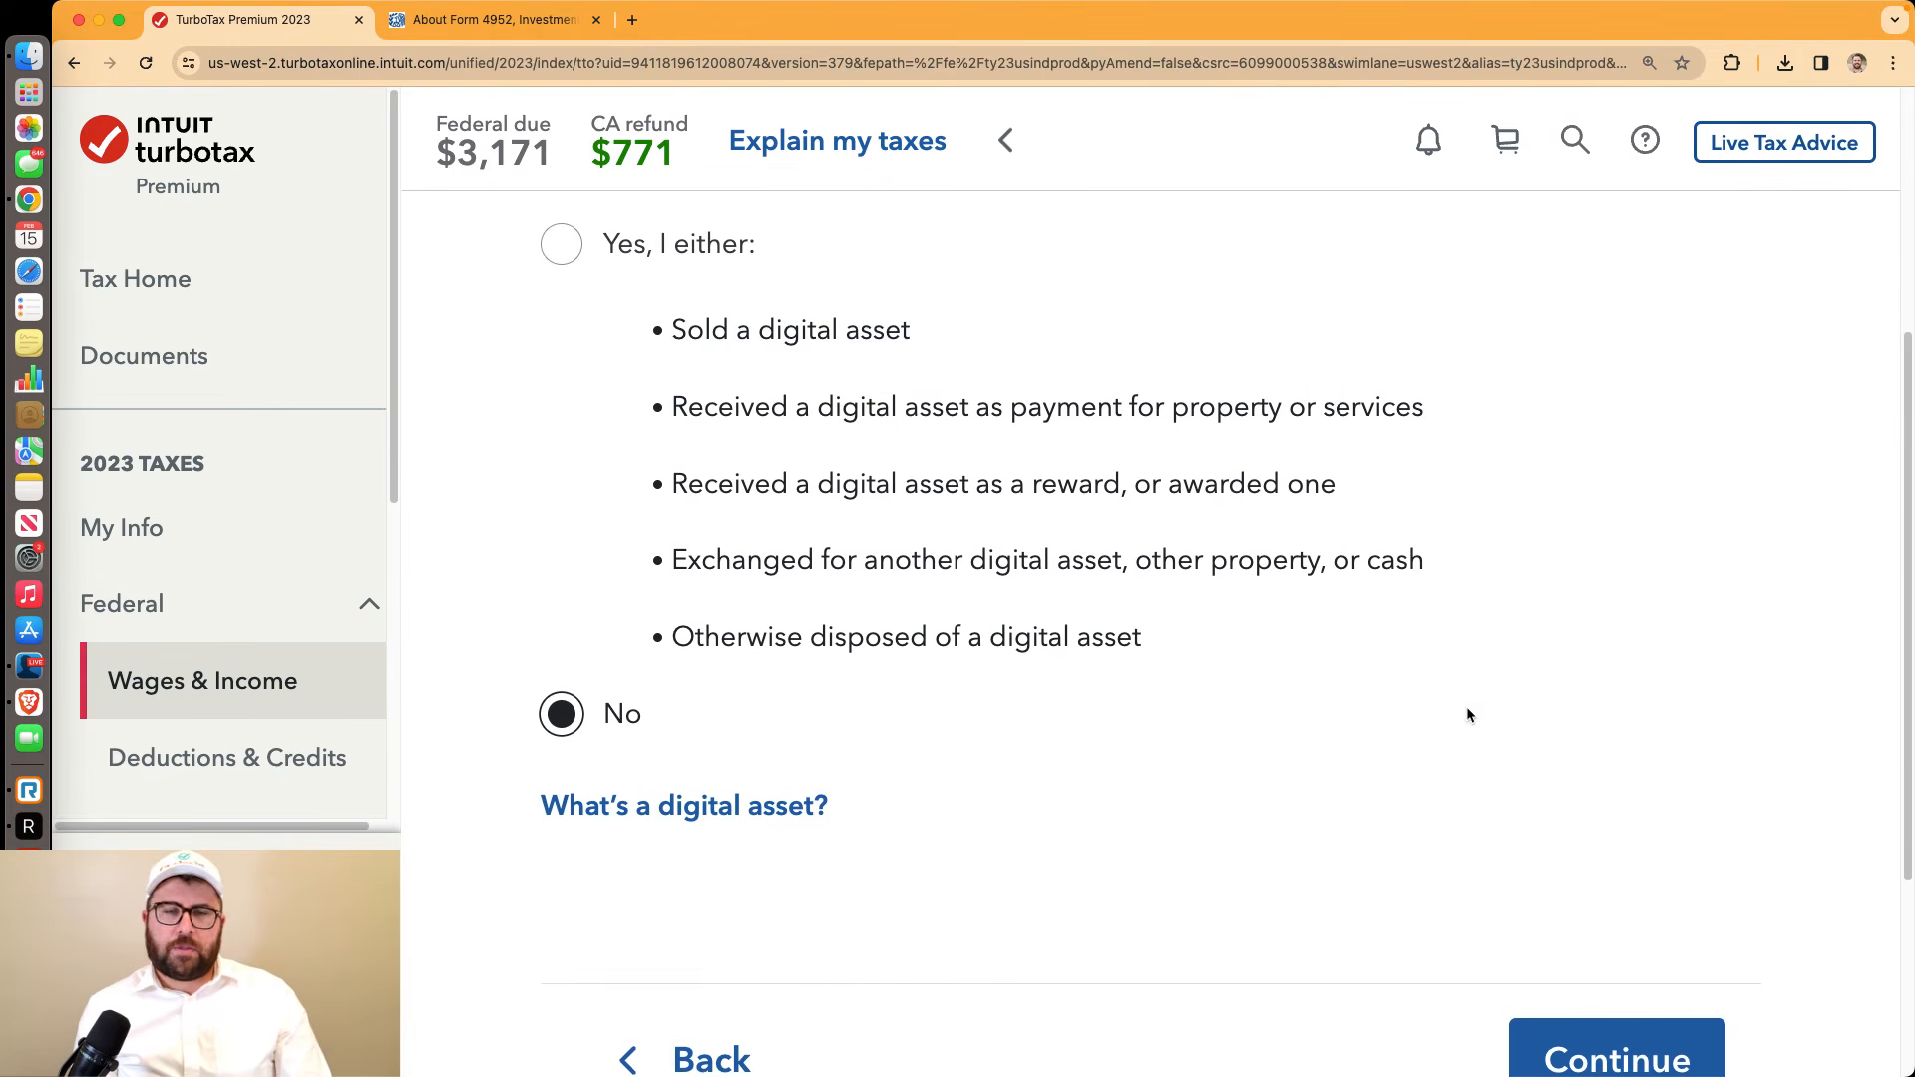
{"action": "left_click", "coordinate": [1661, 1042]}
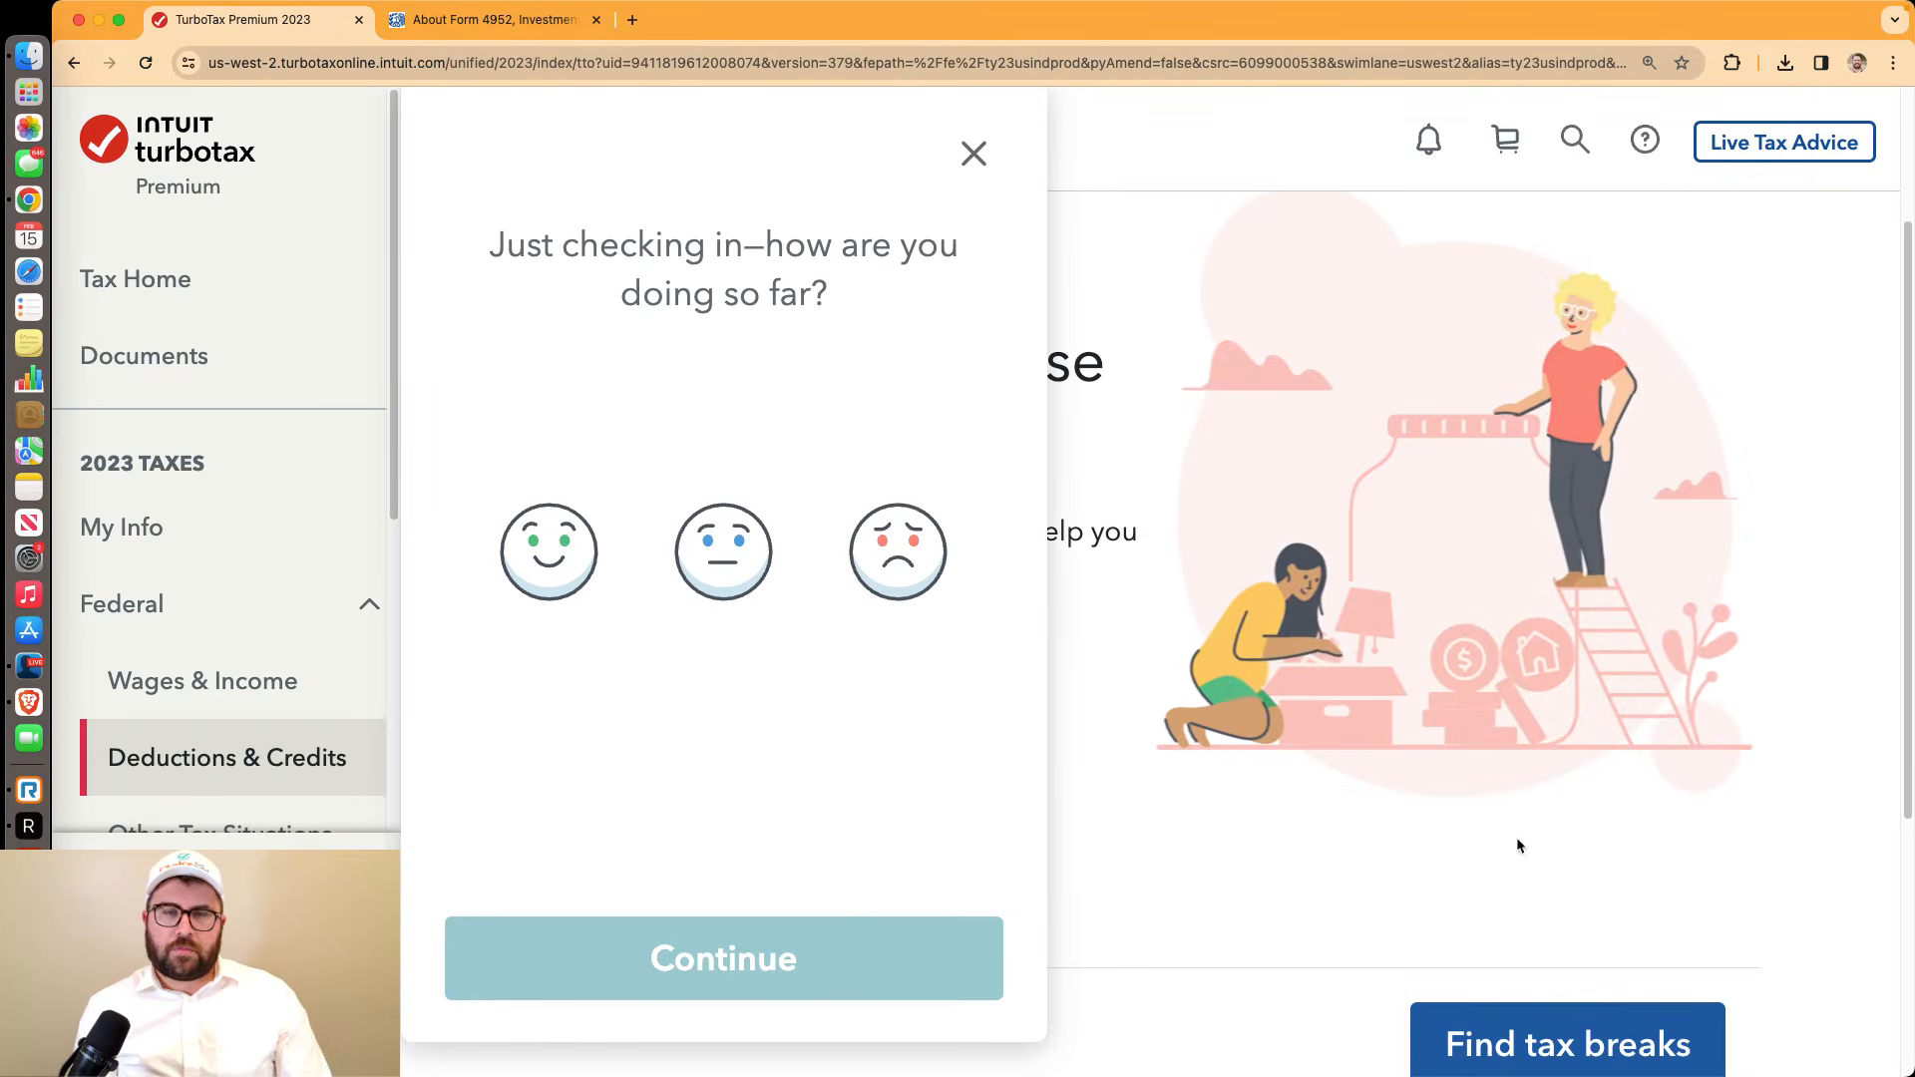
Give the feedback prompt a neutral rating, close it, and start the Find tax breaks check
{"action": "left_click", "coordinate": [723, 552]}
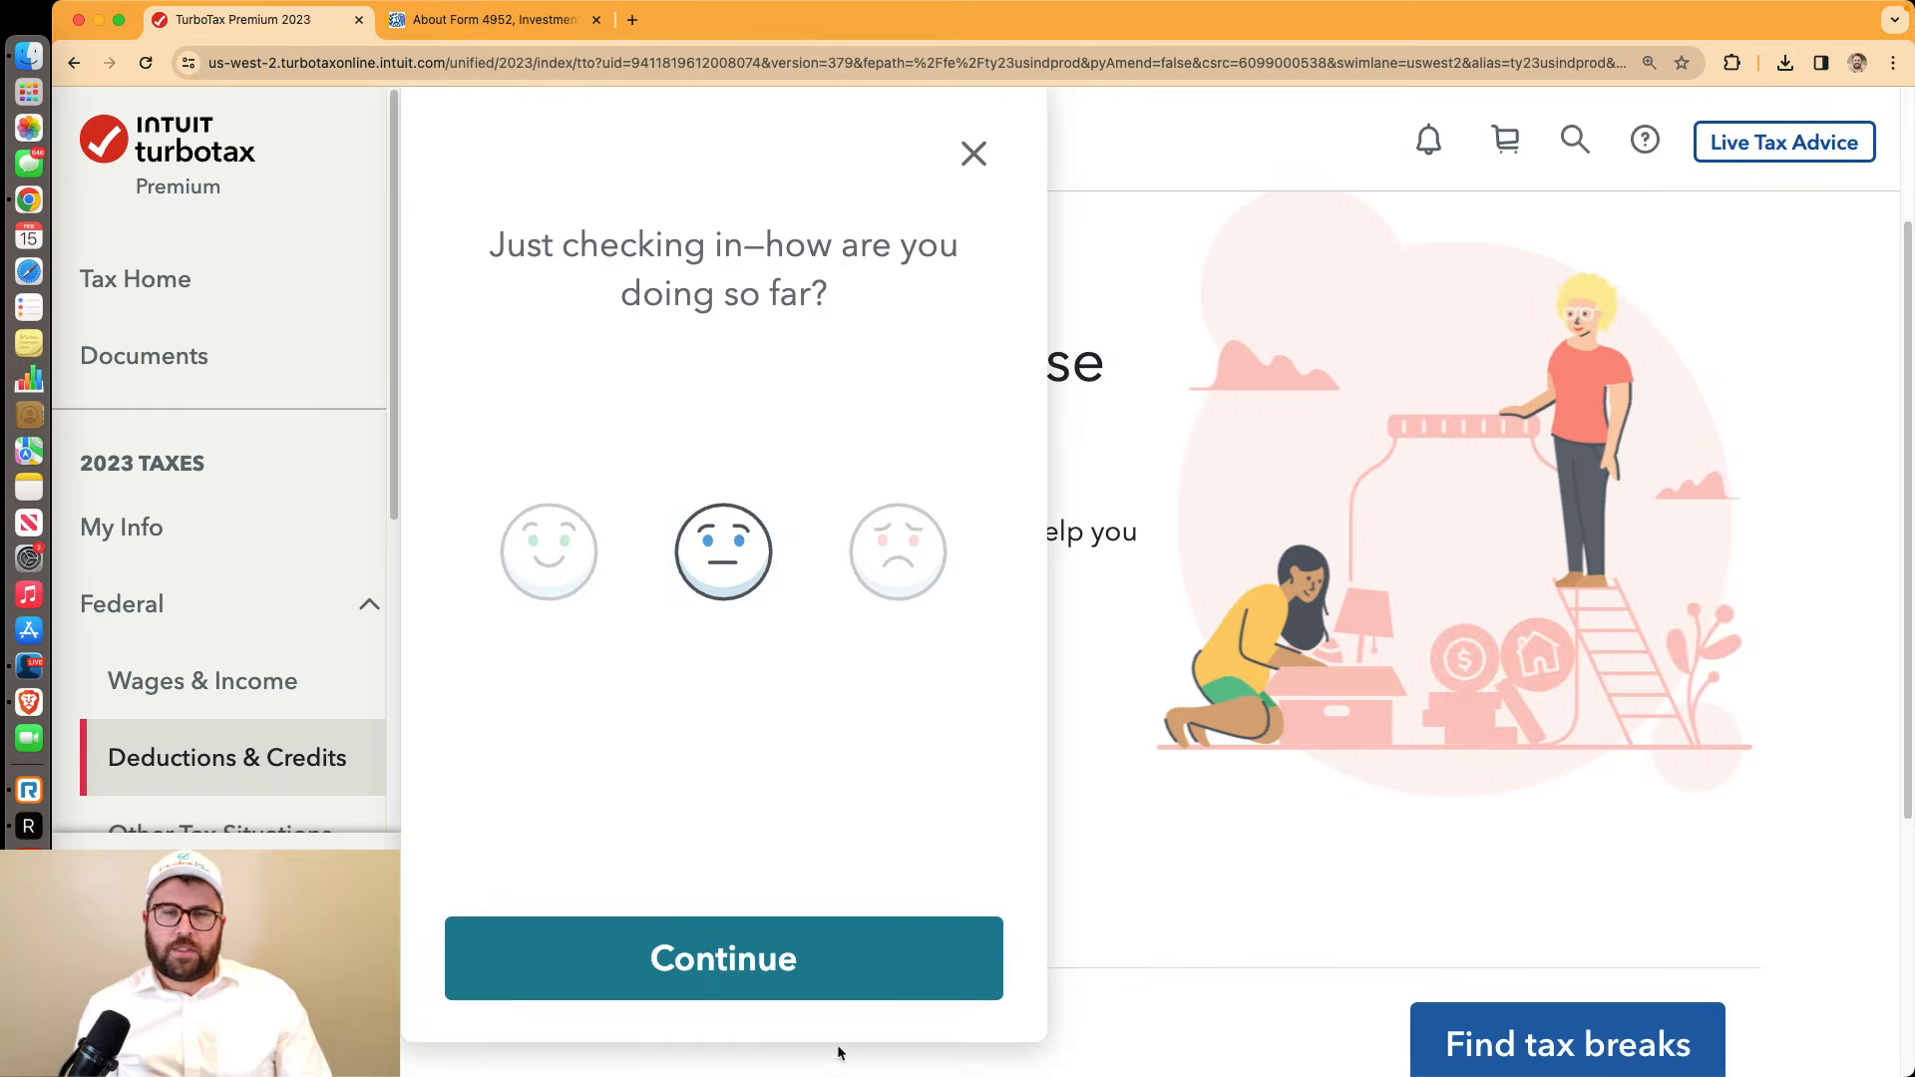
{"action": "left_click", "coordinate": [817, 992]}
{"action": "left_click", "coordinate": [958, 96]}
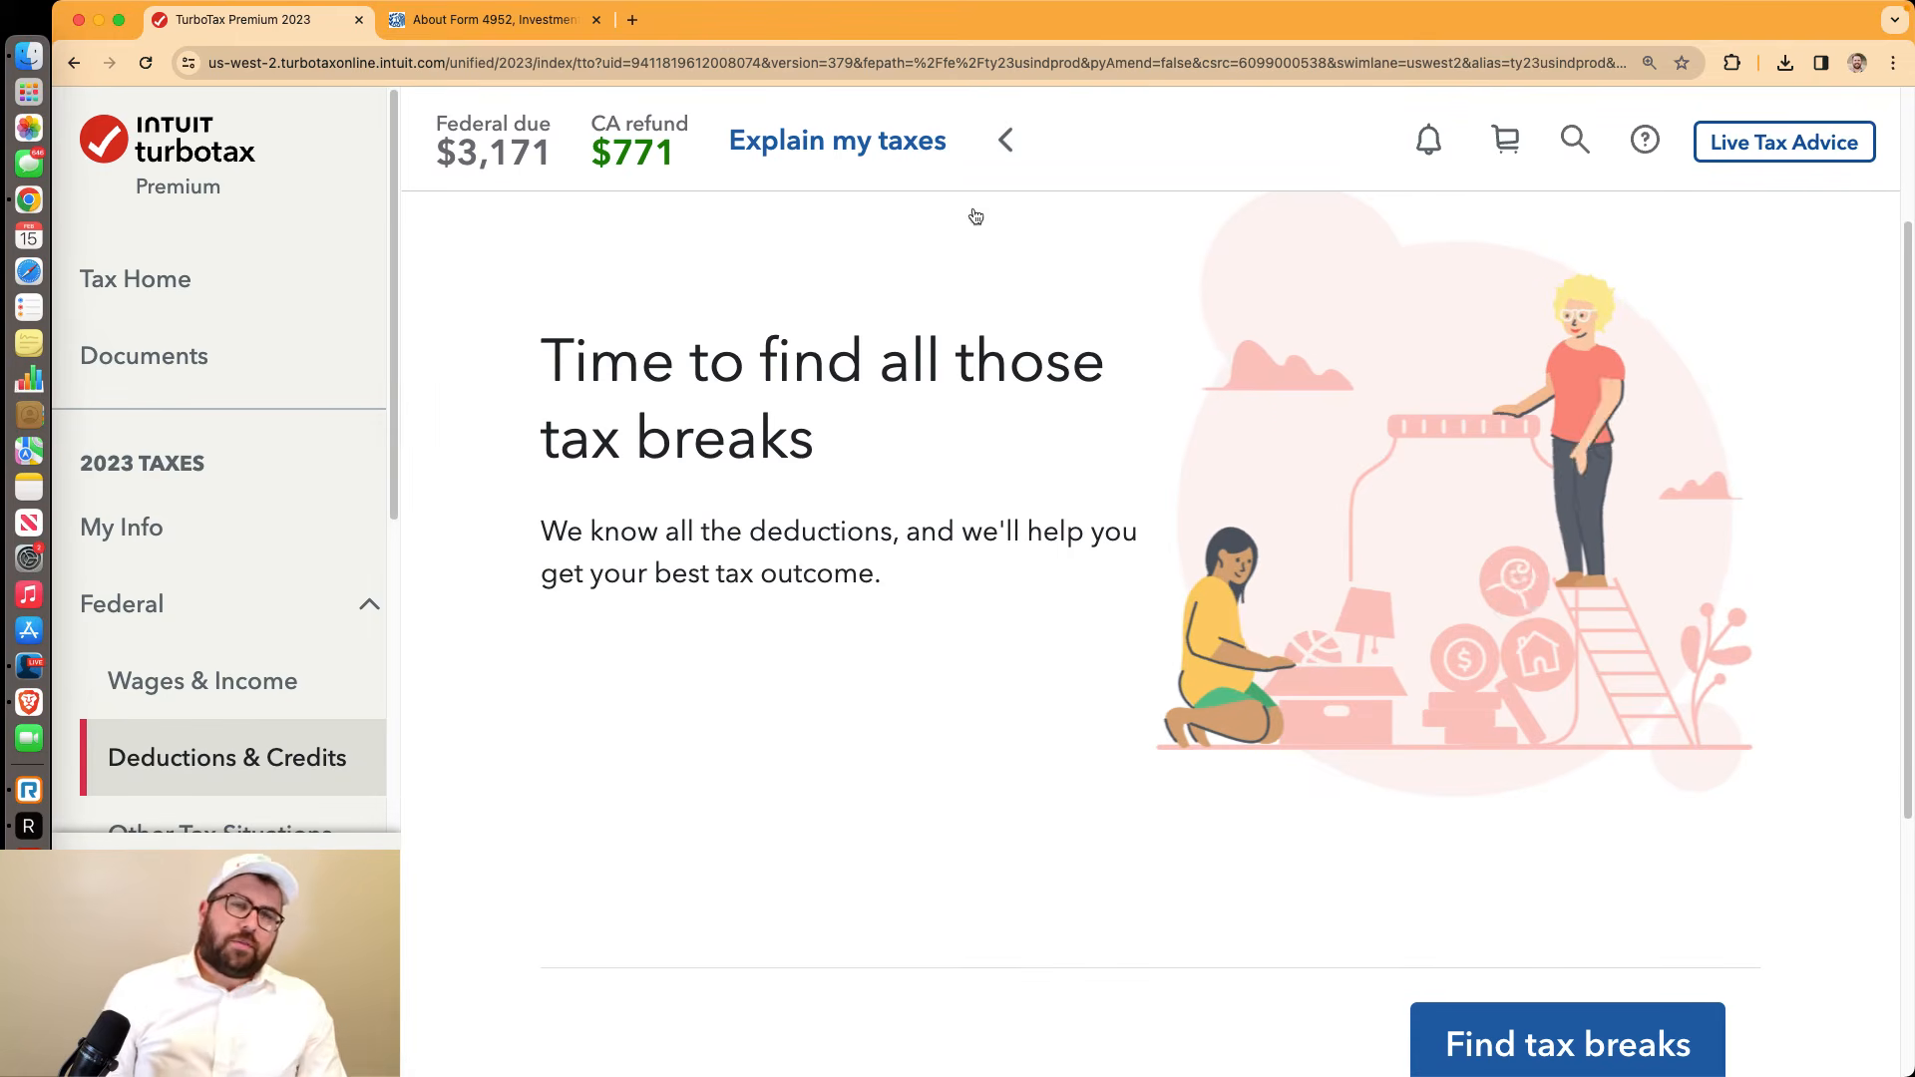
{"action": "left_click_drag", "start_coordinate": [544, 344], "coordinate": [889, 599]}
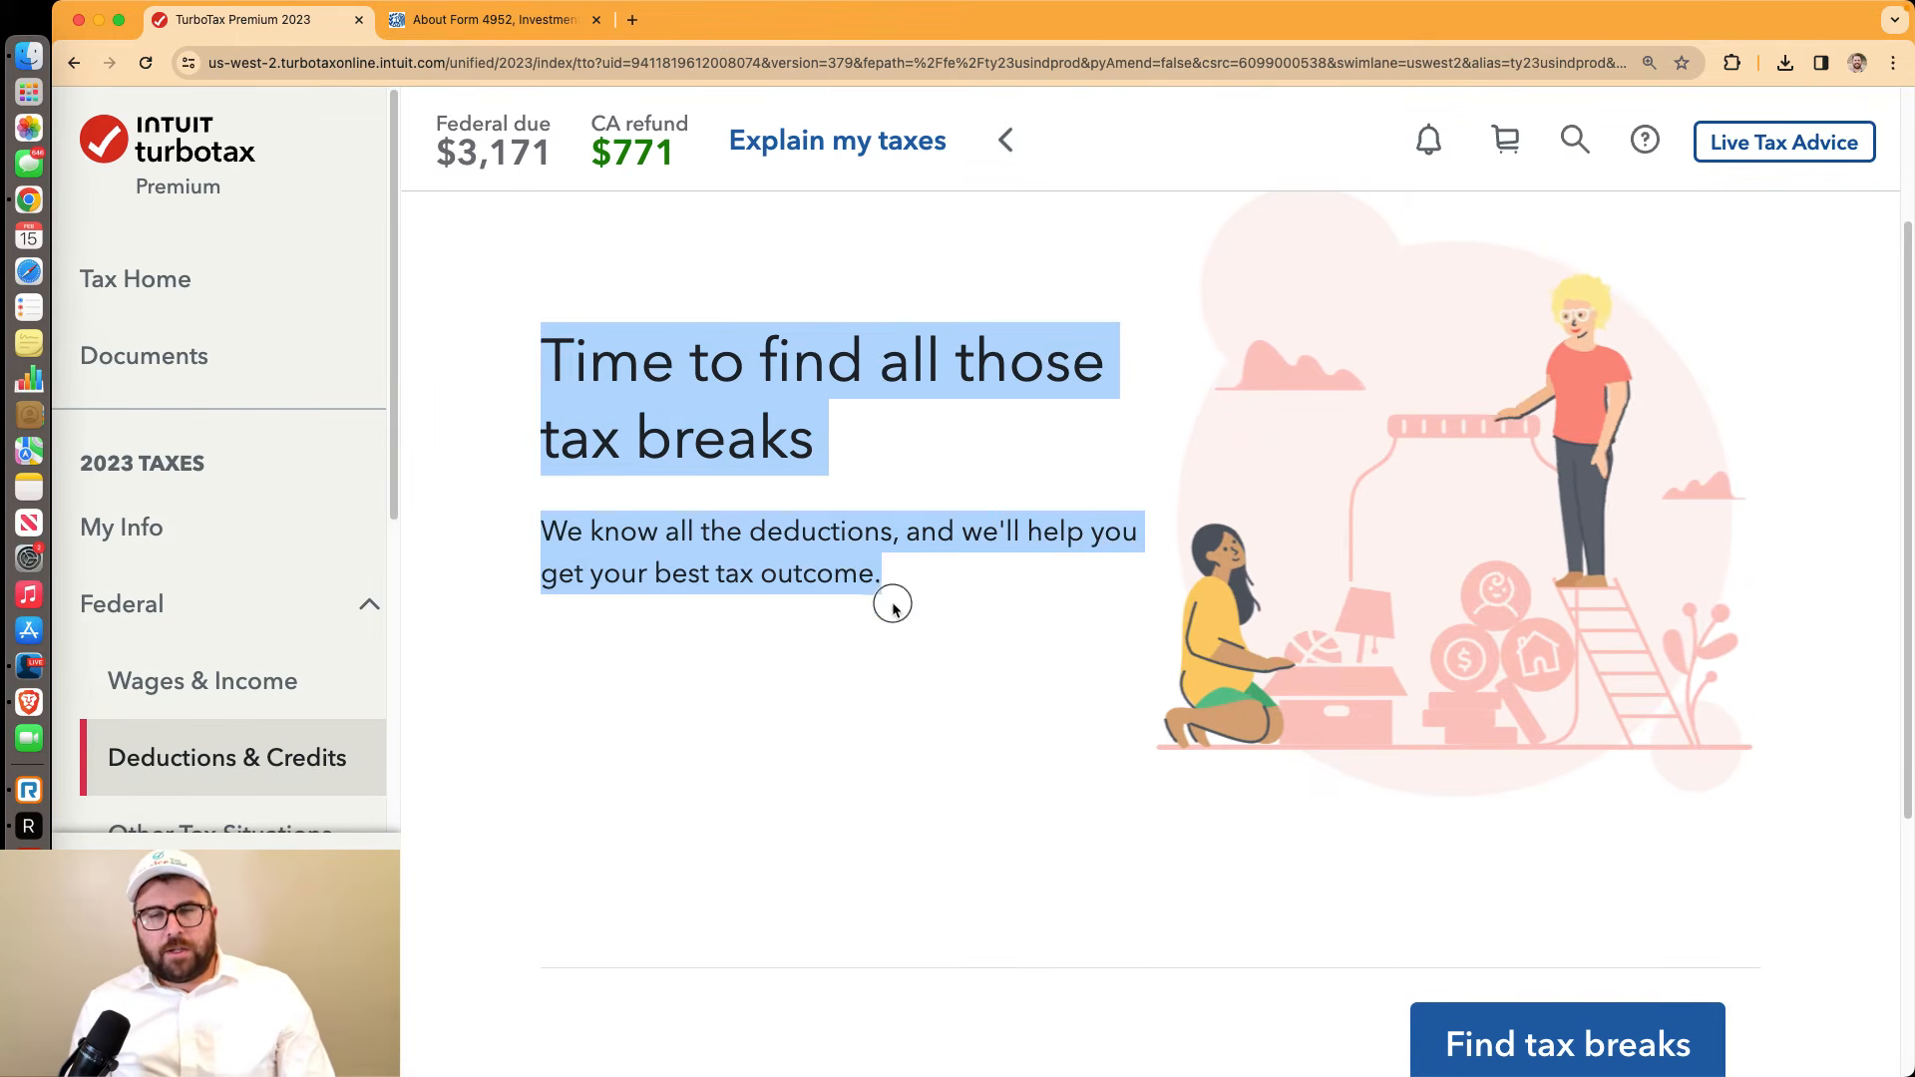
{"action": "left_click", "coordinate": [1531, 1048]}
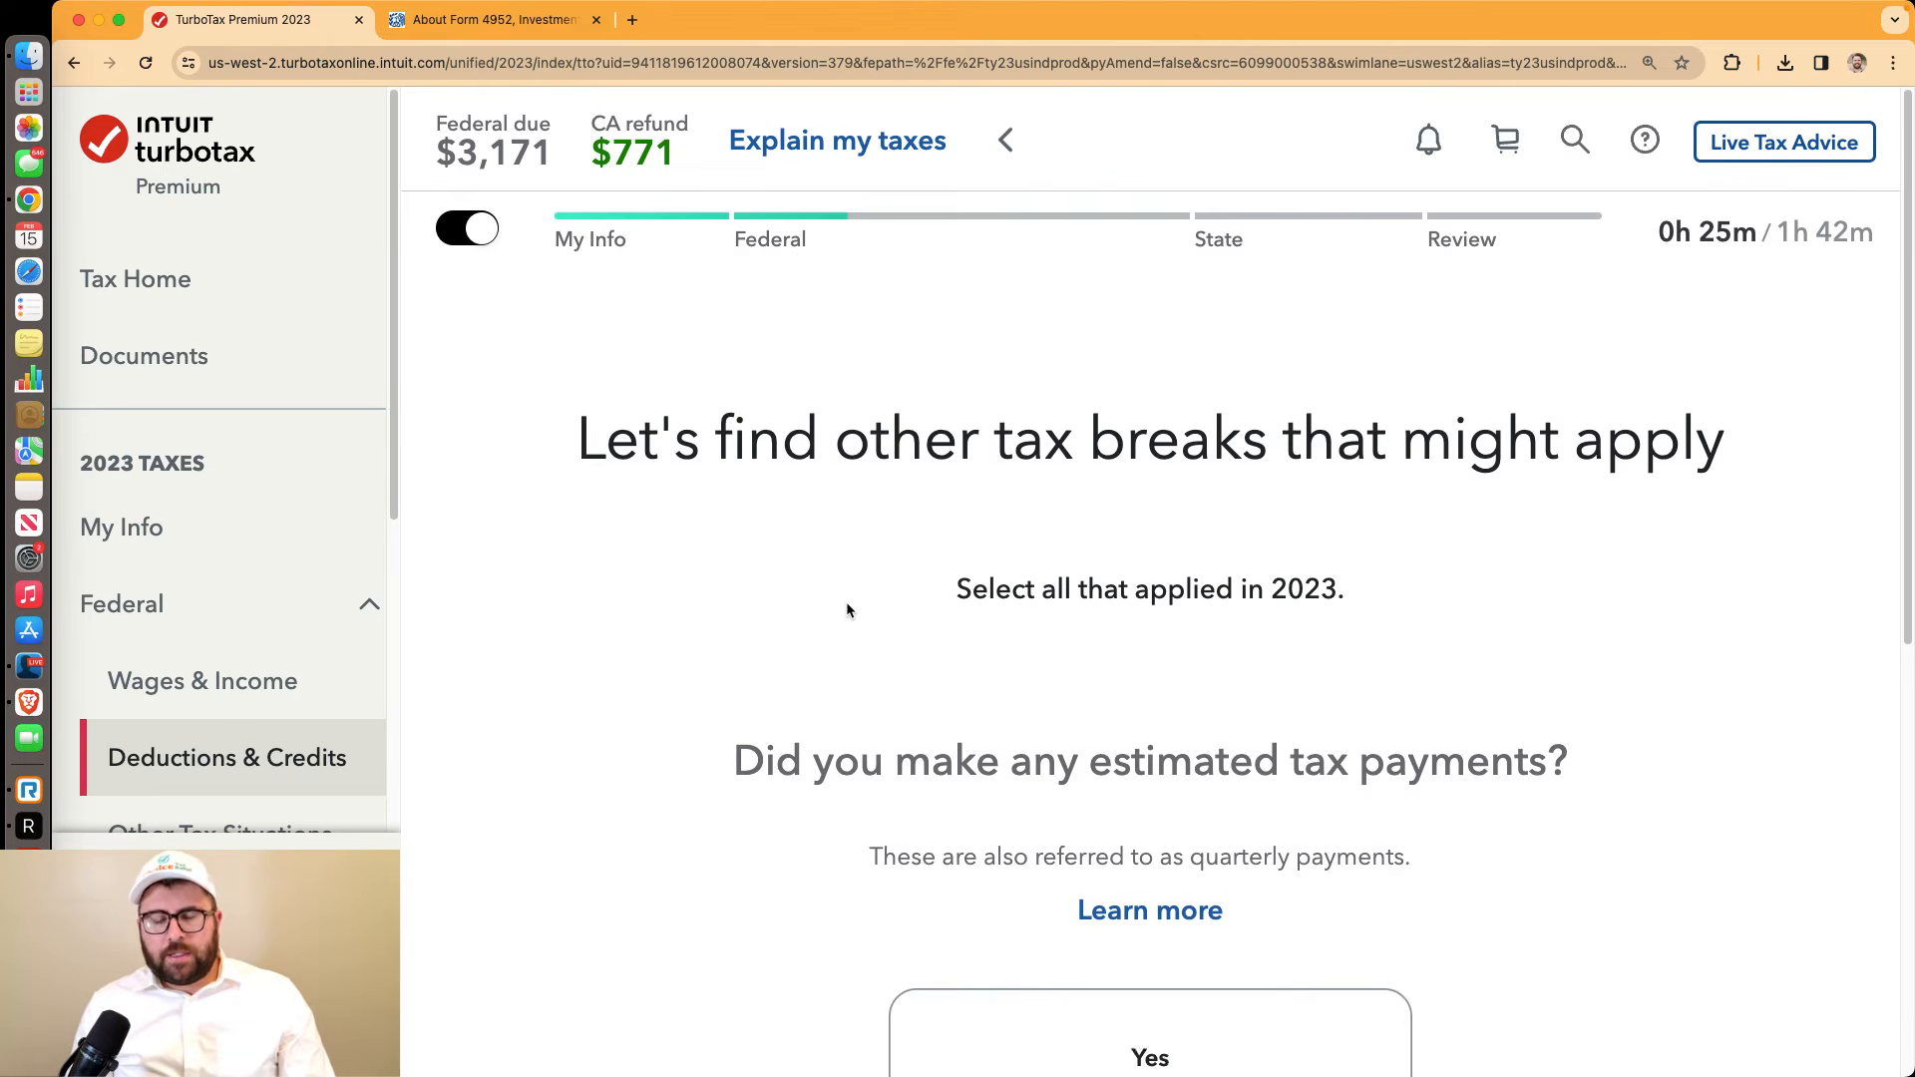
Answer No to estimated payments, foreign tax, state income tax owed, teacher expenses and home loan questions
{"action": "scroll", "coordinate": [849, 604], "scroll_direction": "down", "scroll_amount": 1}
{"action": "scroll", "coordinate": [850, 611], "scroll_direction": "down", "scroll_amount": 4}
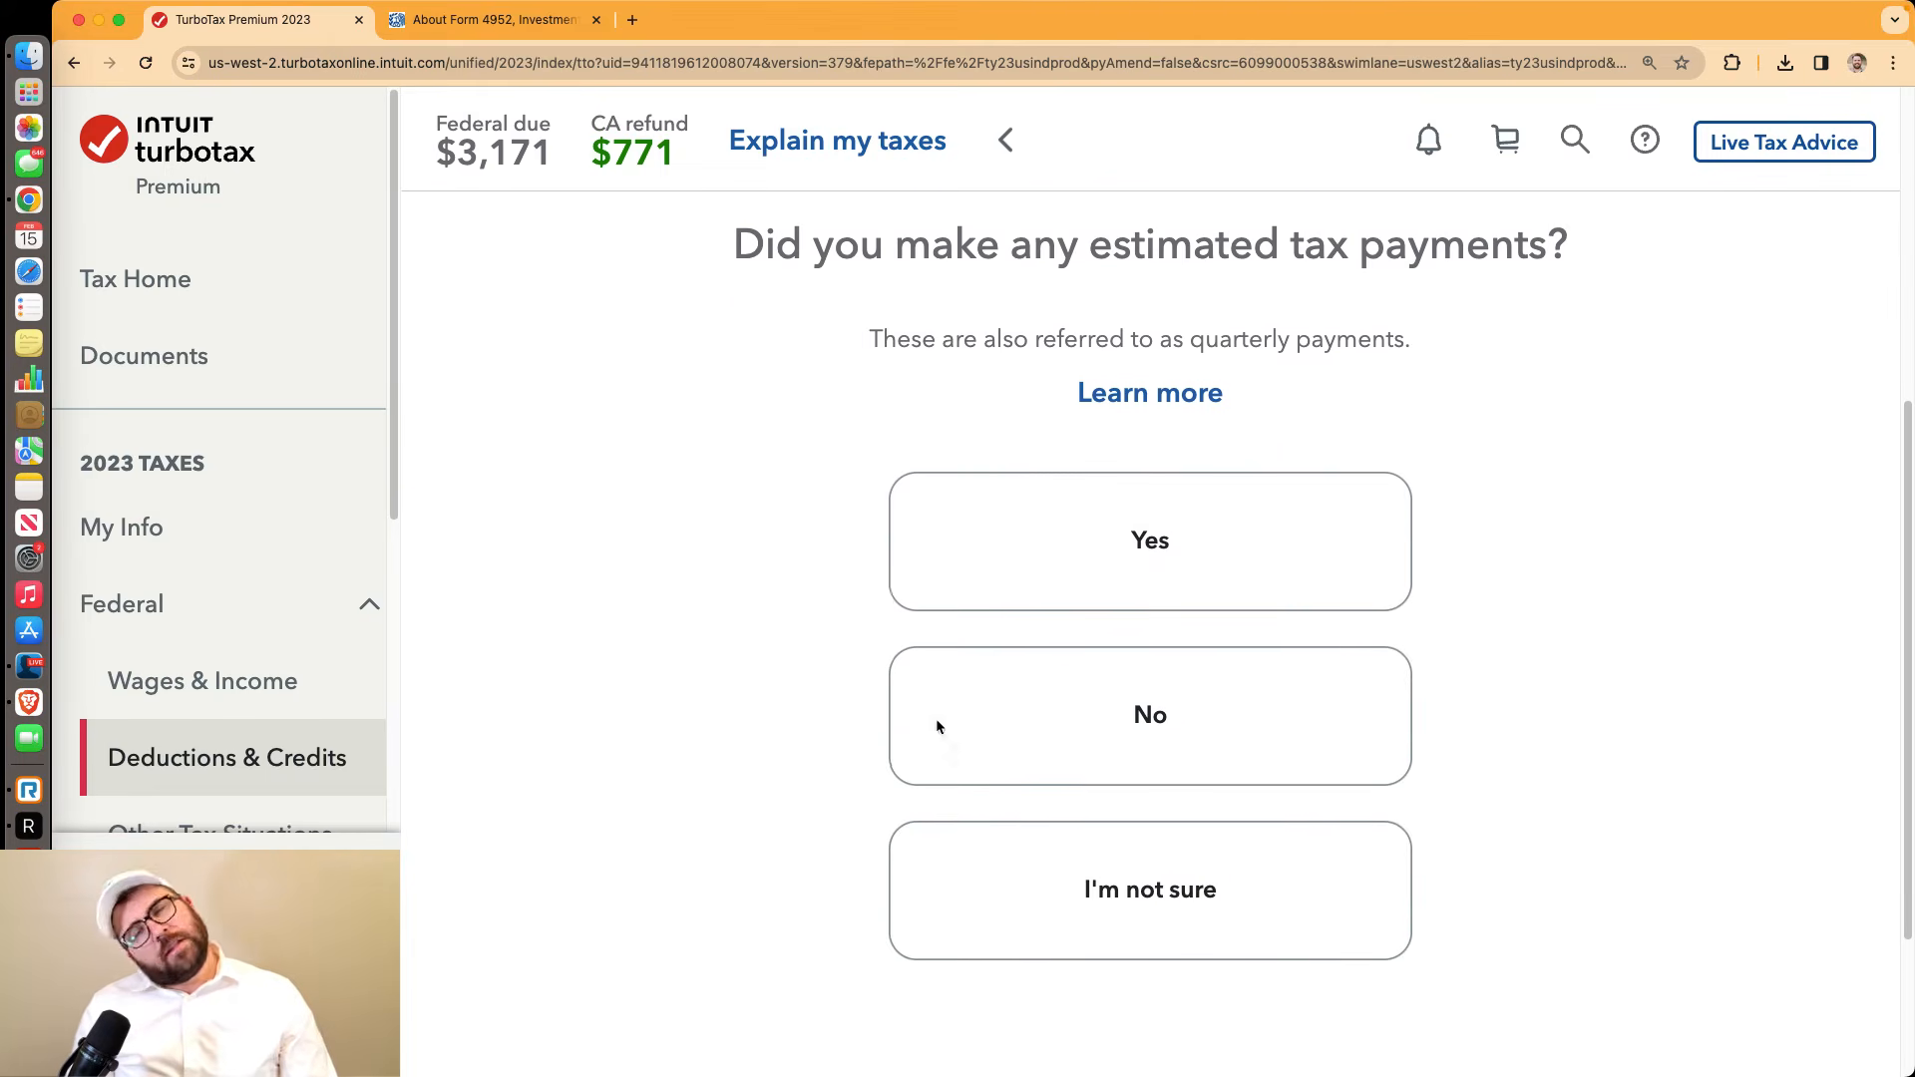
{"action": "left_click", "coordinate": [1011, 688]}
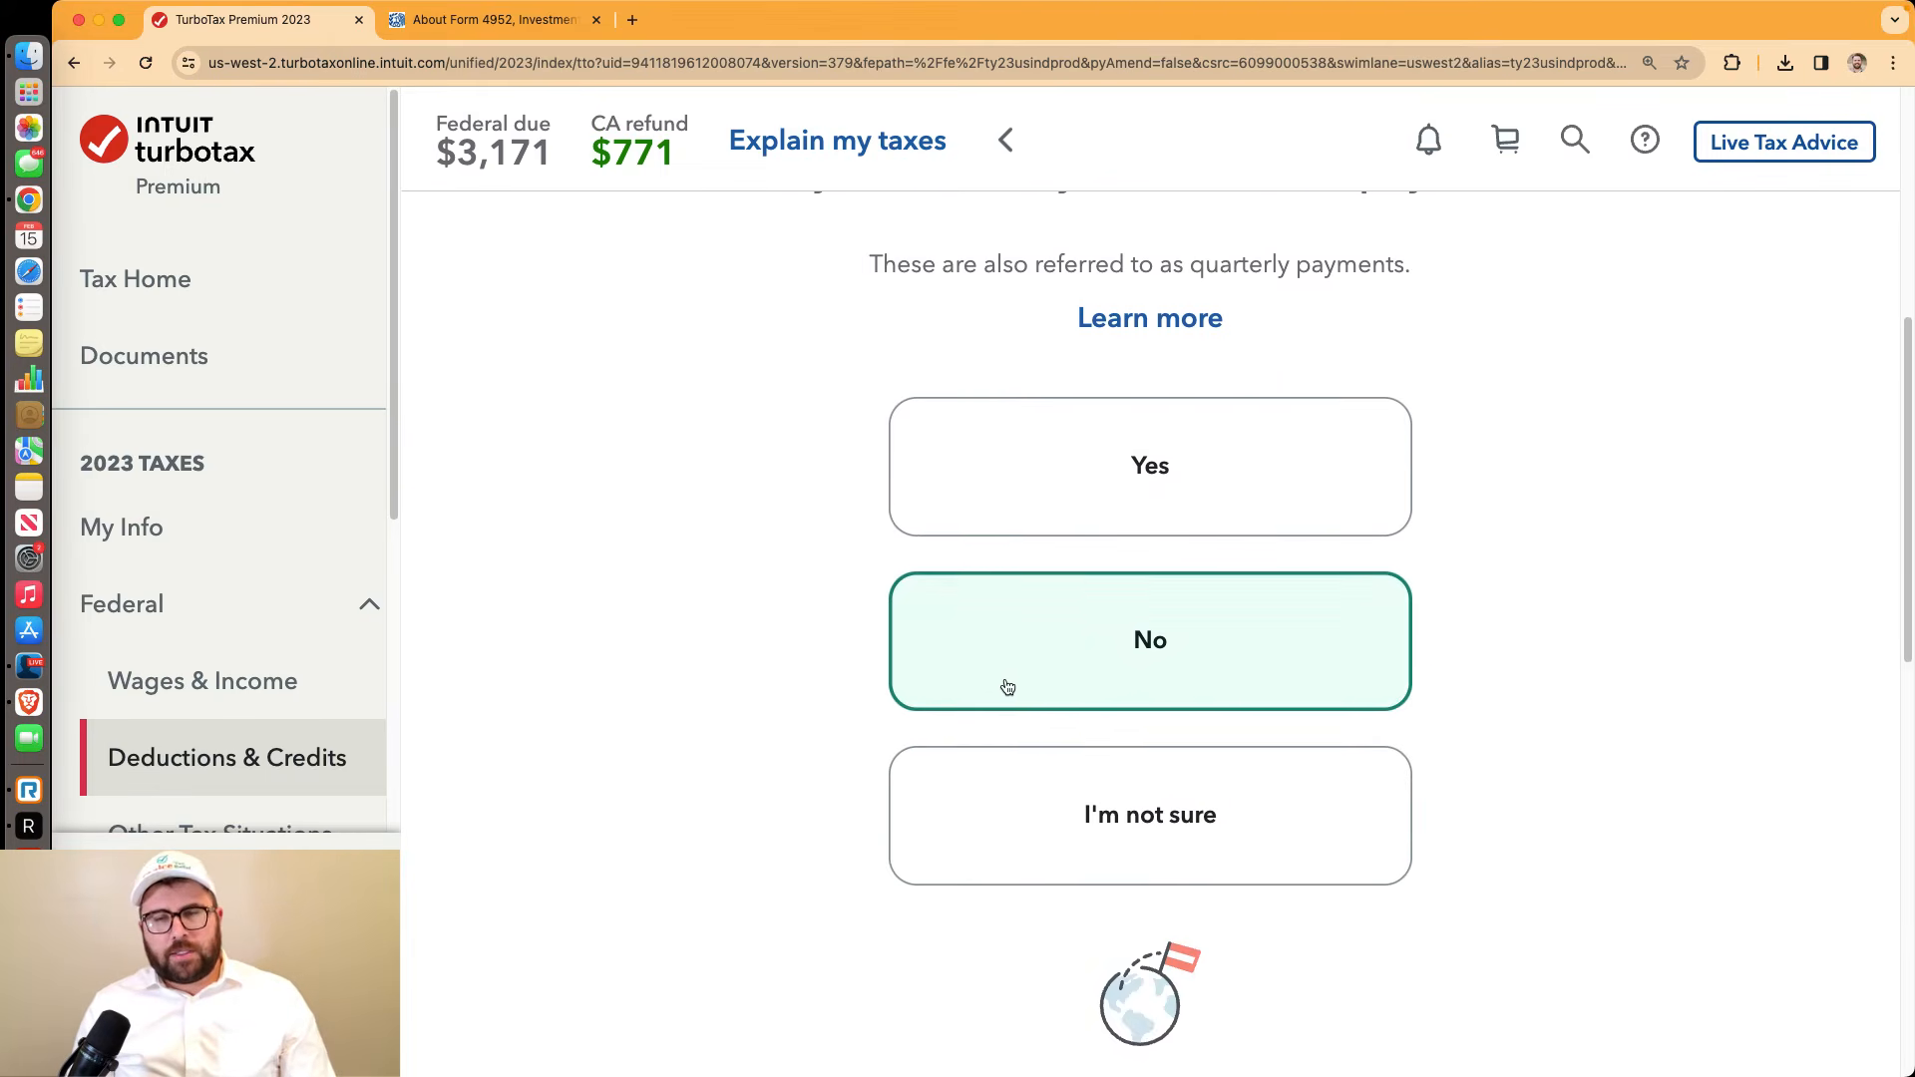
{"action": "left_click", "coordinate": [1081, 750]}
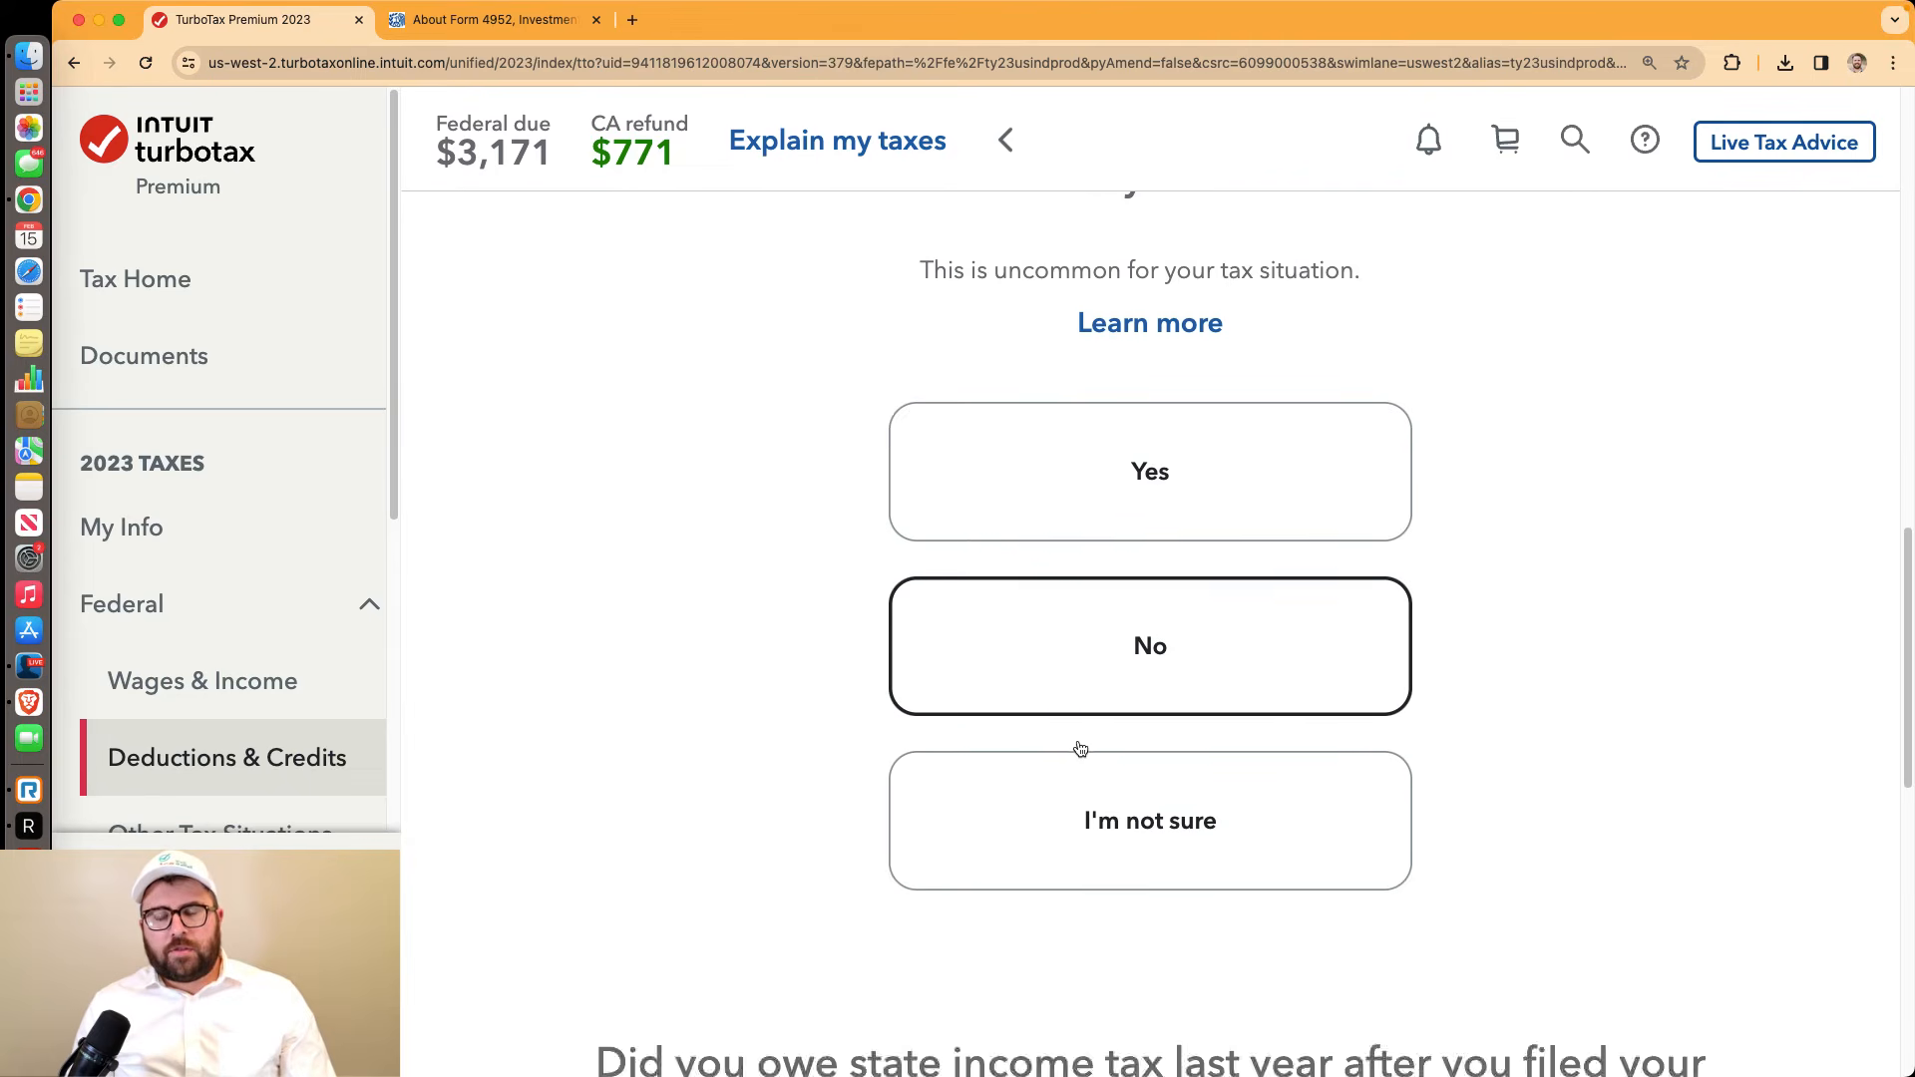
{"action": "left_click", "coordinate": [1087, 743]}
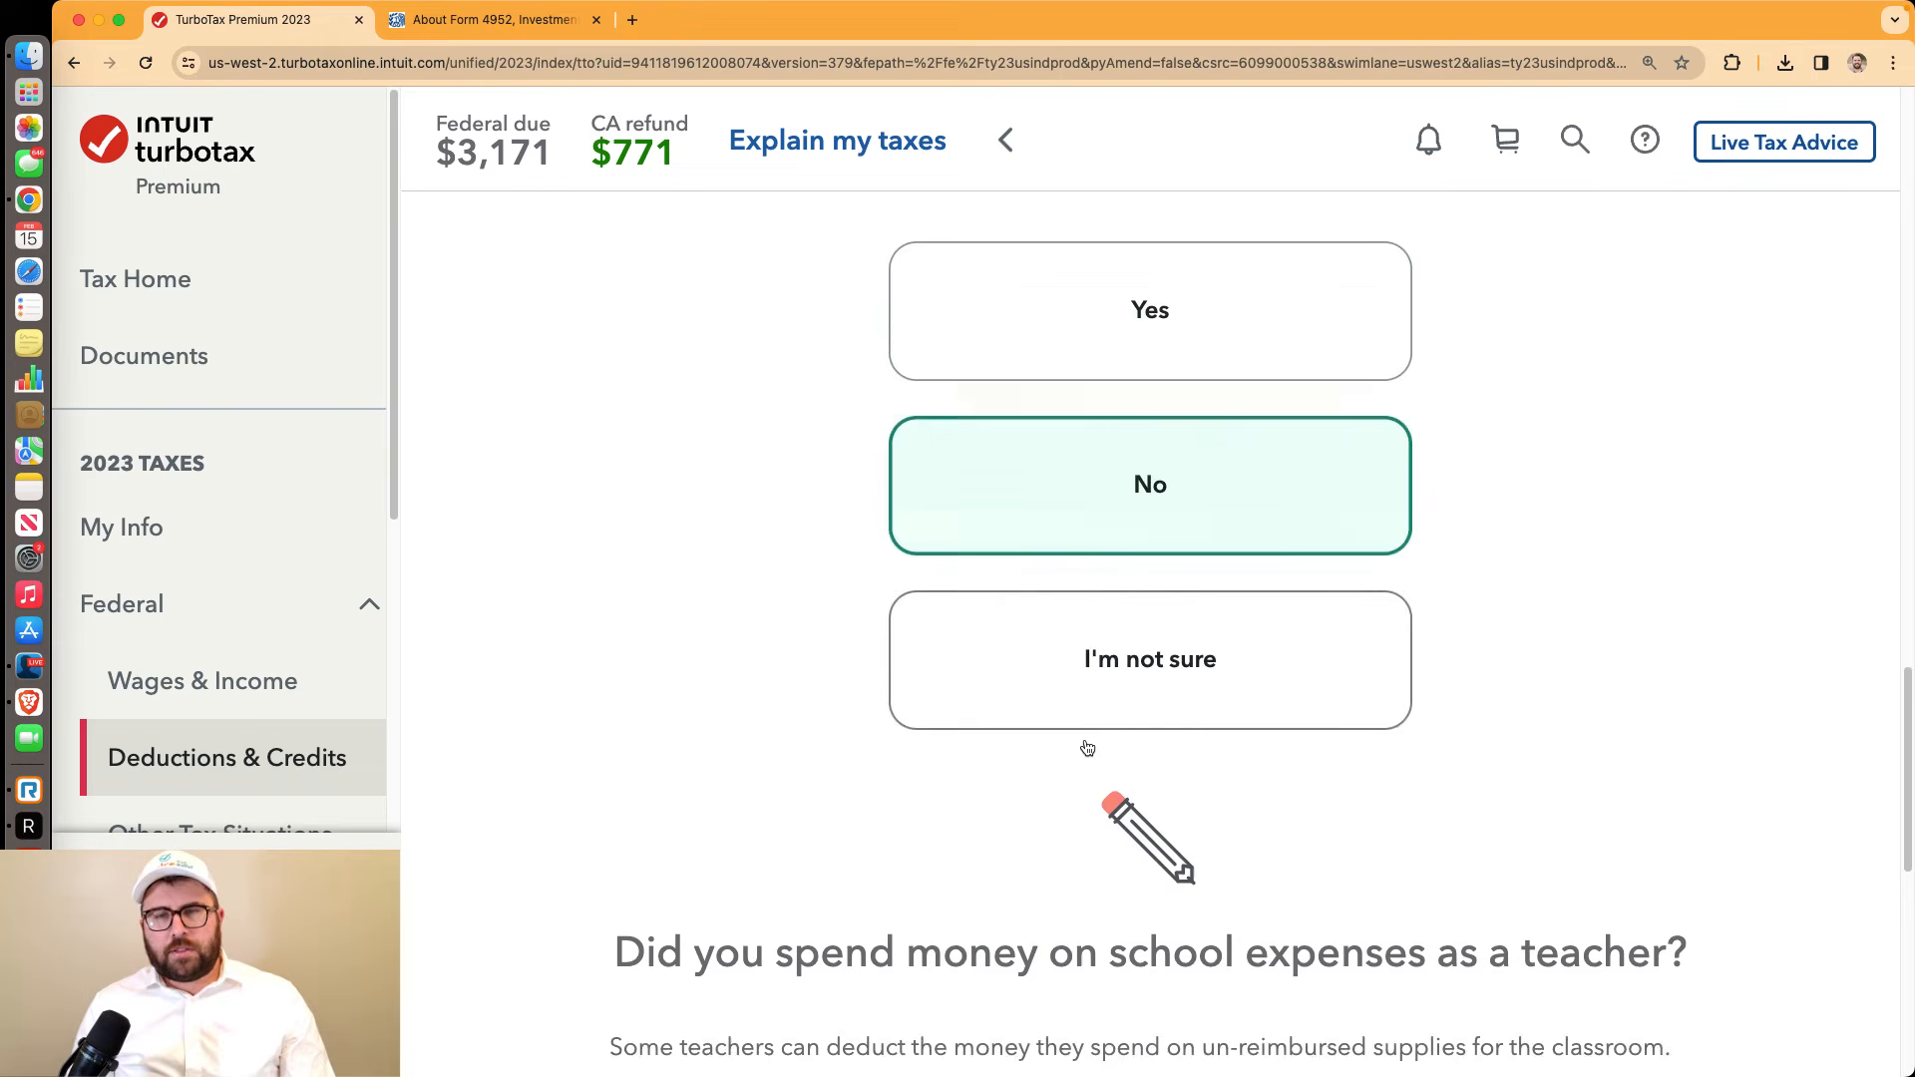
{"action": "left_click", "coordinate": [1086, 744]}
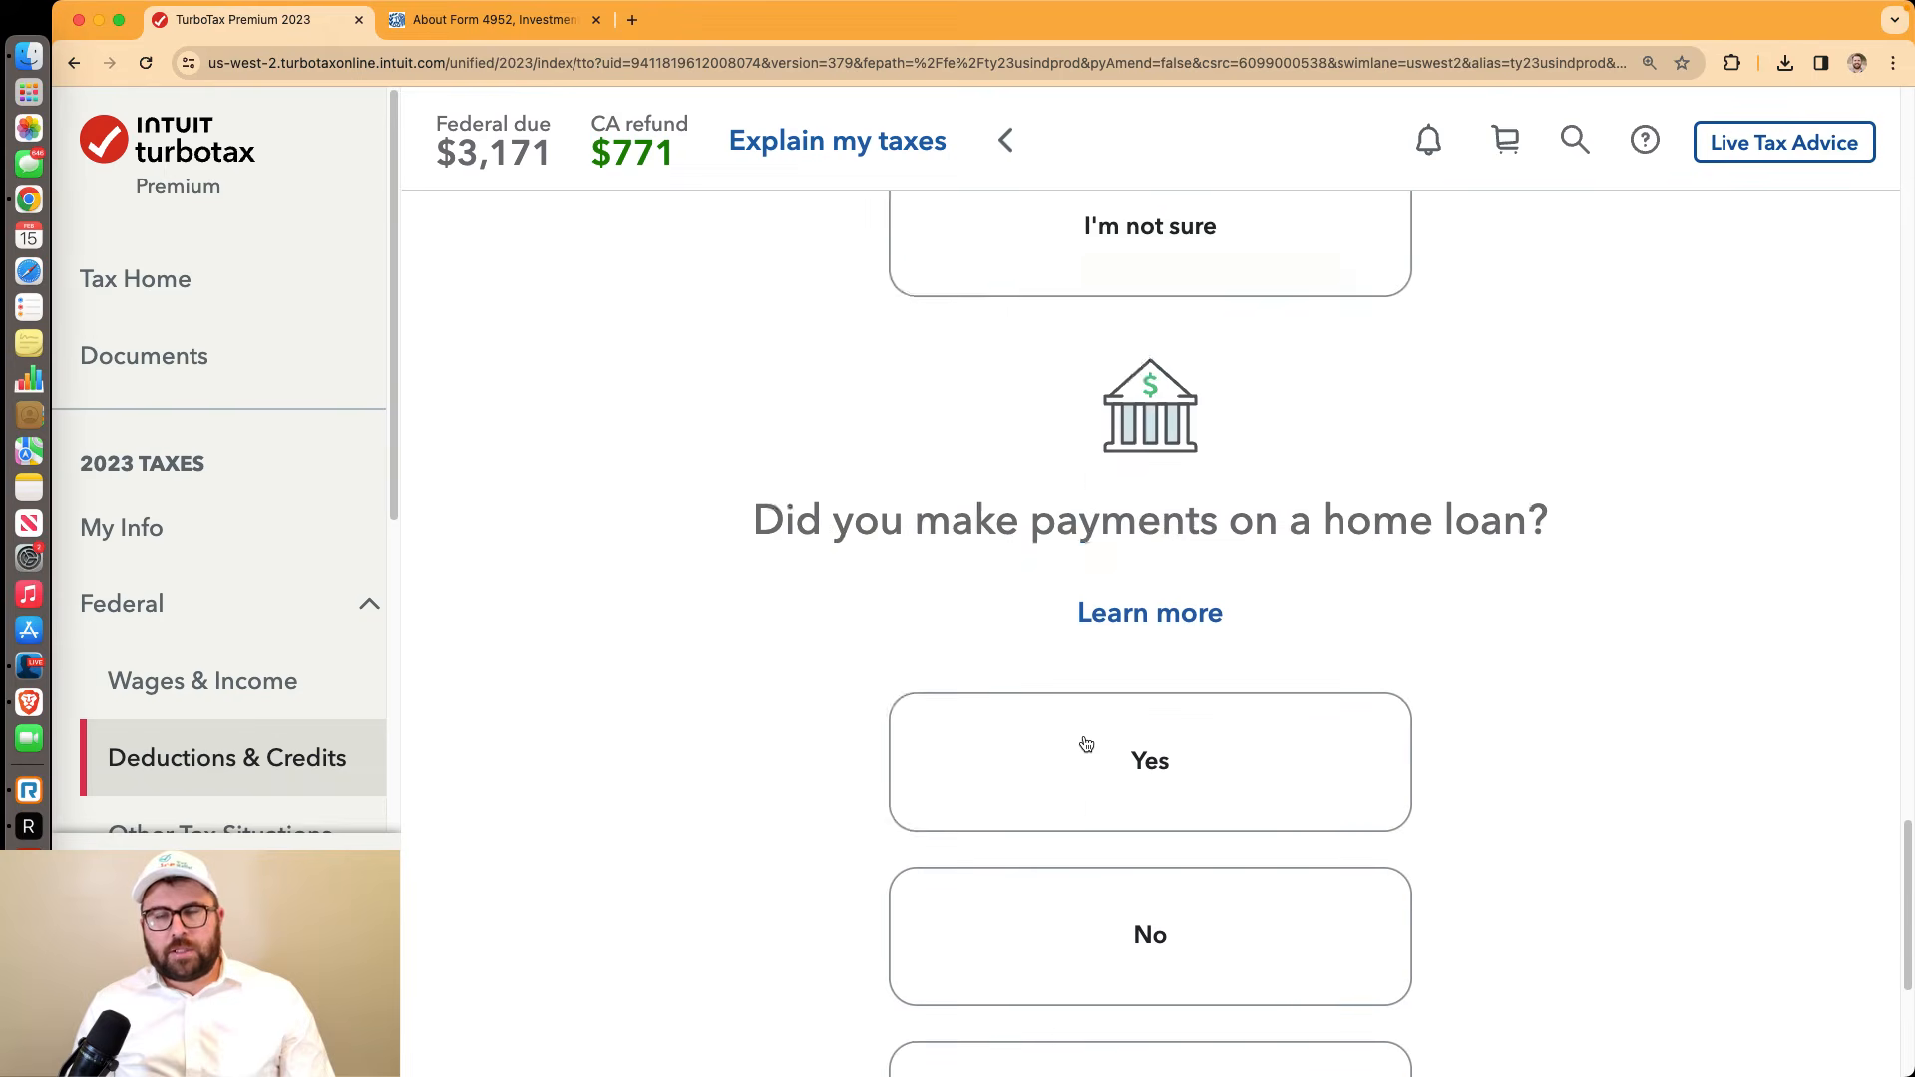
{"action": "left_click", "coordinate": [1075, 732]}
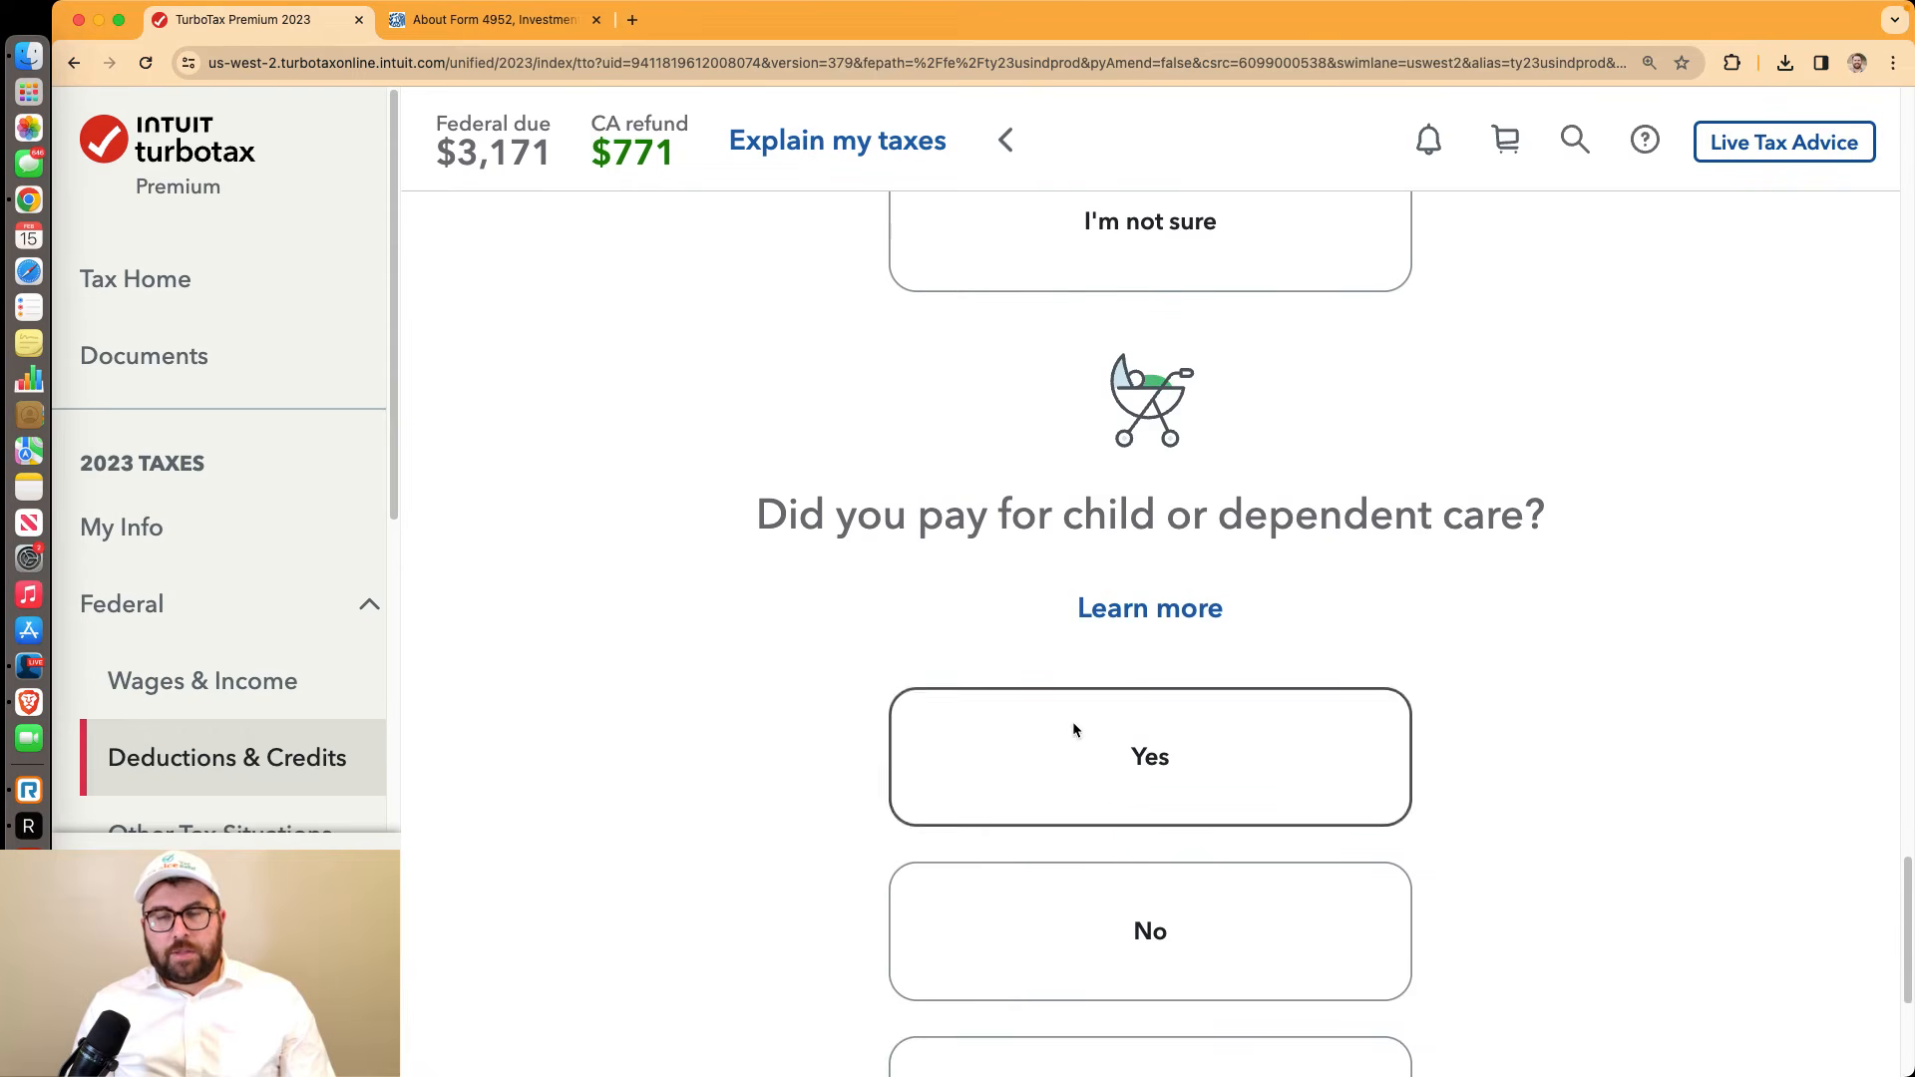
Answer No to child care, HSA, student loan, IRA, car registration and marketplace insurance questions
{"action": "left_click", "coordinate": [1146, 918]}
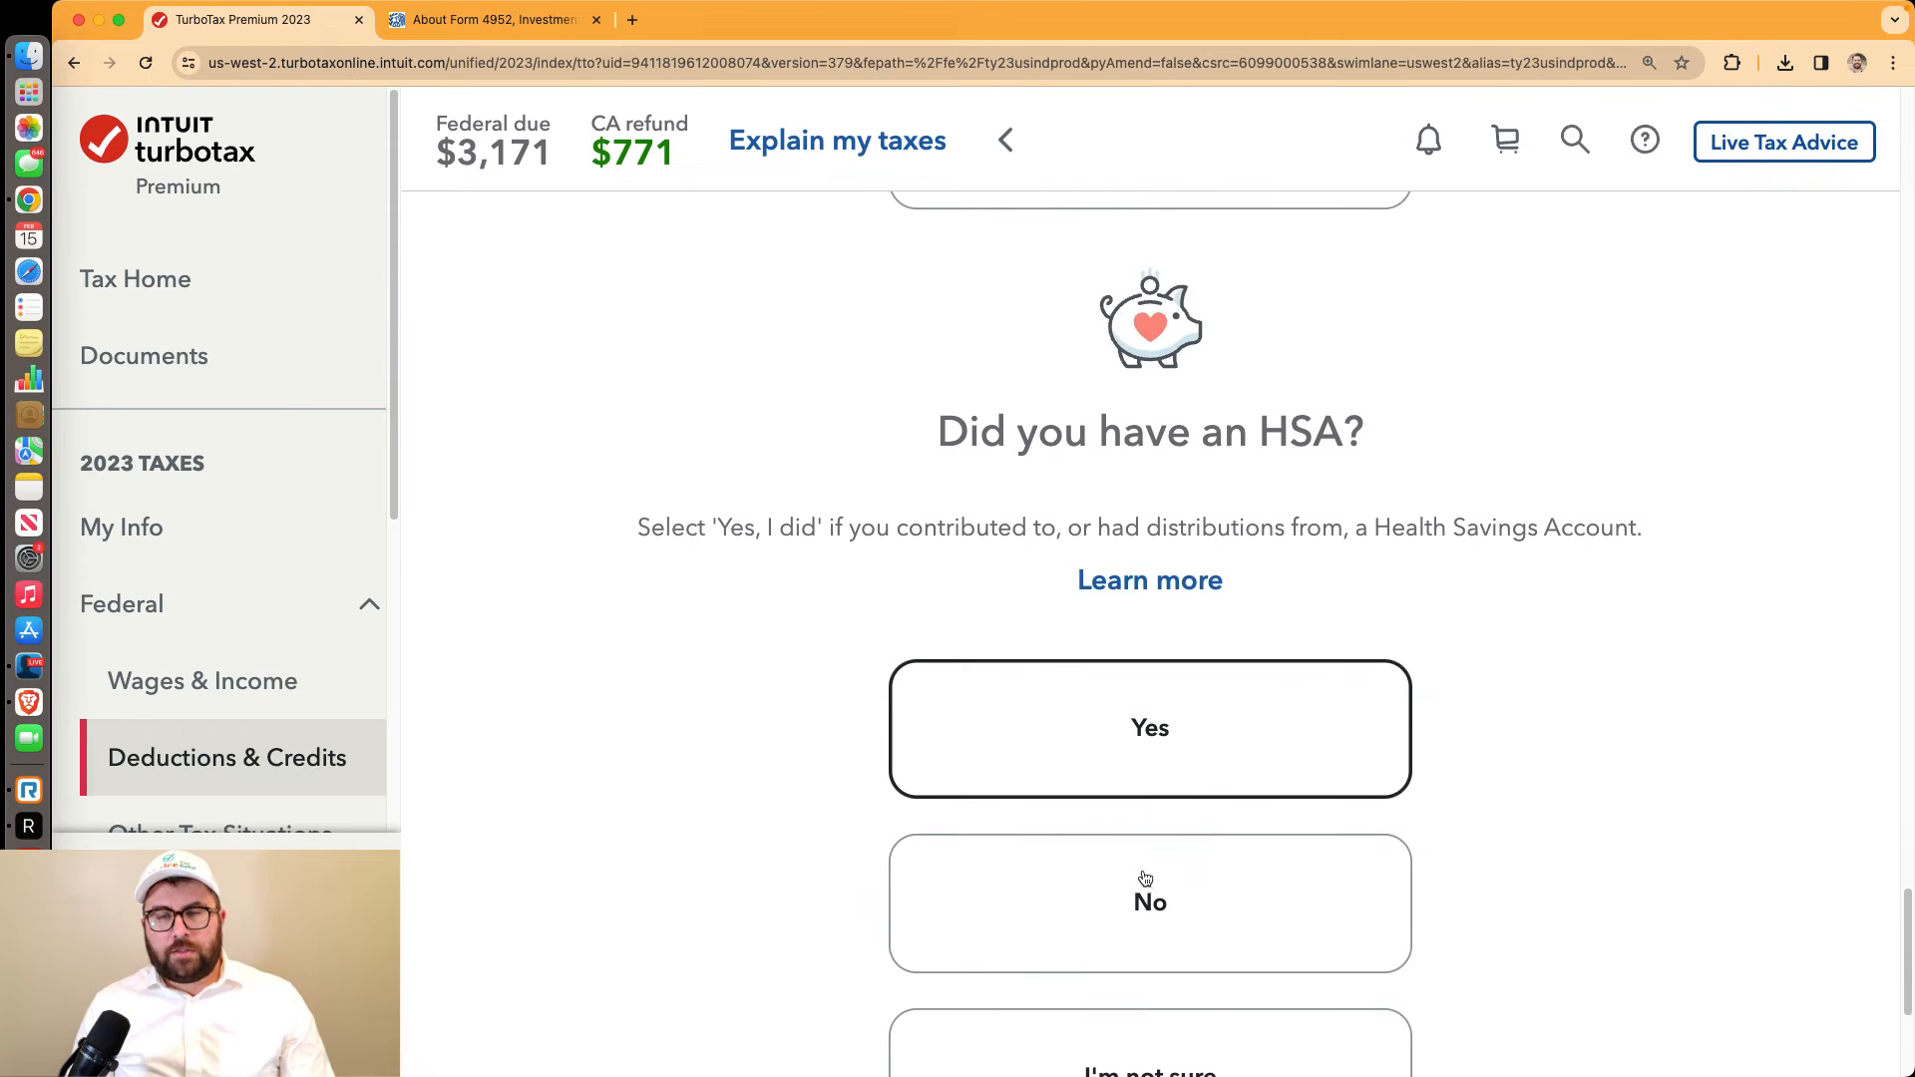
{"action": "left_click", "coordinate": [1128, 785]}
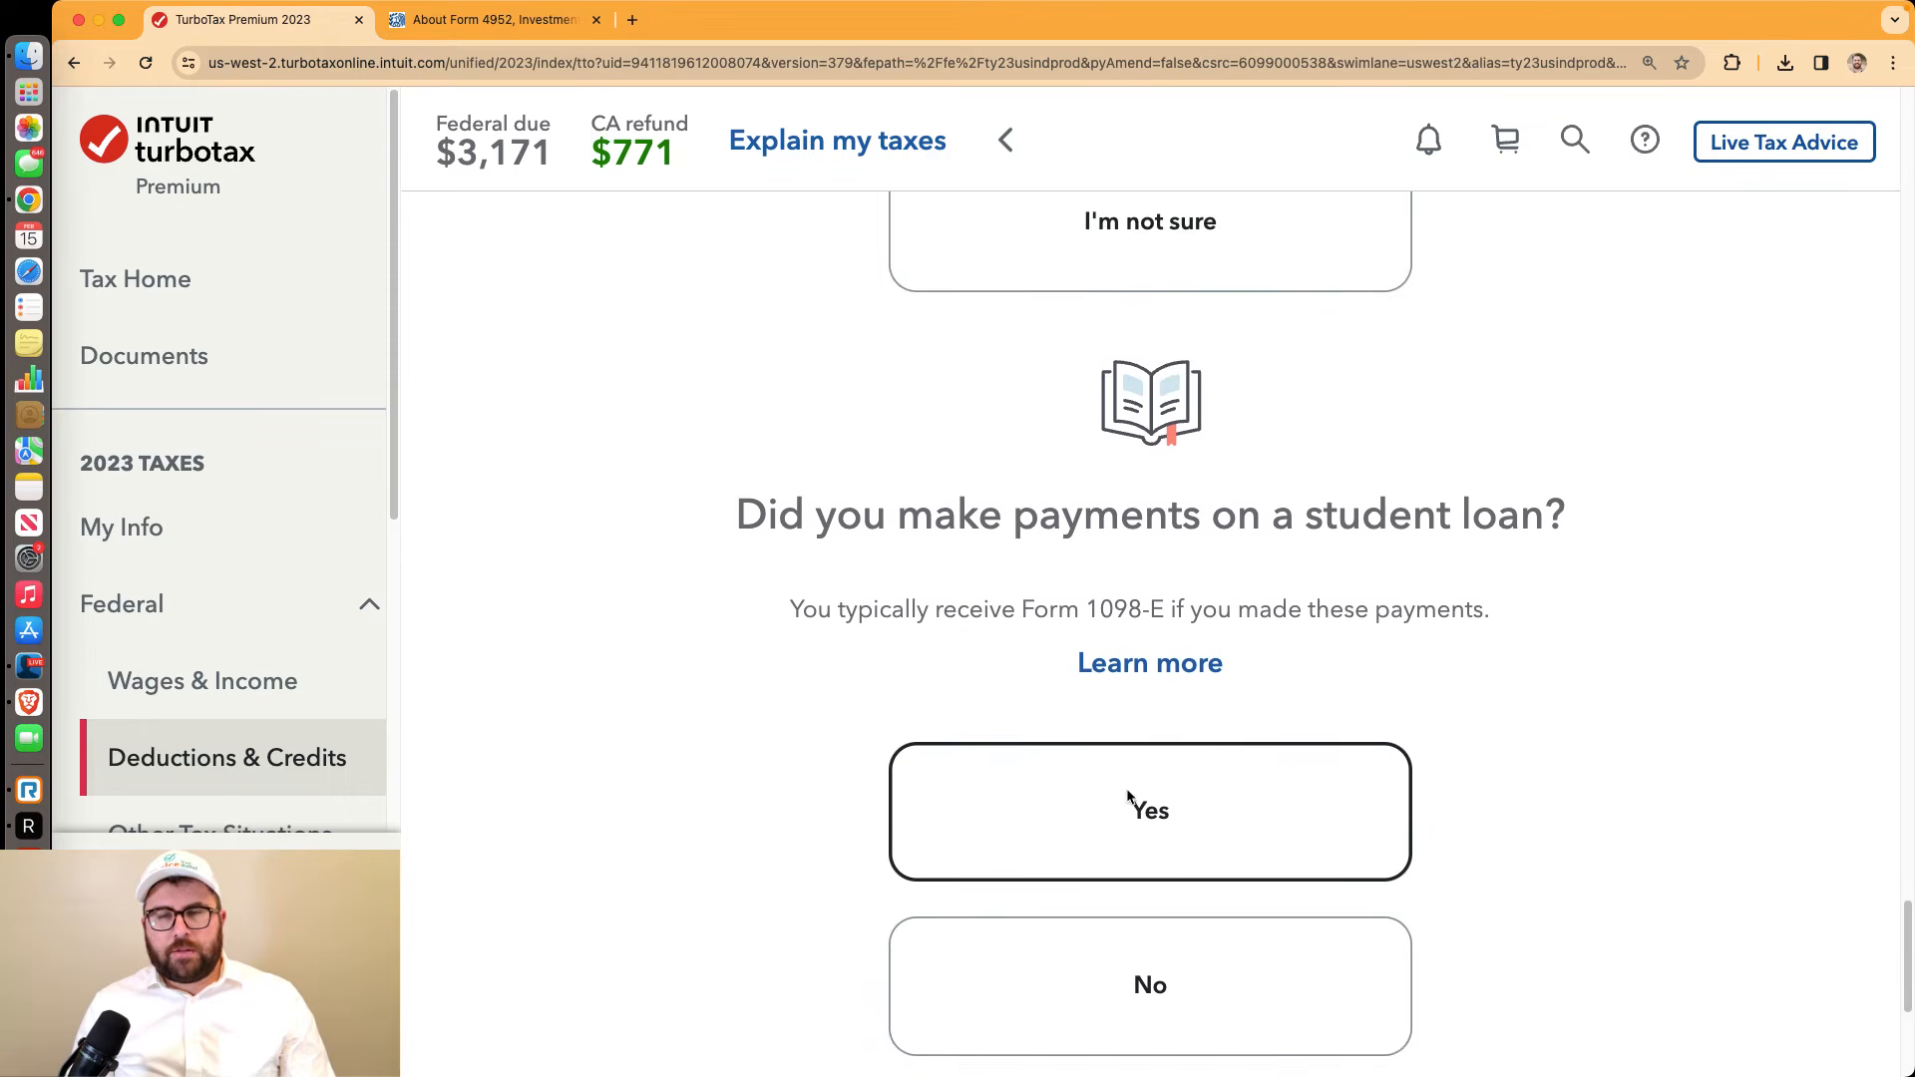
{"action": "left_click", "coordinate": [1144, 795]}
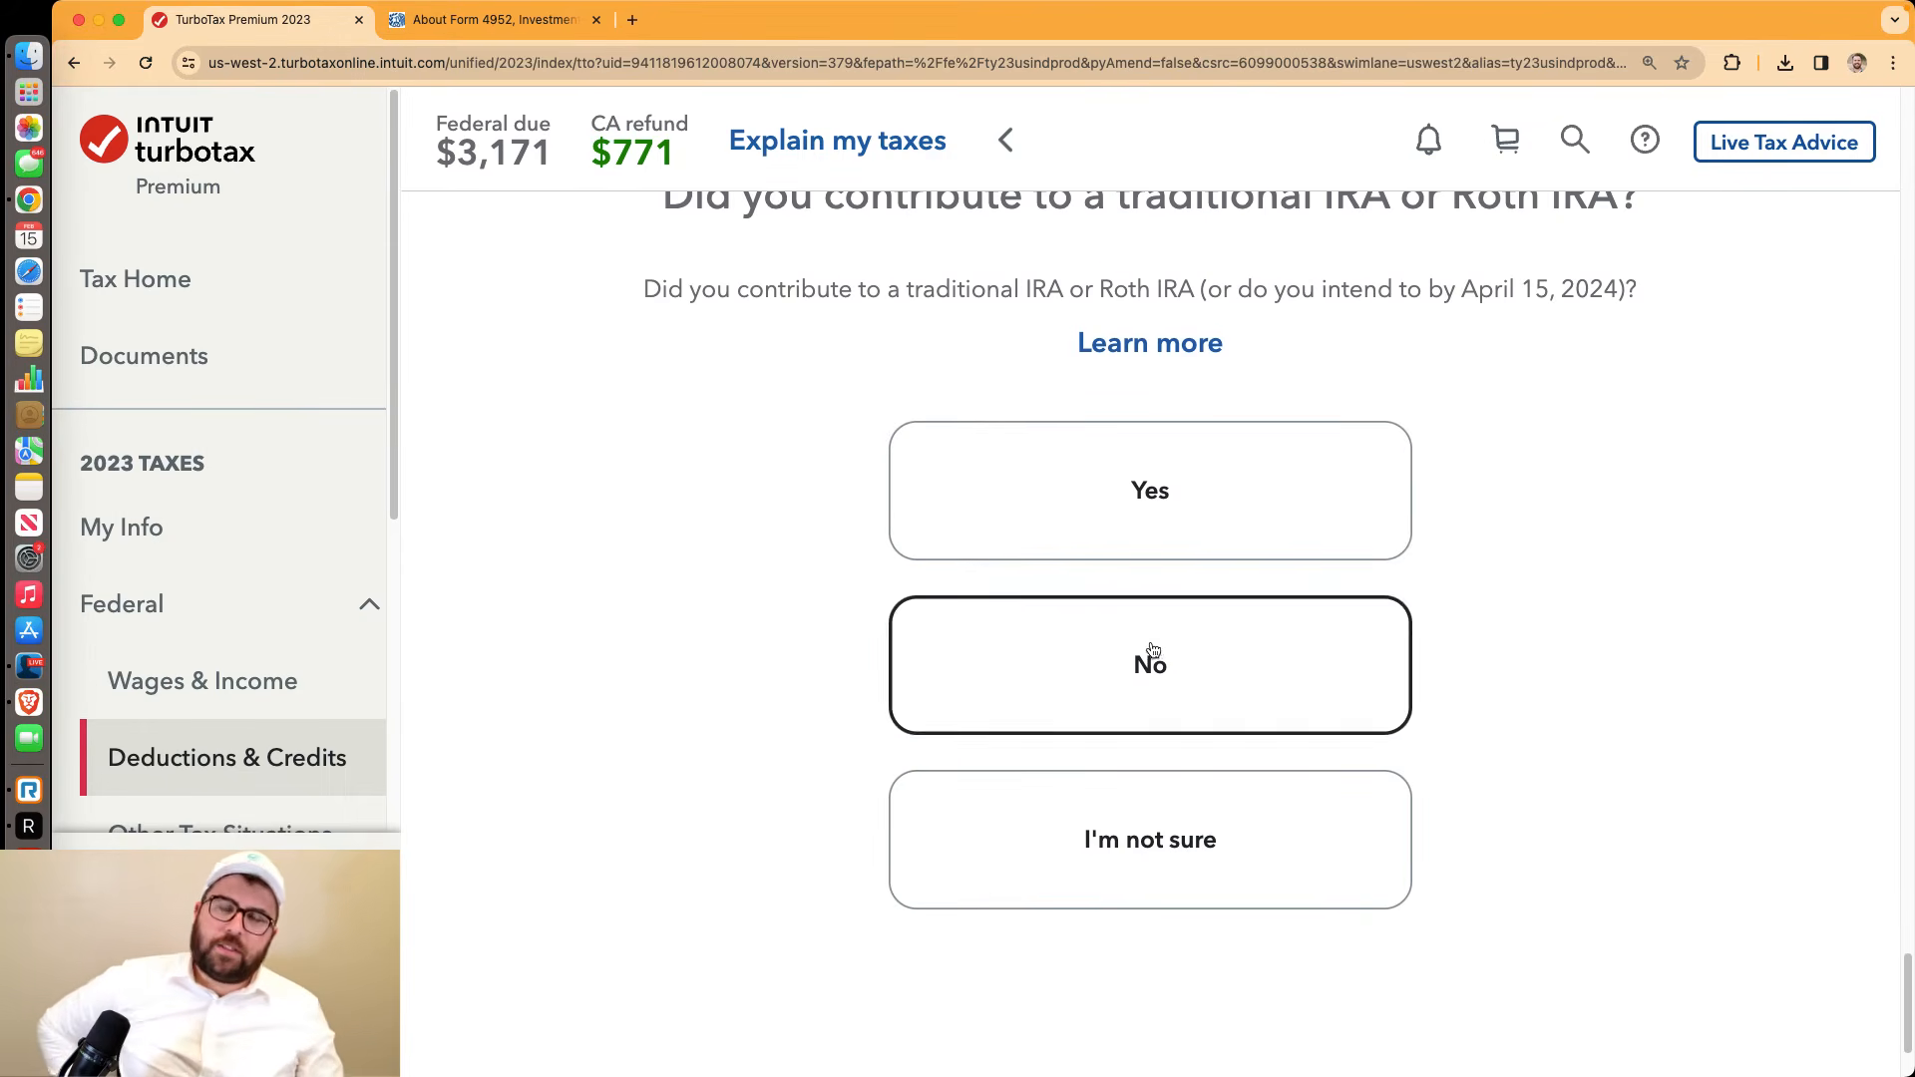
{"action": "left_click", "coordinate": [1153, 656]}
{"action": "left_click", "coordinate": [1200, 693]}
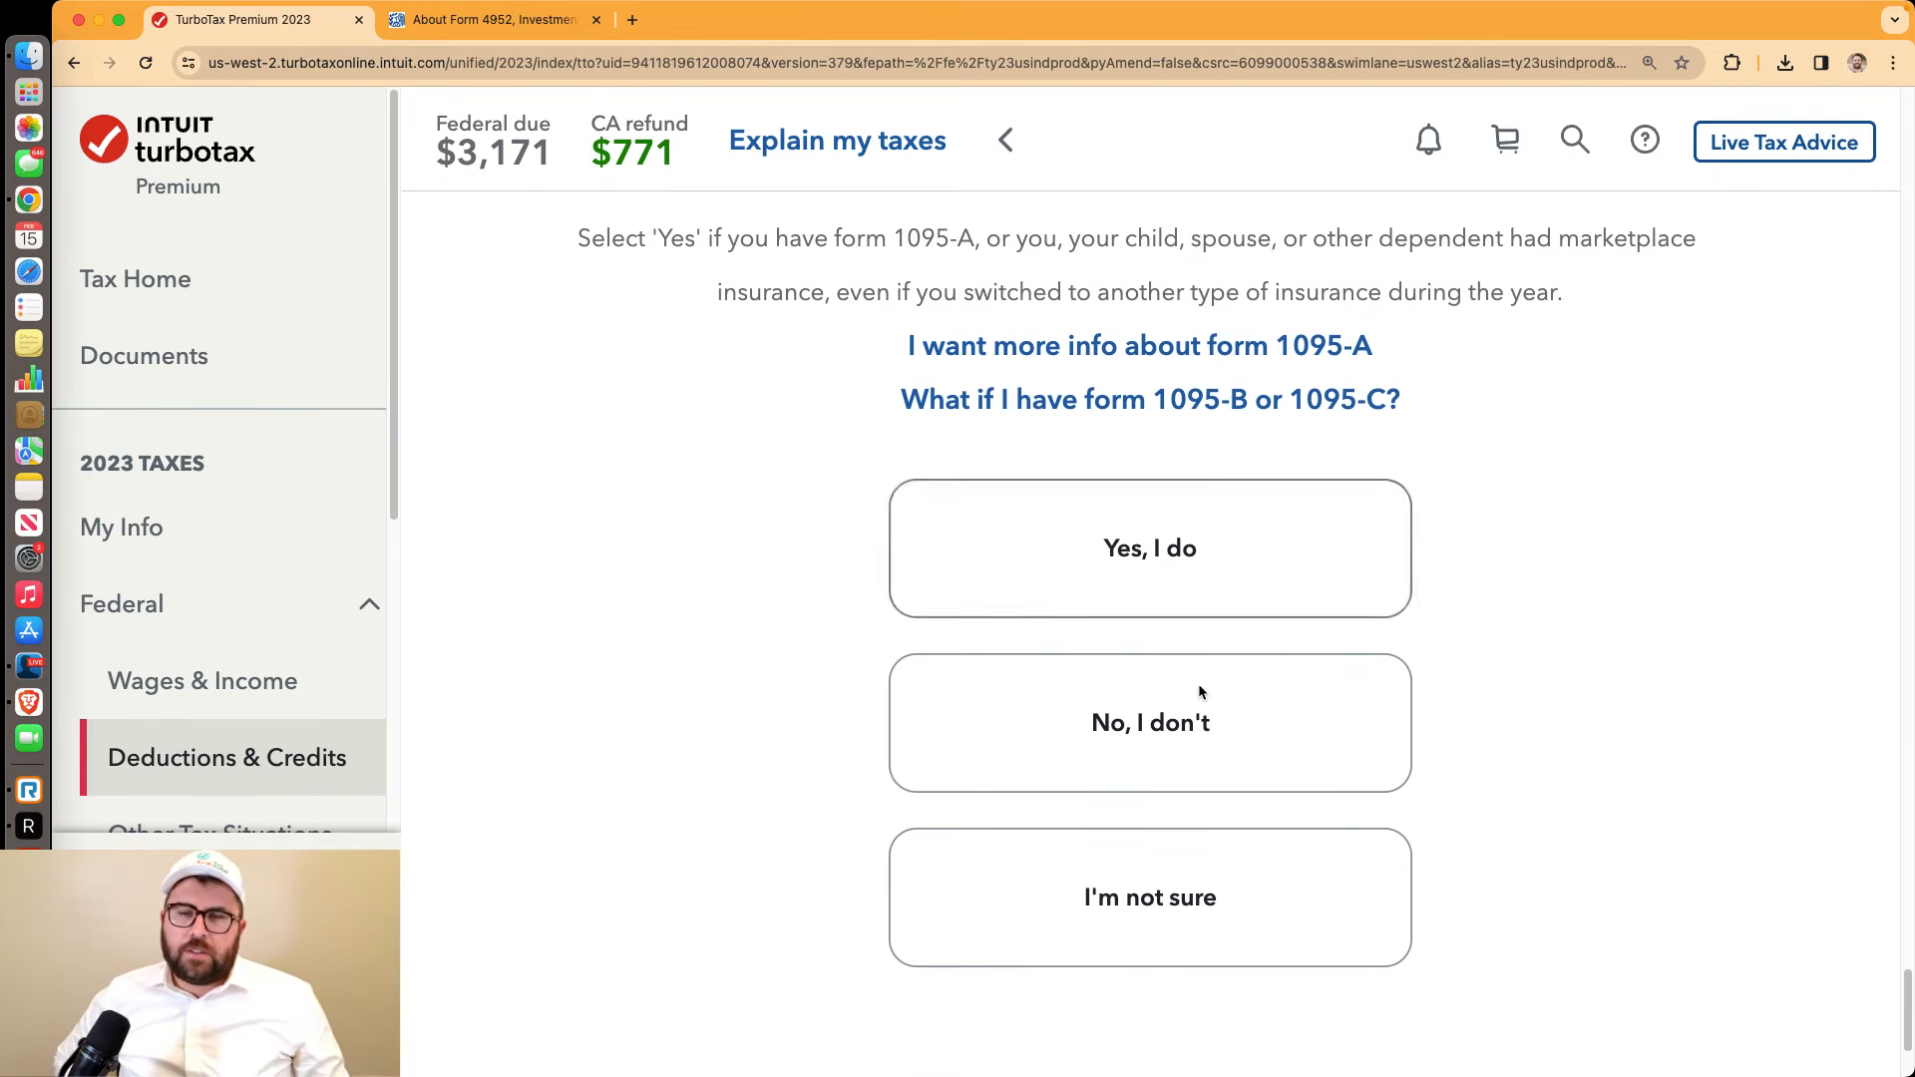
{"action": "left_click", "coordinate": [1177, 644]}
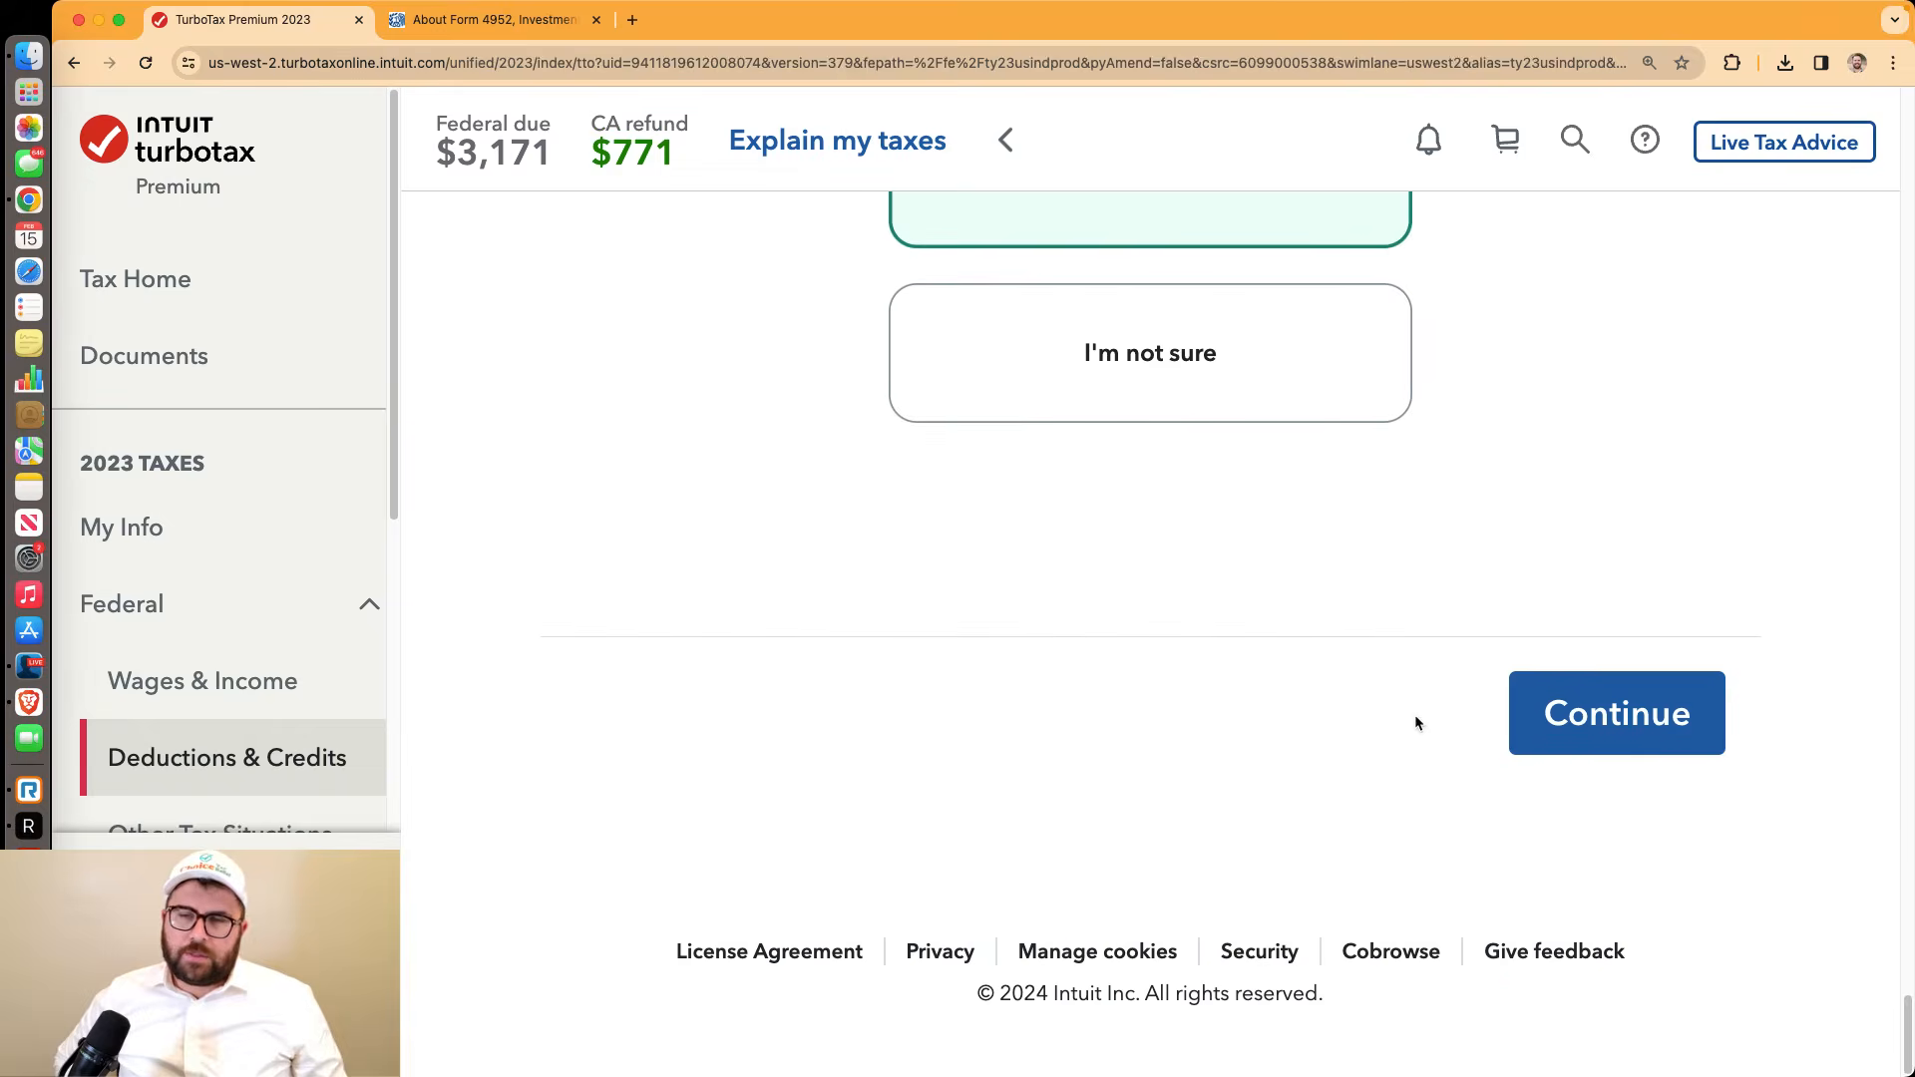
{"action": "left_click", "coordinate": [1516, 729]}
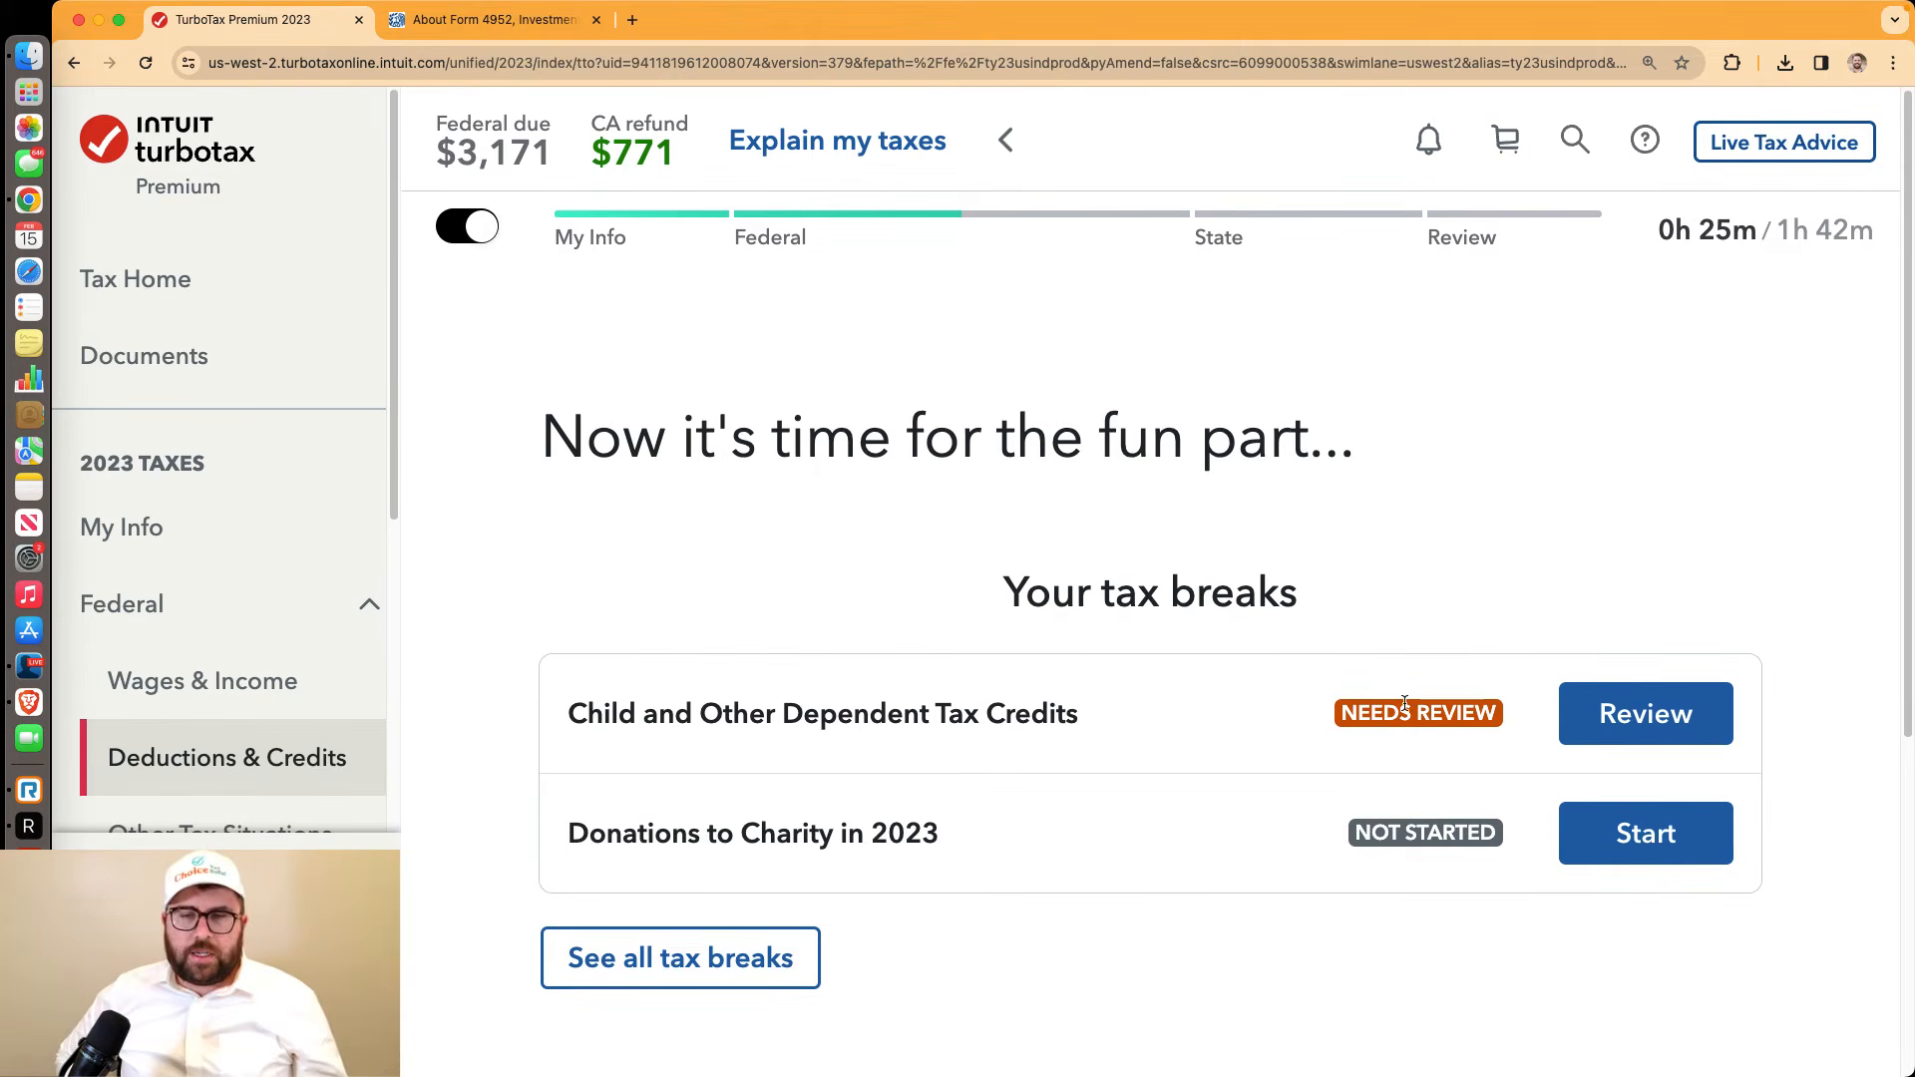
Review the Child and Other Dependent Tax Credits, confirming none of the uncommon situations apply
{"action": "left_click", "coordinate": [1642, 715]}
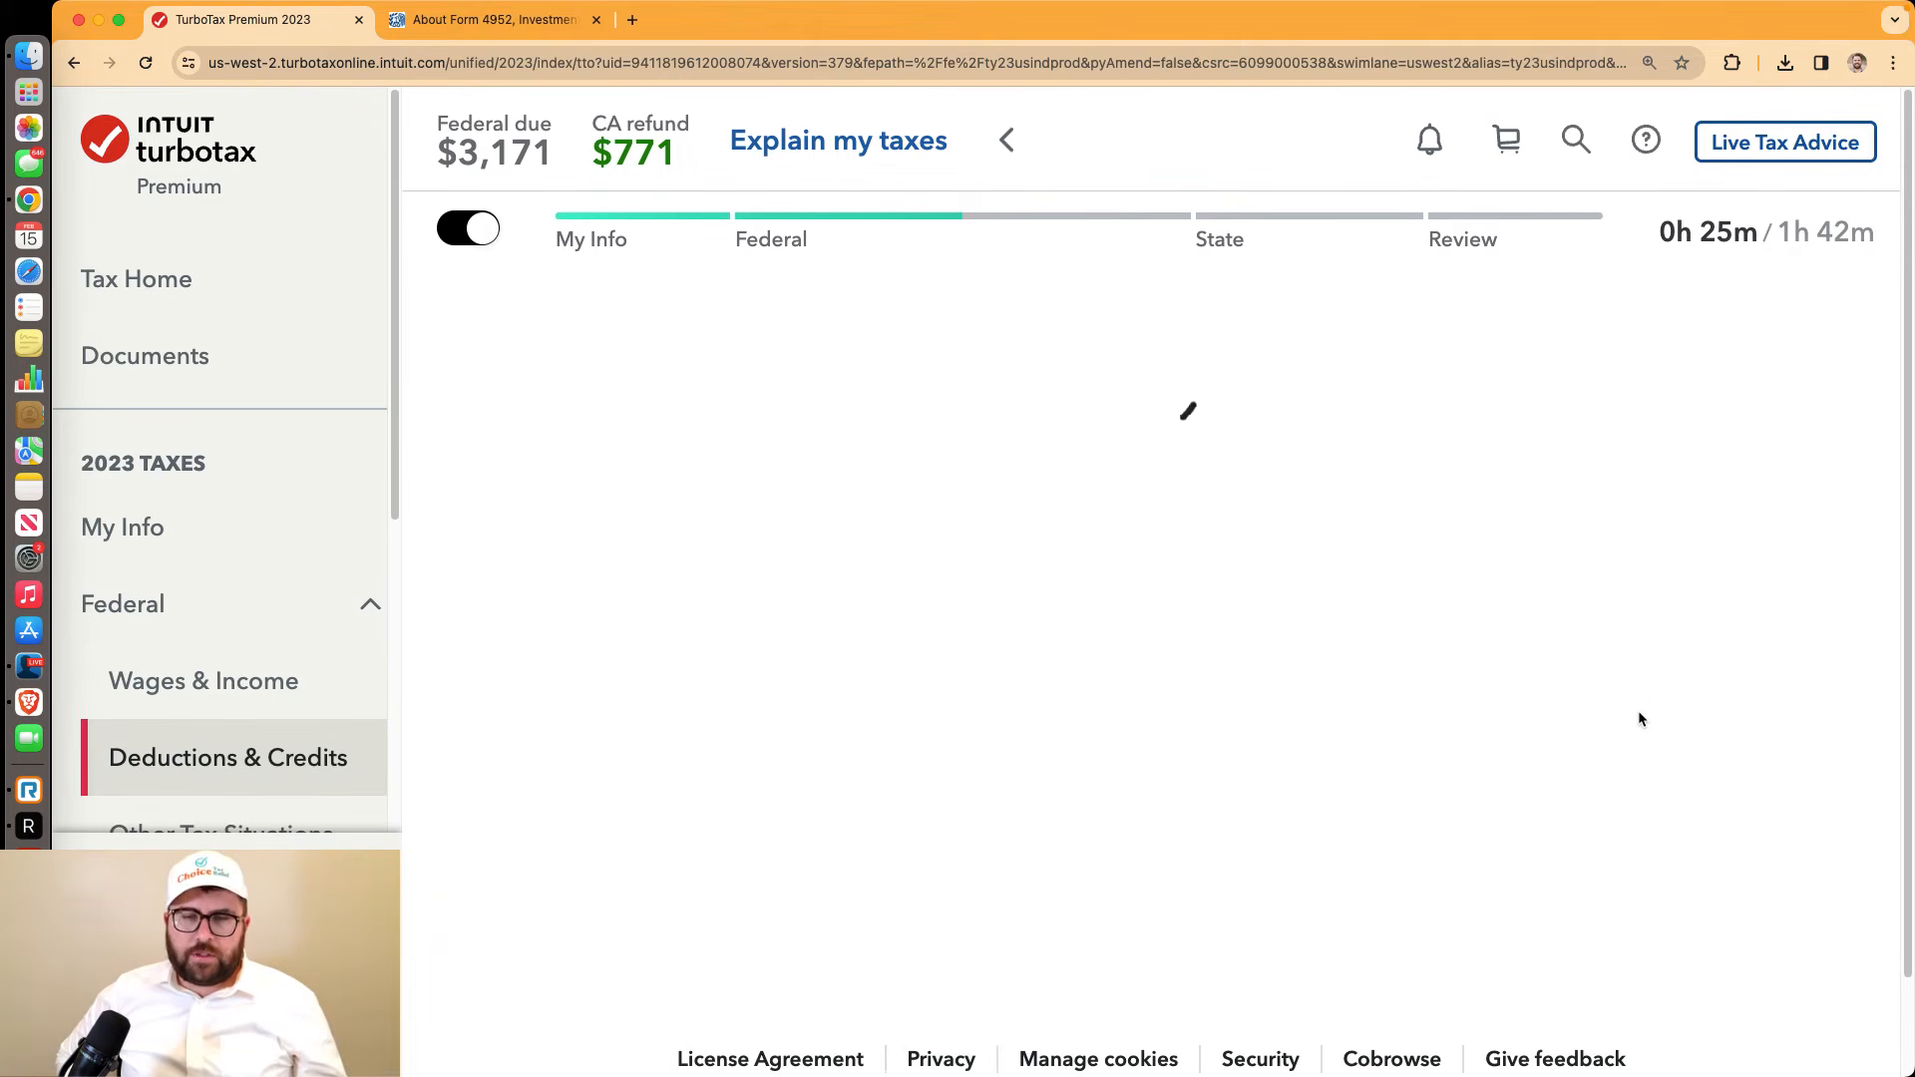
{"action": "left_click", "coordinate": [1574, 999]}
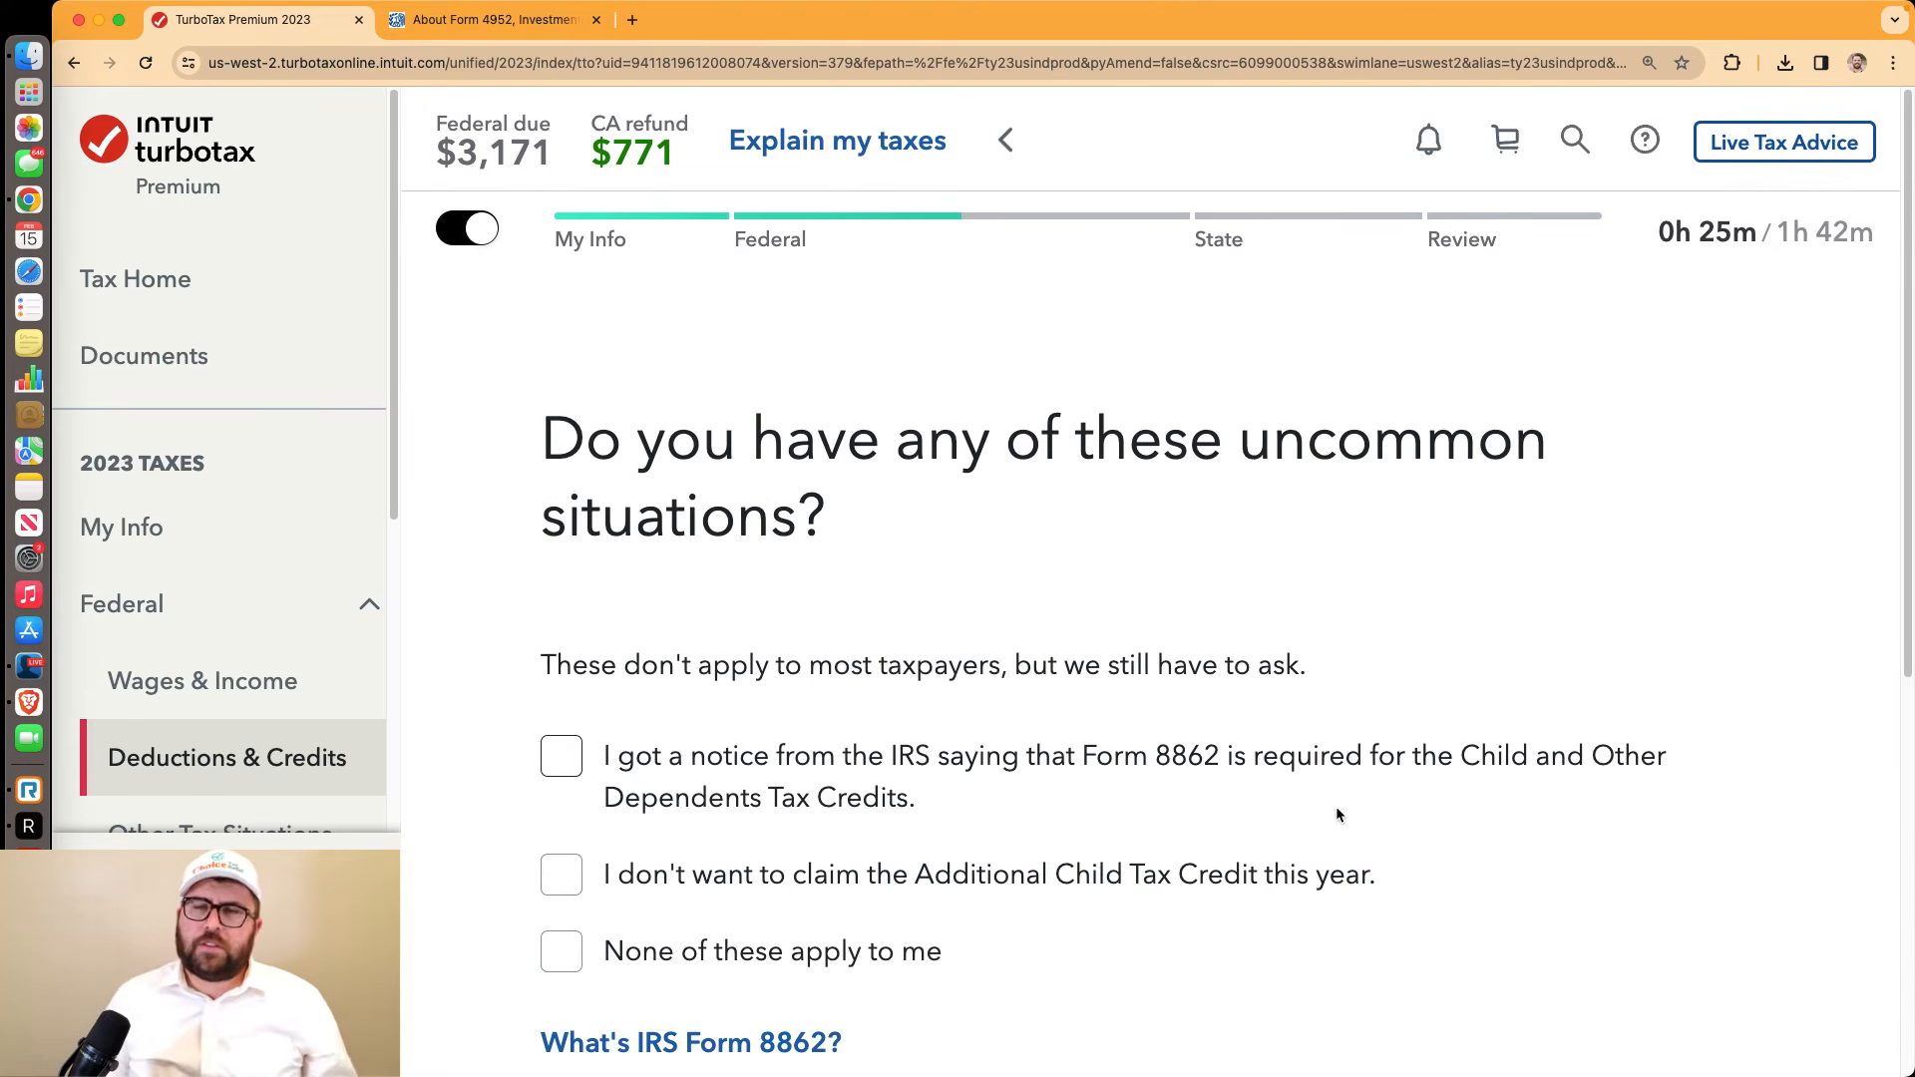
{"action": "scroll", "coordinate": [1351, 806], "scroll_direction": "down", "scroll_amount": 3}
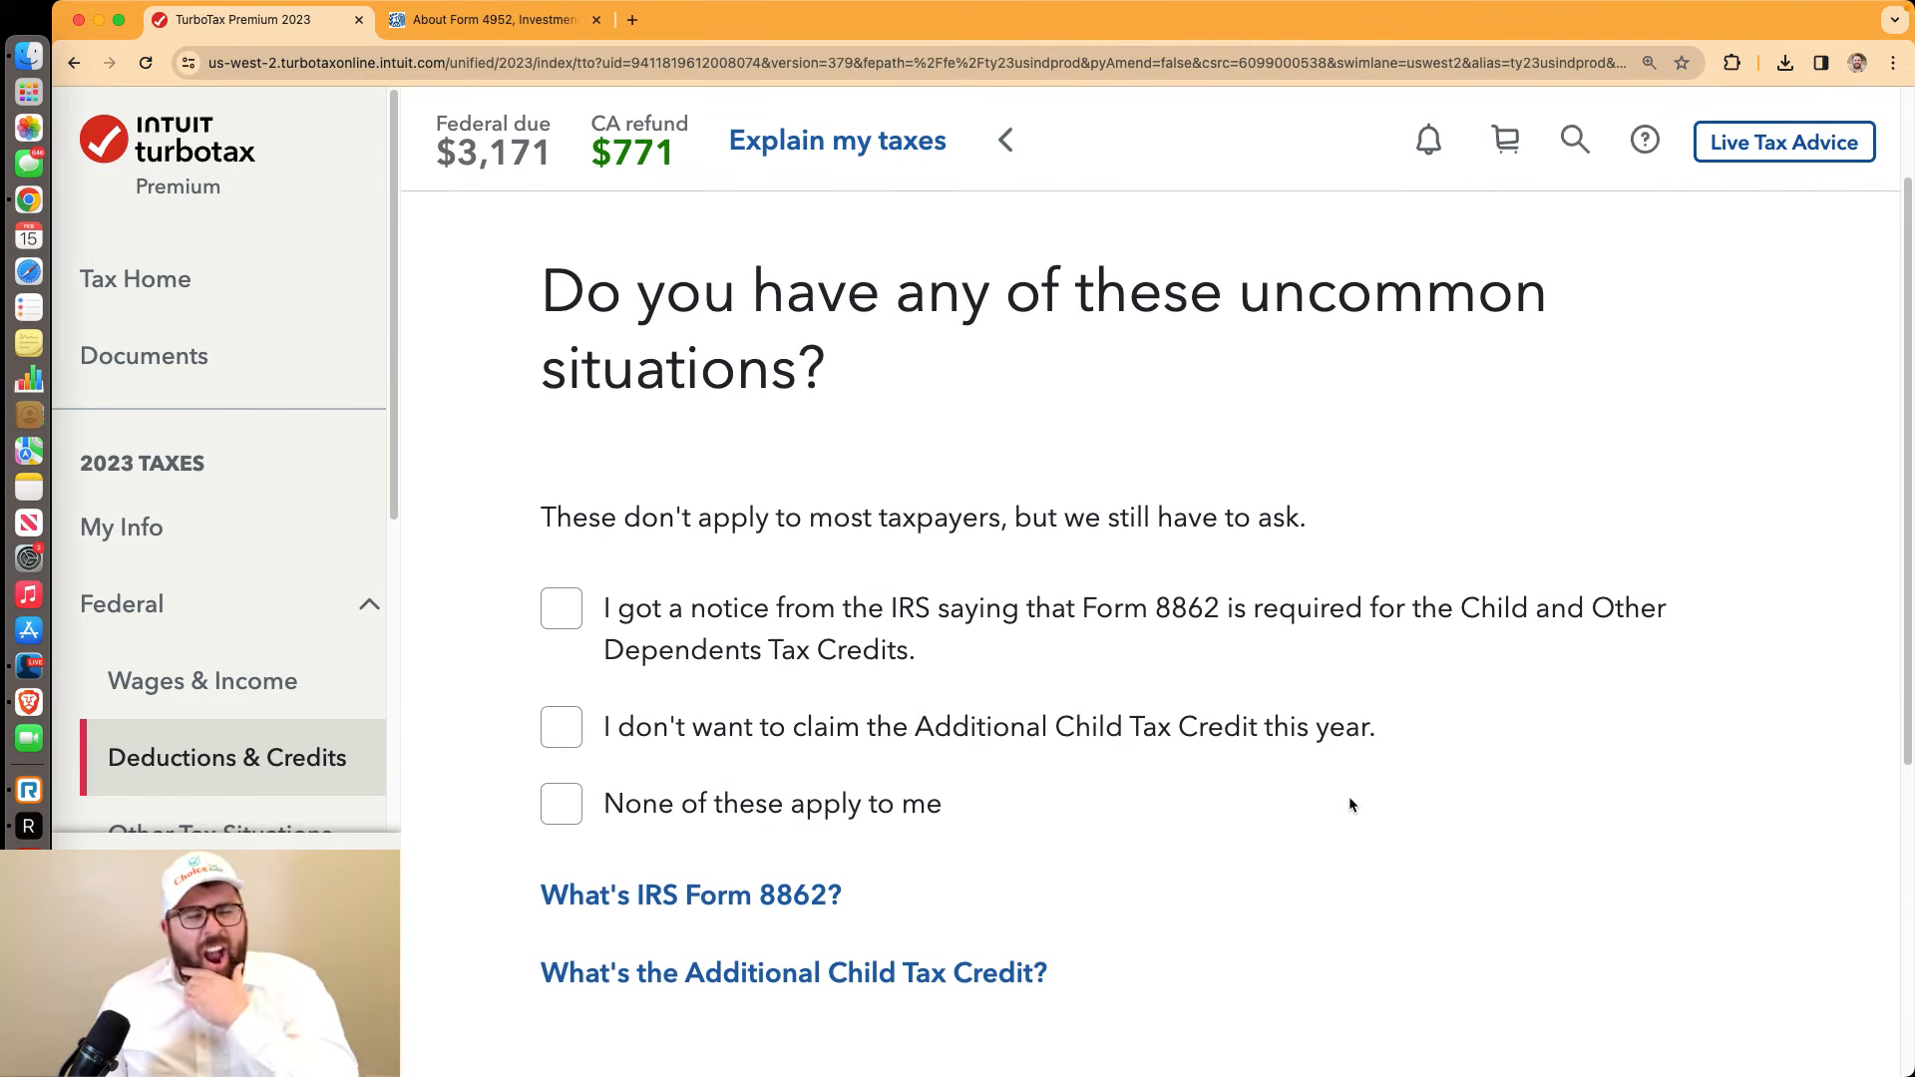
{"action": "scroll", "coordinate": [1349, 804], "scroll_direction": "down", "scroll_amount": 10}
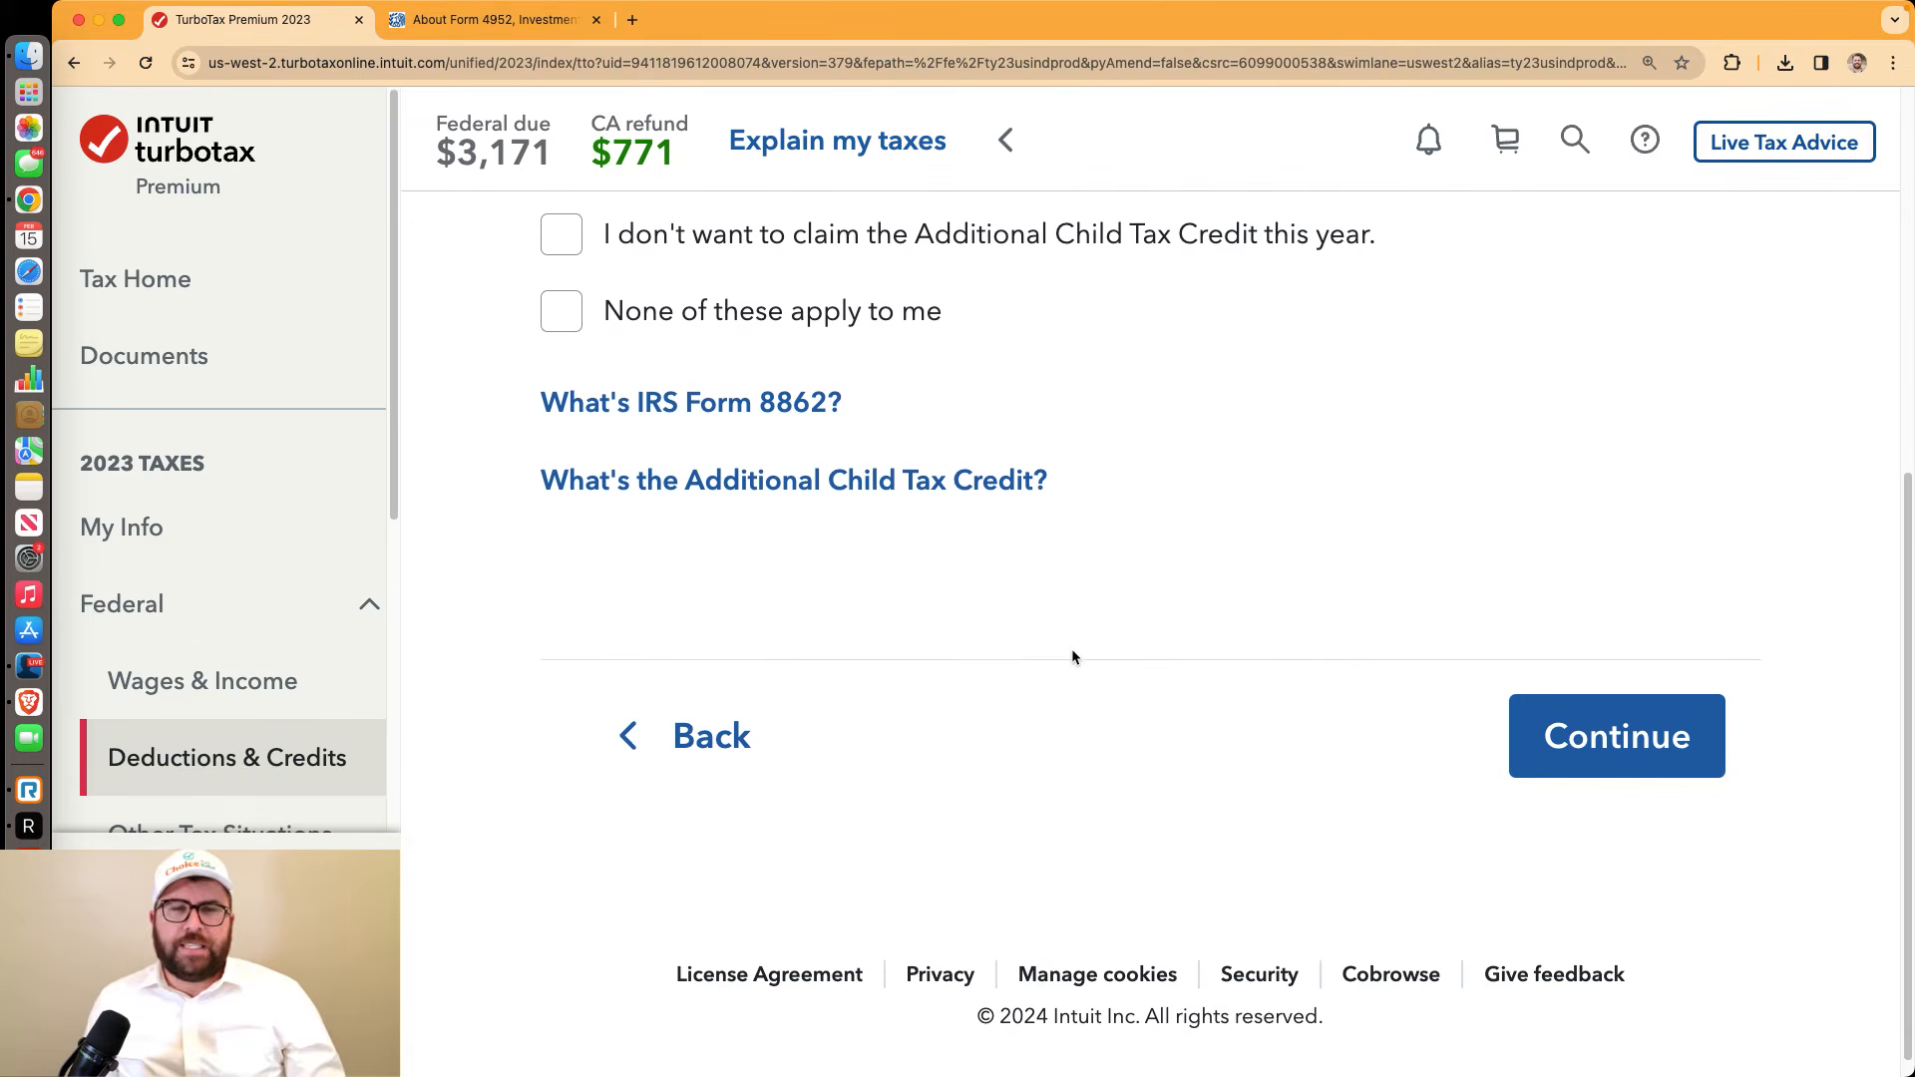
{"action": "left_click", "coordinate": [579, 316]}
{"action": "left_click", "coordinate": [1610, 774]}
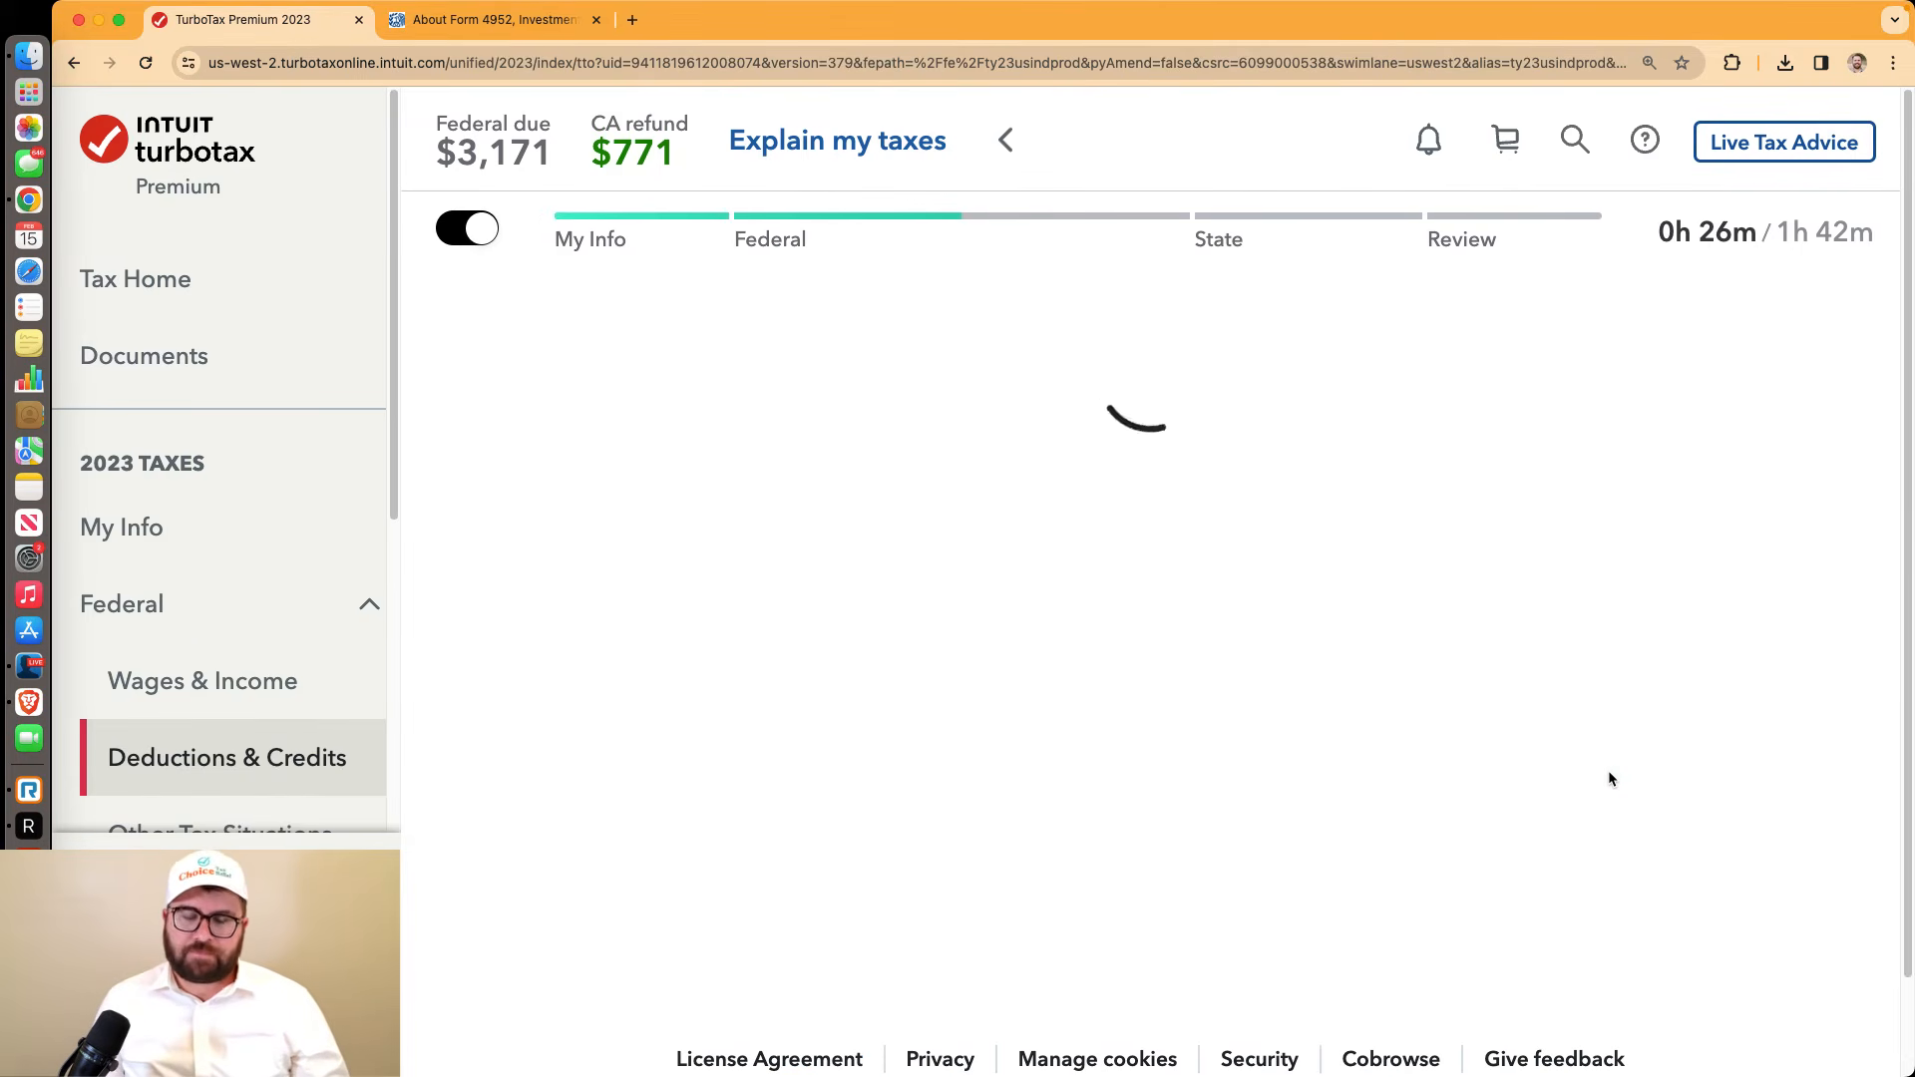
Finish the $2,000 Child Tax Credit review and start the Donations to Charity section
{"action": "scroll", "coordinate": [1609, 779], "scroll_direction": "down", "scroll_amount": 10}
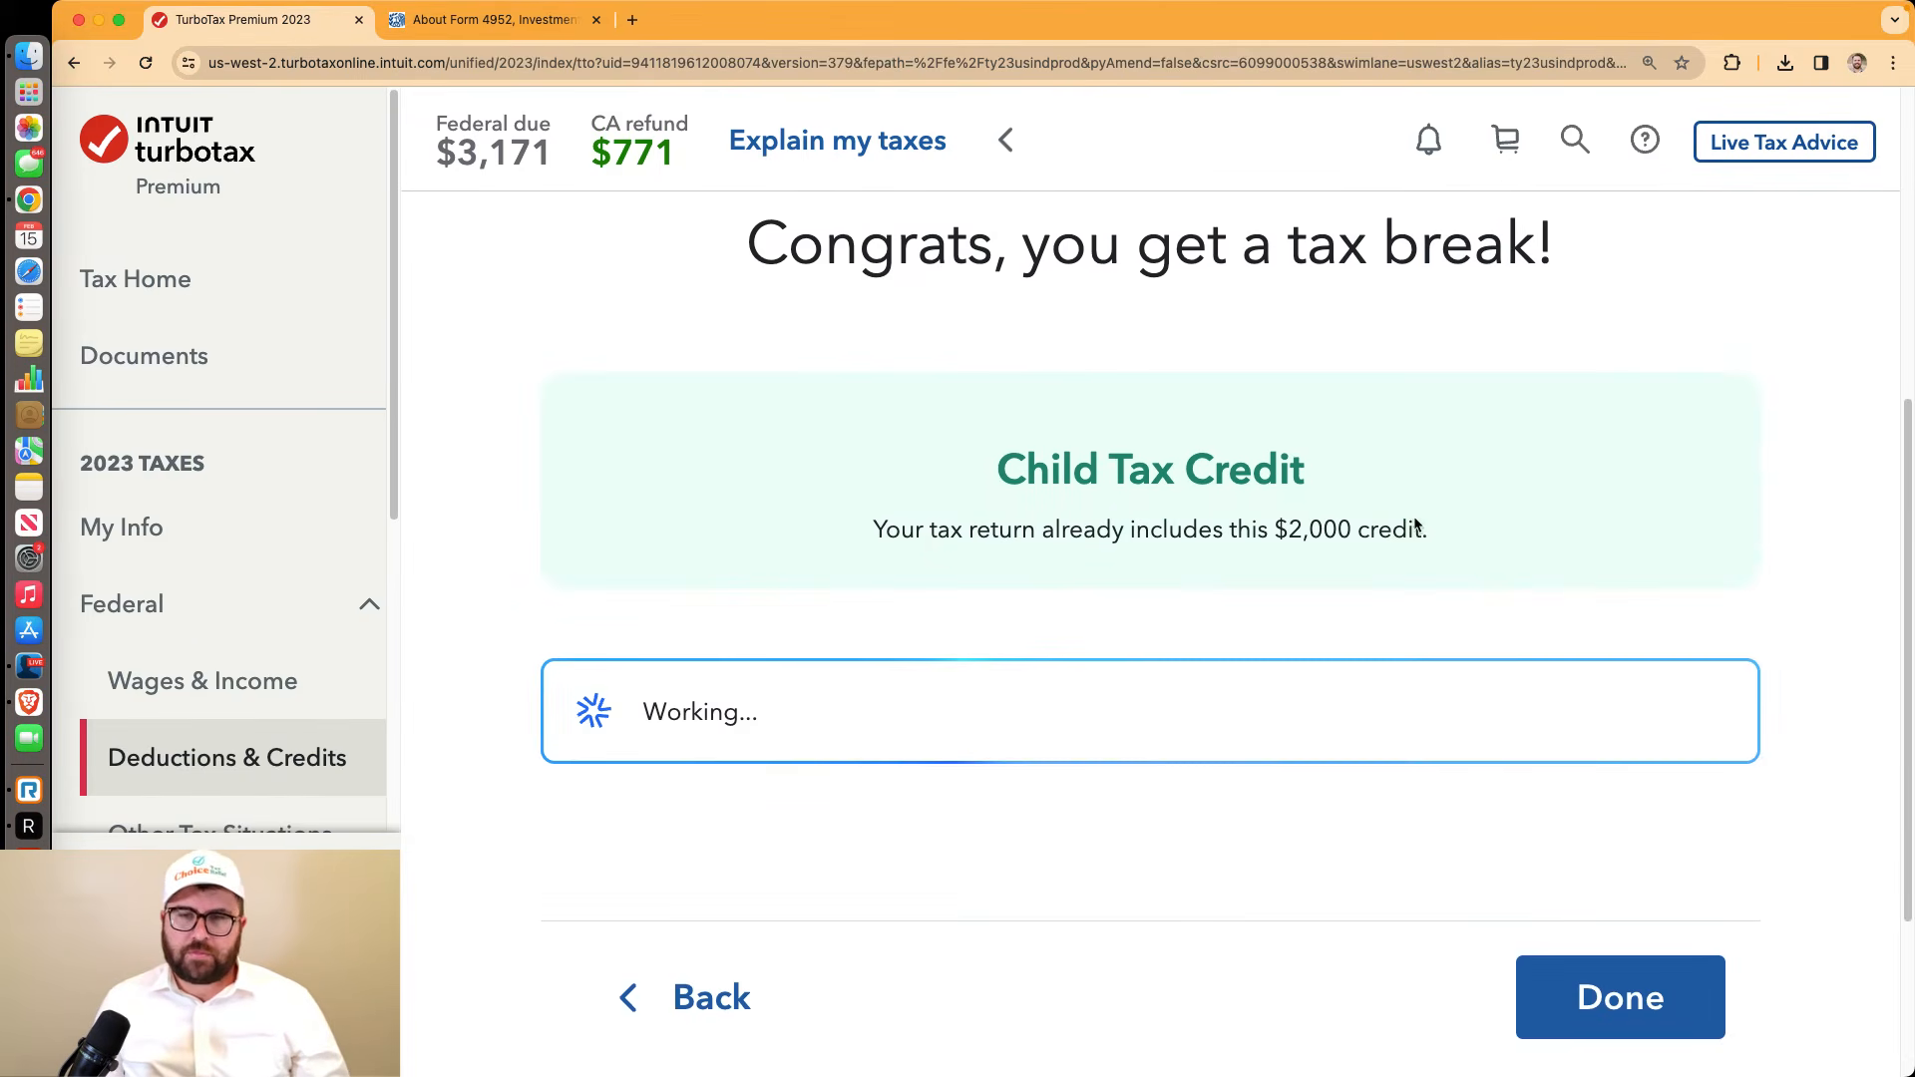
{"action": "left_click_drag", "start_coordinate": [1428, 530], "coordinate": [1258, 522]}
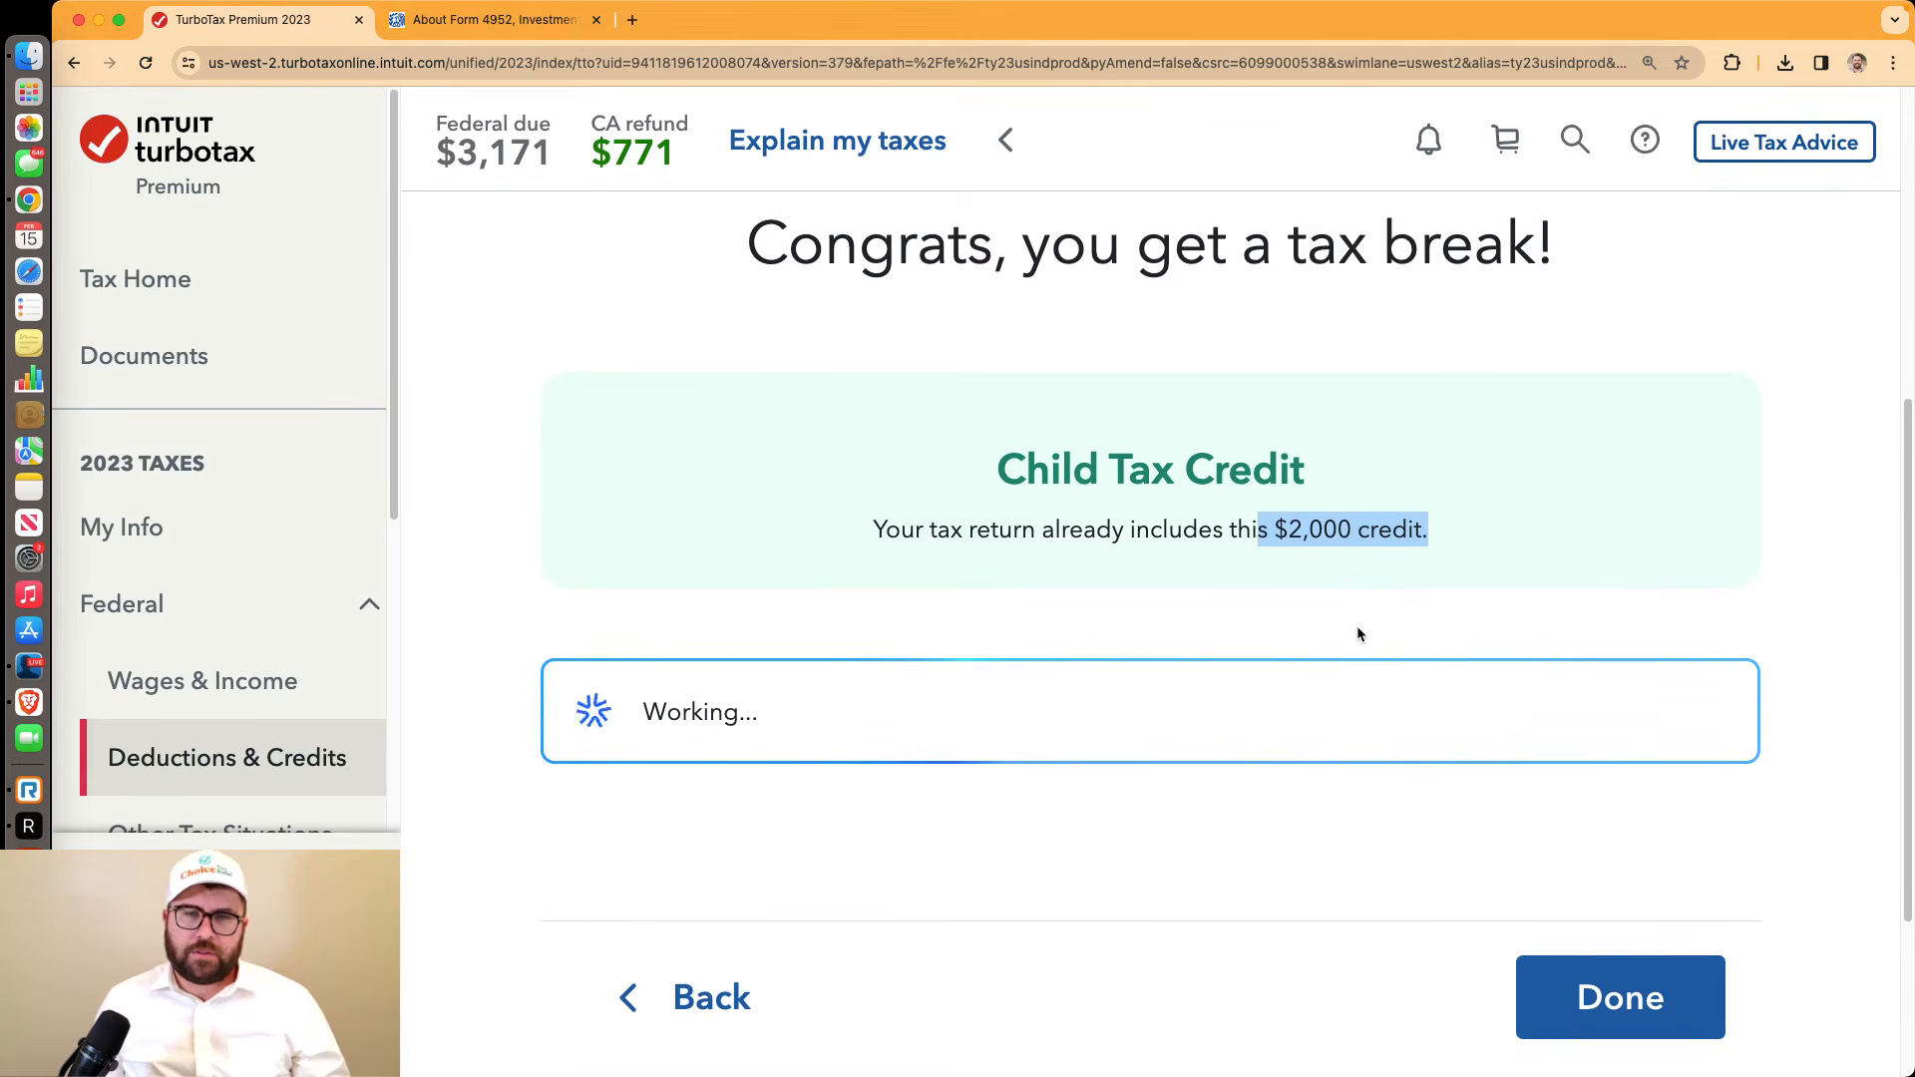
{"action": "scroll", "coordinate": [1387, 664], "scroll_direction": "down", "scroll_amount": 5}
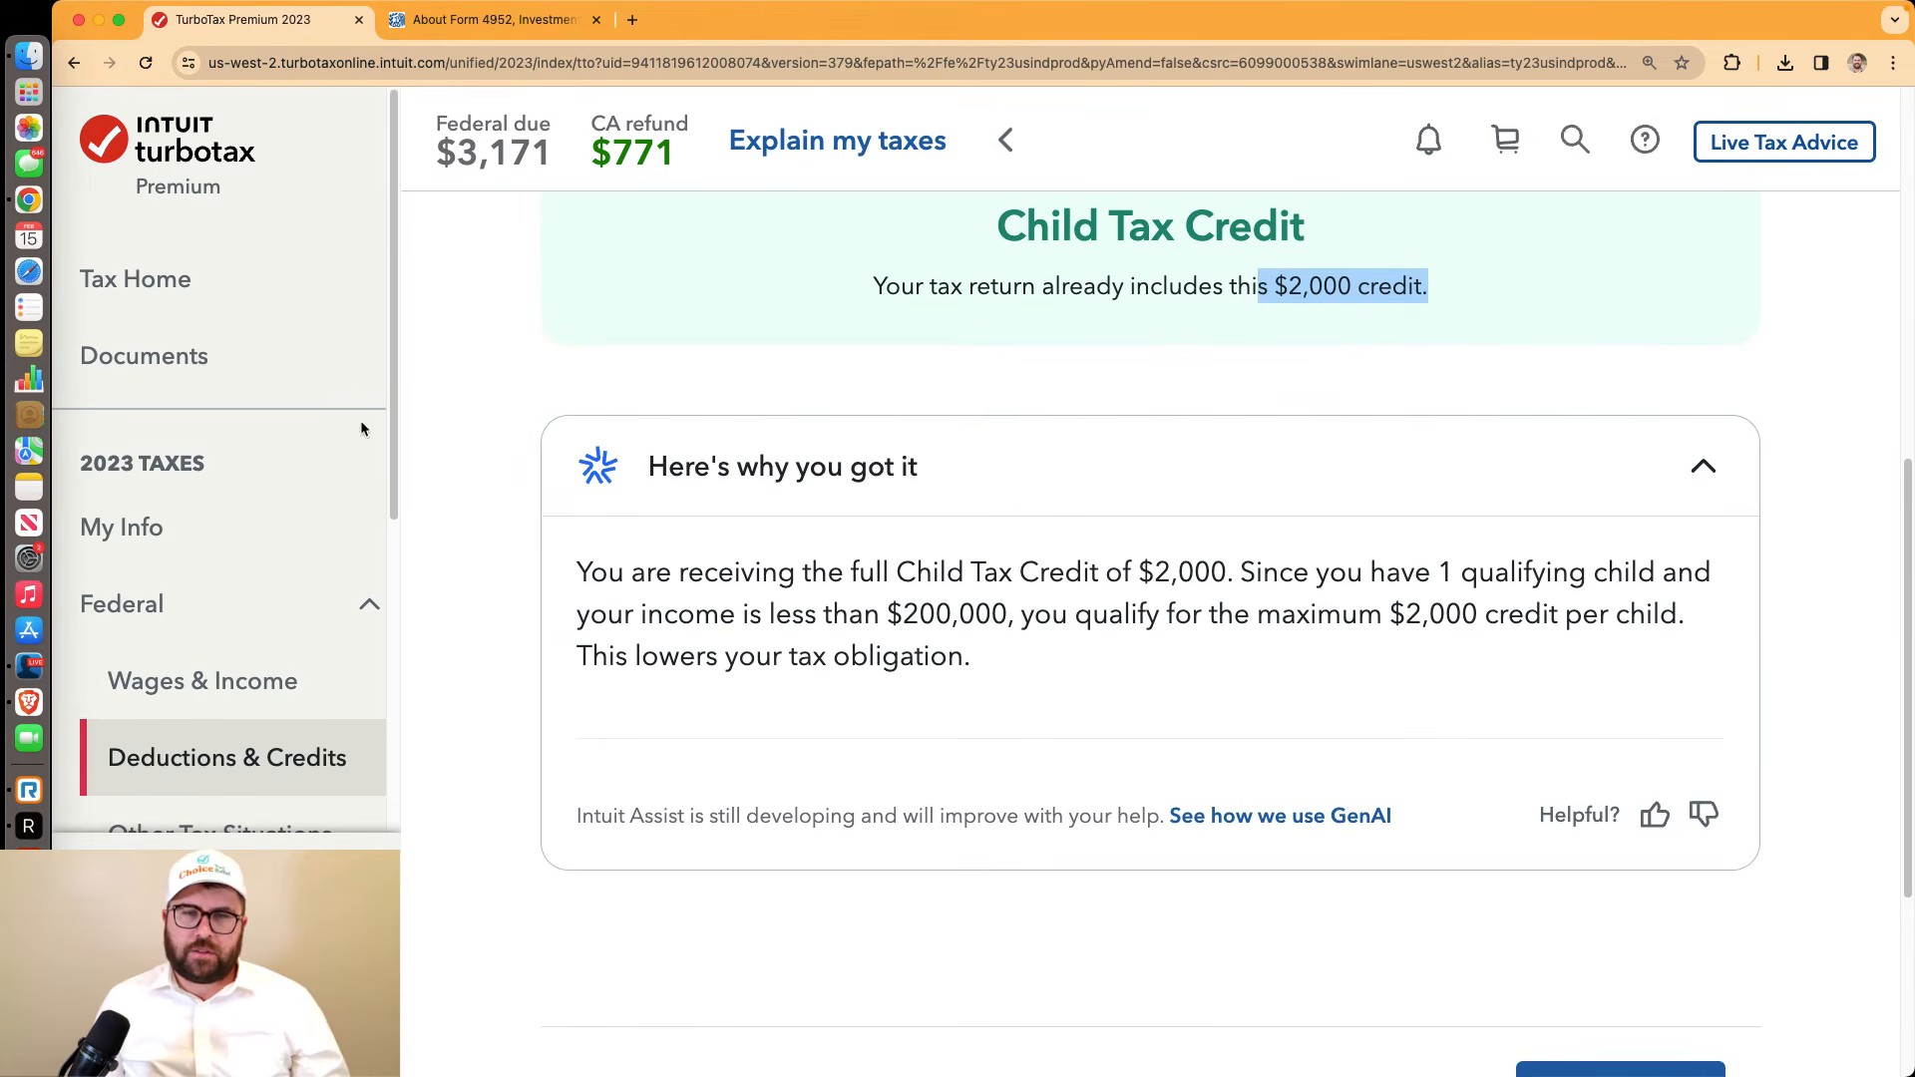
{"action": "scroll", "coordinate": [1315, 534], "scroll_direction": "down", "scroll_amount": 3}
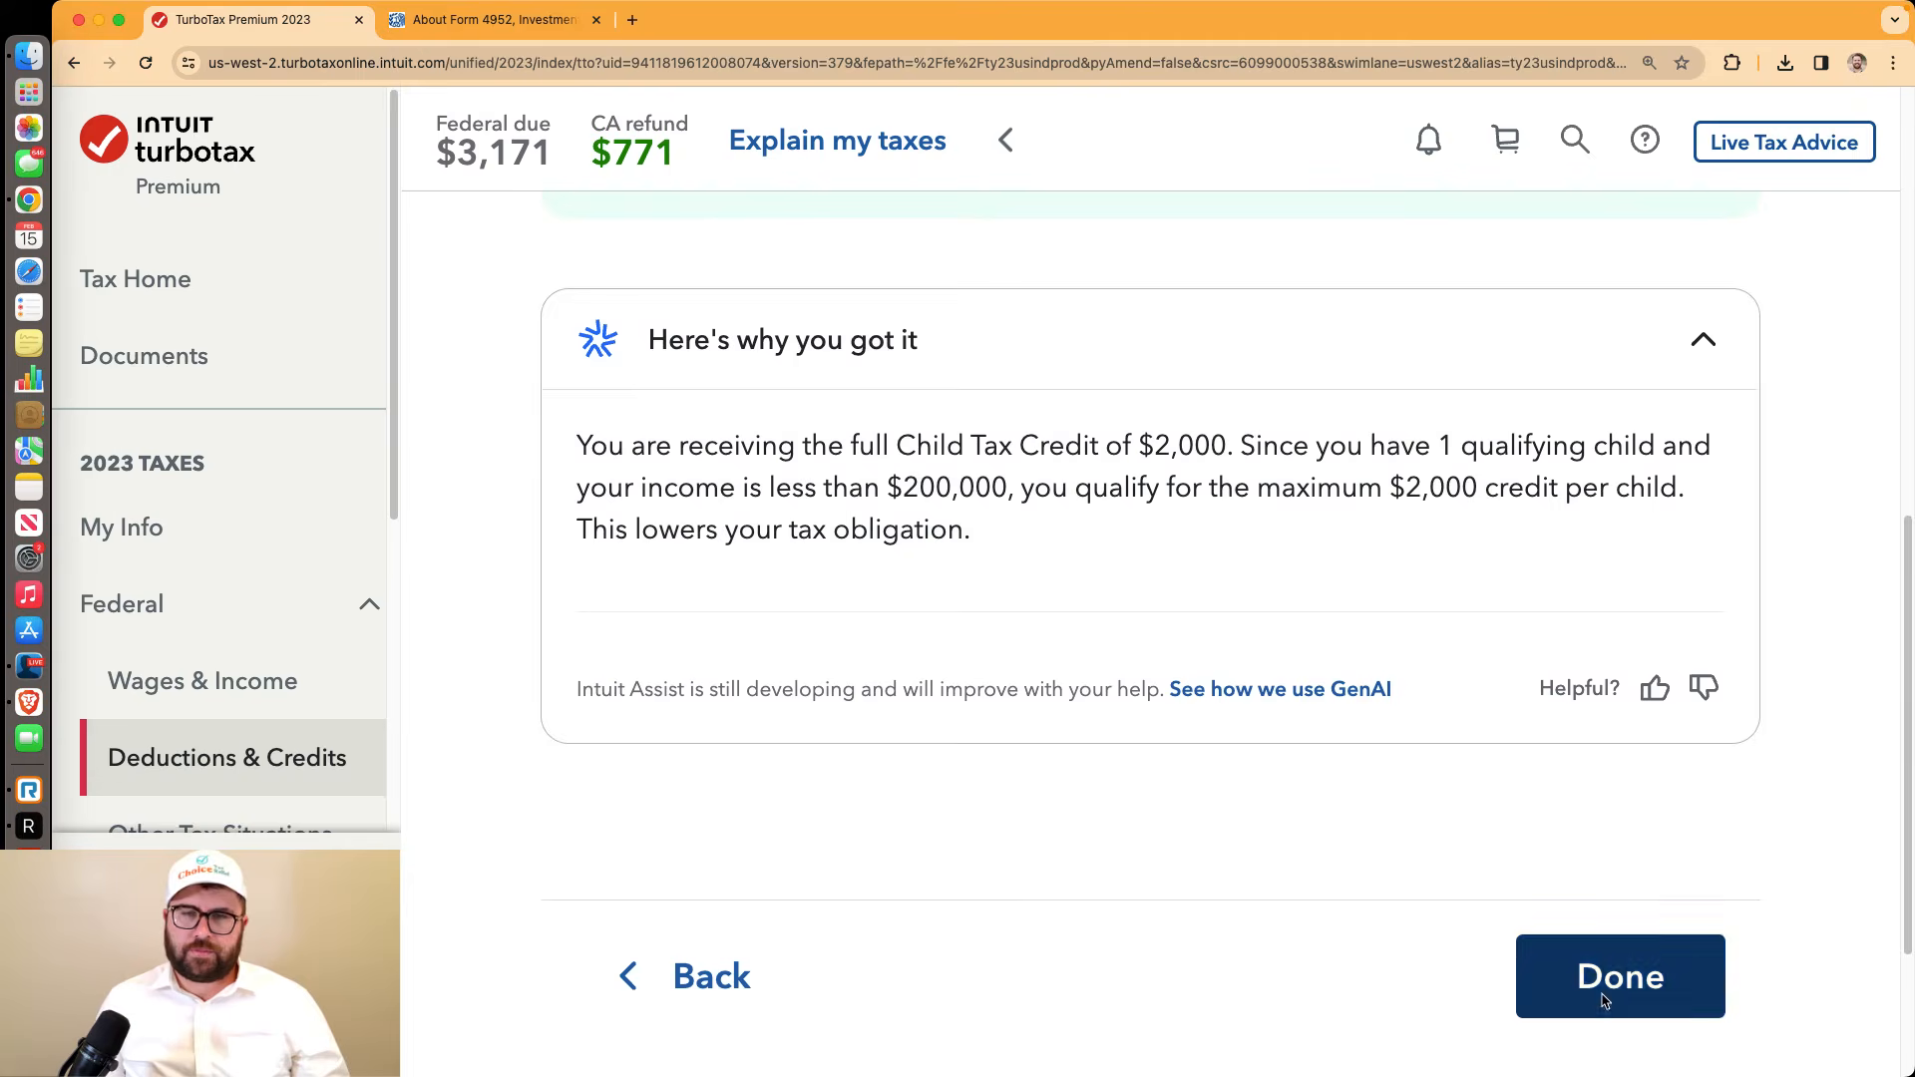
{"action": "left_click", "coordinate": [1588, 976]}
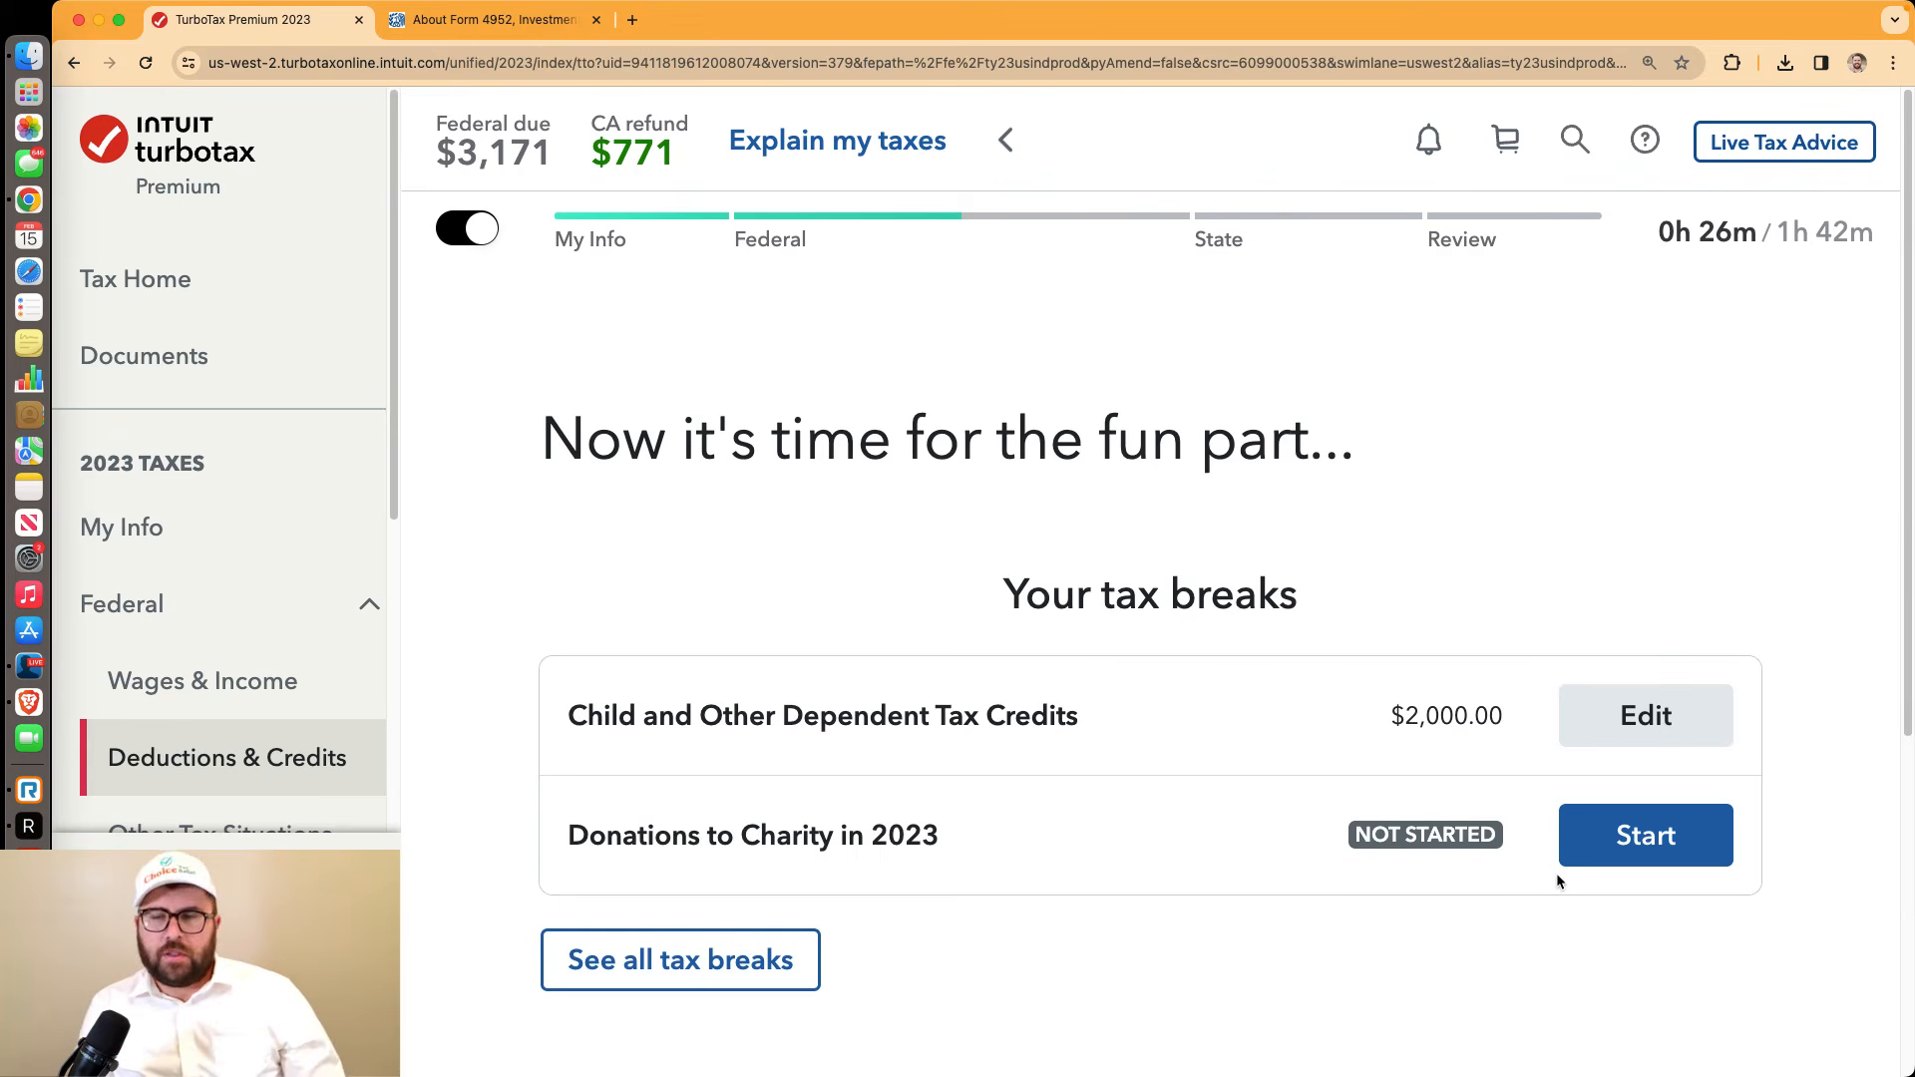
{"action": "left_click", "coordinate": [1602, 843]}
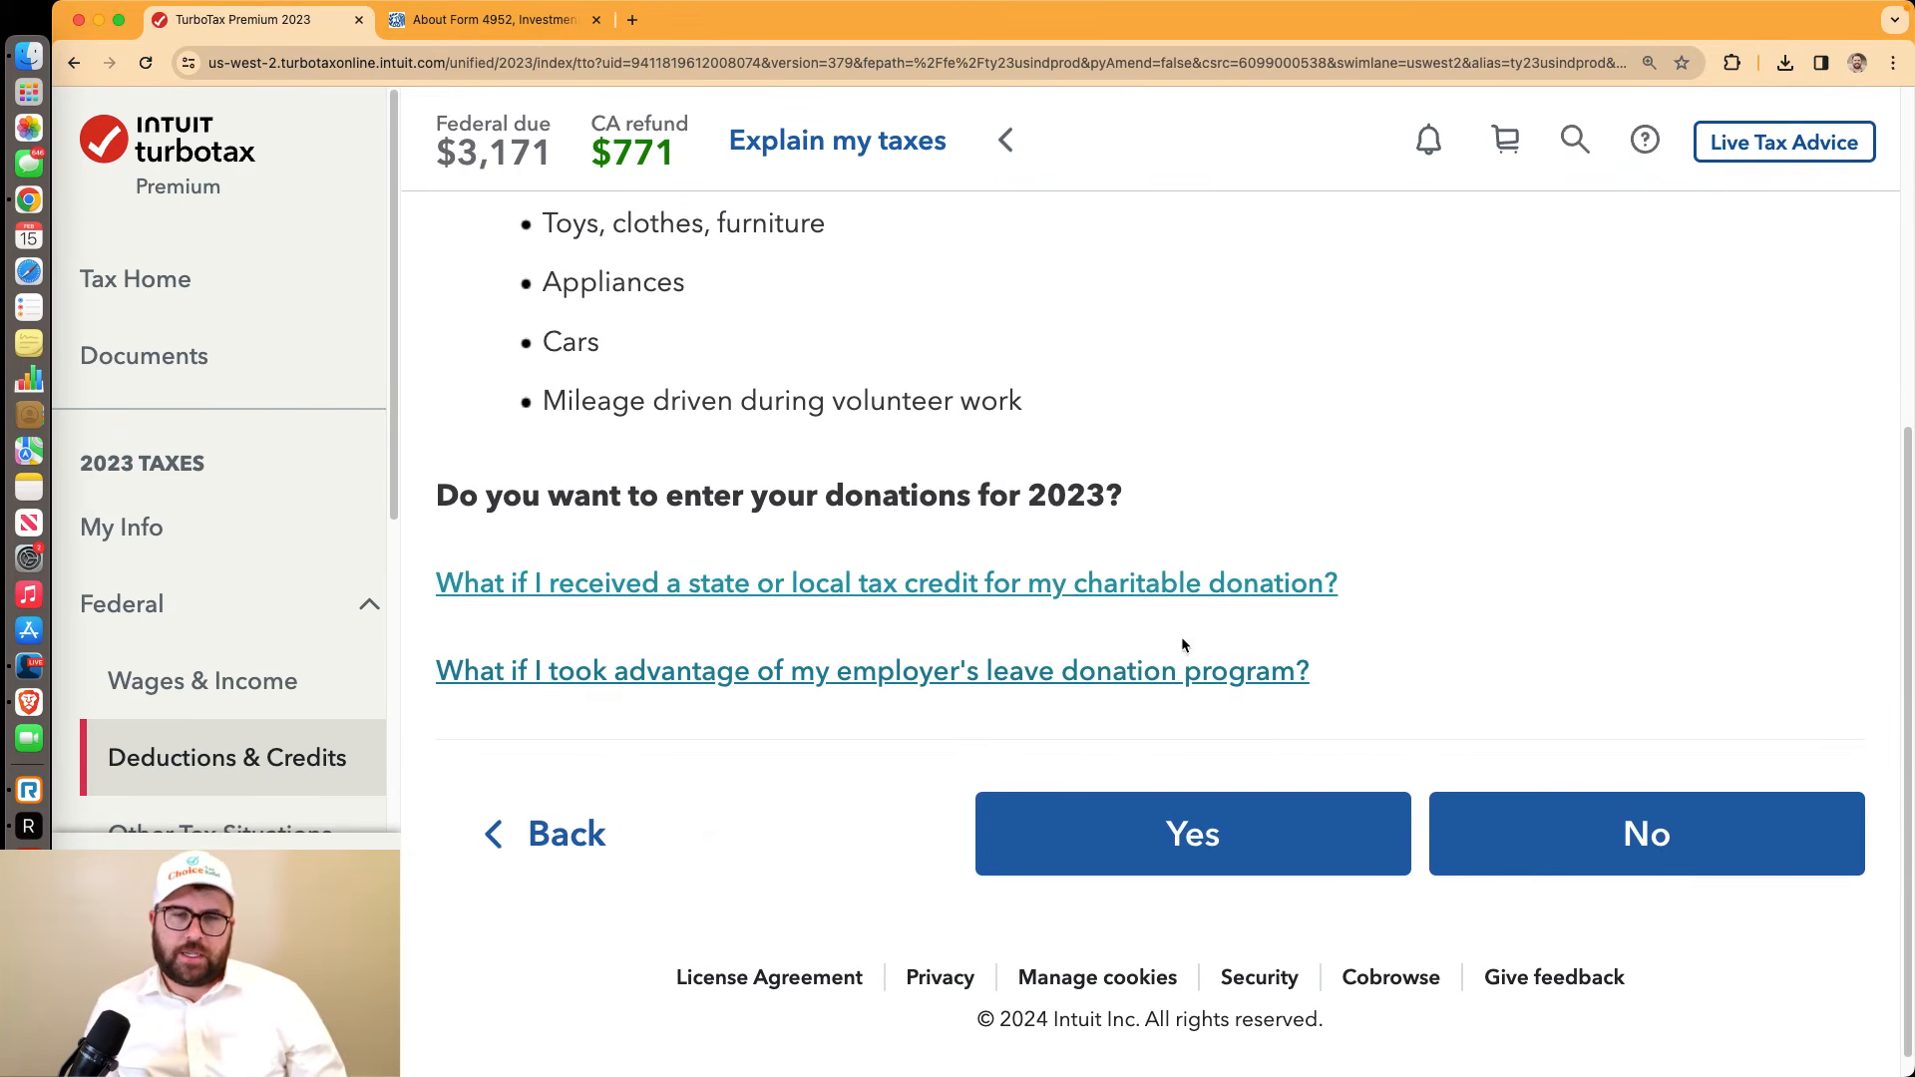
Choose to enter 2023 donations, name the charity '2000', and add a money donation
{"action": "scroll", "coordinate": [1249, 718], "scroll_direction": "up", "scroll_amount": 5}
{"action": "scroll", "coordinate": [1243, 715], "scroll_direction": "down", "scroll_amount": 2}
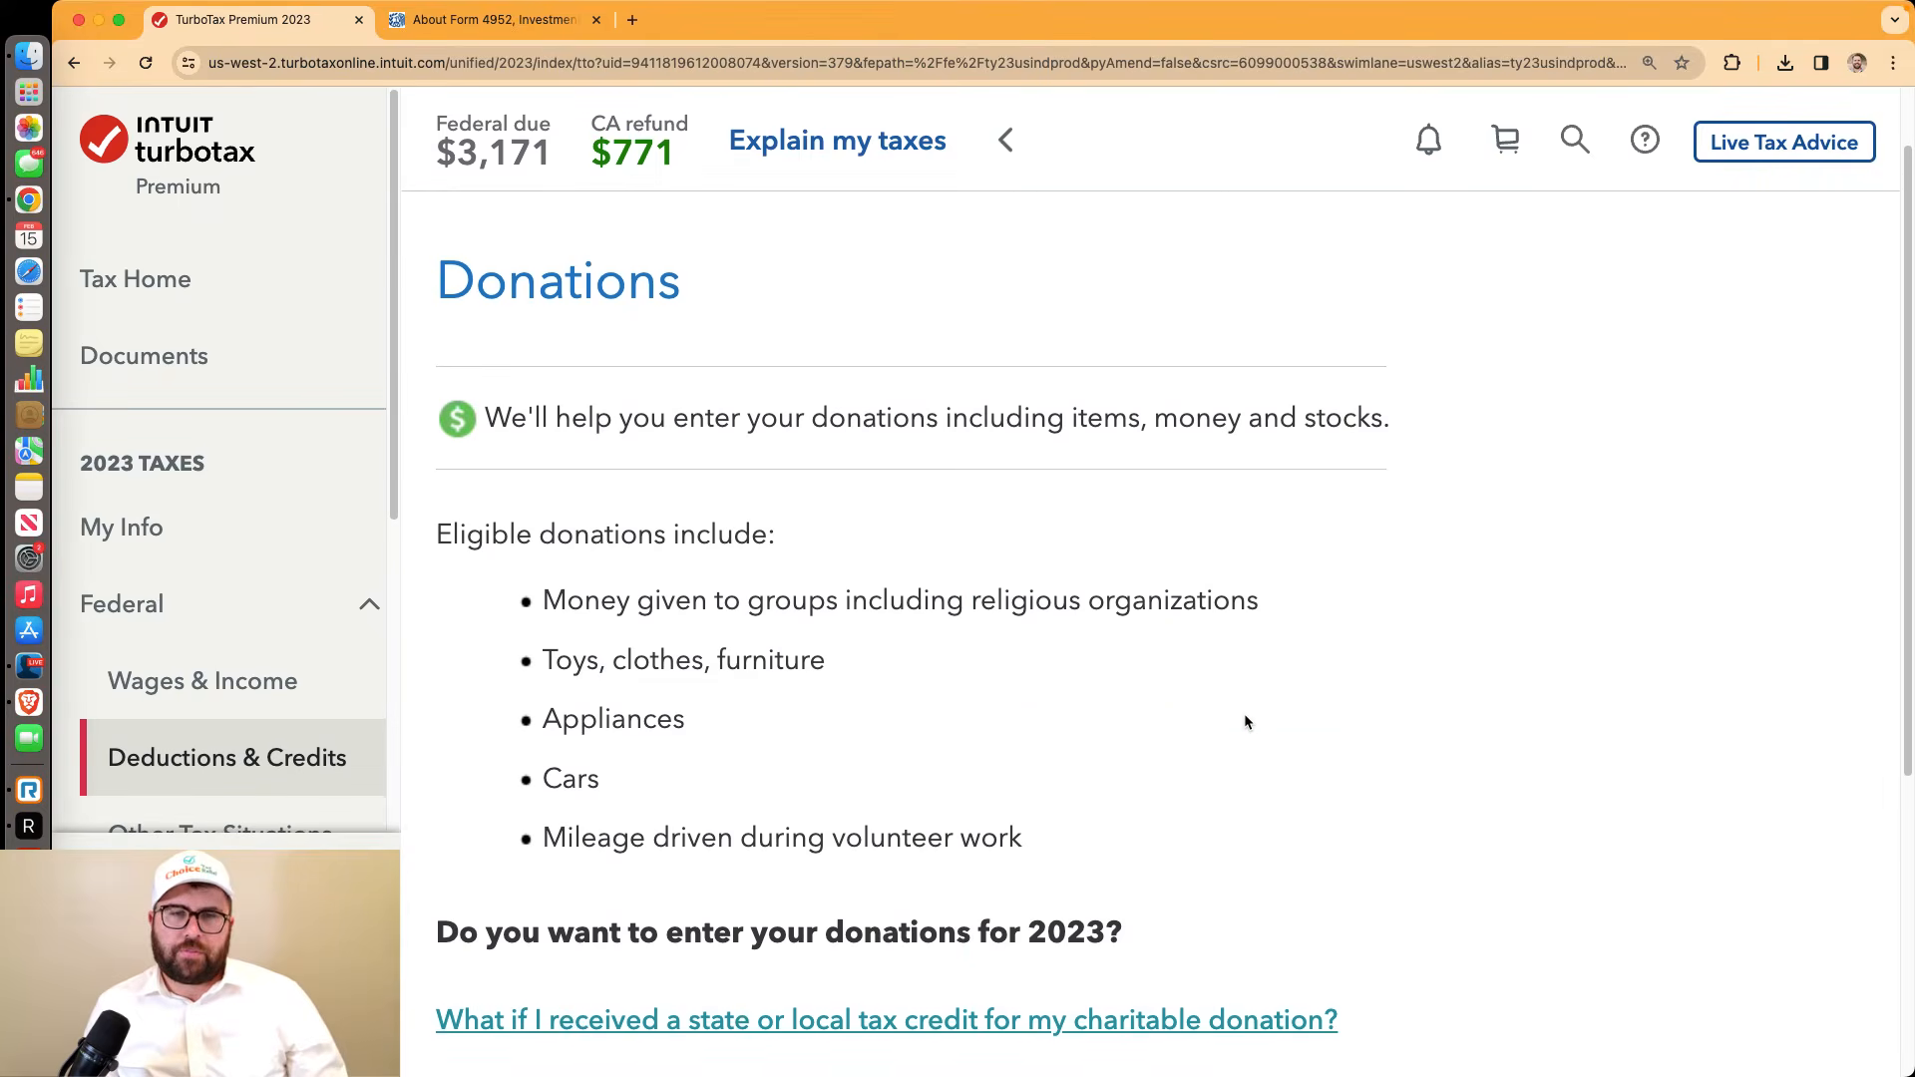
{"action": "scroll", "coordinate": [1243, 714], "scroll_direction": "down", "scroll_amount": 3}
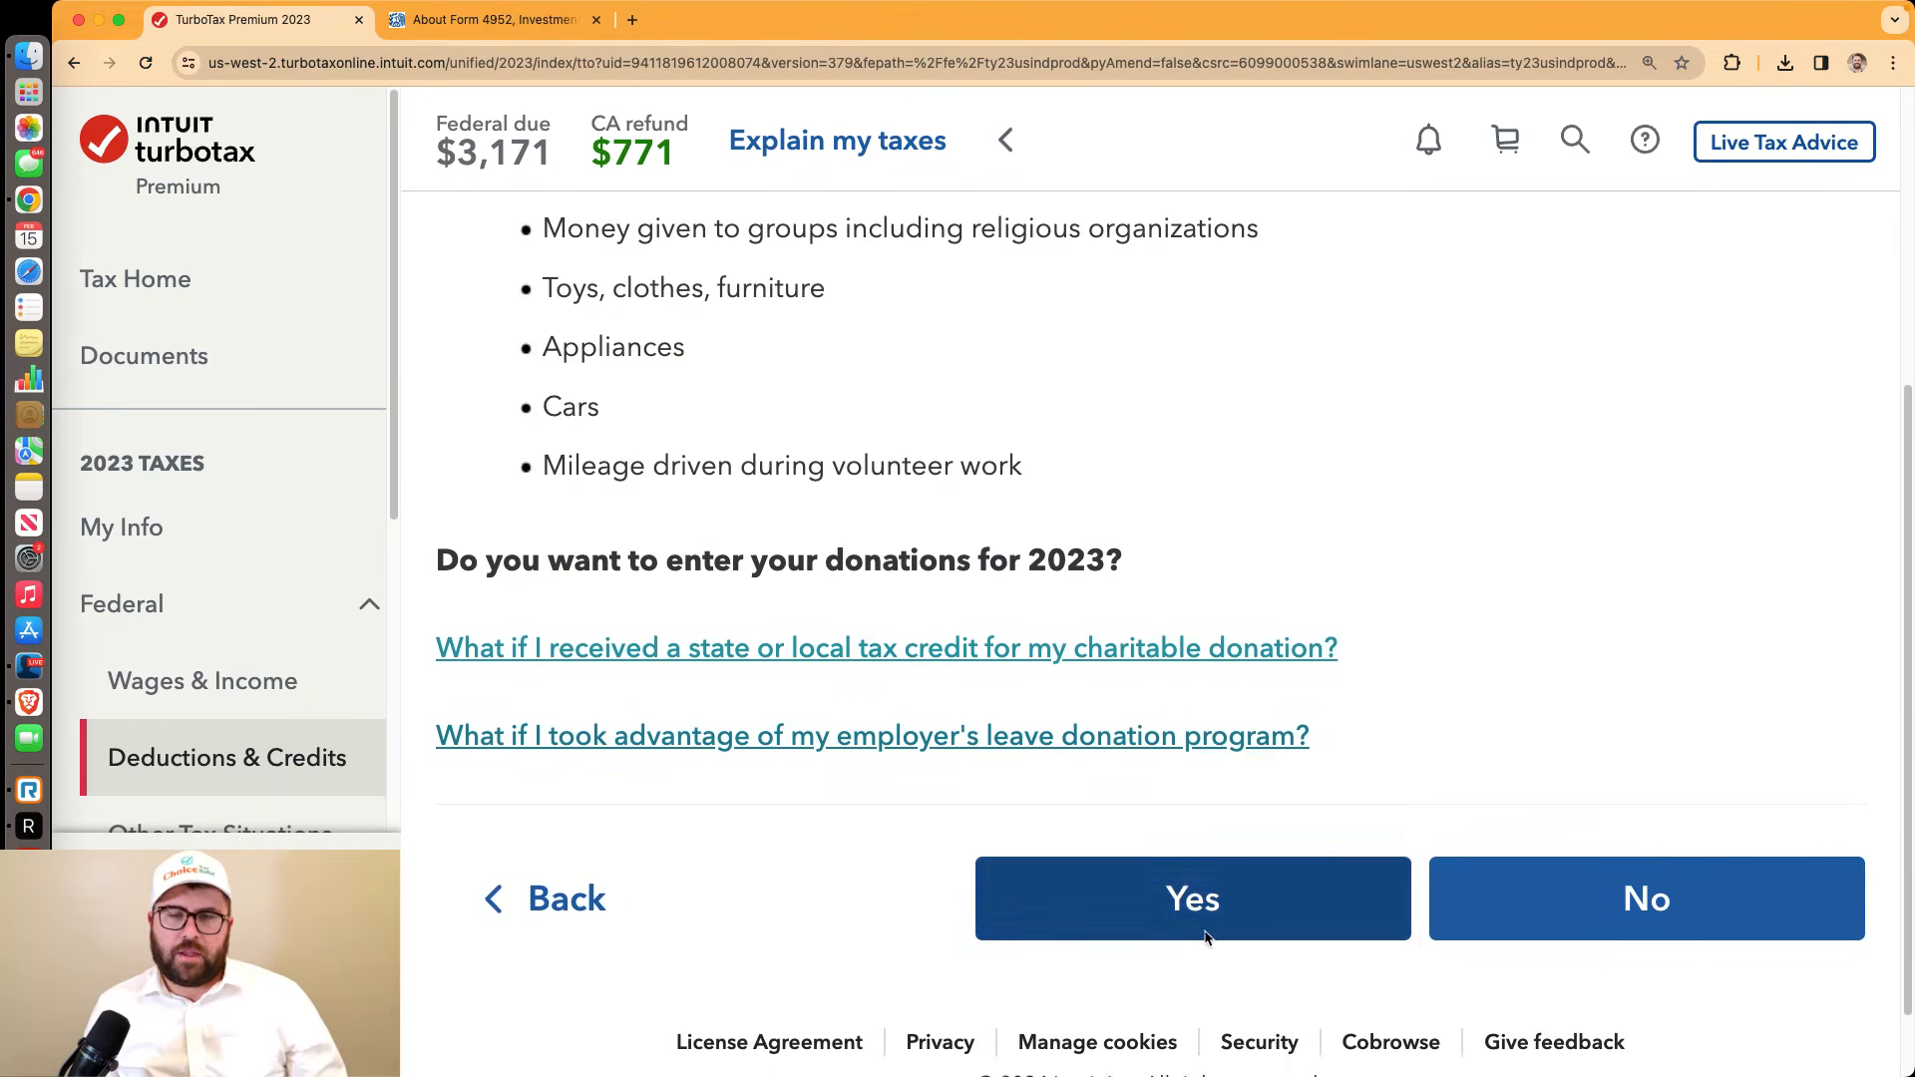
{"action": "left_click", "coordinate": [1200, 915]}
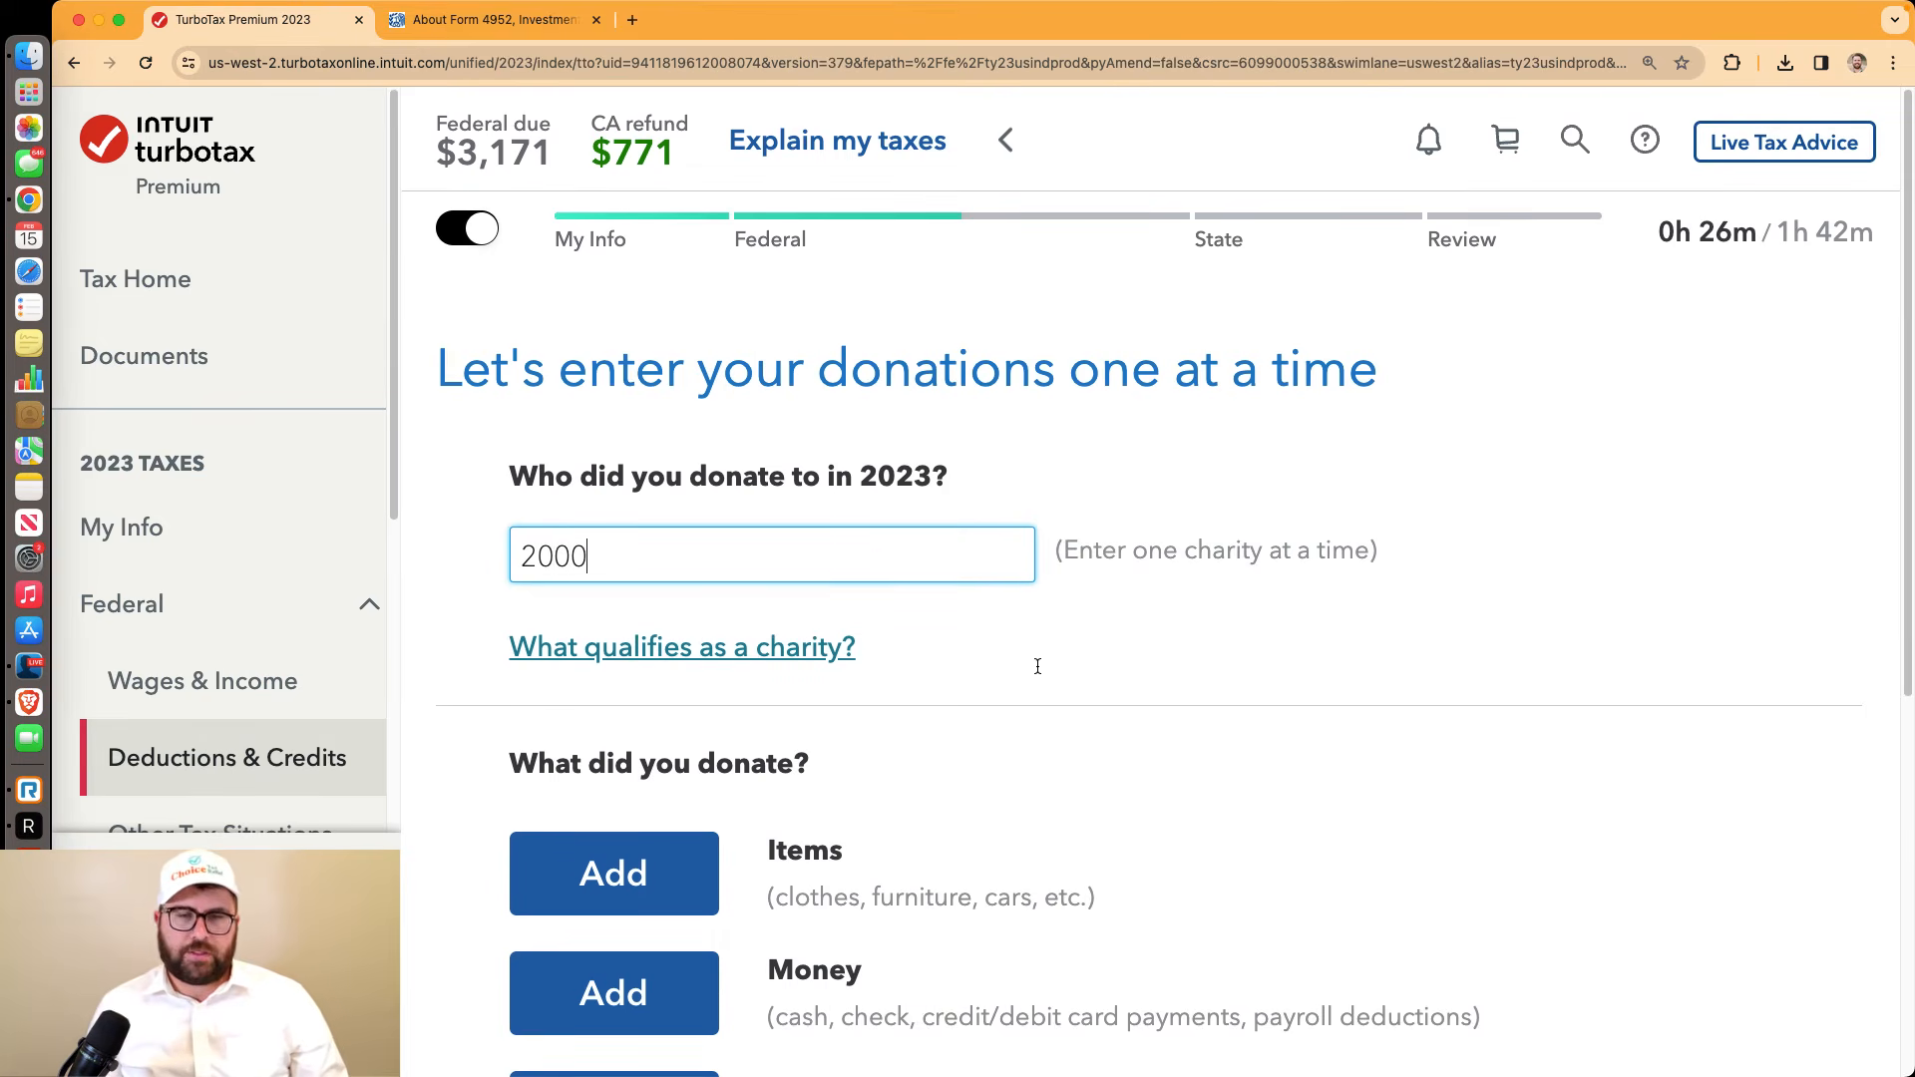
{"action": "type", "text": "2000"}
{"action": "scroll", "coordinate": [1035, 663], "scroll_direction": "down", "scroll_amount": 2}
{"action": "scroll", "coordinate": [1033, 662], "scroll_direction": "down", "scroll_amount": 5}
{"action": "left_click", "coordinate": [682, 517]}
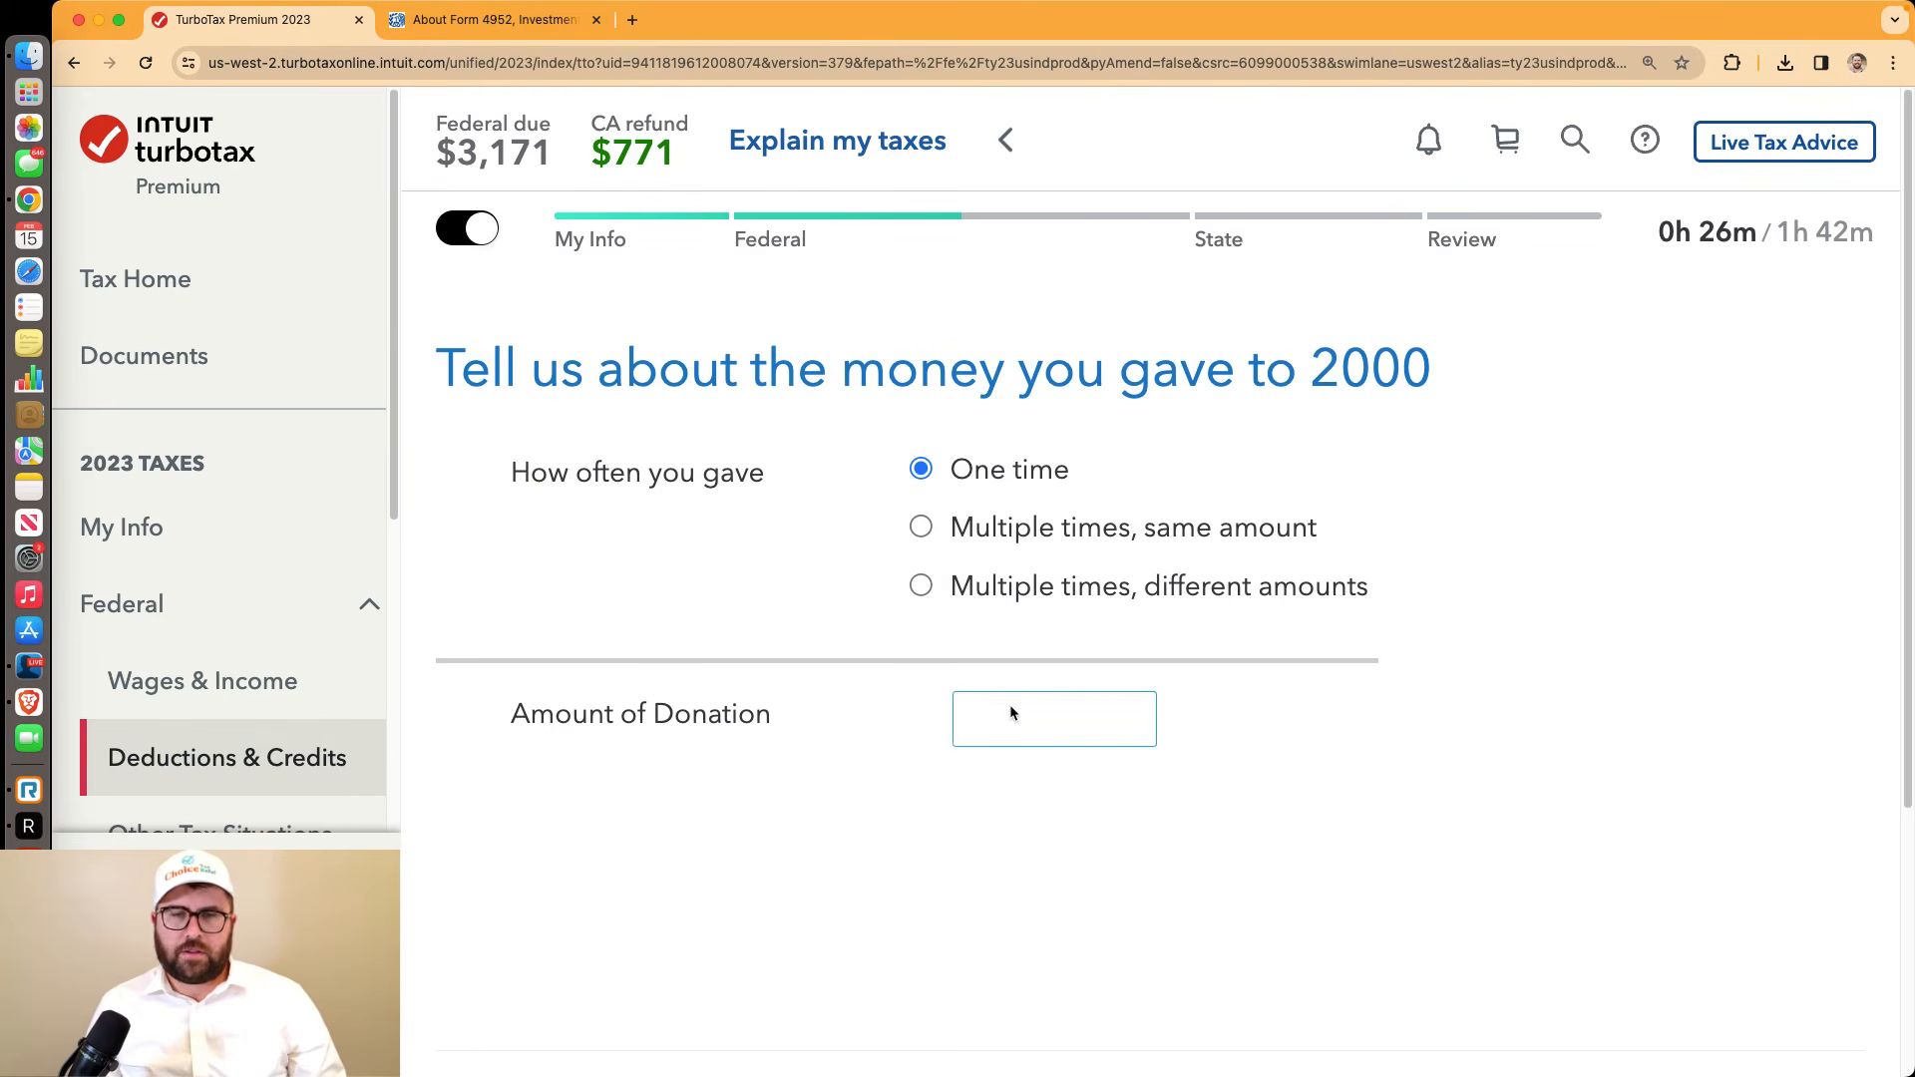
Record the $2,000 cash donation, confirm no other donations, and close the charitable donations section
{"action": "left_click", "coordinate": [1010, 708]}
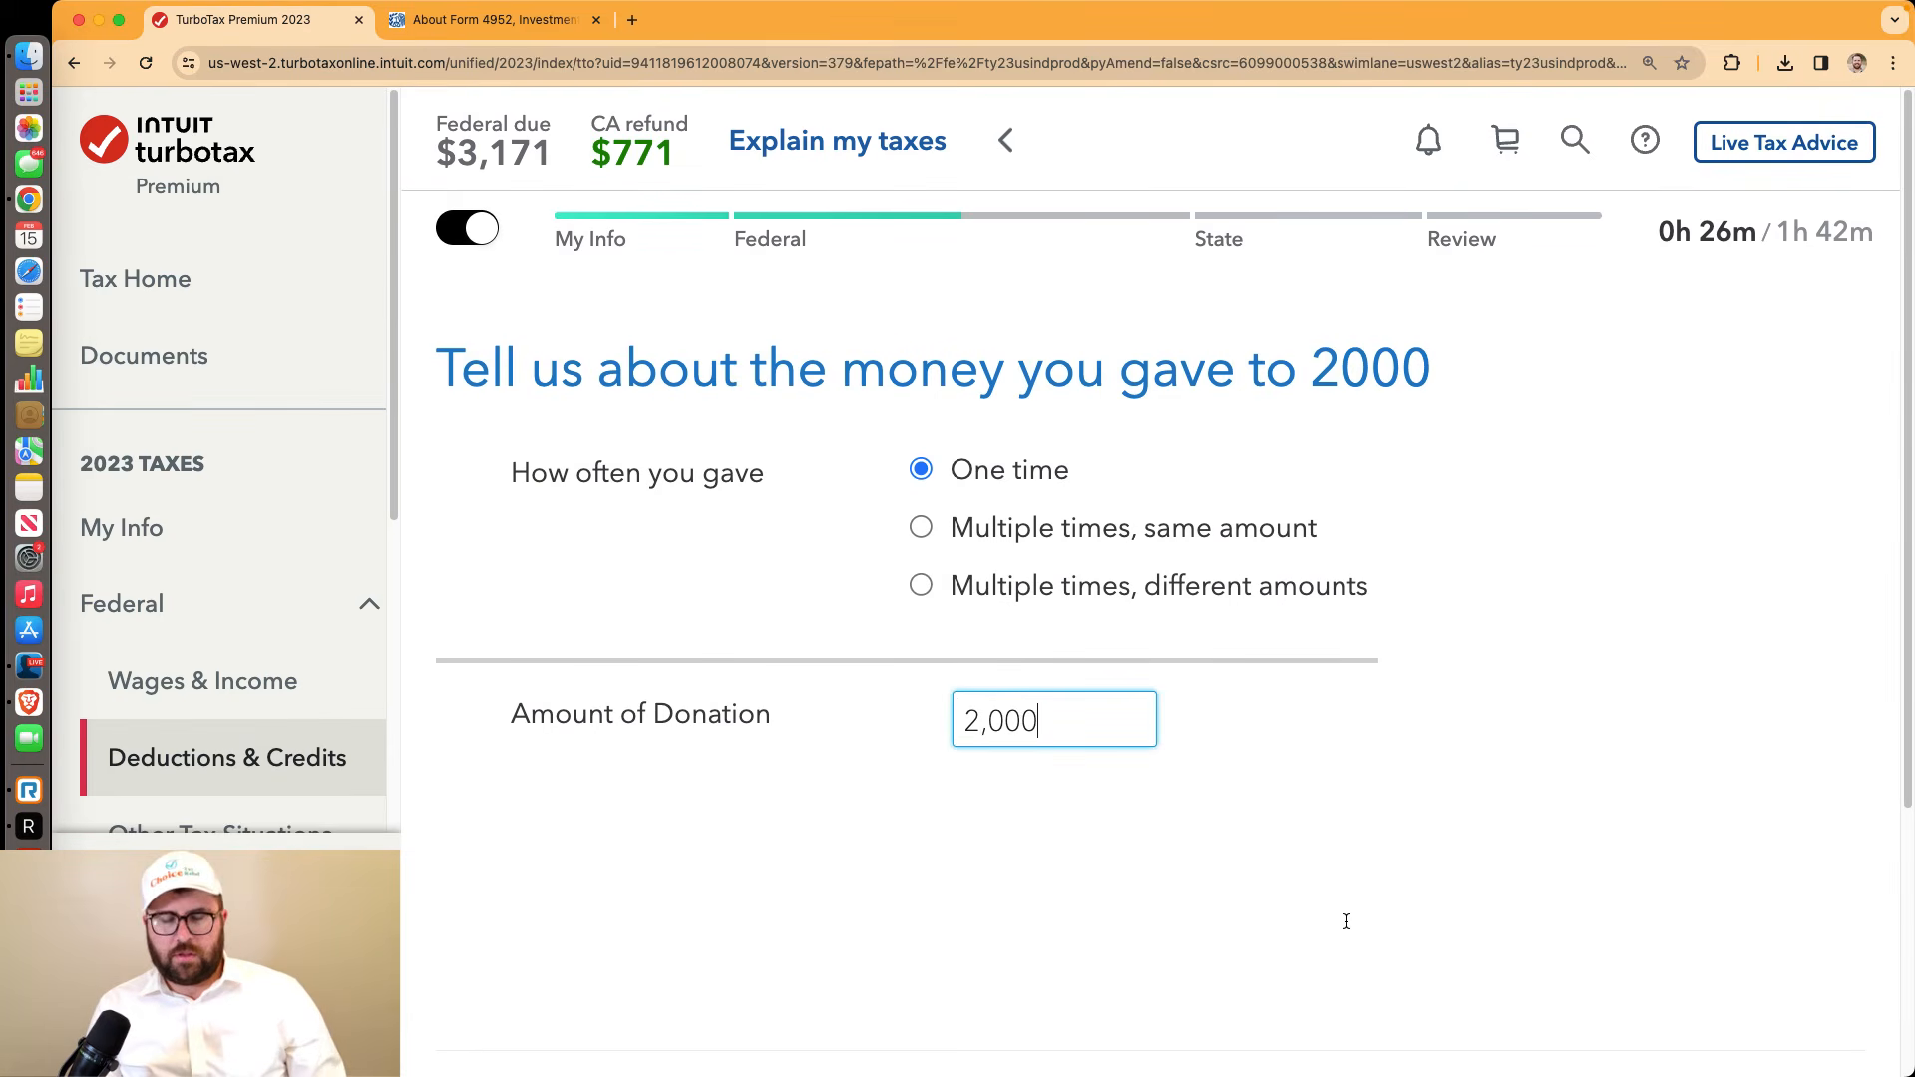
{"action": "scroll", "coordinate": [1396, 898], "scroll_direction": "down", "scroll_amount": 3}
{"action": "left_click", "coordinate": [1510, 868]}
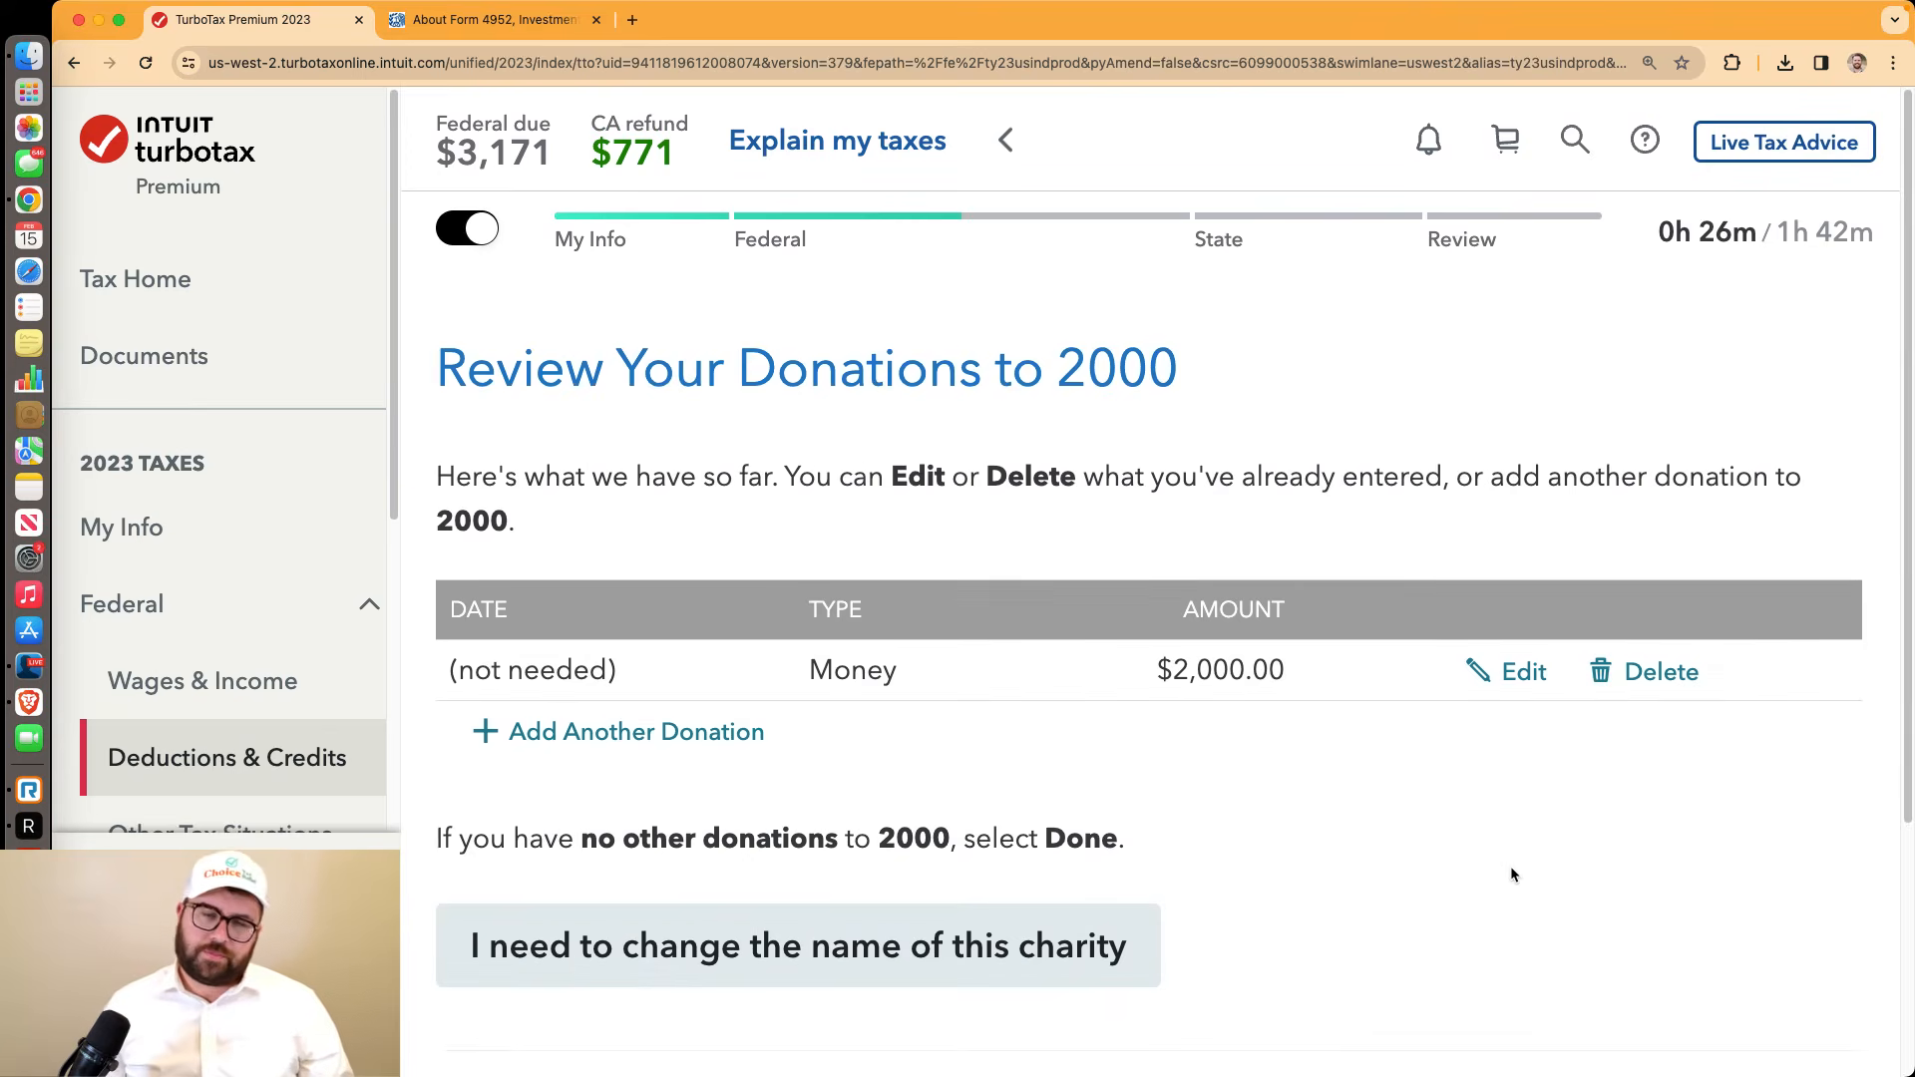
{"action": "scroll", "coordinate": [1415, 838], "scroll_direction": "down", "scroll_amount": 2}
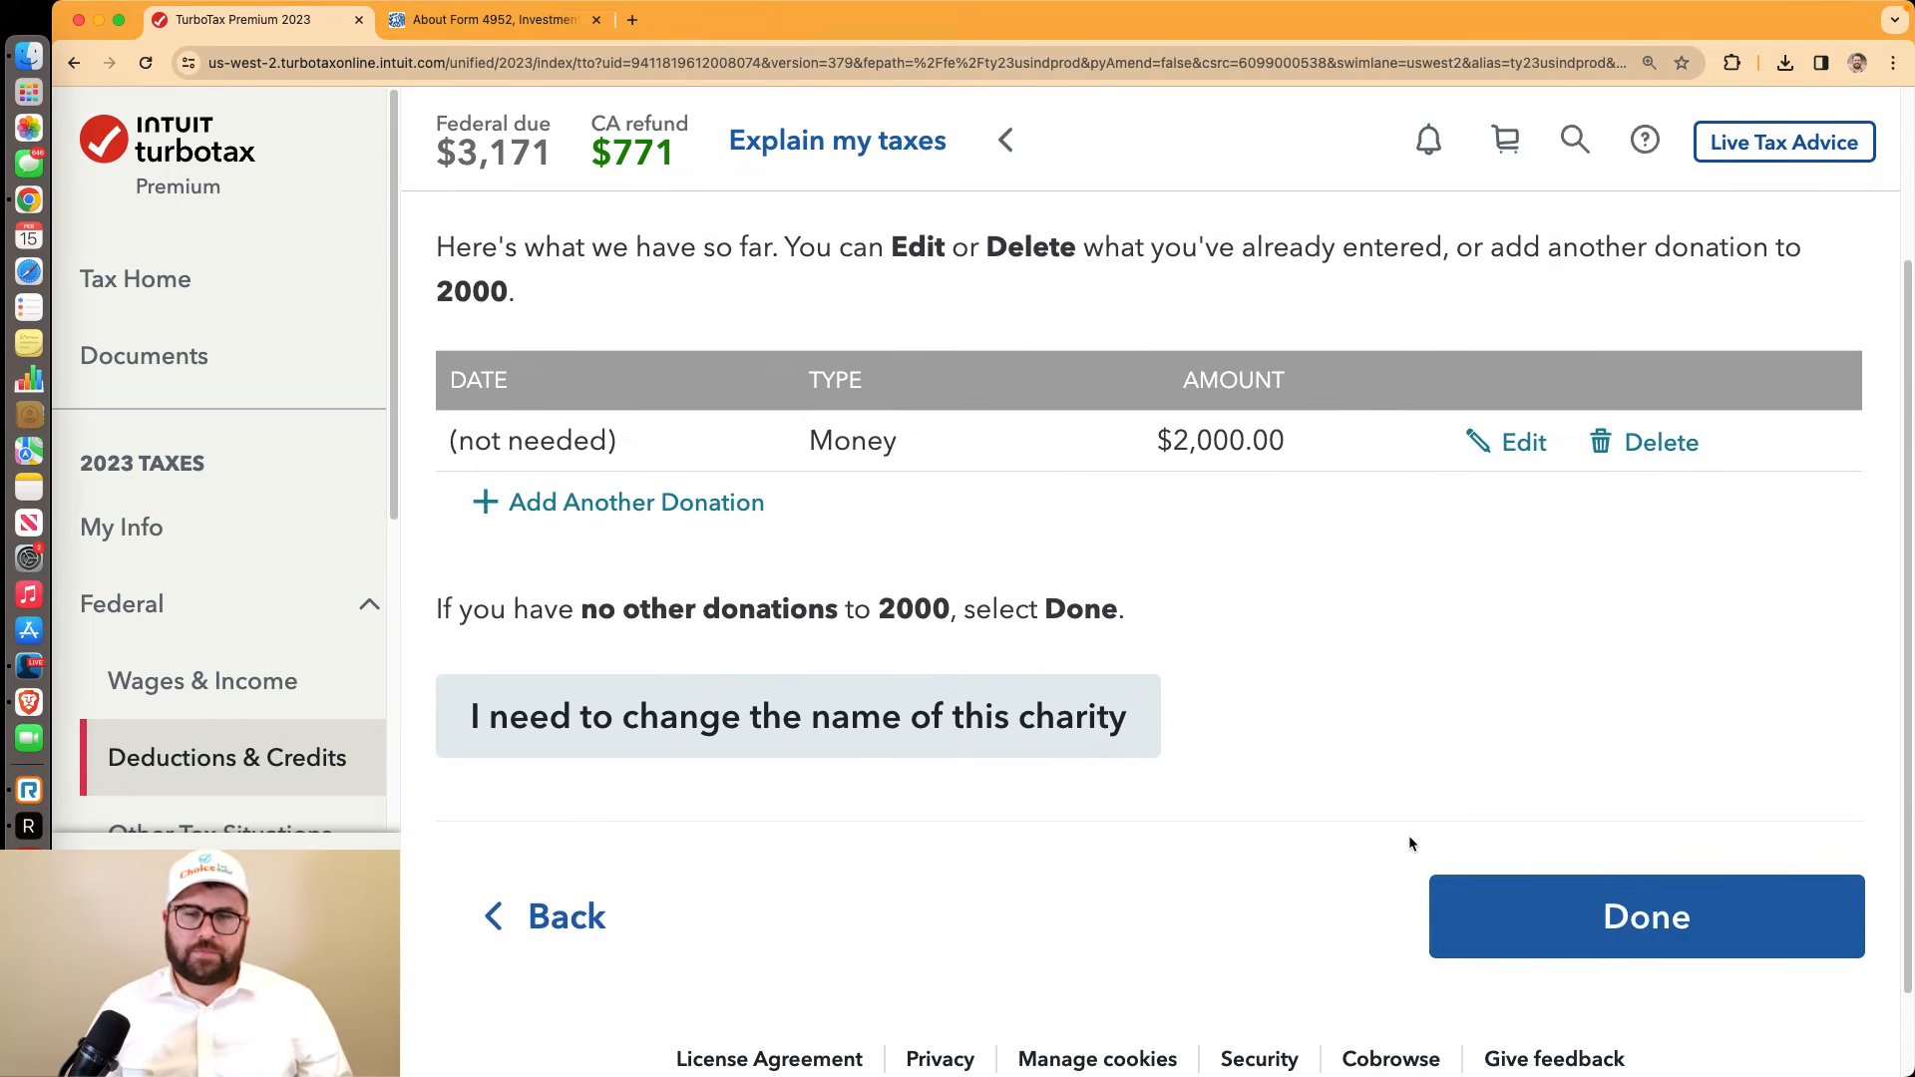
{"action": "left_click", "coordinate": [1619, 908]}
{"action": "scroll", "coordinate": [1598, 913], "scroll_direction": "down", "scroll_amount": 3}
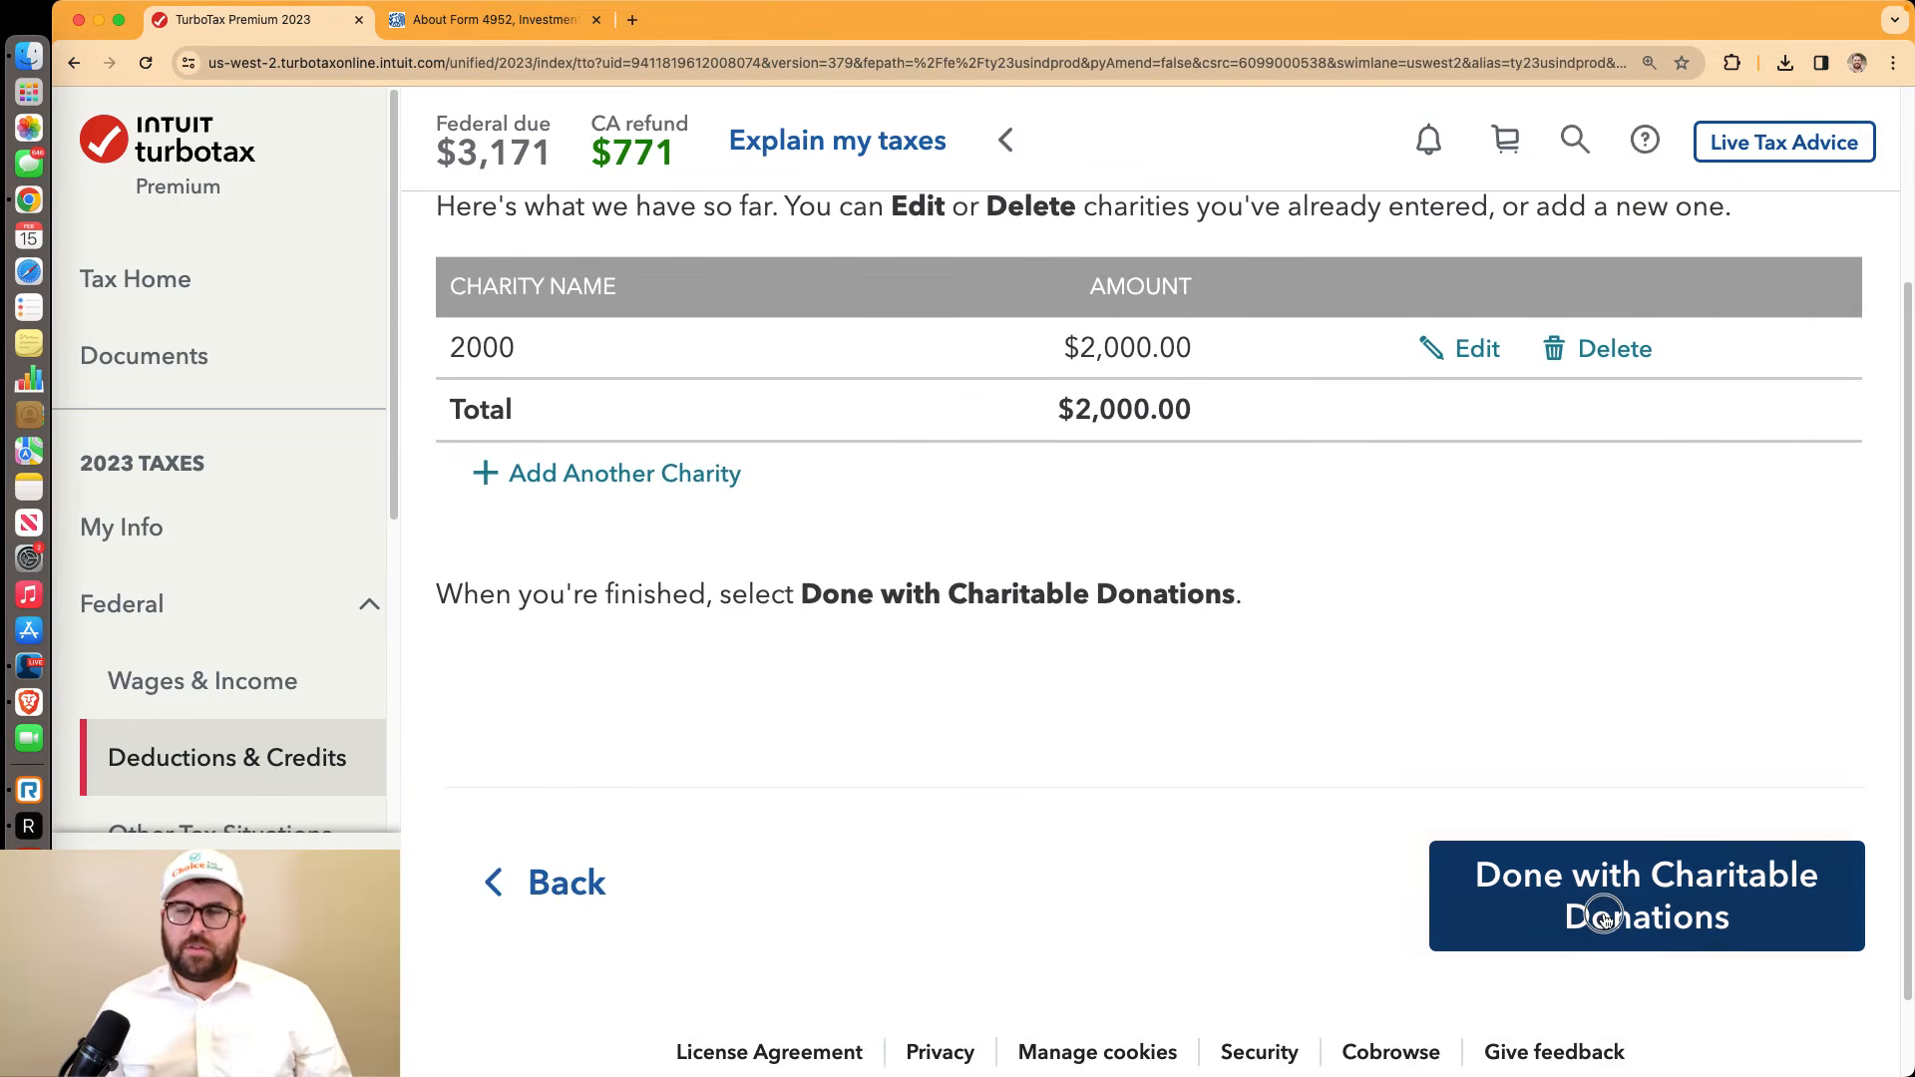
{"action": "left_click", "coordinate": [1602, 911]}
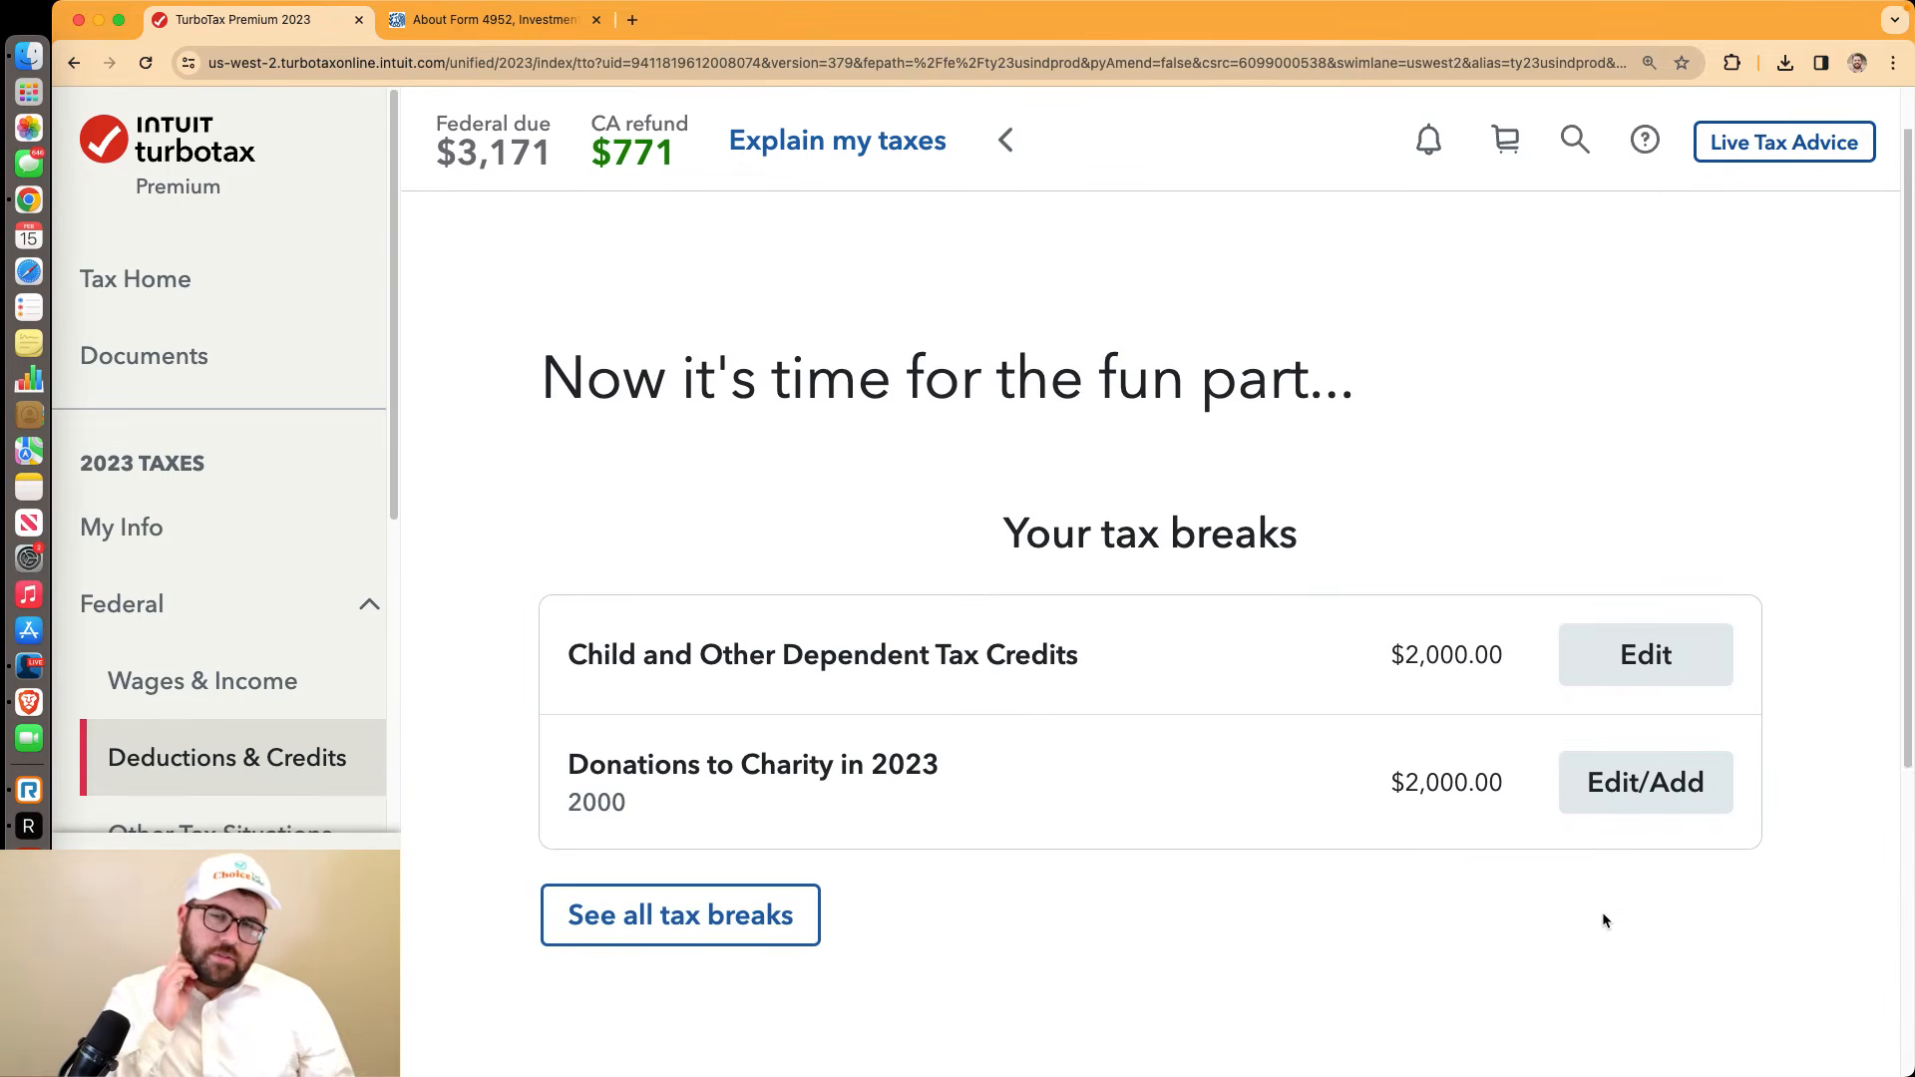
{"action": "scroll", "coordinate": [1602, 913], "scroll_direction": "down", "scroll_amount": 2}
Leave the tax breaks summary and answer No to the 2008 homebuyer credit and child care expenses
{"action": "scroll", "coordinate": [1602, 916], "scroll_direction": "down", "scroll_amount": 1}
{"action": "left_click", "coordinate": [1595, 914]}
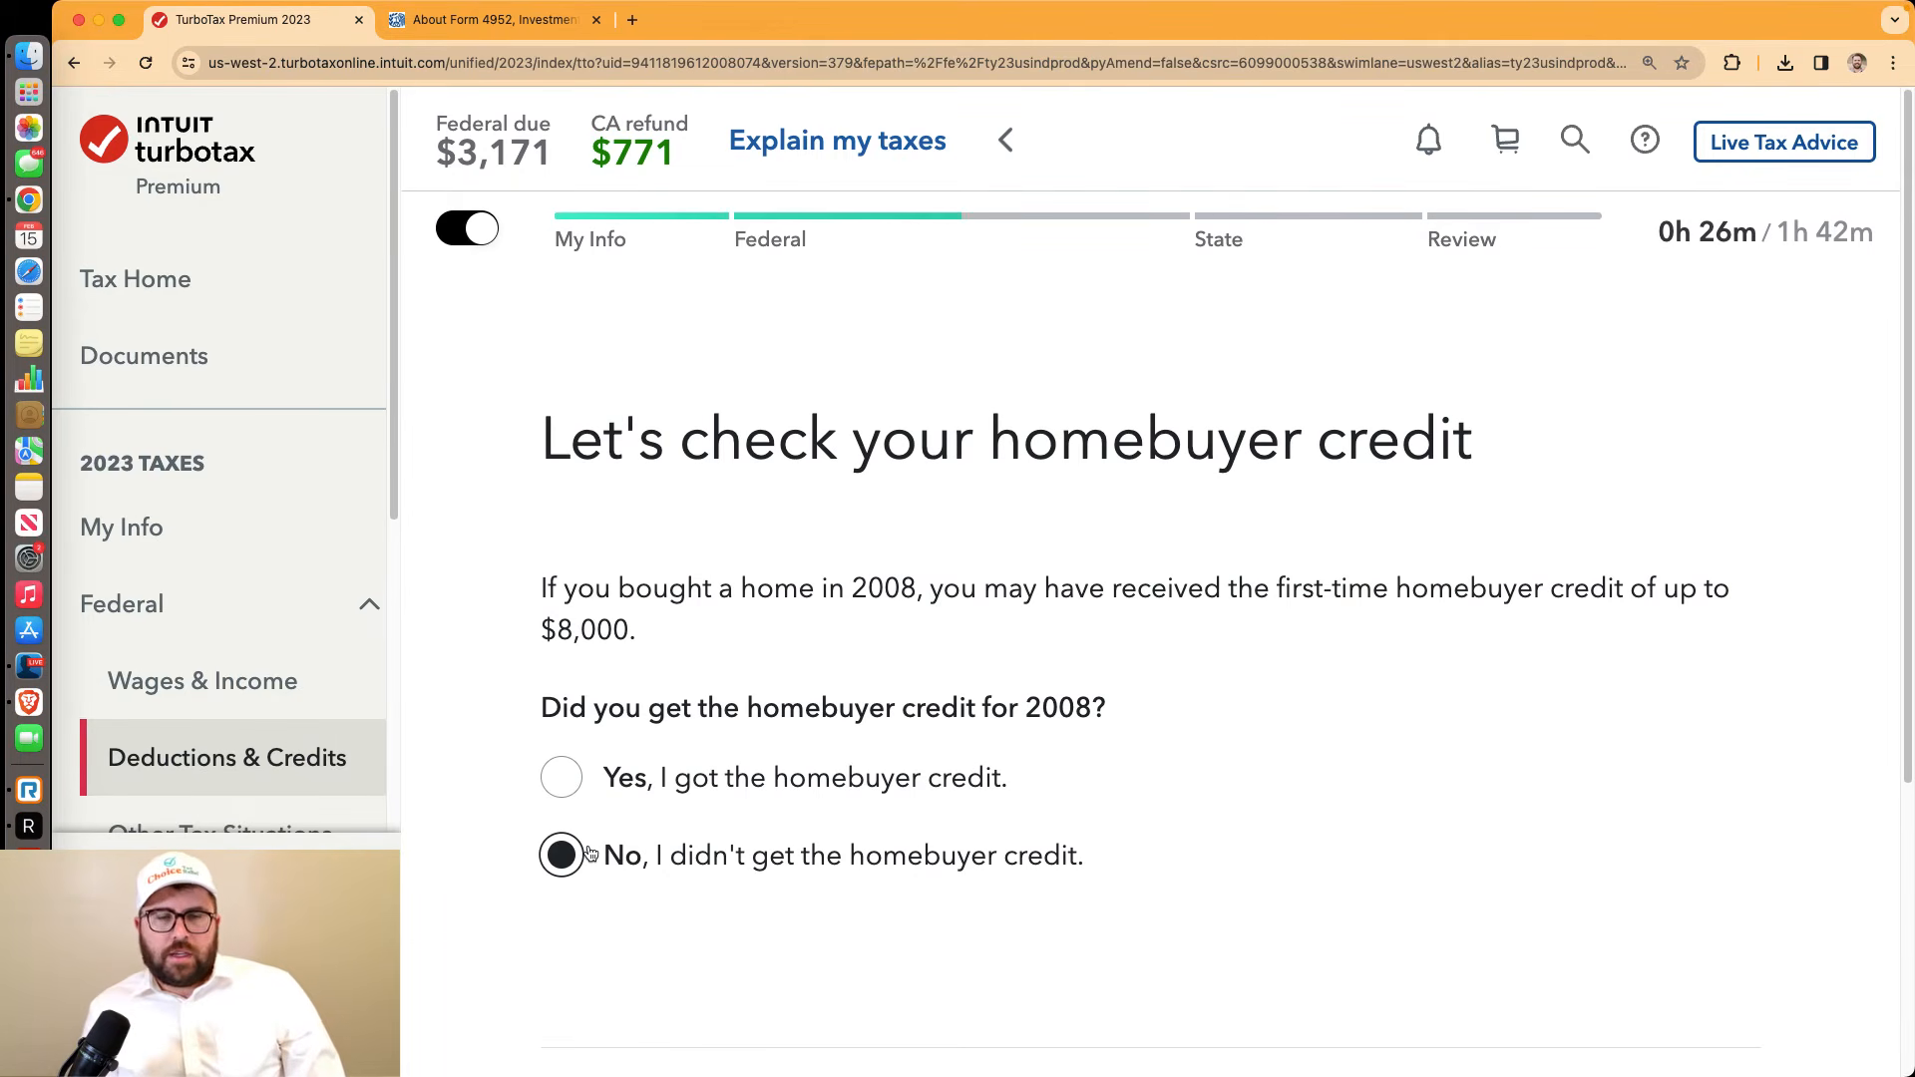
{"action": "scroll", "coordinate": [1319, 808], "scroll_direction": "down", "scroll_amount": 3}
{"action": "left_click", "coordinate": [1532, 838]}
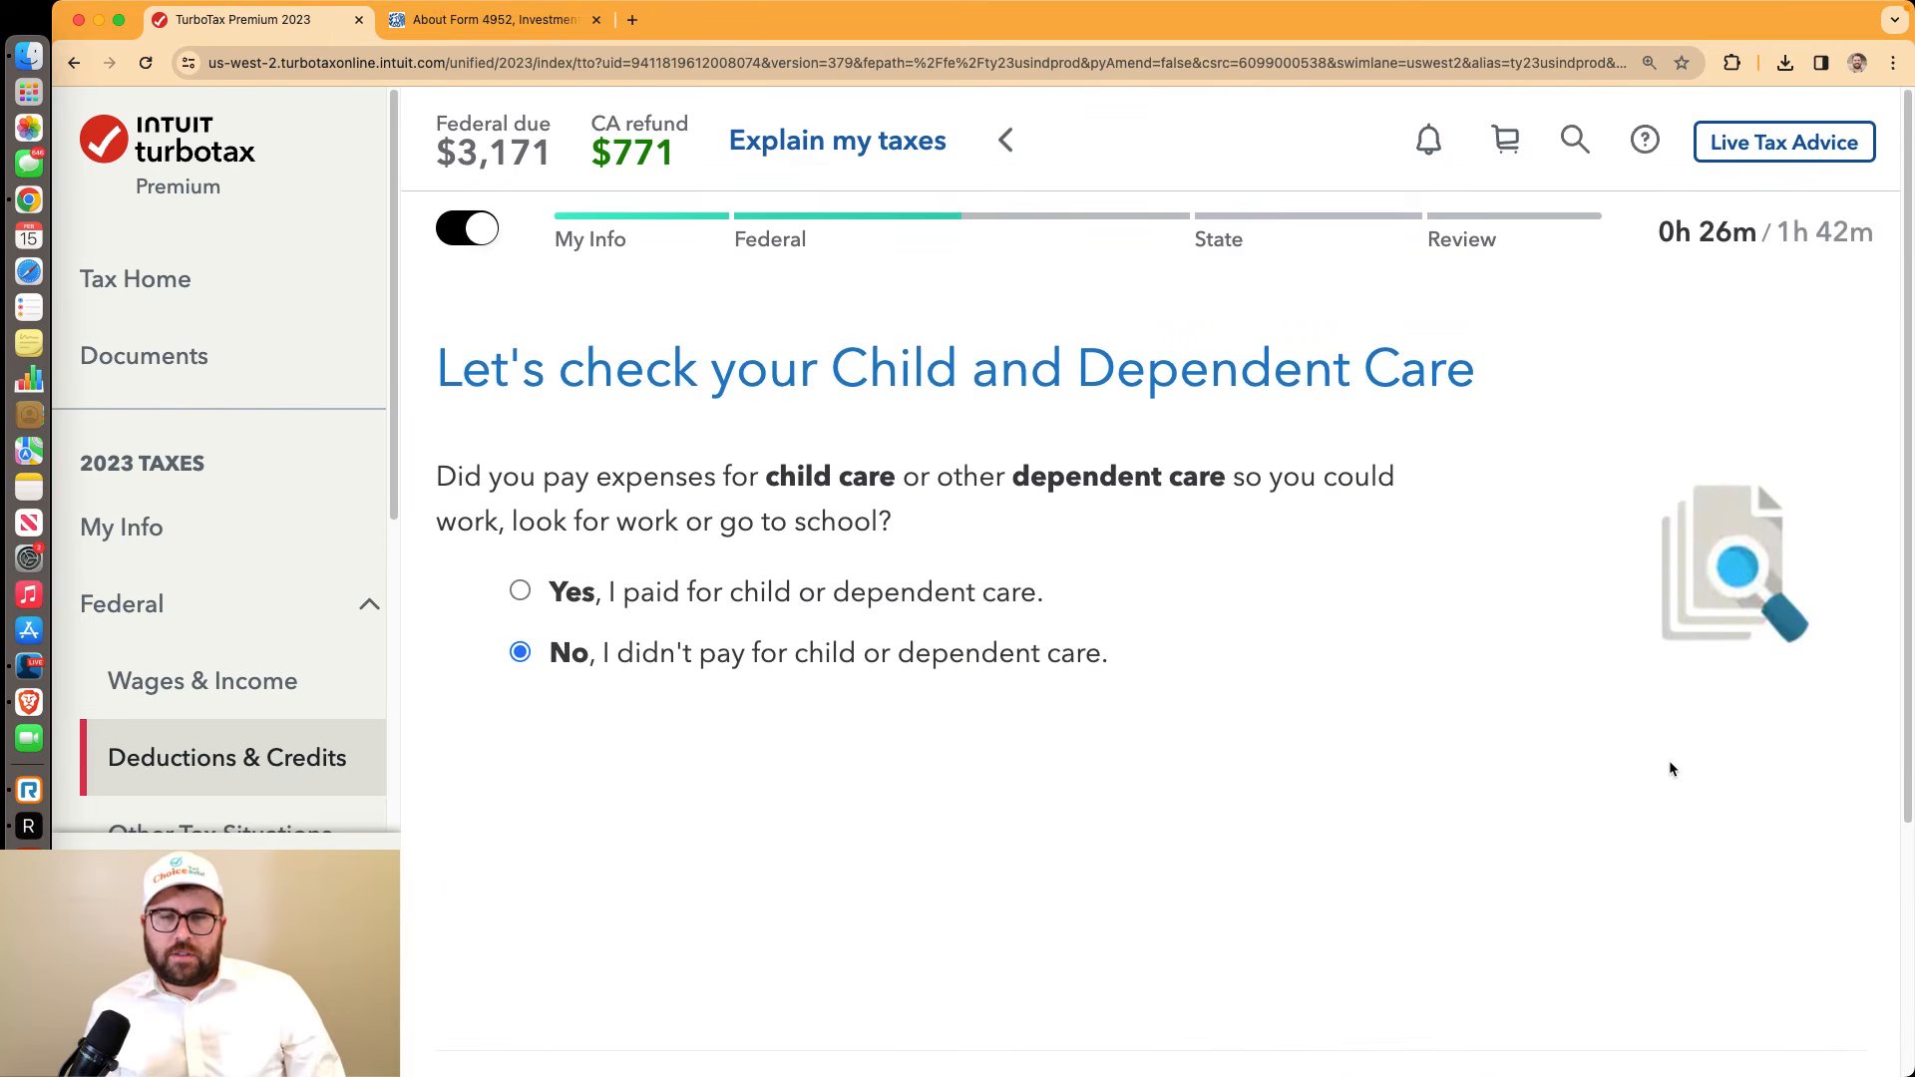
{"action": "scroll", "coordinate": [1672, 768], "scroll_direction": "down", "scroll_amount": 3}
{"action": "left_click", "coordinate": [1729, 846]}
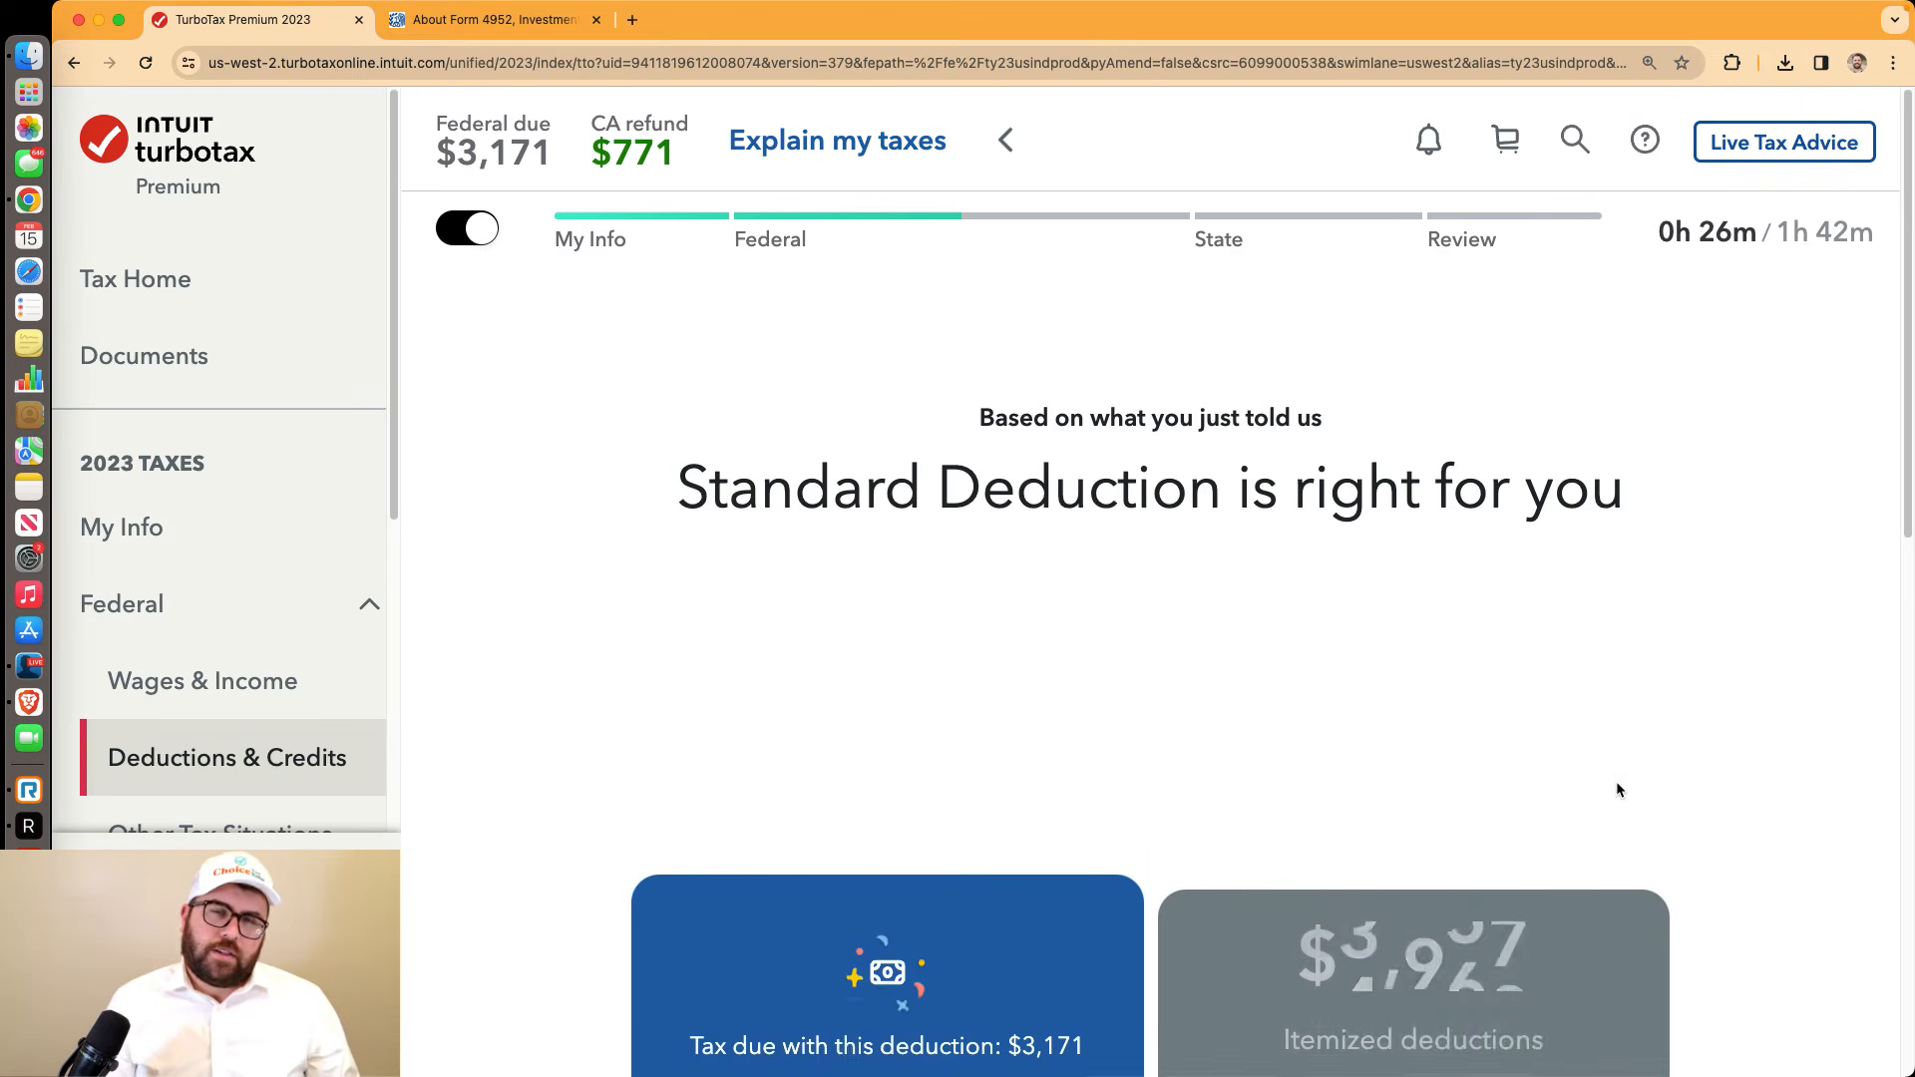
Keep the $20,800 standard deduction and get past the $26 QBI deduction summary
{"action": "scroll", "coordinate": [1618, 790], "scroll_direction": "down", "scroll_amount": 2}
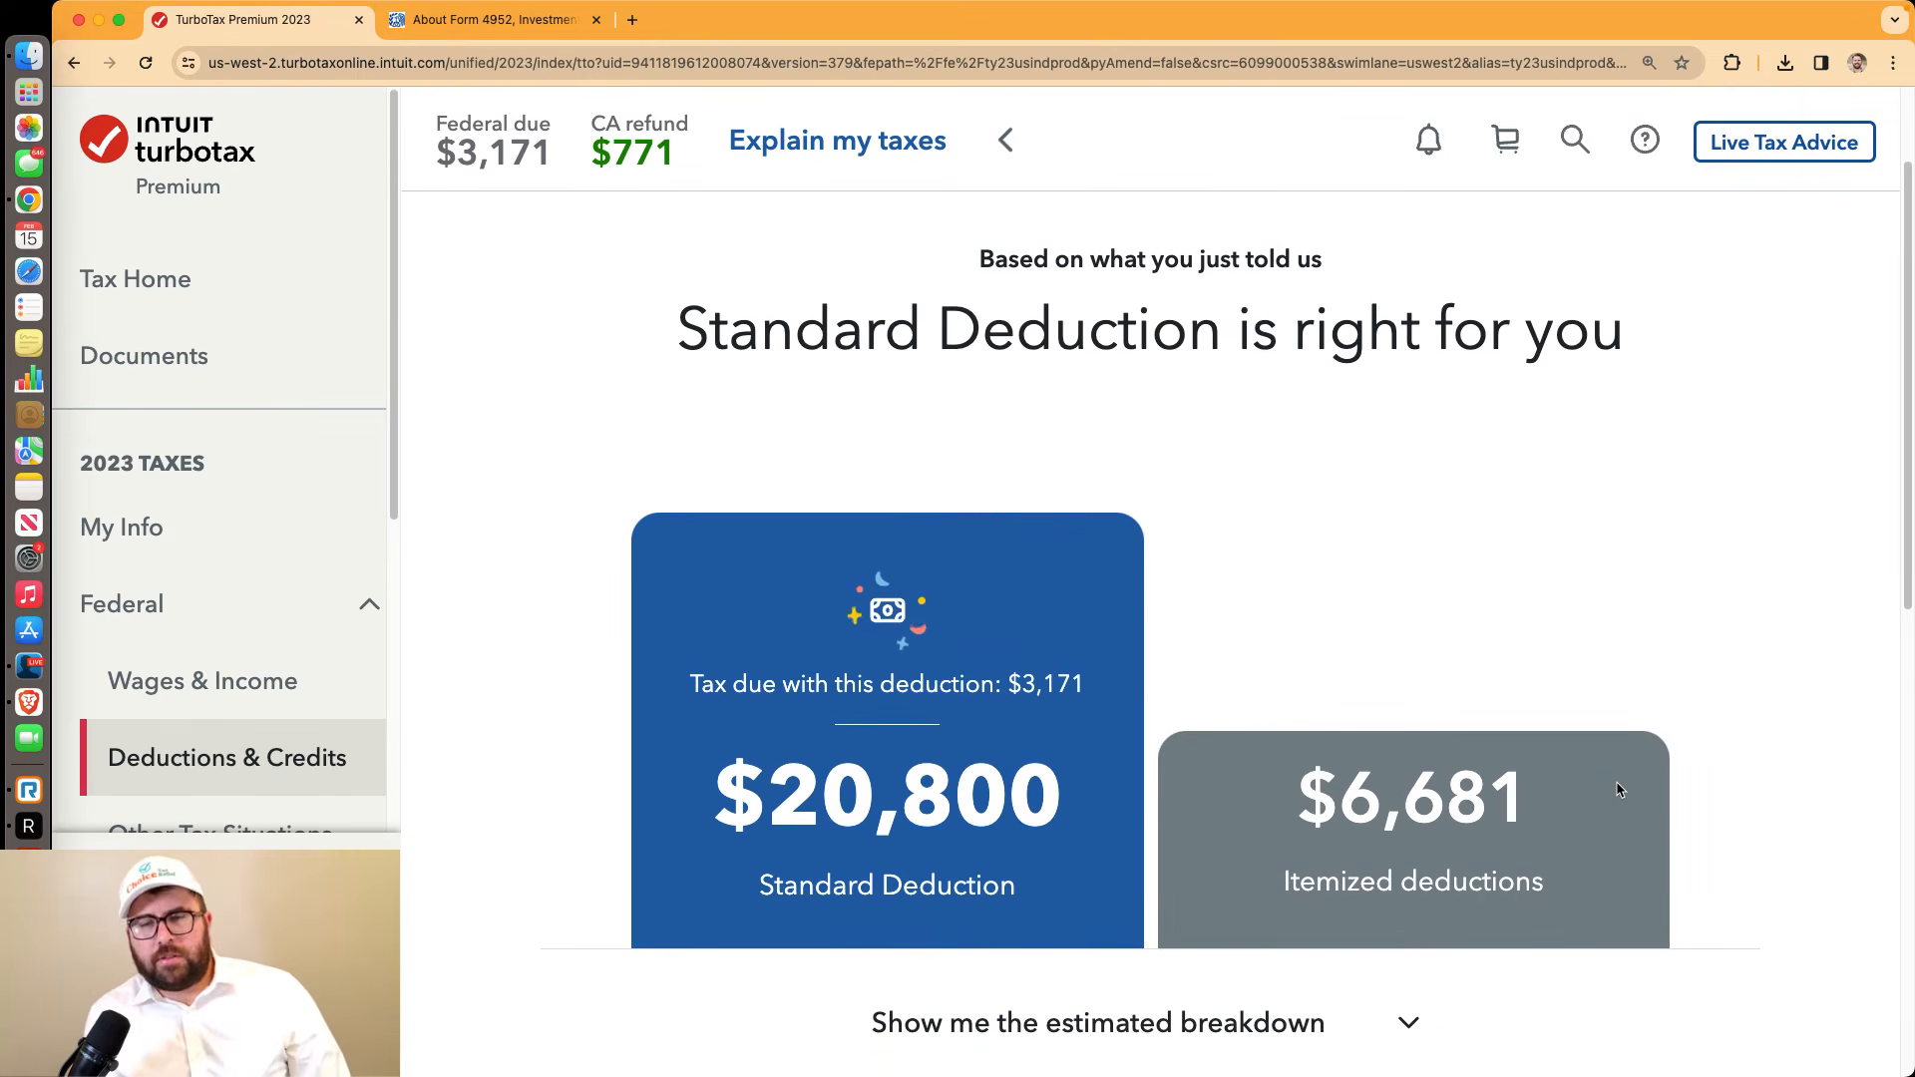
{"action": "scroll", "coordinate": [1616, 788], "scroll_direction": "down", "scroll_amount": 10}
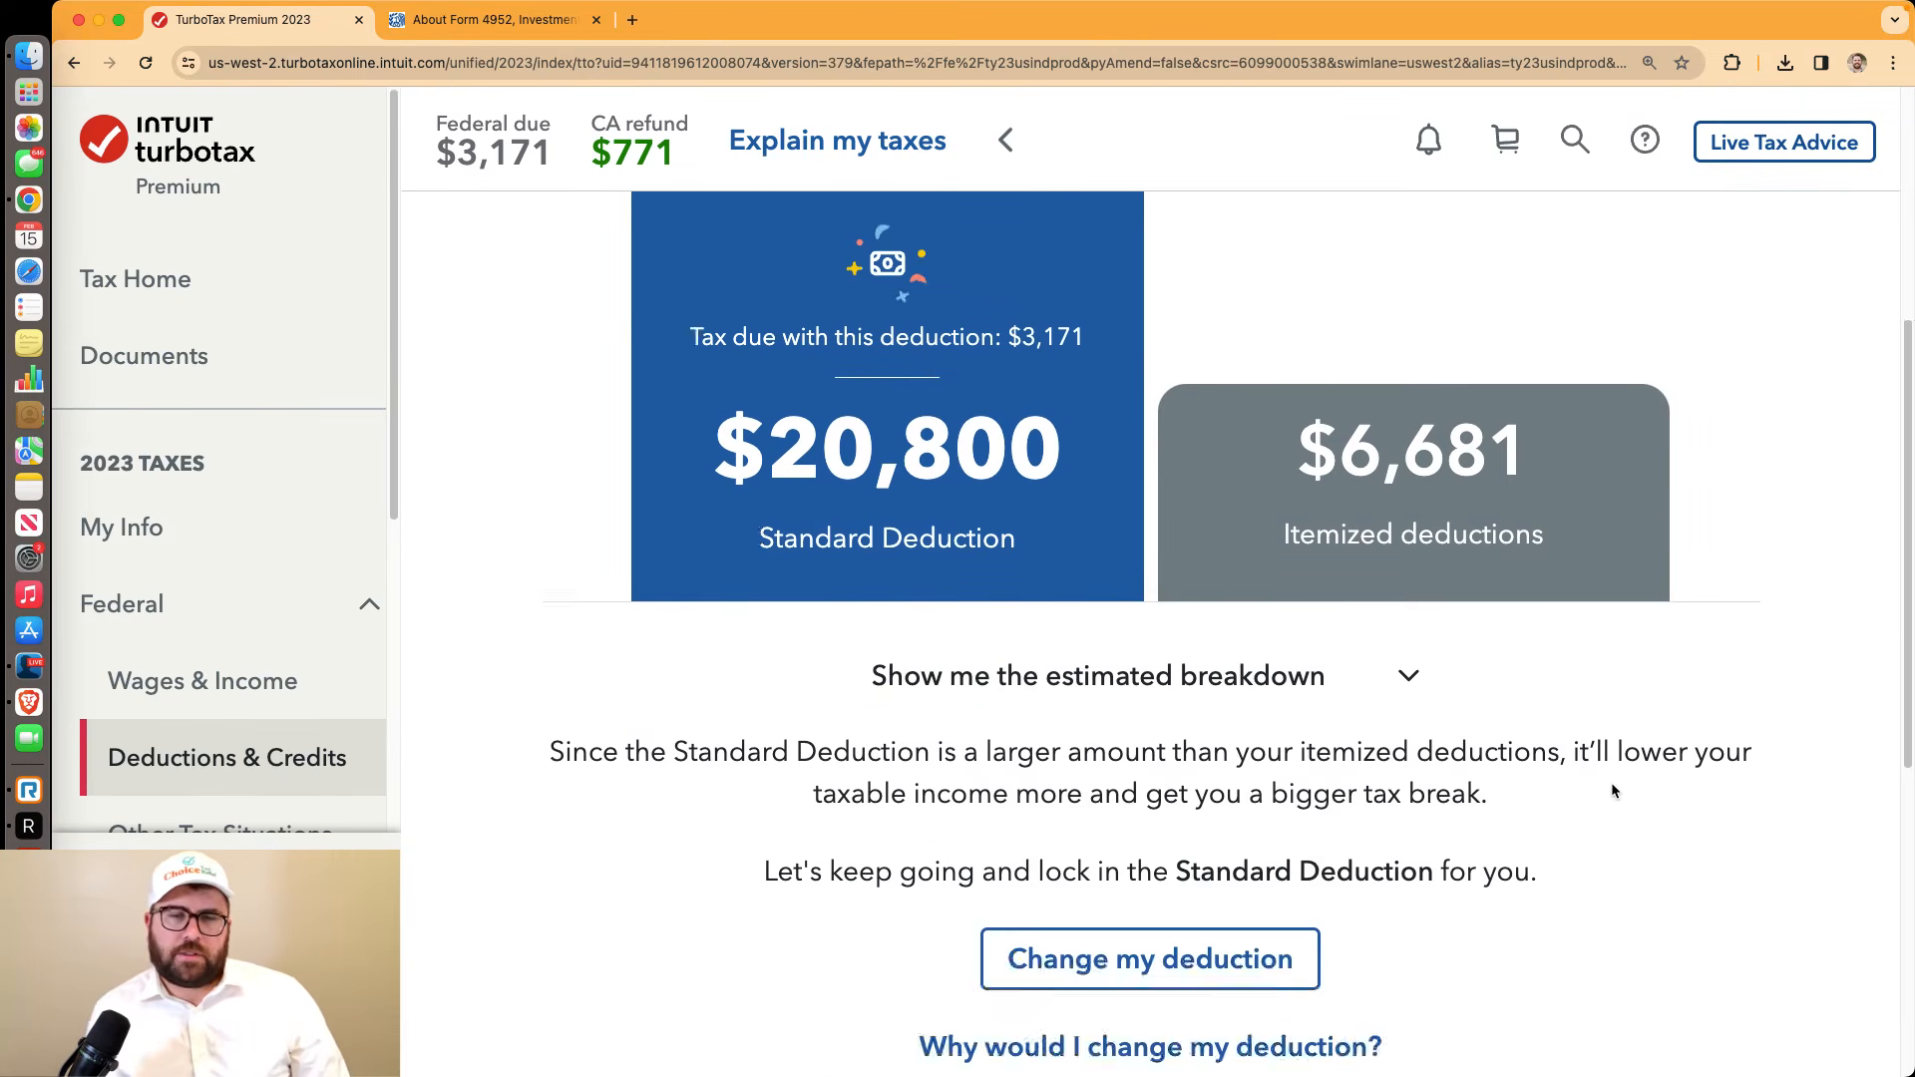
{"action": "left_click", "coordinate": [1602, 777]}
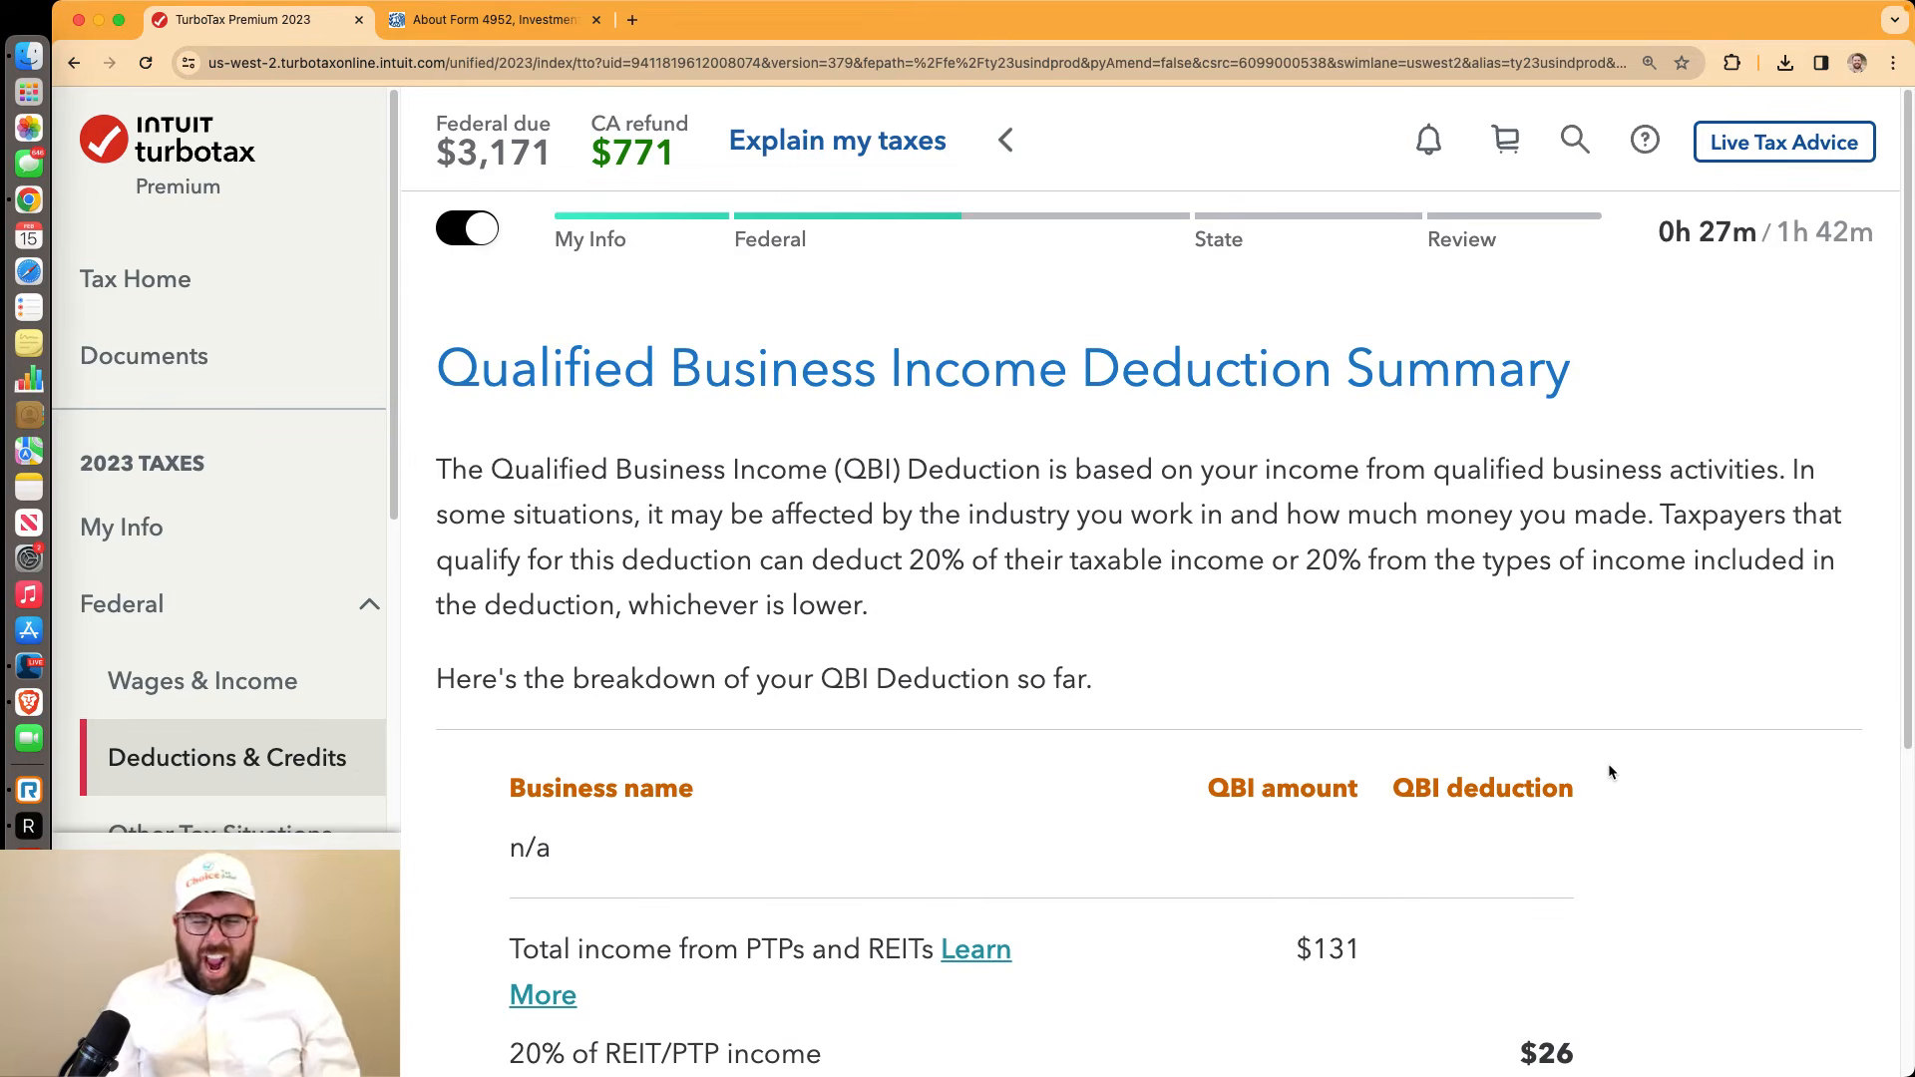
{"action": "scroll", "coordinate": [1609, 766], "scroll_direction": "down", "scroll_amount": 2}
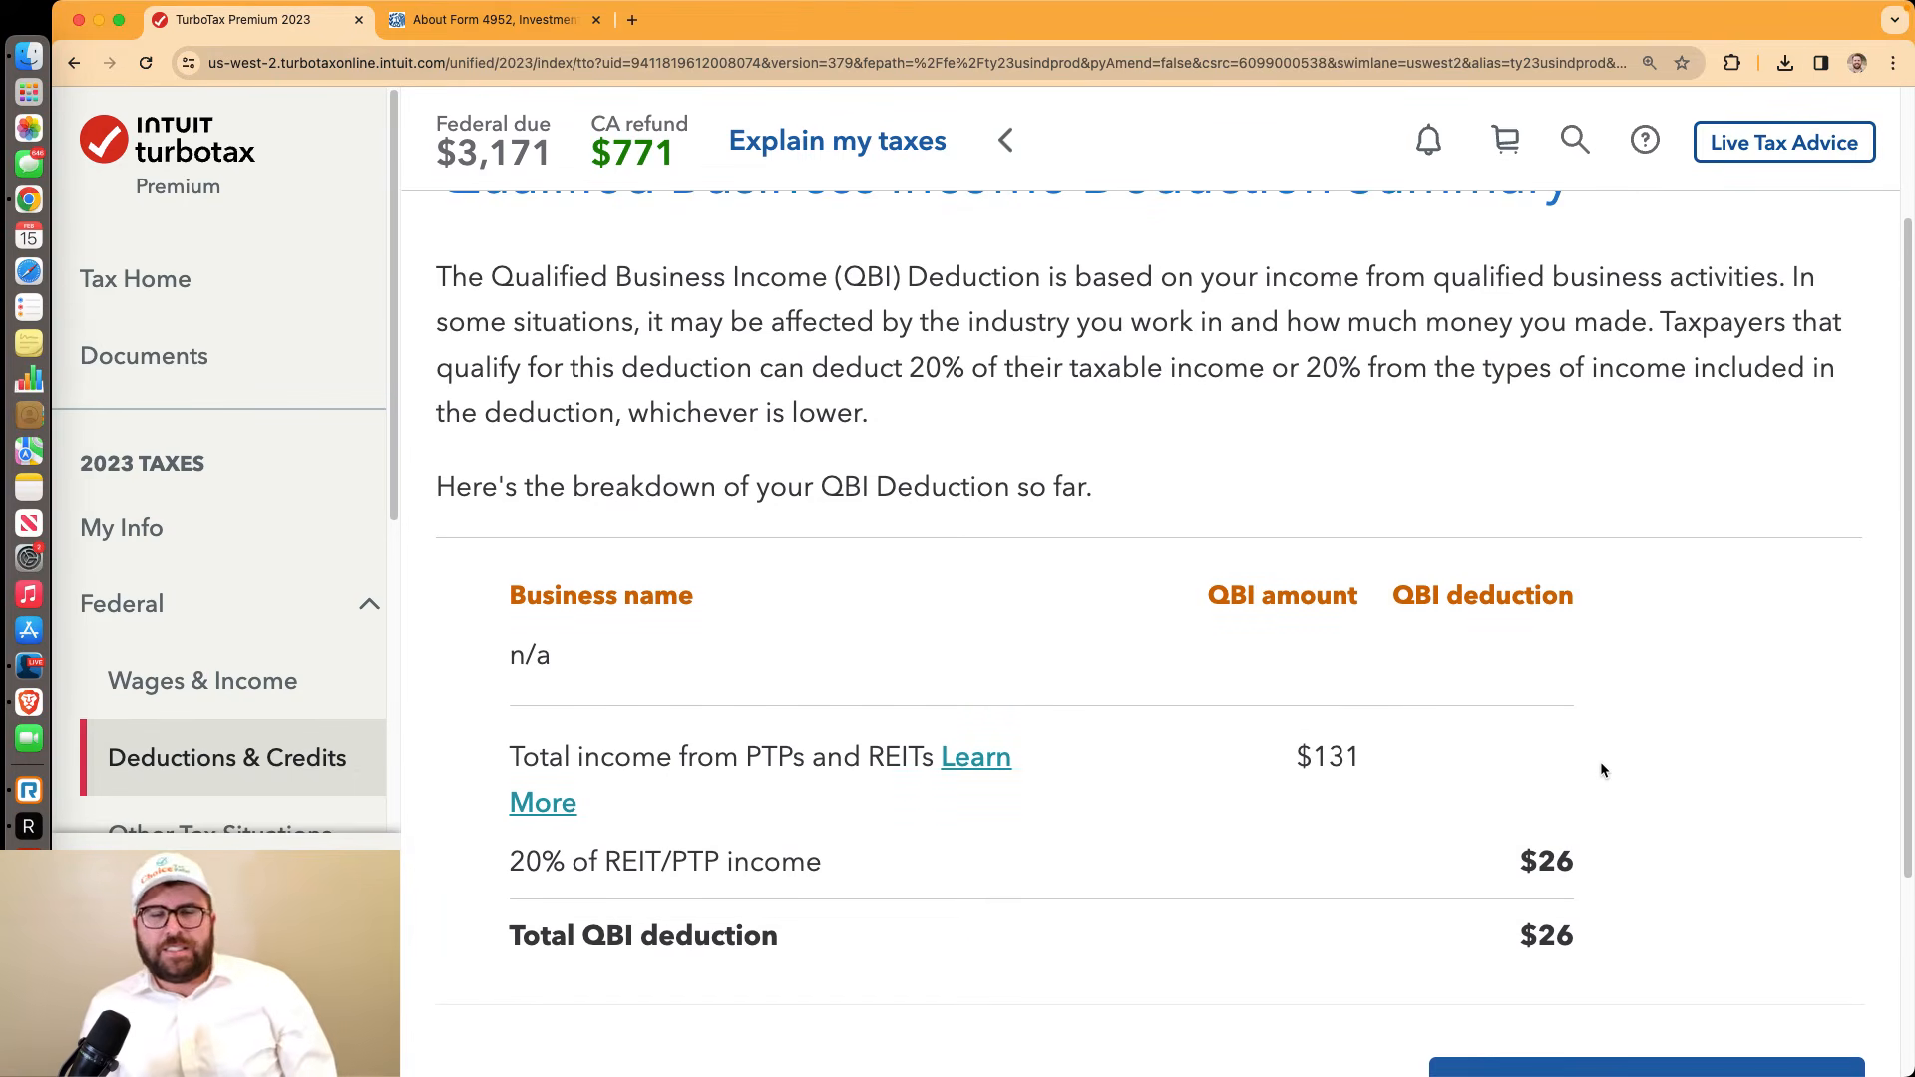
{"action": "scroll", "coordinate": [1596, 763], "scroll_direction": "down", "scroll_amount": 2}
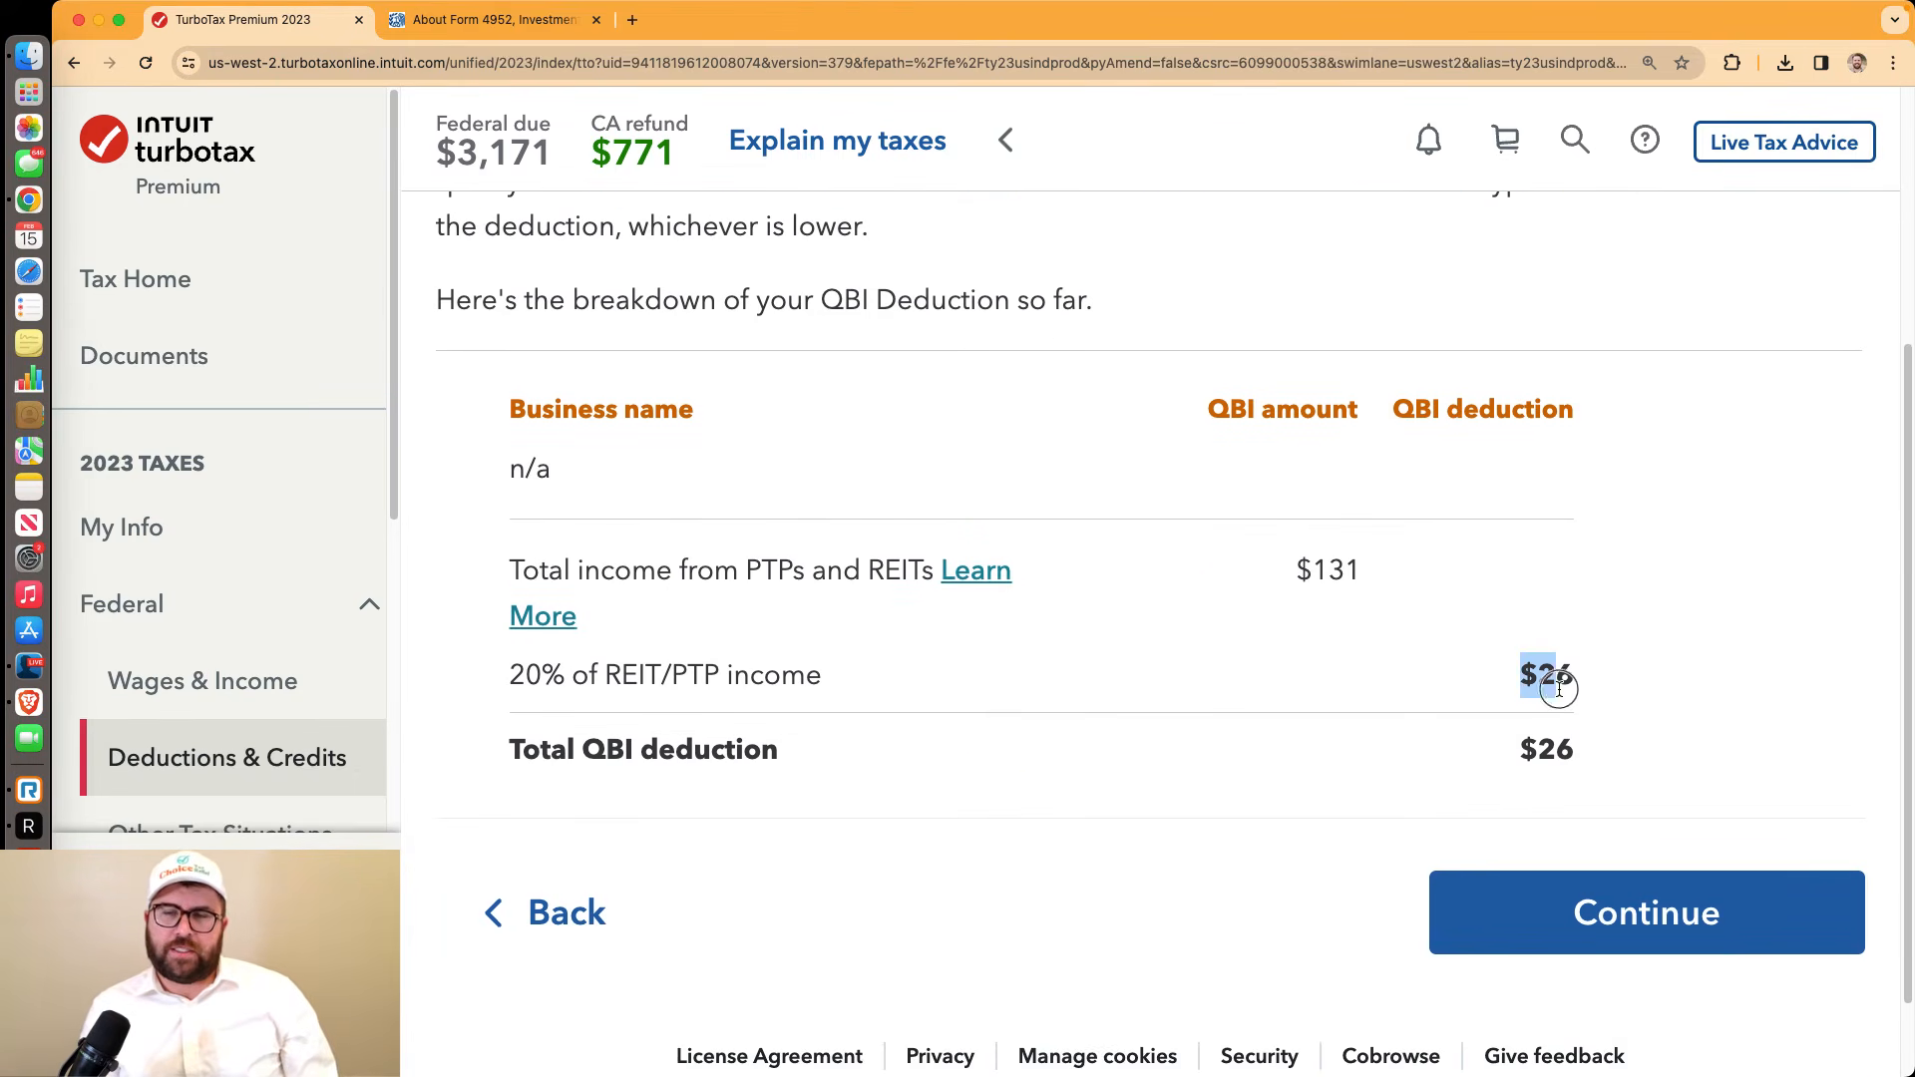
{"action": "left_click", "coordinate": [1603, 937]}
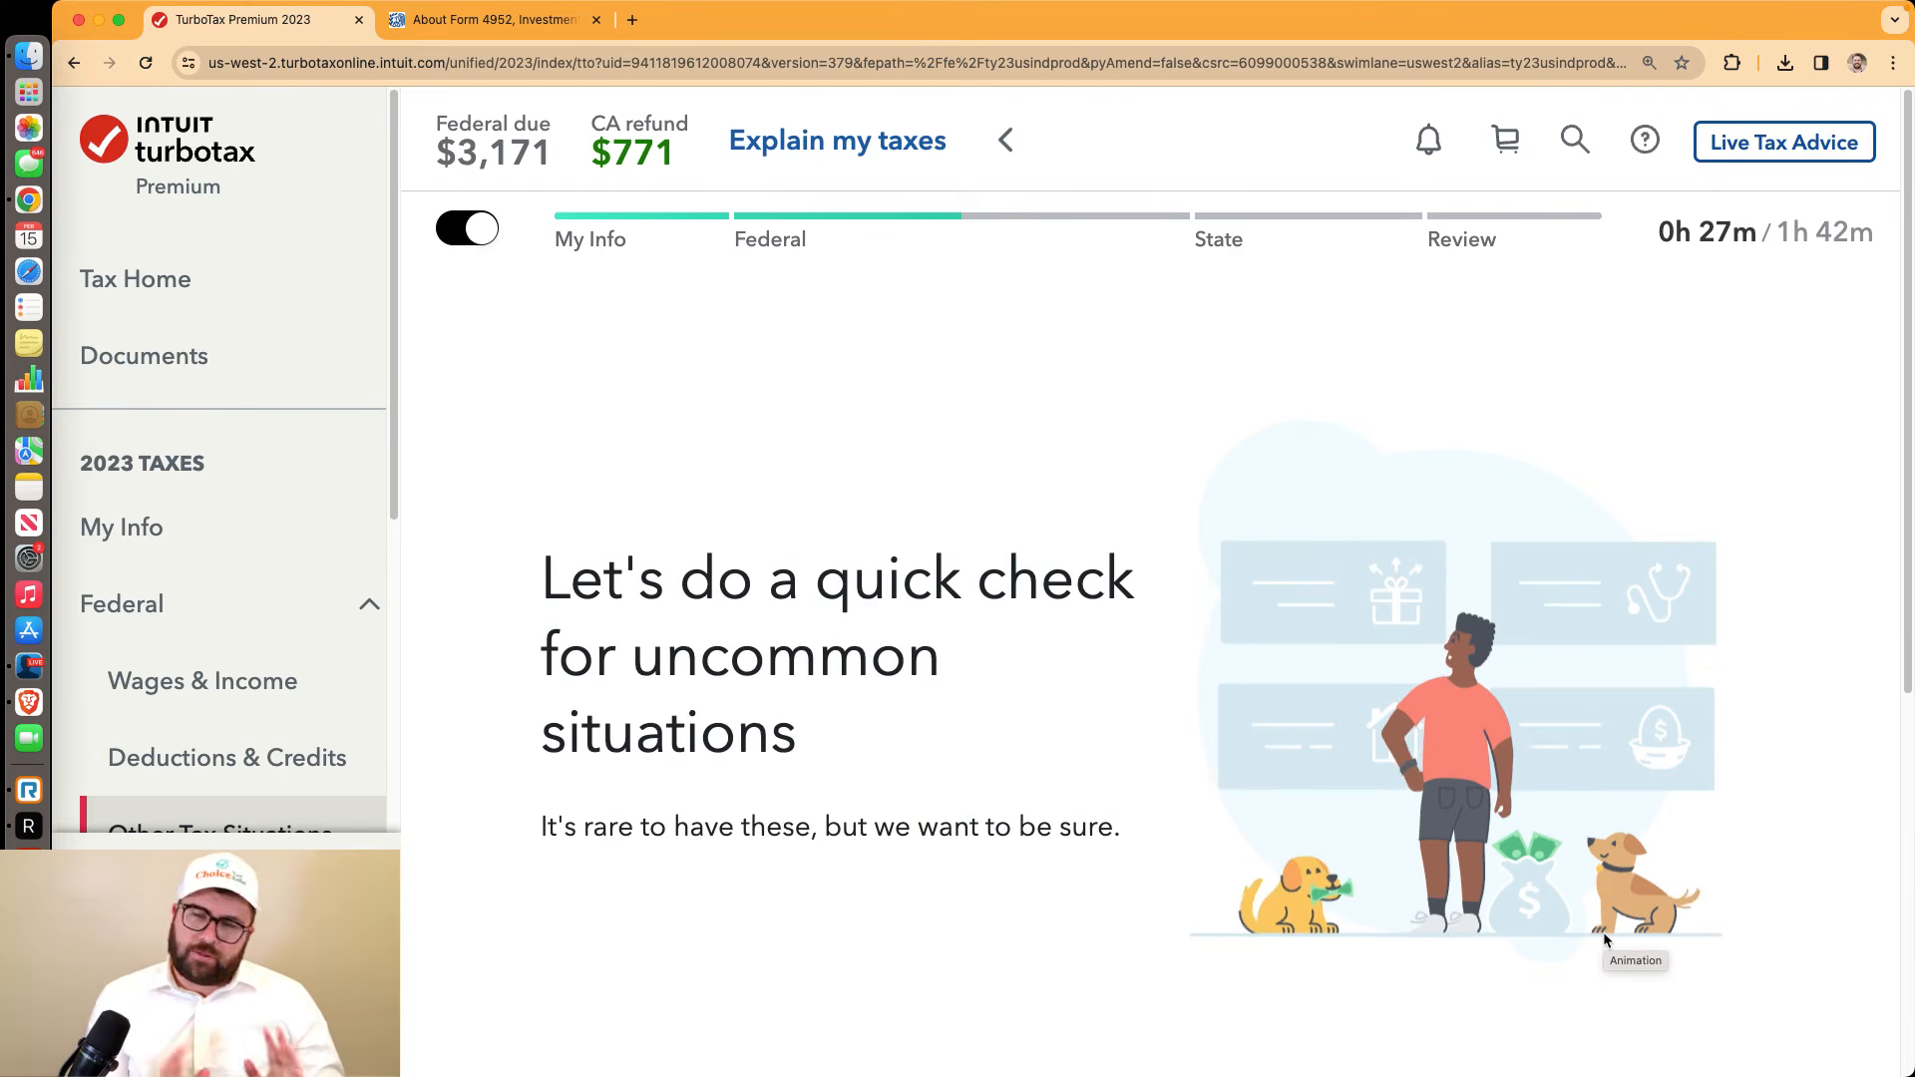
Answer No to investment credit recapture, household employee, presidential campaign fund and IP PIN questions
{"action": "scroll", "coordinate": [1475, 898], "scroll_direction": "down", "scroll_amount": 1}
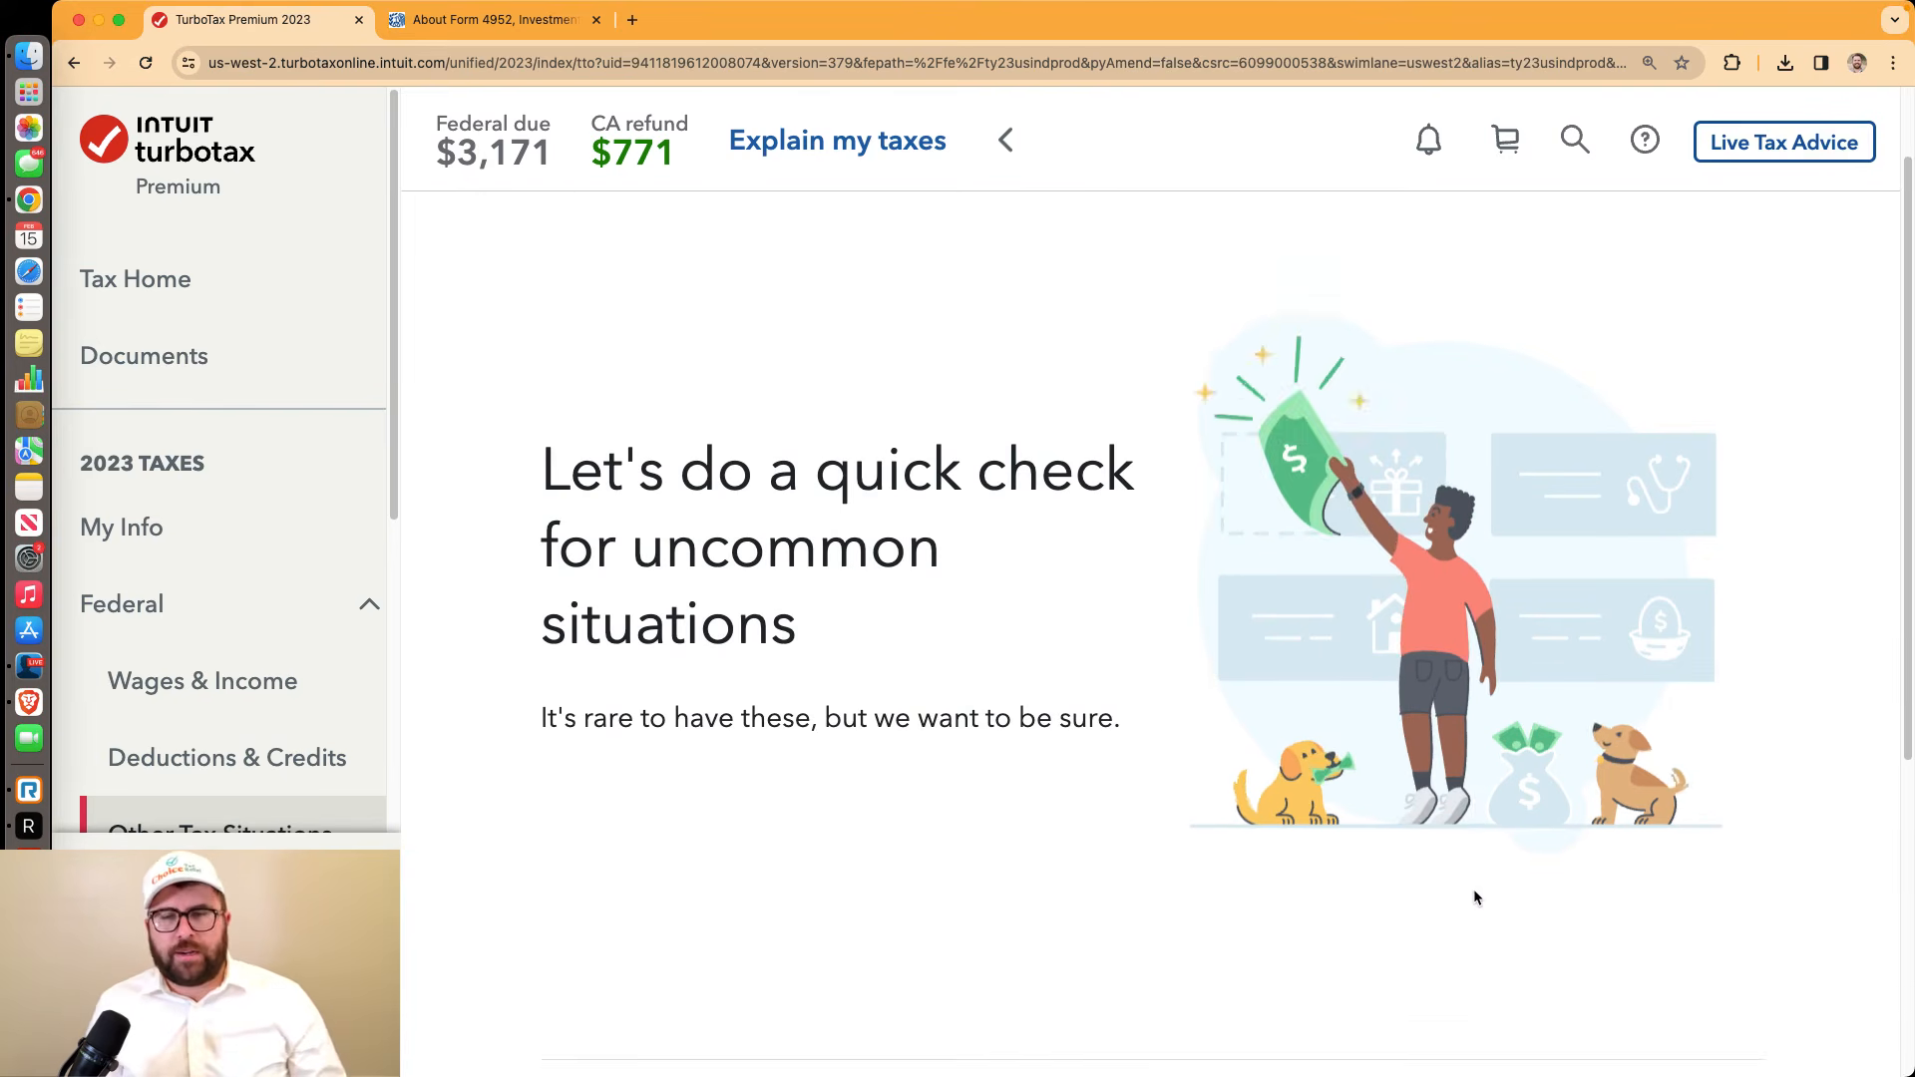
{"action": "scroll", "coordinate": [1478, 897], "scroll_direction": "down", "scroll_amount": 1}
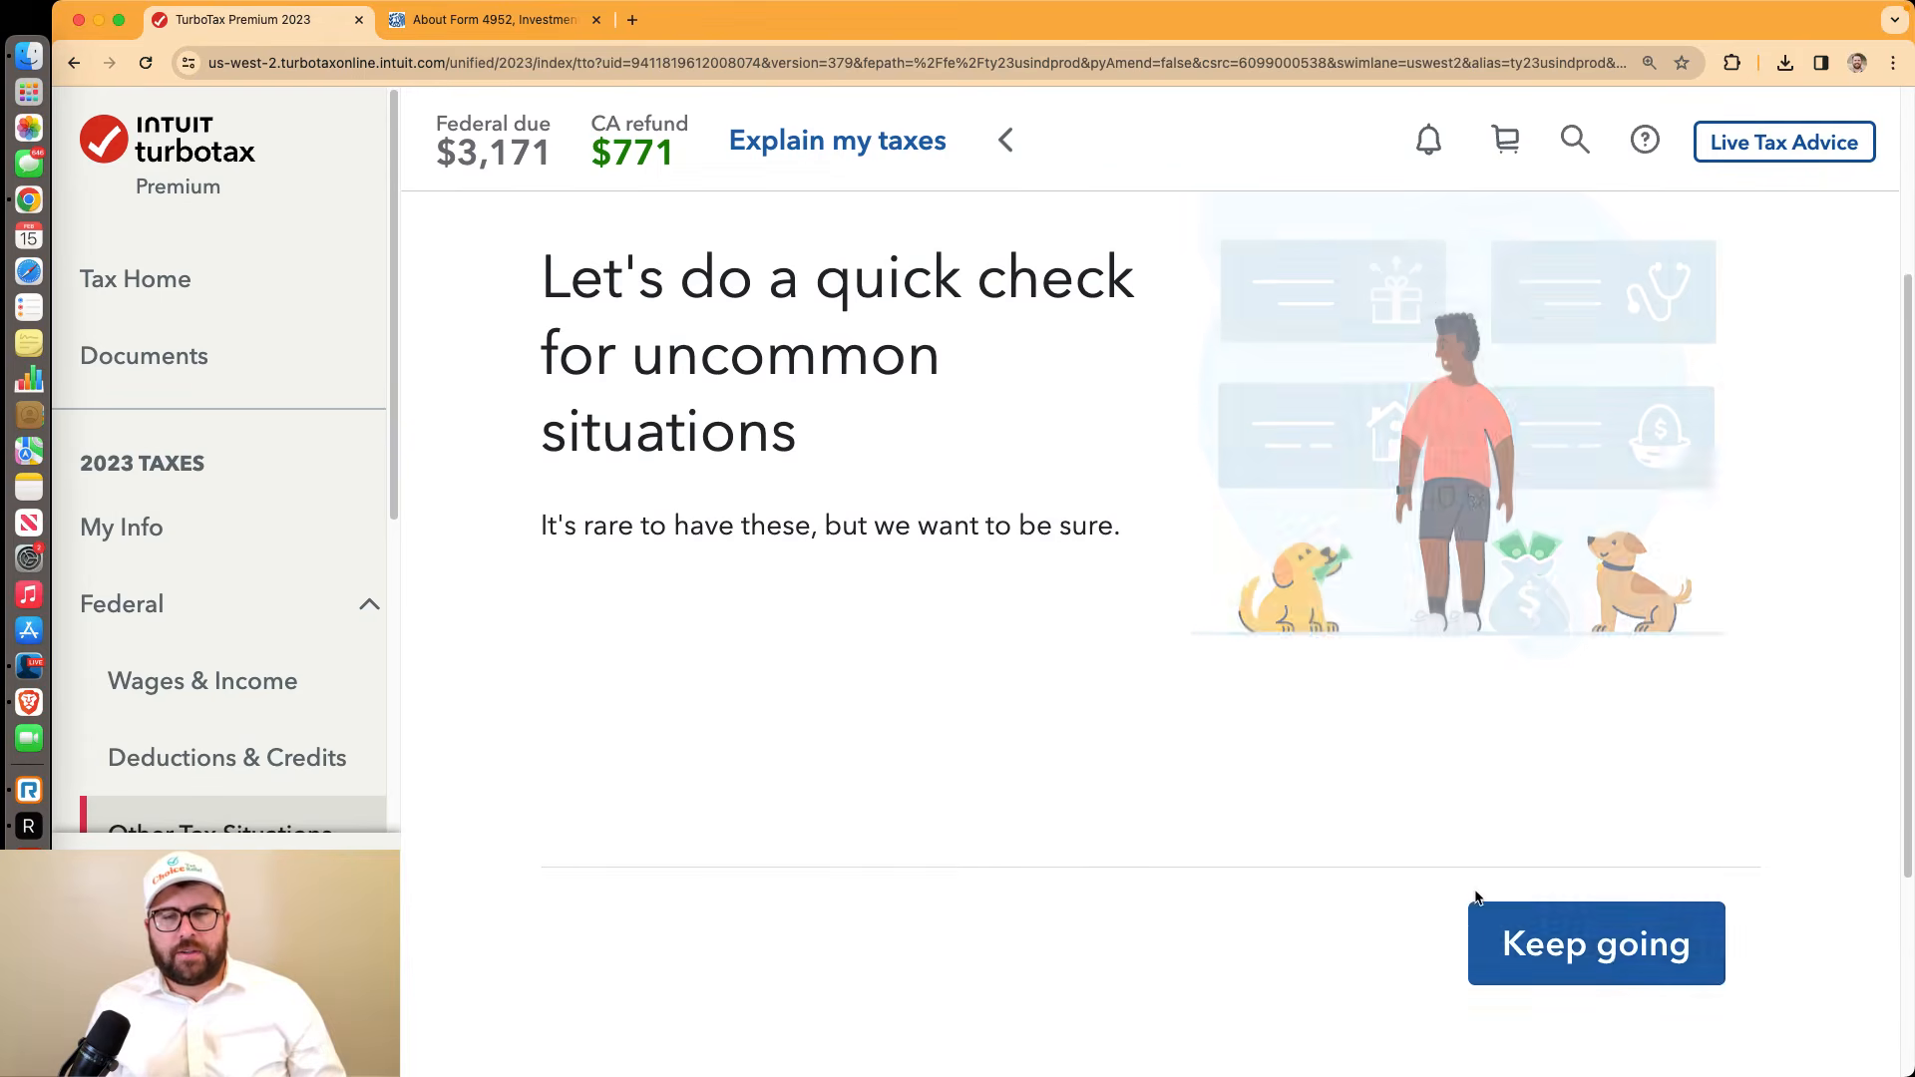
{"action": "left_click", "coordinate": [1656, 942]}
{"action": "scroll", "coordinate": [928, 685], "scroll_direction": "down", "scroll_amount": 6}
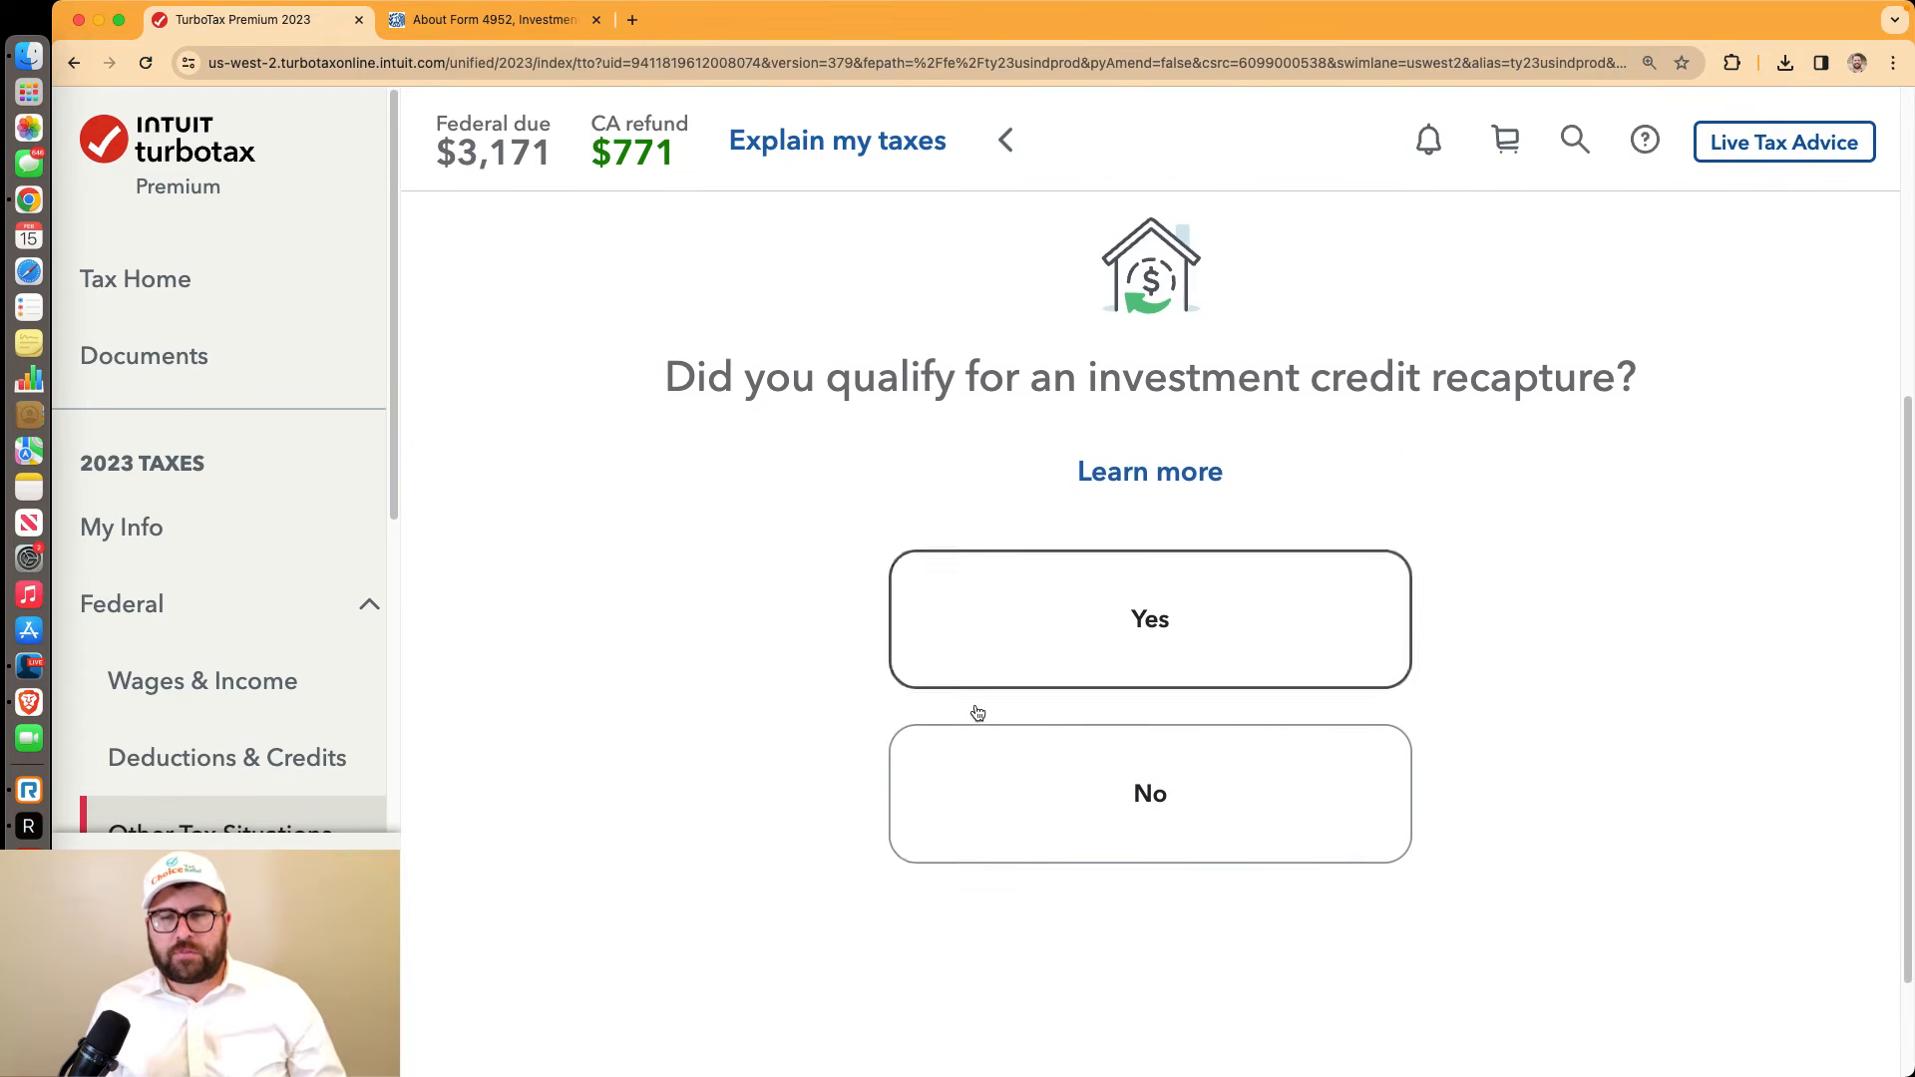
{"action": "left_click", "coordinate": [1015, 658]}
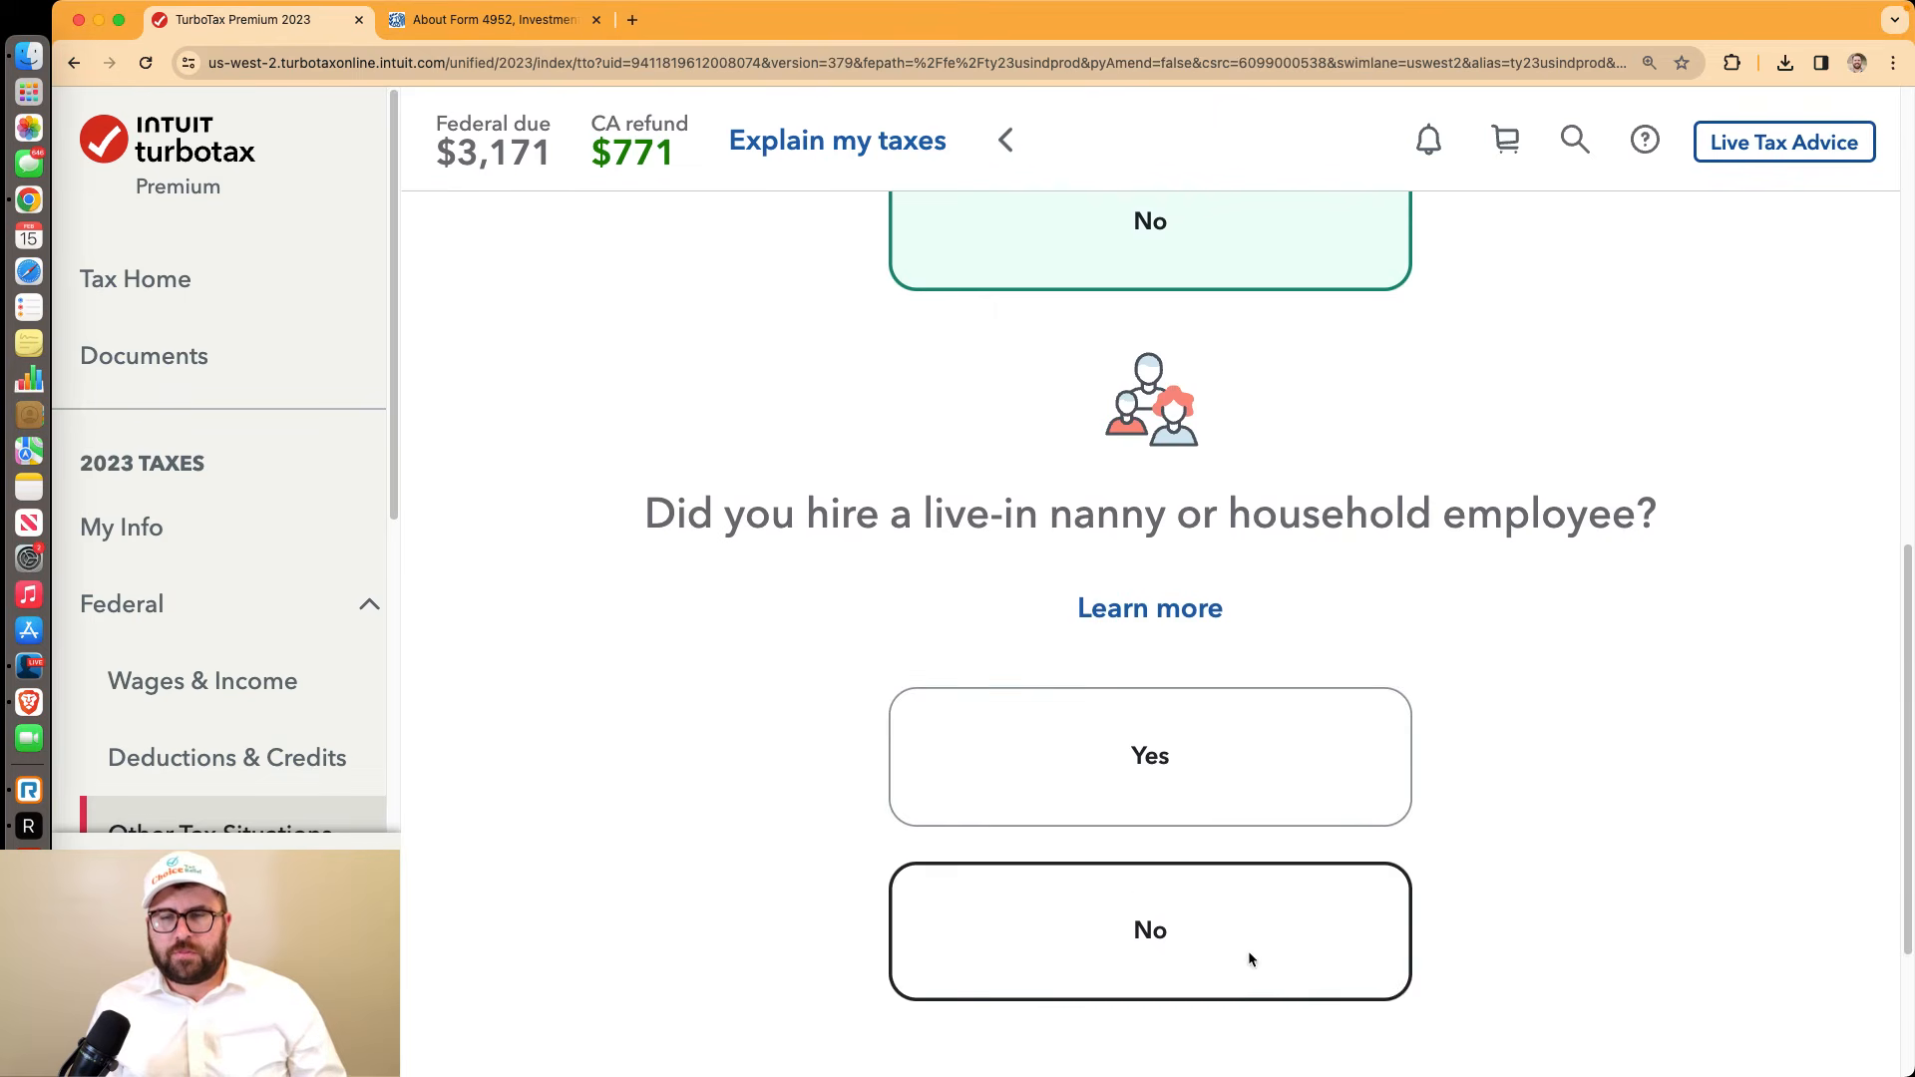
{"action": "left_click", "coordinate": [1248, 956]}
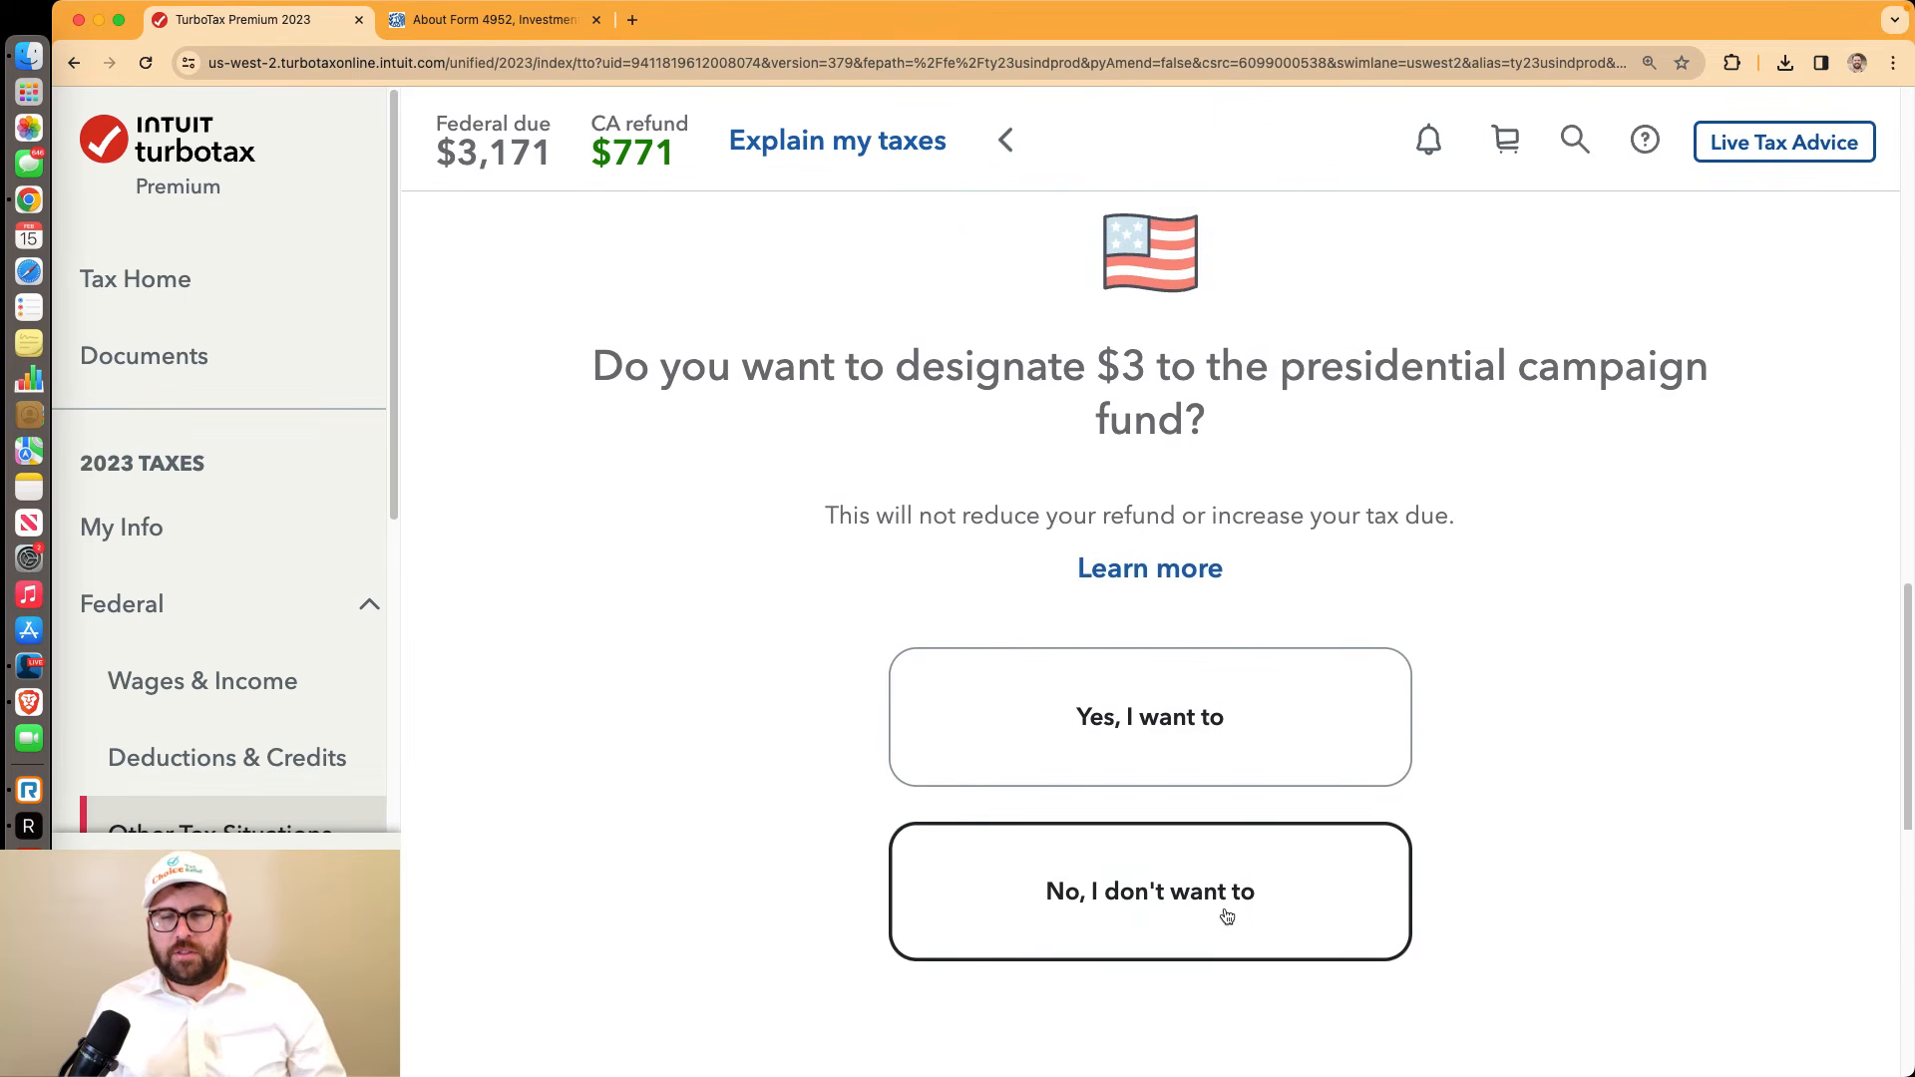
{"action": "left_click", "coordinate": [1227, 911]}
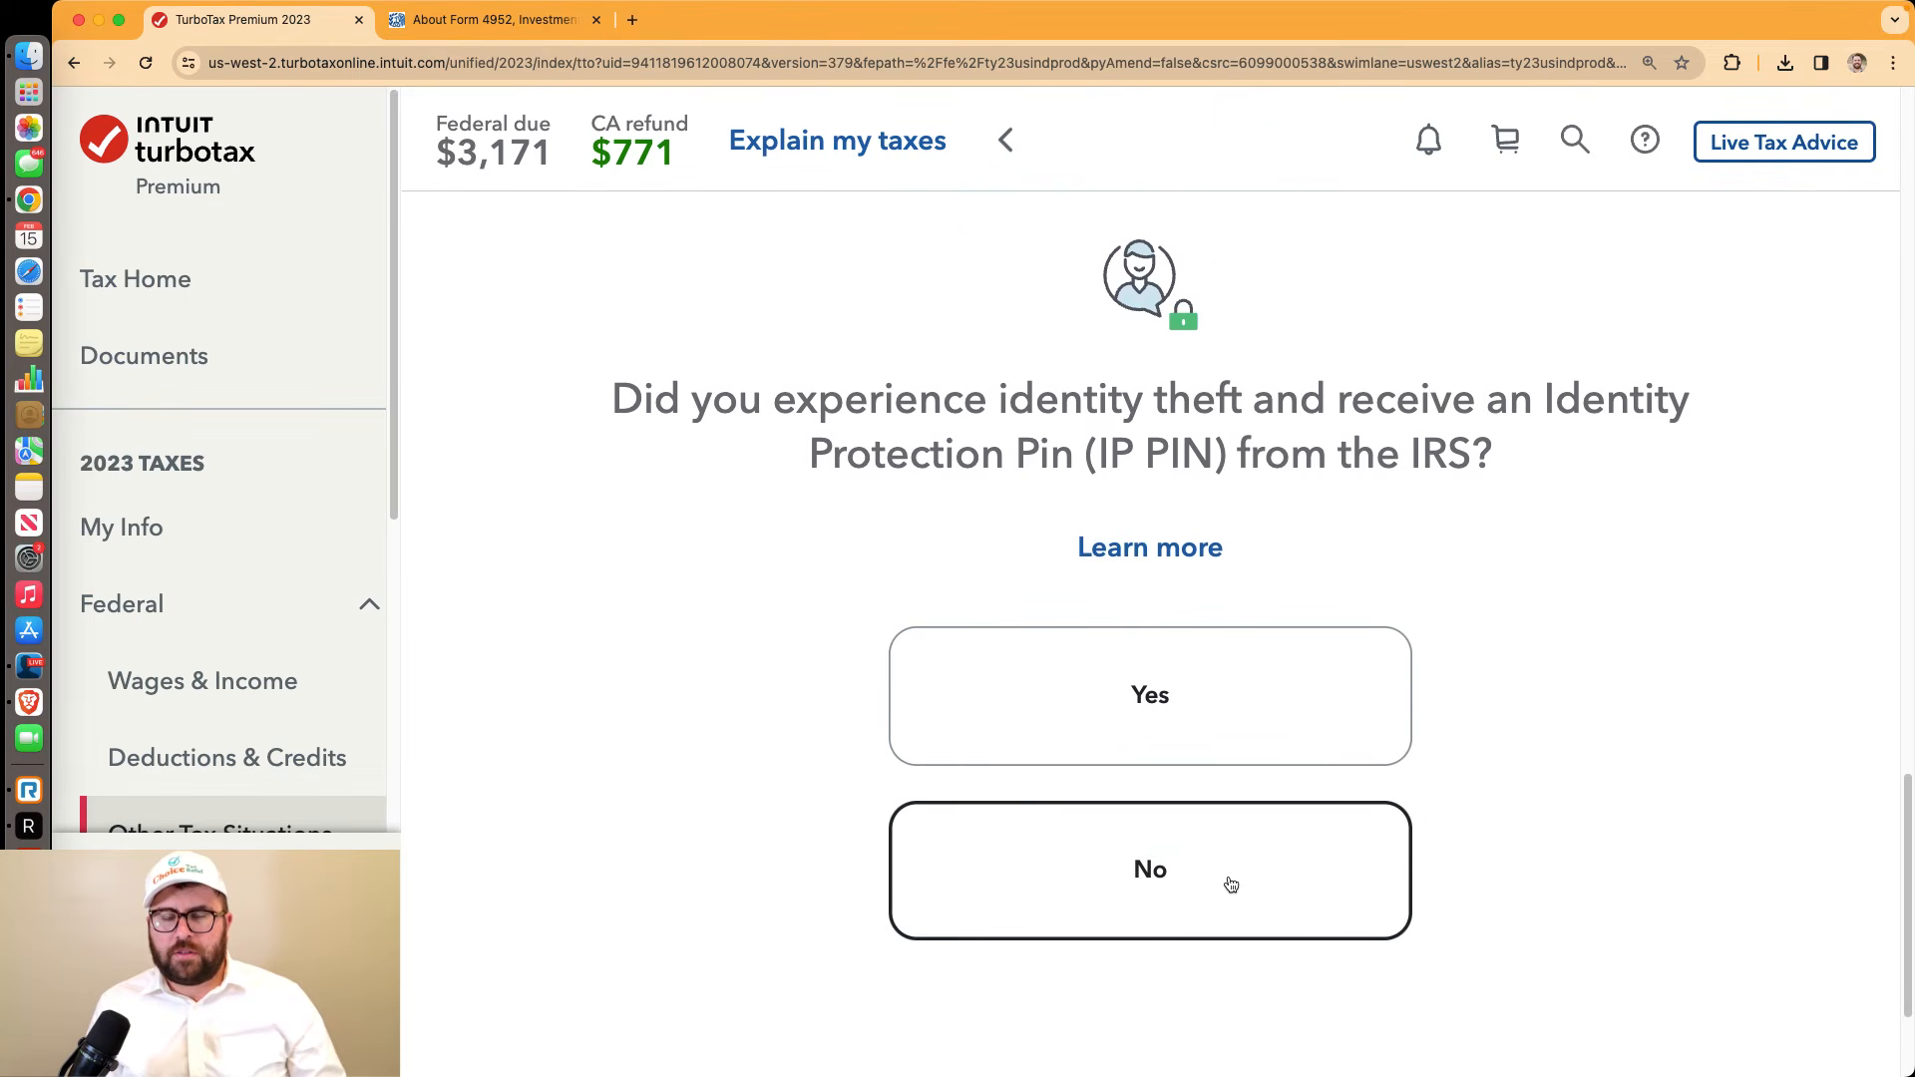
{"action": "left_click", "coordinate": [1231, 885]}
{"action": "left_click", "coordinate": [1608, 688]}
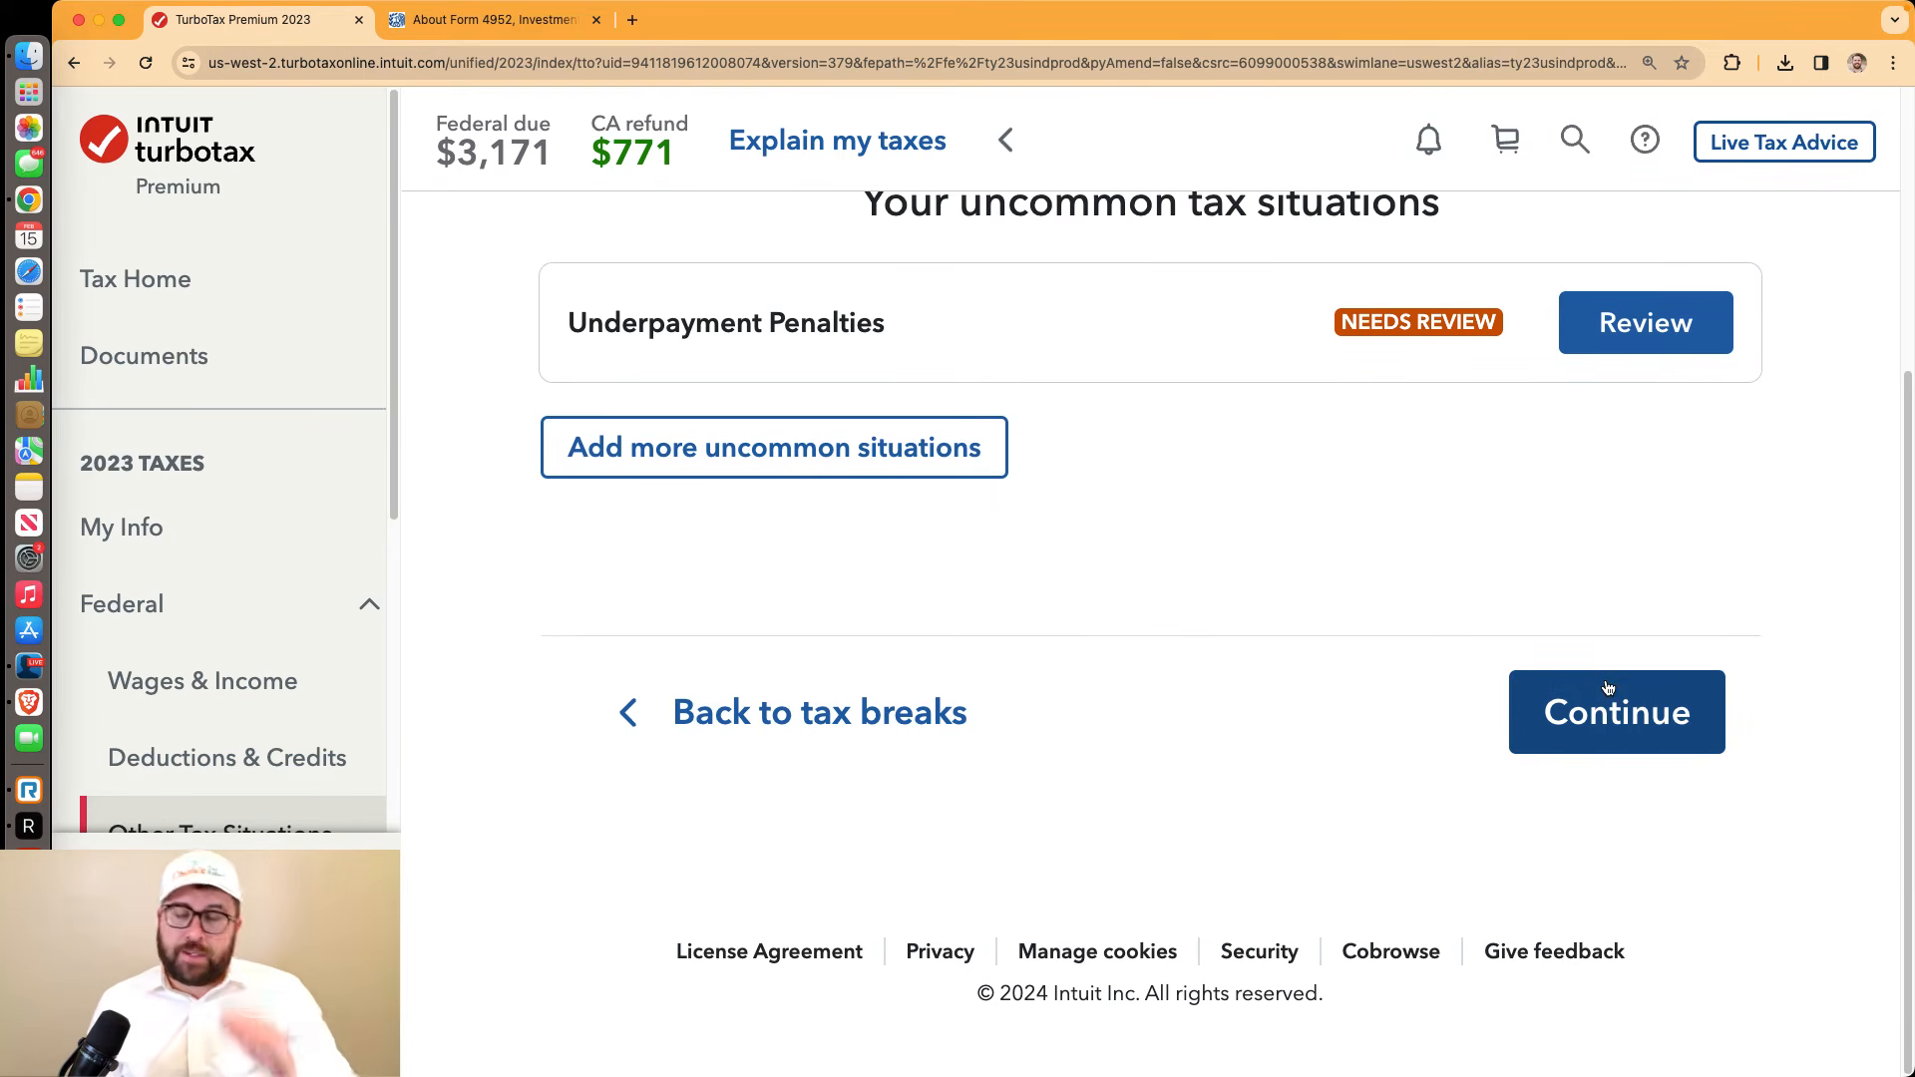
Review the $111 underpayment penalty and answer No to mostly farming or fishing income
{"action": "scroll", "coordinate": [1236, 539], "scroll_direction": "up", "scroll_amount": 3}
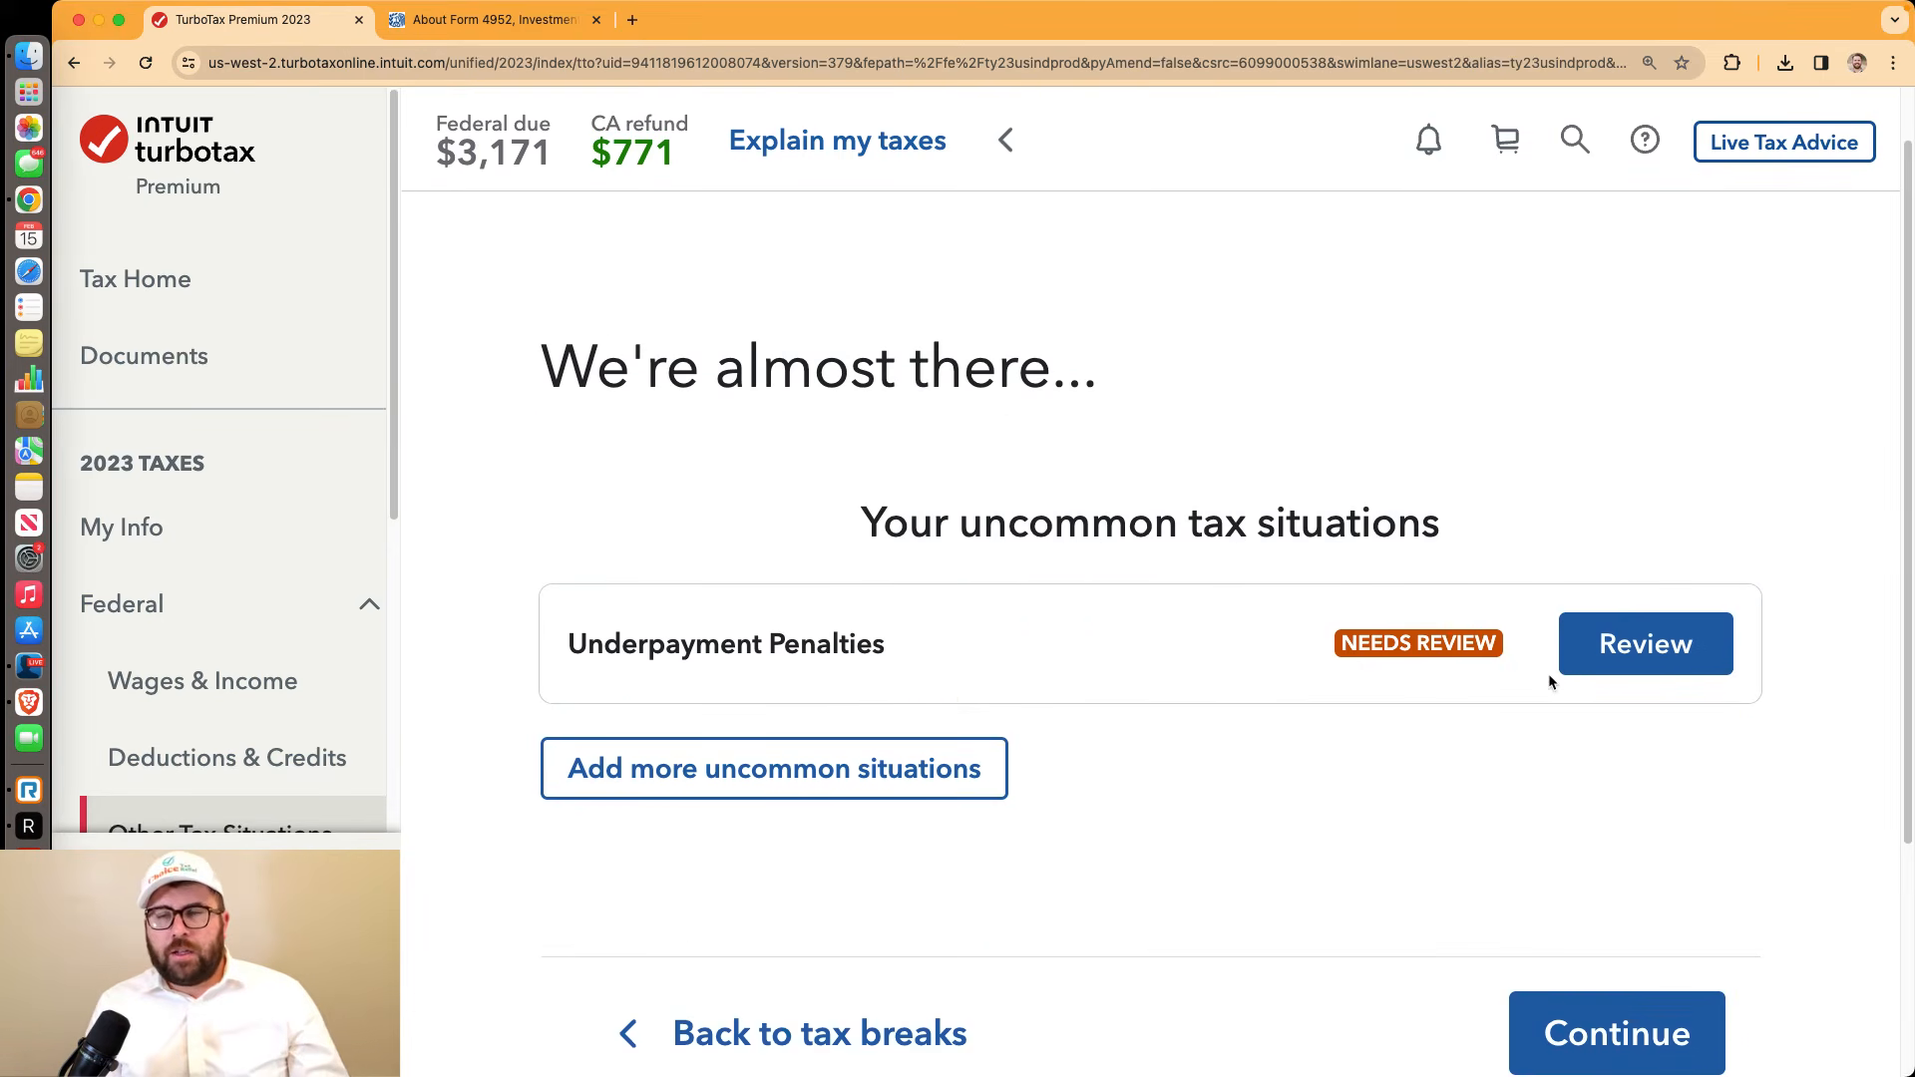
{"action": "left_click", "coordinate": [1620, 653]}
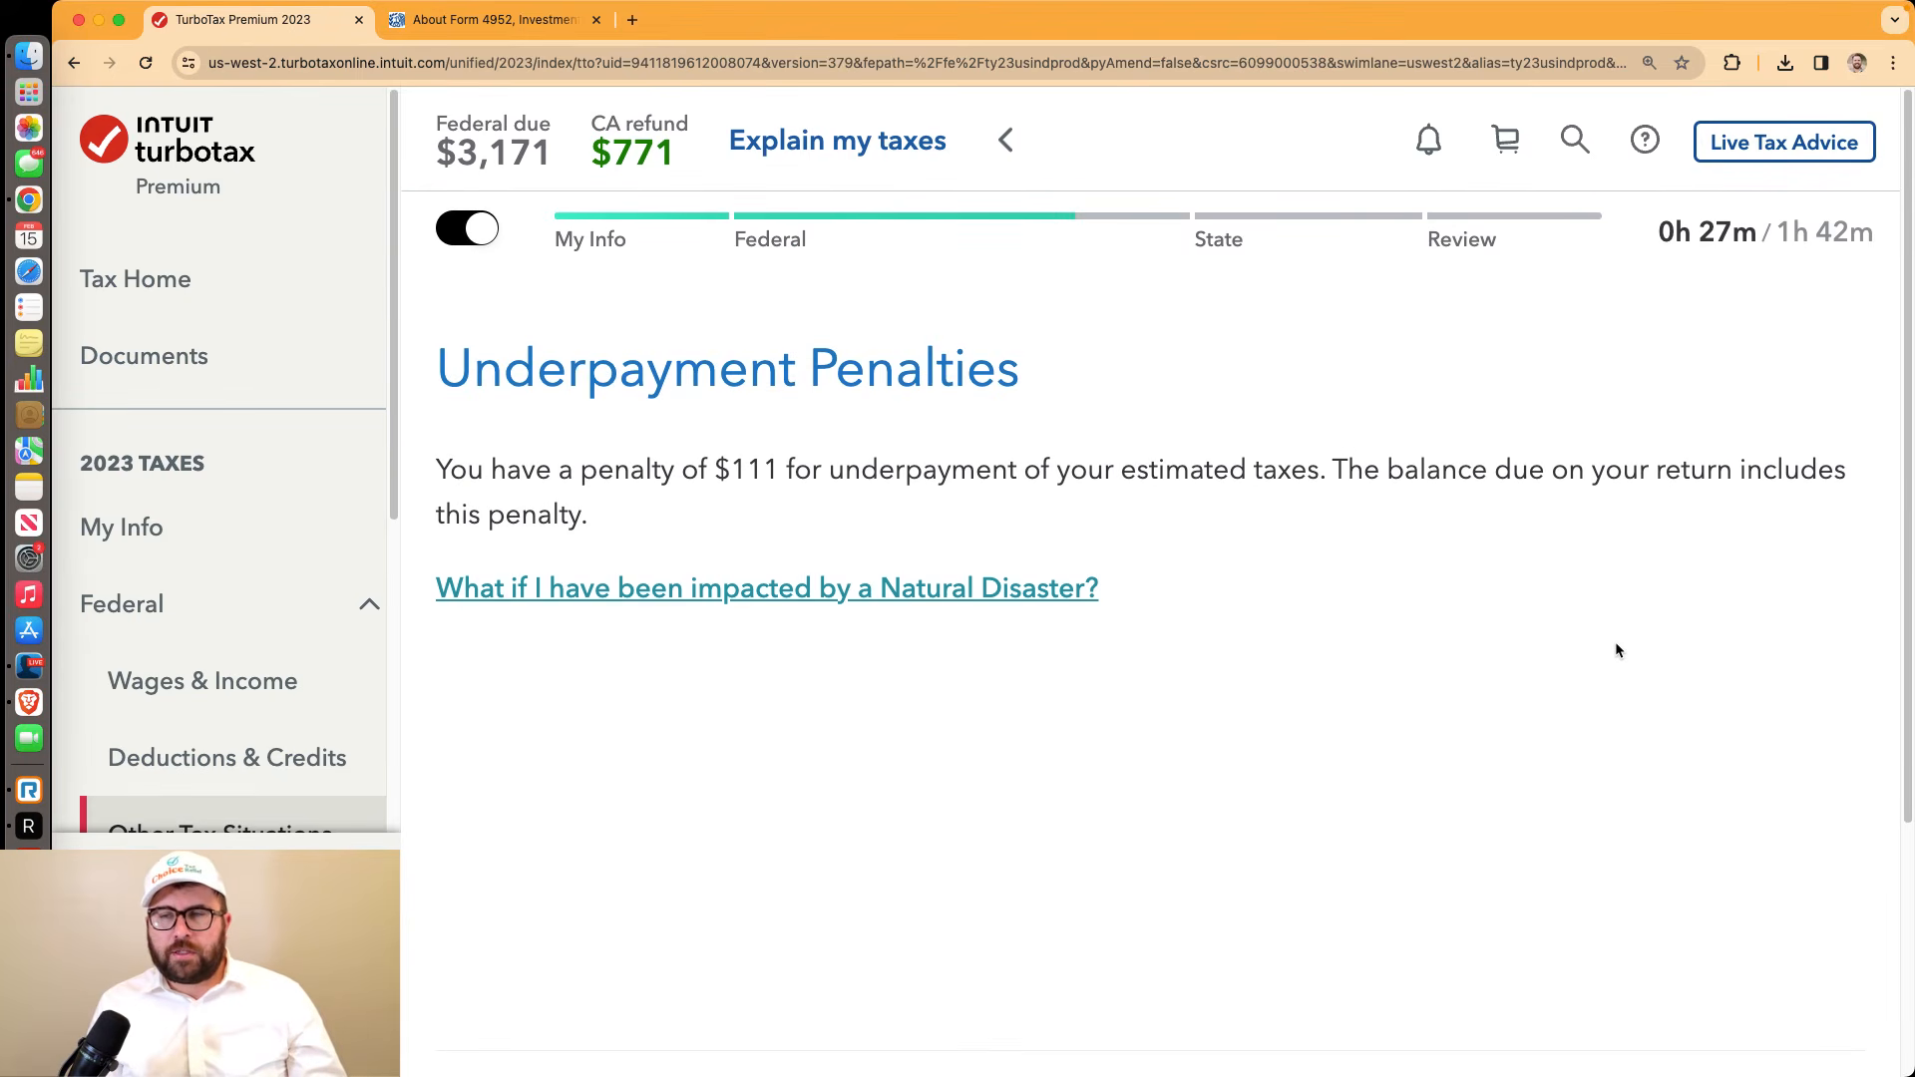
{"action": "scroll", "coordinate": [1303, 623], "scroll_direction": "down", "scroll_amount": 3}
{"action": "left_click", "coordinate": [1540, 798]}
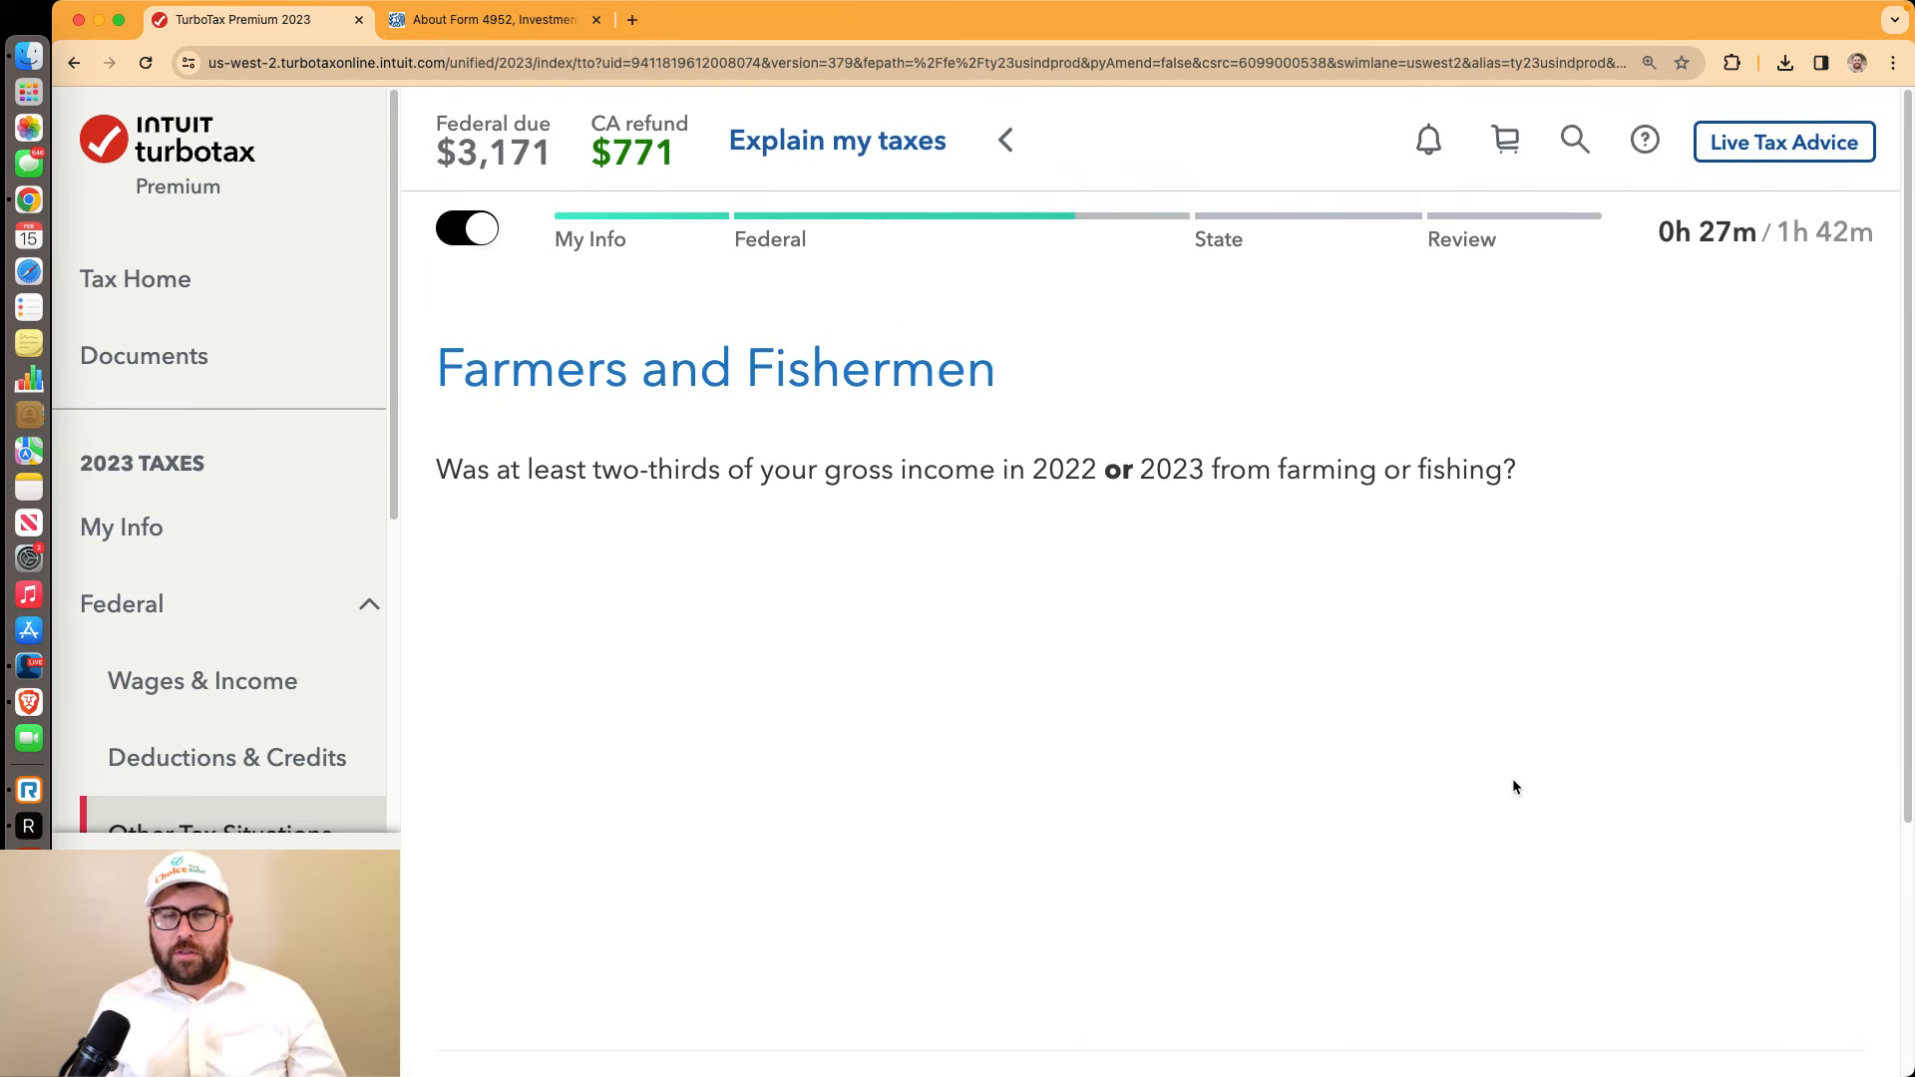
{"action": "scroll", "coordinate": [1512, 783], "scroll_direction": "down", "scroll_amount": 5}
{"action": "left_click", "coordinate": [1482, 786]}
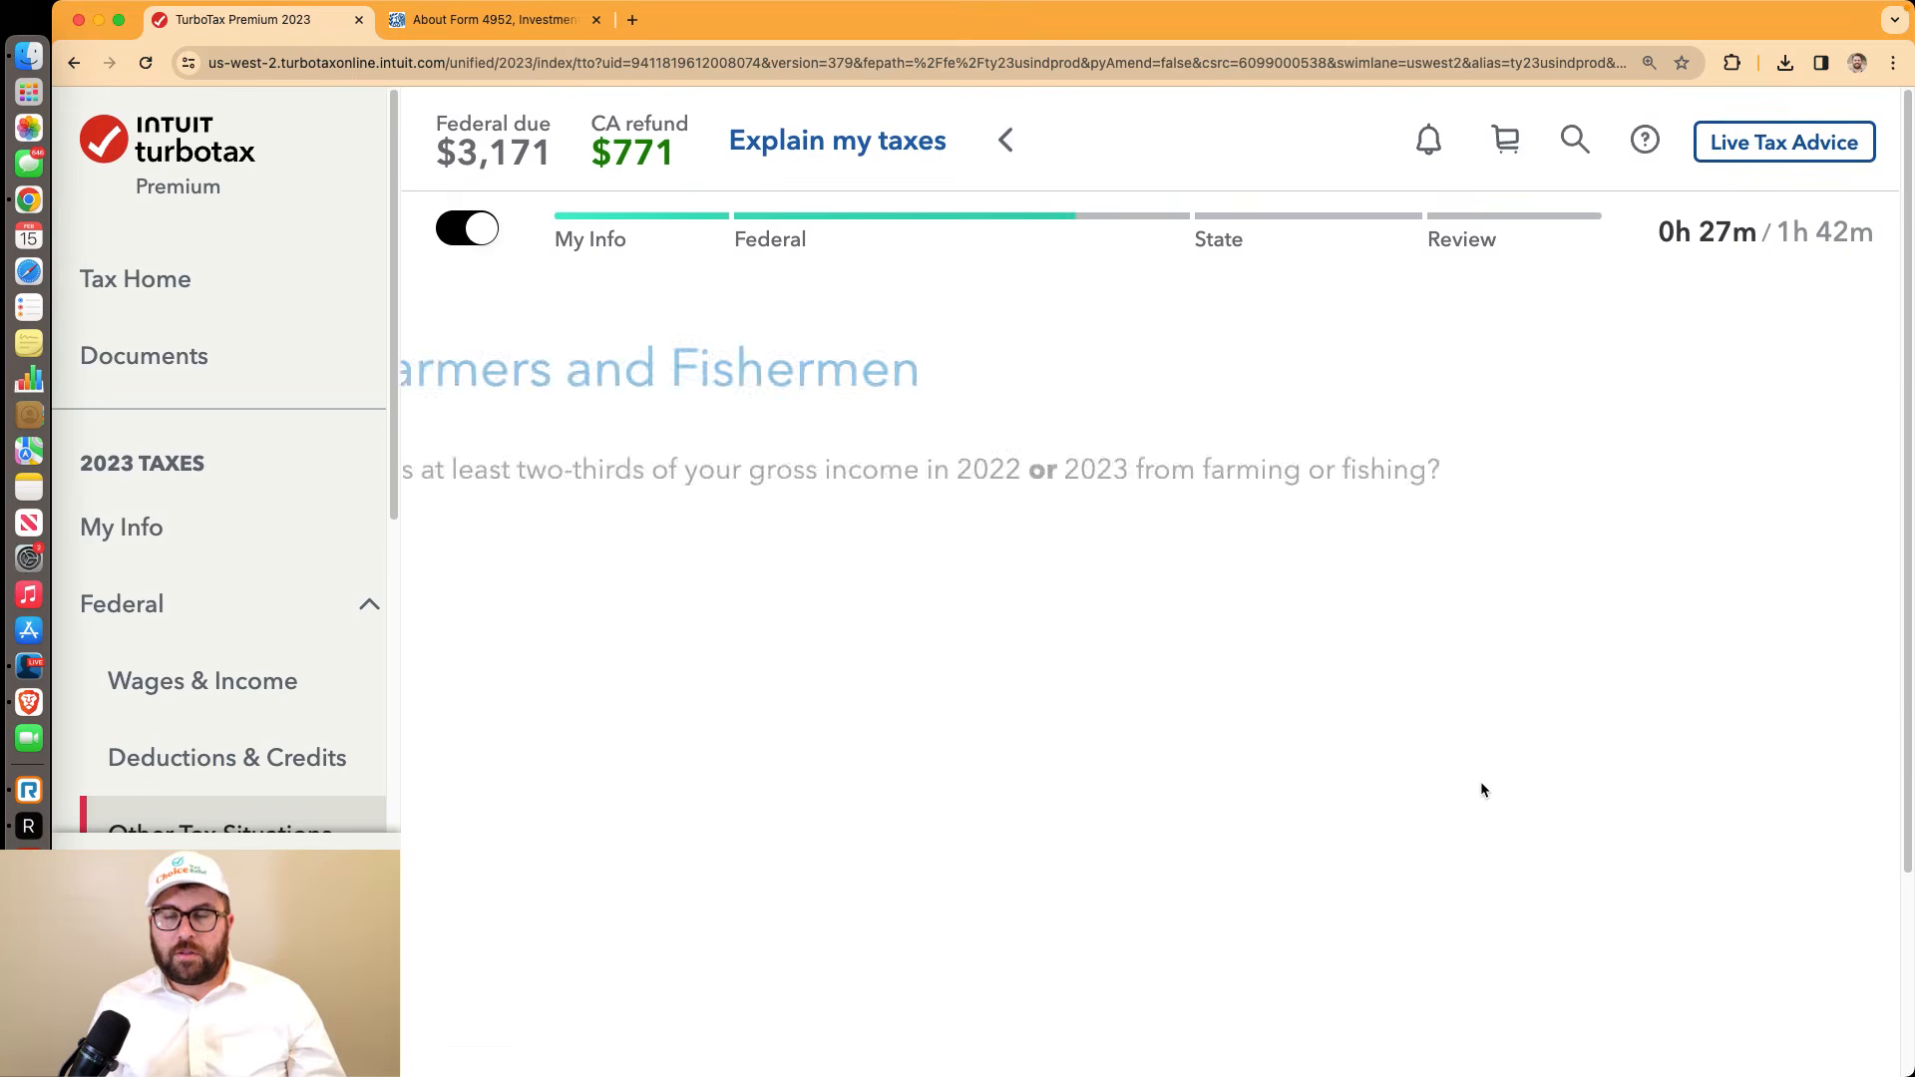
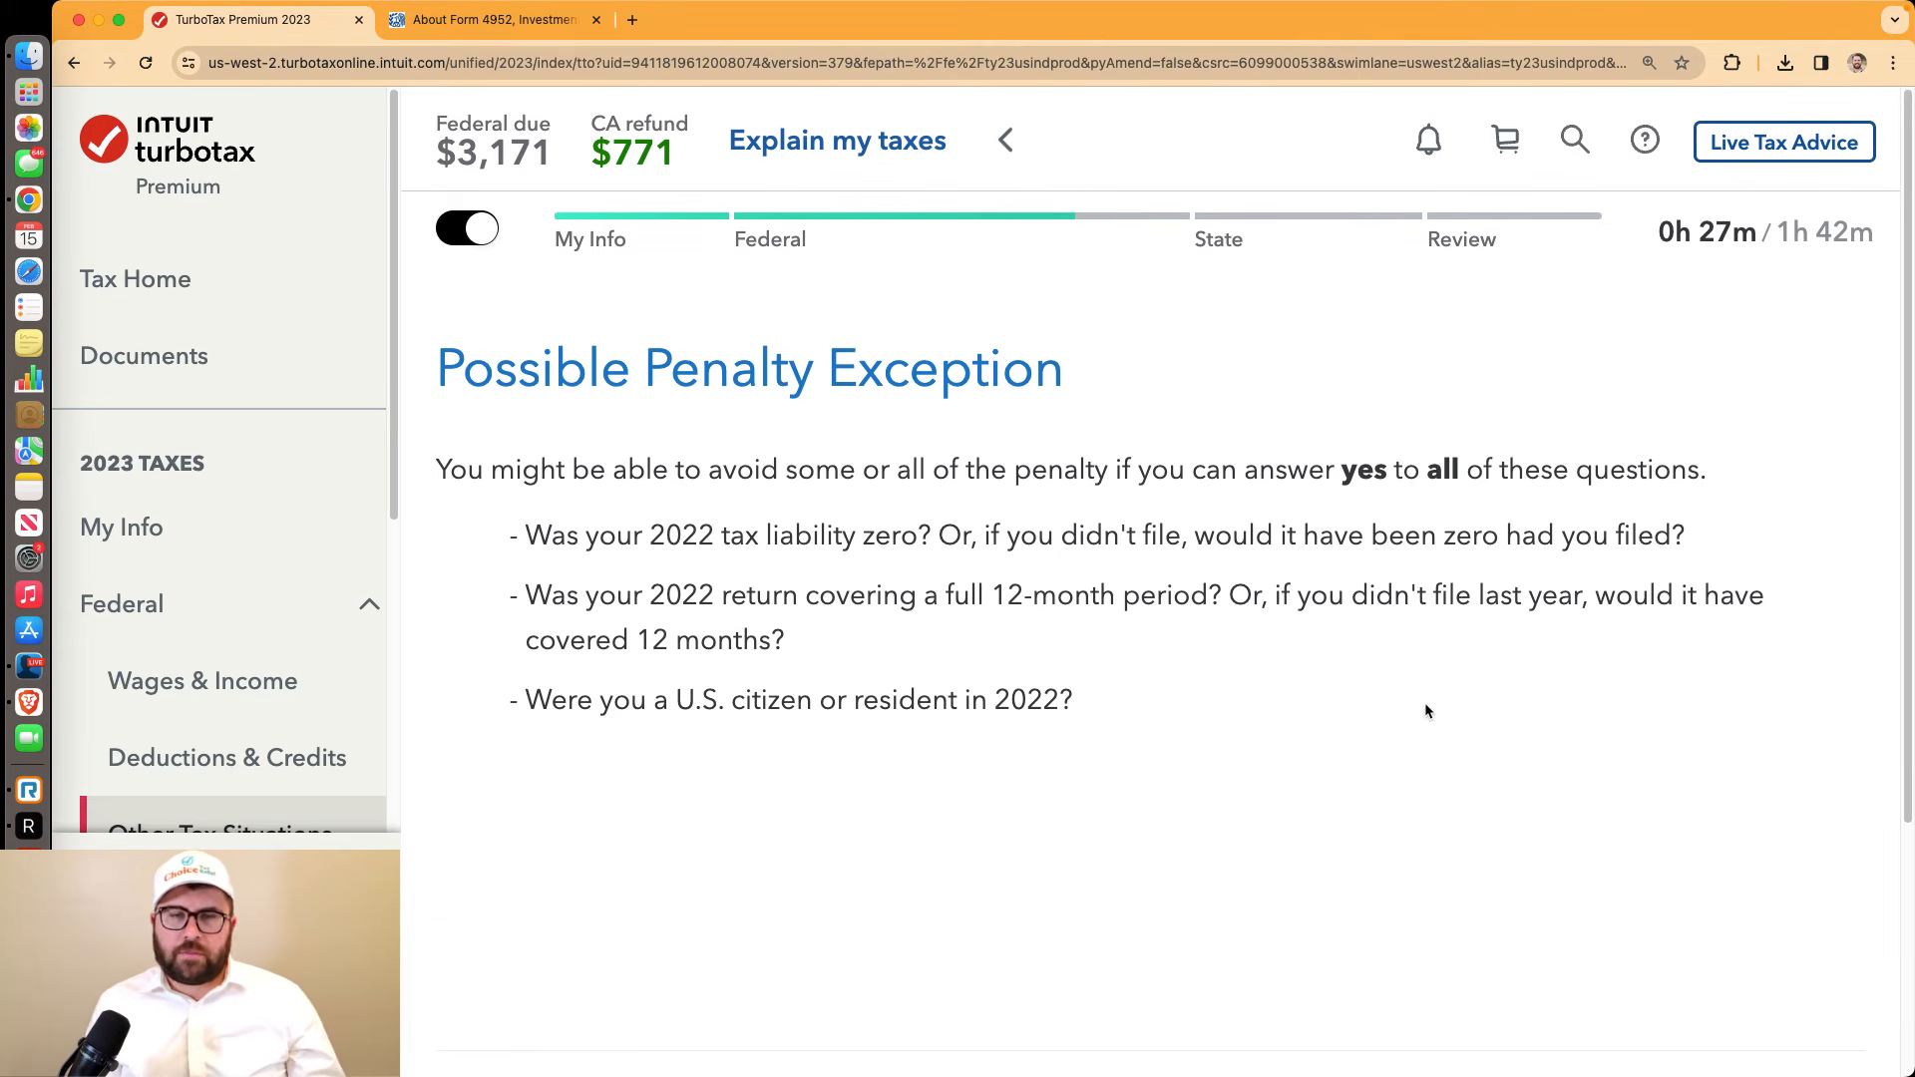
Answer No to the penalty exception questions and set the 2022 filing status to Head of Household
{"action": "scroll", "coordinate": [1425, 710], "scroll_direction": "down", "scroll_amount": 5}
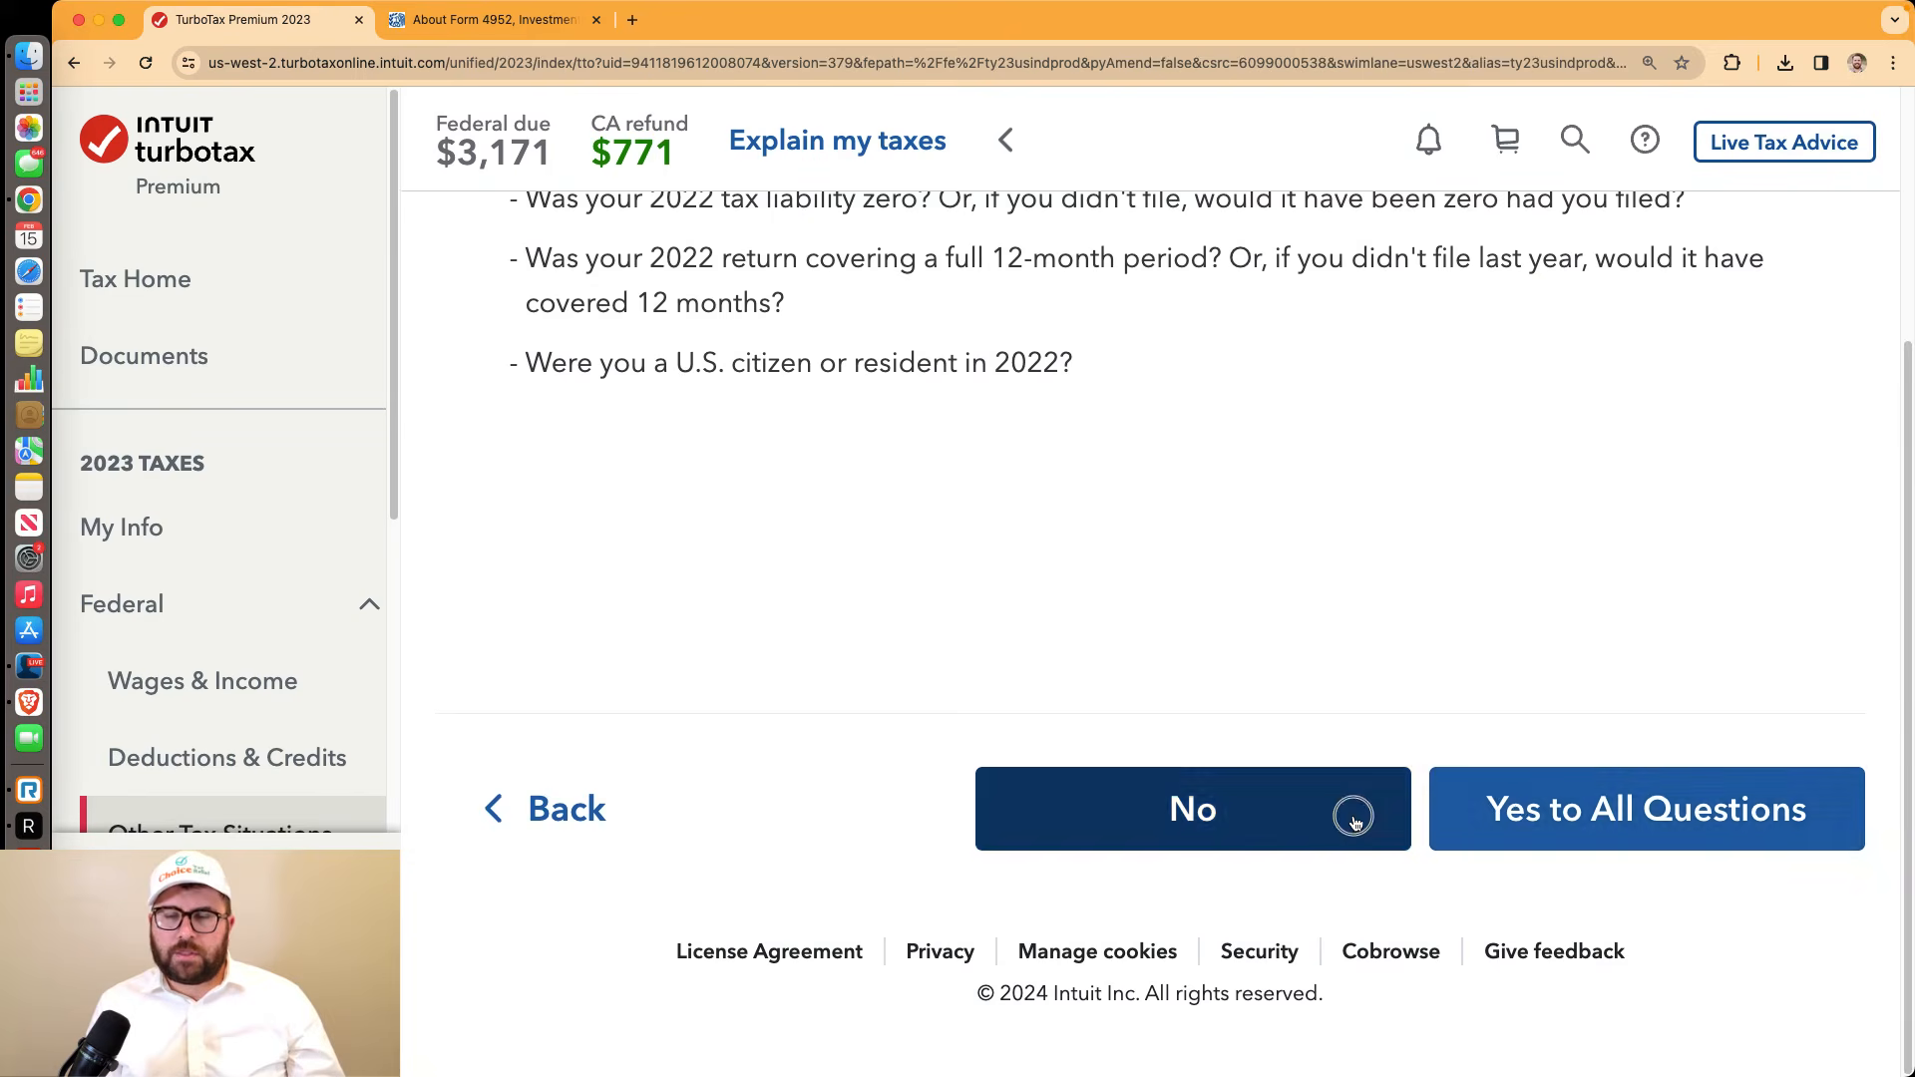
{"action": "left_click", "coordinate": [1353, 820]}
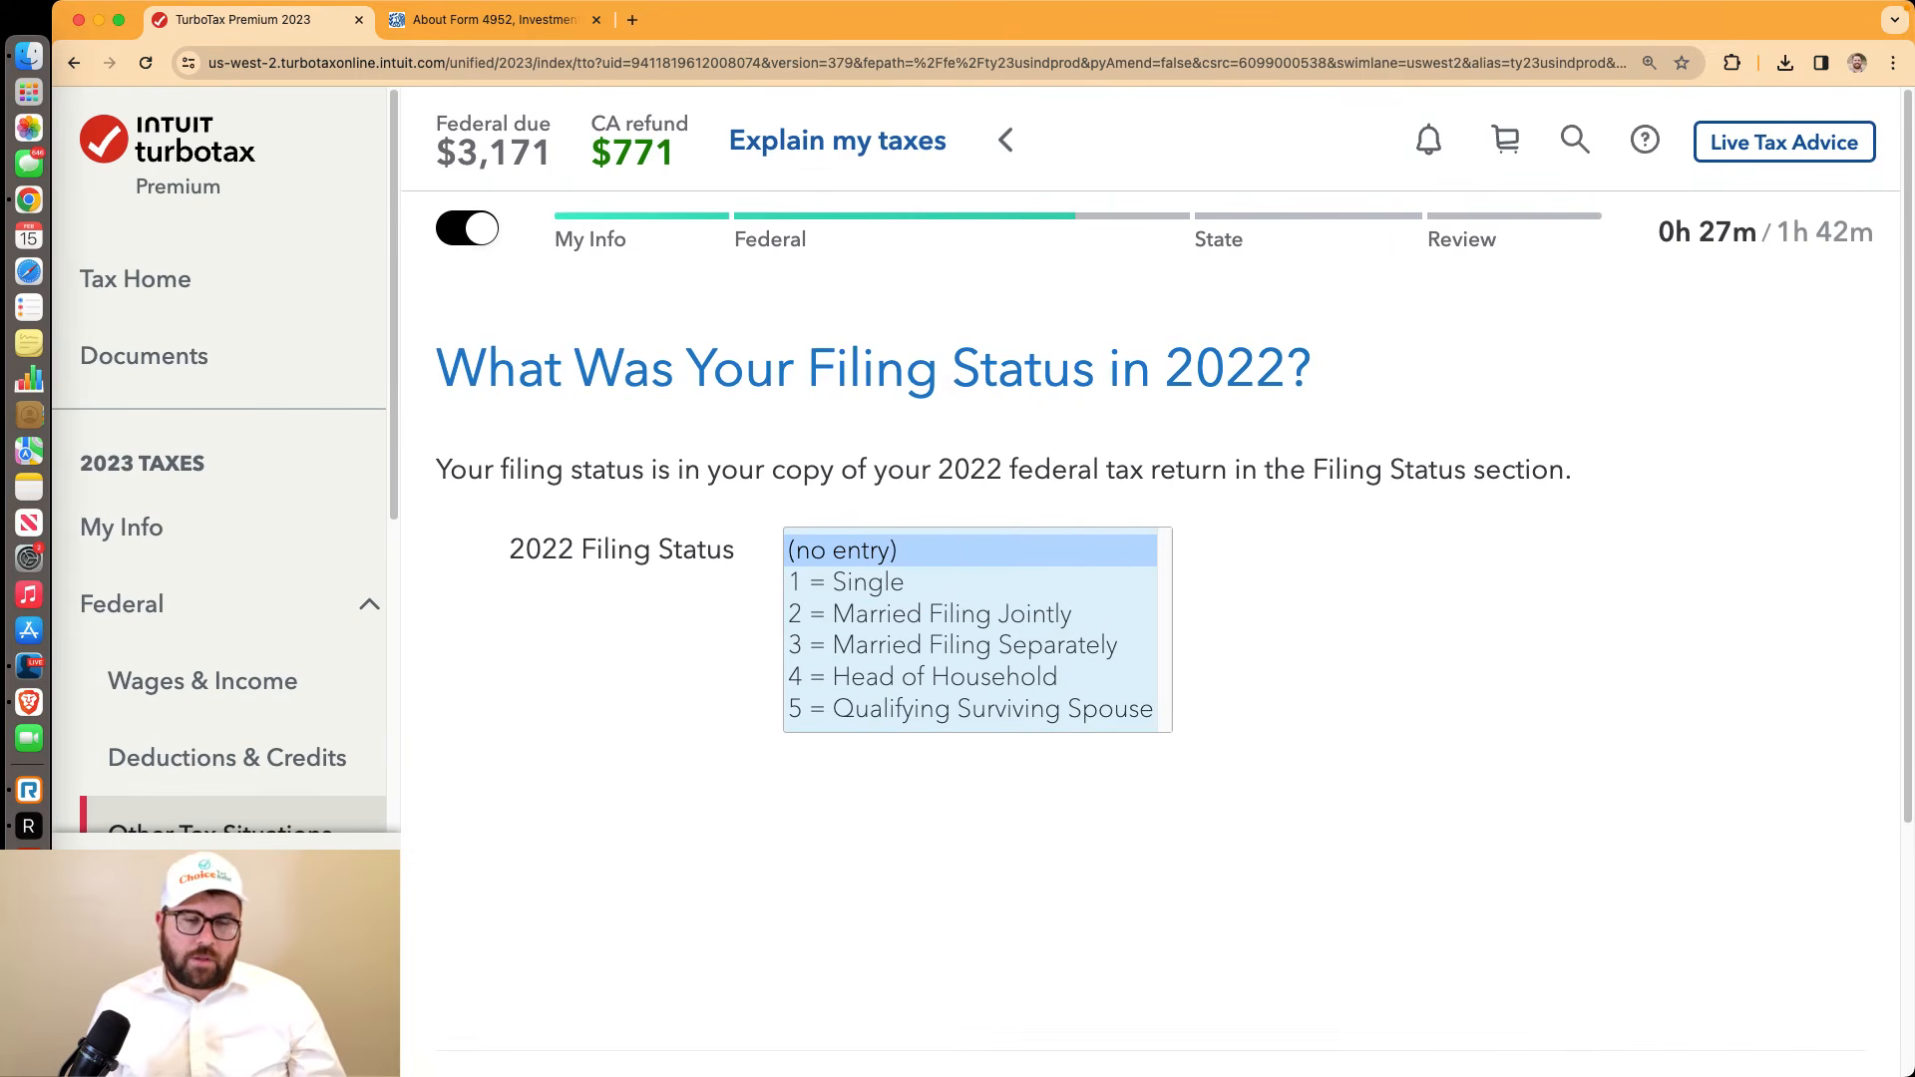
{"action": "scroll", "coordinate": [1429, 618], "scroll_direction": "down", "scroll_amount": 3}
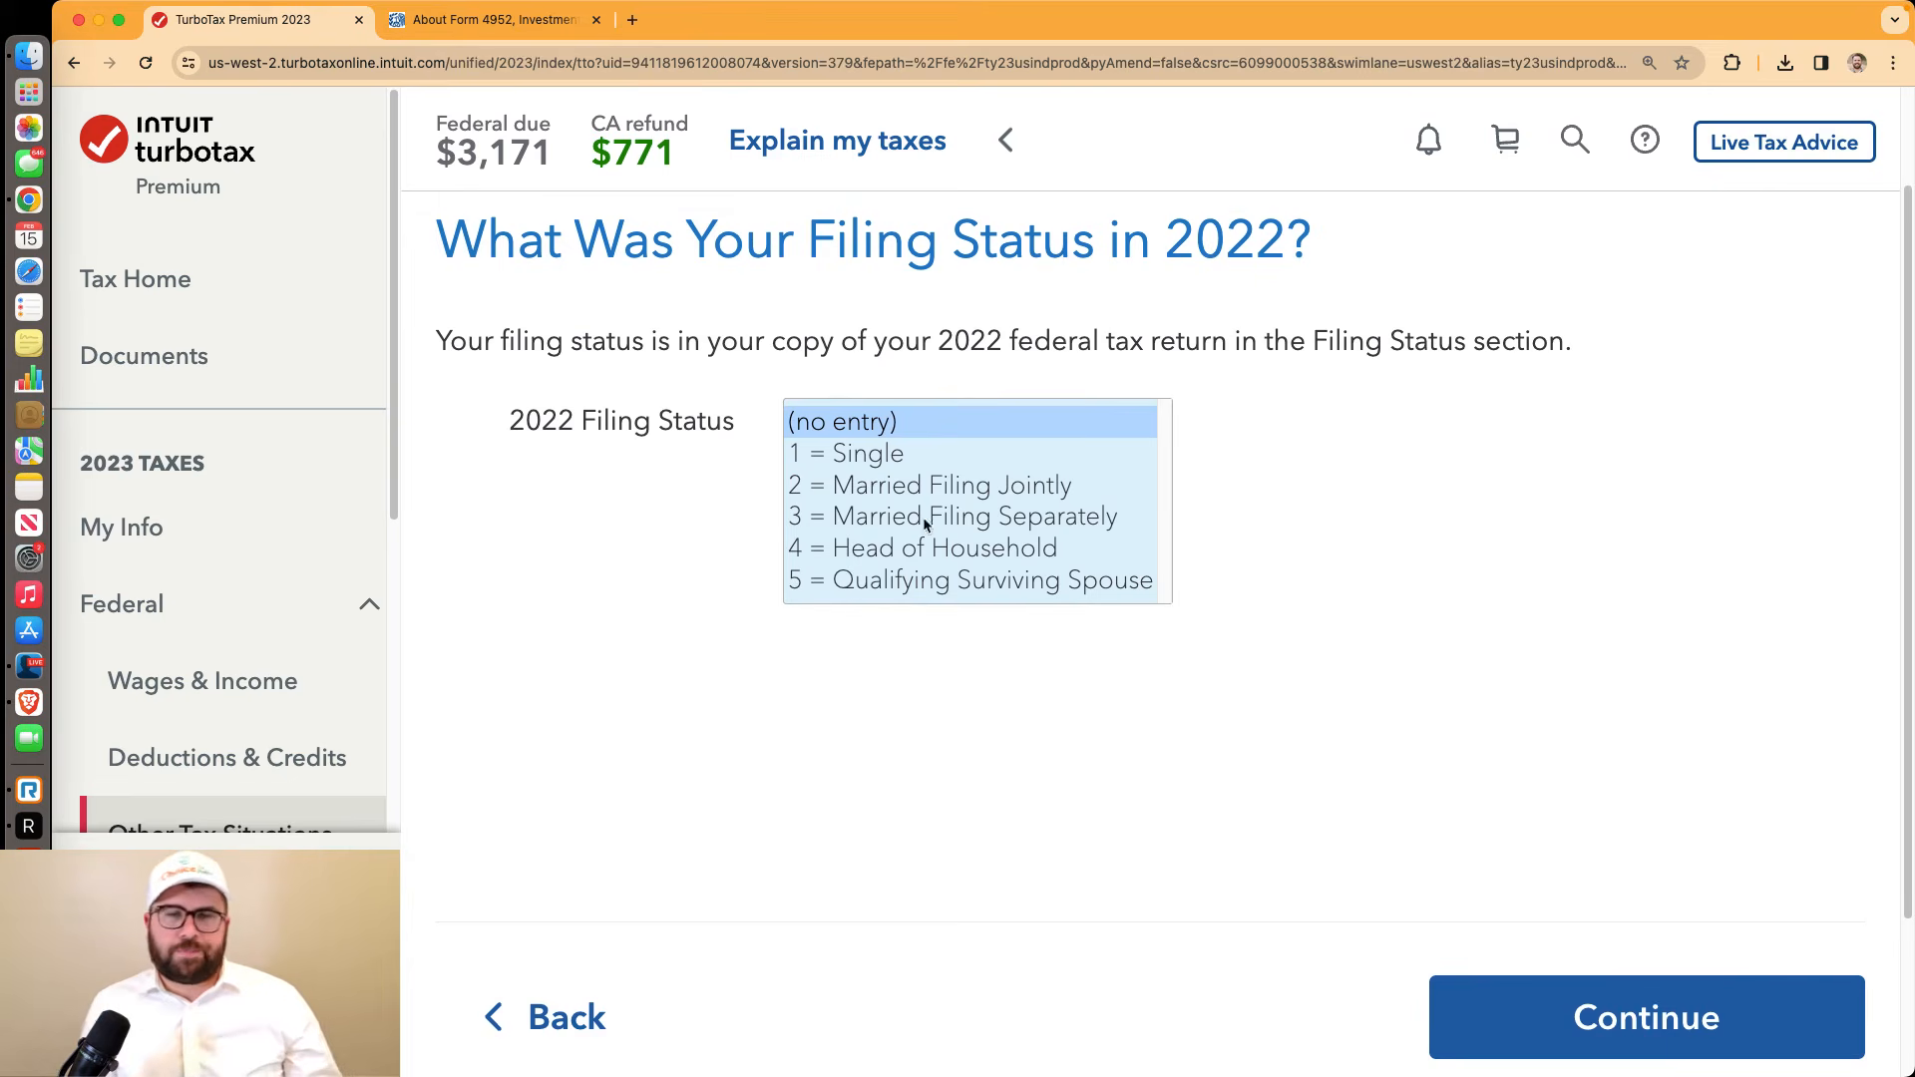
{"action": "left_click", "coordinate": [941, 548]}
{"action": "left_click", "coordinate": [1483, 1020]}
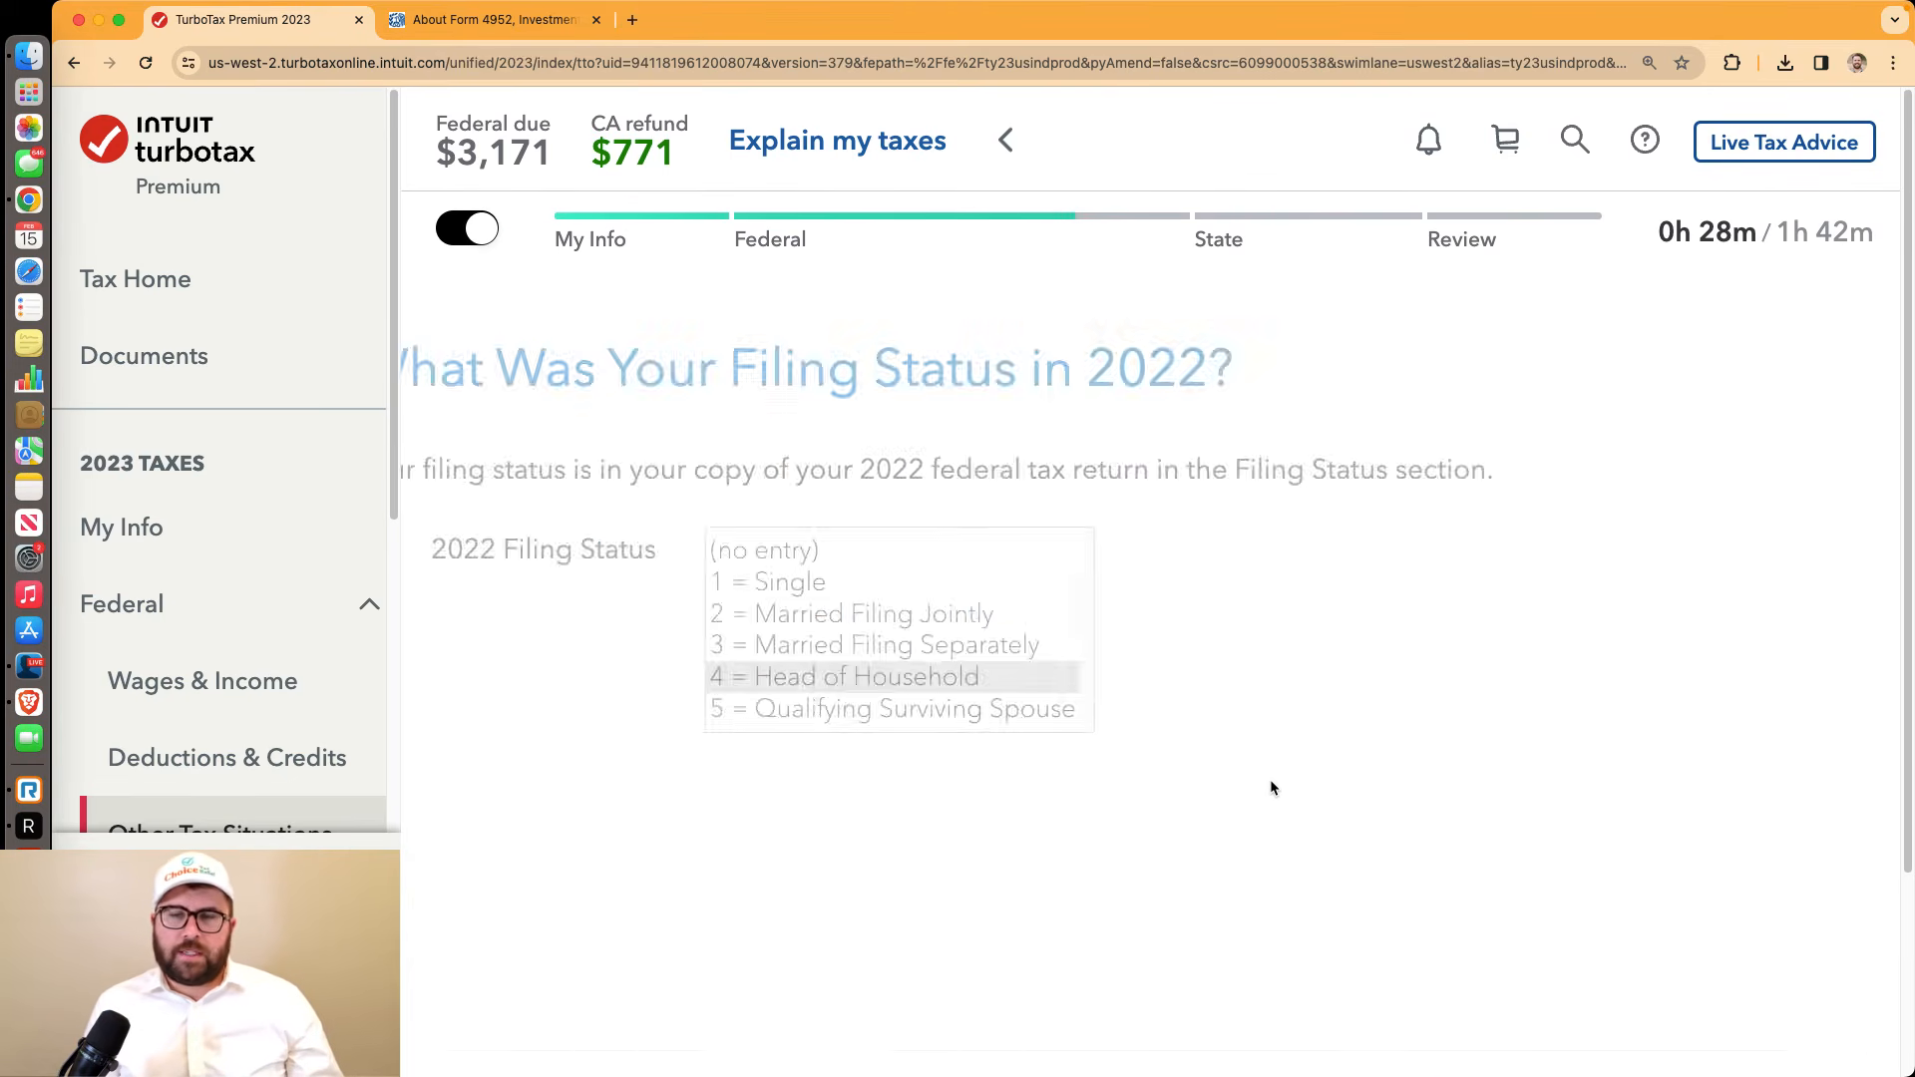
Accept the 2022 tax liability and AGI, then decline annualizing income and the withholding treatment
{"action": "scroll", "coordinate": [1277, 742], "scroll_direction": "down", "scroll_amount": 5}
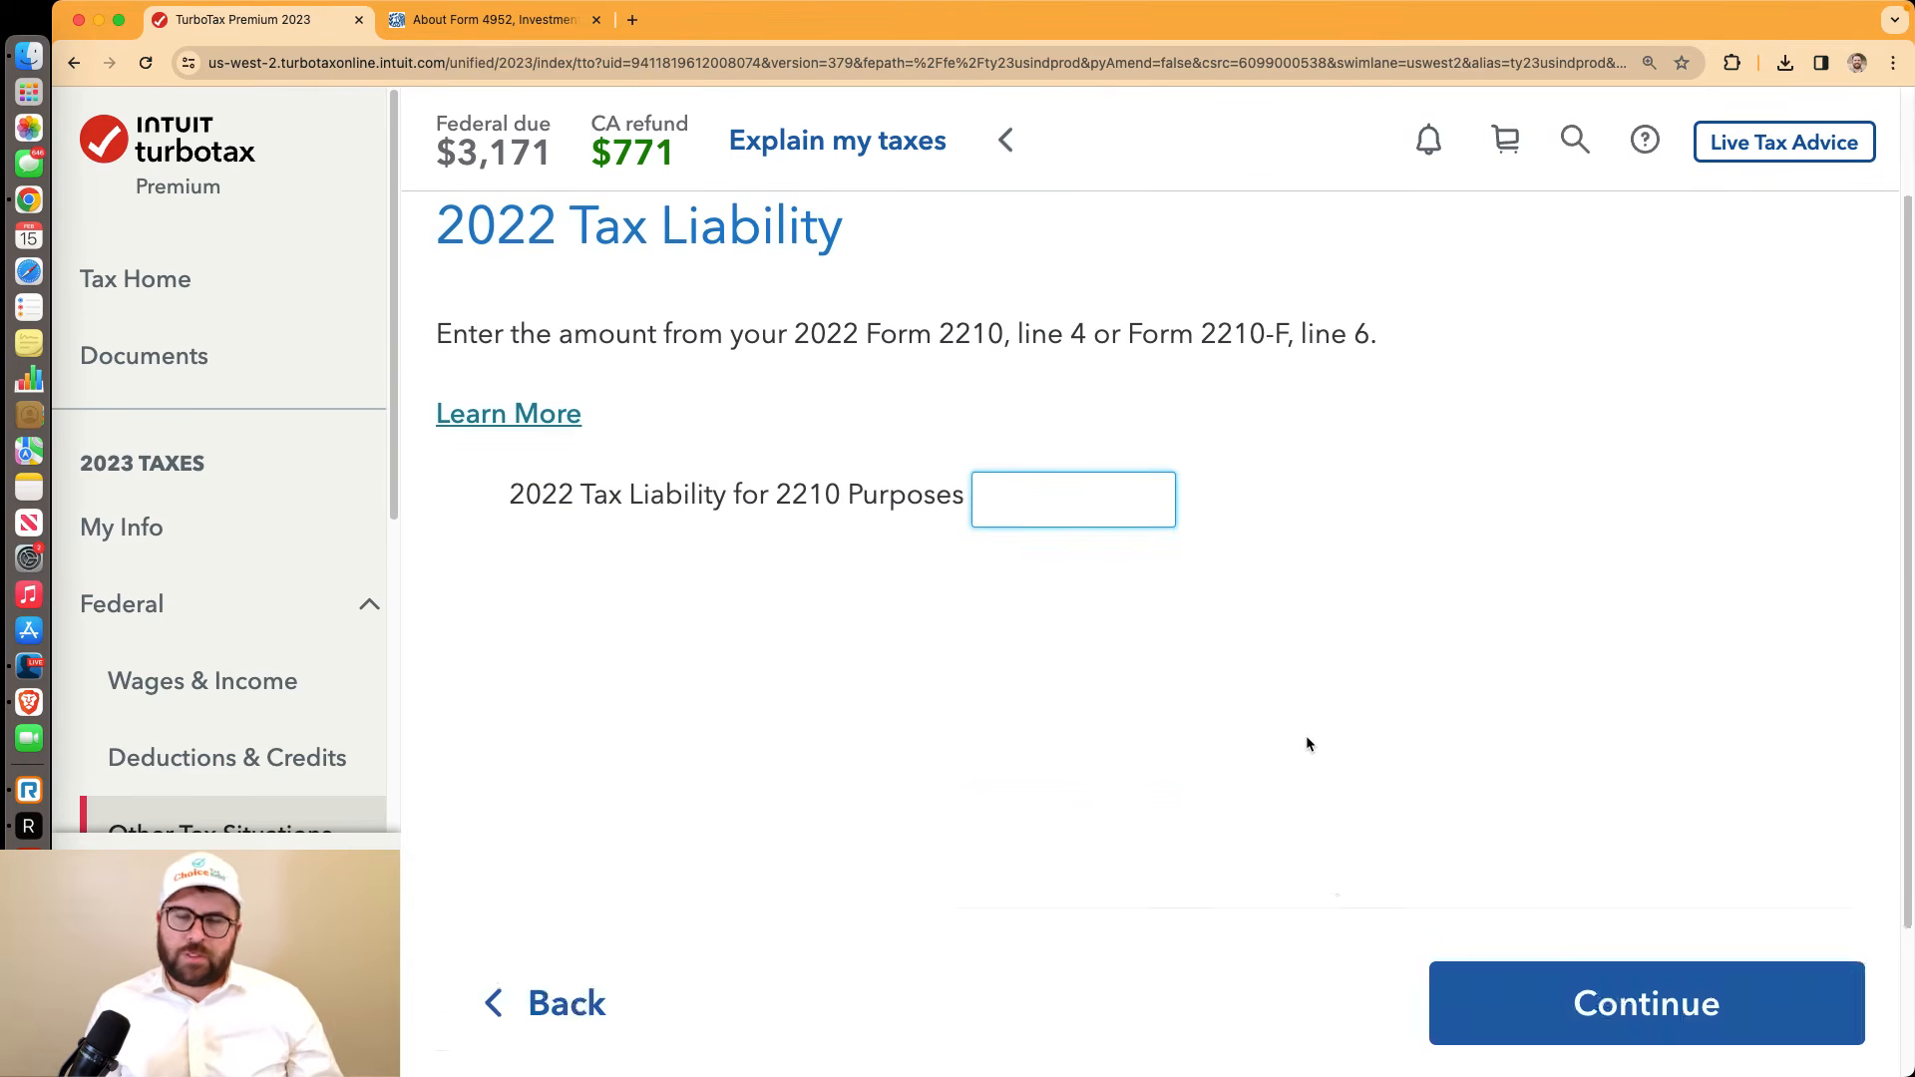
{"action": "left_click", "coordinate": [1528, 840]}
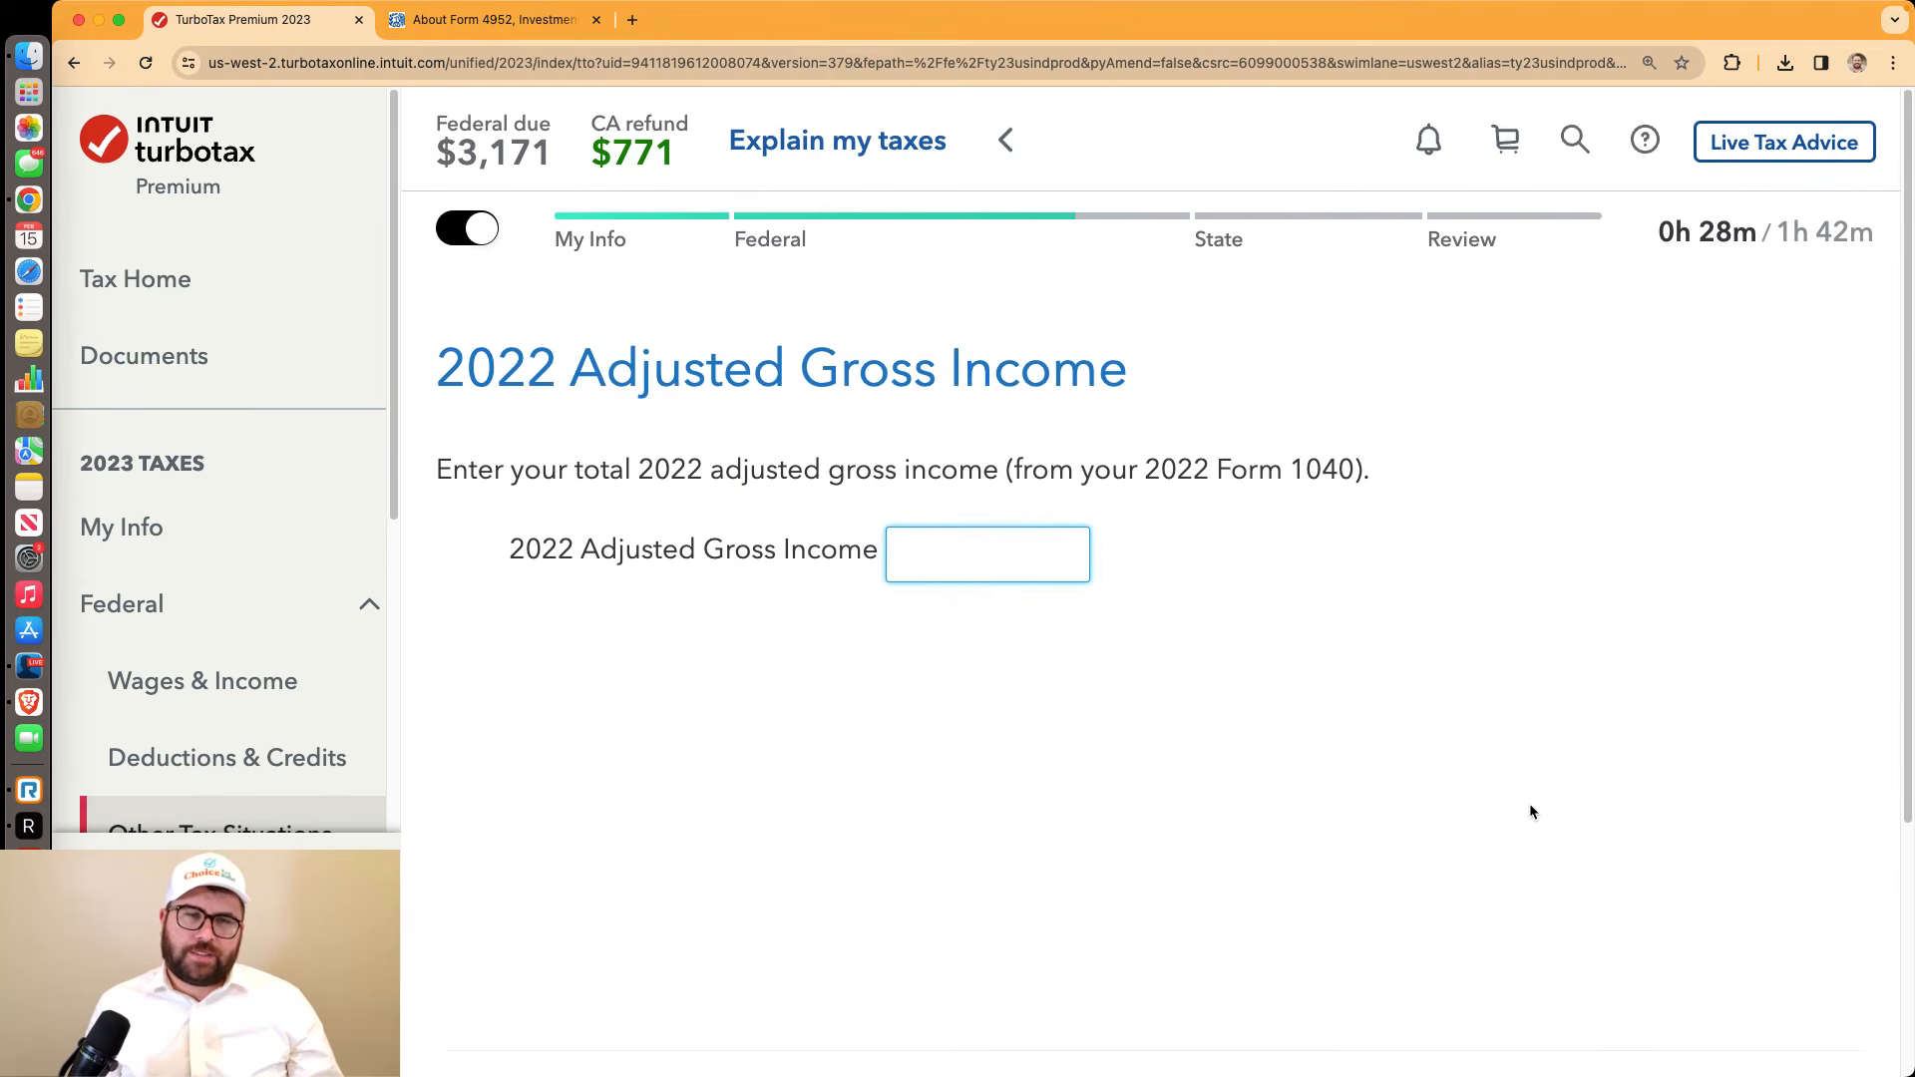
{"action": "scroll", "coordinate": [1528, 802], "scroll_direction": "down", "scroll_amount": 3}
{"action": "left_click", "coordinate": [1636, 984]}
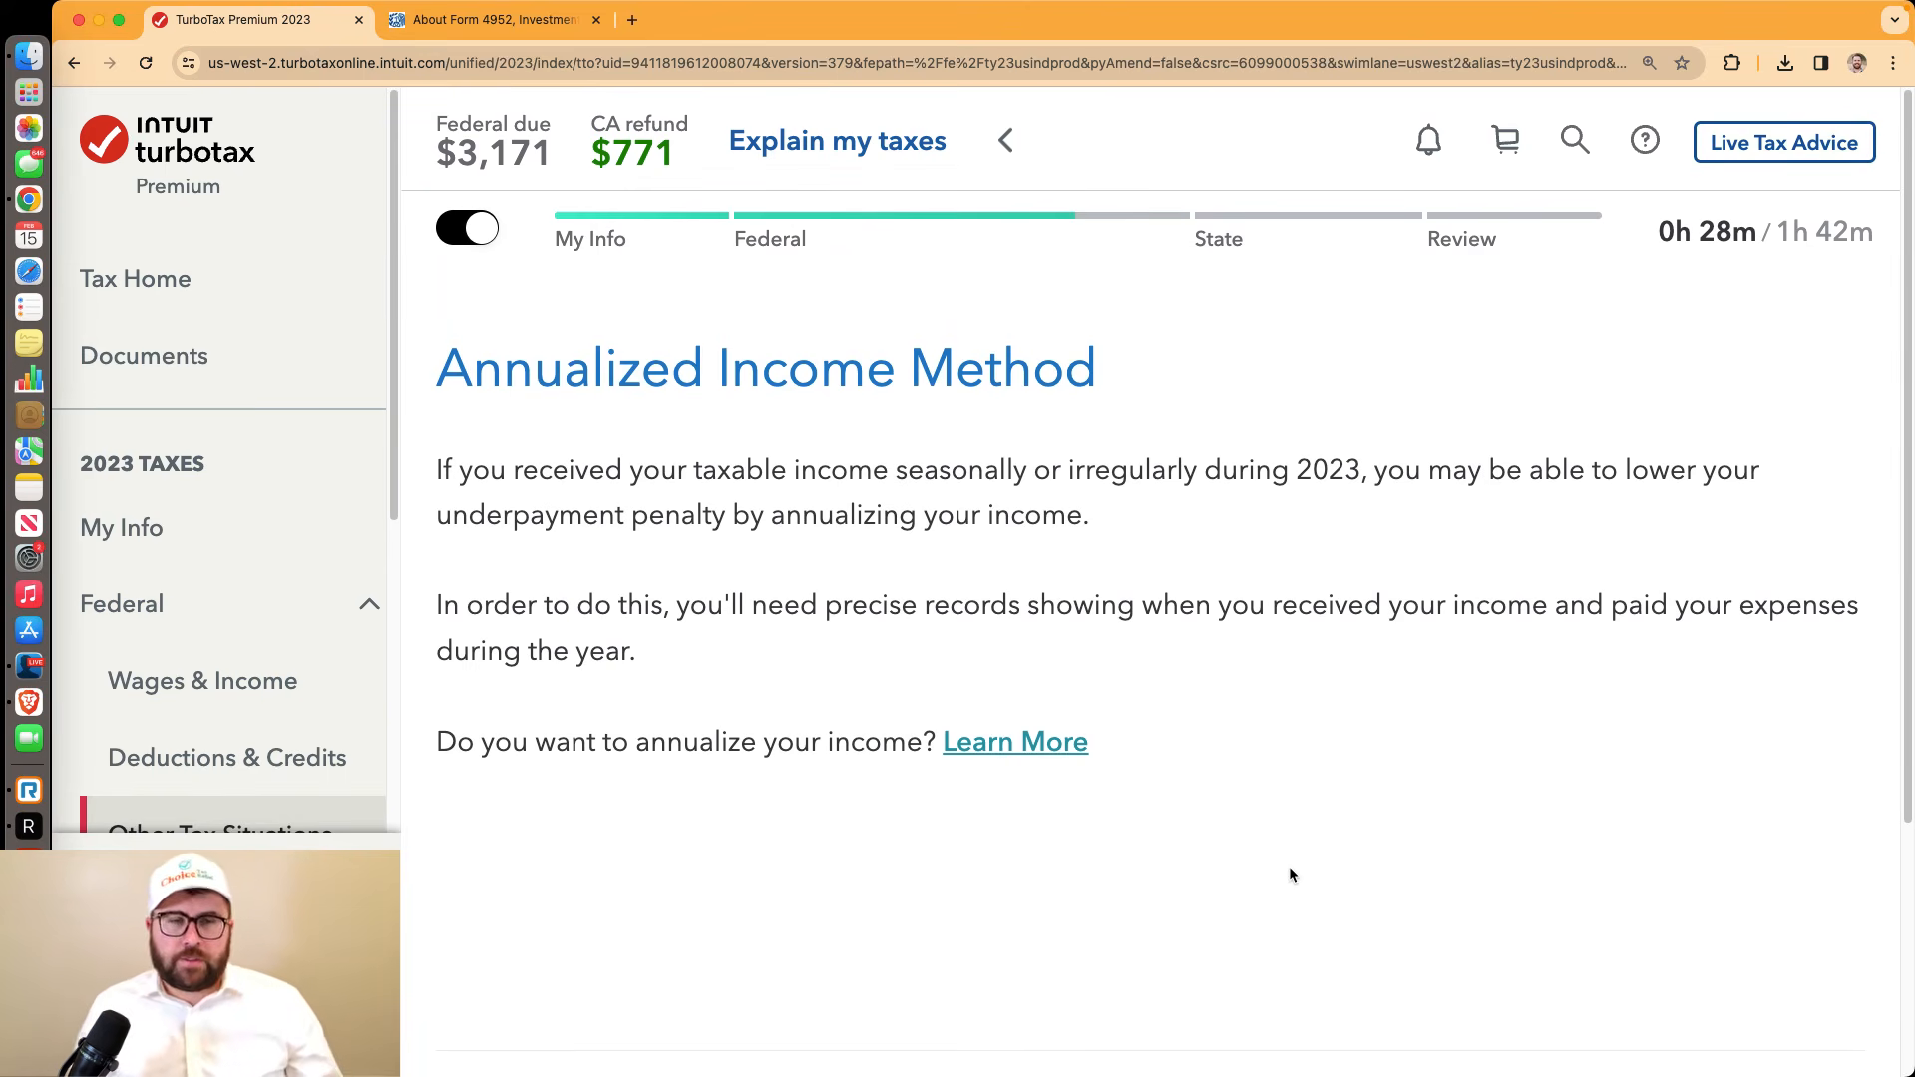
{"action": "scroll", "coordinate": [1290, 868], "scroll_direction": "down", "scroll_amount": 4}
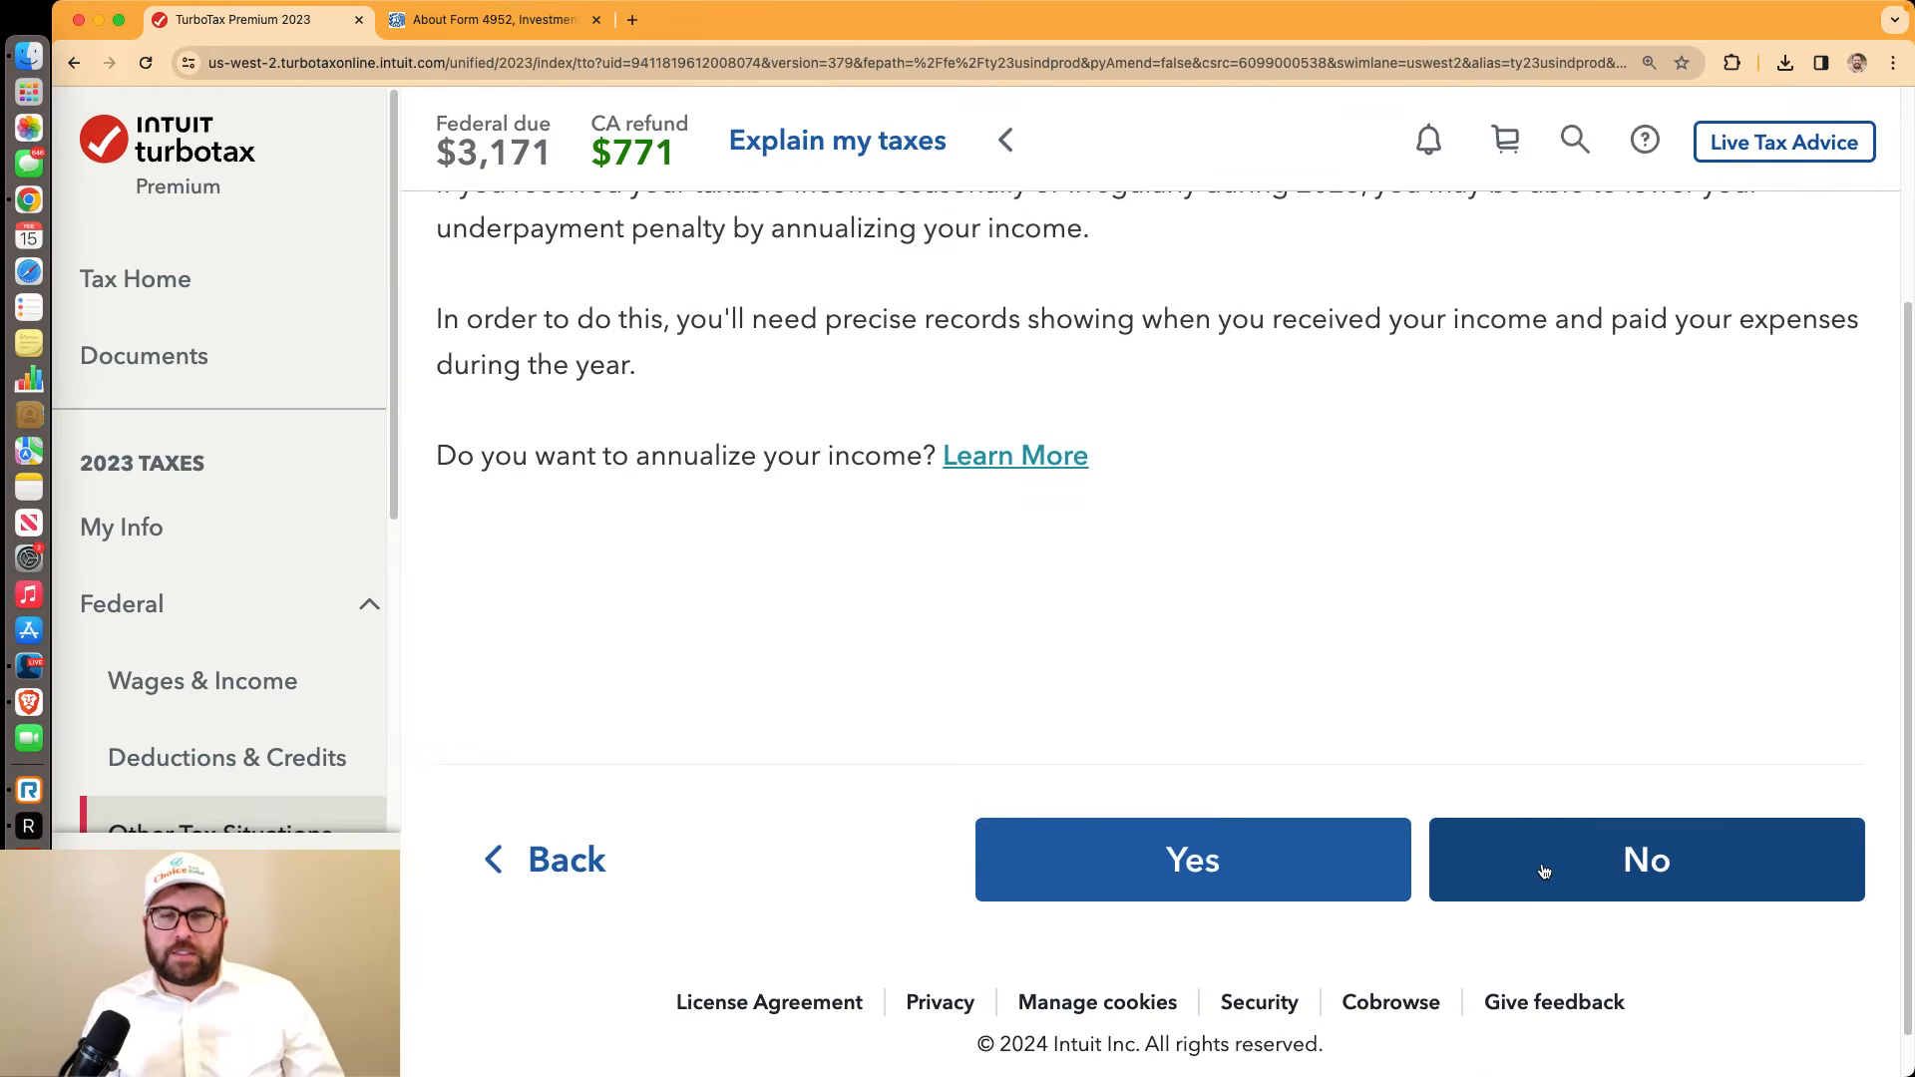
{"action": "left_click", "coordinate": [1543, 871]}
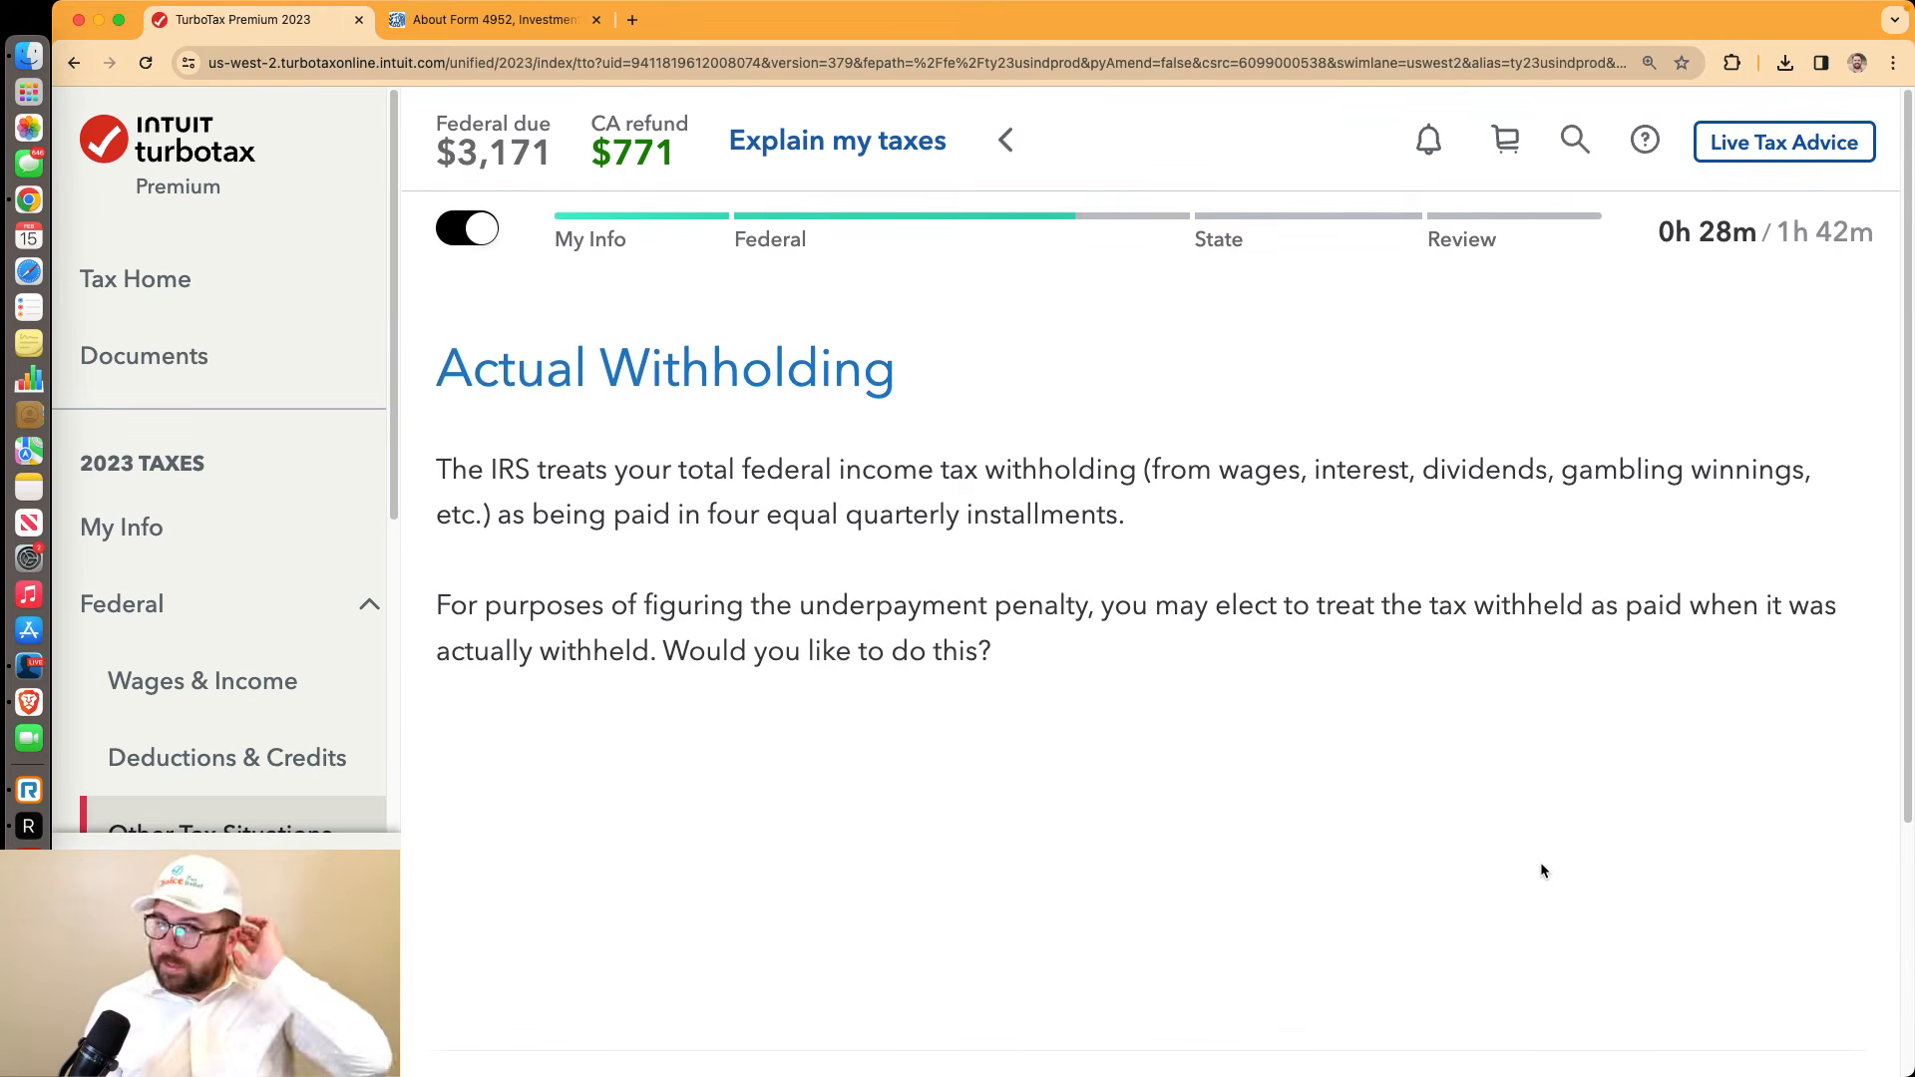
{"action": "scroll", "coordinate": [1537, 866], "scroll_direction": "down", "scroll_amount": 3}
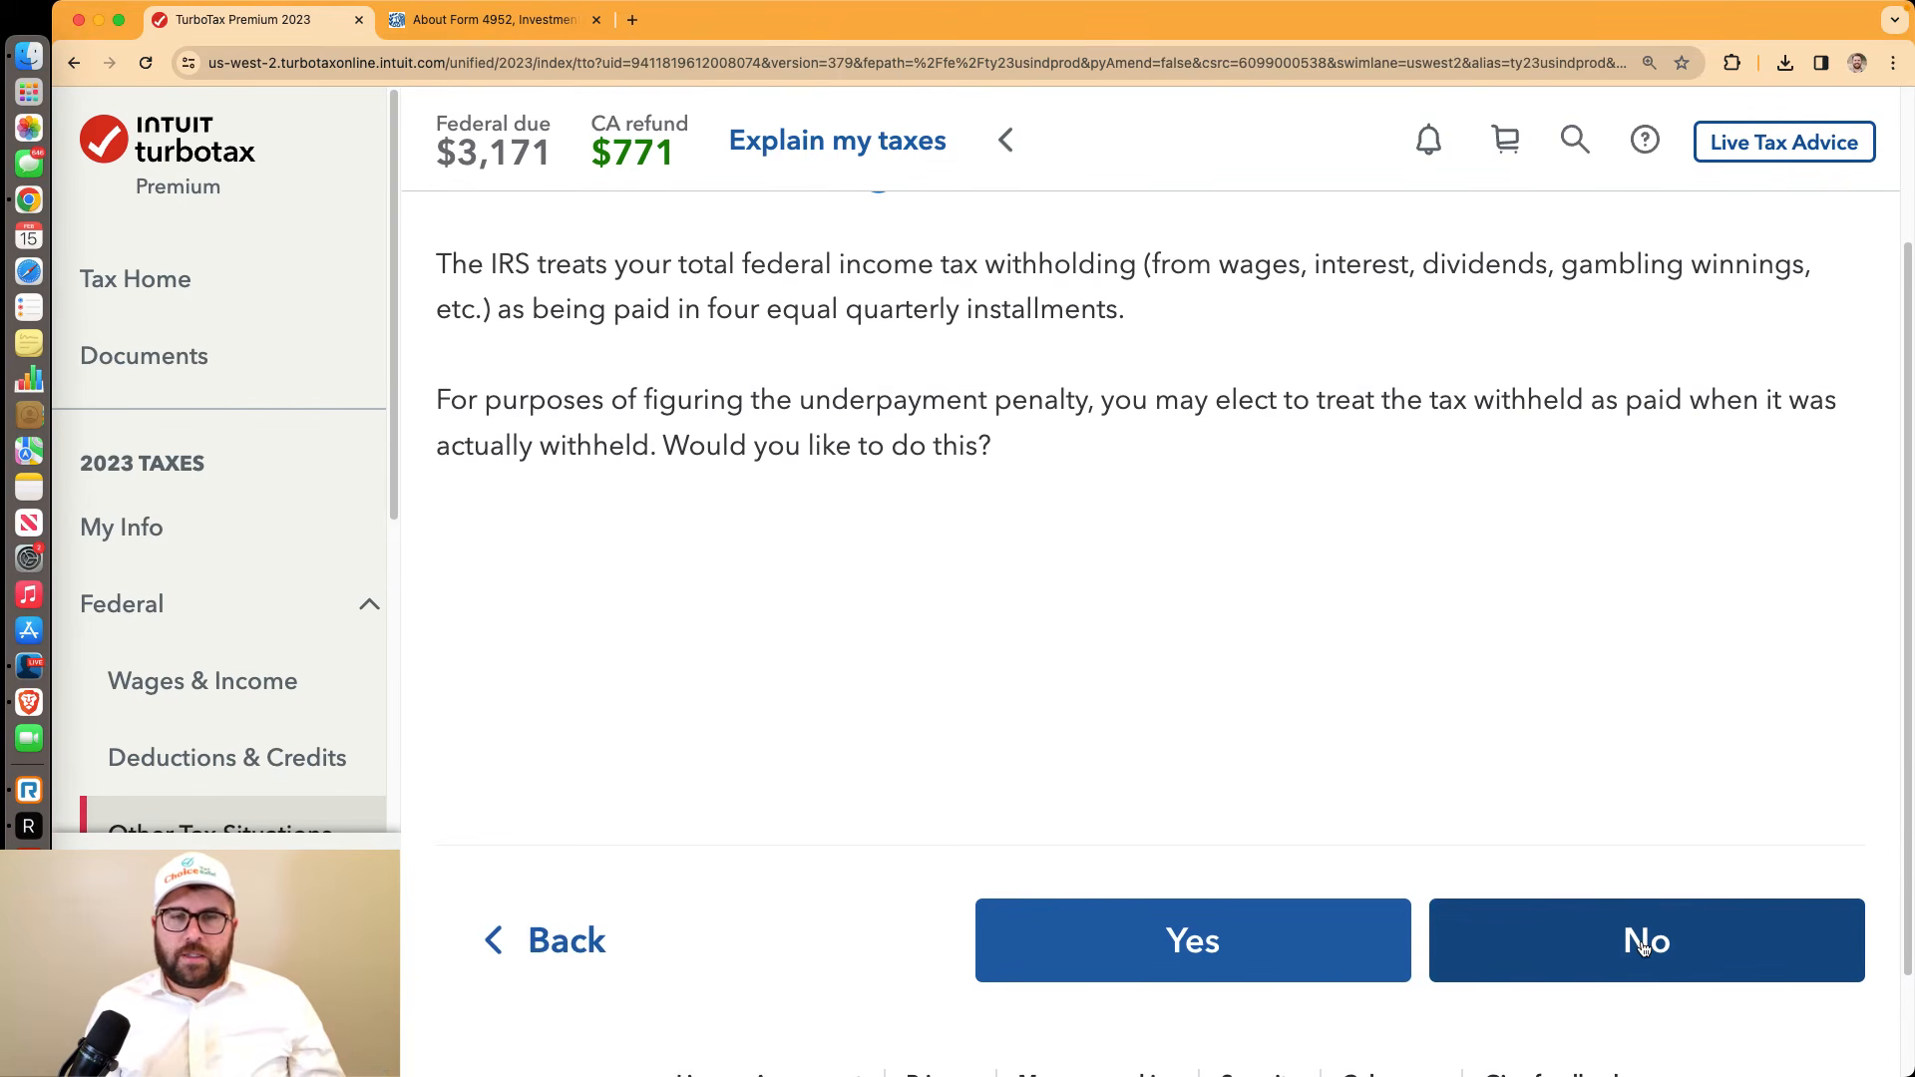
{"action": "scroll", "coordinate": [1381, 748], "scroll_direction": "up", "scroll_amount": 1}
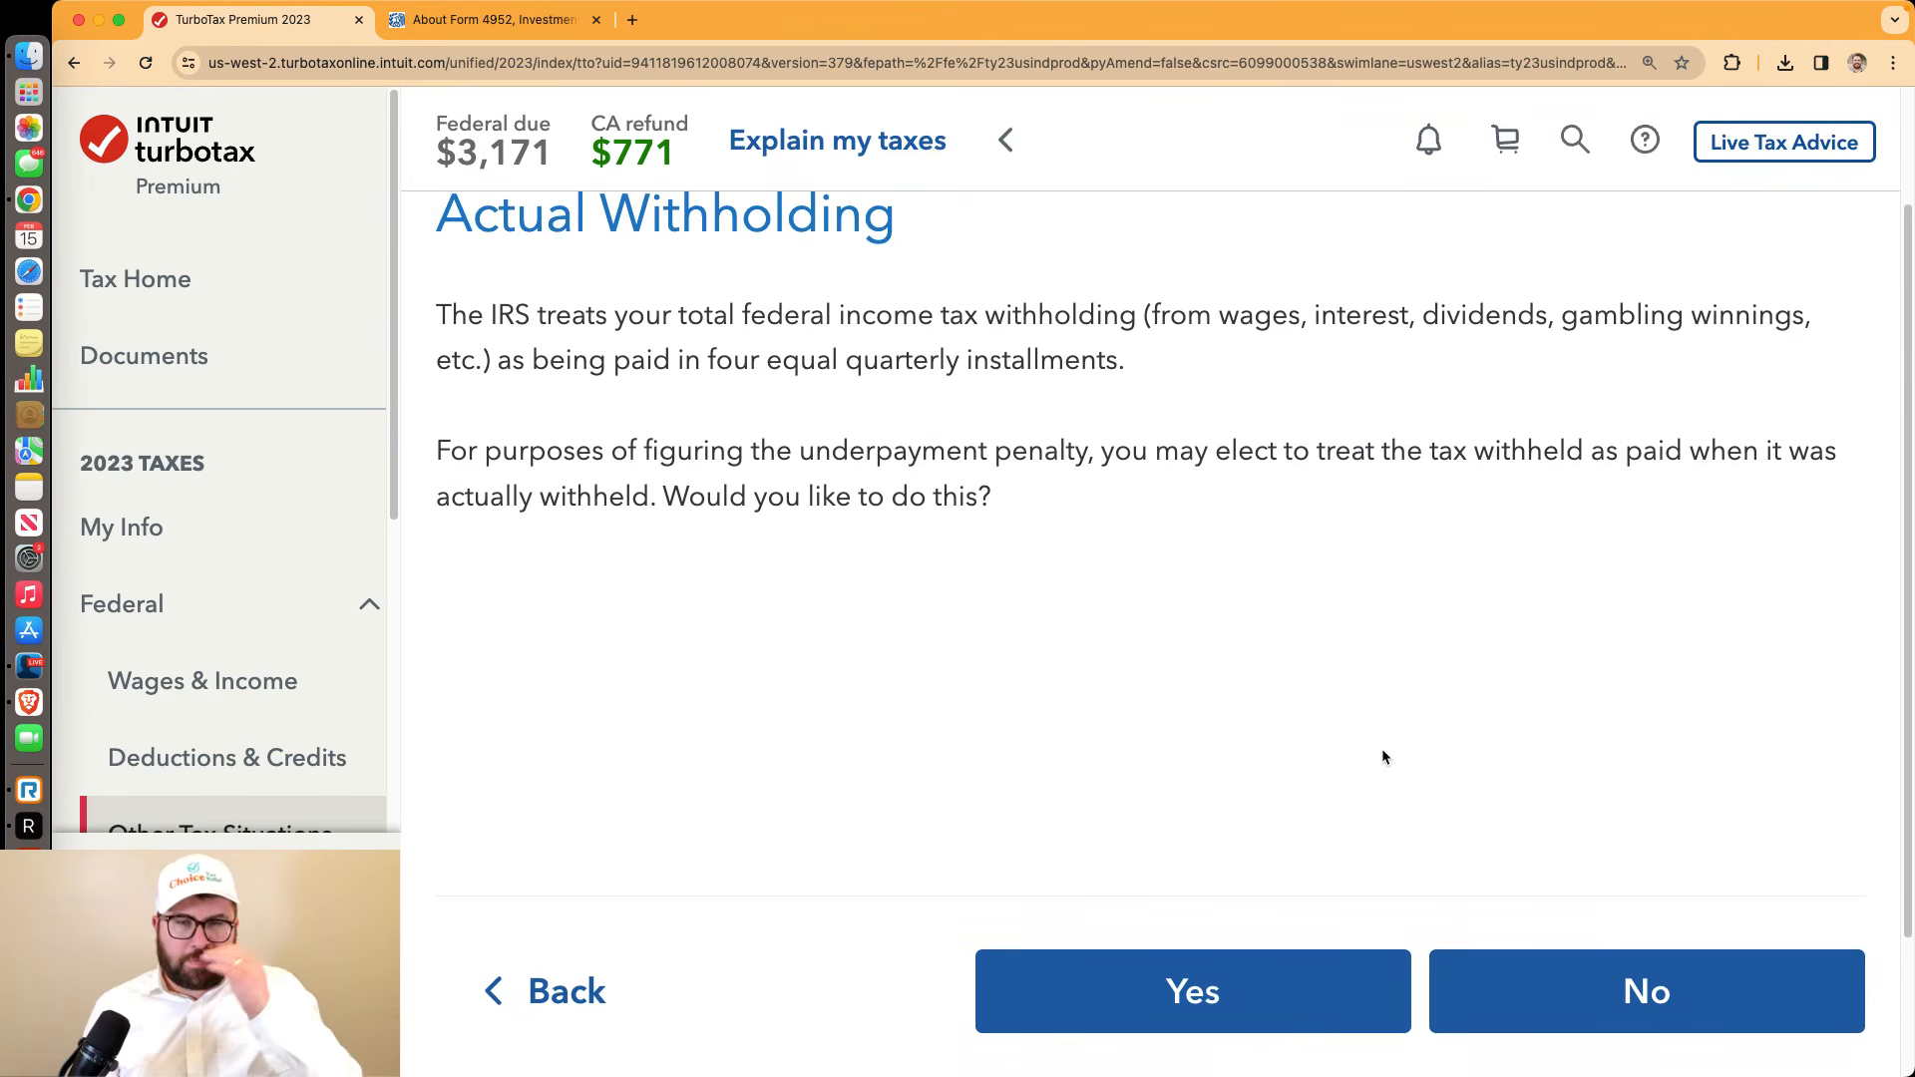
{"action": "left_click", "coordinate": [1494, 982]}
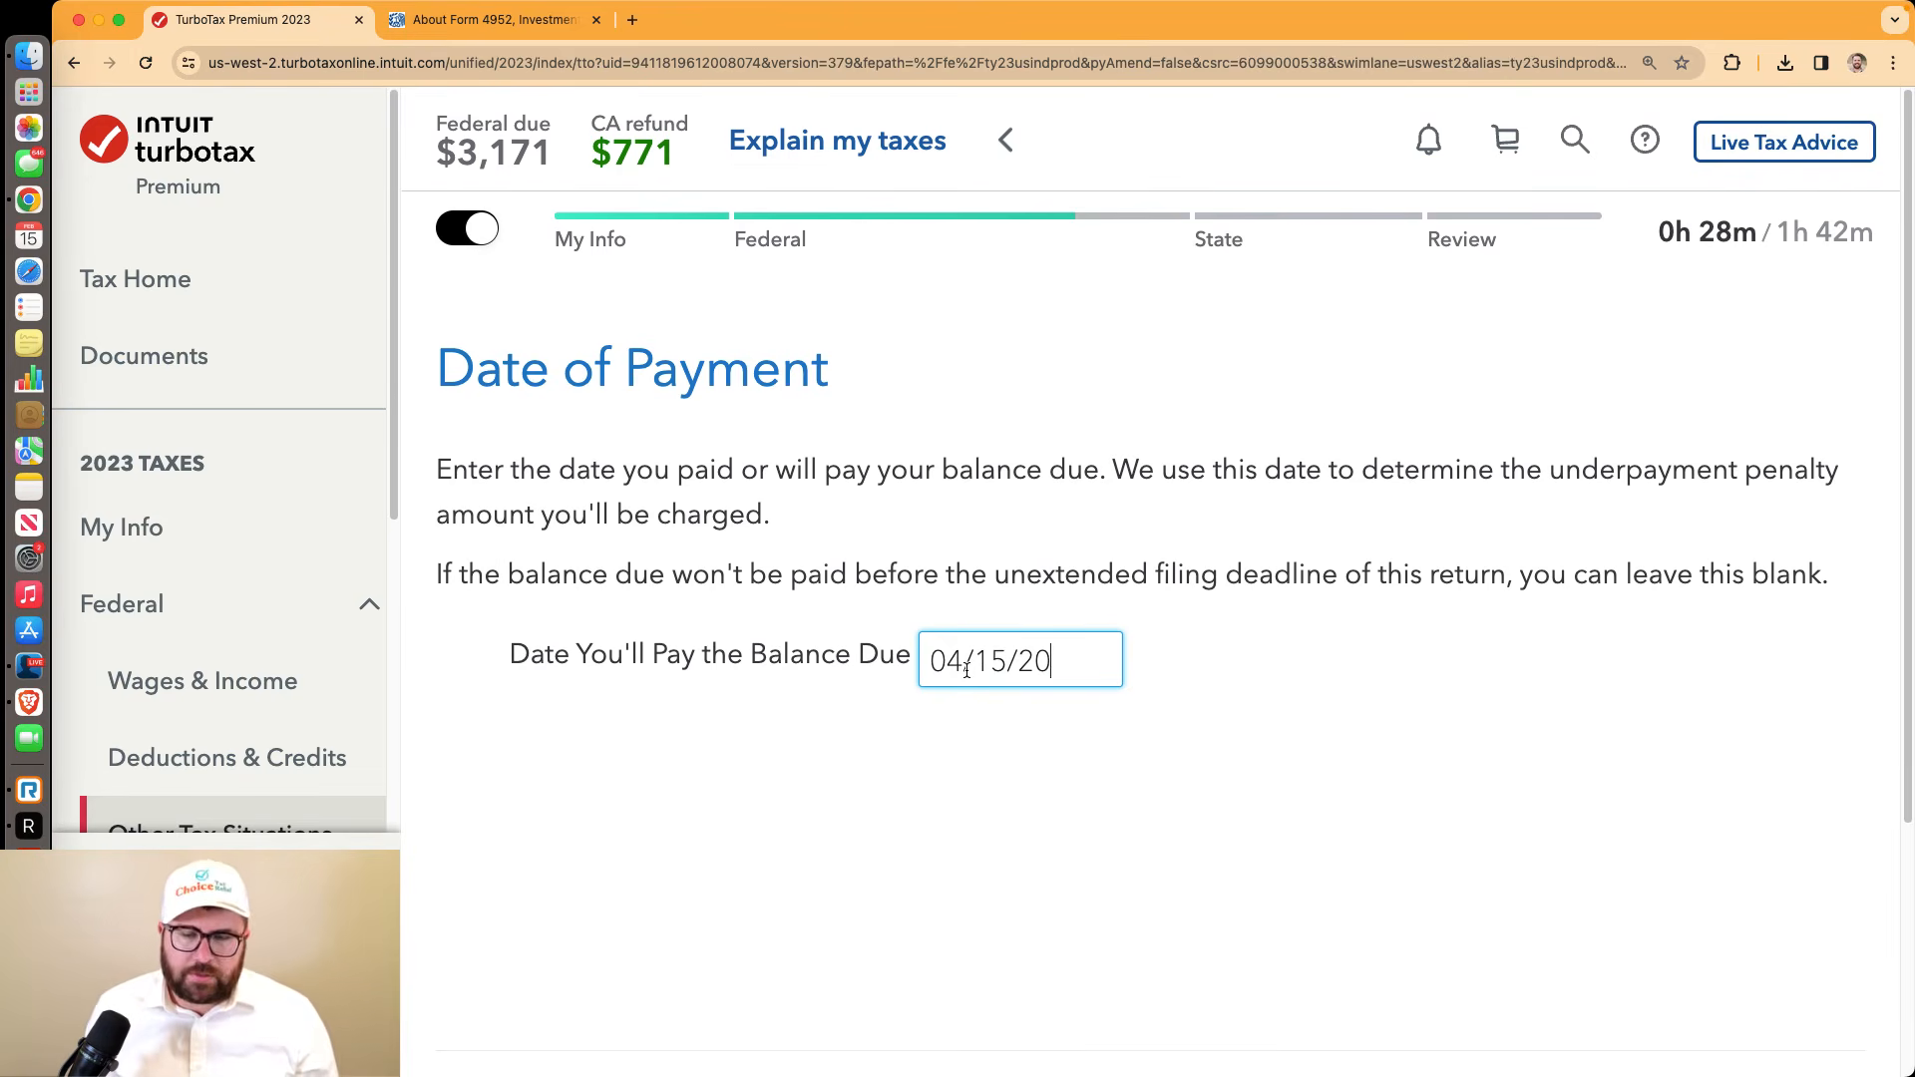
Accept the payment date, claim no waivers, and let the IRS bill the $111 penalty later
{"action": "scroll", "coordinate": [1497, 818], "scroll_direction": "down", "scroll_amount": 3}
{"action": "left_click", "coordinate": [1628, 945]}
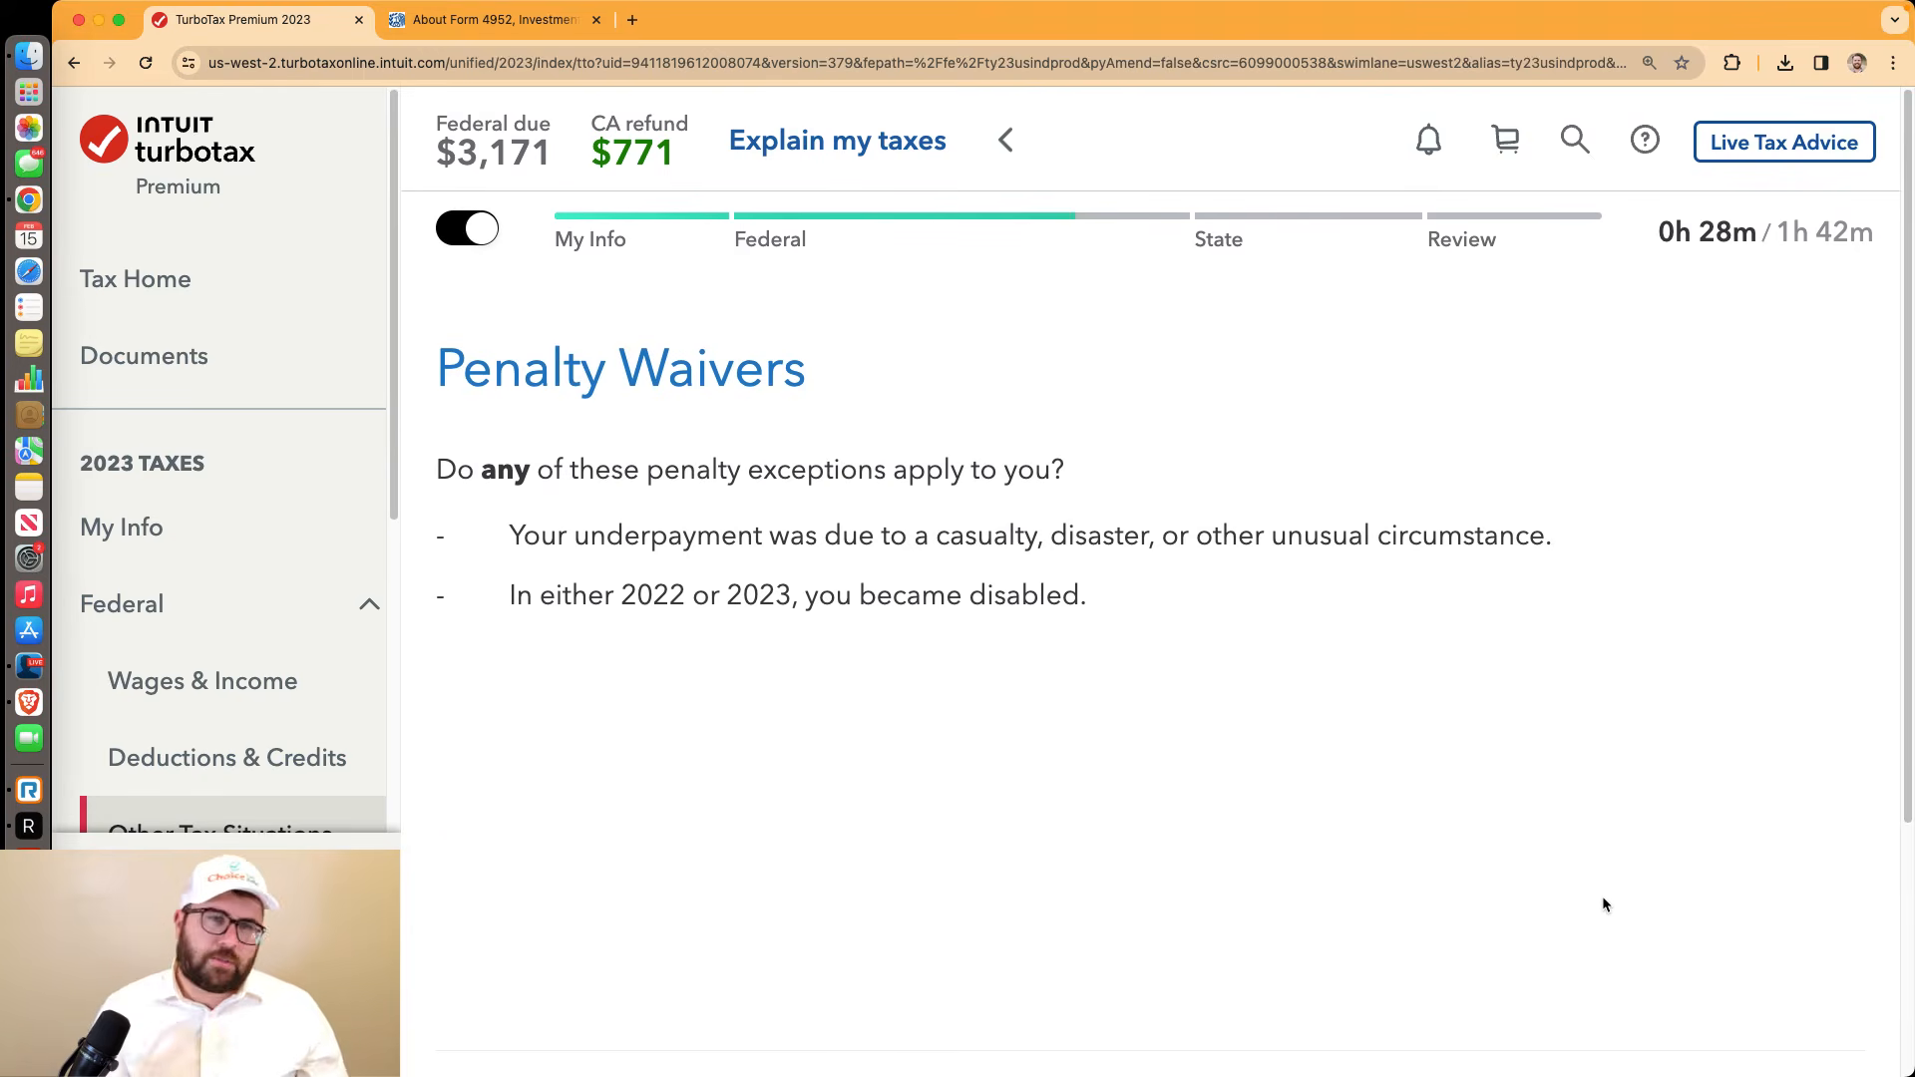
{"action": "scroll", "coordinate": [1464, 856], "scroll_direction": "down", "scroll_amount": 3}
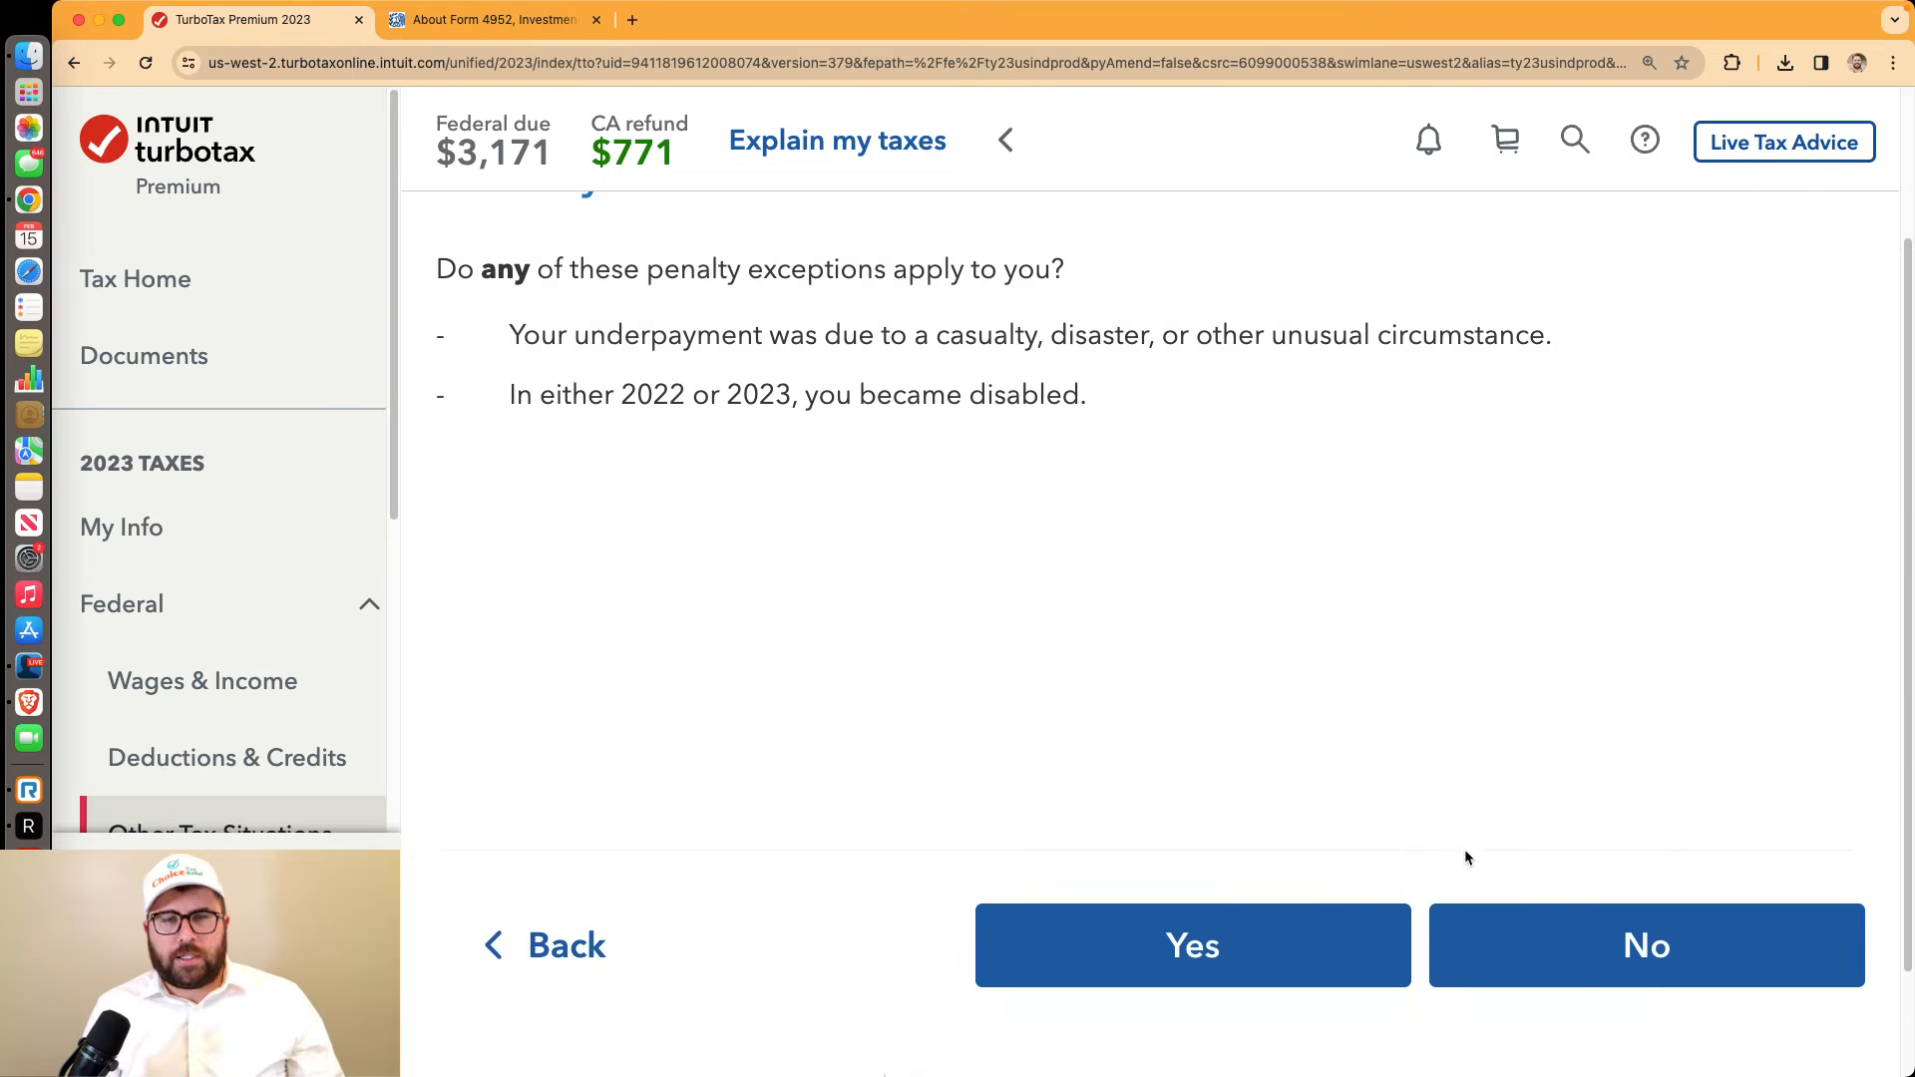
{"action": "left_click", "coordinate": [1561, 890]}
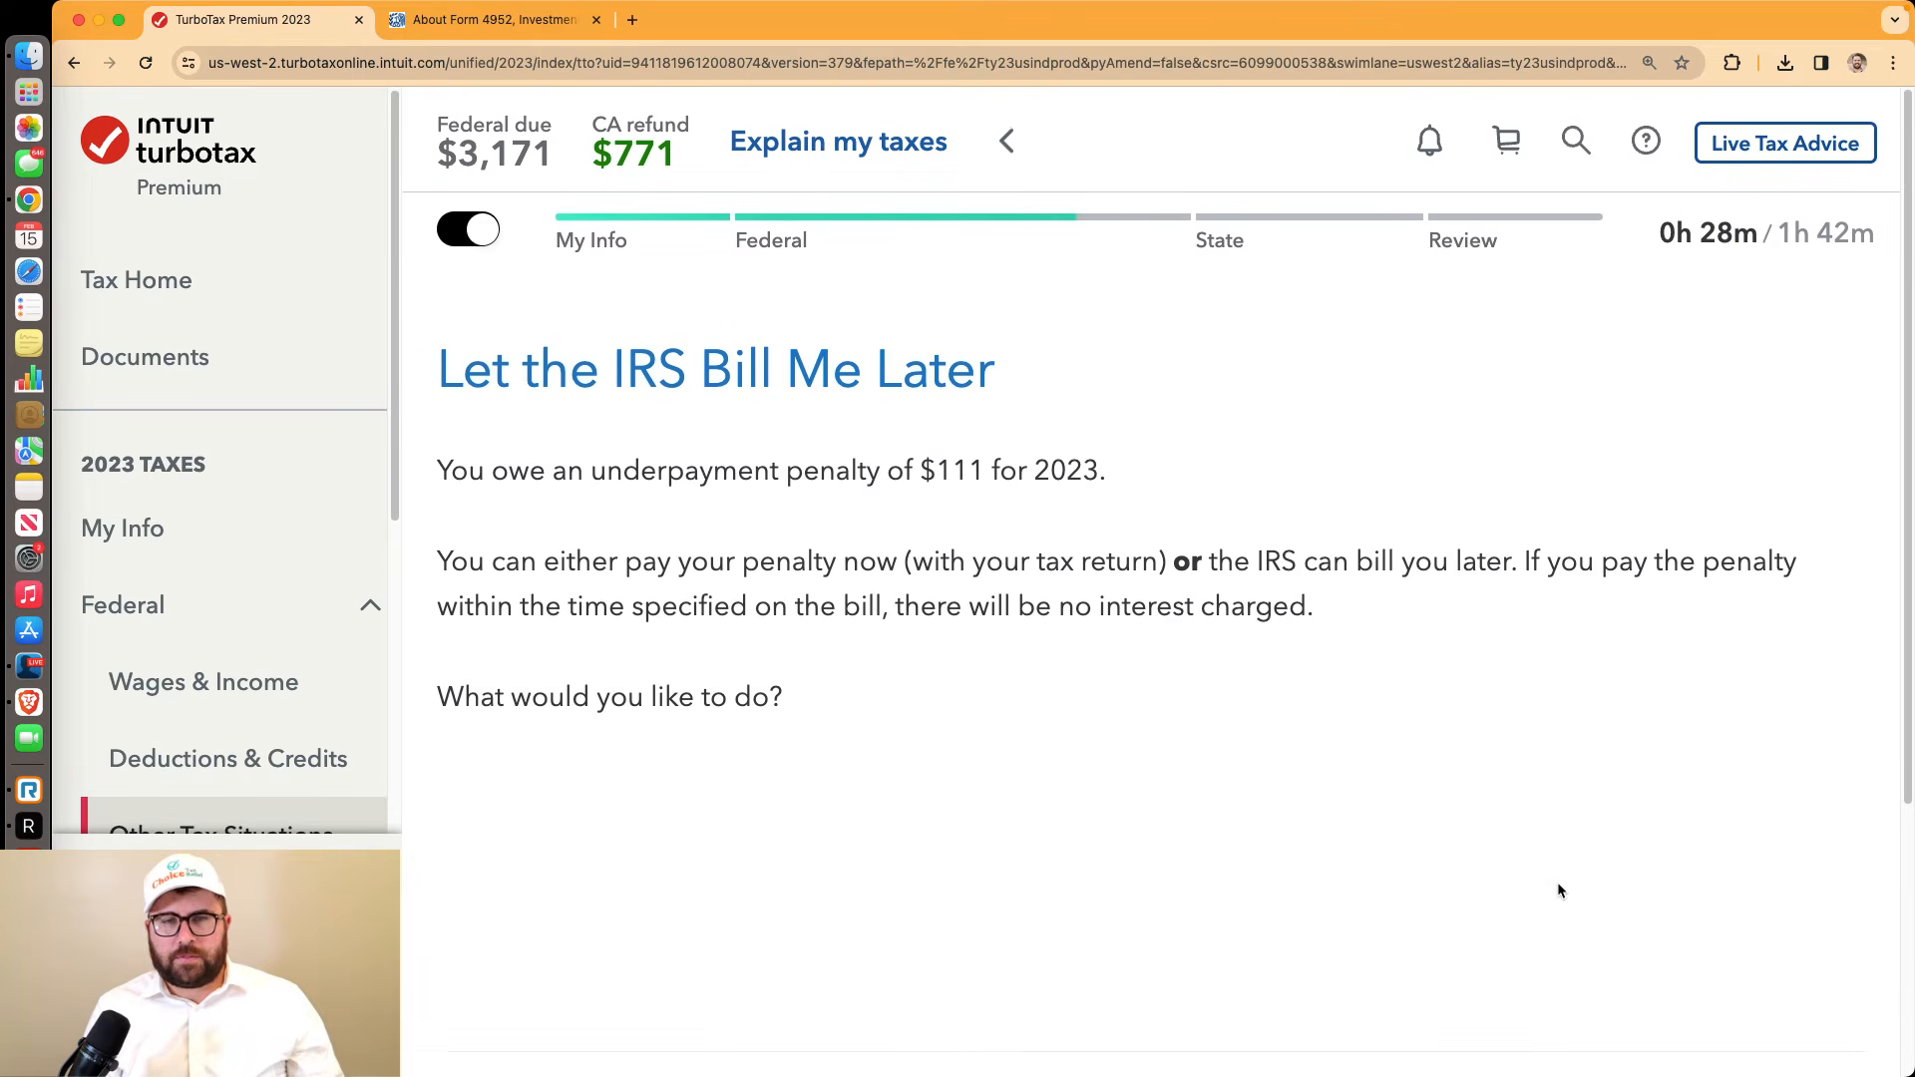
{"action": "scroll", "coordinate": [1557, 882], "scroll_direction": "down", "scroll_amount": 3}
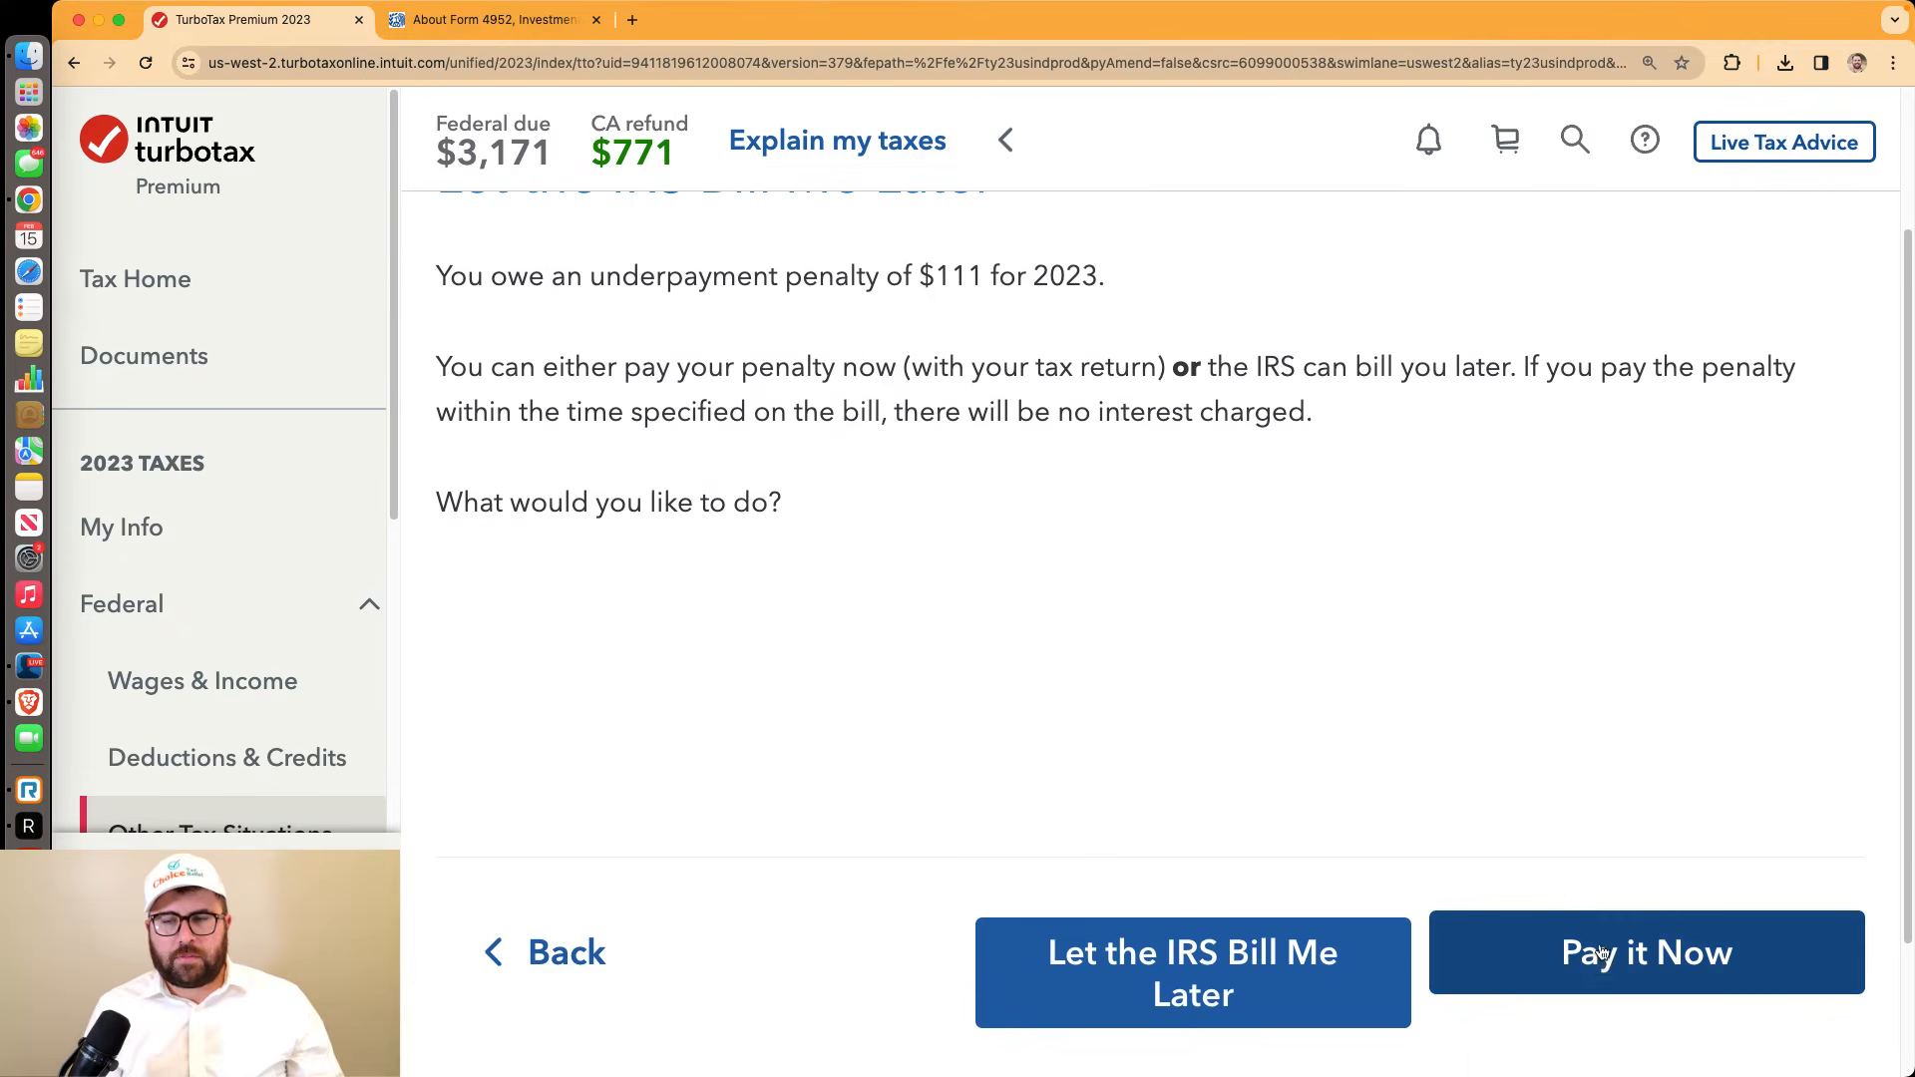
{"action": "left_click", "coordinate": [1338, 958]}
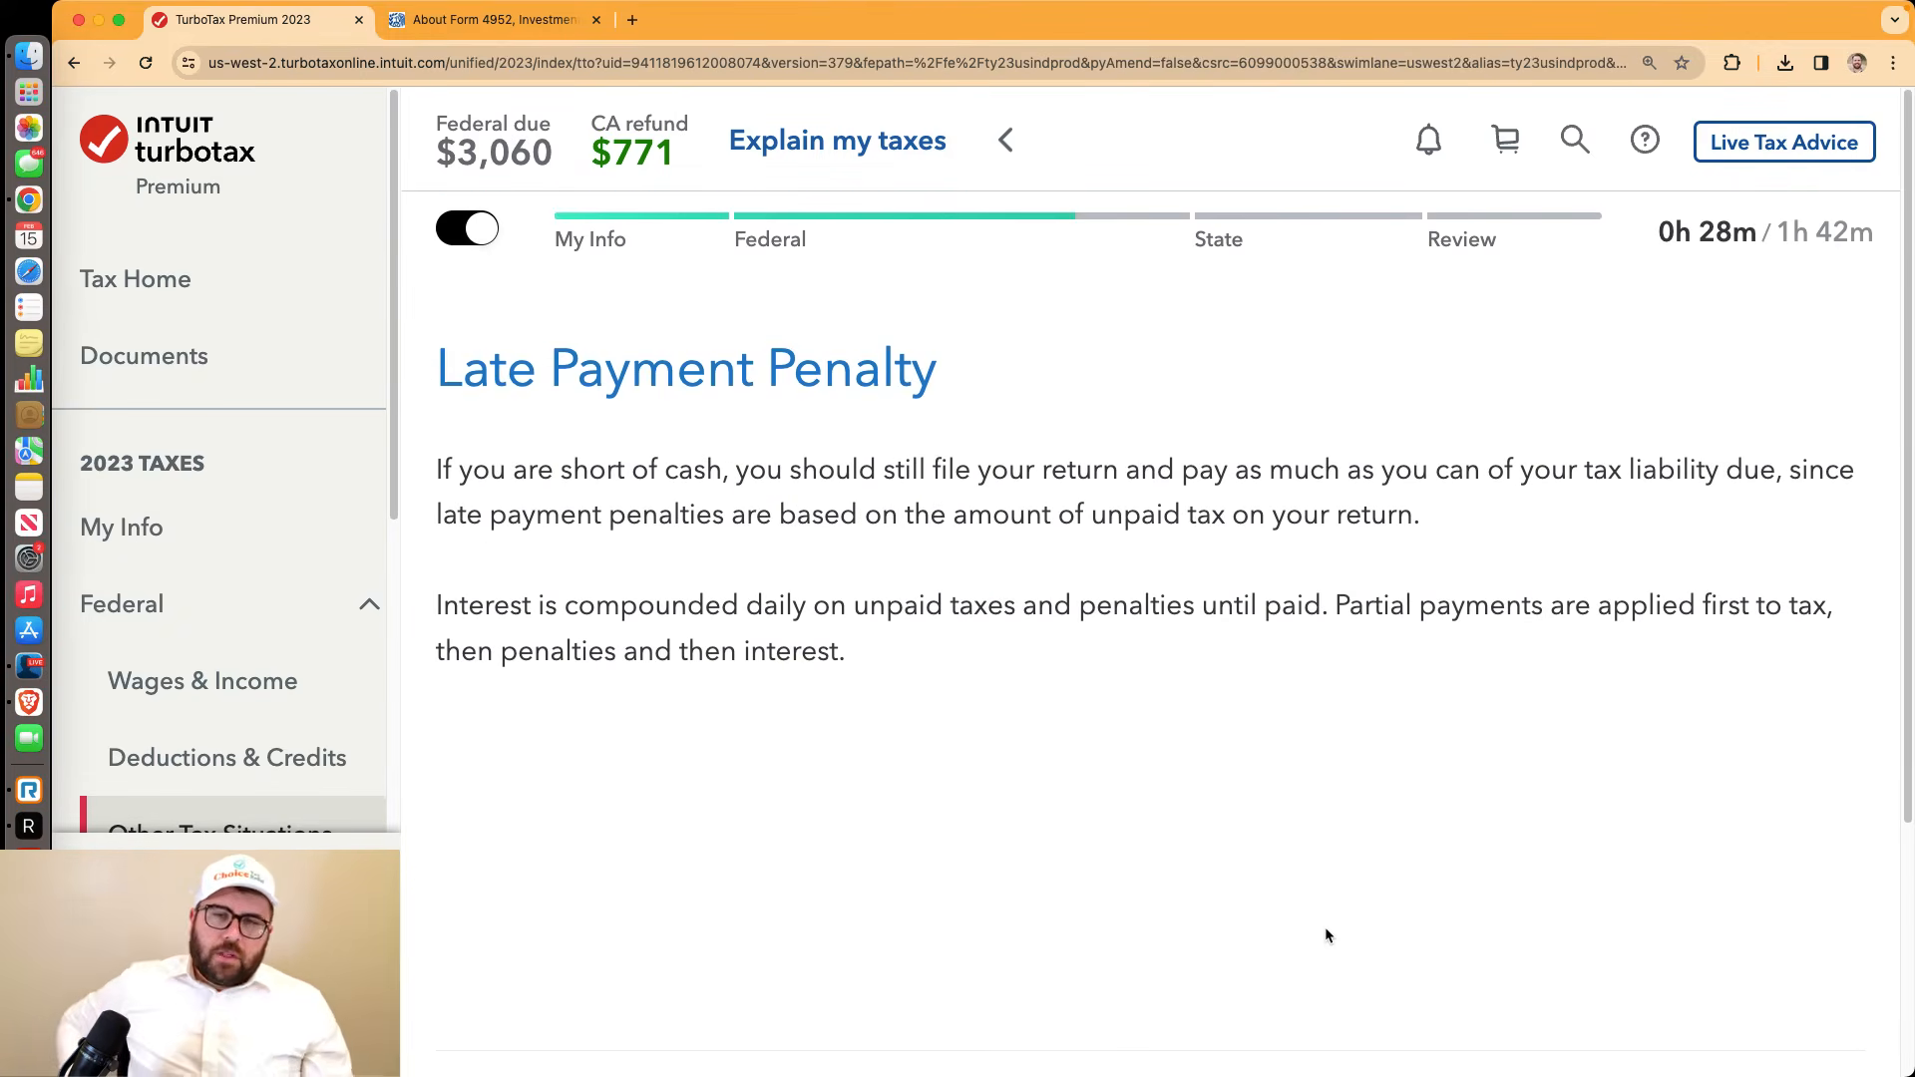
{"action": "scroll", "coordinate": [1327, 934], "scroll_direction": "down", "scroll_amount": 3}
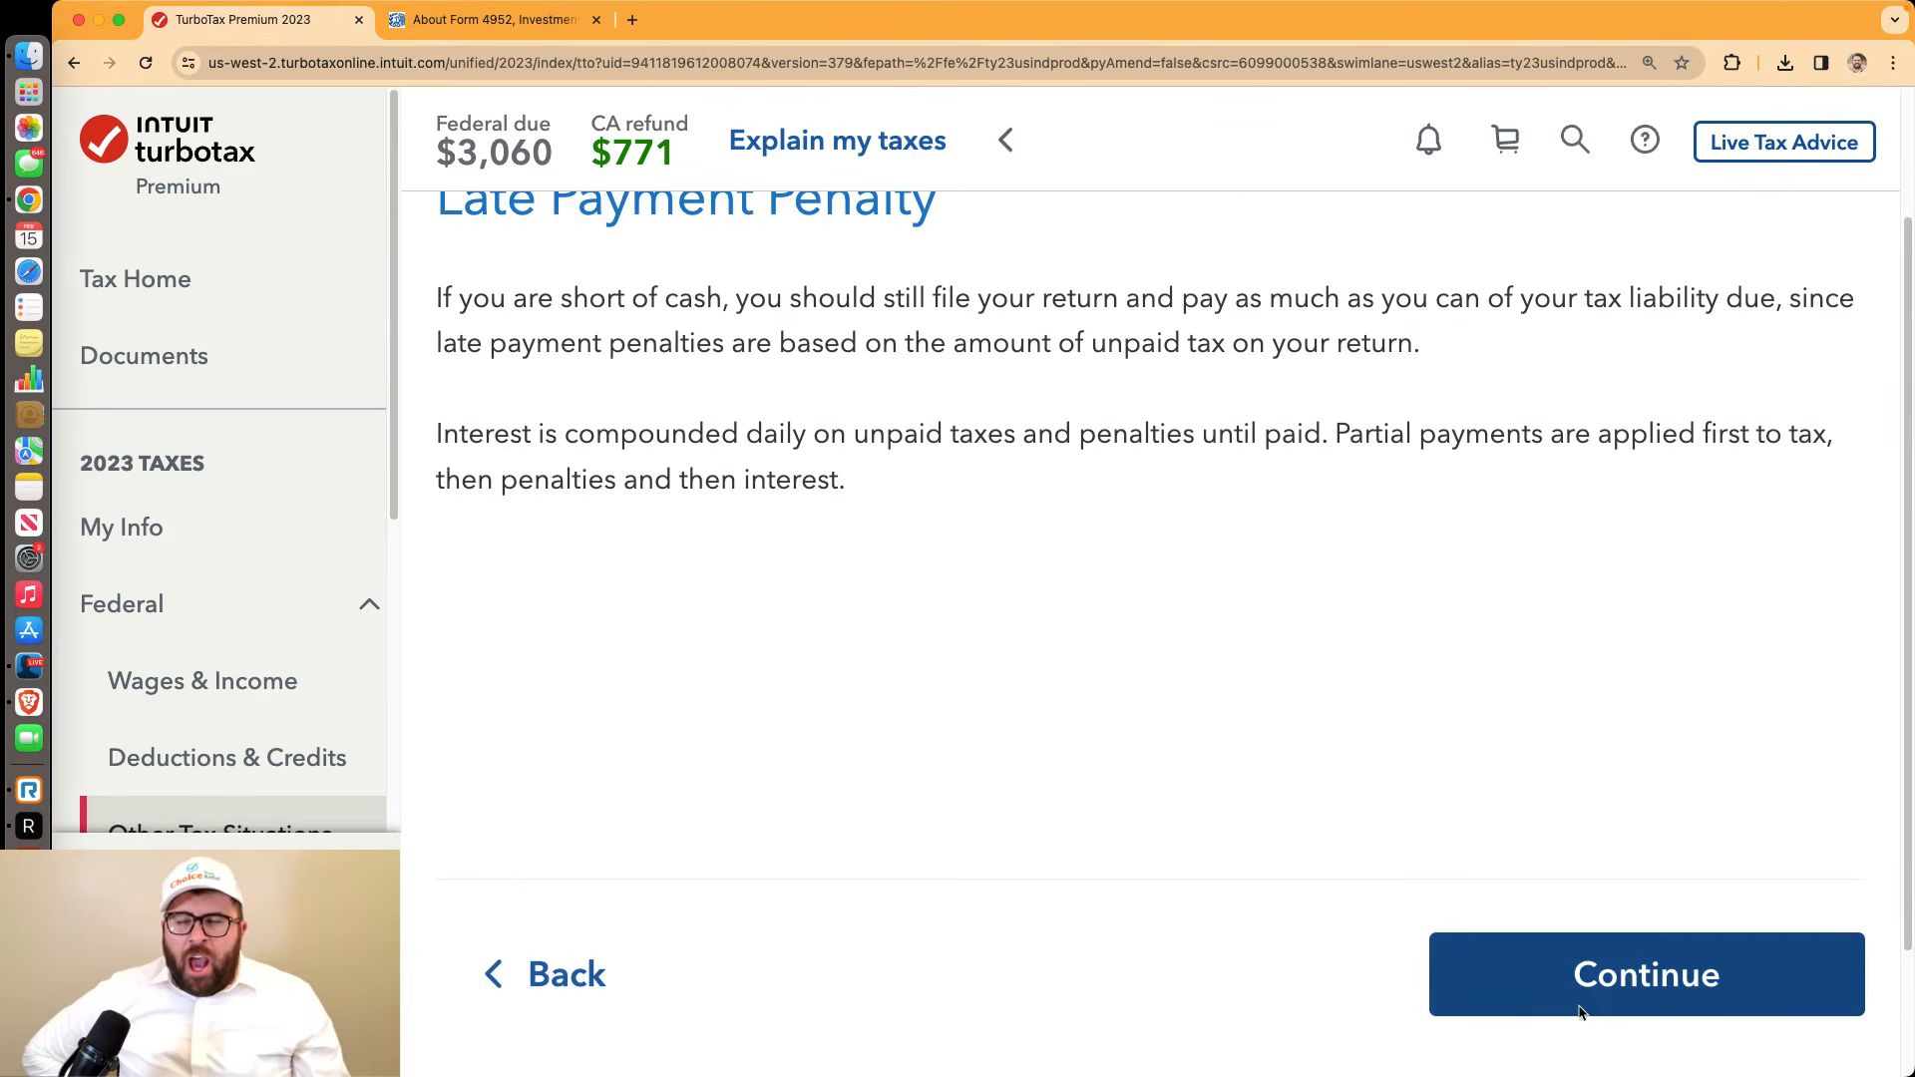
{"action": "left_click", "coordinate": [1580, 1012]}
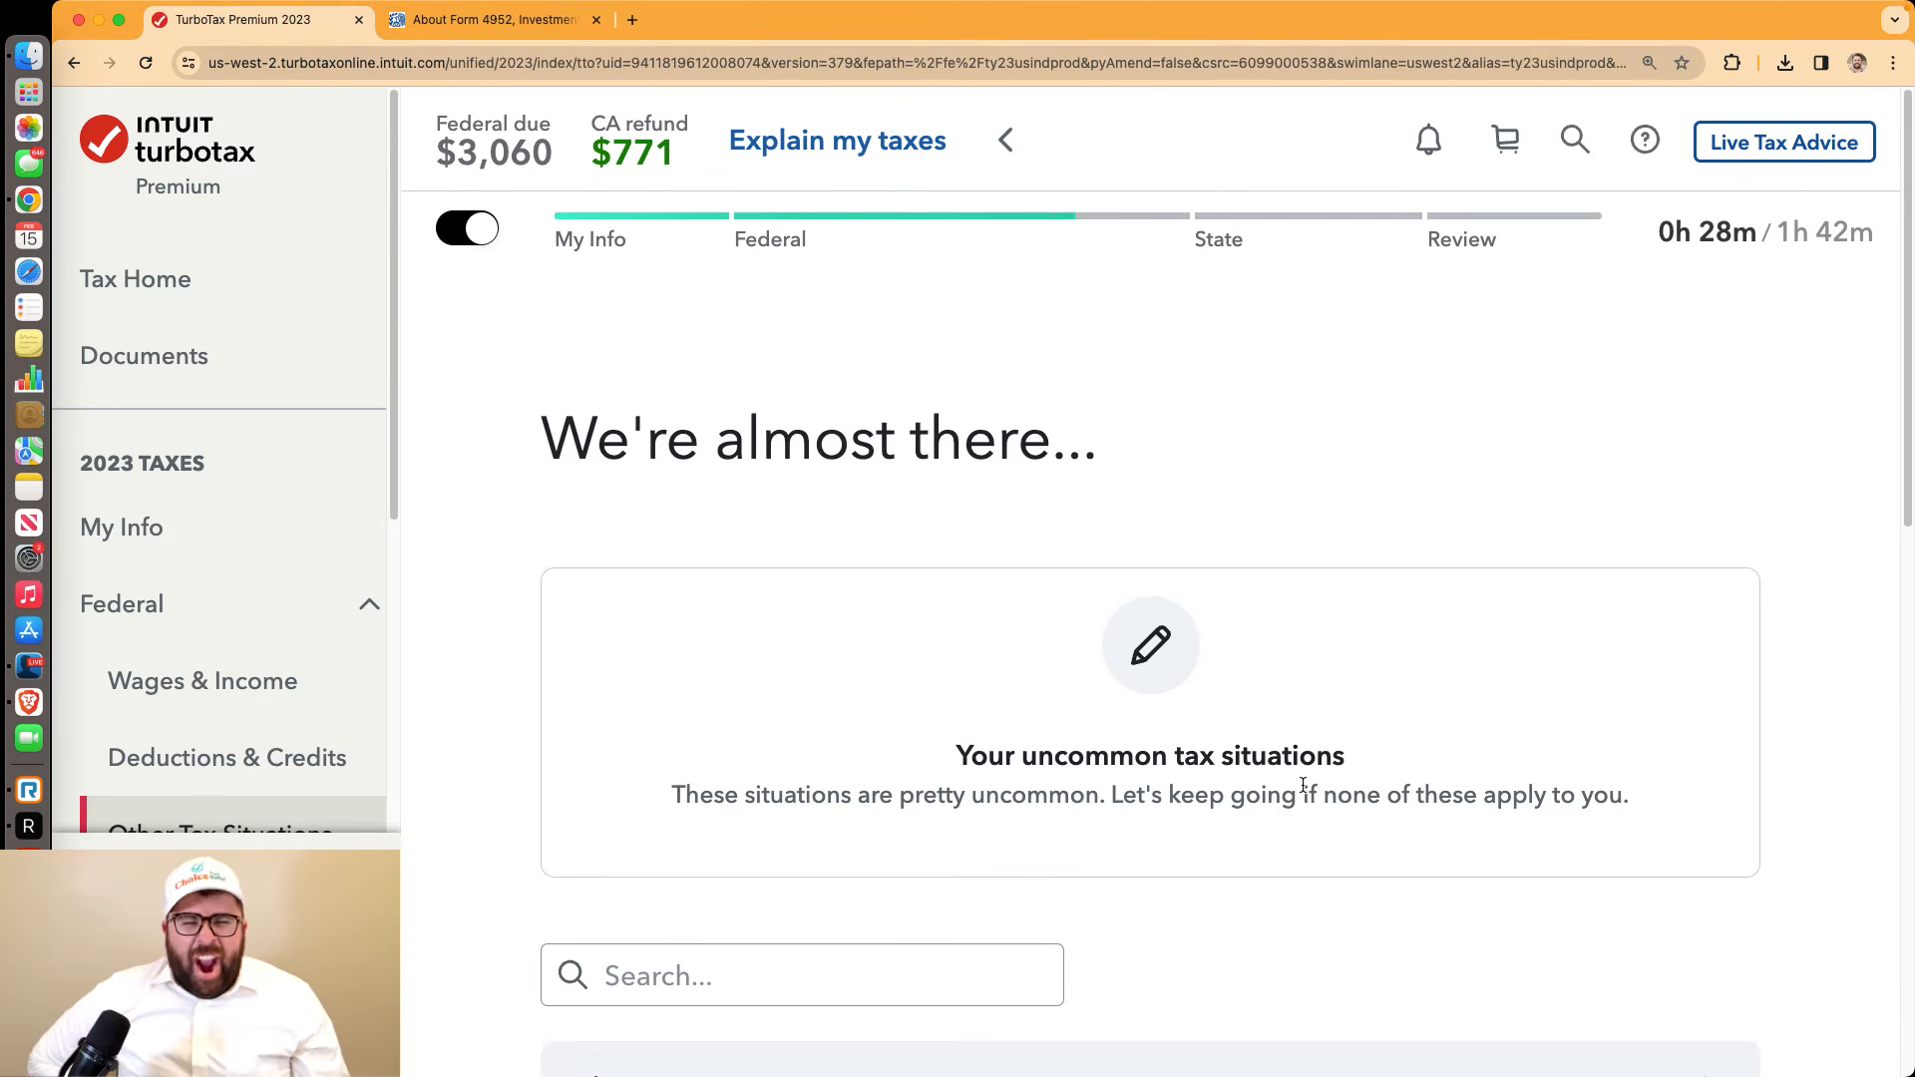
{"action": "scroll", "coordinate": [1303, 785], "scroll_direction": "down", "scroll_amount": 6}
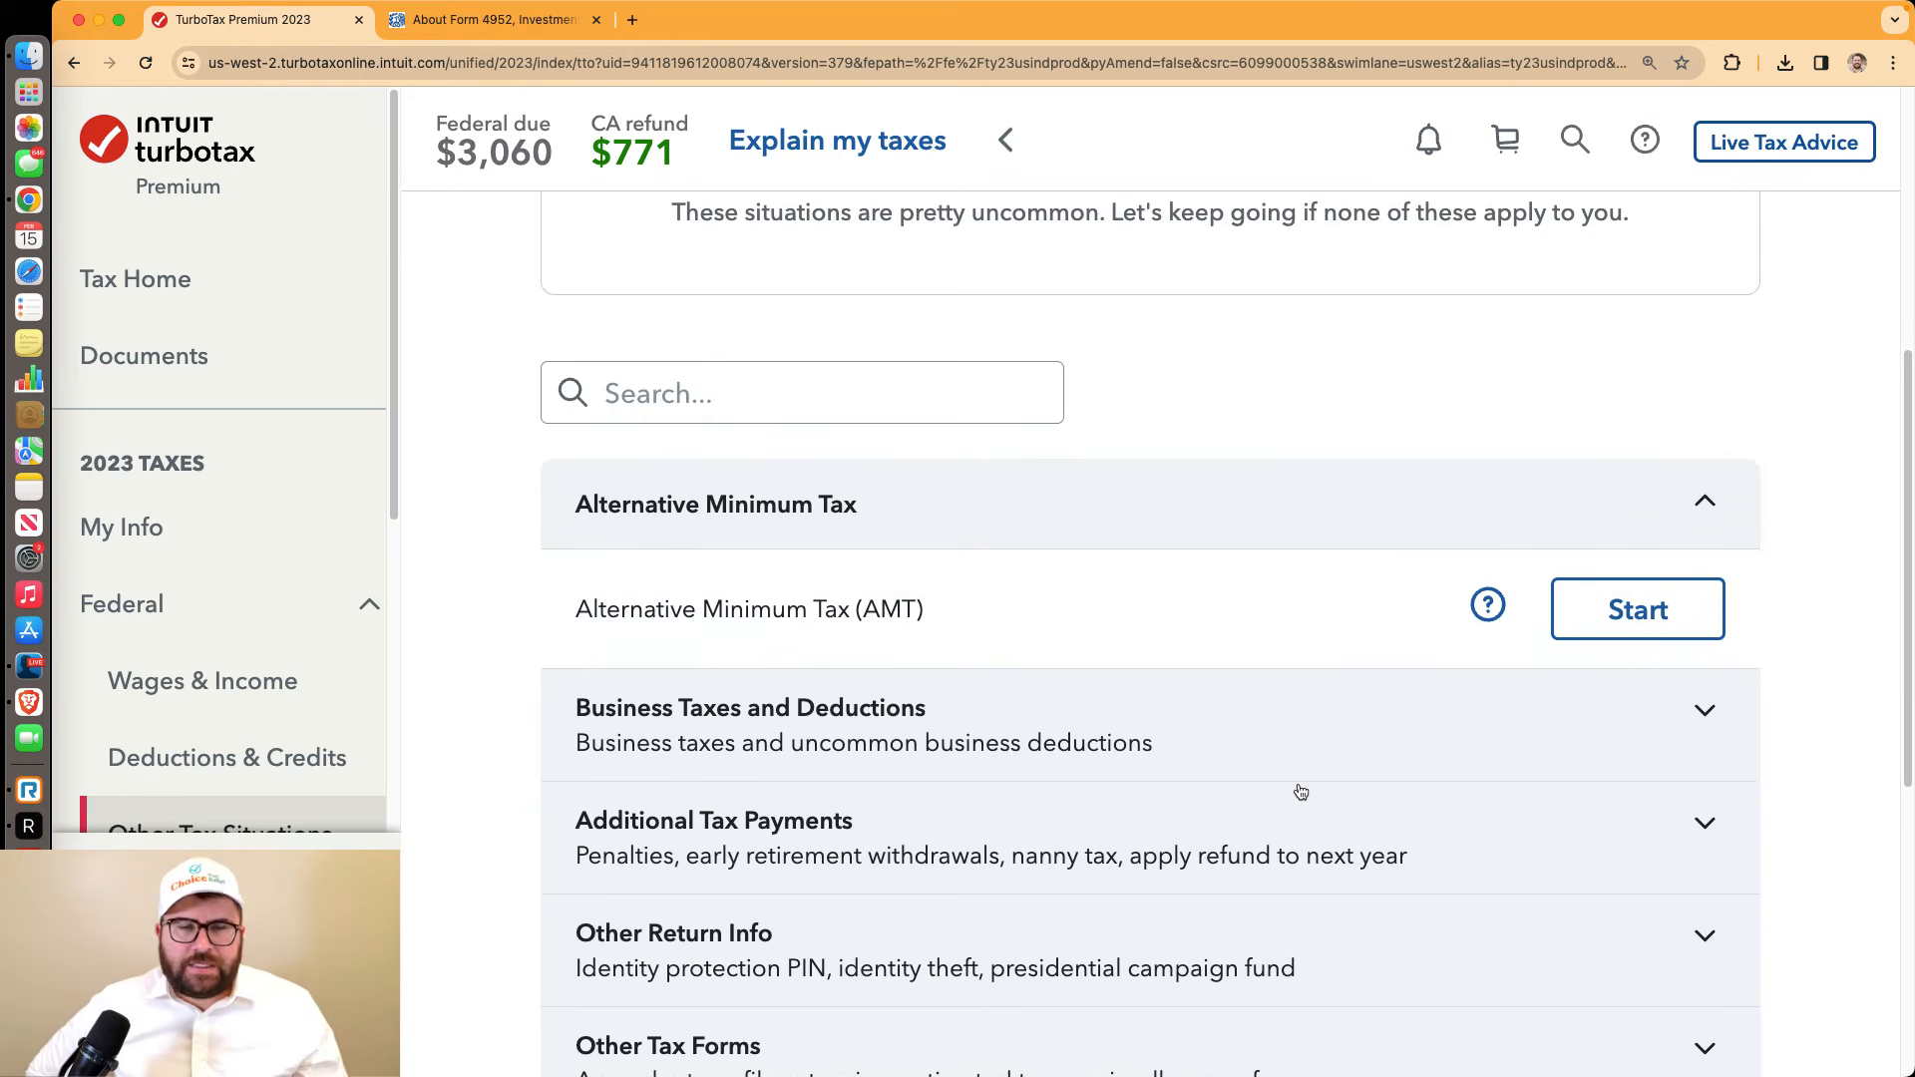
{"action": "scroll", "coordinate": [1303, 792], "scroll_direction": "down", "scroll_amount": 4}
Skip uncommon situations, confirm the SSN and birth date, and run the federal accuracy check
{"action": "left_click", "coordinate": [1565, 948]}
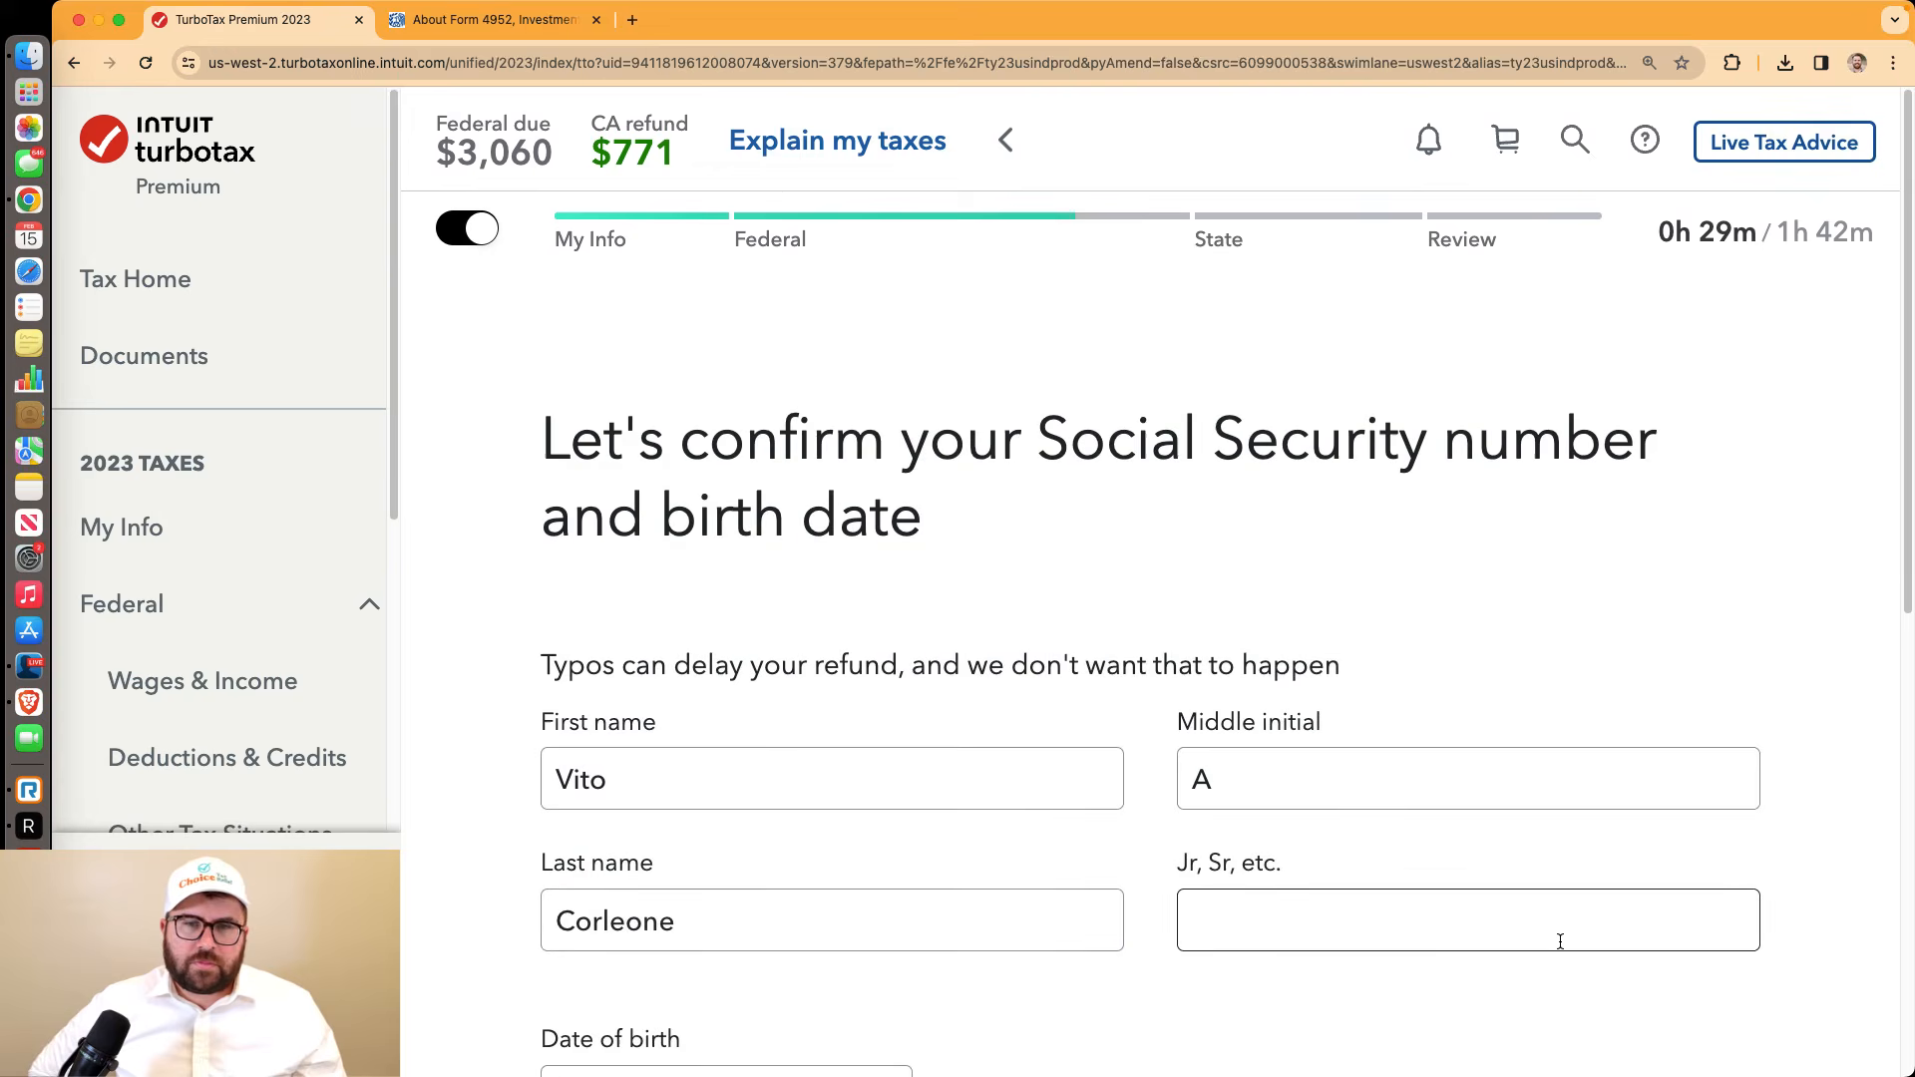
{"action": "scroll", "coordinate": [1558, 938], "scroll_direction": "down", "scroll_amount": 7}
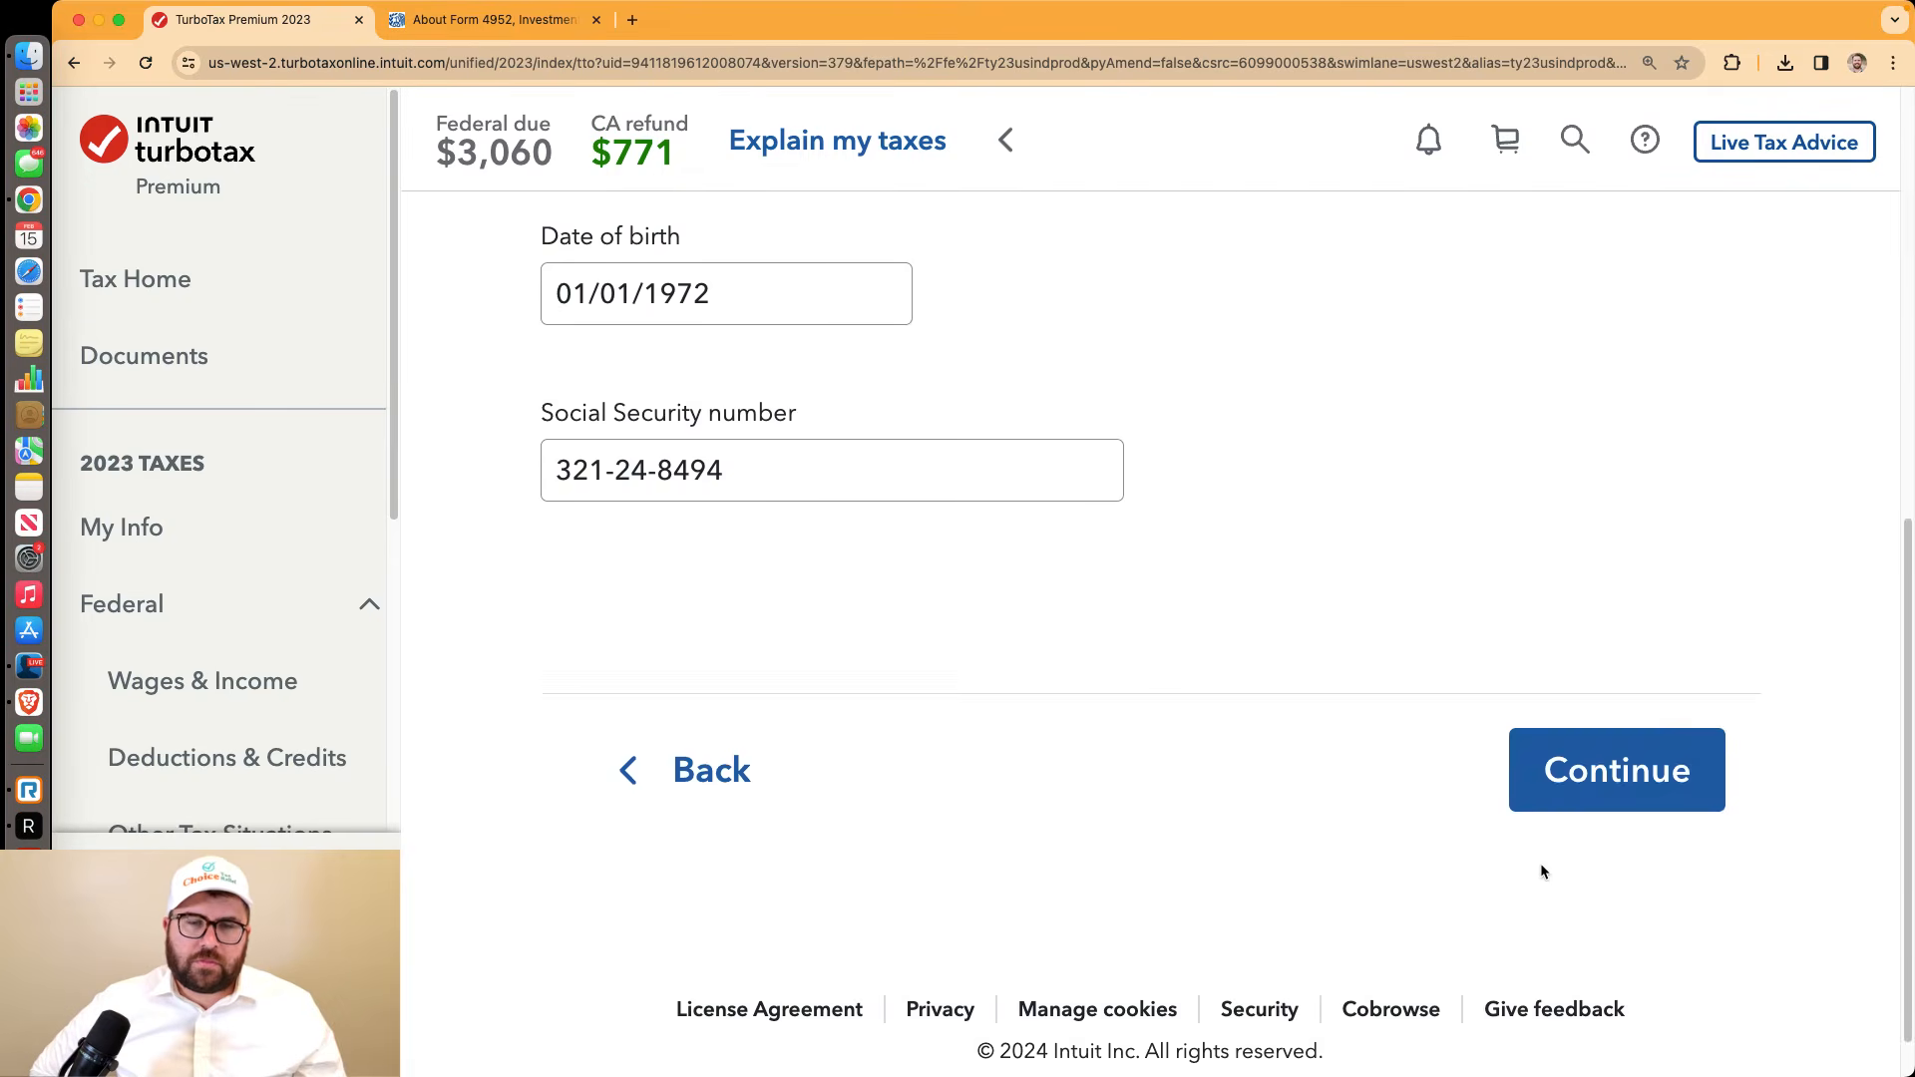
{"action": "left_click", "coordinate": [1539, 780]}
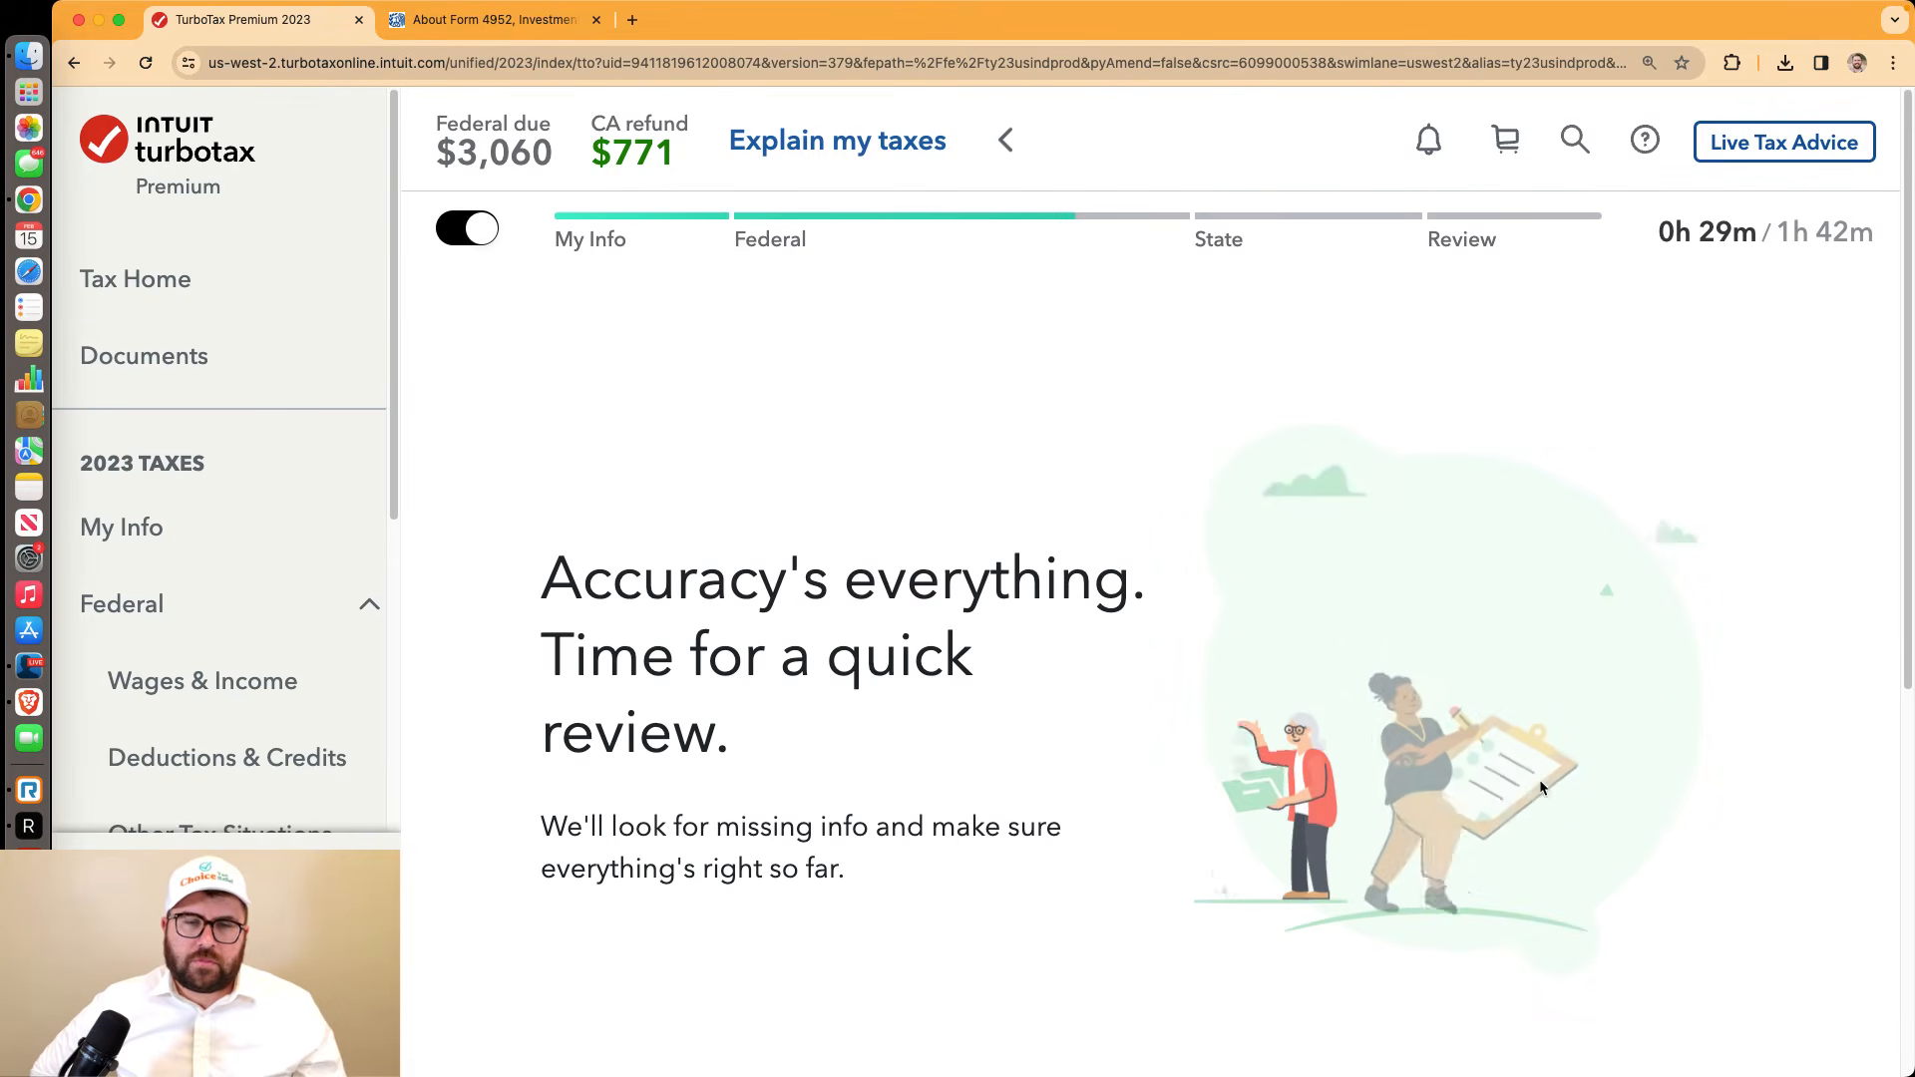
{"action": "scroll", "coordinate": [1540, 788], "scroll_direction": "down", "scroll_amount": 1}
{"action": "left_click", "coordinate": [1595, 948]}
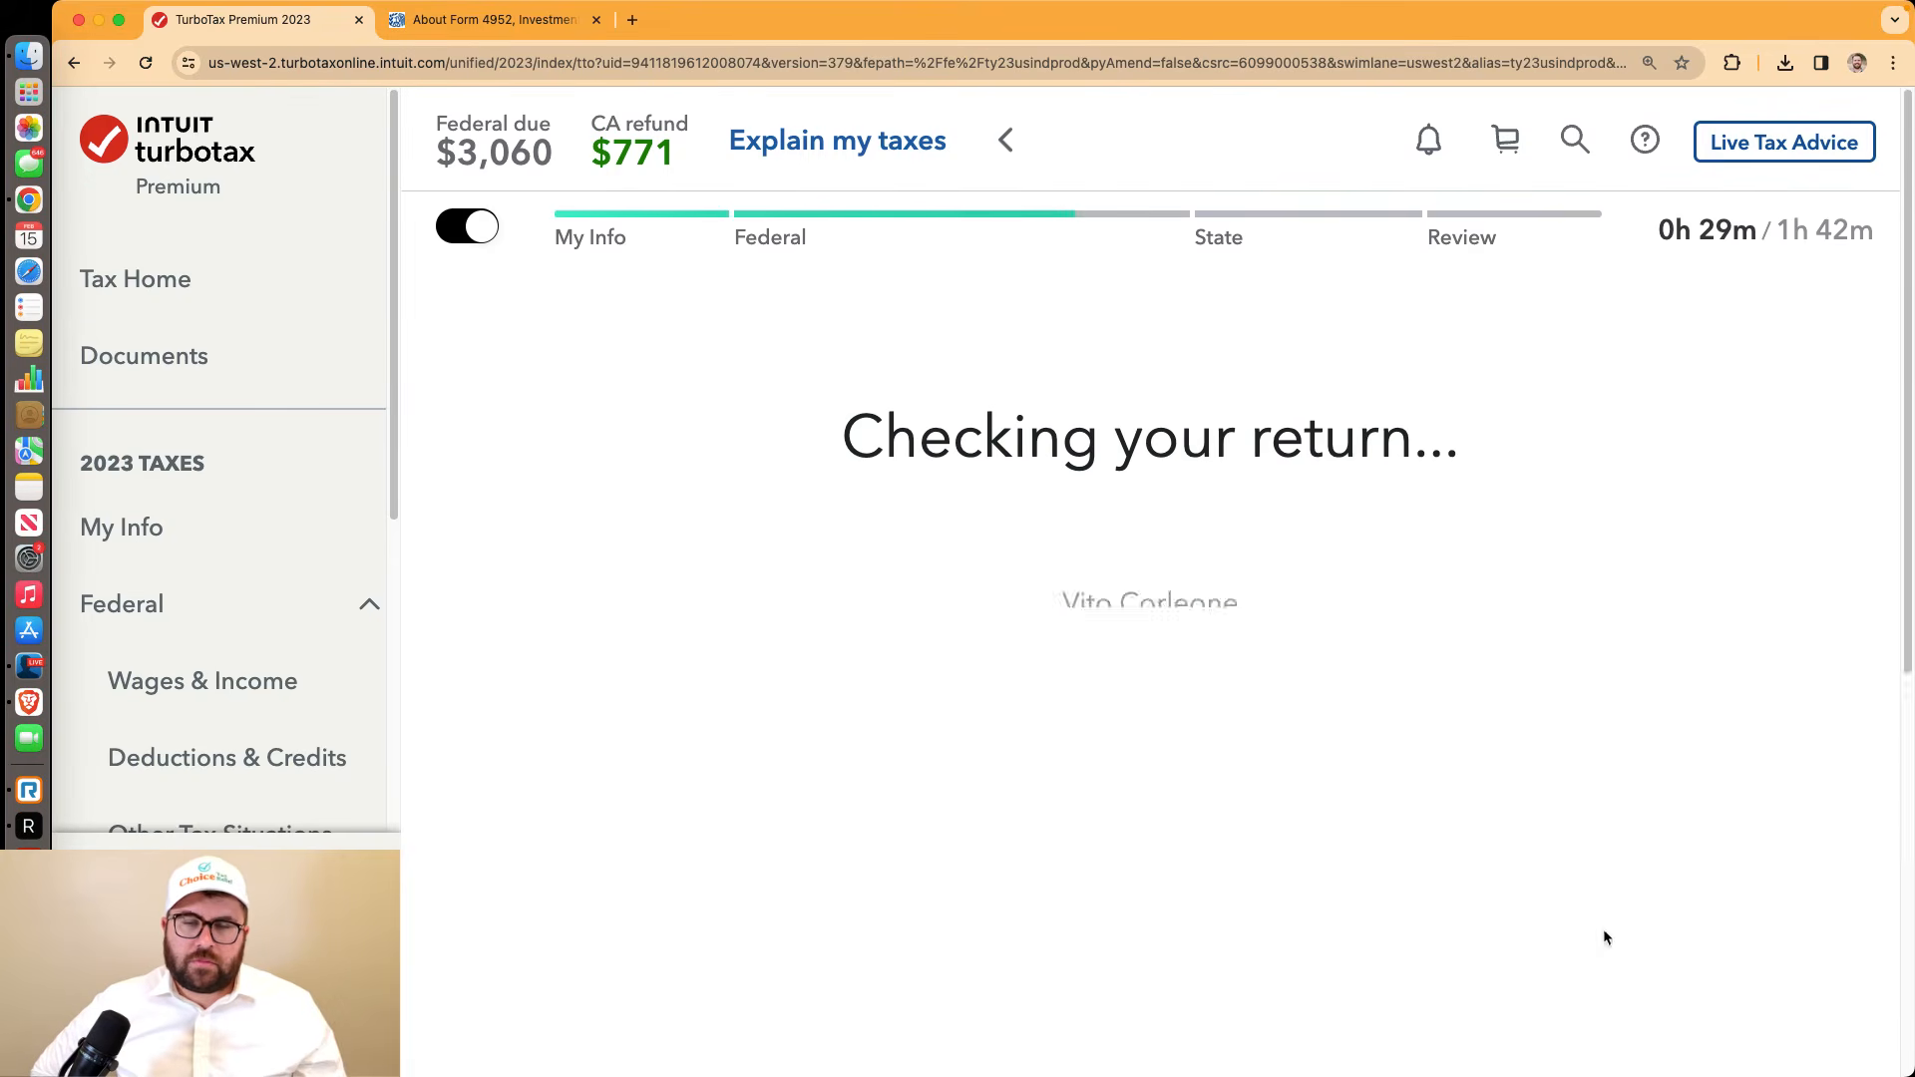
{"action": "scroll", "coordinate": [1595, 931], "scroll_direction": "down", "scroll_amount": 3}
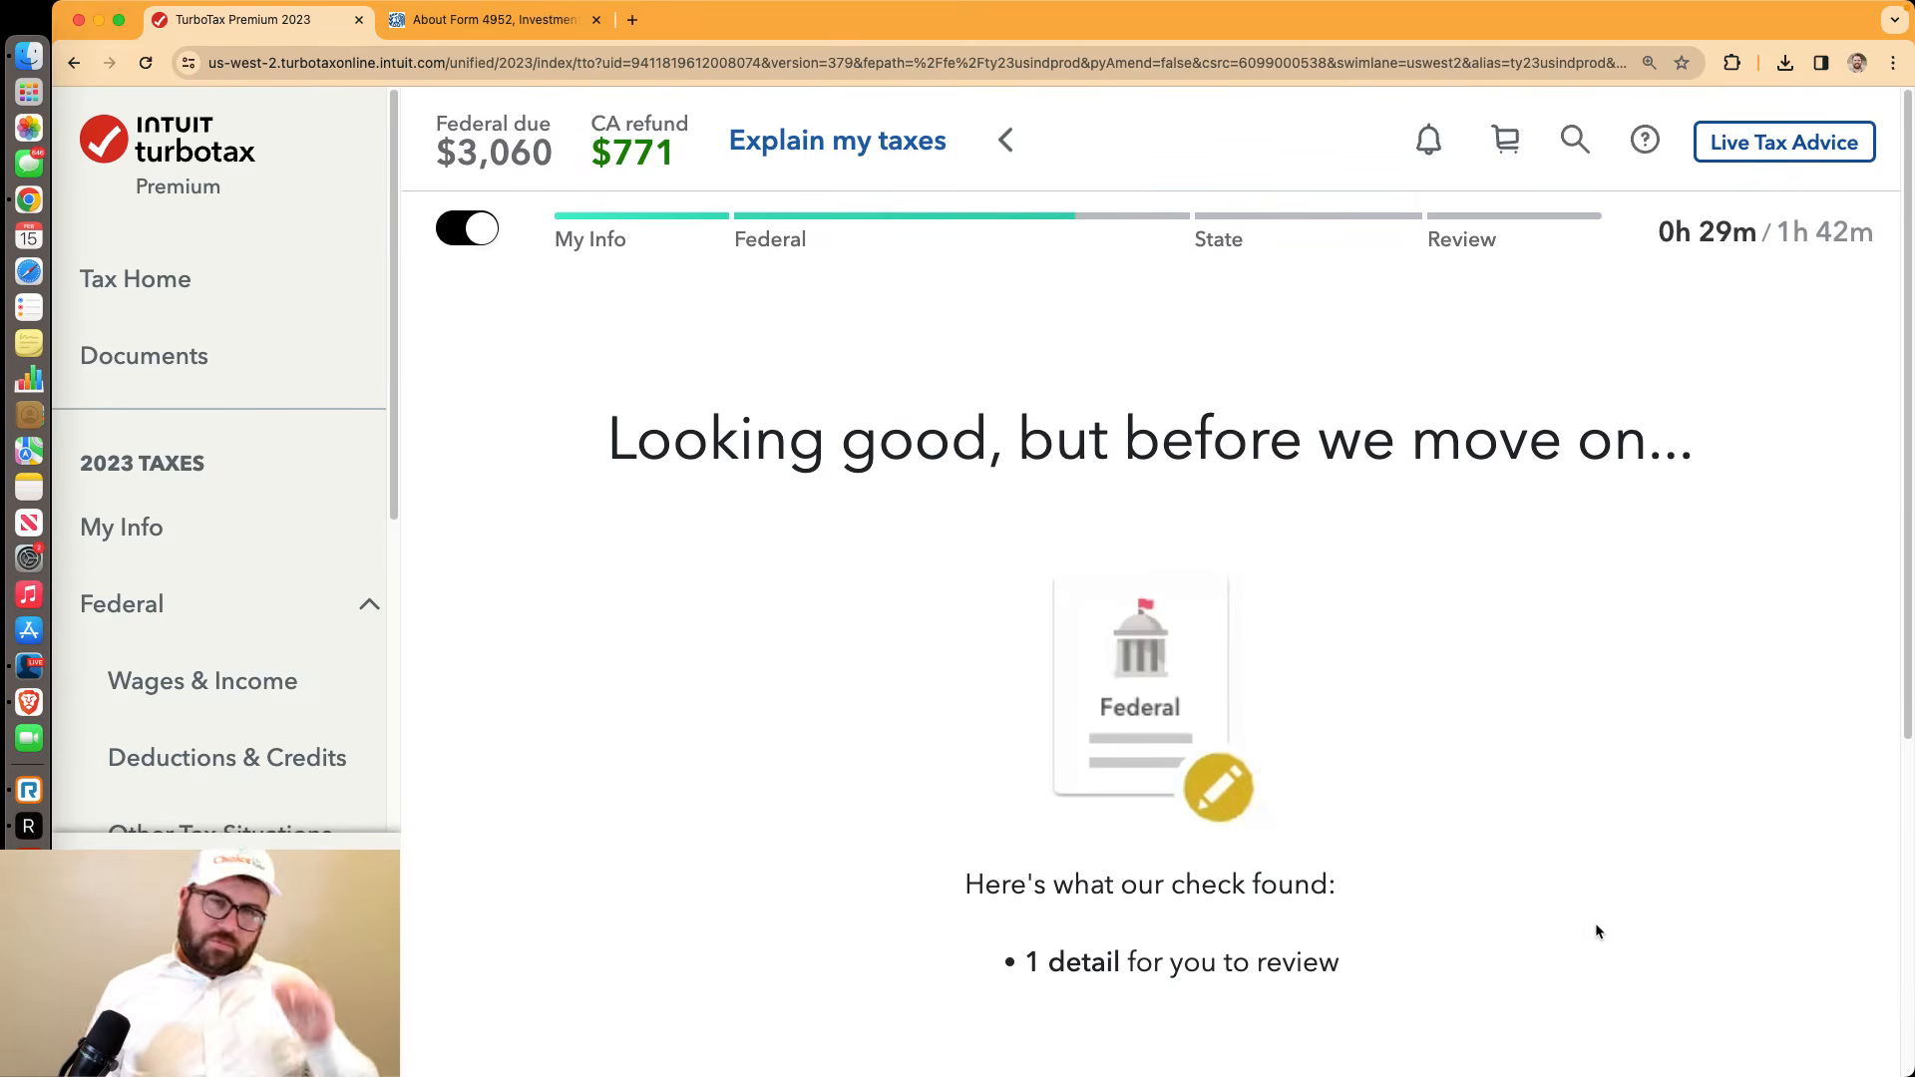
{"action": "scroll", "coordinate": [1595, 928], "scroll_direction": "down", "scroll_amount": 6}
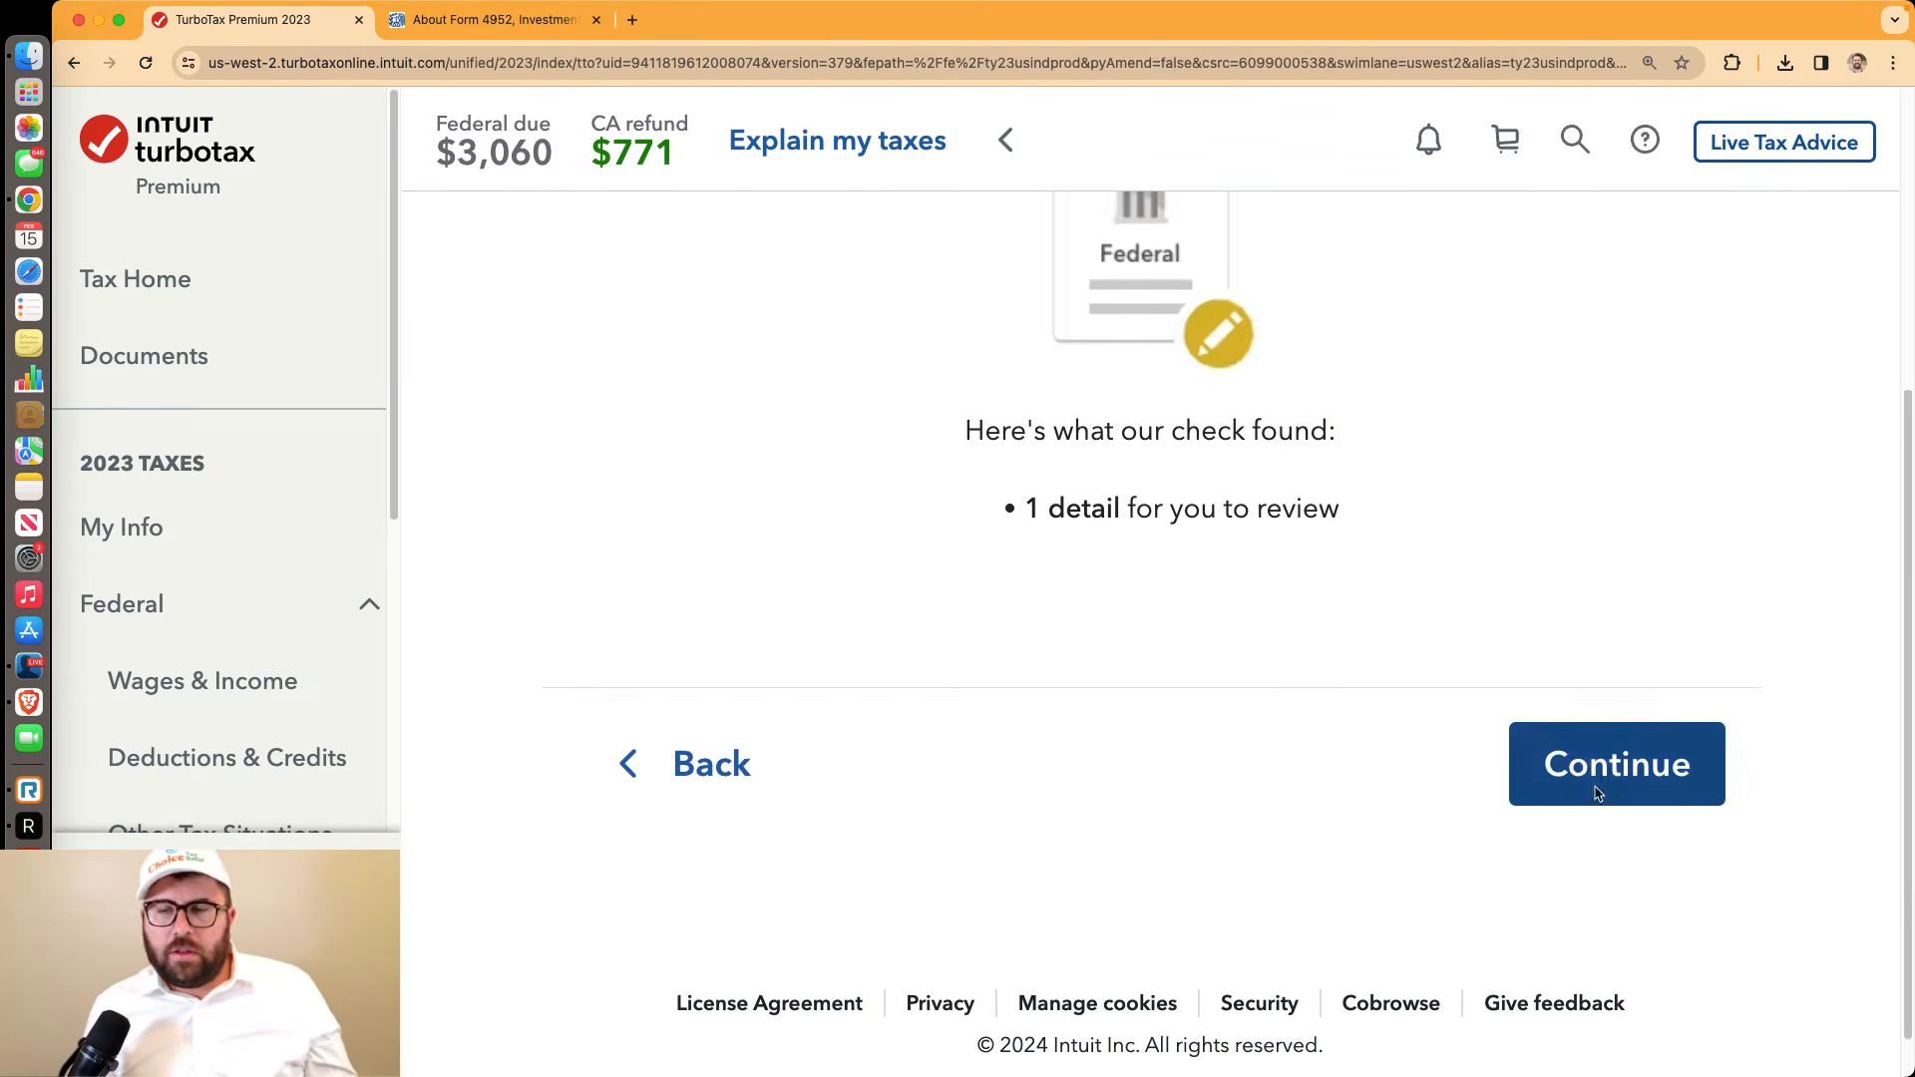
{"action": "left_click", "coordinate": [1592, 783]}
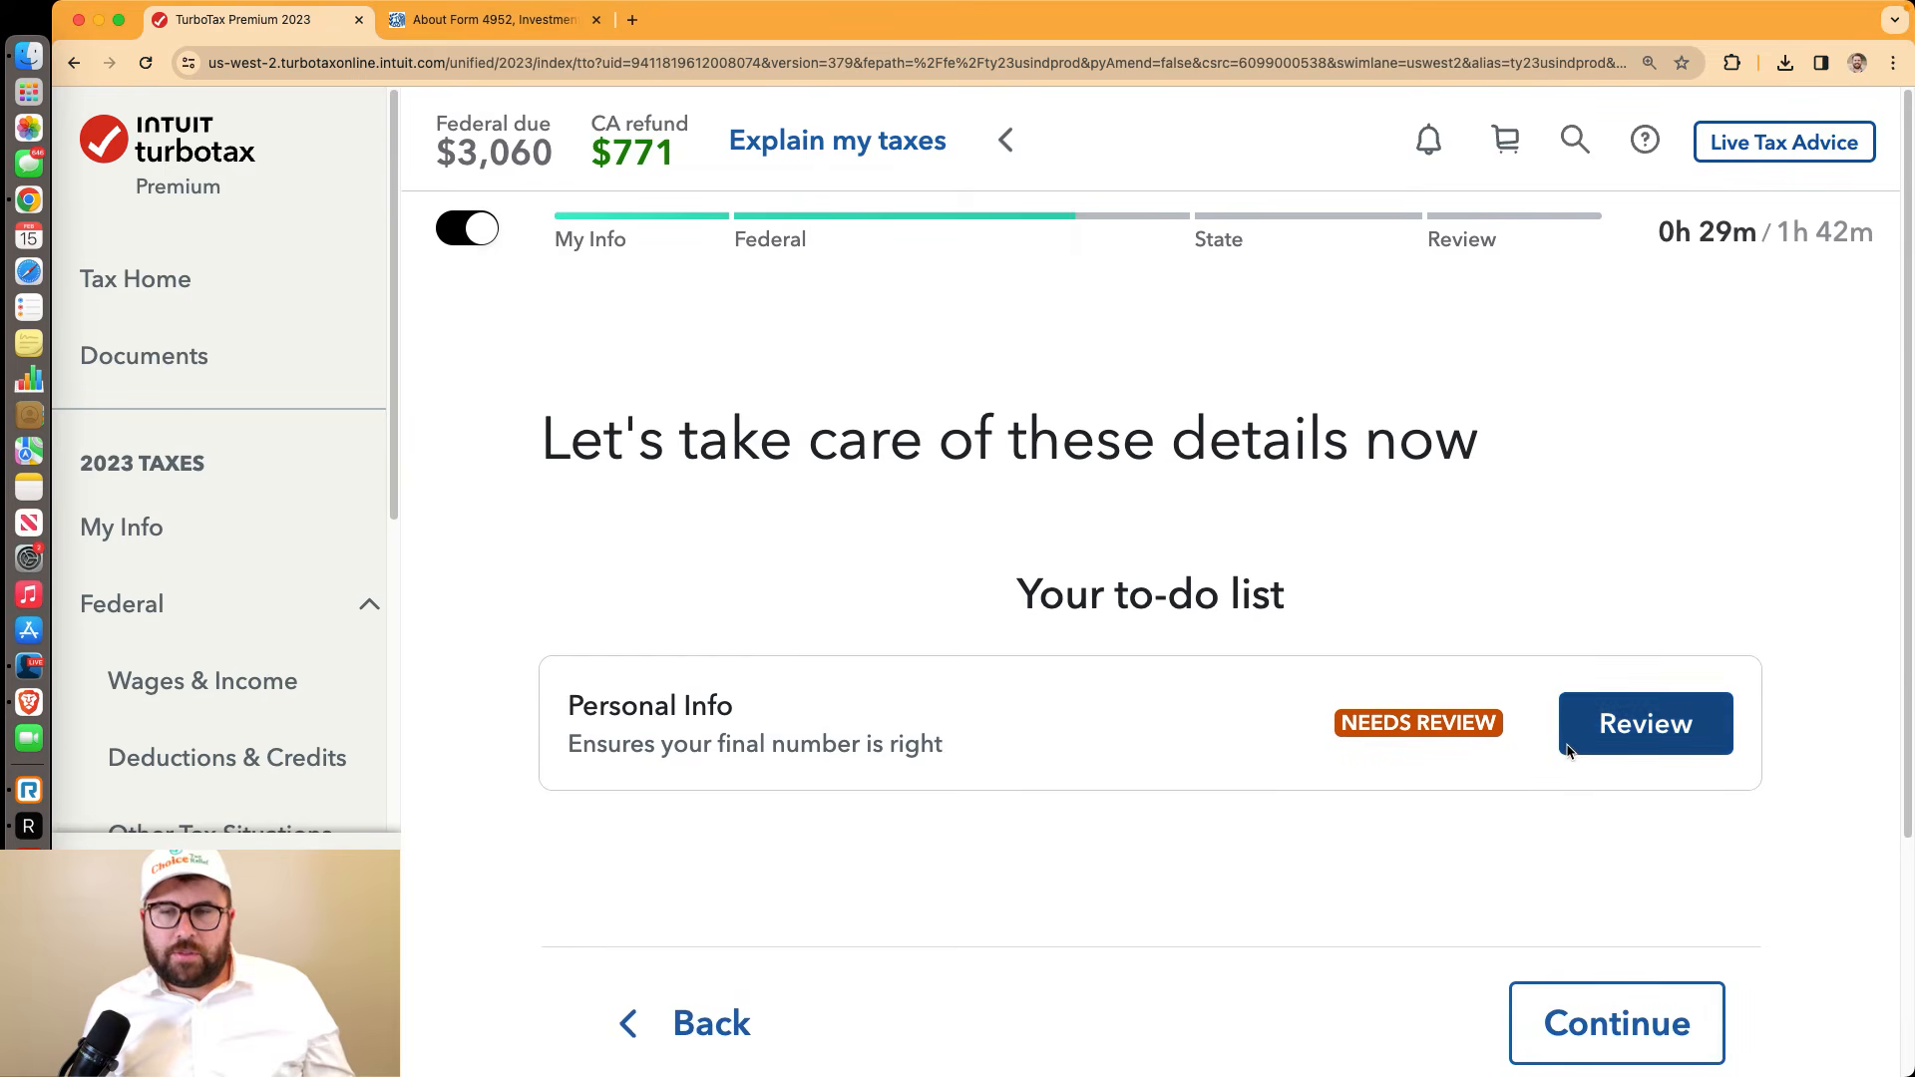
In the Personal Info review, answer No to earning money in states other than California
{"action": "left_click", "coordinate": [1600, 744]}
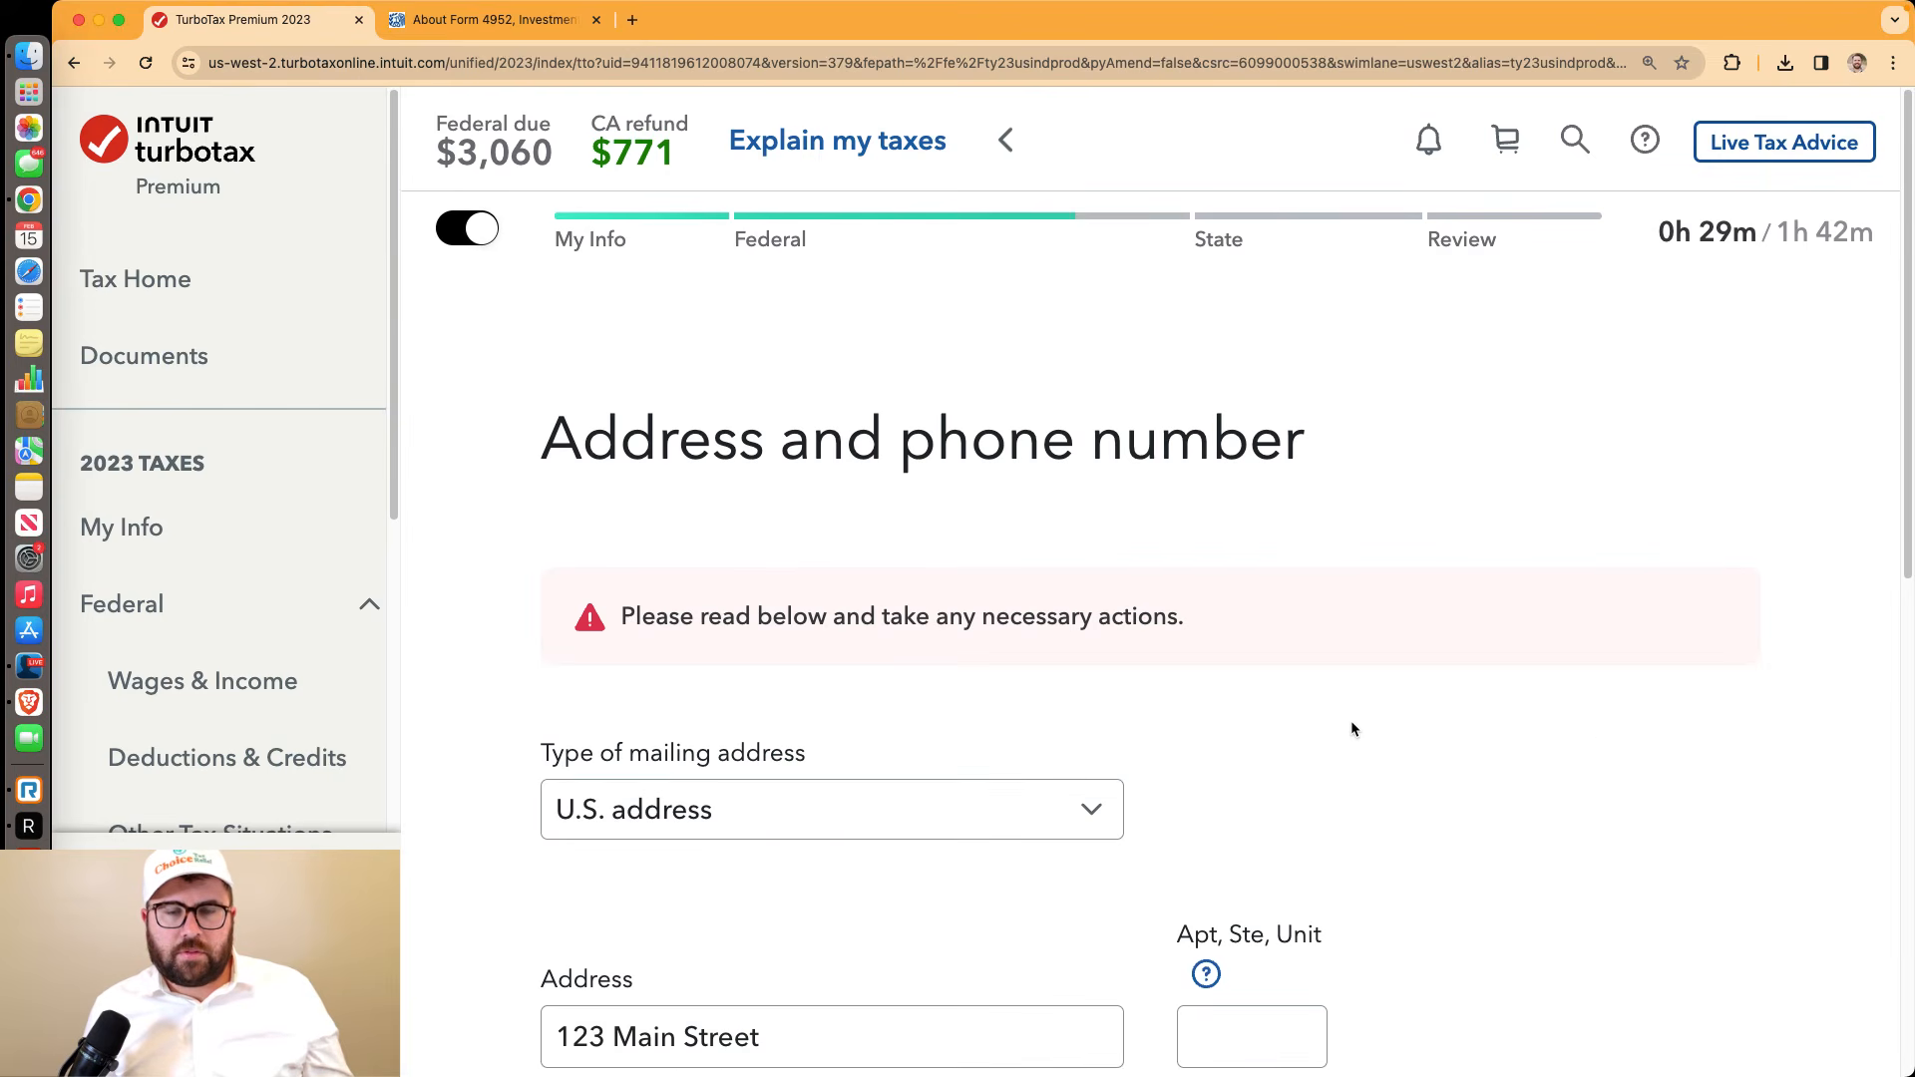
{"action": "scroll", "coordinate": [1351, 722], "scroll_direction": "down", "scroll_amount": 3}
{"action": "scroll", "coordinate": [1351, 729], "scroll_direction": "down", "scroll_amount": 1}
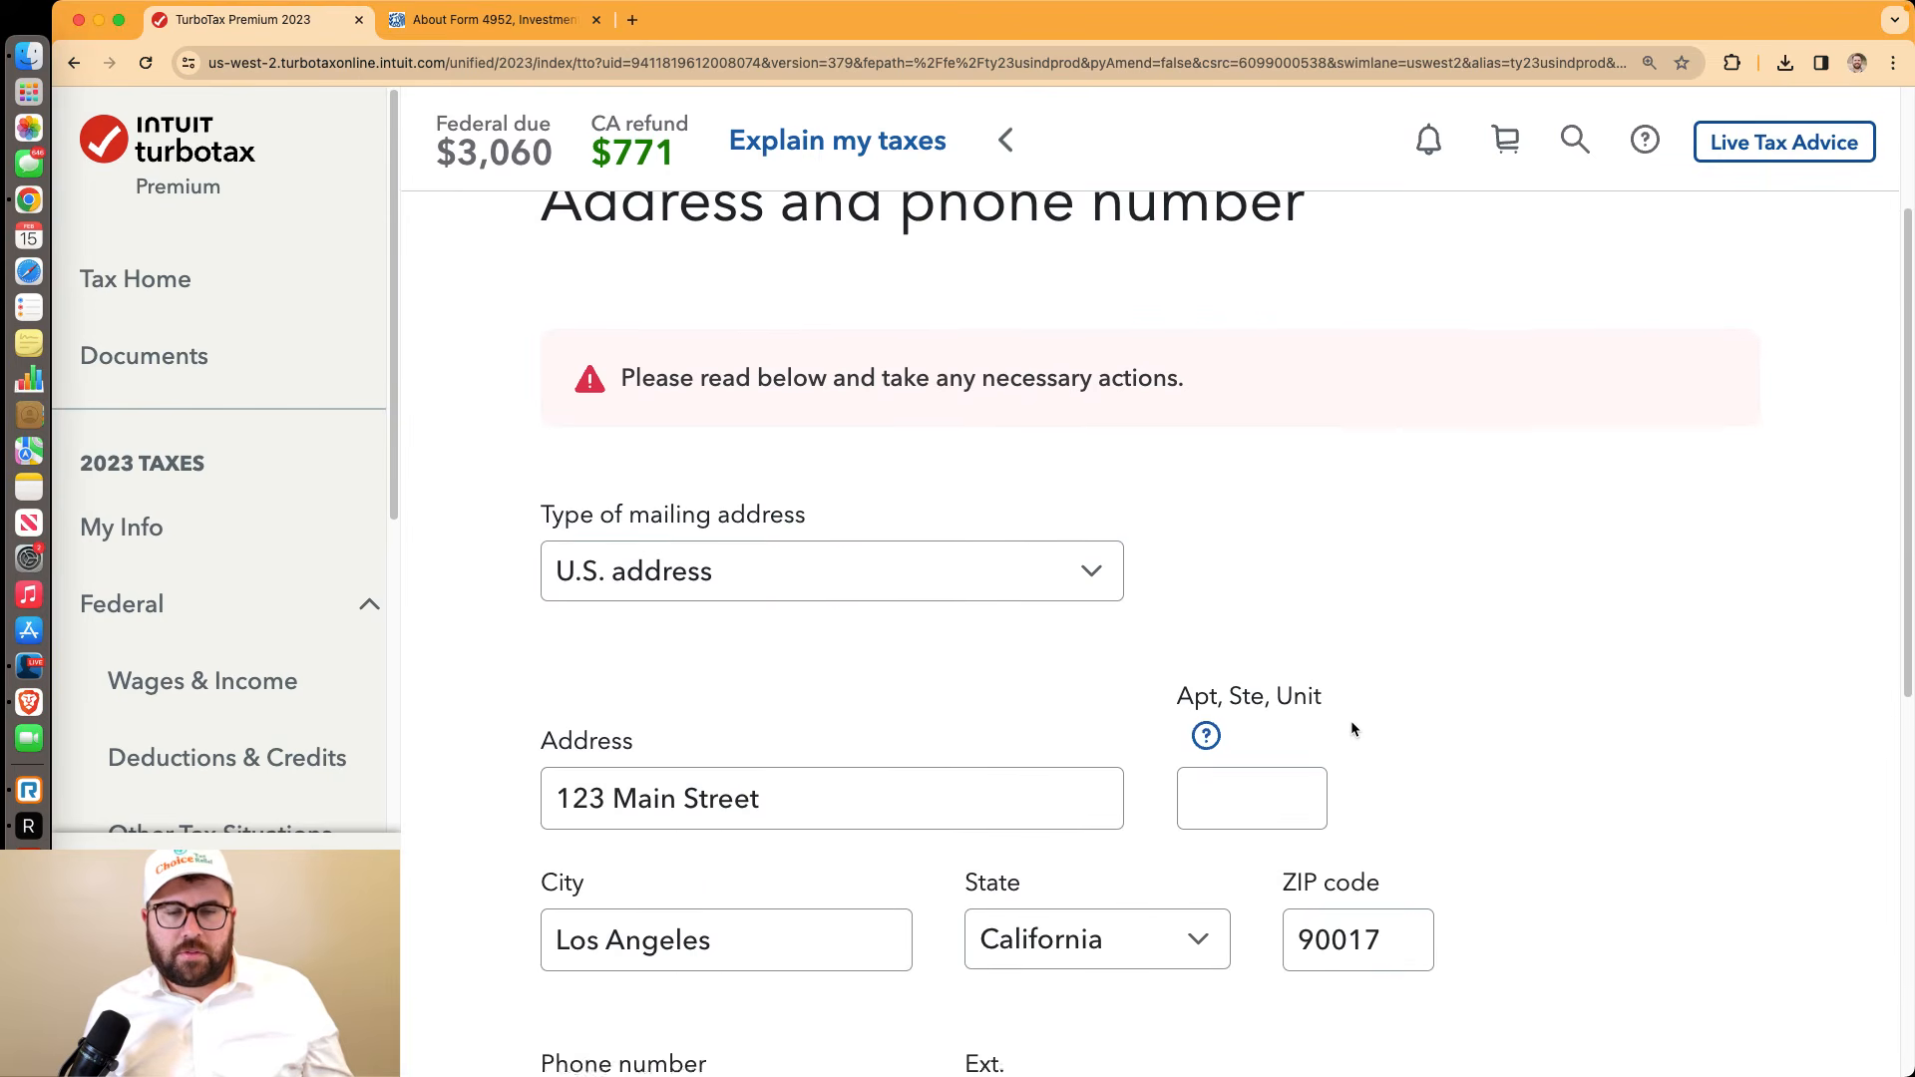
{"action": "scroll", "coordinate": [1353, 728], "scroll_direction": "up", "scroll_amount": 1}
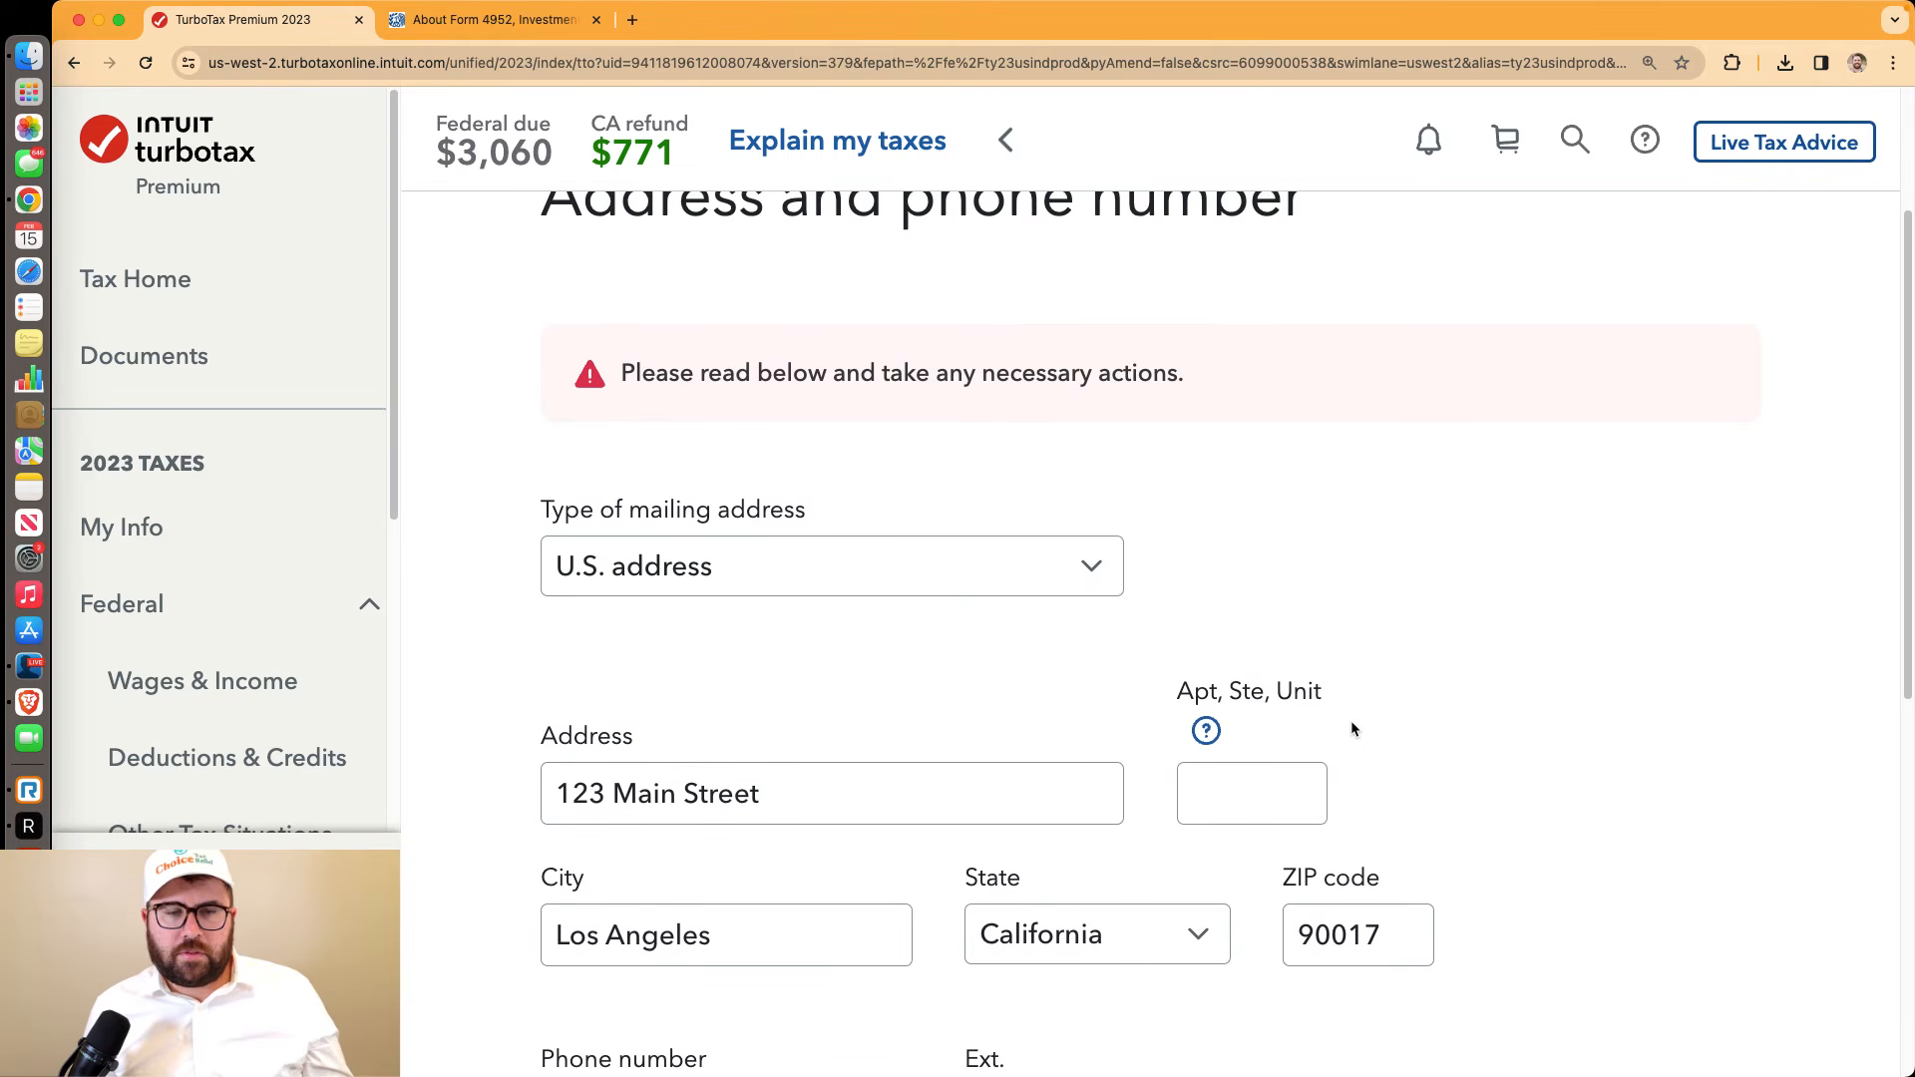
{"action": "scroll", "coordinate": [1352, 729], "scroll_direction": "down", "scroll_amount": 1}
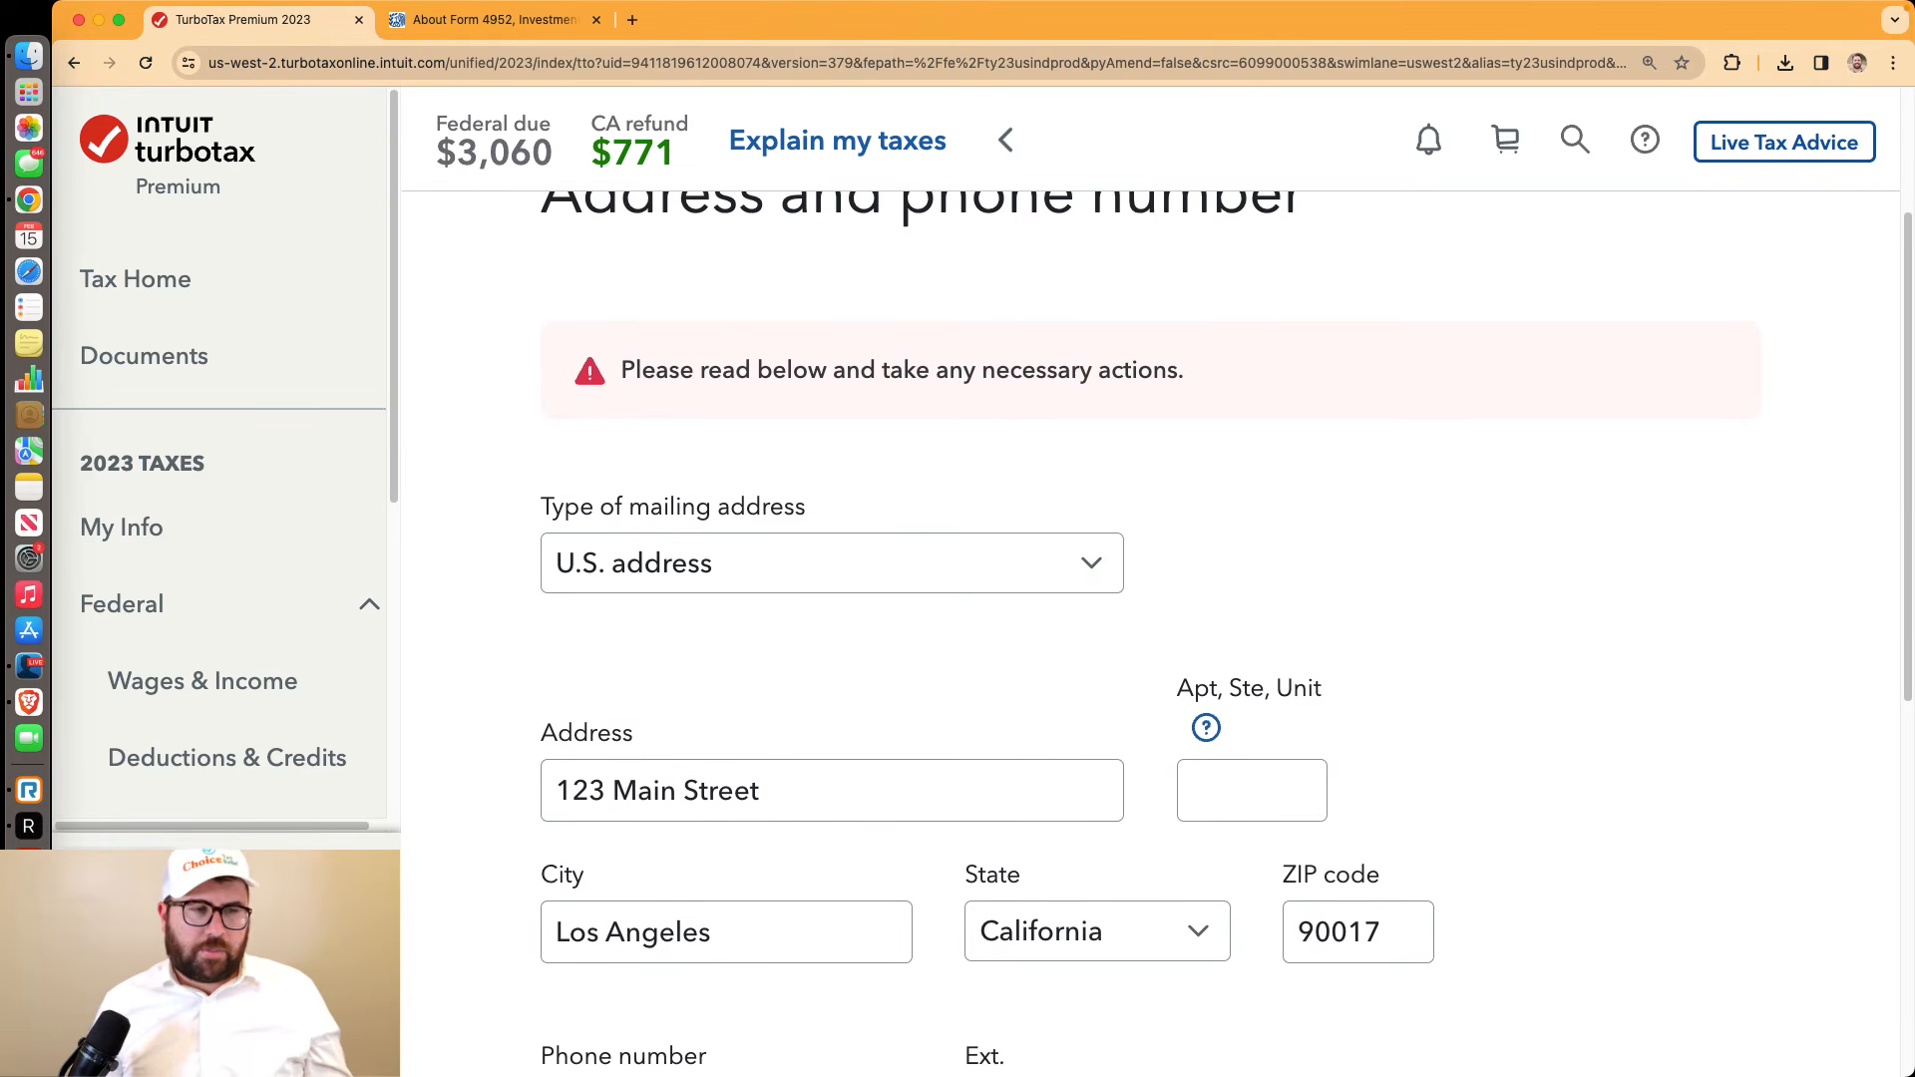
{"action": "left_click", "coordinate": [18, 666]}
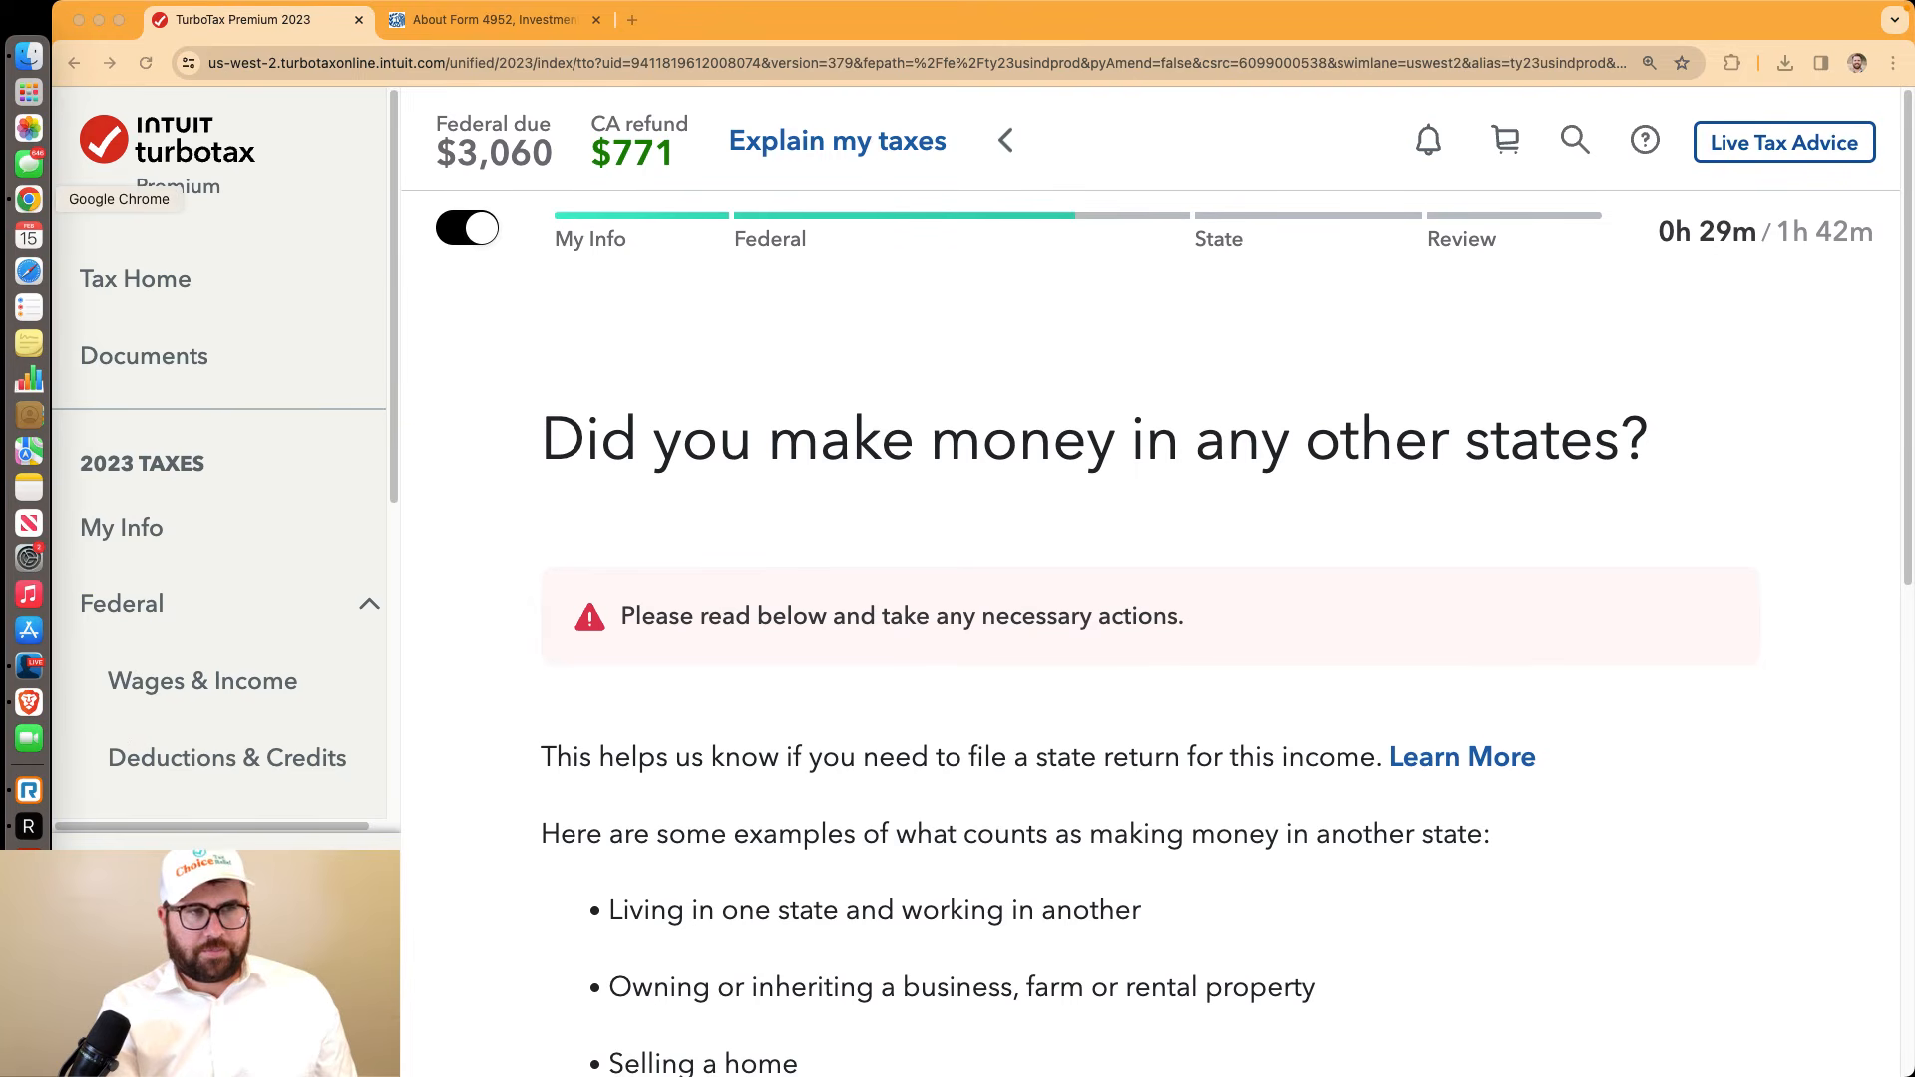
{"action": "left_click", "coordinate": [28, 200]}
{"action": "scroll", "coordinate": [1359, 612], "scroll_direction": "down", "scroll_amount": 4}
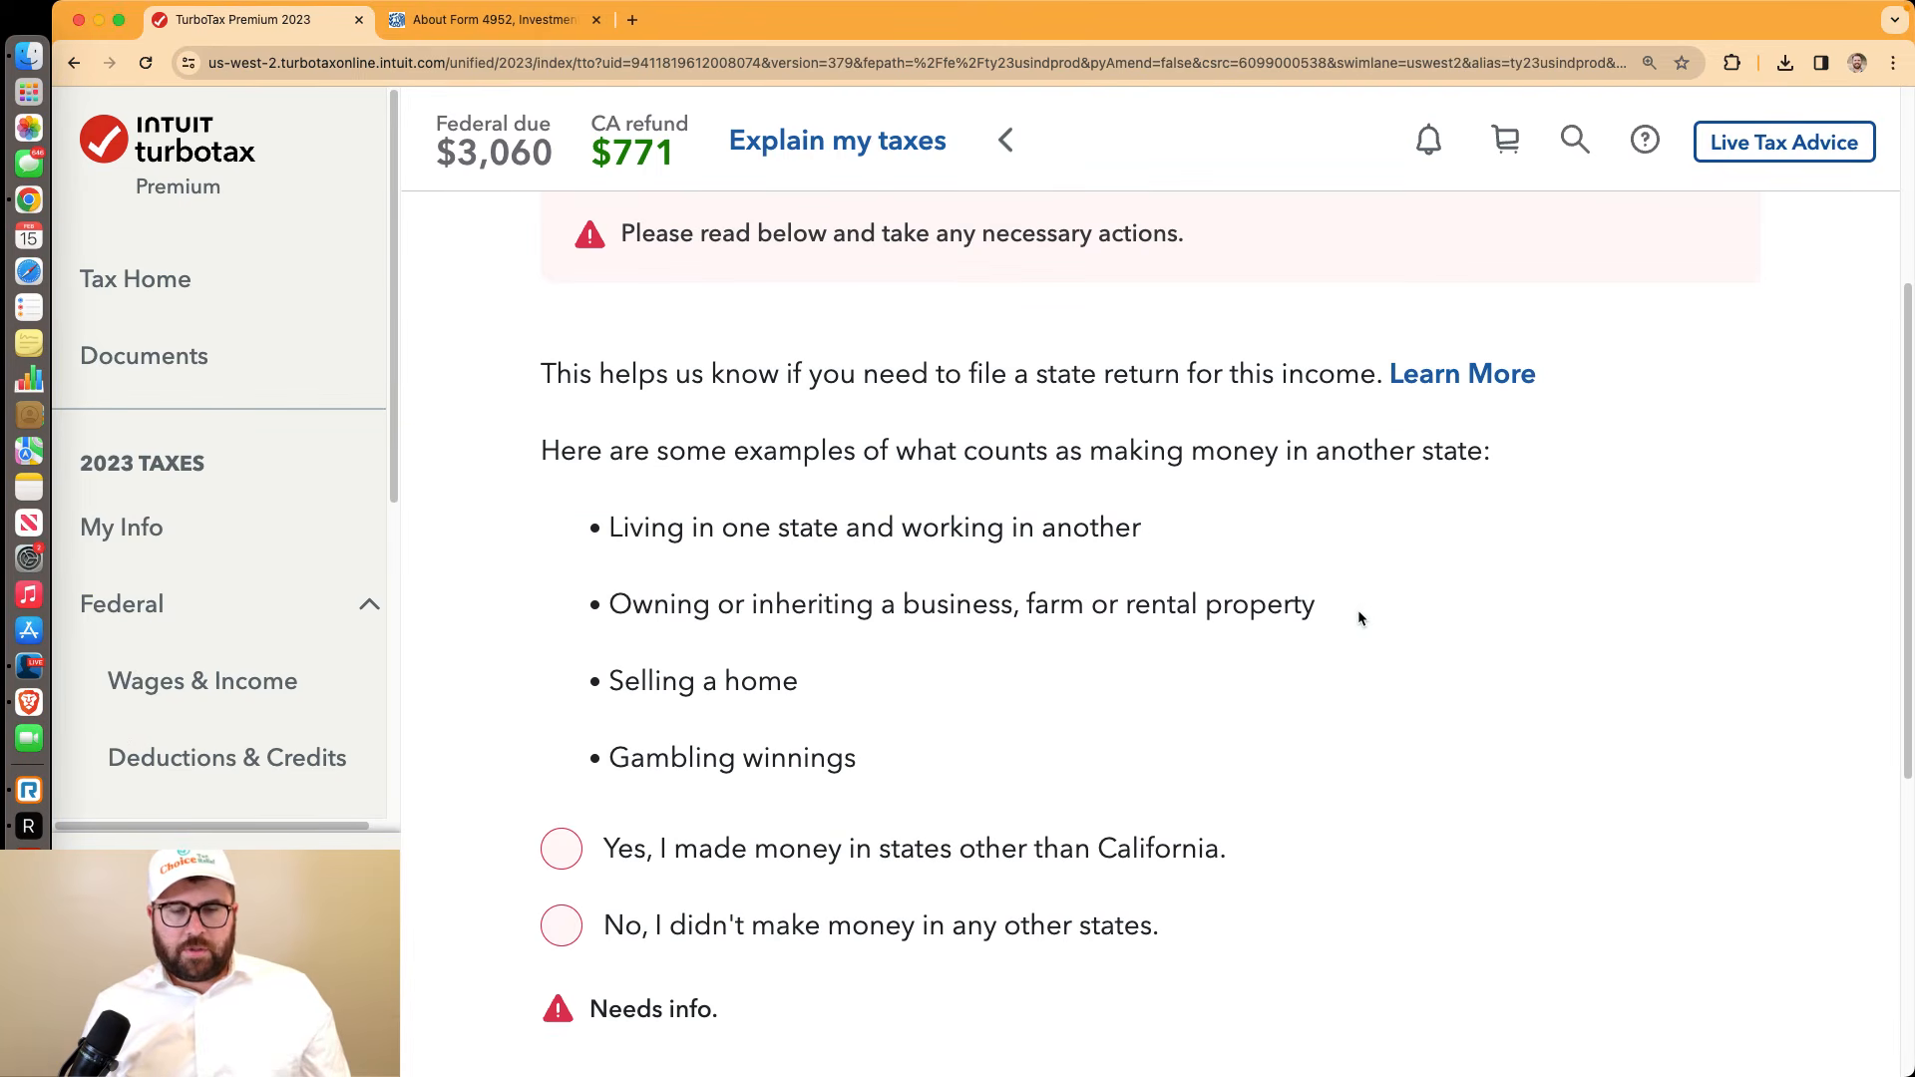
{"action": "scroll", "coordinate": [1359, 612], "scroll_direction": "down", "scroll_amount": 1}
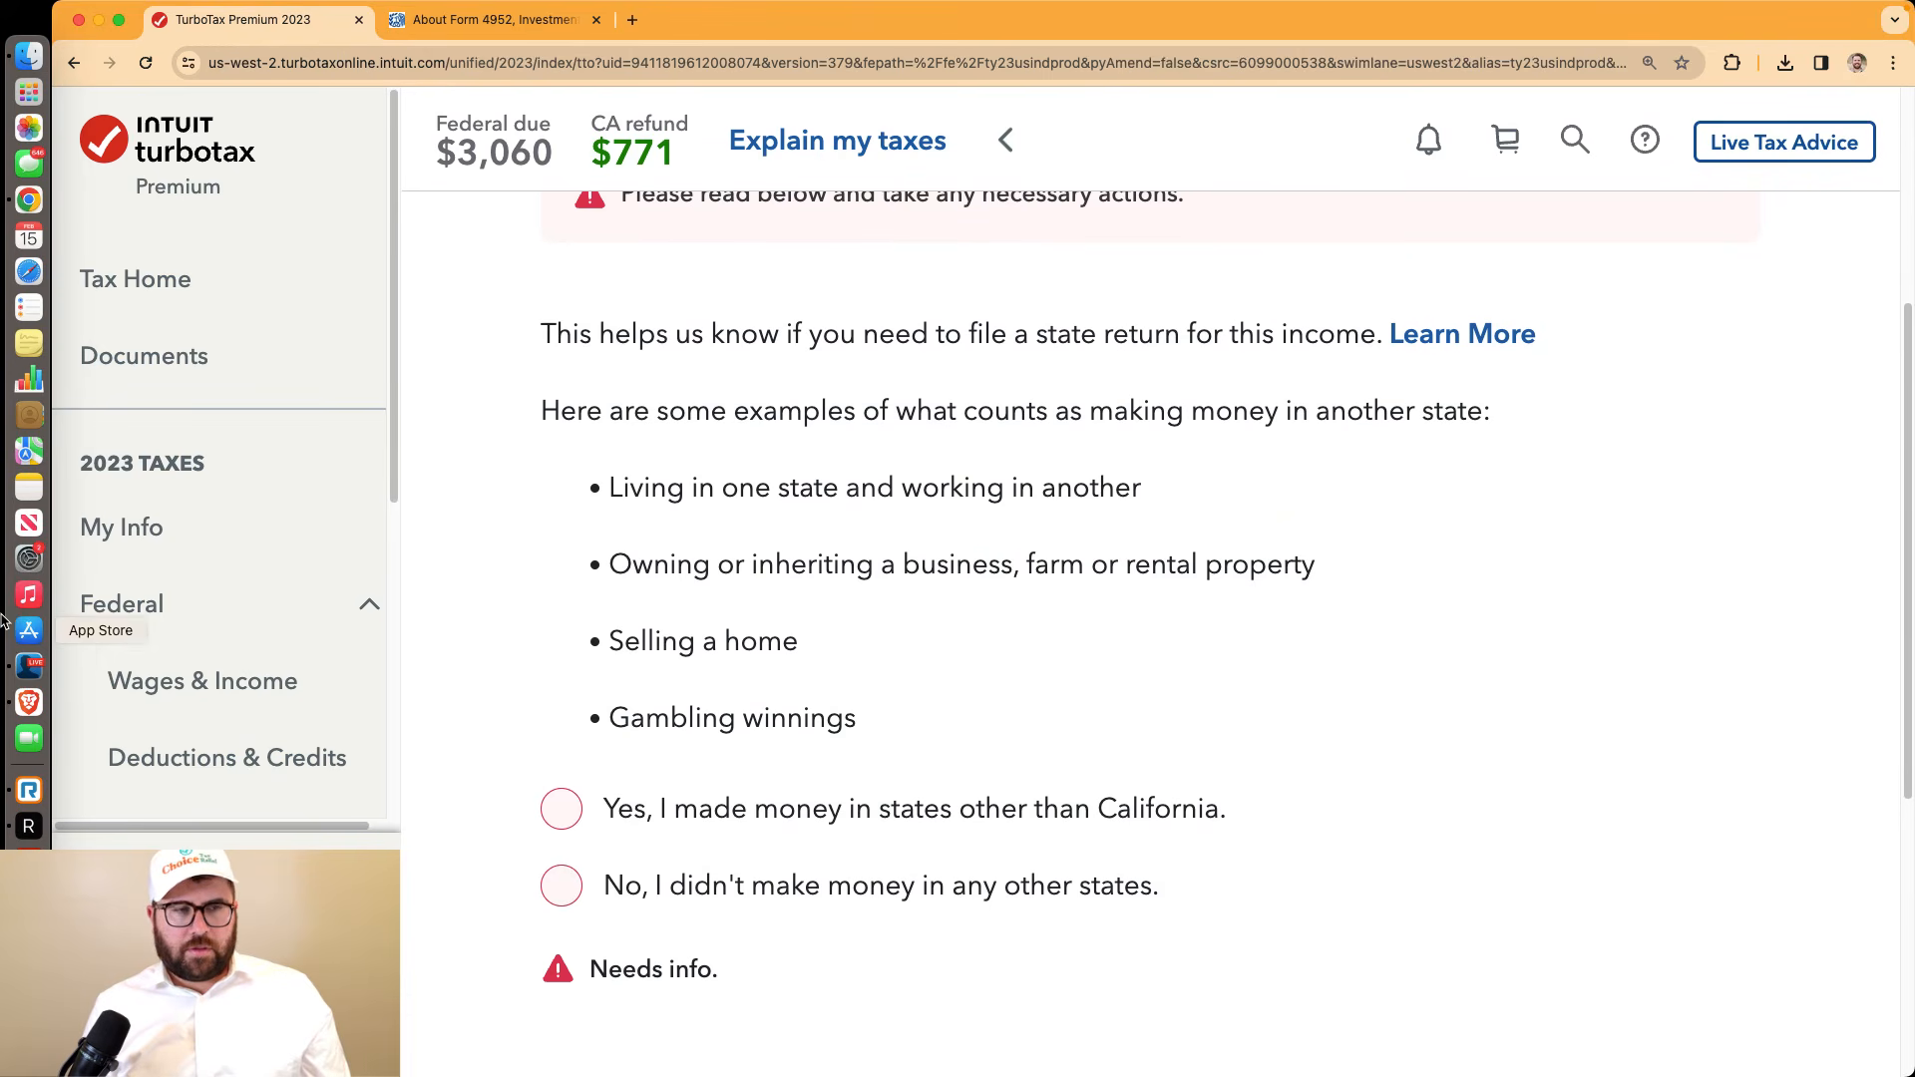
{"action": "left_click", "coordinate": [28, 665]}
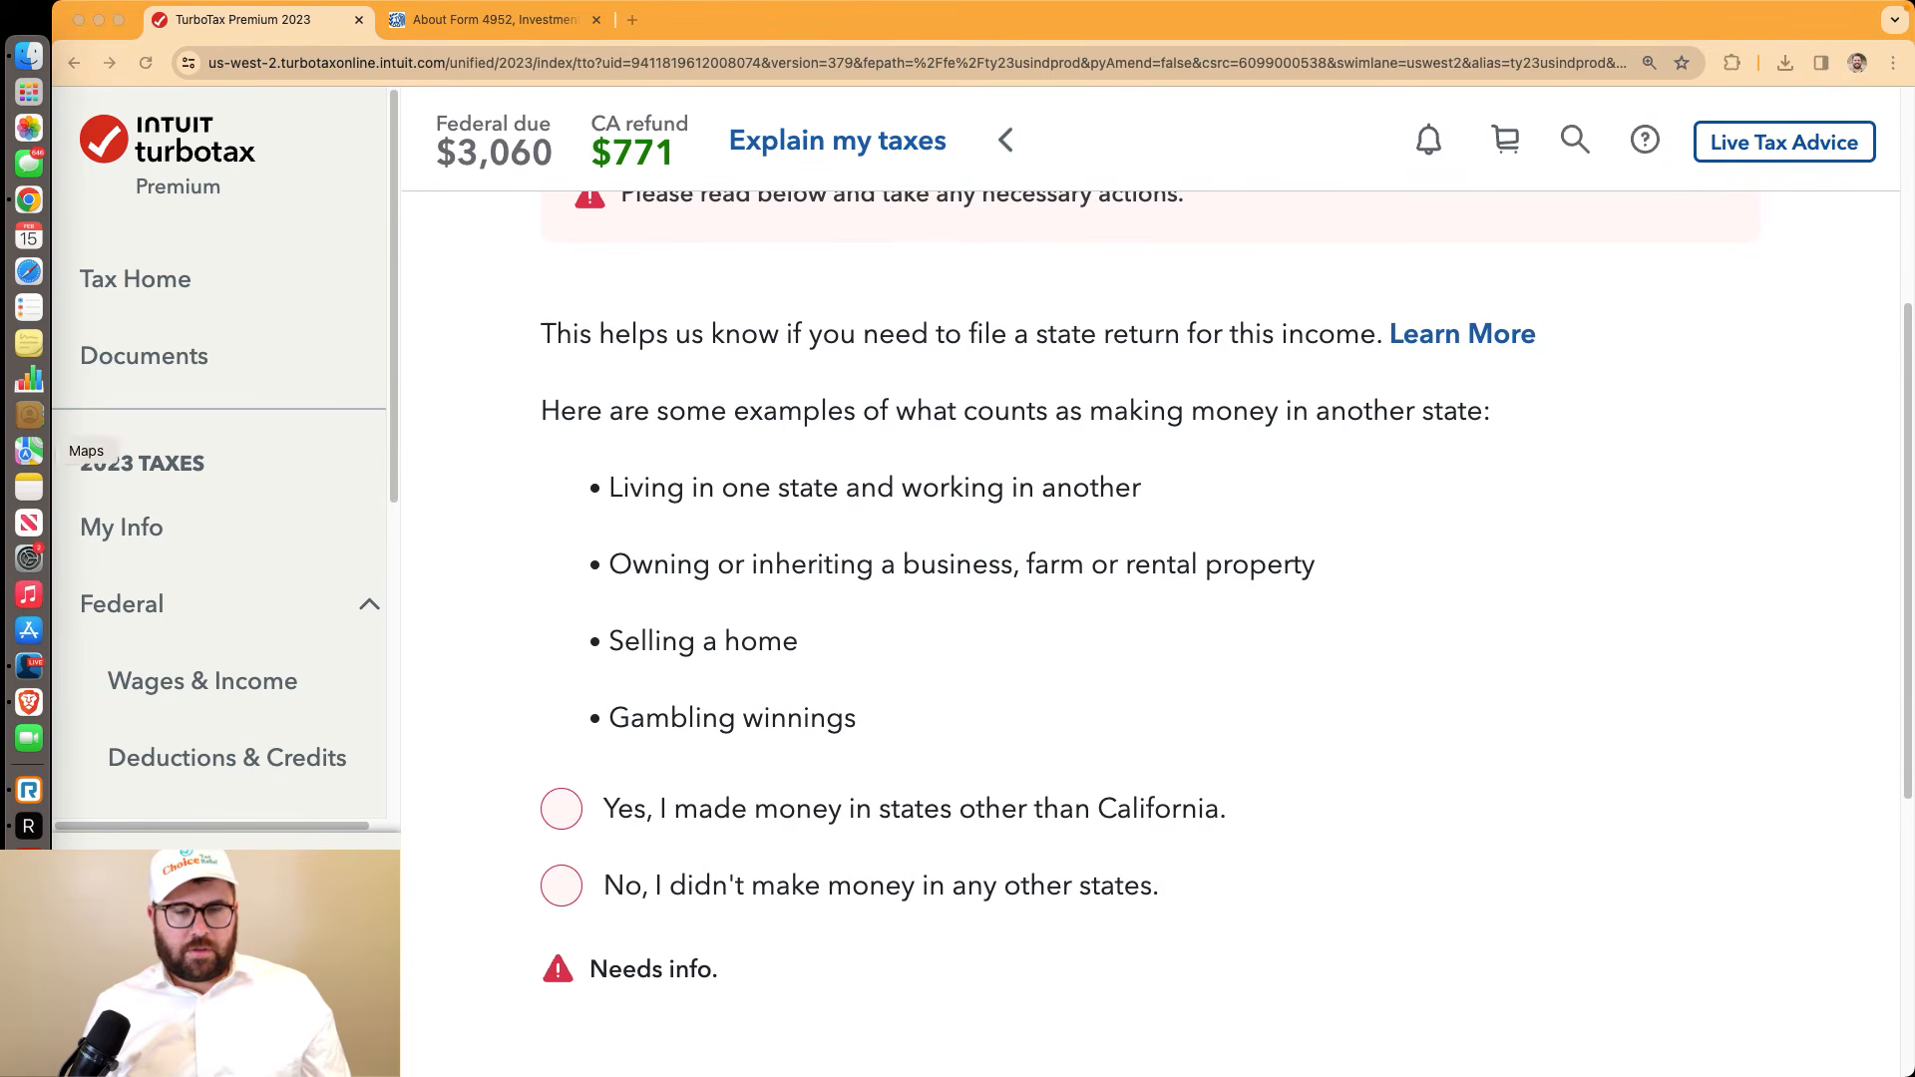
{"action": "left_click", "coordinate": [28, 199]}
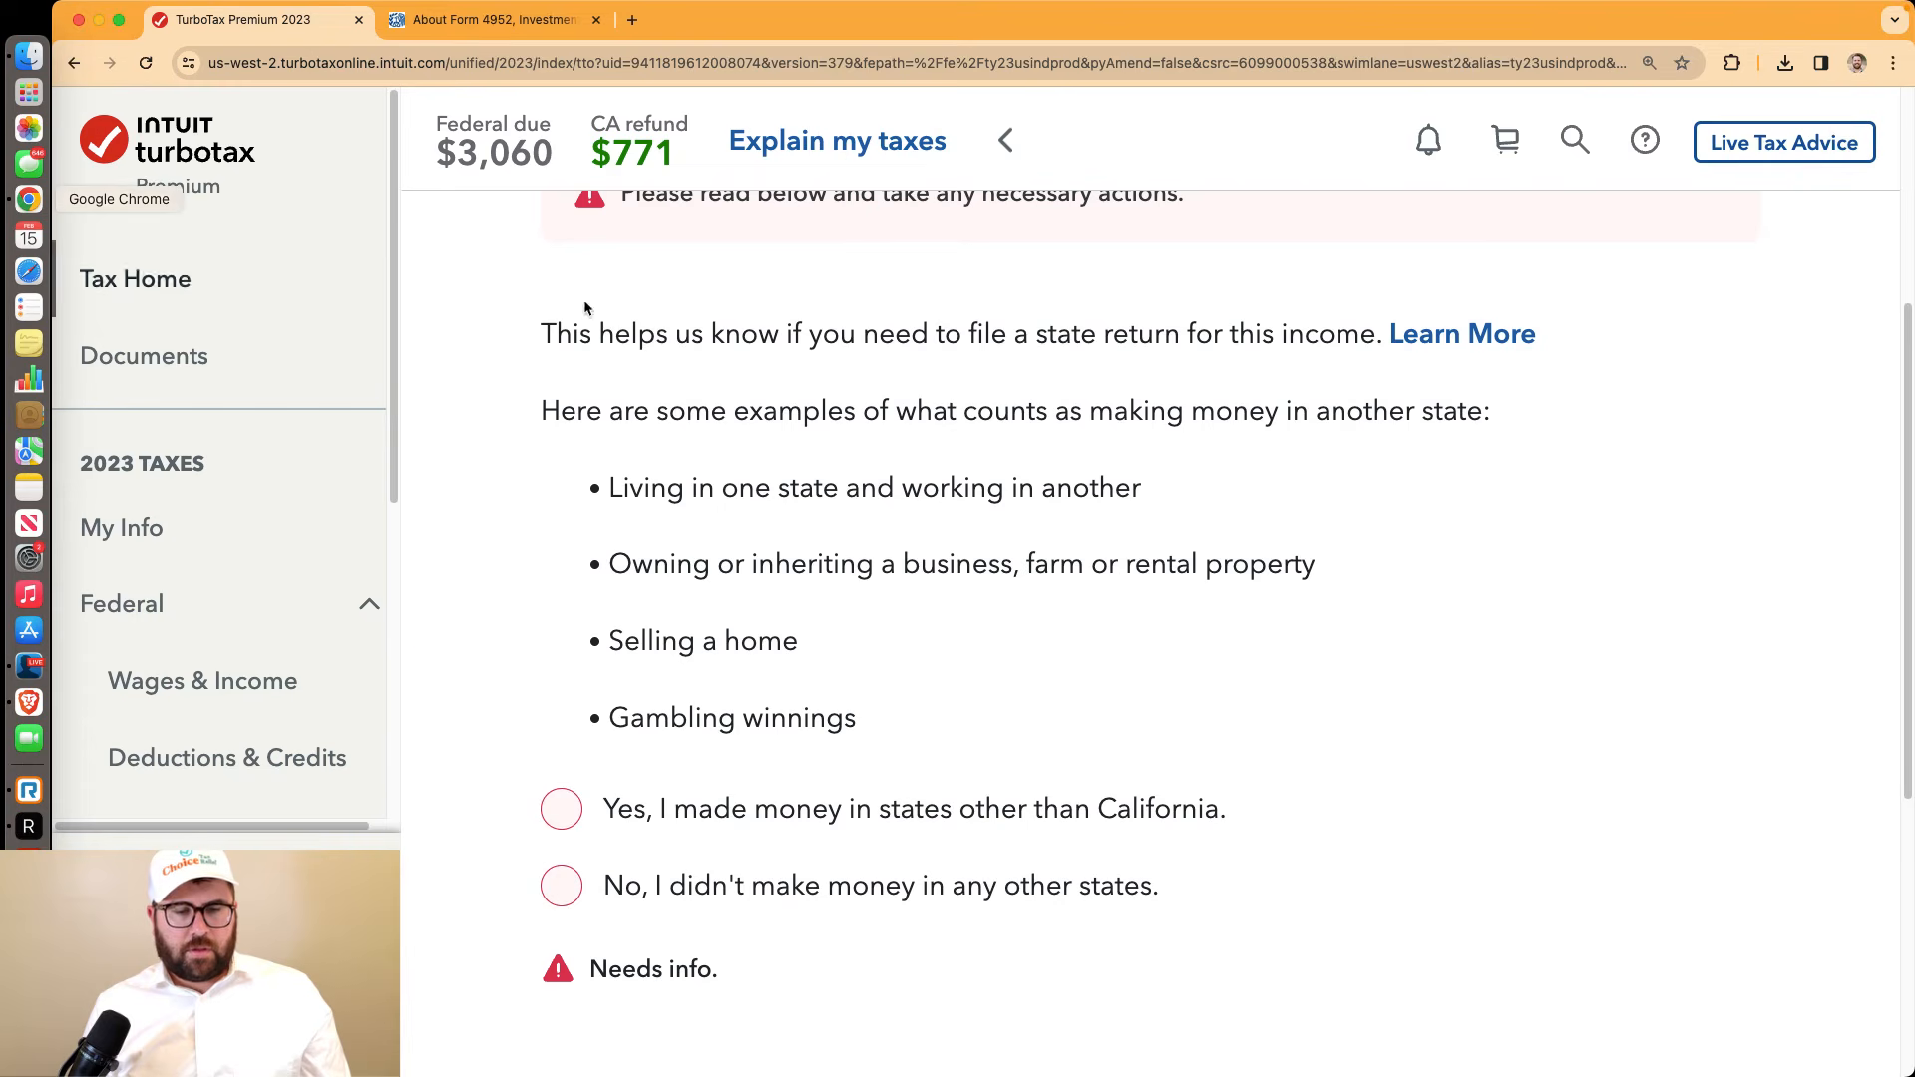
{"action": "scroll", "coordinate": [1347, 625], "scroll_direction": "down", "scroll_amount": 2}
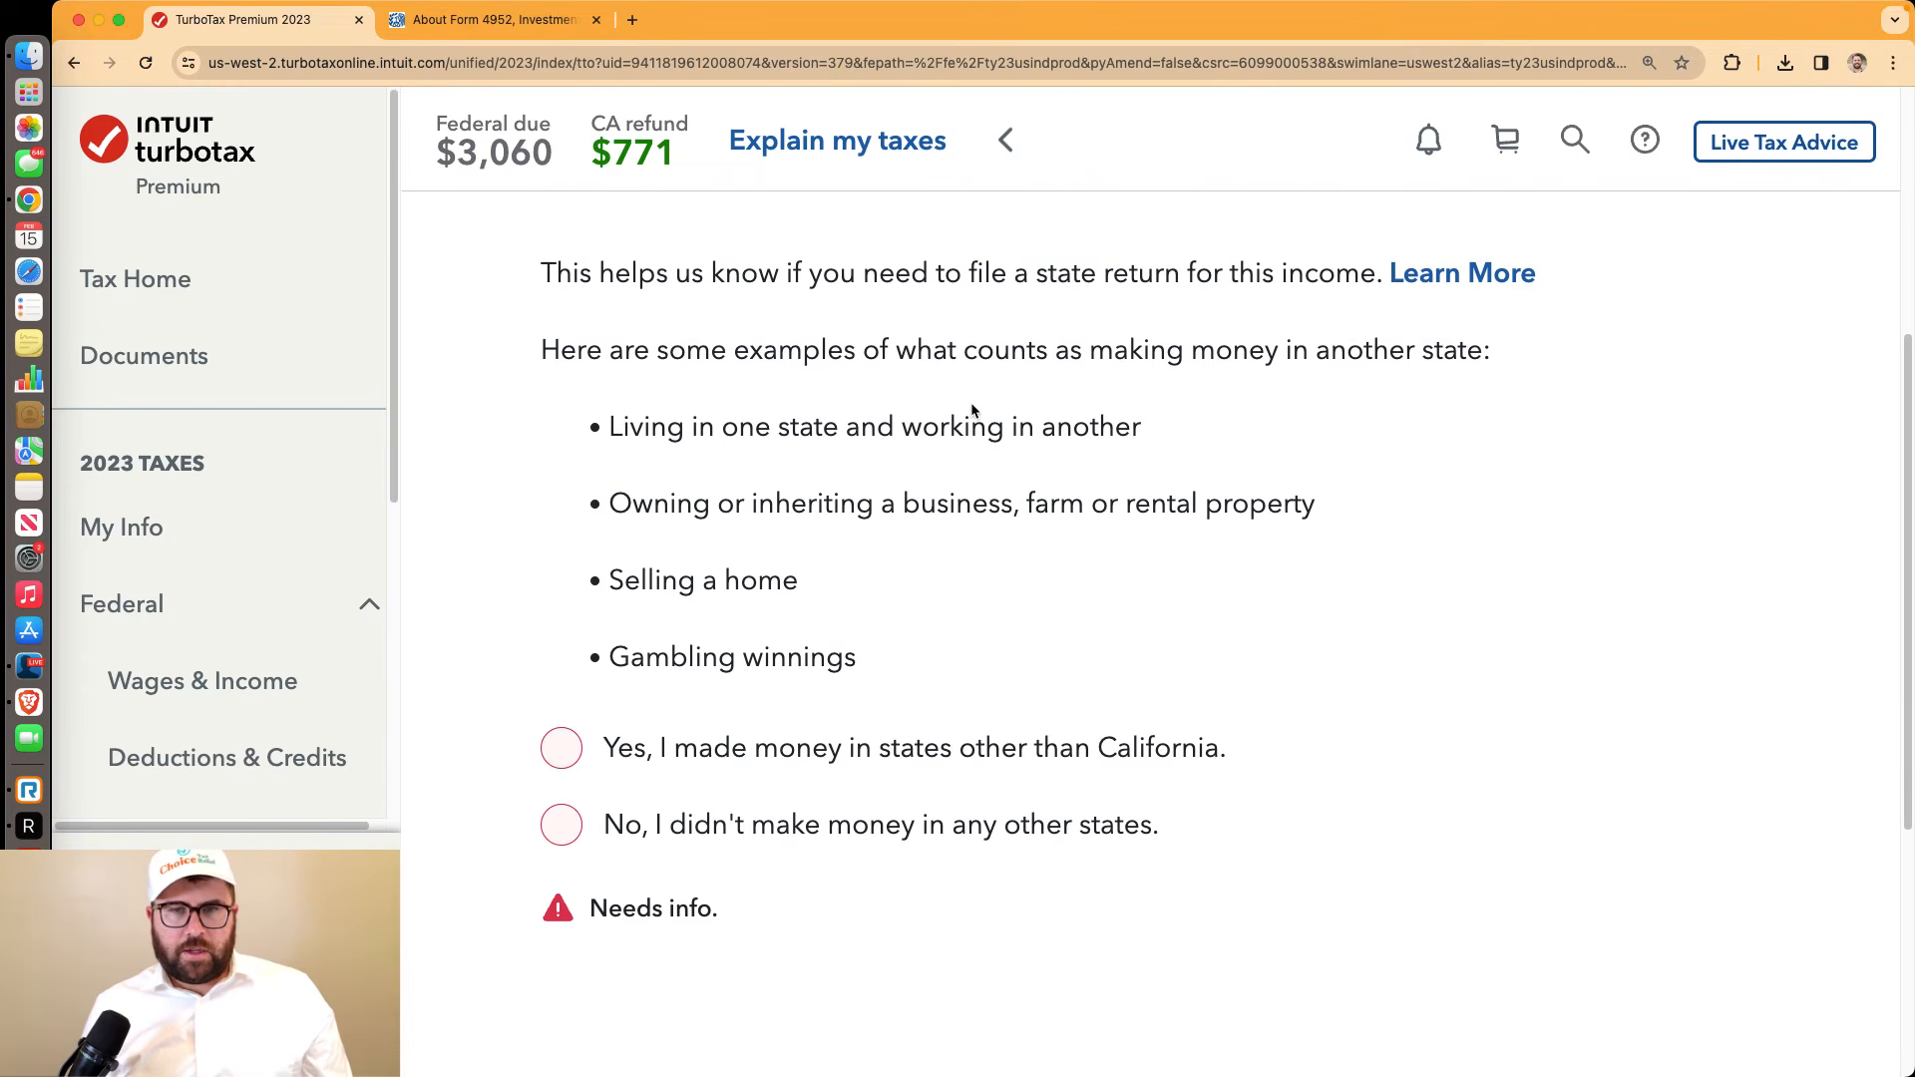
{"action": "left_click", "coordinate": [562, 825]}
{"action": "scroll", "coordinate": [1576, 752], "scroll_direction": "down", "scroll_amount": 2}
{"action": "left_click", "coordinate": [1574, 916]}
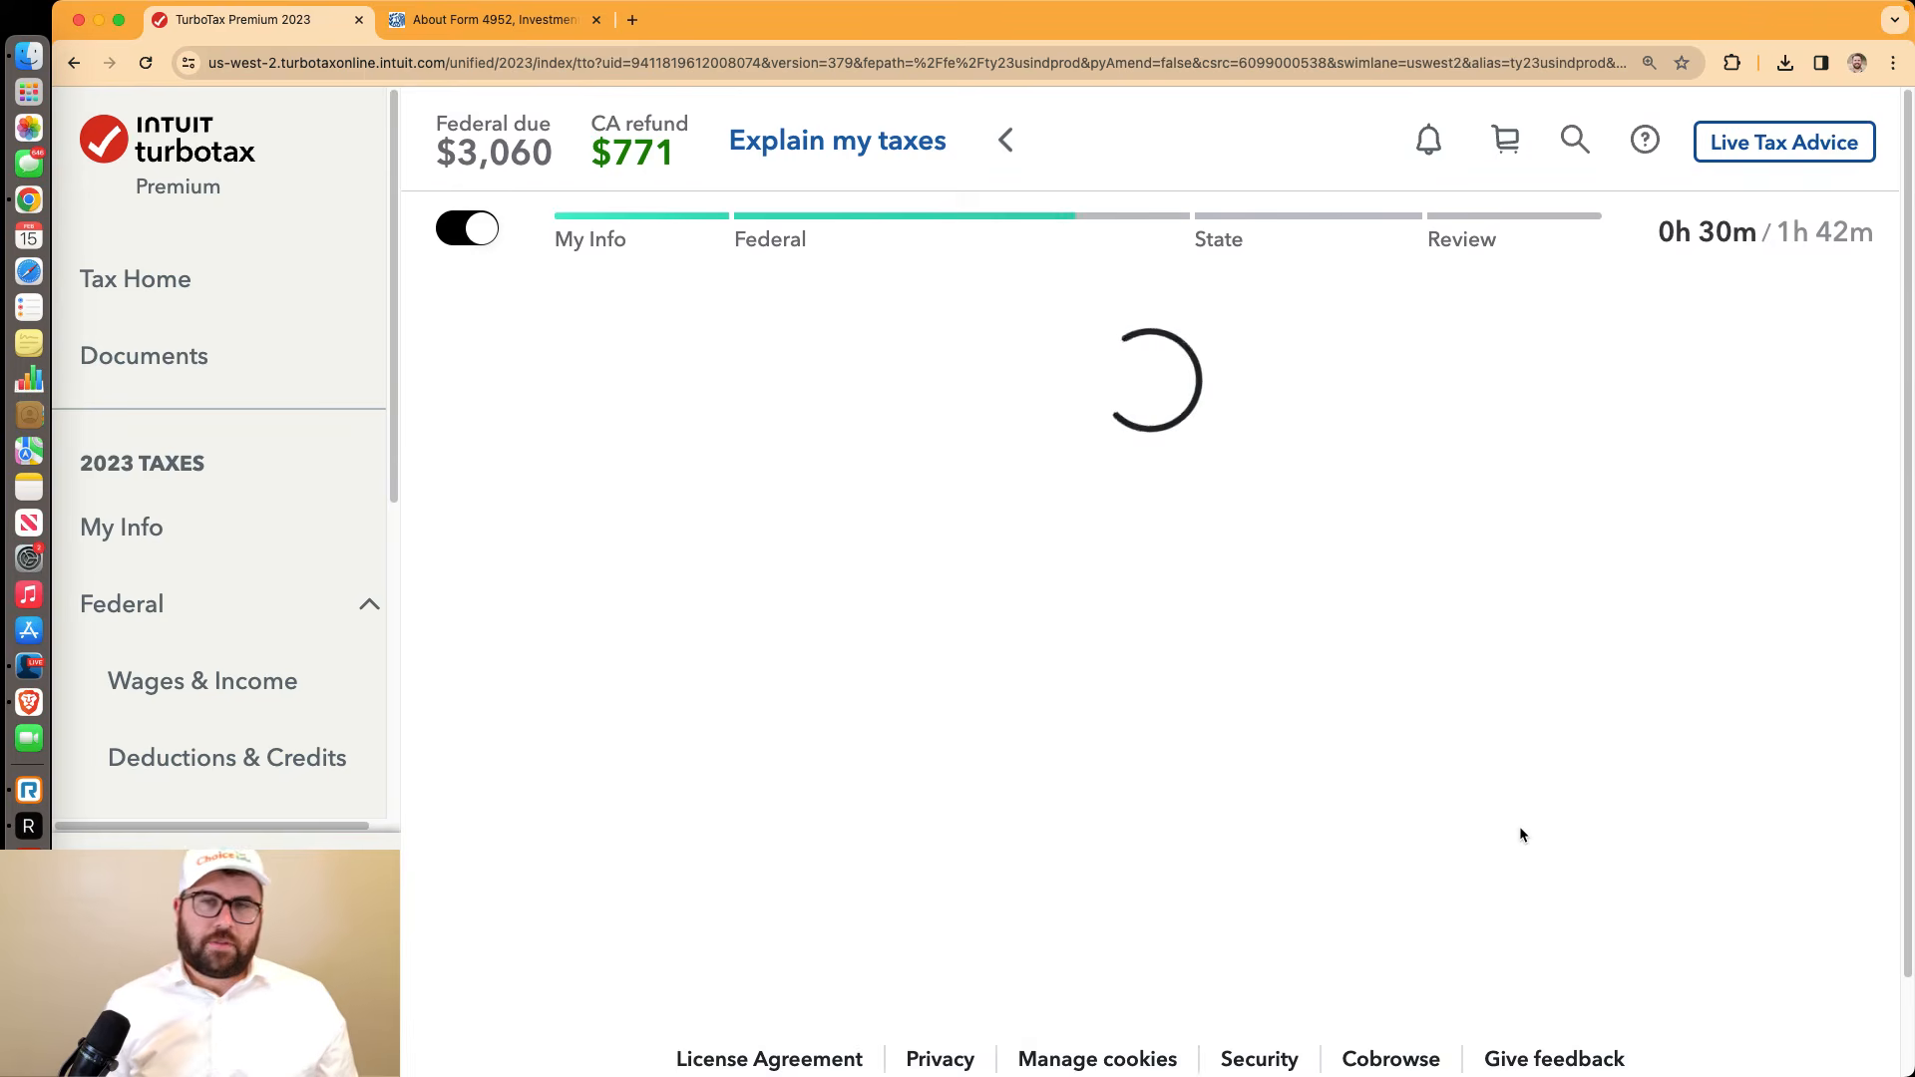
{"action": "scroll", "coordinate": [1520, 834], "scroll_direction": "down", "scroll_amount": 5}
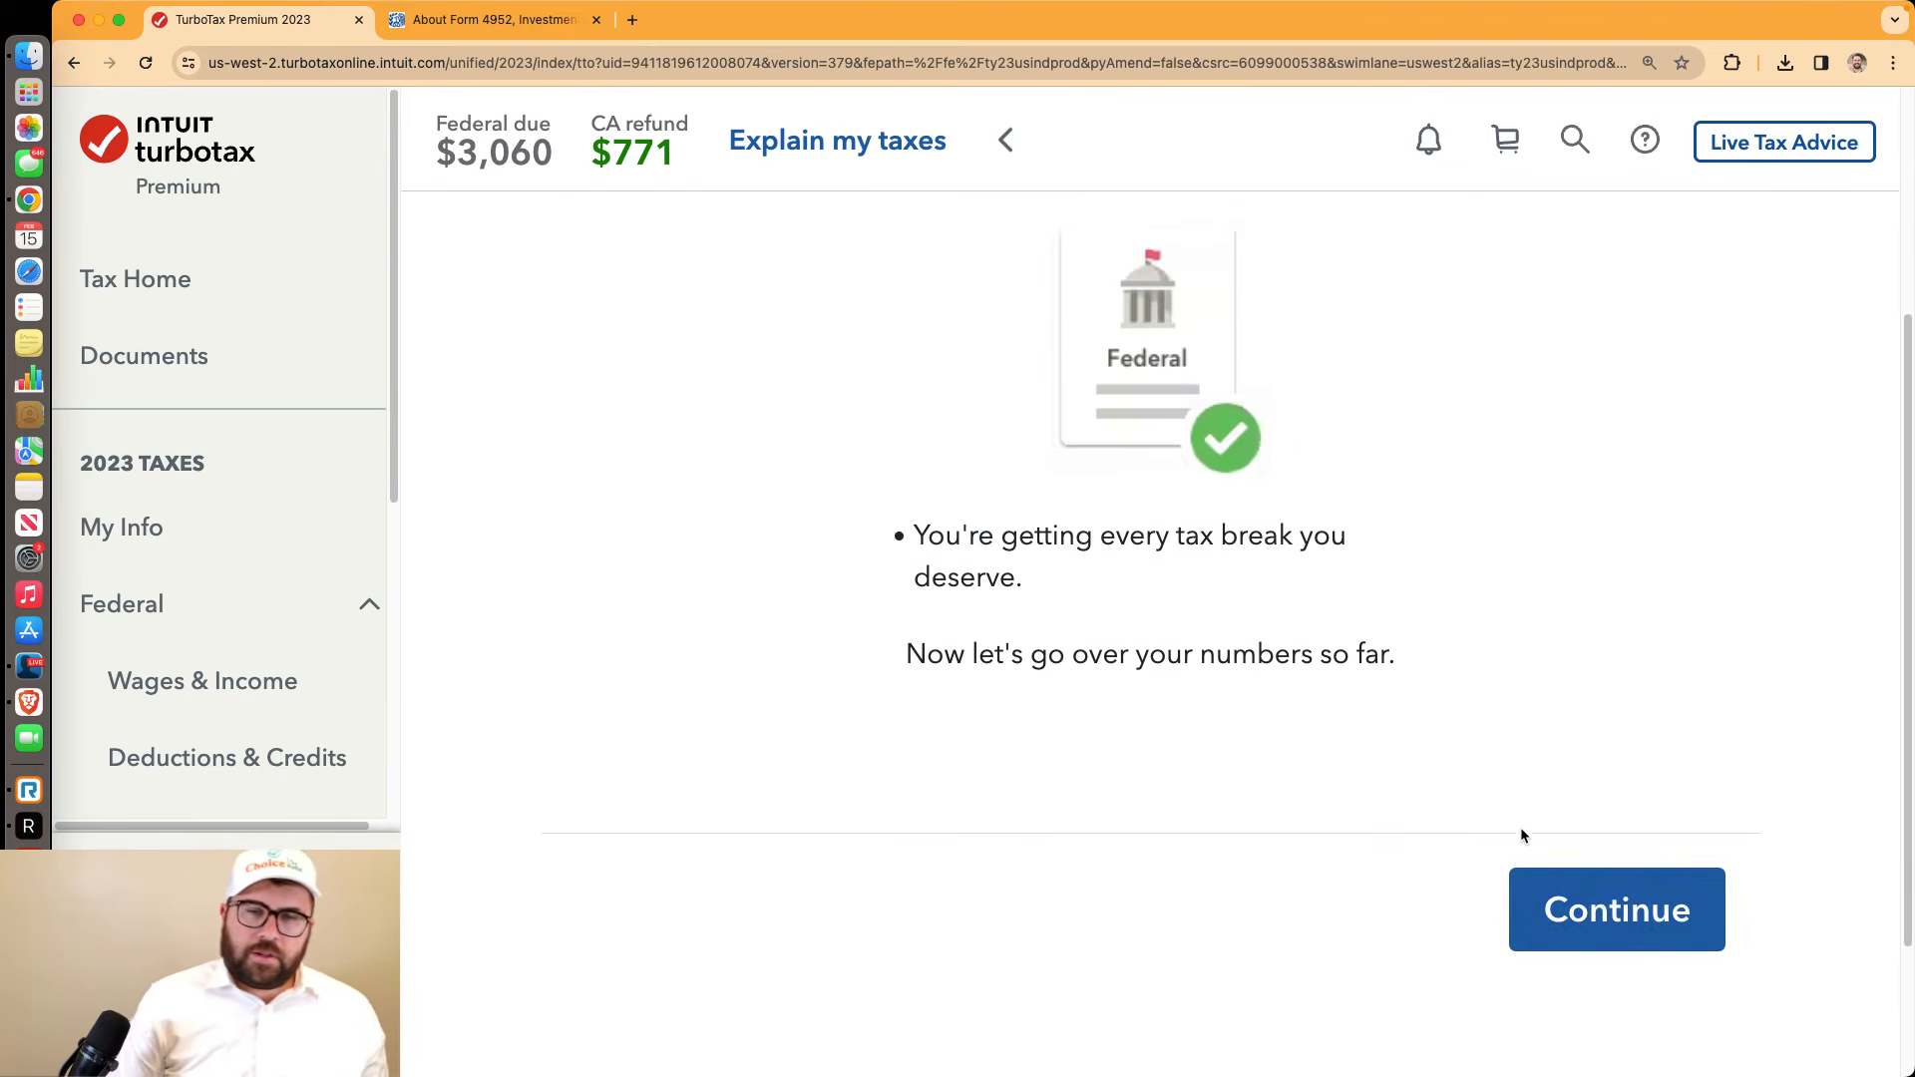
Read why $3,060 is owed, expand the detailed view of the numbers, and move on to state taxes
{"action": "left_click", "coordinate": [1599, 911]}
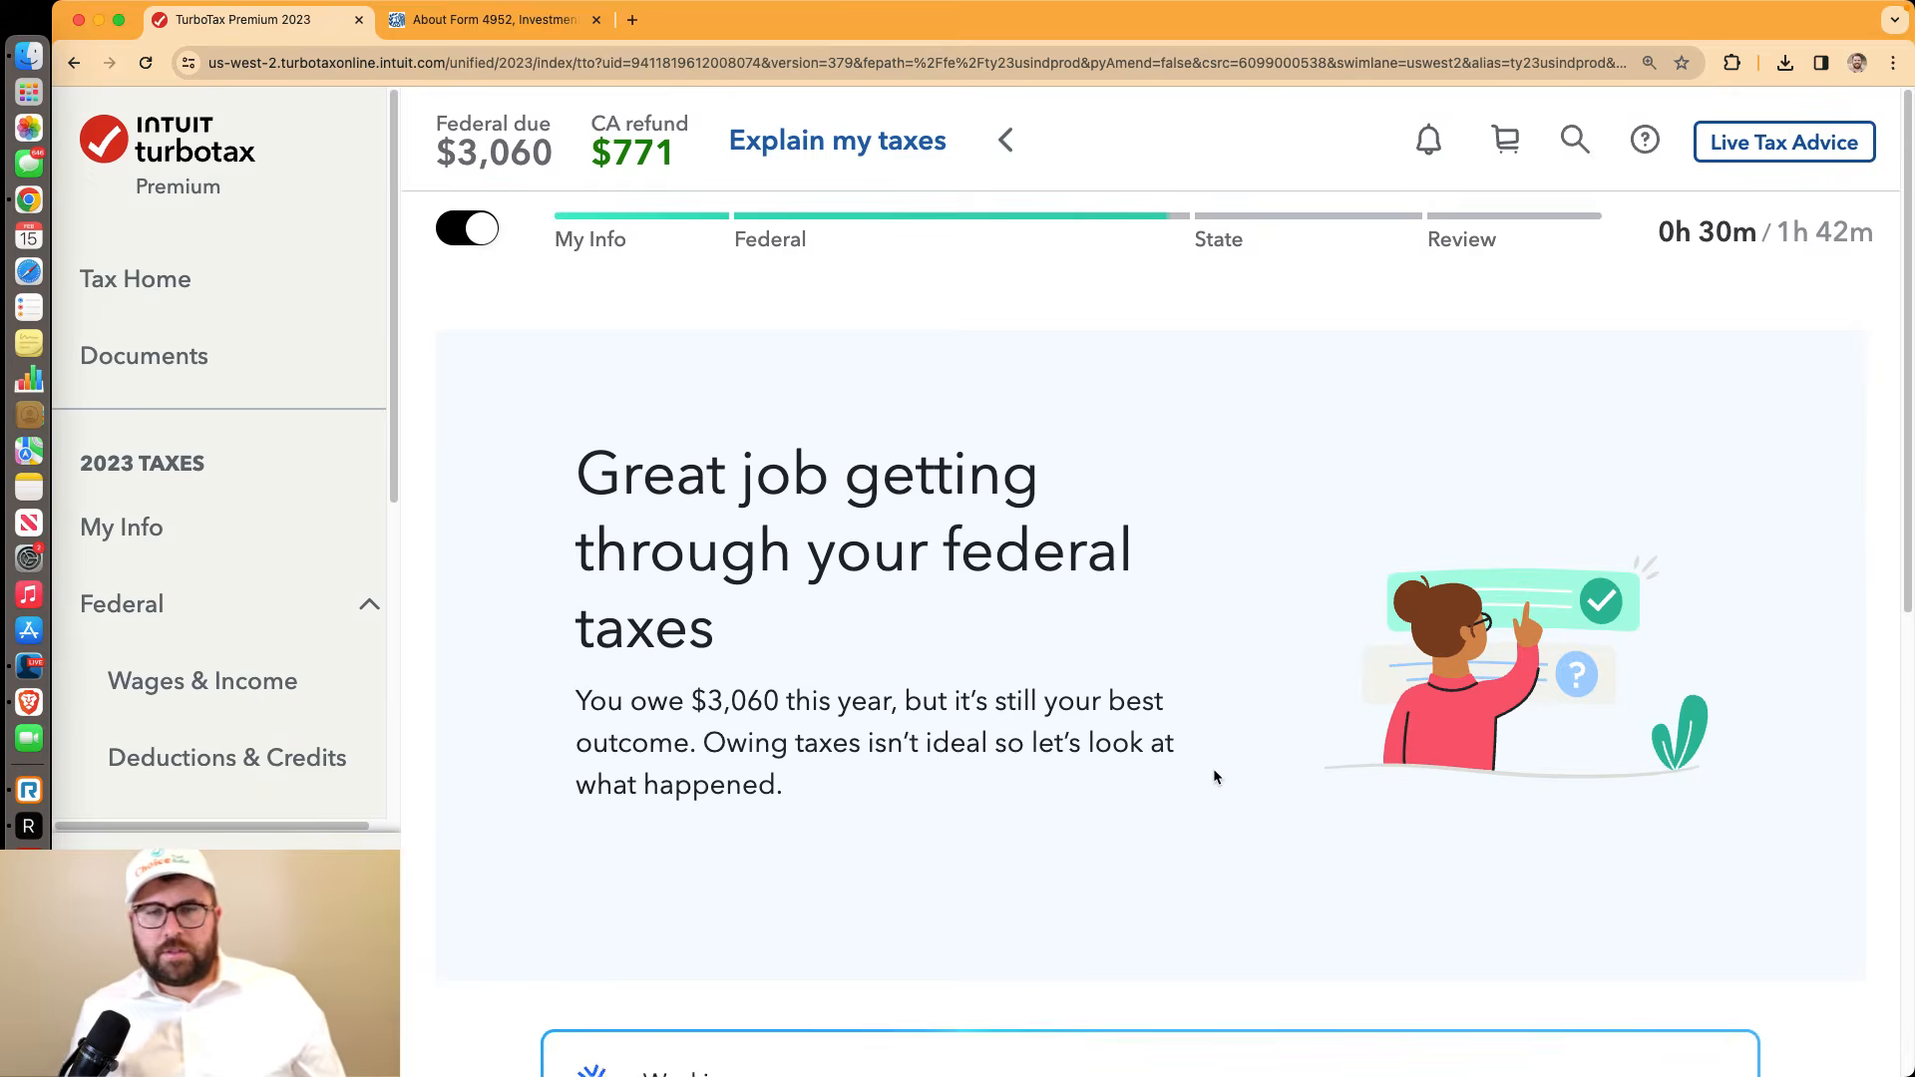
{"action": "scroll", "coordinate": [1213, 773], "scroll_direction": "down", "scroll_amount": 4}
{"action": "scroll", "coordinate": [1213, 776], "scroll_direction": "down", "scroll_amount": 2}
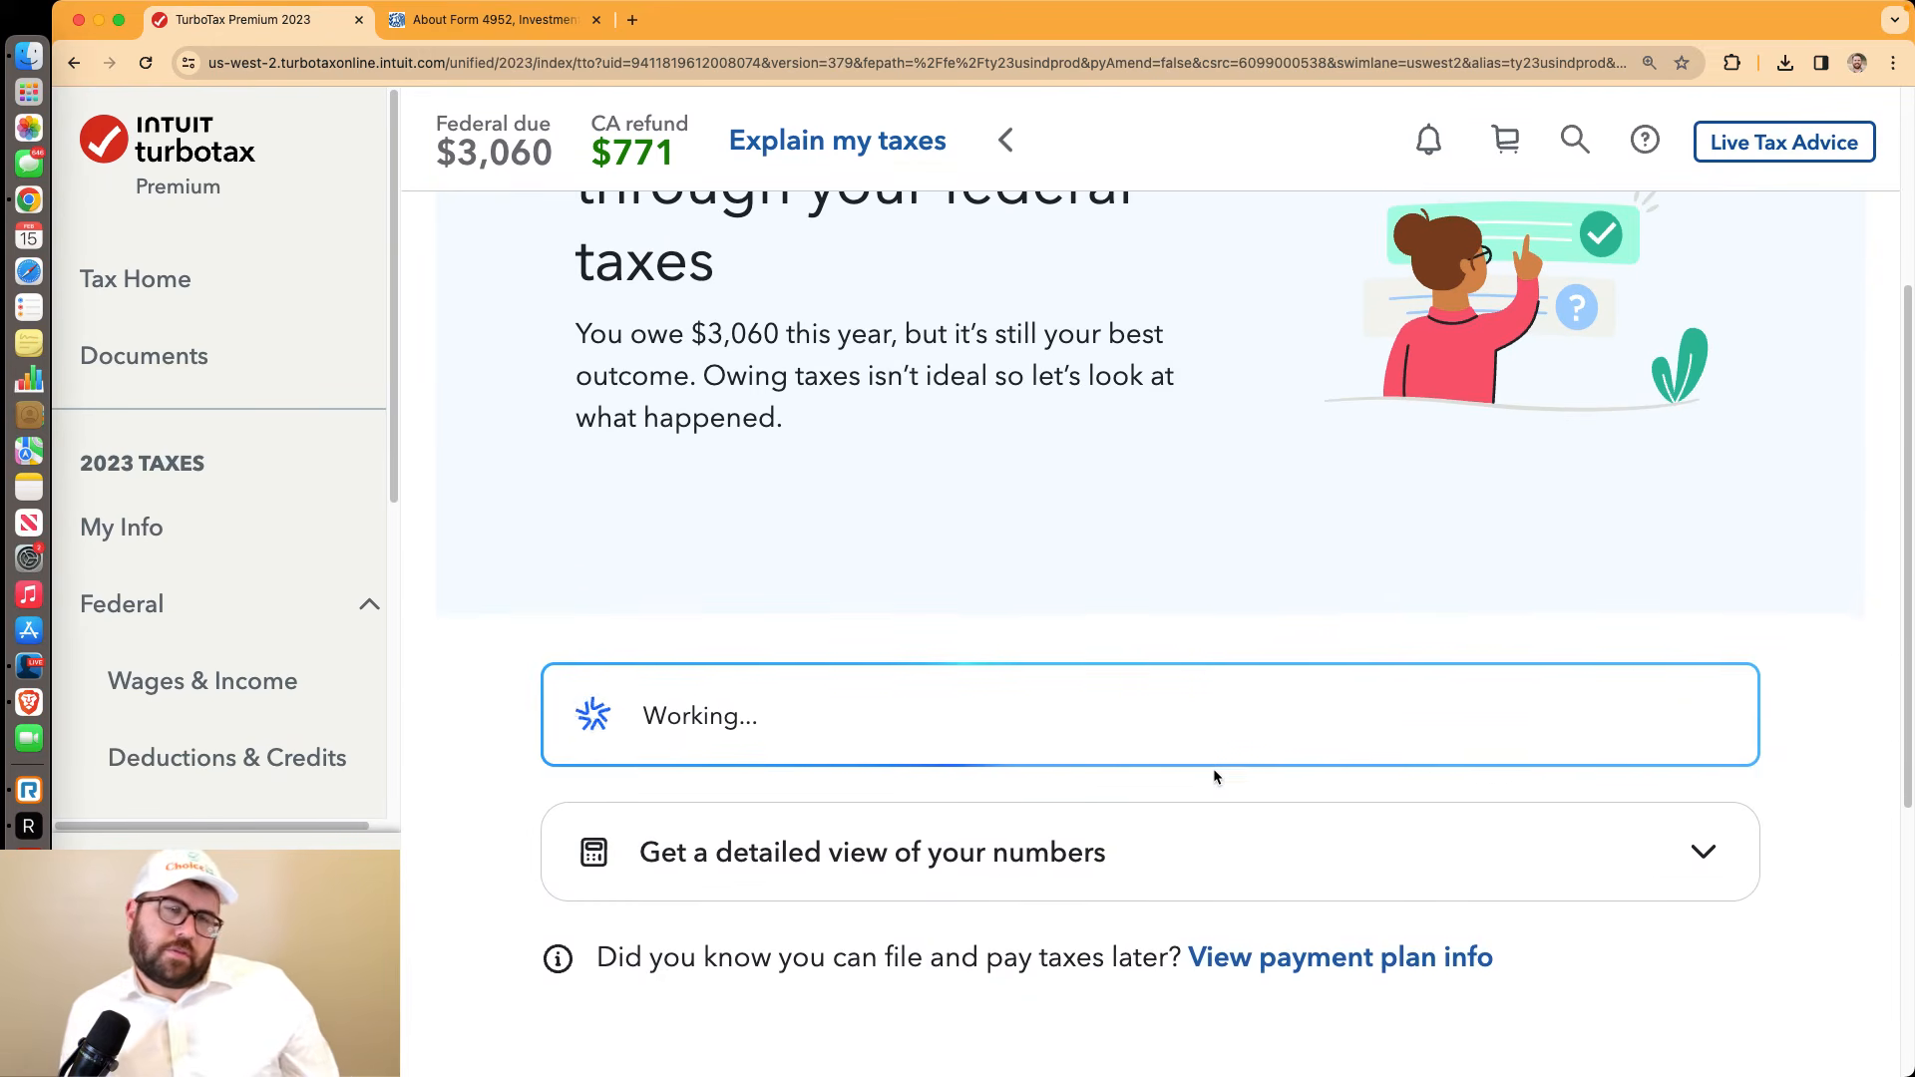
{"action": "scroll", "coordinate": [1213, 776], "scroll_direction": "down", "scroll_amount": 2}
{"action": "scroll", "coordinate": [1215, 777], "scroll_direction": "up", "scroll_amount": 5}
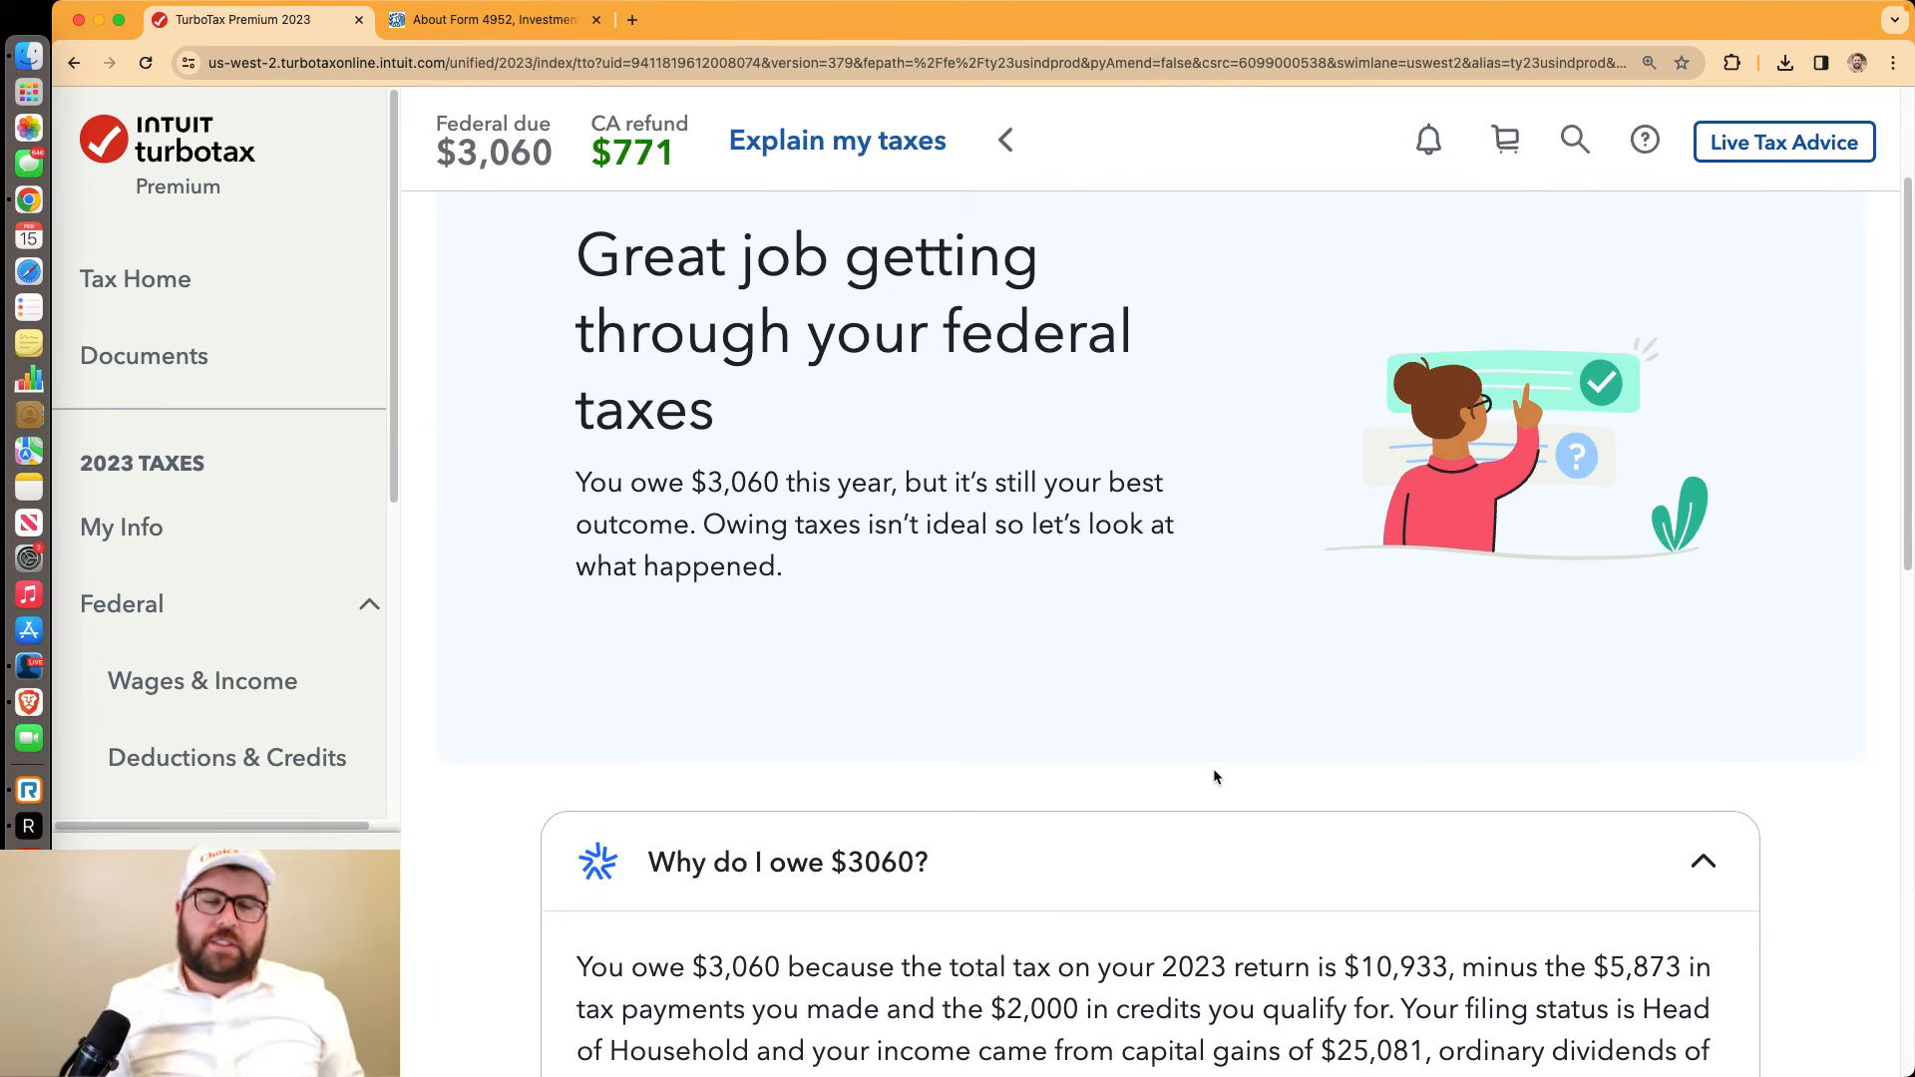
{"action": "scroll", "coordinate": [1213, 776], "scroll_direction": "down", "scroll_amount": 7}
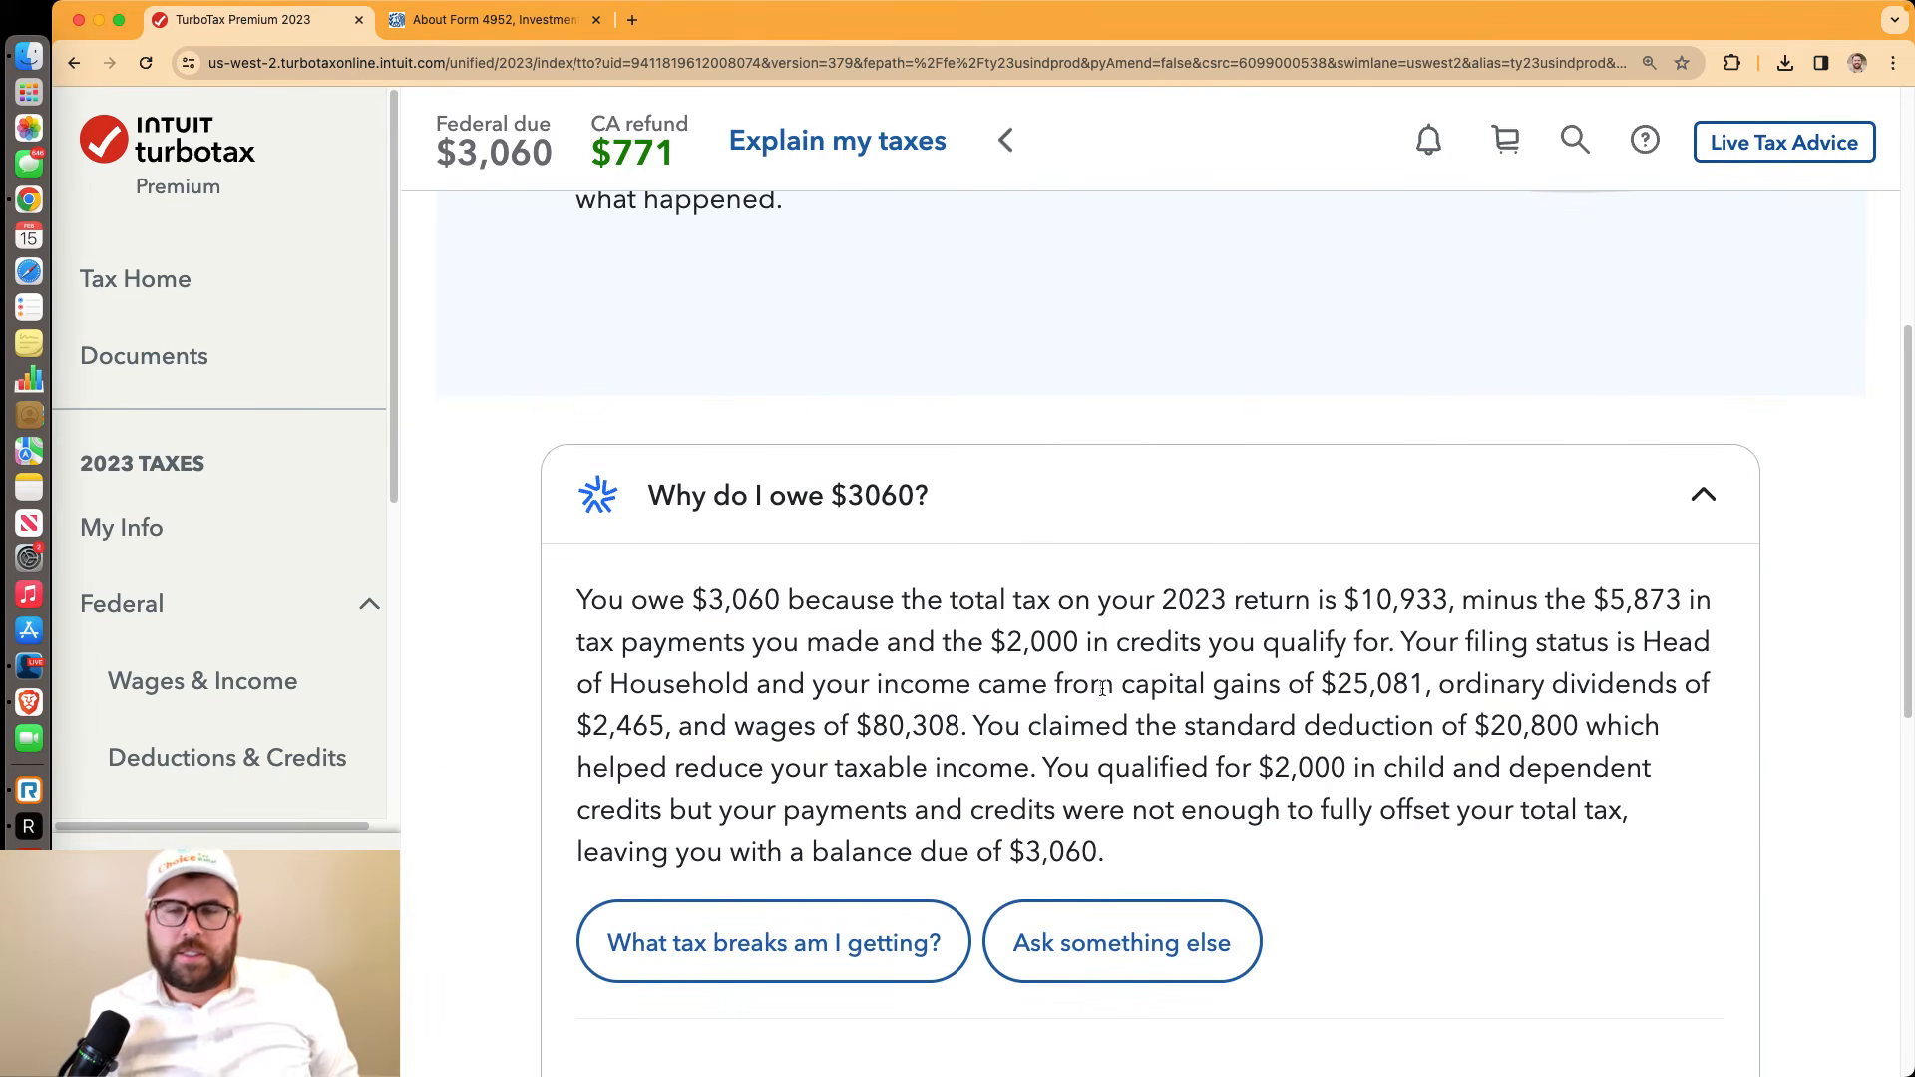
{"action": "left_click_drag", "start_coordinate": [1107, 682], "coordinate": [1508, 667]}
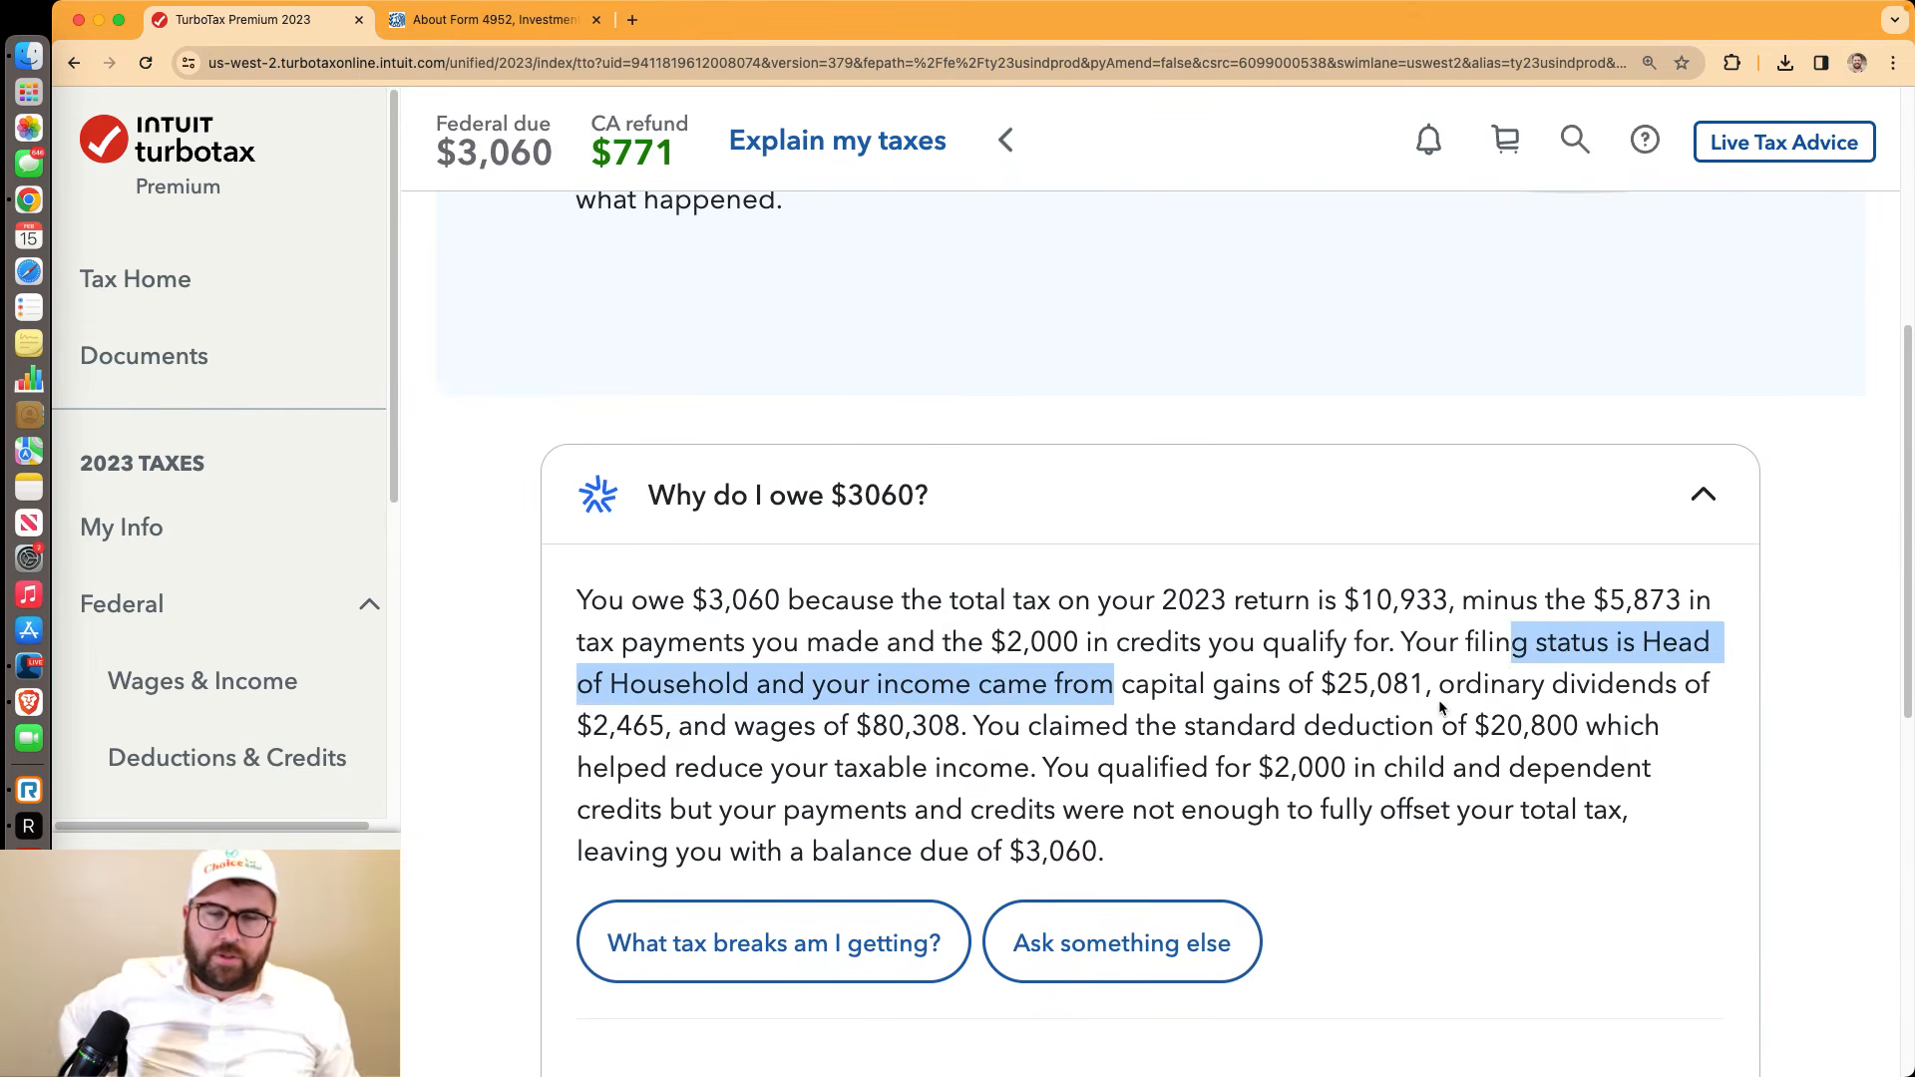
{"action": "scroll", "coordinate": [1434, 699], "scroll_direction": "down", "scroll_amount": 10}
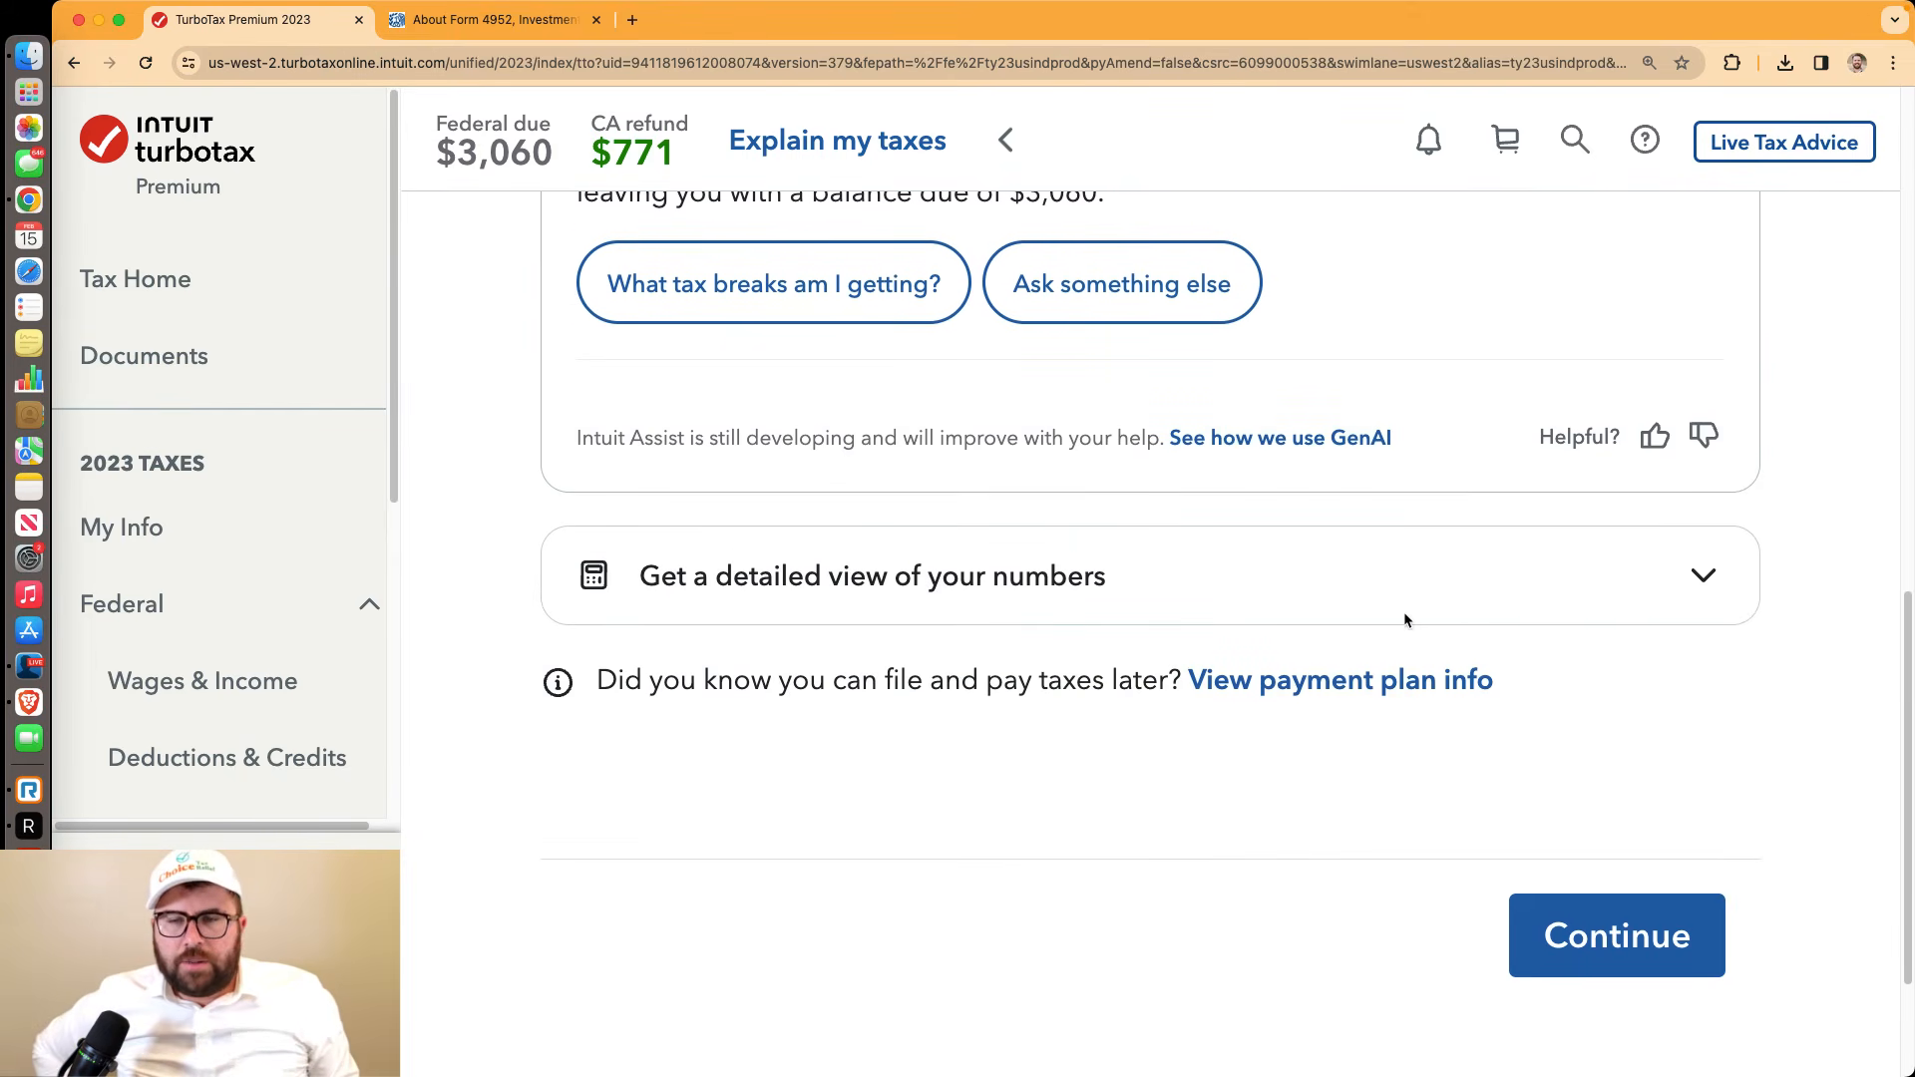
{"action": "left_click", "coordinate": [1405, 615]}
{"action": "scroll", "coordinate": [1406, 619], "scroll_direction": "down", "scroll_amount": 5}
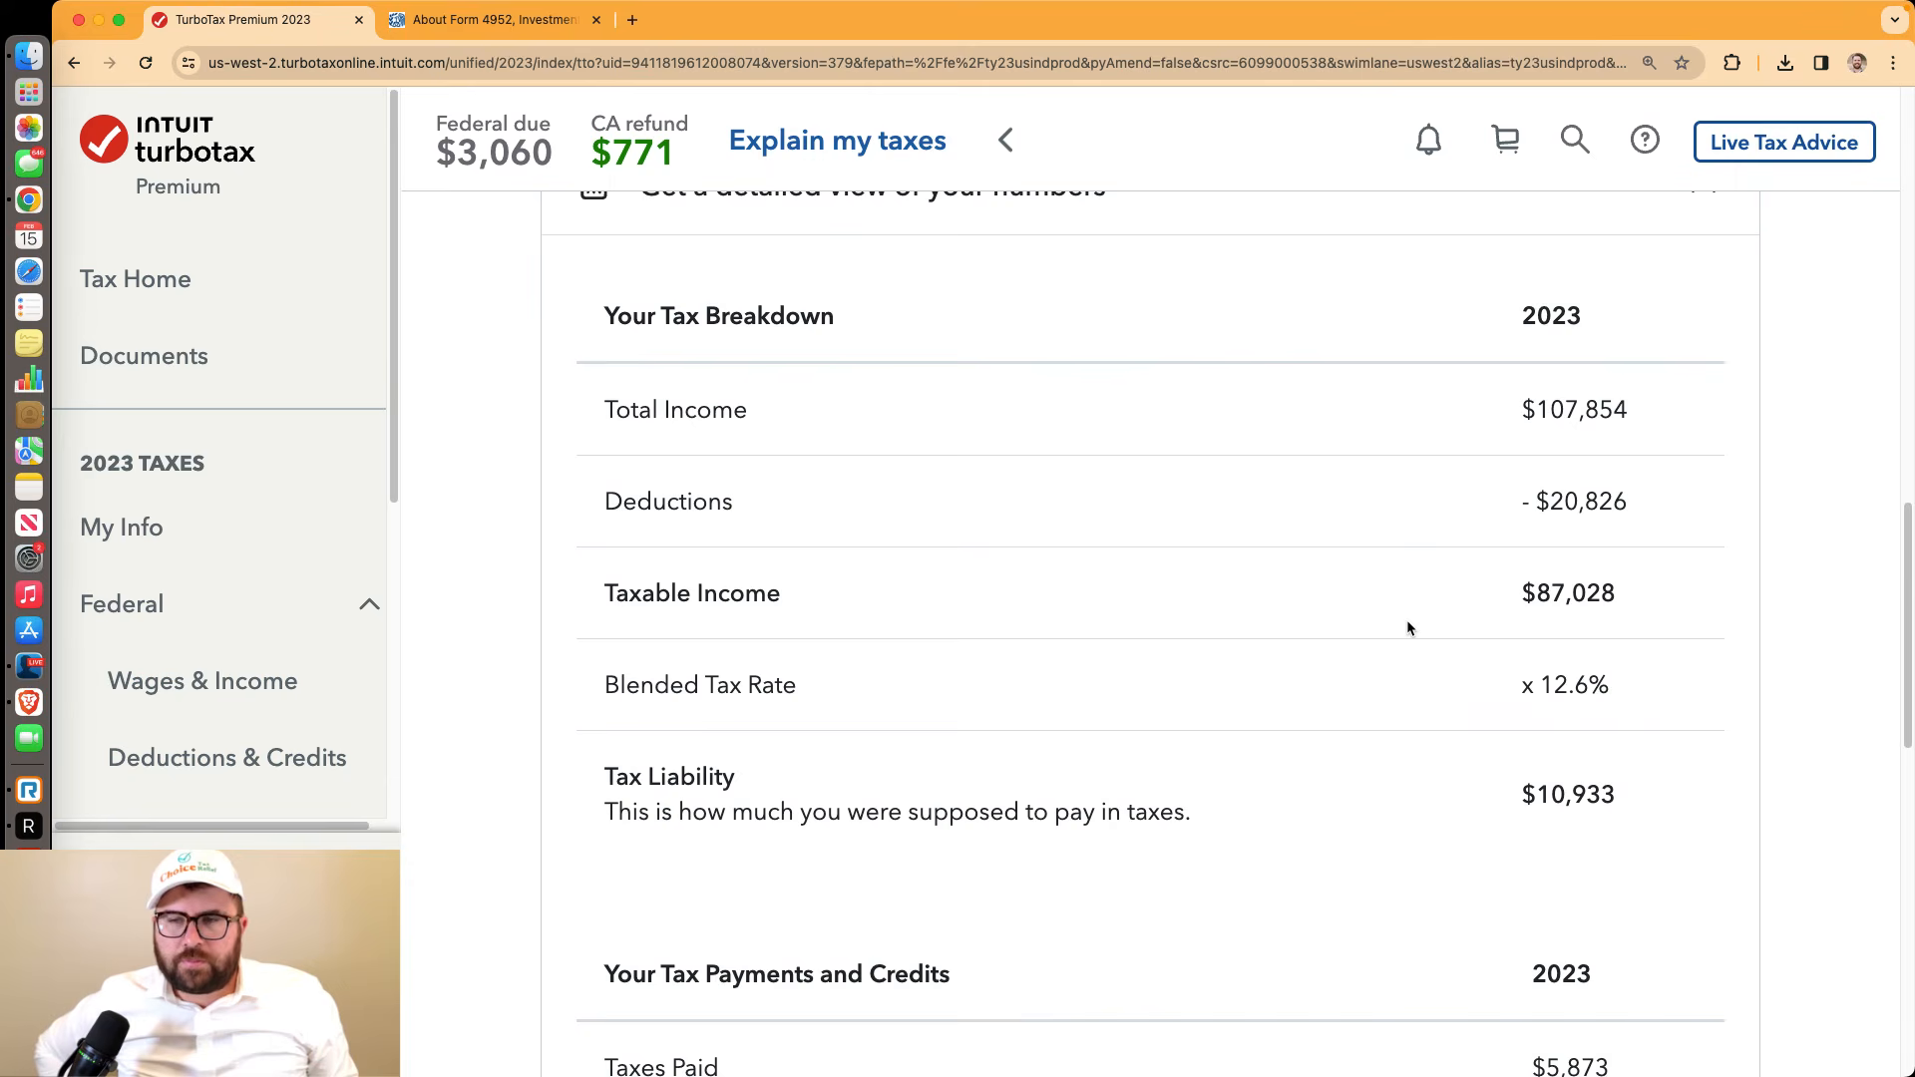
{"action": "scroll", "coordinate": [1407, 627], "scroll_direction": "down", "scroll_amount": 13}
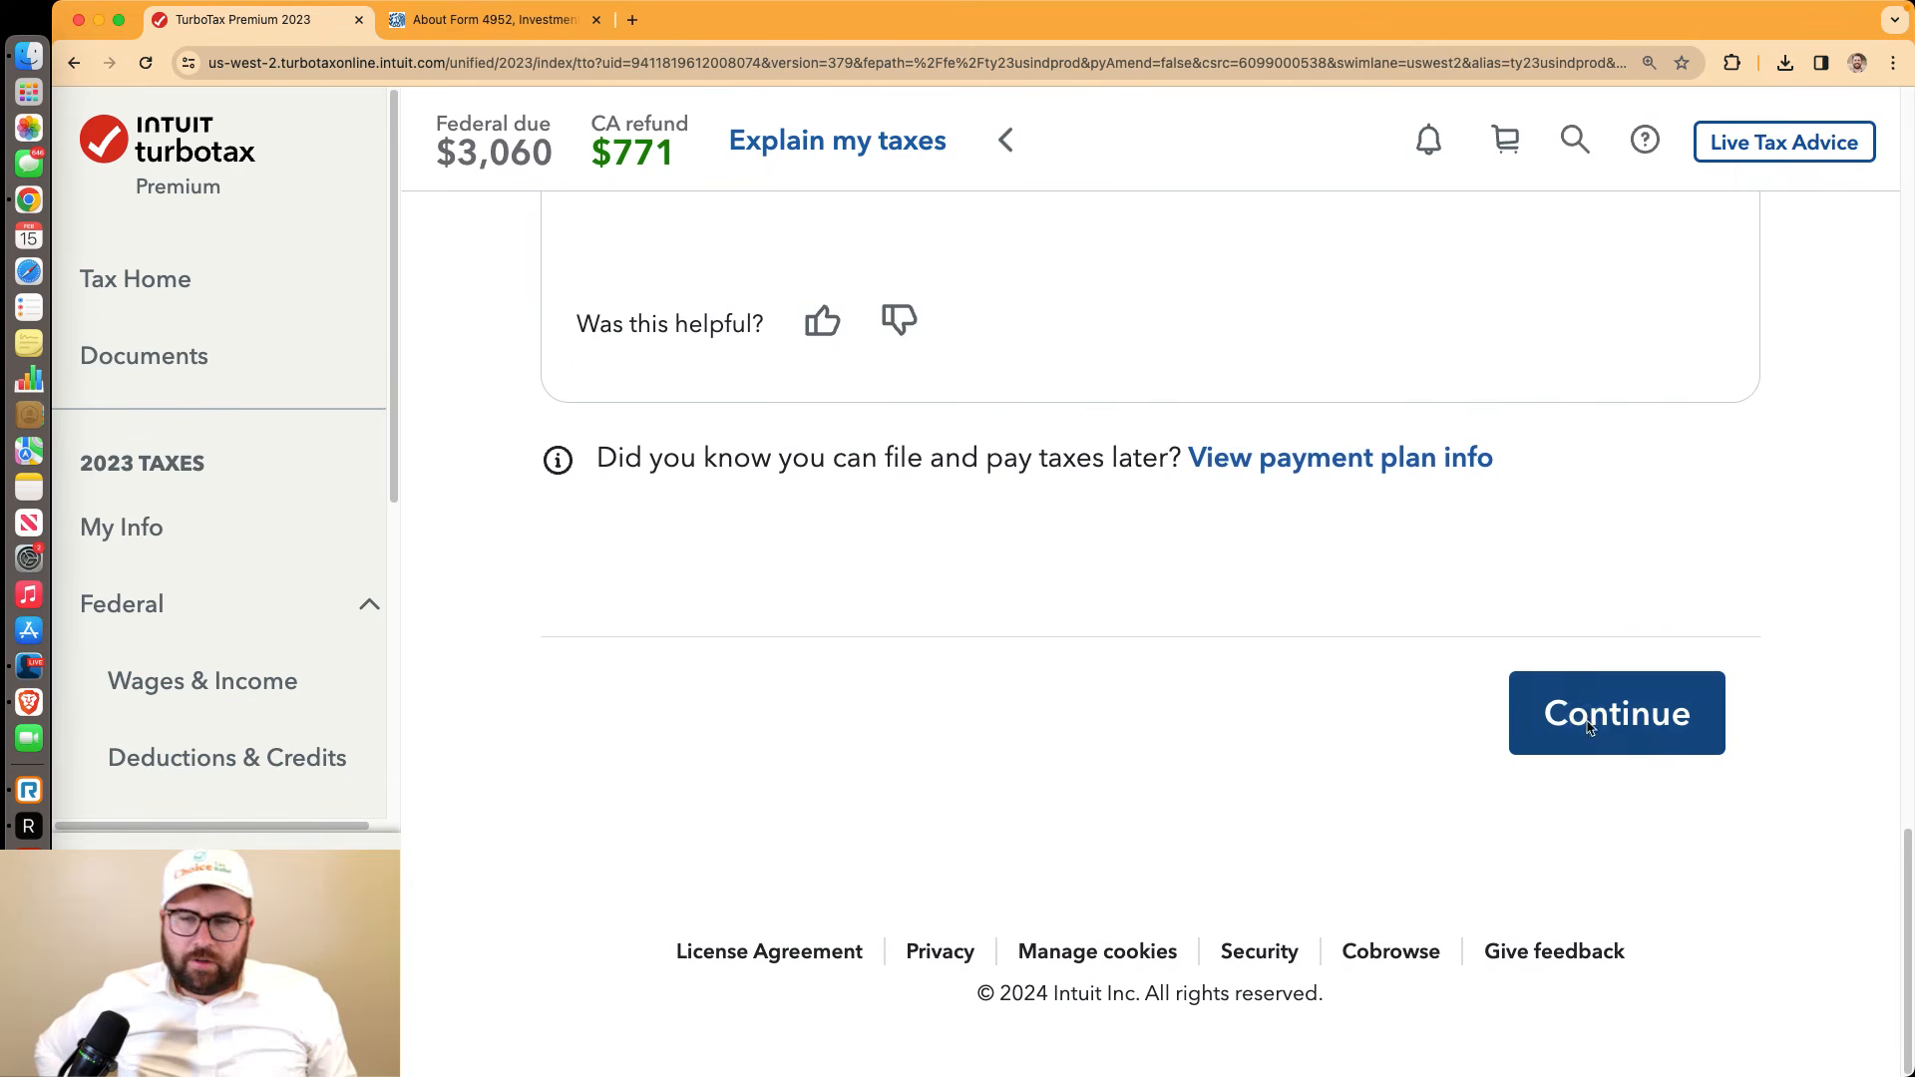
{"action": "left_click", "coordinate": [1588, 727]}
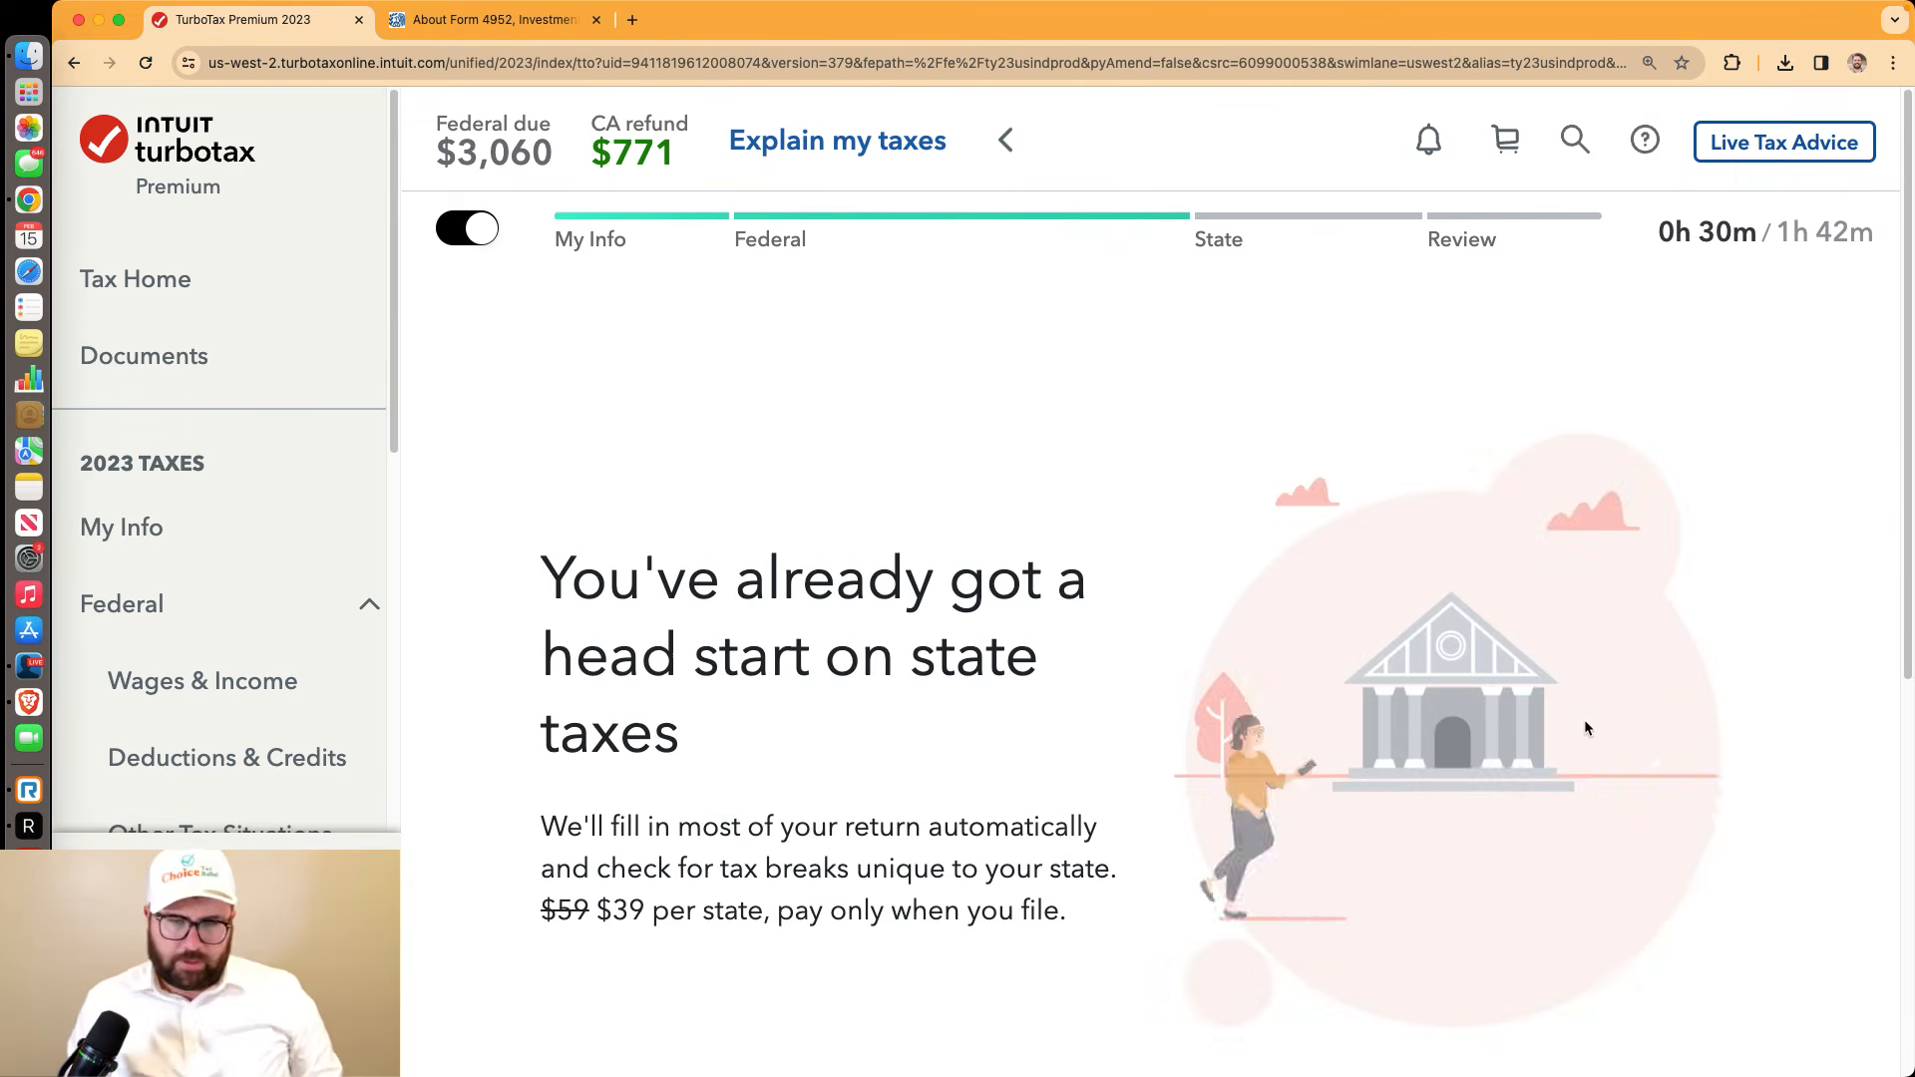
Start the California return, let the federal data transfer, and begin the California questions
{"action": "scroll", "coordinate": [1297, 732], "scroll_direction": "down", "scroll_amount": 5}
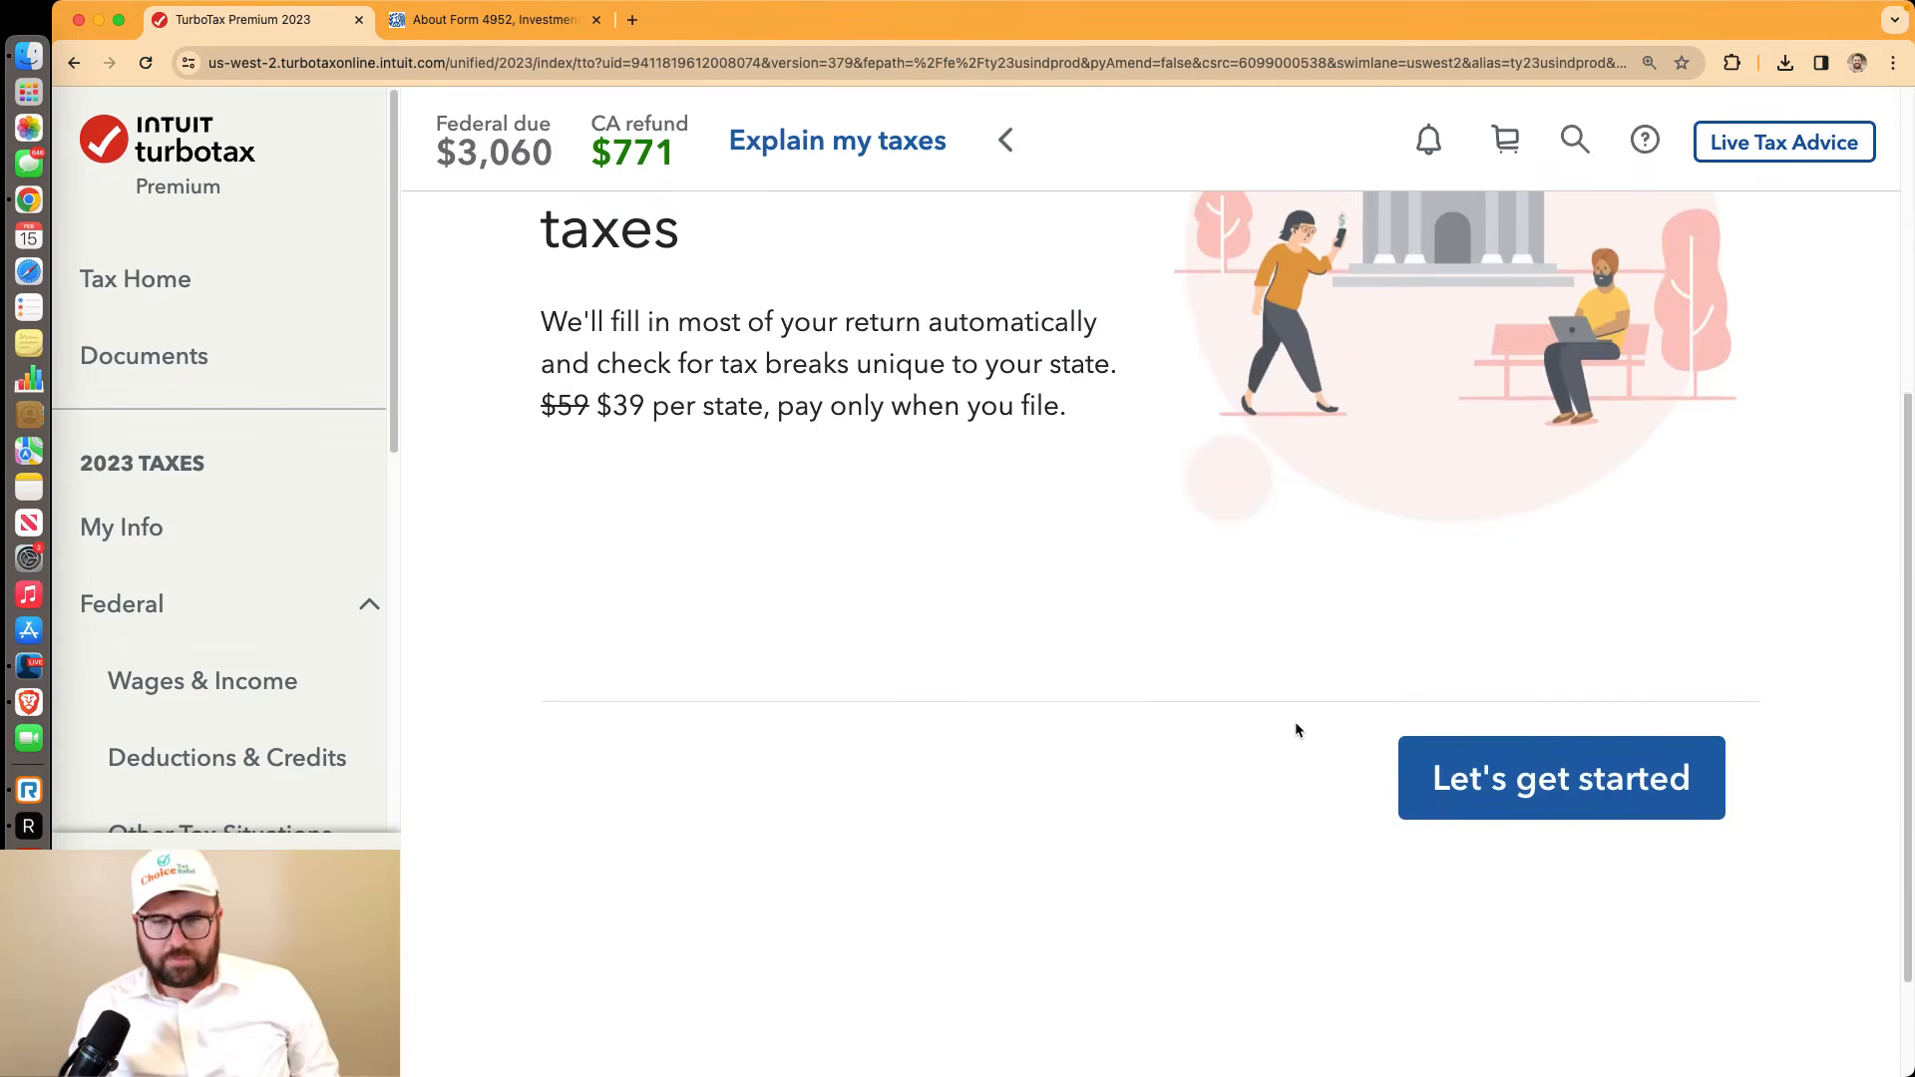
{"action": "left_click", "coordinate": [1422, 743]}
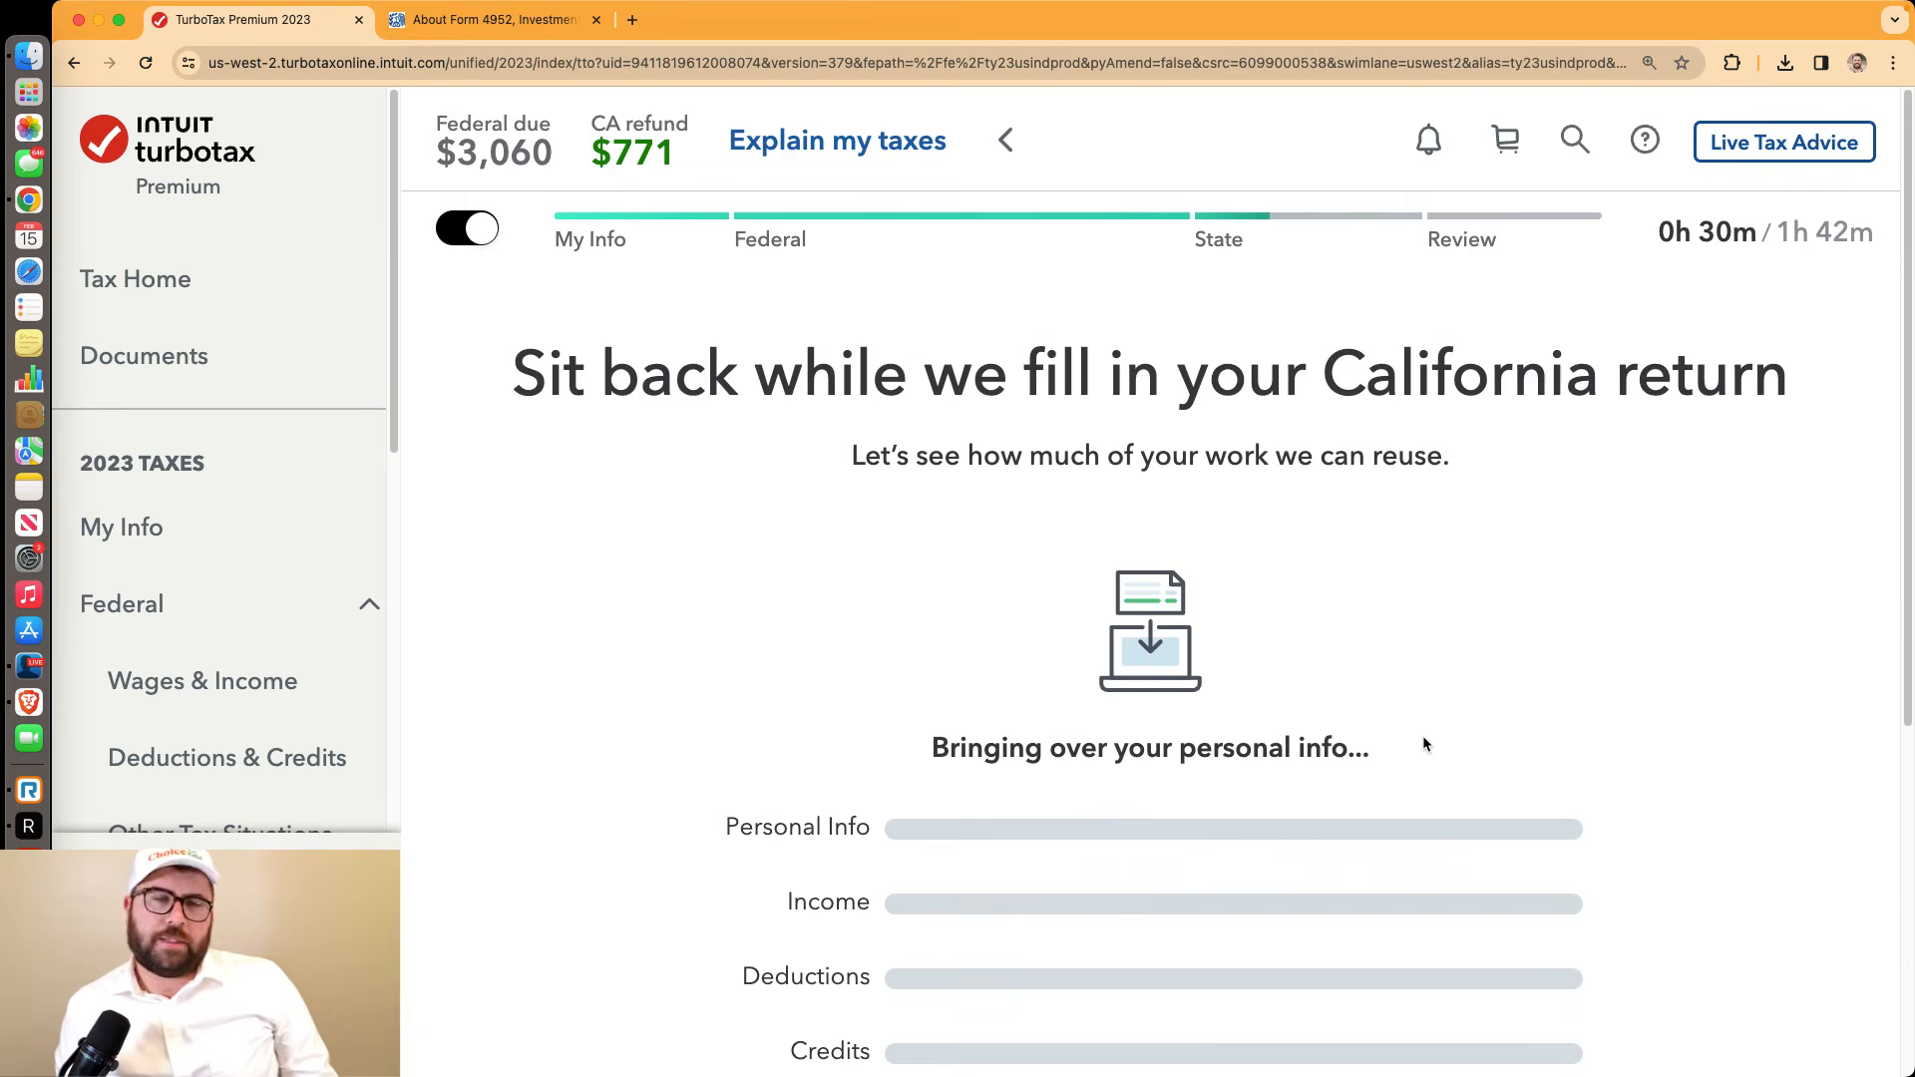
{"action": "scroll", "coordinate": [1419, 738], "scroll_direction": "down", "scroll_amount": 3}
{"action": "scroll", "coordinate": [1415, 735], "scroll_direction": "down", "scroll_amount": 1}
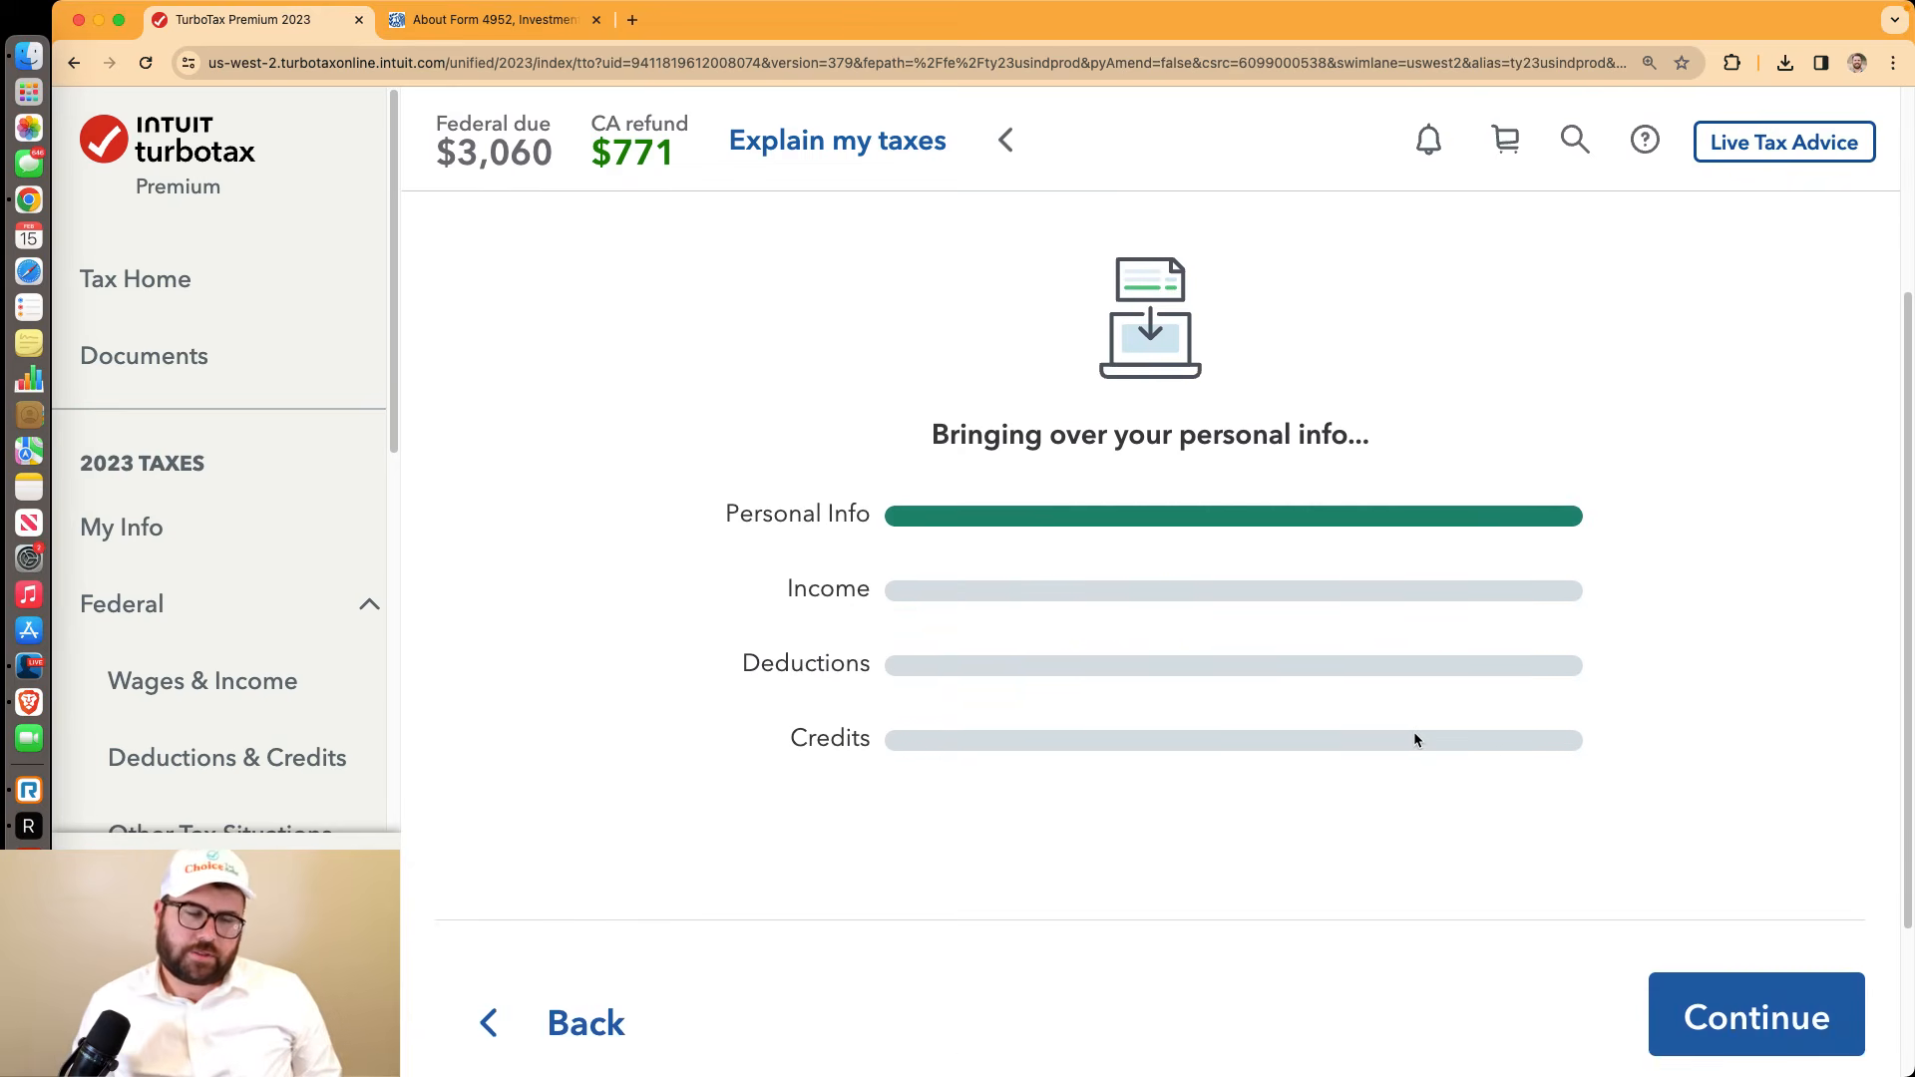
{"action": "scroll", "coordinate": [1414, 739], "scroll_direction": "up", "scroll_amount": 2}
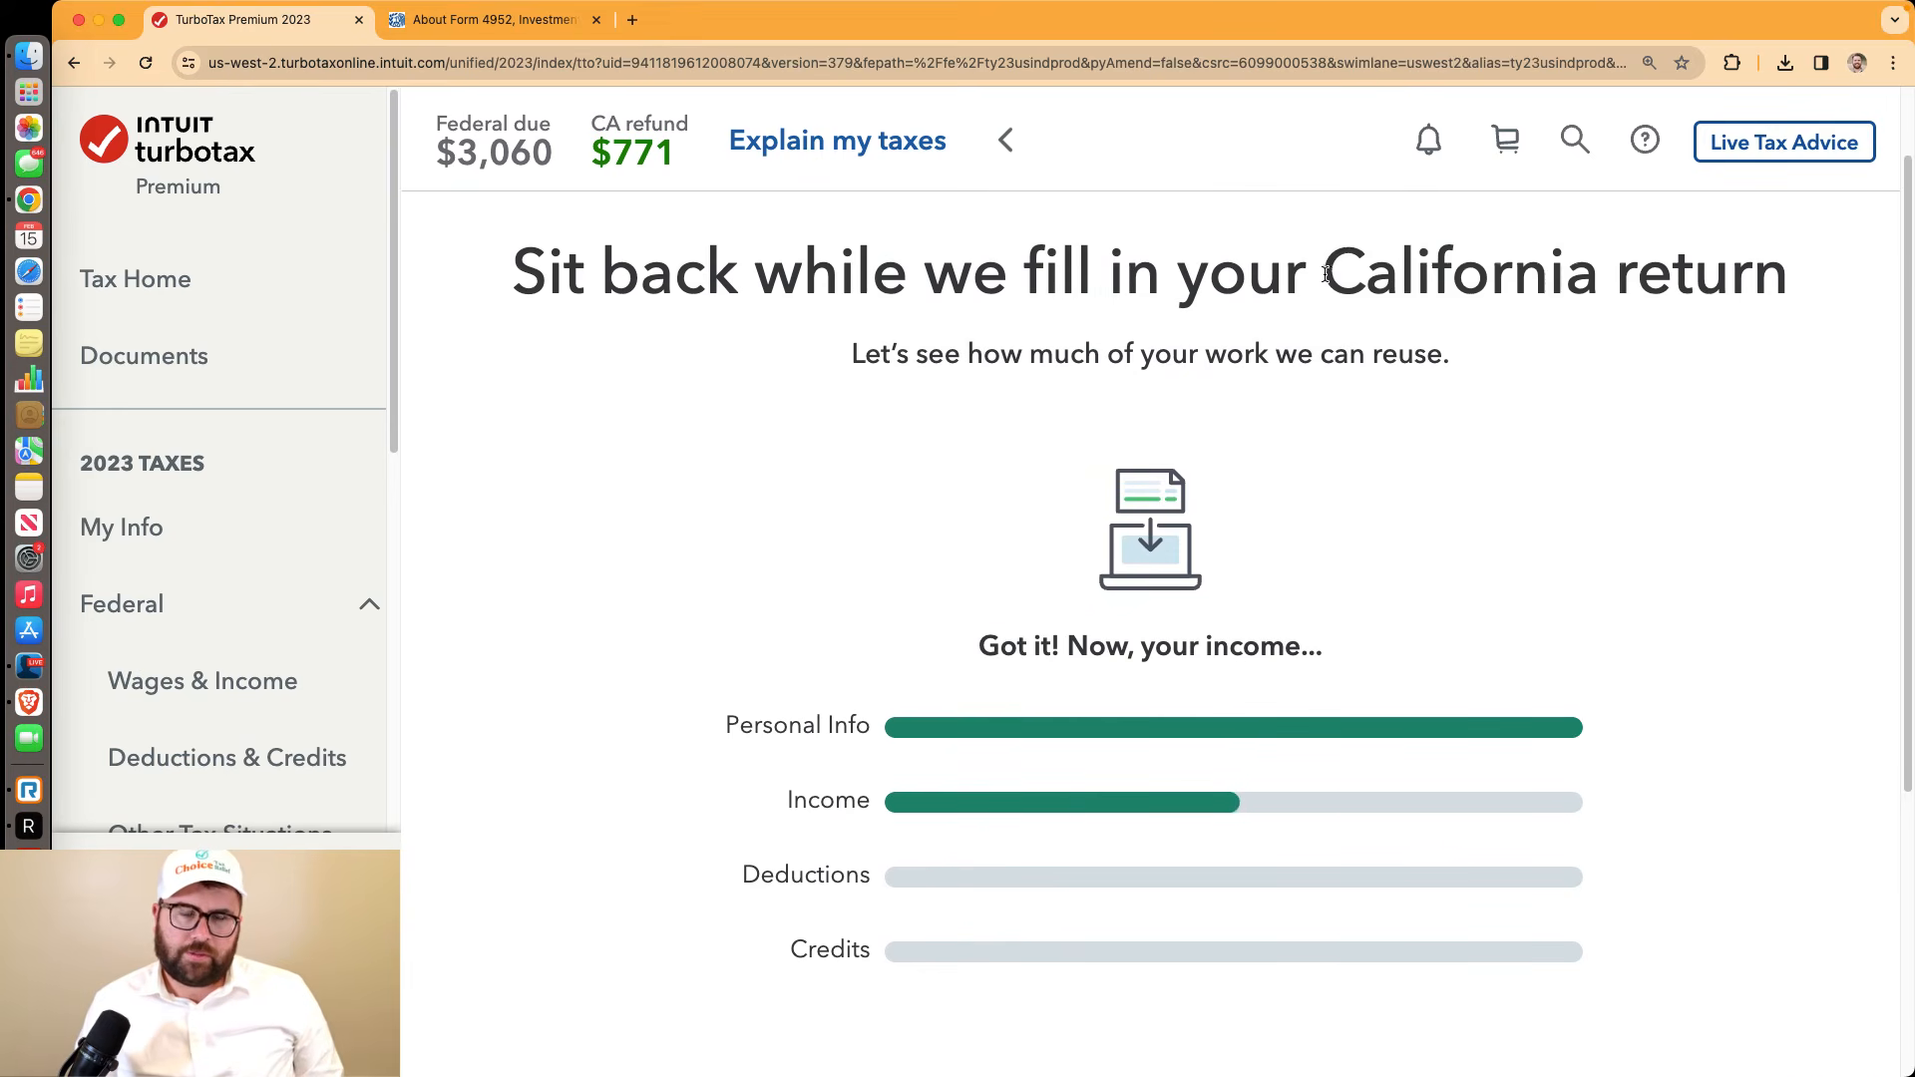
{"action": "left_click_drag", "start_coordinate": [1324, 281], "coordinate": [1806, 296]}
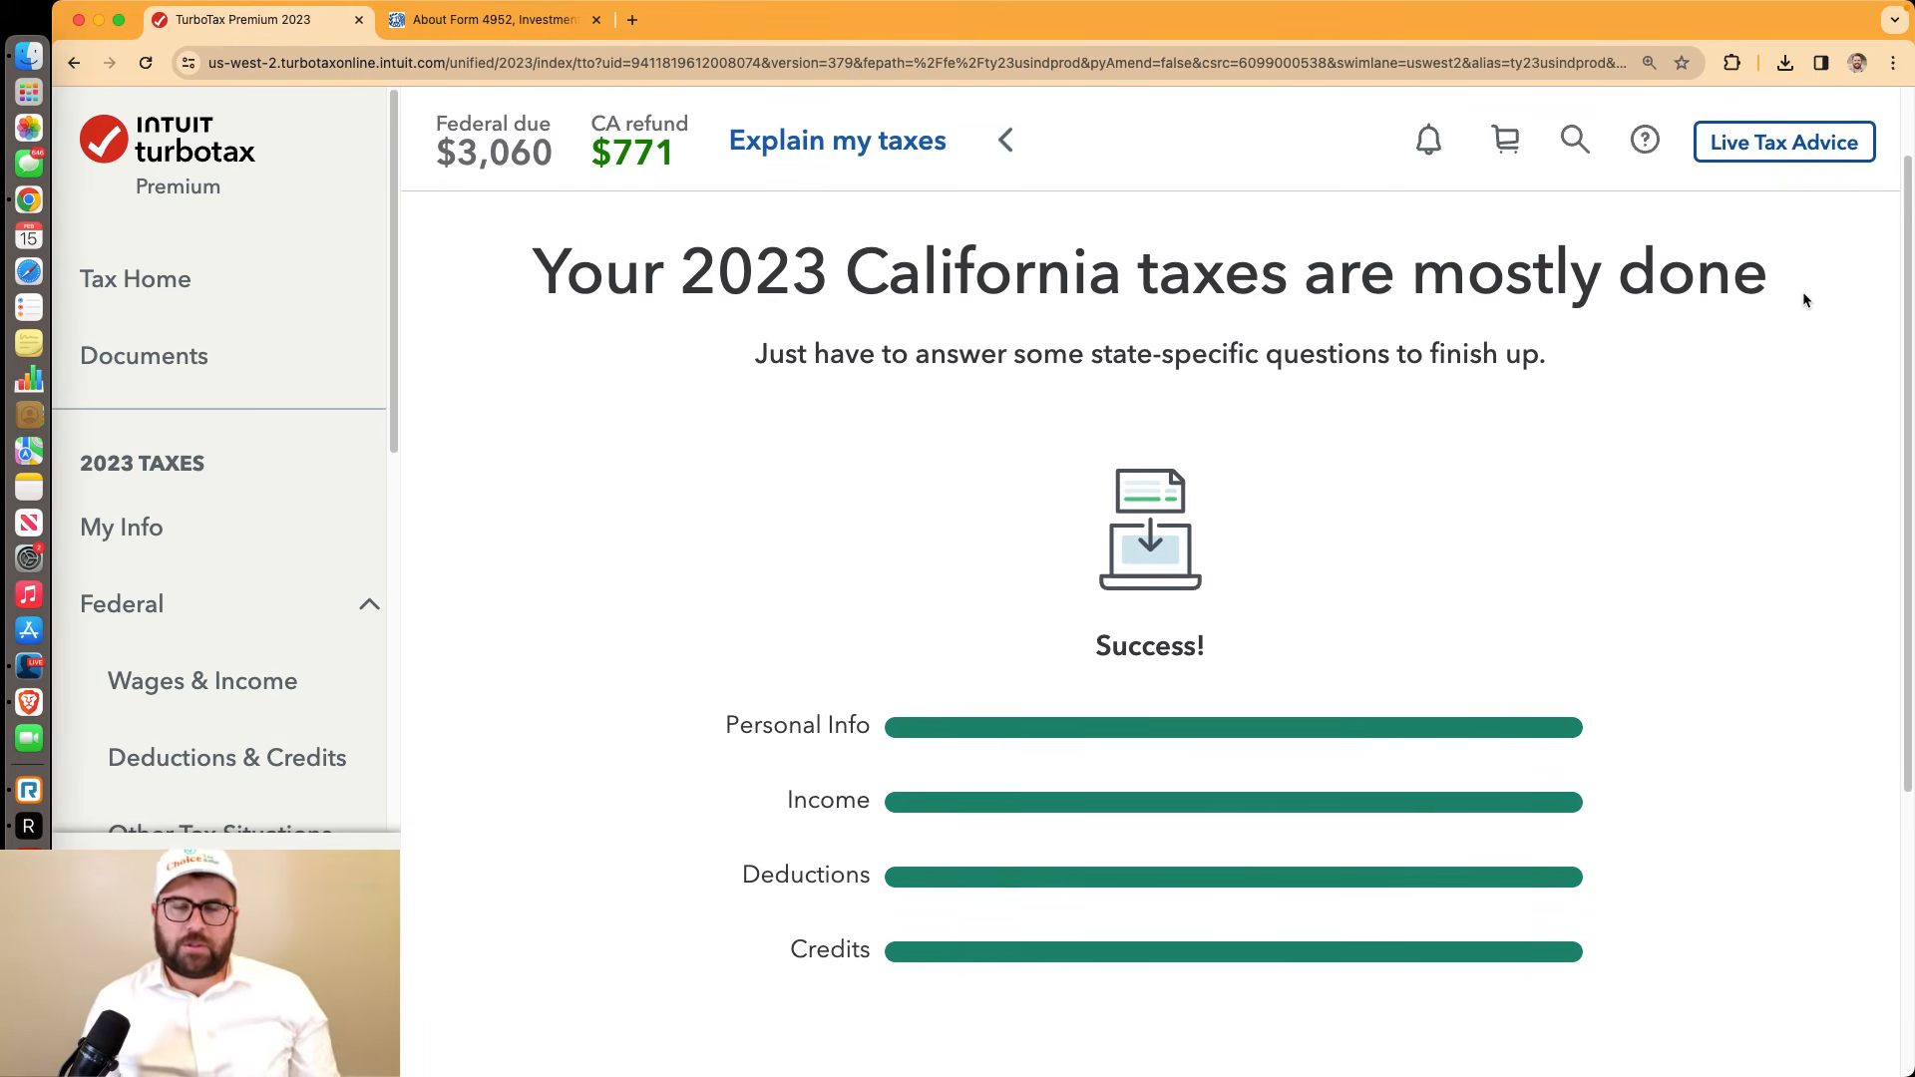
{"action": "scroll", "coordinate": [1696, 399], "scroll_direction": "down", "scroll_amount": 5}
{"action": "left_click", "coordinate": [1766, 828]}
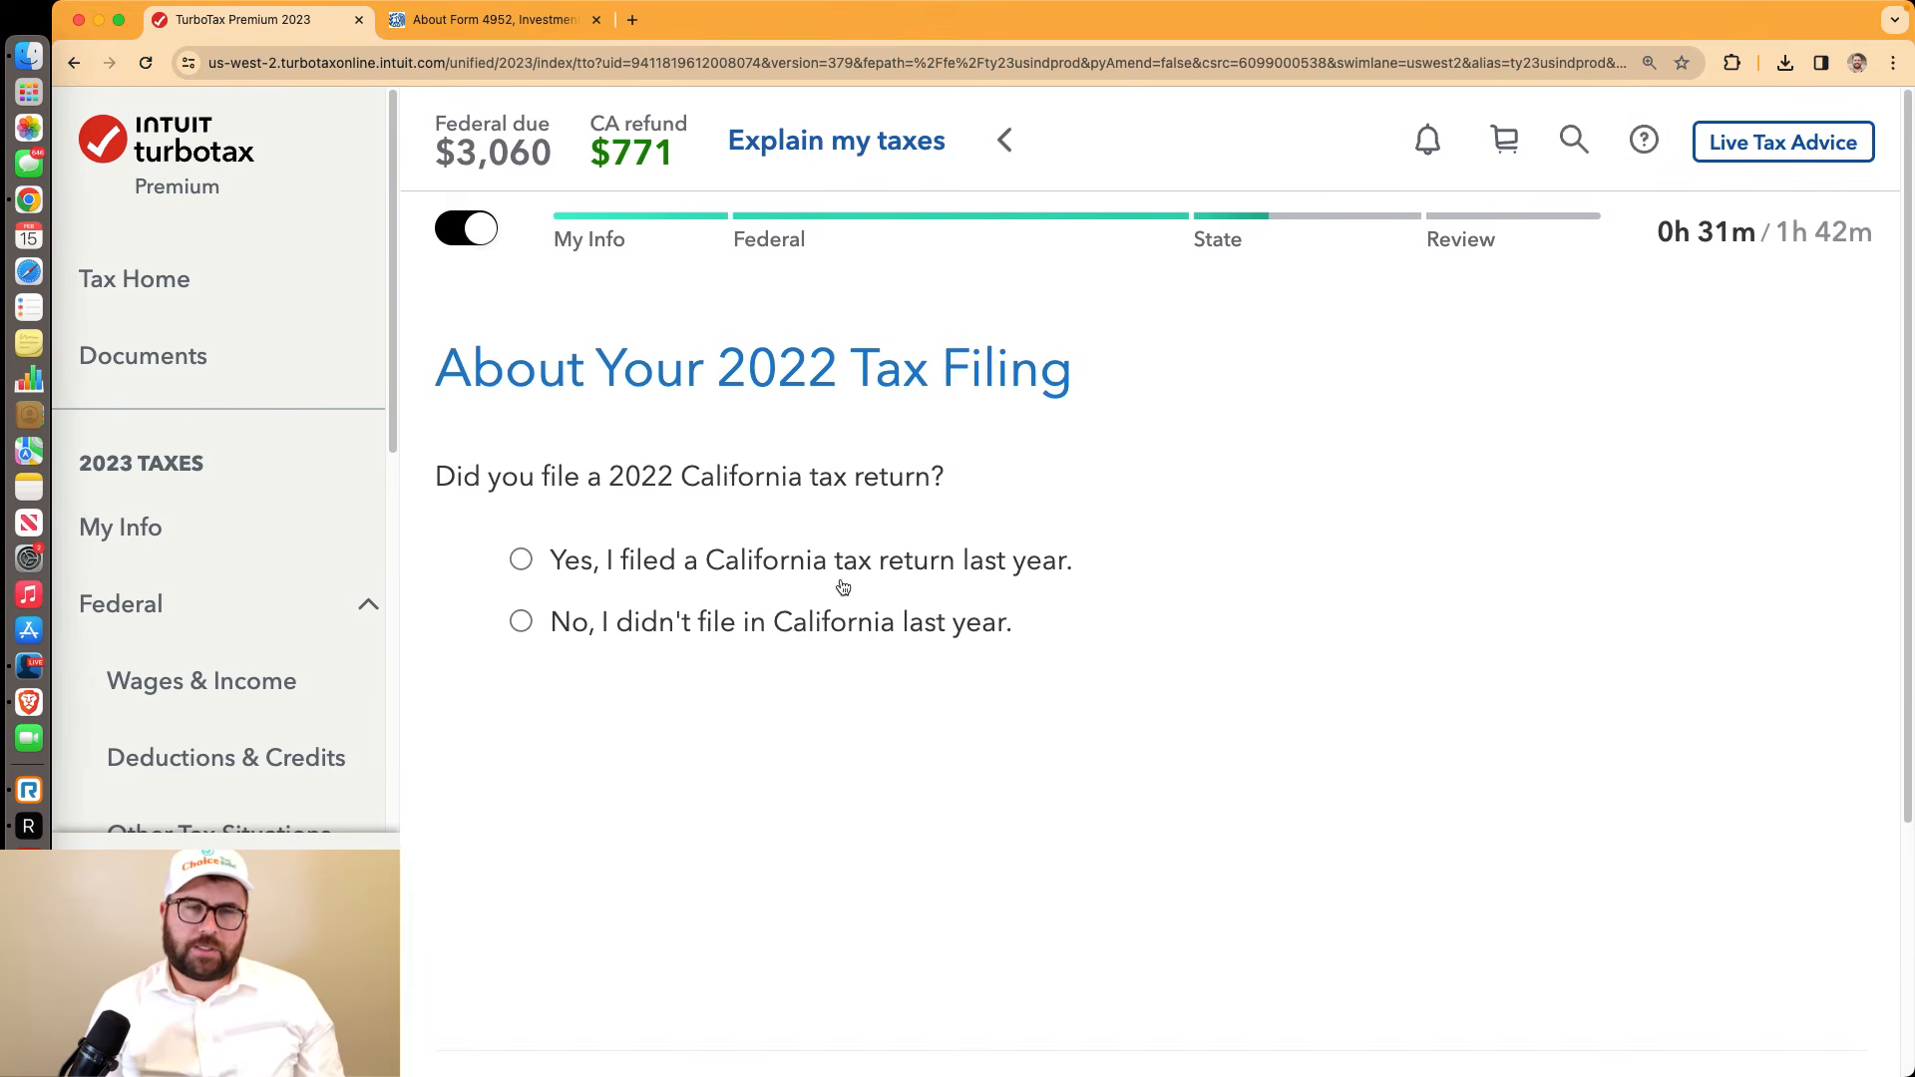
Confirm a 2022 California return was filed and choose Los Angeles as the county of residence
{"action": "left_click", "coordinate": [521, 560]}
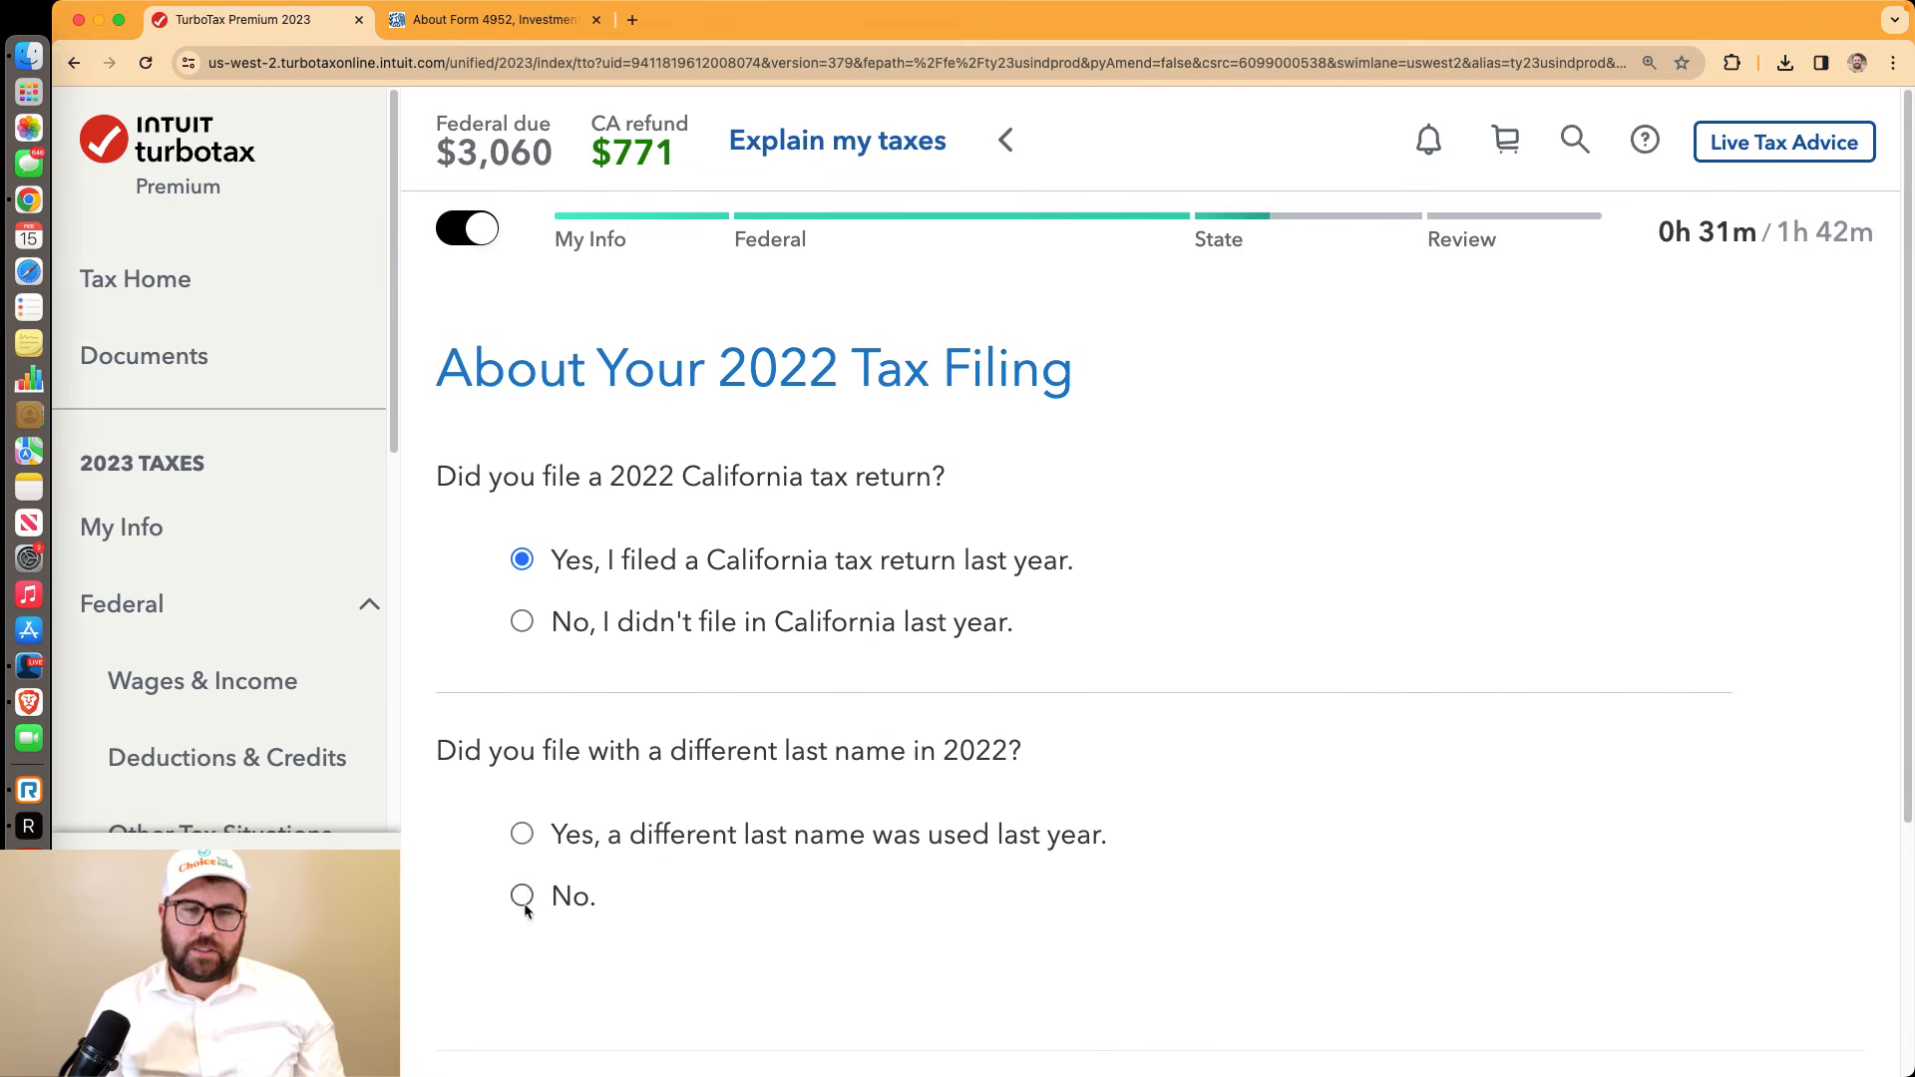
{"action": "scroll", "coordinate": [1604, 735], "scroll_direction": "down", "scroll_amount": 5}
{"action": "left_click", "coordinate": [1658, 804]}
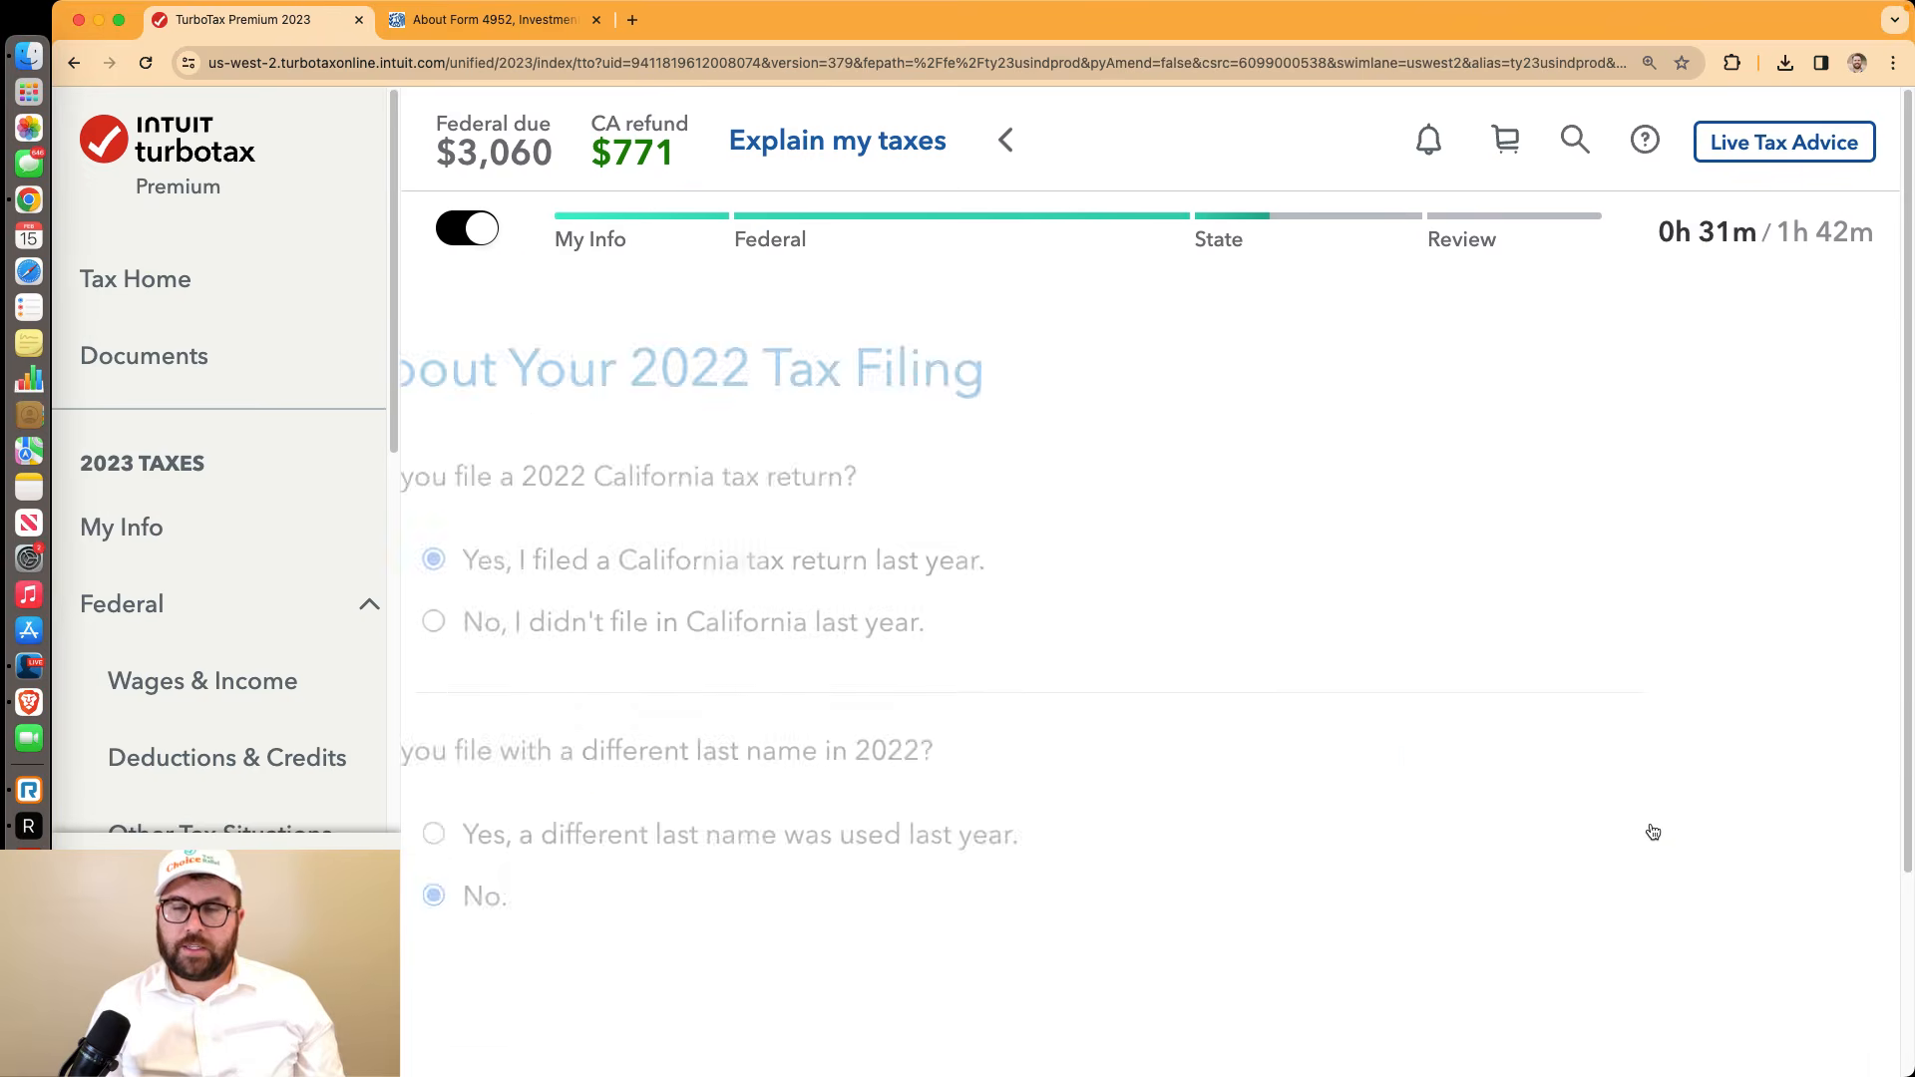
{"action": "scroll", "coordinate": [812, 650], "scroll_direction": "down", "scroll_amount": 4}
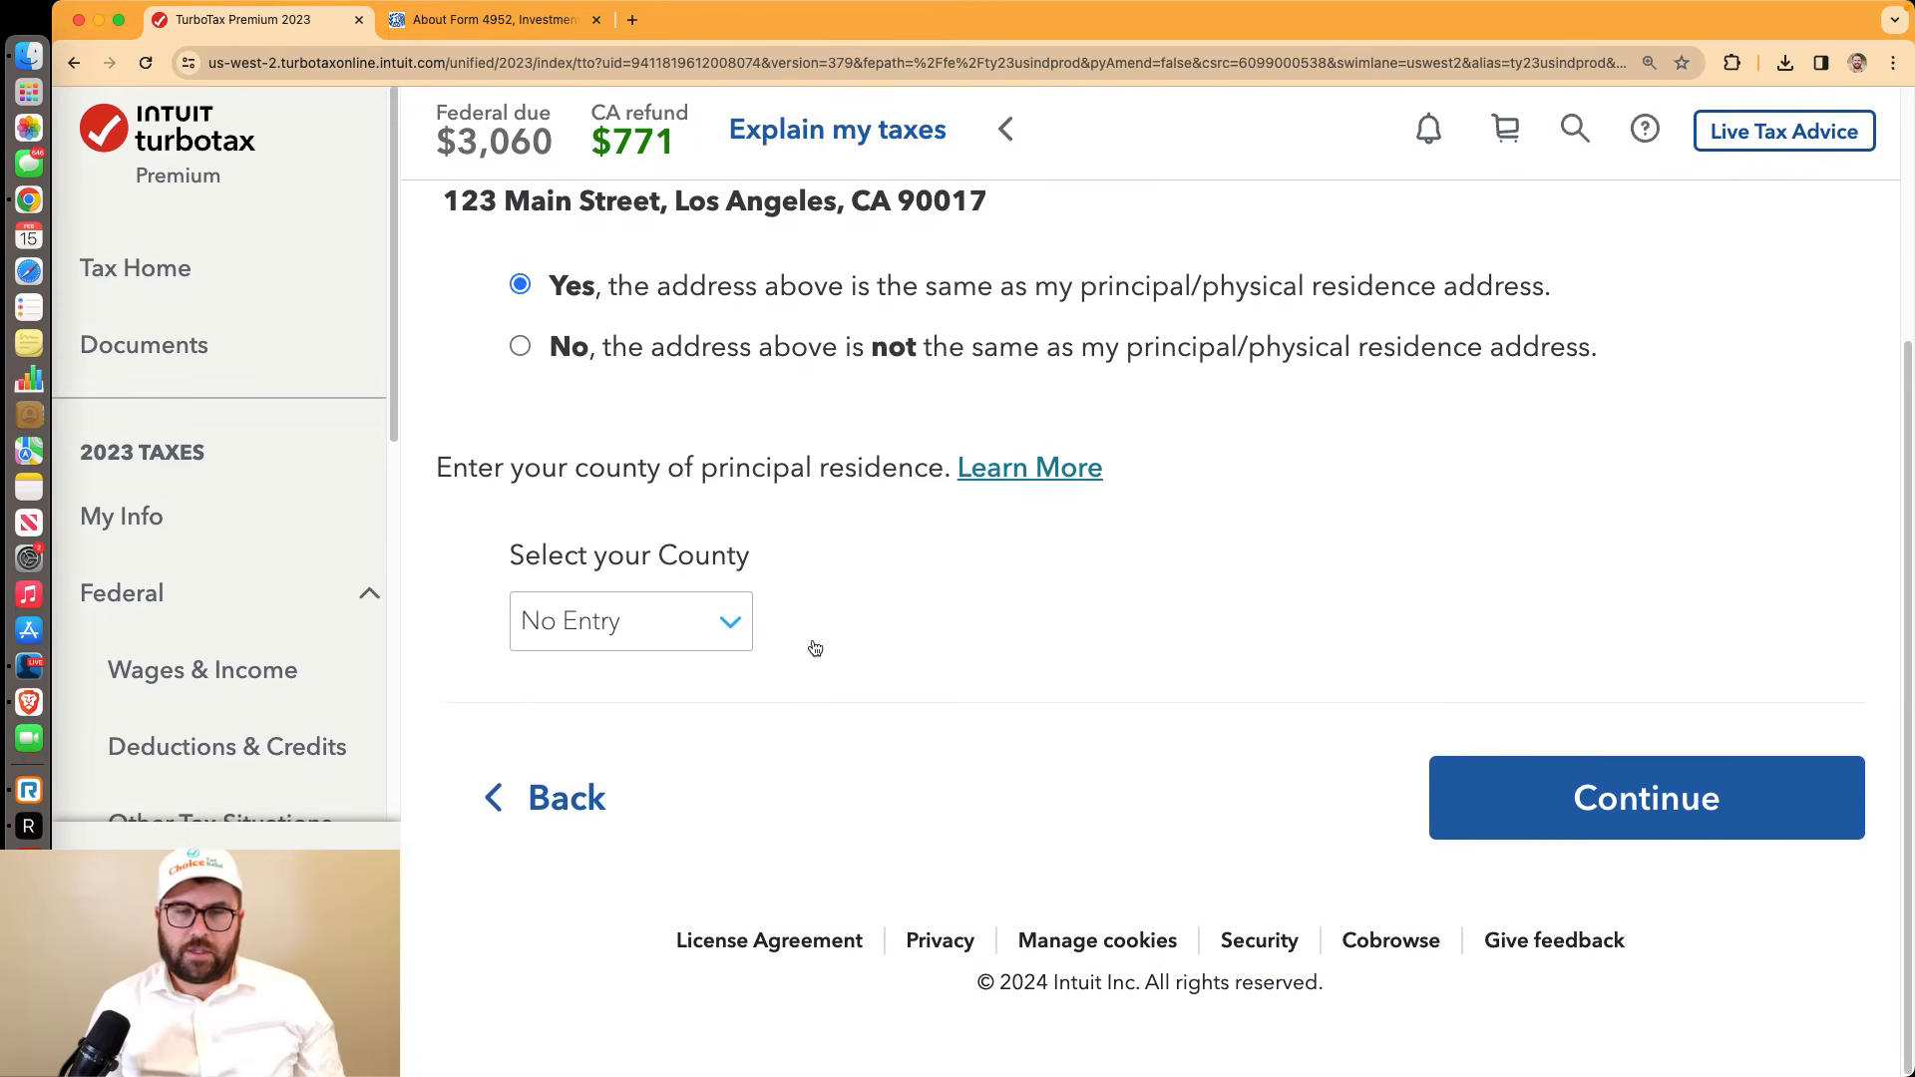
{"action": "left_click", "coordinate": [743, 630]}
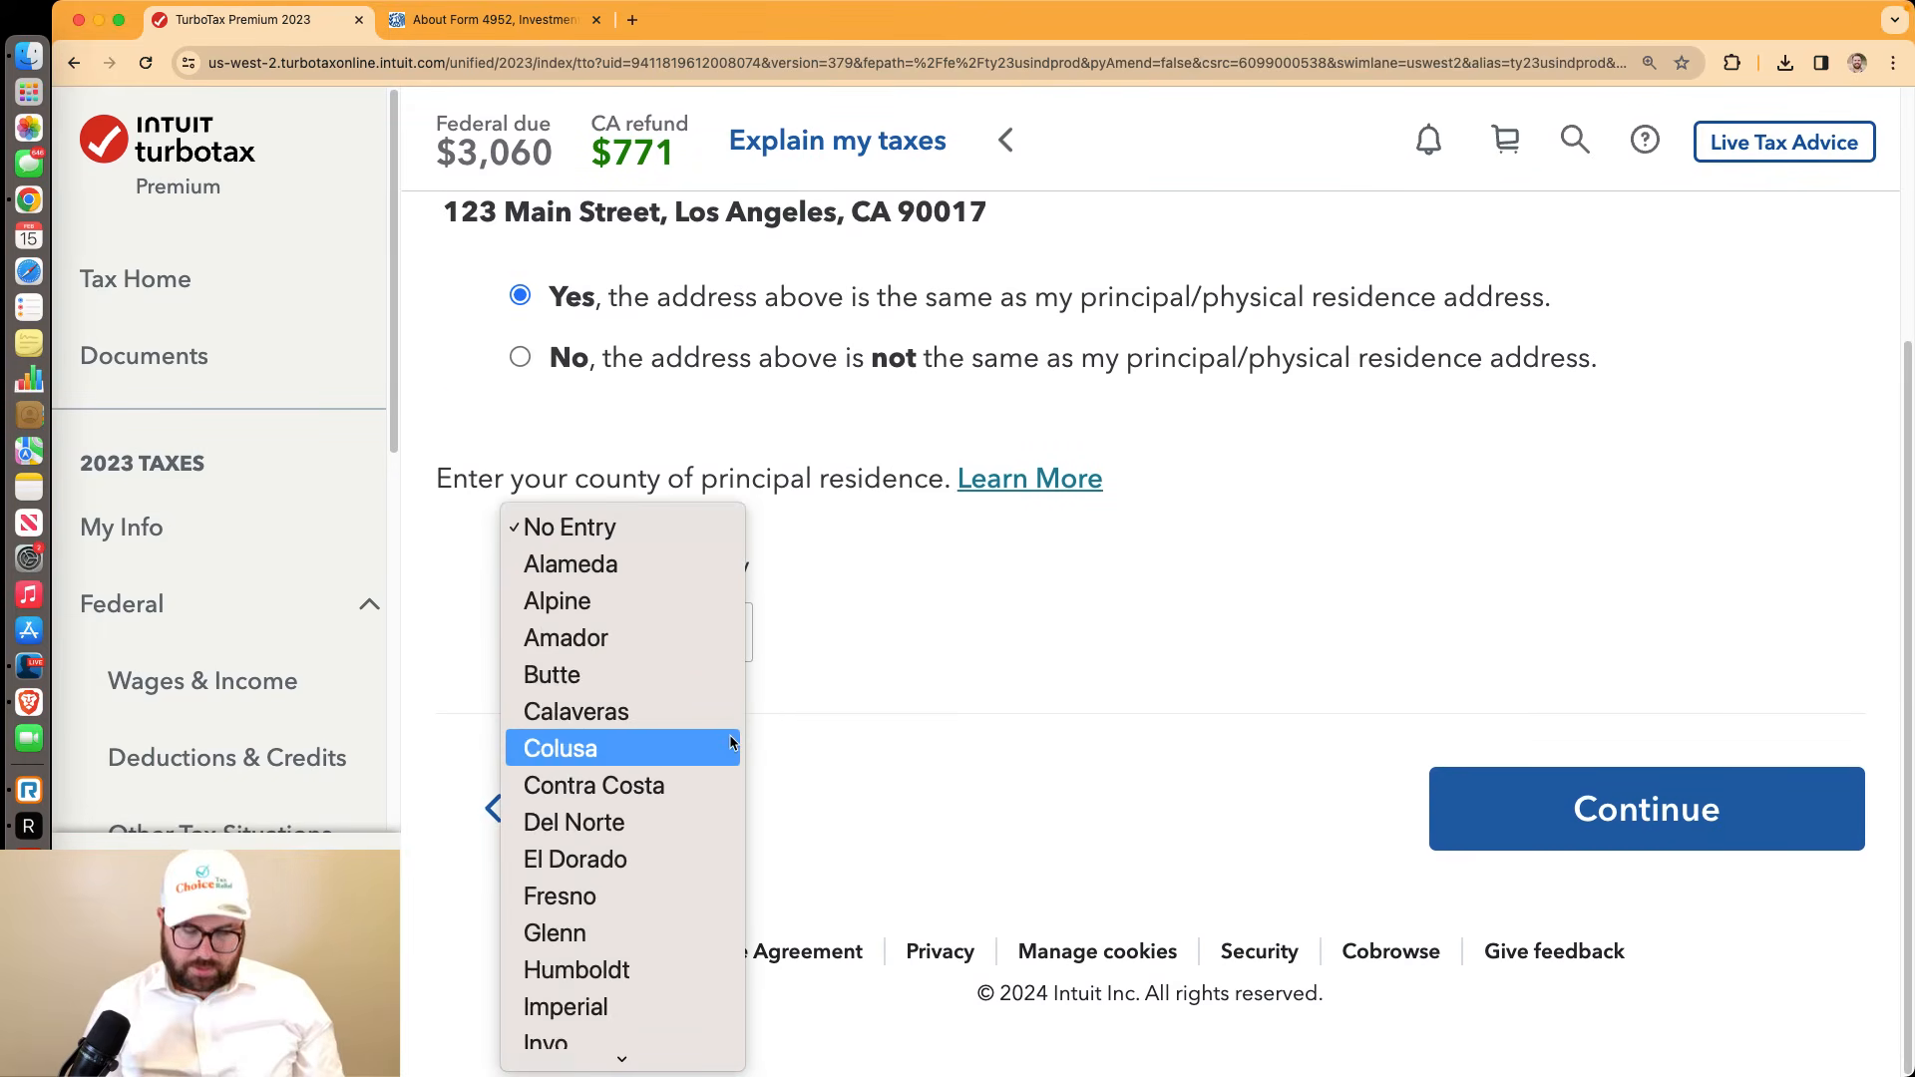
{"action": "scroll", "coordinate": [733, 763], "scroll_direction": "down", "scroll_amount": 5}
{"action": "left_click", "coordinate": [703, 654]}
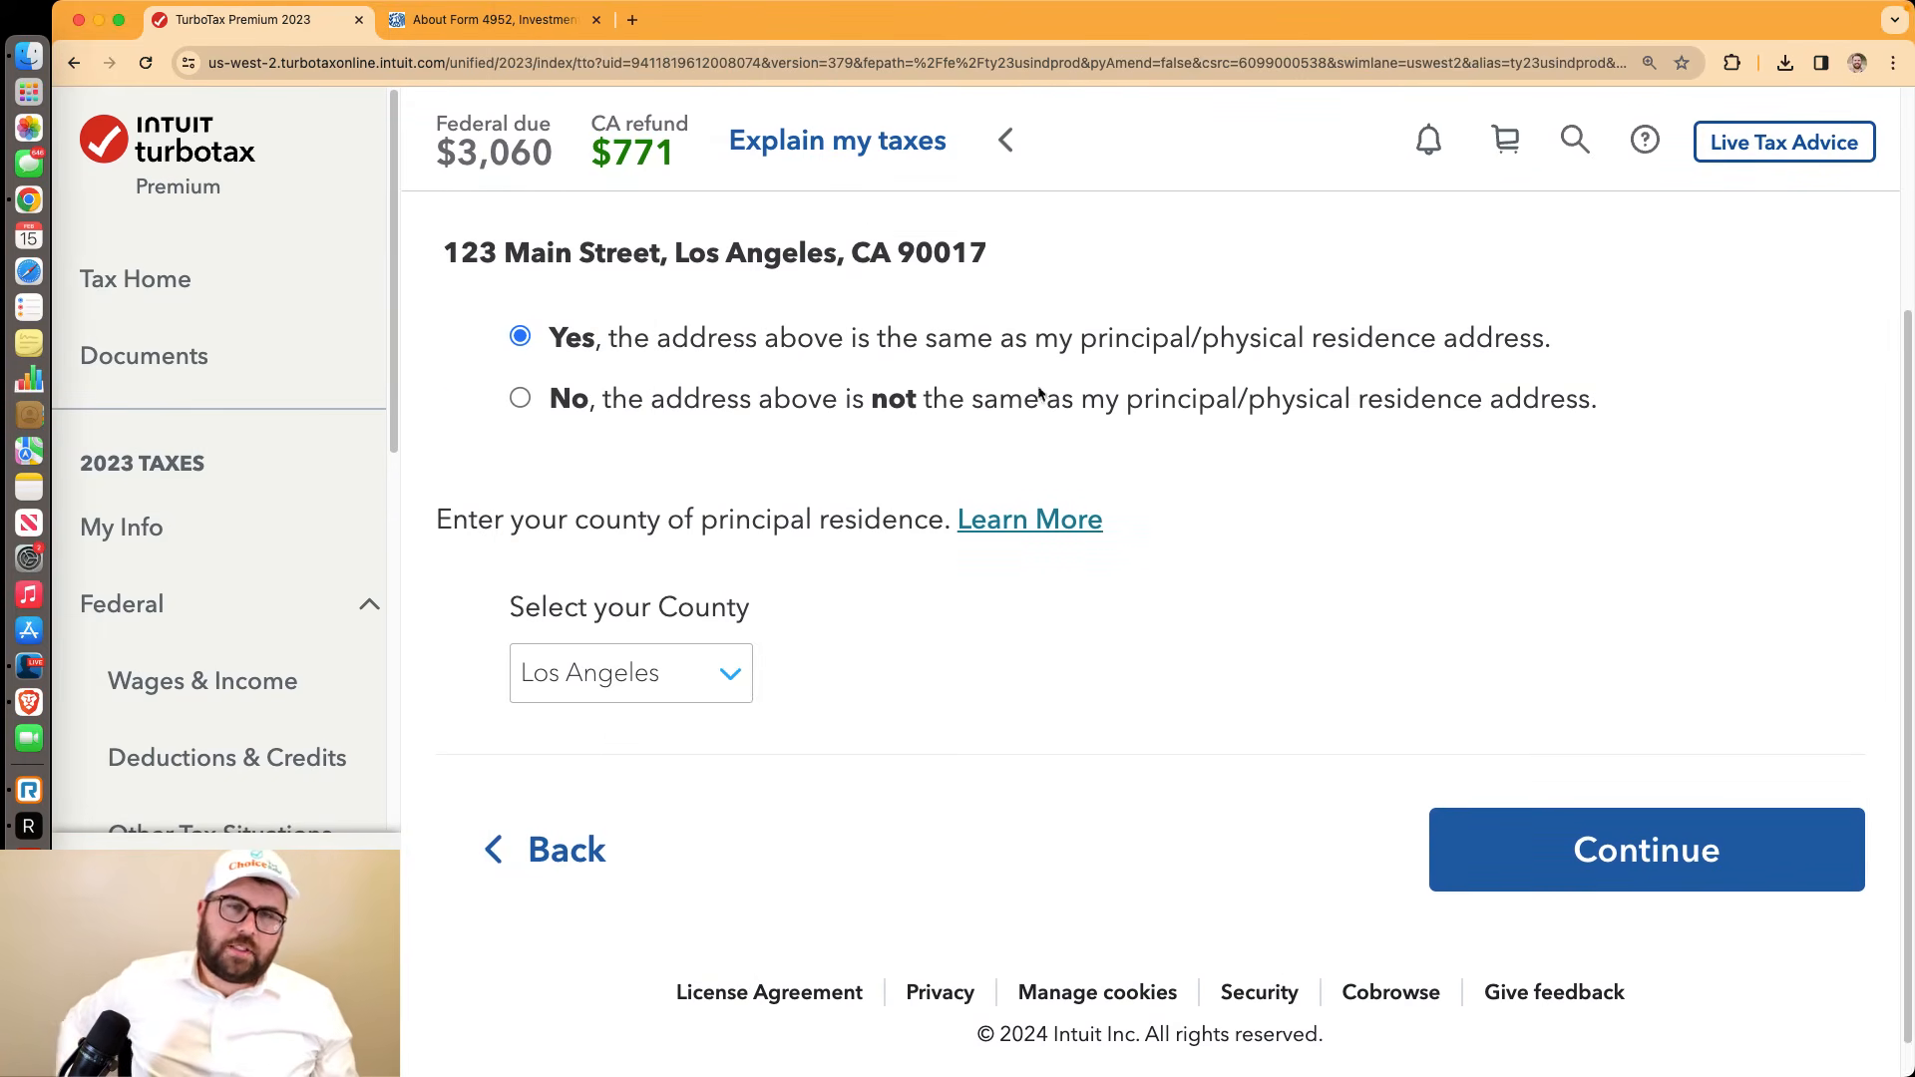
{"action": "left_click", "coordinate": [923, 253]}
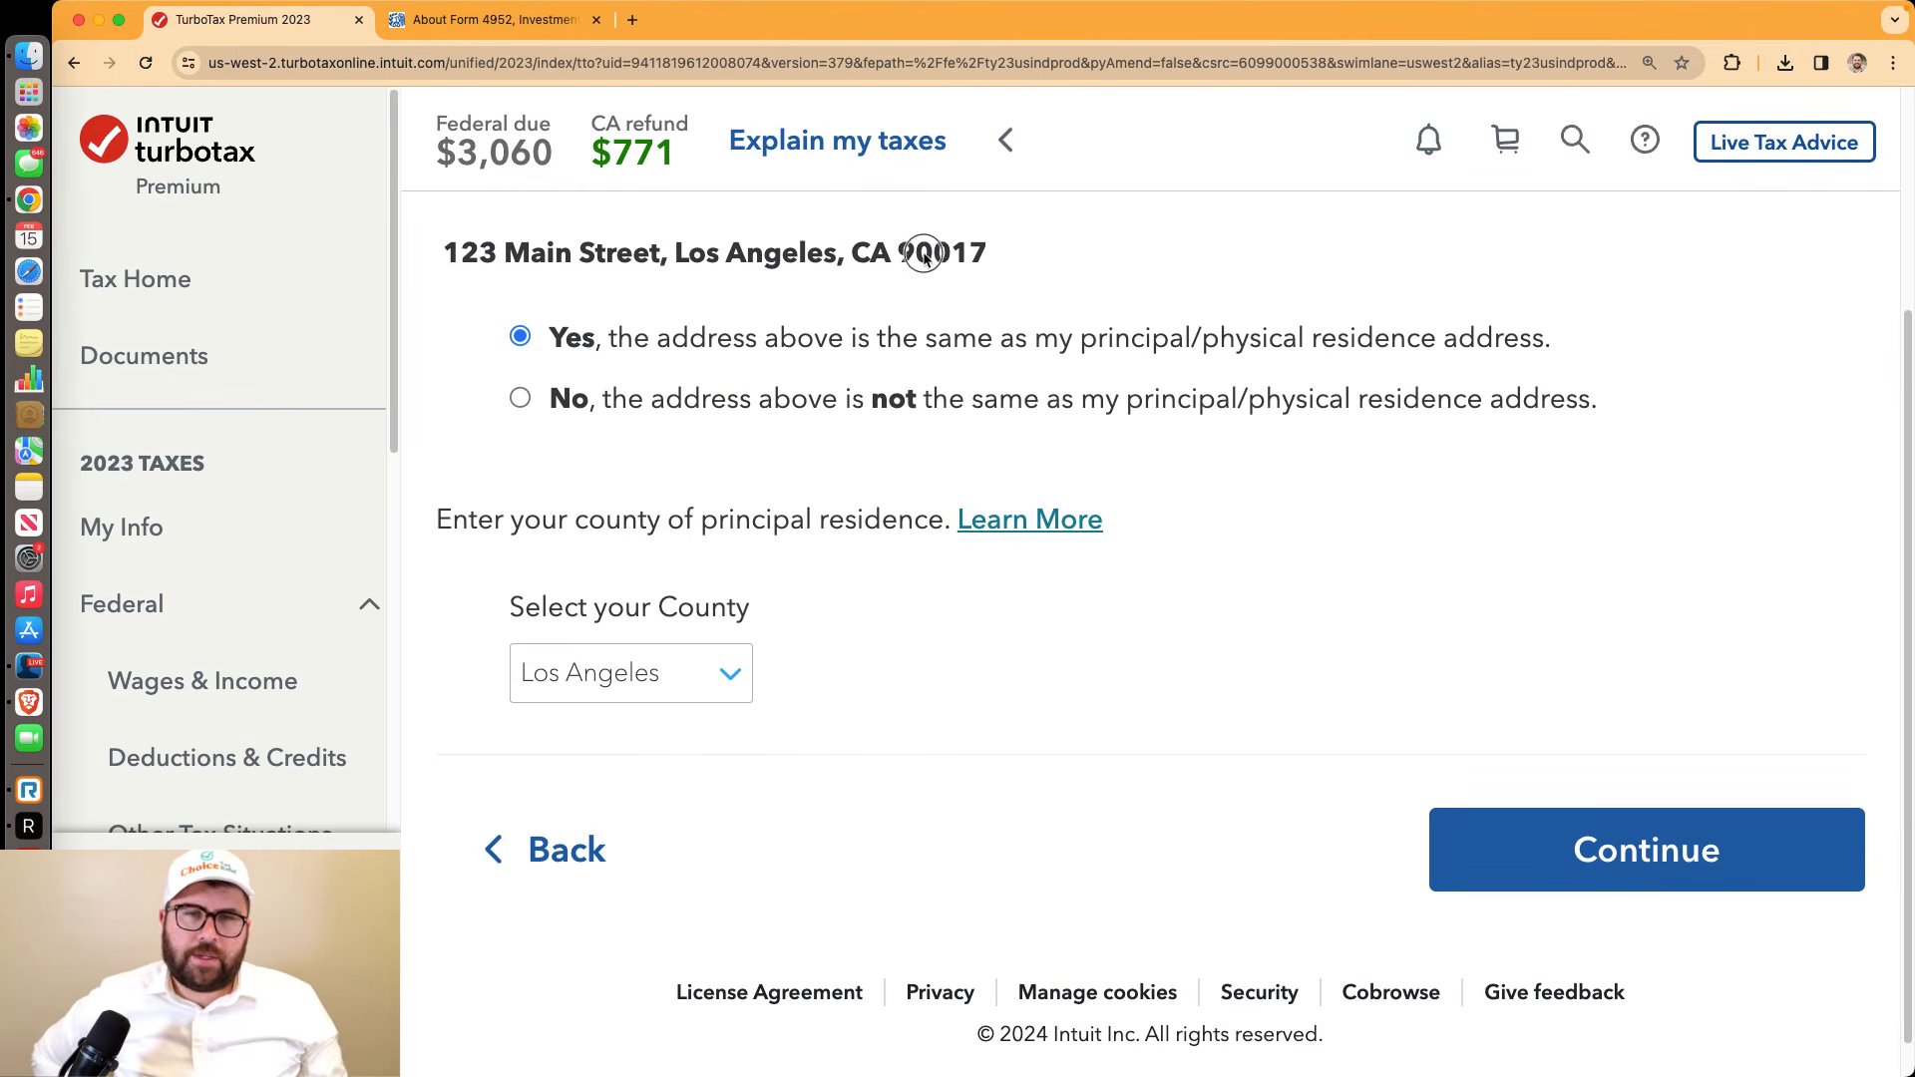
{"action": "left_click", "coordinate": [1530, 828]}
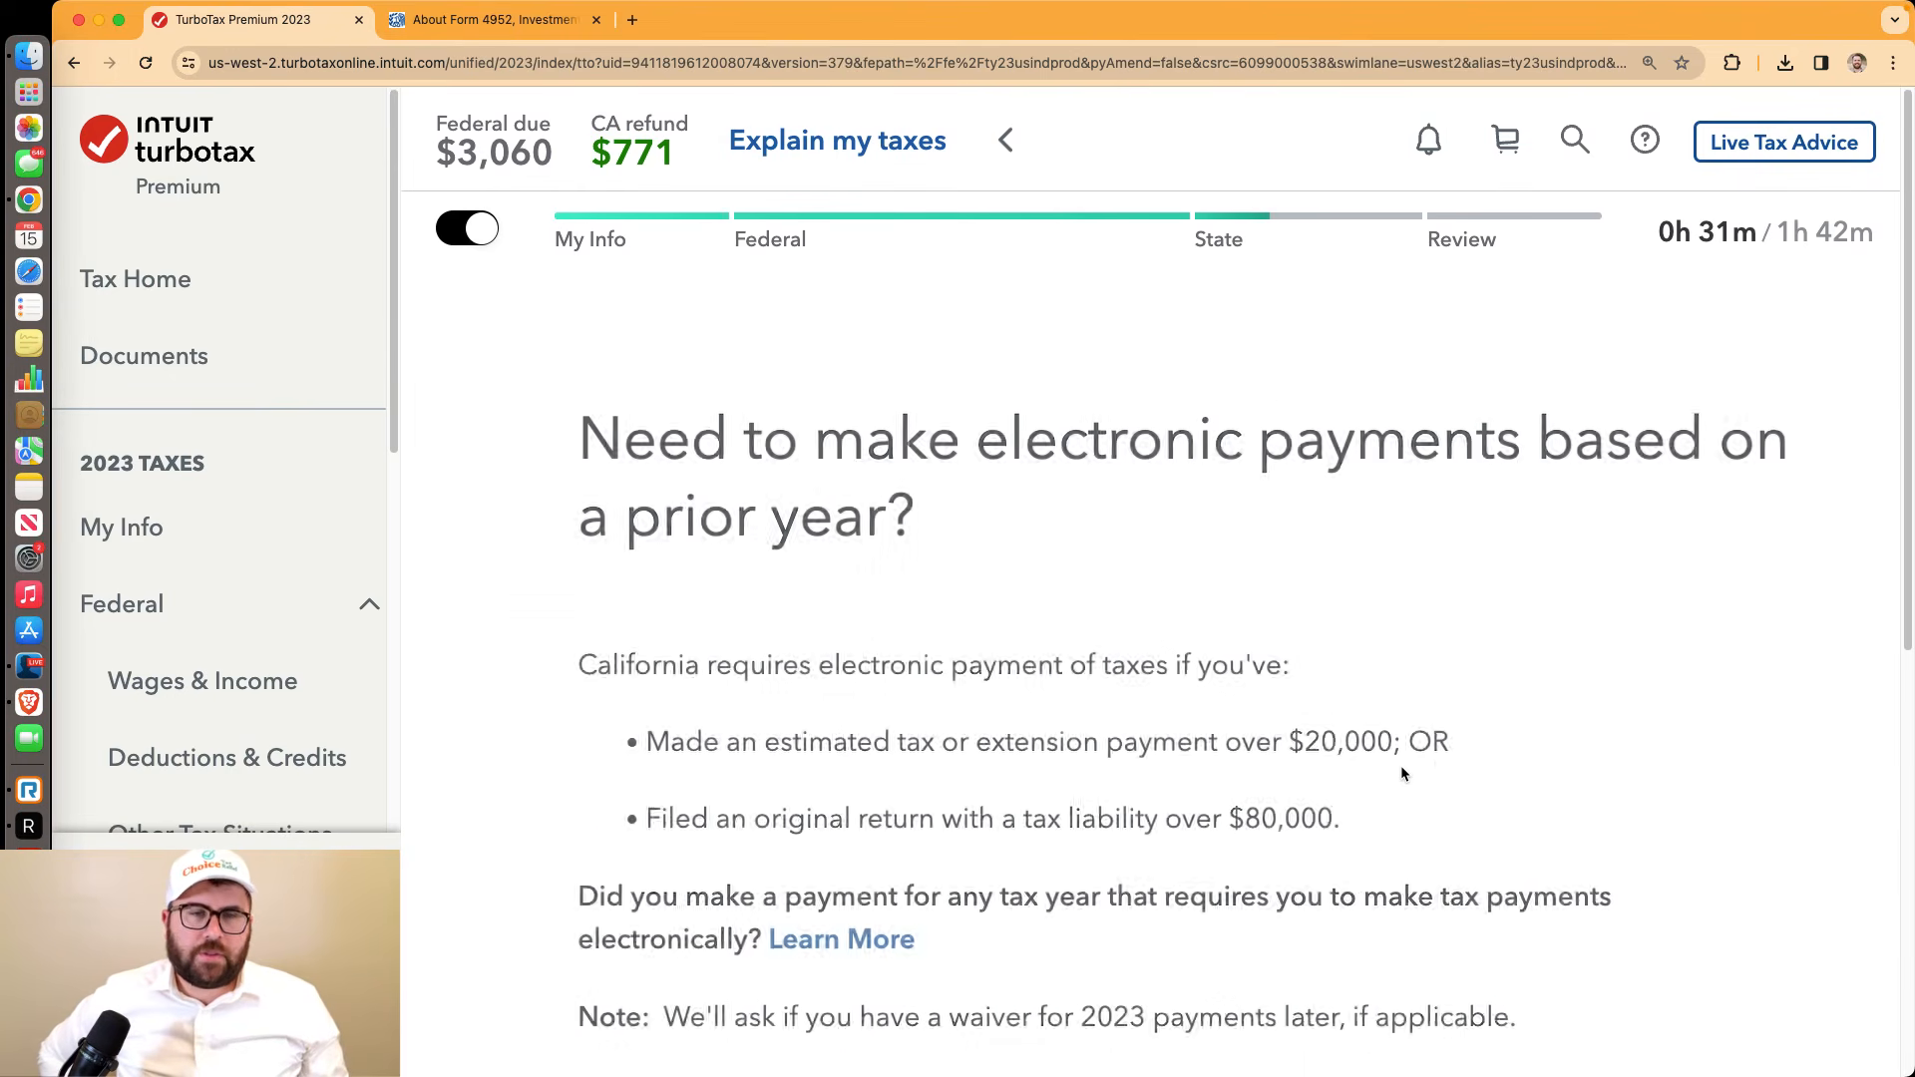
Answer No to the electronic payment requirement and to any unclaimed dependent
{"action": "scroll", "coordinate": [1399, 763], "scroll_direction": "down", "scroll_amount": 5}
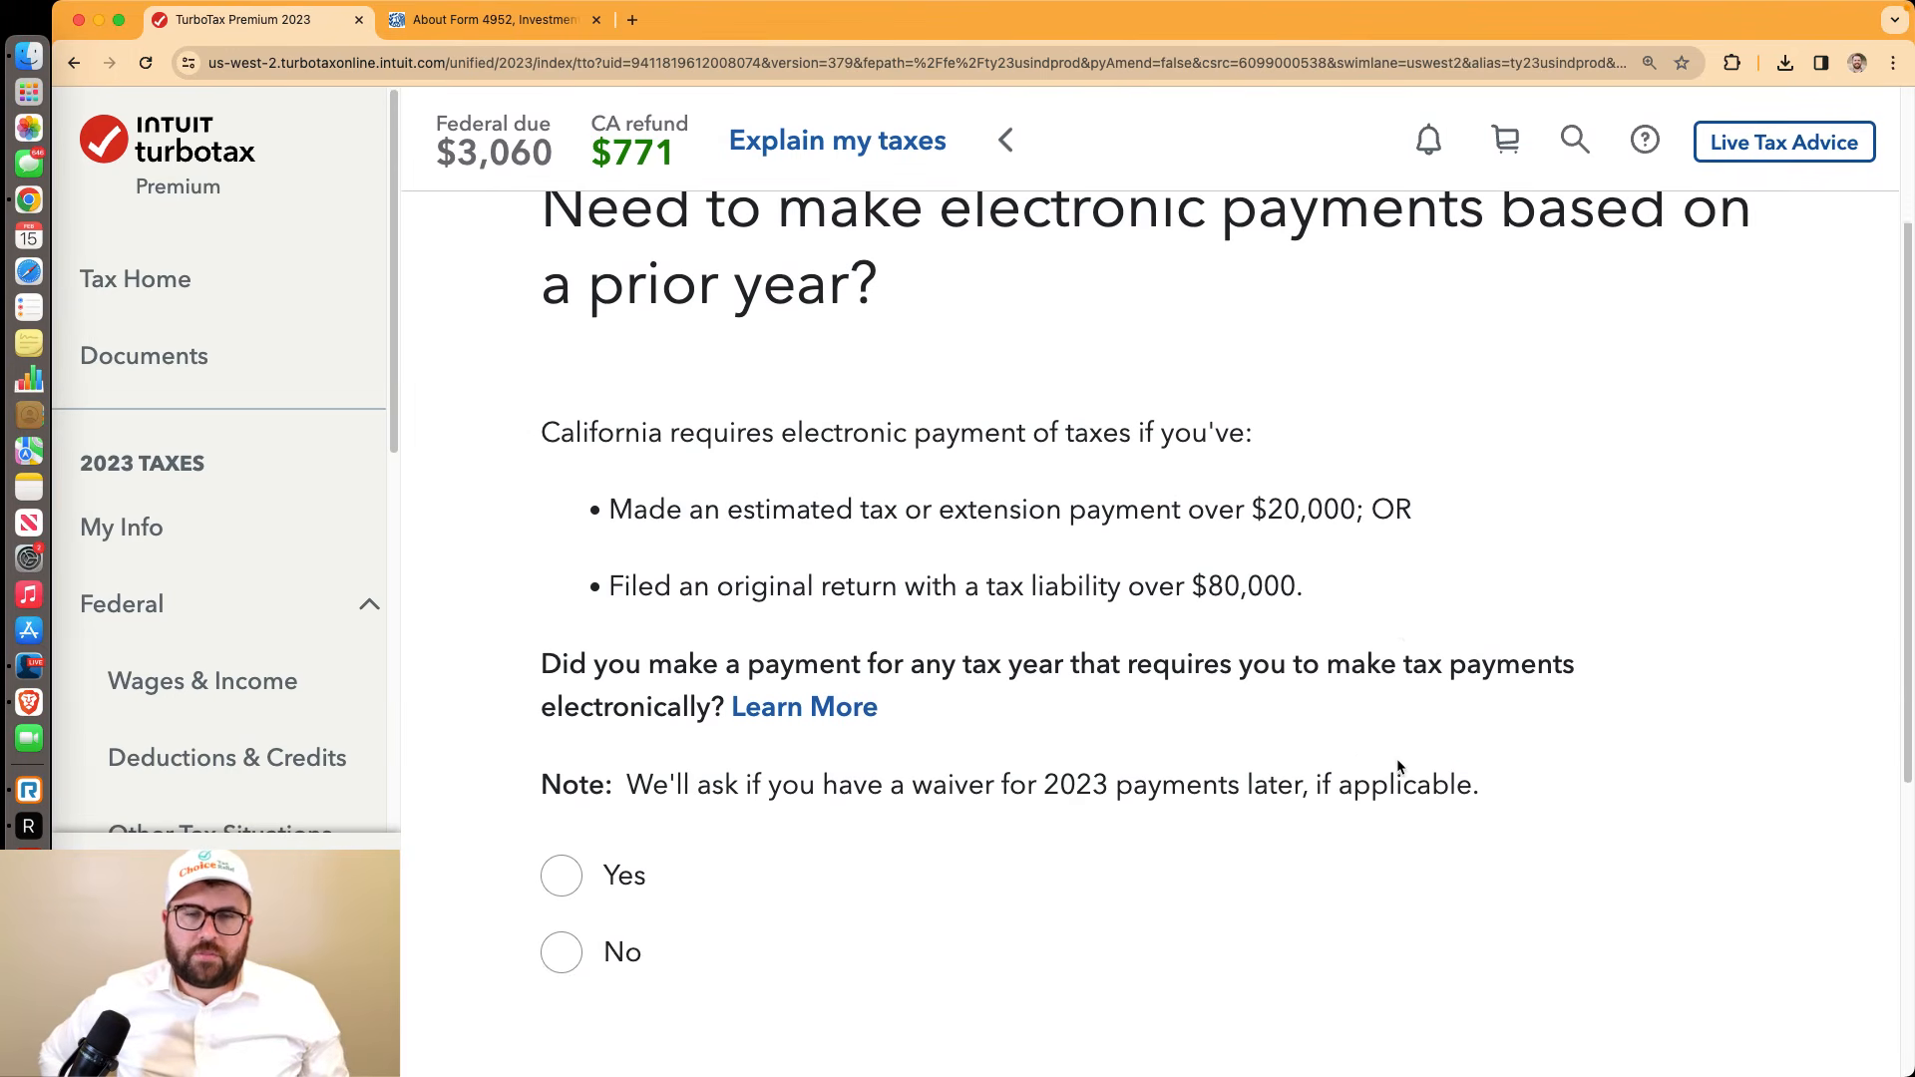
{"action": "scroll", "coordinate": [1579, 912], "scroll_direction": "down", "scroll_amount": 4}
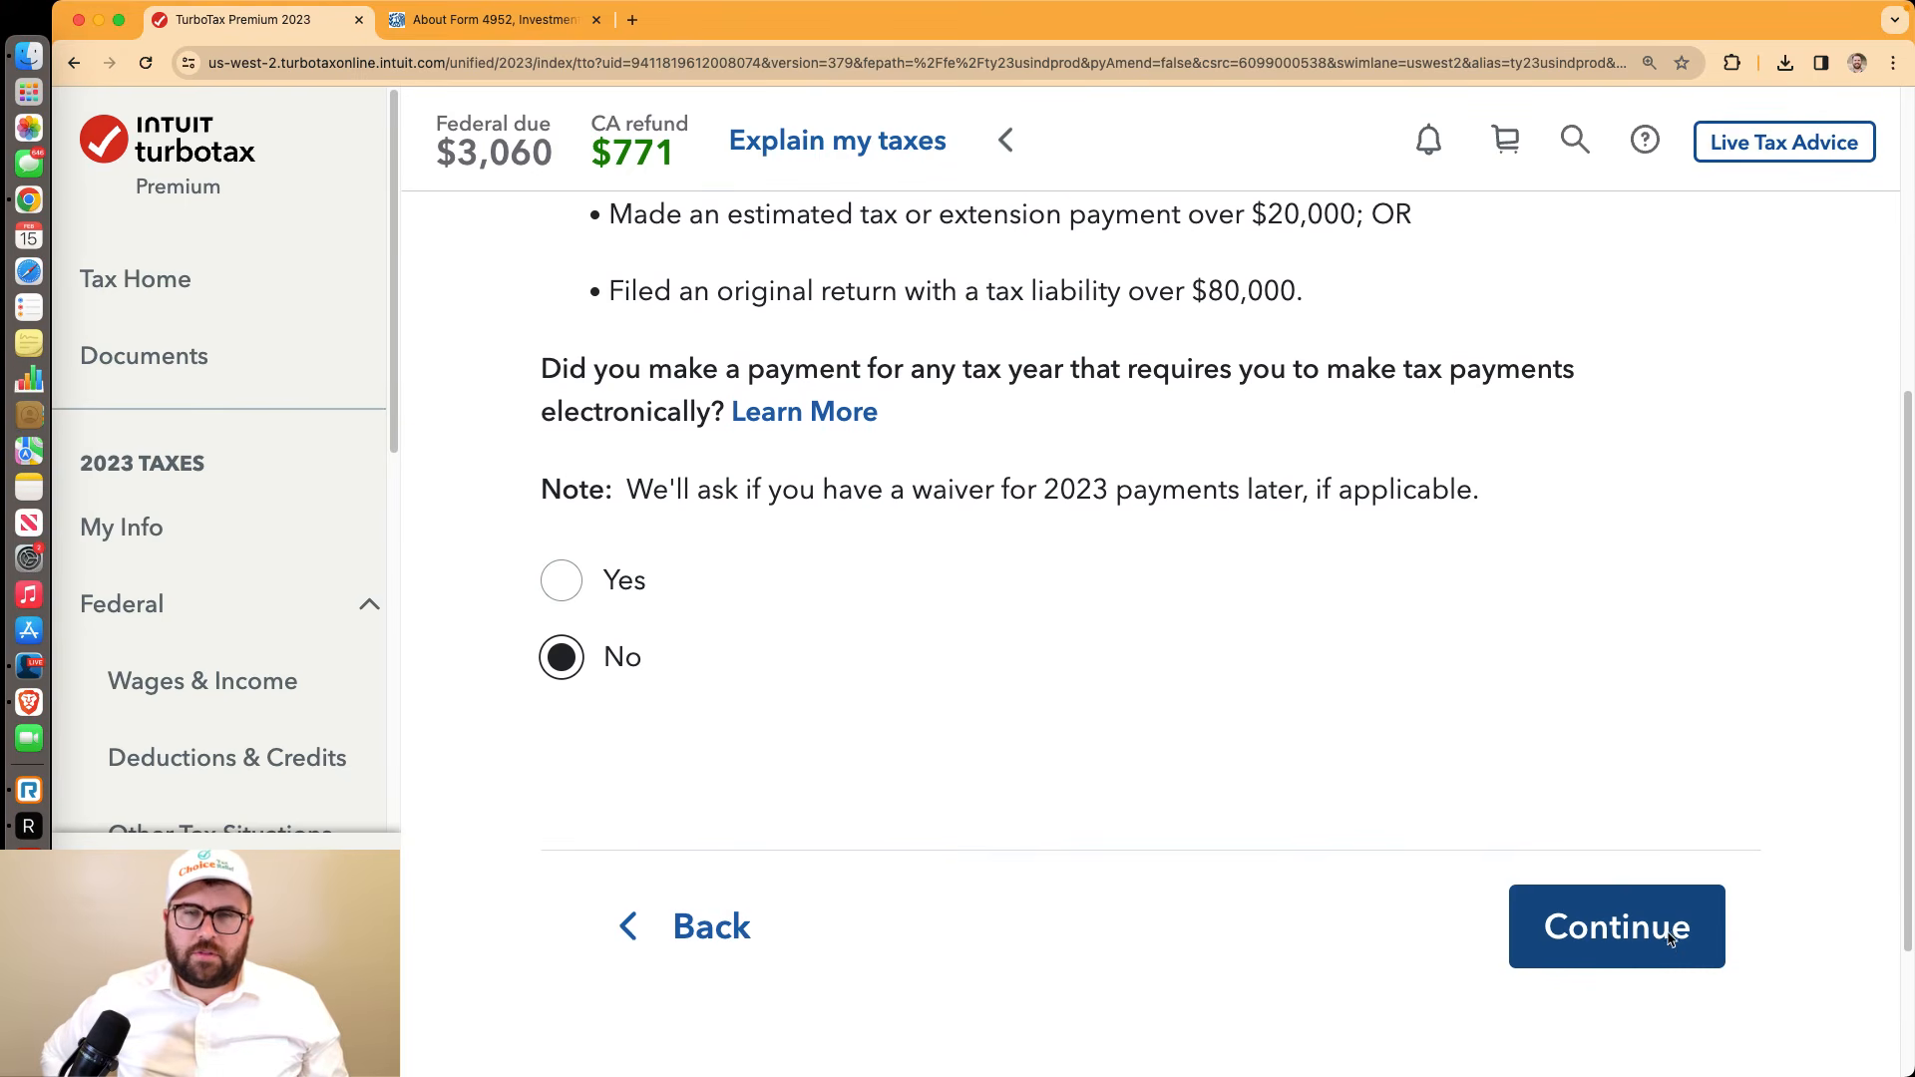
{"action": "left_click", "coordinate": [1673, 933]}
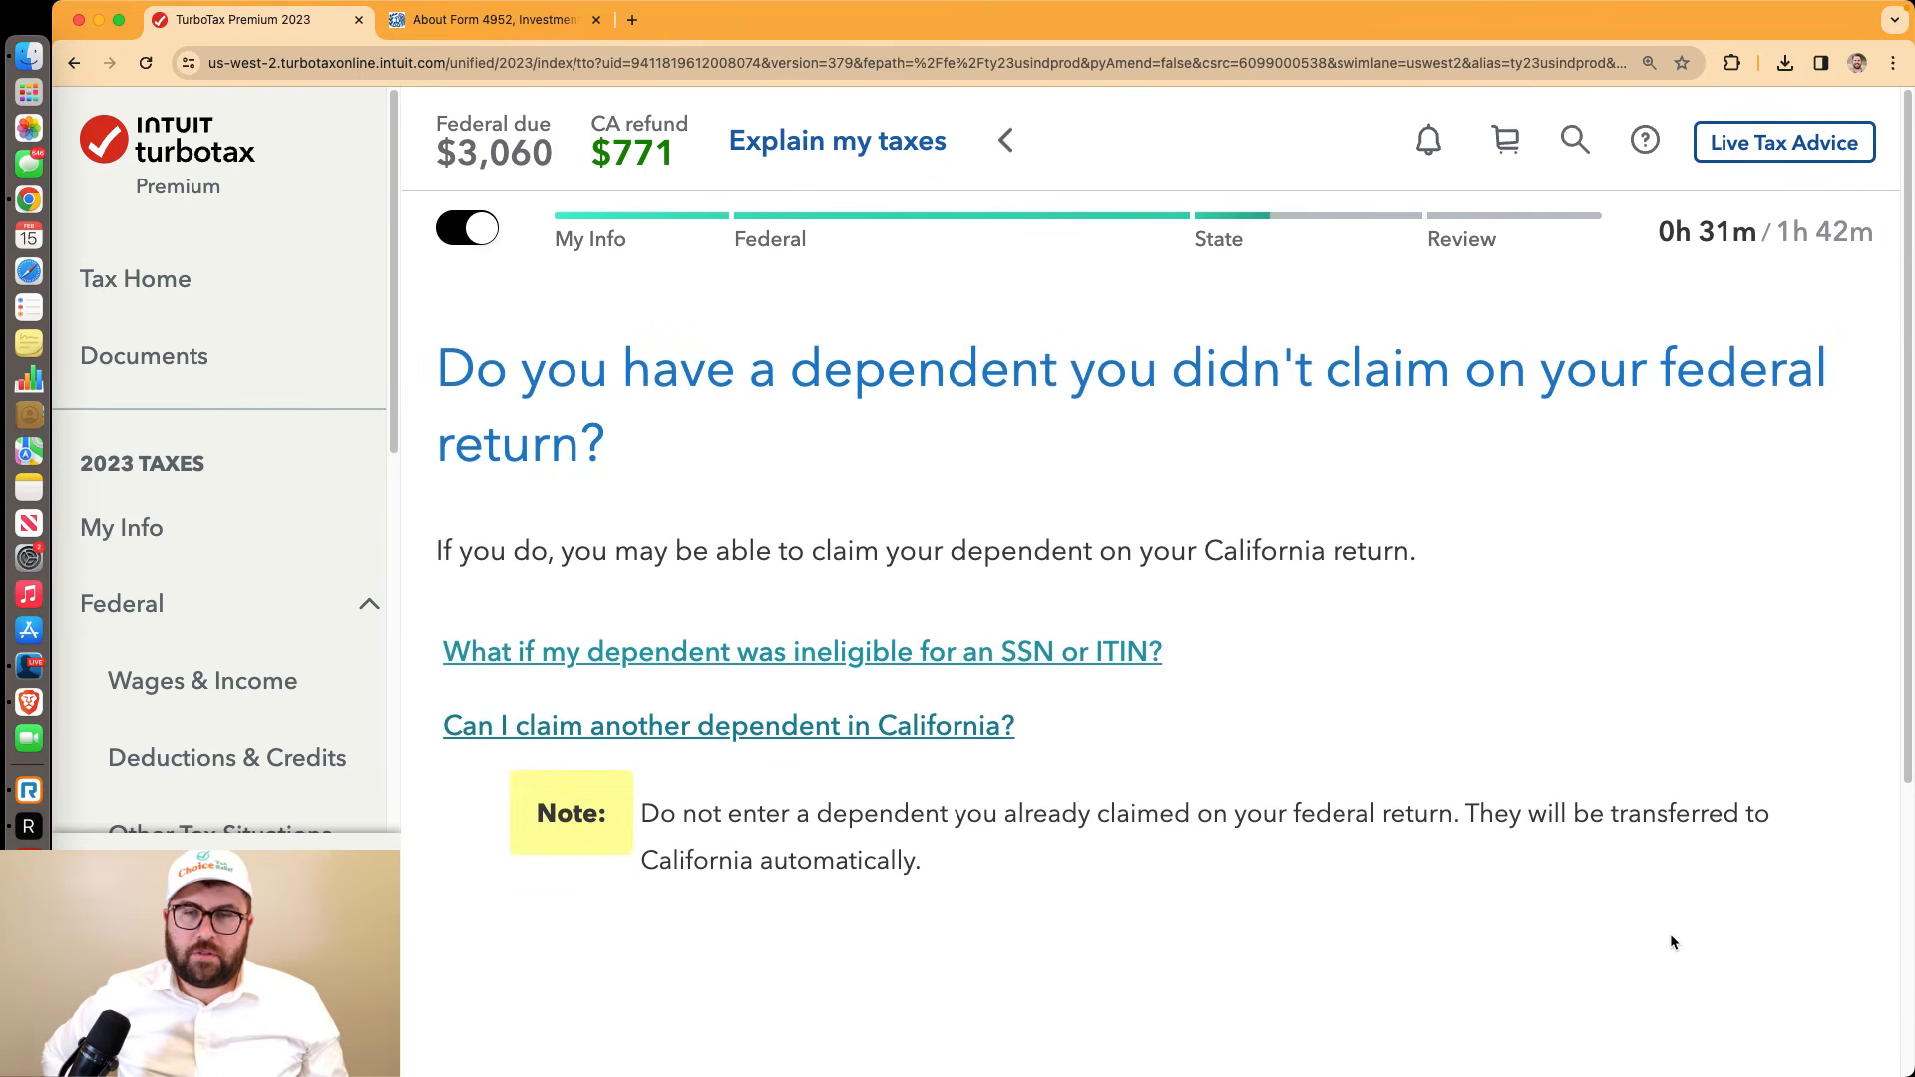
{"action": "scroll", "coordinate": [1666, 934], "scroll_direction": "down", "scroll_amount": 8}
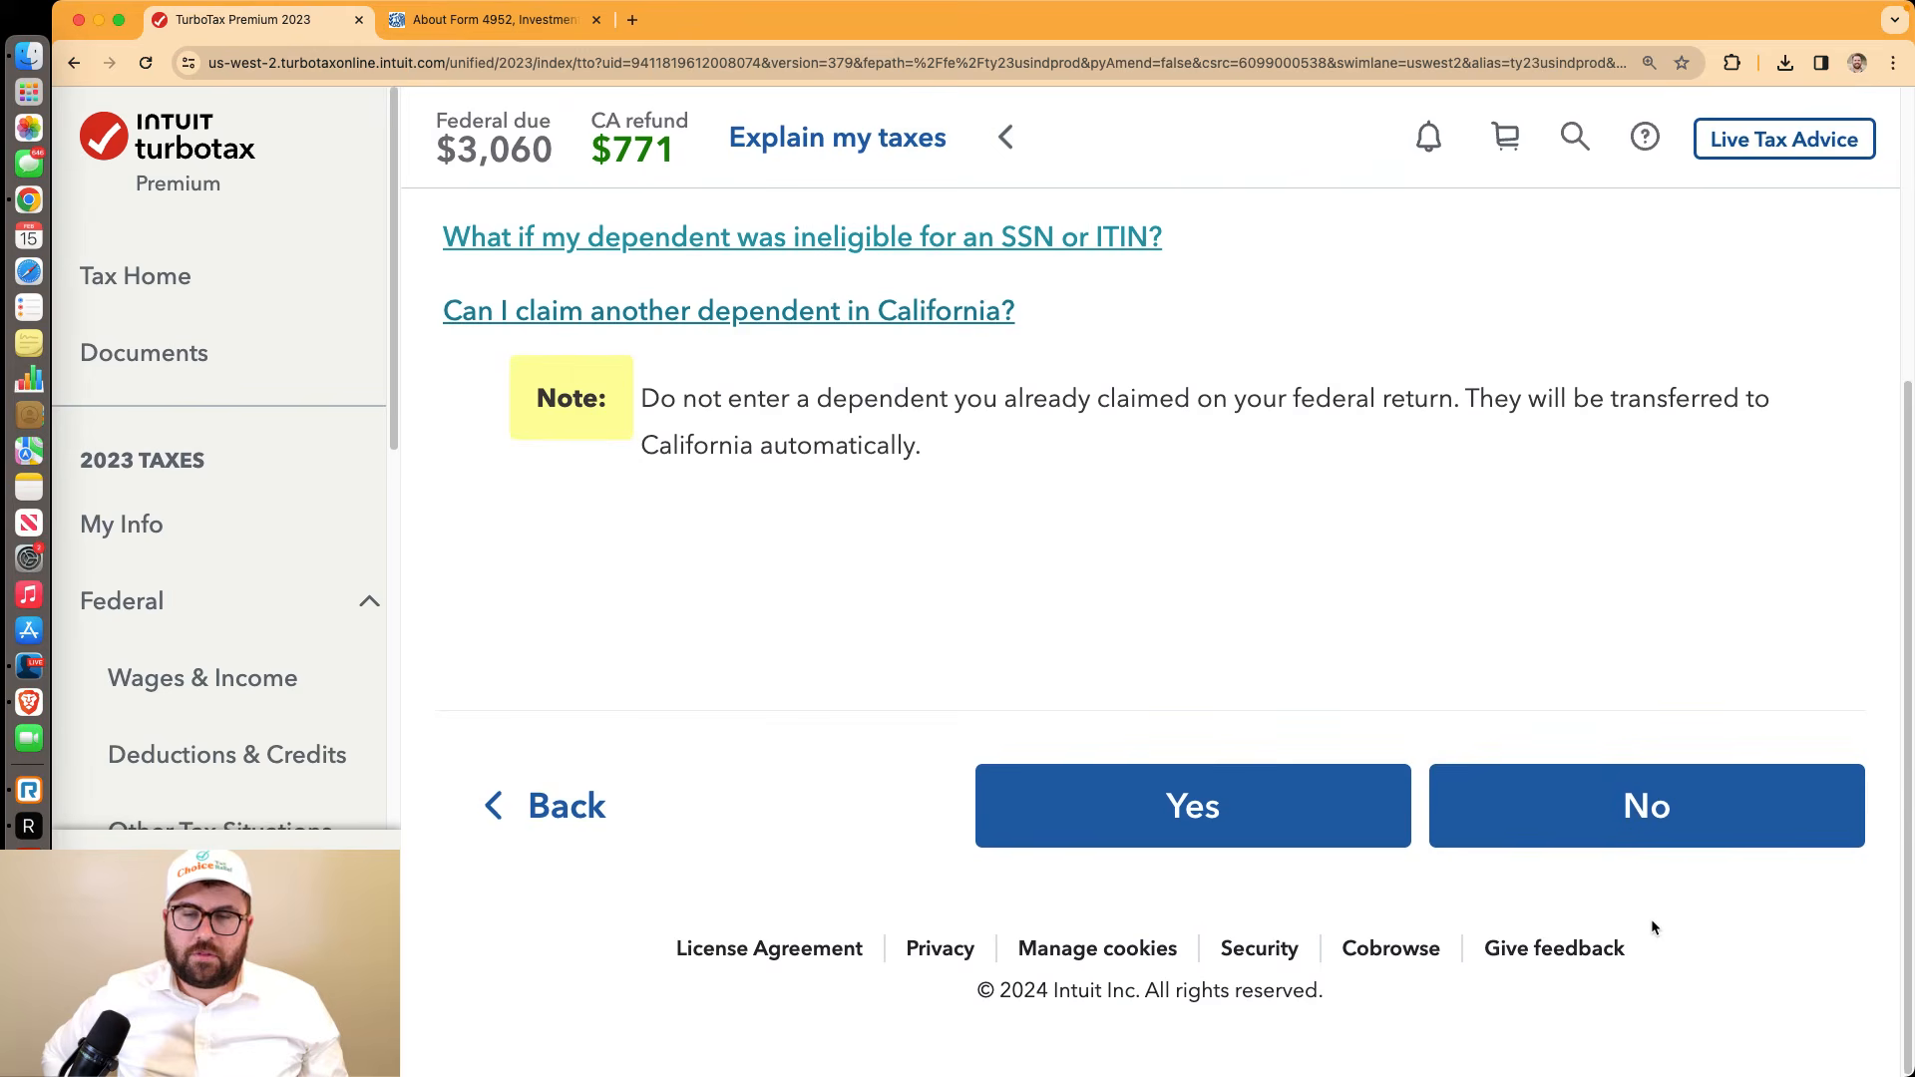
{"action": "left_click", "coordinate": [1573, 849]}
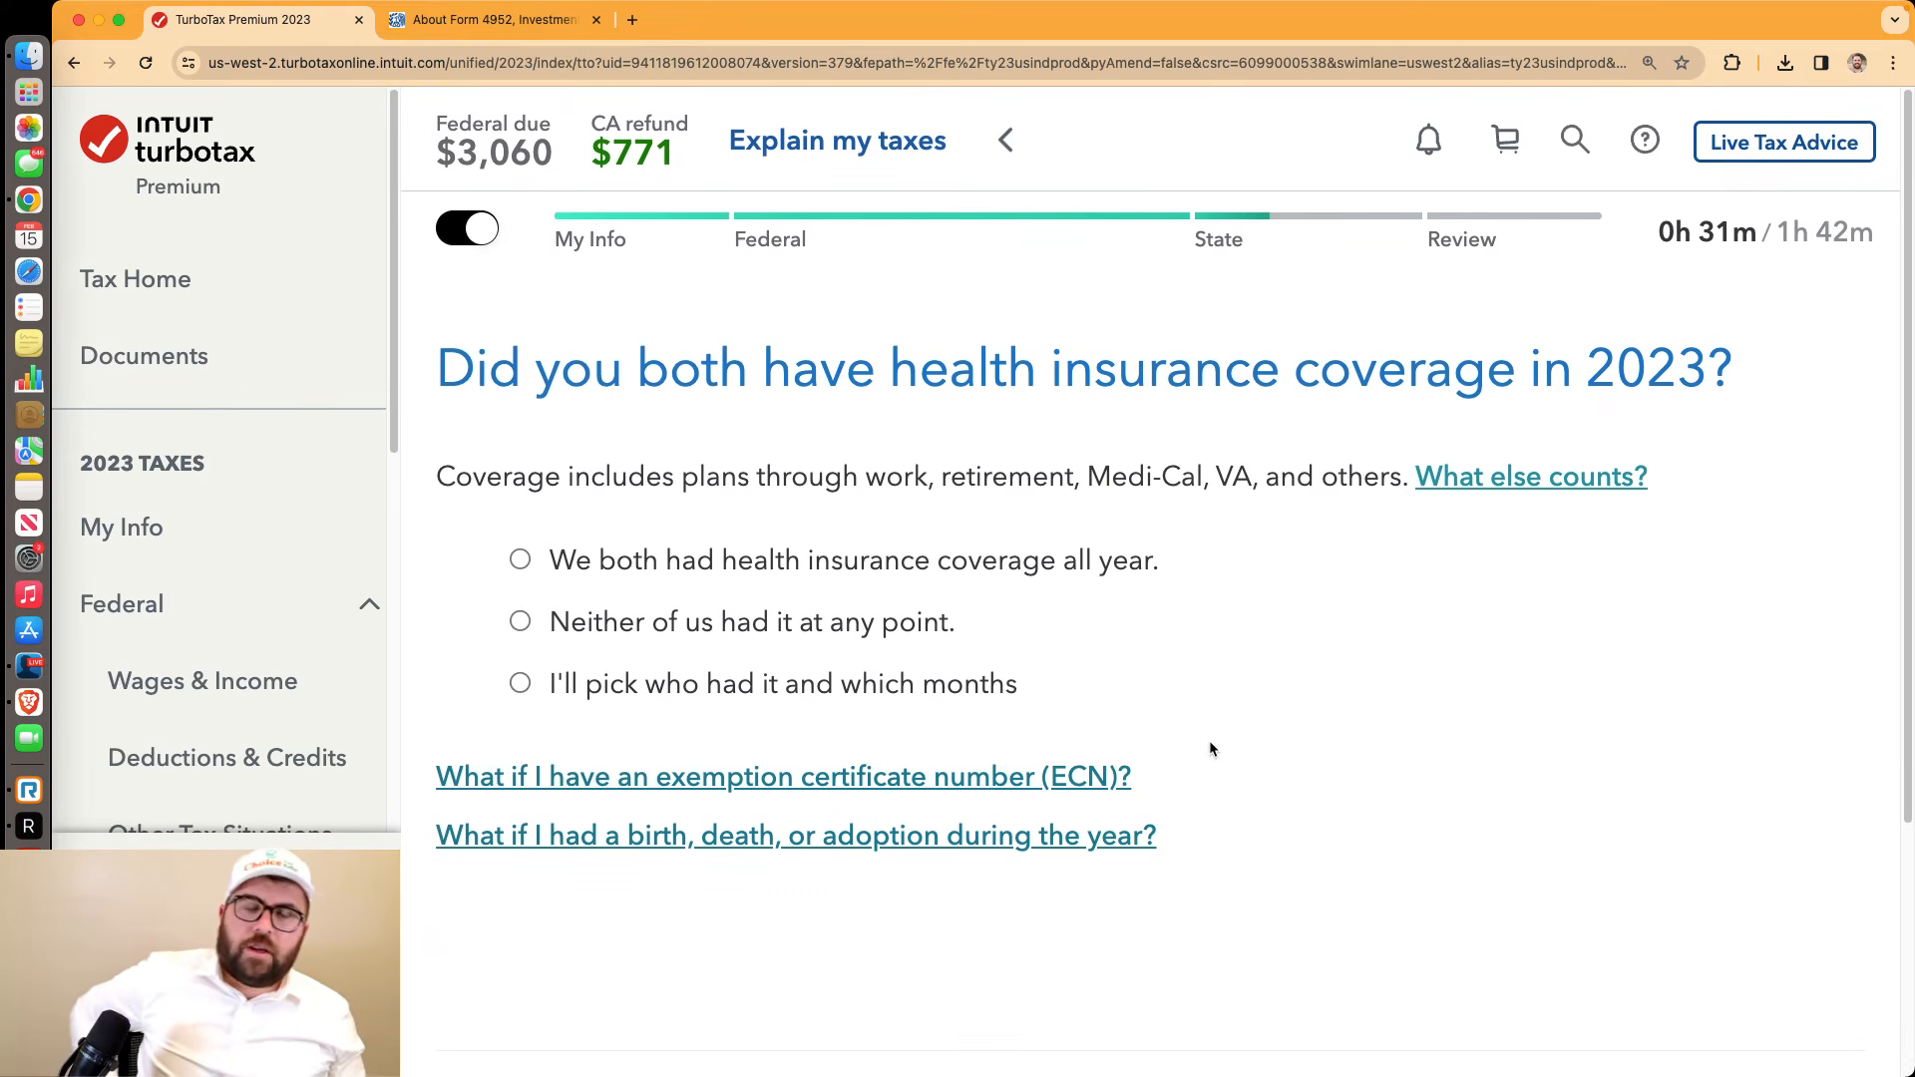
Report both had health insurance all year with no less common plans, and accept the coverage summary
{"action": "left_click", "coordinate": [527, 562]}
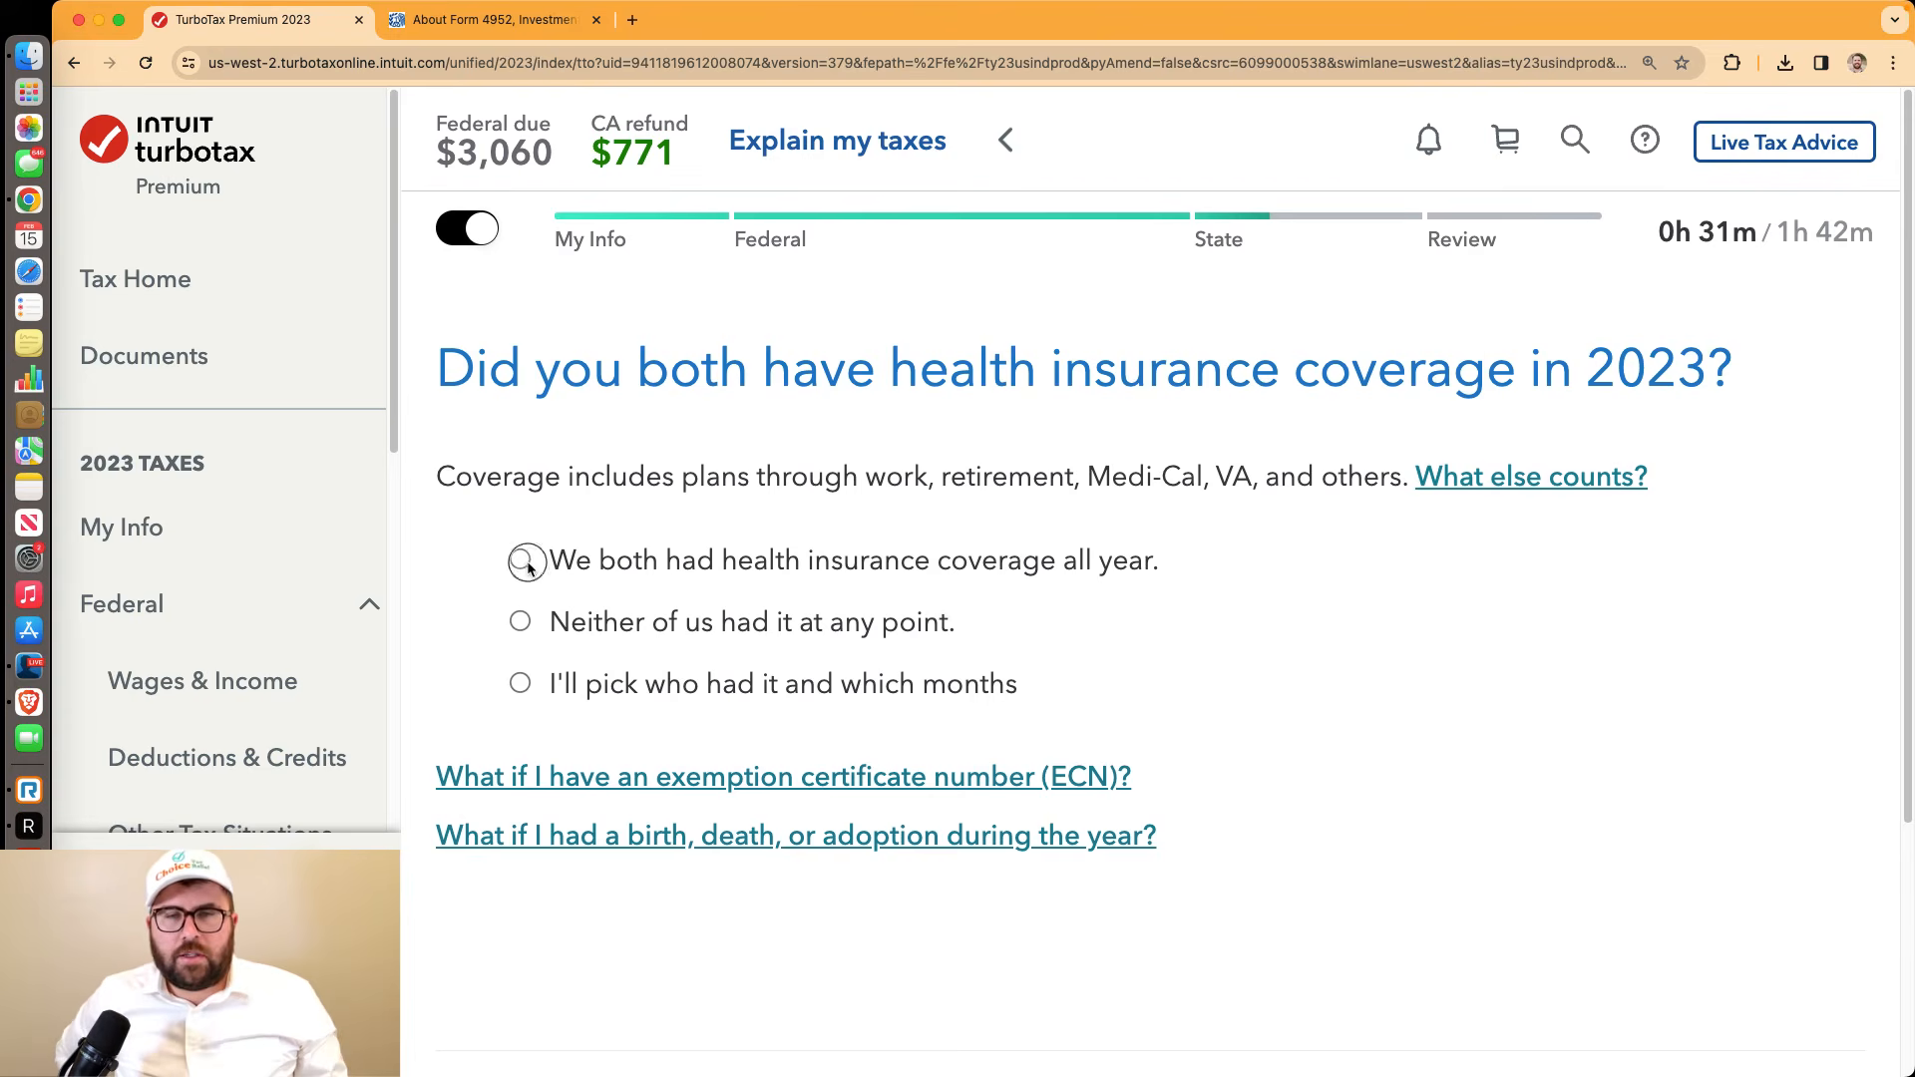
{"action": "scroll", "coordinate": [1459, 768], "scroll_direction": "down", "scroll_amount": 5}
{"action": "left_click", "coordinate": [1513, 793]}
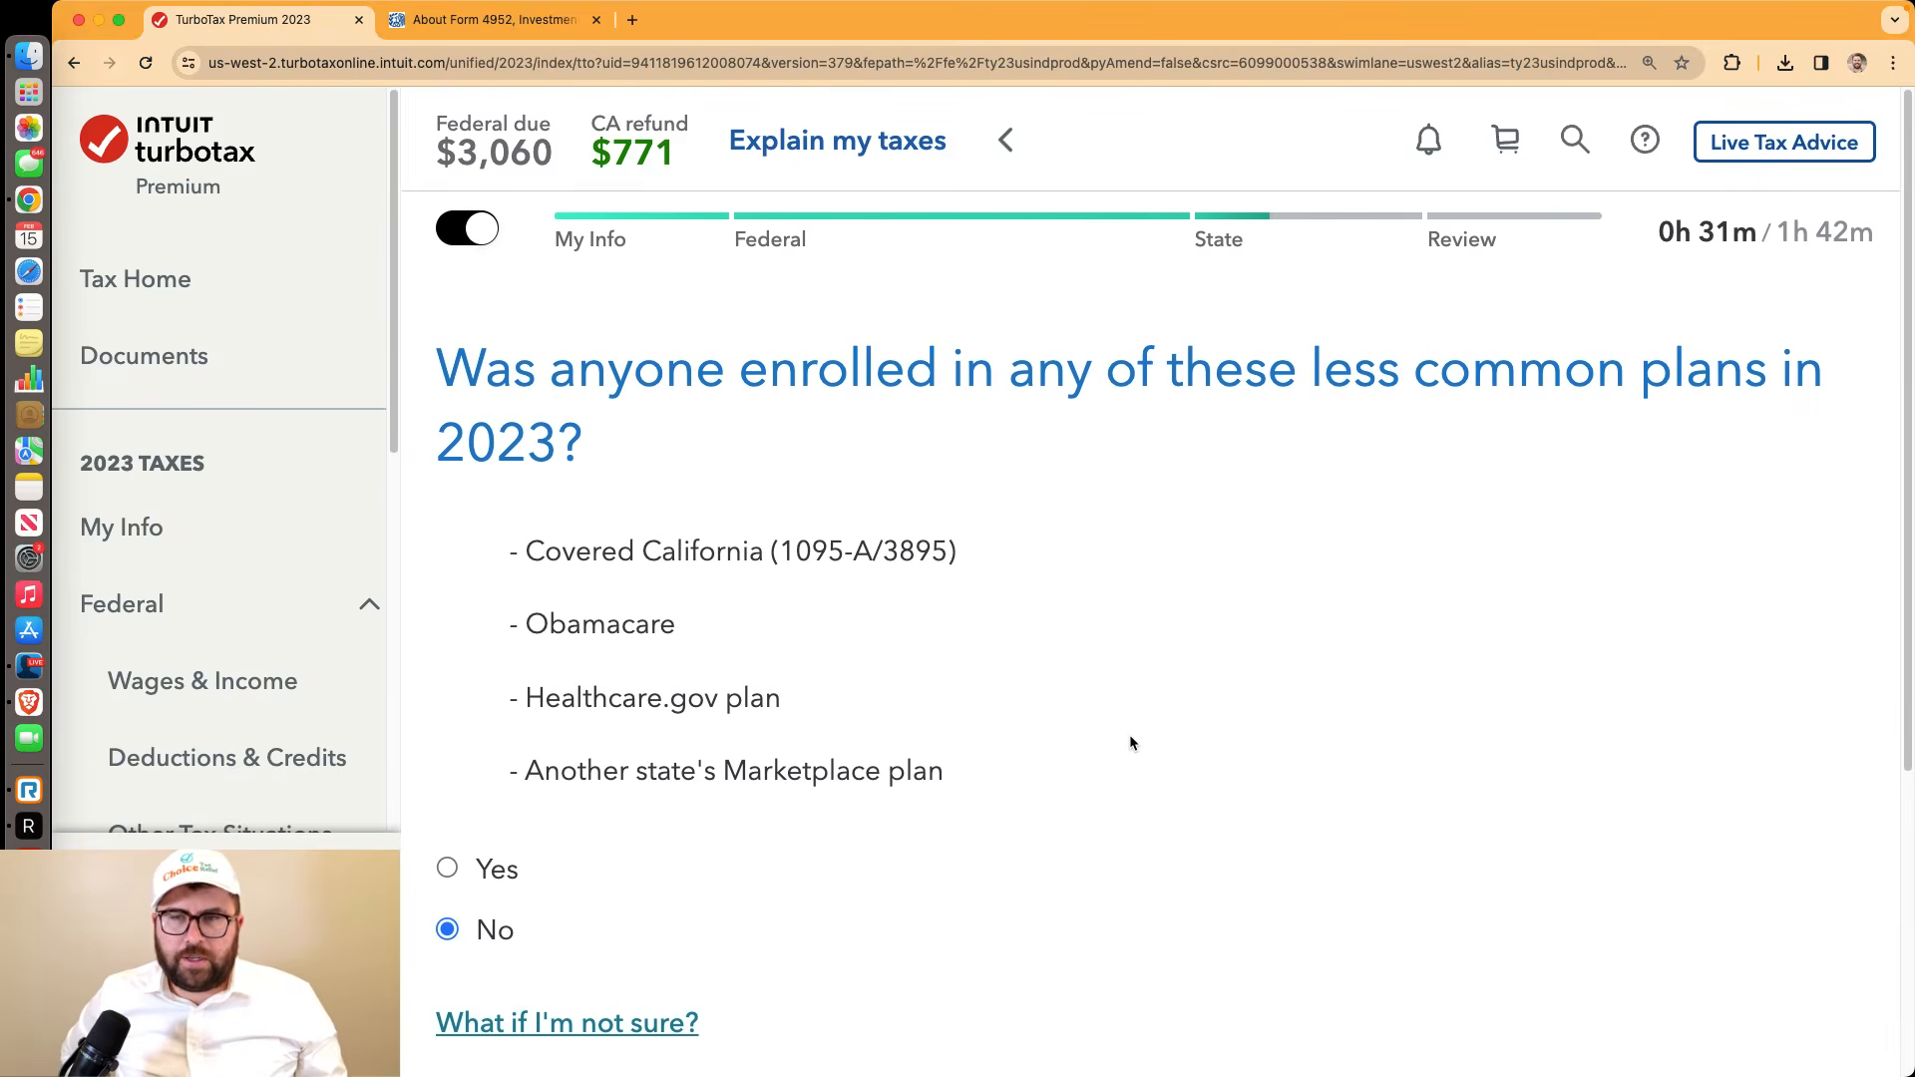
{"action": "scroll", "coordinate": [673, 758], "scroll_direction": "down", "scroll_amount": 5}
{"action": "left_click", "coordinate": [1556, 794]}
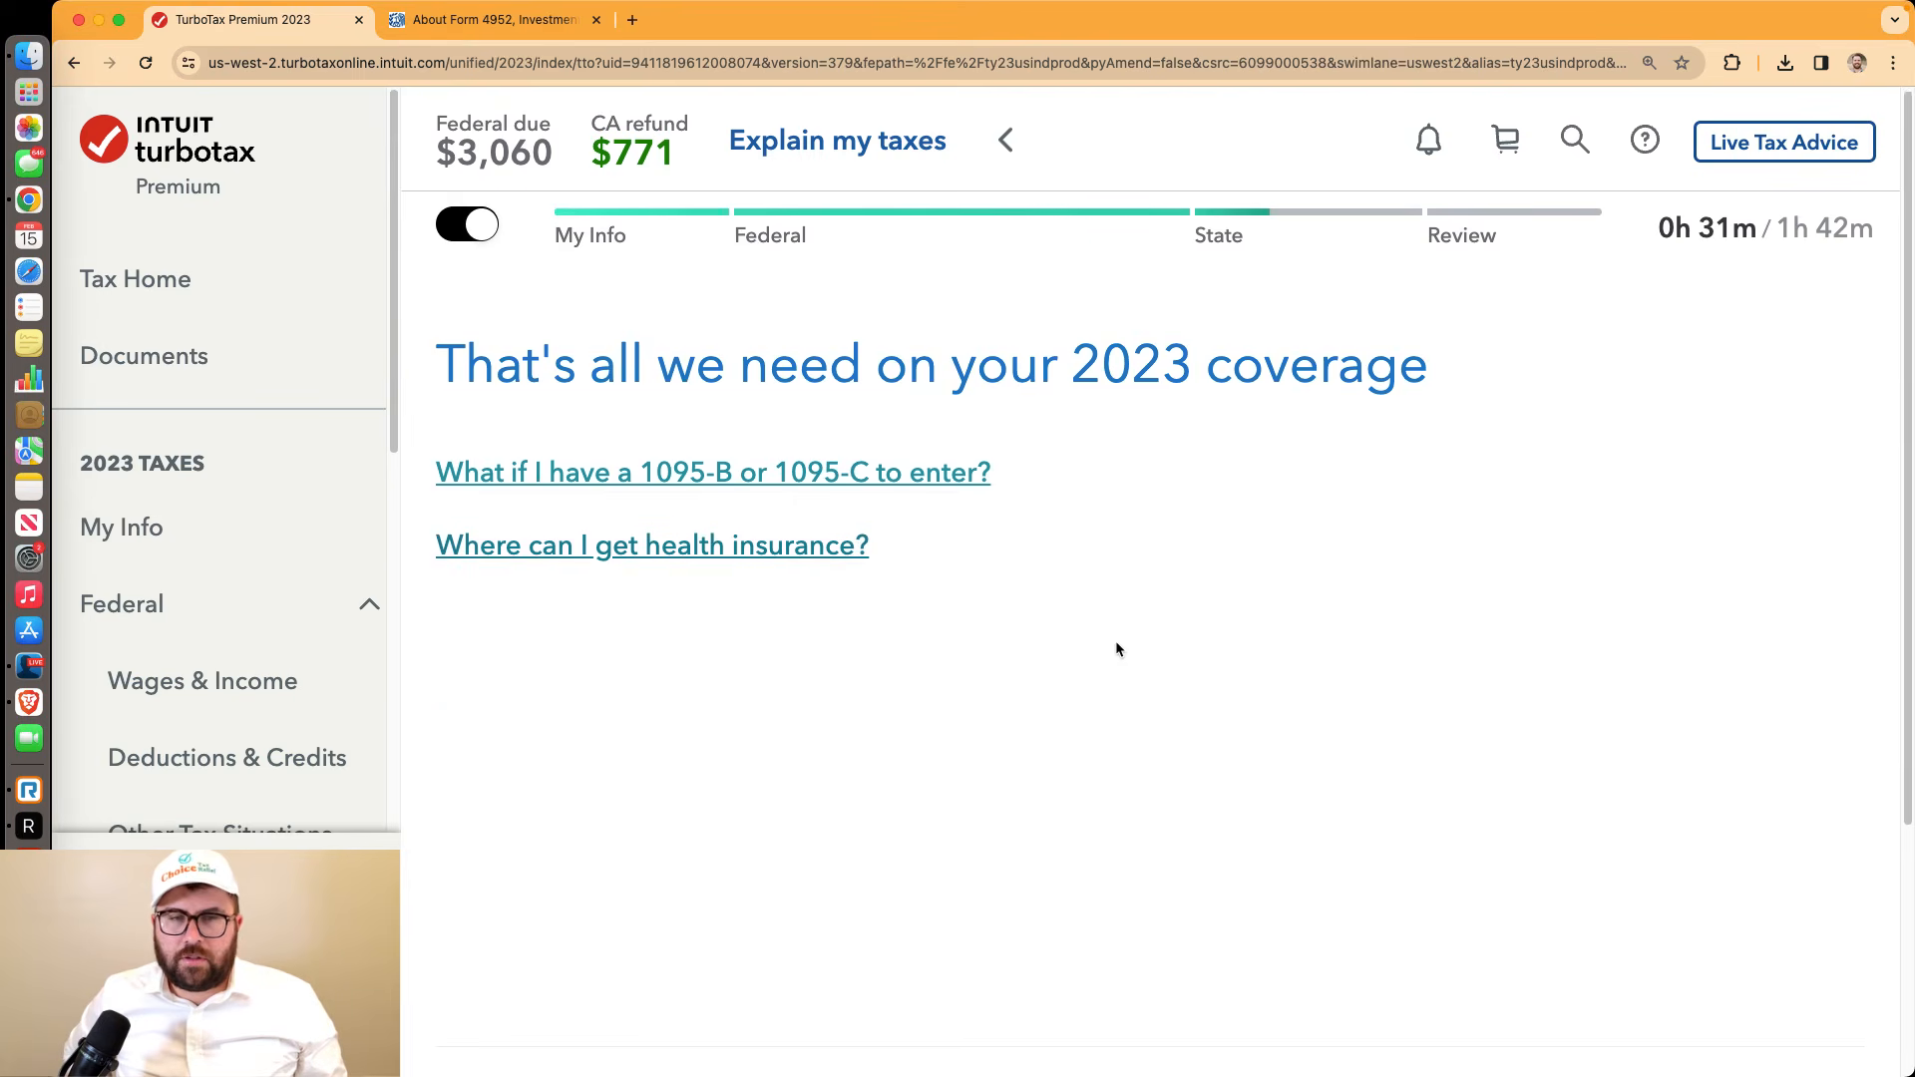
{"action": "scroll", "coordinate": [1116, 646], "scroll_direction": "down", "scroll_amount": 5}
{"action": "left_click", "coordinate": [1515, 788]}
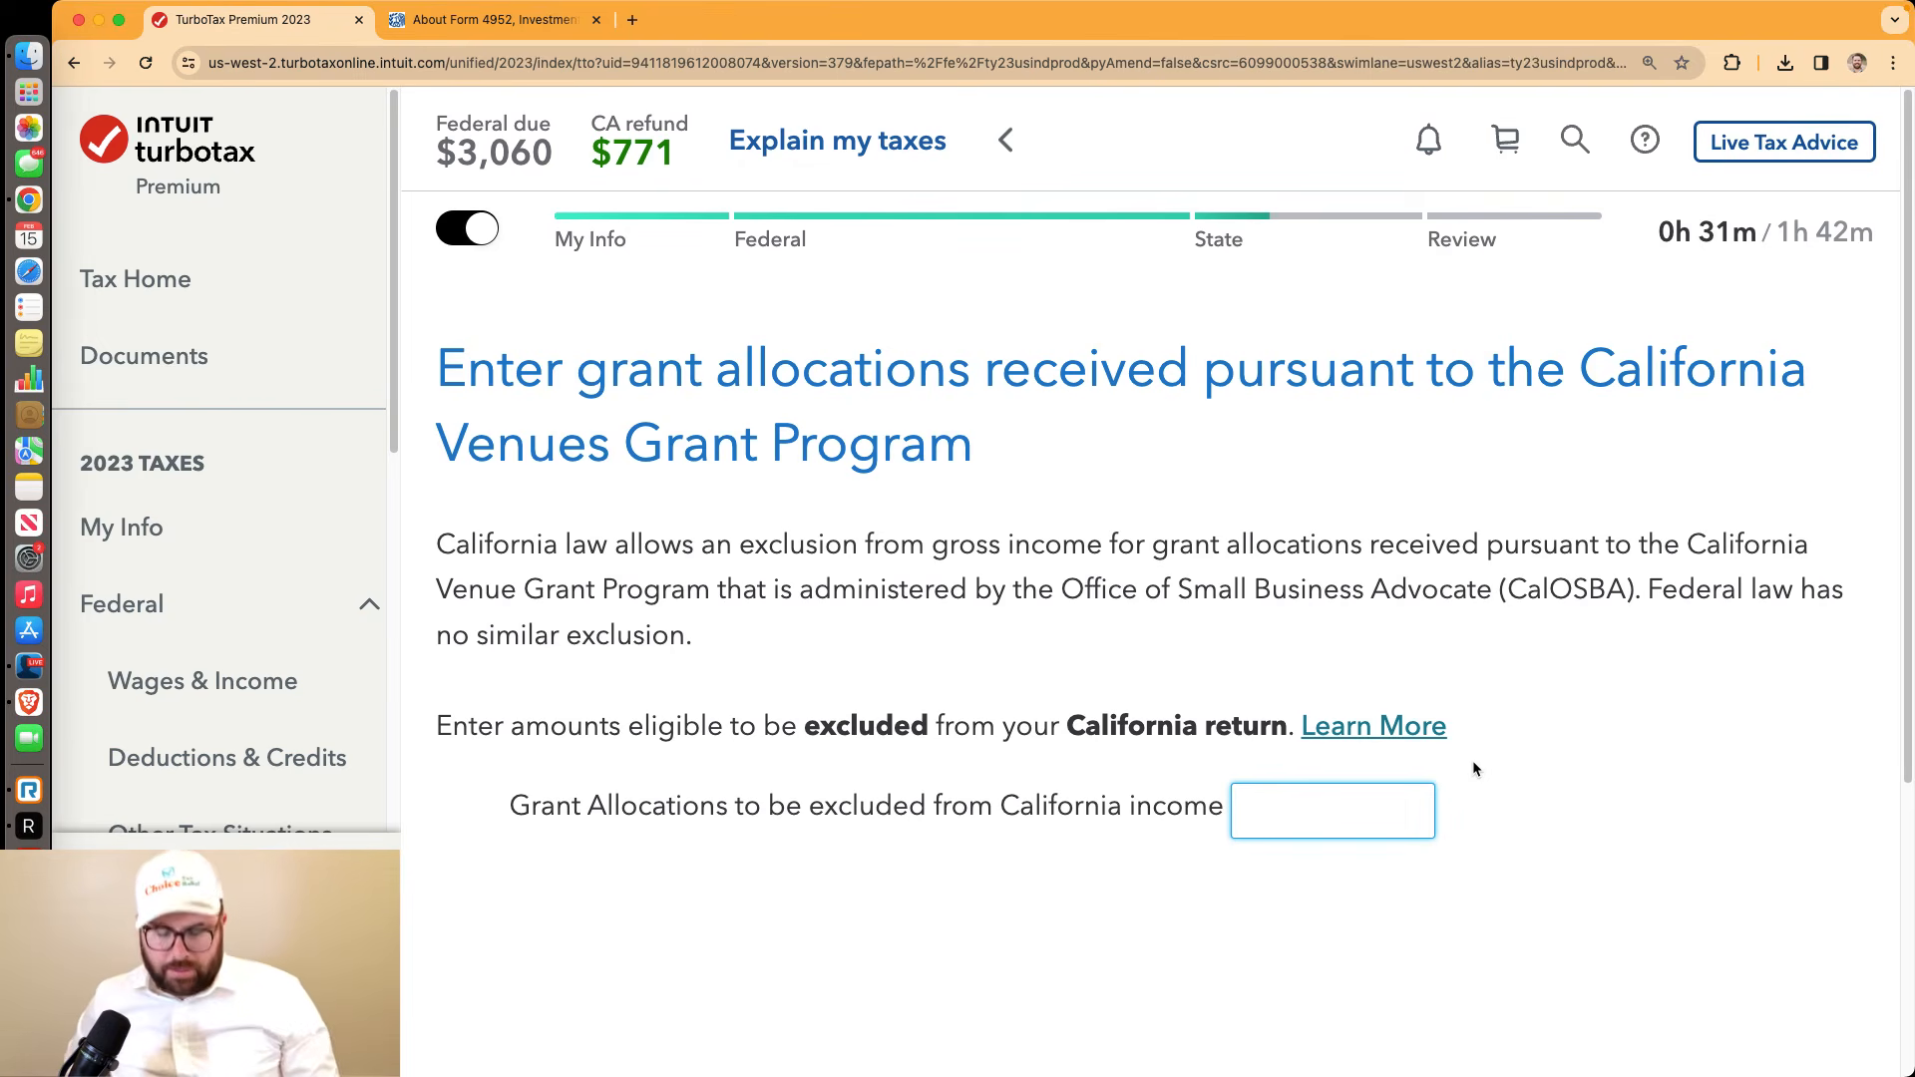
Enter 0 for the Venues Grant and COVID-19 Relief Grant exclusions and skip investment interest adjustments
{"action": "type", "text": "0"}
{"action": "scroll", "coordinate": [1496, 788], "scroll_direction": "down", "scroll_amount": 4}
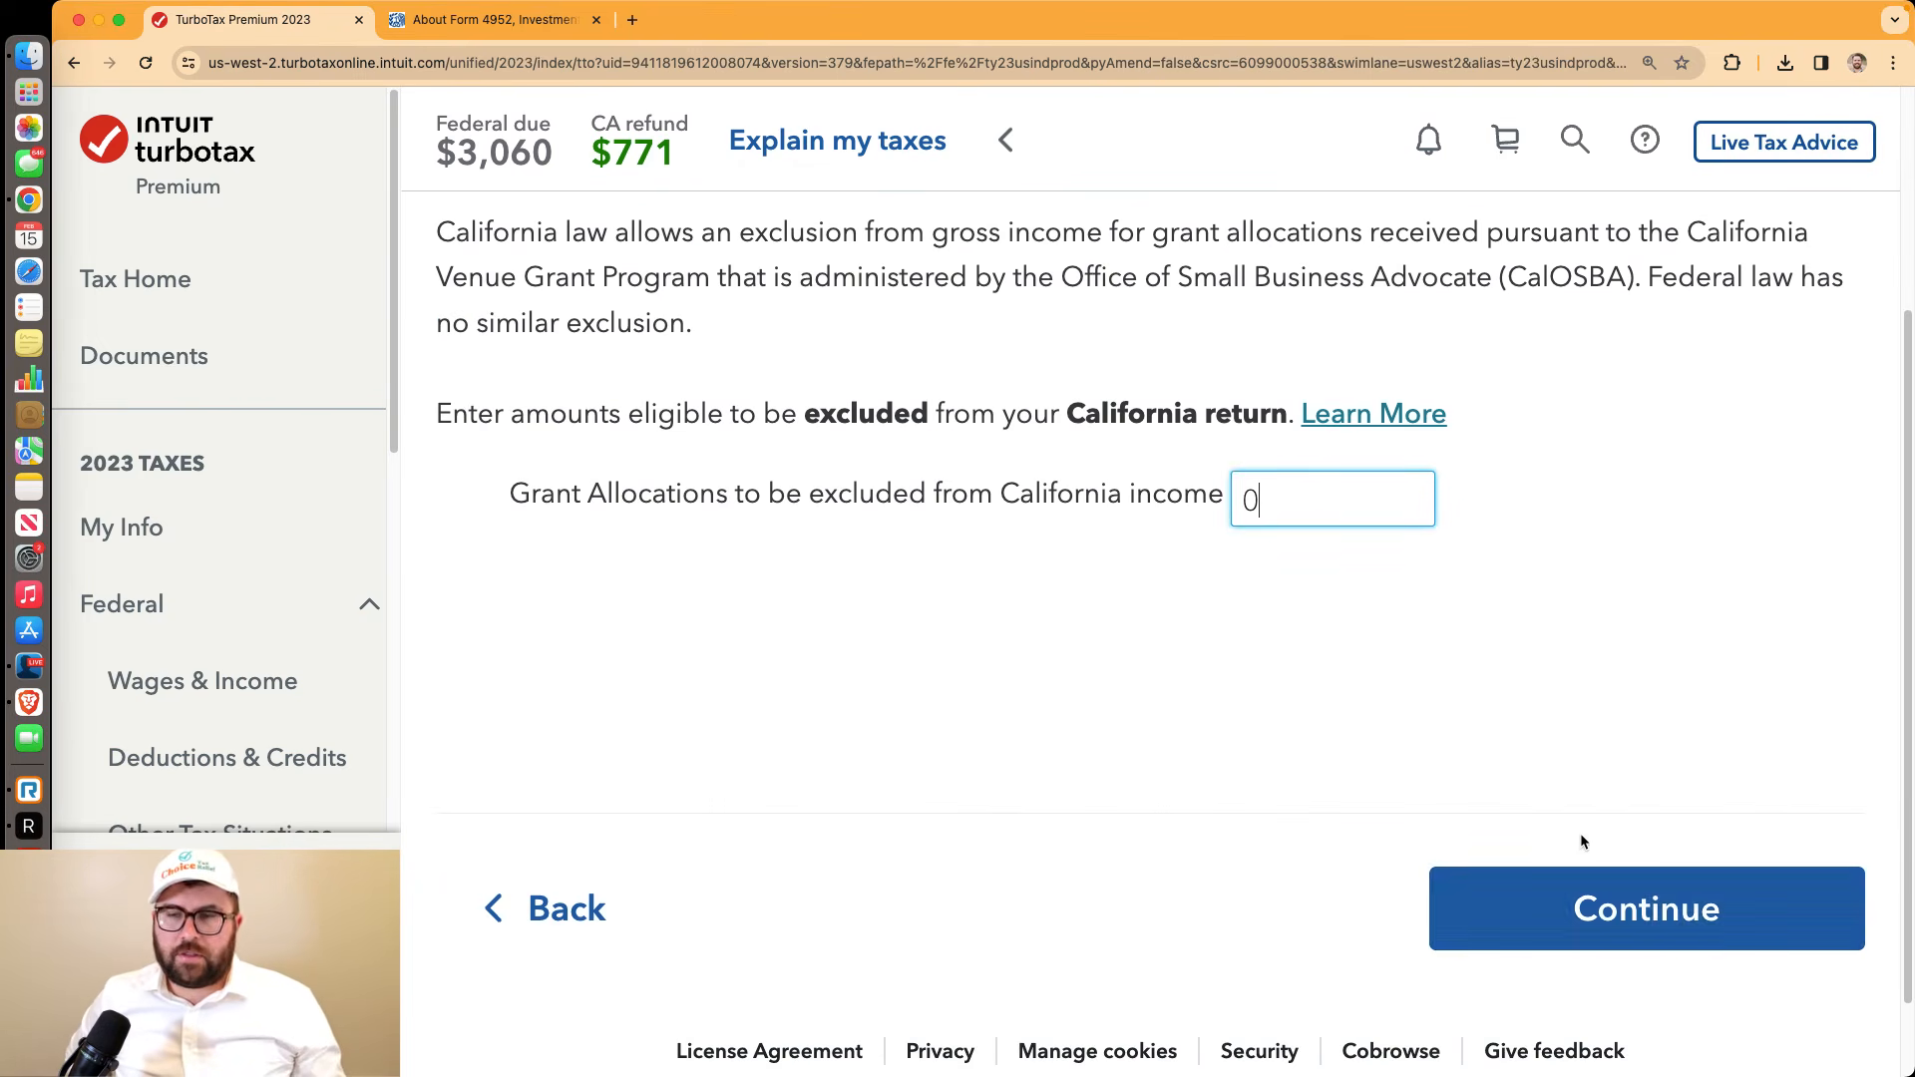
{"action": "left_click", "coordinate": [1596, 903]}
{"action": "scroll", "coordinate": [1549, 875], "scroll_direction": "down", "scroll_amount": 2}
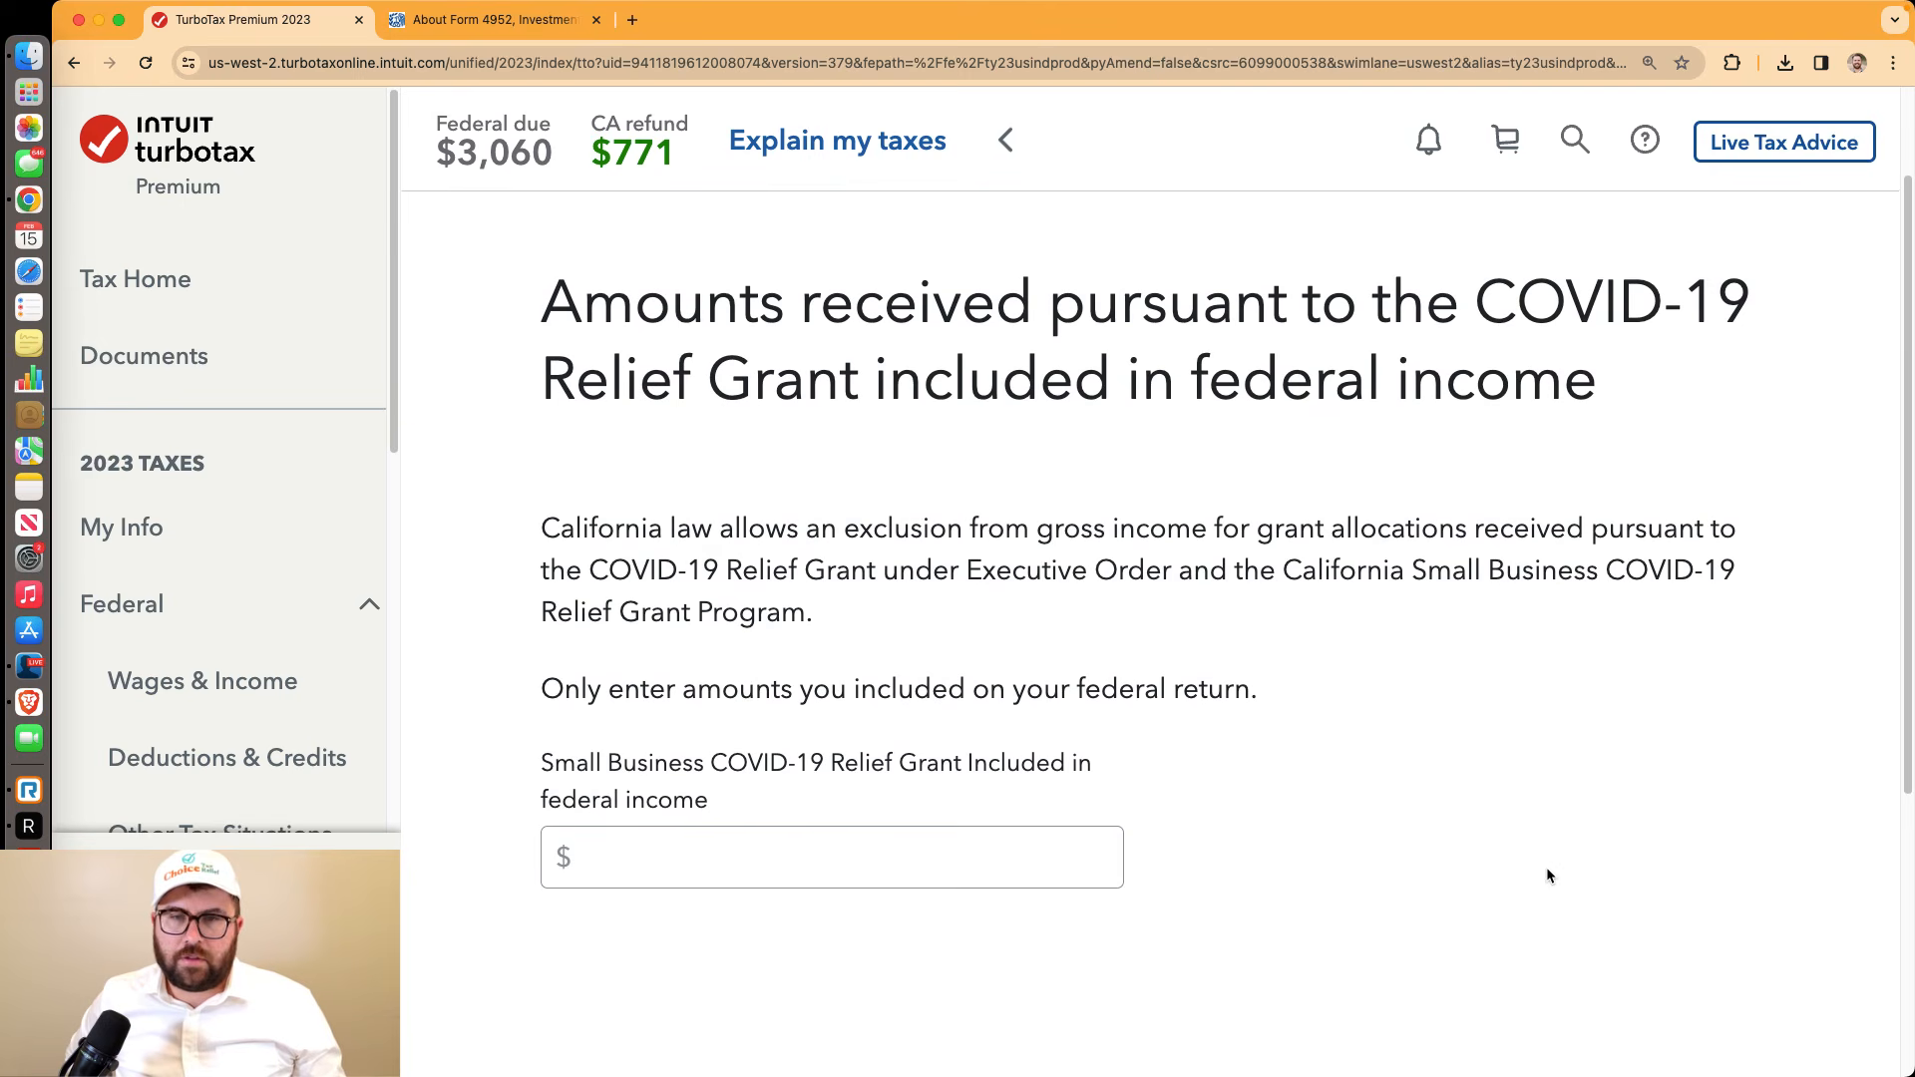
{"action": "left_click", "coordinate": [1029, 860]}
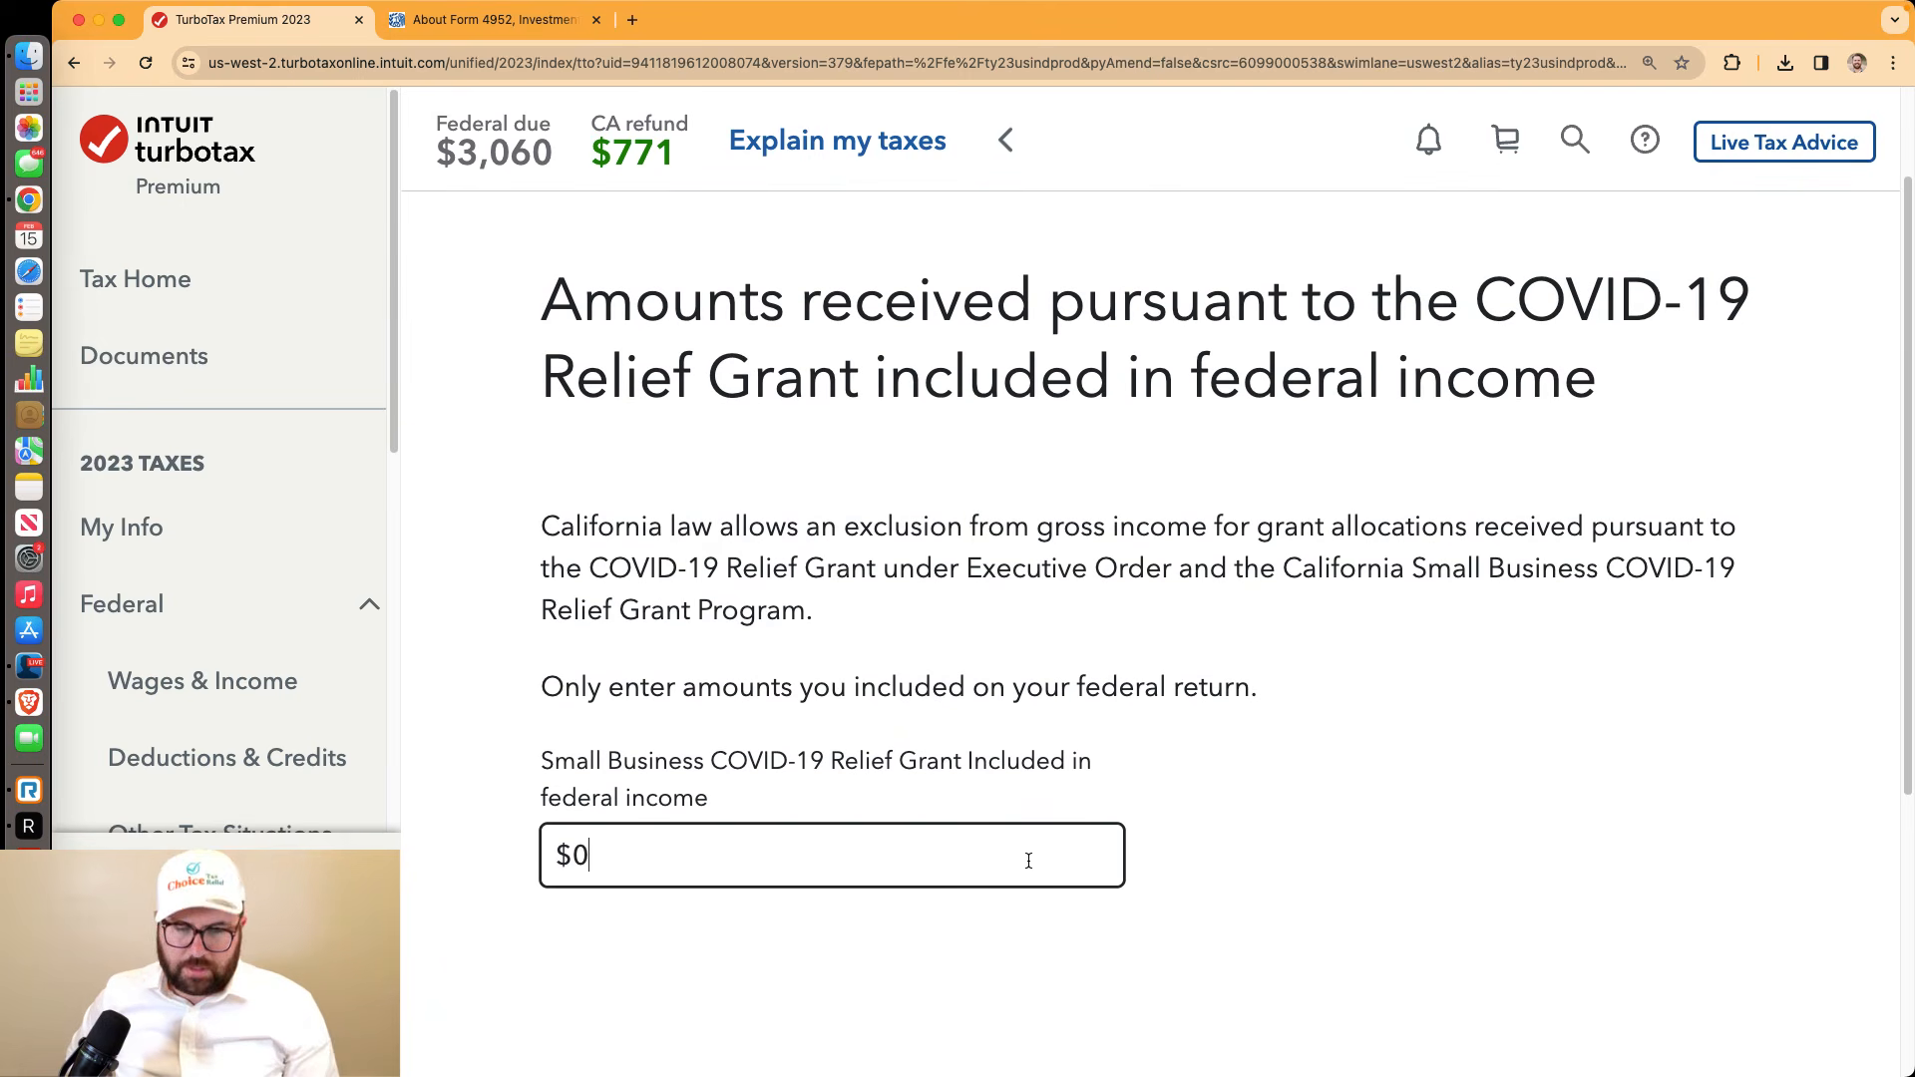
{"action": "type", "text": "0"}
{"action": "scroll", "coordinate": [1464, 848], "scroll_direction": "down", "scroll_amount": 3}
{"action": "left_click", "coordinate": [1587, 963]}
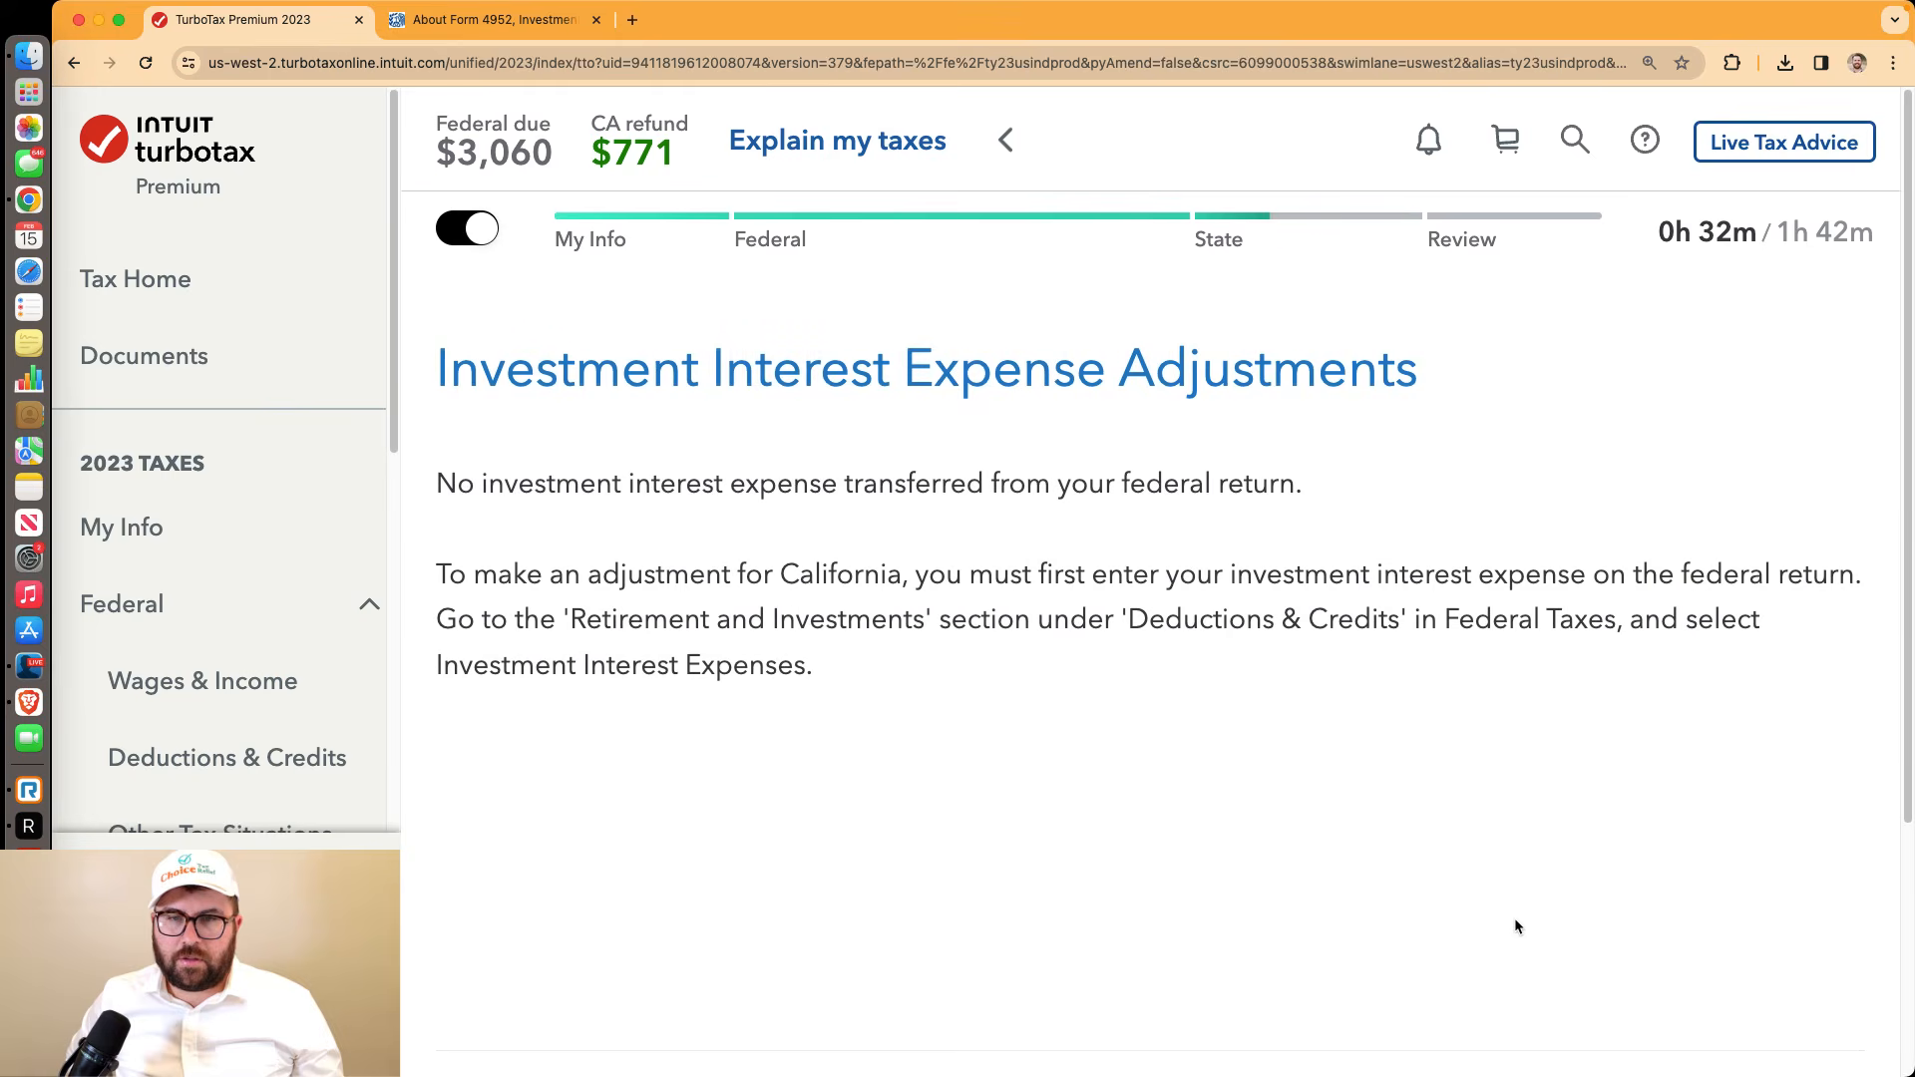
{"action": "scroll", "coordinate": [1516, 928], "scroll_direction": "down", "scroll_amount": 2}
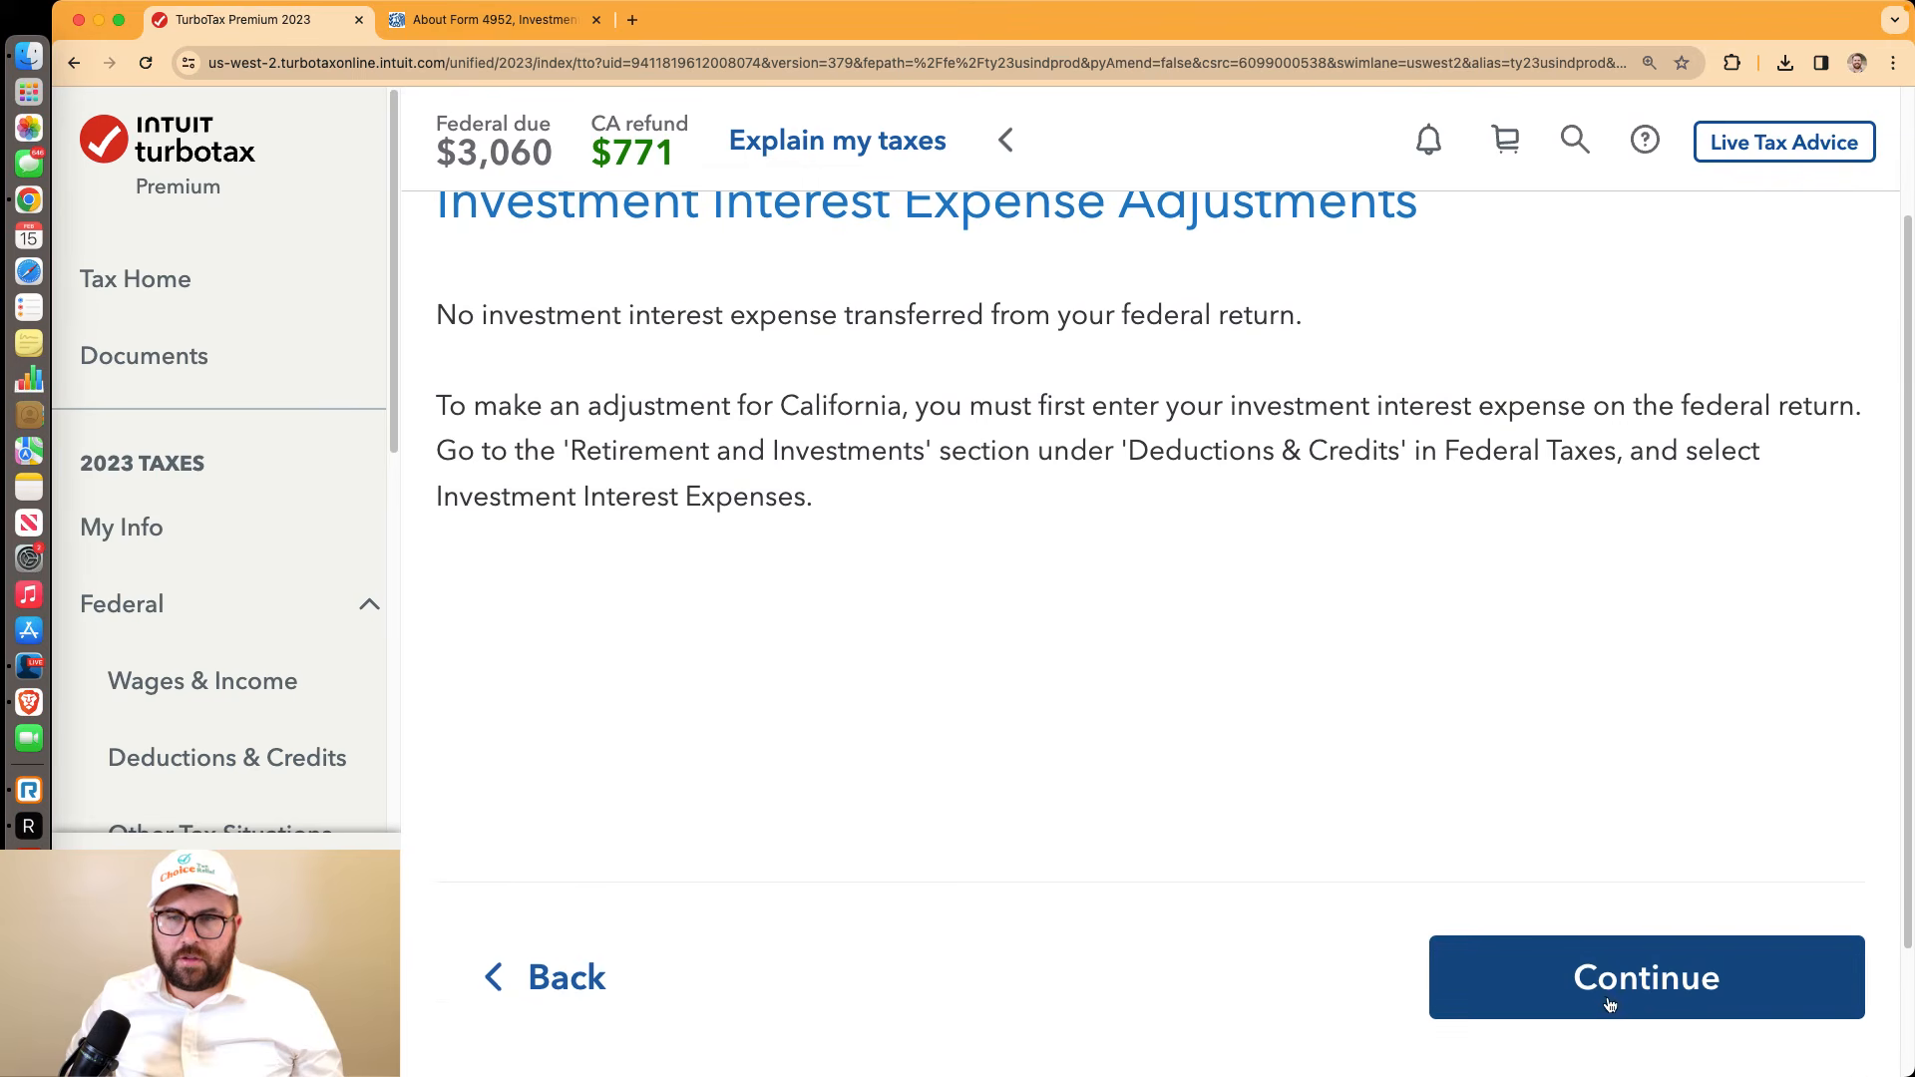
{"action": "left_click", "coordinate": [1597, 990]}
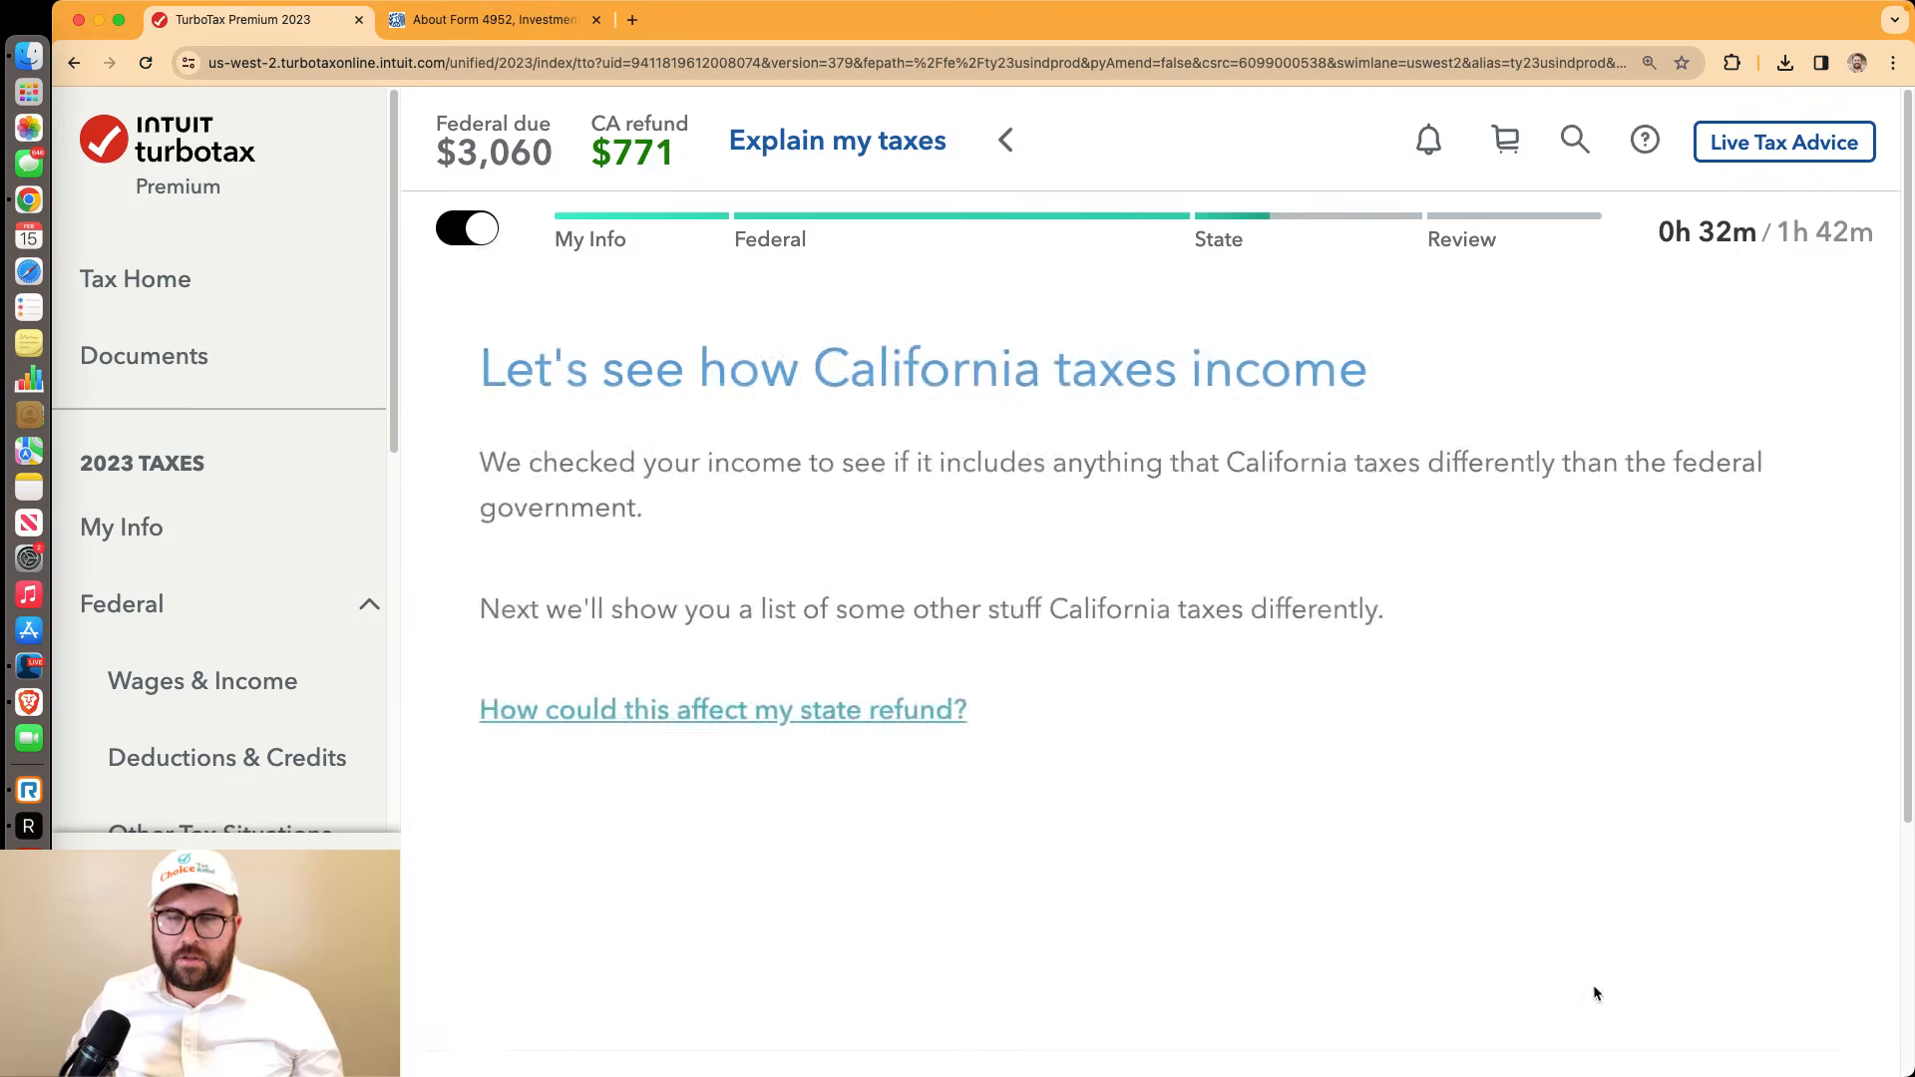
Continue past the California income overview and the California Federal Itemized Deductions notice
{"action": "scroll", "coordinate": [1594, 988], "scroll_direction": "down", "scroll_amount": 2}
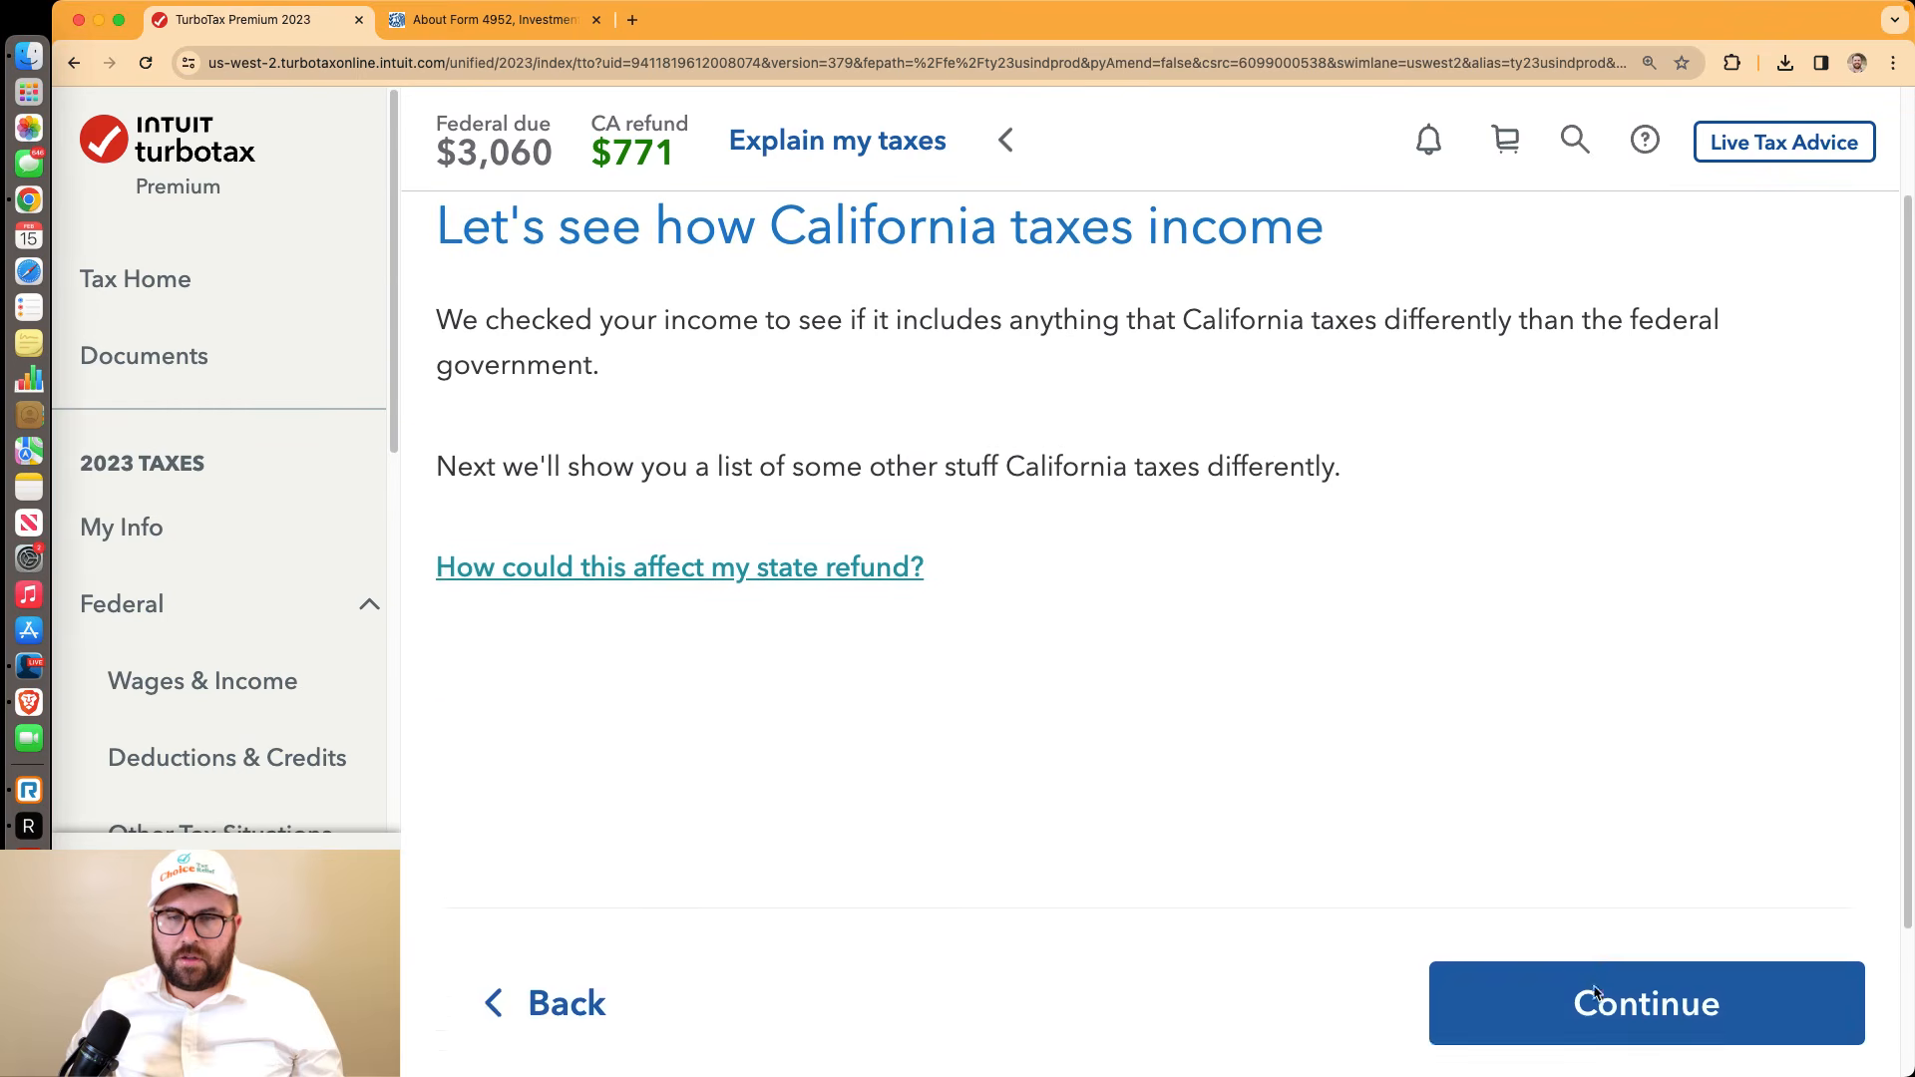
{"action": "scroll", "coordinate": [1594, 987], "scroll_direction": "up", "scroll_amount": 1}
{"action": "scroll", "coordinate": [1594, 988], "scroll_direction": "down", "scroll_amount": 1}
{"action": "scroll", "coordinate": [1594, 990], "scroll_direction": "down", "scroll_amount": 1}
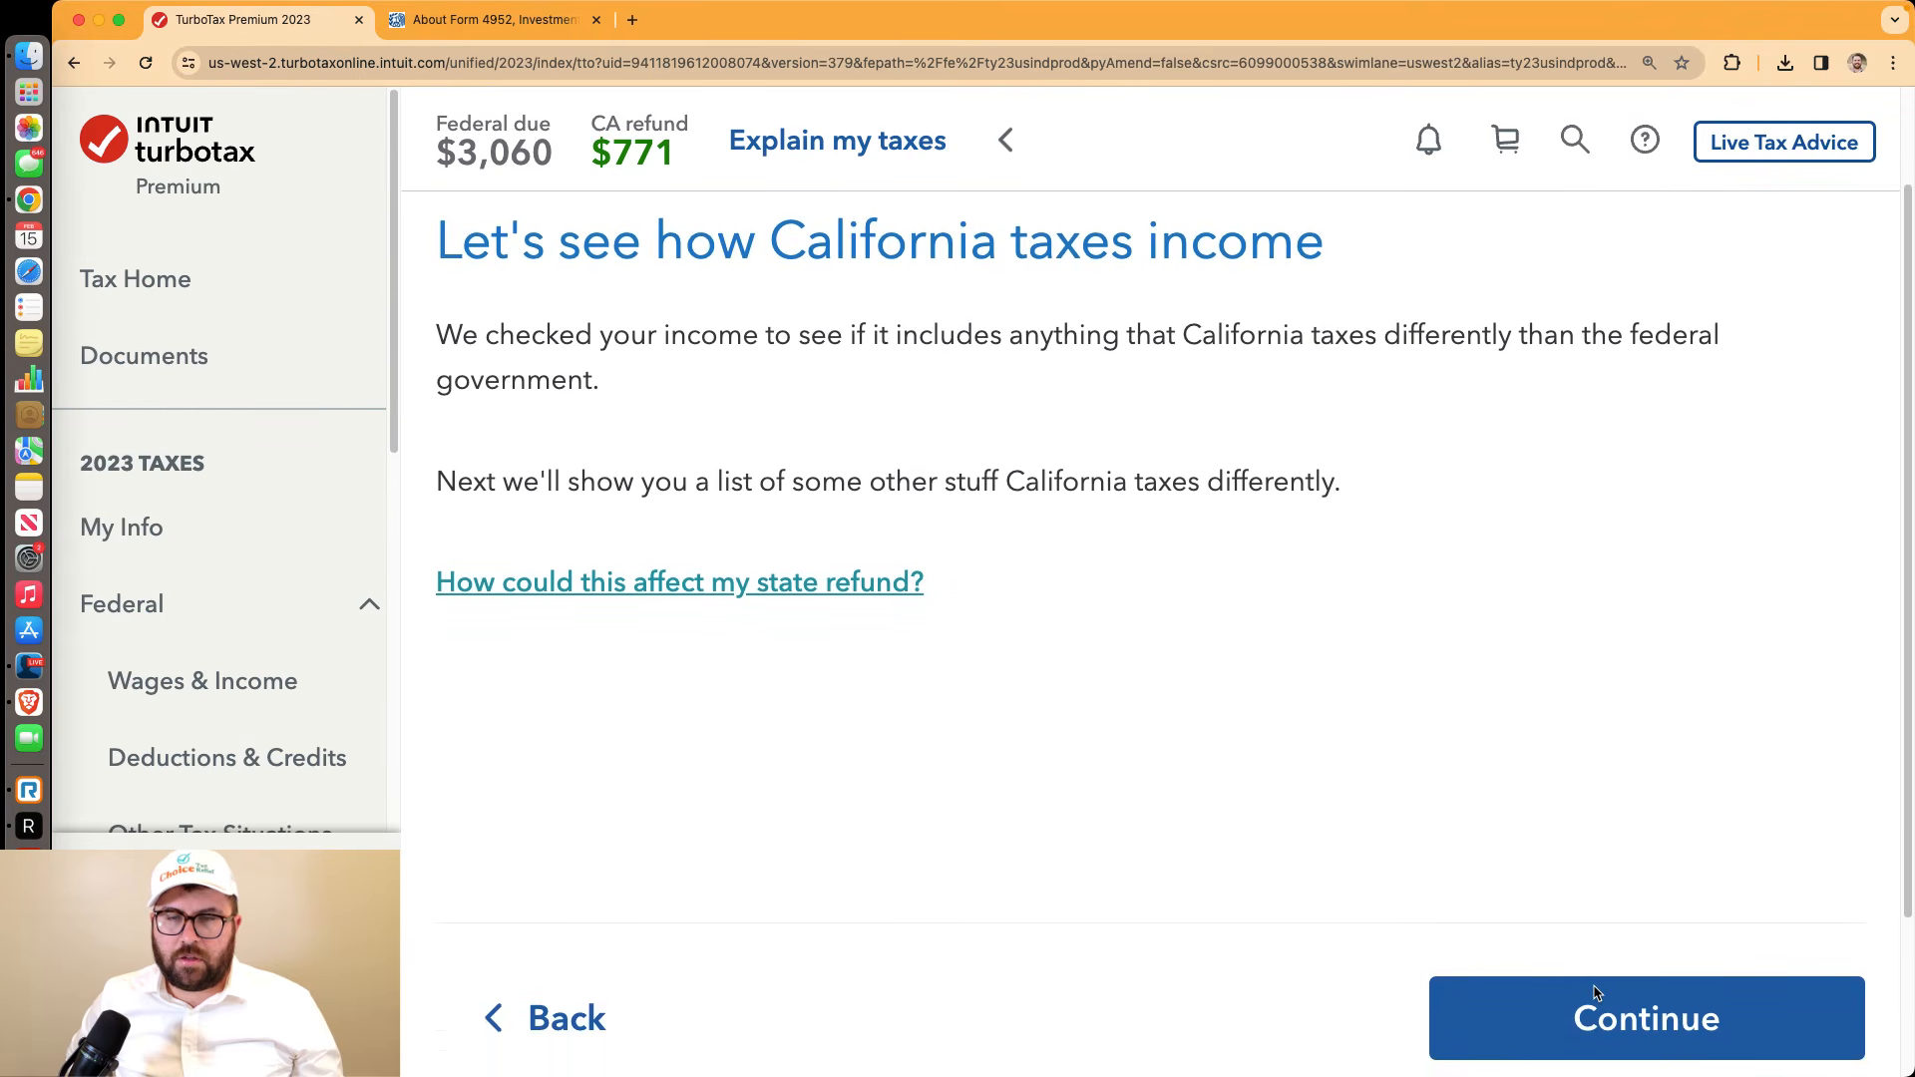
{"action": "scroll", "coordinate": [1596, 997], "scroll_direction": "up", "scroll_amount": 1}
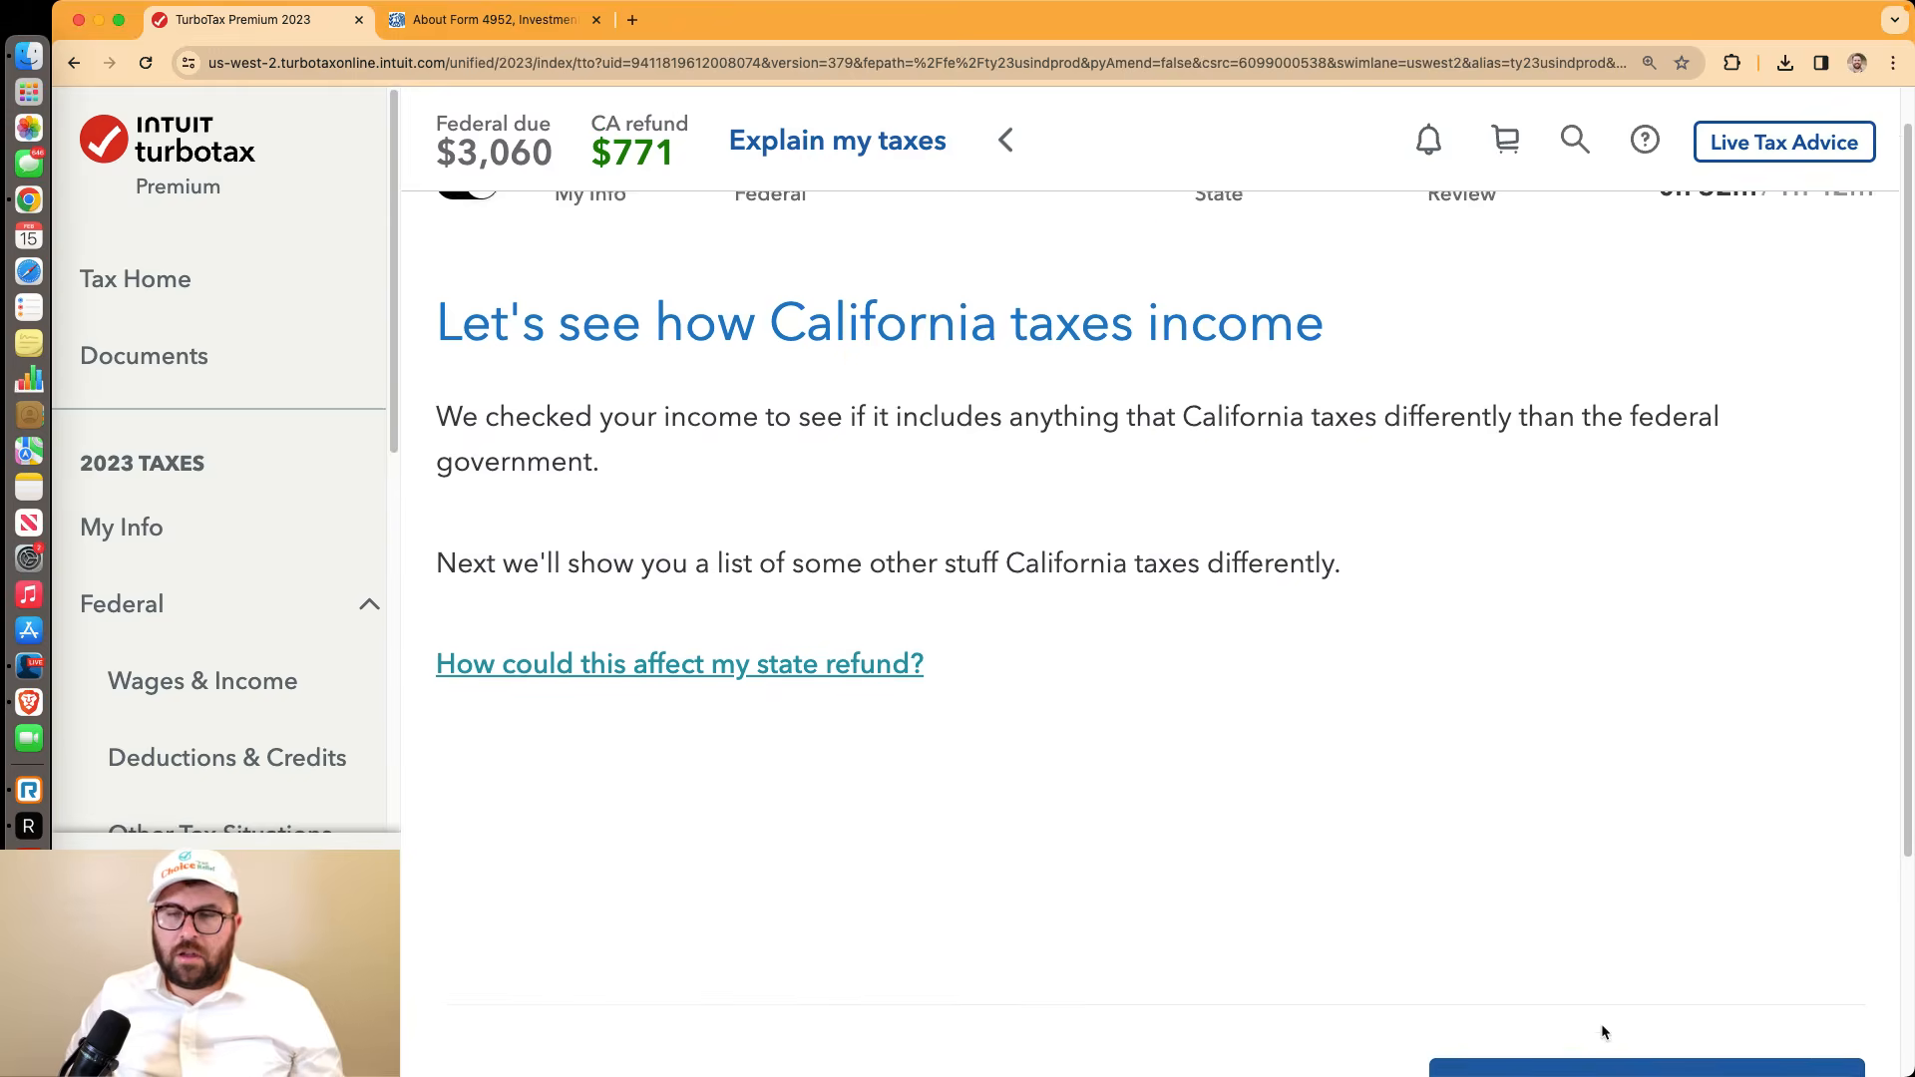
{"action": "scroll", "coordinate": [1596, 1008], "scroll_direction": "down", "scroll_amount": 3}
{"action": "left_click", "coordinate": [1577, 848]}
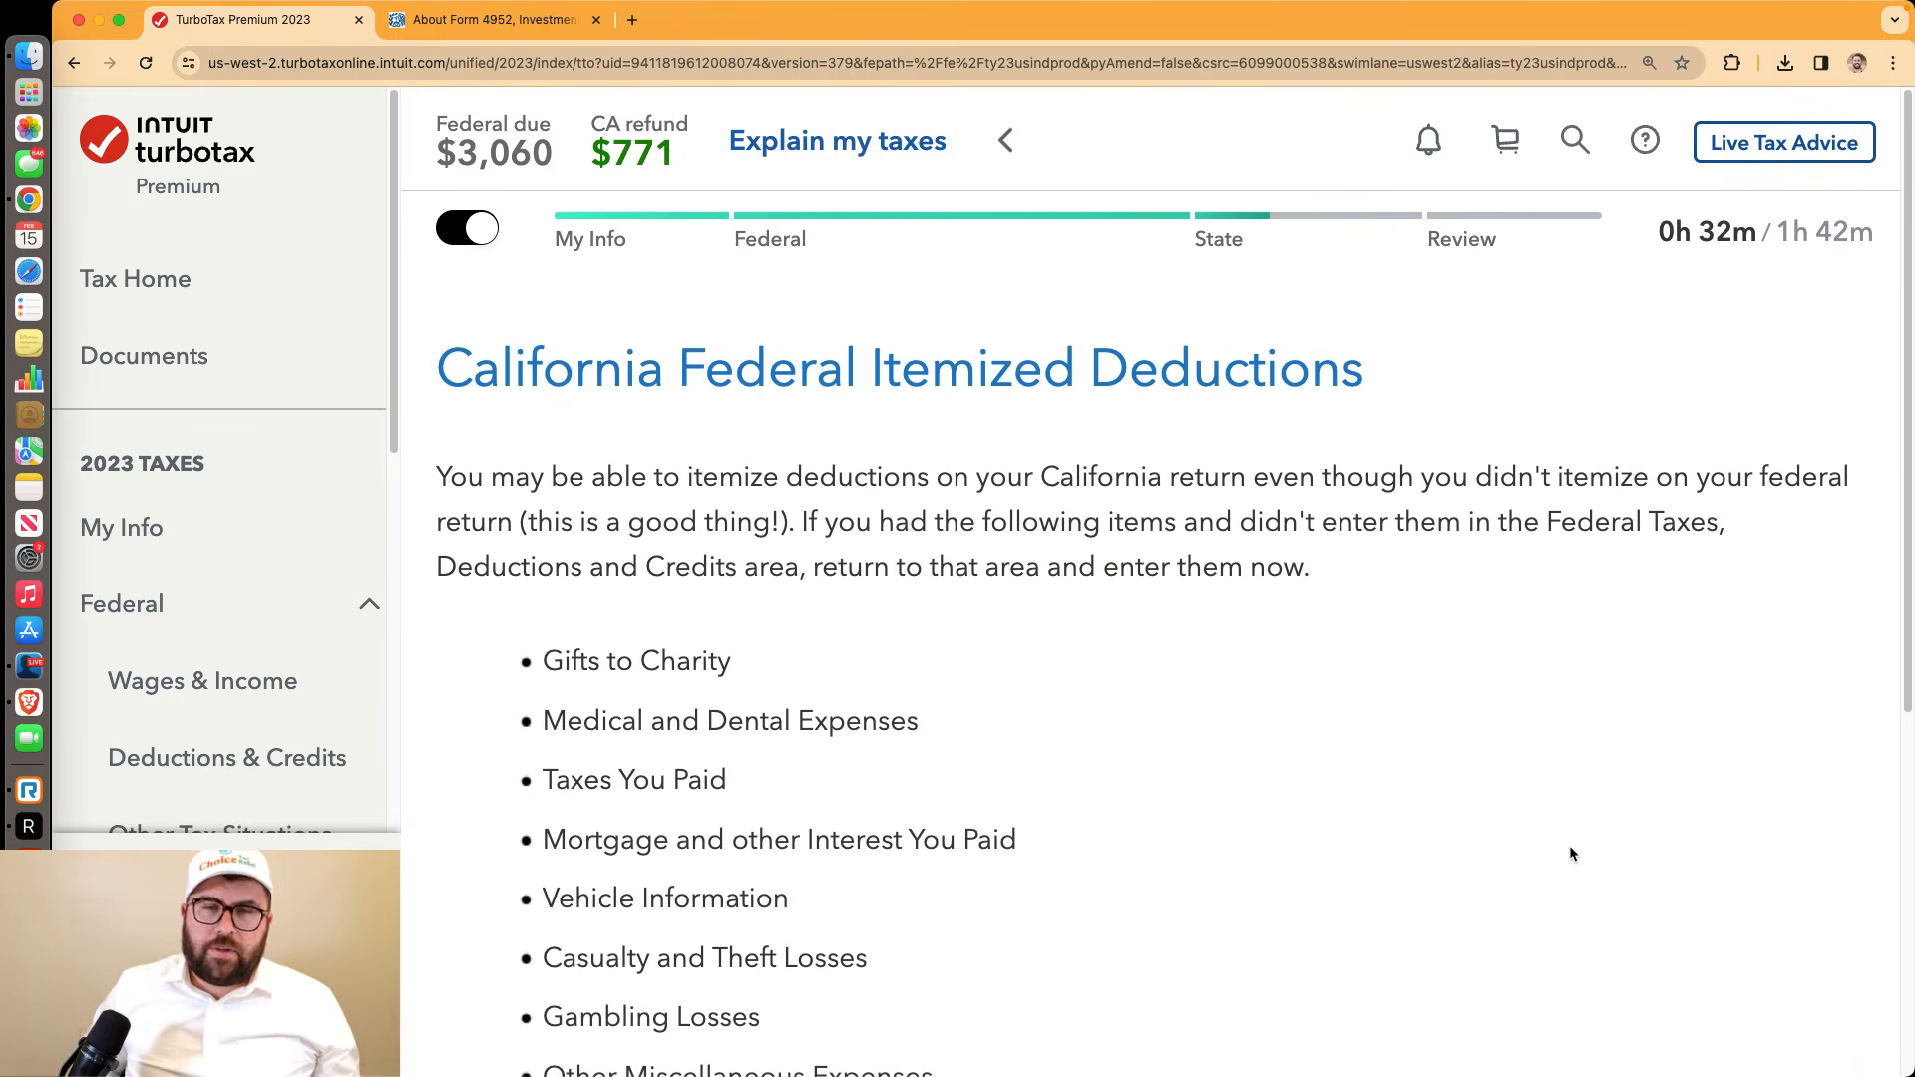
{"action": "scroll", "coordinate": [1566, 850], "scroll_direction": "down", "scroll_amount": 5}
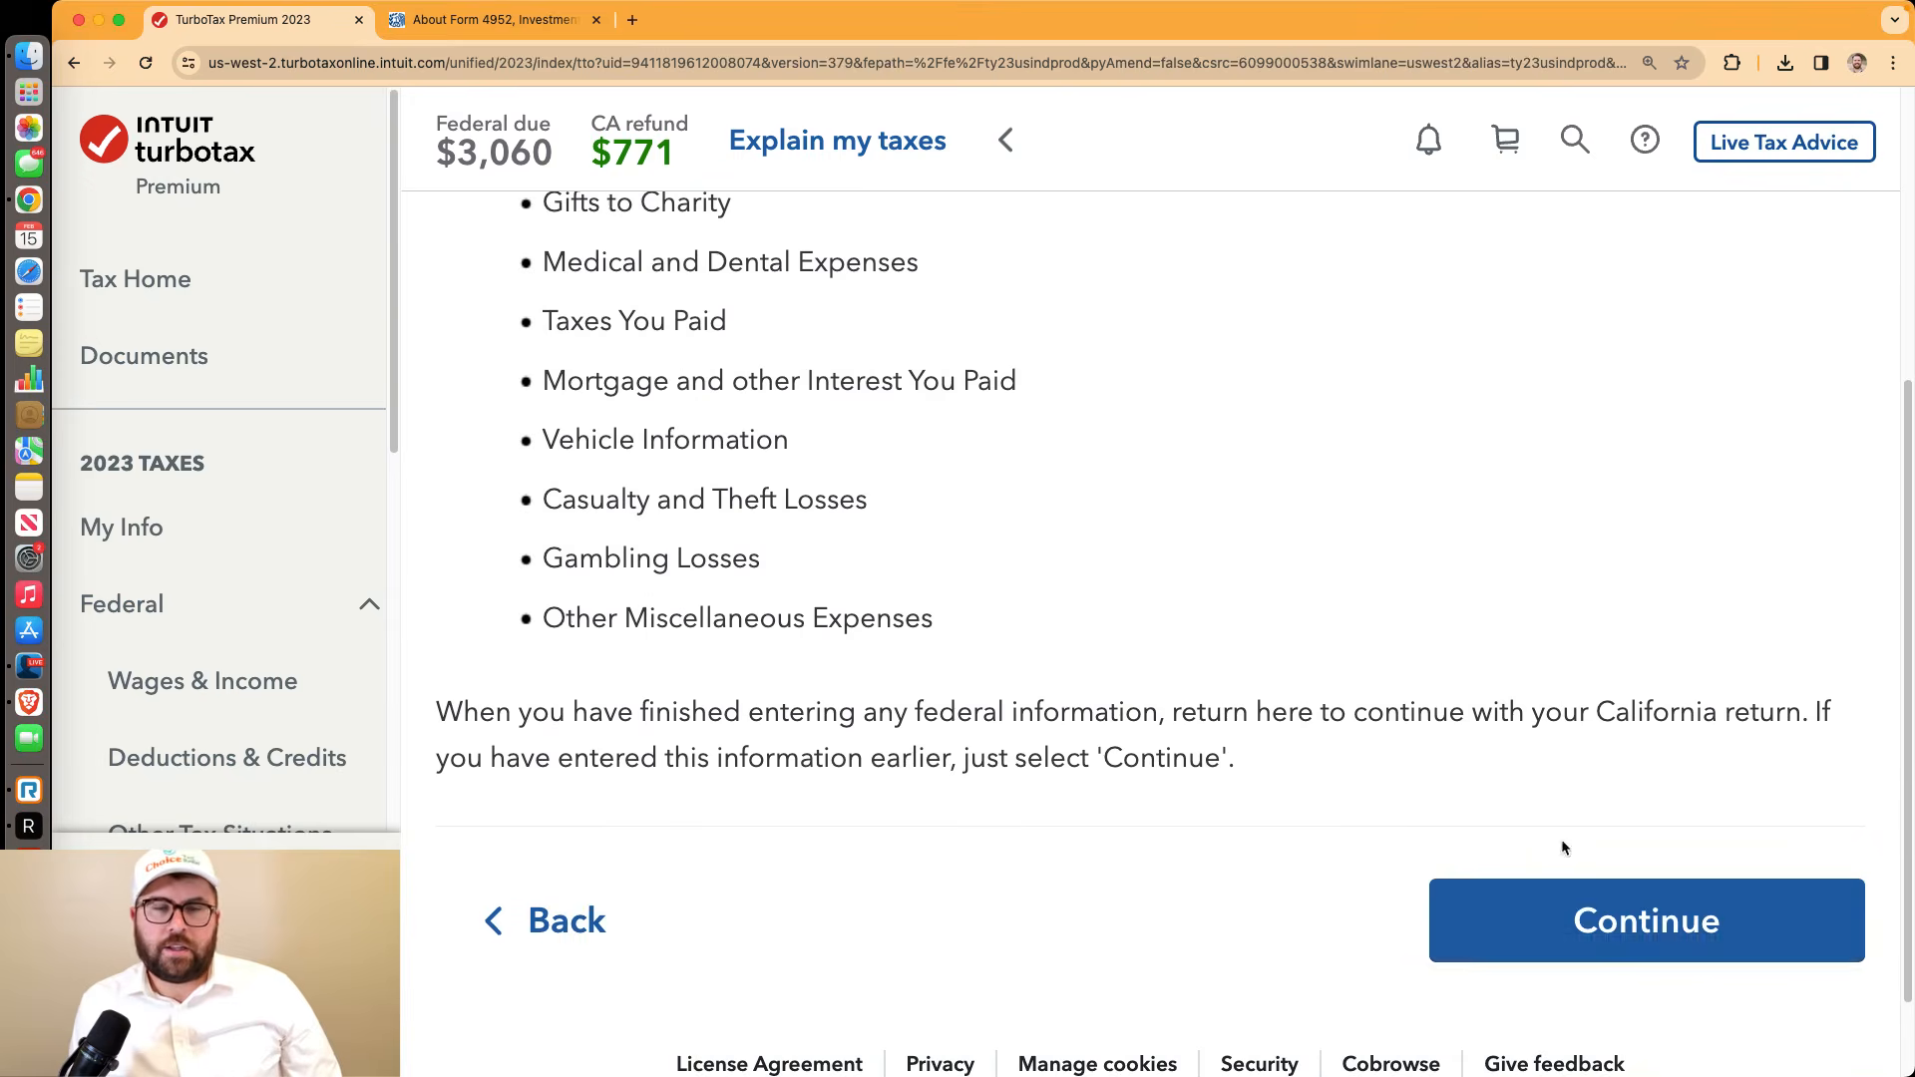
{"action": "left_click", "coordinate": [1630, 943]}
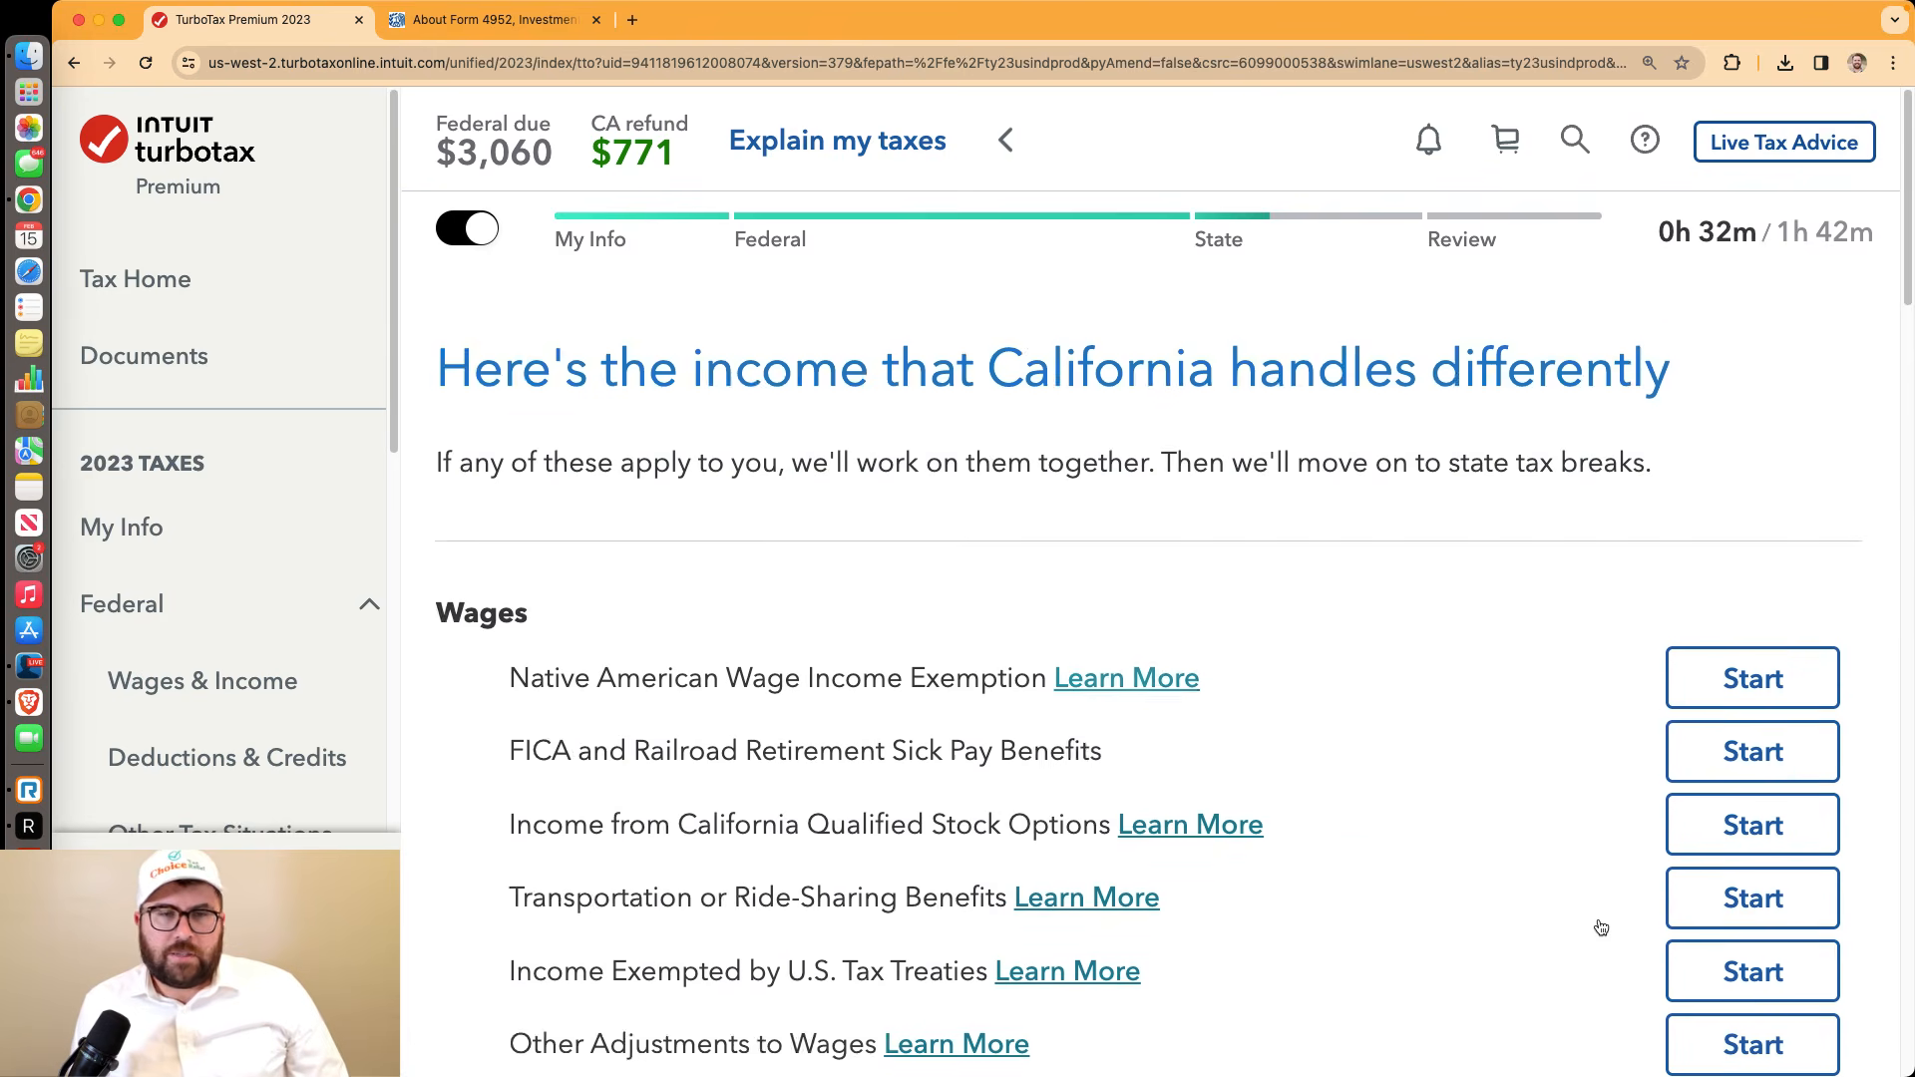
{"action": "scroll", "coordinate": [1598, 918], "scroll_direction": "down", "scroll_amount": 3}
{"action": "scroll", "coordinate": [1650, 770], "scroll_direction": "down", "scroll_amount": 1}
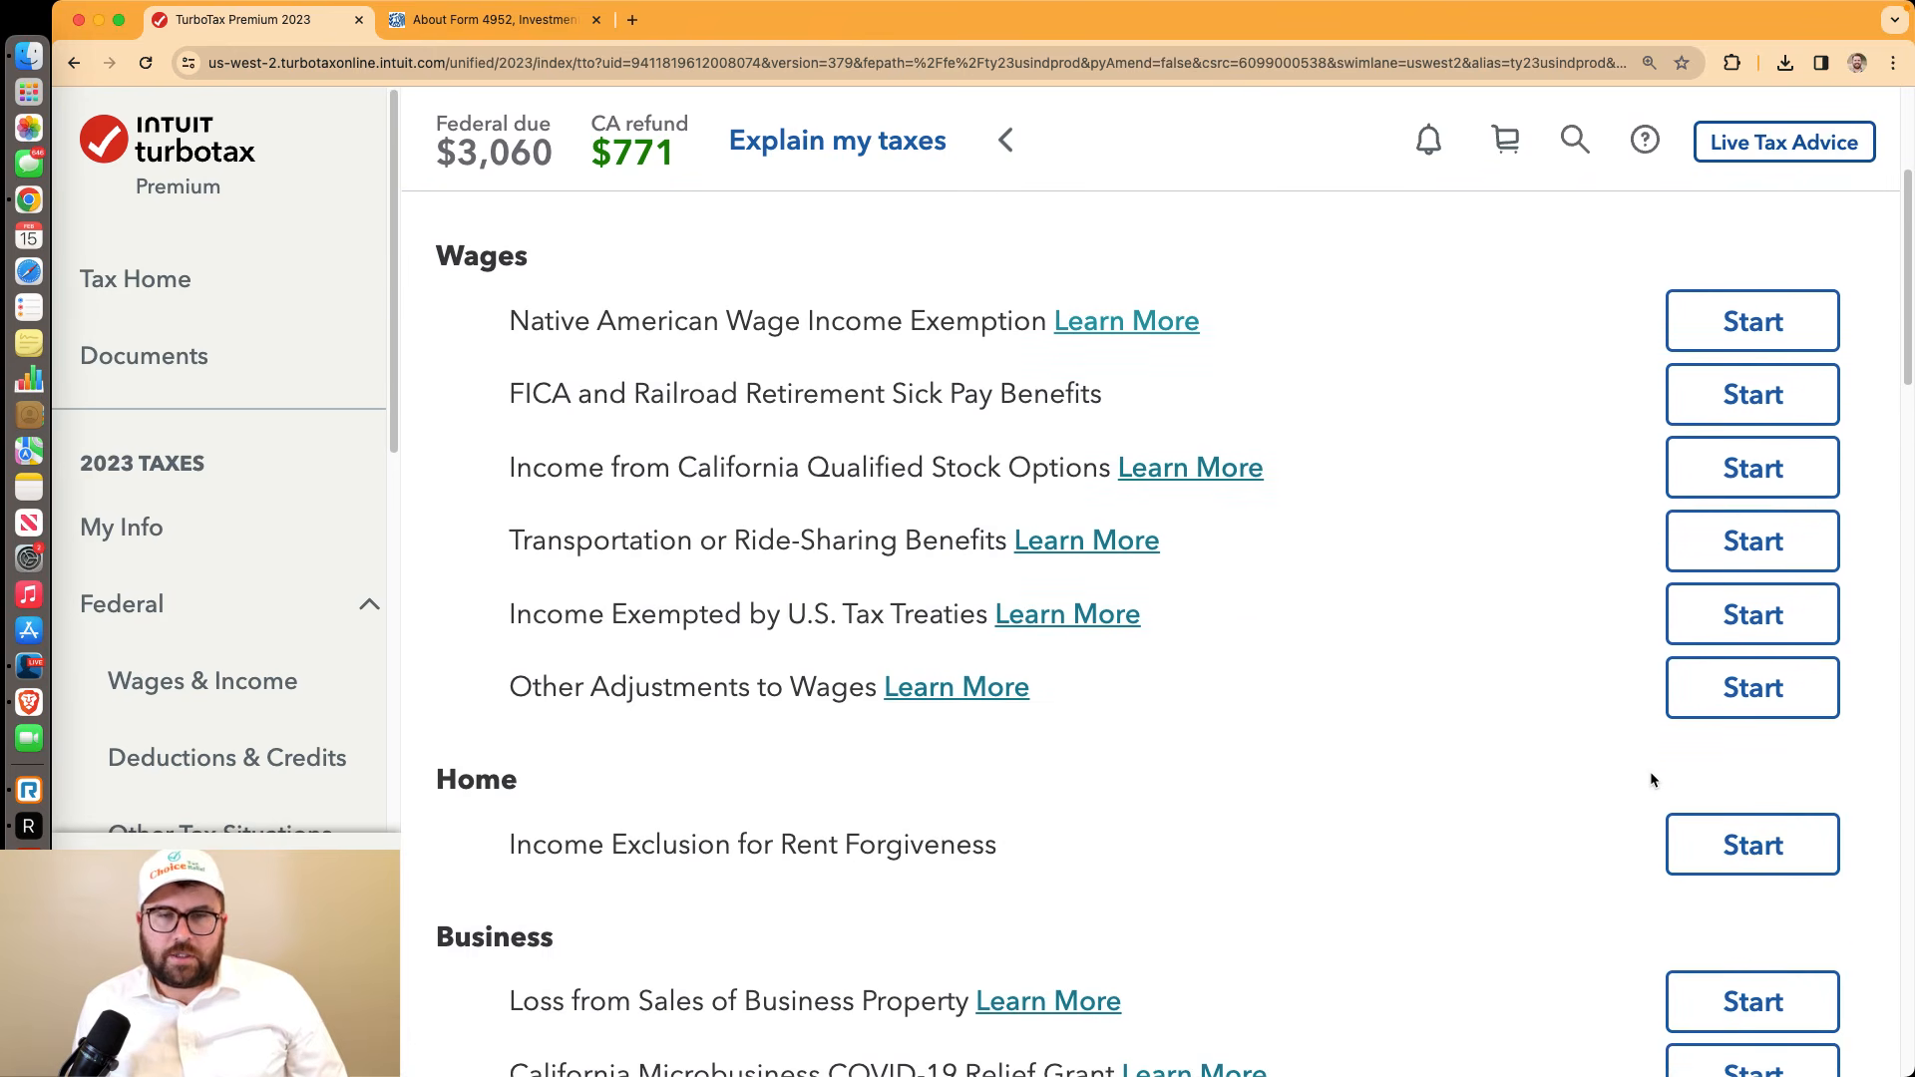
{"action": "scroll", "coordinate": [1650, 771], "scroll_direction": "up", "scroll_amount": 1}
{"action": "scroll", "coordinate": [1626, 769], "scroll_direction": "up", "scroll_amount": 2}
{"action": "scroll", "coordinate": [1615, 763], "scroll_direction": "down", "scroll_amount": 4}
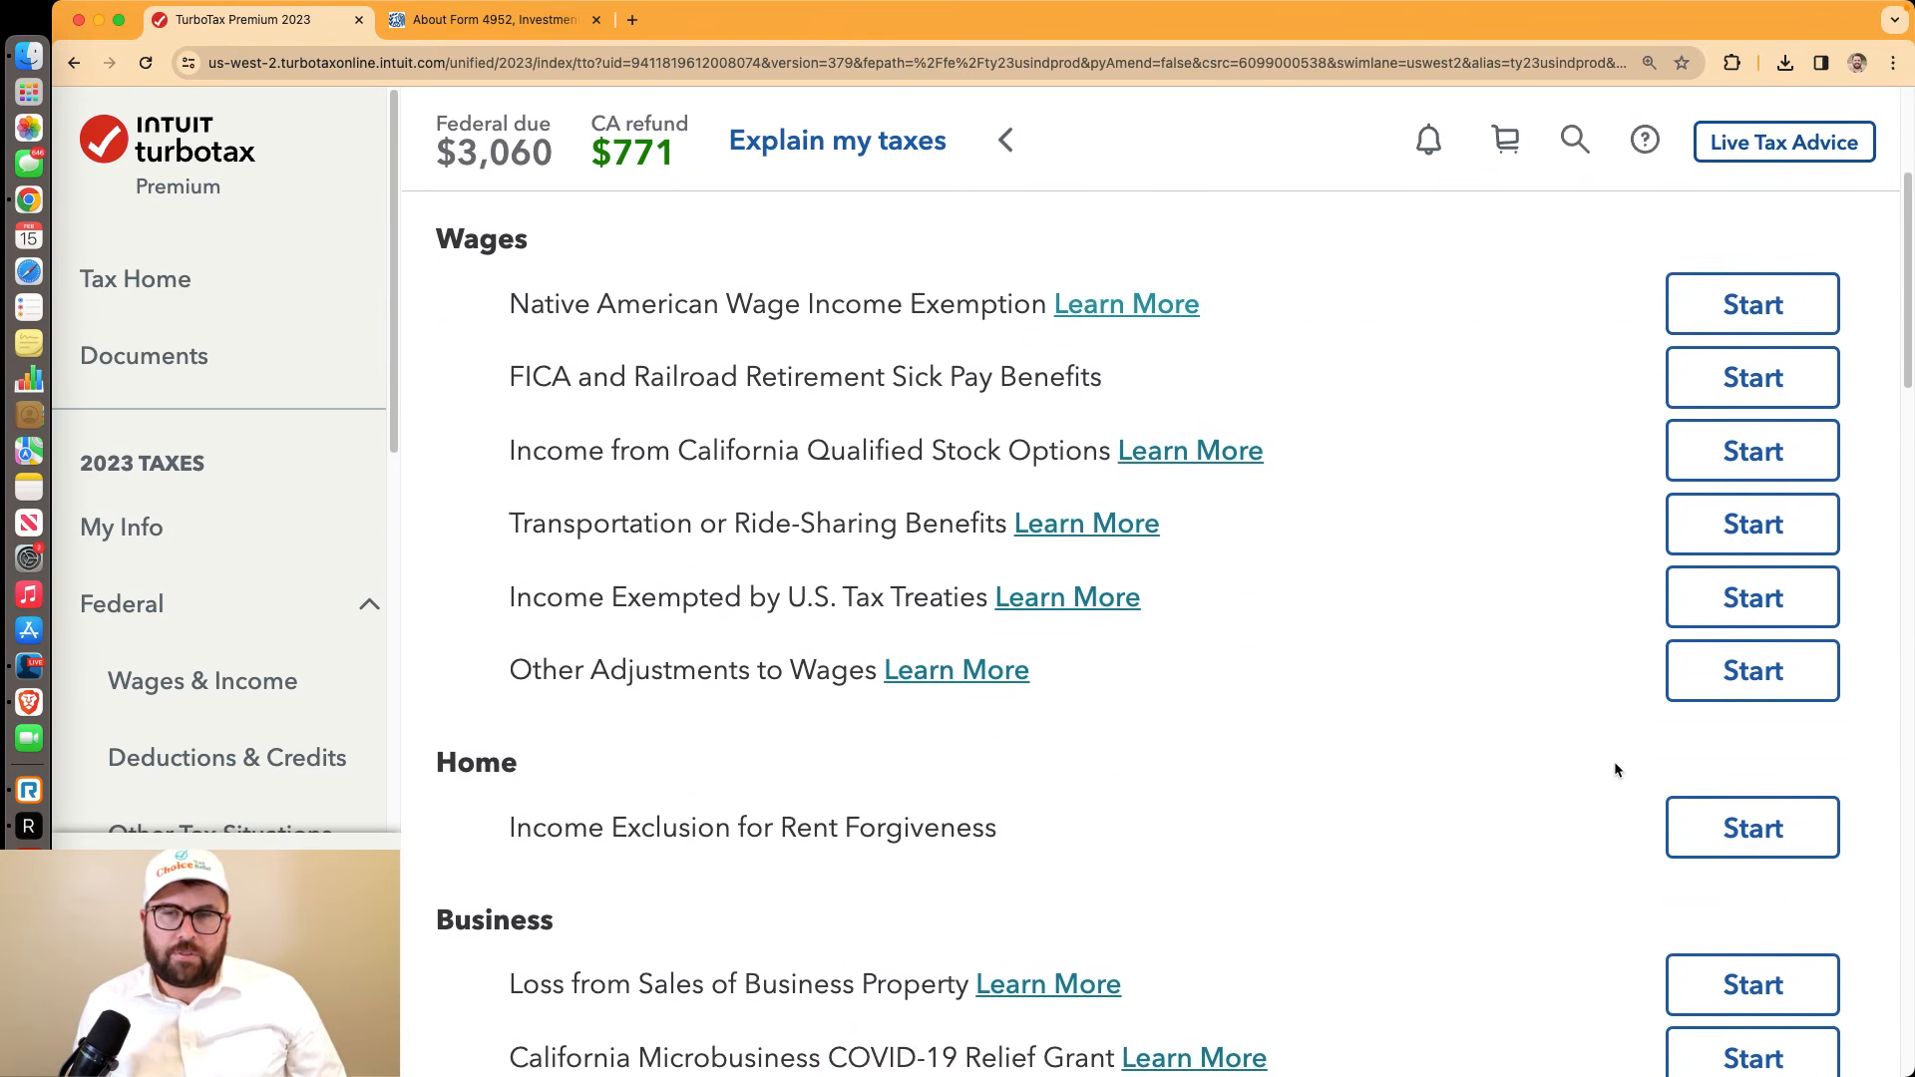
{"action": "scroll", "coordinate": [1752, 449], "scroll_direction": "down", "scroll_amount": 20}
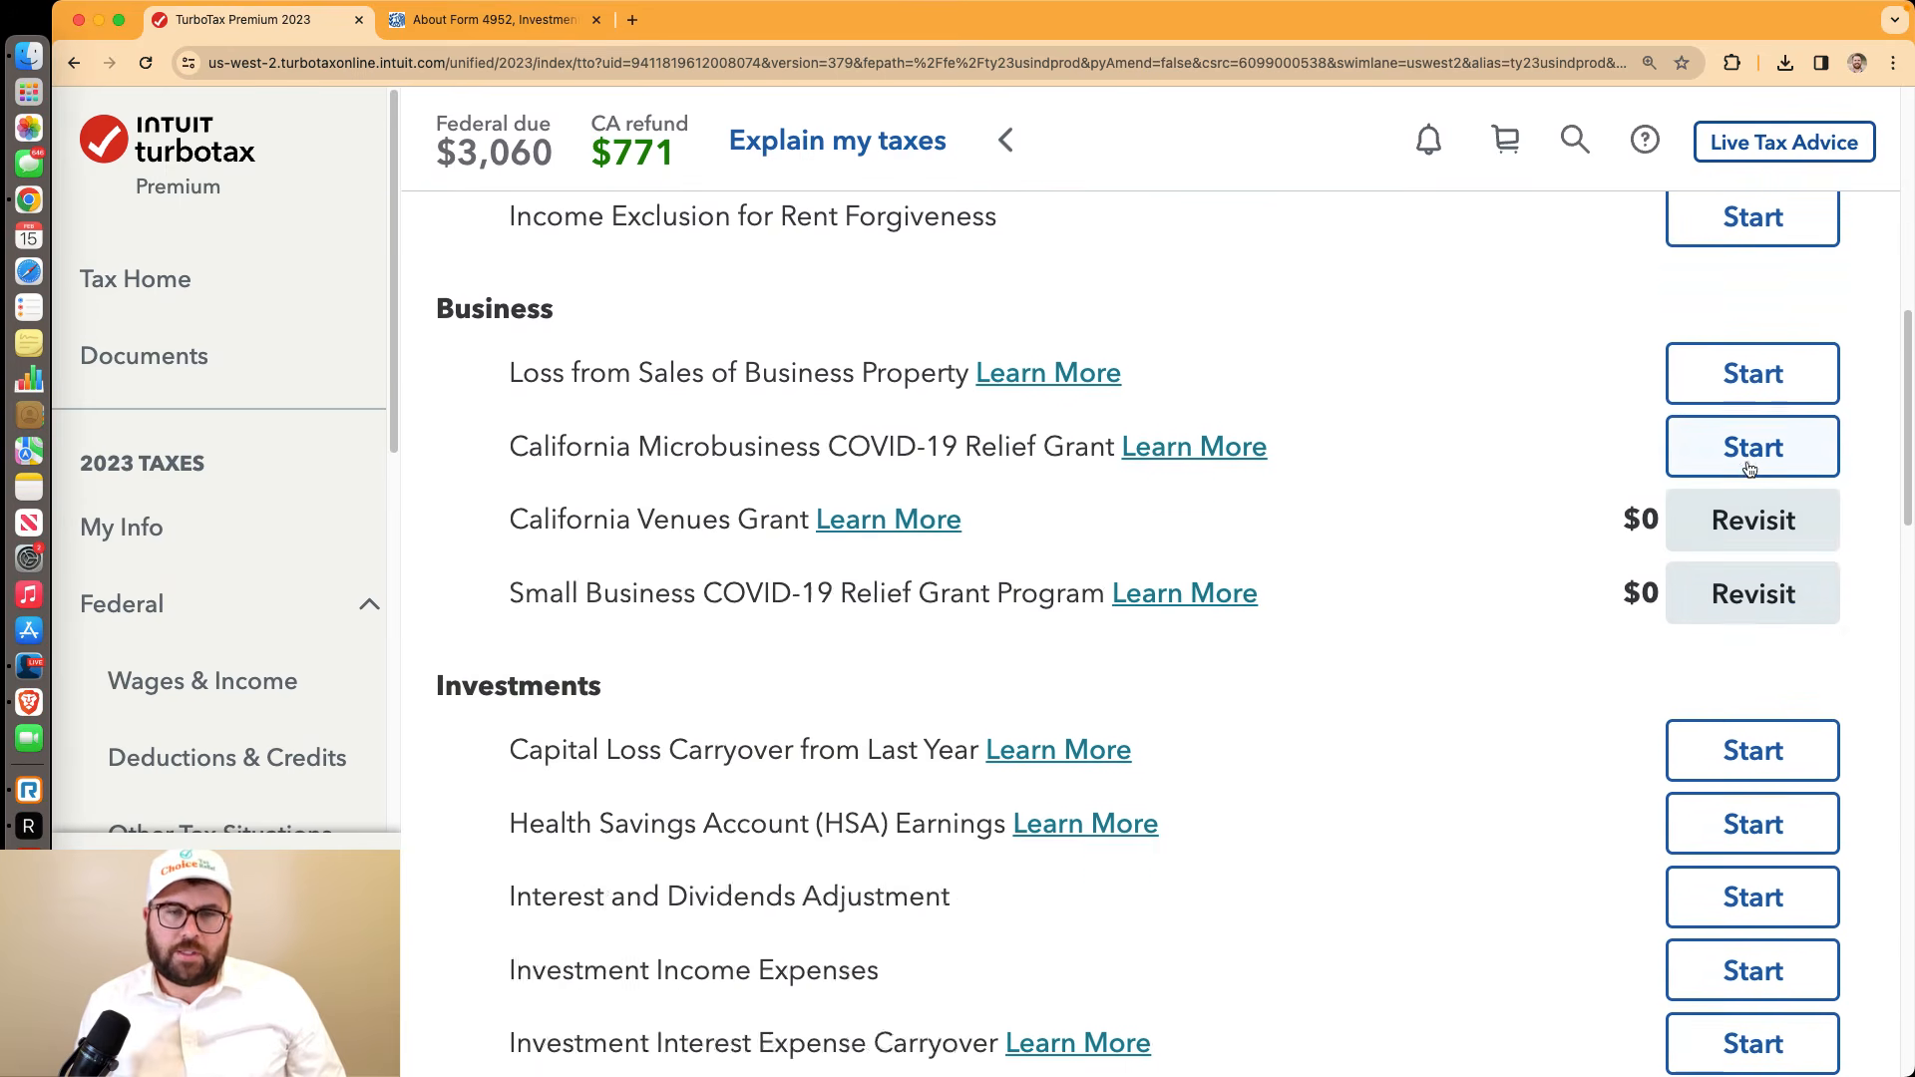
{"action": "scroll", "coordinate": [1748, 463], "scroll_direction": "down", "scroll_amount": 16}
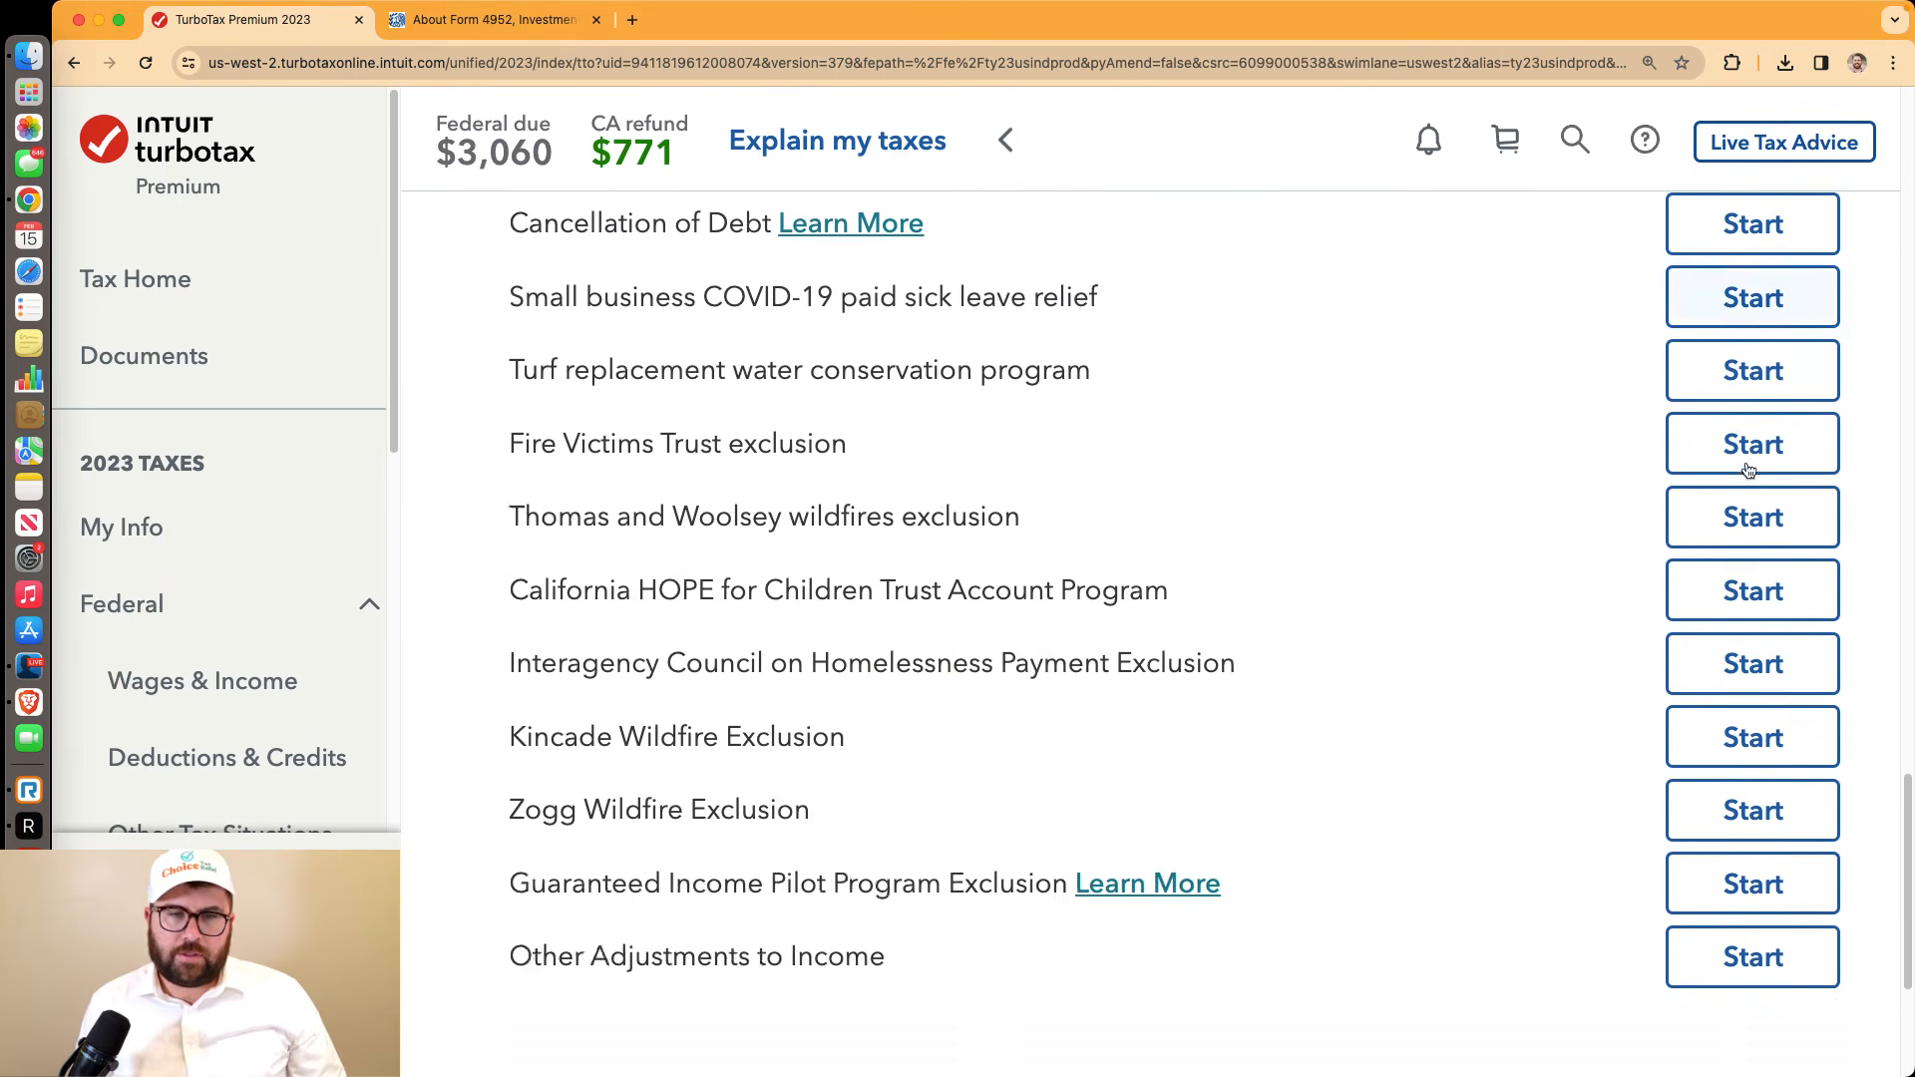
Finish income adjustments with none added, answer No to untaxed out-of-state purchases, and add no California credits
{"action": "left_click", "coordinate": [1707, 828]}
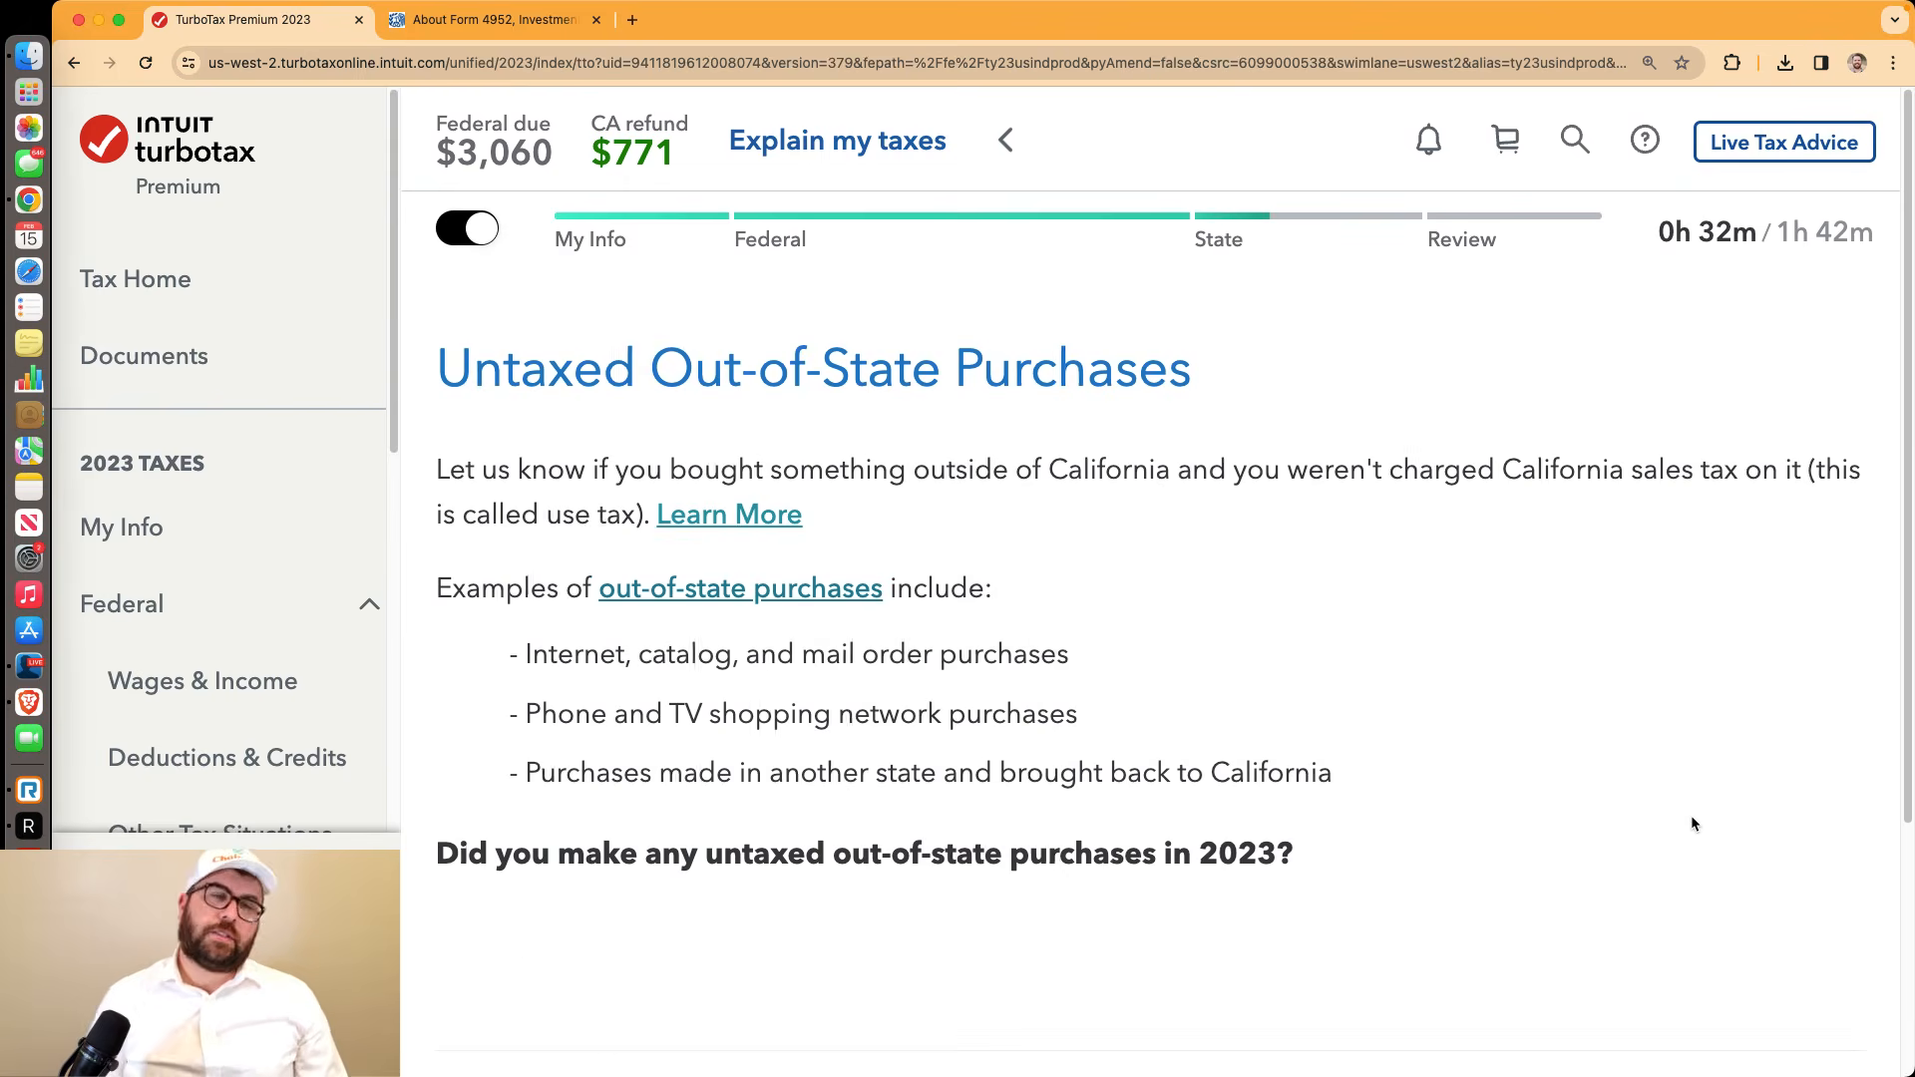
{"action": "scroll", "coordinate": [1690, 812], "scroll_direction": "down", "scroll_amount": 4}
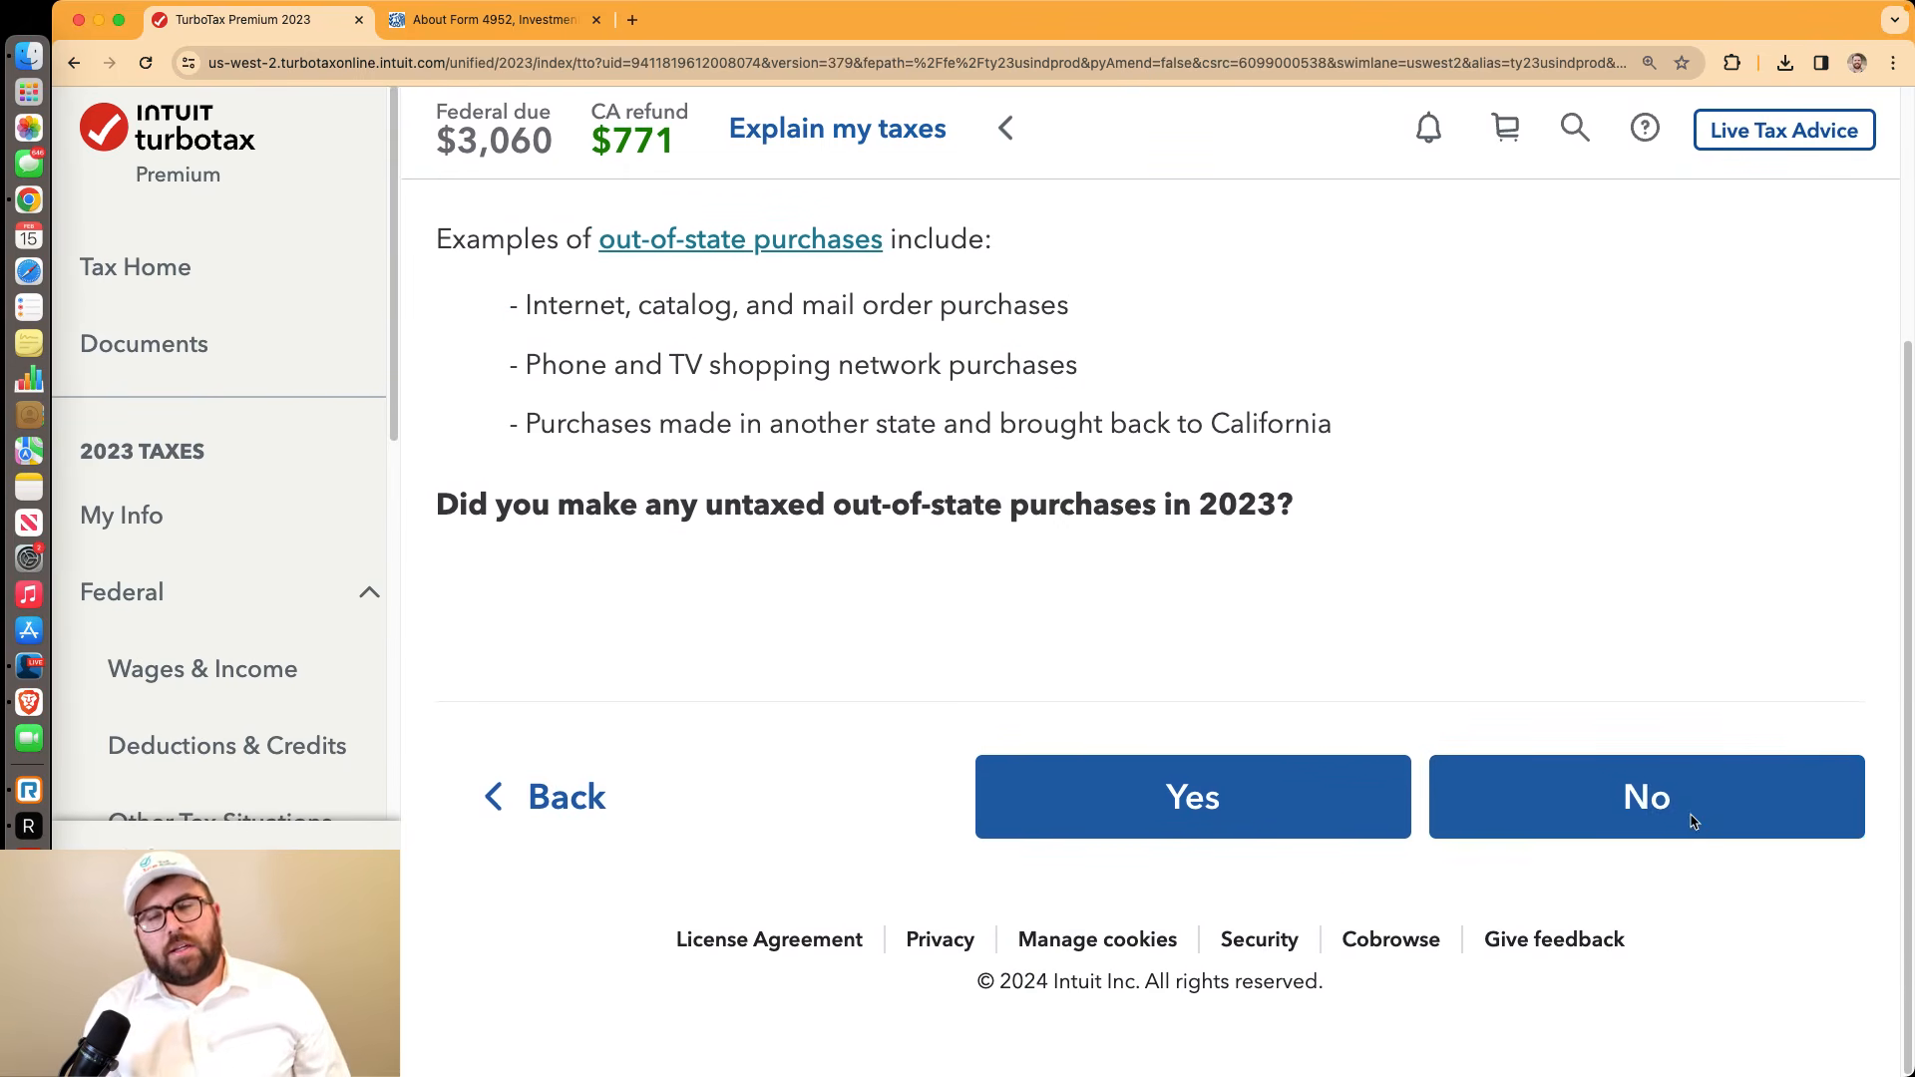
{"action": "left_click", "coordinate": [1679, 800]}
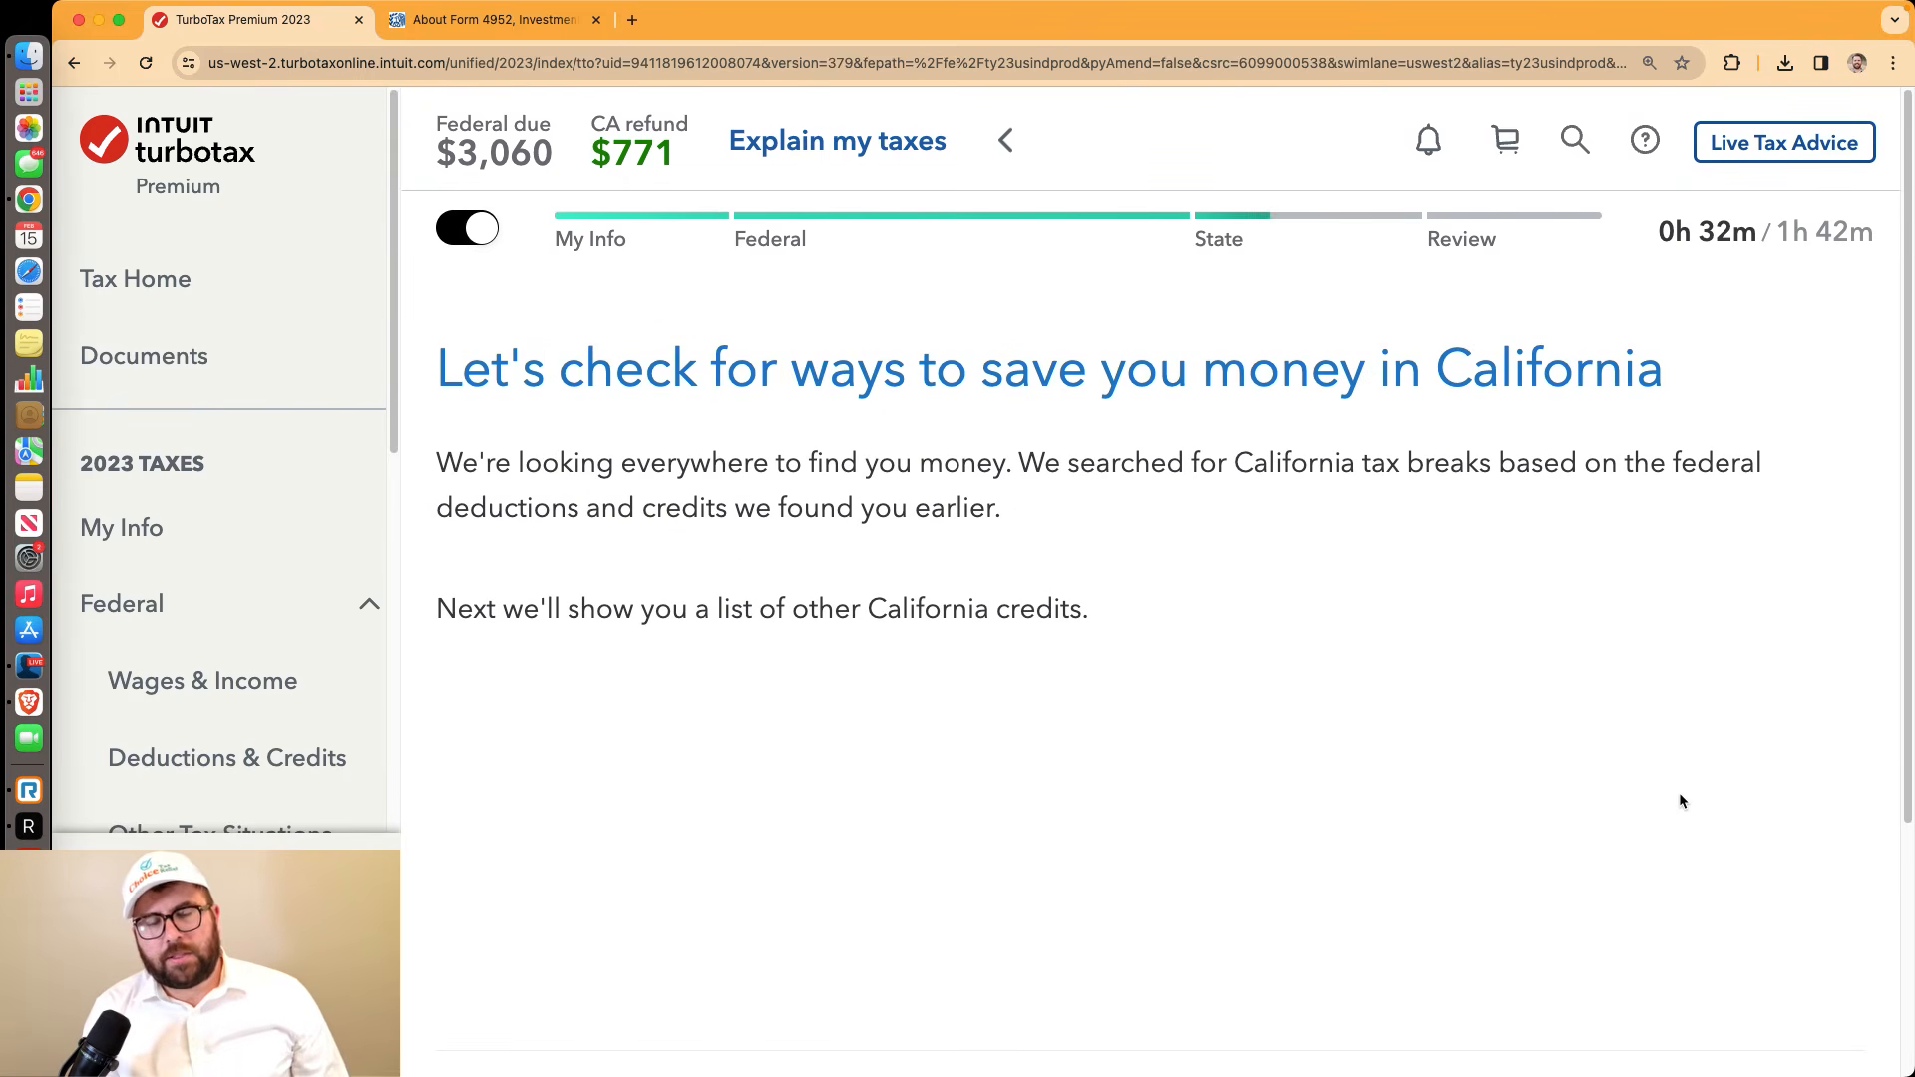
{"action": "scroll", "coordinate": [1681, 798], "scroll_direction": "down", "scroll_amount": 2}
{"action": "scroll", "coordinate": [1681, 798], "scroll_direction": "down", "scroll_amount": 1}
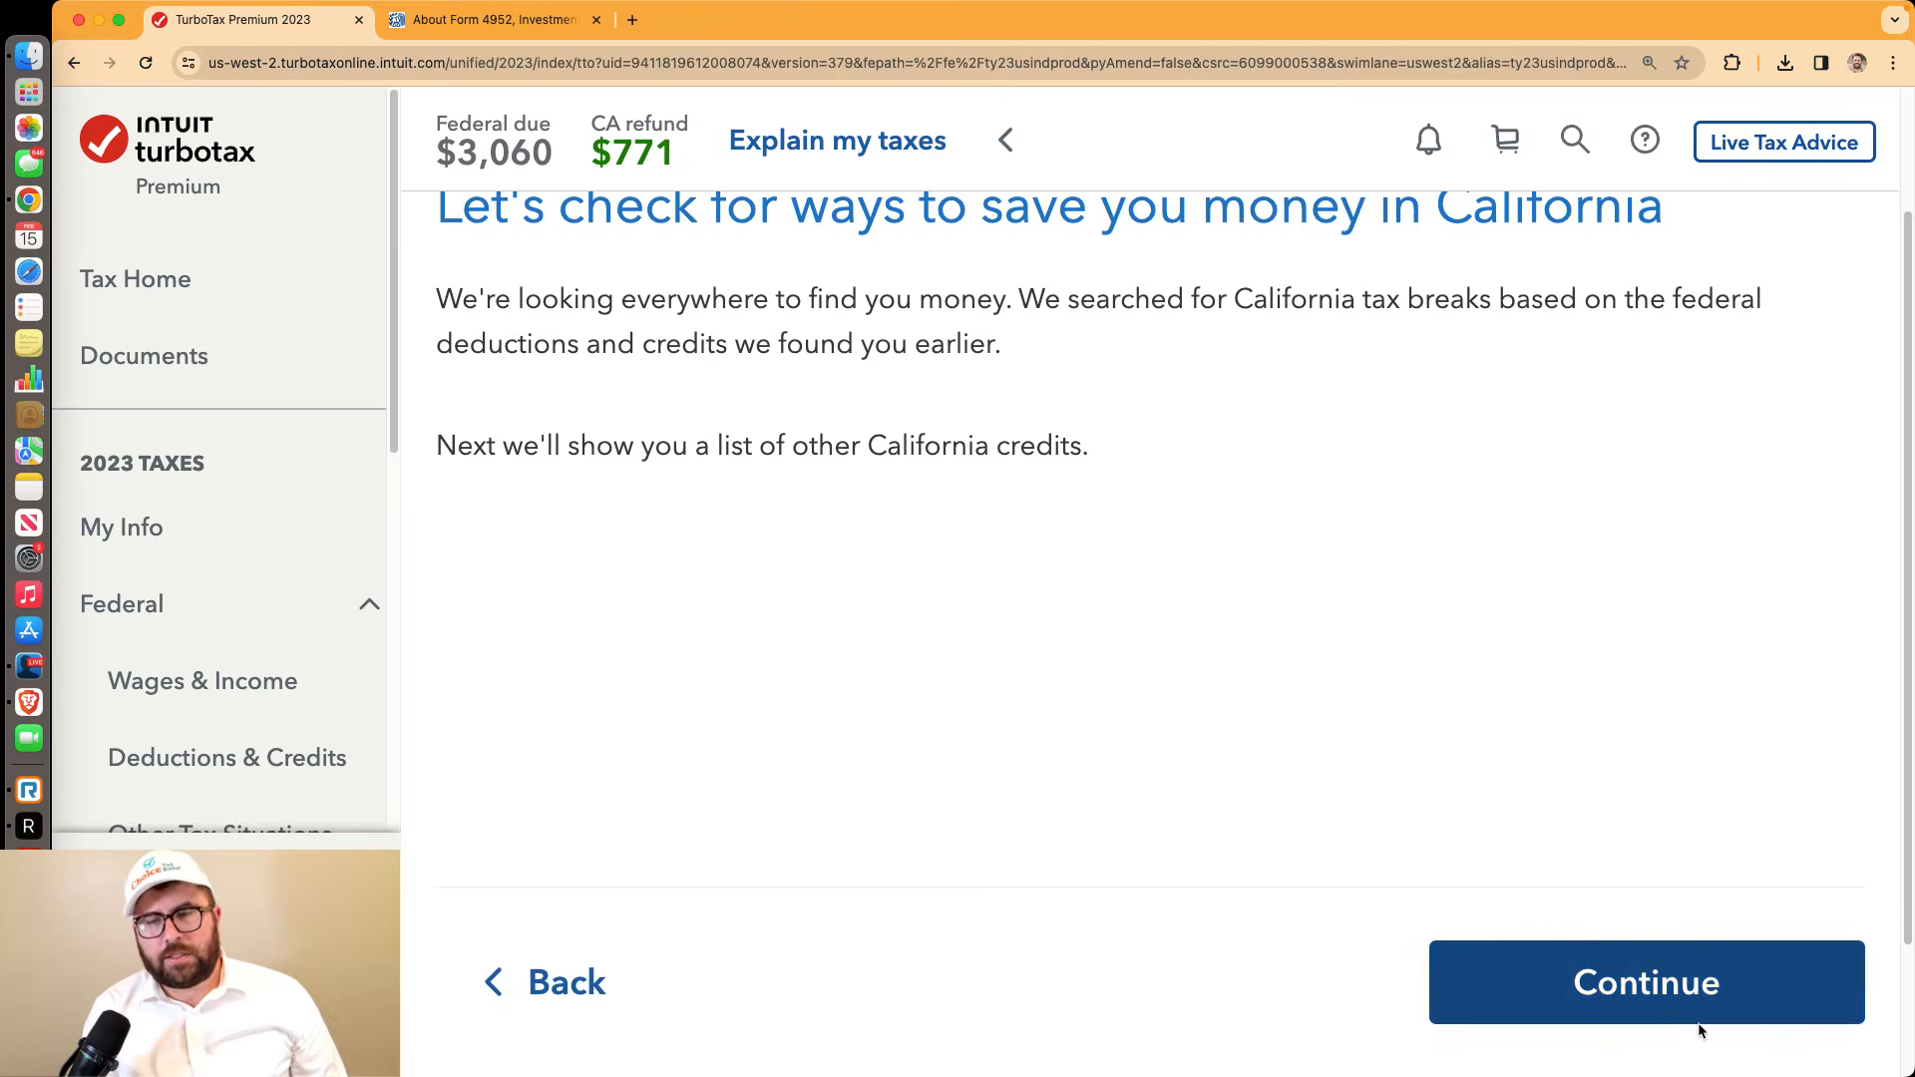
{"action": "left_click", "coordinate": [1699, 1024]}
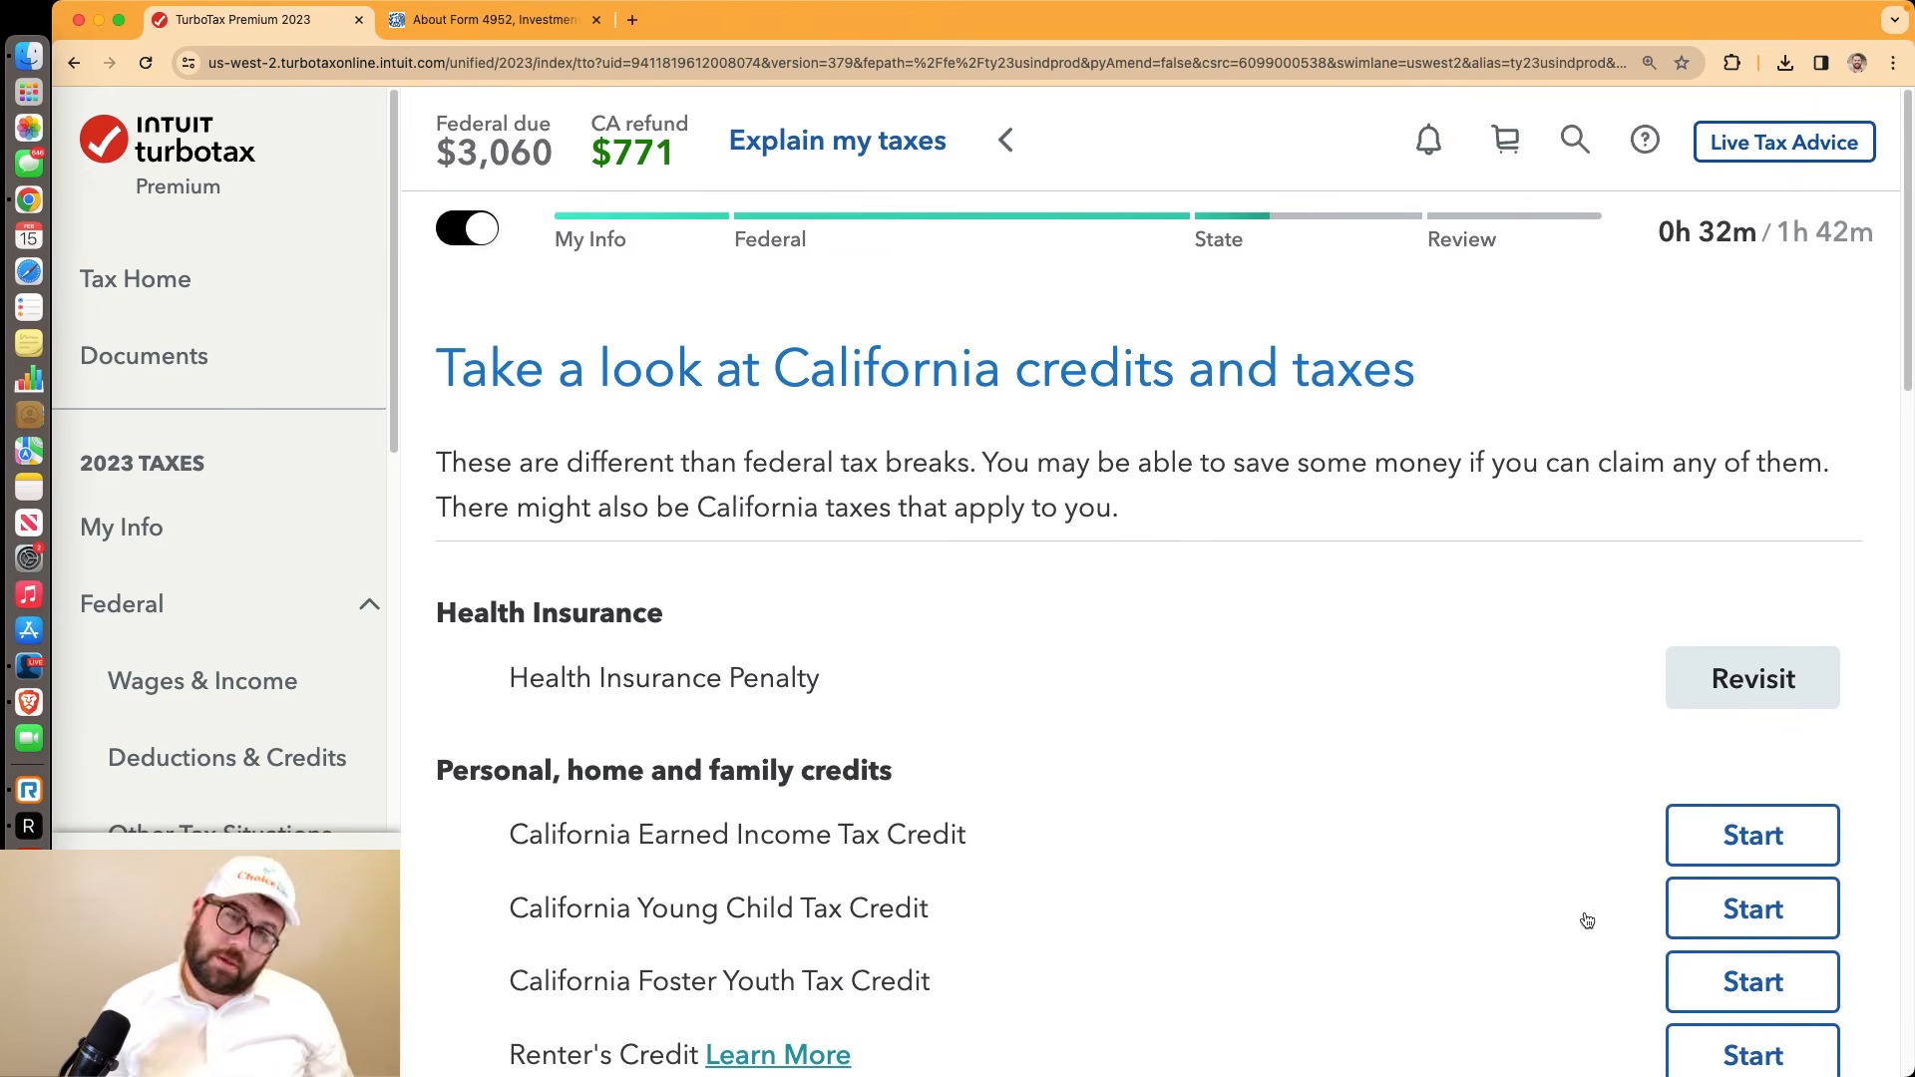
{"action": "scroll", "coordinate": [1436, 823], "scroll_direction": "down", "scroll_amount": 15}
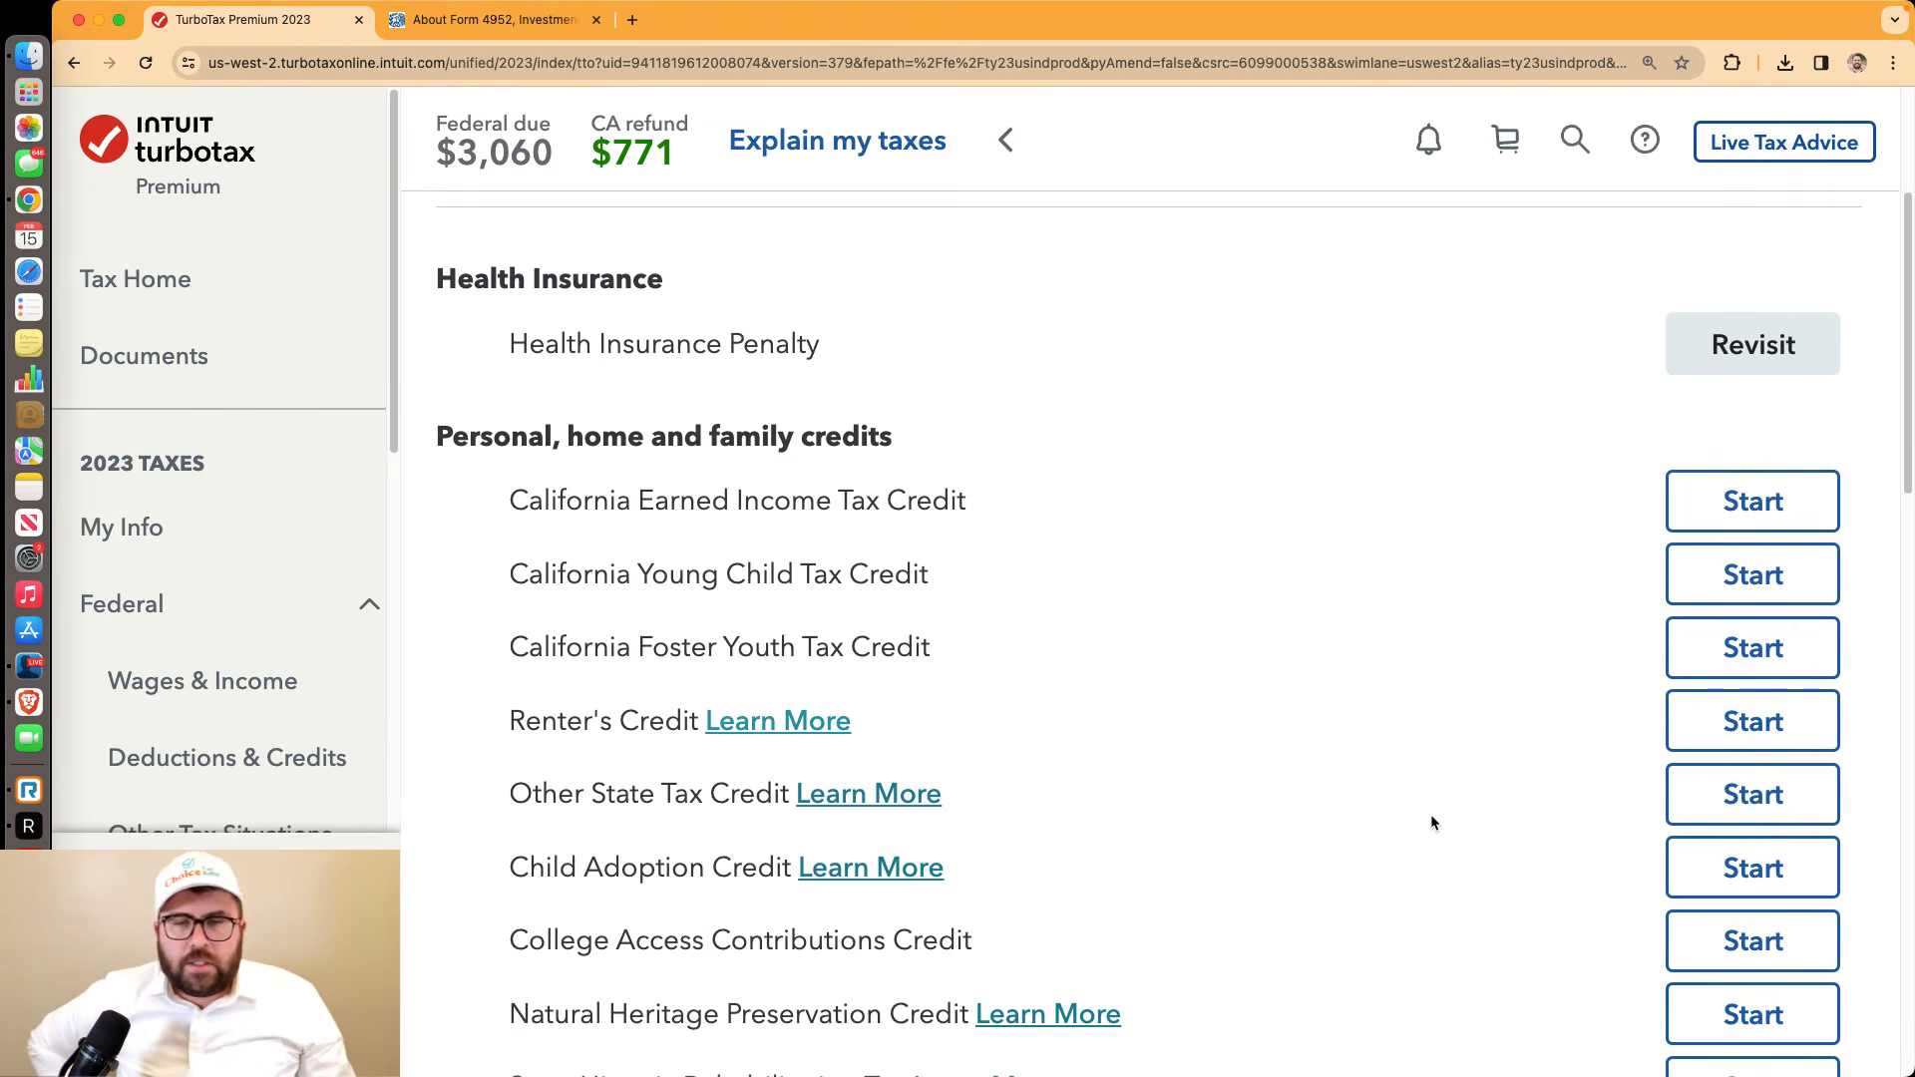
{"action": "scroll", "coordinate": [1429, 814], "scroll_direction": "down", "scroll_amount": 3}
{"action": "left_click", "coordinate": [1583, 768]}
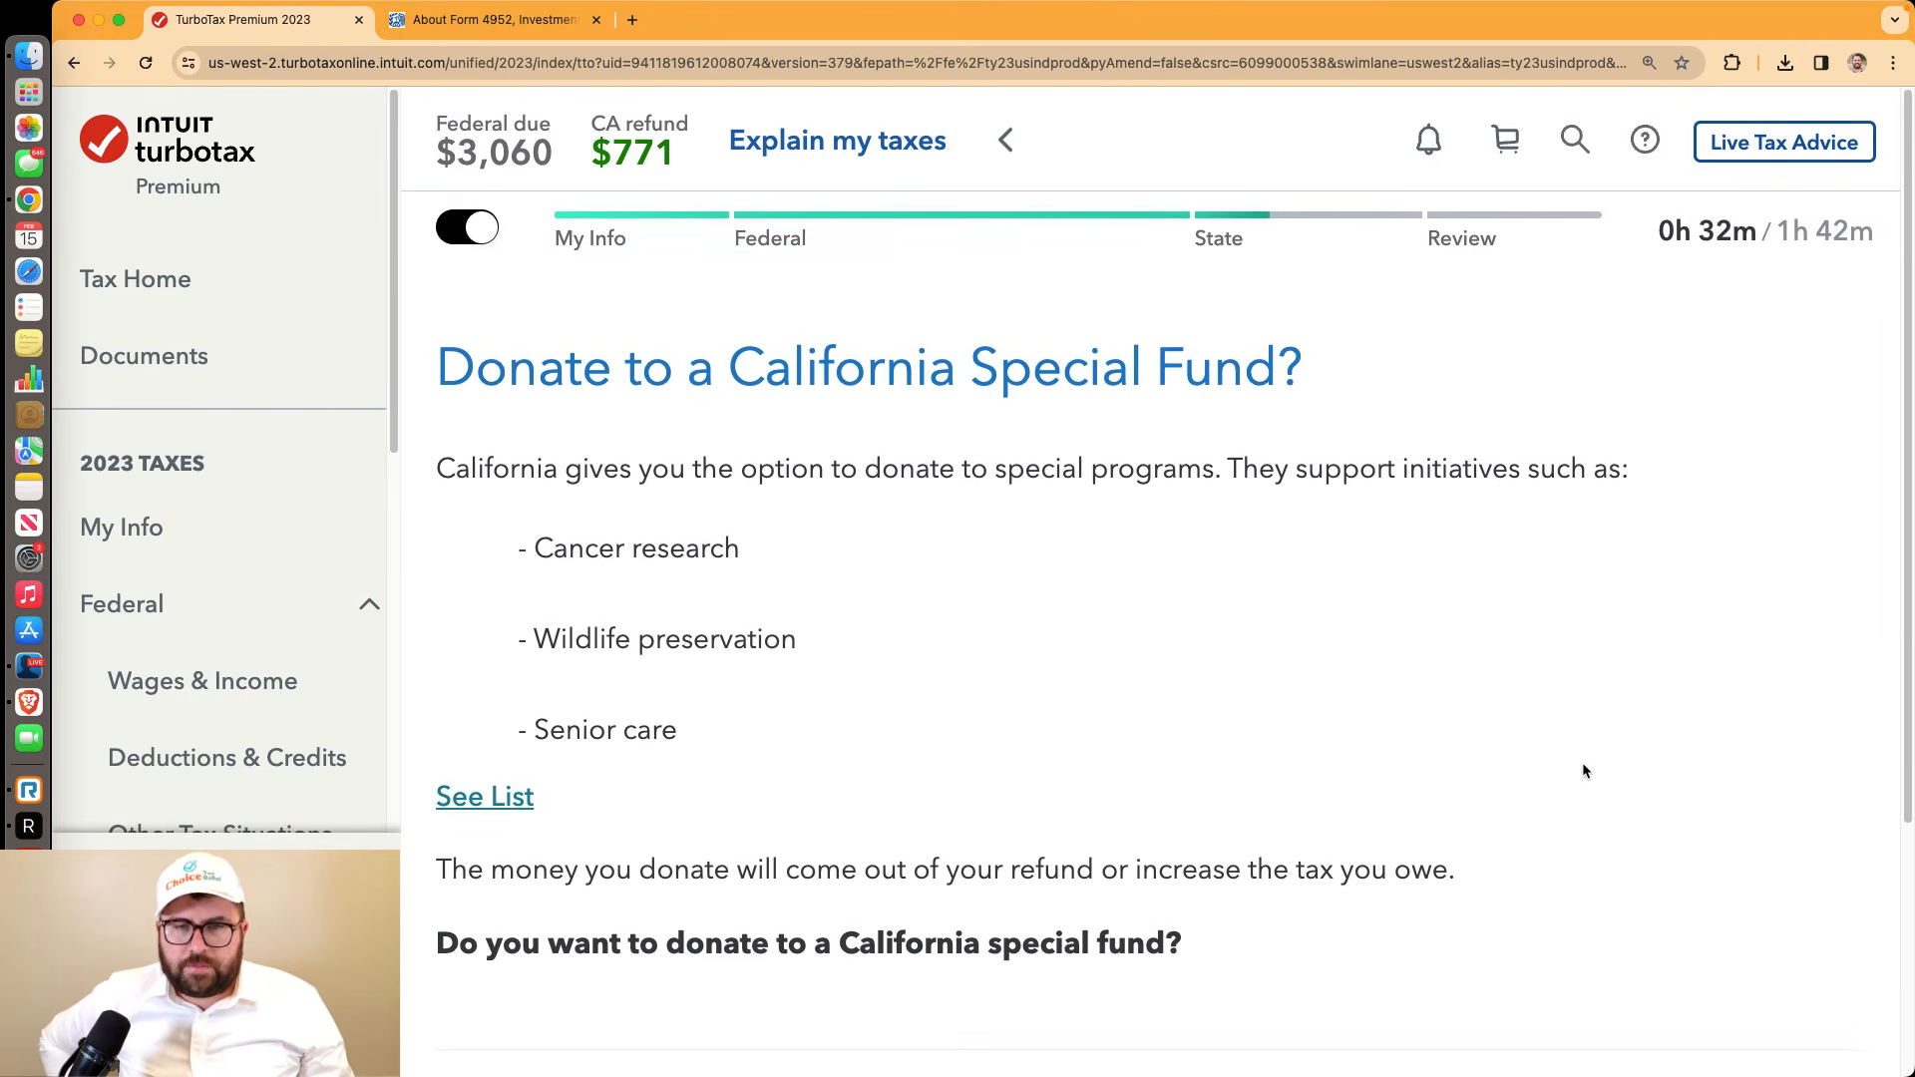
{"action": "scroll", "coordinate": [1583, 770], "scroll_direction": "down", "scroll_amount": 5}
Decline the special fund donation and confirm the marital status and the qualifying person's details
{"action": "left_click", "coordinate": [1621, 795]}
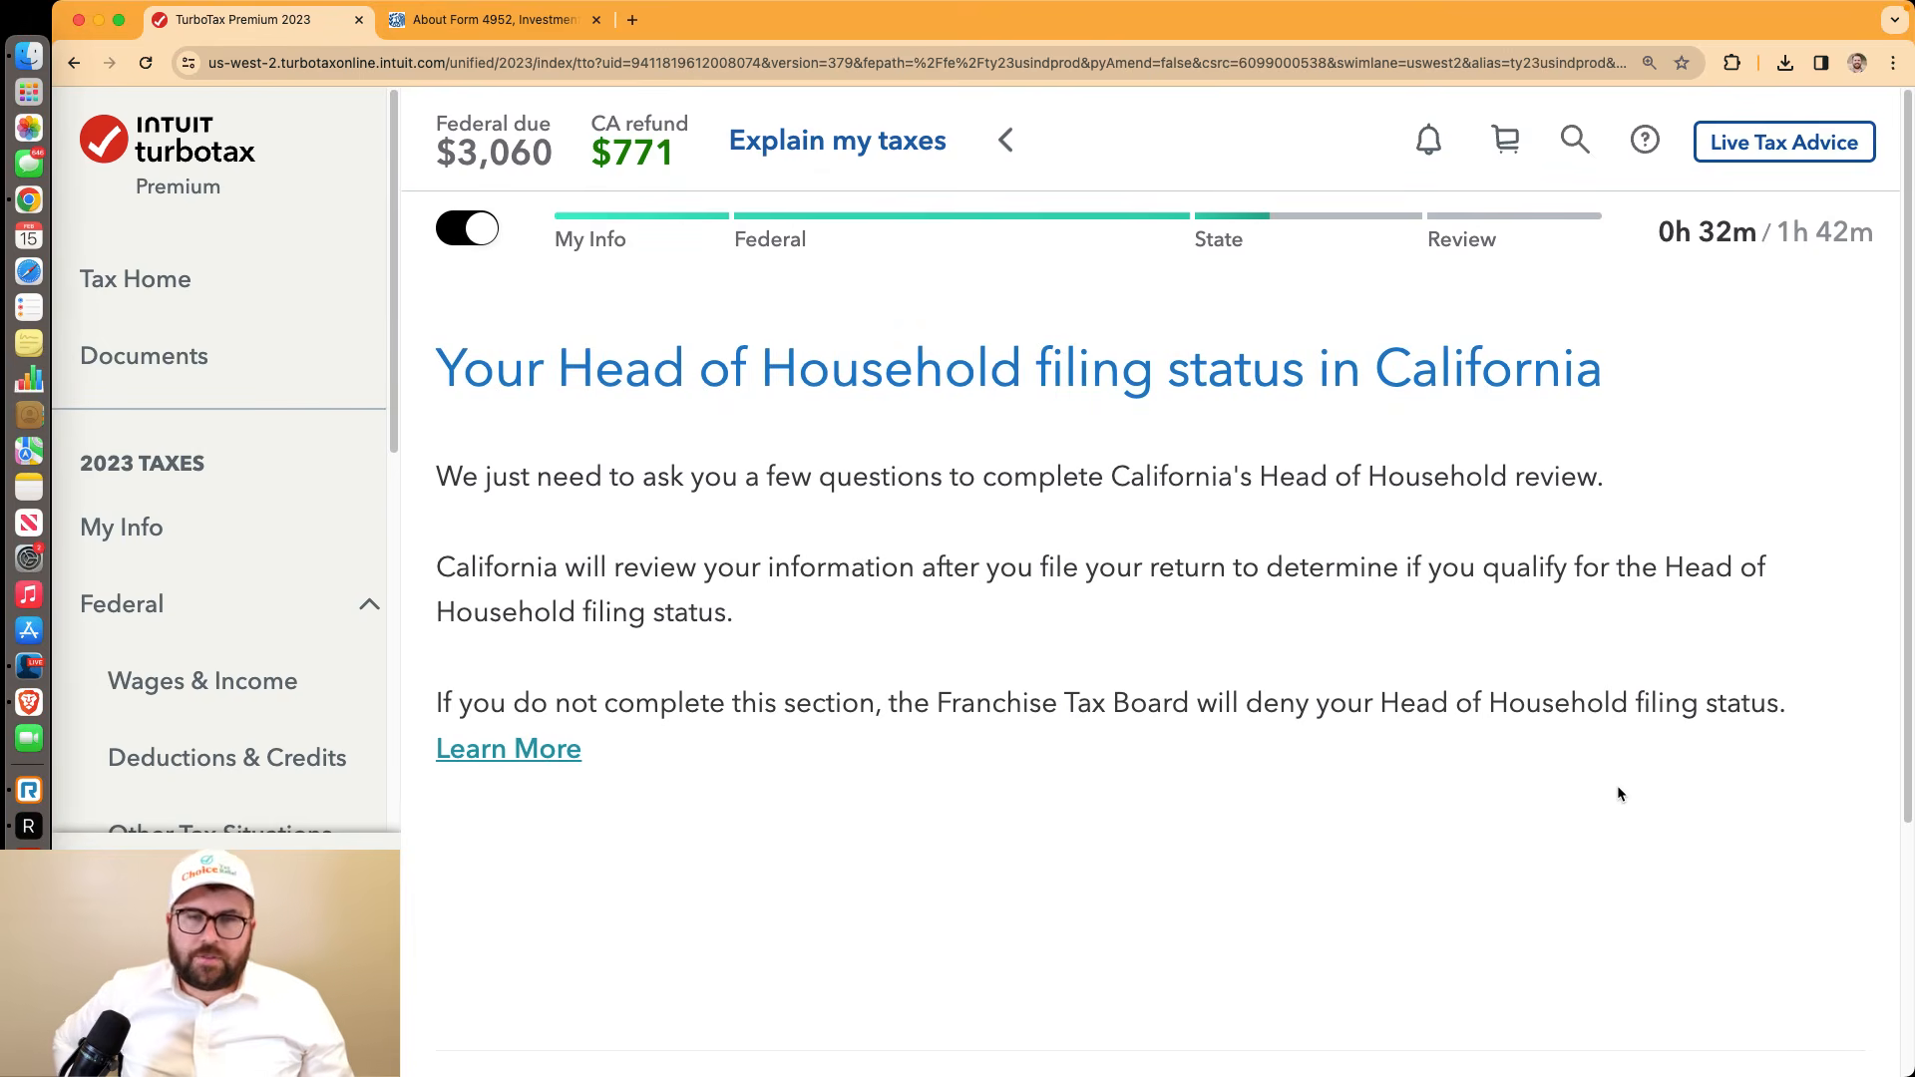
{"action": "scroll", "coordinate": [1618, 794], "scroll_direction": "down", "scroll_amount": 4}
{"action": "left_click", "coordinate": [1678, 830]}
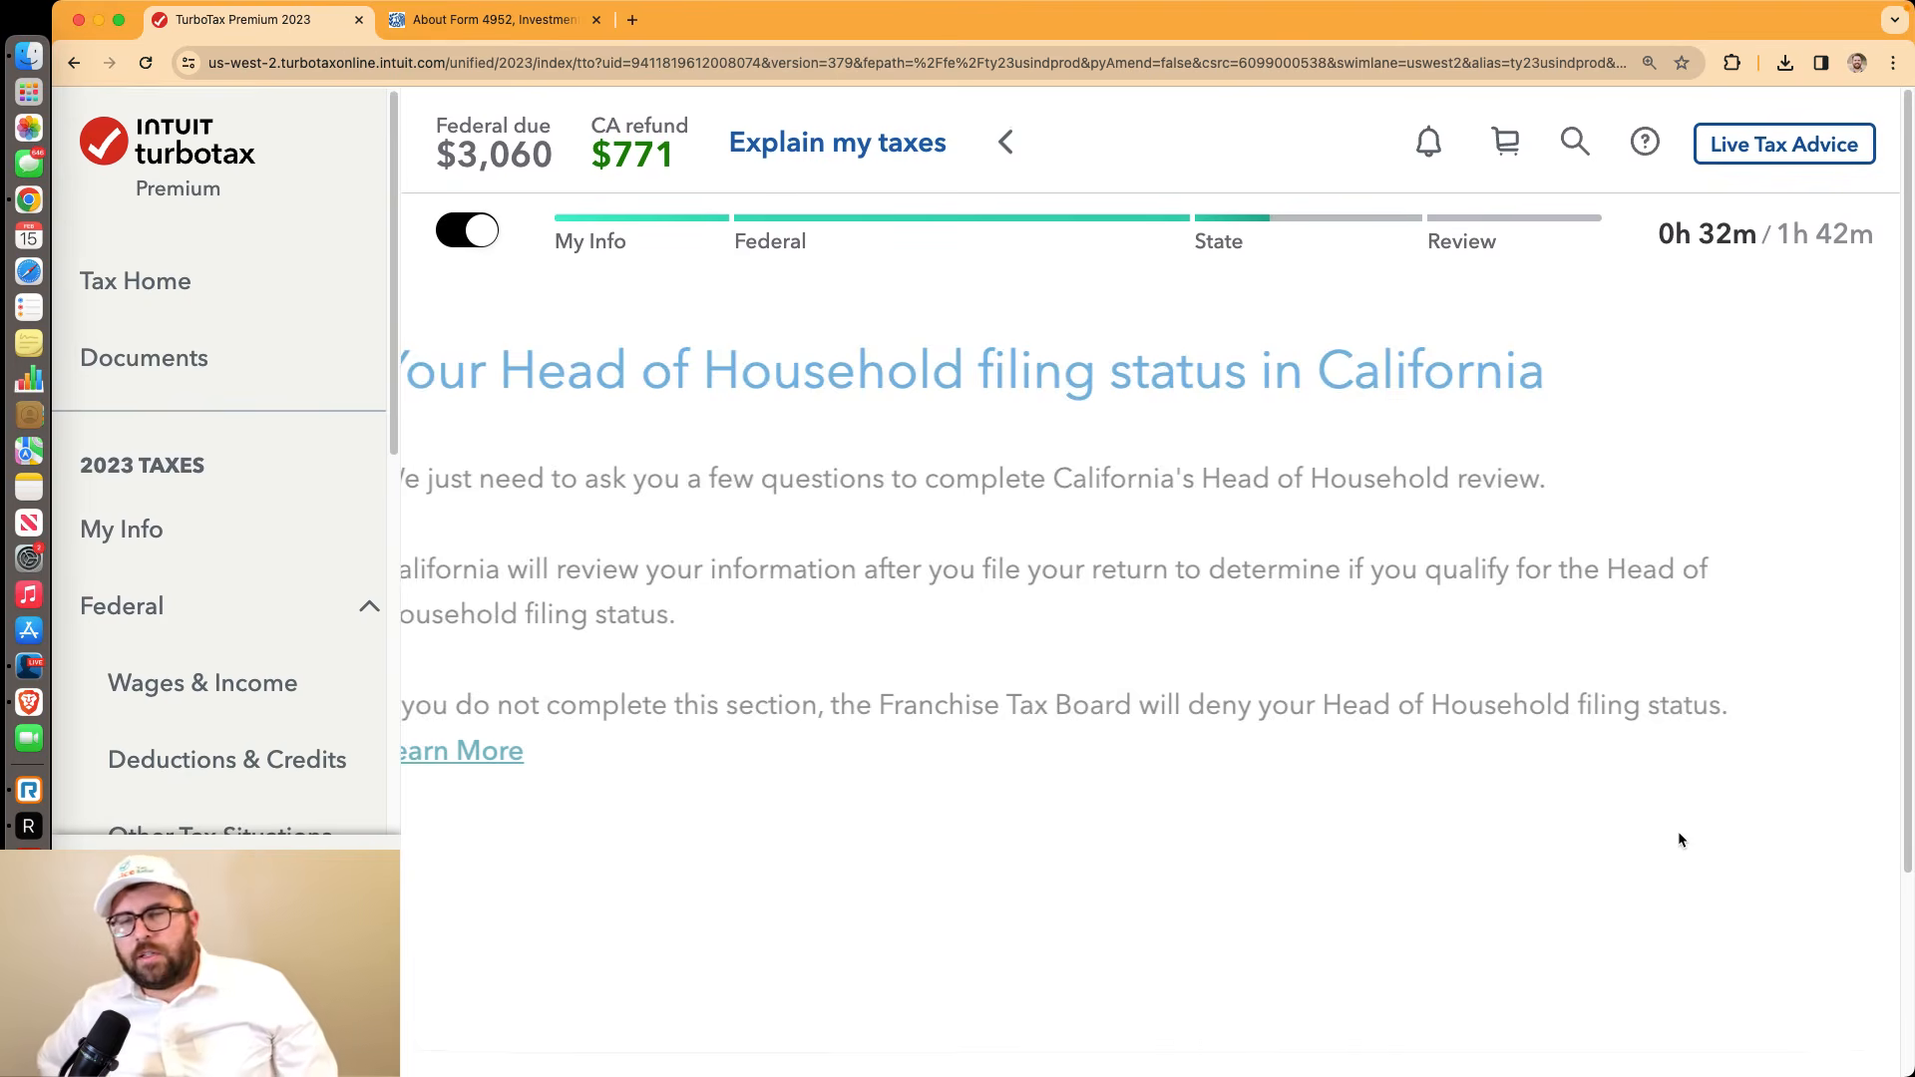
{"action": "scroll", "coordinate": [1591, 799], "scroll_direction": "down", "scroll_amount": 4}
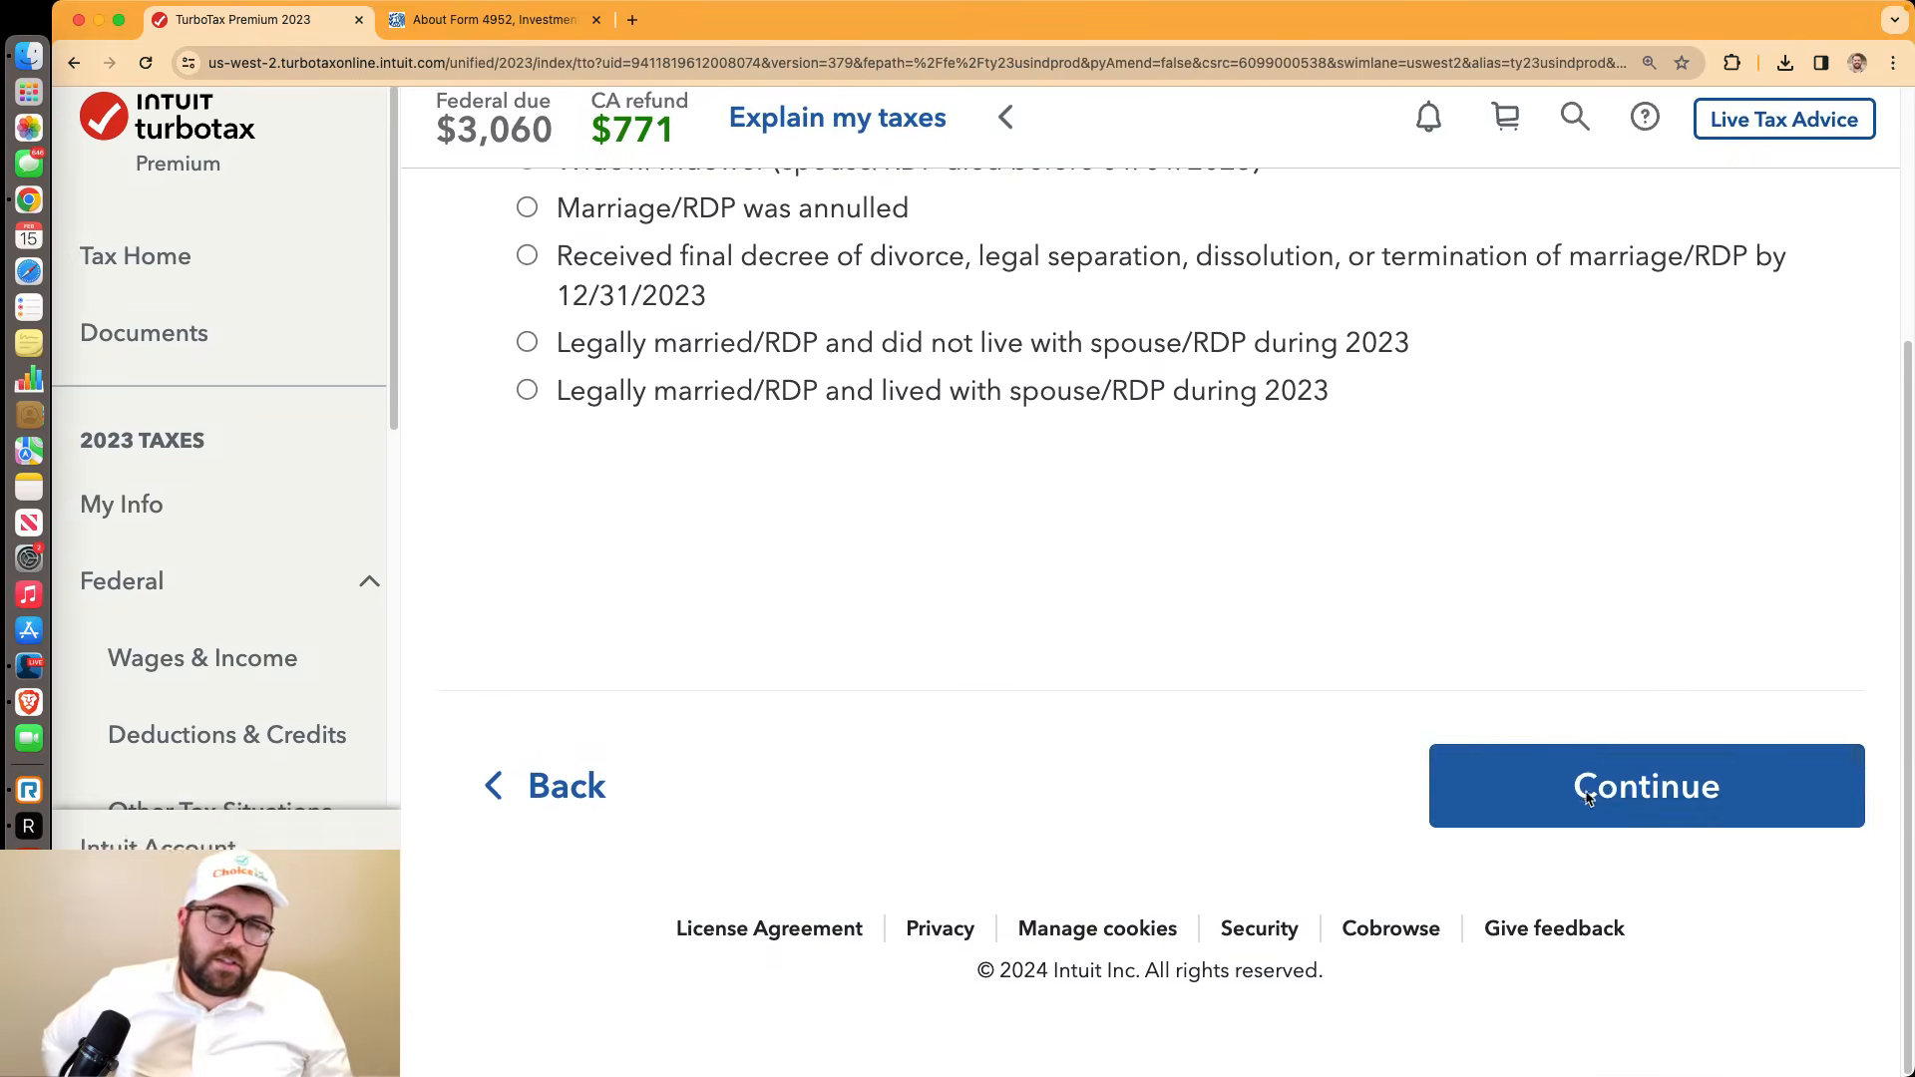
{"action": "left_click", "coordinate": [1612, 806]}
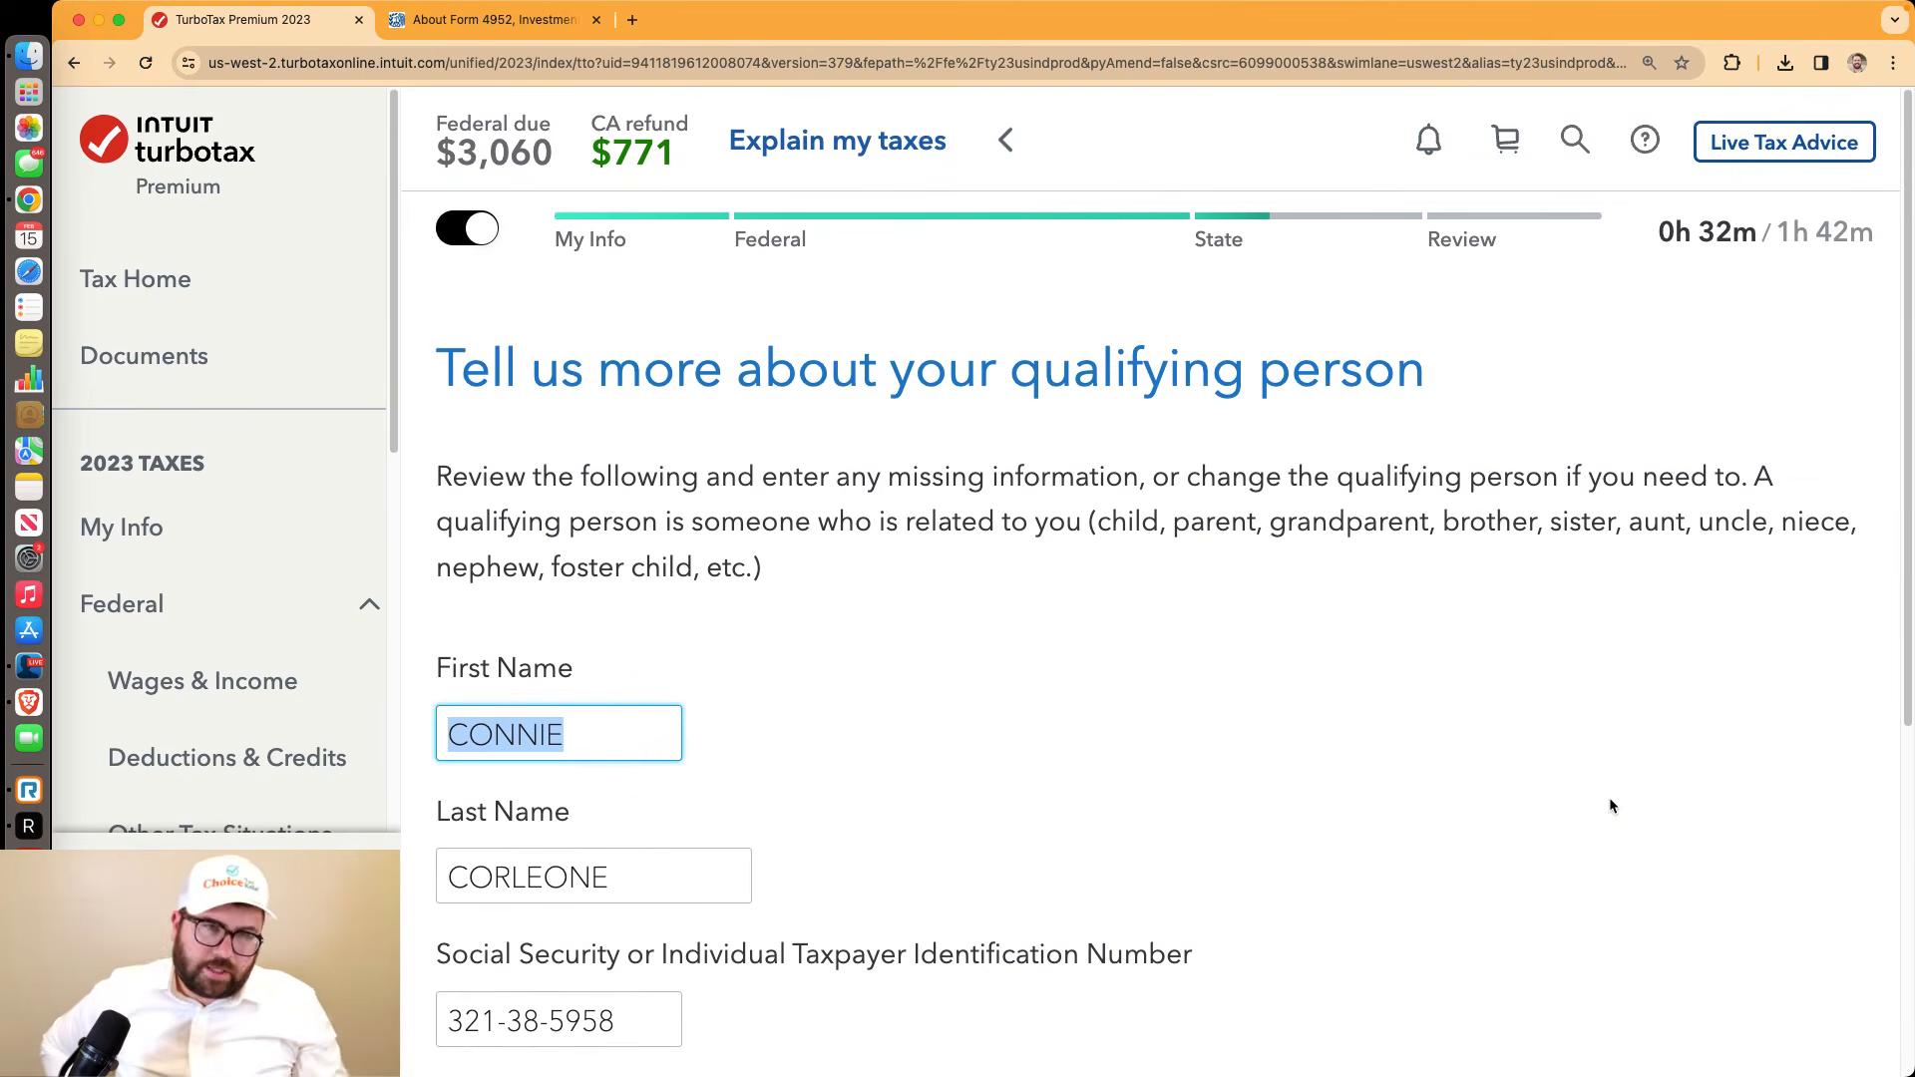
{"action": "scroll", "coordinate": [988, 699], "scroll_direction": "down", "scroll_amount": 5}
{"action": "left_click", "coordinate": [1606, 912]}
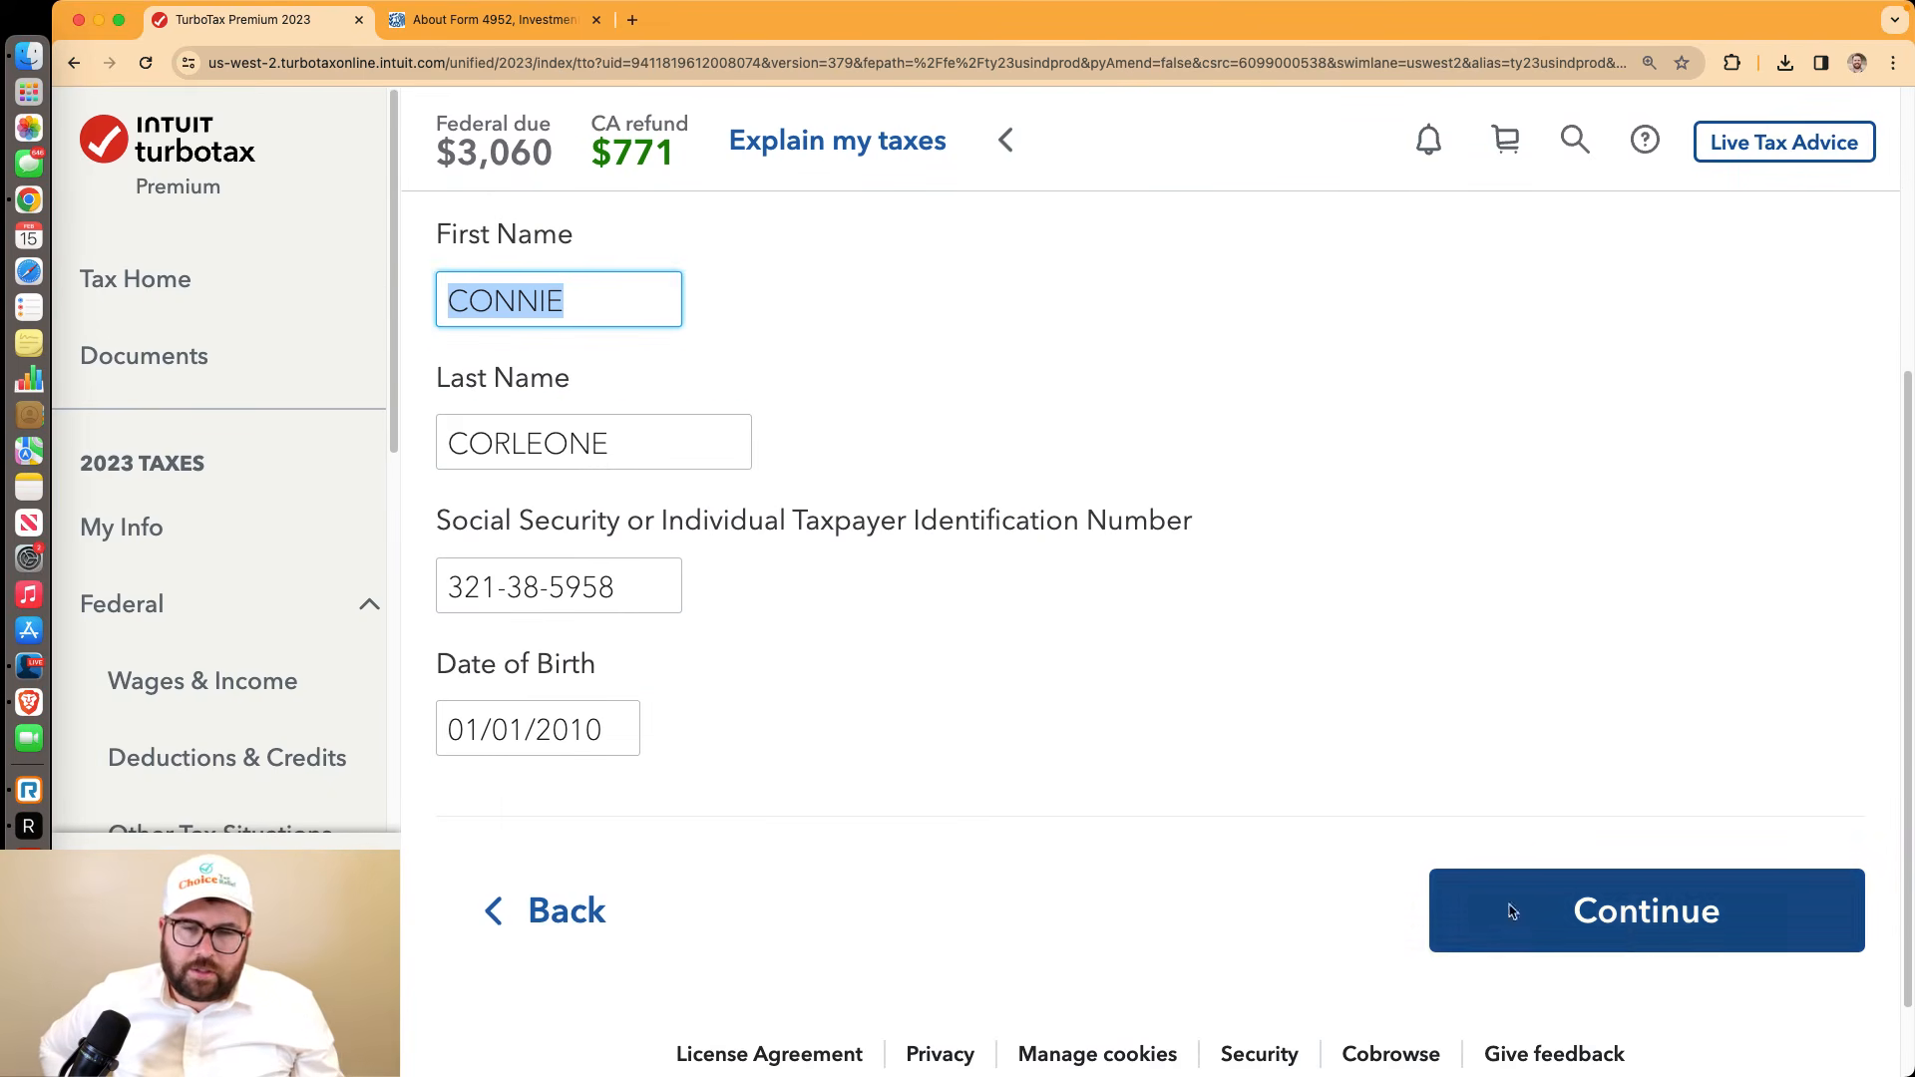
Confirm the qualifying son or daughter lived there 365 days with 0 income, completing the review
{"action": "scroll", "coordinate": [1590, 907], "scroll_direction": "down", "scroll_amount": 3}
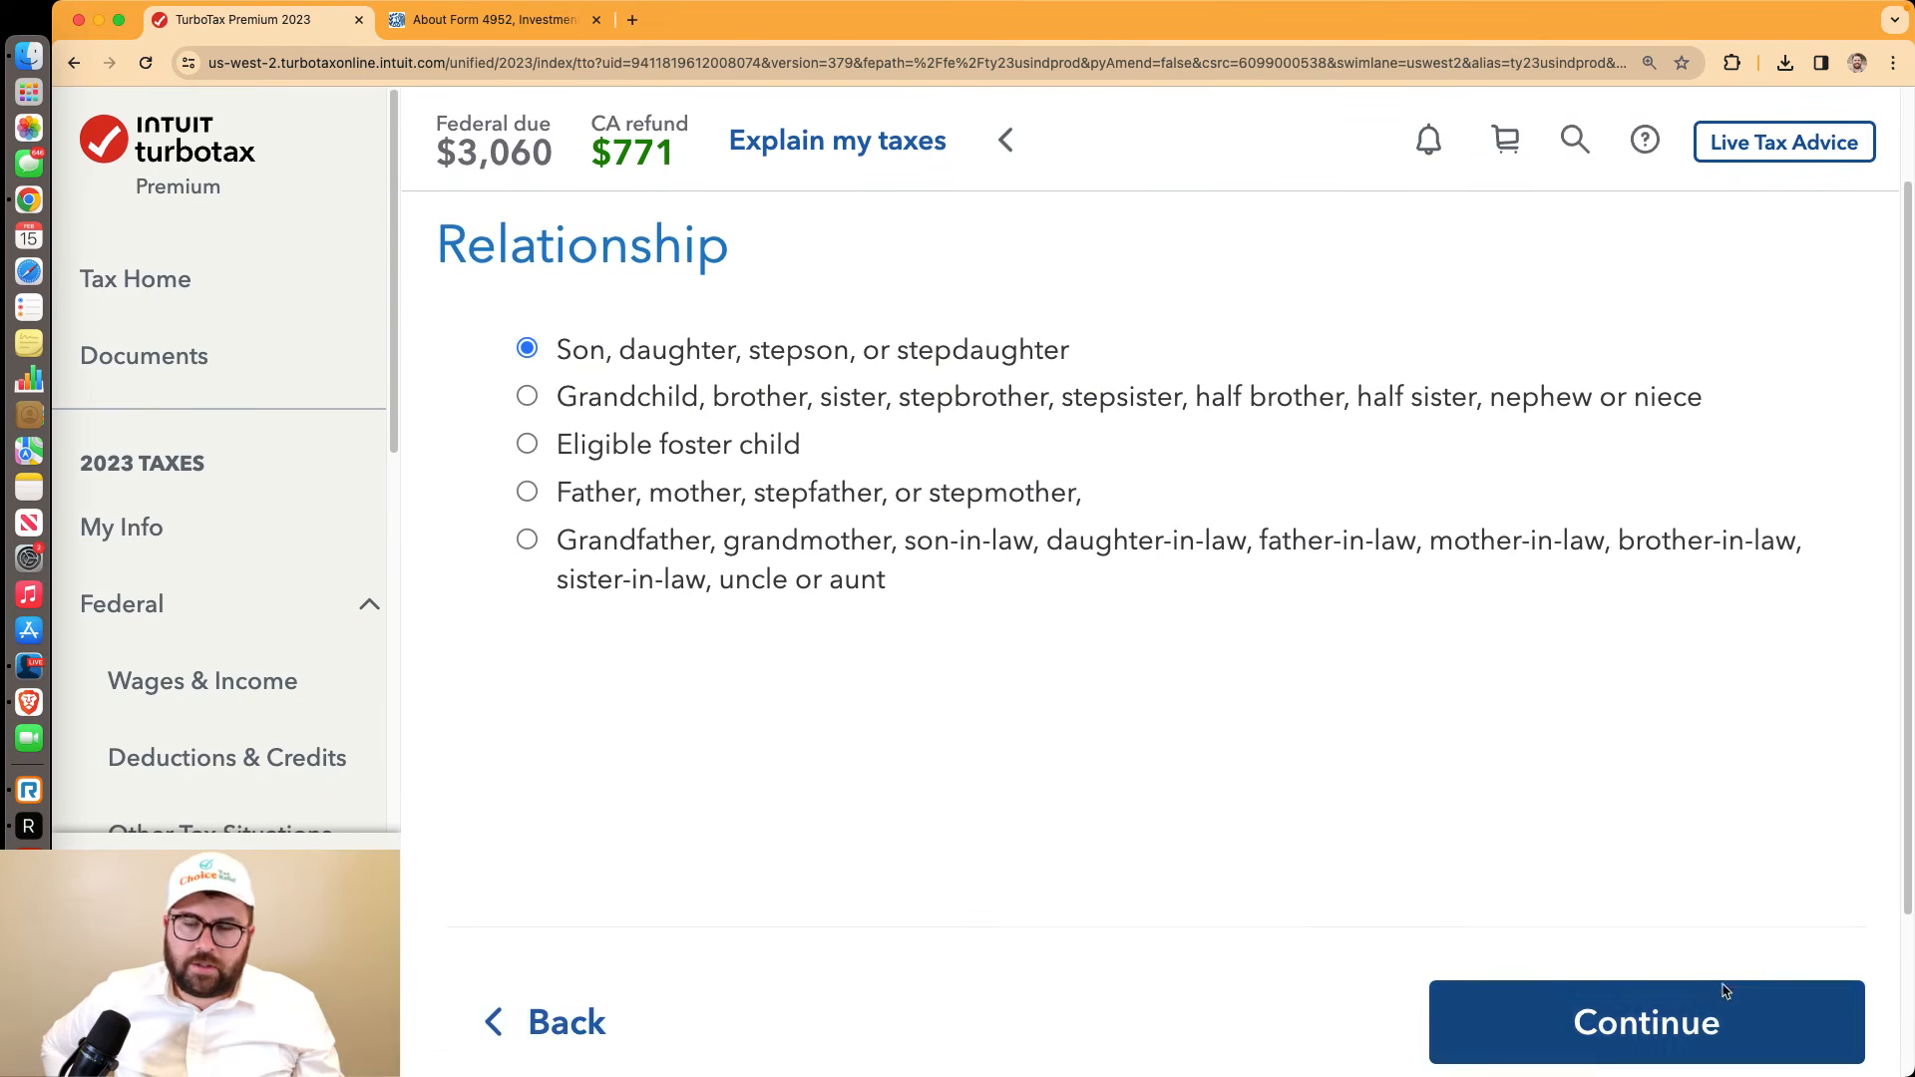
{"action": "left_click", "coordinate": [1676, 983]}
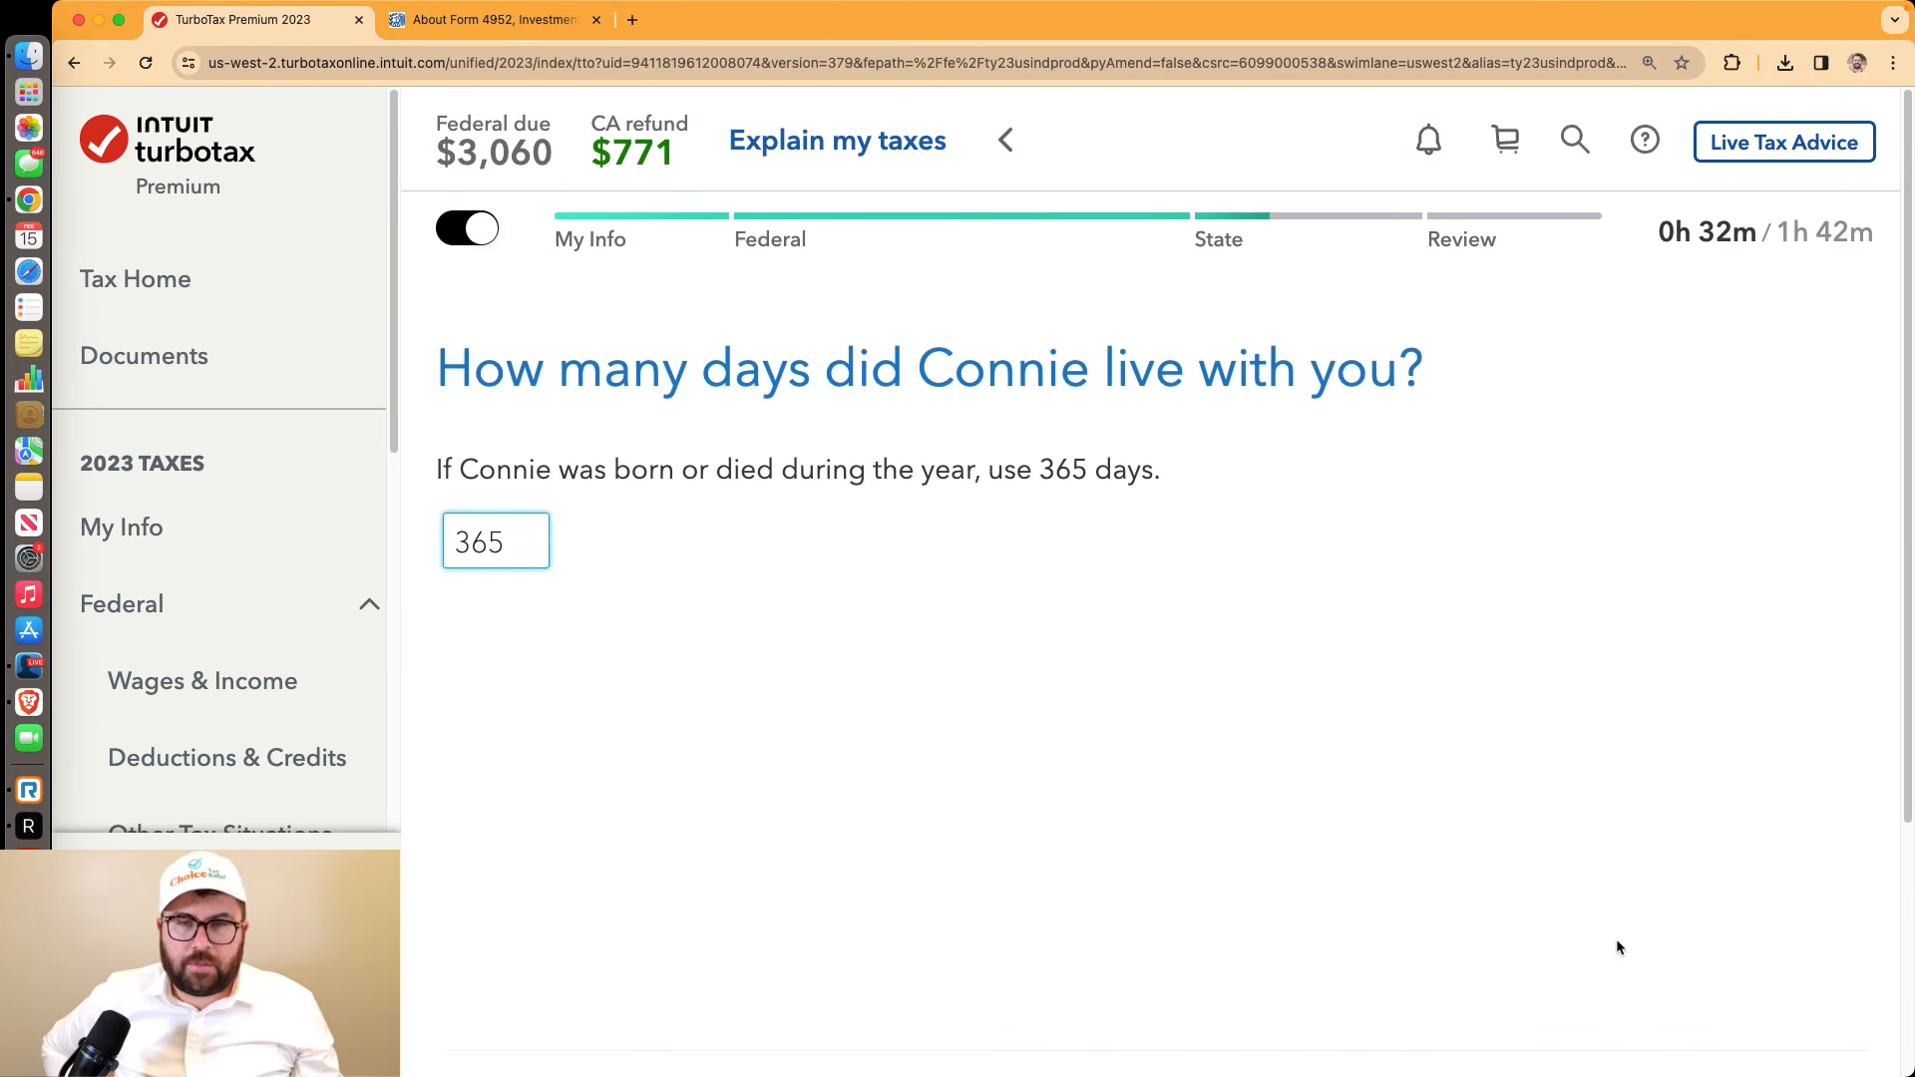
{"action": "scroll", "coordinate": [1620, 935], "scroll_direction": "down", "scroll_amount": 3}
{"action": "left_click", "coordinate": [1608, 850]}
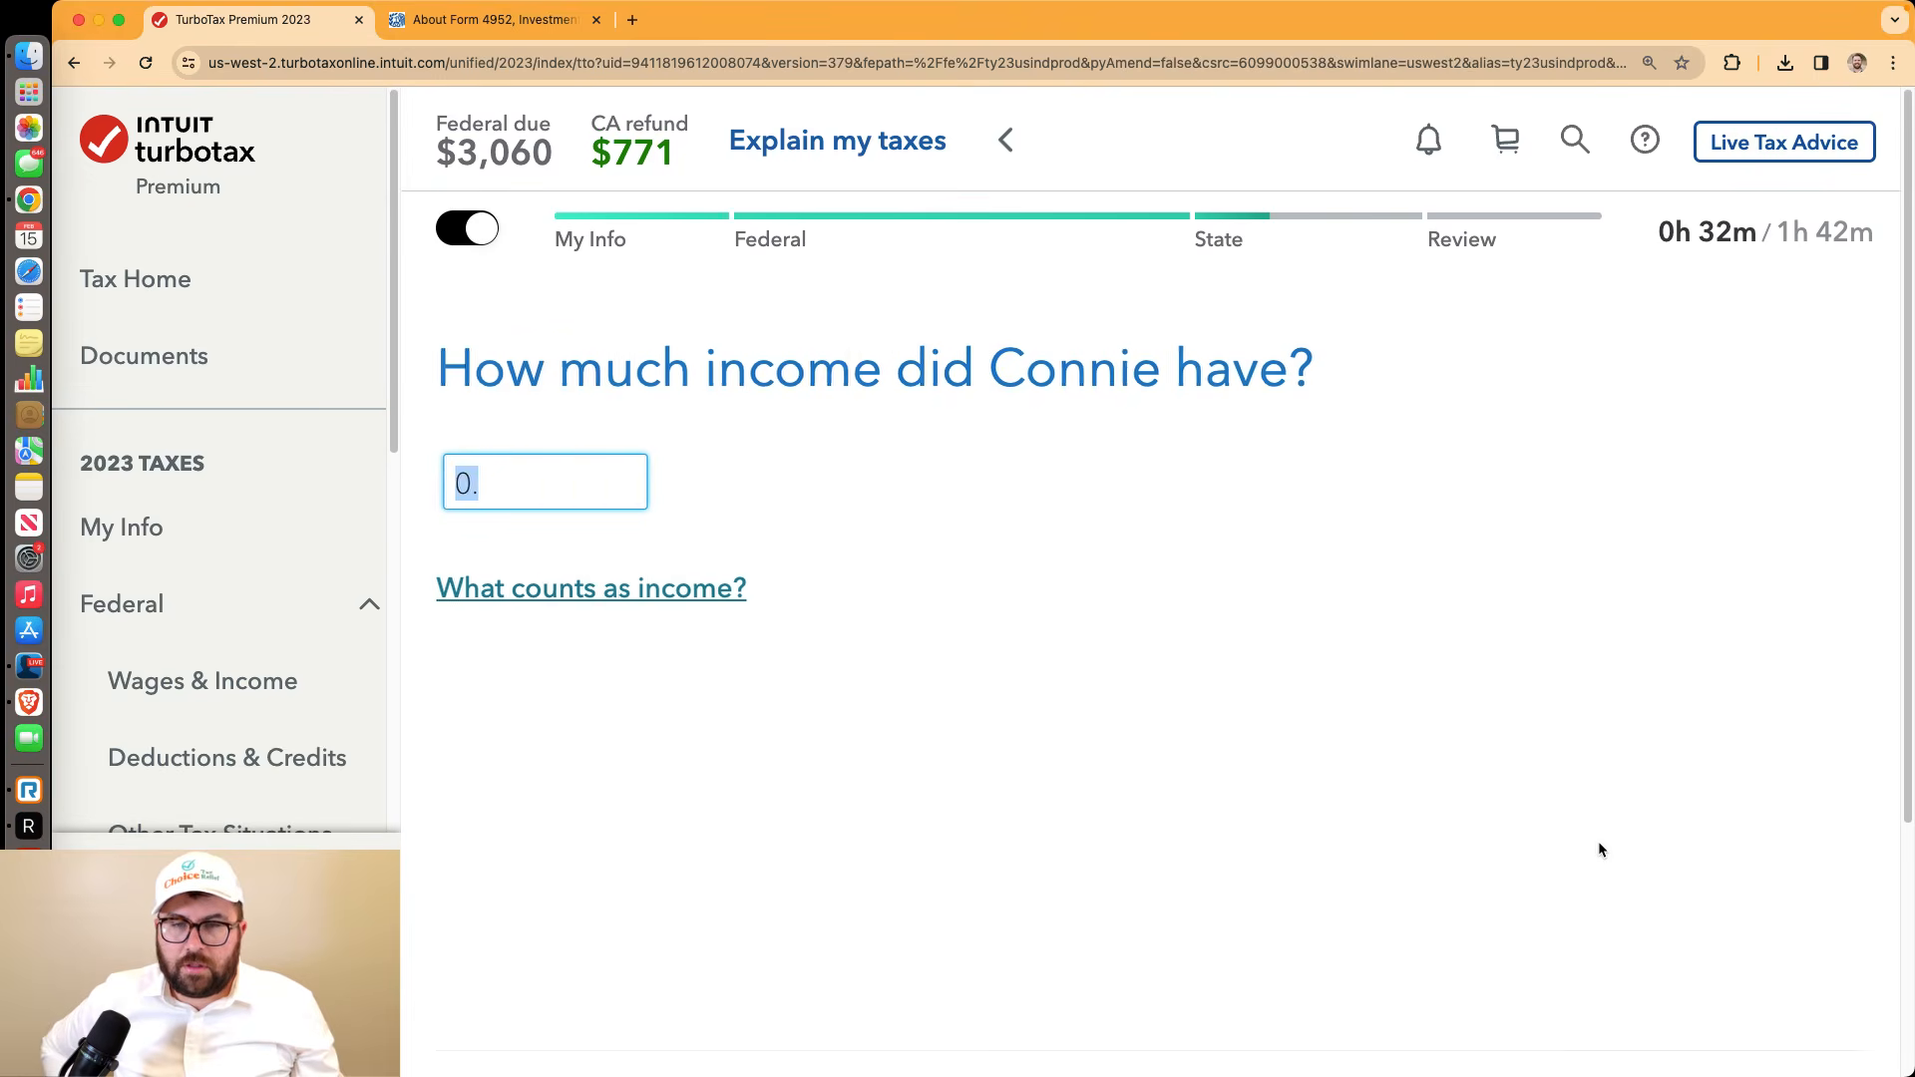
{"action": "scroll", "coordinate": [1597, 836], "scroll_direction": "down", "scroll_amount": 3}
{"action": "left_click", "coordinate": [1599, 804]}
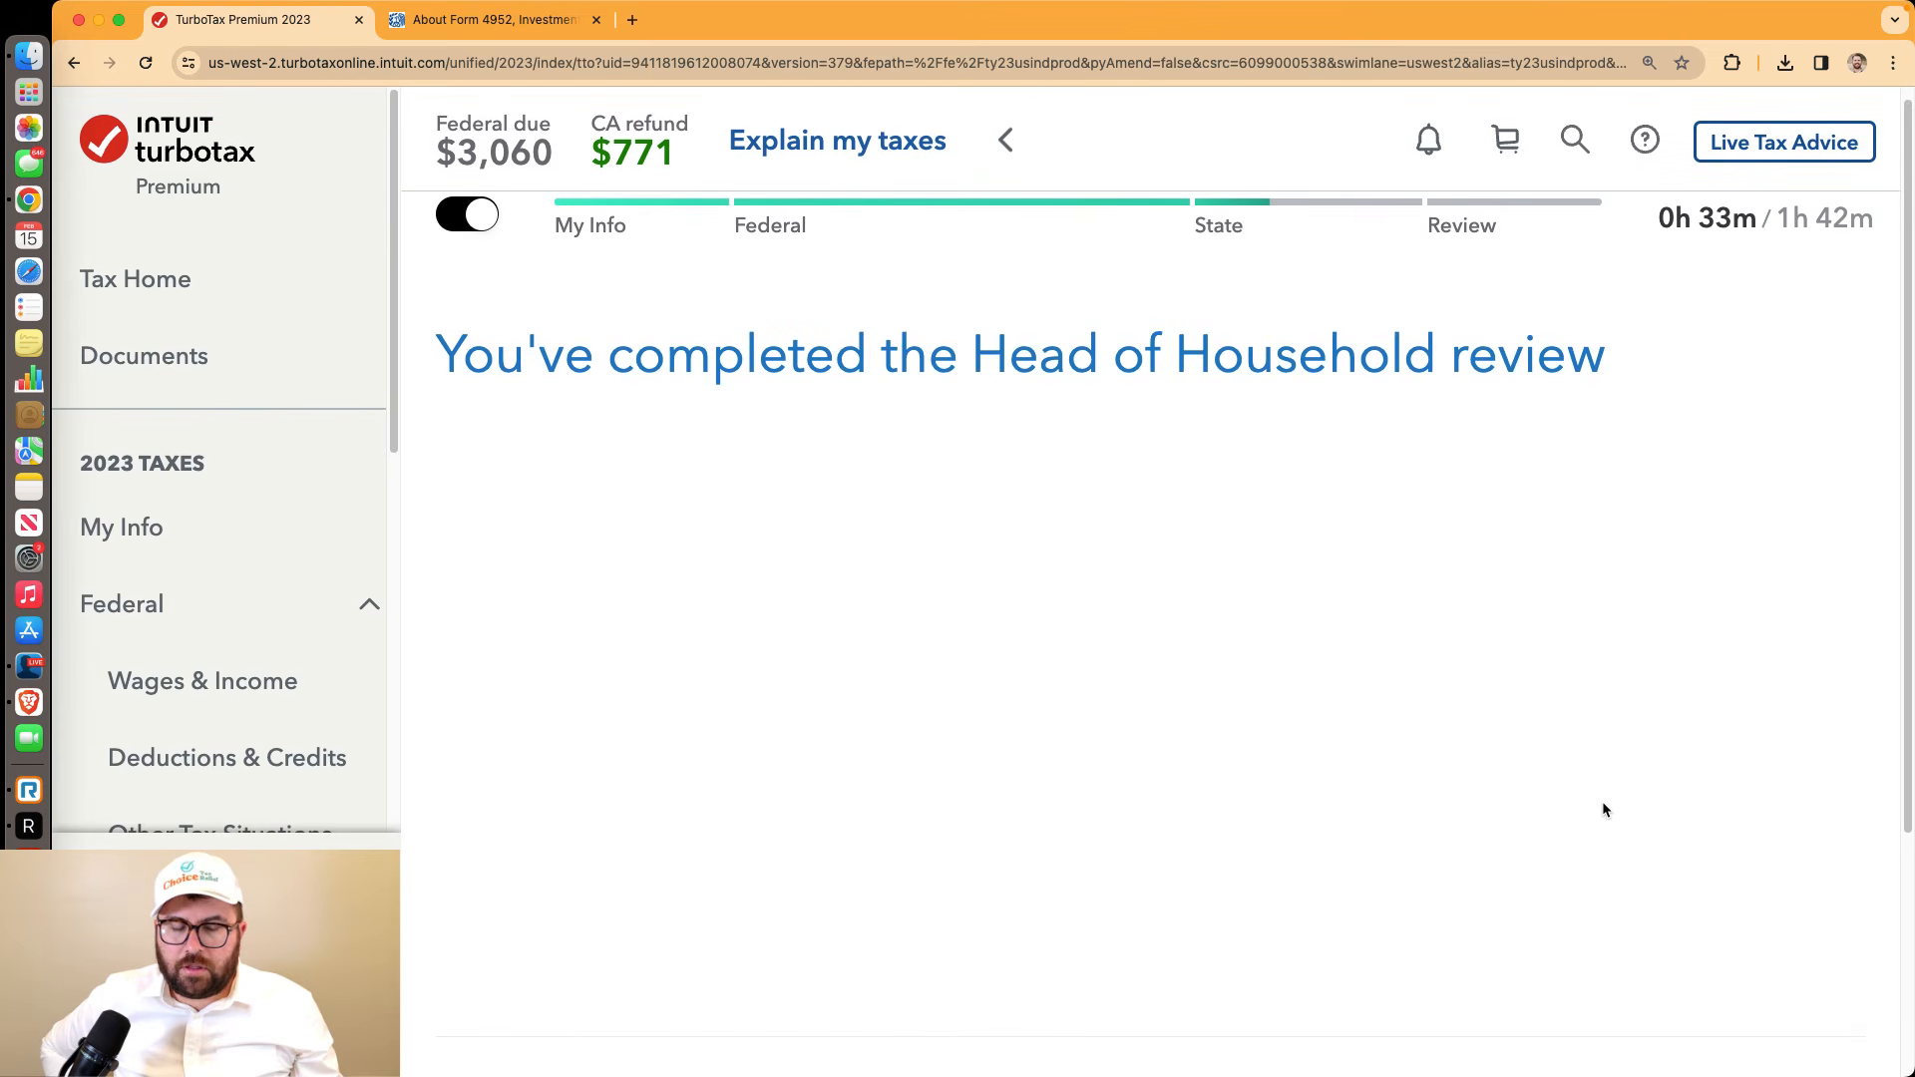
{"action": "scroll", "coordinate": [1602, 810], "scroll_direction": "down", "scroll_amount": 3}
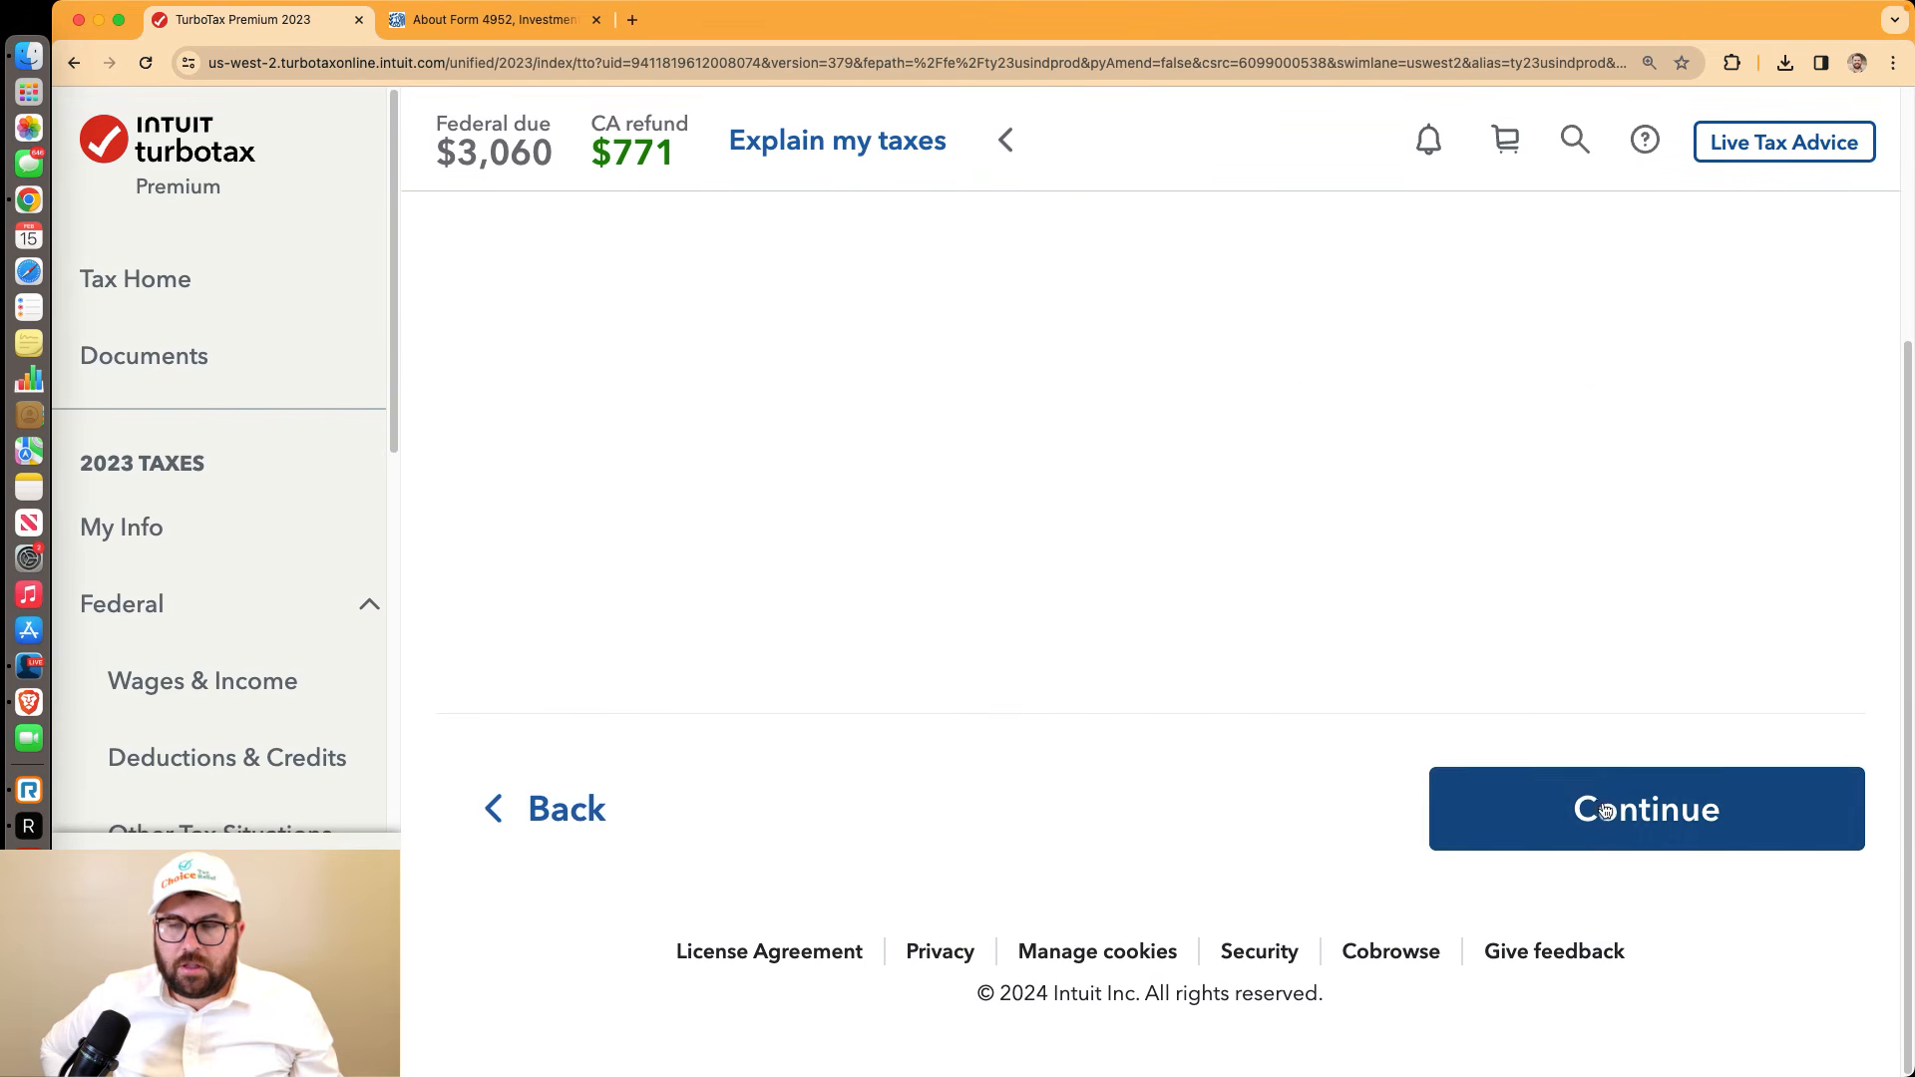
{"action": "left_click", "coordinate": [1596, 798]}
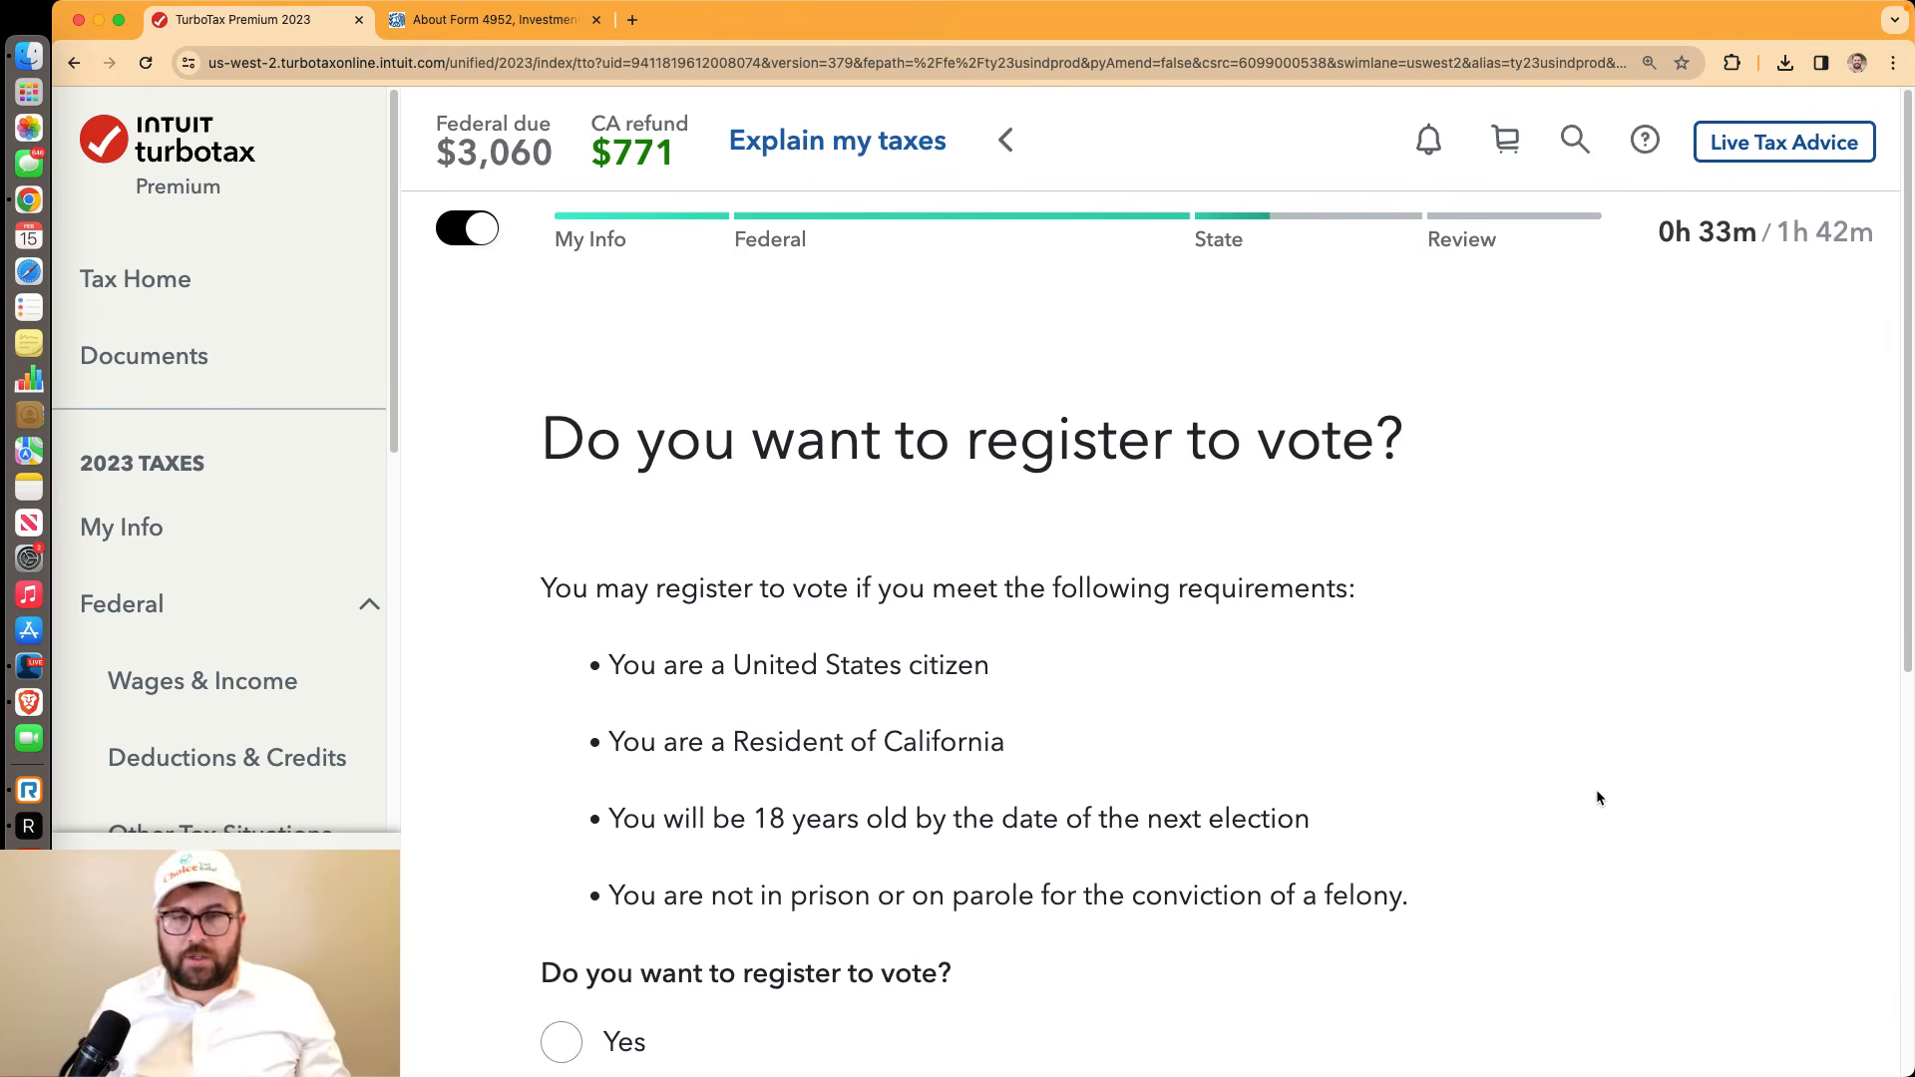
Answer No to California voter registration, mark other state situations done, and run the California check
{"action": "scroll", "coordinate": [1561, 776], "scroll_direction": "down", "scroll_amount": 5}
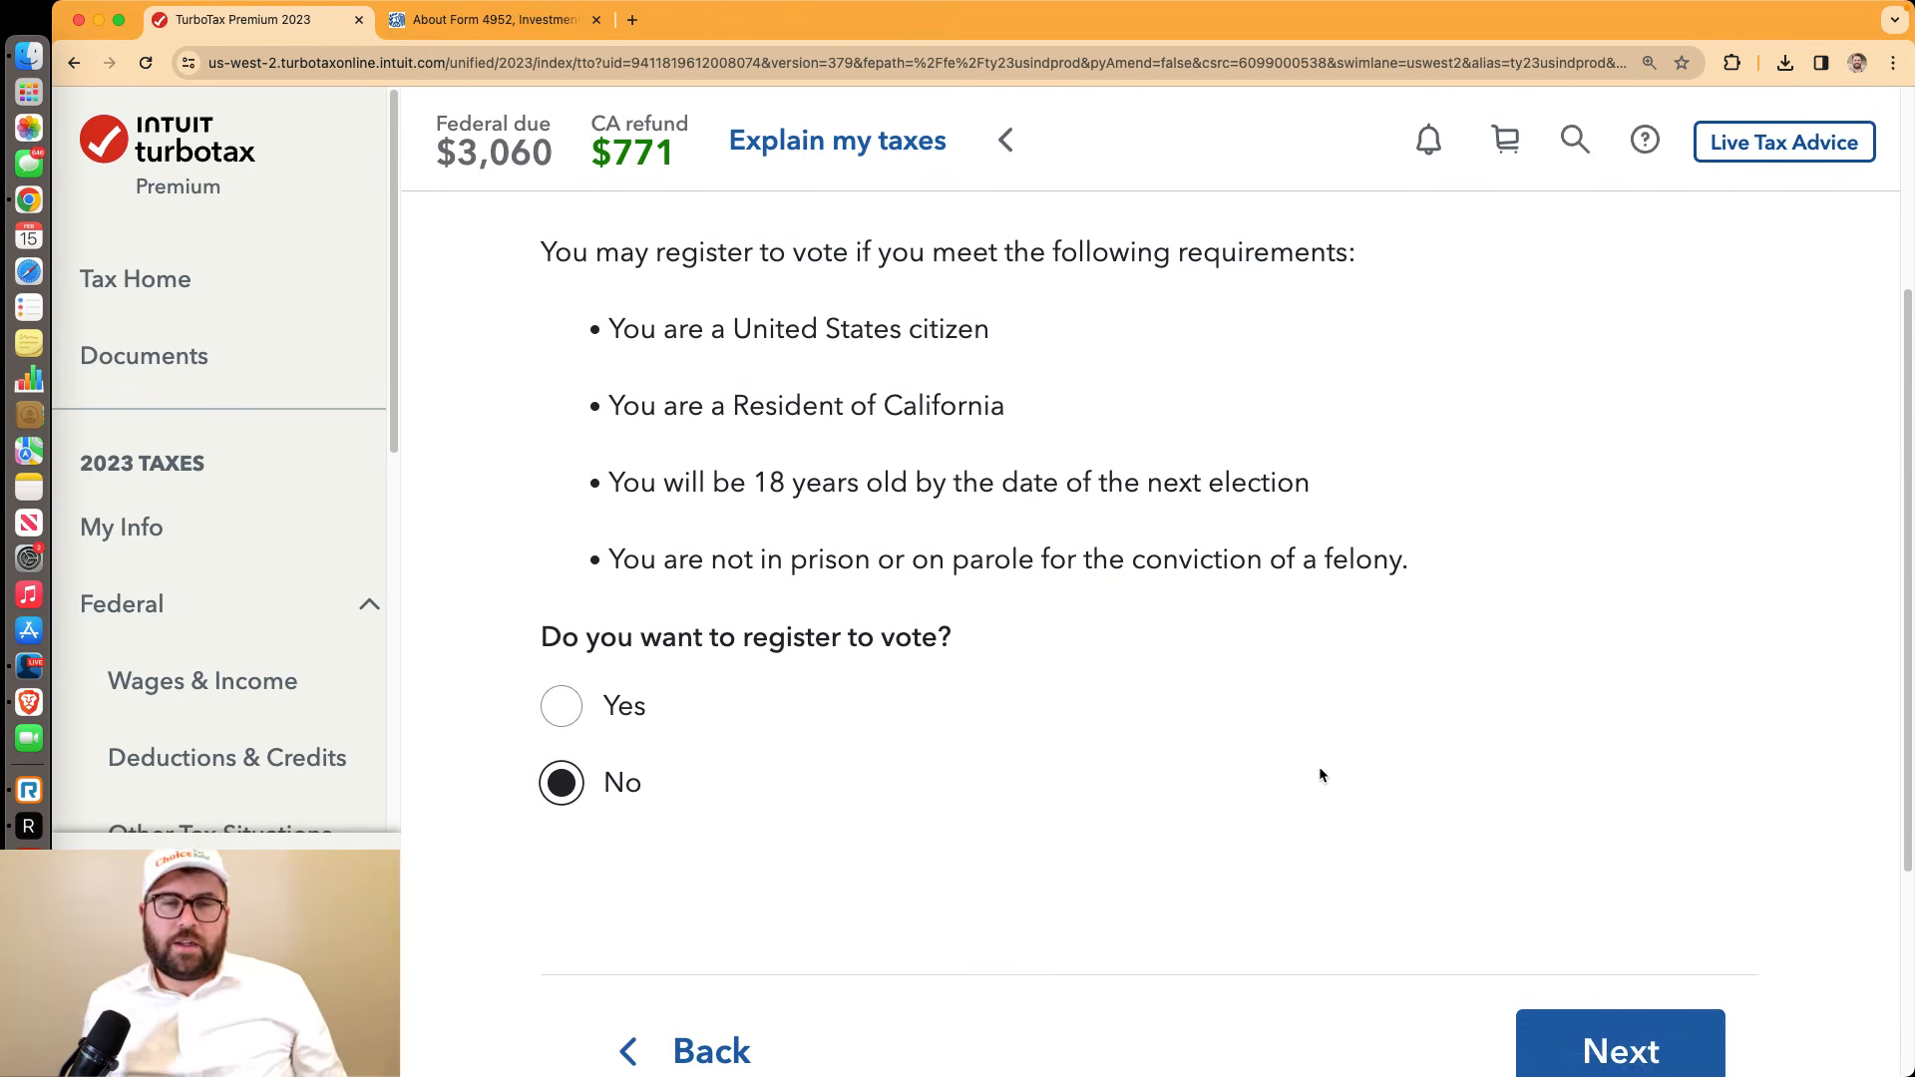
{"action": "left_click", "coordinate": [1545, 897]}
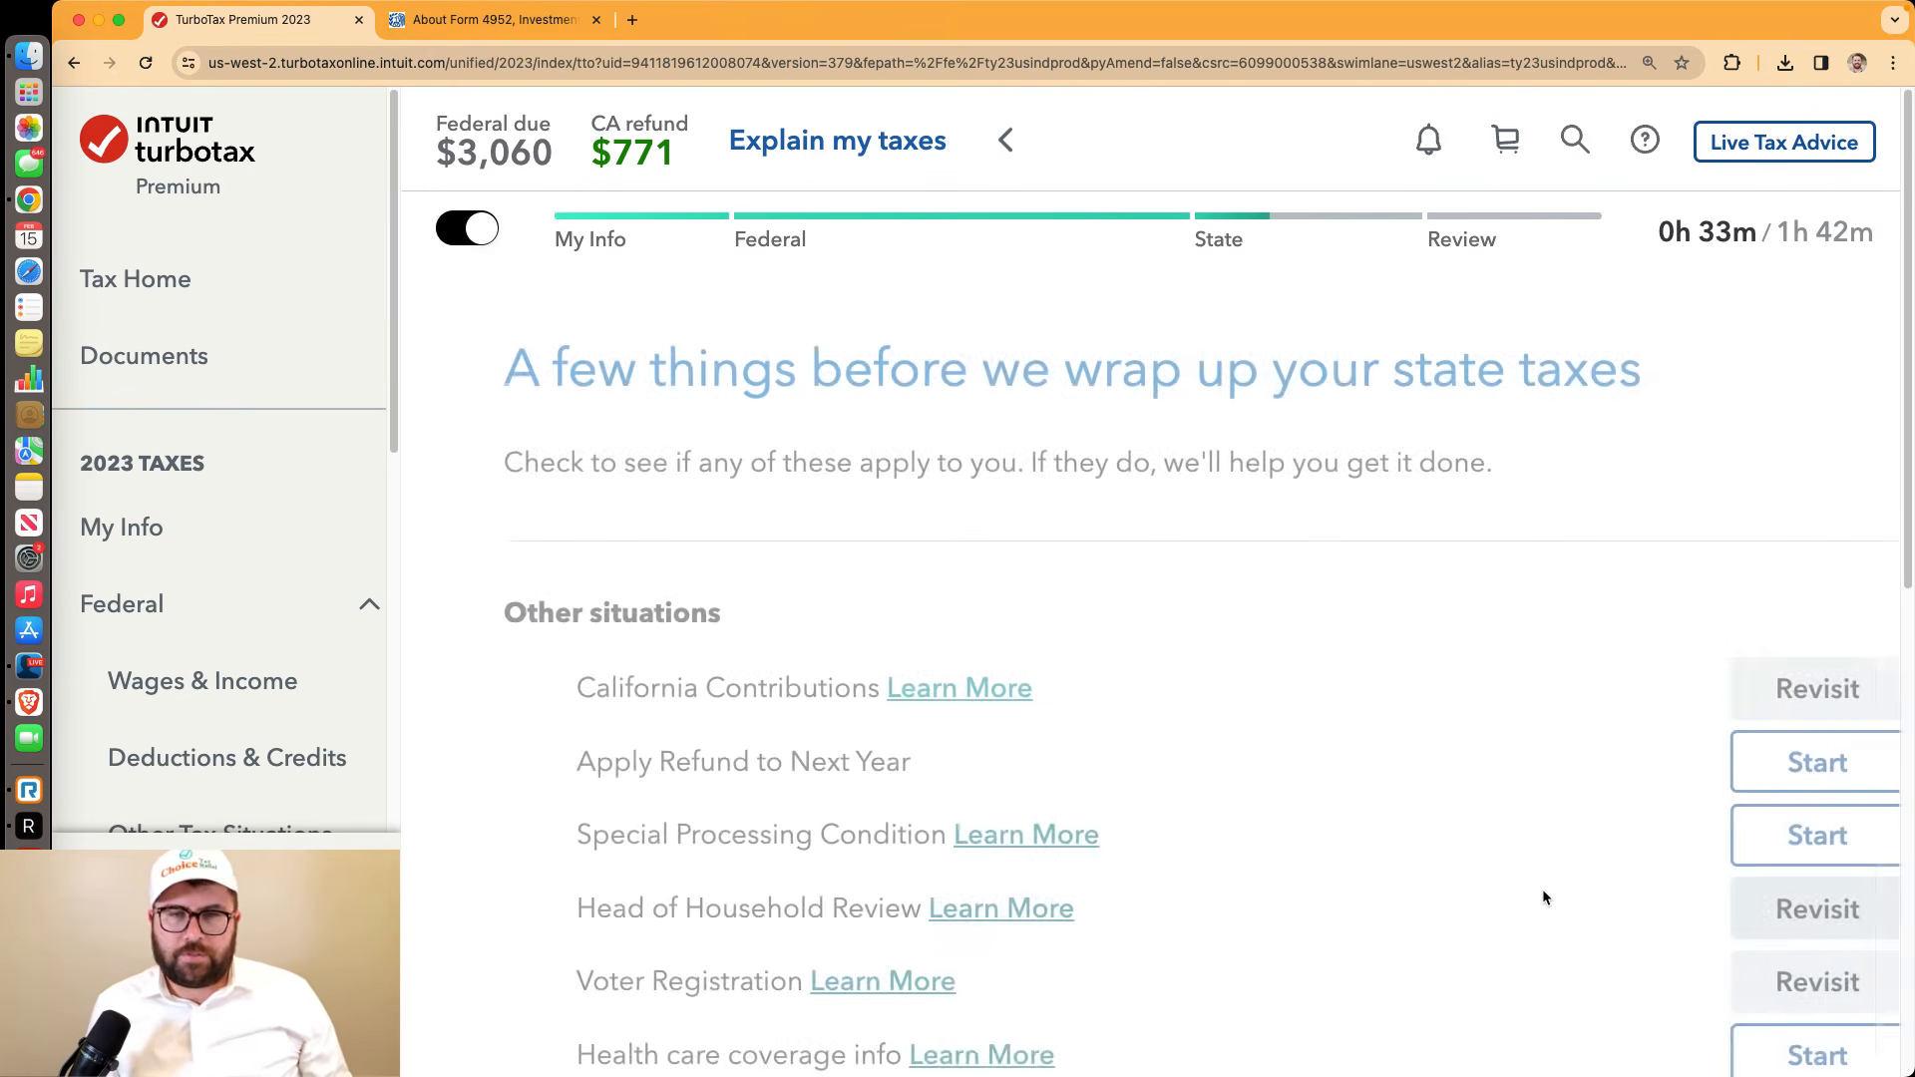
{"action": "scroll", "coordinate": [1543, 889], "scroll_direction": "down", "scroll_amount": 8}
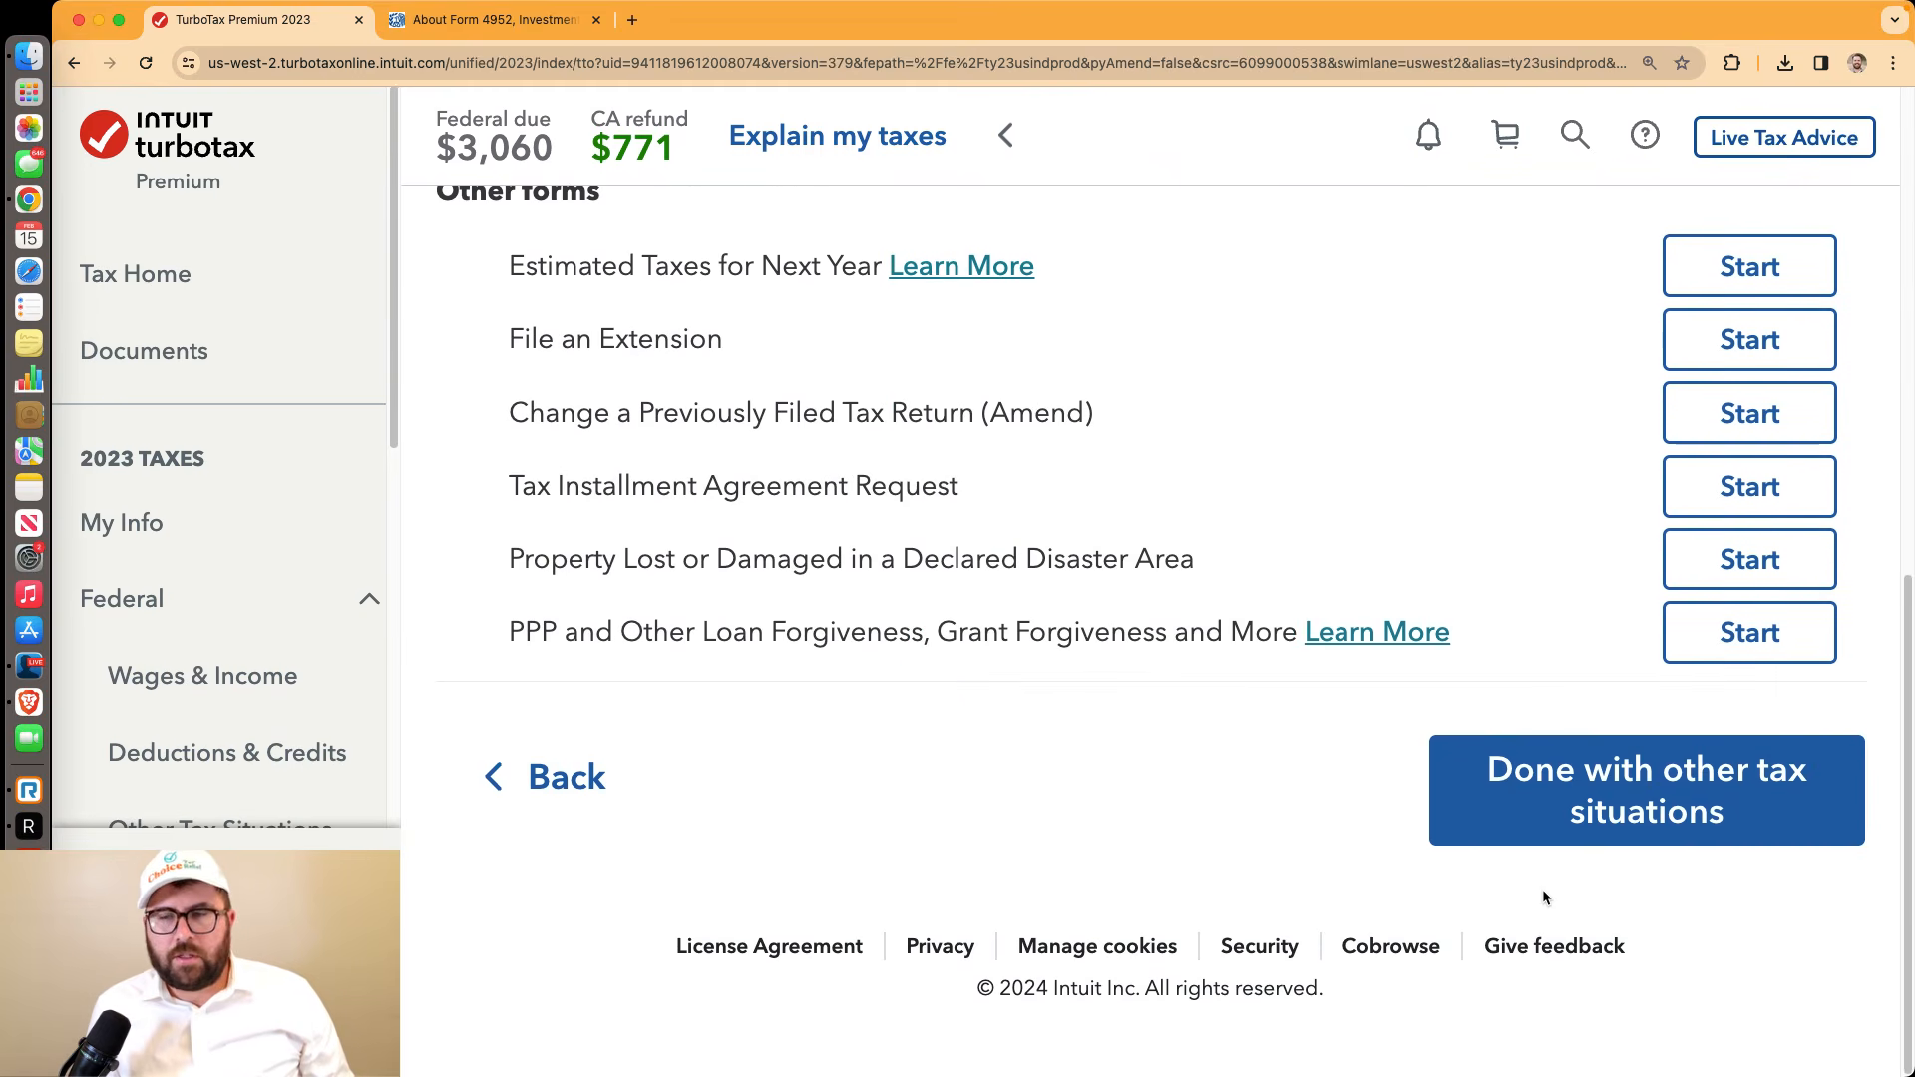
{"action": "left_click", "coordinate": [1572, 829]}
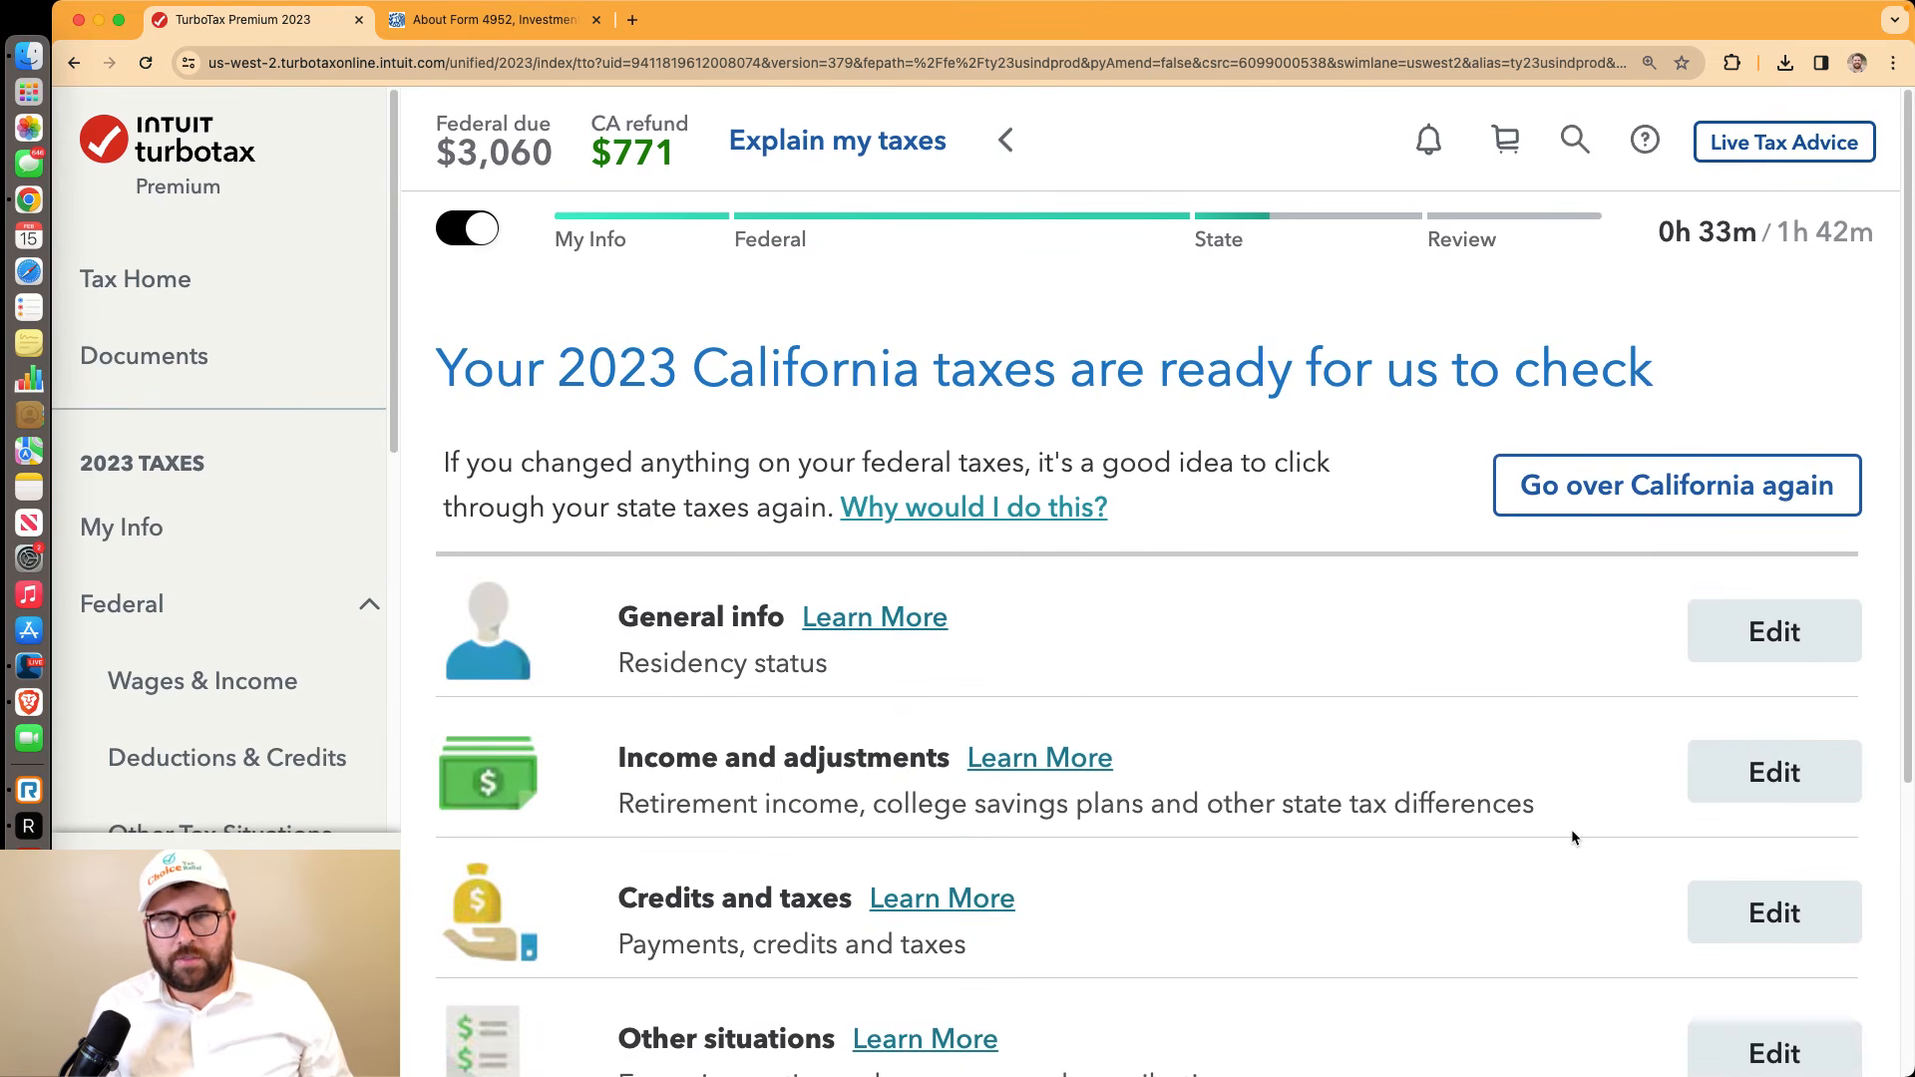
{"action": "scroll", "coordinate": [1572, 829], "scroll_direction": "down", "scroll_amount": 5}
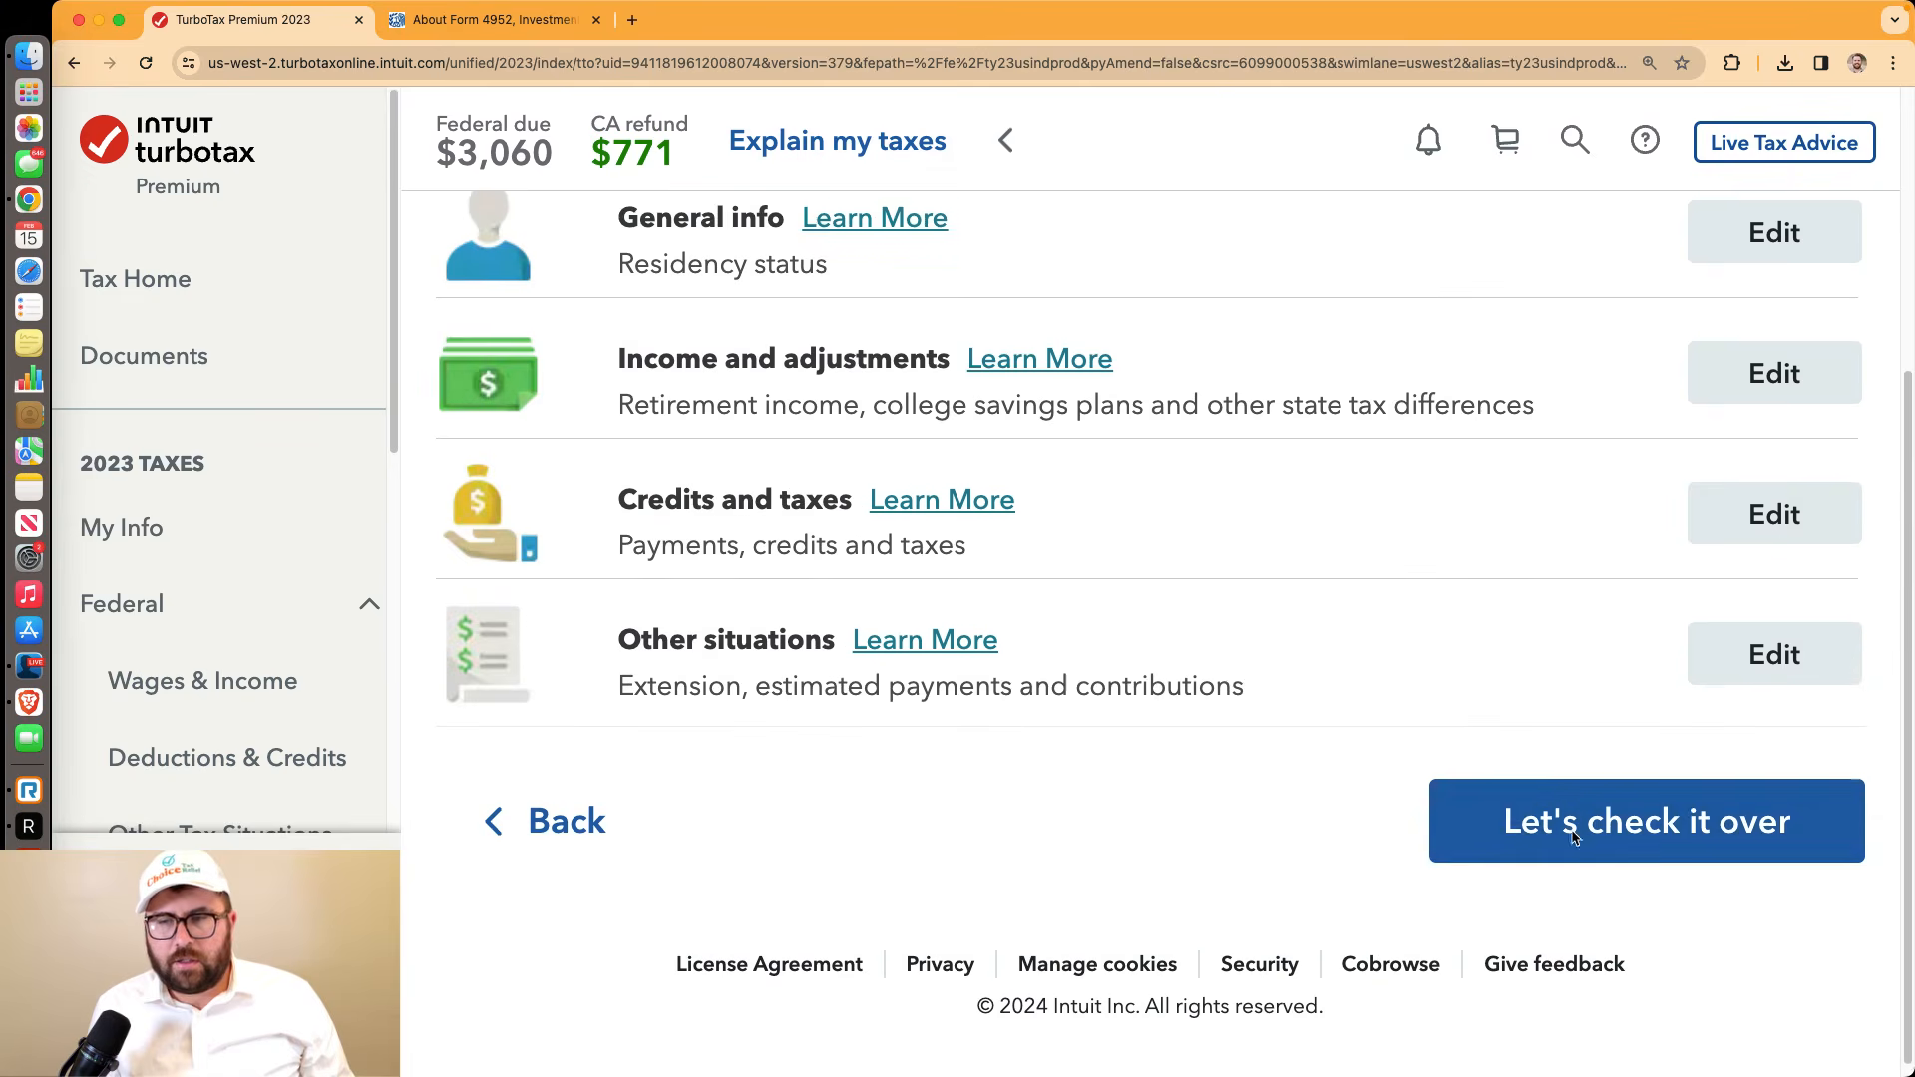
{"action": "left_click", "coordinate": [1572, 822]}
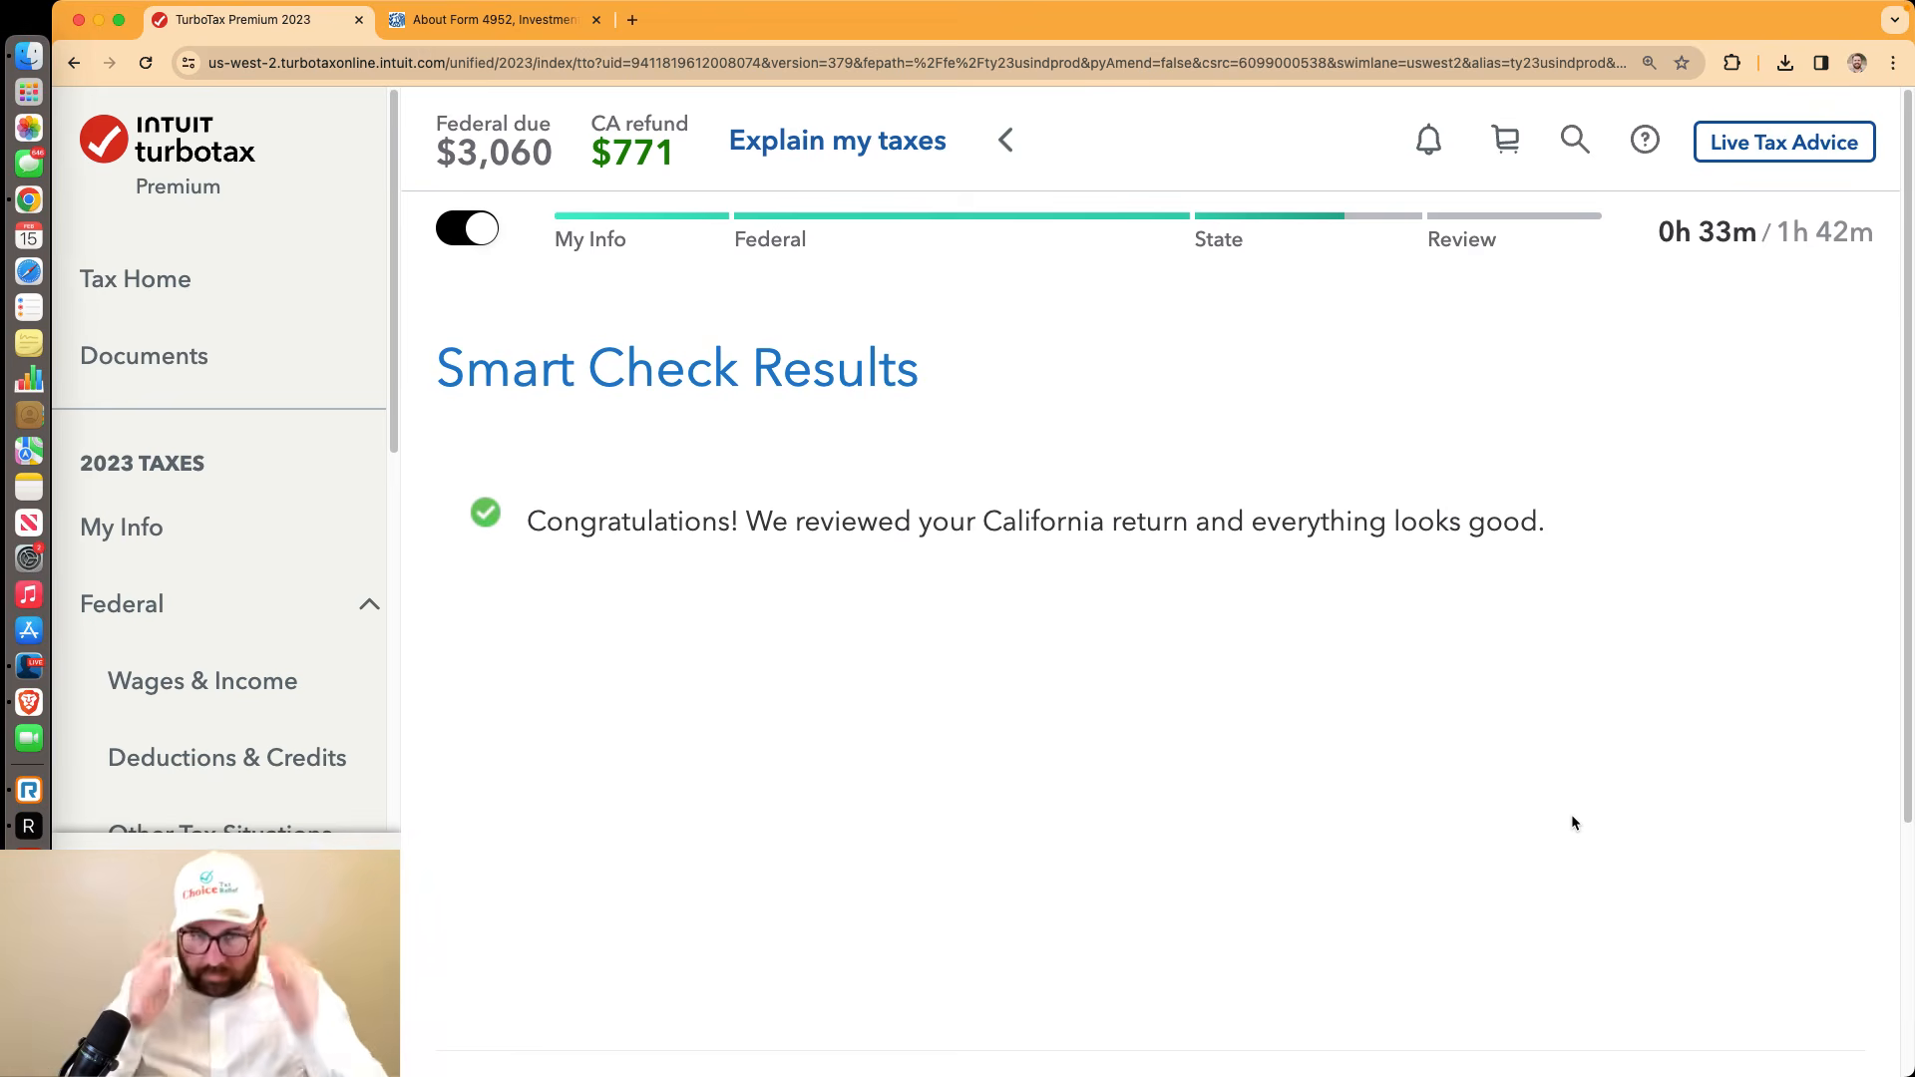
Move past Smart Check, keep filing federal and California together, and mark the state section done
{"action": "scroll", "coordinate": [1571, 823], "scroll_direction": "down", "scroll_amount": 5}
{"action": "left_click", "coordinate": [1573, 814]}
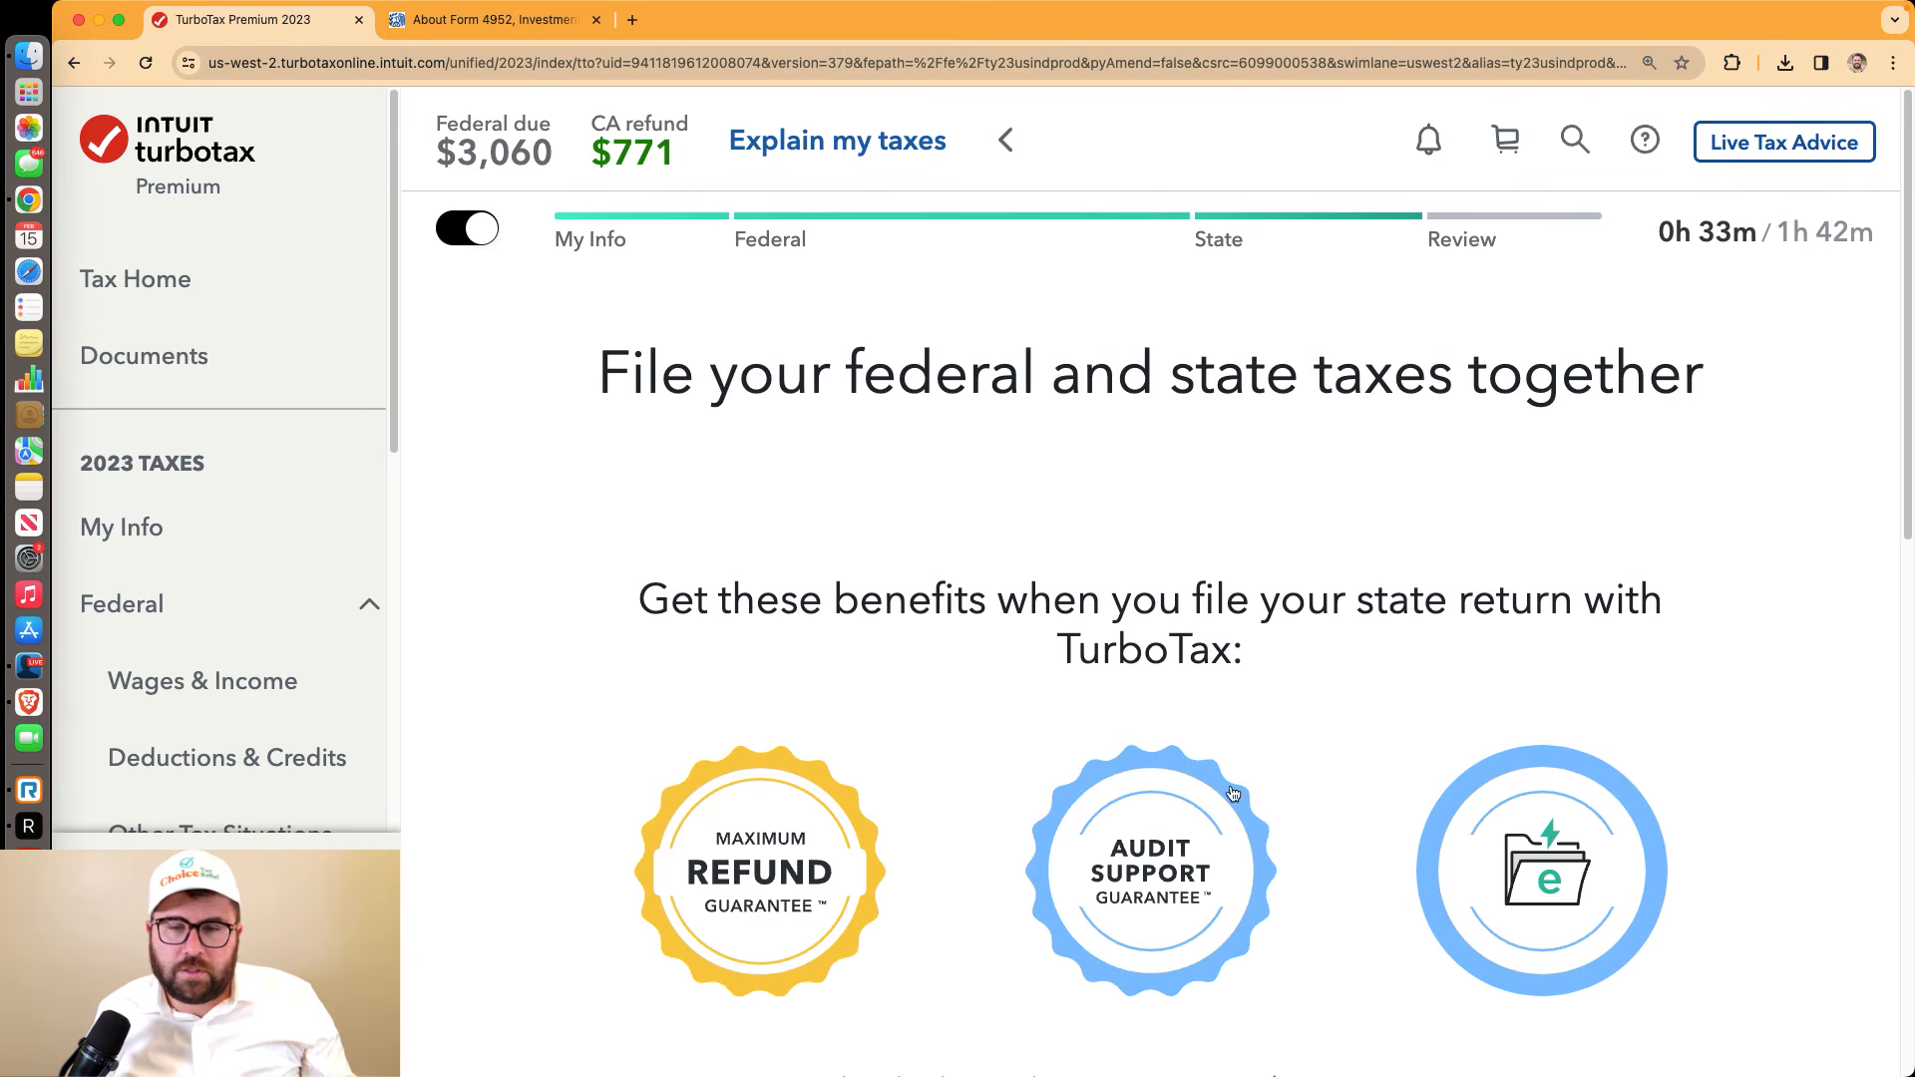
{"action": "scroll", "coordinate": [1233, 793], "scroll_direction": "down", "scroll_amount": 10}
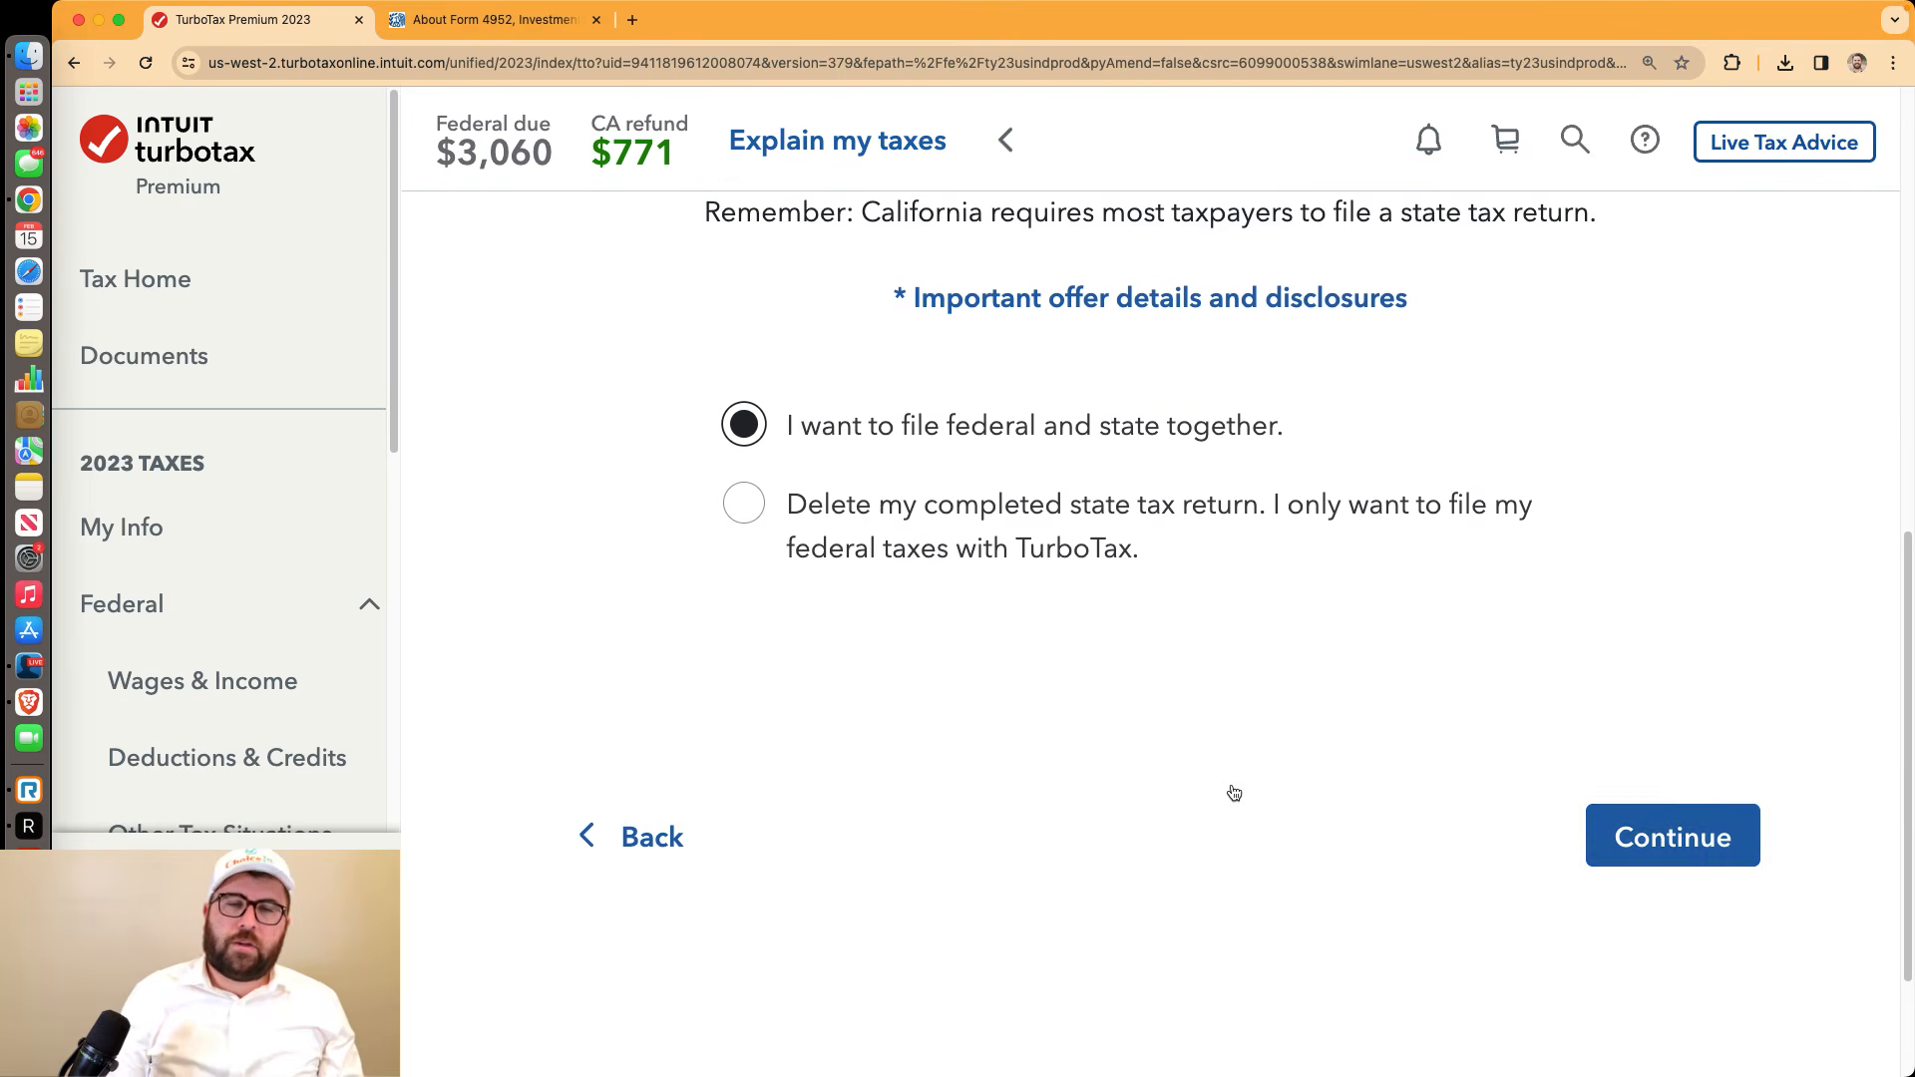
{"action": "left_click", "coordinate": [1712, 795]}
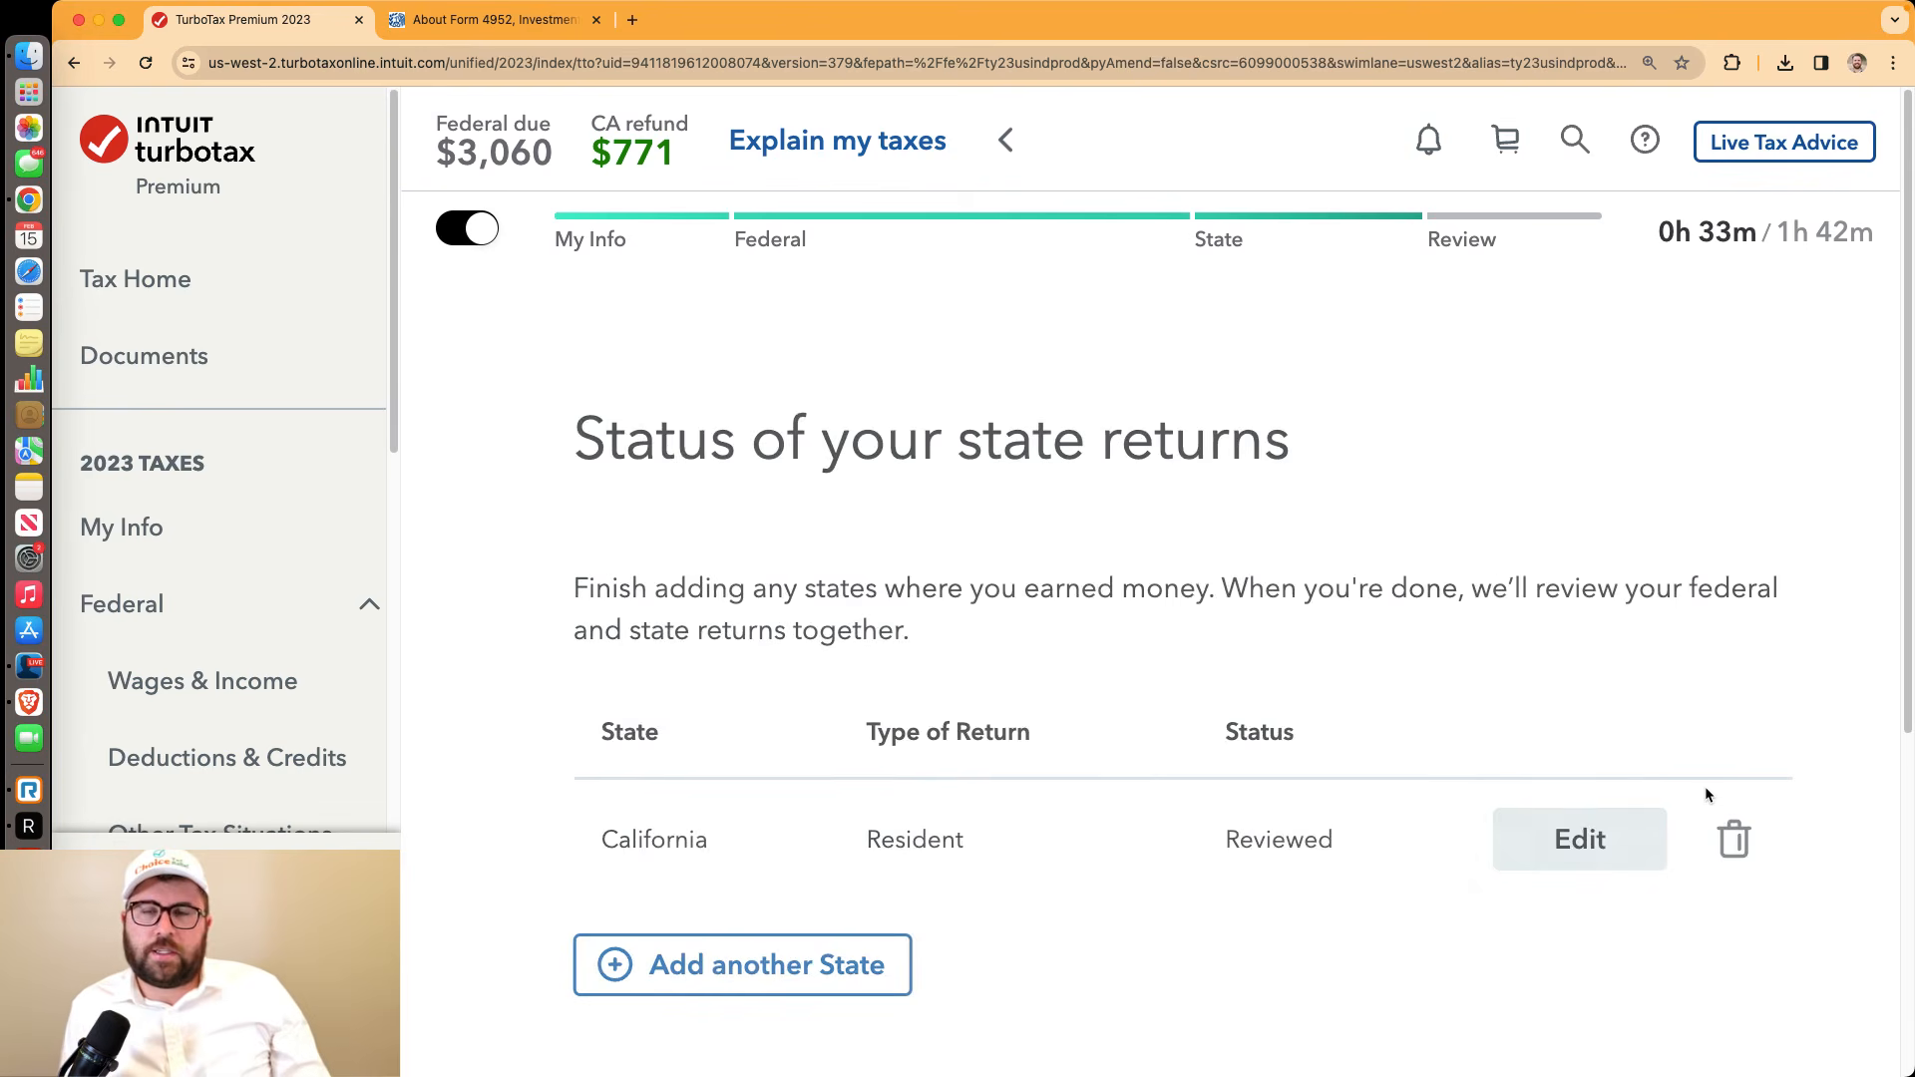
{"action": "scroll", "coordinate": [1680, 766], "scroll_direction": "down", "scroll_amount": 5}
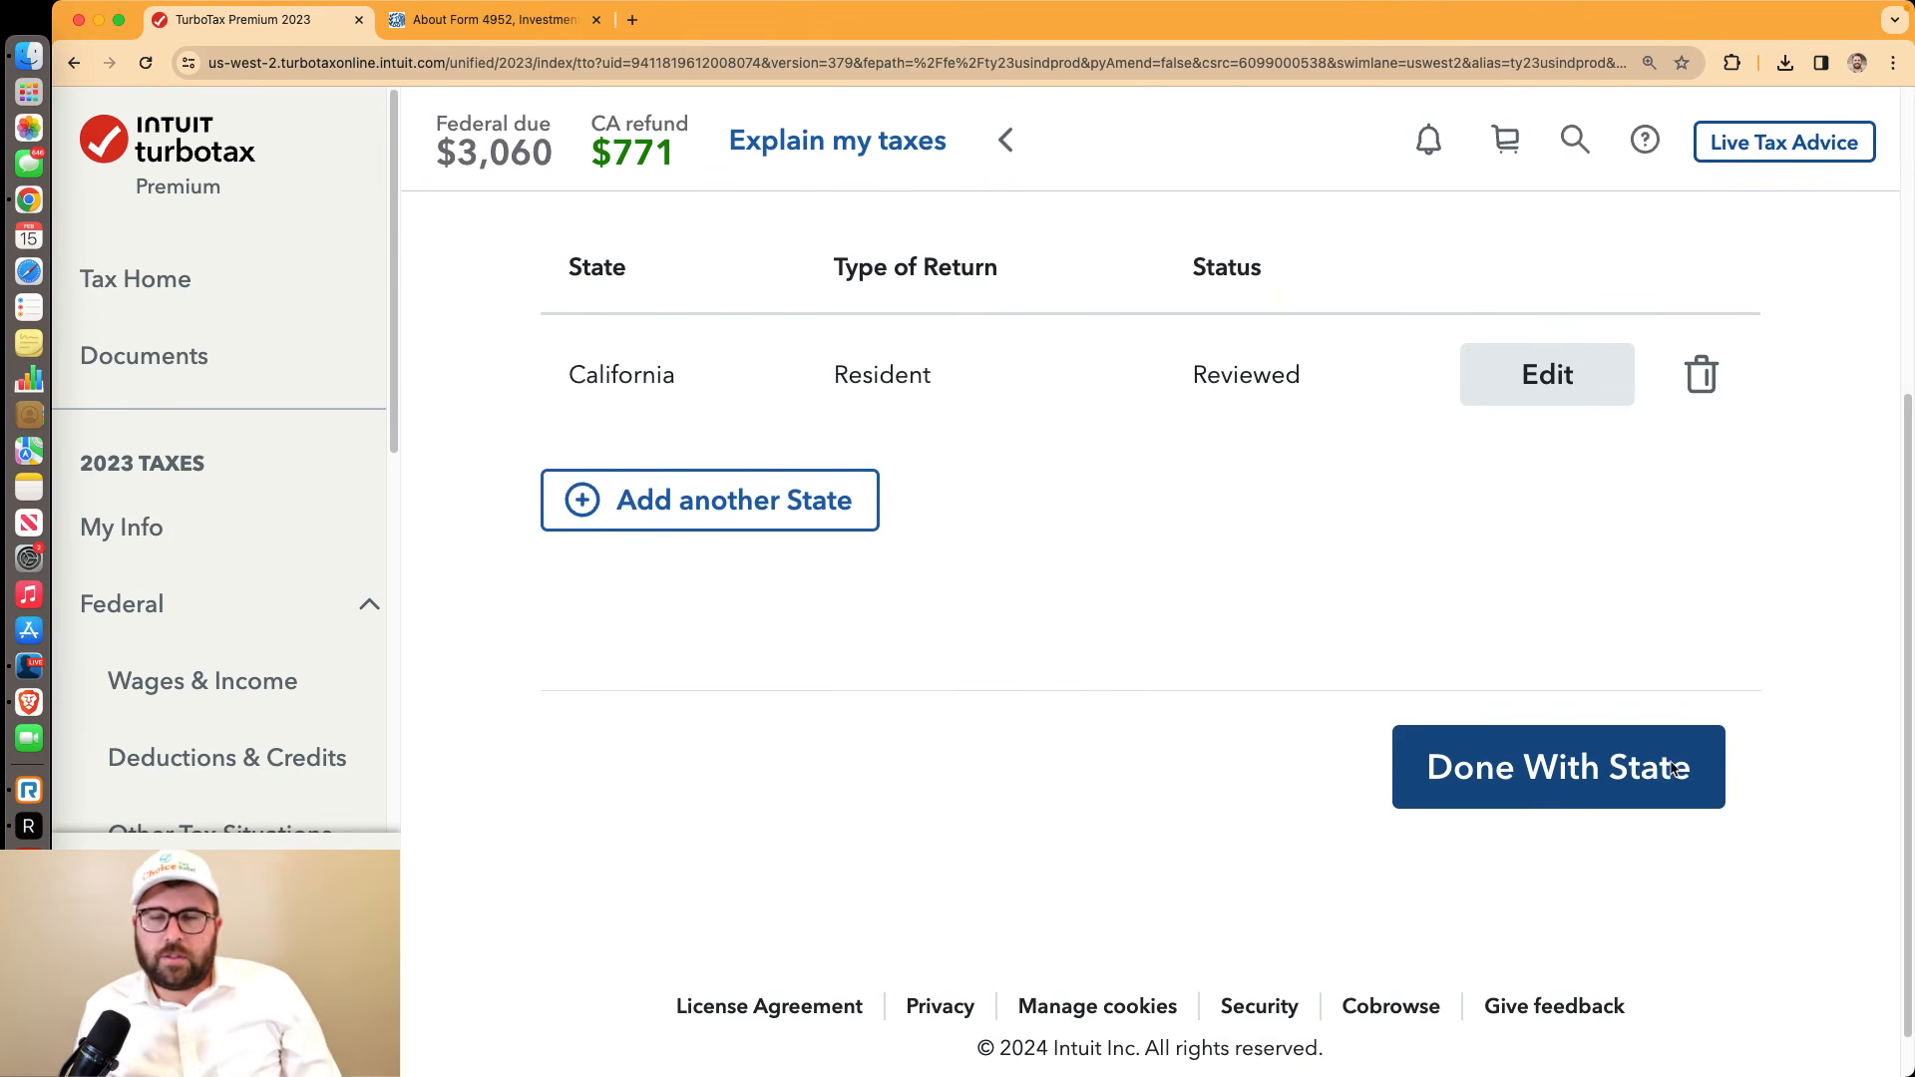
{"action": "left_click", "coordinate": [1664, 777]}
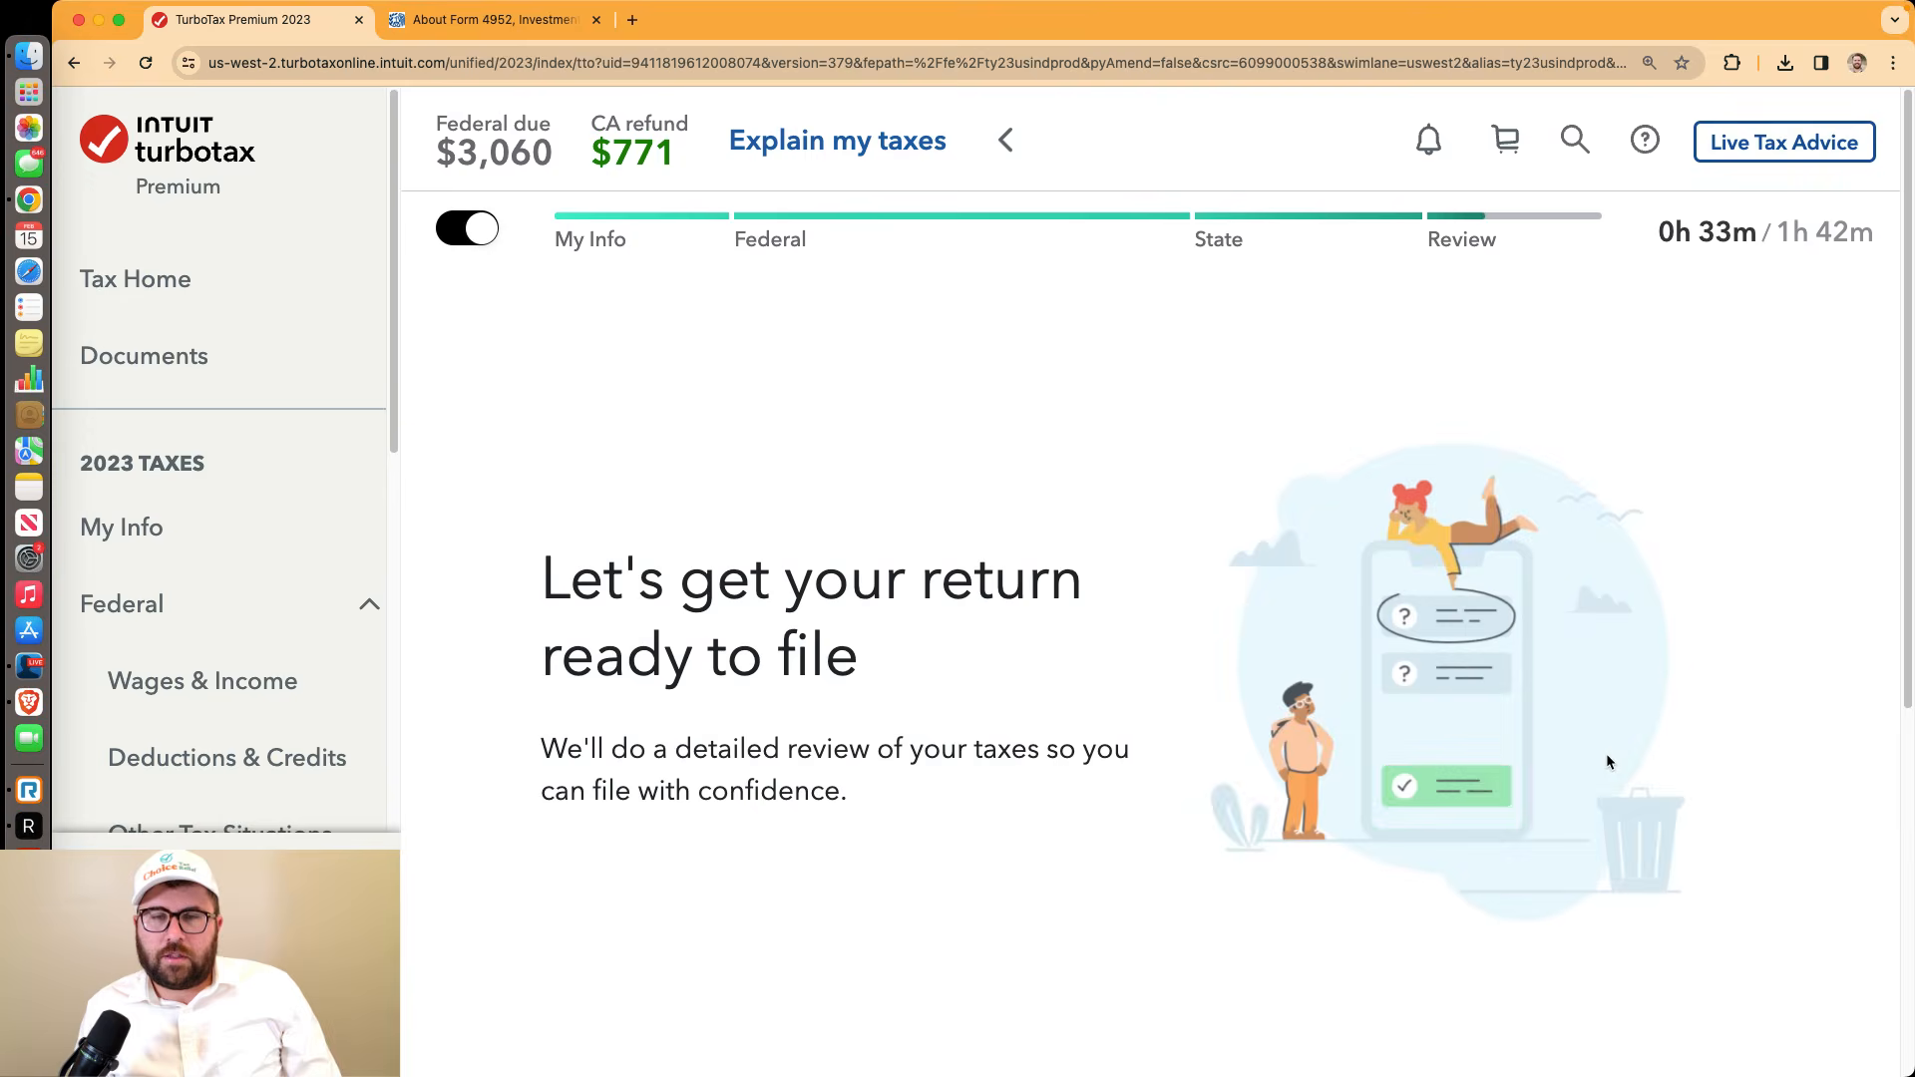
{"action": "scroll", "coordinate": [1608, 762], "scroll_direction": "down", "scroll_amount": 4}
Run the detailed return review and continue past the summary of $3,060 federal due, $771 CA refund
{"action": "left_click", "coordinate": [1632, 832]}
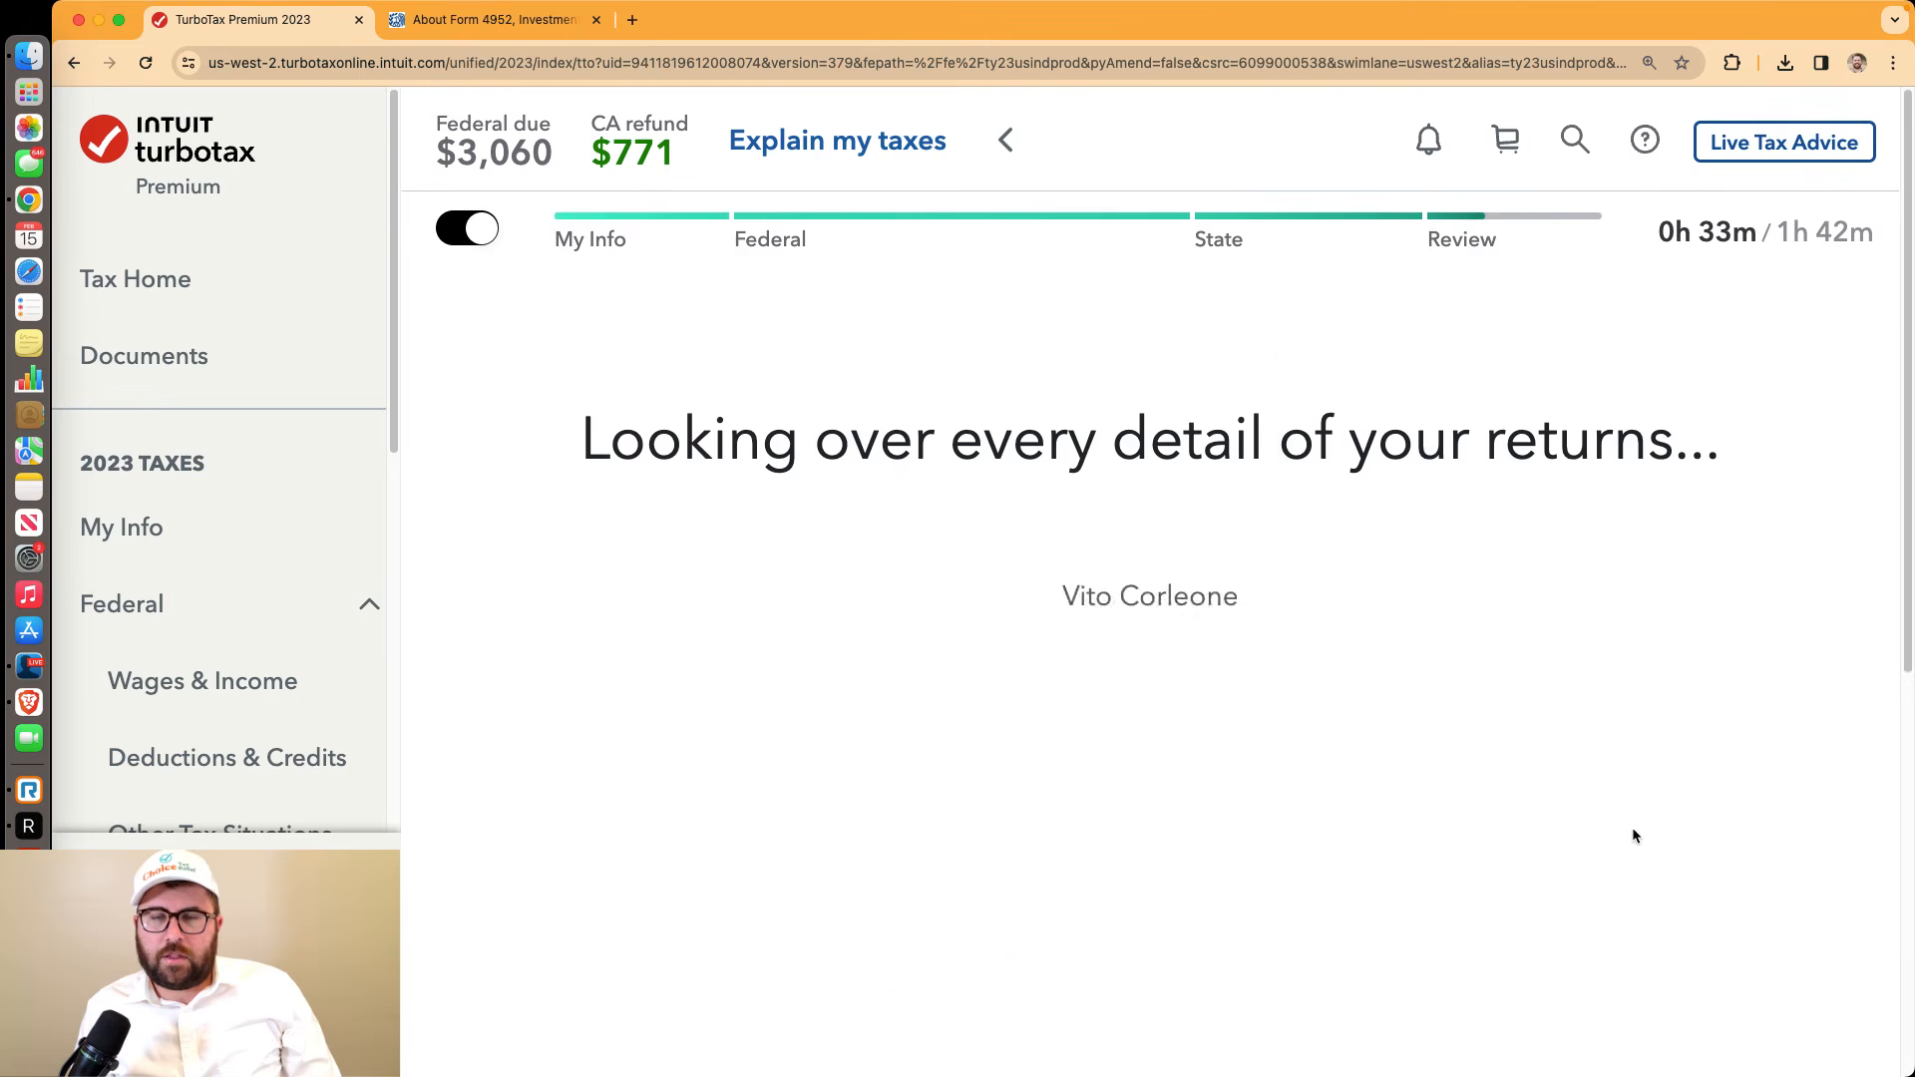
{"action": "scroll", "coordinate": [1626, 824], "scroll_direction": "down", "scroll_amount": 4}
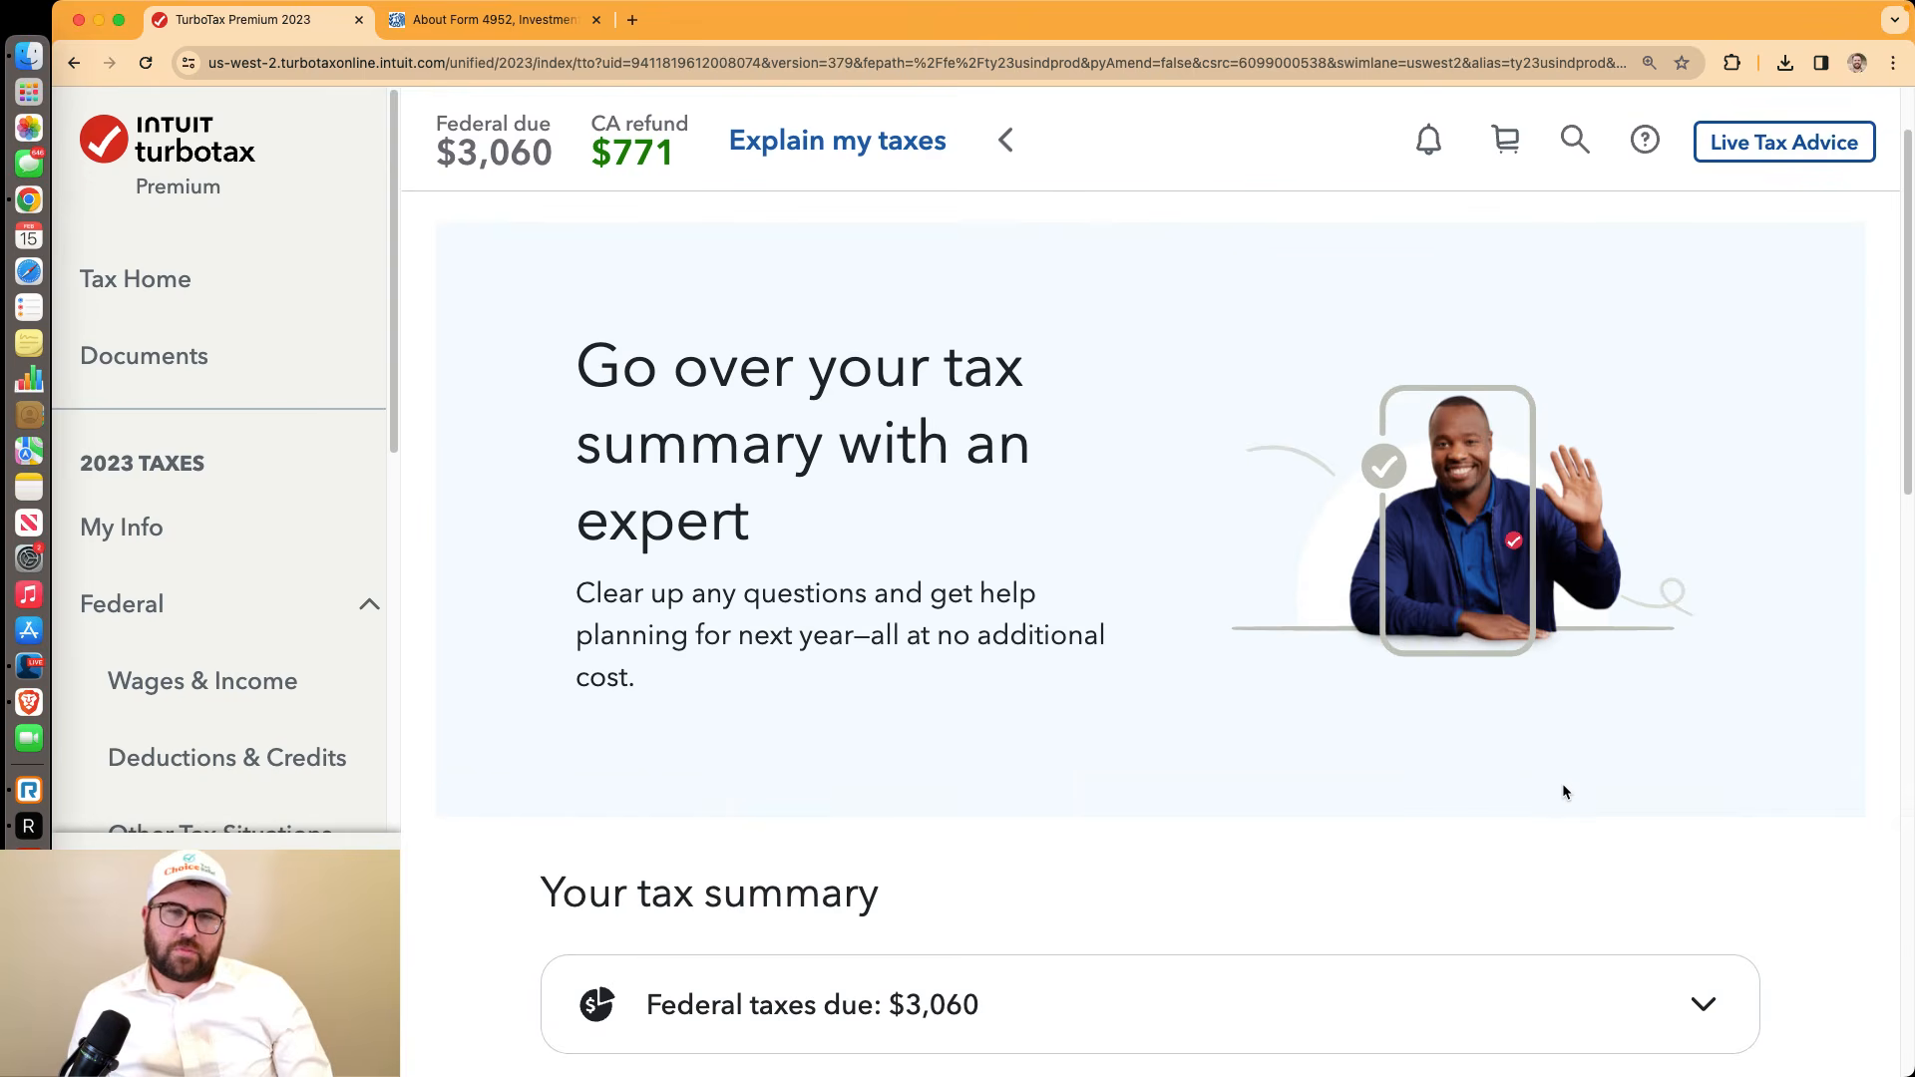
{"action": "scroll", "coordinate": [972, 693], "scroll_direction": "down", "scroll_amount": 5}
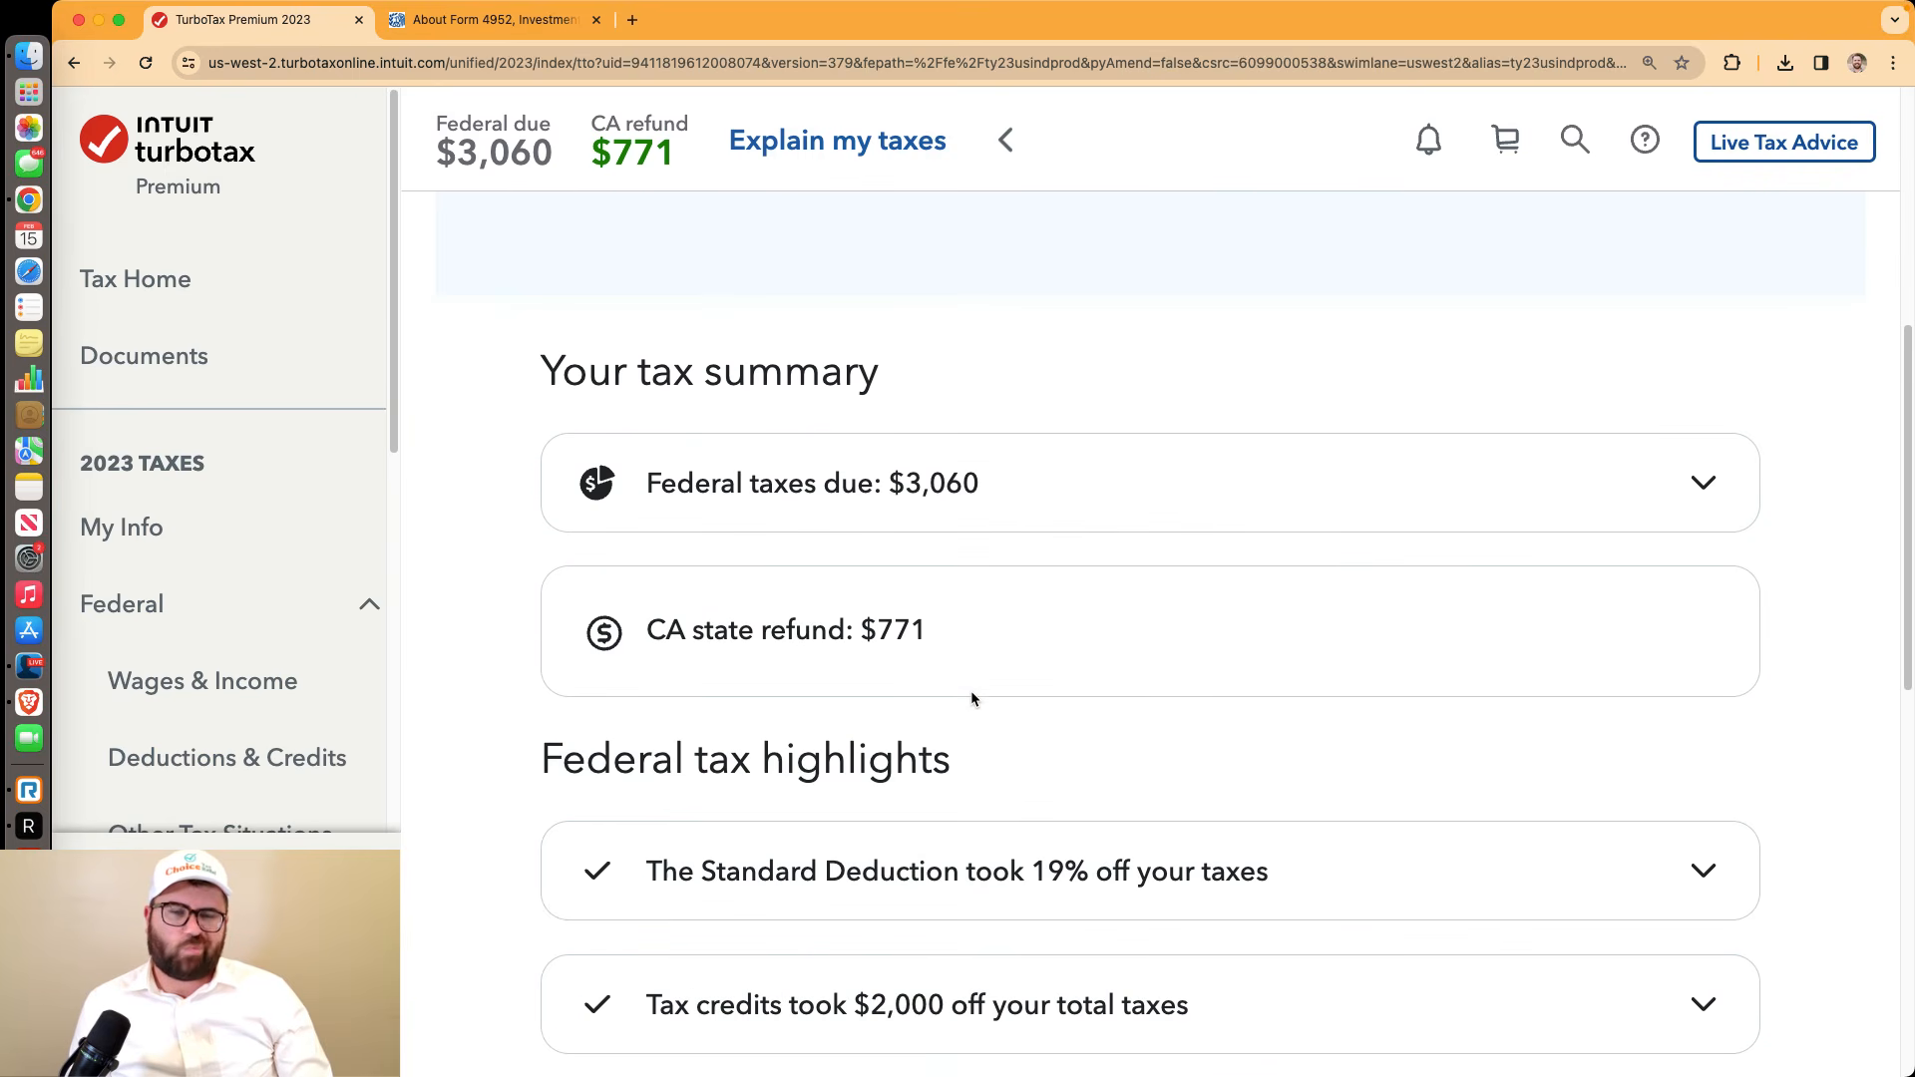
{"action": "scroll", "coordinate": [972, 694], "scroll_direction": "down", "scroll_amount": 10}
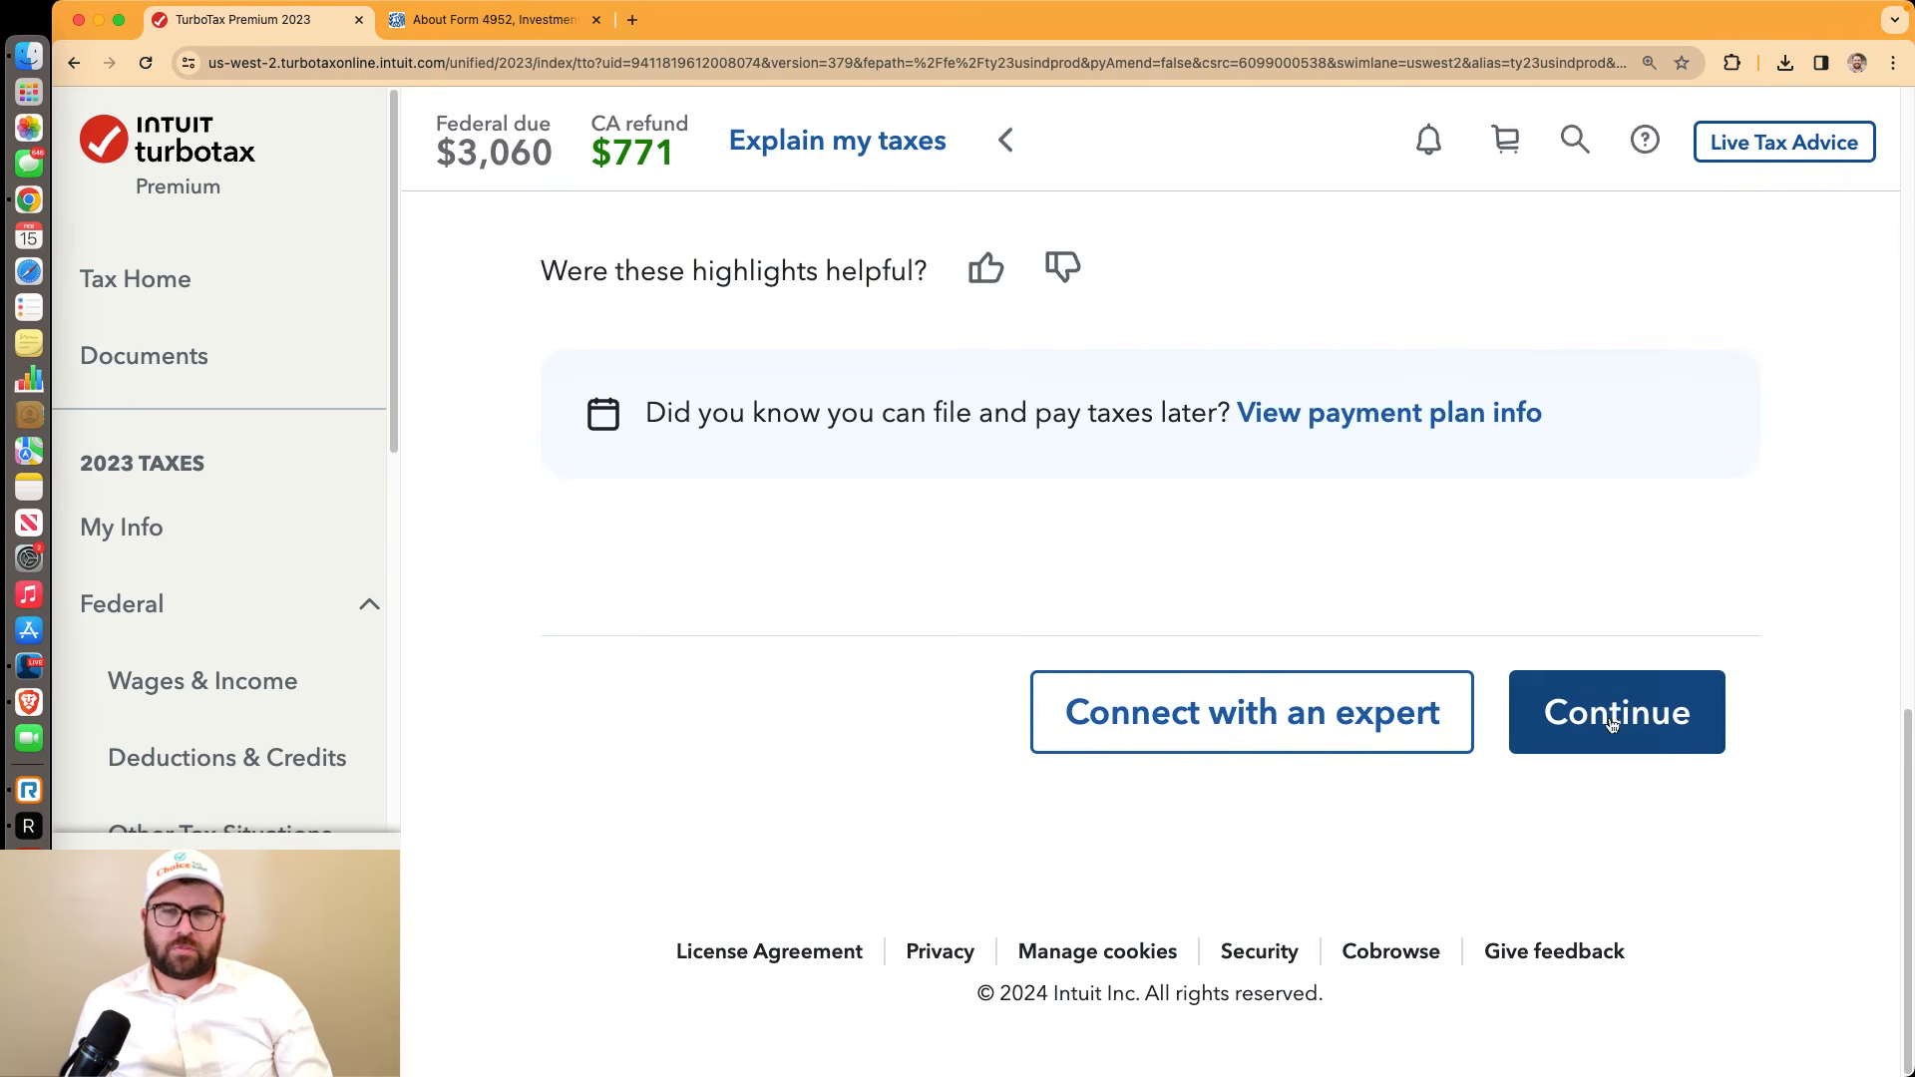
{"action": "left_click", "coordinate": [1613, 725]}
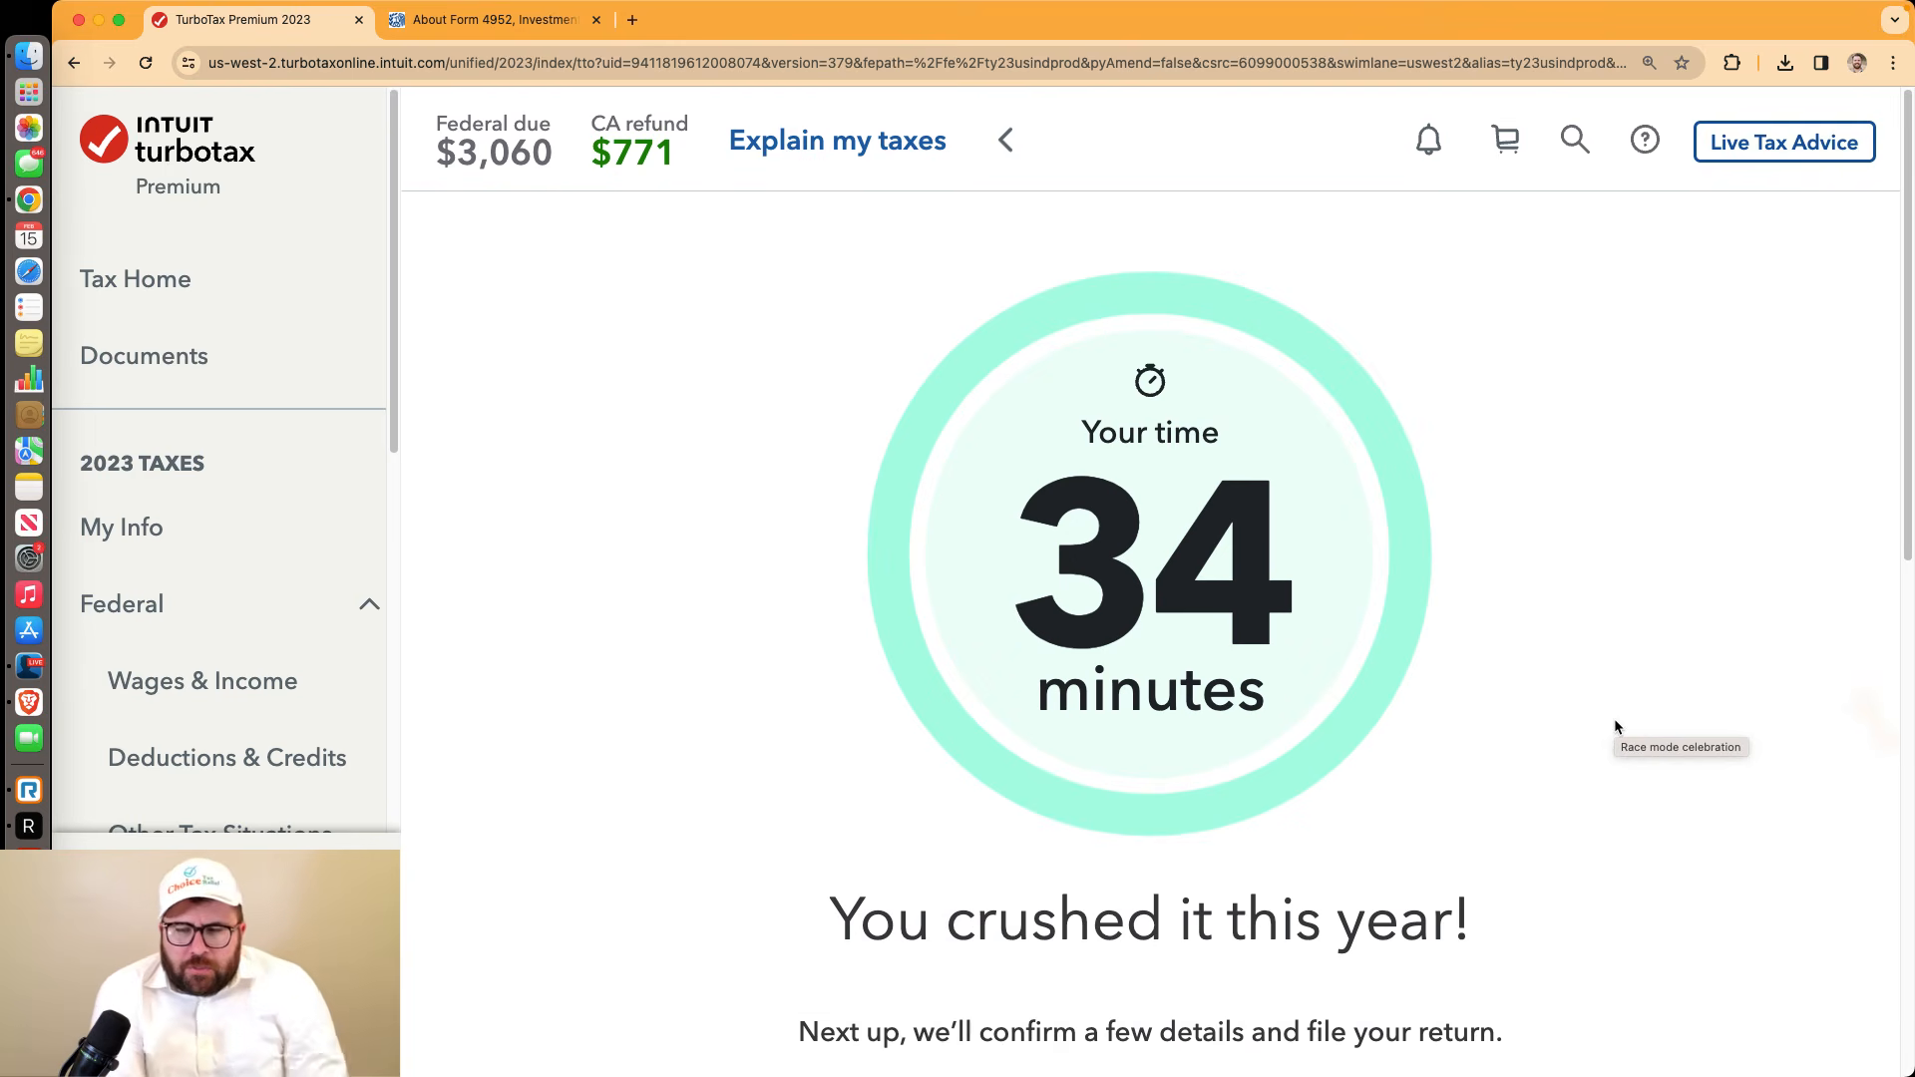
Proceed to finishing the return and decline the MAX protection add-on
{"action": "scroll", "coordinate": [1594, 732], "scroll_direction": "down", "scroll_amount": 5}
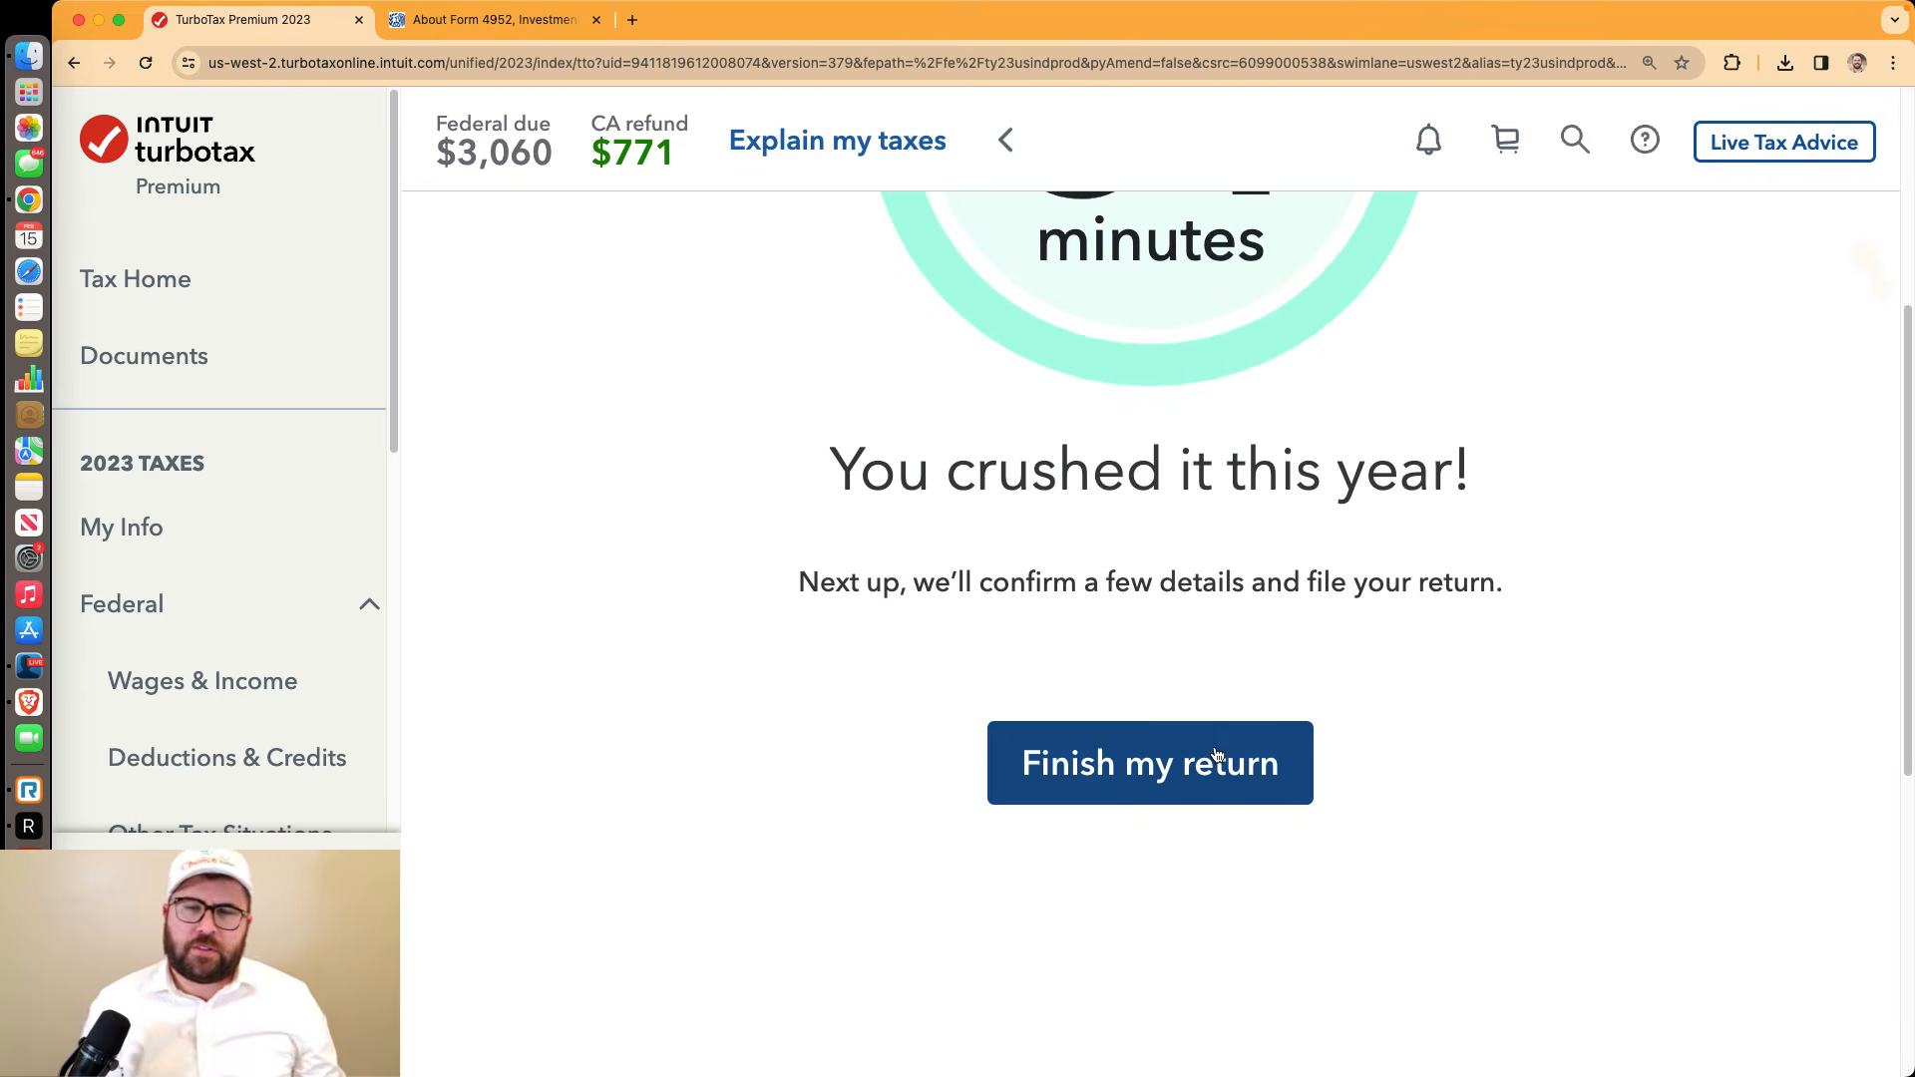
{"action": "left_click", "coordinate": [1216, 755]}
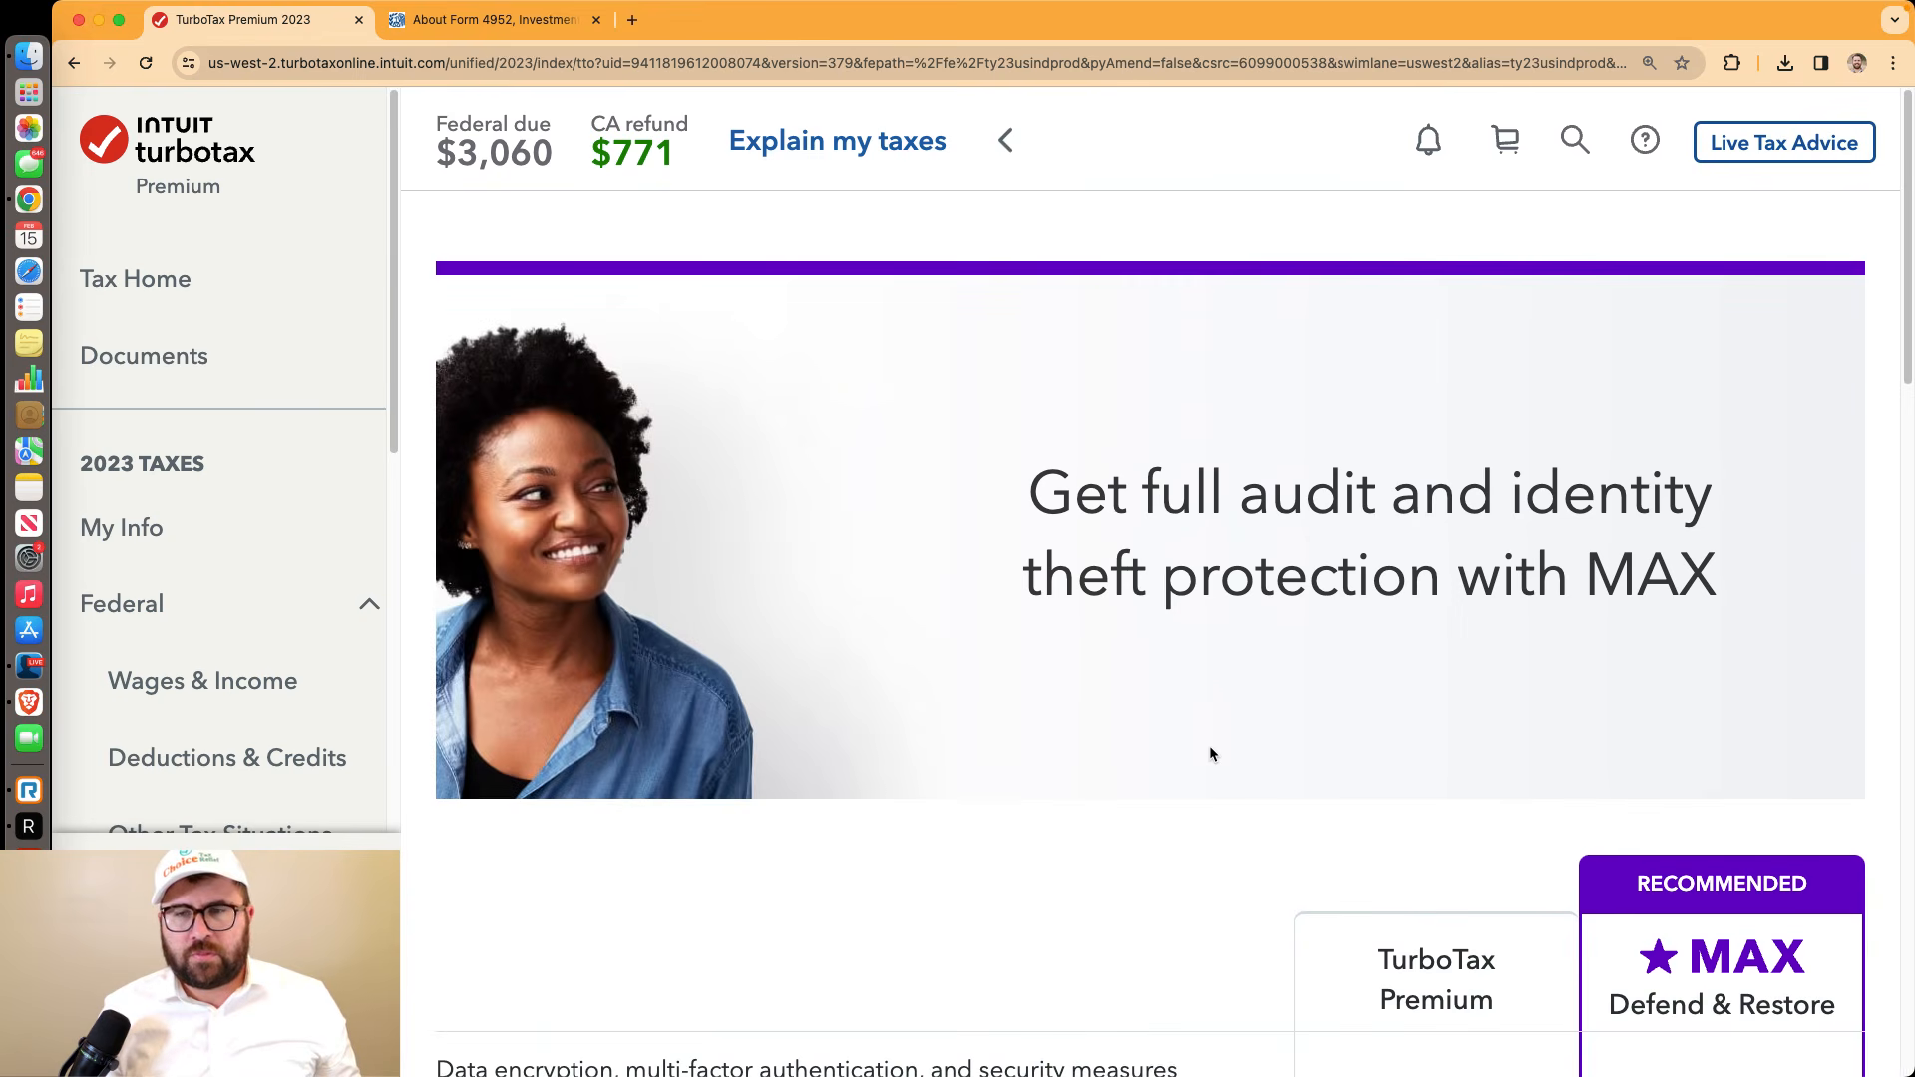
{"action": "scroll", "coordinate": [1211, 755], "scroll_direction": "down", "scroll_amount": 20}
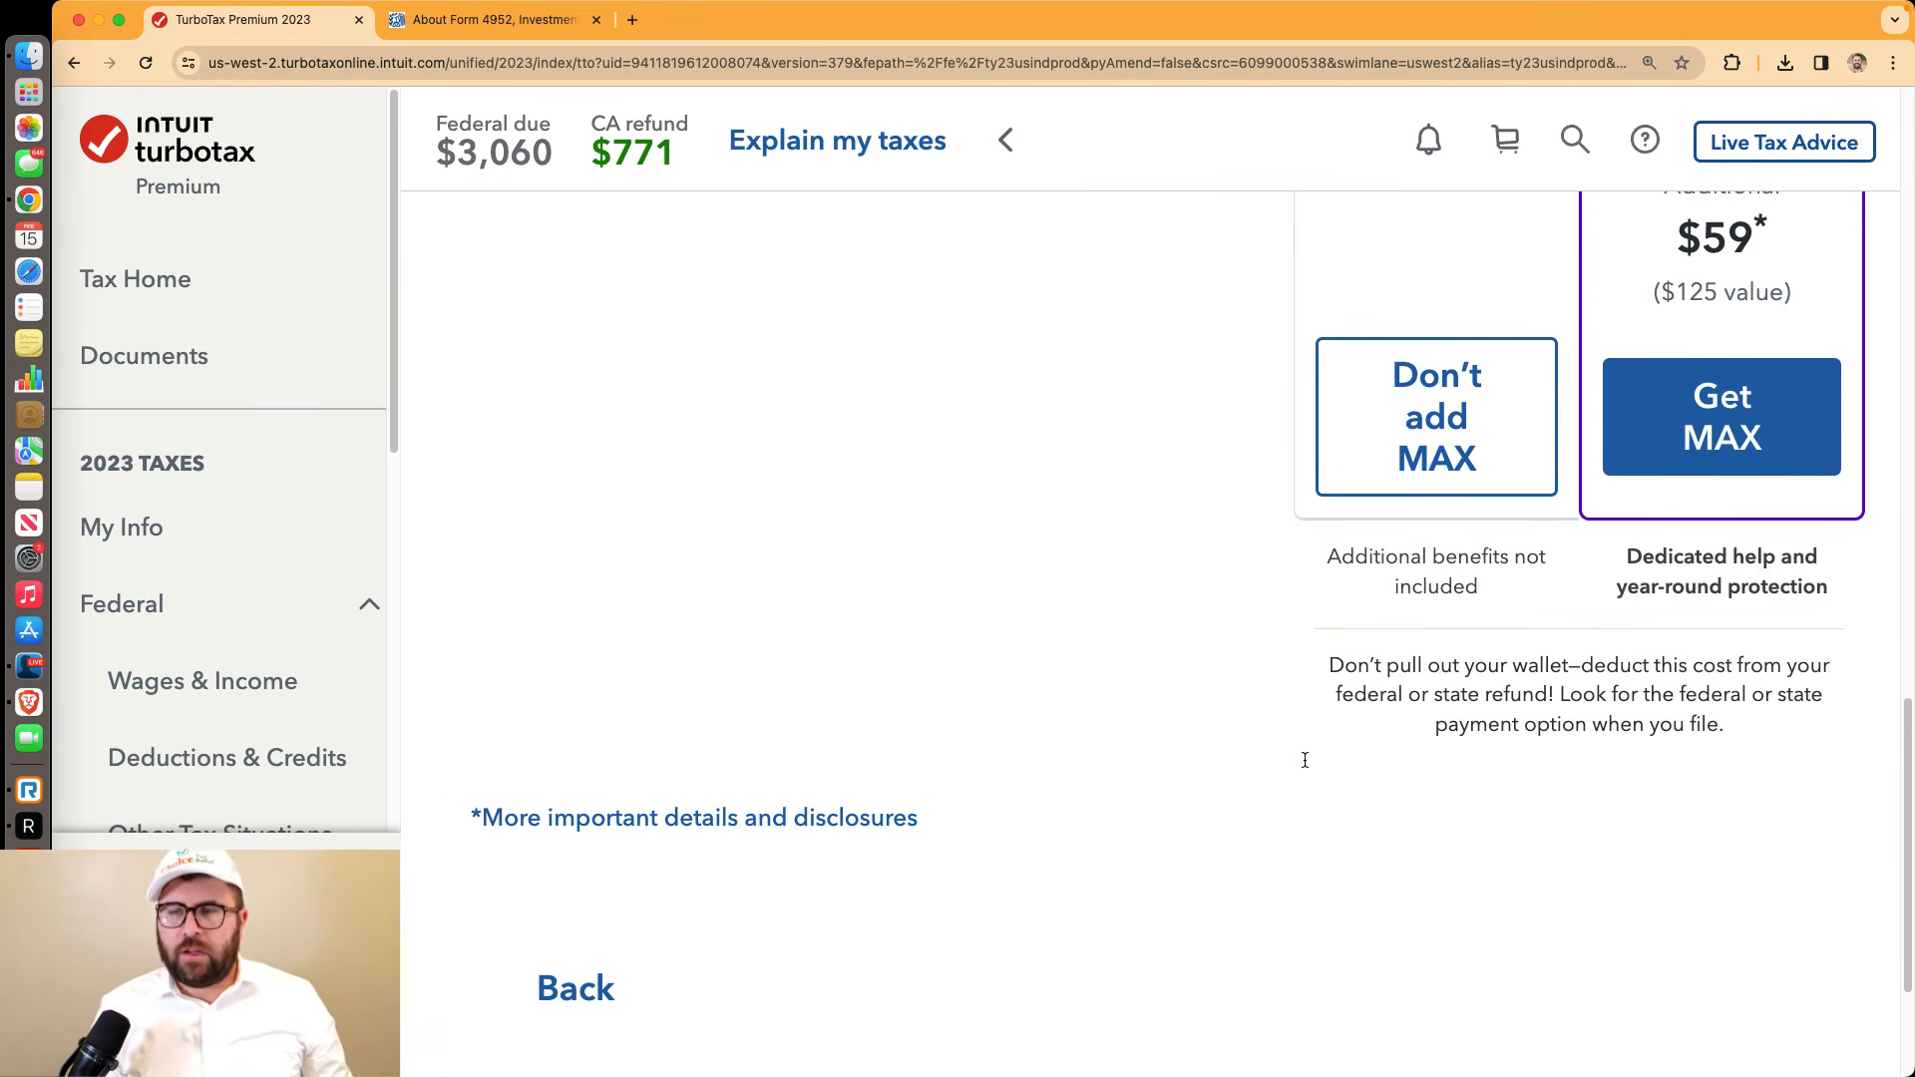
{"action": "left_click", "coordinate": [1381, 482]}
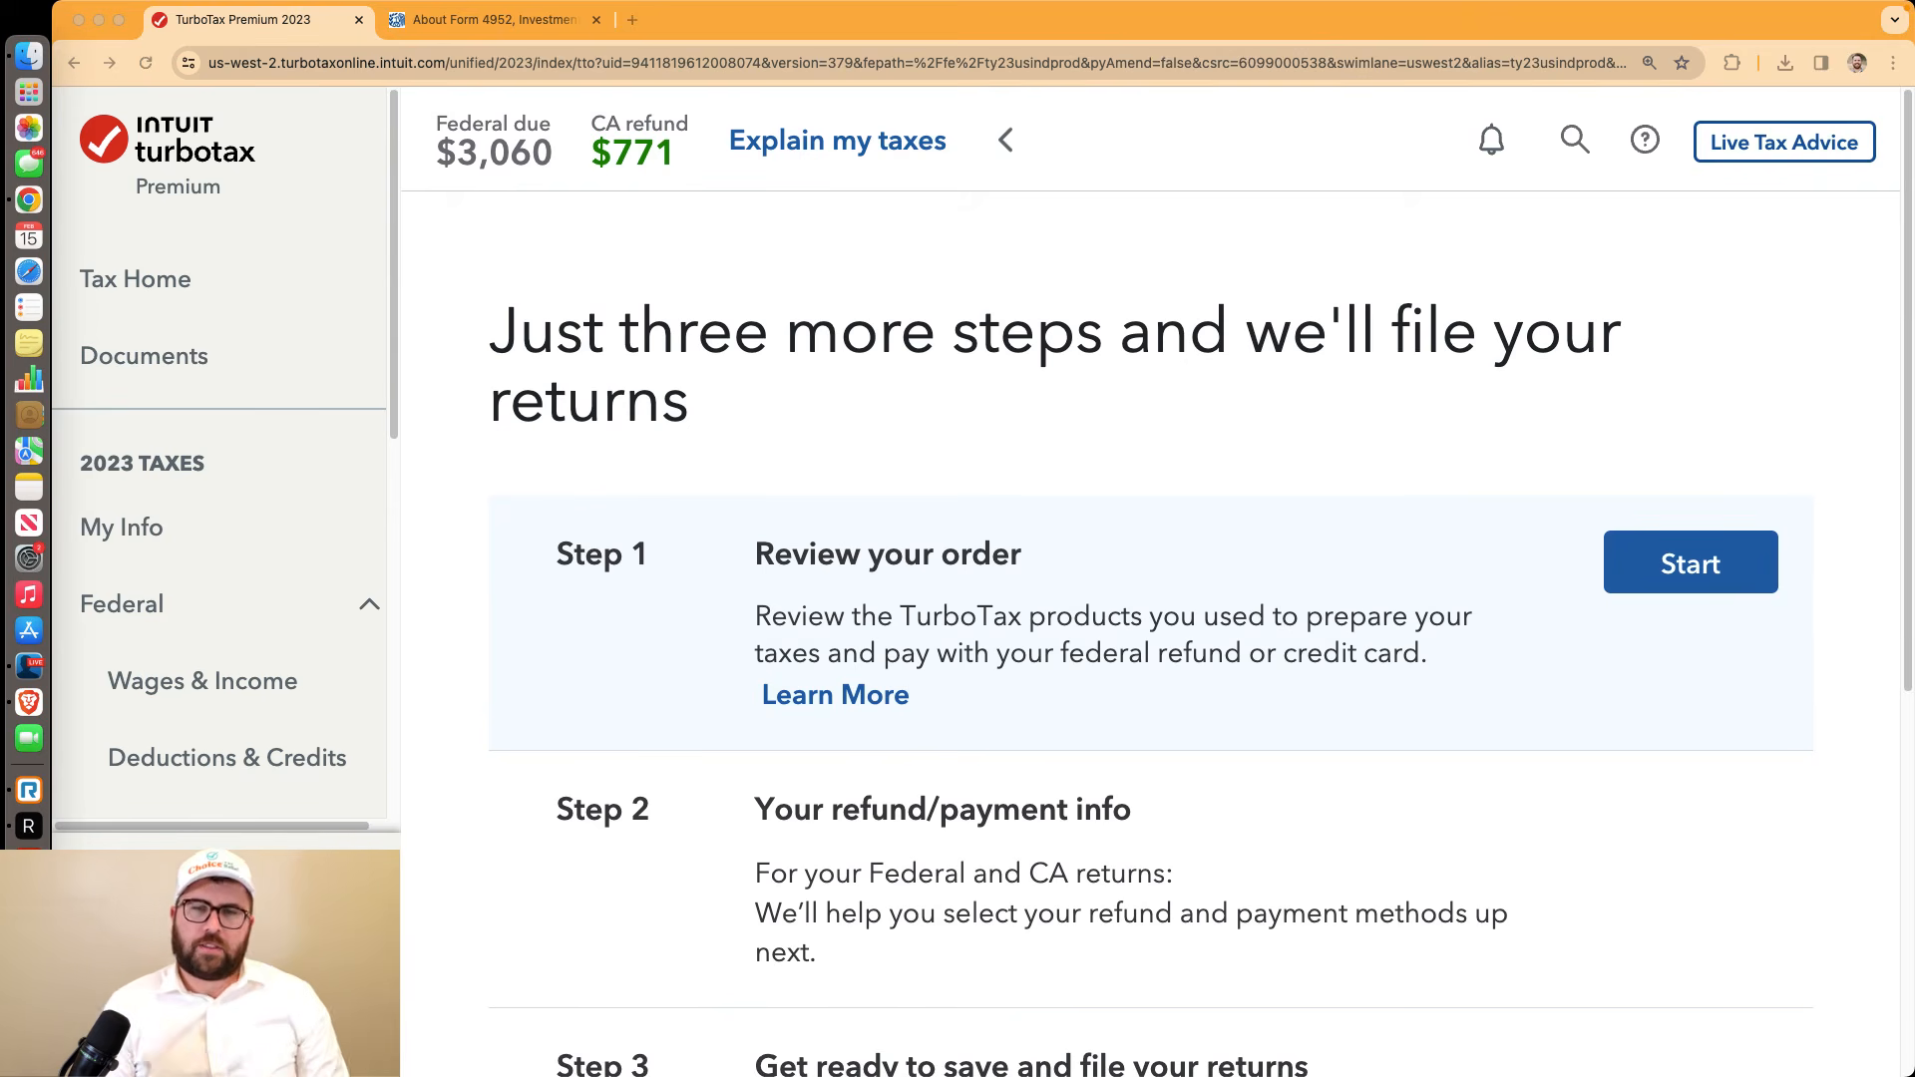
Start Step 1 order review, showing Premium plus California state return at a $128 subtotal
{"action": "scroll", "coordinate": [1147, 599], "scroll_direction": "down", "scroll_amount": 10}
{"action": "scroll", "coordinate": [1147, 598], "scroll_direction": "up", "scroll_amount": 10}
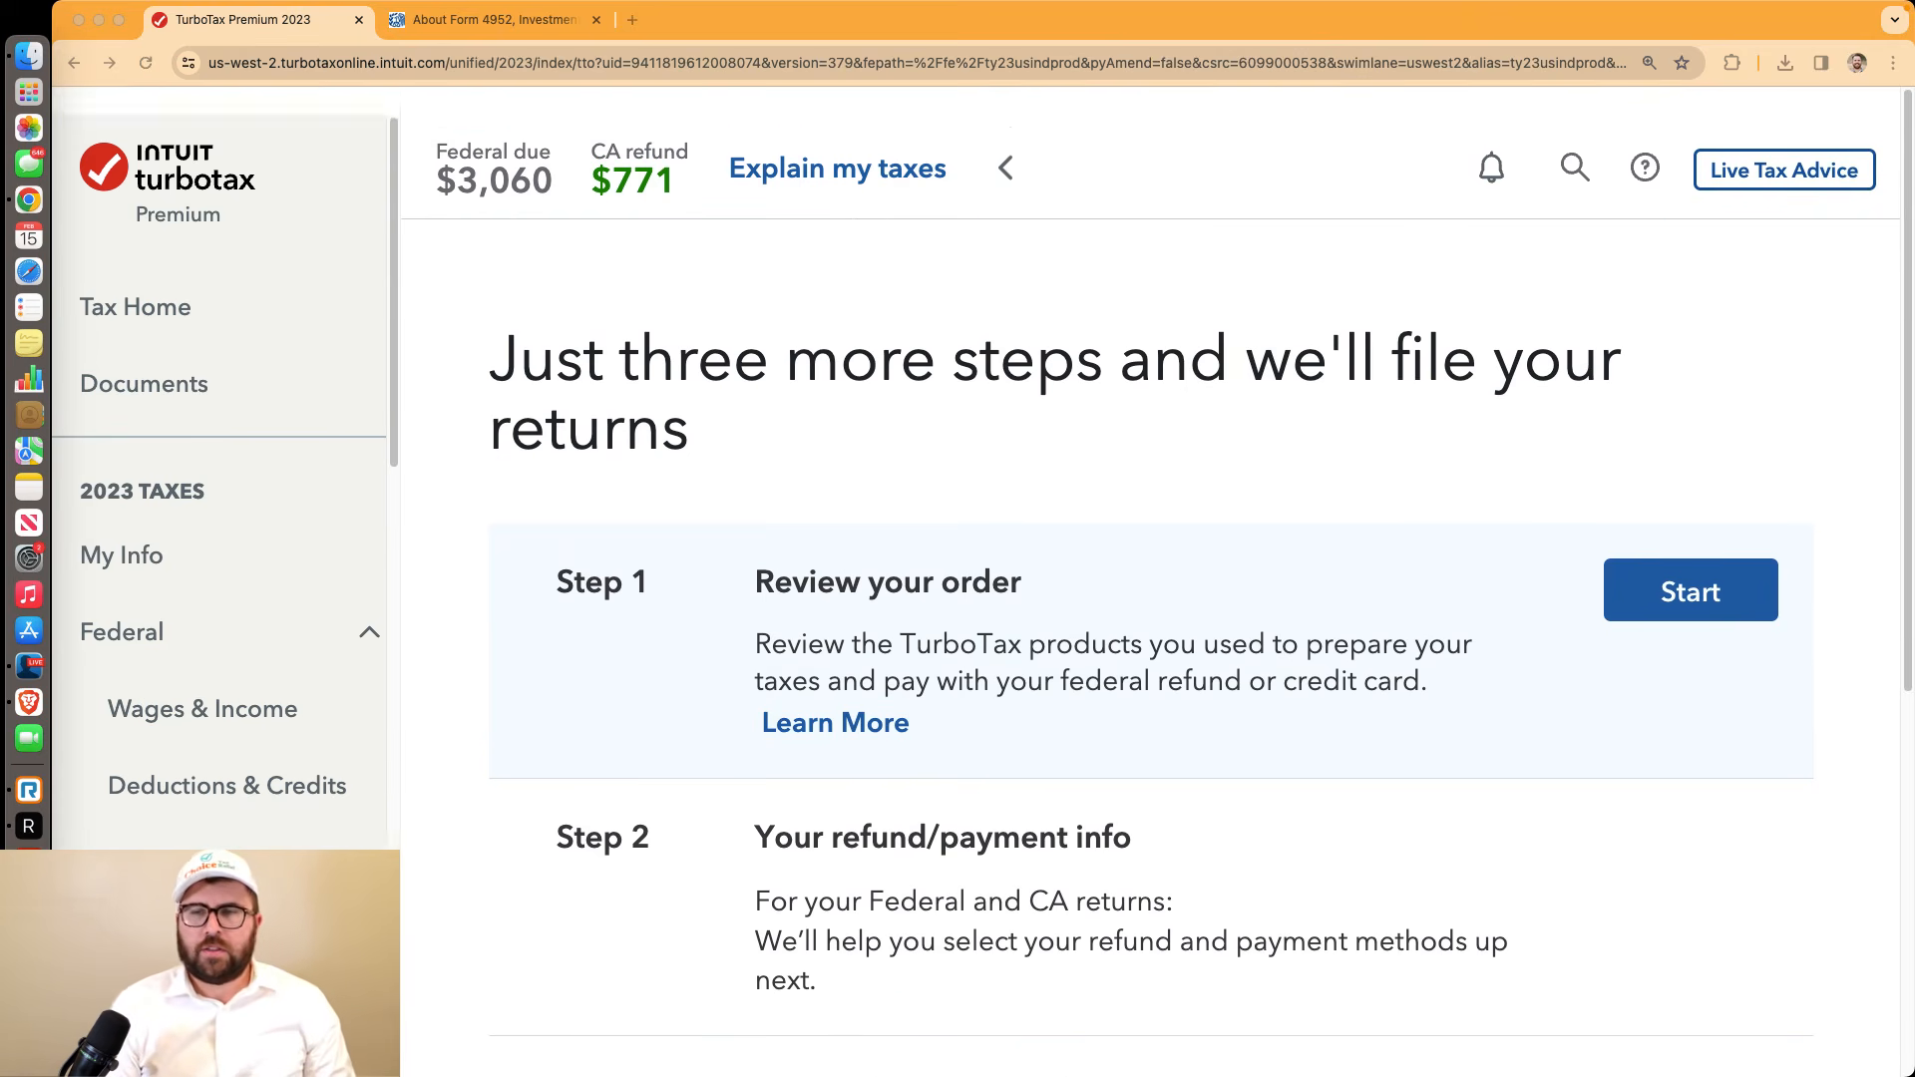
{"action": "left_click", "coordinate": [1641, 571]}
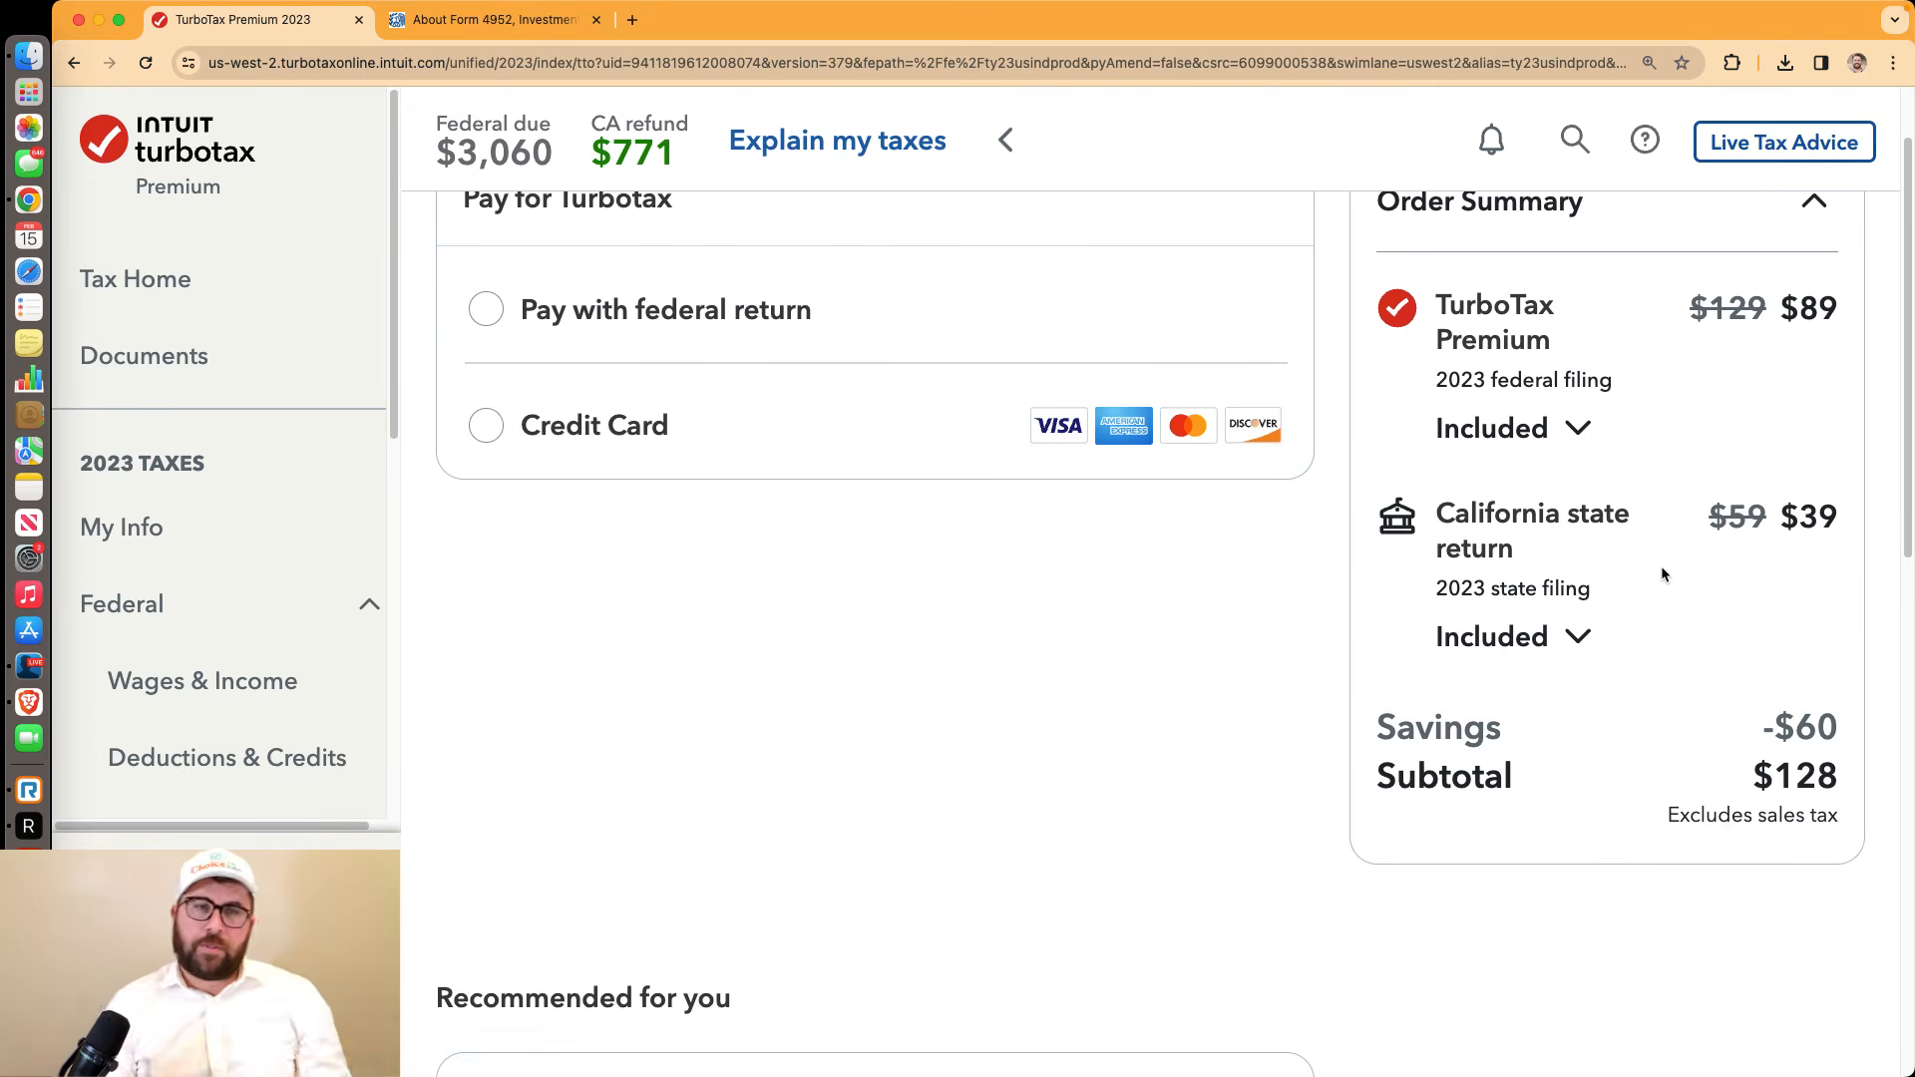
{"action": "scroll", "coordinate": [1663, 575], "scroll_direction": "up", "scroll_amount": 1}
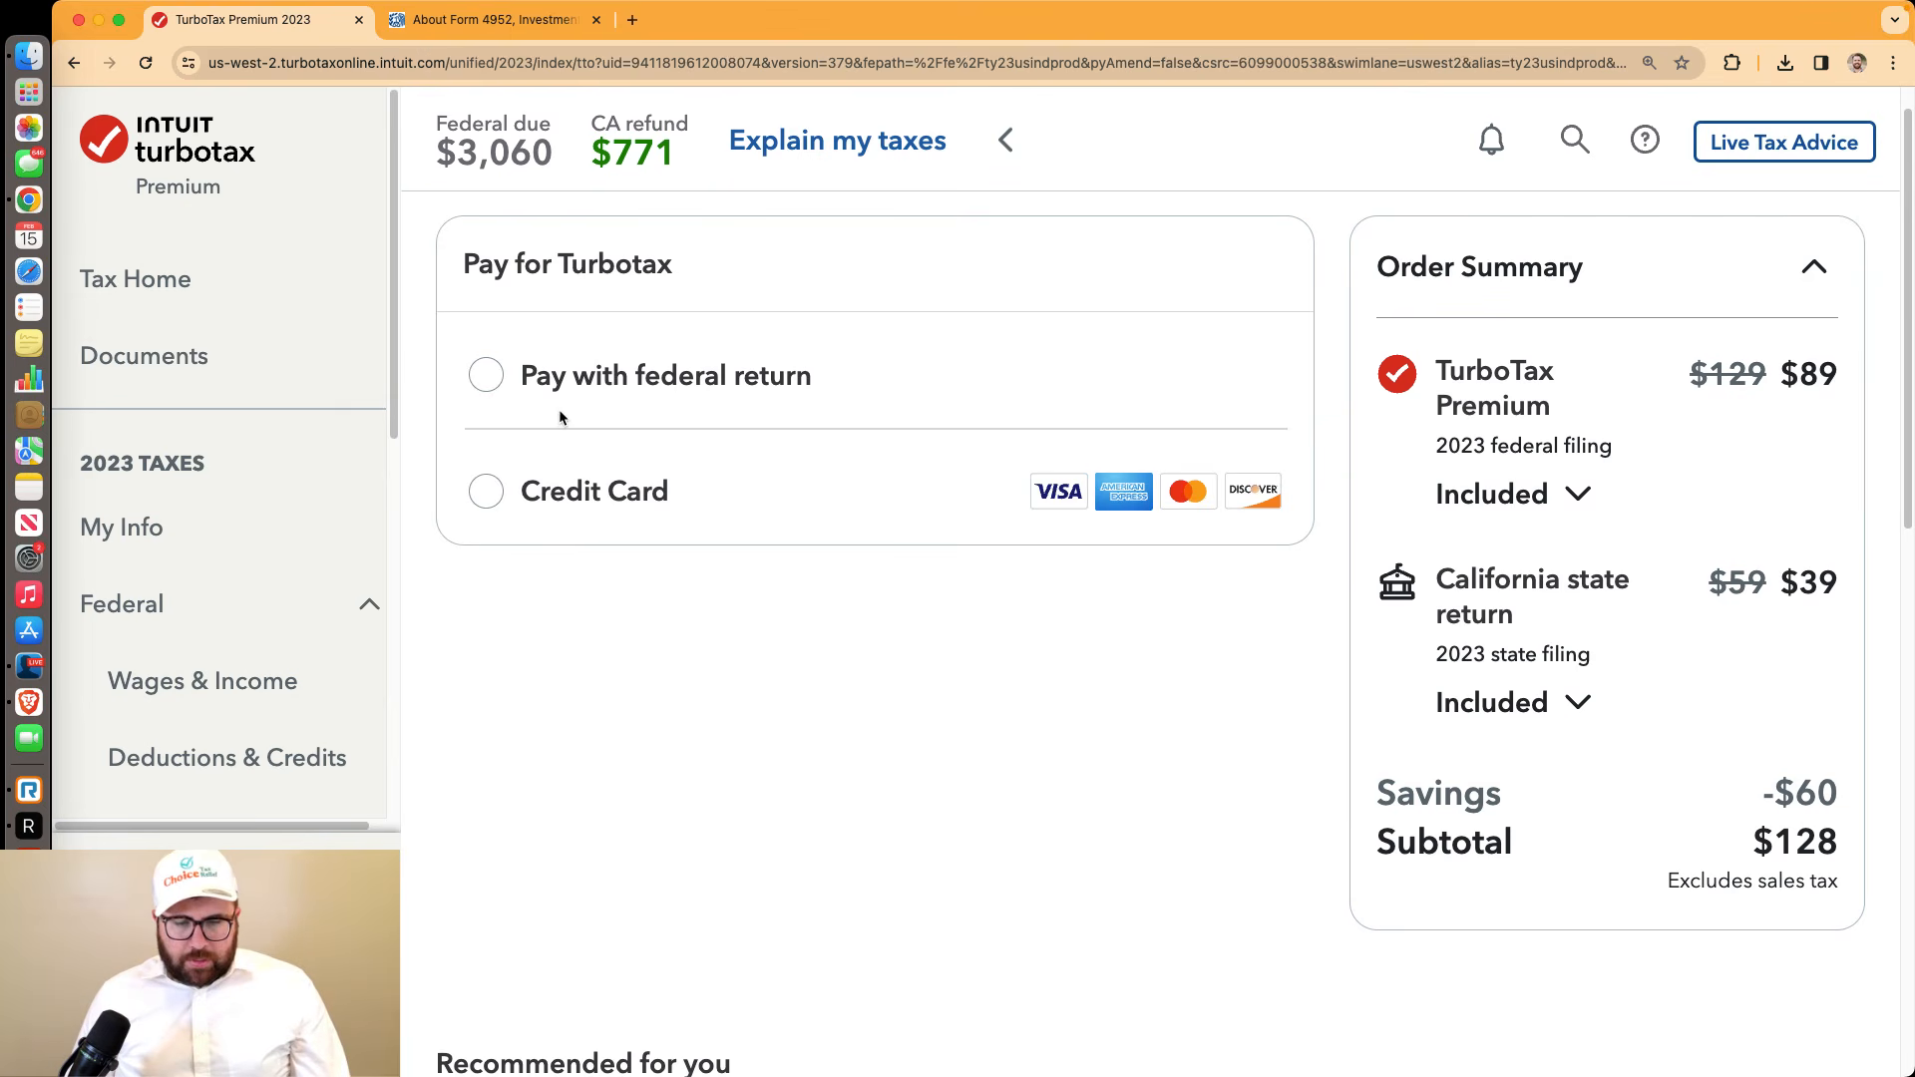
{"action": "left_click", "coordinate": [30, 675]}
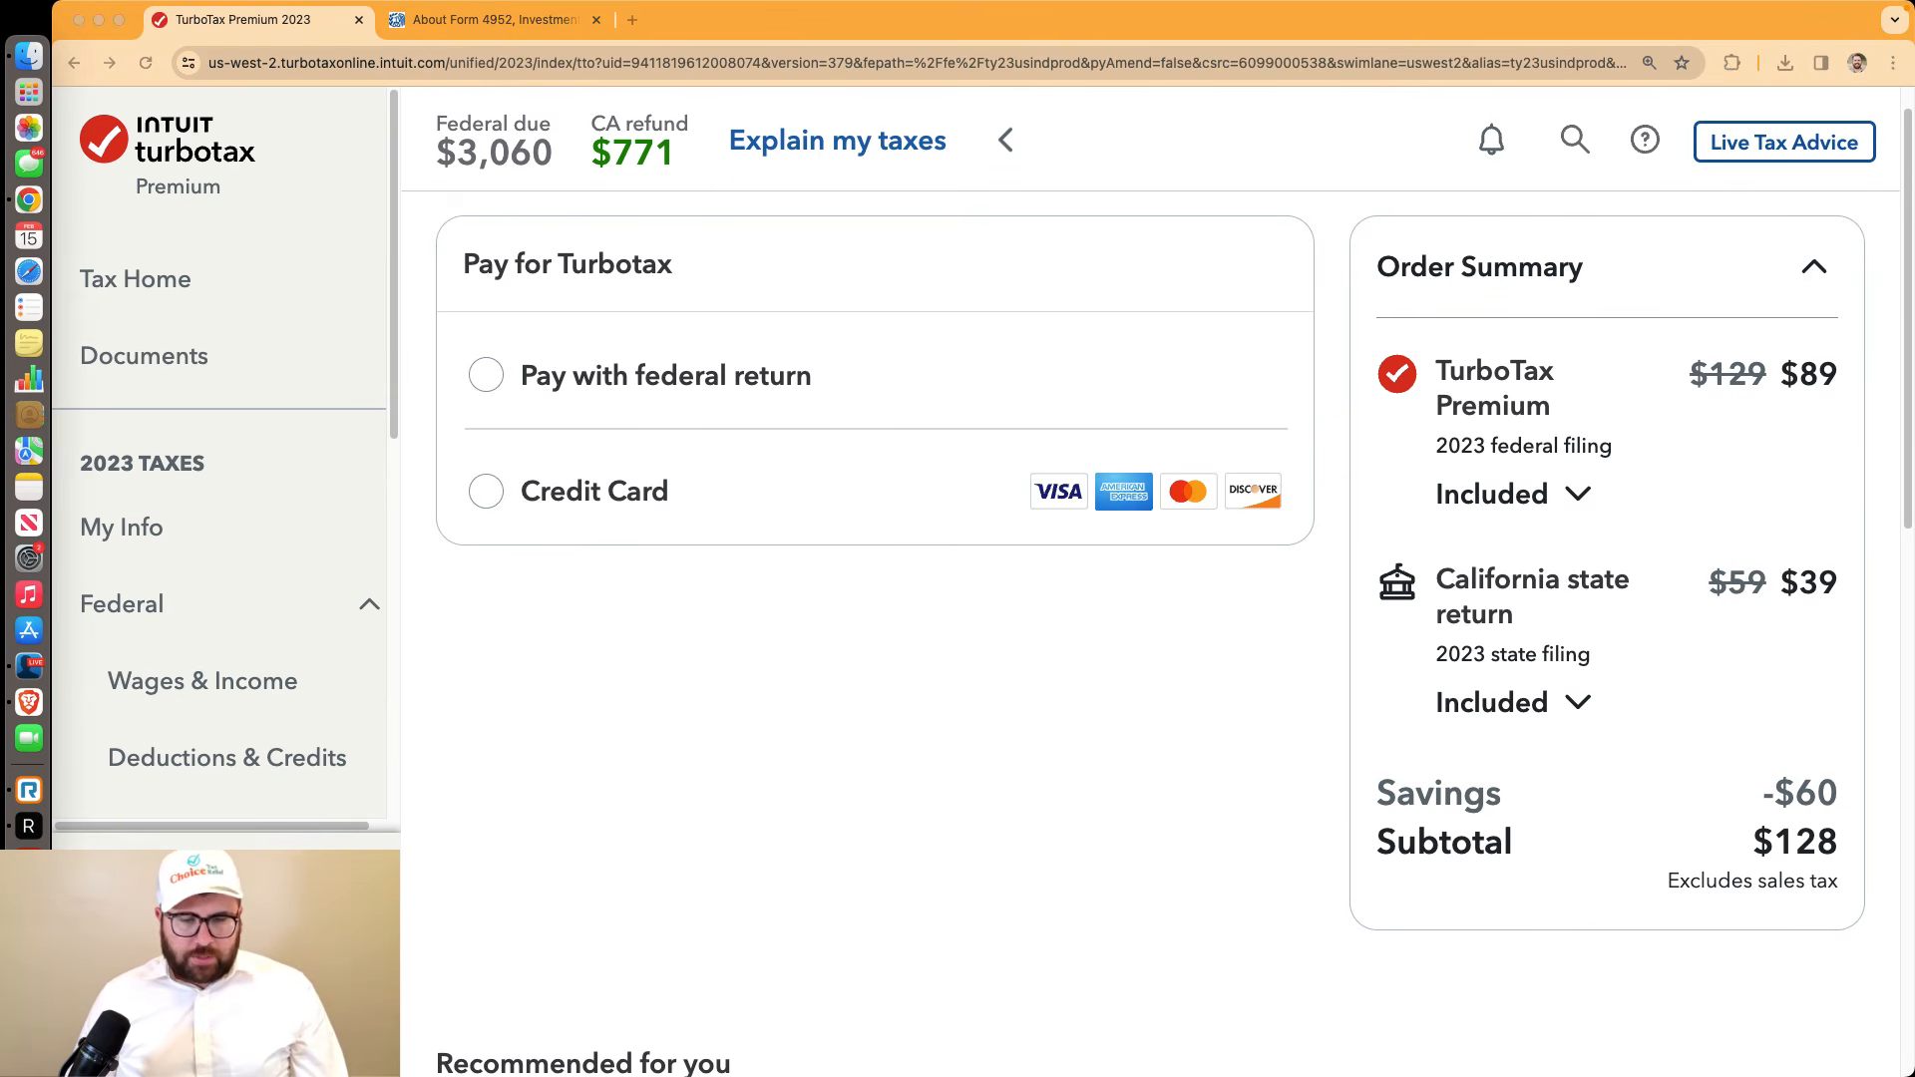